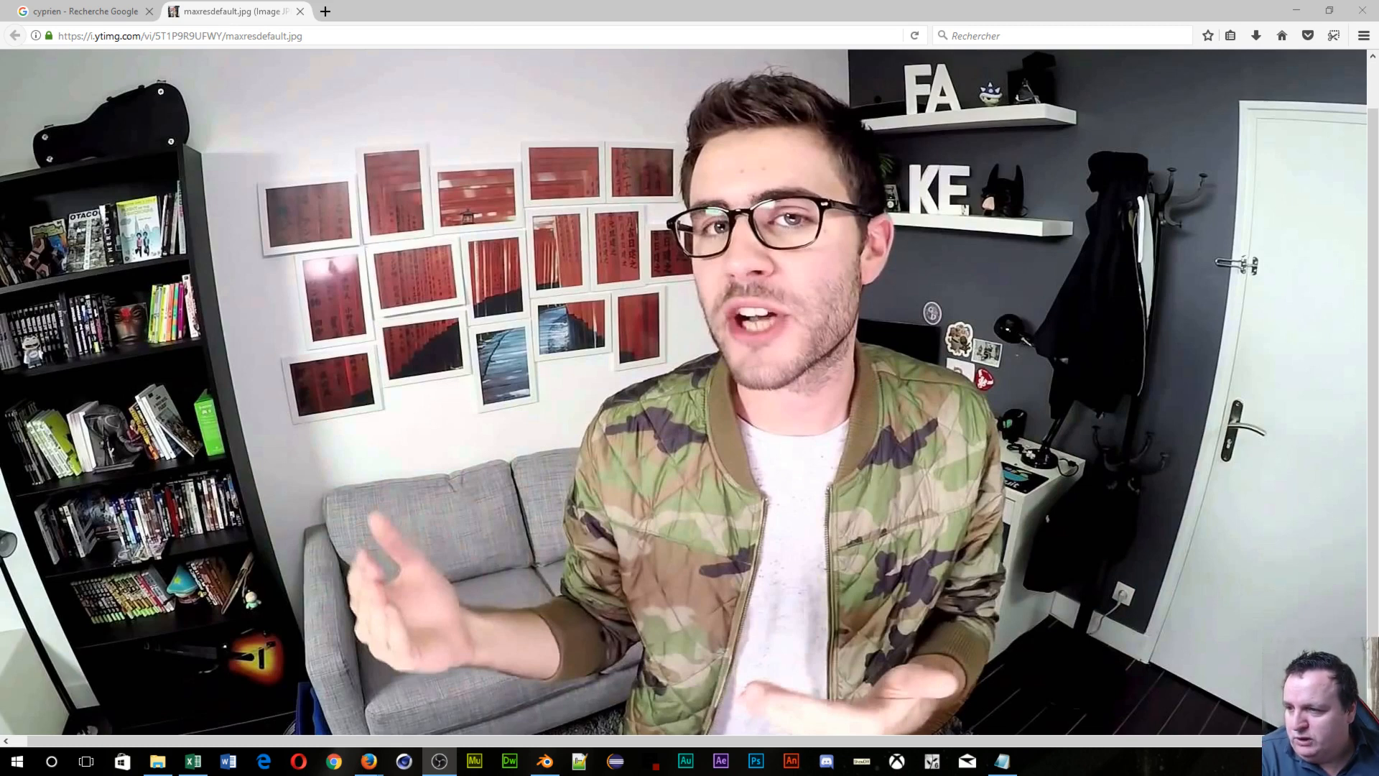
Step: Start saving the full-size photo and create a folder named "Mascotte youtuber" on the desktop (Bureau)
right_click(750, 361)
click(846, 410)
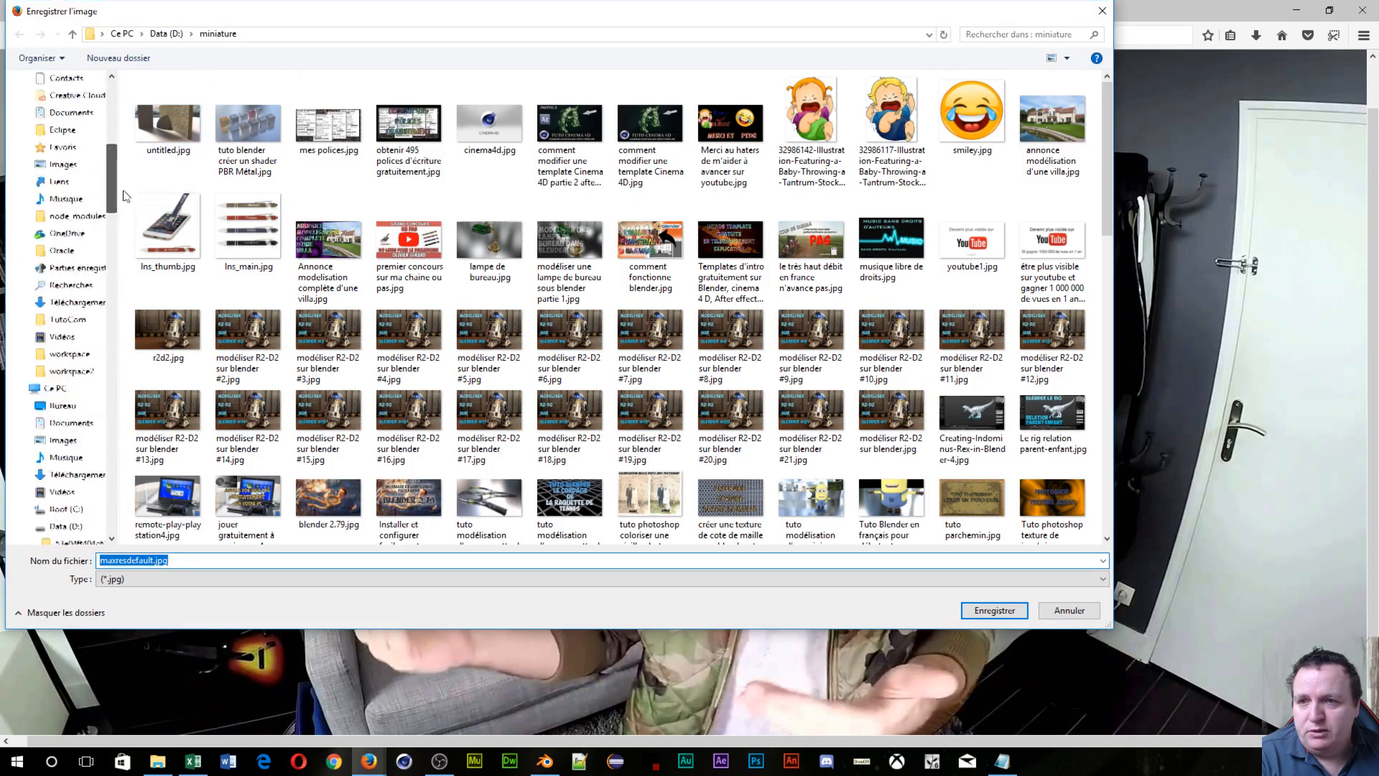
scroll(58, 215, up, 10)
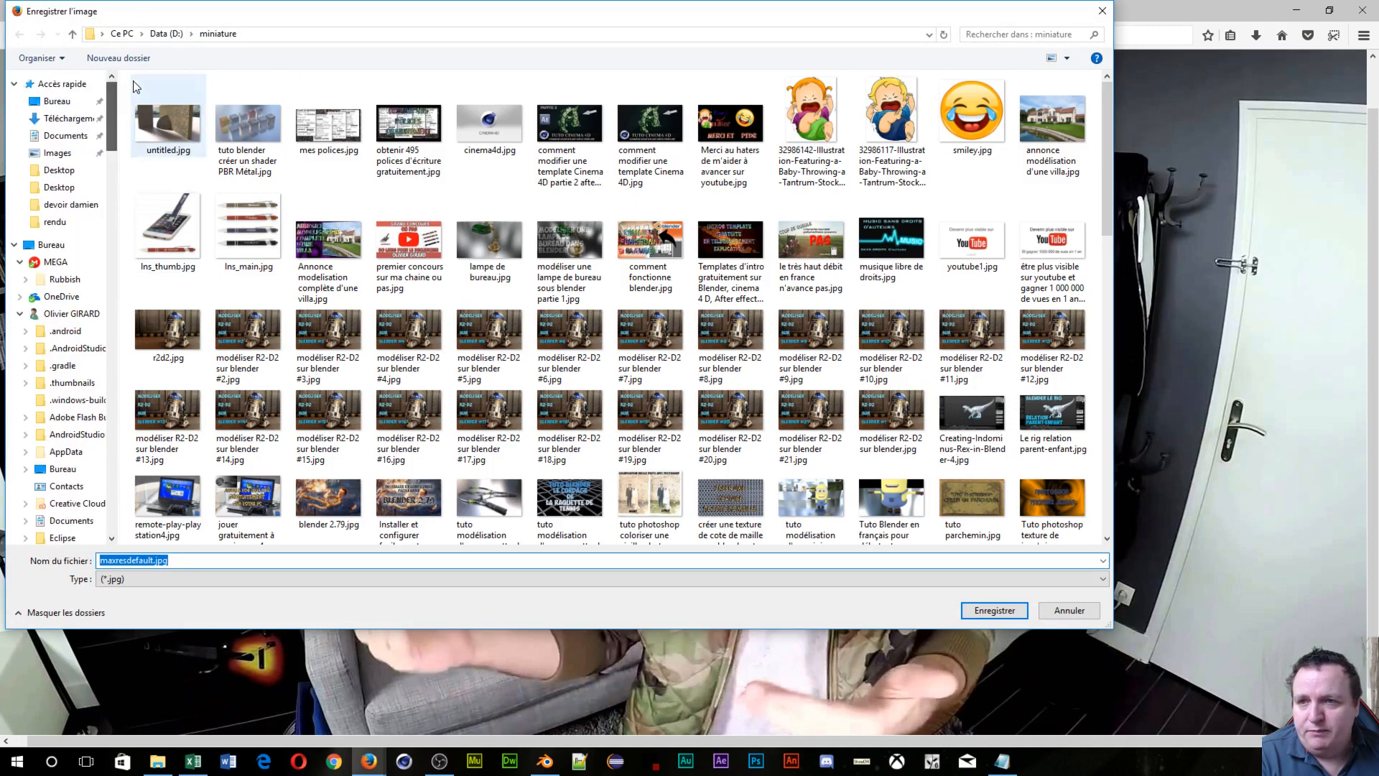
click(59, 99)
right_click(286, 418)
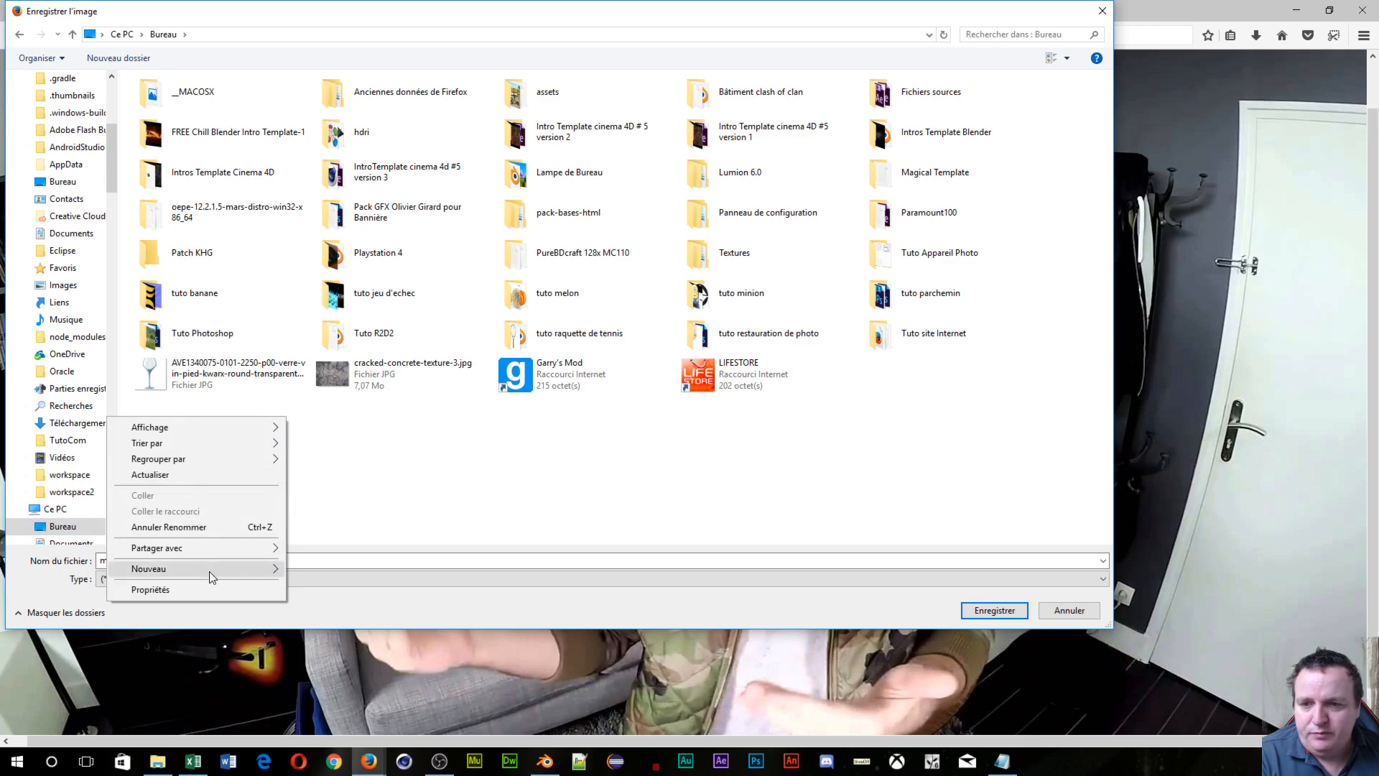
mouse_move(209, 569)
click(366, 340)
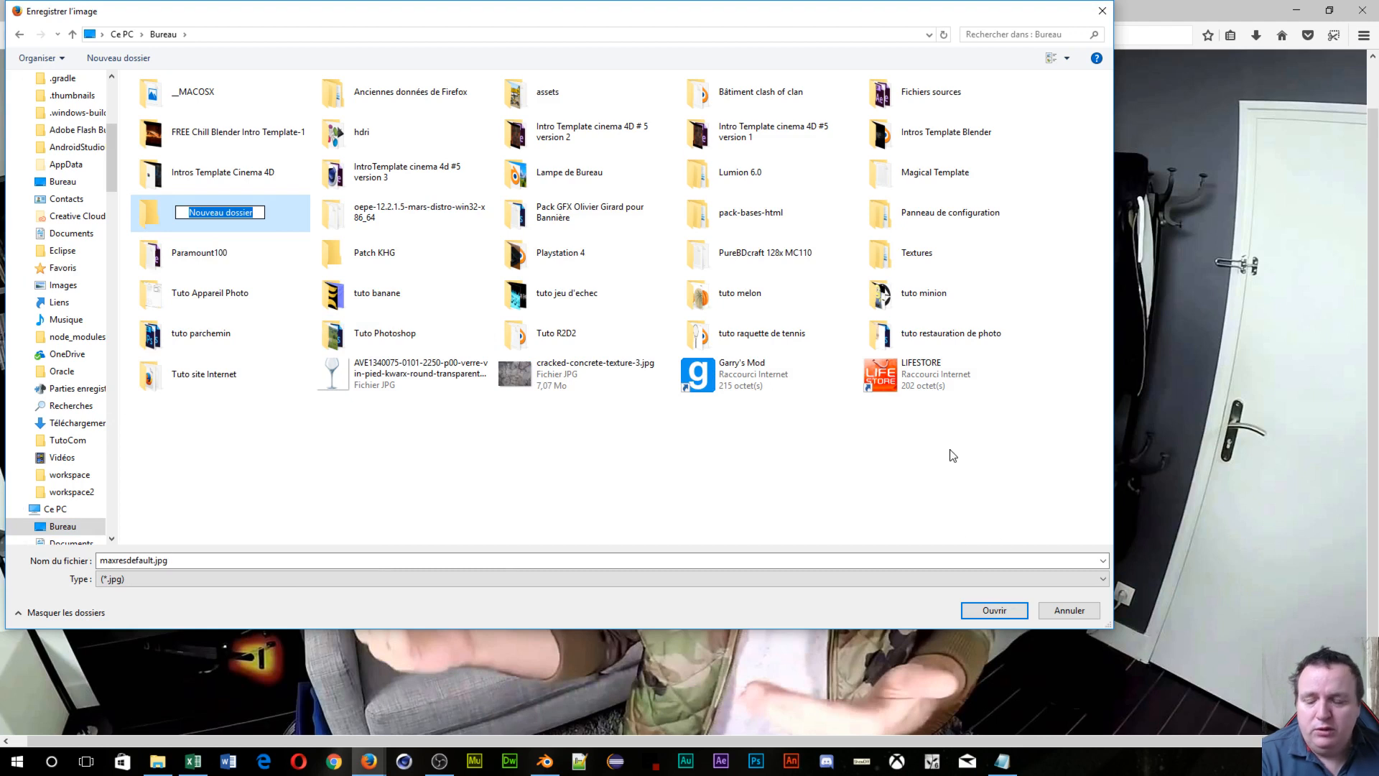
text(Mas)
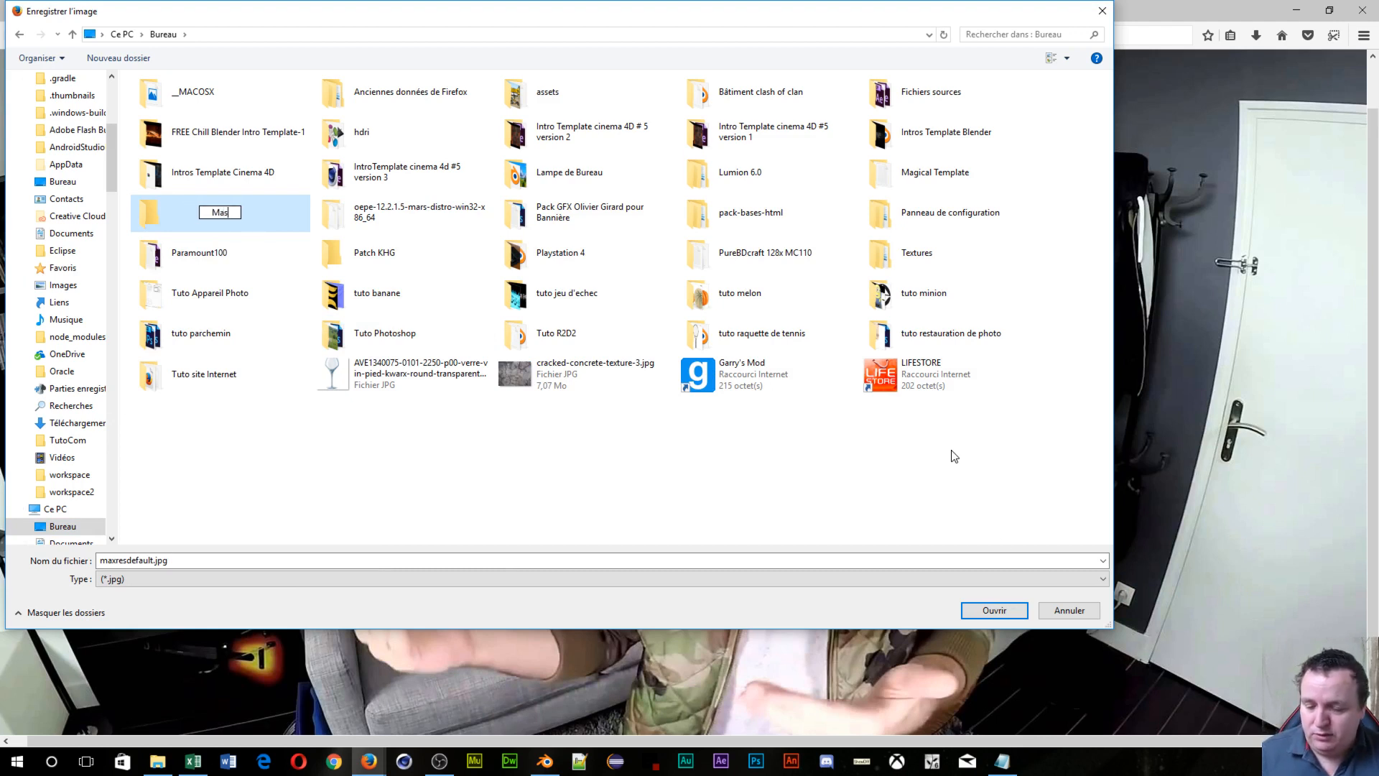
text(cotte)
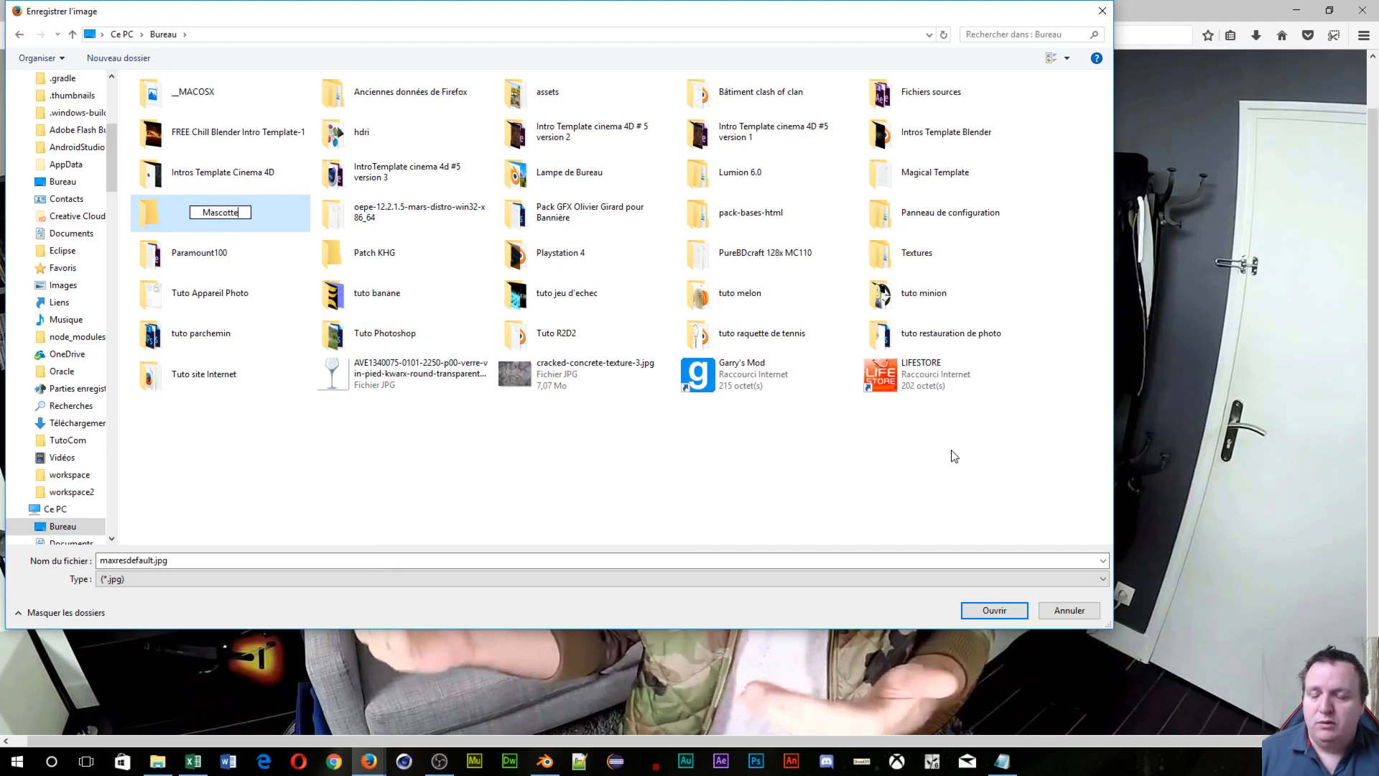
text( youtuber)
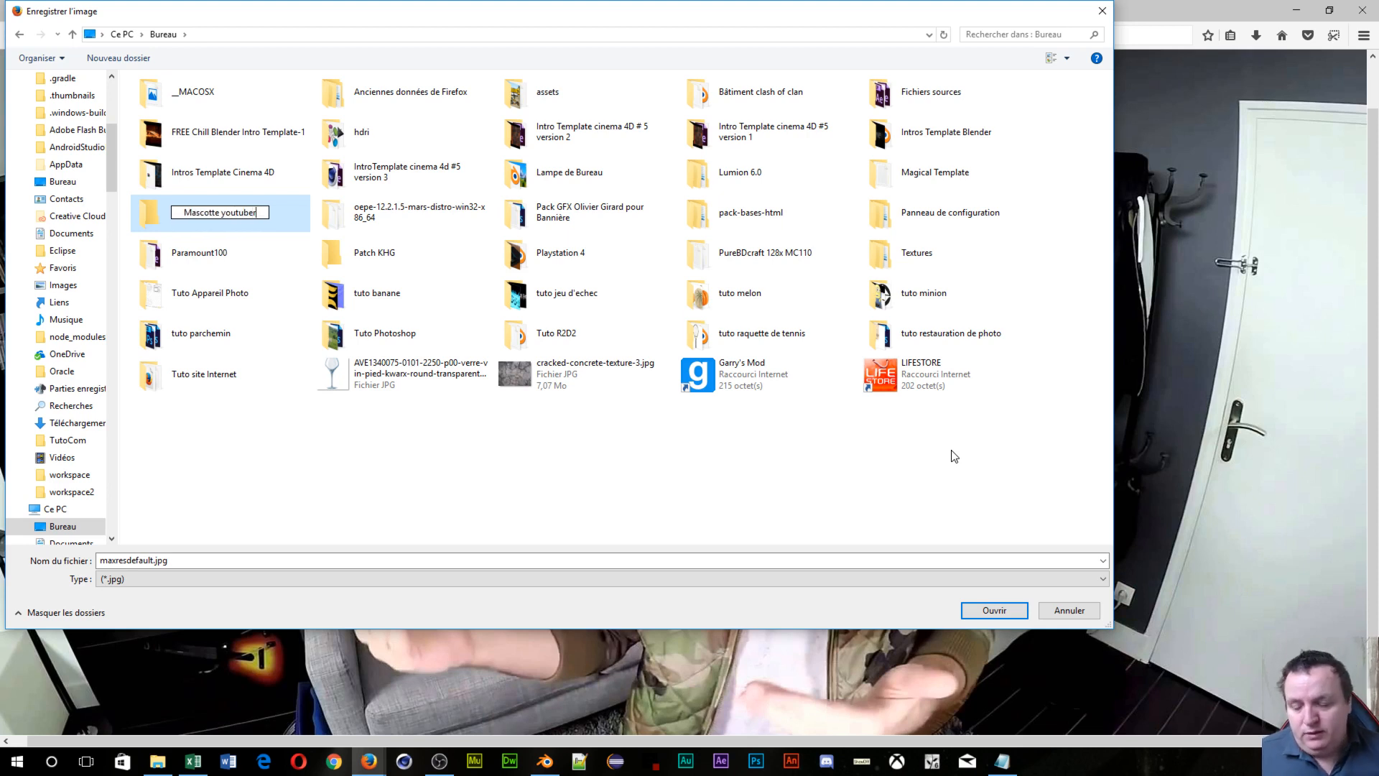
Step: Create a subfolder named "Cyprien" inside the "Mascotte youtuber" folder
double_click(147, 228)
right_click(209, 205)
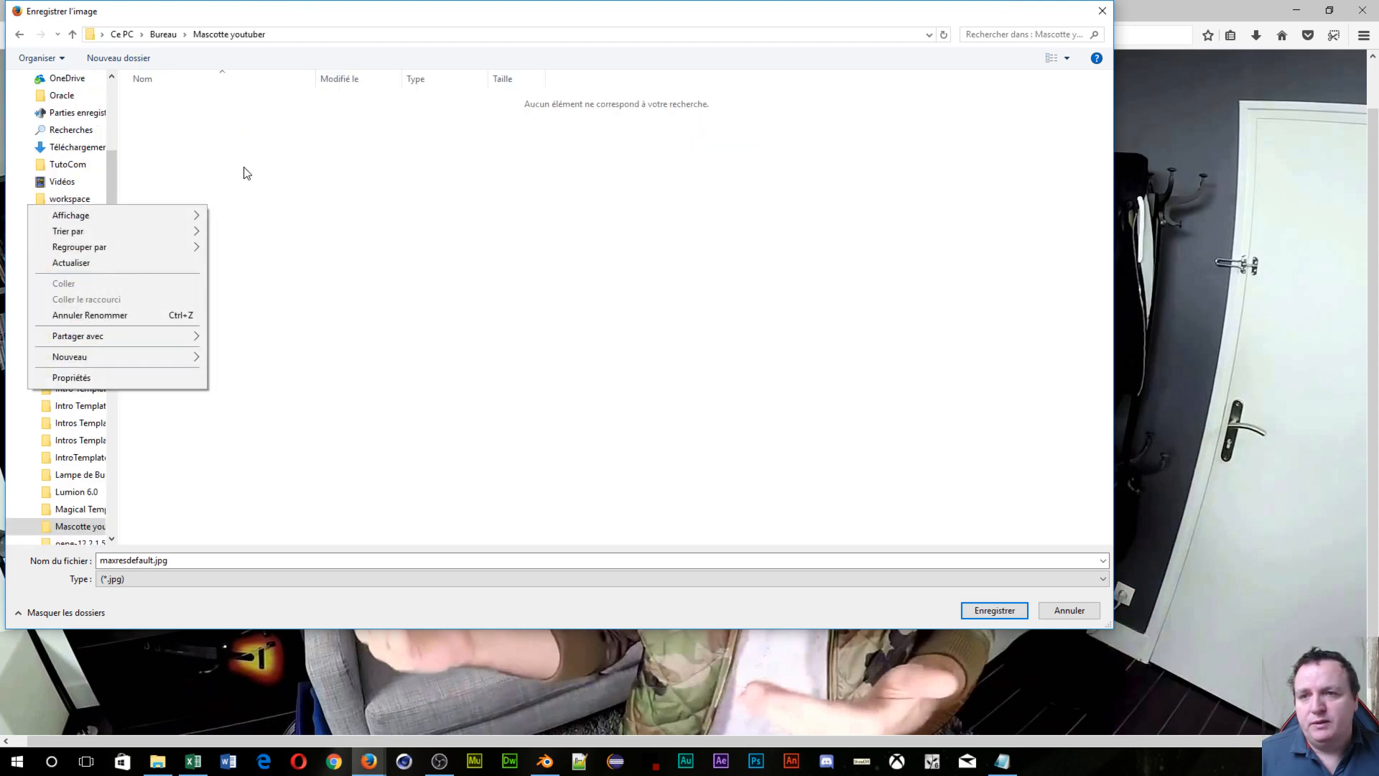
mouse_move(144, 356)
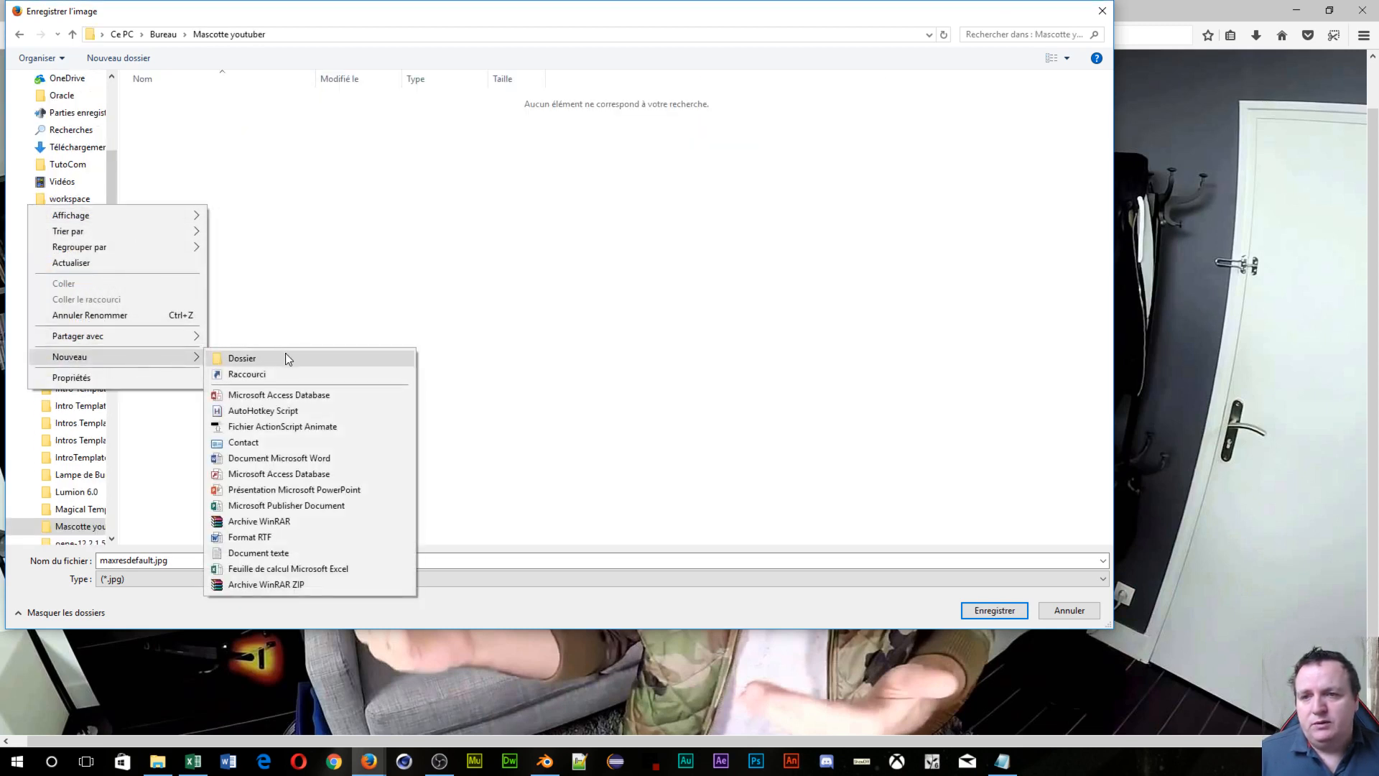
click(285, 352)
text(C)
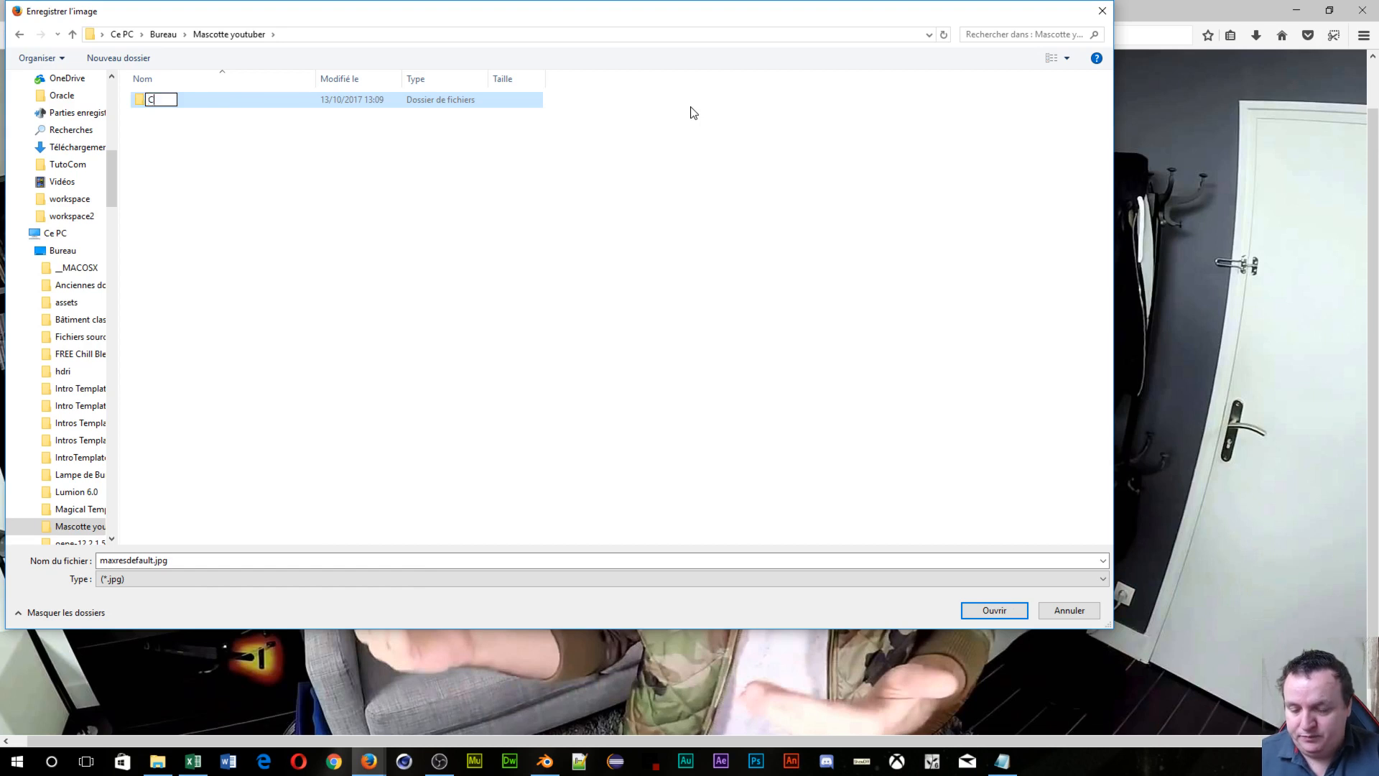
text(yprien)
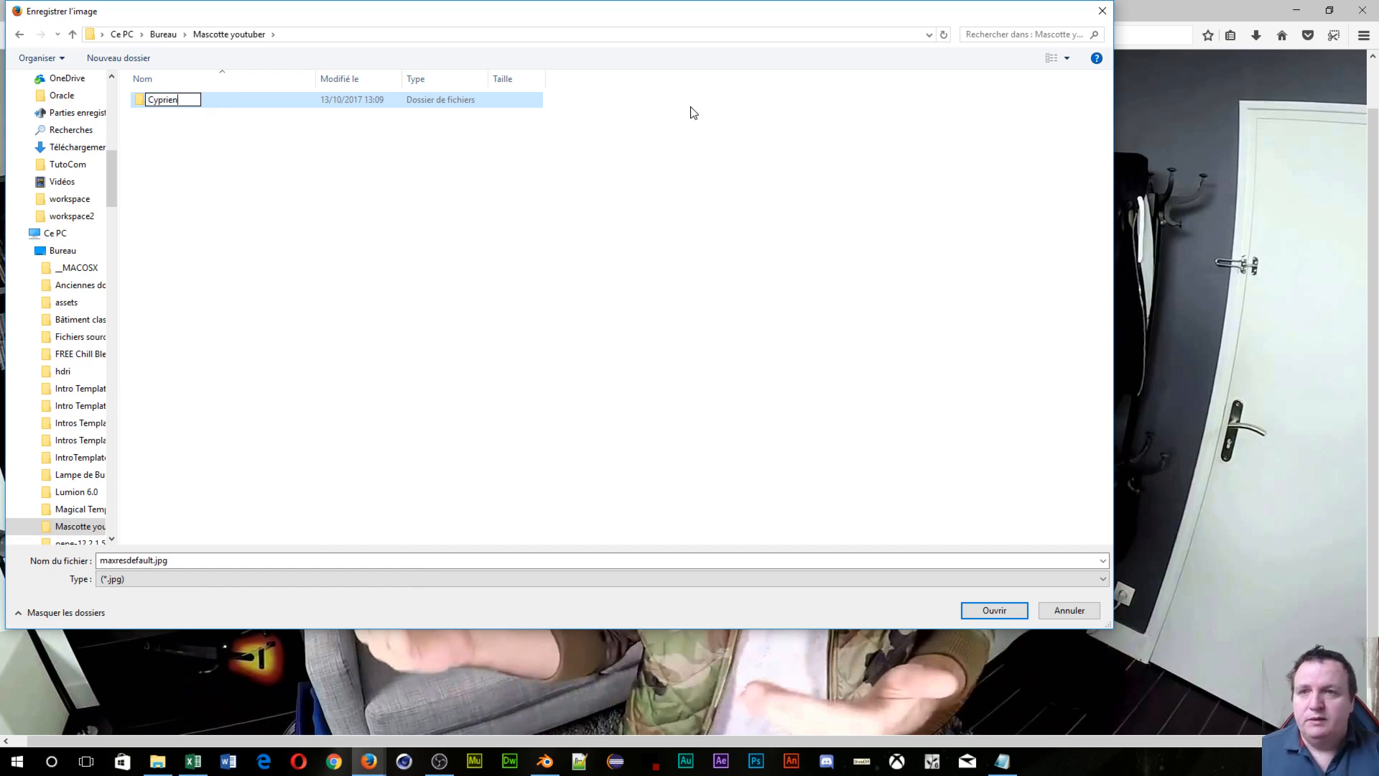
click(500, 207)
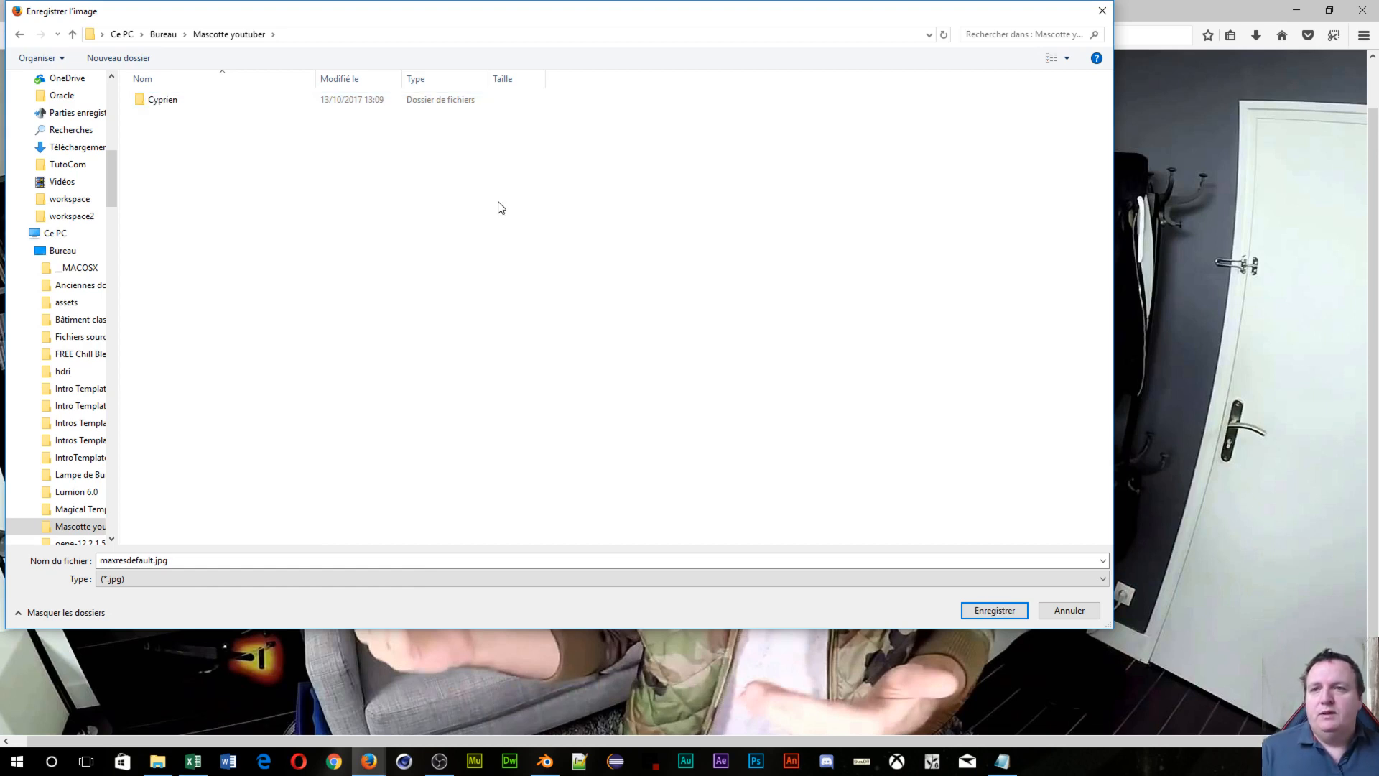
Step: Save the photo as a JPG named "cyprien" in the Cyprien folder
double_click(219, 100)
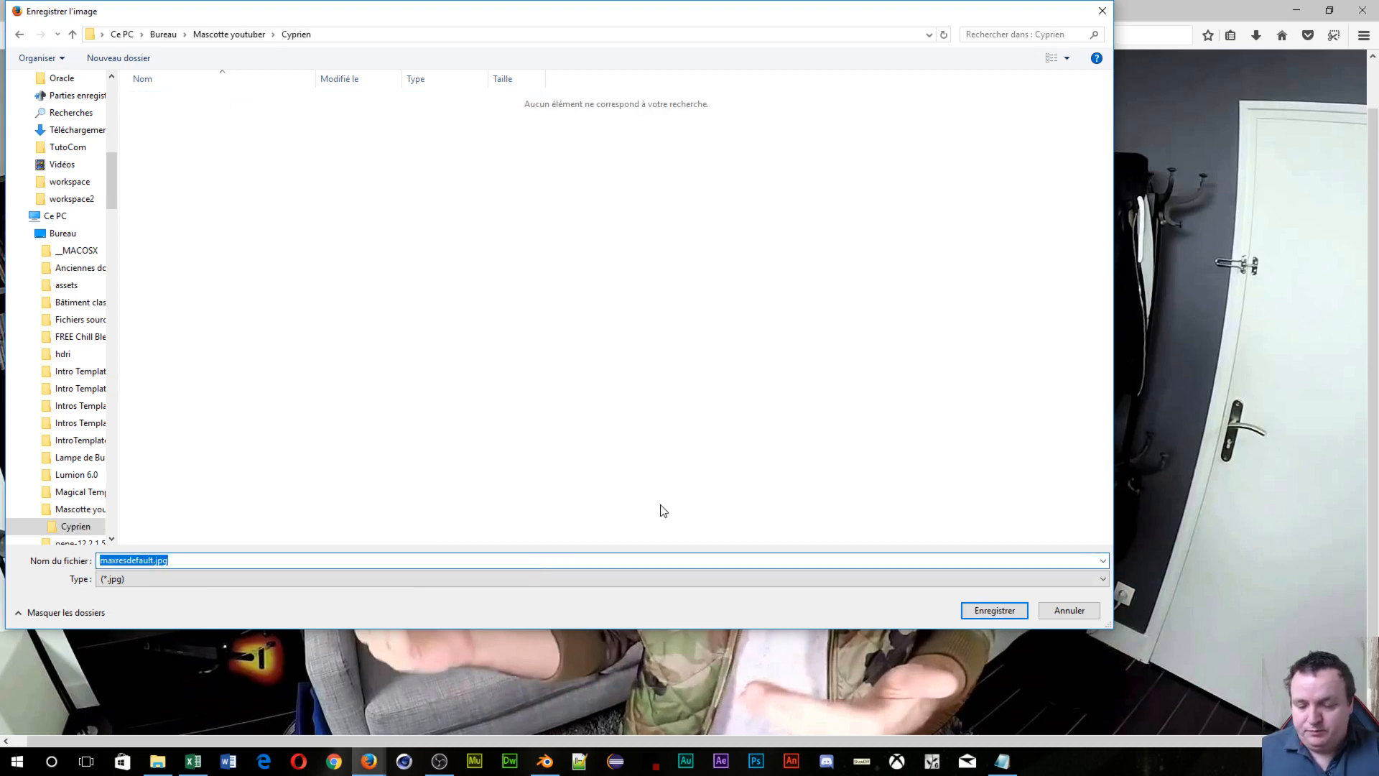
text(cyprien)
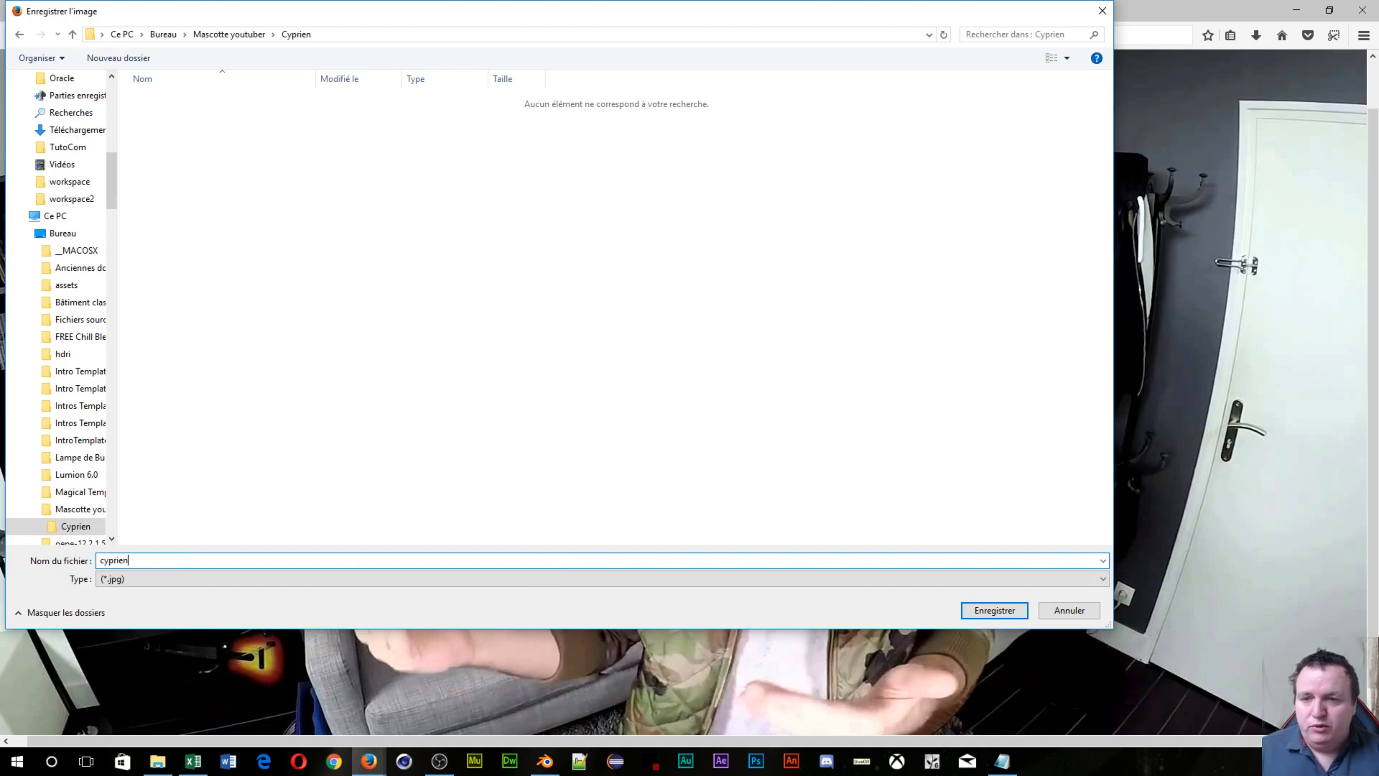
click(980, 612)
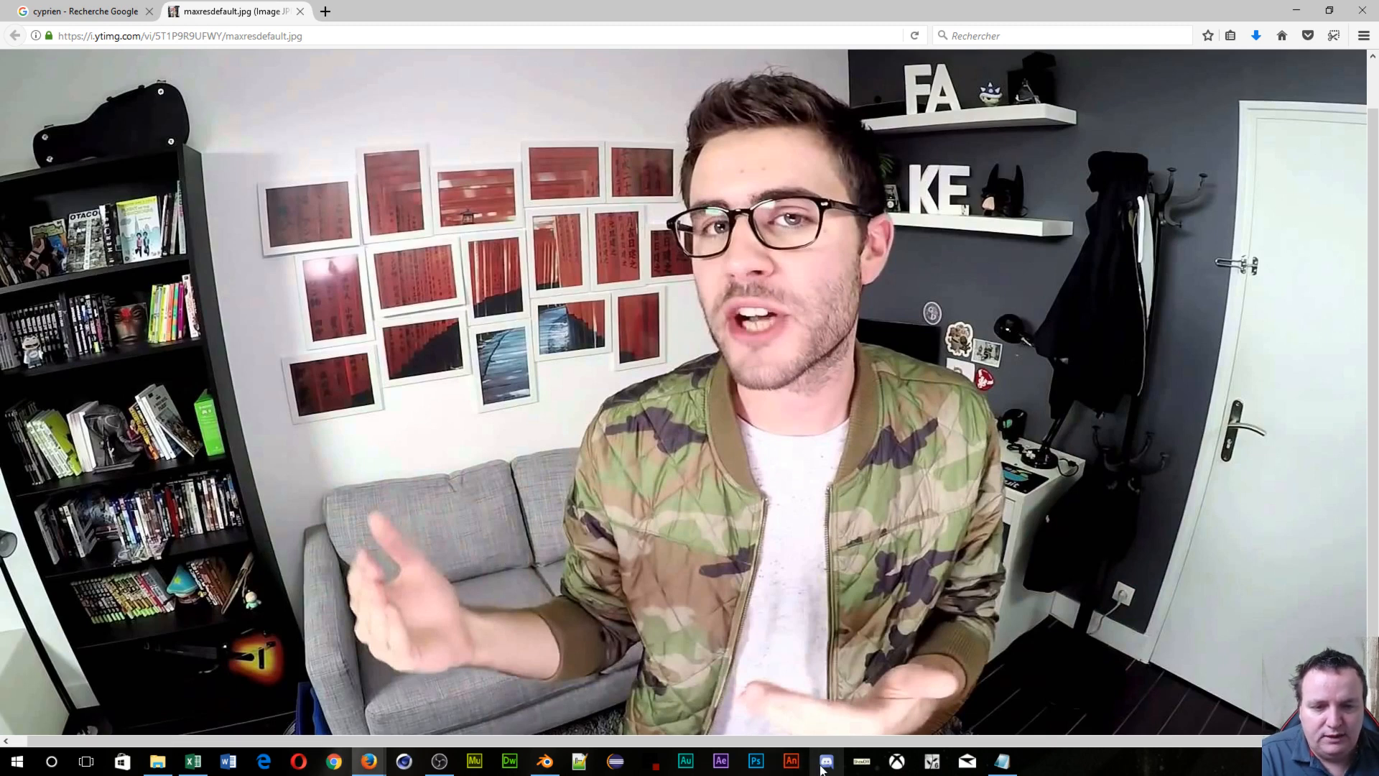
Step: Switch to Photoshop, maximize its window and collapse the floating 3D panel
click(753, 767)
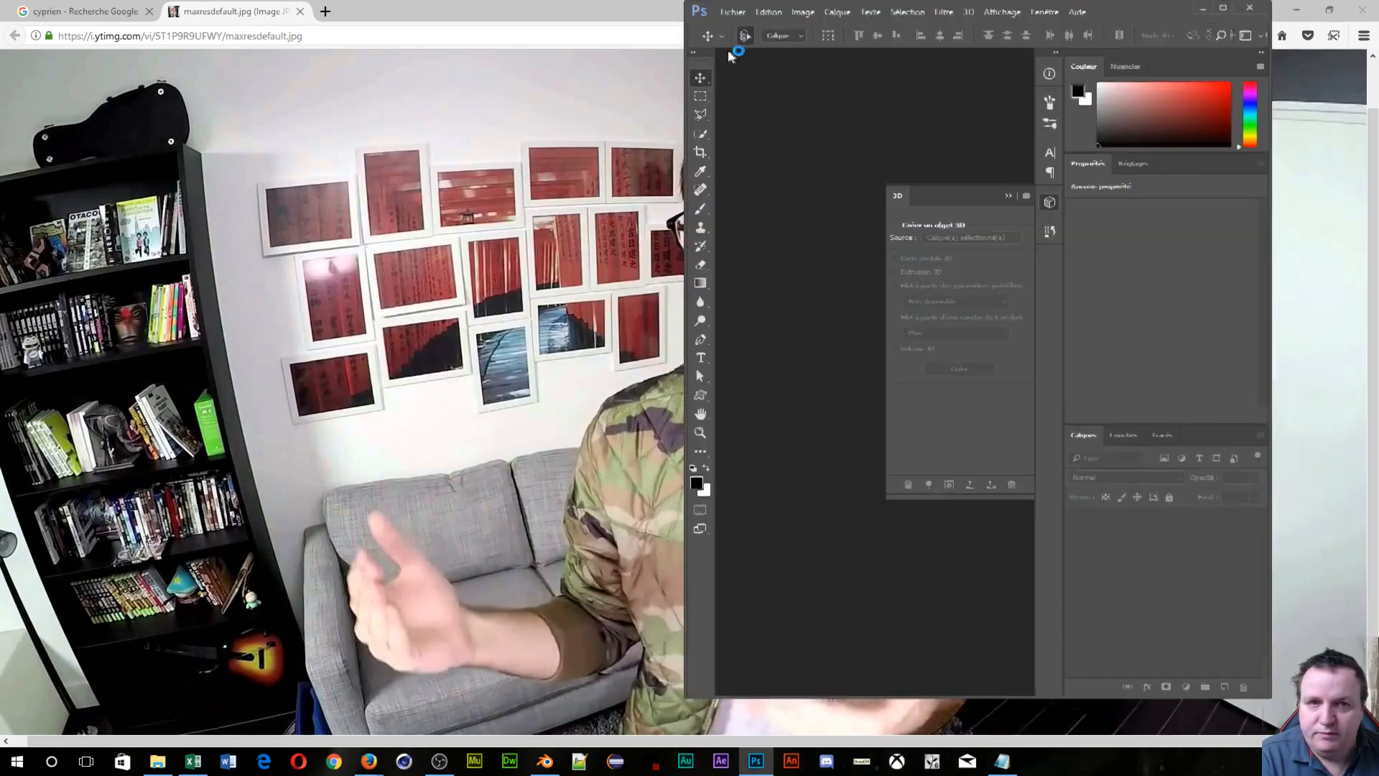
drag(733, 8, 467, 2)
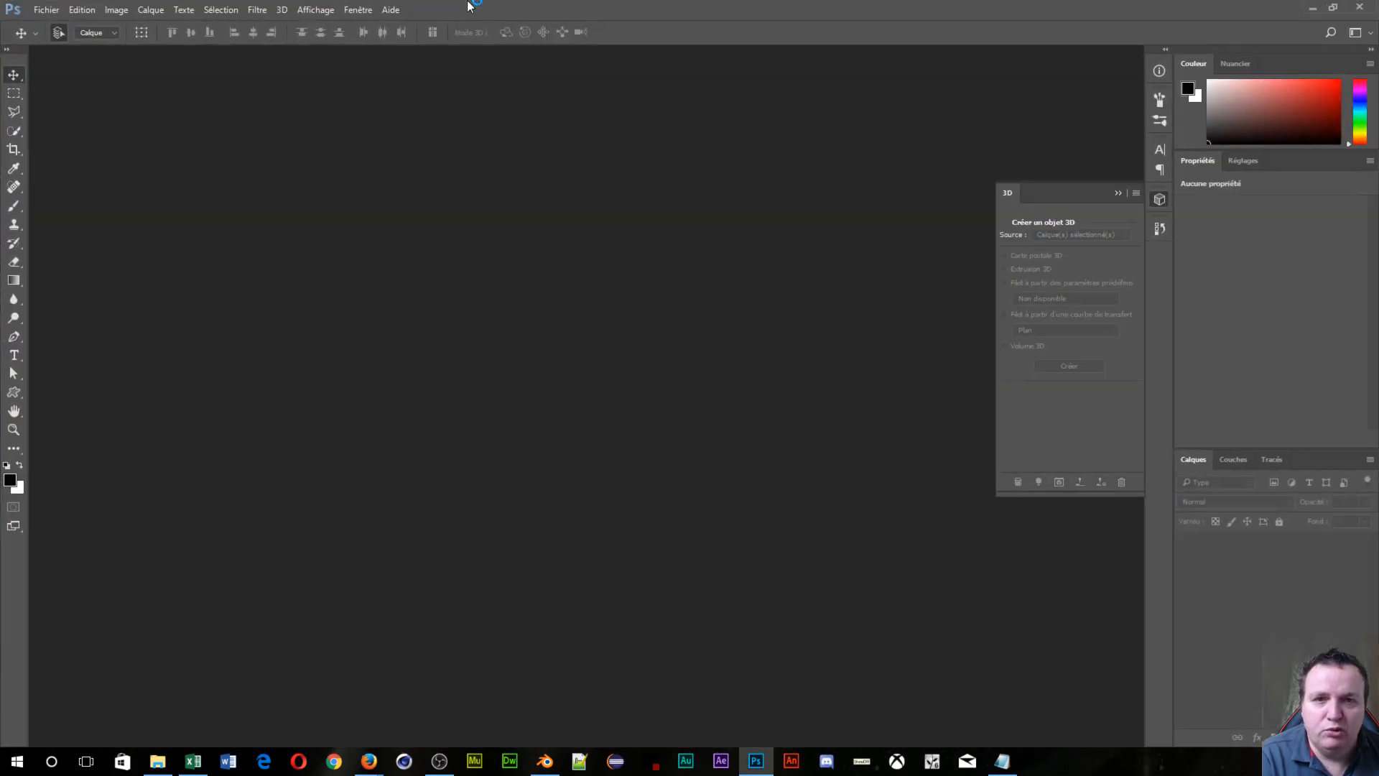
click(1118, 193)
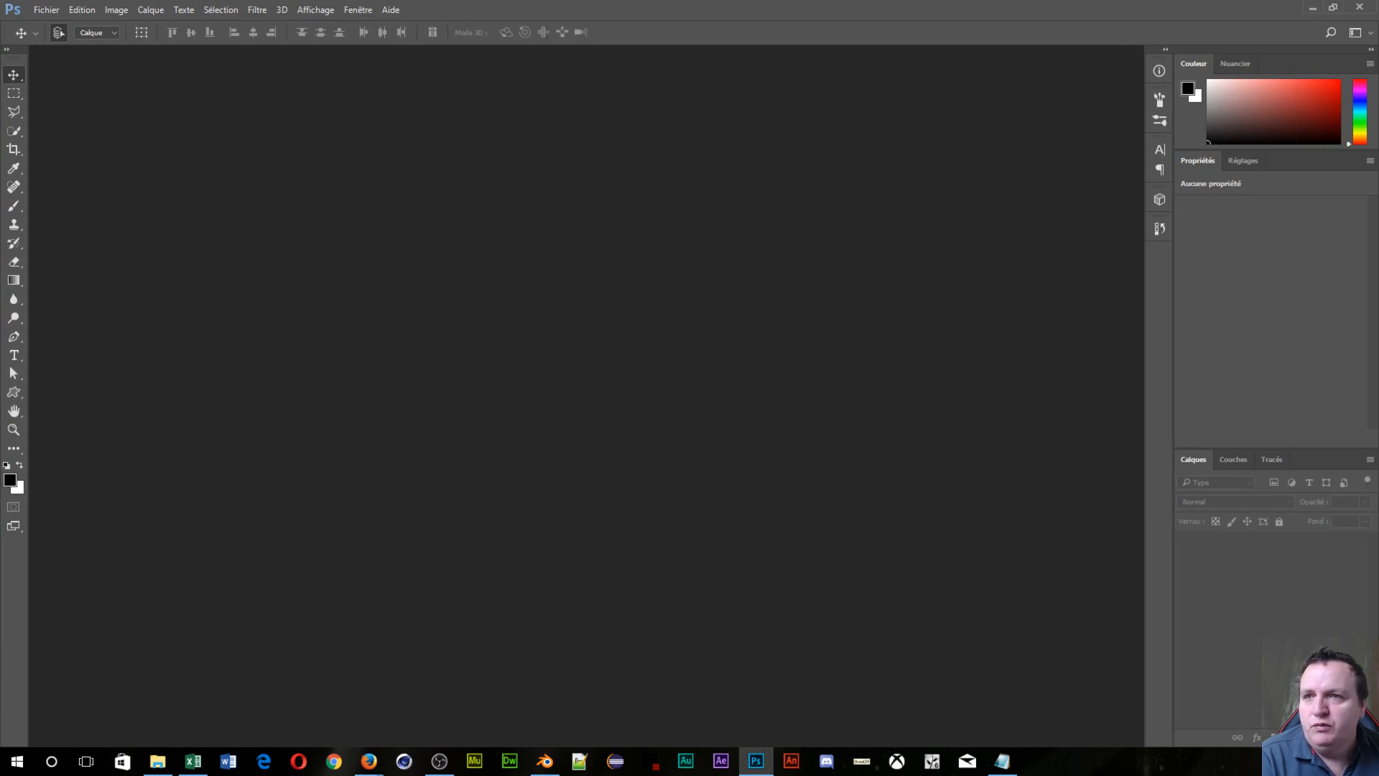
Step: Create a new 2000 x 2000 pixel document at 72 pixels per inch, RGB 8 bits, with a black background
click(45, 9)
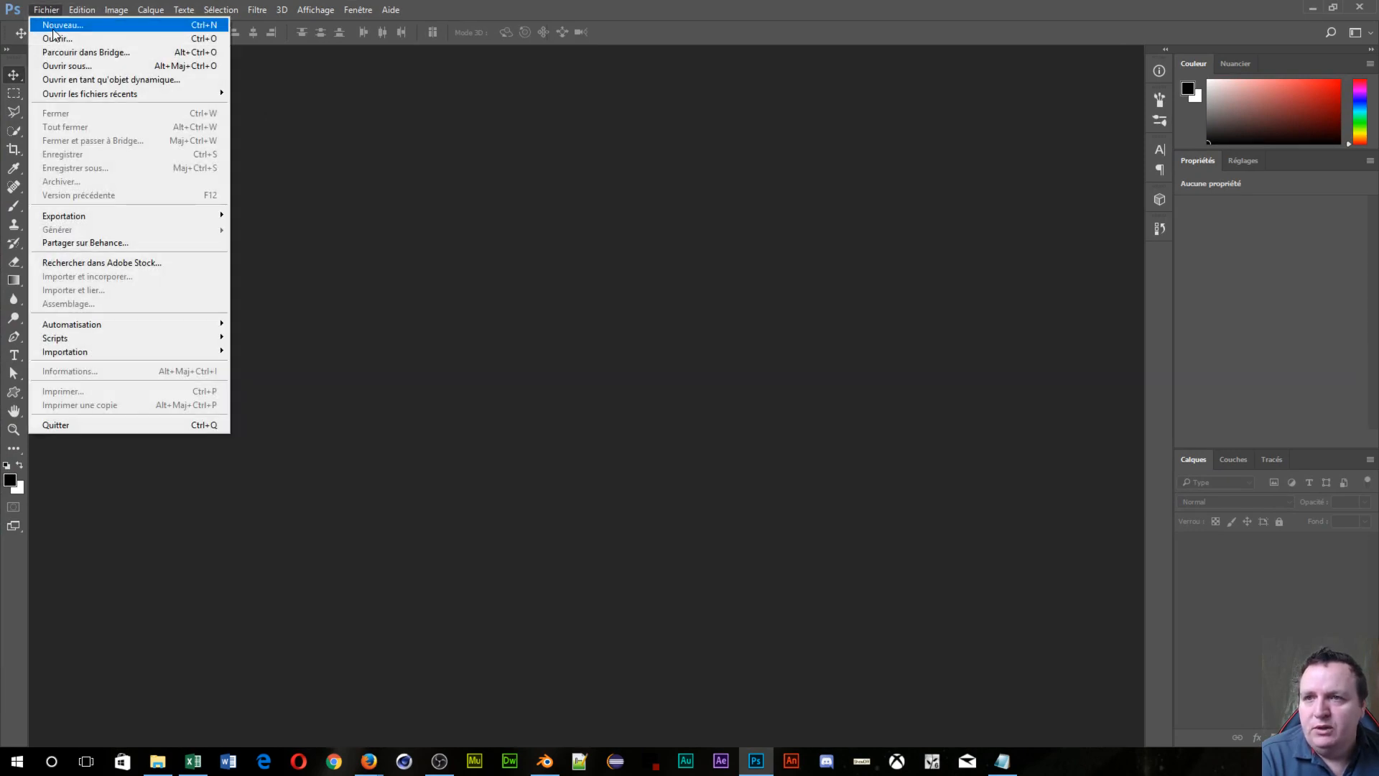
click(47, 24)
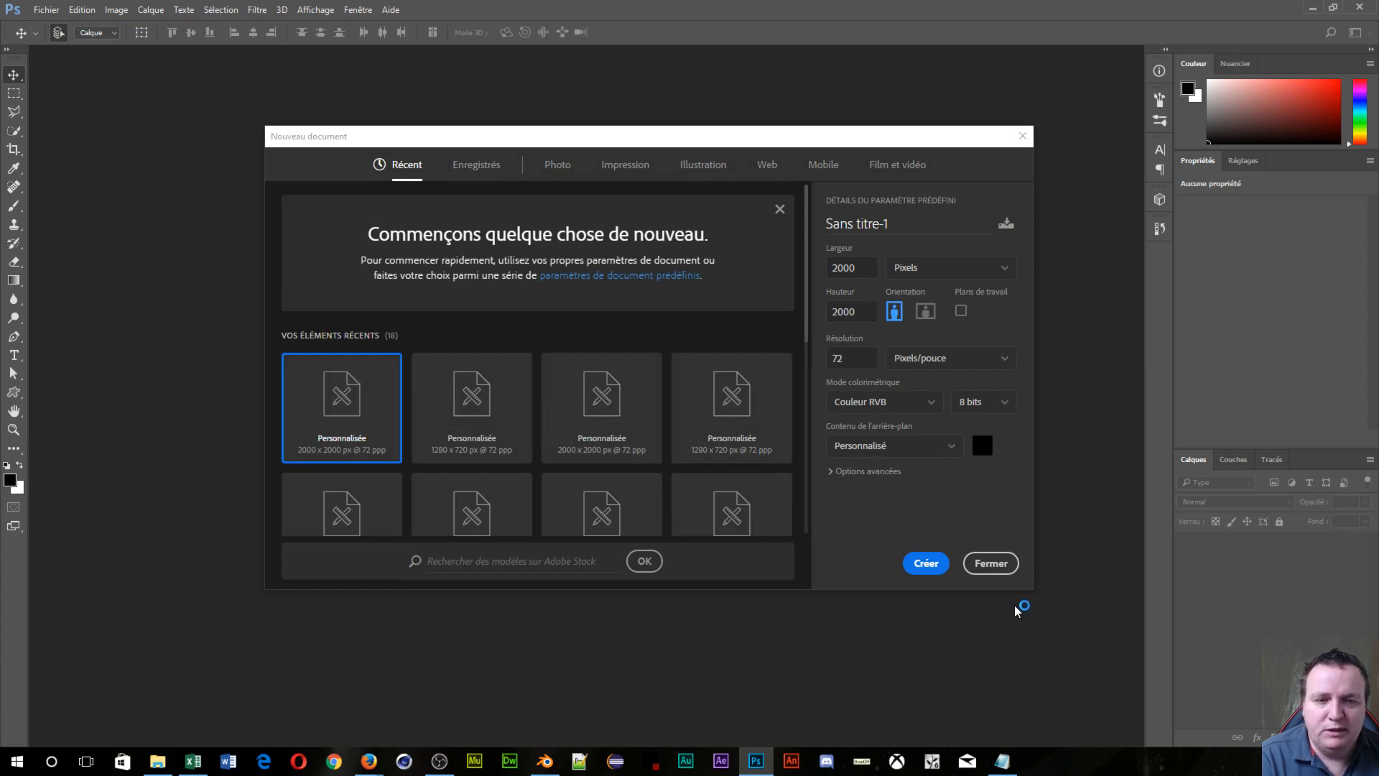
click(926, 567)
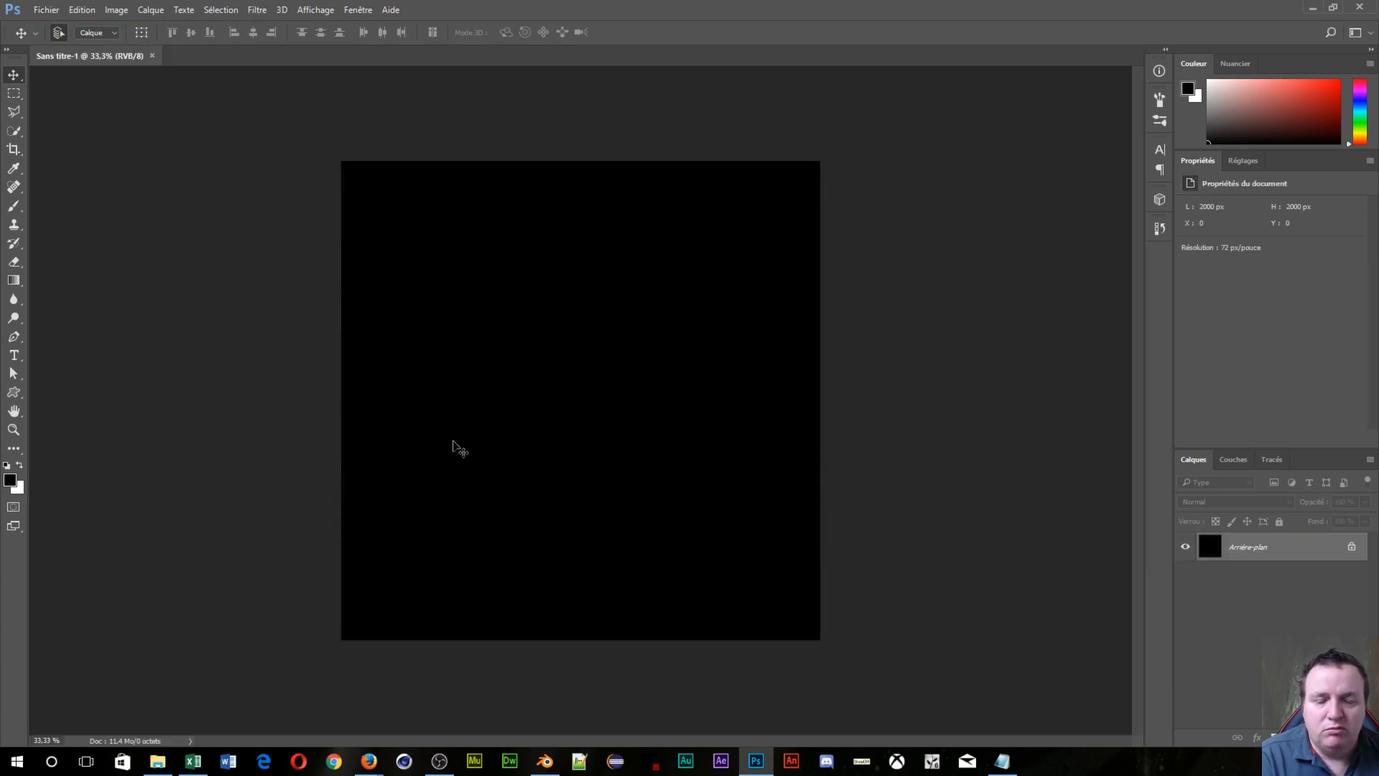
Step: Place cyprien.jpg as an embedded image from the desktop's Mascotte youtuber > Cyprien folder
click(46, 10)
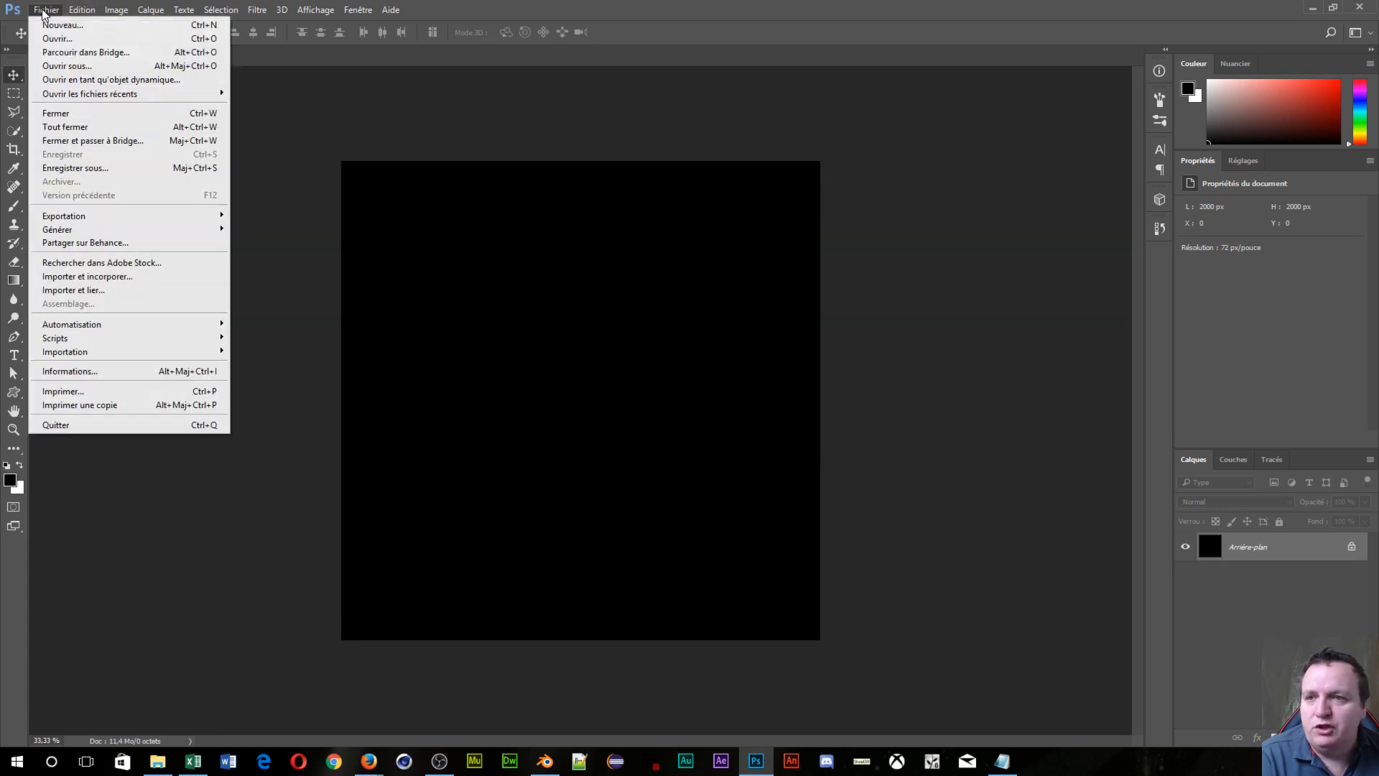
click(69, 277)
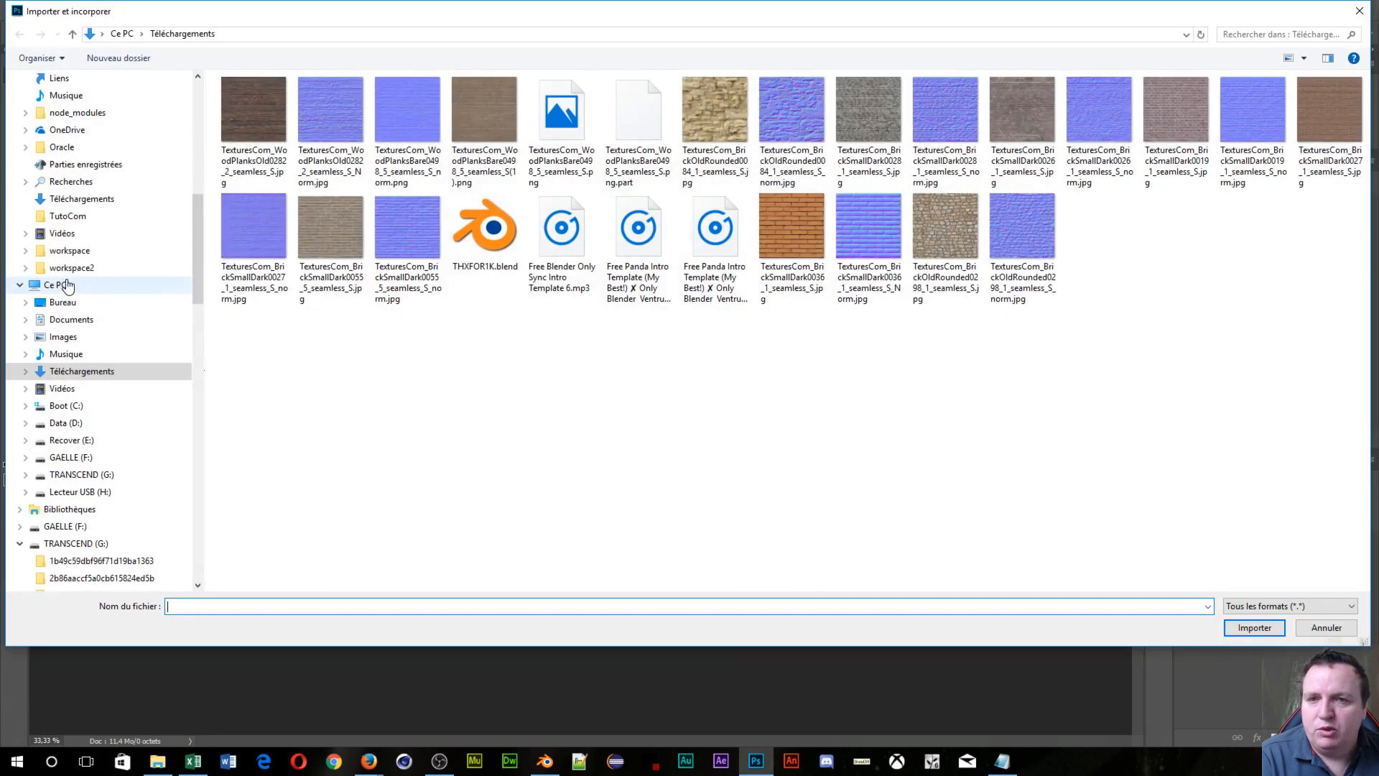
click(141, 34)
click(178, 67)
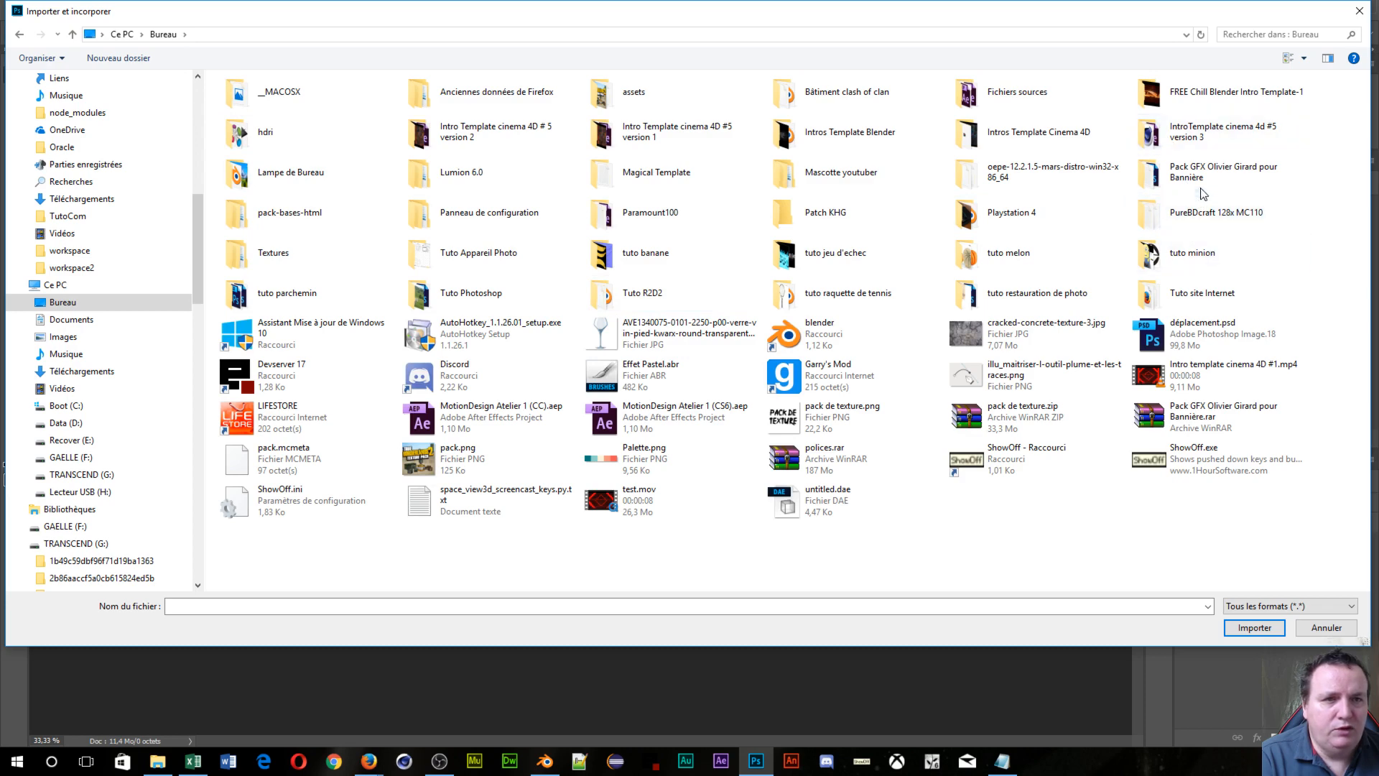
double_click(814, 178)
double_click(244, 99)
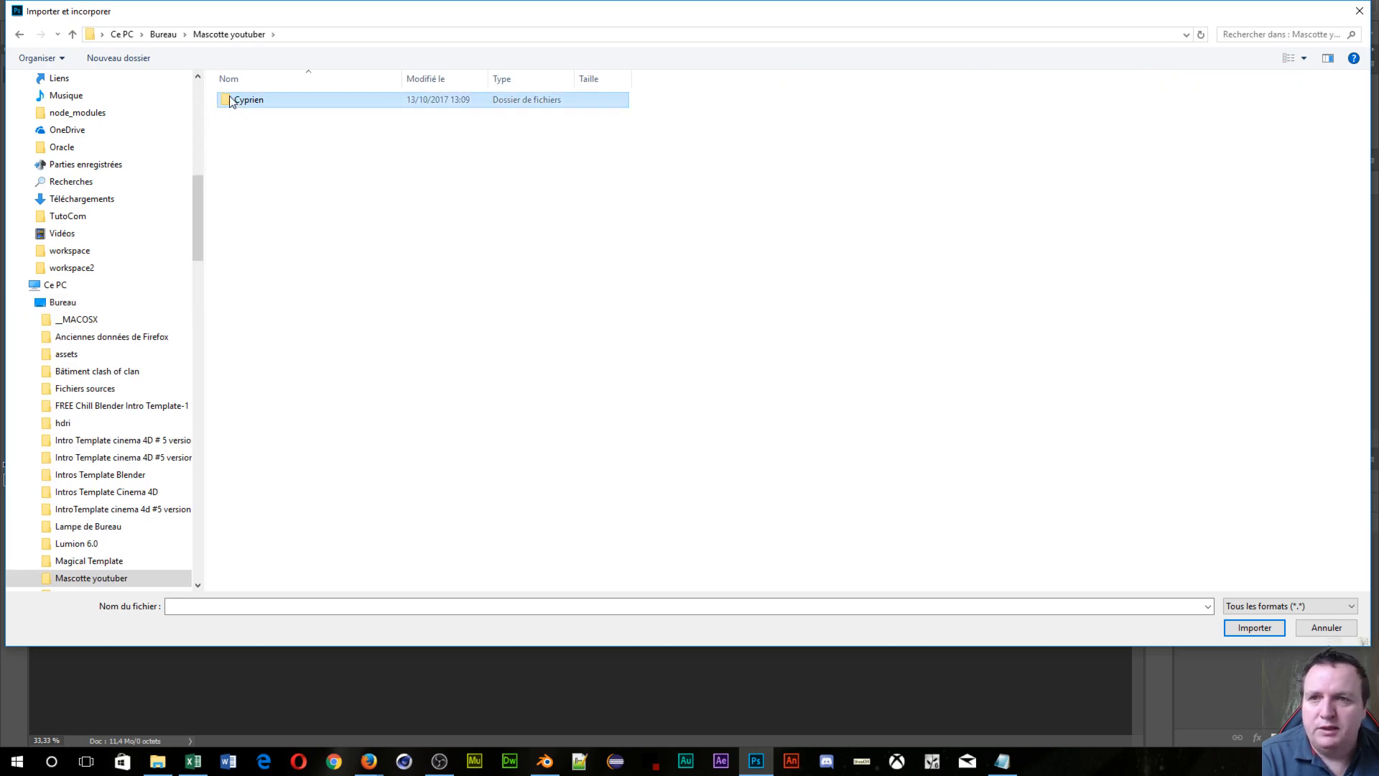
click(243, 98)
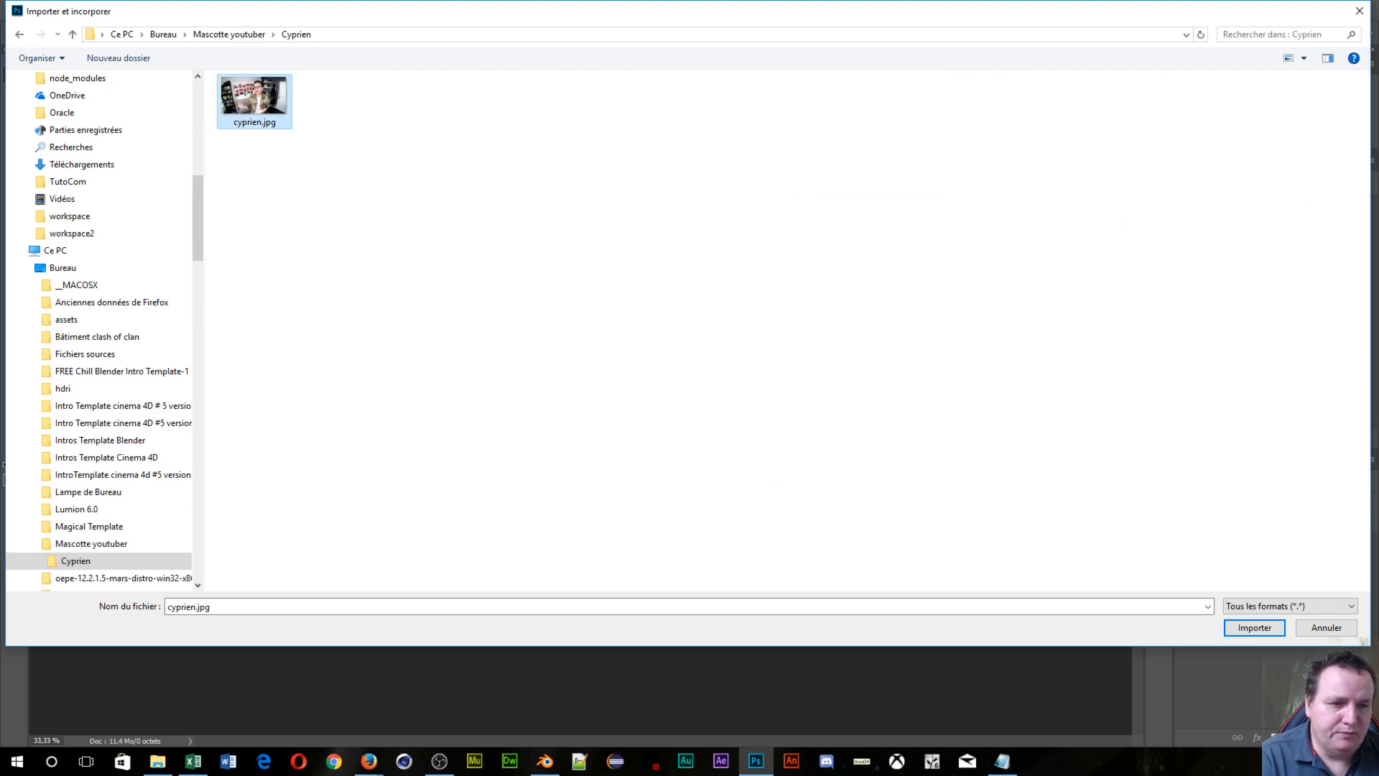
click(1255, 628)
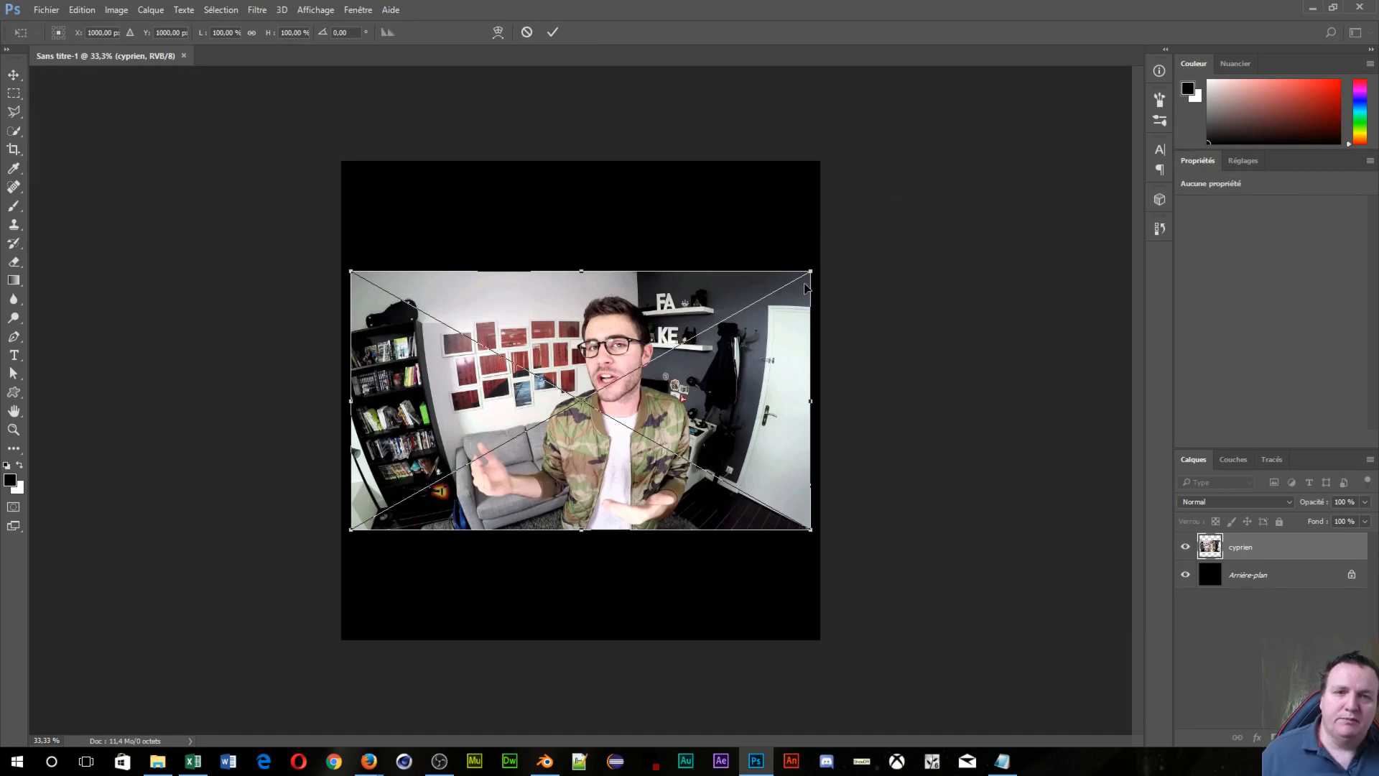
Step: Enlarge the placed photo to about 291% and reposition it so the man's head and shoulders fill the canvas
drag(807, 270, 1277, 7)
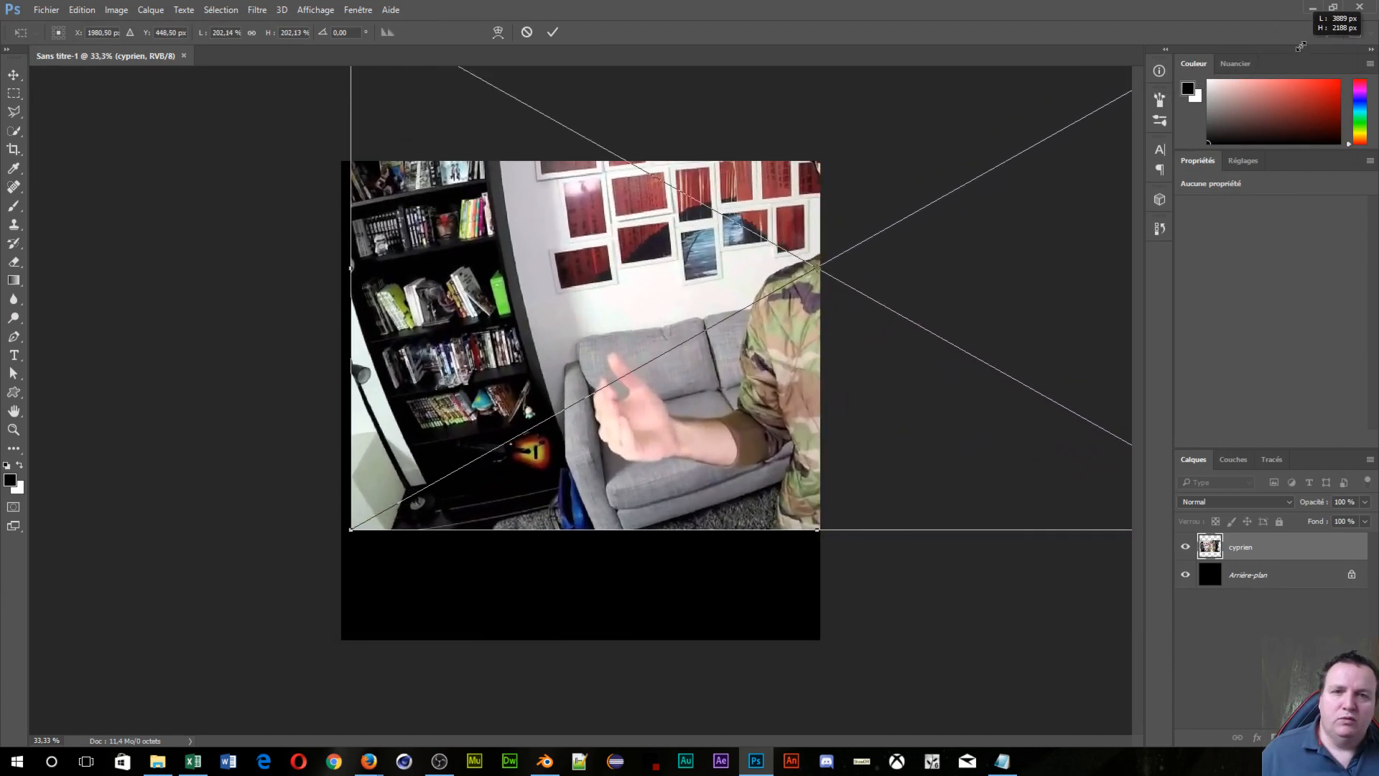
drag(872, 385, 474, 704)
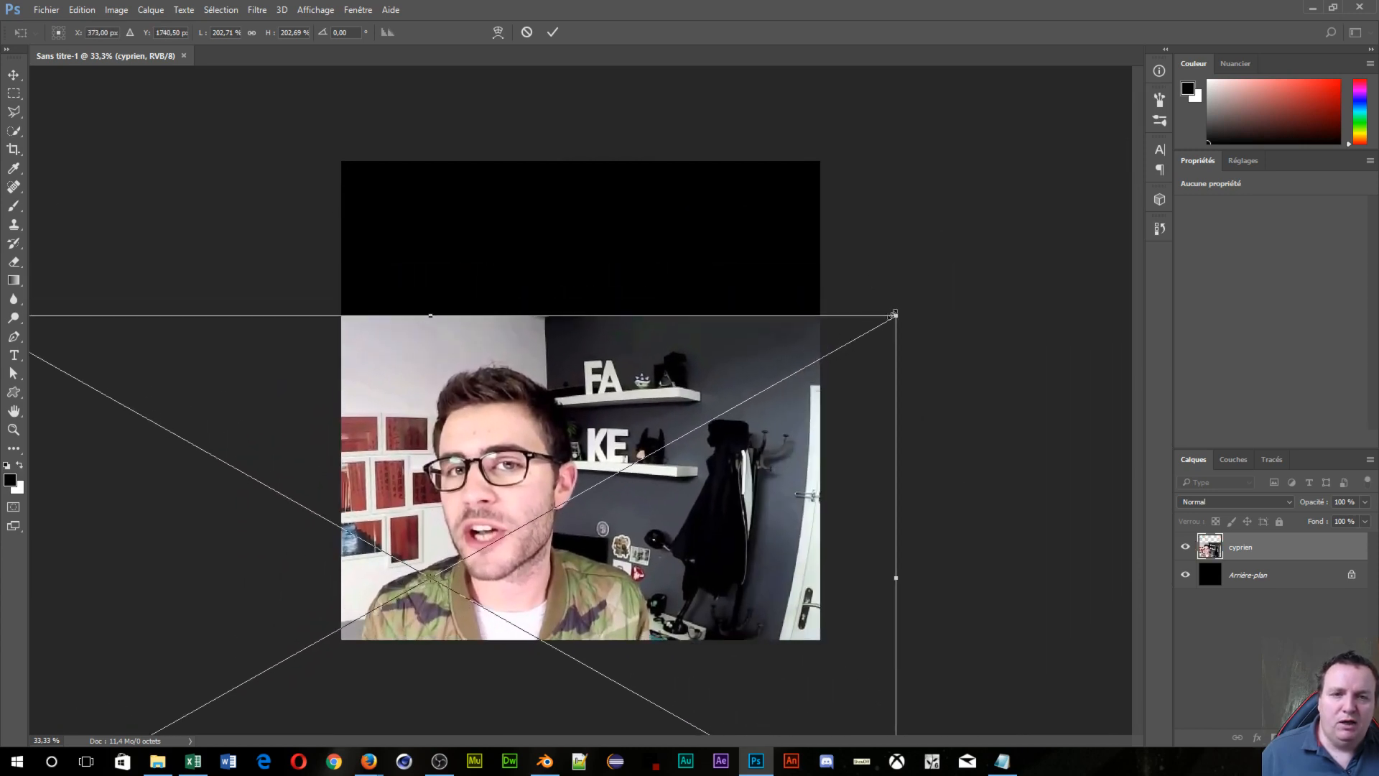
drag(893, 314, 1064, 193)
drag(711, 633, 722, 509)
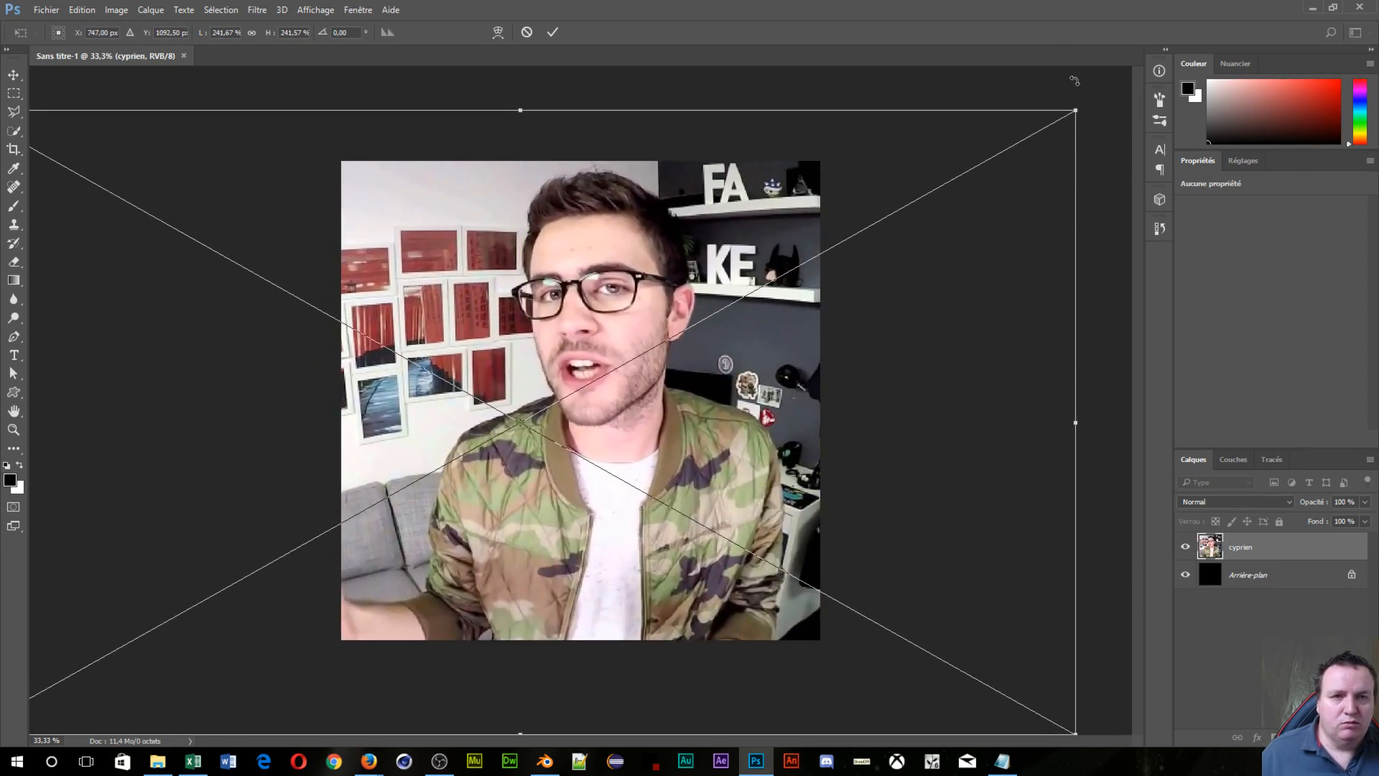
drag(1073, 113, 1322, 18)
drag(952, 252, 804, 409)
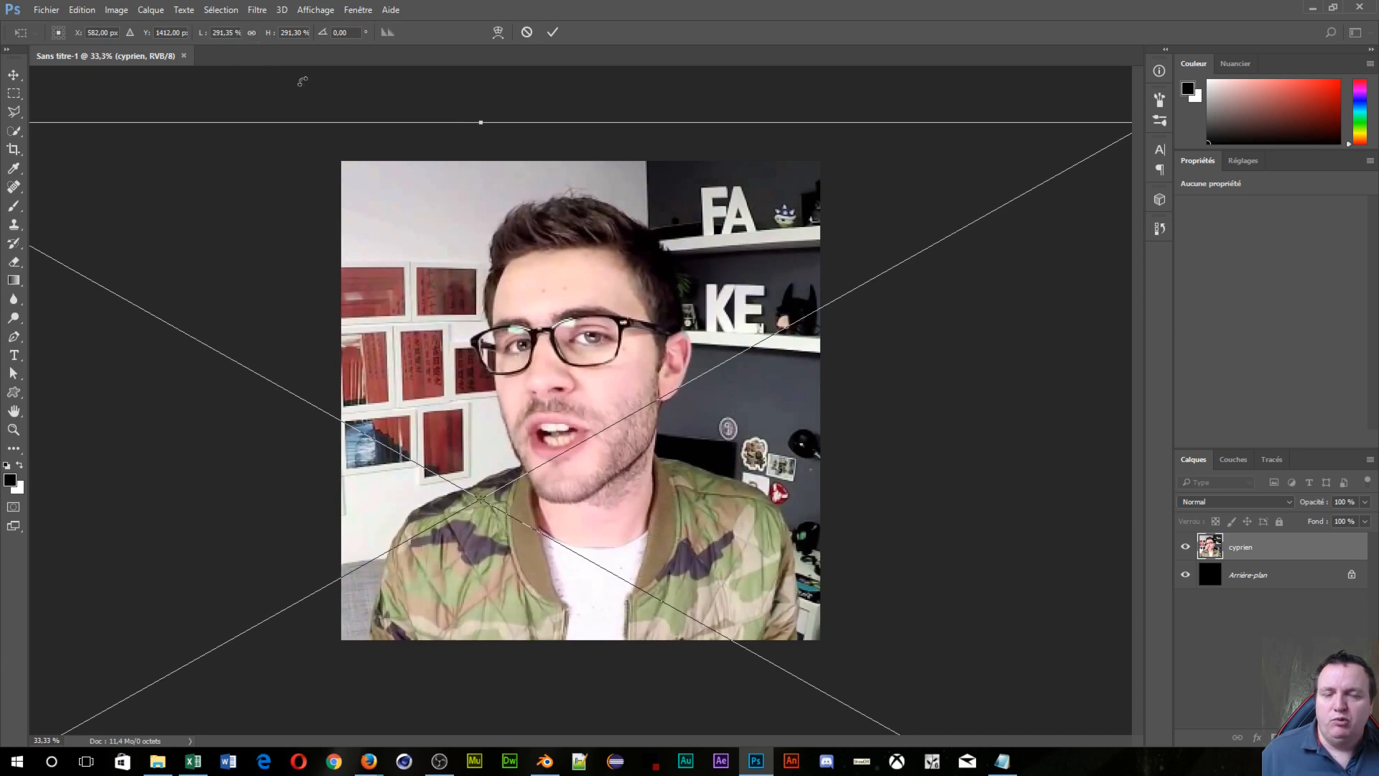
Step: Link the photo's width and height, scale it to 328.35%, recentre the face slightly lower on the canvas and apply the transform
click(252, 33)
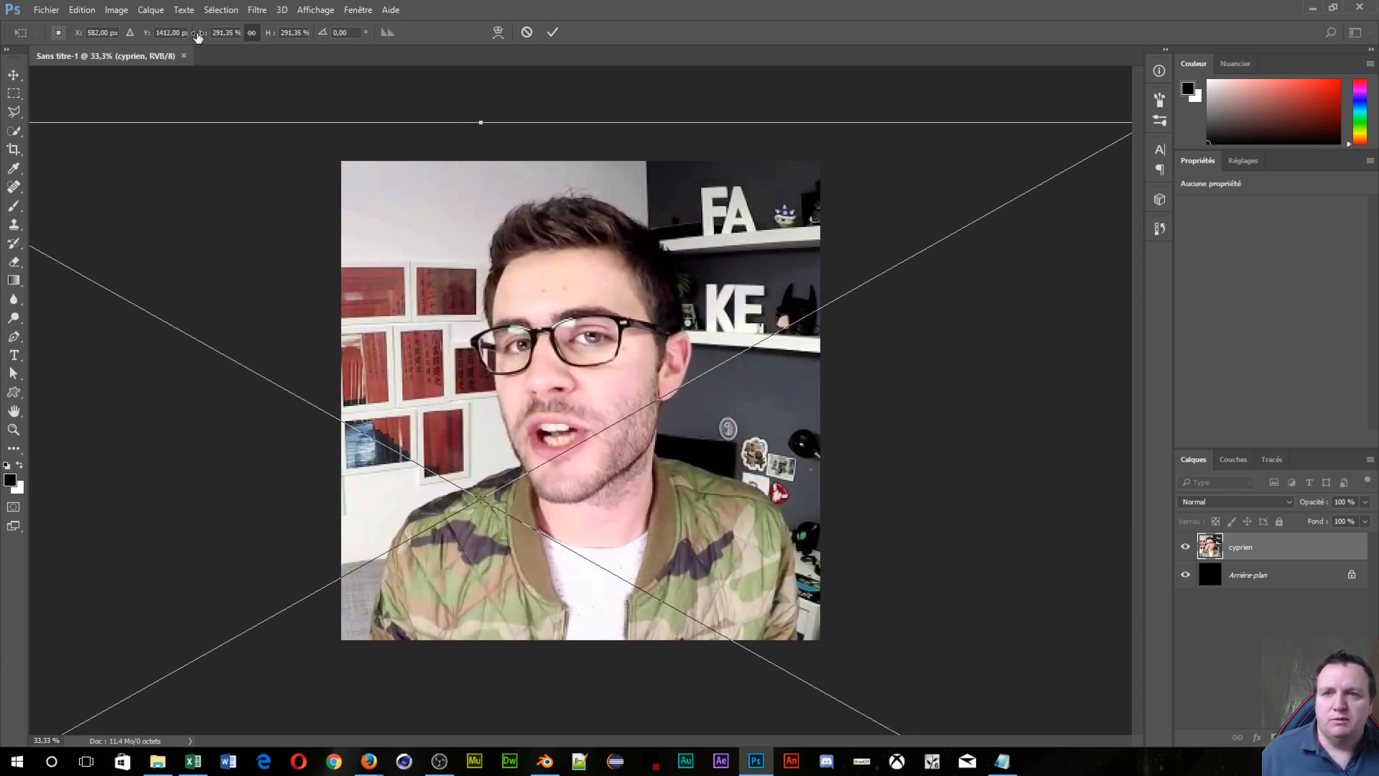
drag(198, 36, 225, 33)
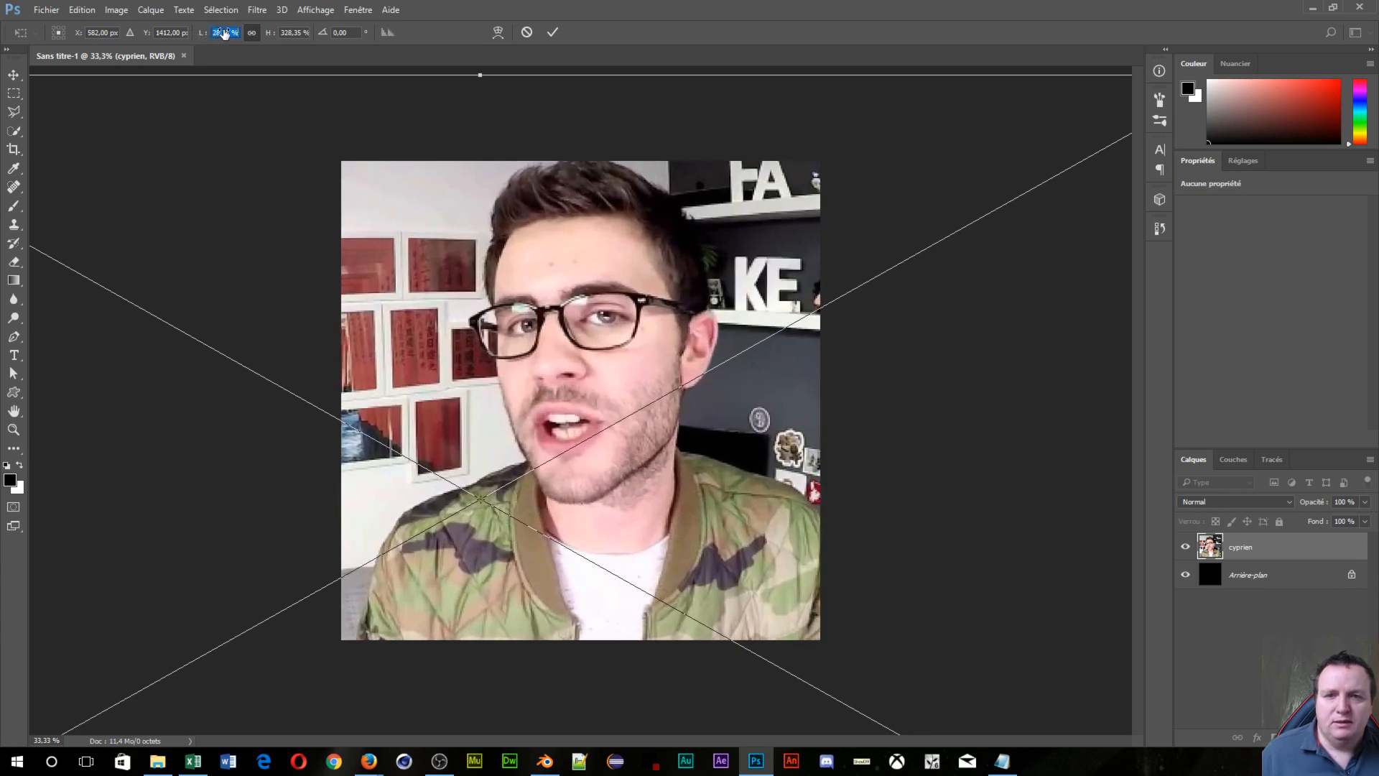
mouse_move(629, 325)
mouse_down()
mouse_move(630, 350)
mouse_move(631, 333)
mouse_move(607, 331)
mouse_move(616, 348)
mouse_up()
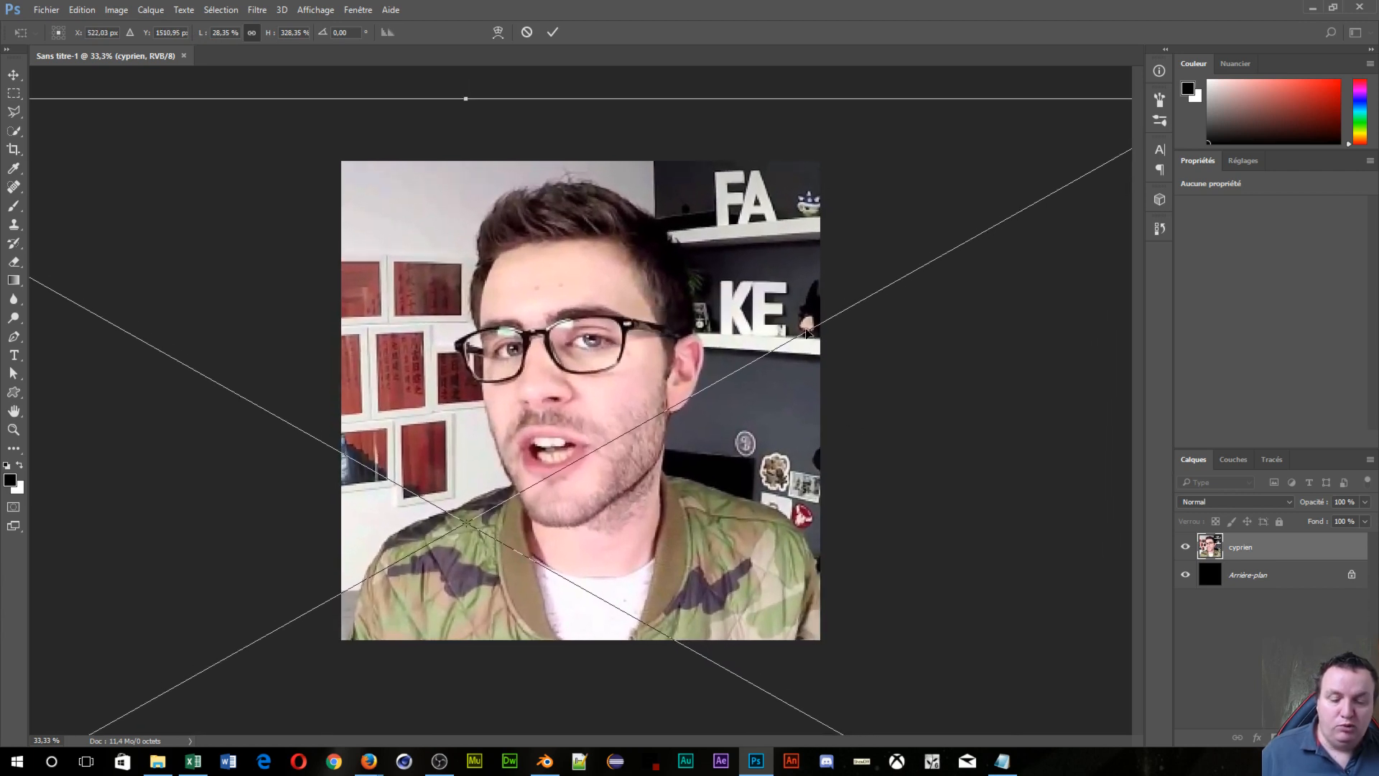
key(Return)
scroll(570, 523, up, 6)
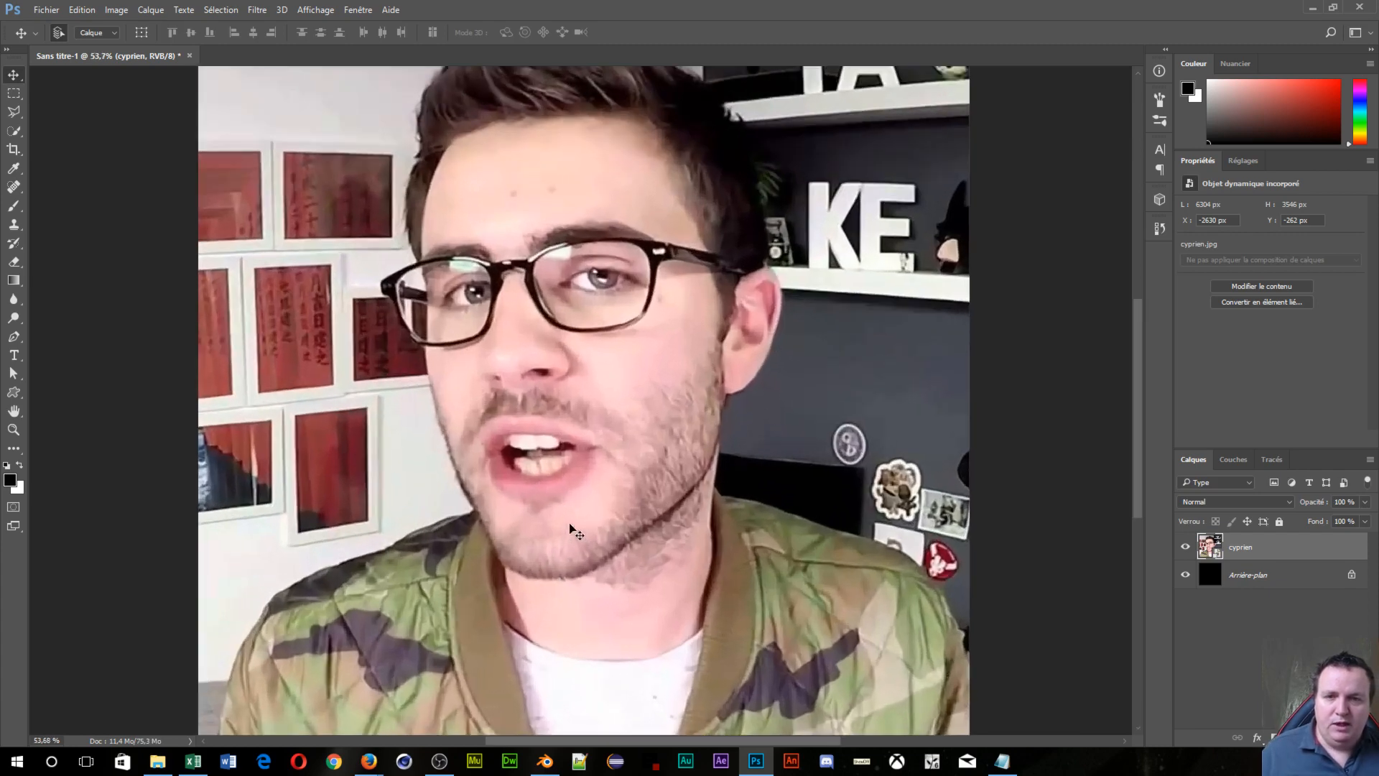
Step: Try a curved Pen tool shape from the cheek across the nose, with no fill and a 1 px black stroke
scroll(538, 472, down, 3)
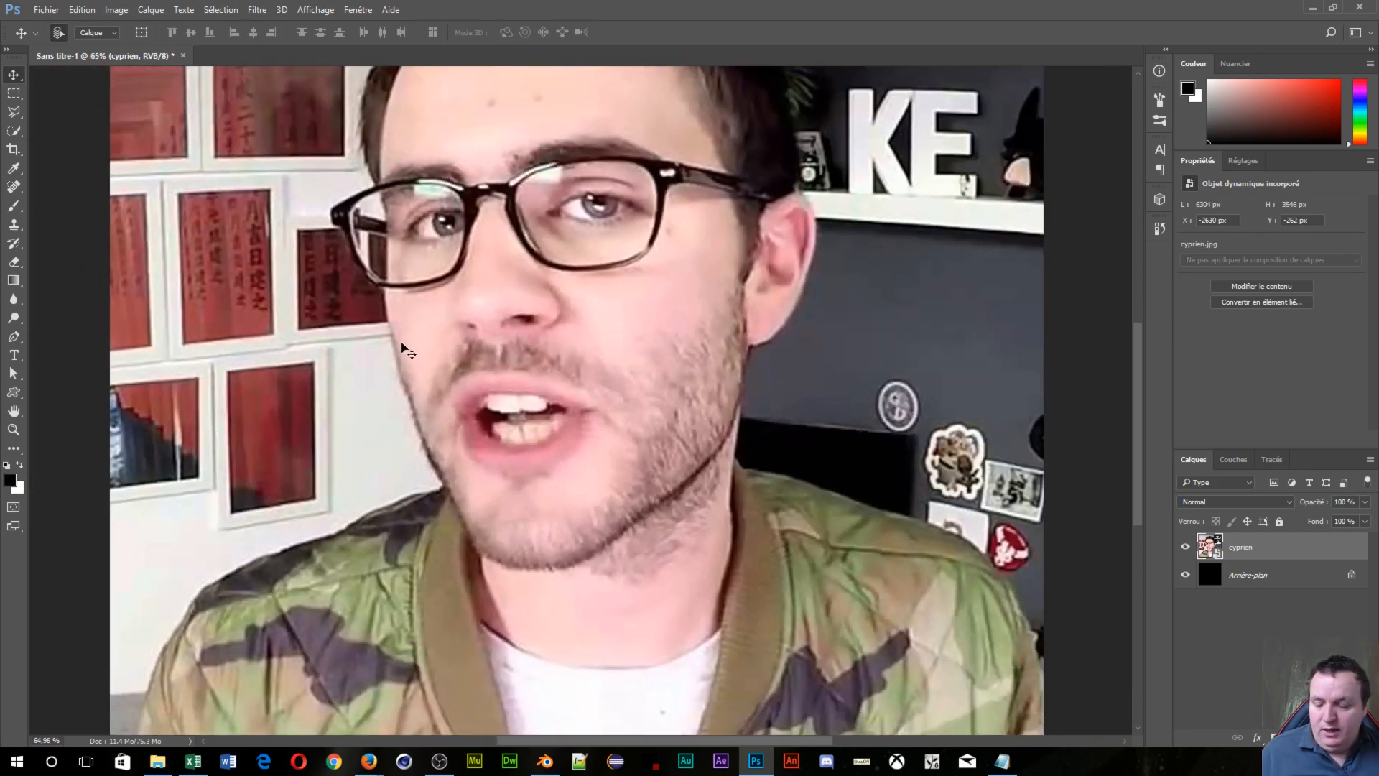
click(14, 336)
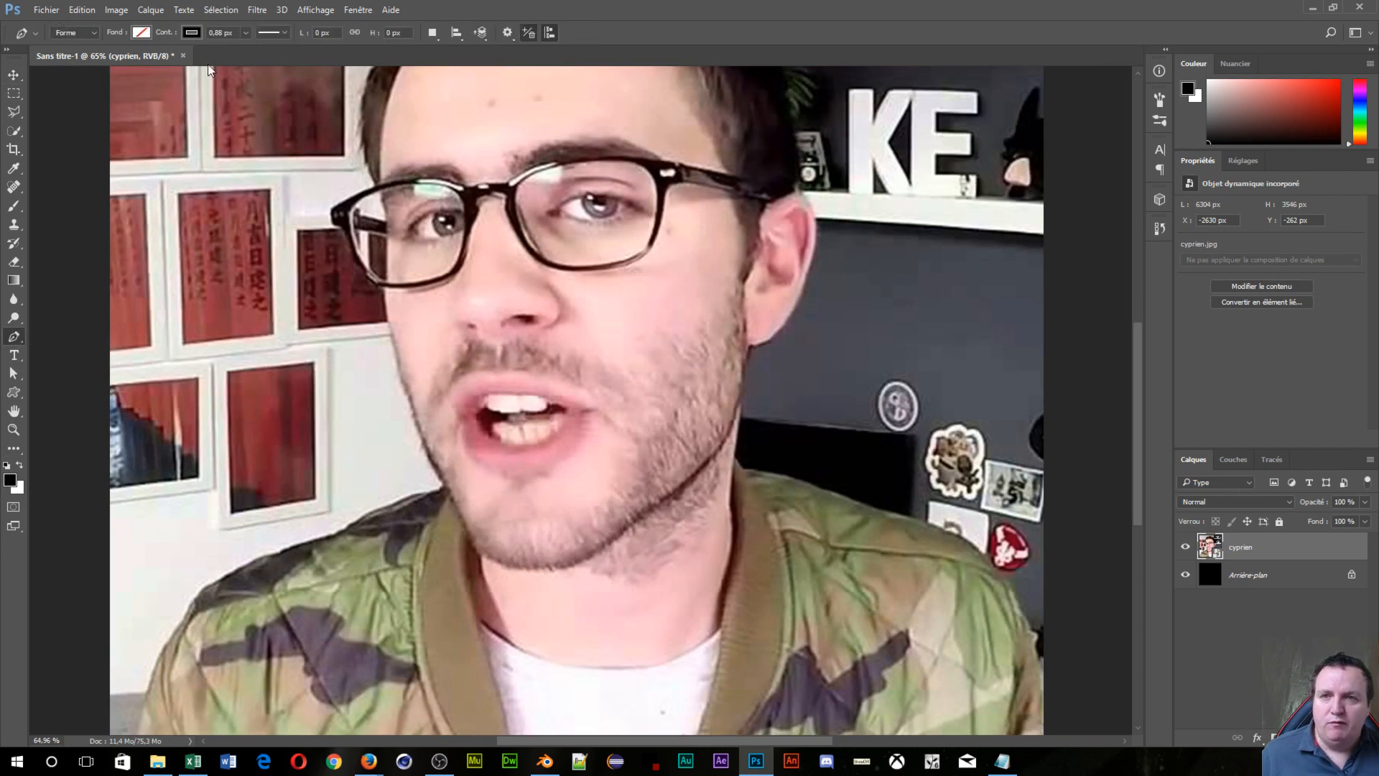
click(688, 294)
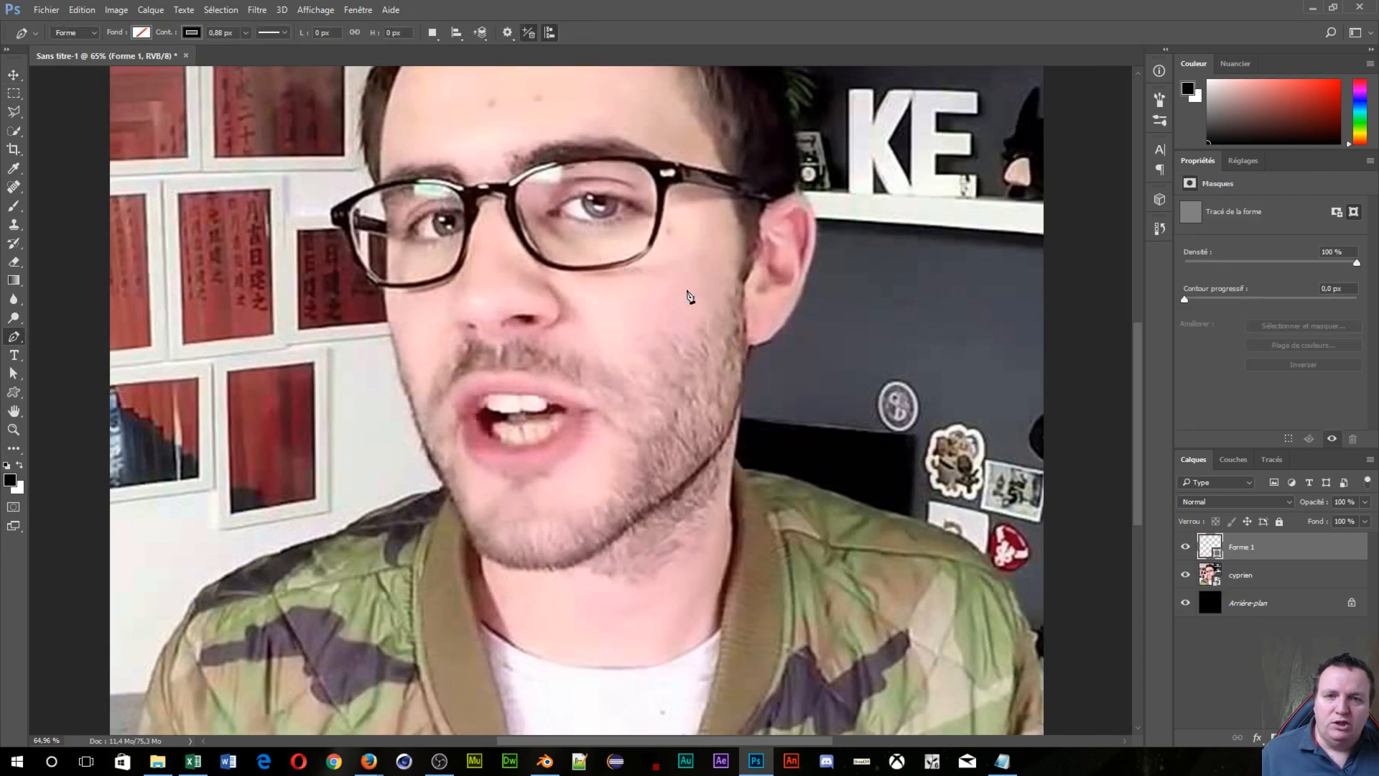
drag(432, 301, 372, 386)
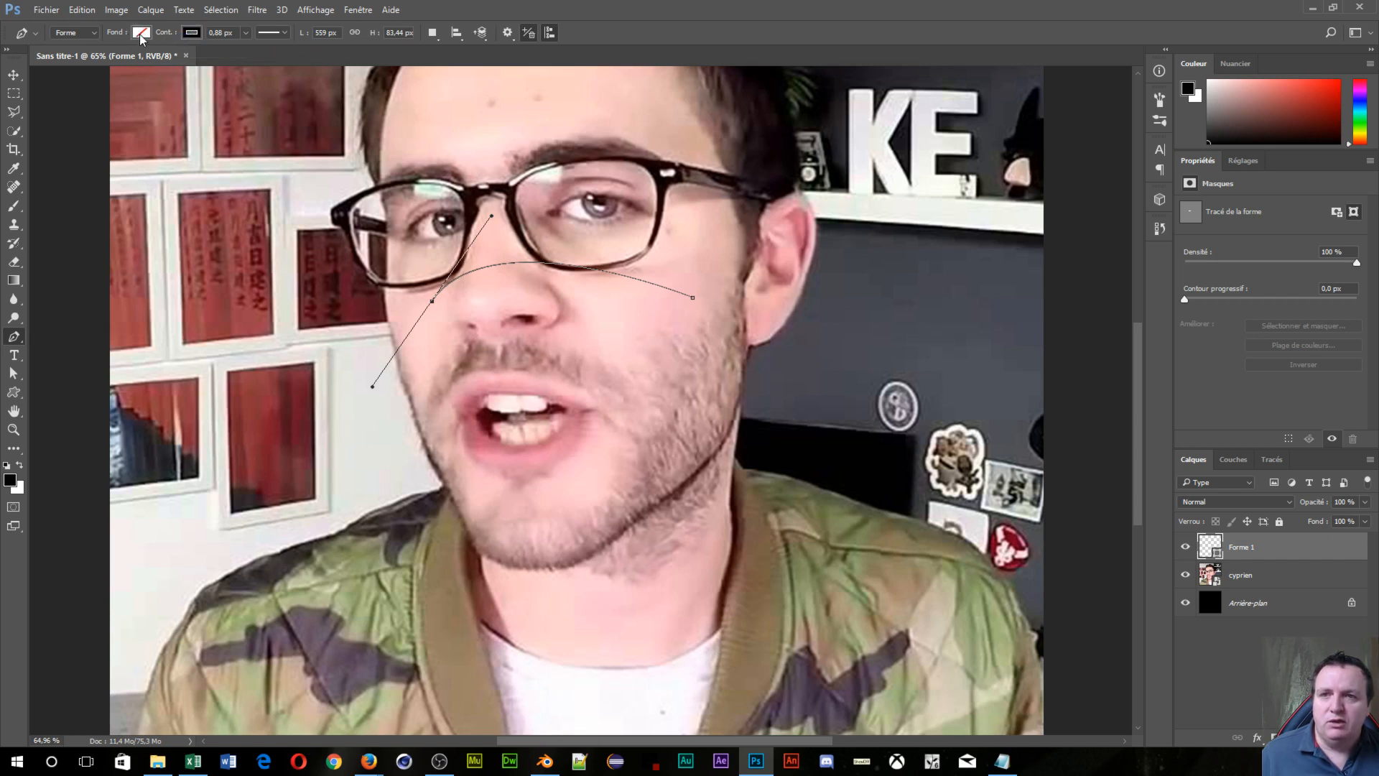
click(246, 33)
click(224, 31)
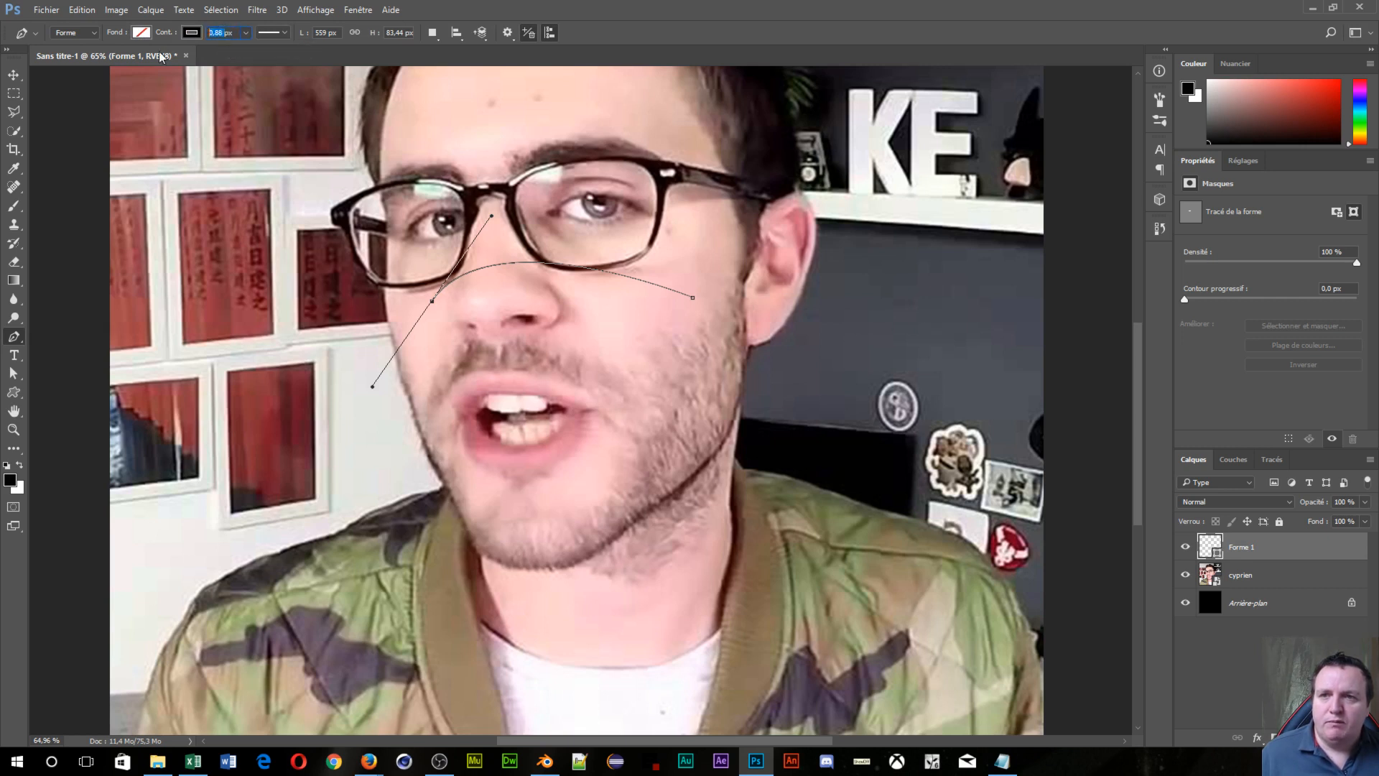
text(1px)
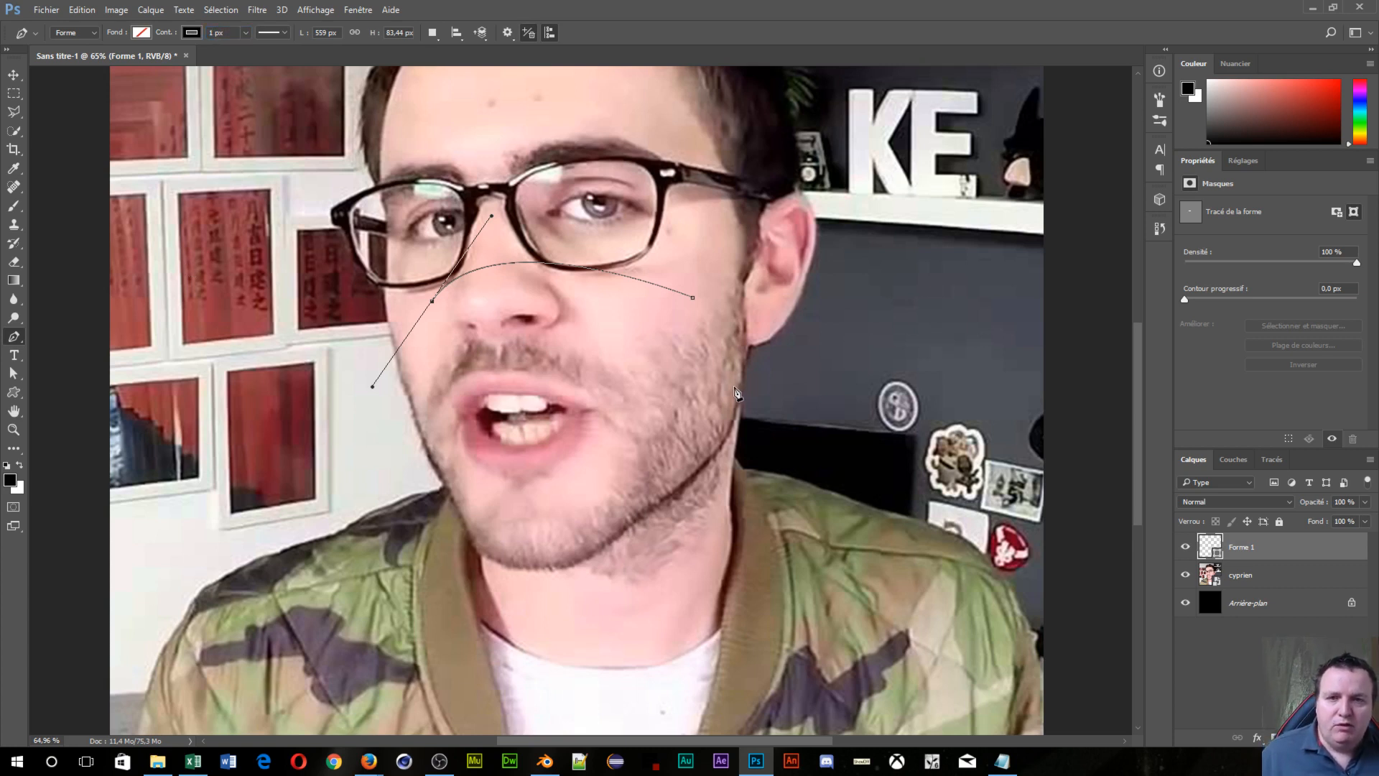
Step: Undo the stroke width change and the test curve drawn across the face
scroll(611, 403, up, 3)
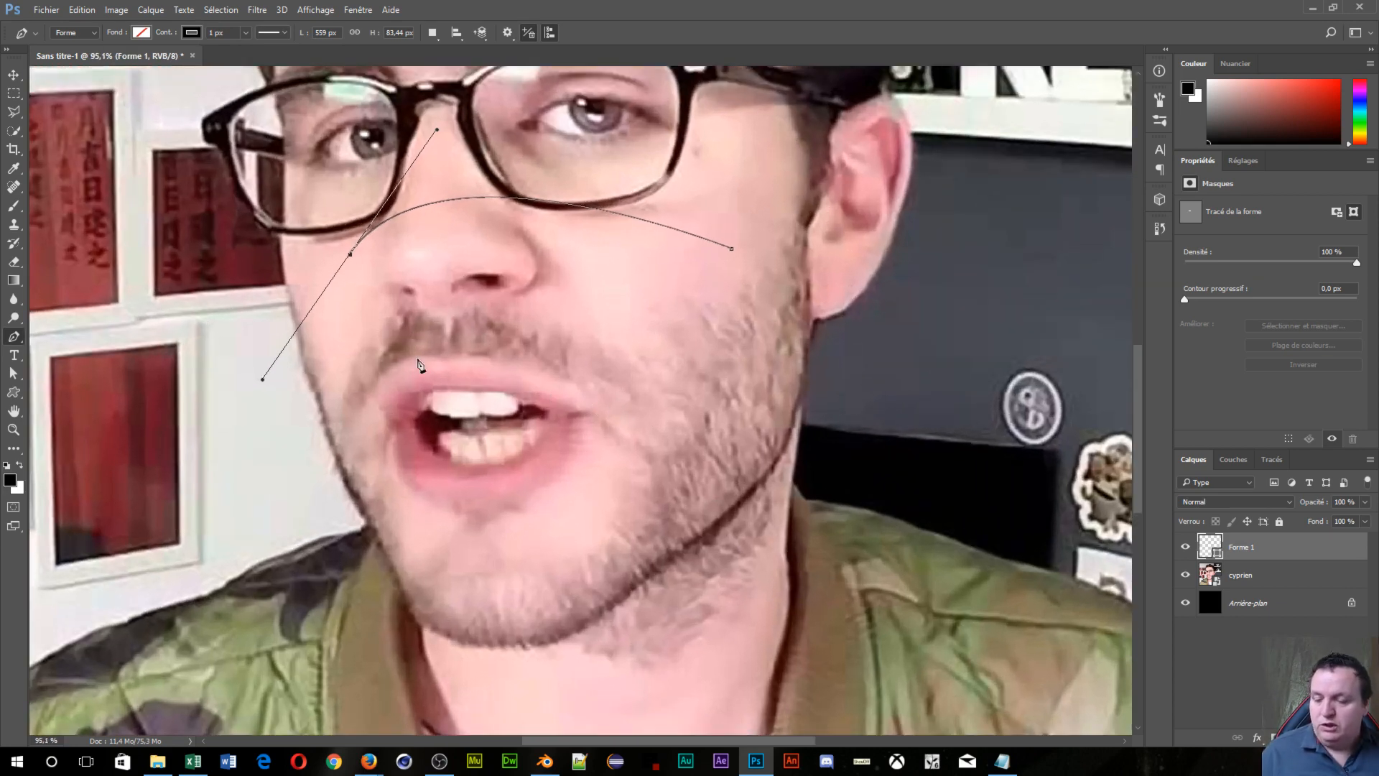
key(Return)
key(ctrl+alt+z)
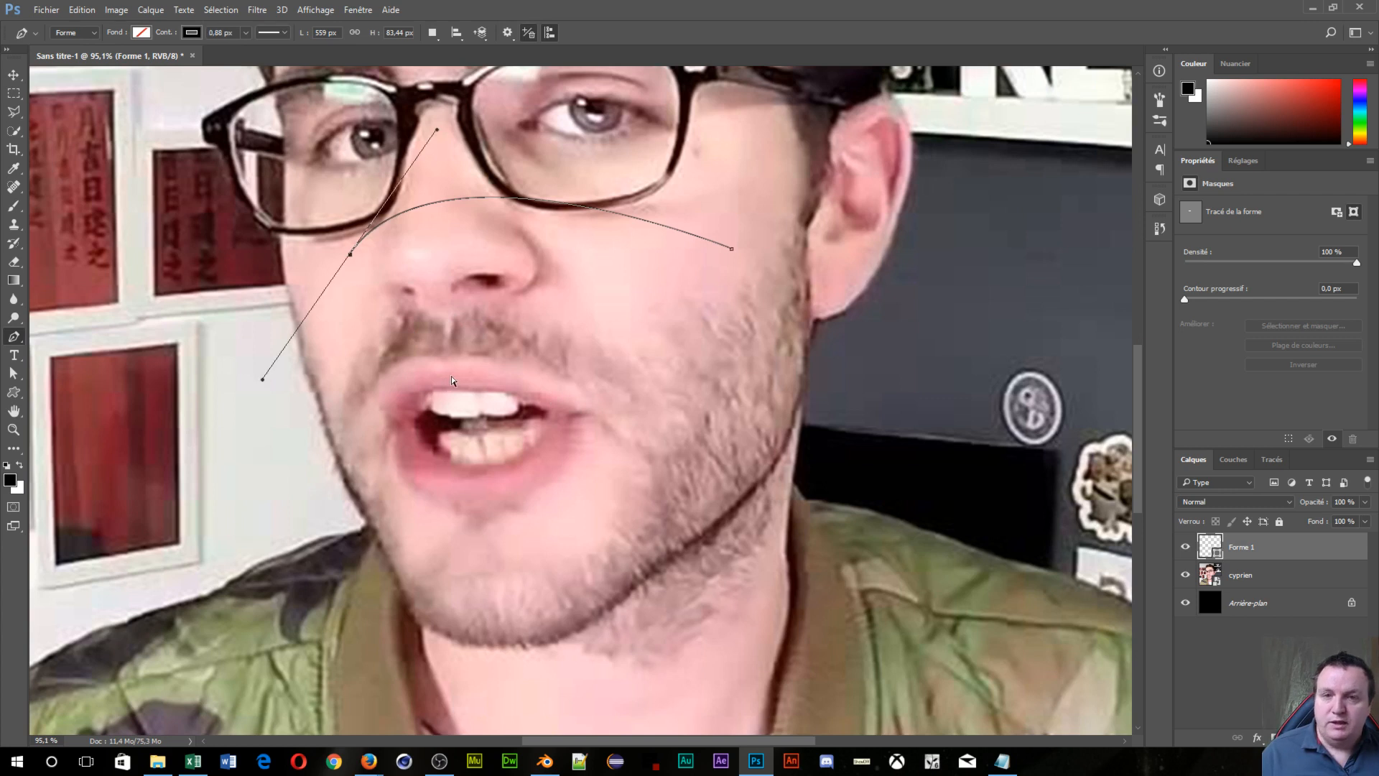
key(ctrl+alt+z)
key(ctrl+alt+z)
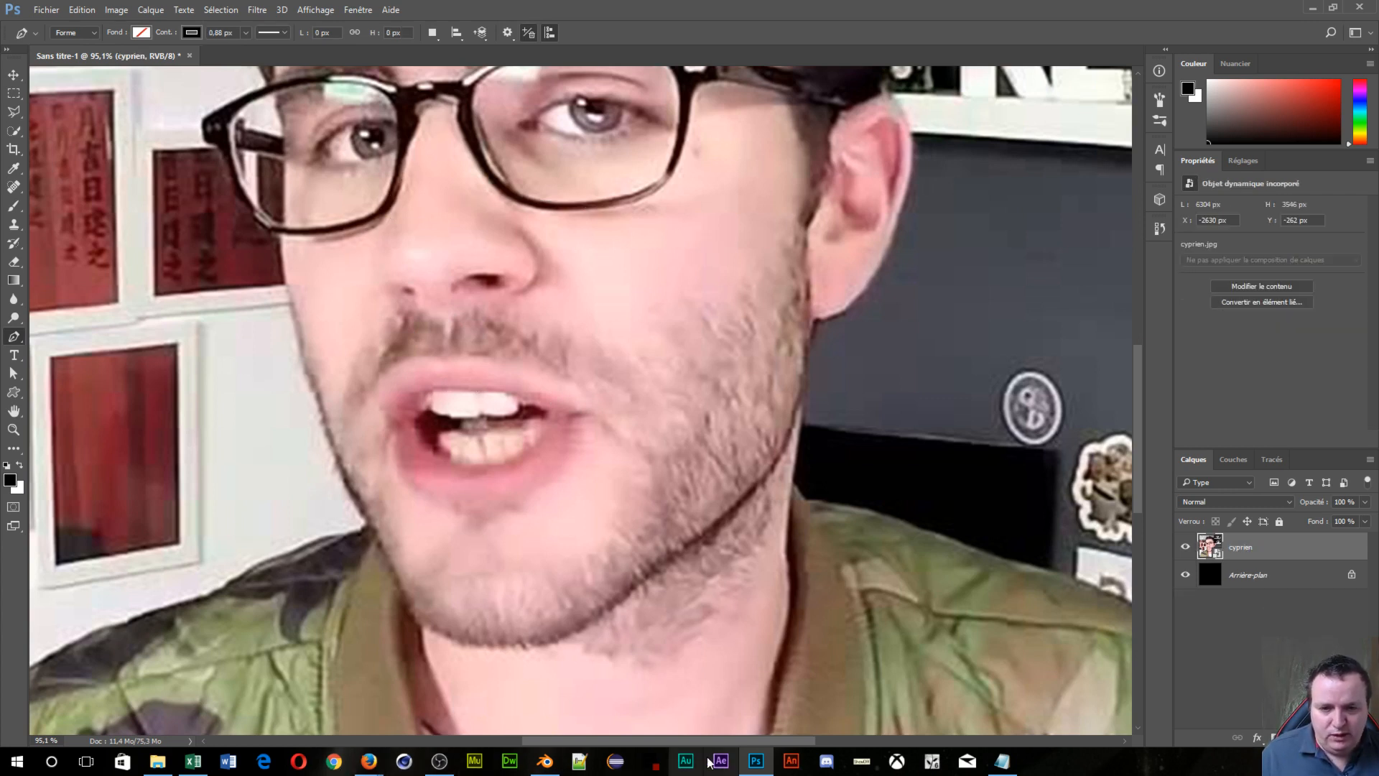
click(865, 768)
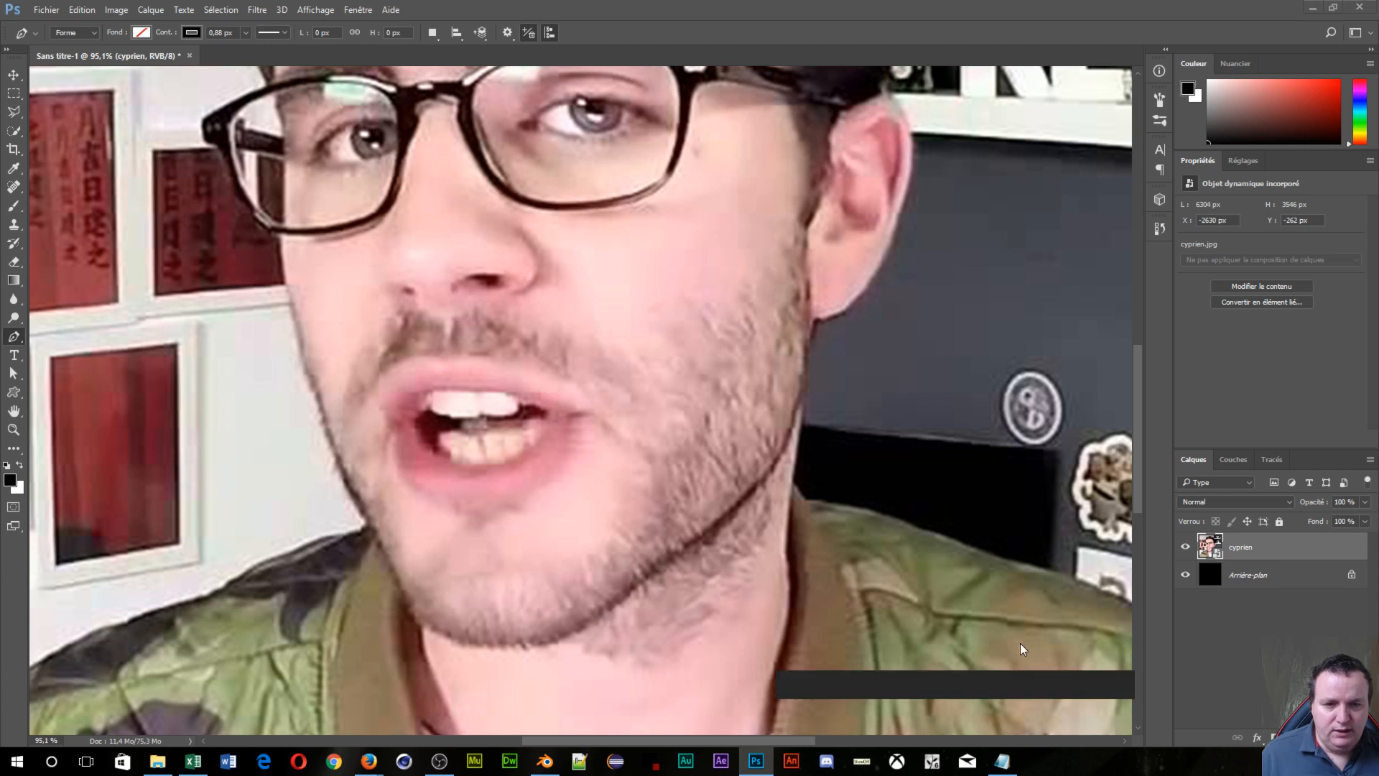
drag(1004, 681, 240, 725)
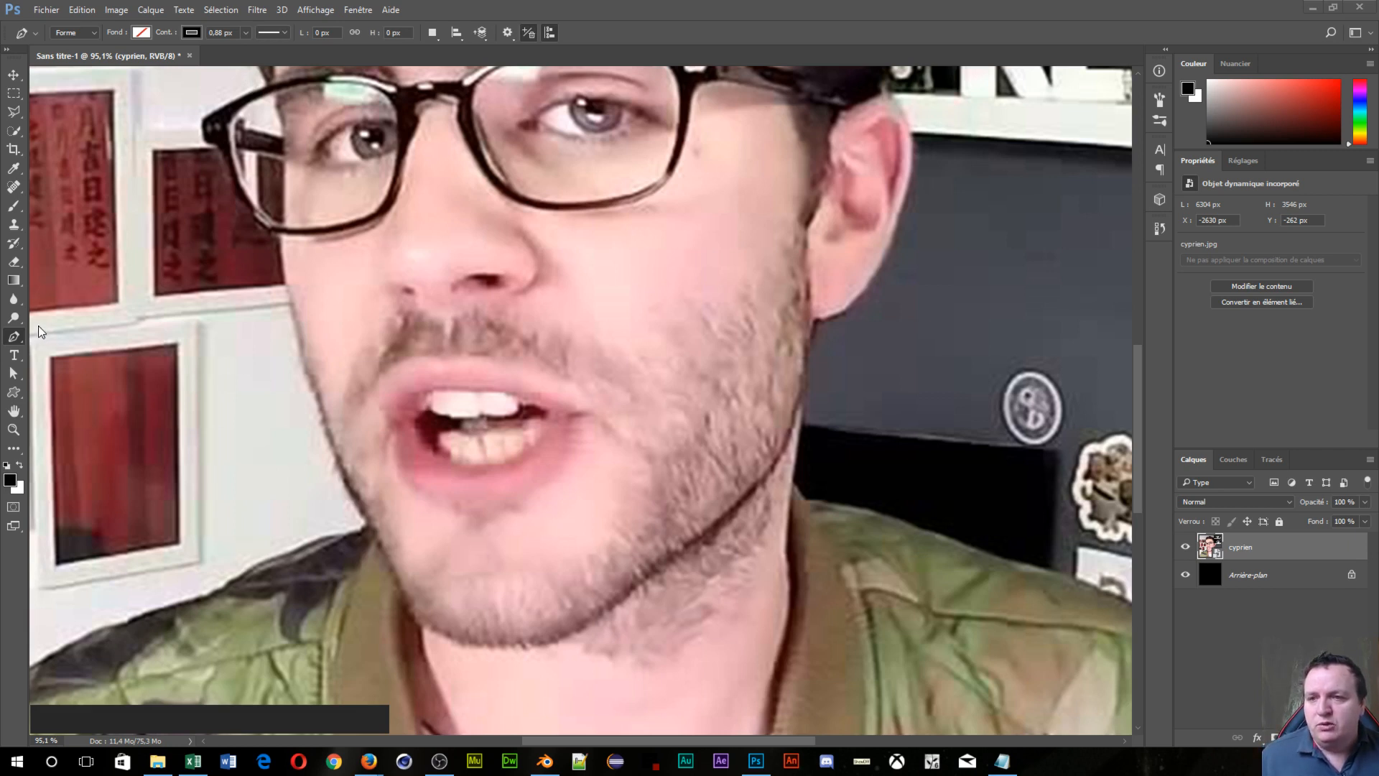
Step: Start a Pen tool shape for the face outline where the cheek meets the lower rim of the glasses, beside the picture frames
click(17, 343)
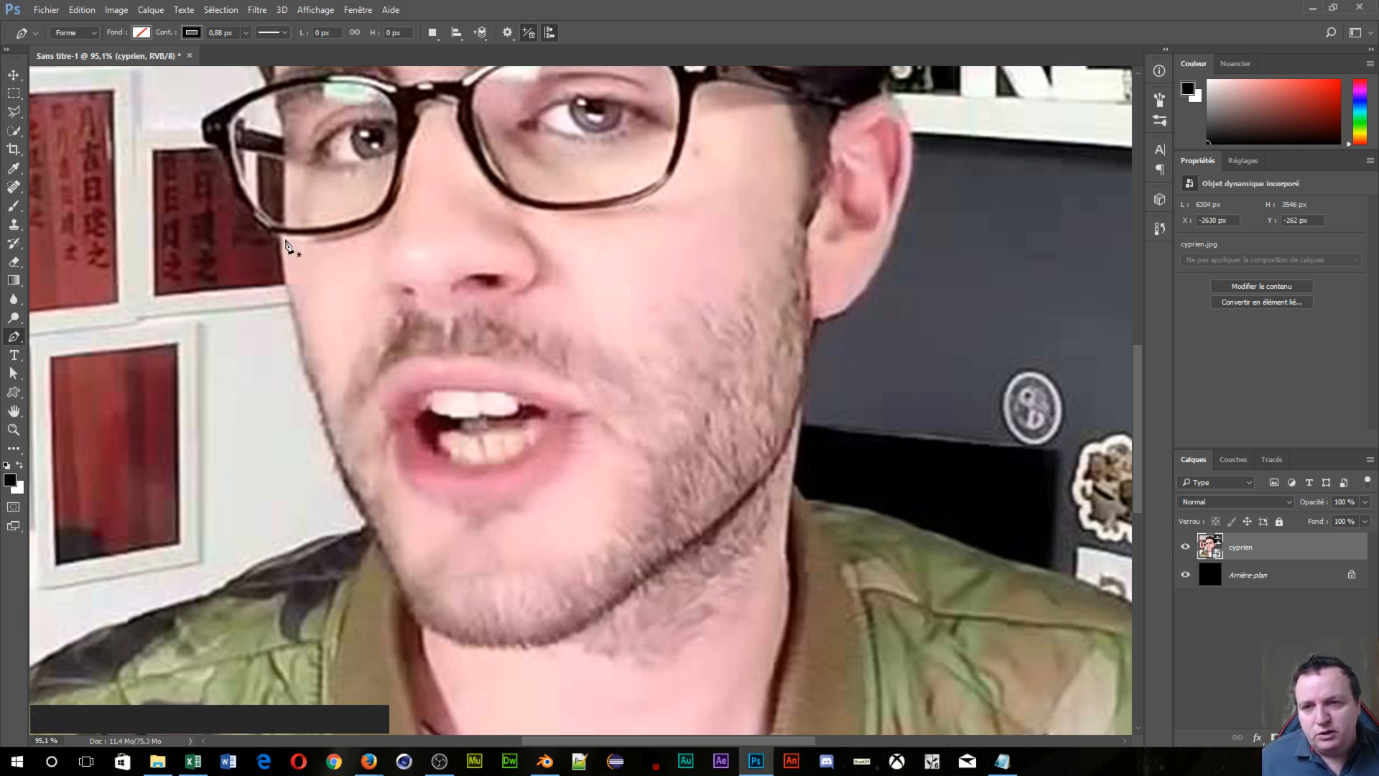
scroll(281, 260, up, 3)
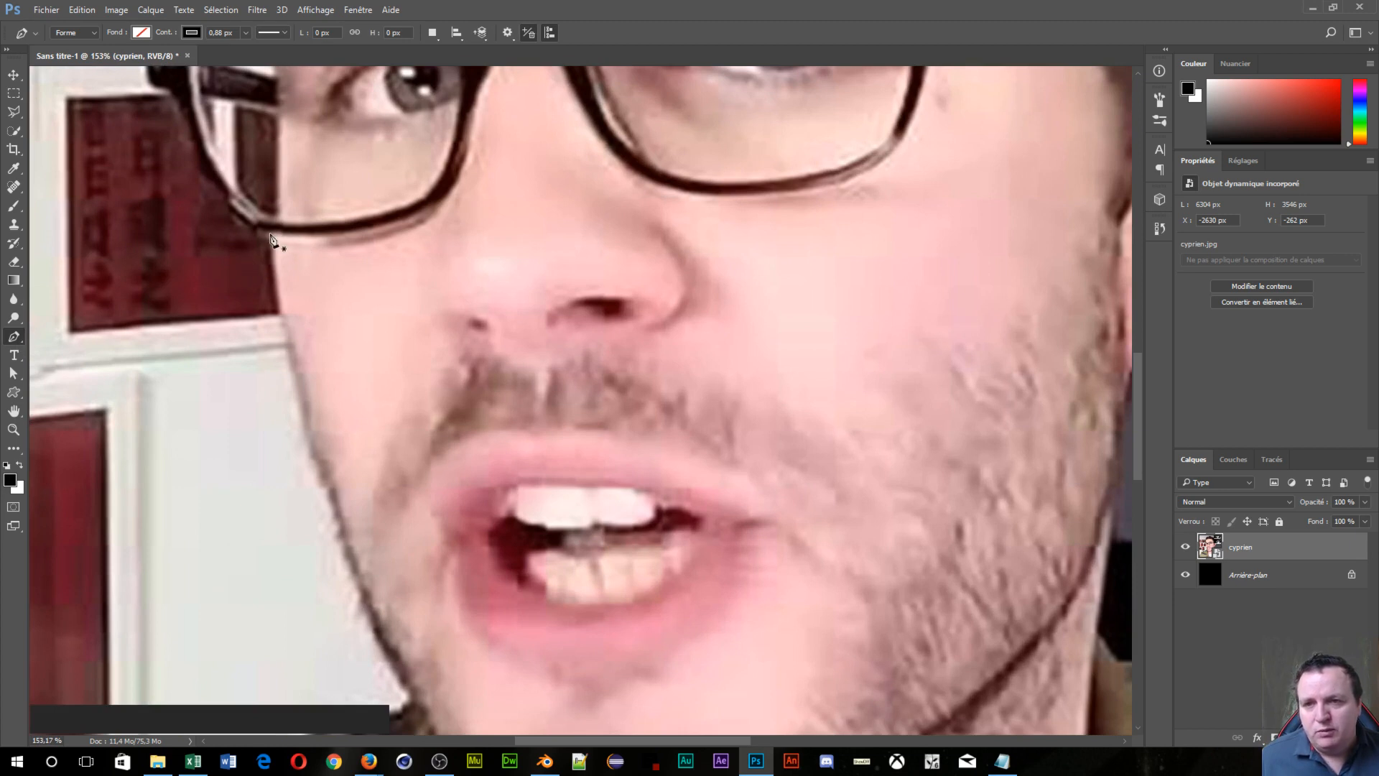
scroll(273, 244, up, 5)
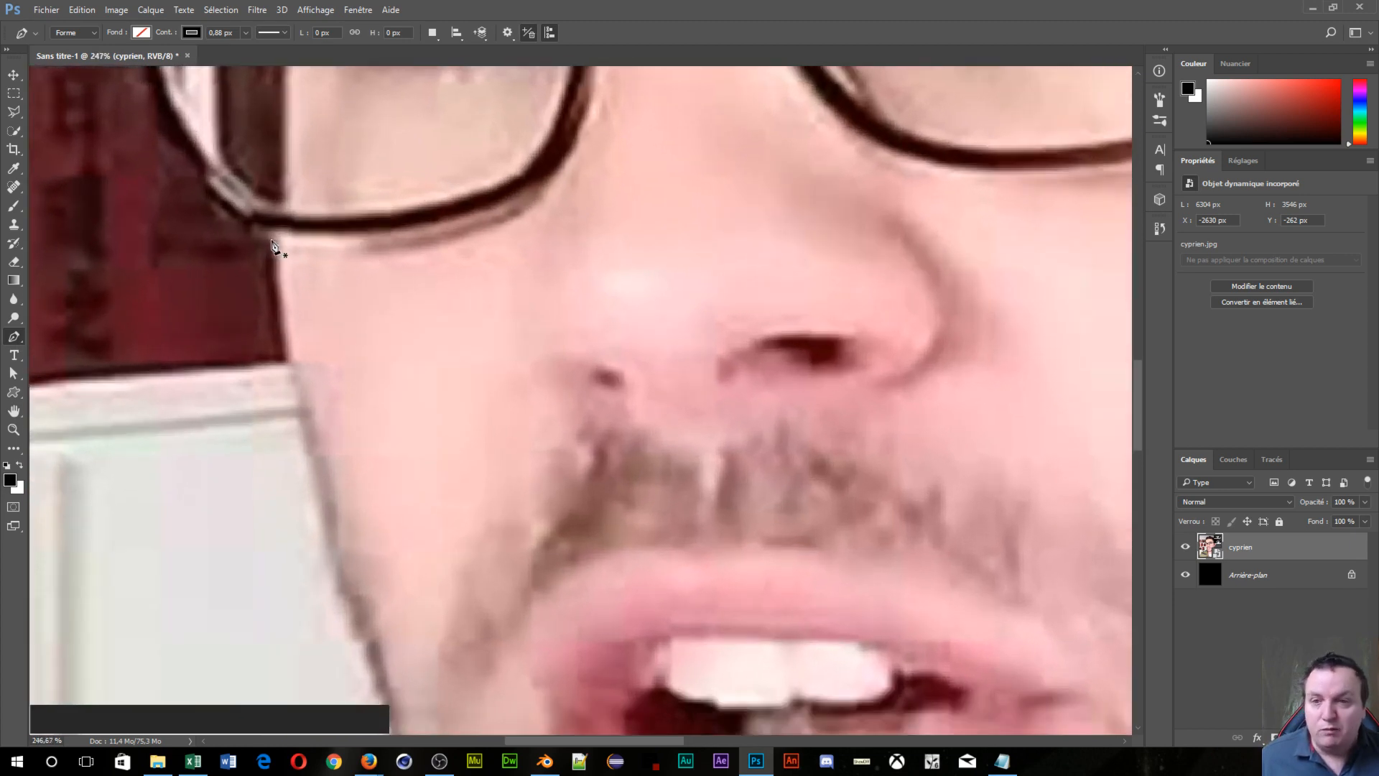
scroll(270, 245, down, 5)
scroll(266, 245, up, 3)
scroll(266, 248, down, 2)
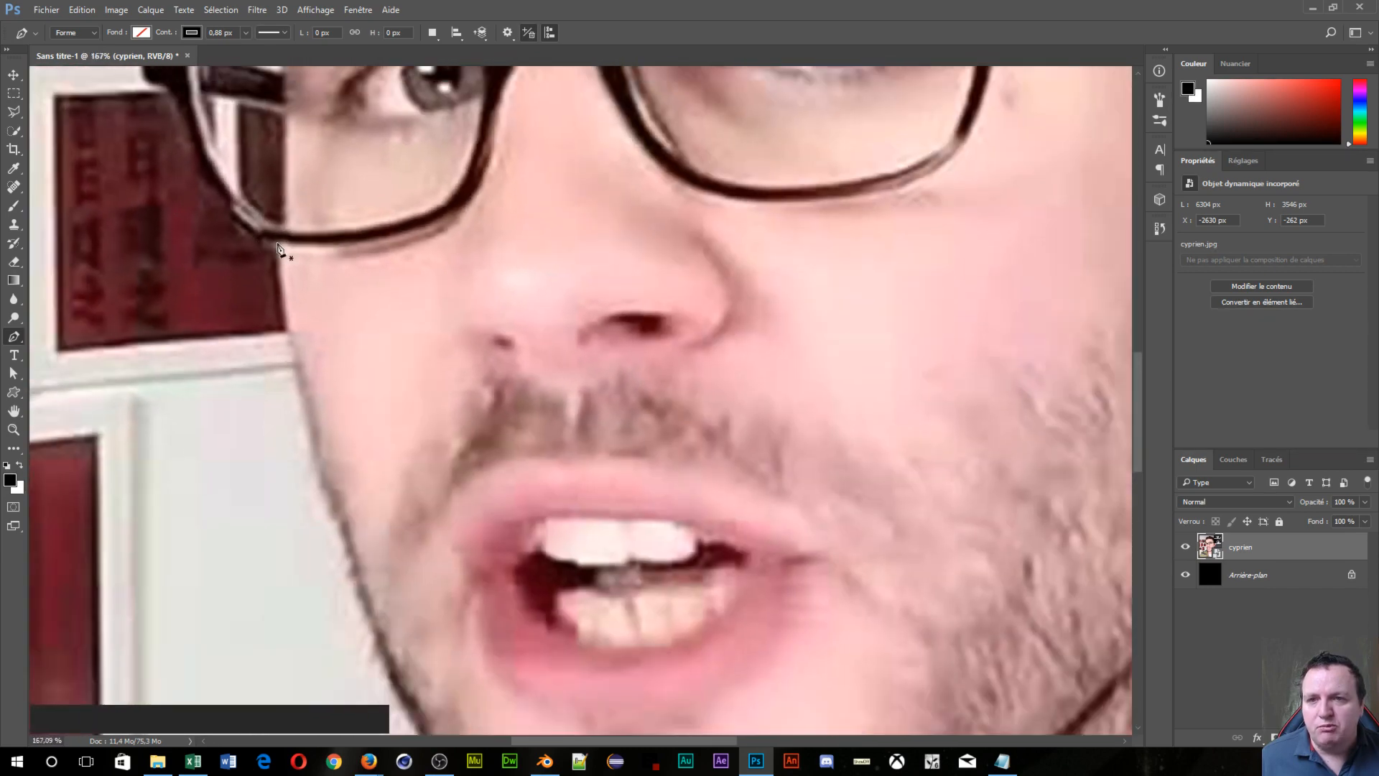
click(280, 247)
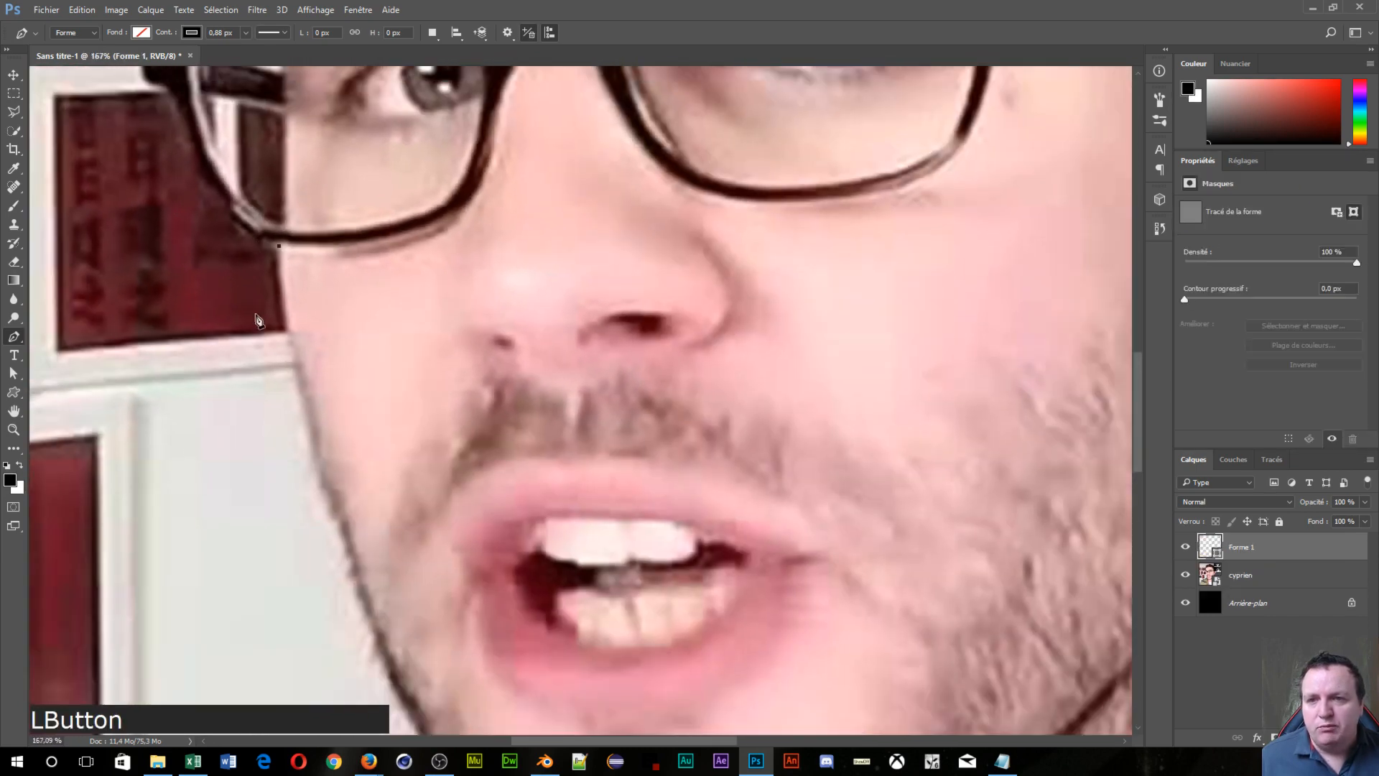
Step: Trace the cheek's edge down toward the jaw with one curved segment and remove the new anchor's outgoing handle
scroll(382, 655, down, 4)
scroll(382, 655, down, 1)
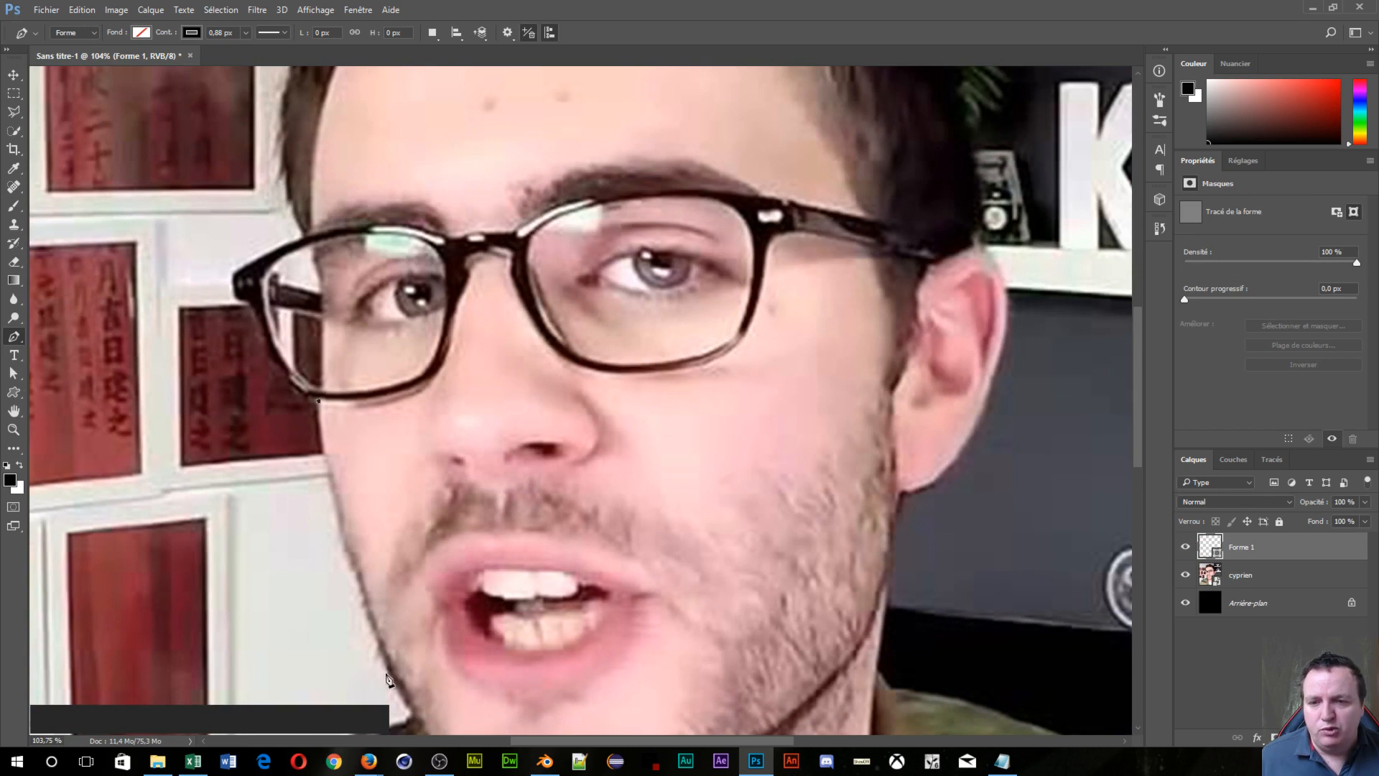
drag(388, 674, 454, 574)
key(alt)
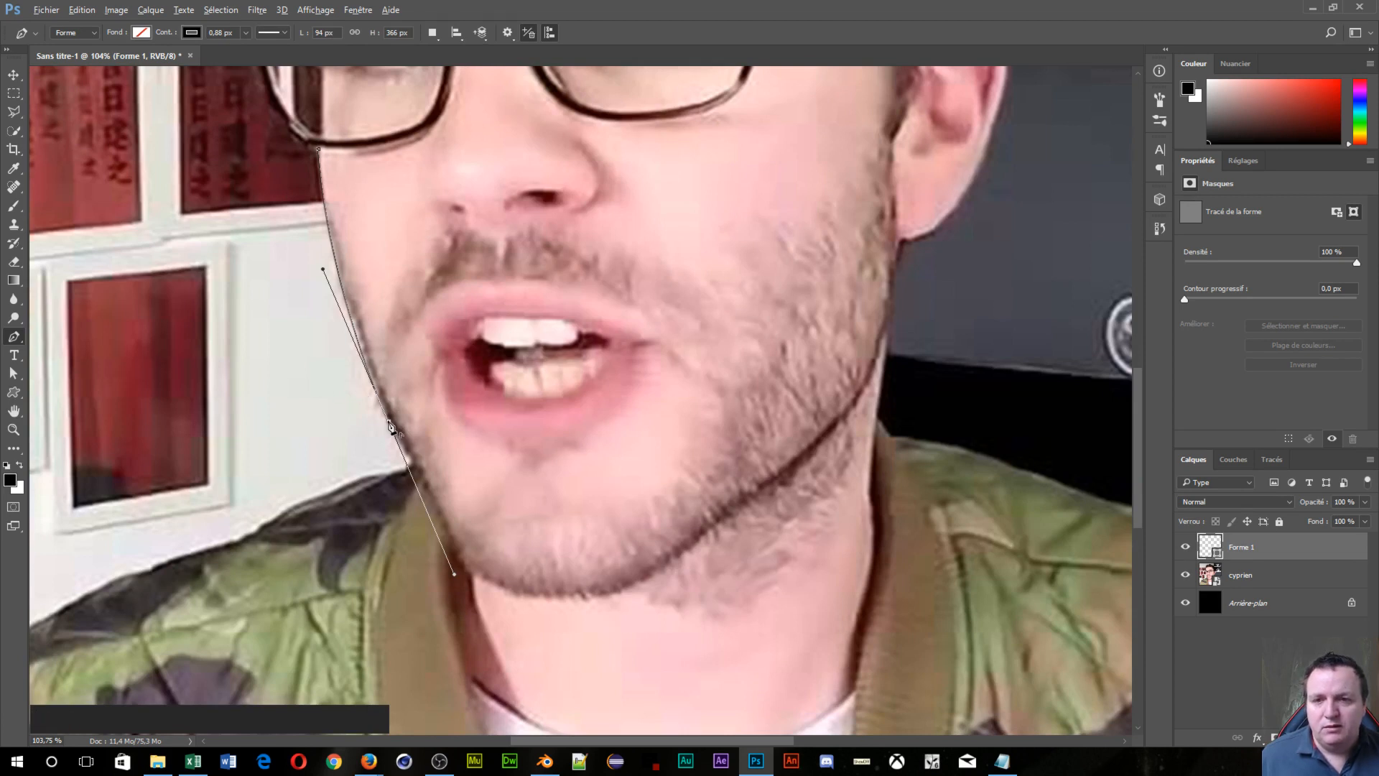
alt+click(389, 424)
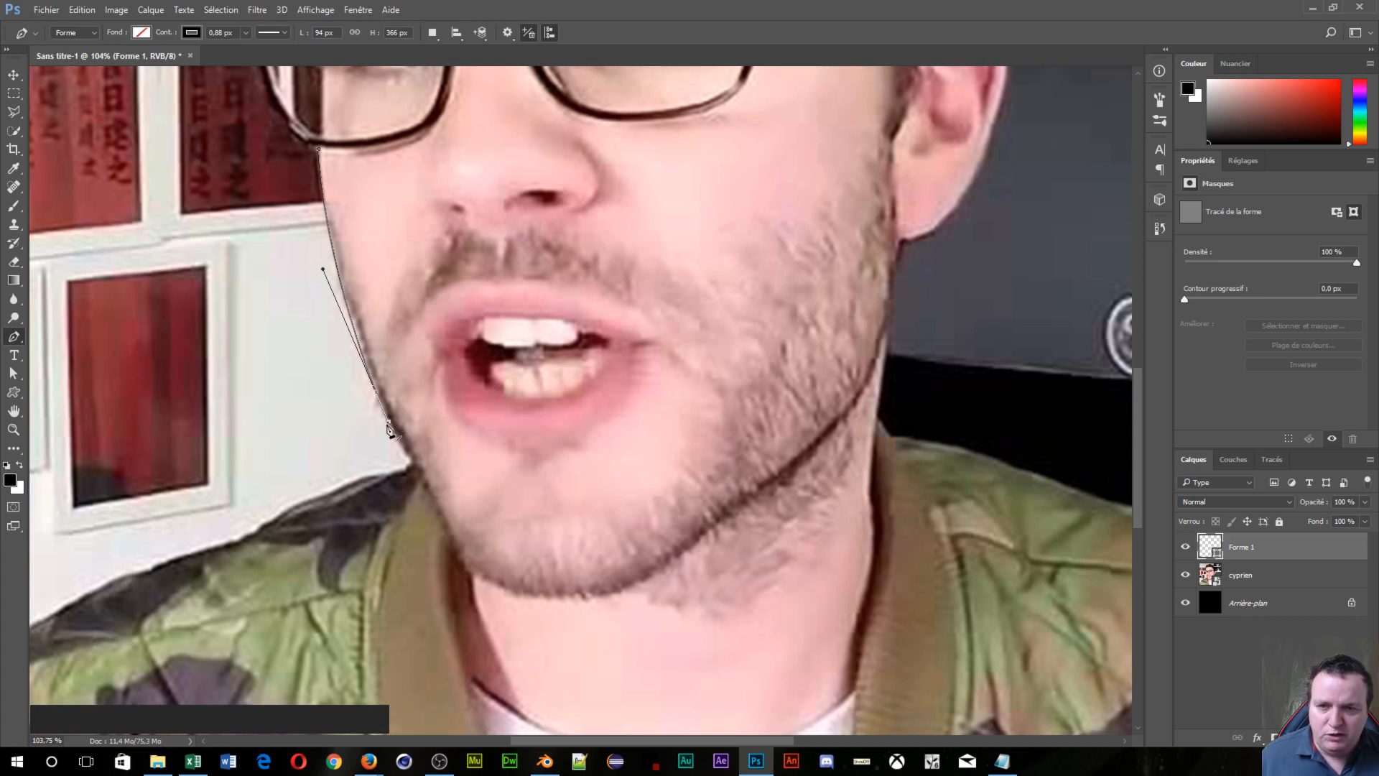
Step: Continue the face outline down the jaw and around beneath the chin with two curved segments, removing each anchor's outgoing handle
click(454, 551)
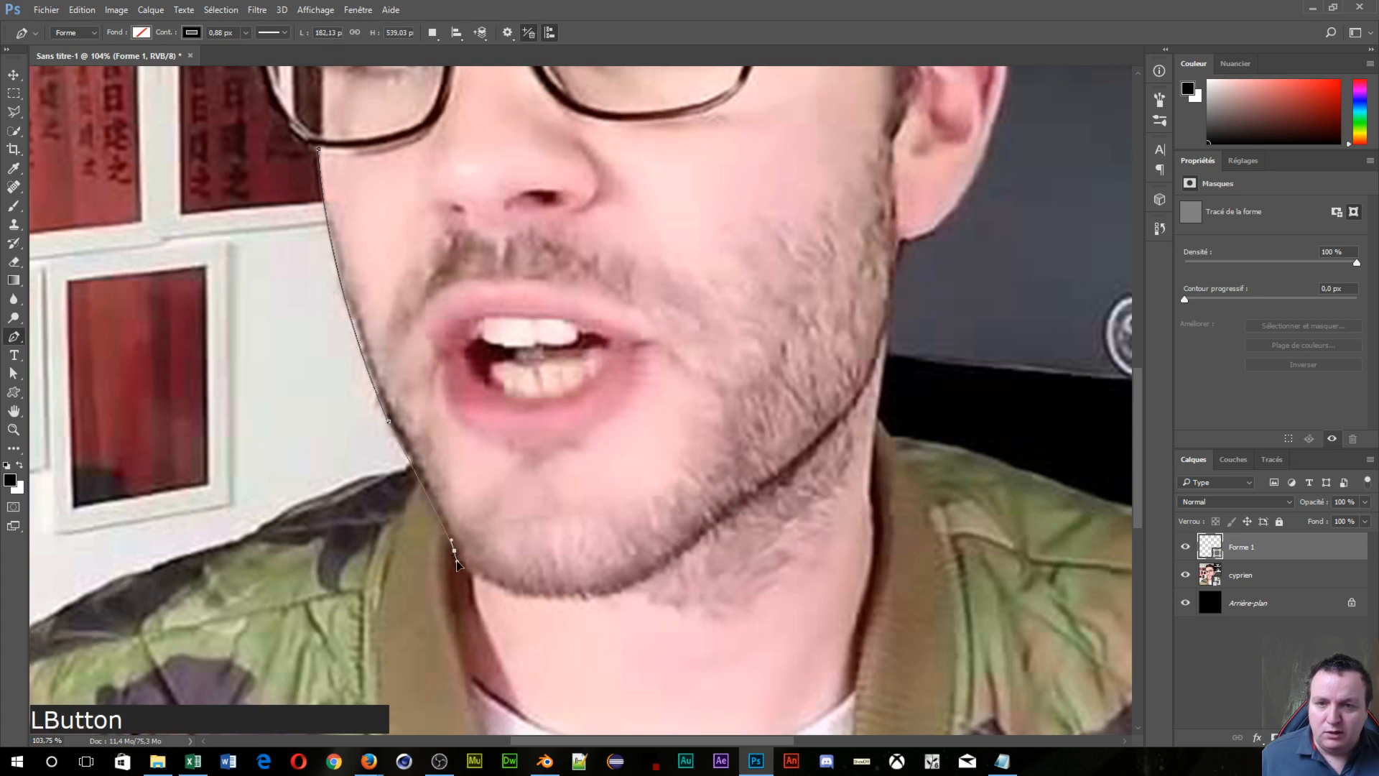
drag(456, 565, 457, 572)
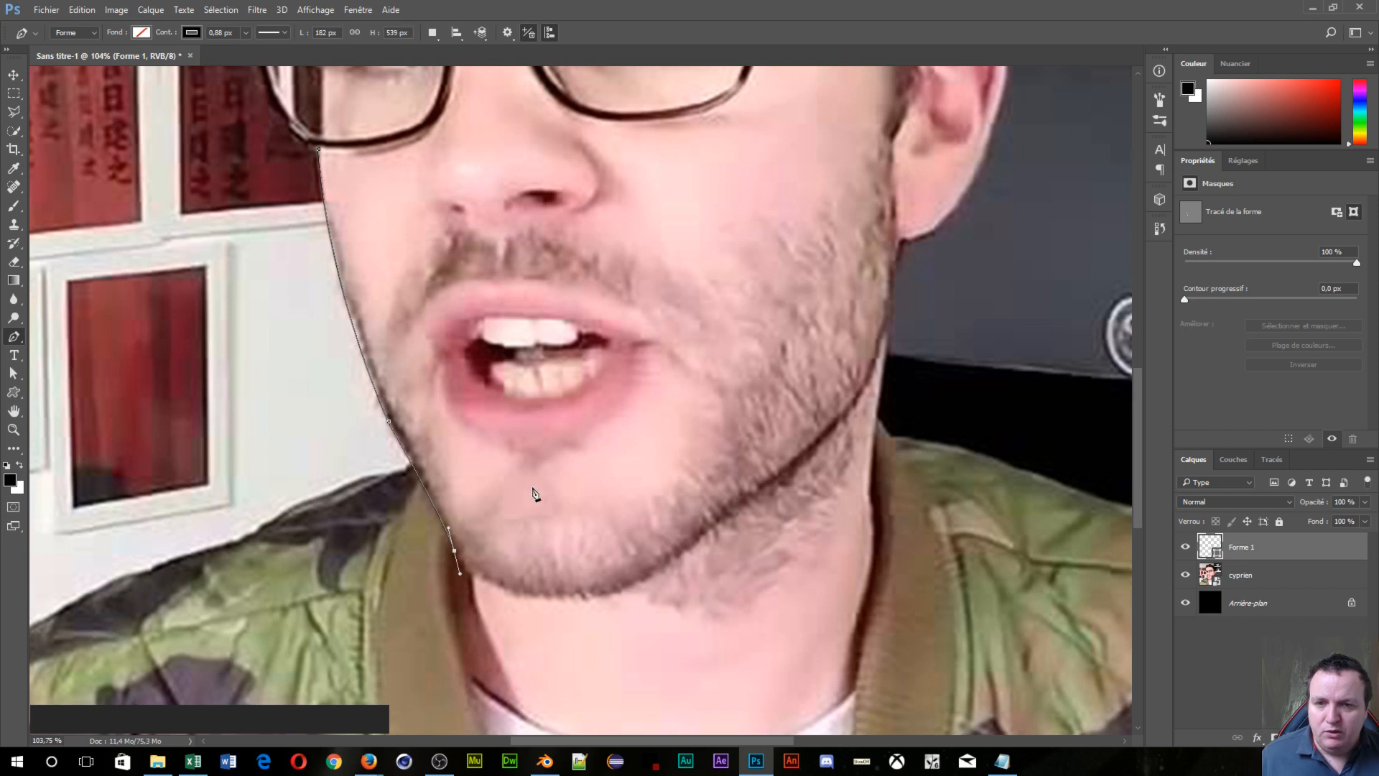
key(alt)
alt+click(455, 552)
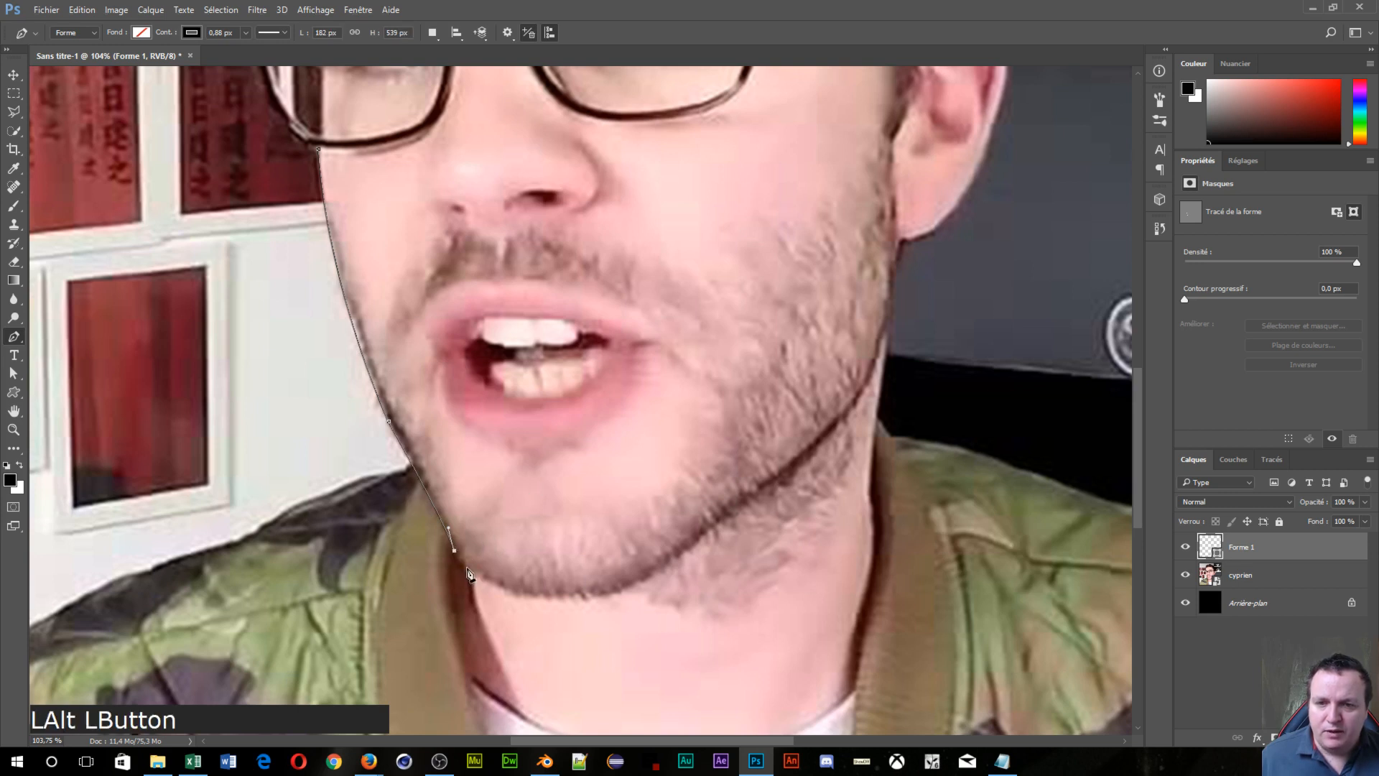
drag(637, 582, 766, 533)
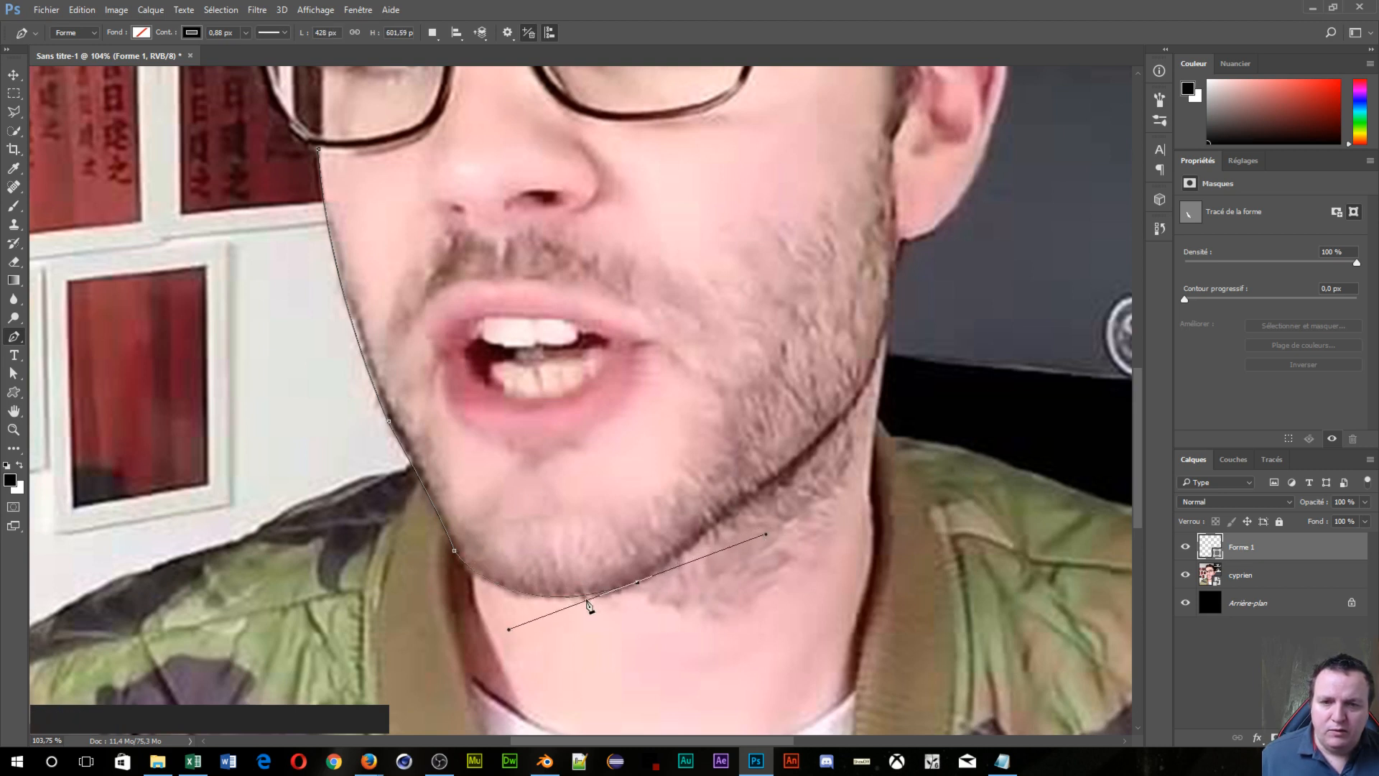
key(alt)
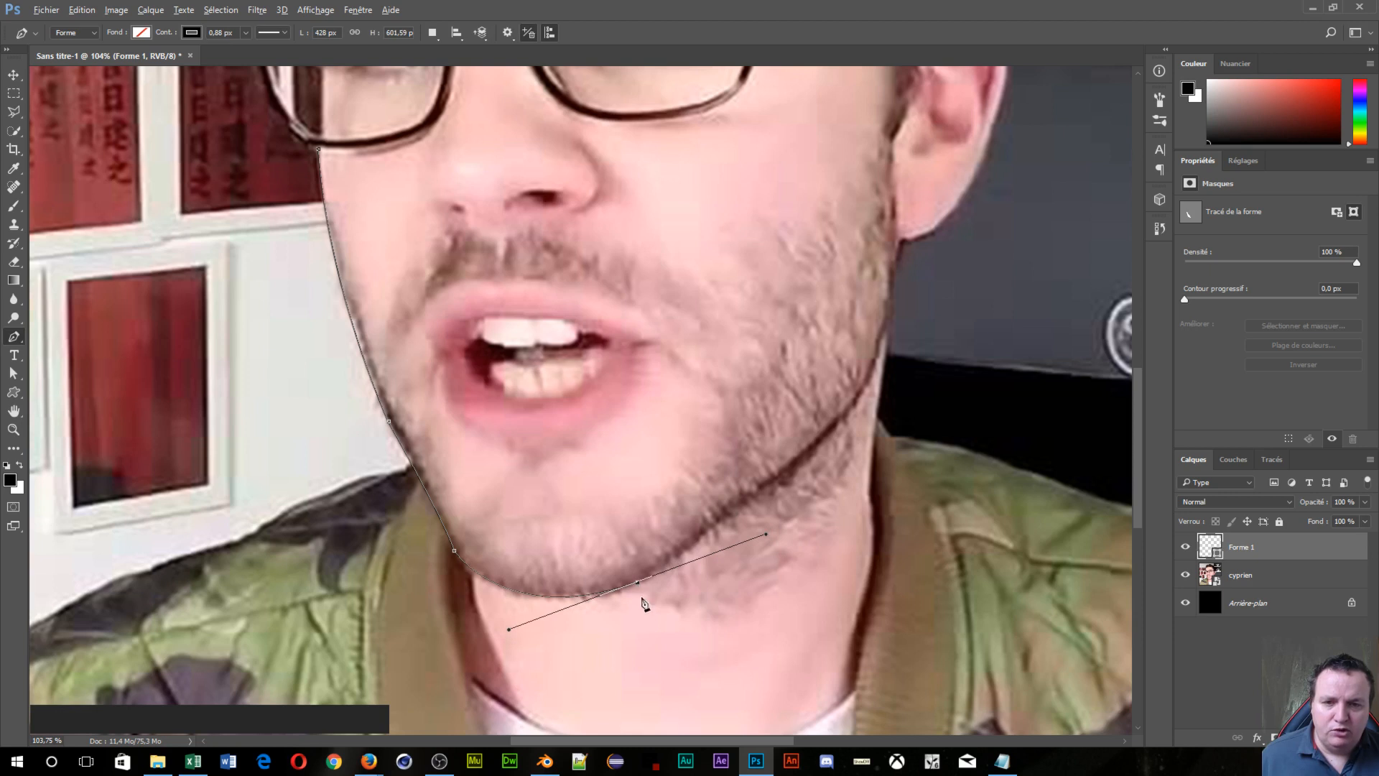
key(alt)
alt+click(638, 583)
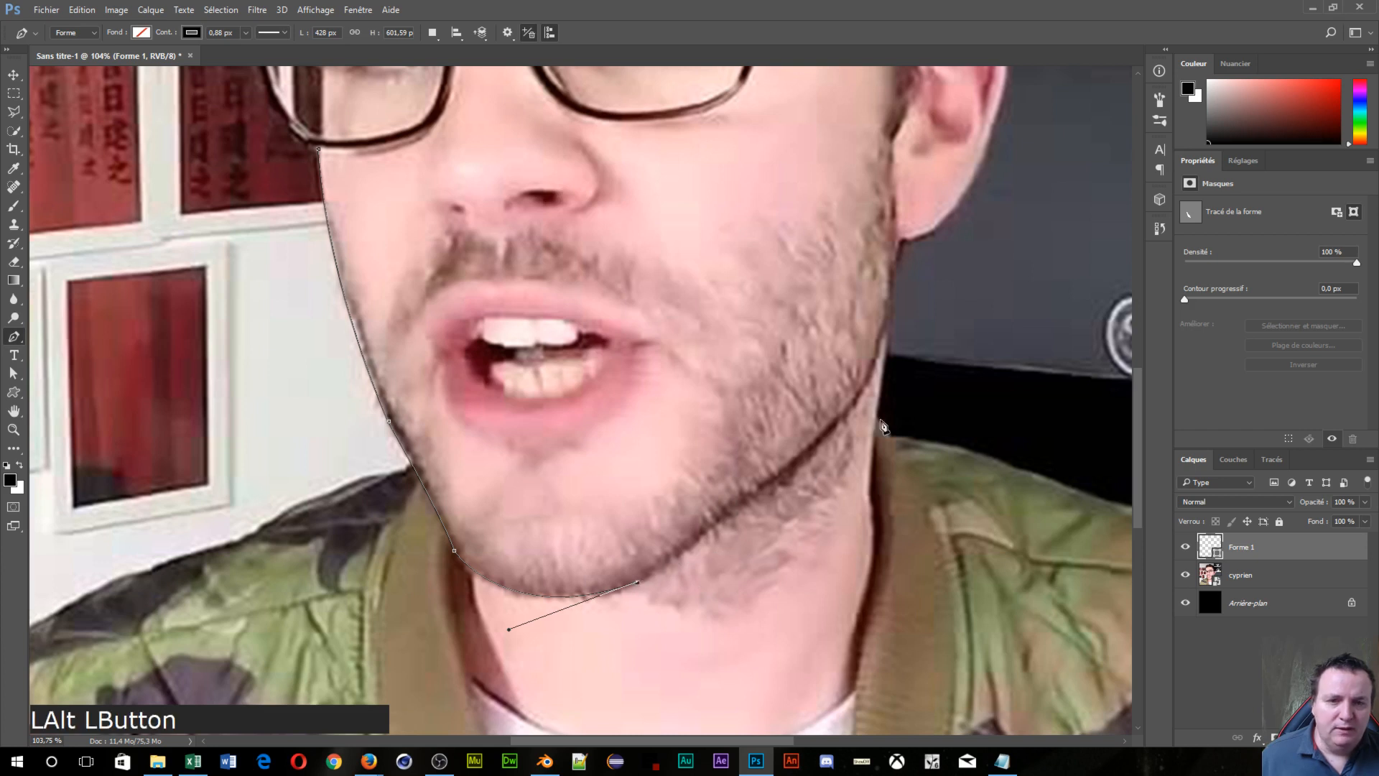
Step: Trace the bearded jawline from the chin up to the base of the earlobe with two curved segments, removing each outgoing handle
drag(812, 446, 837, 433)
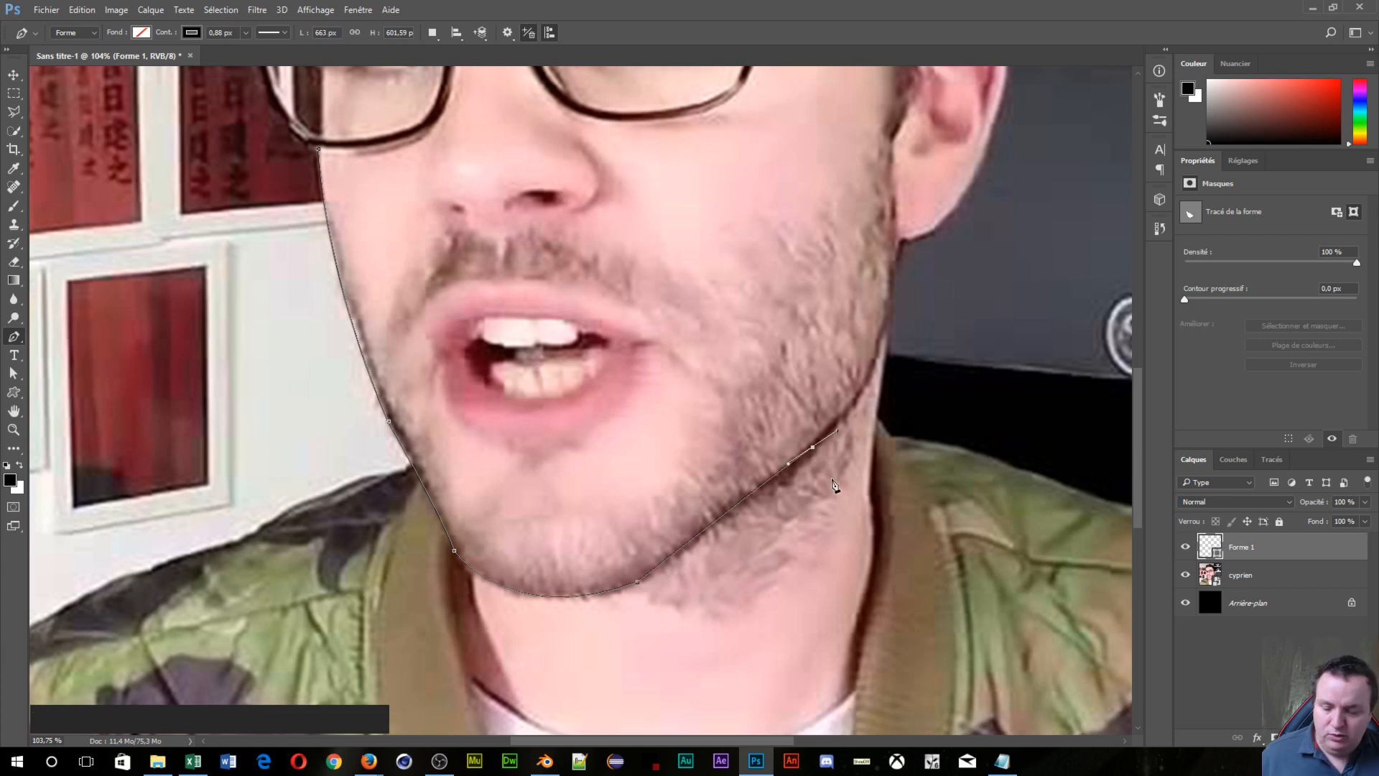
key(space)
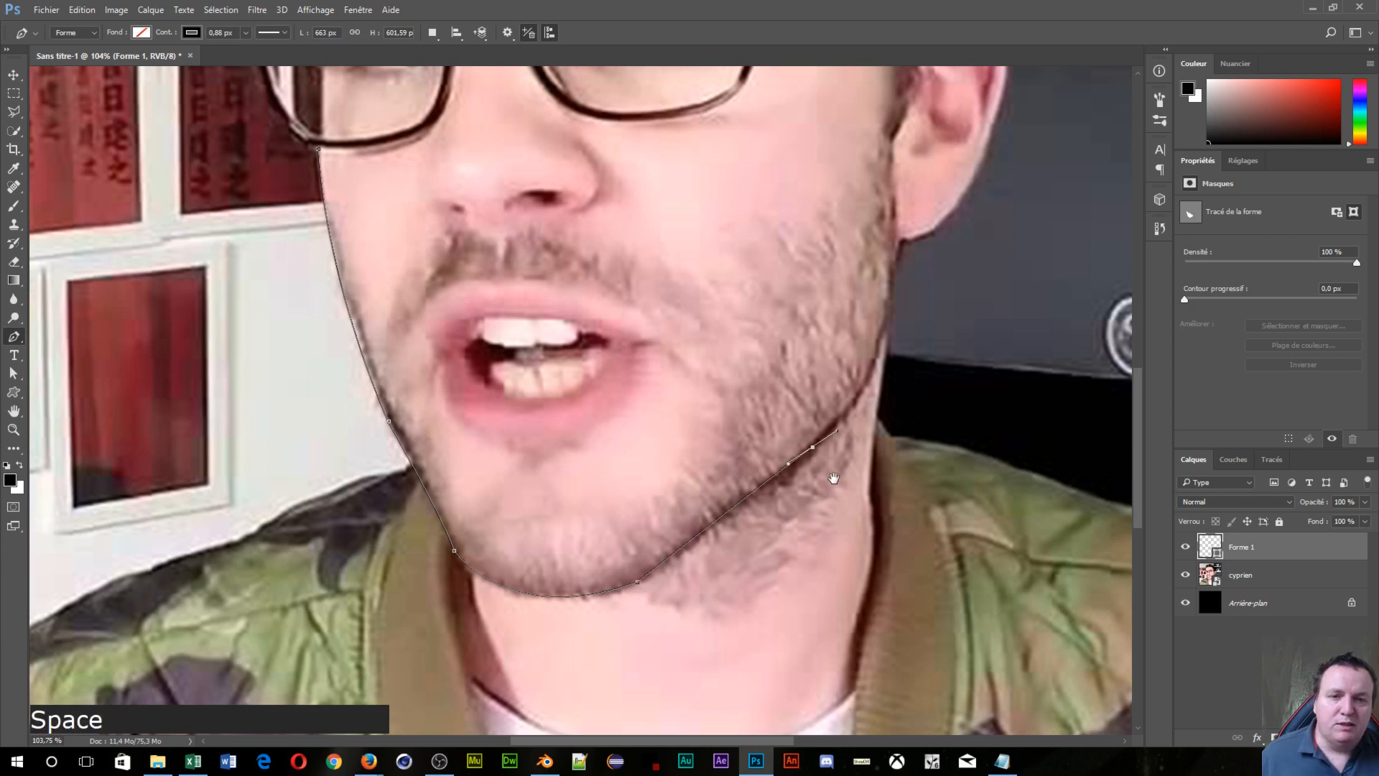
drag(831, 477, 552, 583)
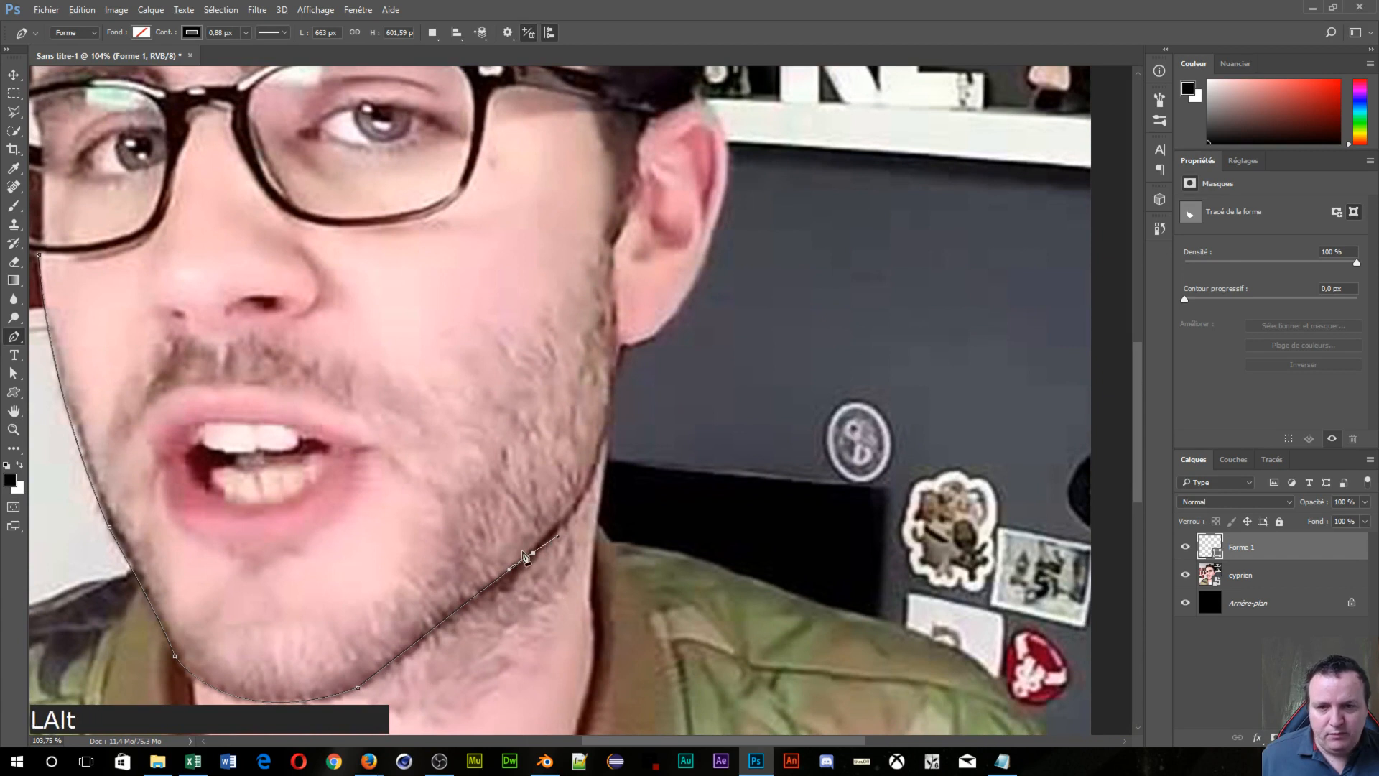
alt+click(534, 554)
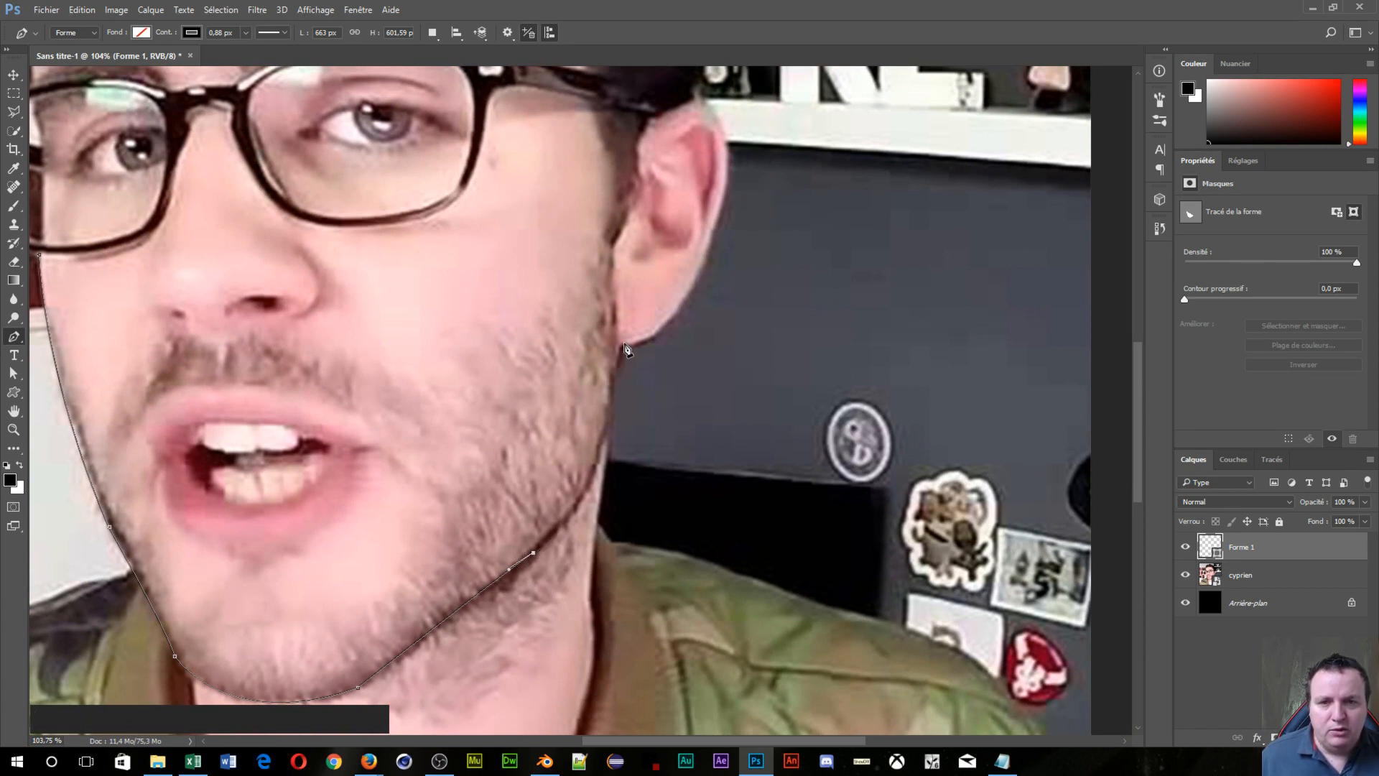
drag(622, 347, 640, 181)
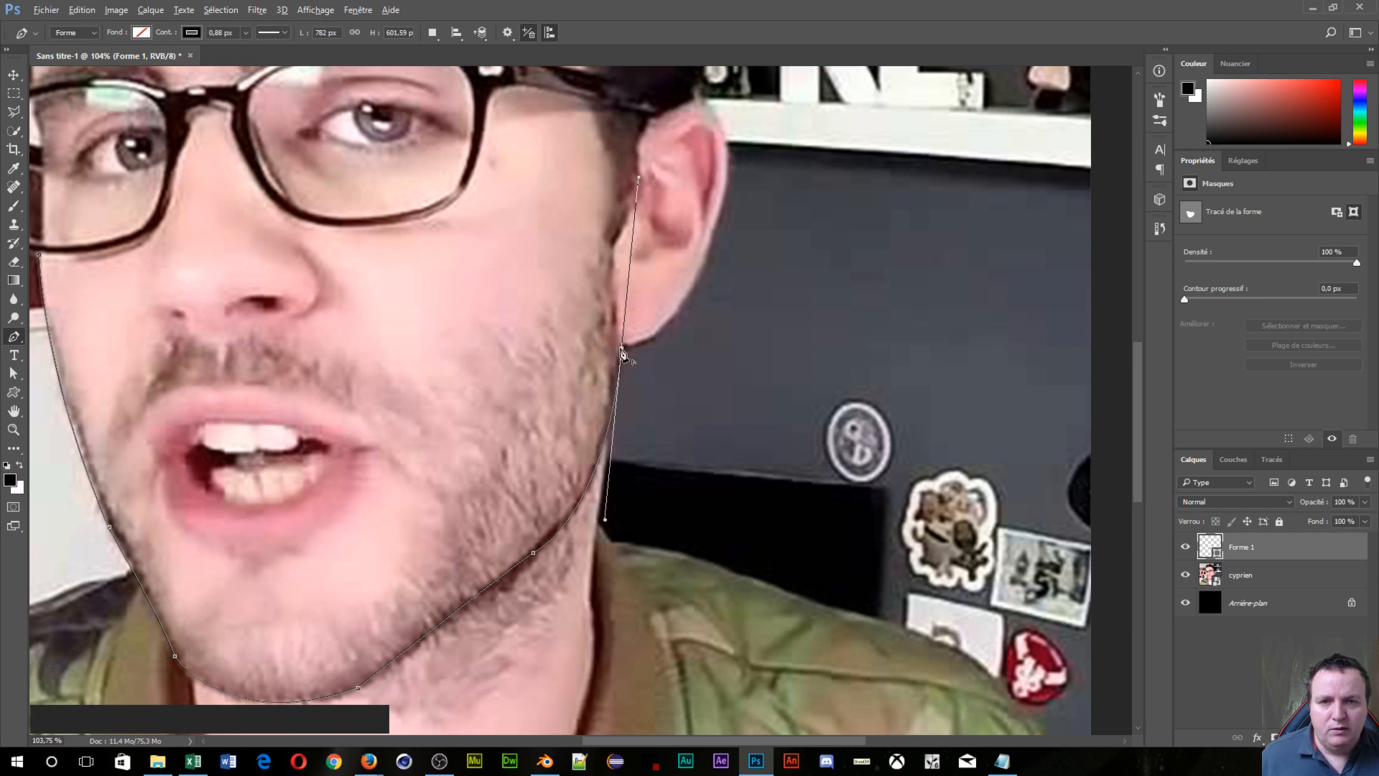
alt+click(622, 349)
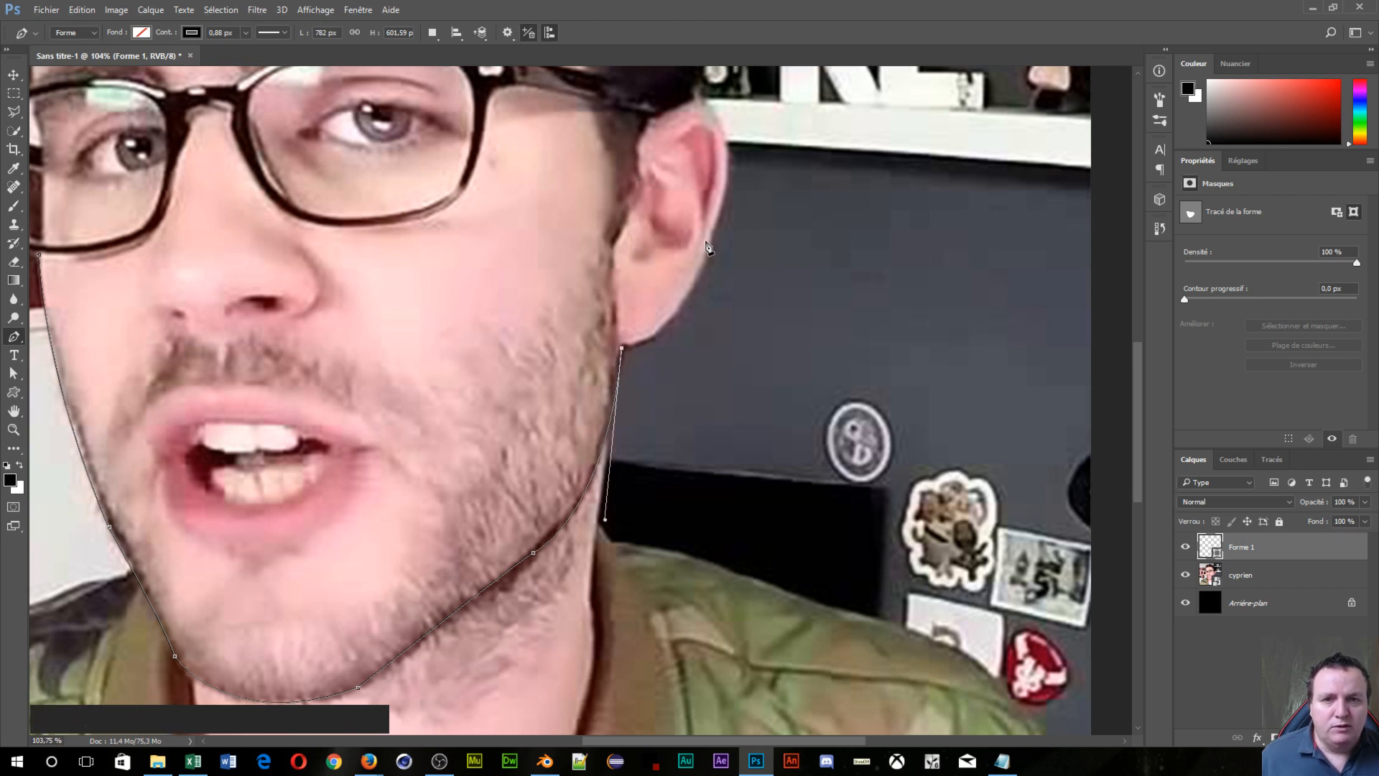
Step: Trace the ear's outer edge from the lobe to its top with two curved segments, removing each anchor's outgoing handle
drag(711, 242, 749, 142)
key(space)
drag(751, 271, 653, 511)
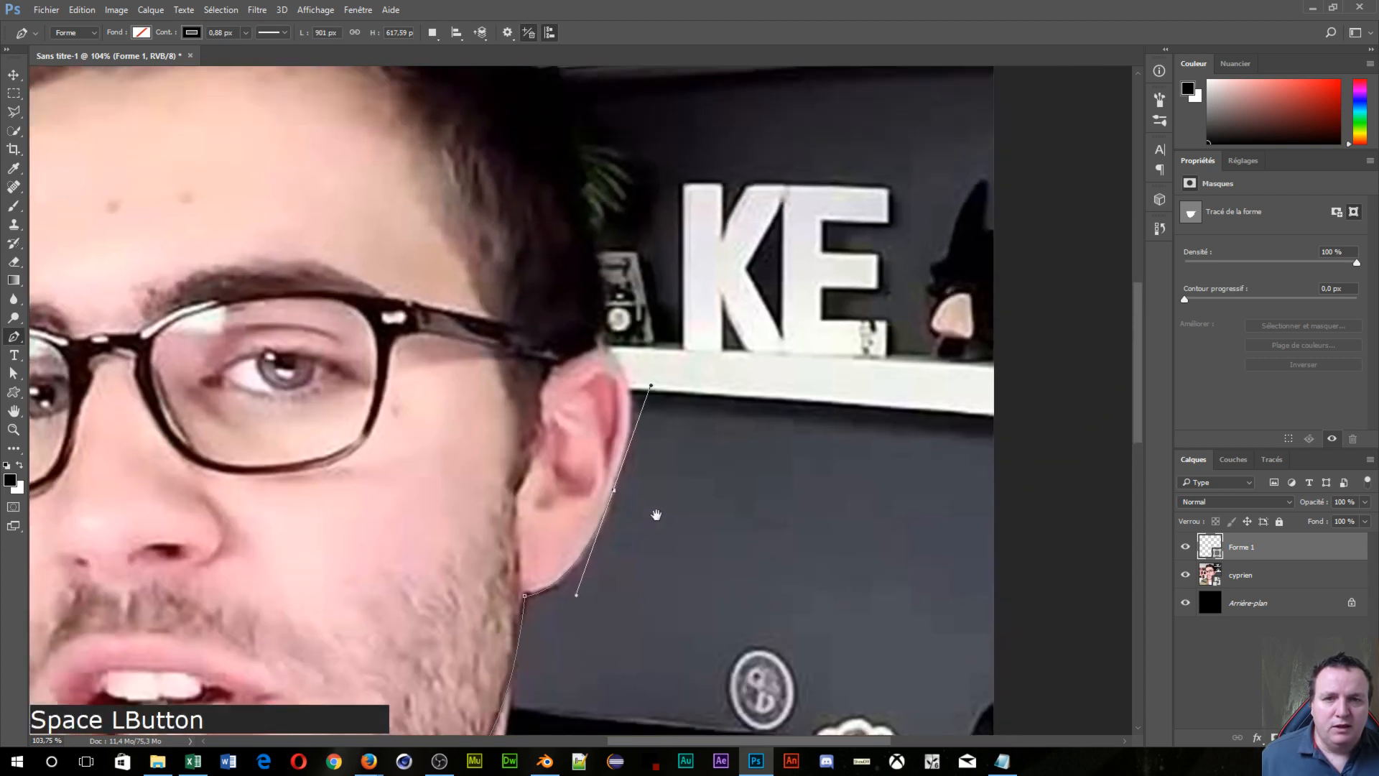
key(alt)
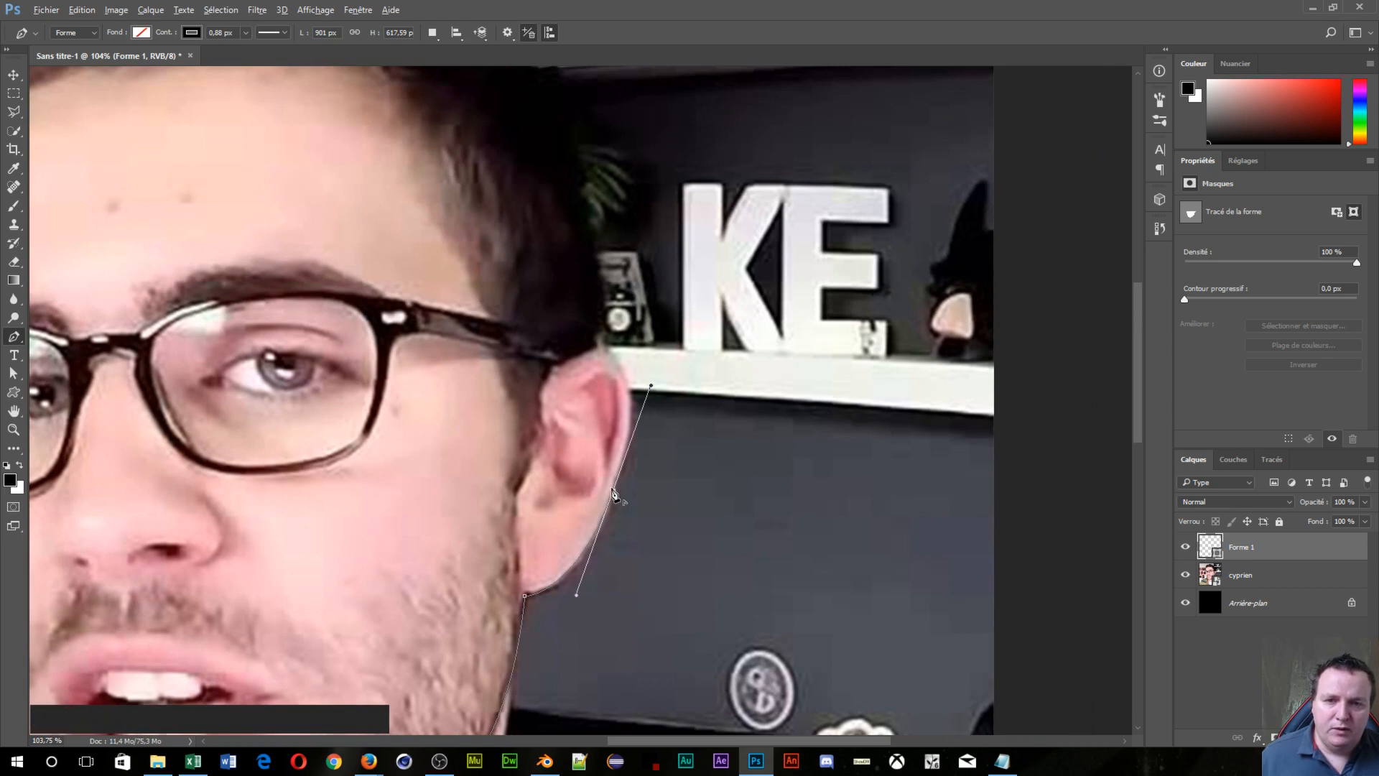
drag(614, 494, 529, 333)
key(alt)
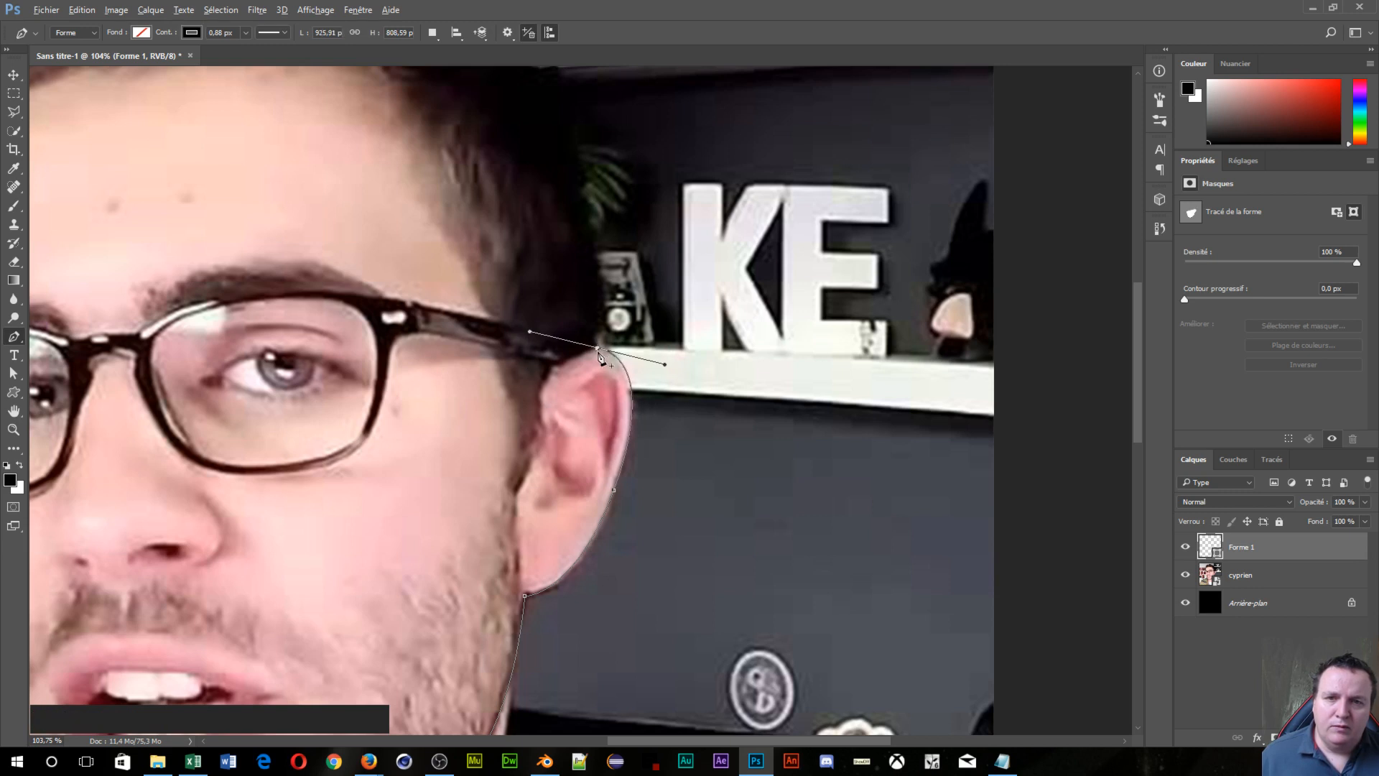
alt+click(598, 350)
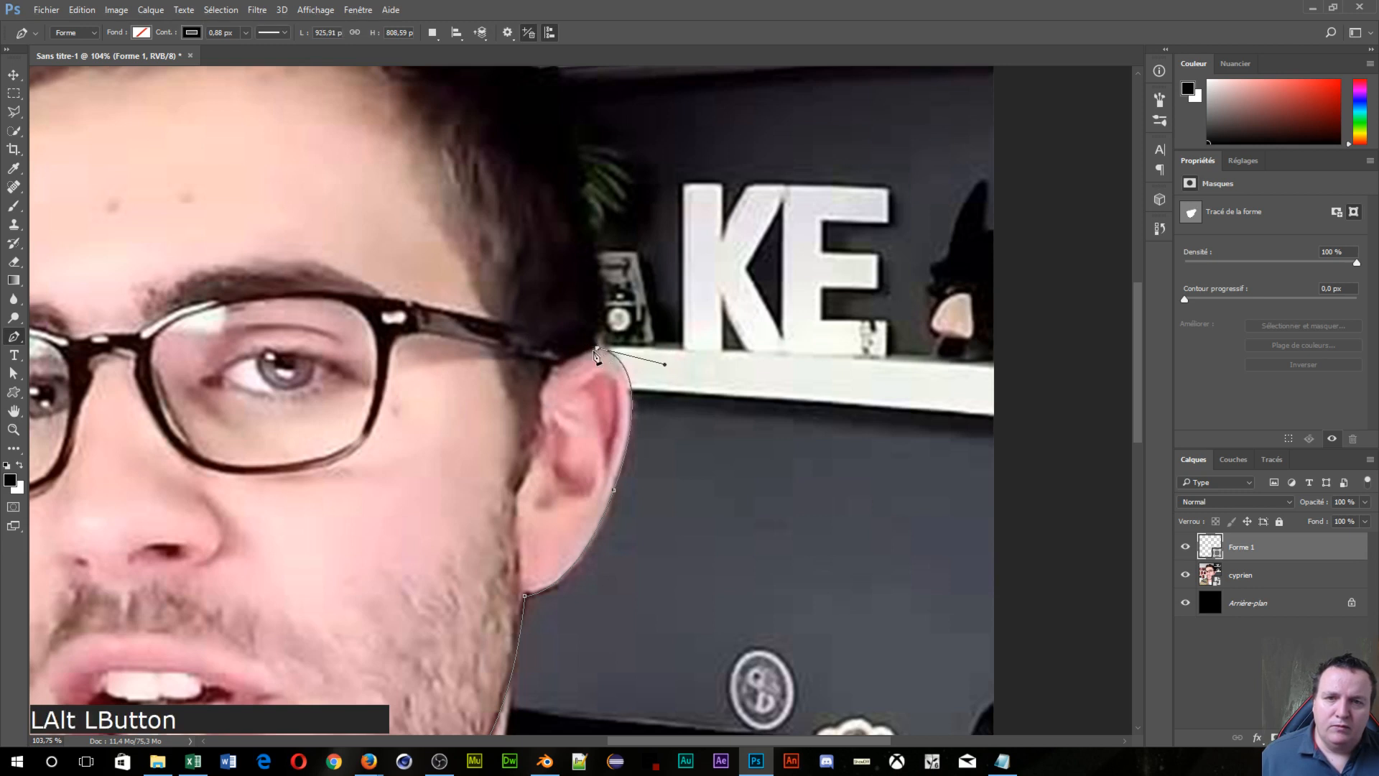
Step: Trace the ear's front edge from its top down along the cheek to just below the lobe and end the face path
click(551, 368)
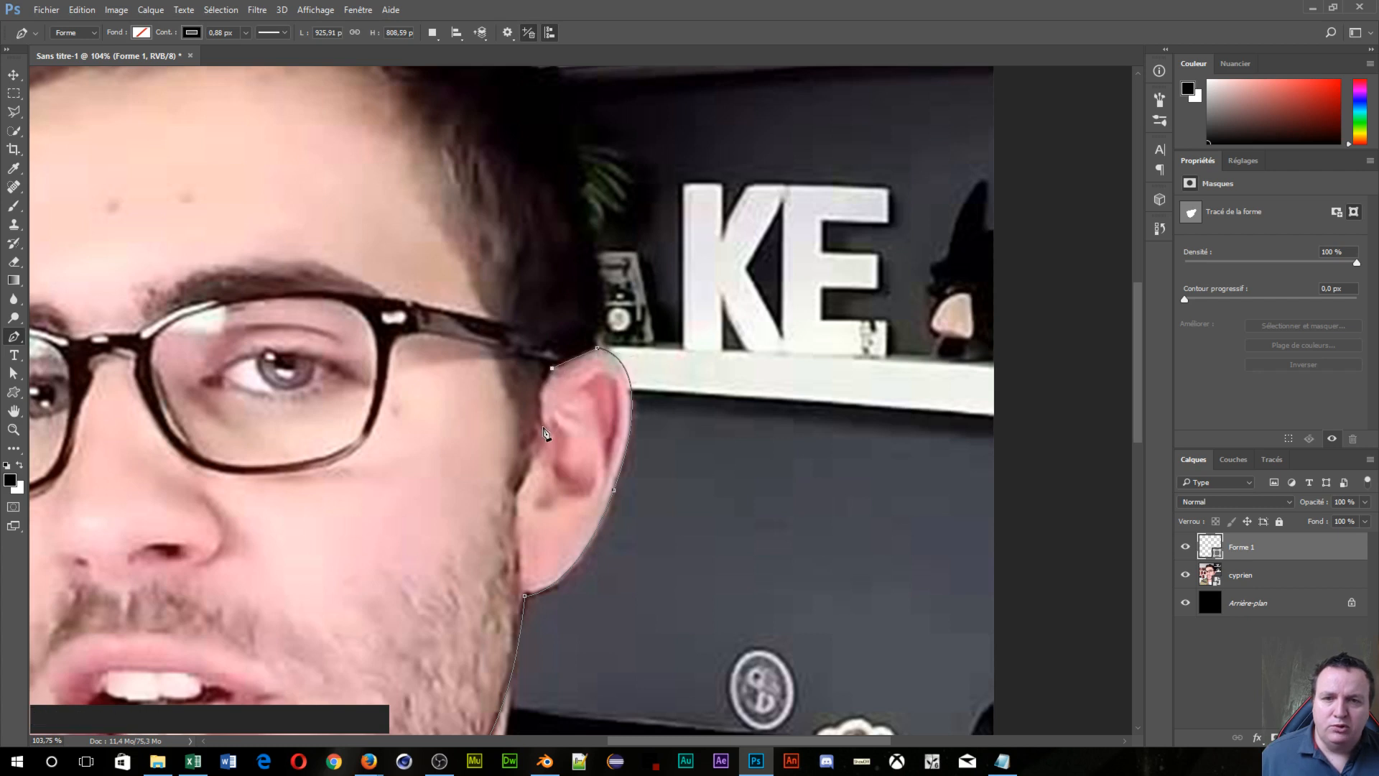
drag(544, 428, 556, 450)
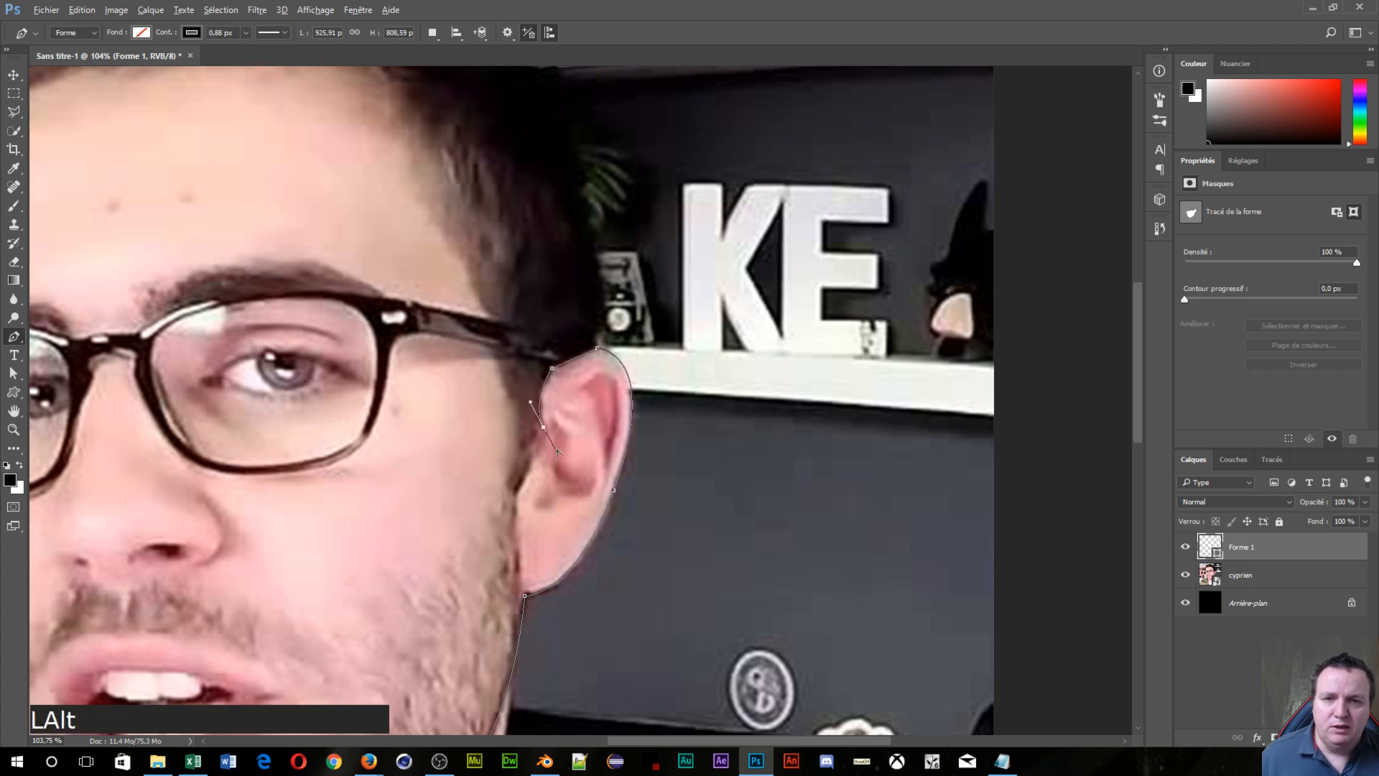
alt+click(545, 430)
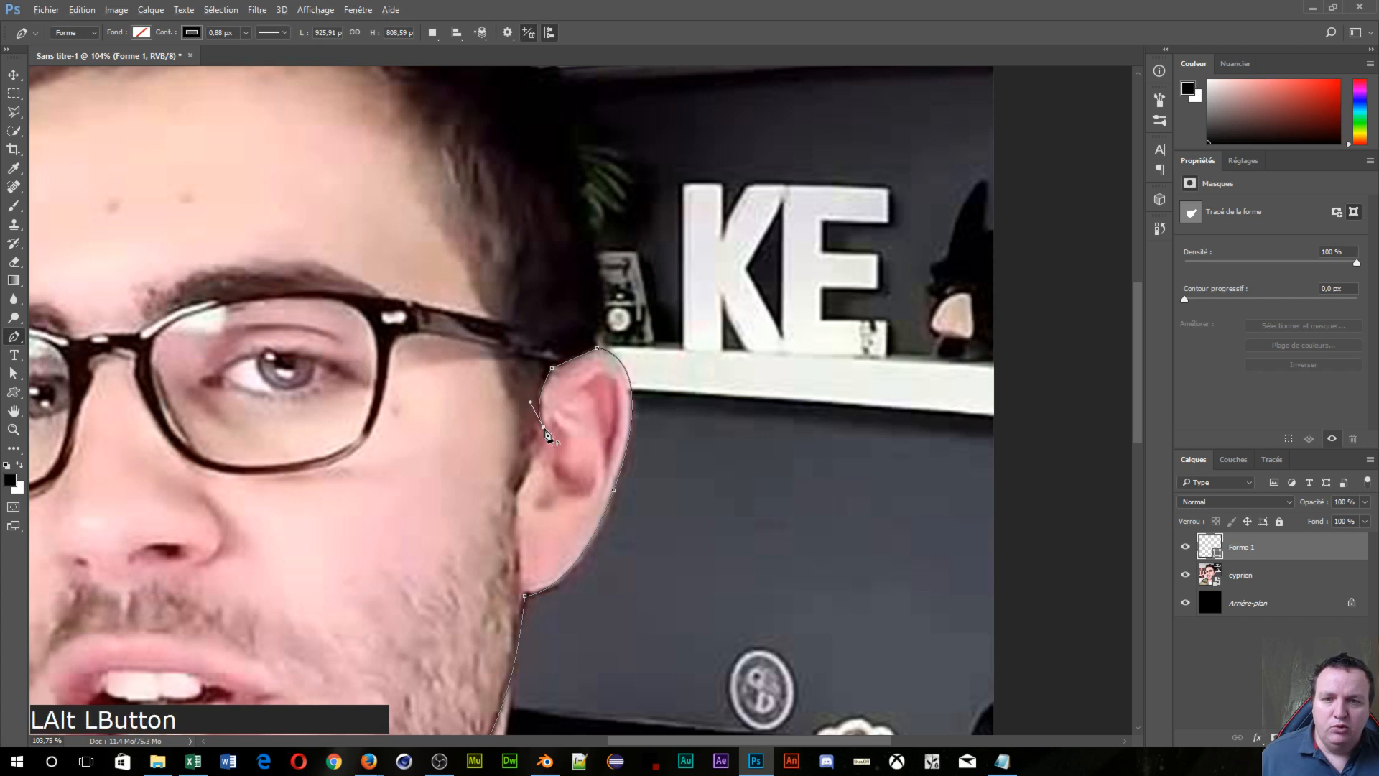
click(517, 496)
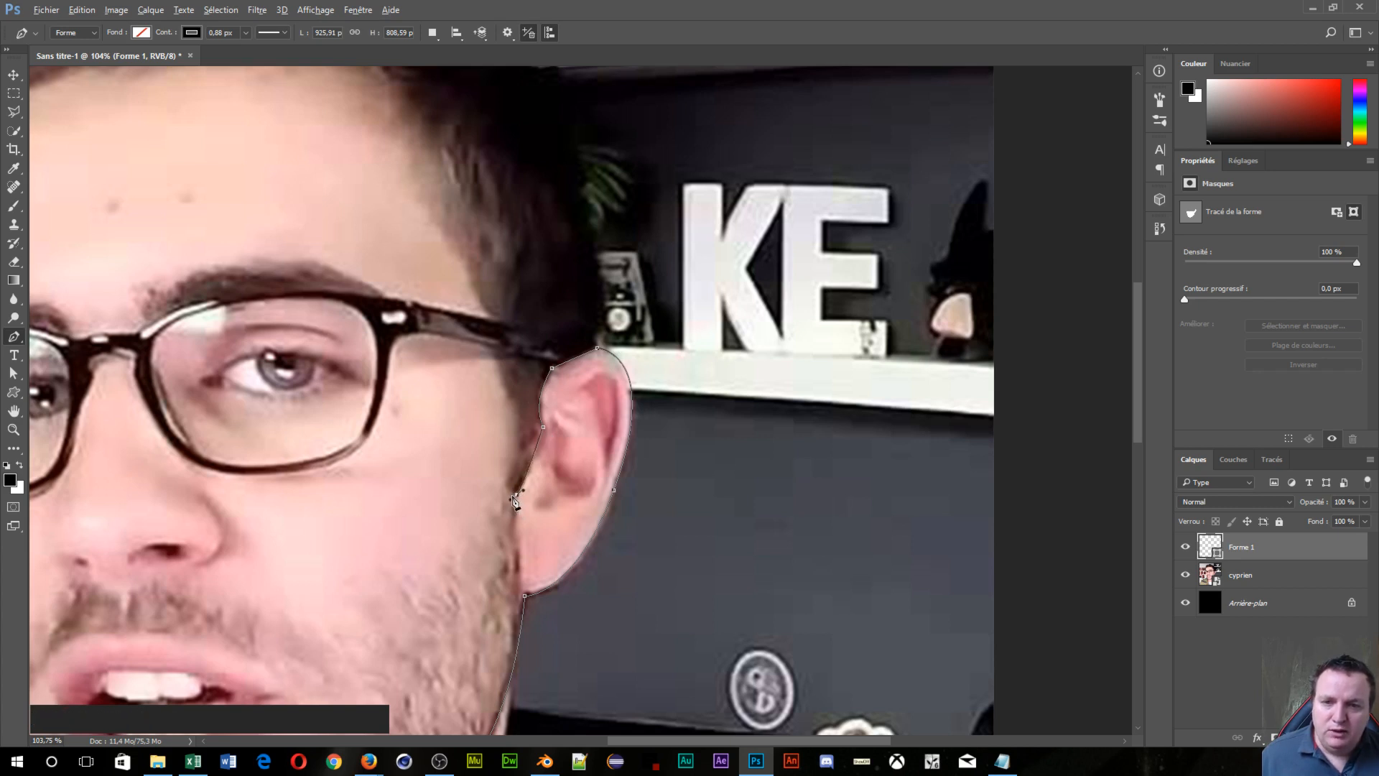
alt+click(517, 495)
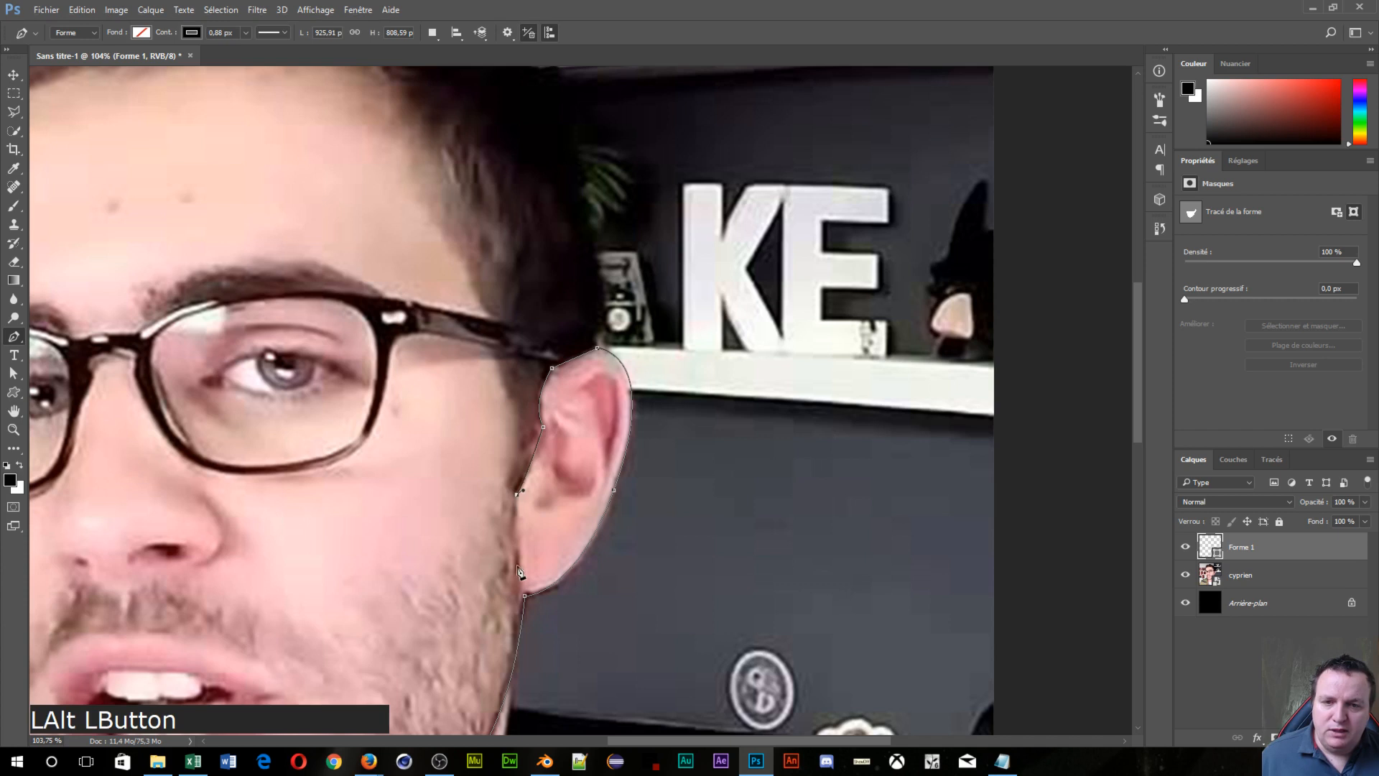
click(520, 608)
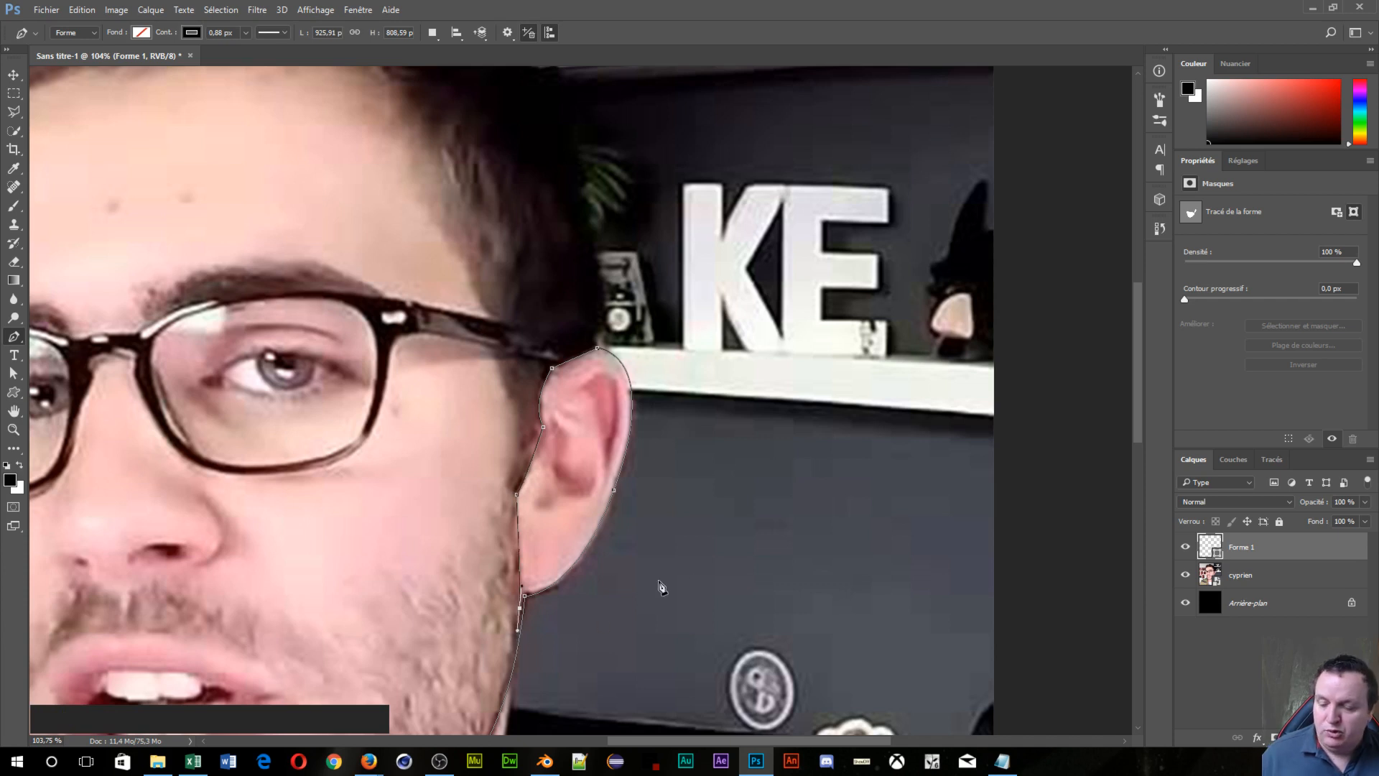
key(Escape)
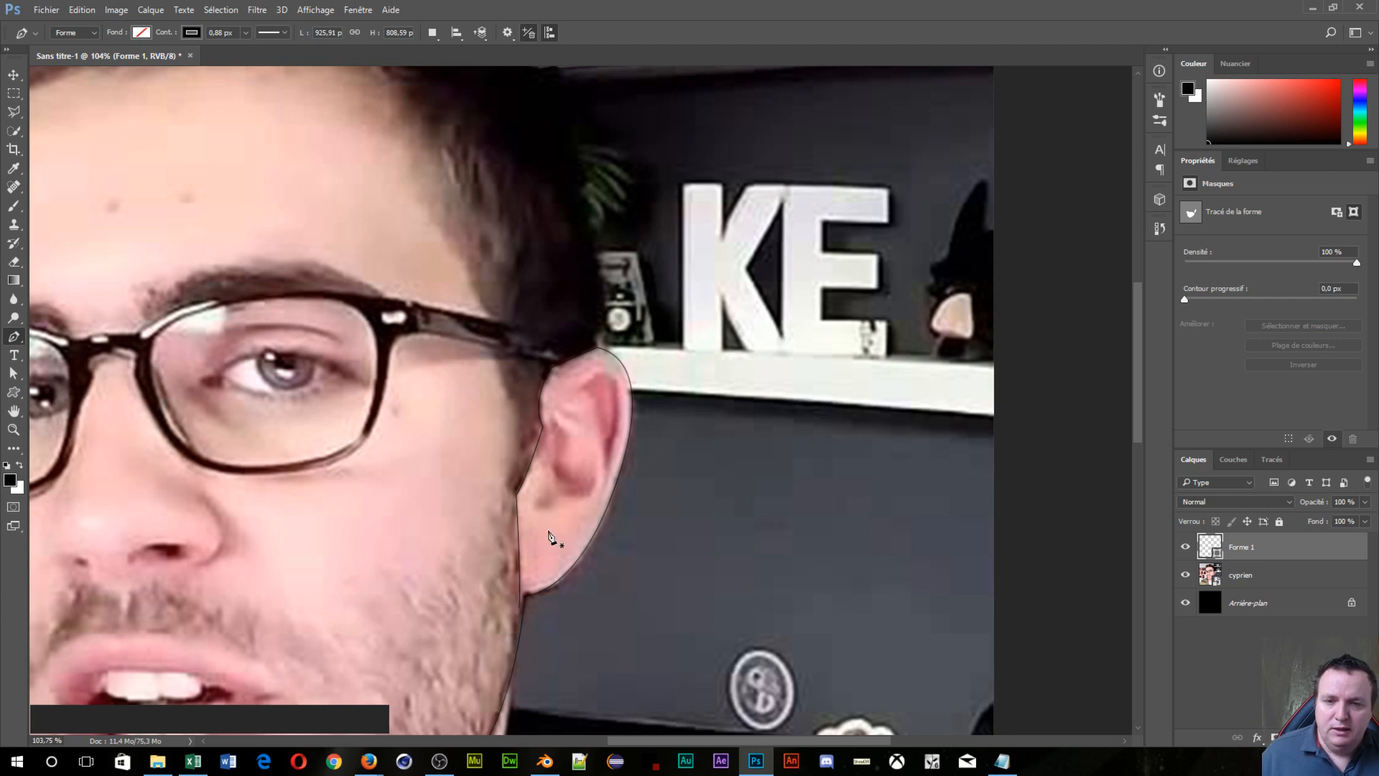
Step: Begin a new path where the ear meets the cheek and trace the sideburn's front edge upward with curved segments, removing the last outgoing handle
scroll(512, 501, up, 5)
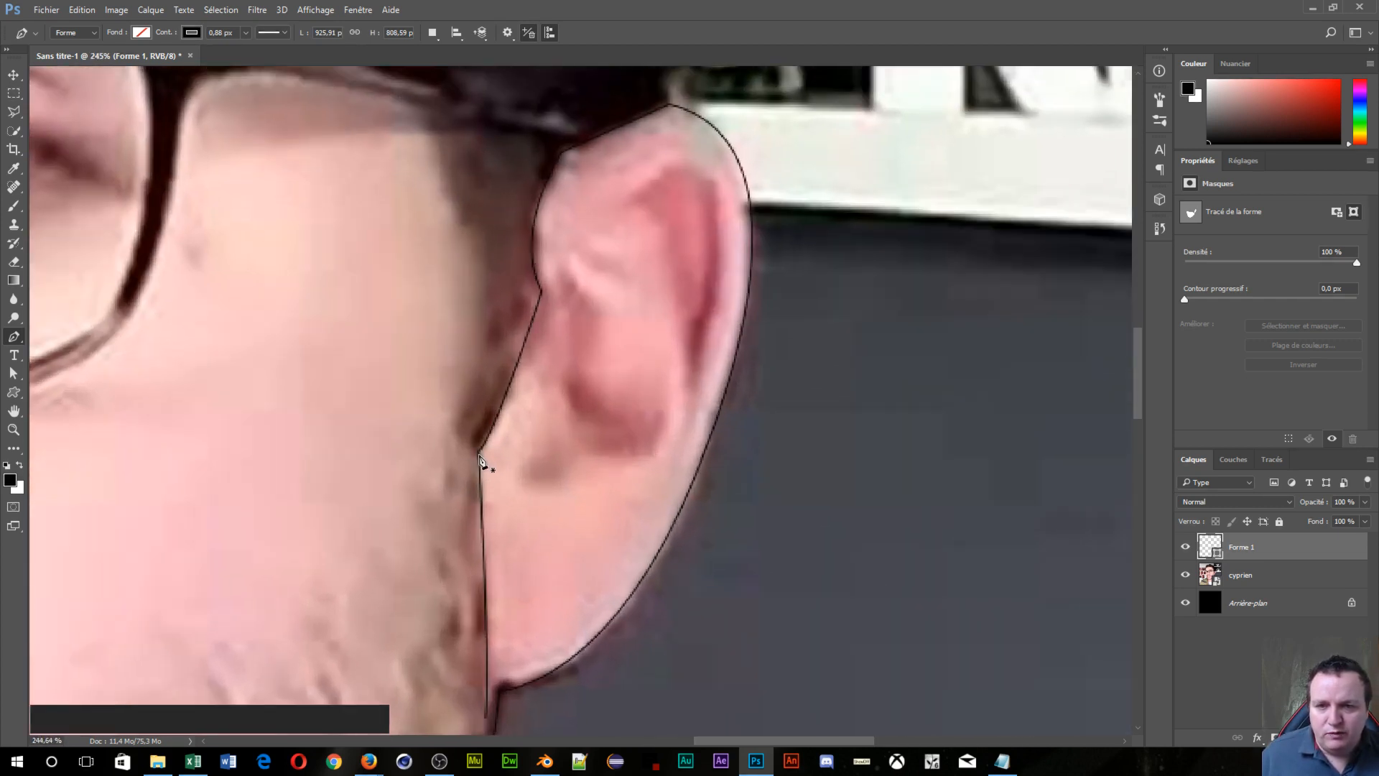
click(479, 451)
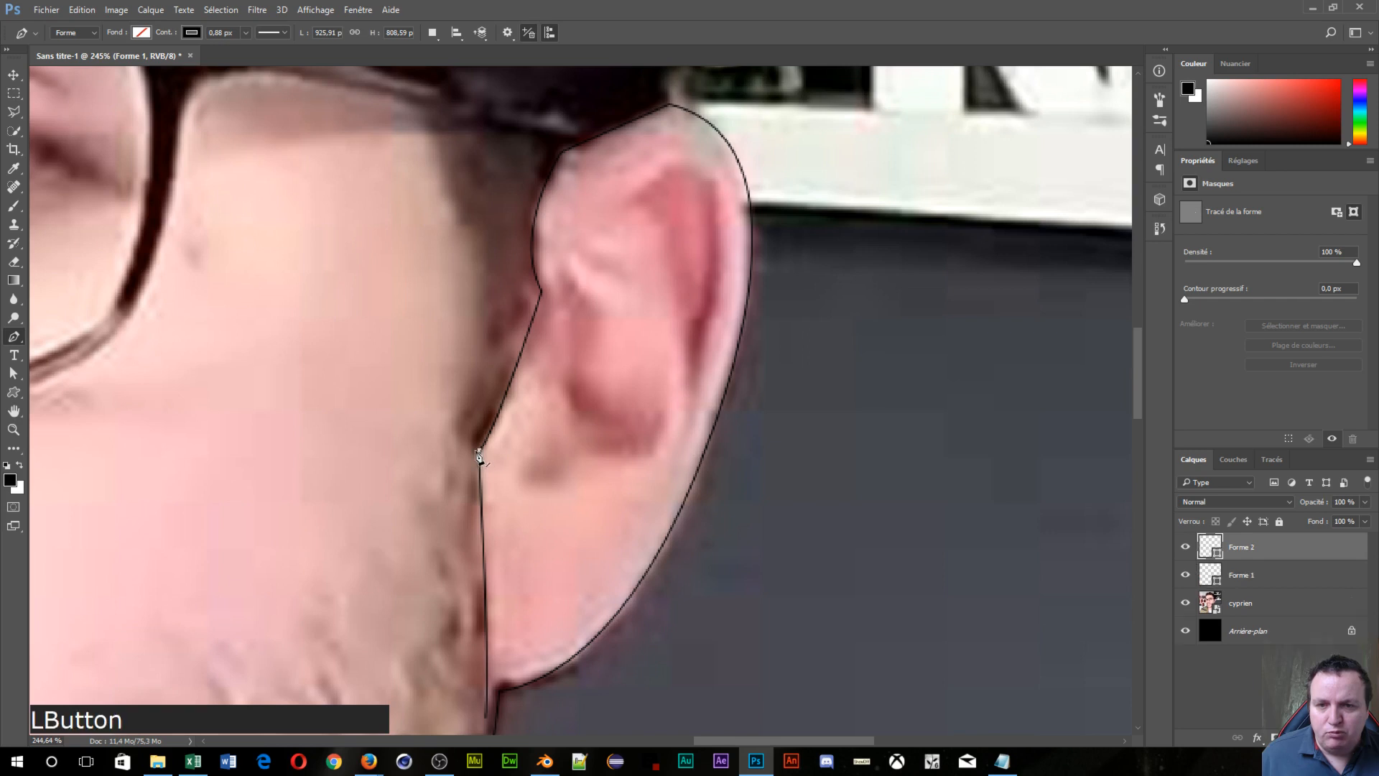
drag(451, 405, 457, 362)
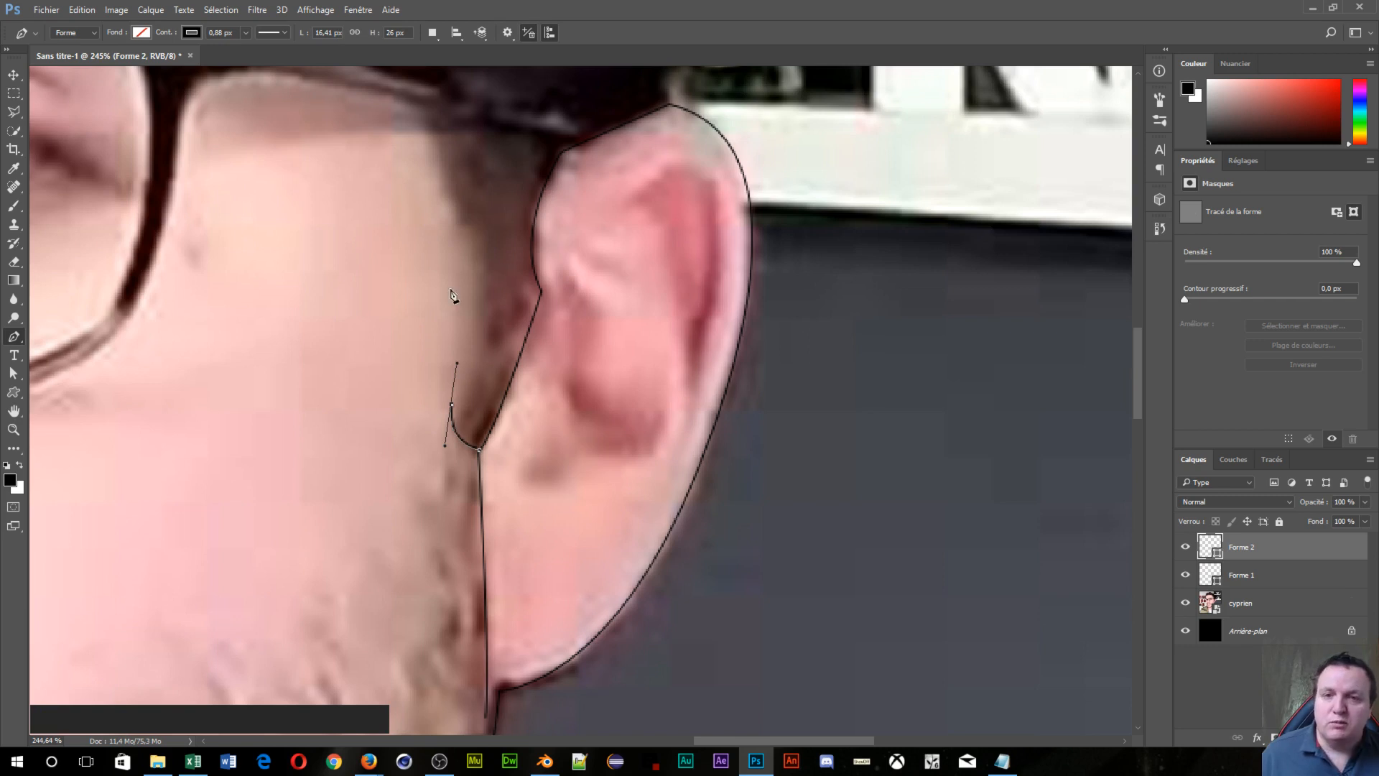
key(space)
drag(483, 259, 527, 492)
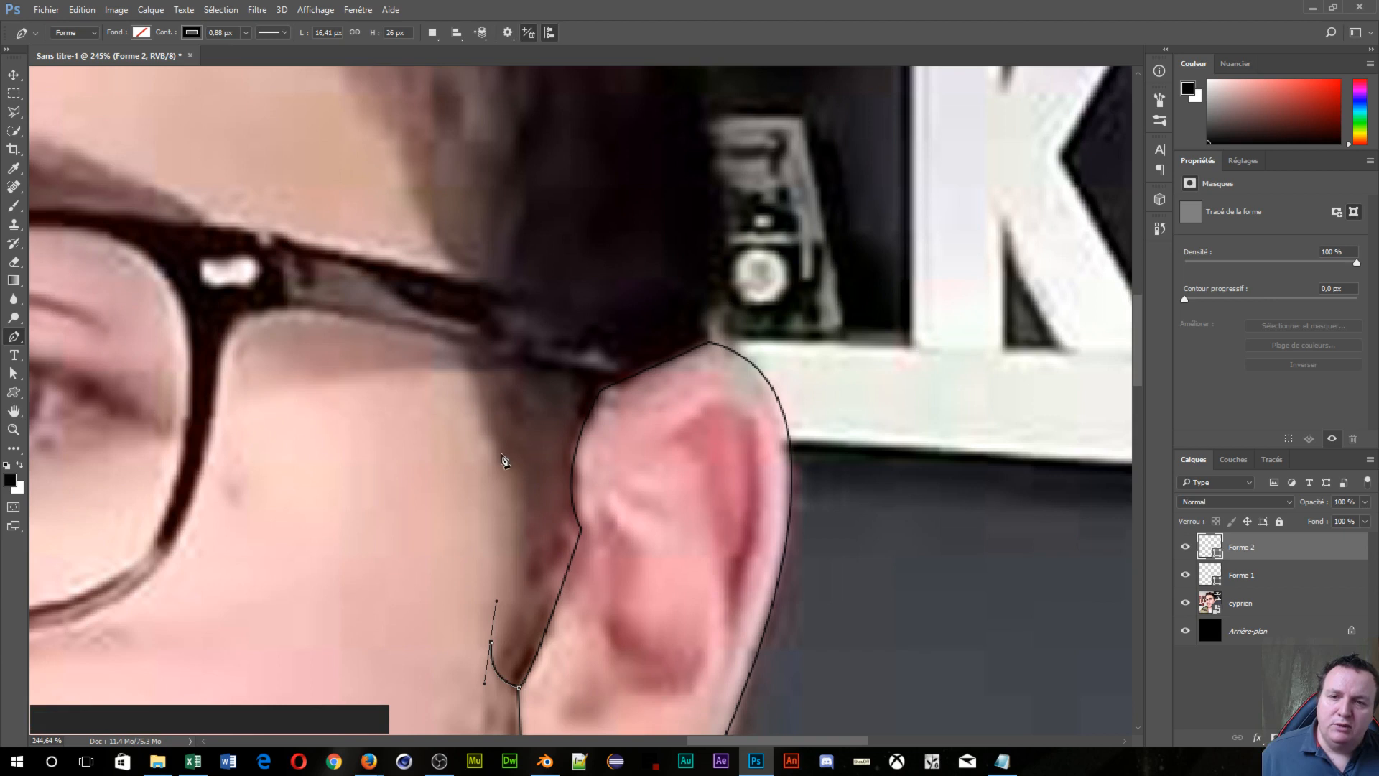
drag(485, 440, 451, 400)
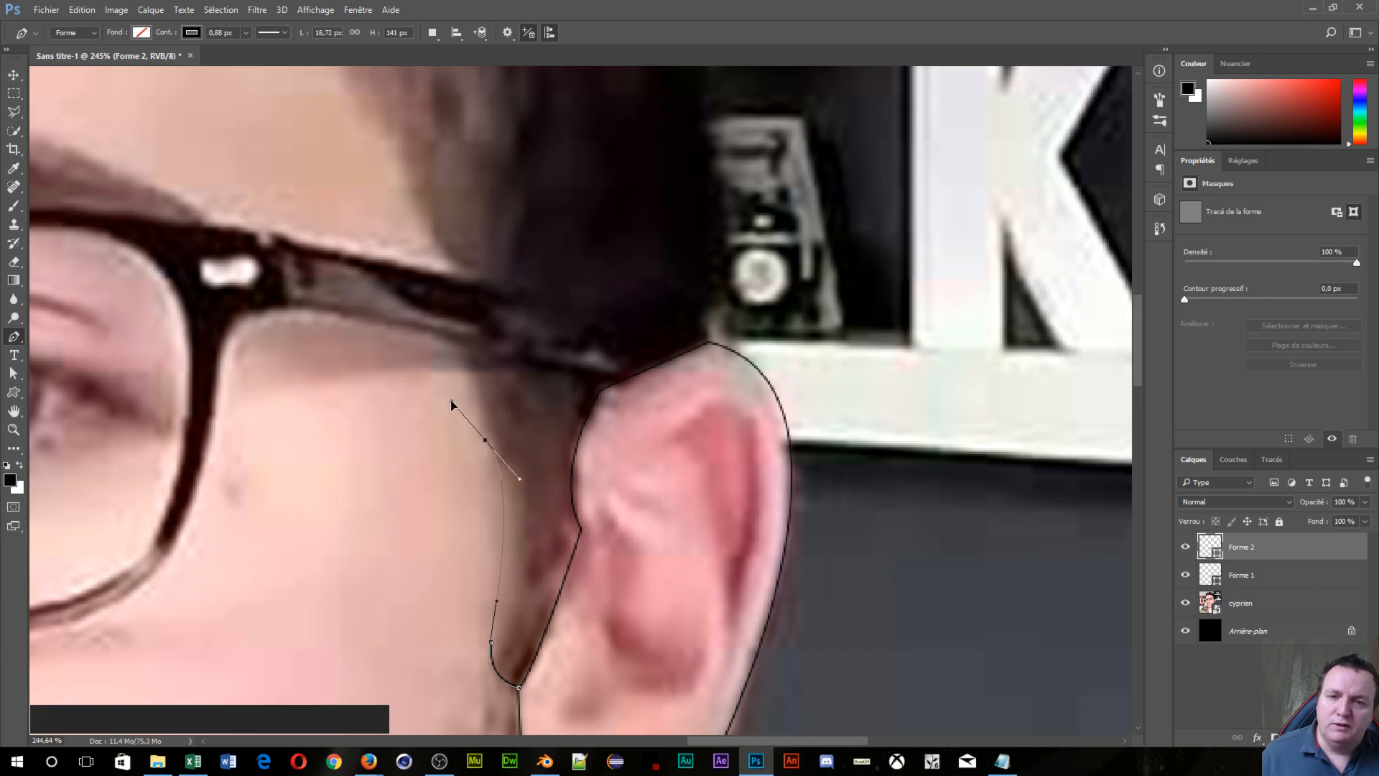
key(space)
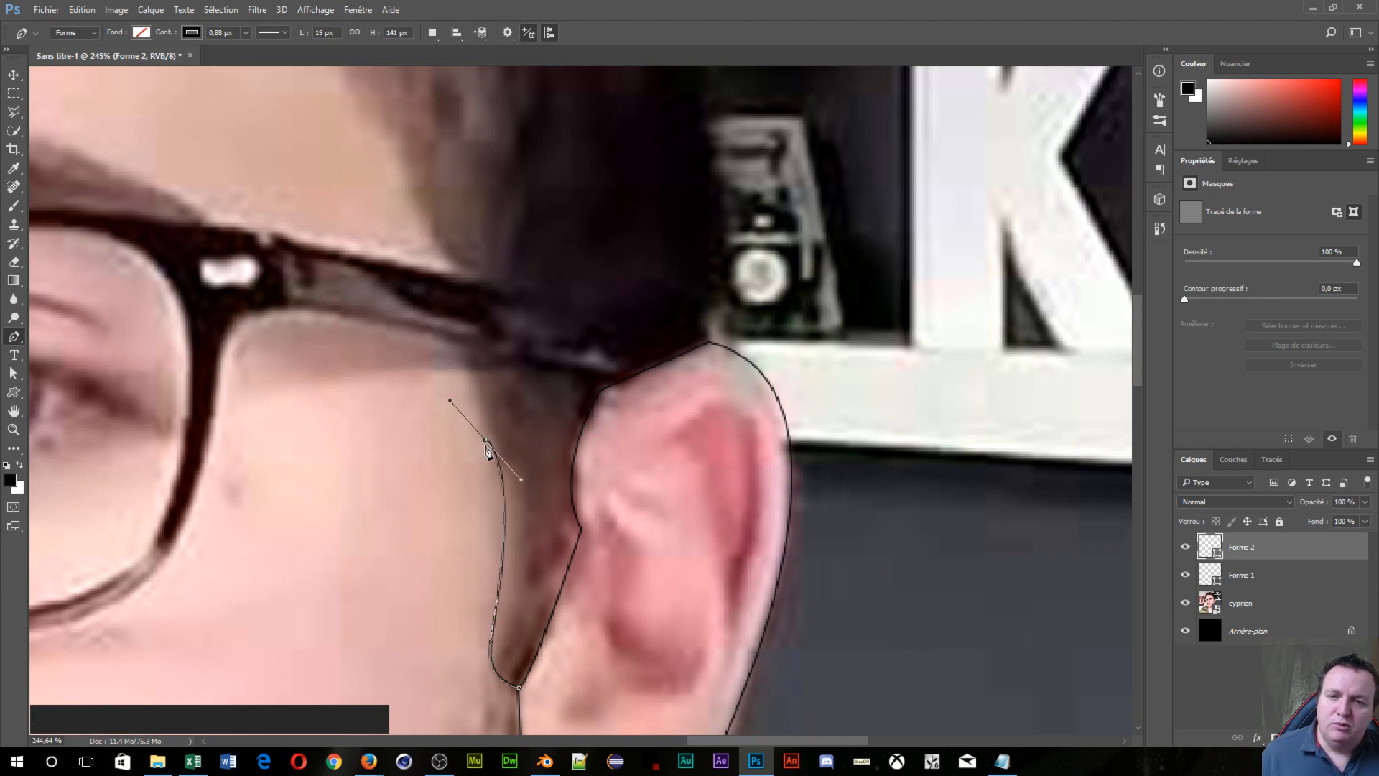
alt+click(486, 441)
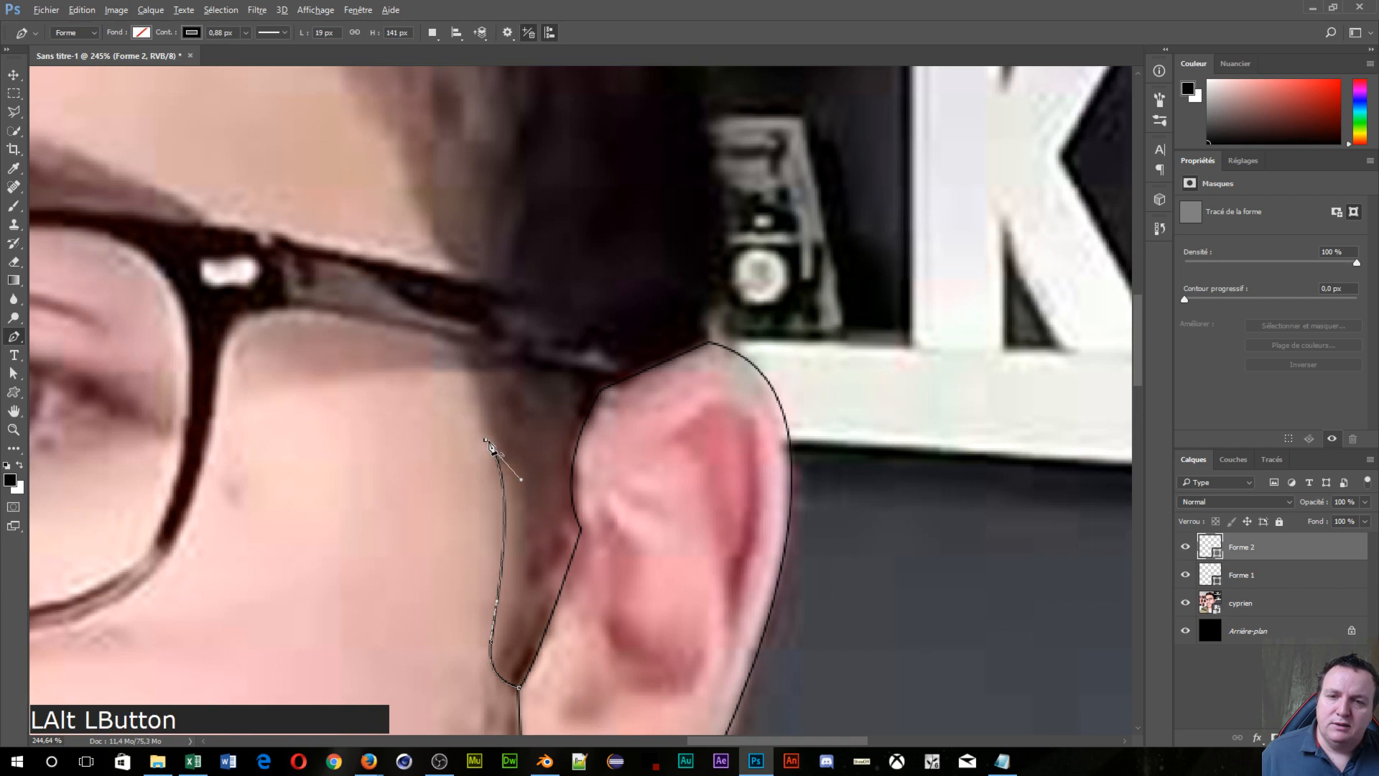
Step: Finish the sideburn path with straight segments up to the glasses' temple arm and across to the ear, and end the path
click(477, 353)
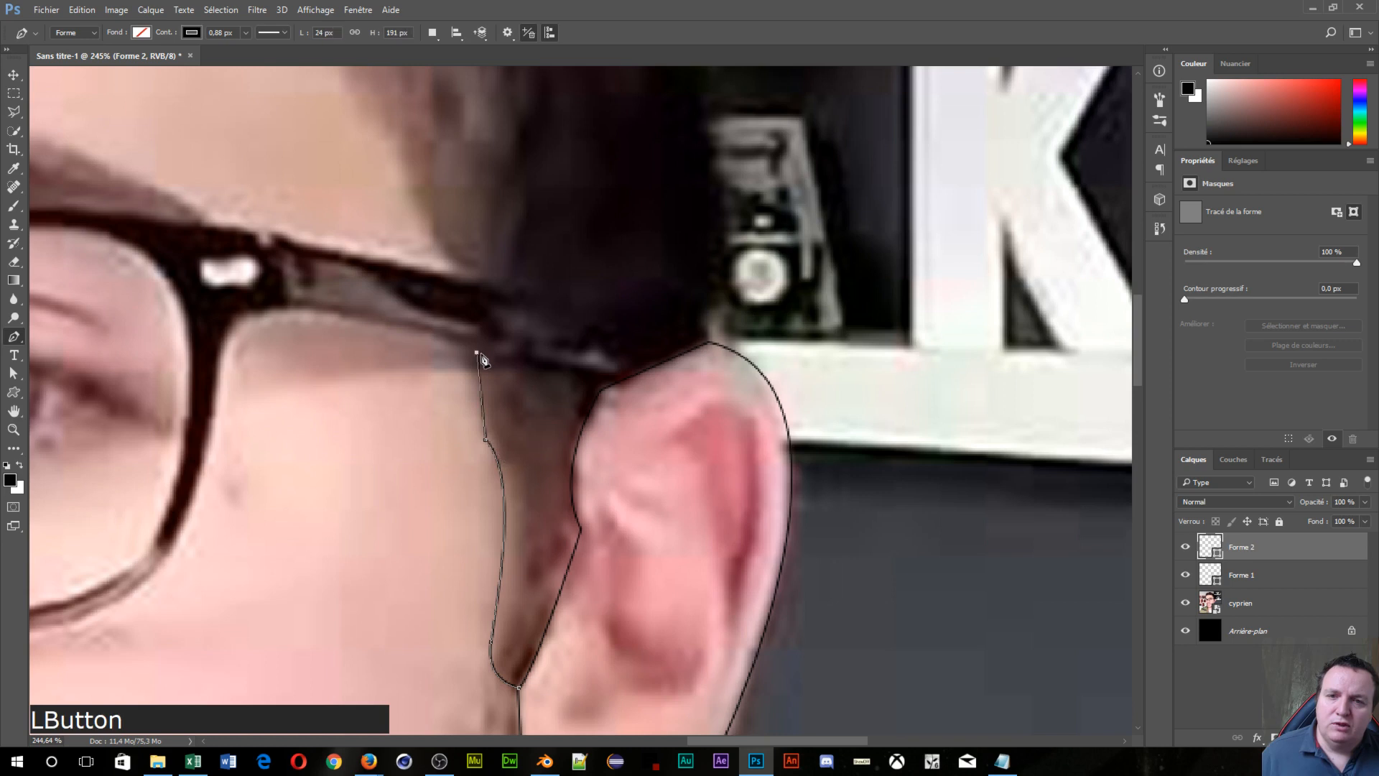
click(618, 384)
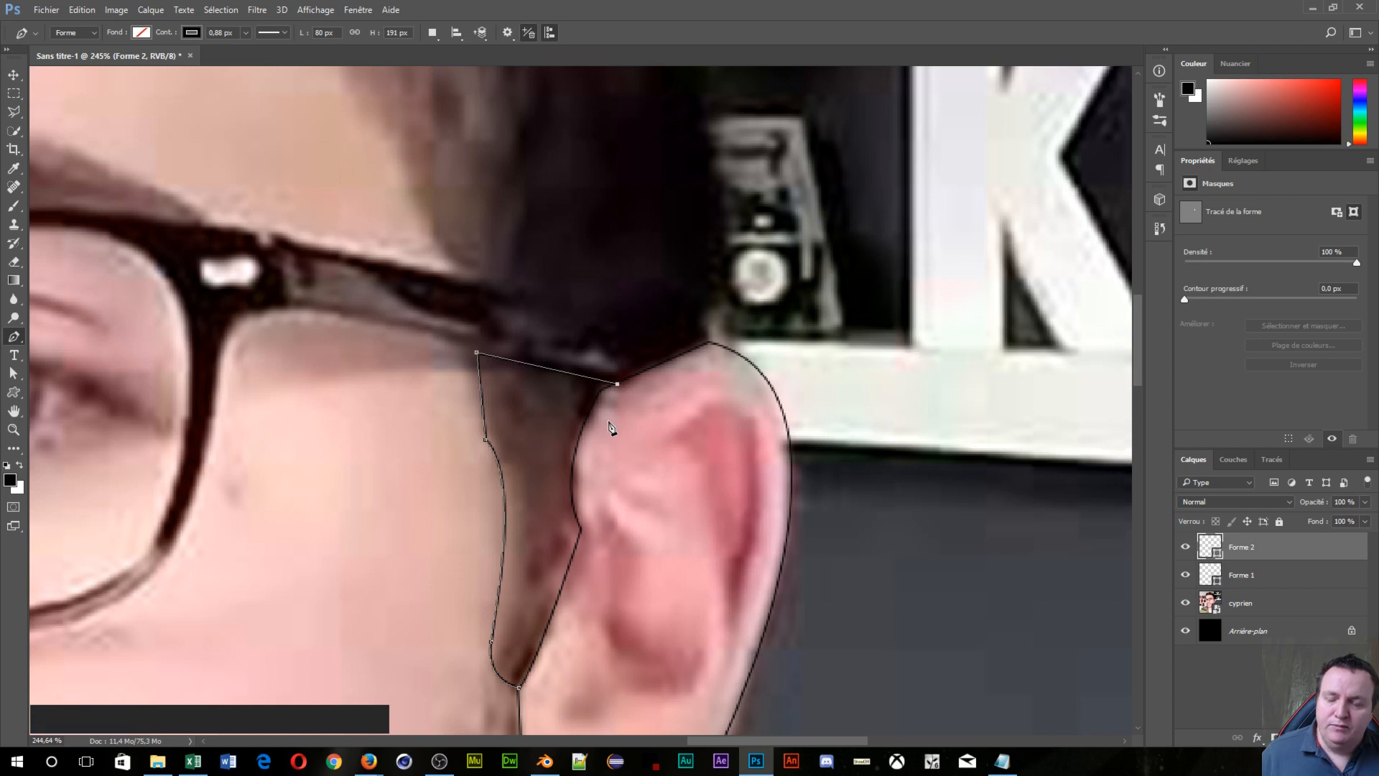
key(Escape)
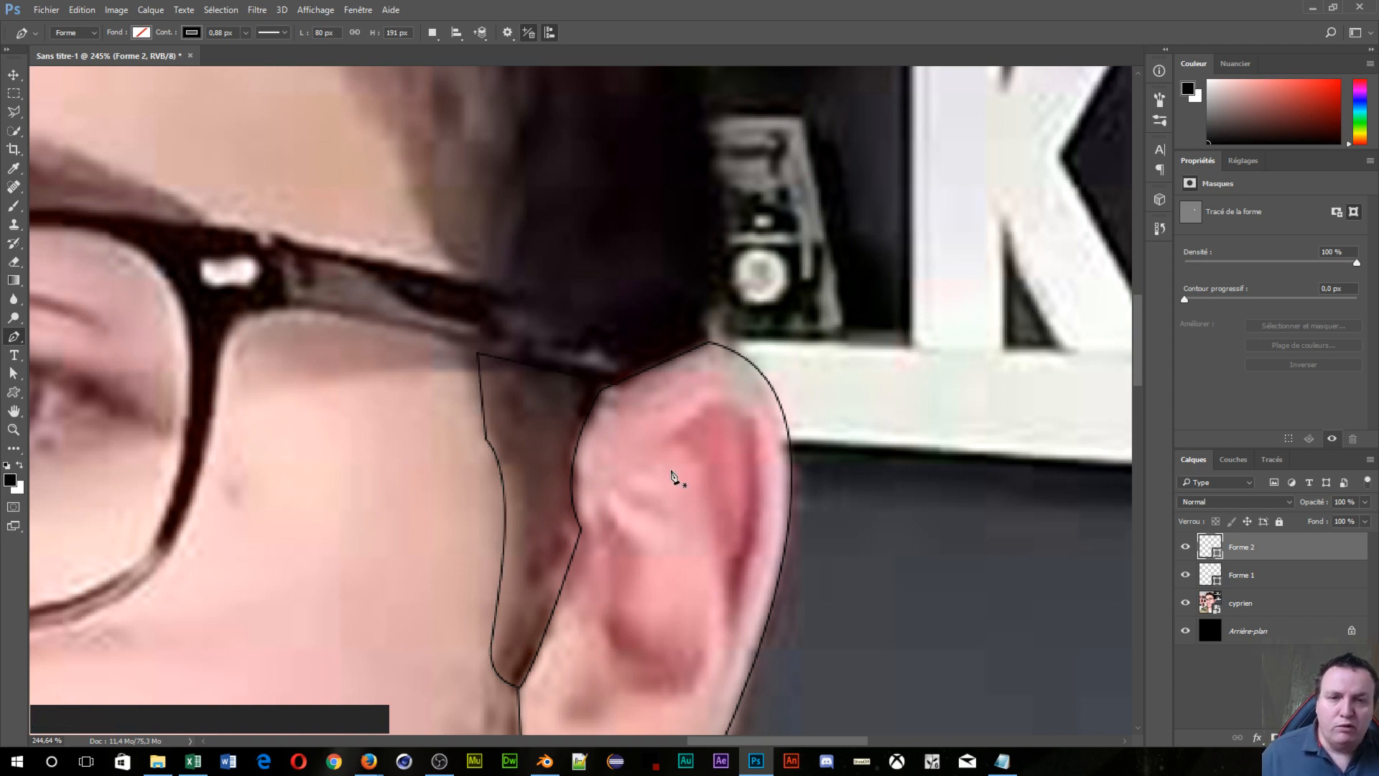
key(F5)
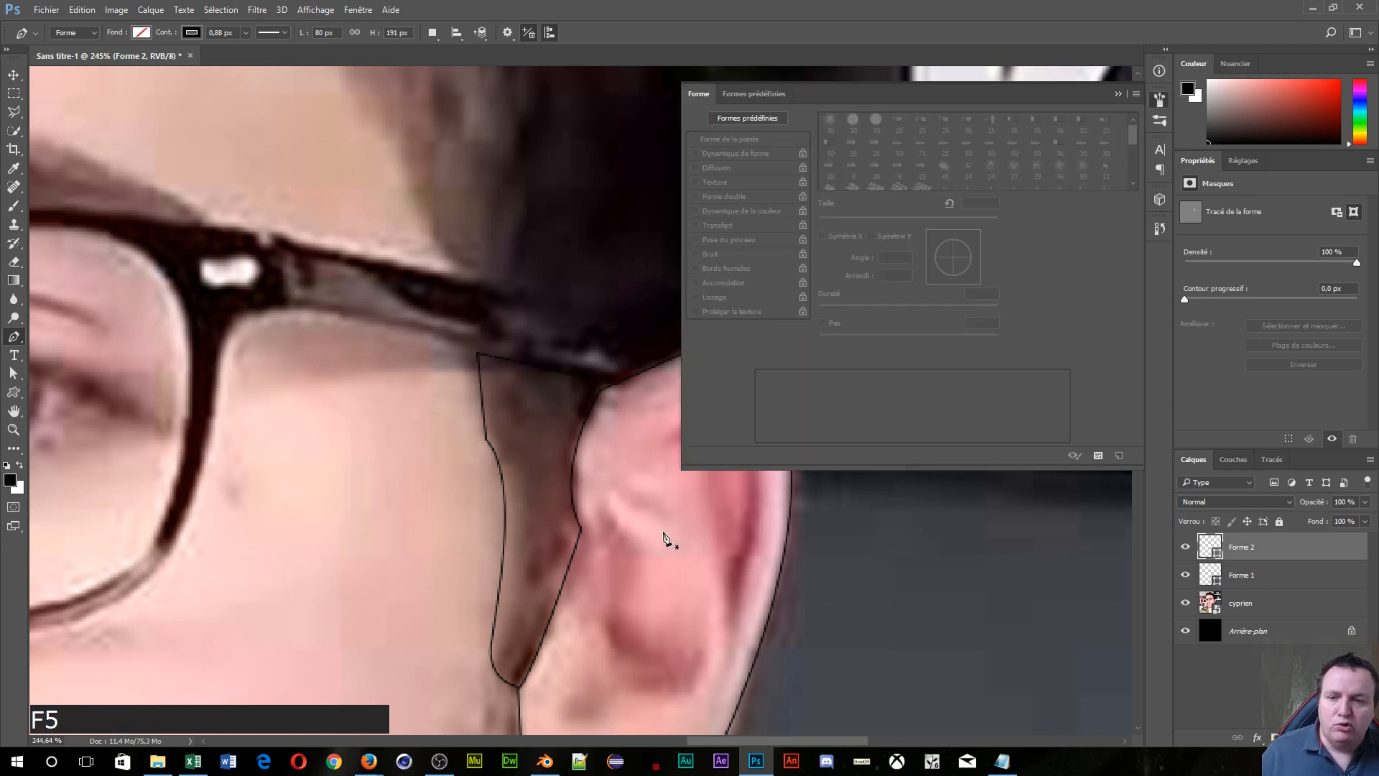
click(1117, 94)
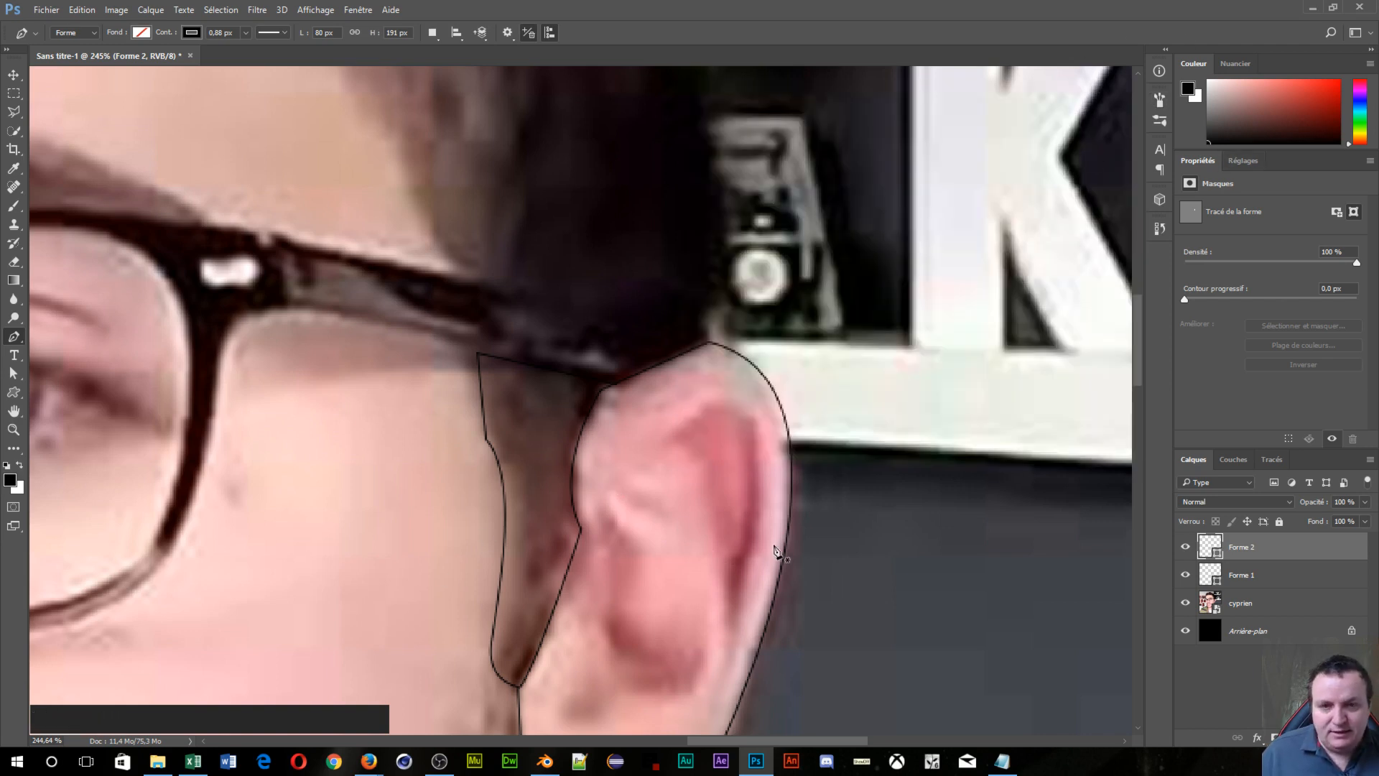
Step: Begin a new path at the sideburn's upper corner and trace under the glasses' arm and around the hinge corner, removing each outgoing handle
key(space)
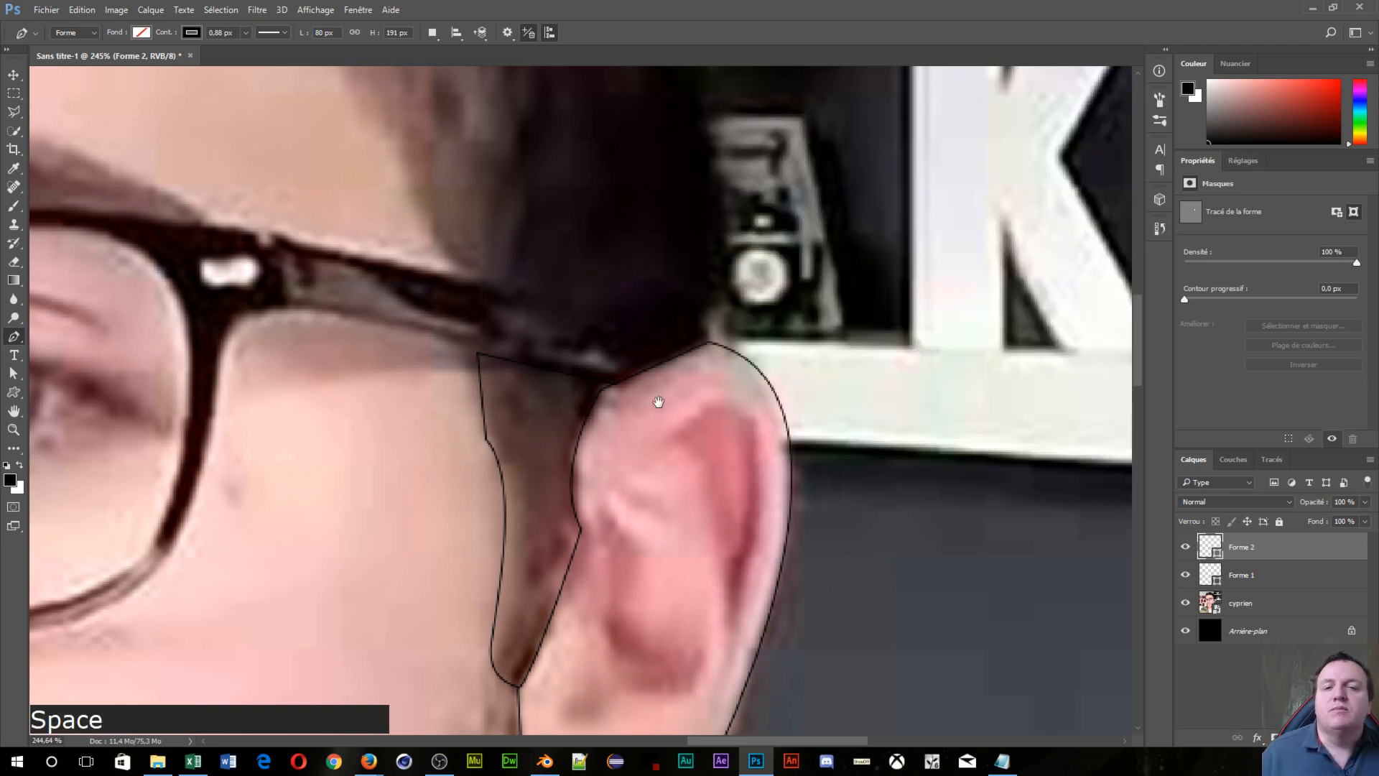
drag(656, 397, 1034, 283)
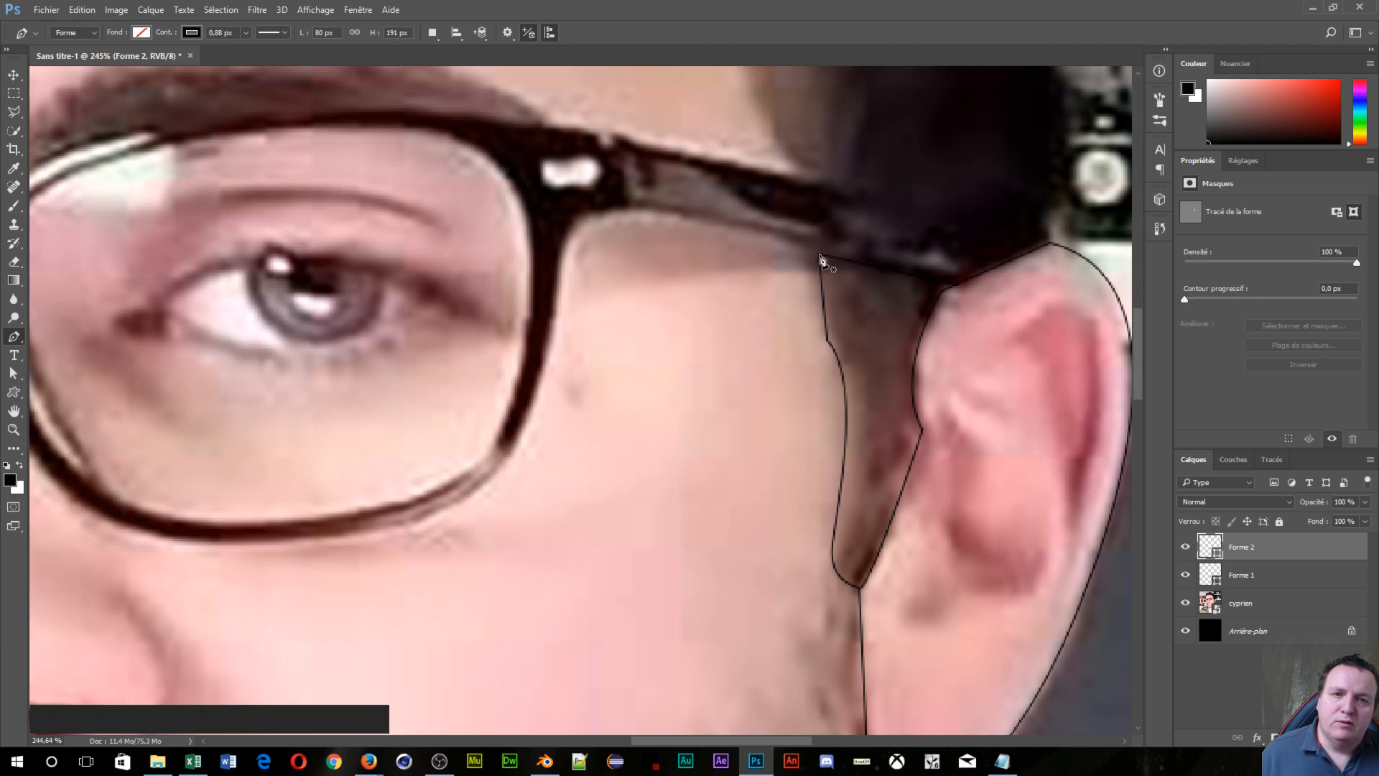
click(820, 255)
drag(604, 214, 564, 233)
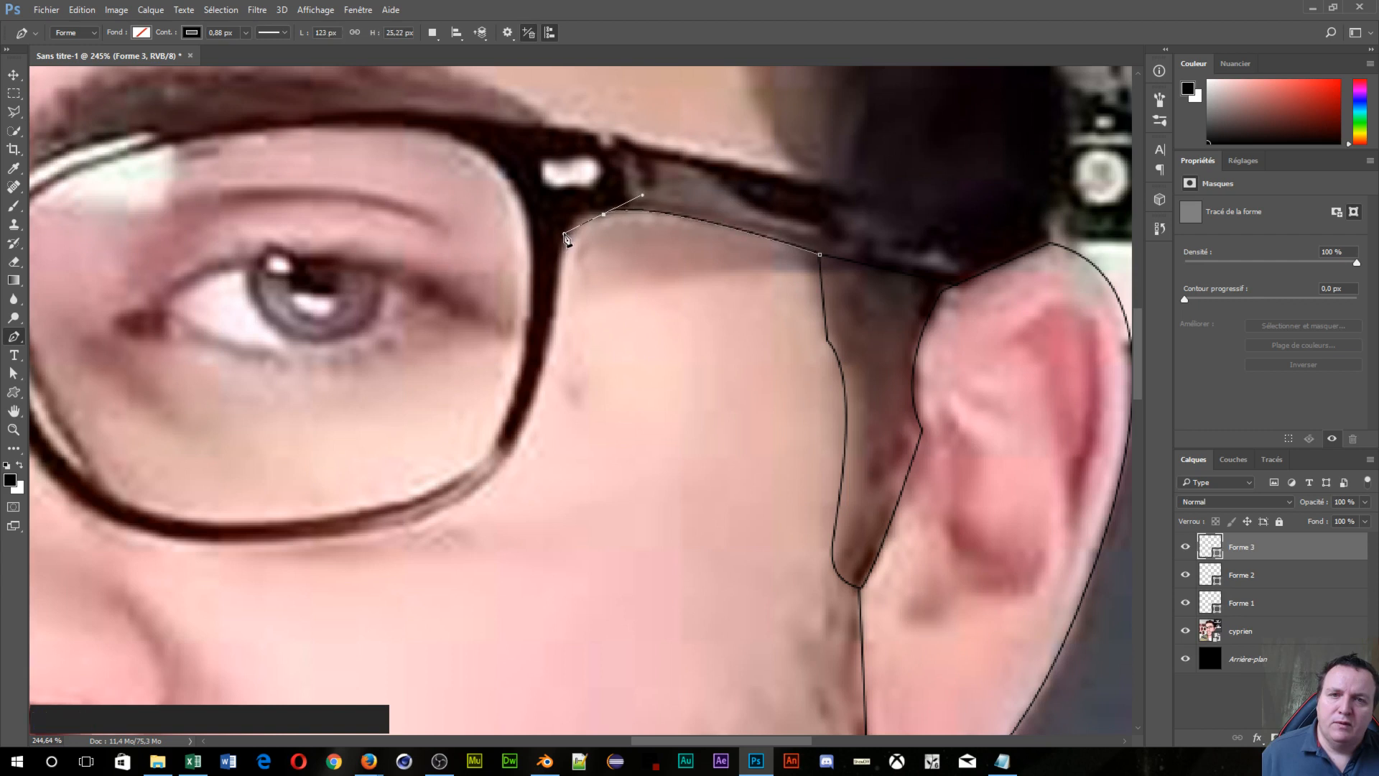
alt+click(605, 215)
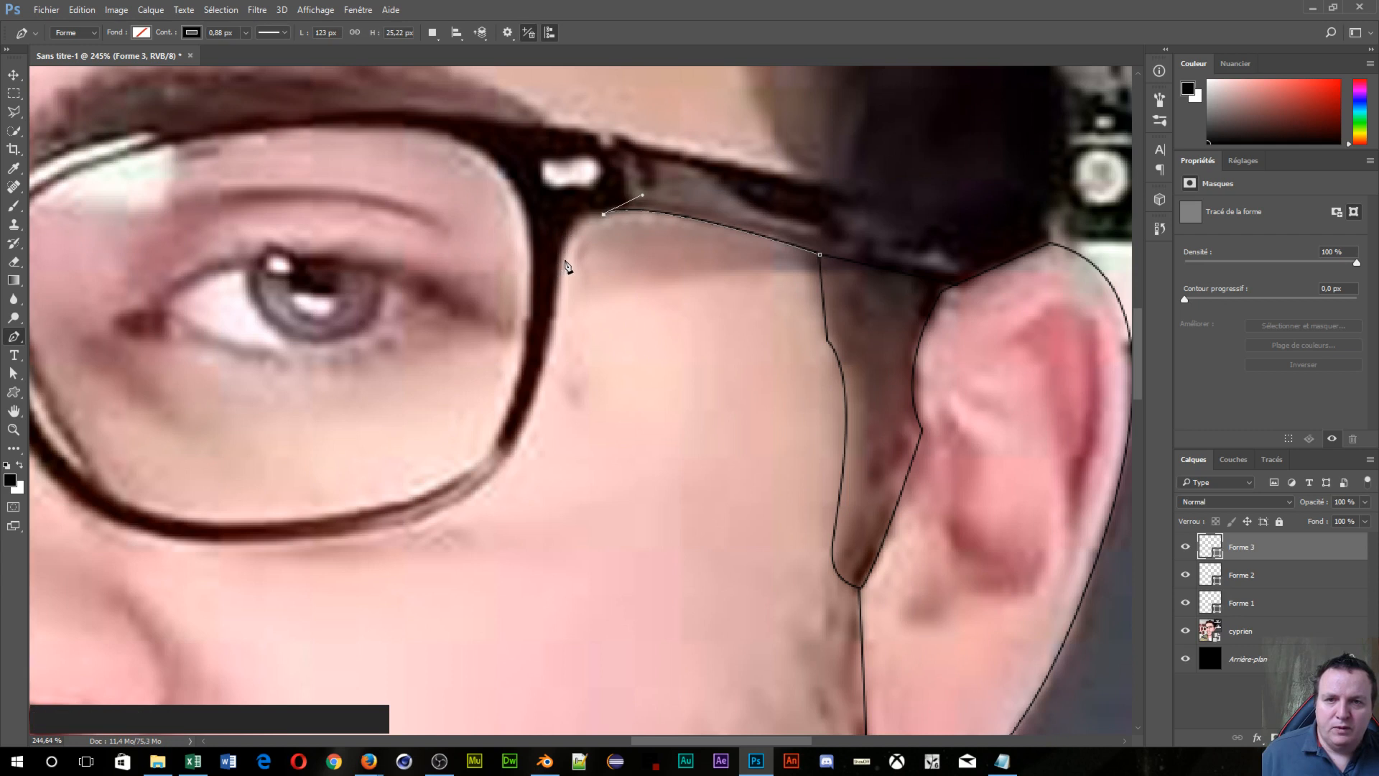
drag(562, 262, 553, 307)
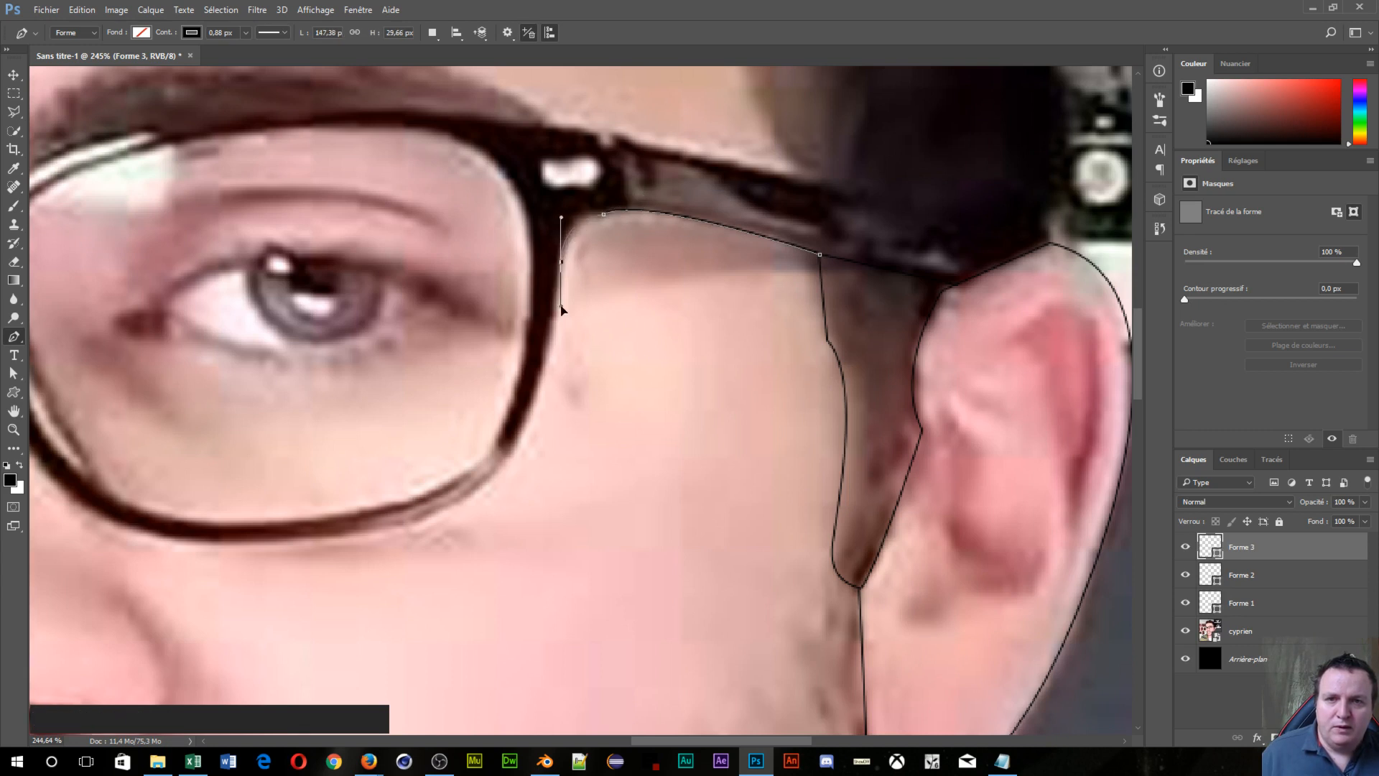
alt+click(561, 263)
Step: Trace the lens frame's outer side, lower rim and inner side up toward the nose bridge with three curved segments, removing each outgoing handle
mouse_move(477, 489)
mouse_down()
mouse_move(404, 501)
mouse_move(412, 526)
mouse_up()
key(alt)
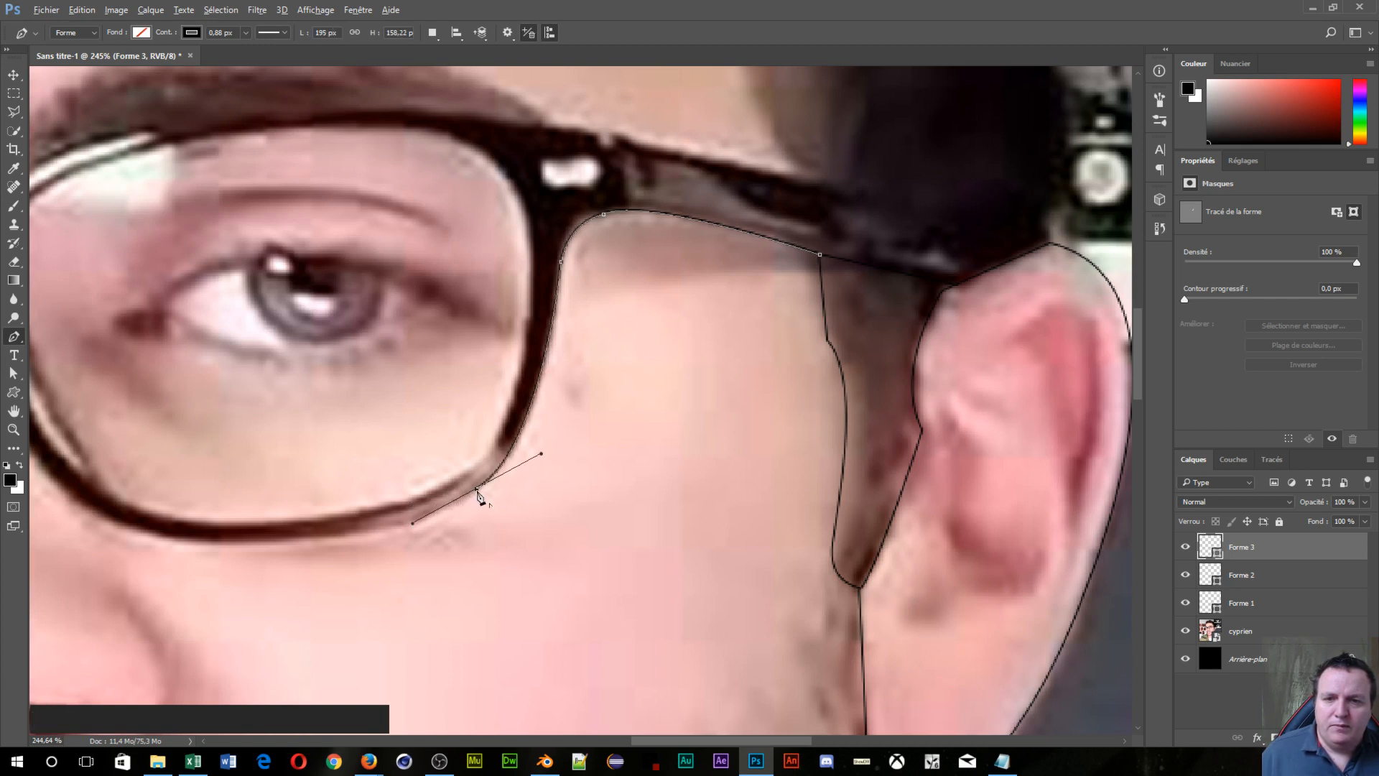
alt+click(476, 491)
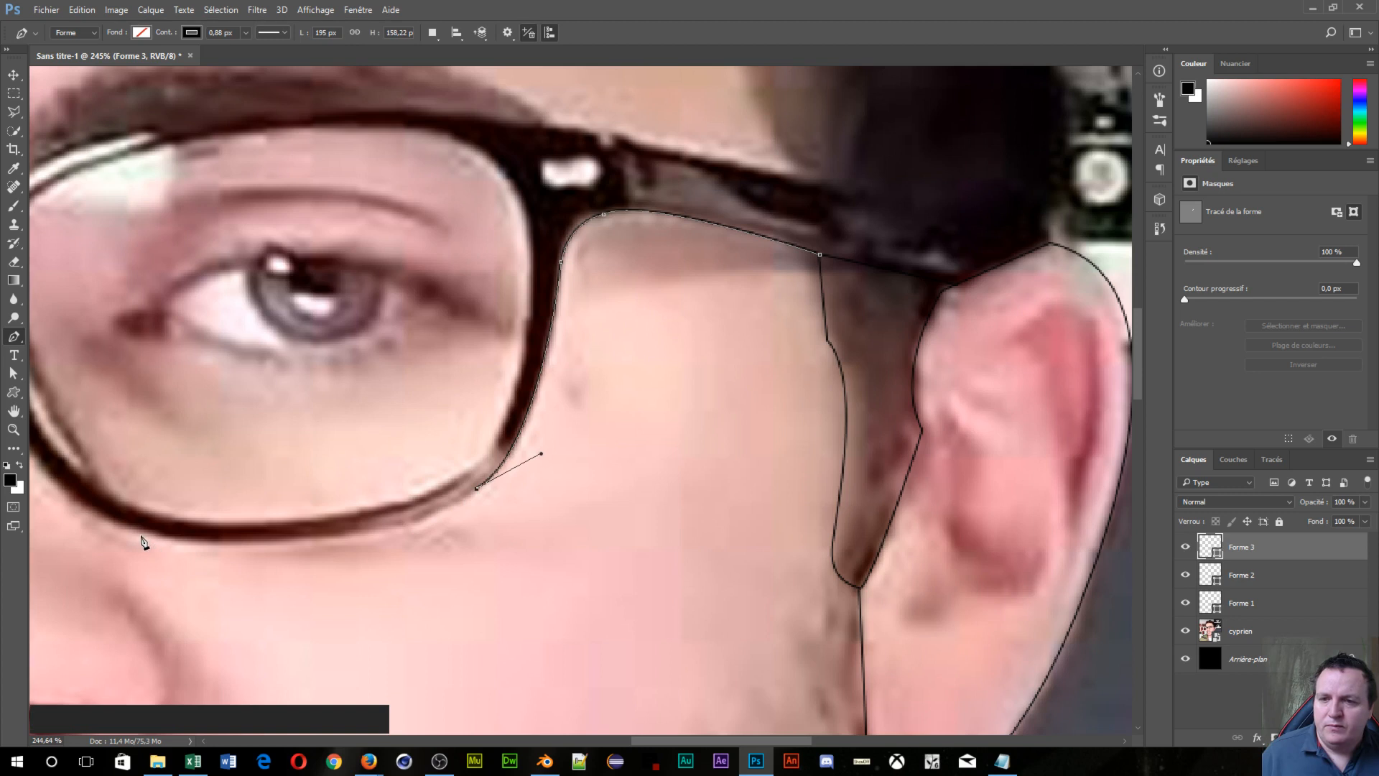
drag(133, 531, 219, 501)
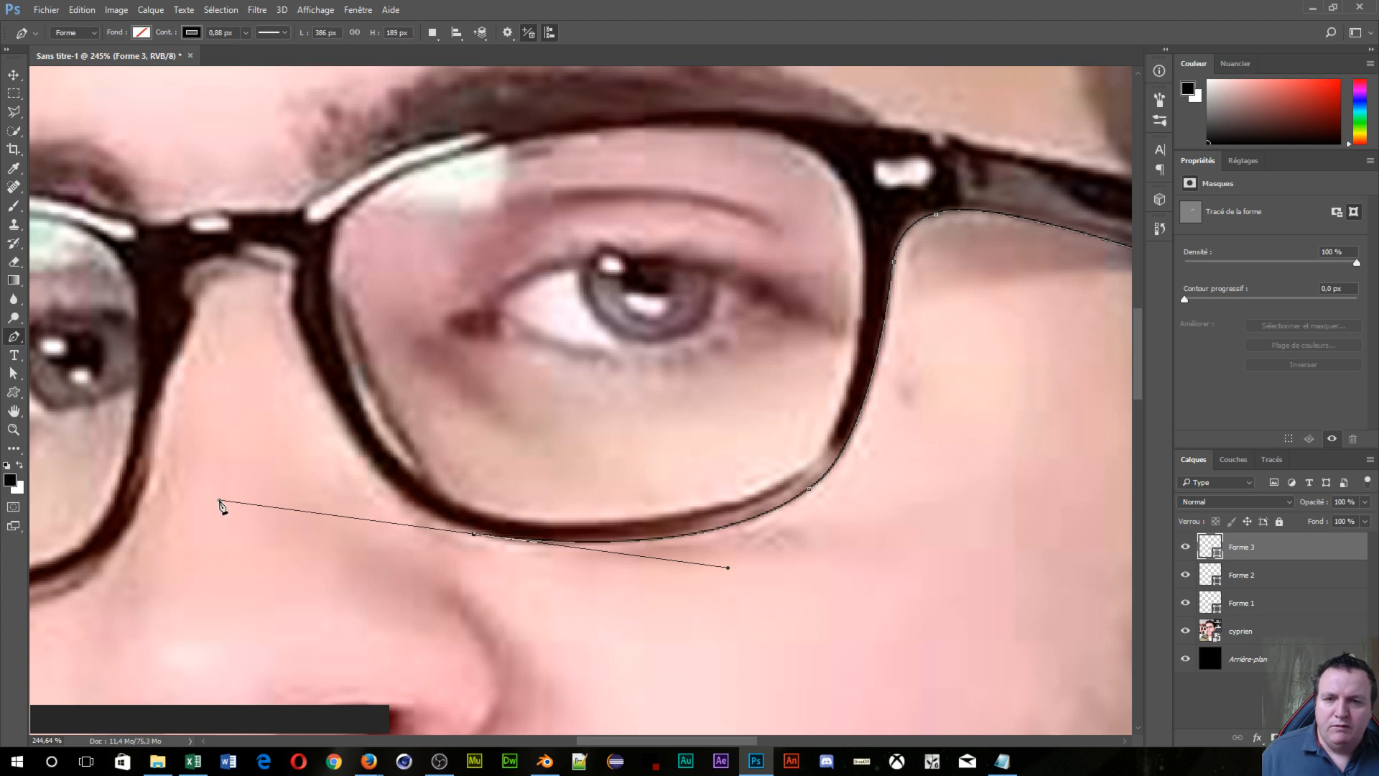
alt+click(474, 535)
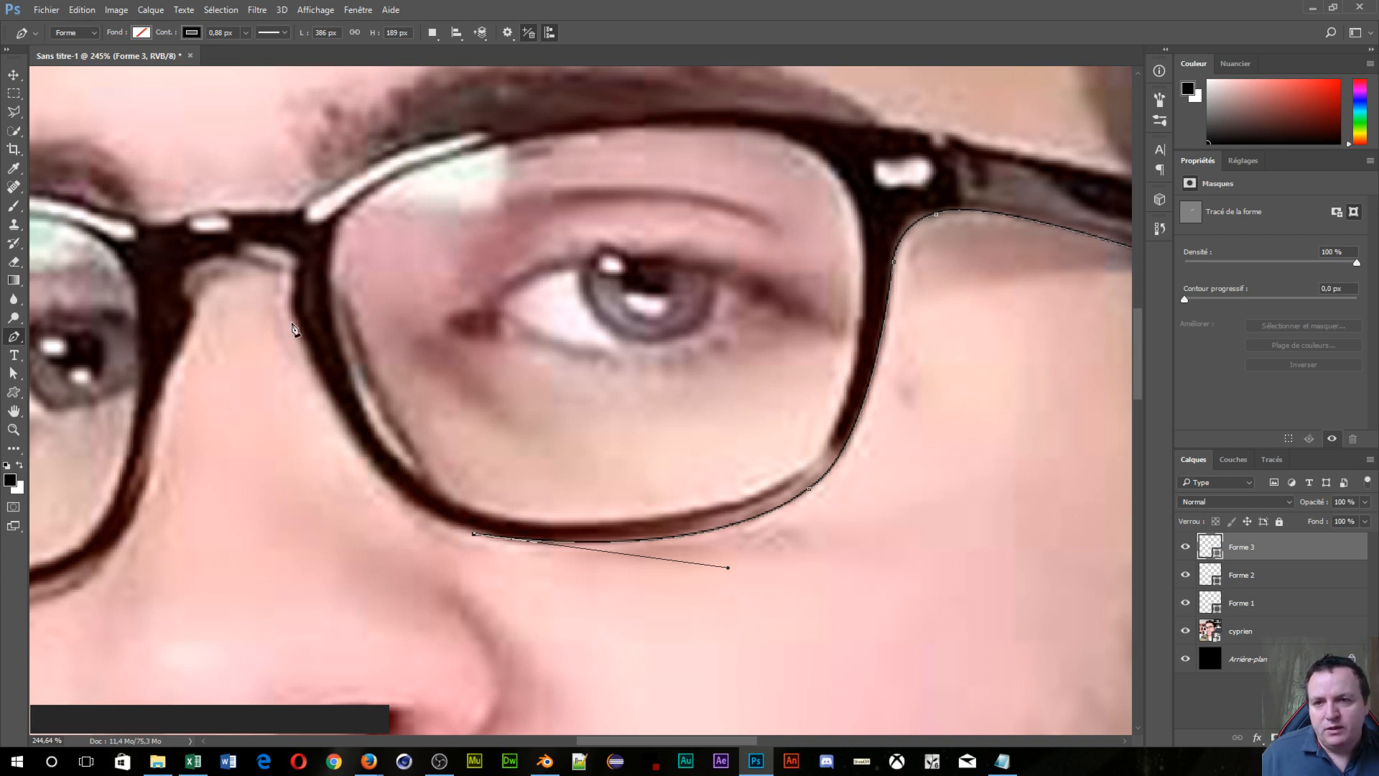
drag(297, 328, 246, 139)
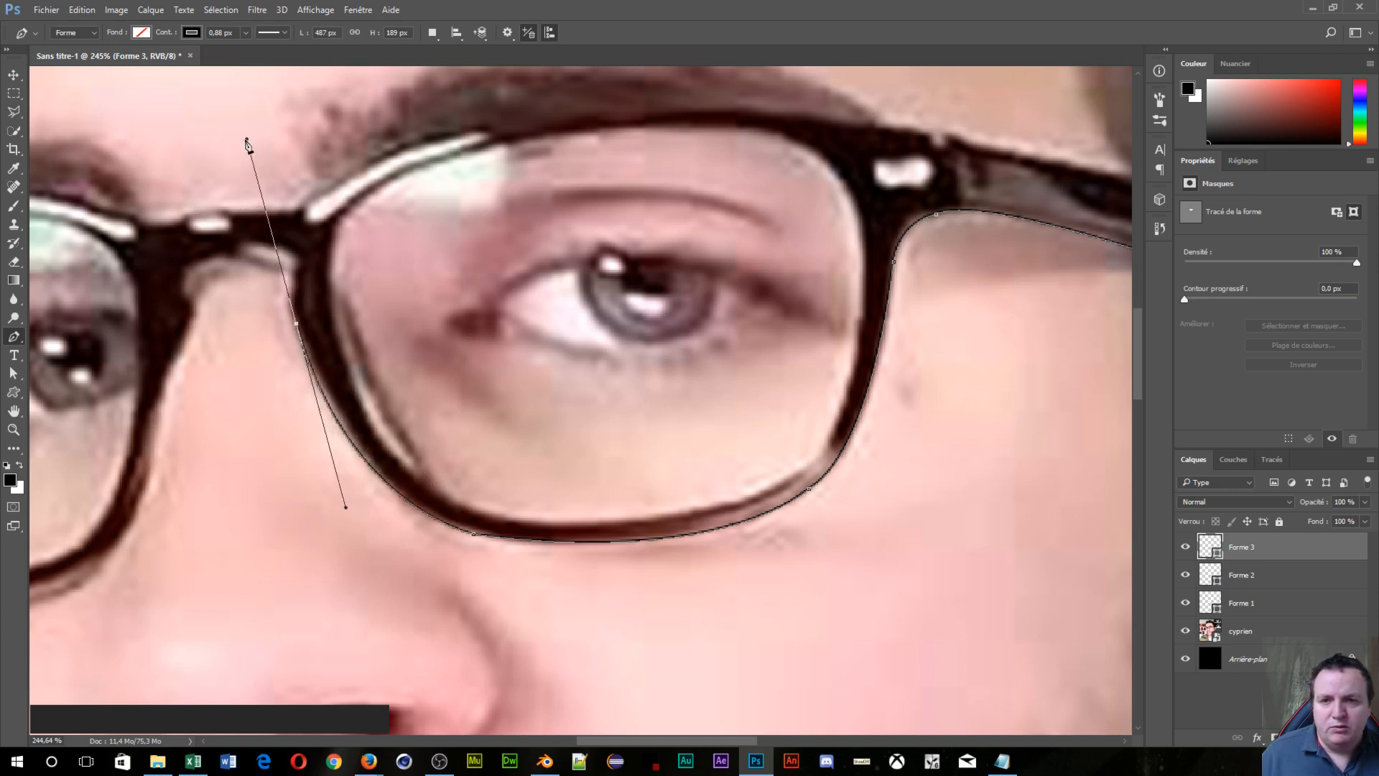
alt+click(297, 326)
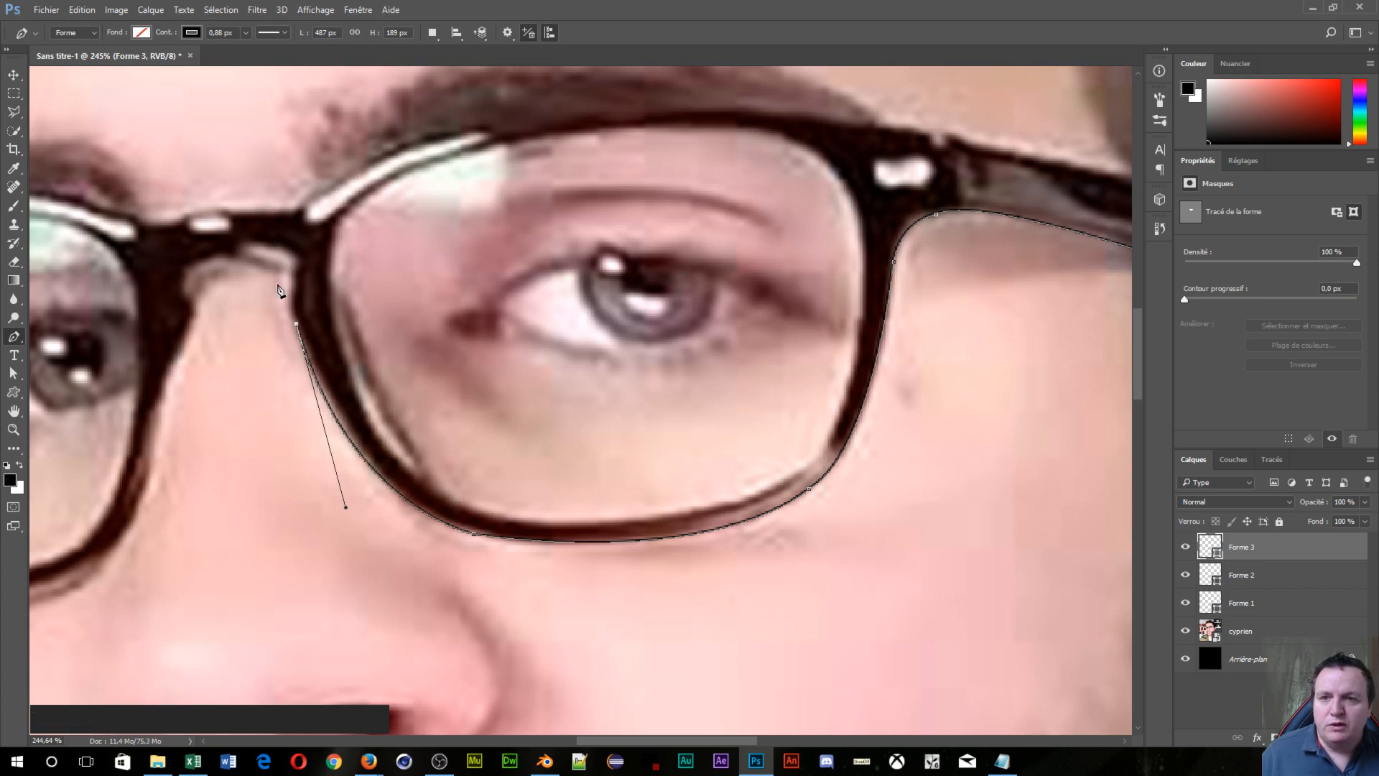
drag(280, 276, 235, 267)
key(ctrl)
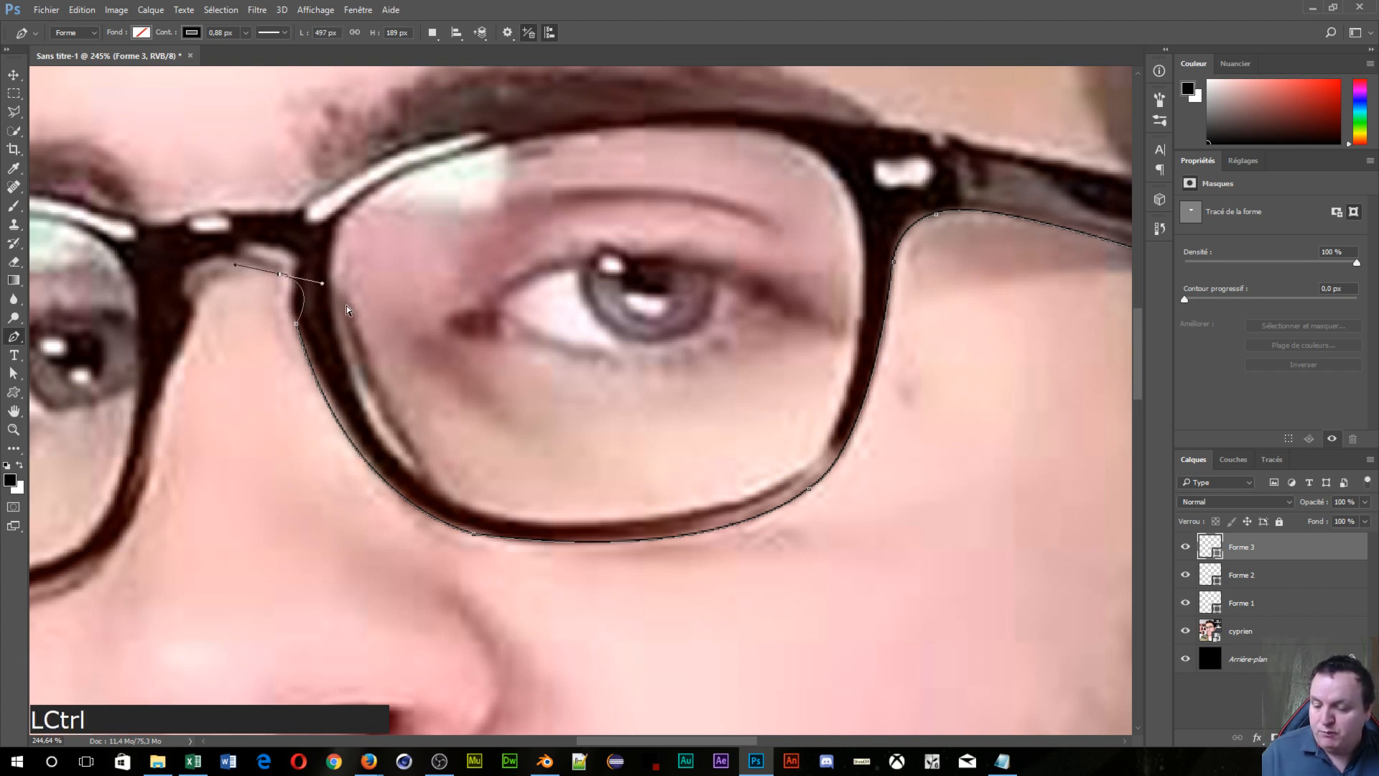
key(ctrl+z)
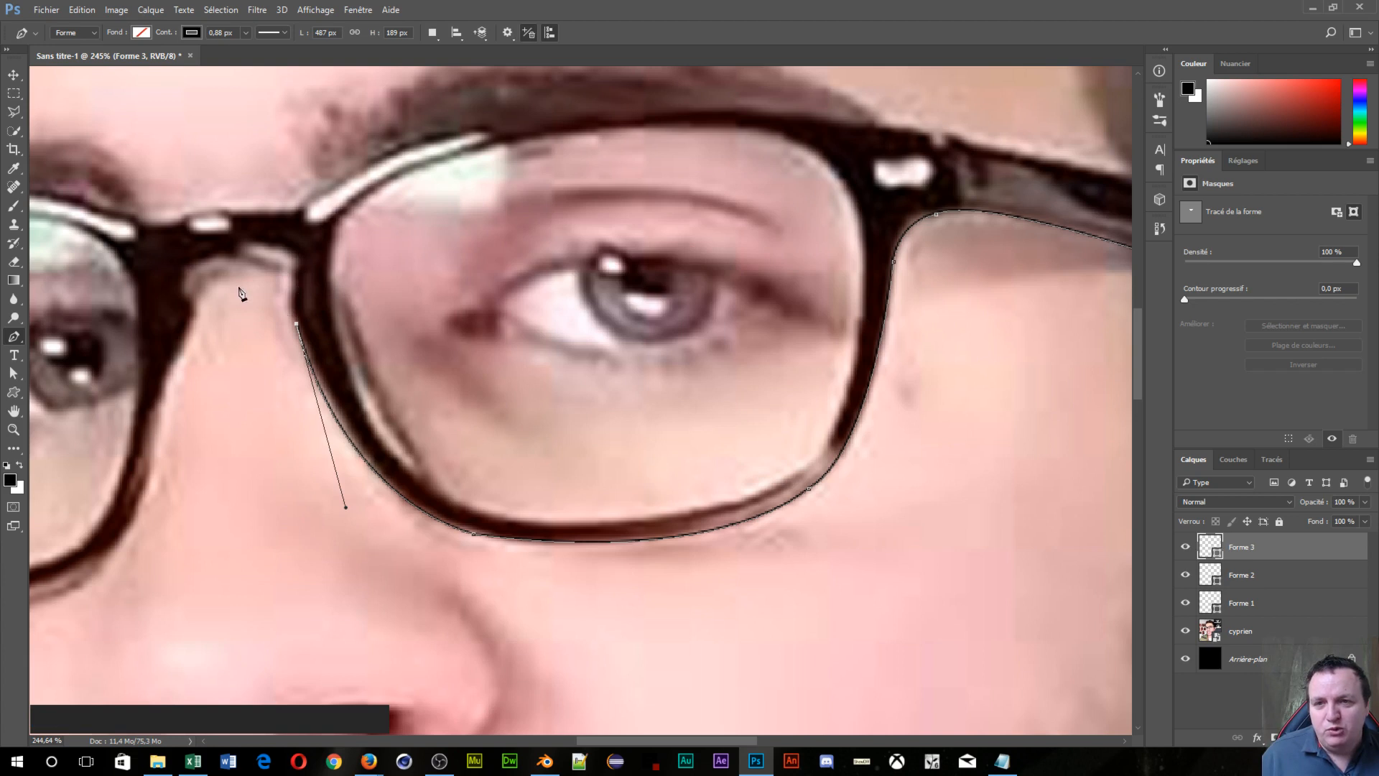
click(283, 271)
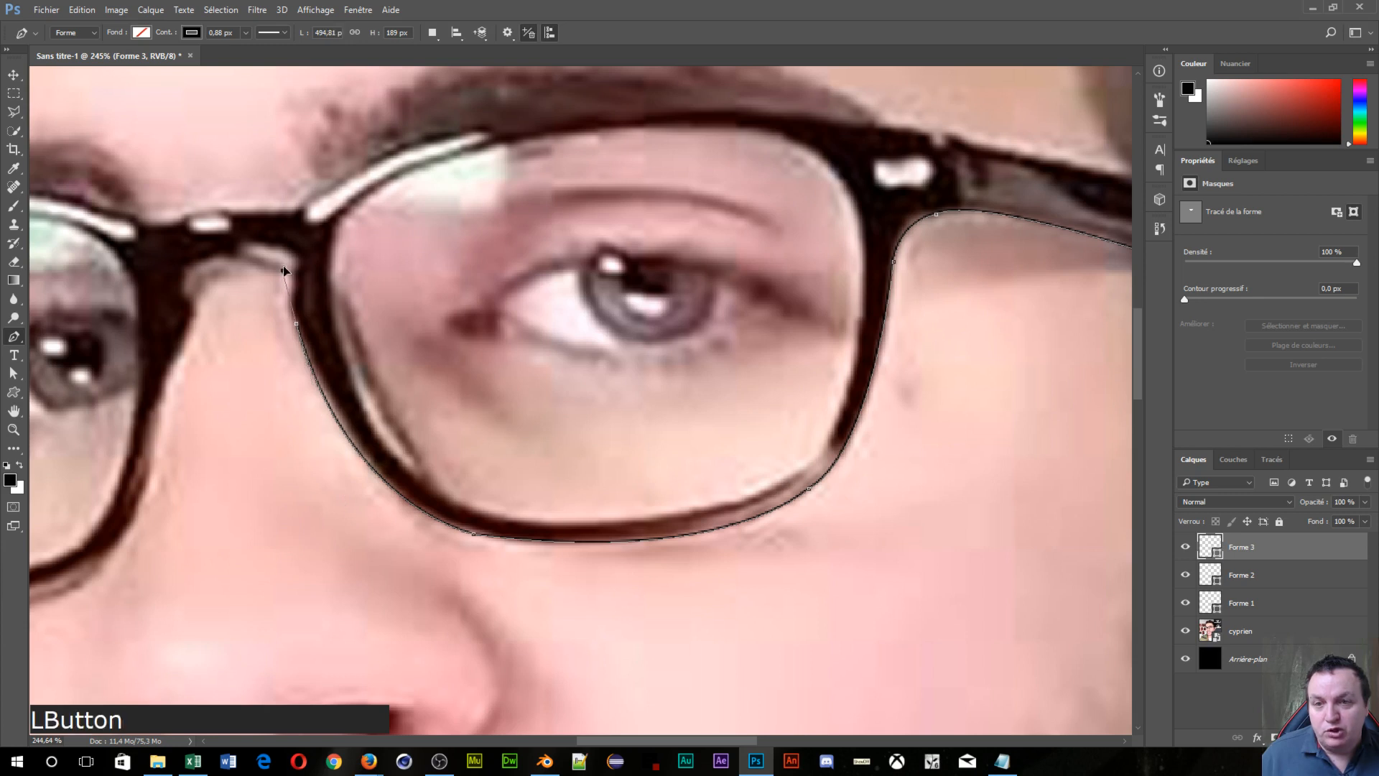
drag(285, 269, 267, 246)
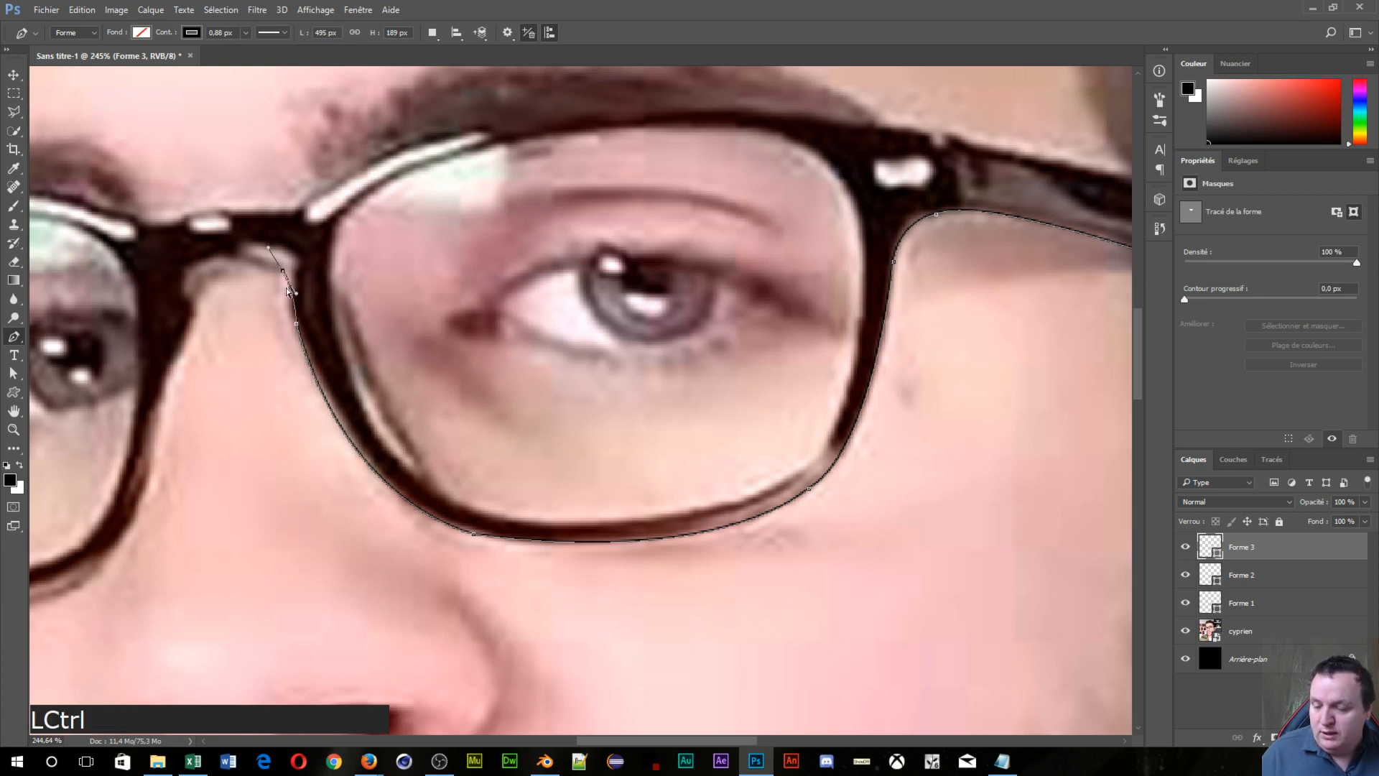
key(ctrl+z)
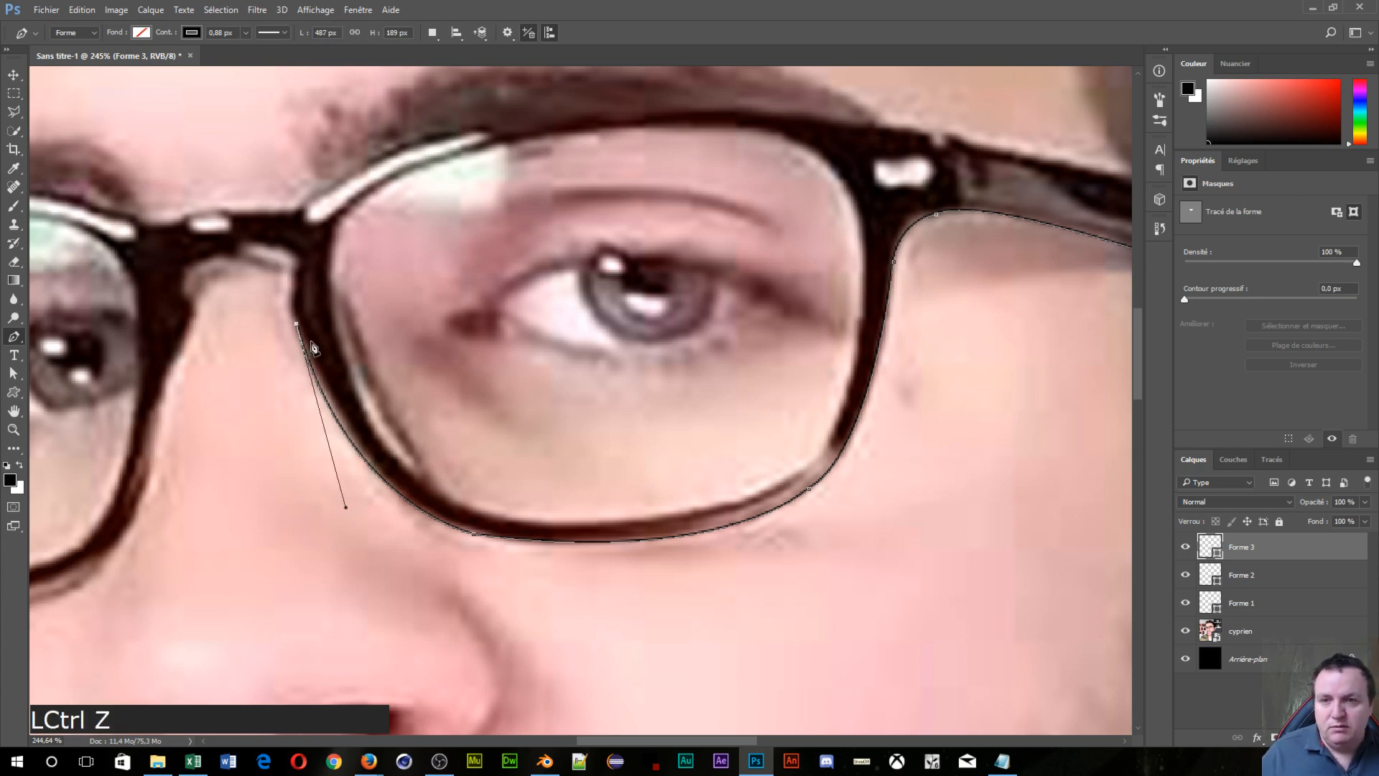
Step: Continue the glasses path under the nose bridge and down the second lens's inner side with curved segments, removing each outgoing handle
click(292, 272)
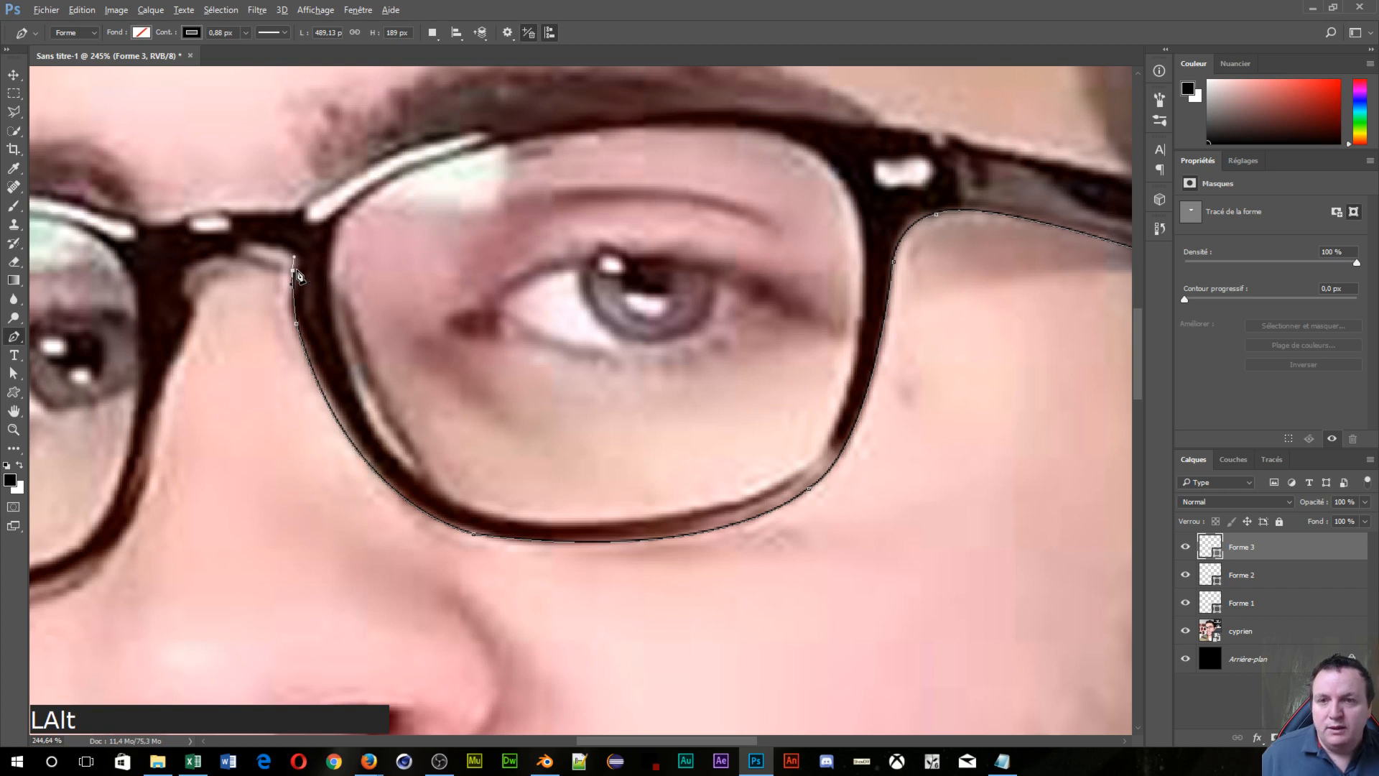
alt+click(292, 272)
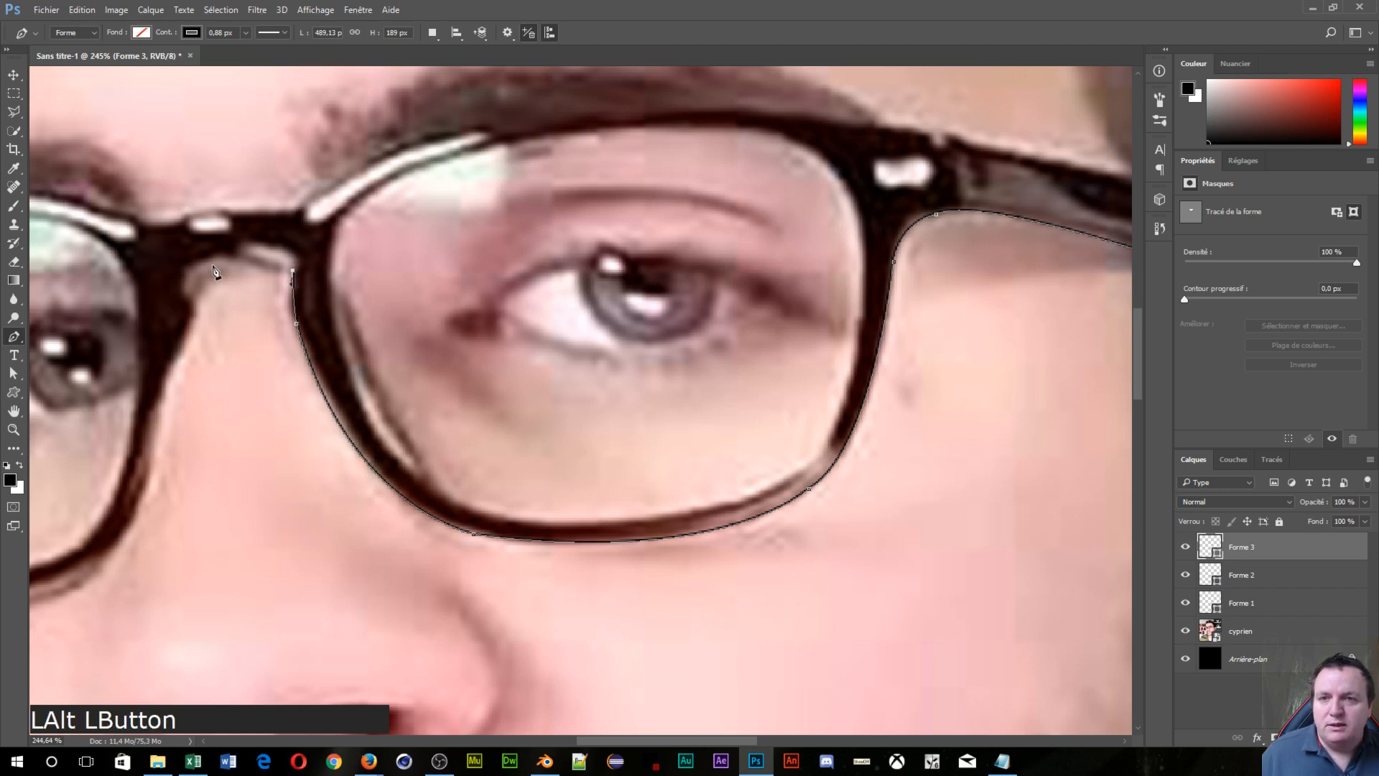
drag(192, 291, 178, 335)
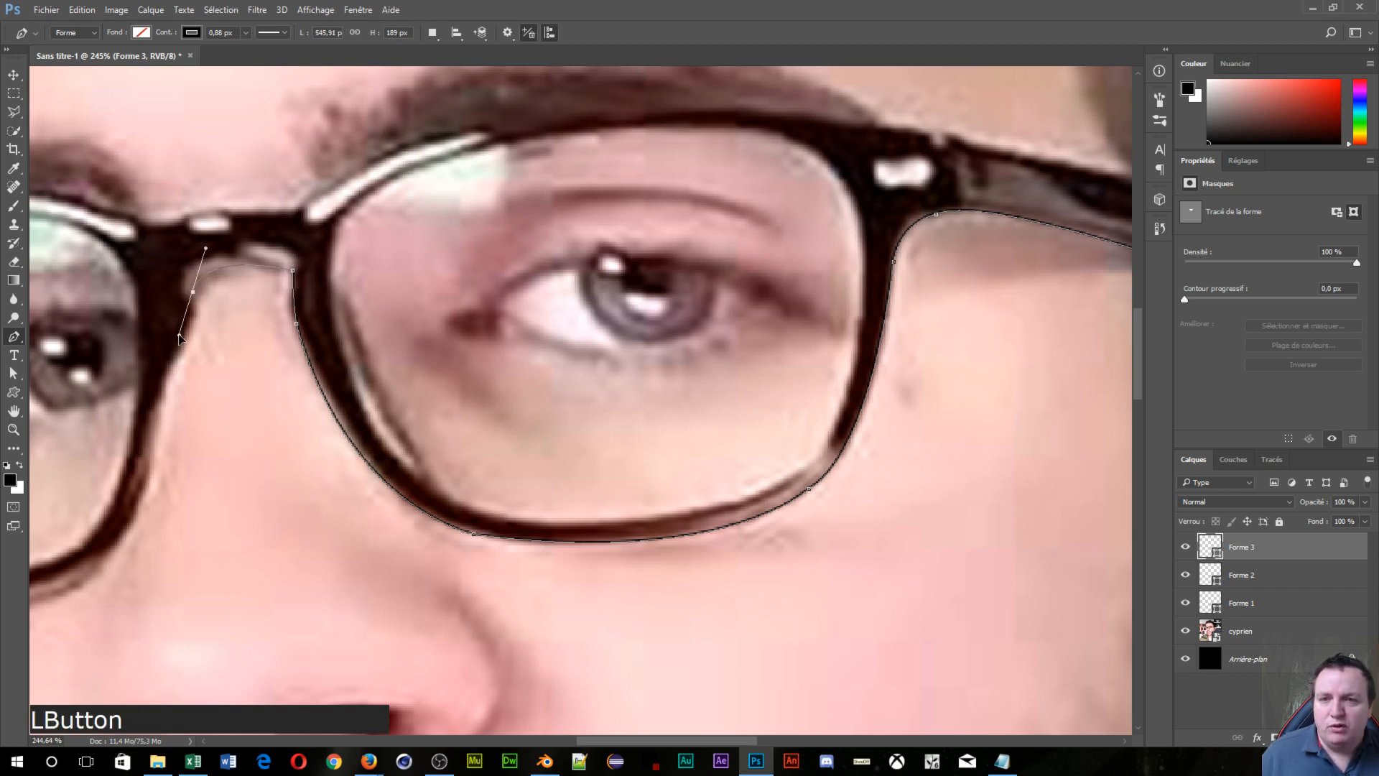
alt+click(192, 291)
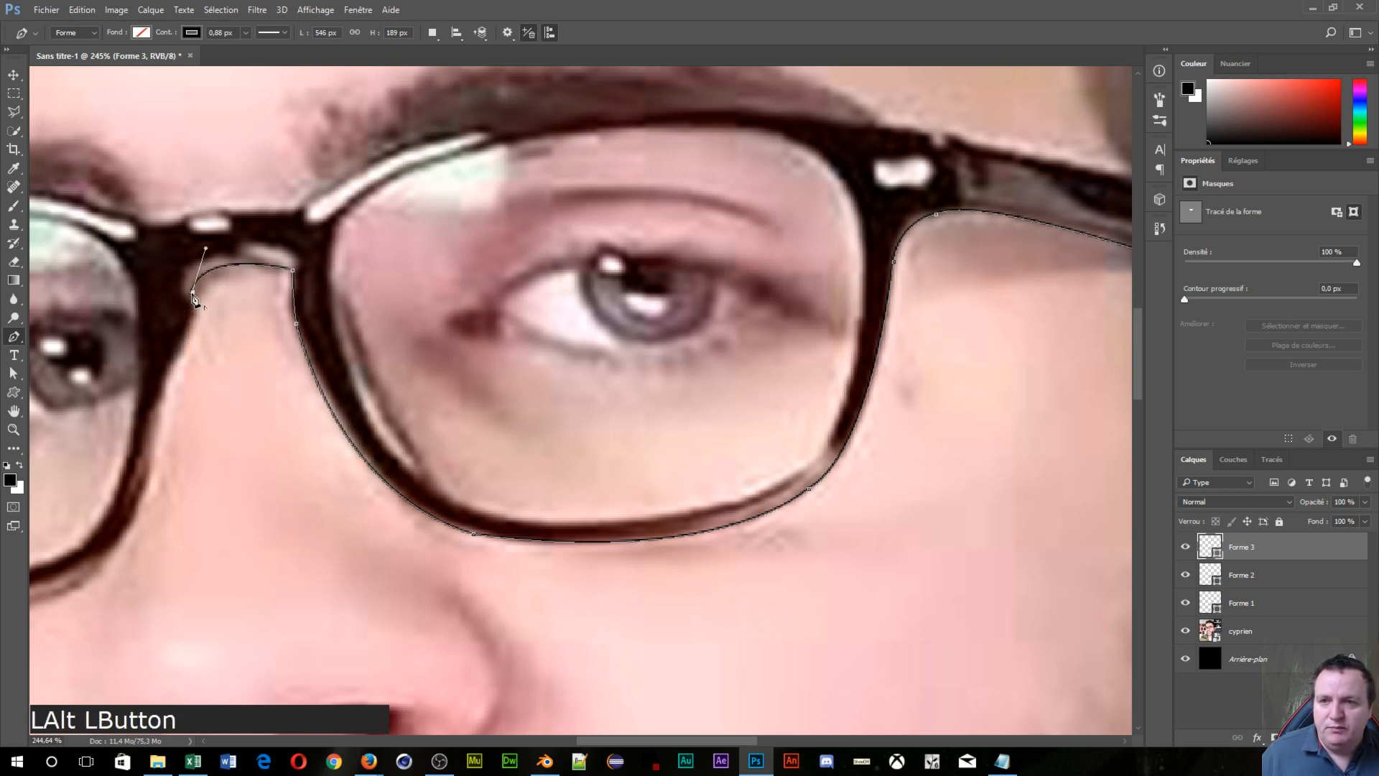
click(155, 407)
drag(154, 411, 116, 474)
key(alt)
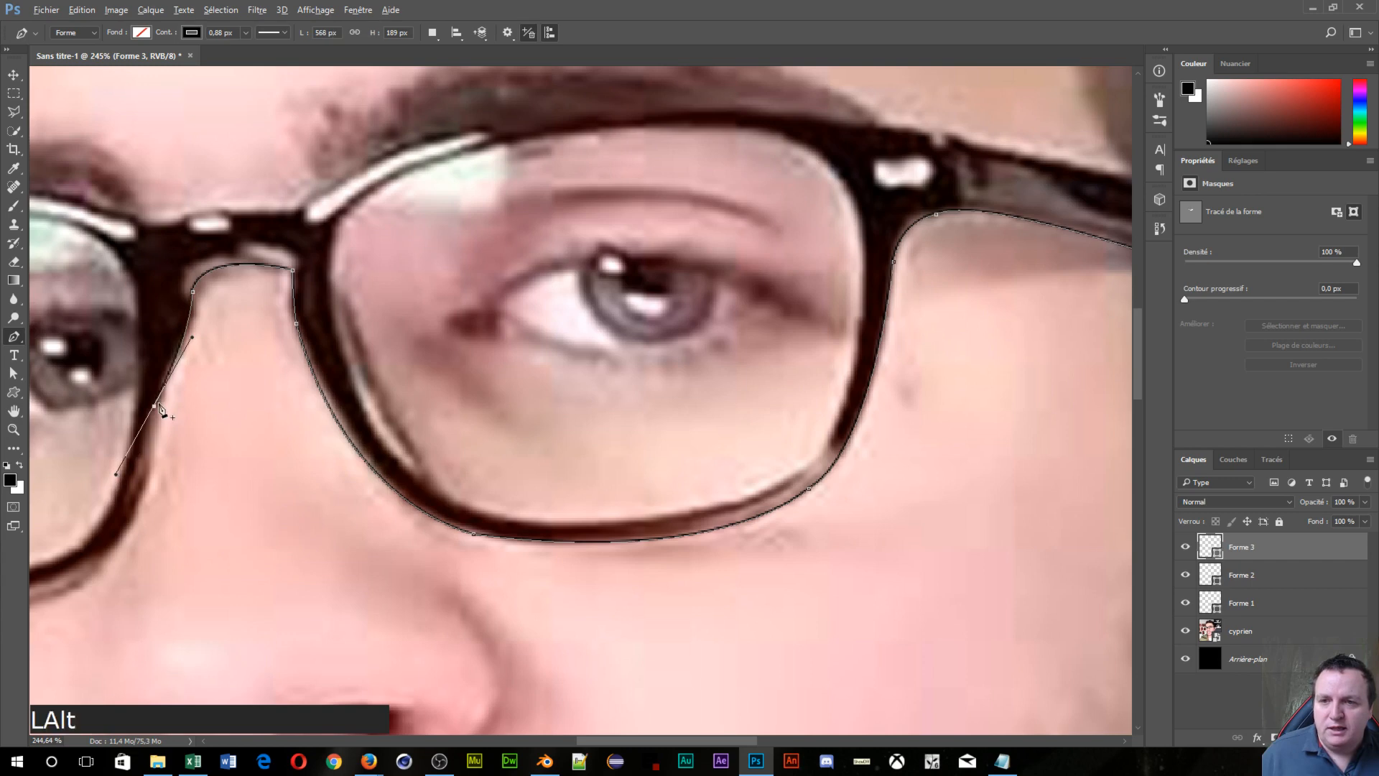
alt+click(153, 407)
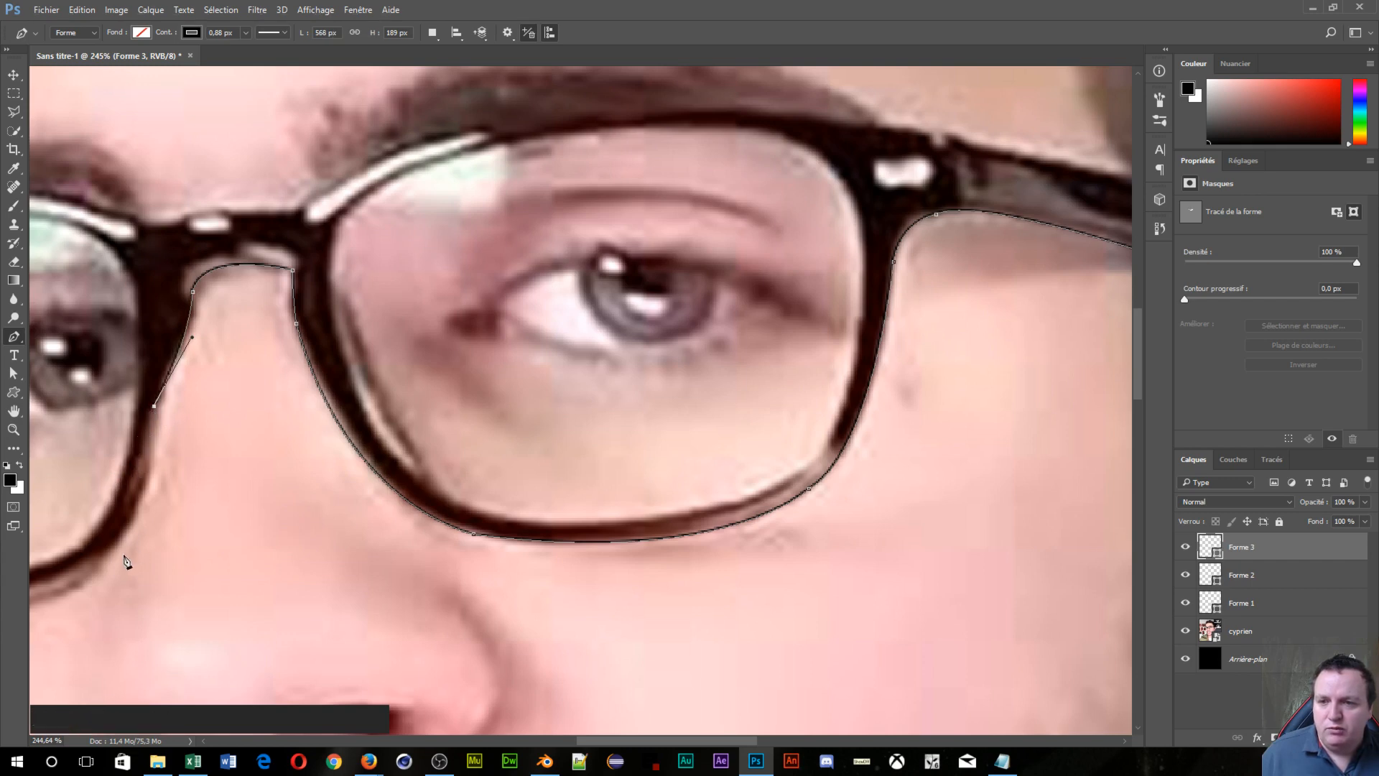
Step: Trace a curved segment around the second lens's lower inner corner to the middle of its lower rim, removing the outgoing handle
key(space)
drag(118, 561, 699, 385)
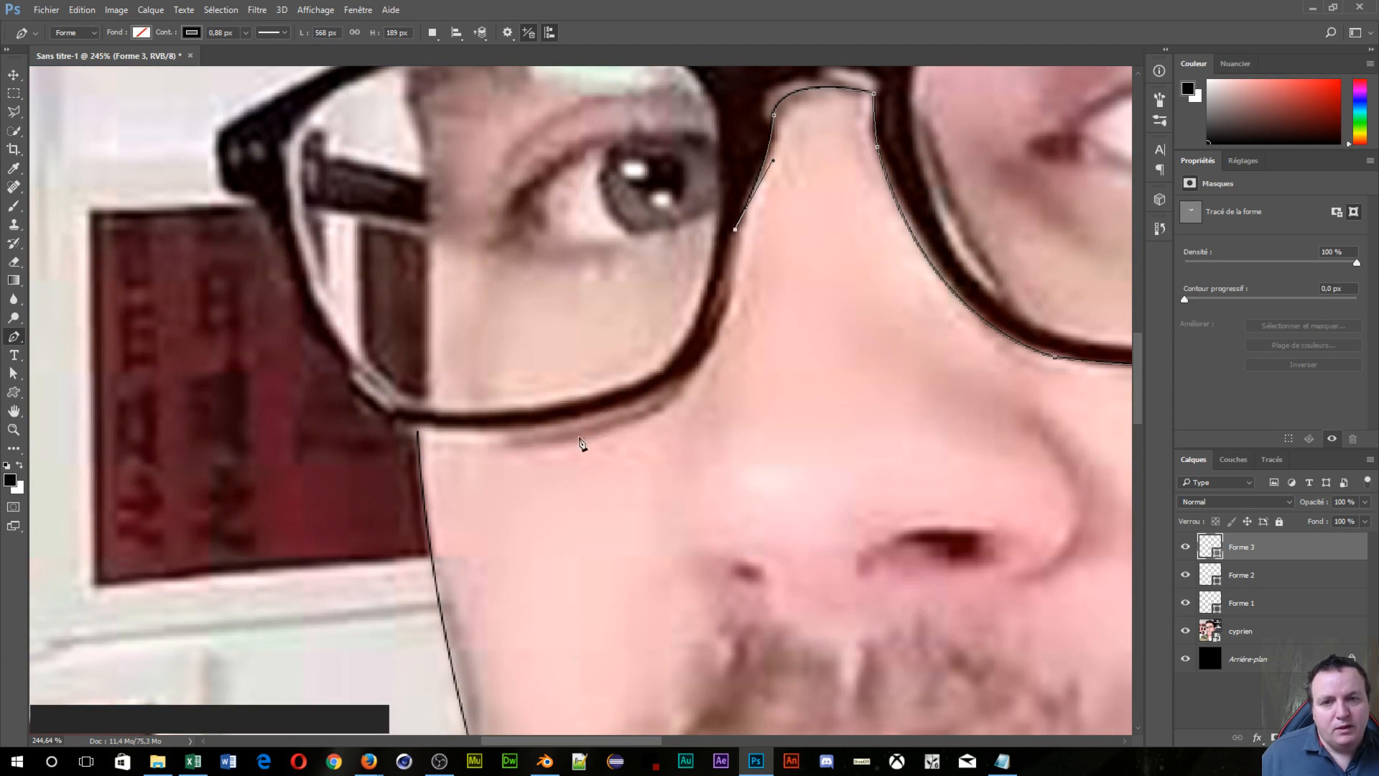
scroll(567, 425, down, 1)
scroll(573, 432, down, 3)
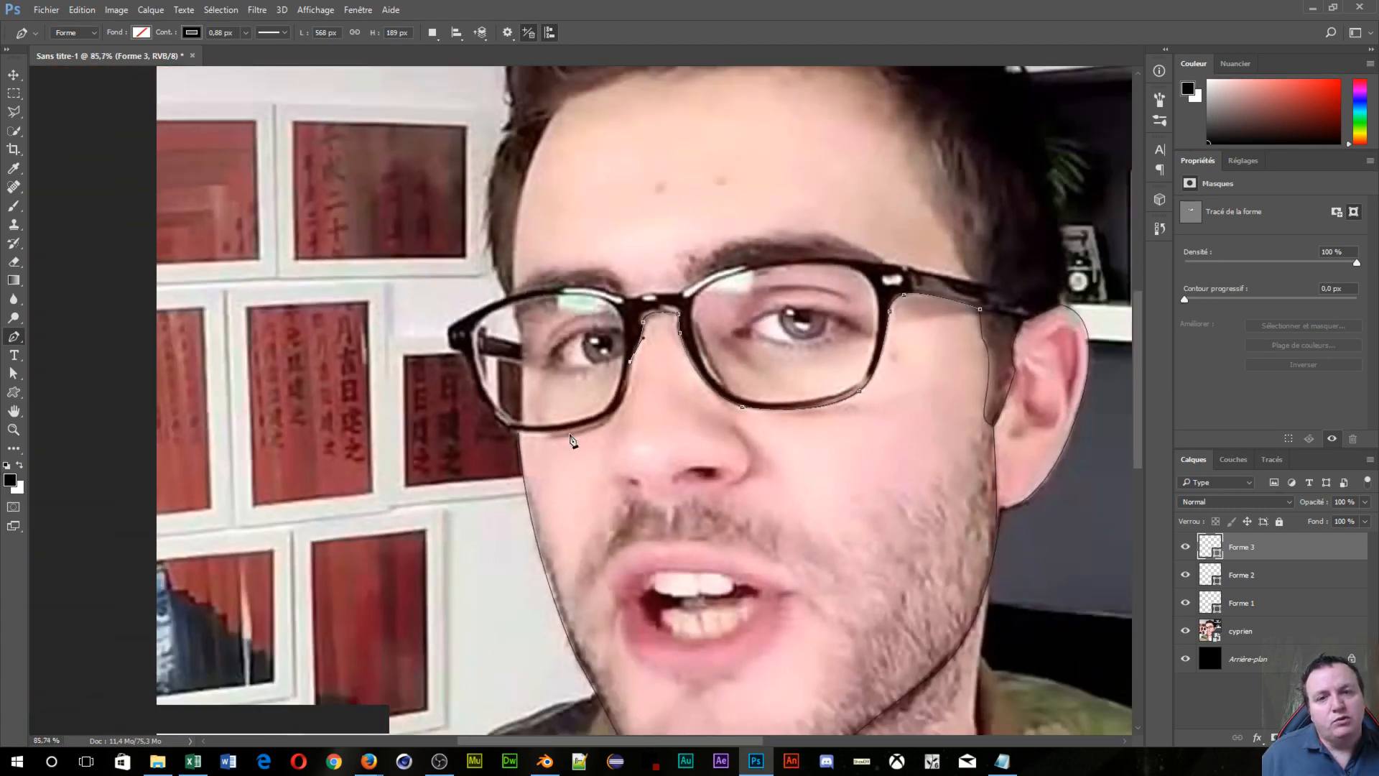
scroll(571, 440, up, 5)
scroll(566, 454, up, 3)
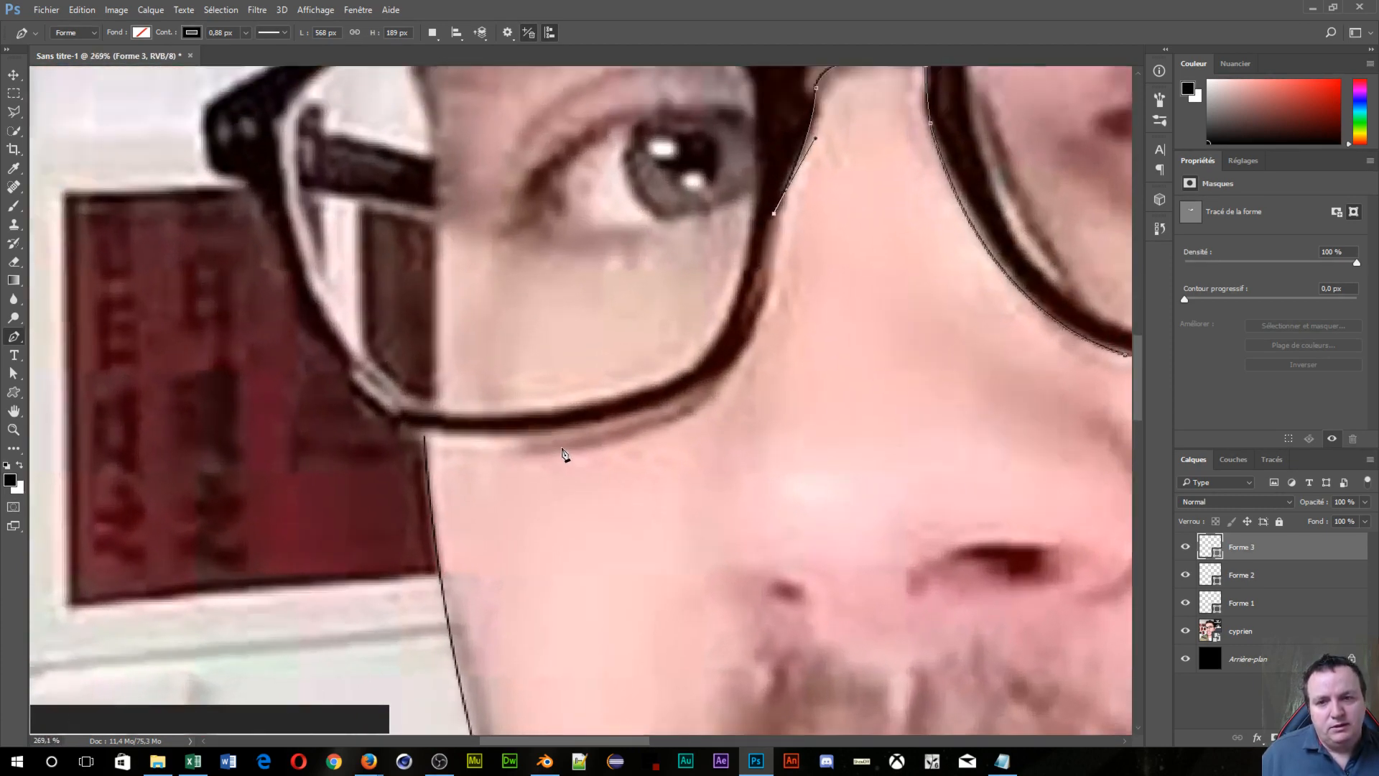
mouse_move(526, 451)
mouse_down()
mouse_move(209, 480)
mouse_move(214, 495)
mouse_move(185, 474)
mouse_move(198, 491)
mouse_up()
key(alt)
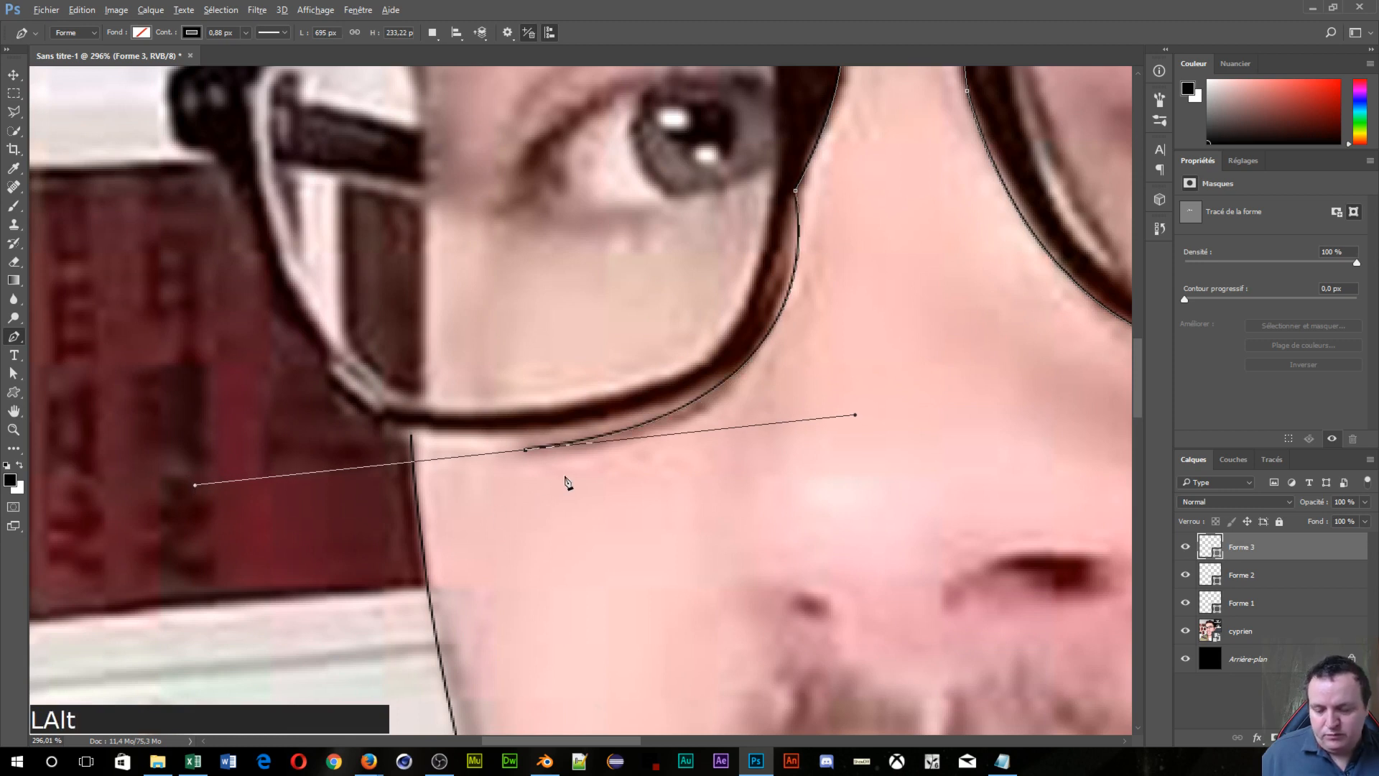
alt+click(526, 453)
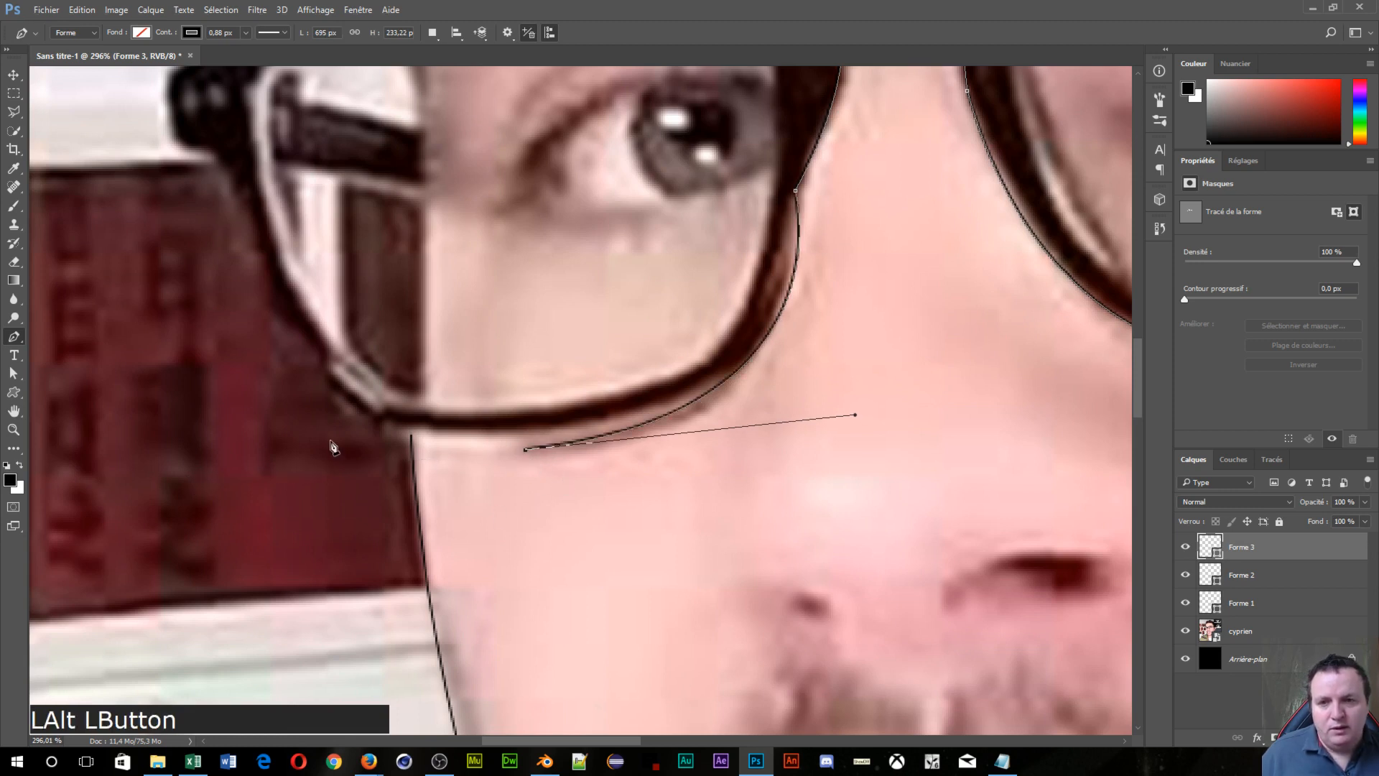
Step: Trace the second lens's lower outer corner and outer side up to the hinge with two curved segments, removing each outgoing handle
mouse_move(269, 304)
mouse_down()
mouse_move(263, 223)
mouse_move(219, 126)
mouse_move(226, 136)
mouse_up()
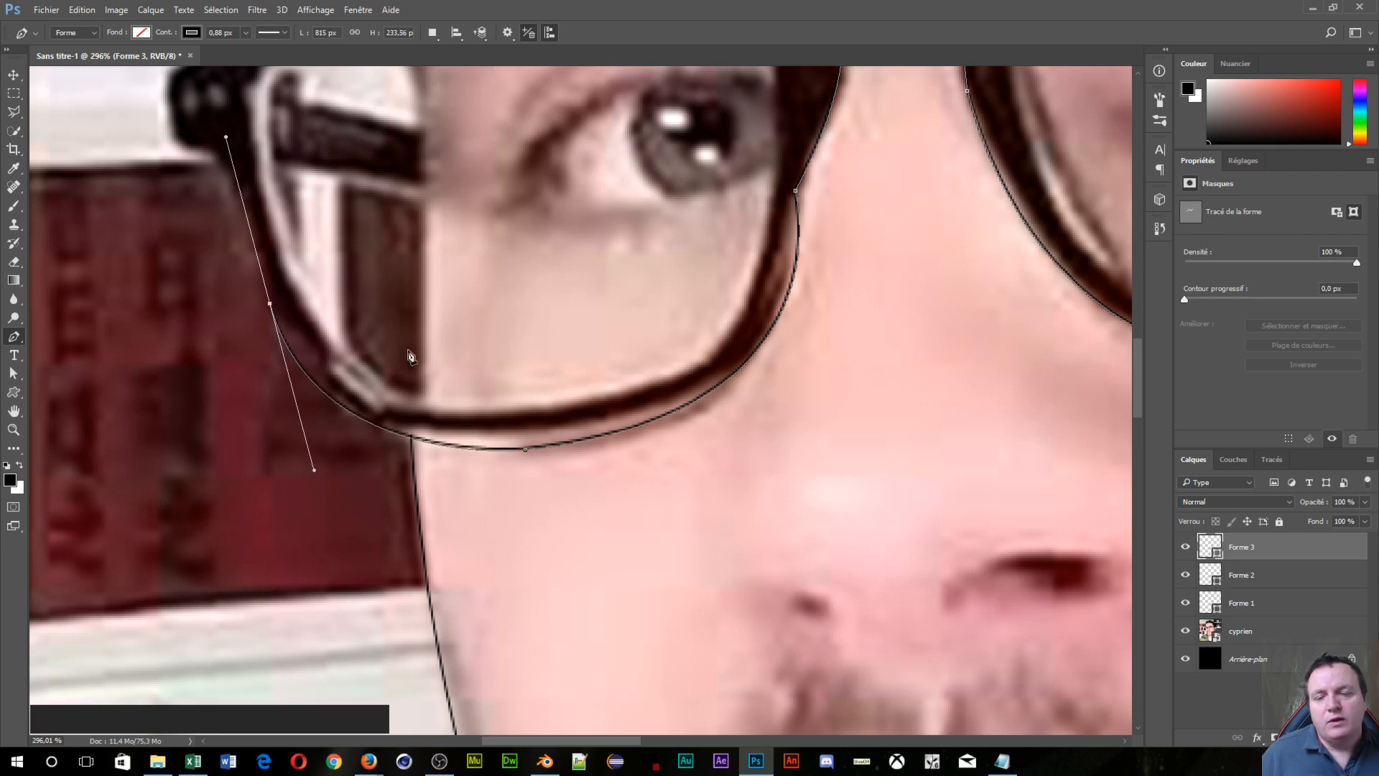
key(space)
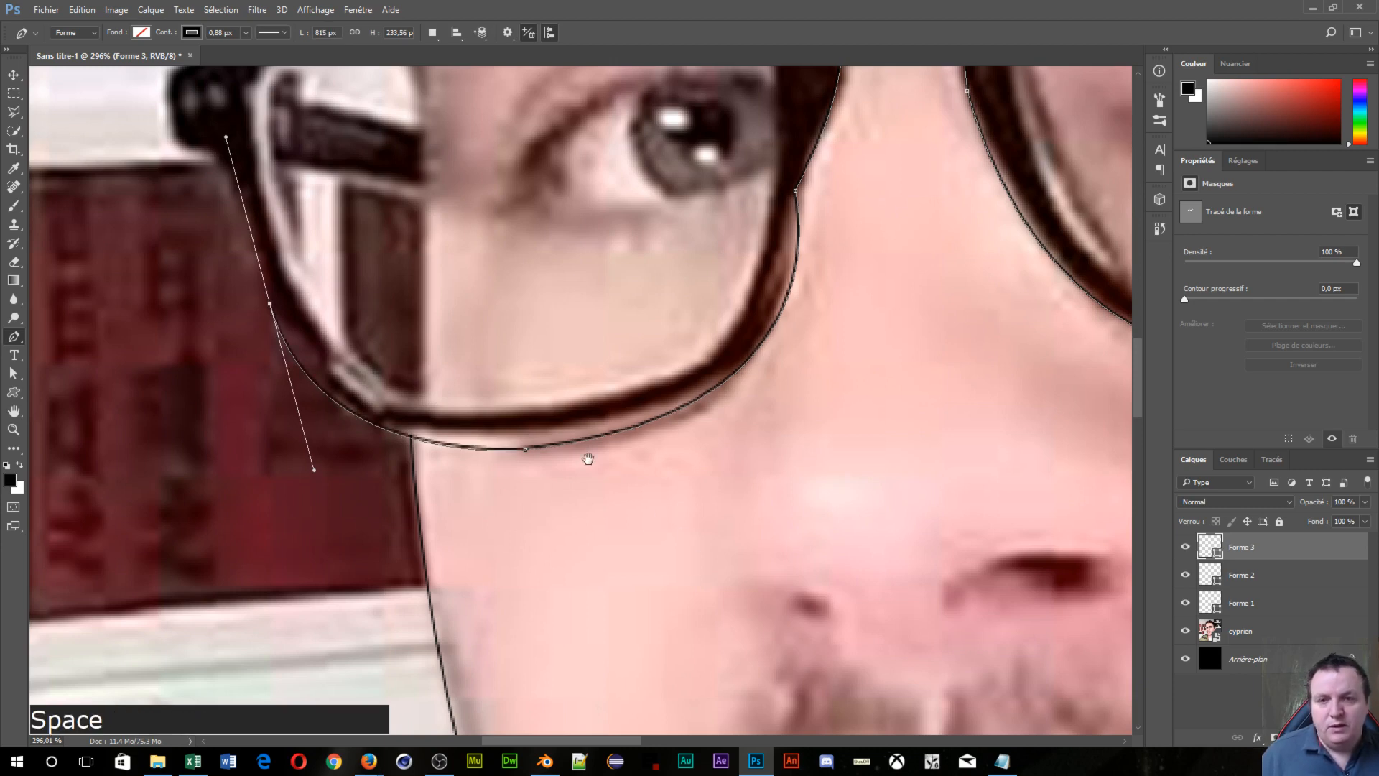
drag(424, 406, 1025, 616)
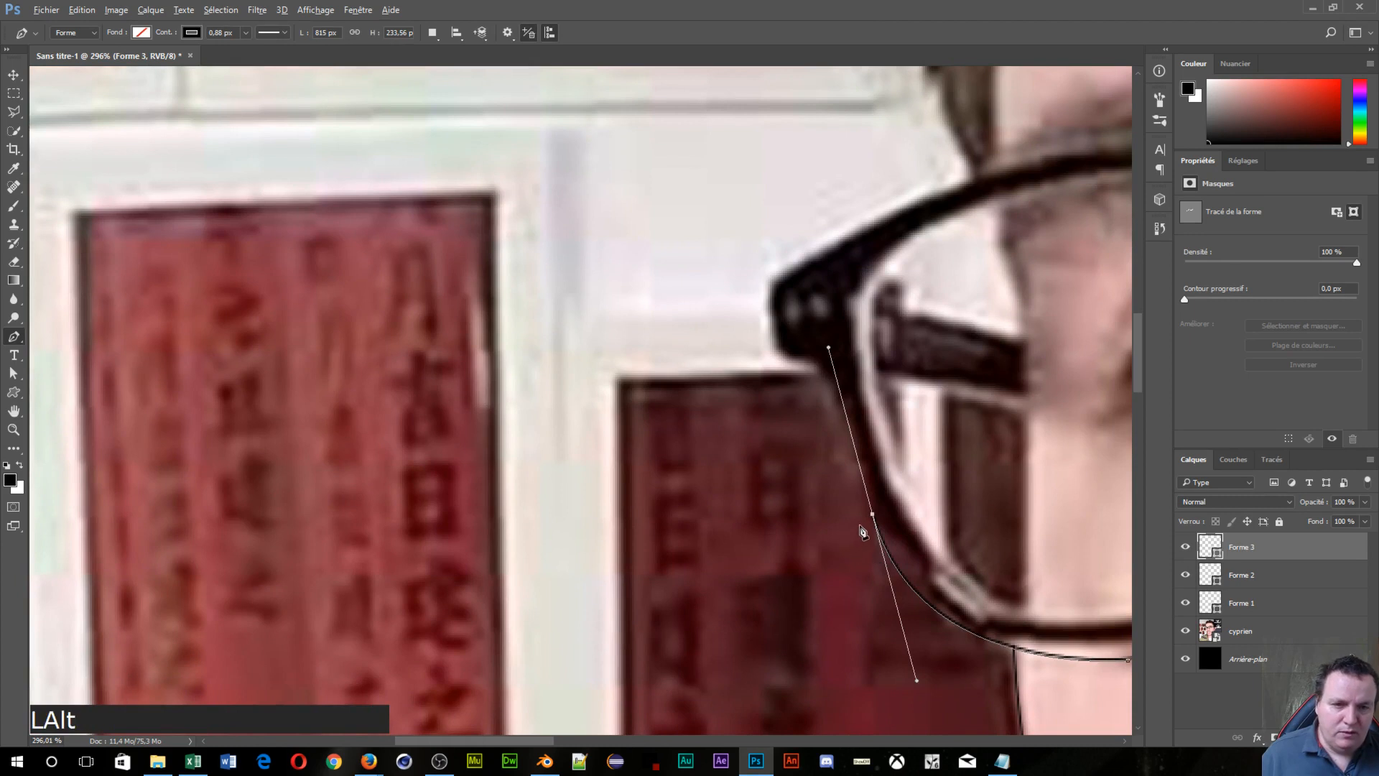
alt+click(871, 522)
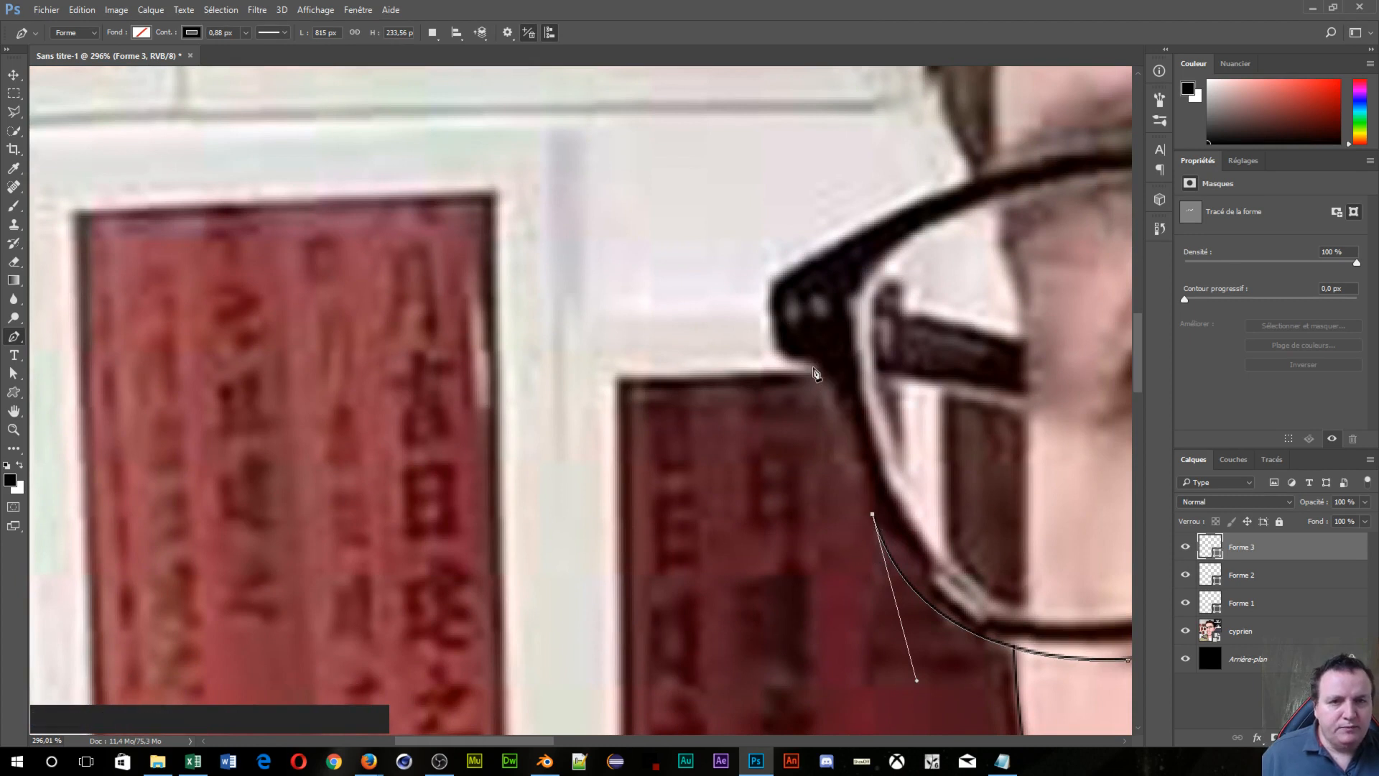
drag(813, 360, 755, 256)
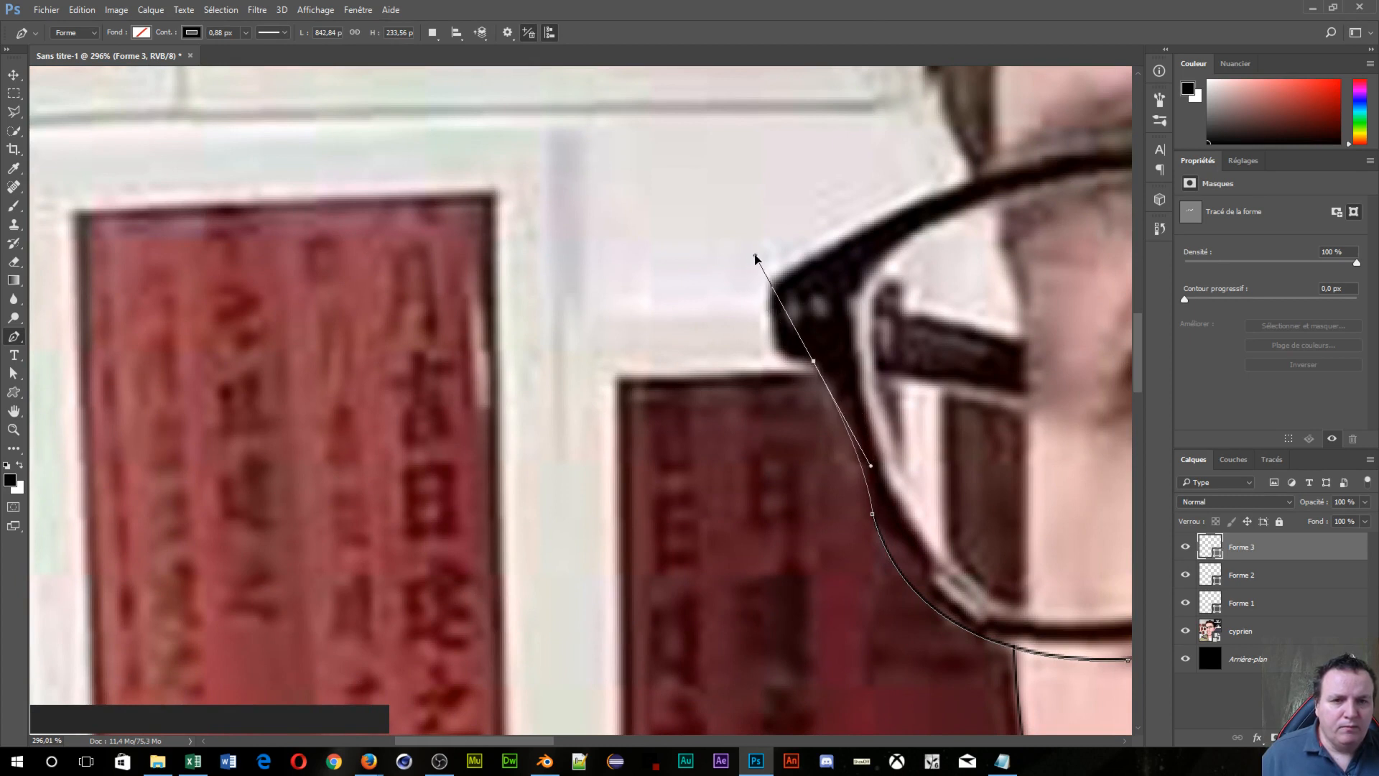
alt+click(813, 361)
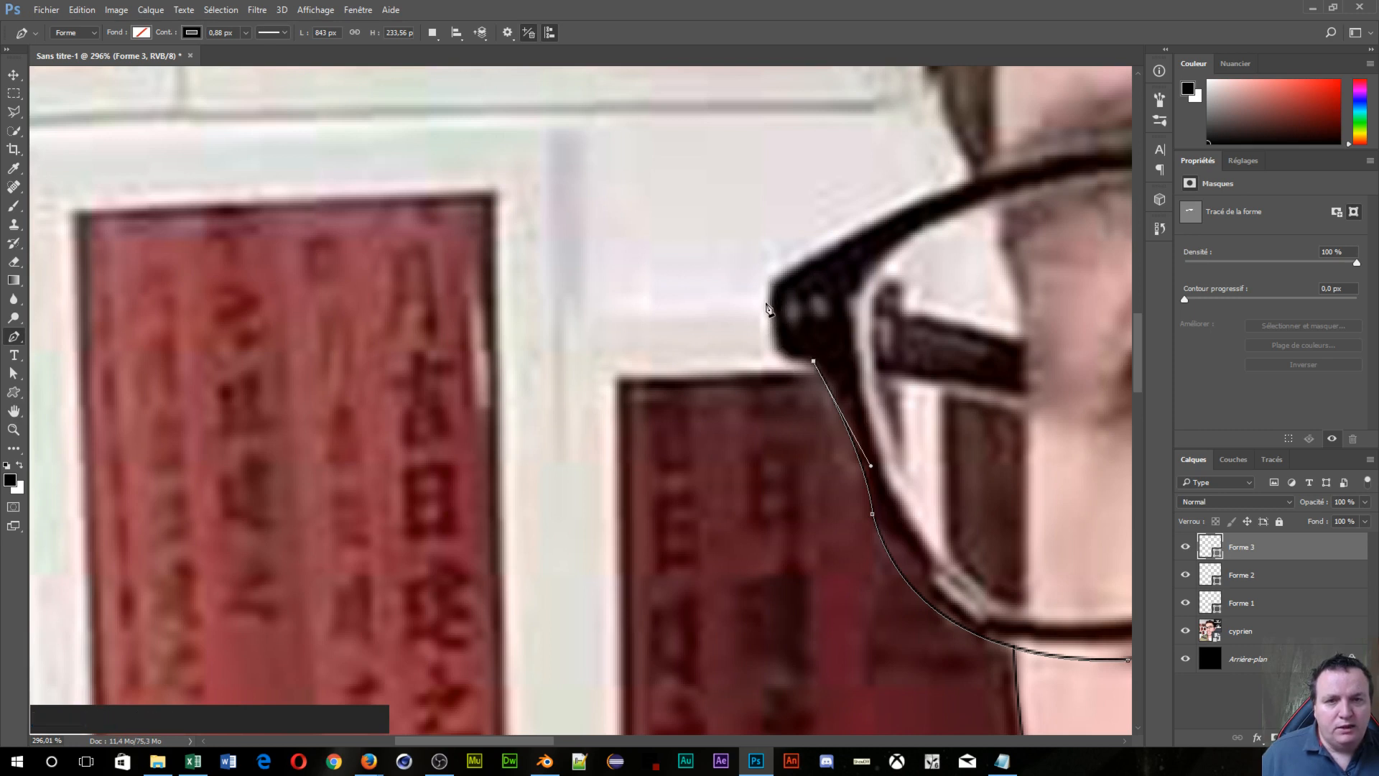
Step: Trace around the second lens's protruding hinge corner with a curved segment, remove its outgoing handle, and add a corner point at the upper tip
drag(770, 301, 780, 221)
drag(844, 294, 711, 463)
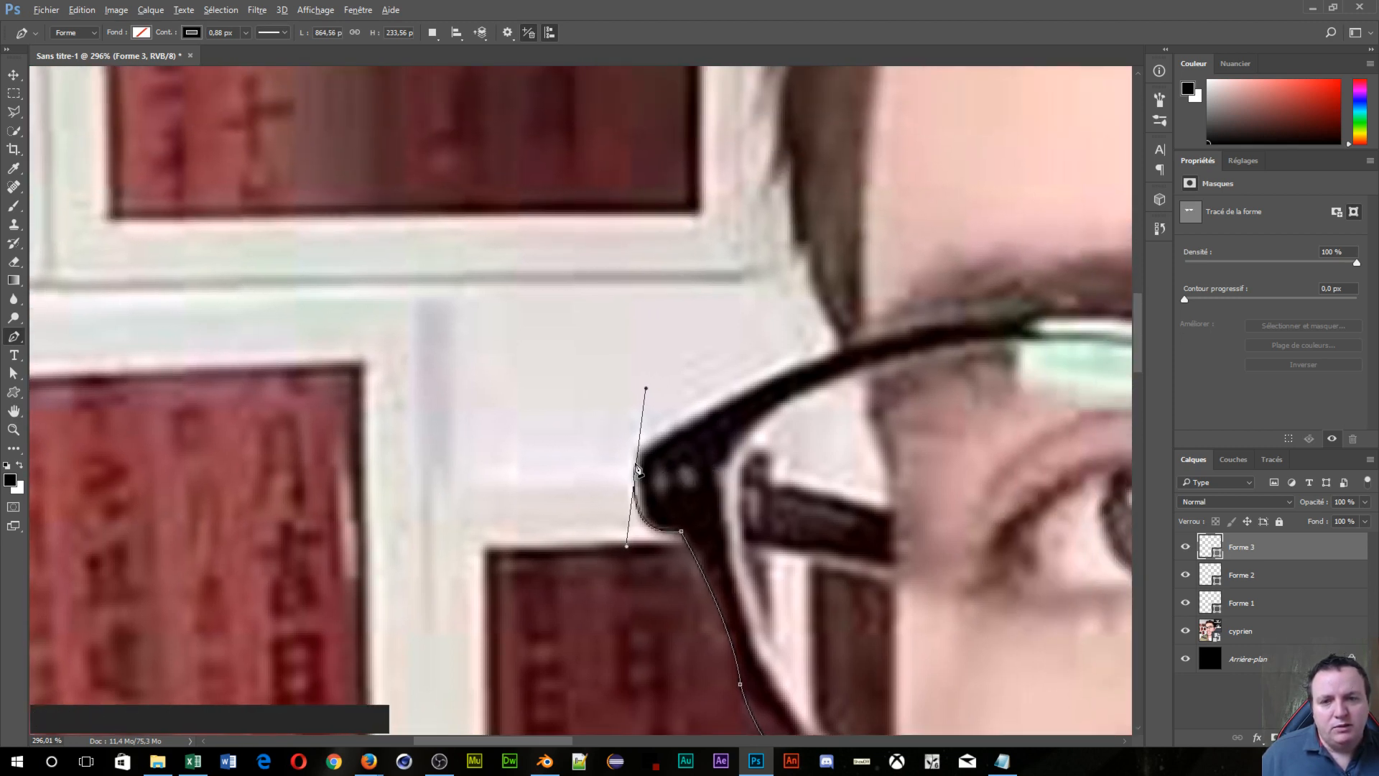
alt+click(635, 471)
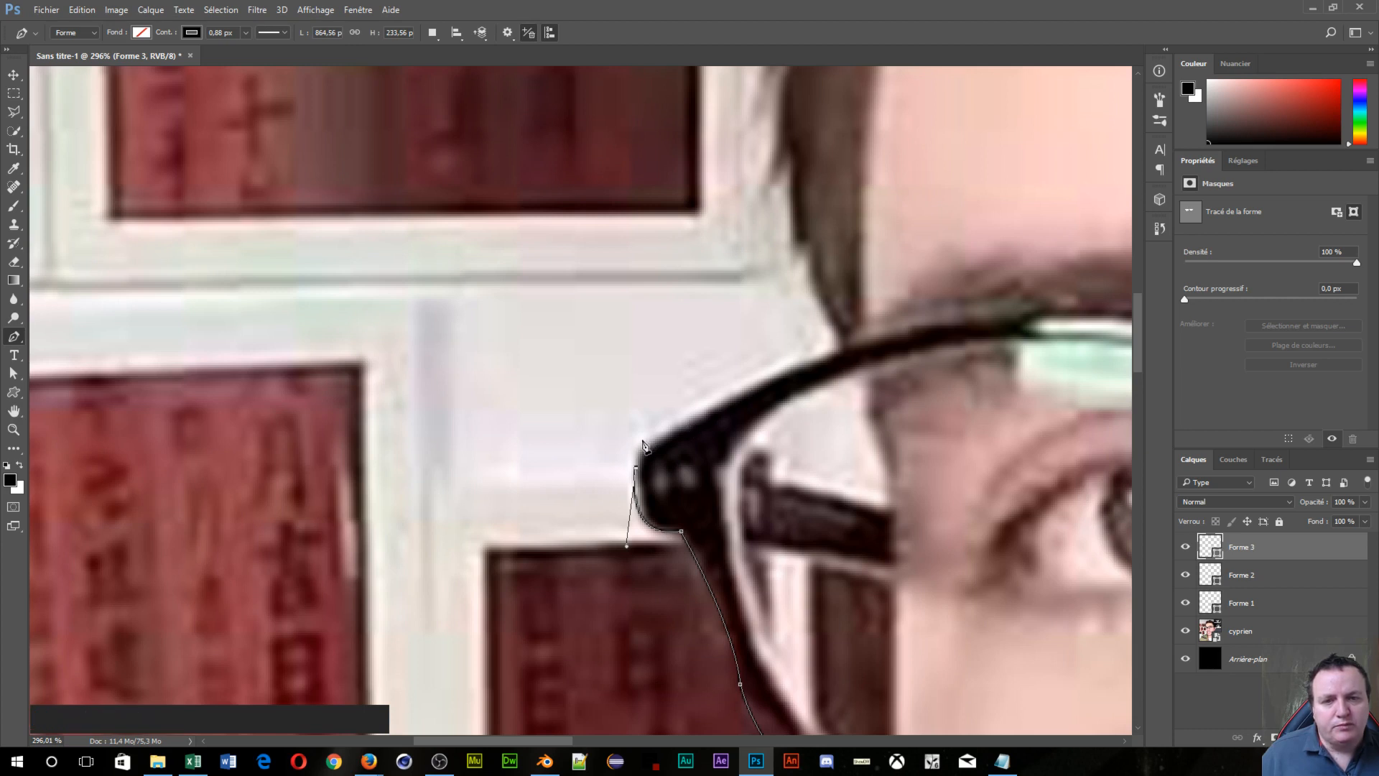
click(643, 454)
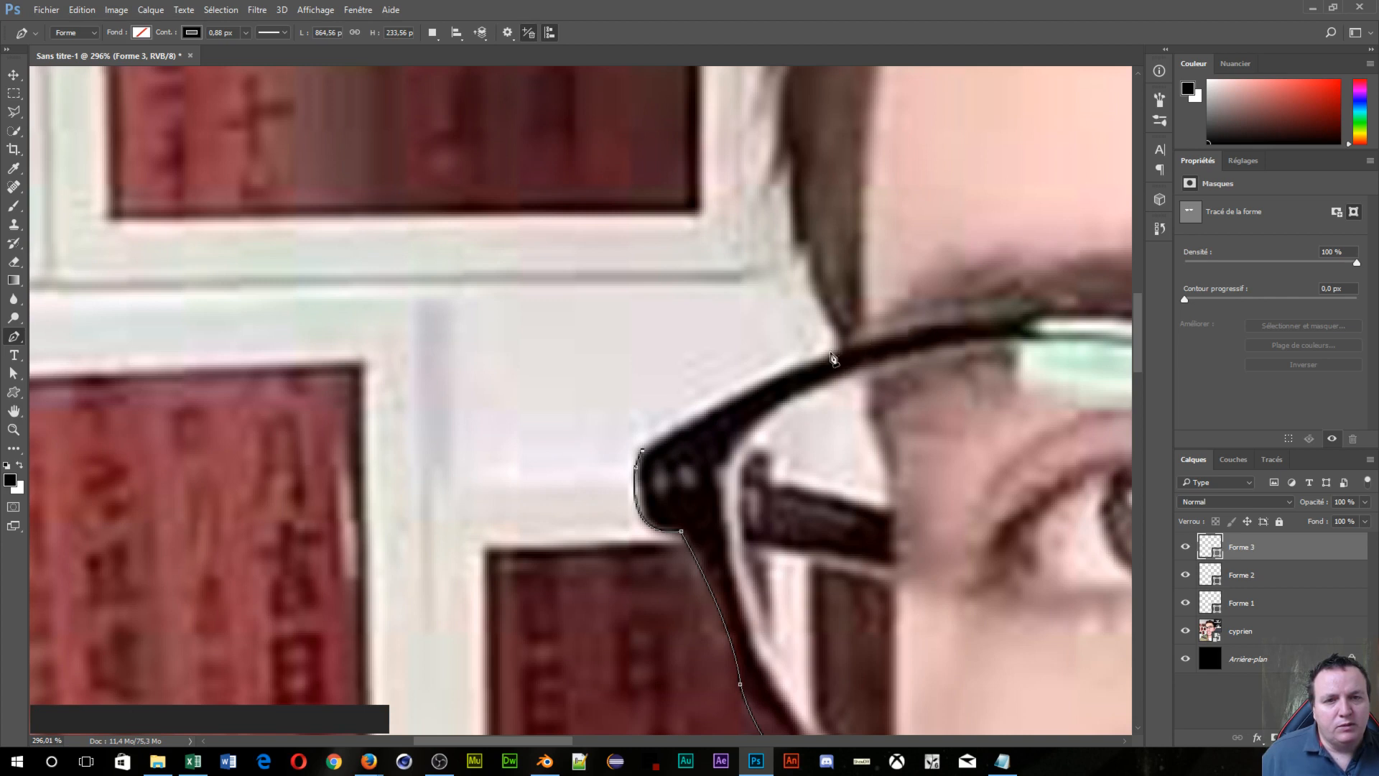
Step: Trace the second lens's upper rim from the hinge tip to the nose bridge with two curved segments, removing each outgoing handle
drag(841, 350, 901, 339)
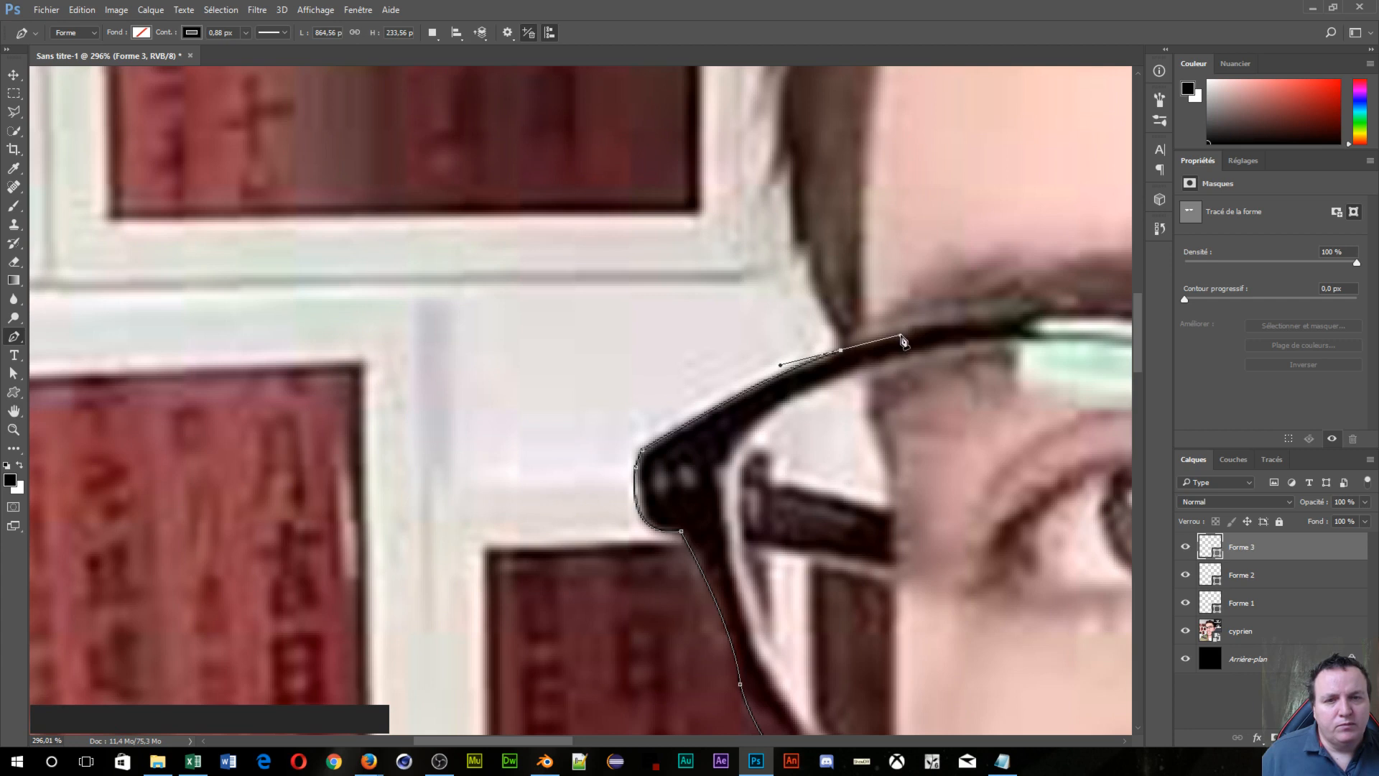
key(space)
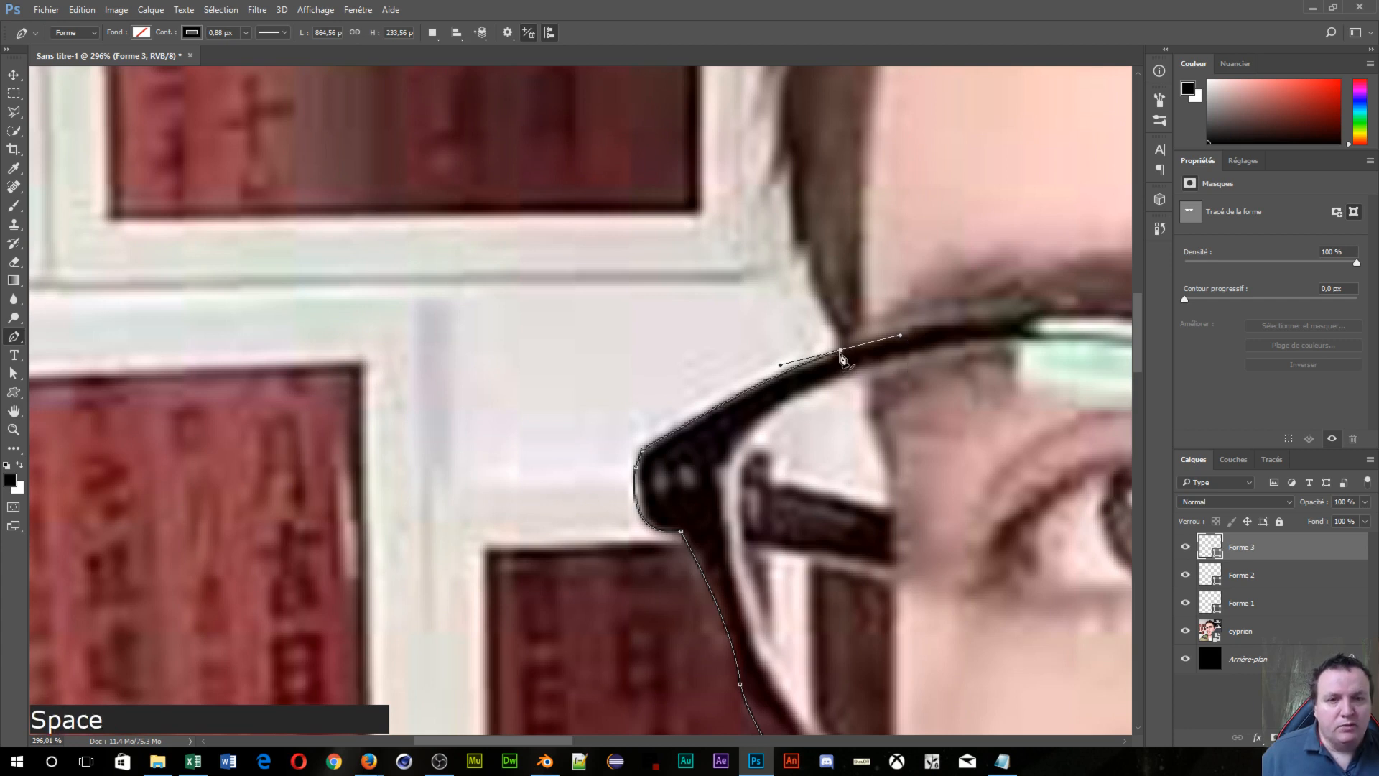
alt+click(842, 352)
drag(935, 357, 426, 508)
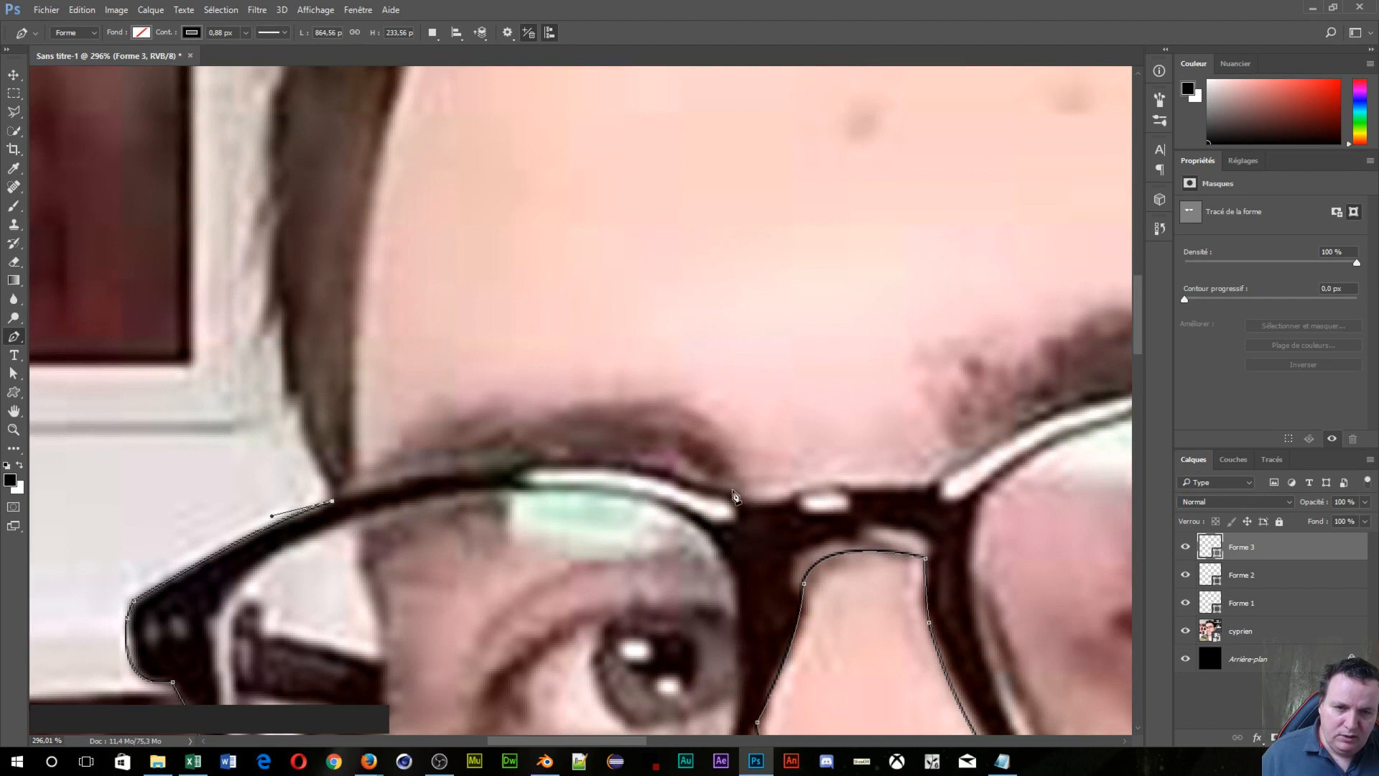
drag(733, 493, 1009, 544)
key(alt)
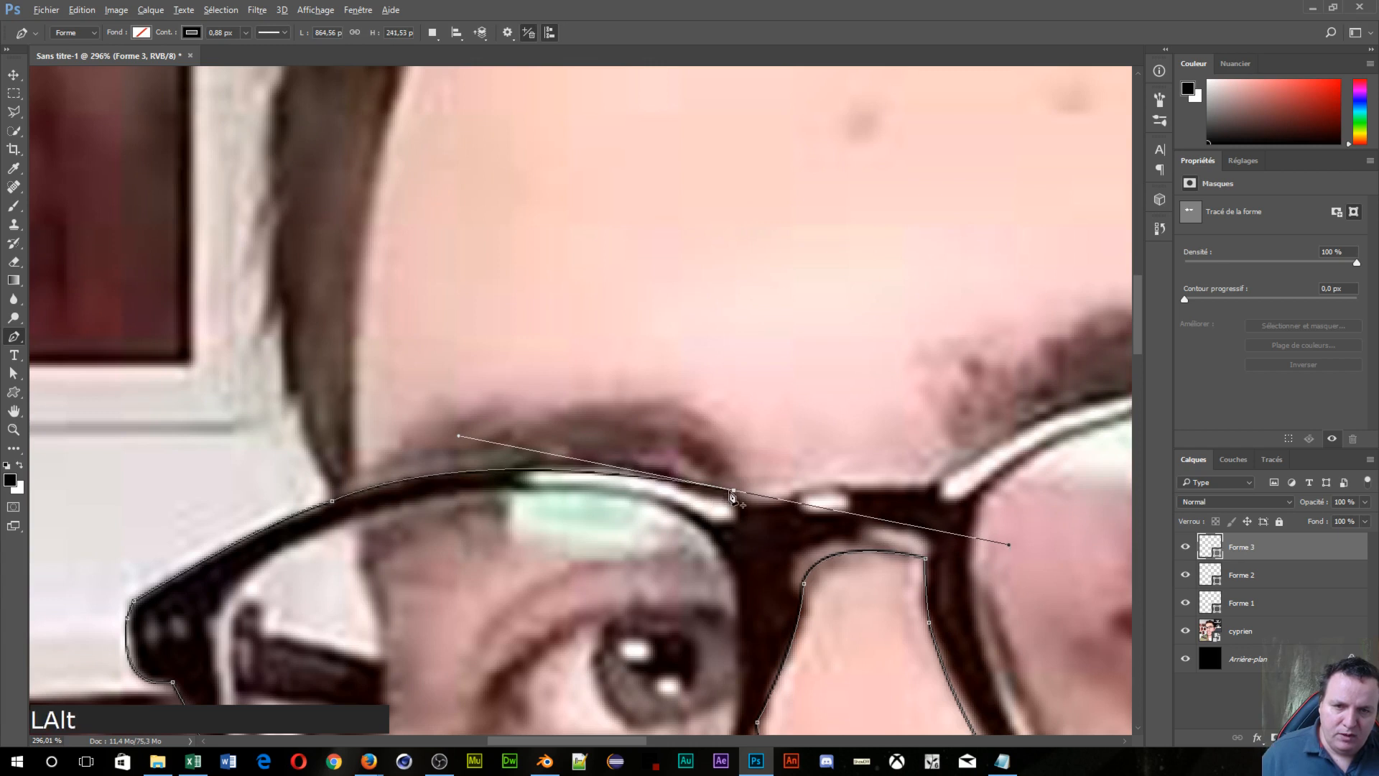
alt+click(733, 493)
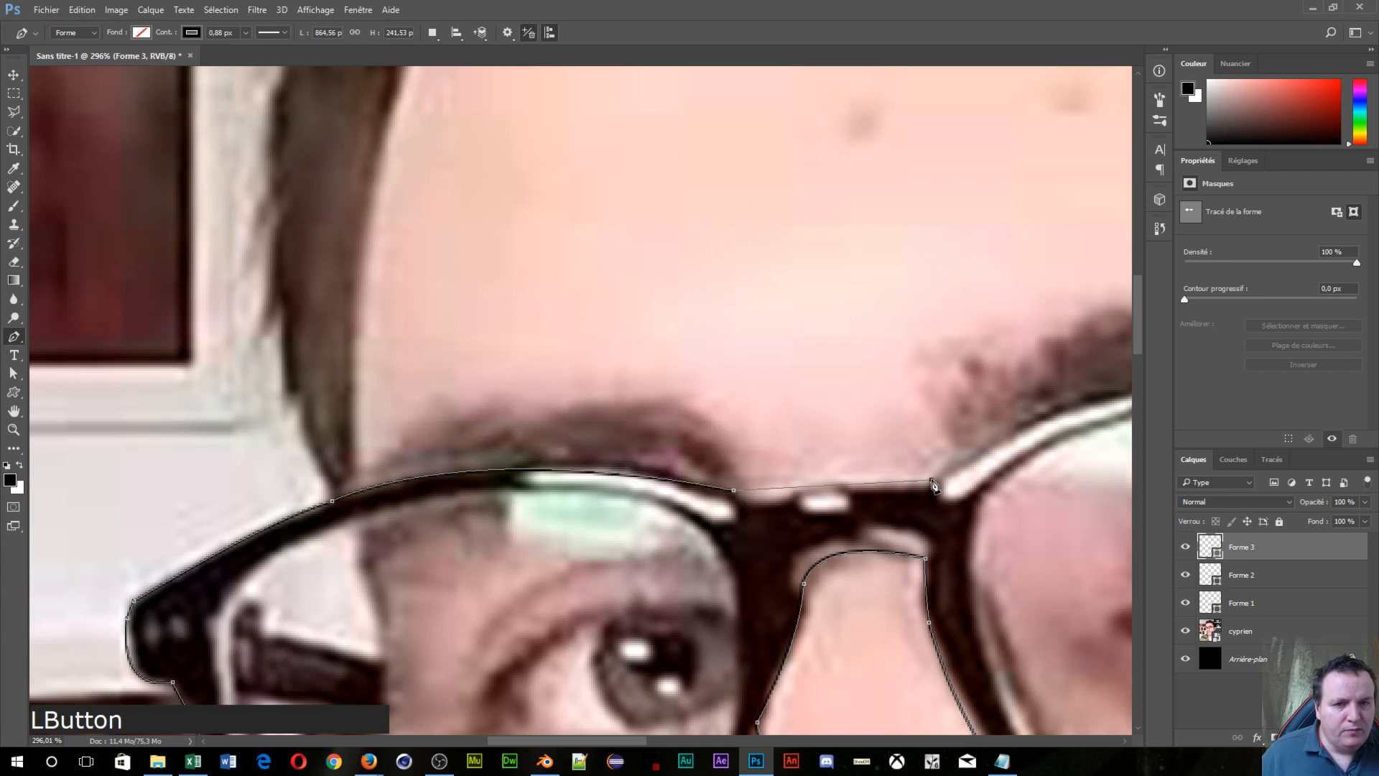
Step: Trace the nose bridge's top edge and the first lens's upper rim to below the eyebrow with curved segments, removing each outgoing handle
drag(931, 479, 460, 579)
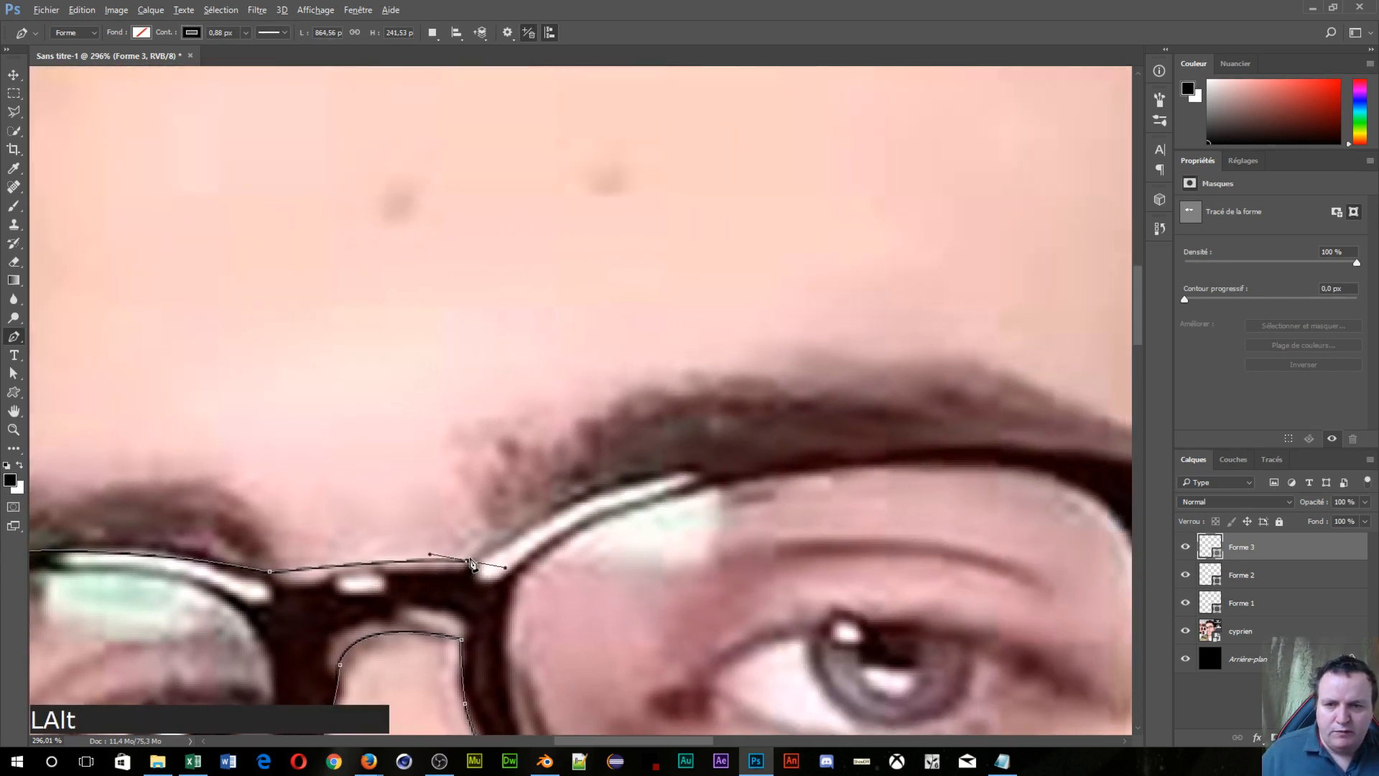
alt+click(468, 561)
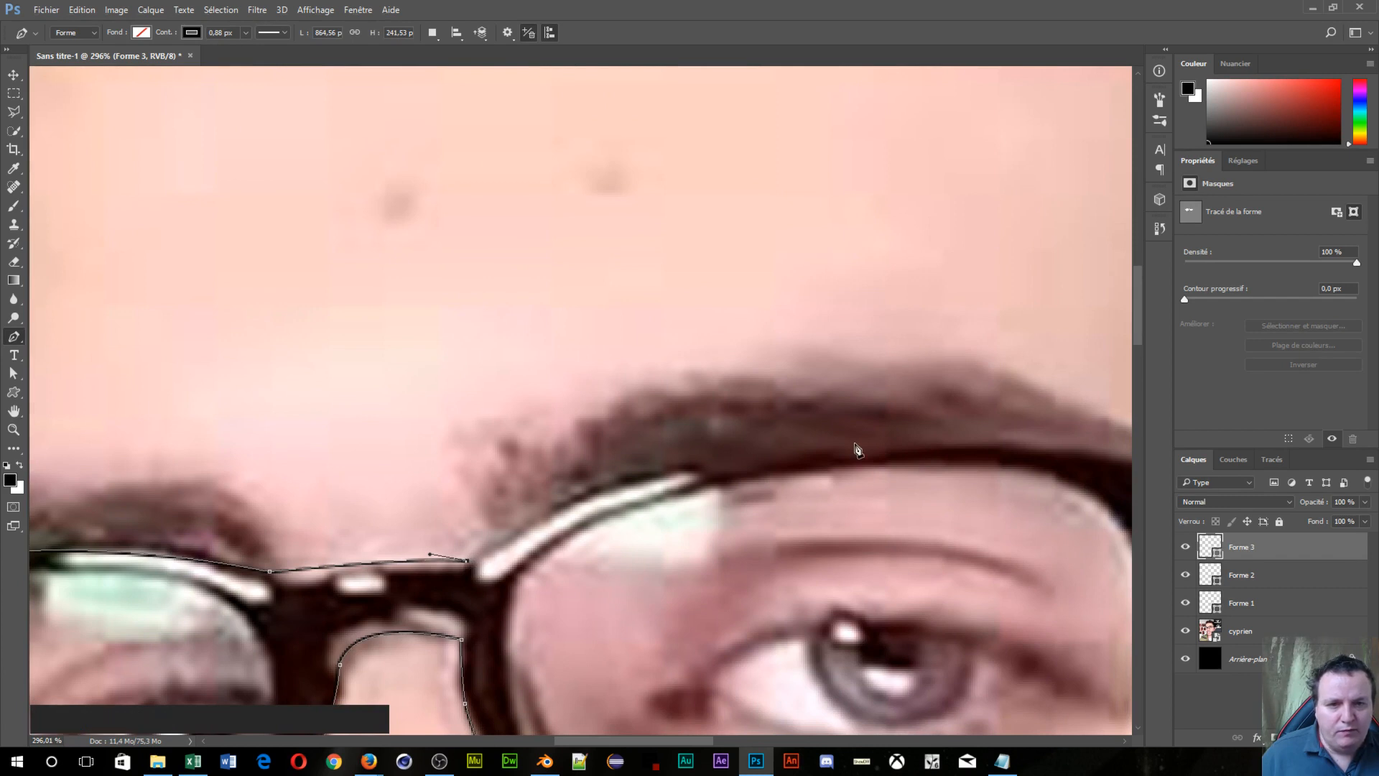
drag(851, 446, 1004, 440)
key(space)
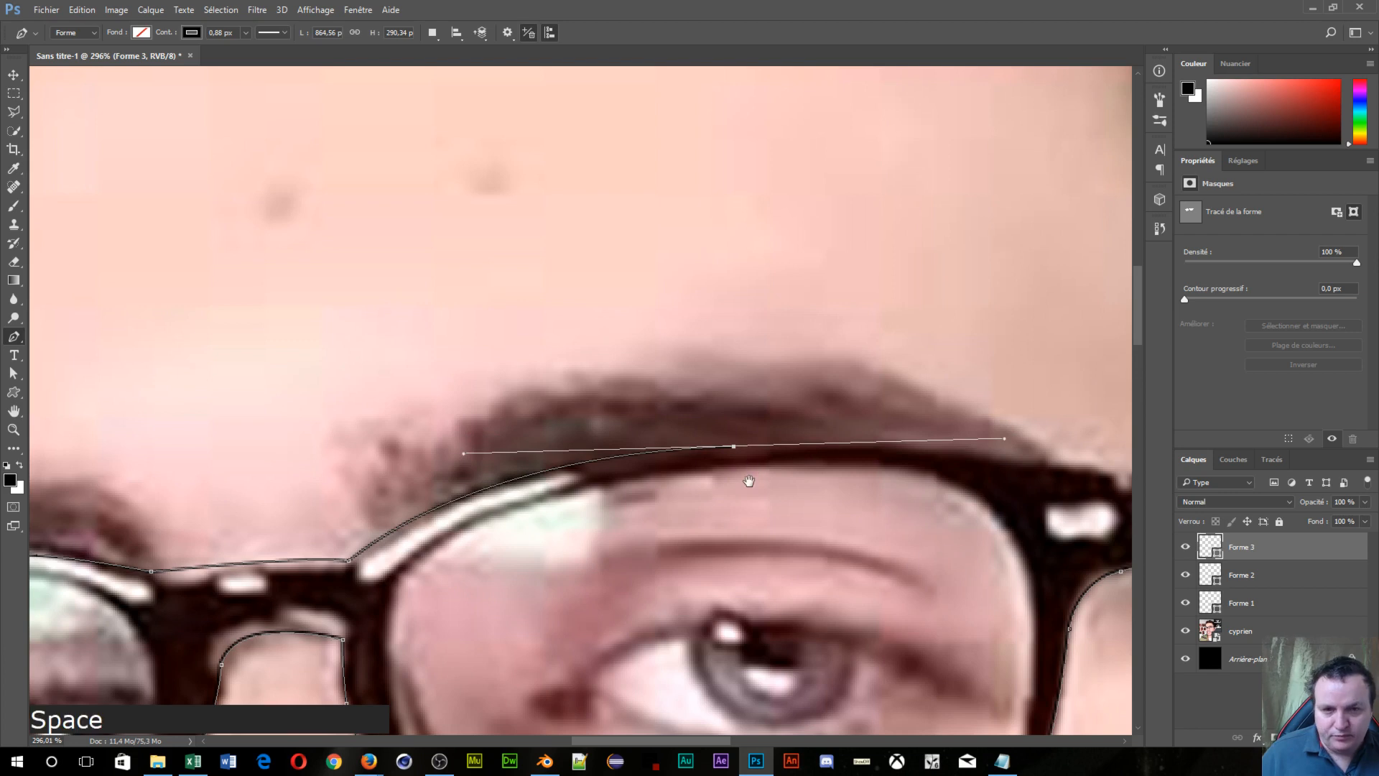
drag(749, 480, 414, 571)
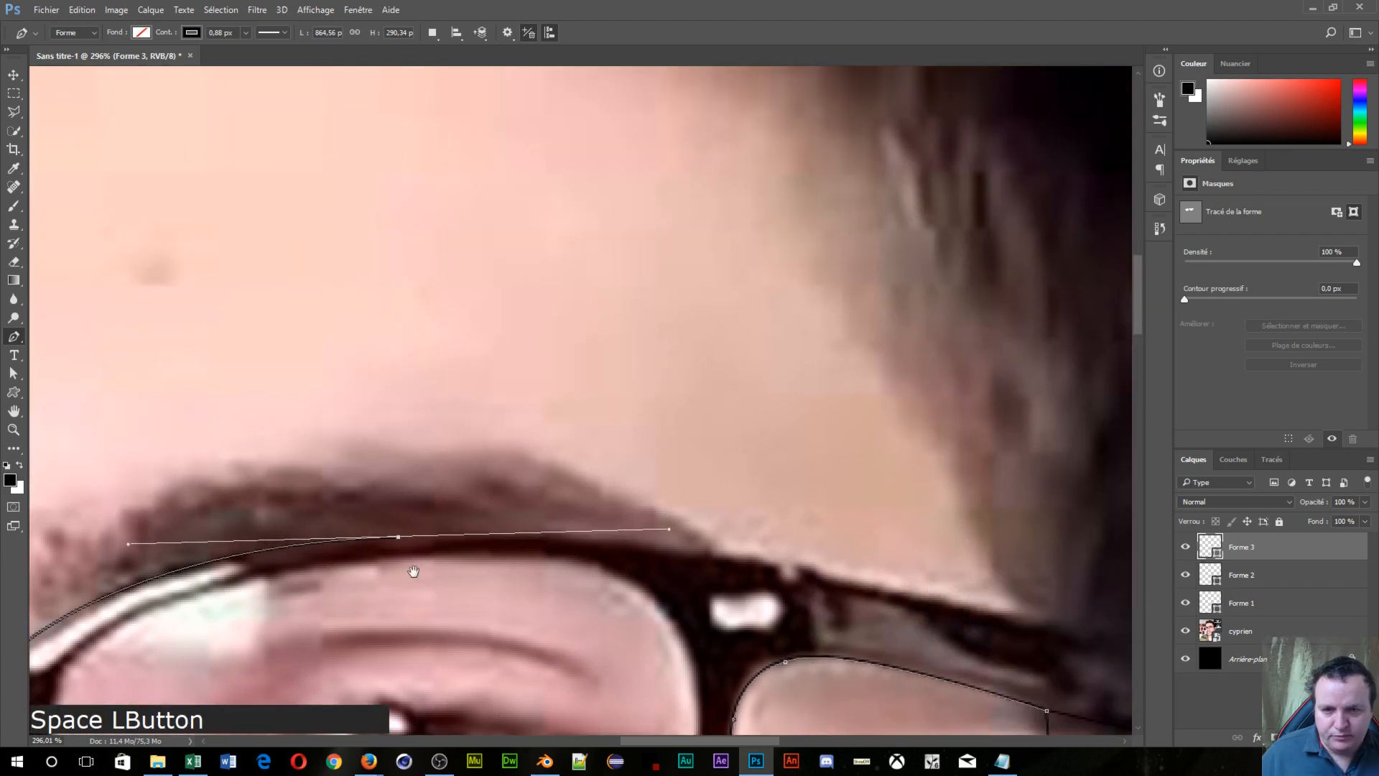
alt+click(399, 537)
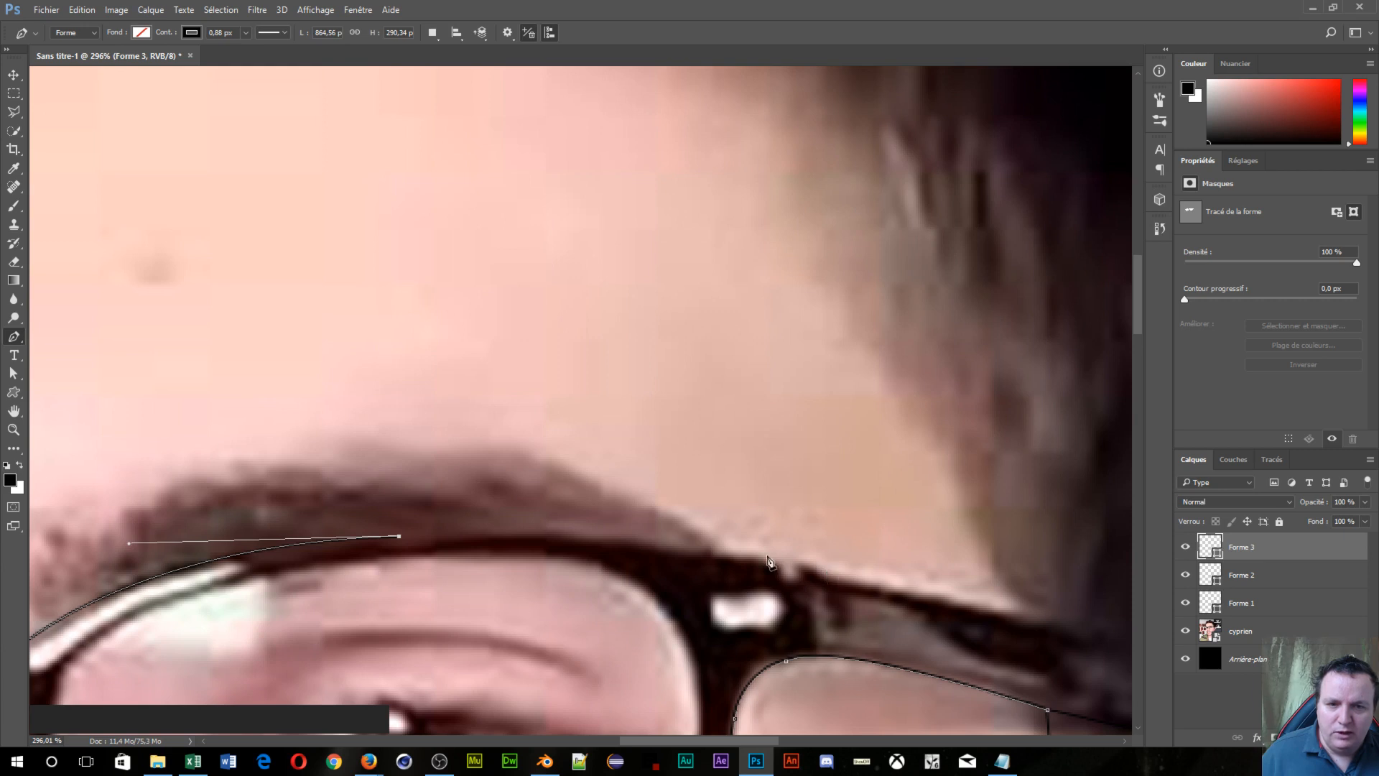
Step: Trace the first lens's upper rim from below the eyebrow to just past the hinge bump with two curved segments, removing each outgoing handle
drag(780, 566, 902, 609)
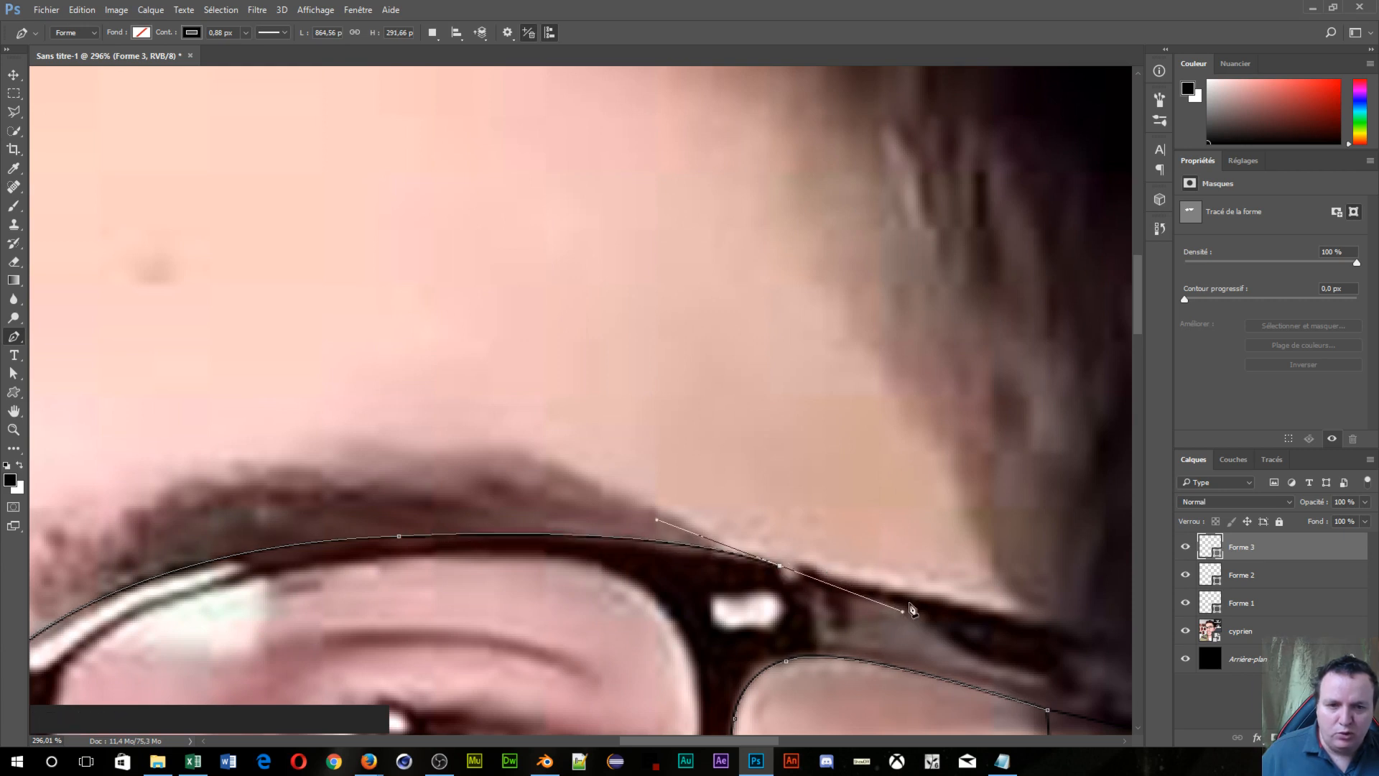
alt+click(781, 567)
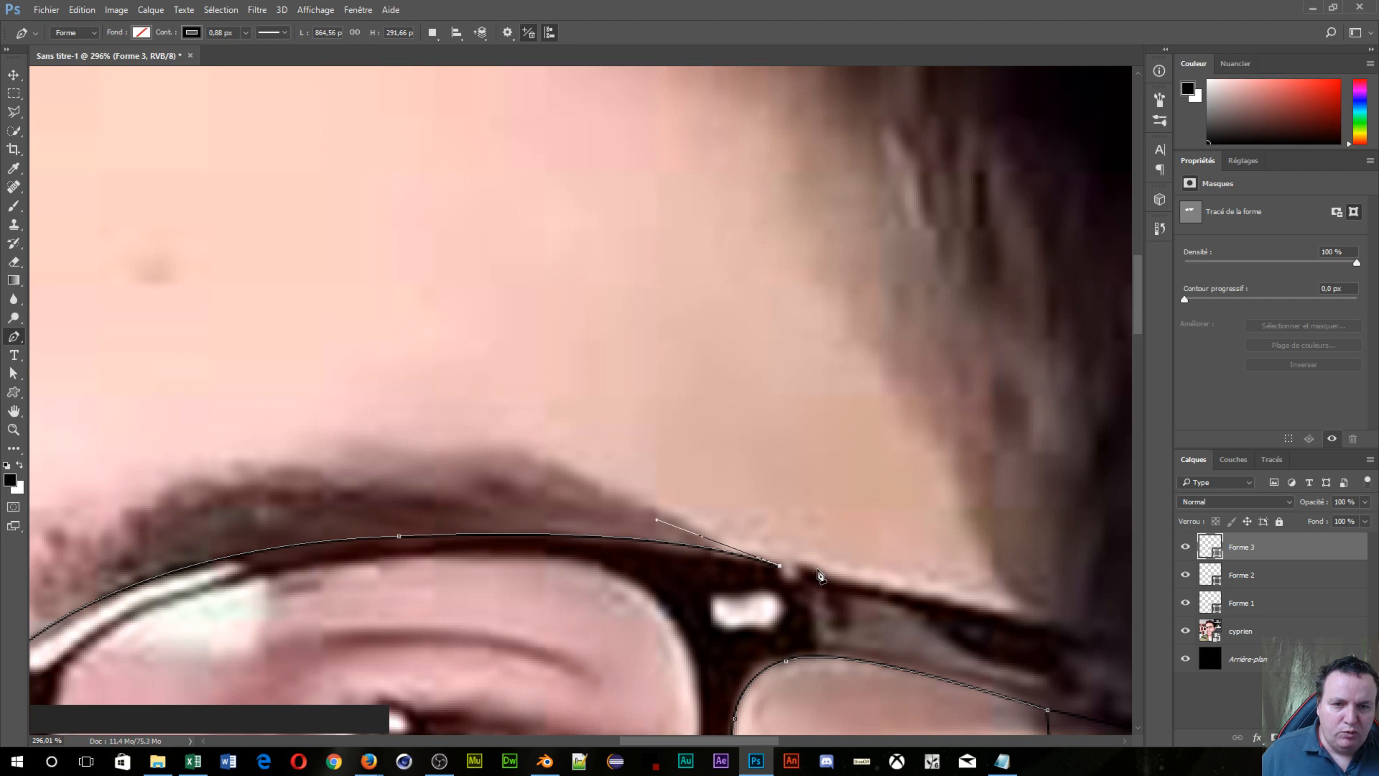
drag(818, 570, 823, 579)
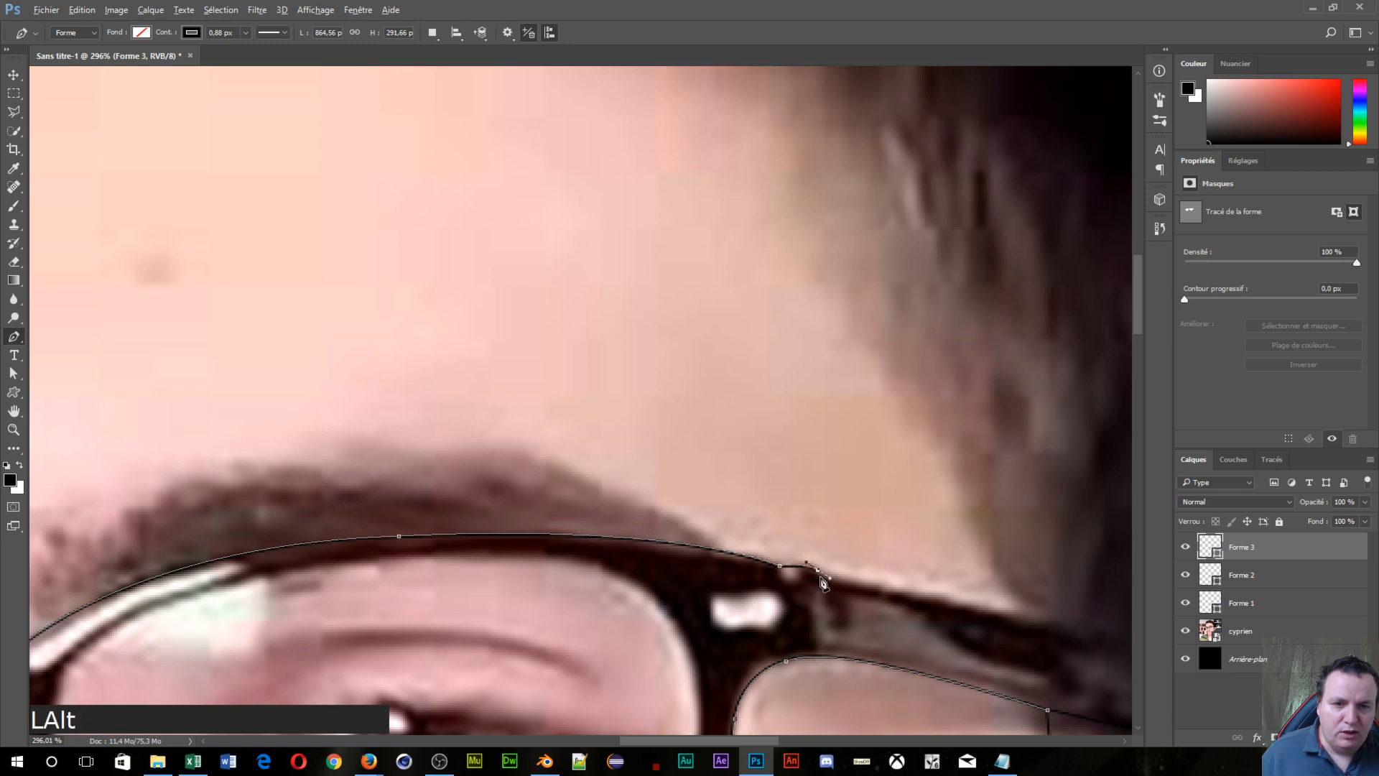
alt+click(821, 575)
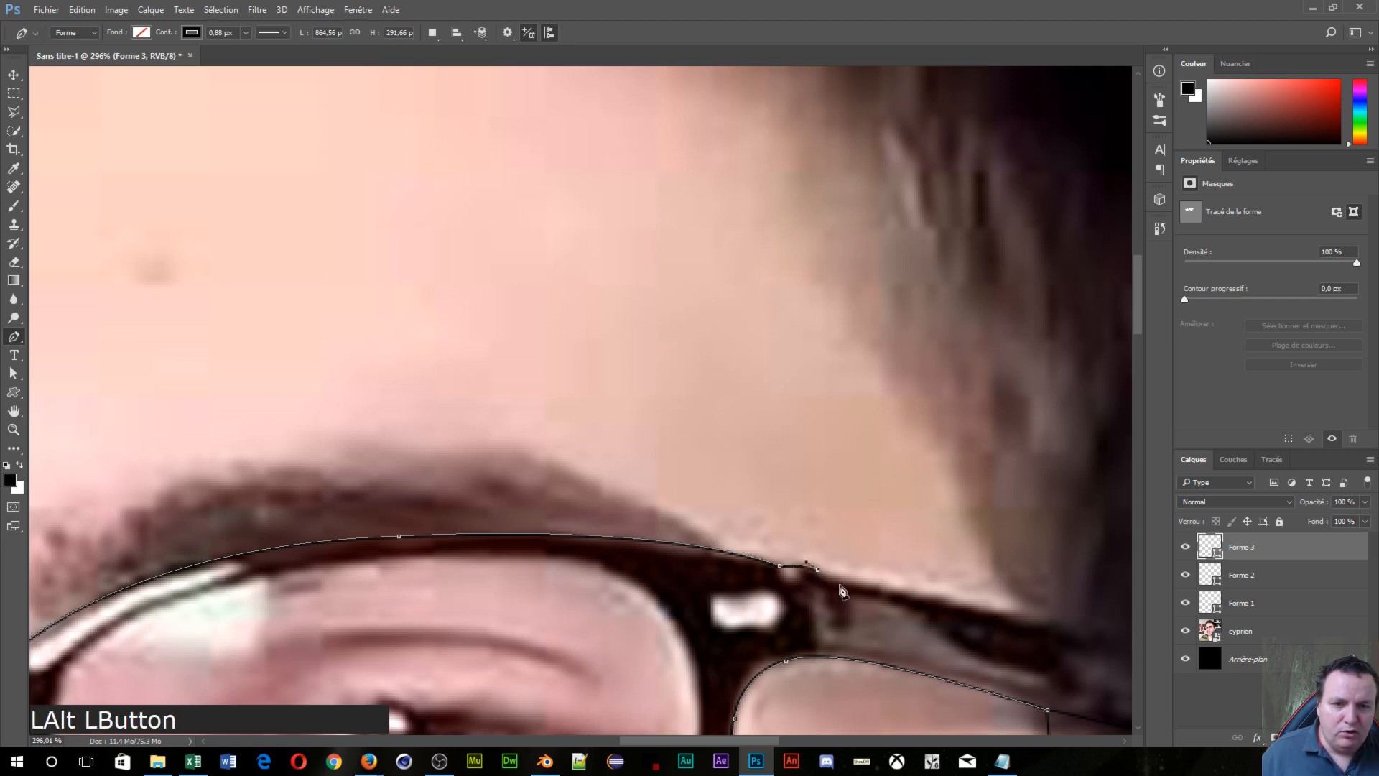
Step: Trace the temple arm's top edge from the hinge to the ear, removing the midway point's outgoing handle, and end the path
key(space)
drag(961, 631, 149, 450)
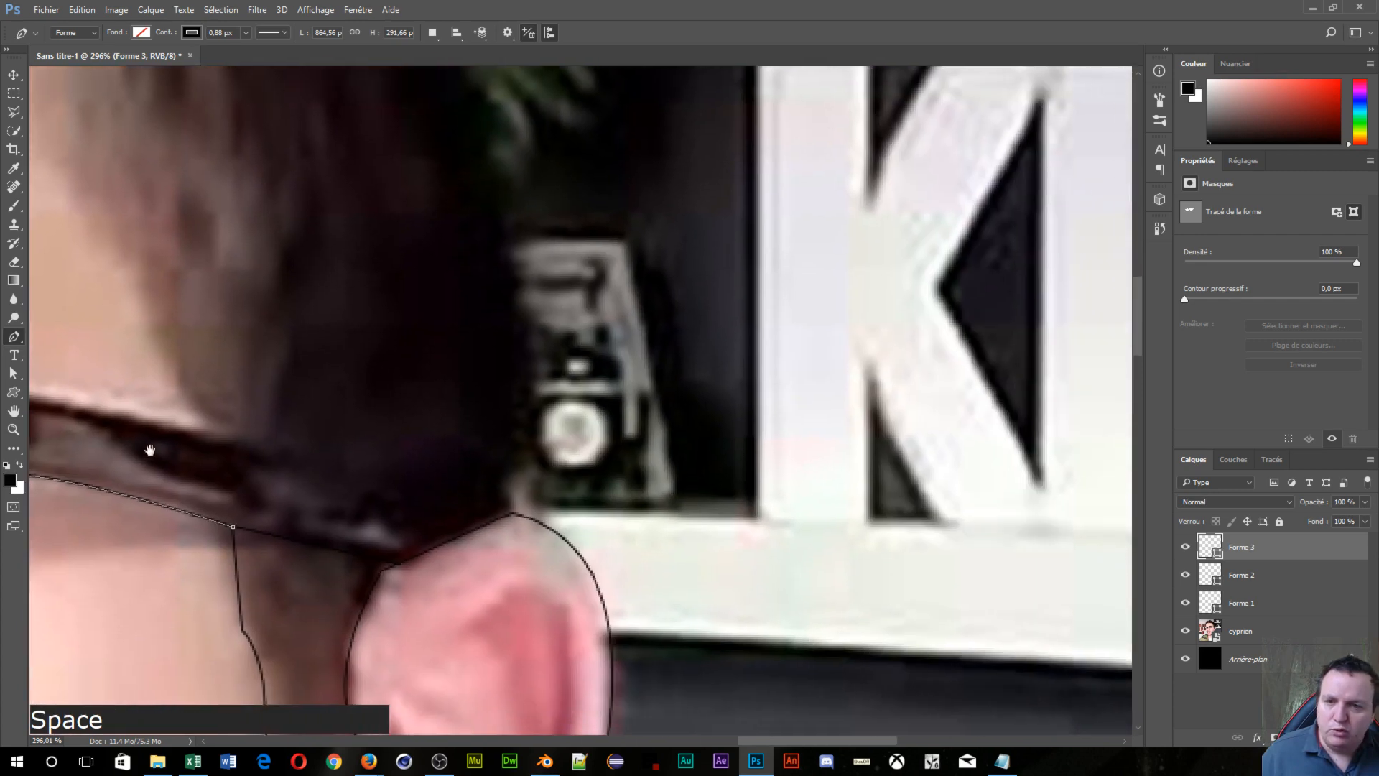
click(238, 442)
key(alt)
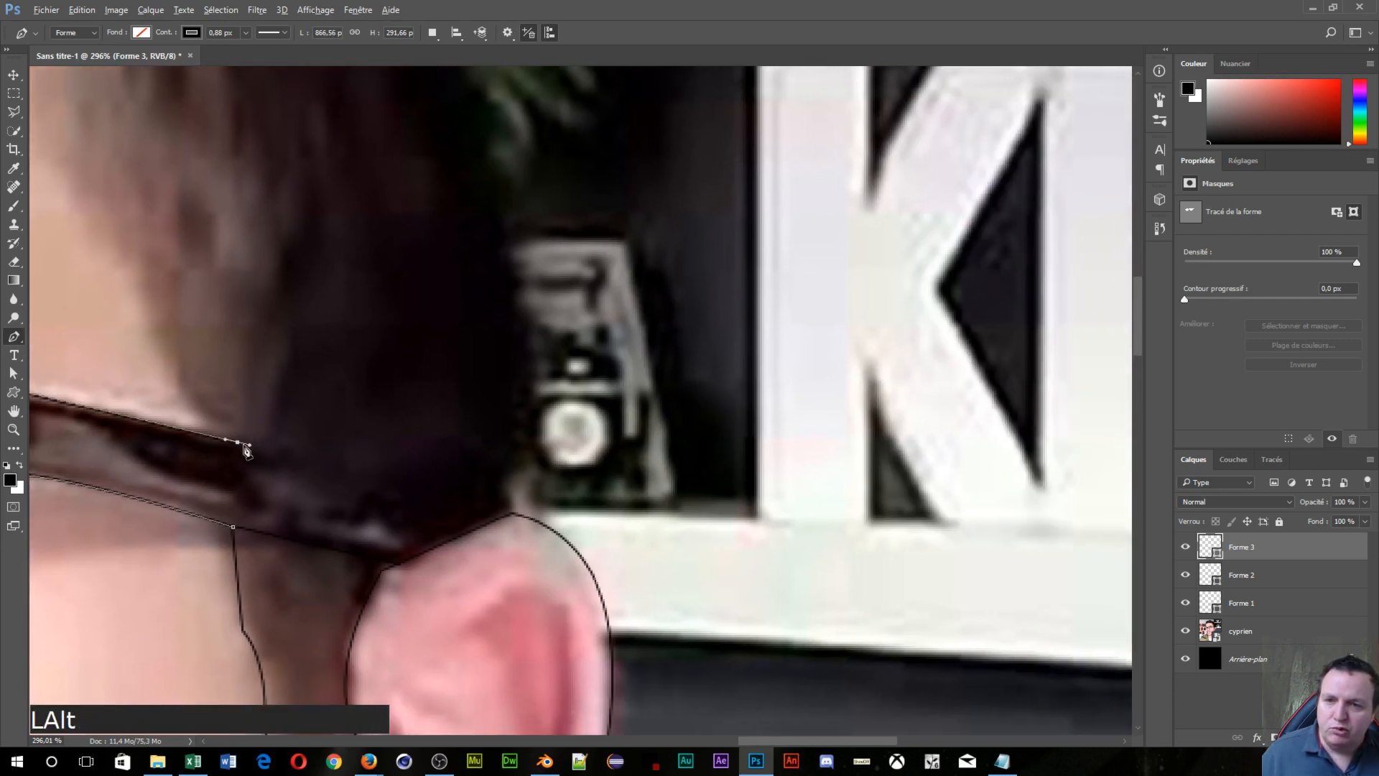
alt+click(238, 441)
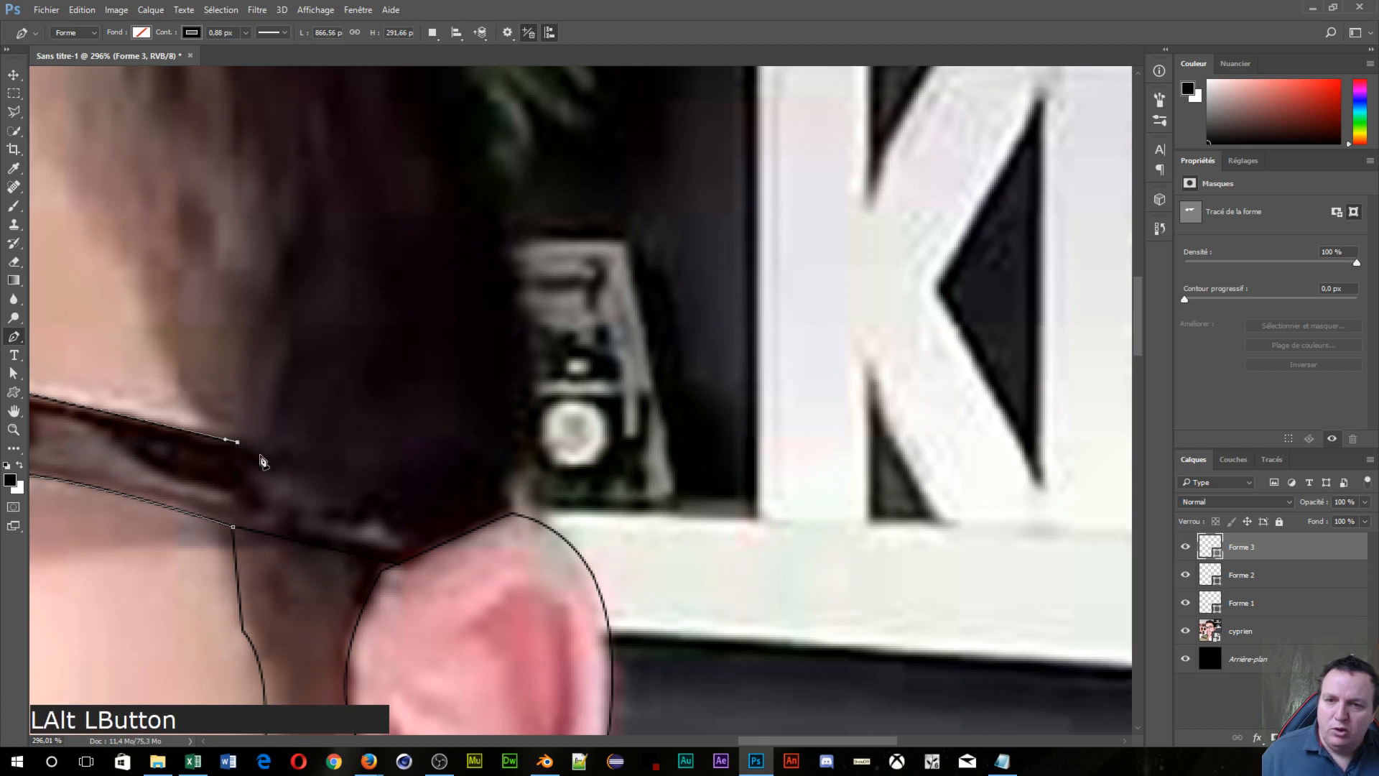
click(488, 527)
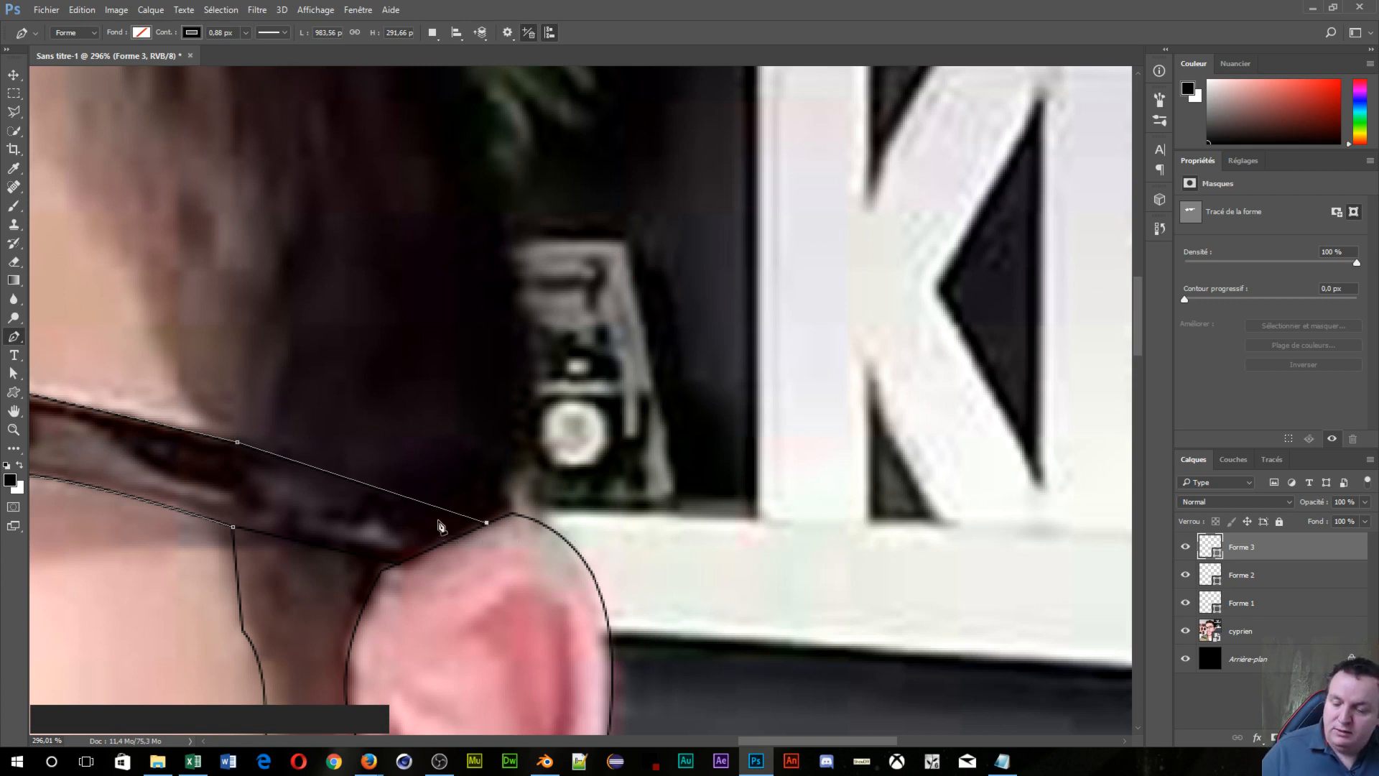
key(Escape)
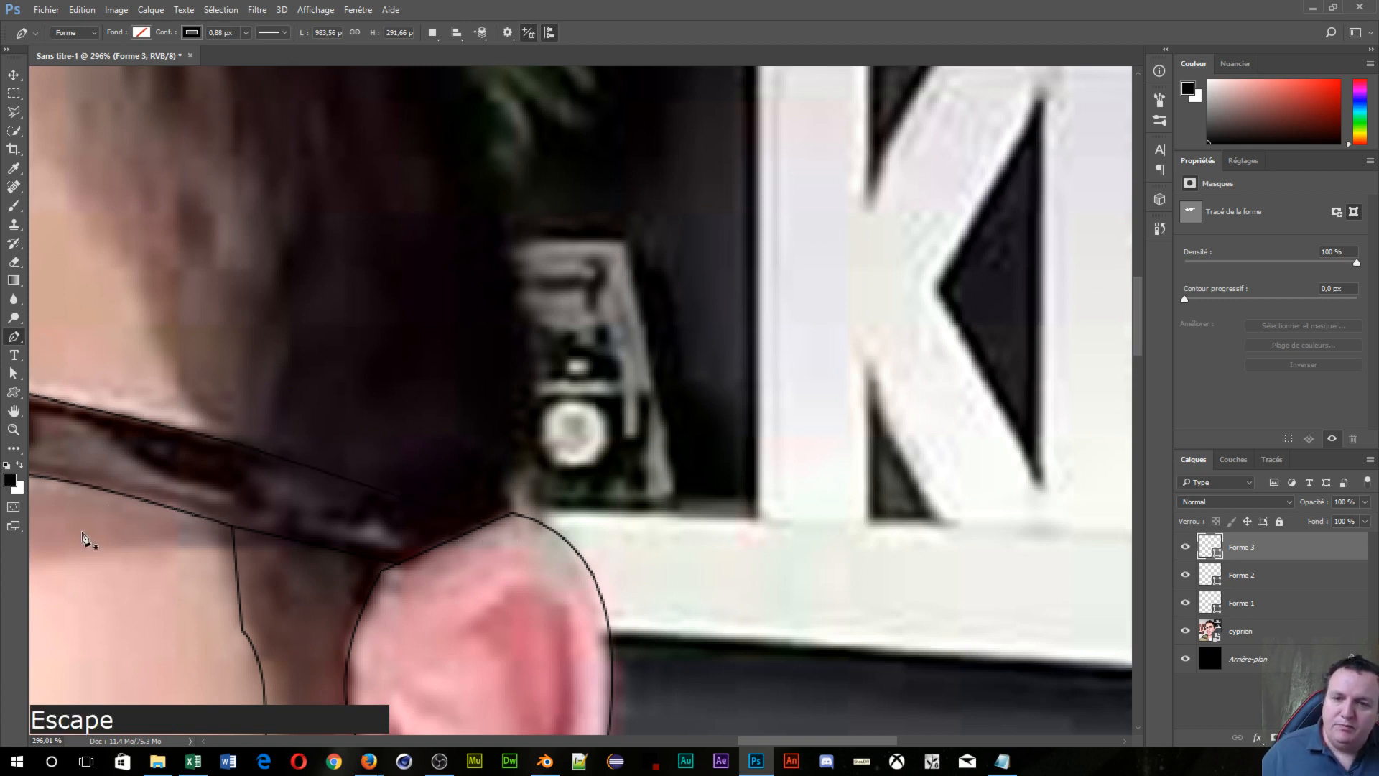
Step: Start a new path at the first lens opening's upper nose-side corner and curve it down to the lower corner, removing the outgoing handle
drag(101, 529, 1266, 344)
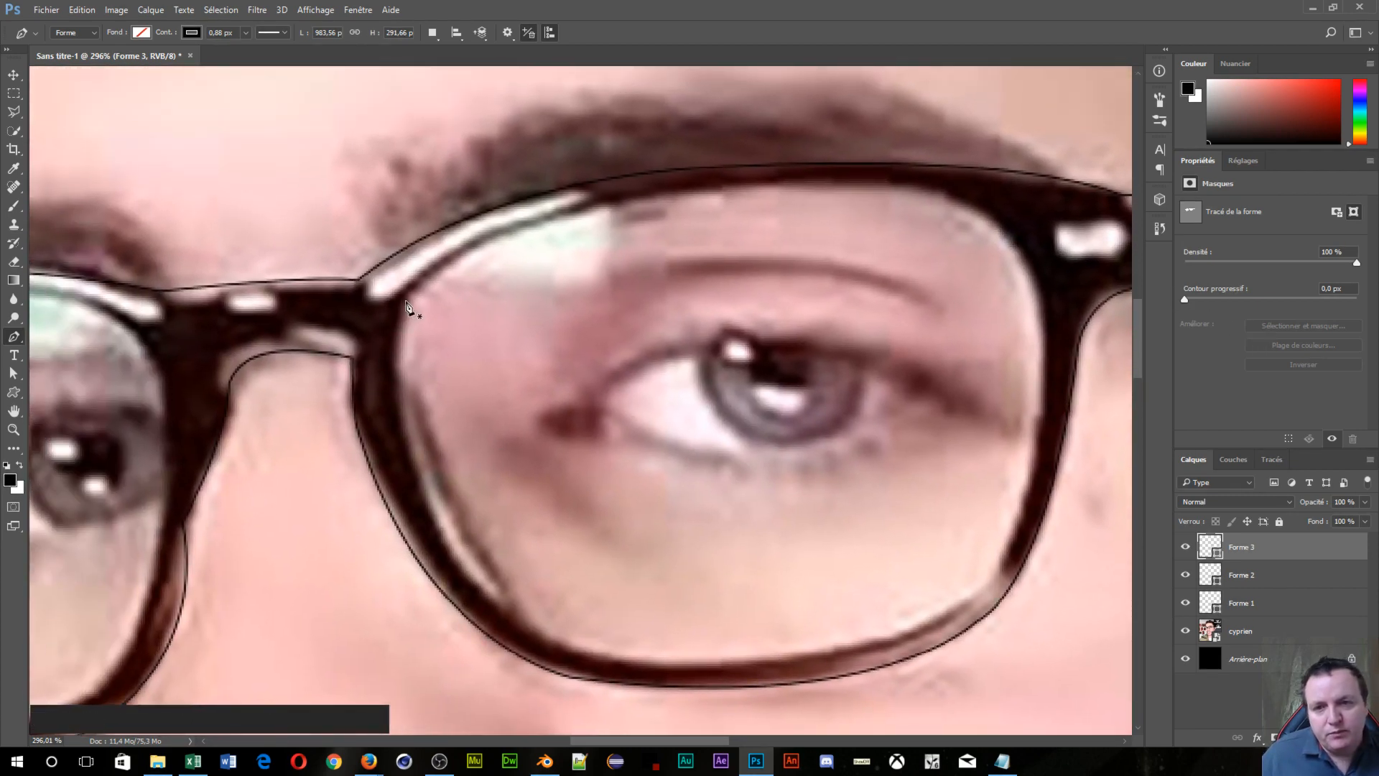
click(406, 301)
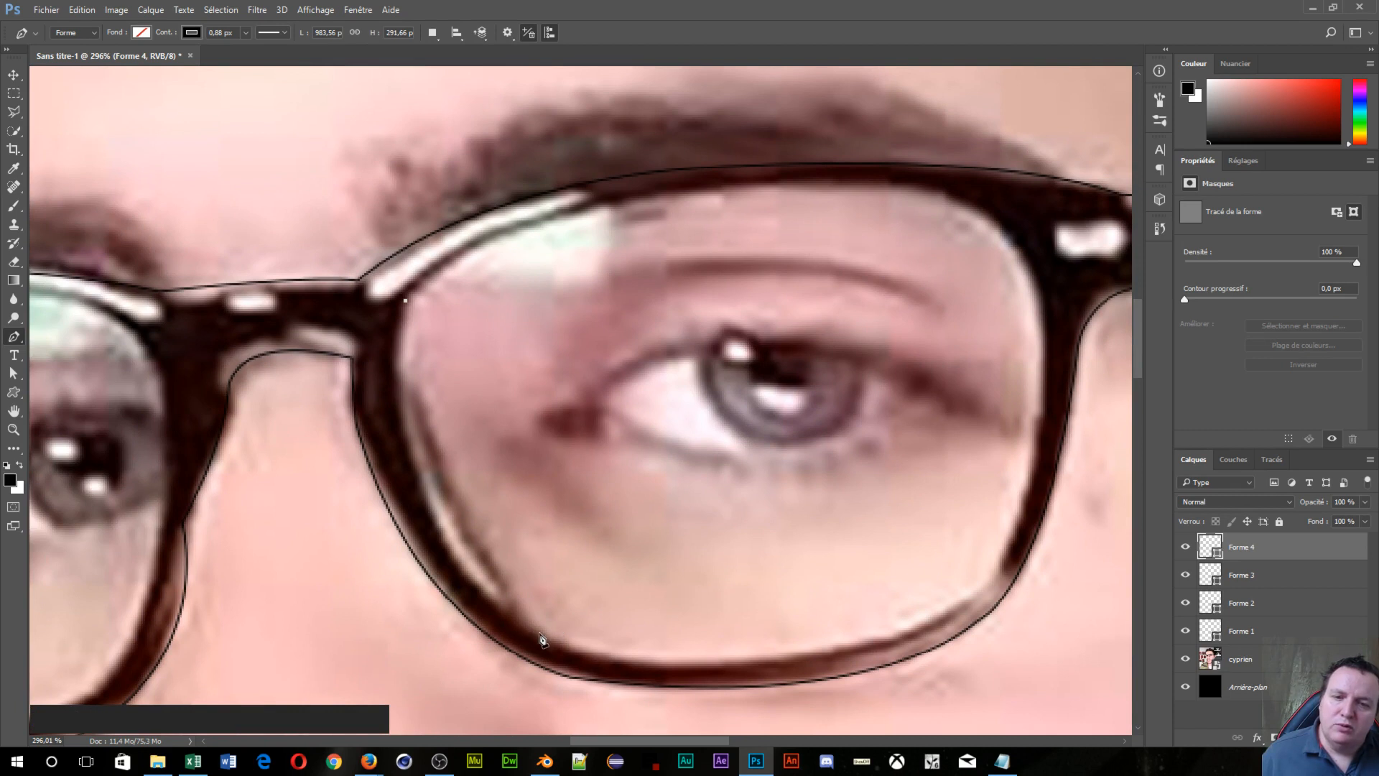
drag(535, 634, 695, 725)
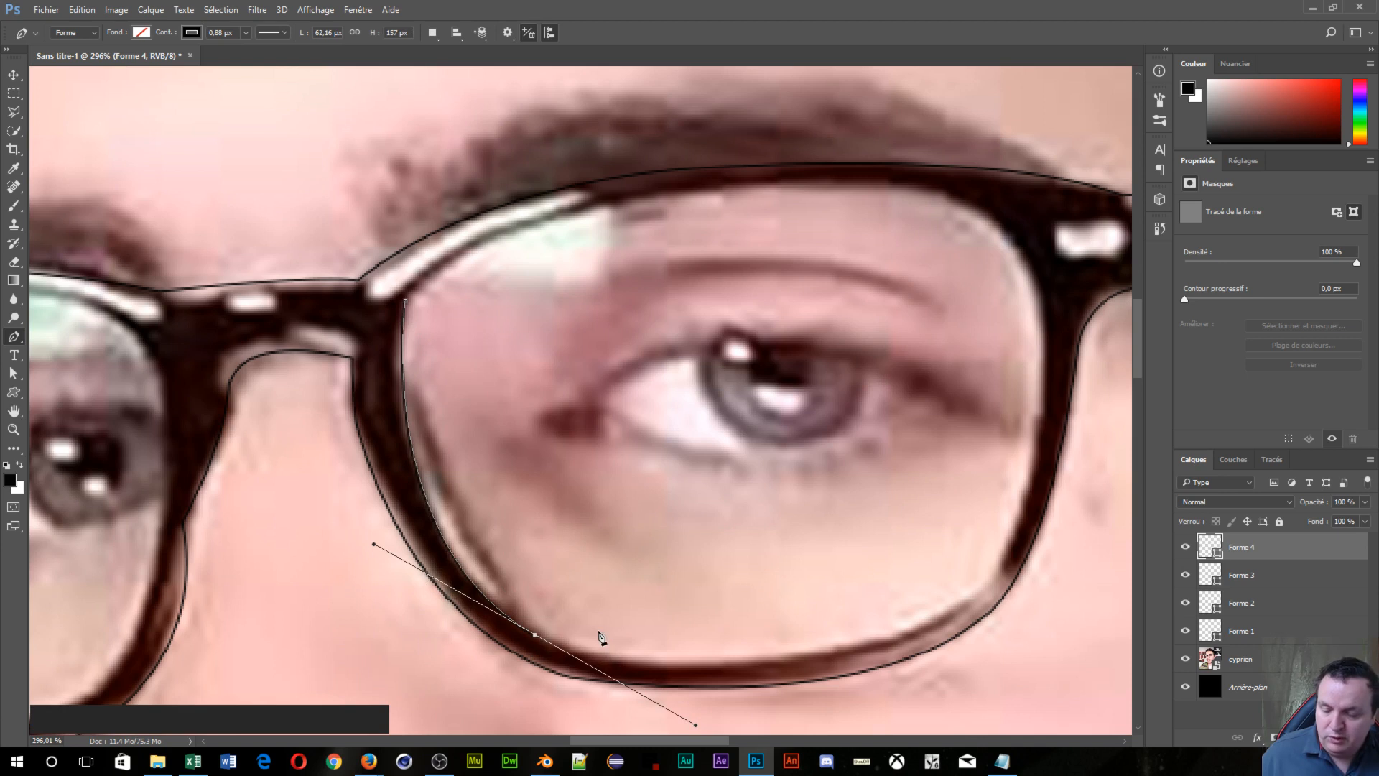
key(alt)
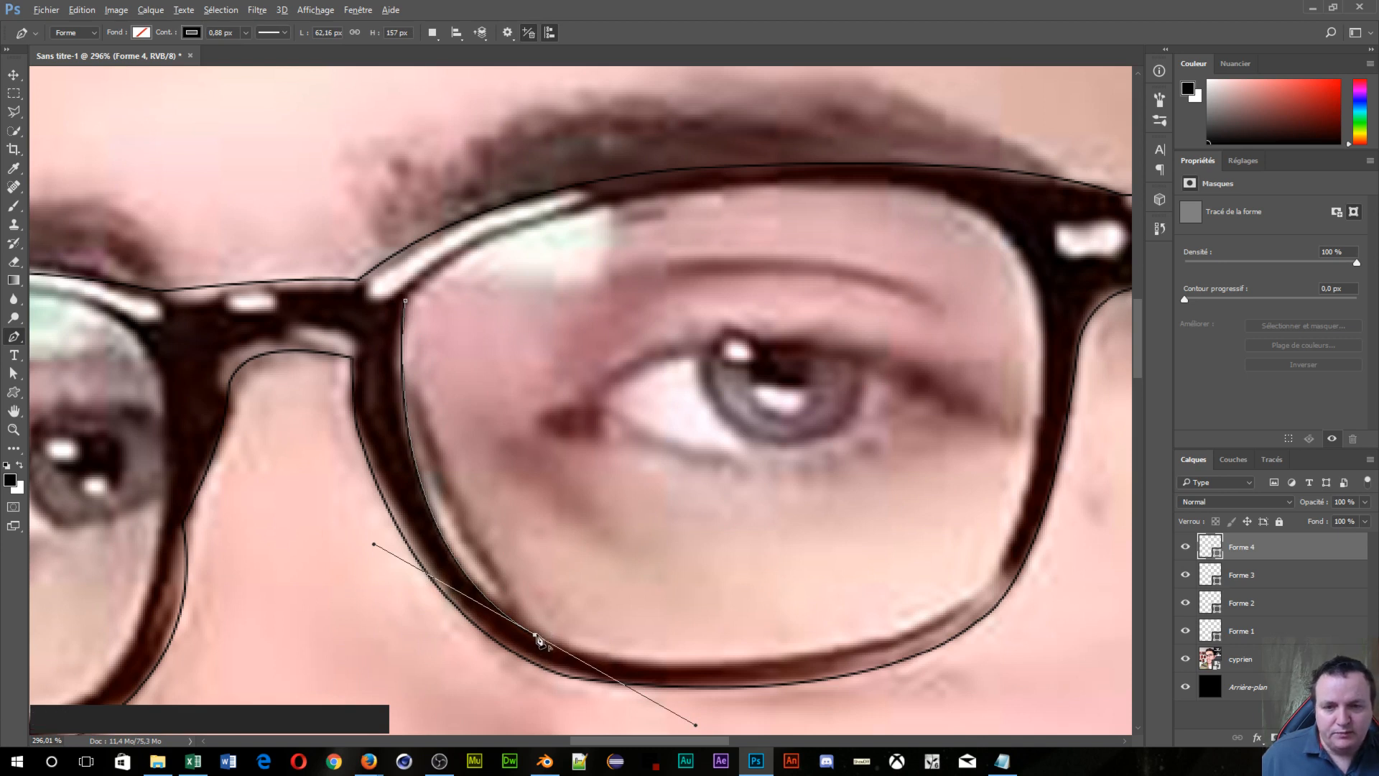
alt+click(535, 636)
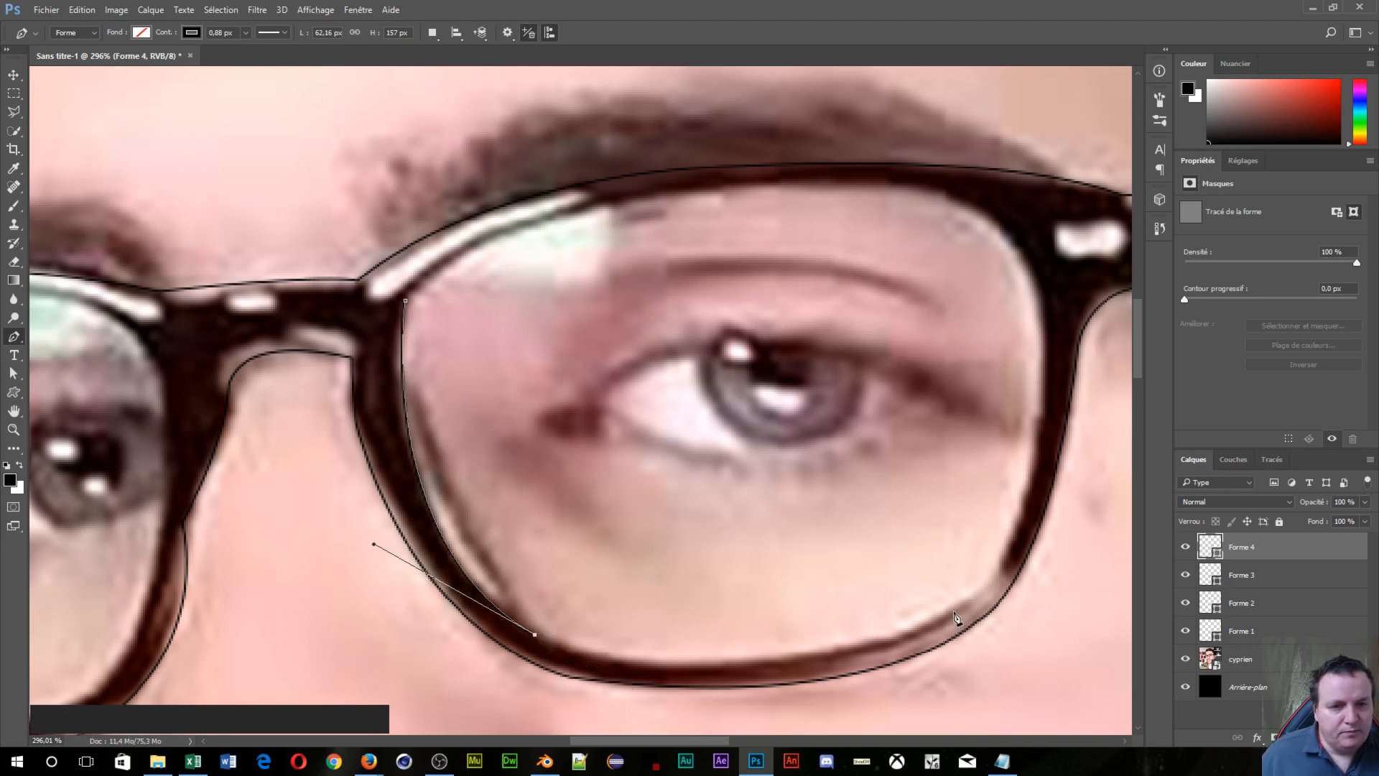
Step: Trace the first lens opening's lower edge and outer lower corner with two curved segments, removing each outgoing handle
drag(938, 620, 971, 519)
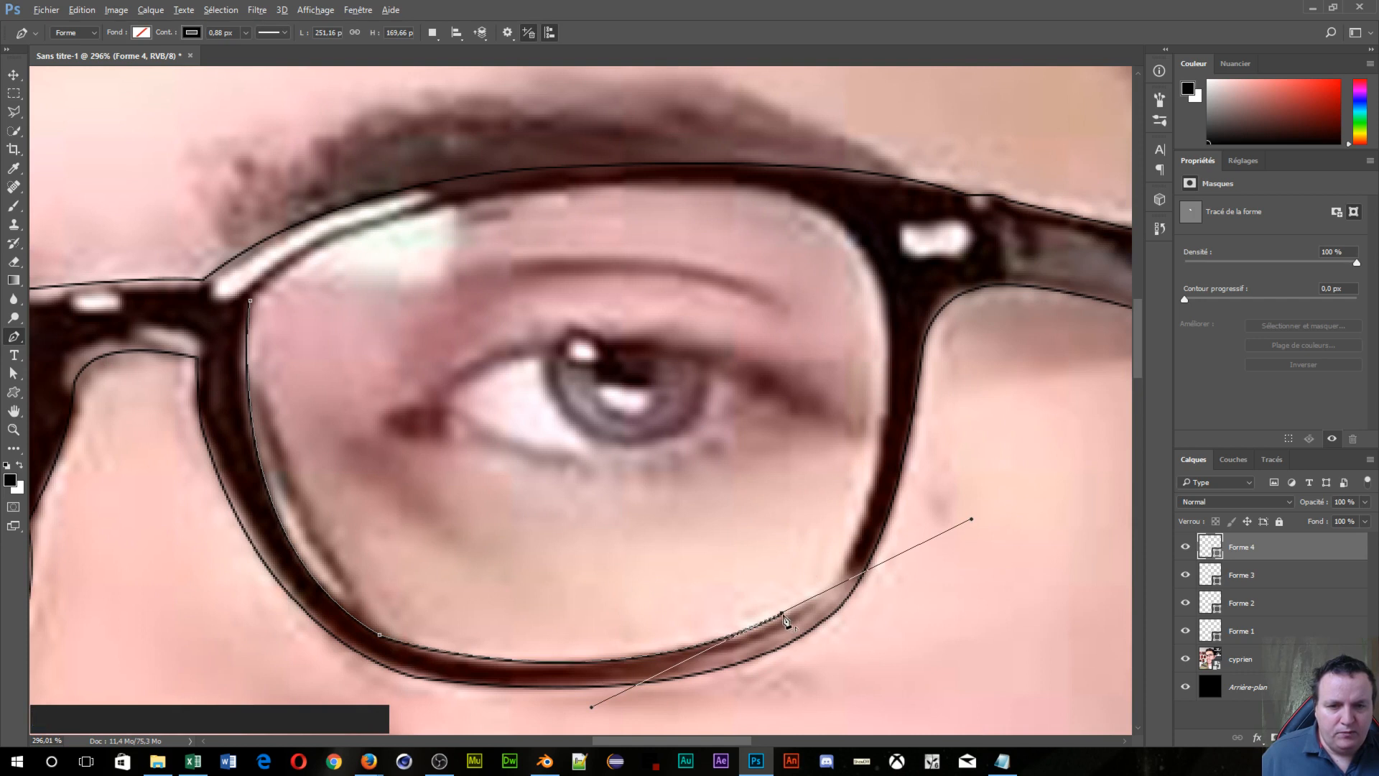
alt+click(783, 615)
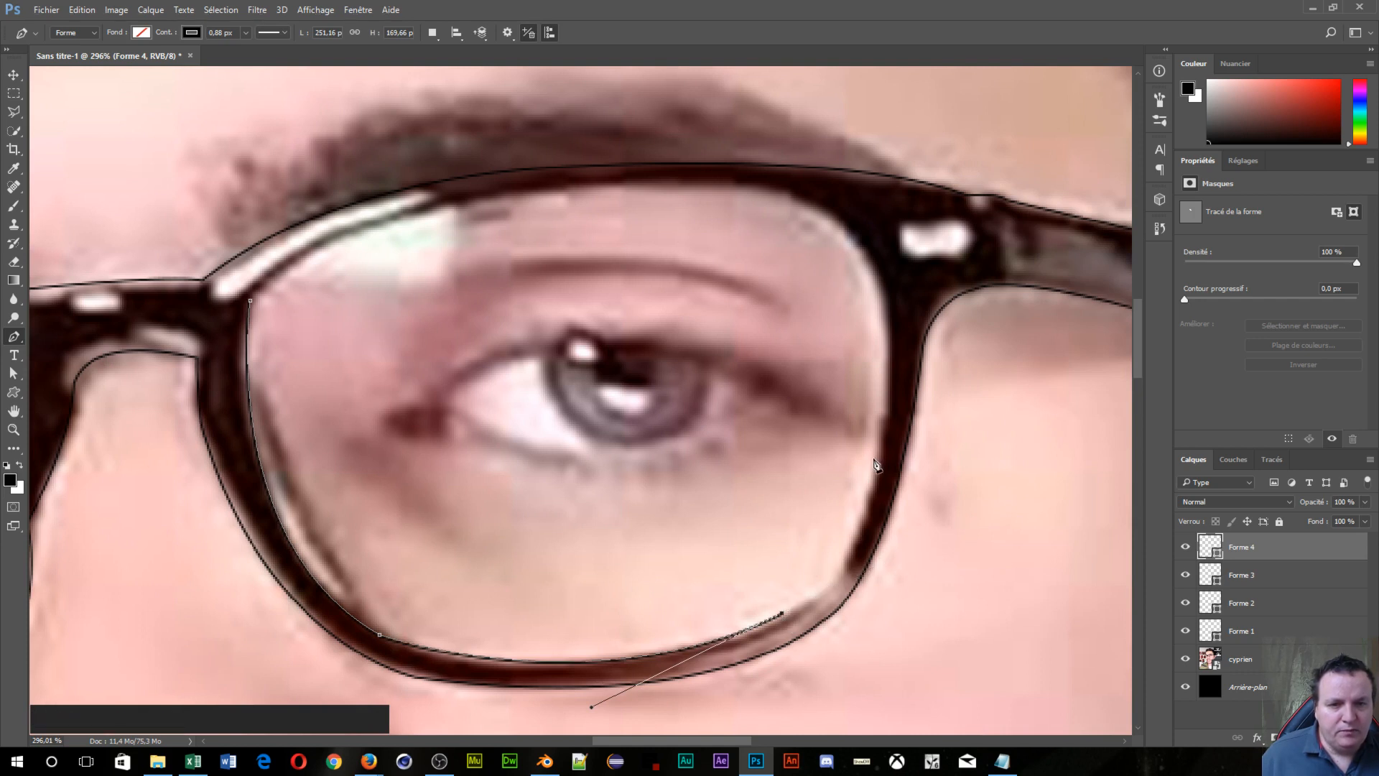
drag(875, 458, 891, 321)
alt+click(876, 458)
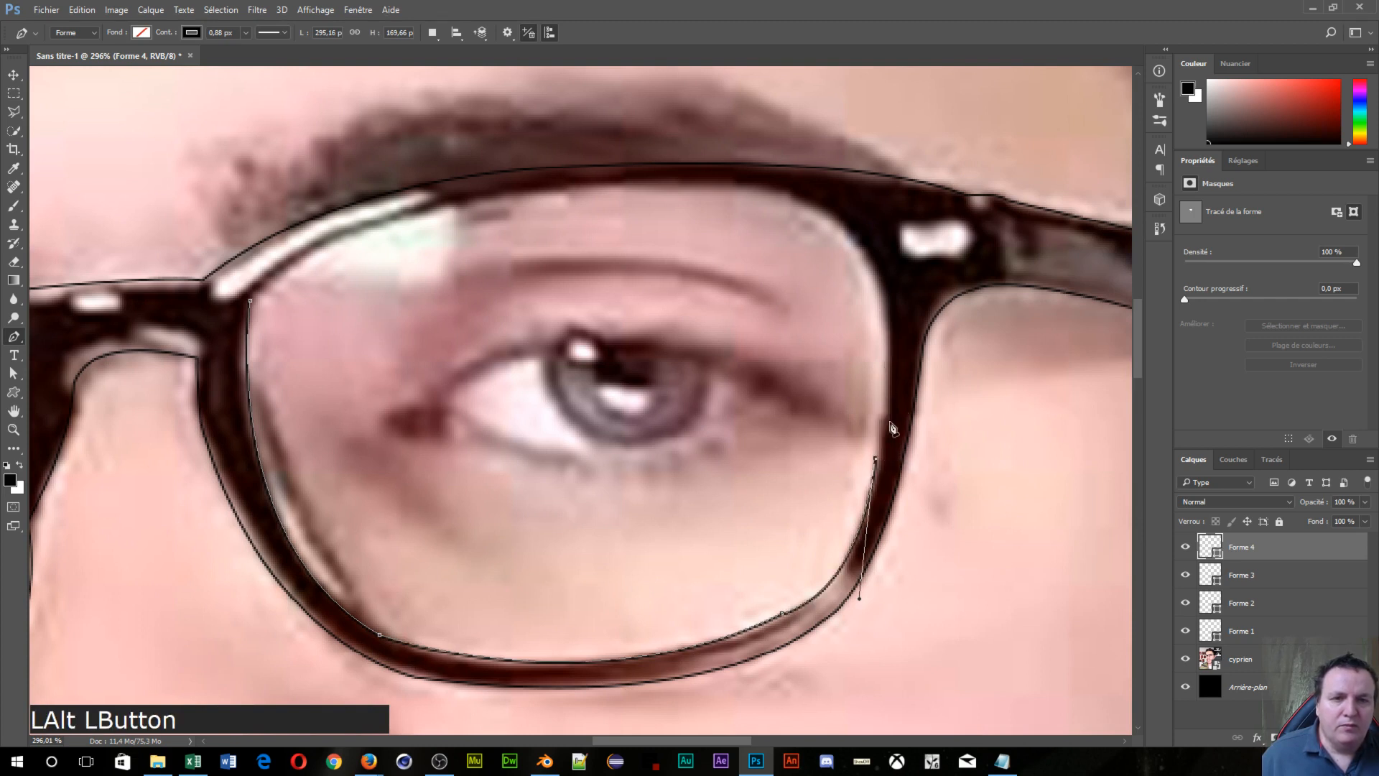
Step: Trace the lens opening's outer upper corner and top edge with curved segments, remove the top point's outgoing handle, and close the path
click(686, 187)
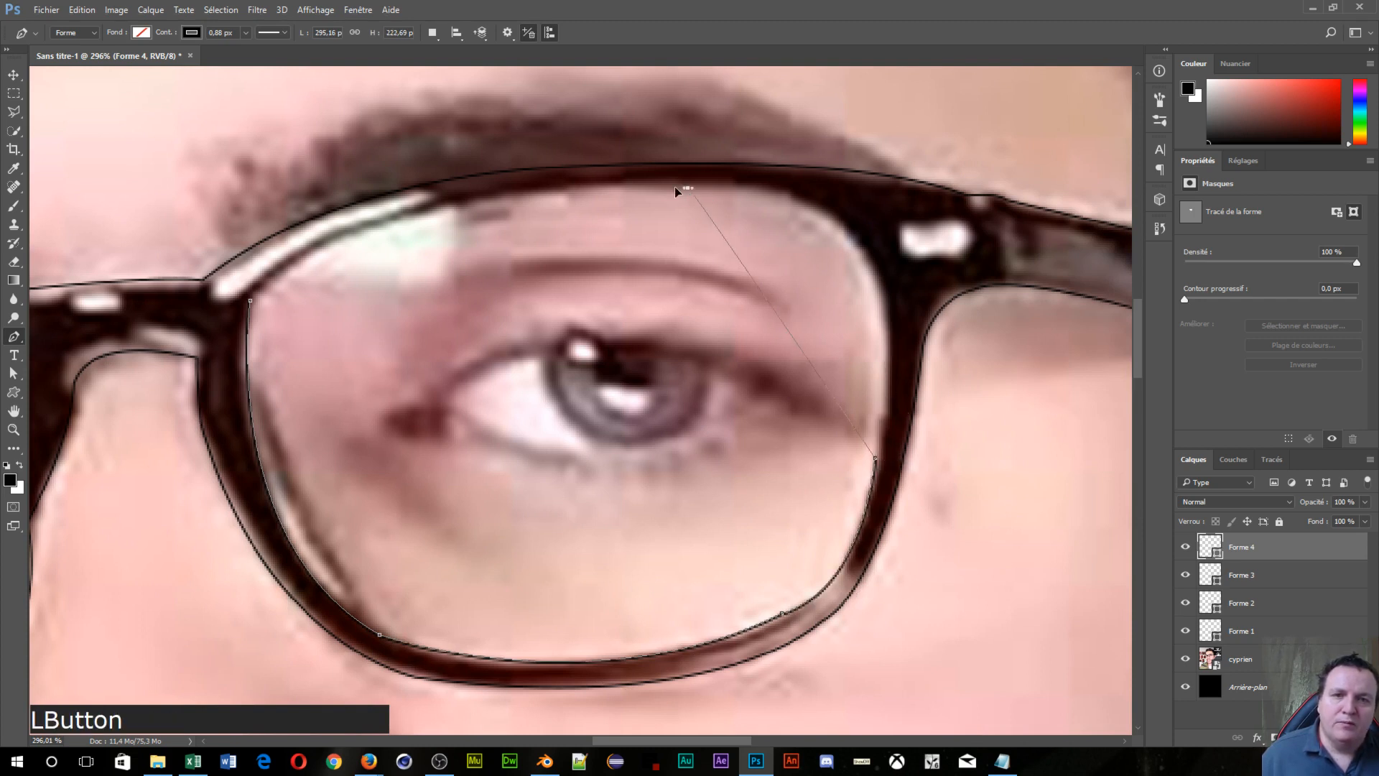
drag(675, 190, 407, 202)
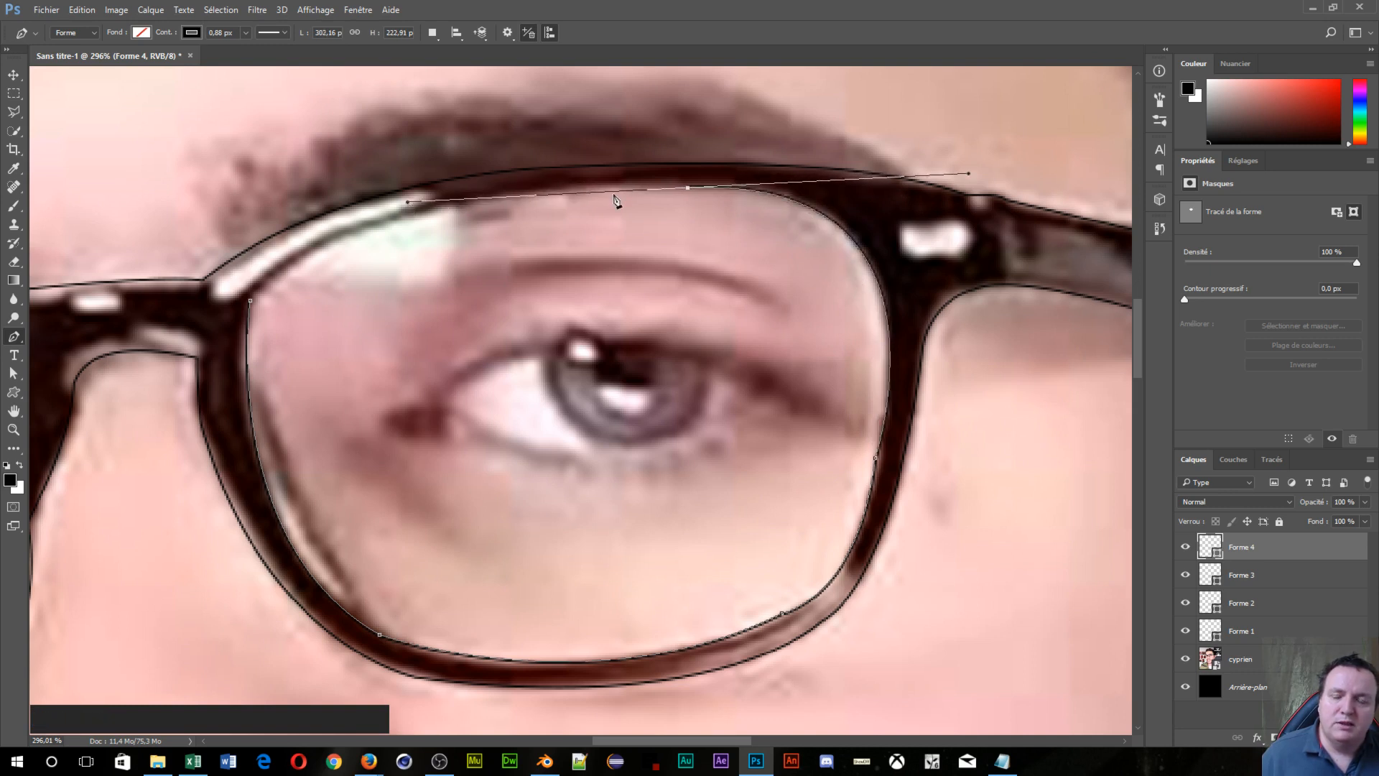
alt+click(688, 188)
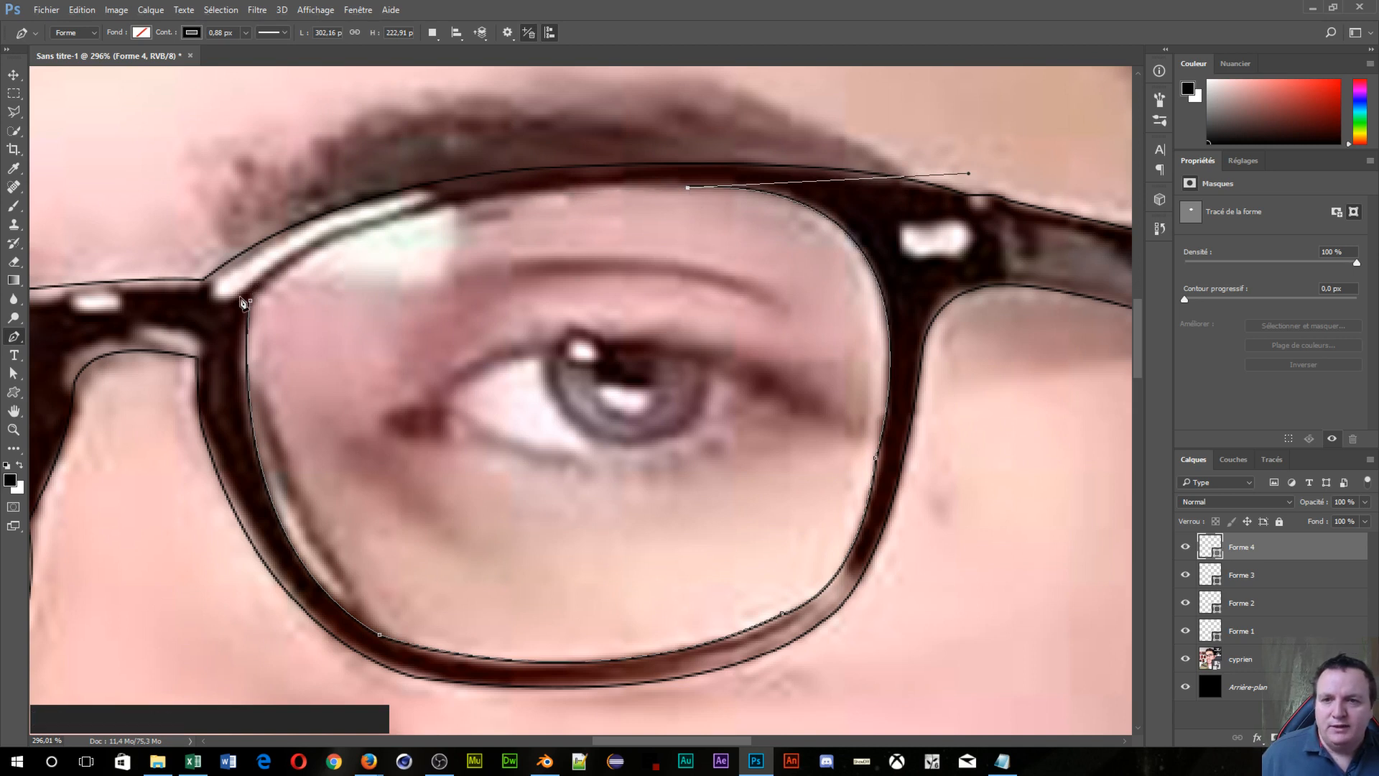
drag(250, 300, 109, 439)
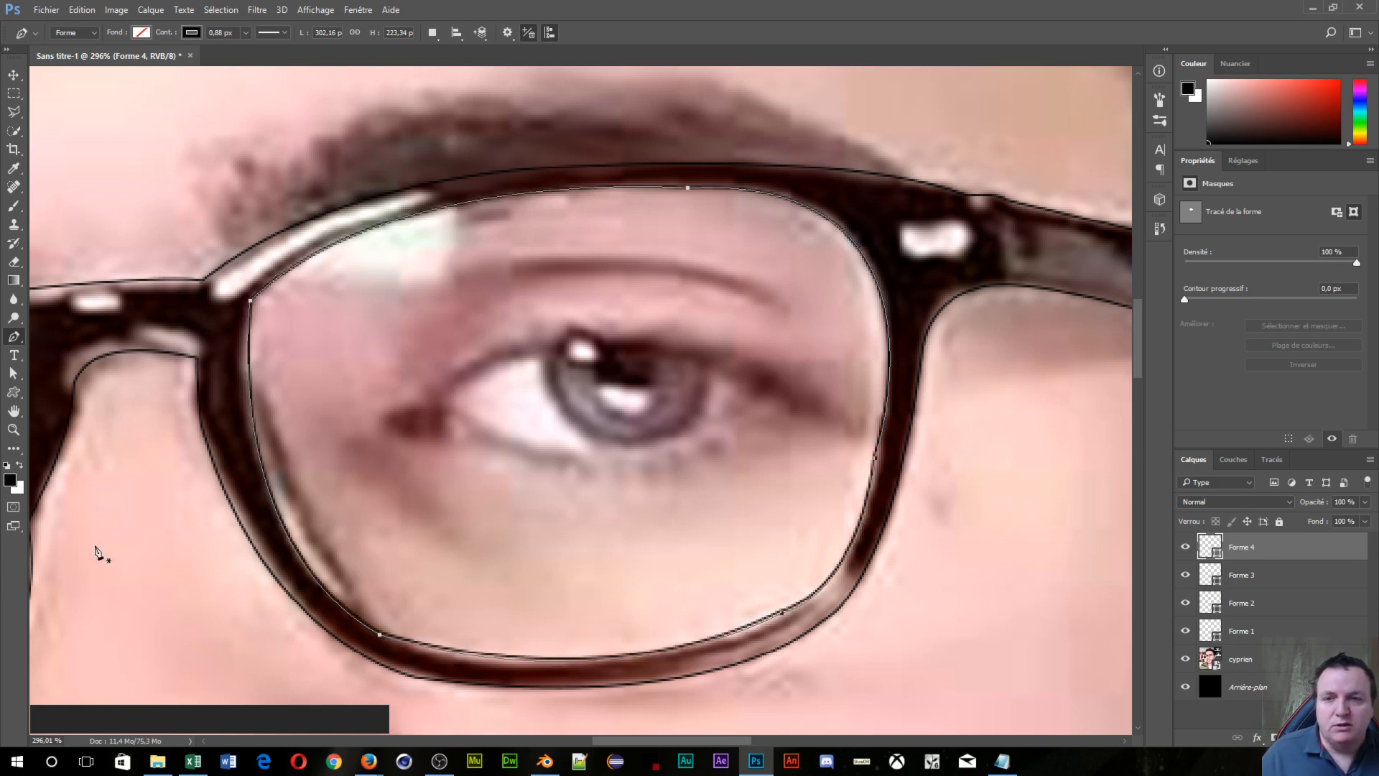
key(Escape)
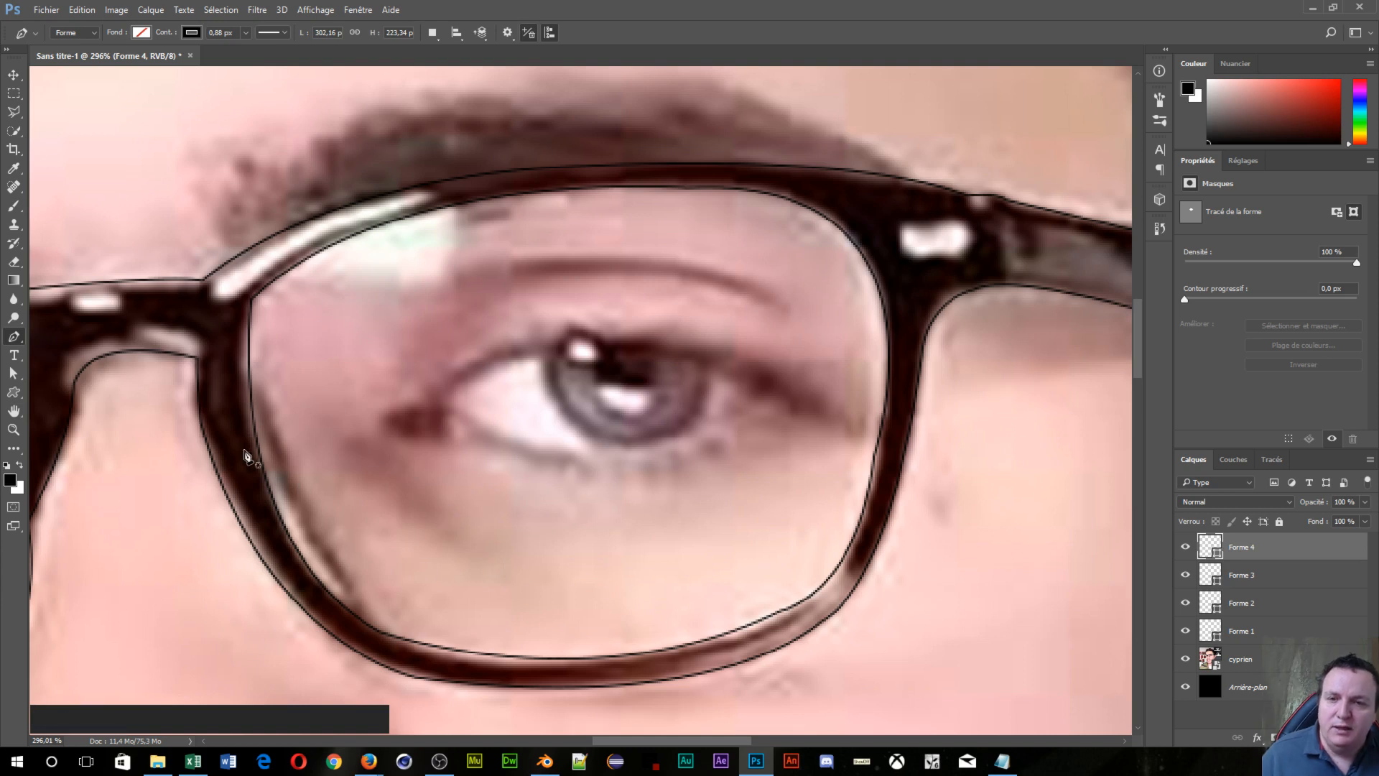
Step: Draw a separate path along the rim's inner thickness on the first lens's nose side, down to the lower corner, and end it
click(250, 385)
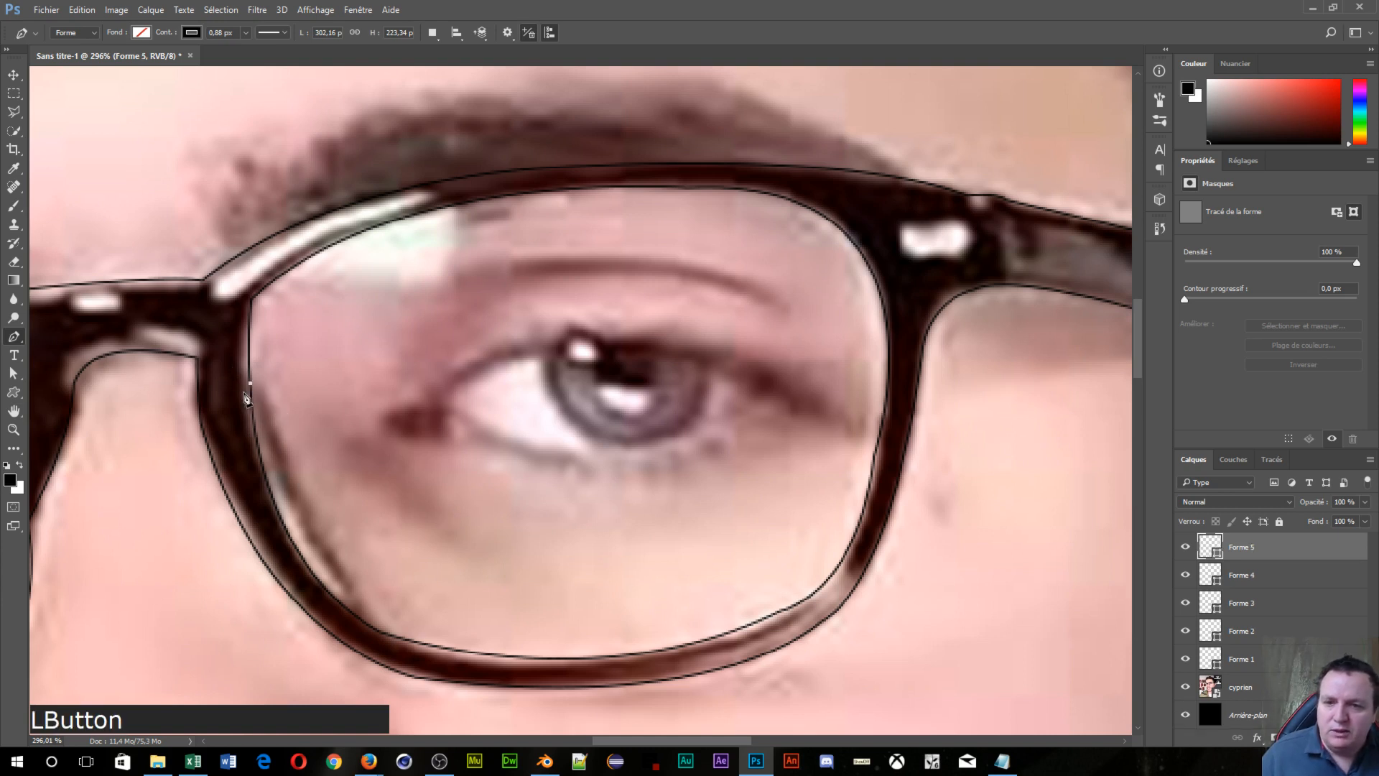
click(355, 617)
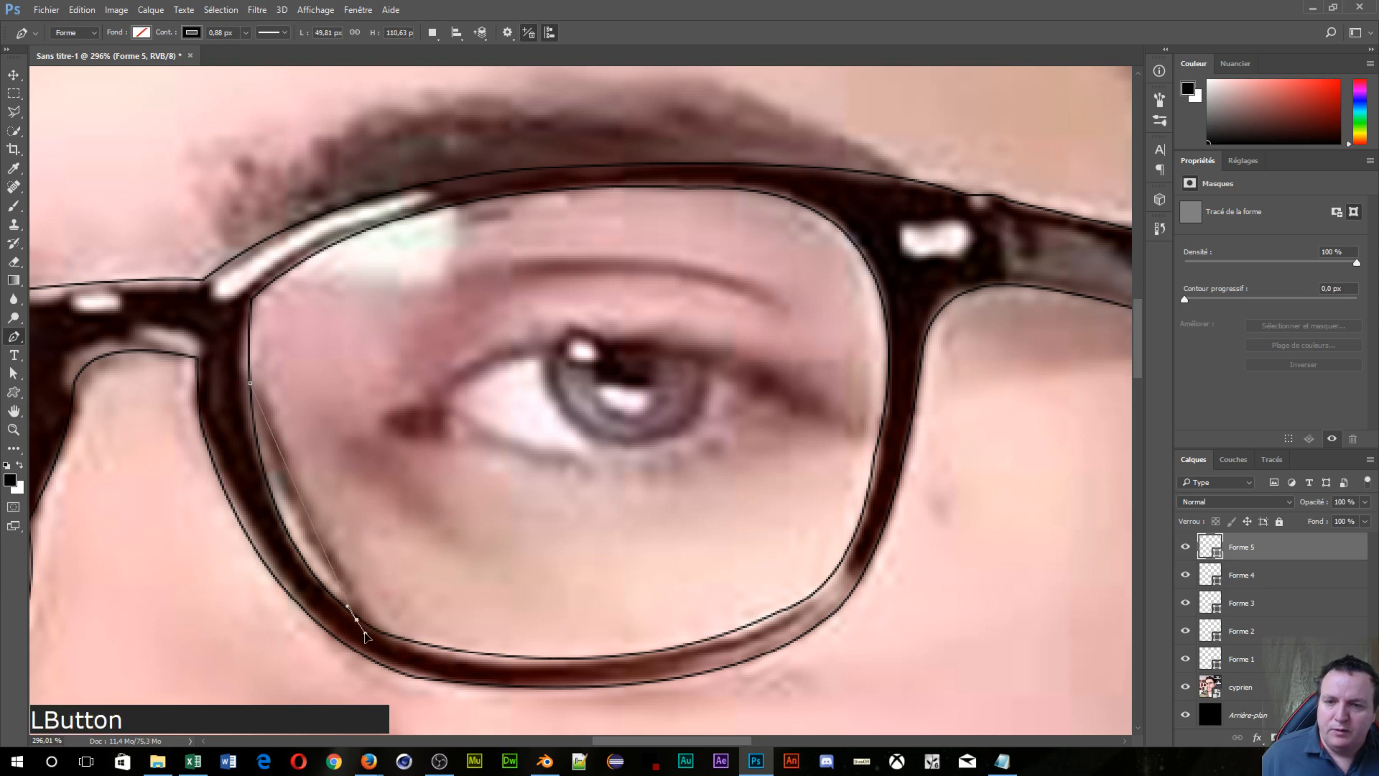
drag(365, 636, 365, 633)
key(Escape)
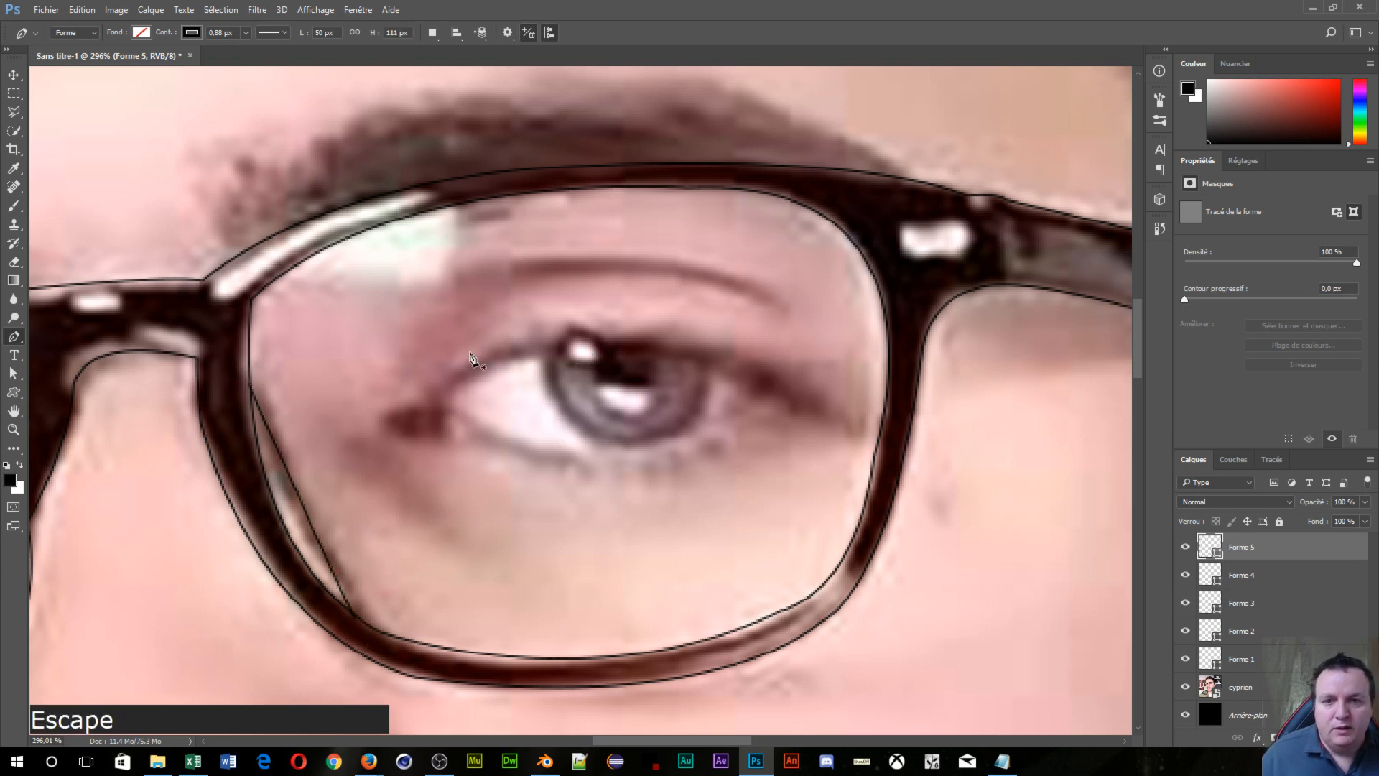
Step: Start a new path at the eye's inner corner and trace the upper eyelid to the outer corner with one curved segment
click(441, 400)
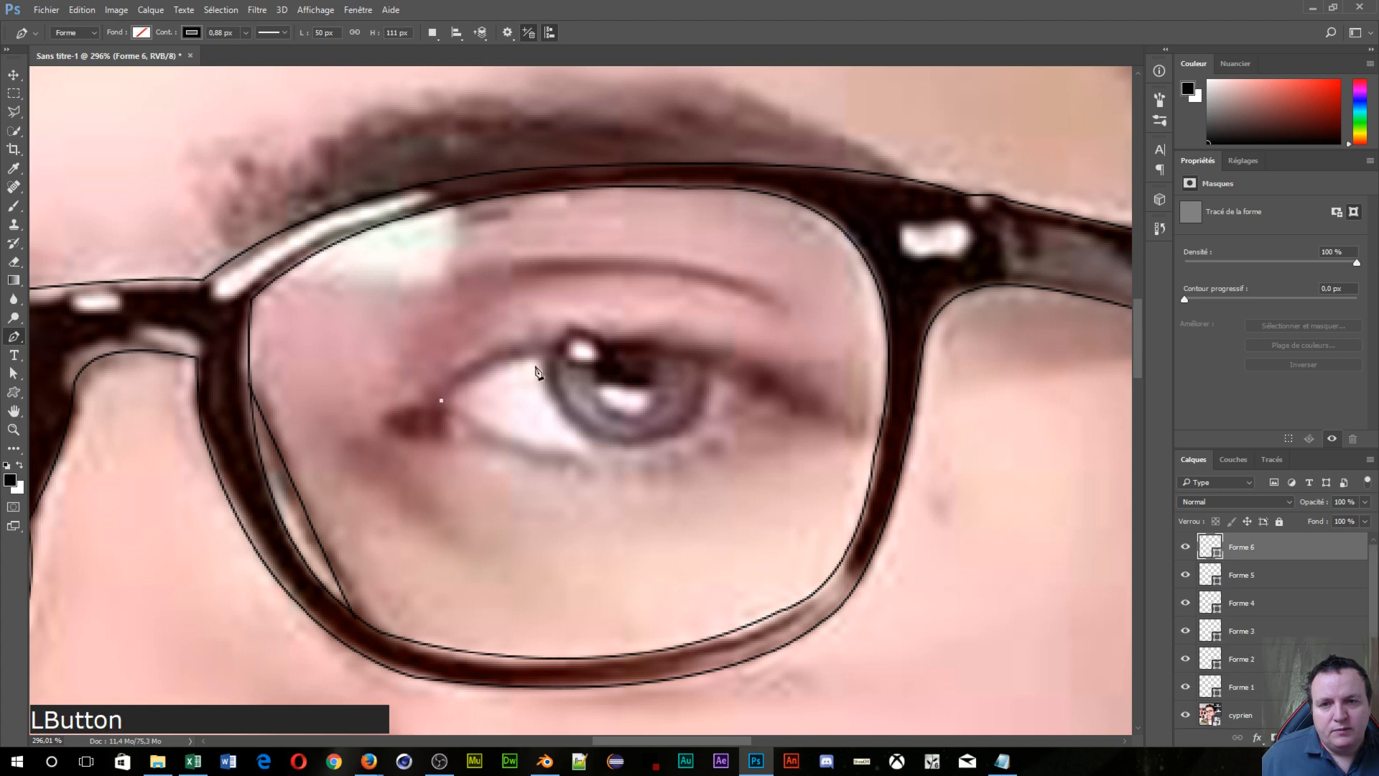
mouse_move(779, 402)
mouse_down()
mouse_move(795, 442)
mouse_move(1005, 551)
mouse_up()
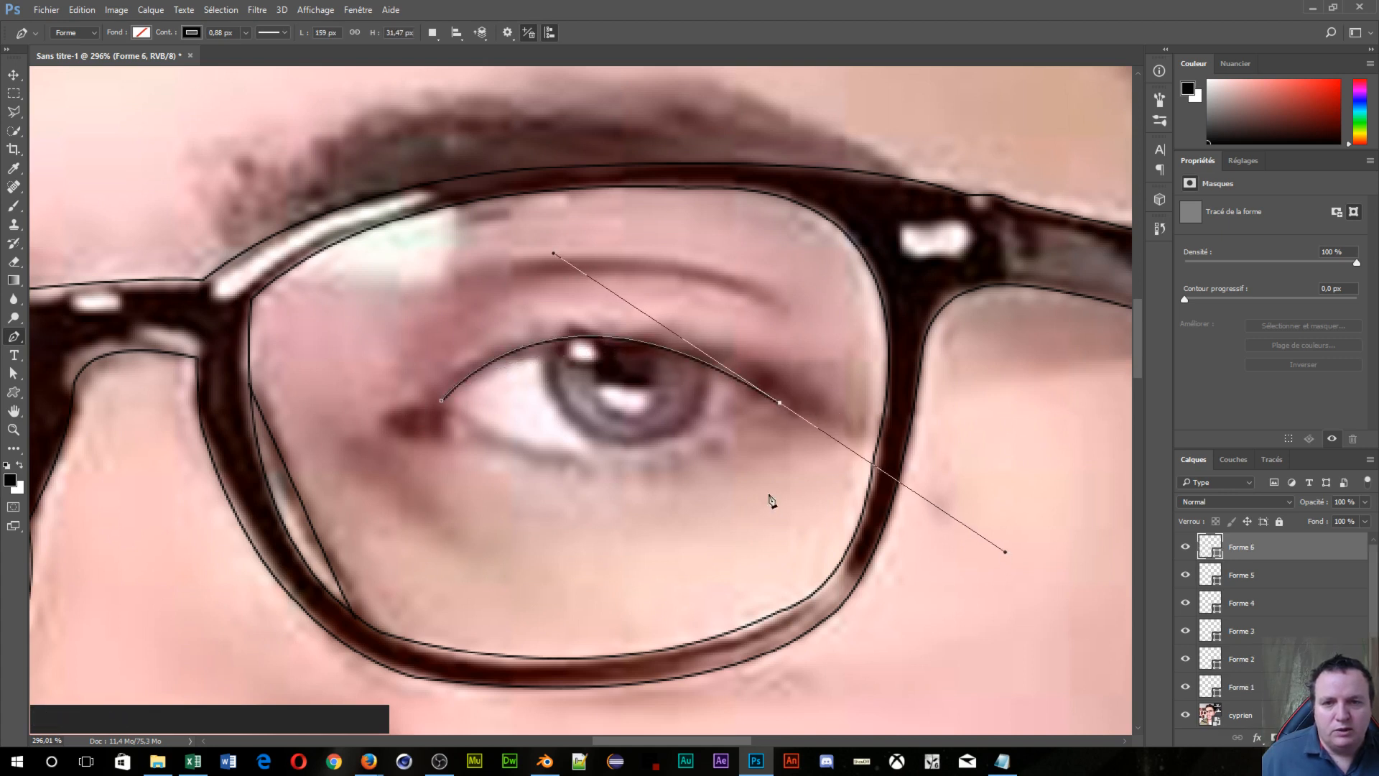
key(alt)
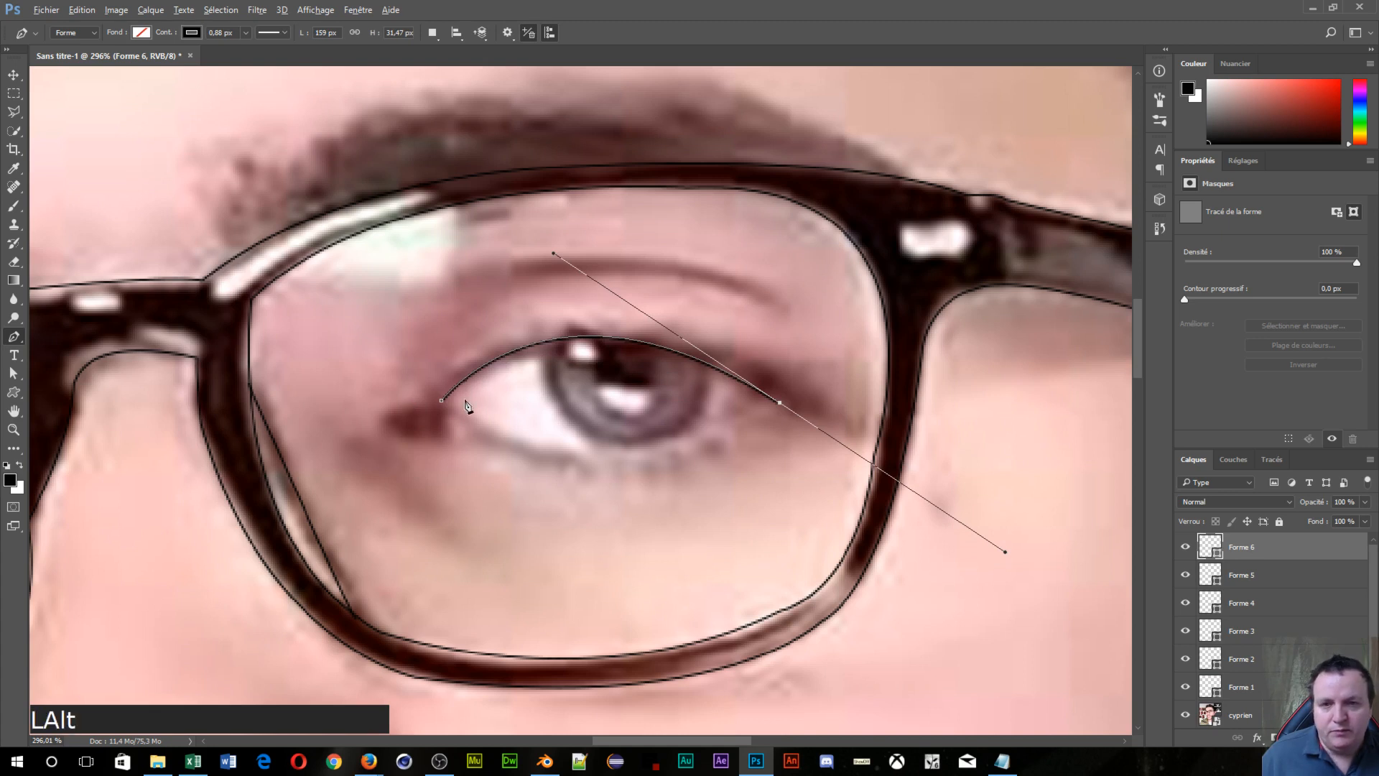
alt+click(441, 403)
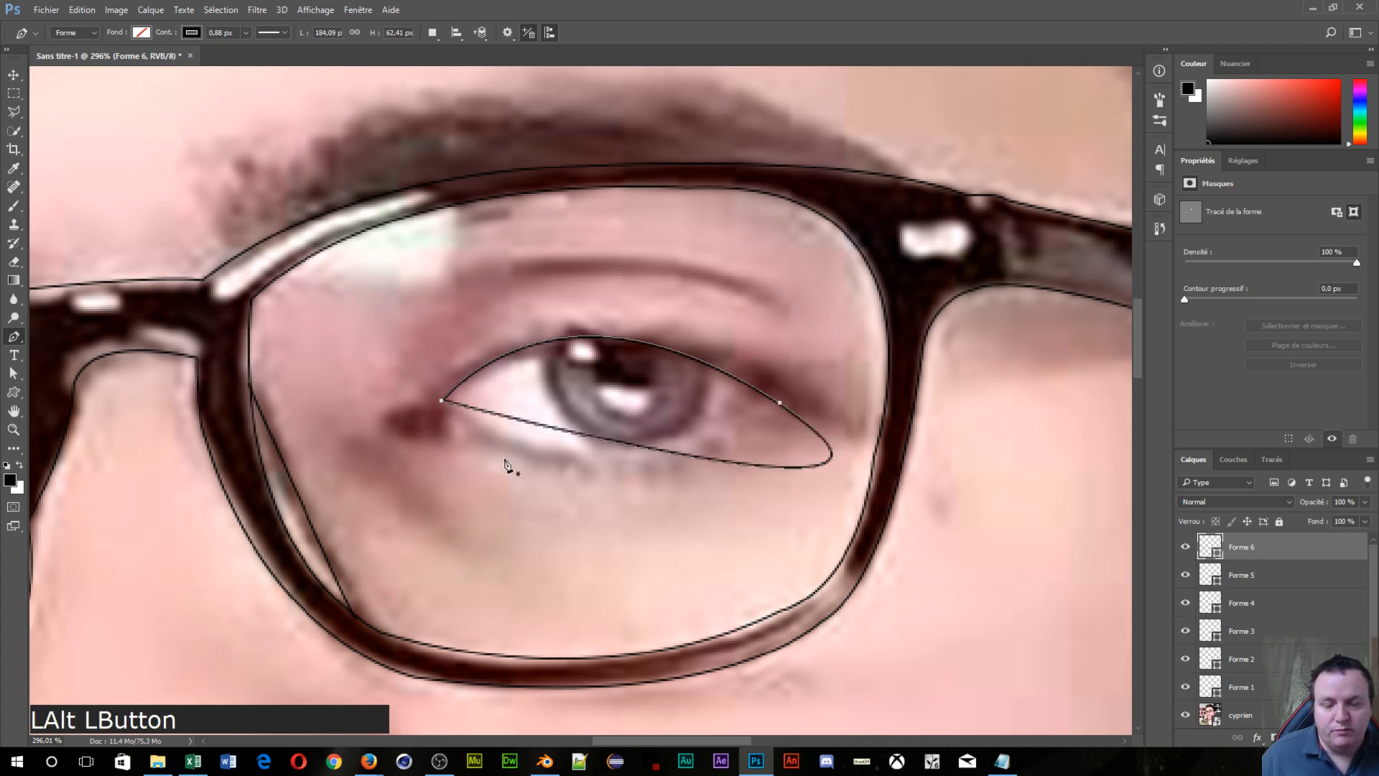
key(ctrl+a)
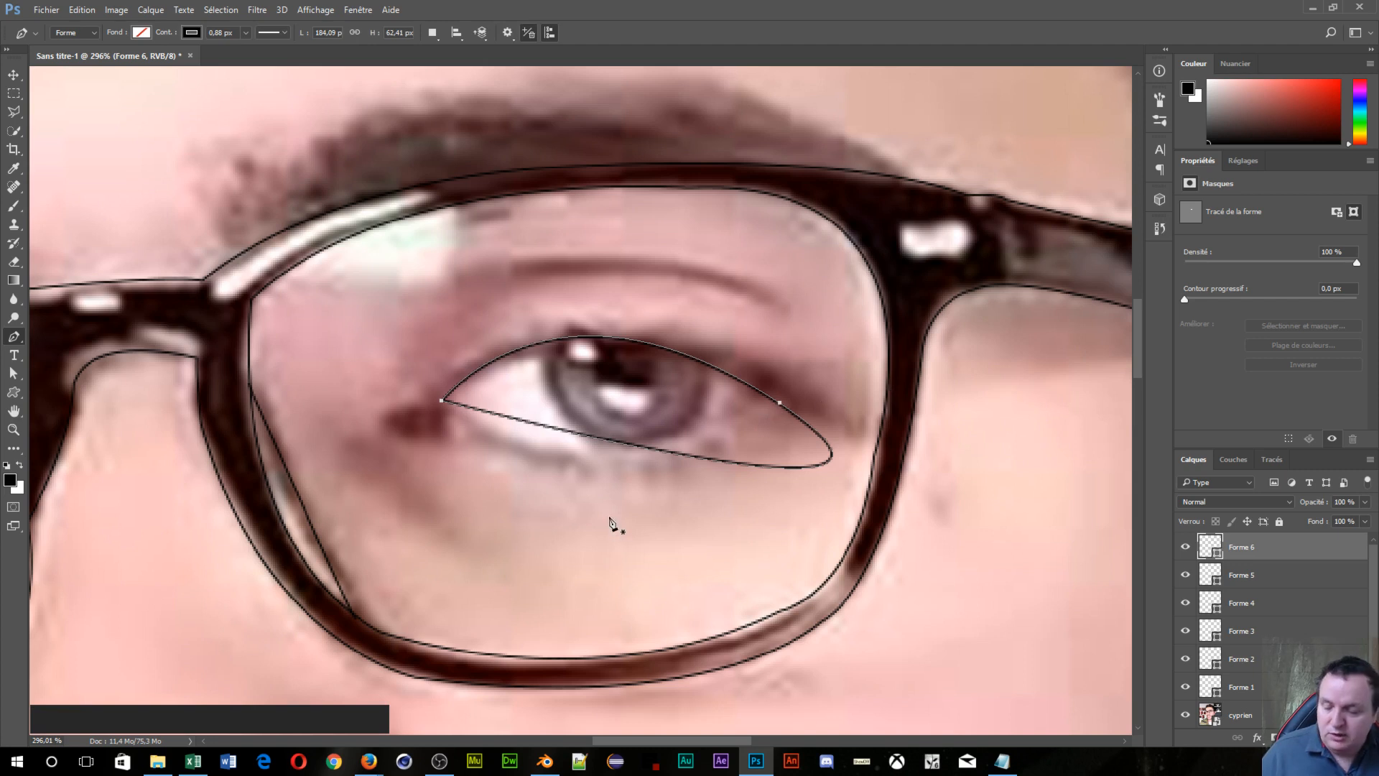
key(ctrl)
key(ctrl+alt+z)
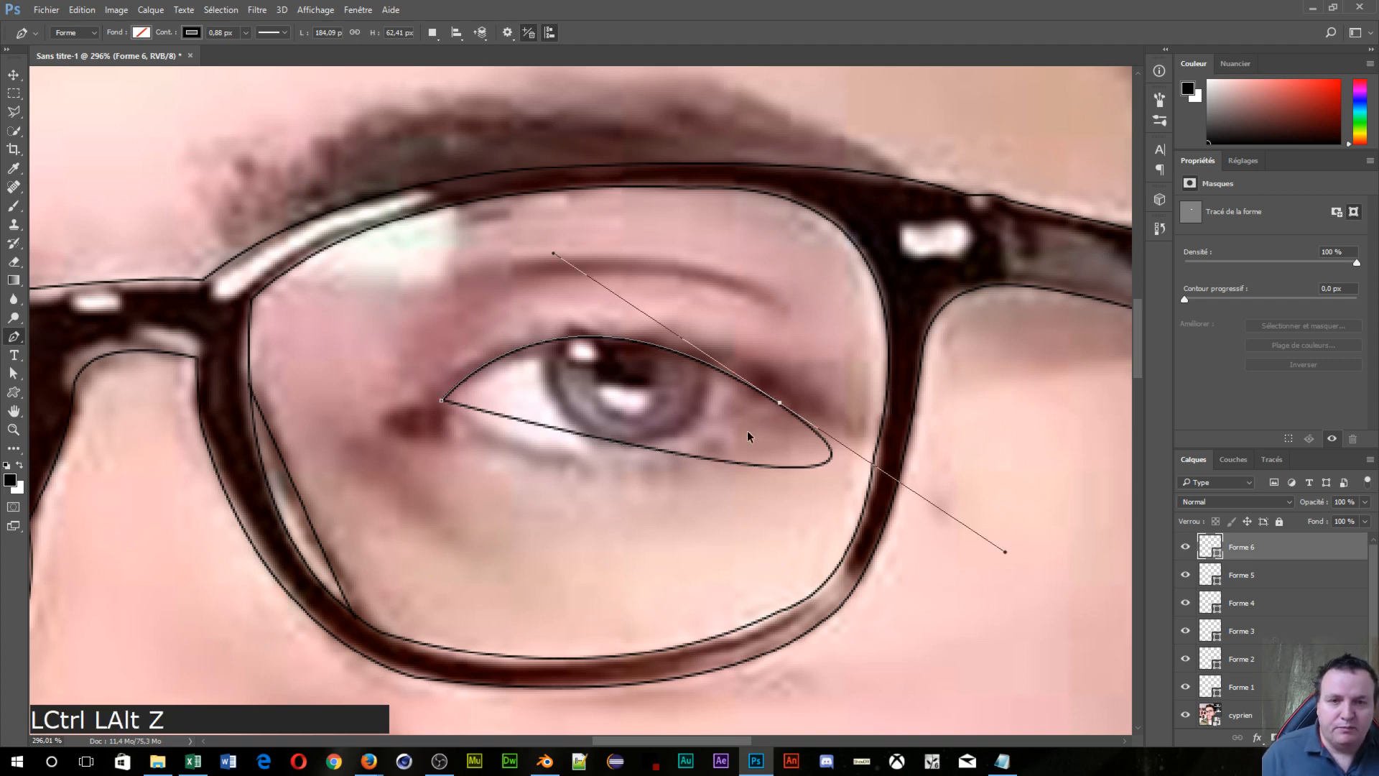
Step: Remove the outgoing handle at the eye's outer corner and close the eye outline with a curved segment along the lower eyelid
alt+click(781, 404)
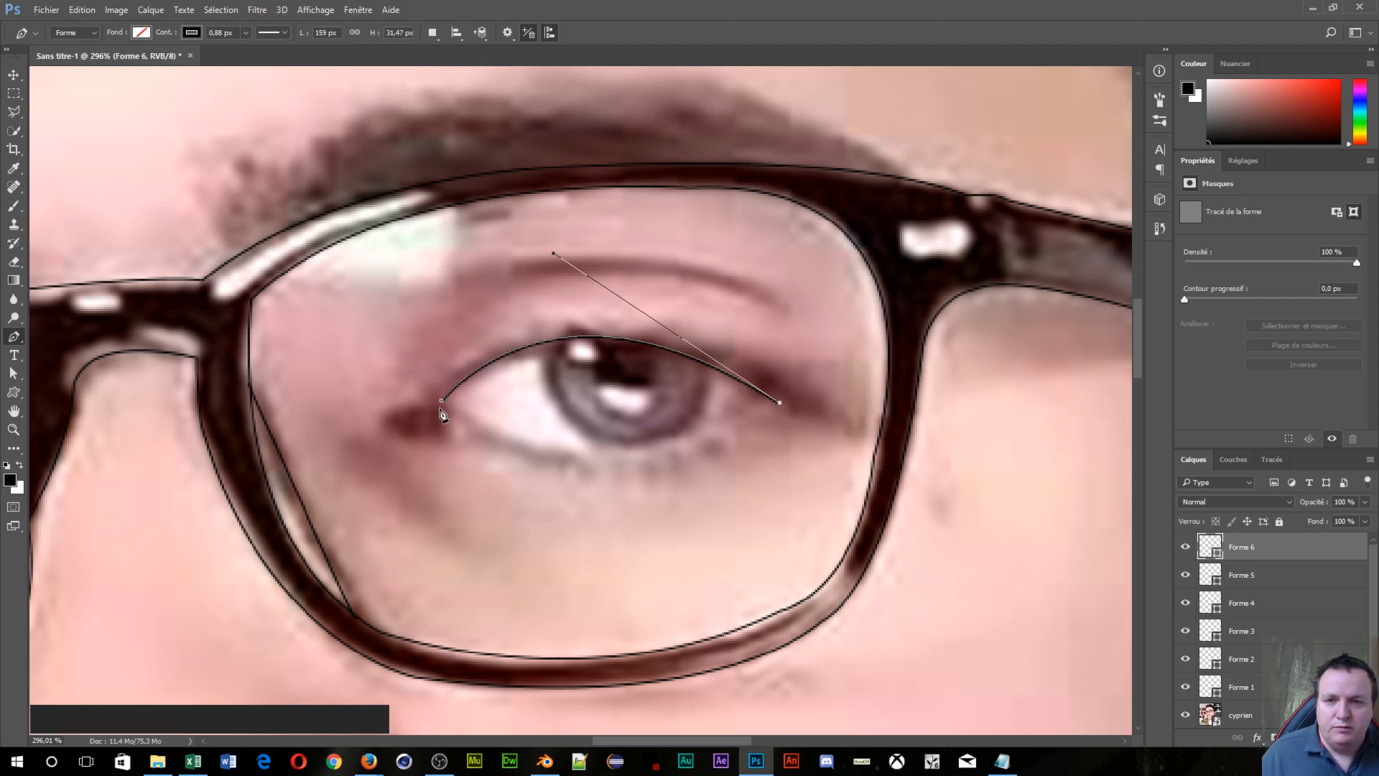
drag(441, 402, 286, 280)
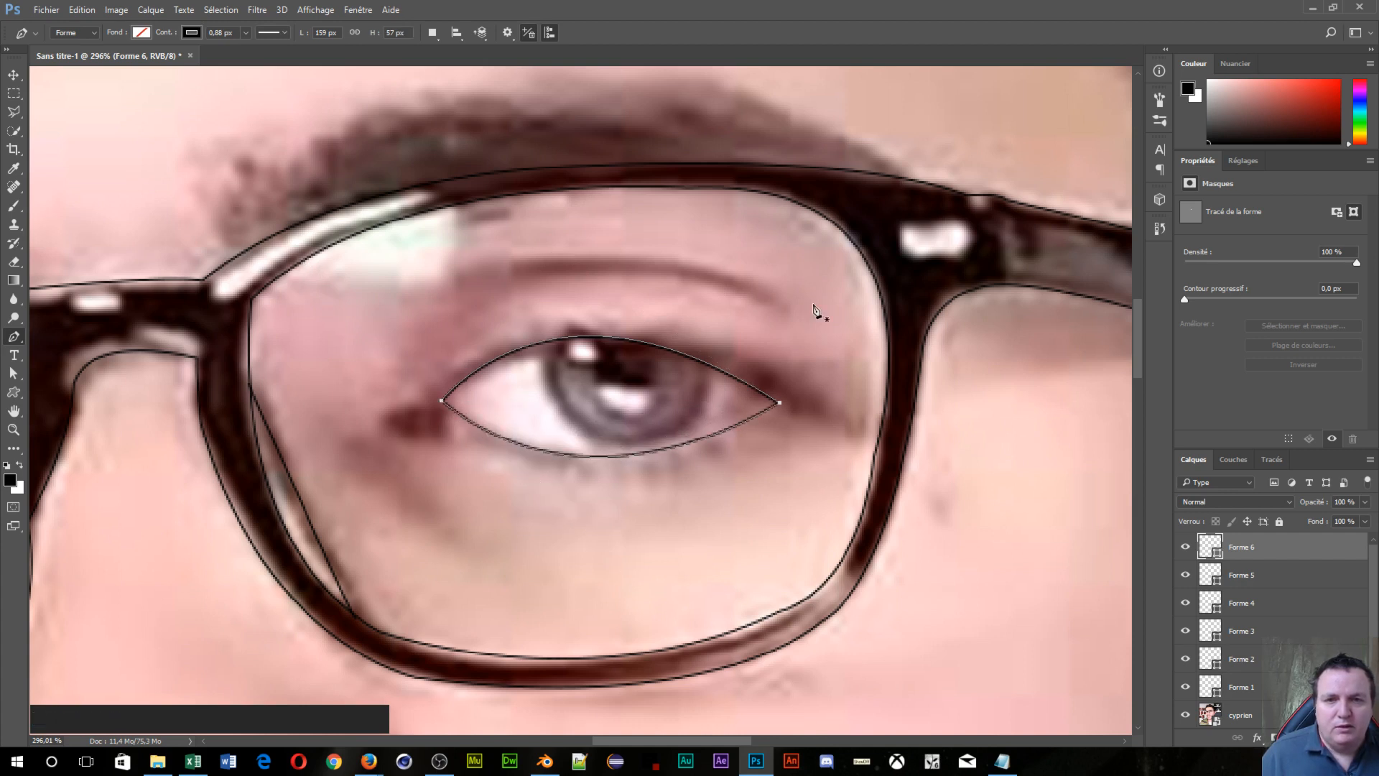
Step: Trace the crease above the eye as a closed, thin curved shape about 149 px wide, removing the inner end point's outgoing handle
click(777, 301)
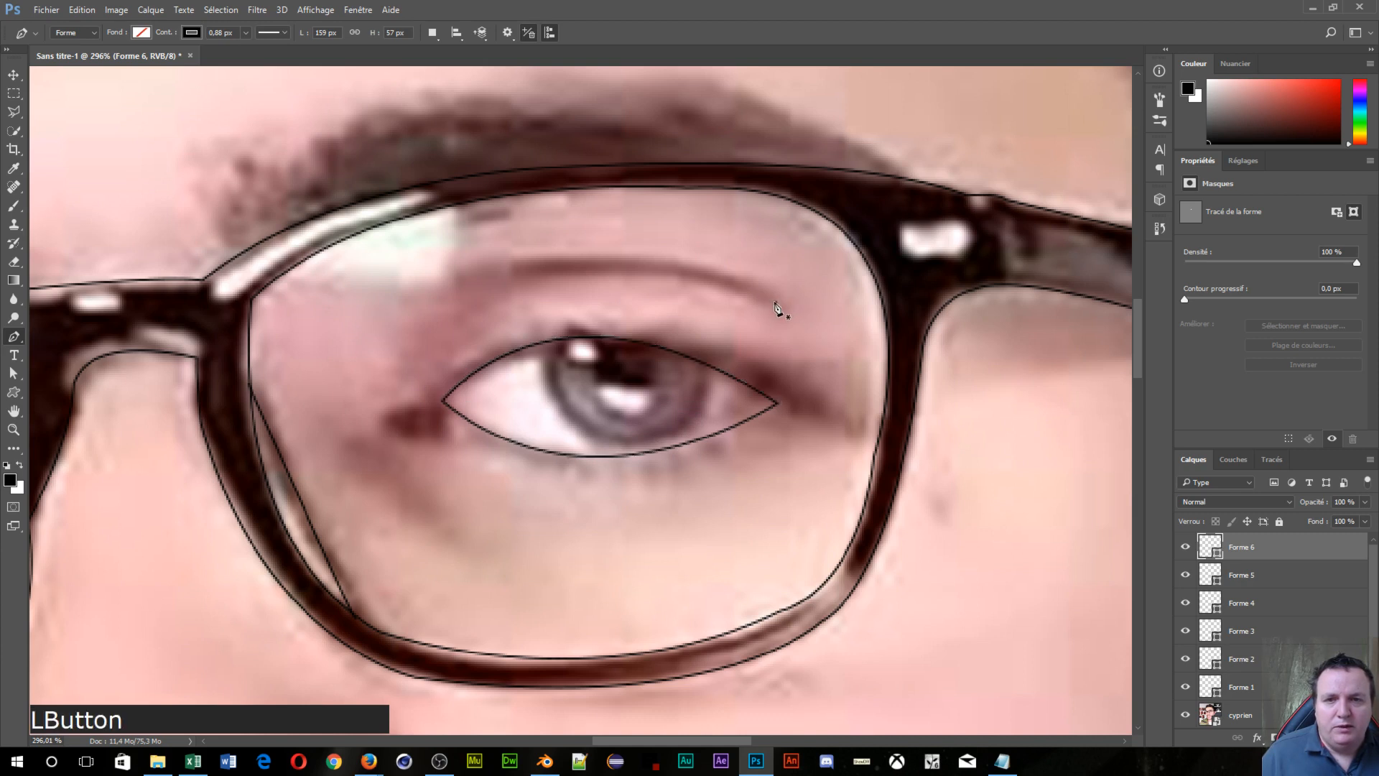
drag(458, 277, 226, 340)
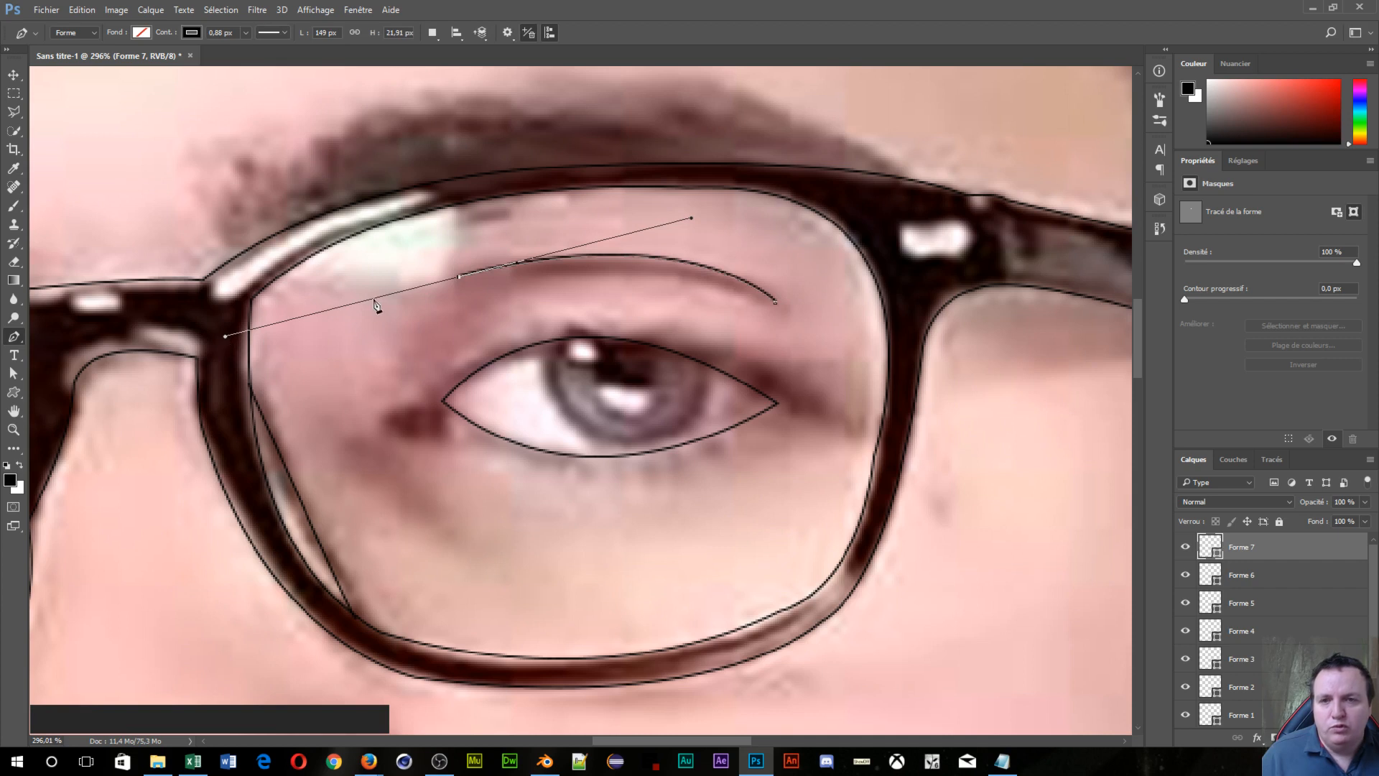
key(alt)
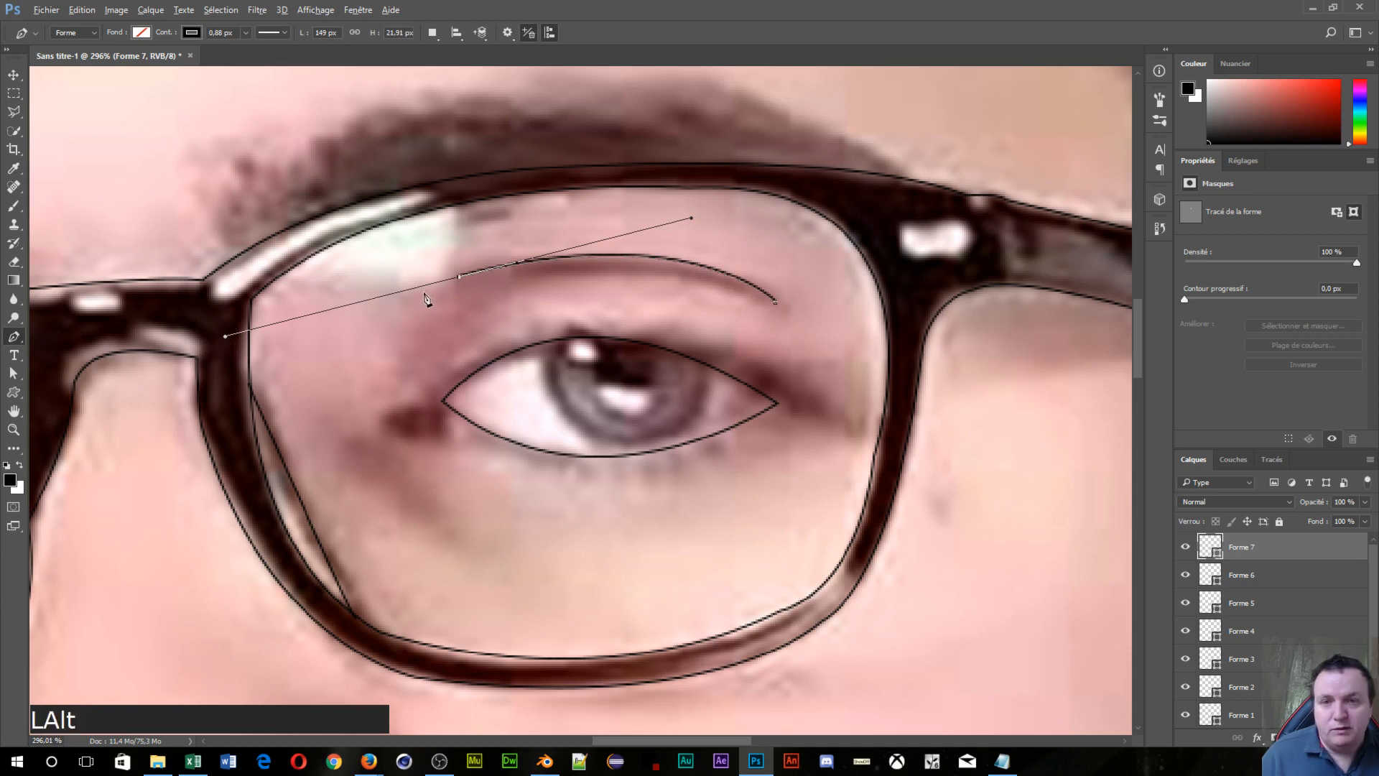
alt+click(460, 278)
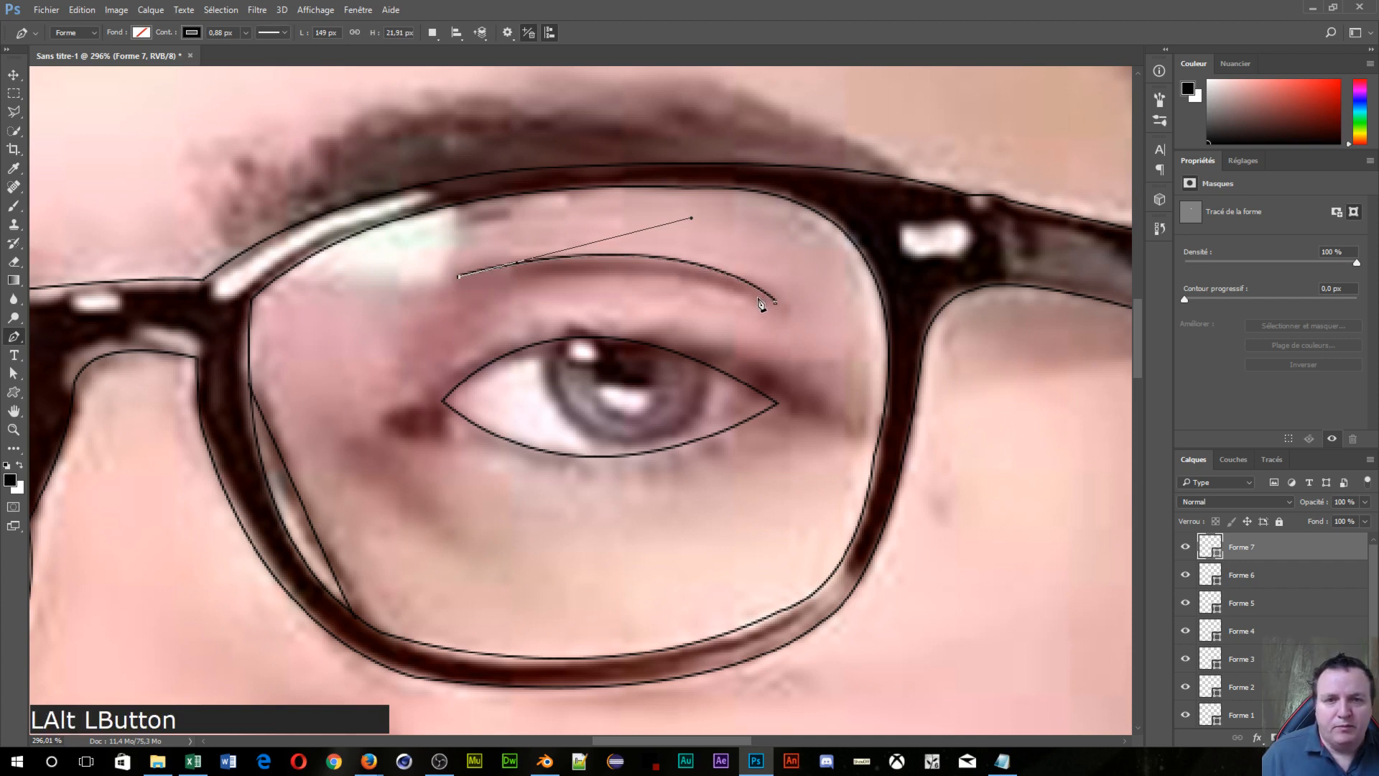
drag(775, 303, 864, 357)
click(459, 276)
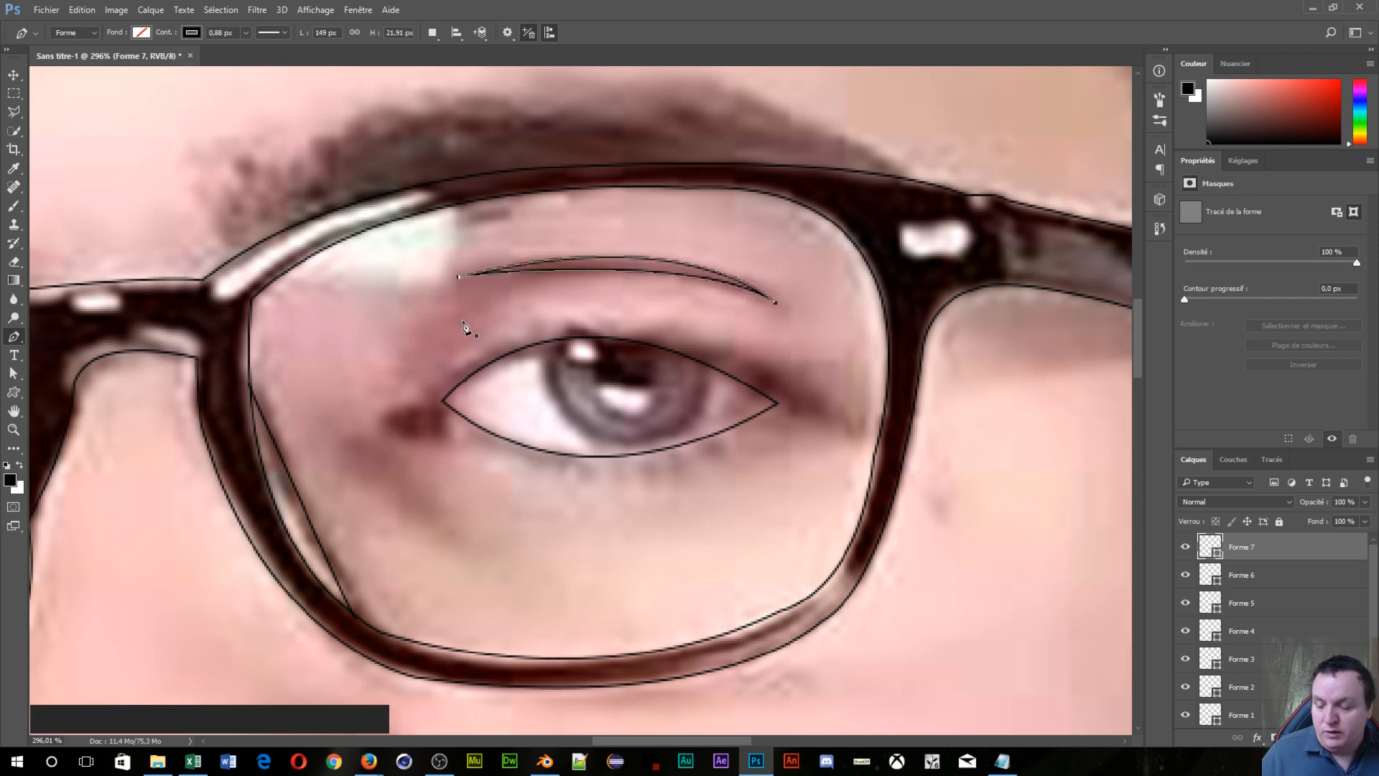
key(Escape)
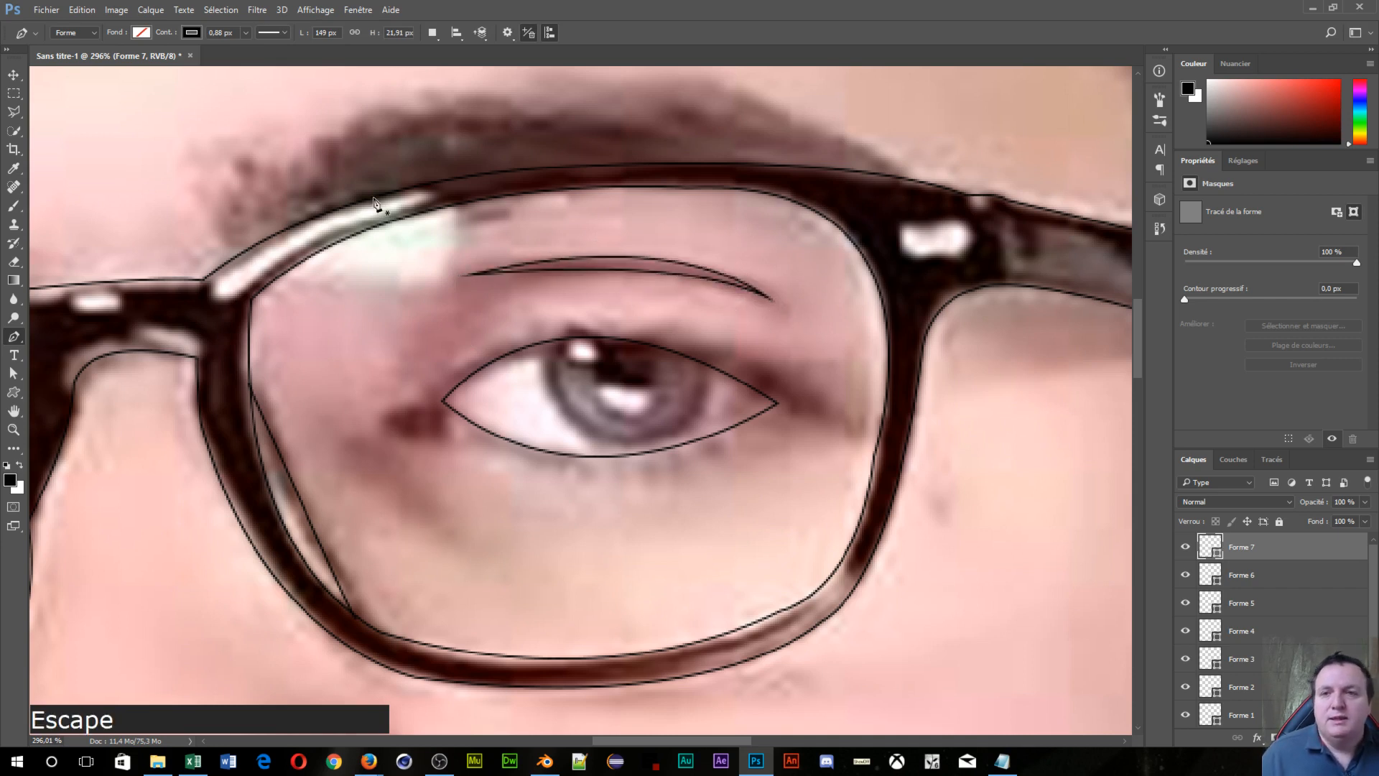
Step: Draw an open curved path along the second lens rim's lower thickness, from the nose side to the outer lower corner, and end it
key(space)
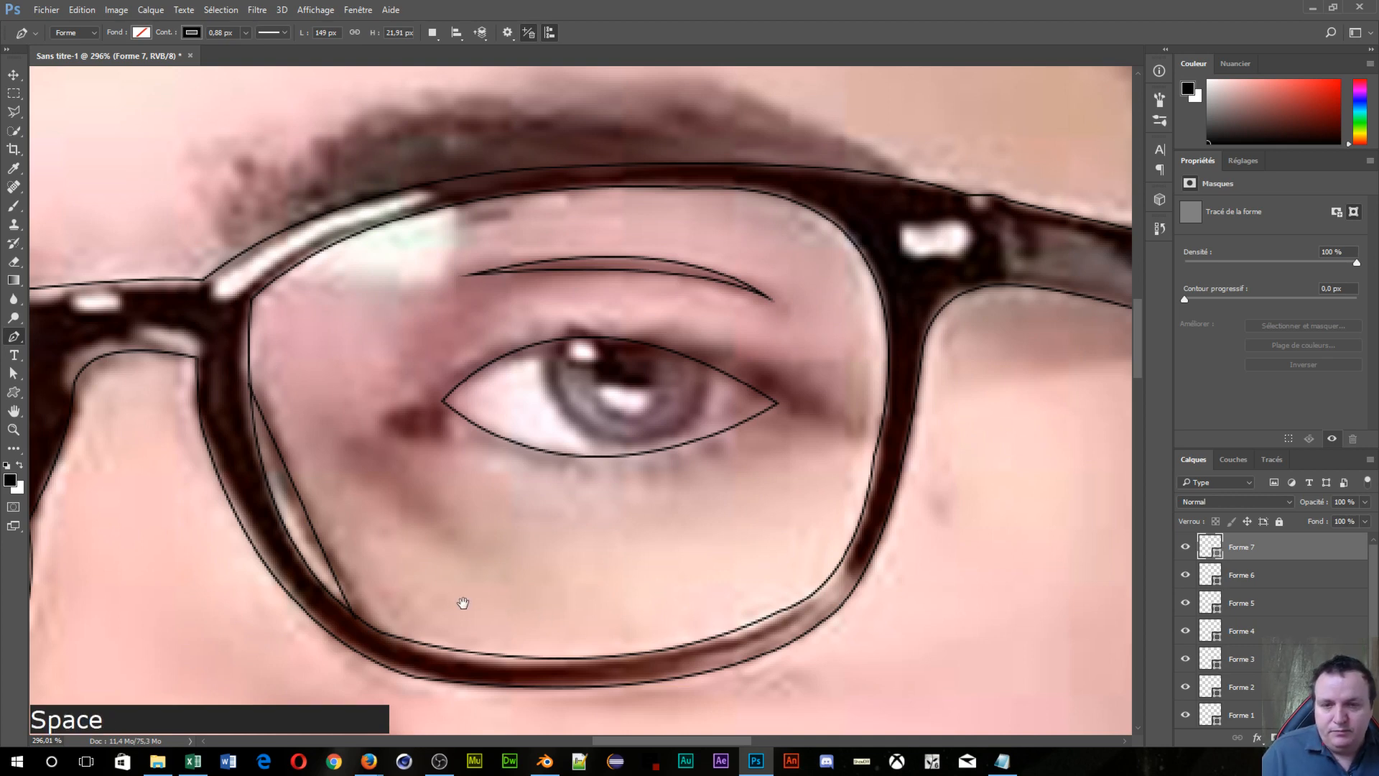
drag(462, 601, 1152, 545)
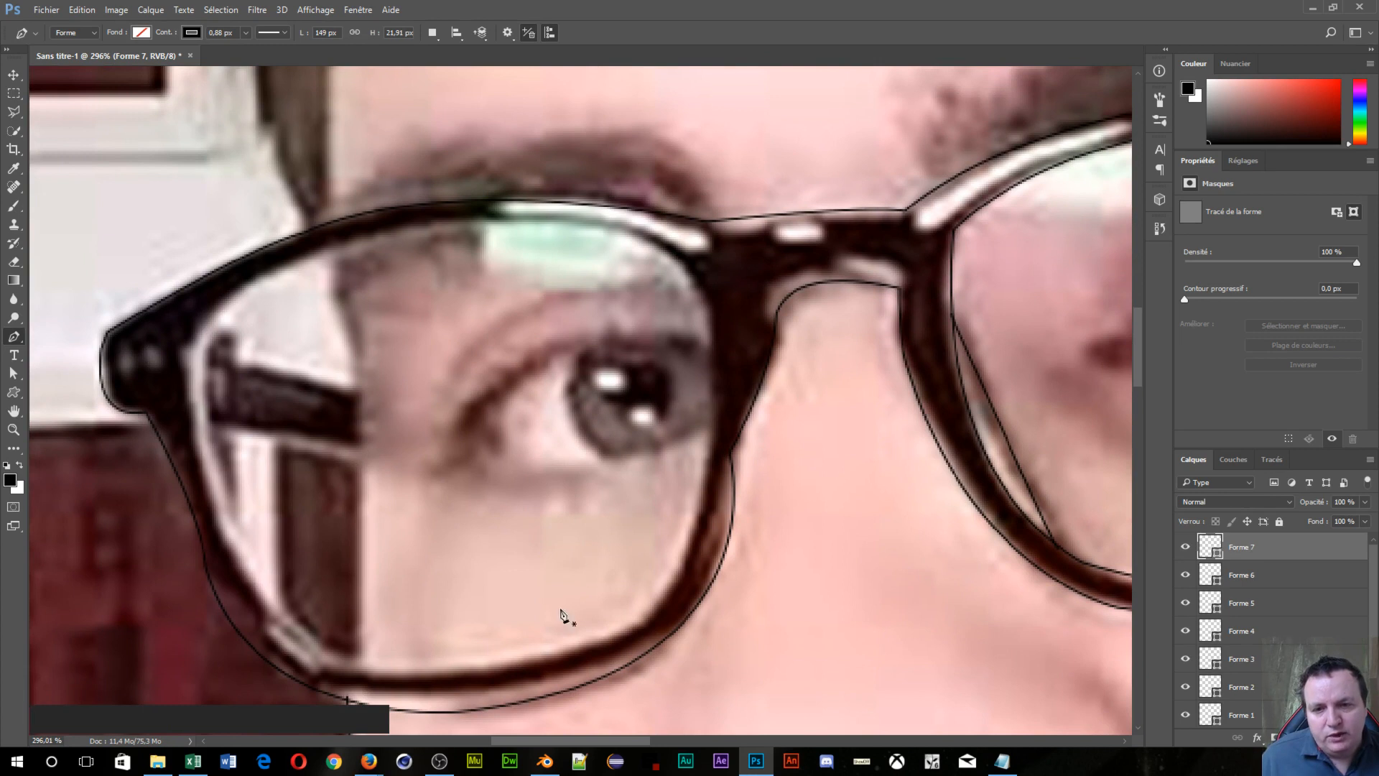
click(728, 457)
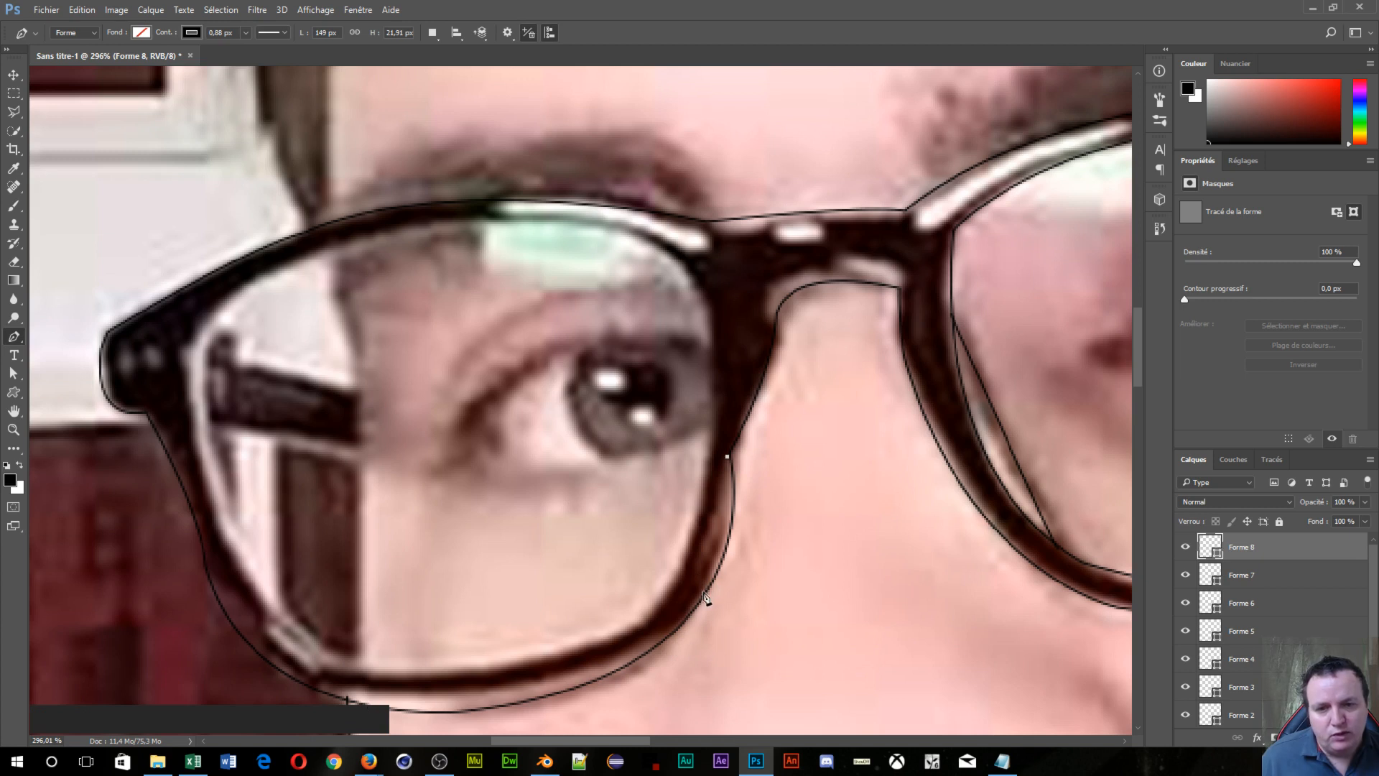
drag(674, 627, 625, 666)
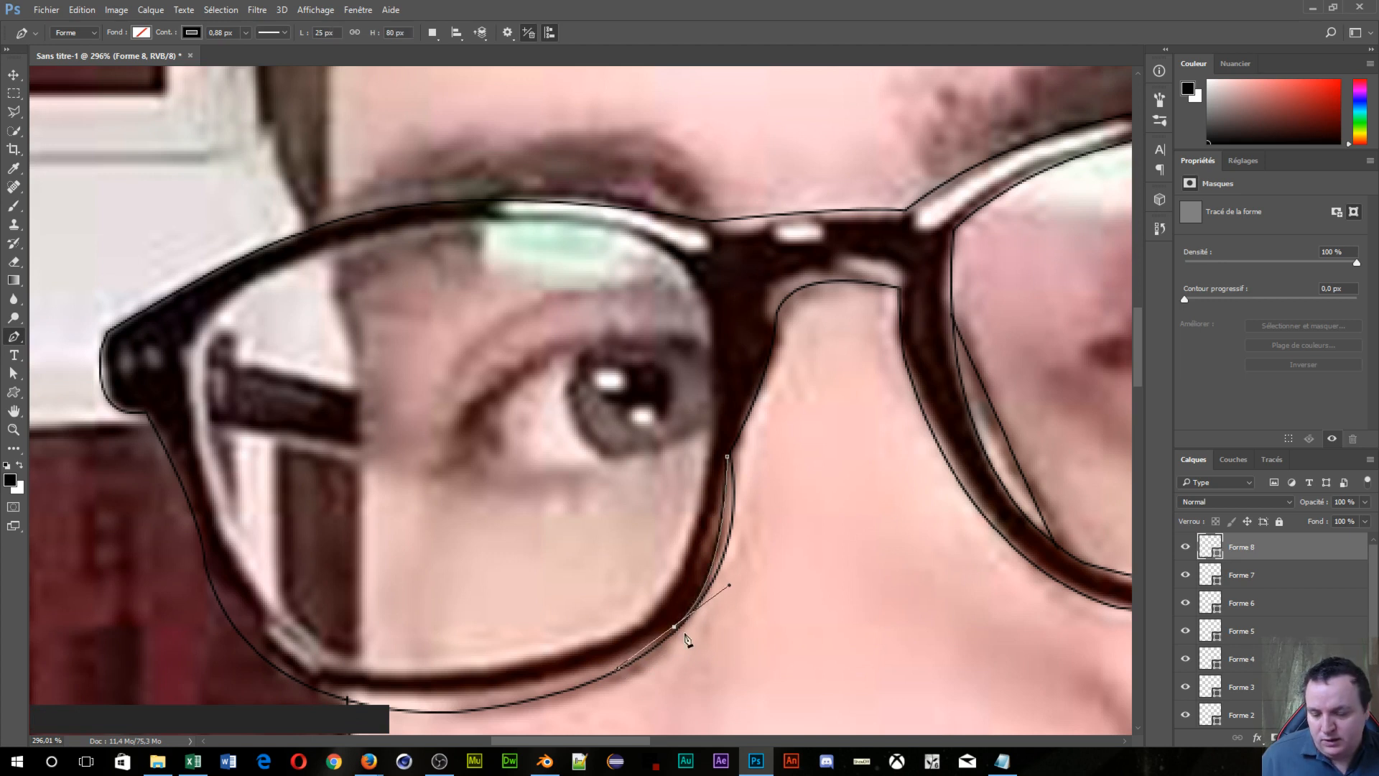
key(alt)
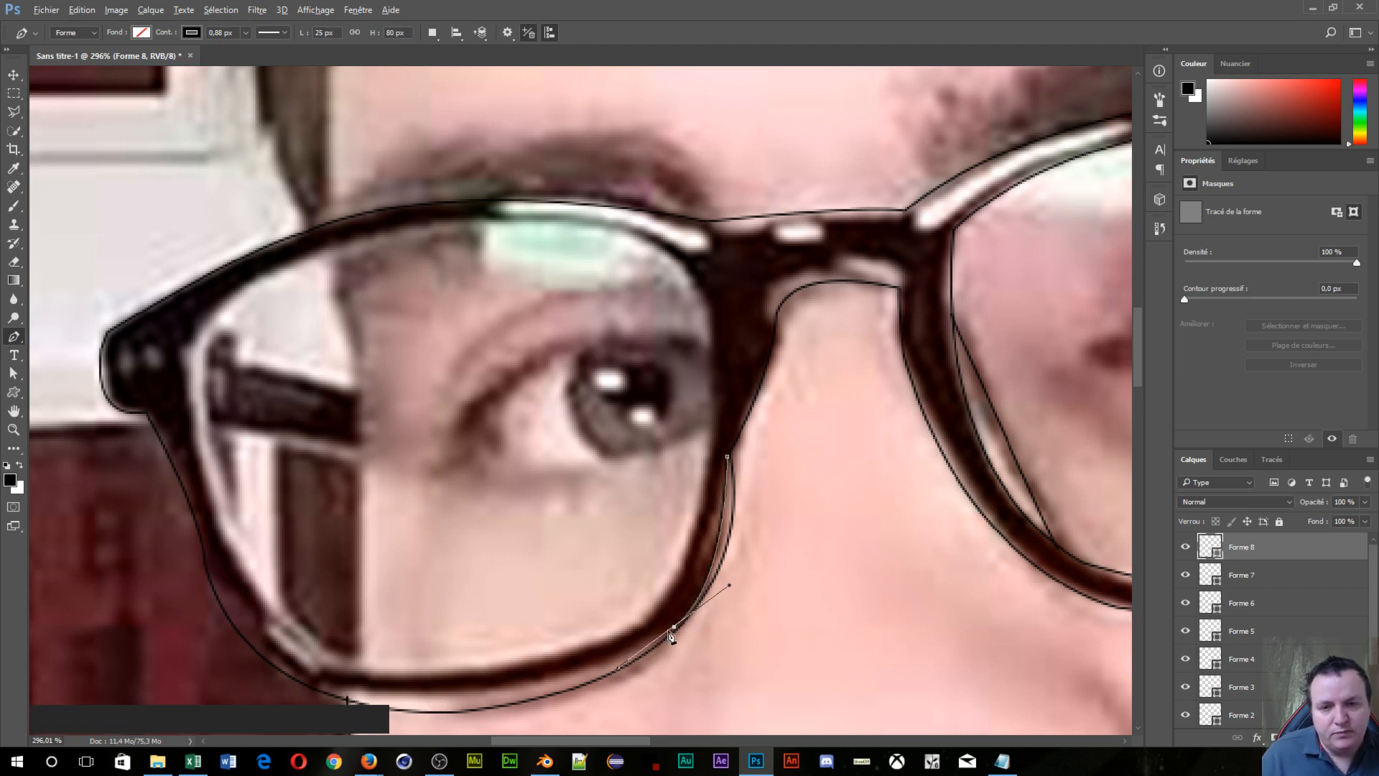
alt+click(674, 629)
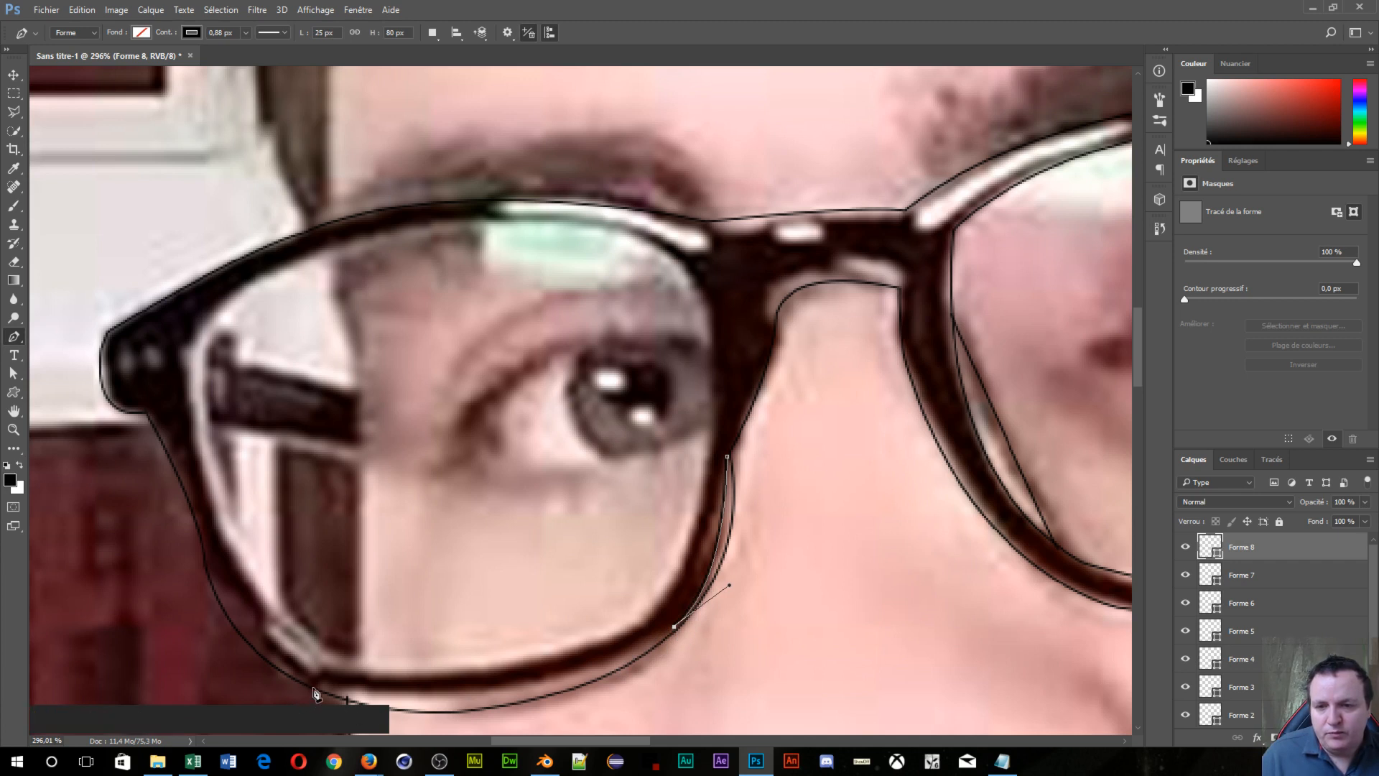
drag(313, 688, 39, 670)
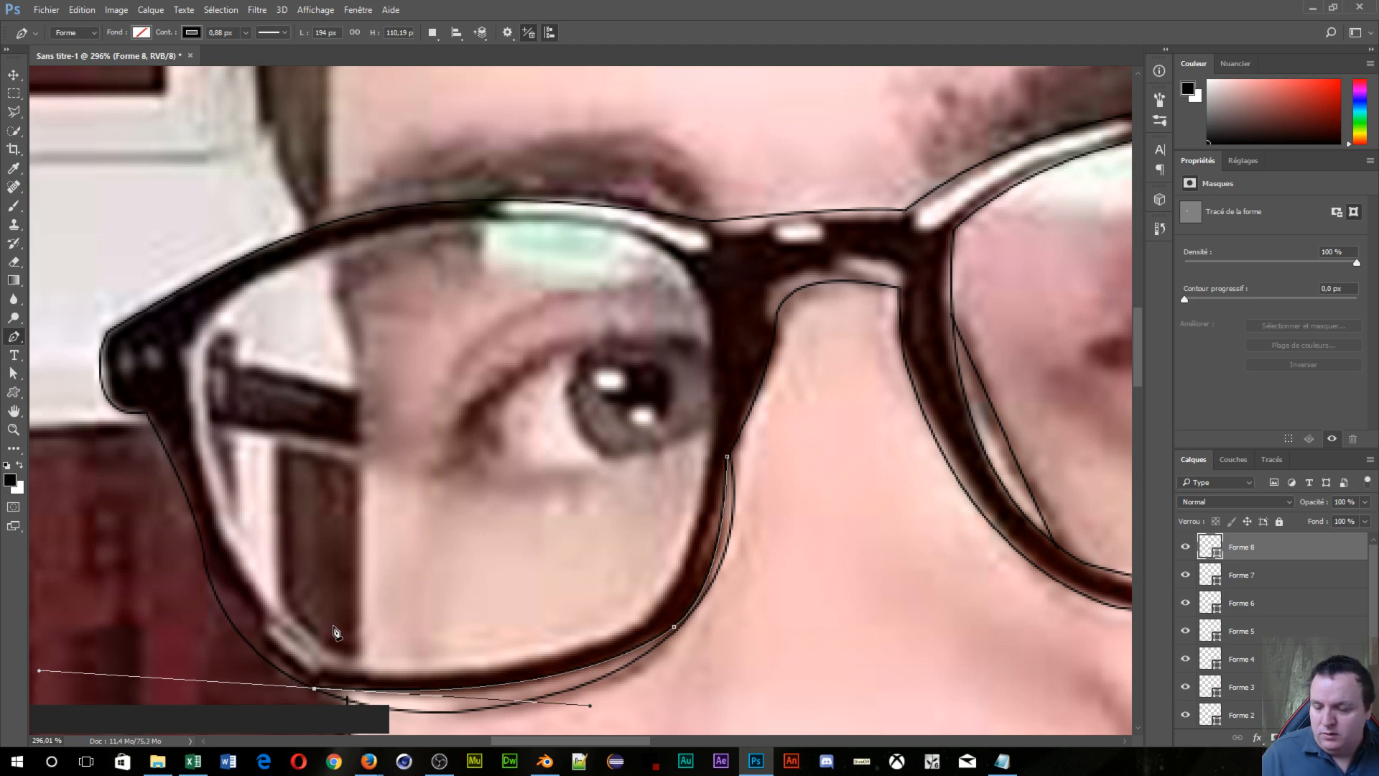
key(Escape)
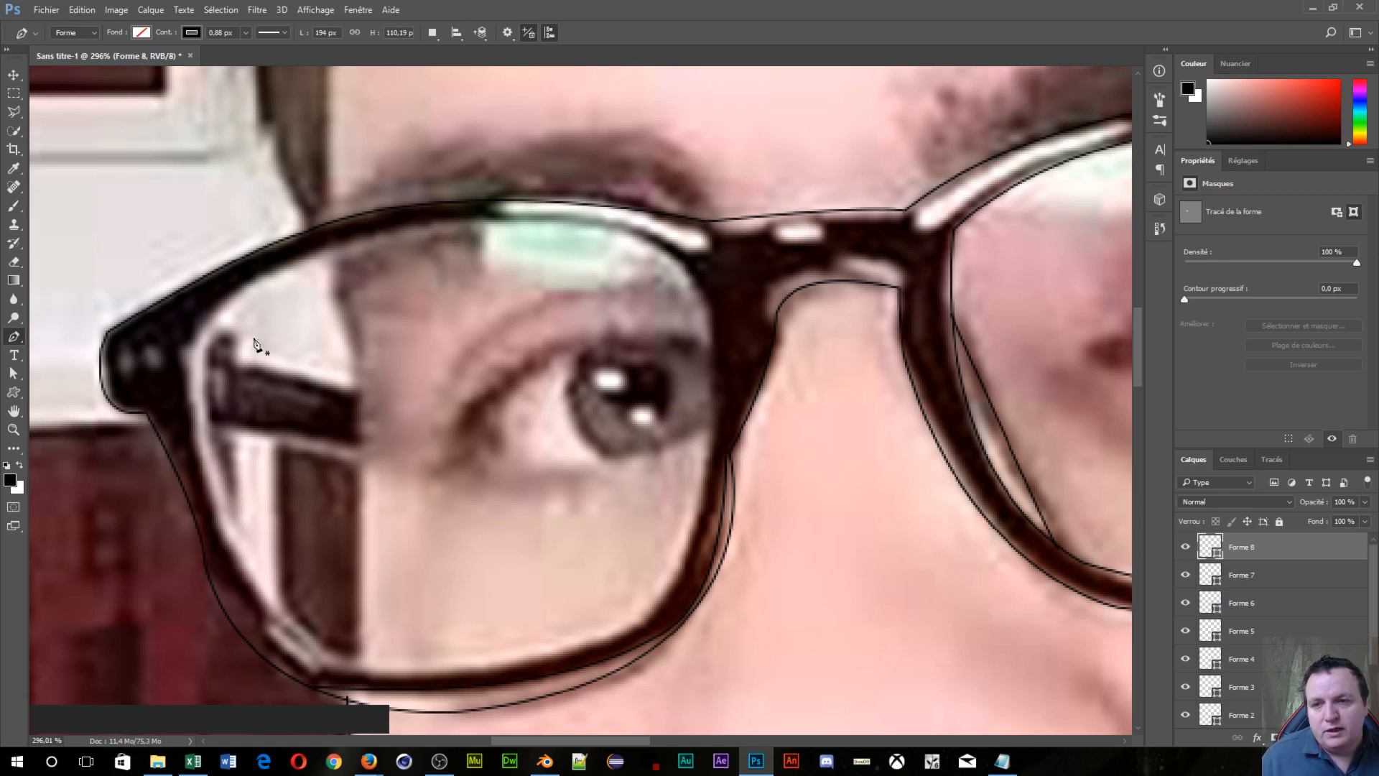
Step: Start the second lens opening at its outer upper corner and trace the outer side to the bottom edge, removing each curve point's outgoing handle
click(194, 339)
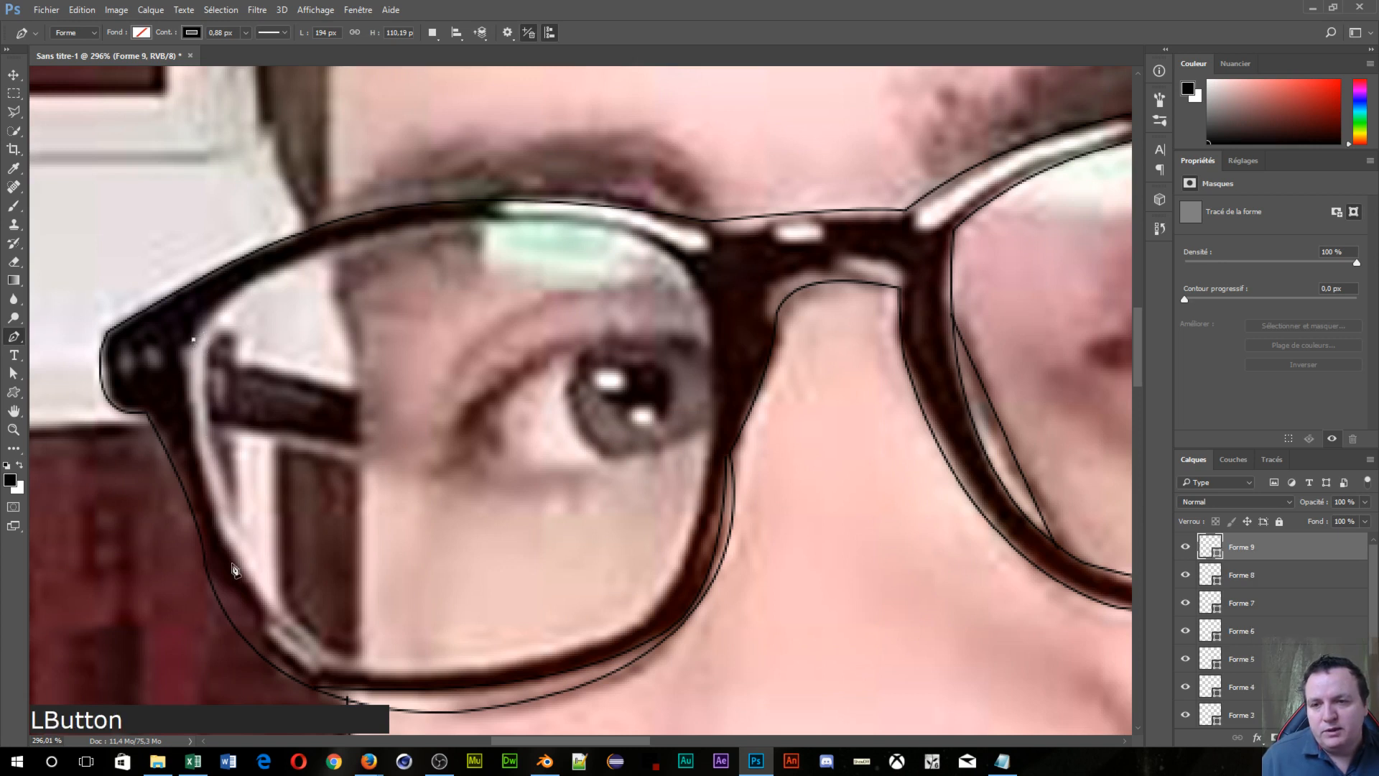
drag(270, 617, 369, 727)
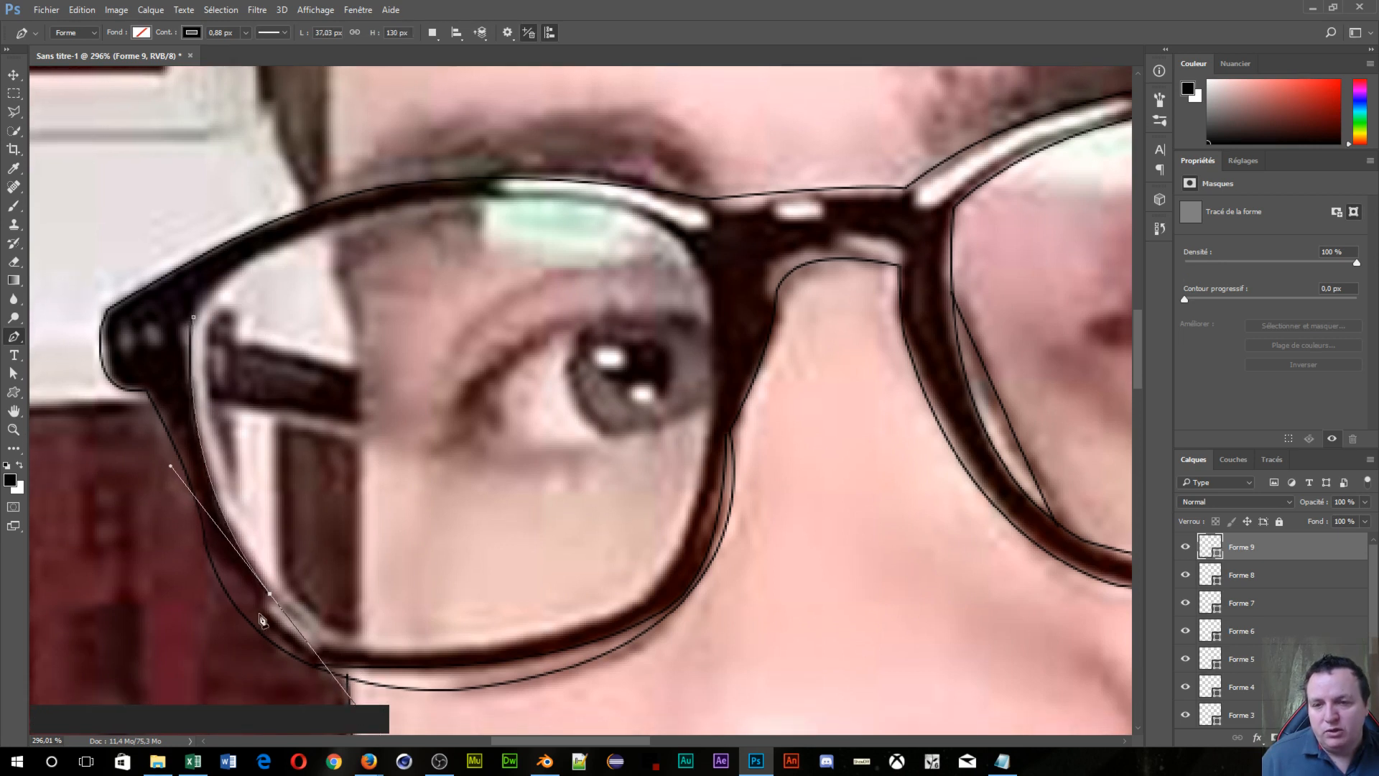
key(alt)
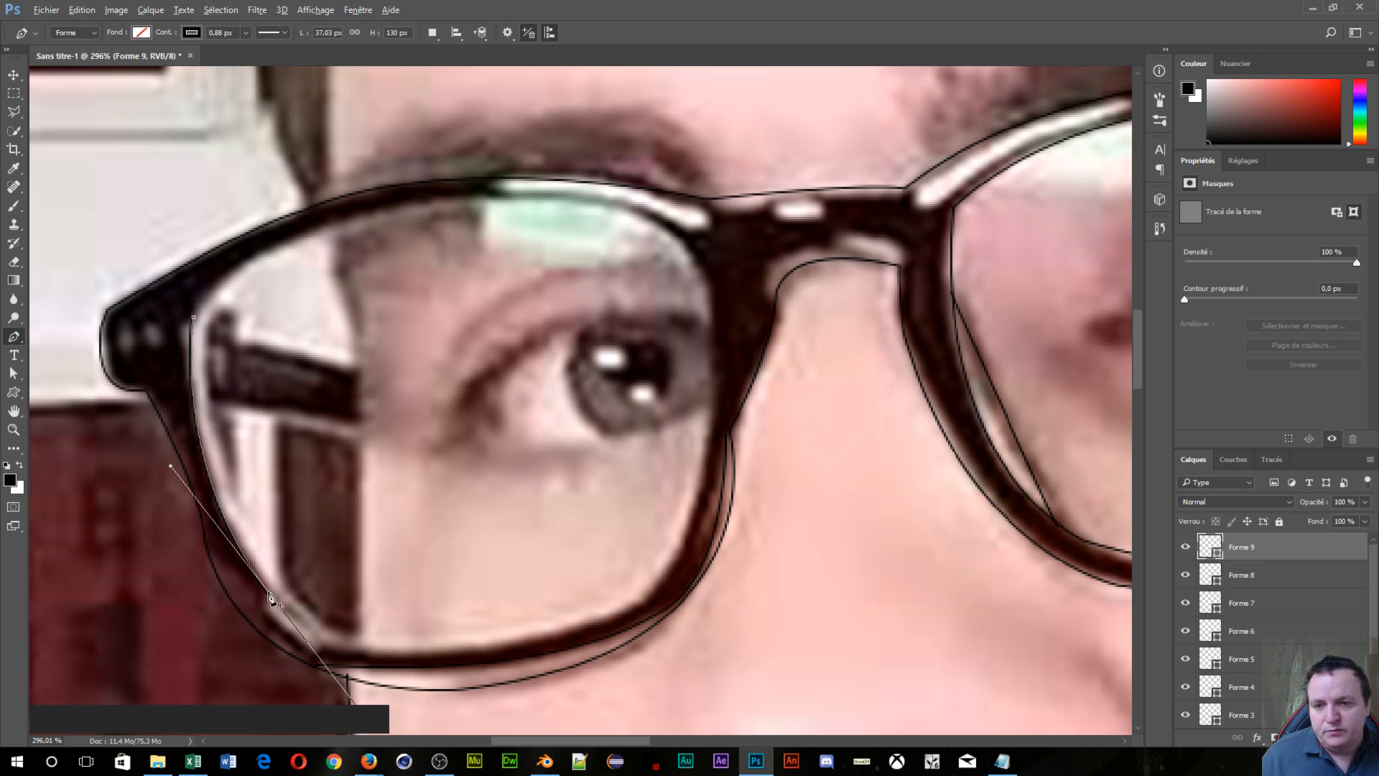
alt+click(270, 596)
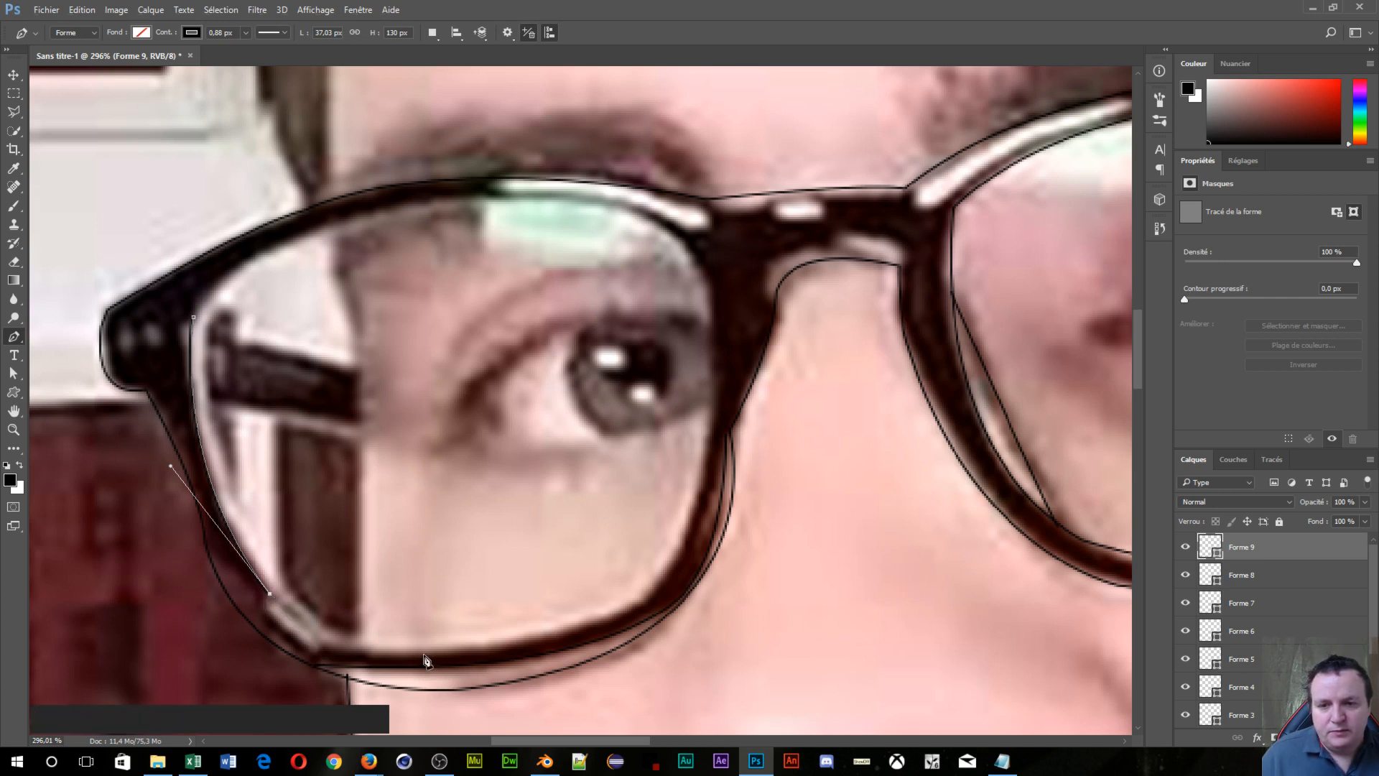
drag(421, 652, 544, 647)
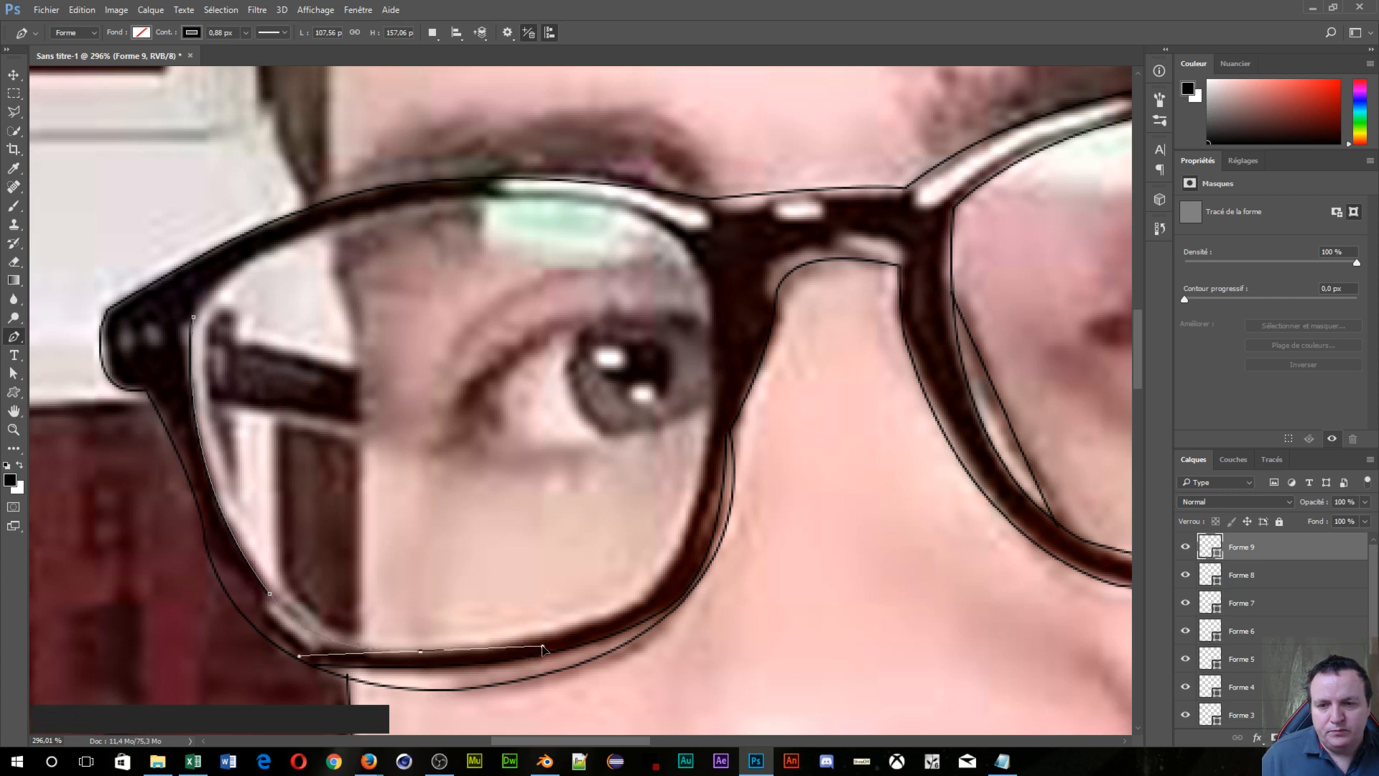
alt+click(422, 653)
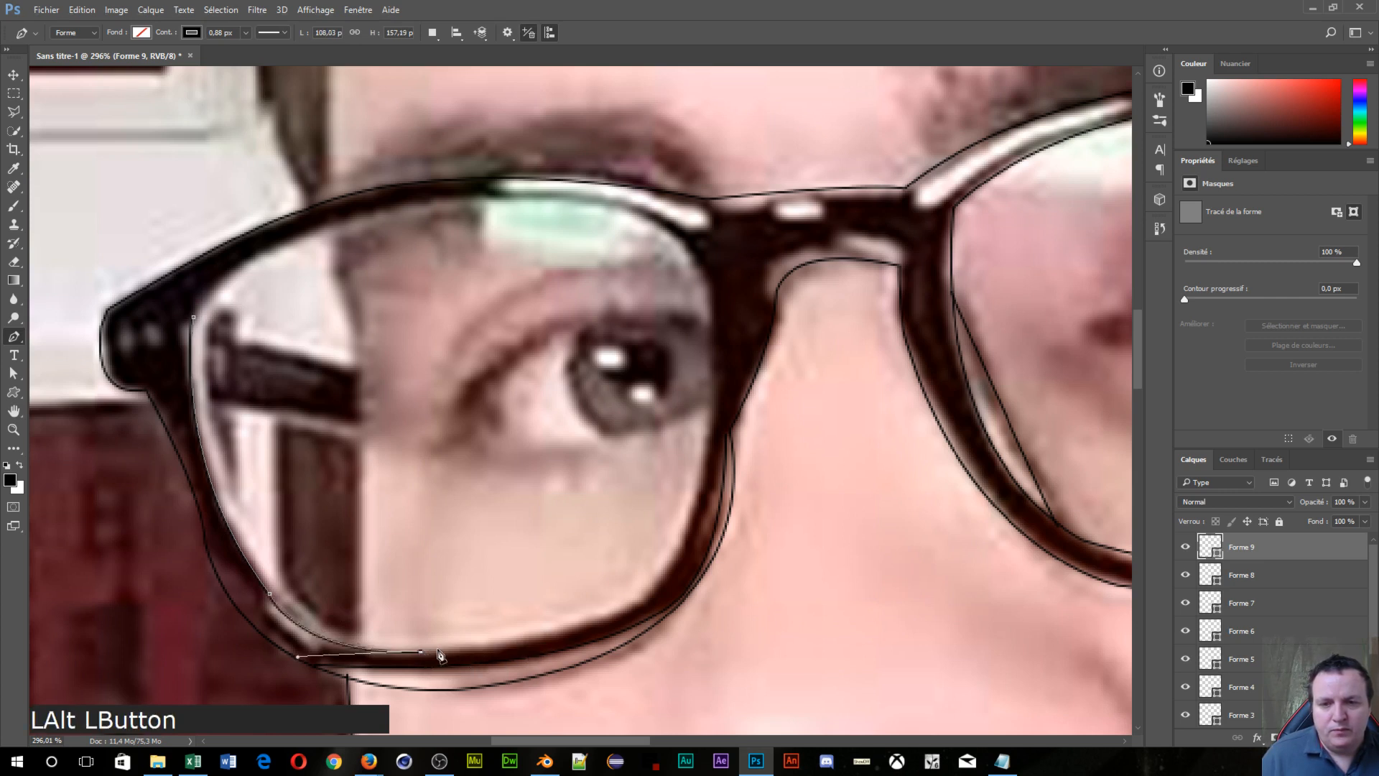
Step: Continue the second lens opening around the nose-side lower corner and up the nose side with curved segments, removing each new point's outgoing handle
click(669, 577)
drag(669, 579, 723, 506)
key(alt)
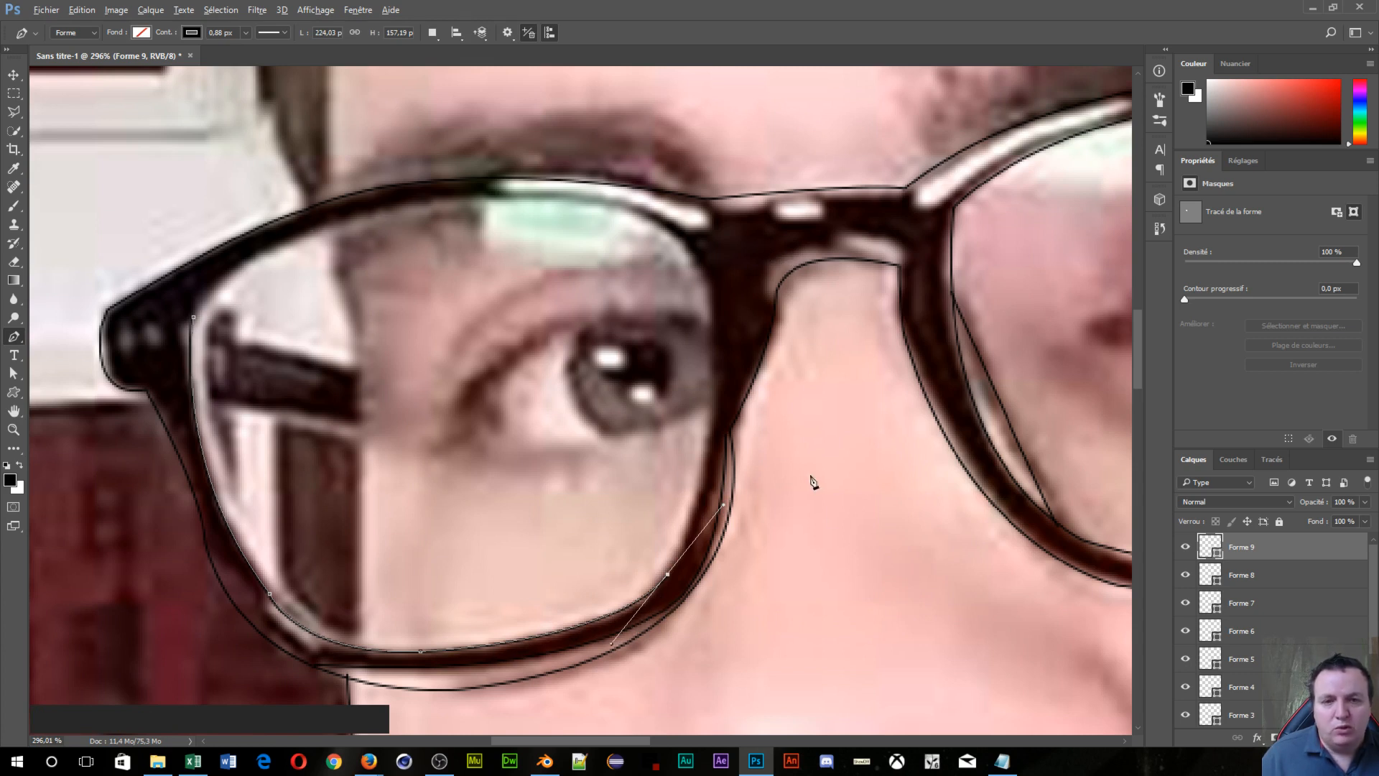
alt+click(668, 575)
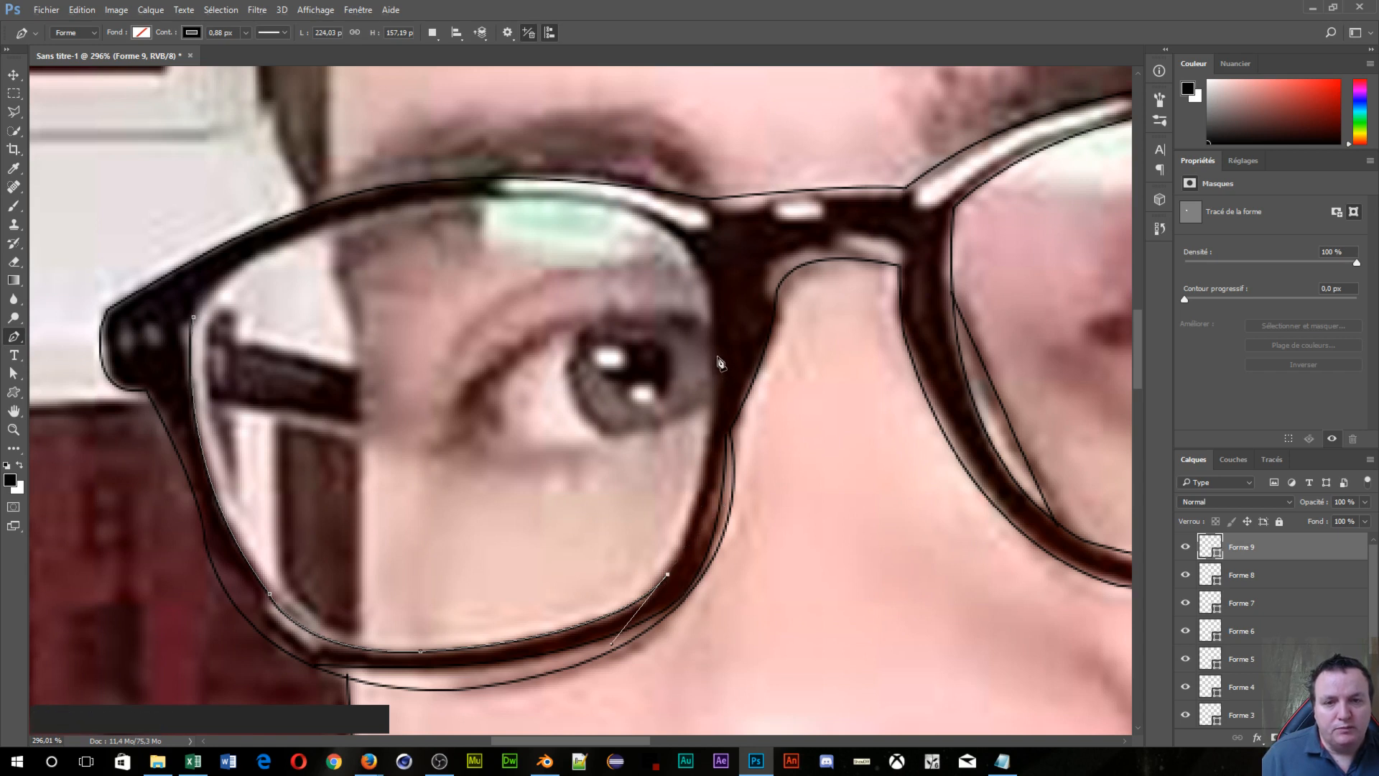
drag(714, 351, 706, 262)
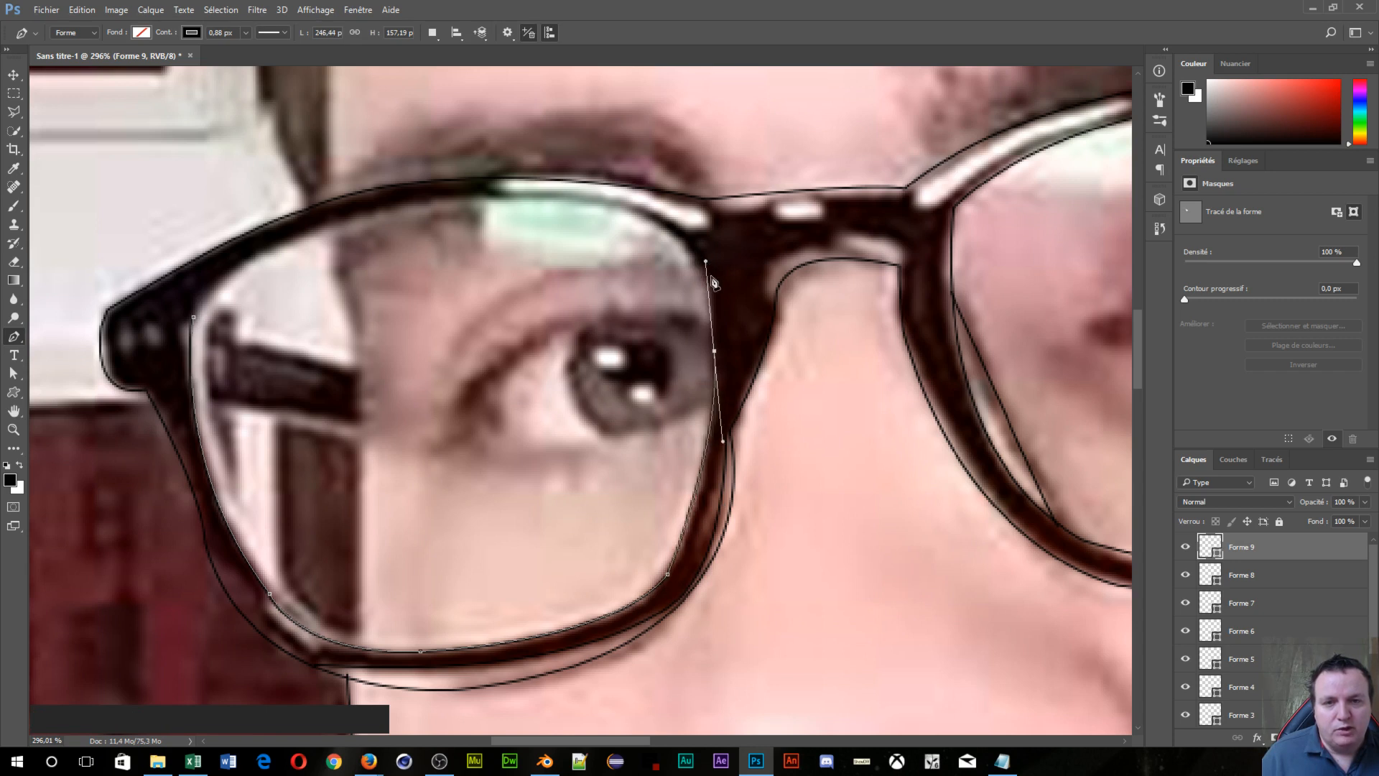
alt+click(714, 350)
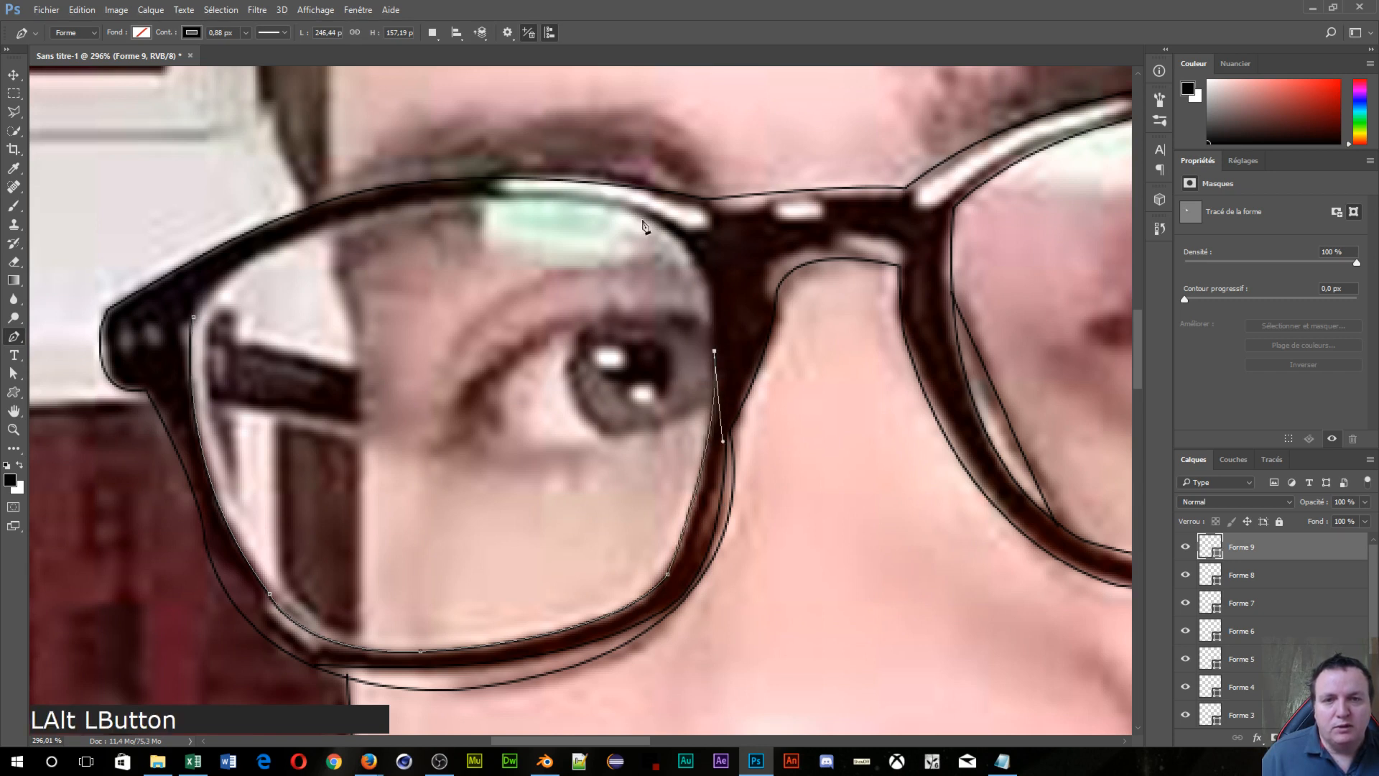
Step: Trace the second lens opening's top edge, remove the top point's outgoing handle, and close the path at the outer upper corner
drag(518, 200, 291, 214)
key(alt)
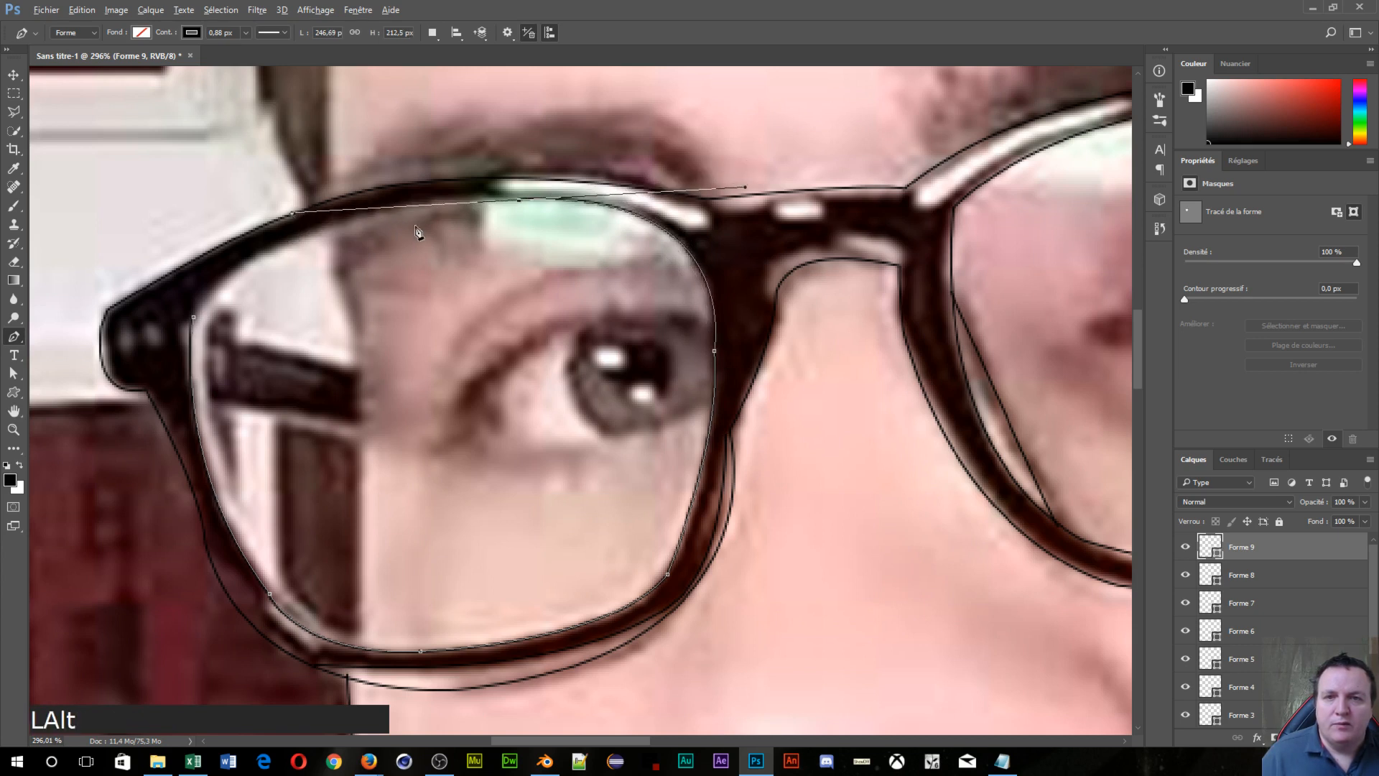
alt+click(520, 200)
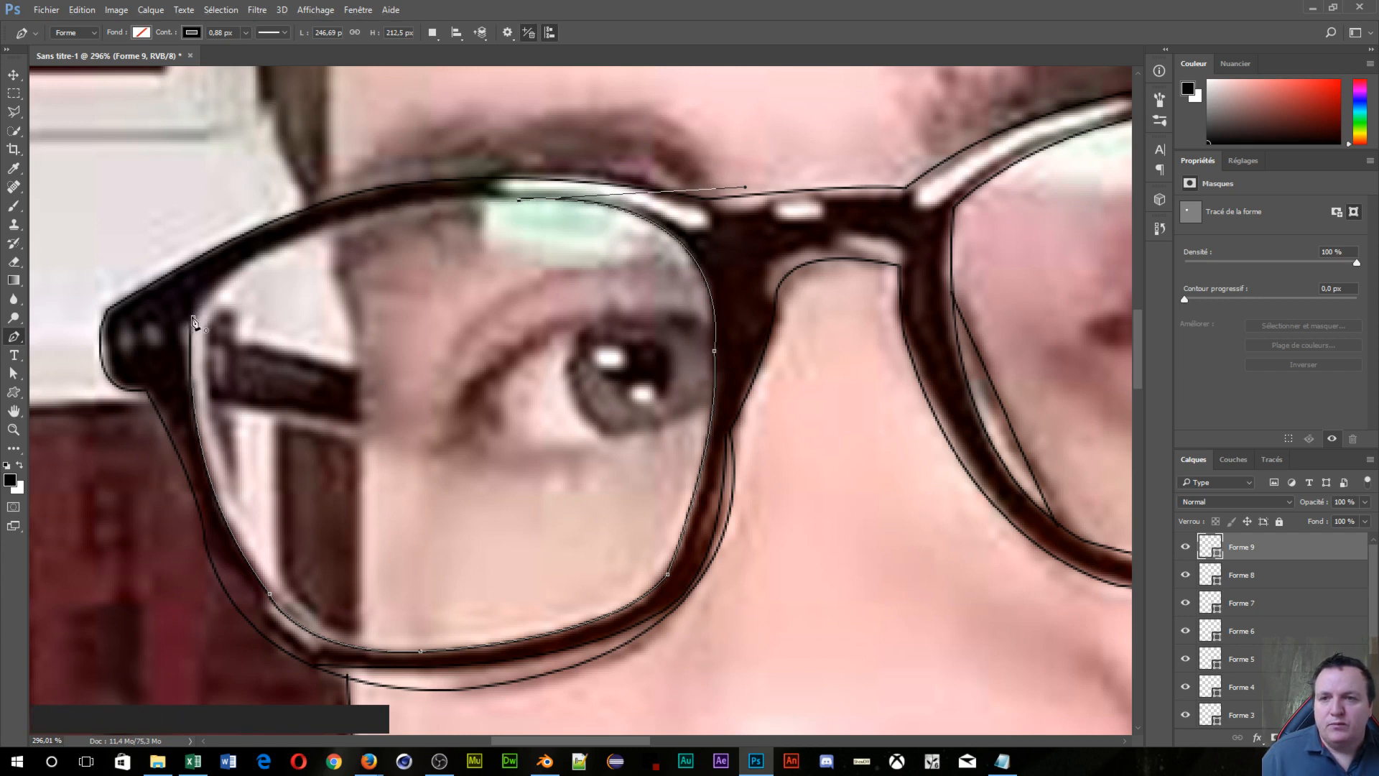
drag(194, 320, 96, 456)
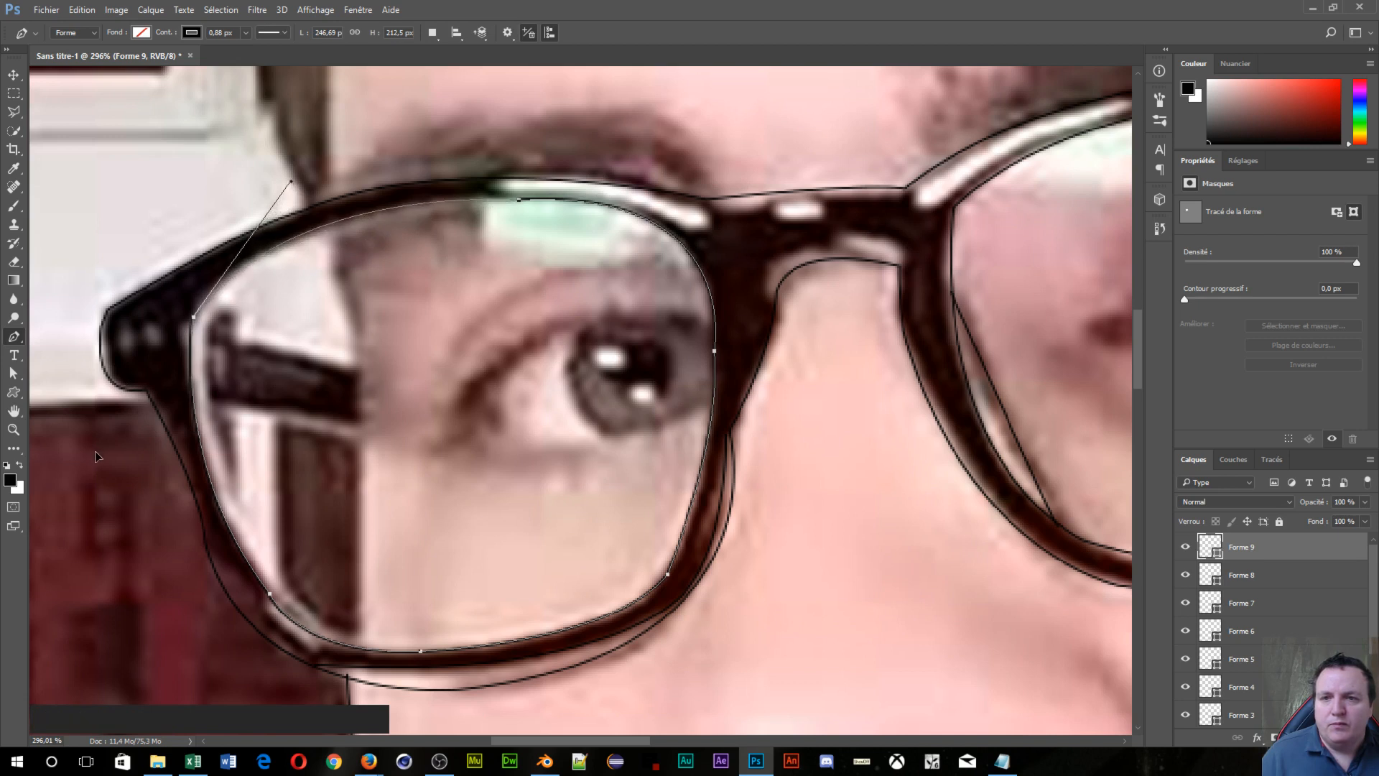
key(Escape)
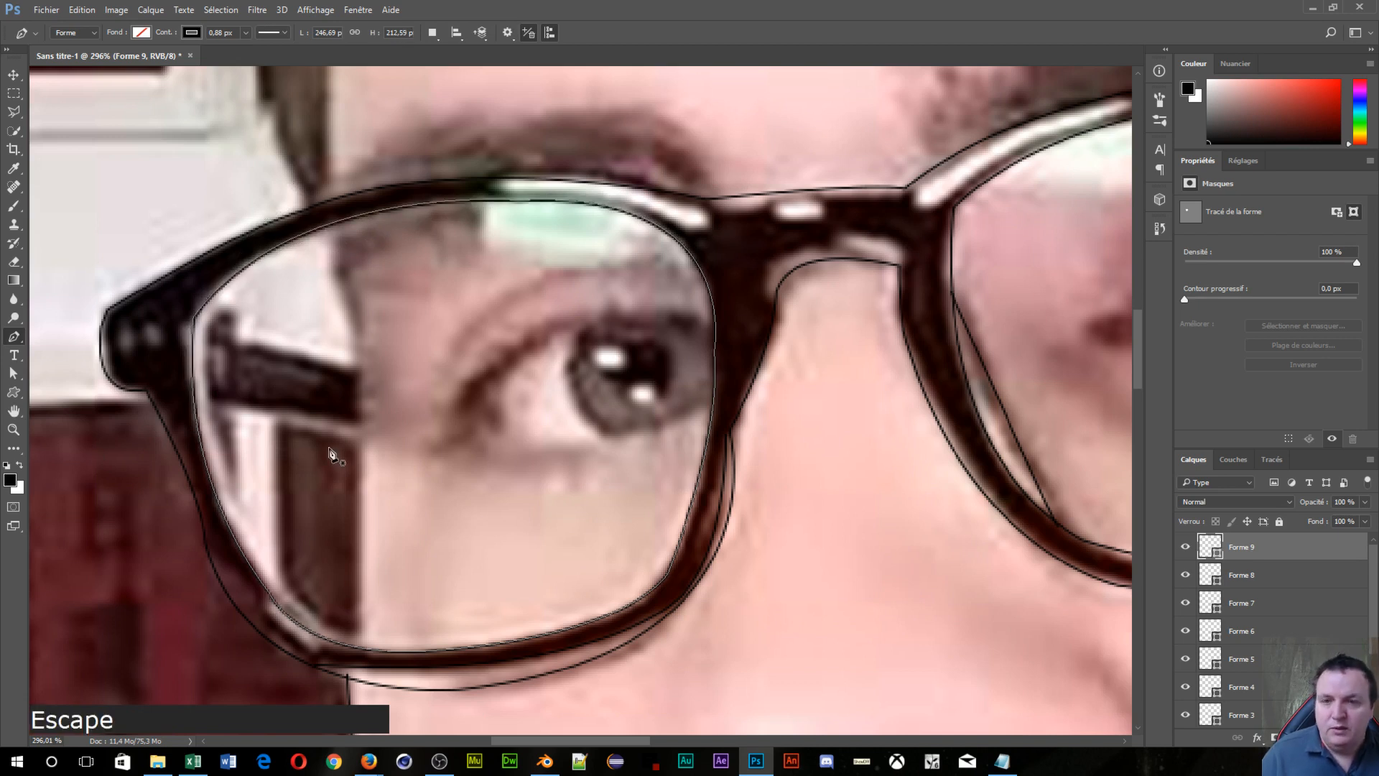
Step: Draw an open path just inside the second lens opening, down its outer side and along the bottom to the nose-side corner, and end it
click(207, 317)
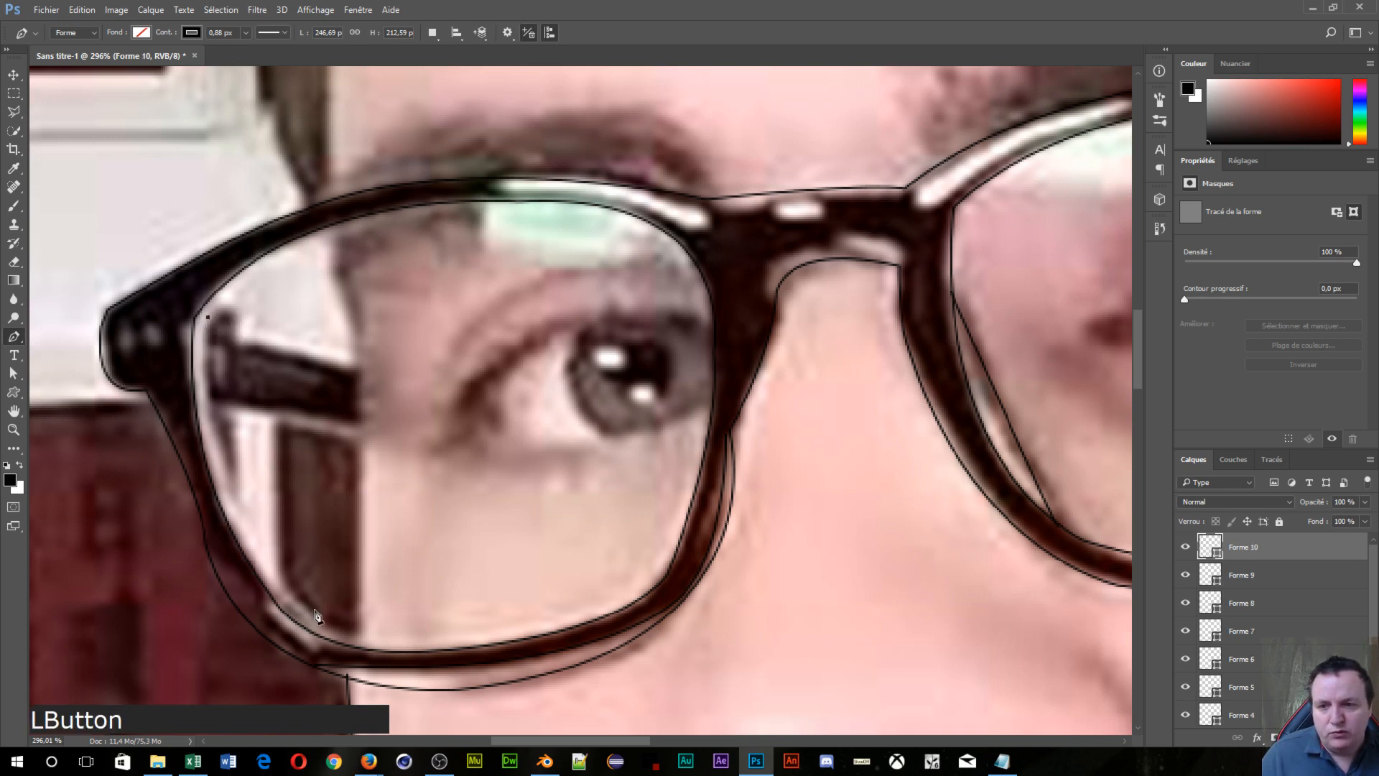
drag(316, 616, 449, 732)
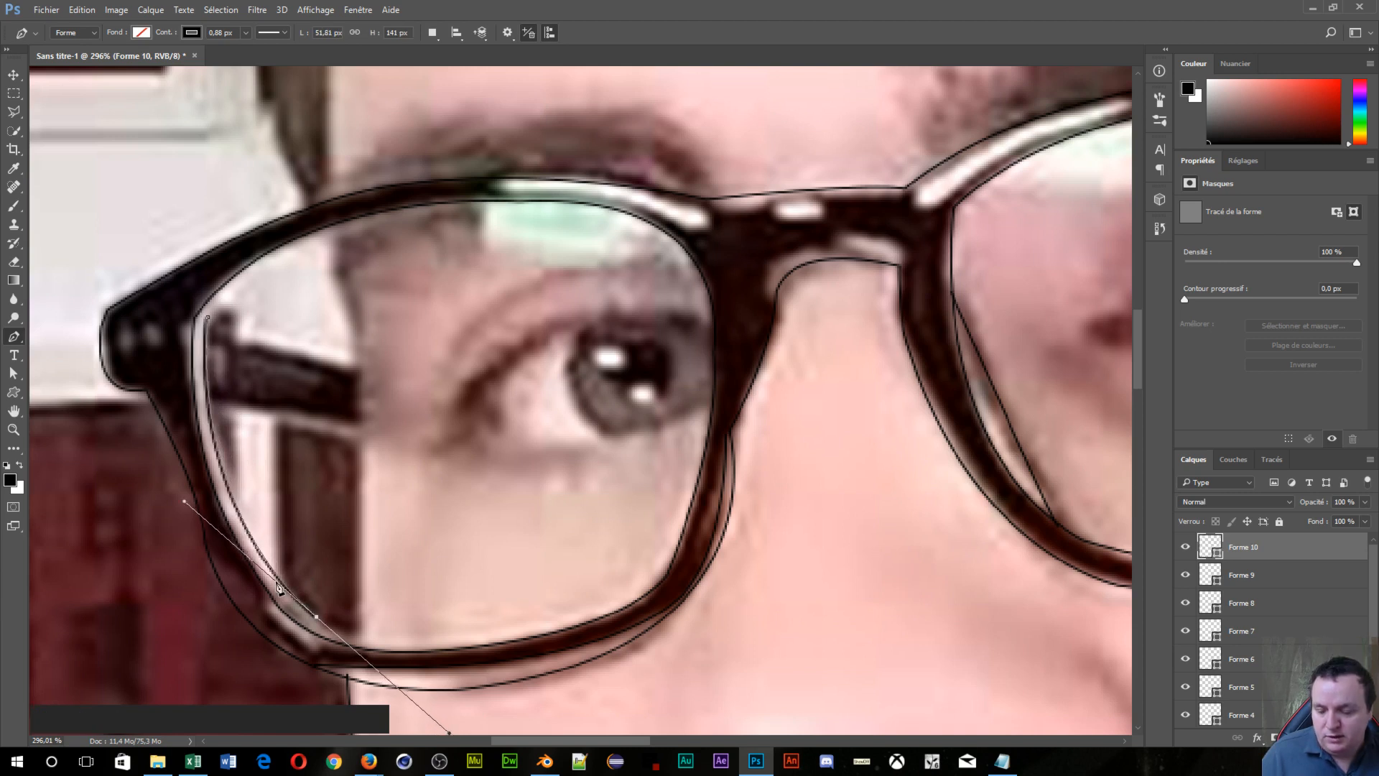
key(alt)
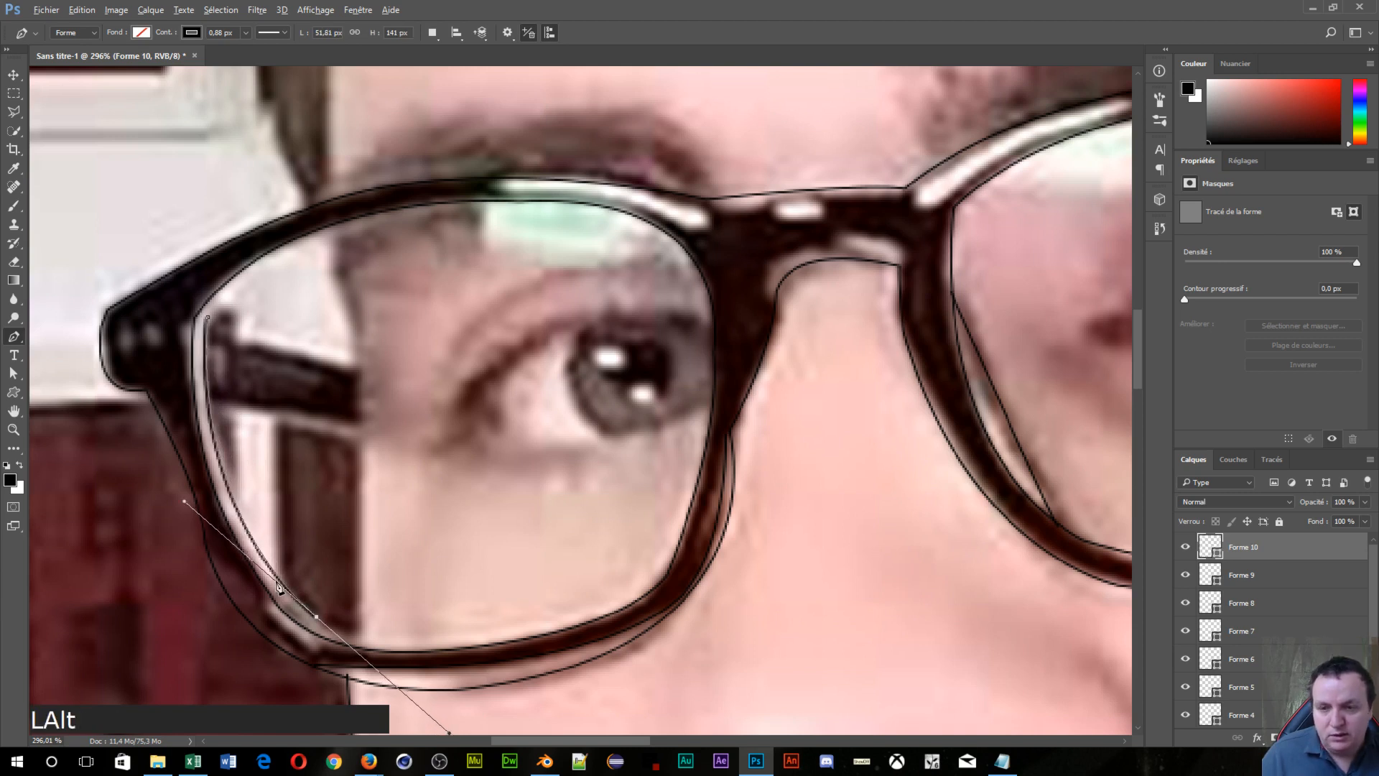
alt+click(317, 618)
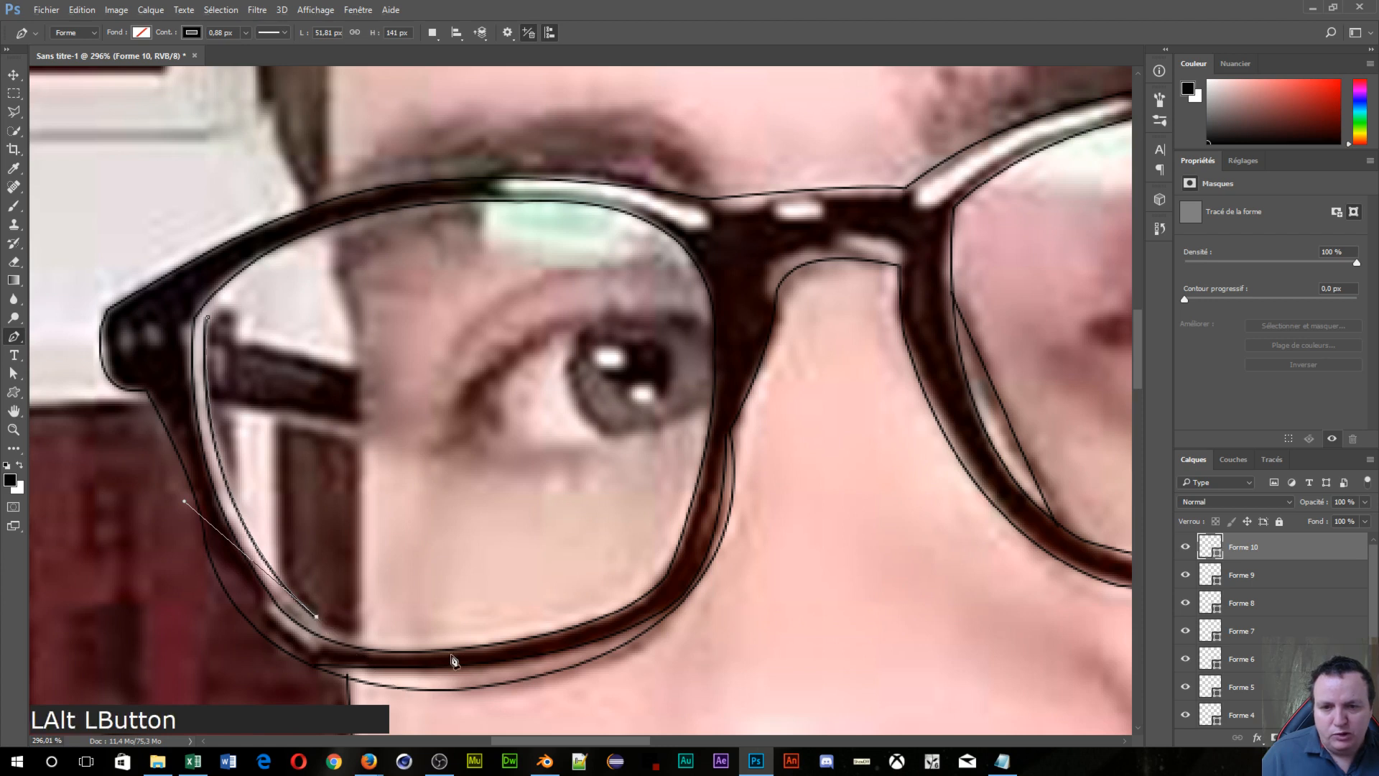
drag(655, 586, 893, 486)
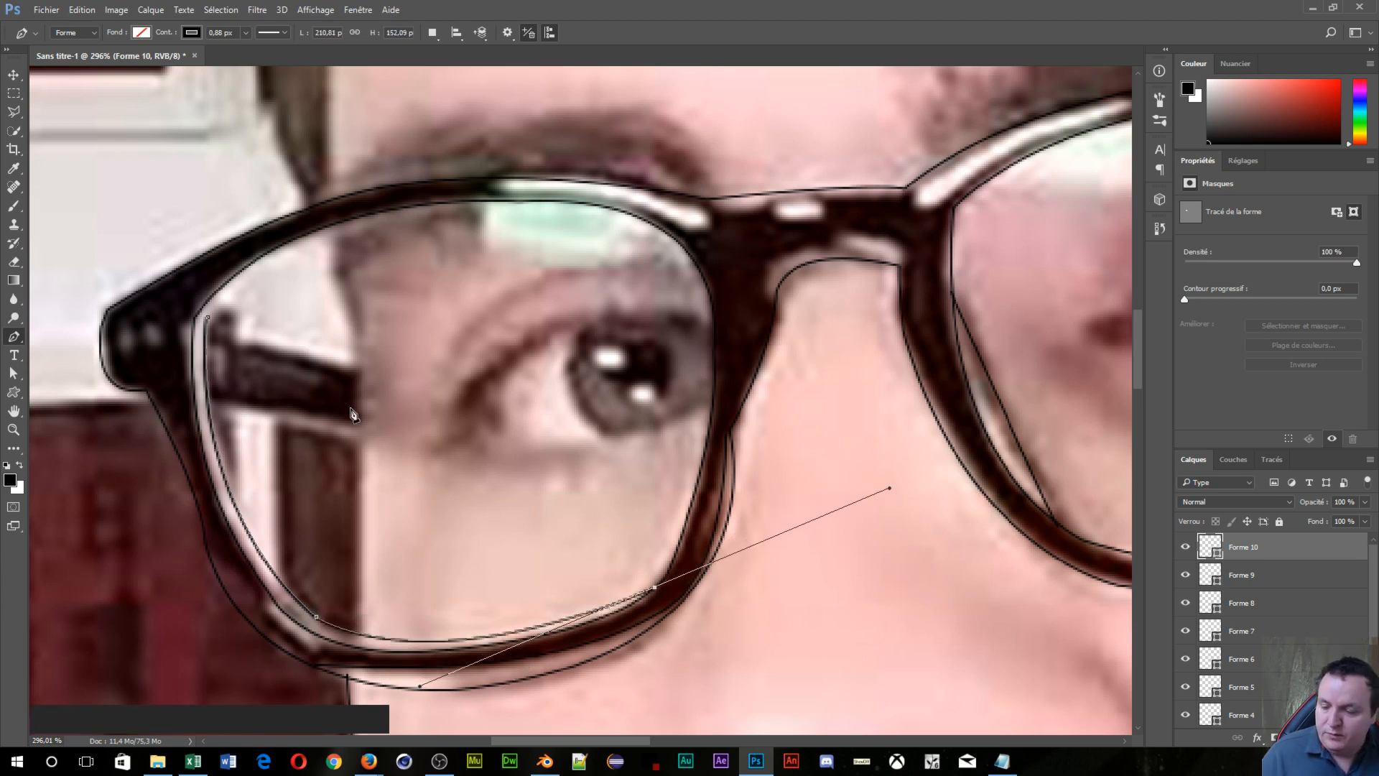
key(Escape)
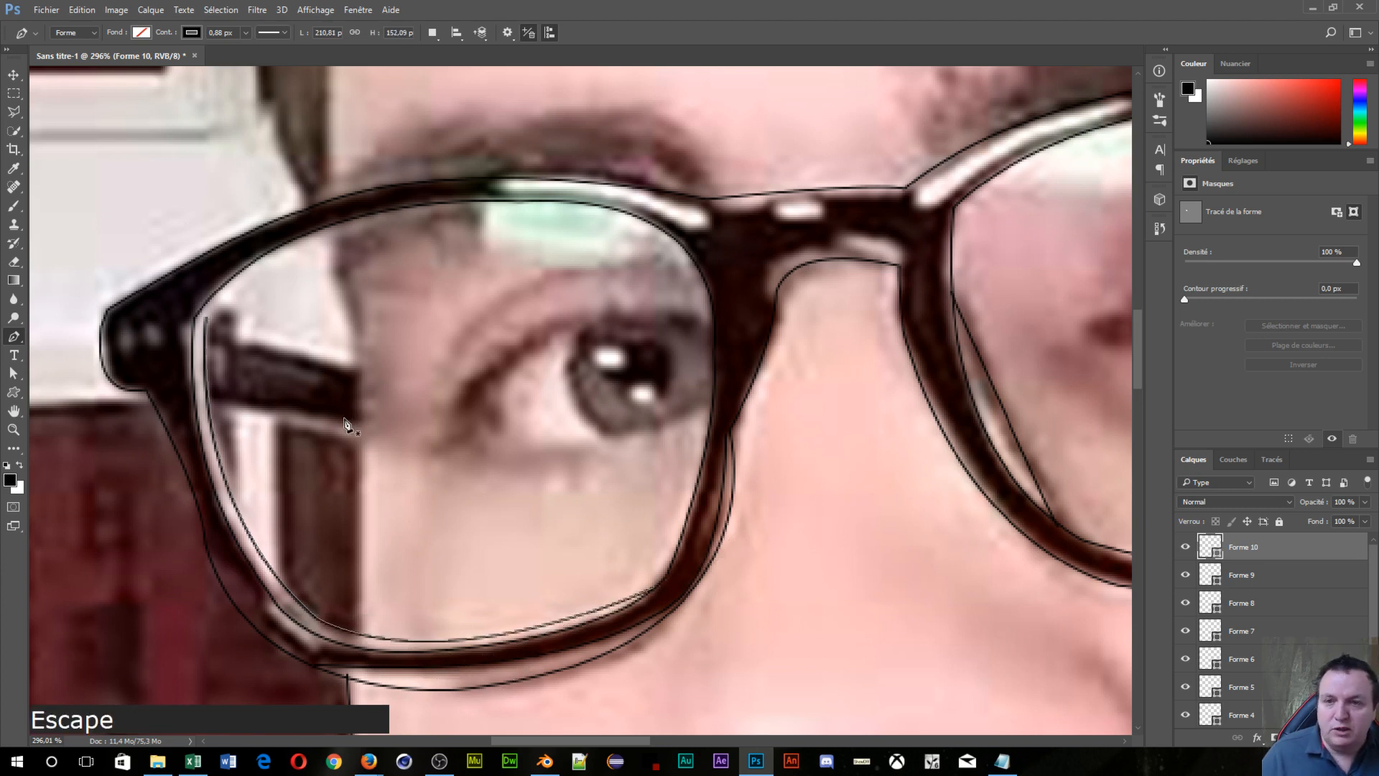
Step: Draw an open curved path just inside the second lens opening, from its outer side up to the top edge, and end it
click(206, 319)
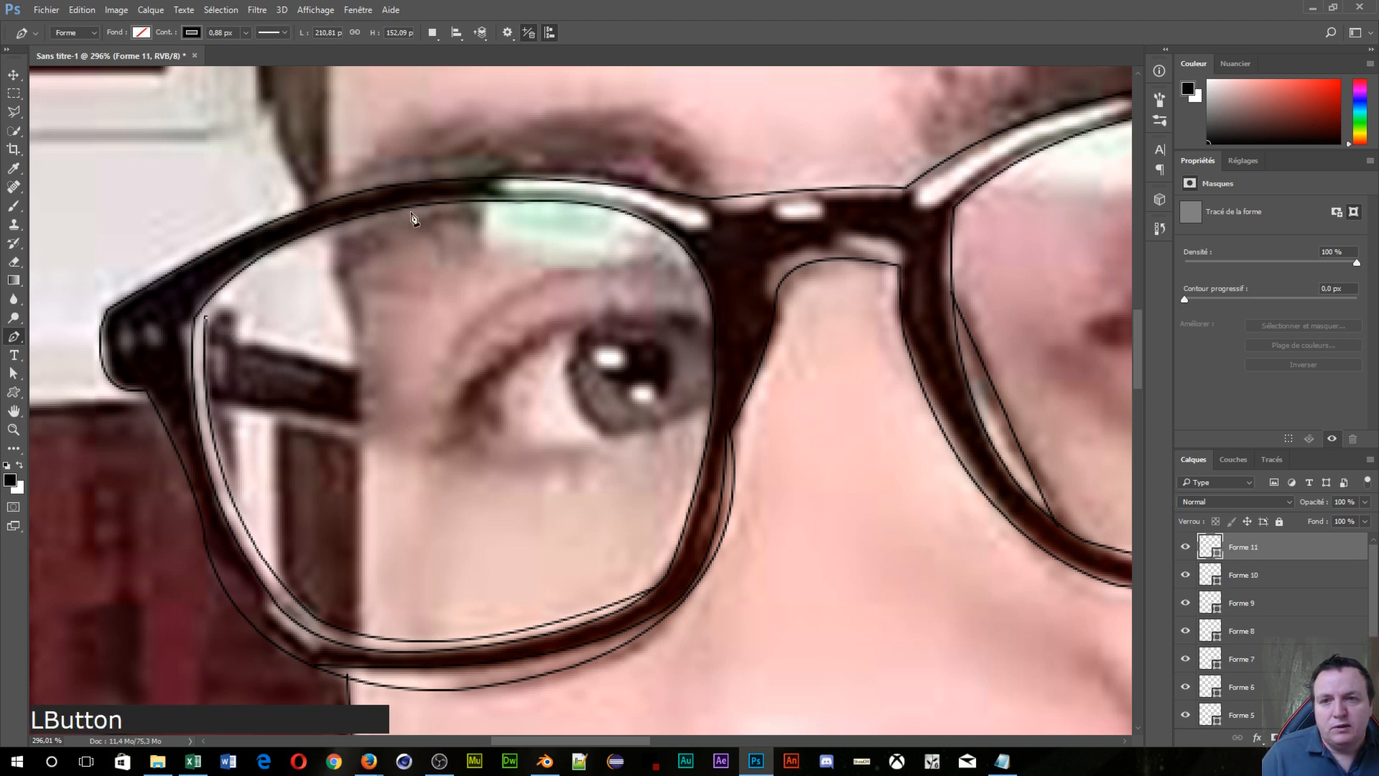
drag(413, 208, 591, 170)
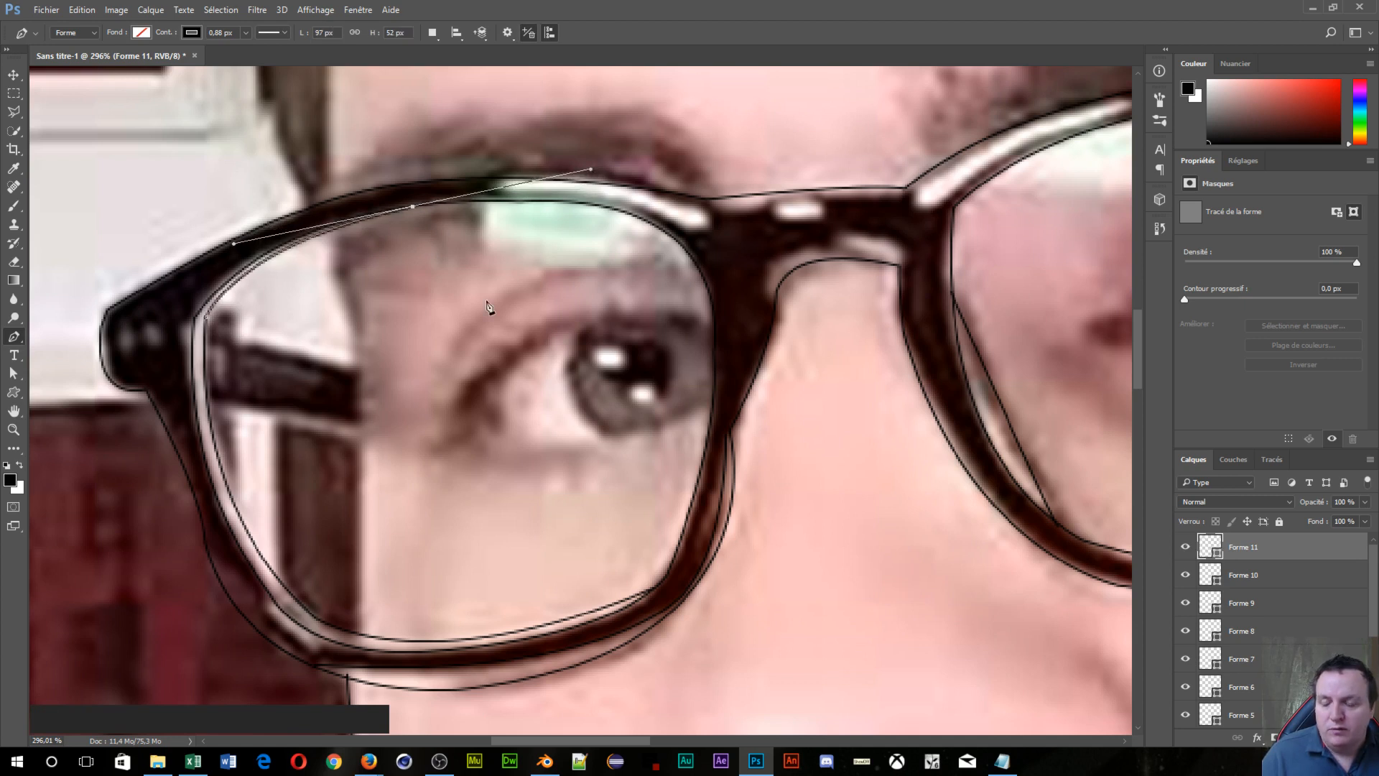
key(Escape)
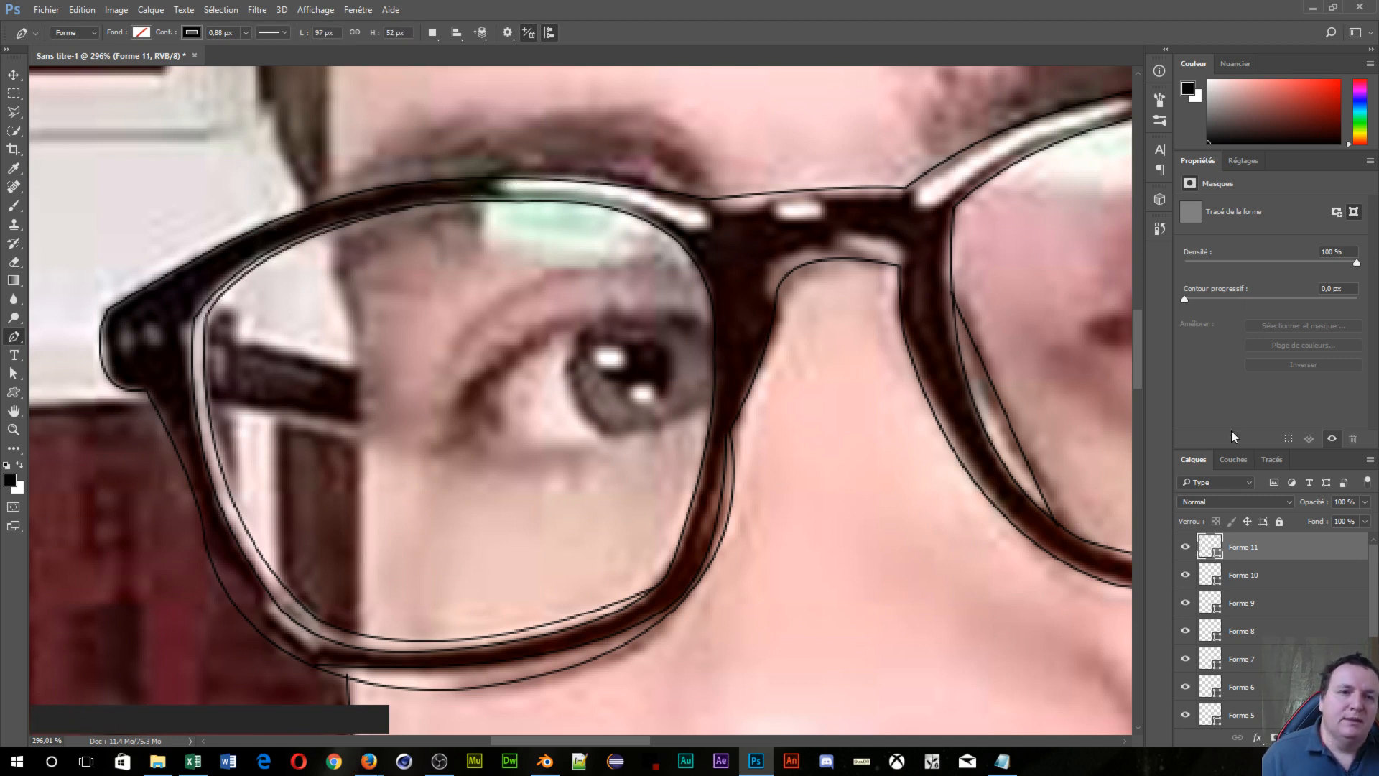
Step: Trace the temple arm seen through the second lens as an open path, from its notched hinge end around to the lens's outer side
key(space)
drag(908, 400, 1197, 419)
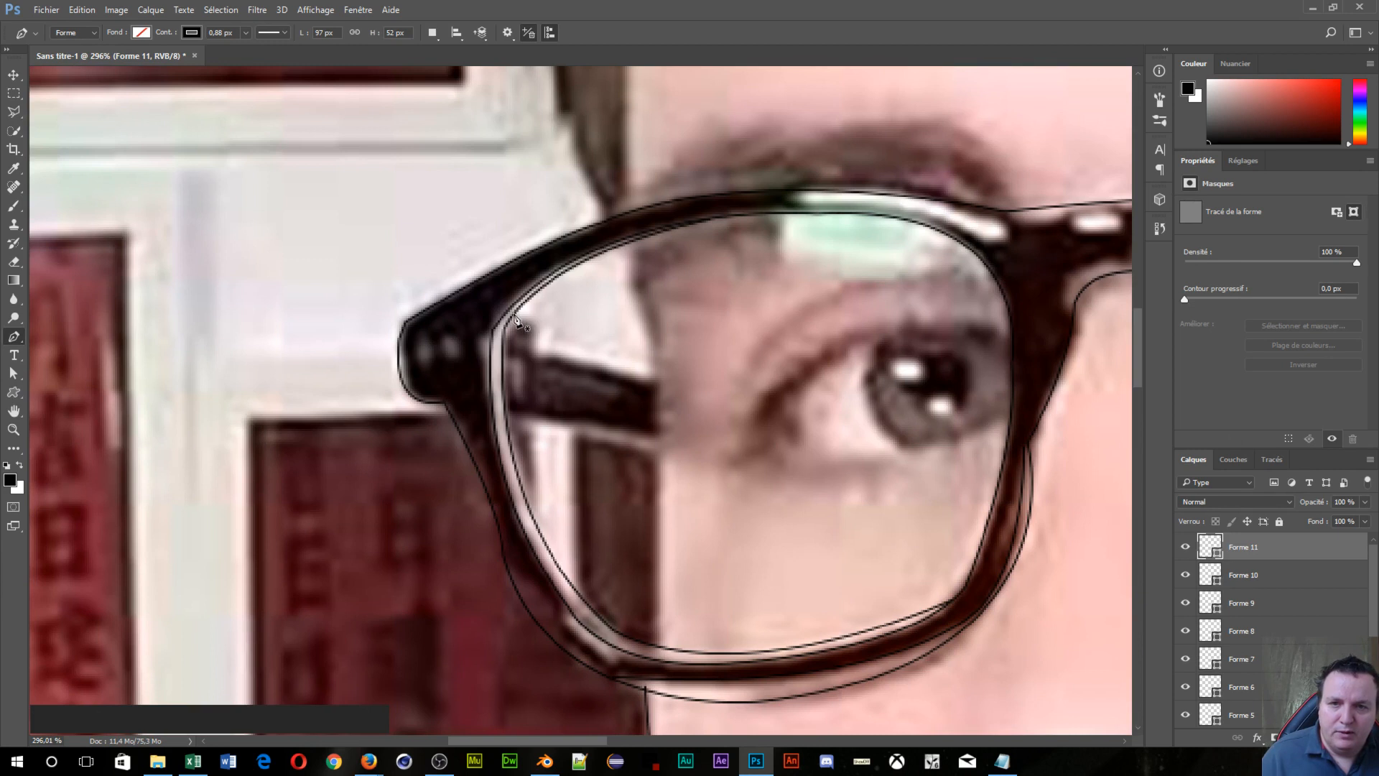
click(514, 316)
drag(537, 322, 540, 360)
click(537, 354)
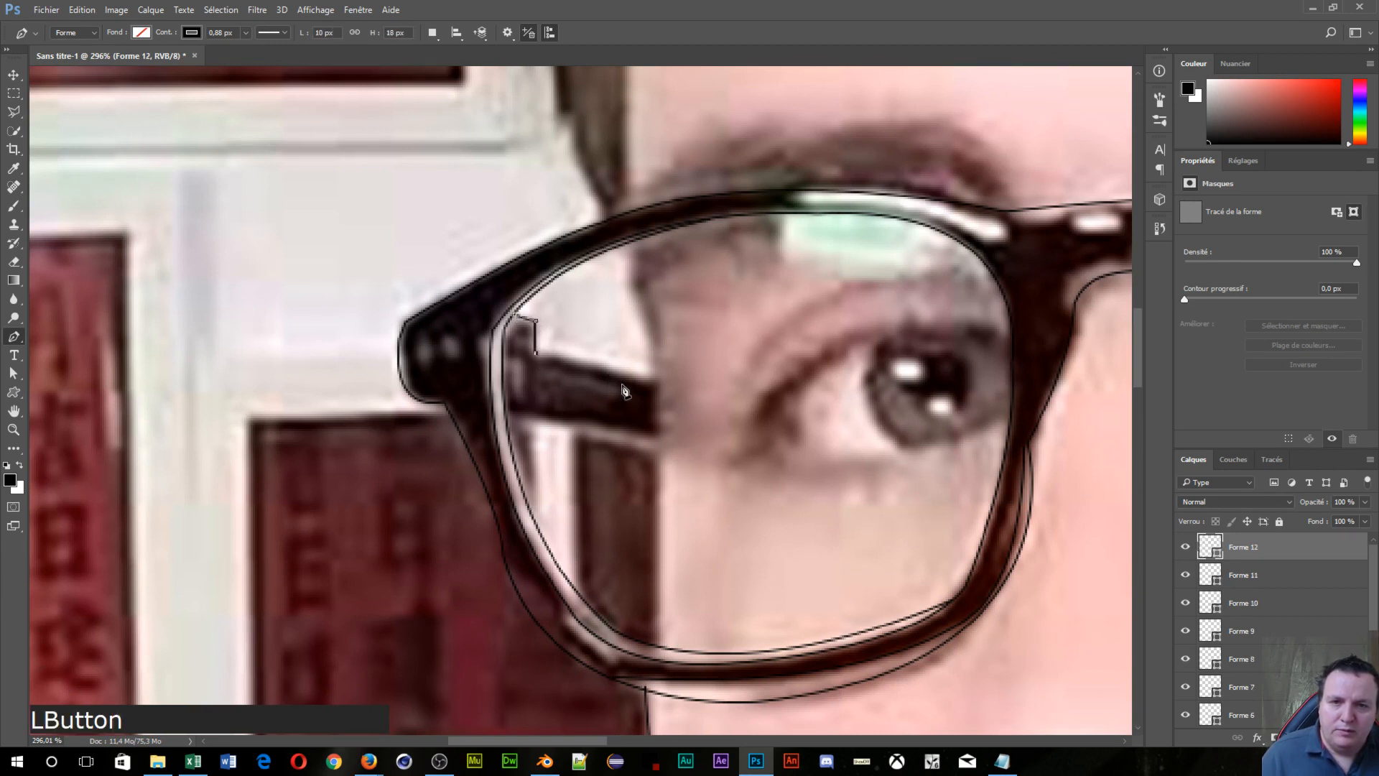
click(658, 383)
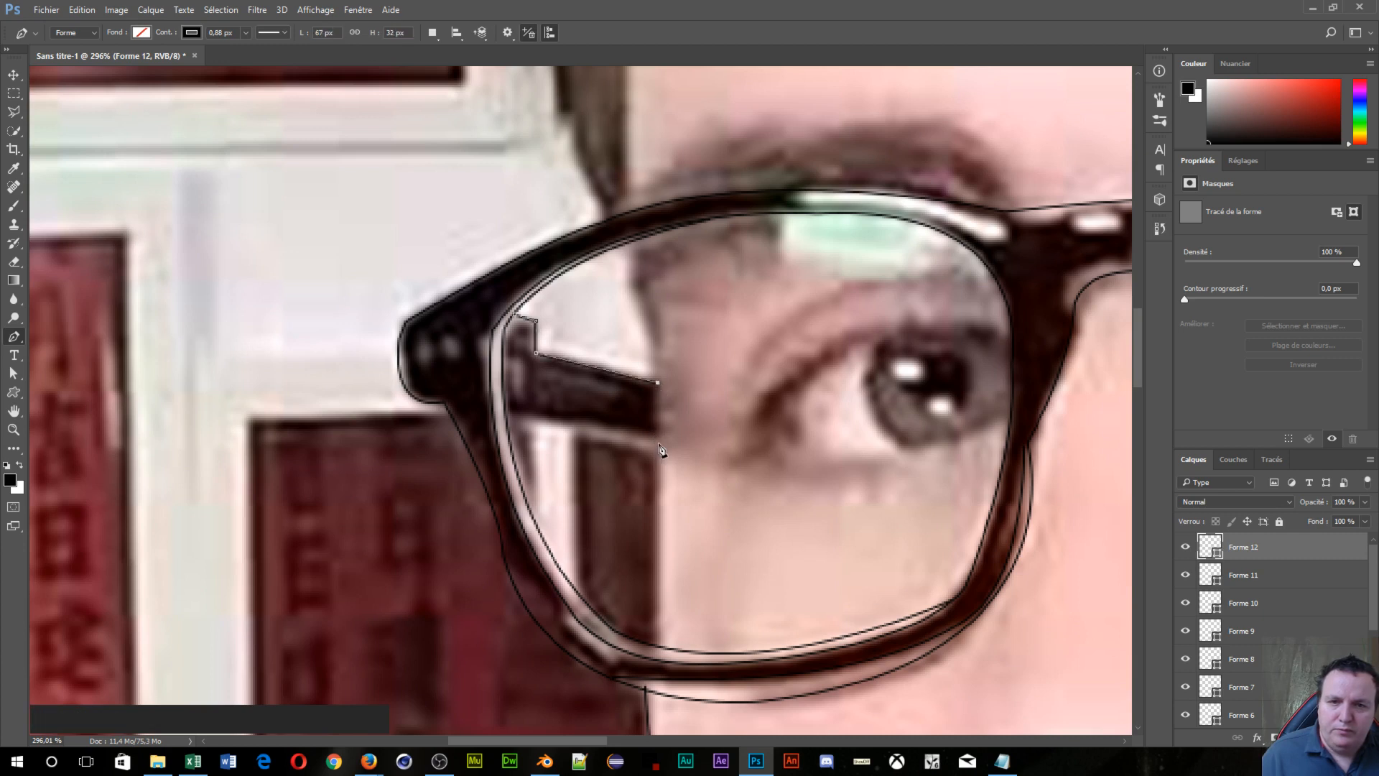
click(657, 440)
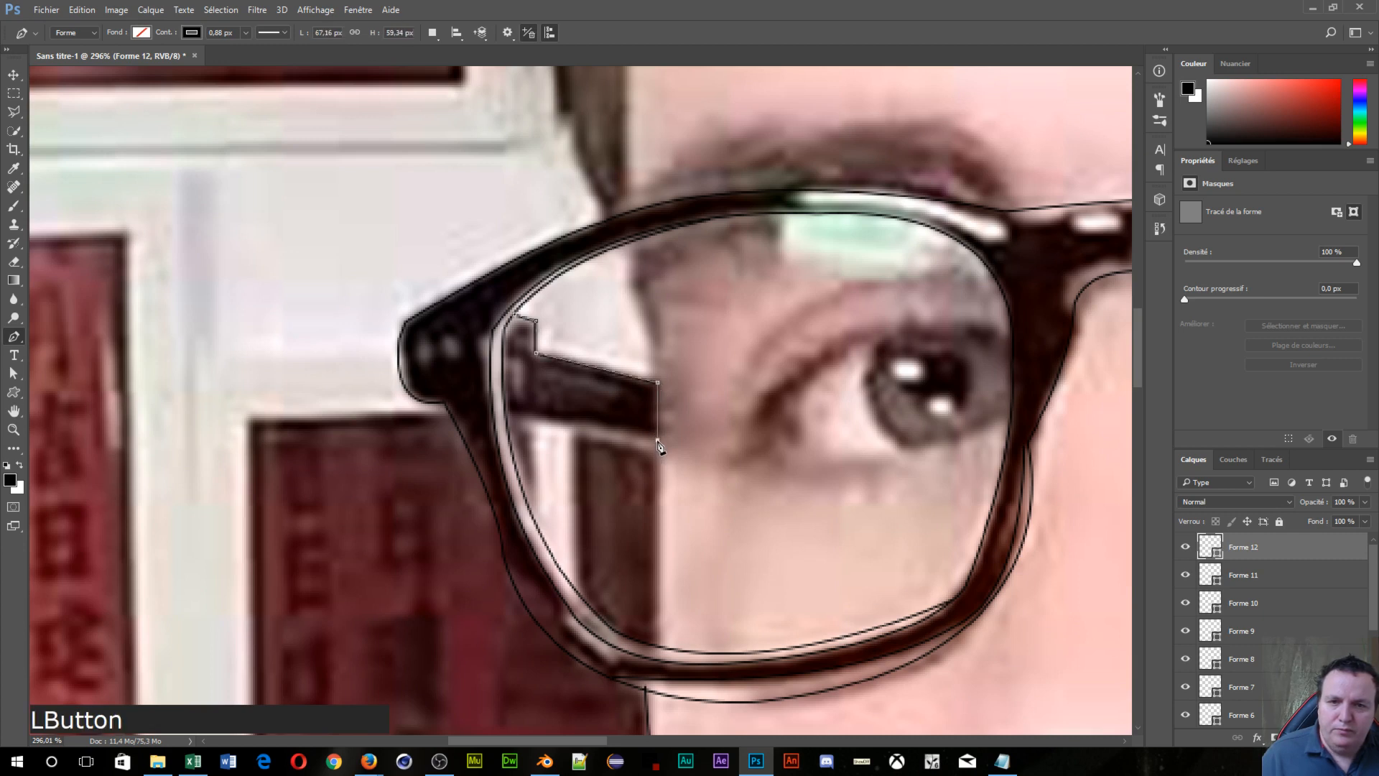
click(507, 421)
drag(507, 422, 429, 421)
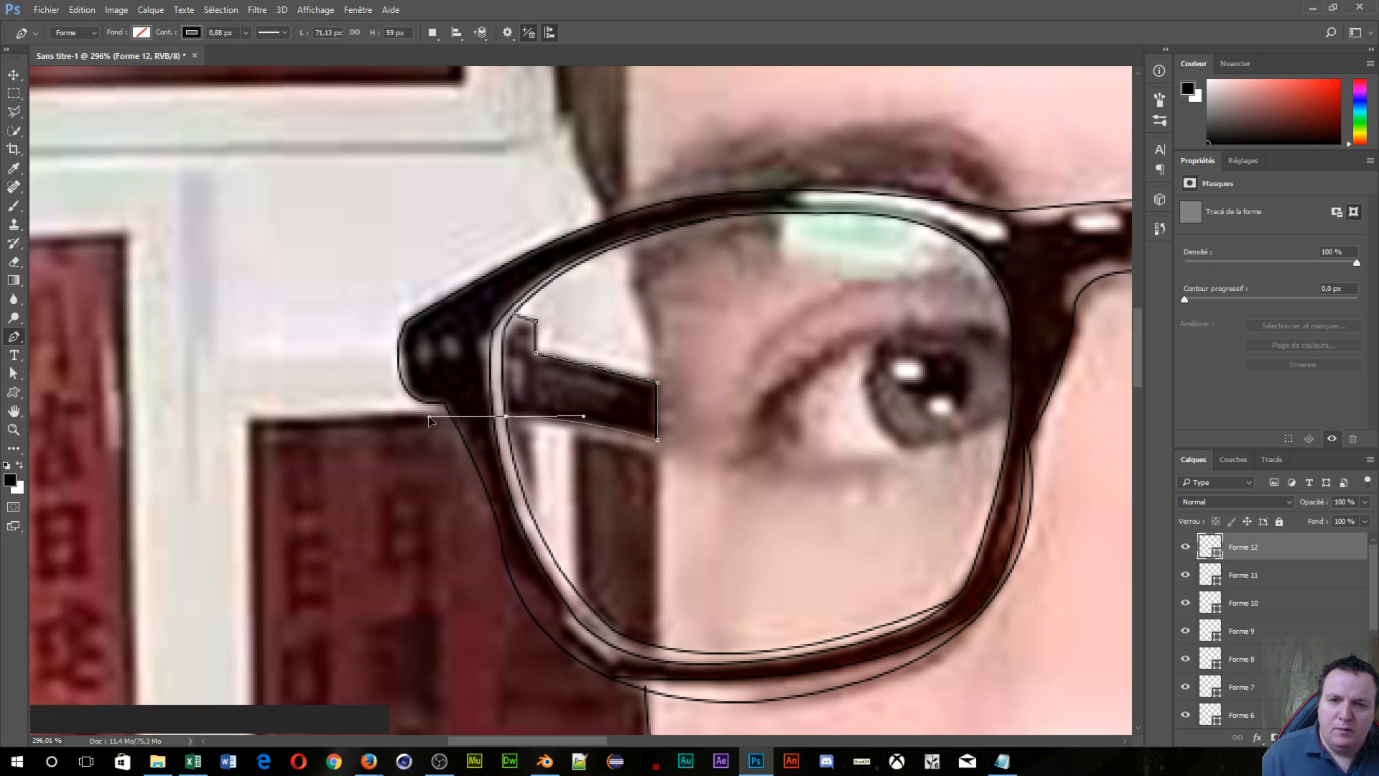
key(Escape)
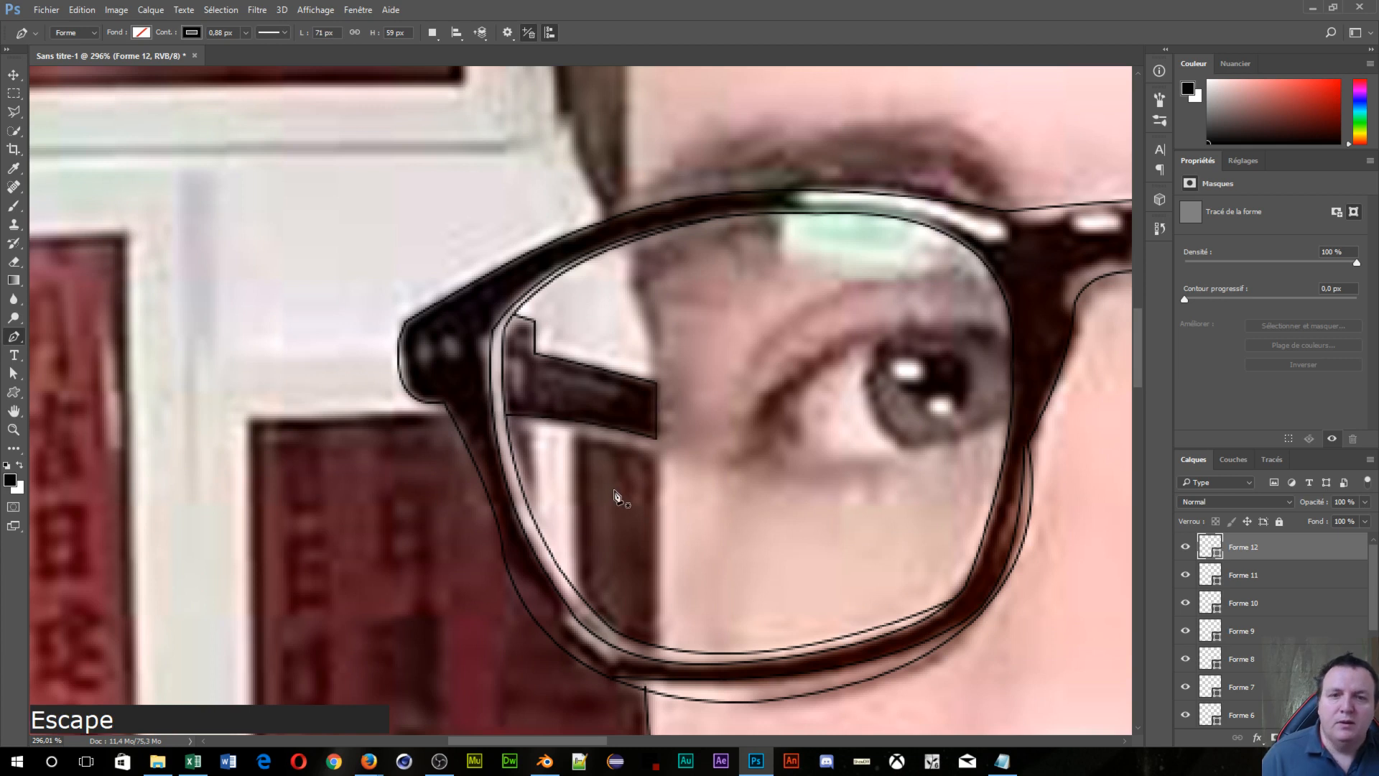
Step: Draw the thin strip under the temple arm as an open path from the lens's outer side to the face edge, ending at the arm's lower corner
click(508, 426)
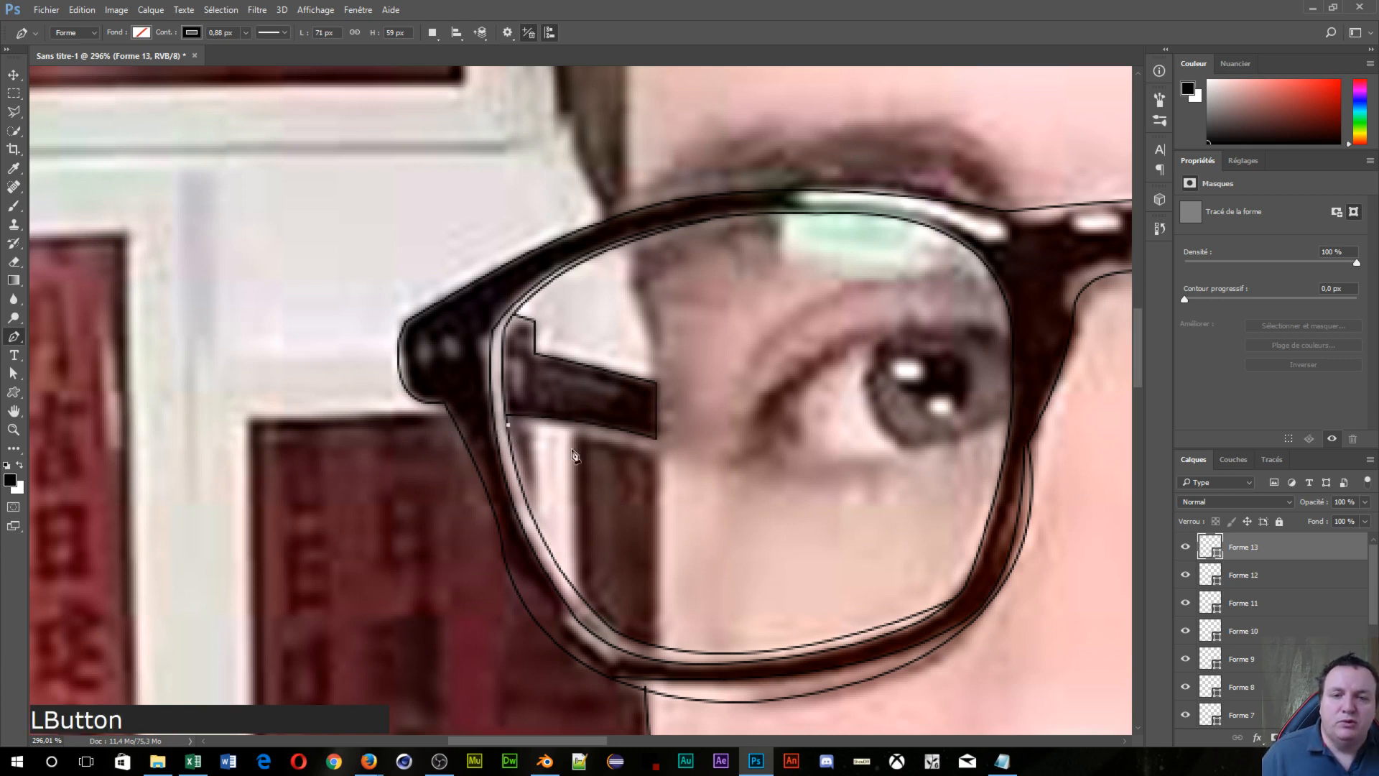
click(661, 454)
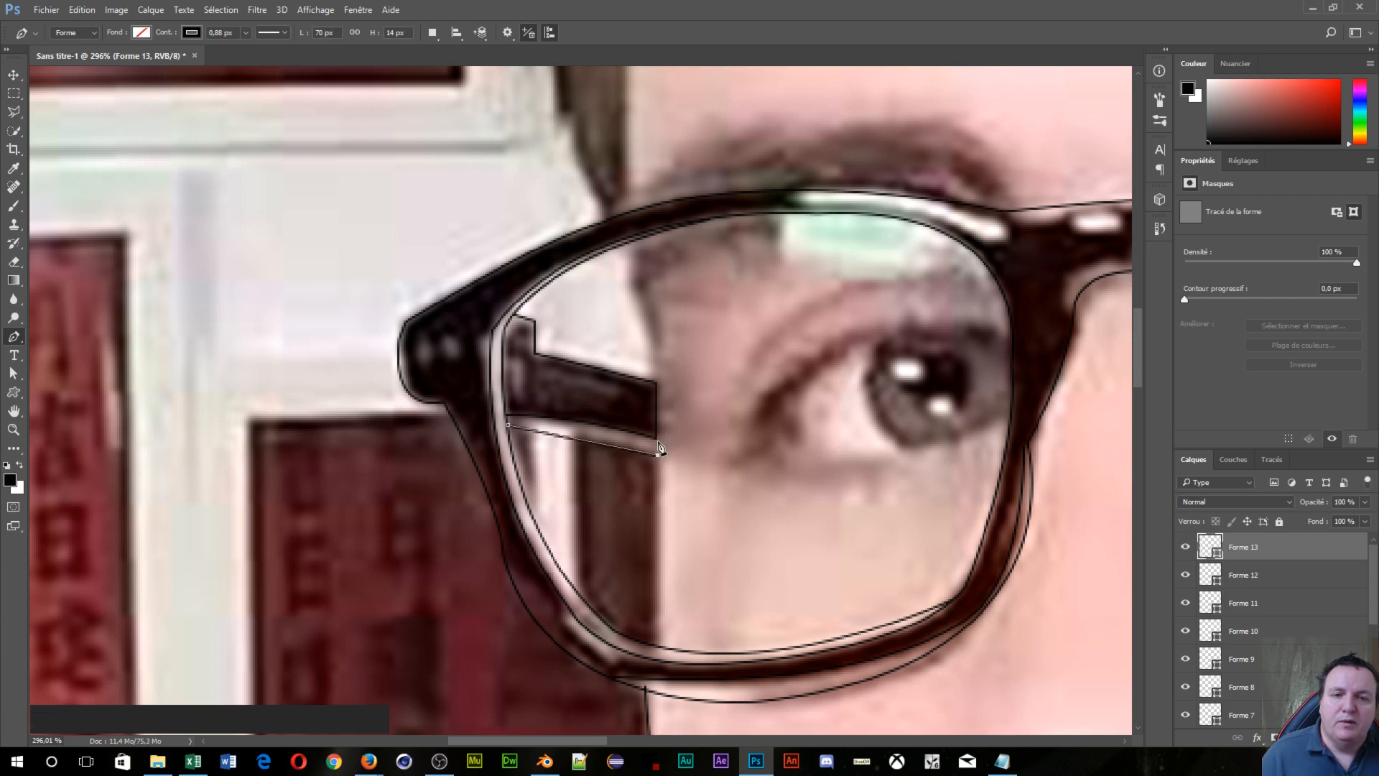
click(658, 447)
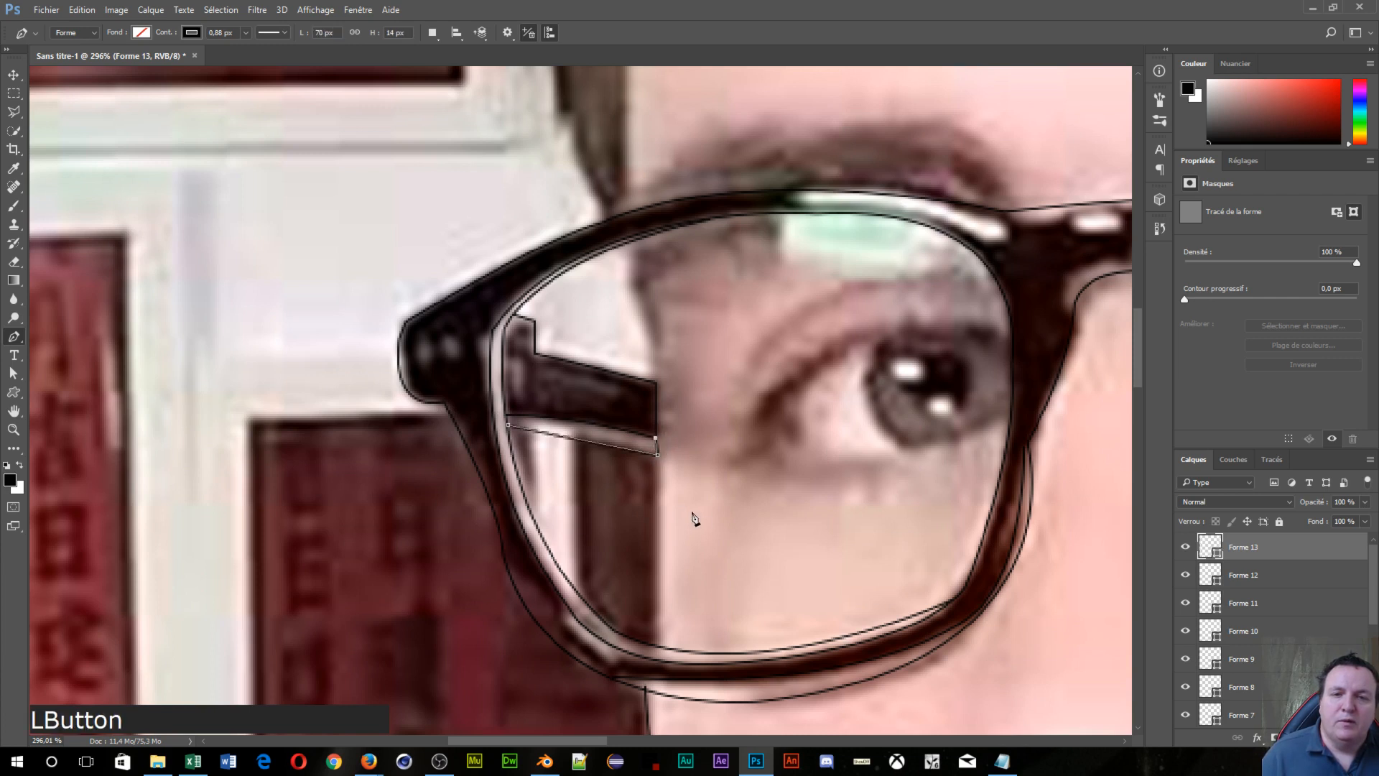
key(Escape)
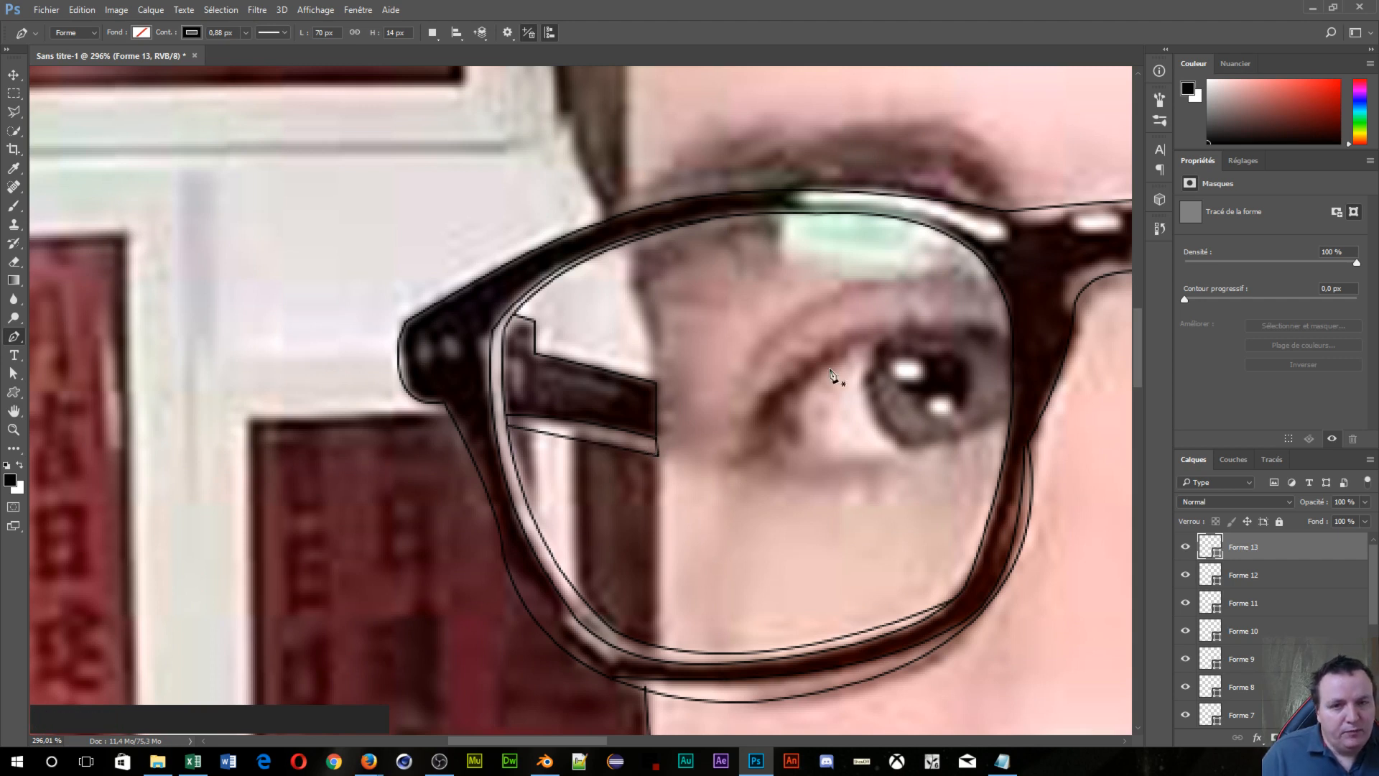
Step: Trace the face edge seen through the second lens with two open paths: a curve above the temple arm and a straight line below it
click(621, 247)
drag(626, 283, 621, 291)
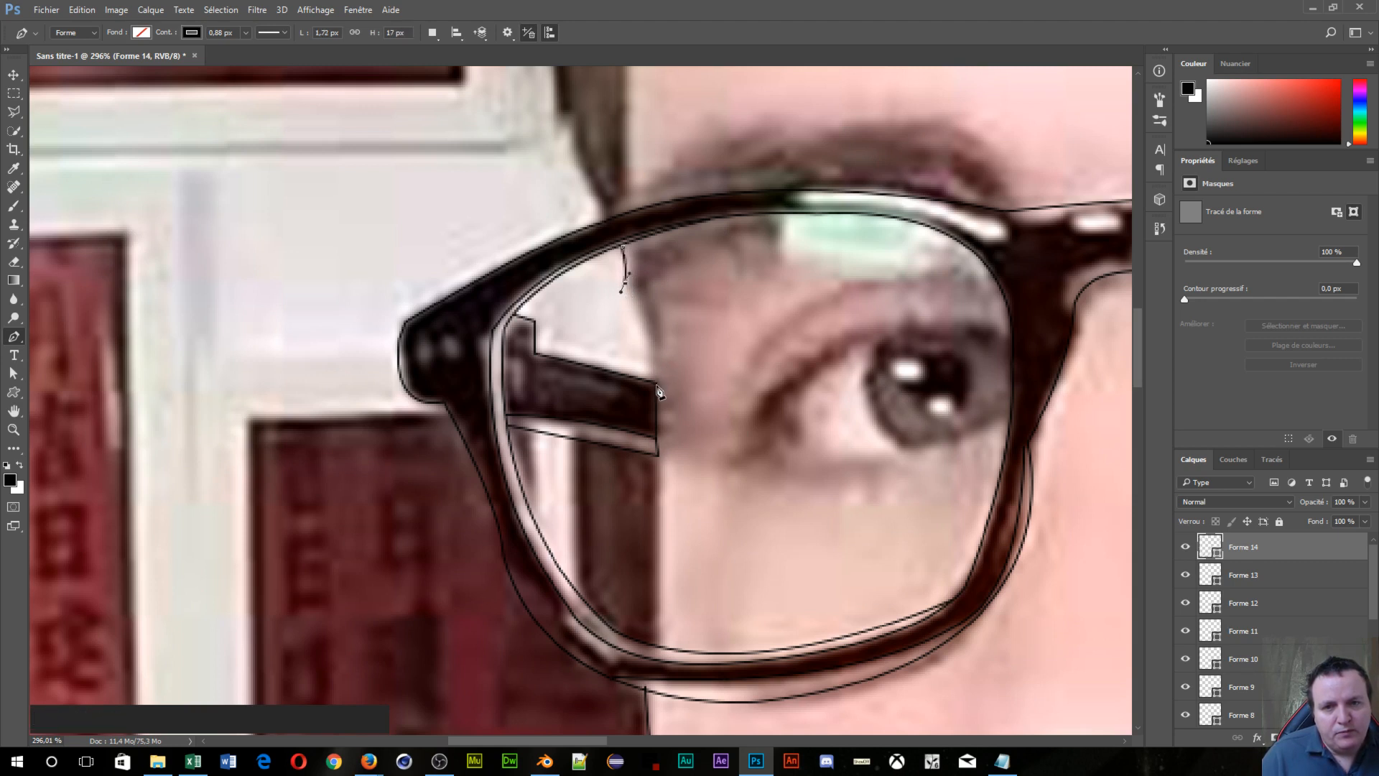
drag(657, 386, 654, 410)
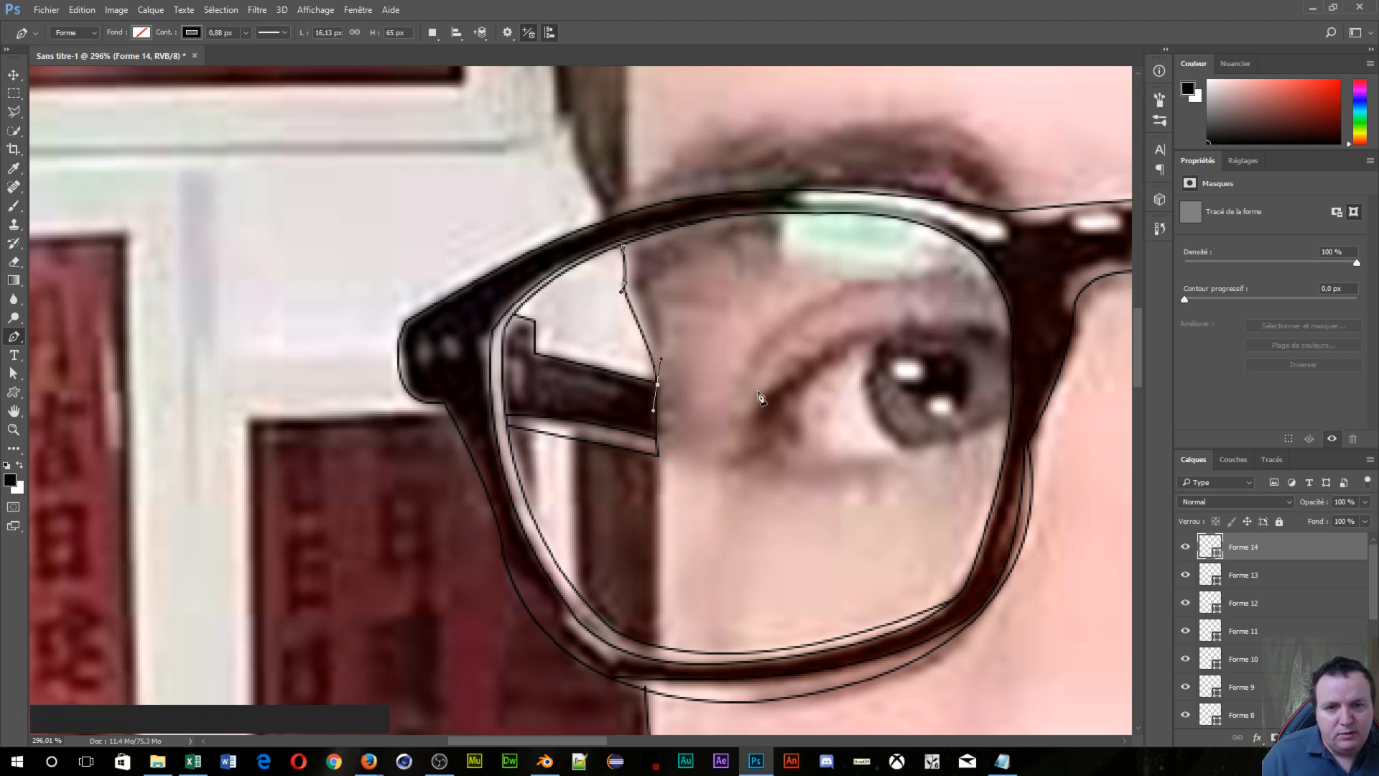
key(Escape)
click(657, 645)
click(660, 455)
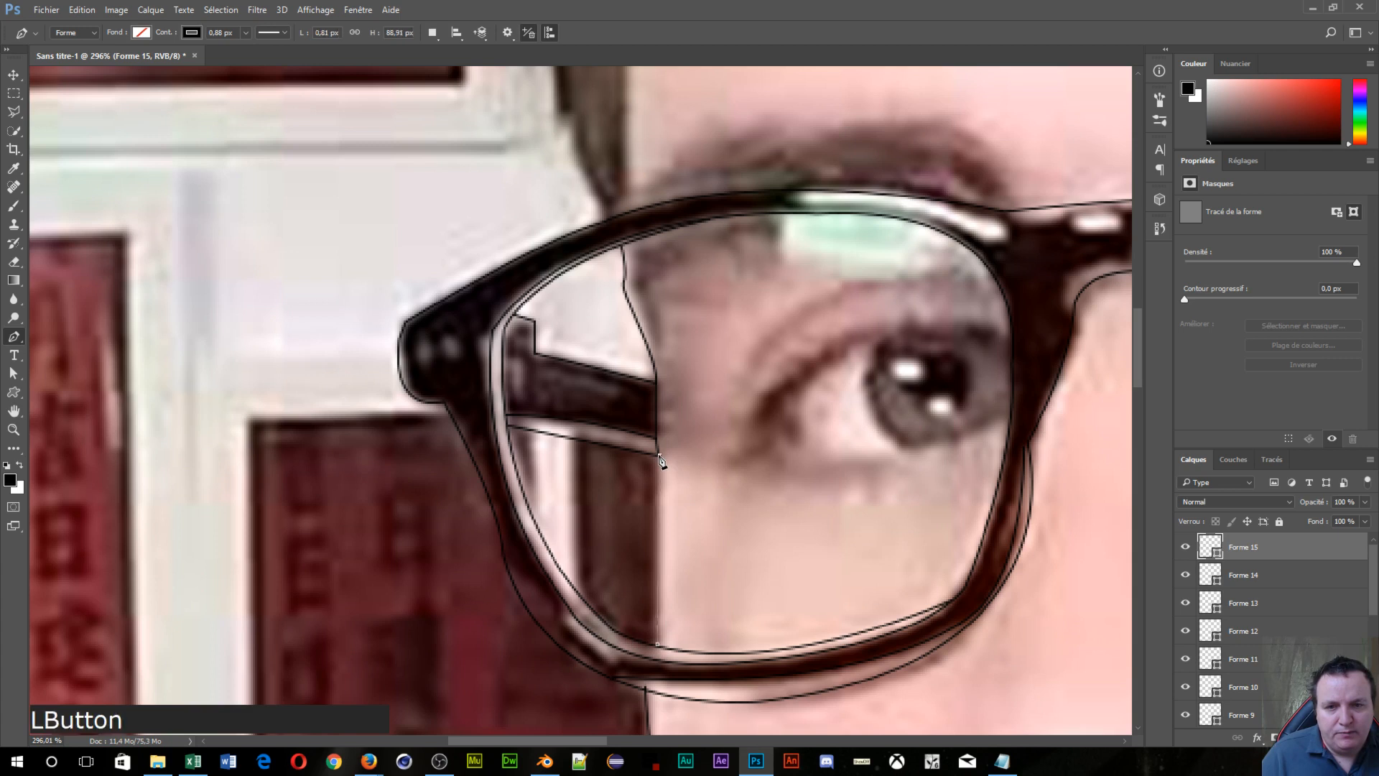
key(Escape)
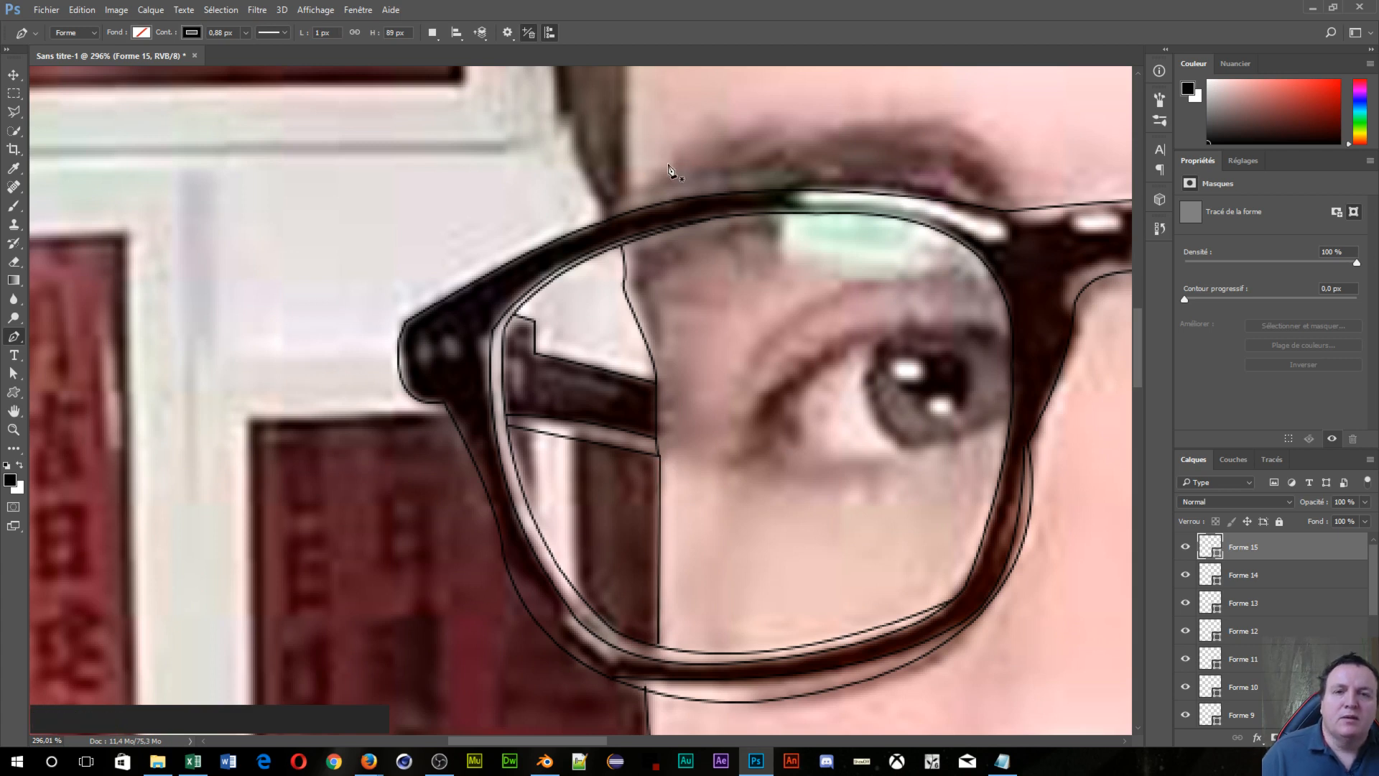
Step: Start a new hairline path on the glasses' top rim at the hair's lower tip with a short curve, removing the curve point's outgoing handle
drag(675, 167, 689, 380)
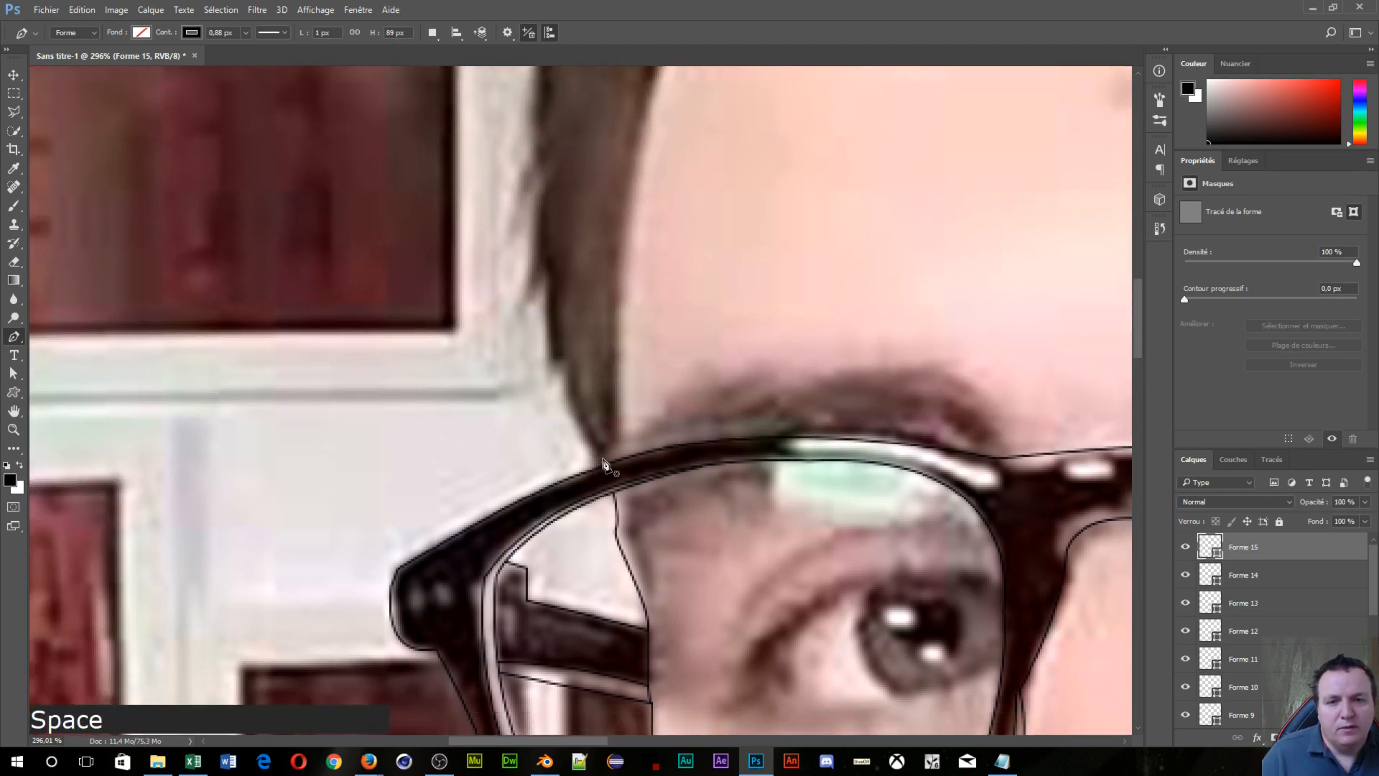
click(604, 465)
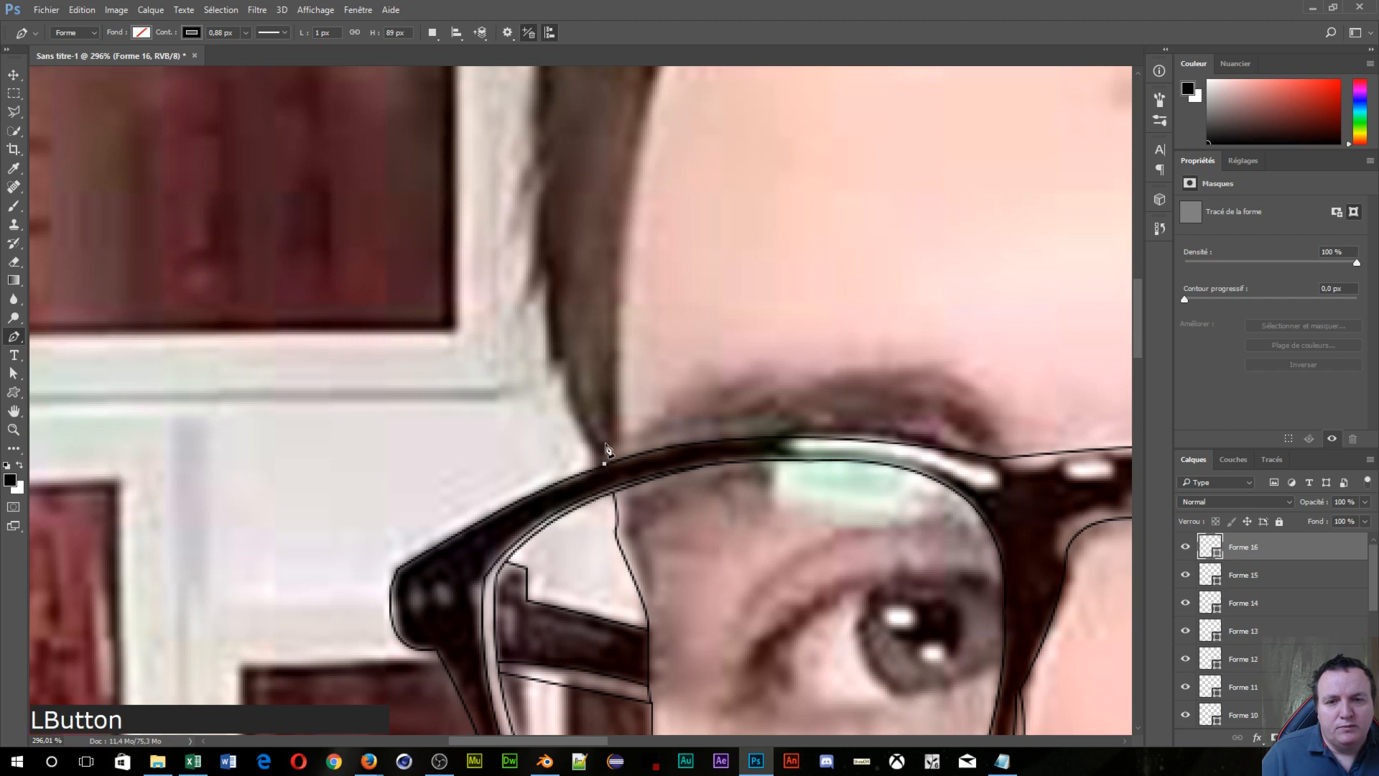
drag(607, 450, 631, 440)
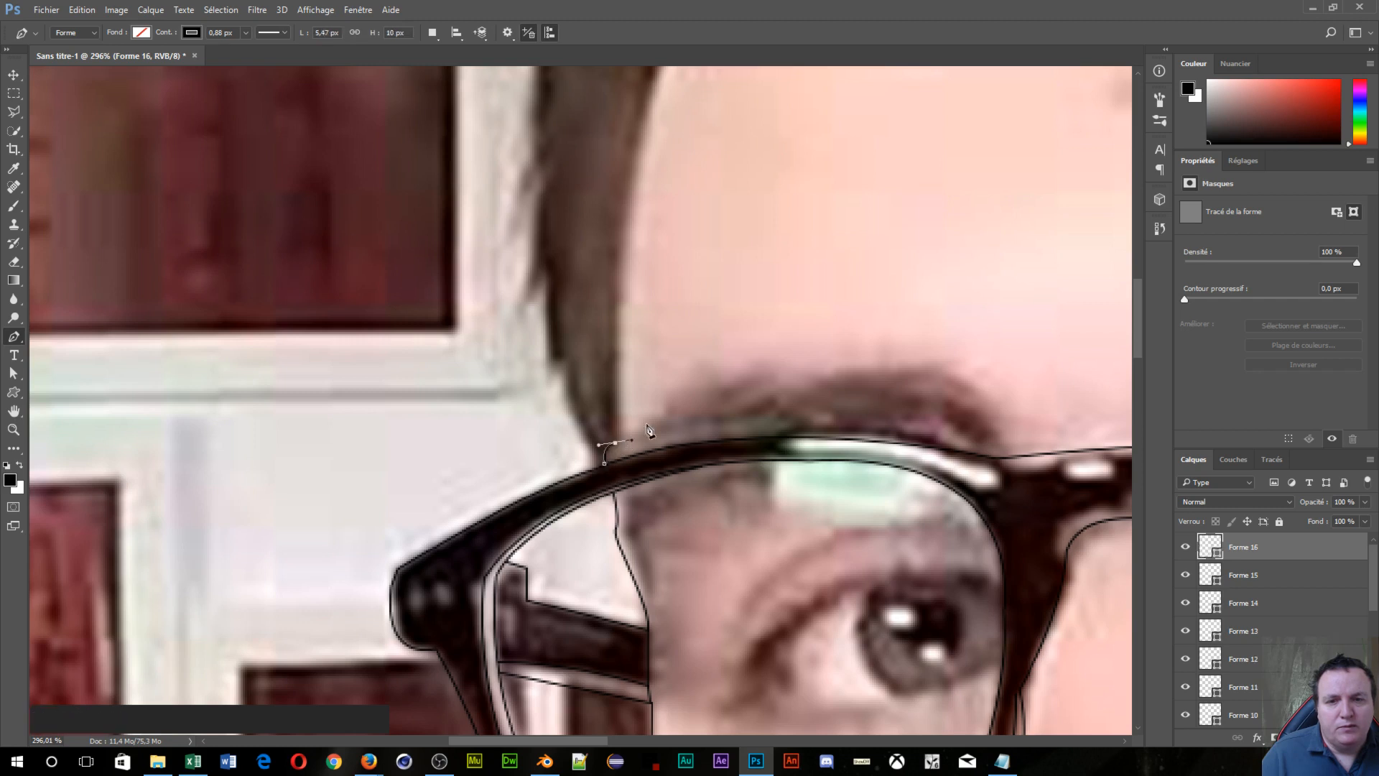
key(alt)
alt+click(604, 453)
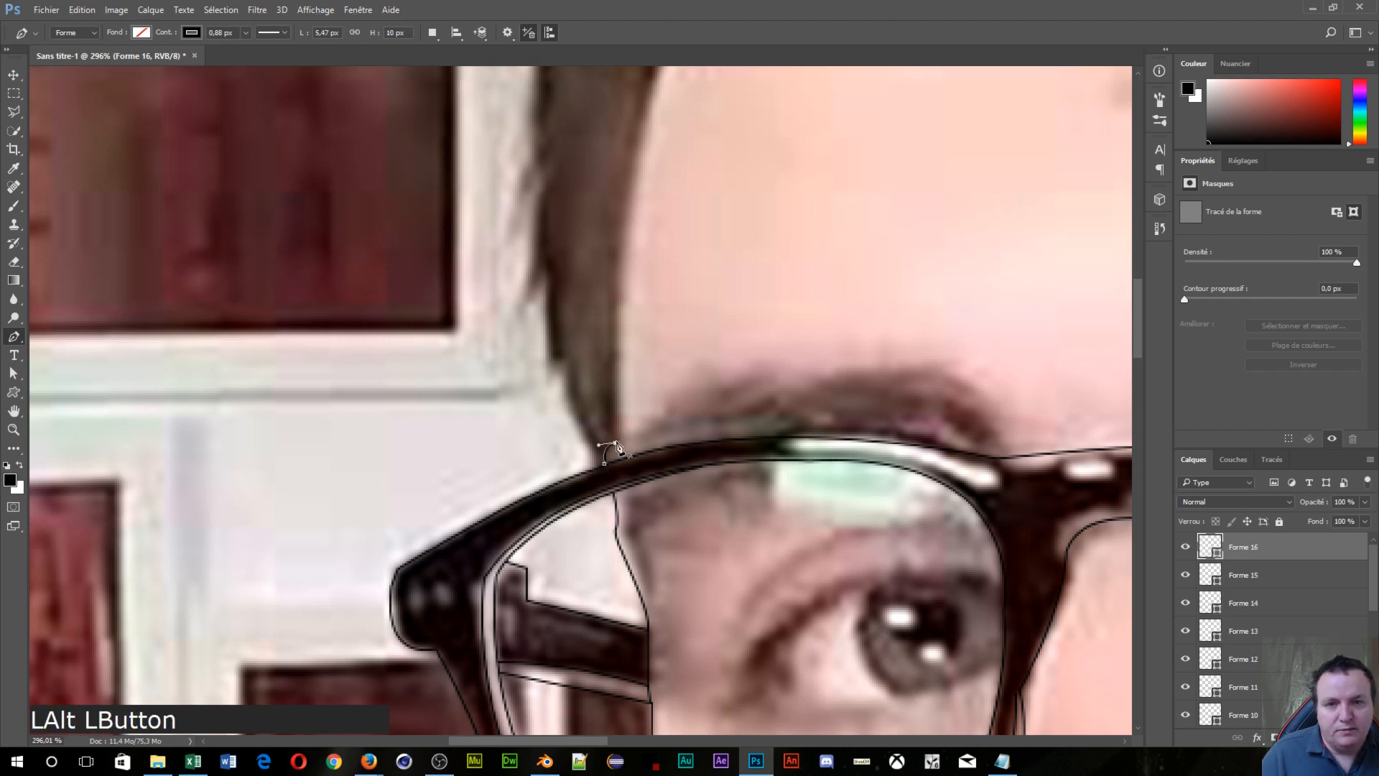
Step: Extend the hairline path up the side of the forehead with one long curve to the forehead's upper corner, removing the point's outgoing handle
key(space)
drag(745, 139, 555, 496)
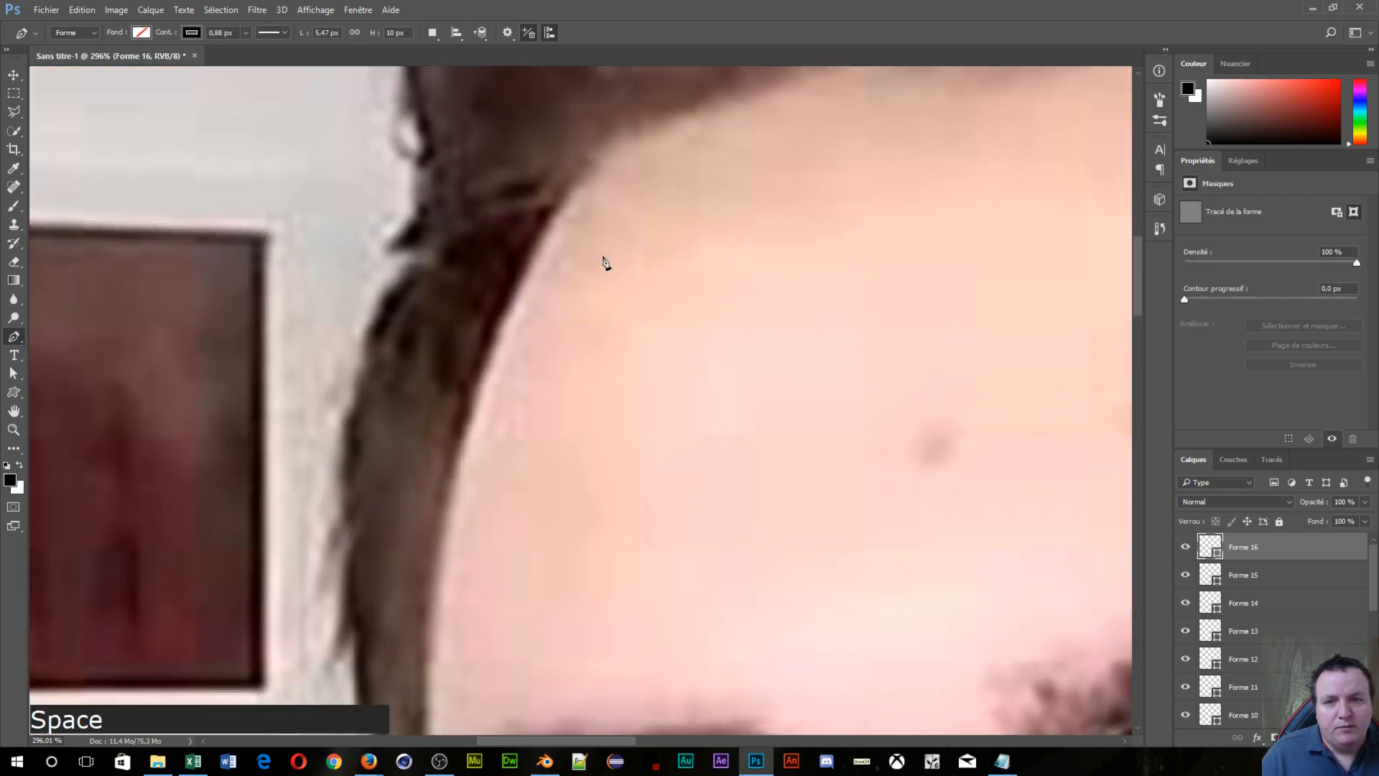
scroll(605, 263, down, 4)
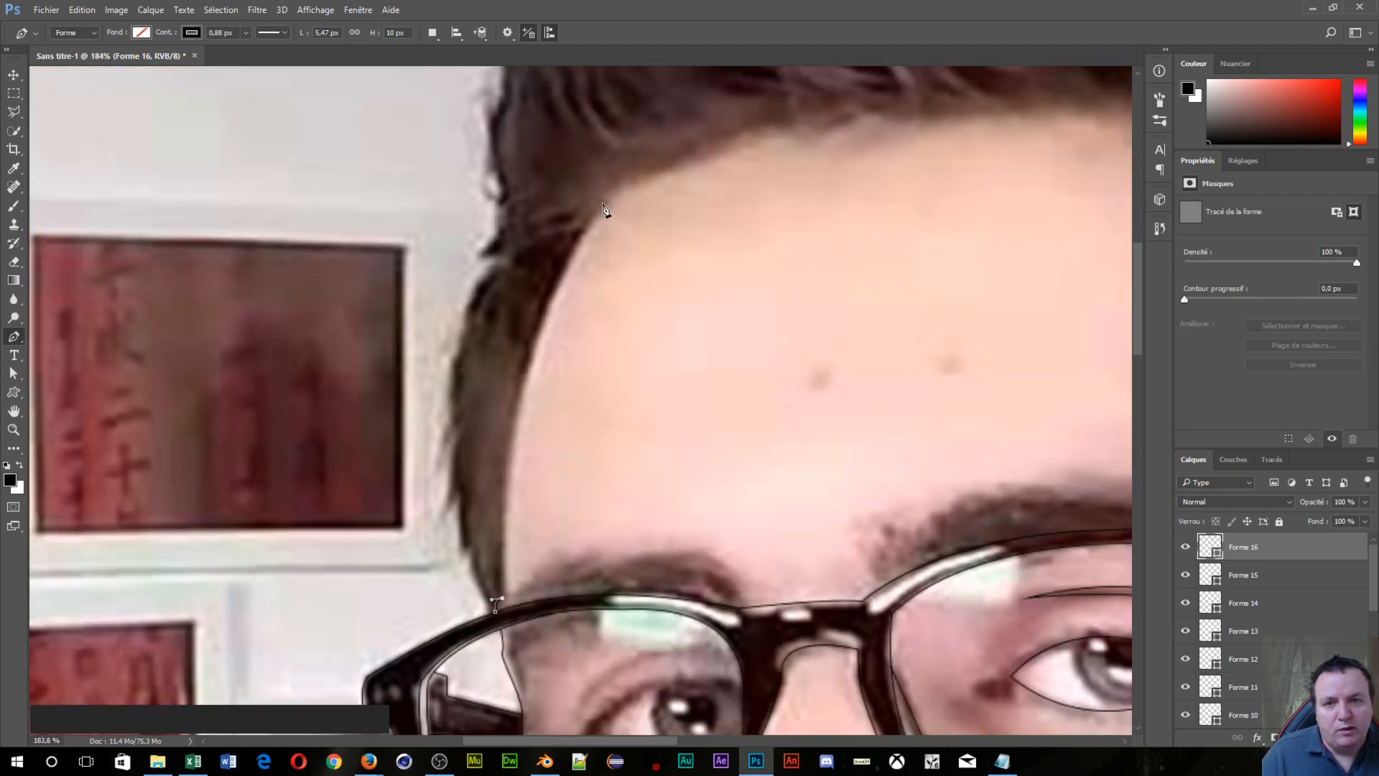
drag(603, 205, 727, 101)
key(alt)
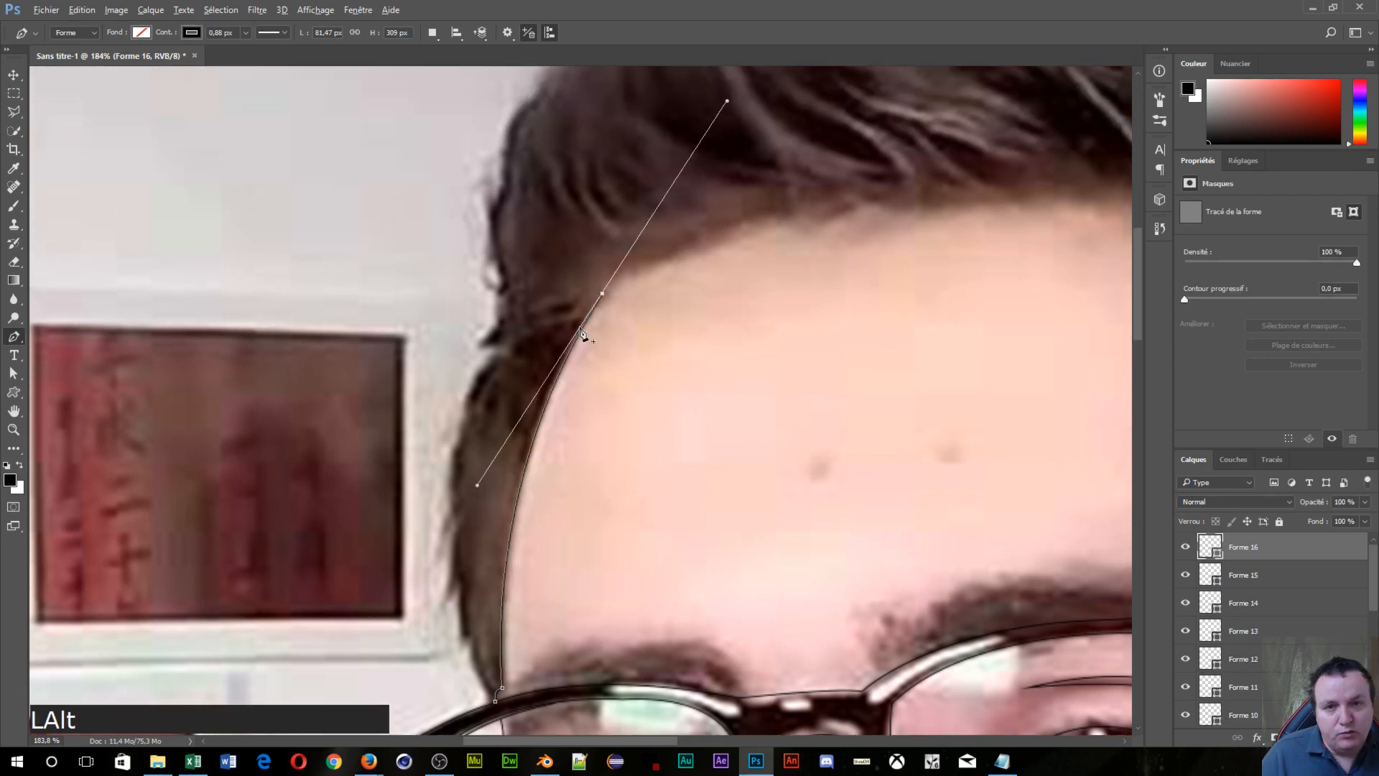
alt+click(603, 296)
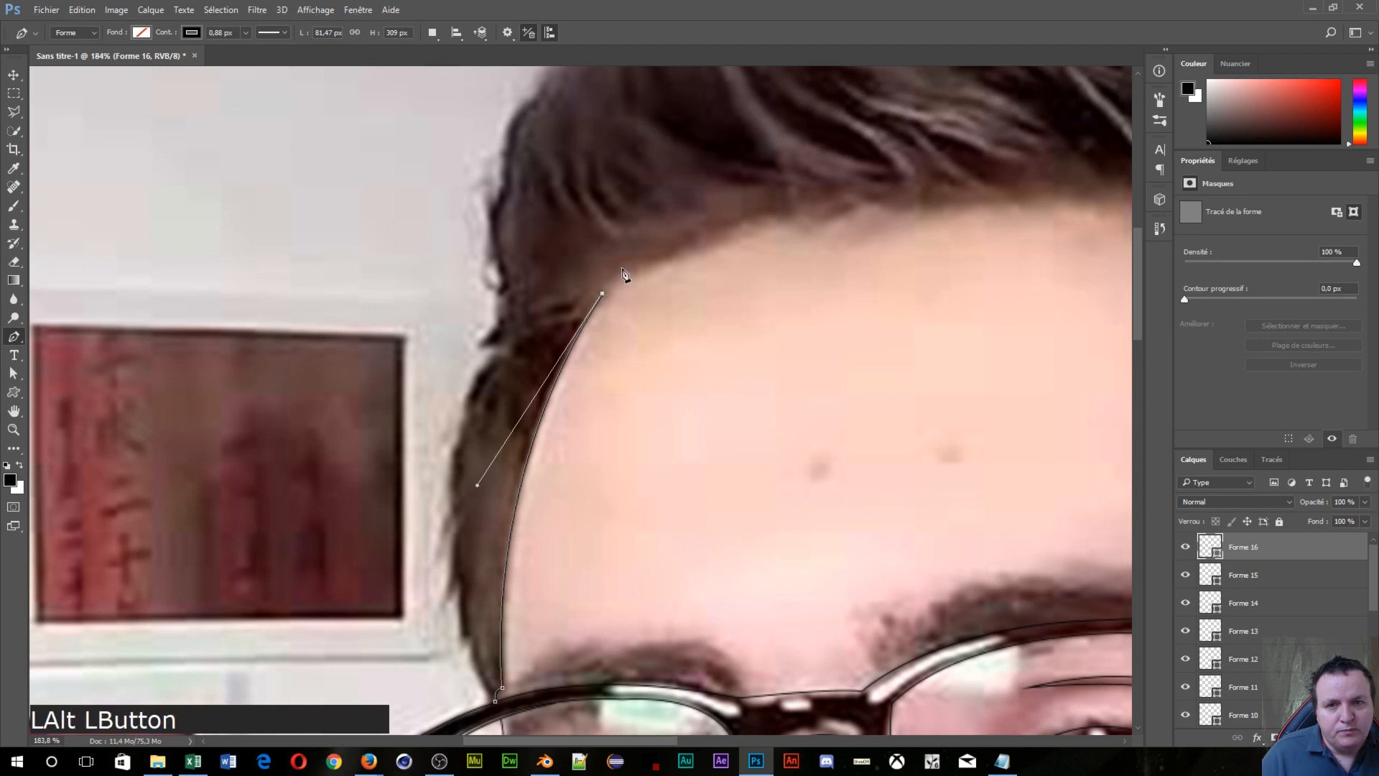
Step: Continue the hairline path around the forehead's upper corner with a straight segment and a short curve, removing the last point's outgoing handle
click(623, 270)
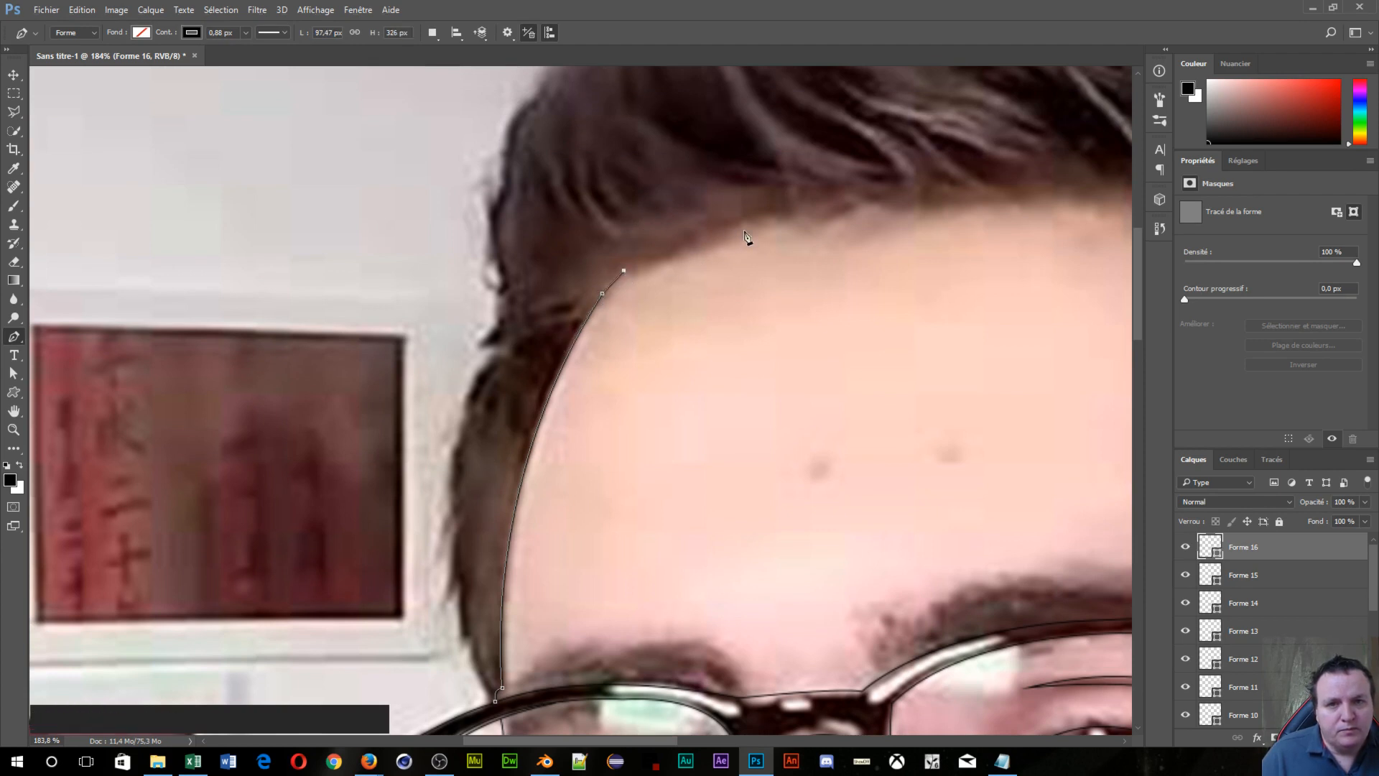
drag(763, 224, 804, 207)
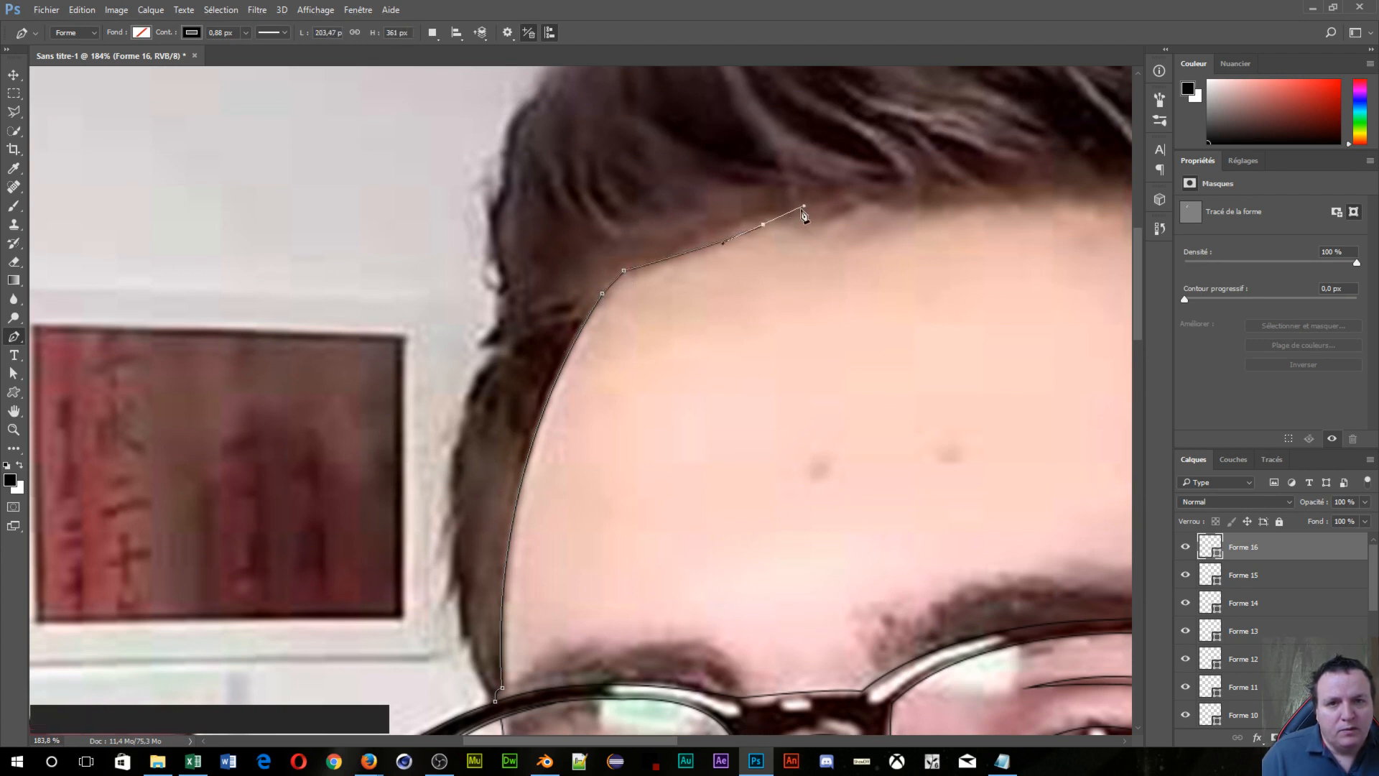
alt+click(763, 226)
Step: Add a curve point along the front hairline, replacing the first misplaced one, and remove its outgoing handle
drag(912, 219, 450, 242)
click(439, 236)
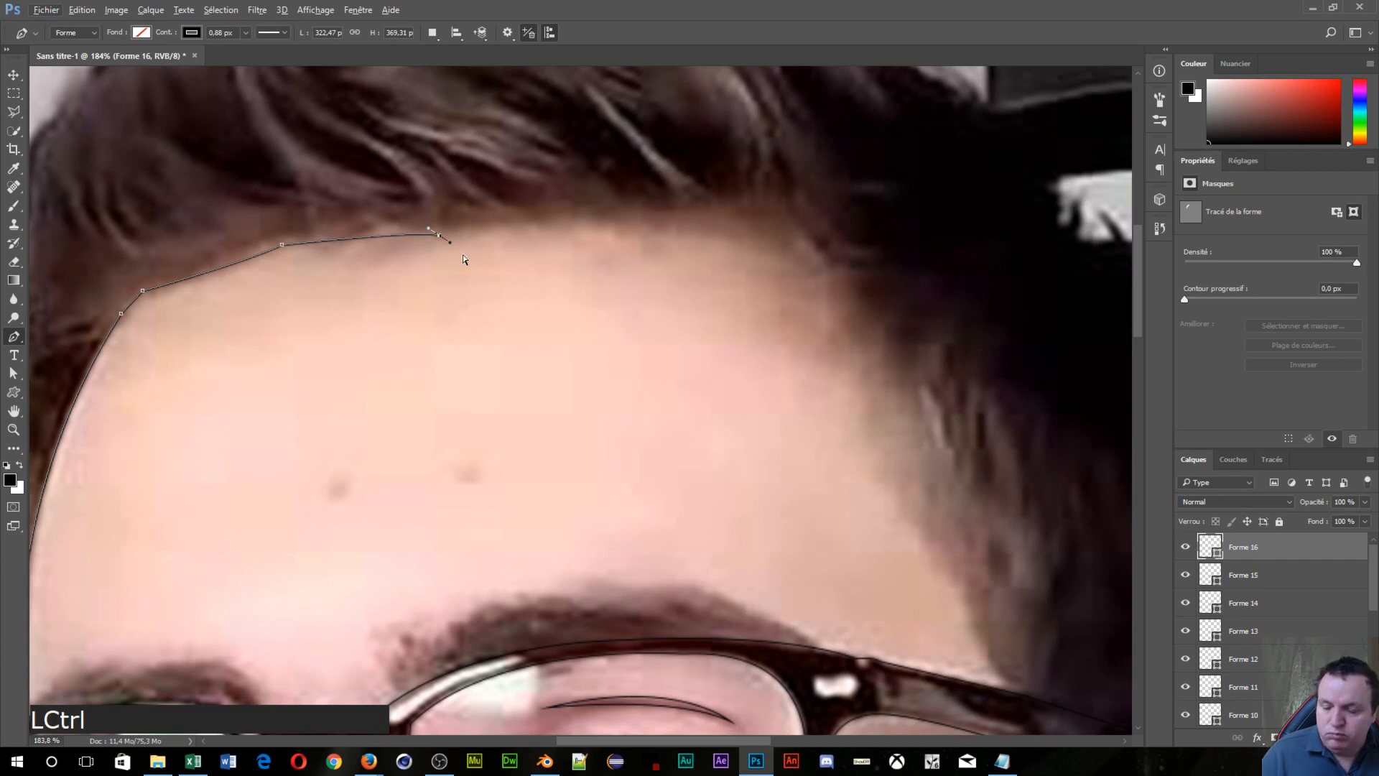
key(ctrl+z)
click(439, 233)
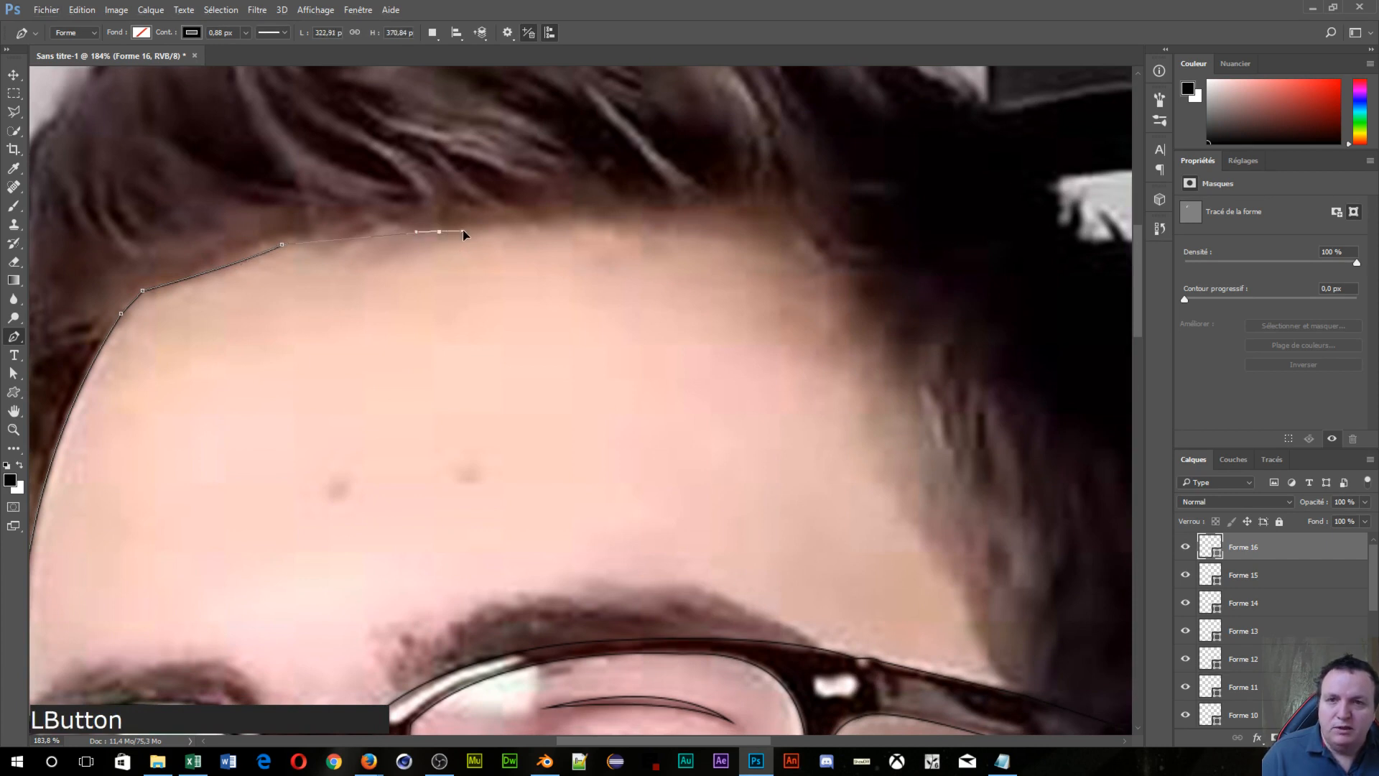
drag(462, 233, 493, 236)
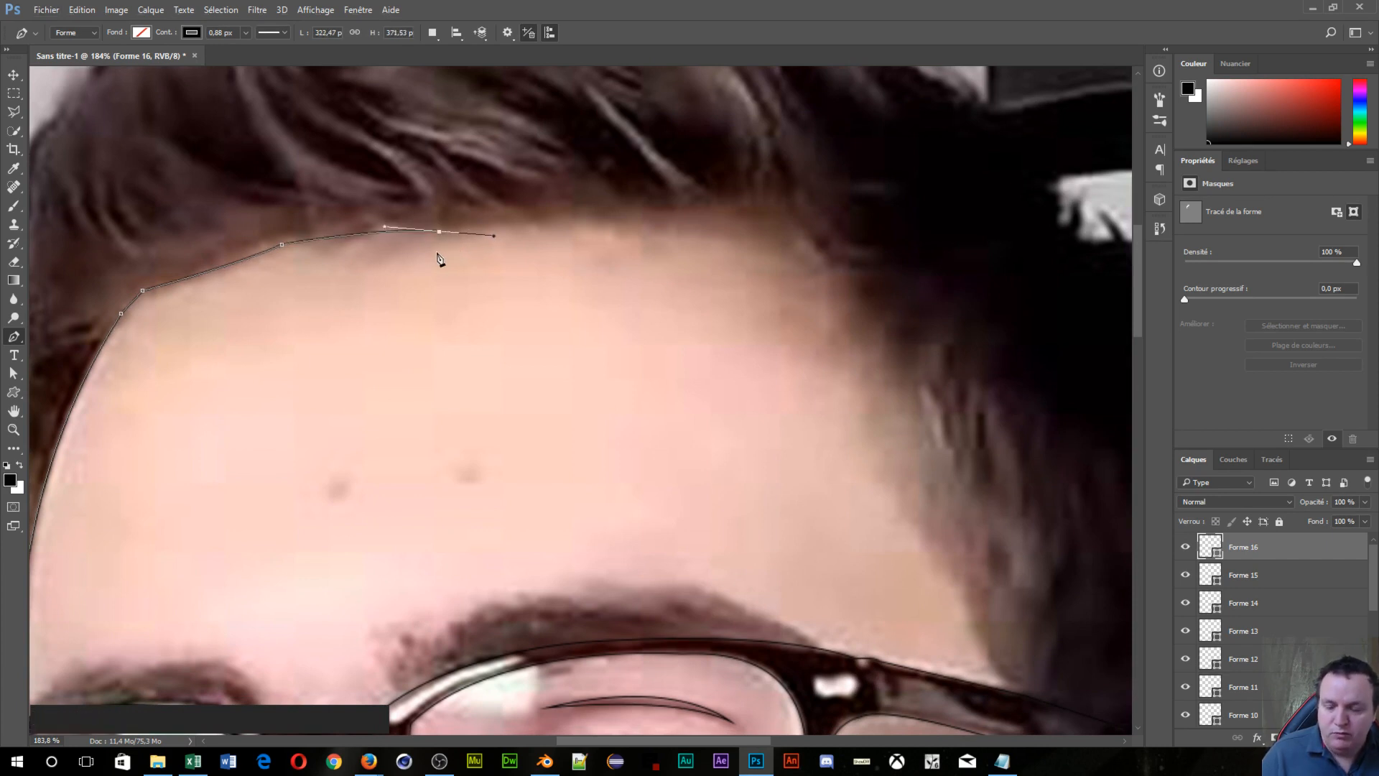
key(alt)
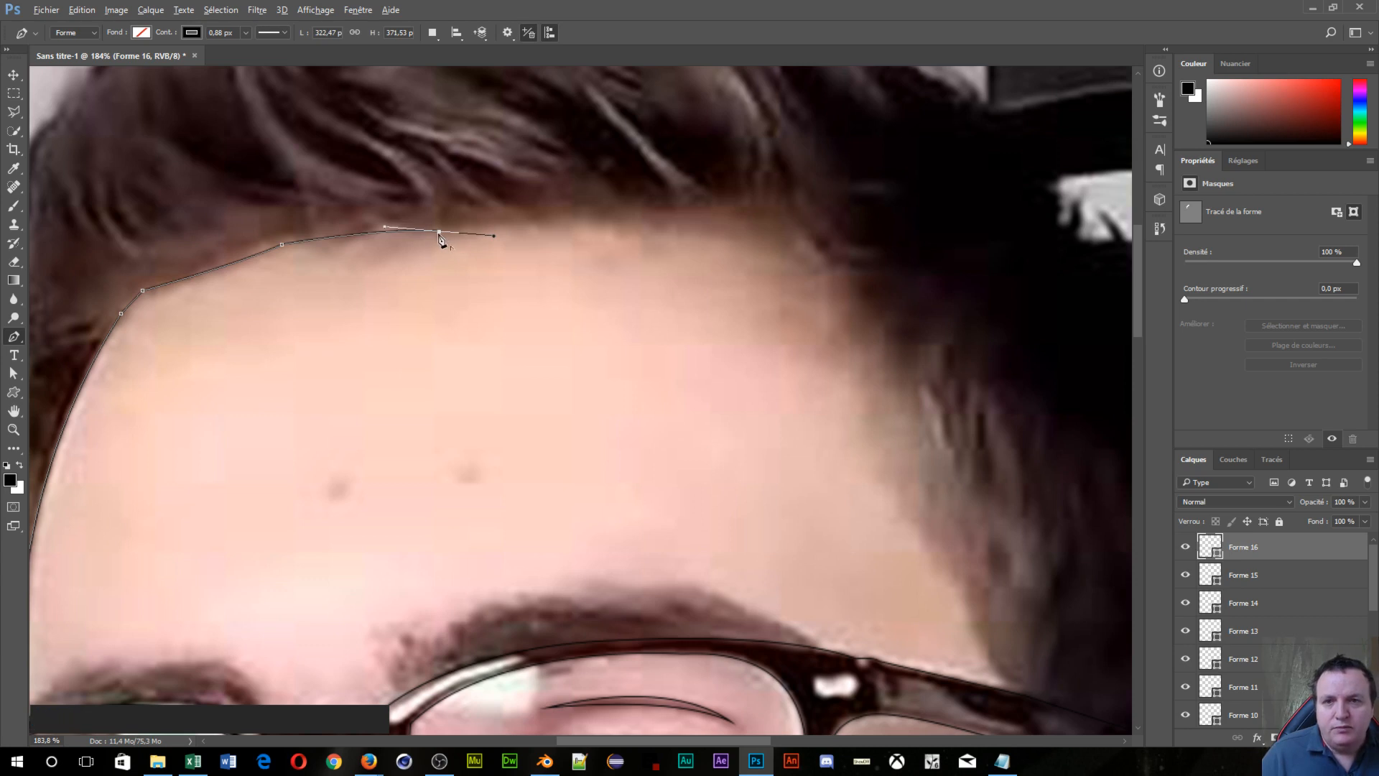
alt+click(439, 233)
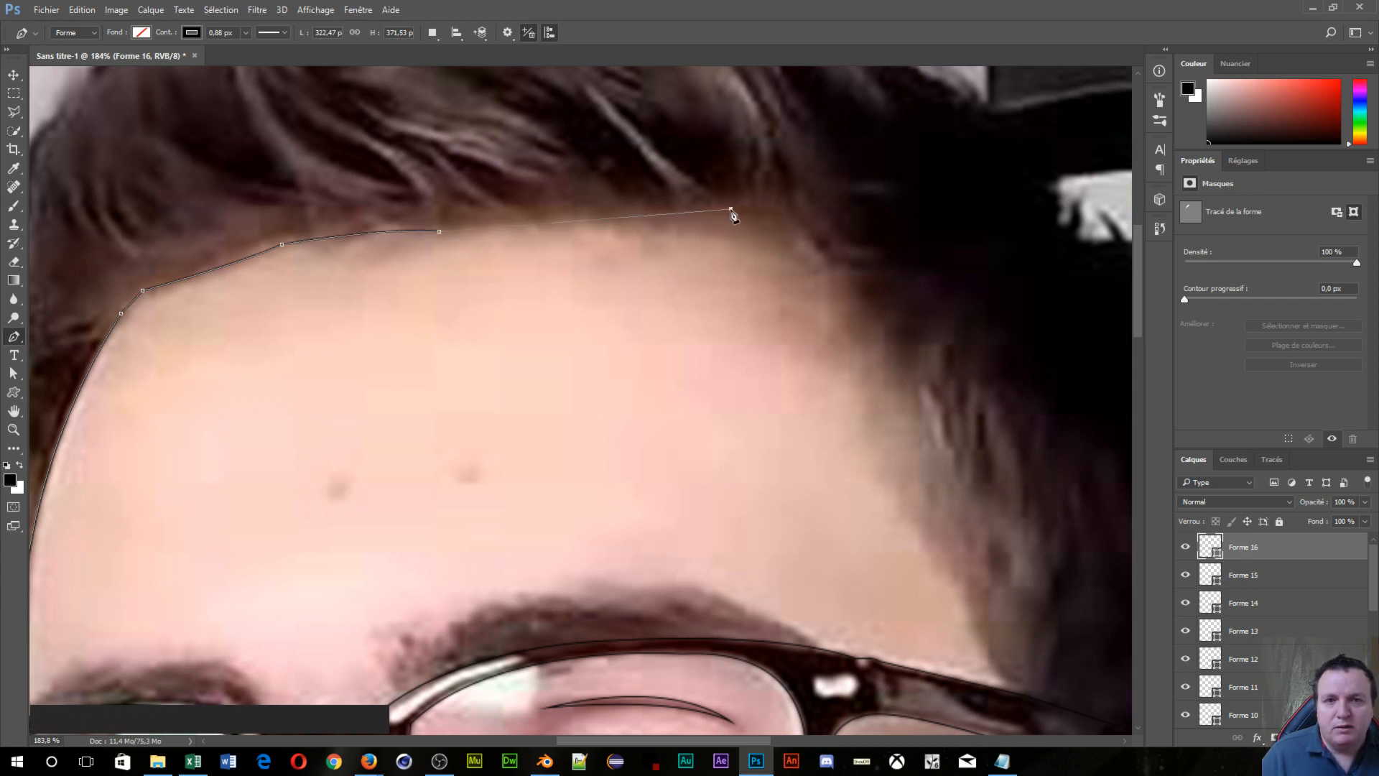
Step: Extend the hairline path with a curved segment to the far end of the front hairline, removing that point's outgoing handle
drag(730, 208, 803, 216)
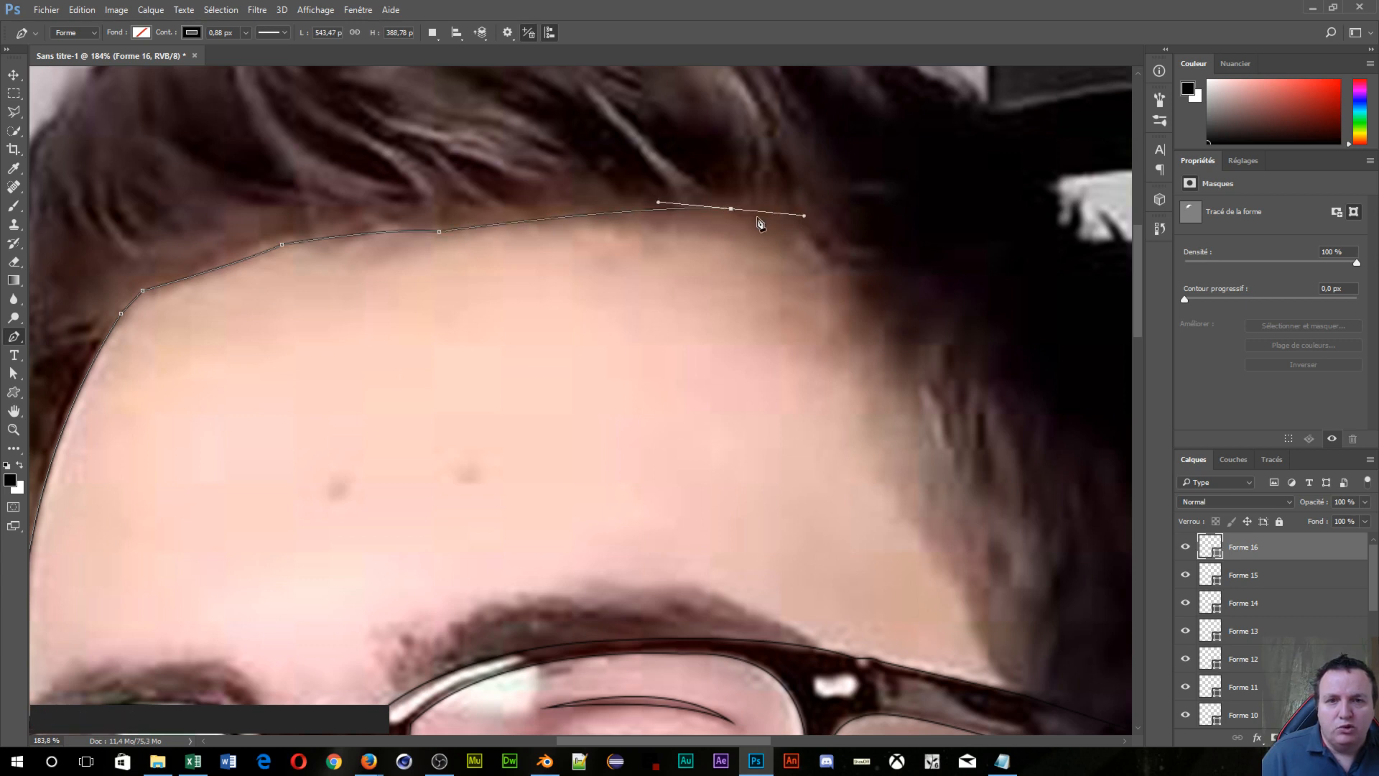
key(alt)
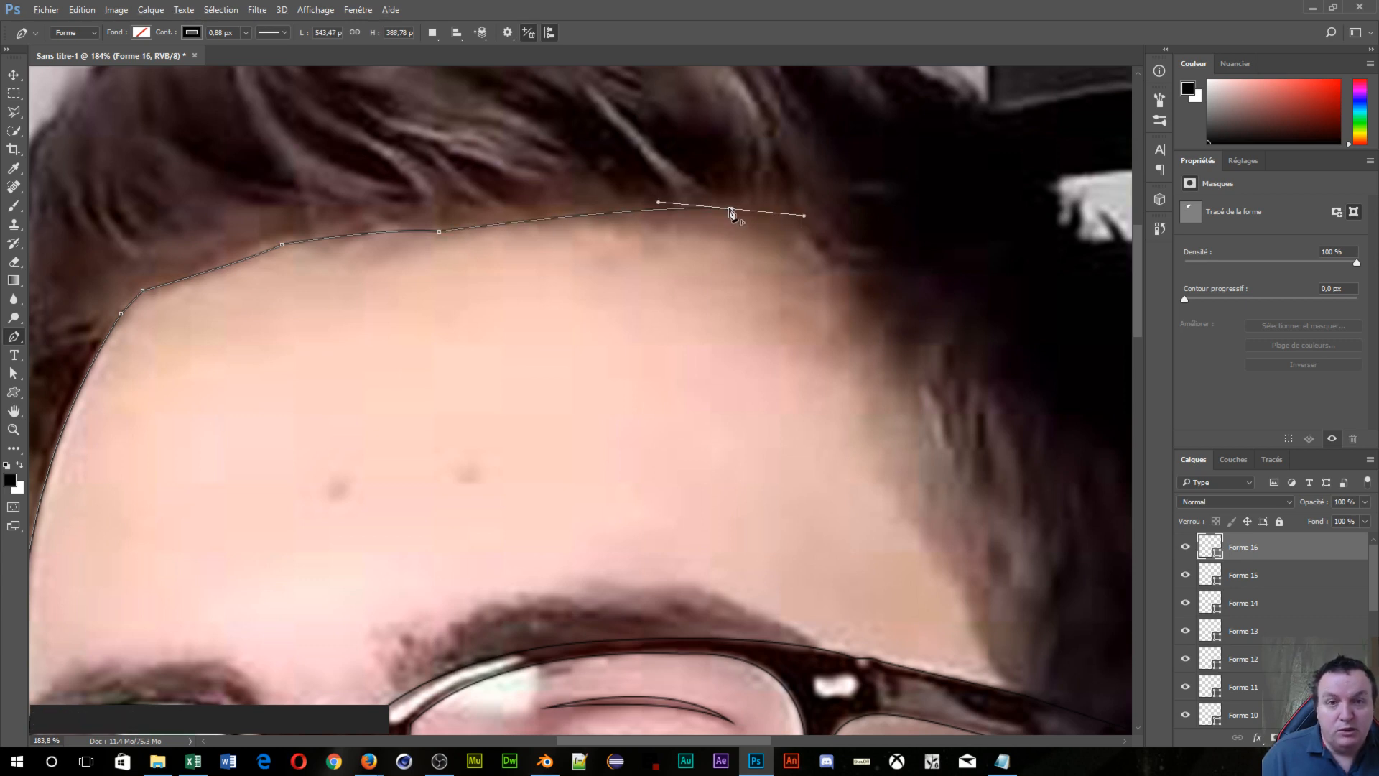
alt+click(730, 209)
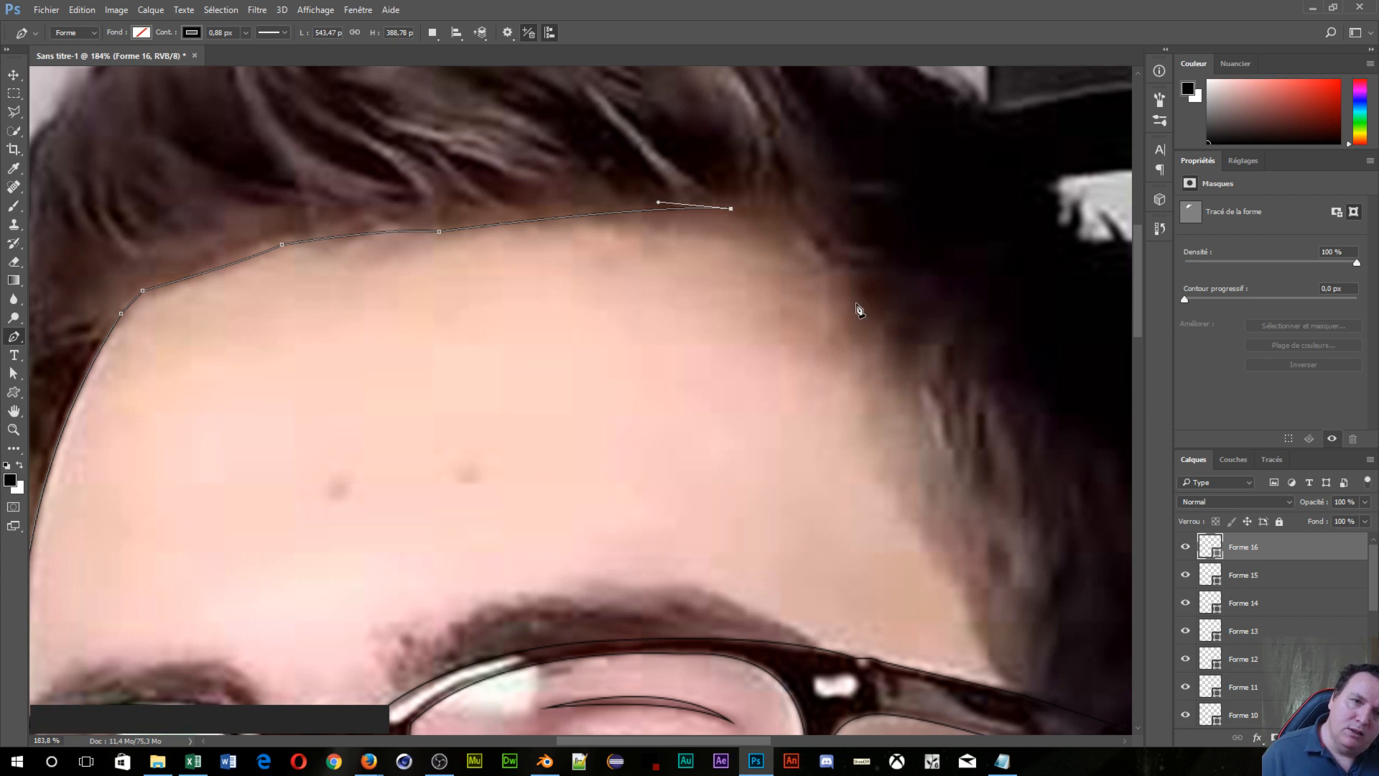
Step: Finish the hairline path with curves around the forehead's far upper corner and down the temple to the glasses arm, removing the curve points' outgoing handles
drag(854, 301, 912, 395)
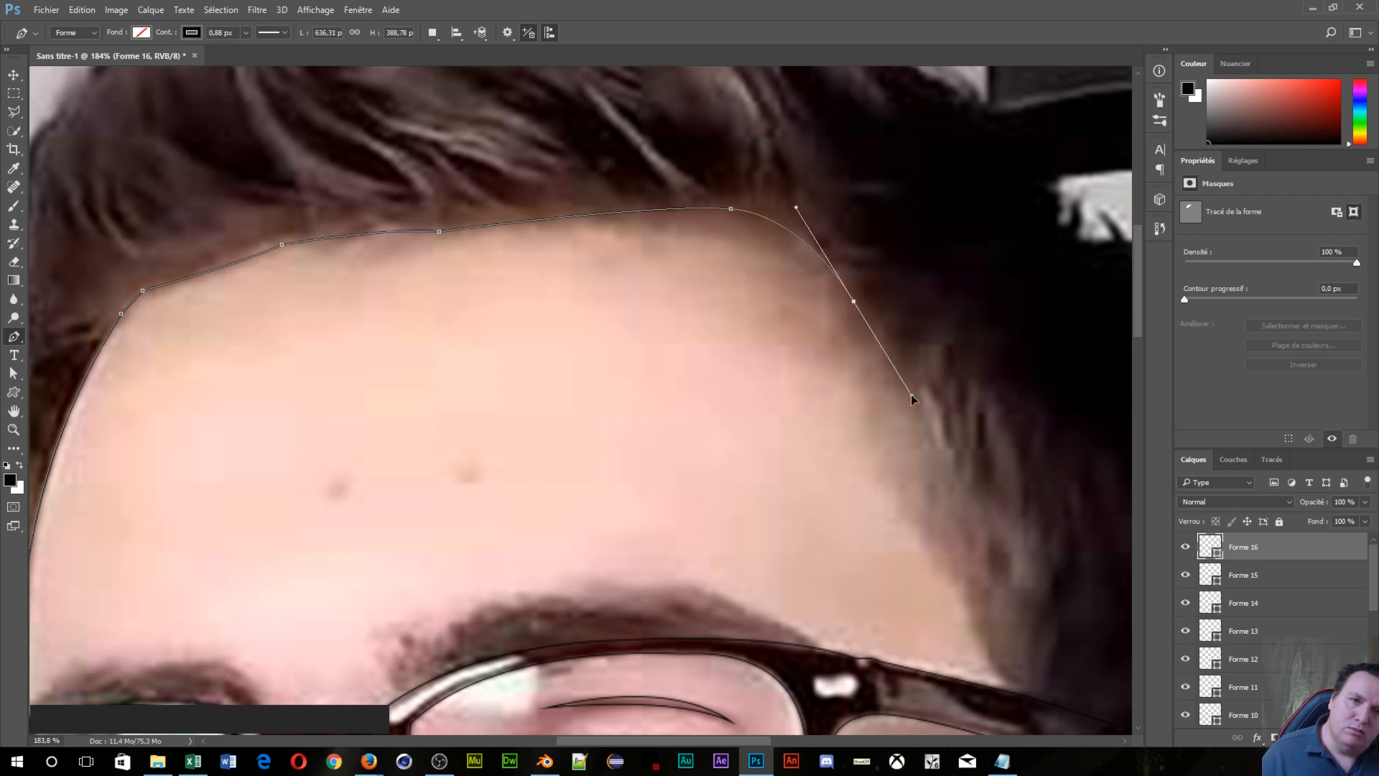
alt+click(853, 302)
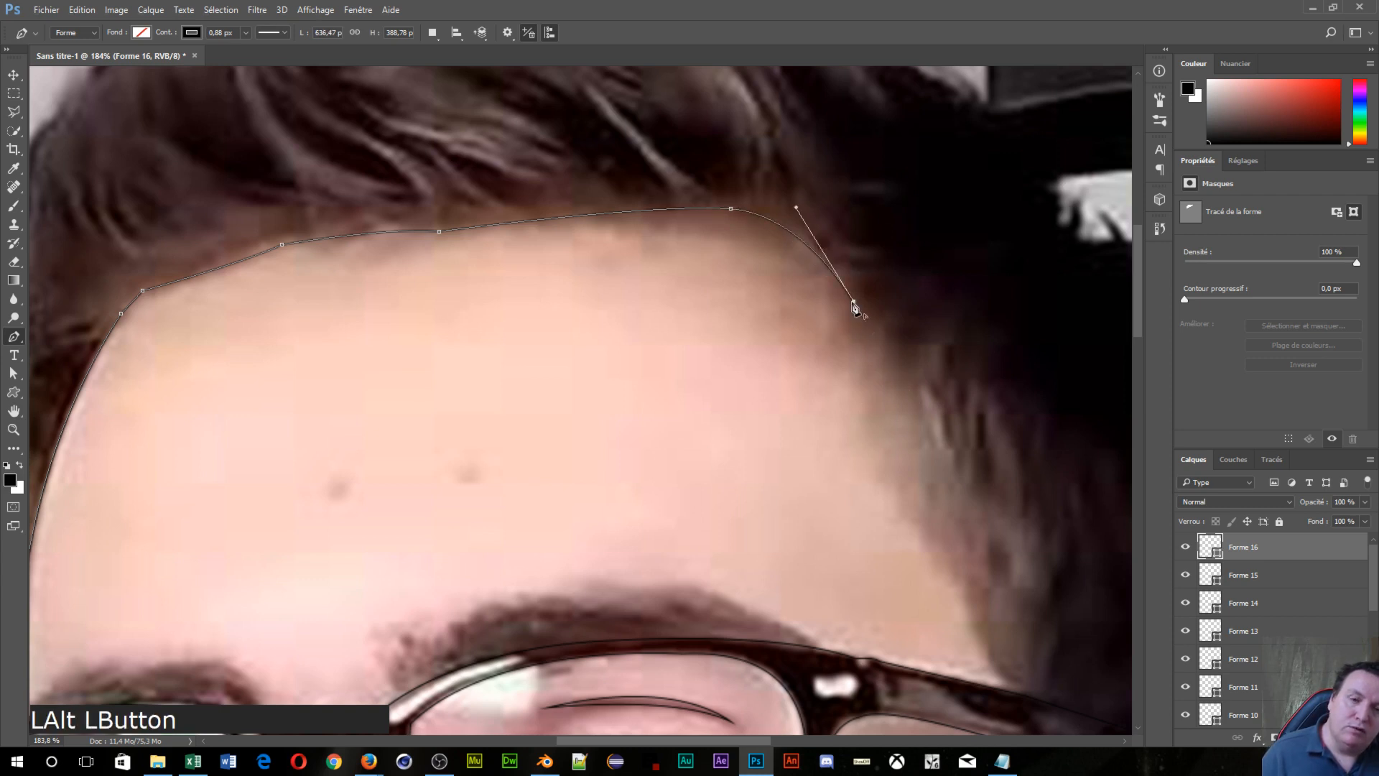
scroll(899, 479, down, 5)
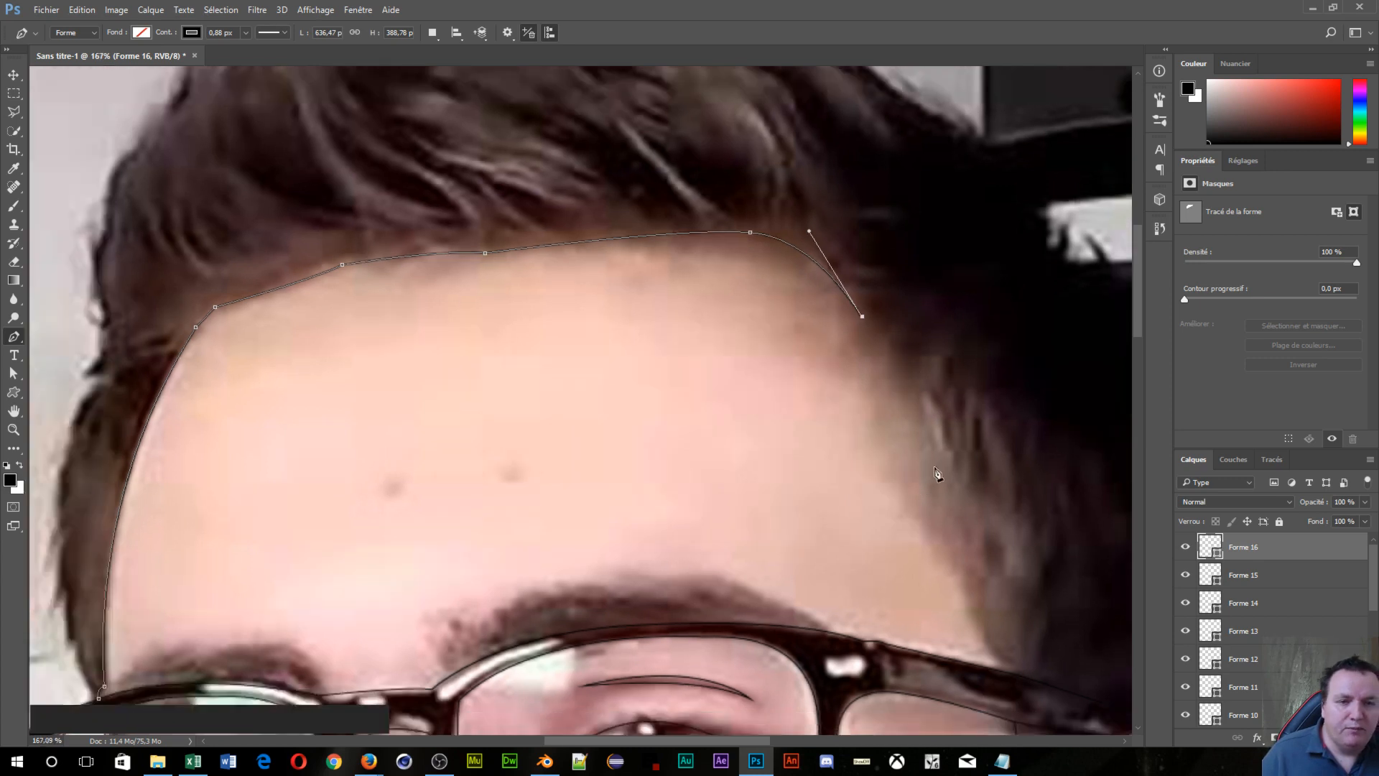
scroll(906, 511, up, 3)
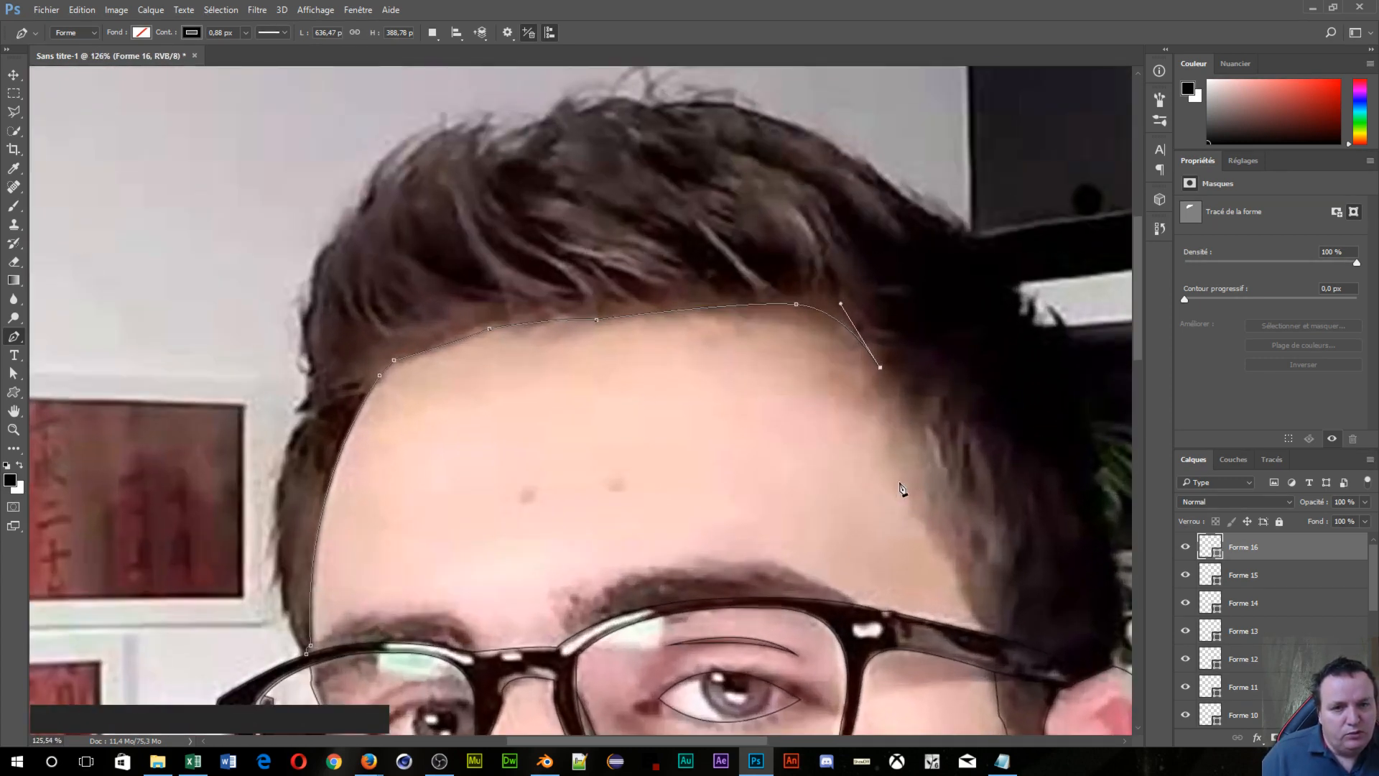
scroll(903, 489, down, 4)
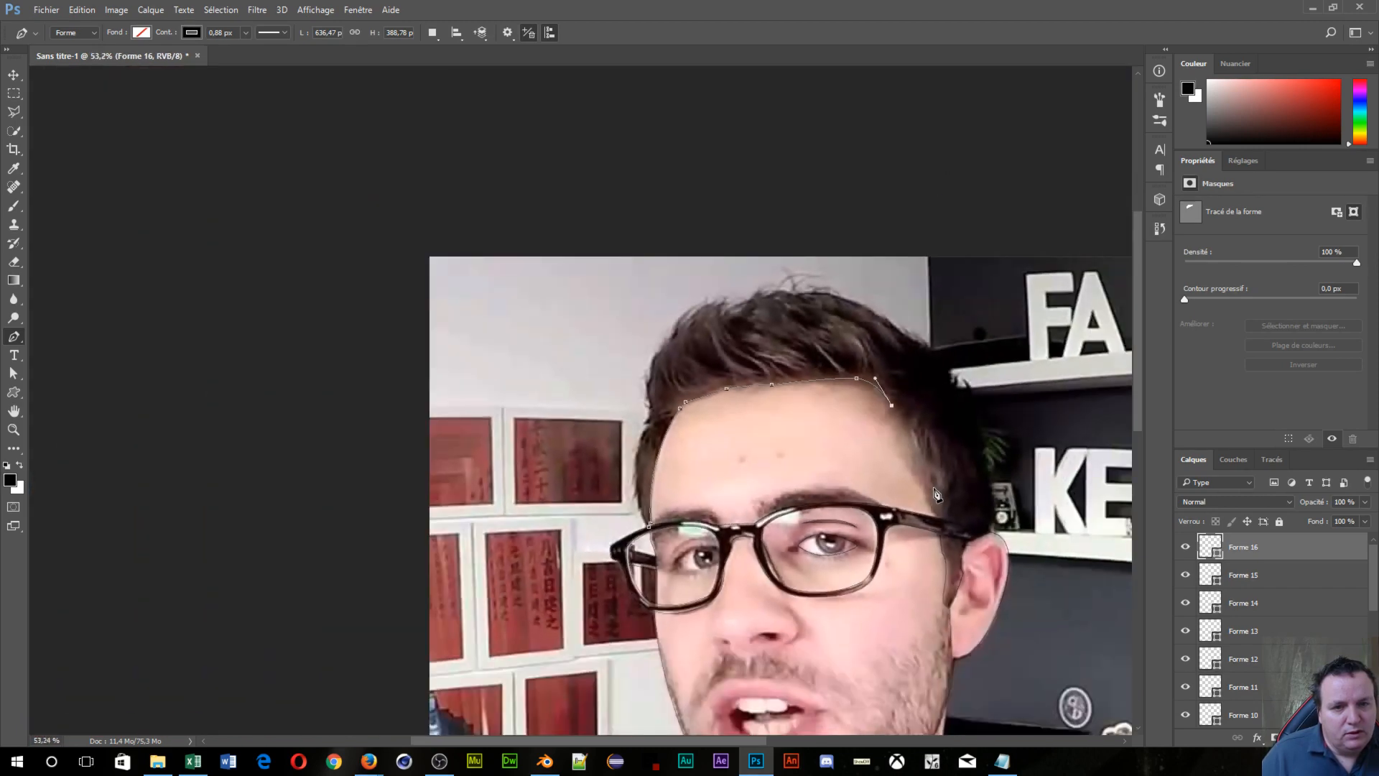
scroll(936, 492, up, 4)
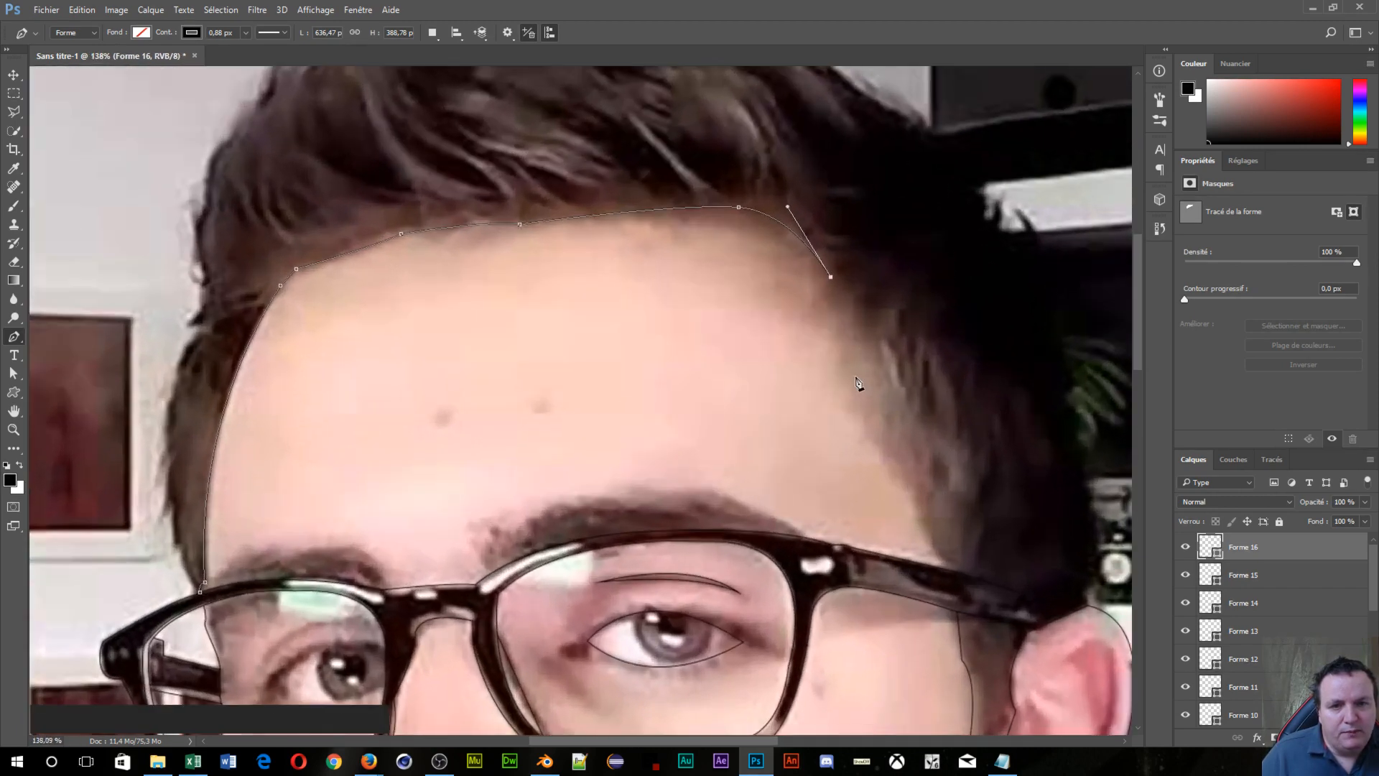
drag(857, 409, 873, 436)
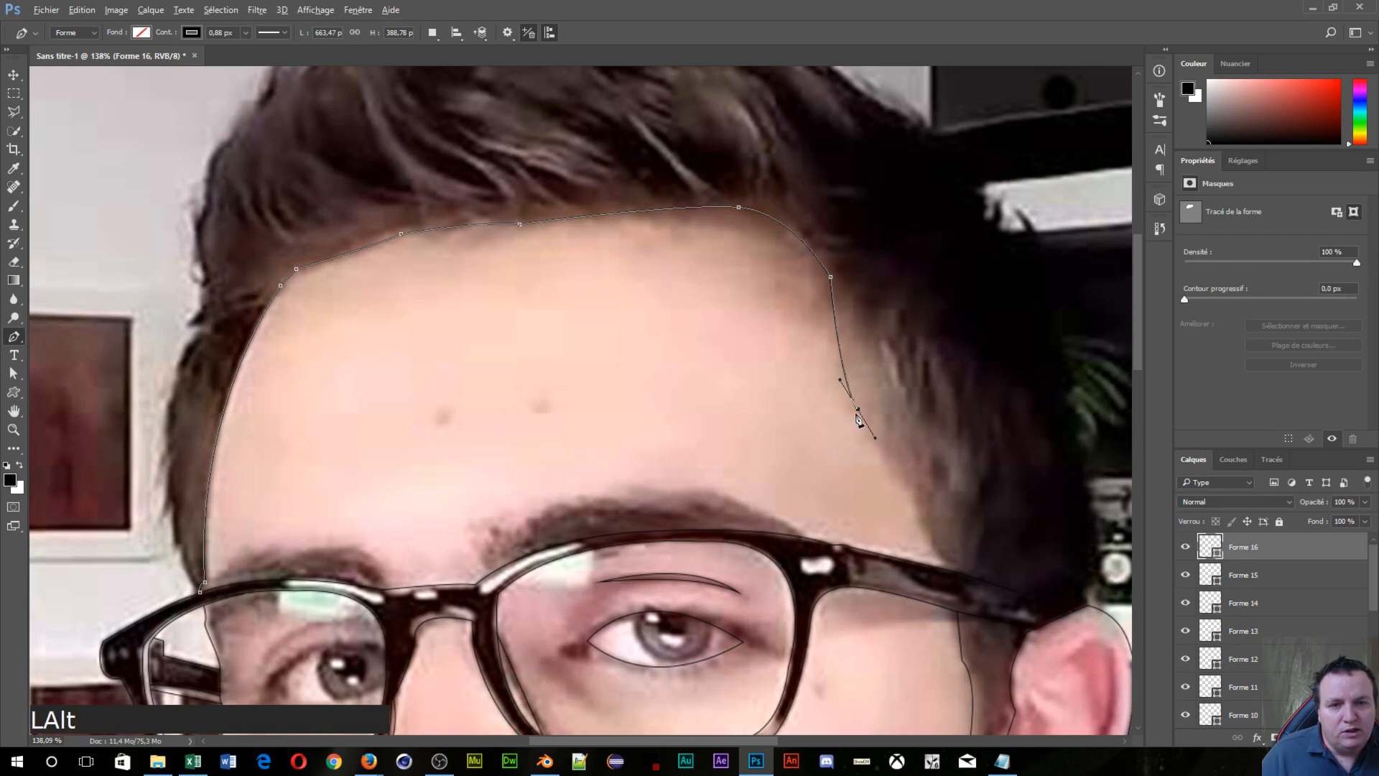
alt+click(857, 409)
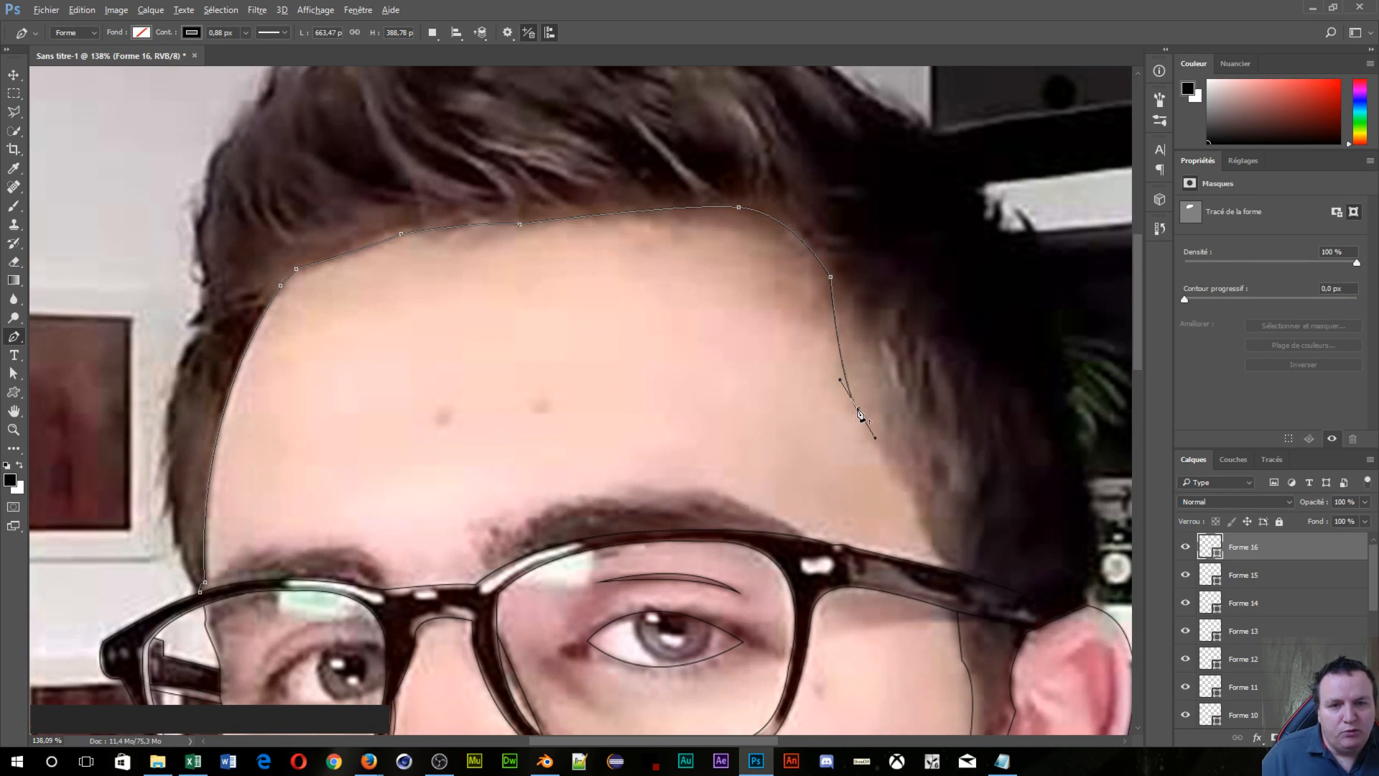
click(952, 575)
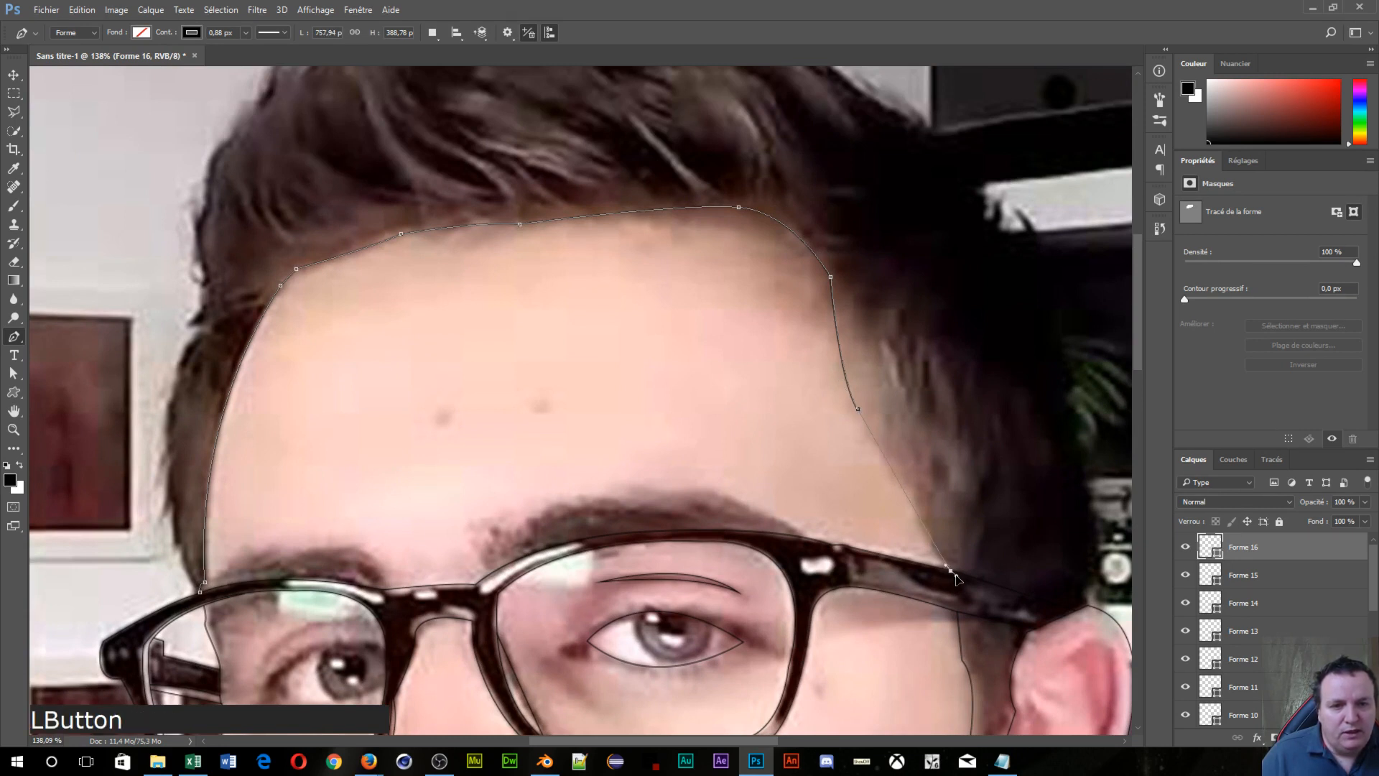
key(Escape)
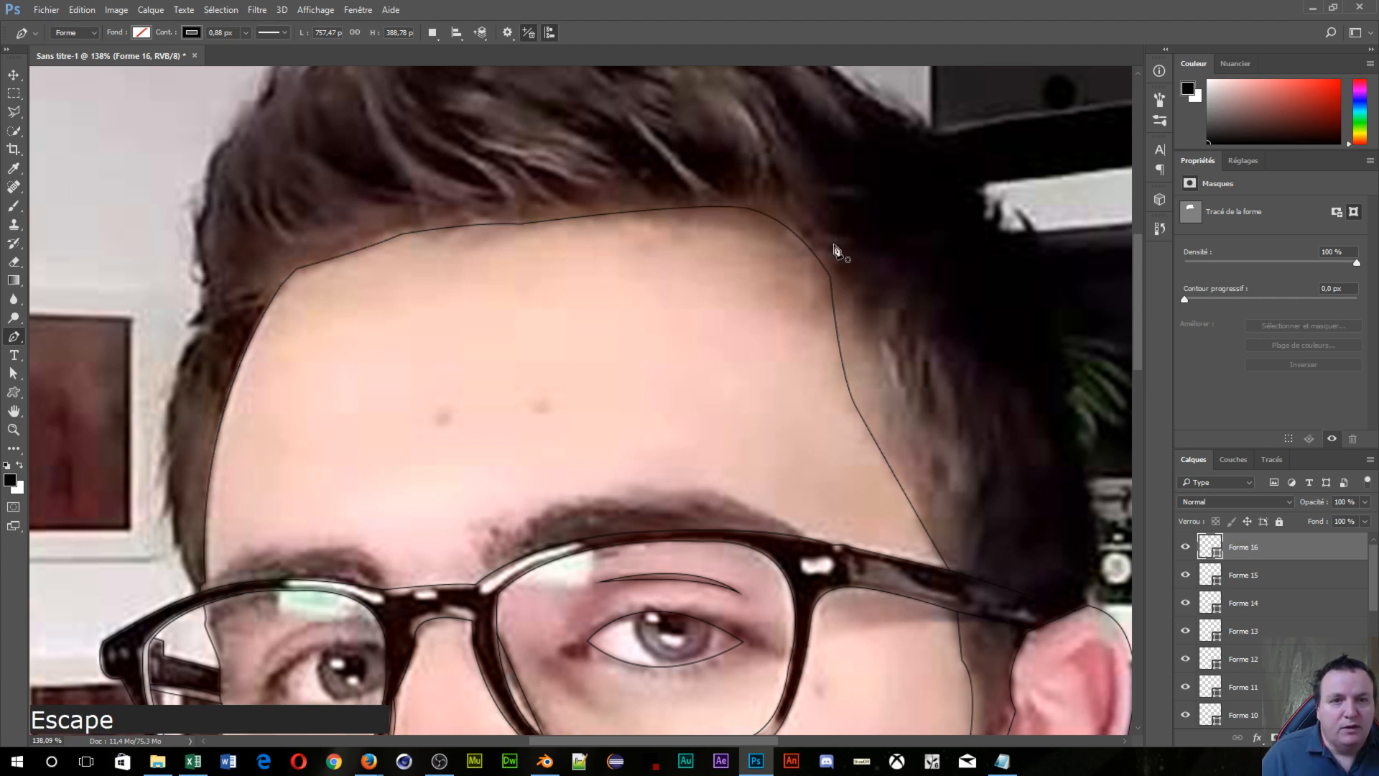
Step: Draw a separate curved path through the side hair from the forehead's far corner to the glasses arm, replacing the first misplaced curve
click(833, 275)
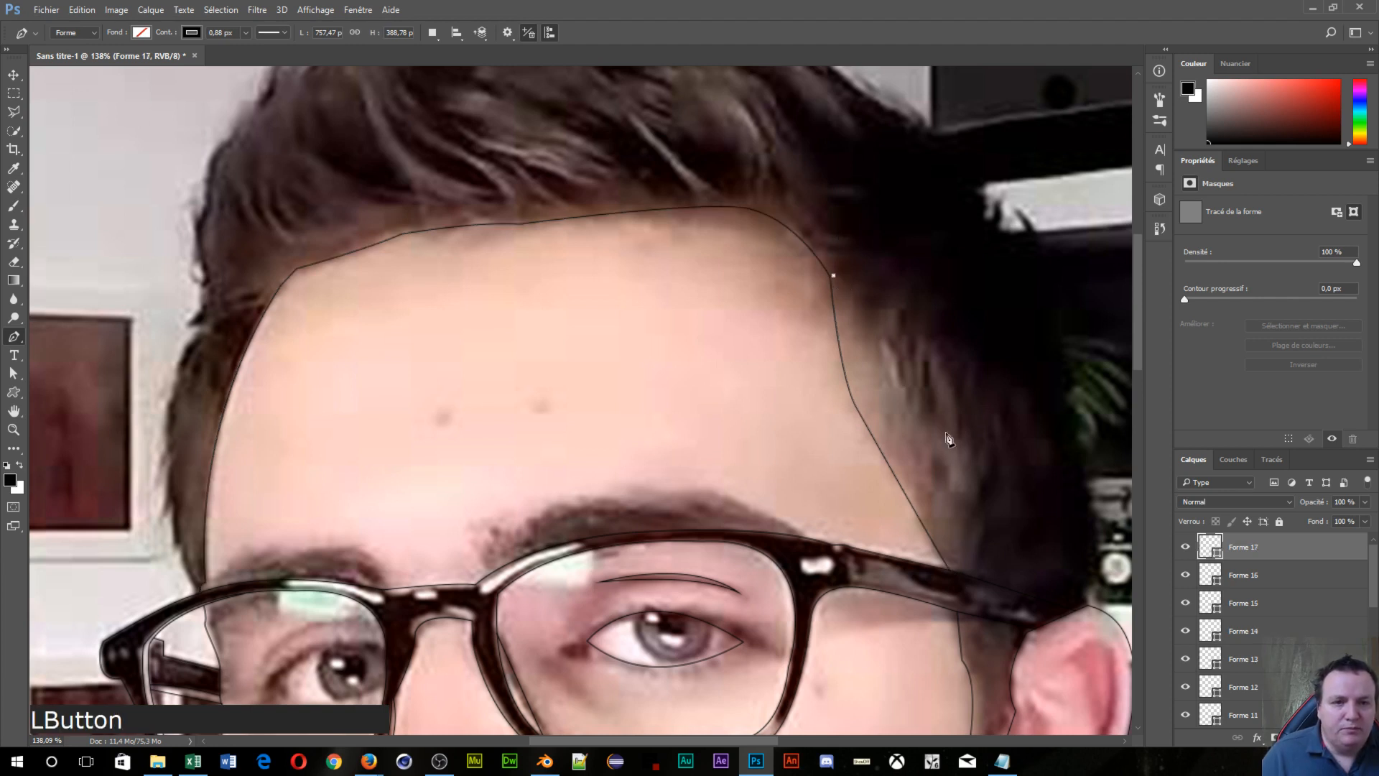
drag(966, 575, 970, 381)
scroll(937, 372, down, 5)
scroll(938, 374, down, 2)
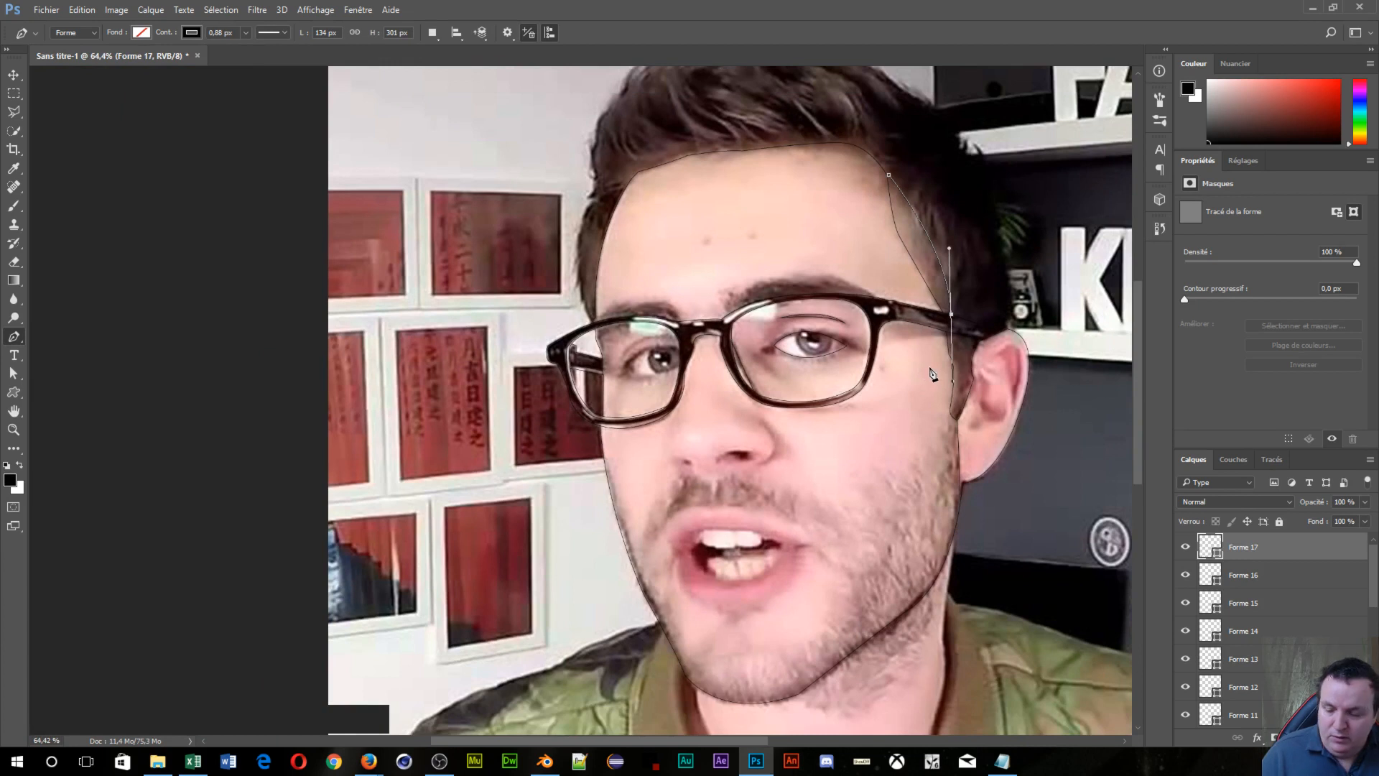
key(ctrl+z)
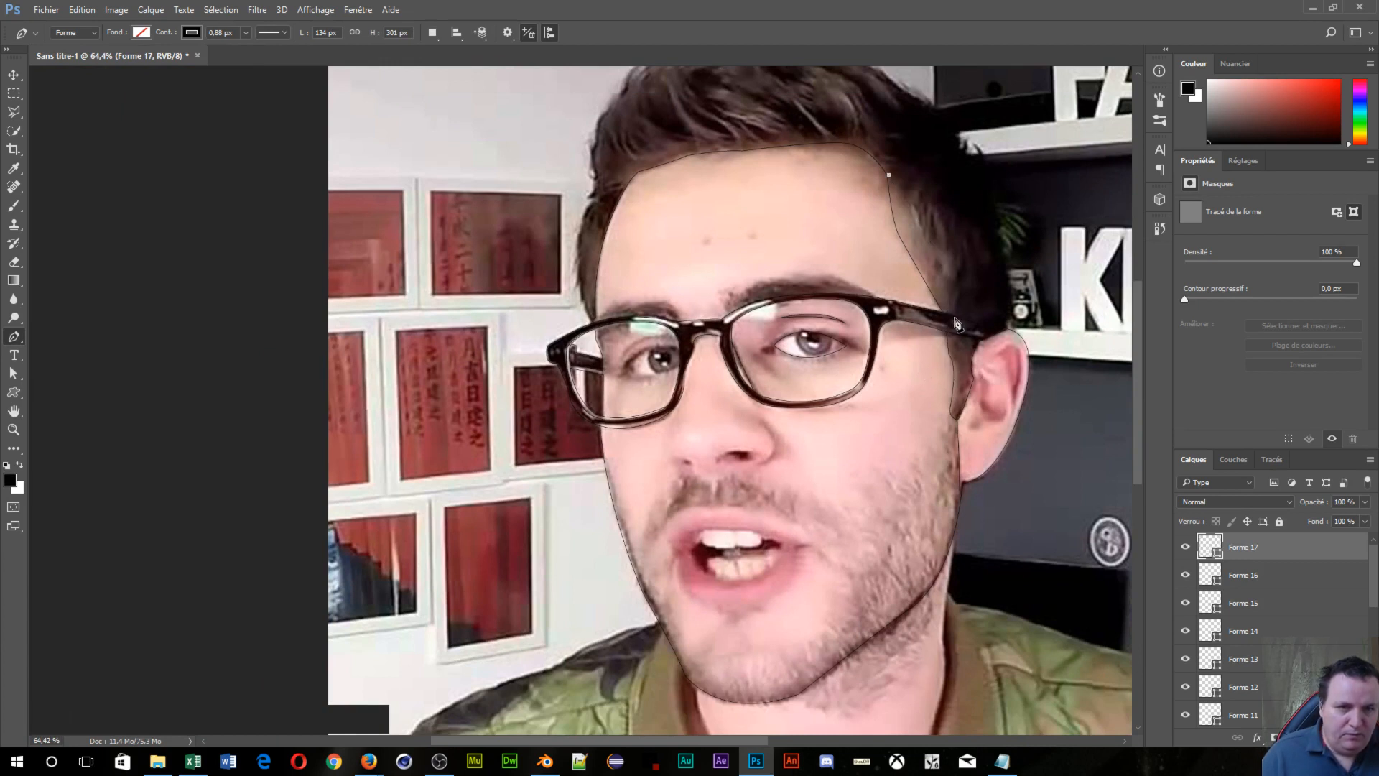
drag(954, 315, 940, 415)
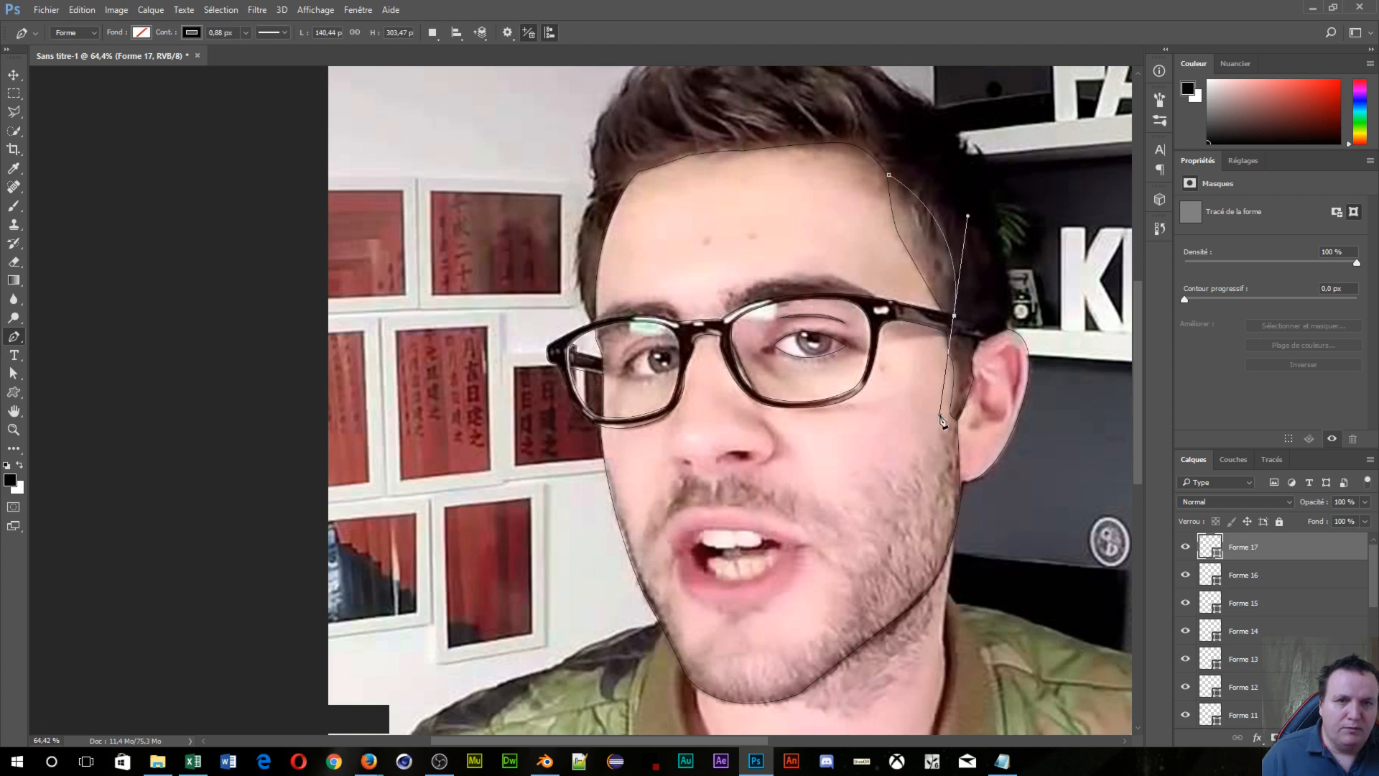
key(Escape)
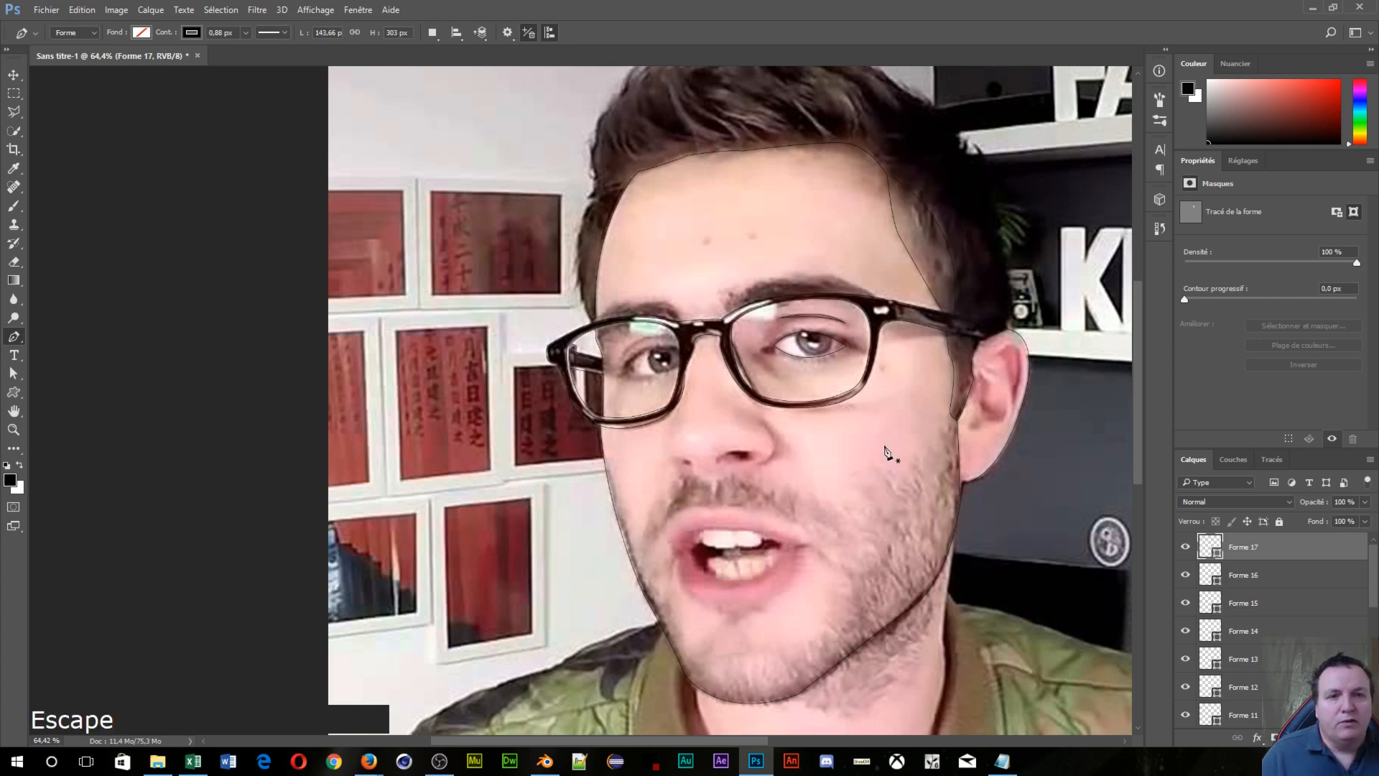
Step: Outline the eyebrow above the larger, ear-side lens with two curves starting and ending on the glasses frame, removing the middle point's outgoing handle
scroll(706, 613, up, 4)
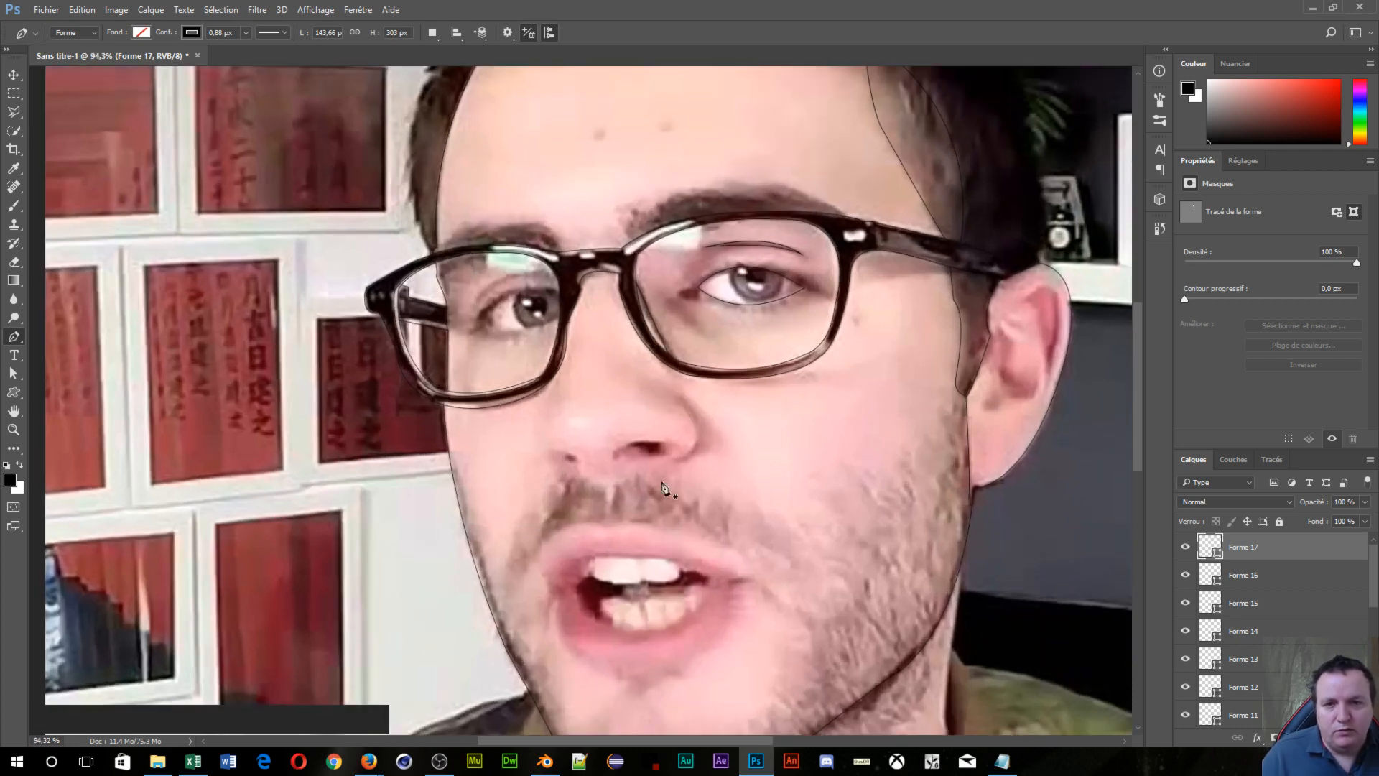
key(space)
drag(485, 407, 741, 583)
scroll(984, 551, up, 5)
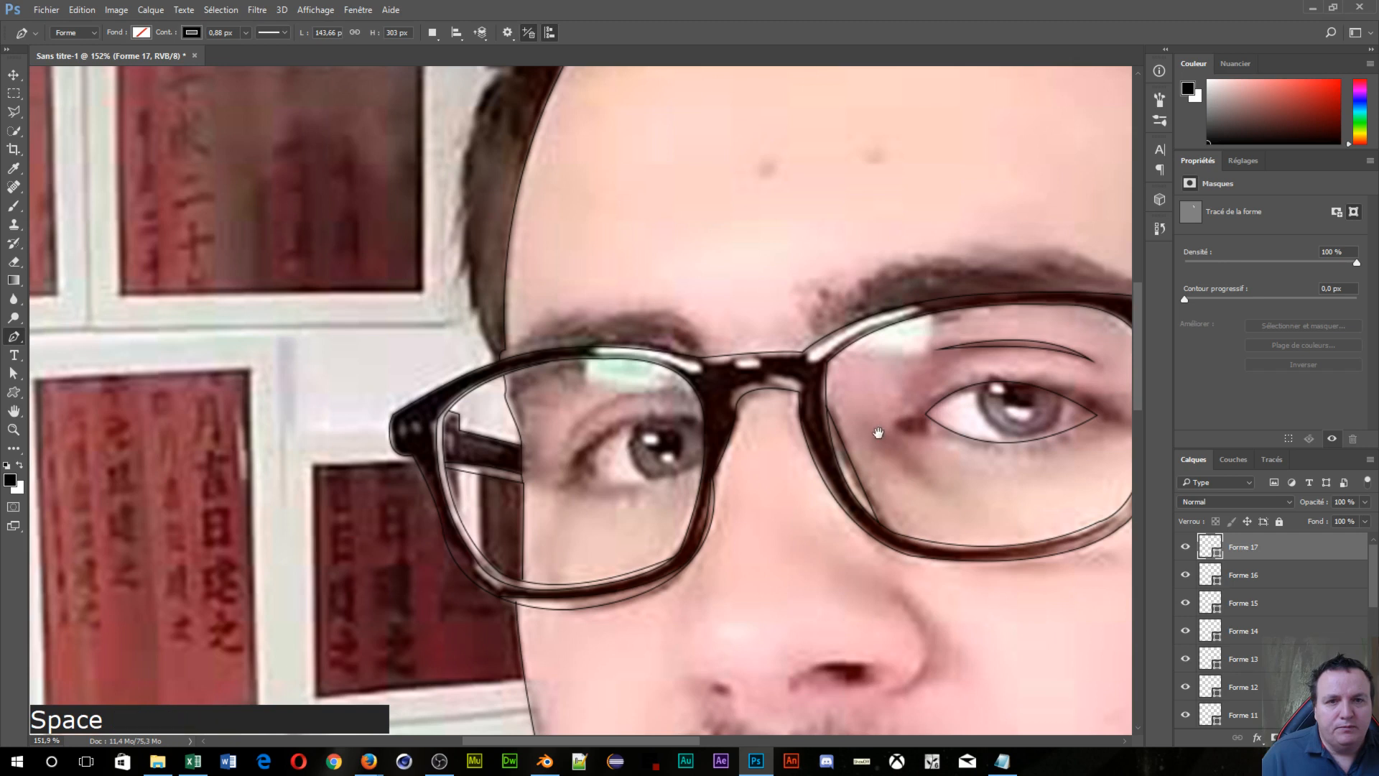
drag(996, 397, 801, 523)
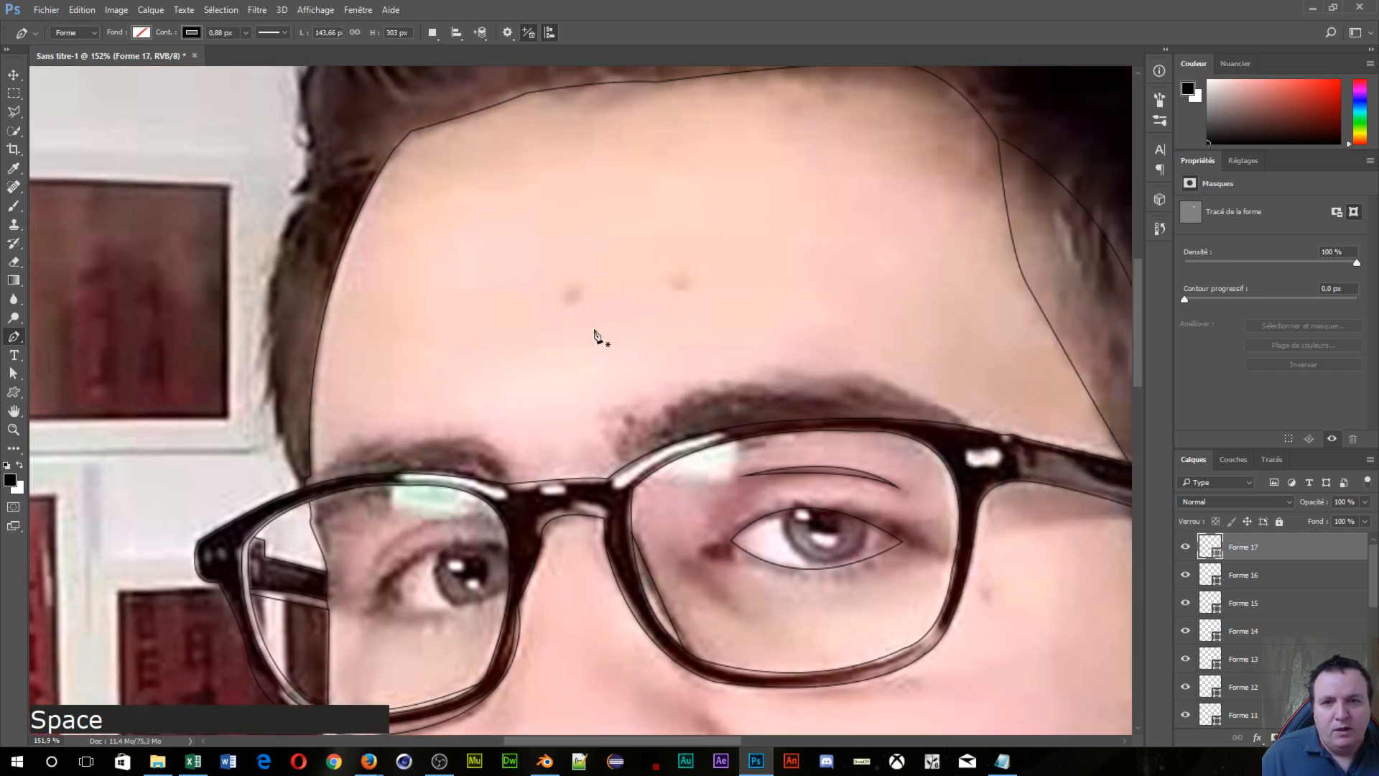
click(624, 467)
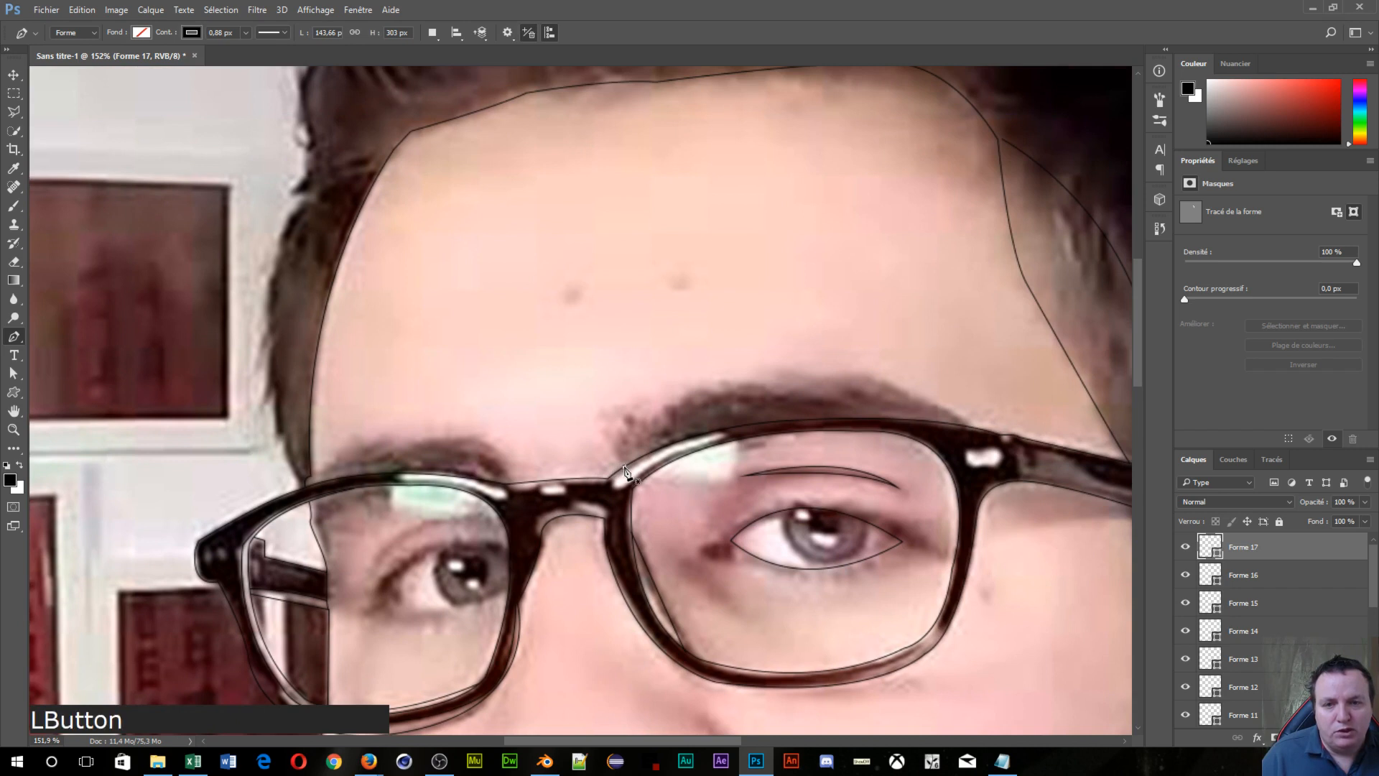
drag(692, 391, 838, 368)
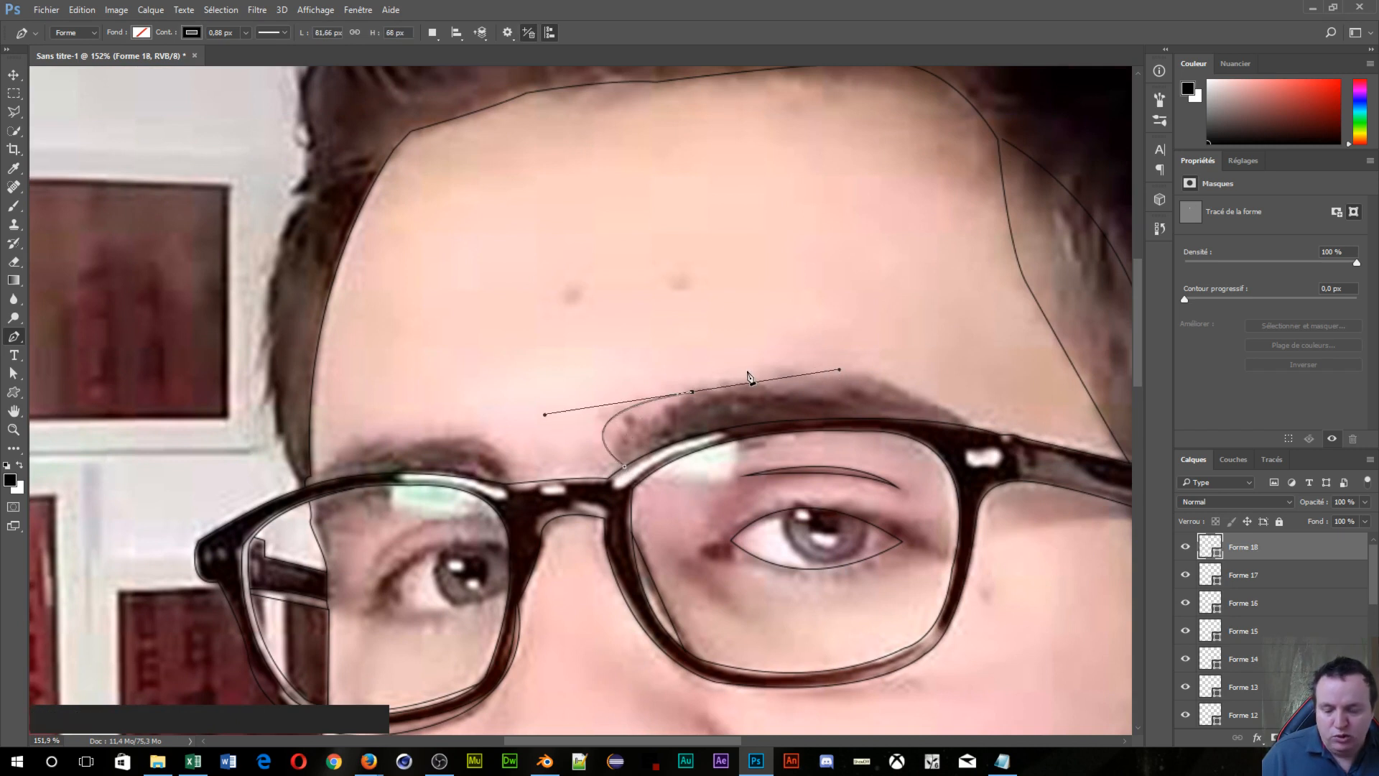
key(alt)
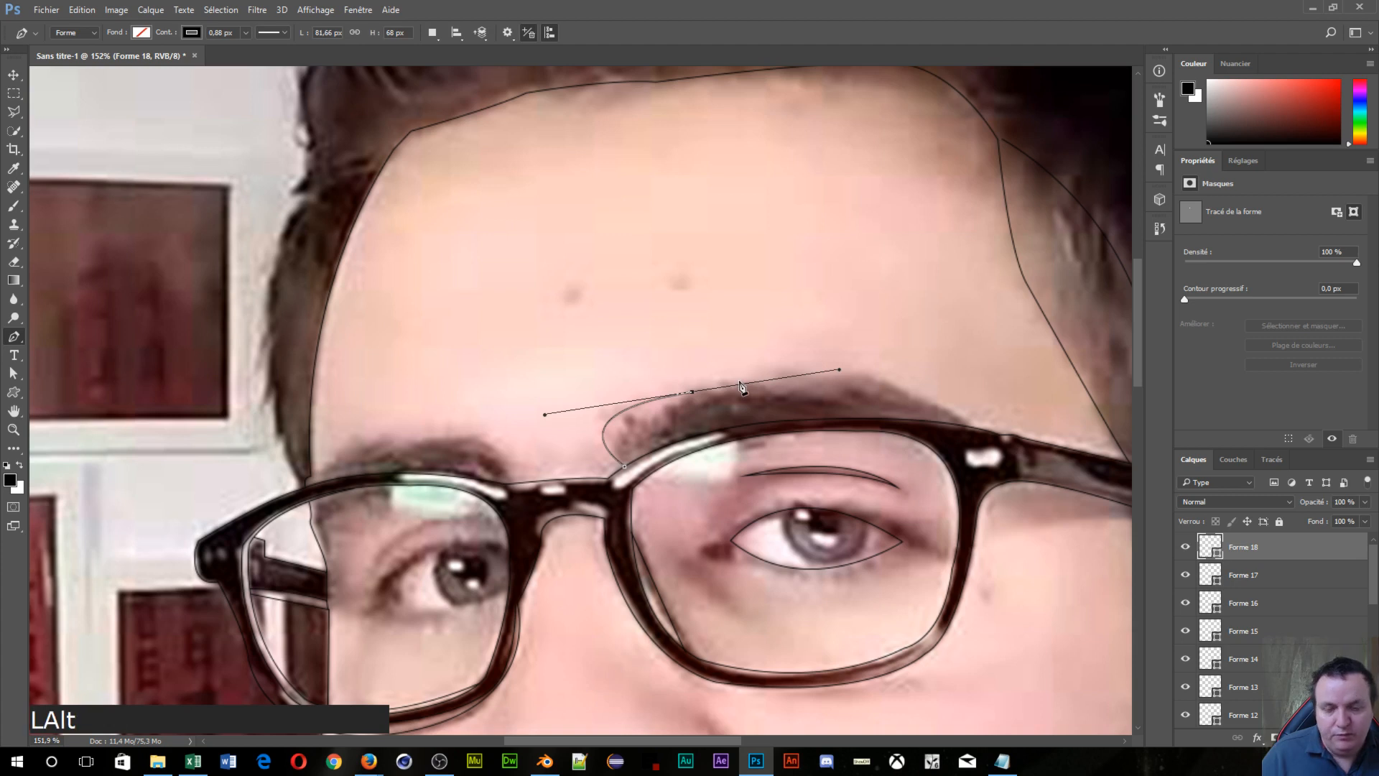
alt+click(694, 394)
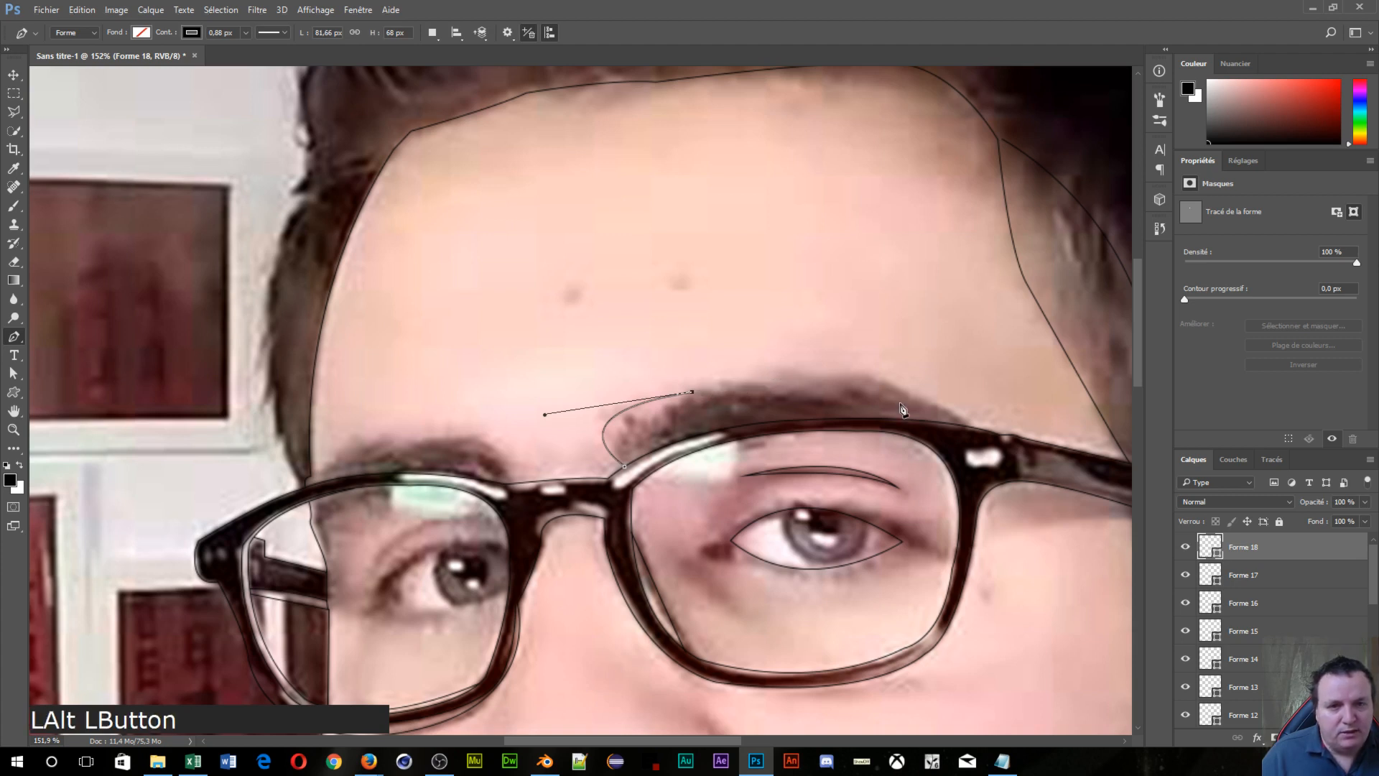
drag(976, 429, 1082, 523)
key(Escape)
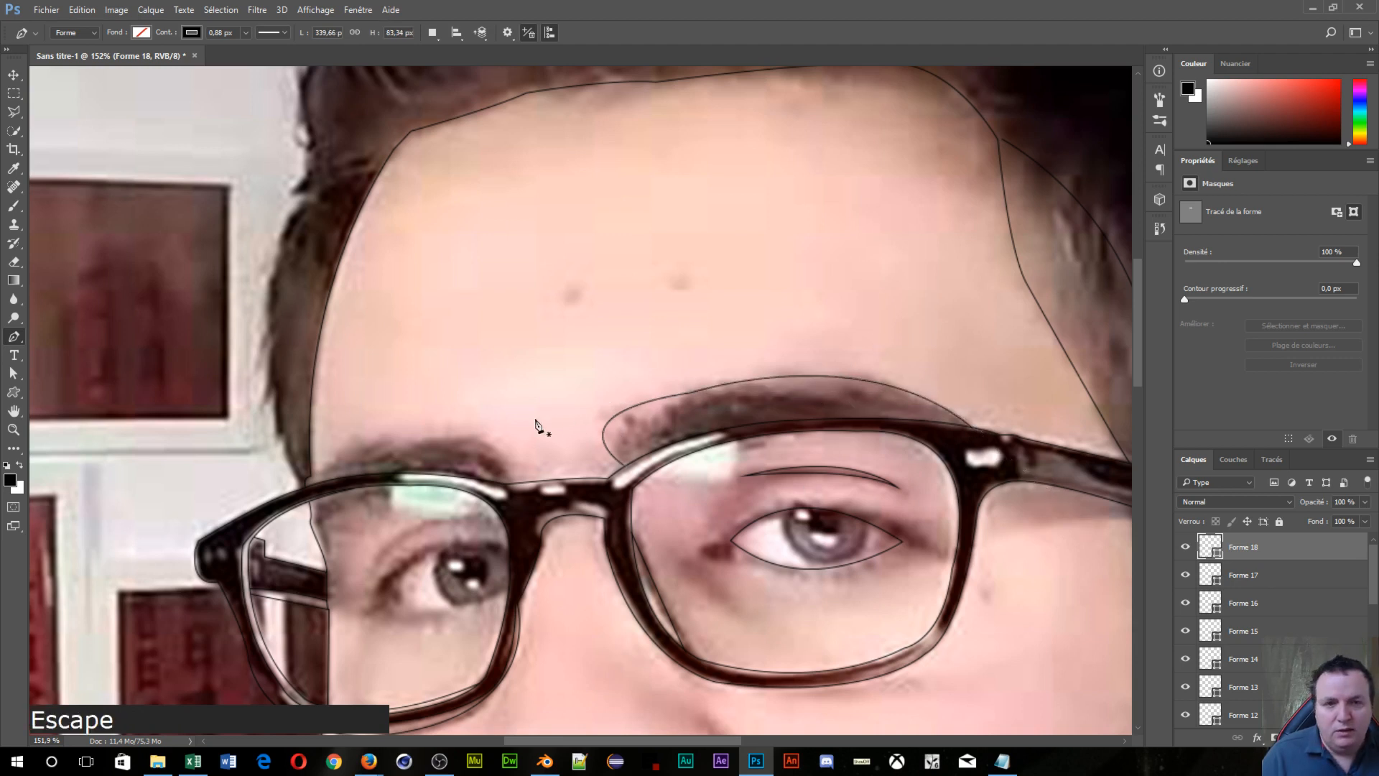
Step: Outline the other eyebrow above the smaller lens with a single curve from the glasses bridge to the hairline's edge
click(511, 485)
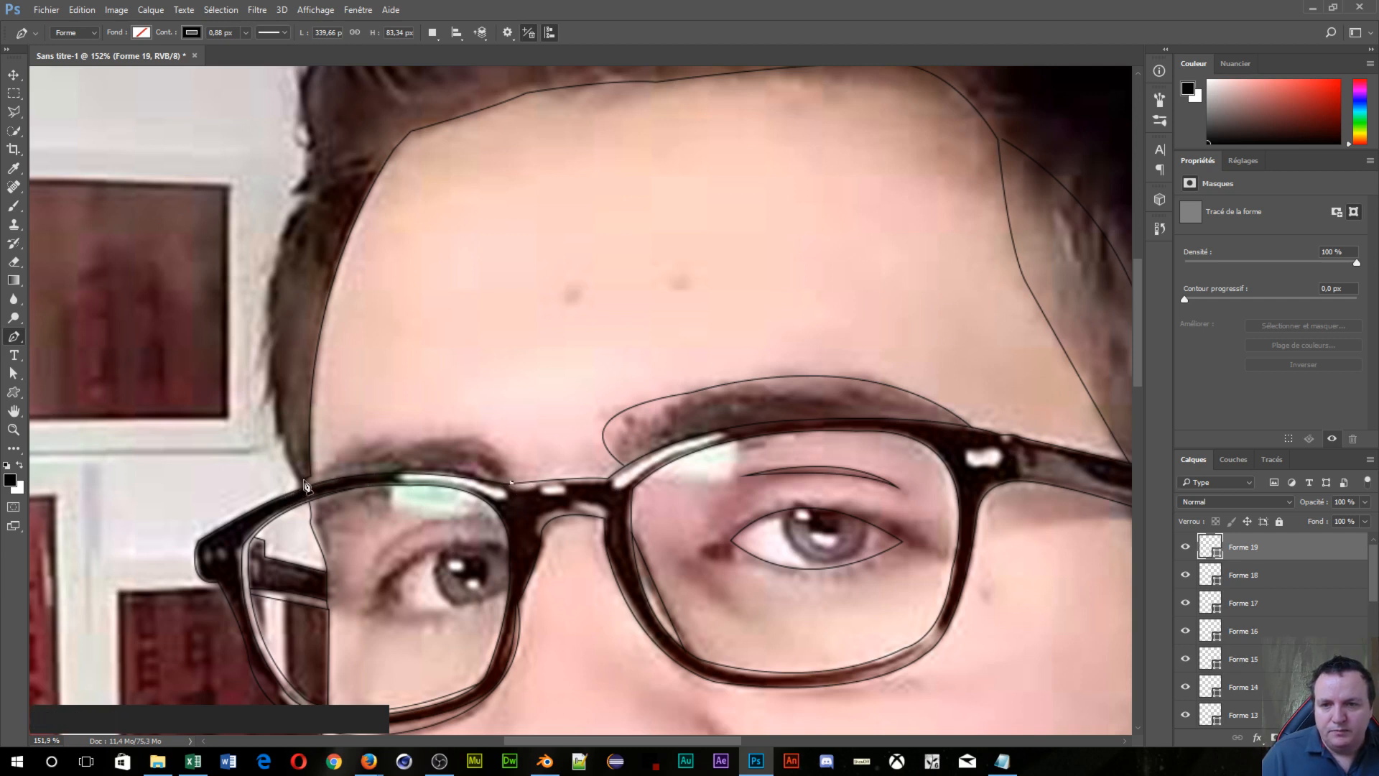
drag(311, 478, 136, 563)
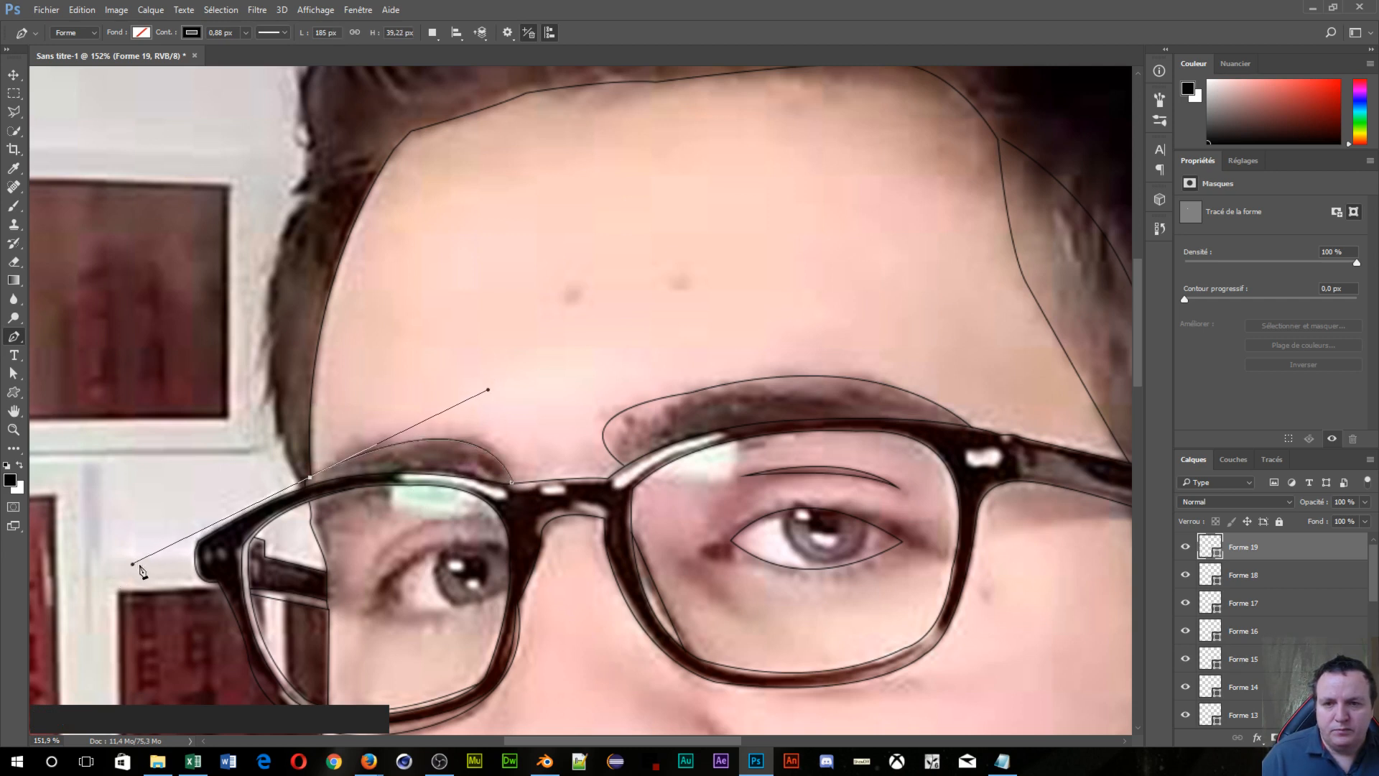
key(Escape)
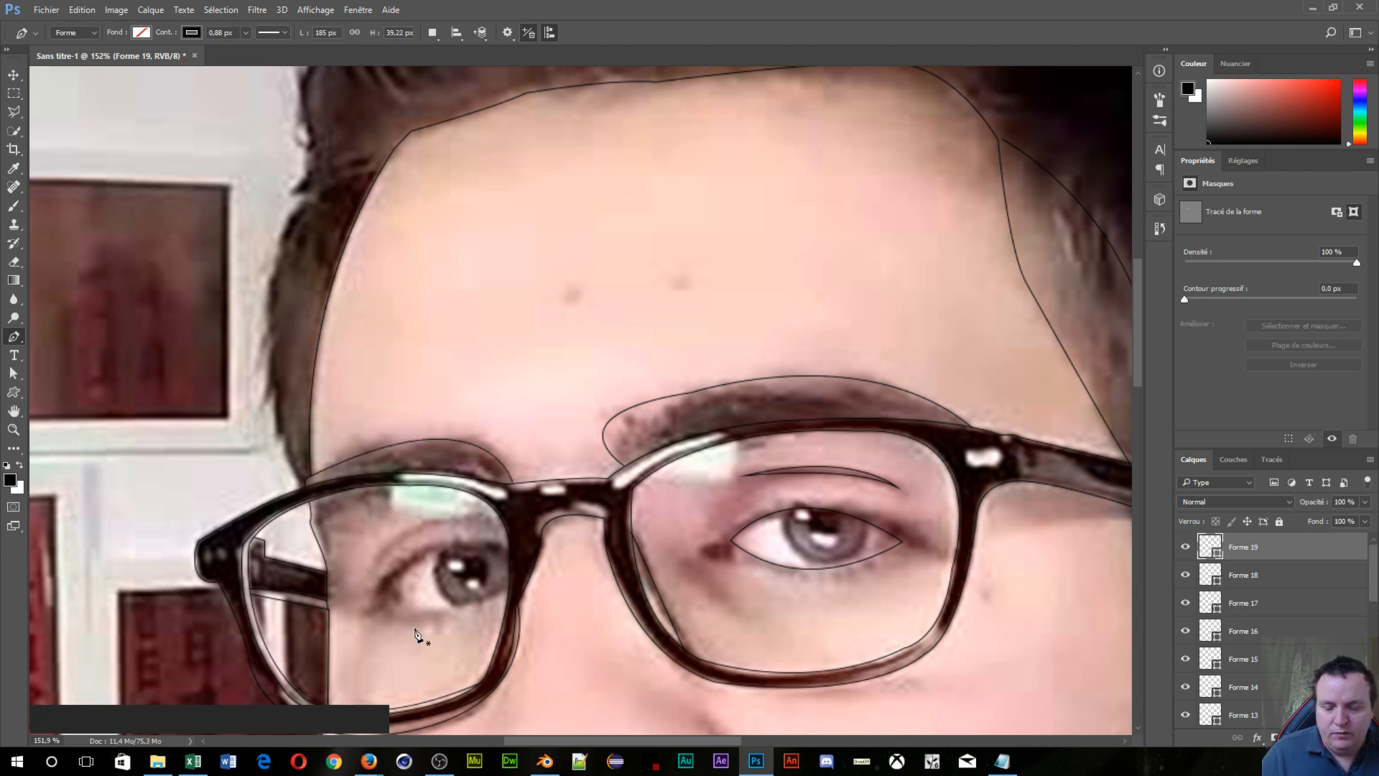
Step: Trace the eyebrow's lower edge inside the smaller lens with a curve to the reflection and a short straight segment up to the frame, replacing misplaced attempts
drag(373, 610, 522, 575)
scroll(522, 574, up, 3)
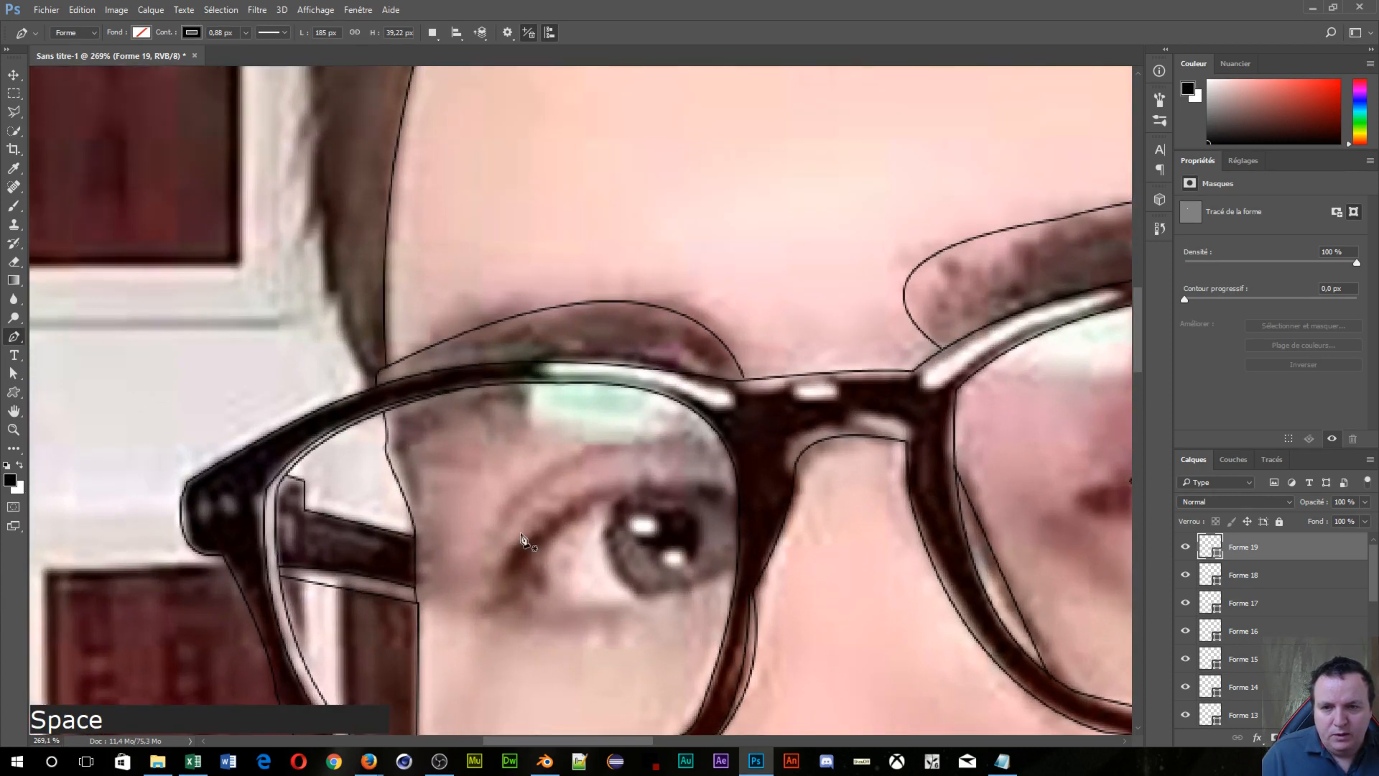
click(388, 457)
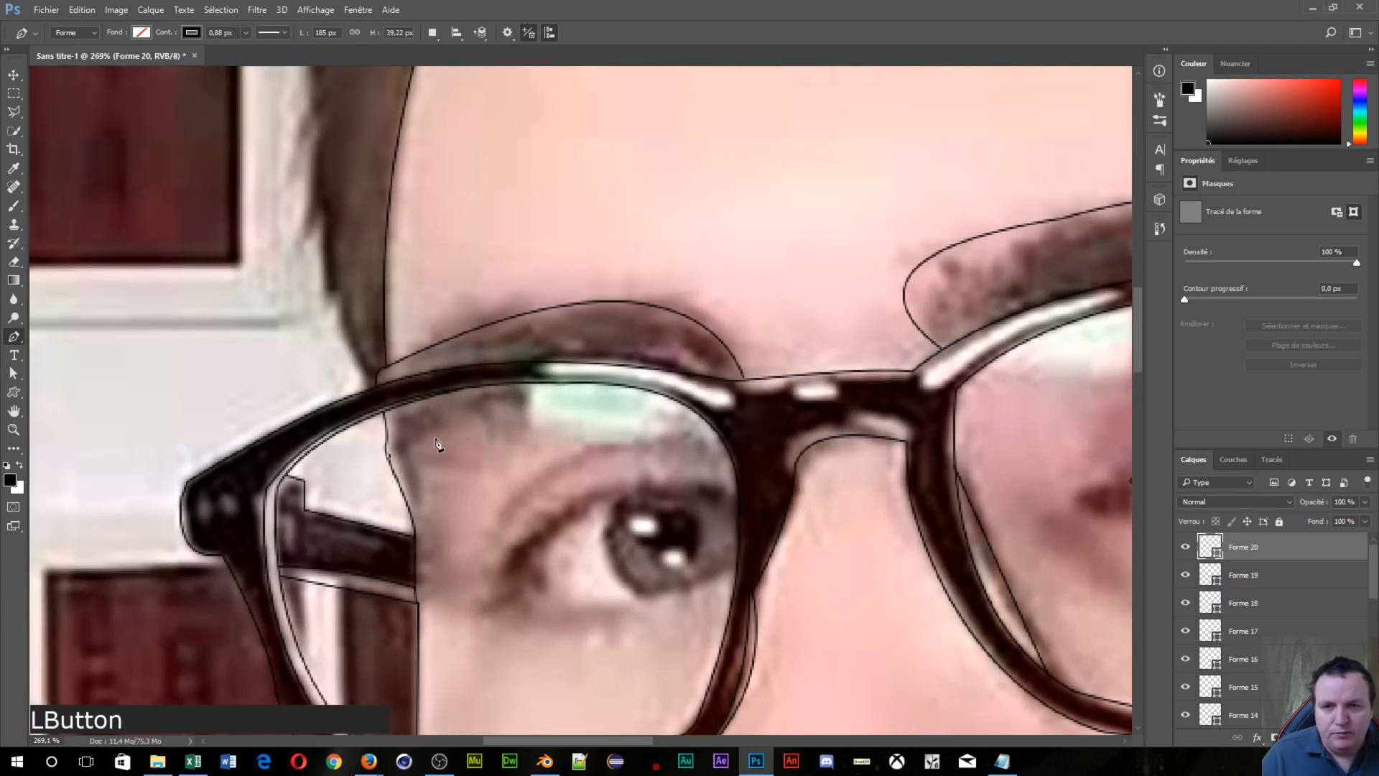
click(528, 407)
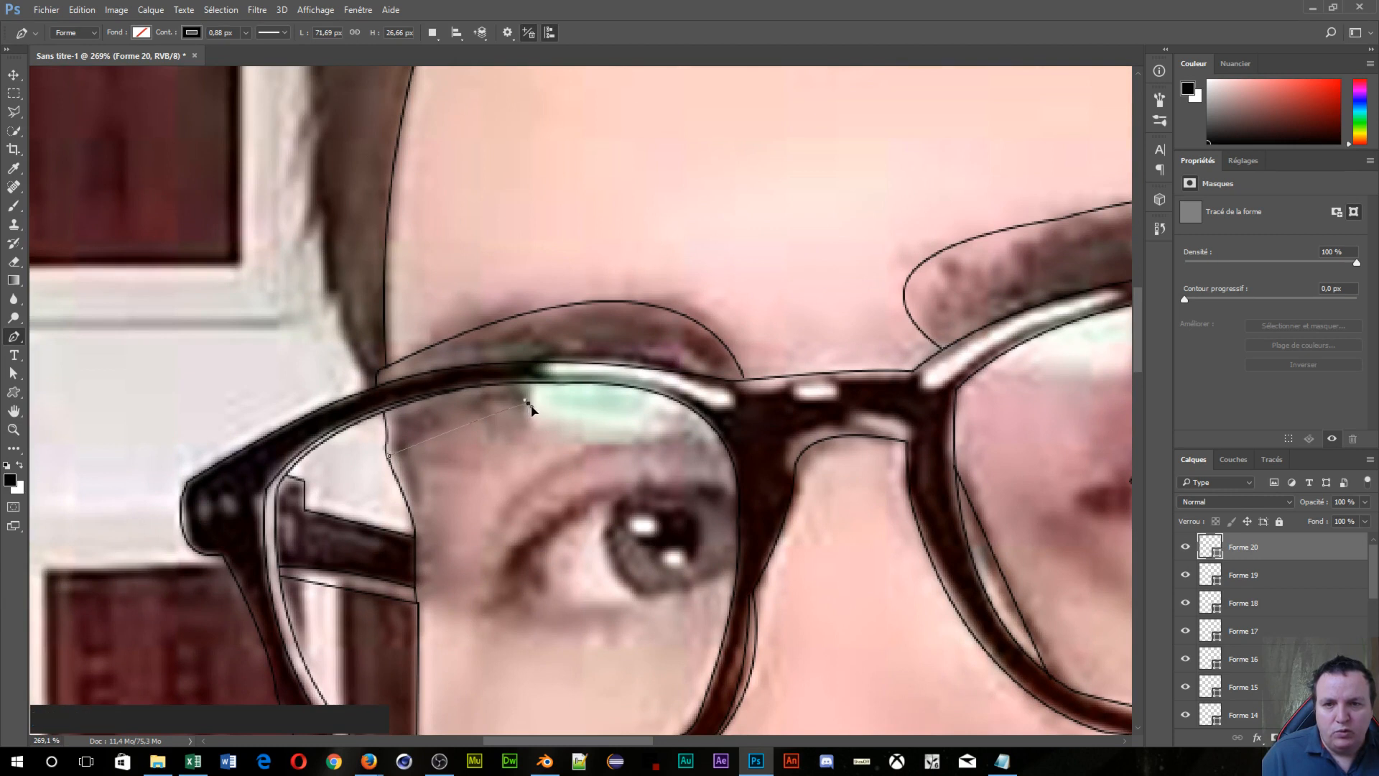
drag(537, 415, 566, 424)
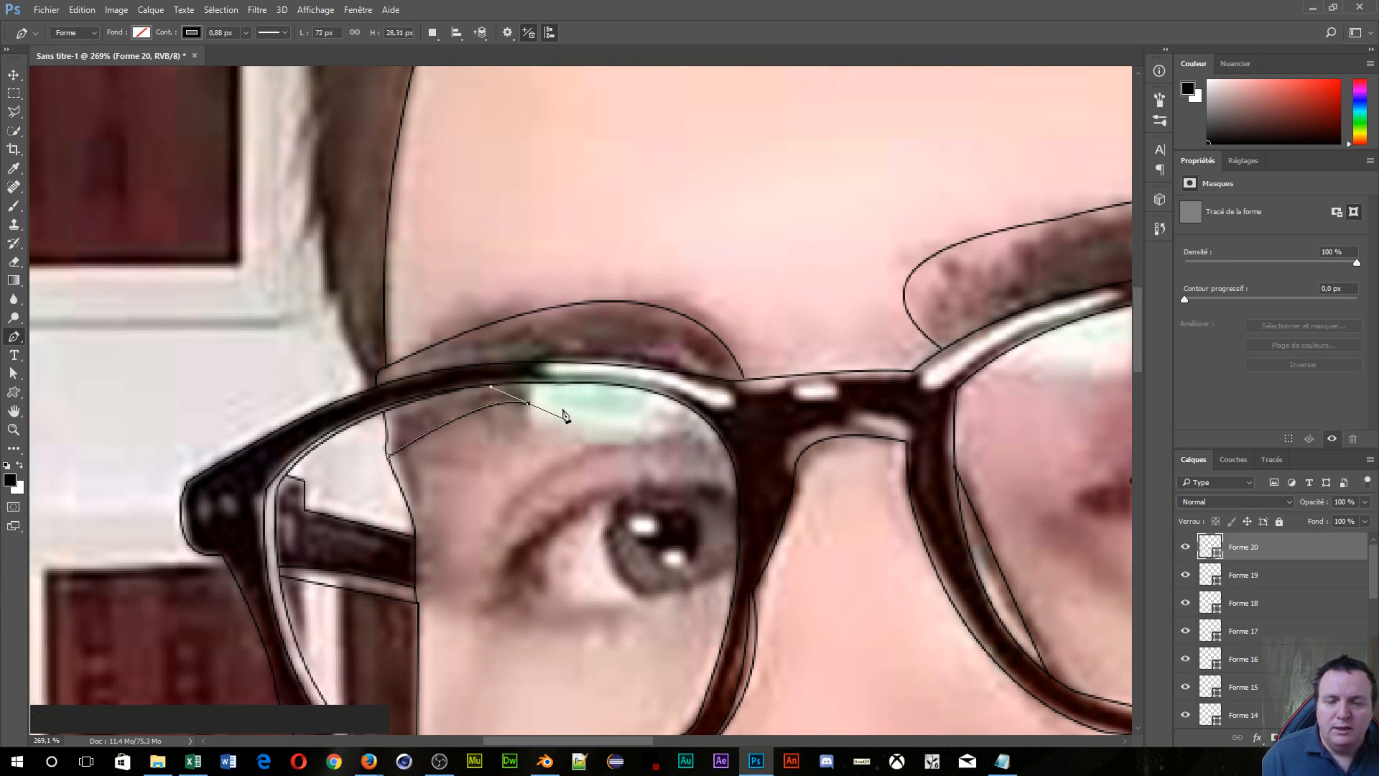
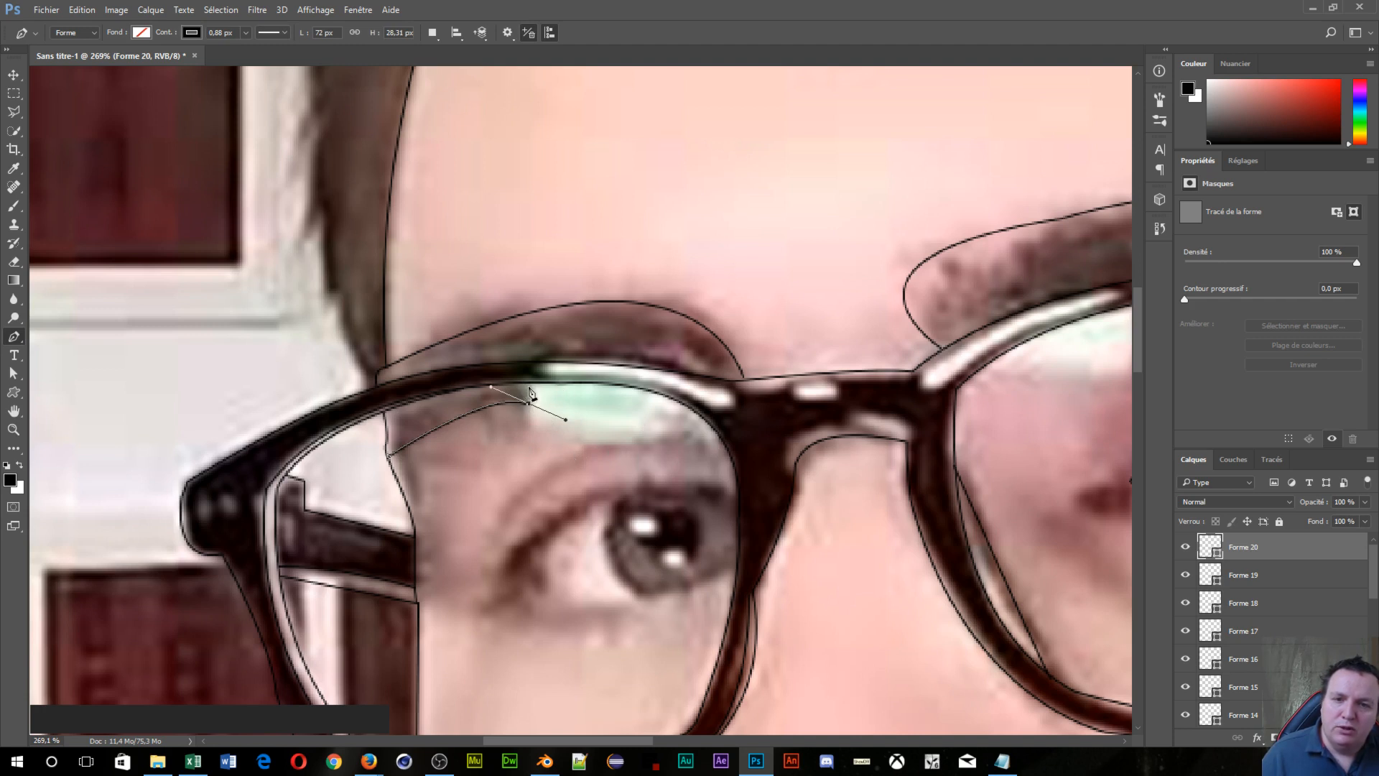
click(532, 384)
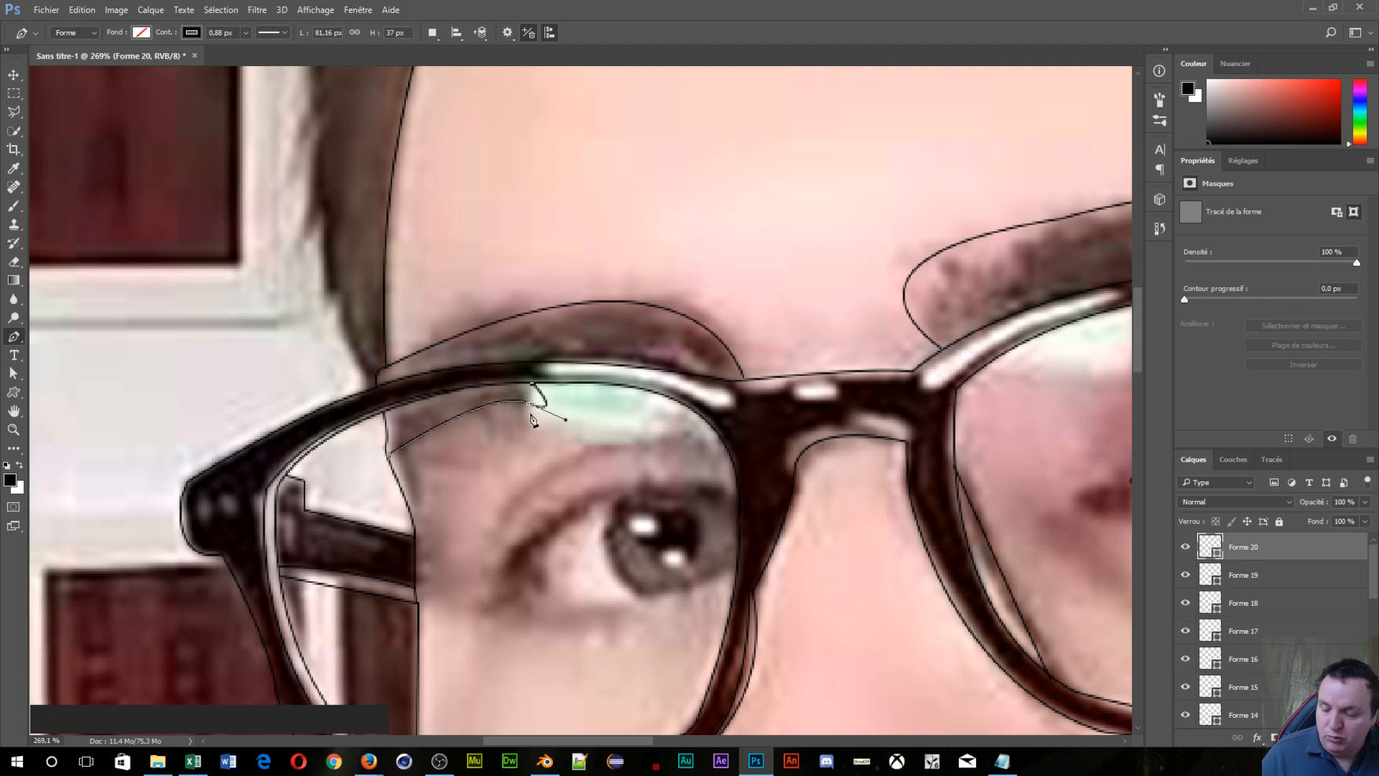
key(ctrl+z)
key(alt)
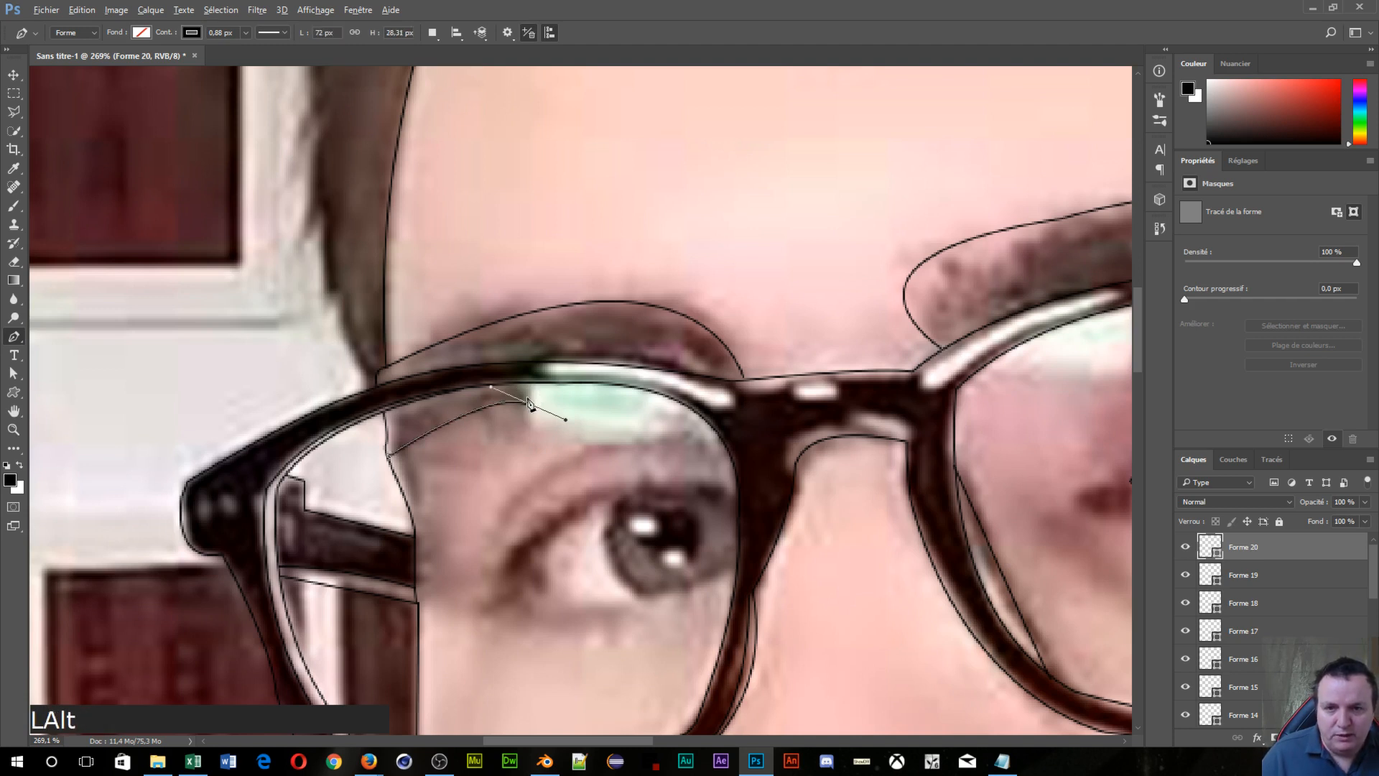
alt+click(529, 406)
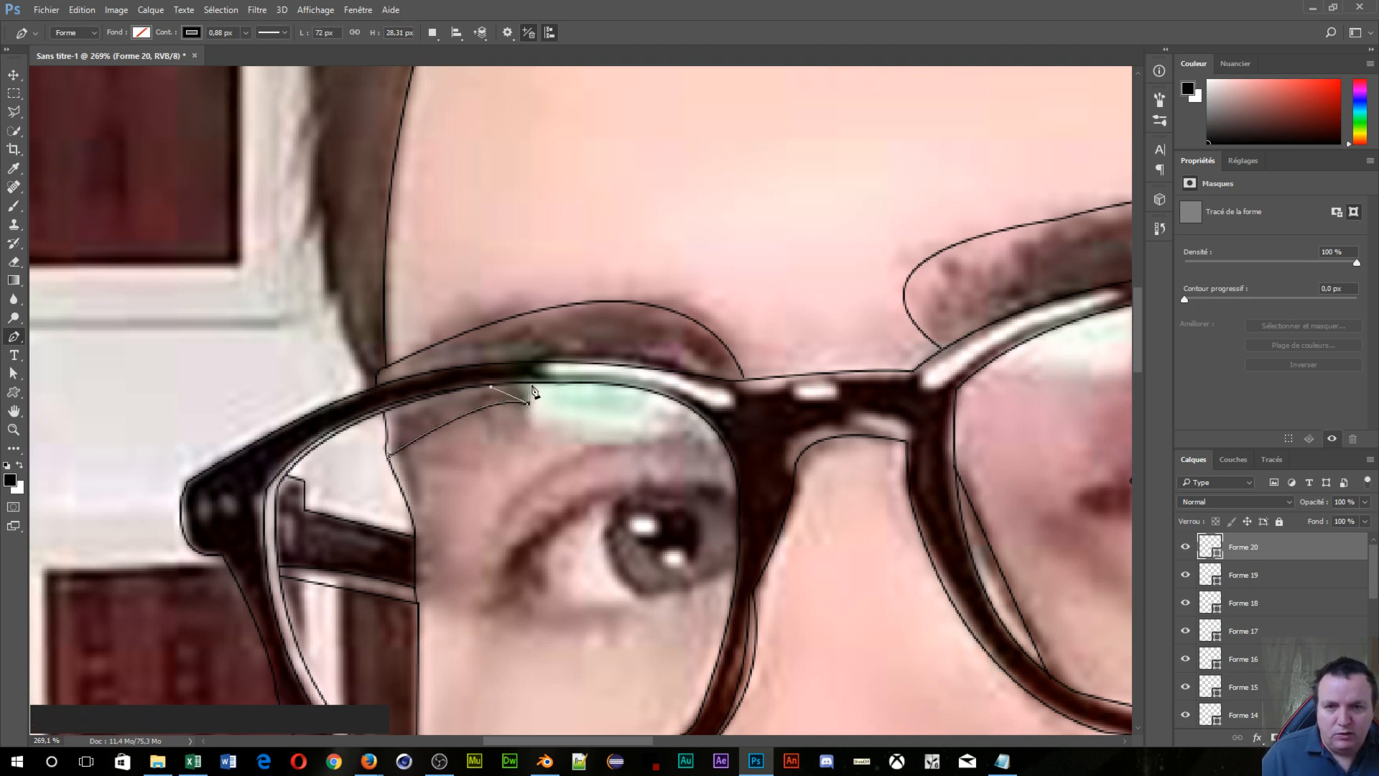
click(531, 388)
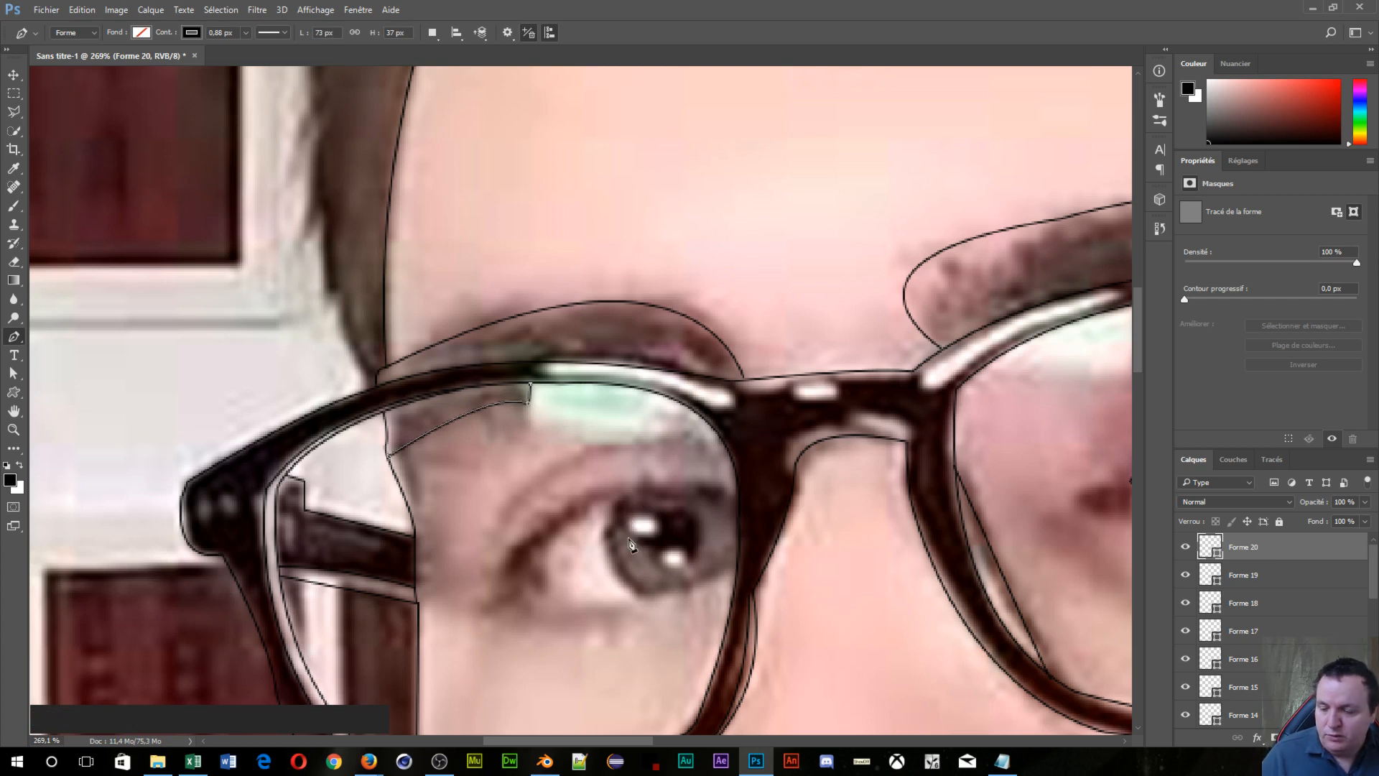
Step: Trace the eyelid crease above the eye in the smaller lens with a single open curve, undoing the extra segment below it
key(Escape)
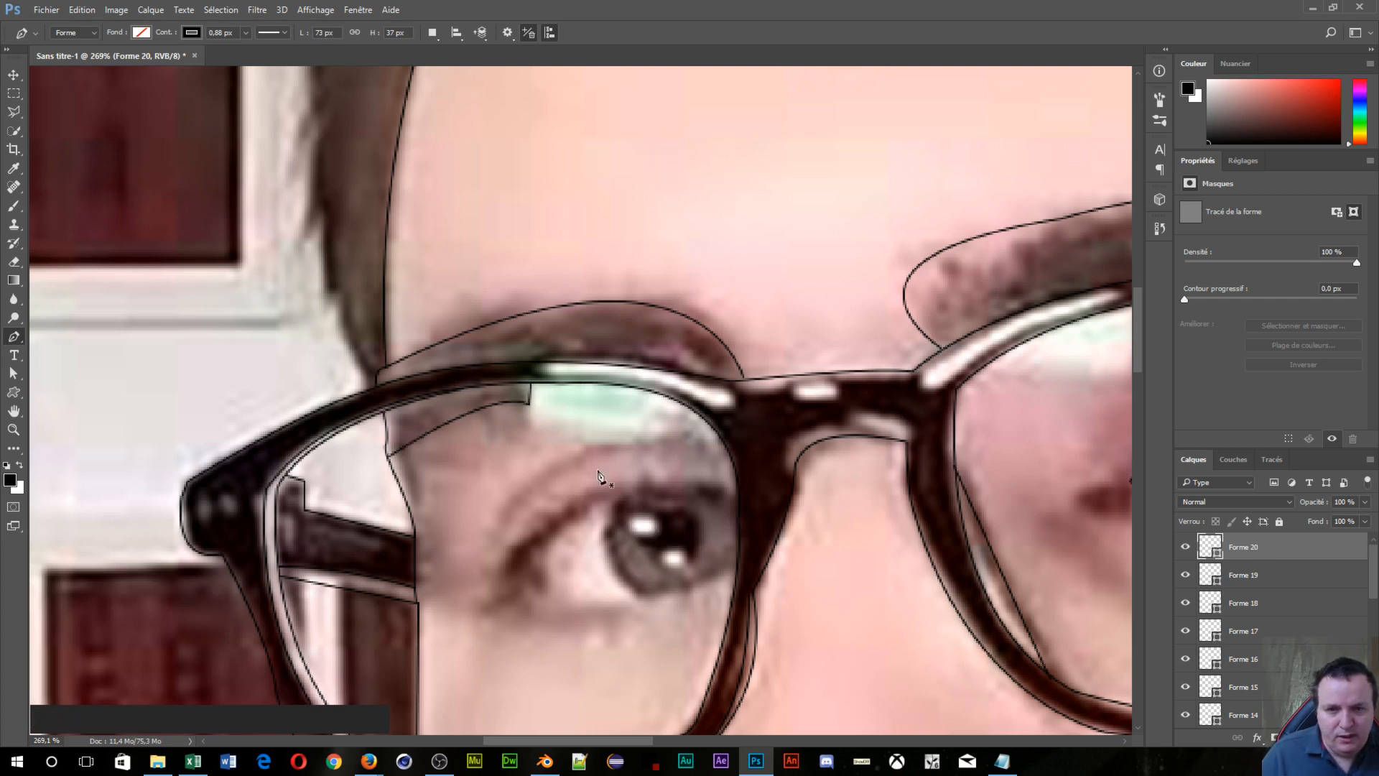
click(710, 451)
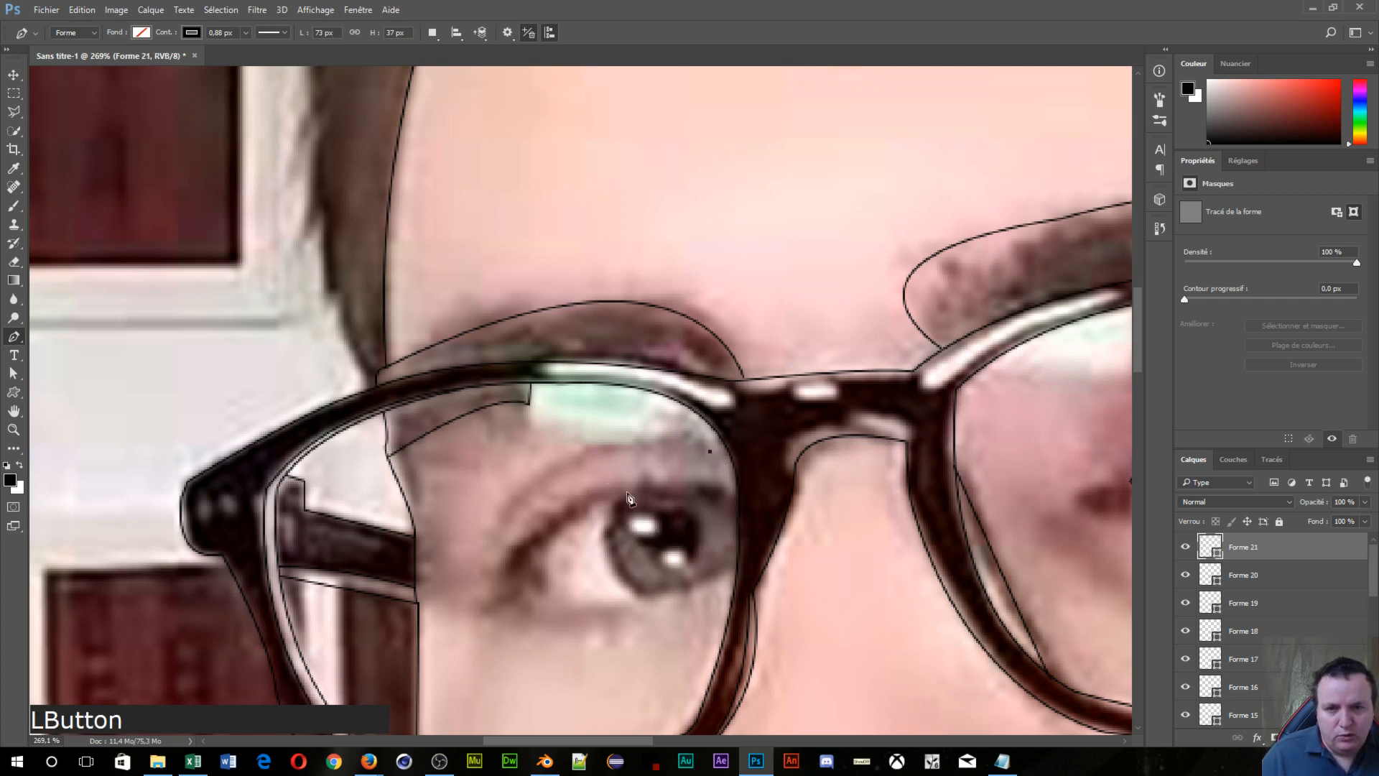
drag(499, 530, 415, 662)
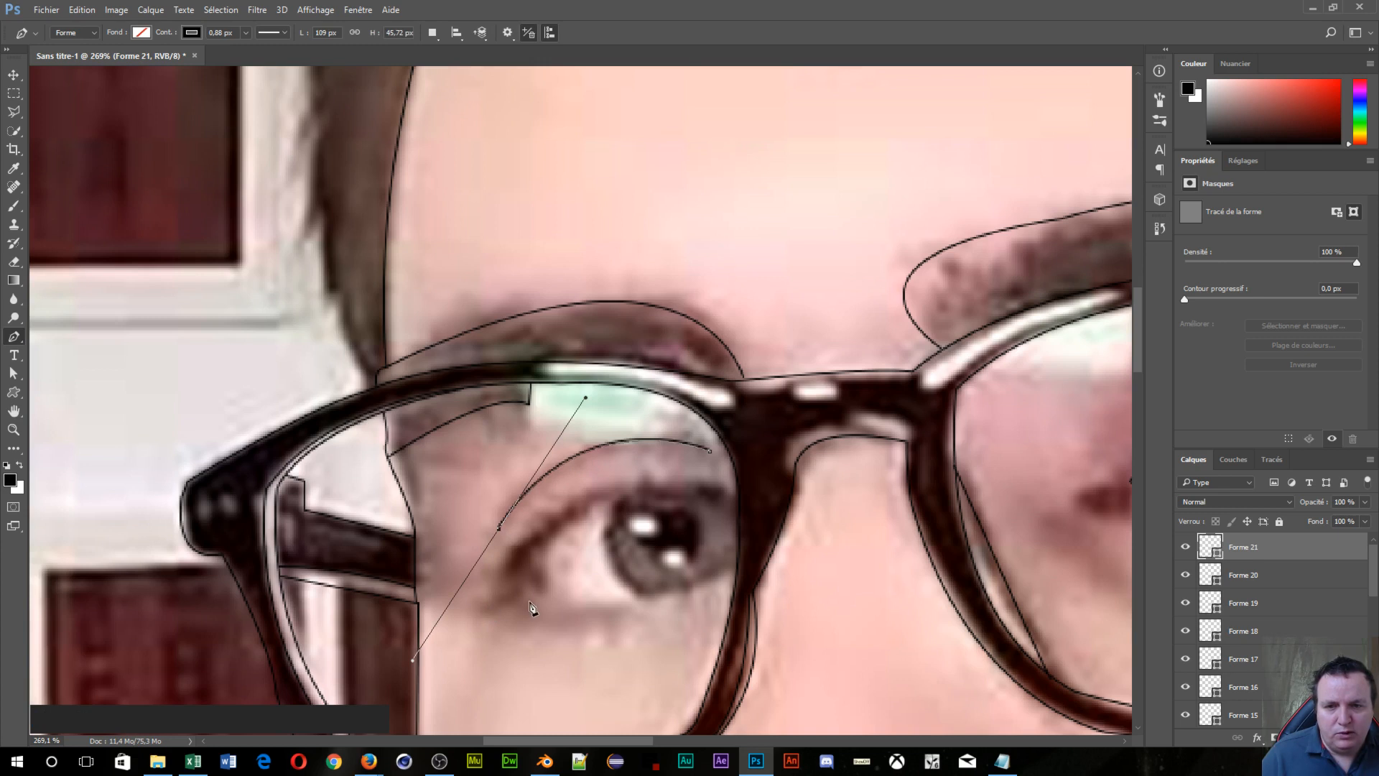
mouse_move(523, 600)
mouse_down()
mouse_move(517, 571)
mouse_move(504, 608)
mouse_up()
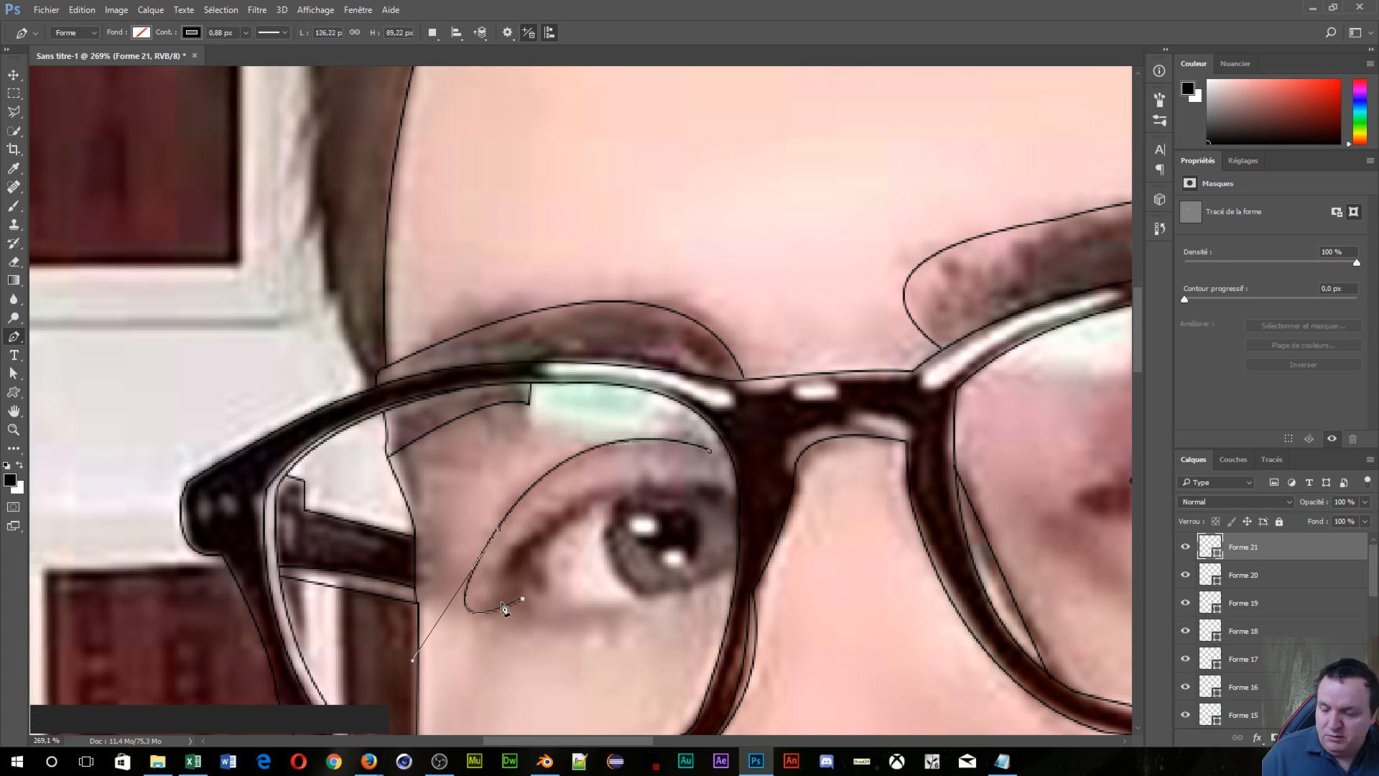
key(ctrl+z)
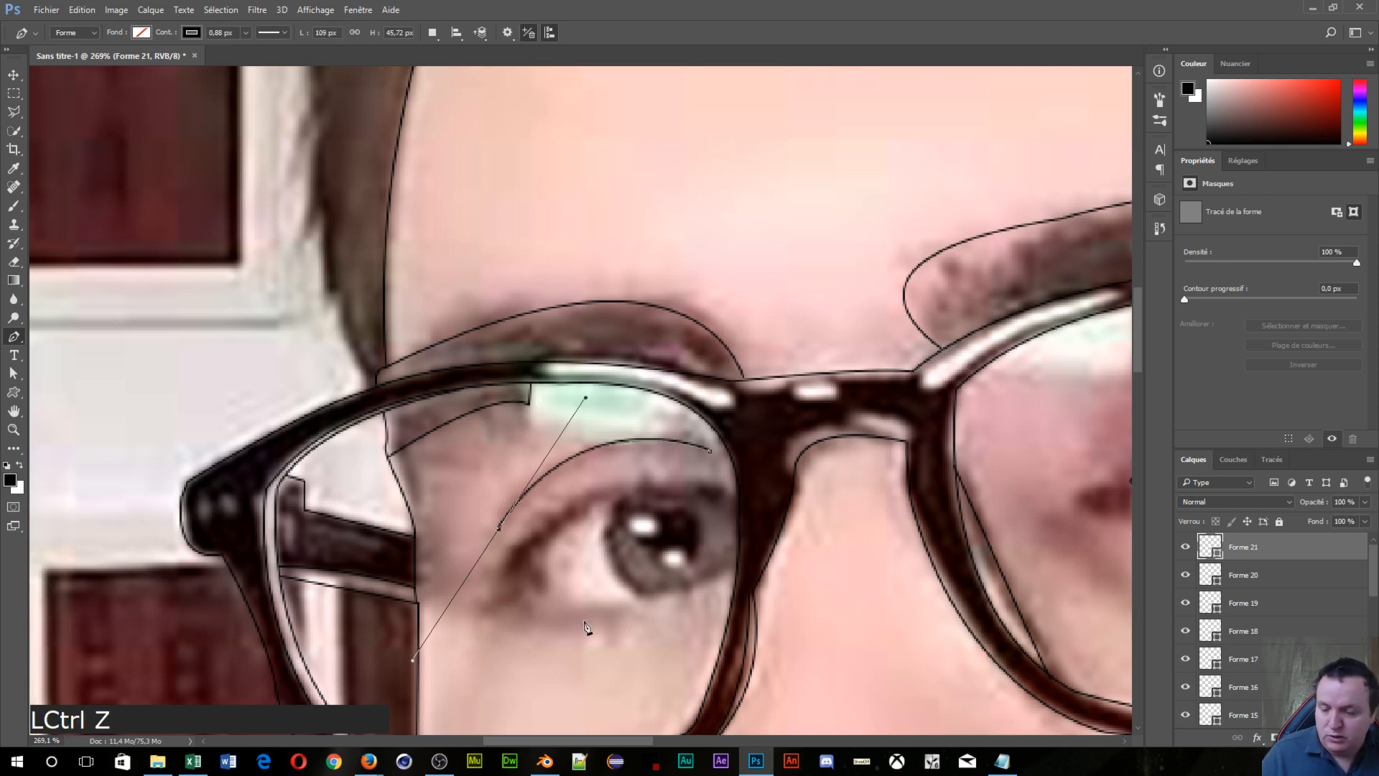
key(Escape)
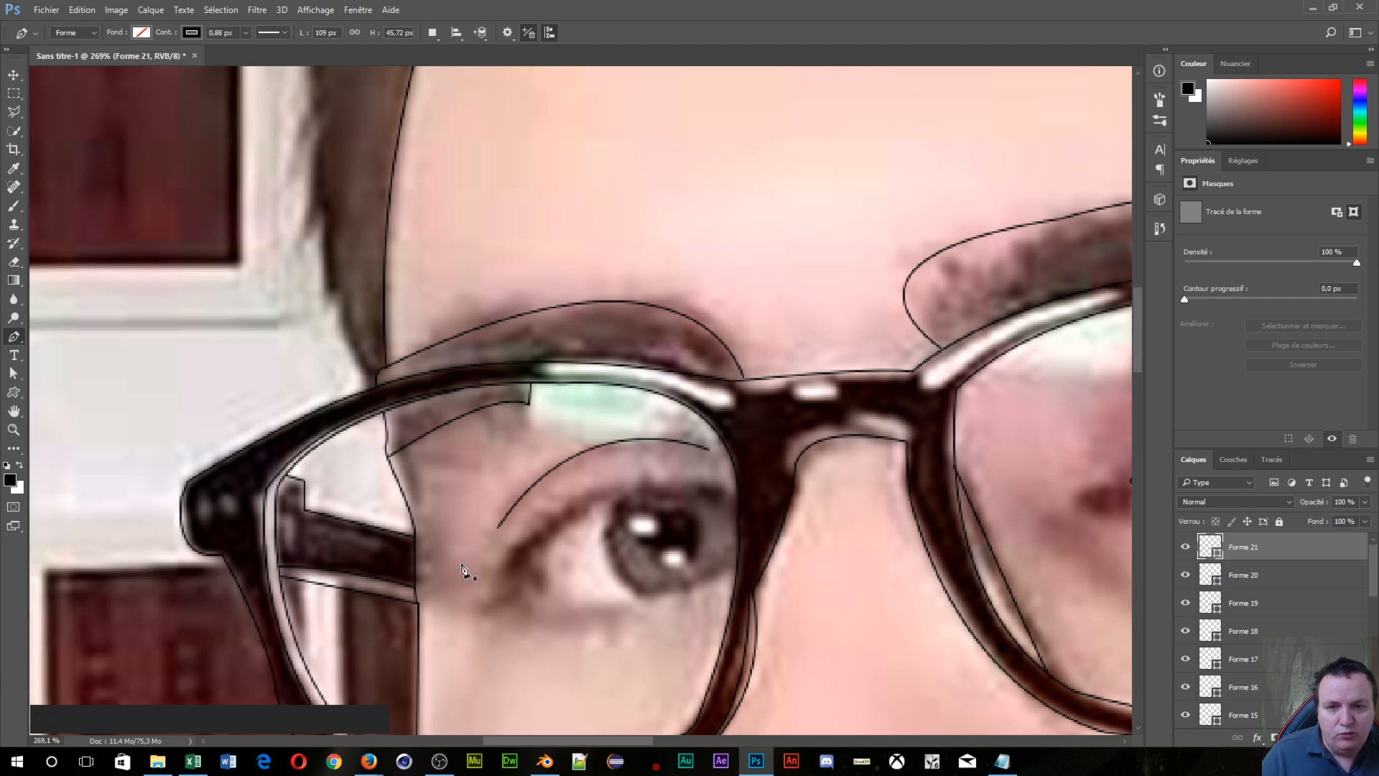
Step: Outline the eye opening in the smaller lens with upper and lower curves meeting at the outer corner and ending on the frame
click(738, 502)
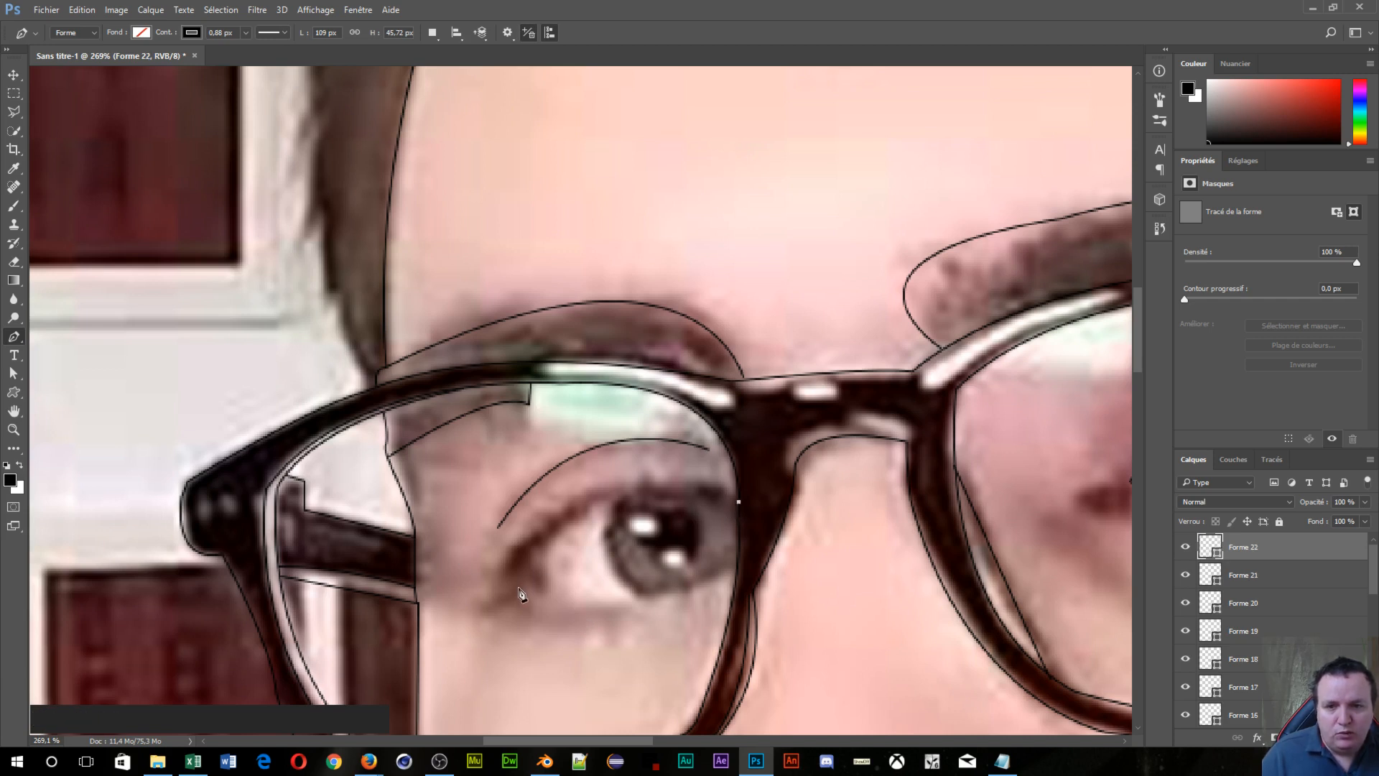
drag(514, 604, 449, 714)
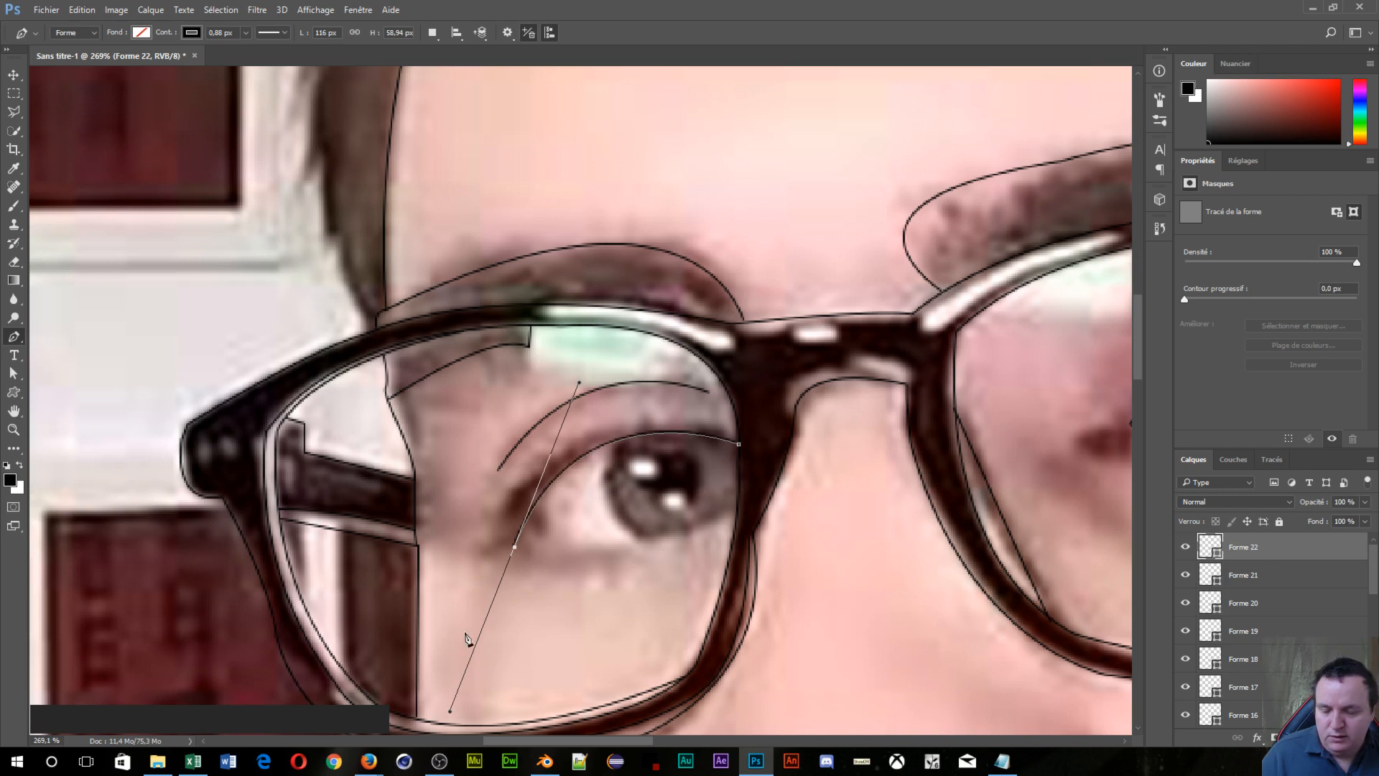
alt+click(515, 549)
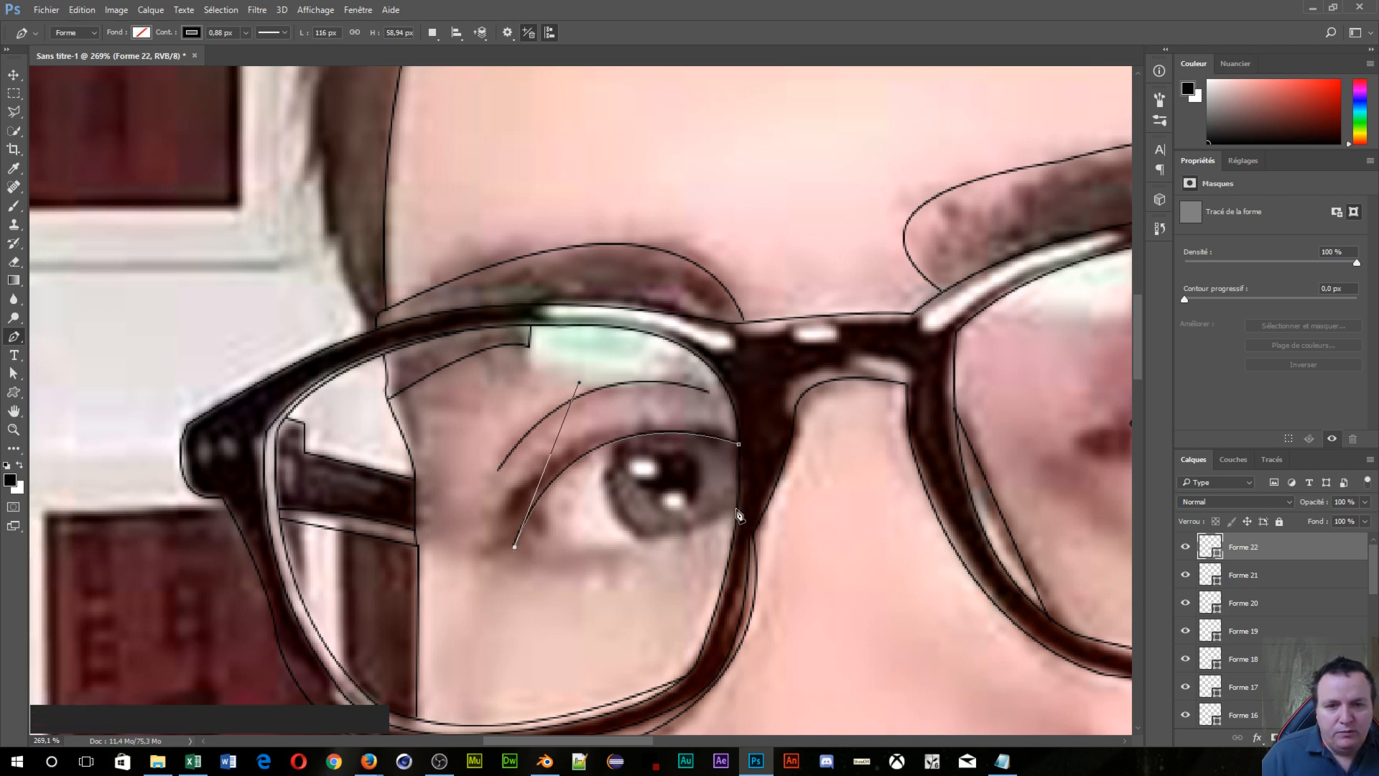
drag(736, 508, 785, 456)
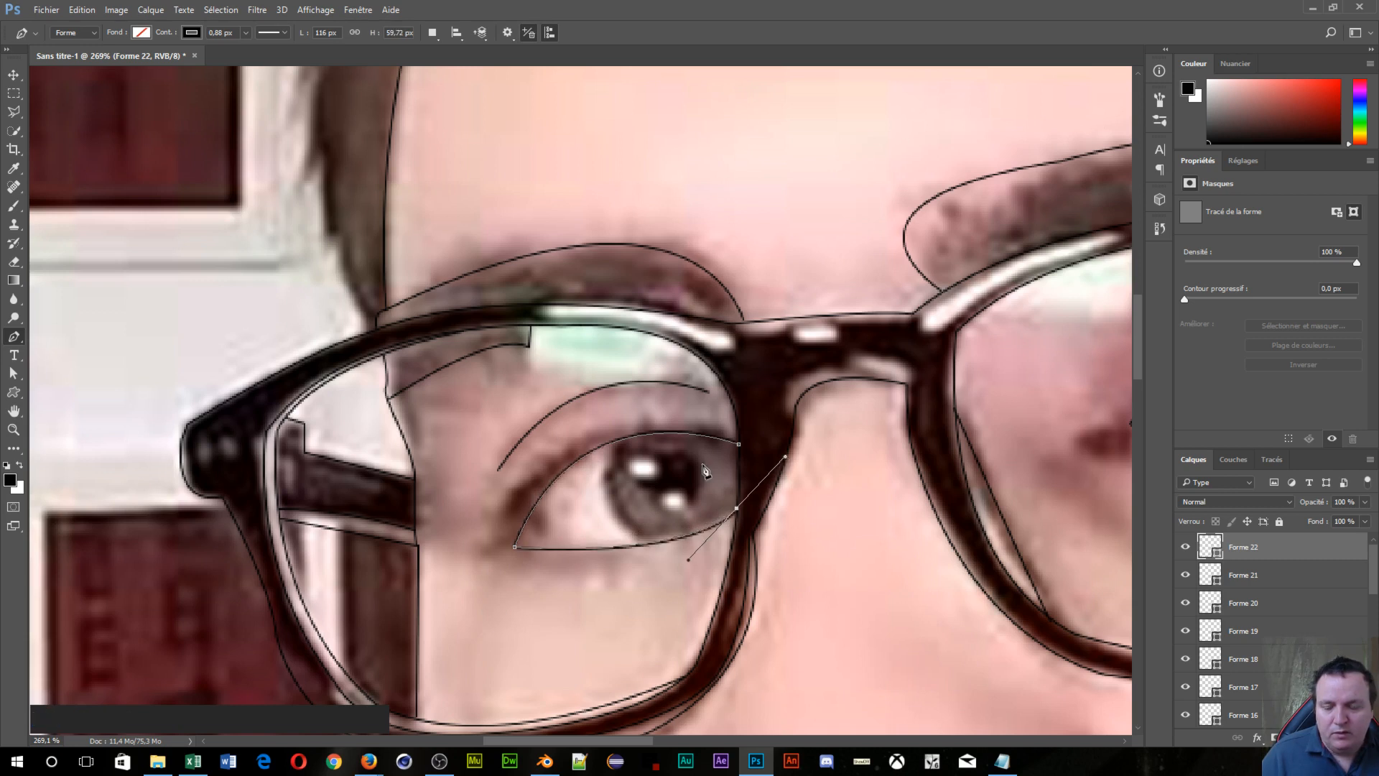
key(Escape)
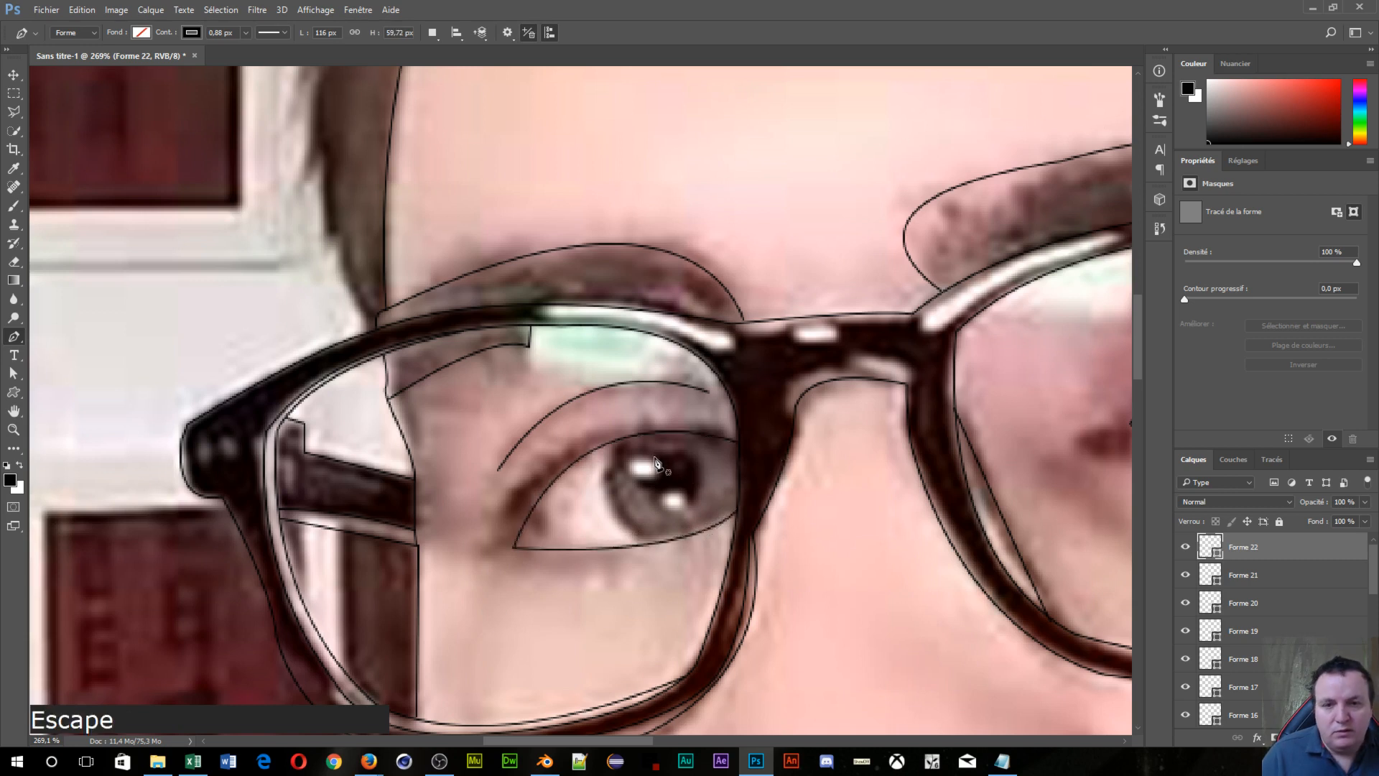
Step: Draw the upper lash line's outer curve around the smaller-lens eye, joined to the eye's outer corner by a short straight segment
click(739, 434)
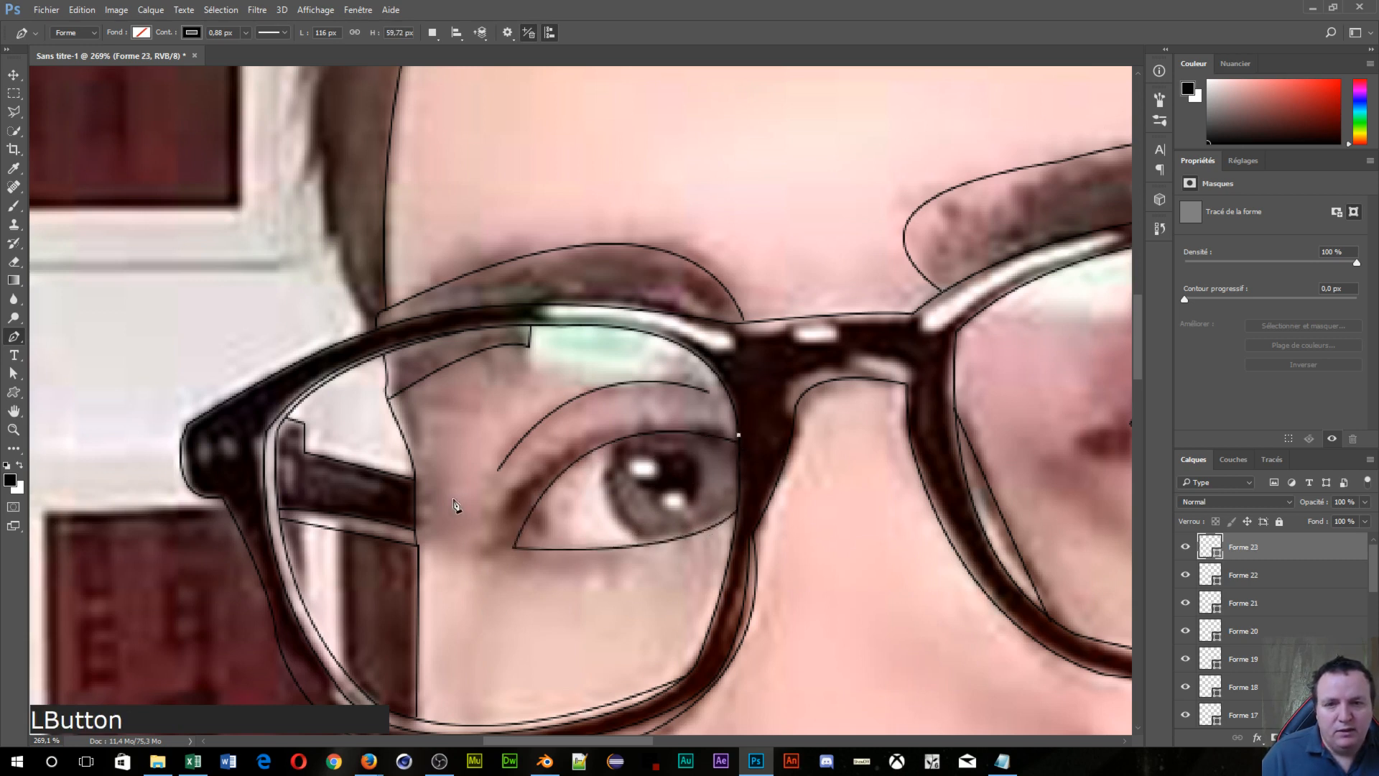
drag(491, 546, 428, 718)
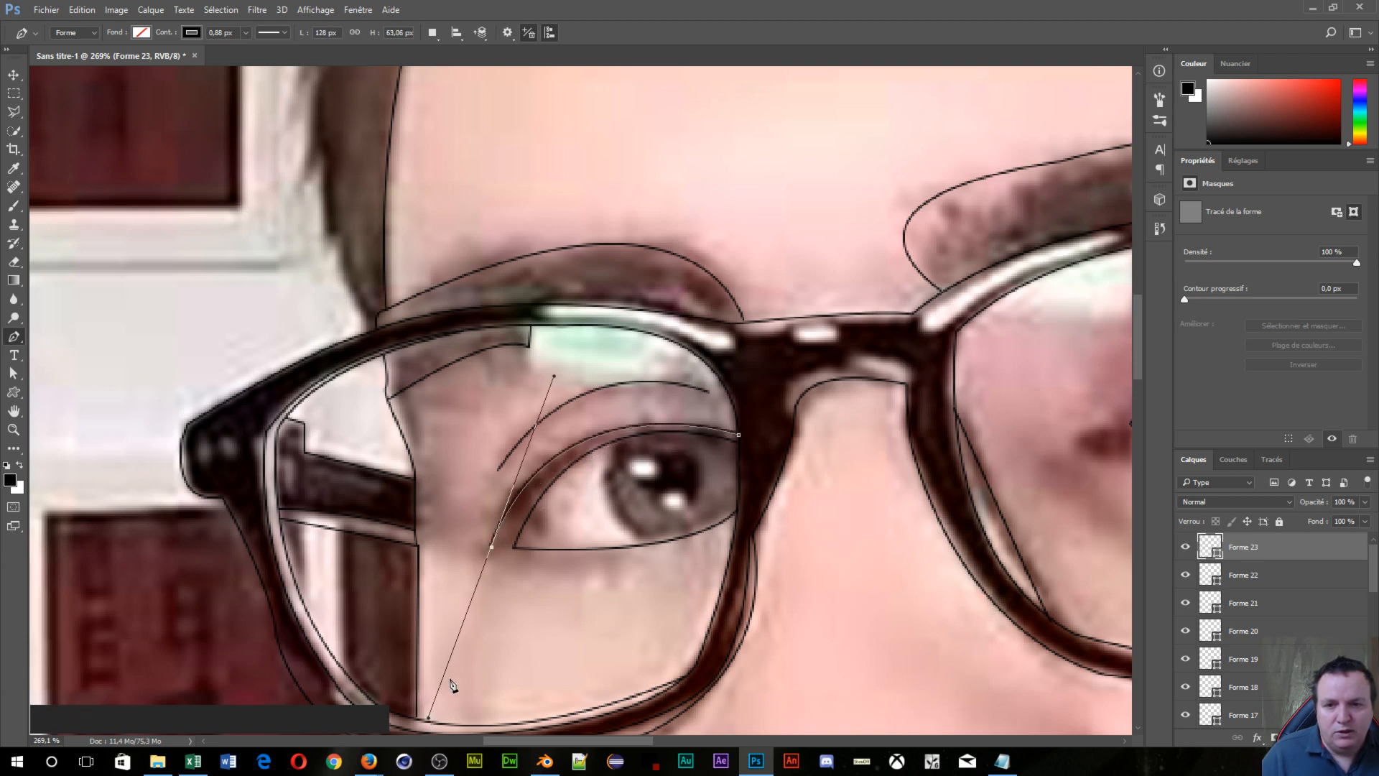
alt+click(493, 548)
click(514, 551)
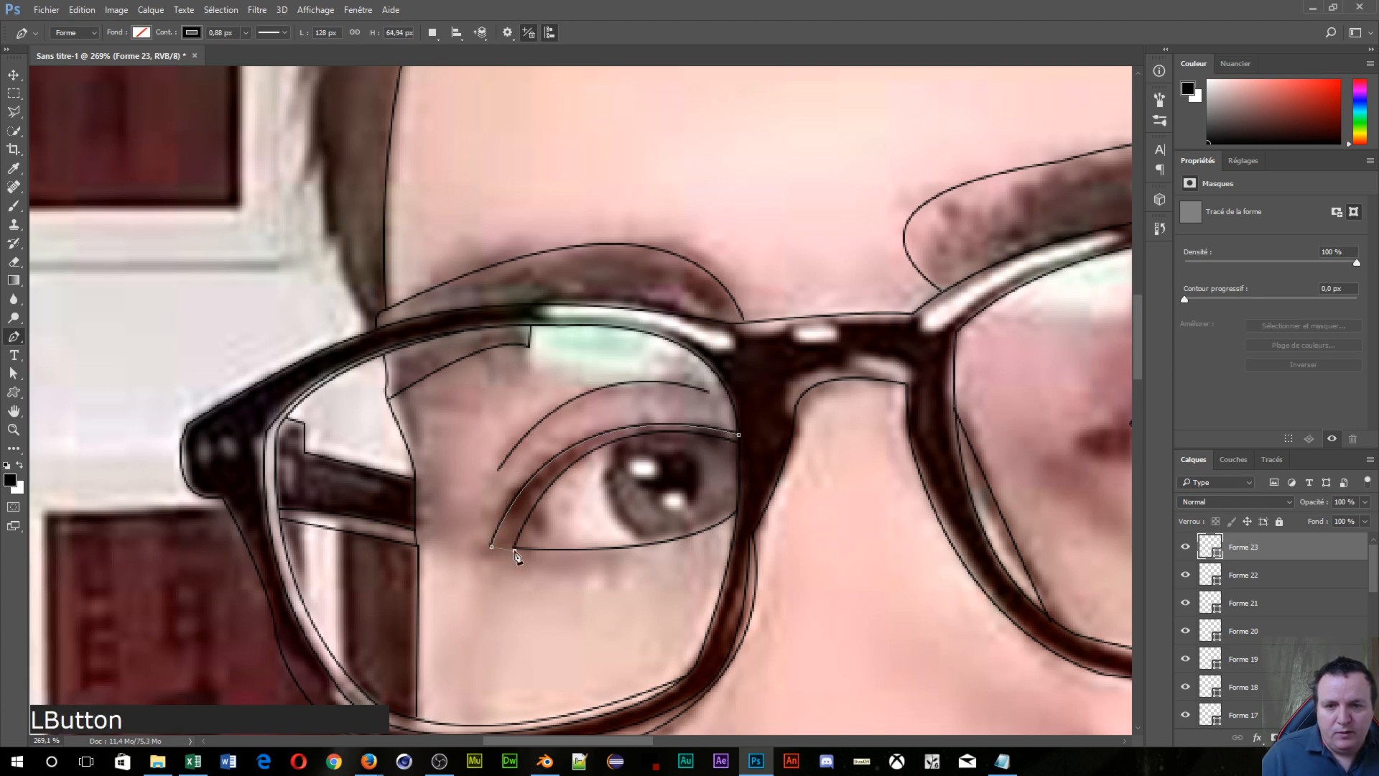
key(Escape)
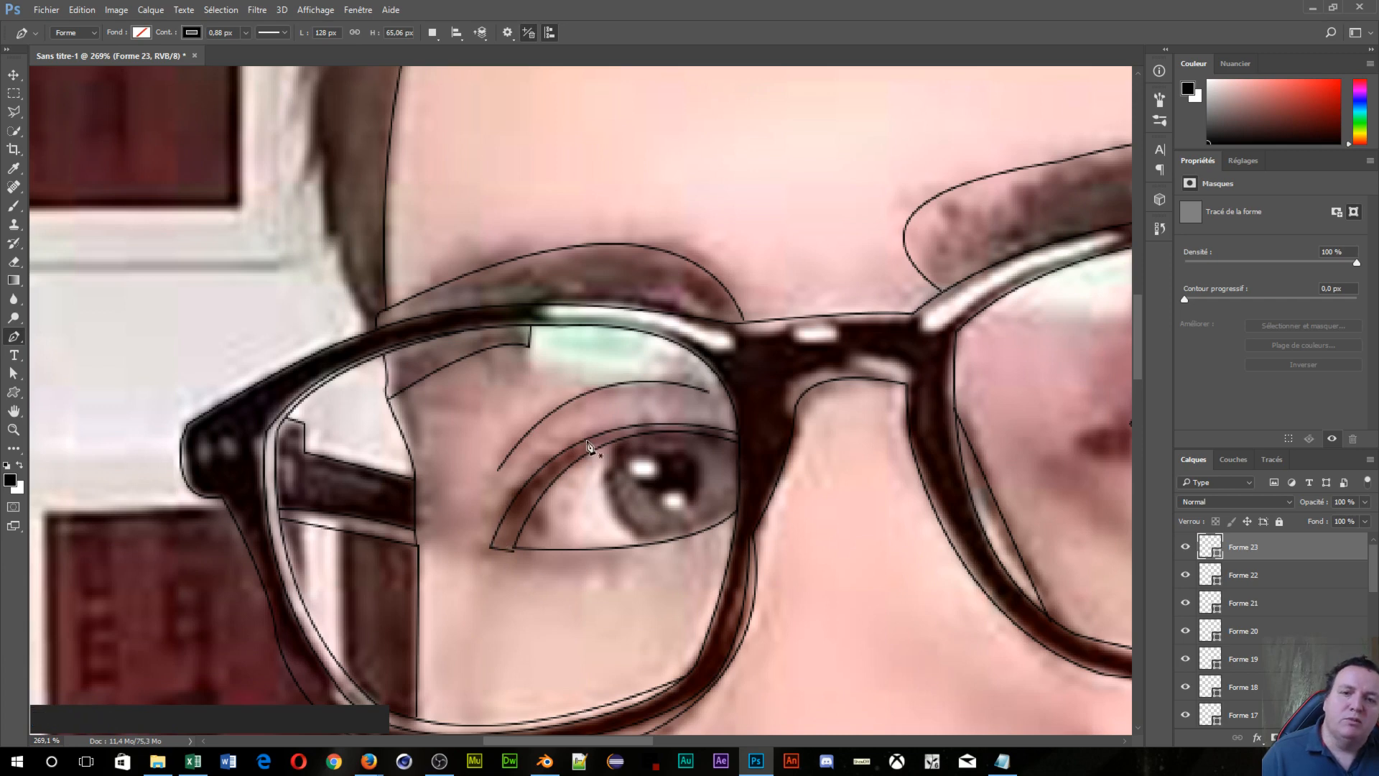
click(505, 547)
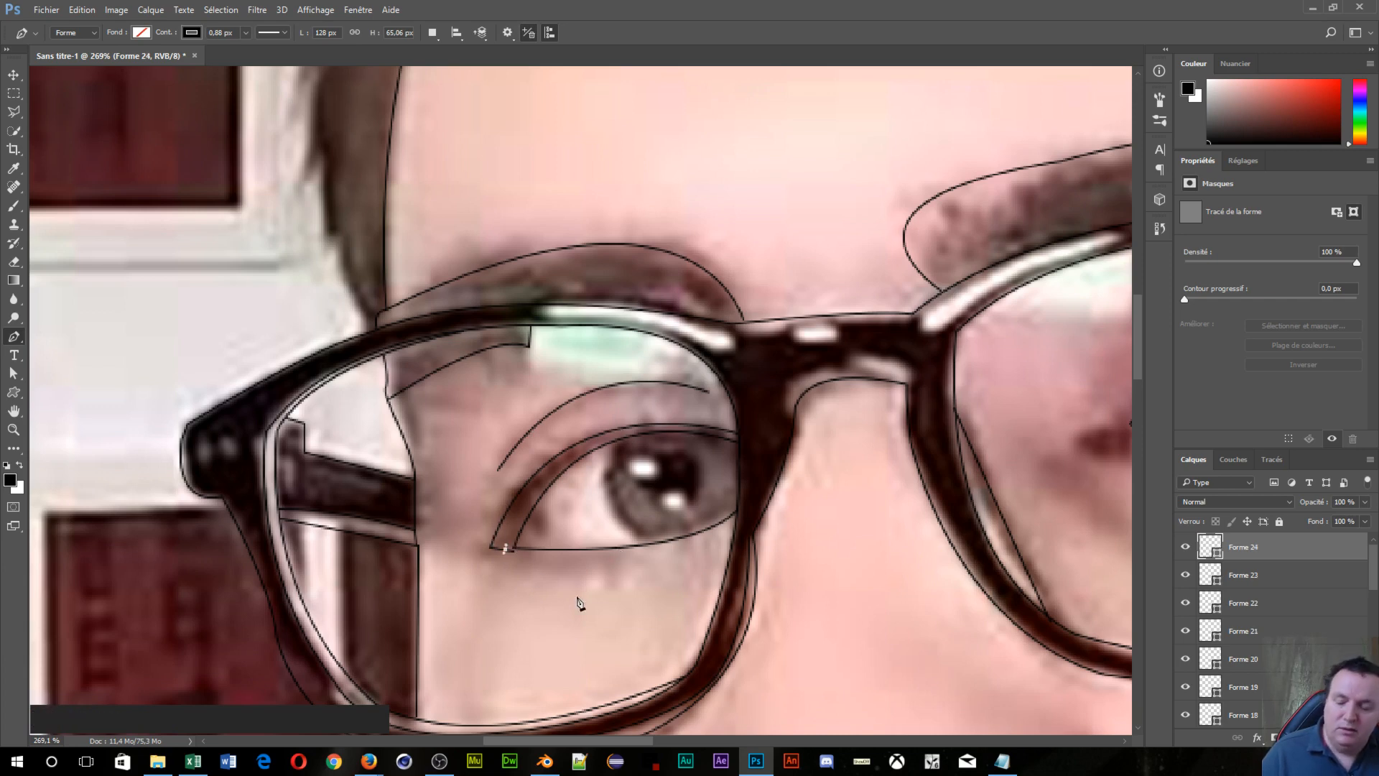
key(ctrl)
key(ctrl+z)
Step: Trace the upper lash line of the larger-lens eye from its inner corner to a point beyond the outer corner and back
scroll(635, 593, down, 5)
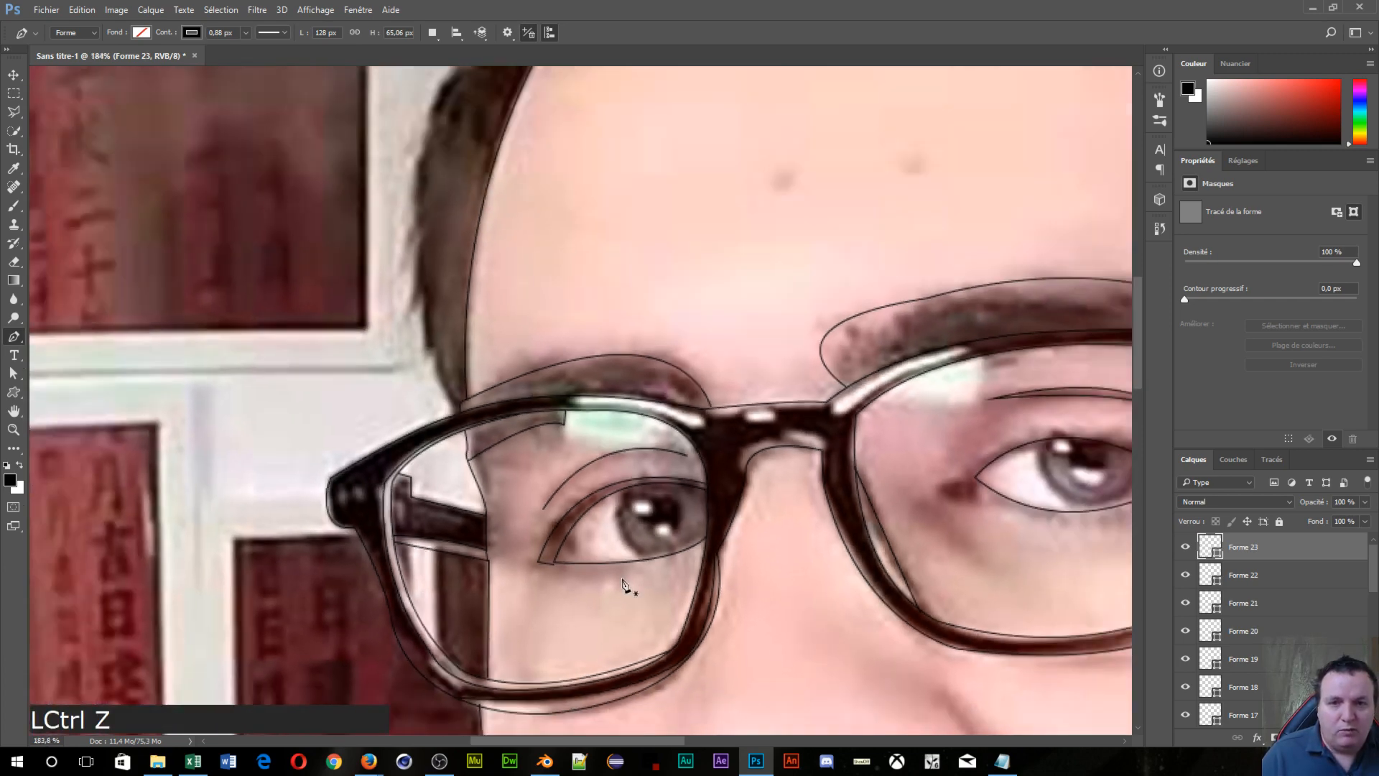
key(space)
drag(1011, 583, 795, 601)
scroll(755, 585, up, 5)
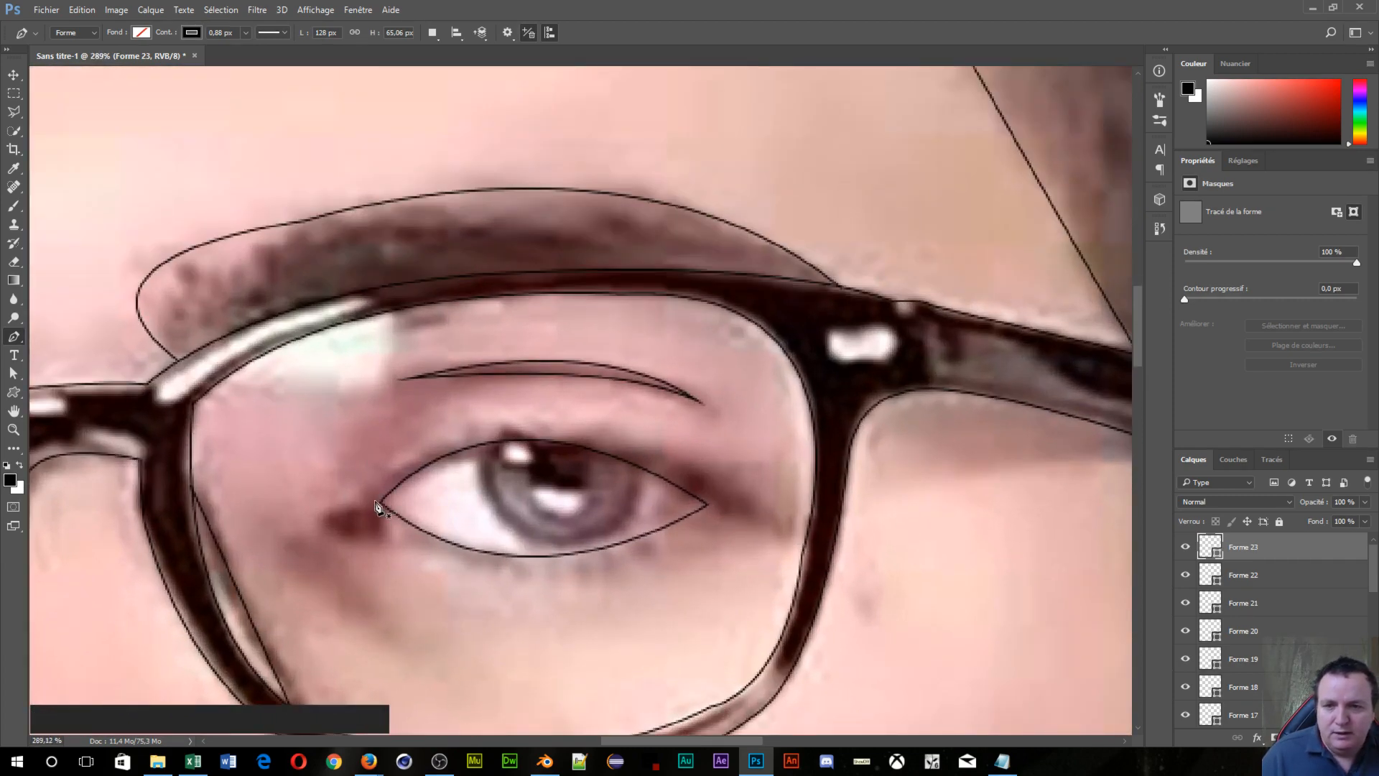
click(380, 504)
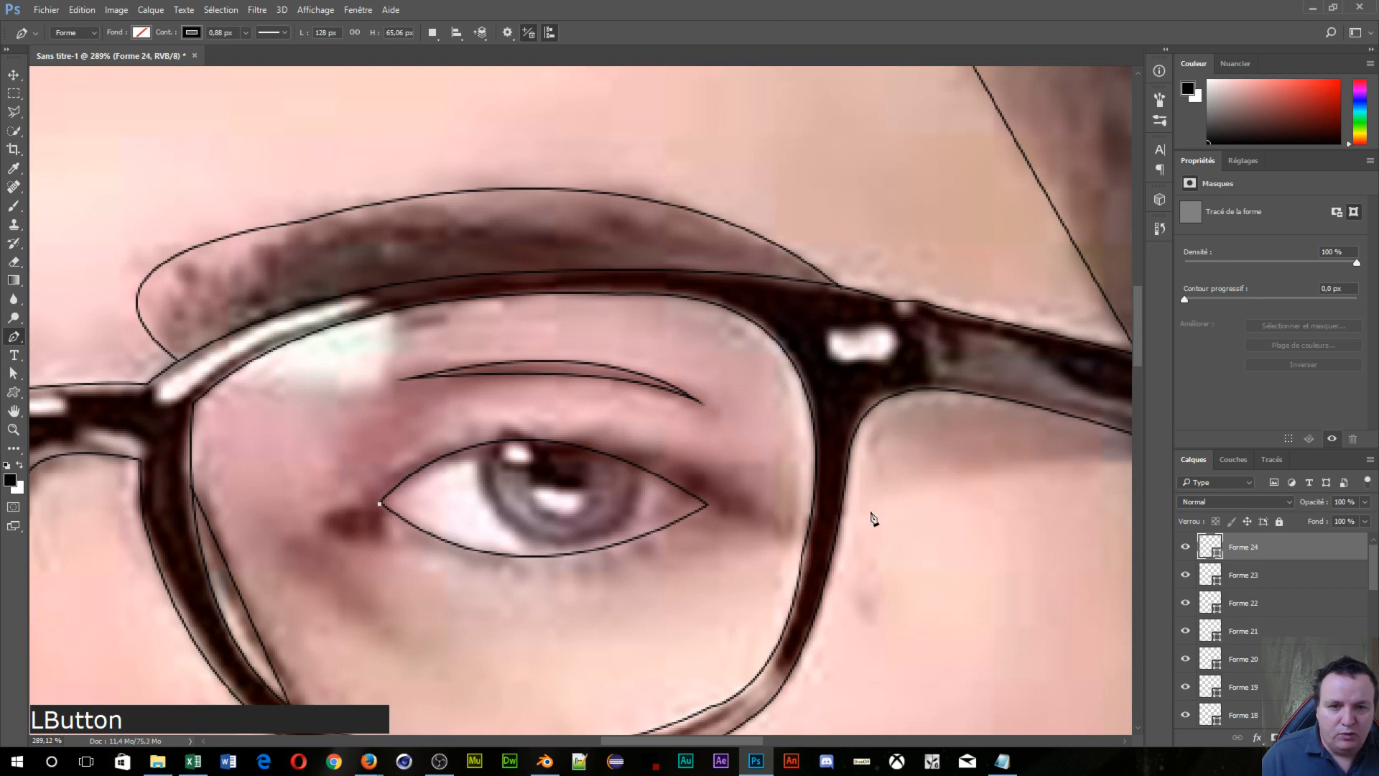
drag(772, 522, 1052, 701)
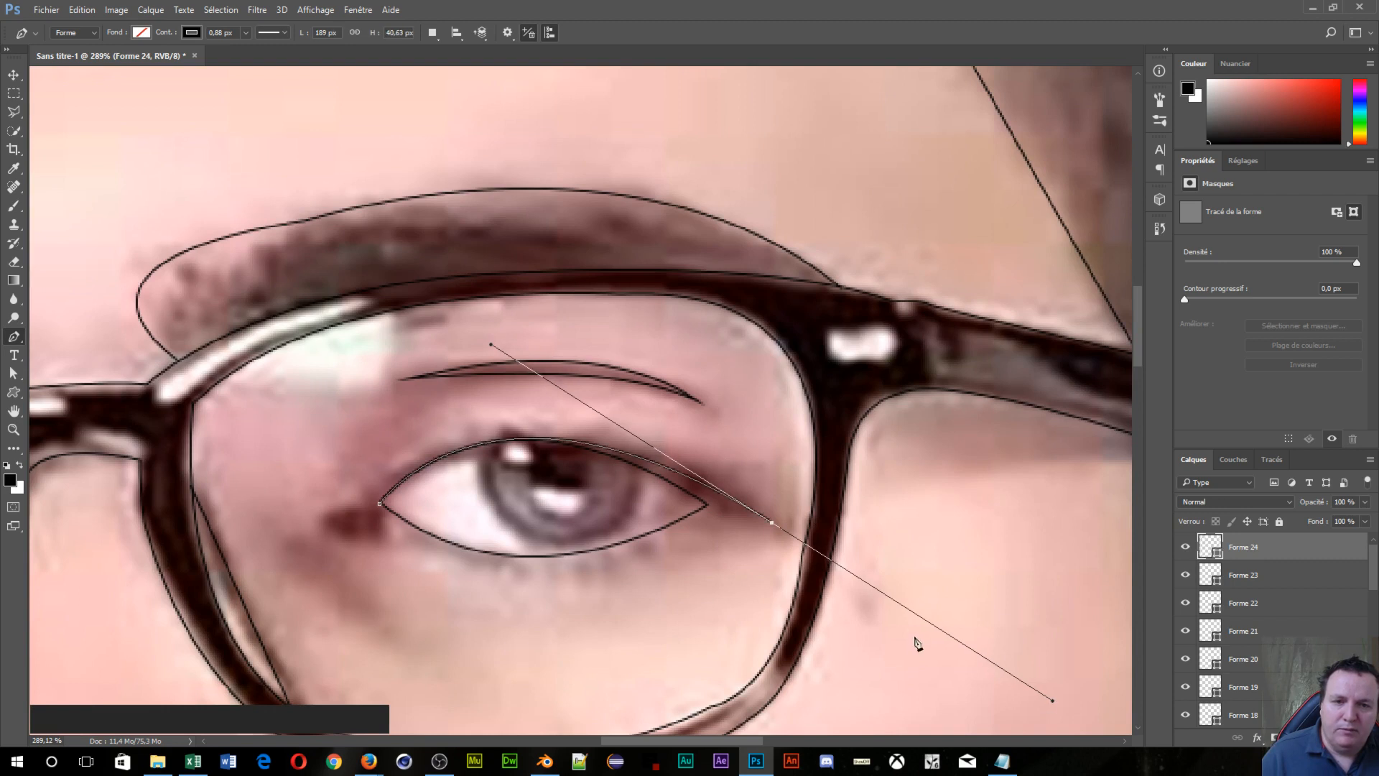
alt+click(772, 523)
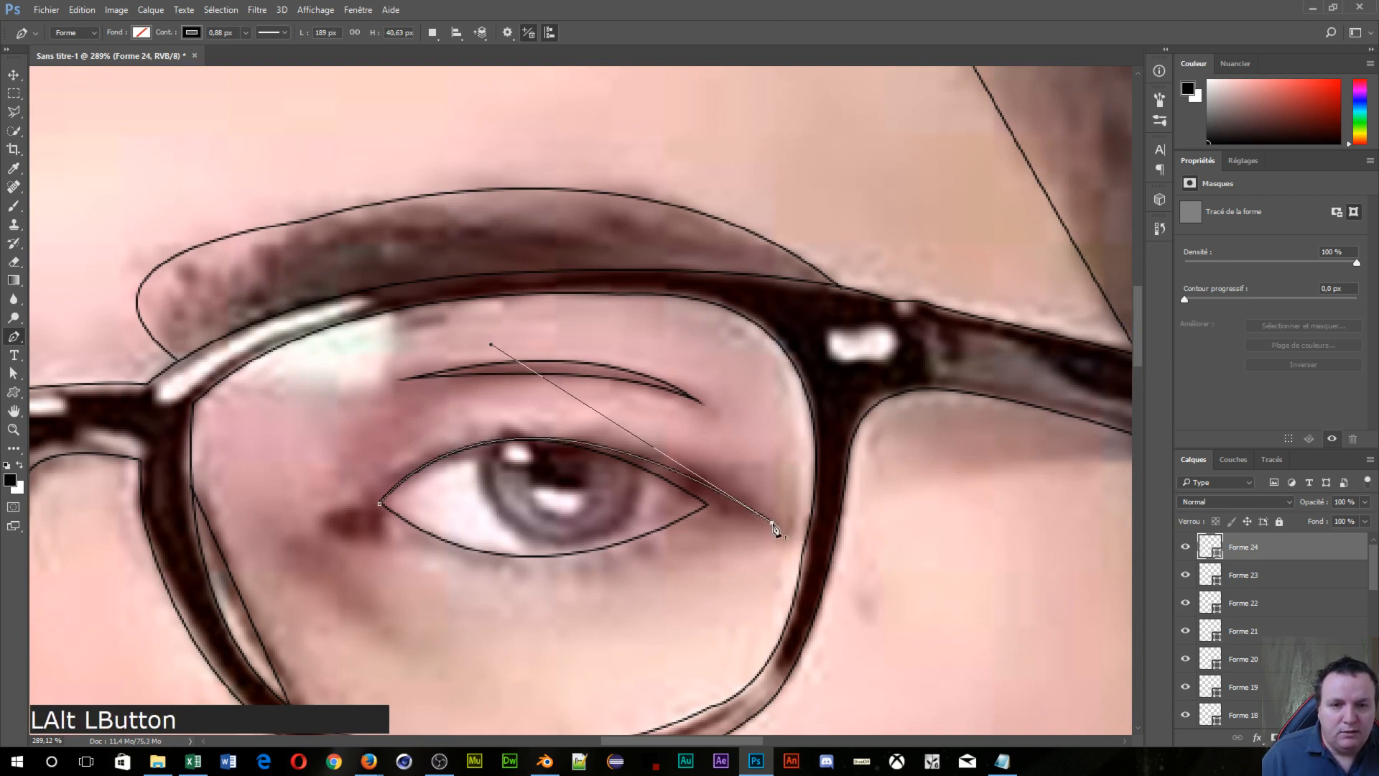
click(714, 511)
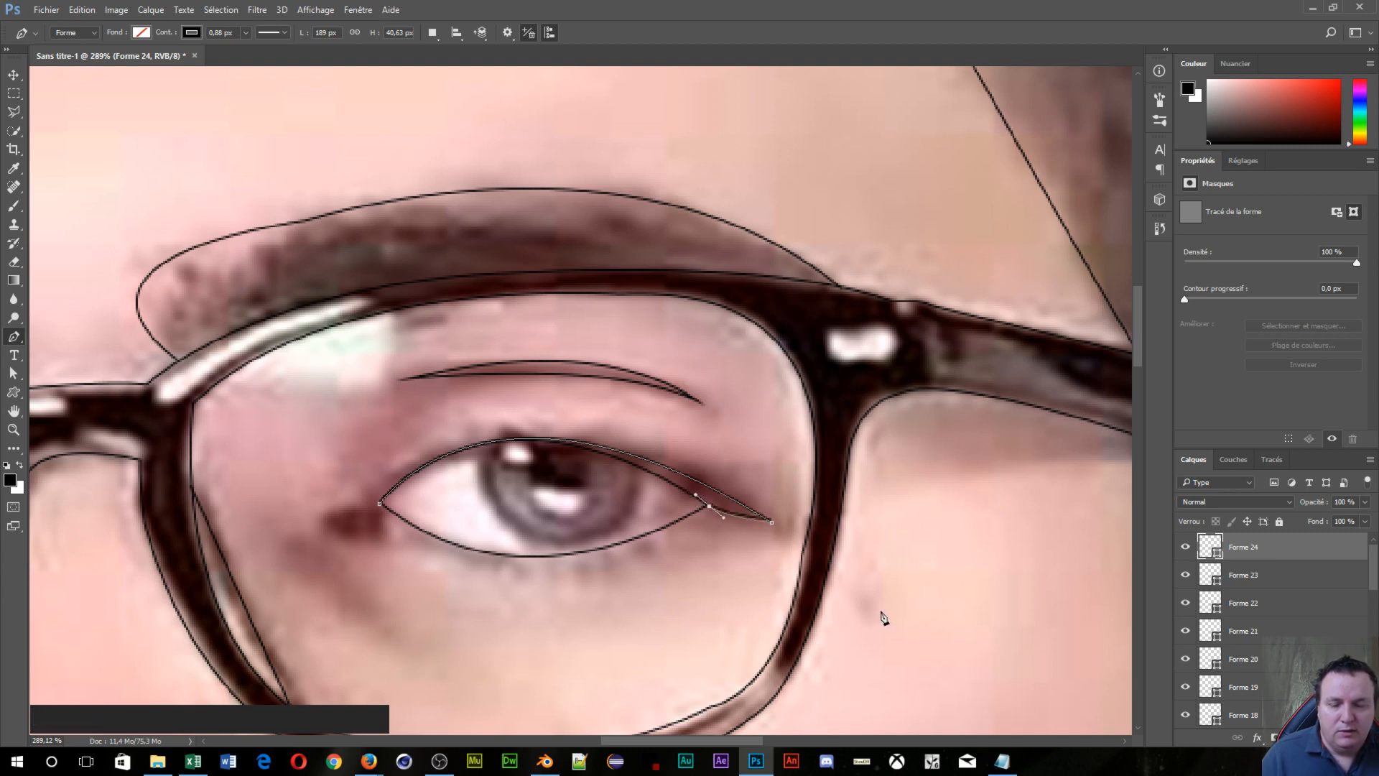
key(Escape)
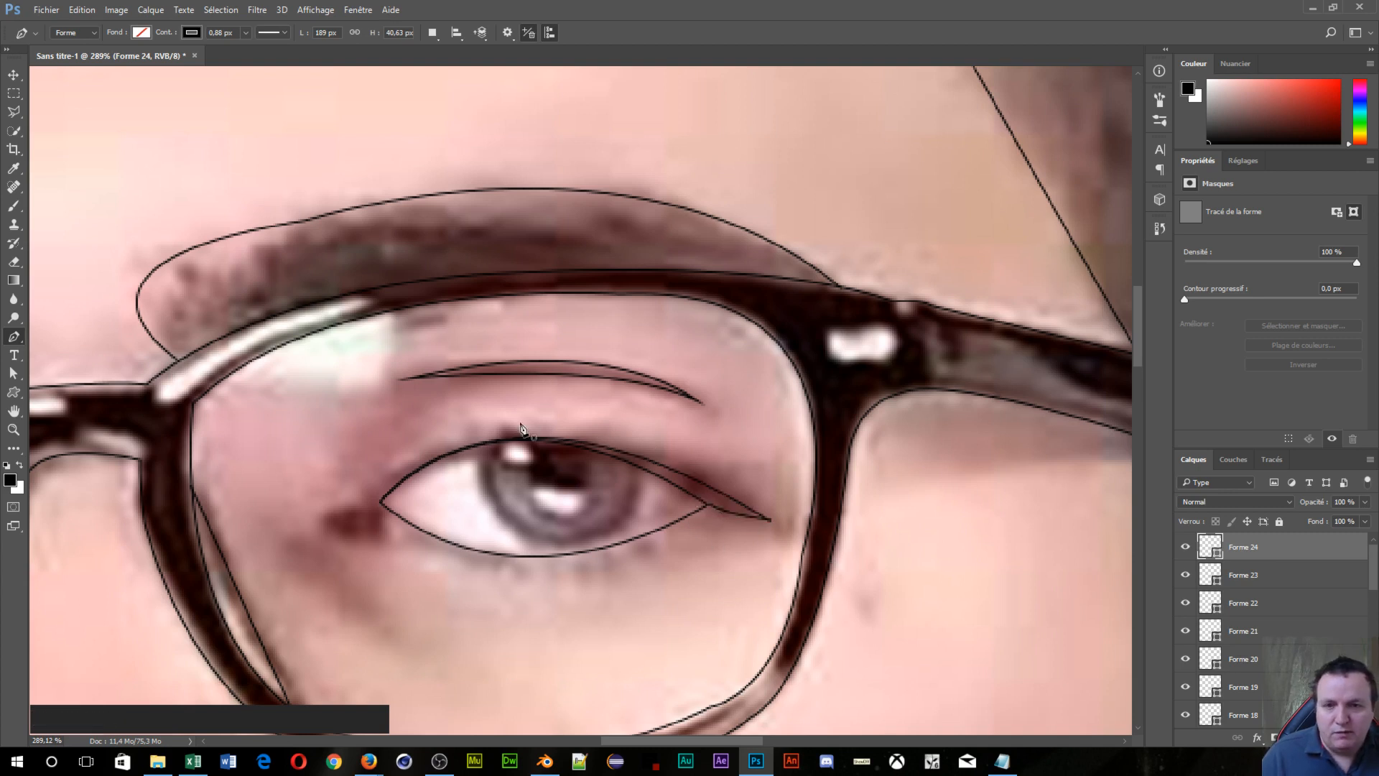
Step: Outline the tear duct of the larger-lens eye with a rounded path from the inner corner to the lower lid's edge
click(382, 507)
drag(323, 529, 334, 548)
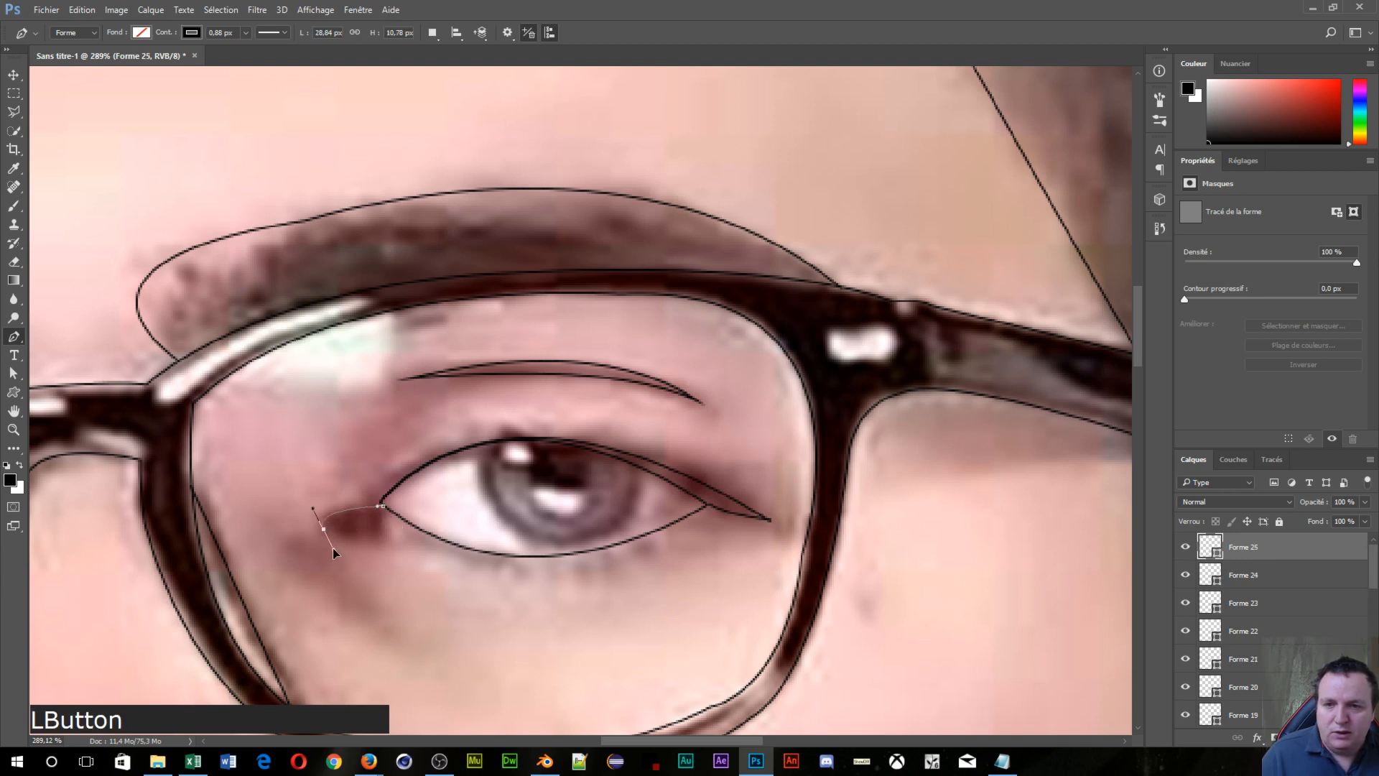
click(458, 551)
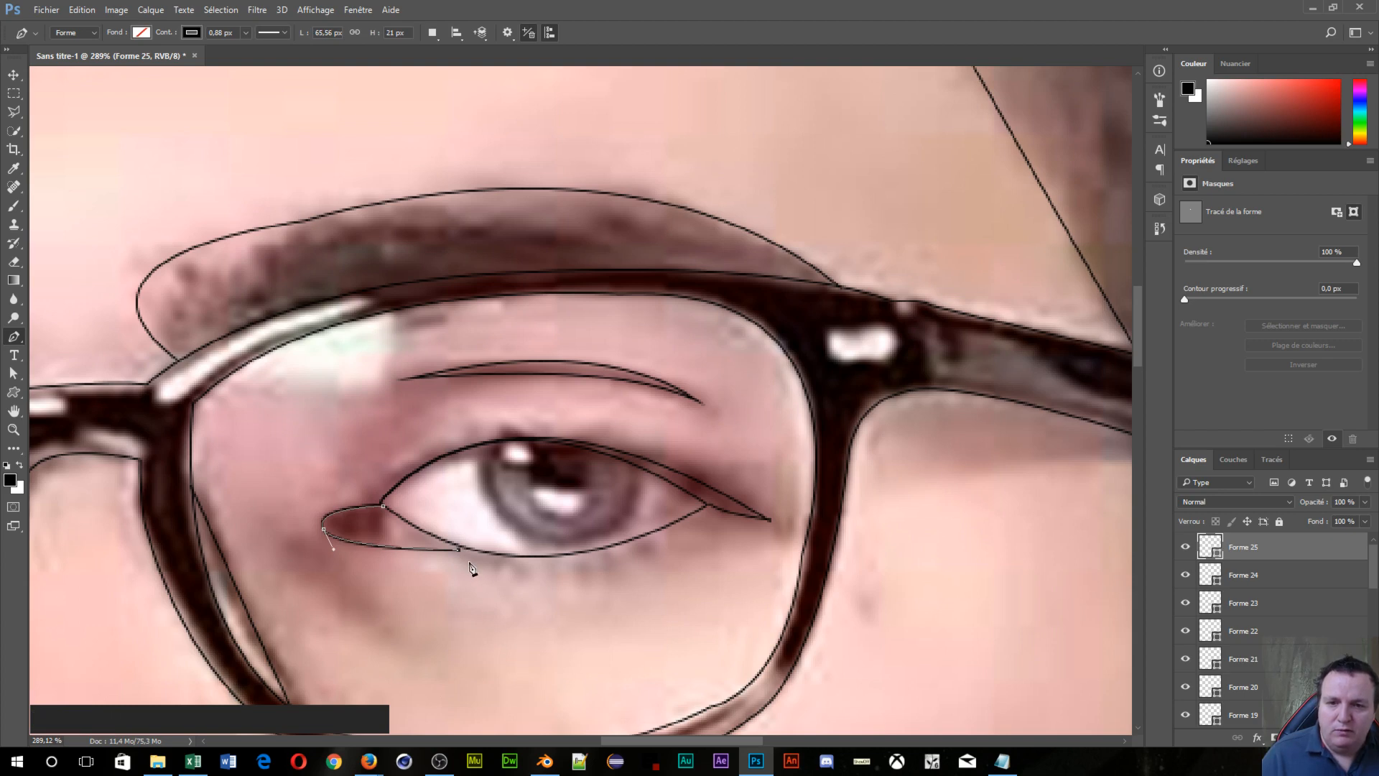
click(487, 555)
key(Escape)
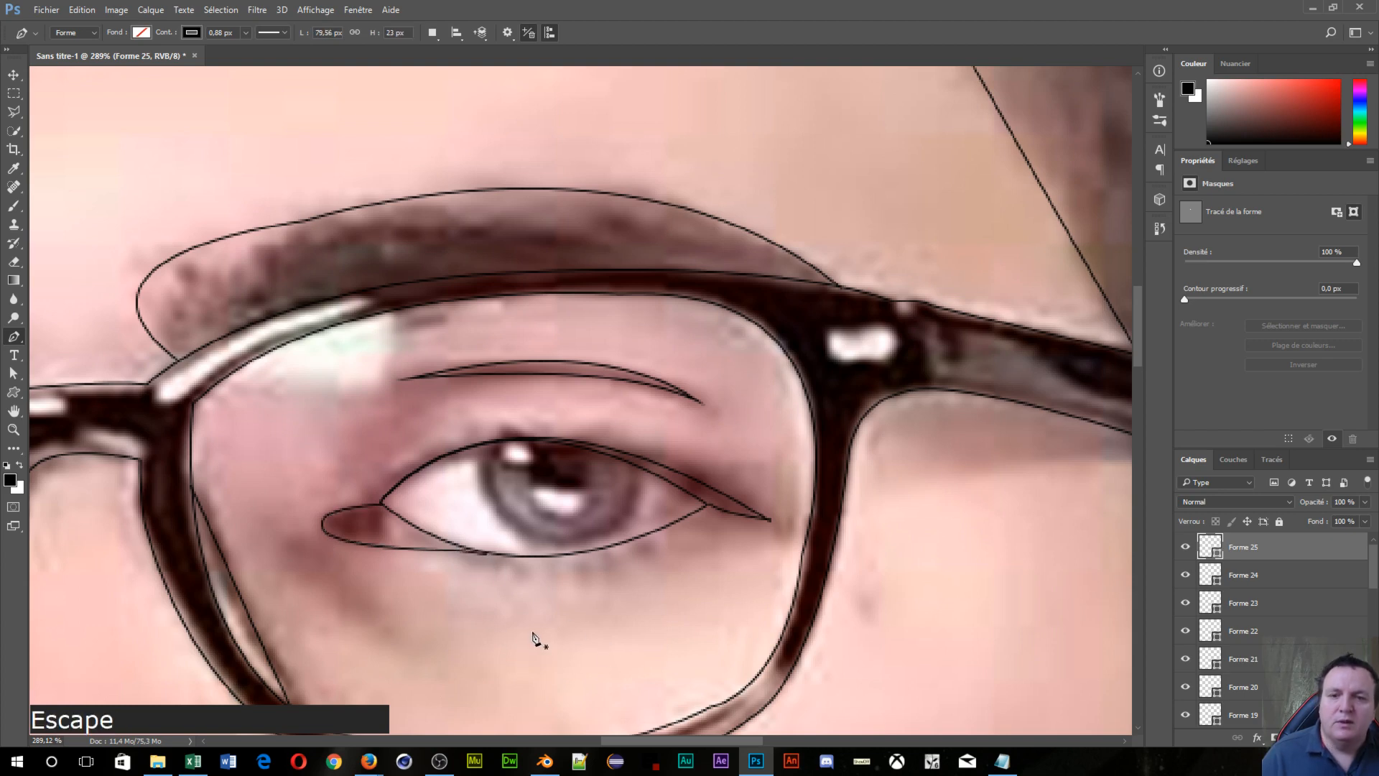
Step: Outline the dark red fold inside the ear's upper rim as a closed crescent tapering to a point at its lower end
scroll(533, 638, down, 5)
key(space)
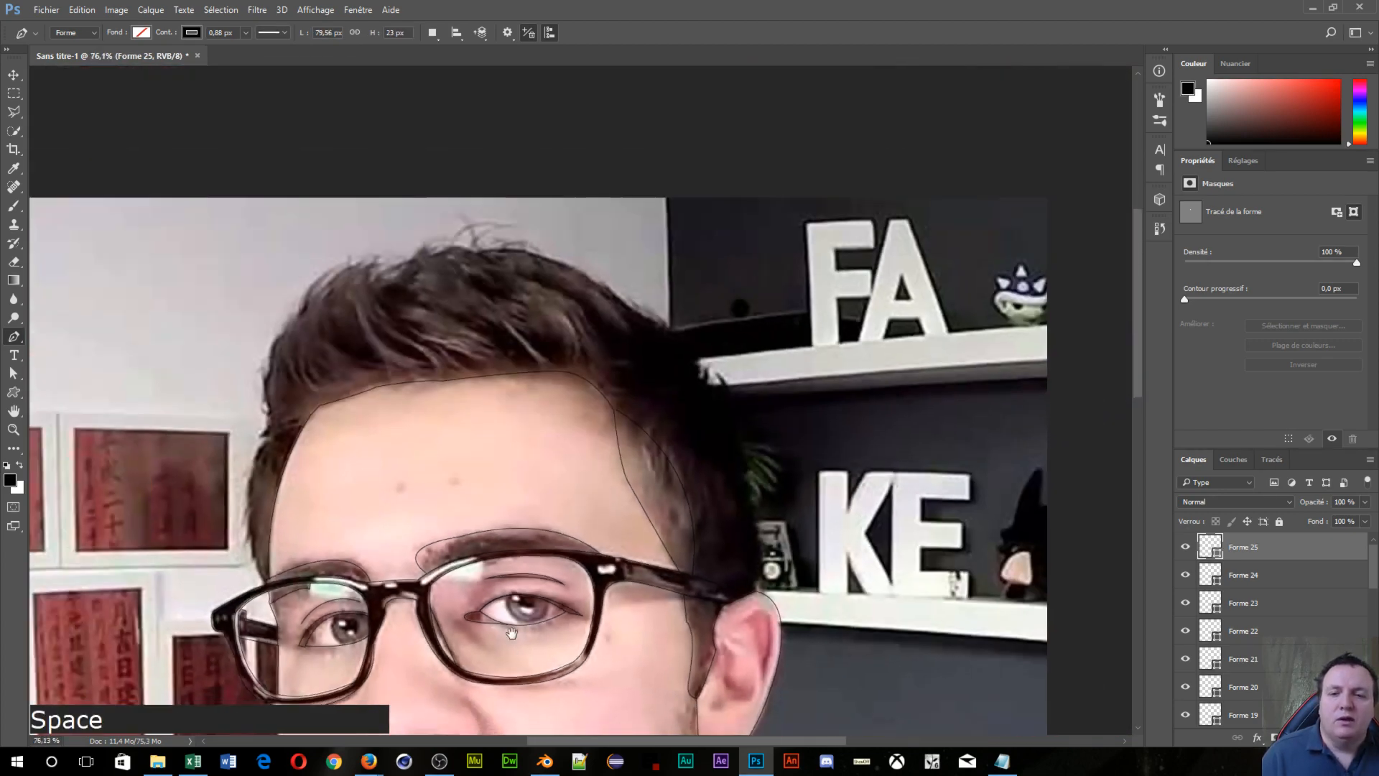
drag(513, 653, 317, 632)
scroll(651, 511, up, 7)
scroll(650, 512, up, 2)
scroll(442, 601, up, 4)
scroll(445, 603, up, 1)
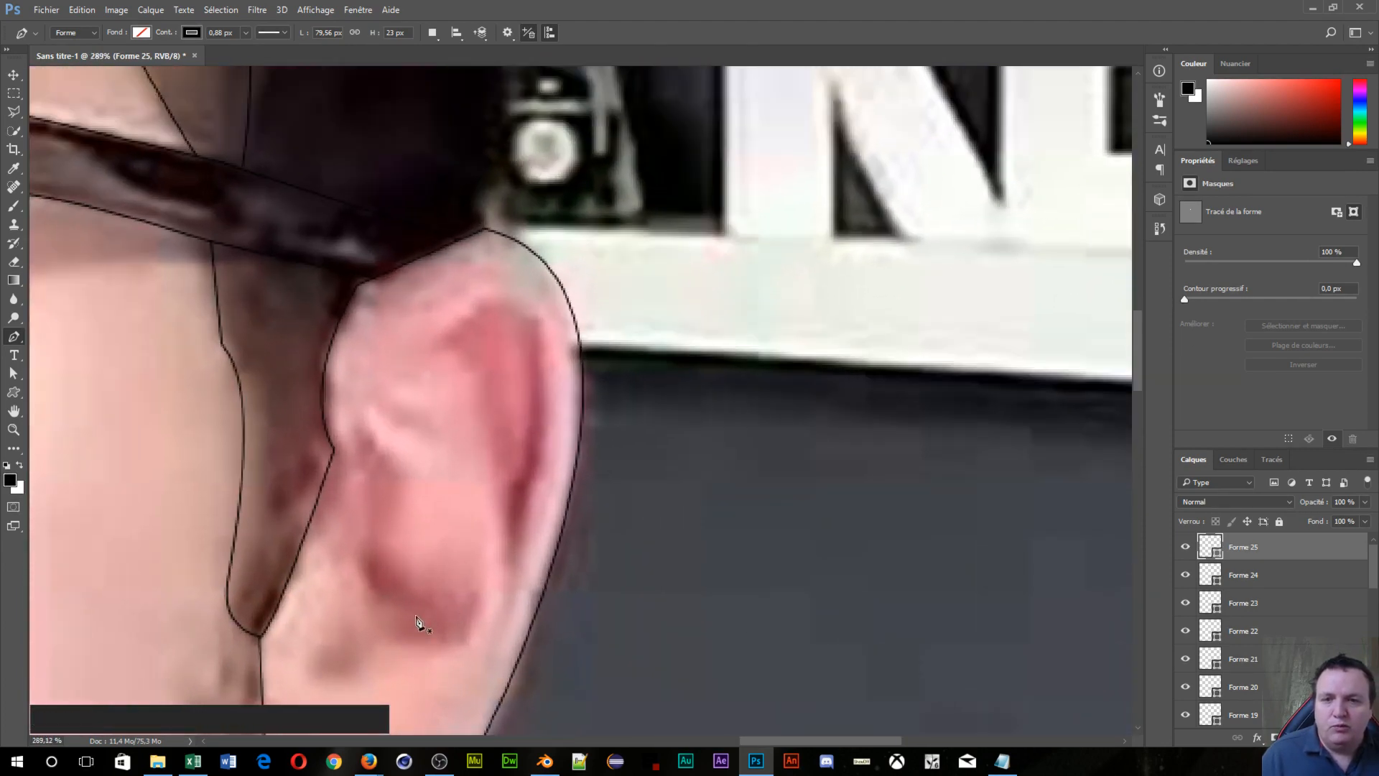
click(429, 347)
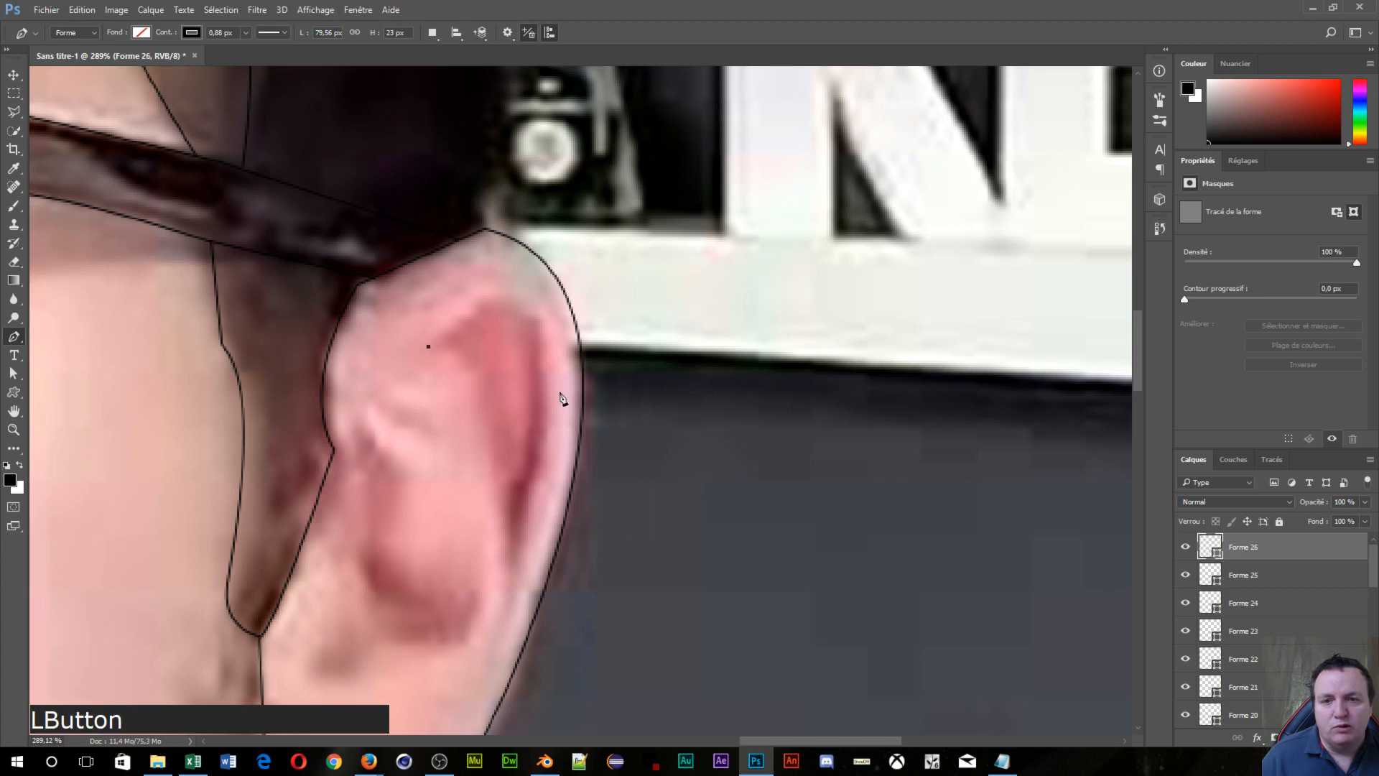
drag(544, 423, 530, 639)
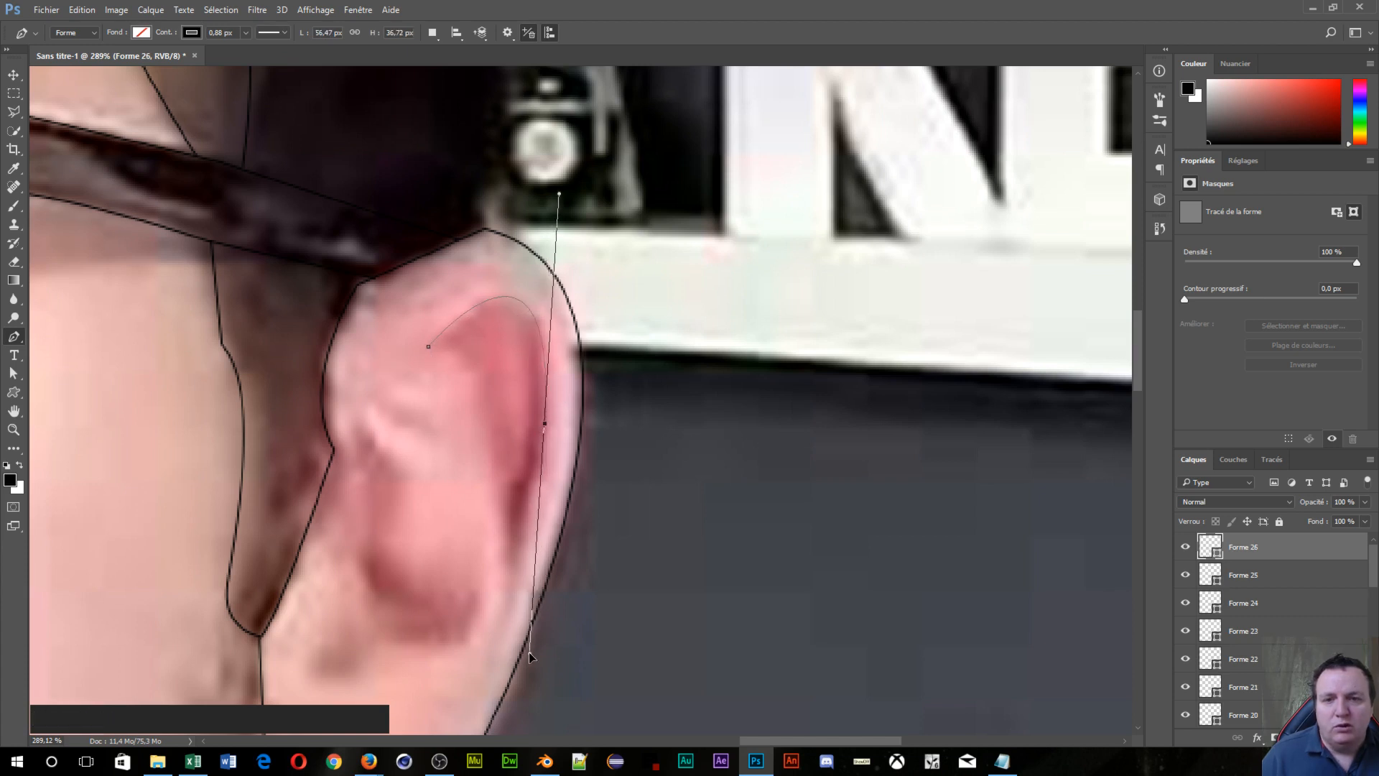
alt+click(545, 427)
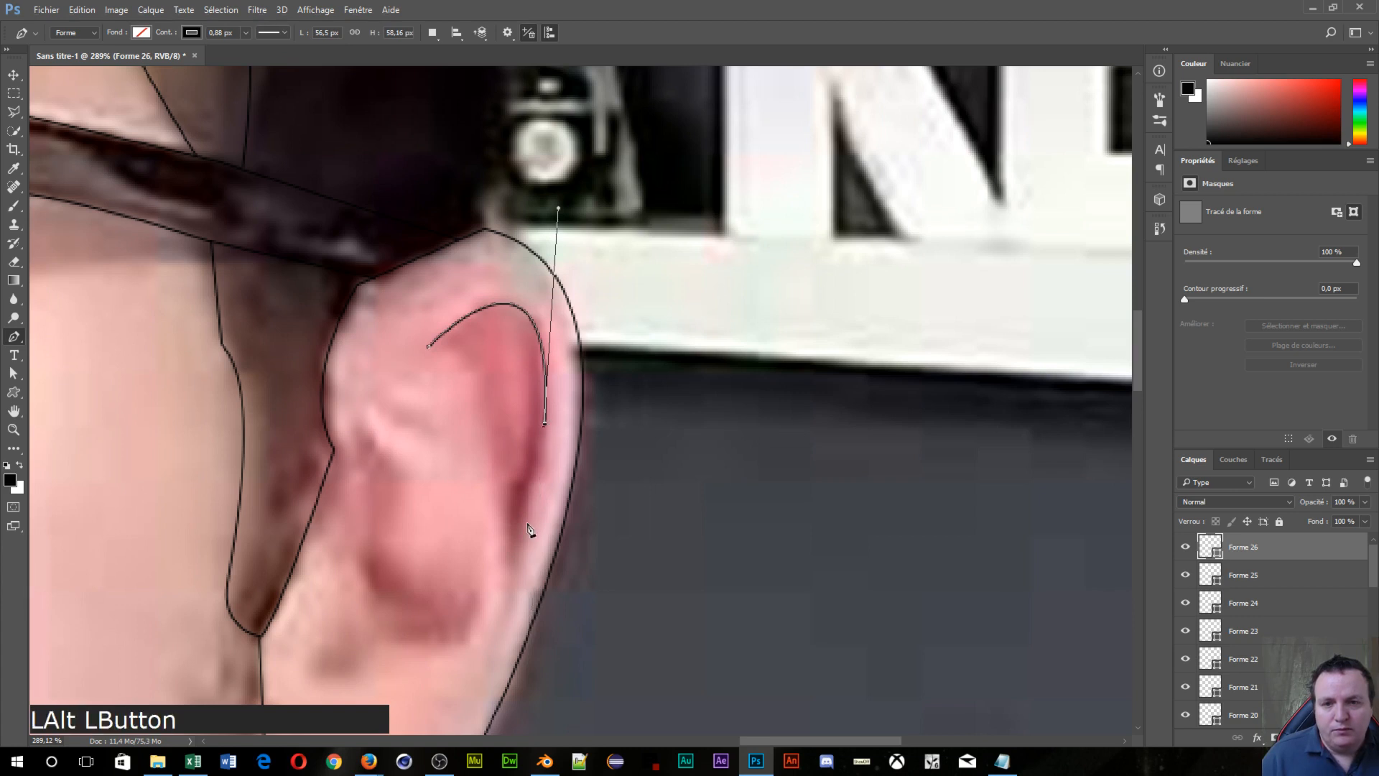
click(515, 569)
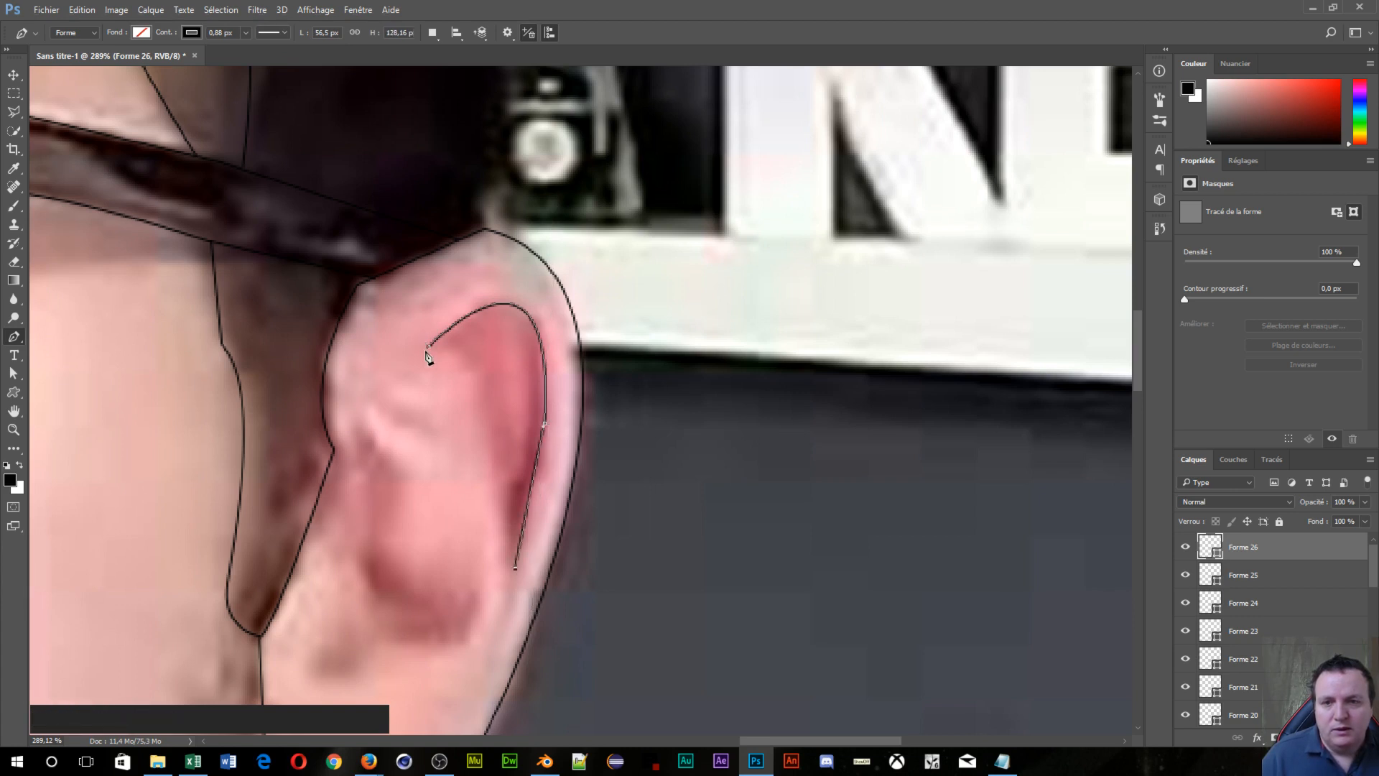
drag(431, 348, 352, 363)
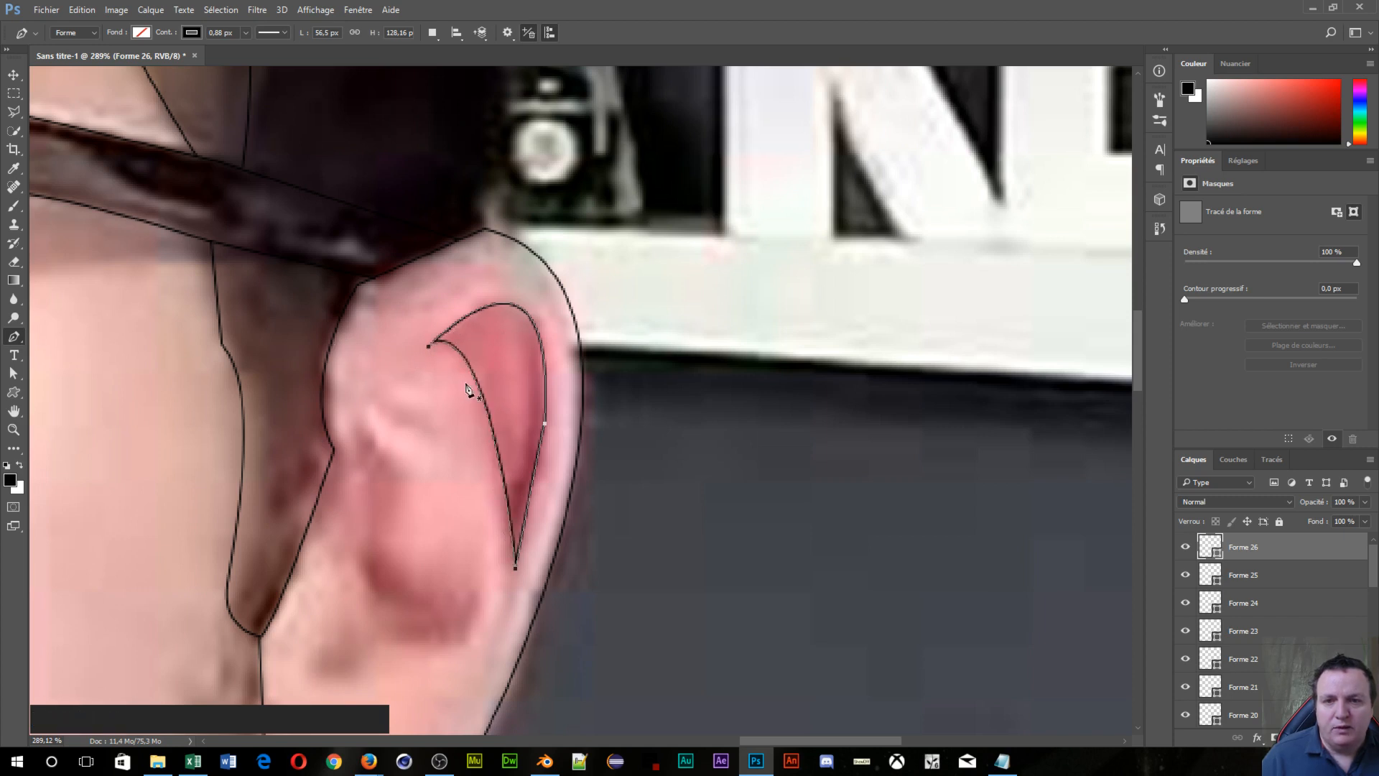
key(Escape)
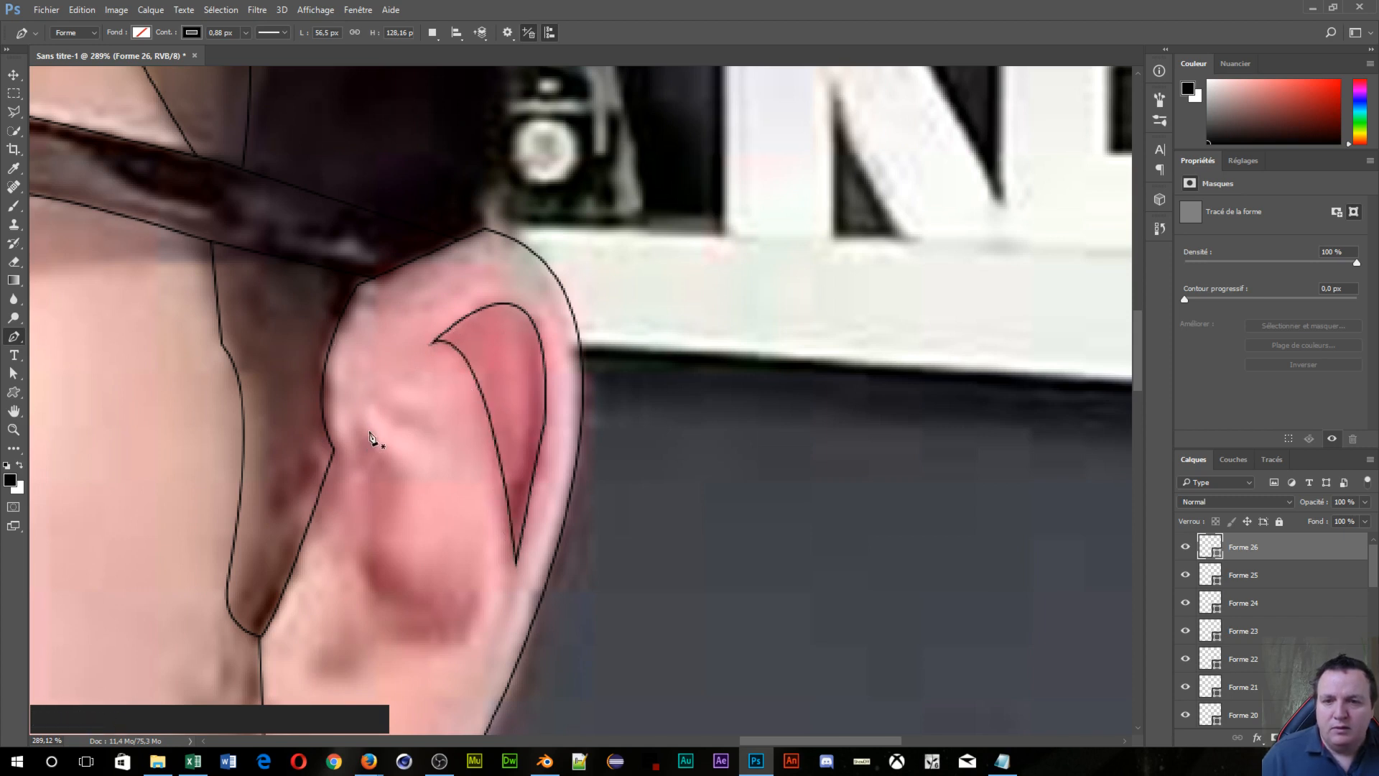
Step: Start a path inside the ear, curving down to the inner fold's point and around the concha's hollow to its lower edge
click(369, 432)
drag(415, 475, 458, 482)
mouse_move(402, 587)
mouse_down()
mouse_move(431, 612)
mouse_move(409, 610)
mouse_up()
key(ctrl+z)
key(ctrl+z)
alt+click(415, 476)
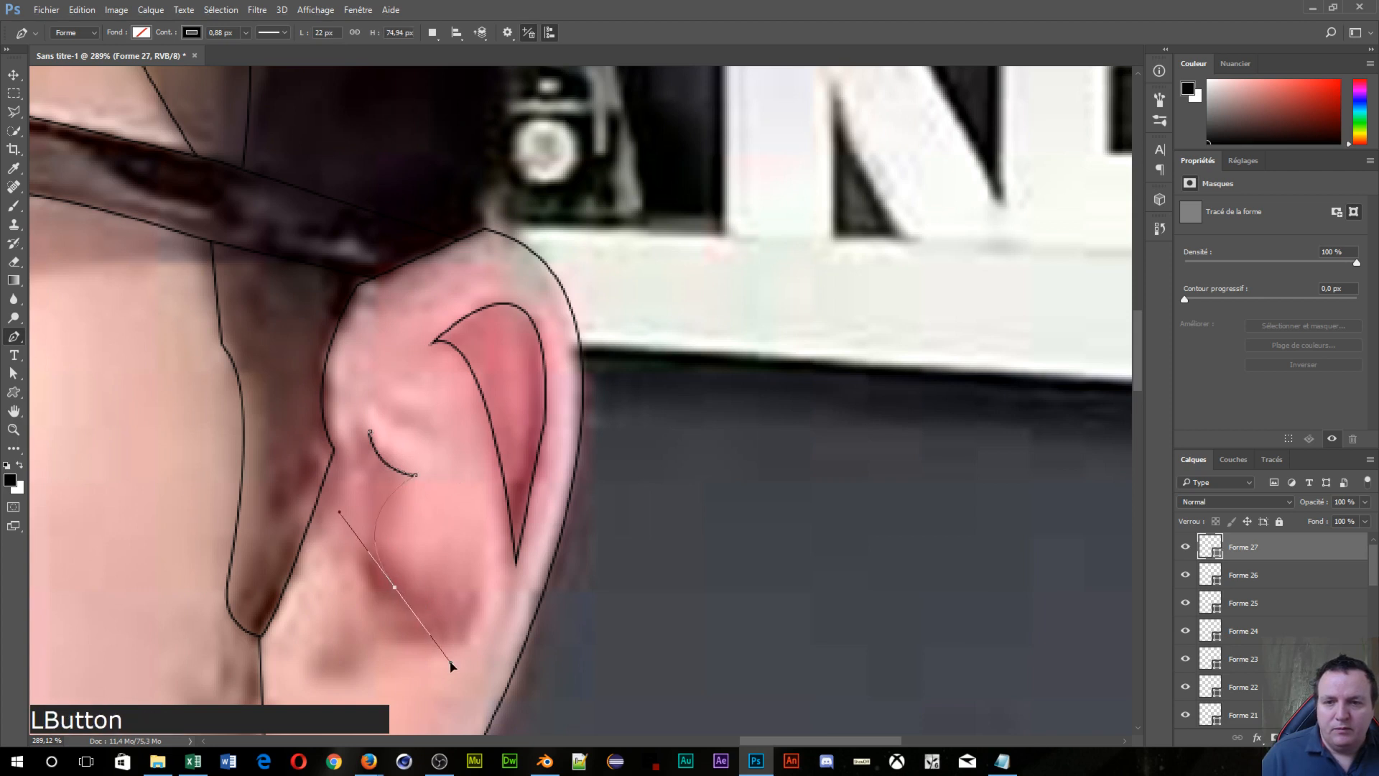
drag(451, 666, 440, 654)
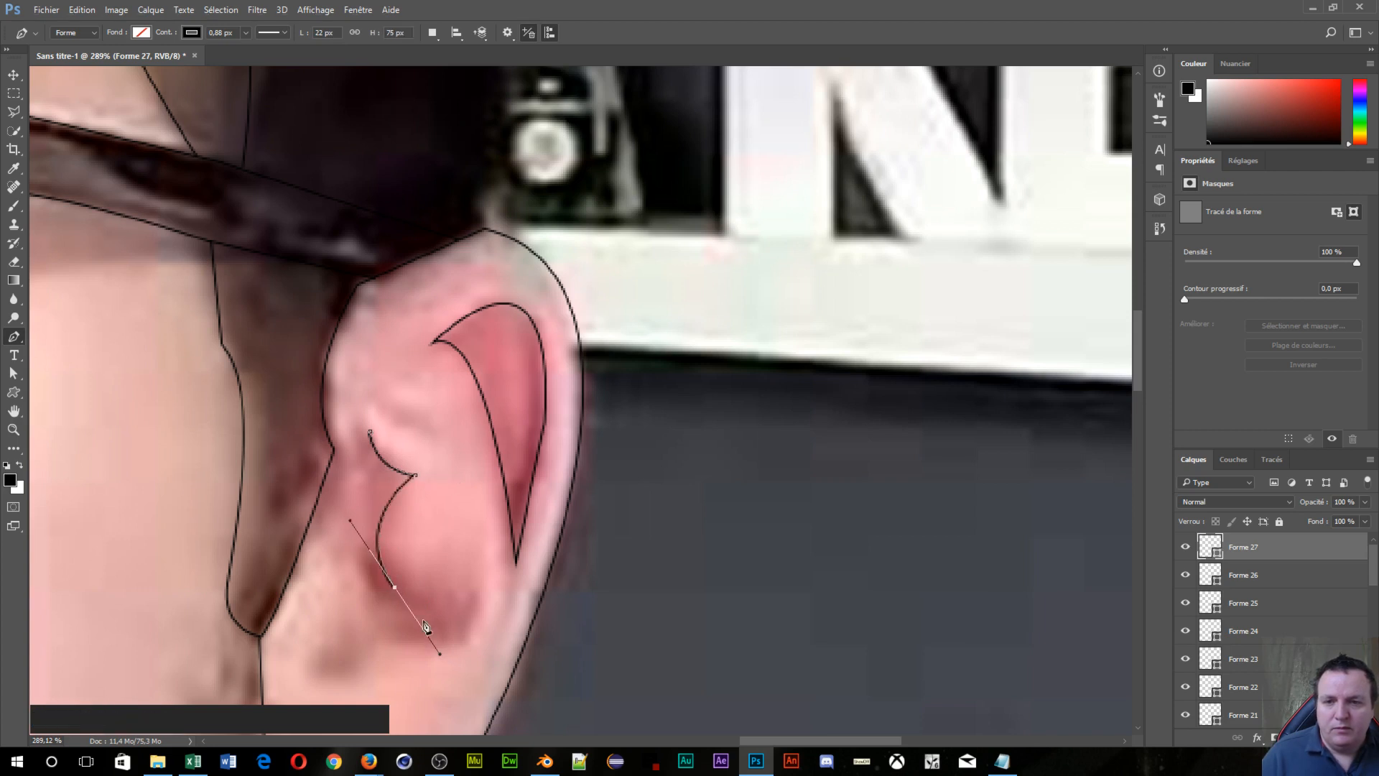
alt+click(394, 587)
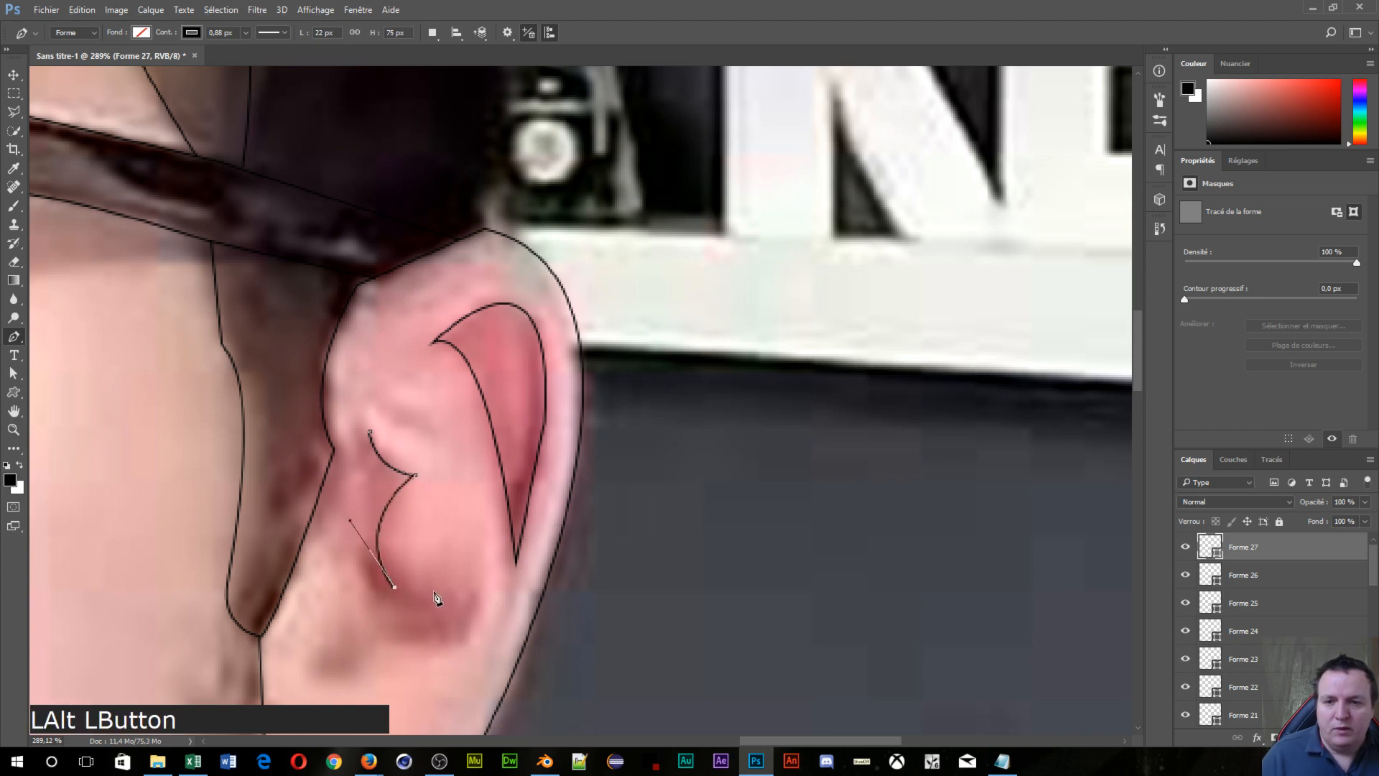
Step: Extend the inner ear path with three straight segments boxing in the dark shadow at the concha's base
click(478, 589)
click(468, 641)
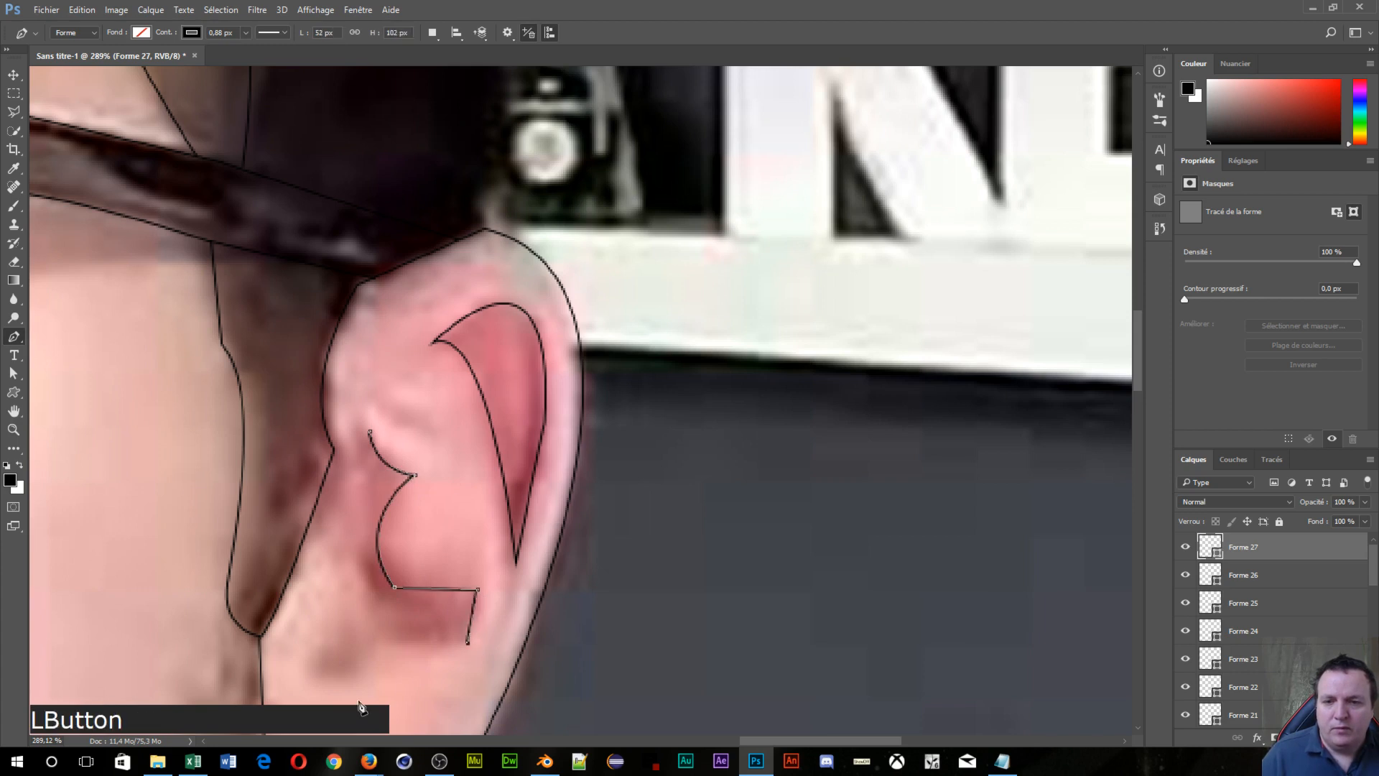
click(369, 642)
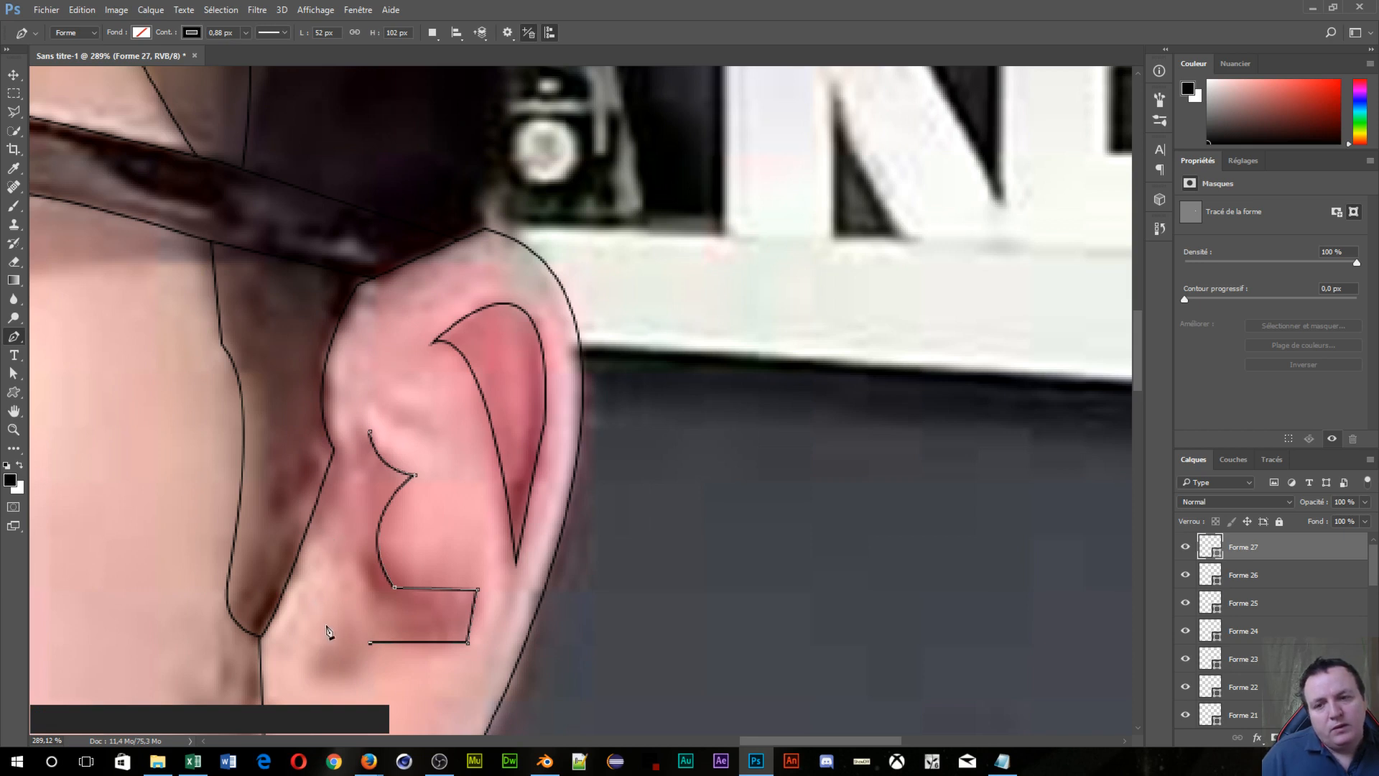
Step: Continue the inner ear path around the small rounded notch, curve it up around the tragus and end it at the sideburn's edge
drag(328, 634, 342, 559)
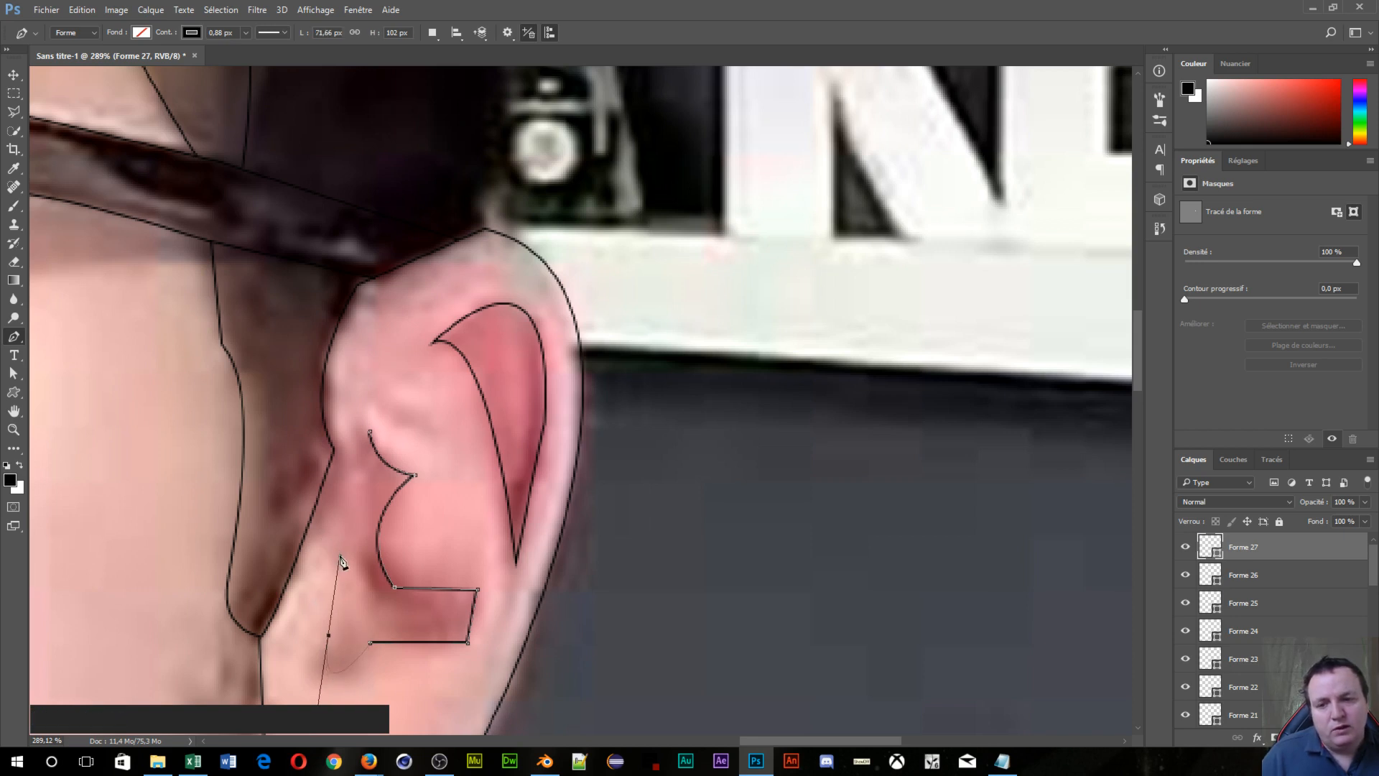
key(ctrl+z)
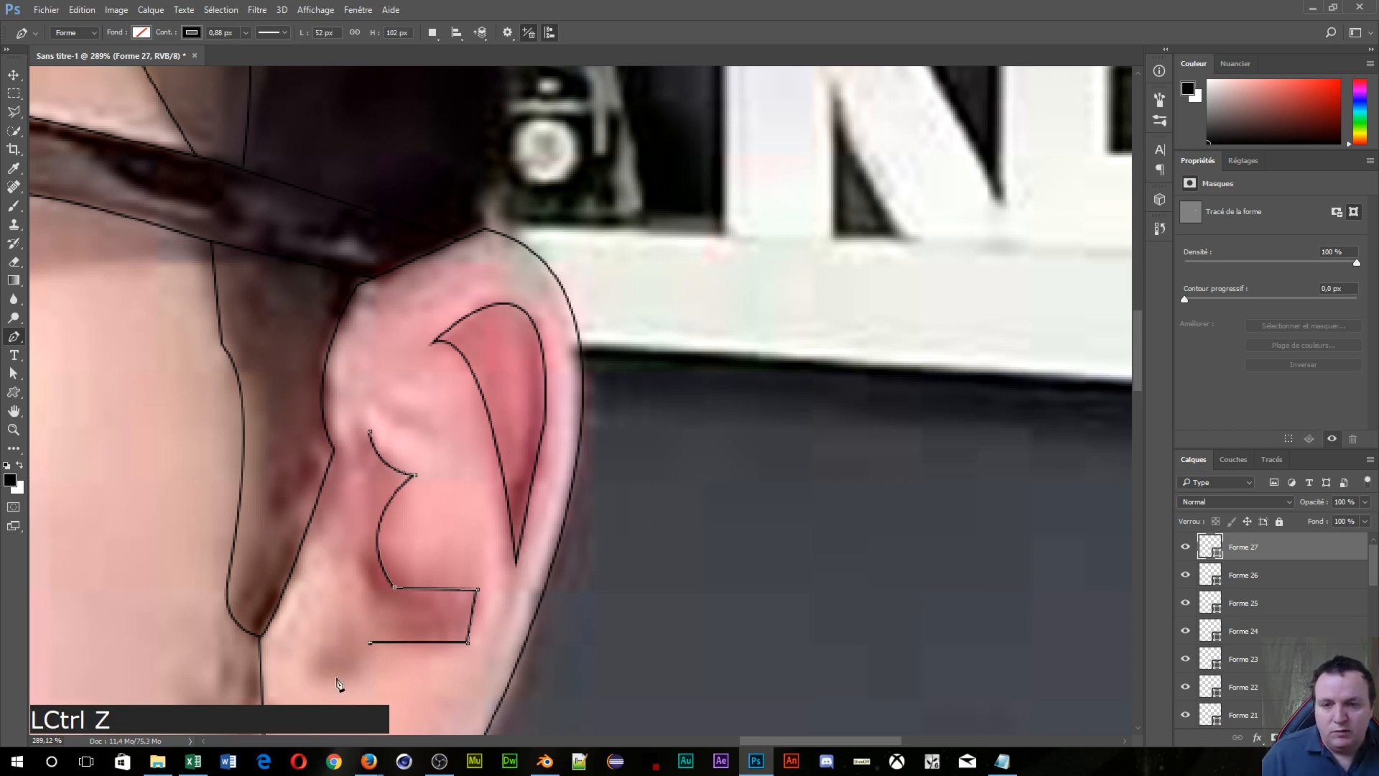
drag(331, 675, 385, 630)
key(alt)
alt+click(331, 675)
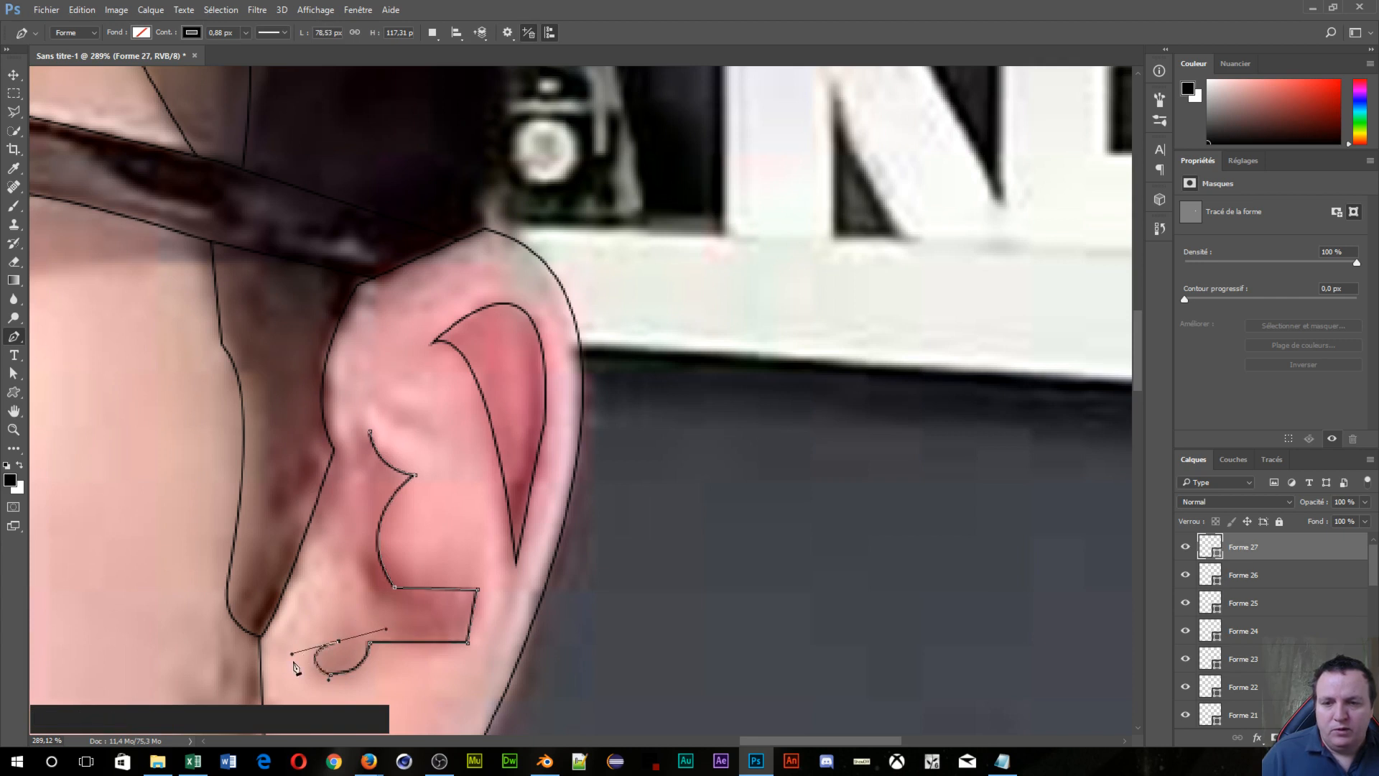
alt+click(340, 641)
drag(342, 561, 284, 522)
alt+click(341, 561)
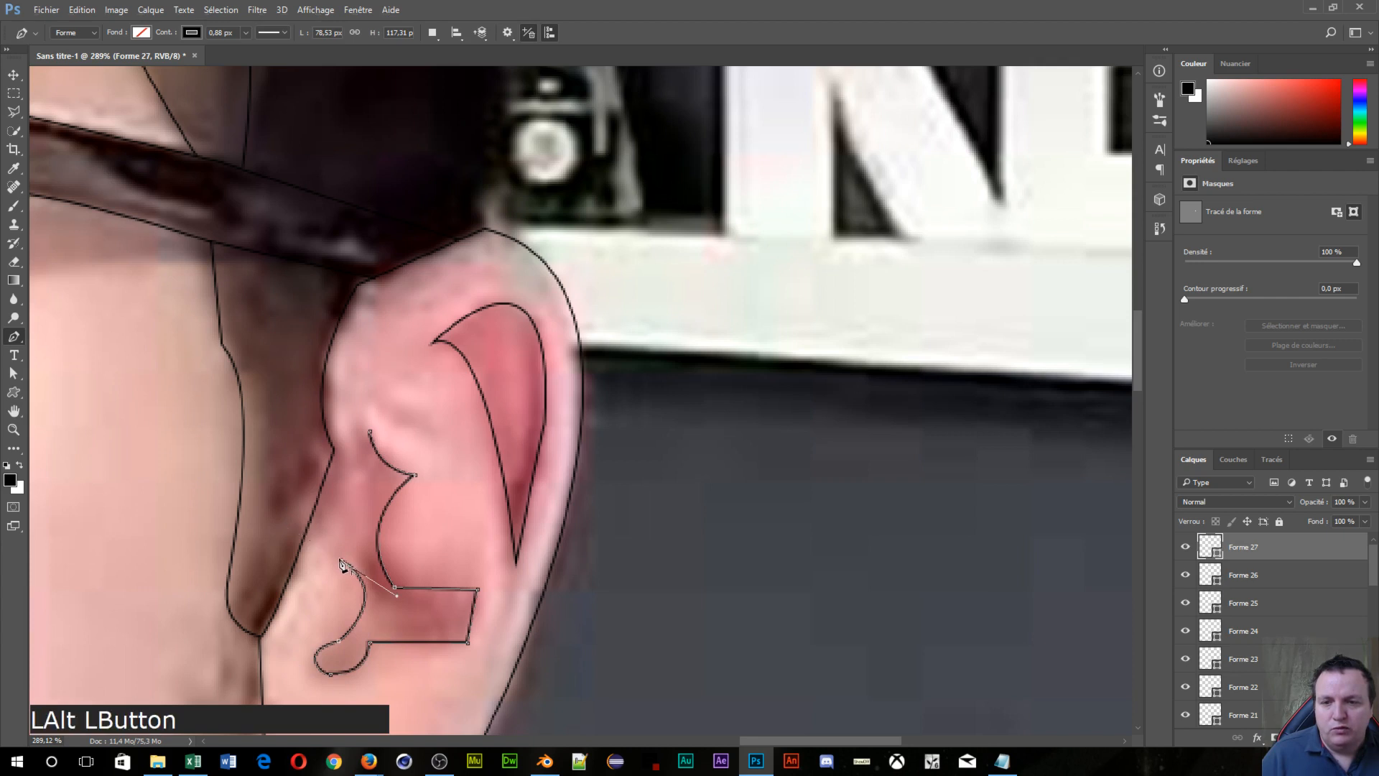
click(308, 533)
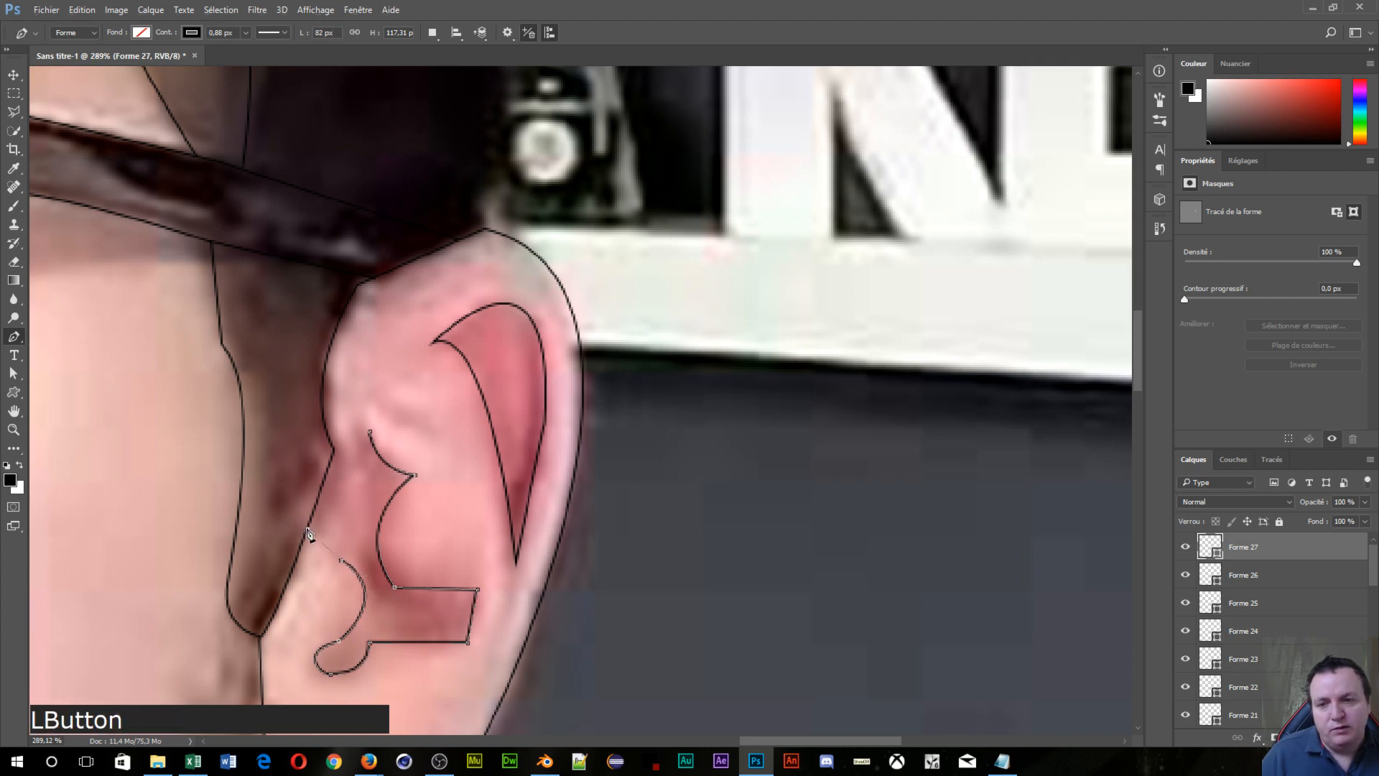
key(Escape)
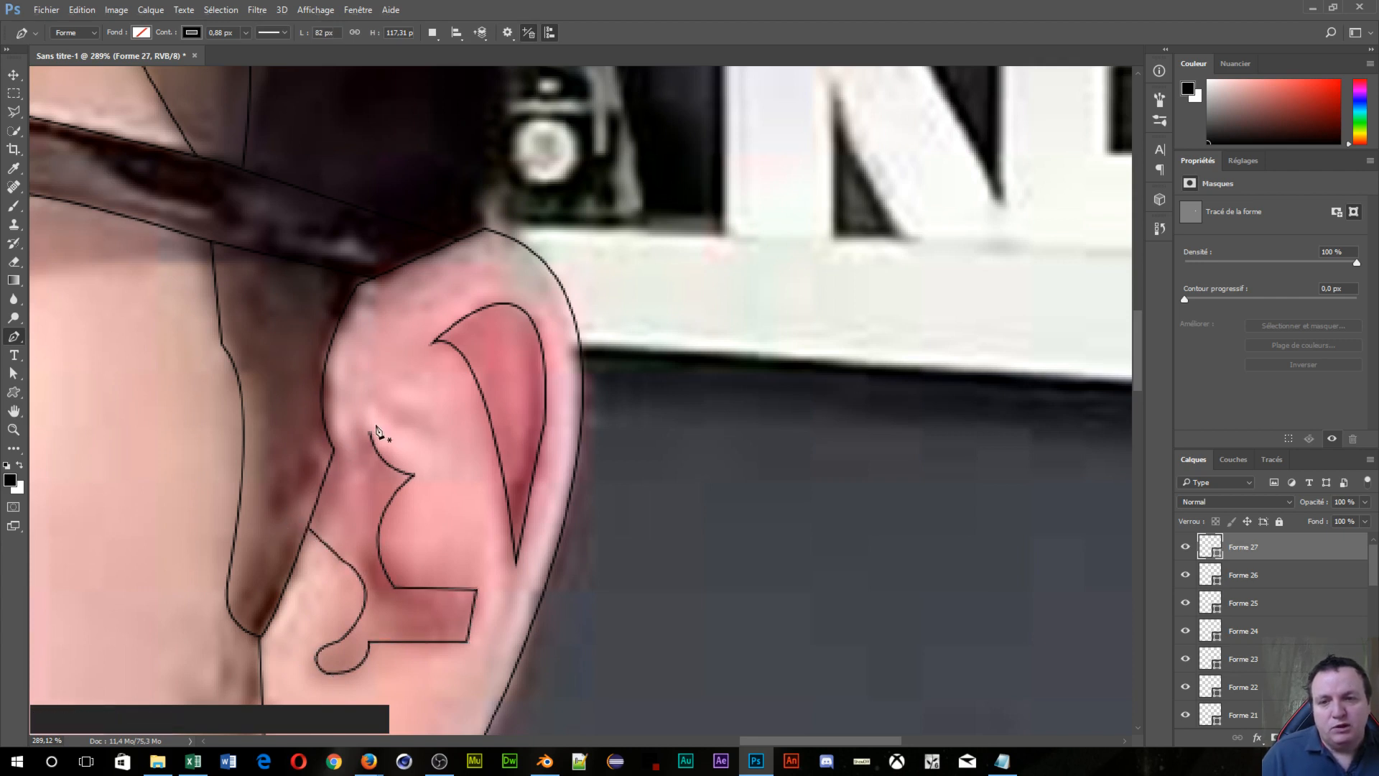
Step: Join the upper end of the inner ear path to the sideburn's corner with a straight line and bridge the remaining tiny gap
click(366, 440)
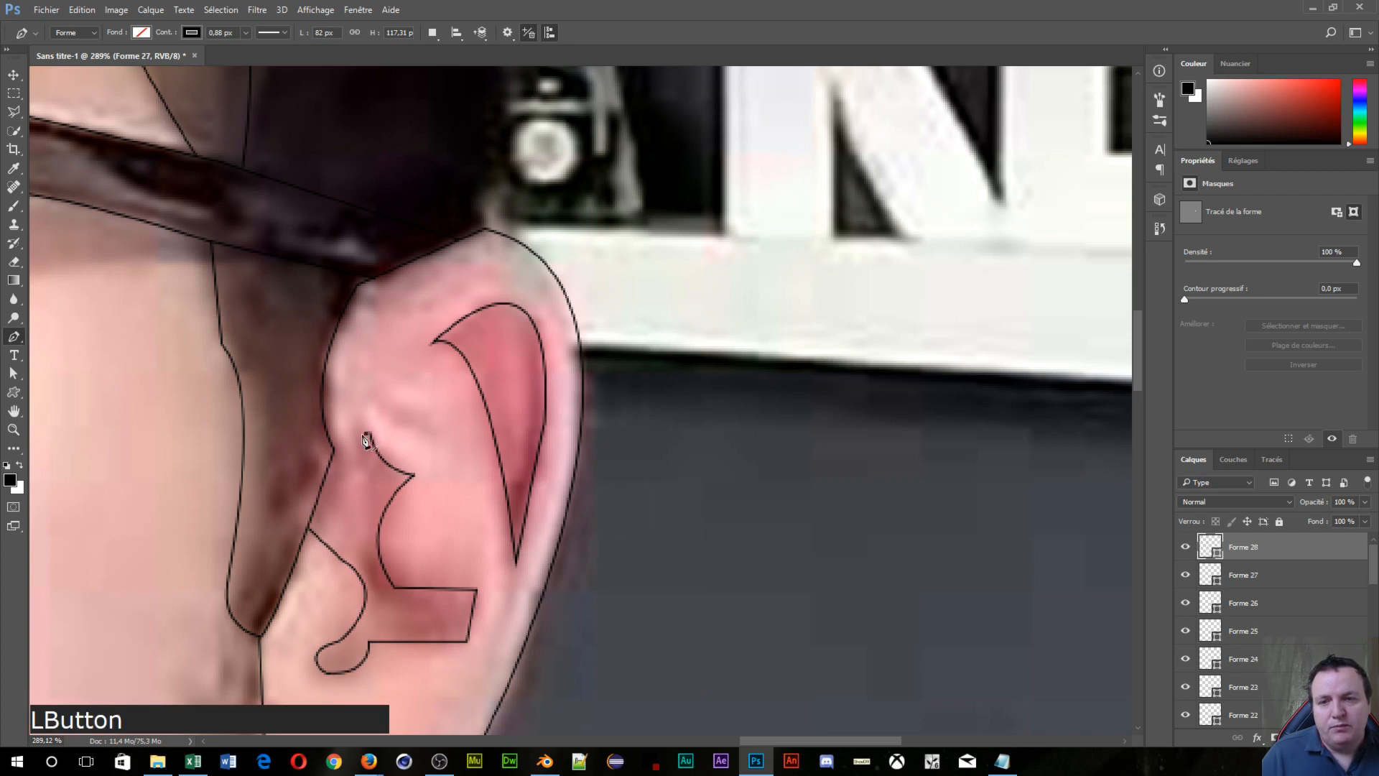
click(334, 447)
key(Escape)
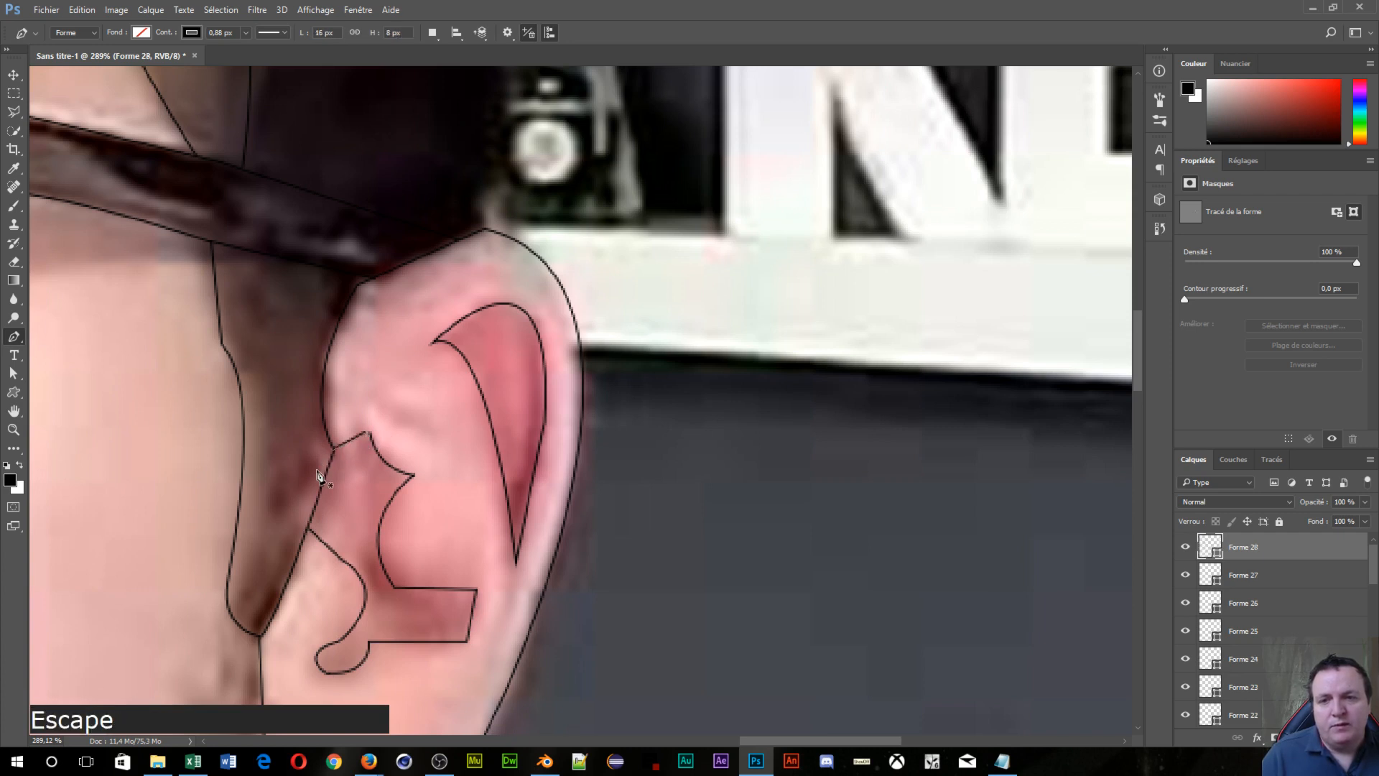
scroll(385, 442, down, 2)
scroll(385, 441, up, 4)
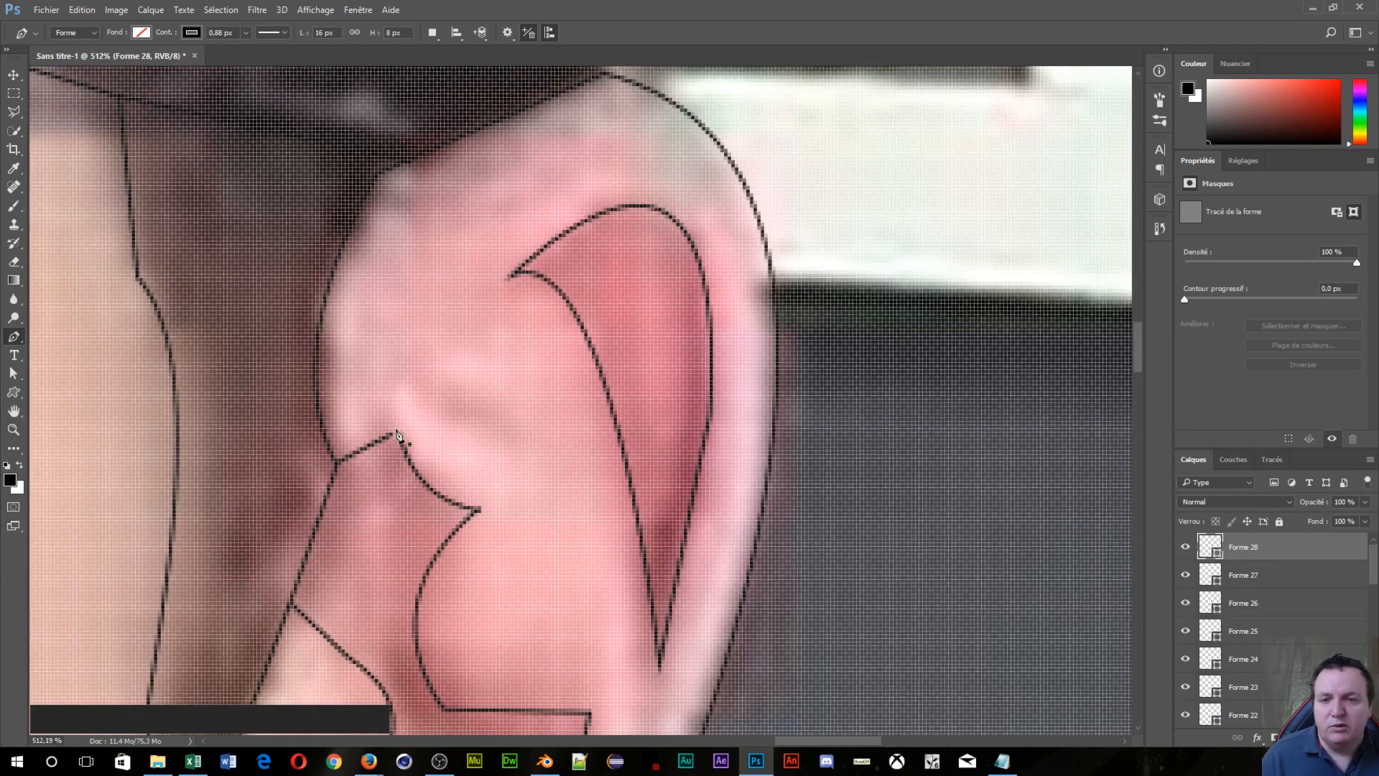
click(392, 433)
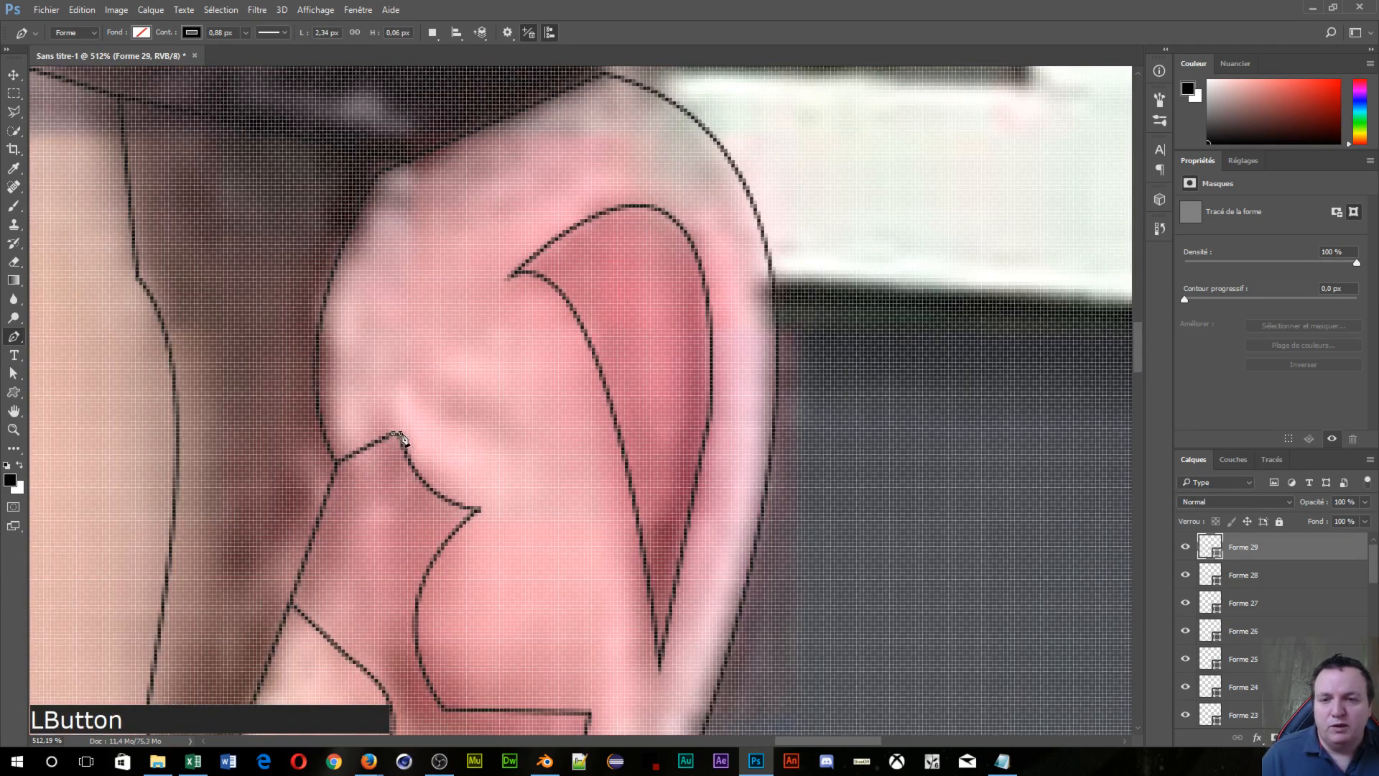
key(Escape)
Step: Start the hair outline at the smaller lens's upper frame edge and curve it up the outer side of the temple hair to a corner point
scroll(459, 434, down, 7)
drag(336, 502, 1205, 550)
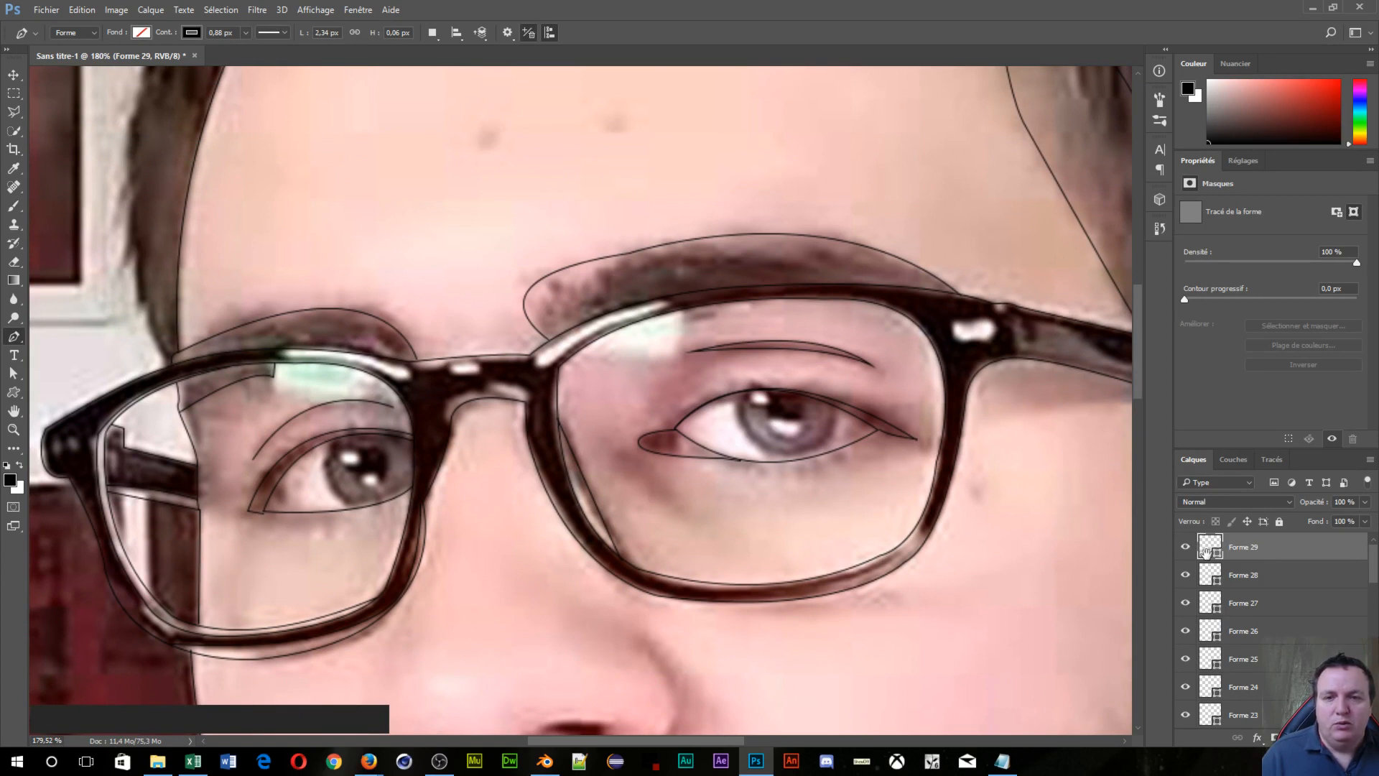
drag(1206, 550, 1378, 749)
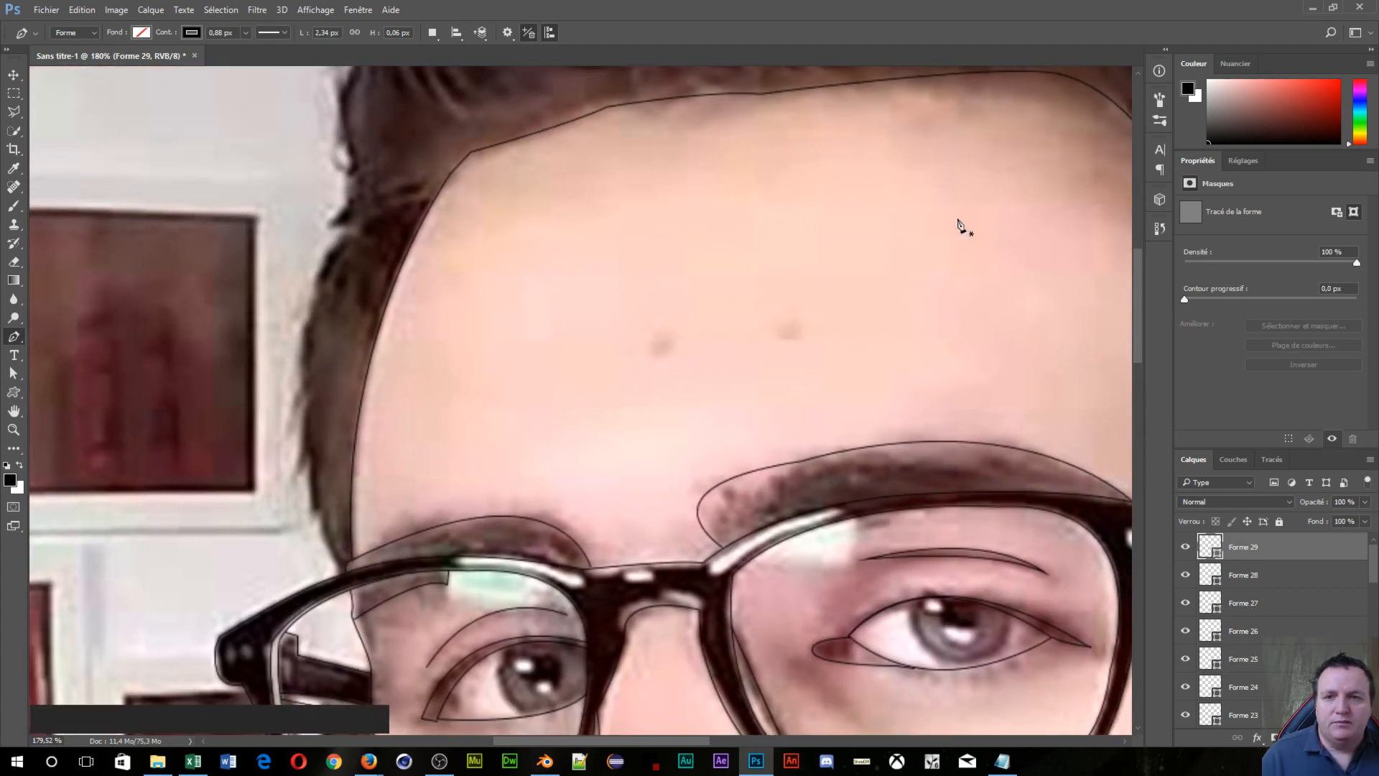
drag(539, 197, 581, 314)
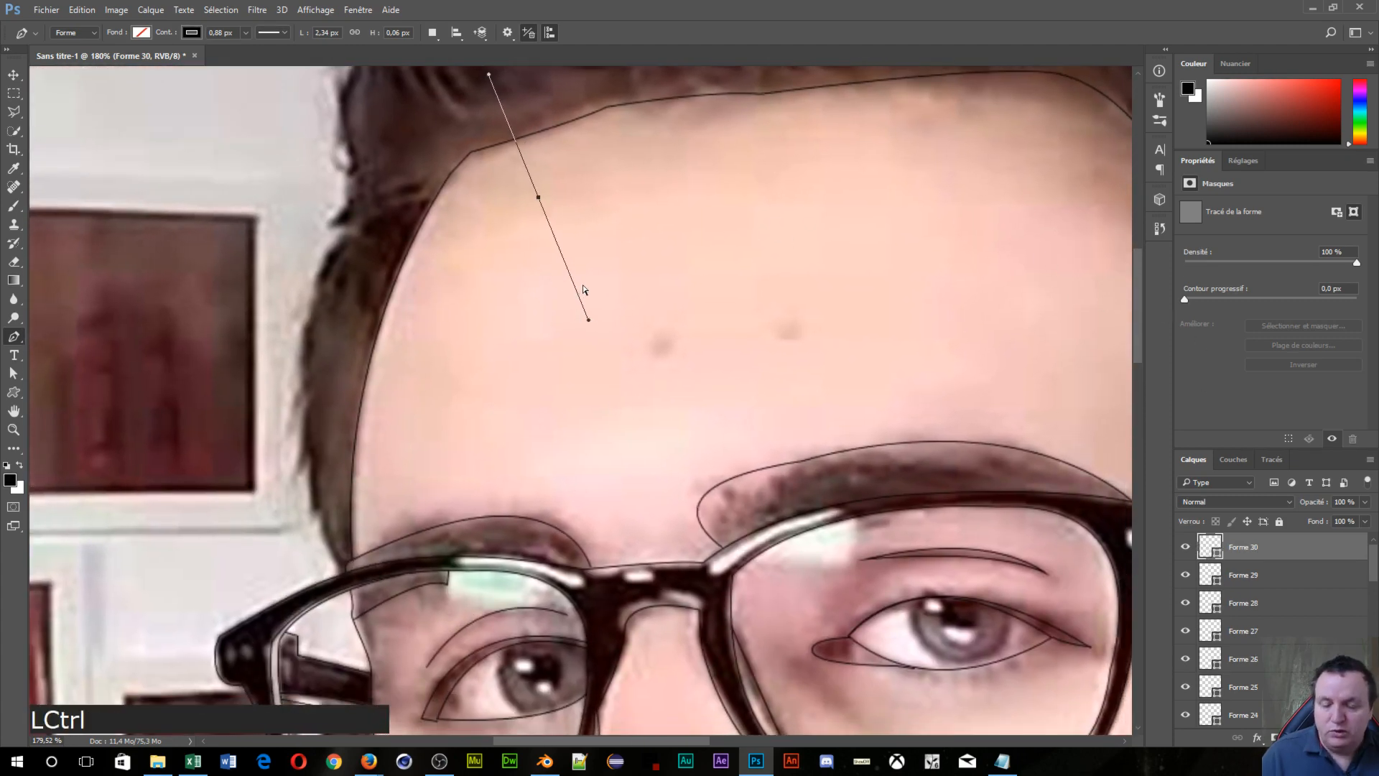
key(ctrl+z)
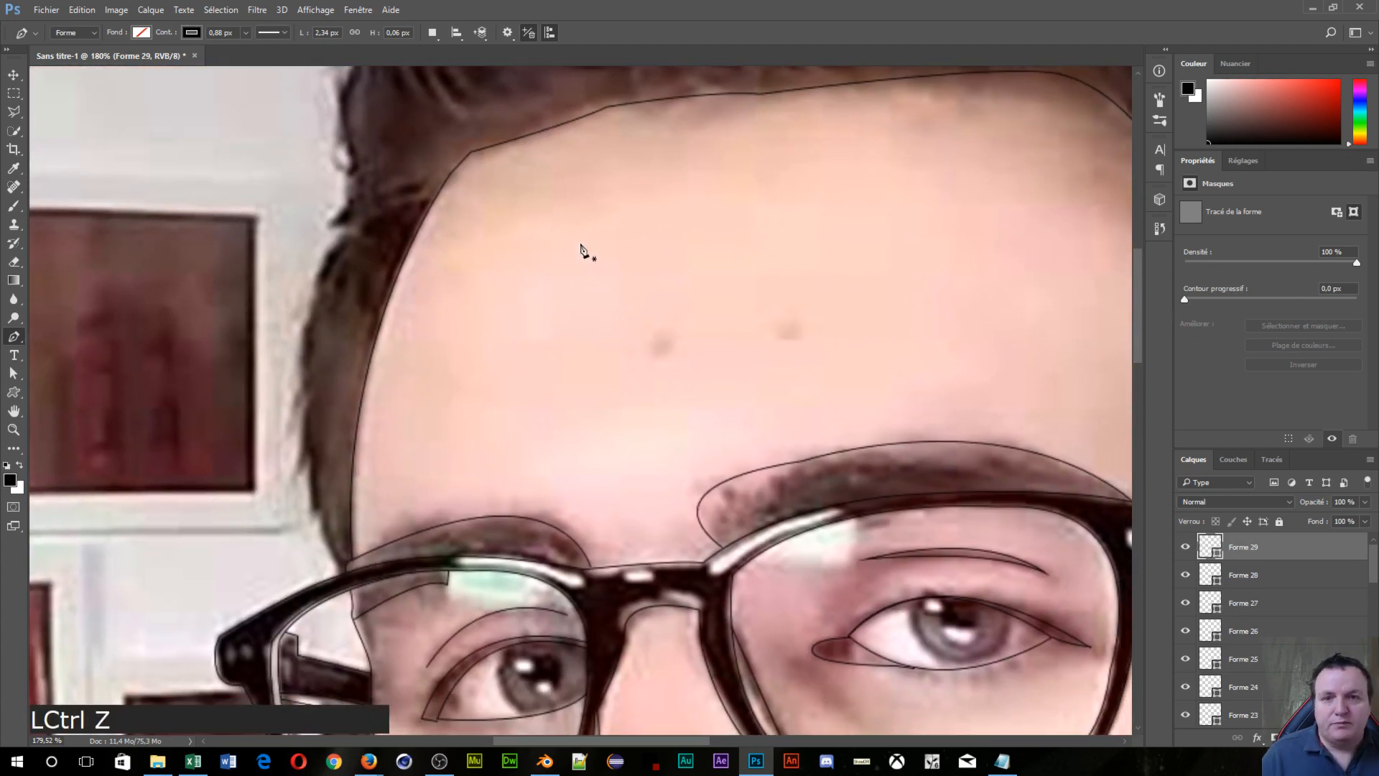
click(347, 573)
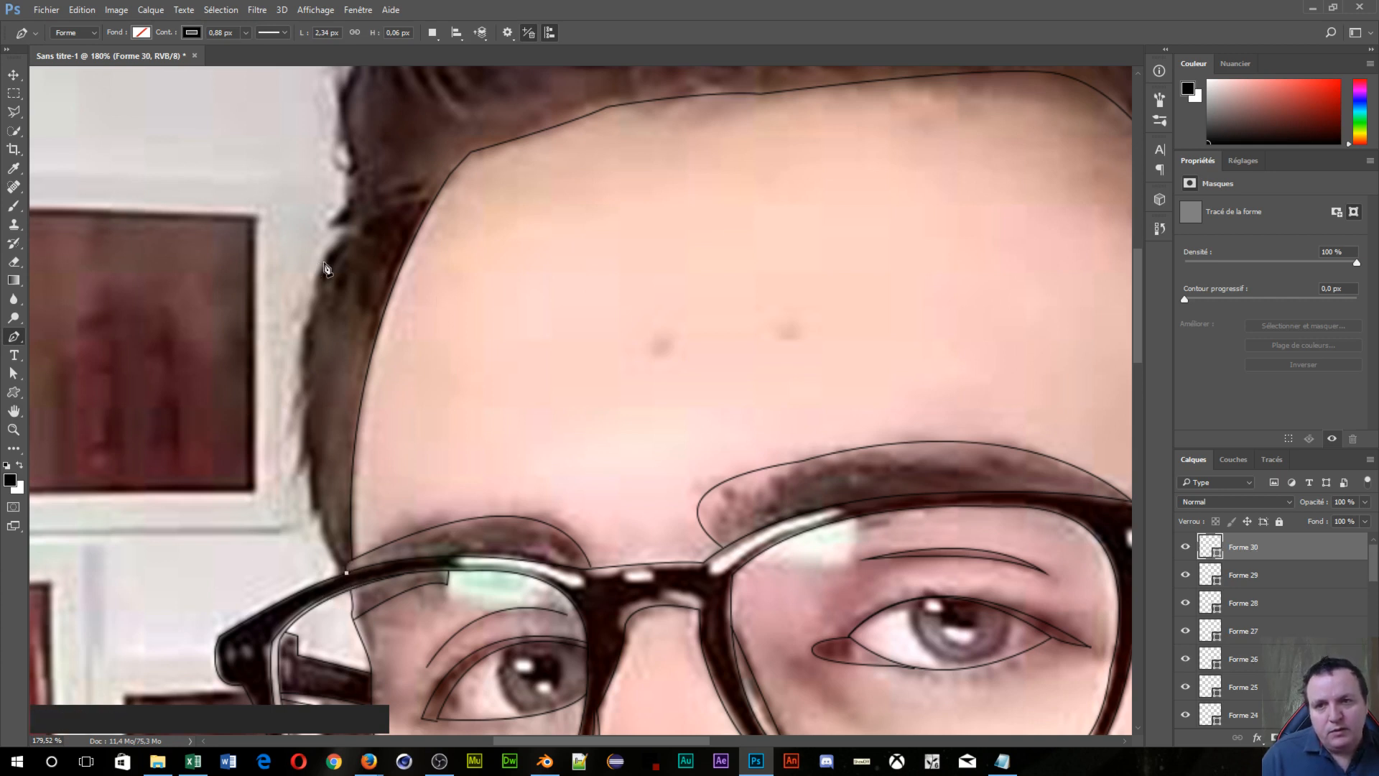
drag(344, 230, 453, 148)
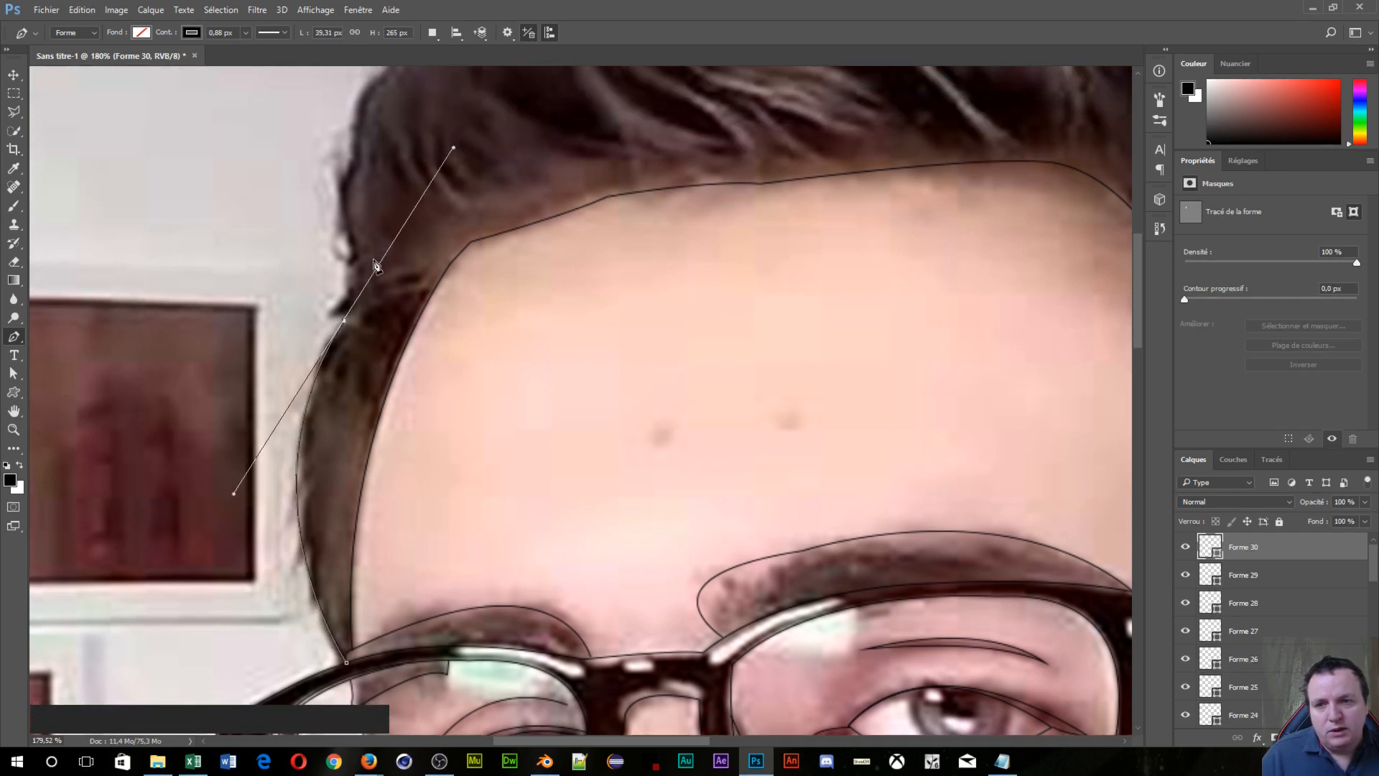
click(347, 320)
key(alt)
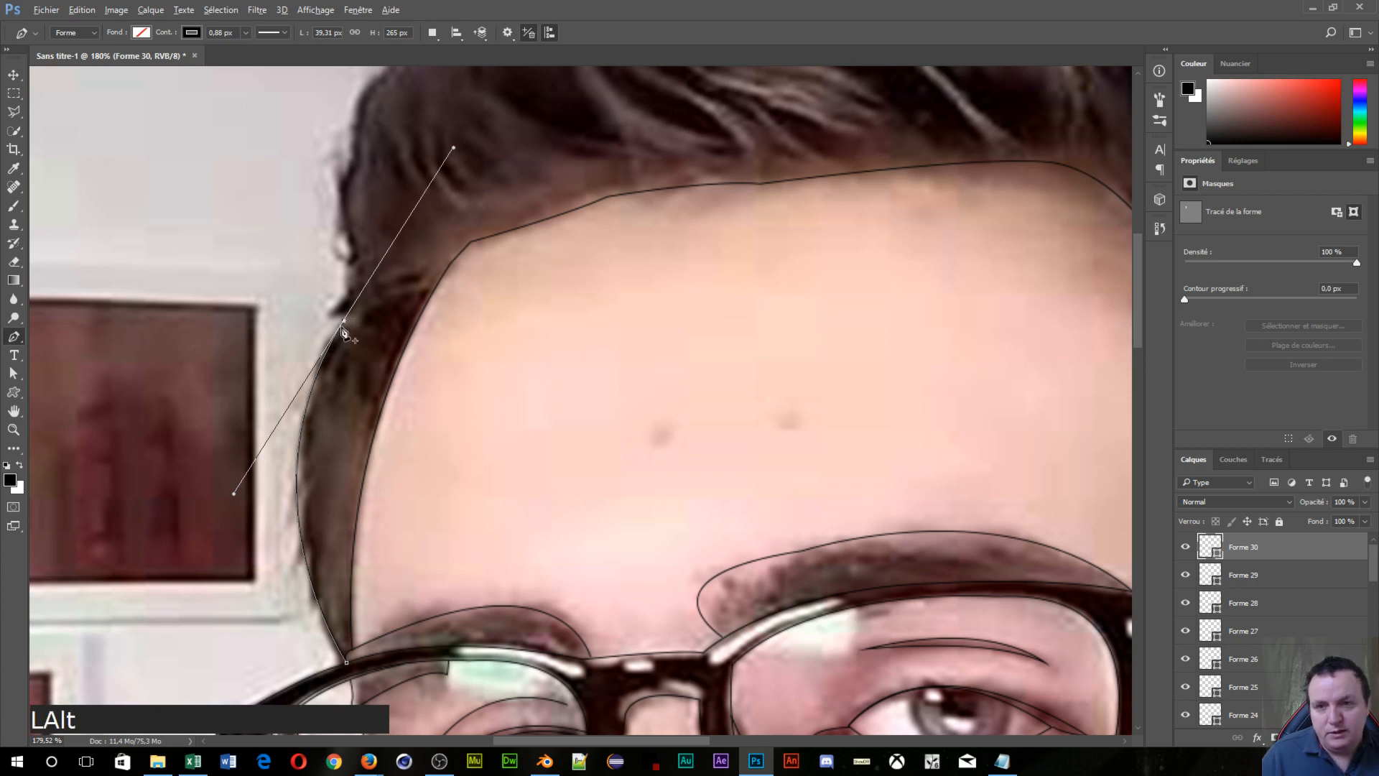
alt+click(345, 321)
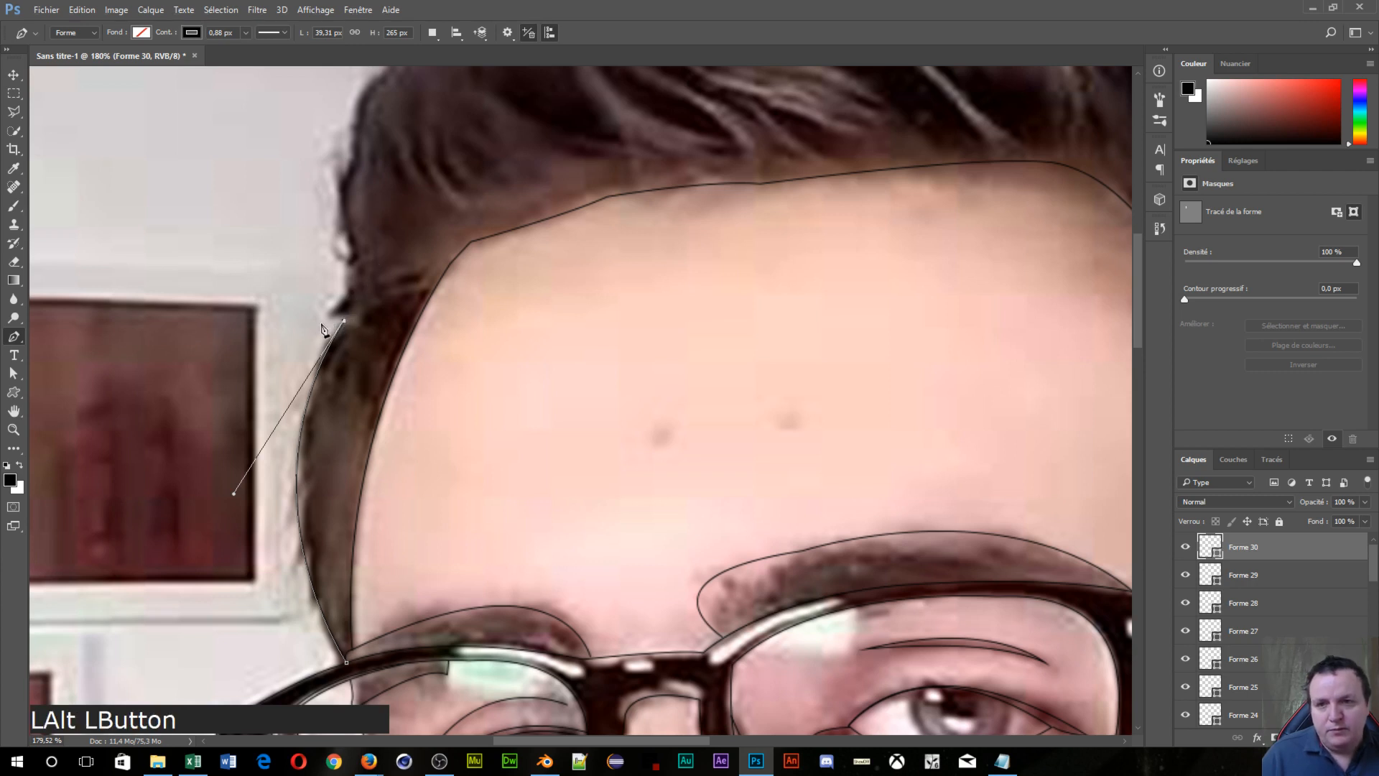
Step: Trace the small pointed tuft above the temple hair and continue the outline up the jagged side edge with corner points
click(332, 318)
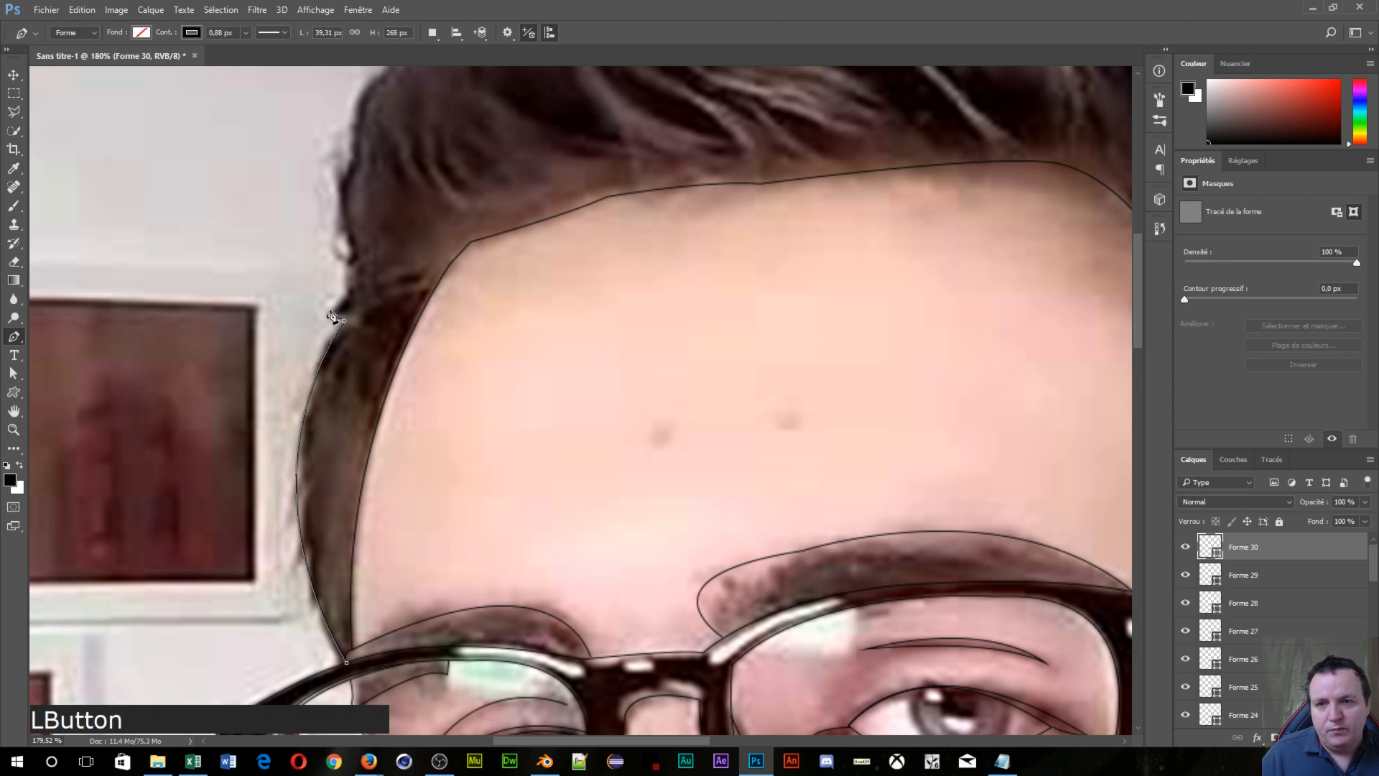
click(348, 295)
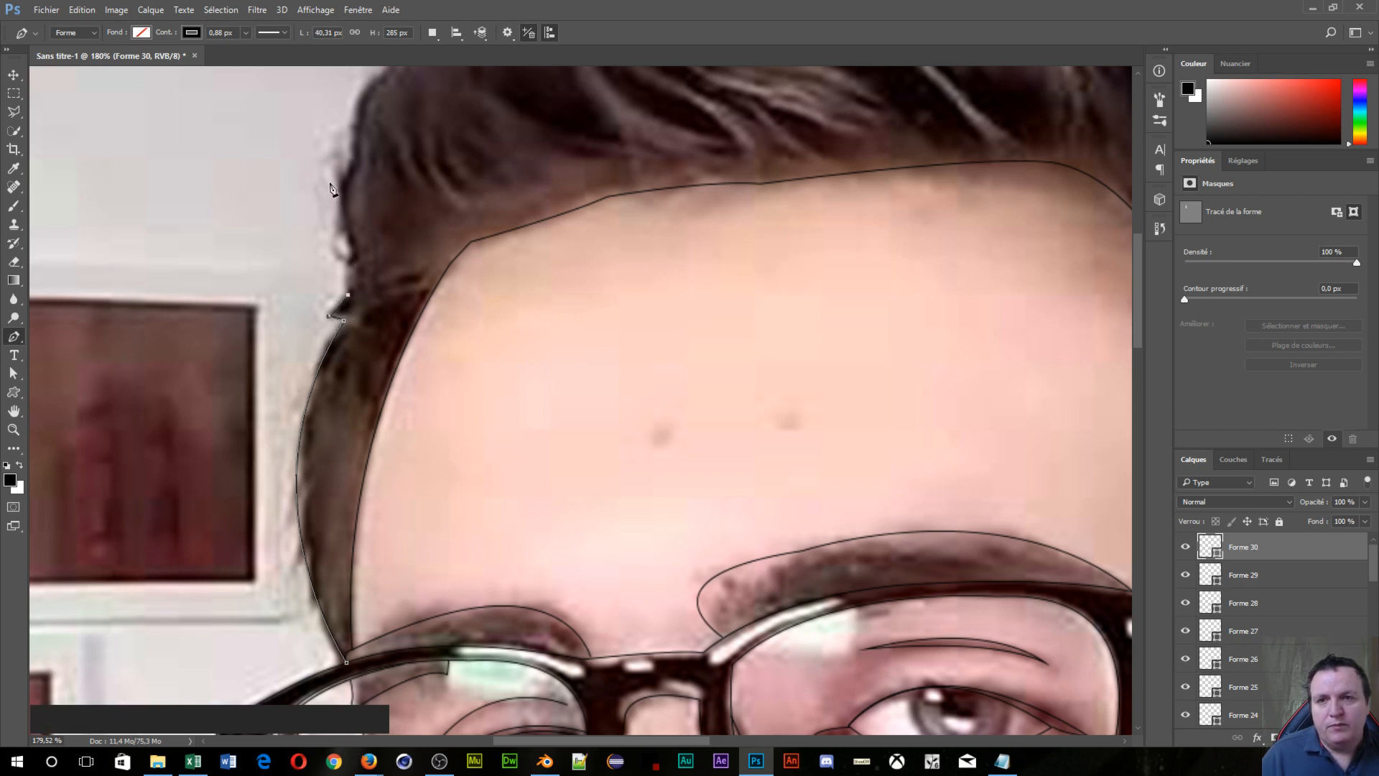
drag(336, 192, 322, 169)
key(space)
drag(455, 139, 417, 339)
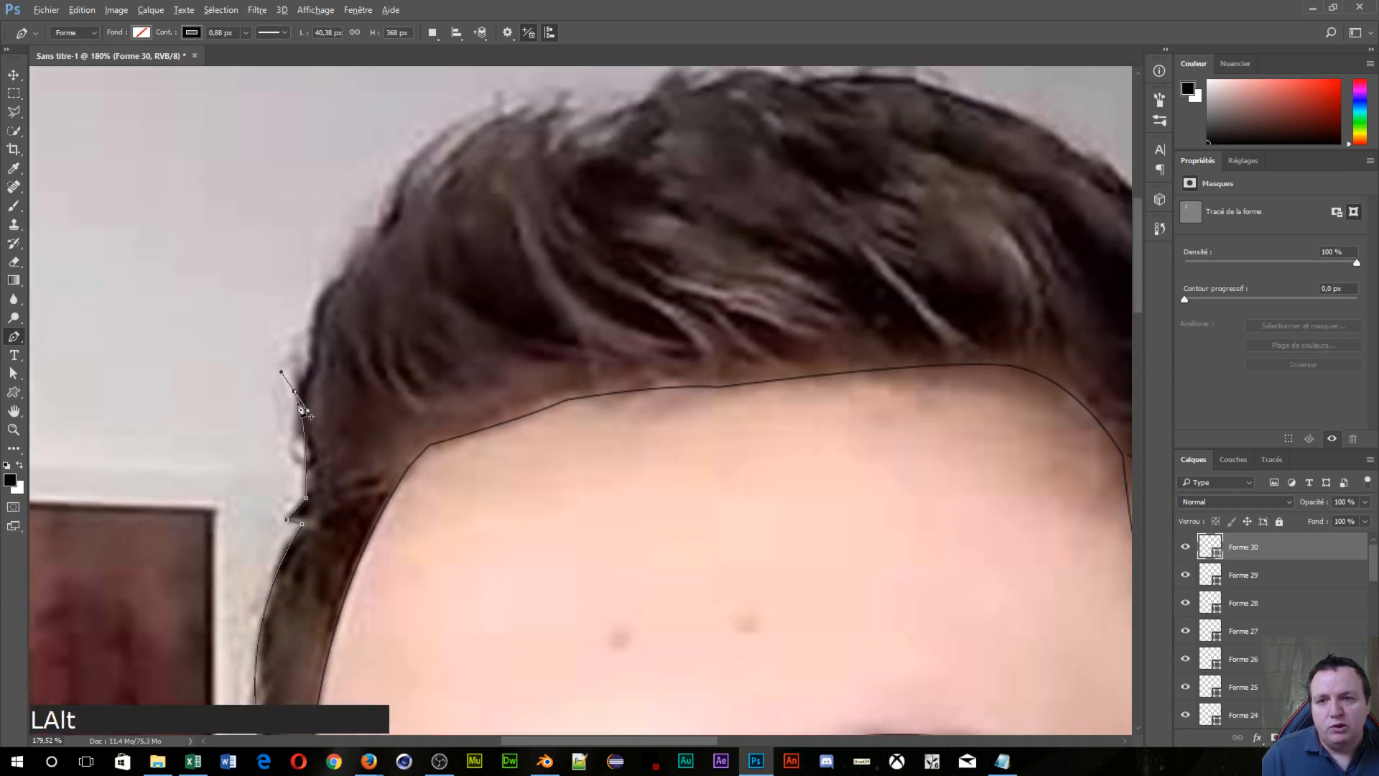
alt+click(293, 391)
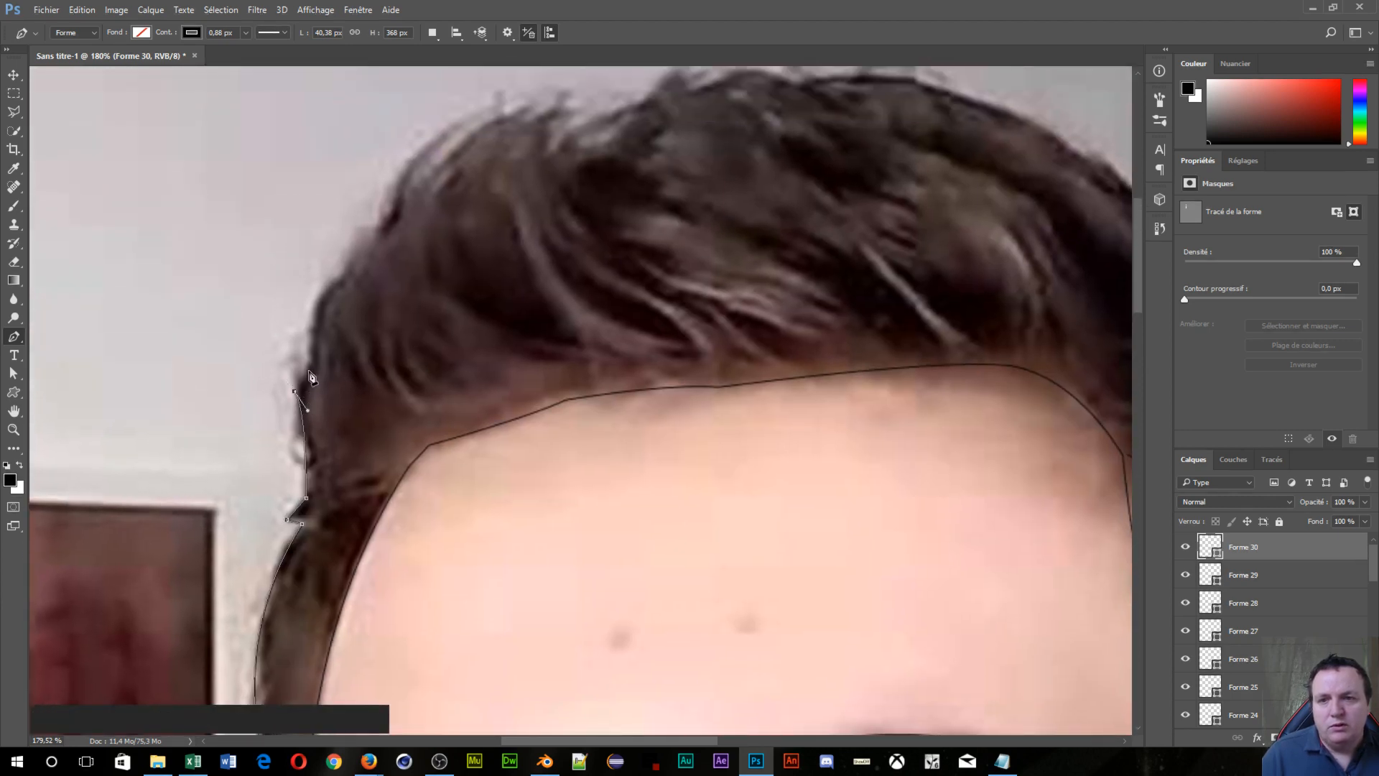
click(309, 368)
Step: Curve the hair outline up around the front of the quiff and extend it with a short straight segment along its crest
drag(332, 277, 365, 265)
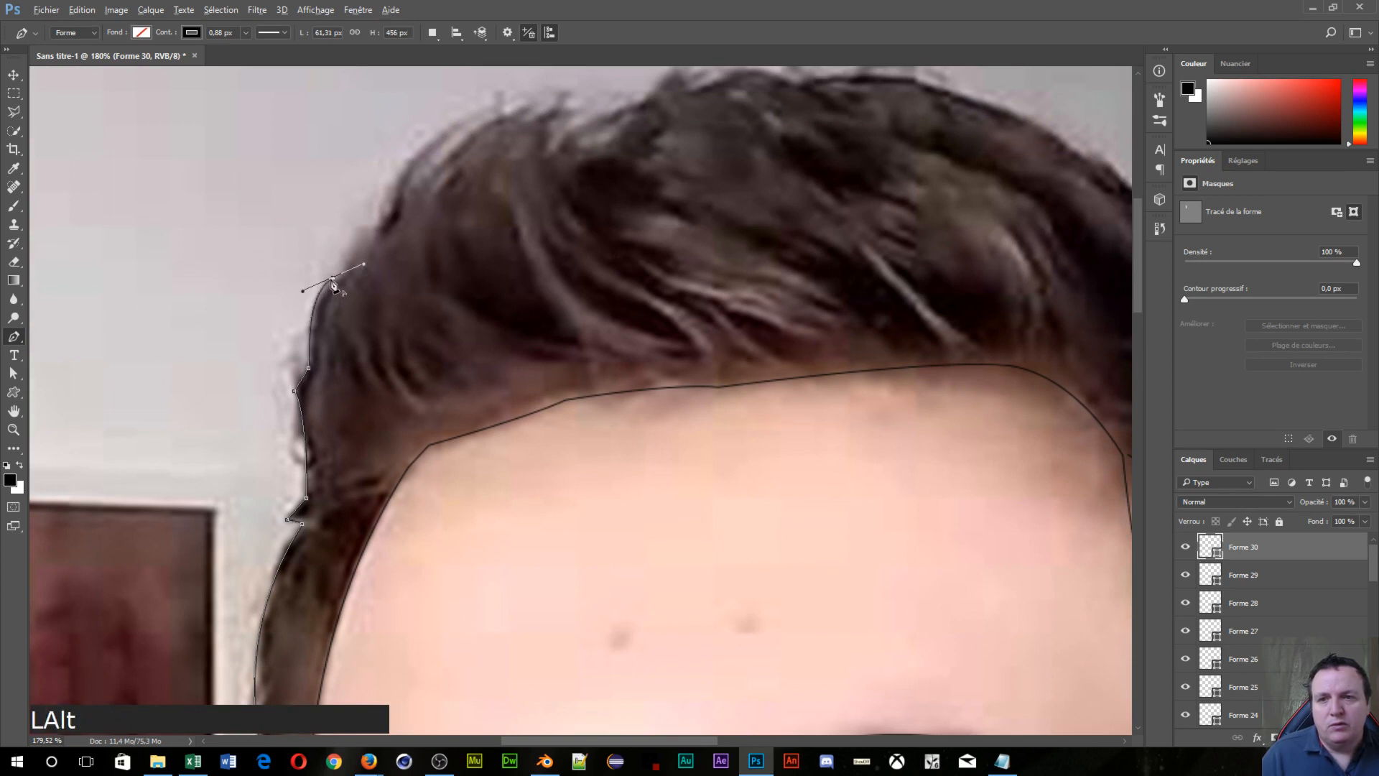
alt+click(333, 279)
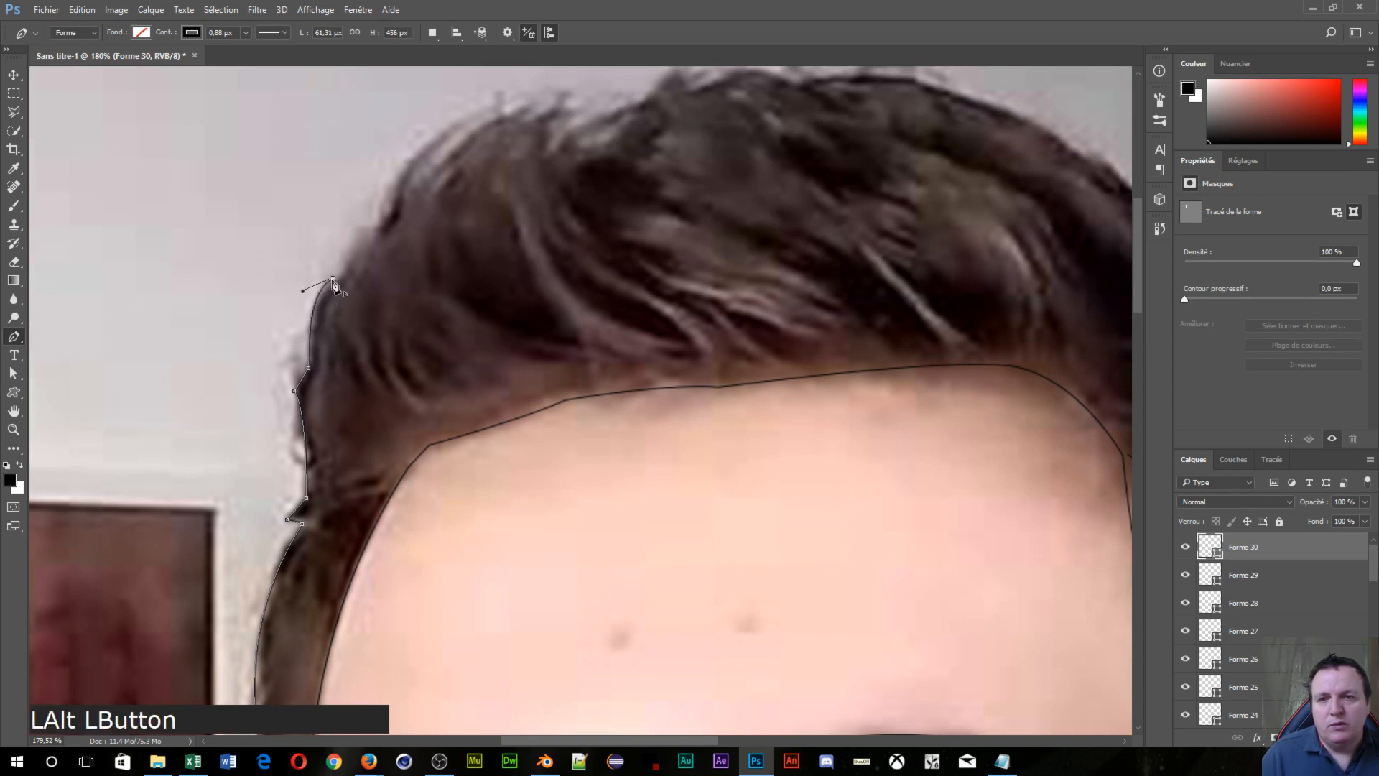
drag(501, 98, 600, 79)
alt+click(502, 98)
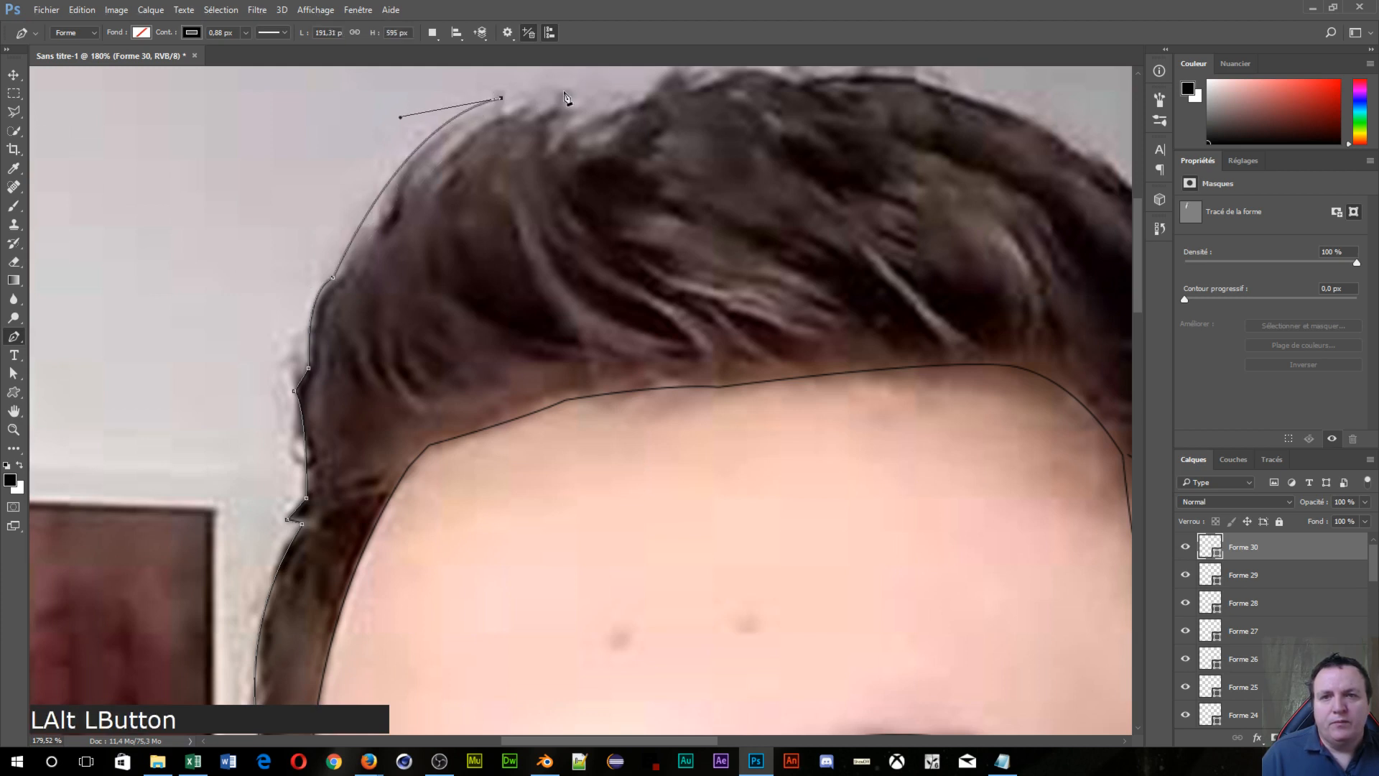
click(560, 93)
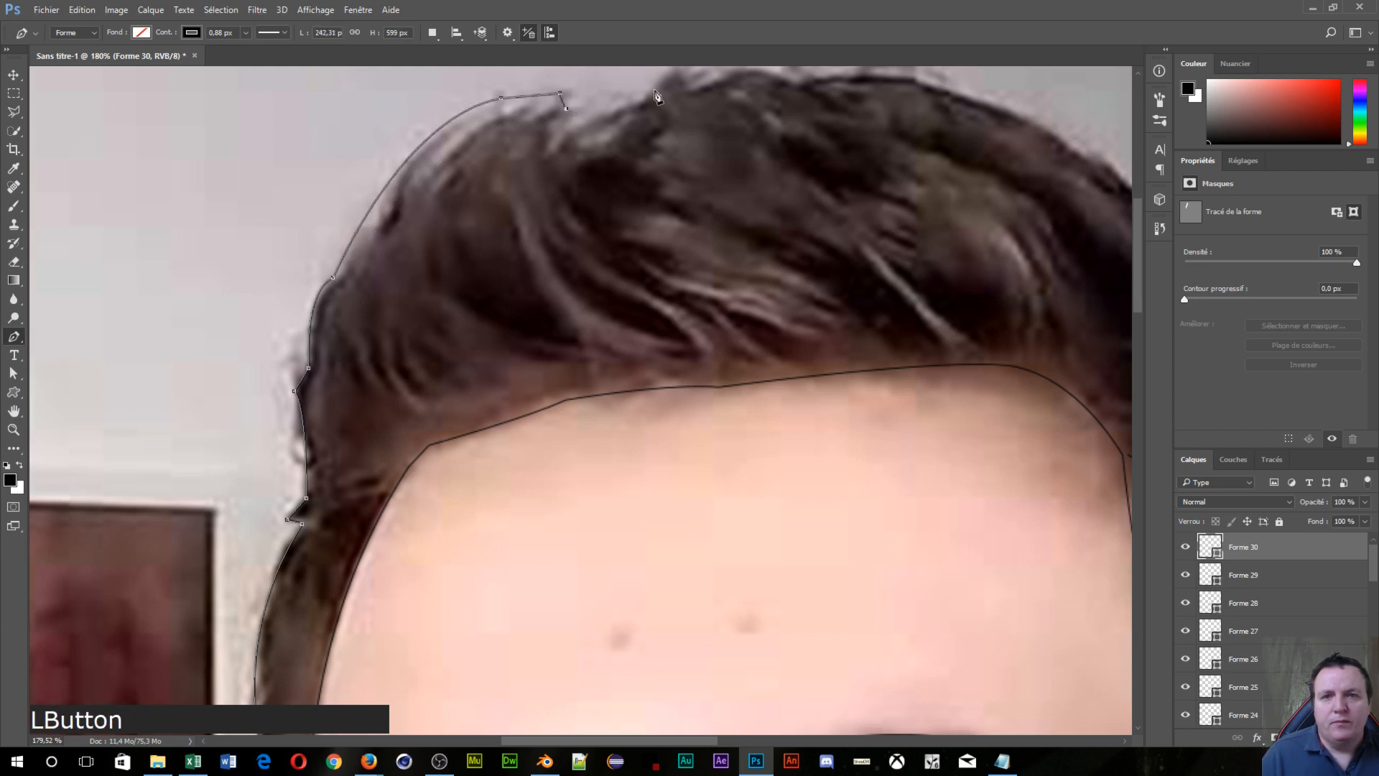
Step: Trace the shallow dip behind the quiff's crest and the small pointed tuft beside it on the hair outline
drag(655, 96, 540, 252)
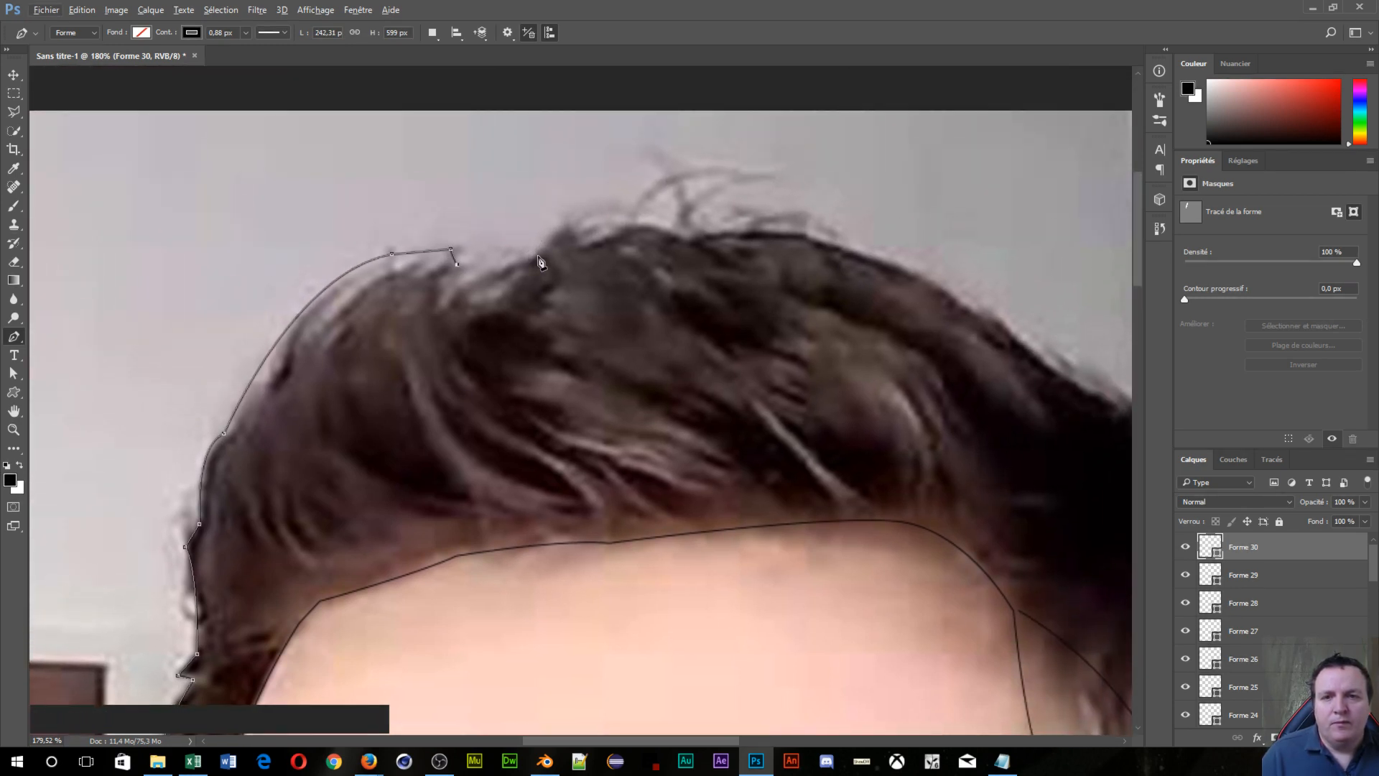
drag(535, 257, 567, 240)
alt+click(537, 257)
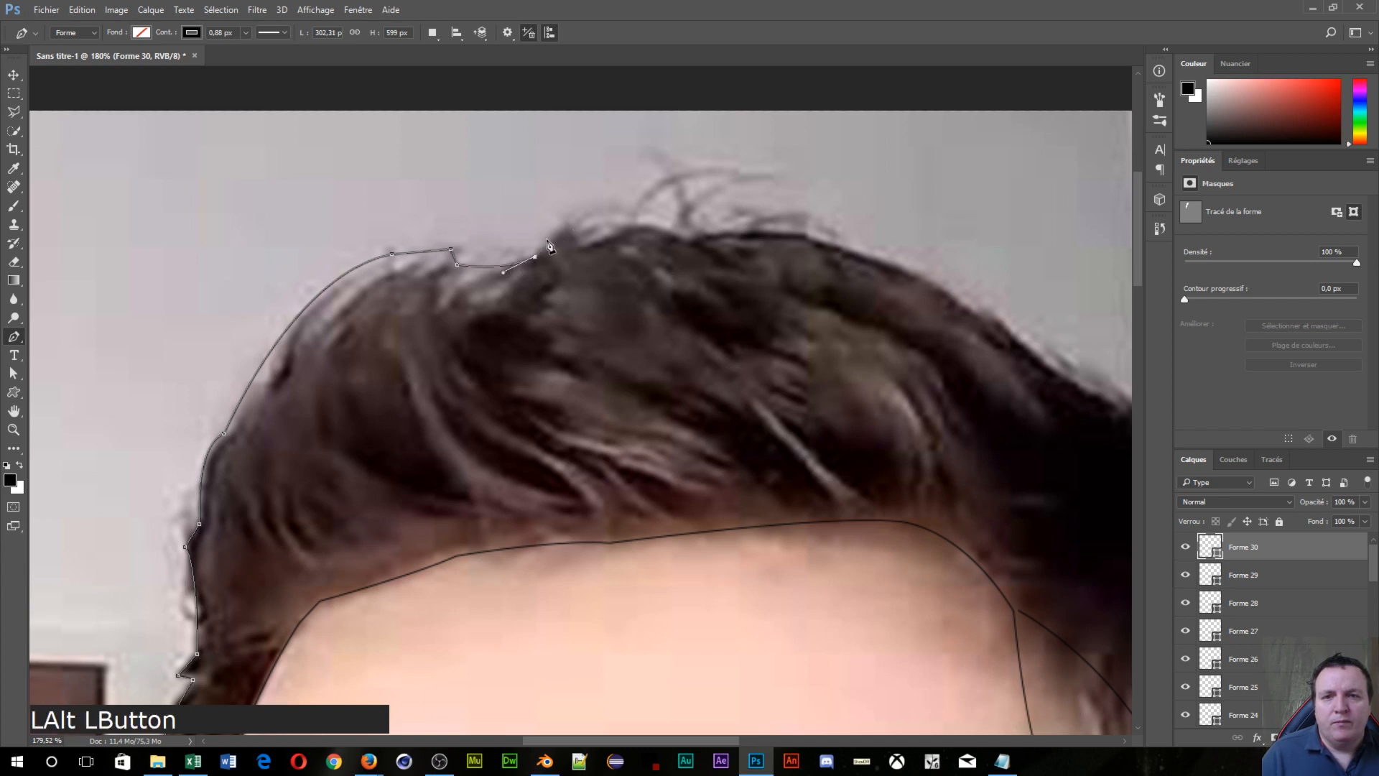
drag(566, 216, 577, 212)
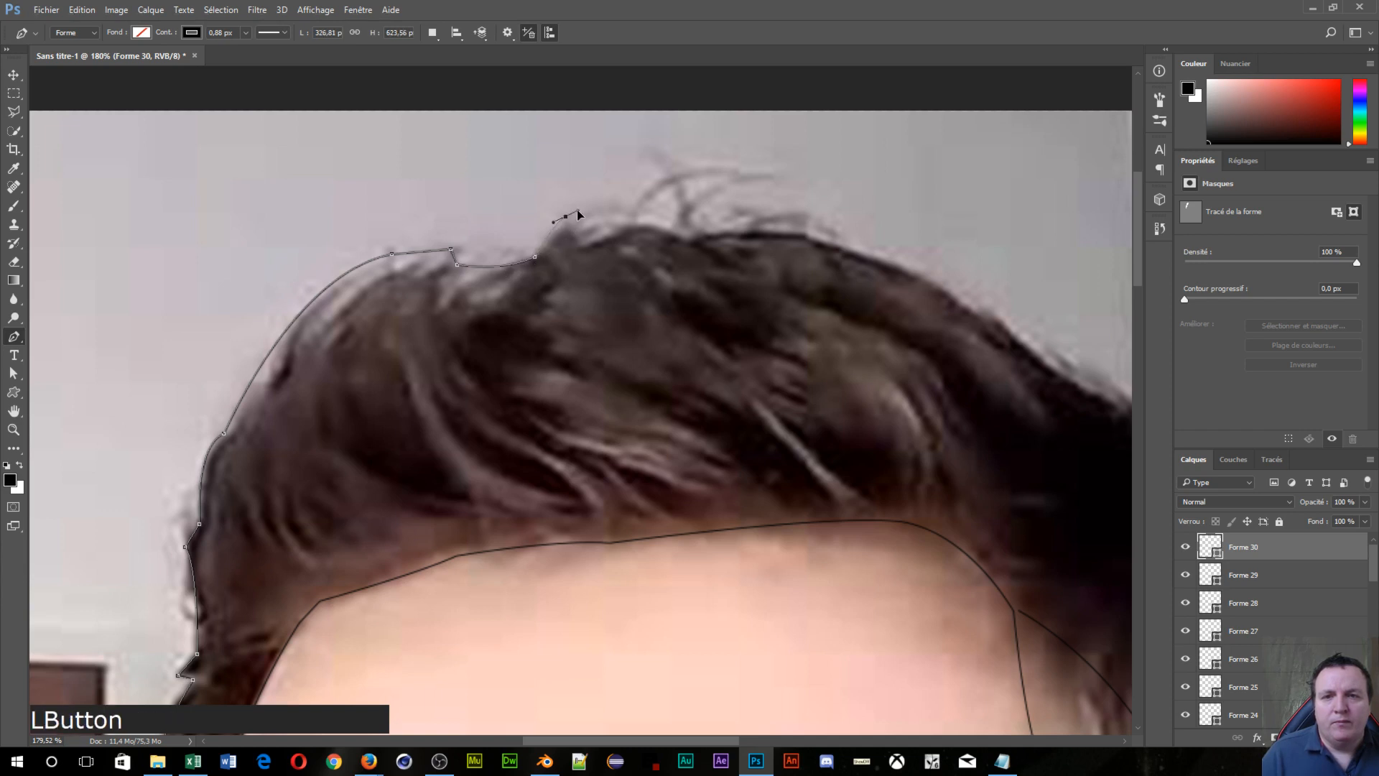
click(577, 246)
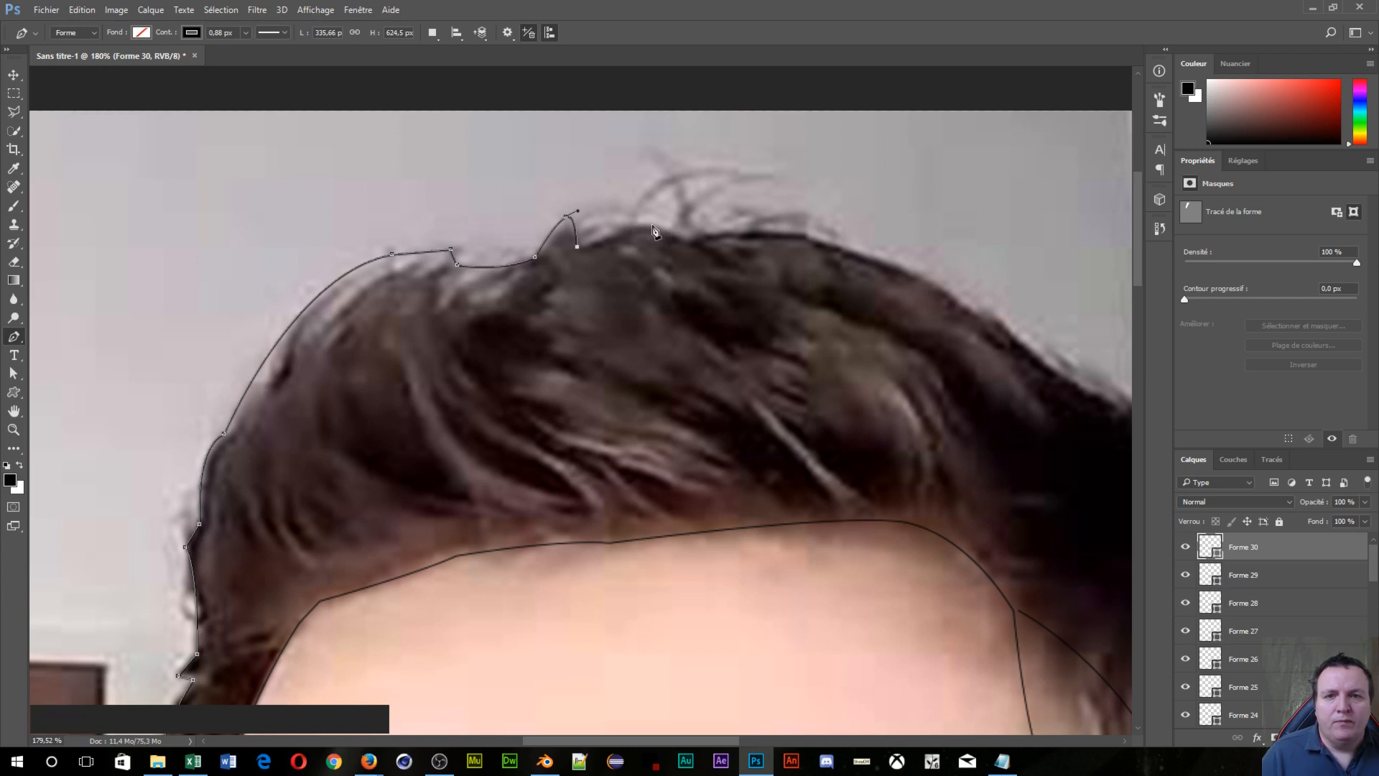
Step: Extend the hair outline past a corner point on the crown and curve it down the back slope of the head
drag(692, 244, 736, 278)
alt+click(692, 243)
key(space)
drag(917, 326, 463, 138)
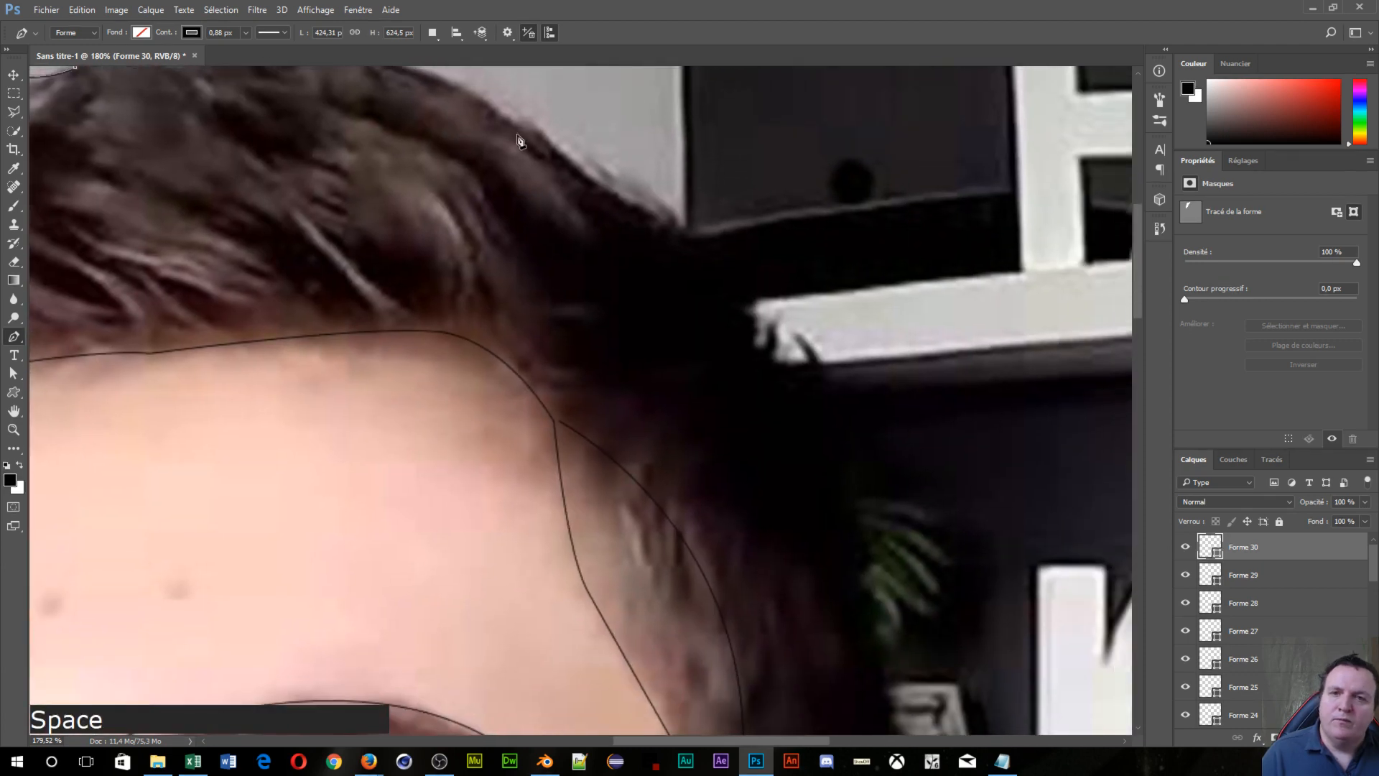
alt+drag(494, 188, 481, 271)
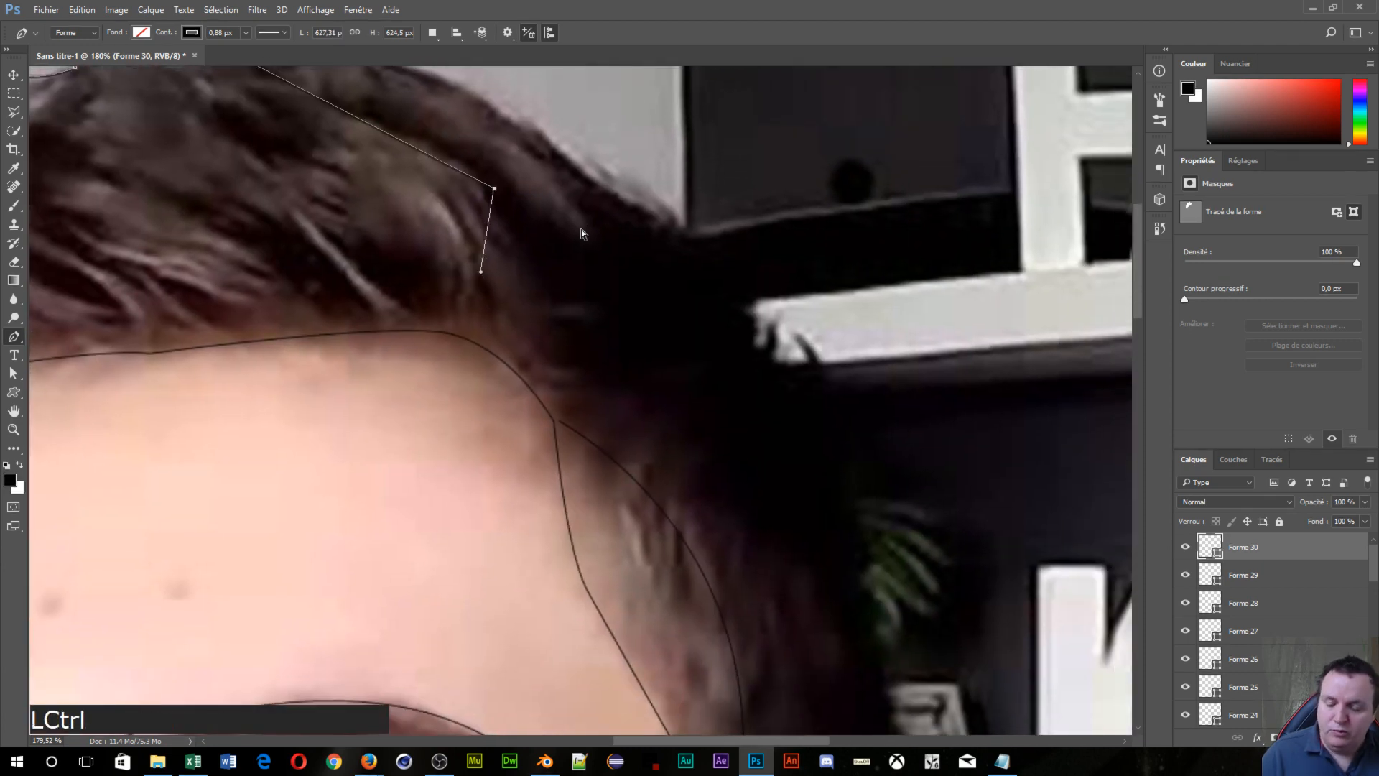
key(ctrl+z)
key(space)
drag(506, 172, 738, 556)
key(space)
drag(582, 596, 327, 335)
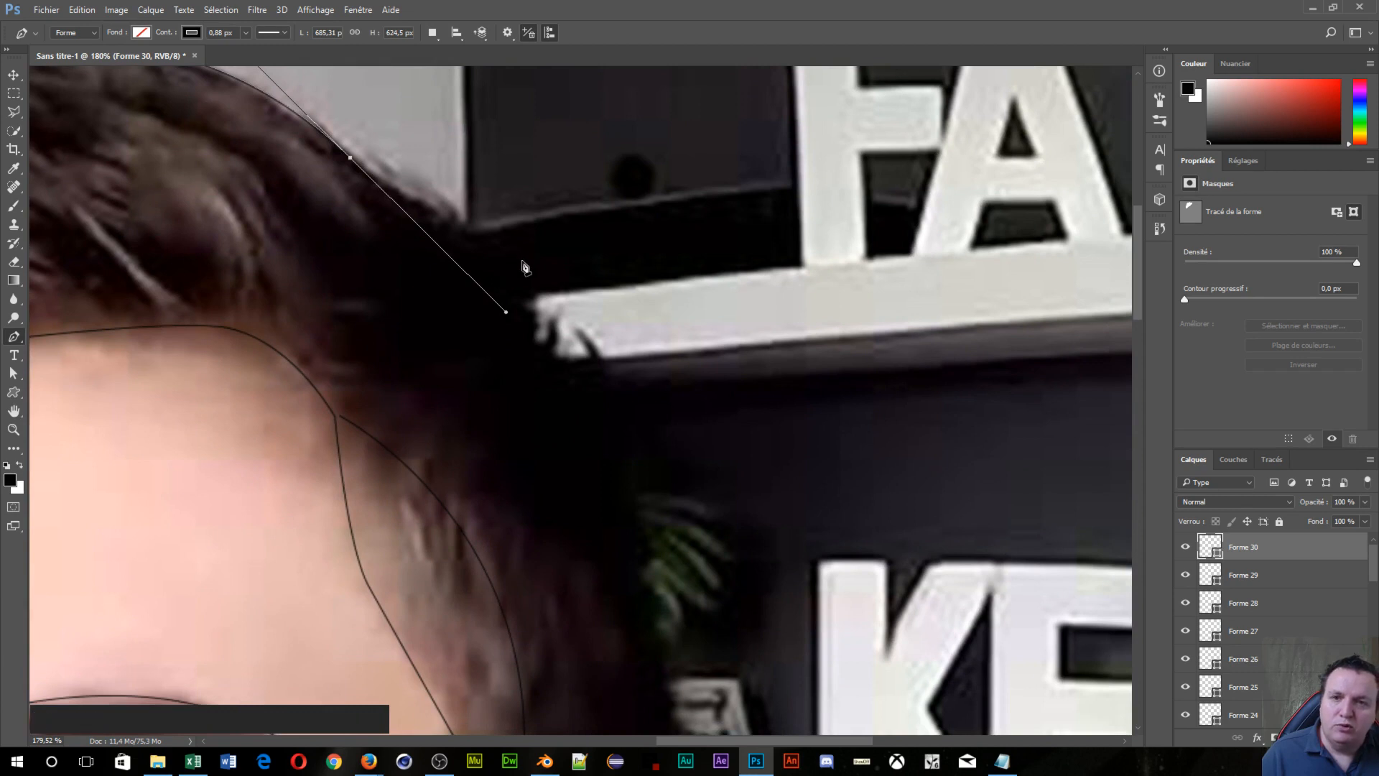
Step: Continue the hair outline from a corner point past the dark shelf's edge and curve it to a corner point beside the white shelf
drag(522, 266, 537, 269)
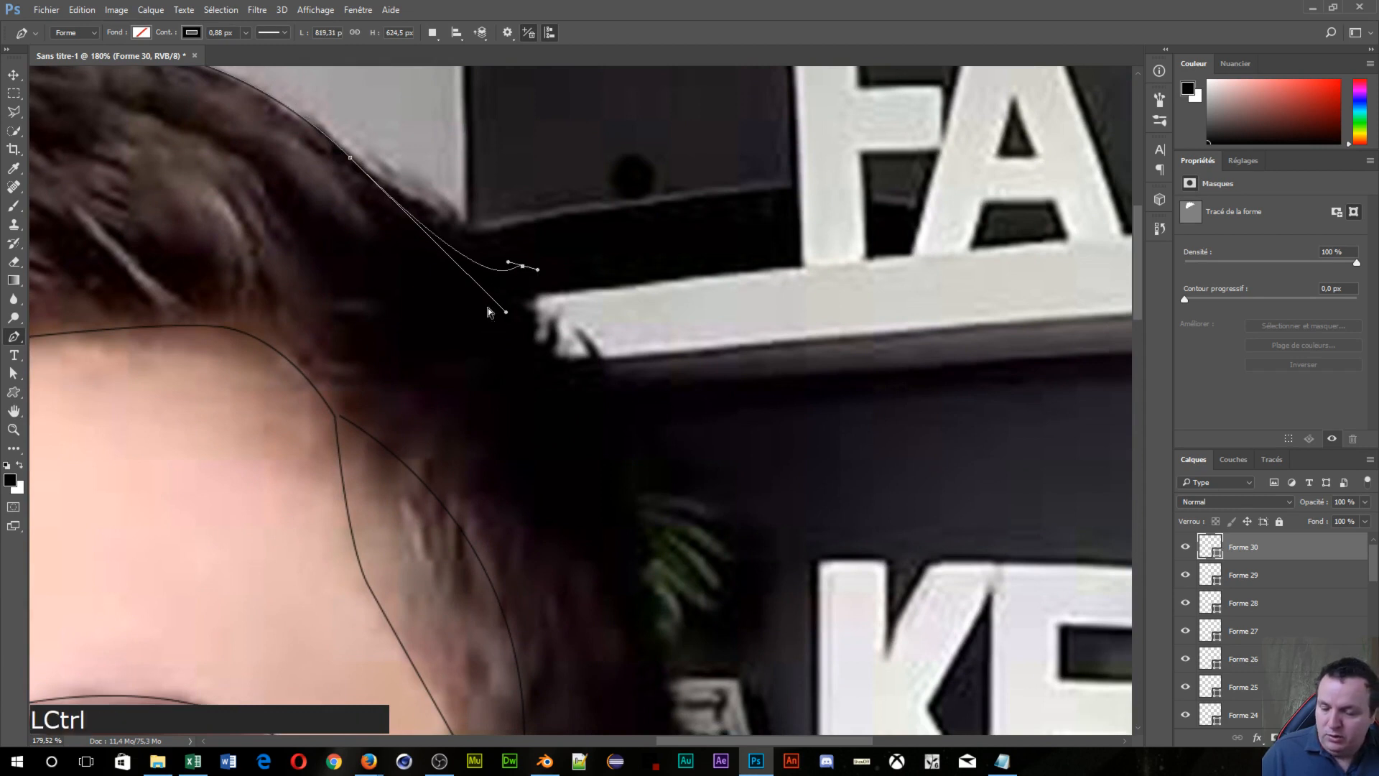
key(ctrl+z)
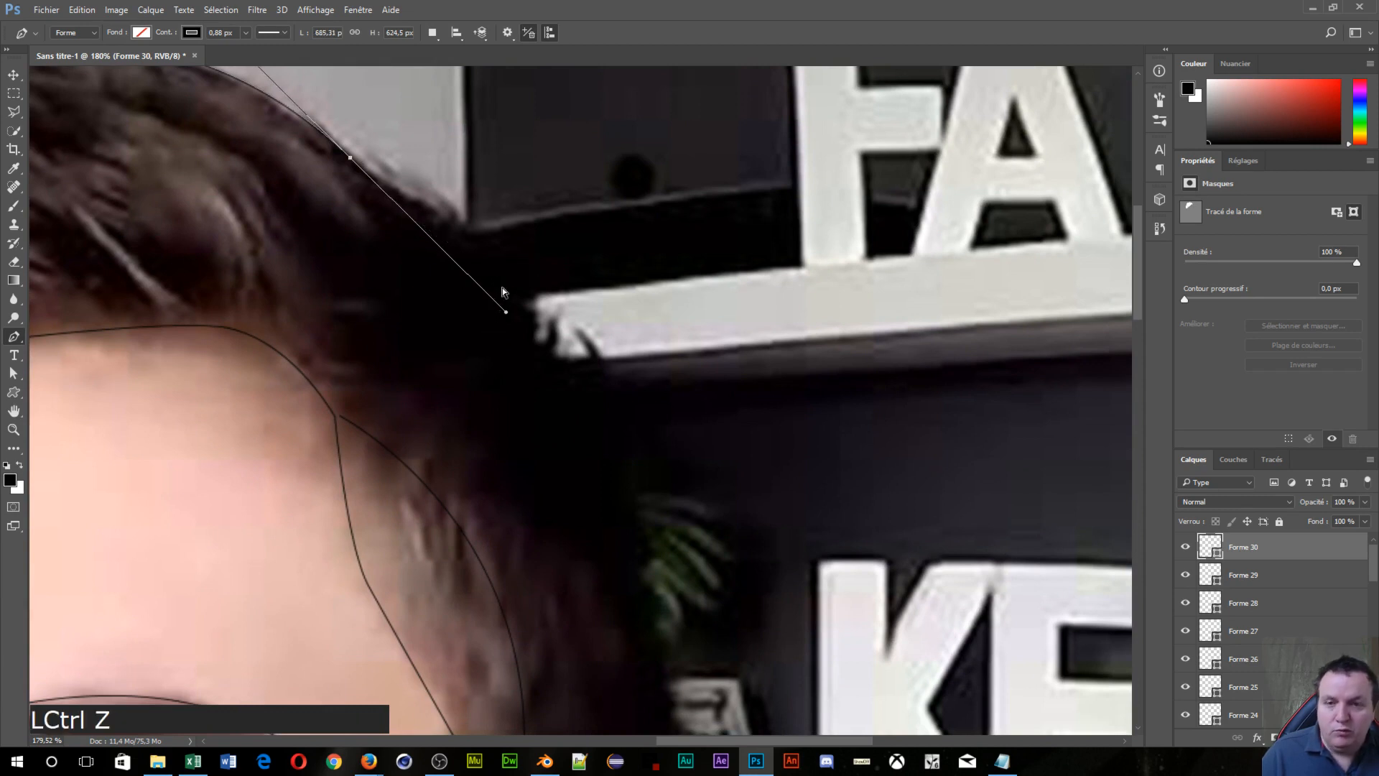
alt+click(350, 159)
click(474, 238)
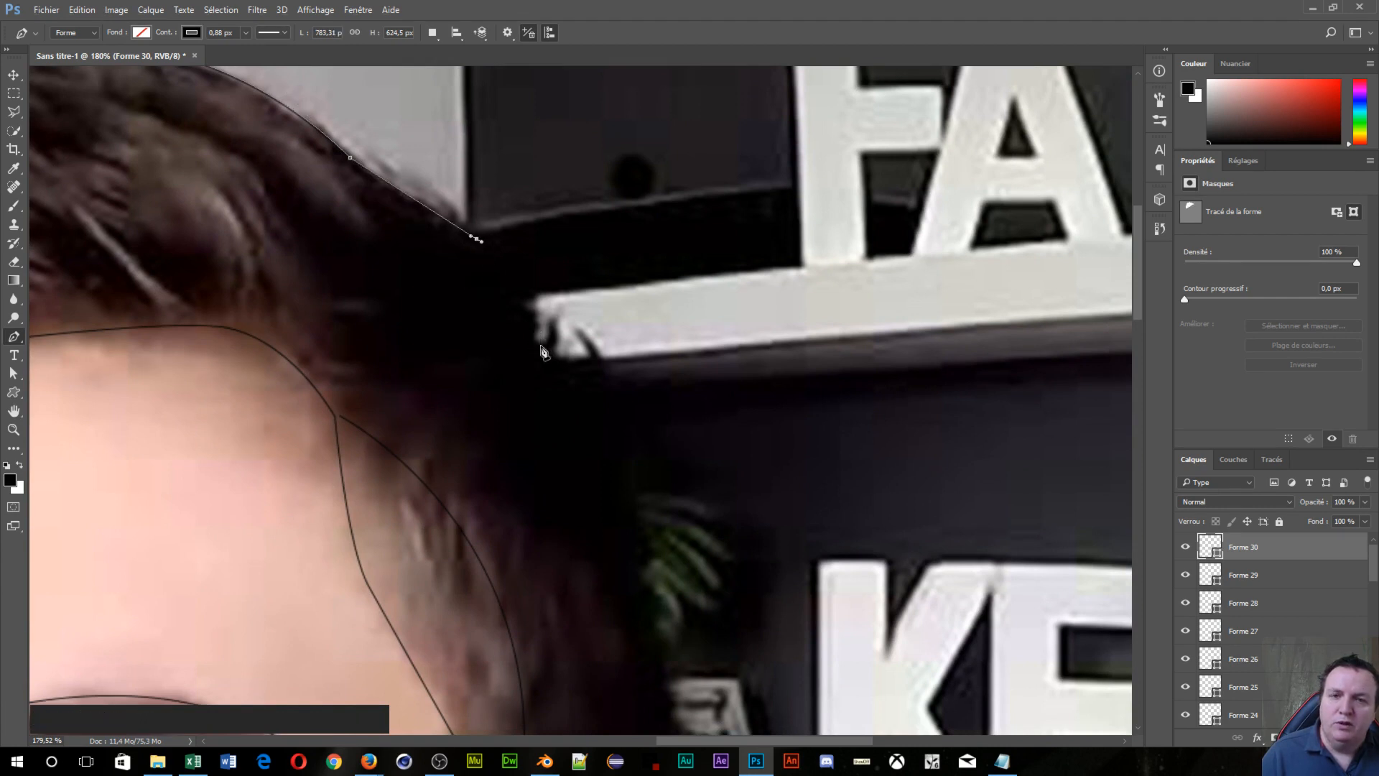
drag(540, 348, 537, 380)
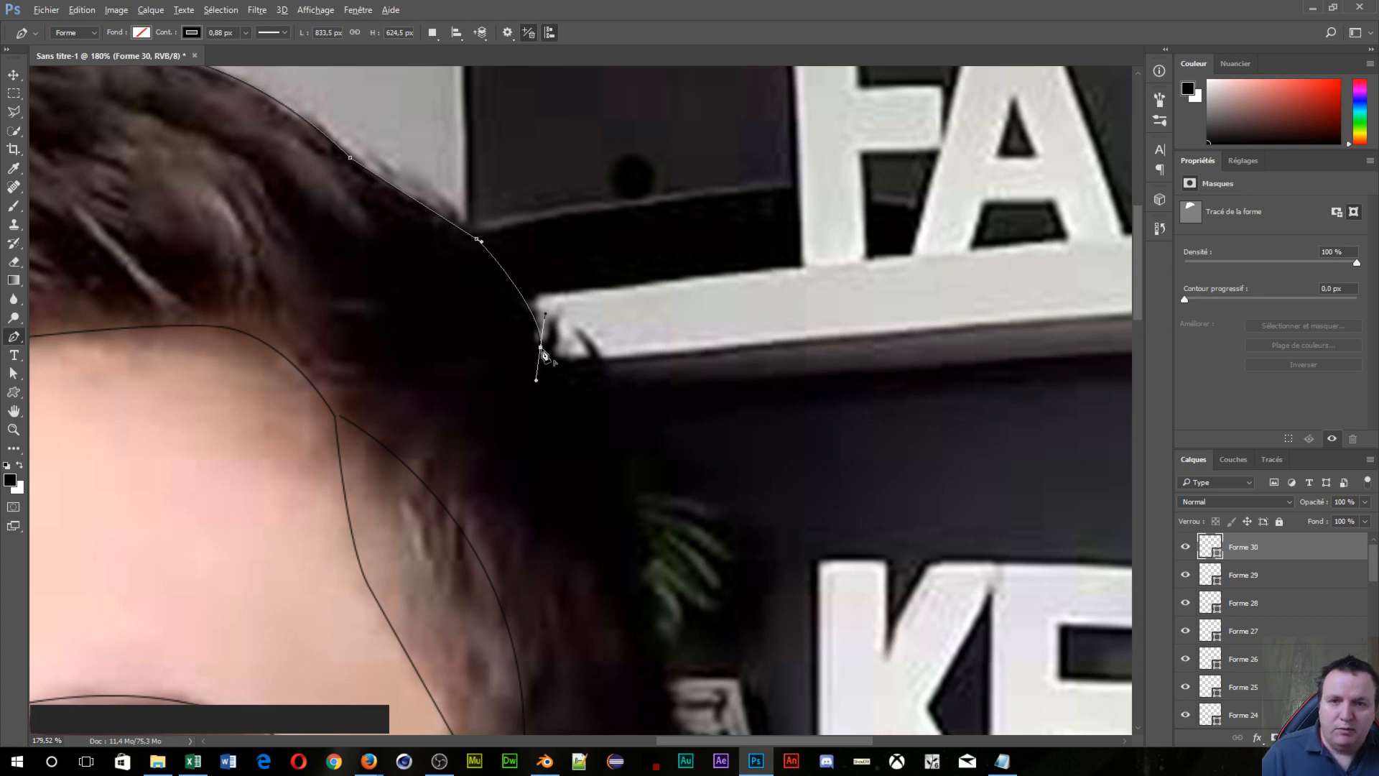
alt+click(541, 348)
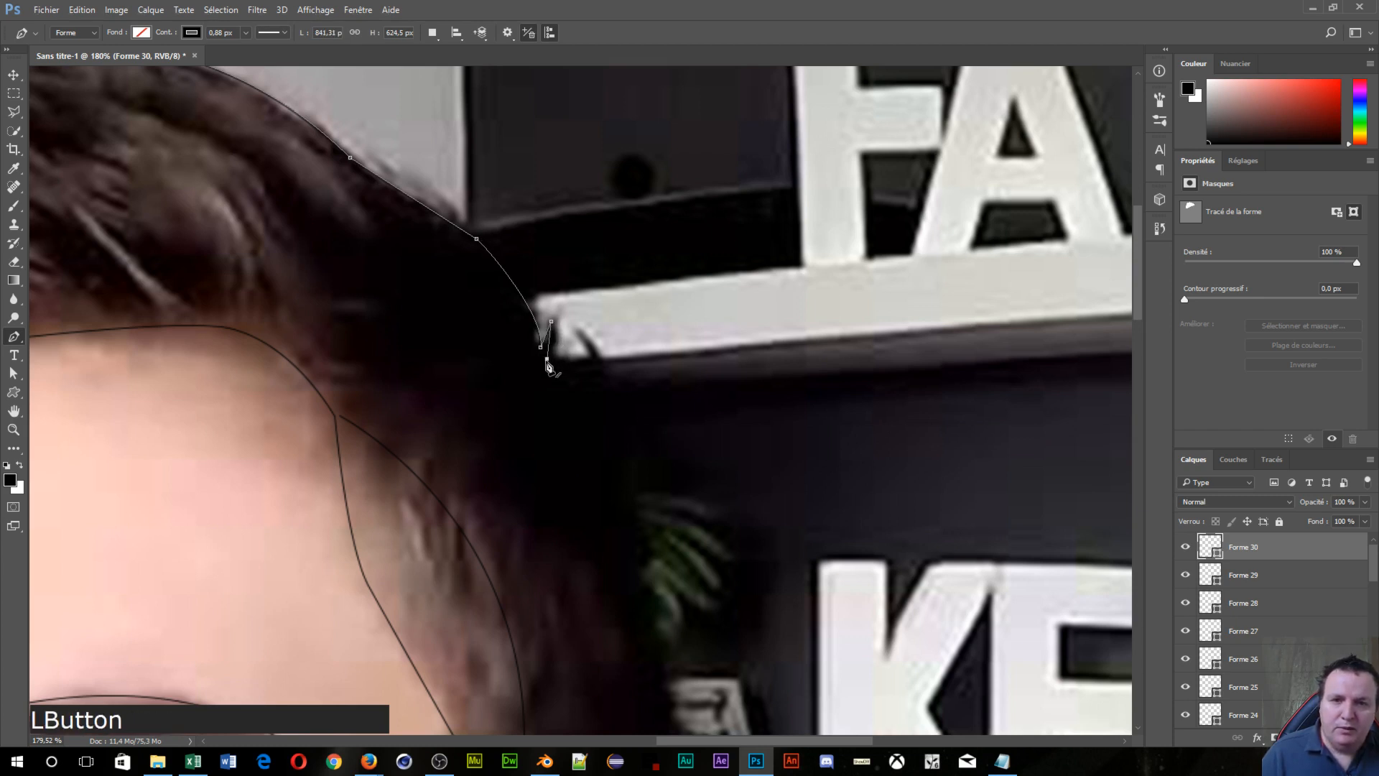
Step: Trace the small pointed tufts of hair overlapping the end of the white shelf with short segments and a corner point
click(548, 359)
scroll(605, 390, down, 3)
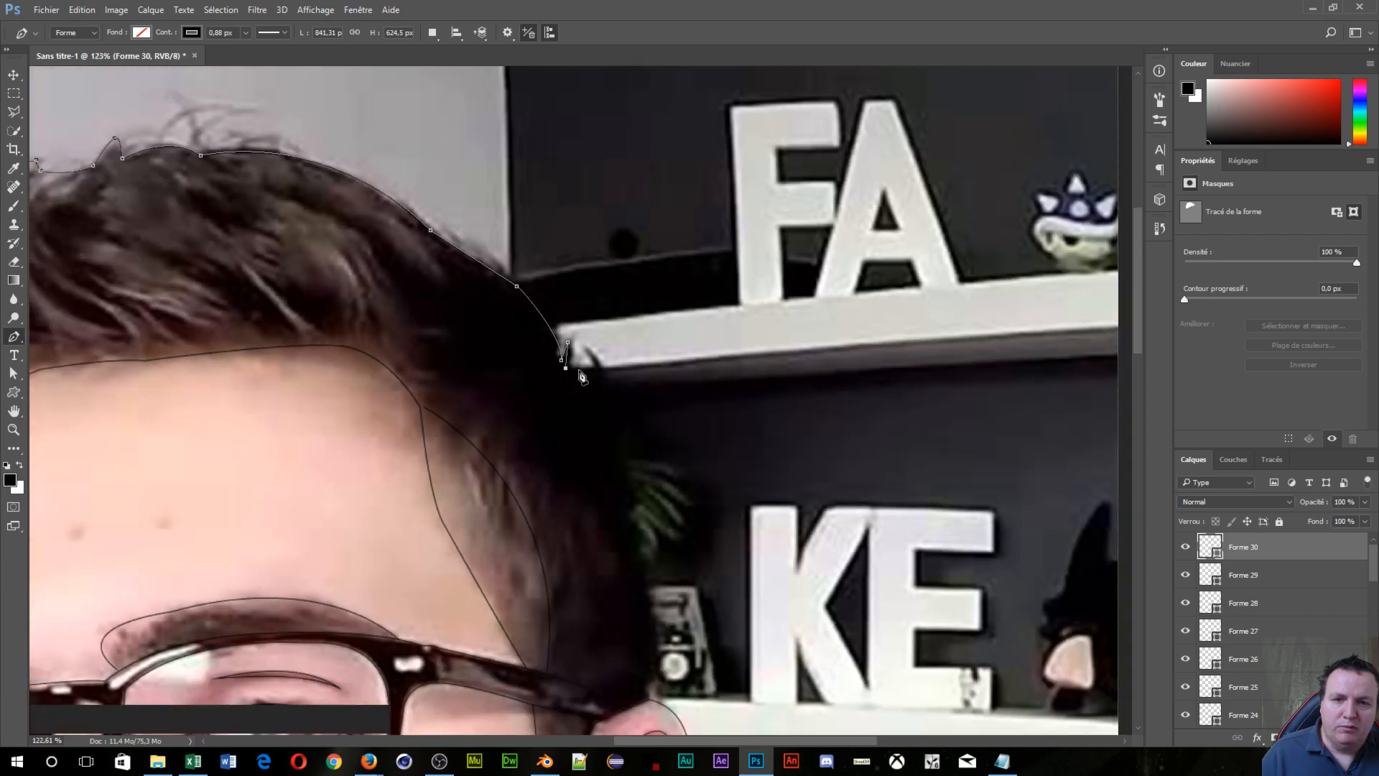
drag(596, 371, 602, 361)
alt+click(595, 370)
click(581, 345)
Step: Curve the hair outline down the back of the head to the top of the ear and end the open path
drag(650, 602, 672, 468)
scroll(802, 188, down, 6)
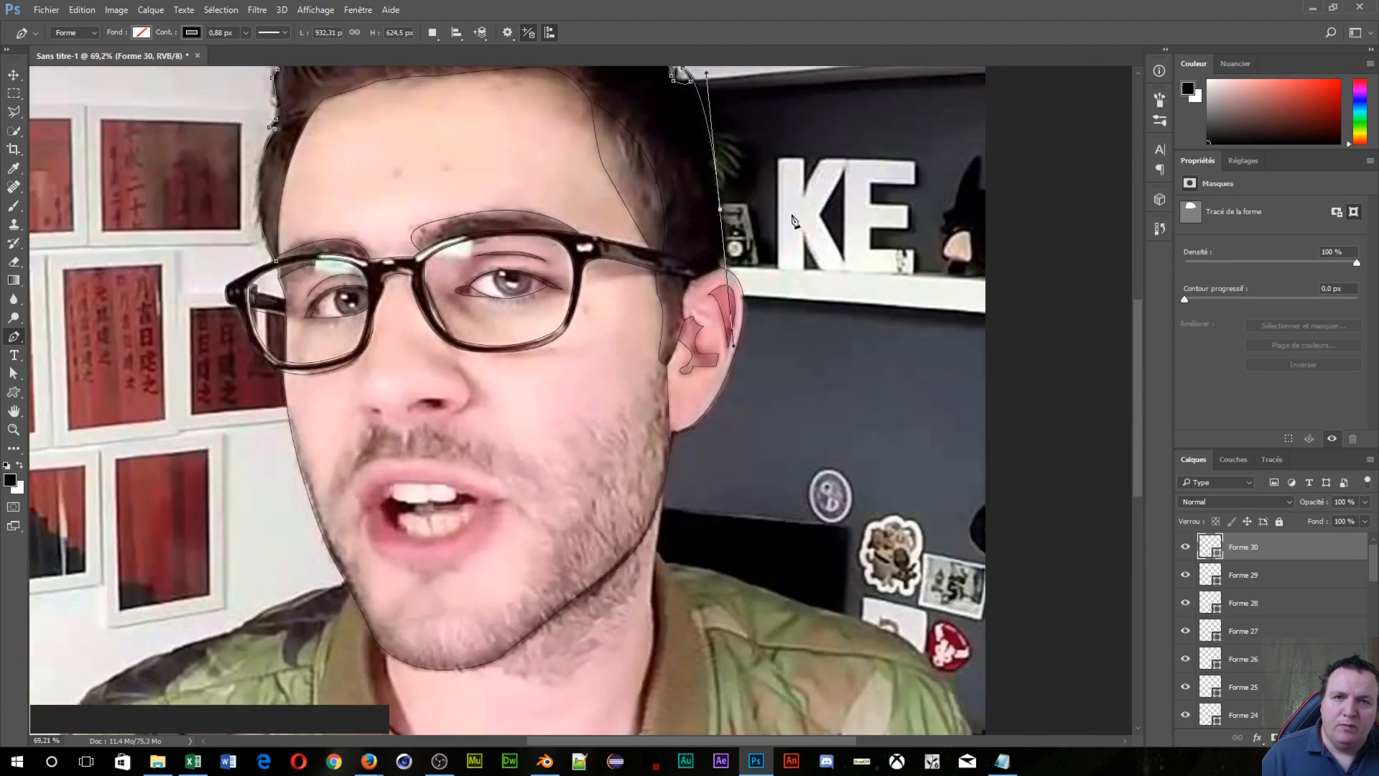
scroll(736, 243, up, 5)
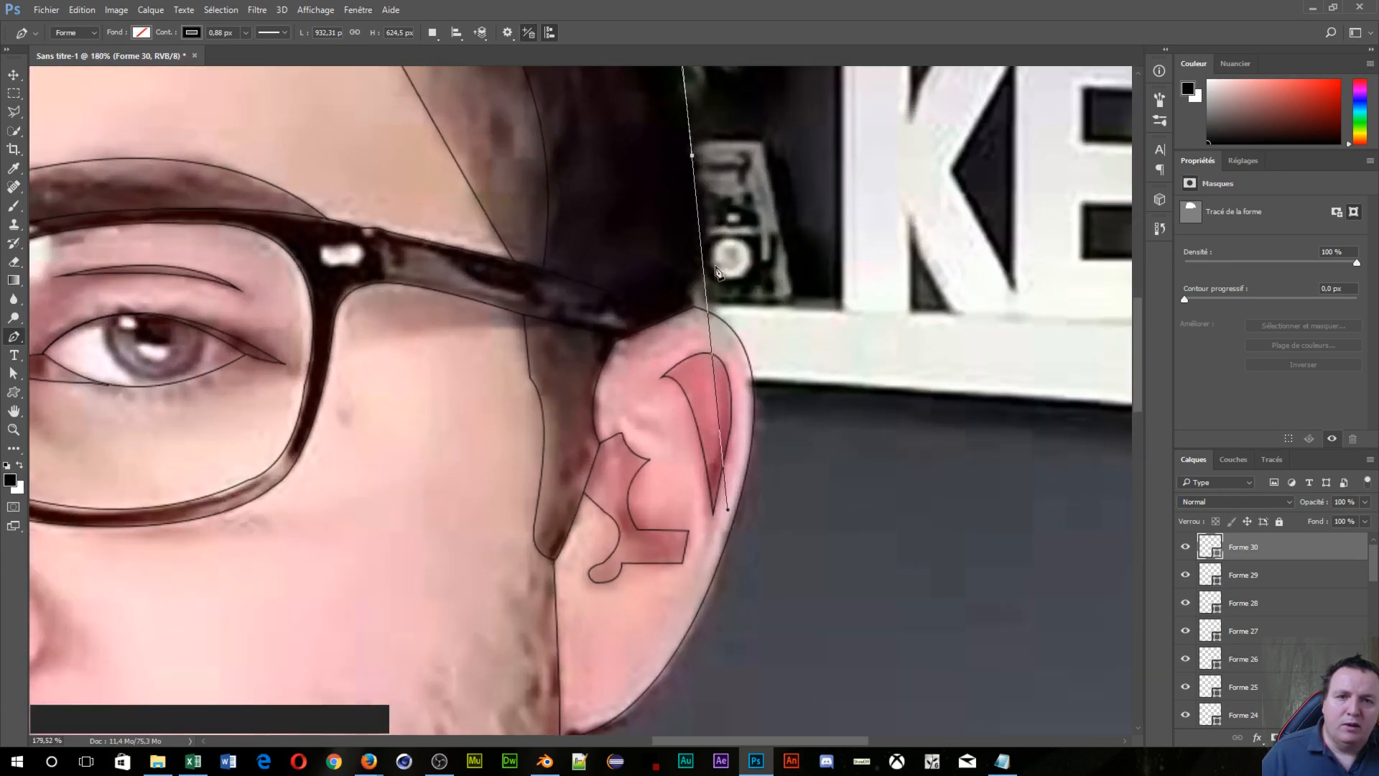
key(alt)
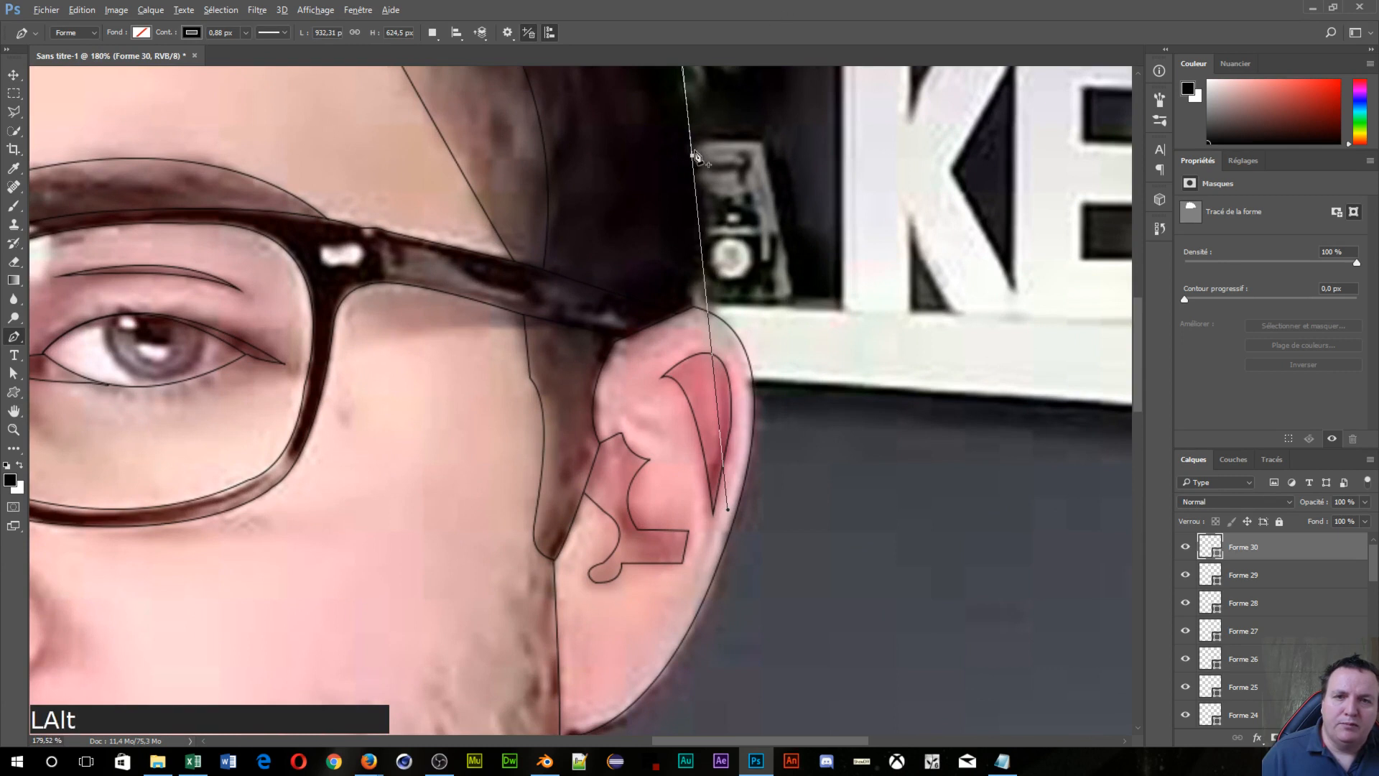
alt+click(693, 156)
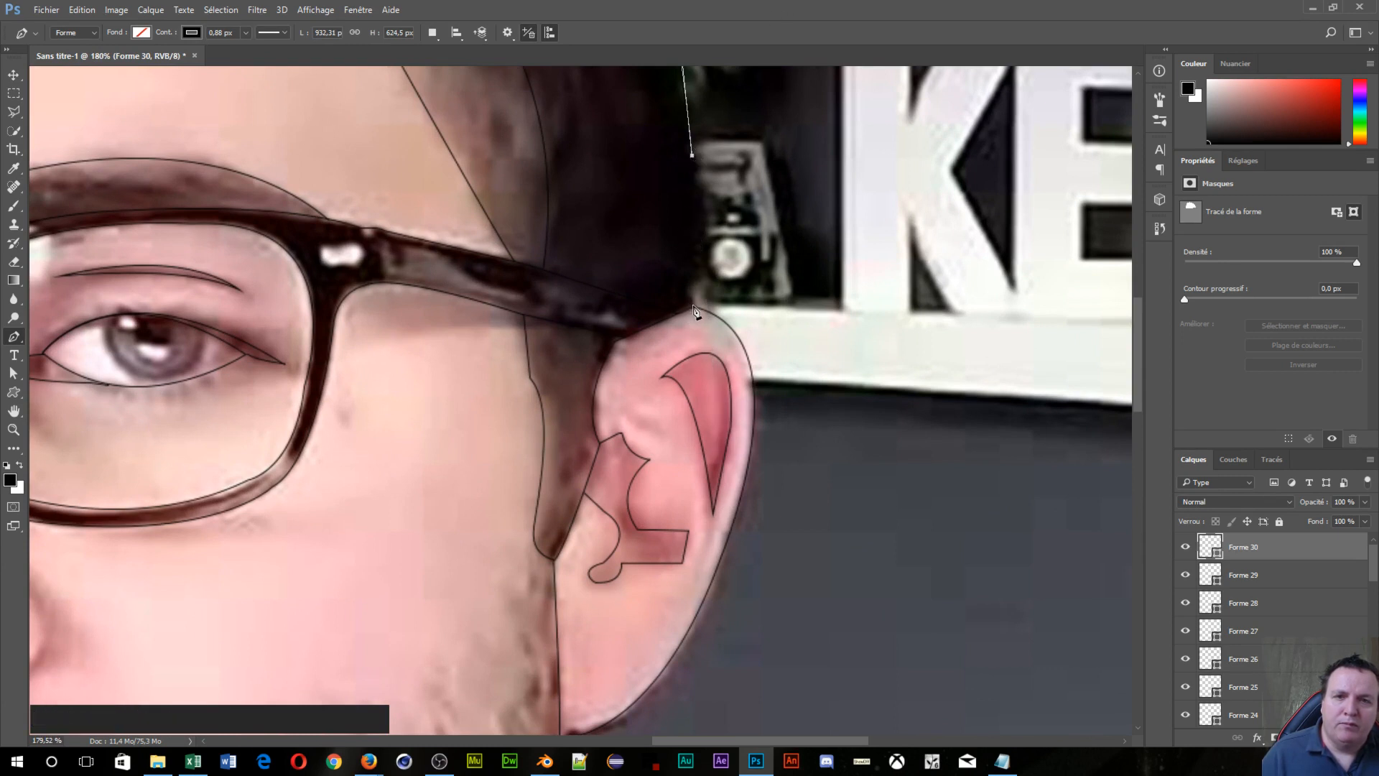
drag(695, 310, 663, 354)
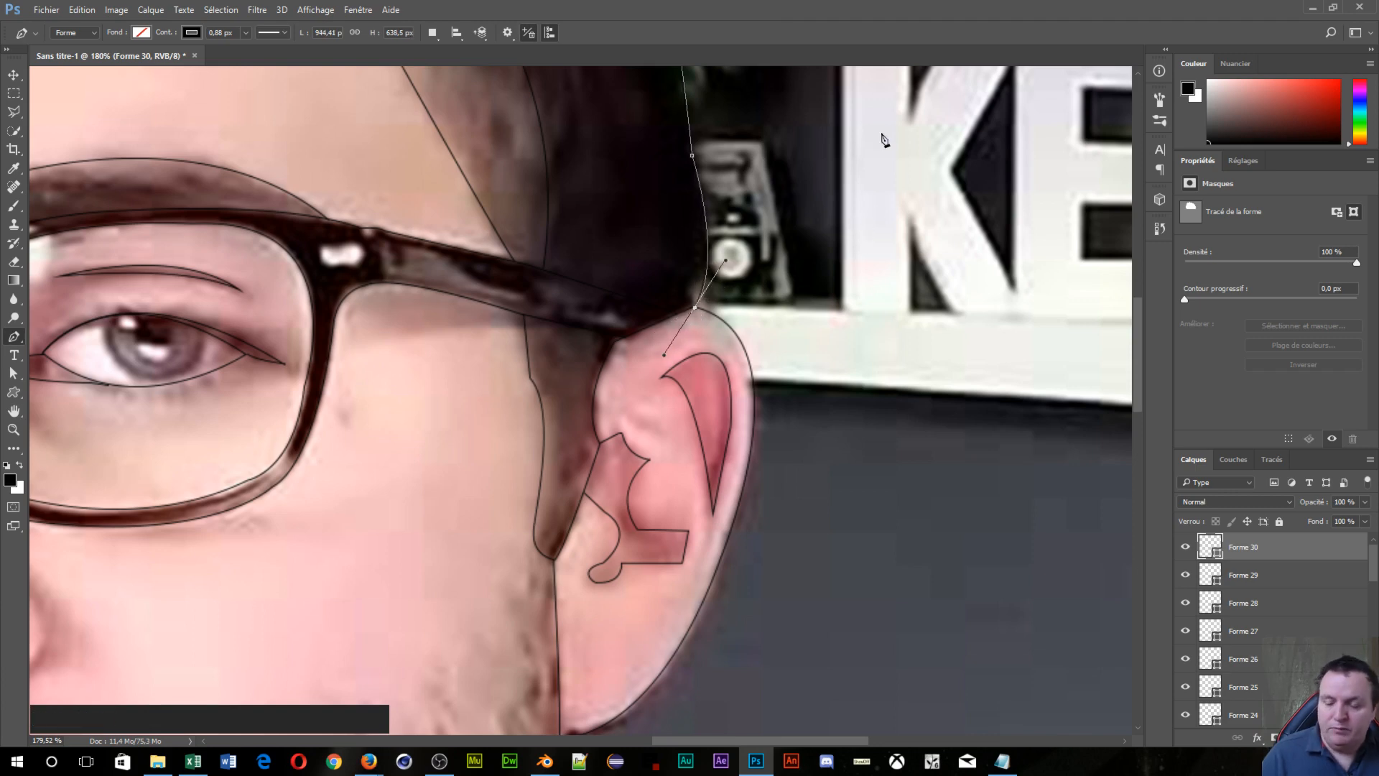
key(Escape)
Step: Trace the outer wing of the nose beside the larger nostril as an open curve about 37 px wide and 92 px high
scroll(862, 165, down, 5)
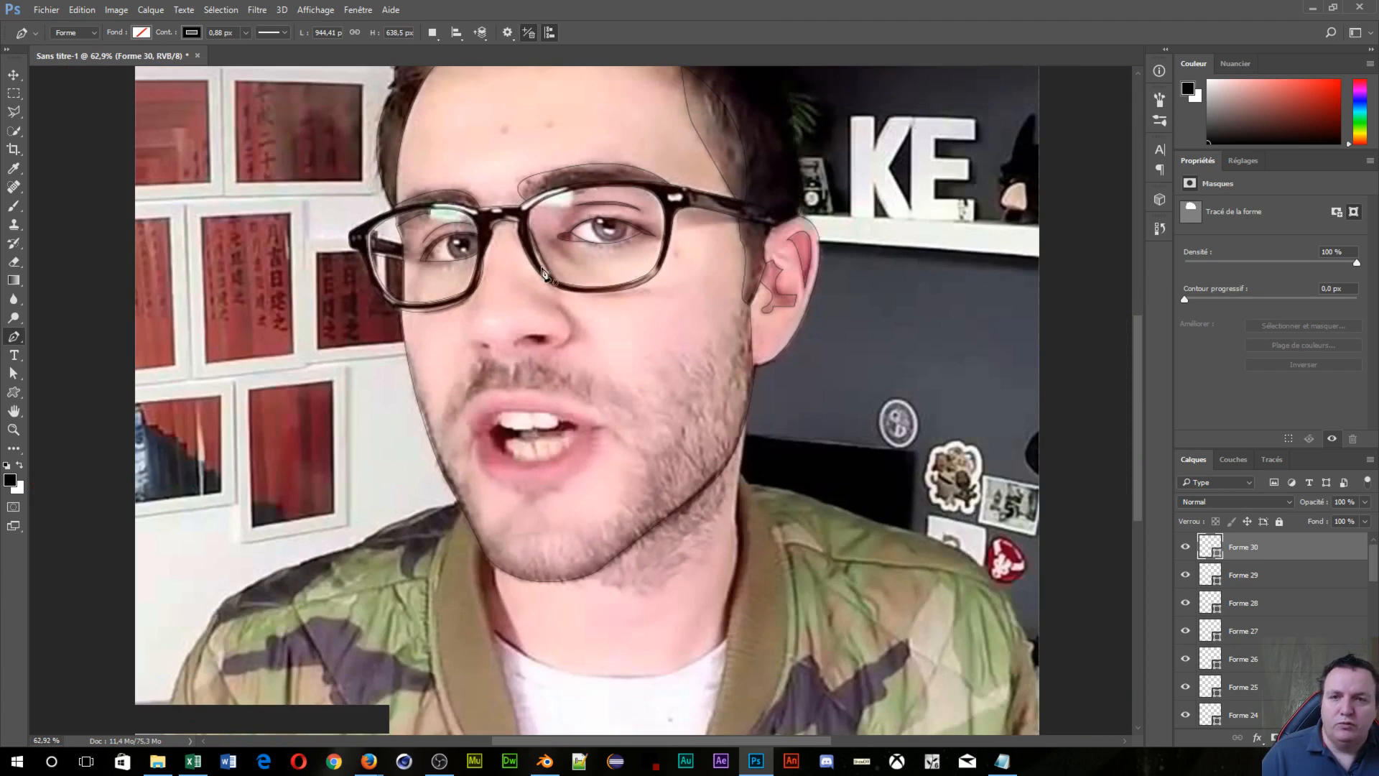
drag(532, 665, 727, 607)
scroll(769, 542, up, 2)
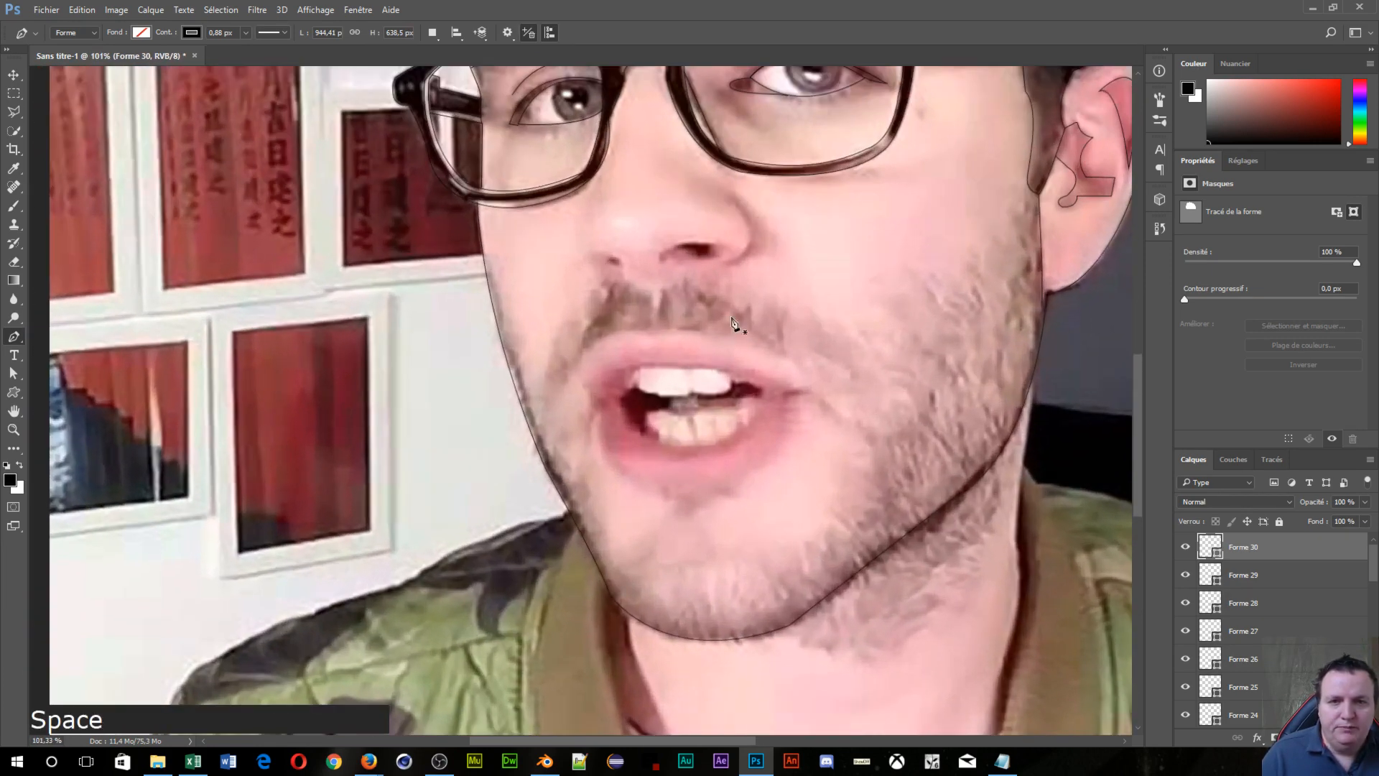
drag(719, 272, 702, 505)
scroll(667, 523, up, 4)
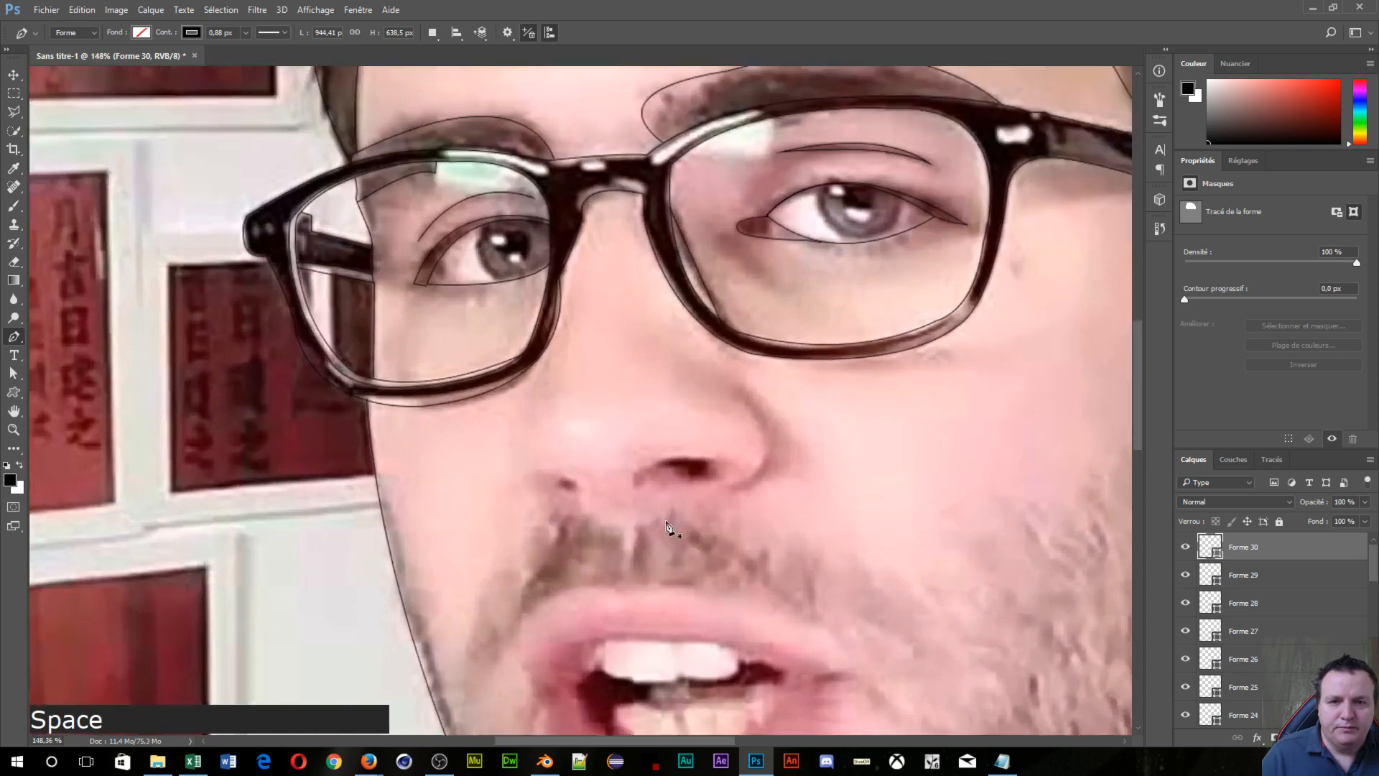
scroll(666, 526, up, 2)
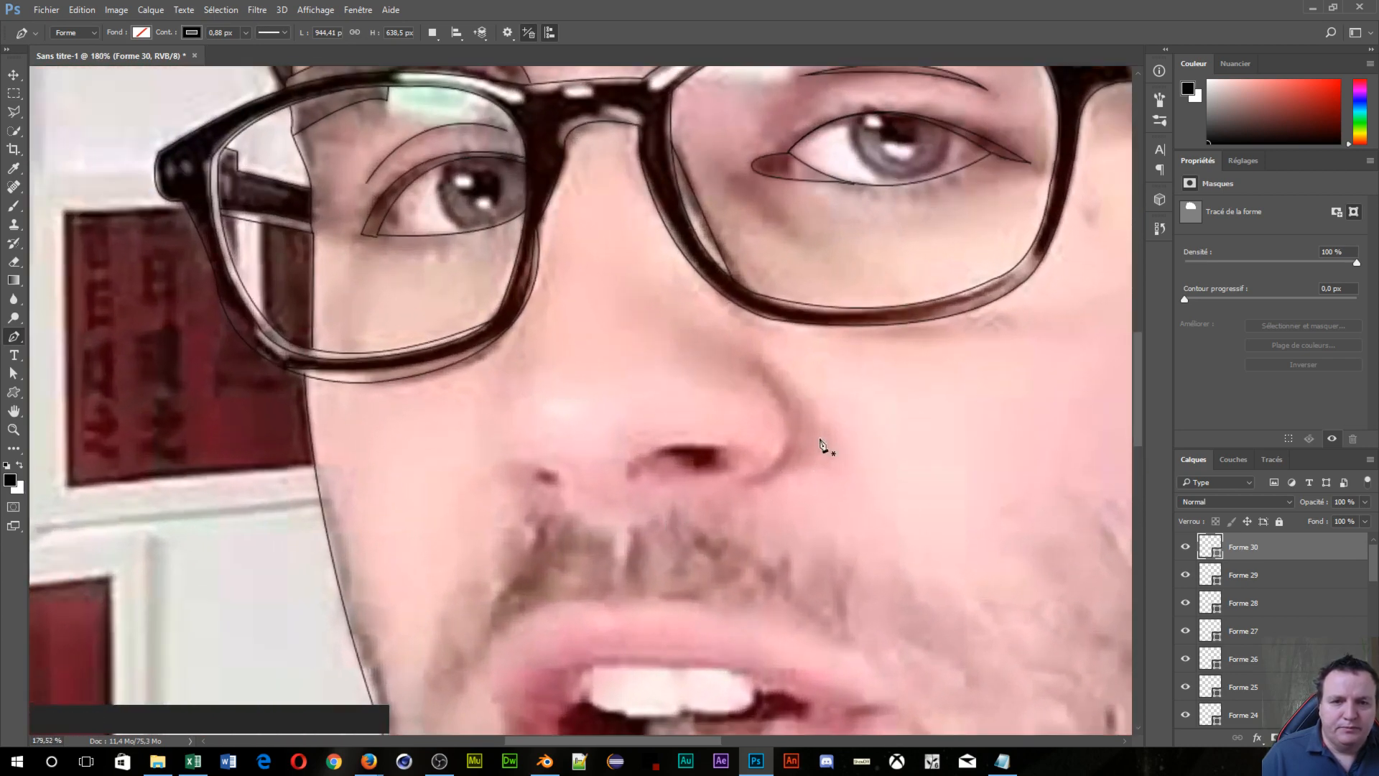
click(750, 365)
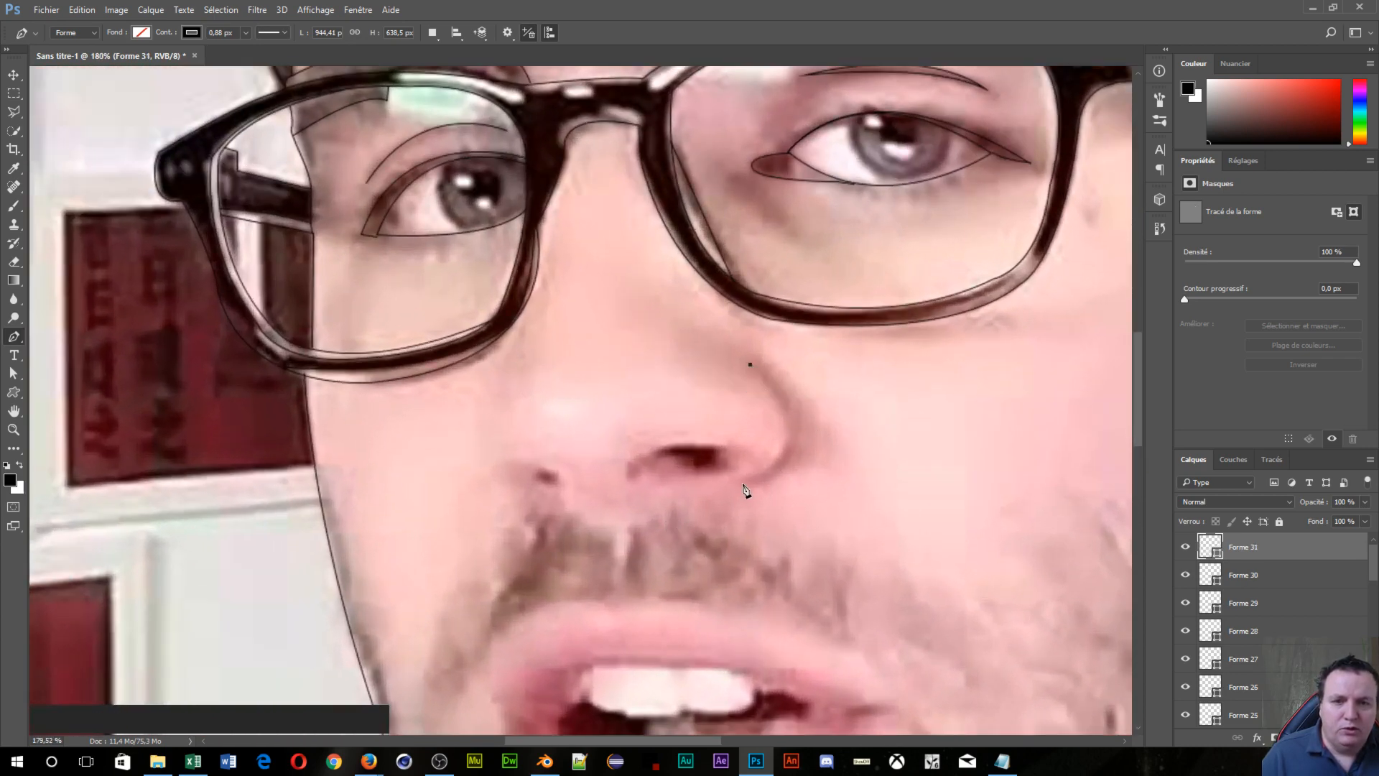
drag(742, 483, 641, 512)
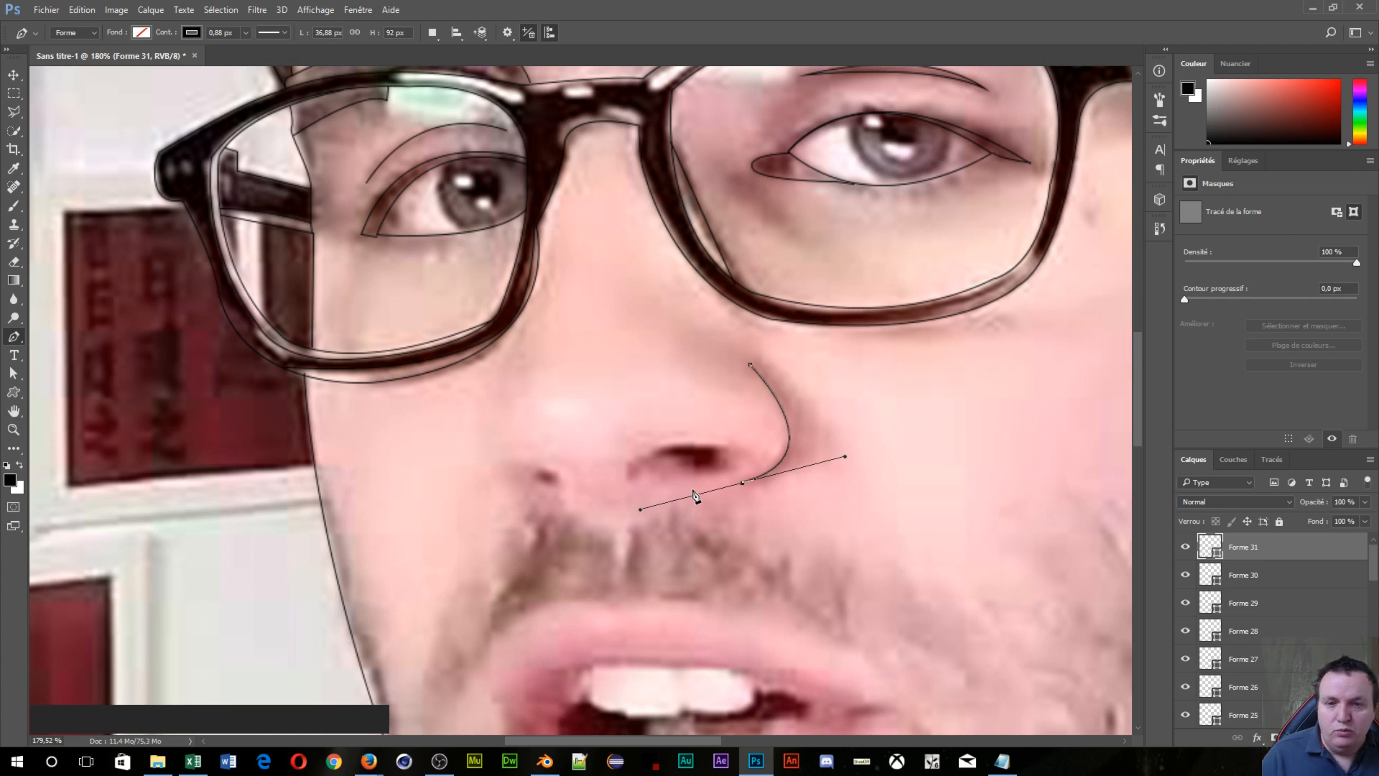
key(Escape)
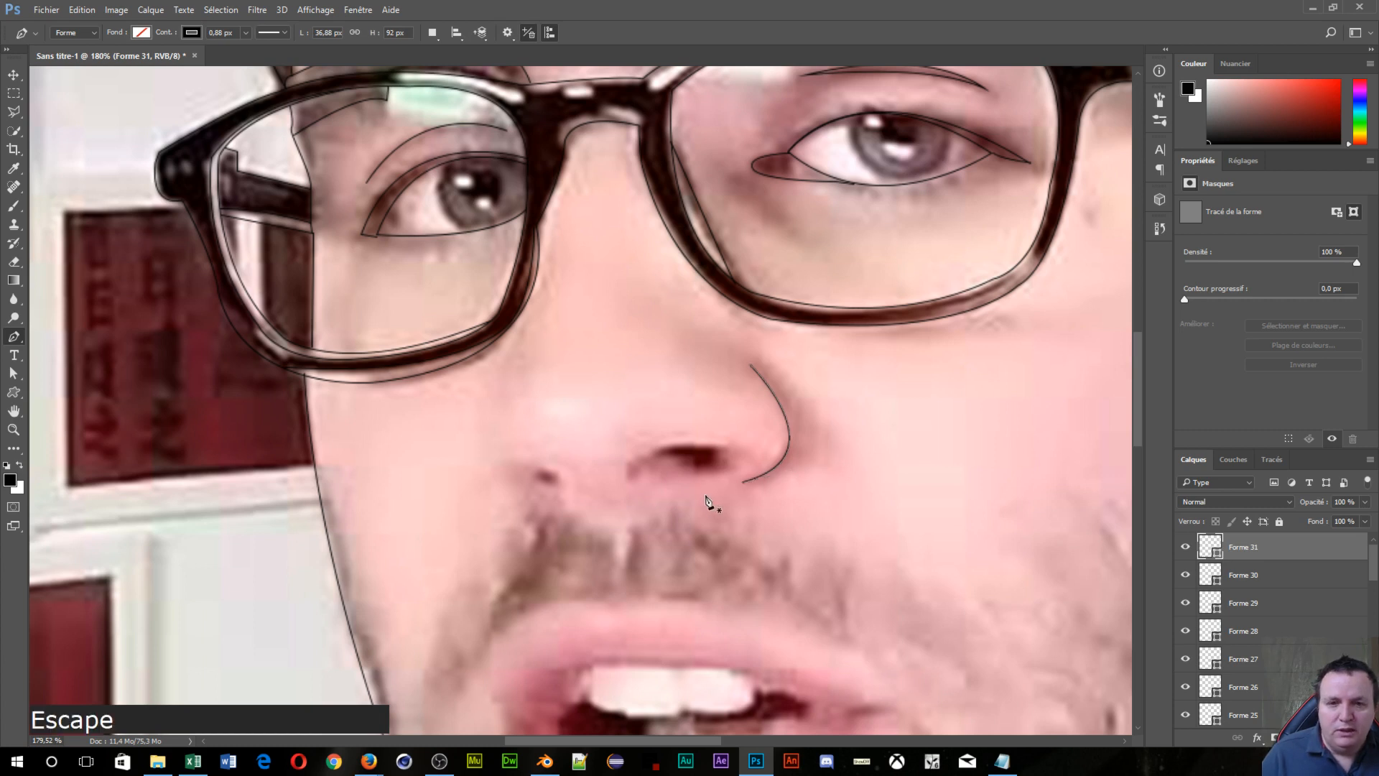
Step: Trace the upper edge of the larger nostril as an open arc about 73 px wide and 25 px high
click(630, 478)
click(724, 447)
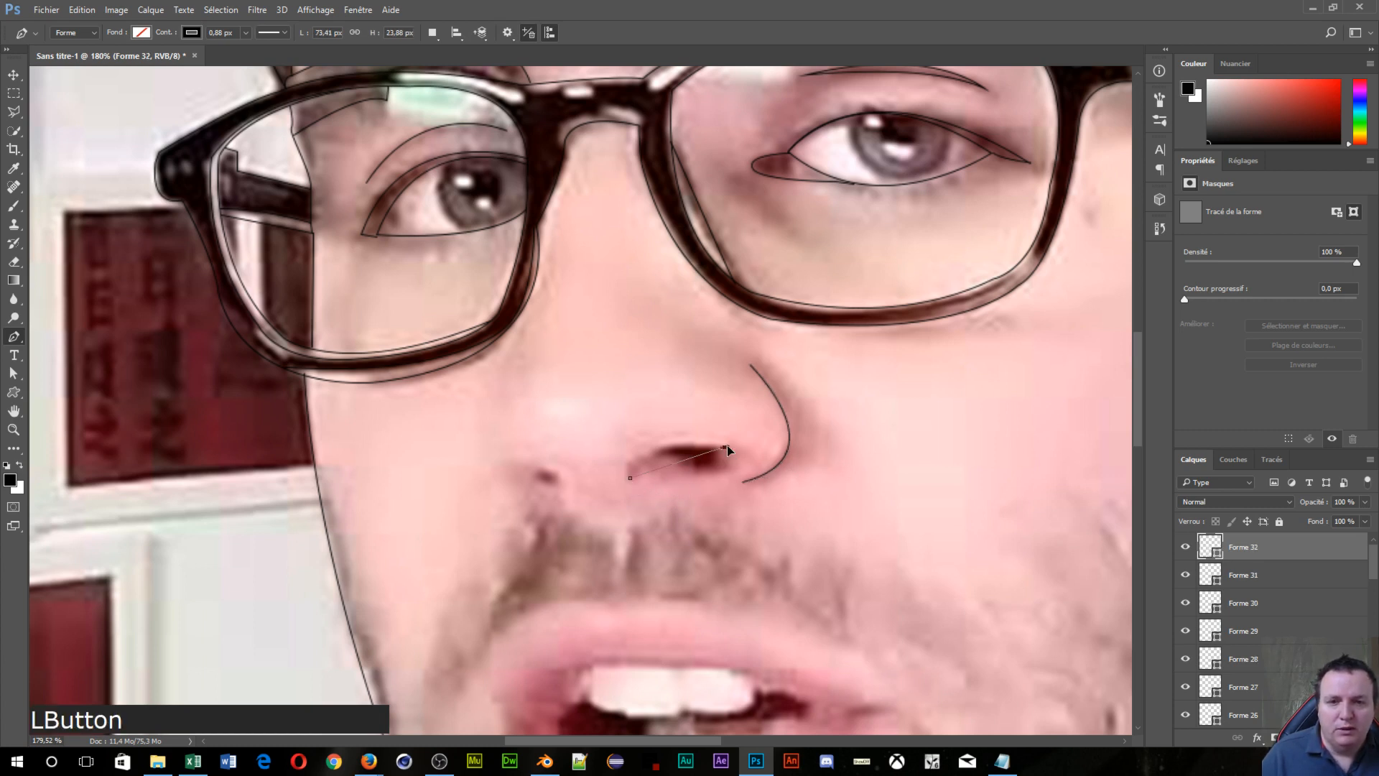
drag(726, 448, 823, 454)
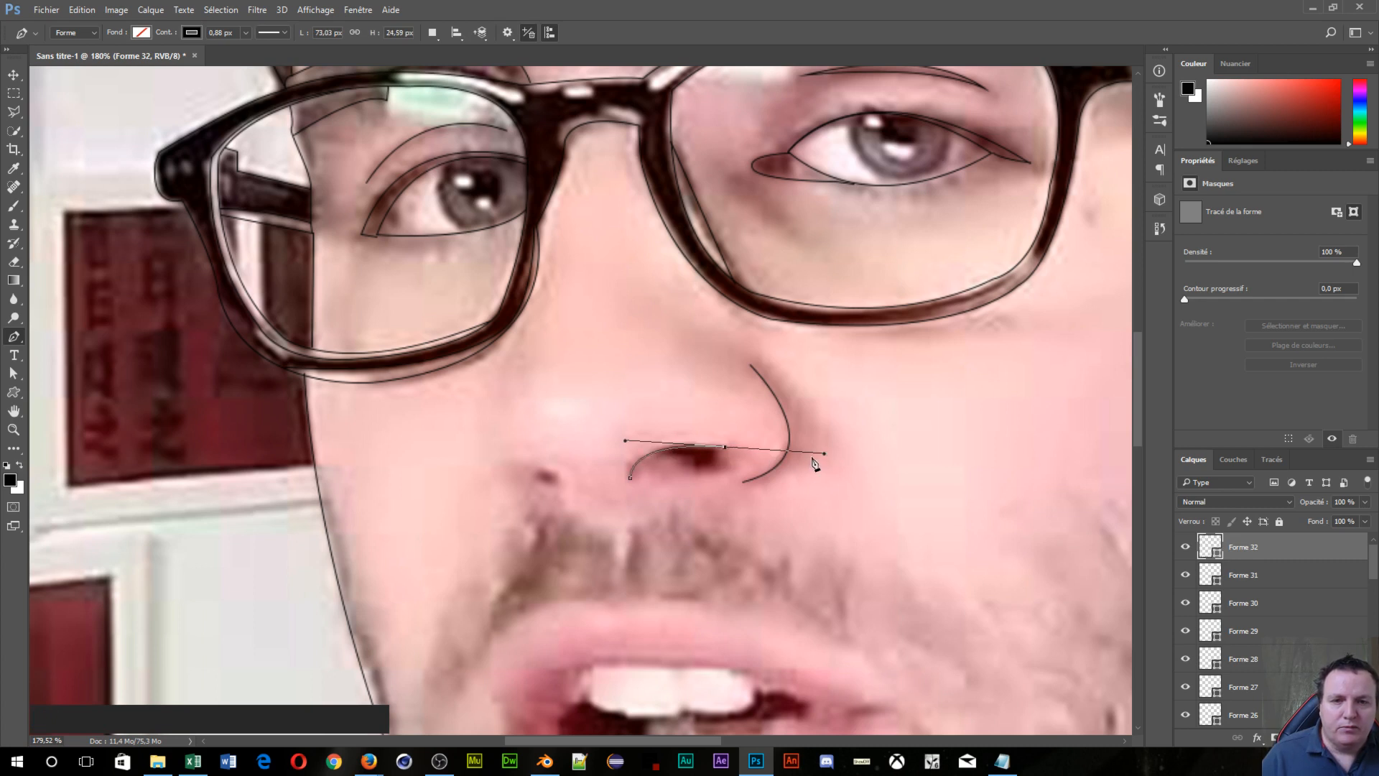
key(Escape)
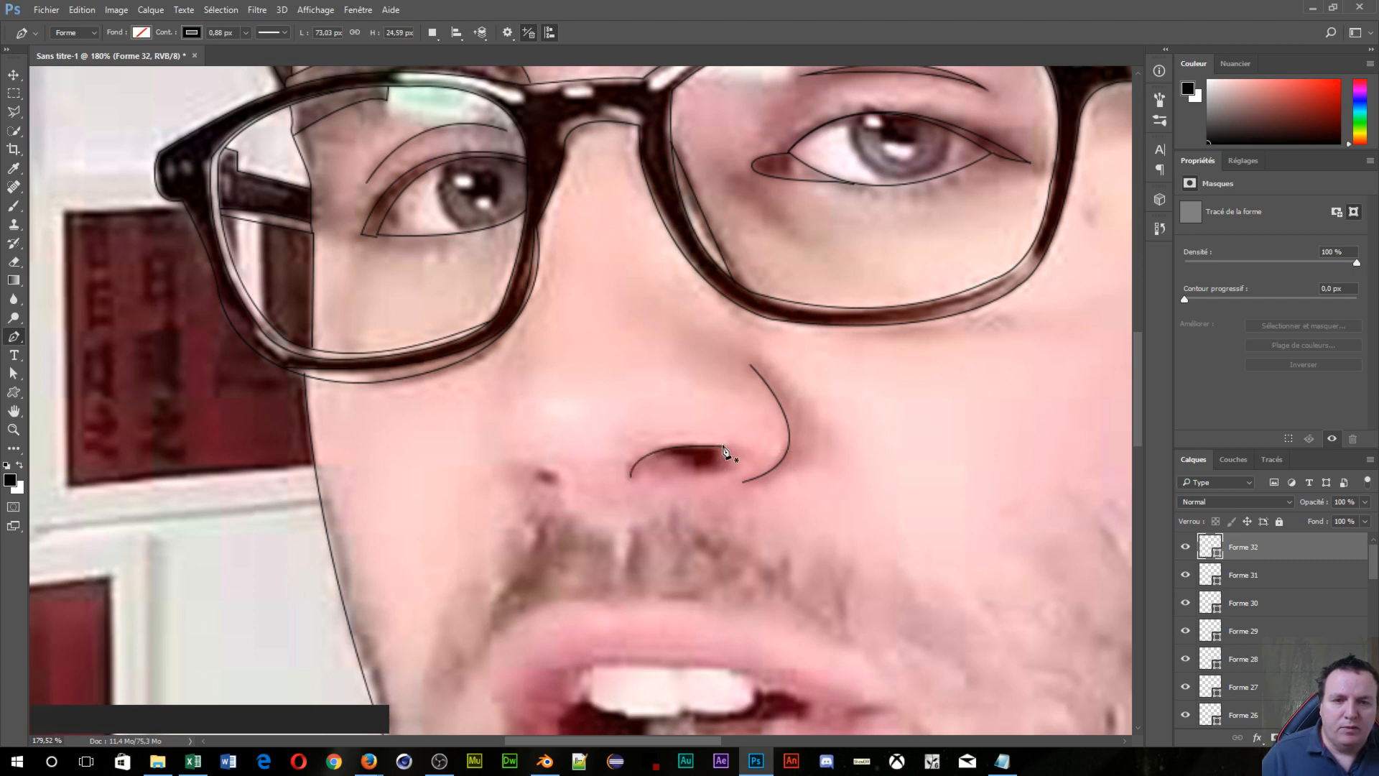
Step: Start the dark nostril shape at the arc's outer end, tracing its short side and lower edge with corner points, about 41 px wide
click(723, 446)
mouse_move(735, 464)
mouse_down()
mouse_move(752, 482)
mouse_move(769, 477)
mouse_move(756, 472)
mouse_up()
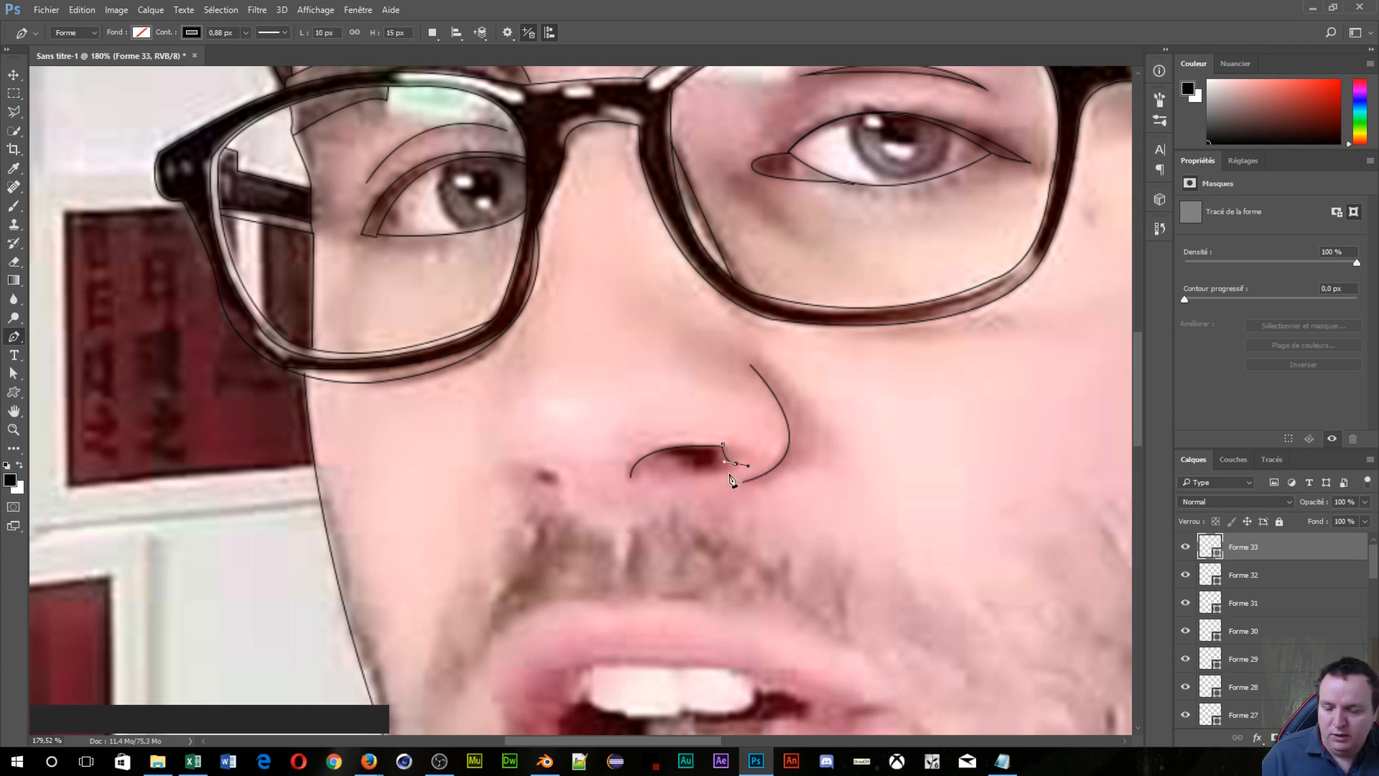
key(alt)
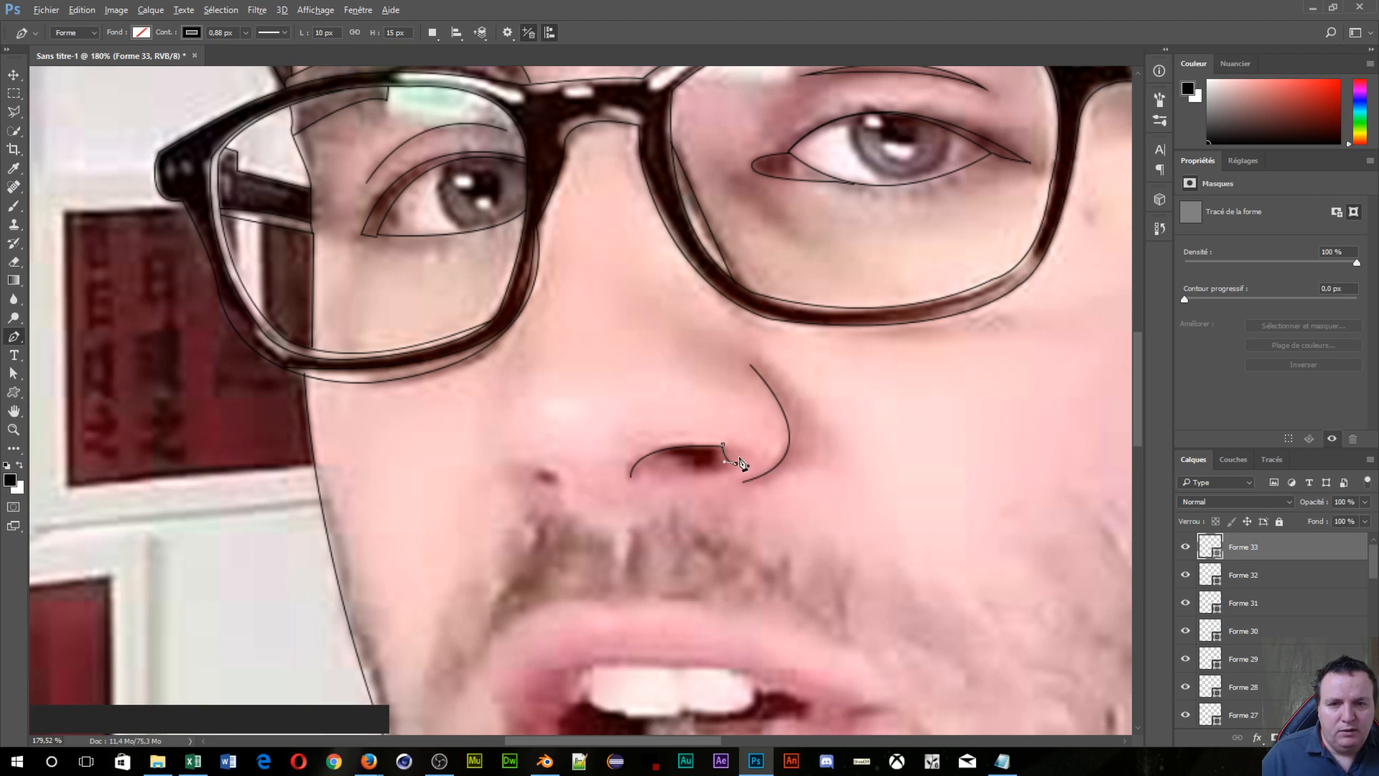
alt+click(736, 467)
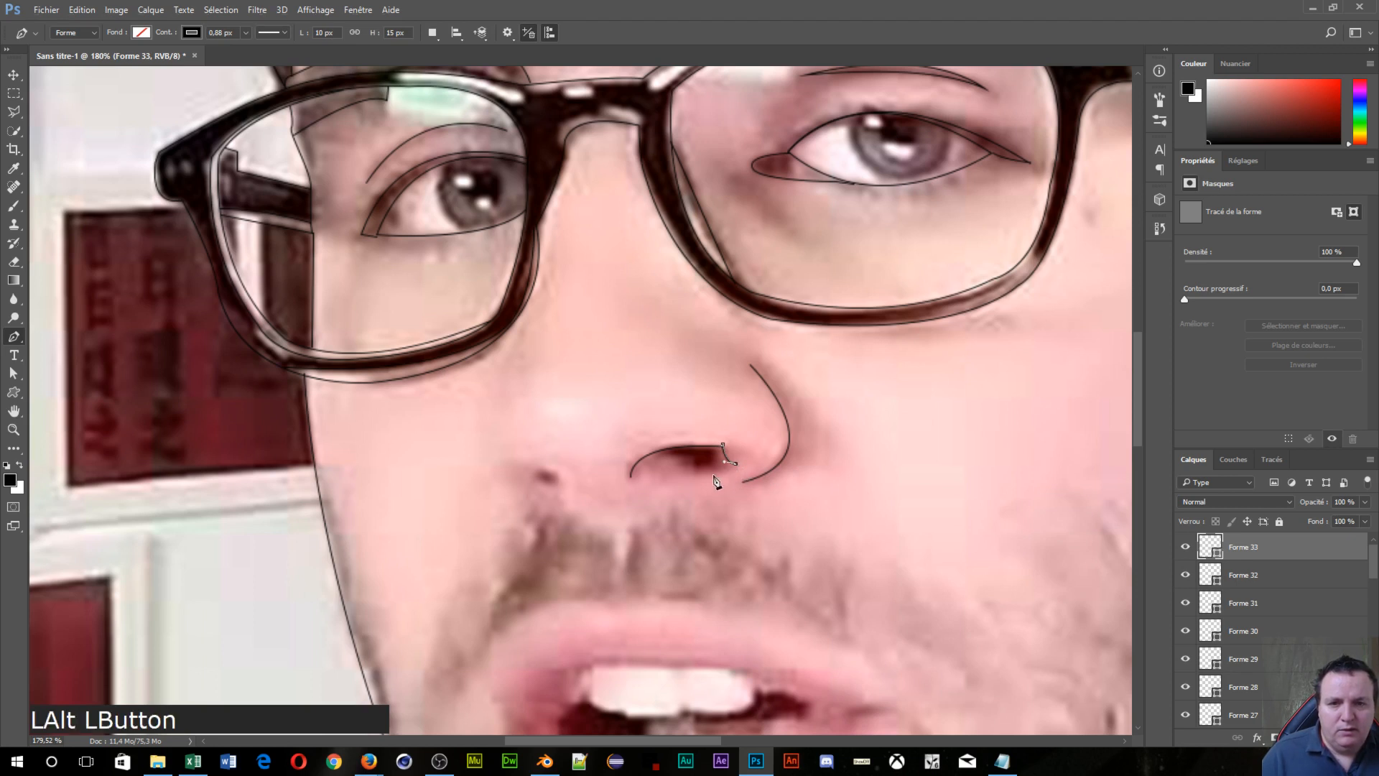
drag(688, 474, 665, 458)
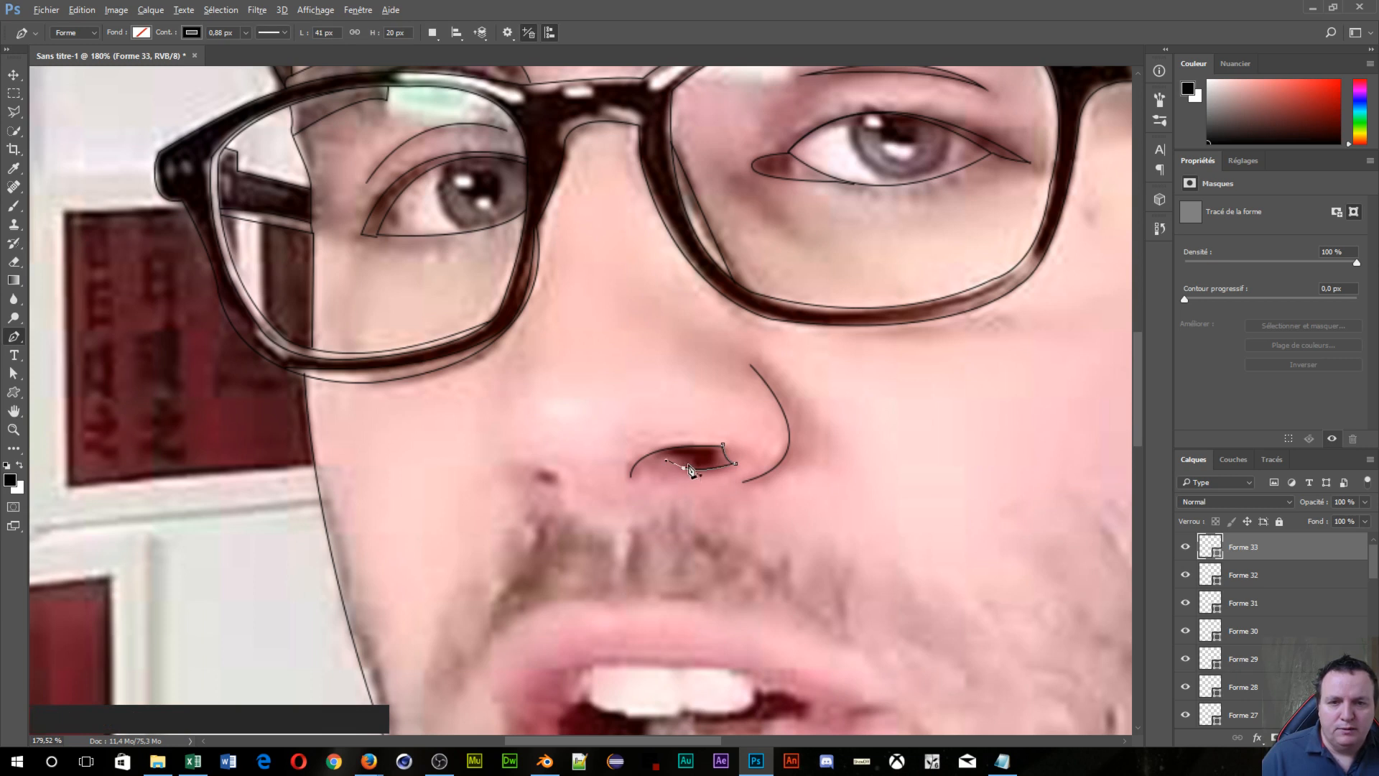
alt+click(687, 471)
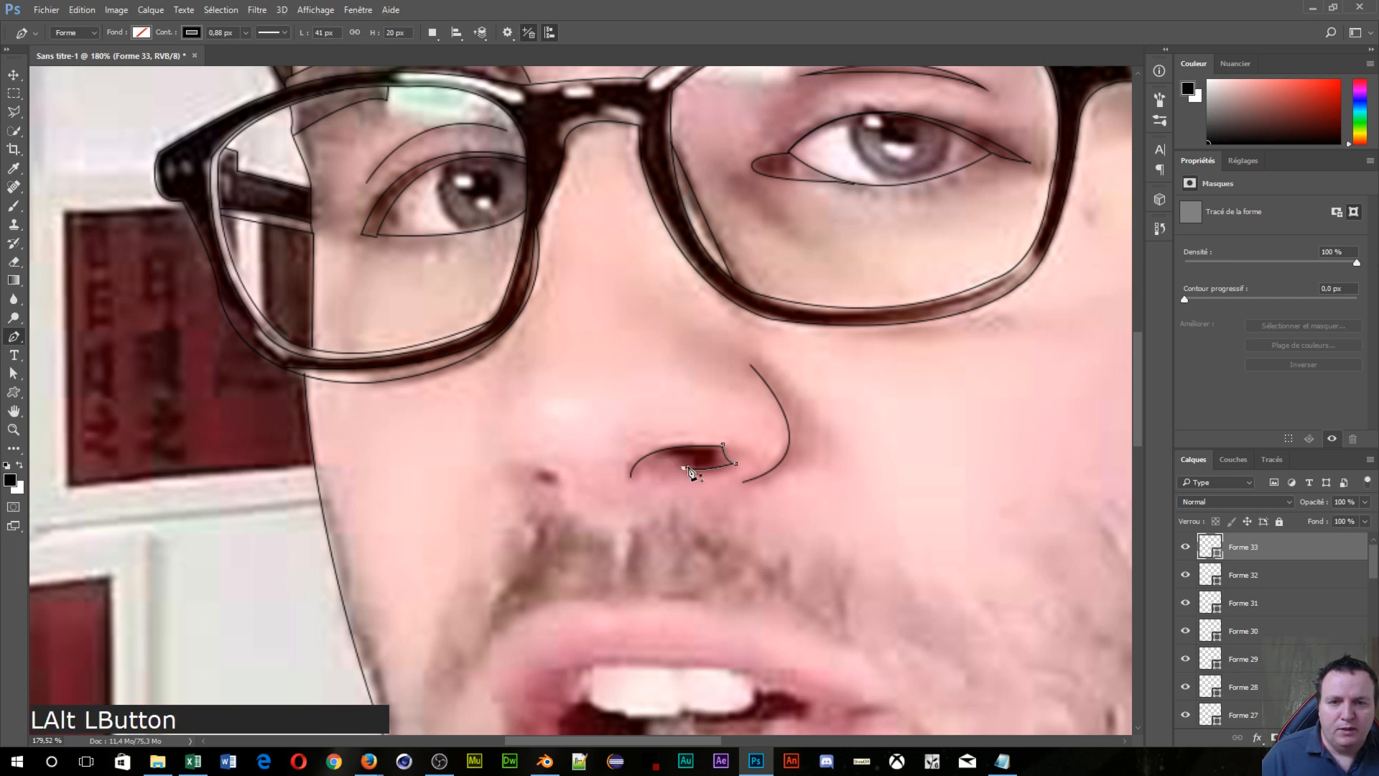
click(690, 466)
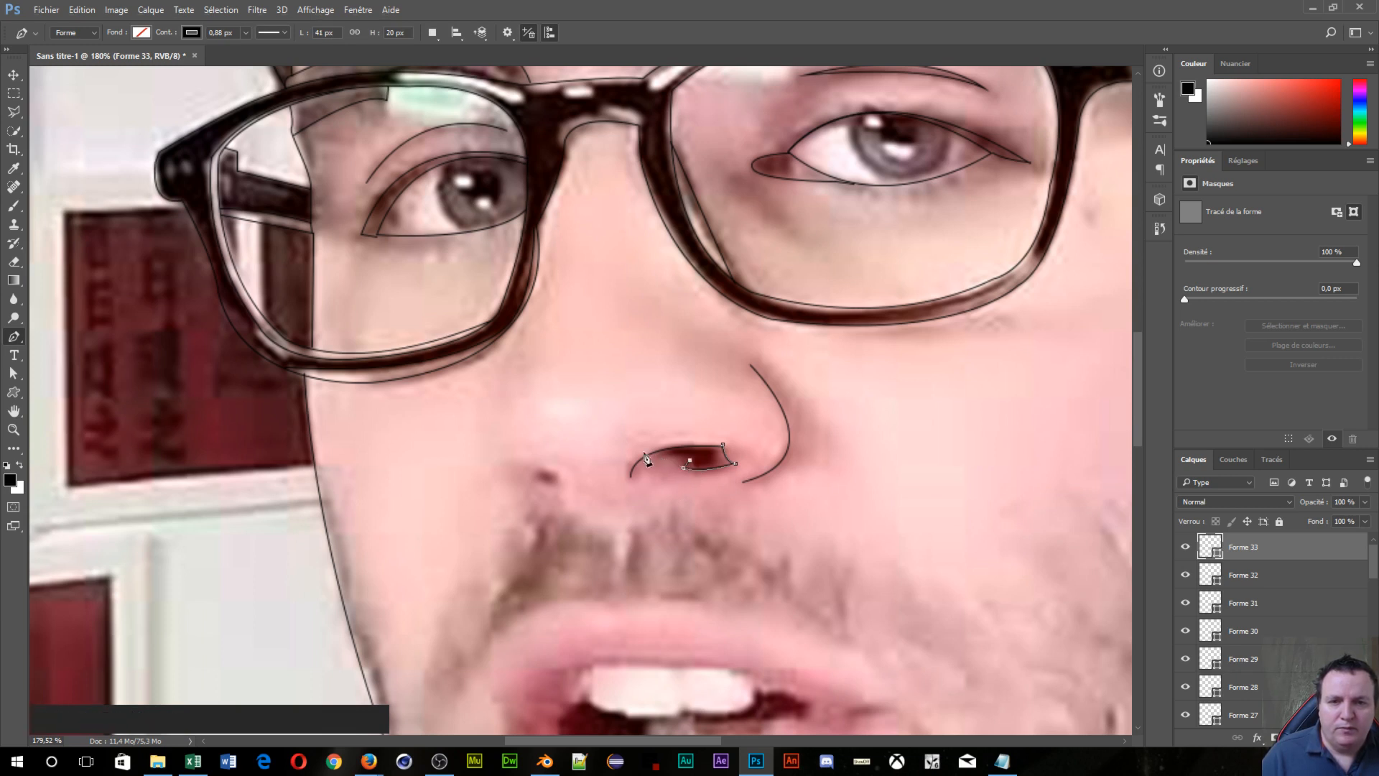
drag(641, 458, 615, 474)
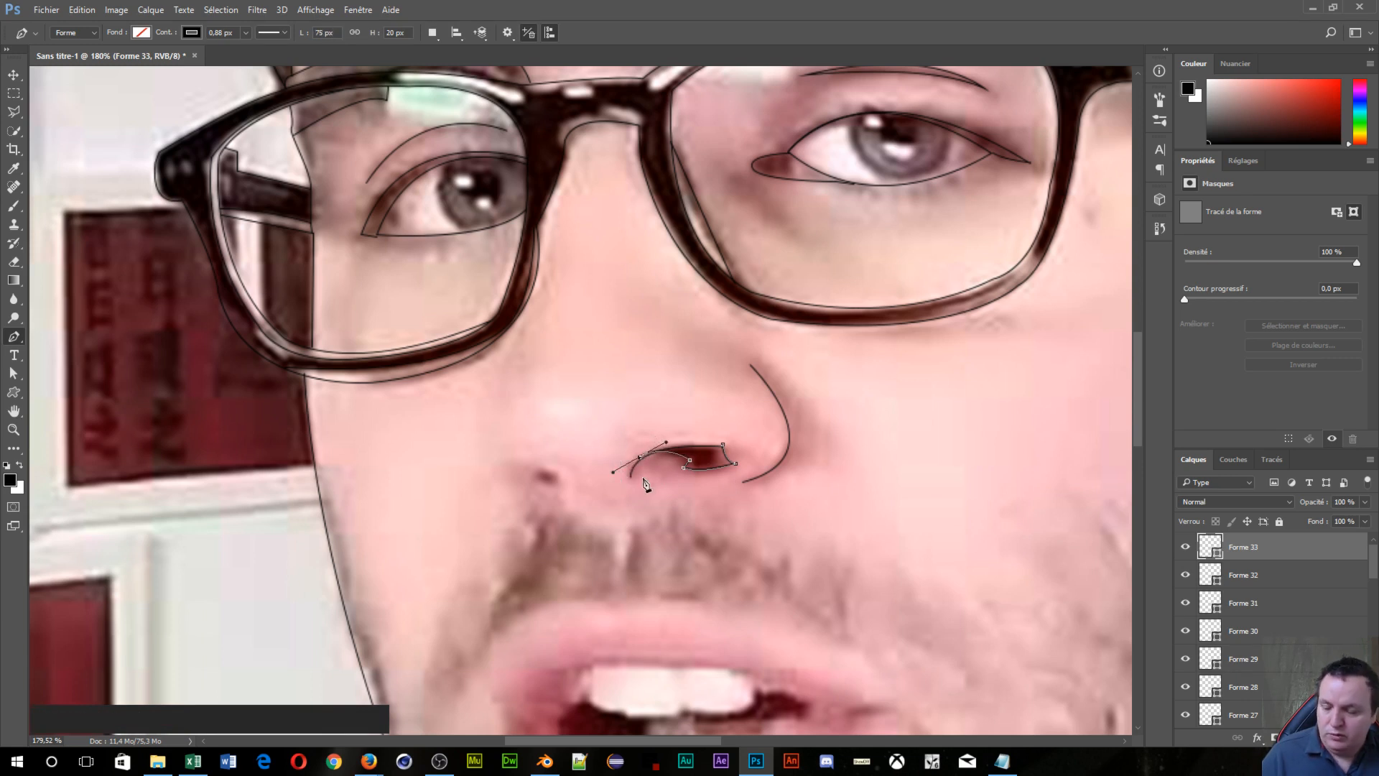
key(ctrl+a)
key(ctrl+z)
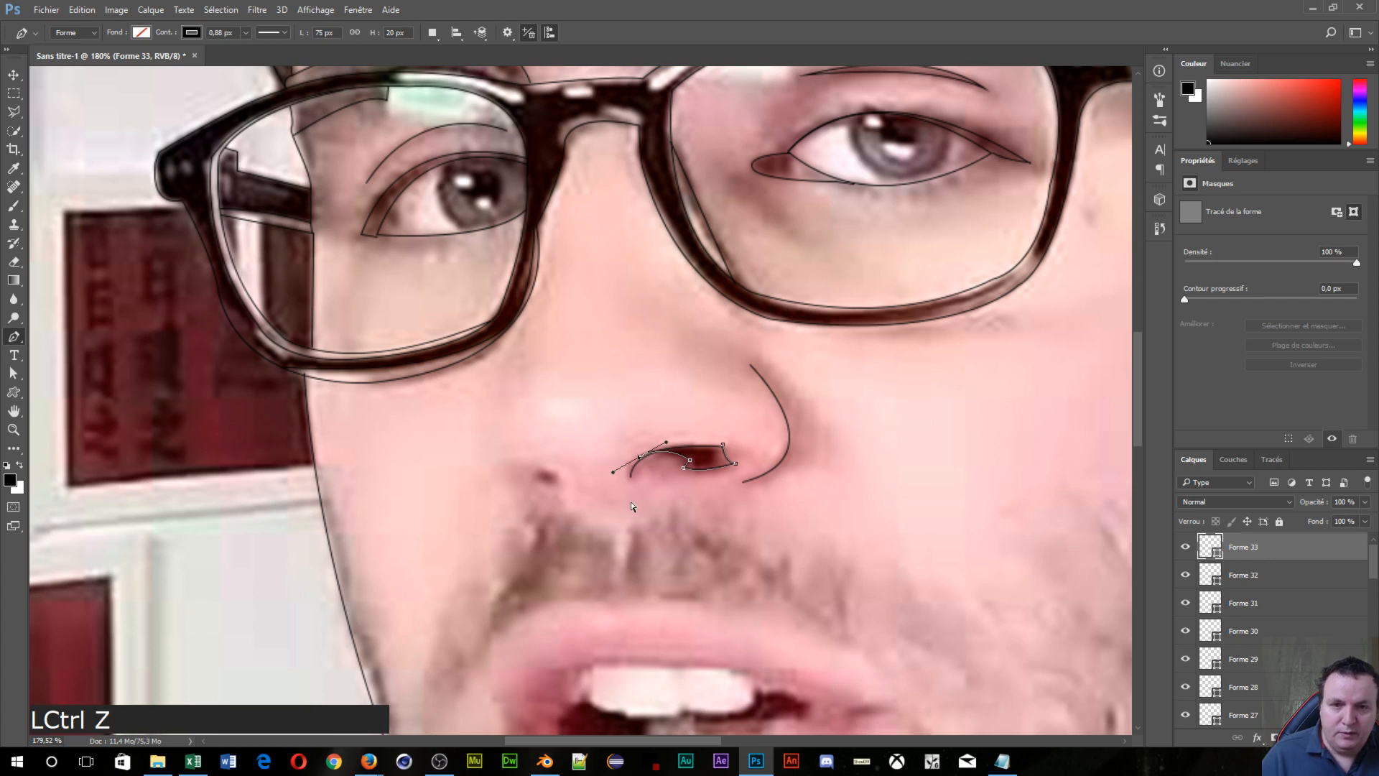
key(ctrl+alt+z)
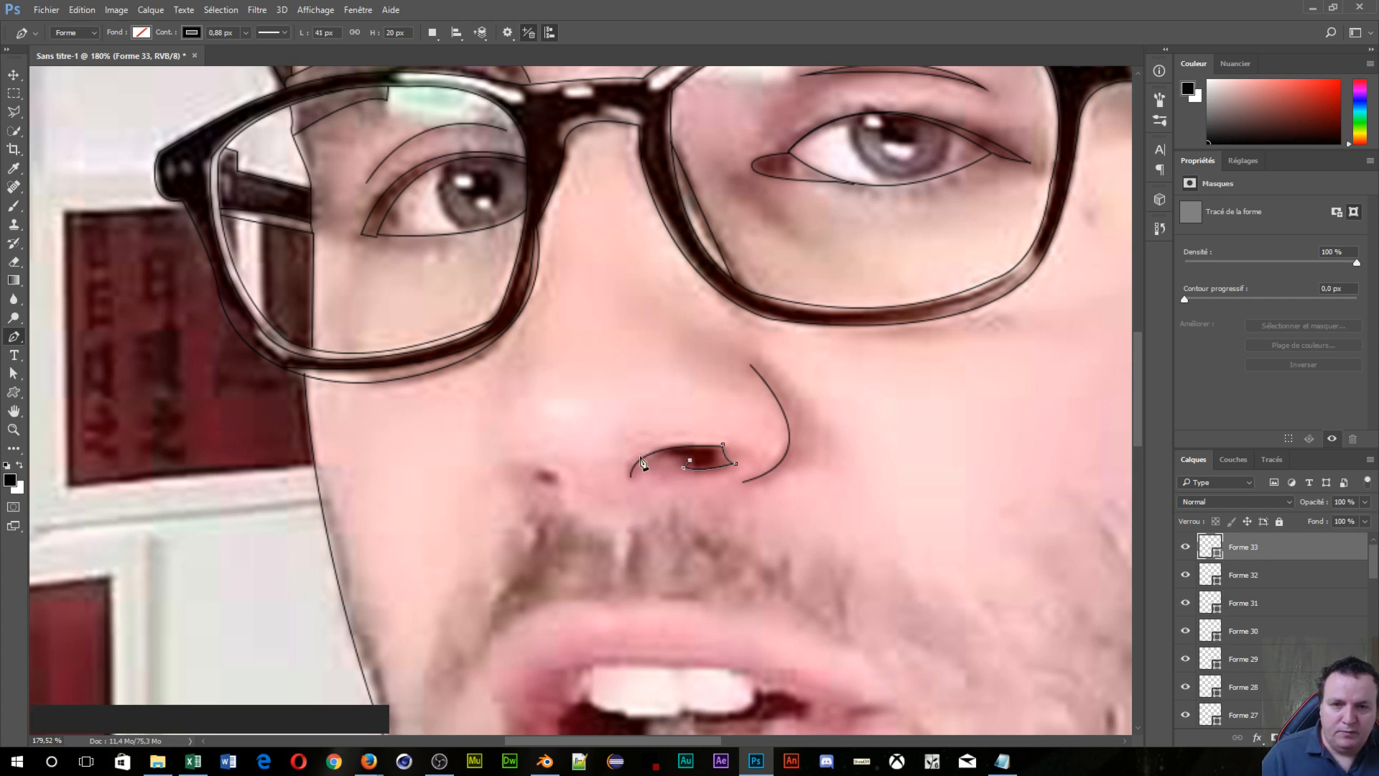
Step: Curve the dark nostril shape's inner edge back to the nostril arc, making it about 73 px wide, and end the path
drag(642, 461, 624, 479)
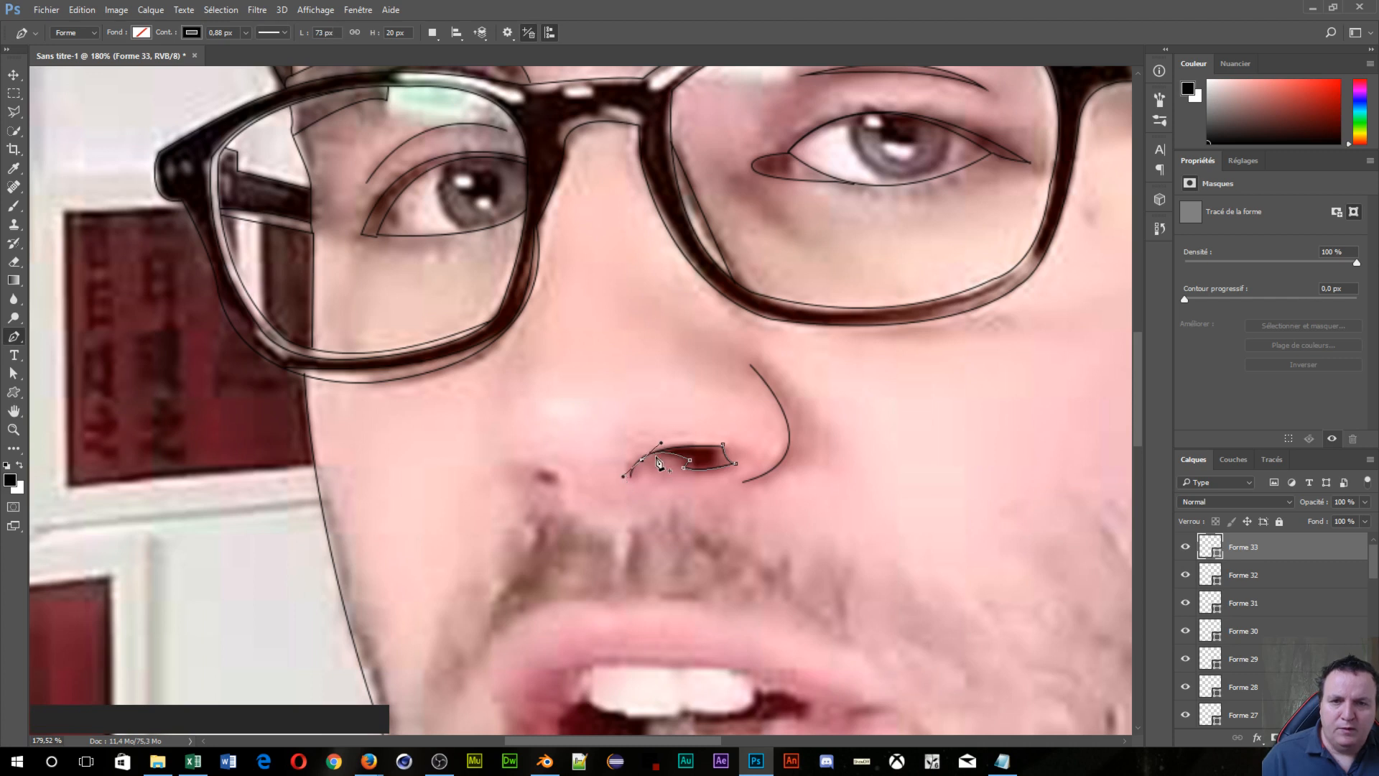
key(Escape)
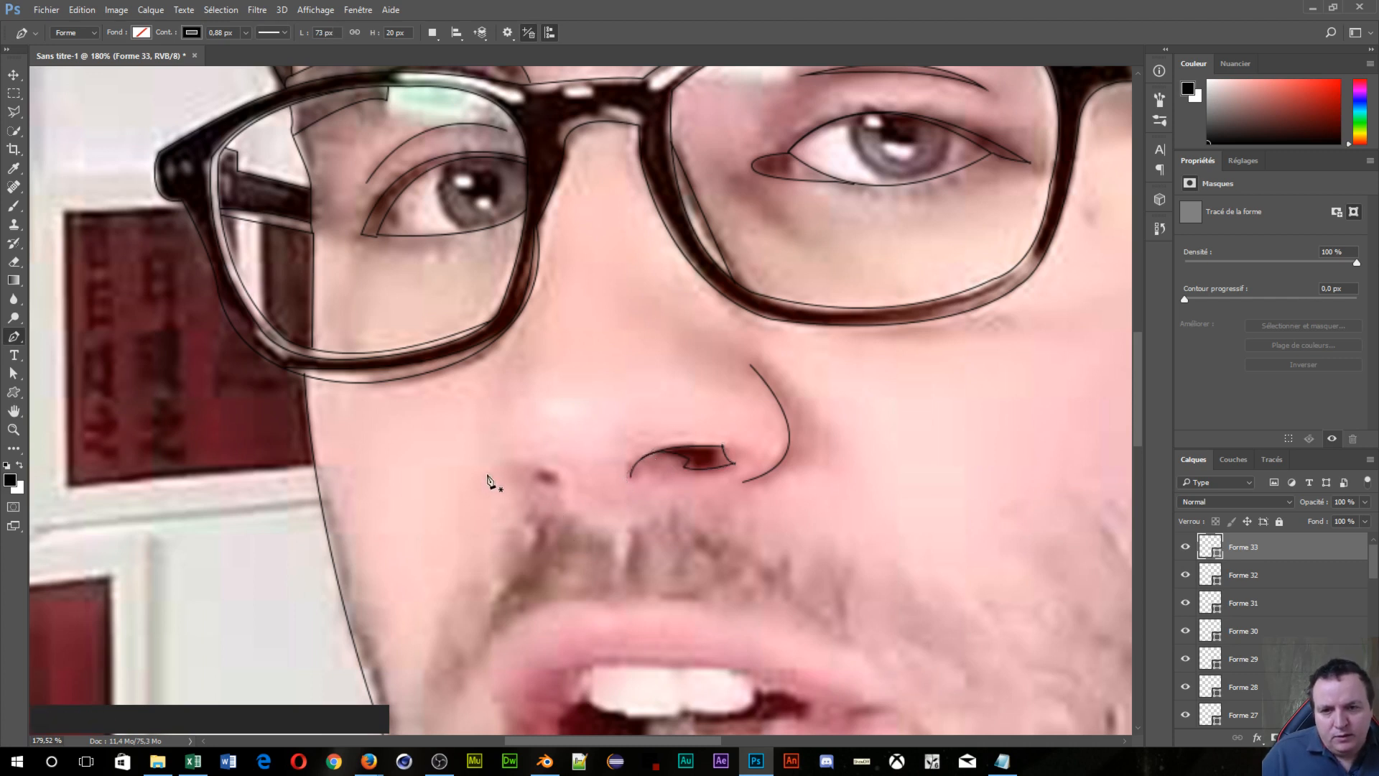
Step: Trace the outer wing of the nose beside the smaller nostril as an open curve about 19 px wide and 89 px high
click(498, 367)
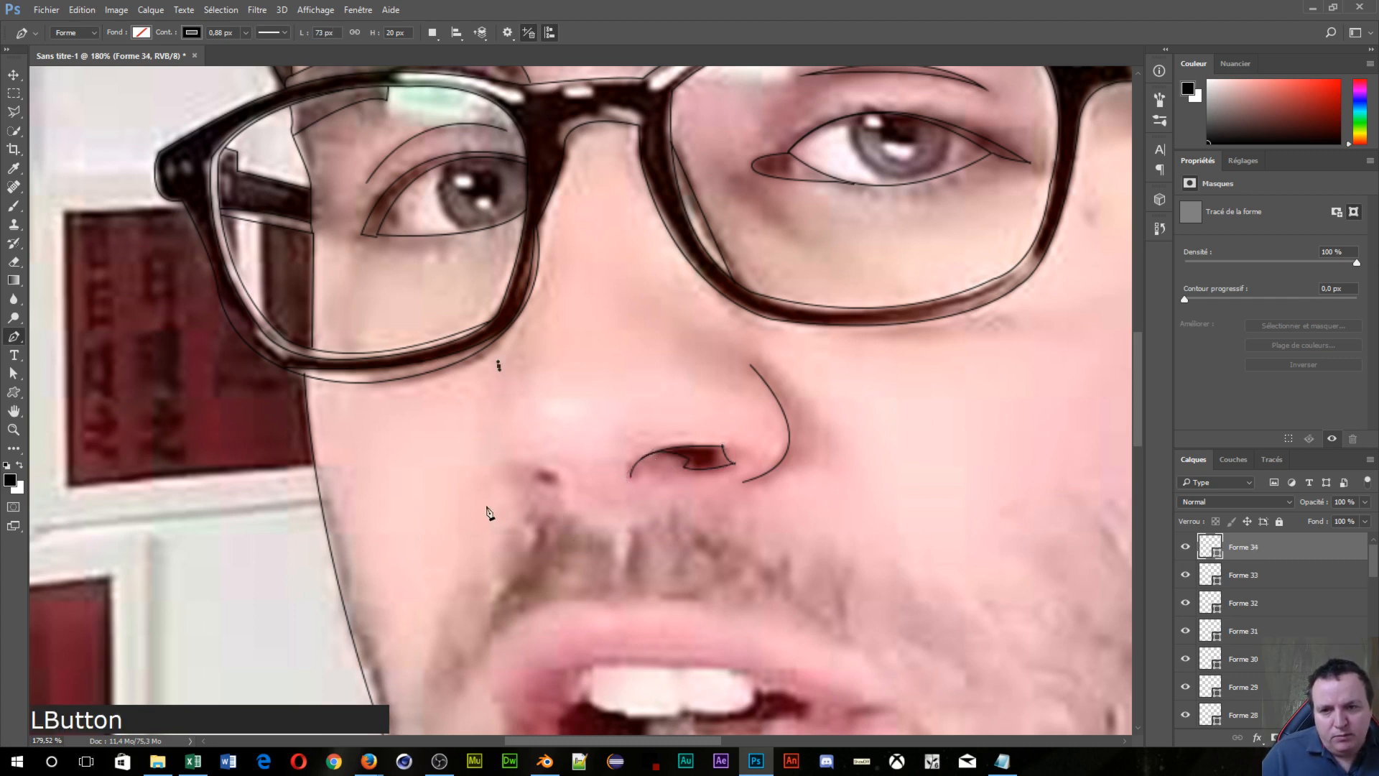
drag(503, 479, 559, 534)
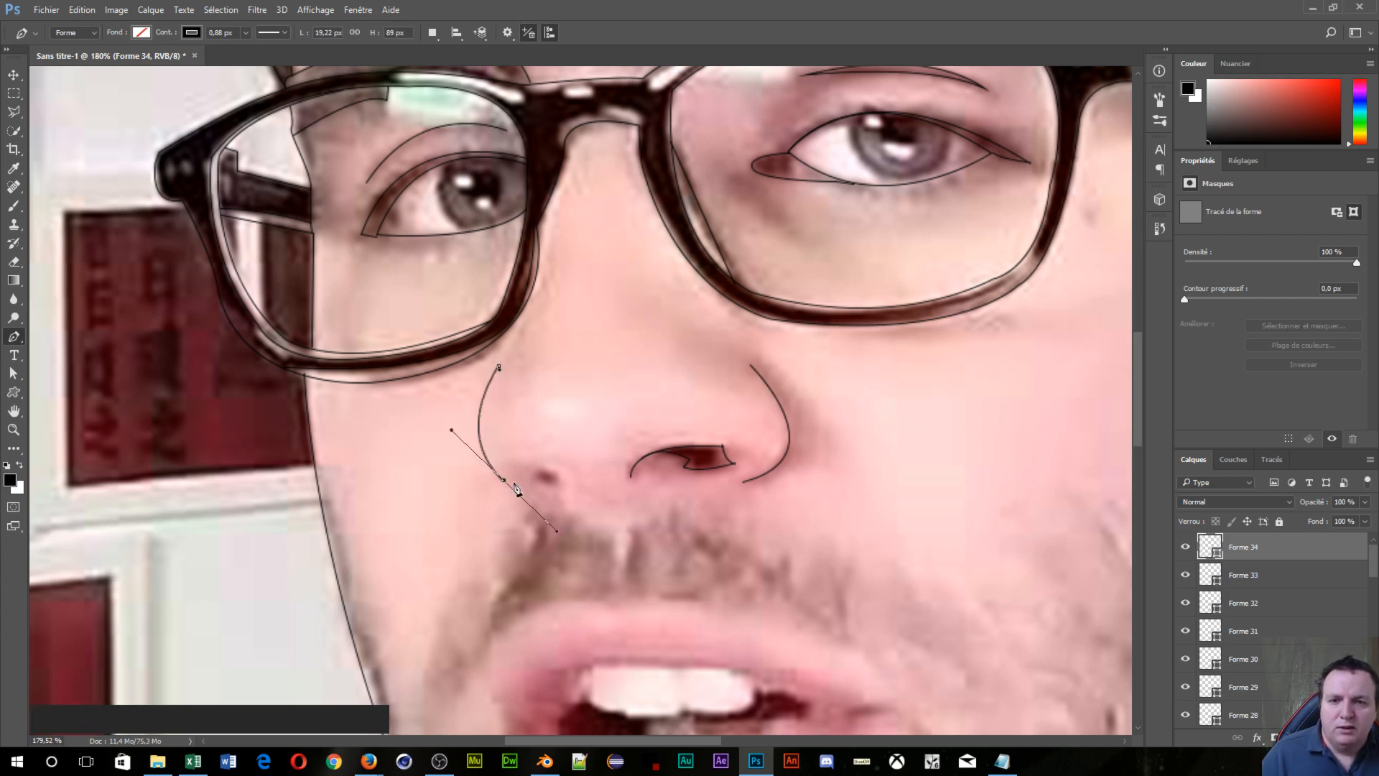
key(Escape)
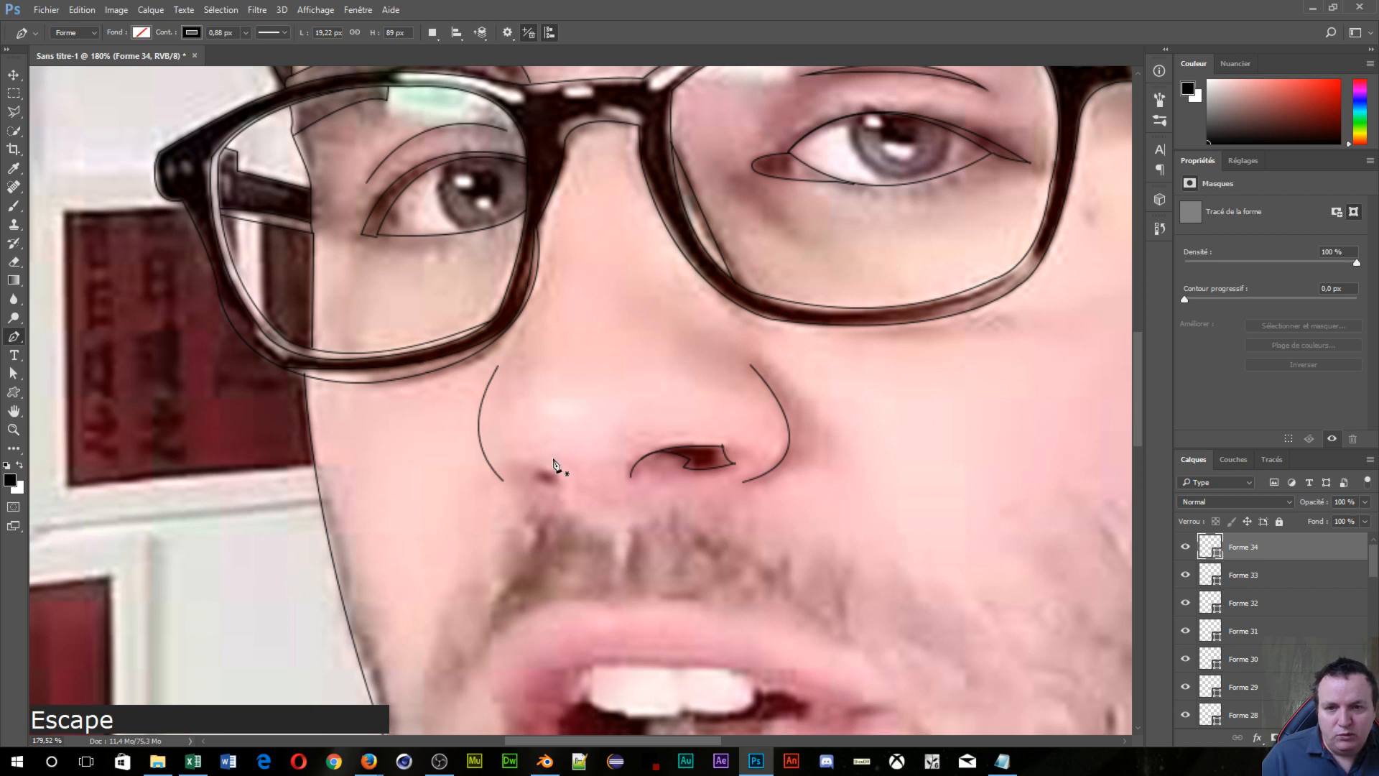
Step: Trace the smaller nostril's upper arc and curve back along its lower edge, about 39 px wide and 15 px high, and start its short inner edge
click(512, 468)
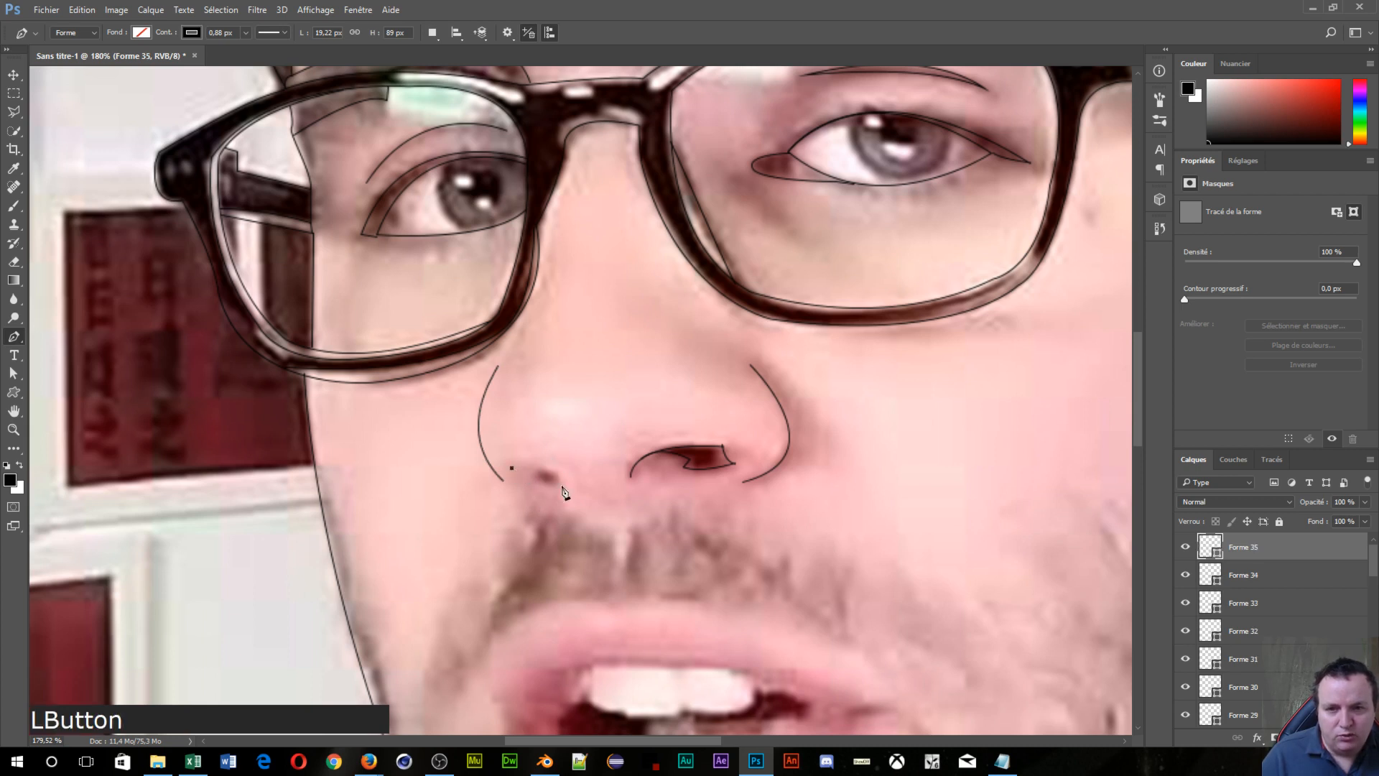
drag(561, 486, 569, 508)
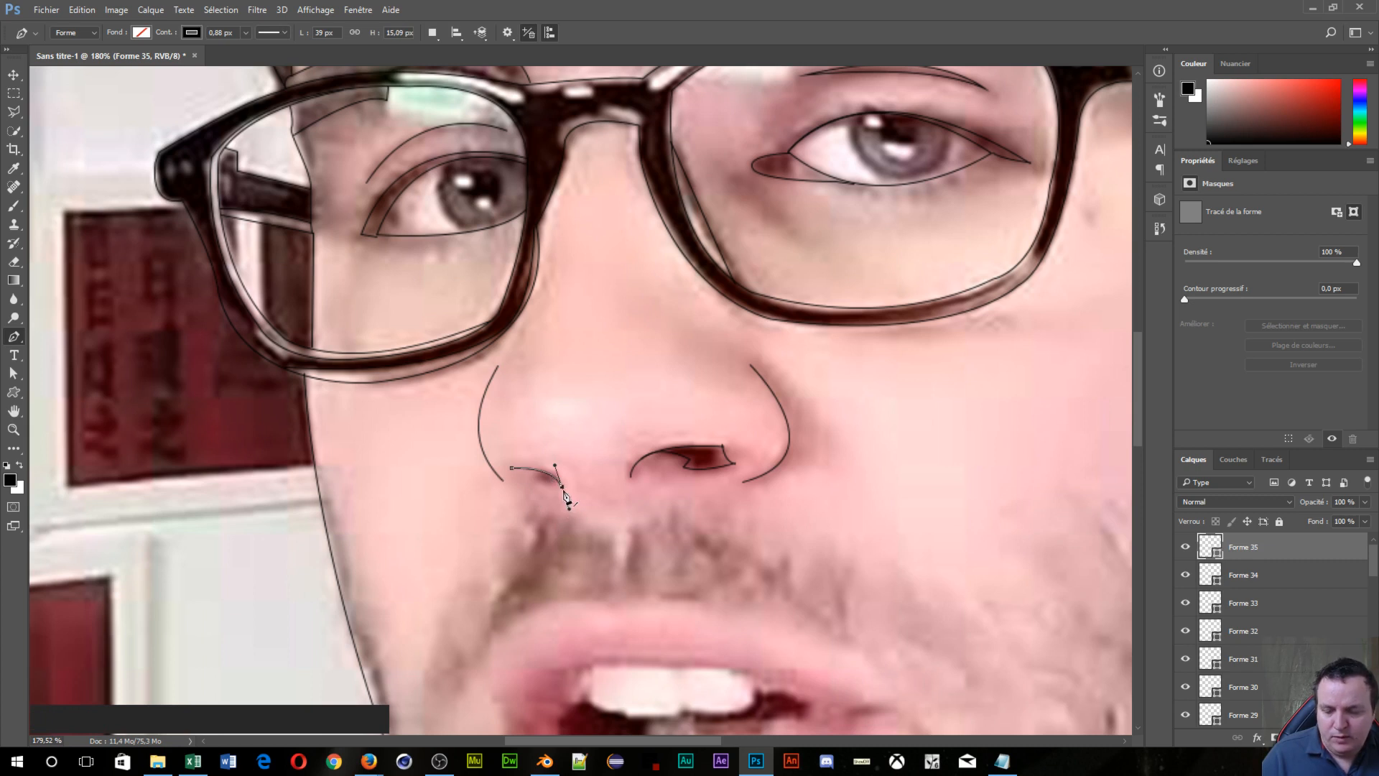
key(alt)
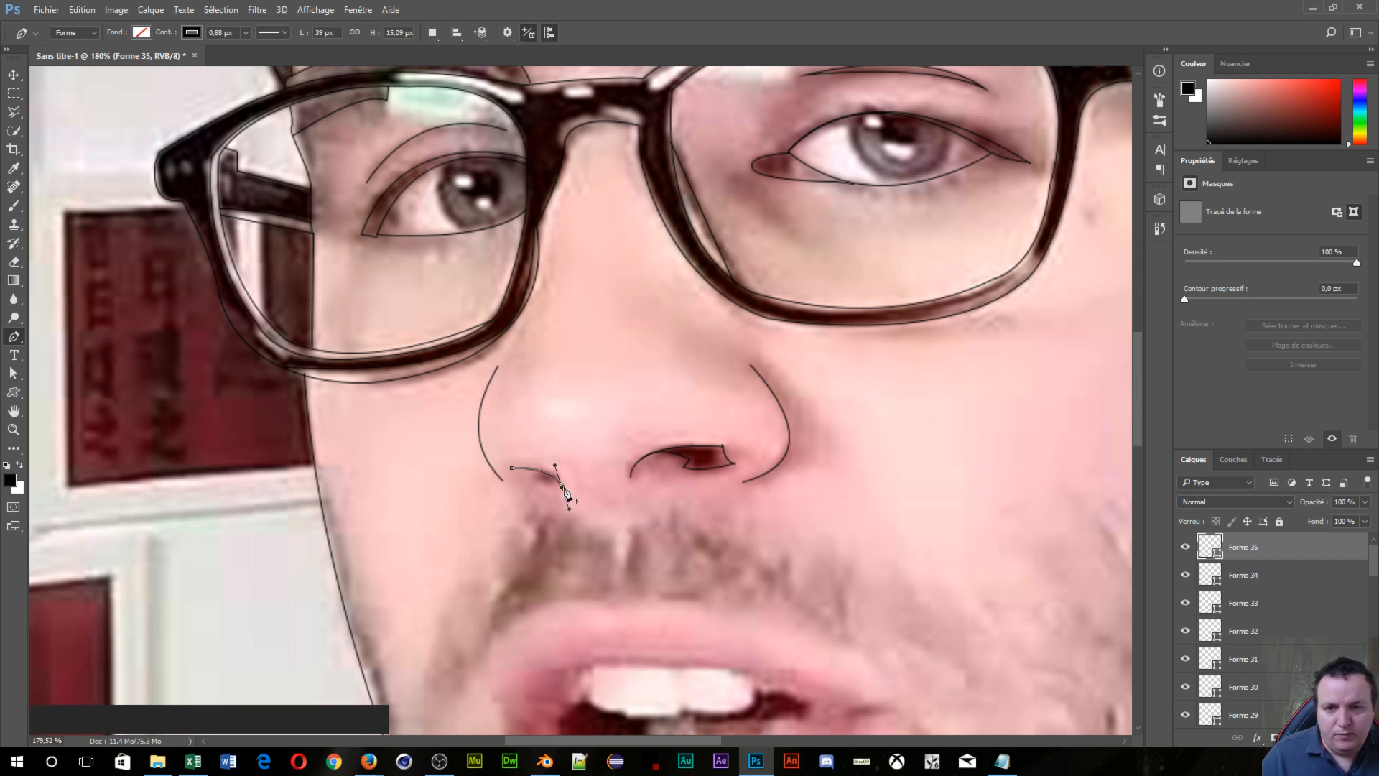
alt+click(563, 488)
mouse_move(539, 477)
mouse_down()
mouse_move(580, 461)
mouse_move(543, 468)
mouse_up()
key(Escape)
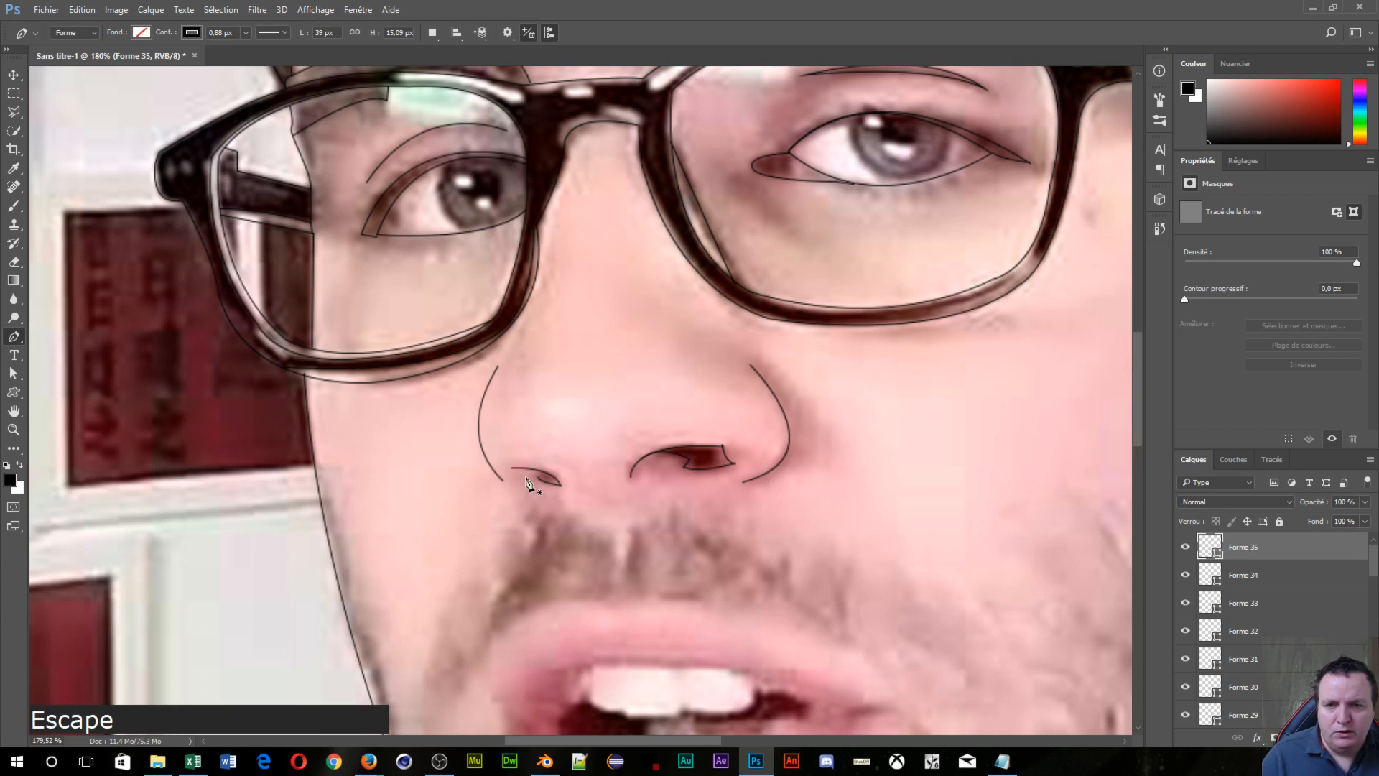
click(542, 477)
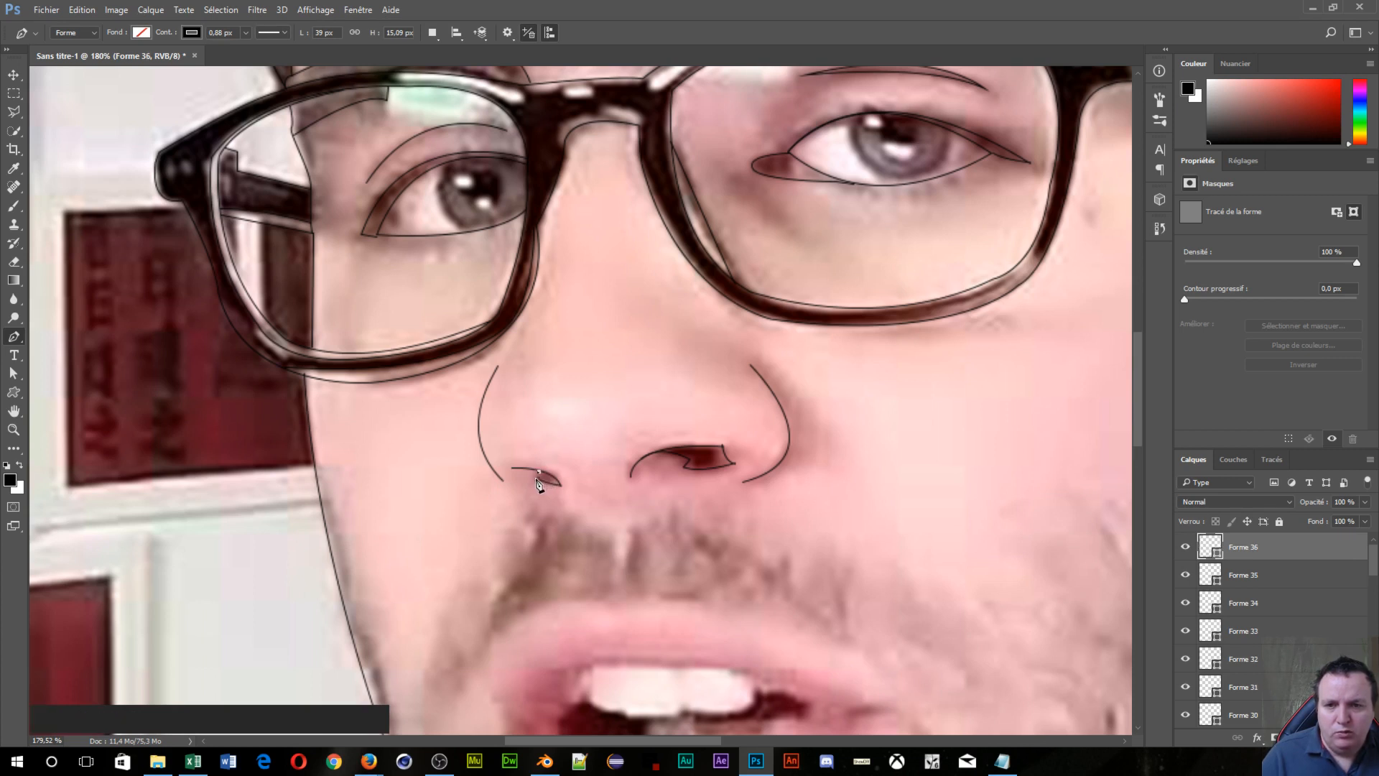
Step: Close the small dark nostril outline with the Pen tool at its starting anchor and finish the path
click(533, 481)
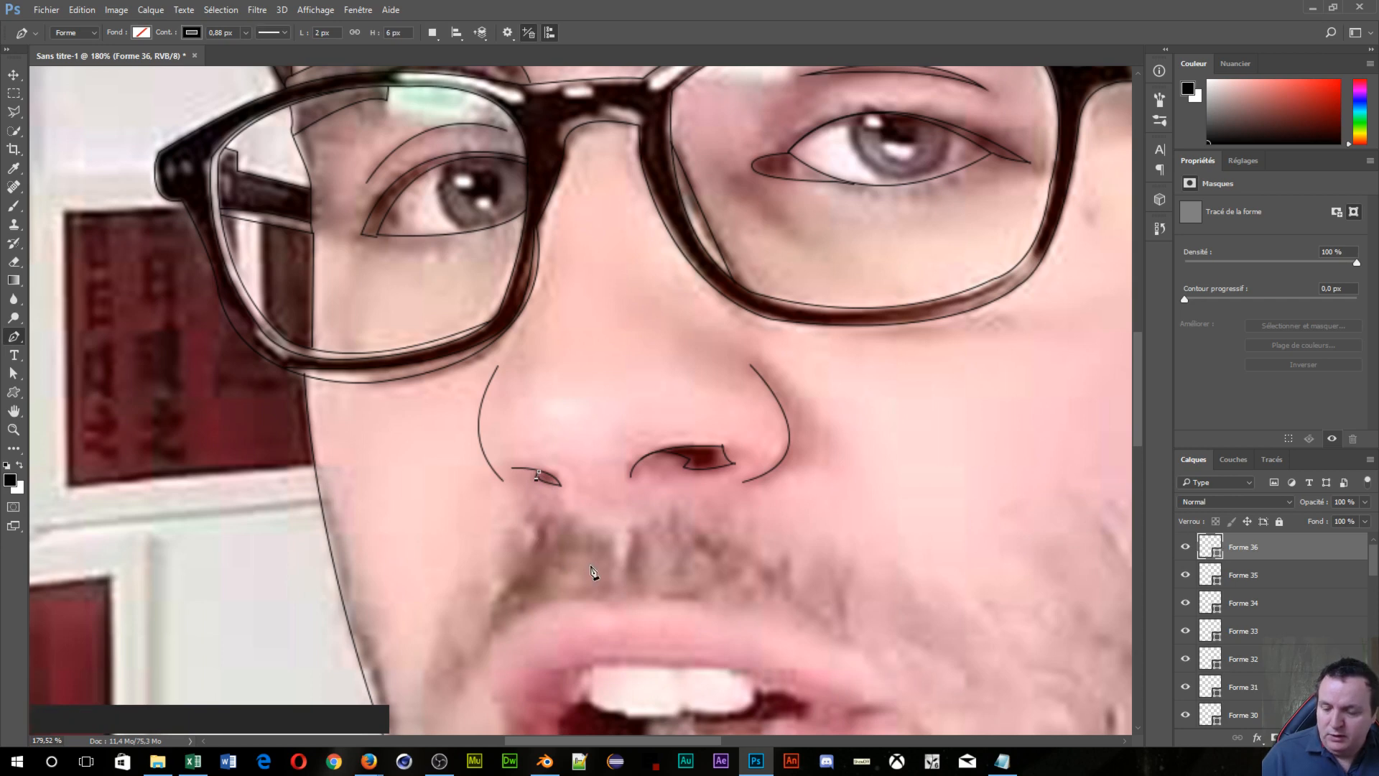
key(ctrl+z)
scroll(548, 594, up, 5)
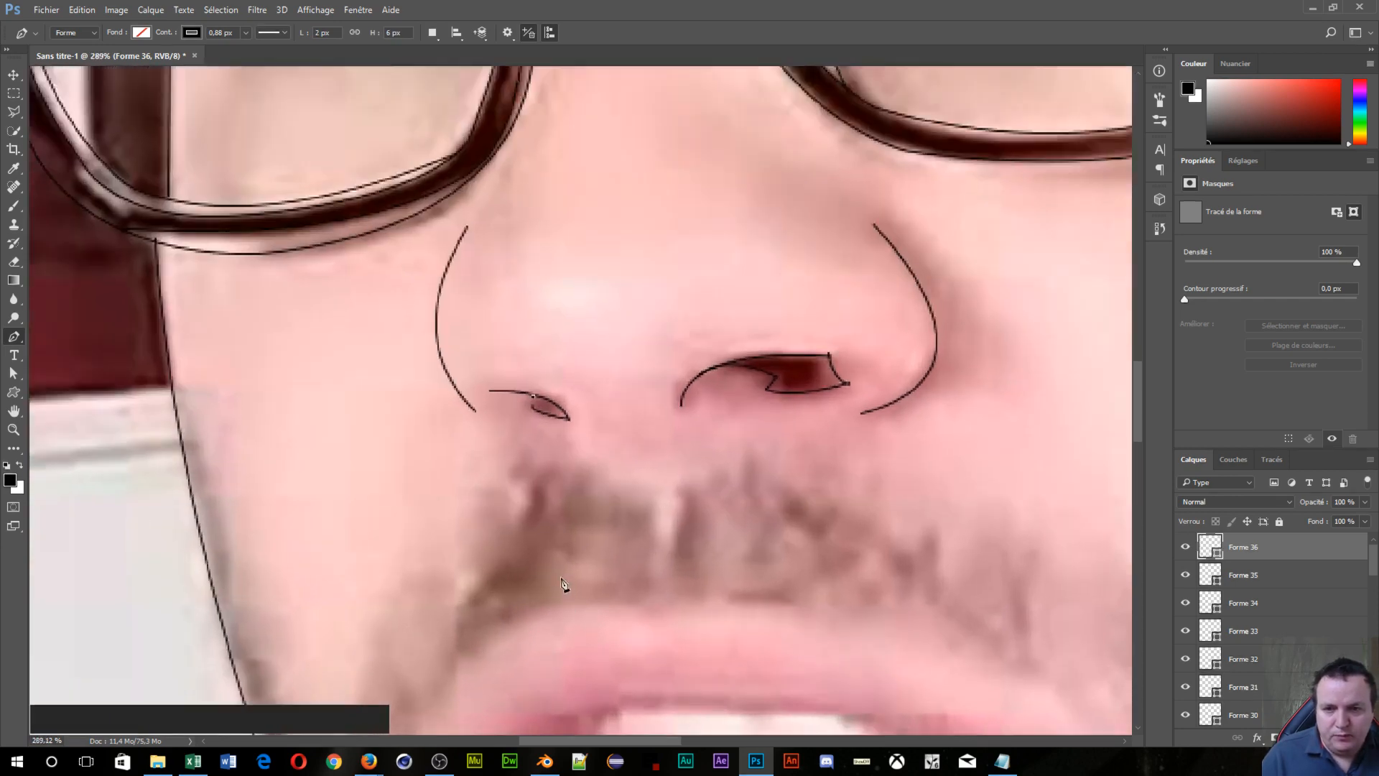
scroll(562, 583, up, 3)
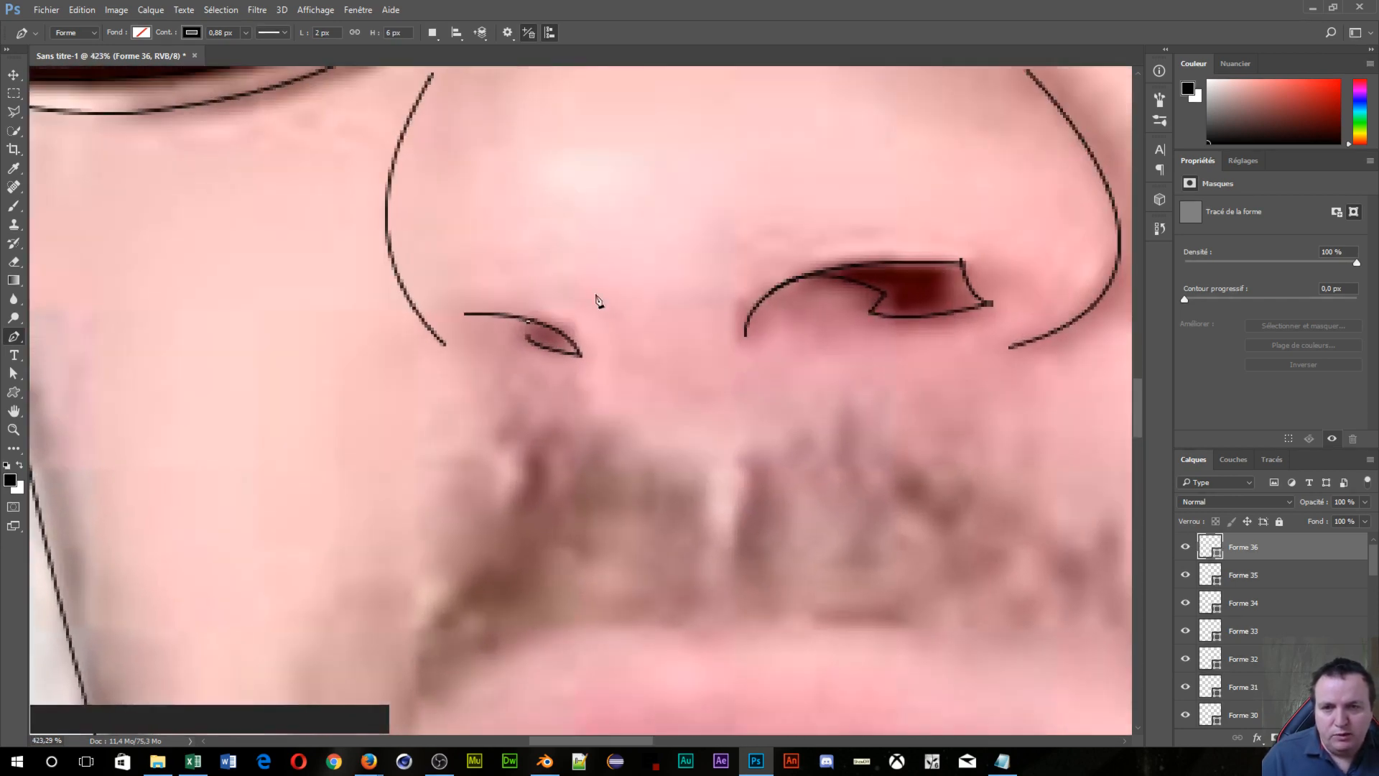
click(529, 338)
key(Escape)
scroll(625, 394, down, 2)
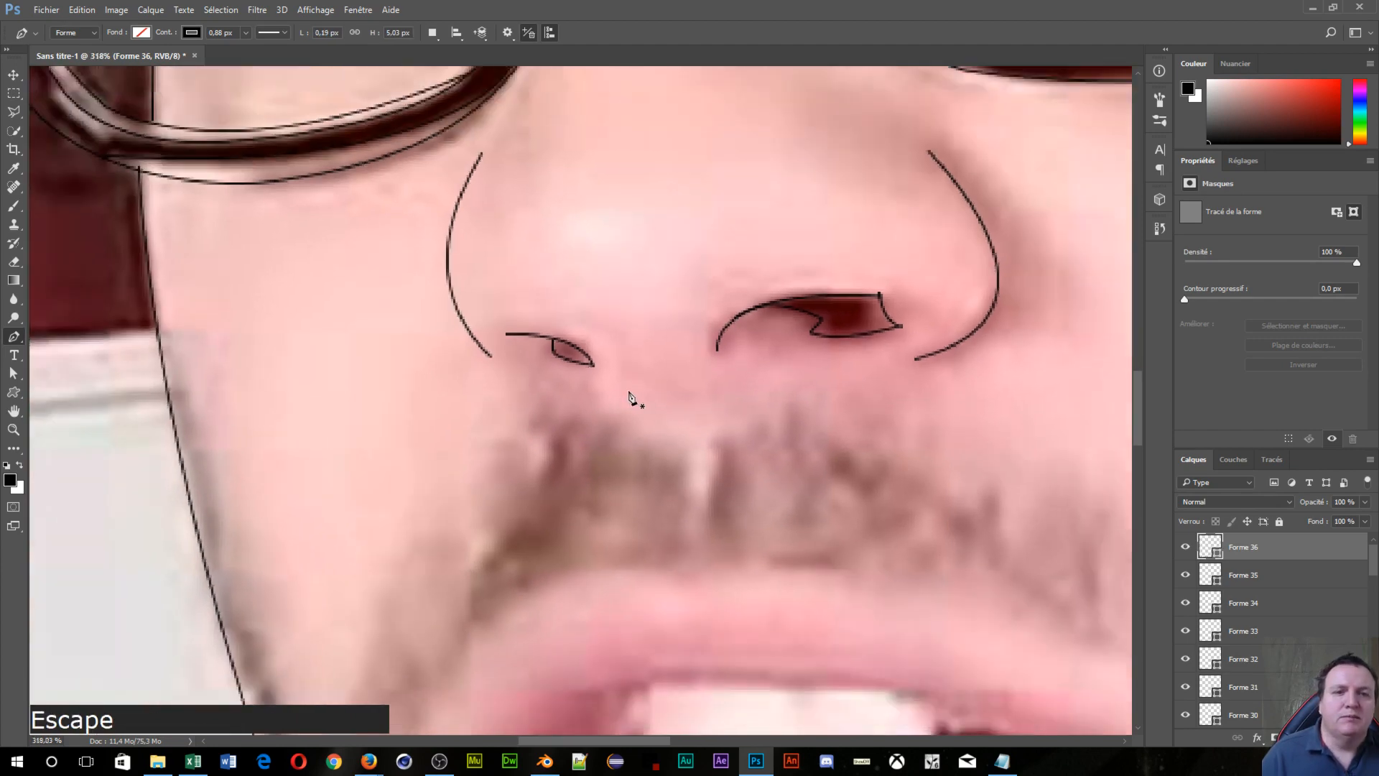
Step: Start a new path at the left mouth corner, curve it up to the upper lip's edge, and remove the outgoing handle
scroll(629, 395, down, 5)
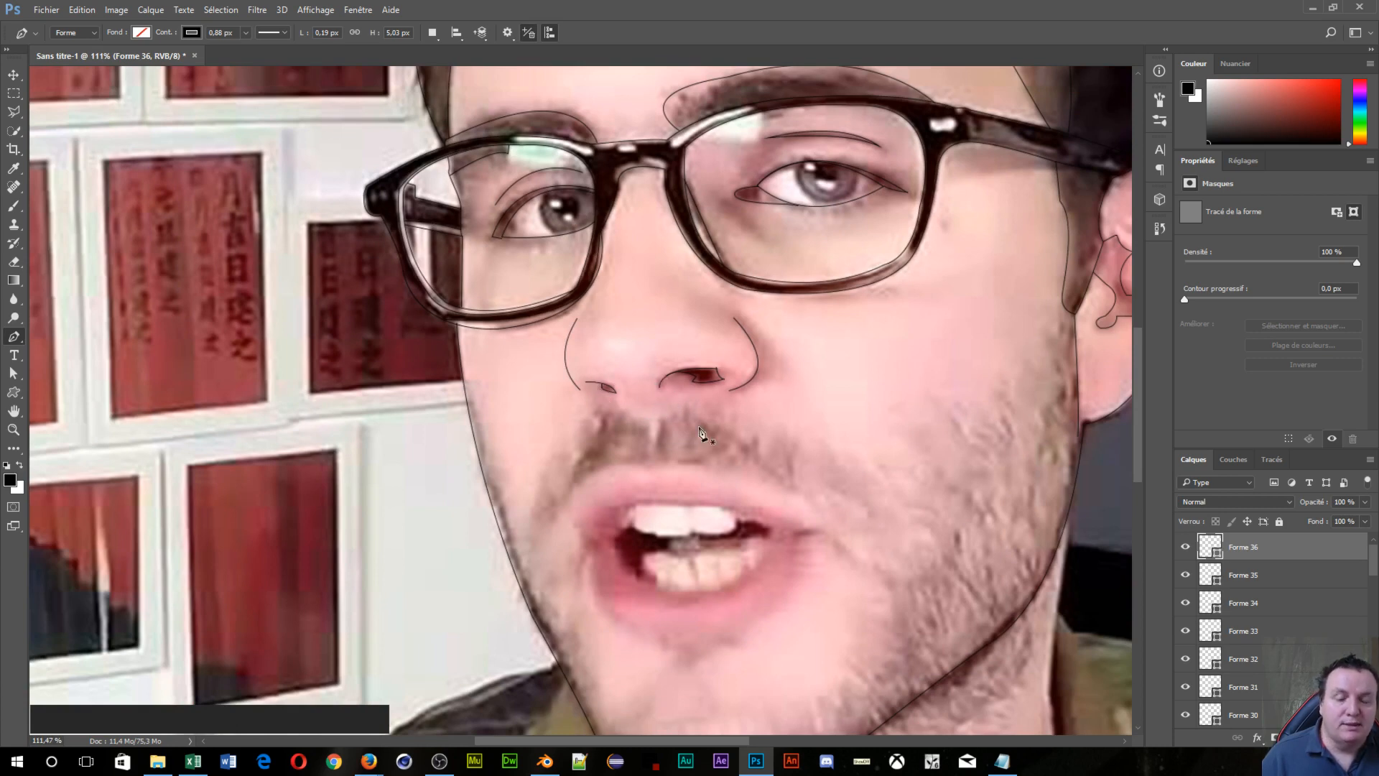
scroll(563, 463, up, 3)
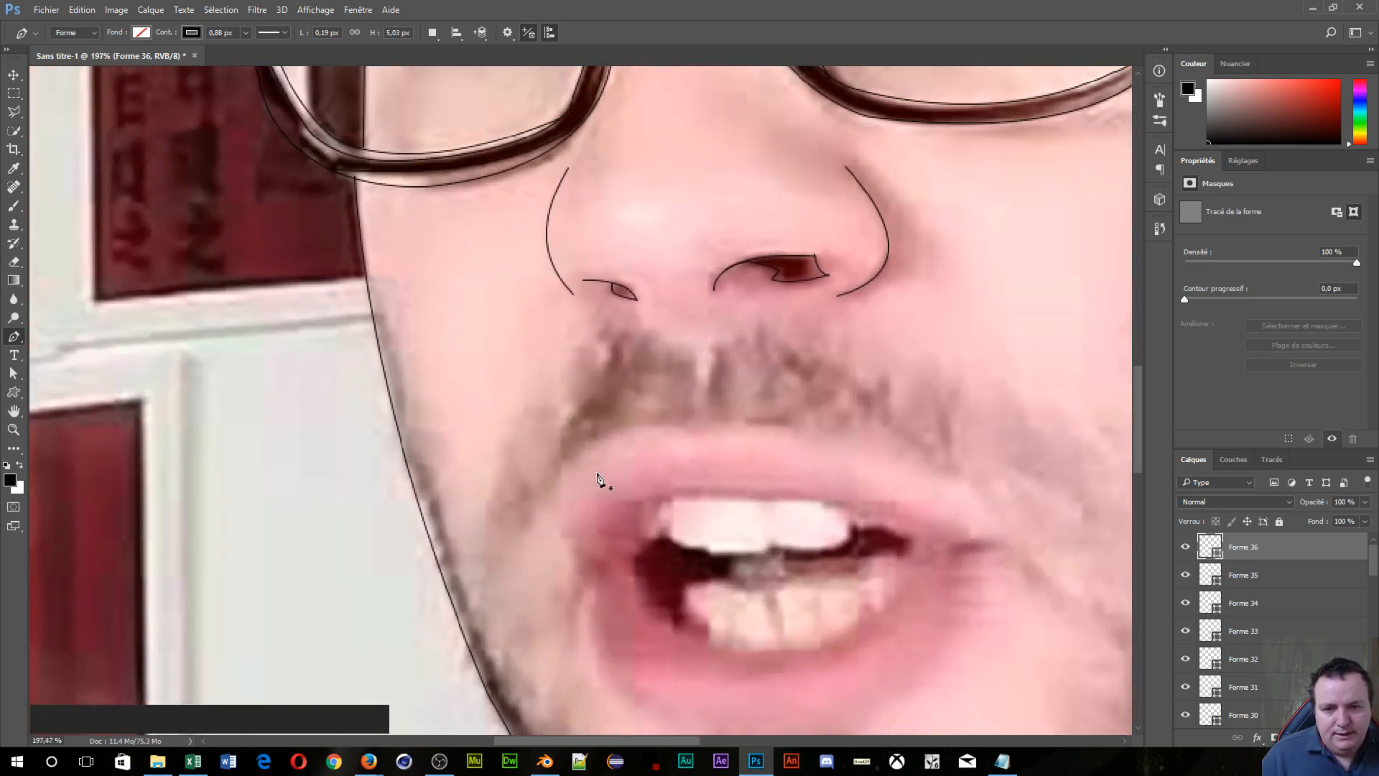
scroll(597, 475, down, 3)
scroll(642, 622, up, 3)
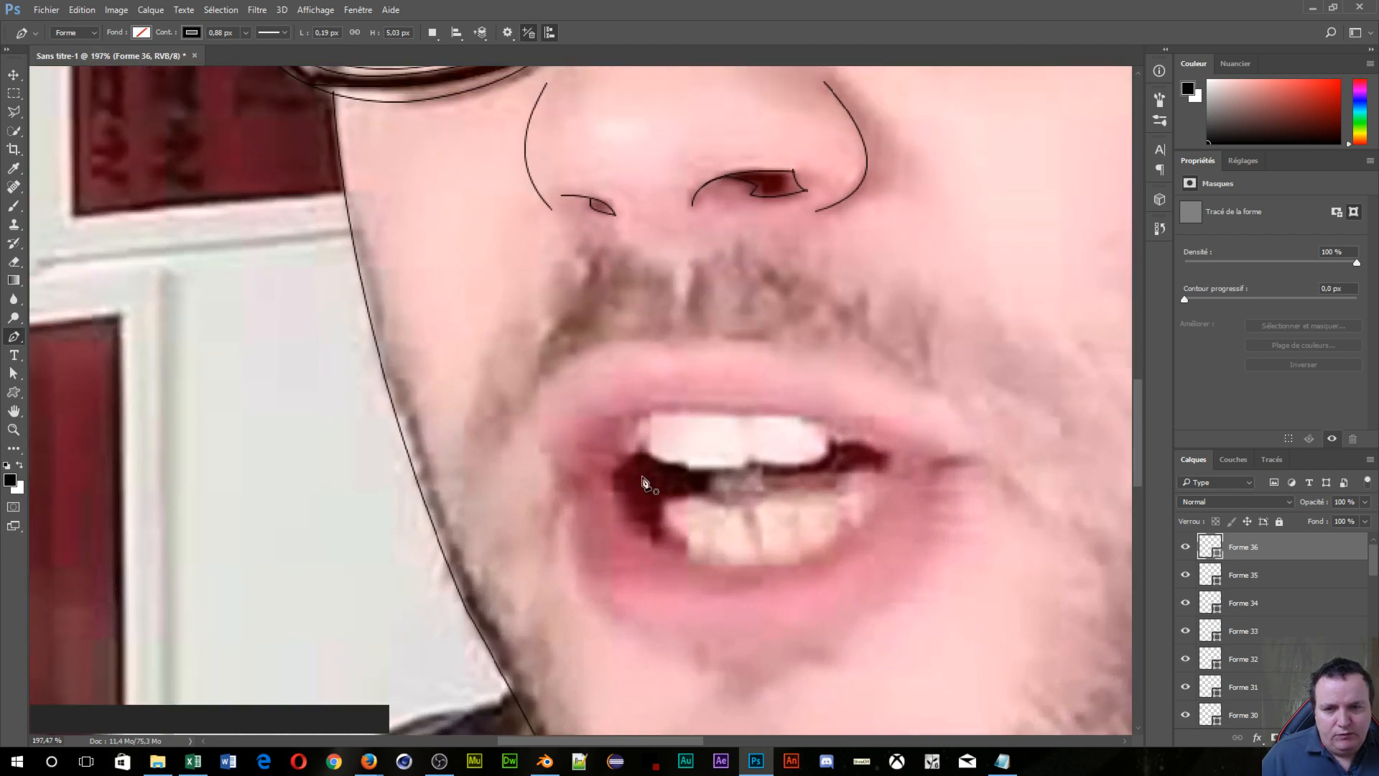
click(571, 498)
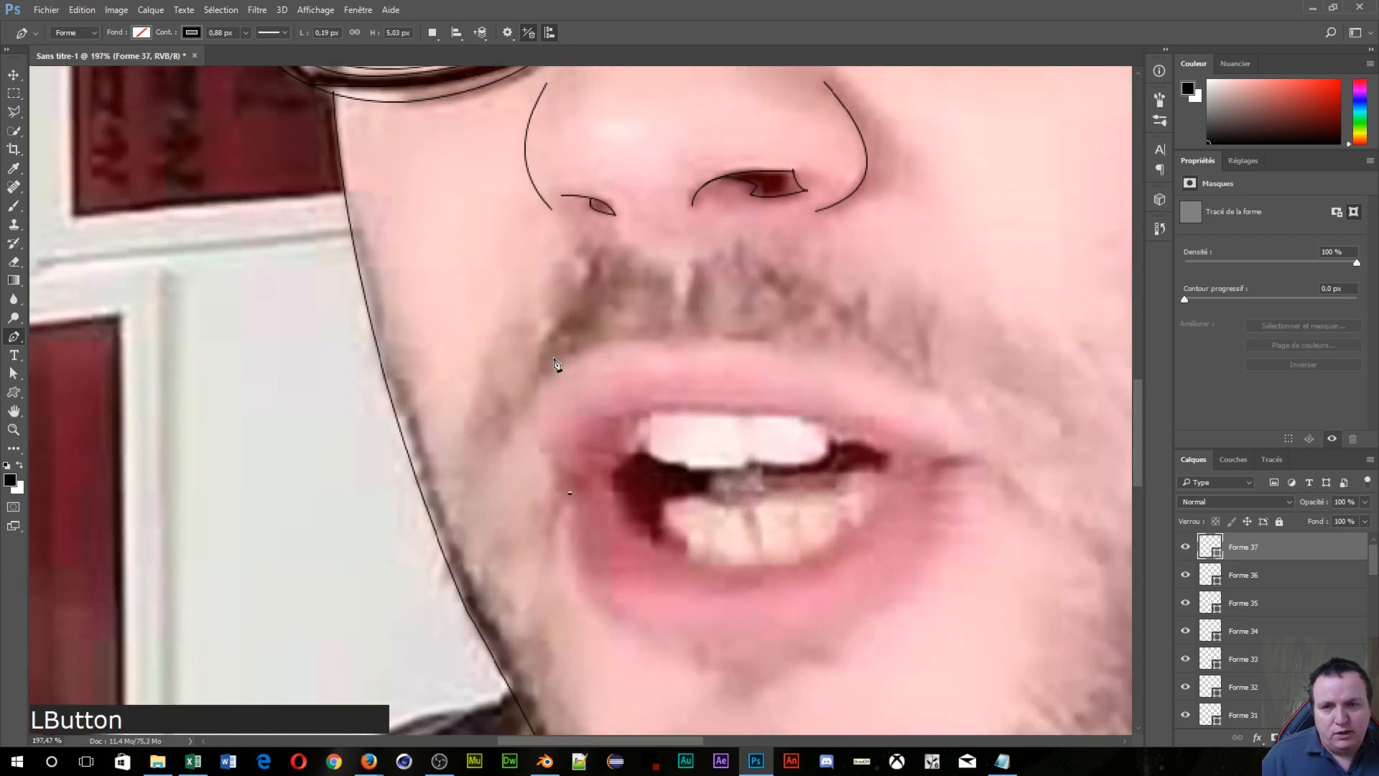
drag(593, 350, 701, 298)
key(alt)
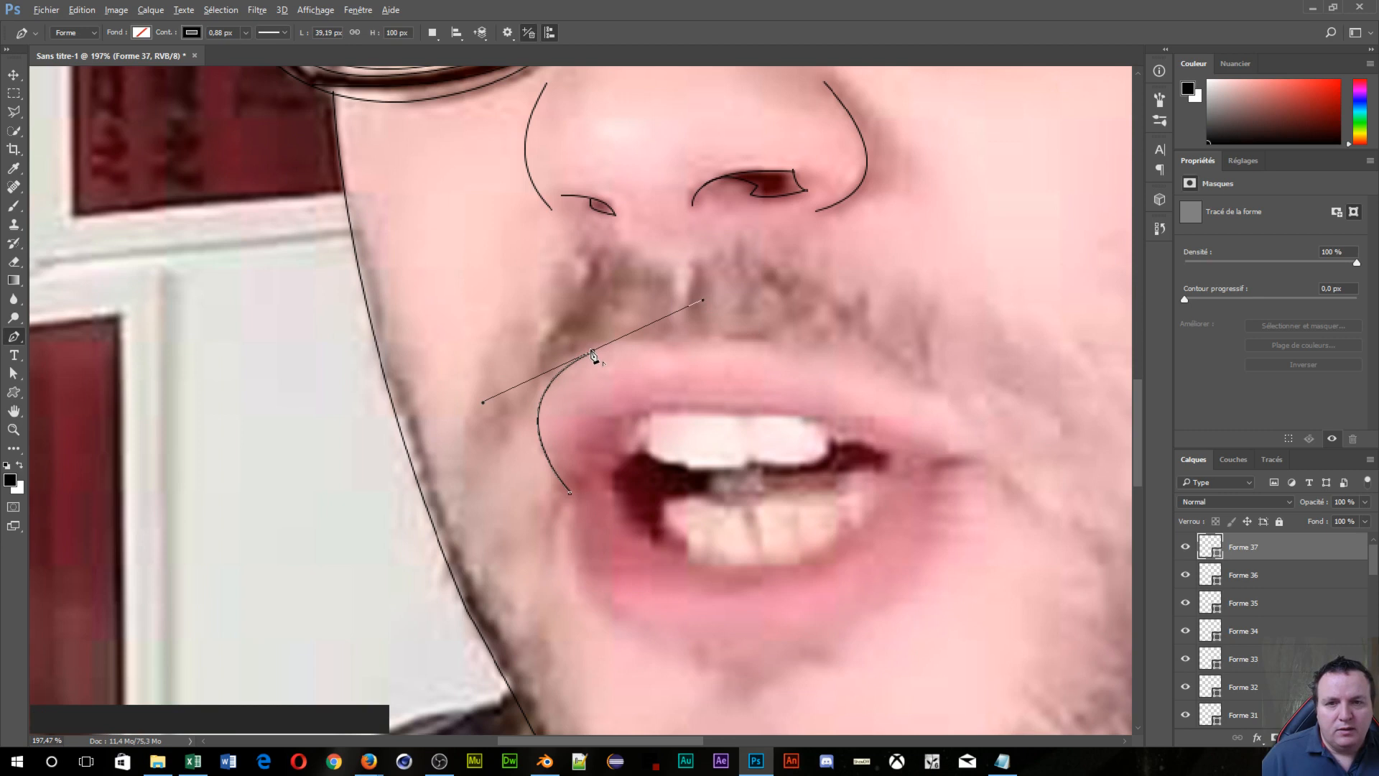
alt+click(592, 353)
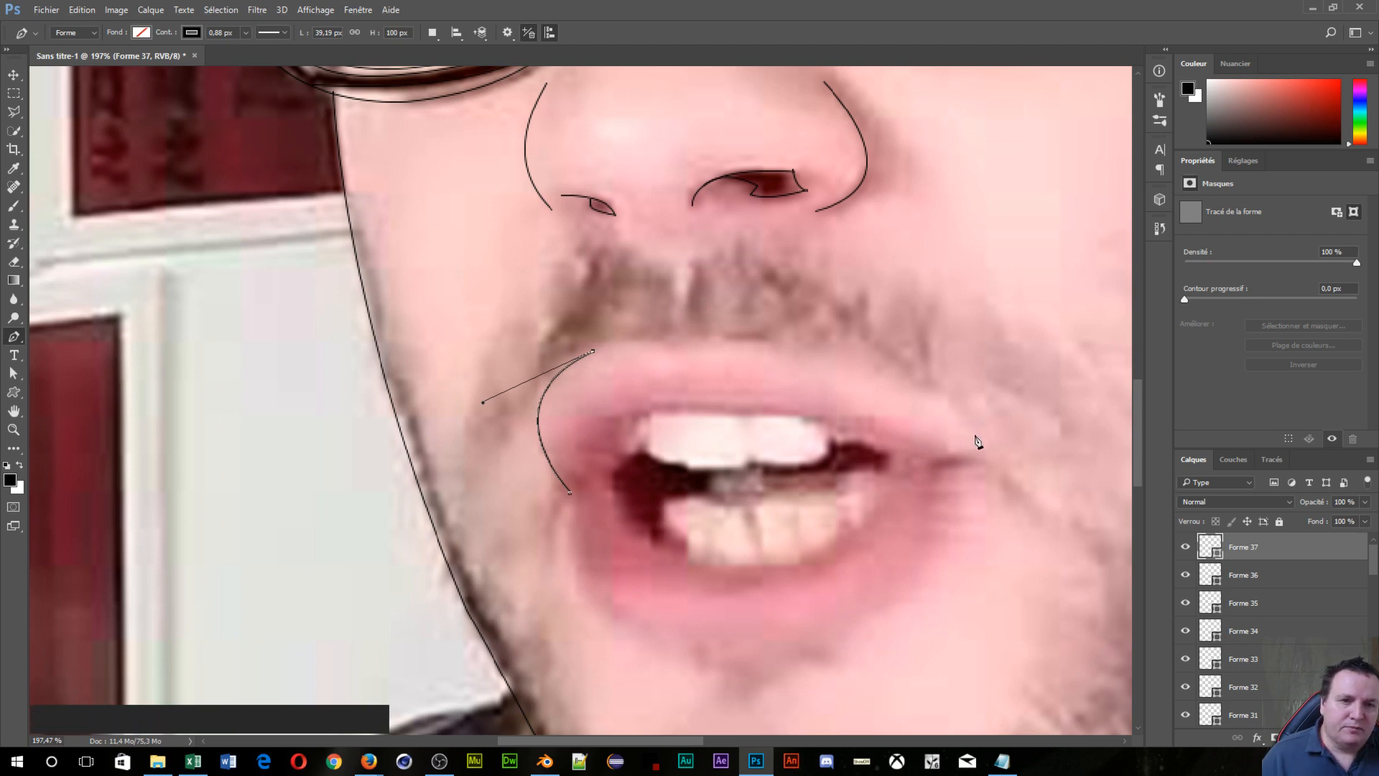
Step: Curve the lip path along the upper lip's edge to the right mouth corner and remove the outgoing handle
scroll(981, 447, down, 3)
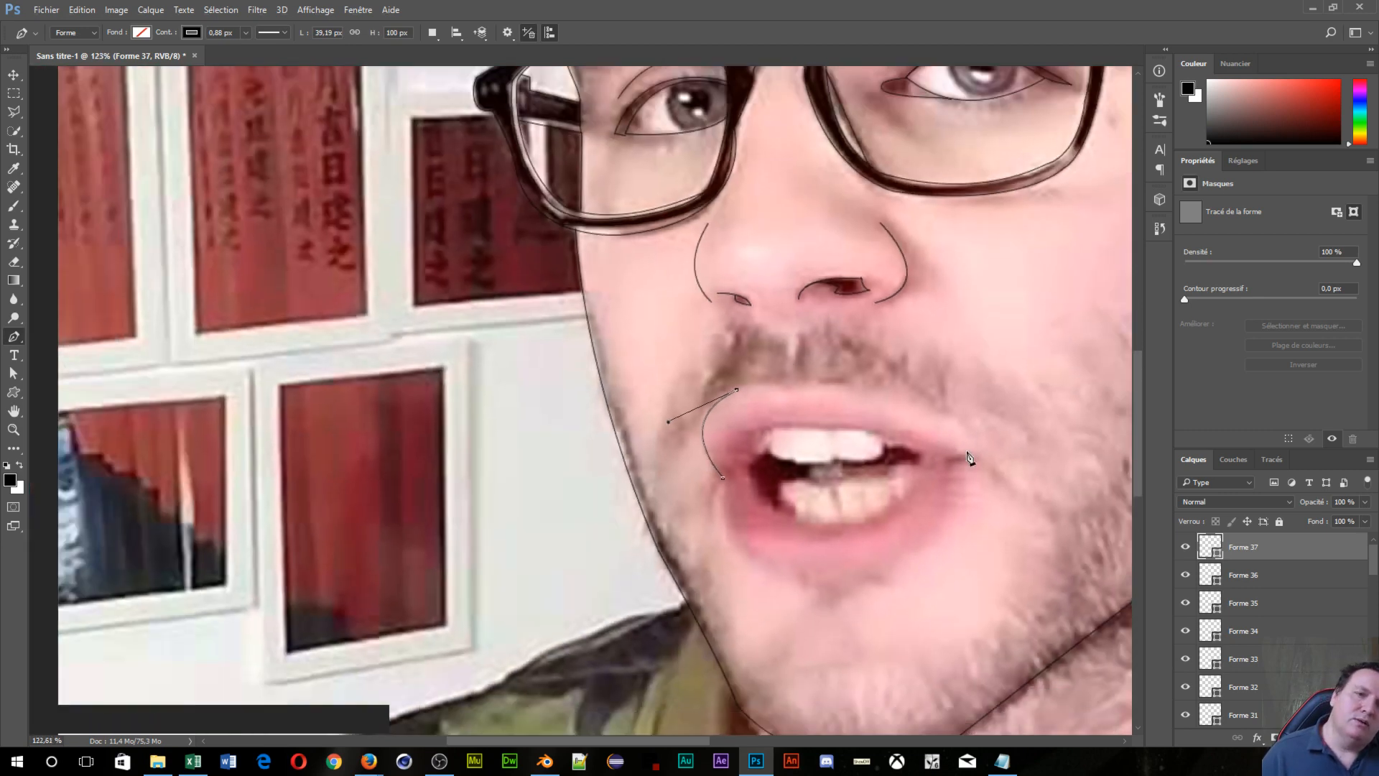
drag(976, 457, 1070, 553)
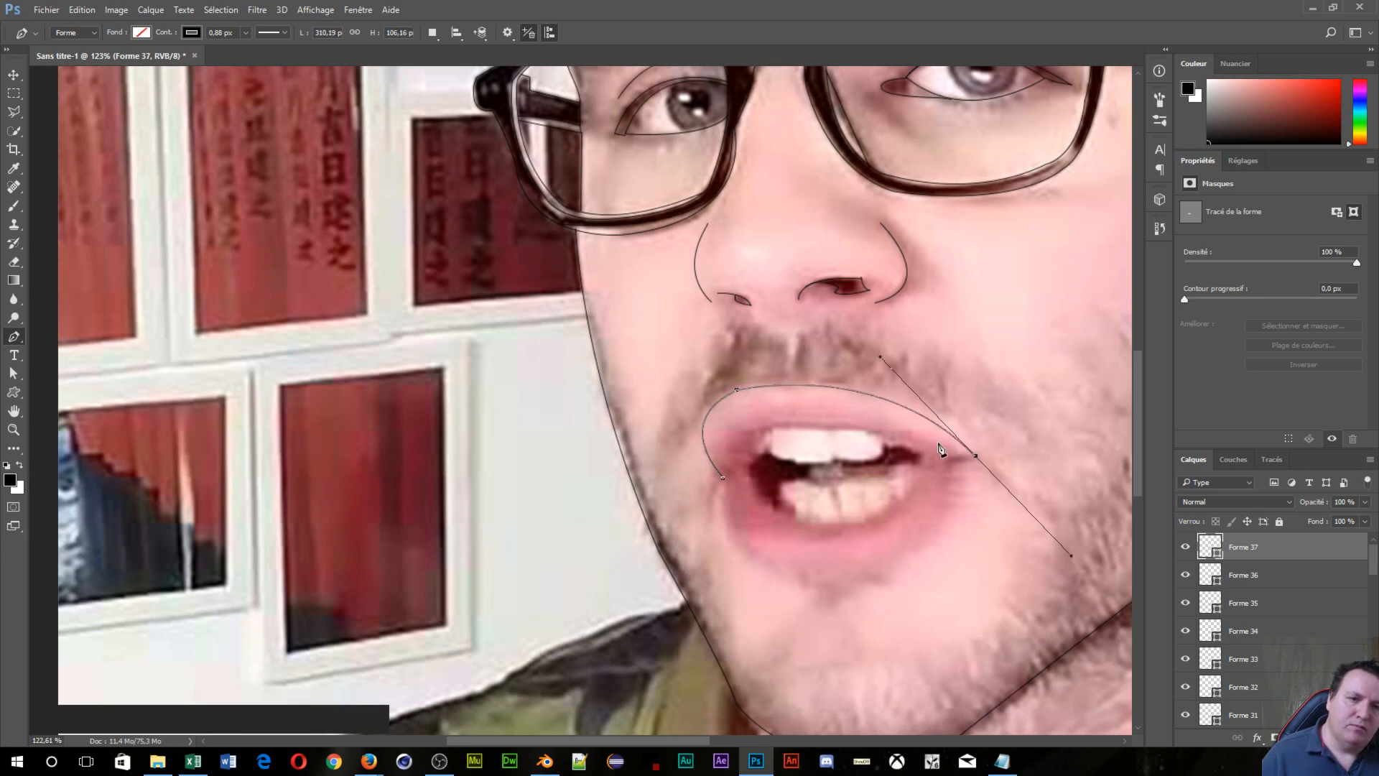
key(alt)
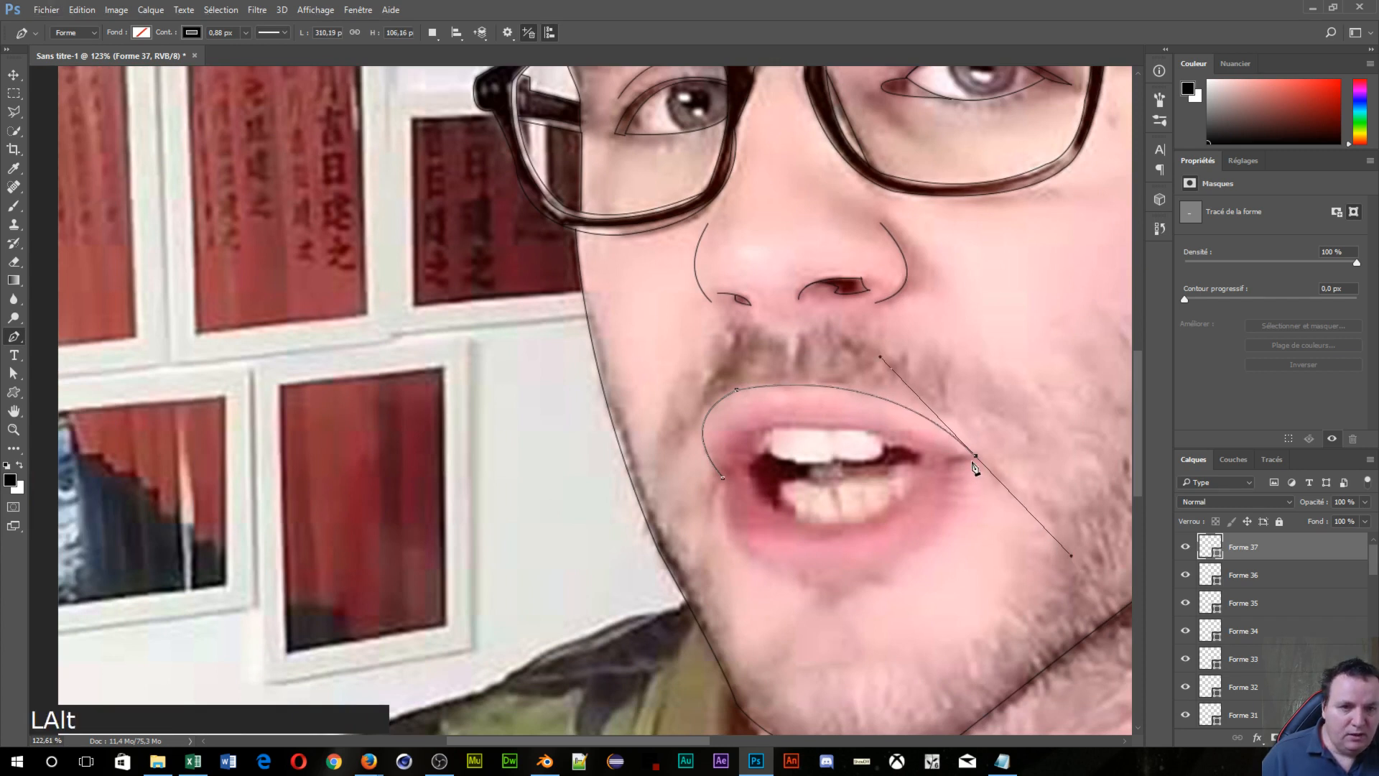
alt+click(976, 456)
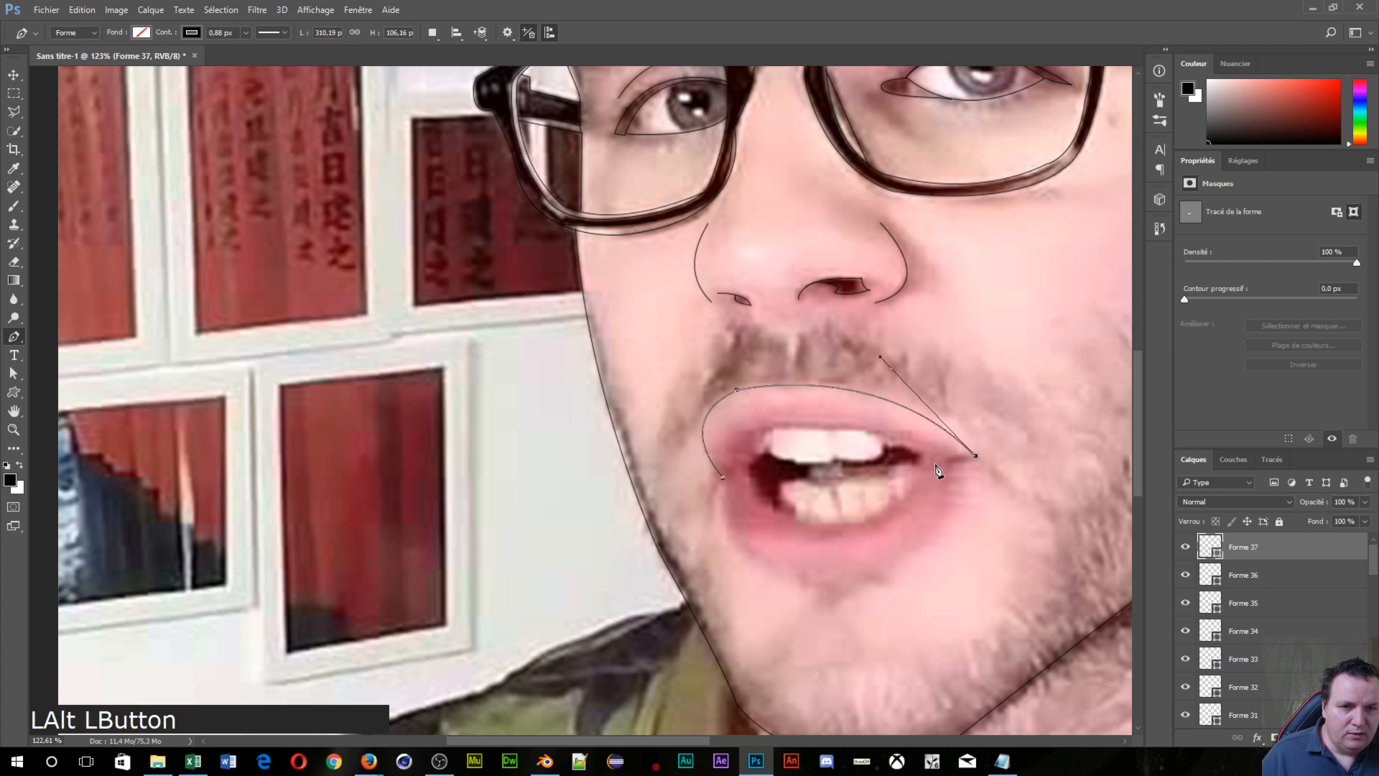
Step: Trace the lower lip from the right mouth corner around to the starting anchor and close the lip outline
click(954, 458)
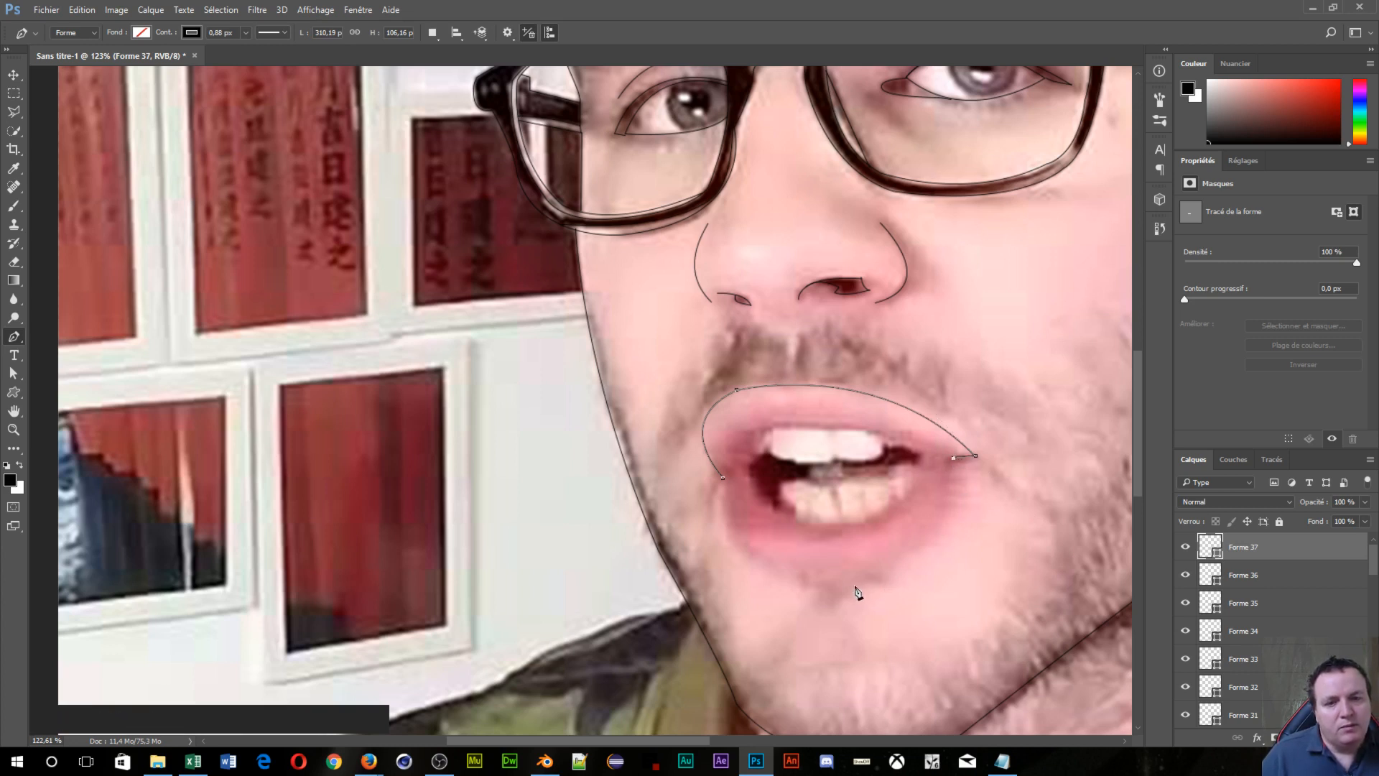
drag(854, 585, 728, 638)
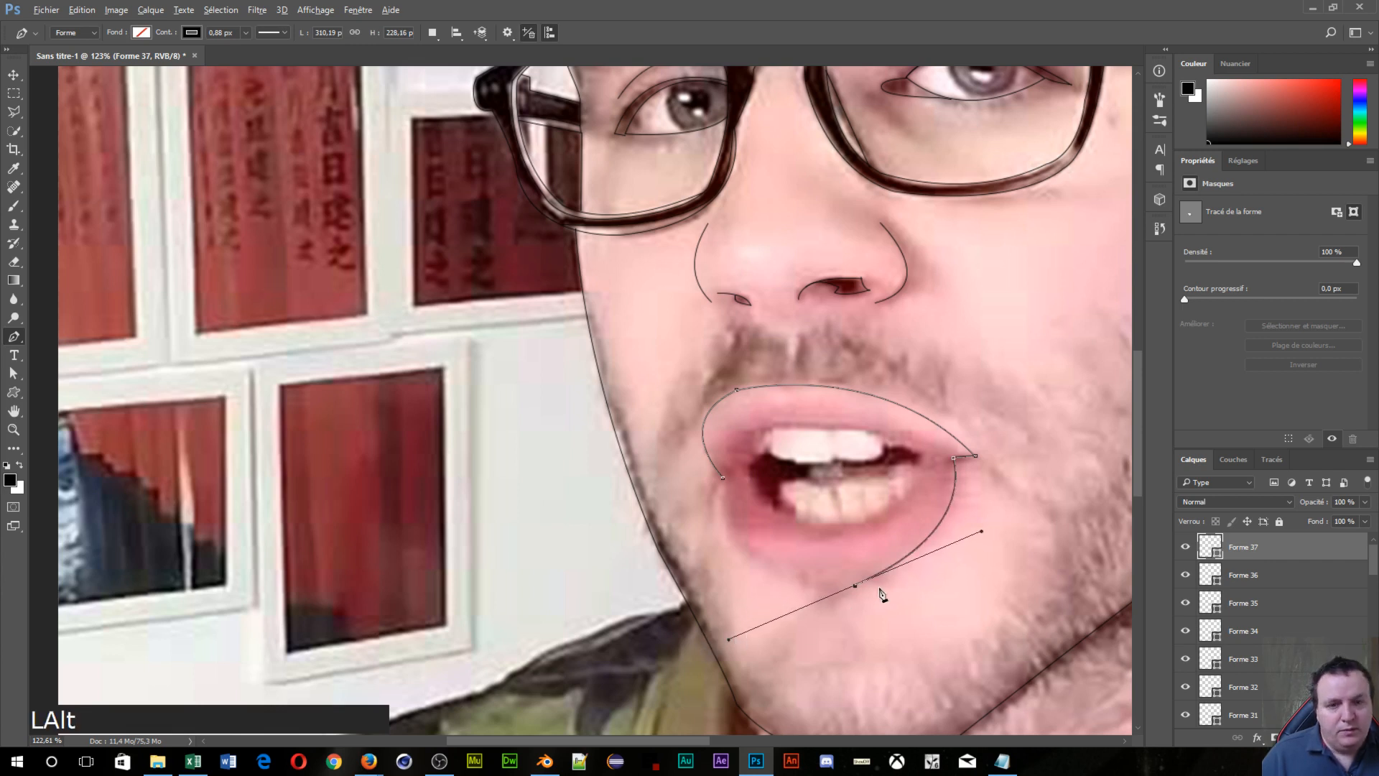
alt+click(855, 586)
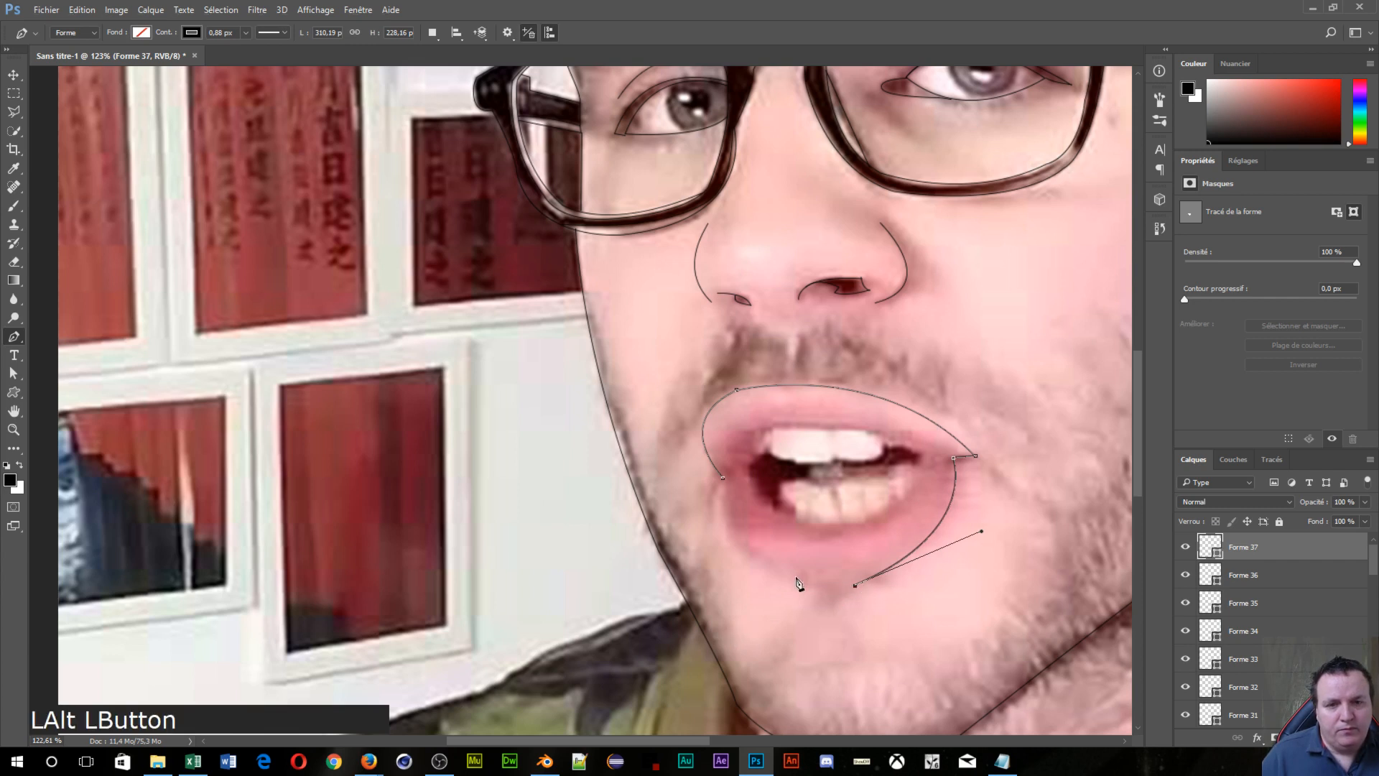
drag(724, 479, 746, 366)
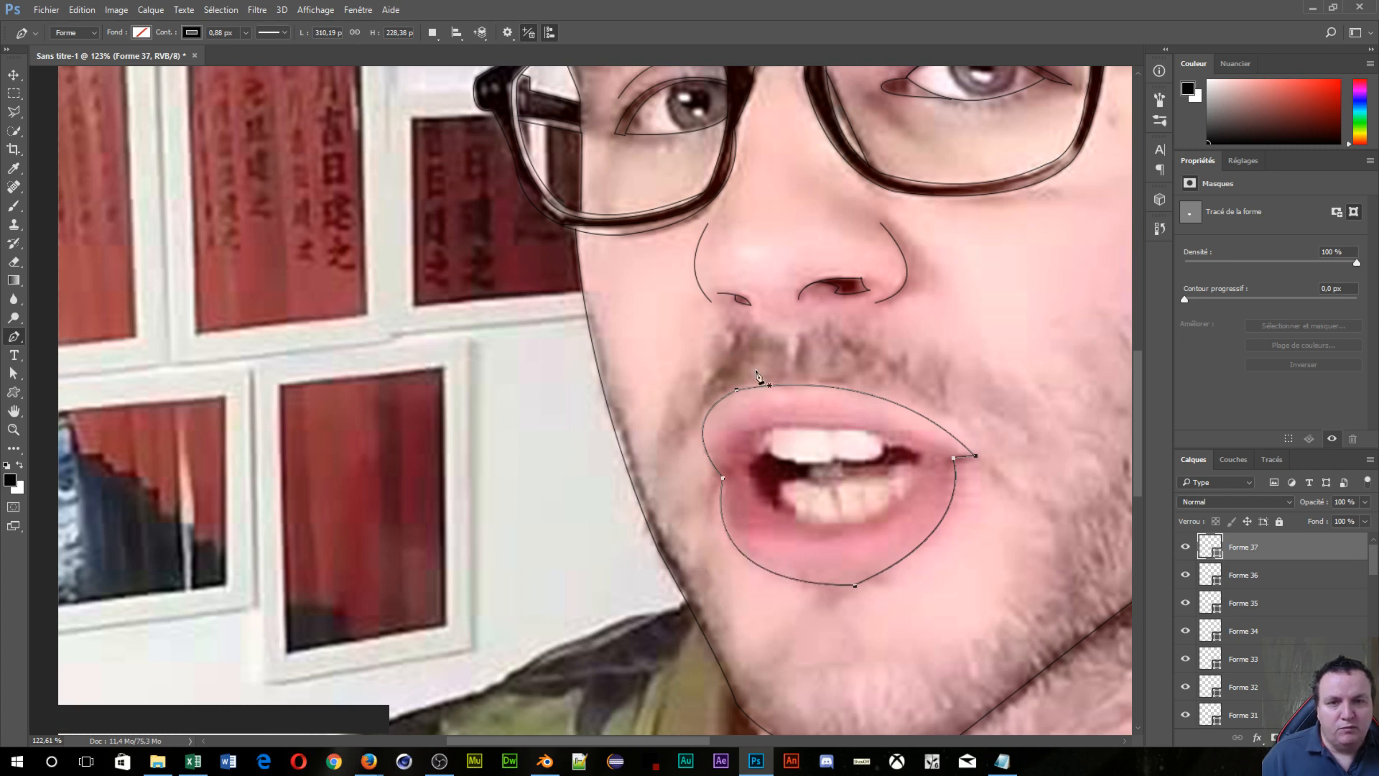
key(Escape)
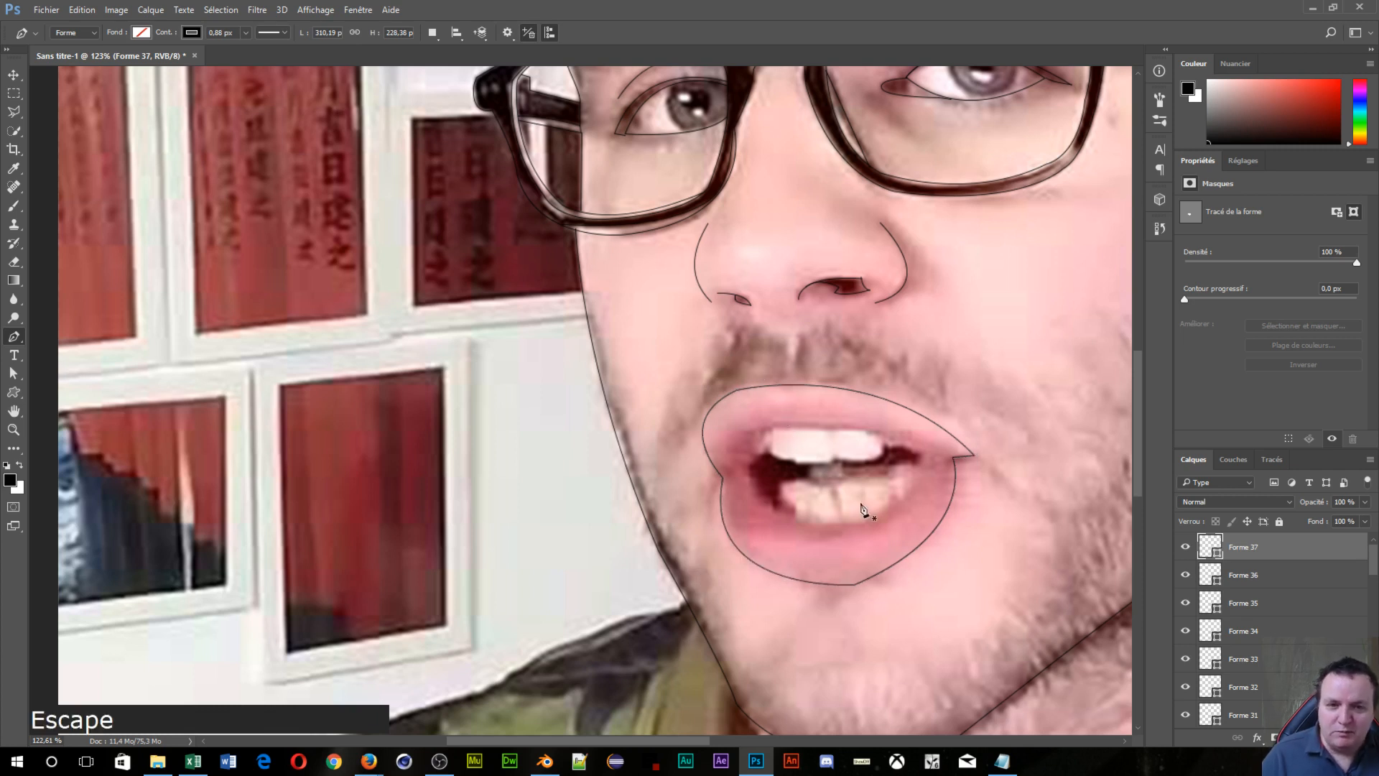
Step: Start a new path at the left inner mouth corner and trace the left upper tooth's lower edge to the gap between the teeth
click(749, 468)
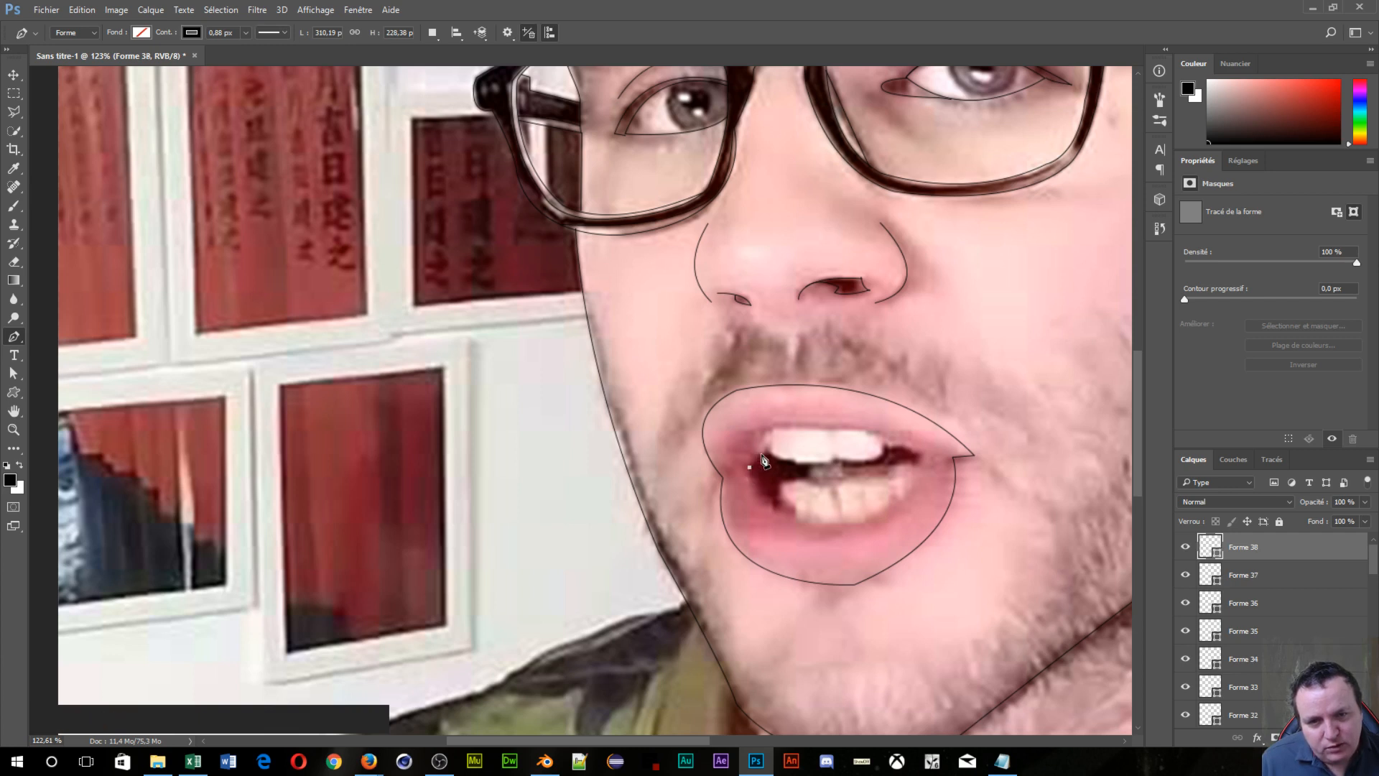
click(766, 453)
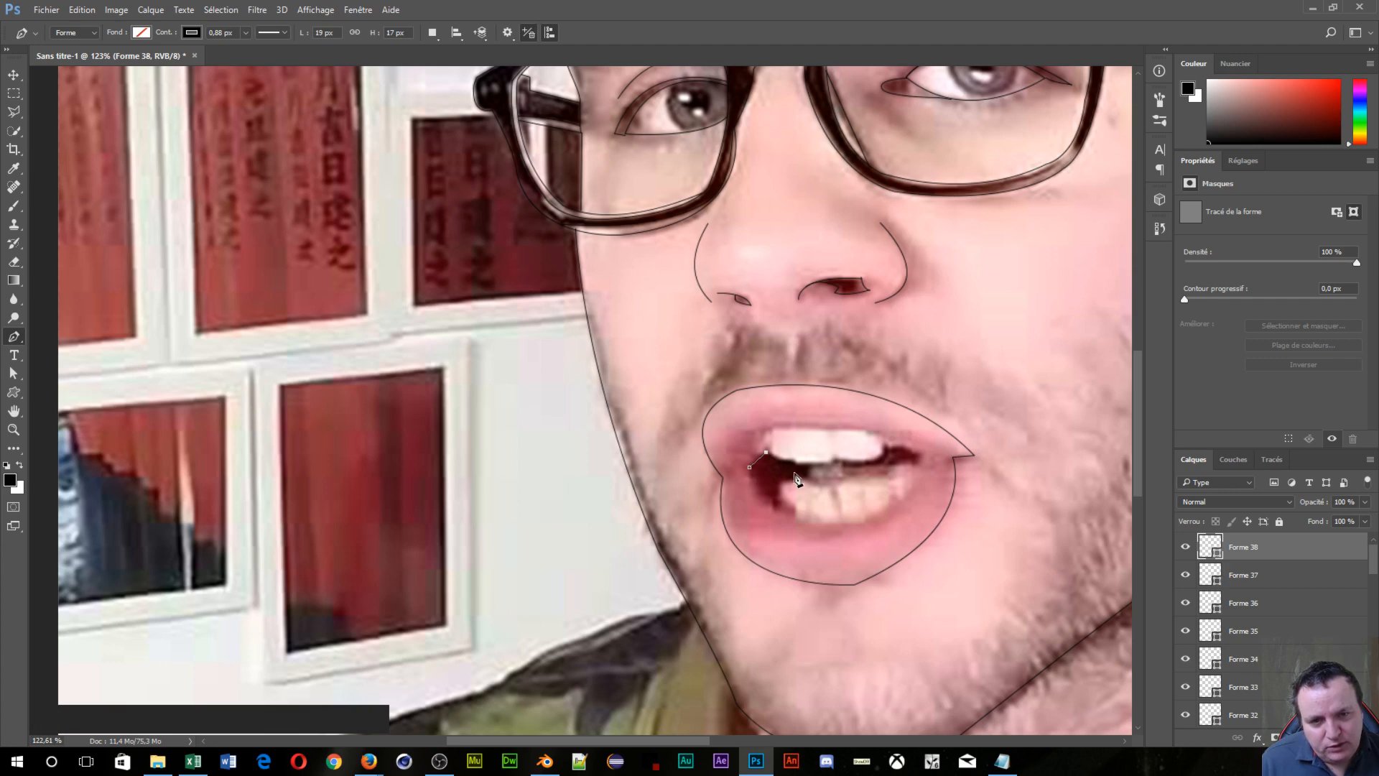
scroll(796, 479, up, 5)
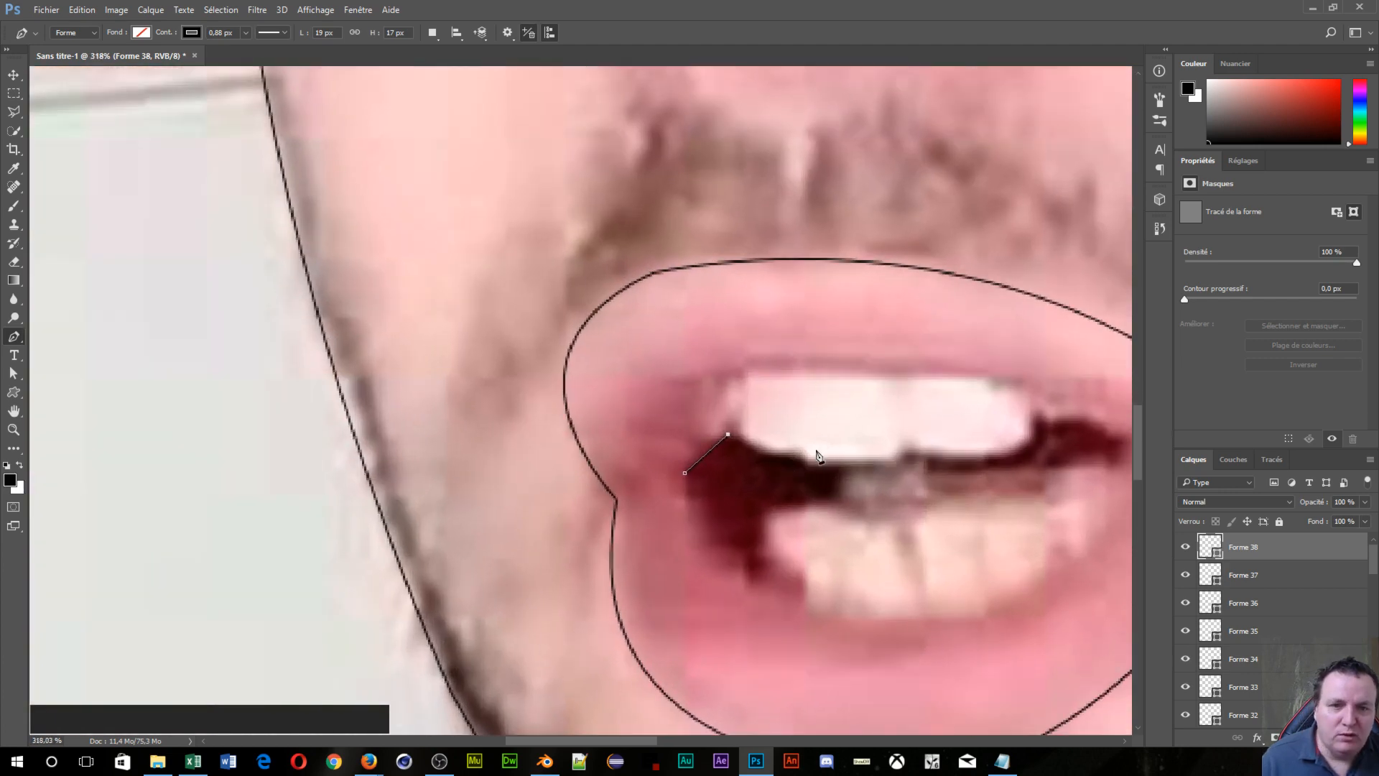
click(804, 453)
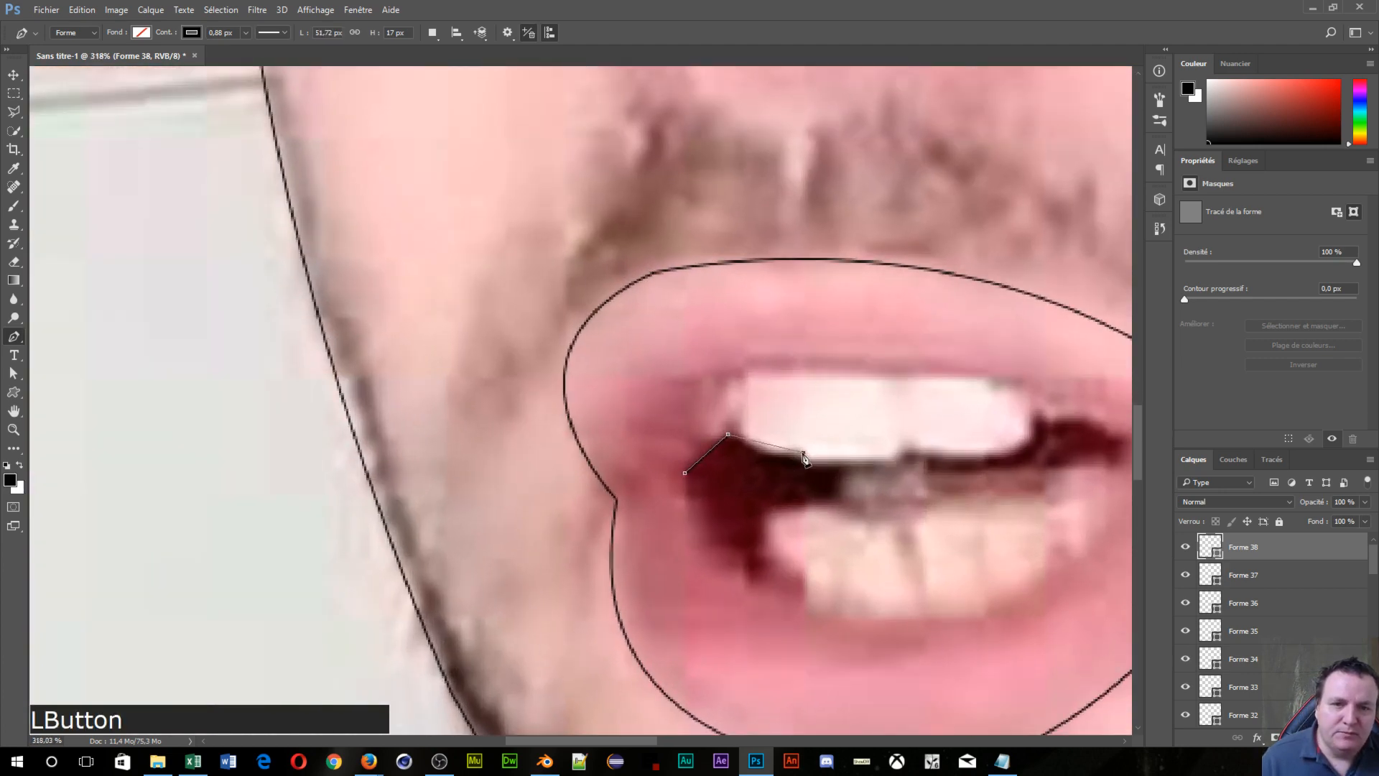
drag(804, 453, 831, 437)
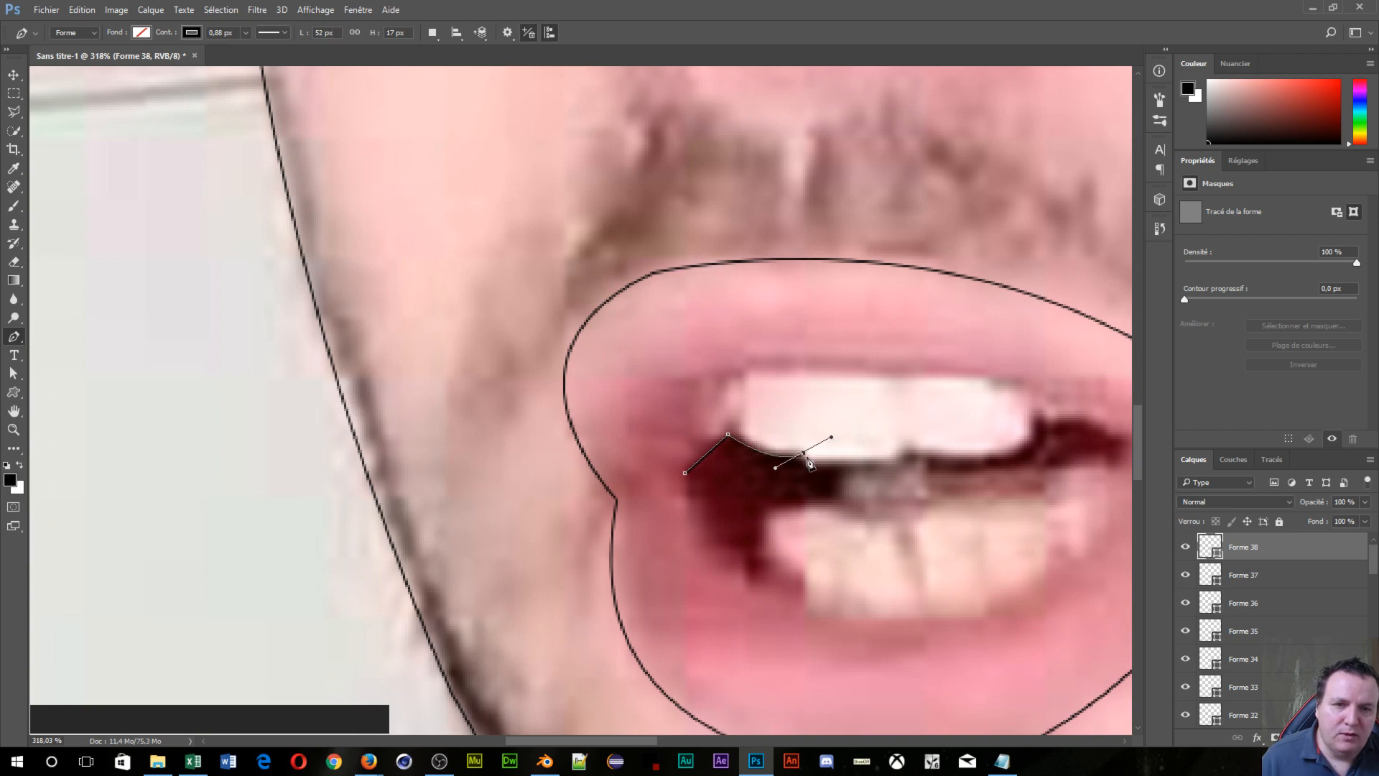
key(alt)
drag(805, 457, 907, 439)
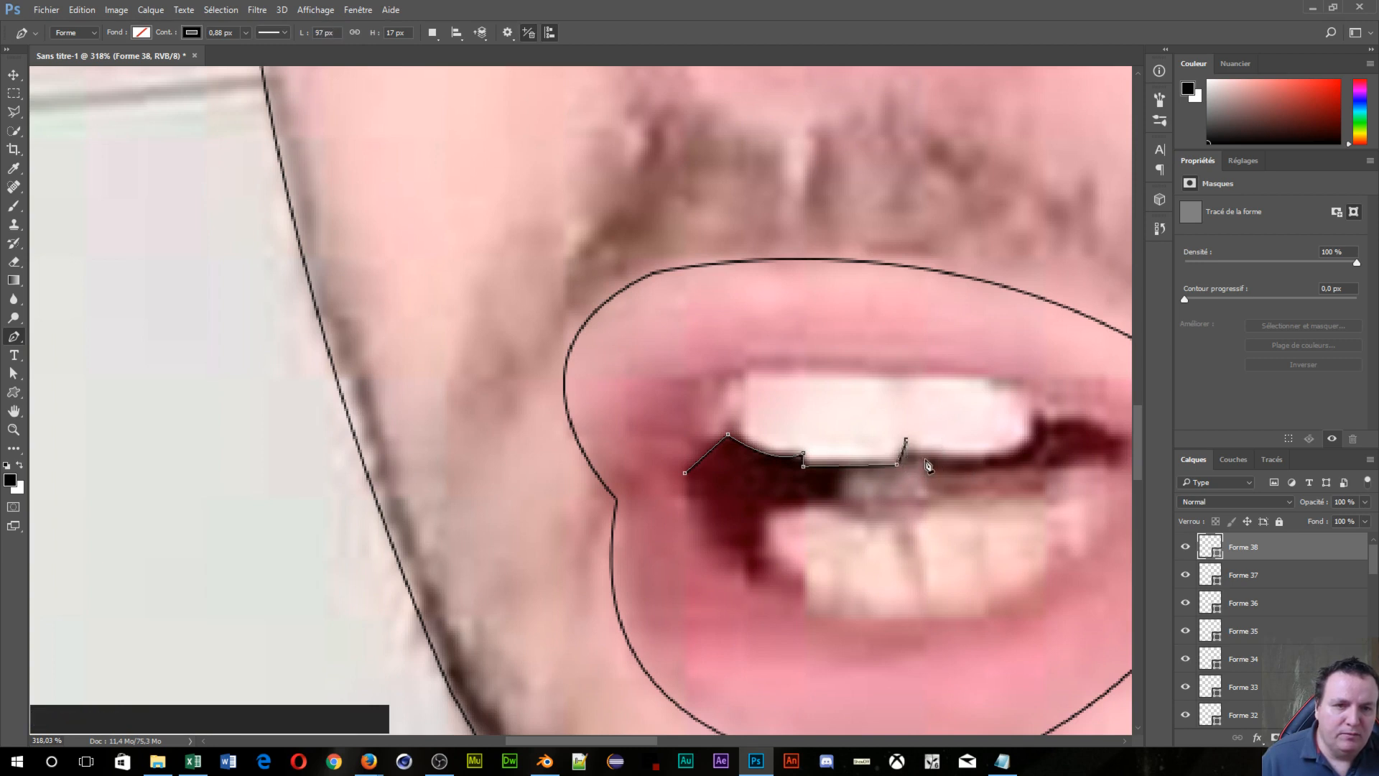
key(alt)
drag(906, 440, 935, 483)
key(ctrl+z)
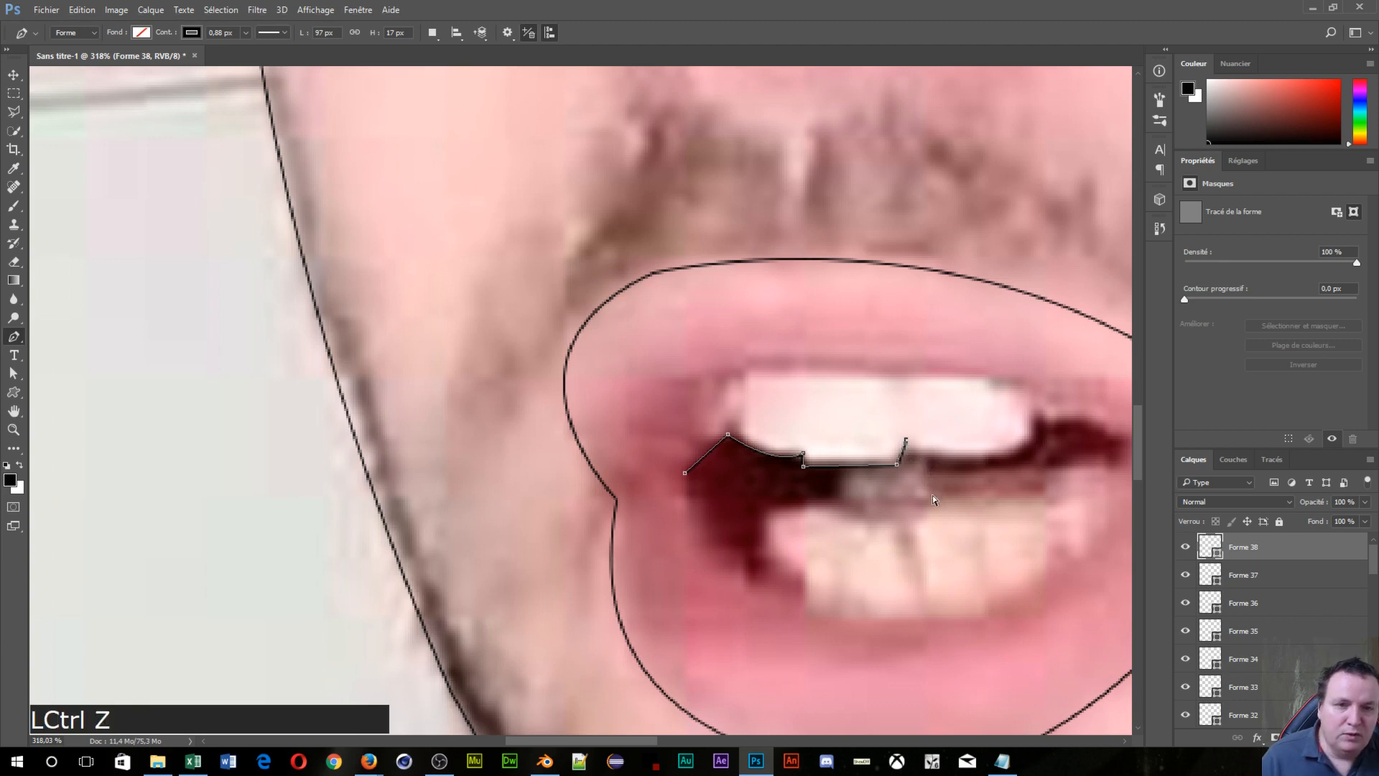
Step: Curve the path from the gap along the right upper tooth's lower edge and remove the outgoing handle
key(alt)
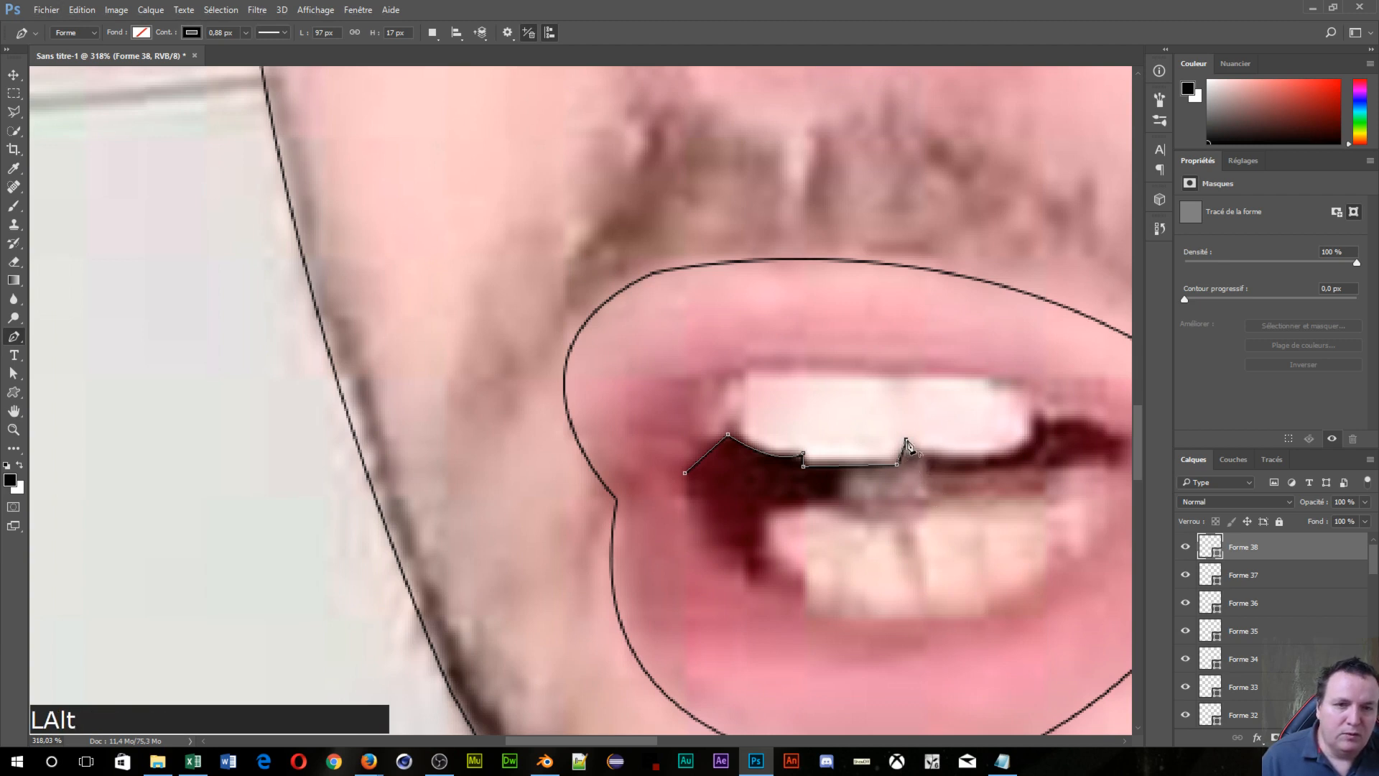
alt+click(907, 440)
drag(966, 458, 1025, 454)
key(alt)
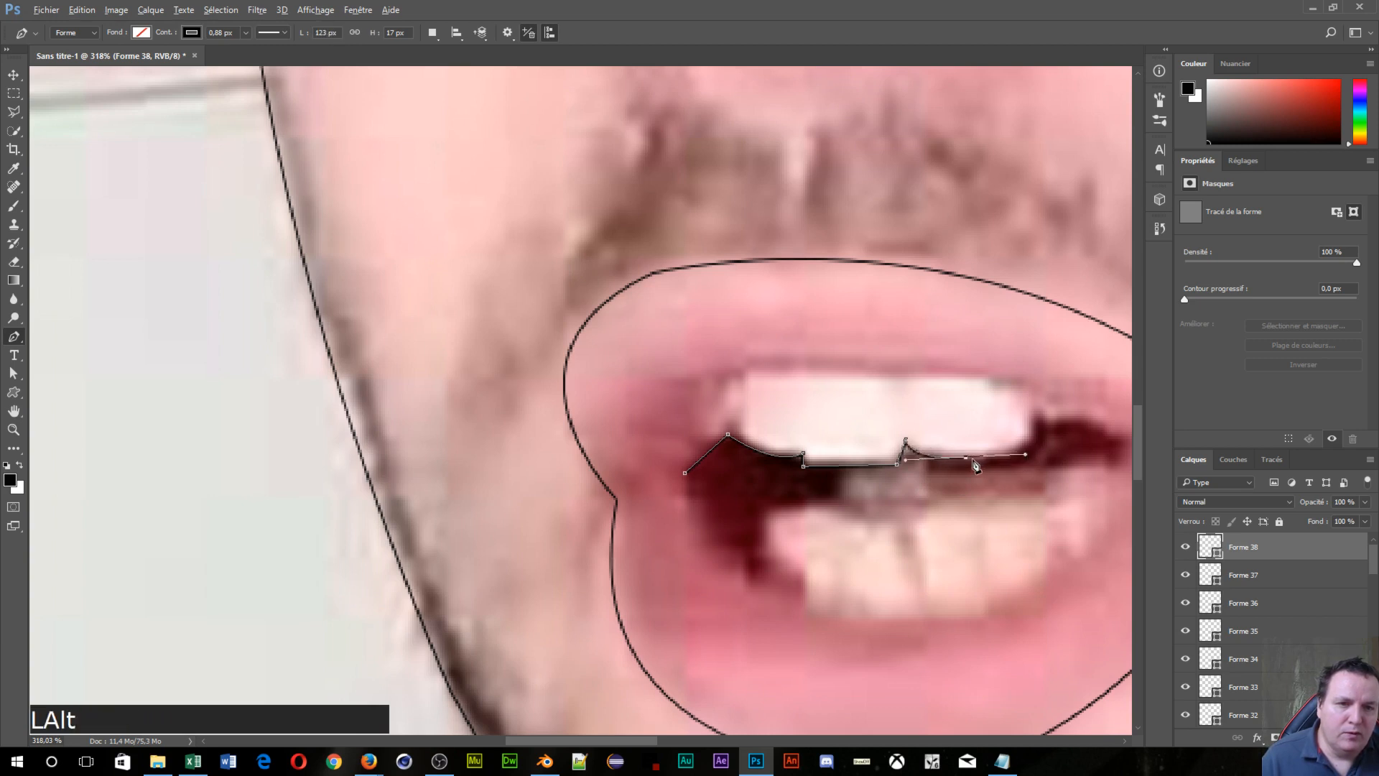
alt+click(967, 459)
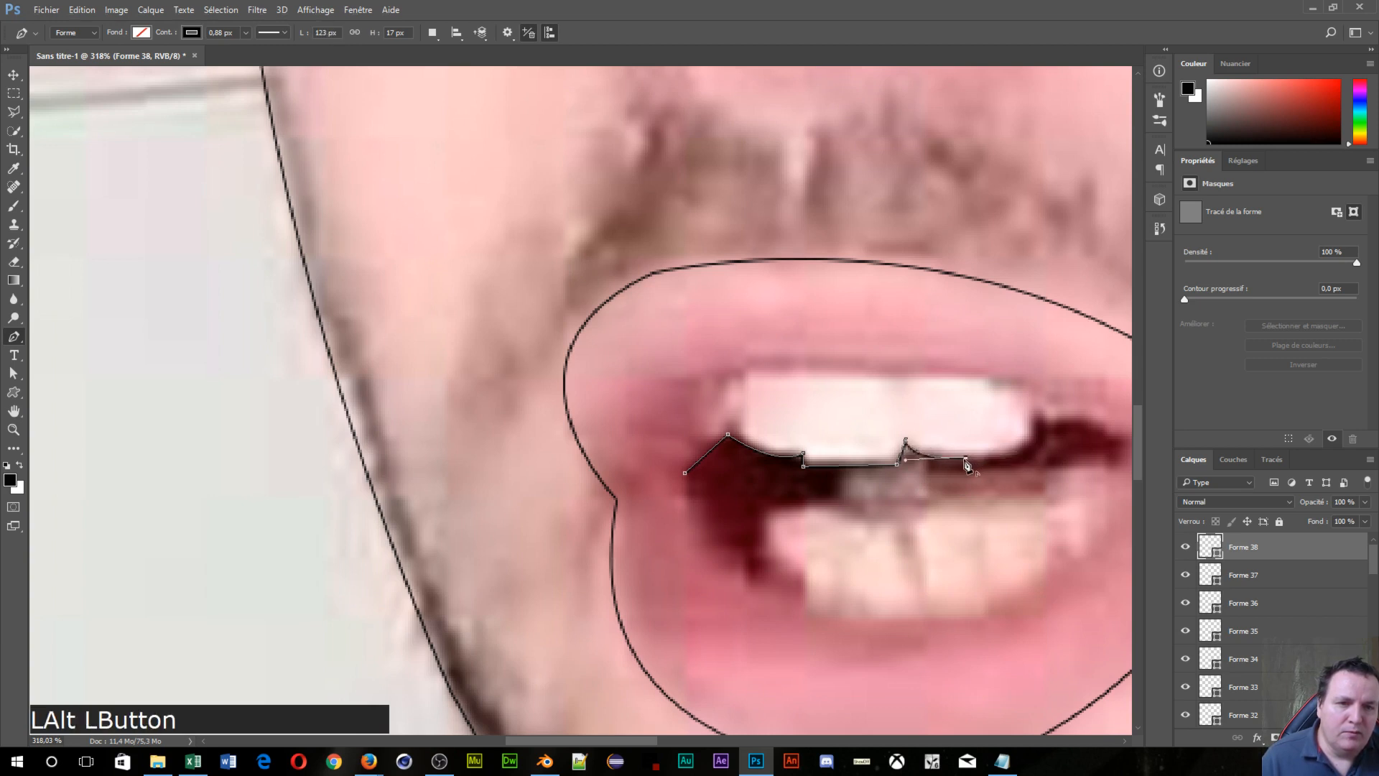
Step: Continue the path around the right upper tooth's lower outer corner and up its side to the gum, removing the outgoing handles
click(1031, 442)
drag(1031, 442, 1032, 414)
key(alt)
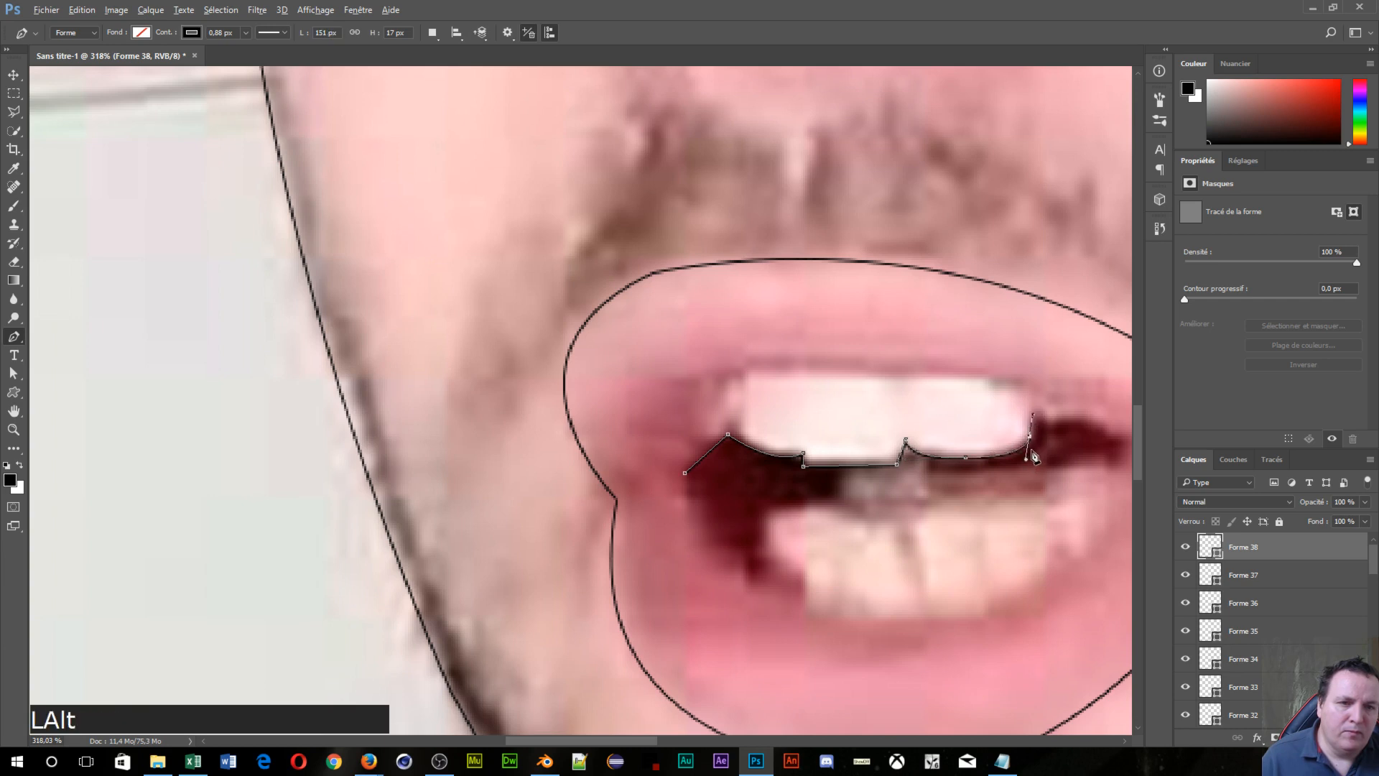
alt+click(1029, 431)
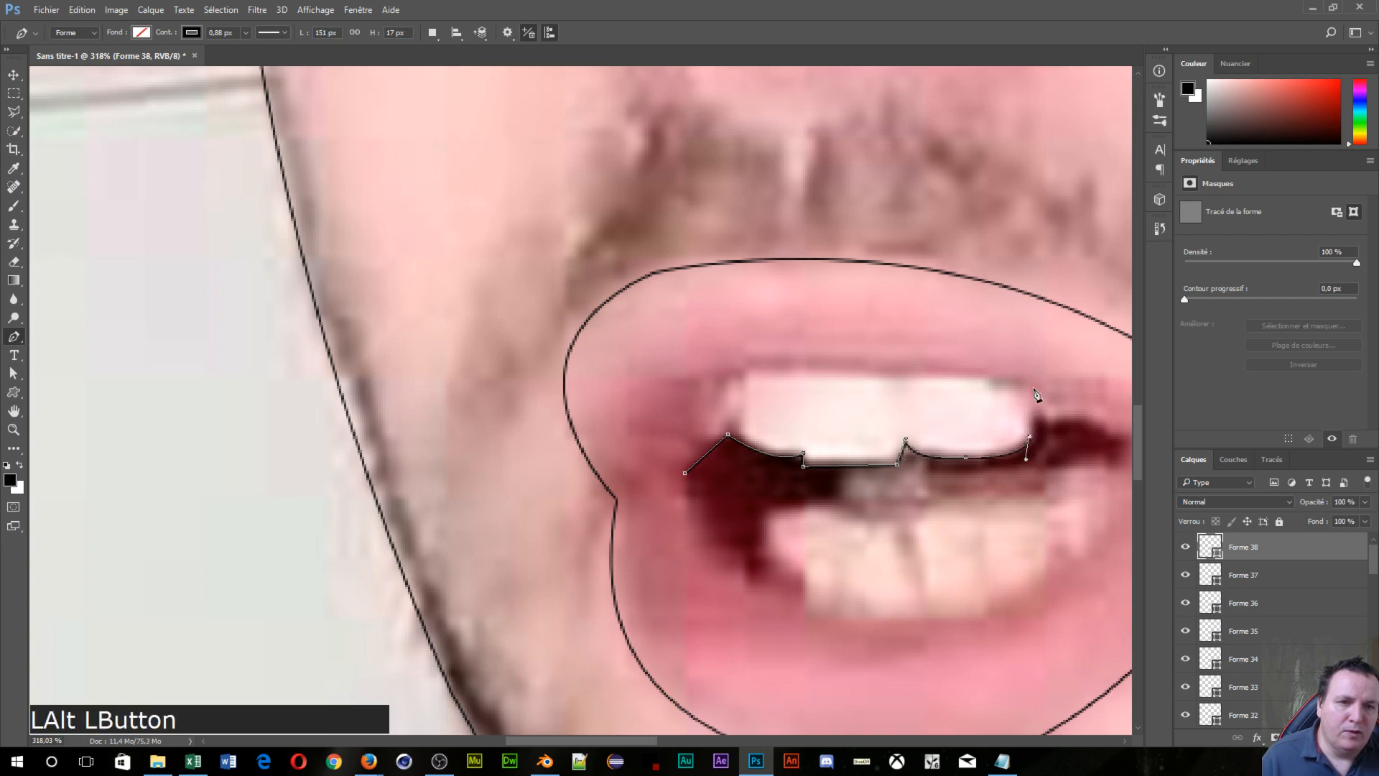
mouse_move(1028, 386)
mouse_down()
mouse_move(1010, 377)
mouse_move(1021, 374)
mouse_up()
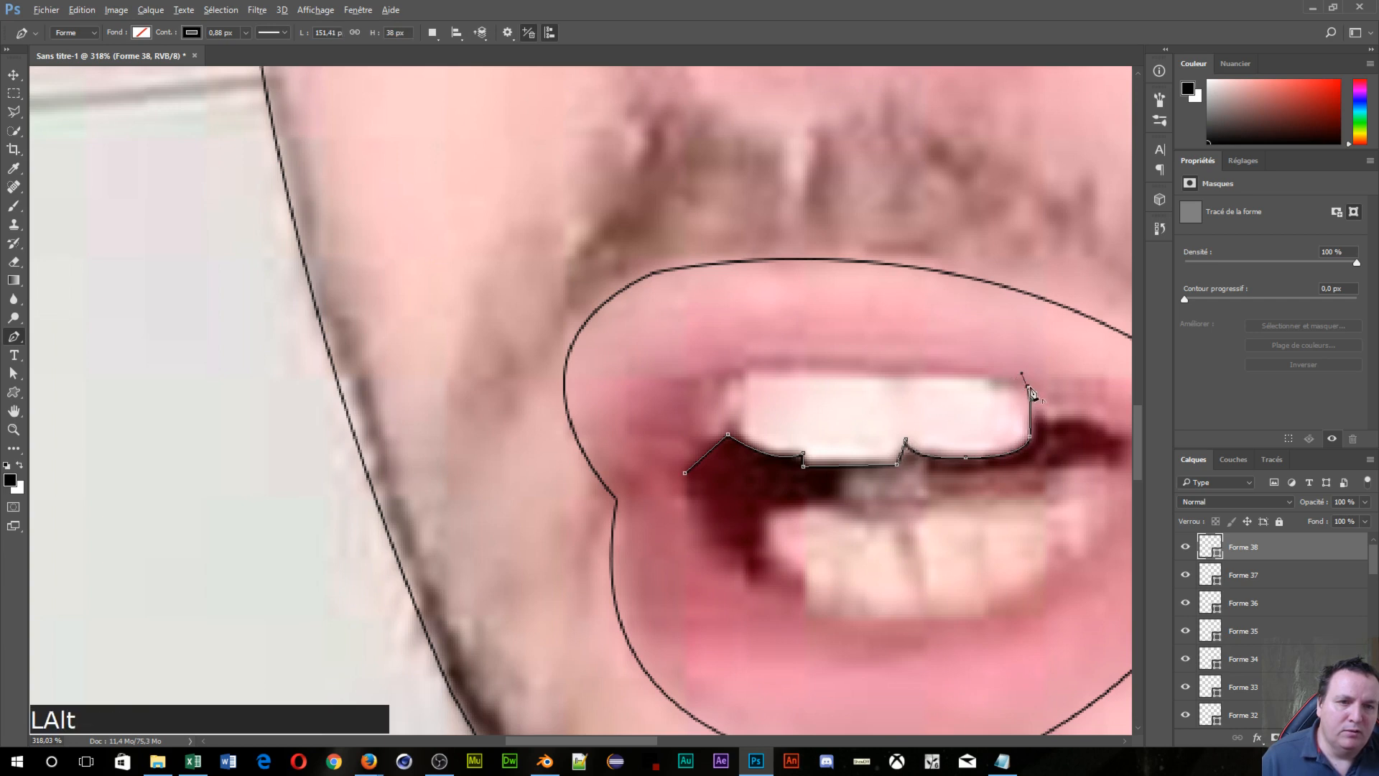
alt+click(1031, 389)
Step: Curve the path along the right upper tooth's gum edge to the notch between the two teeth and remove the outgoing handle
drag(890, 386, 842, 410)
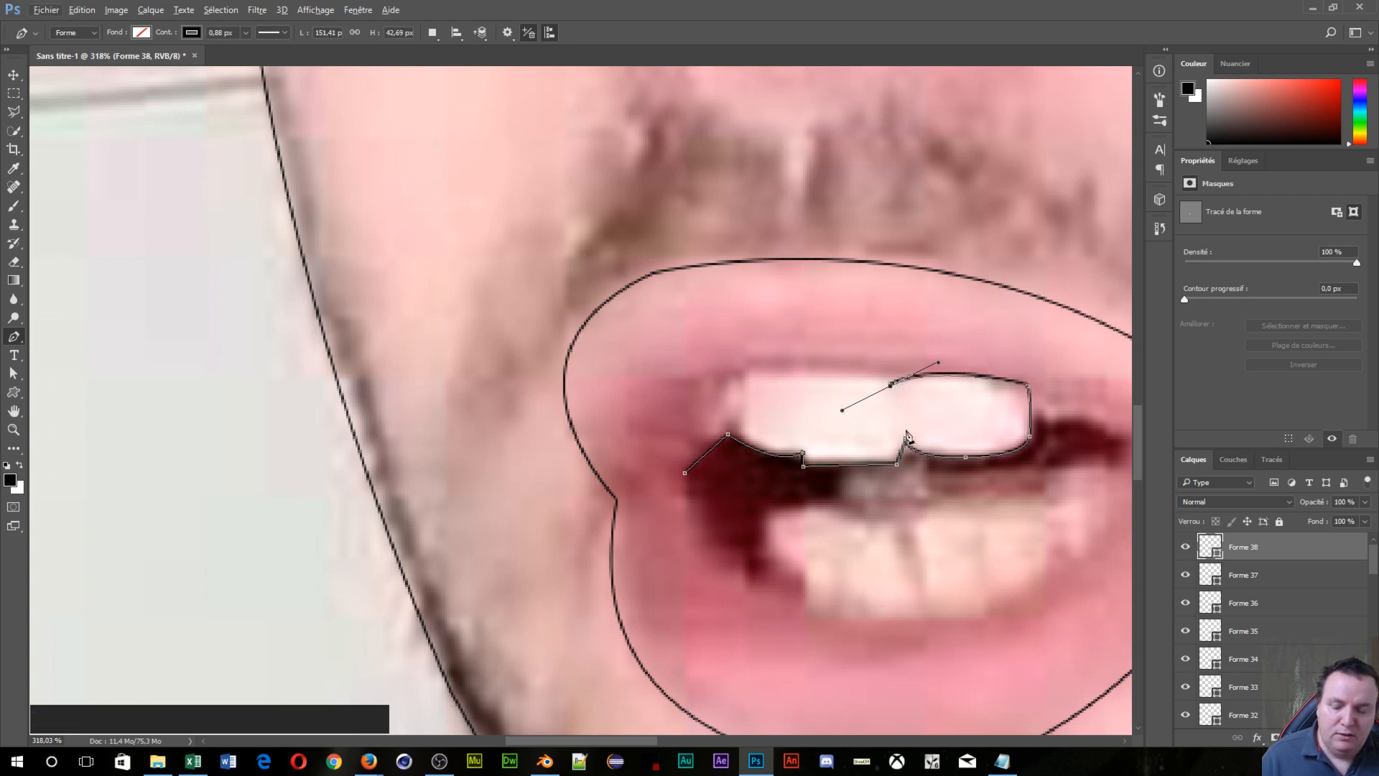
key(ctrl+z)
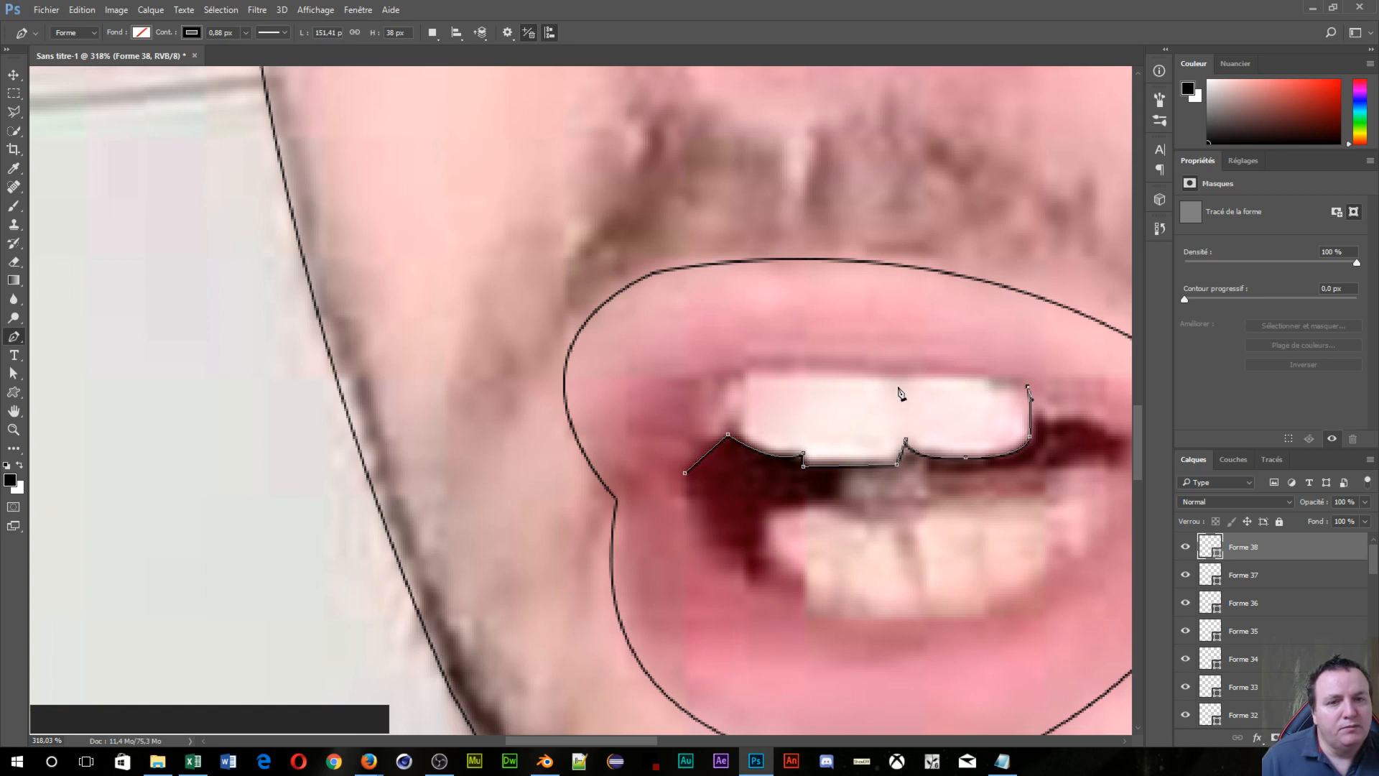
drag(898, 386, 869, 412)
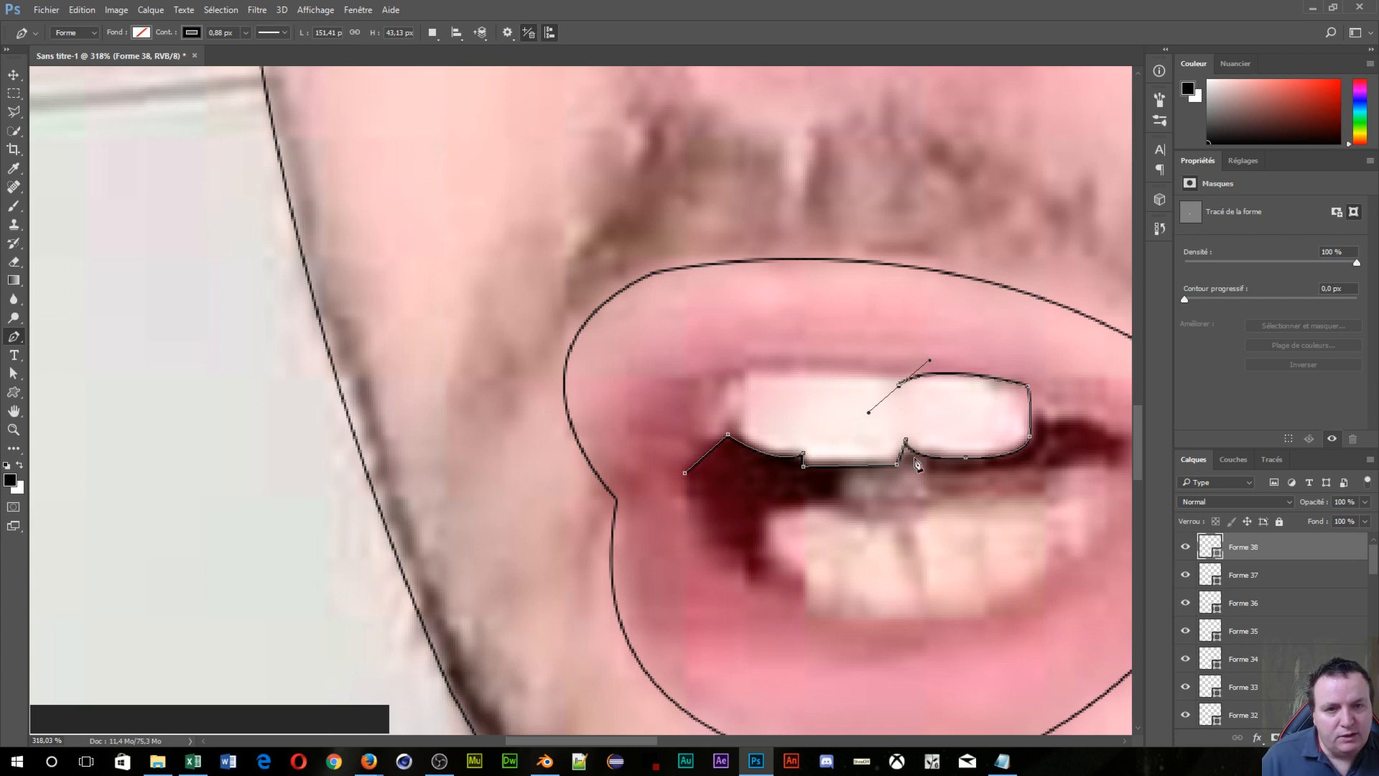
key(alt)
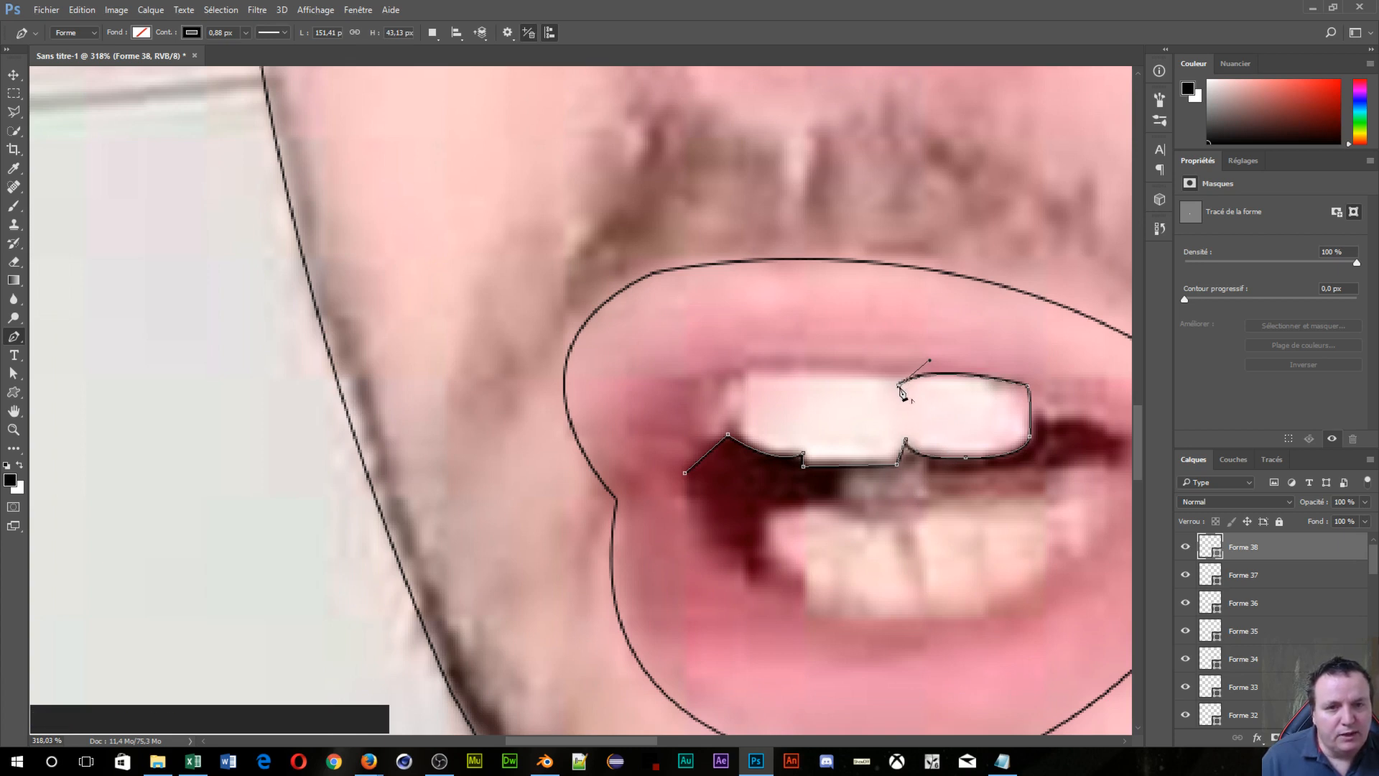
alt+click(899, 387)
Step: Continue the path along the left upper tooth's gum edge to its outer upper corner and end the open path
drag(812, 375, 747, 390)
key(alt)
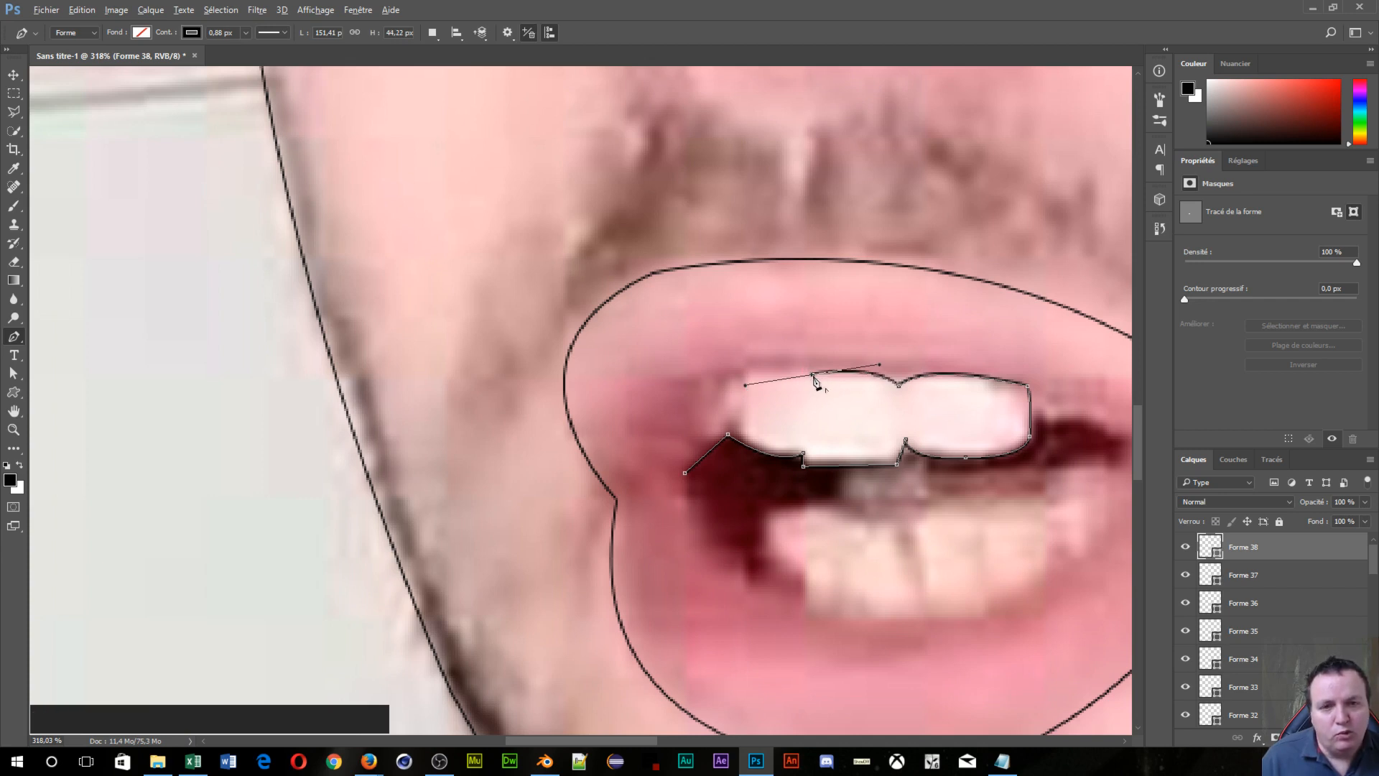
alt+click(813, 375)
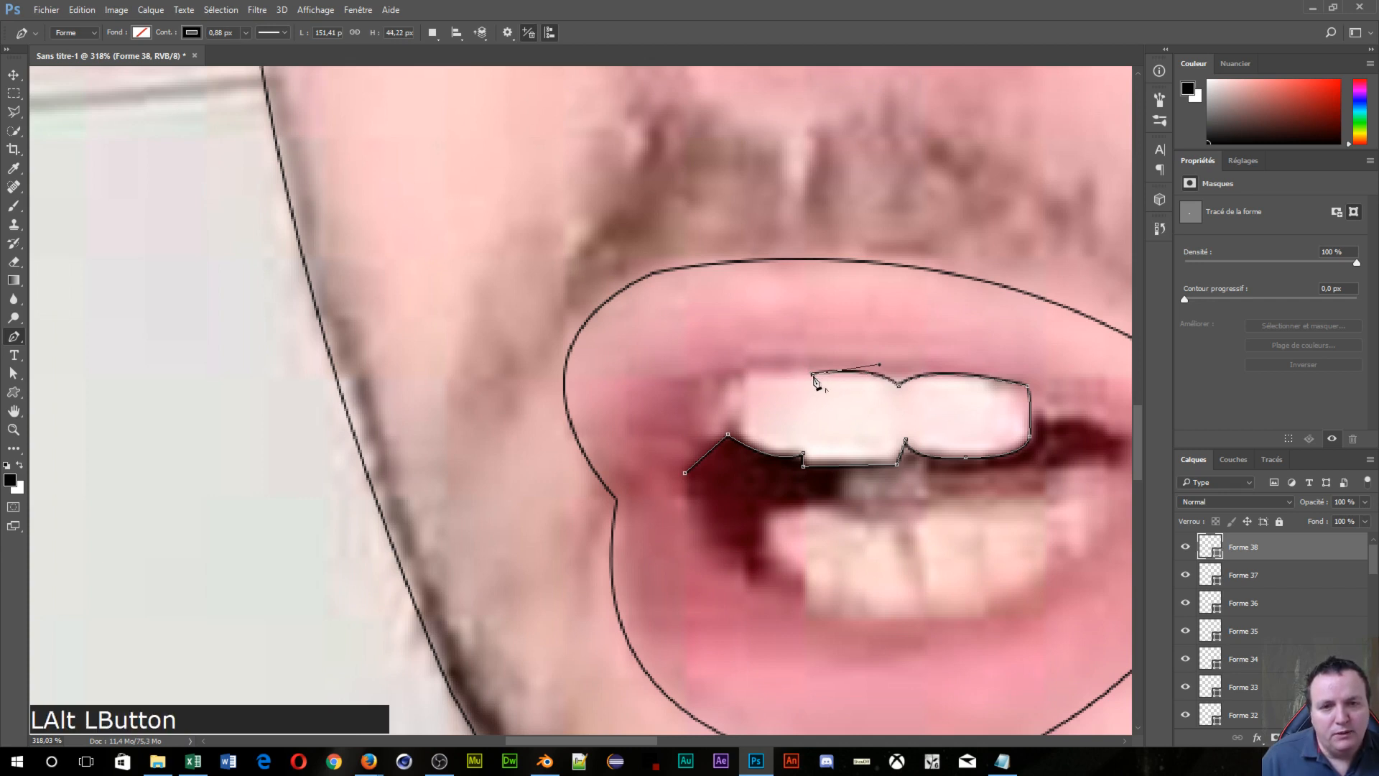
click(743, 372)
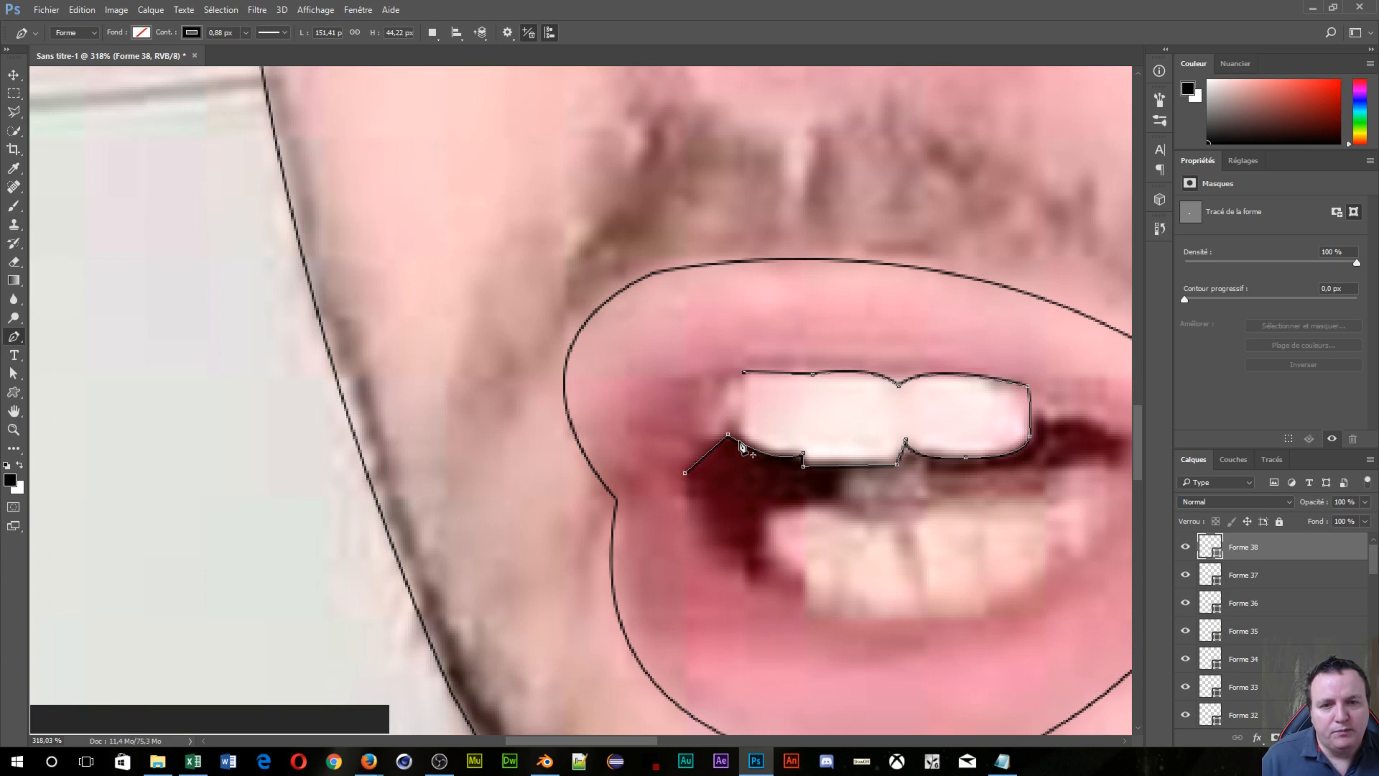
key(Escape)
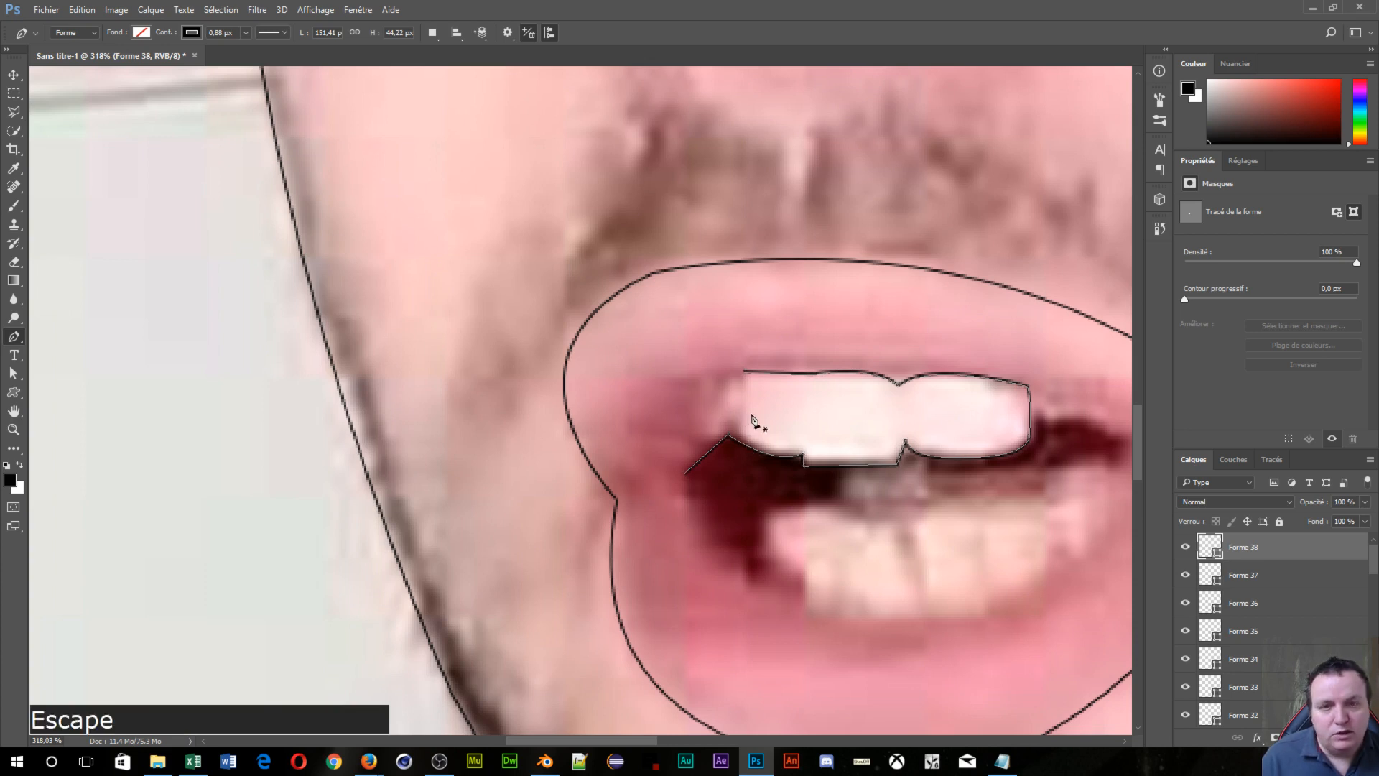
Step: Draw a separate straight line down the left upper tooth's outer side, from the gum corner to its lower edge
click(745, 369)
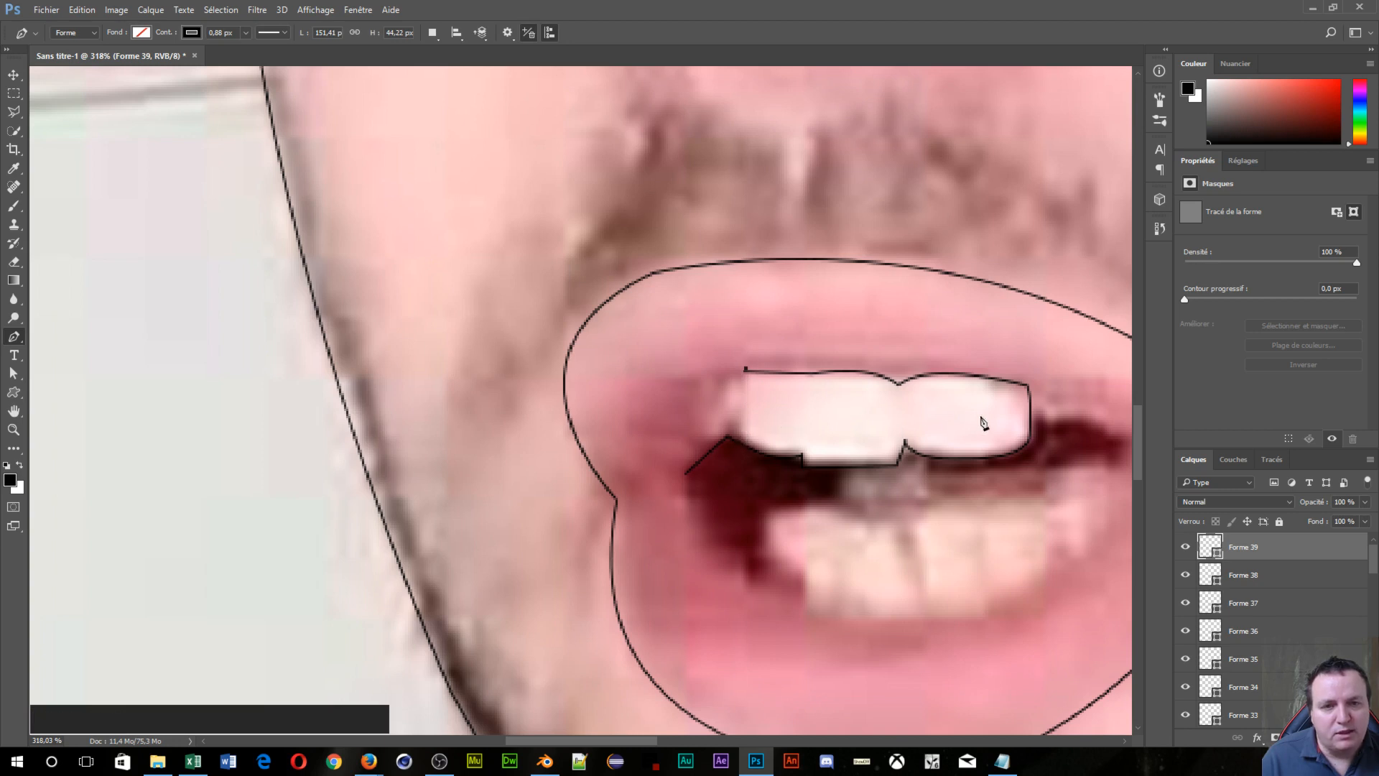
click(744, 446)
key(Escape)
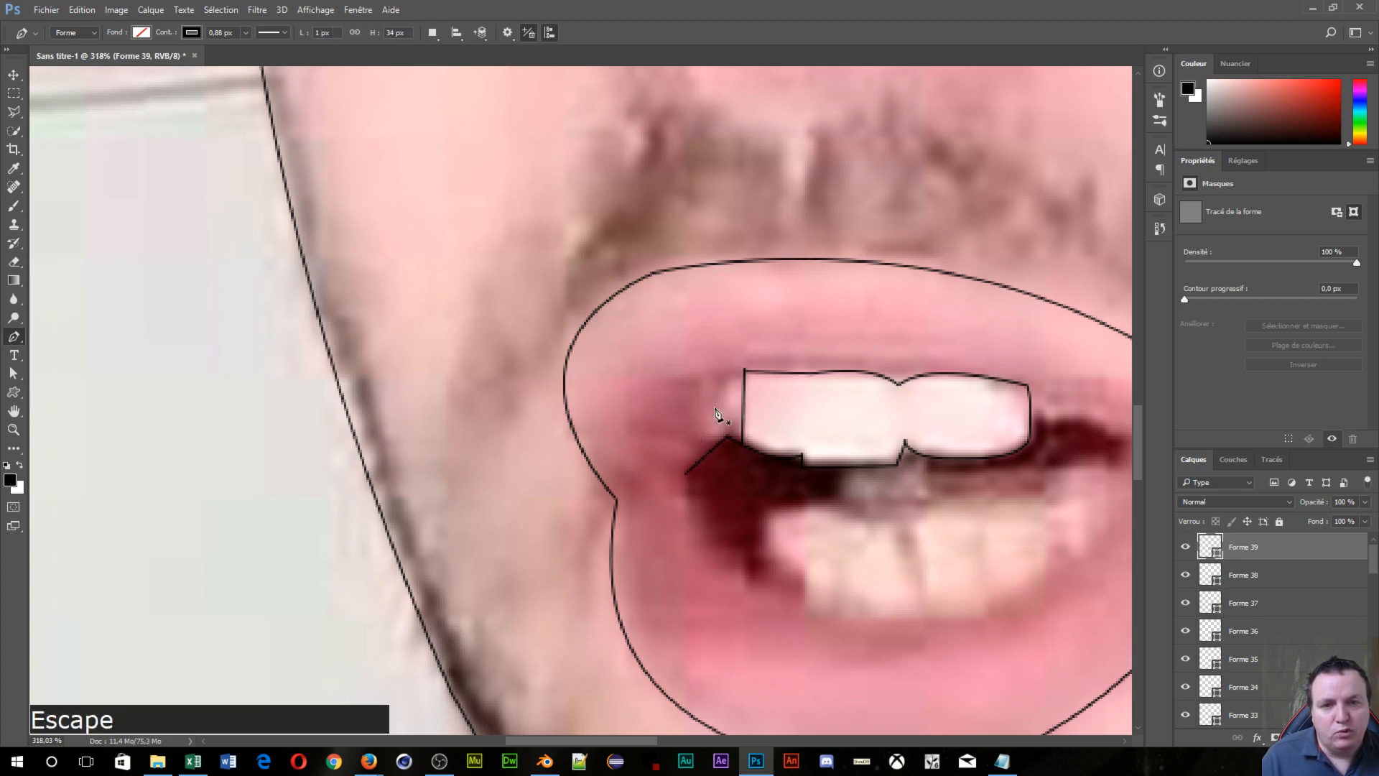
Step: Draw an open path from the left upper tooth's gum corner outward and straight down to the left inner mouth corner
click(696, 397)
click(686, 382)
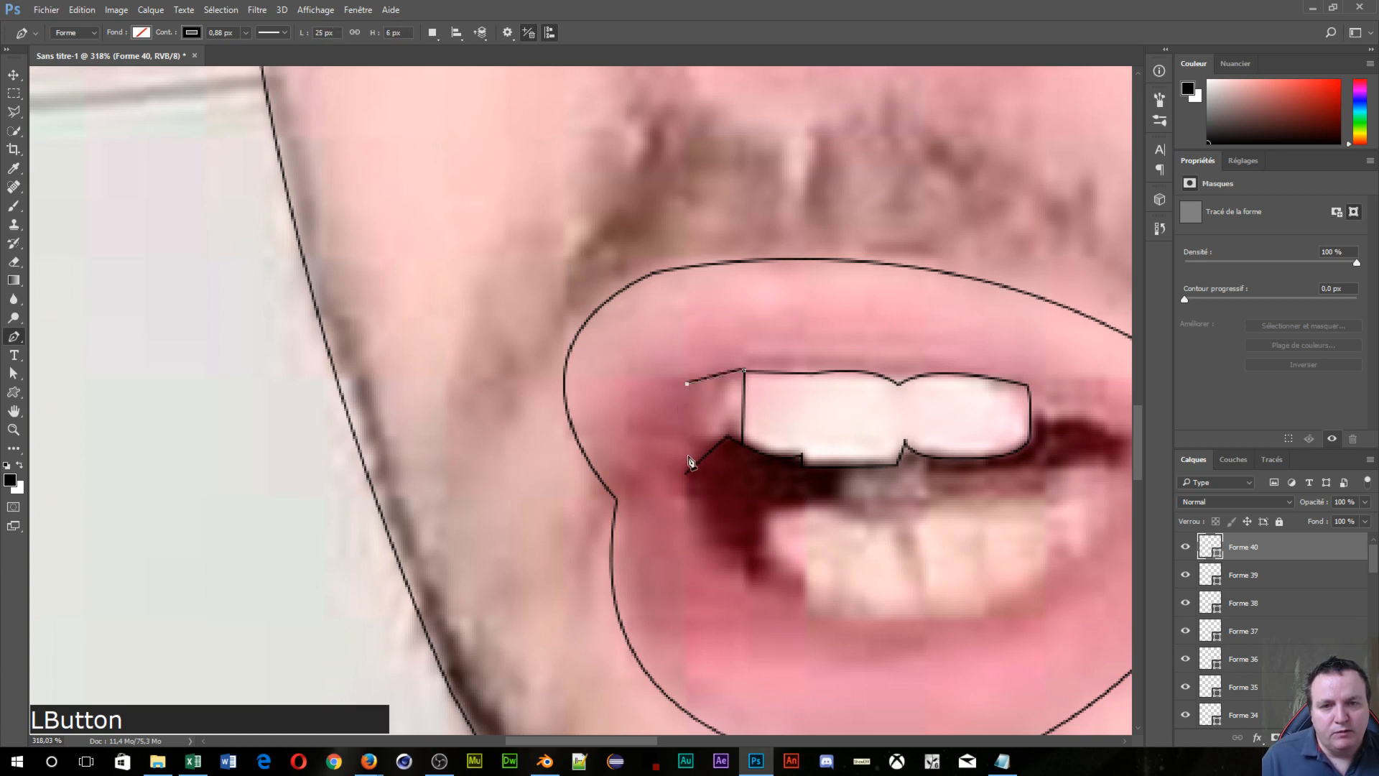
click(681, 474)
key(Escape)
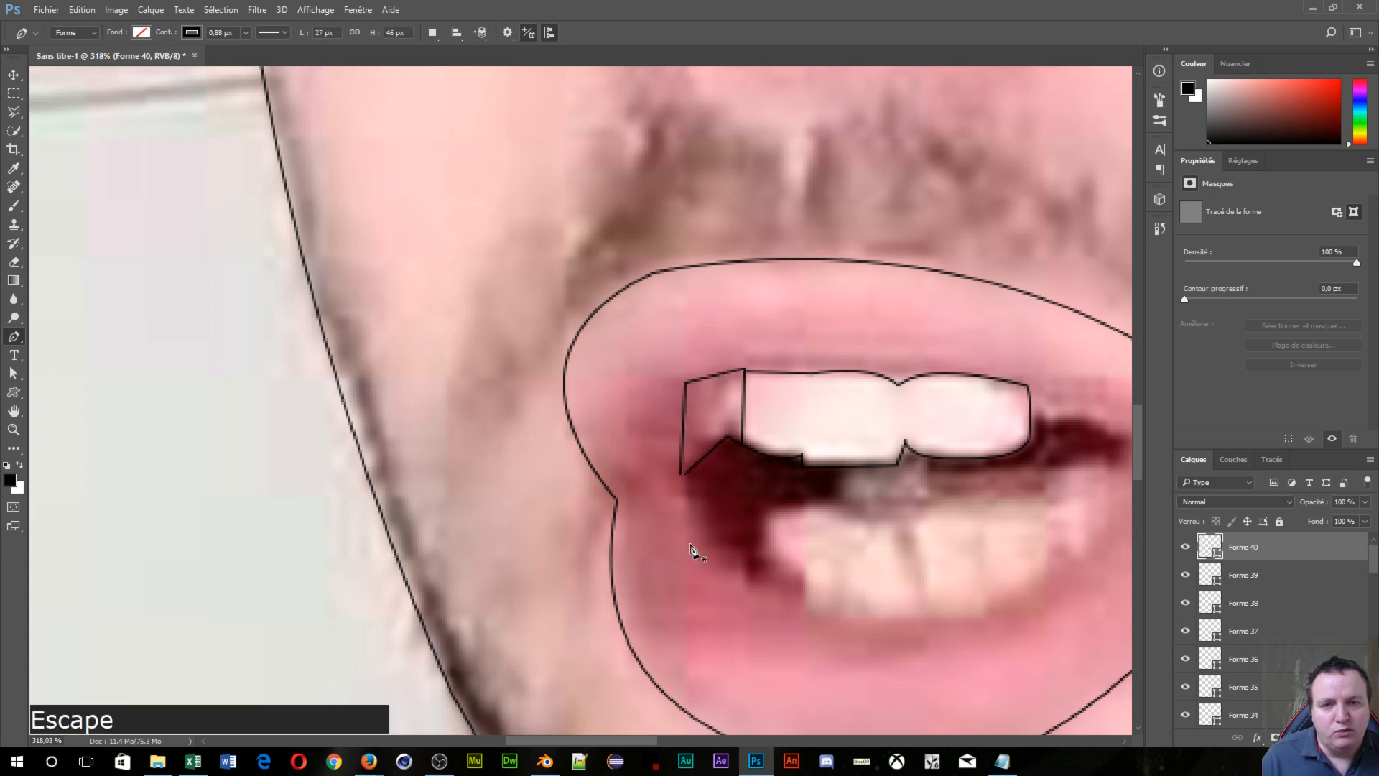
Step: Add a tiny straight segment joining the line ends at the left inner mouth corner
click(683, 478)
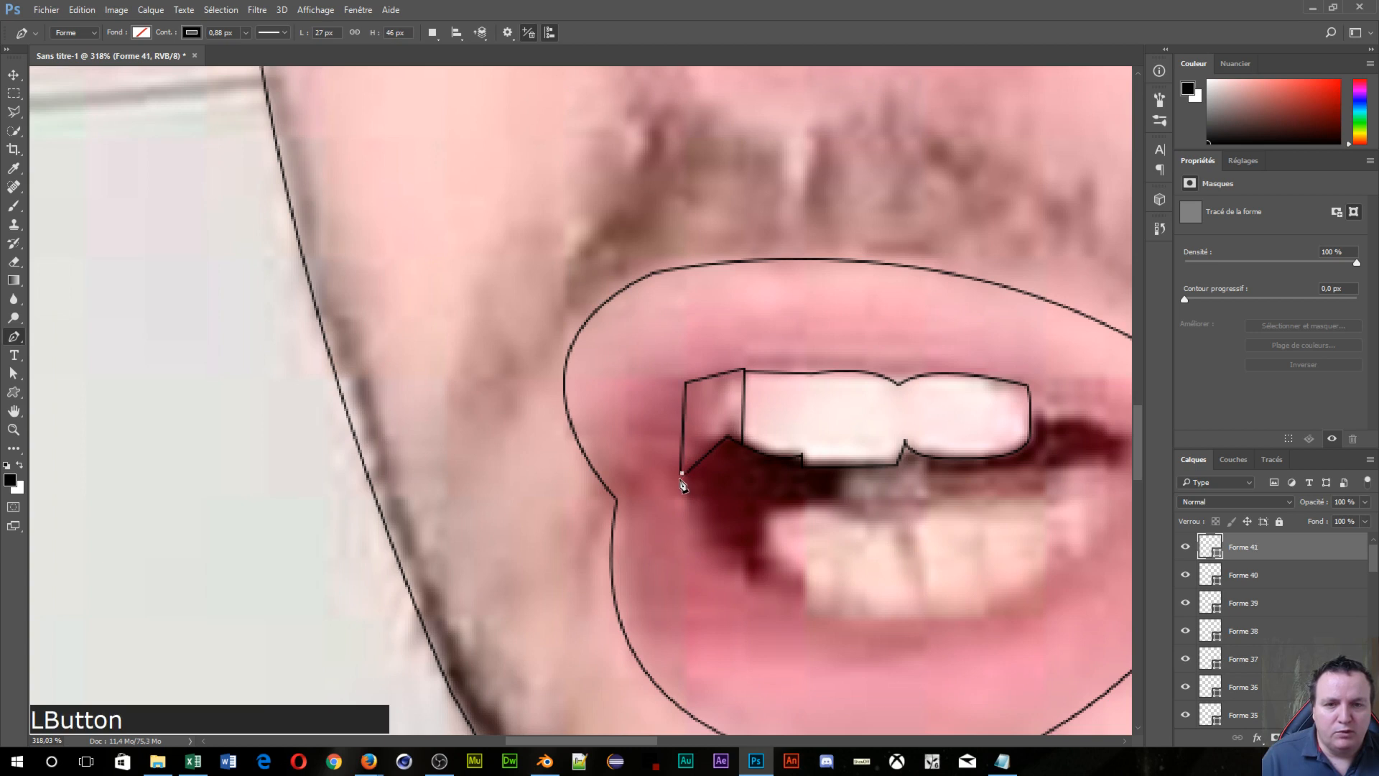
click(687, 476)
key(Escape)
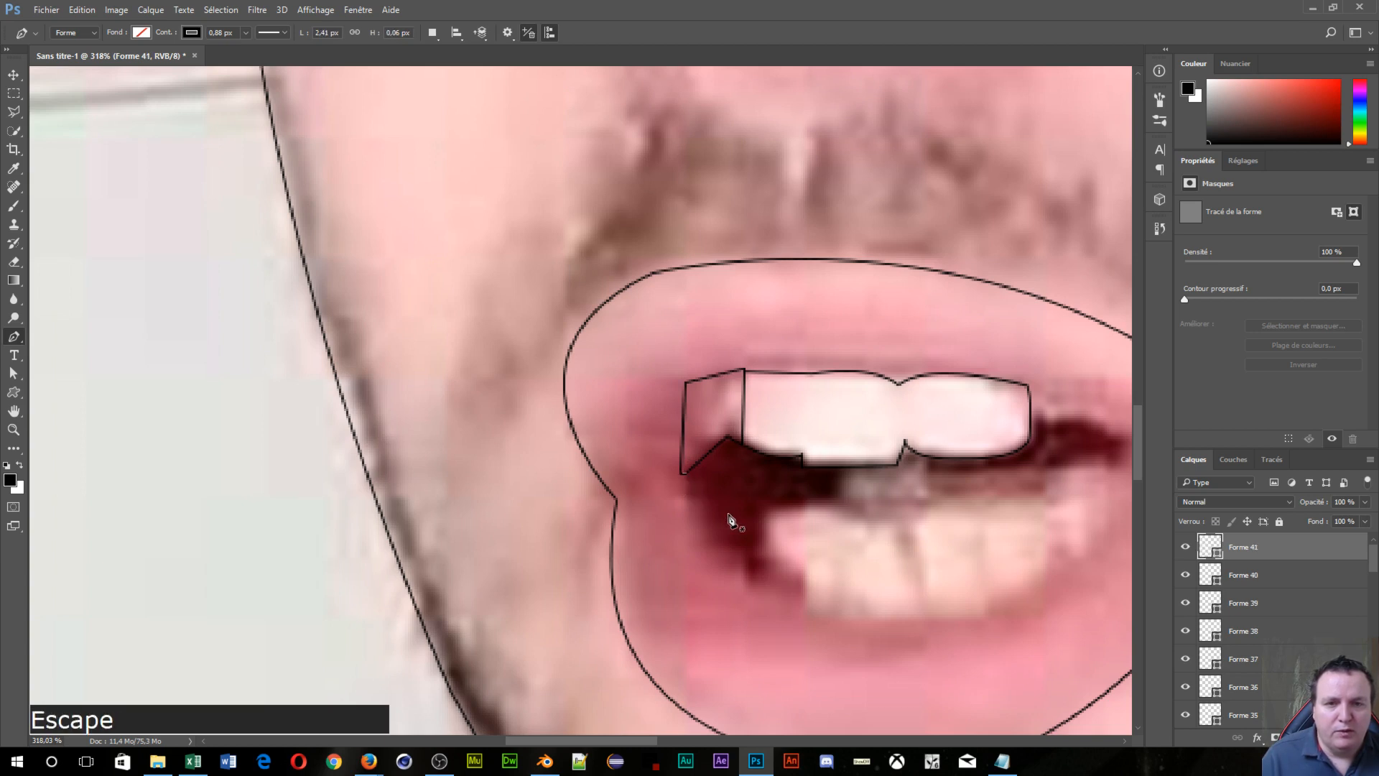
Step: Outline the dark left mouth cavity from the inner corner down the inner lip, up around the lower teeth and to the upper tooth's edge
click(685, 476)
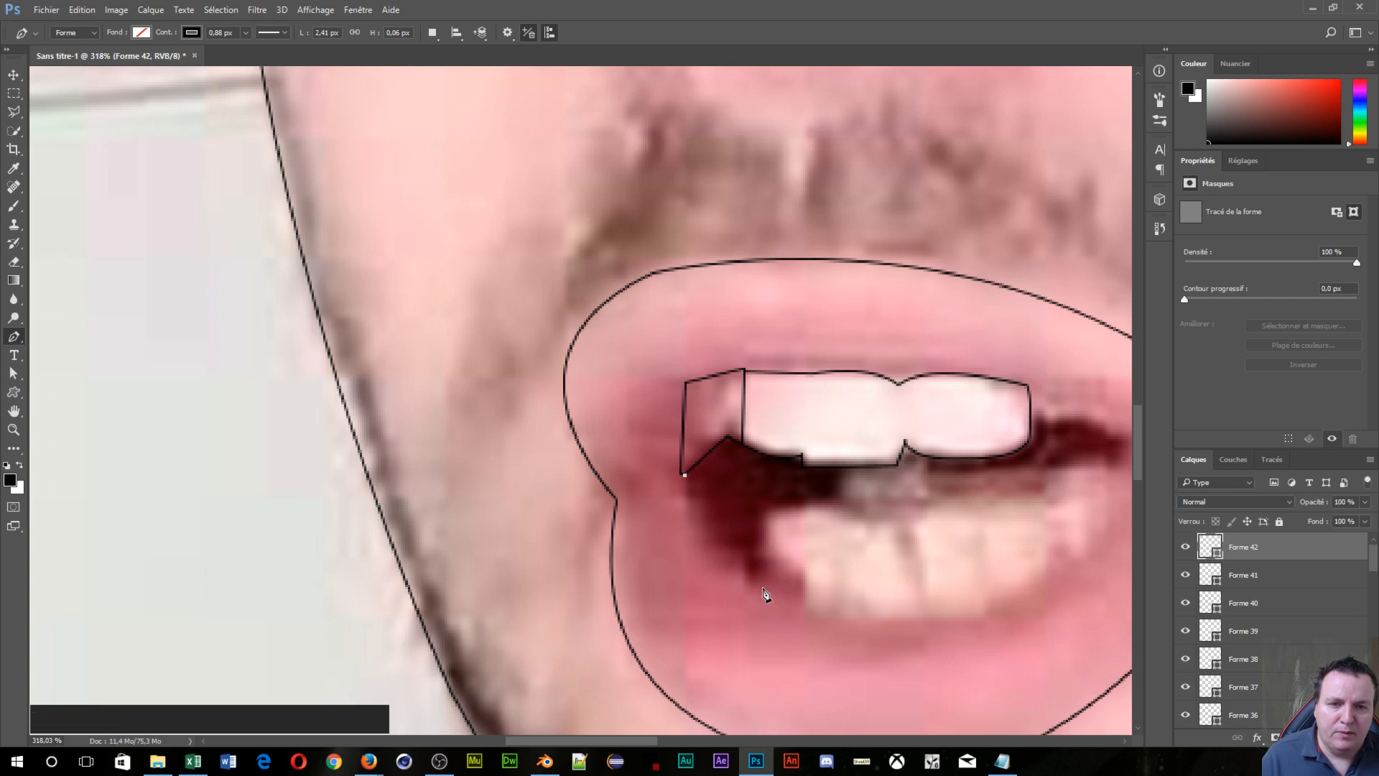
drag(761, 590, 803, 617)
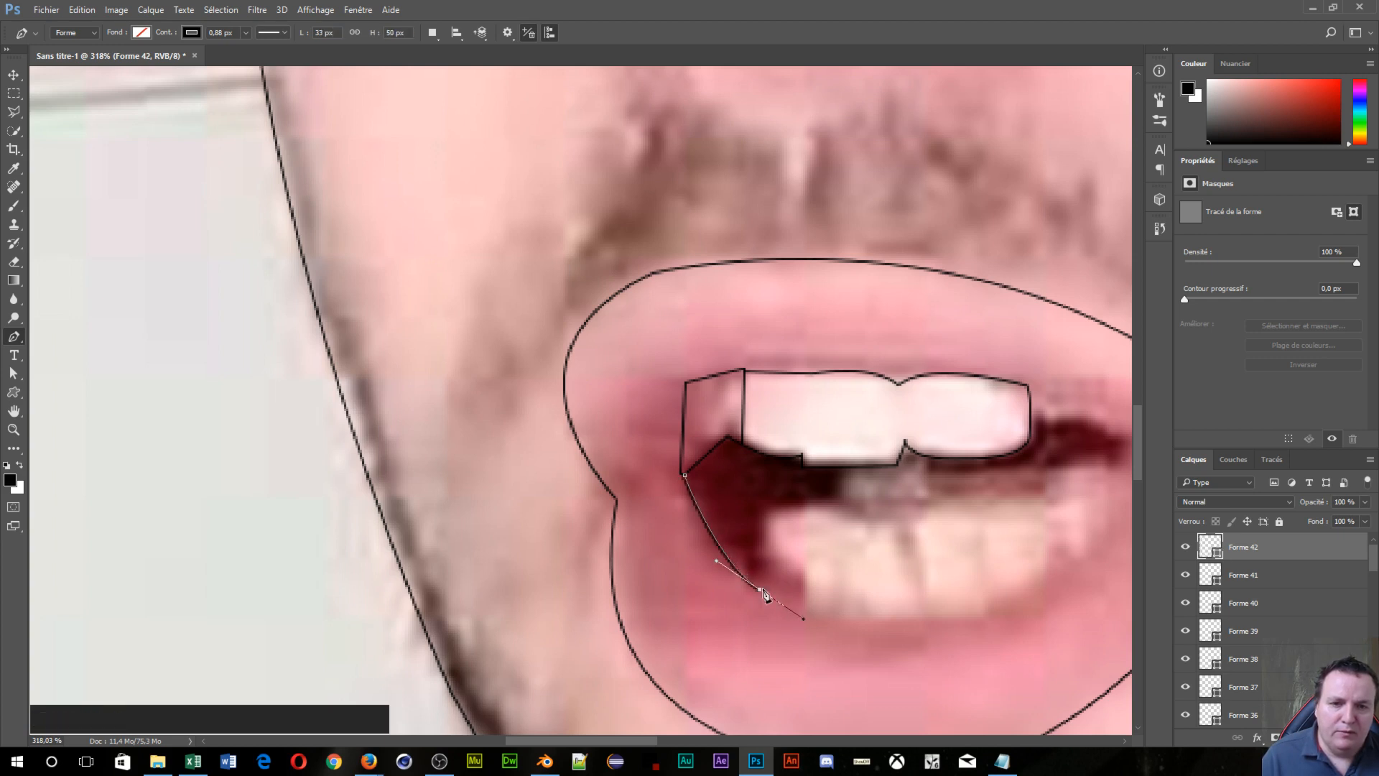
key(alt)
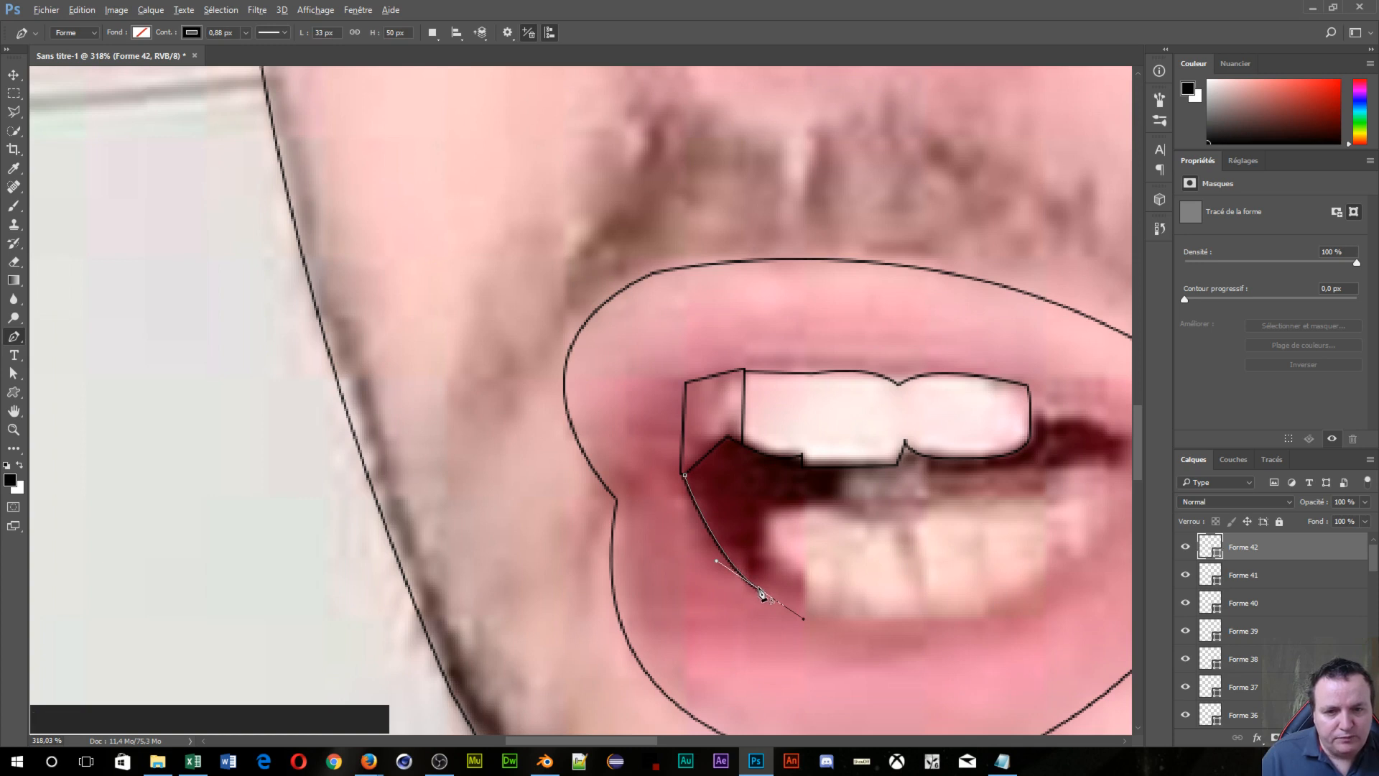
alt+click(760, 589)
click(767, 515)
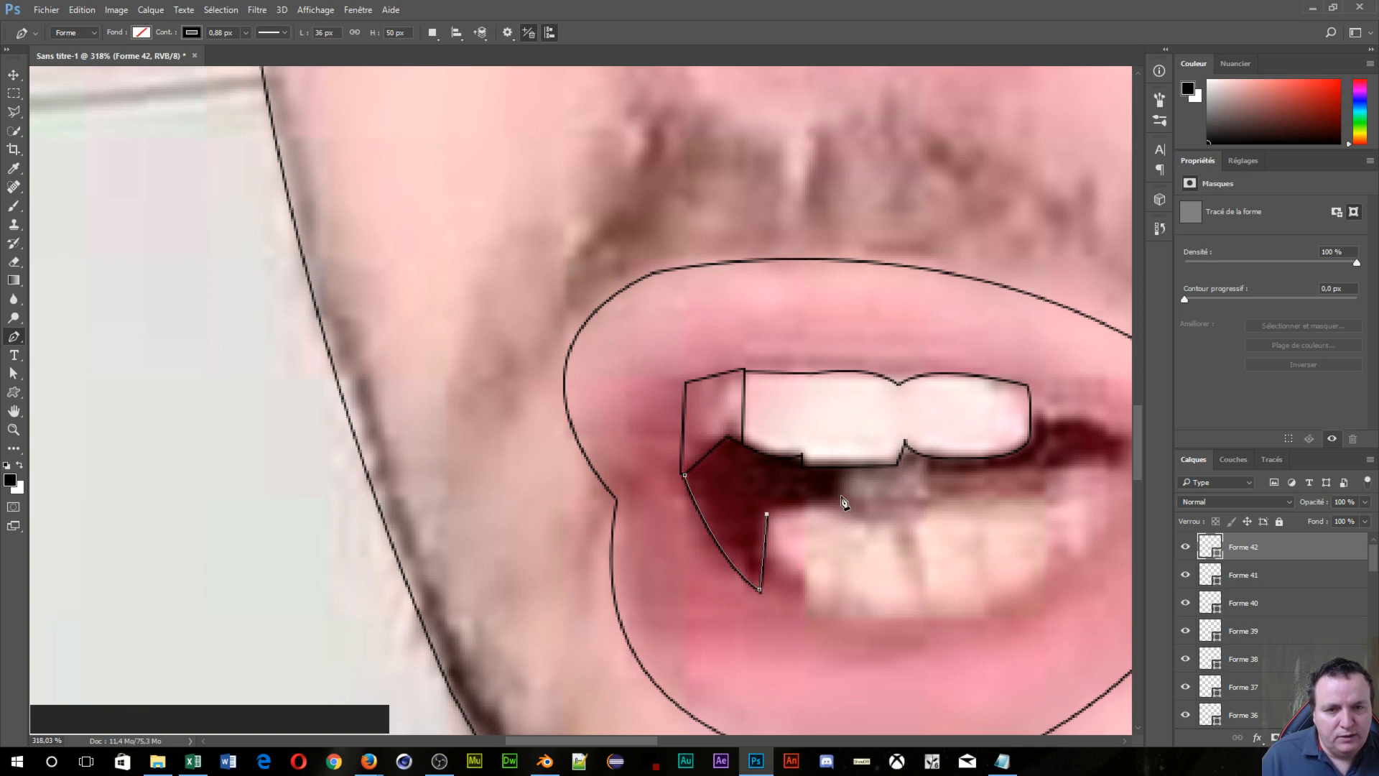
click(838, 503)
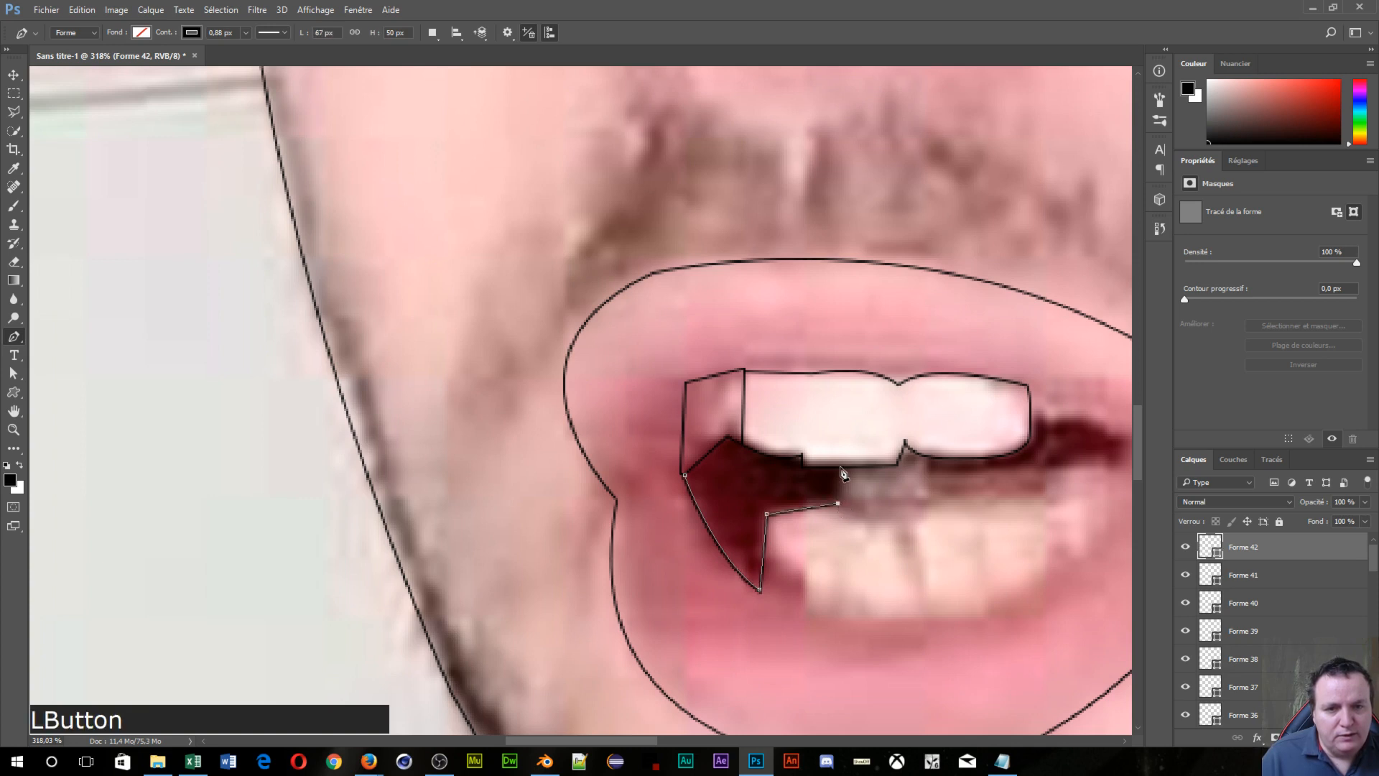
click(843, 467)
key(Escape)
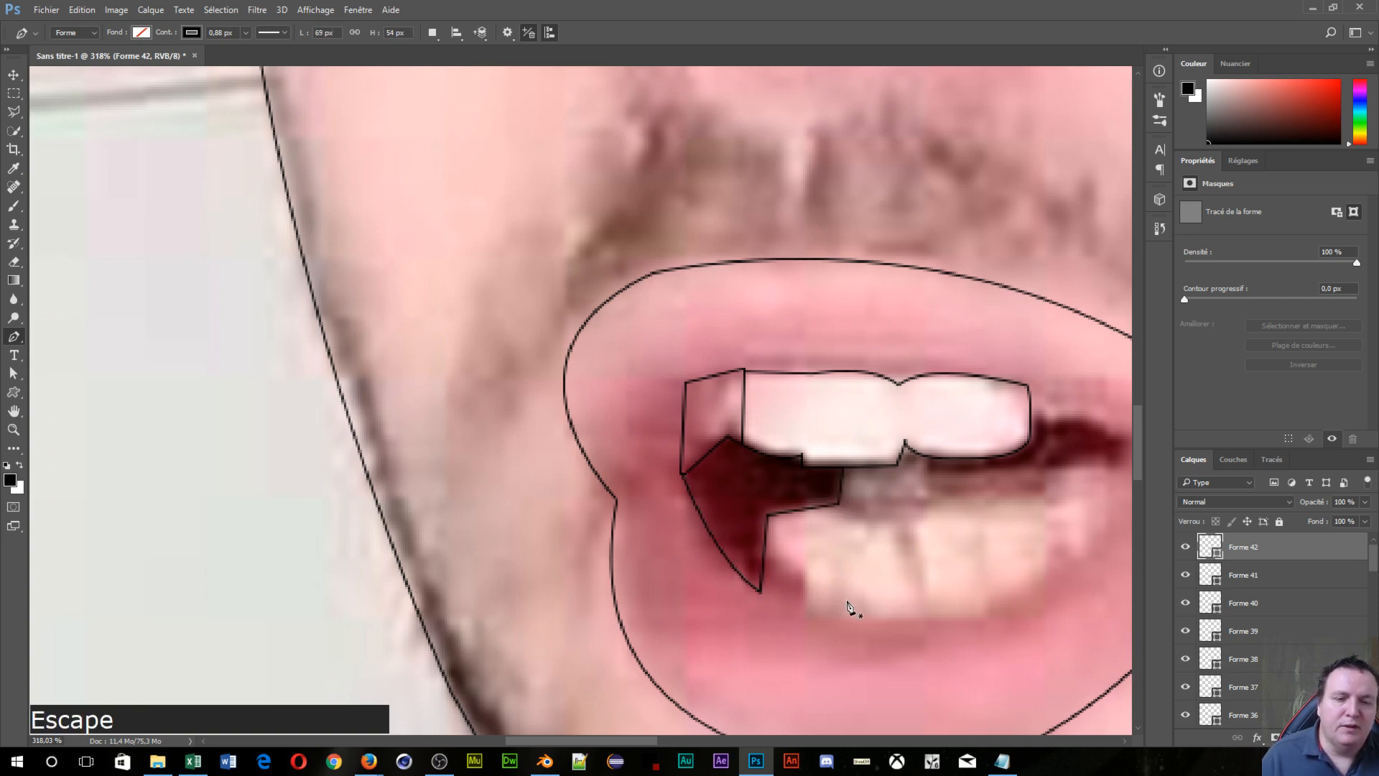
Step: Curve a new path from the cavity's lower tip beneath the lower teeth to the right inner mouth corner and remove the outgoing handle
click(764, 590)
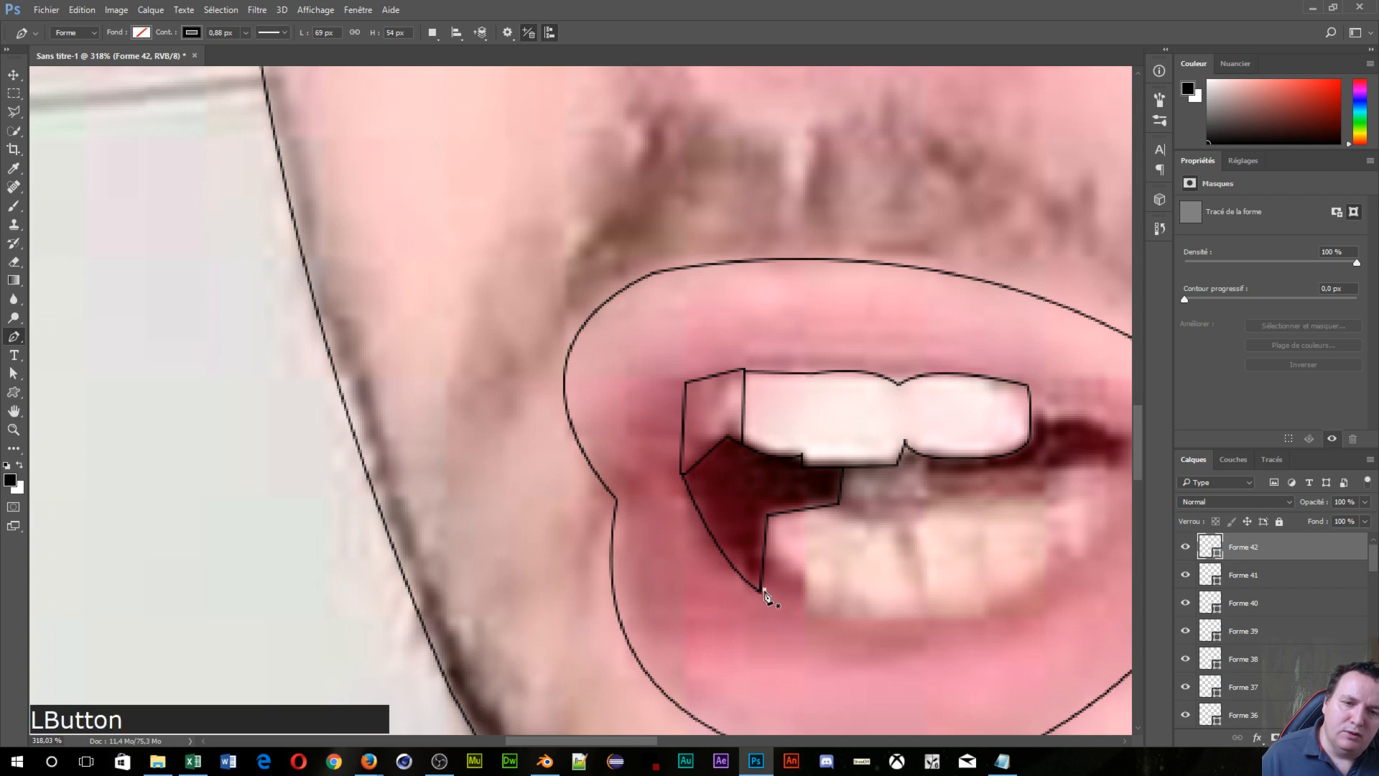
drag(1041, 571, 711, 585)
drag(785, 502, 912, 245)
key(alt)
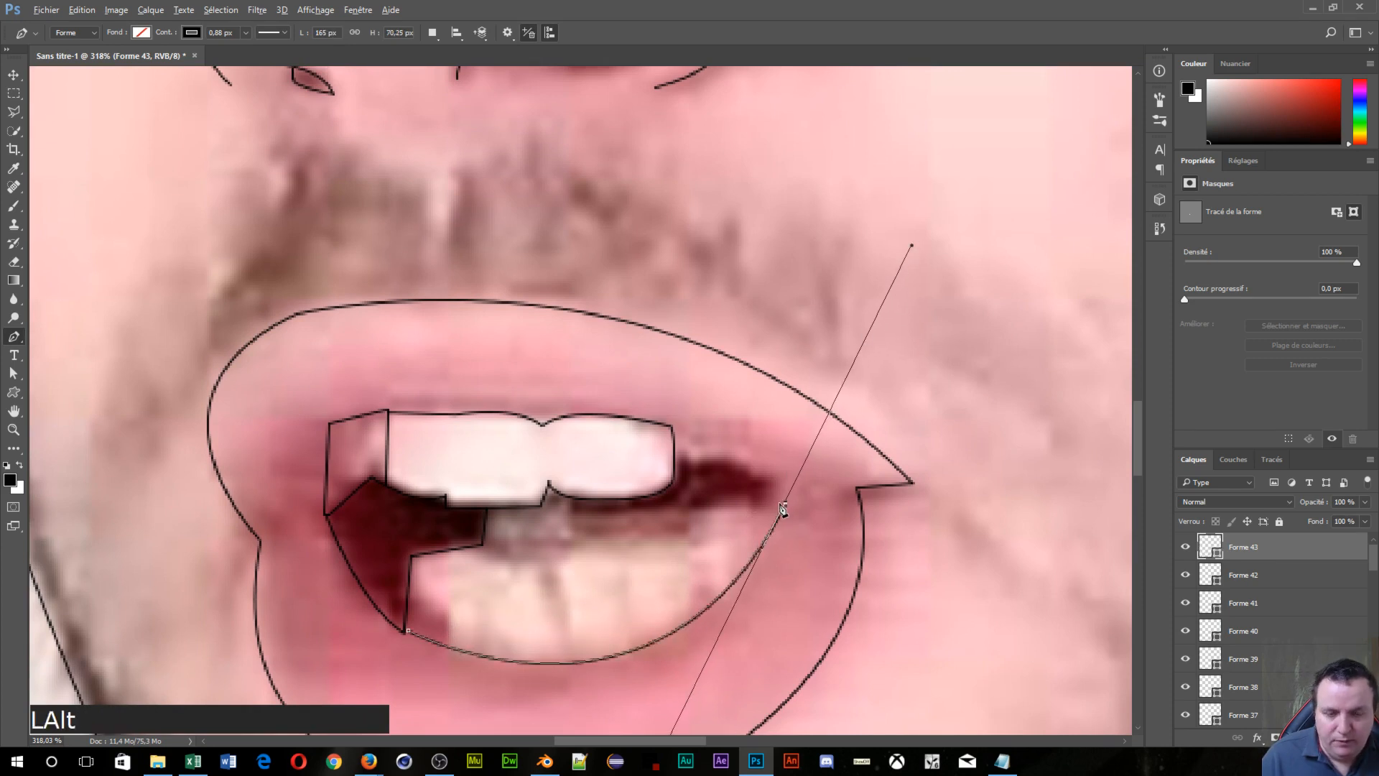
alt+click(784, 505)
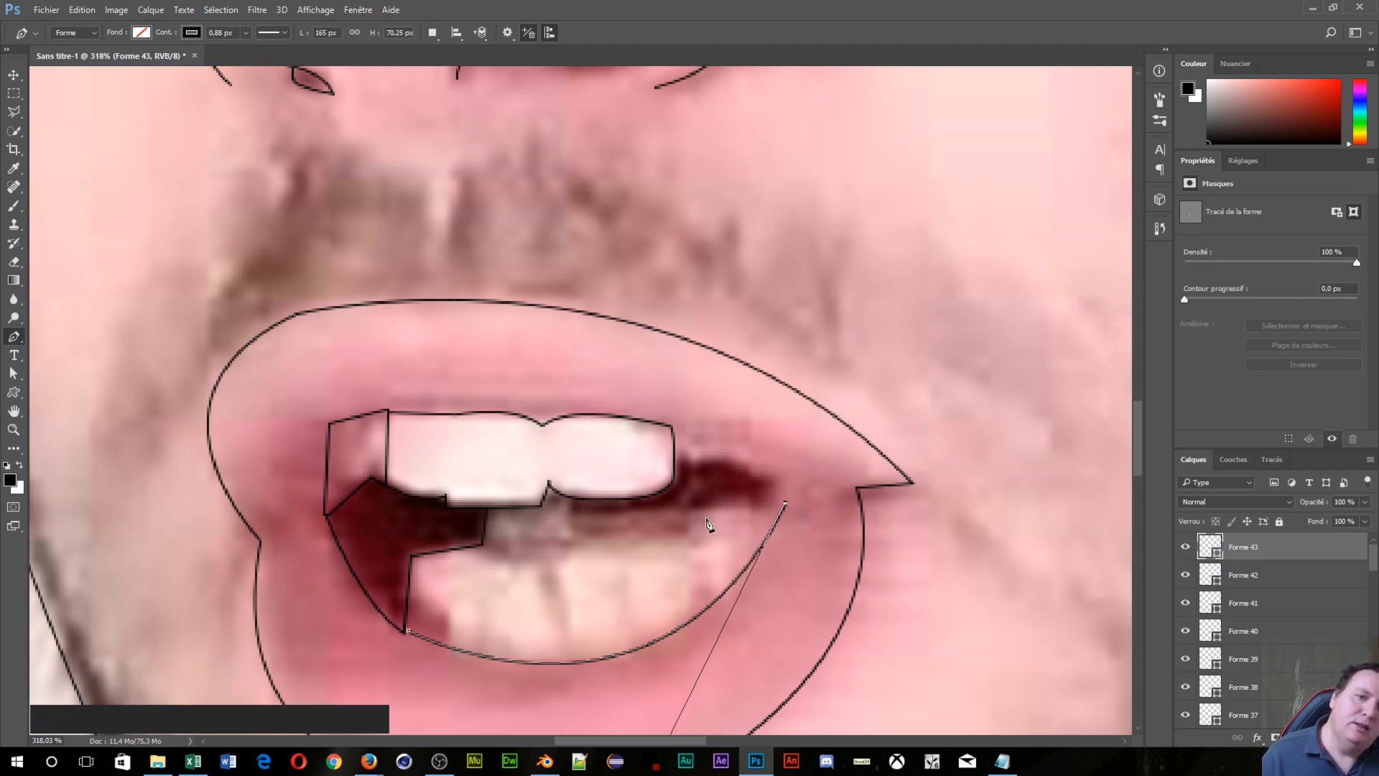
Step: Curve the inner lip path from the right inner mouth corner back to the right upper tooth's outer side and end it
scroll(709, 525, down, 5)
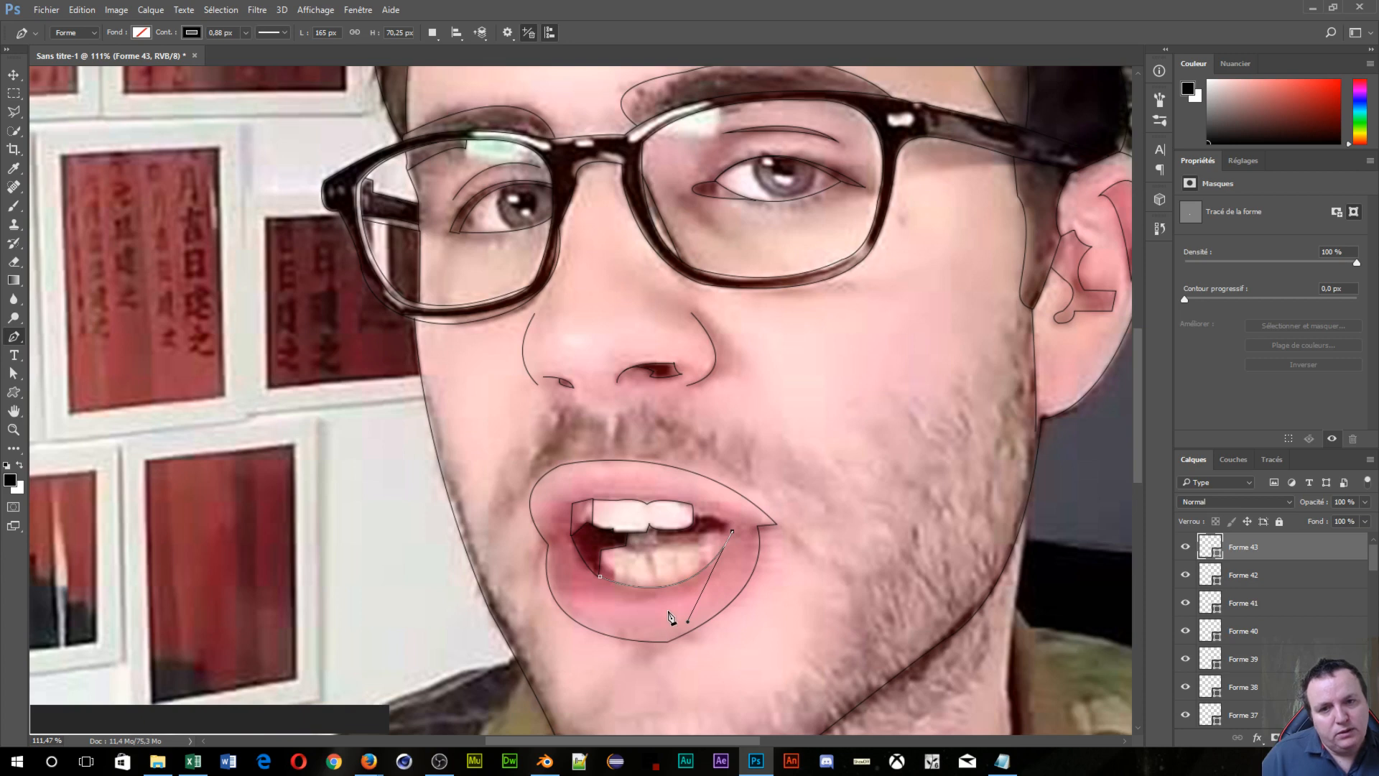
scroll(679, 574, up, 4)
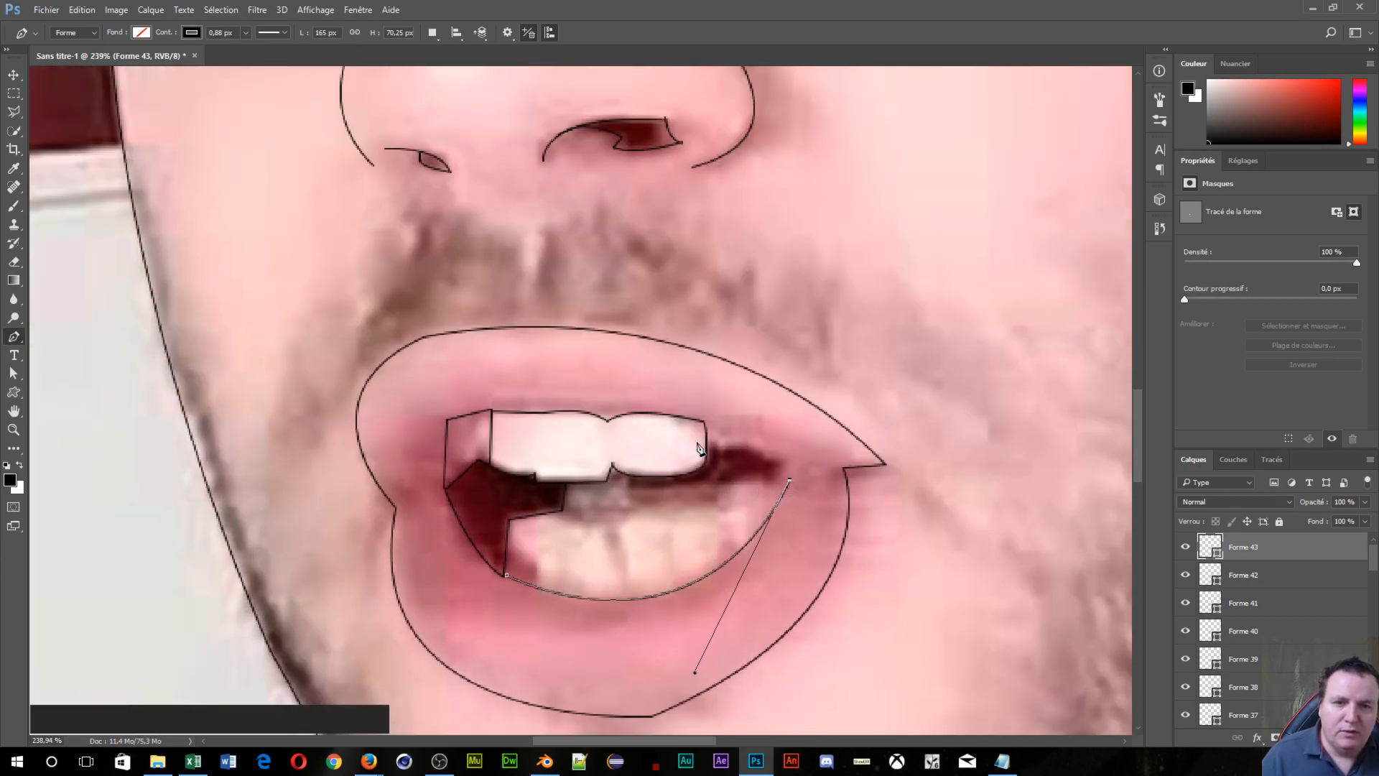
drag(705, 448, 600, 445)
key(Escape)
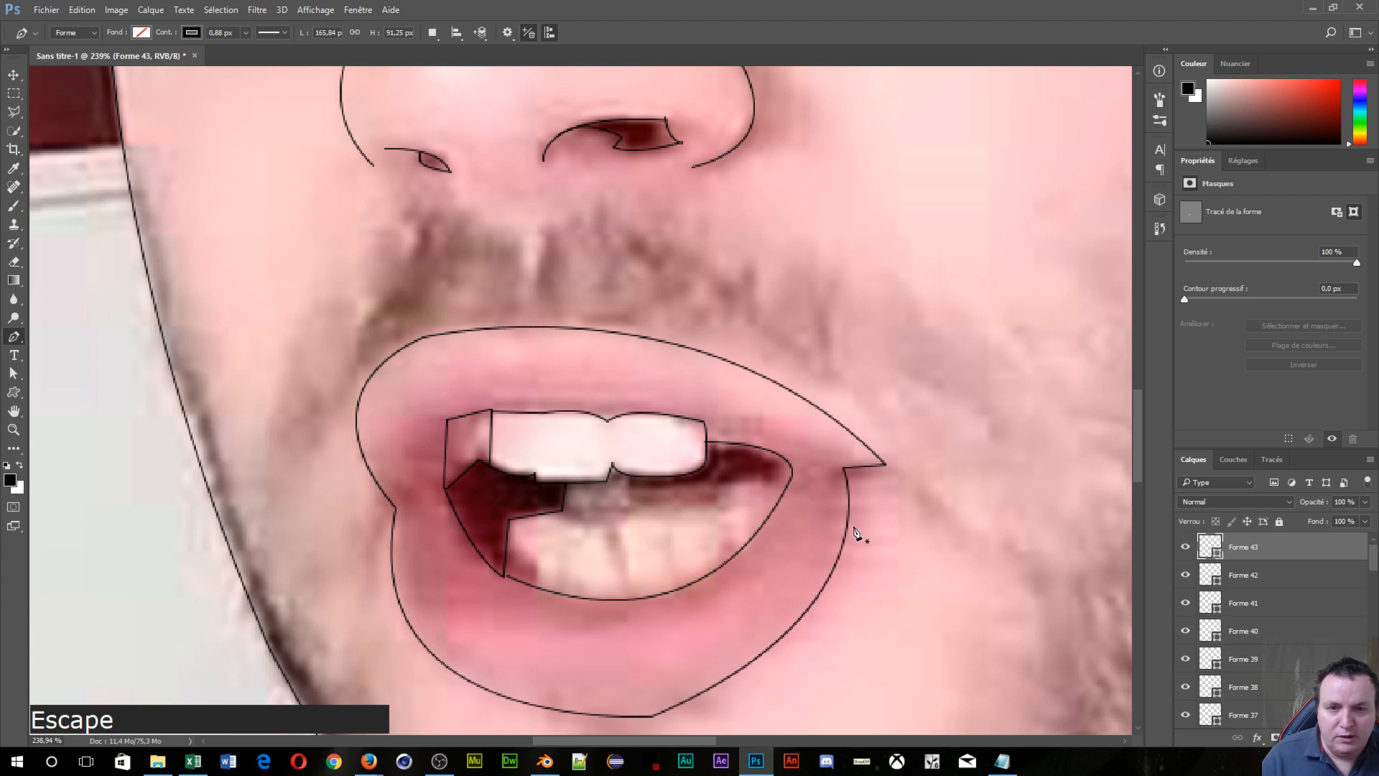
Step: Trace the lower teeth's top edge from the left cavity outline through the central dip, then straight down the right side to the inner lip
click(546, 514)
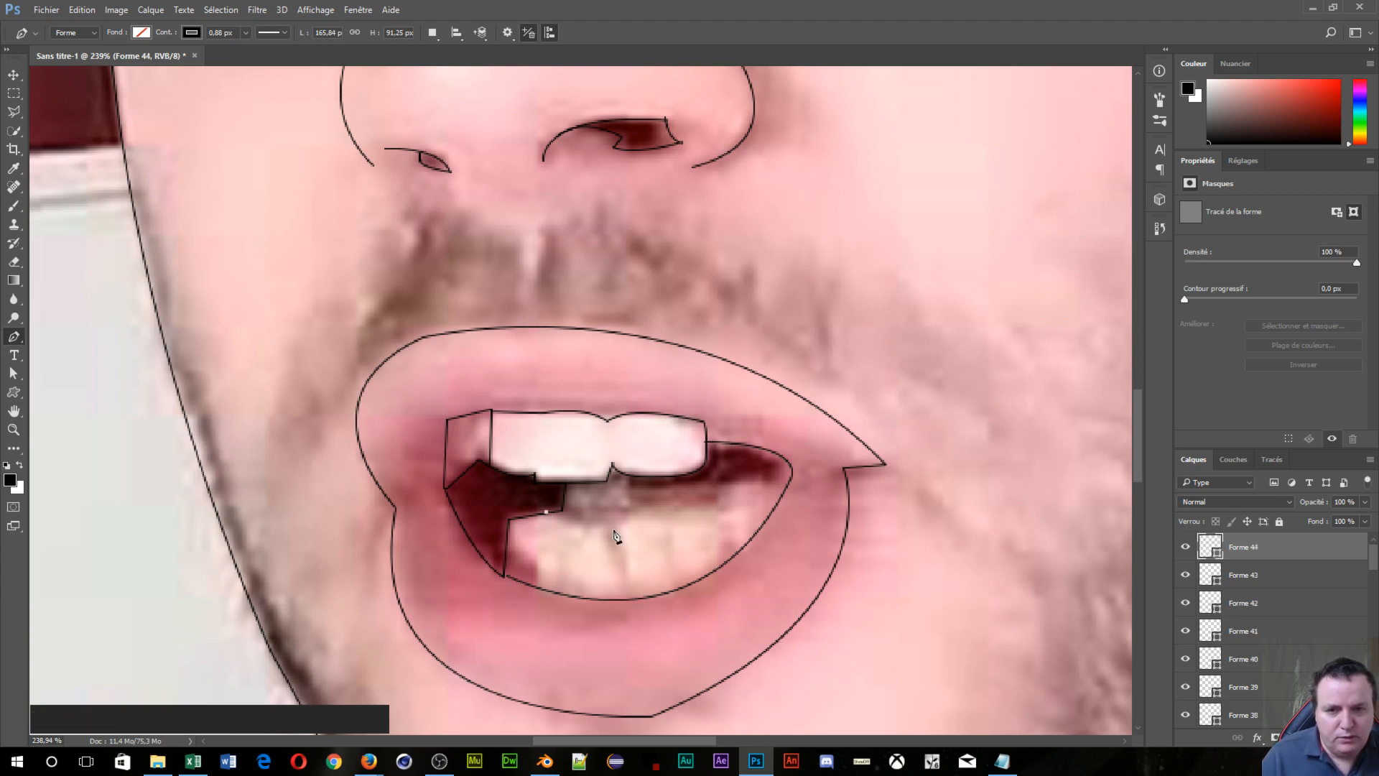
drag(612, 530, 624, 527)
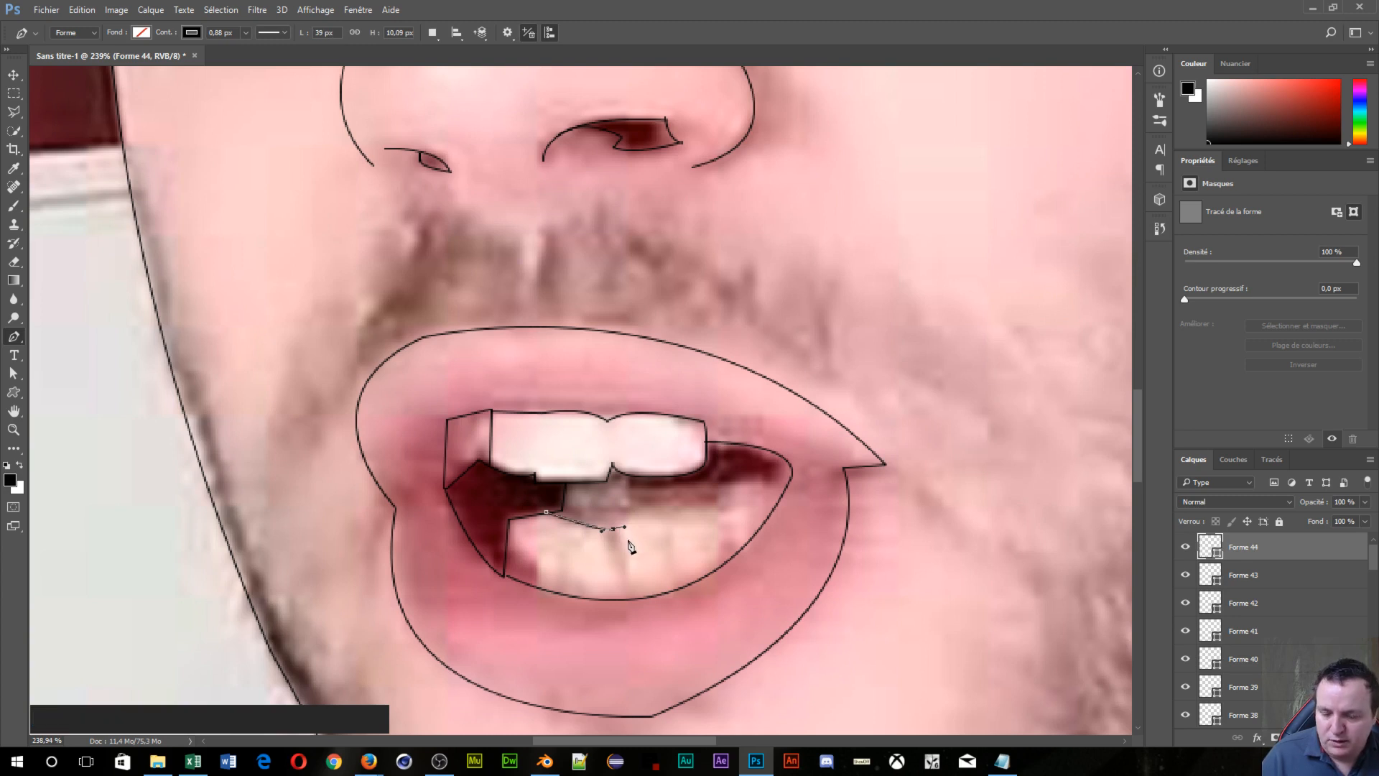
key(alt)
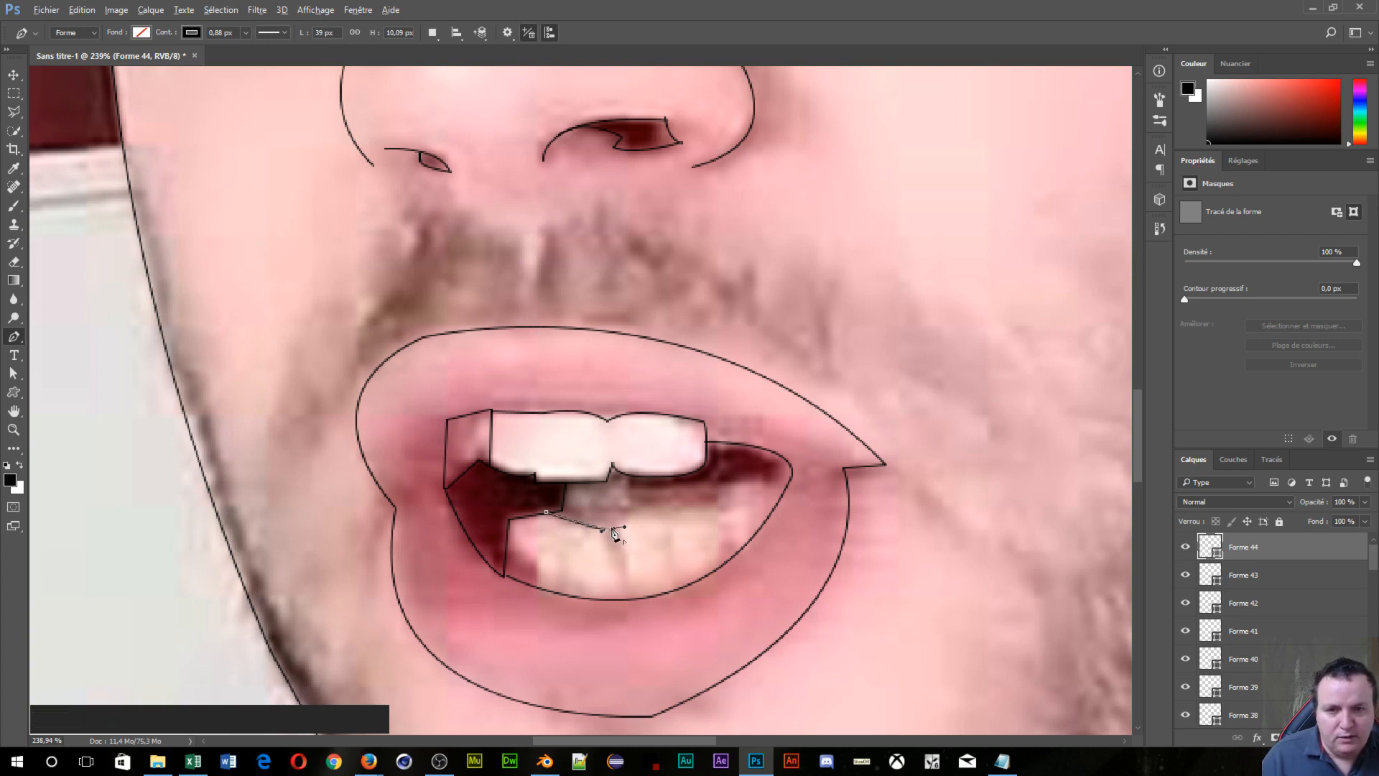
alt+click(614, 531)
click(715, 514)
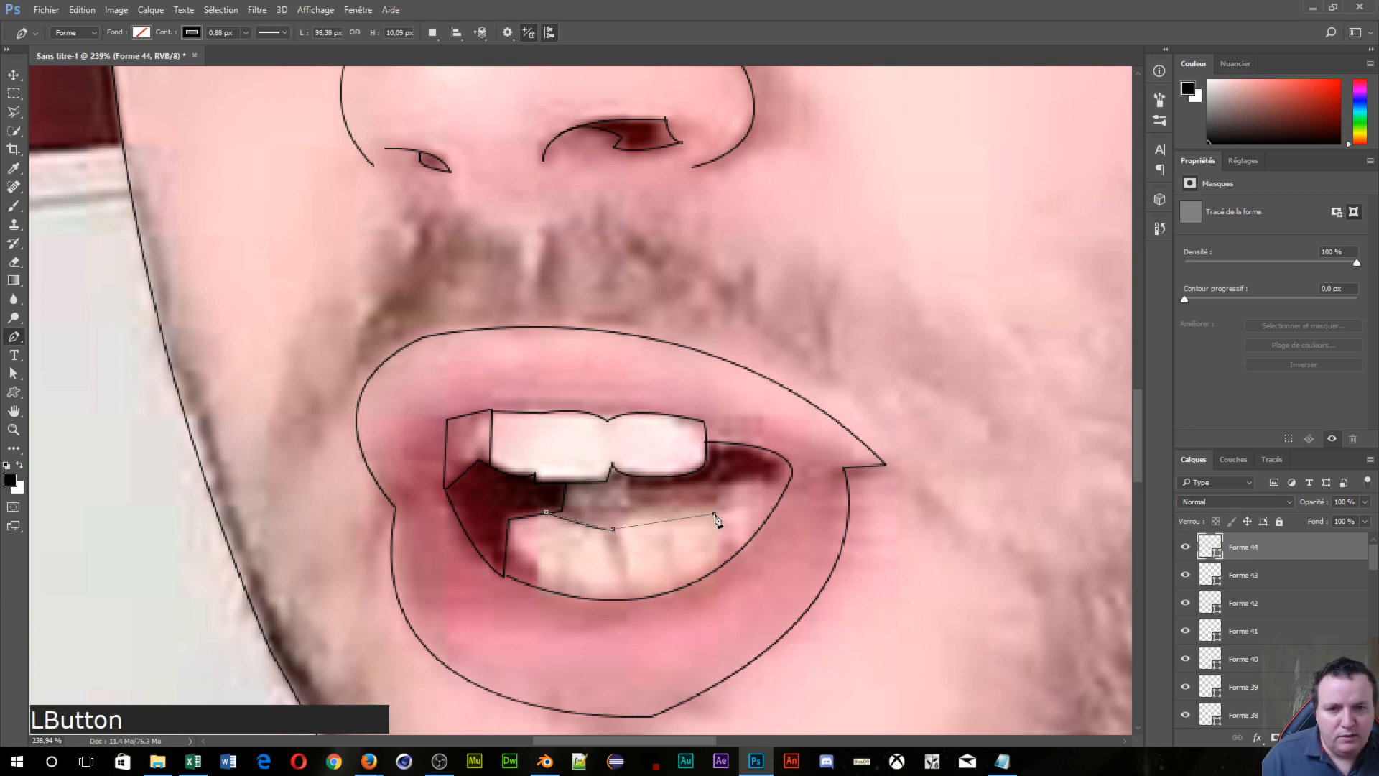
drag(714, 514, 728, 522)
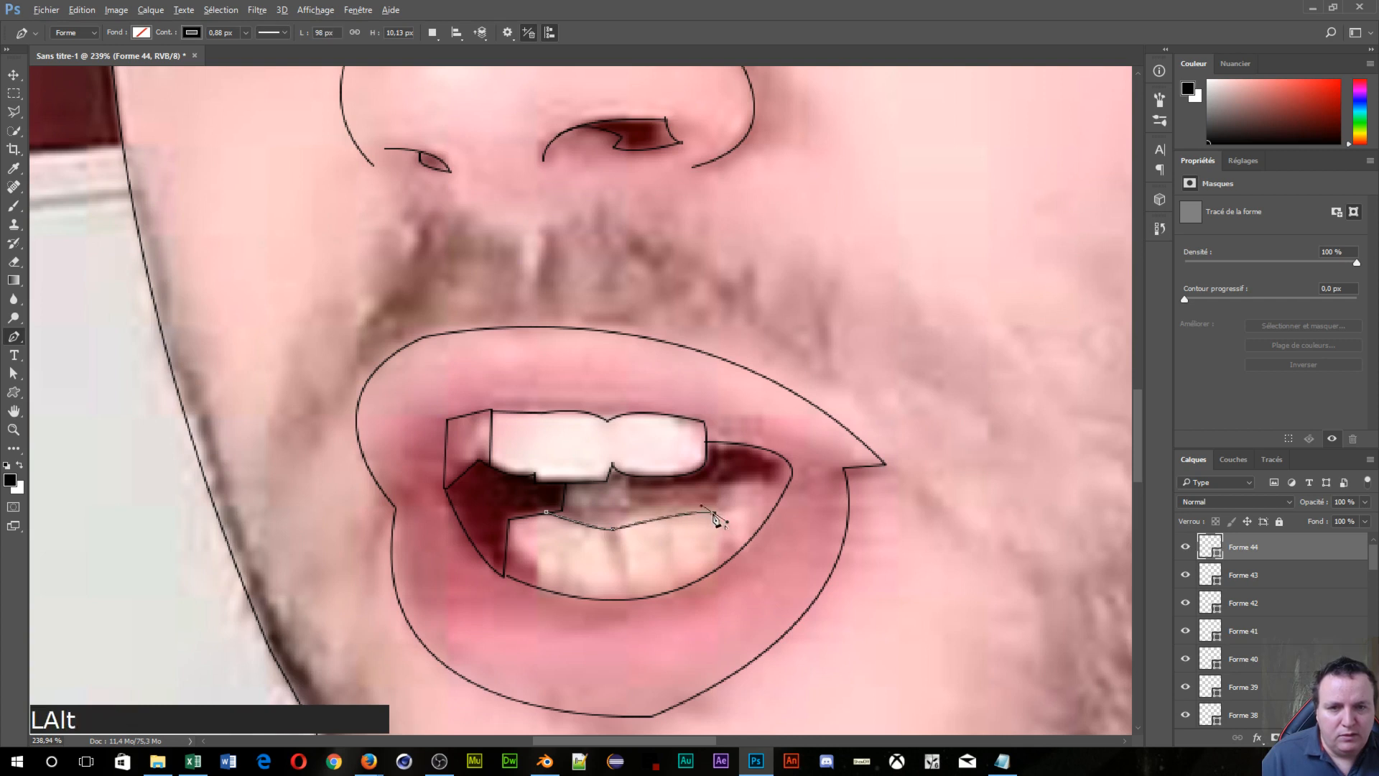
alt+click(714, 515)
click(718, 565)
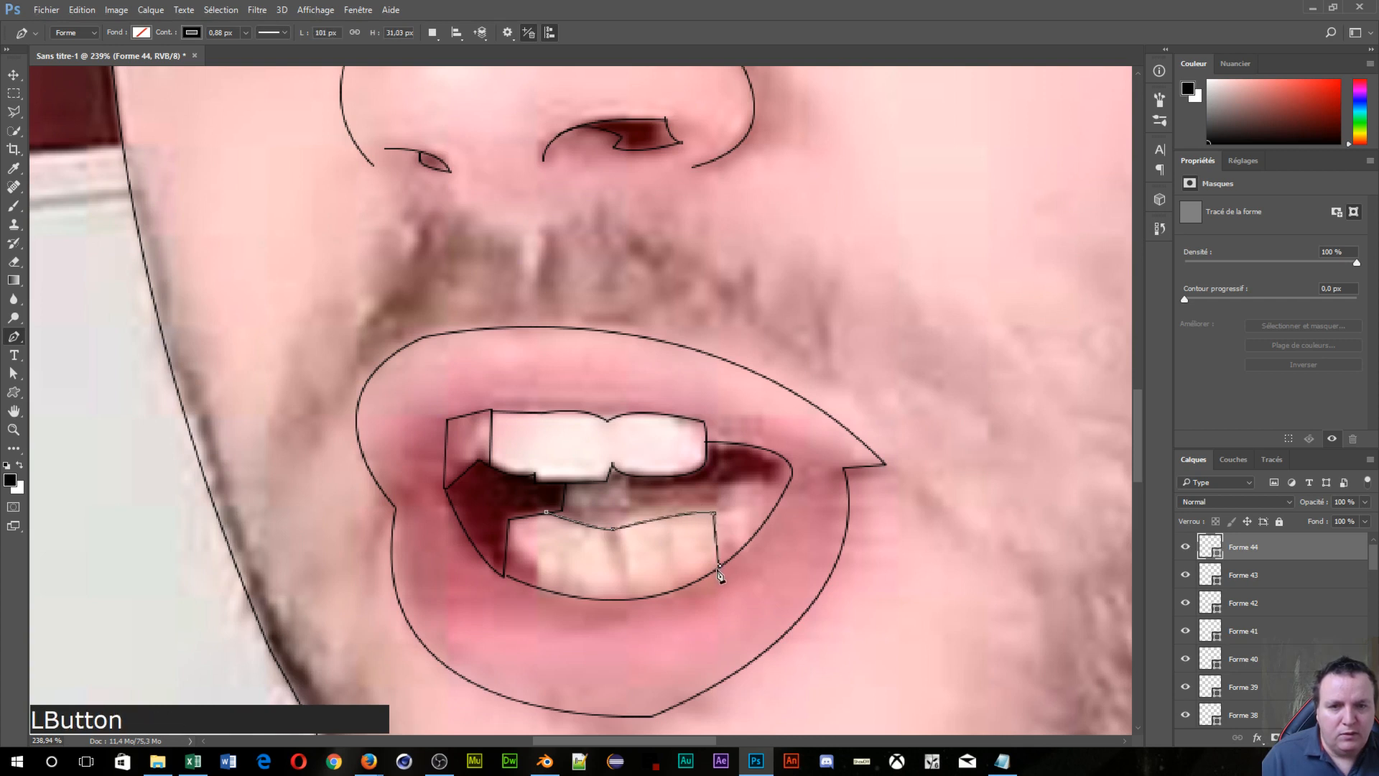
key(Escape)
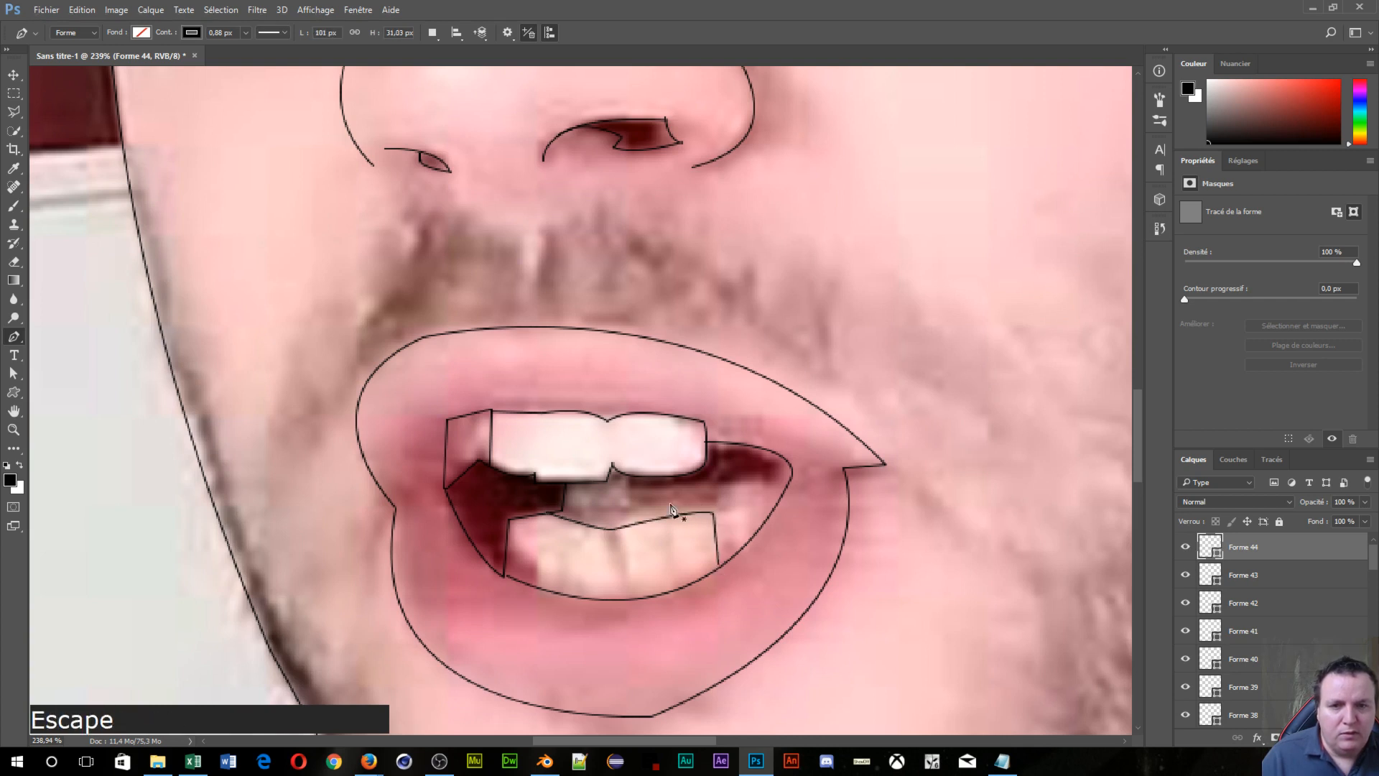
Step: Outline the dark right mouth cavity from below the upper teeth's gap, rightward and around its end, to the right upper tooth, about 86 × 26 px
click(635, 483)
click(634, 490)
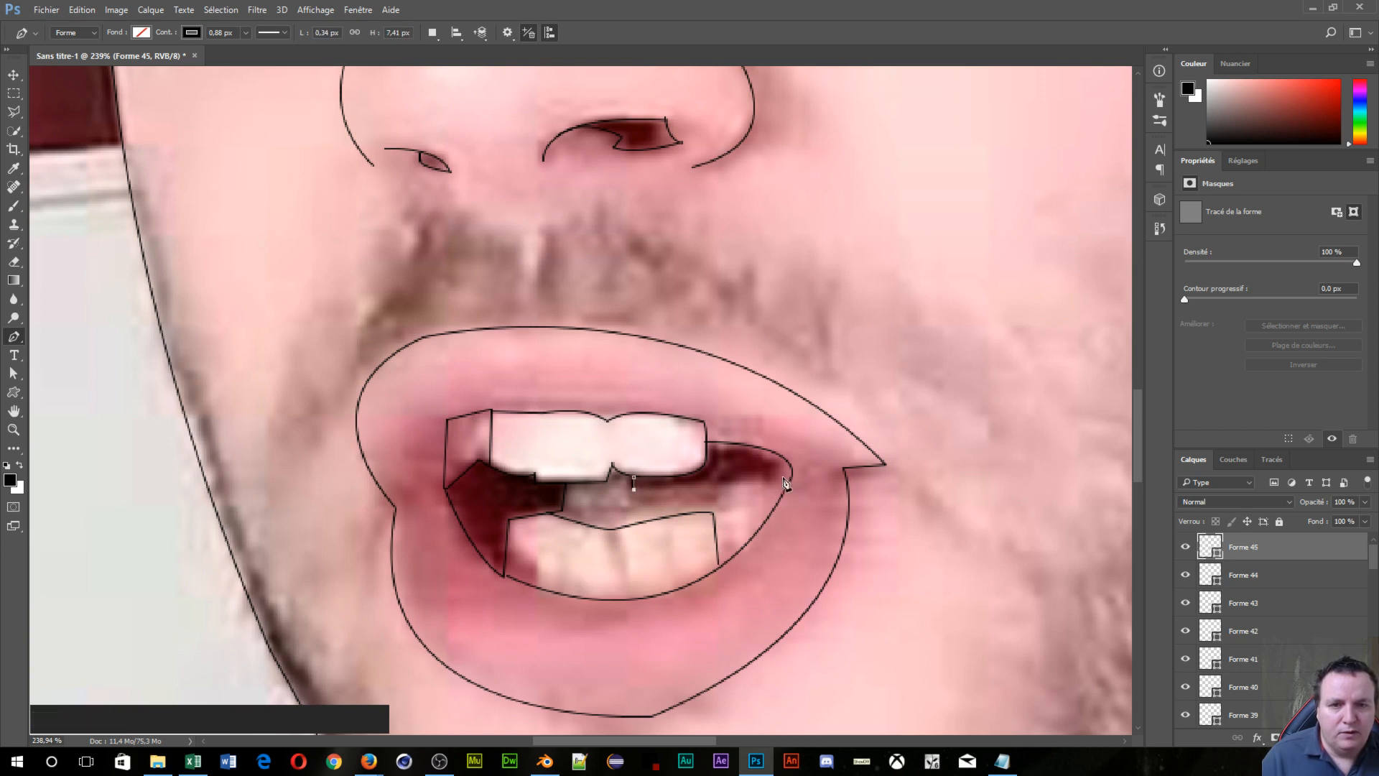
drag(770, 480, 695, 445)
key(alt)
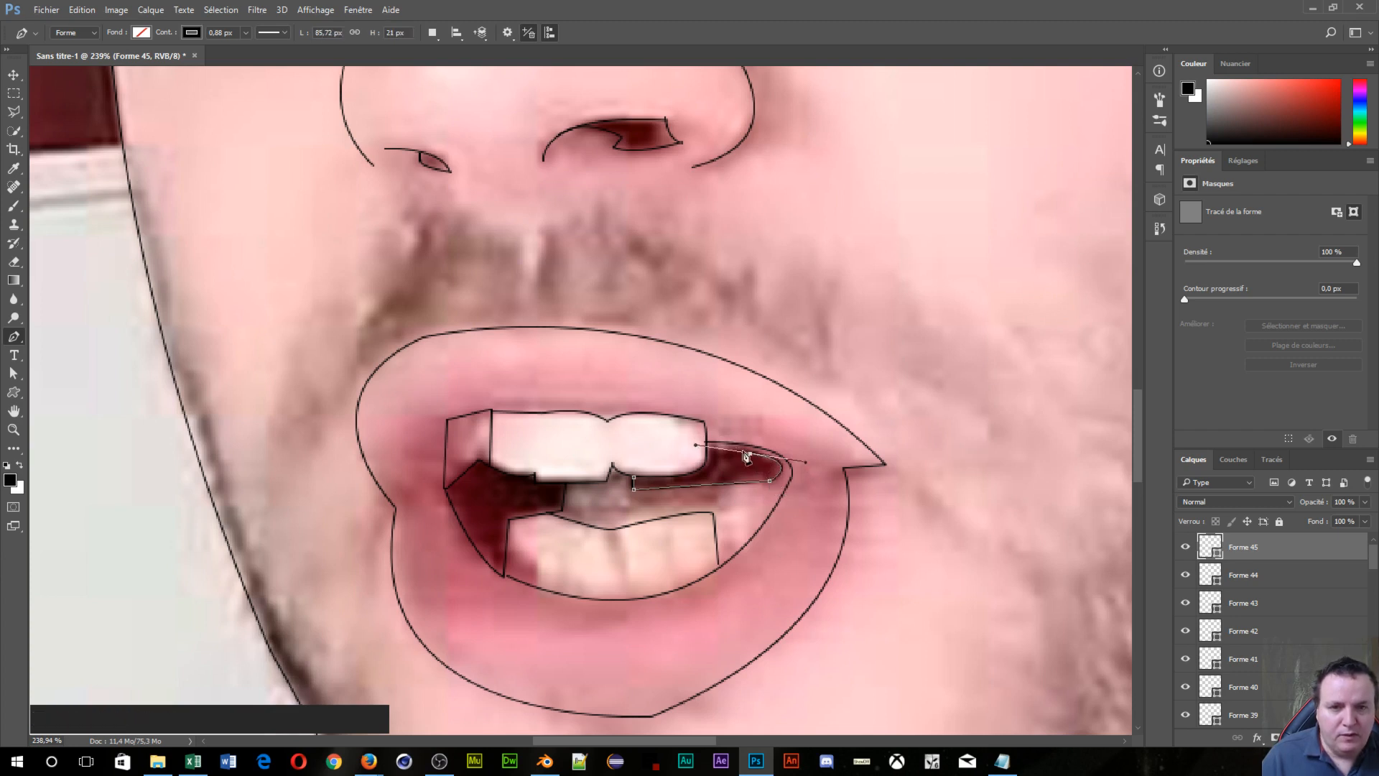
key(alt)
alt+click(751, 453)
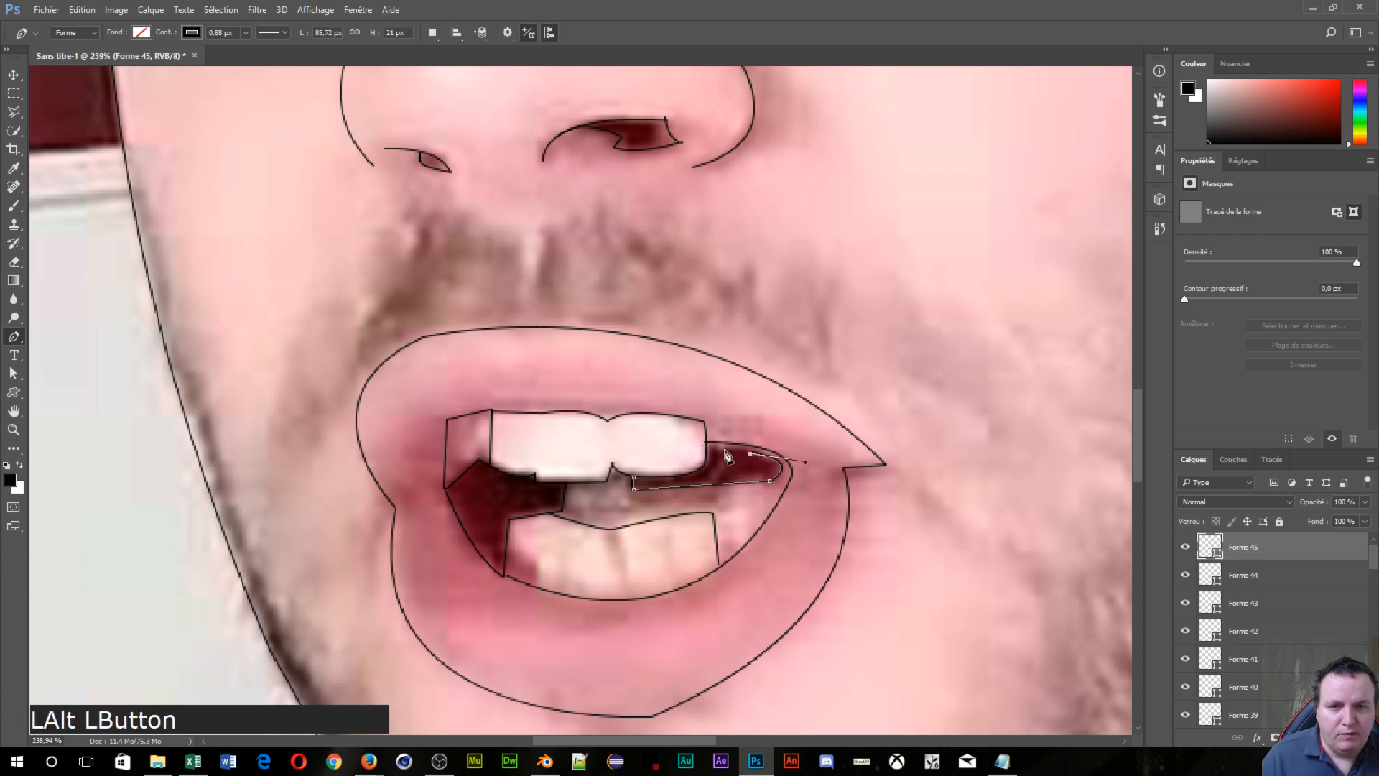
click(709, 450)
key(Escape)
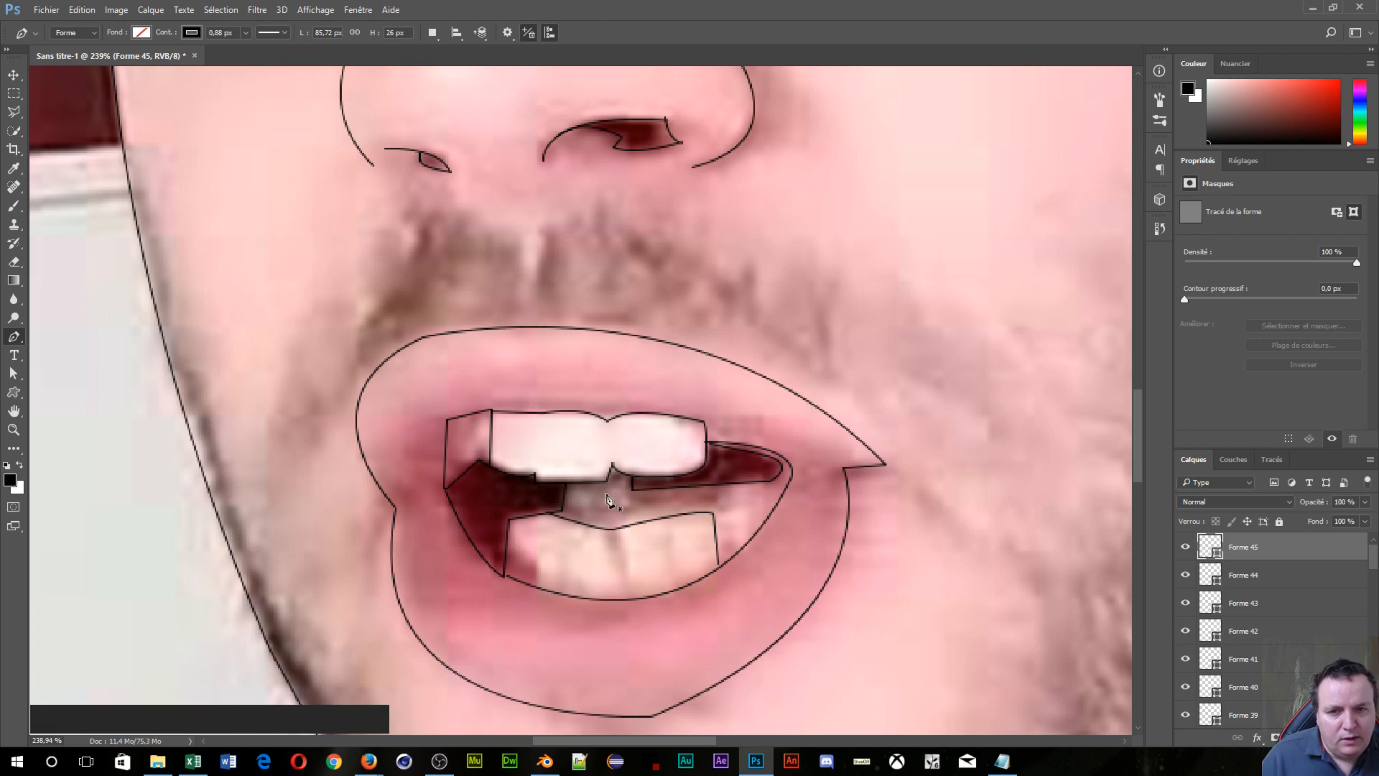
Step: Draw a line about 20 px high from the right cavity's inner end to the lower teeth, and one about 35 px high dividing the lower teeth
click(629, 488)
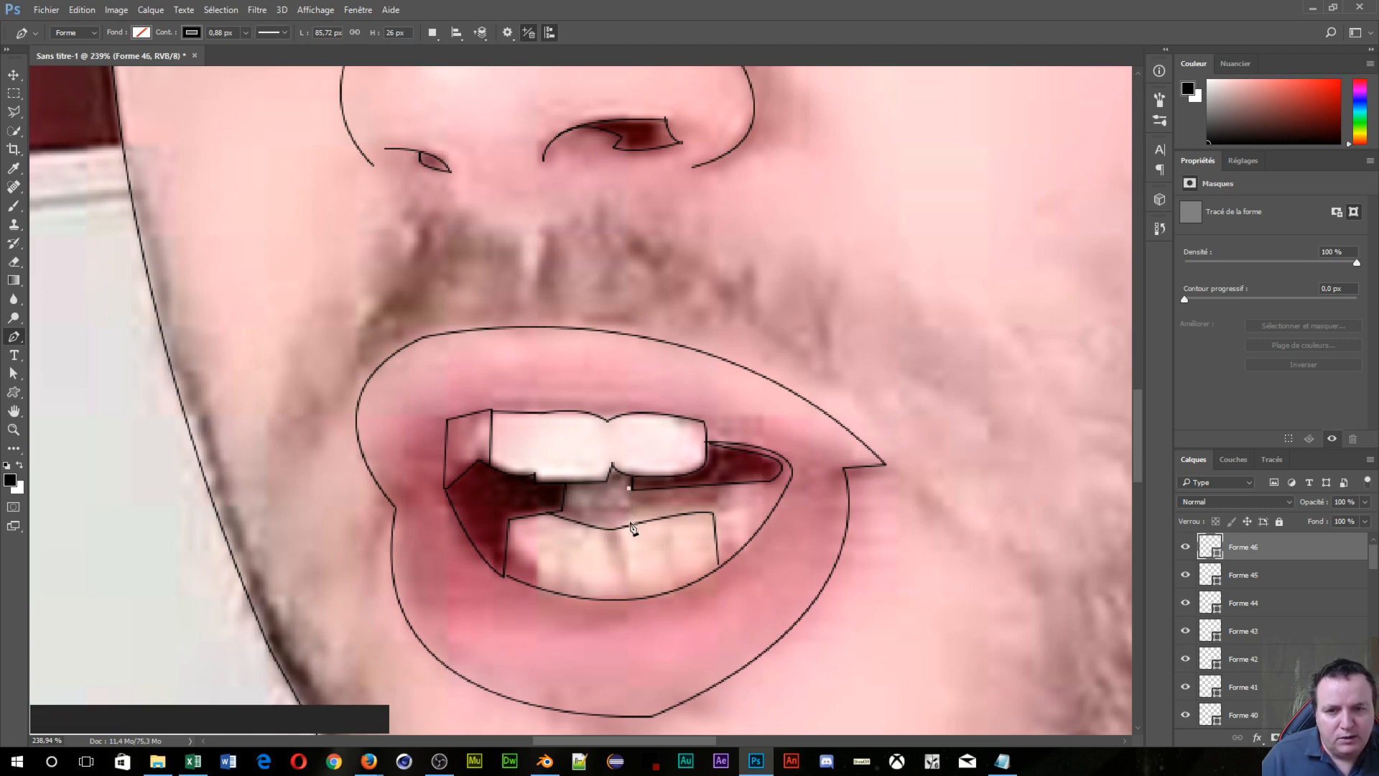
click(630, 520)
key(Escape)
scroll(715, 511, down, 1)
scroll(718, 511, down, 15)
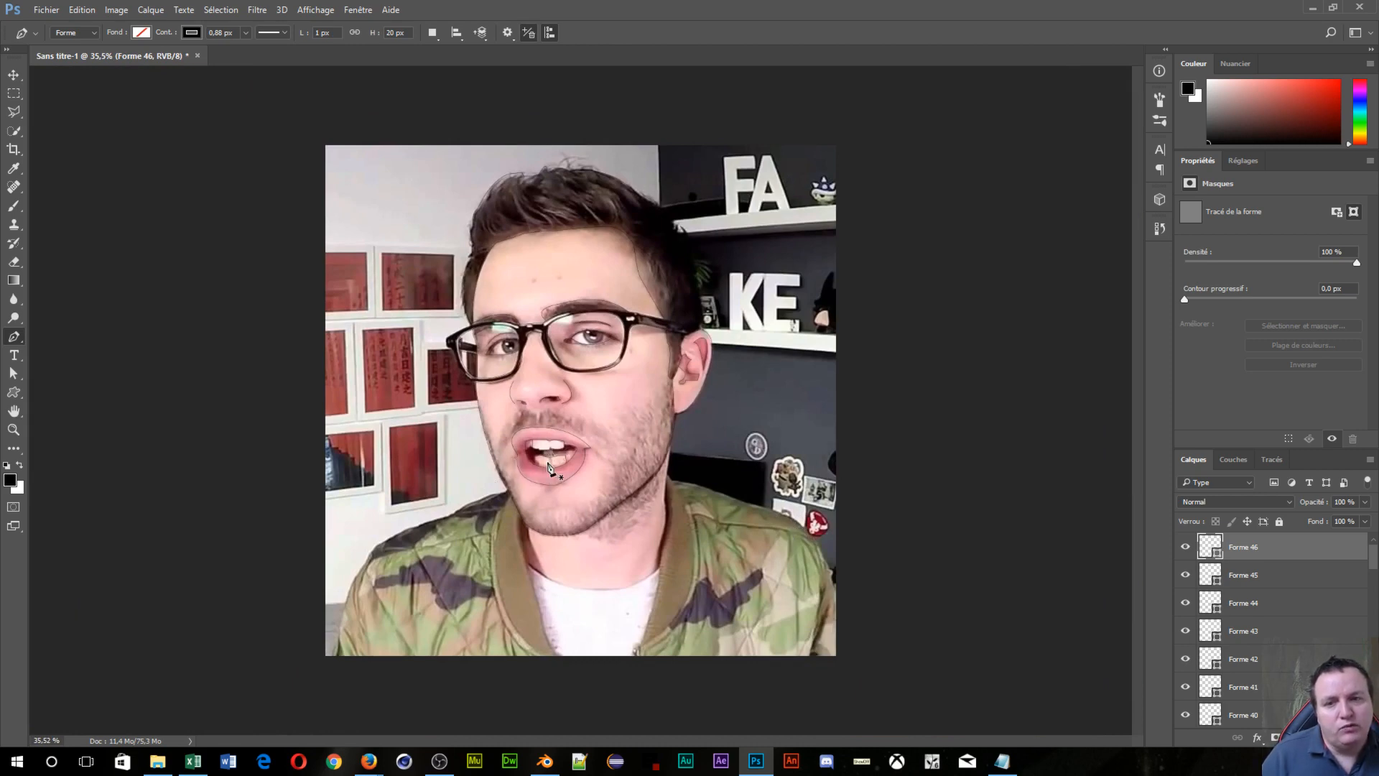
scroll(530, 497, up, 3)
scroll(530, 497, up, 2)
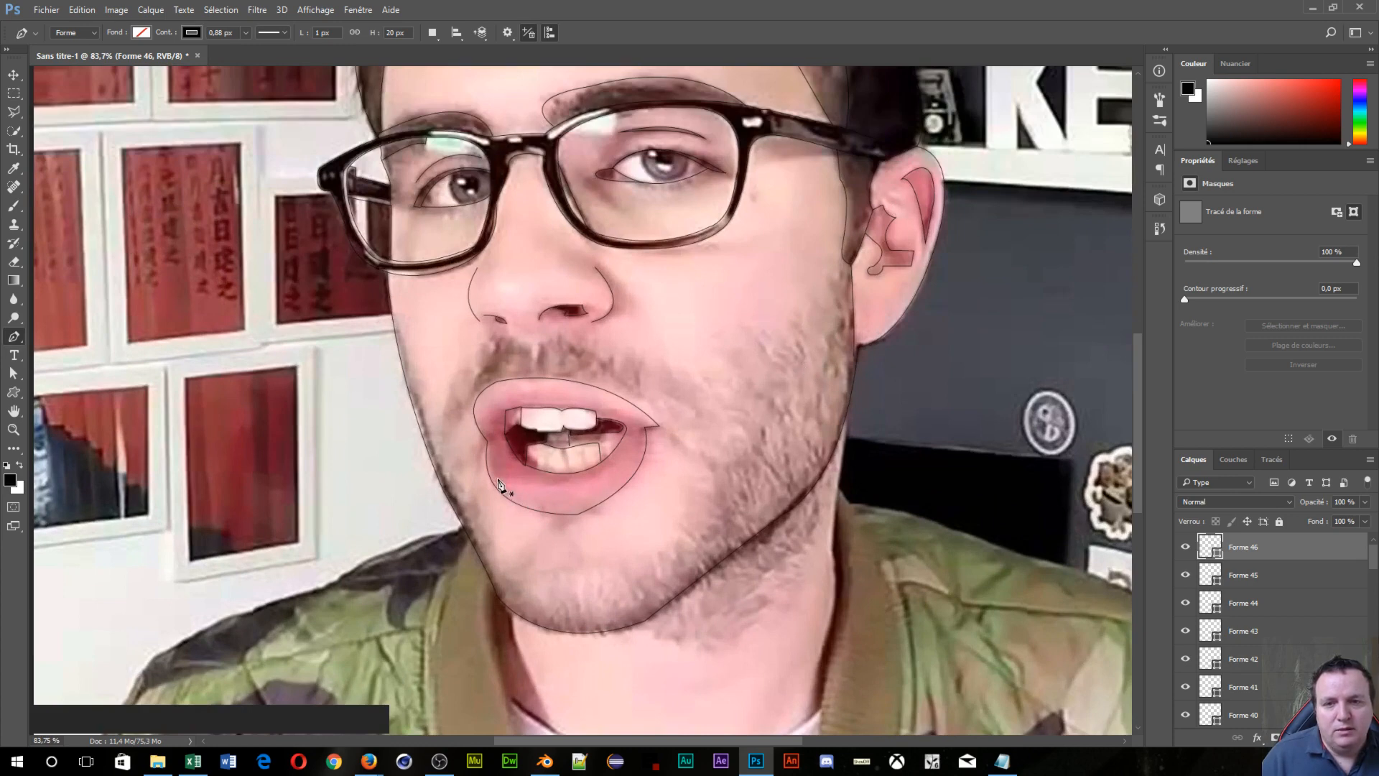
scroll(500, 485, up, 4)
click(657, 404)
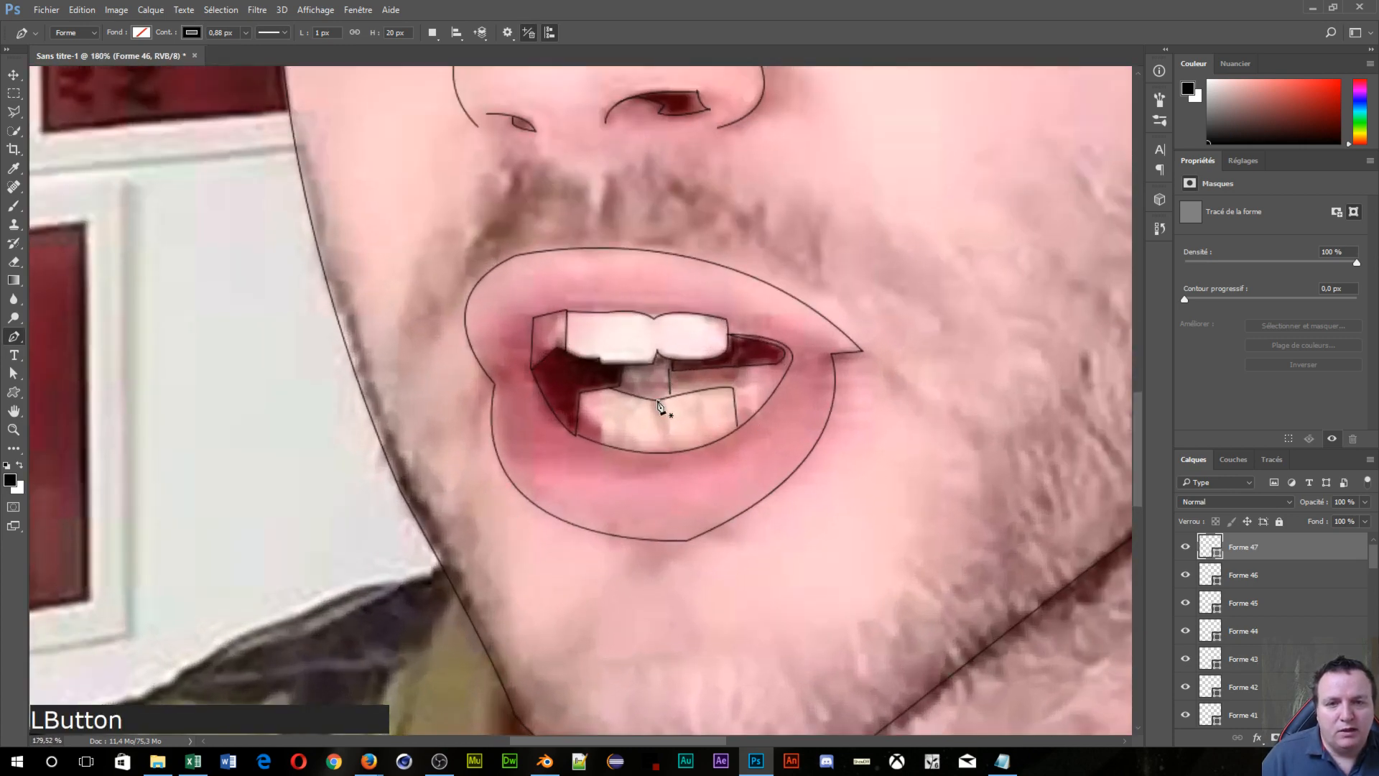
key(Escape)
scroll(607, 539, down, 2)
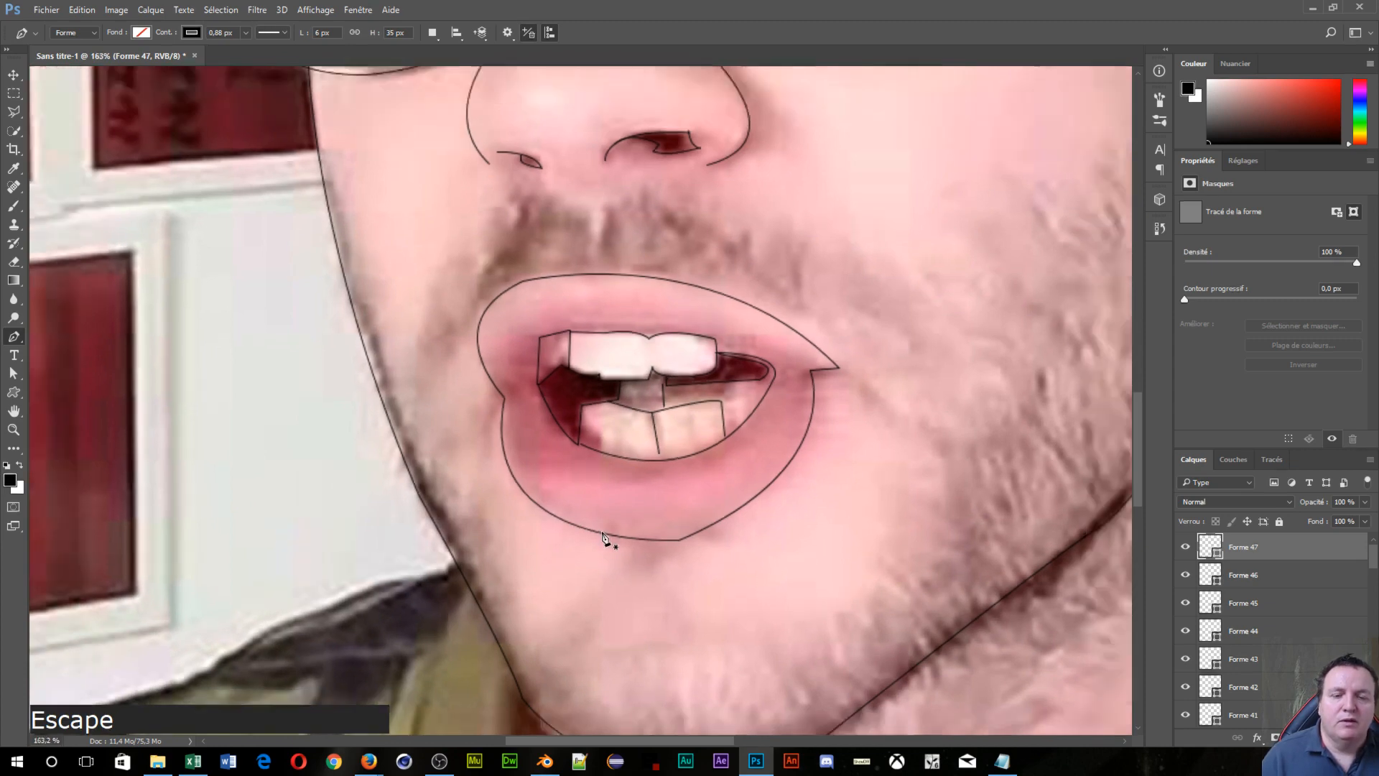
Step: Start the moustache's upper contour below the left nostril and curve it down to the philtrum
scroll(615, 530, down, 1)
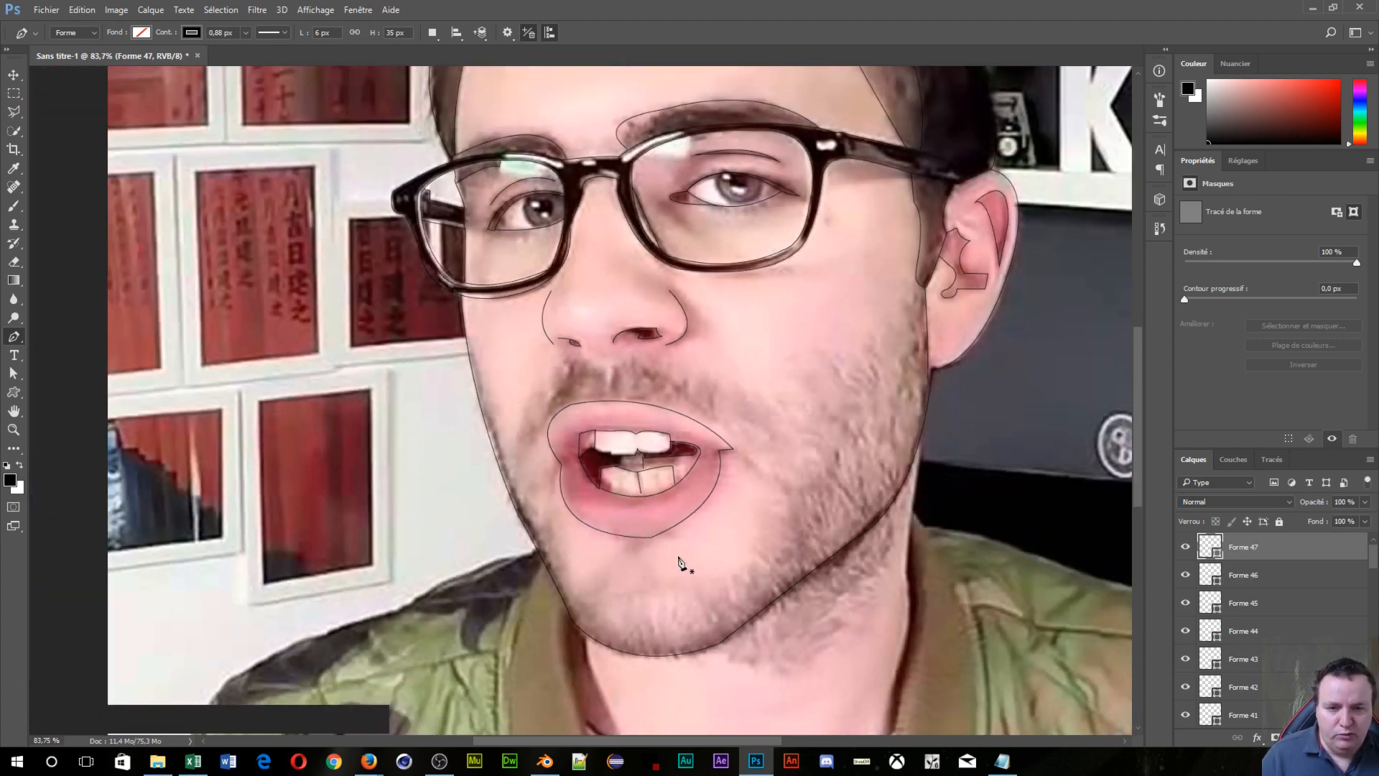
scroll(680, 565, down, 1)
scroll(696, 563, up, 5)
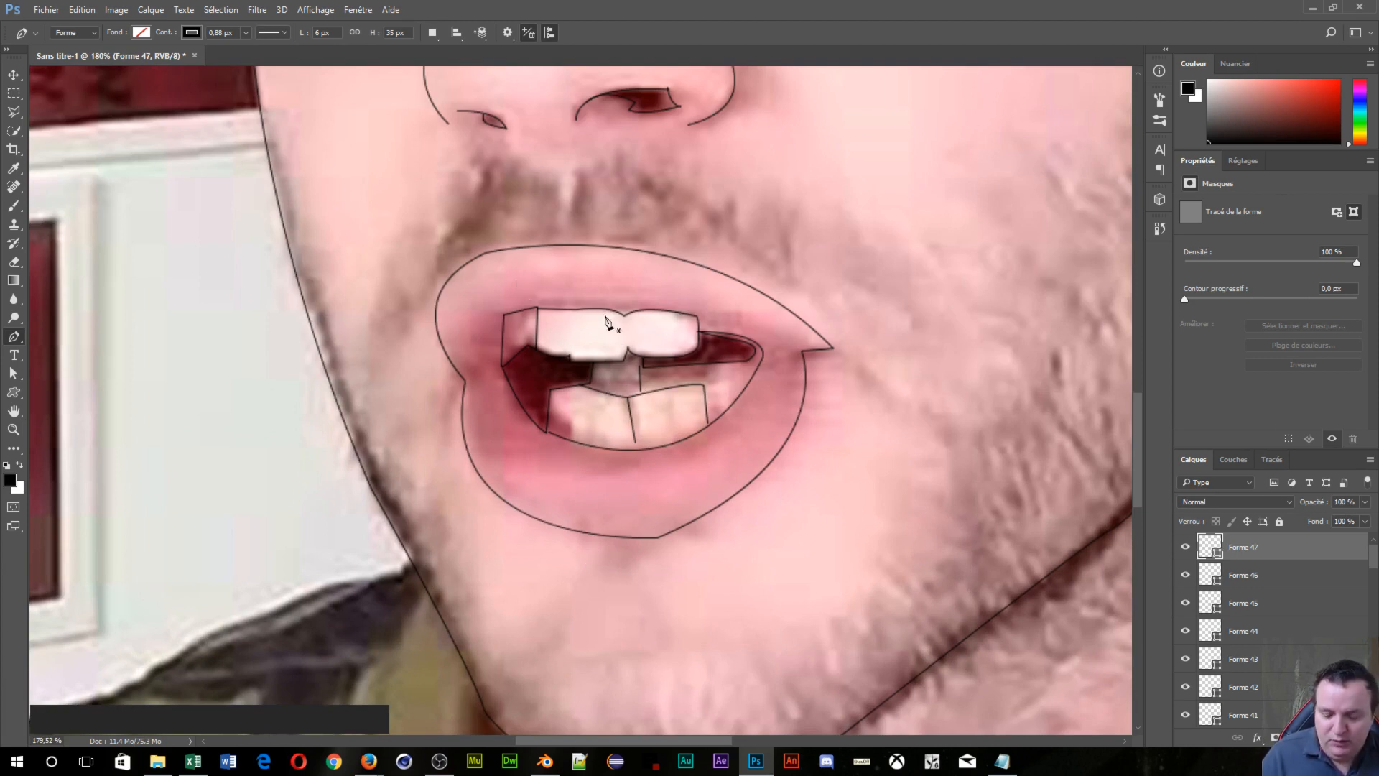
key(space)
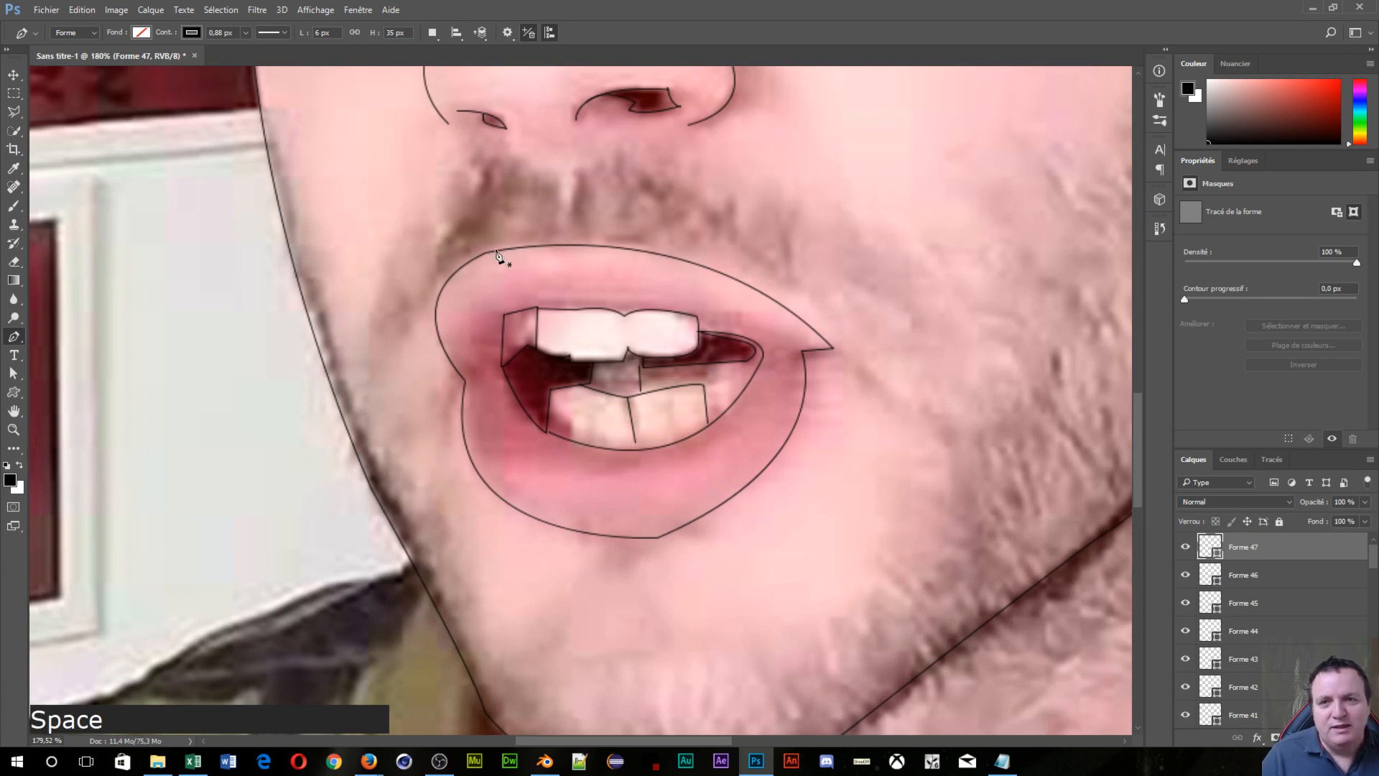
click(502, 139)
drag(560, 164, 582, 176)
key(ctrl+z)
click(564, 178)
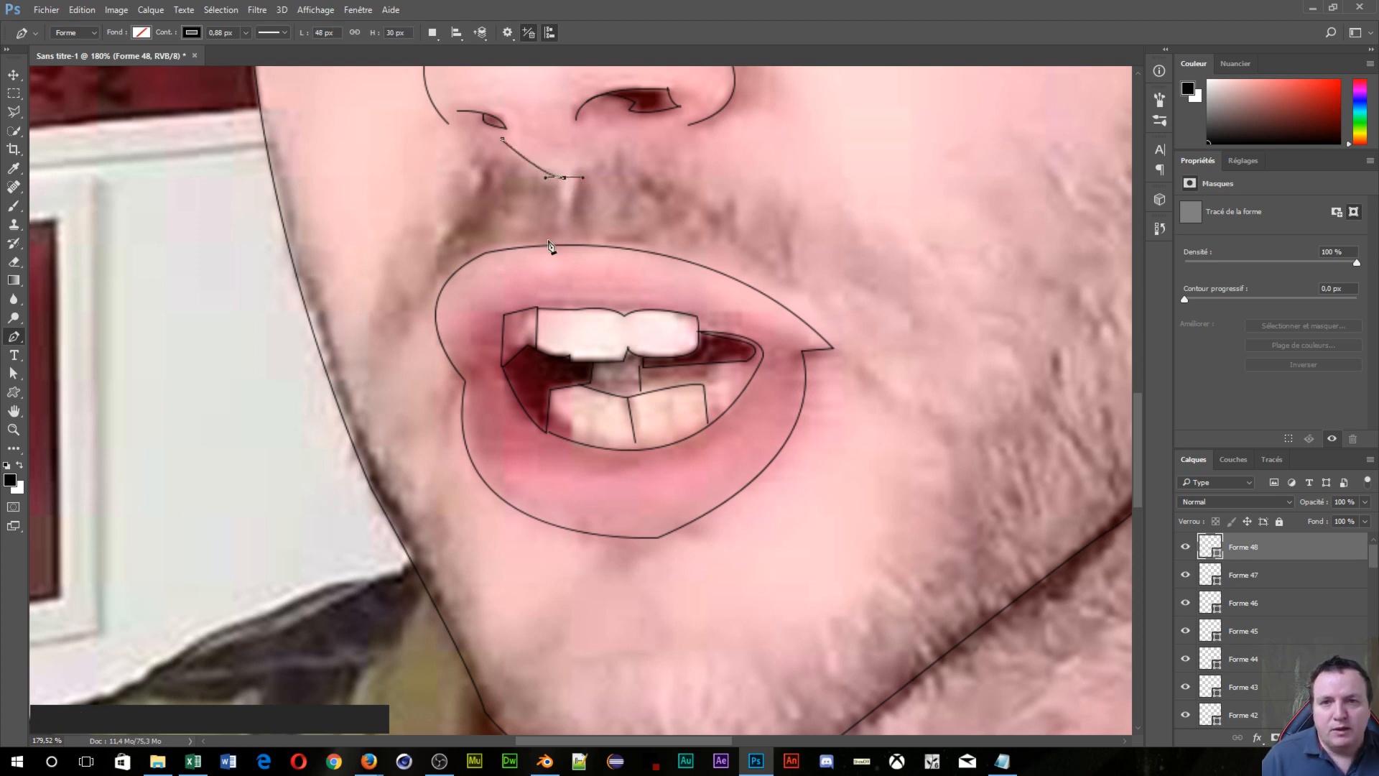
Step: Remove the philtrum anchor's outgoing handle, trace the narrow notch with straight segments, and curve the moustache contour up to below the right nostril
click(559, 220)
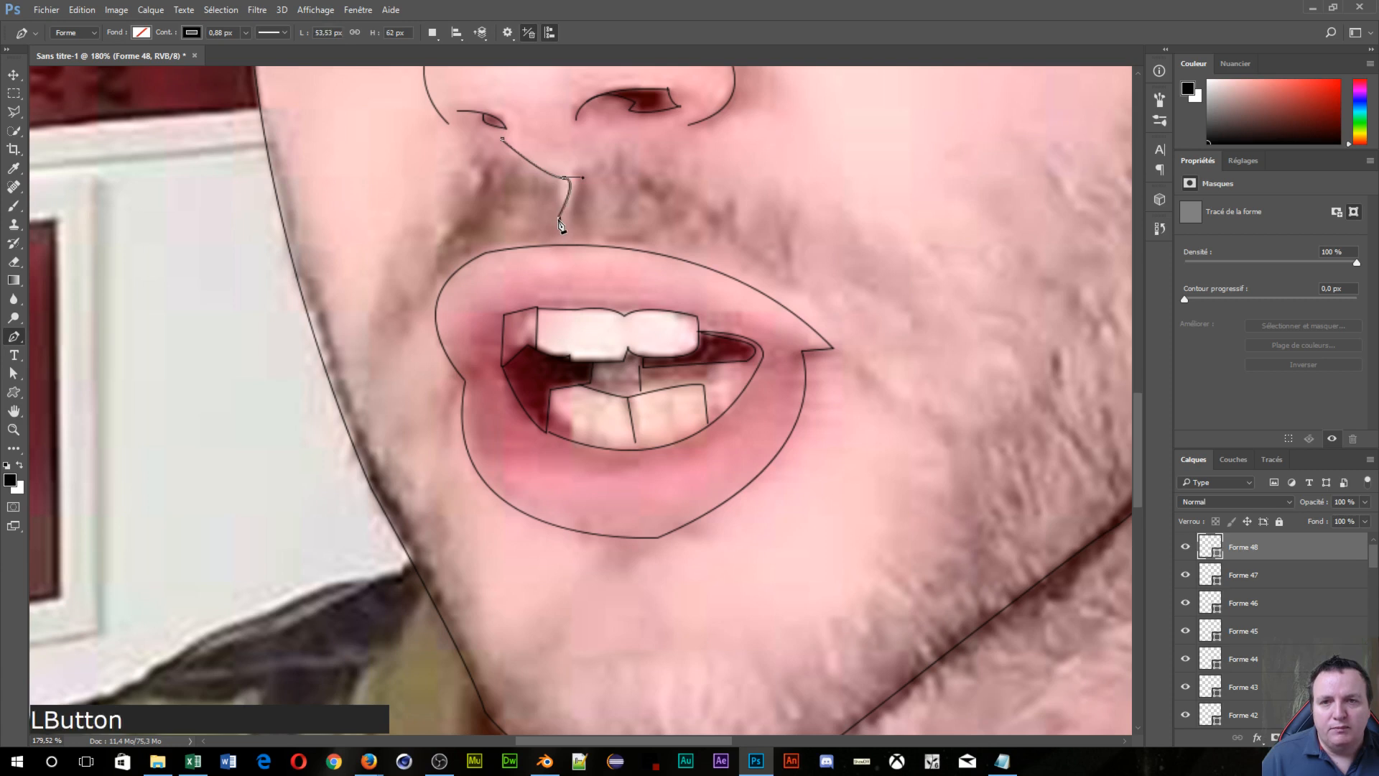
key(ctrl+z)
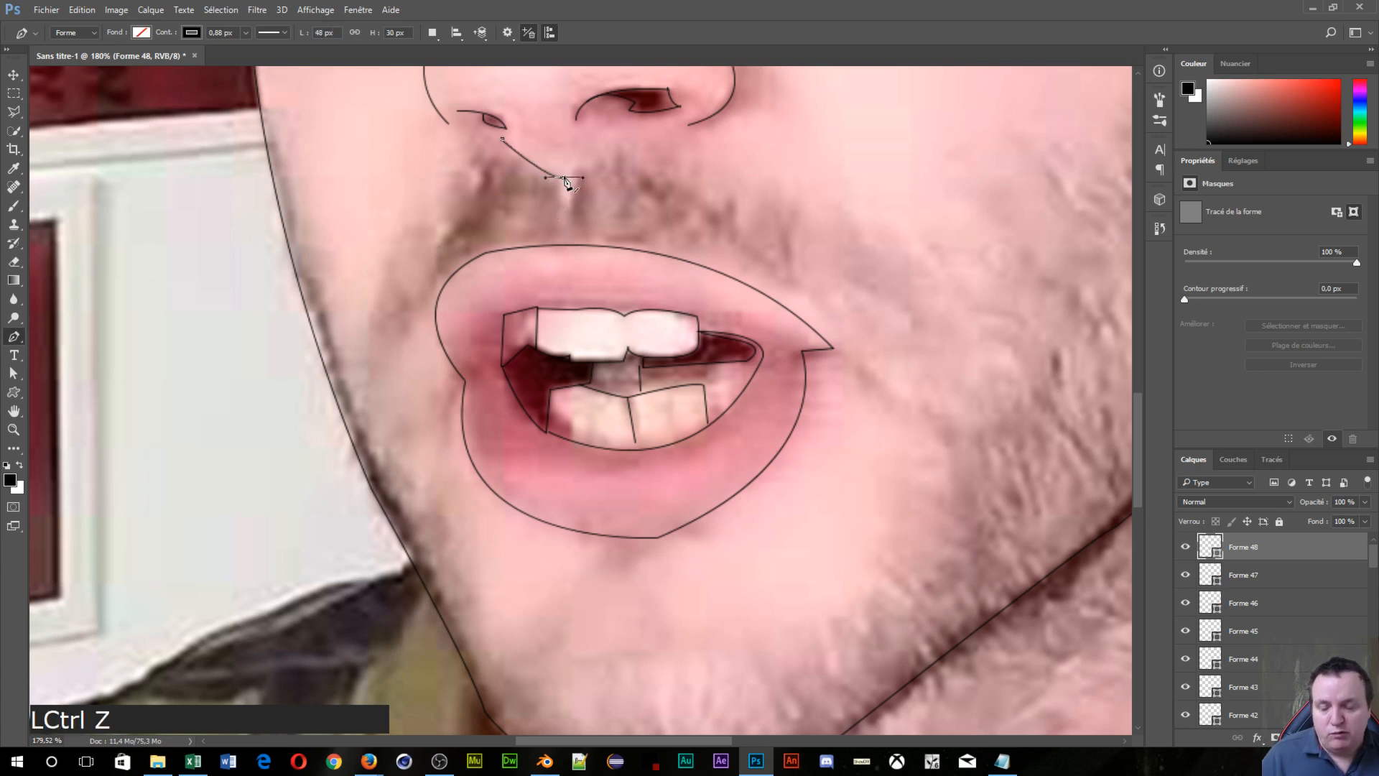
alt+click(565, 178)
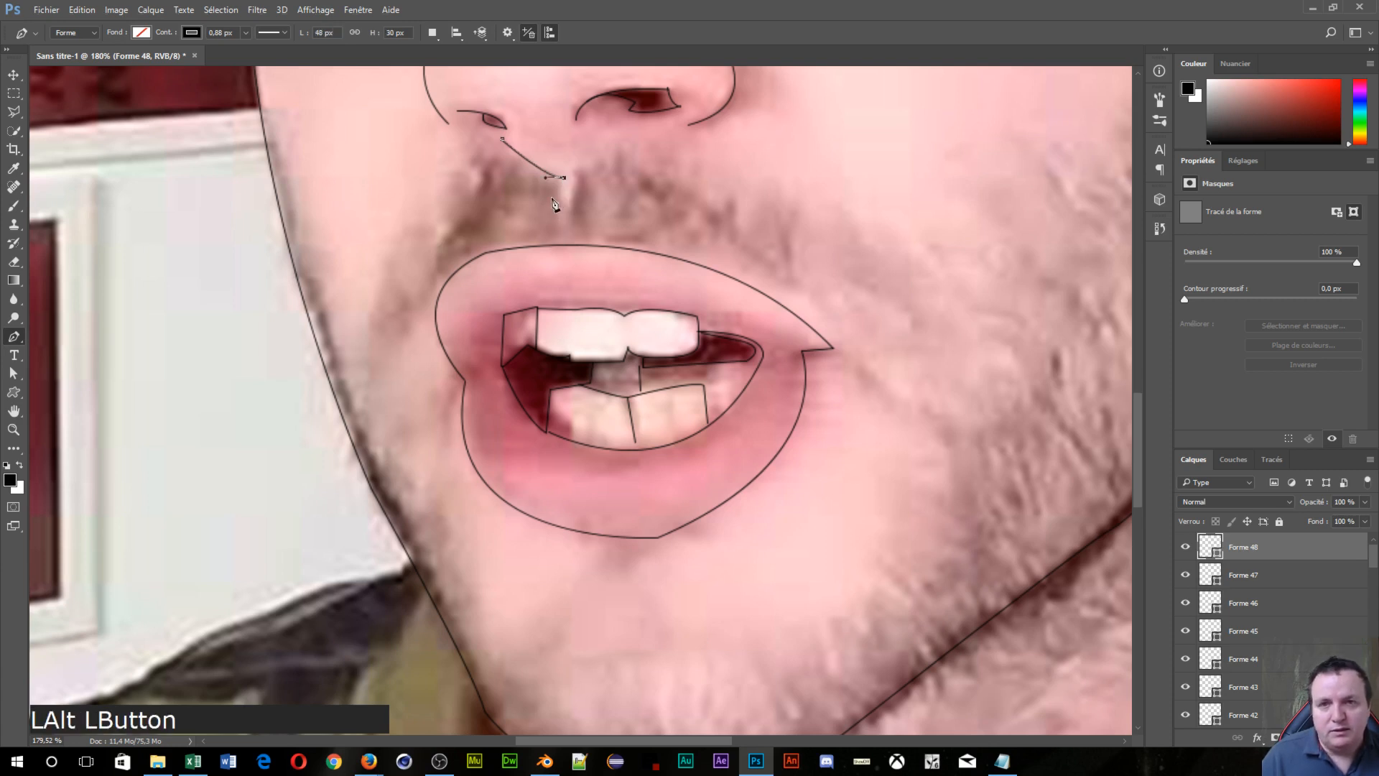
click(561, 212)
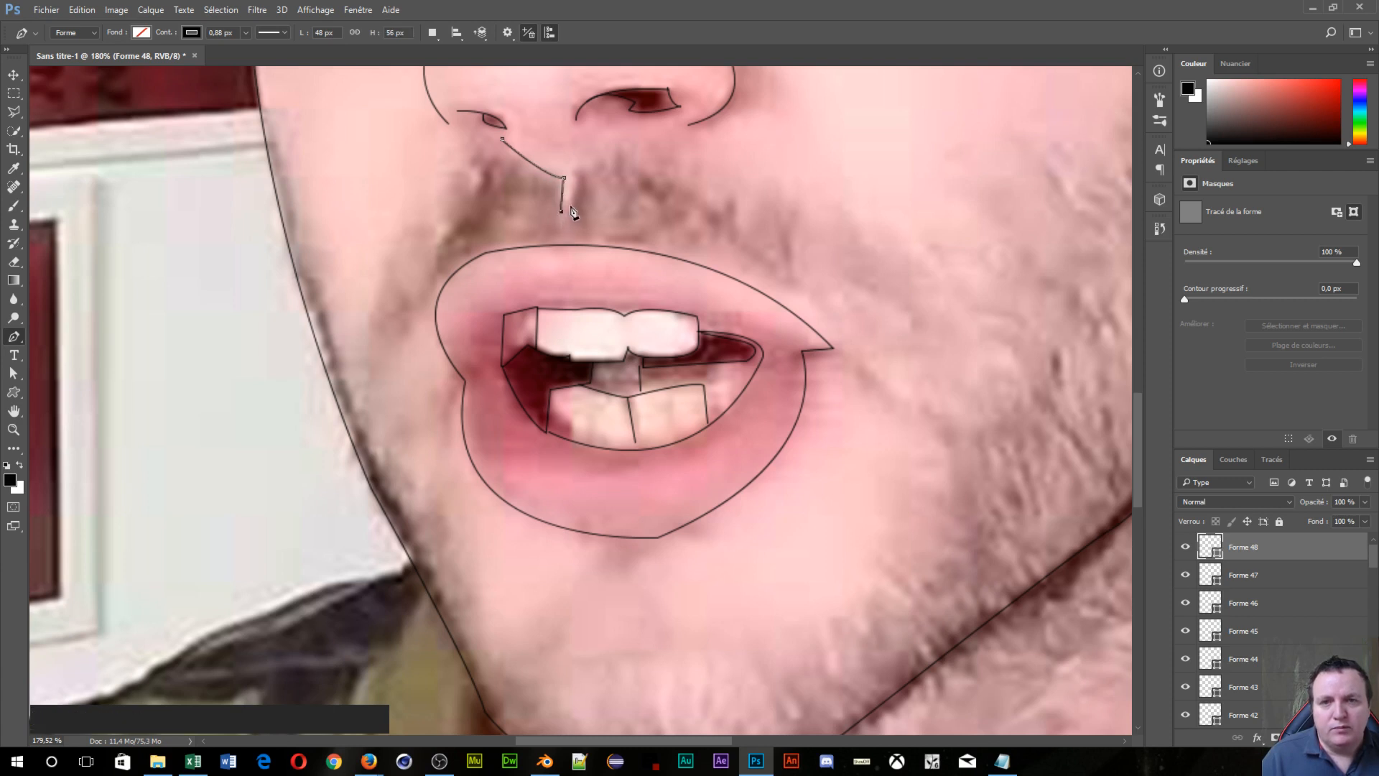
click(569, 206)
click(572, 171)
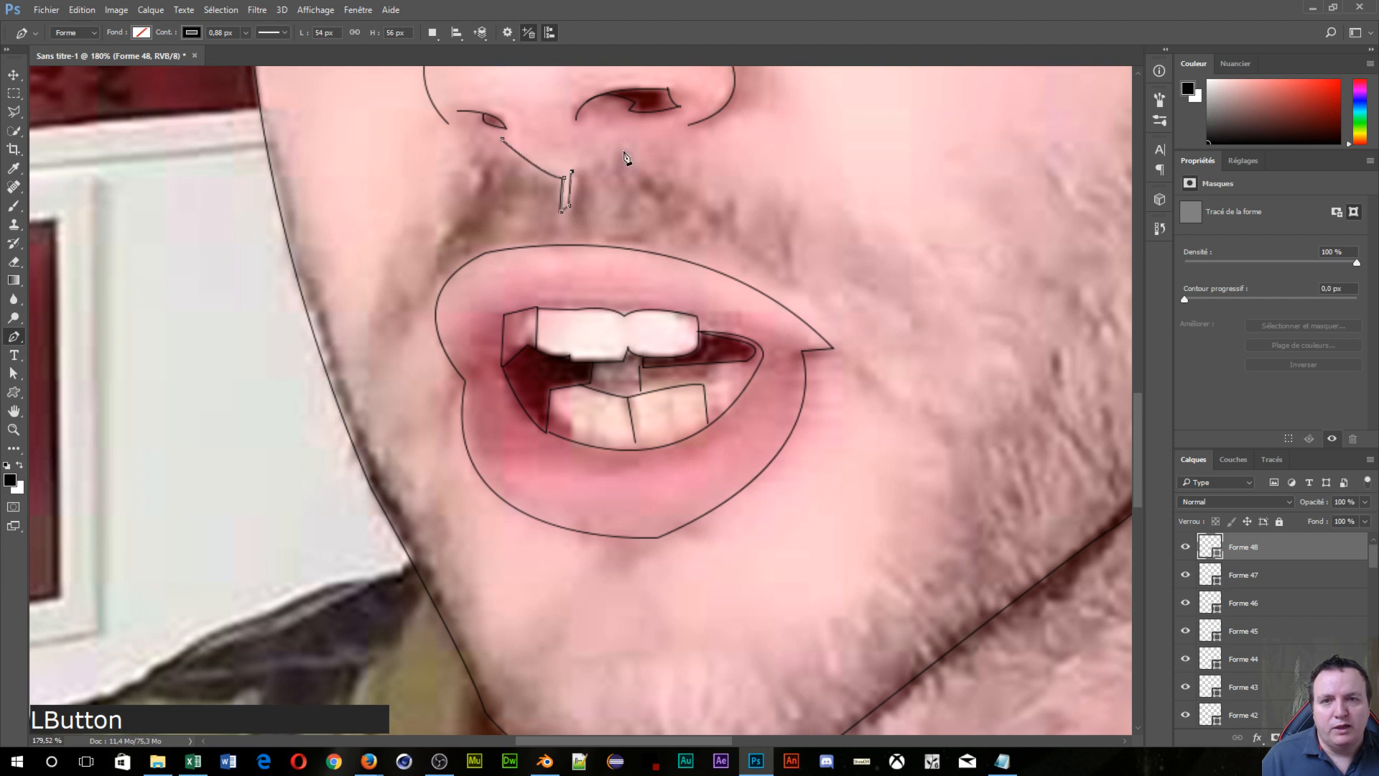
drag(609, 130, 629, 142)
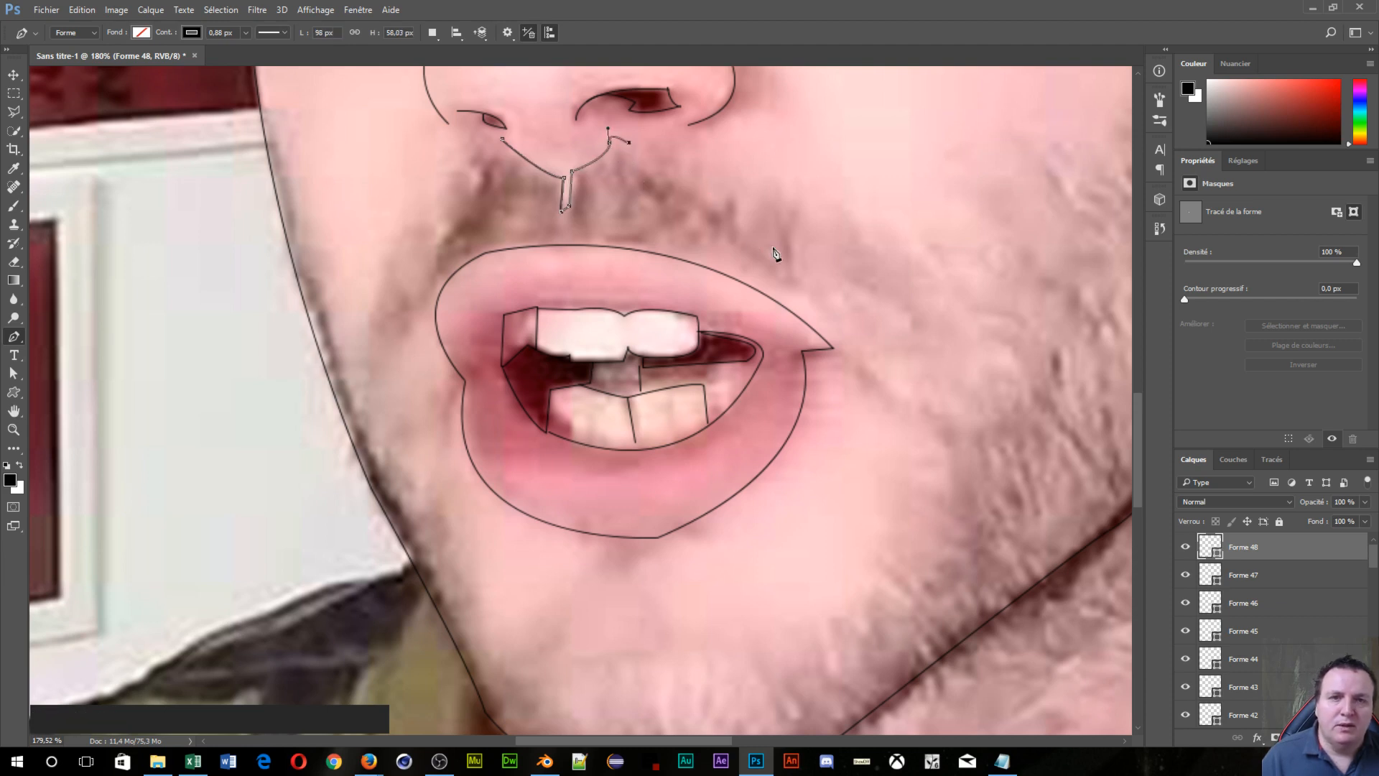
scroll(815, 269, down, 2)
drag(794, 275, 816, 302)
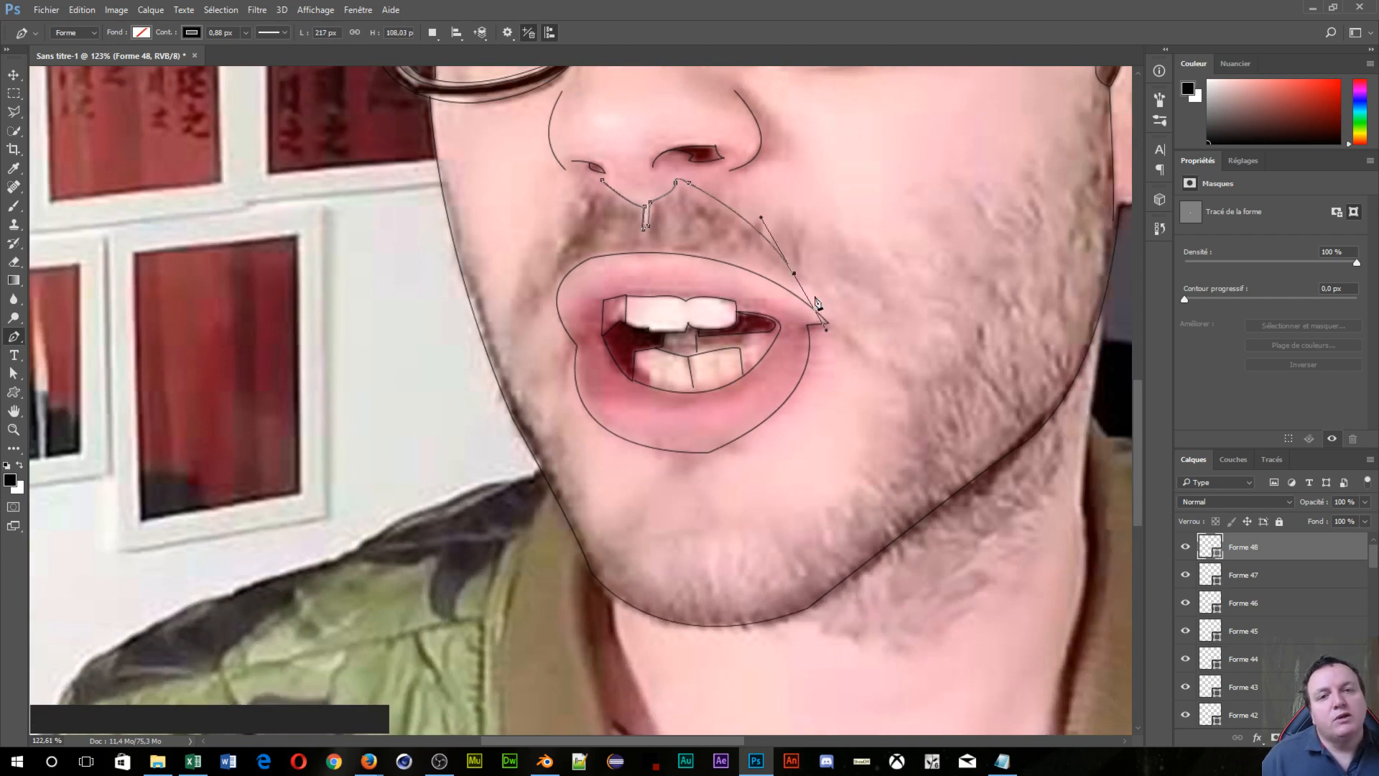
scroll(795, 286, down, 4)
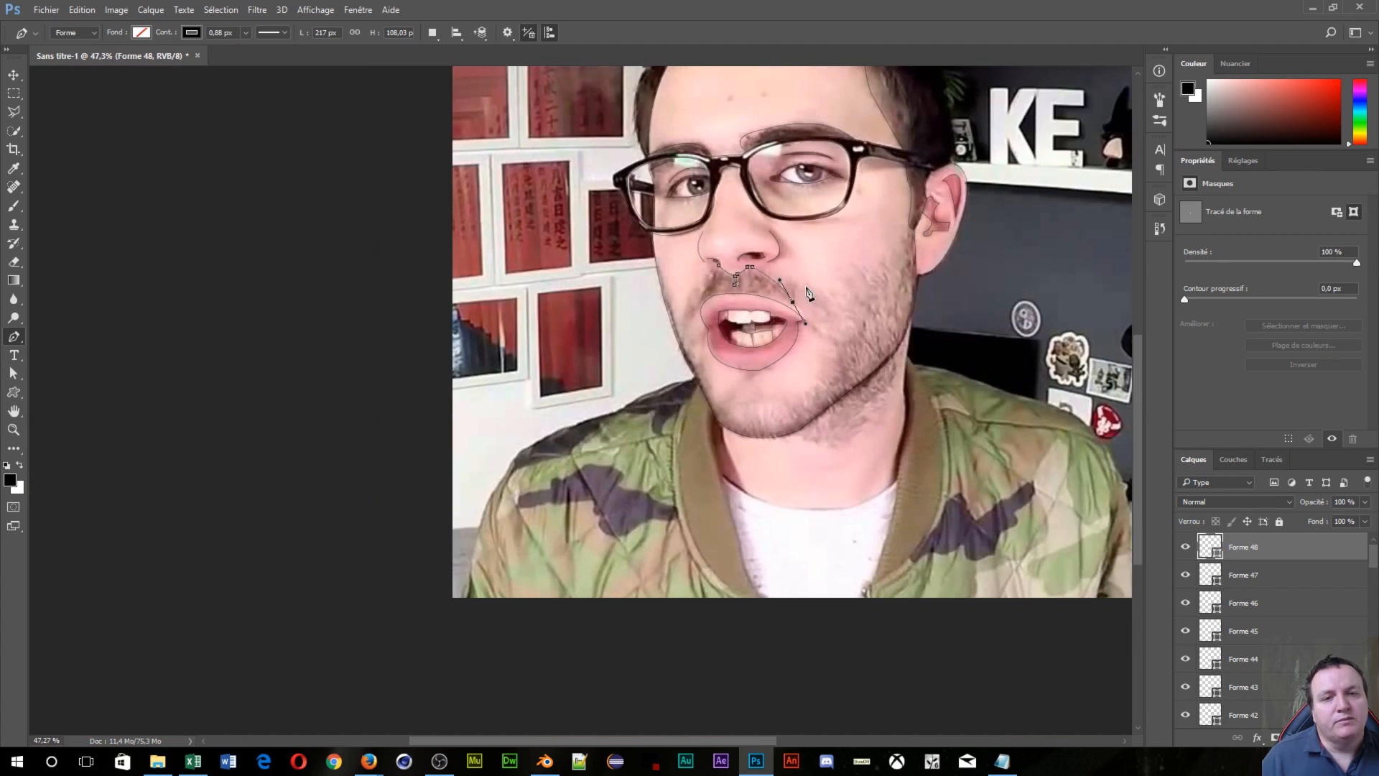
key(ctrl+z)
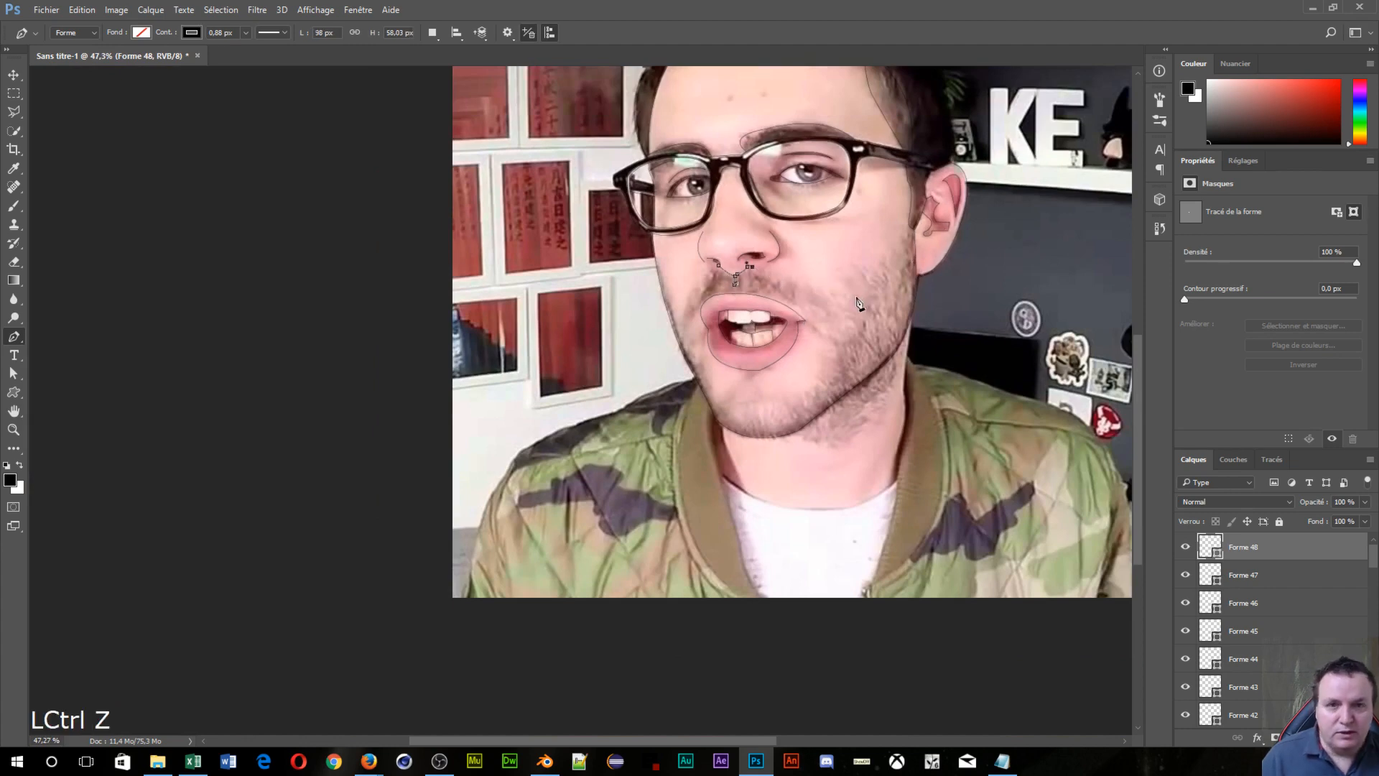
Step: Extend the moustache contour as one wide curve across the right cheek along the beard's upper edge to the sideburn's lower tip and end the path
scroll(851, 316, up, 2)
scroll(740, 355, up, 3)
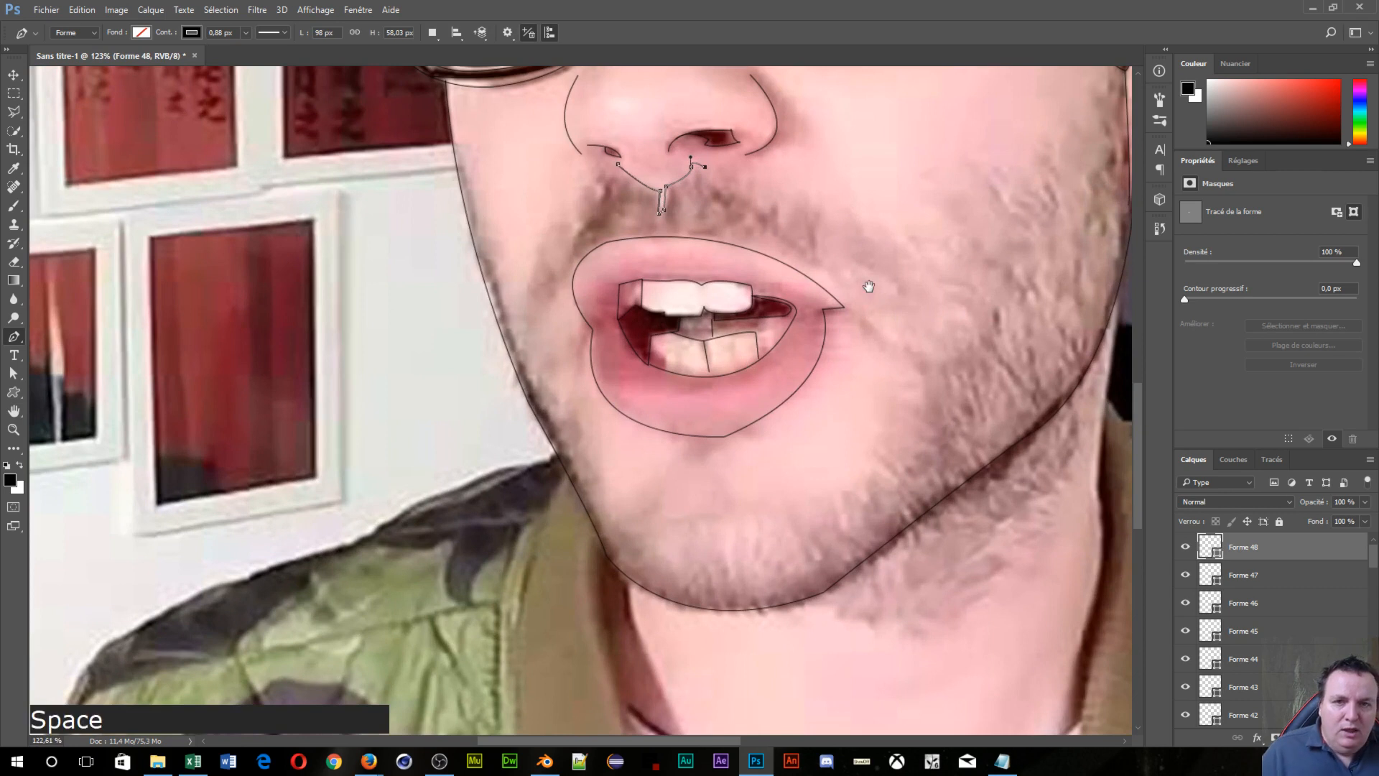
key(space)
drag(868, 287, 597, 395)
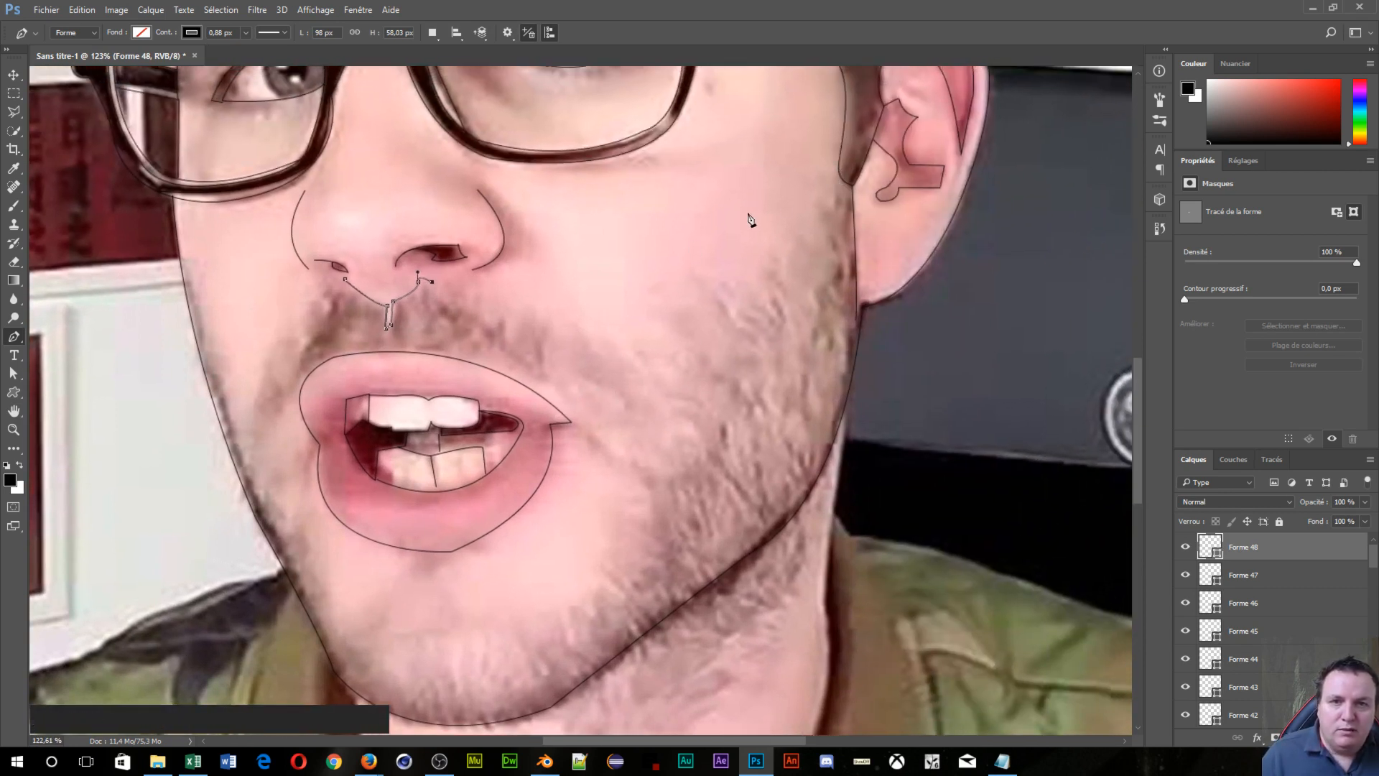
drag(841, 172, 975, 208)
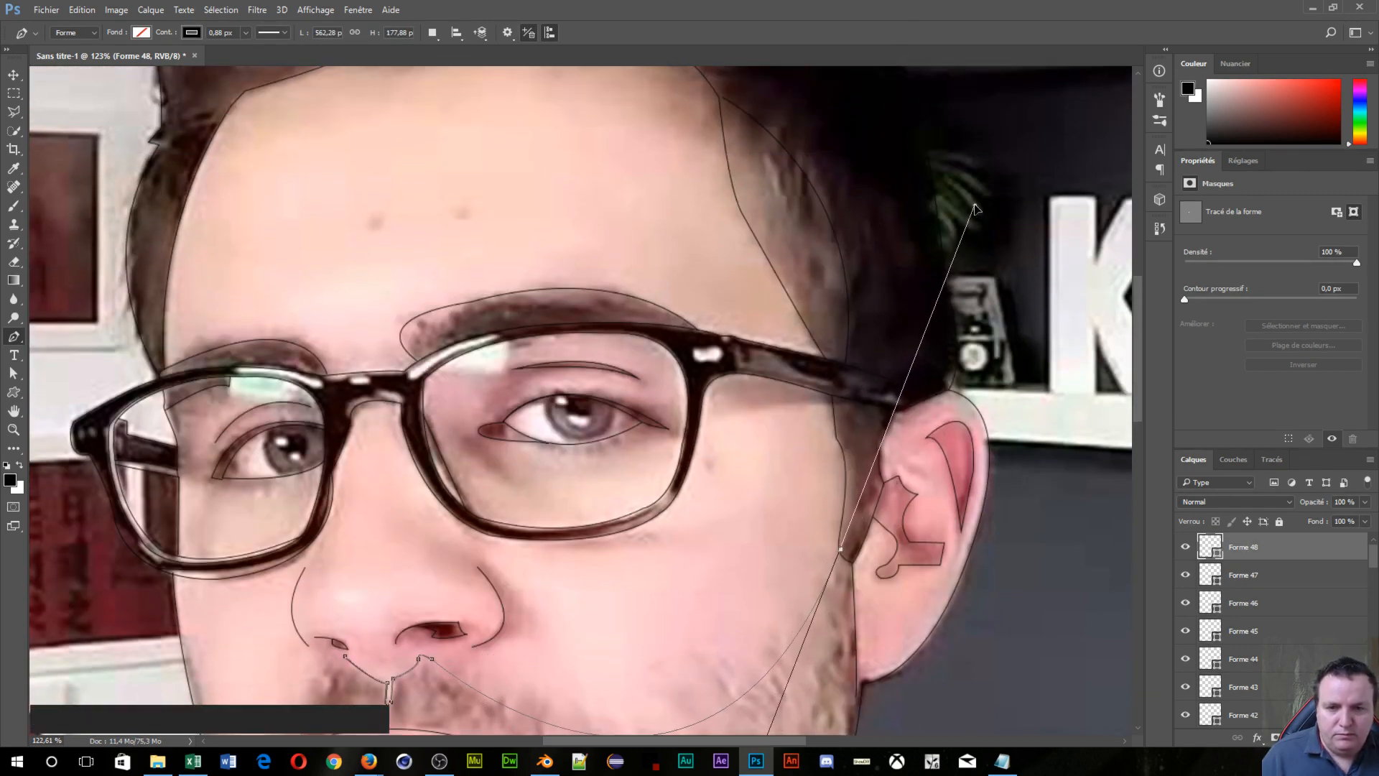
scroll(817, 361, down, 2)
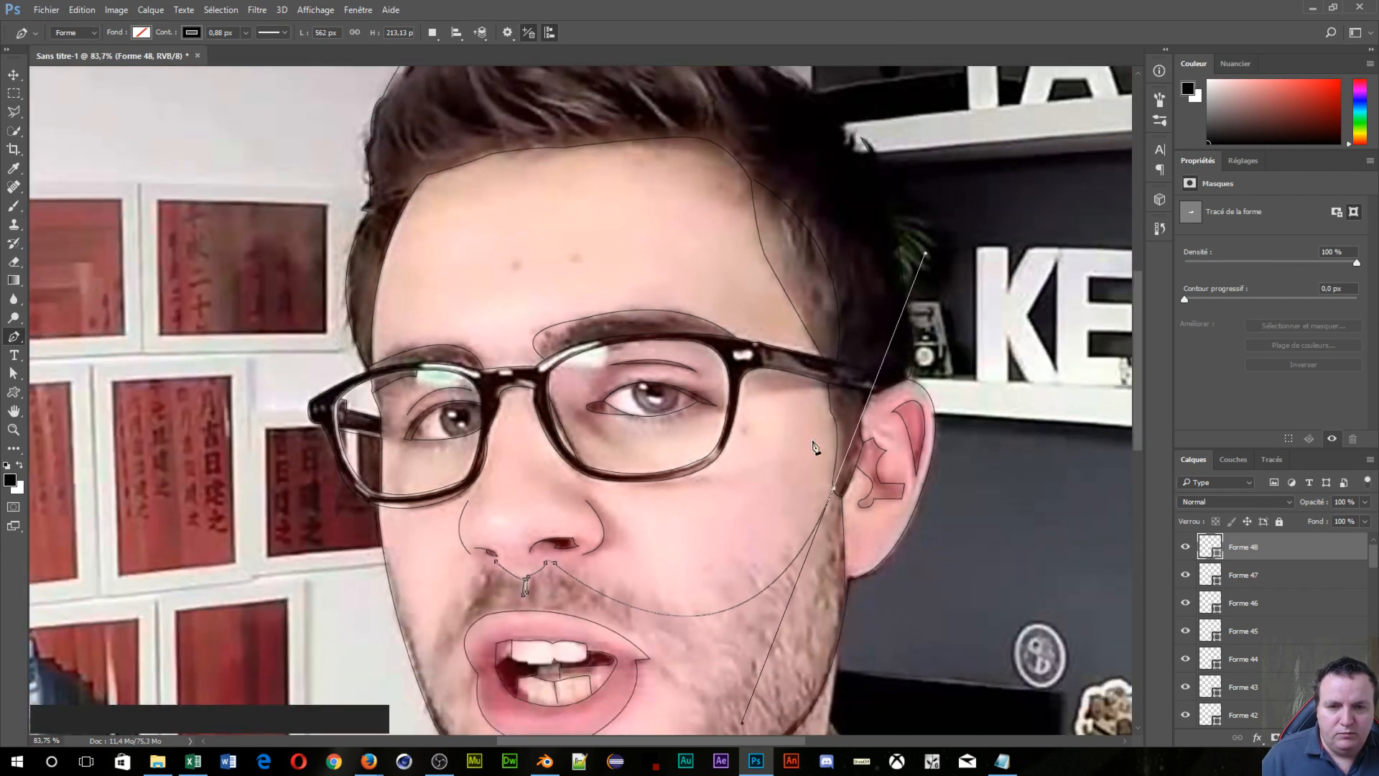
key(ctrl+z)
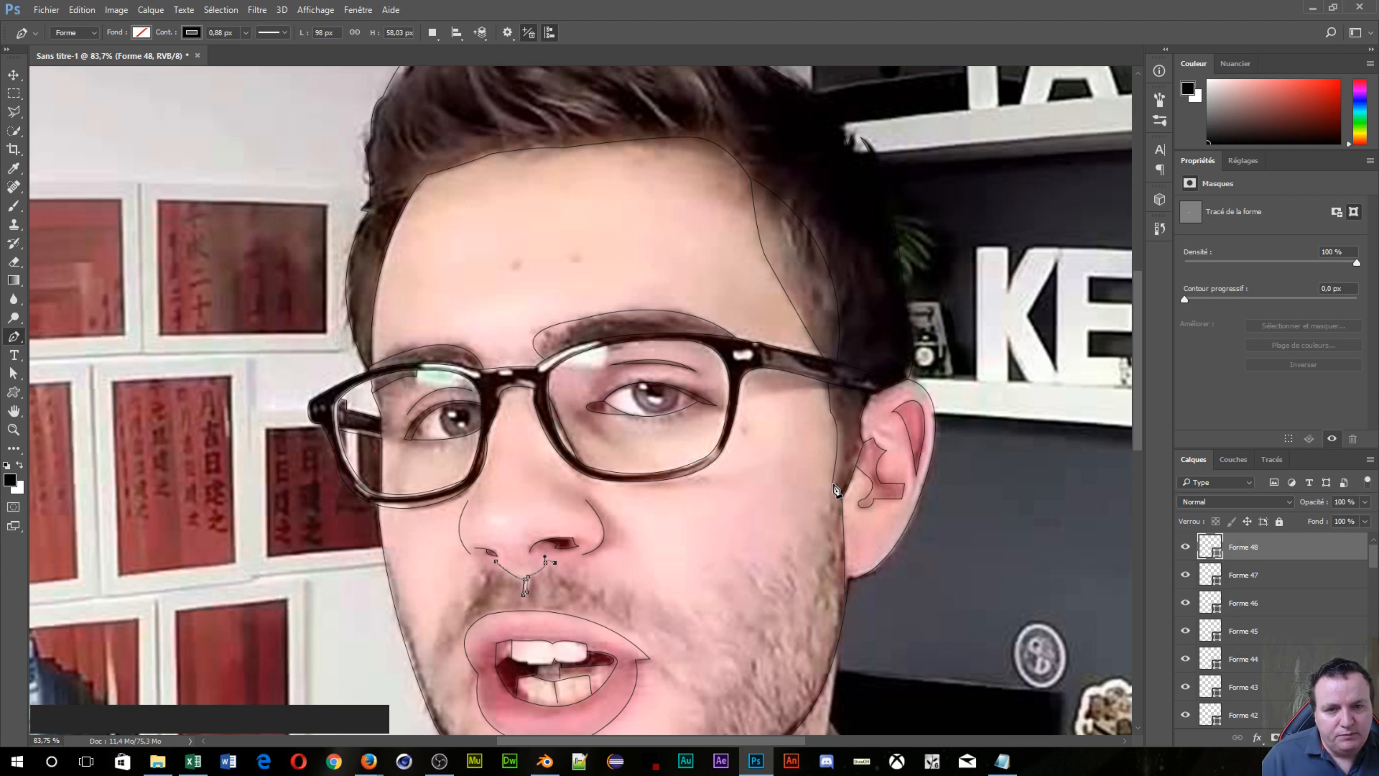
drag(834, 484, 945, 268)
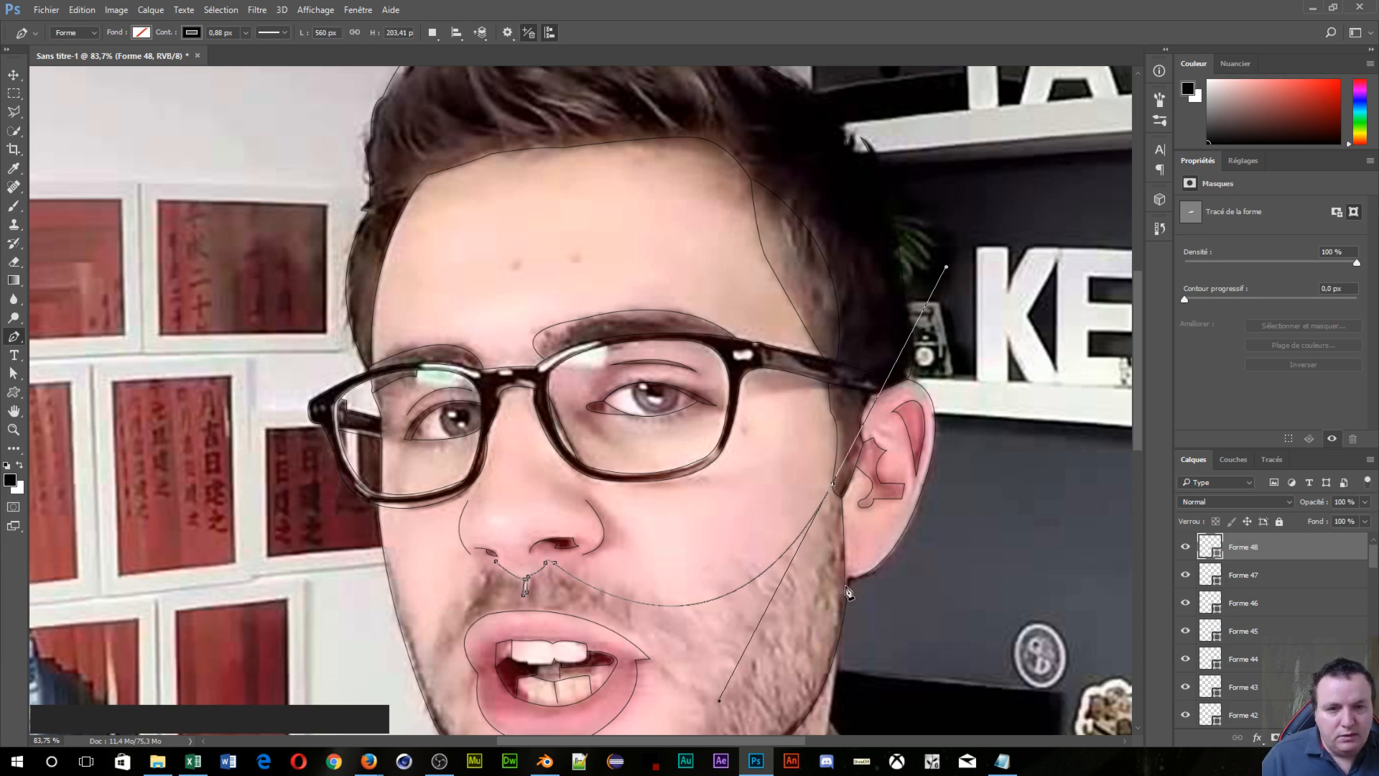
key(Escape)
Step: Curve a new path from the right outer mouth corner down to the chin's right side and remove the outgoing handle
drag(567, 726, 542, 474)
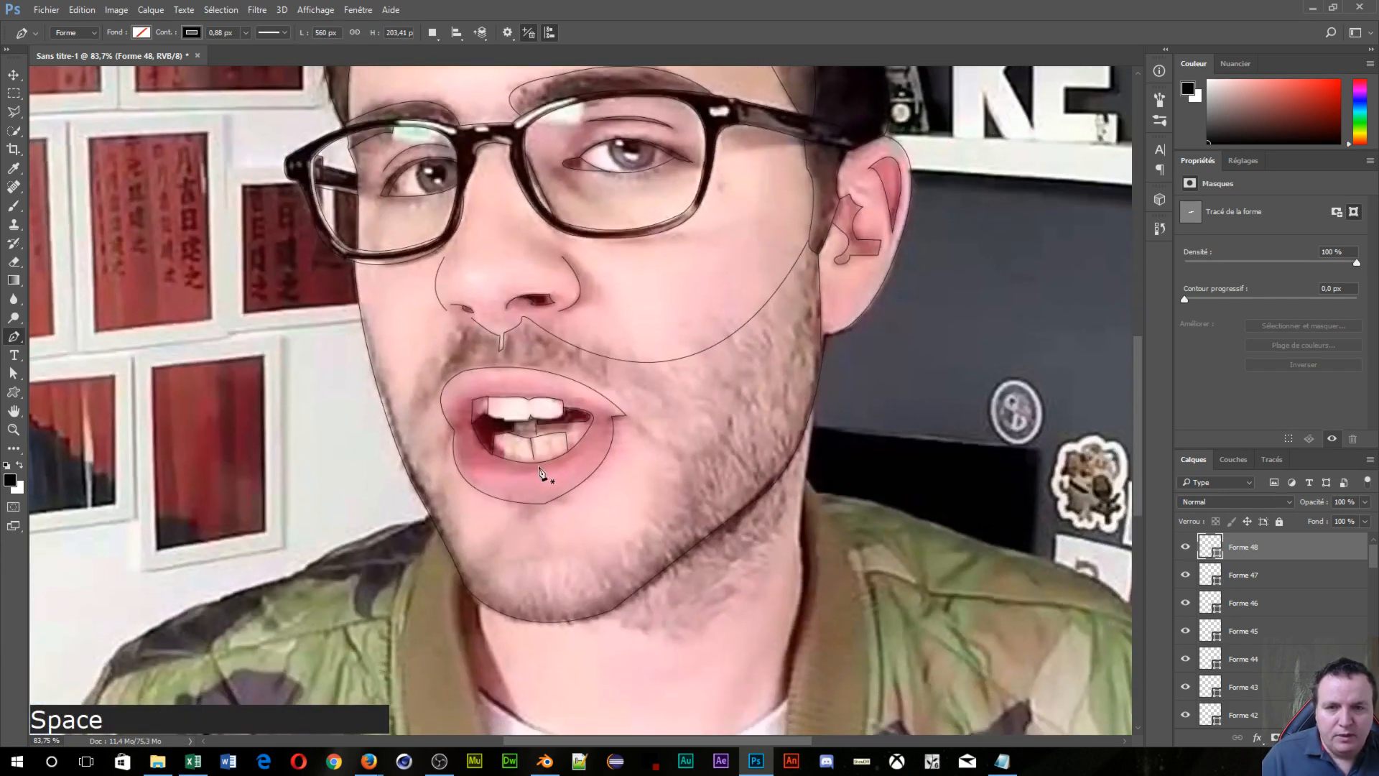
click(619, 415)
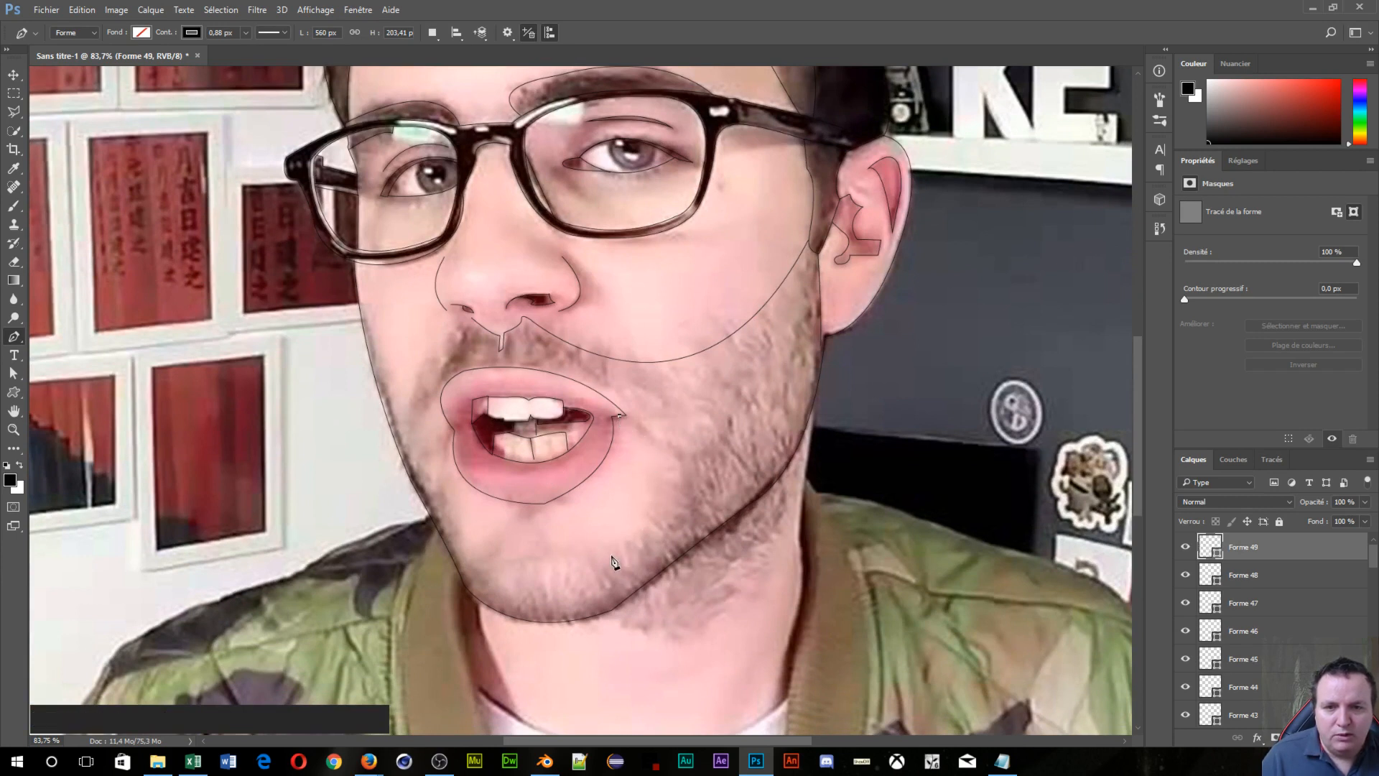
drag(611, 556, 520, 623)
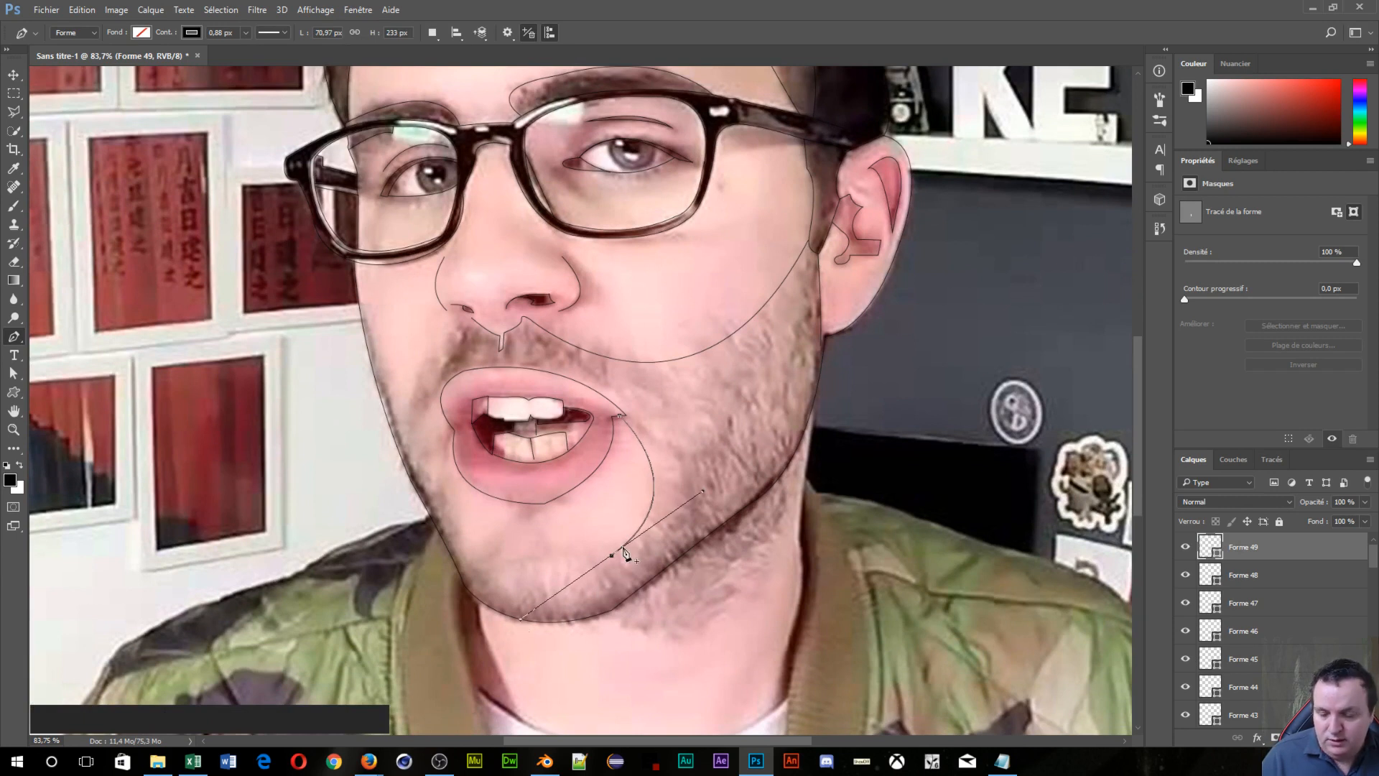
key(alt)
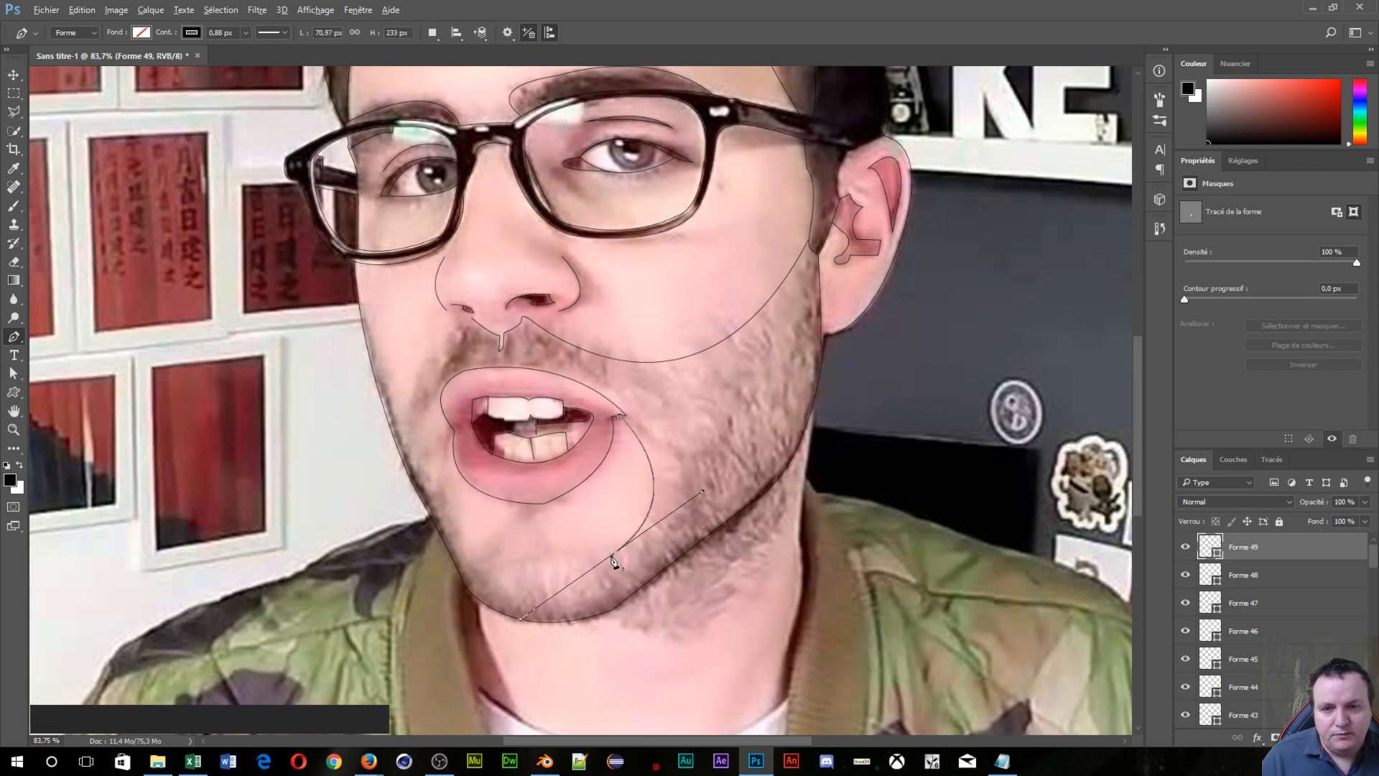
alt+click(612, 556)
Step: Continue the path with curves across the chin and up the left jaw, removing each new anchor's outgoing handle
drag(497, 560, 450, 576)
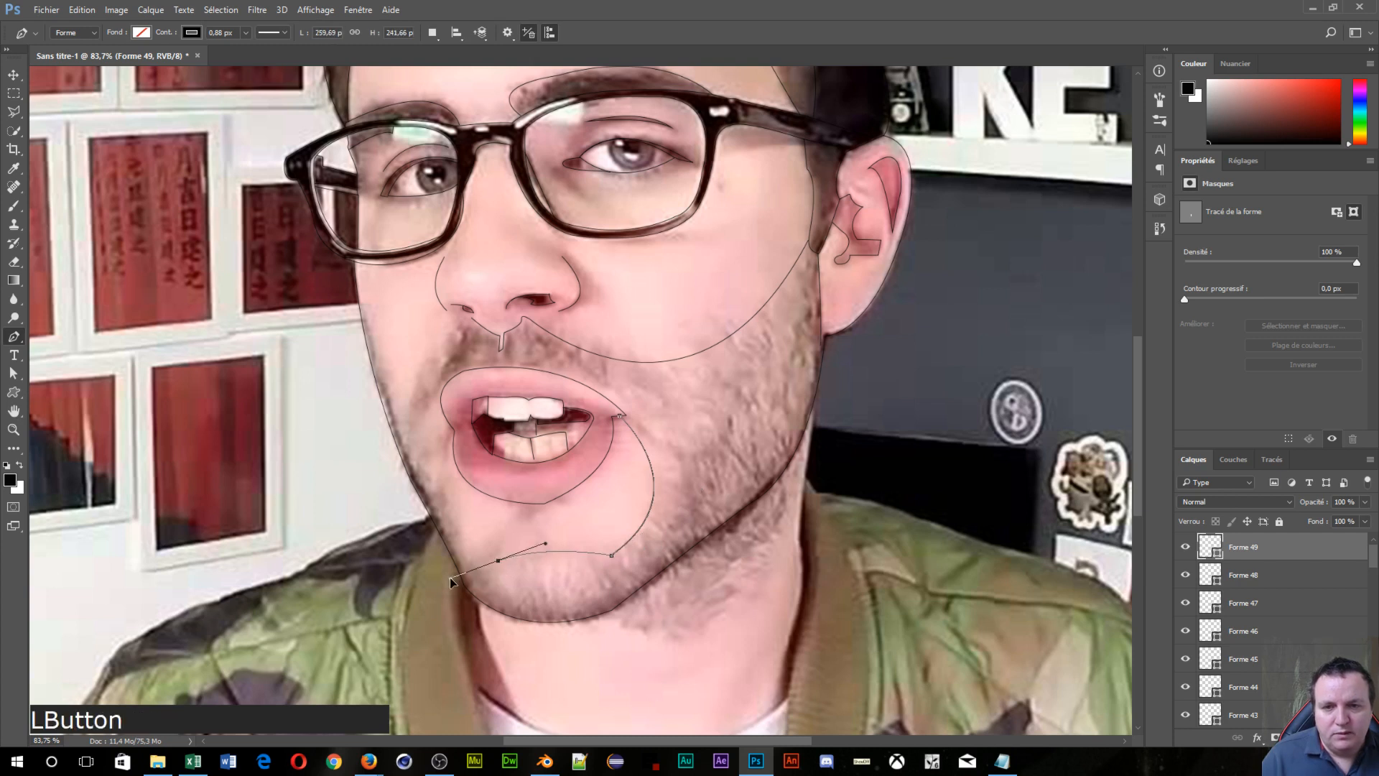
key(alt)
alt+click(497, 560)
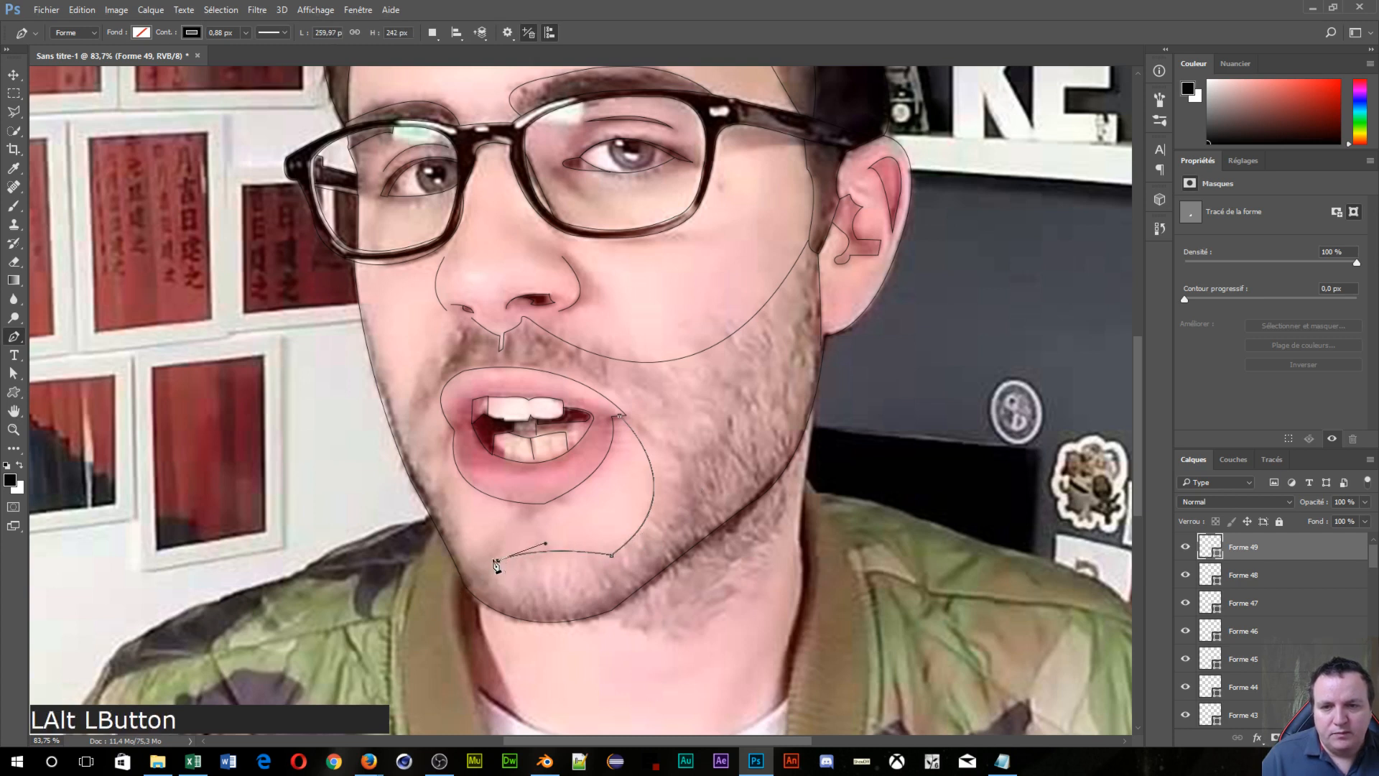
drag(452, 522, 441, 482)
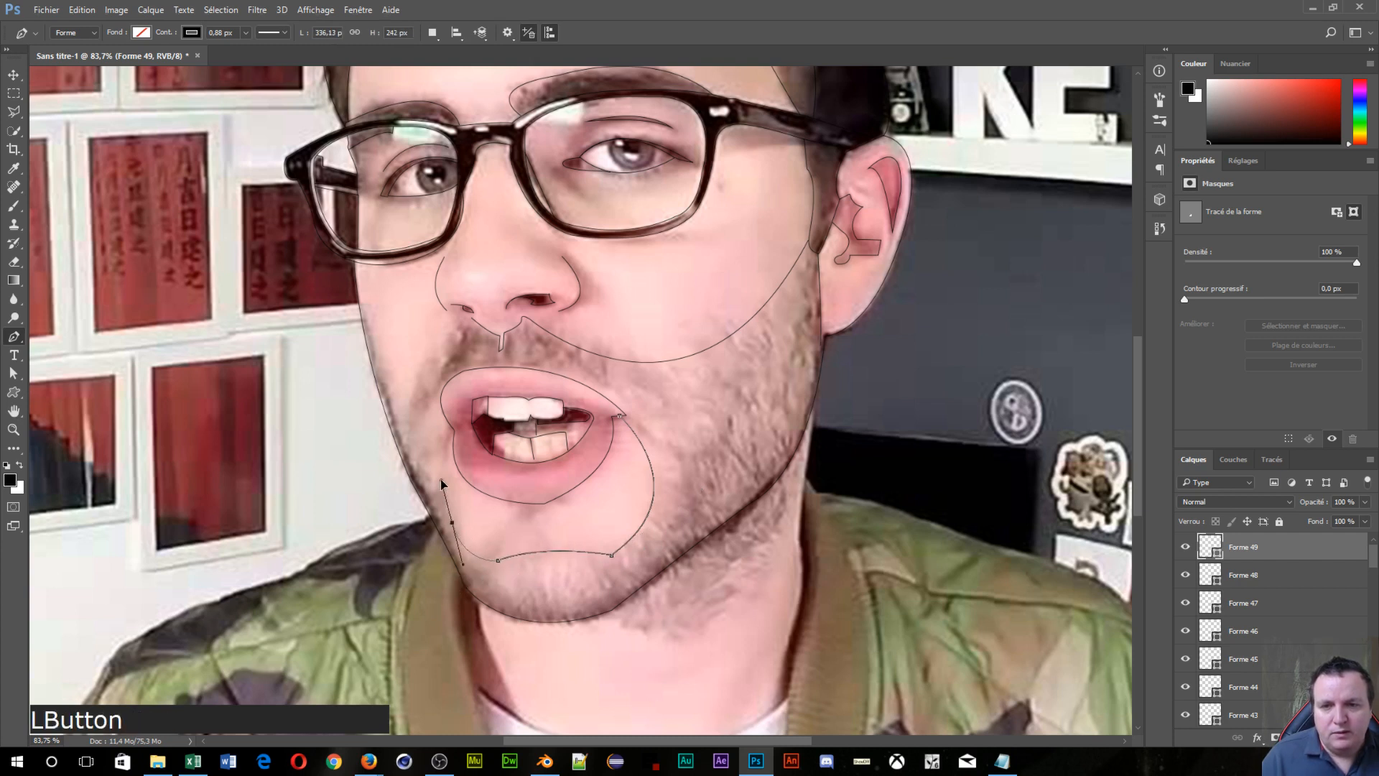
key(alt)
alt+click(451, 522)
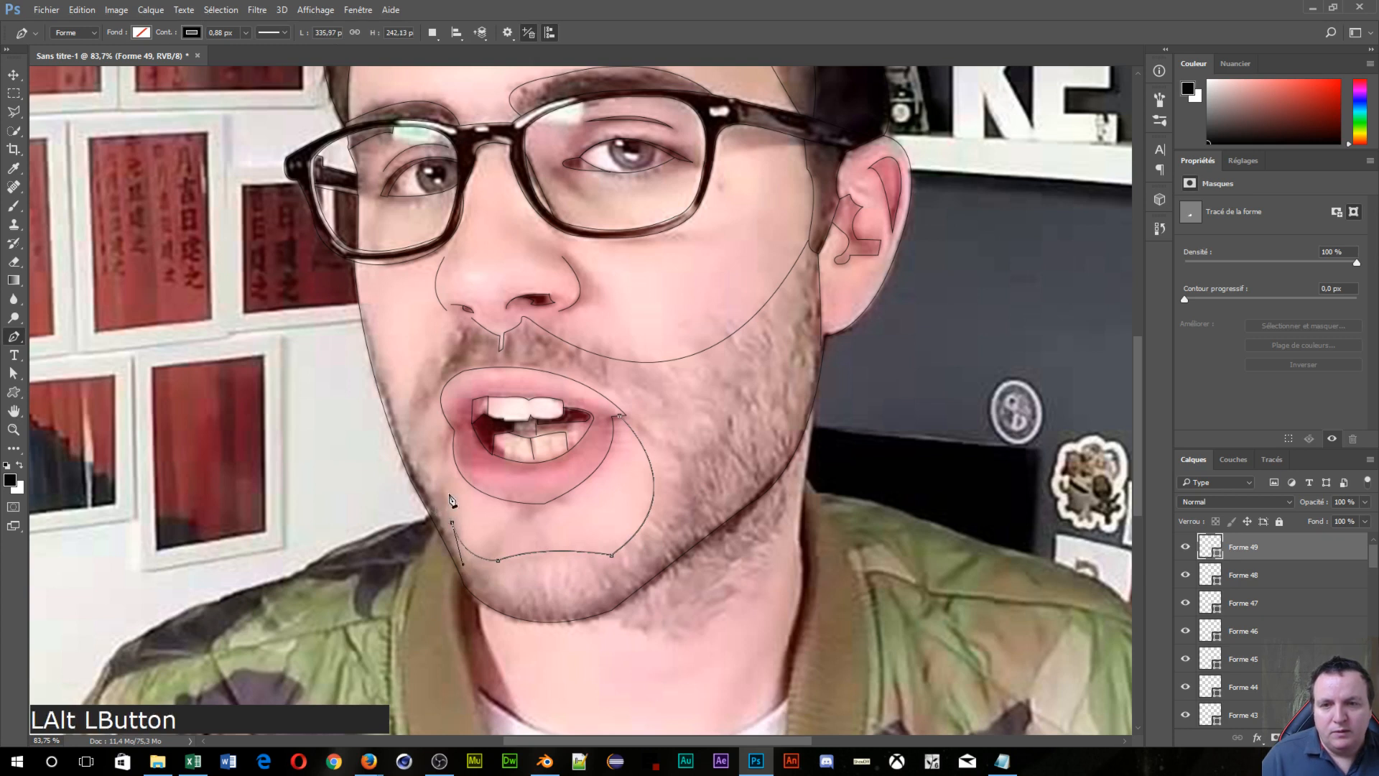
Step: Extend the chin contour up to the left cheek, join it straight to the left mouth corner, and end the path
drag(411, 444, 406, 446)
key(alt)
alt+click(410, 445)
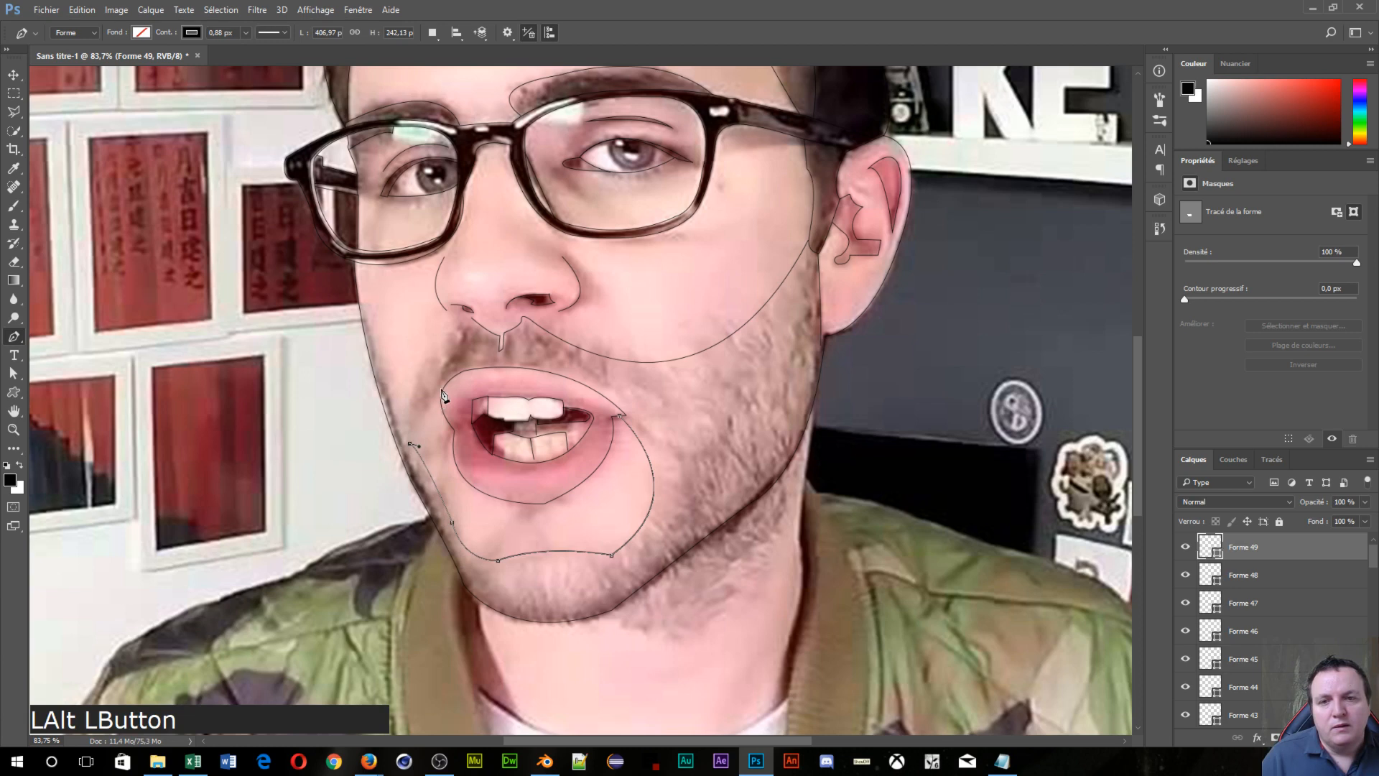
click(442, 394)
key(Escape)
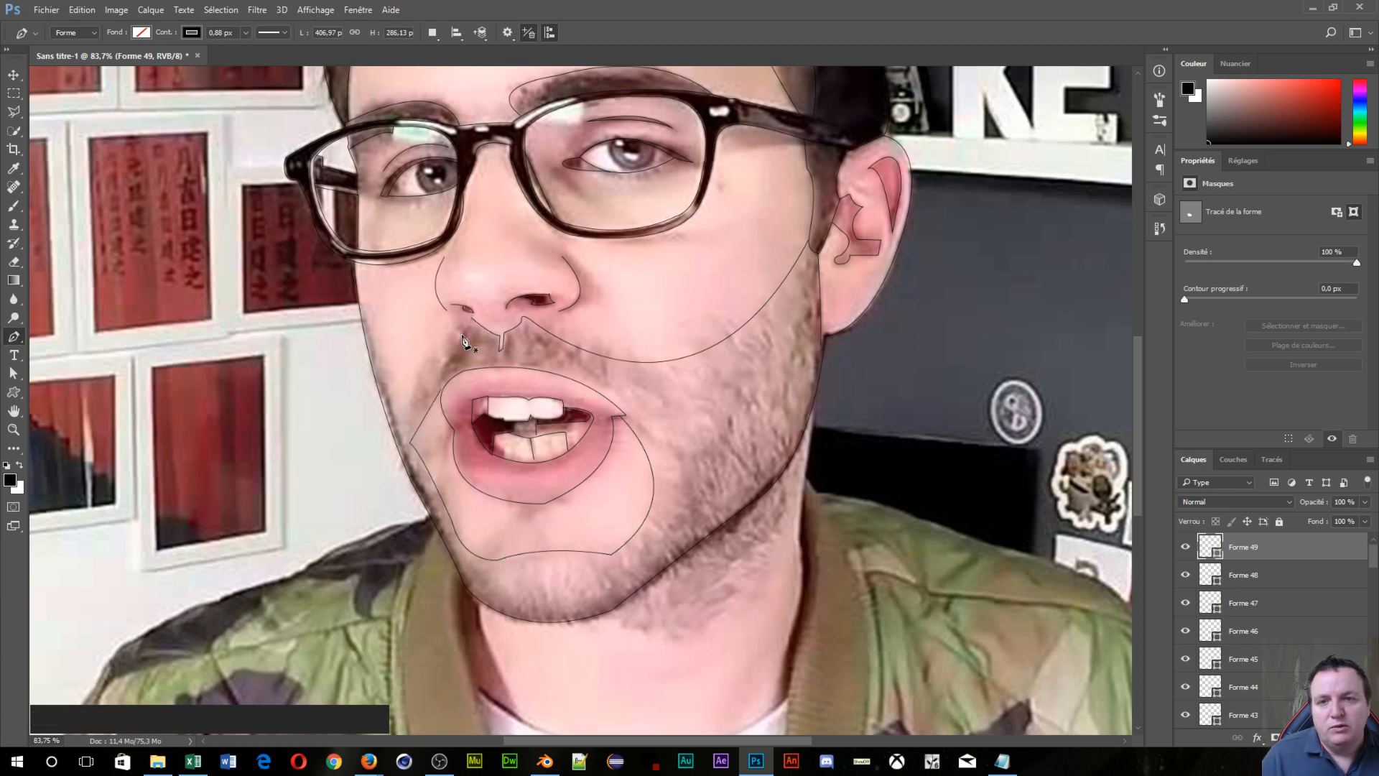
Step: Start a new path at the moustache contour's left end and trace two straight segments under the left nostril and down the moustache's left edge
scroll(463, 337, up, 4)
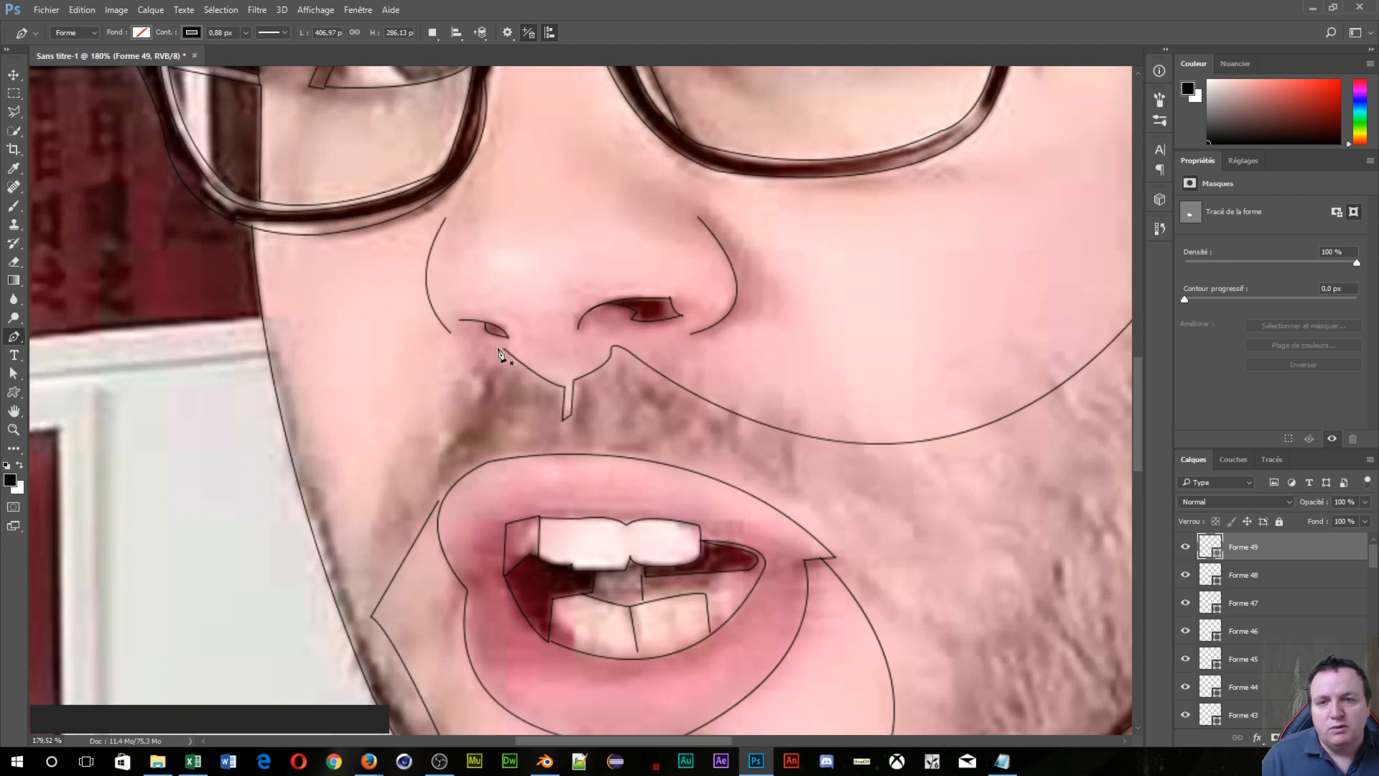
click(505, 349)
click(473, 336)
click(441, 388)
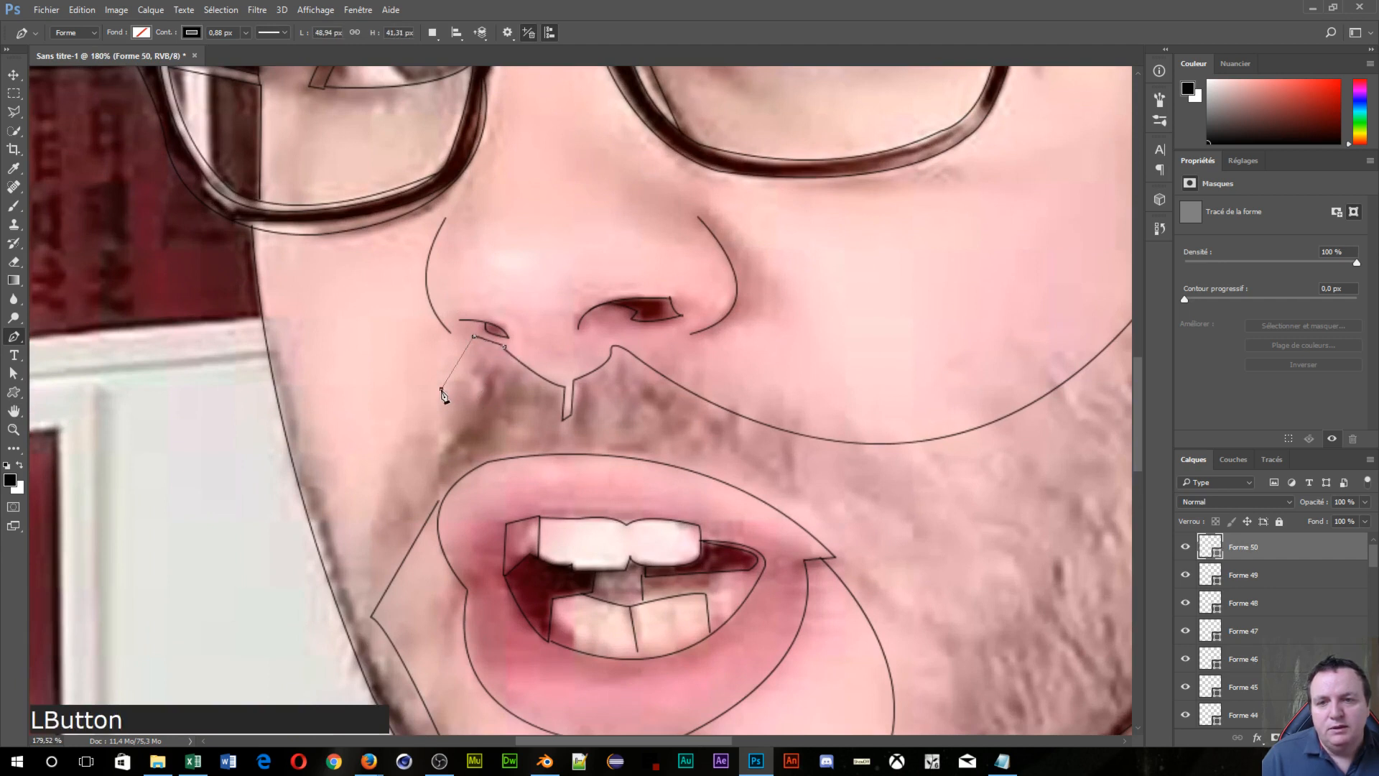
Step: Try to extend the moustache contour down toward the mouth and curve it up the left cheek, shortening the last anchor's handles
click(436, 456)
drag(283, 321, 320, 287)
scroll(320, 287, down, 5)
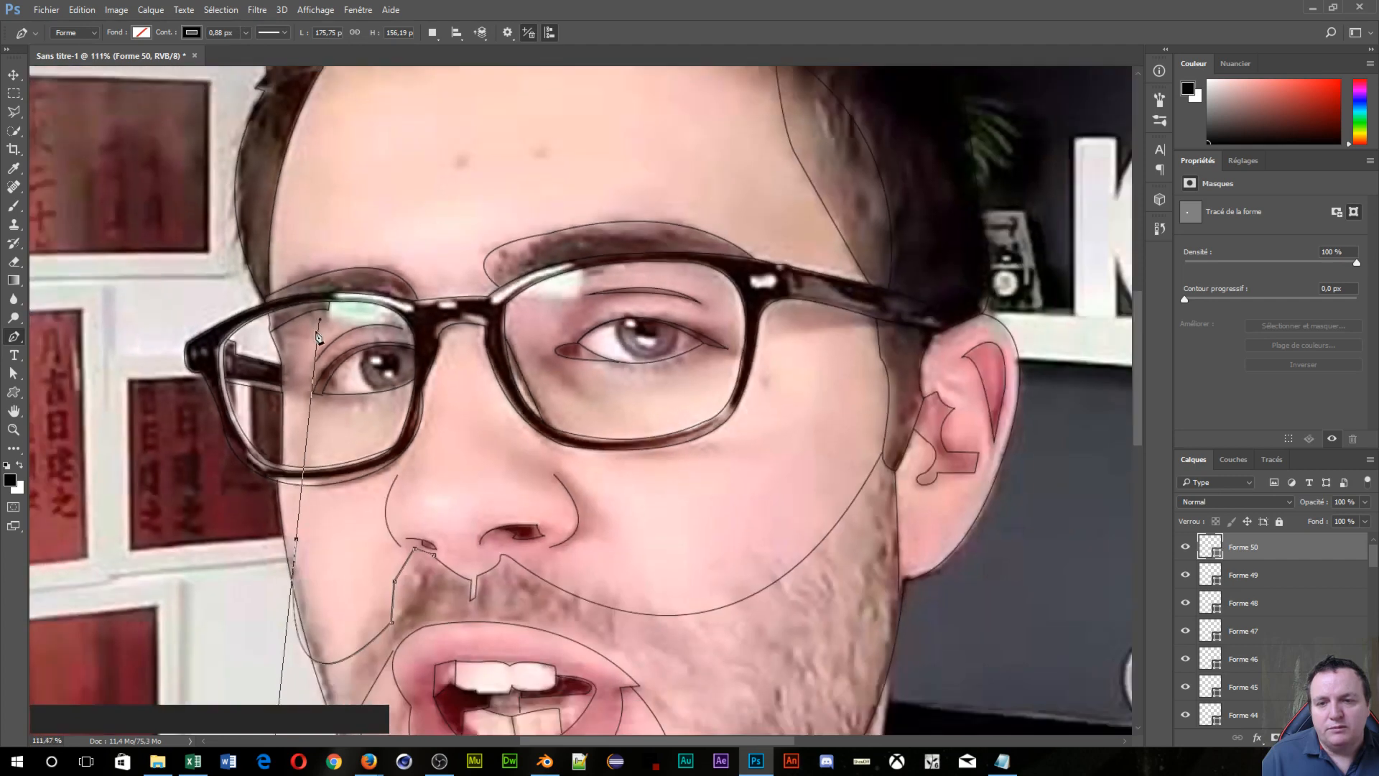
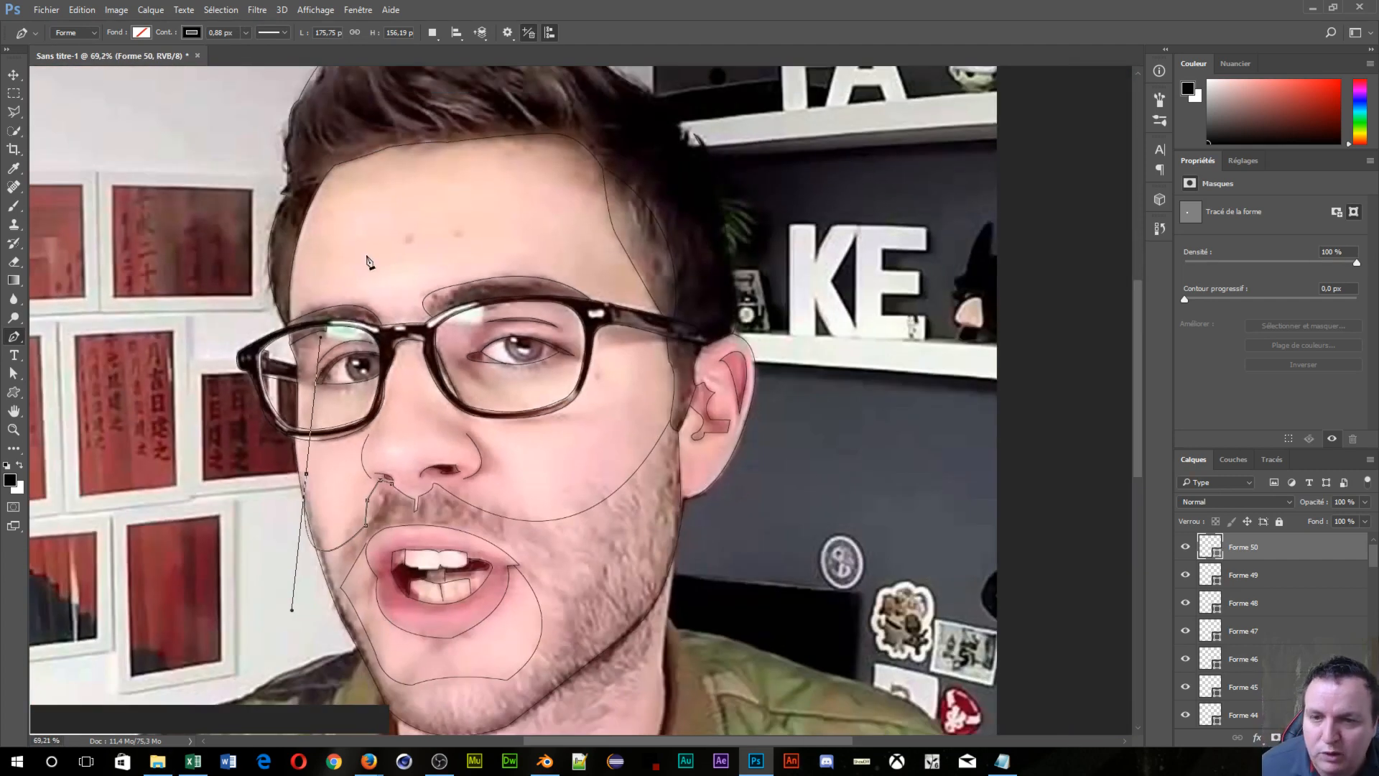
scroll(528, 652, down, 1)
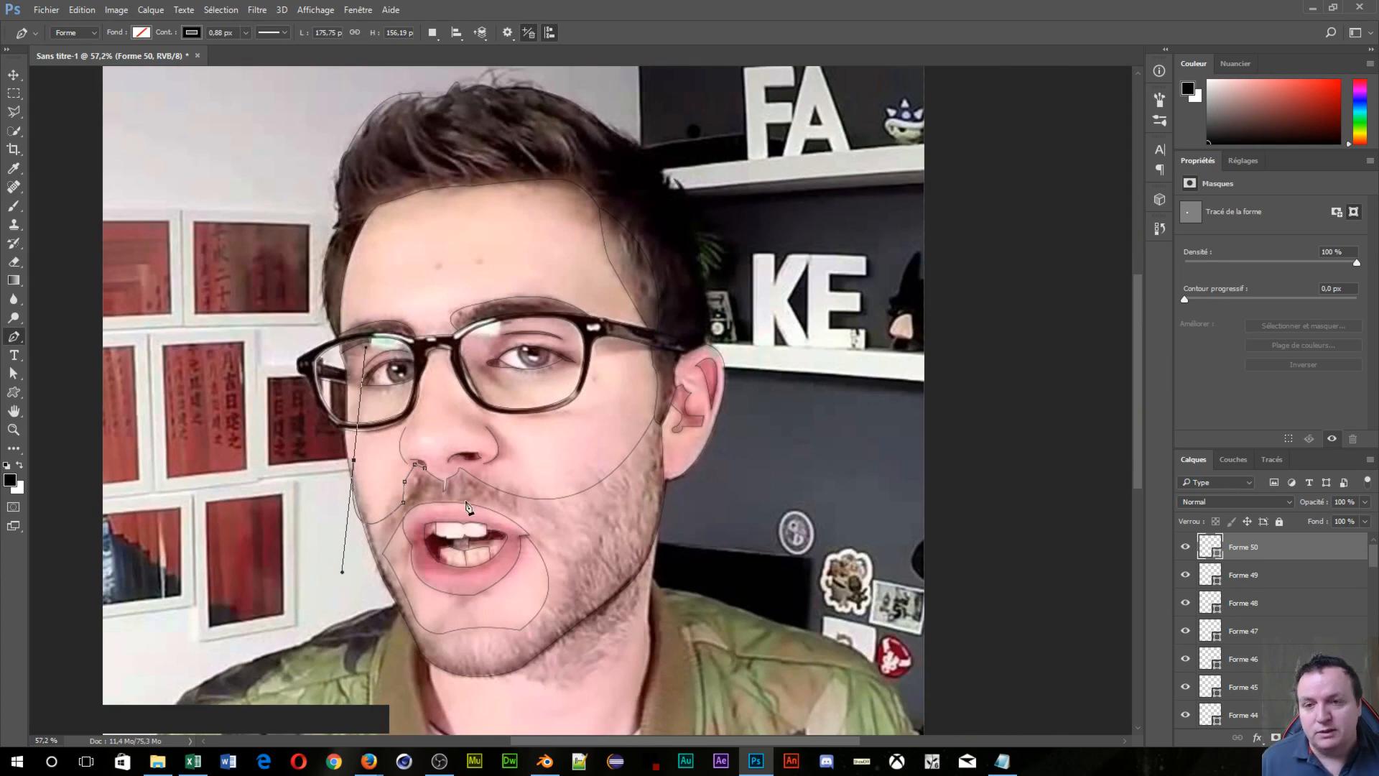
shift+middle_click(512, 486)
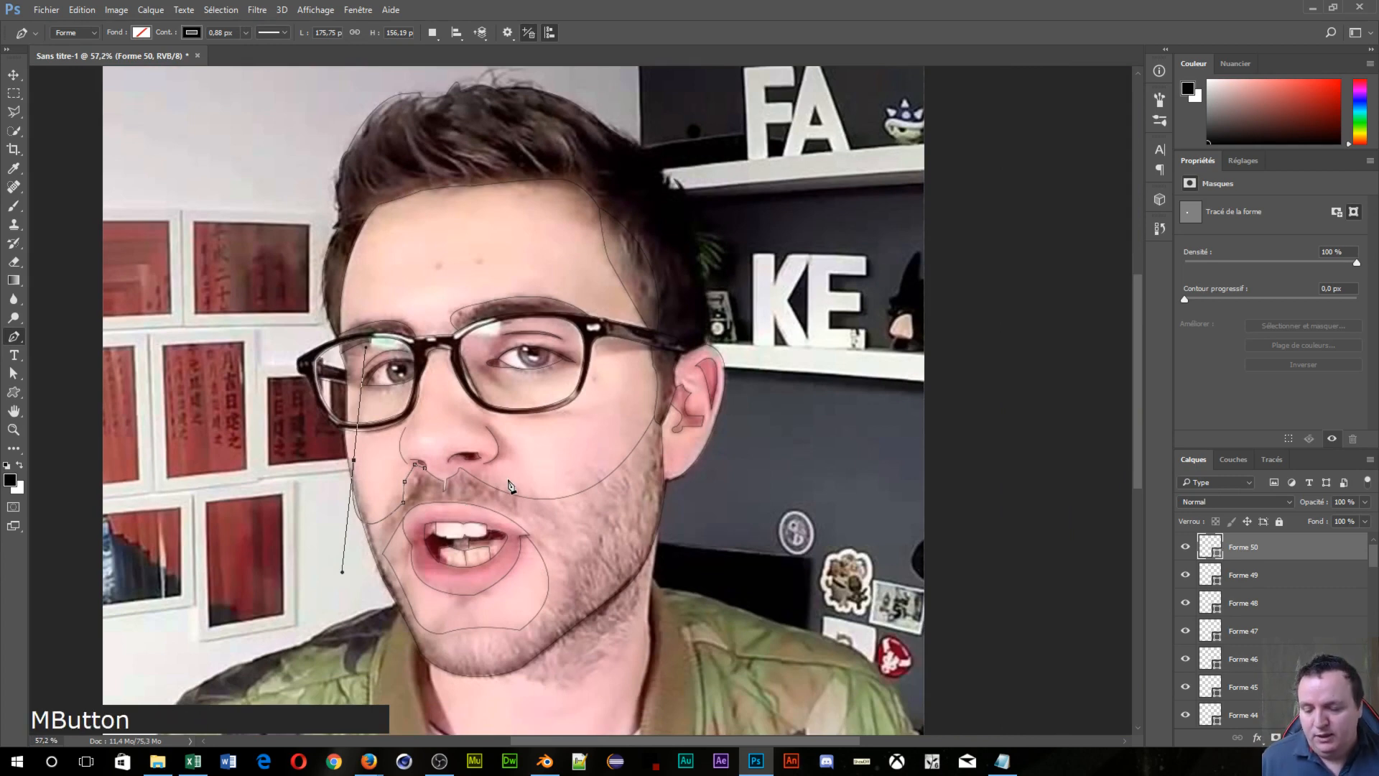
drag(508, 450, 702, 462)
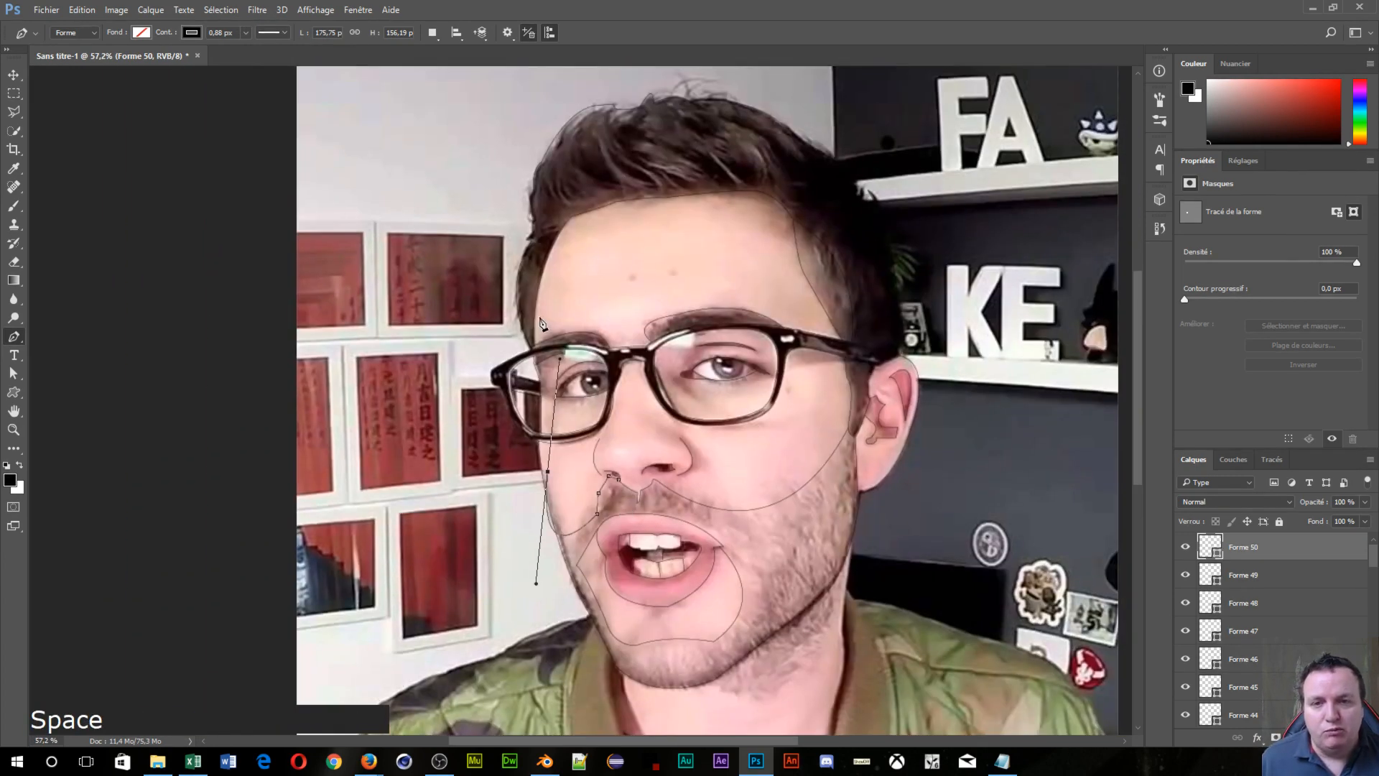
key(ctrl)
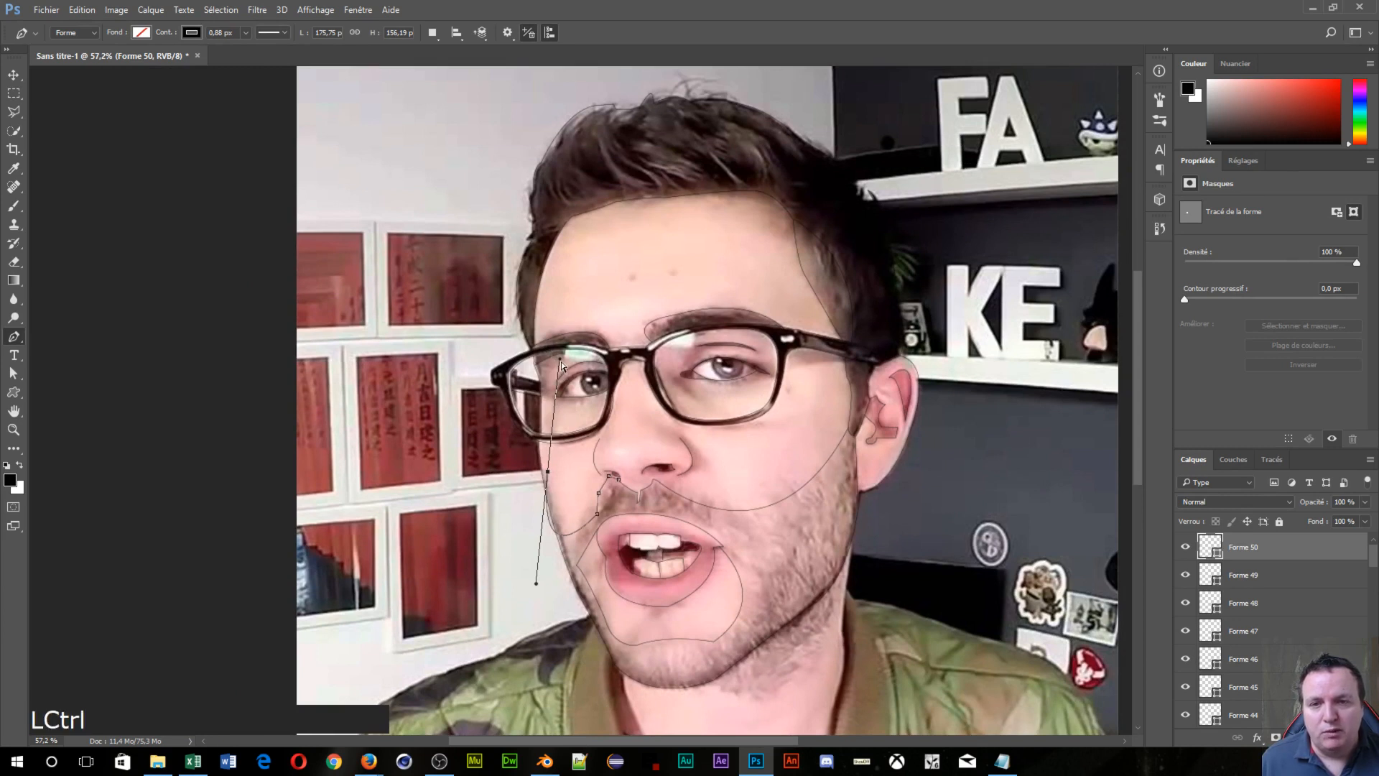
drag(559, 359, 530, 399)
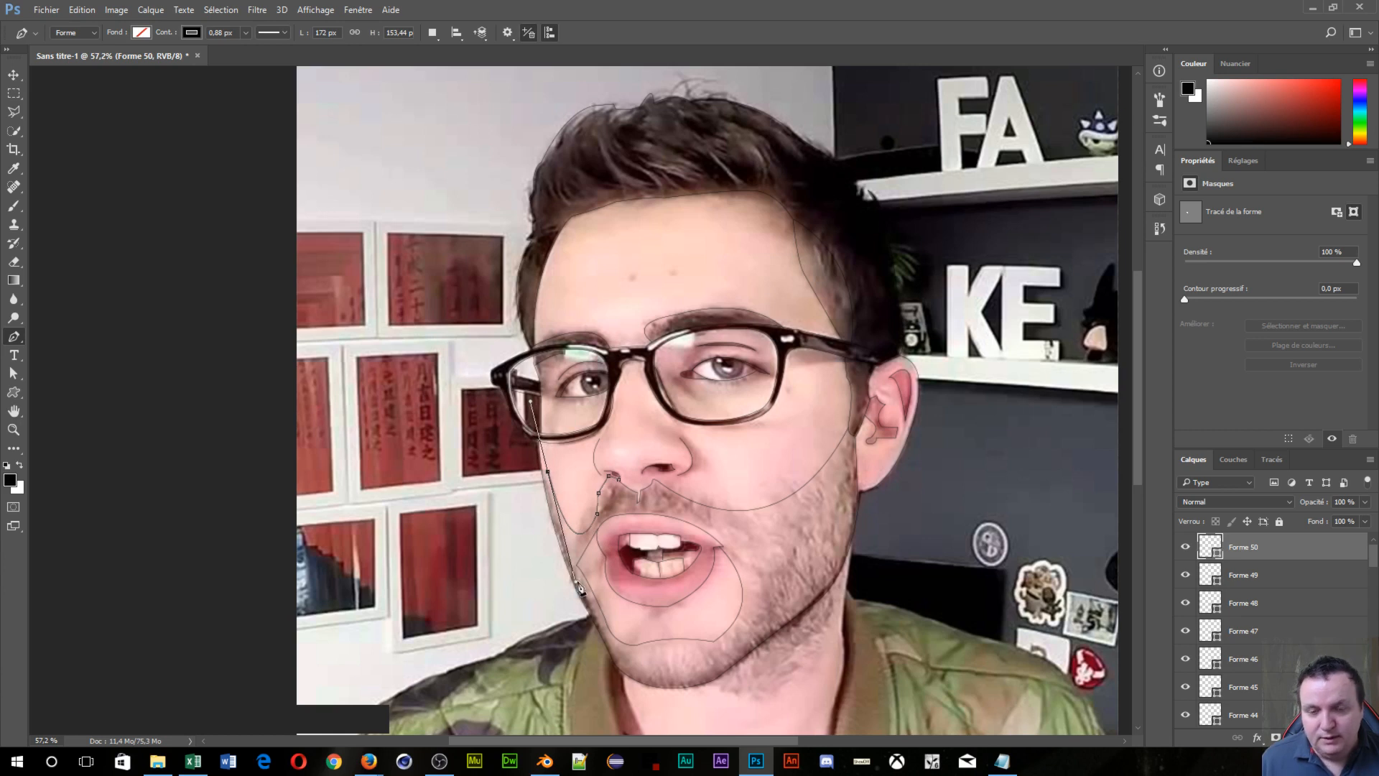
Step: Try adjusting the cheek curve's lower handle, and undo the edits back to the short segment beside the moustache
key(ctrl)
drag(576, 580, 565, 553)
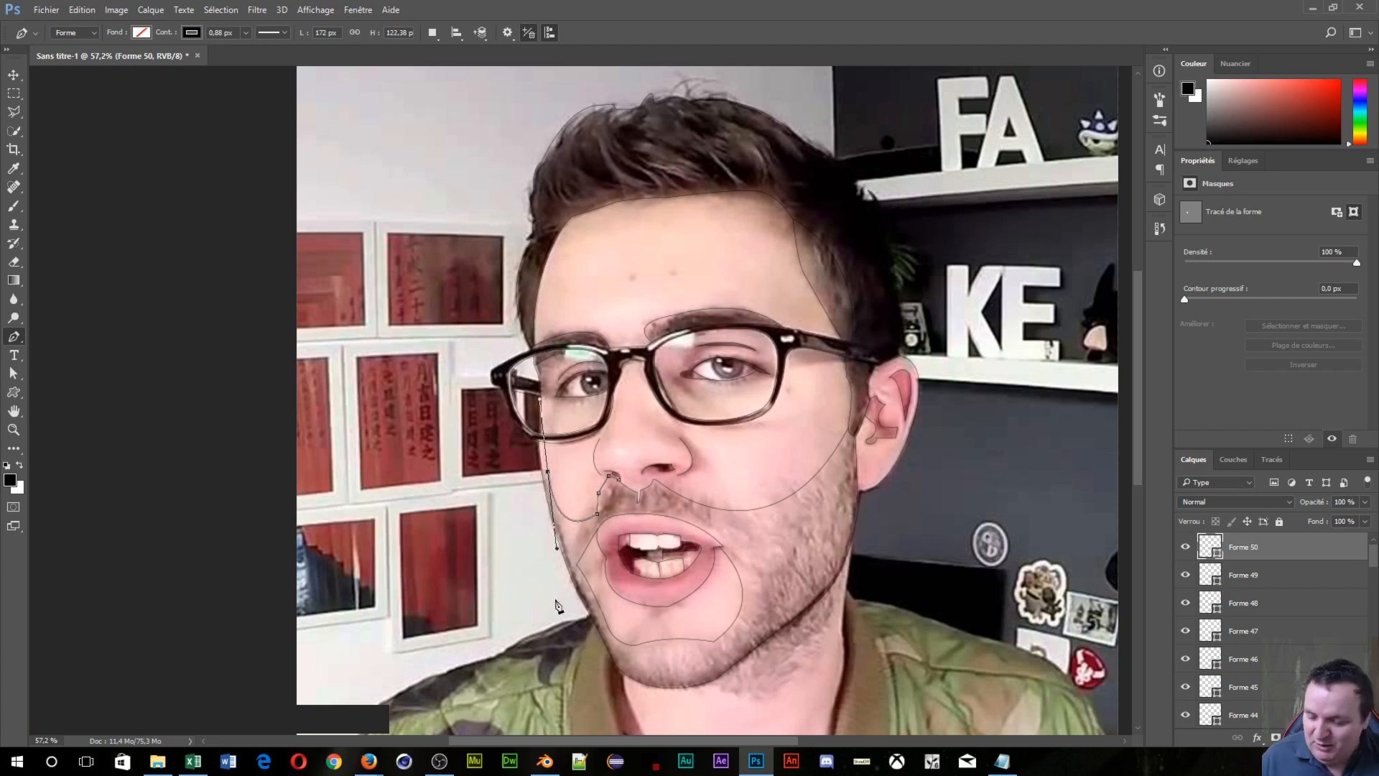
key(ctrl+z)
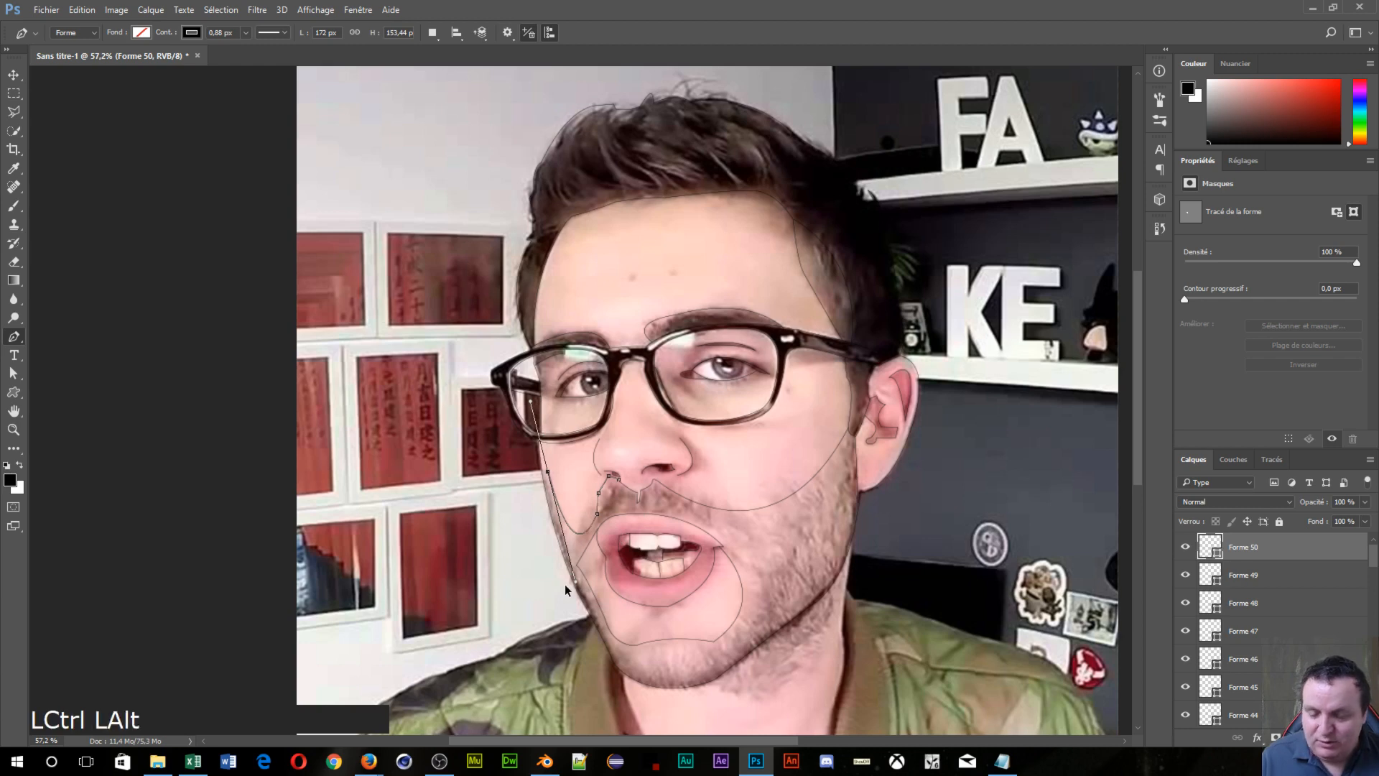
key(ctrl+alt+z)
key(ctrl+alt+z)
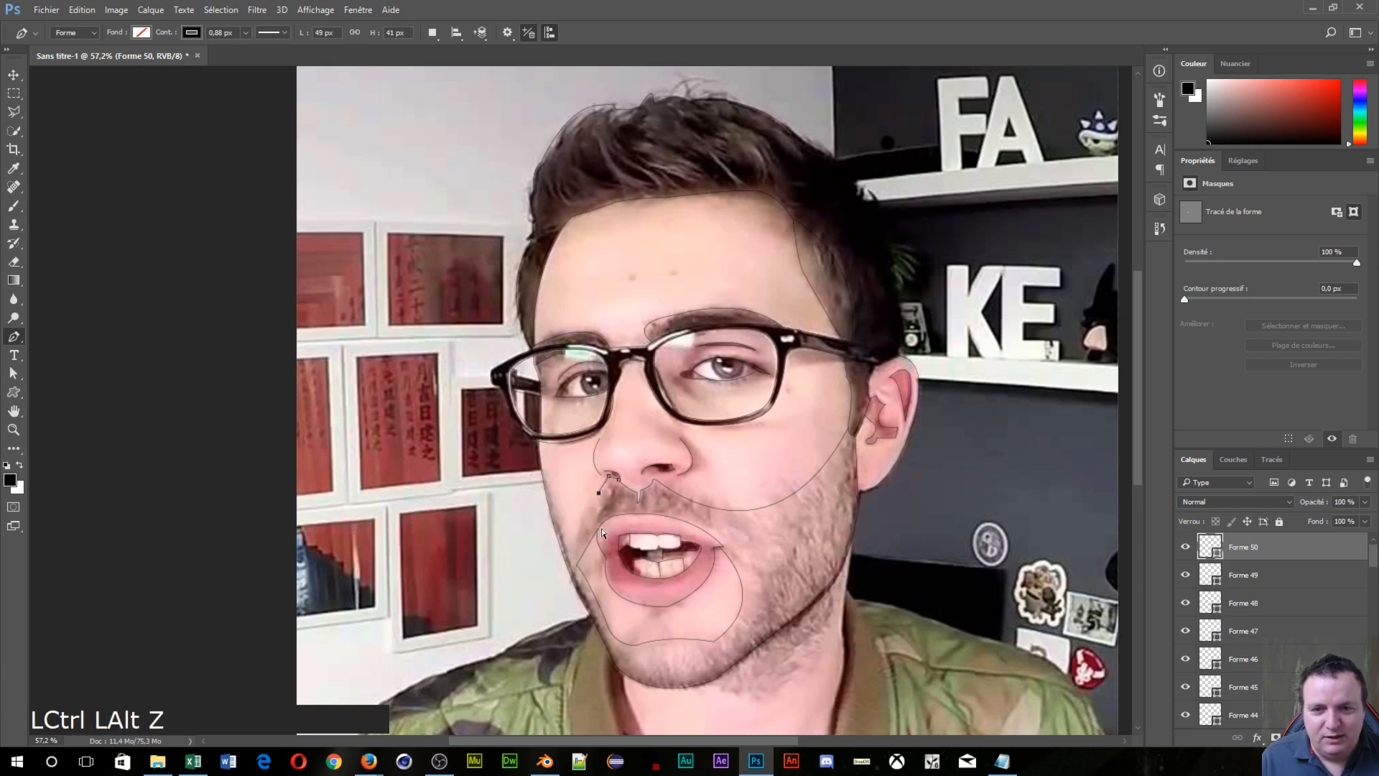
Step: Extend the moustache's left contour with straight segments down to the jaw, and curve it back up along the left cheek edge
scroll(587, 512, up, 1)
scroll(587, 512, up, 3)
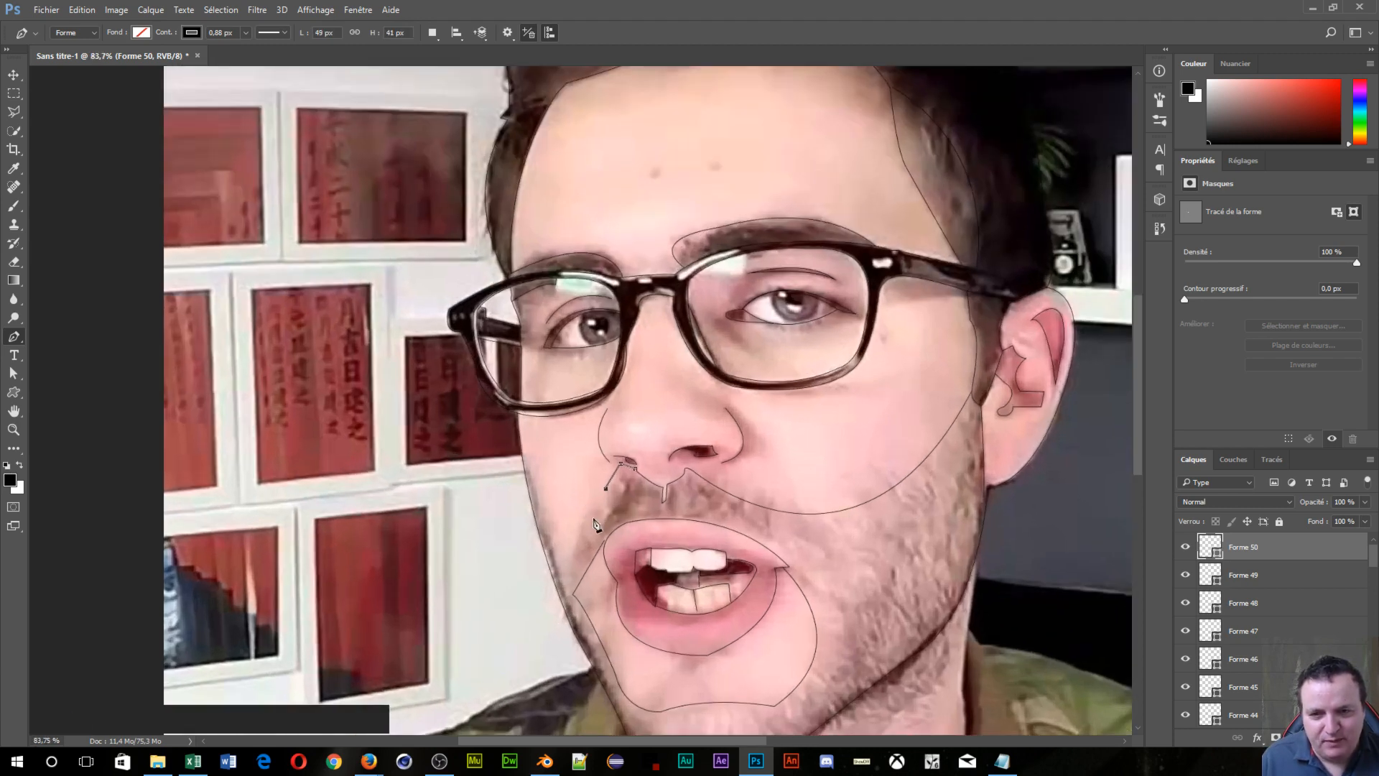
click(576, 532)
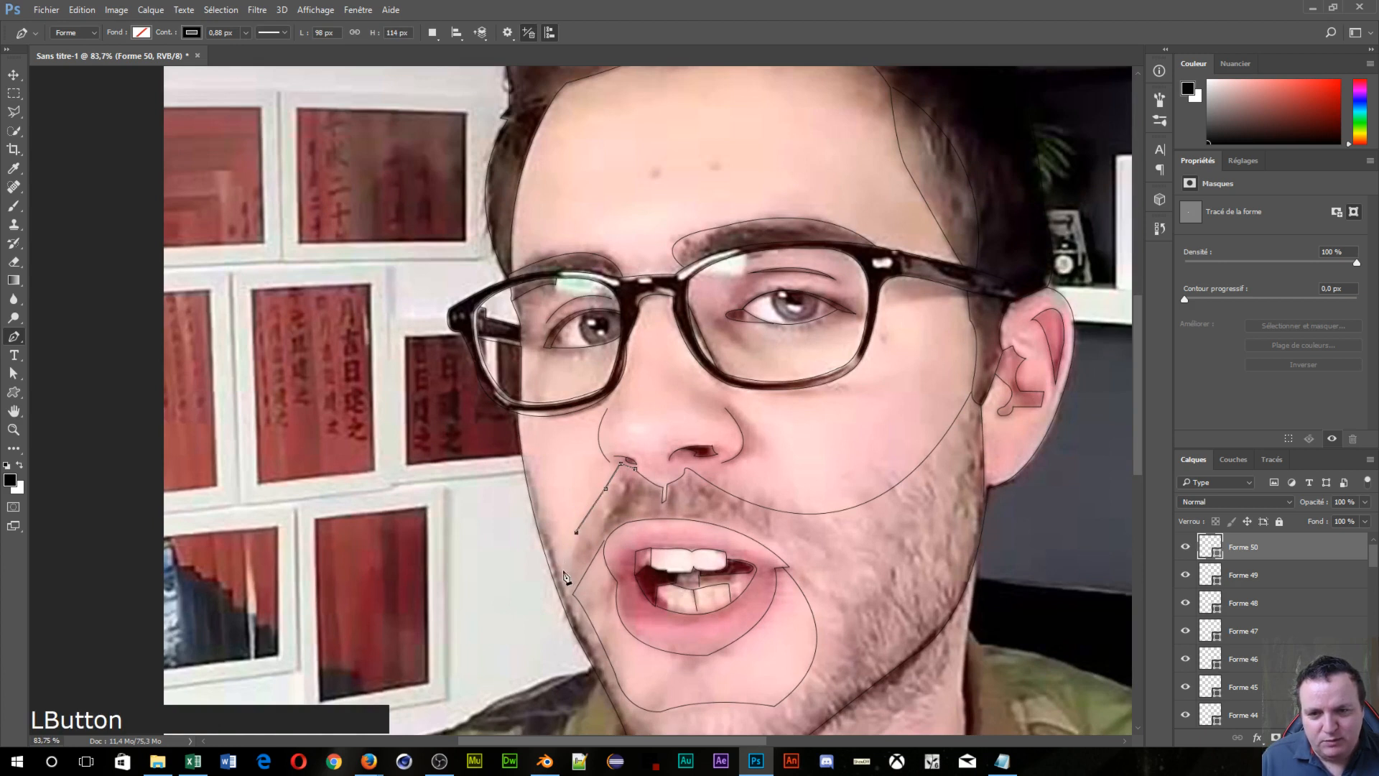
click(566, 583)
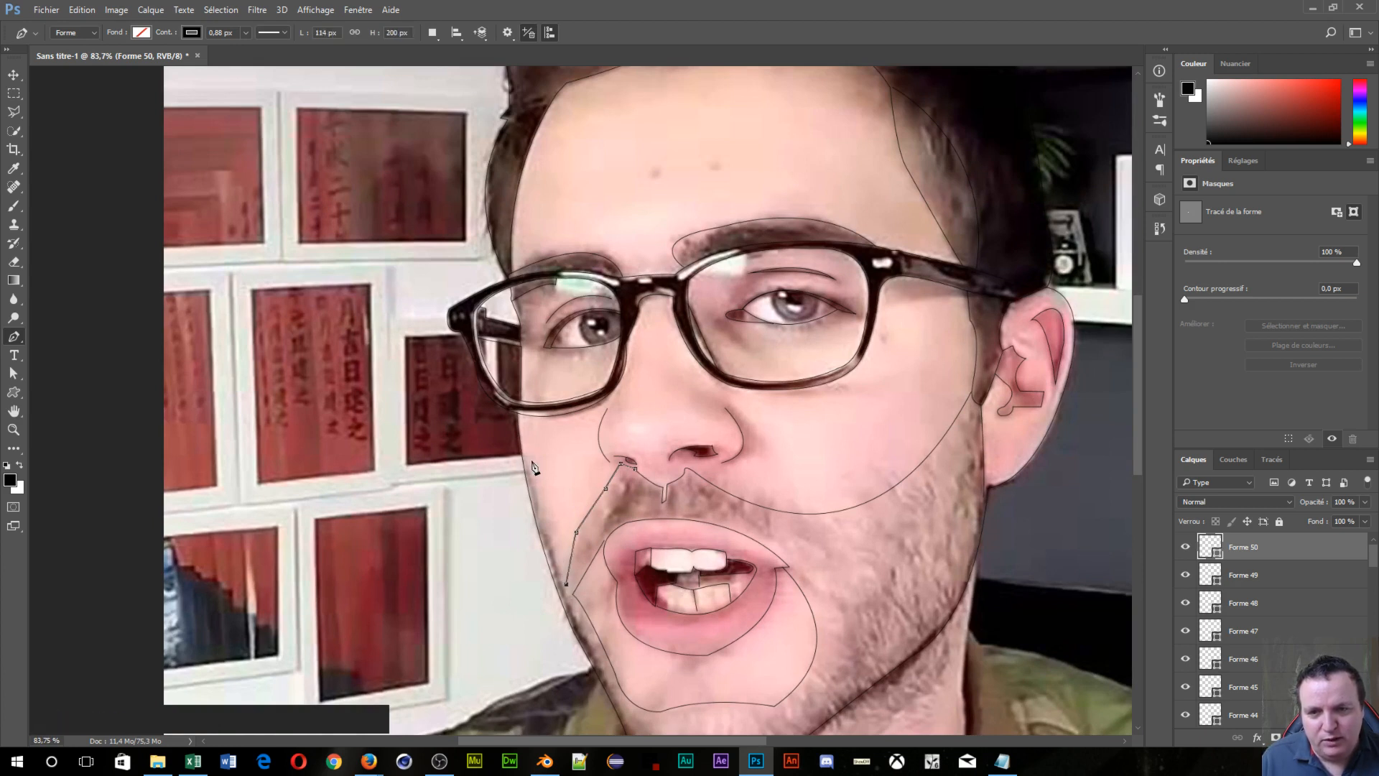
drag(532, 456, 530, 433)
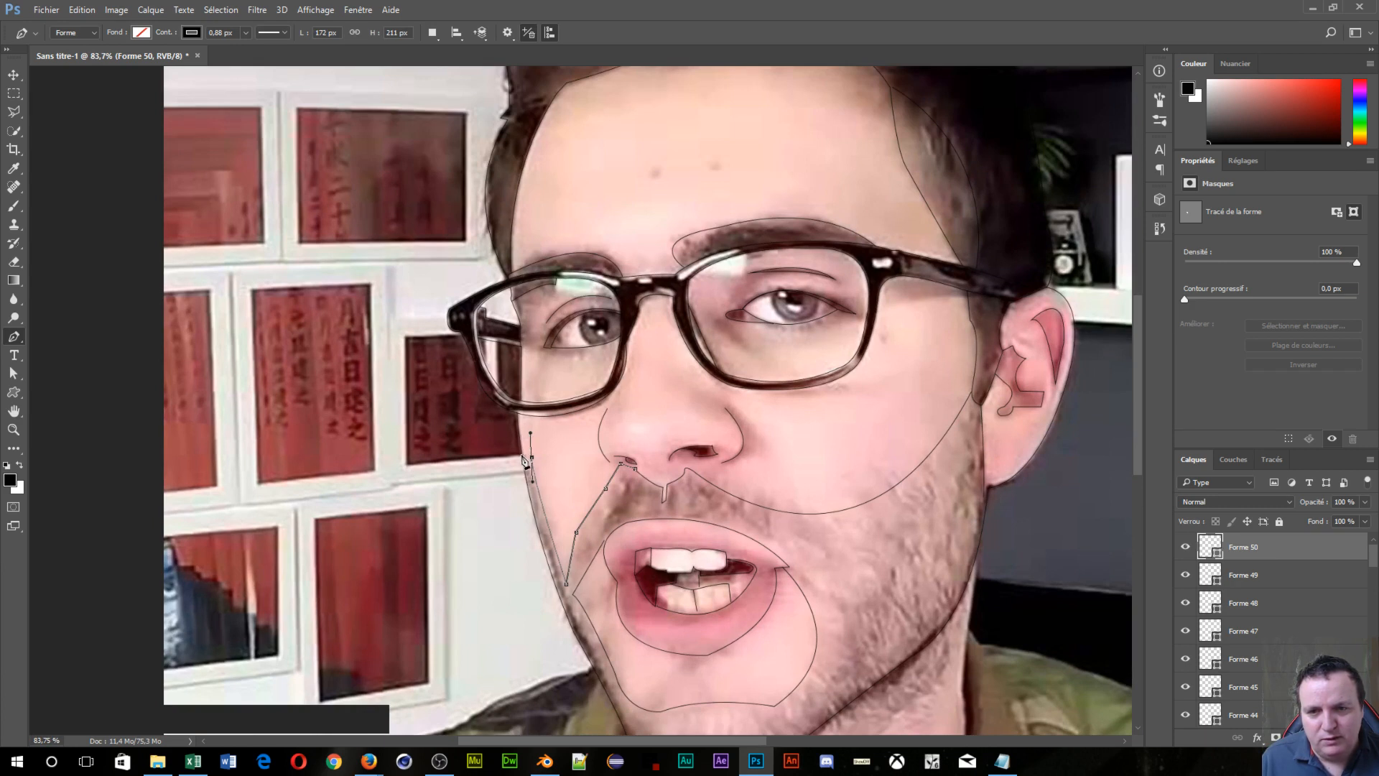
Step: Remove the left cheek anchor's outgoing handle, join the path straight to the face outline, and end it
click(522, 452)
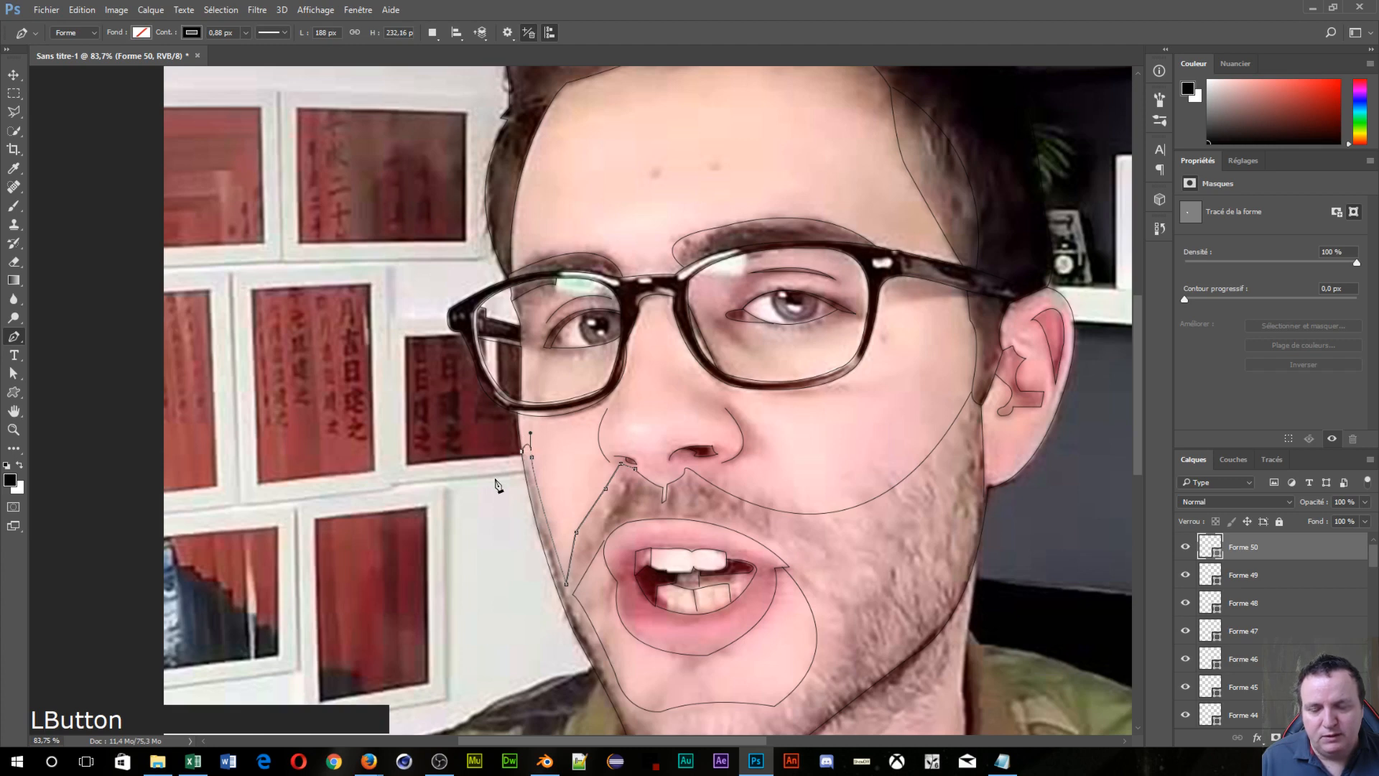
key(ctrl+z)
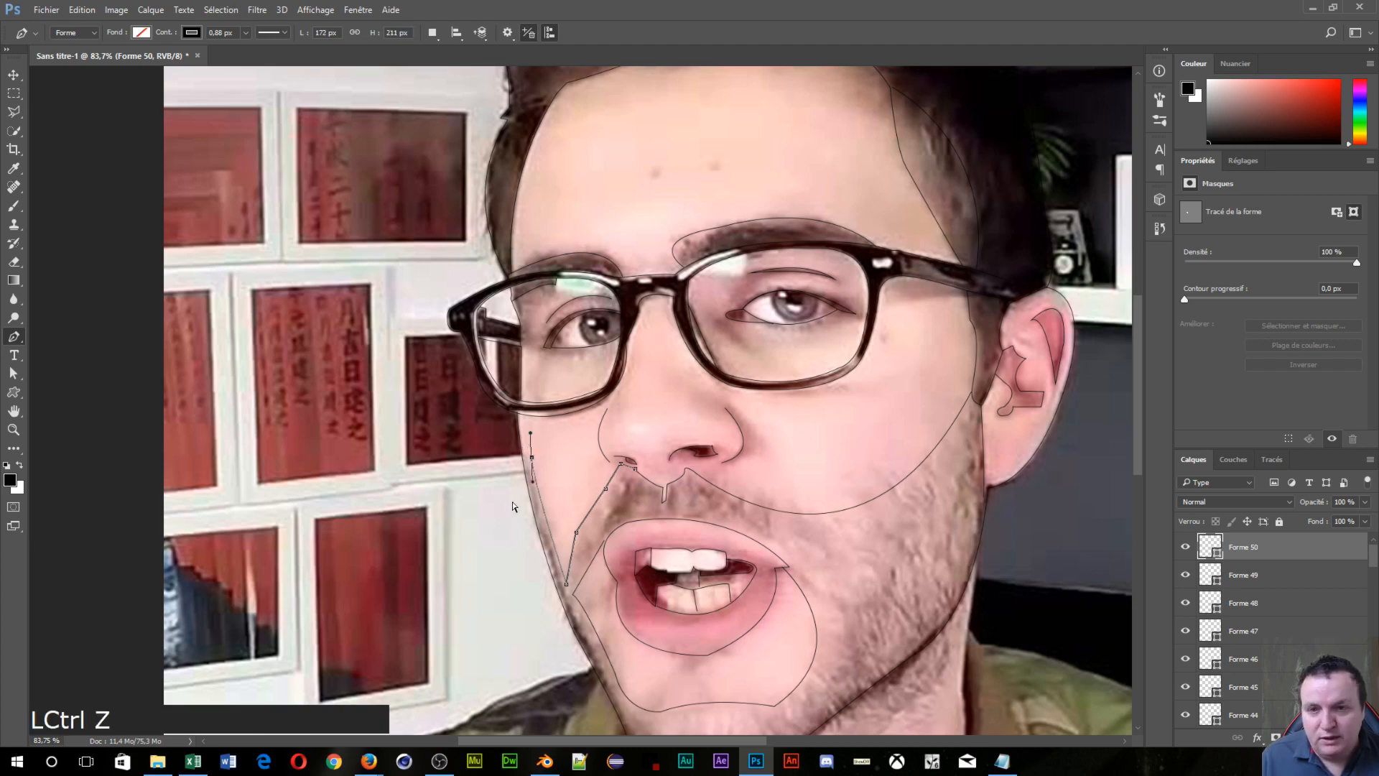
alt+click(532, 458)
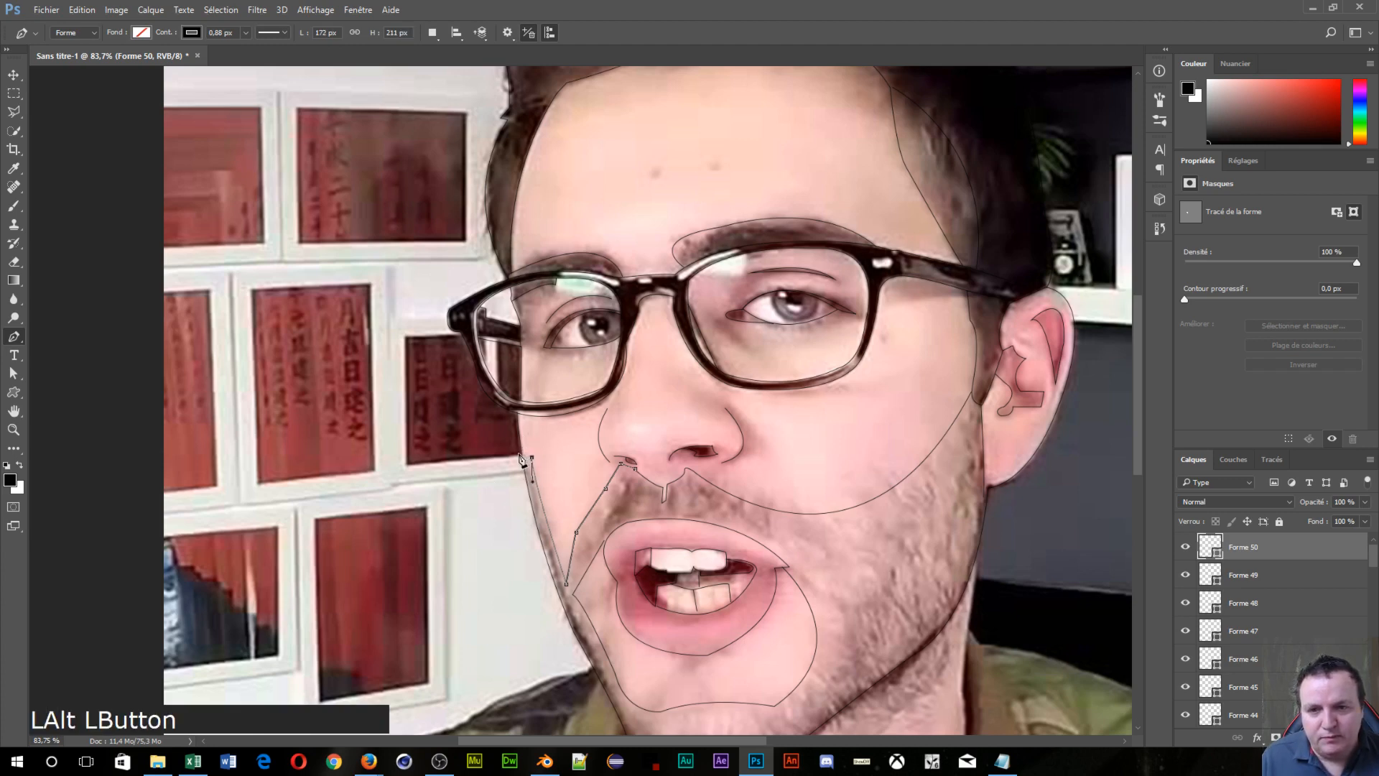
scroll(520, 457, up, 6)
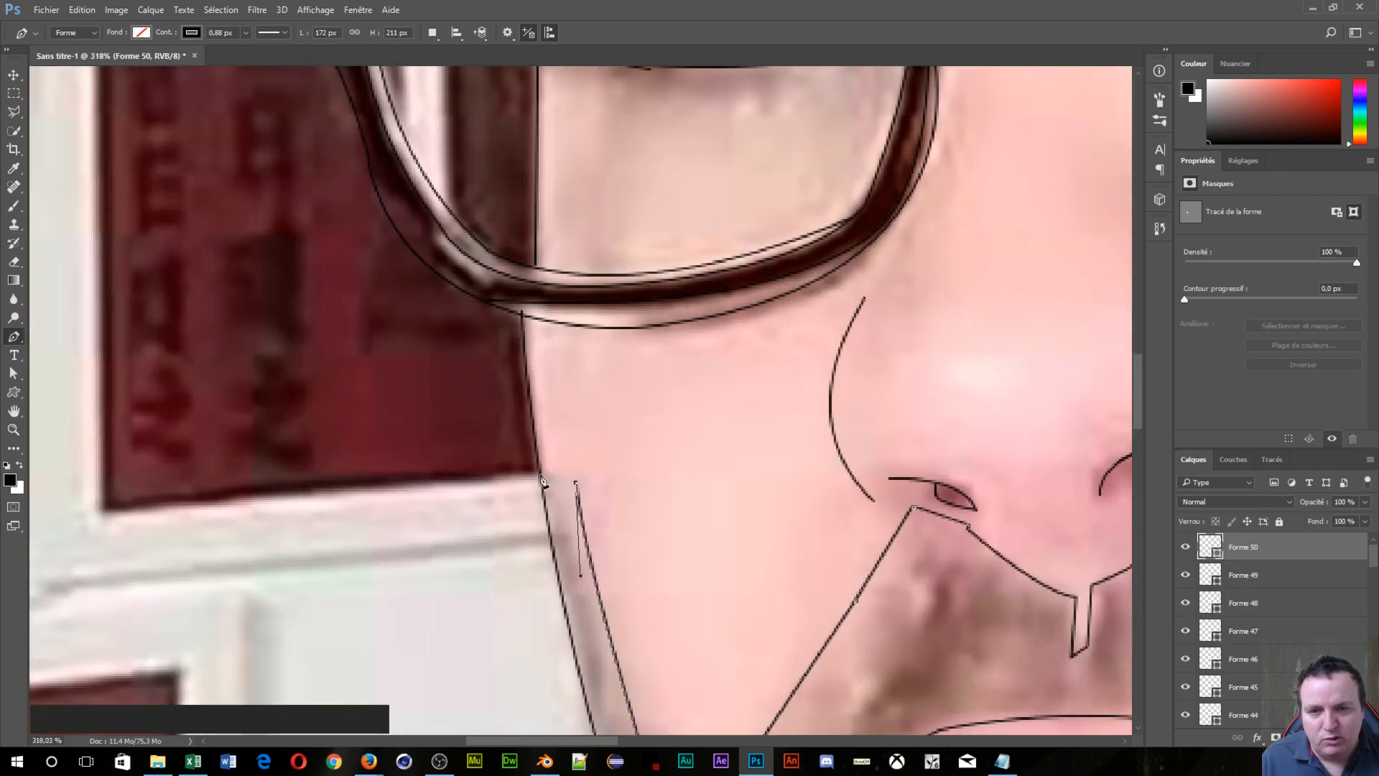
click(542, 480)
scroll(546, 488, down, 6)
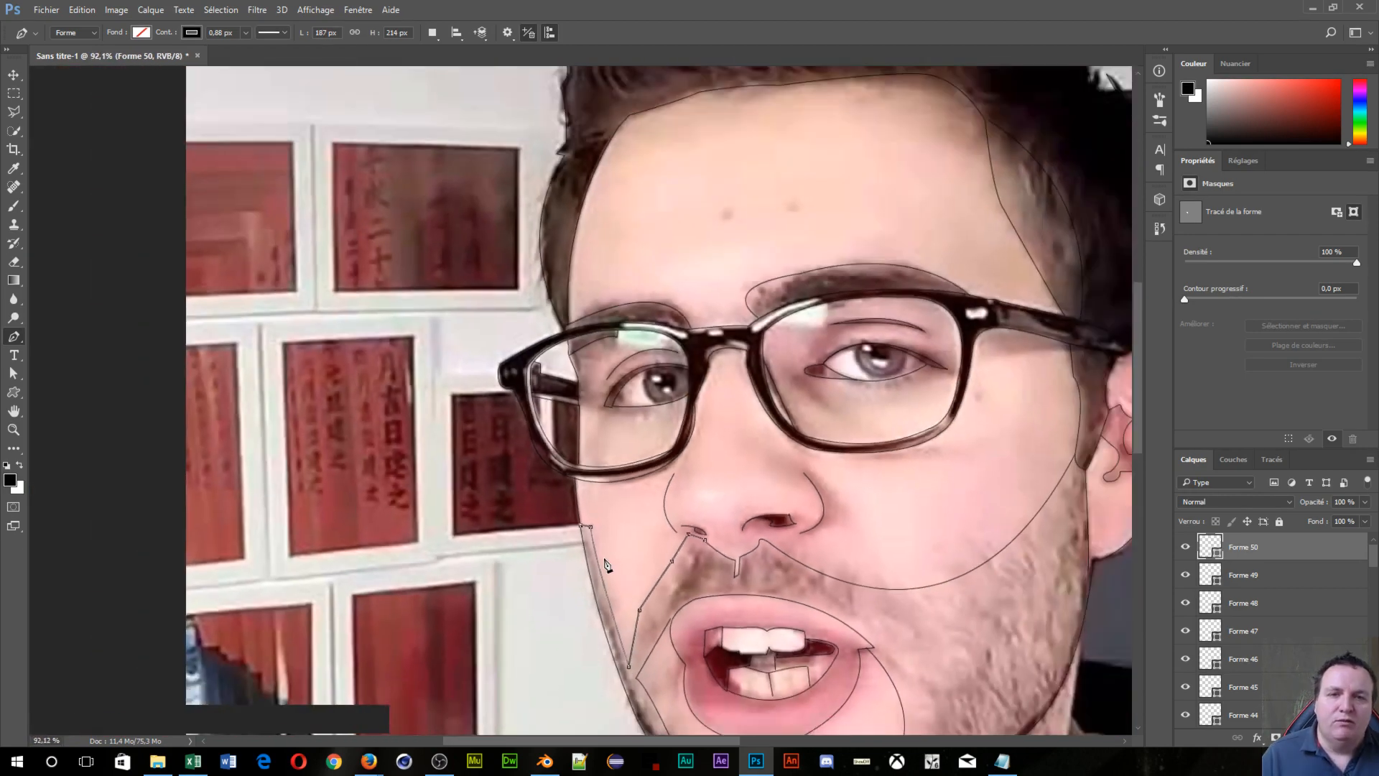
key(Escape)
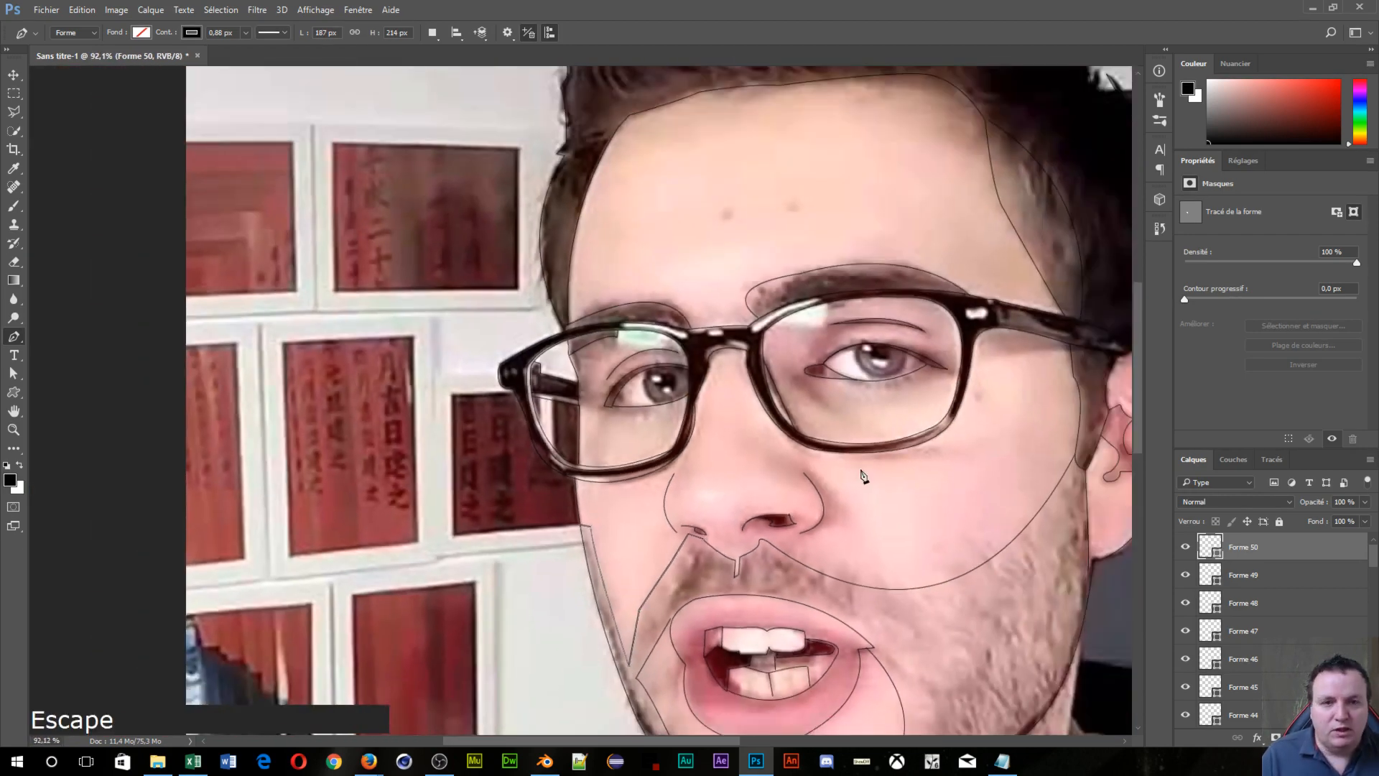
Step: Start a new path on the jaw below the ear, curve it down the neck's right edge, and remove the new anchor's outgoing handle
scroll(854, 491, down, 3)
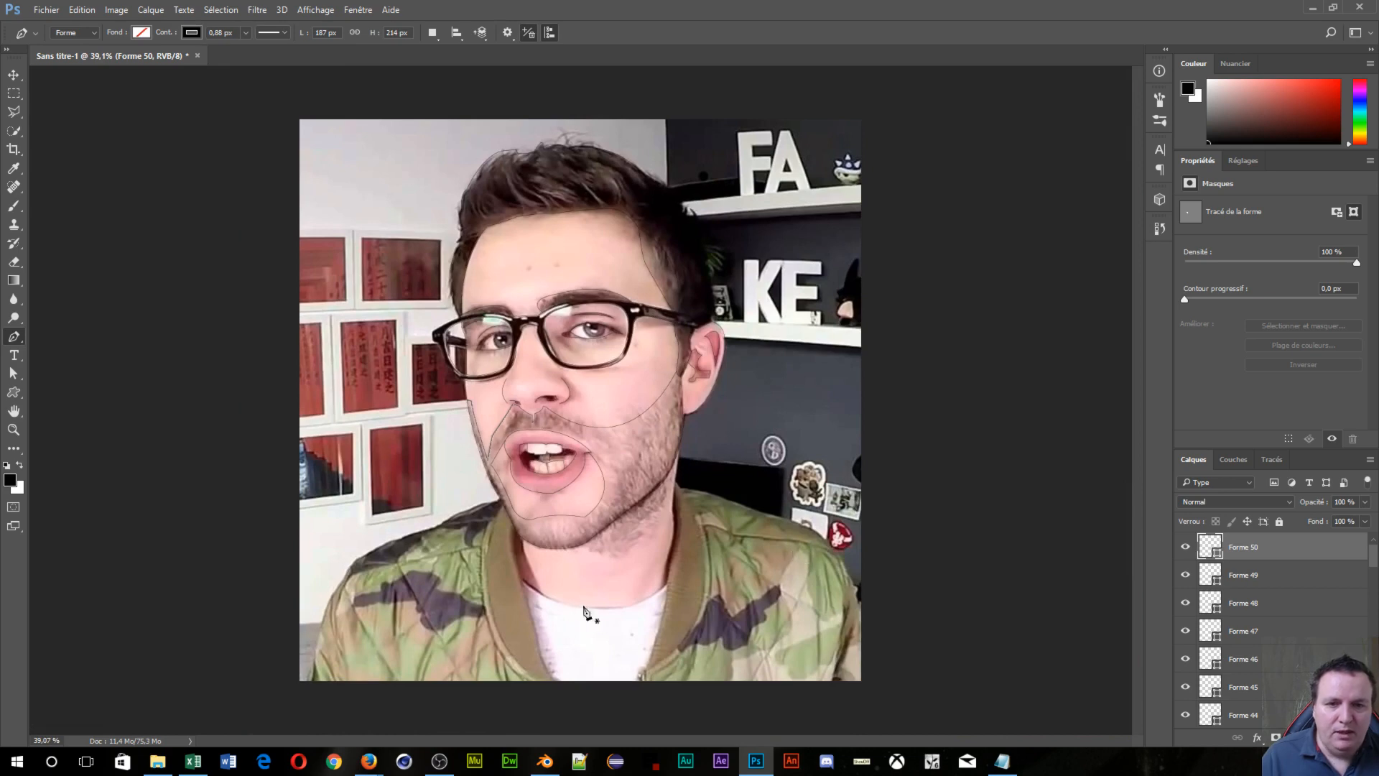
scroll(519, 623, up, 1)
scroll(519, 623, up, 3)
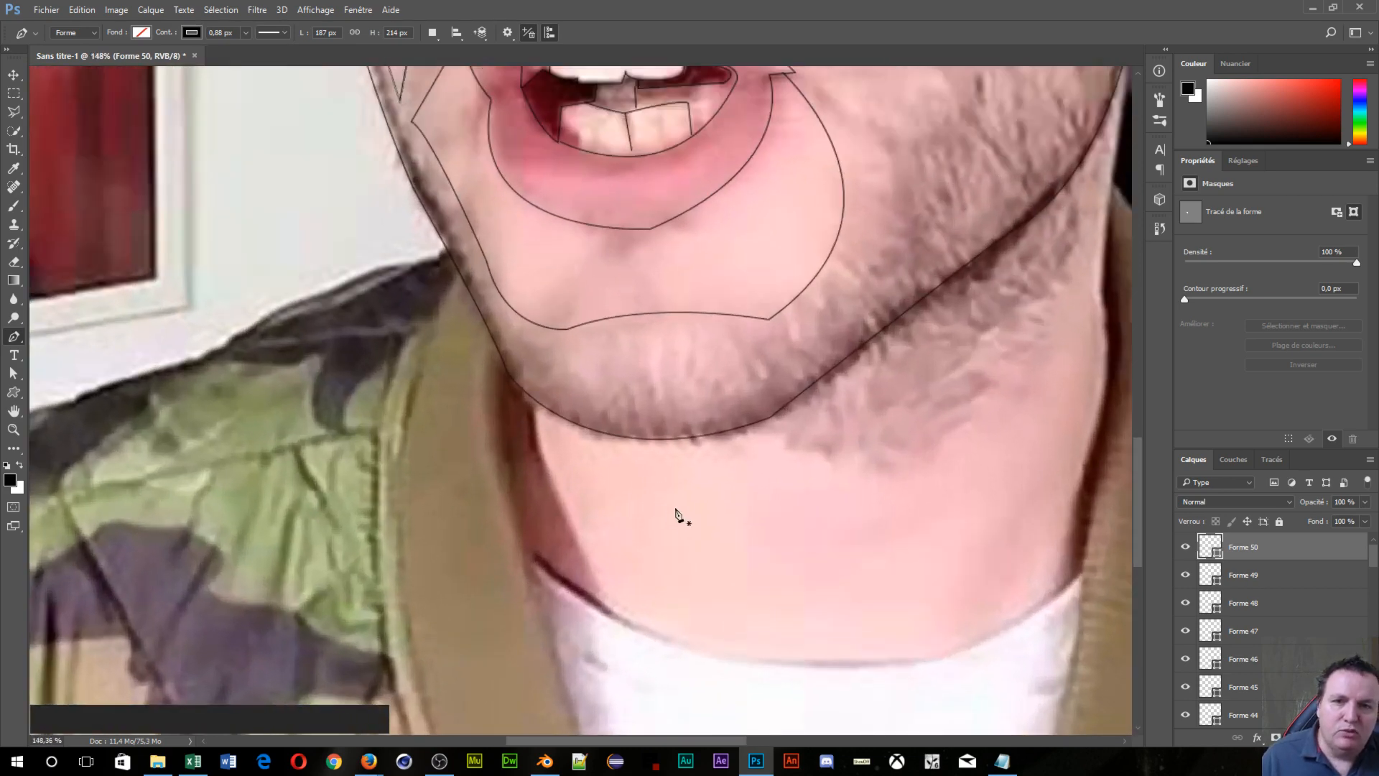
scroll(674, 508, down, 1)
drag(912, 457, 461, 517)
scroll(448, 517, up, 6)
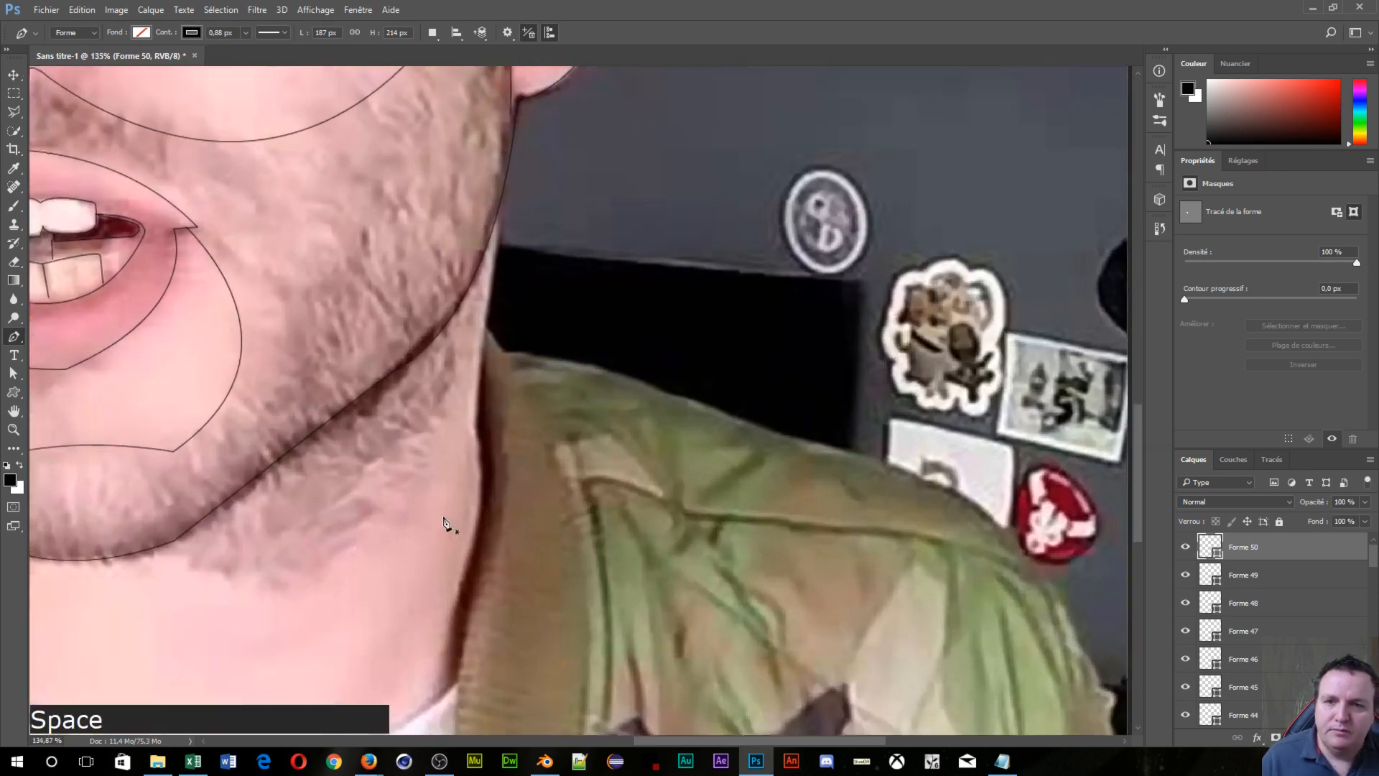
click(513, 158)
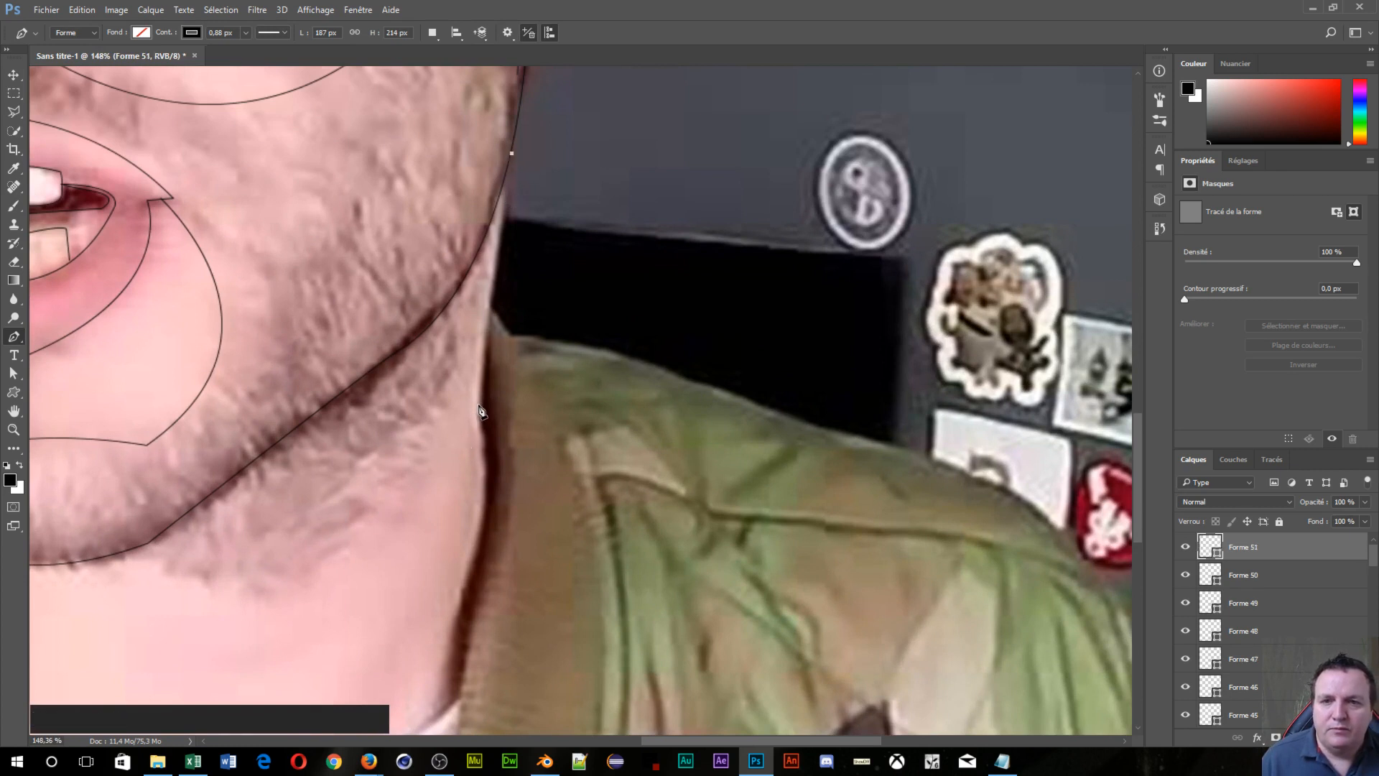
drag(477, 414, 472, 449)
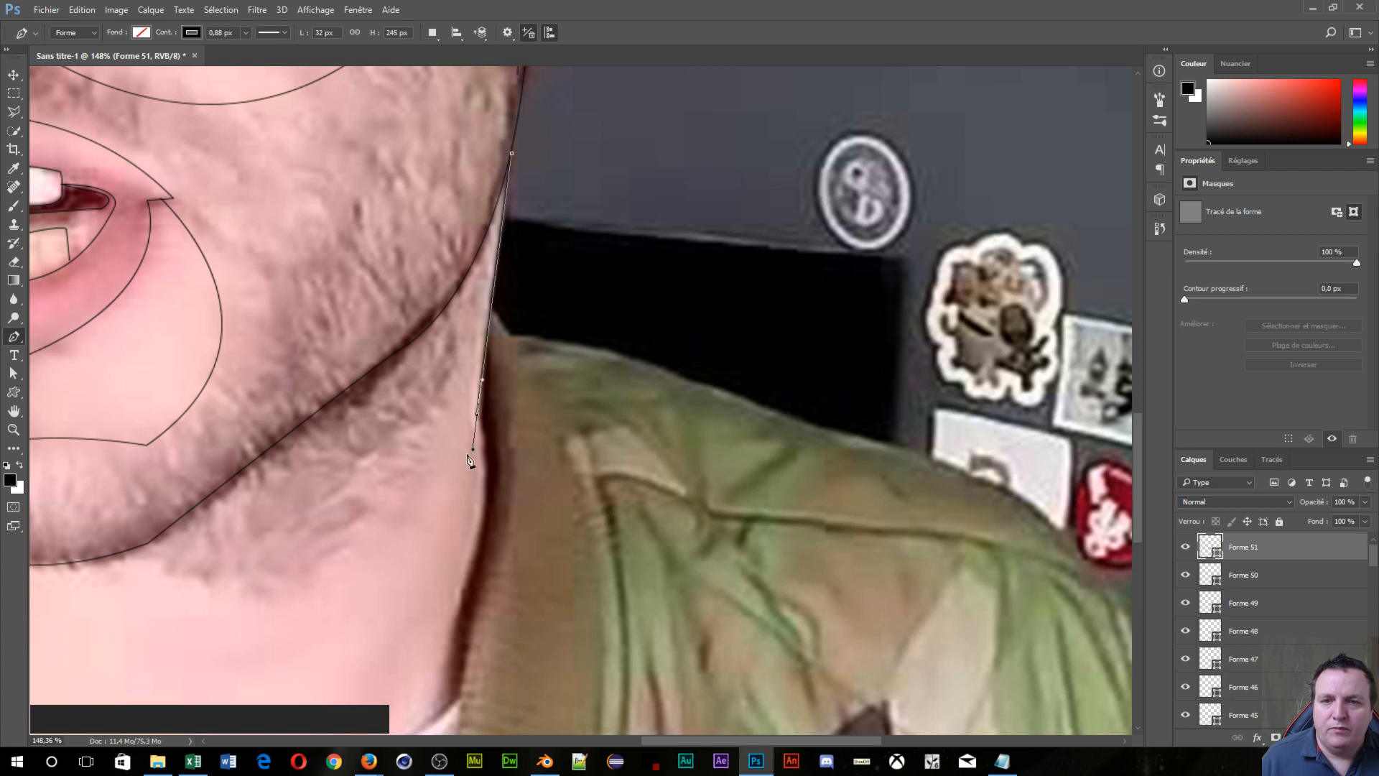
alt+click(478, 418)
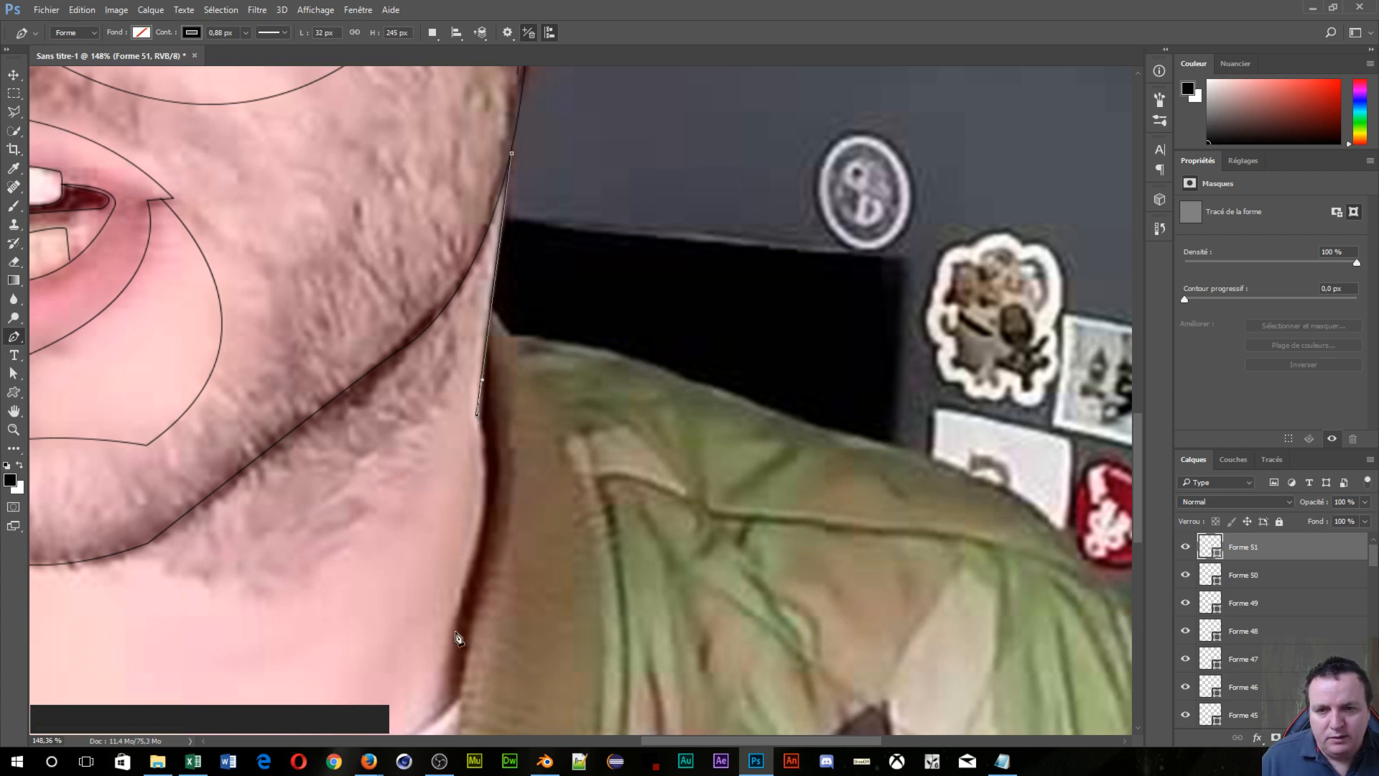
Step: Extend the neck contour with a curve along the jacket collar, remove its outgoing handle, and add a straight segment to the T-shirt's right corner
drag(455, 632, 425, 675)
scroll(385, 732, down, 5)
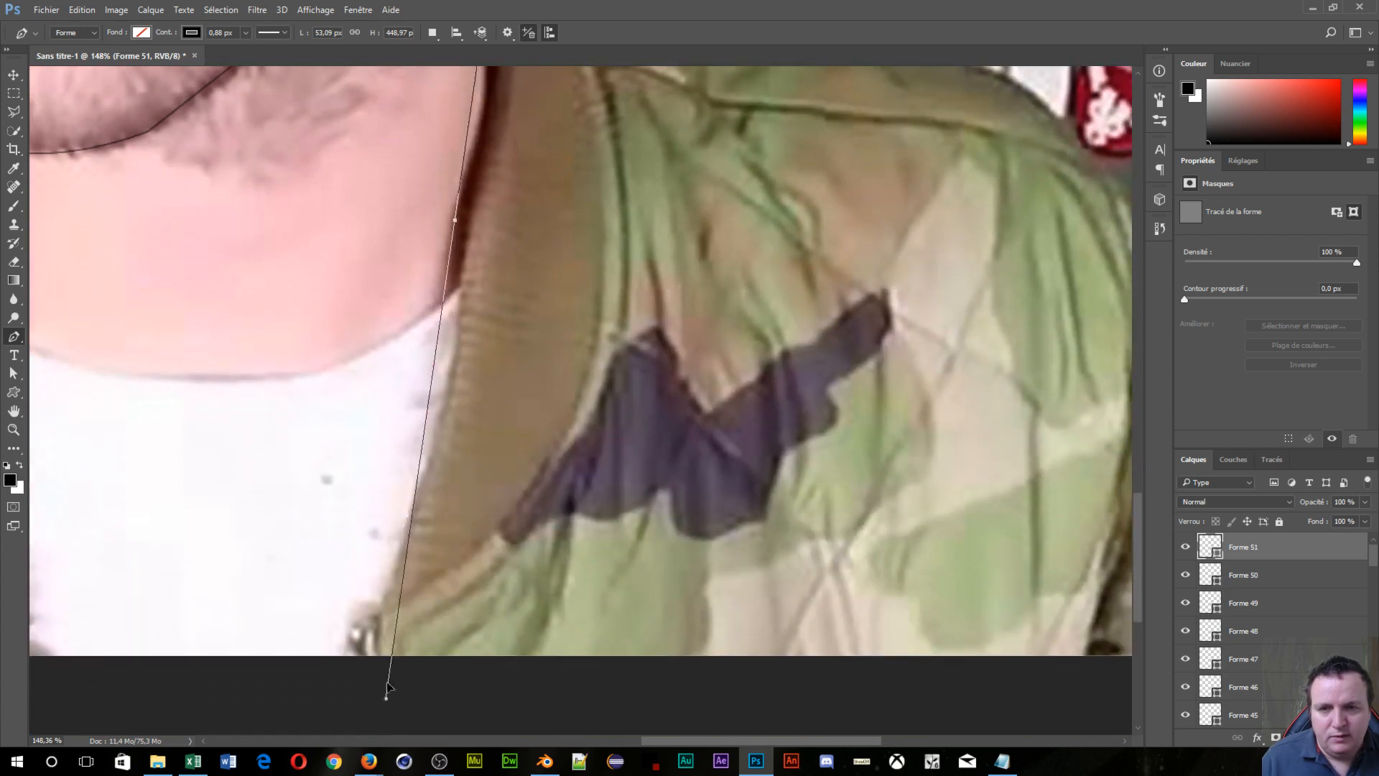
drag(404, 320, 414, 313)
scroll(566, 277, up, 1)
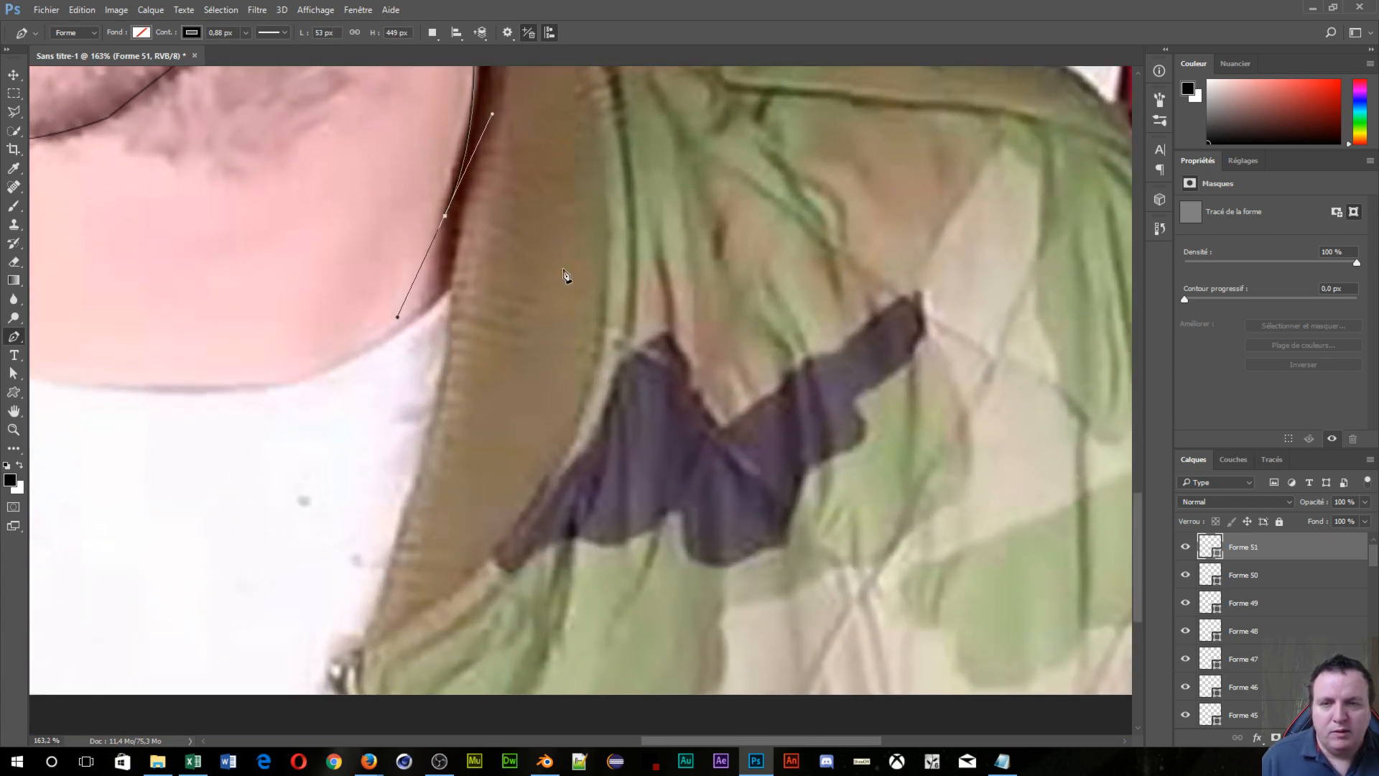
drag(571, 269, 577, 458)
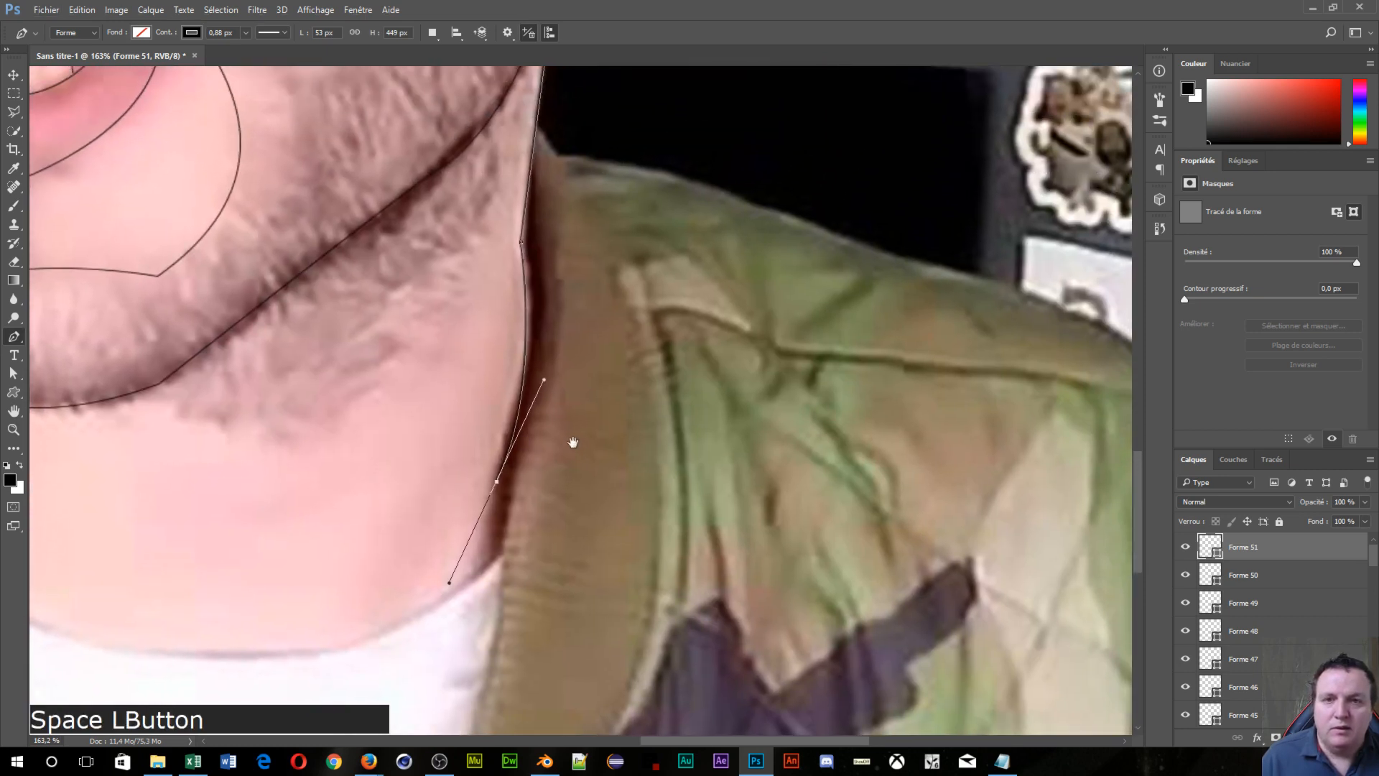
alt+click(497, 483)
click(499, 560)
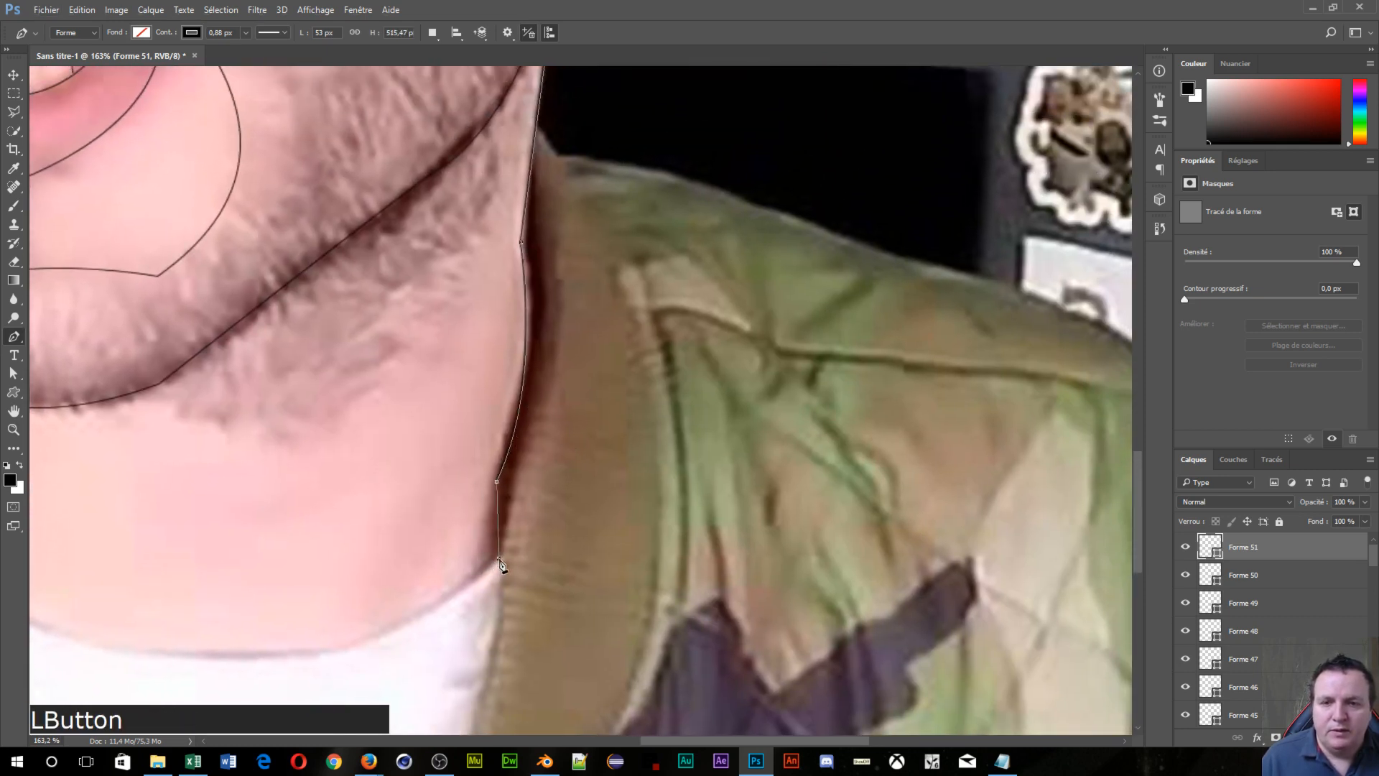
Step: Curve the neck contour along the T-shirt neckline to the left collar, bring it up to the jaw as a corner, and end the path
drag(502, 653, 880, 490)
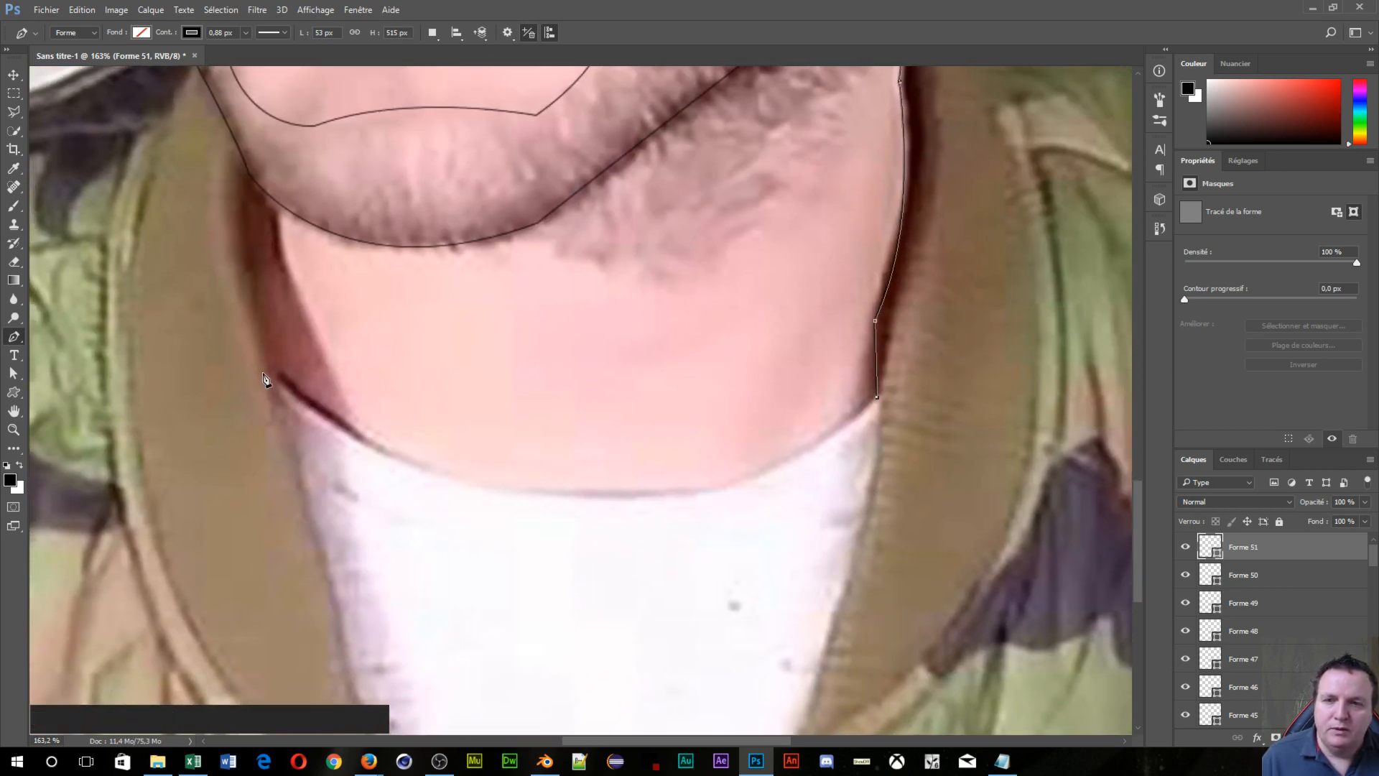
drag(272, 373, 393, 108)
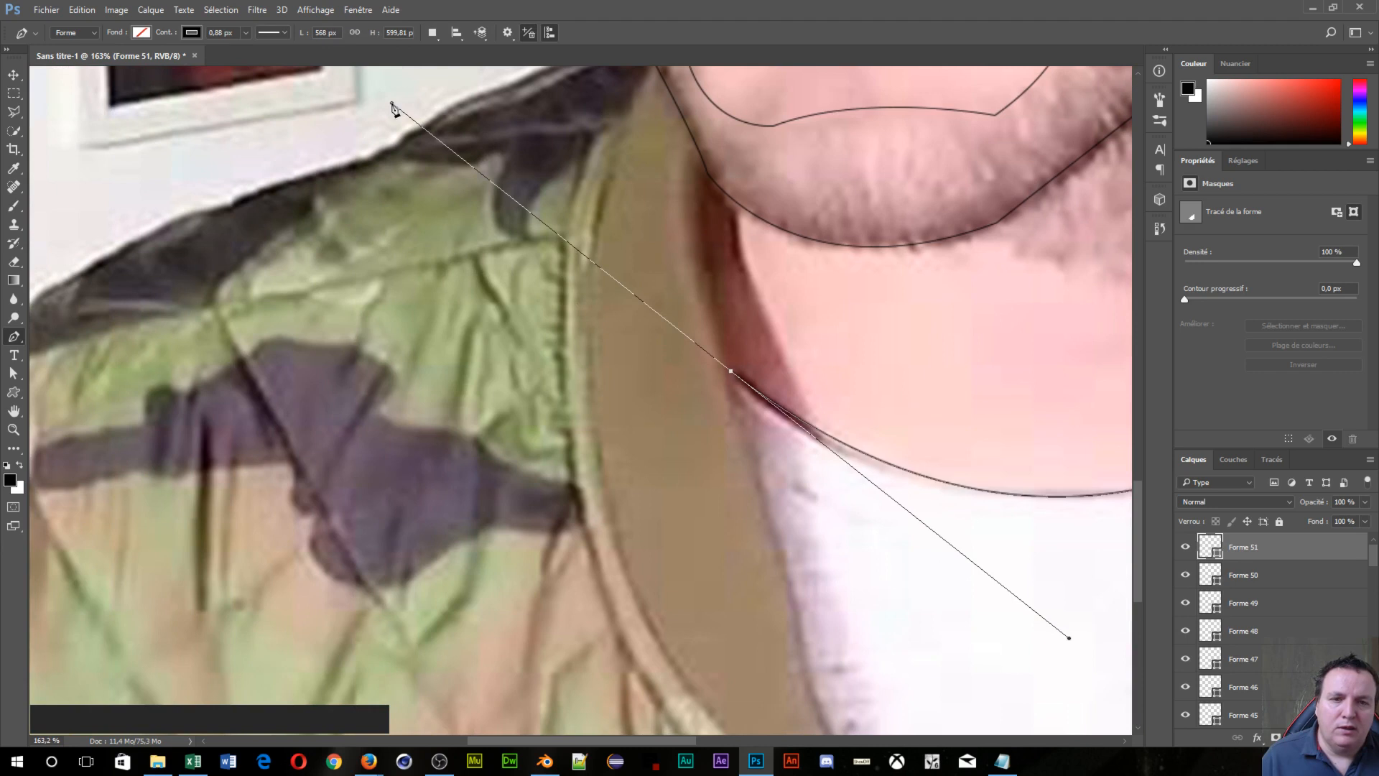
key(alt)
alt+click(731, 373)
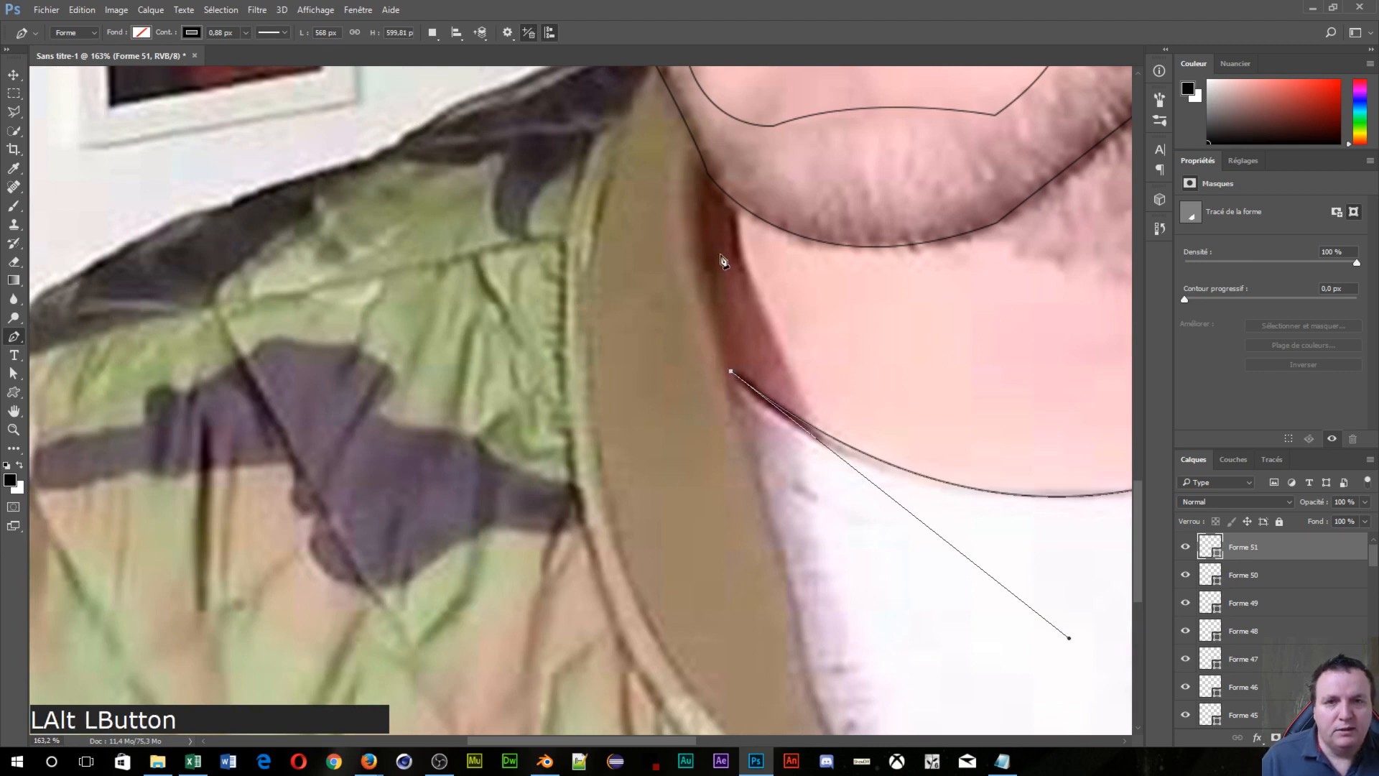
drag(702, 163, 720, 105)
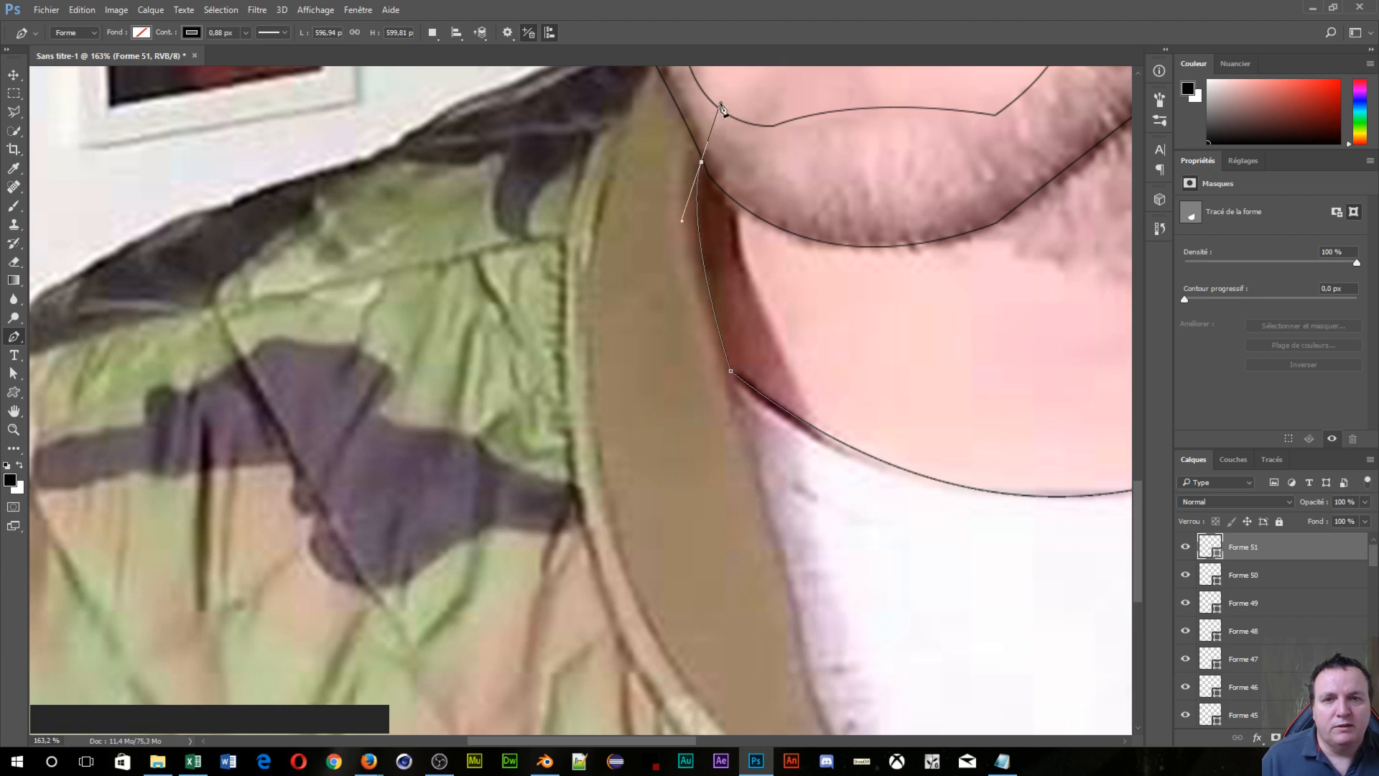
key(Escape)
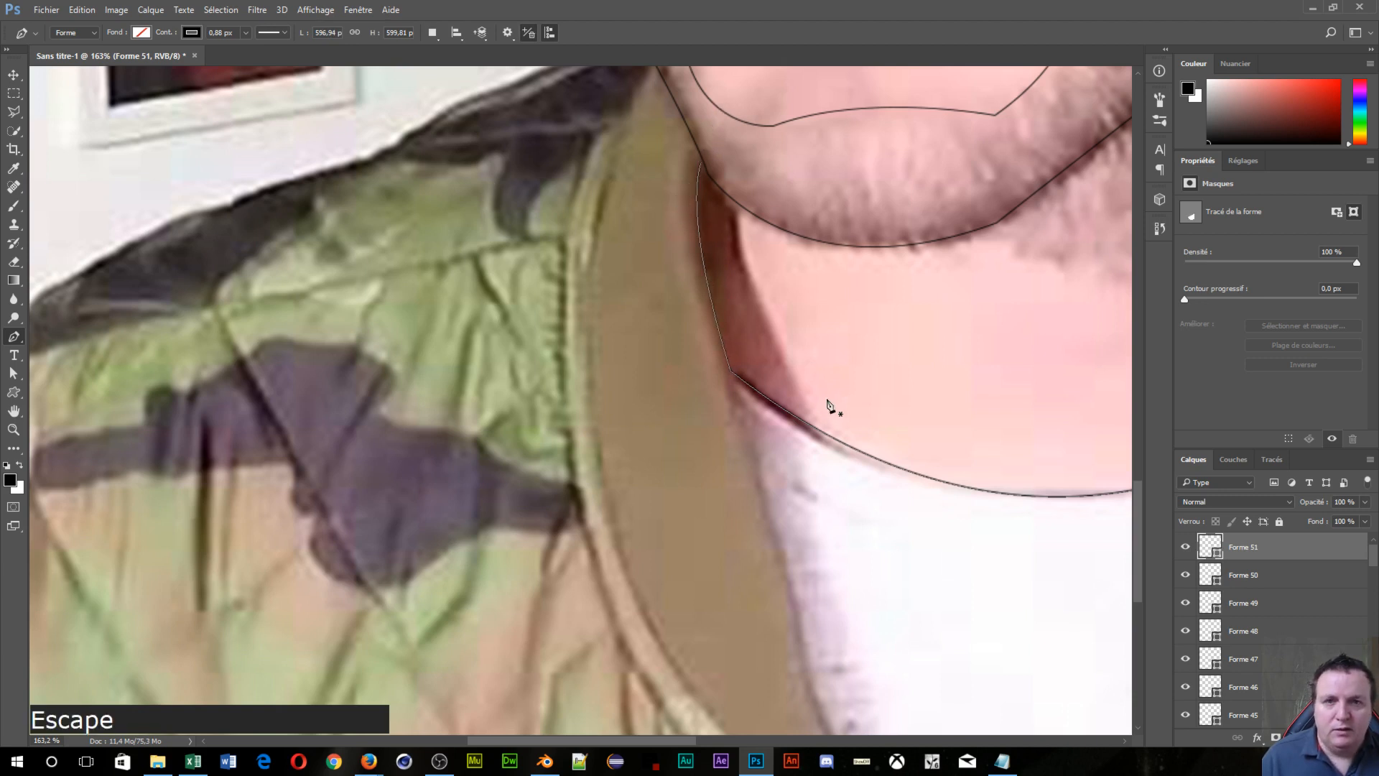
Step: Draw a curved path around the beard area under the jaw, from the chin to the neck's right edge, adjust its curvature, and end it
drag(675, 262, 0, 584)
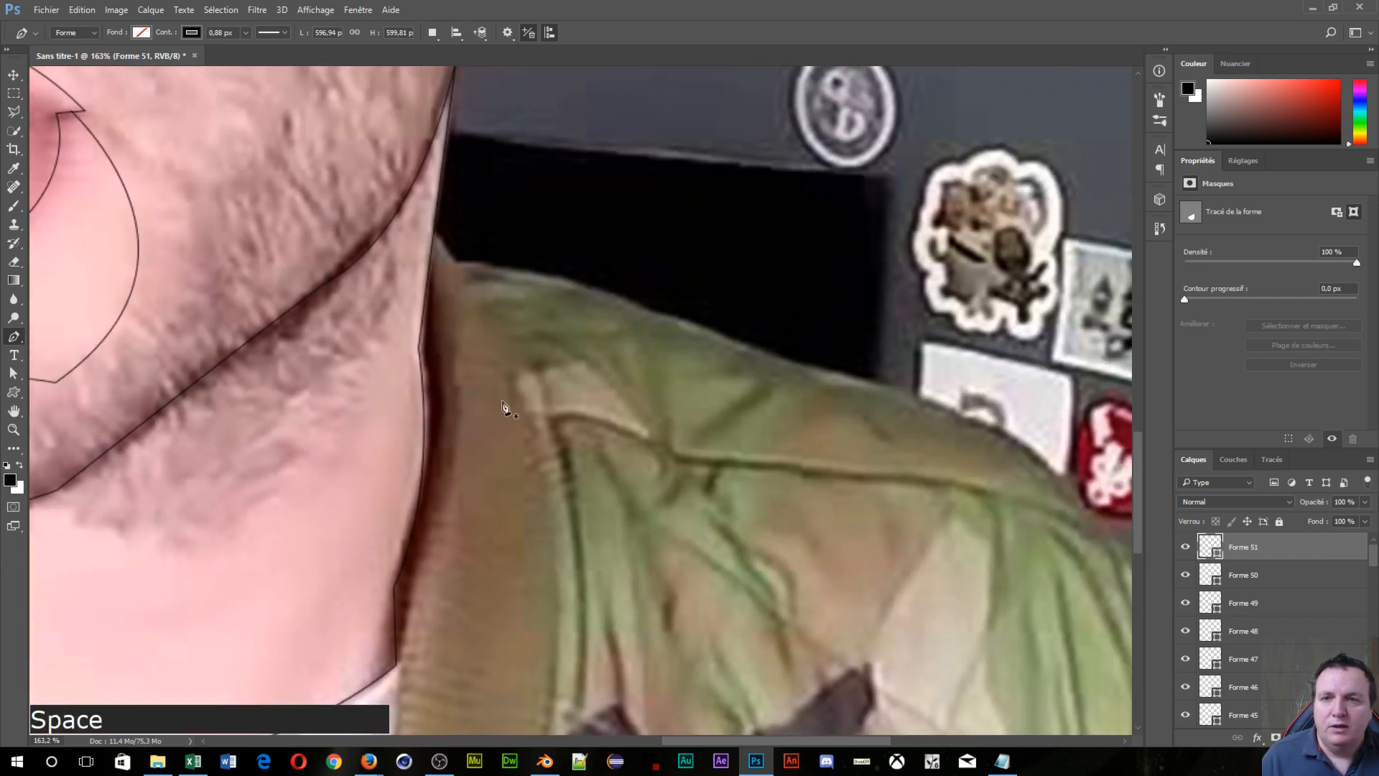
scroll(135, 482, down, 2)
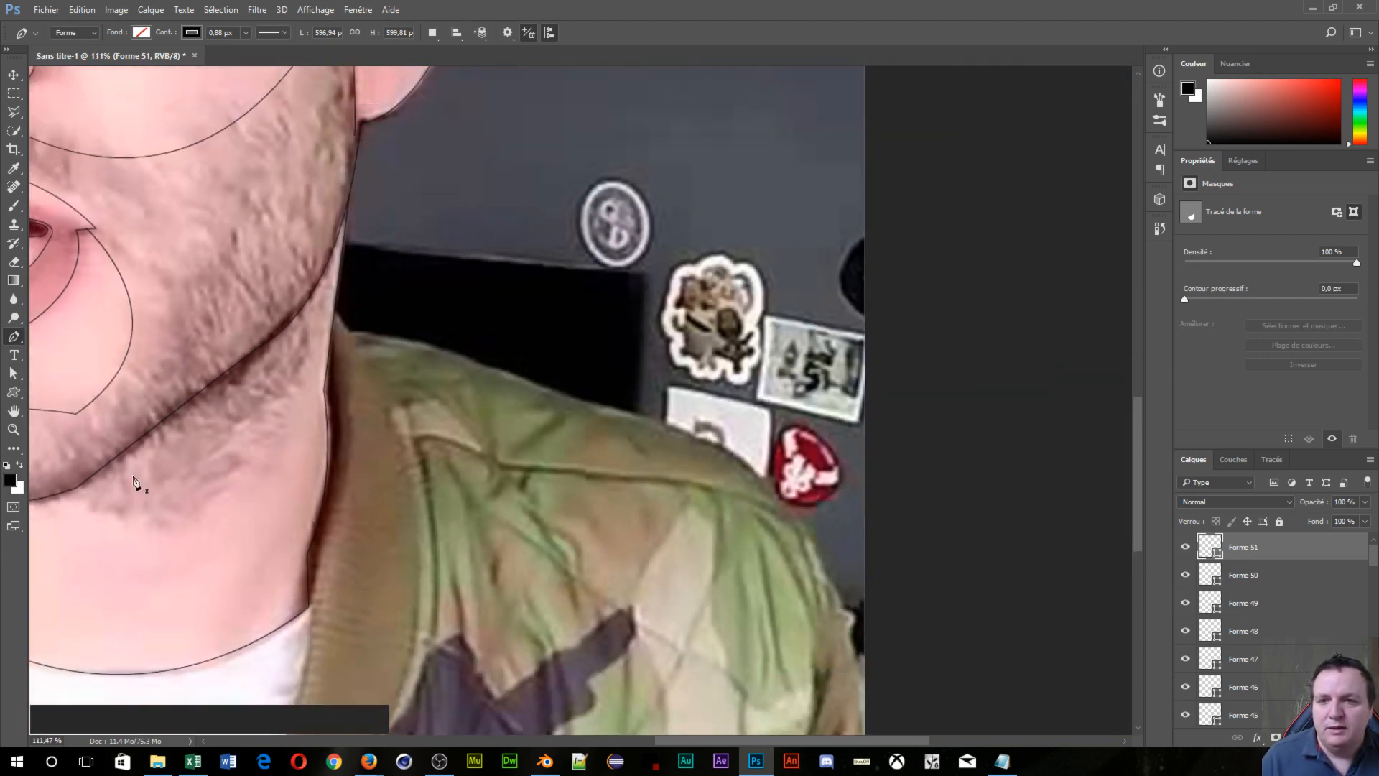
click(58, 498)
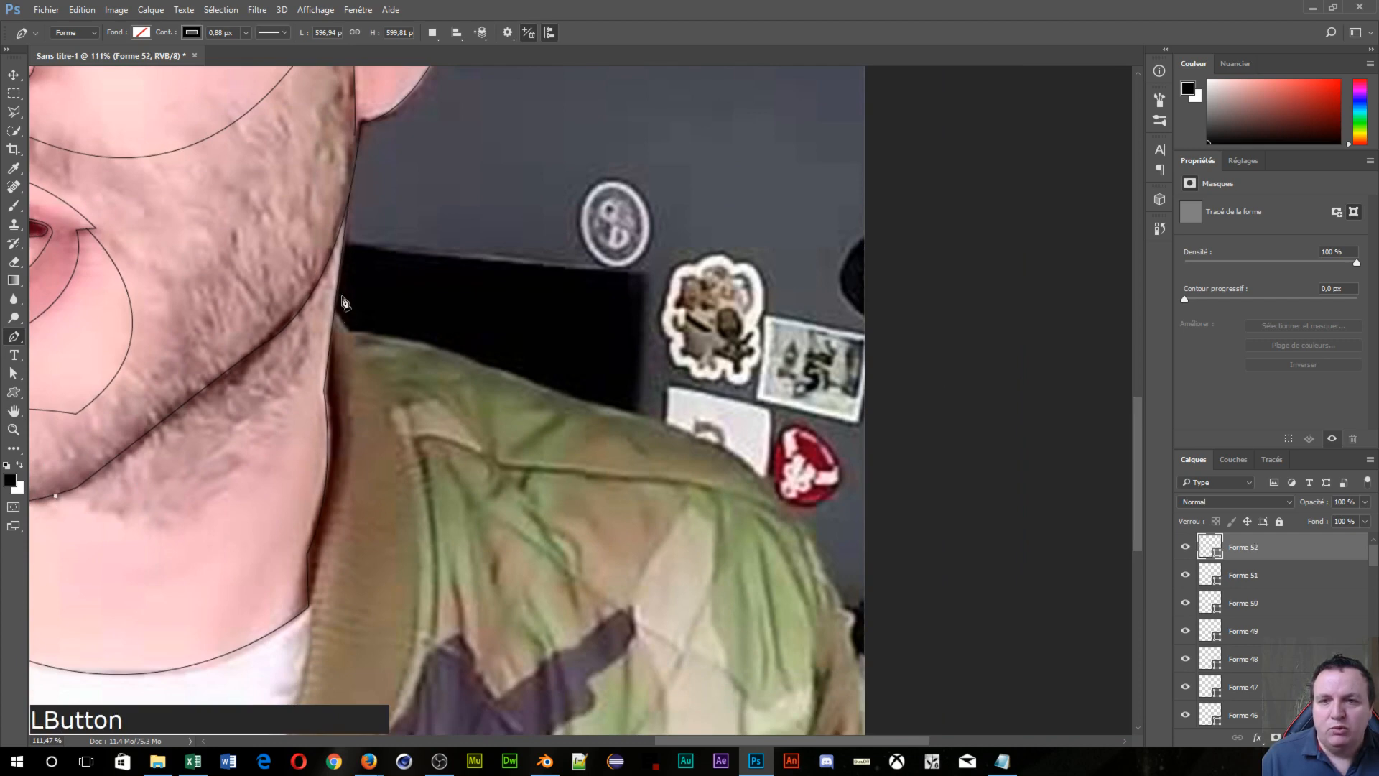
click(340, 245)
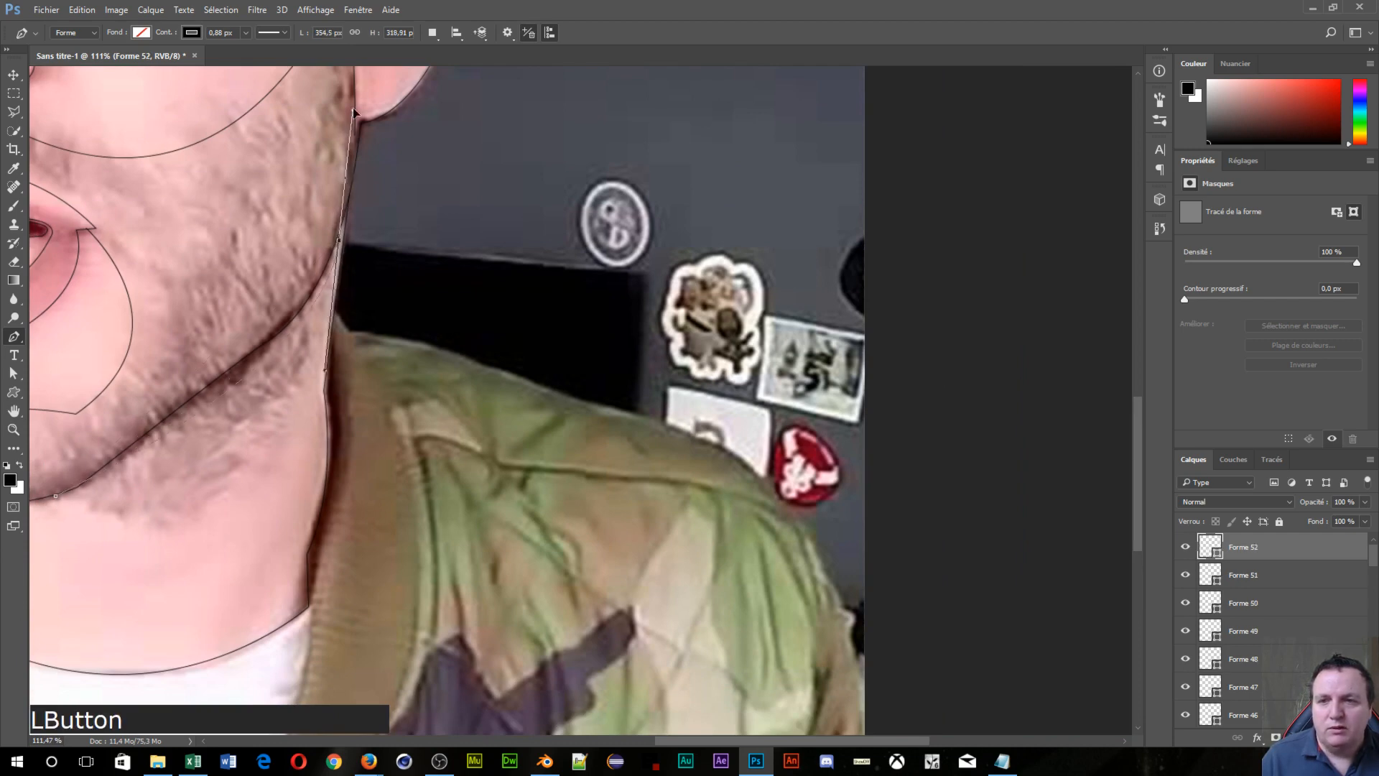
scroll(340, 245, up, 5)
scroll(480, 408, down, 2)
scroll(533, 398, down, 2)
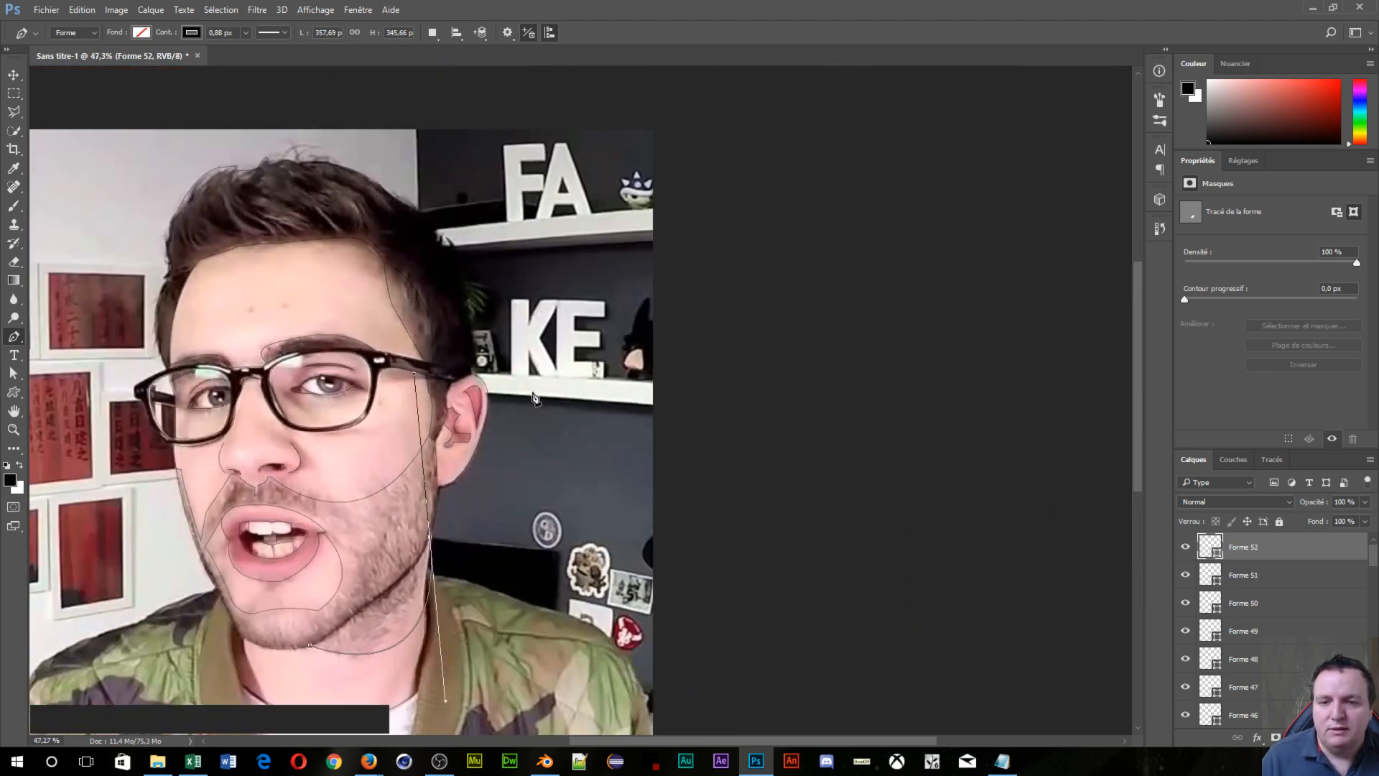
key(ctrl)
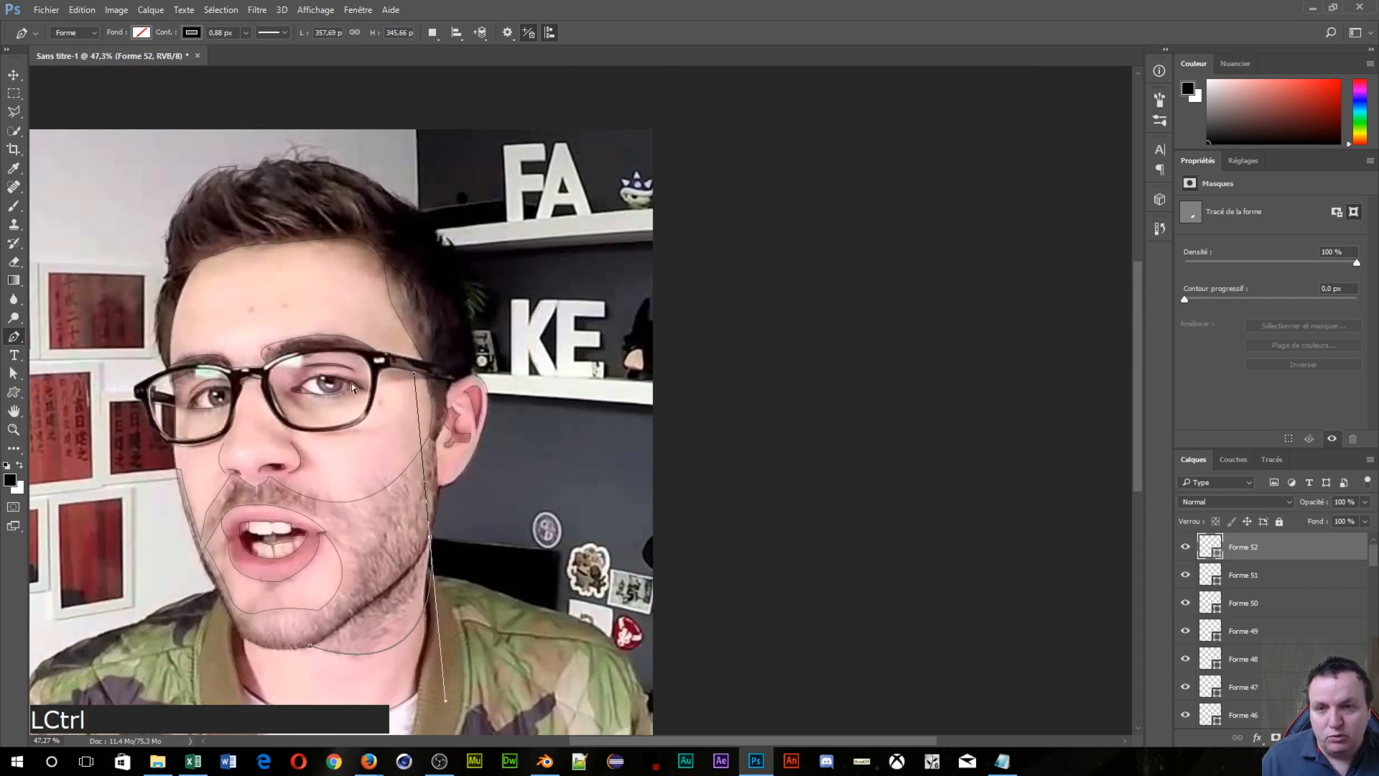
drag(412, 373, 478, 316)
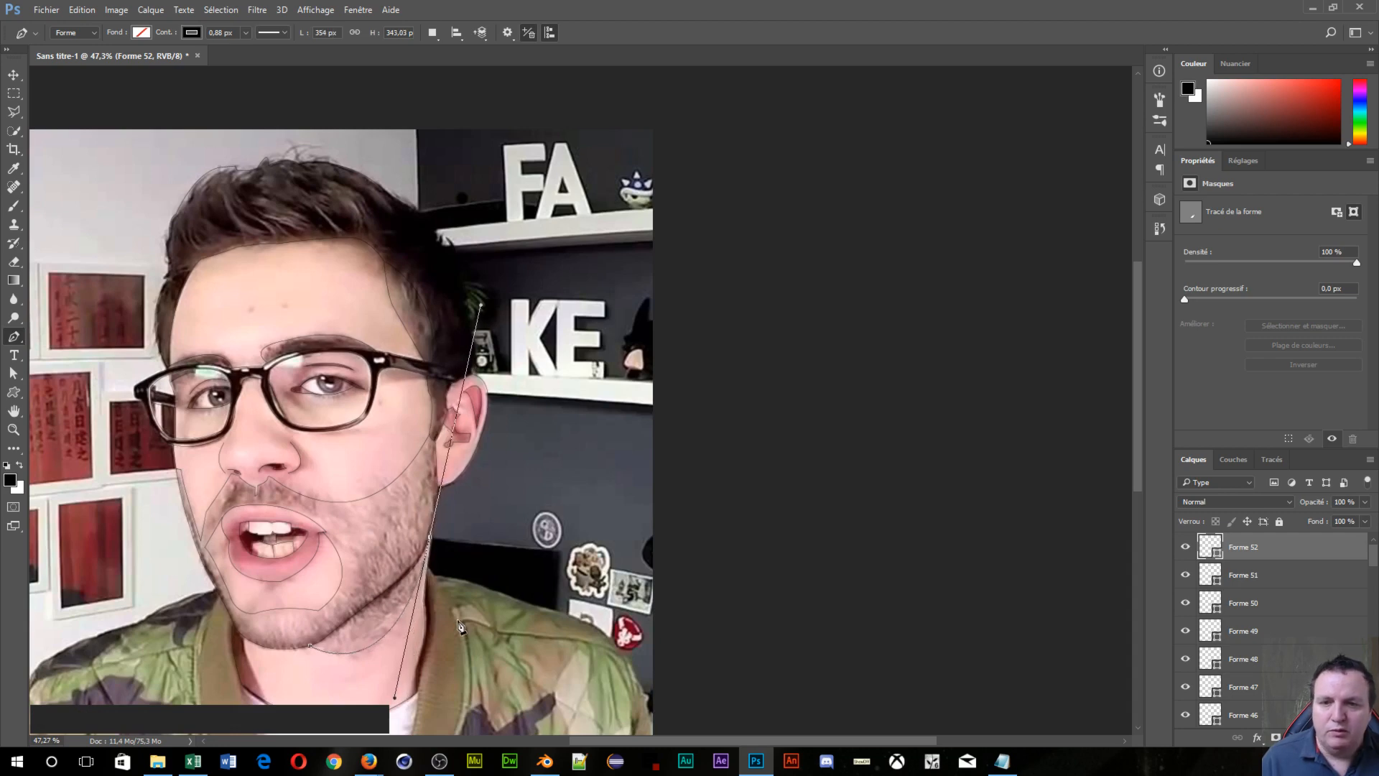
key(Escape)
Step: Trace the right collar's outer edge with one curve from the neck down to the zipper, and remove the last anchor's outgoing handle
key(space)
drag(467, 665, 480, 440)
scroll(473, 443, up, 5)
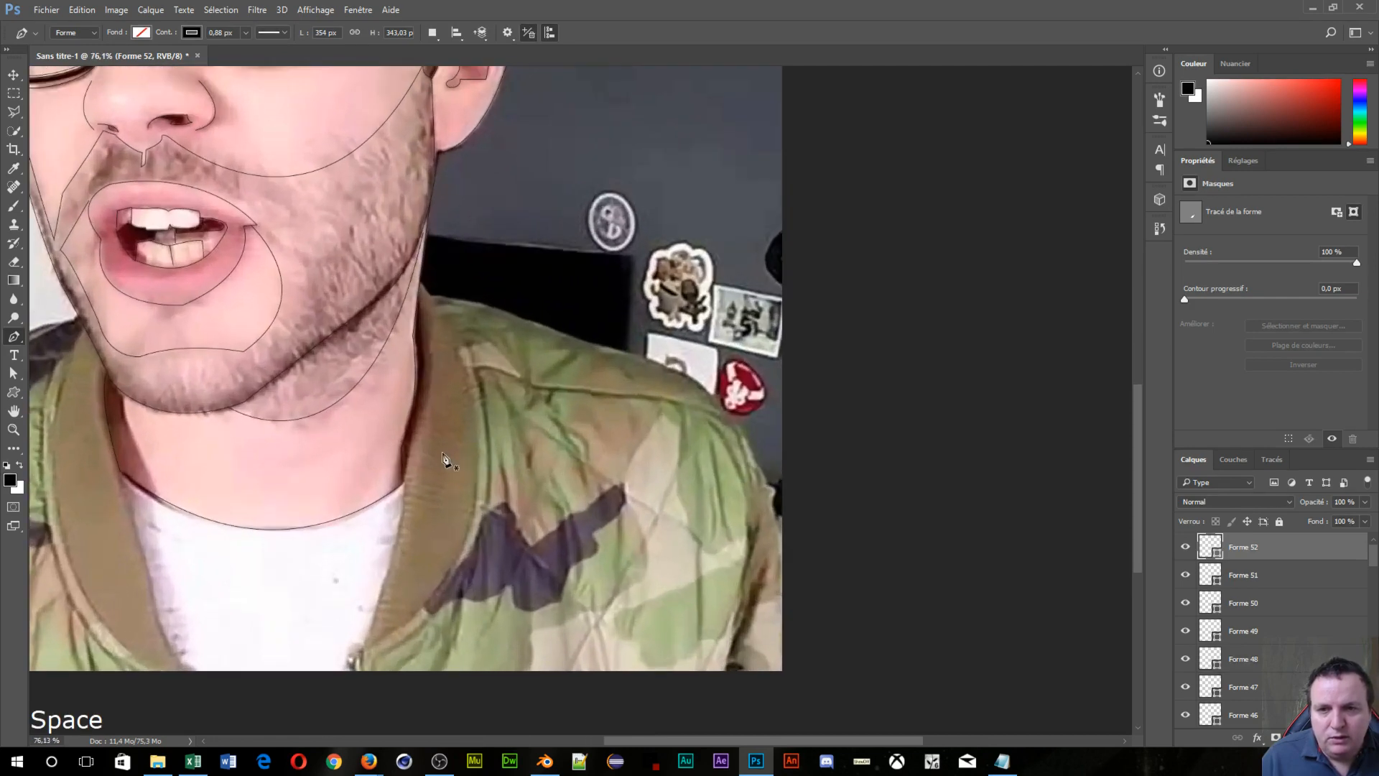
click(422, 281)
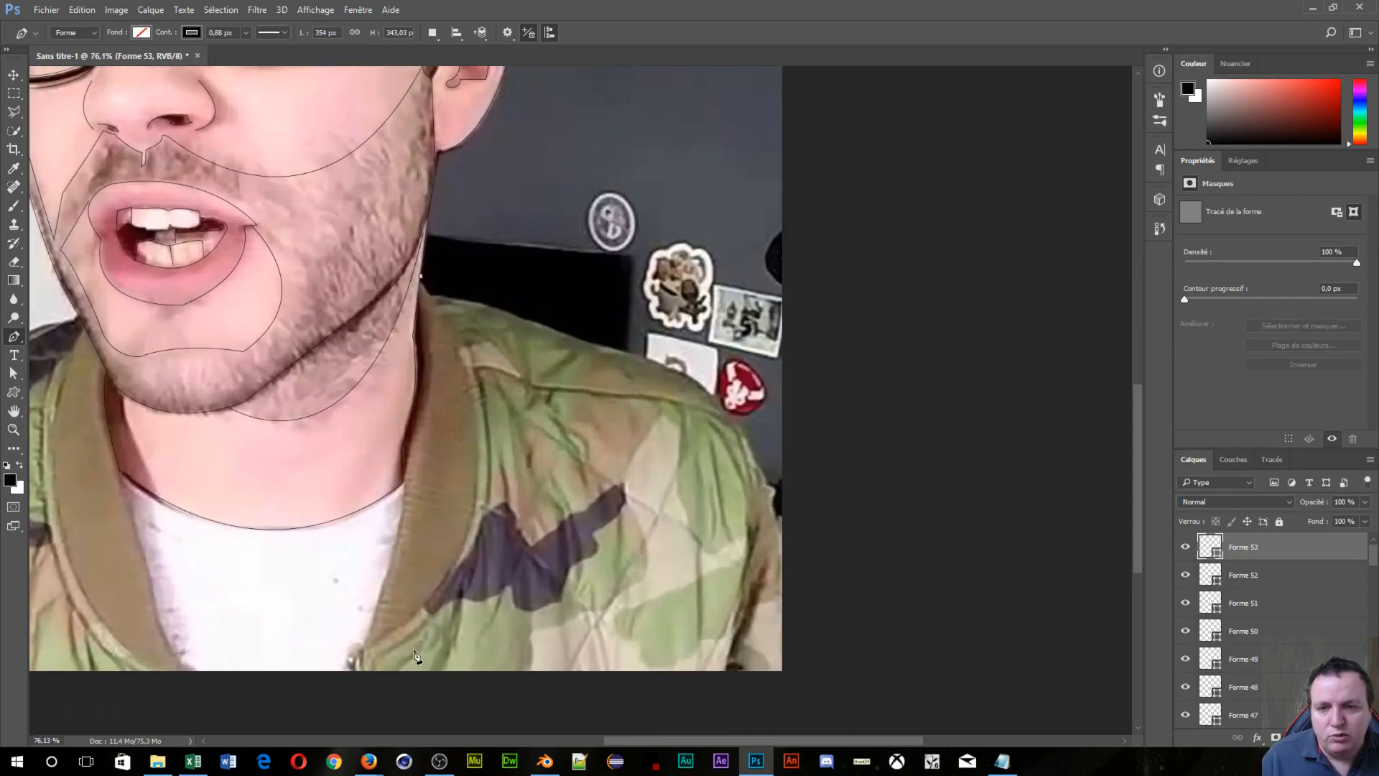
drag(365, 652, 143, 434)
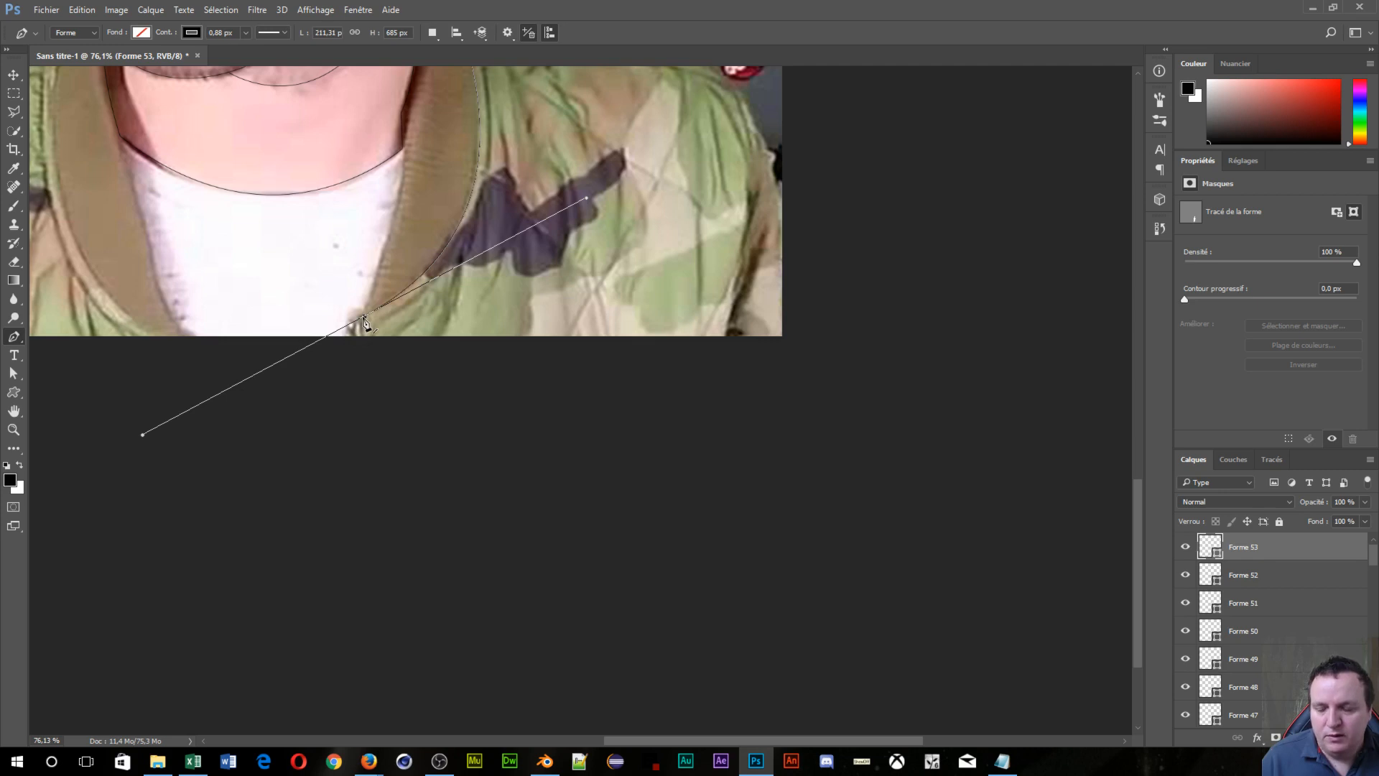
key(alt)
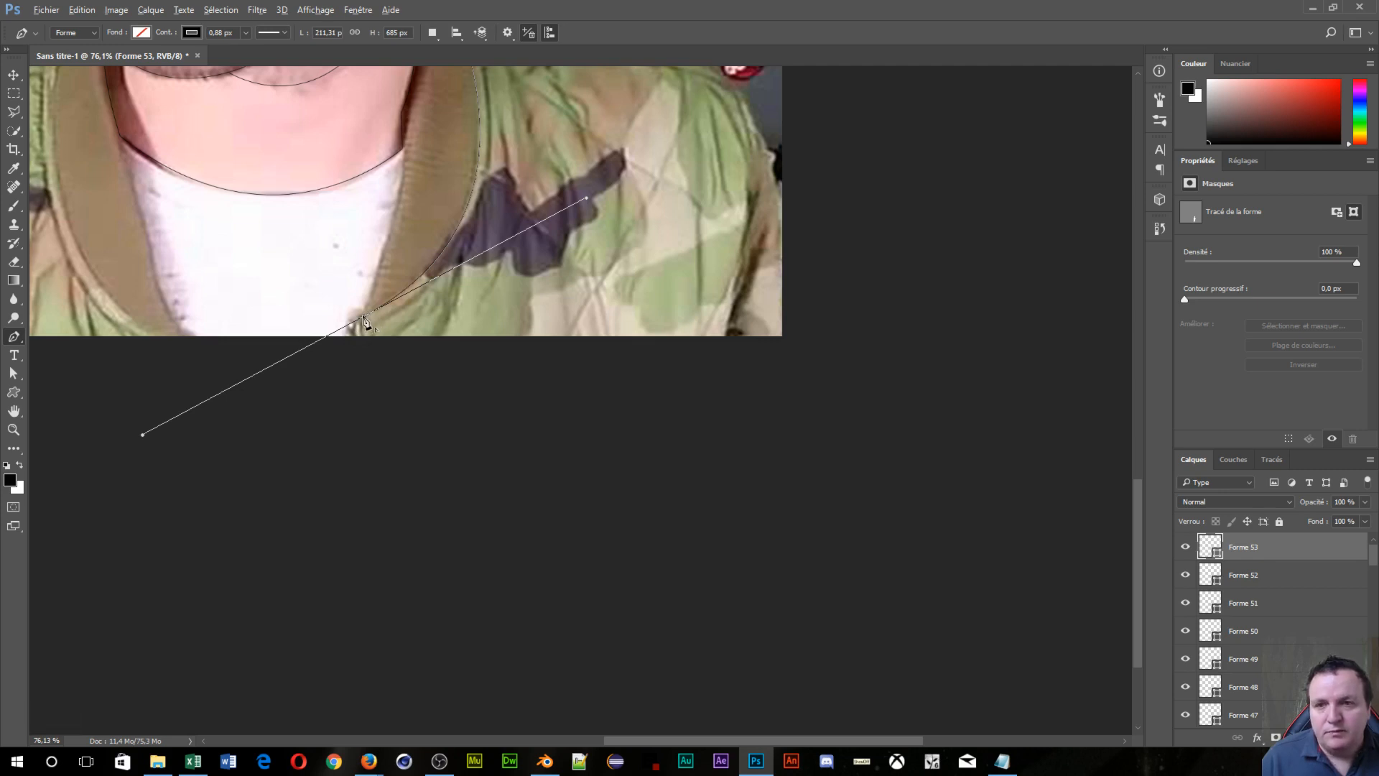
alt+click(364, 319)
Step: Join the collar path from the zipper straight up to the T-shirt's right neckline corner, and end it
scroll(401, 193, up, 6)
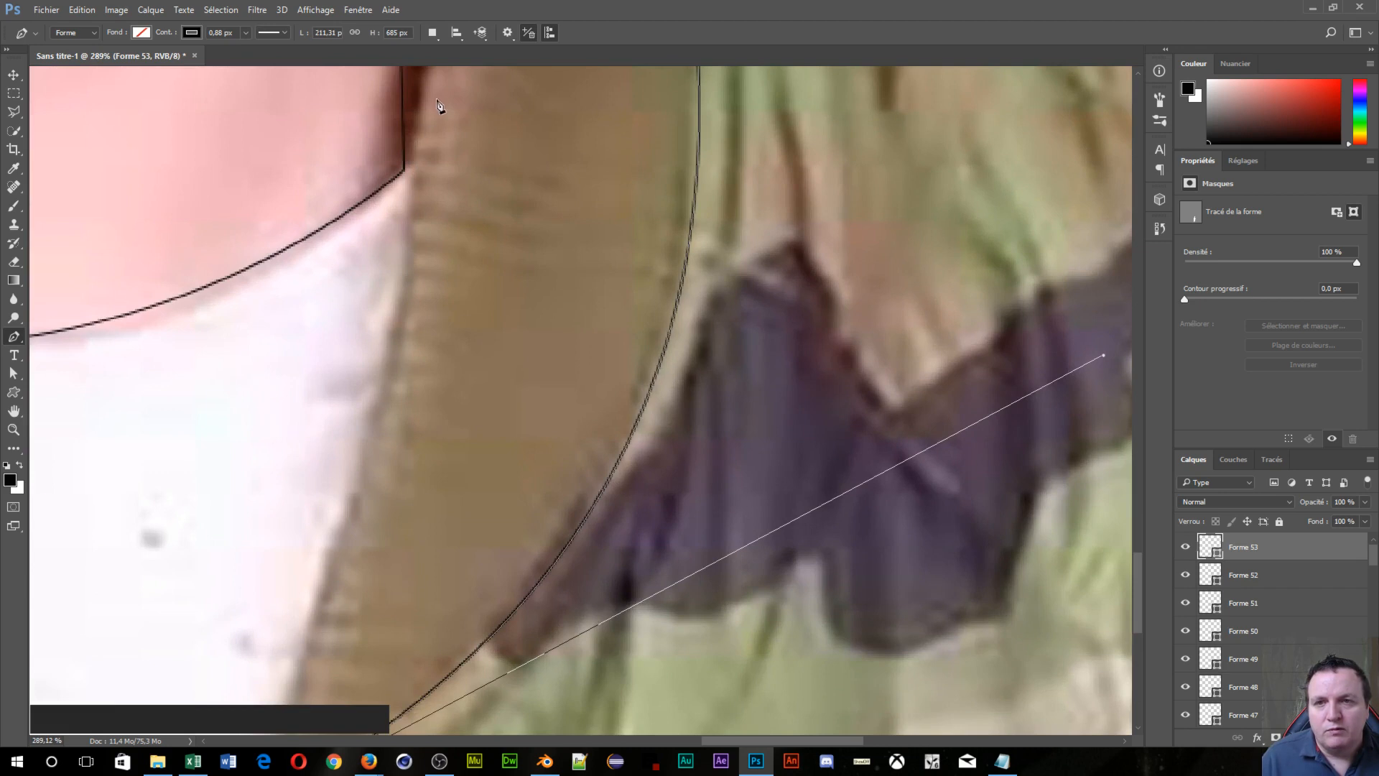
drag(439, 105, 449, 511)
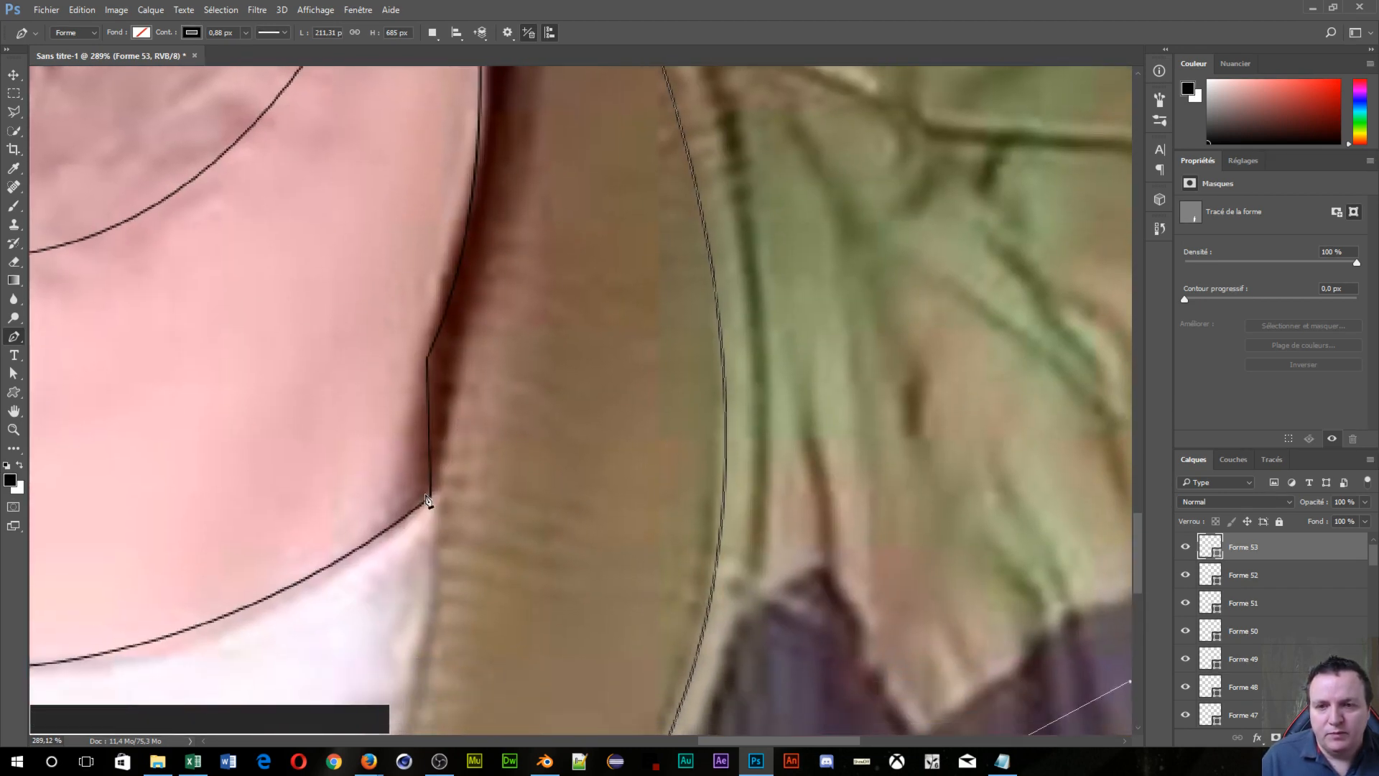
click(433, 503)
key(Escape)
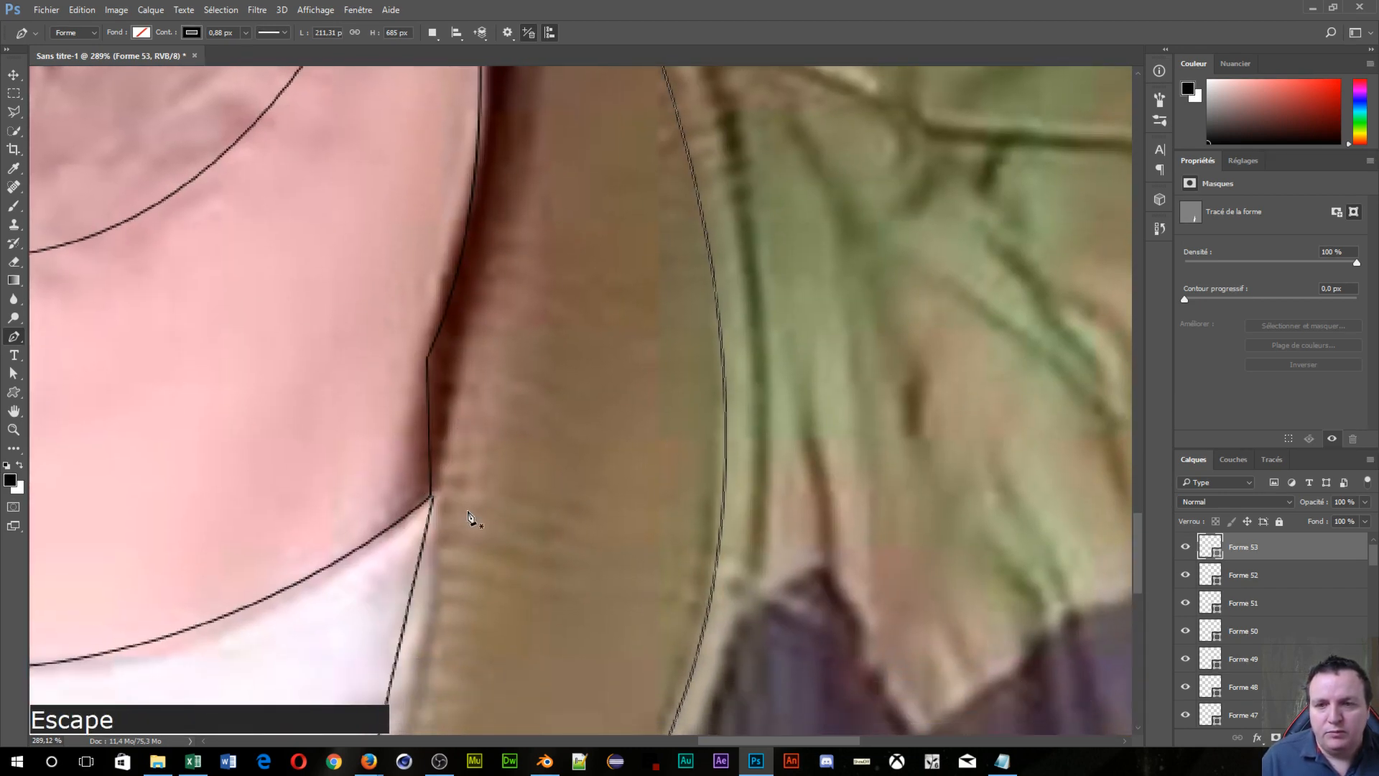
Step: Trace the left collar's inner edge from the T-shirt's neckline corner down past the photo's lower edge with a slight curve, and end the path
scroll(468, 523, down, 5)
scroll(488, 512, down, 5)
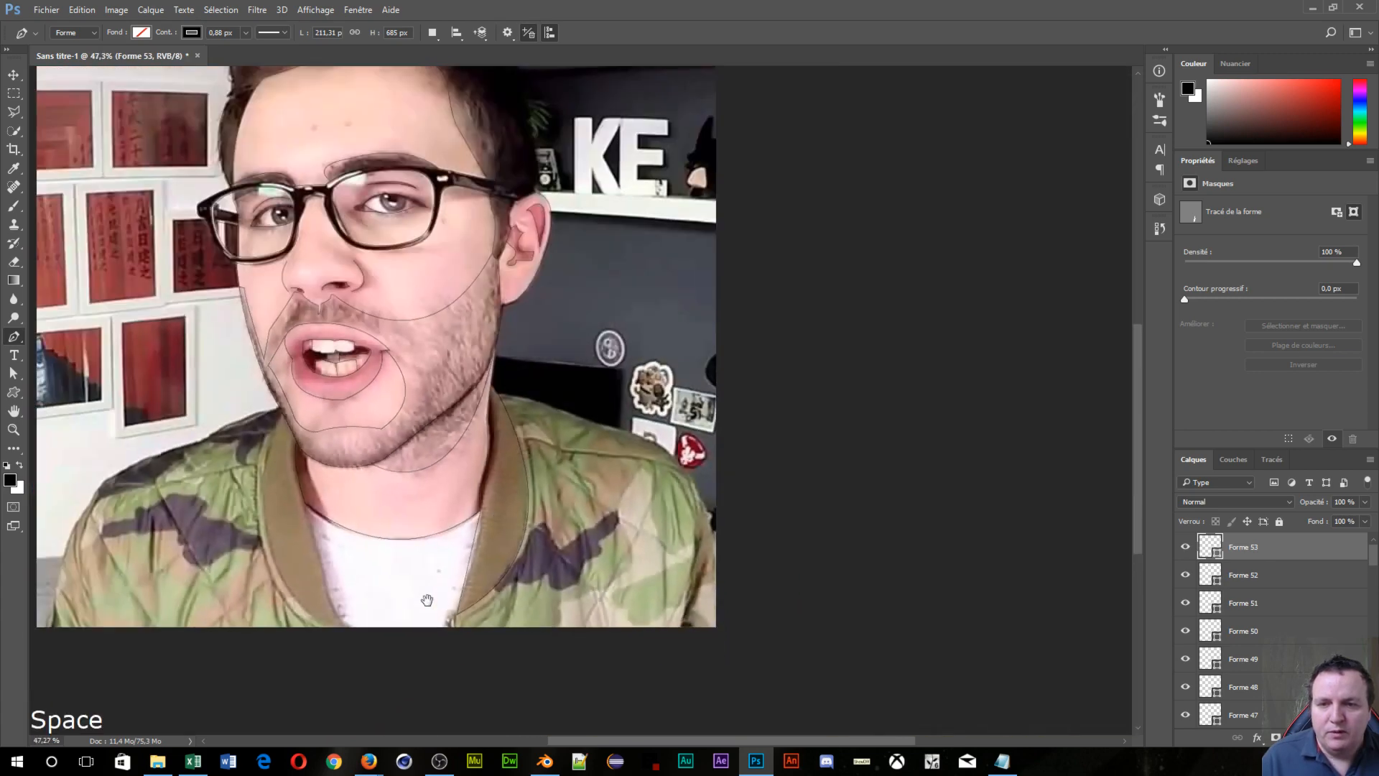
drag(424, 601, 721, 428)
scroll(630, 417, up, 3)
scroll(553, 391, up, 2)
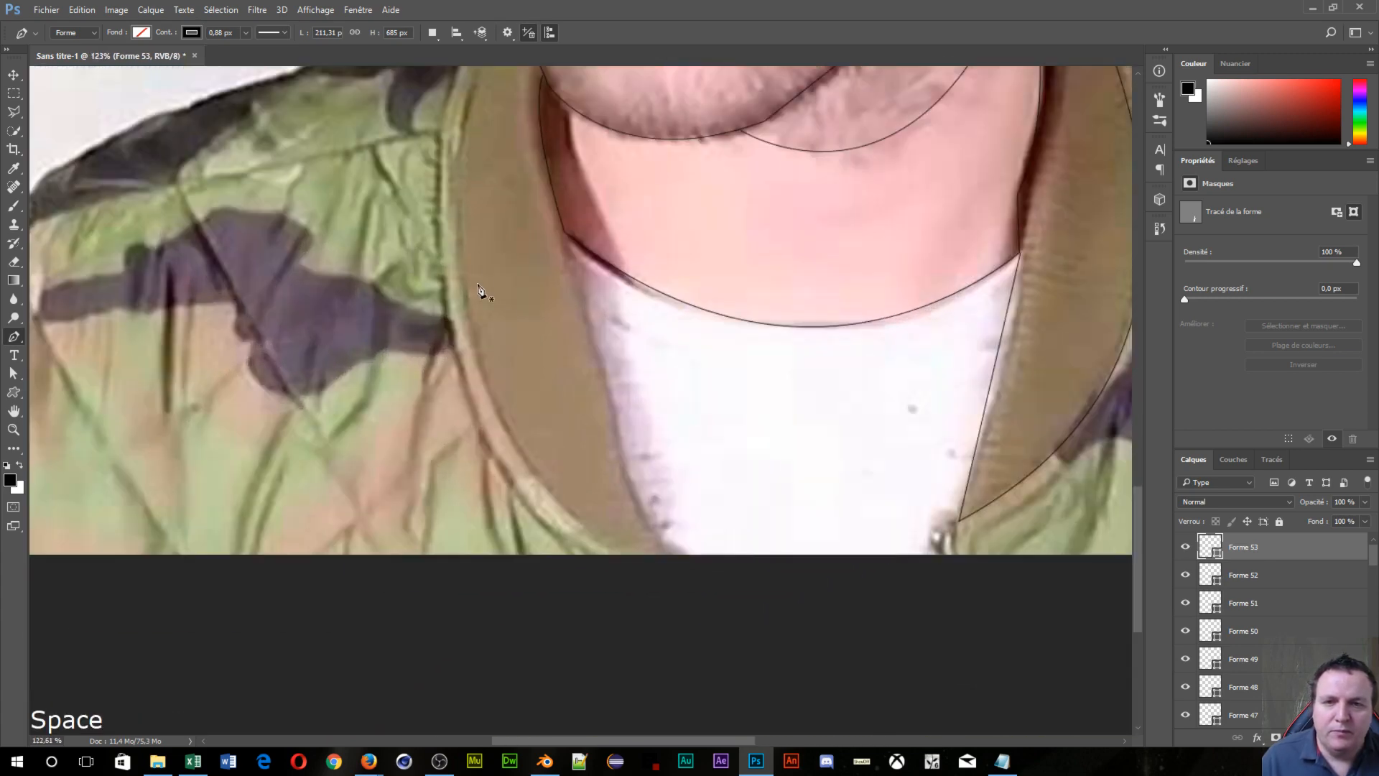
click(565, 234)
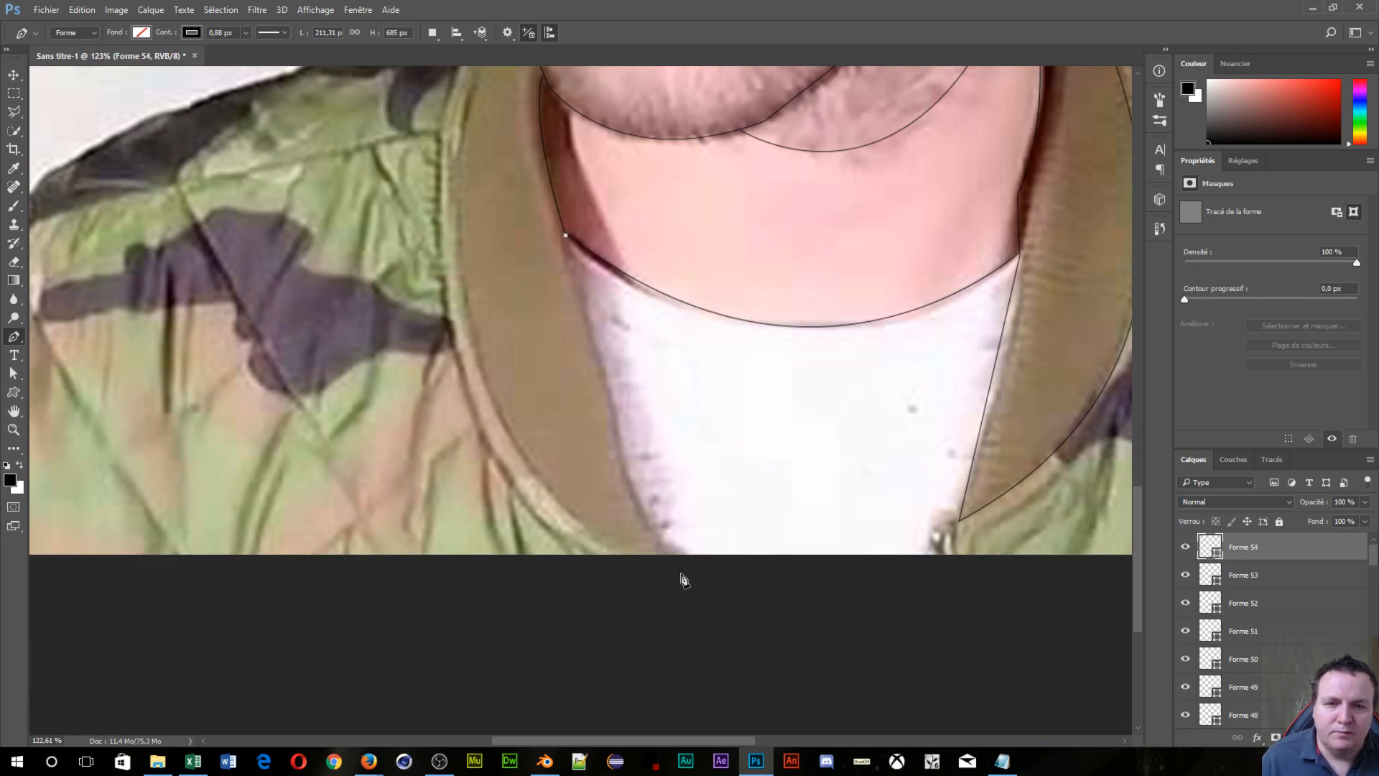
drag(676, 575, 729, 646)
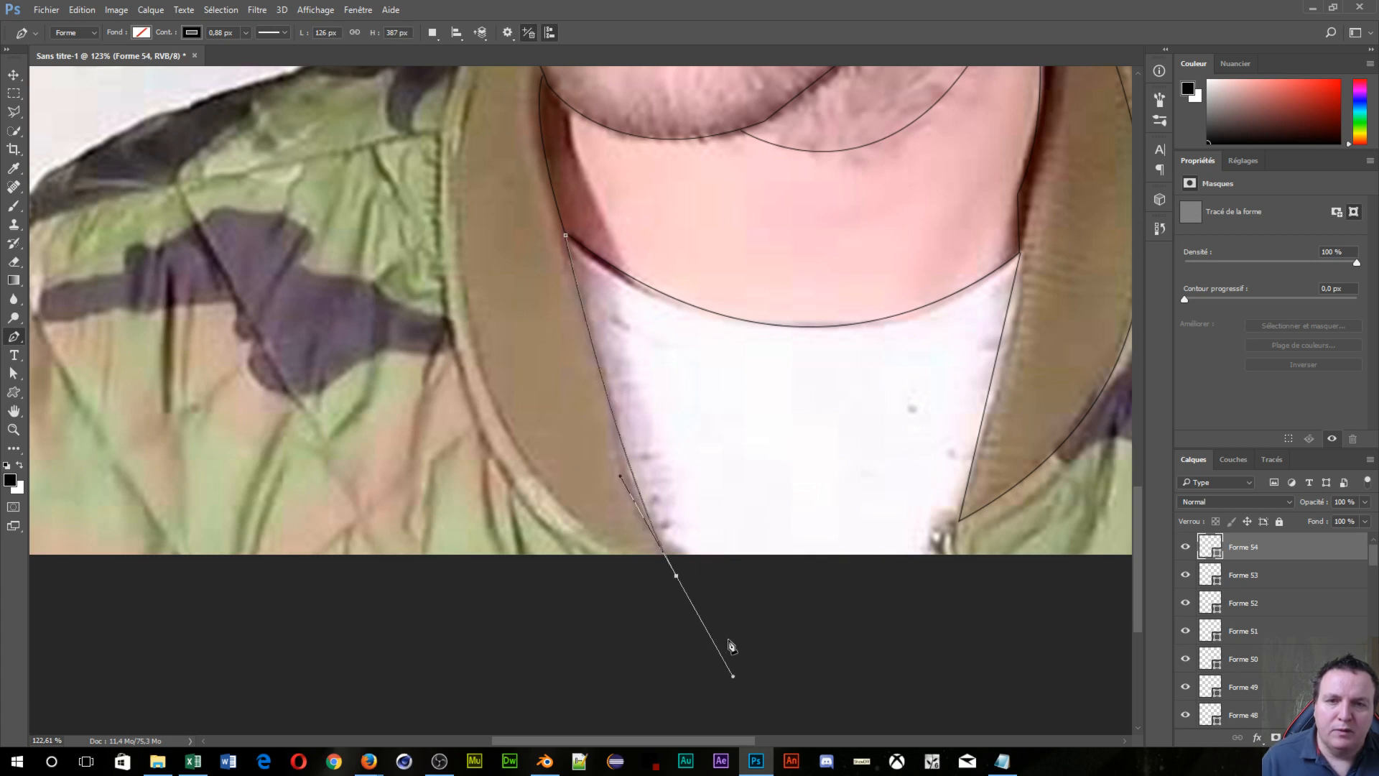
key(Escape)
scroll(410, 307, down, 3)
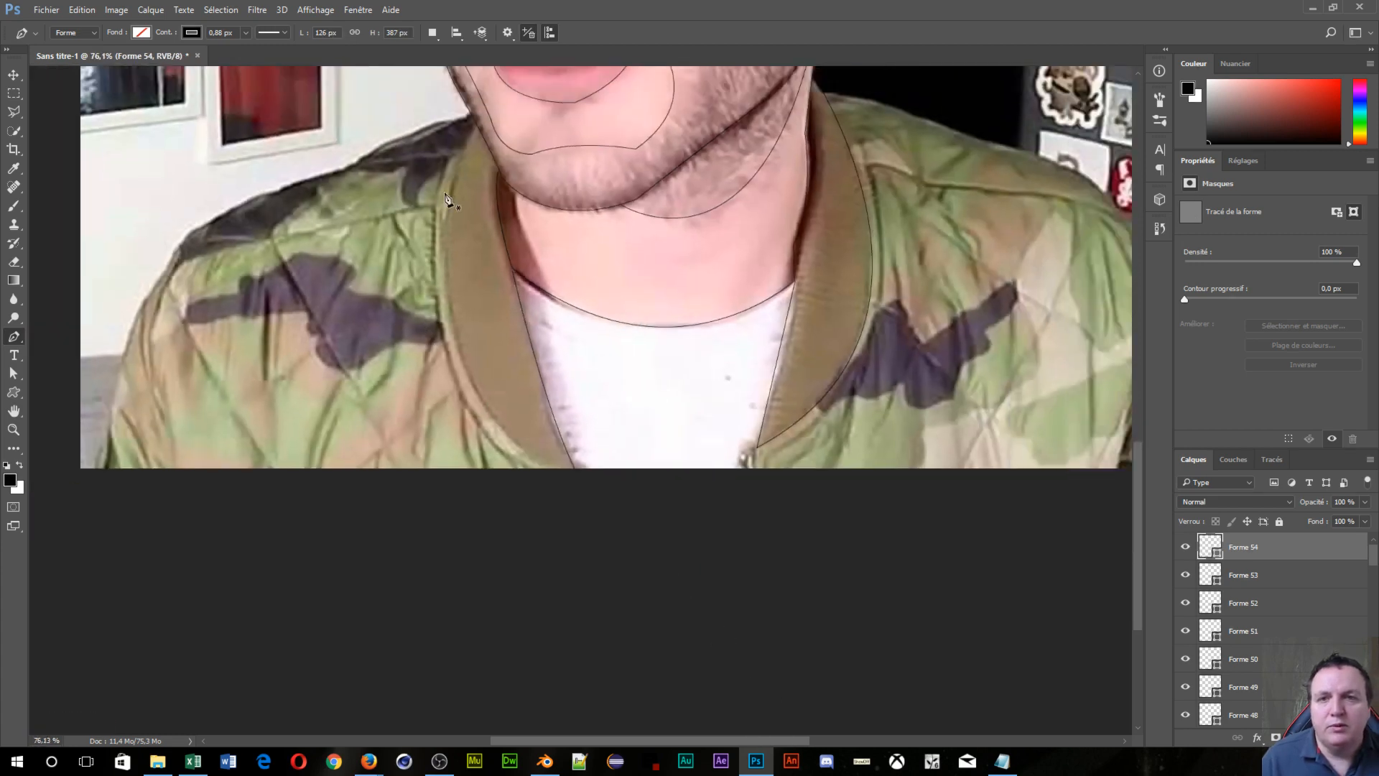
scroll(431, 216, up, 3)
scroll(463, 100, up, 4)
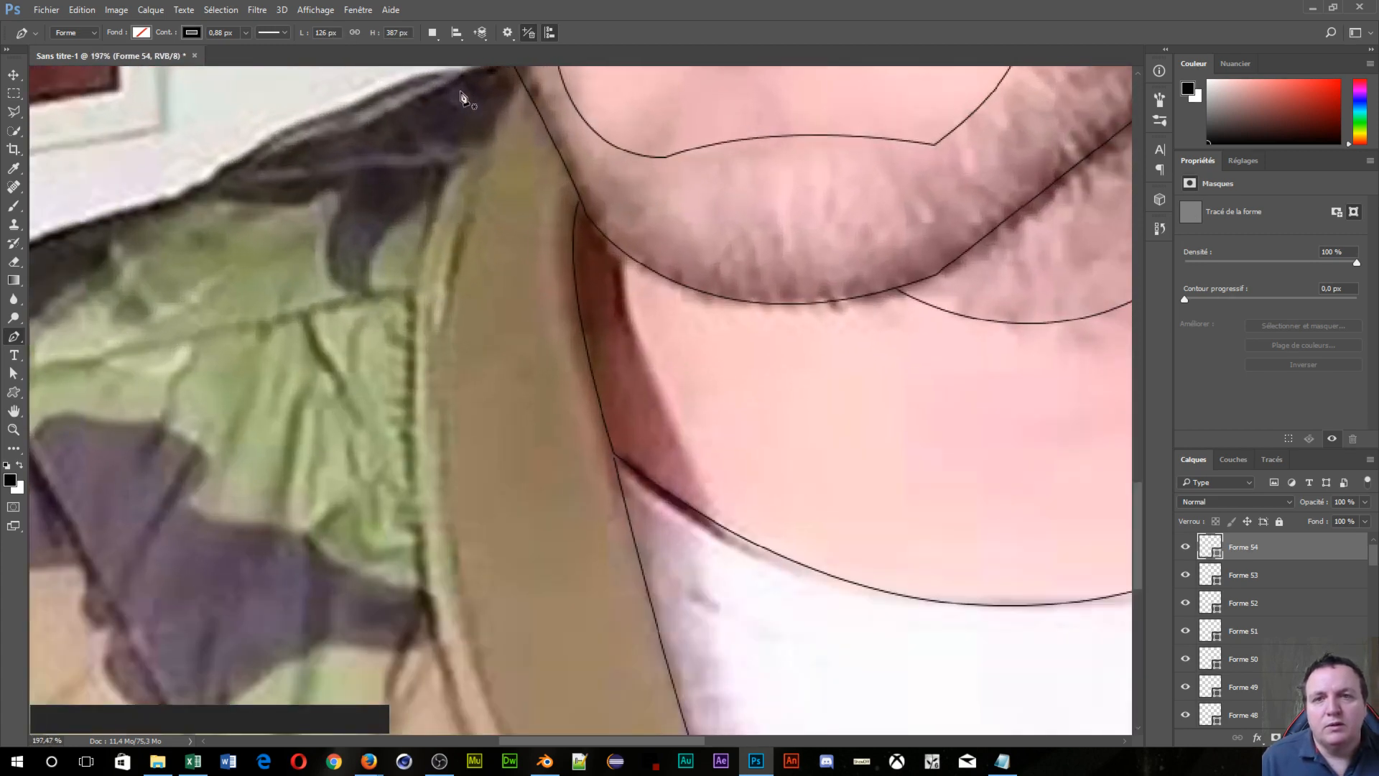
Step: Trace the left collar's outer edge with one curve from the jawline down past the photo's lower edge, and end the path
drag(450, 108, 622, 472)
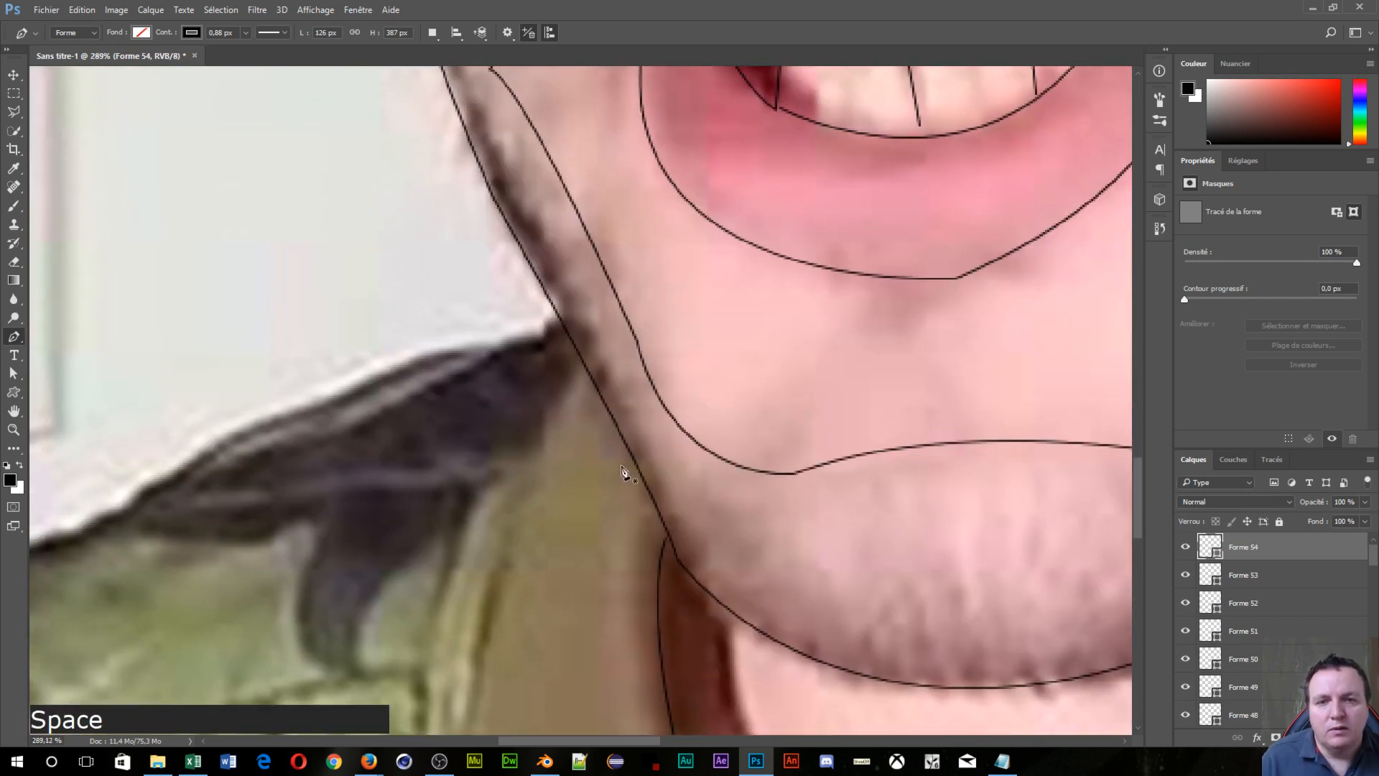
click(582, 359)
scroll(575, 373, down, 6)
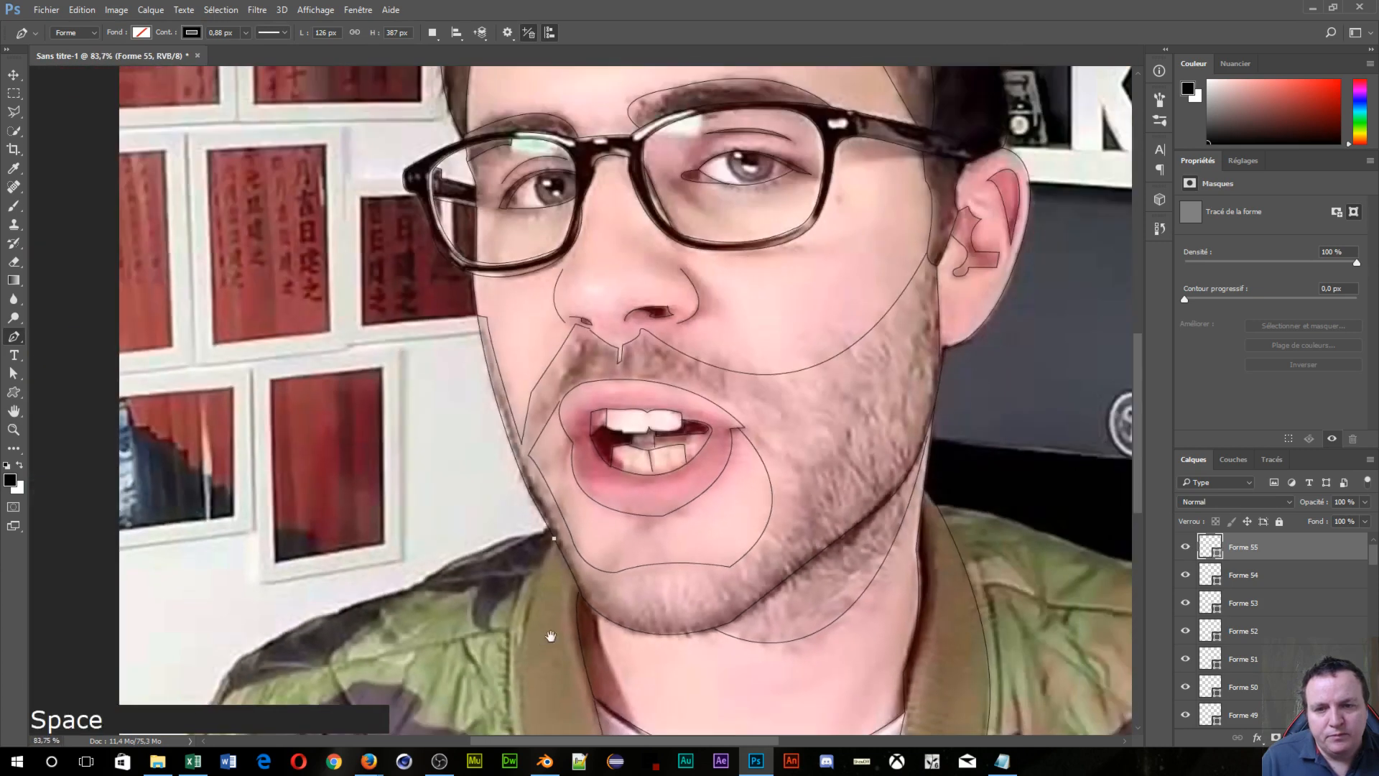
drag(551, 636, 619, 374)
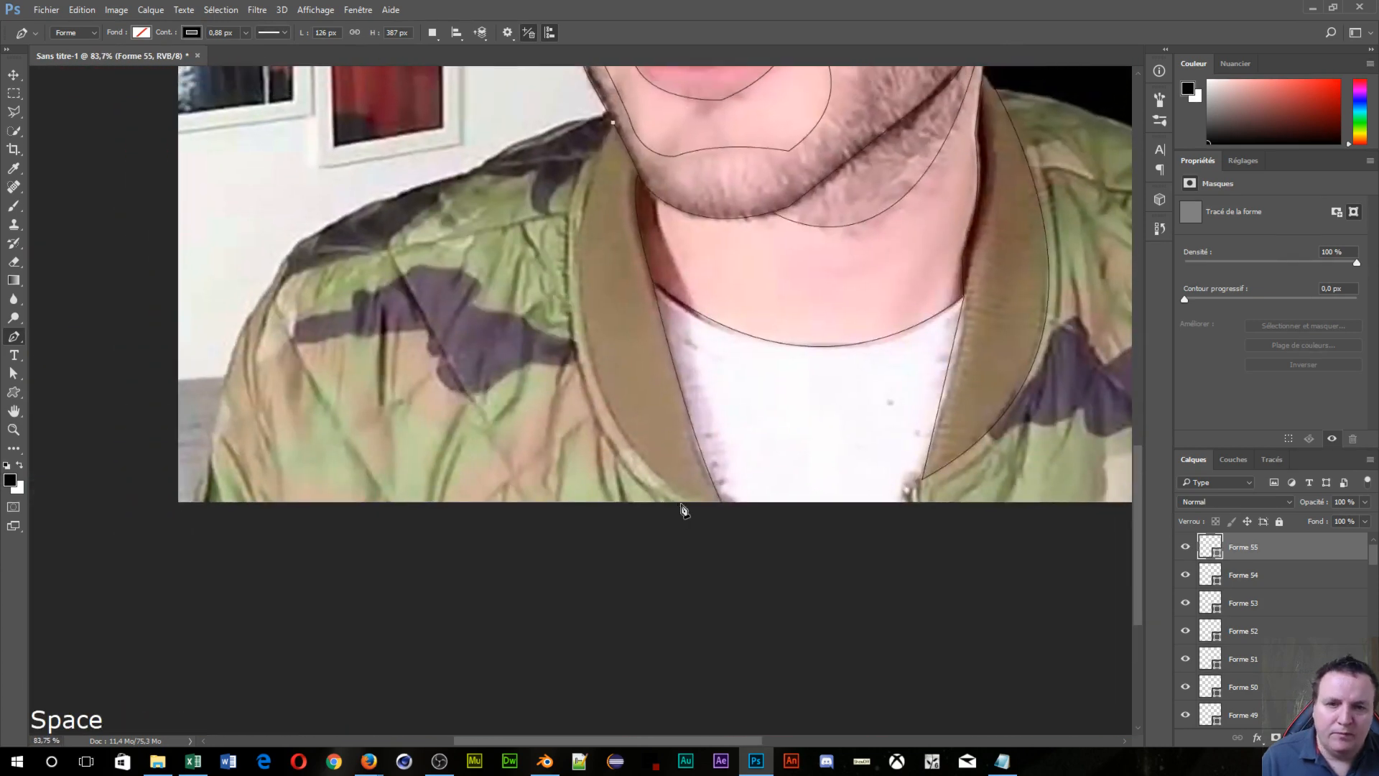
drag(732, 527, 976, 673)
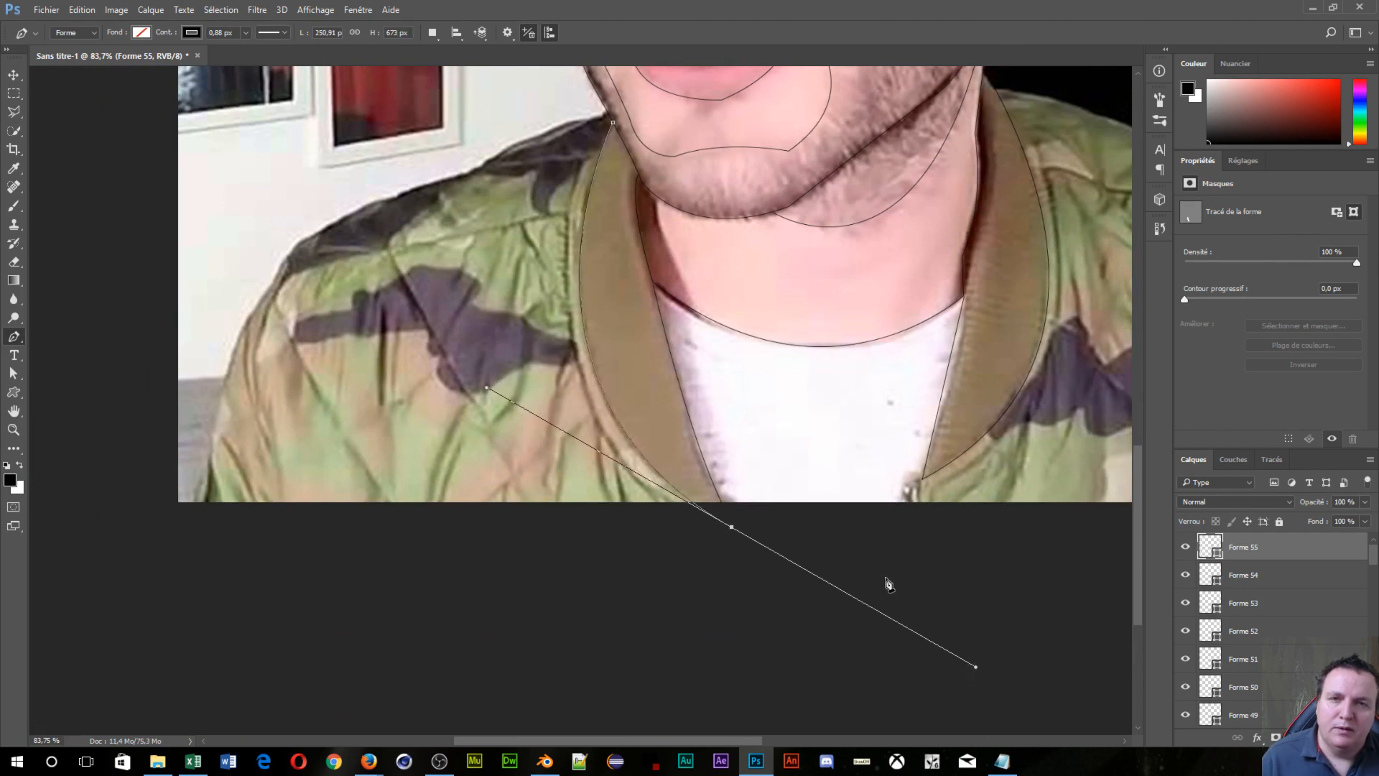
key(Escape)
Step: Add a second curve just outside the left collar edge, along its seam, from the jaw to below the photo, and end it
scroll(629, 153, up, 3)
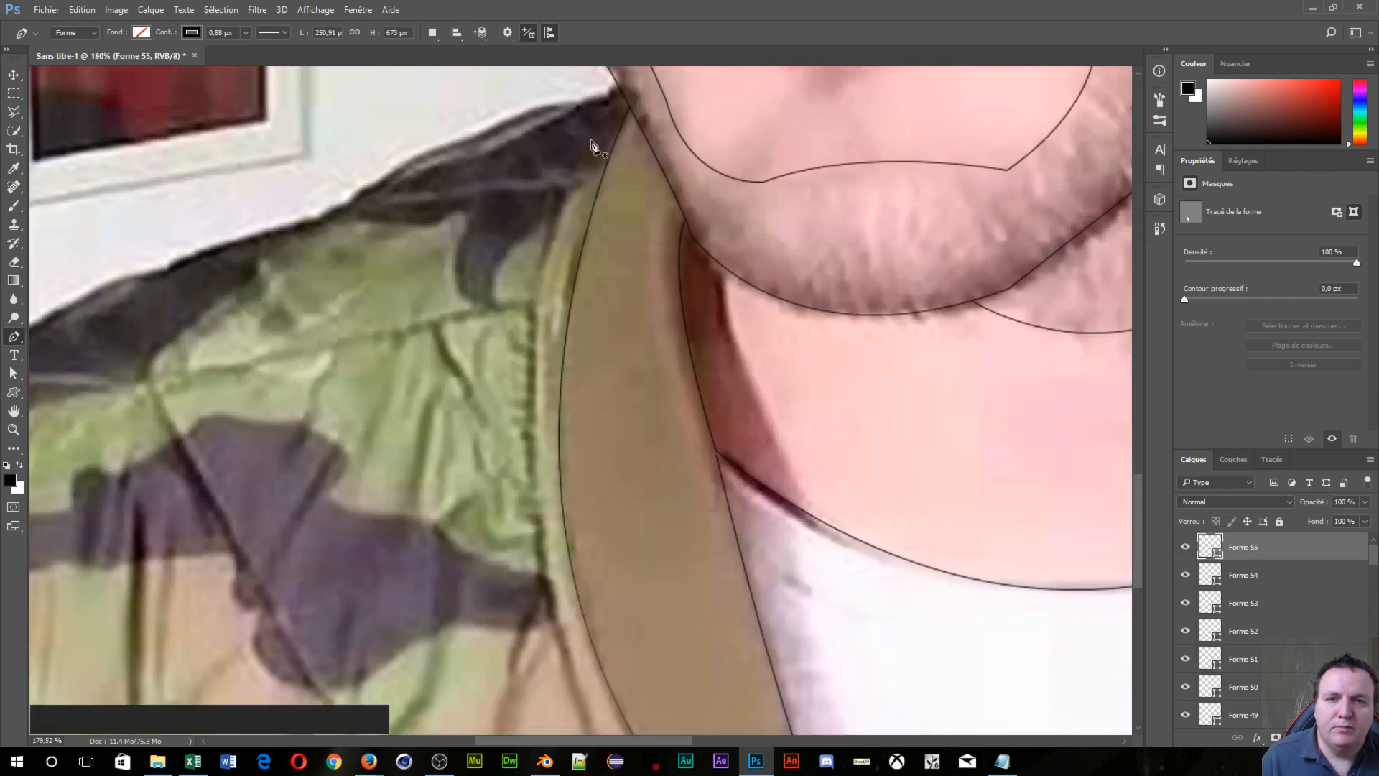
click(629, 113)
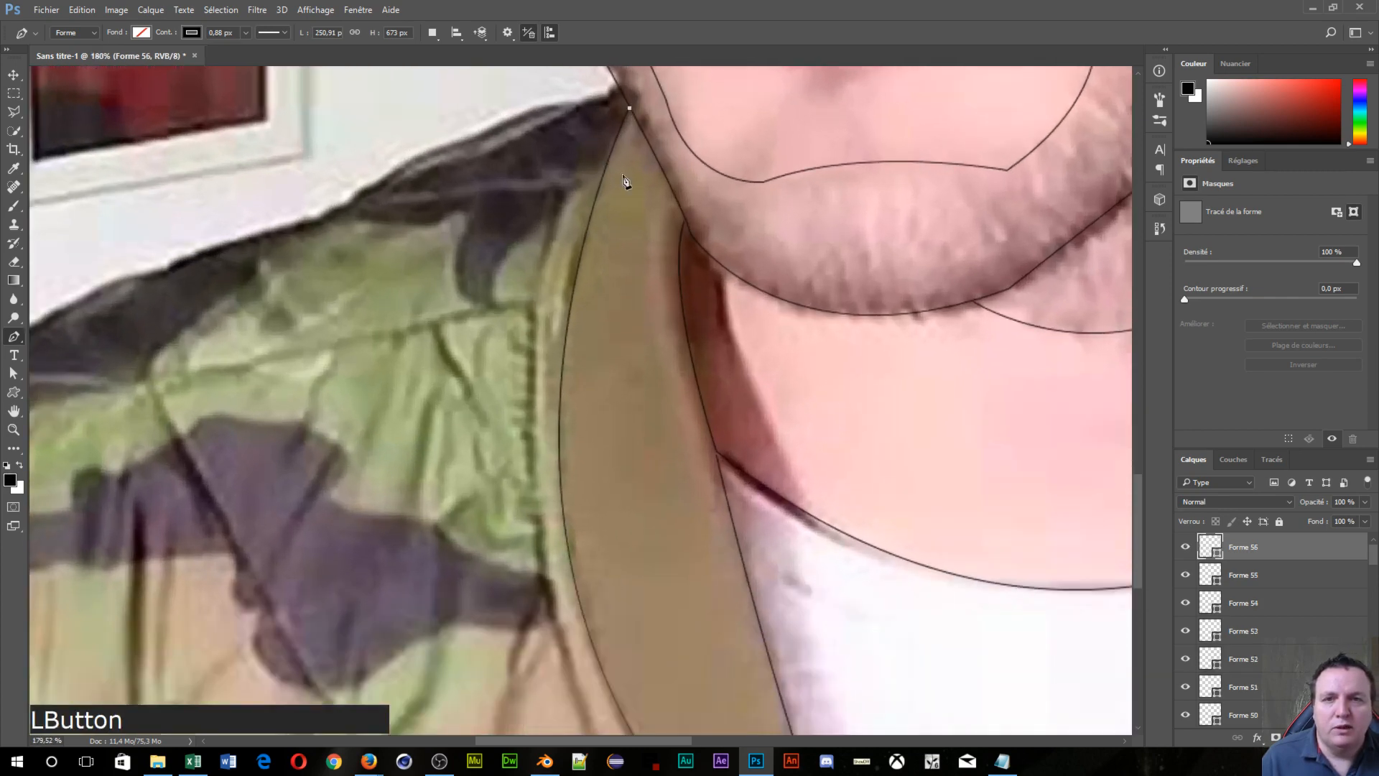
scroll(625, 184, down, 3)
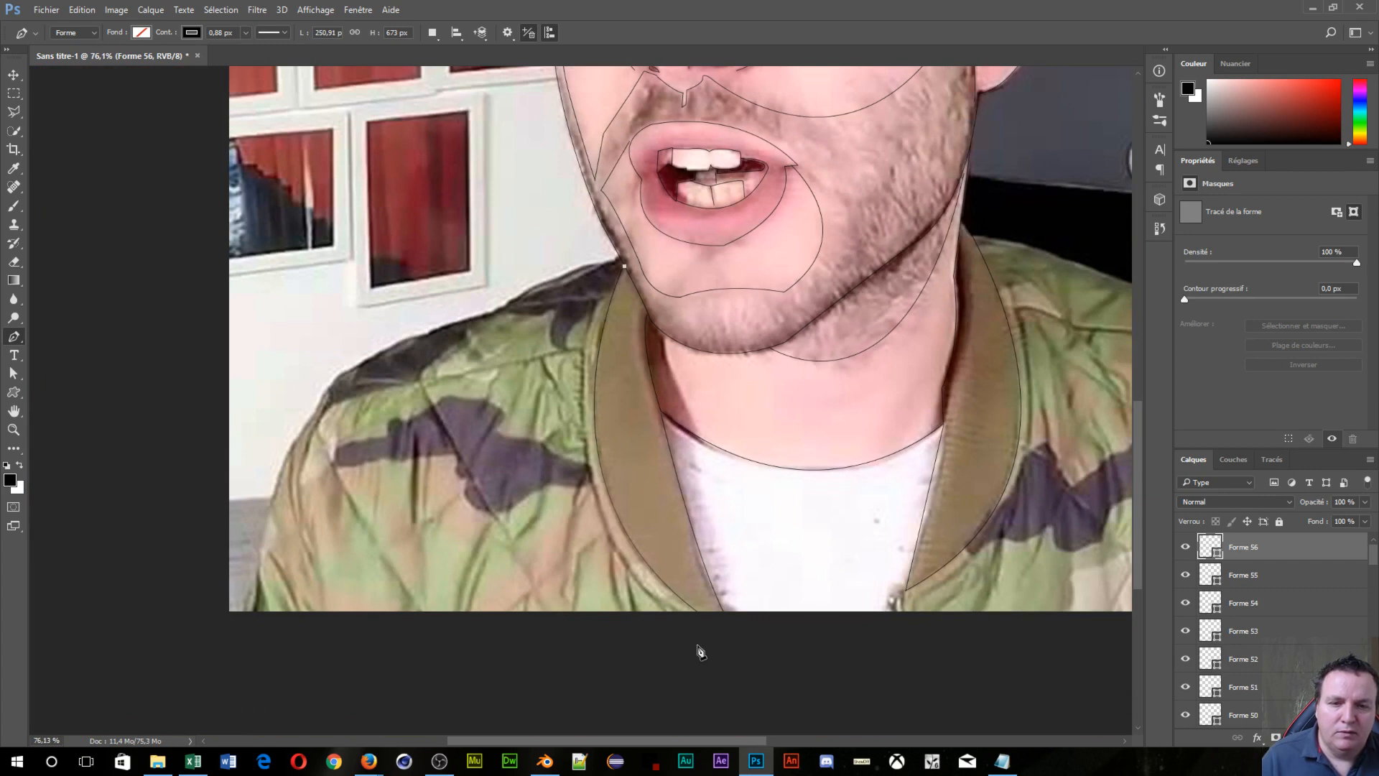
drag(694, 645, 887, 468)
scroll(868, 422, down, 3)
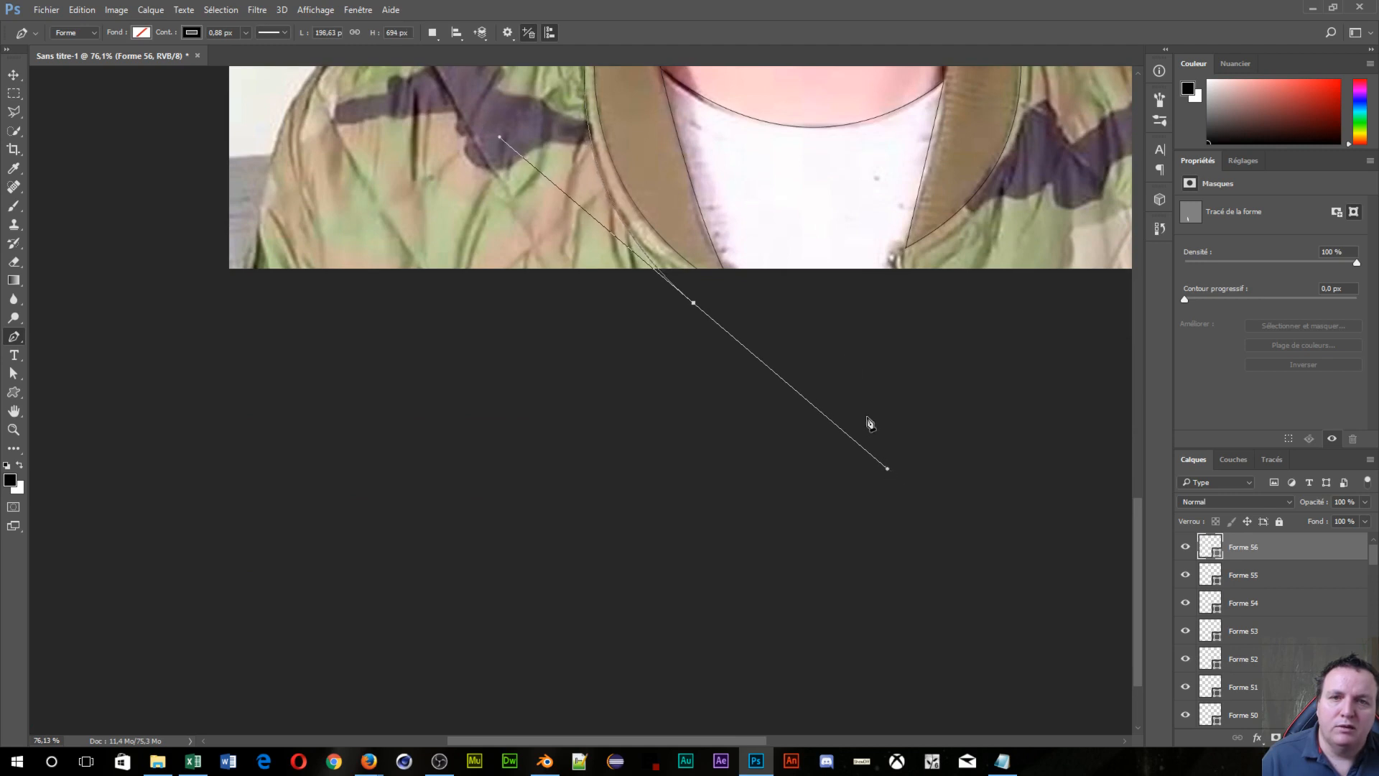
key(Escape)
key(space)
drag(712, 203, 788, 603)
middle_click(109, 263)
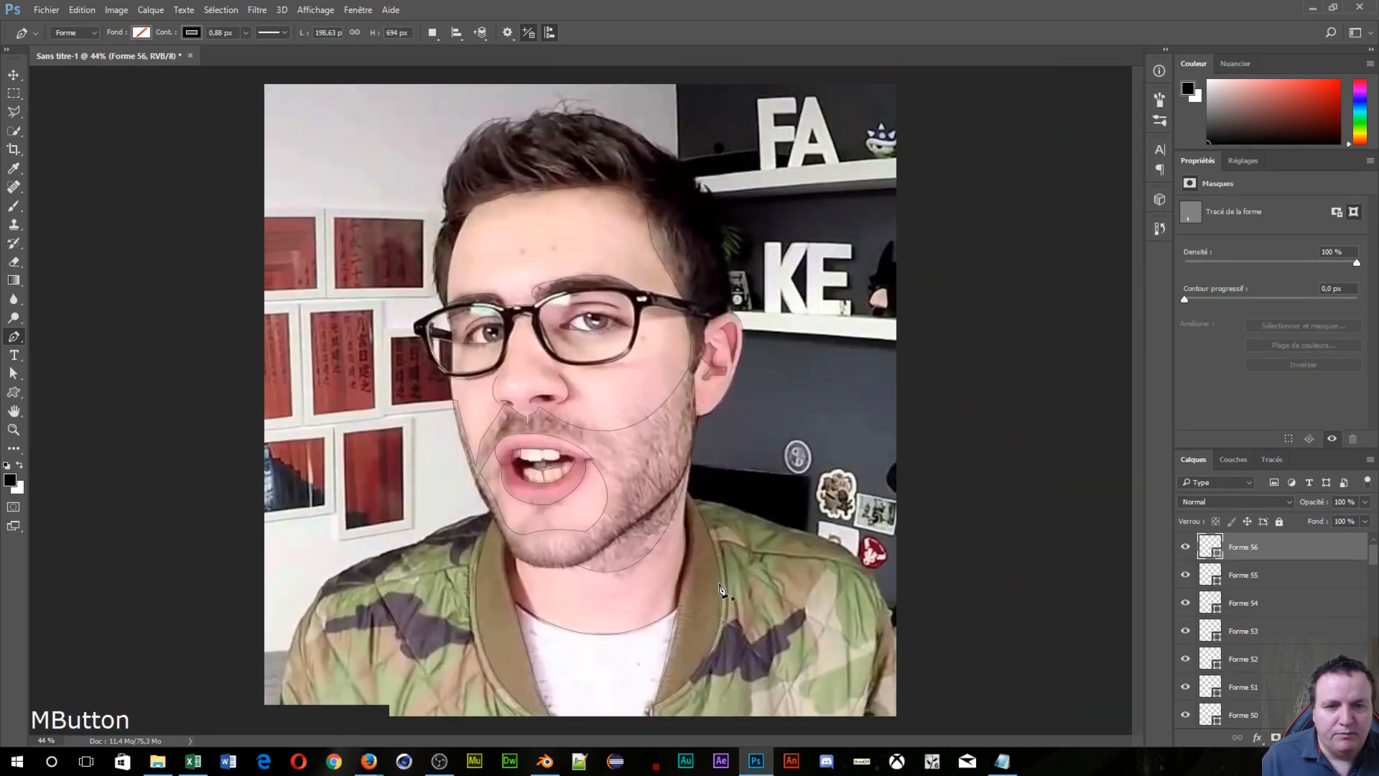
scroll(567, 592, up, 4)
click(494, 462)
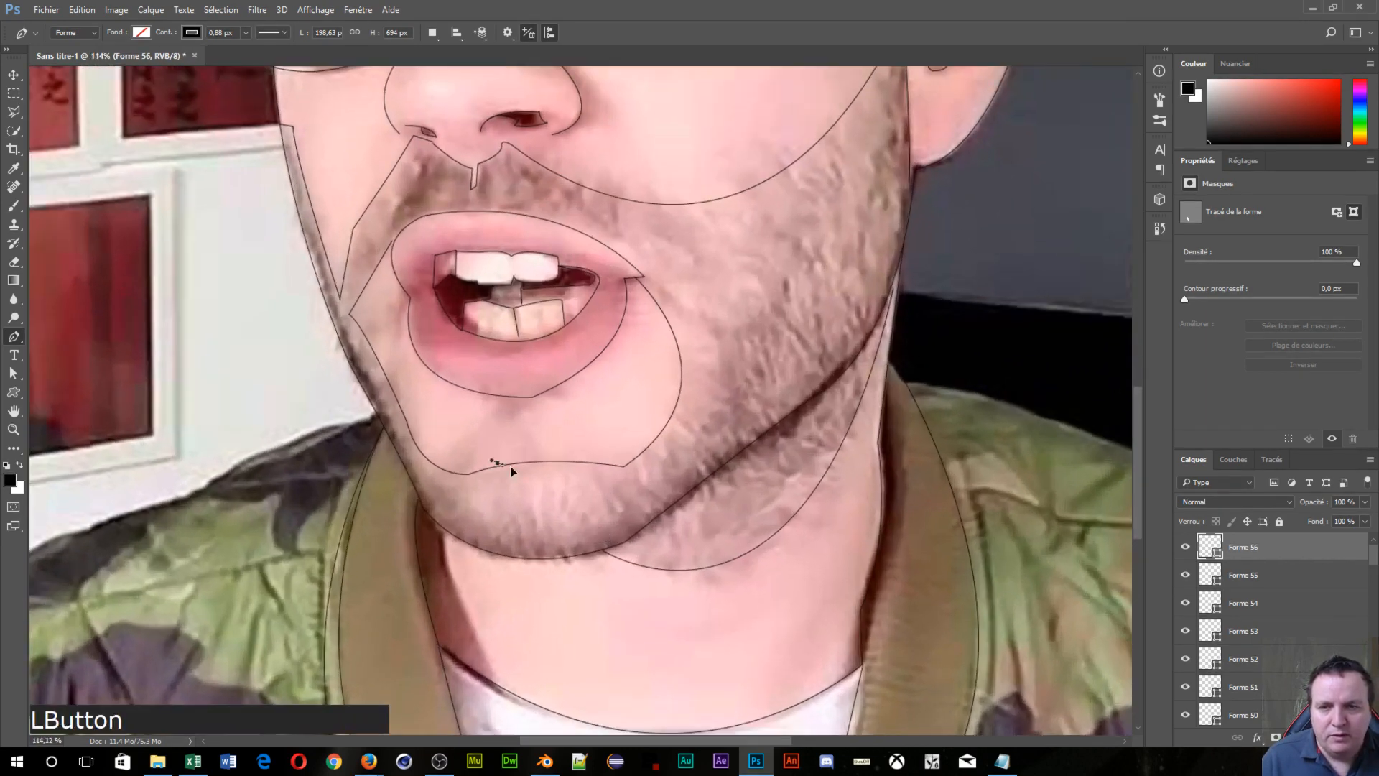
key(ctrl+z)
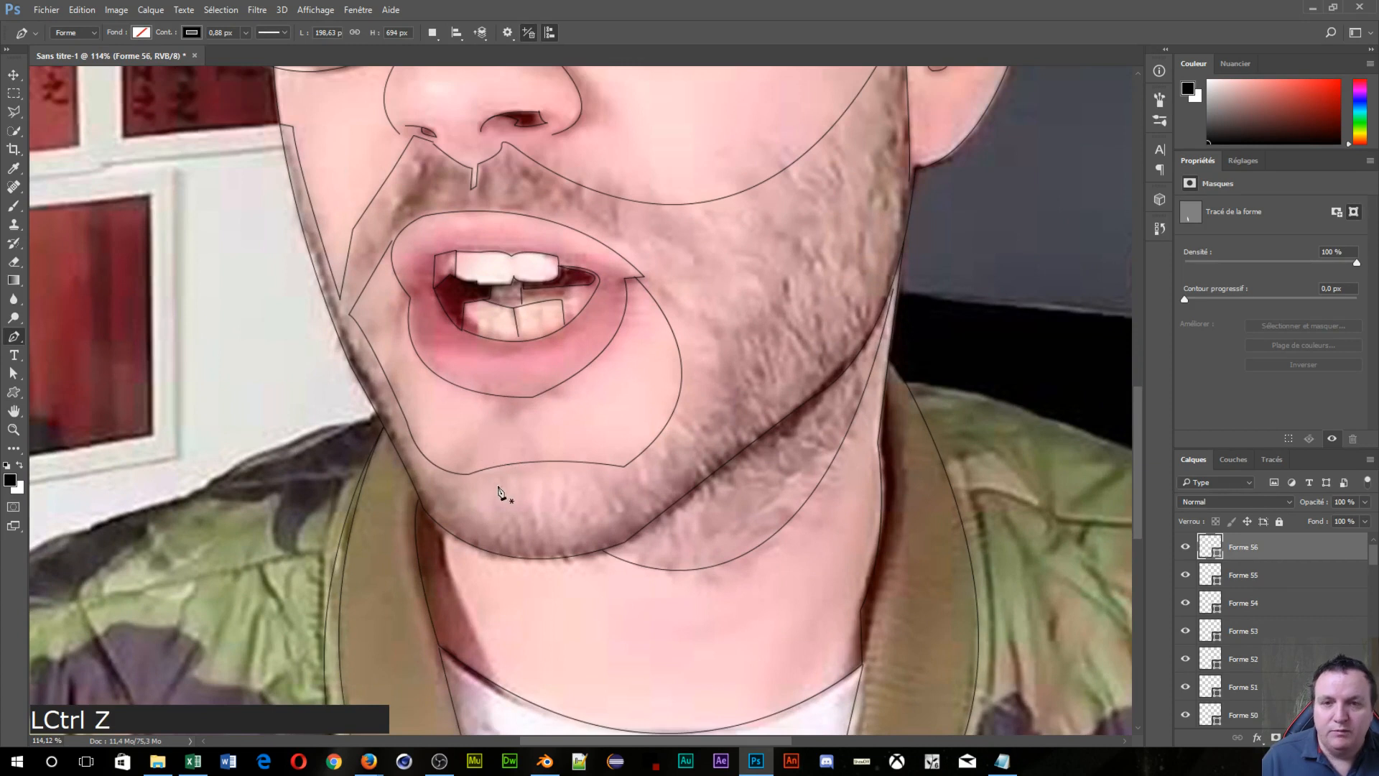
Step: Start the left shoulder's outline at the jawline and curve it along the jacket's upper edge to the first bend
middle_click(431, 496)
drag(428, 470, 911, 228)
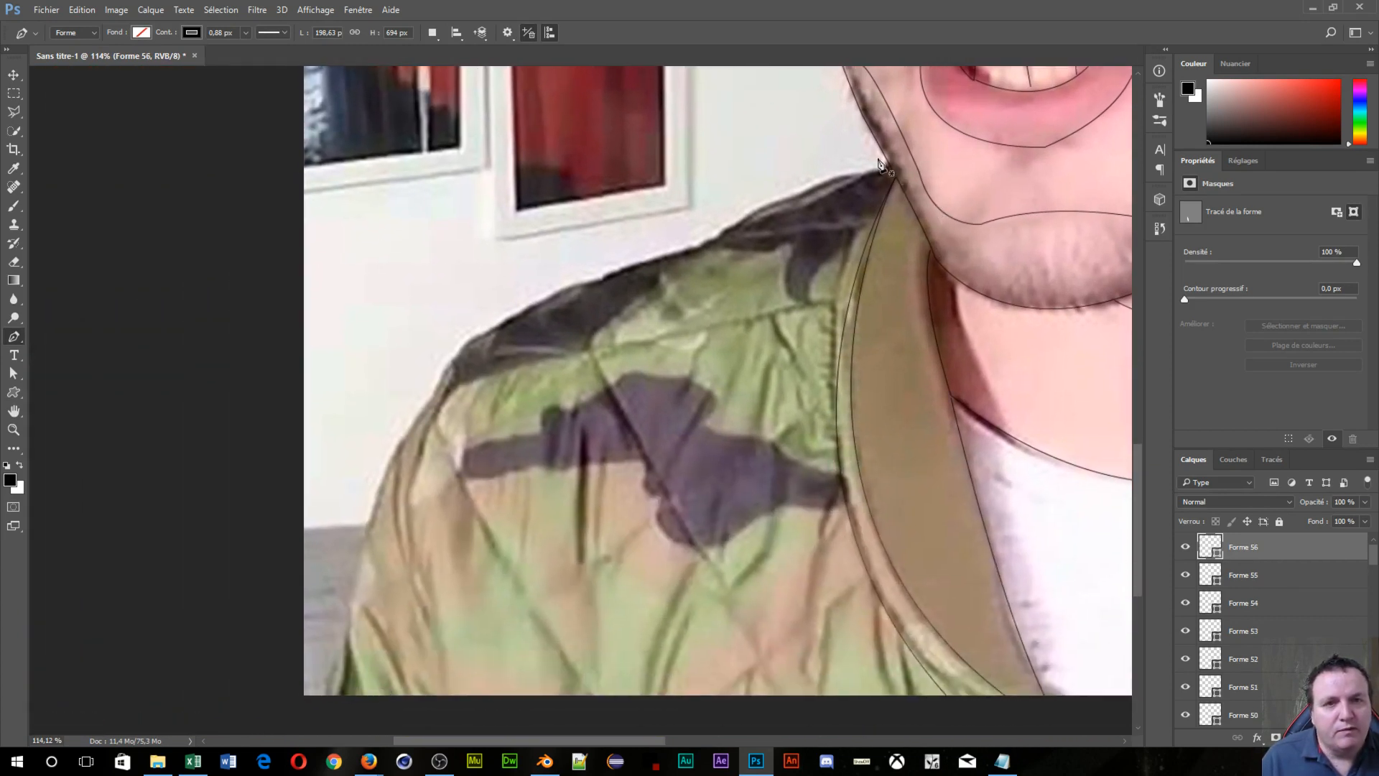
scroll(889, 165, up, 3)
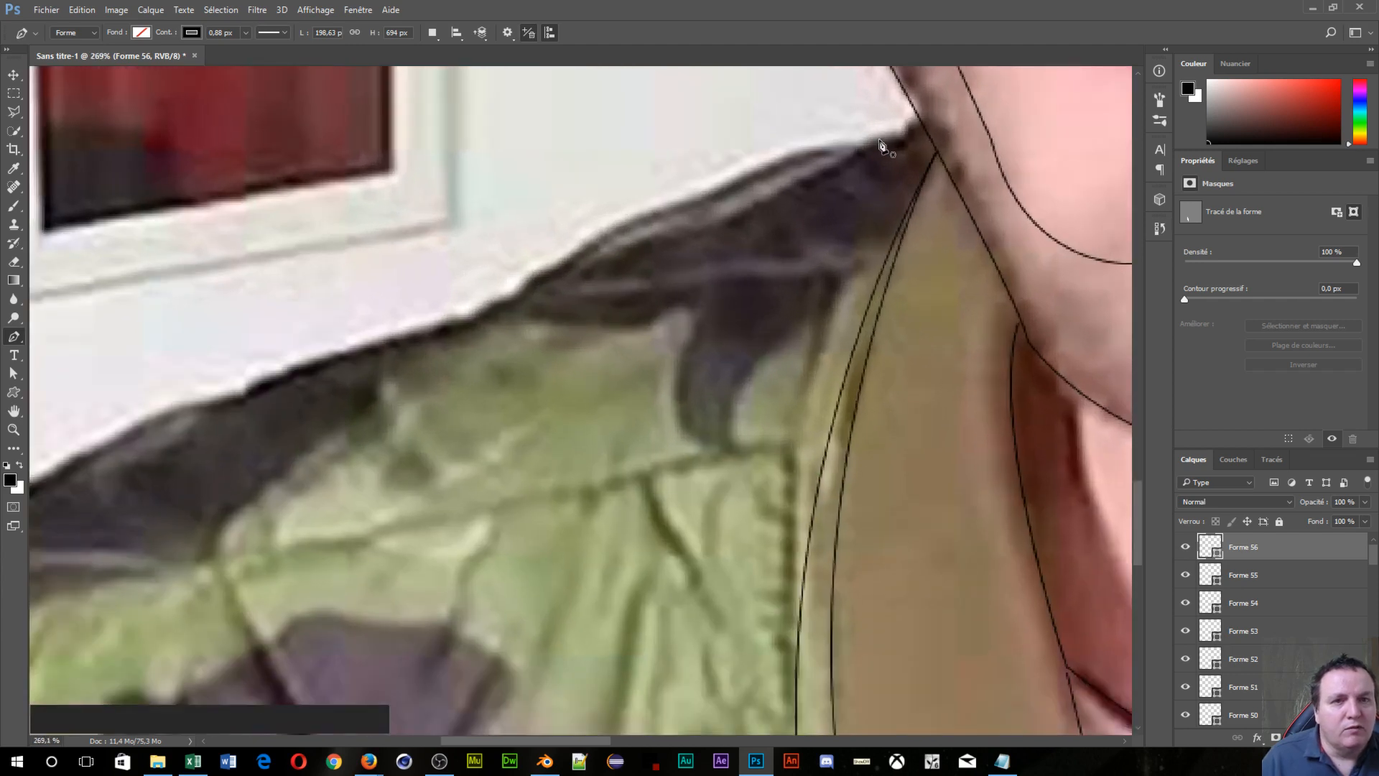
click(919, 118)
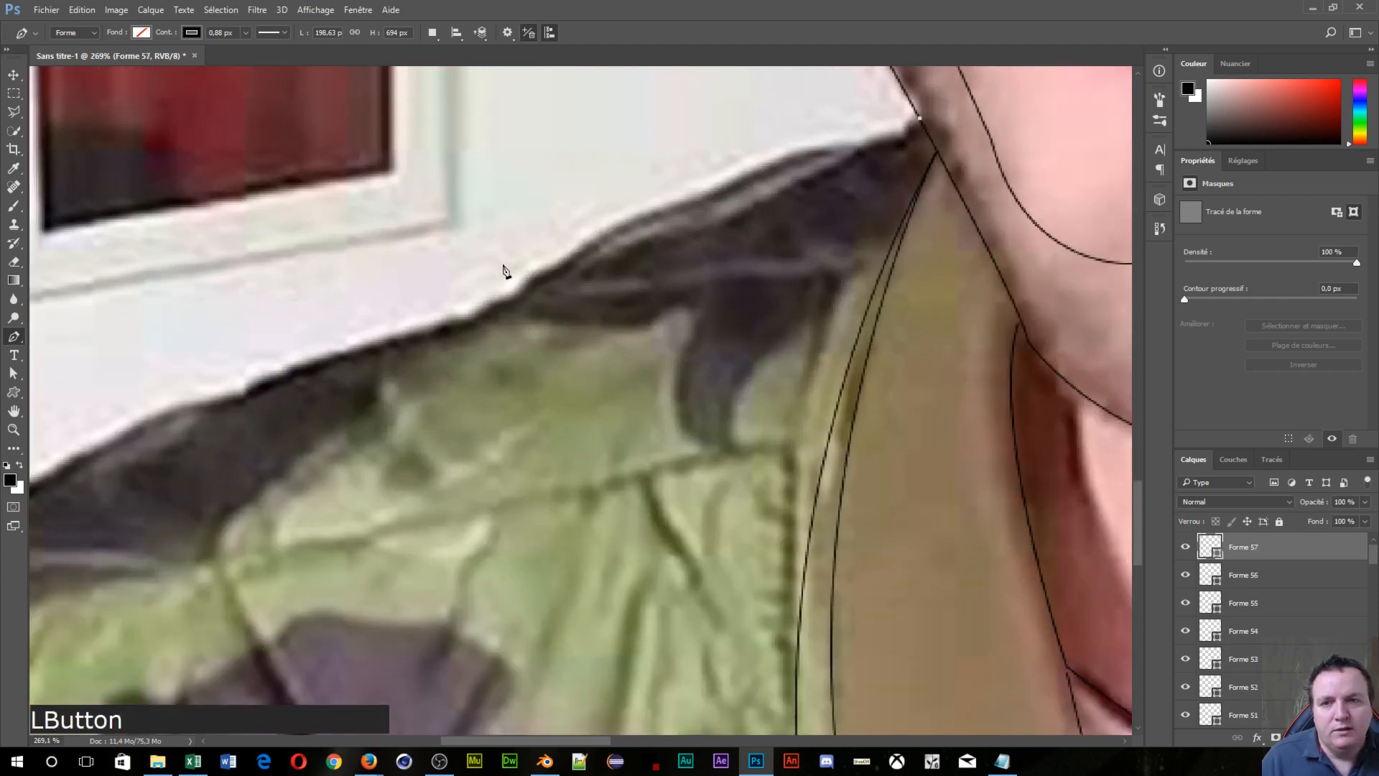
drag(495, 305, 351, 417)
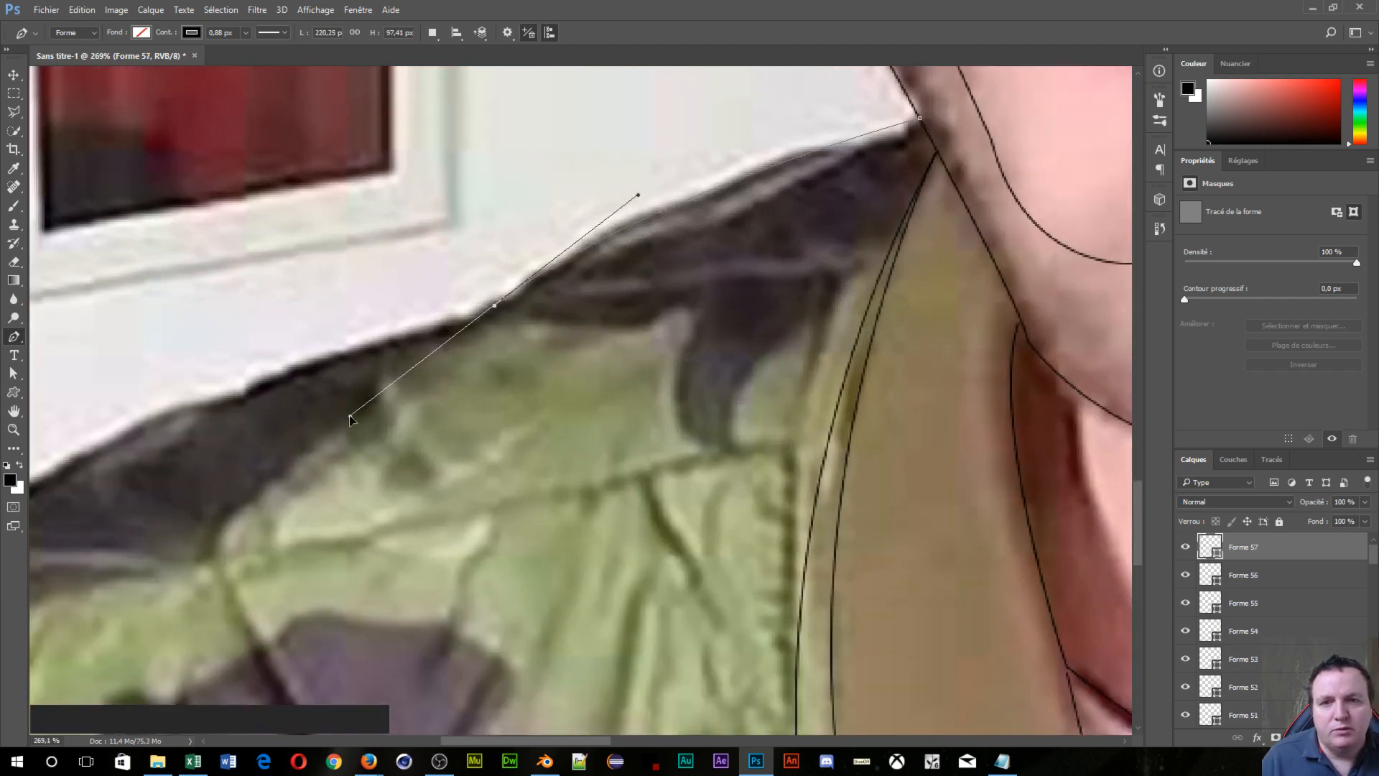
Step: Continue the left shoulder outline with a curve to the sleeve, remove the outgoing handle, and end it straight below the photo's lower edge
drag(465, 442, 822, 293)
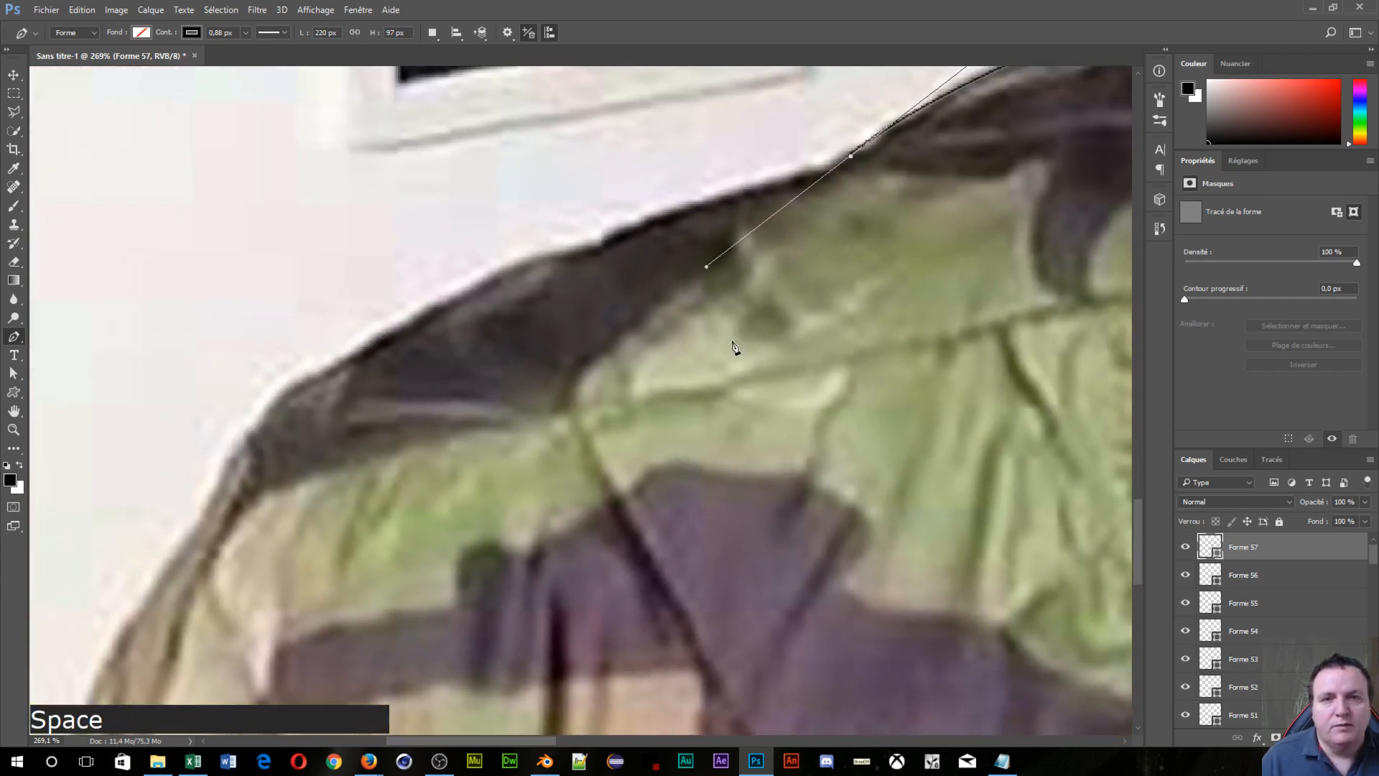
scroll(733, 342, down, 5)
scroll(421, 530, down, 3)
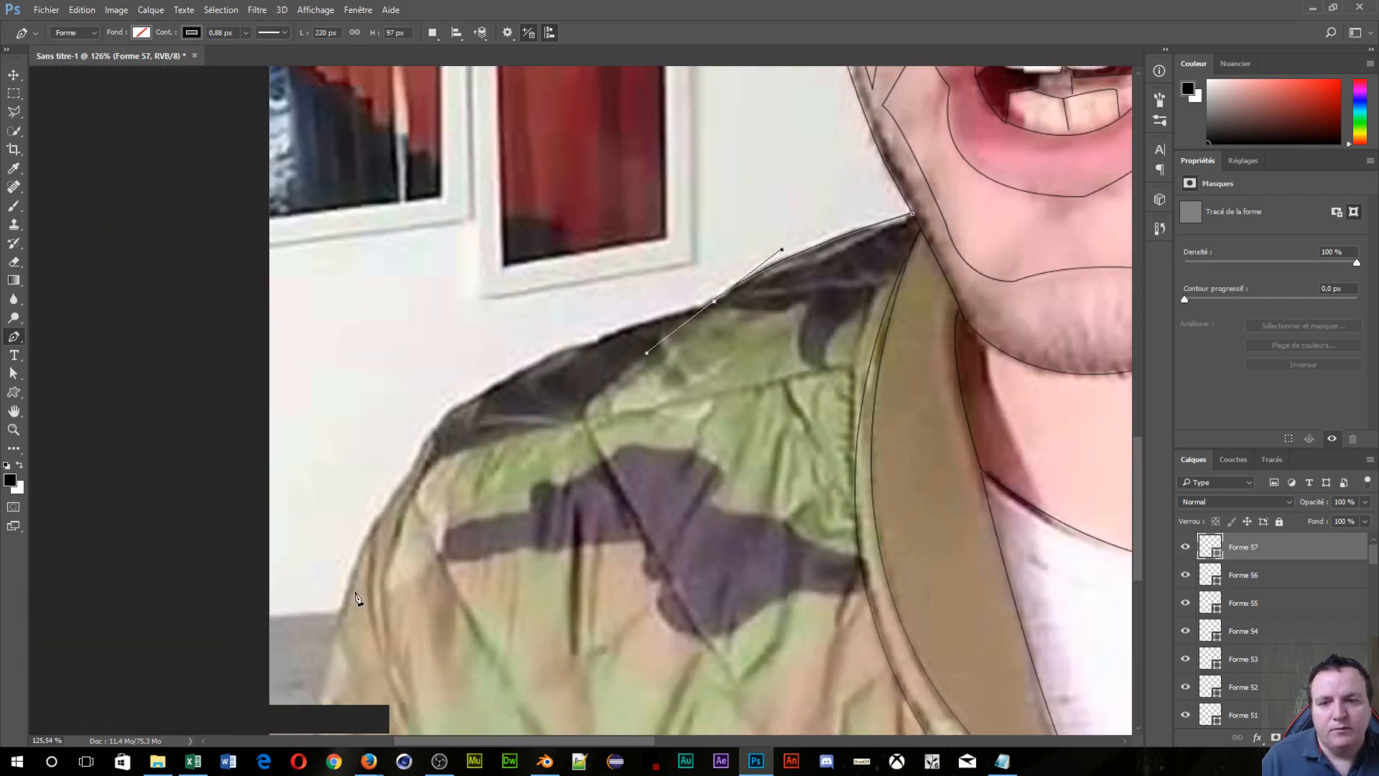
drag(334, 610, 227, 580)
key(space)
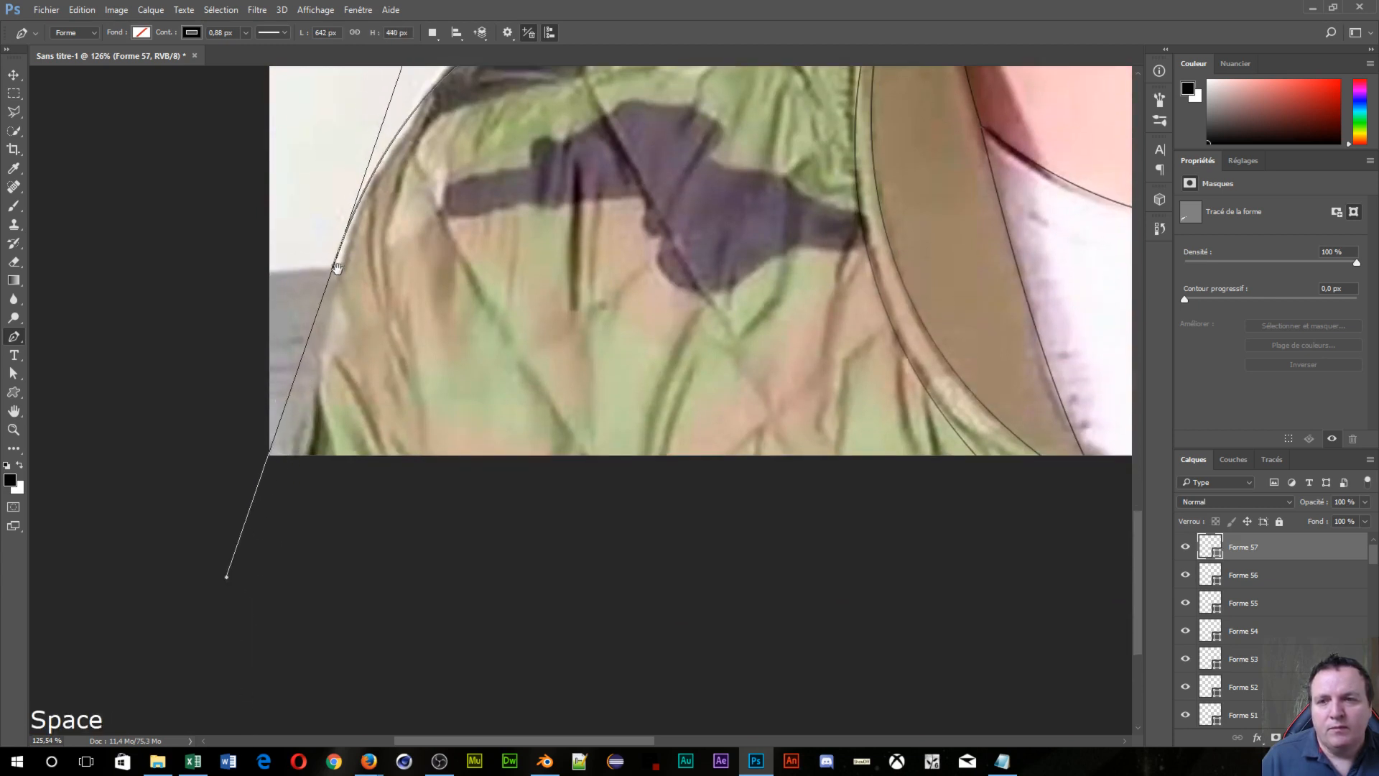
alt+click(334, 267)
click(271, 480)
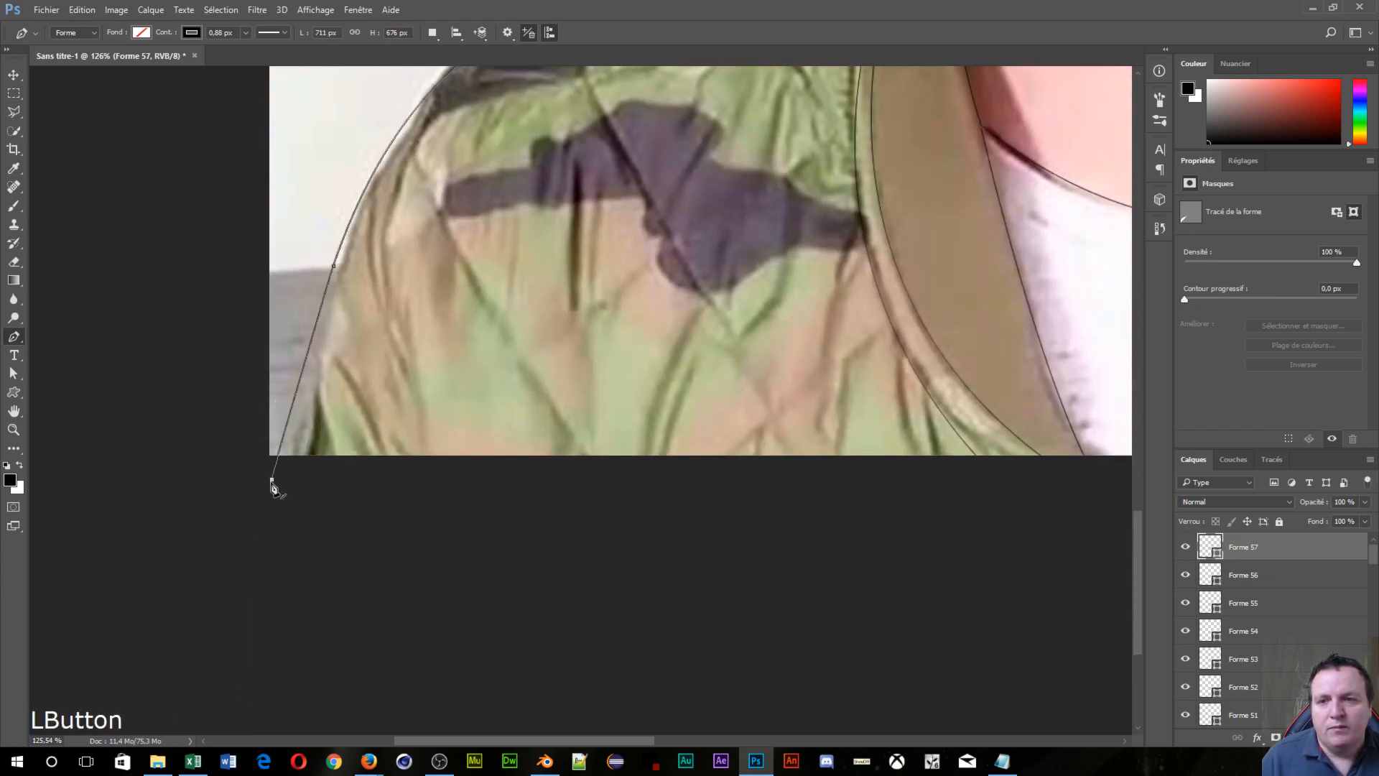
key(Escape)
Step: Start the right shoulder's outline at the collar's upper end, curve it to mid-shoulder, and remove that anchor's outgoing handle
scroll(587, 457, down, 2)
scroll(587, 456, down, 3)
key(space)
drag(657, 443, 0, 636)
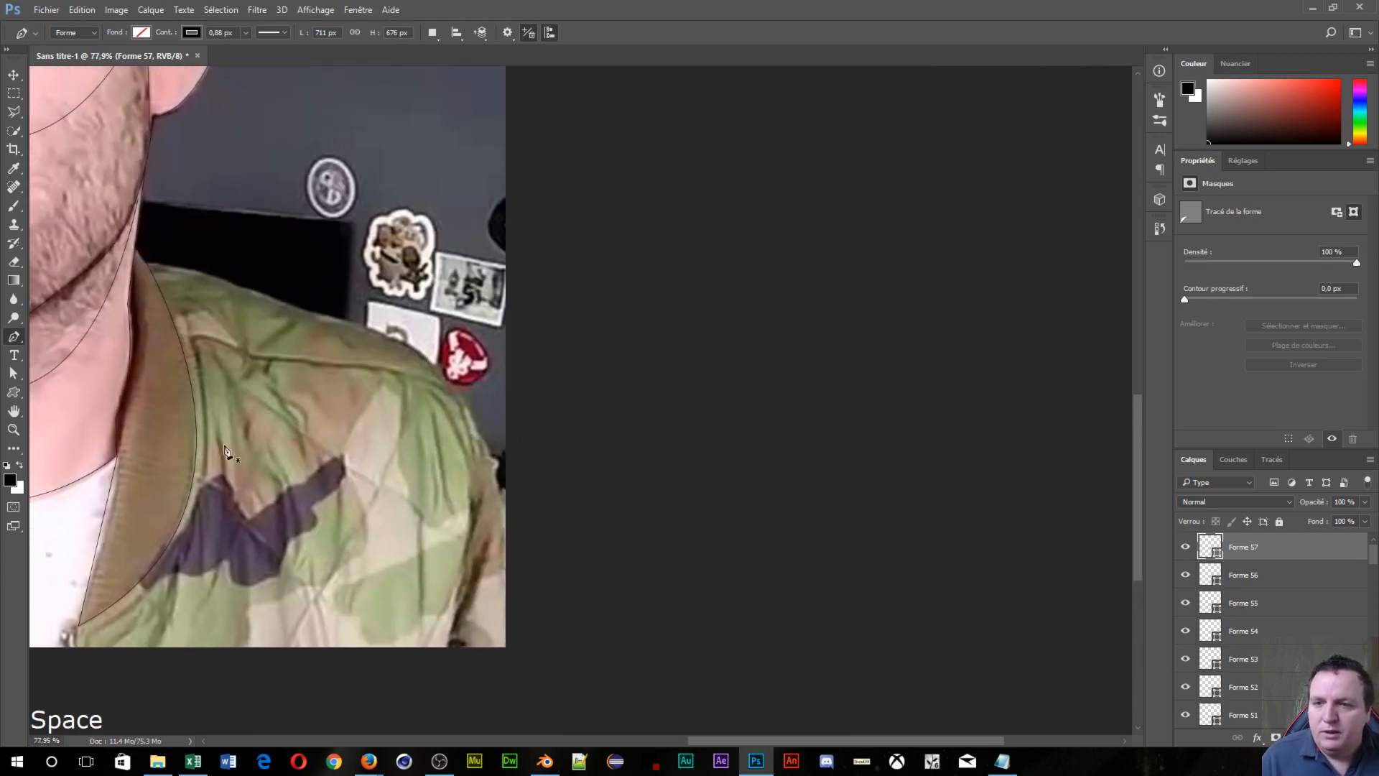
scroll(225, 438, up, 2)
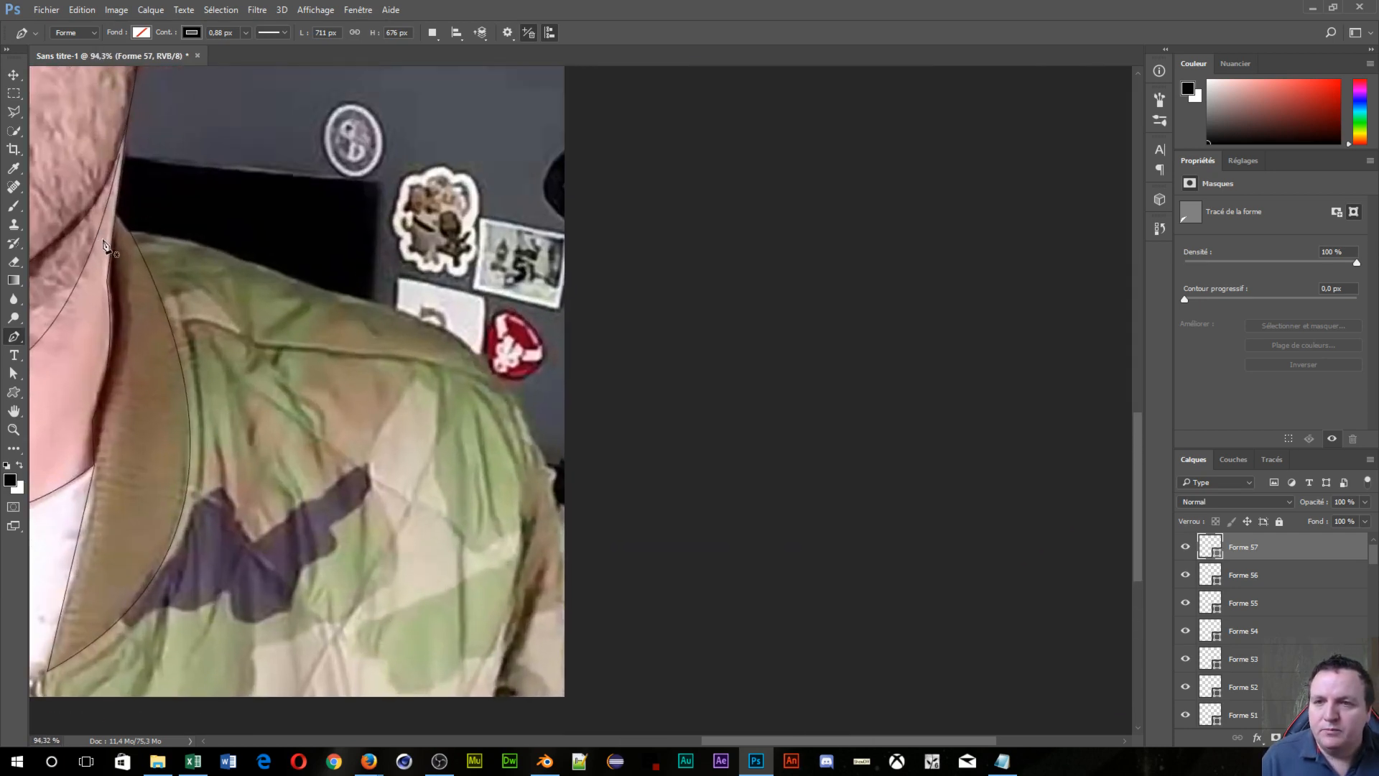
scroll(104, 247, up, 5)
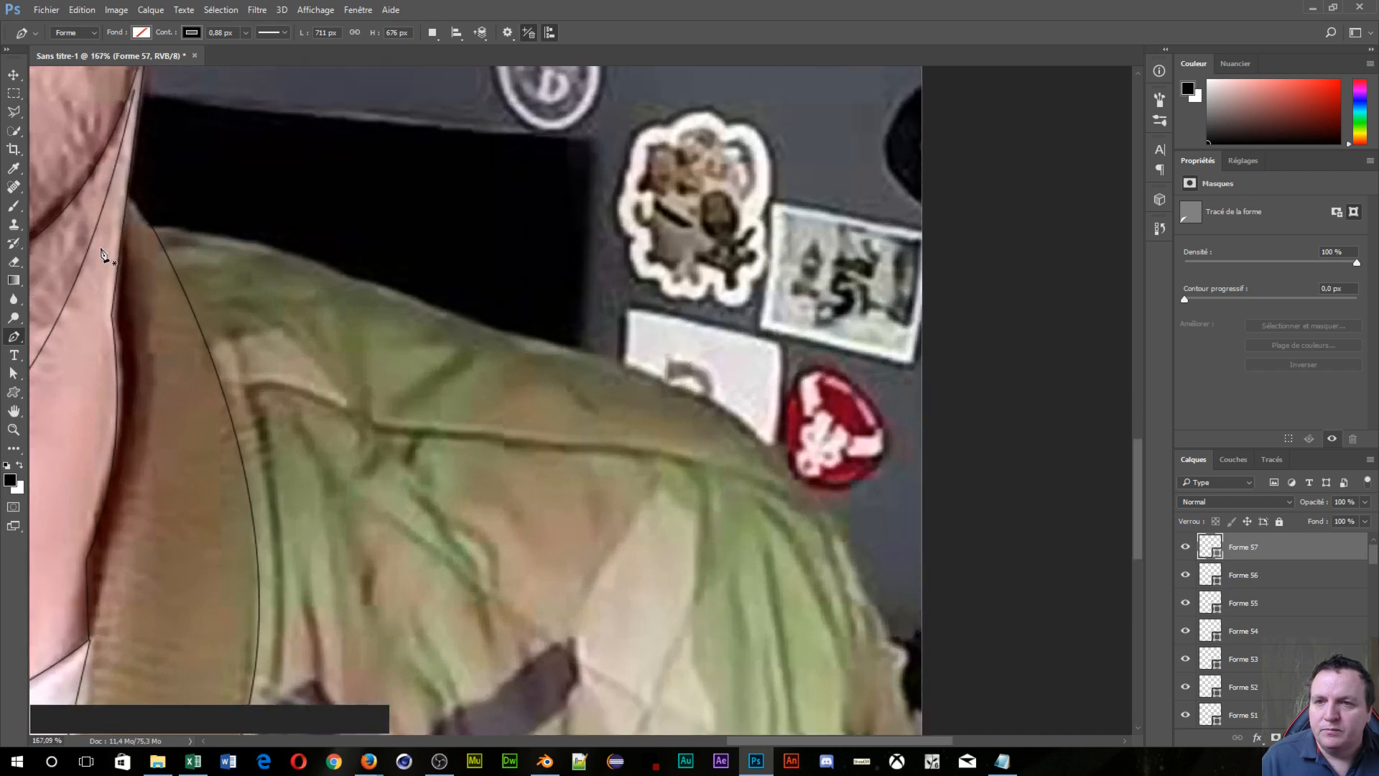
click(152, 228)
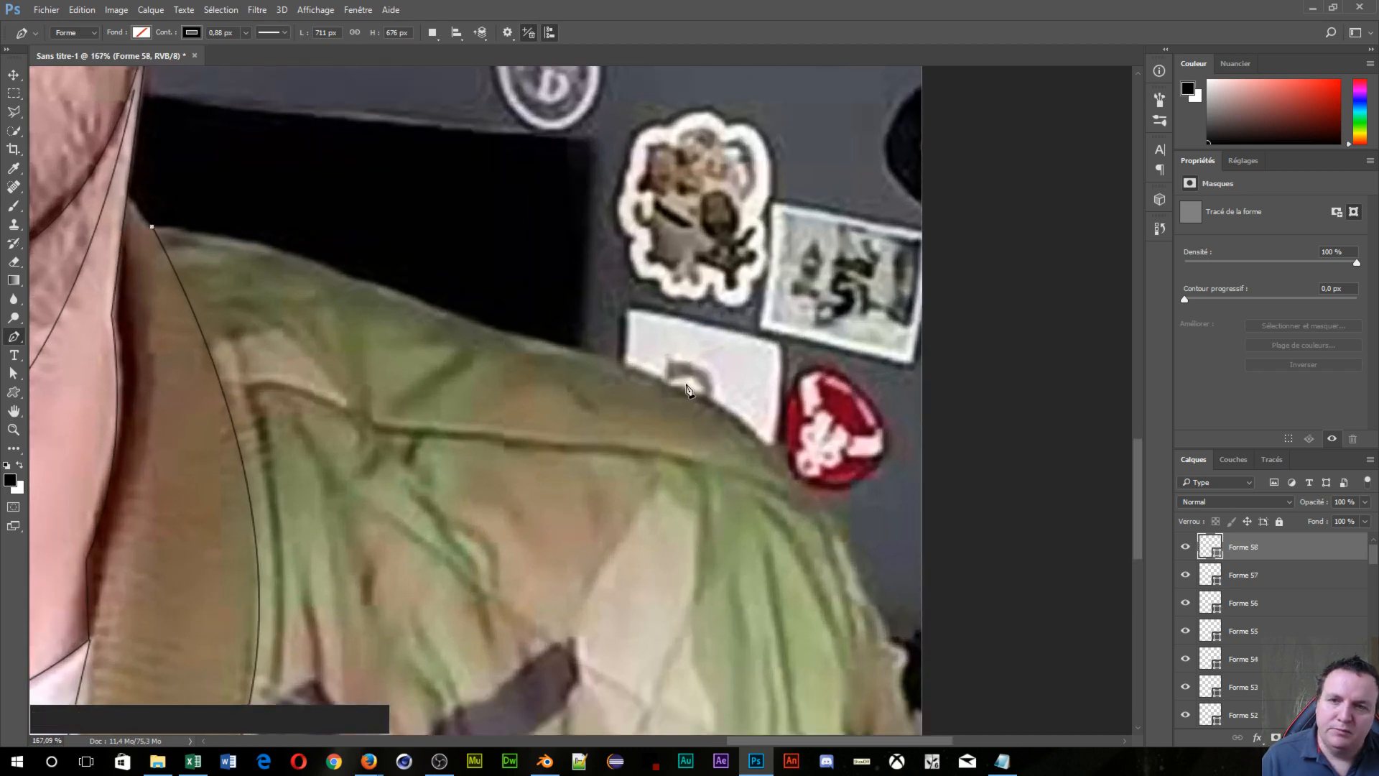
drag(454, 320, 569, 386)
key(alt)
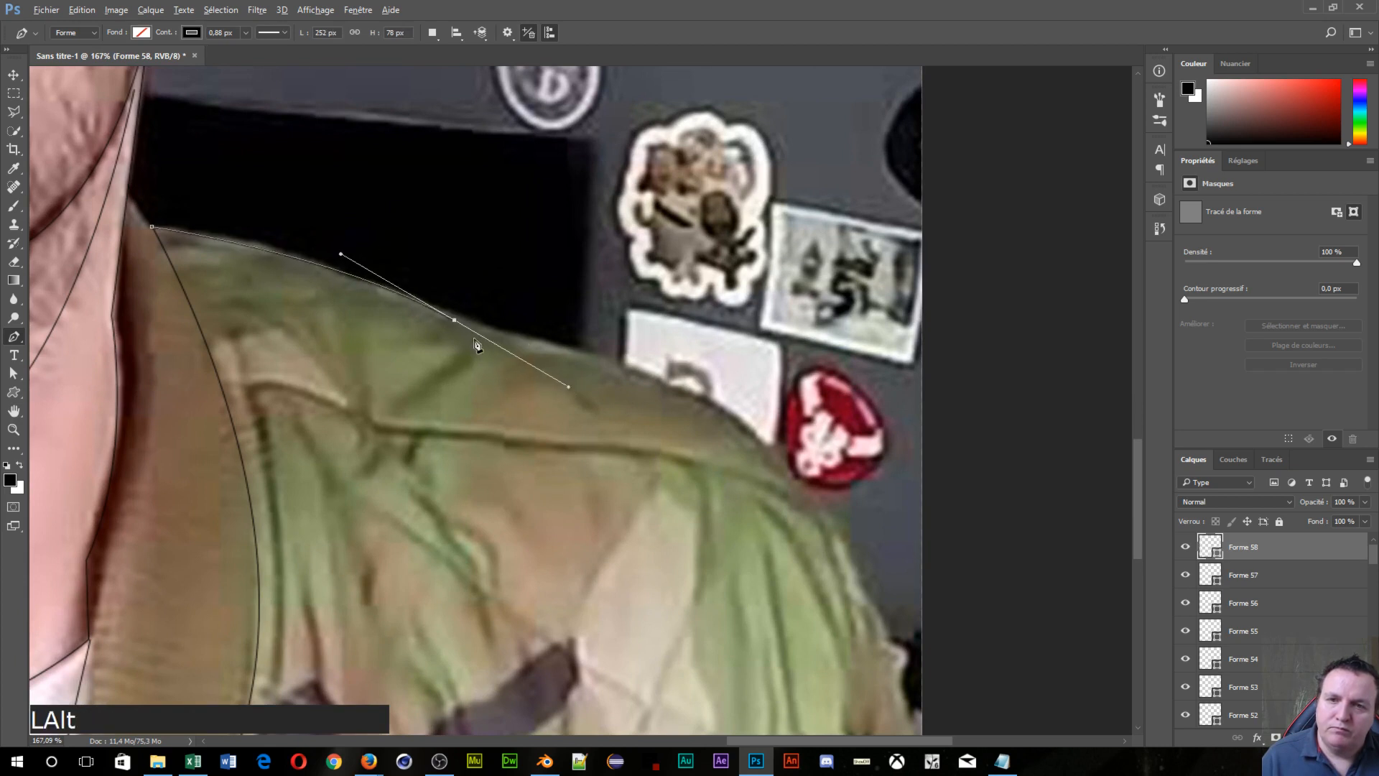
alt+click(455, 320)
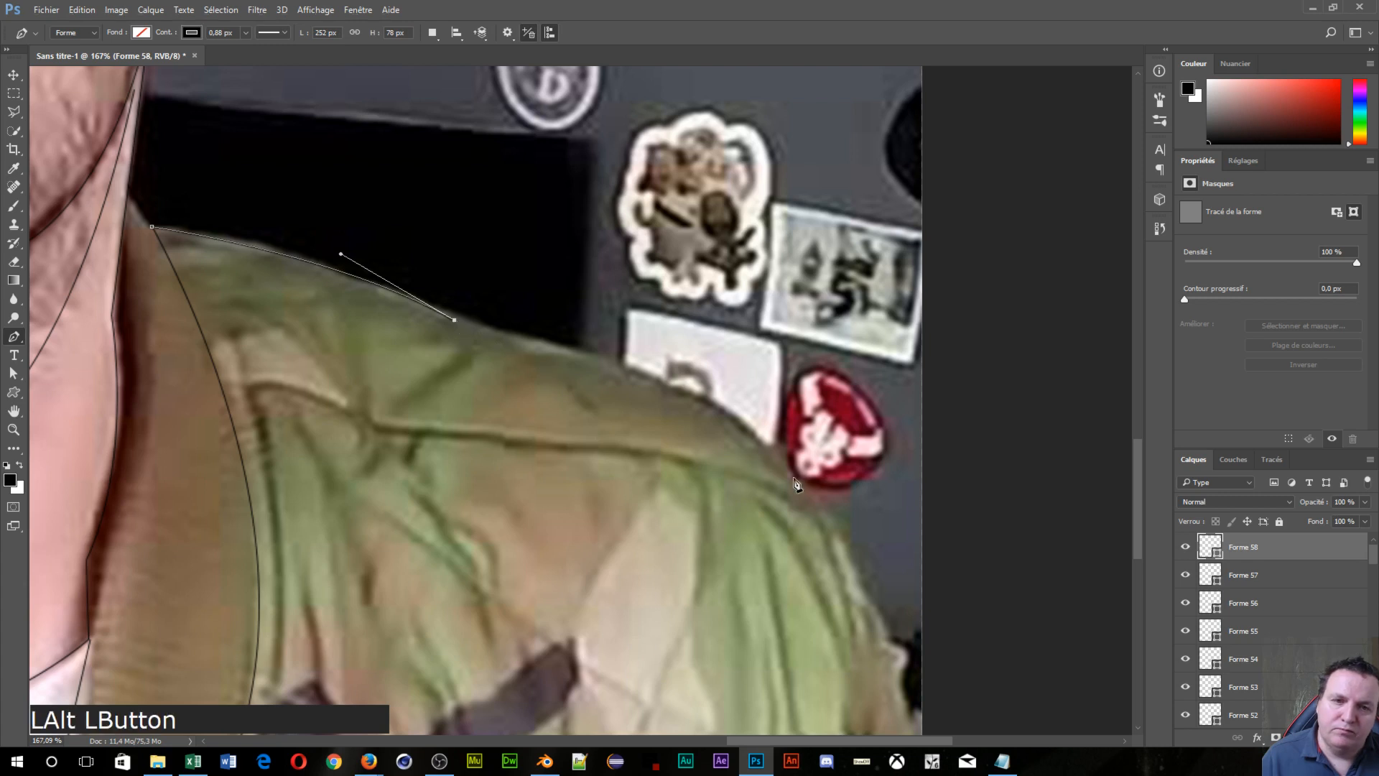
Step: Continue the right shoulder outline with a curve over the shoulder and down past the photo's right edge, and end the path
drag(807, 491, 897, 611)
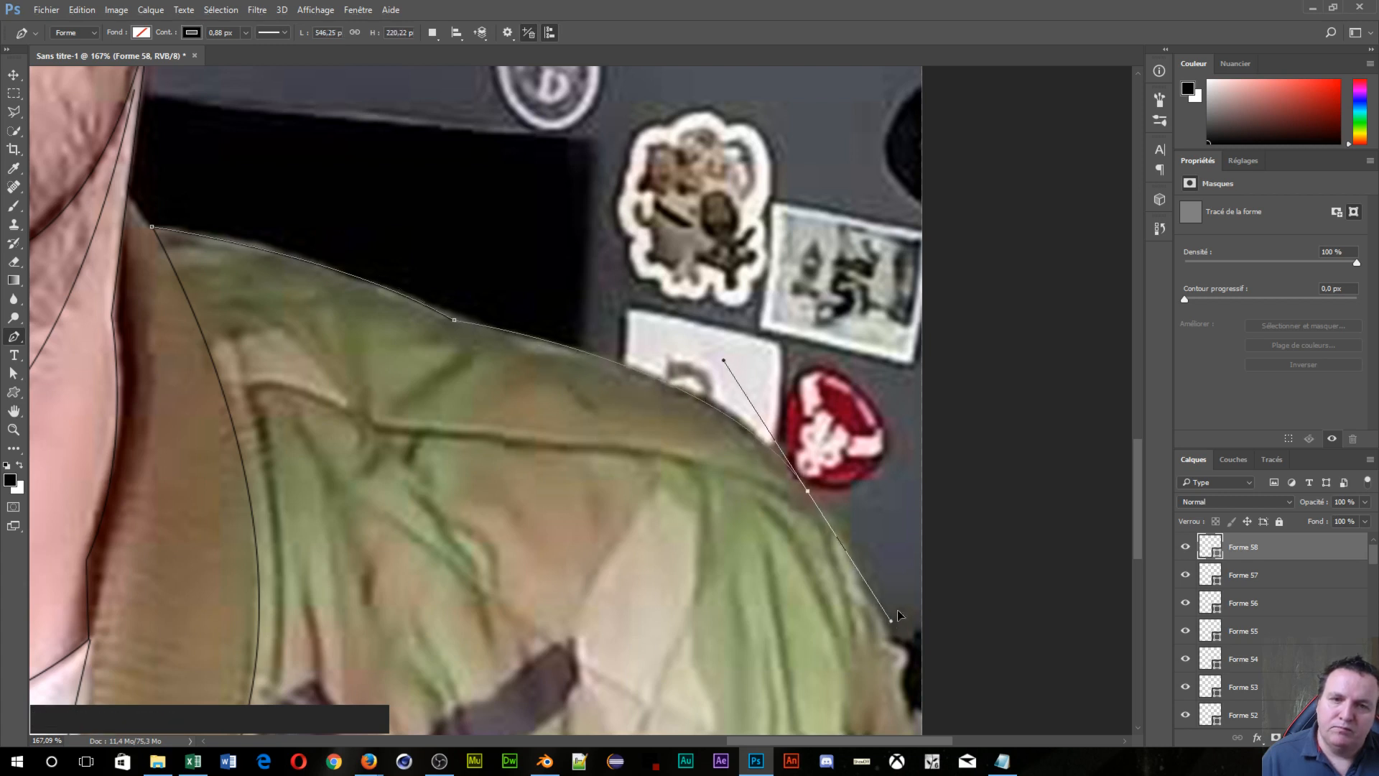
key(space)
drag(833, 650, 446, 367)
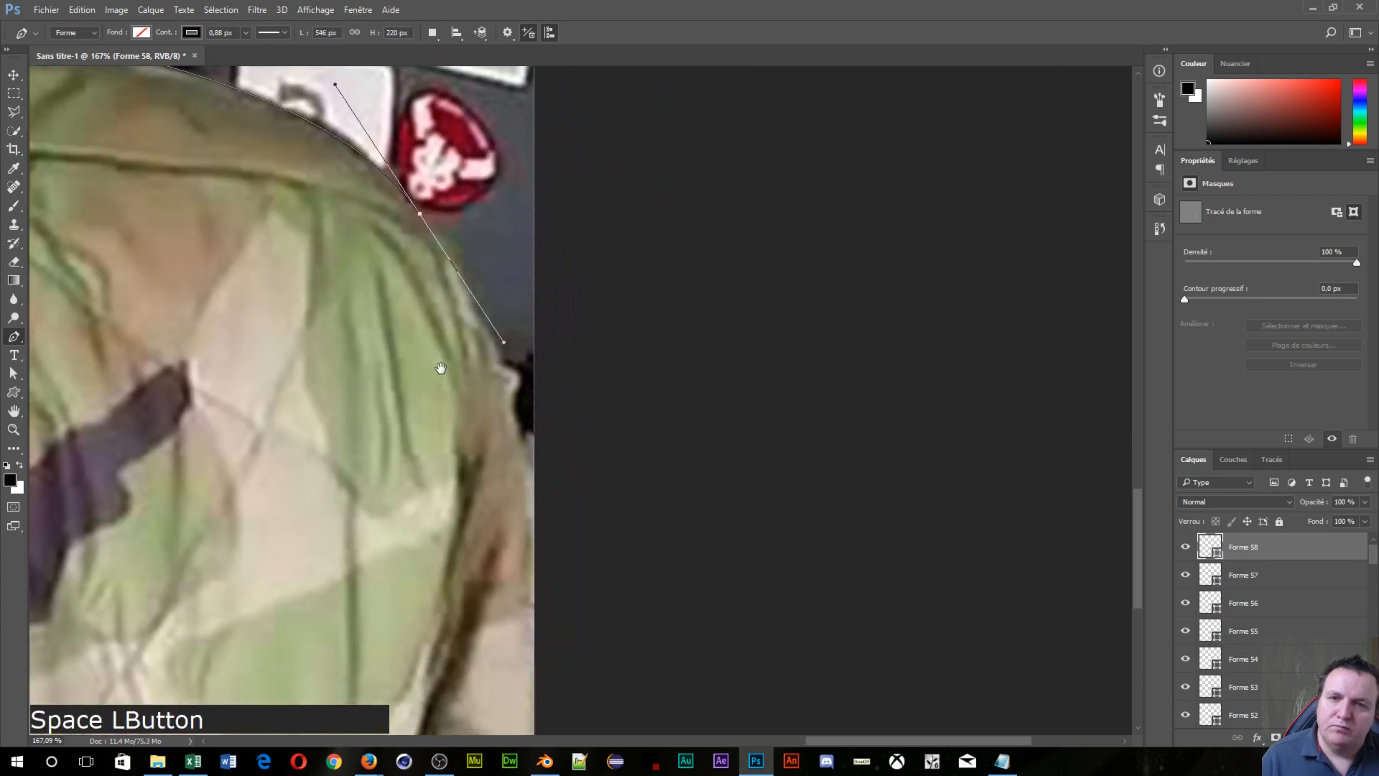
click(593, 617)
key(Escape)
scroll(468, 582, down, 3)
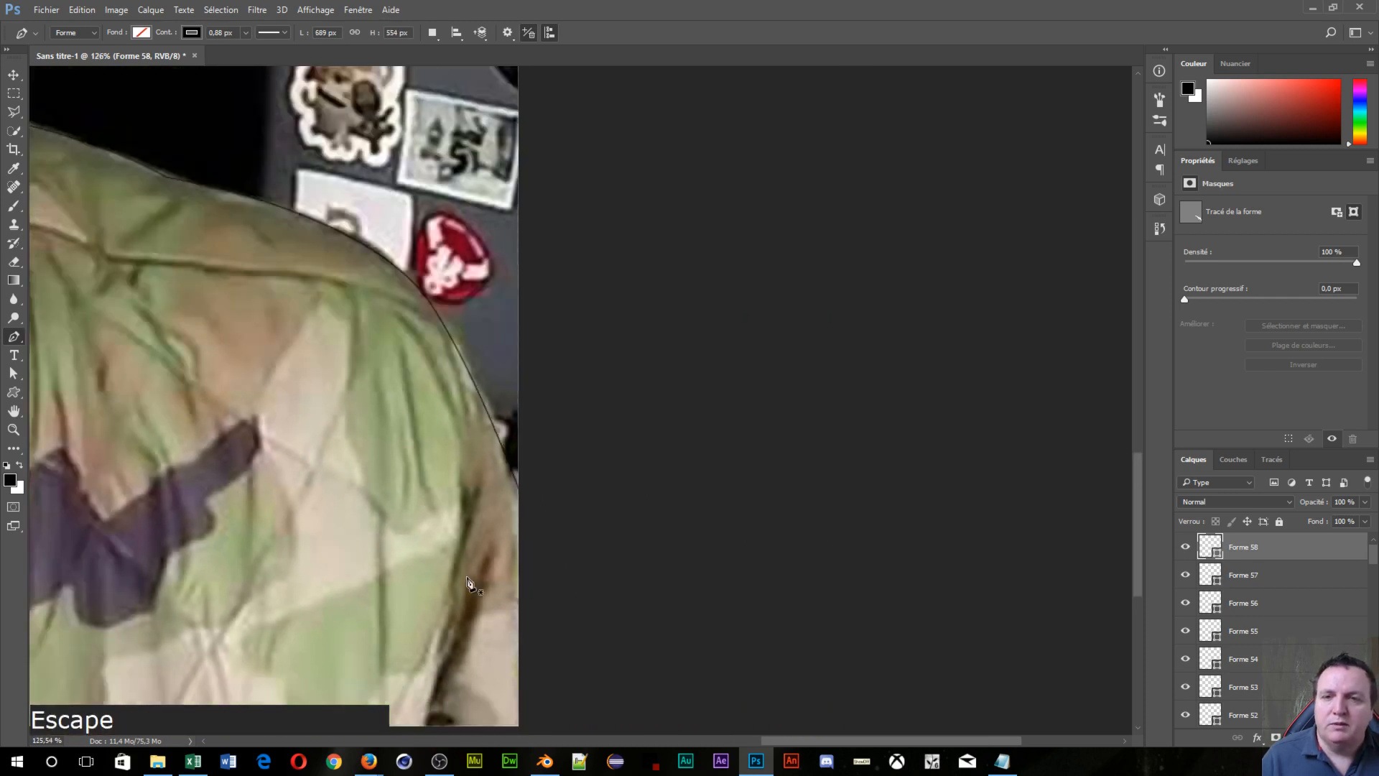
Step: Fill the background layer Arrière-plan with white (Blanc) in Normal mode at 100% opacity
scroll(467, 582, down, 8)
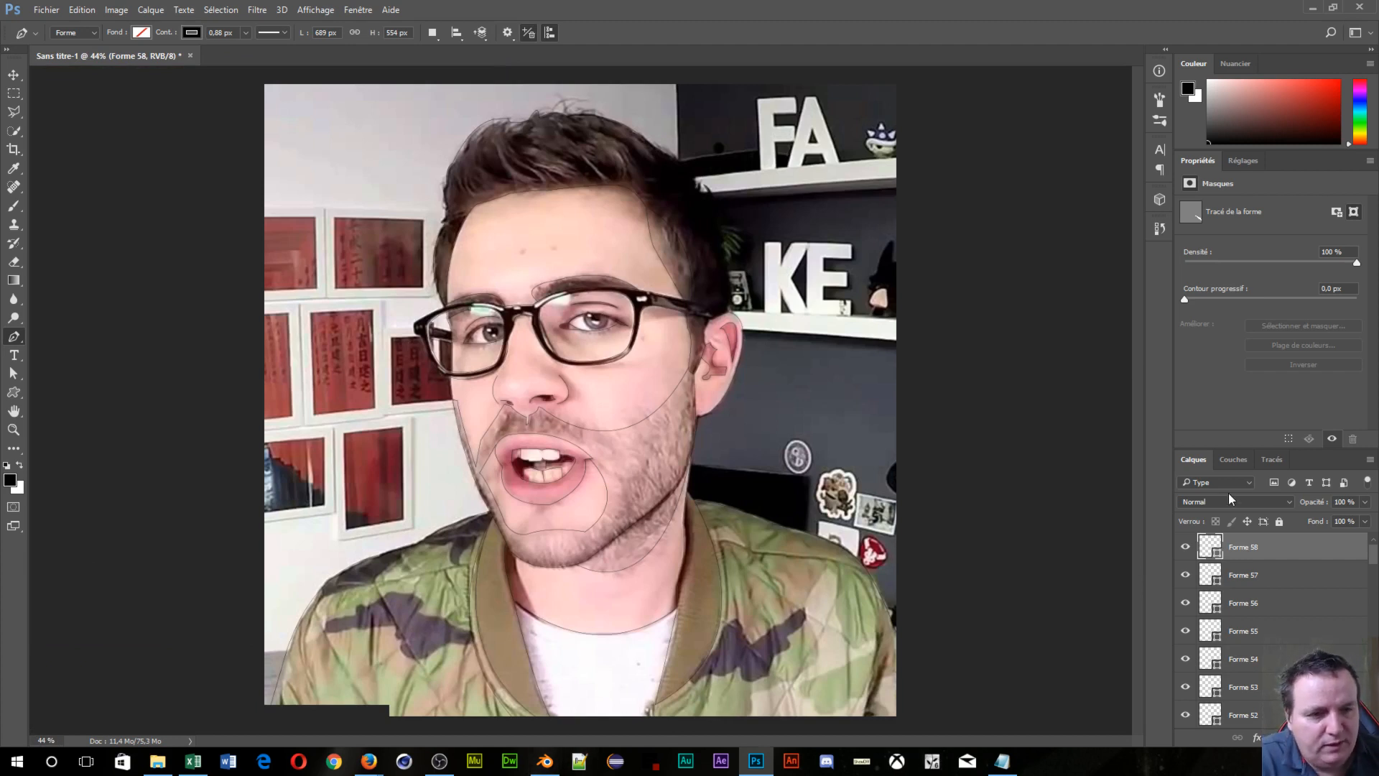
scroll(1264, 589, down, 5)
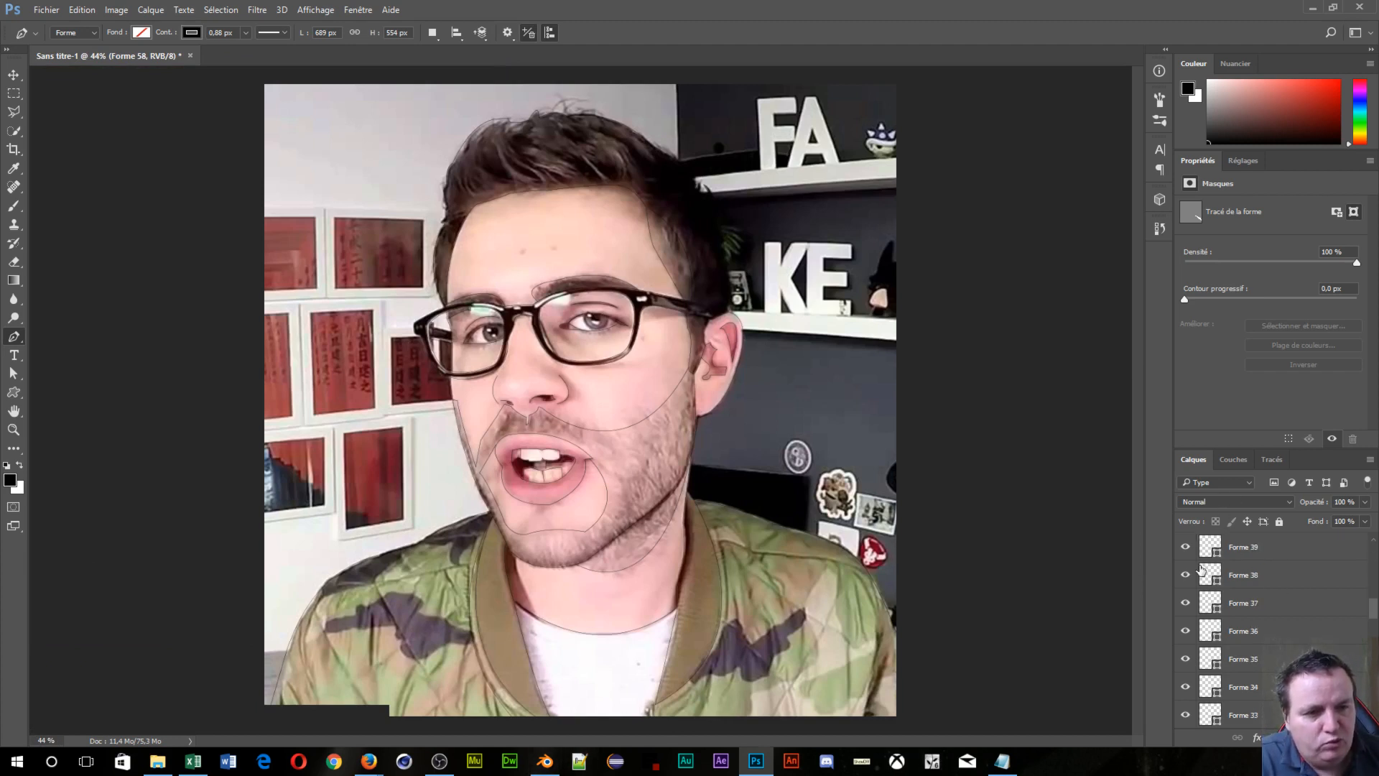
click(1370, 609)
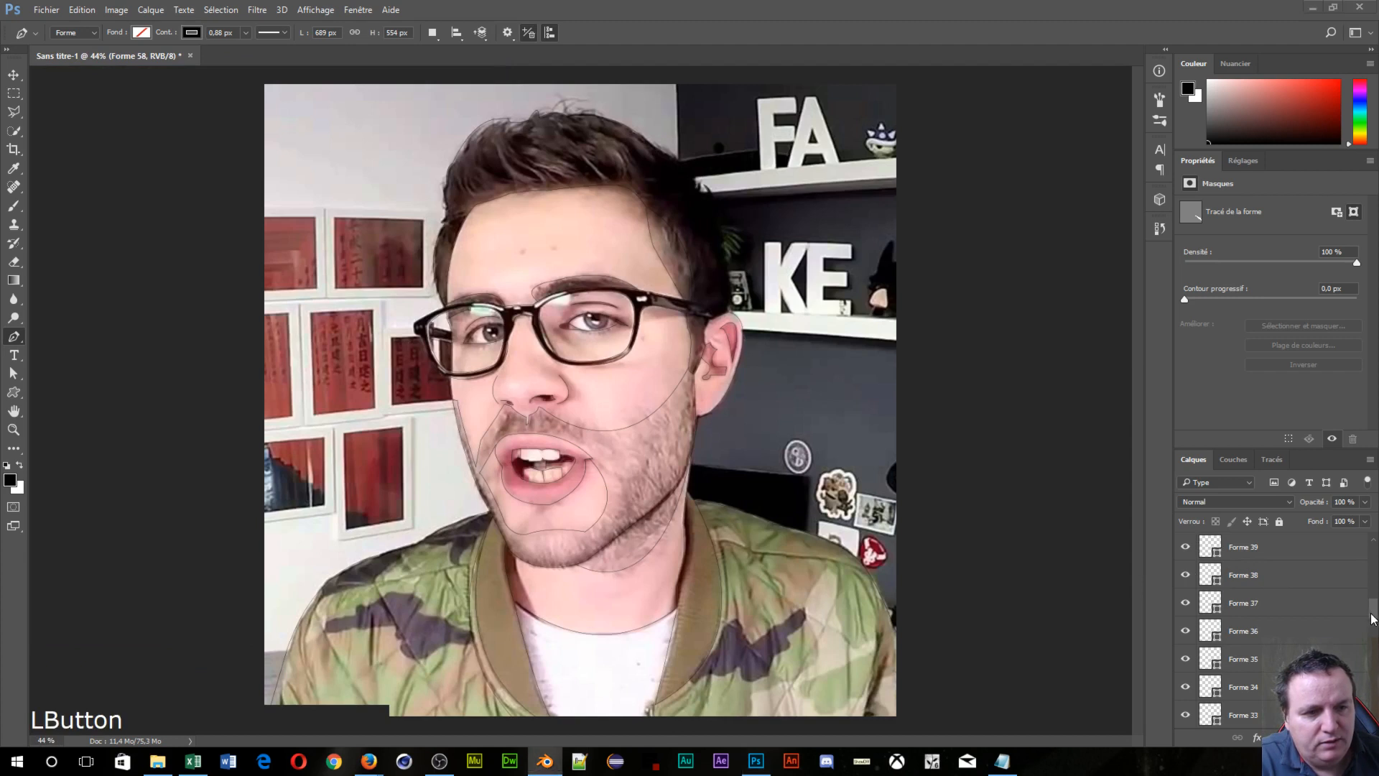
drag(1373, 617, 1374, 718)
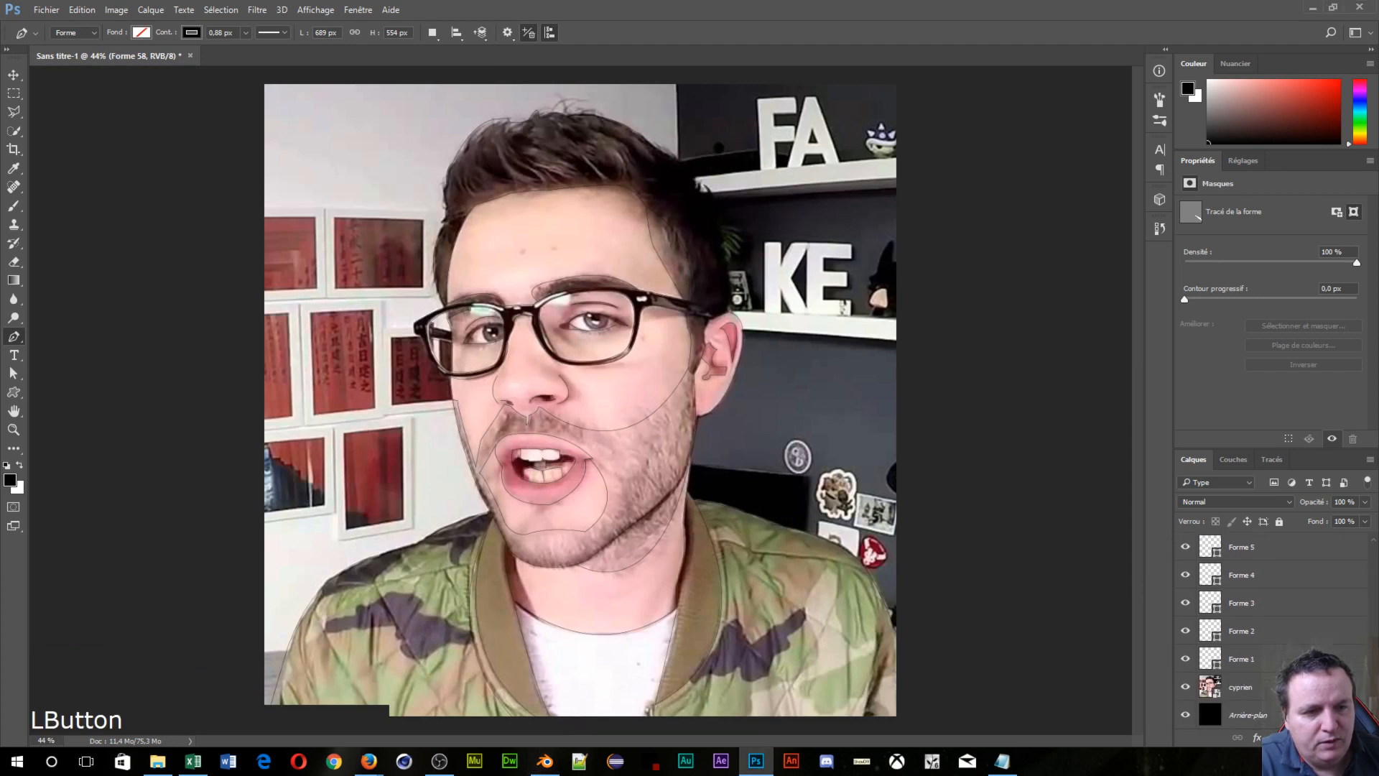
click(1249, 715)
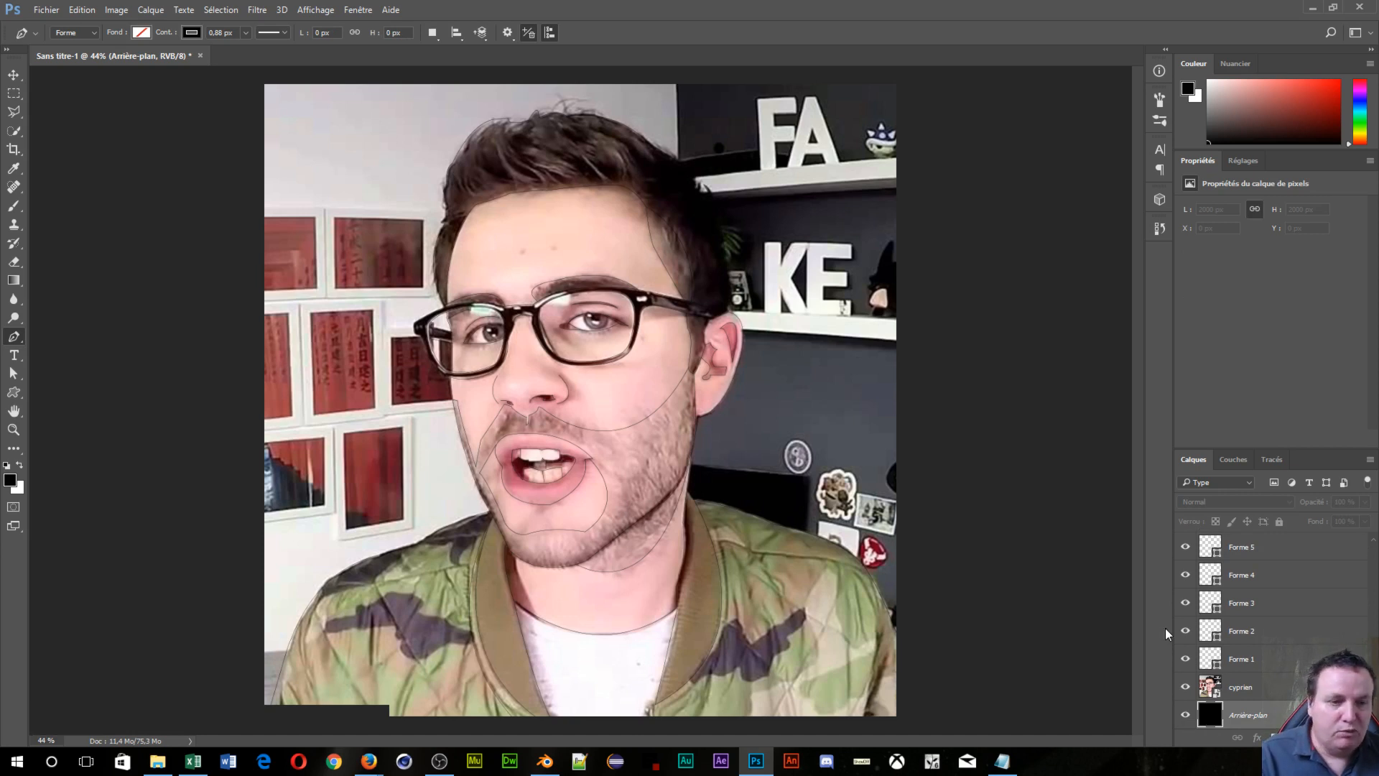
key(shift)
key(shift+F5)
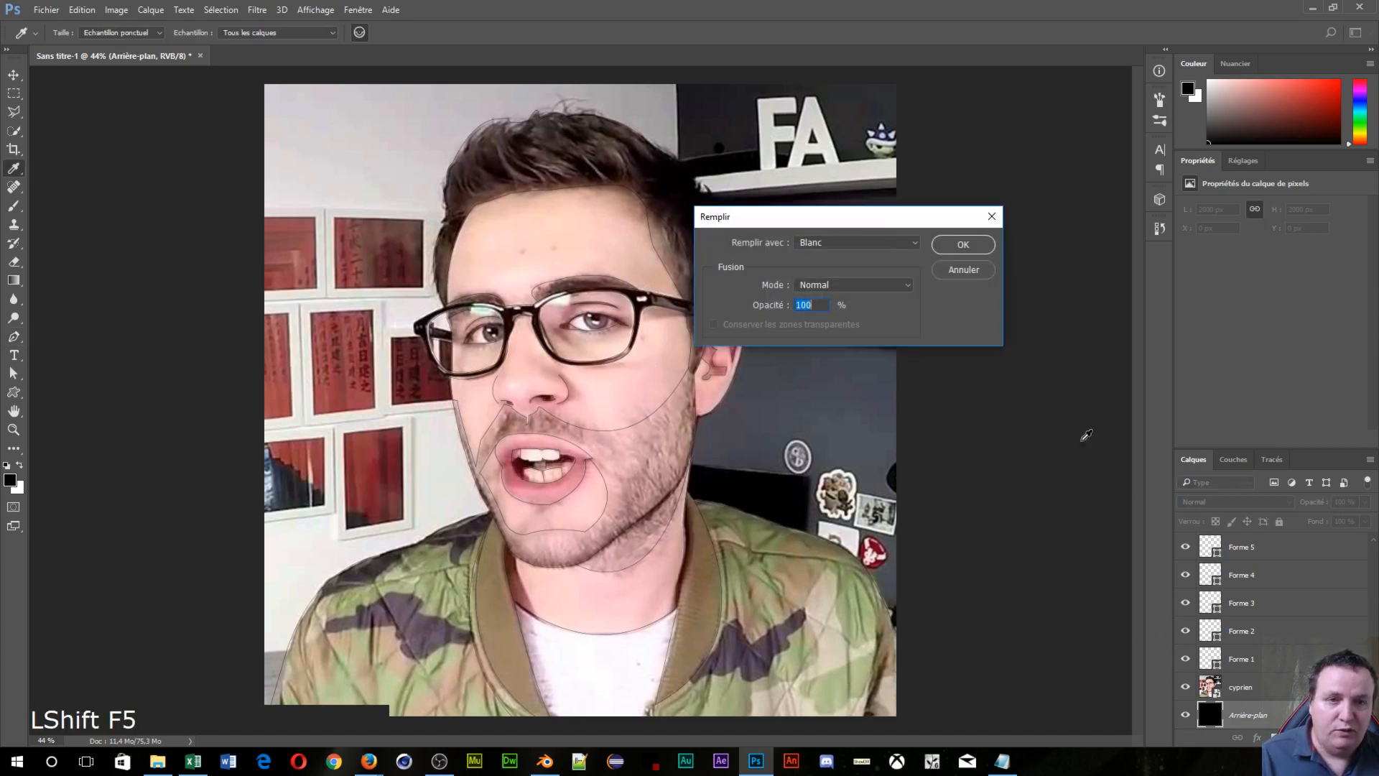
click(955, 246)
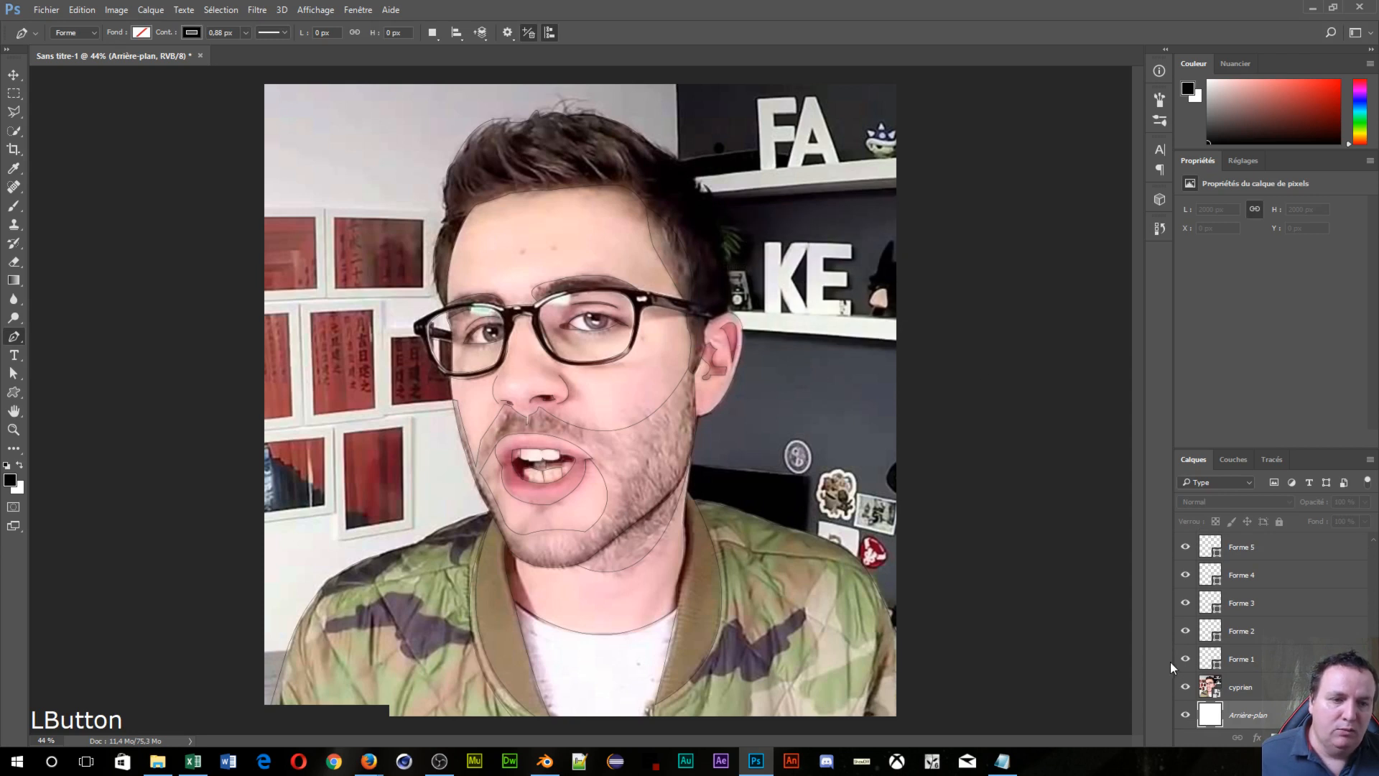
Step: Hide the portrait photo layer and enable the Move tool's automatic selection for individual layers (Calque)
click(1185, 688)
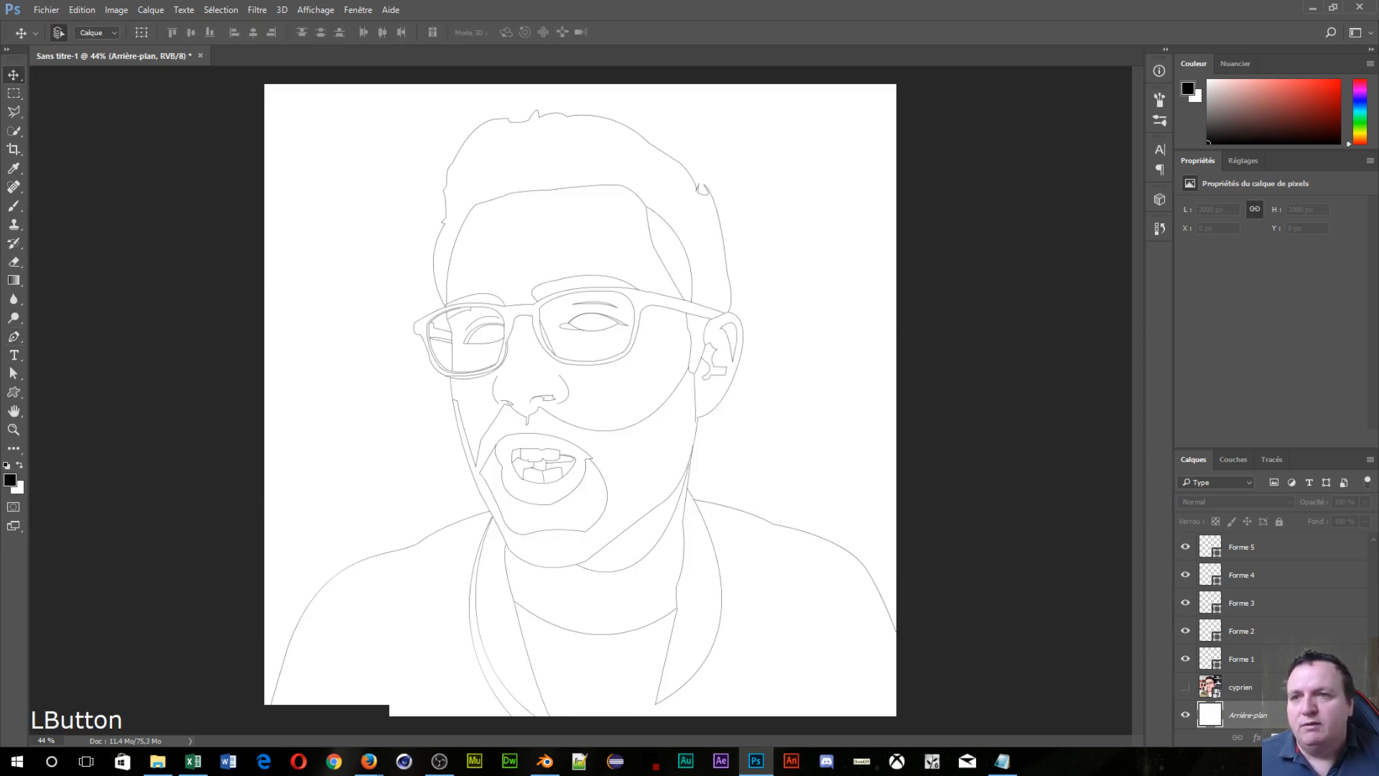
click(58, 34)
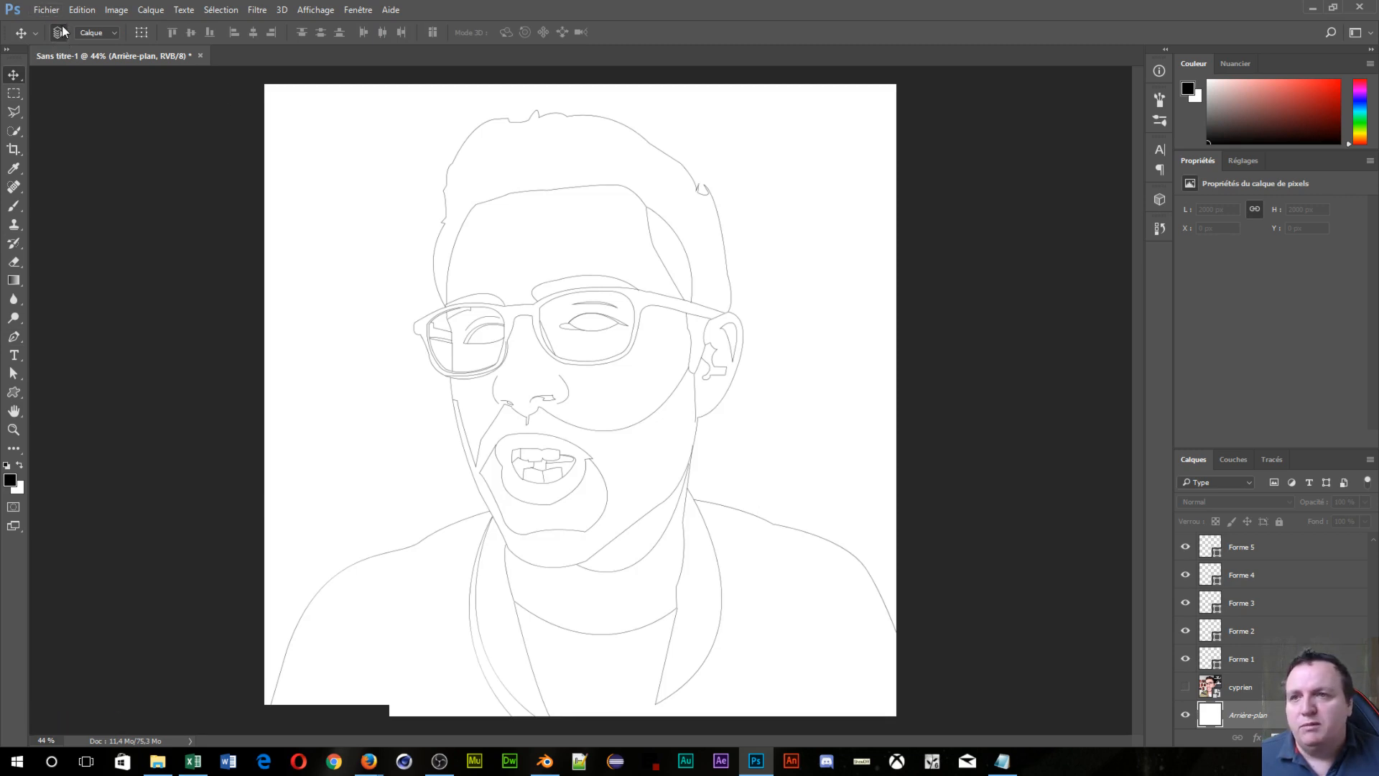
click(59, 33)
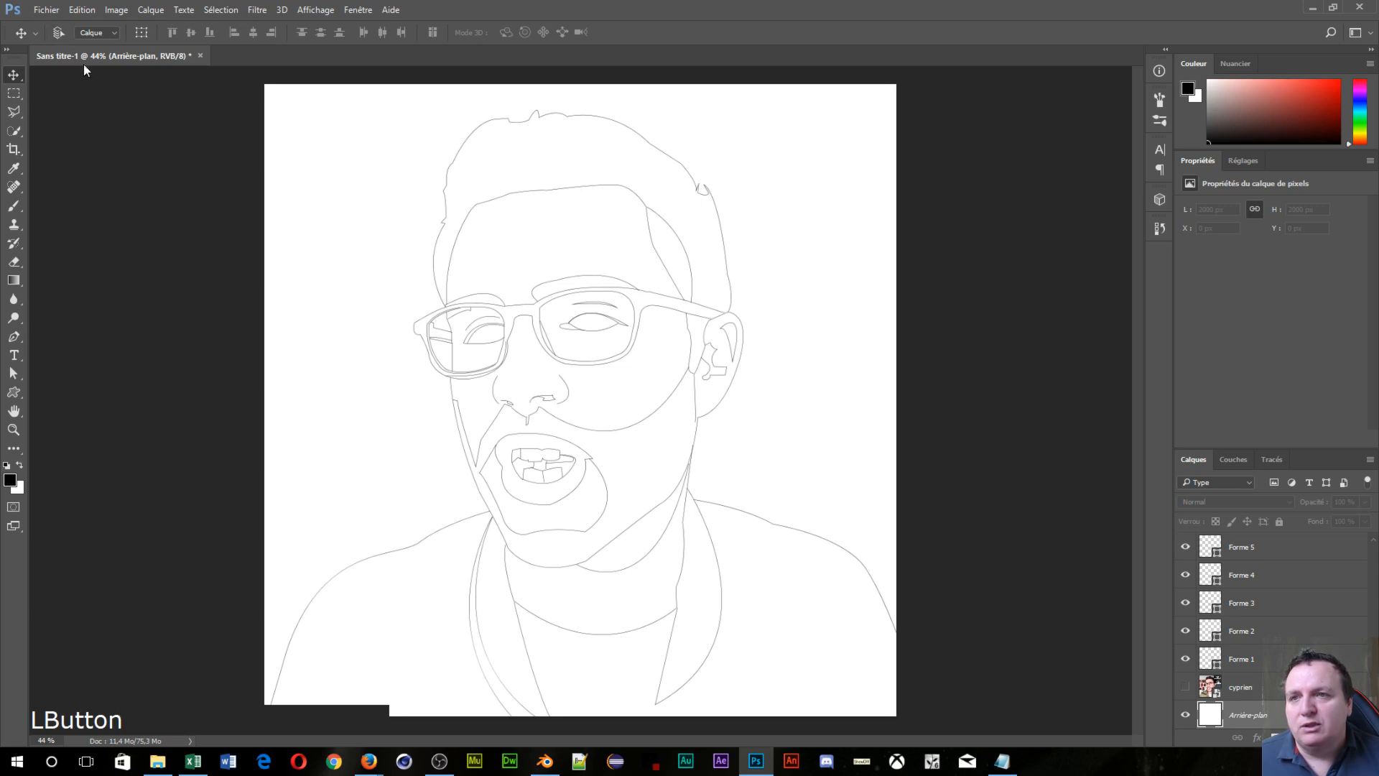
click(60, 33)
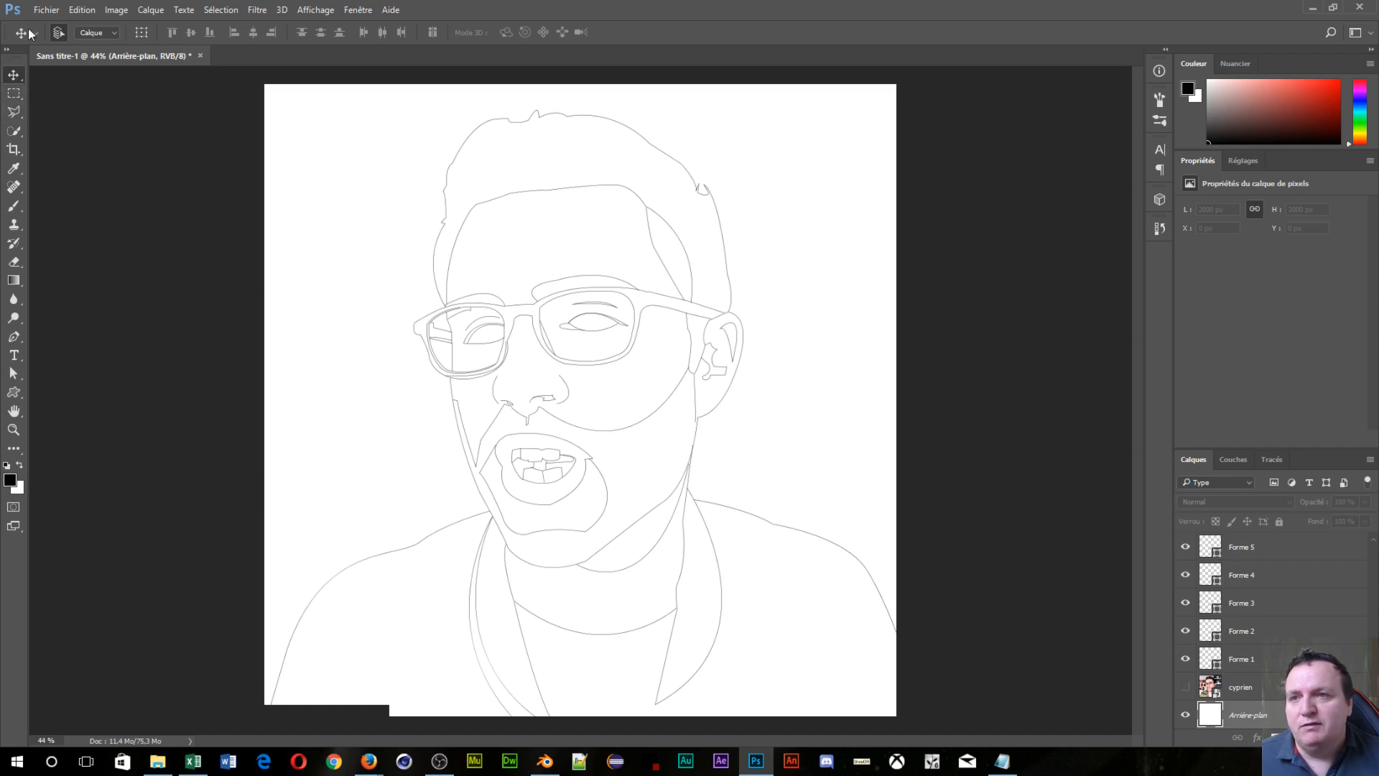
click(59, 36)
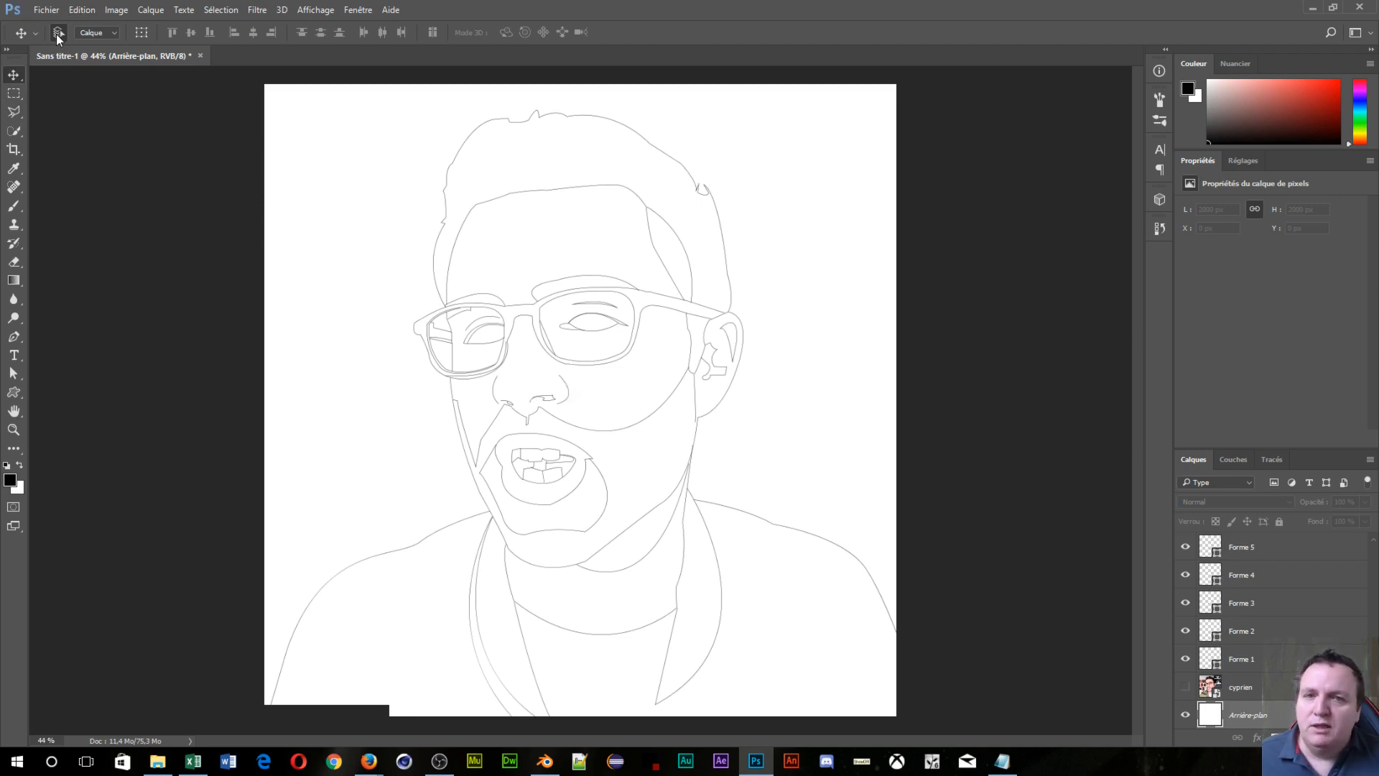
Step: Select the hair outline and the inner ear outline on the canvas and hide their layers, Forme 30 and Forme 27
scroll(785, 425, up, 3)
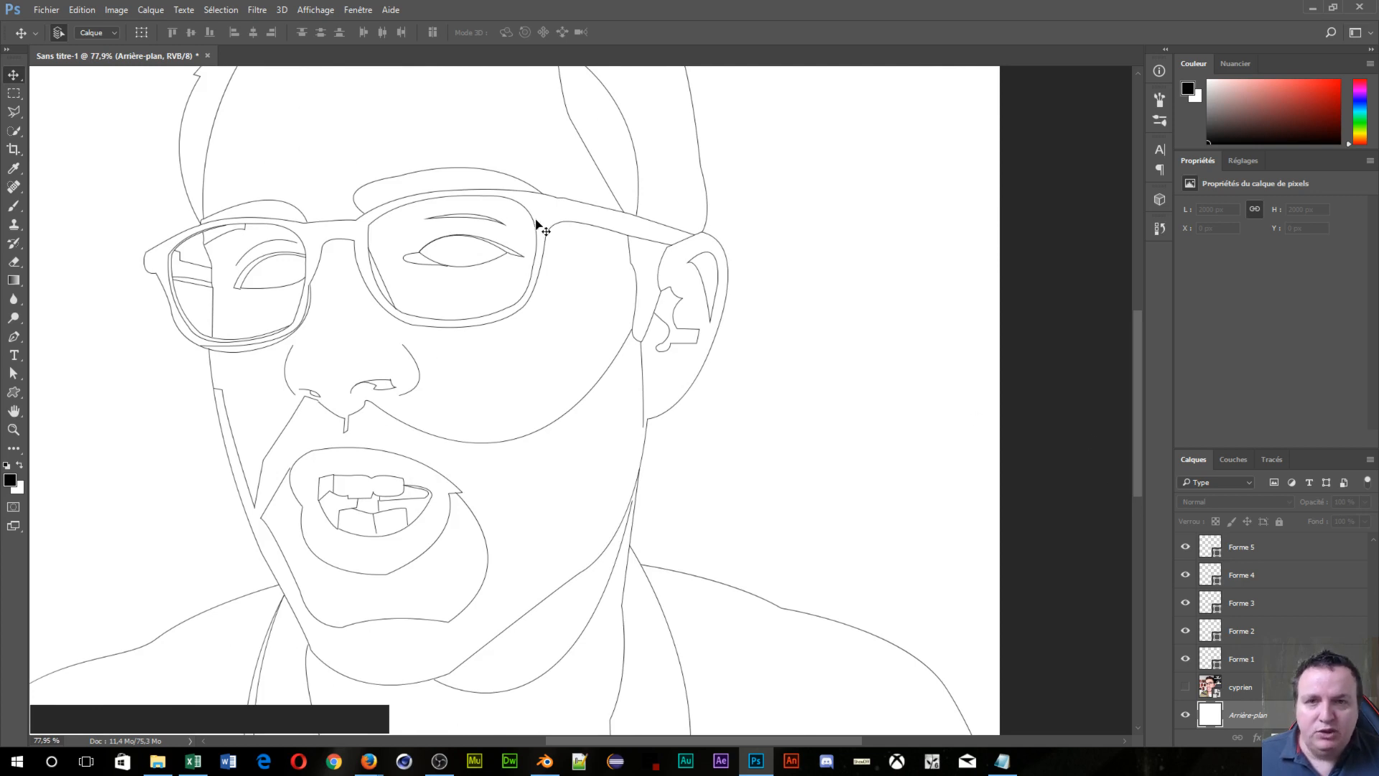
click(569, 203)
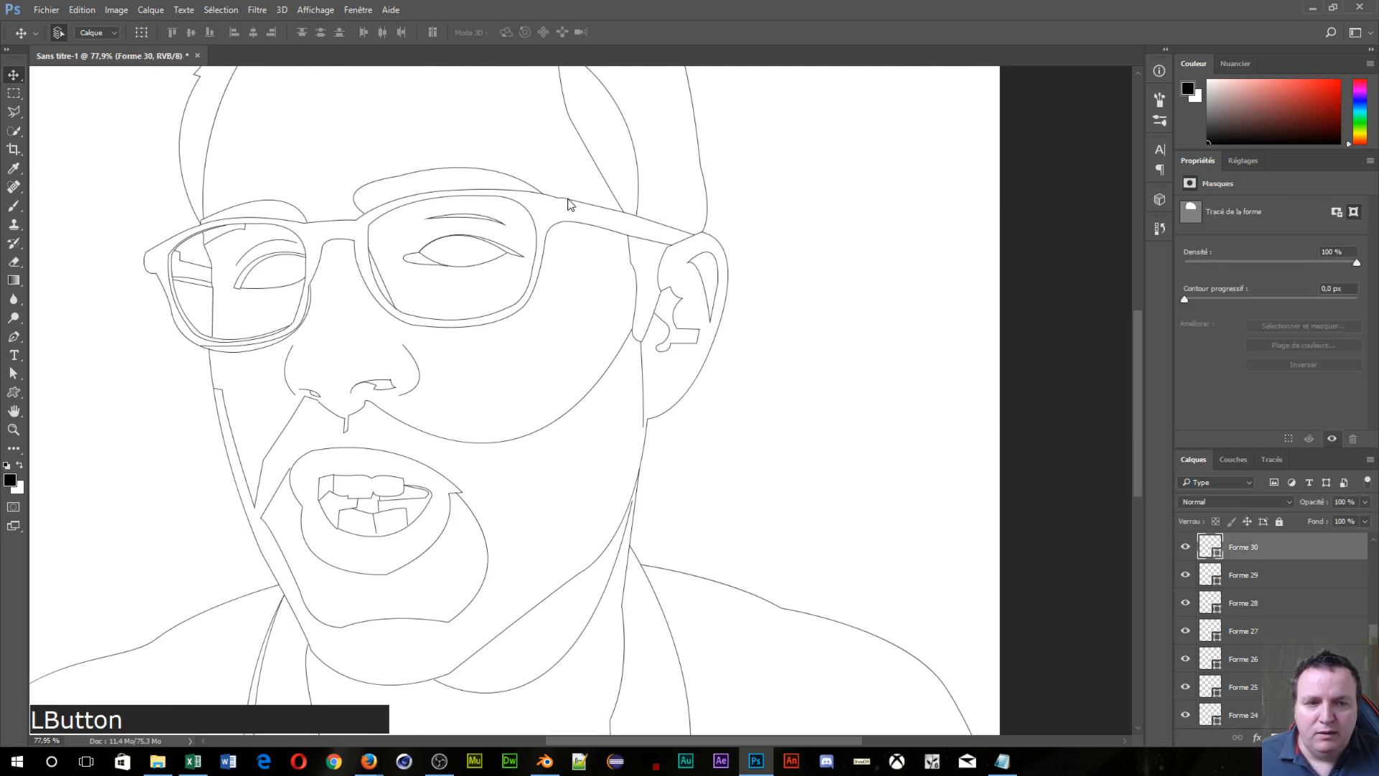
click(1185, 549)
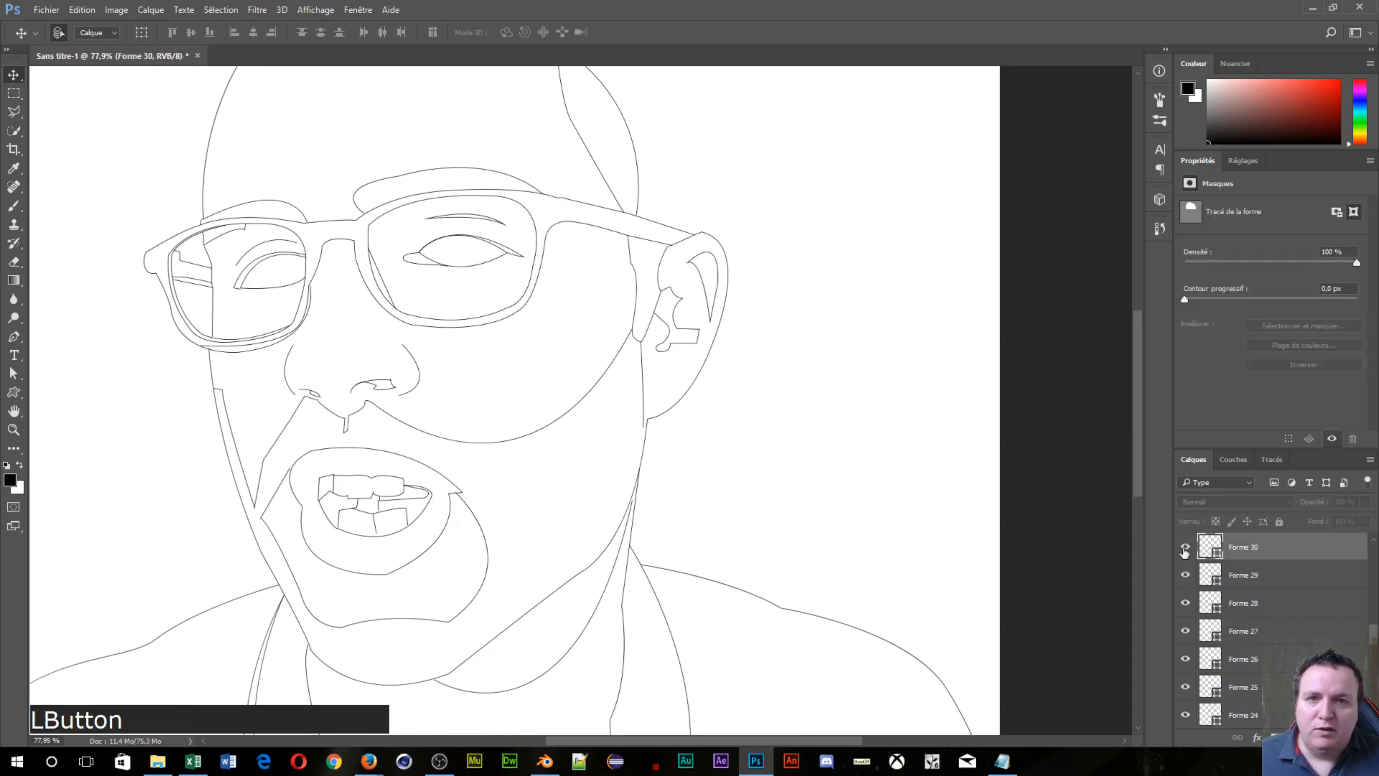
click(1184, 549)
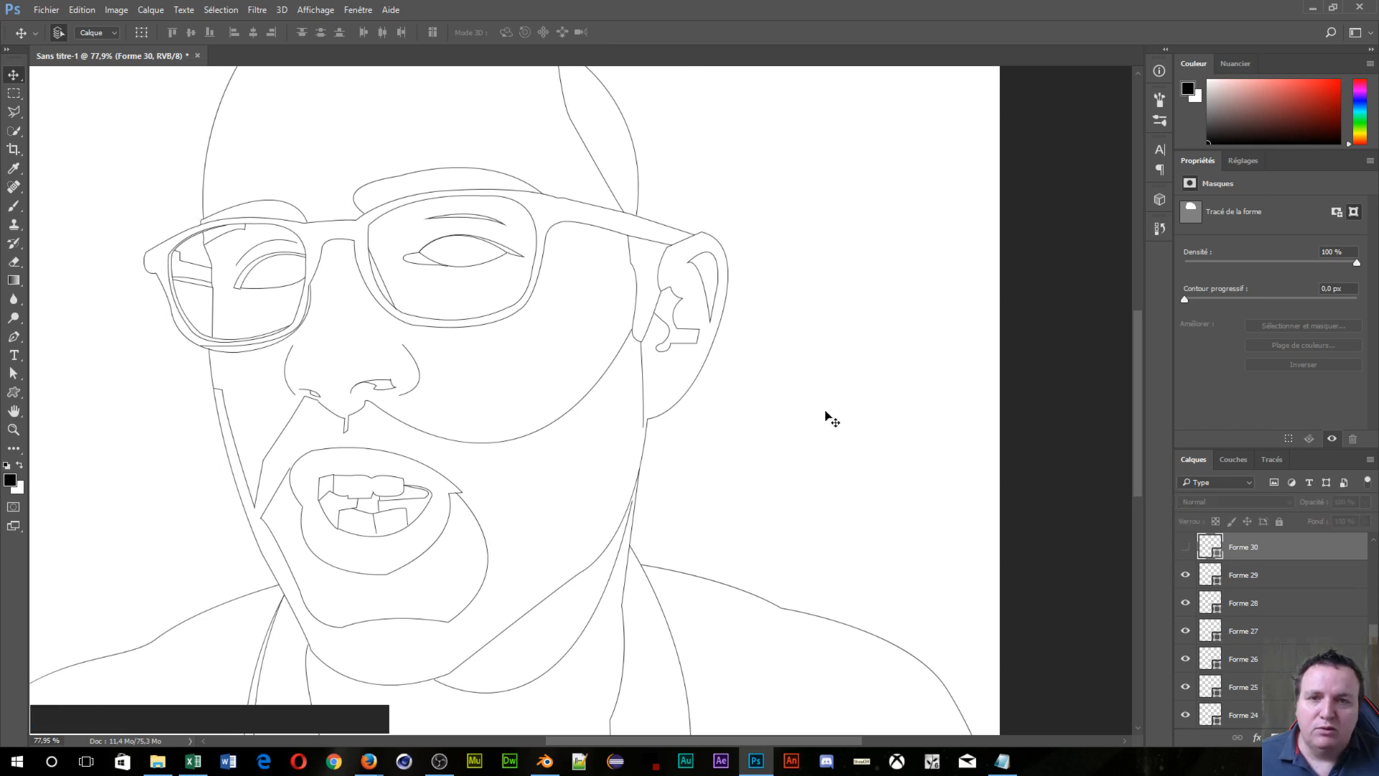
click(675, 320)
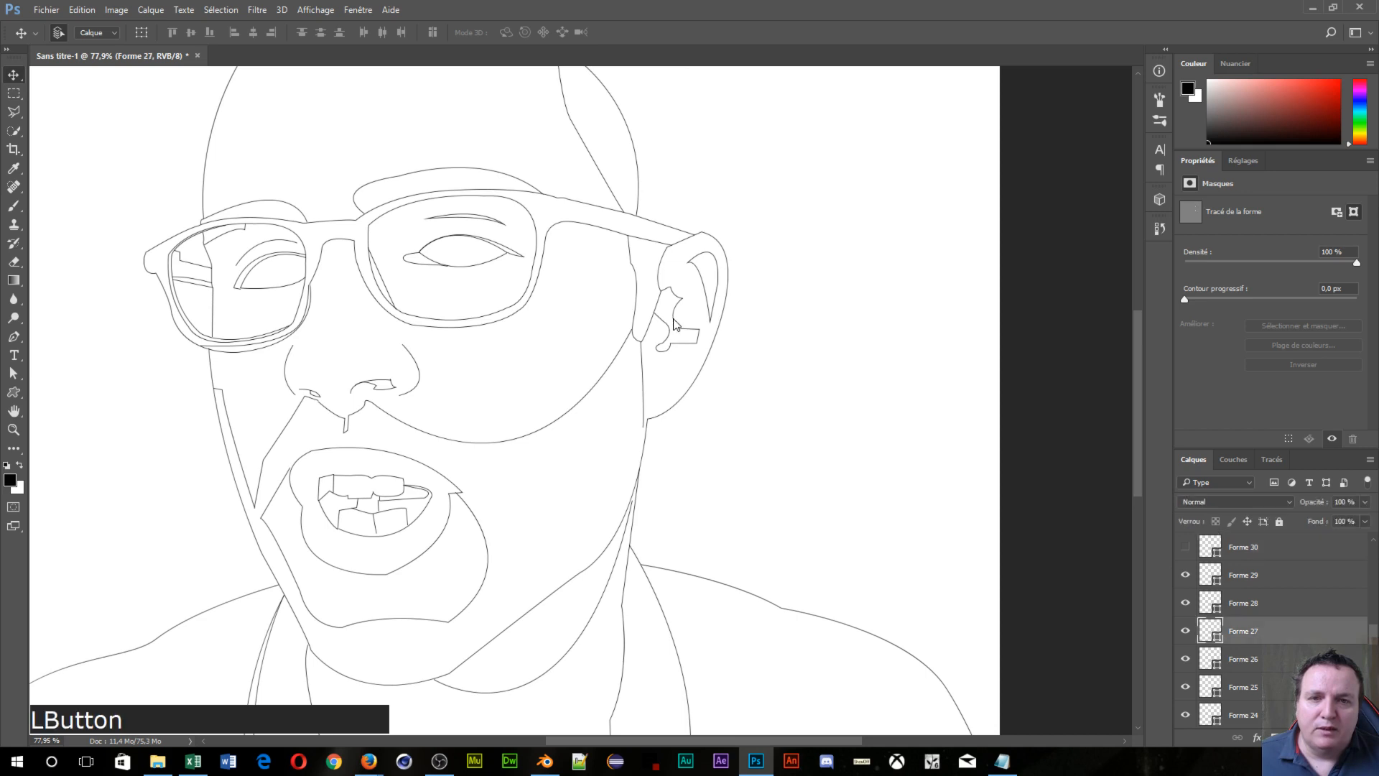
click(1185, 631)
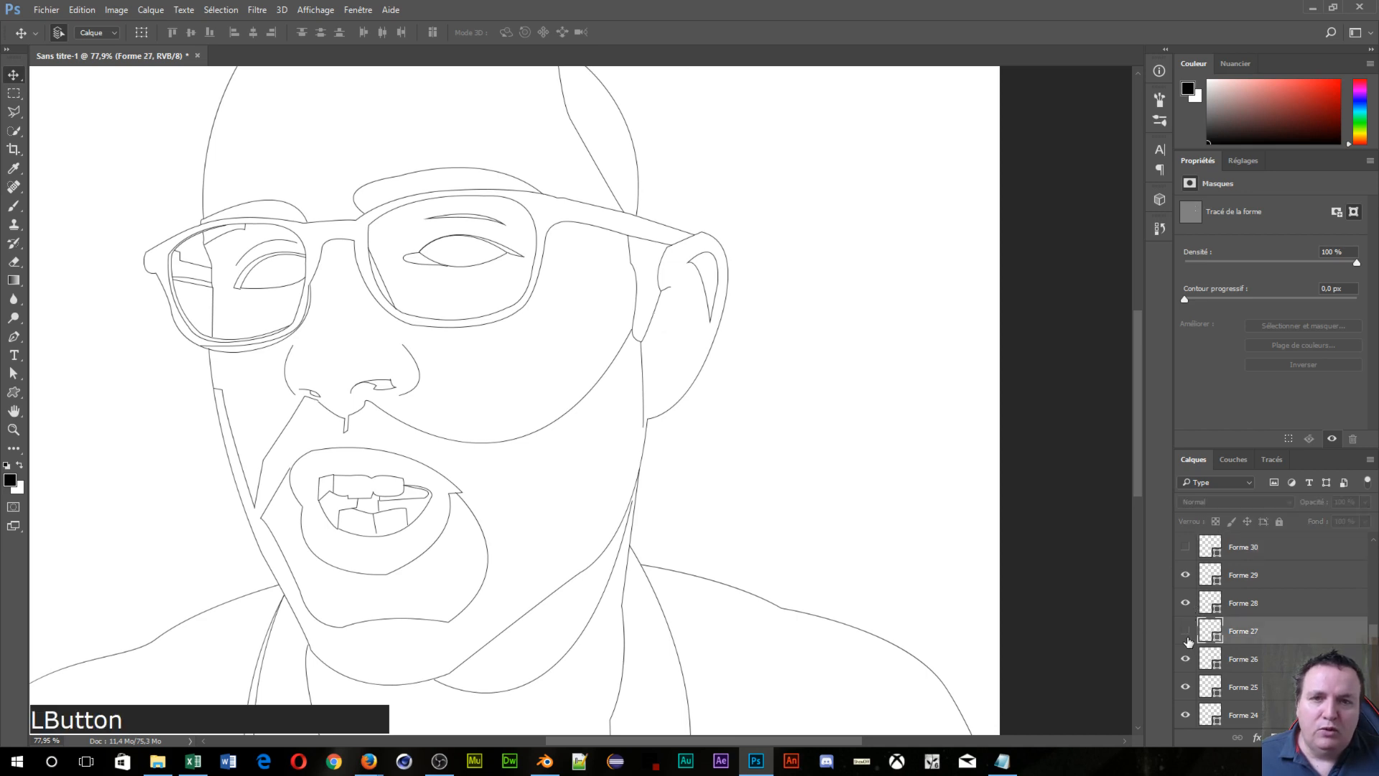
Step: Select the curved cheek line on the canvas and hide its layer Forme 48 together with Forme 47
click(632, 351)
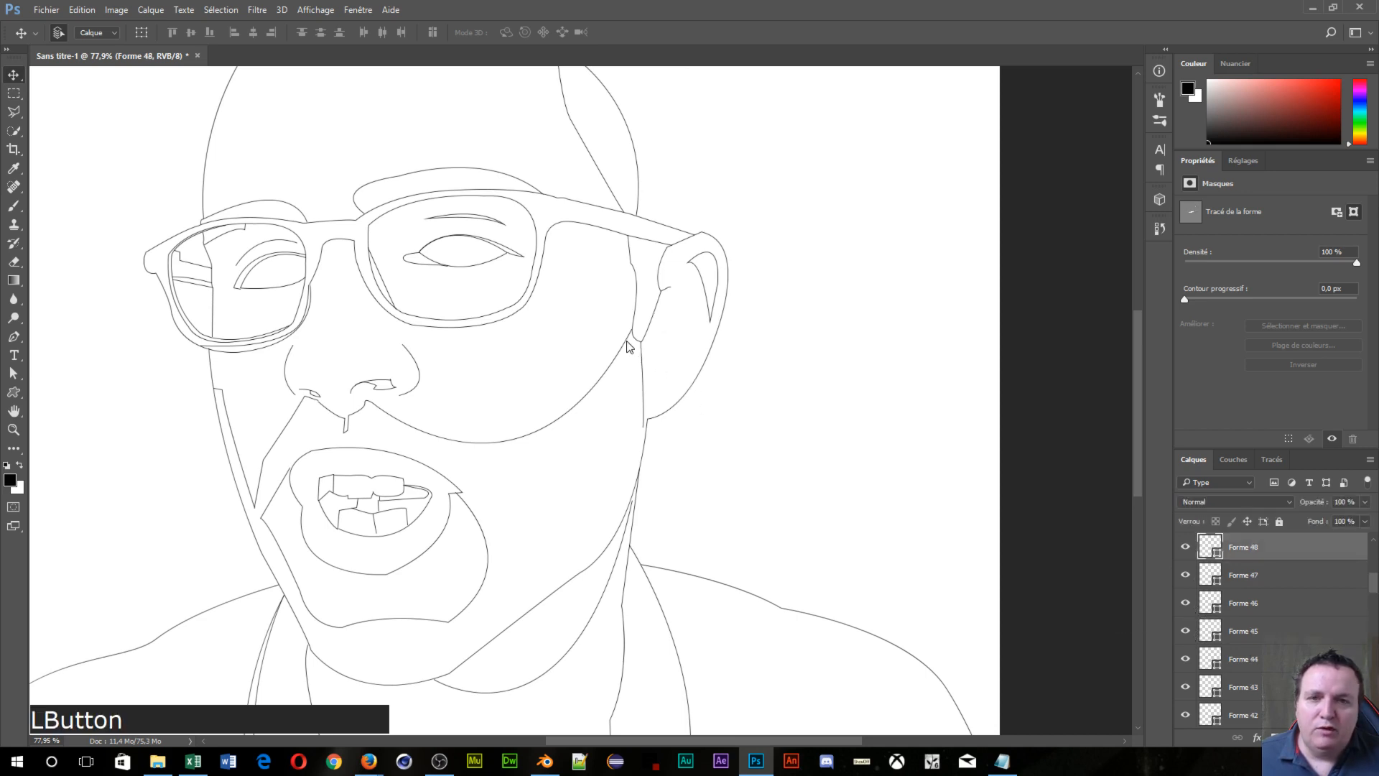
click(1186, 548)
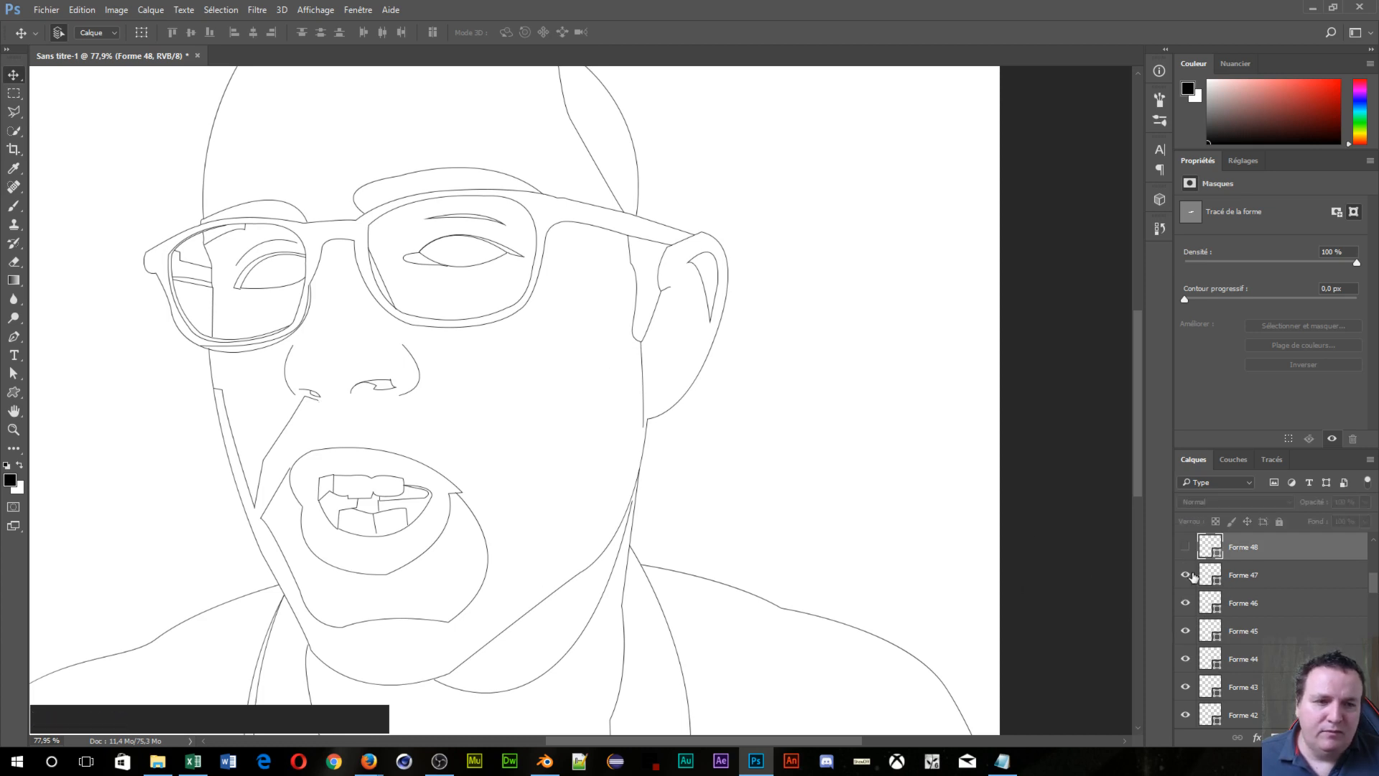
click(1186, 576)
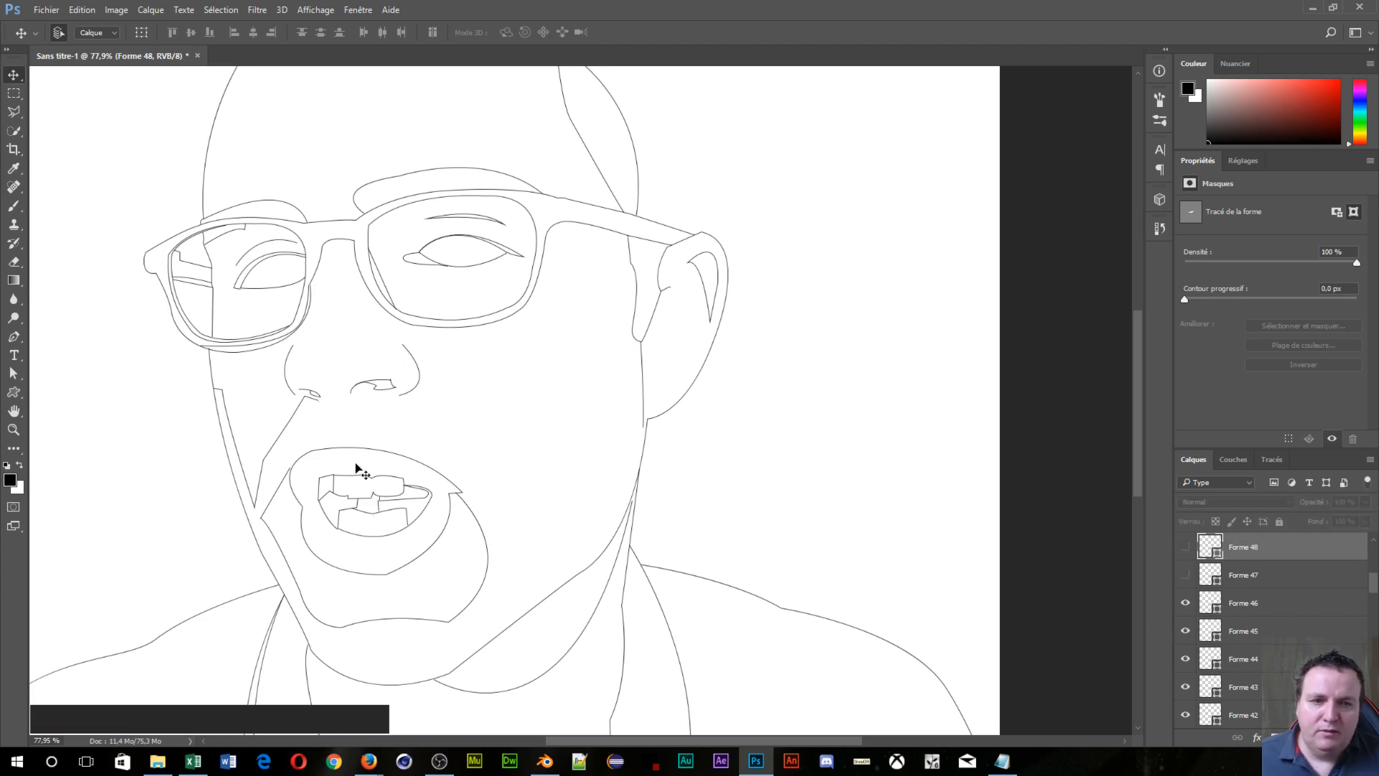
Step: Hide the teeth and inner mouth outline layers Forme 39 to Forme 44
scroll(1187, 589, down, 2)
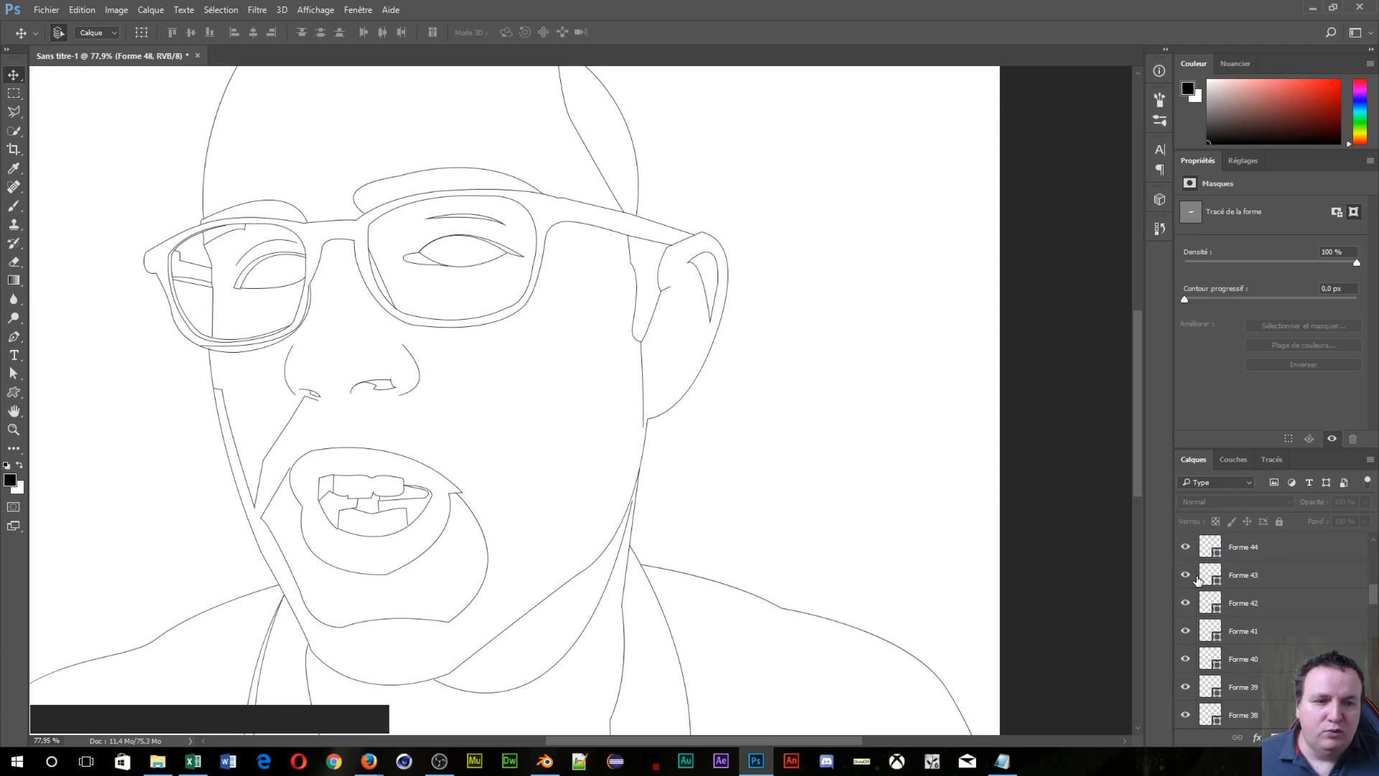
click(1185, 604)
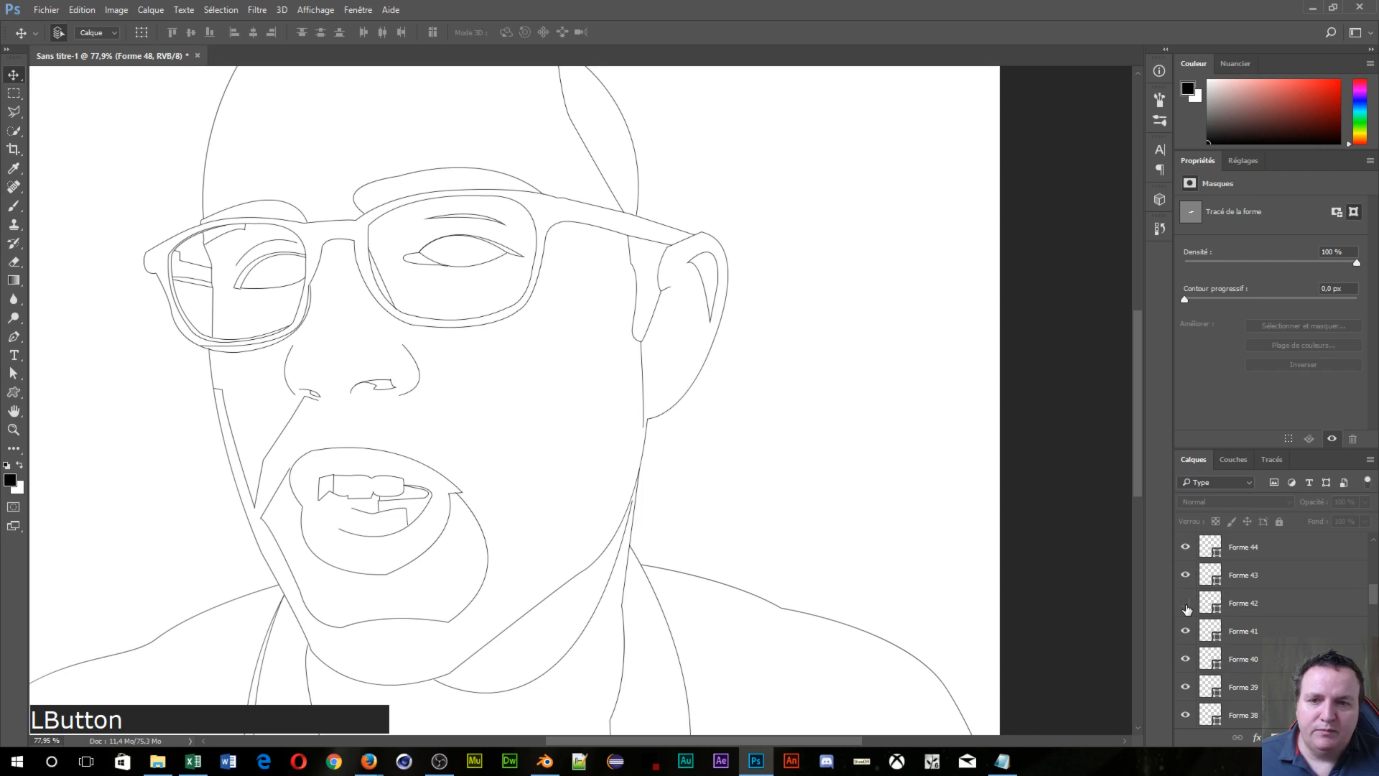
click(1185, 576)
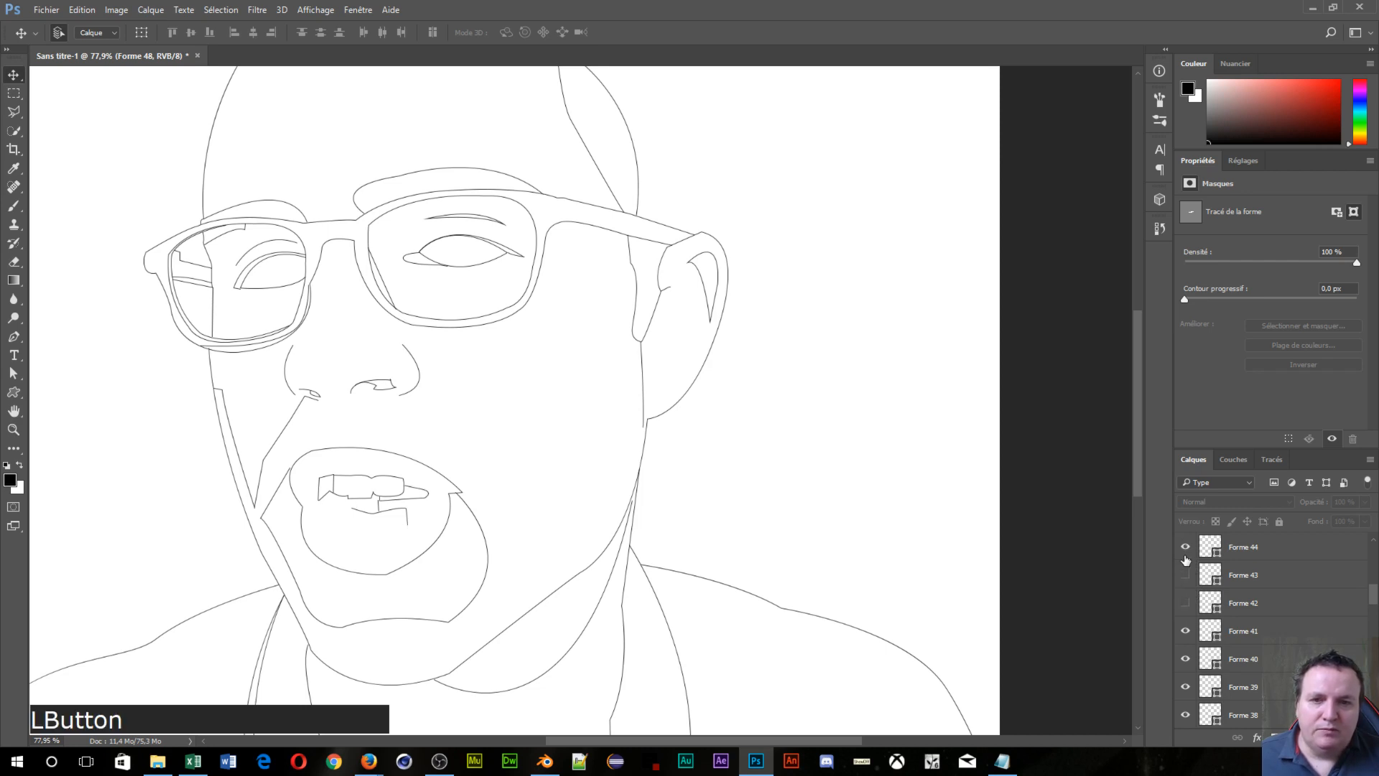
click(1185, 630)
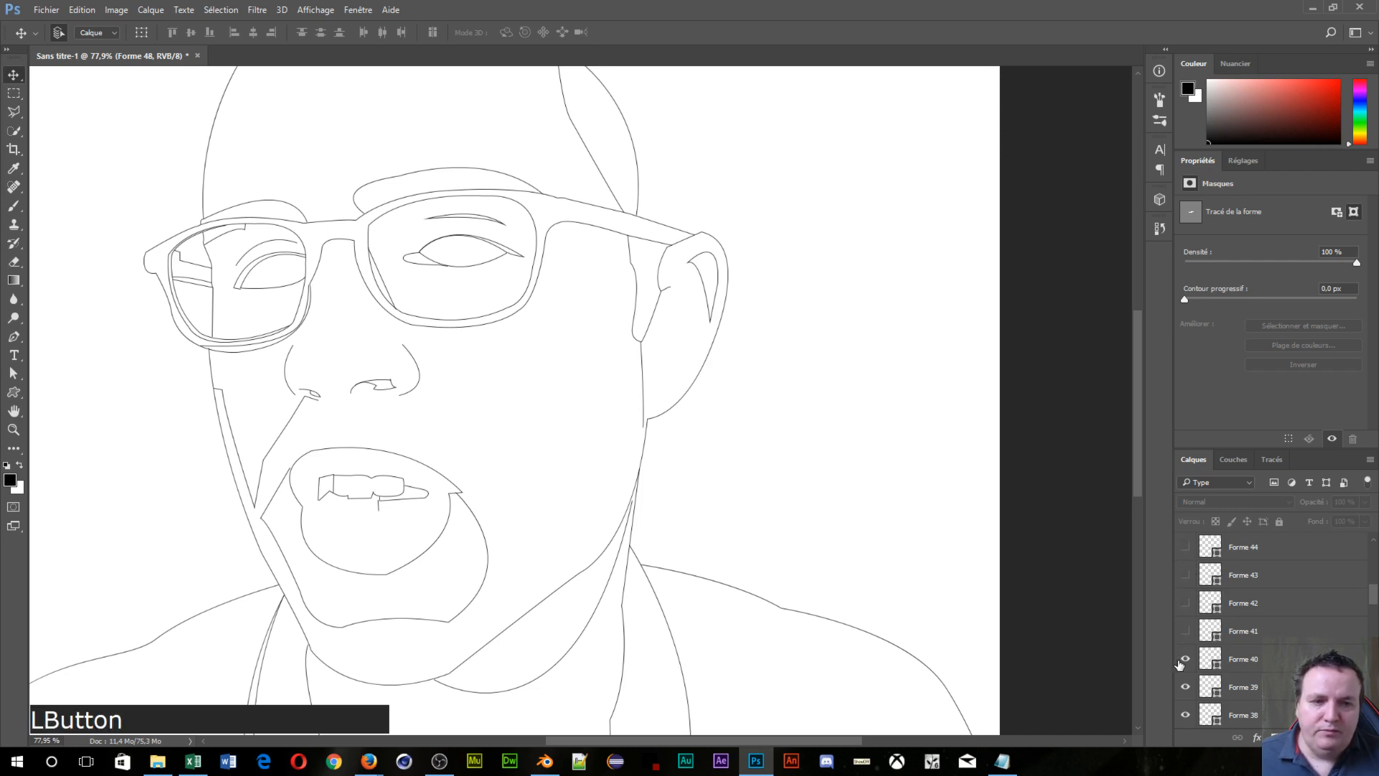
click(1185, 660)
click(1185, 688)
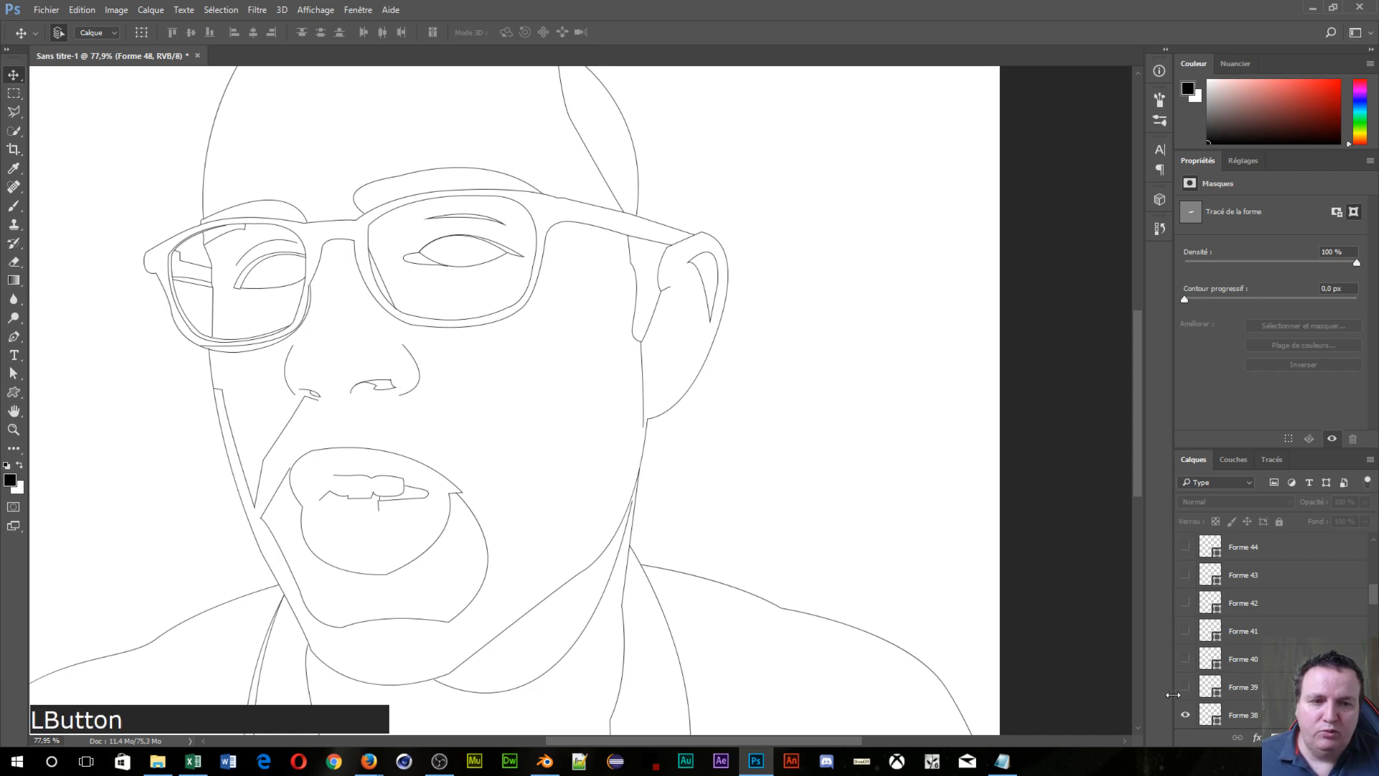
Step: Hide the remaining mouth outline layers Forme 36, Forme 37 and Forme 38
scroll(1191, 712, down, 1)
click(1185, 687)
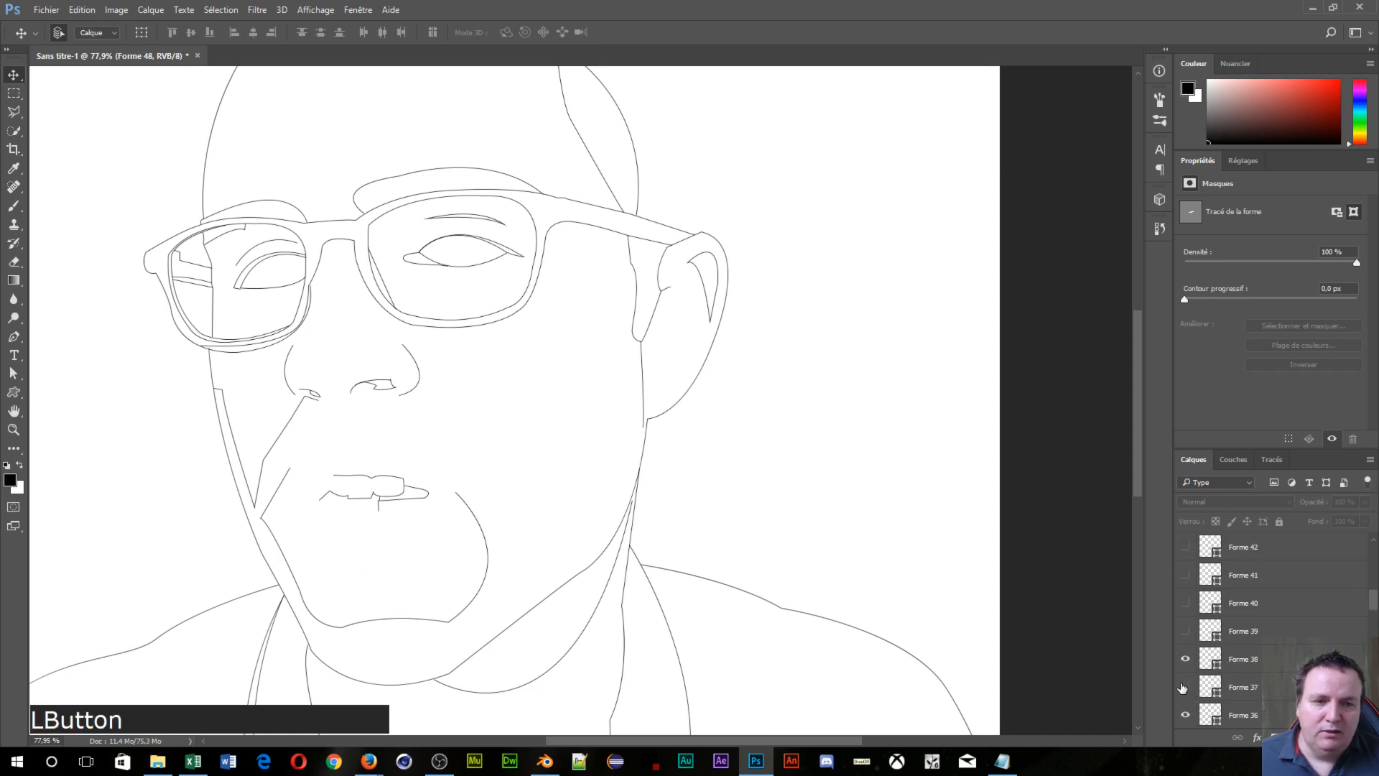
click(1186, 659)
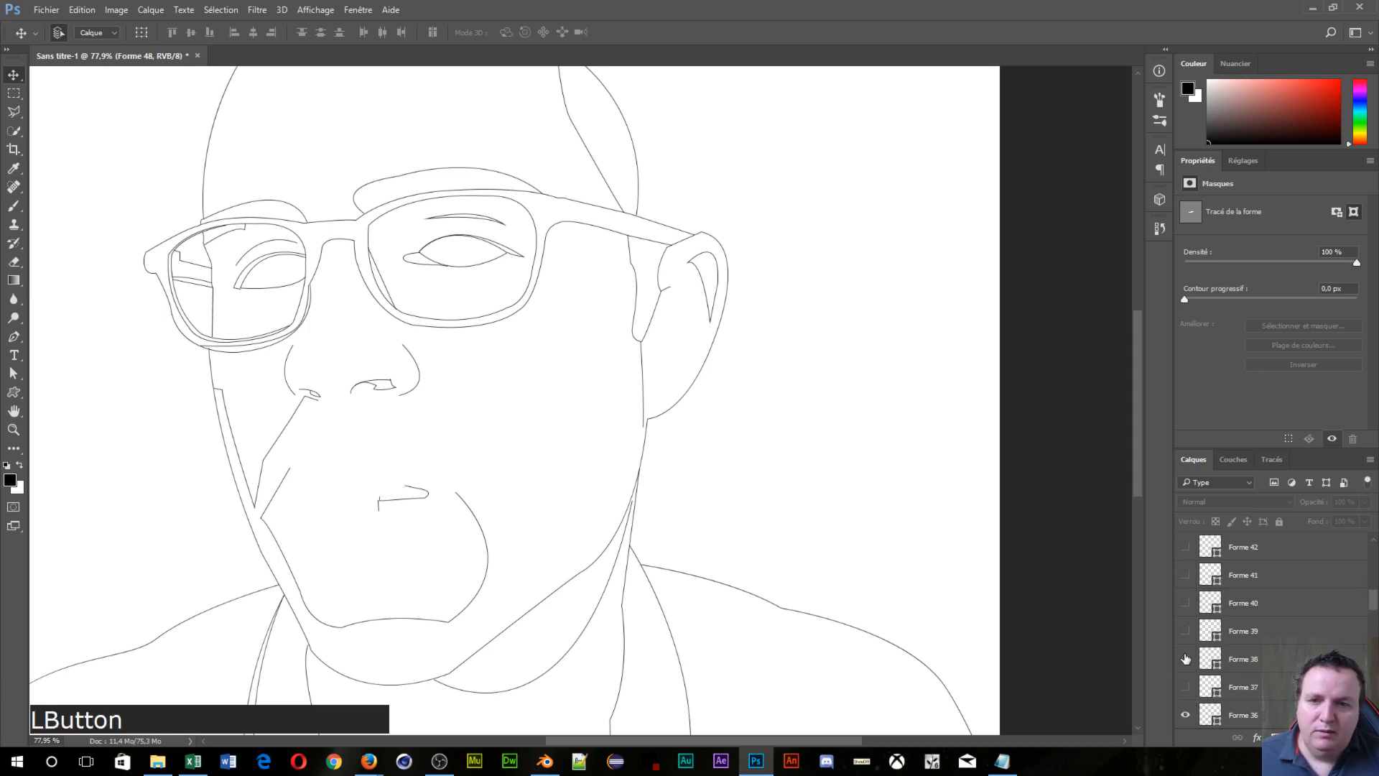
click(1185, 715)
Step: Hide the nose and nostril outline layers Forme 31 to Forme 35
scroll(1186, 714, down, 3)
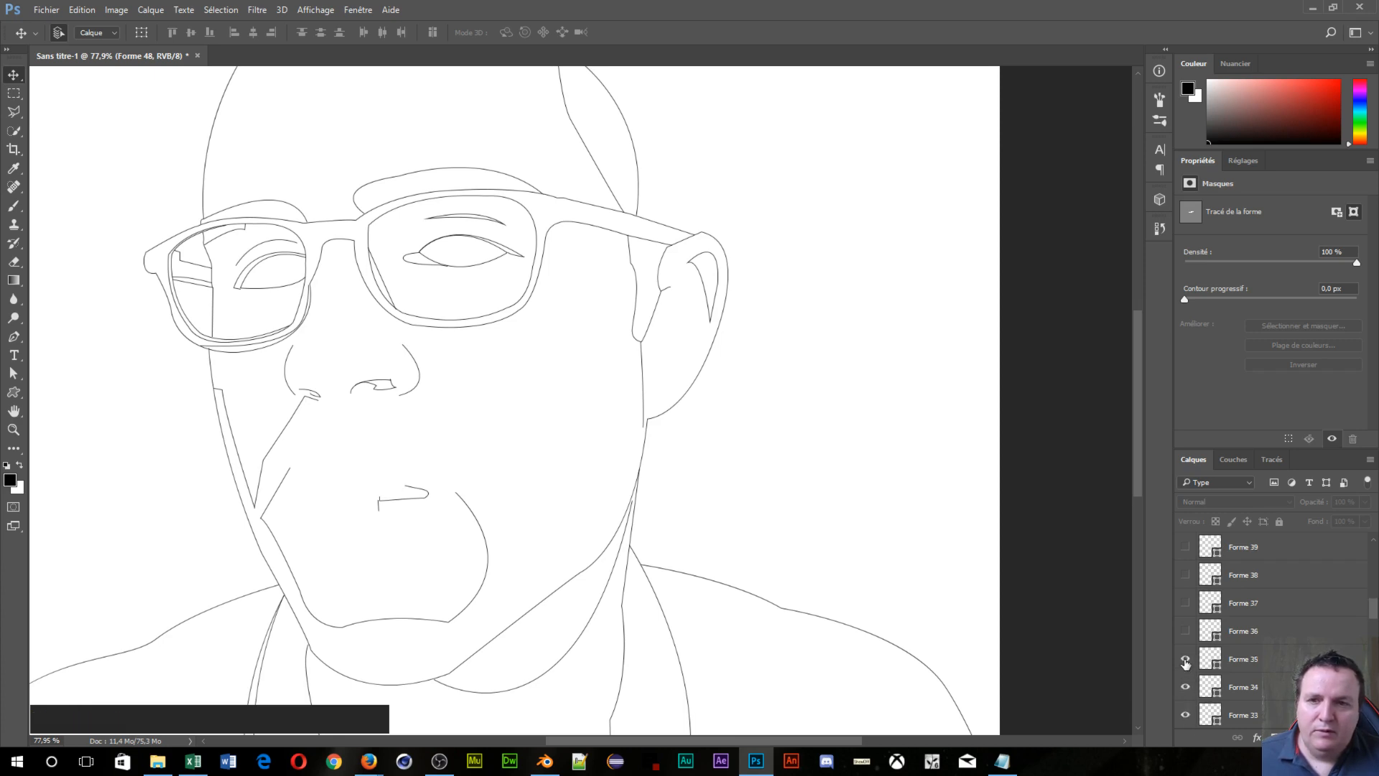
click(1185, 661)
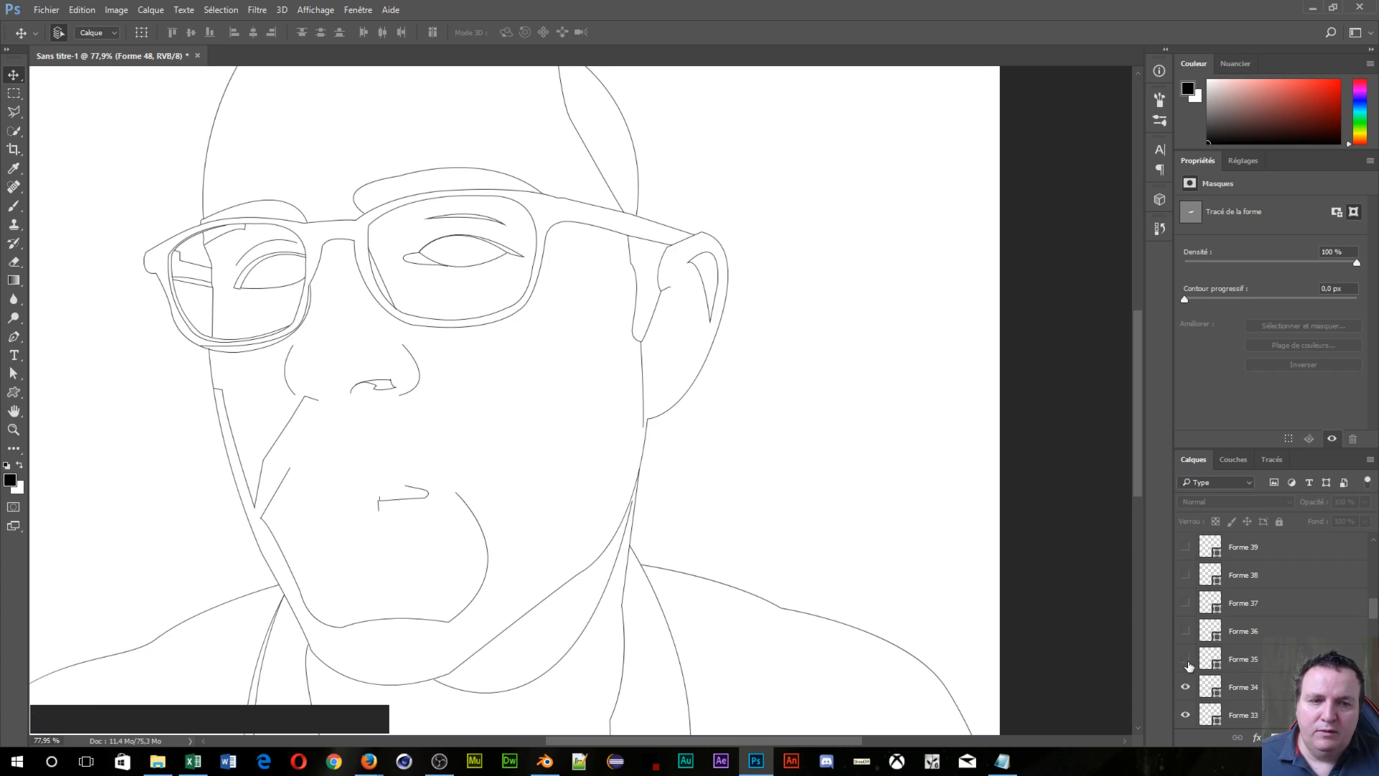
click(1184, 687)
click(1185, 716)
scroll(1218, 655, down, 3)
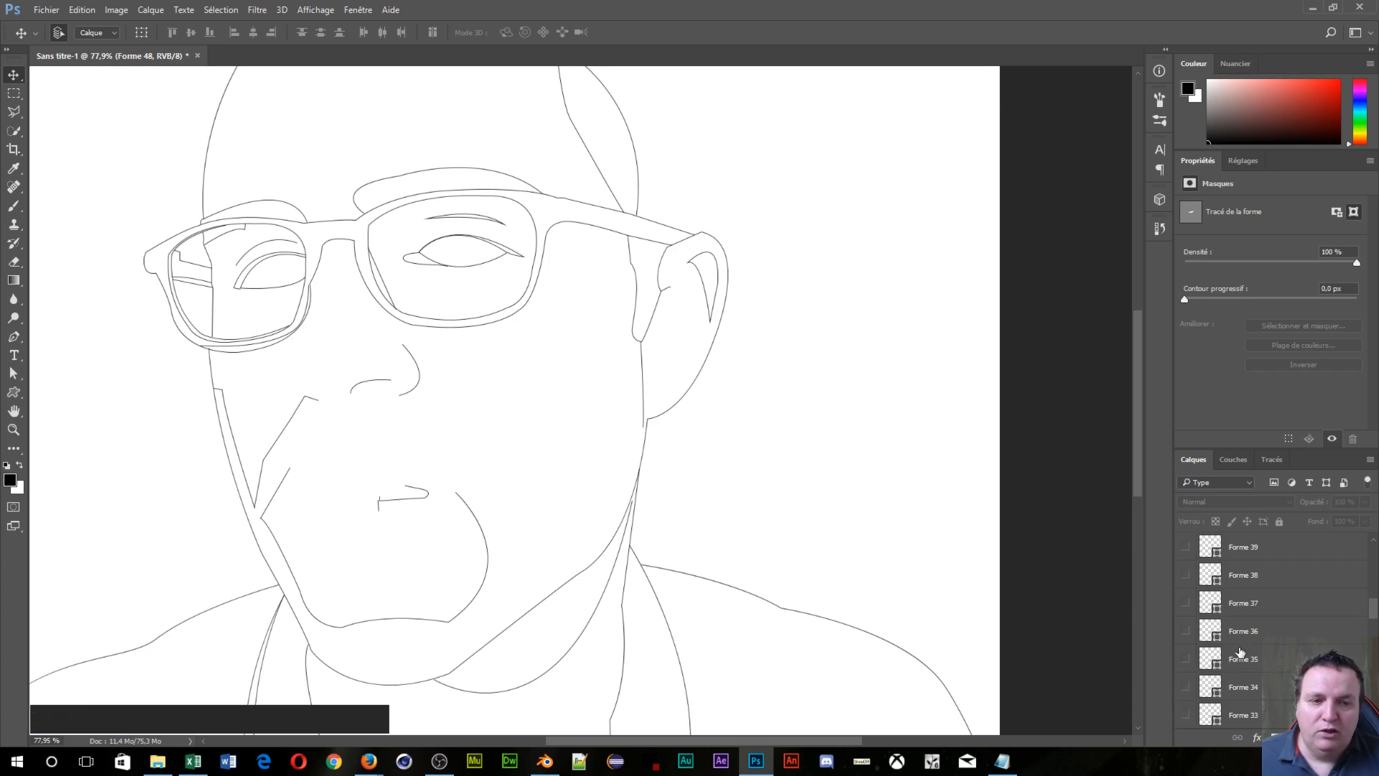
click(1185, 658)
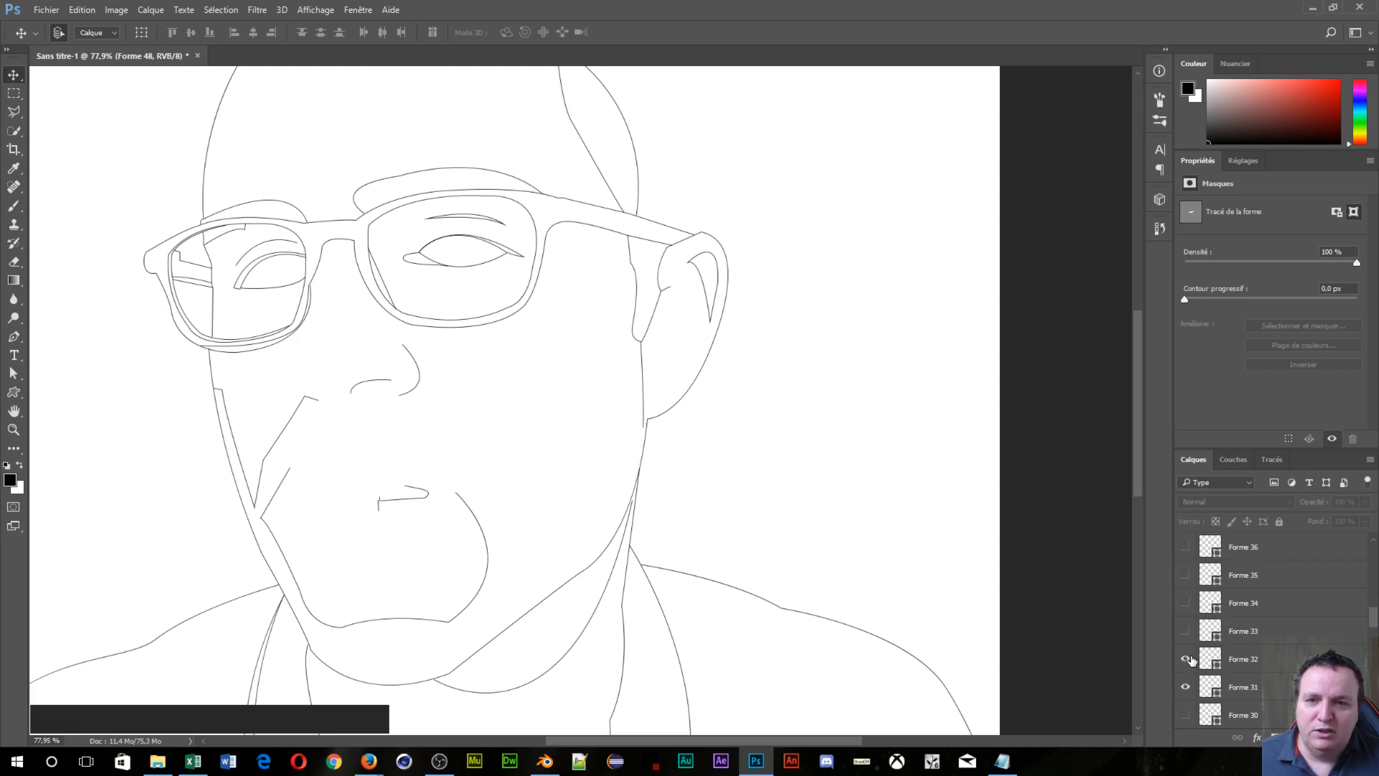
click(1185, 688)
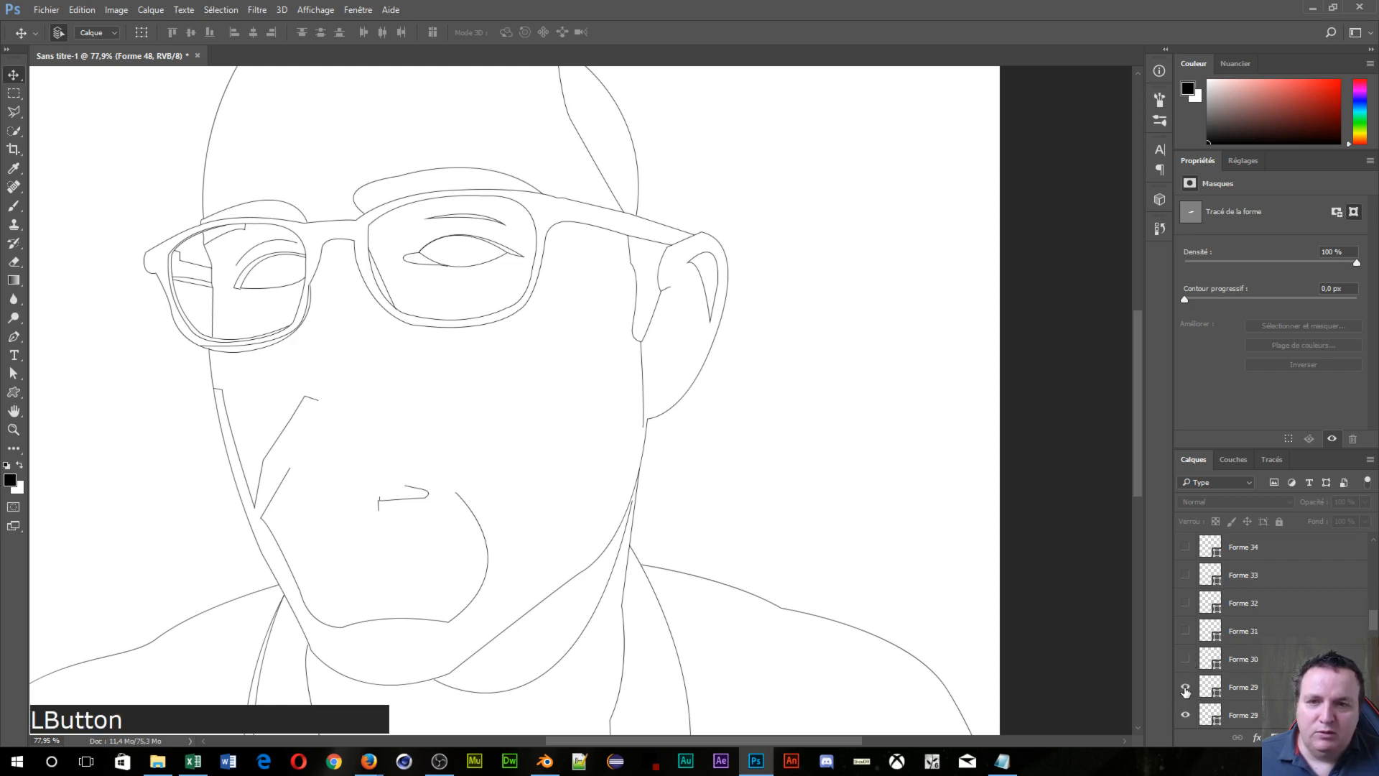
Step: Toggle the visibility of layers Forme 29 and Forme 28 to check their content, leaving Forme 29 hidden and Forme 28 shown
scroll(1186, 691, down, 1)
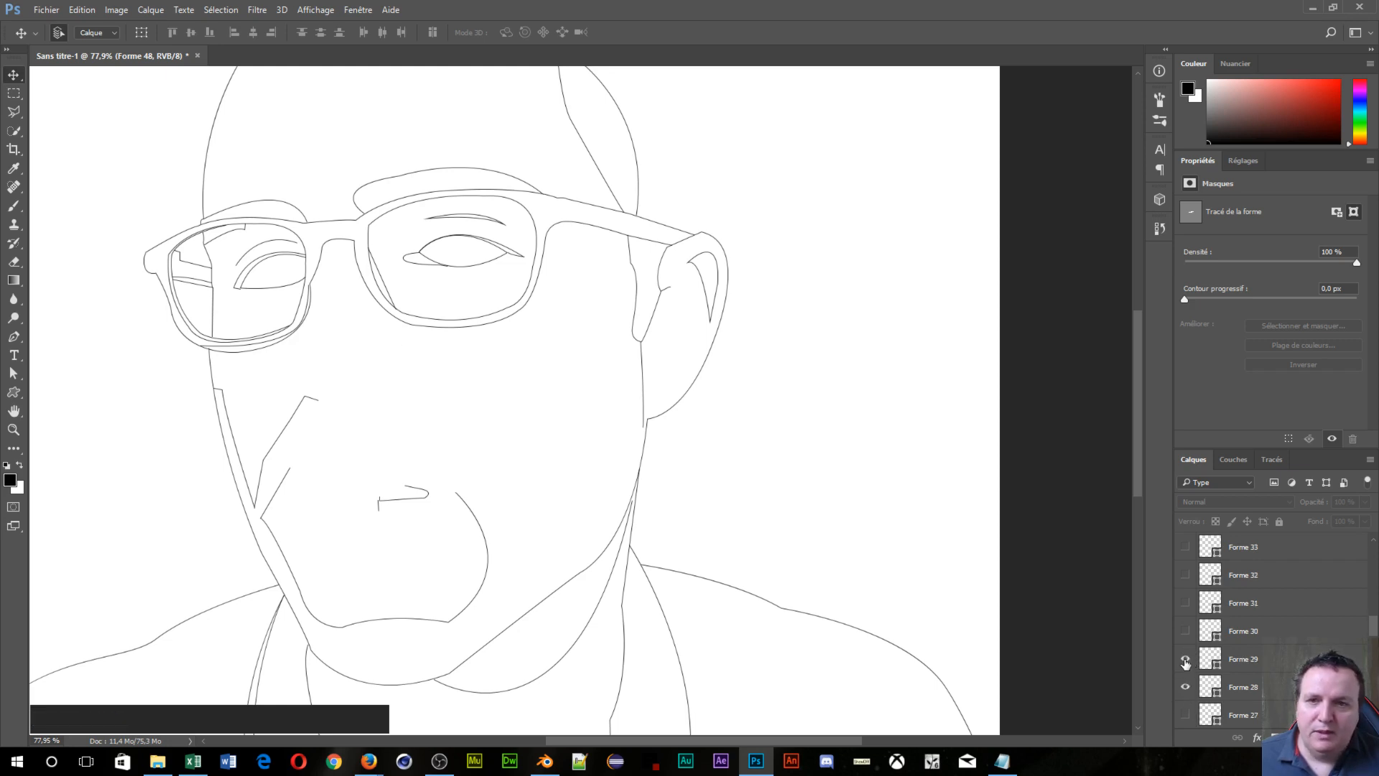
click(1185, 660)
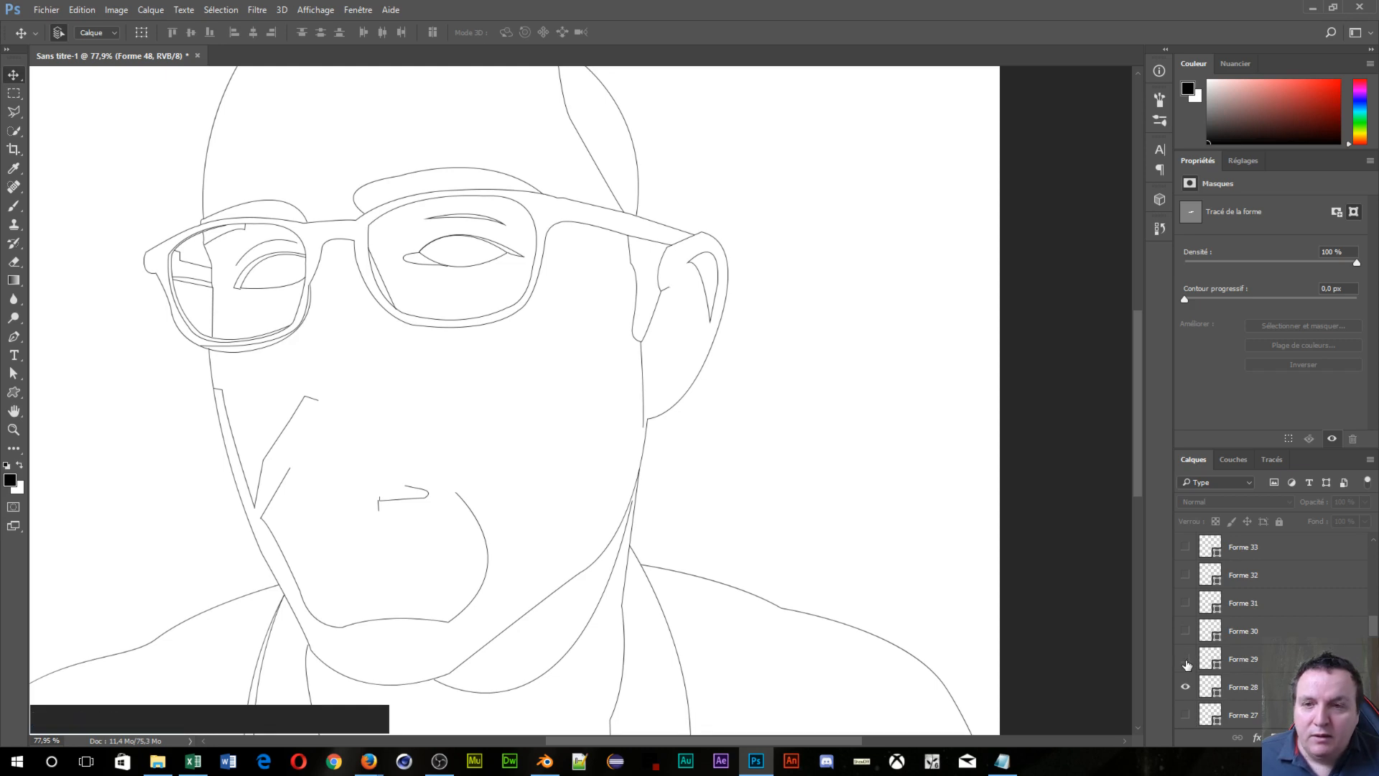
click(1185, 660)
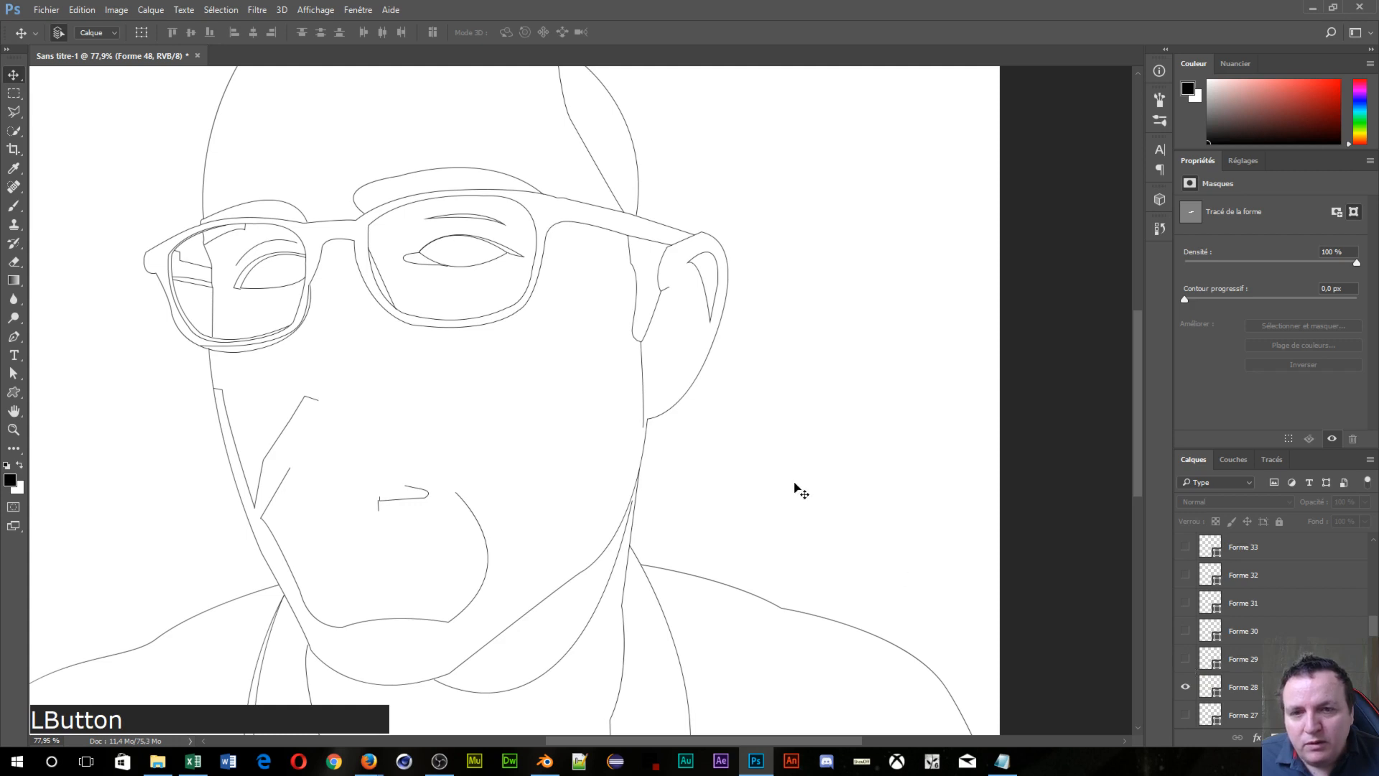
scroll(795, 484, down, 3)
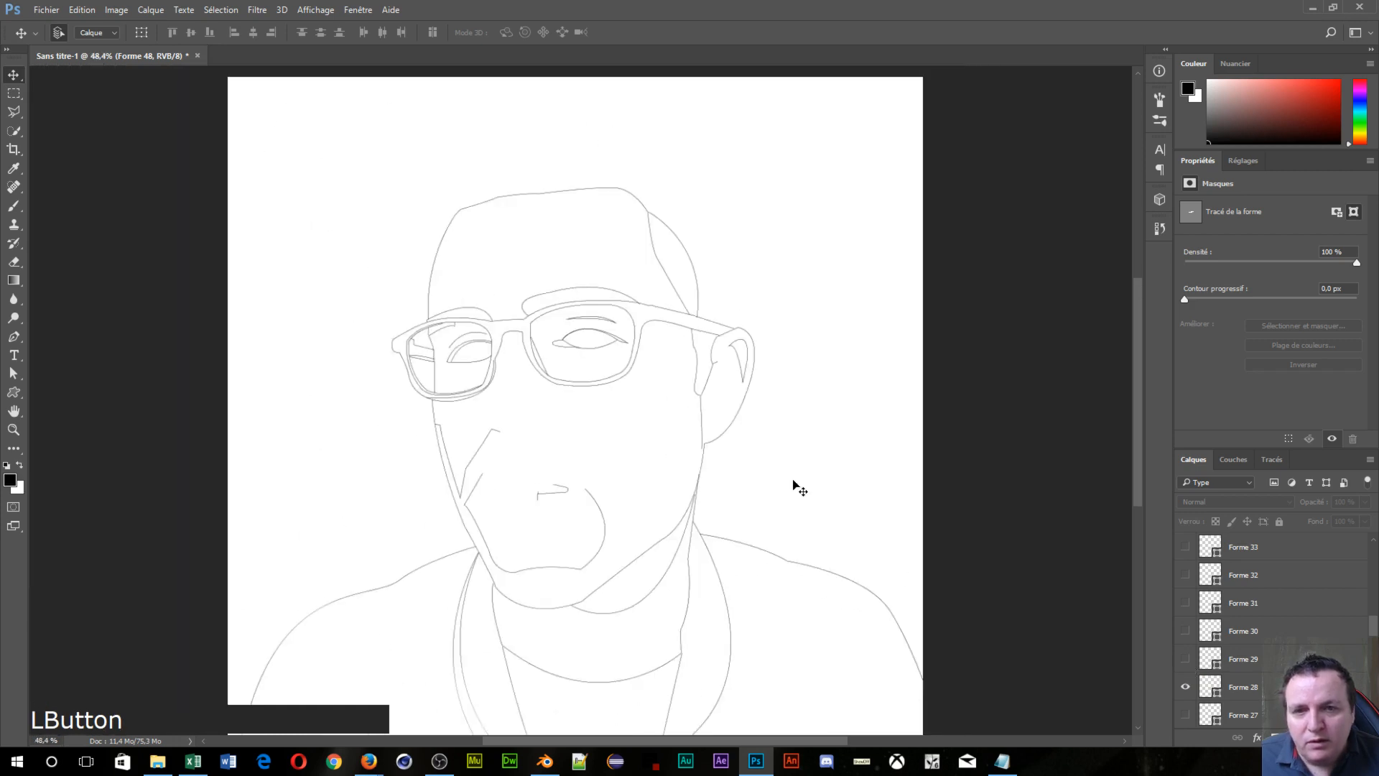
click(1185, 660)
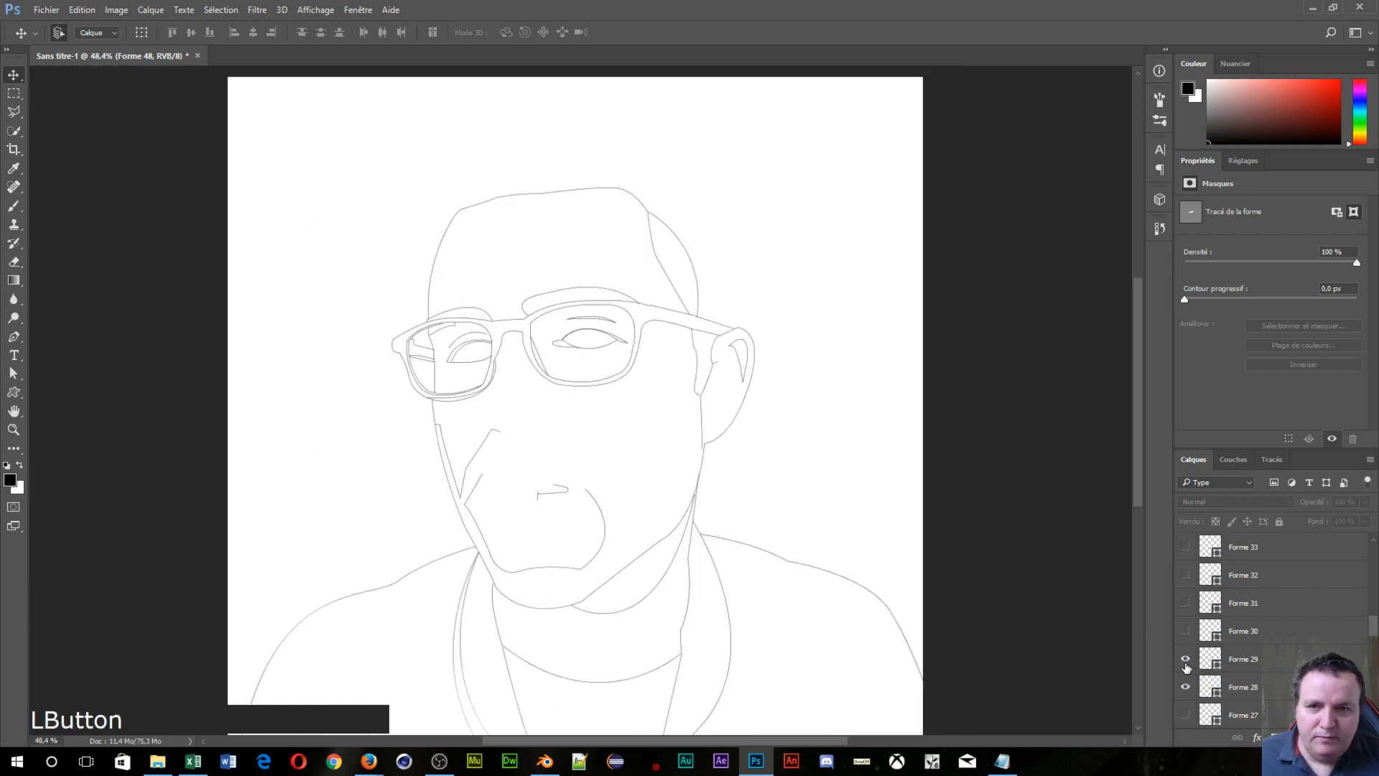
click(1185, 664)
click(1186, 664)
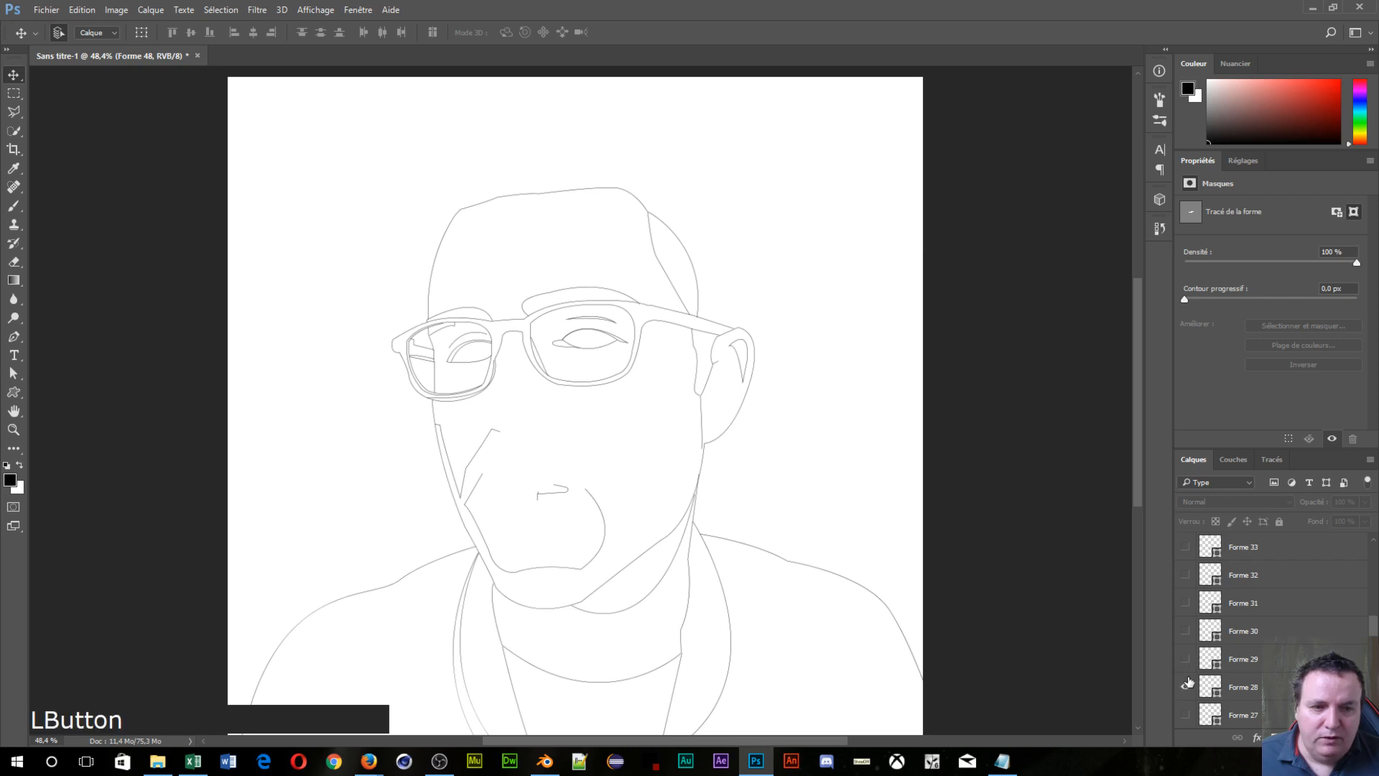
click(1186, 685)
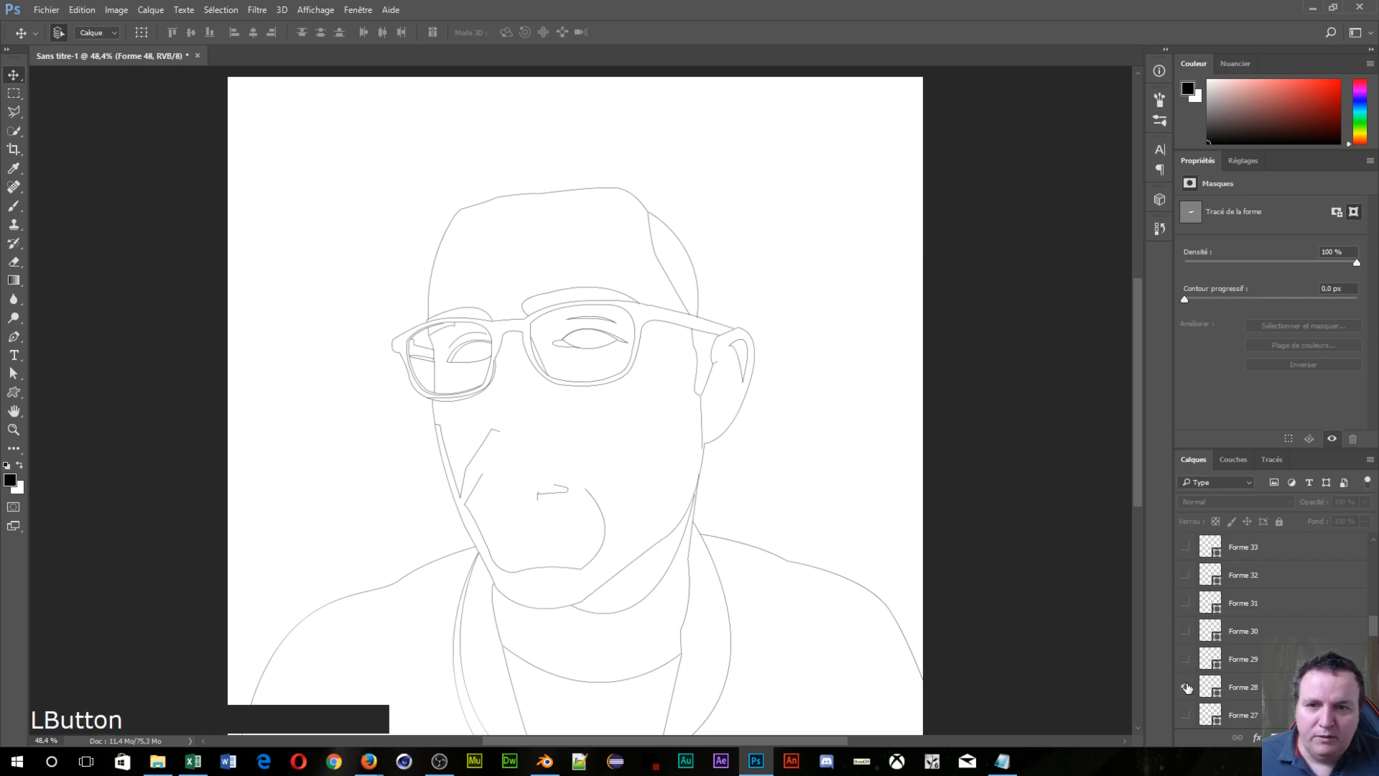
scroll(1184, 690, down, 1)
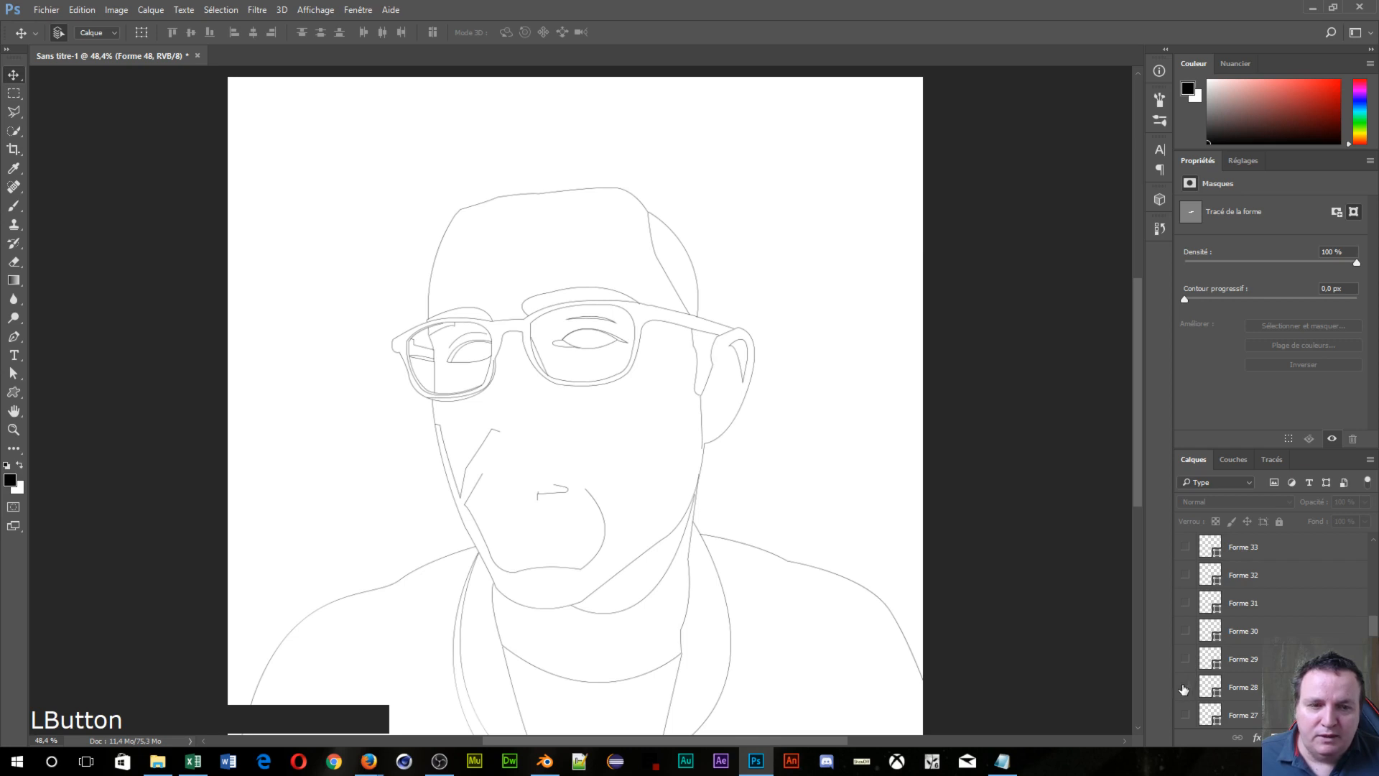
click(1186, 603)
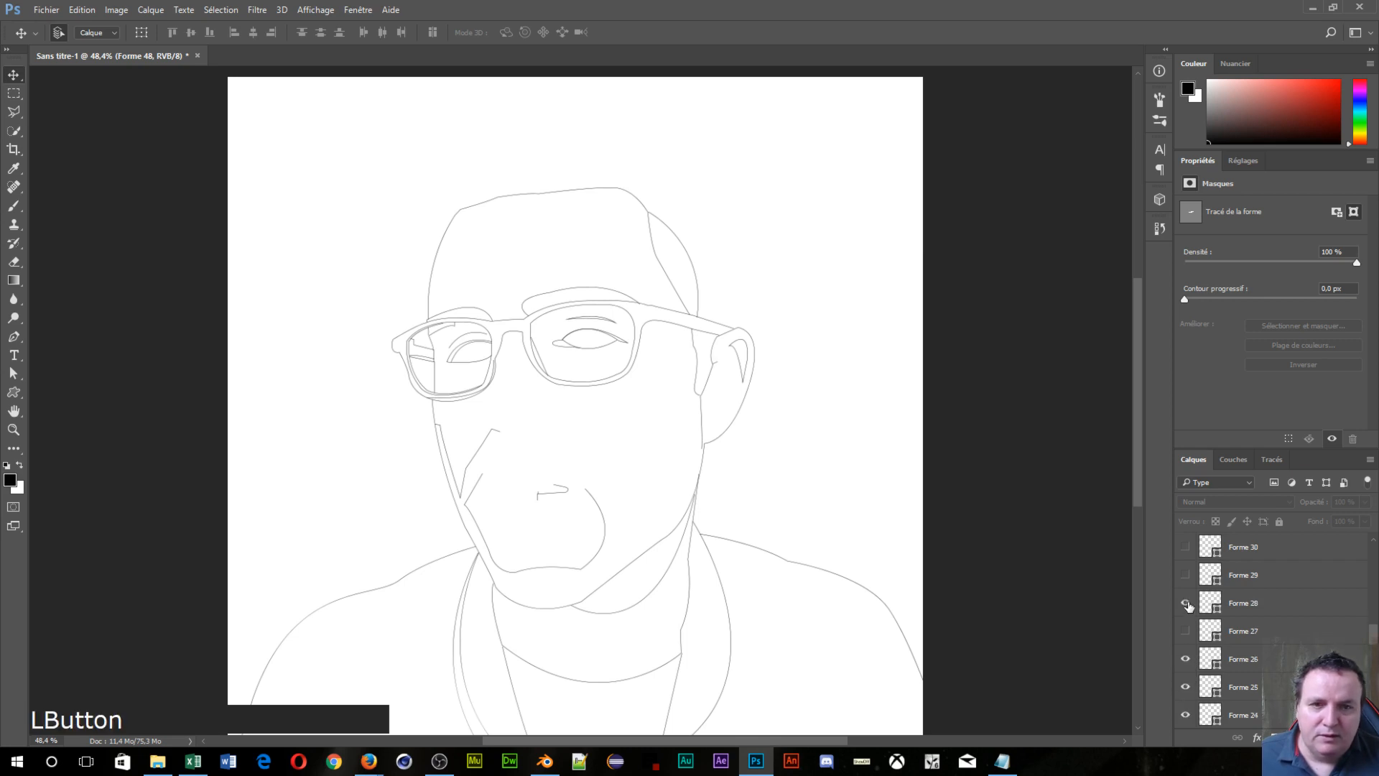
Step: Recheck Forme 29, leave layers Forme 28 and Forme 29 hidden, and hide the inner ear line layer Forme 26
click(1185, 576)
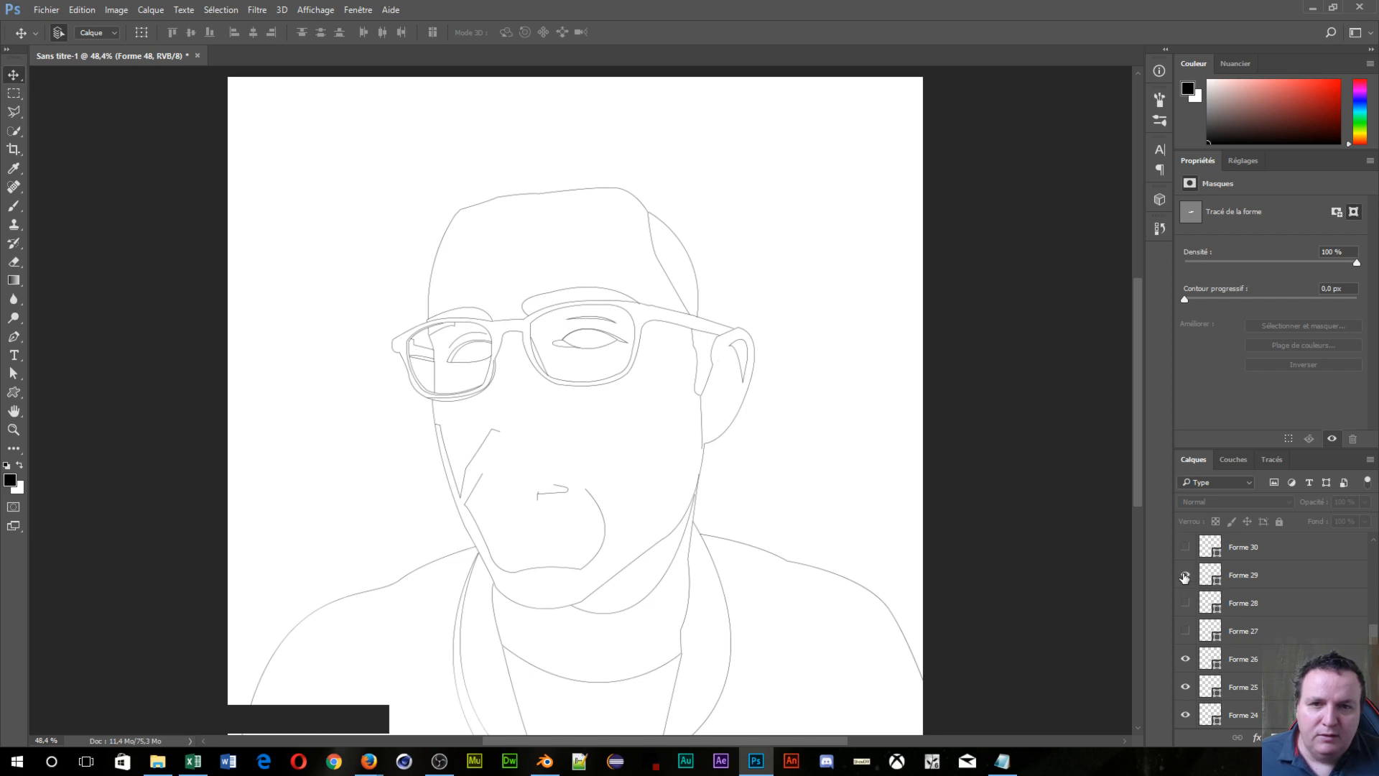
click(1185, 576)
click(1185, 577)
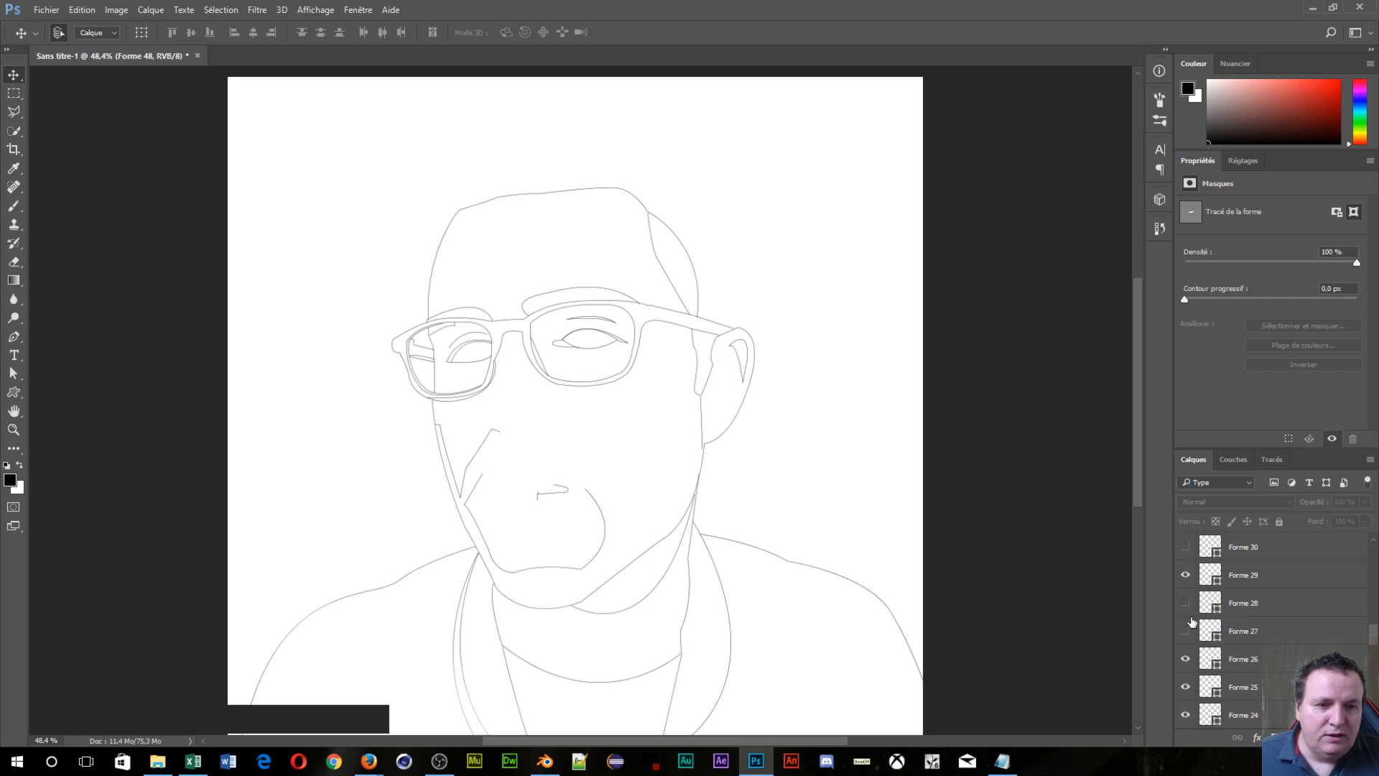
click(1185, 574)
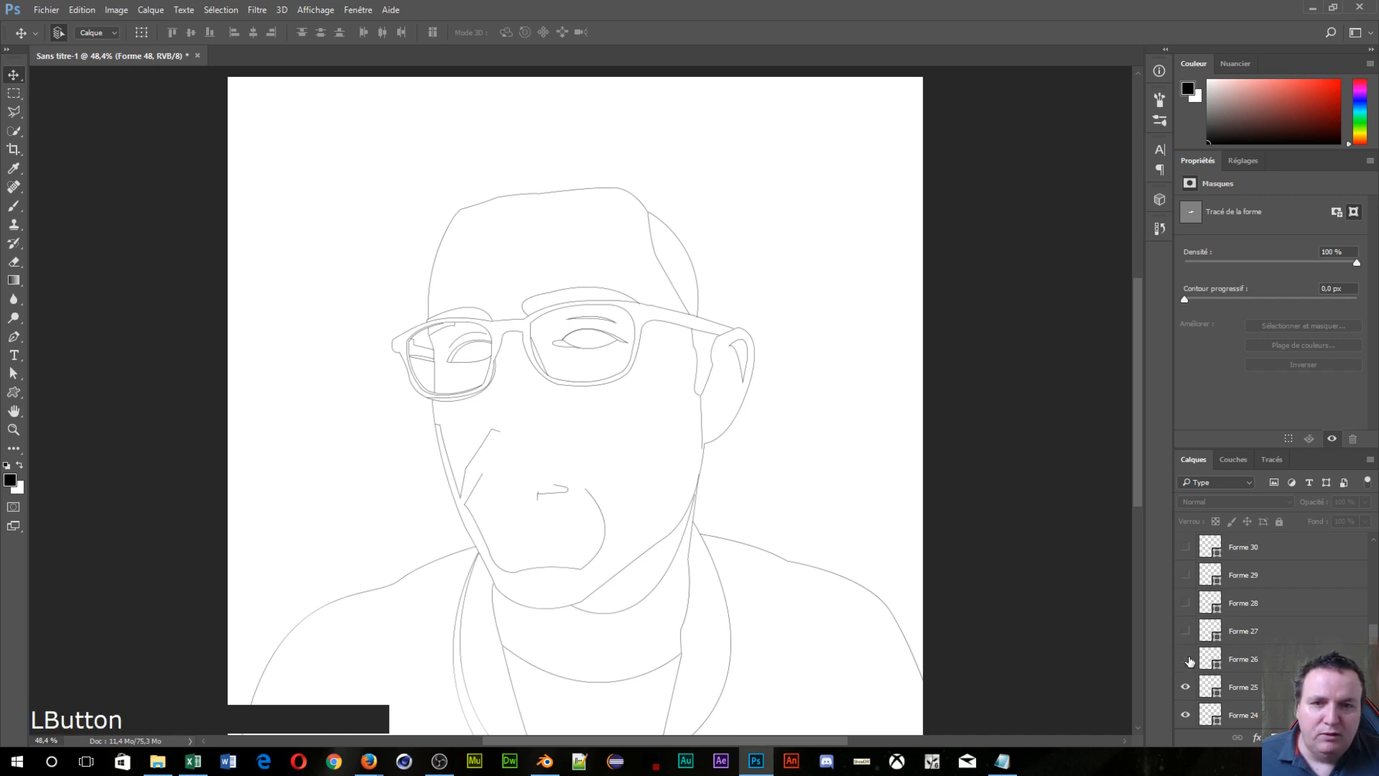
click(1184, 670)
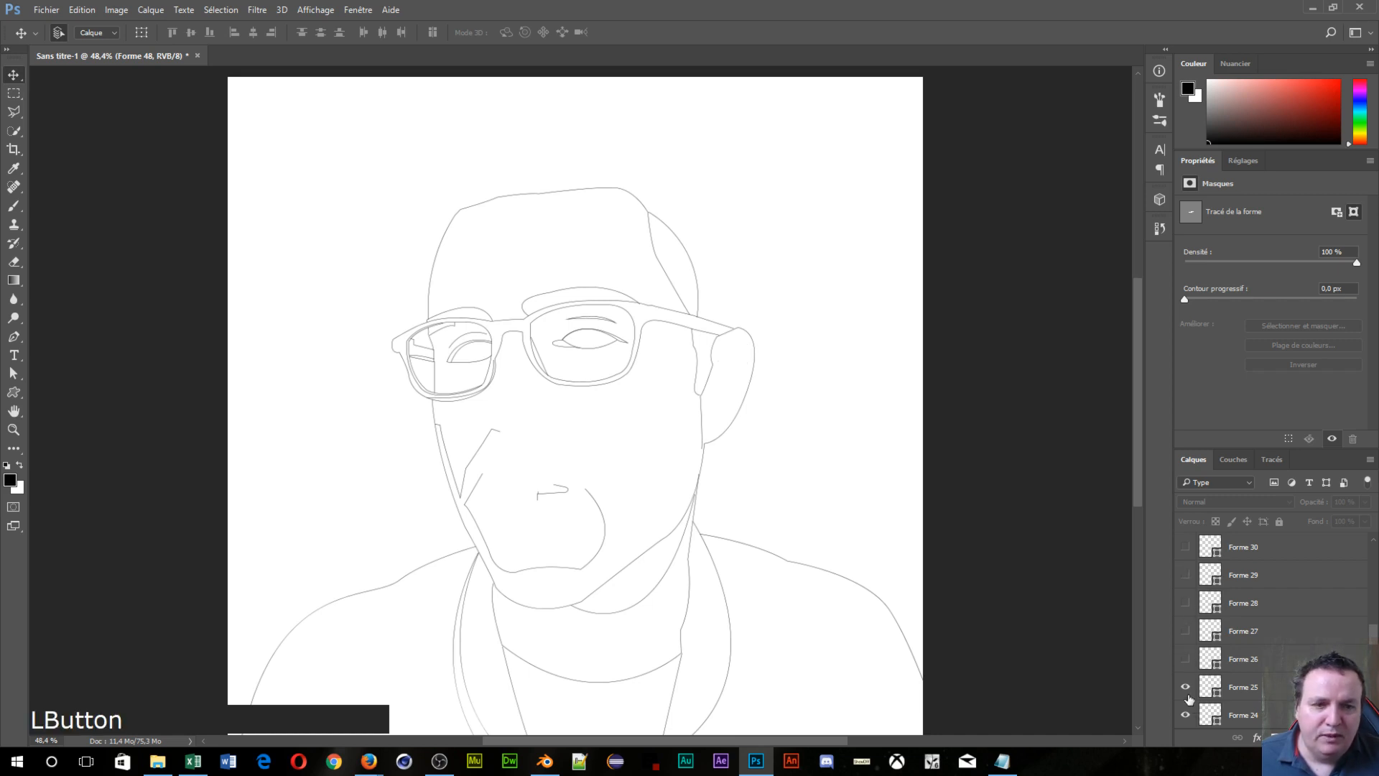
Step: Hide the ear and eye outline layers Forme 25 to Forme 21
click(1187, 694)
click(1187, 690)
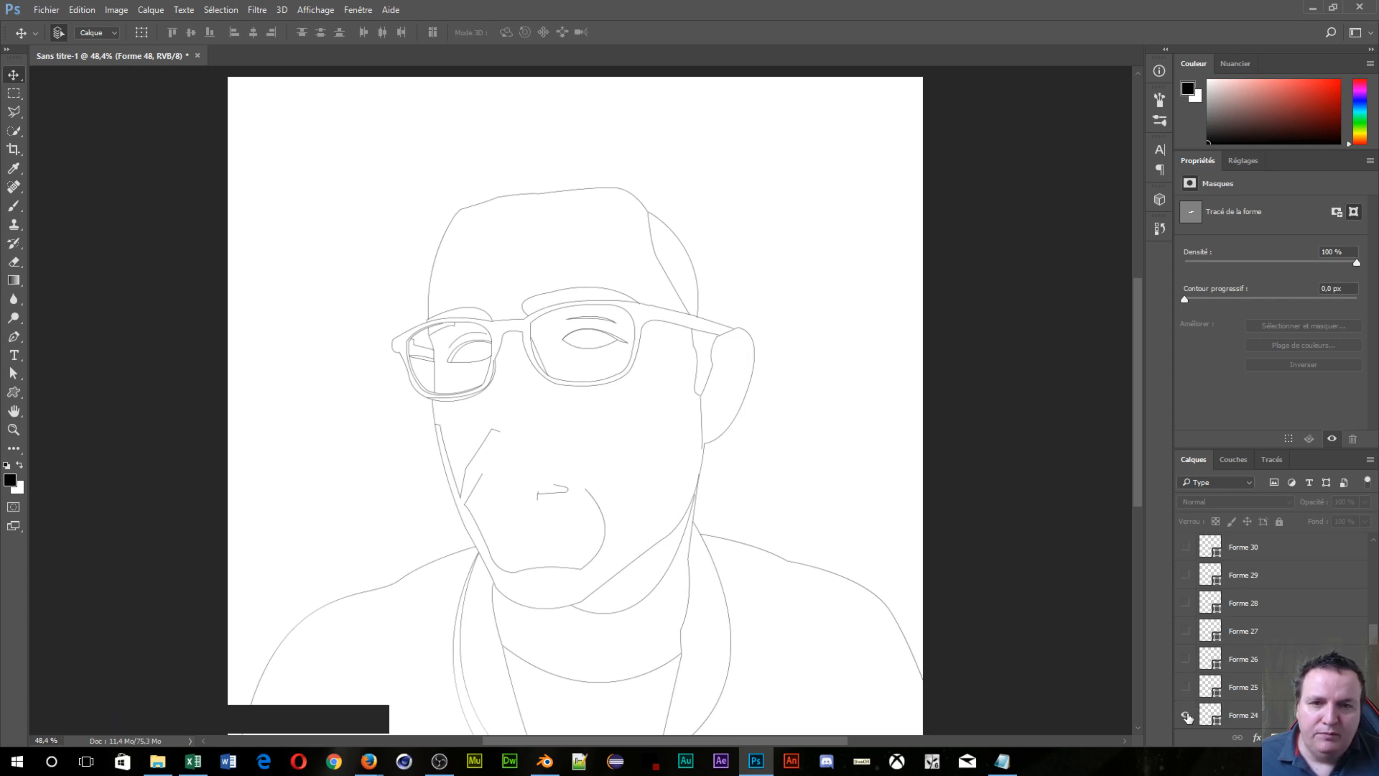
click(1186, 714)
scroll(1184, 690, down, 3)
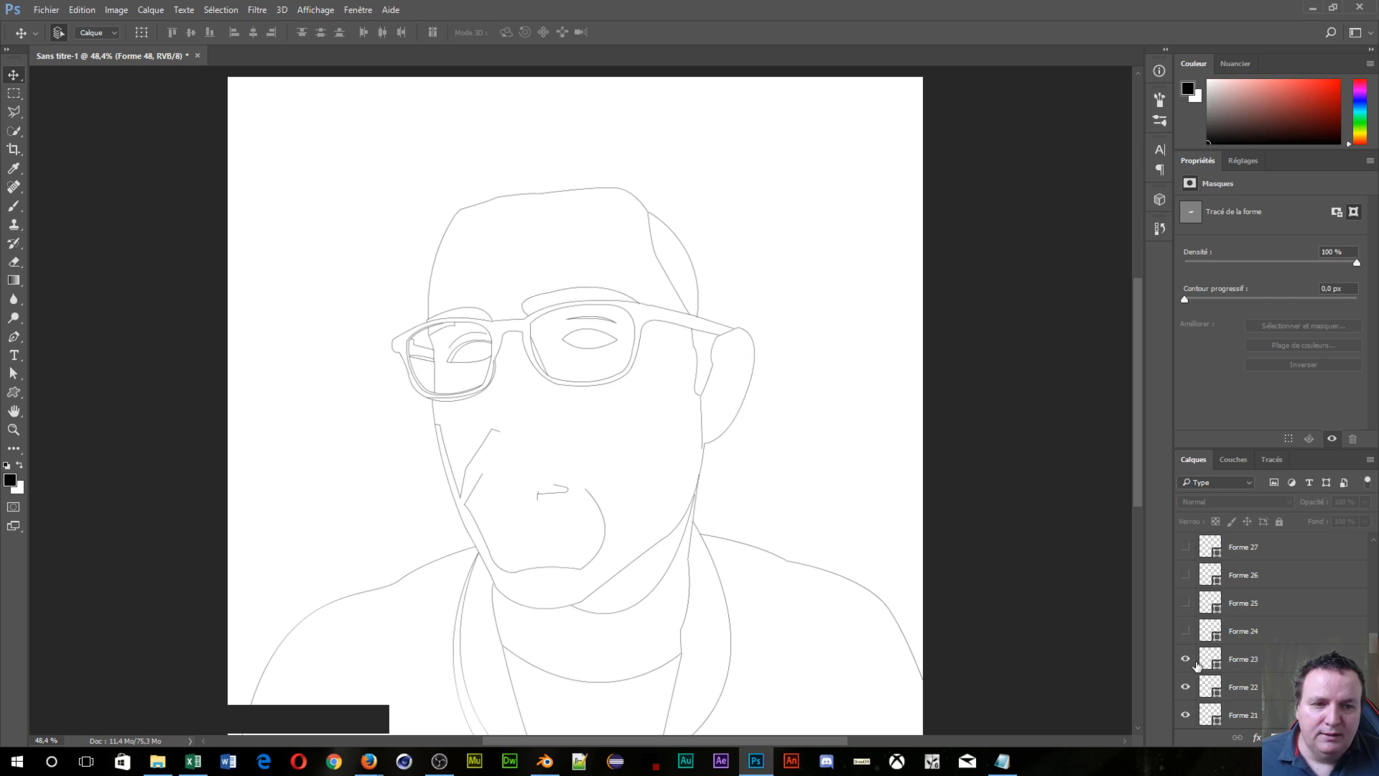
click(1185, 658)
click(1185, 686)
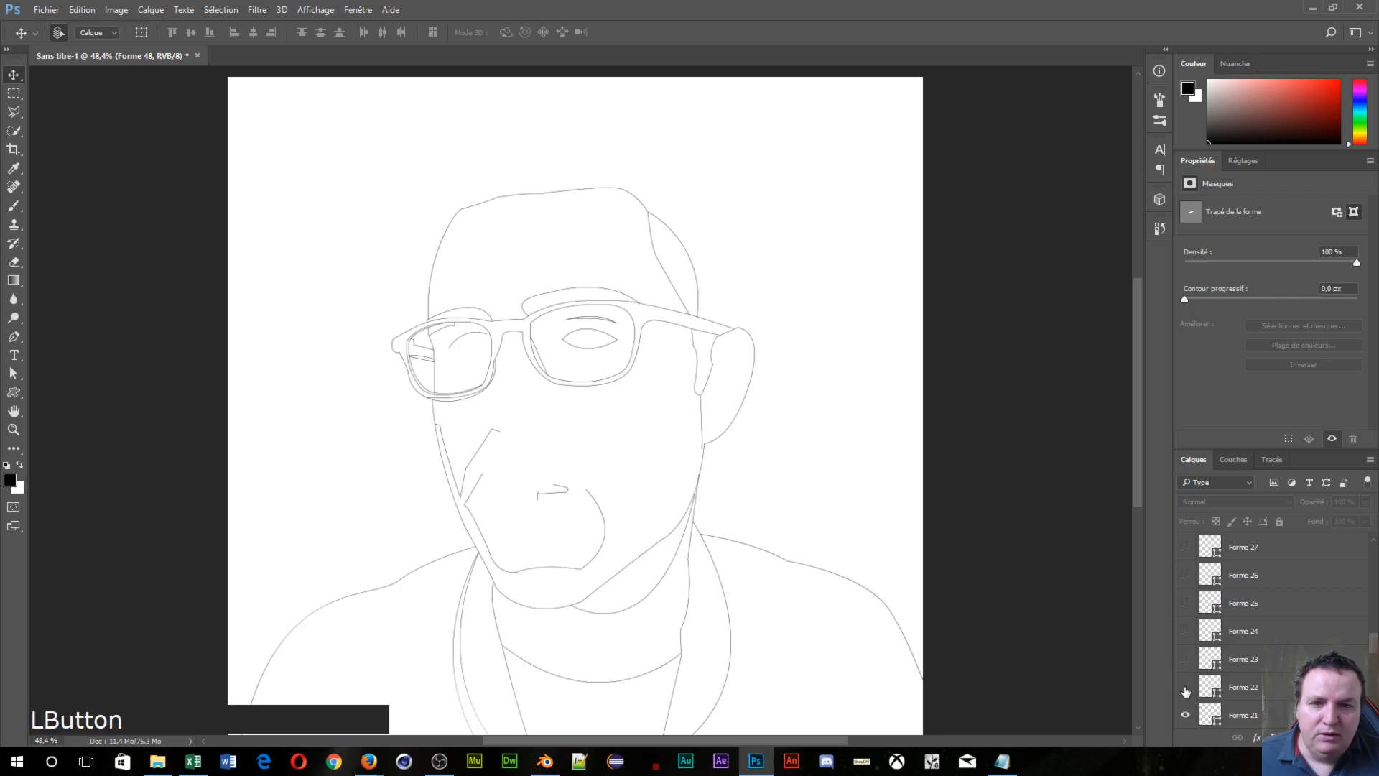
click(1186, 714)
Step: Check the short brow line in Forme 20, and hide it together with the eyebrow outline layers Forme 19 and Forme 18
scroll(1192, 711, down, 3)
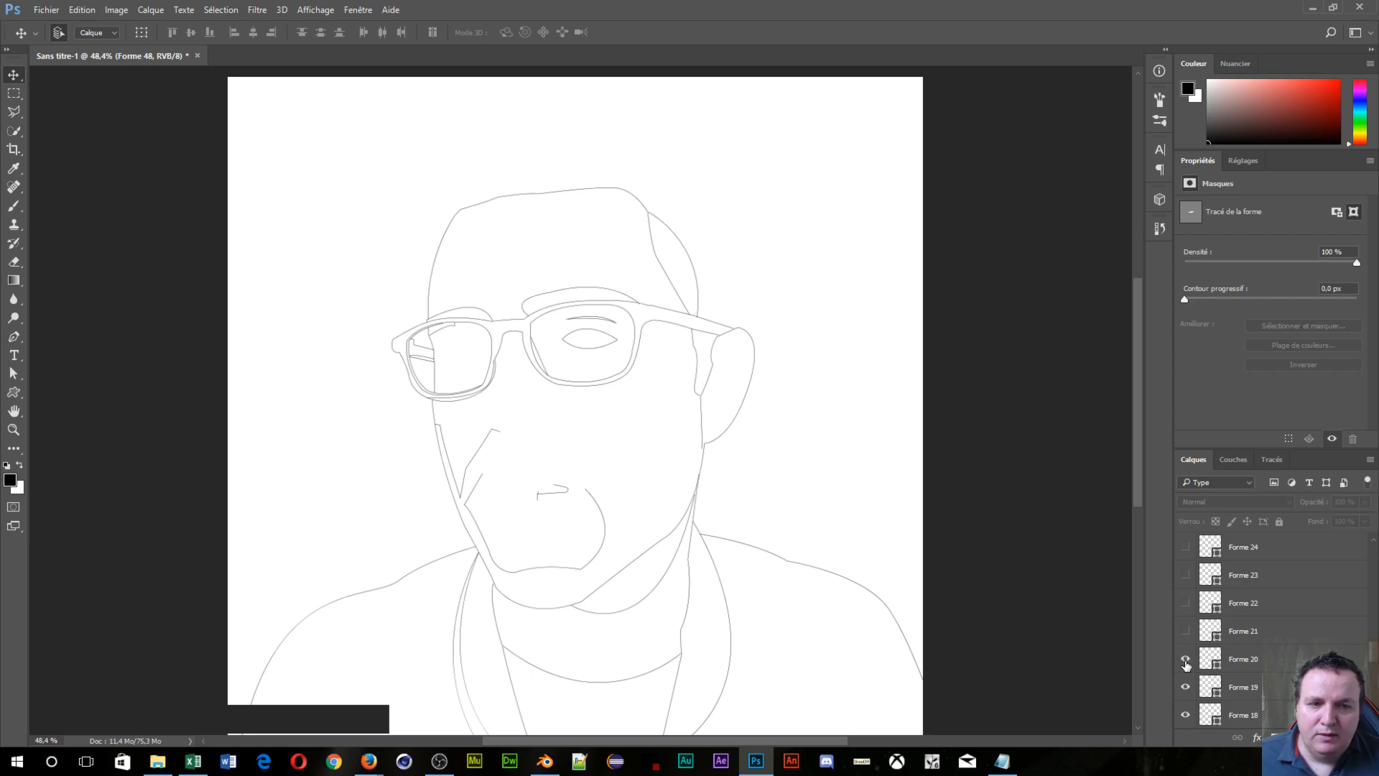
click(1186, 659)
click(1186, 660)
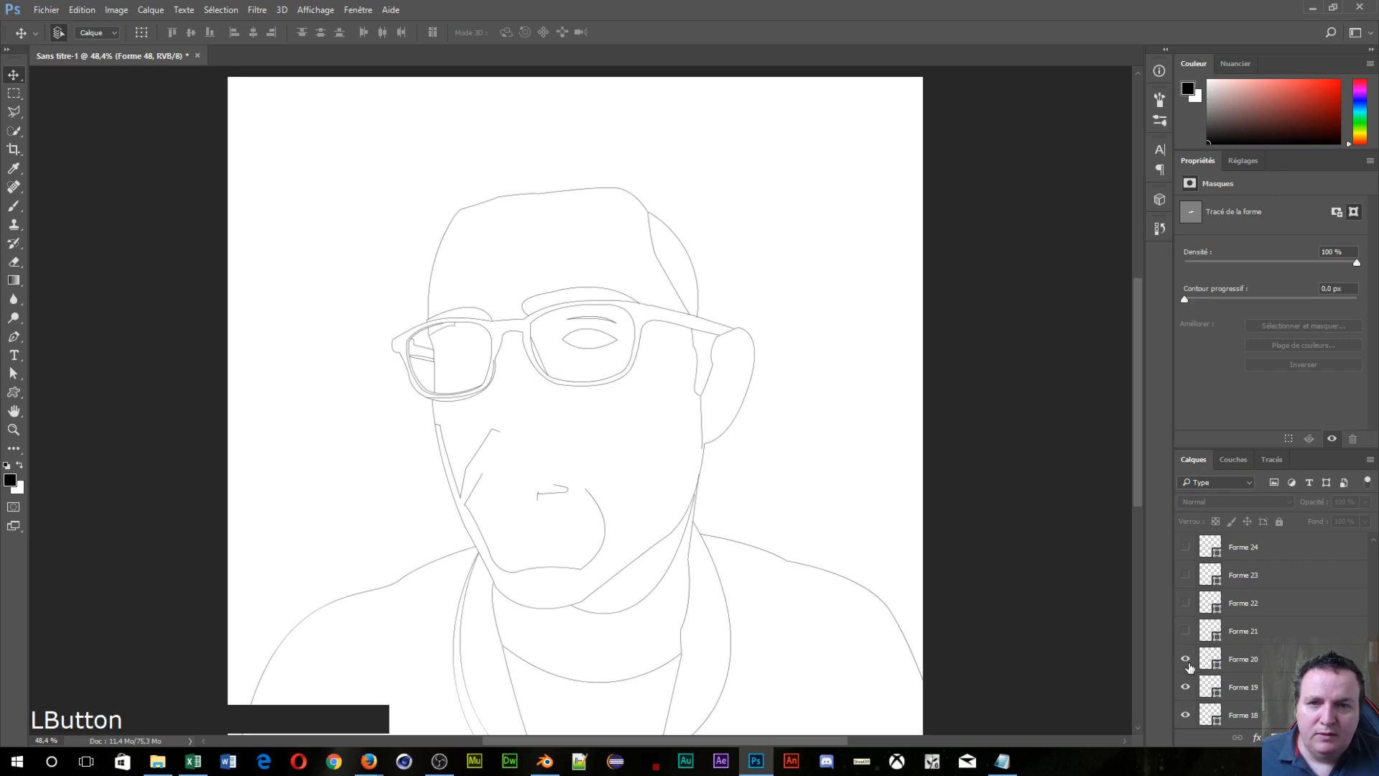
click(1186, 660)
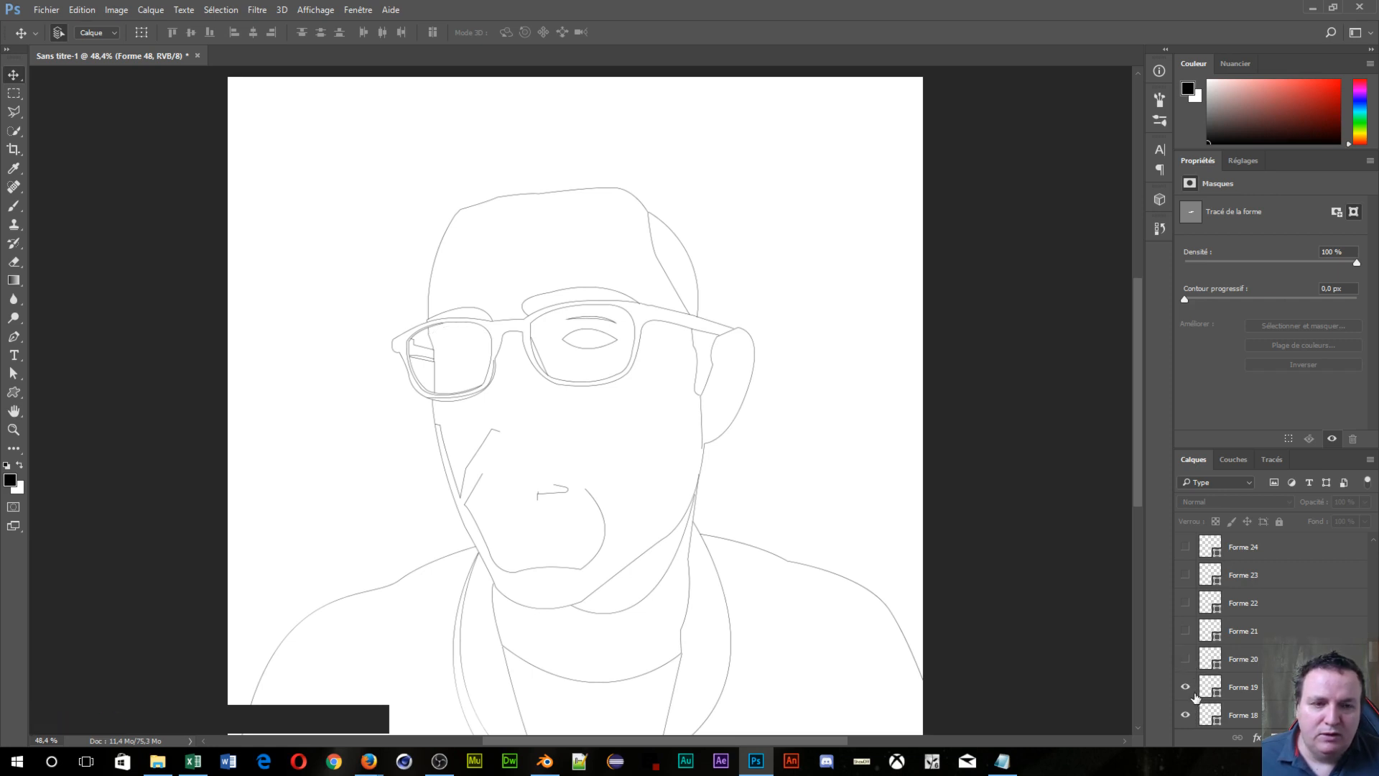
click(1185, 690)
click(1184, 716)
Step: Hide the back-of-head and hairline layers Forme 17 and Forme 16, plus the temple line layers Forme 15 and Forme 14
scroll(1185, 690, down, 3)
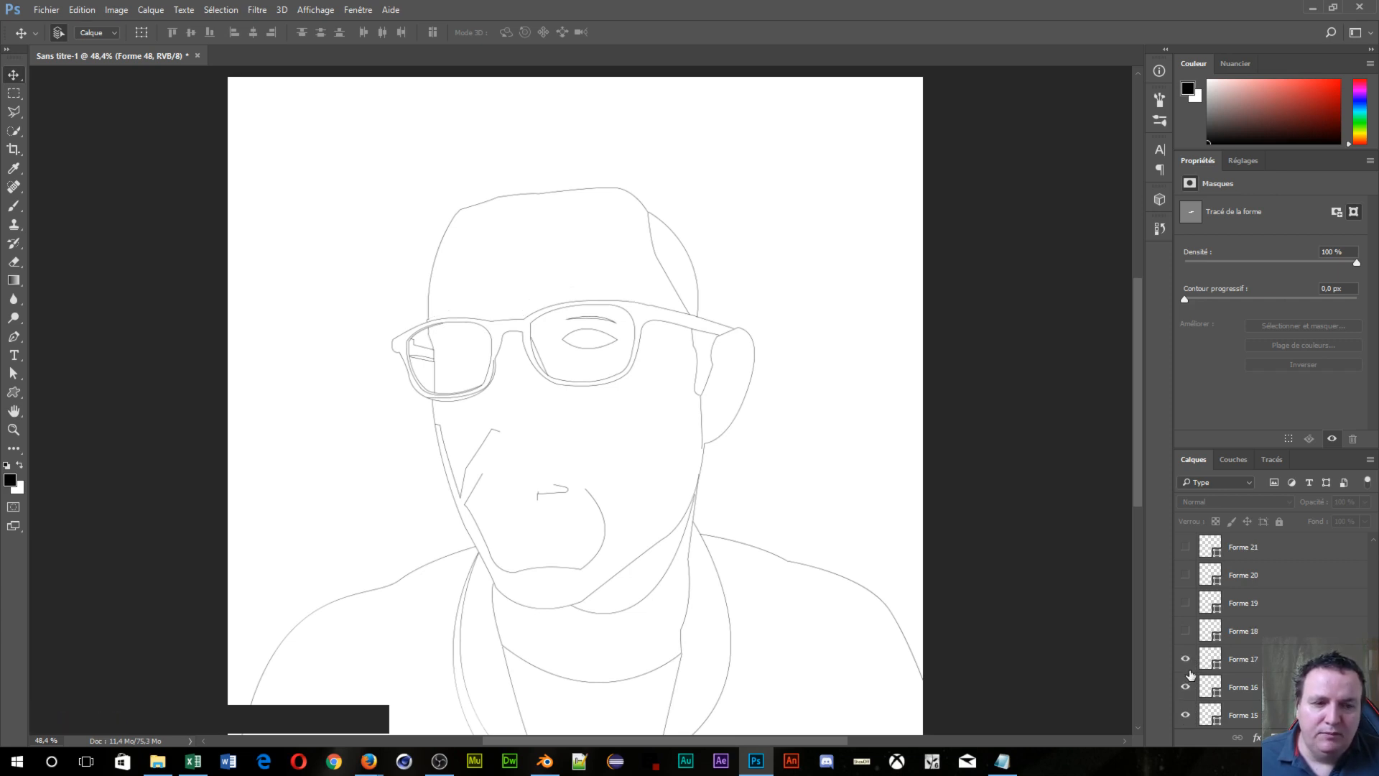
click(1186, 660)
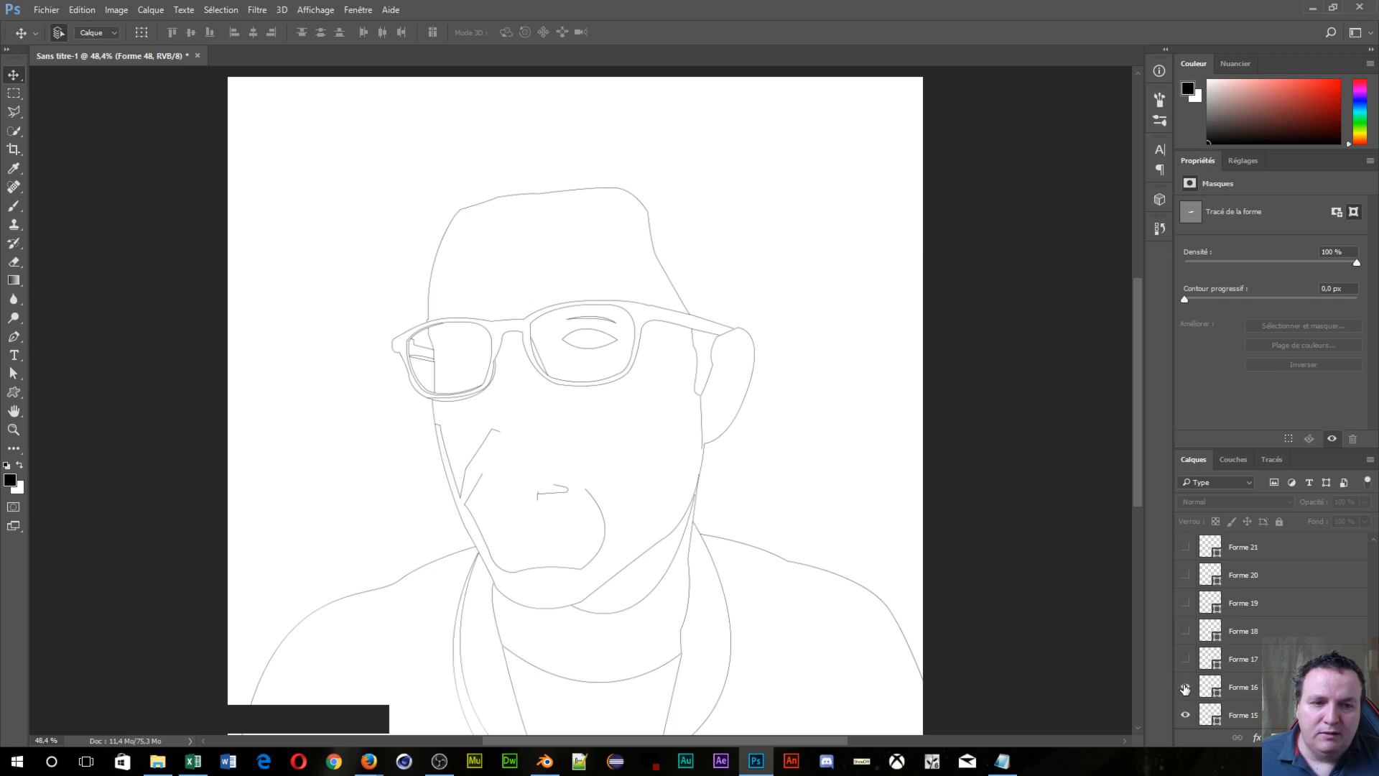
click(1185, 689)
click(1186, 711)
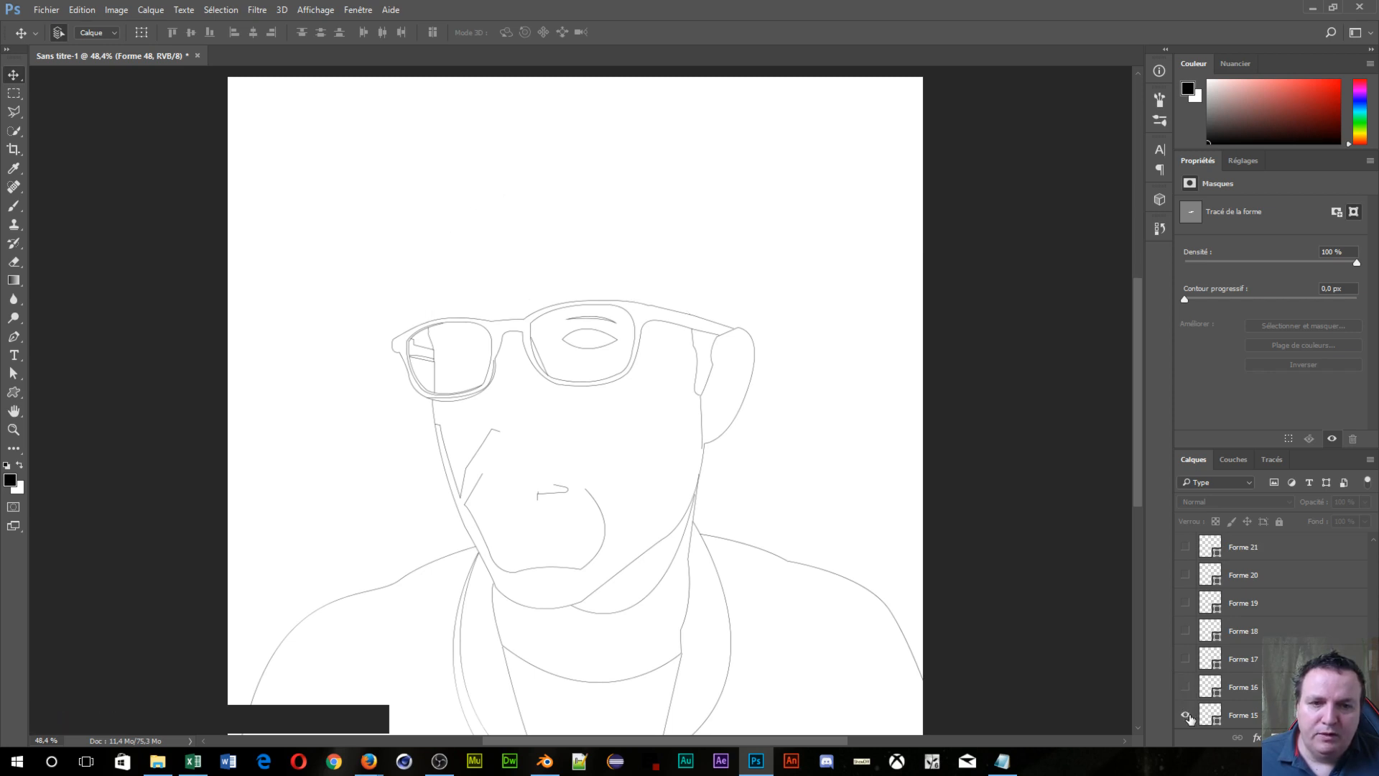
click(1186, 715)
scroll(1190, 718, down, 1)
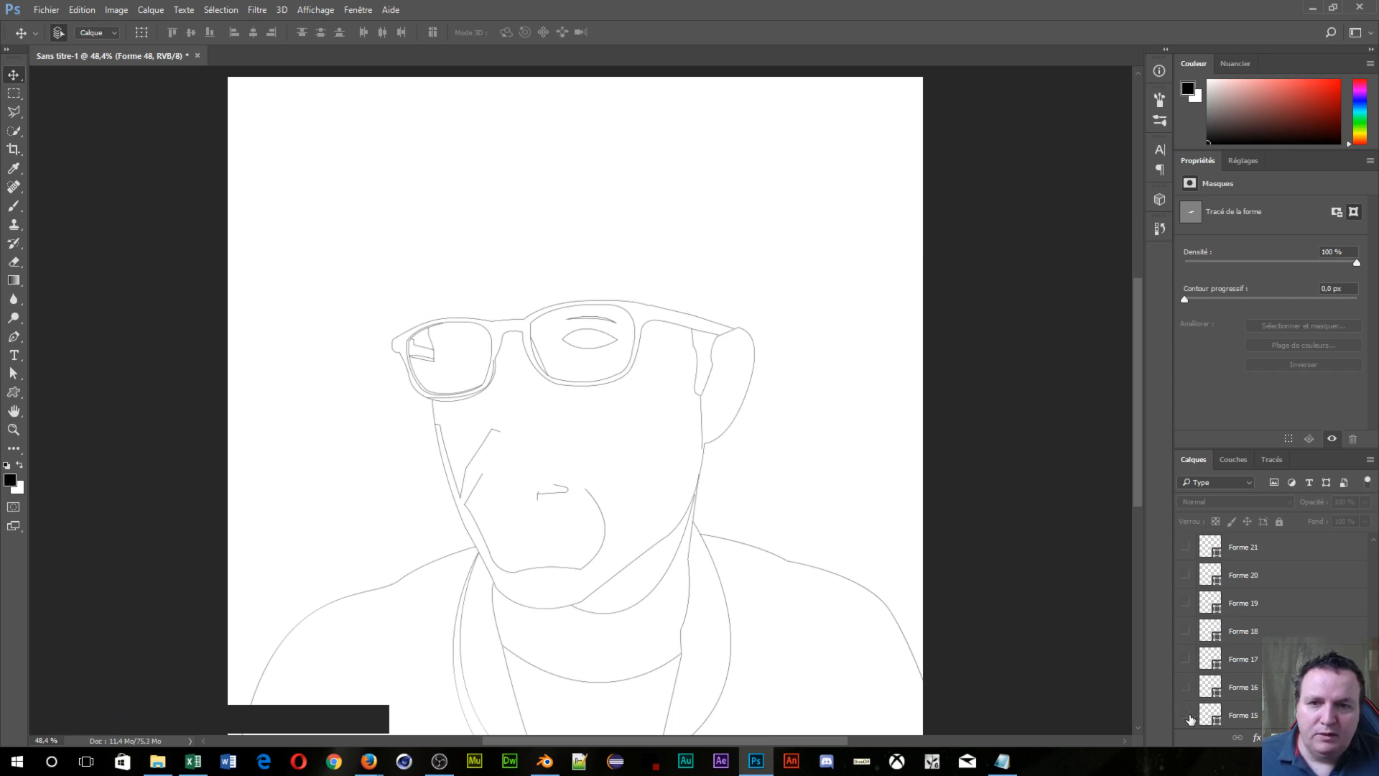
click(1186, 716)
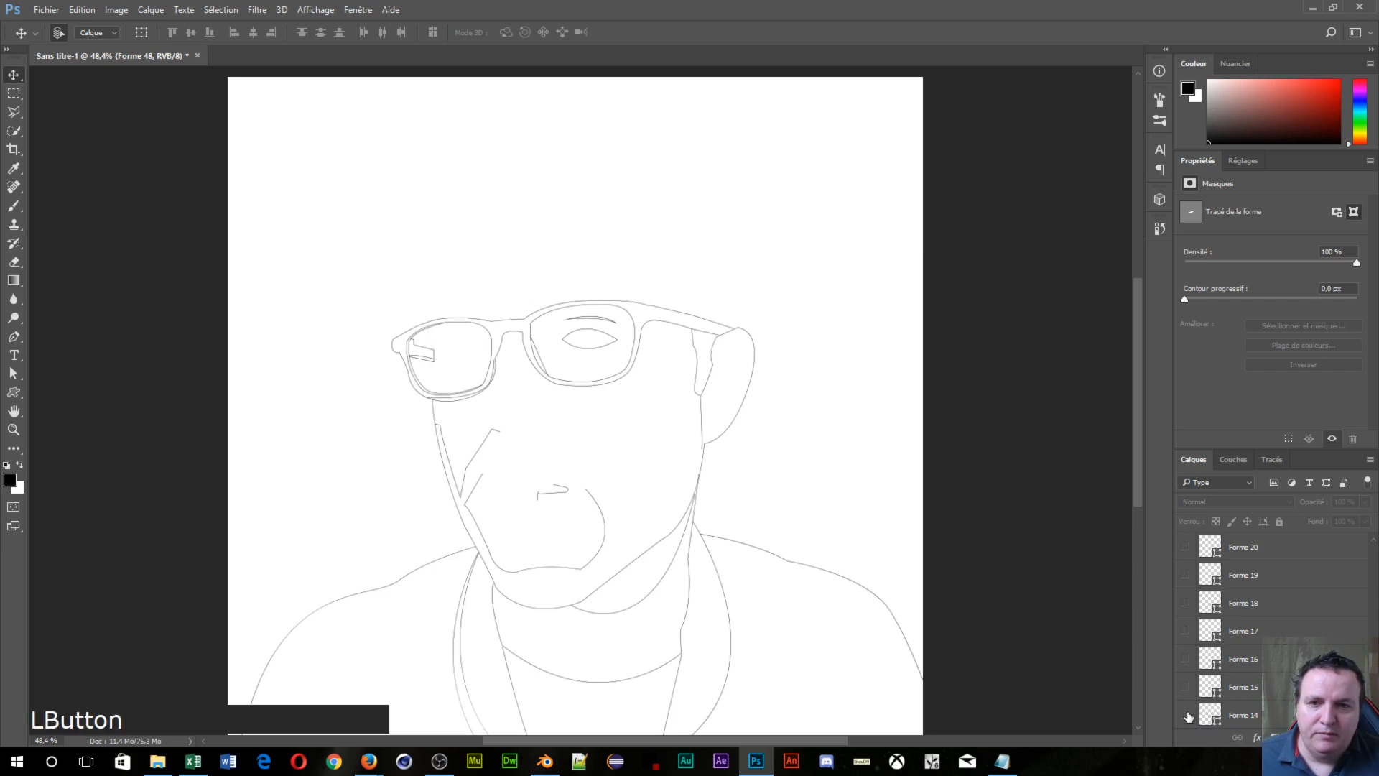
Step: Toggle the visibility of the glasses detail layers Forme 13 to Forme 8 to identify each line, leaving them all shown
scroll(1188, 717, down, 1)
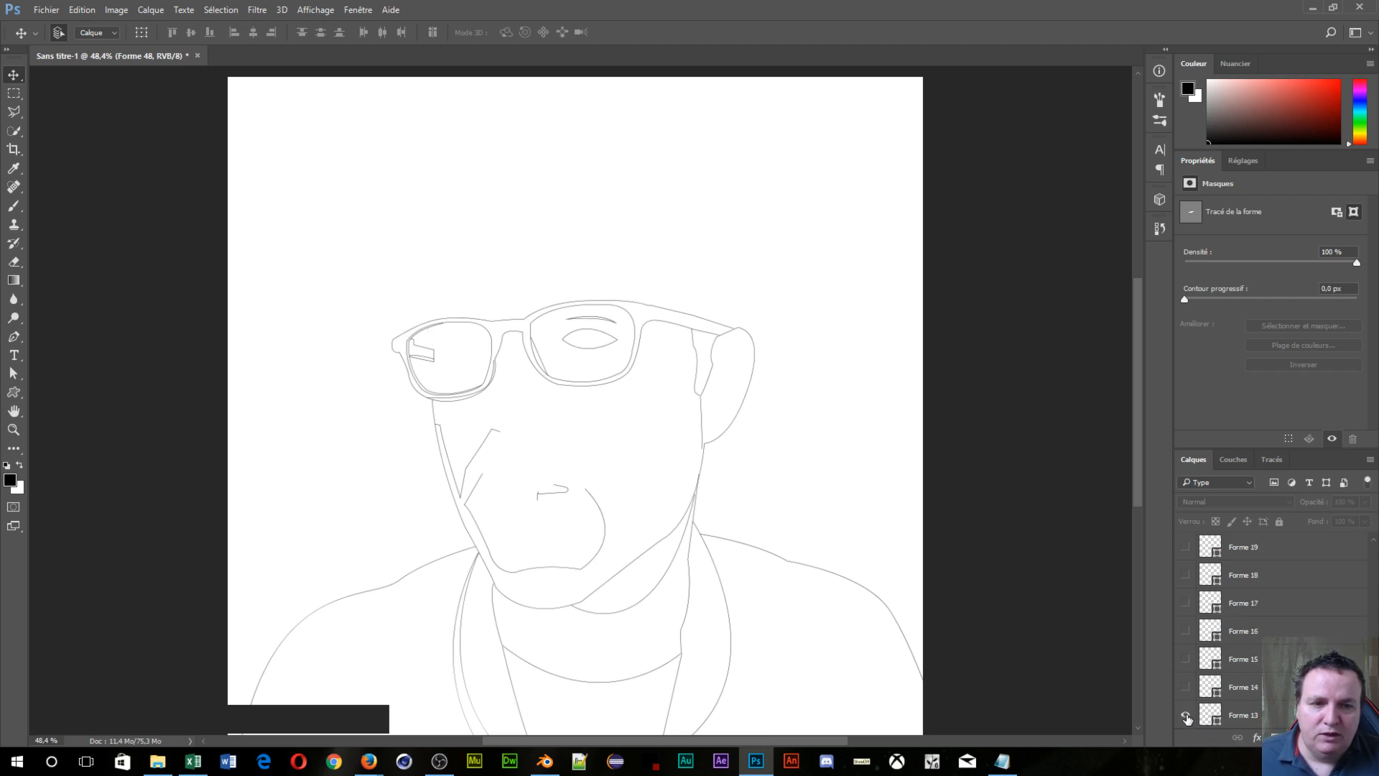
click(1186, 716)
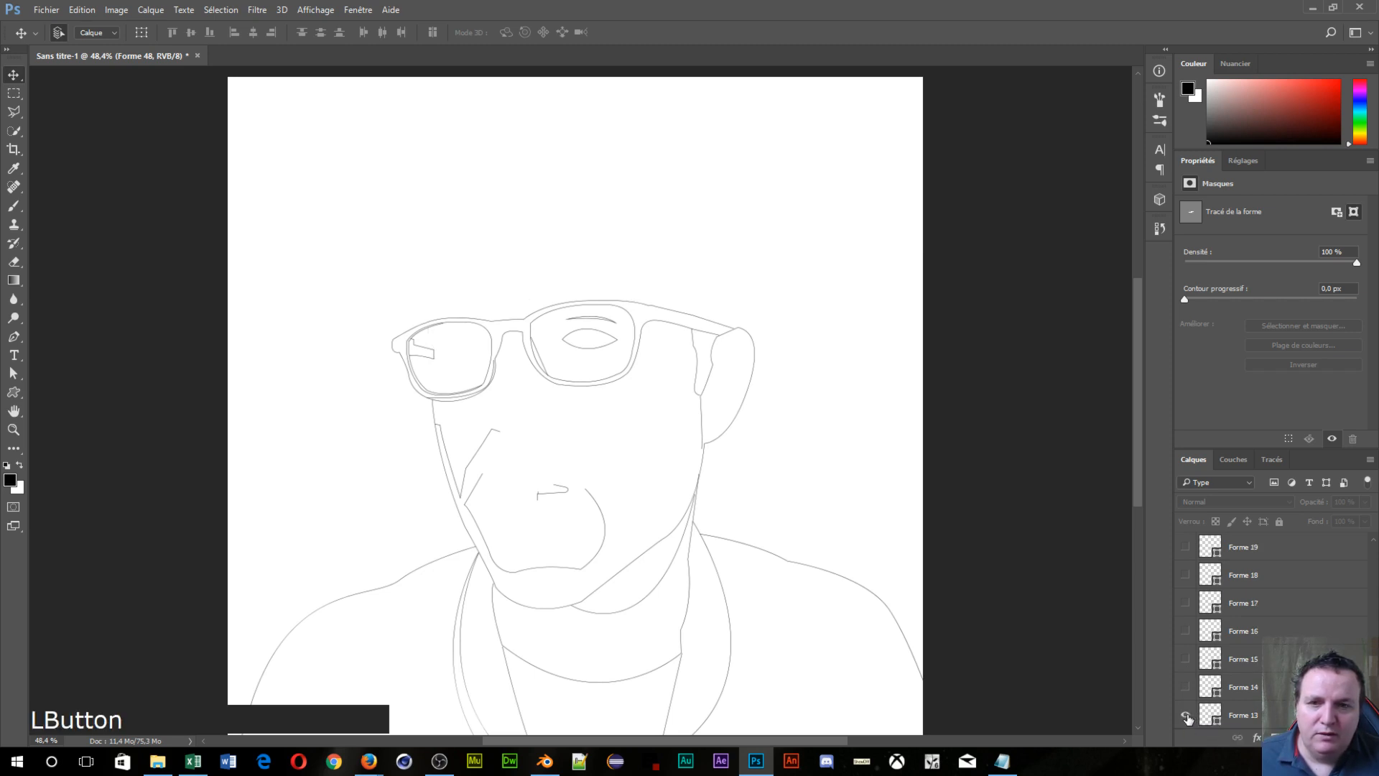
scroll(1191, 701, down, 5)
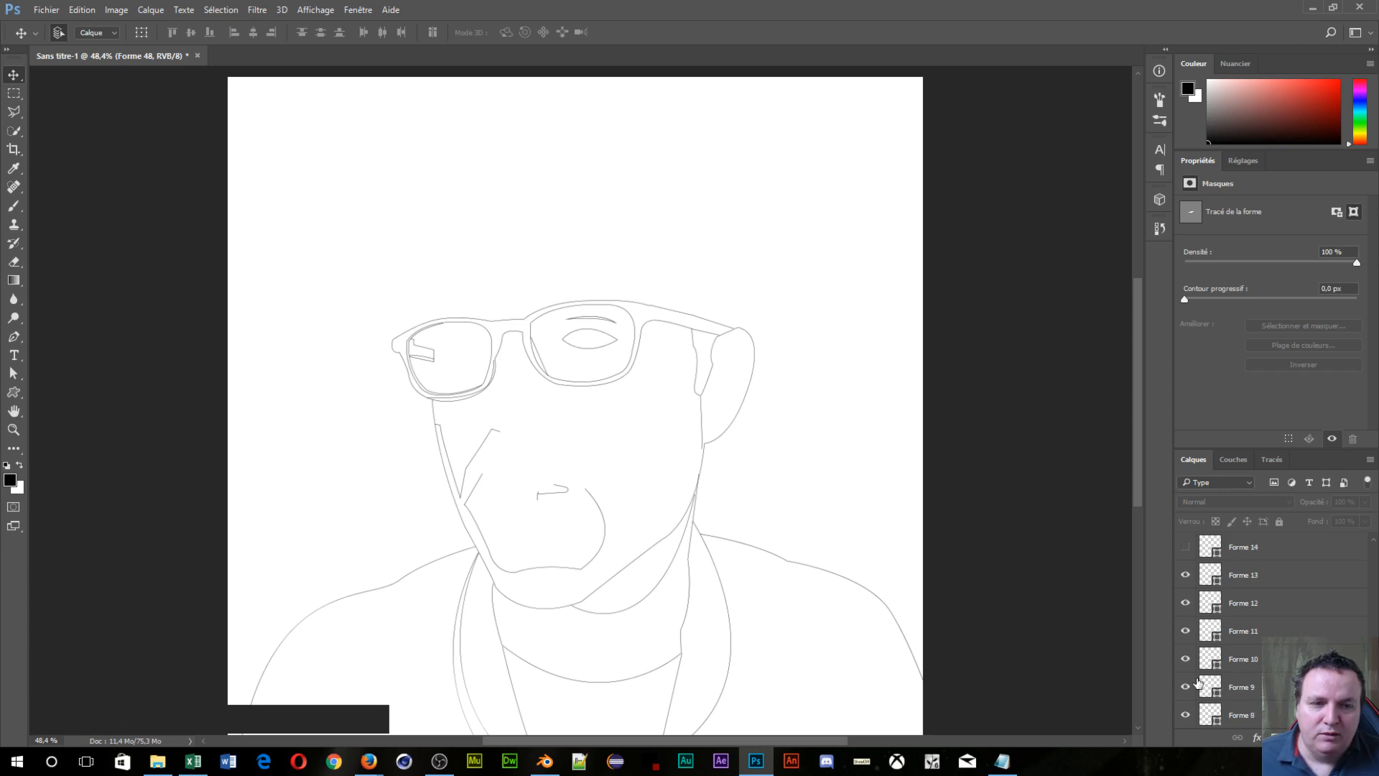
click(1181, 609)
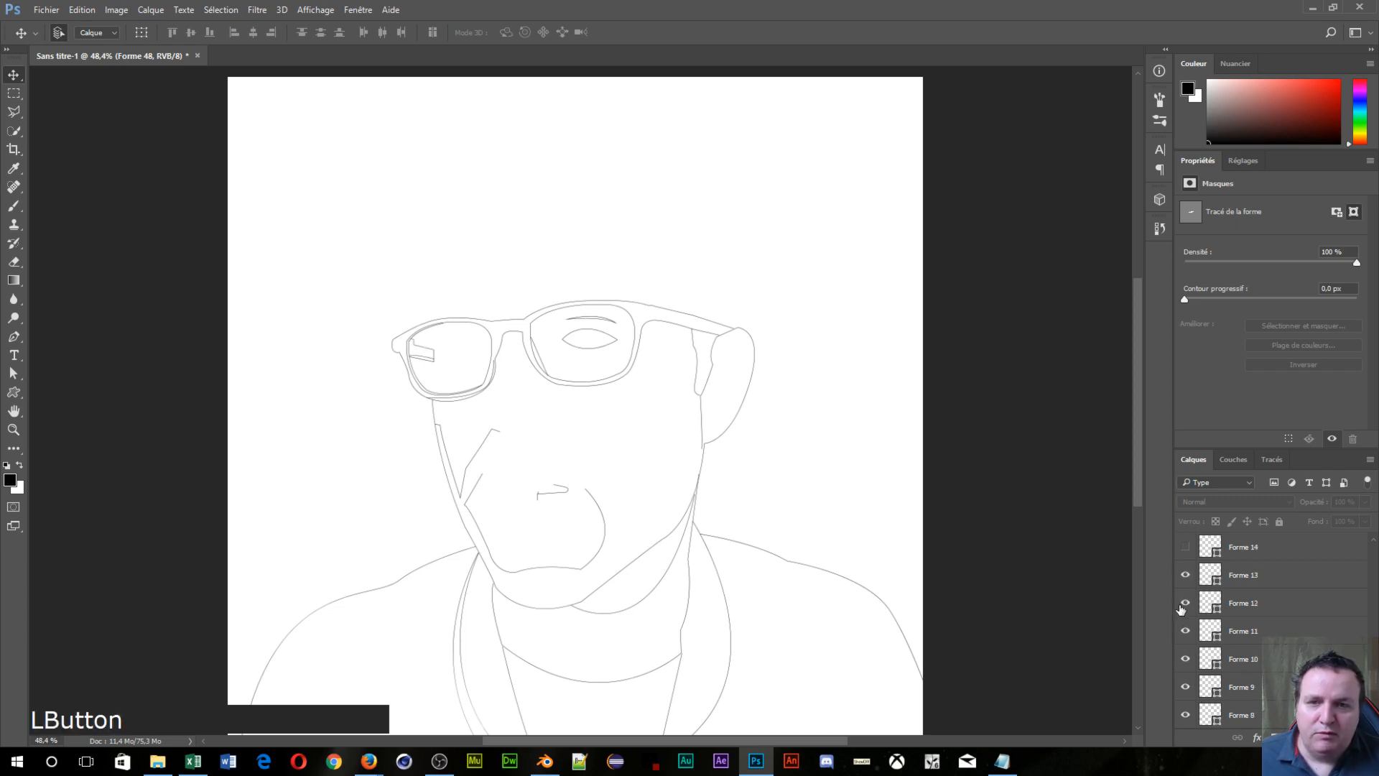
click(1183, 631)
click(1182, 630)
click(1185, 660)
click(1185, 659)
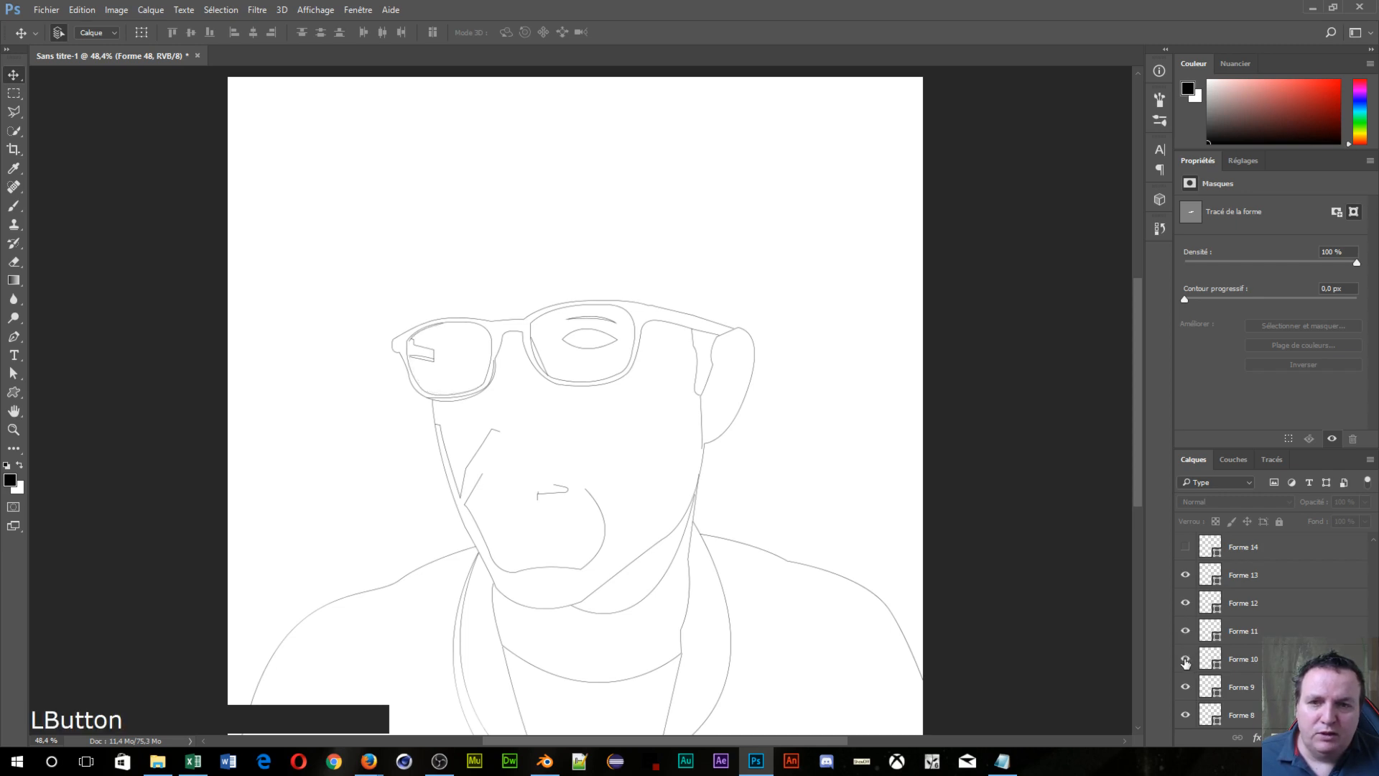
click(1185, 688)
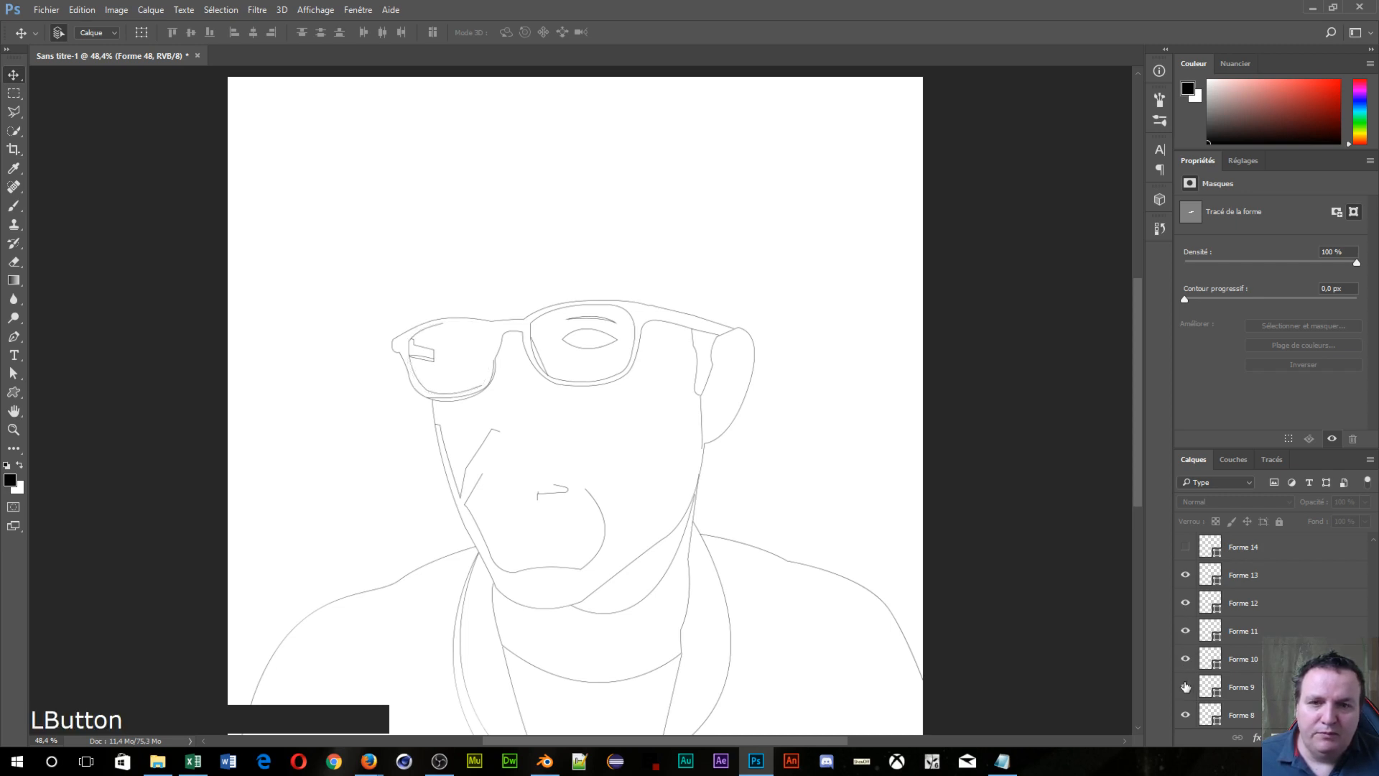
click(1185, 688)
click(1185, 715)
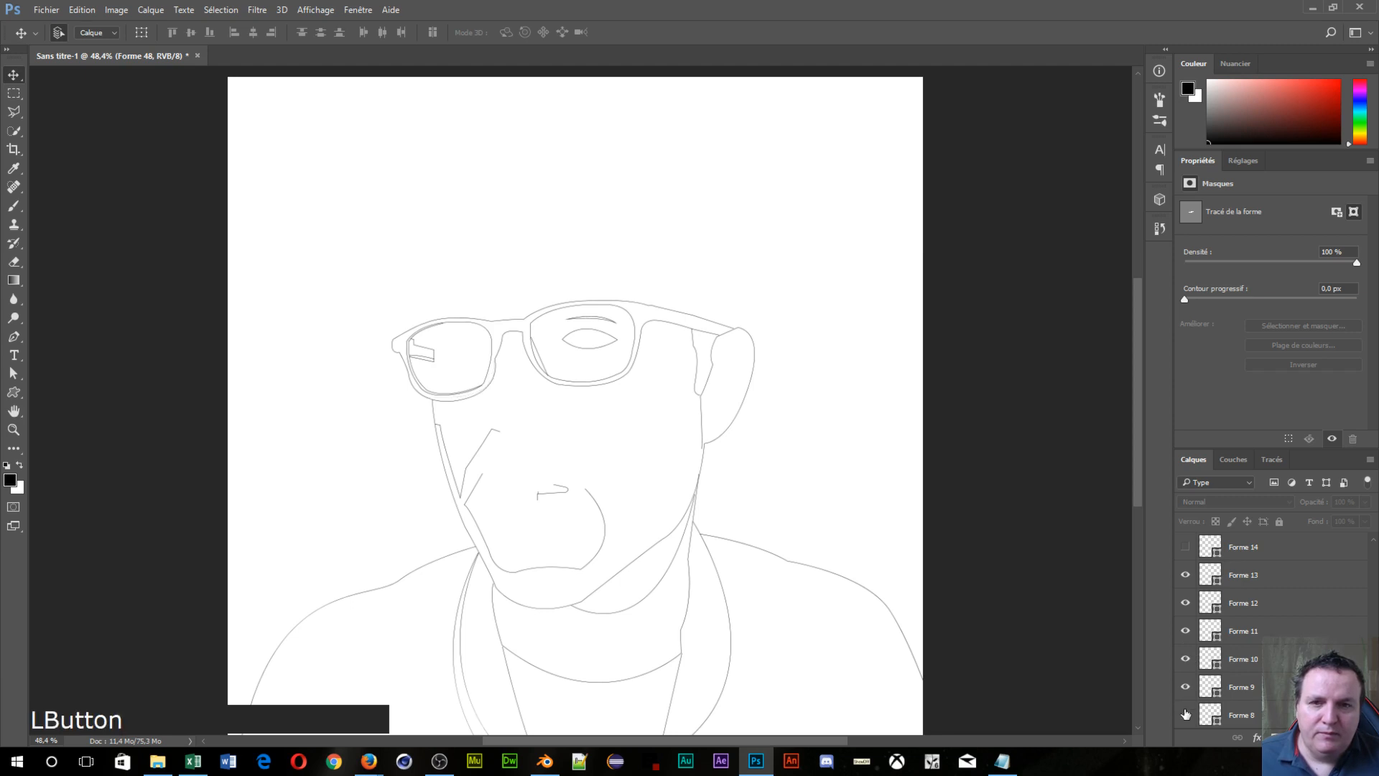
click(1185, 715)
Step: Recheck the line in Forme 8, leaving it shown, and hide the remaining eye outline layers Forme 7 and Forme 6
scroll(1193, 707, down, 1)
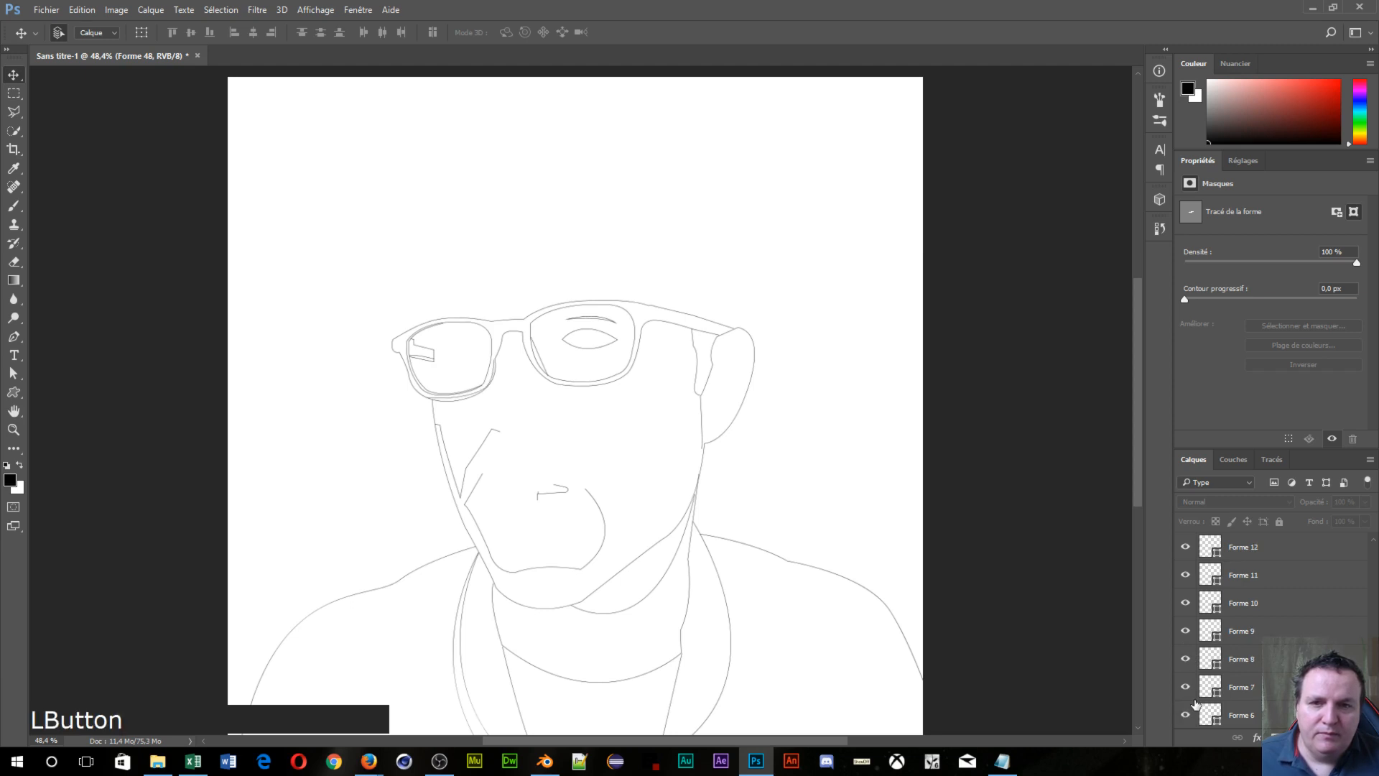
click(1186, 660)
click(1186, 660)
click(1186, 687)
click(1186, 715)
Step: Toggle the visibility of the glasses layers Forme 5 and Forme 4 to identify their lines, leaving both shown
scroll(1203, 668, down, 2)
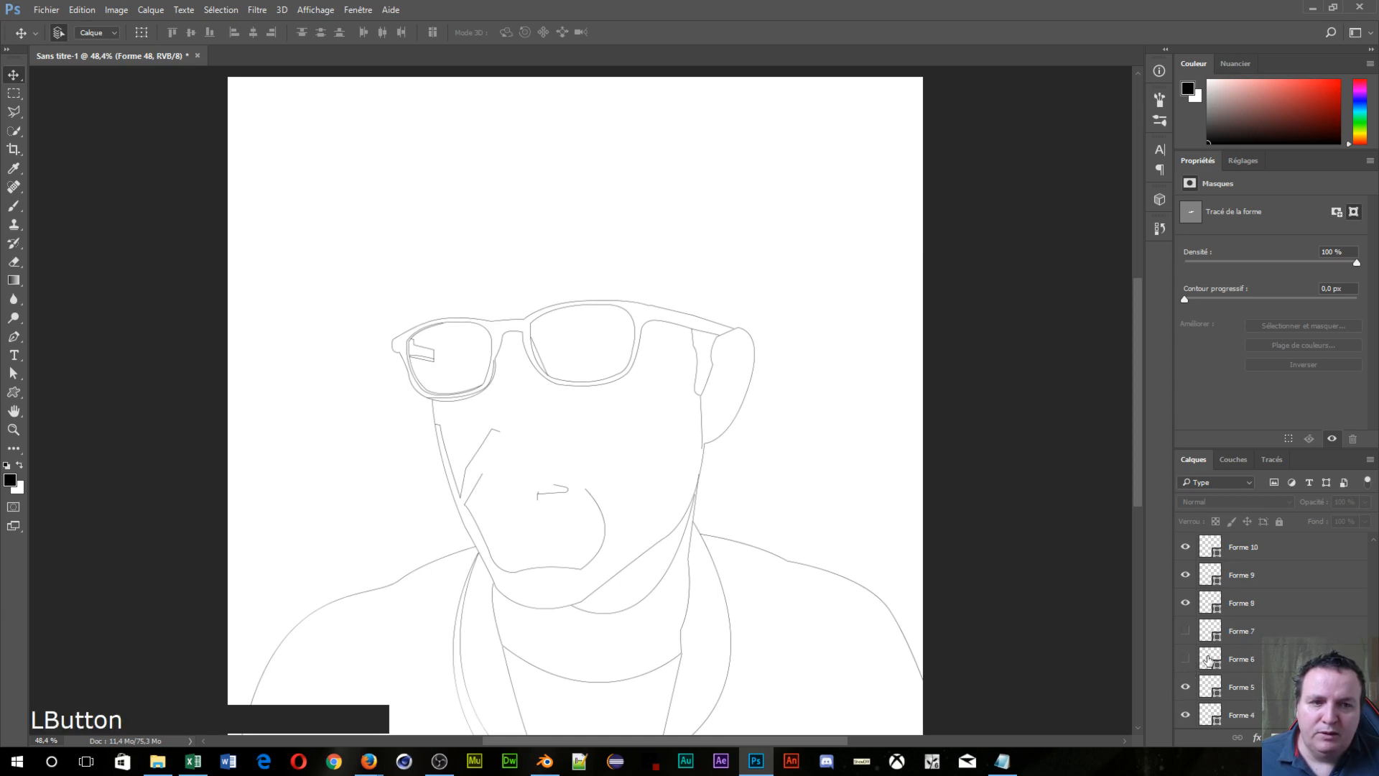
click(1186, 687)
click(1186, 687)
click(1186, 715)
click(1185, 715)
click(1186, 715)
scroll(1192, 711, down, 1)
click(1190, 660)
click(1187, 659)
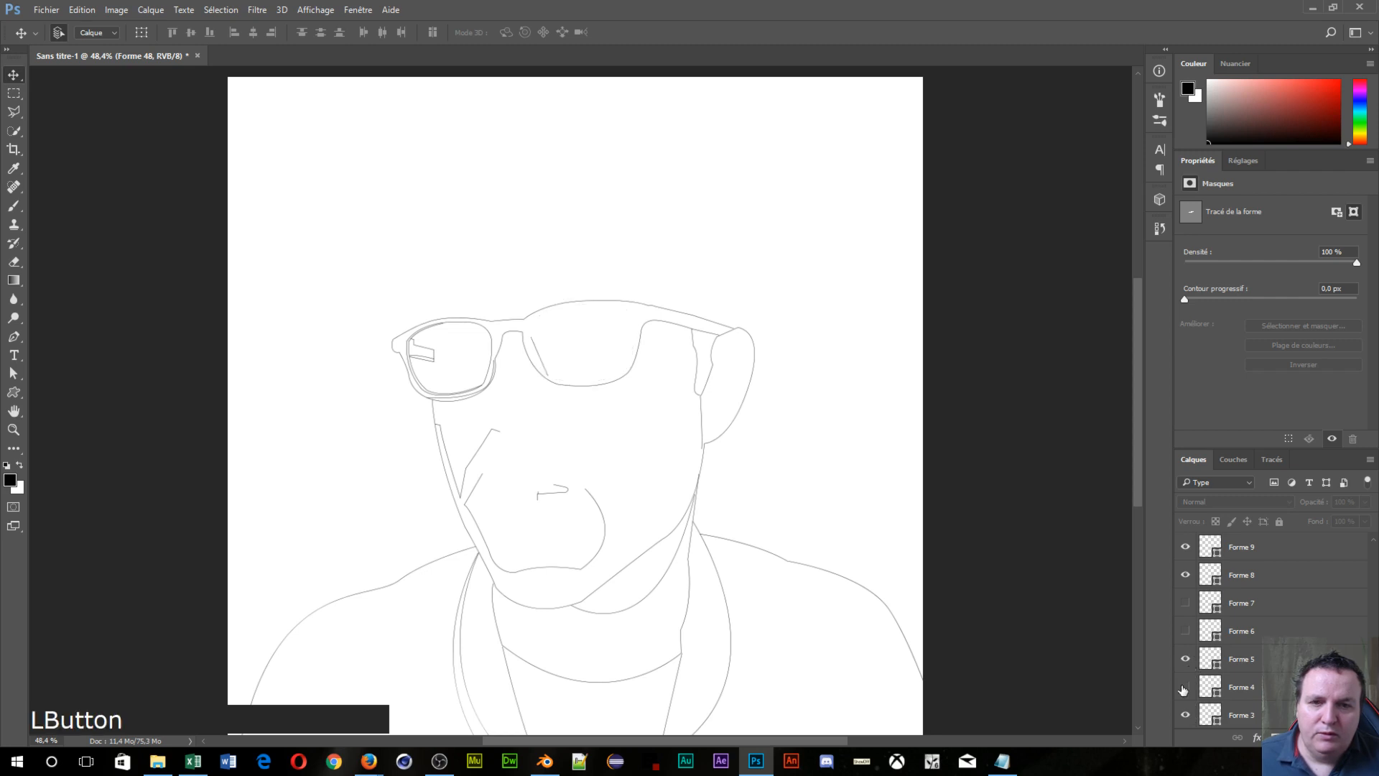
click(1186, 659)
Step: Toggle the visibility of the glasses frame layer Forme 3 to check its outline, leaving it shown
click(1185, 715)
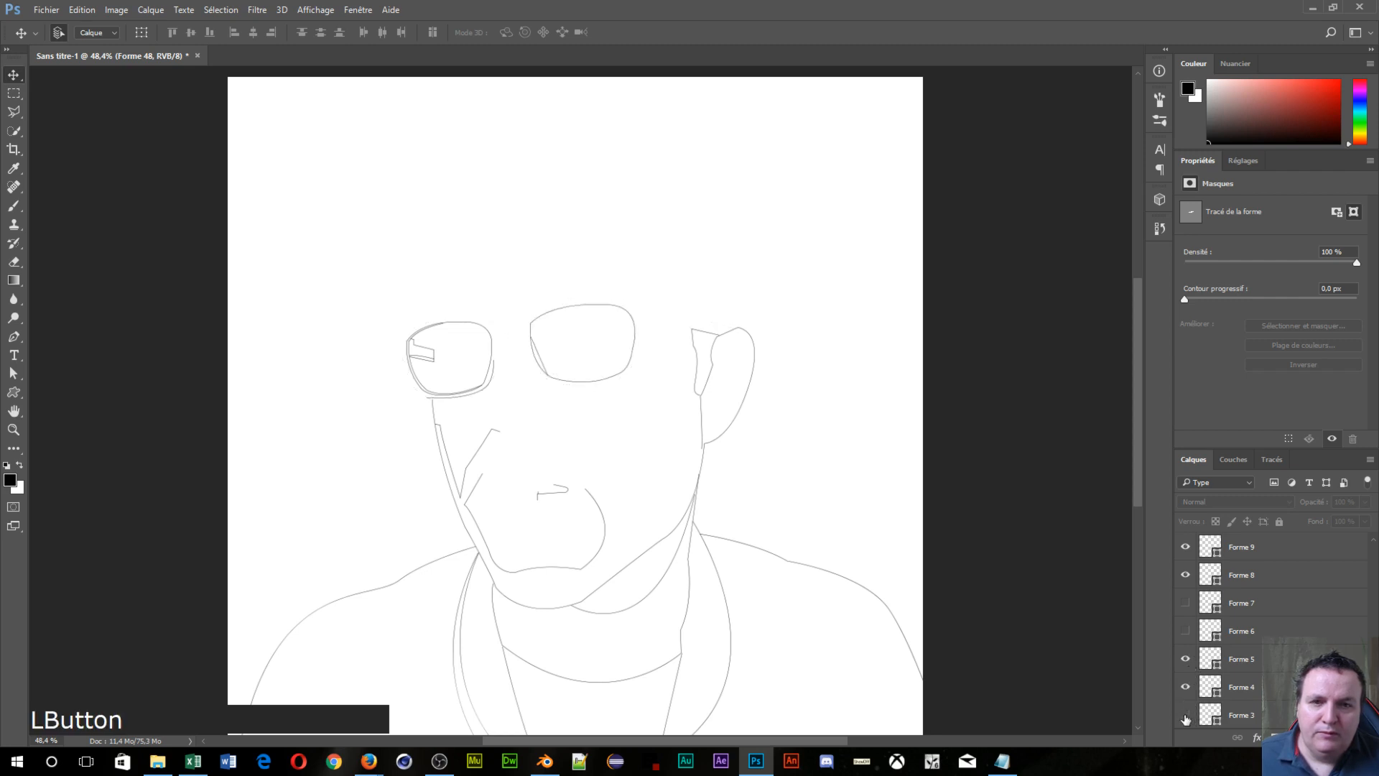
click(1186, 717)
scroll(1186, 711, down, 1)
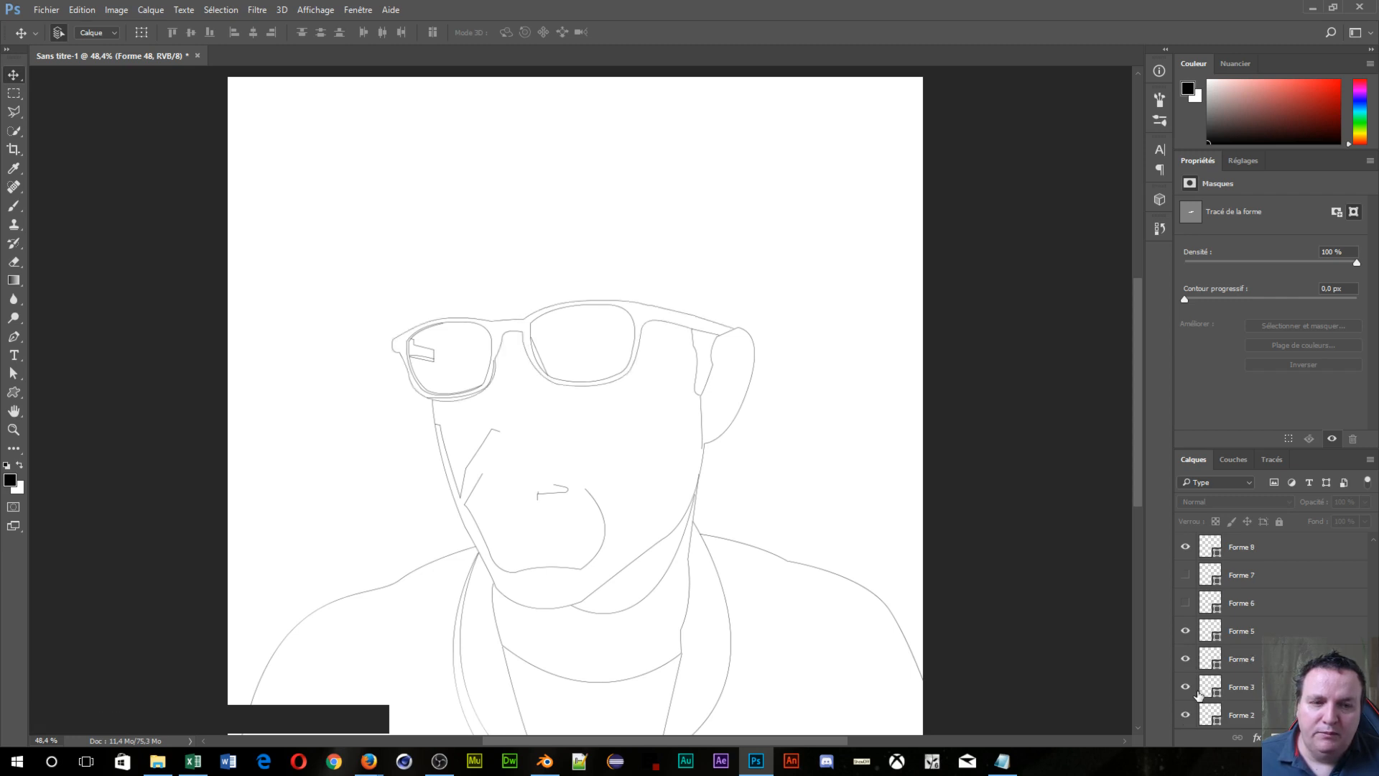
click(1186, 687)
click(1187, 691)
Step: Hide the sideburn layer Forme 2 and the face and ear outline layer Forme 1
click(1184, 717)
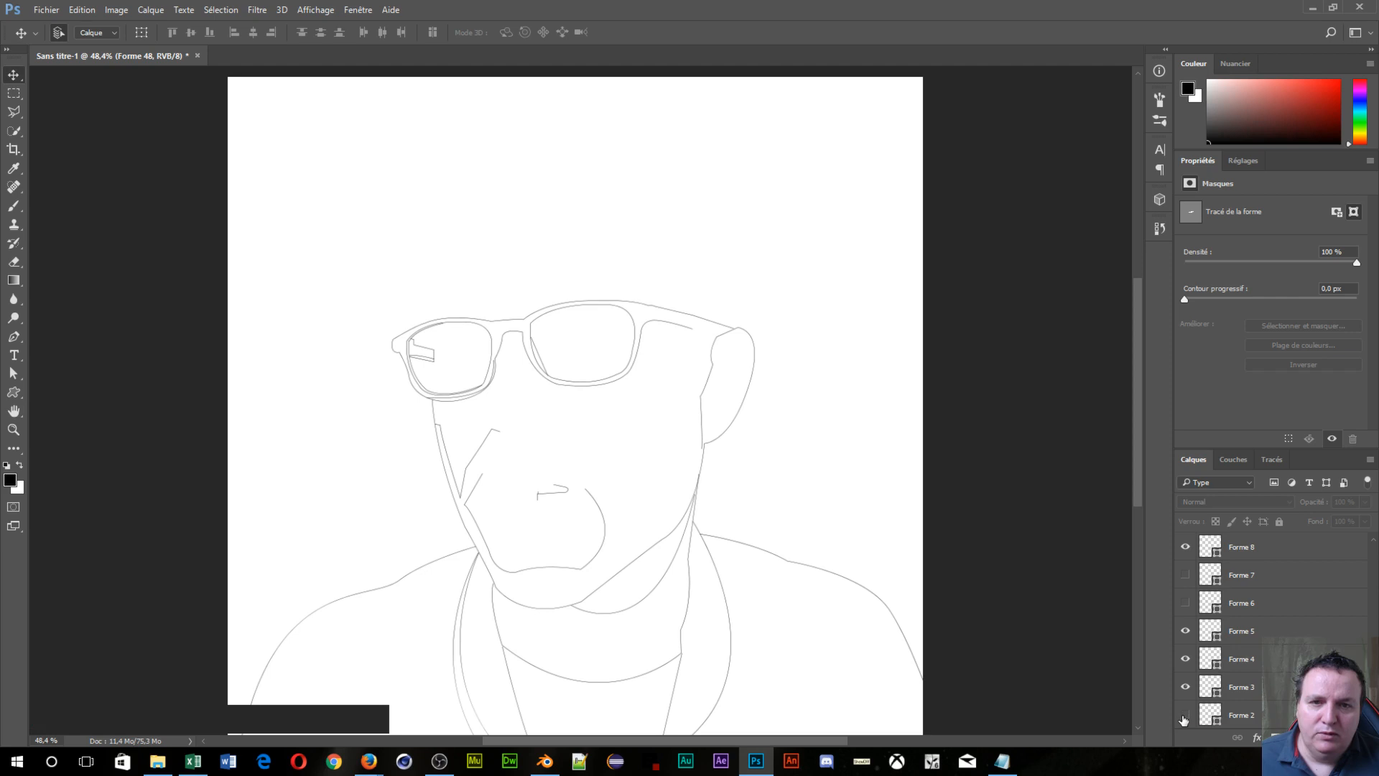
scroll(1233, 629, down, 2)
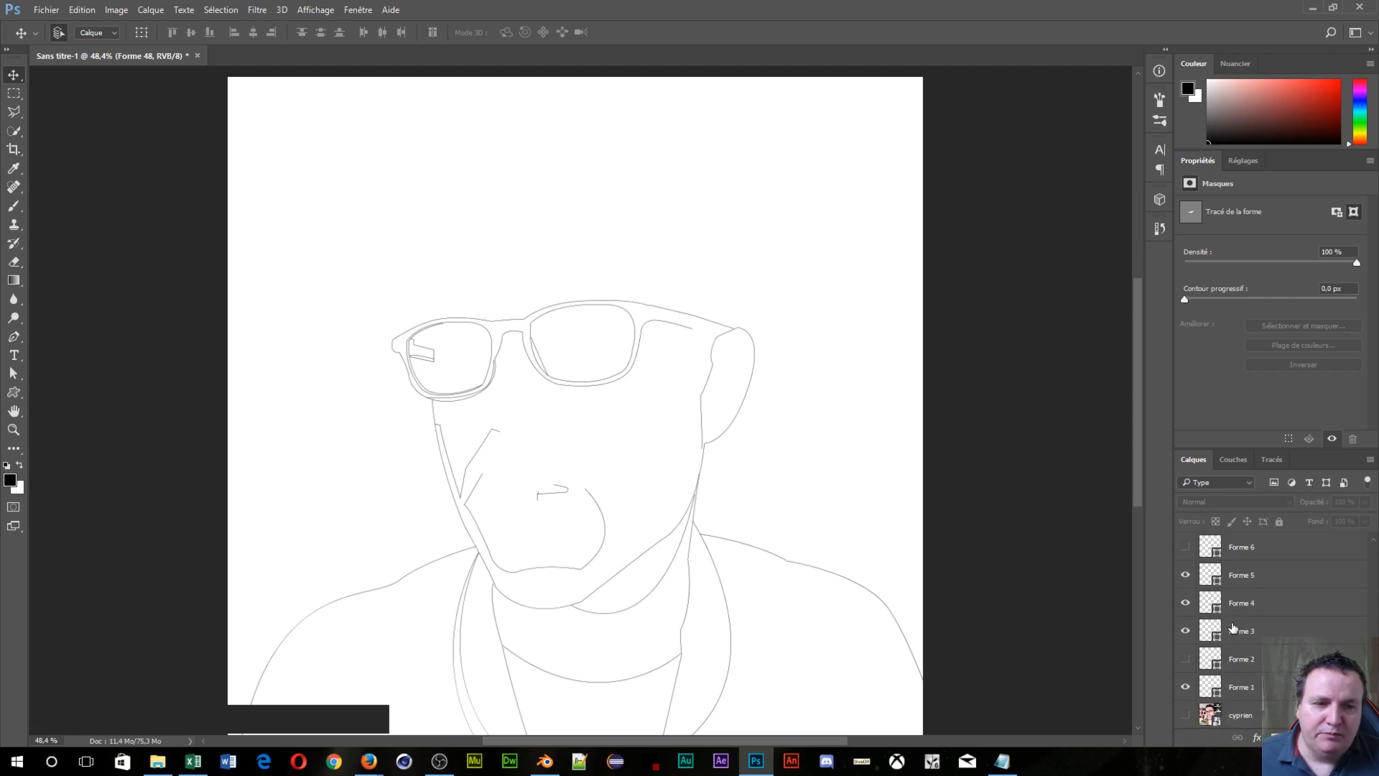
click(1185, 687)
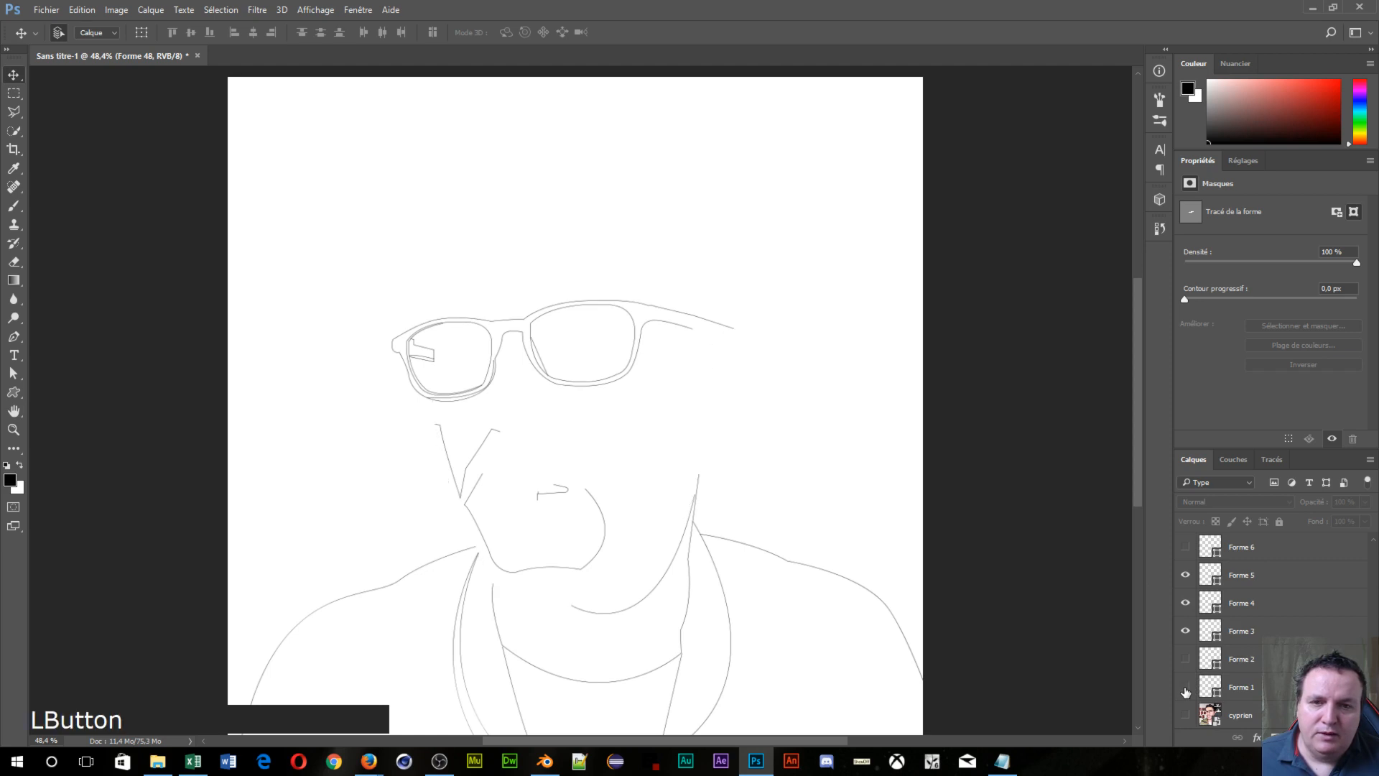
click(1185, 690)
click(1185, 689)
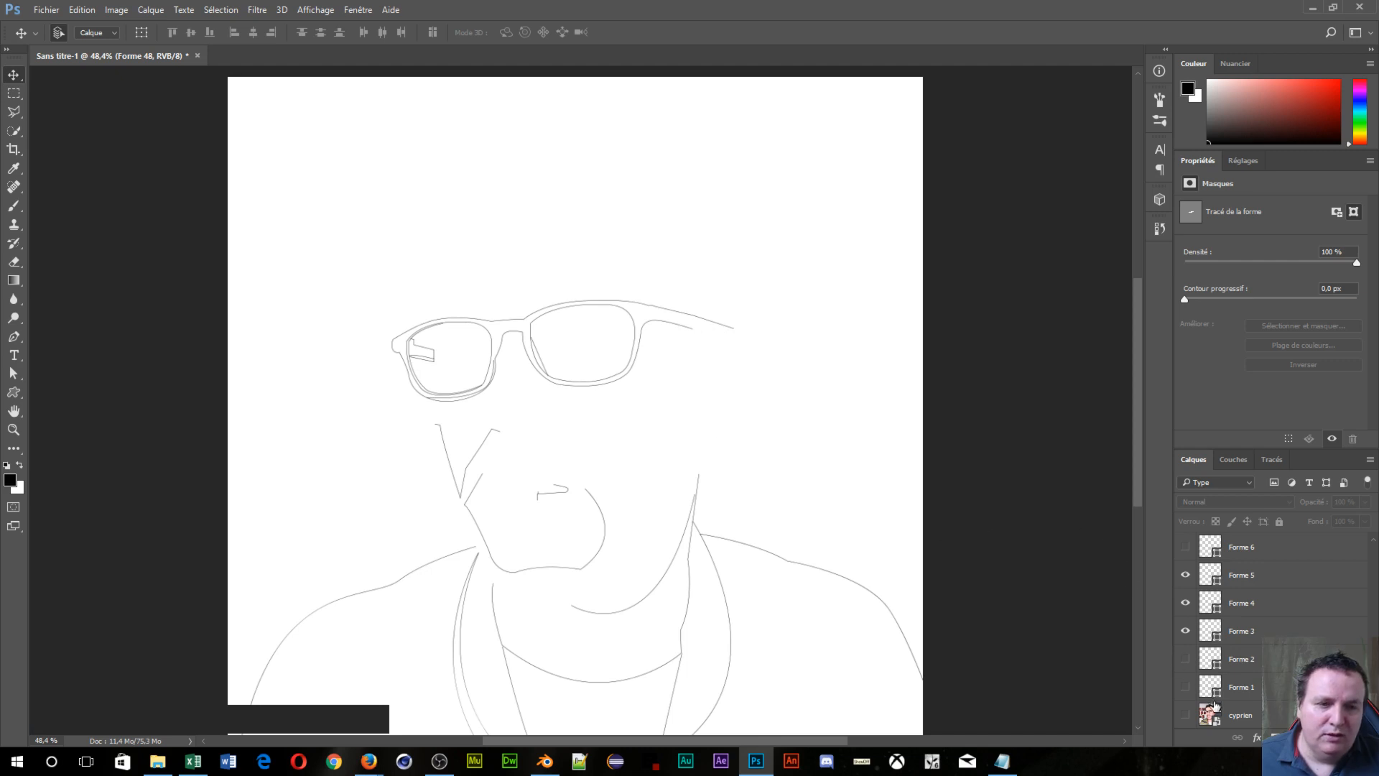
Step: Hide the layers Forme 46 and Forme 45, which hold the short lines in the middle of the mouth area
scroll(1194, 682, down, 1)
scroll(1195, 668, up, 3)
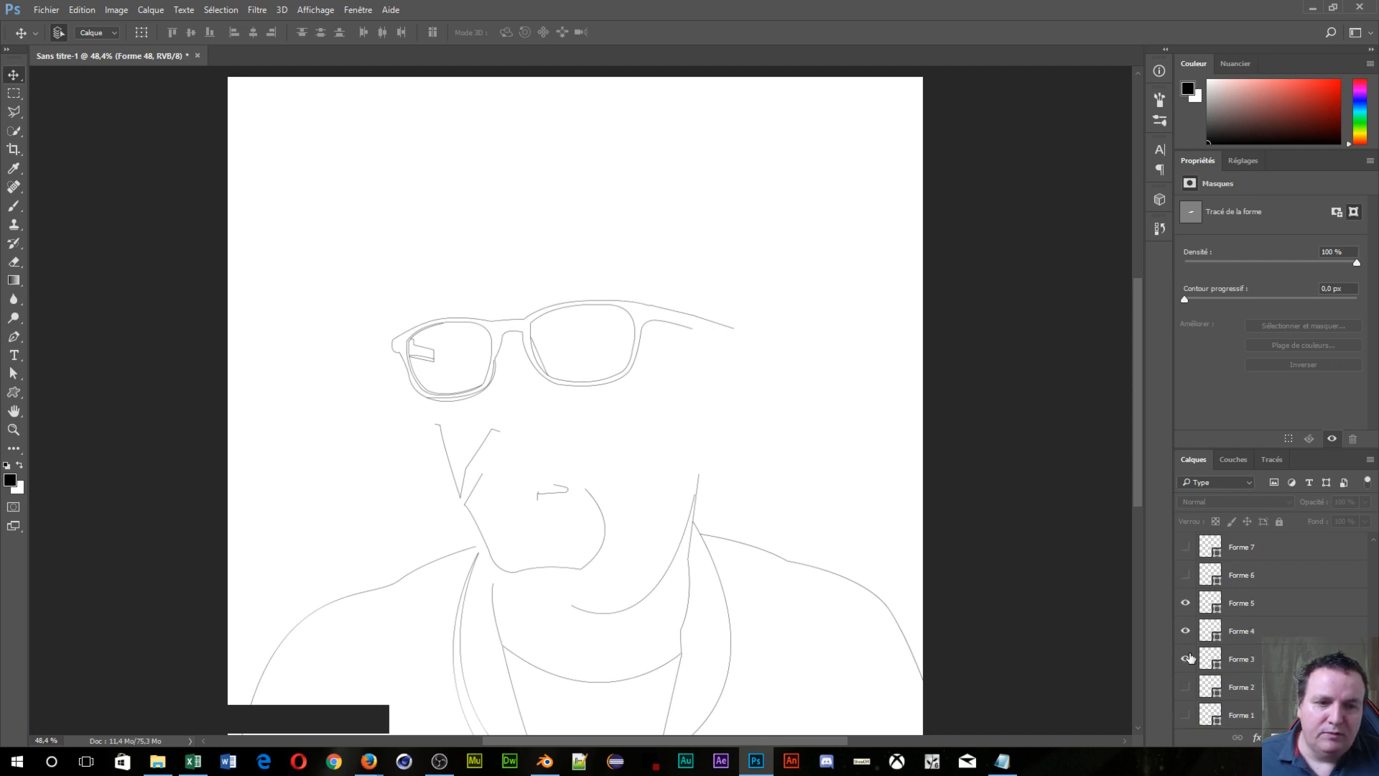
scroll(1194, 656, up, 2)
scroll(1194, 646, up, 5)
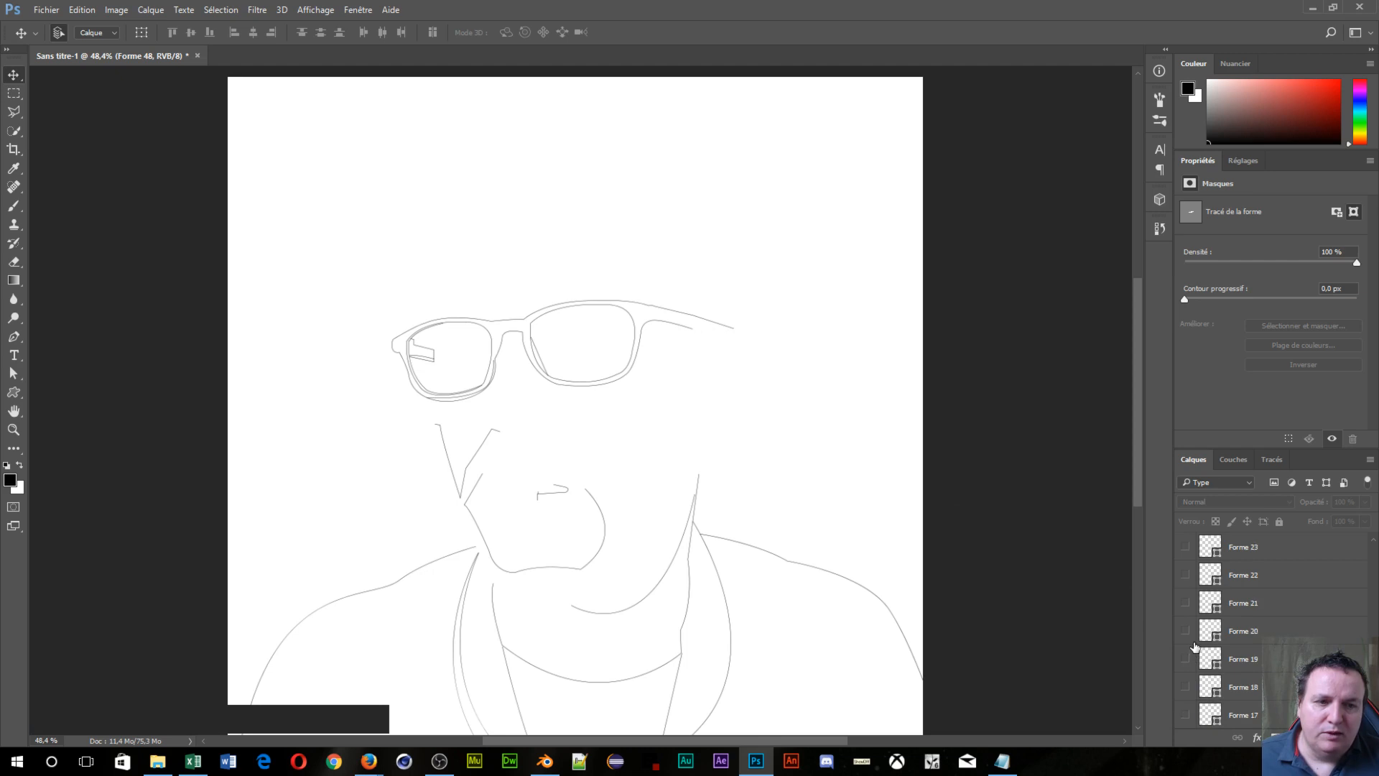
scroll(1196, 630, up, 4)
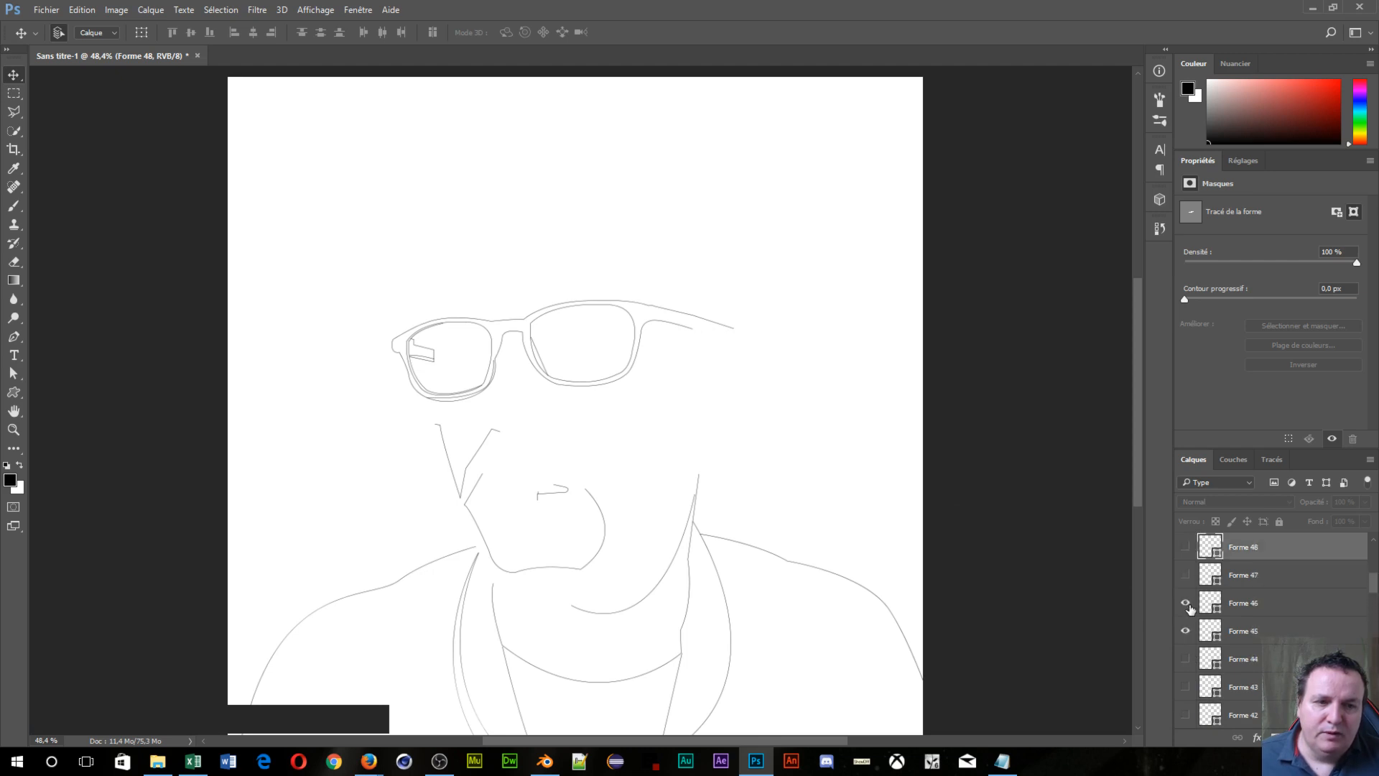
click(1185, 603)
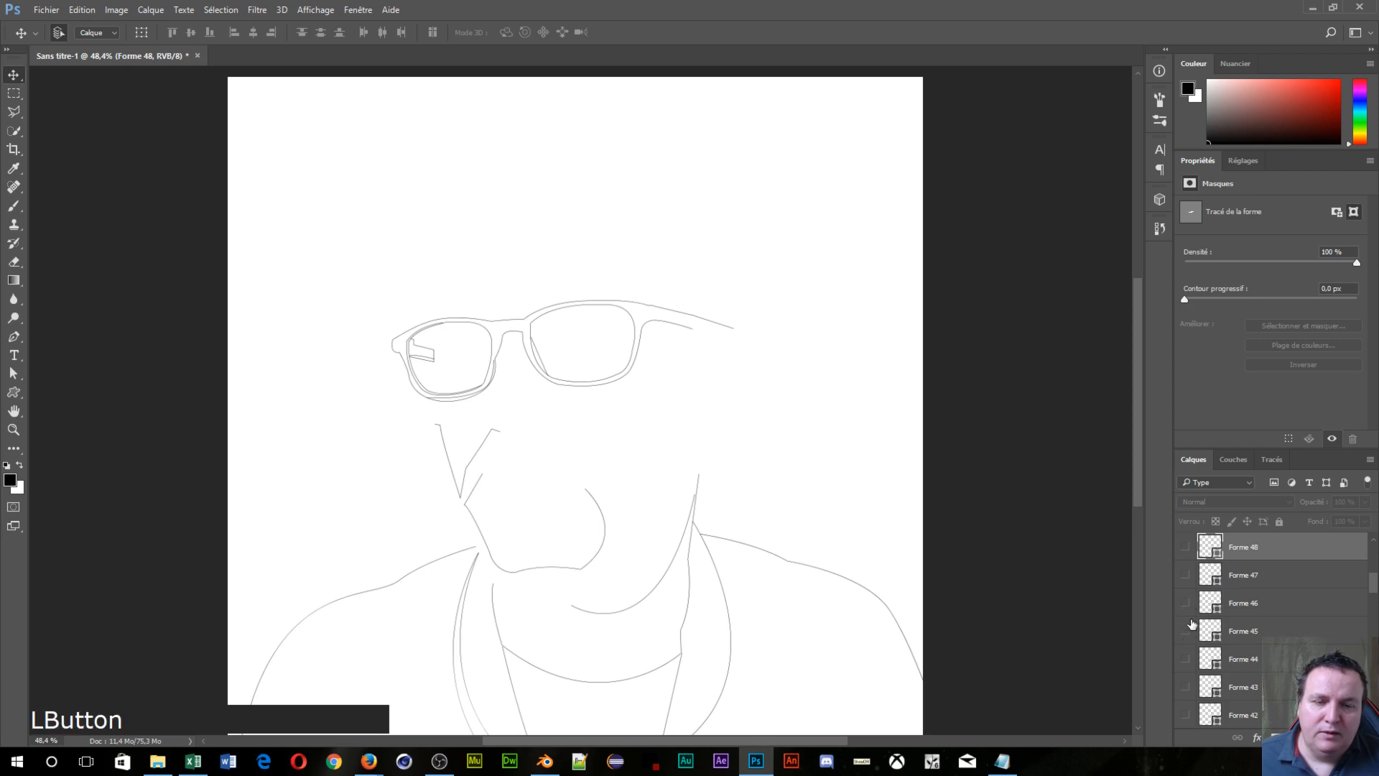
Step: Hide the layers Forme 49, Forme 50, Forme 51 and Forme 52, which hold the remaining lower face and neck lines
scroll(1192, 624, up, 1)
click(1185, 603)
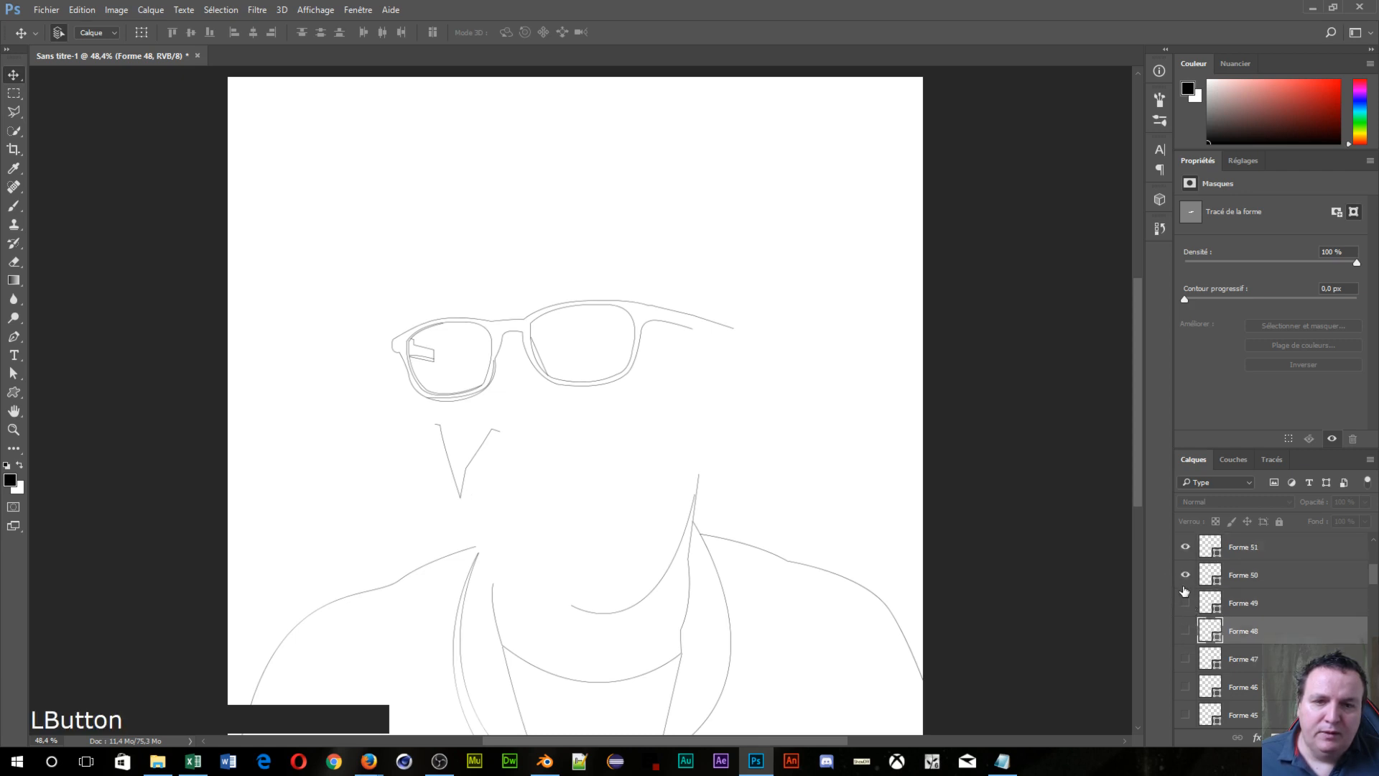
click(1186, 575)
click(1186, 546)
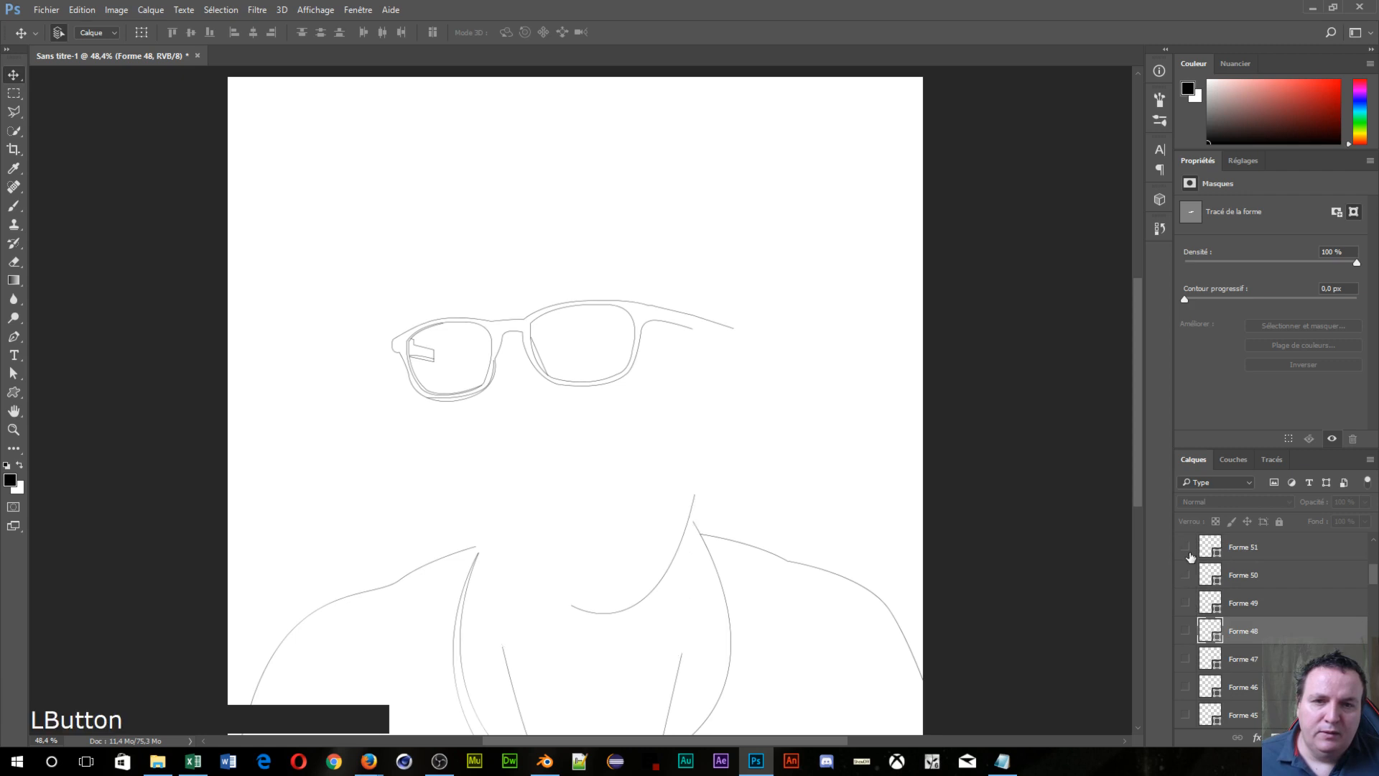
scroll(1192, 568, up, 2)
click(1186, 575)
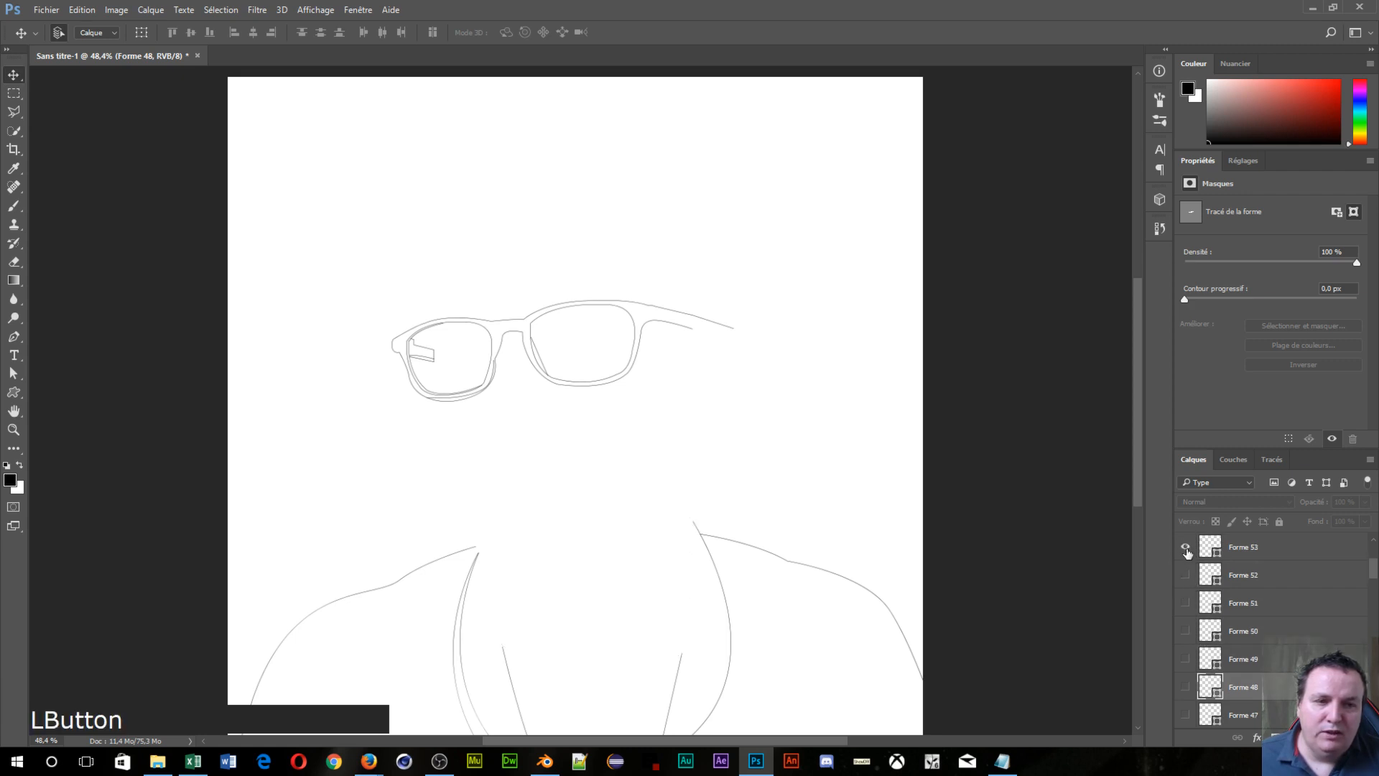
Step: Hide the collar and shoulder layers Forme 53 through Forme 58, leaving only the glasses shown
click(1186, 546)
scroll(1190, 575, up, 2)
click(1185, 575)
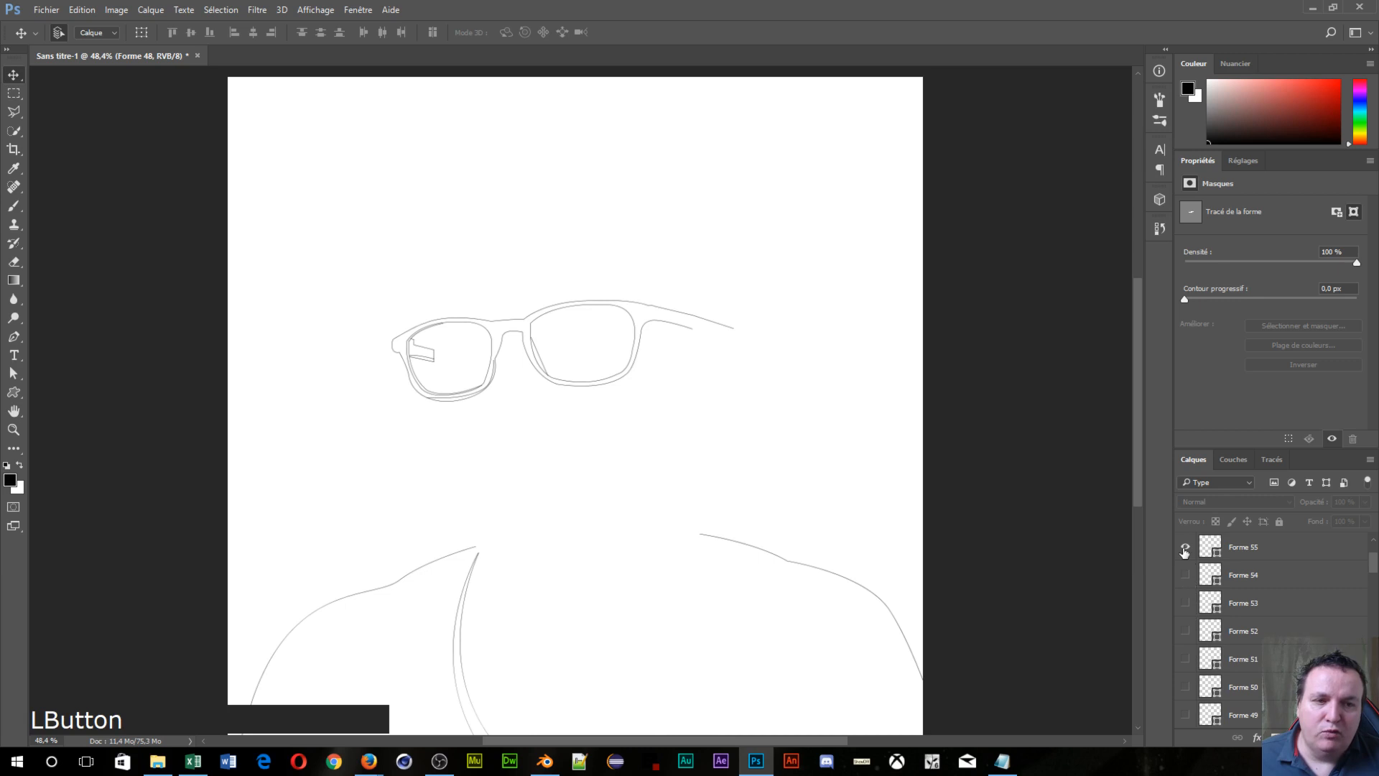
click(1185, 548)
click(1185, 575)
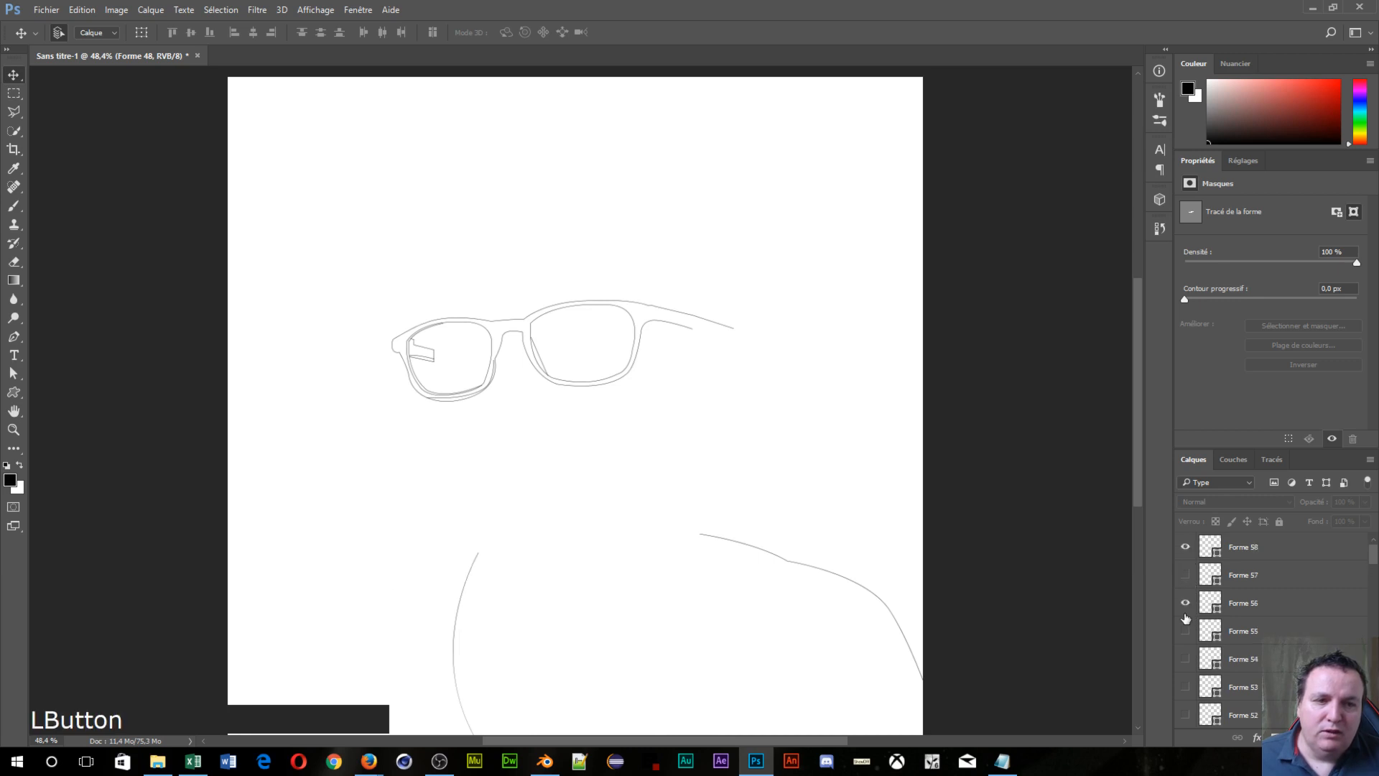
click(1185, 602)
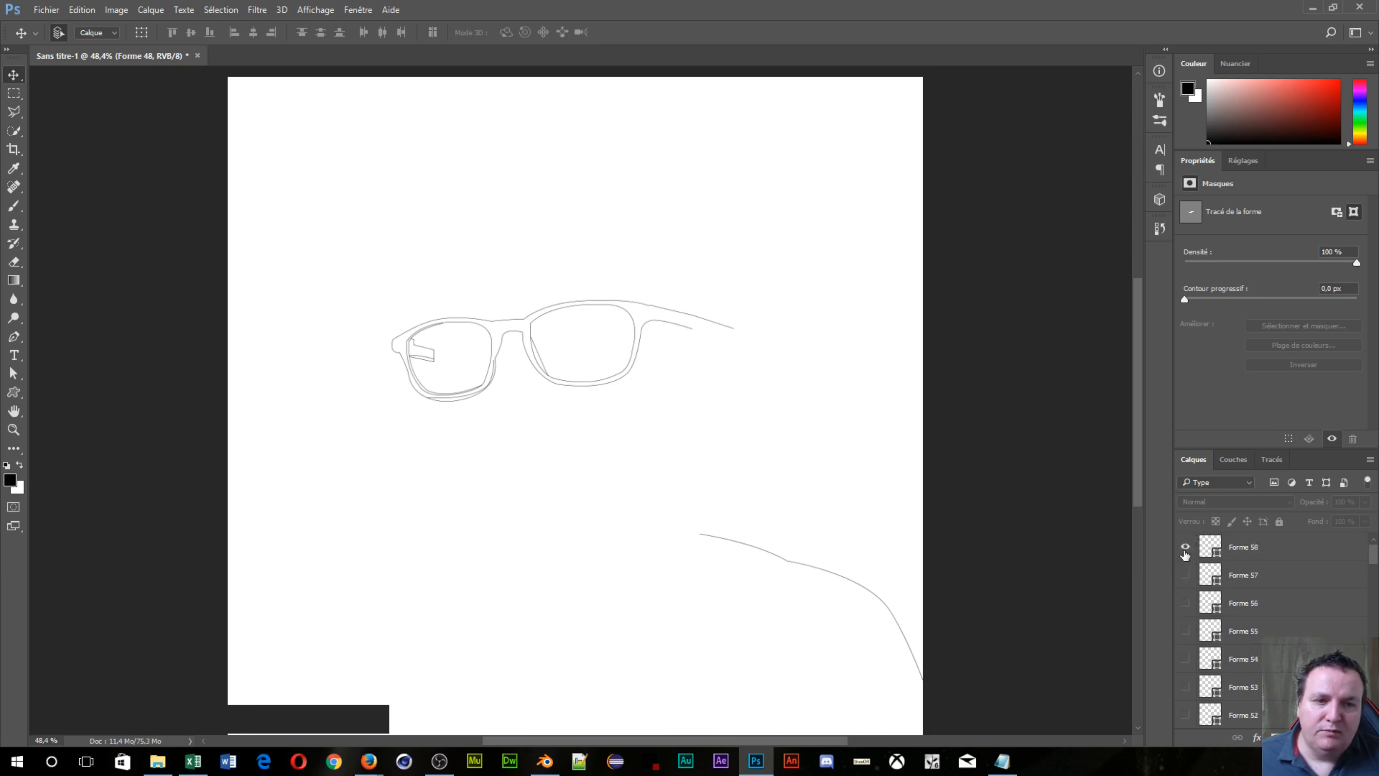
click(1186, 551)
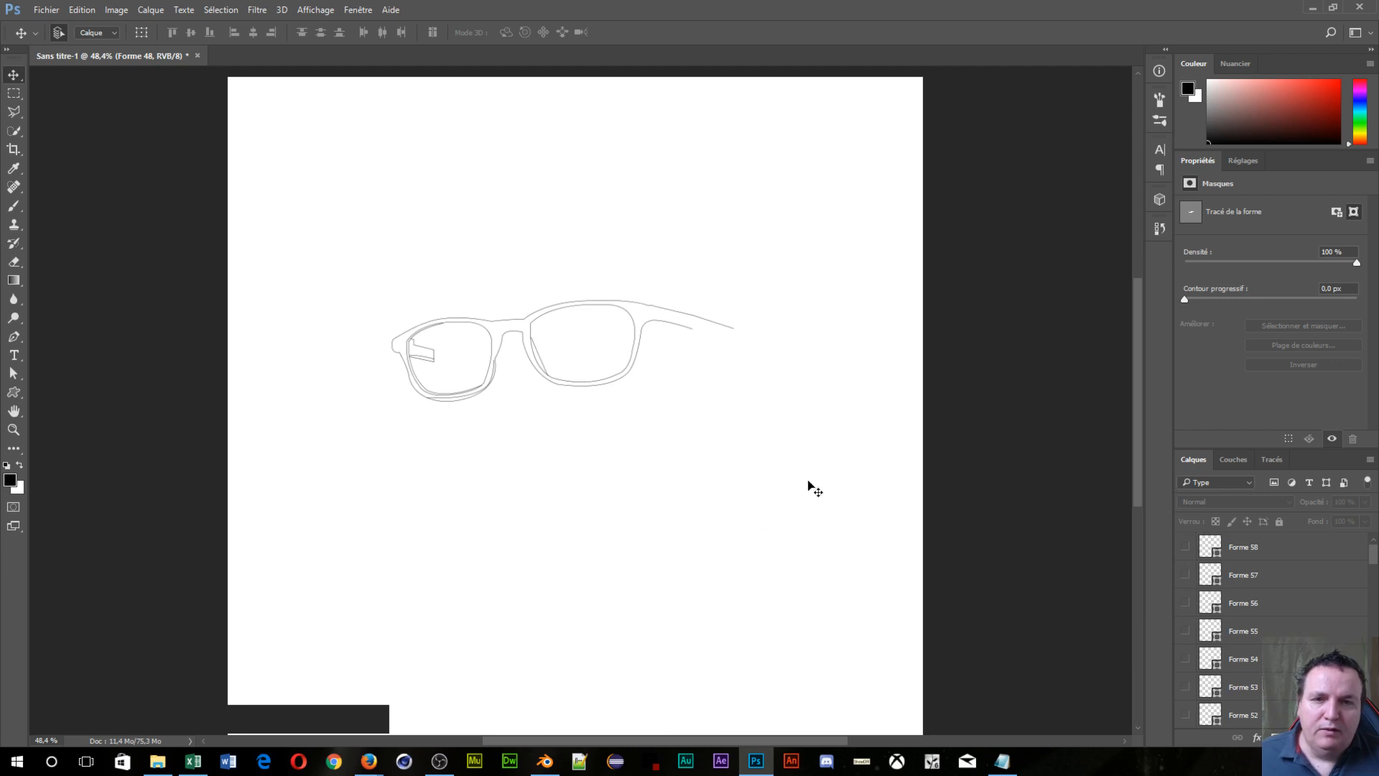
Step: Close the open end of the glasses' temple arm with a straight Pen line between its lower and upper tips, about 118 px long
scroll(794, 379, up, 5)
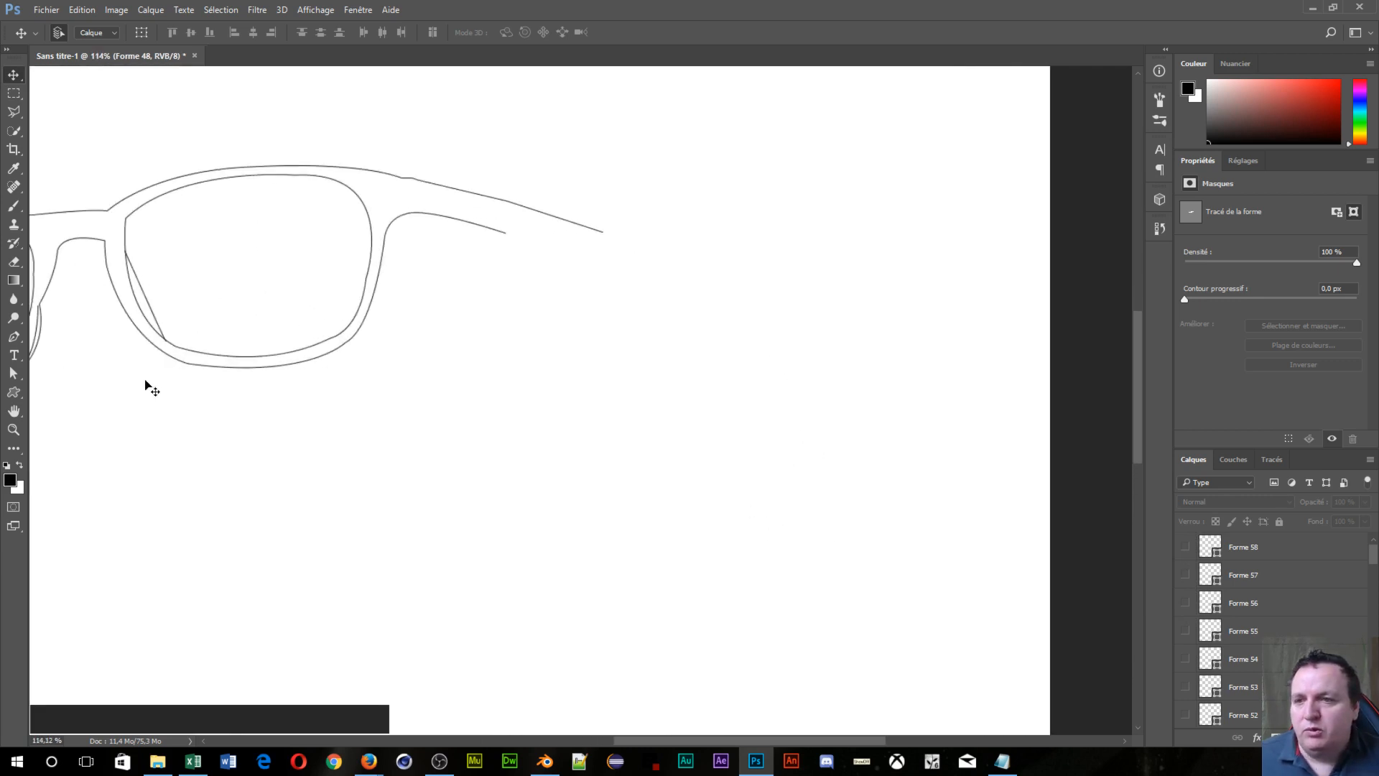
click(14, 337)
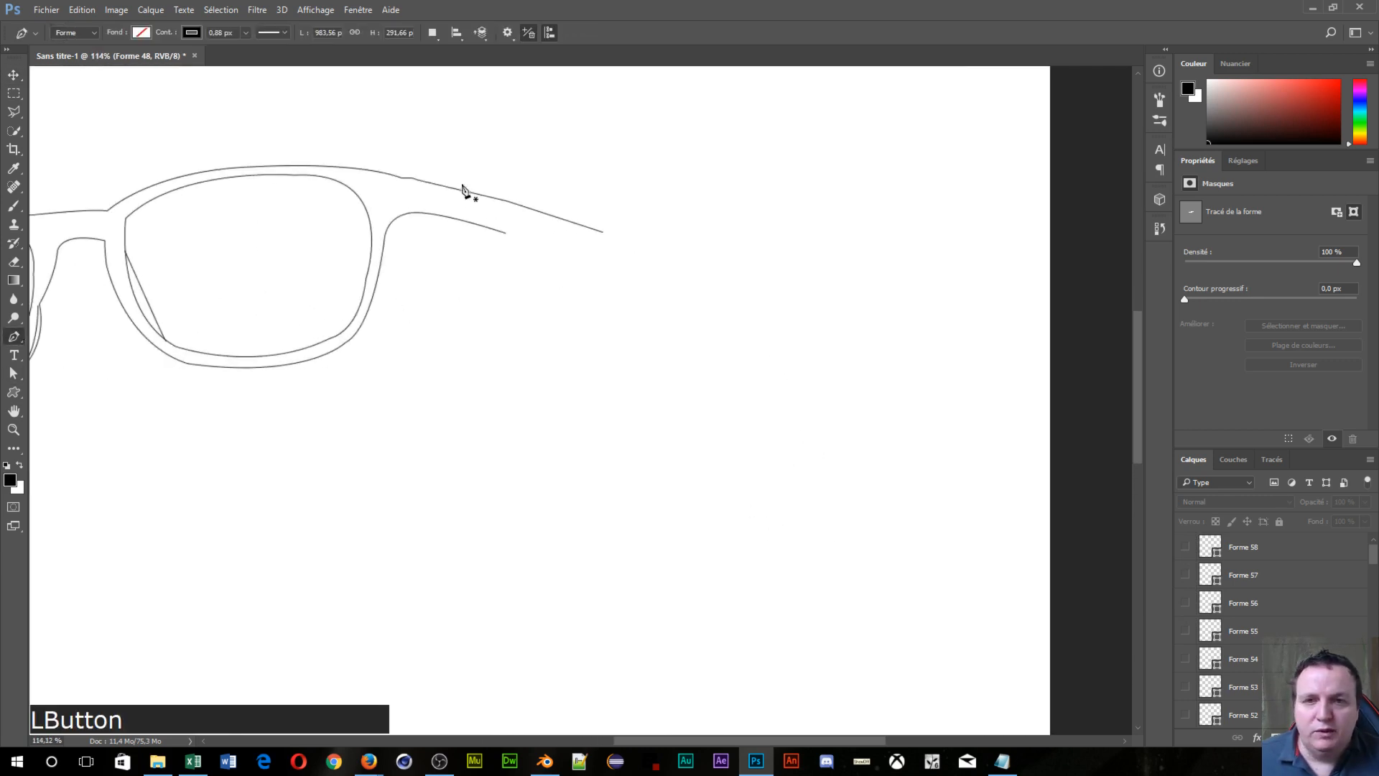
click(505, 234)
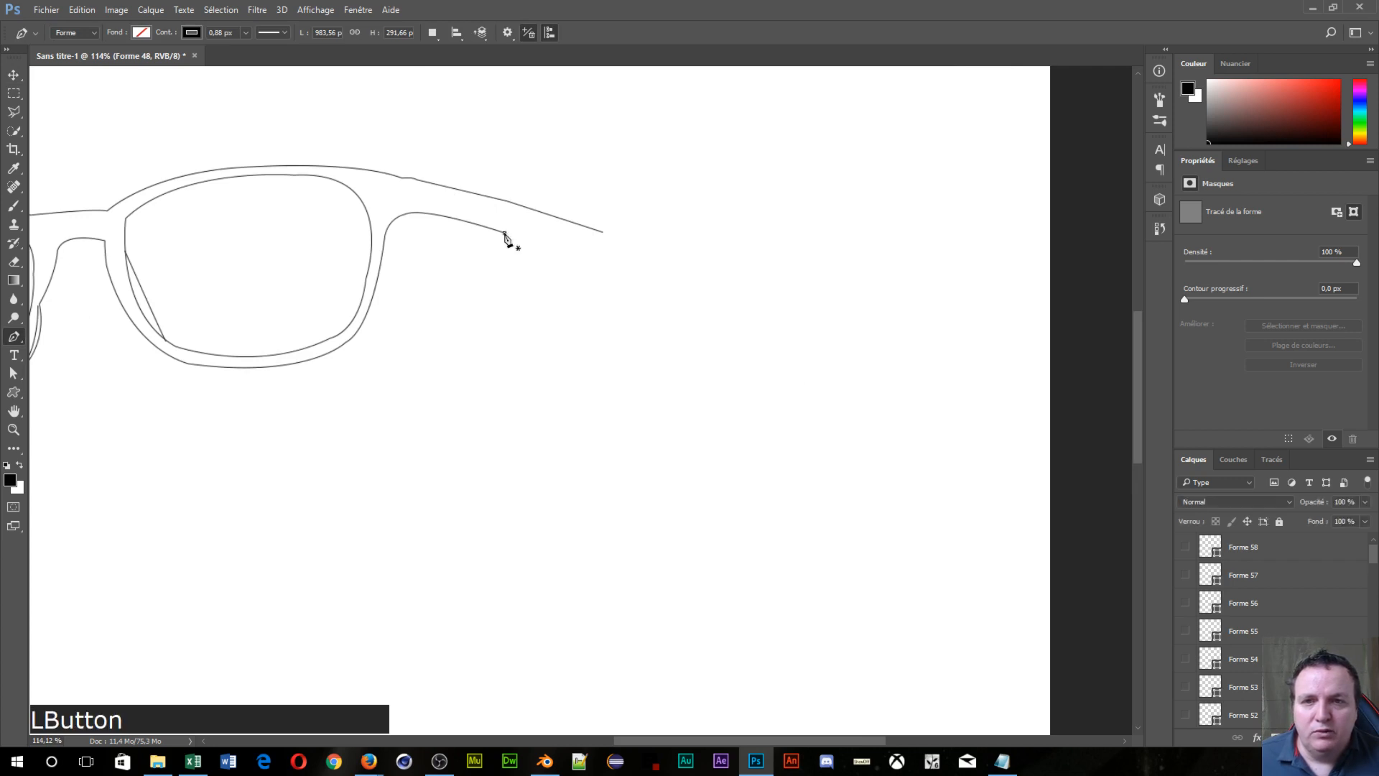
click(604, 233)
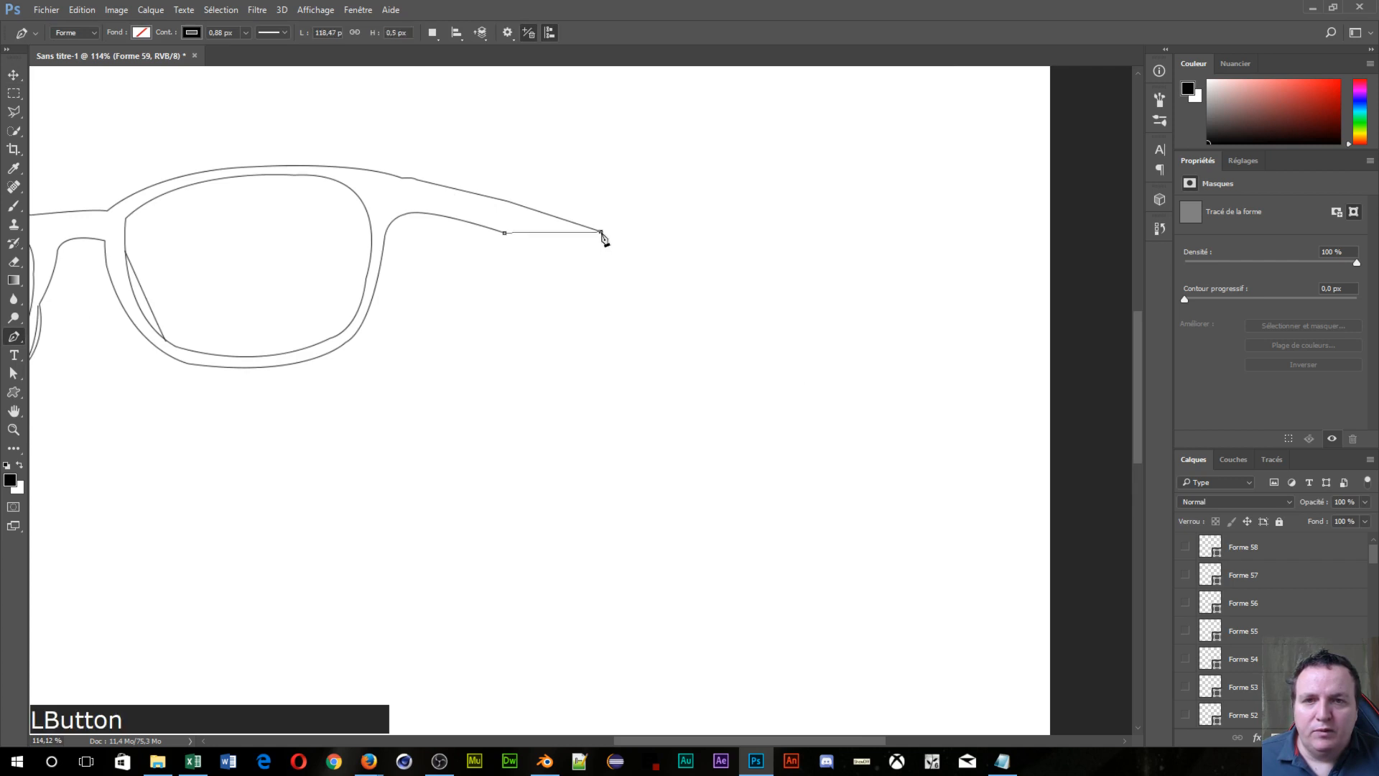
scroll(710, 231, down, 3)
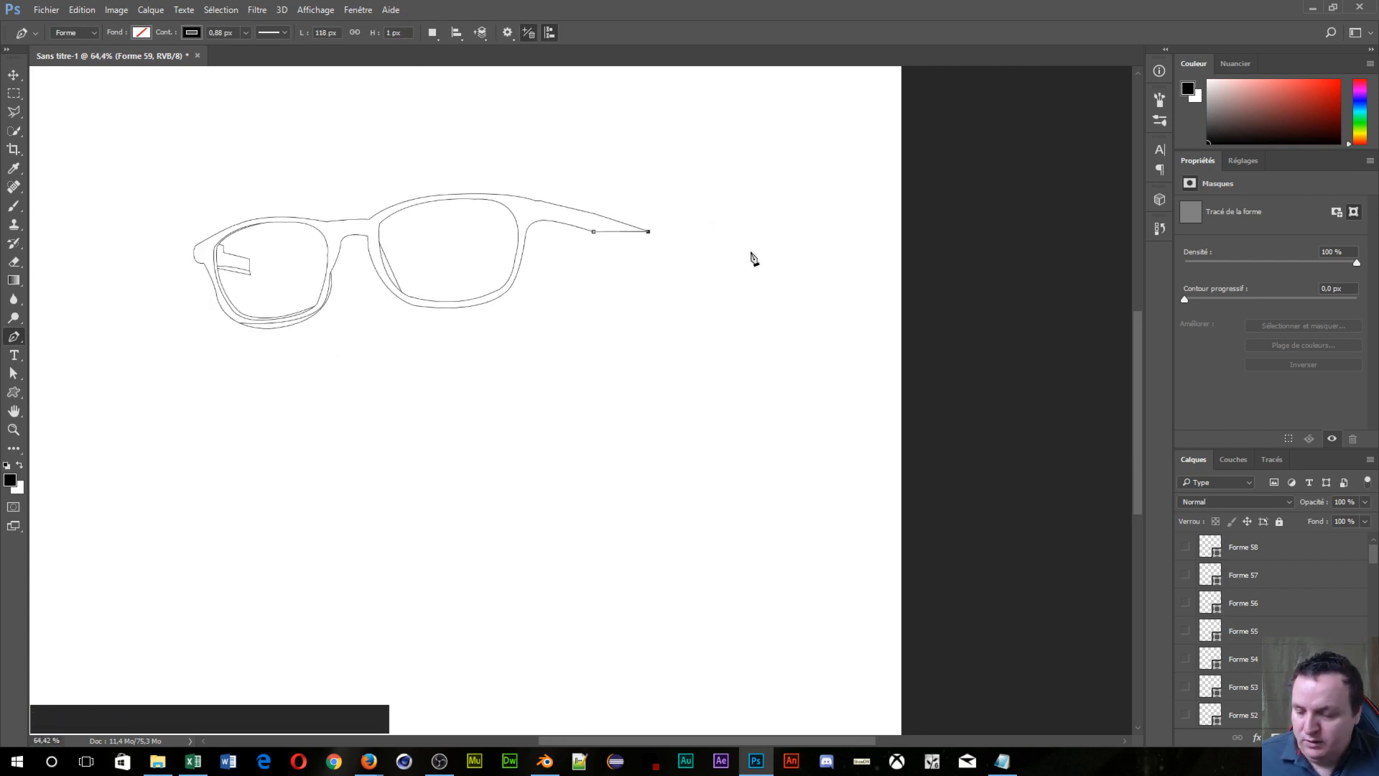
key(Escape)
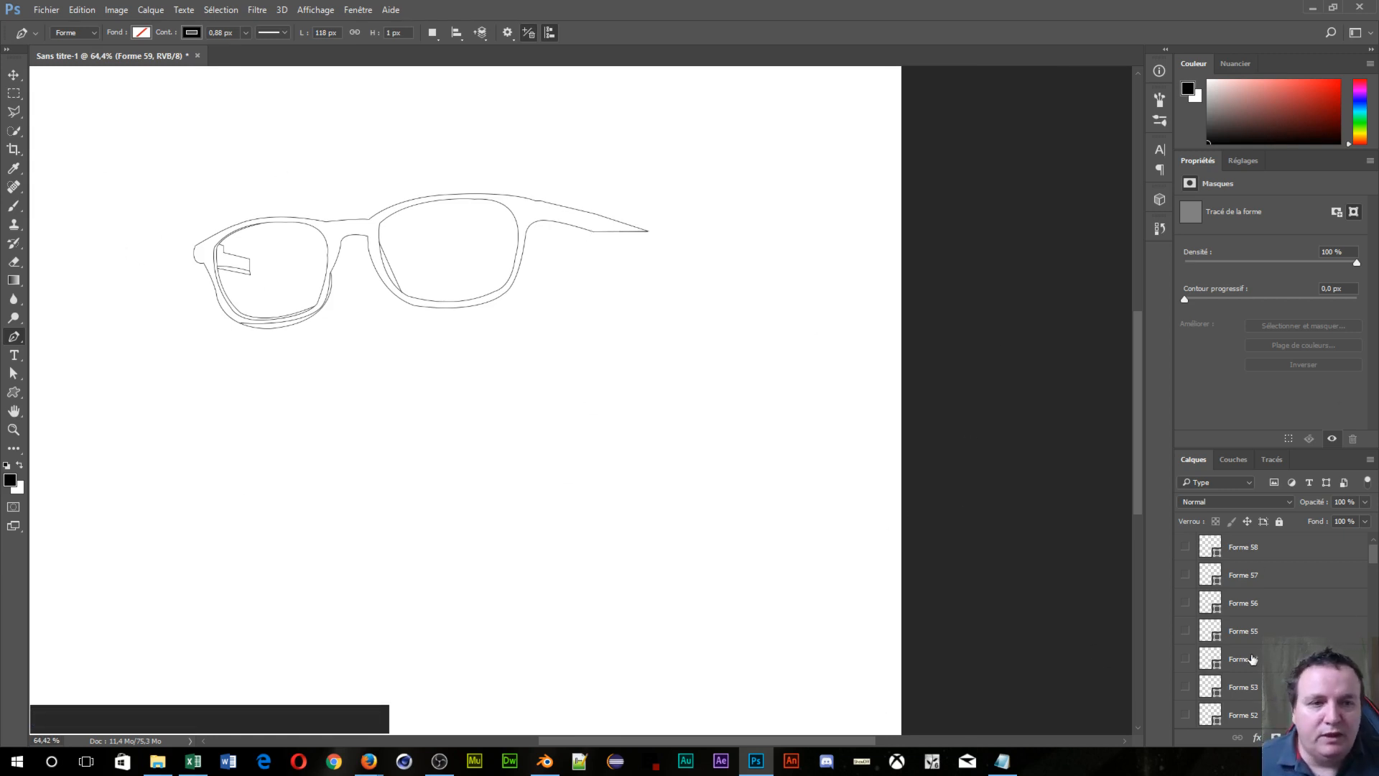
Step: Duplicate all the glasses layers together: Forme 59, Forme 13 through Forme 8, and Forme 5, Forme 4 and Forme 3
scroll(1326, 642, down, 3)
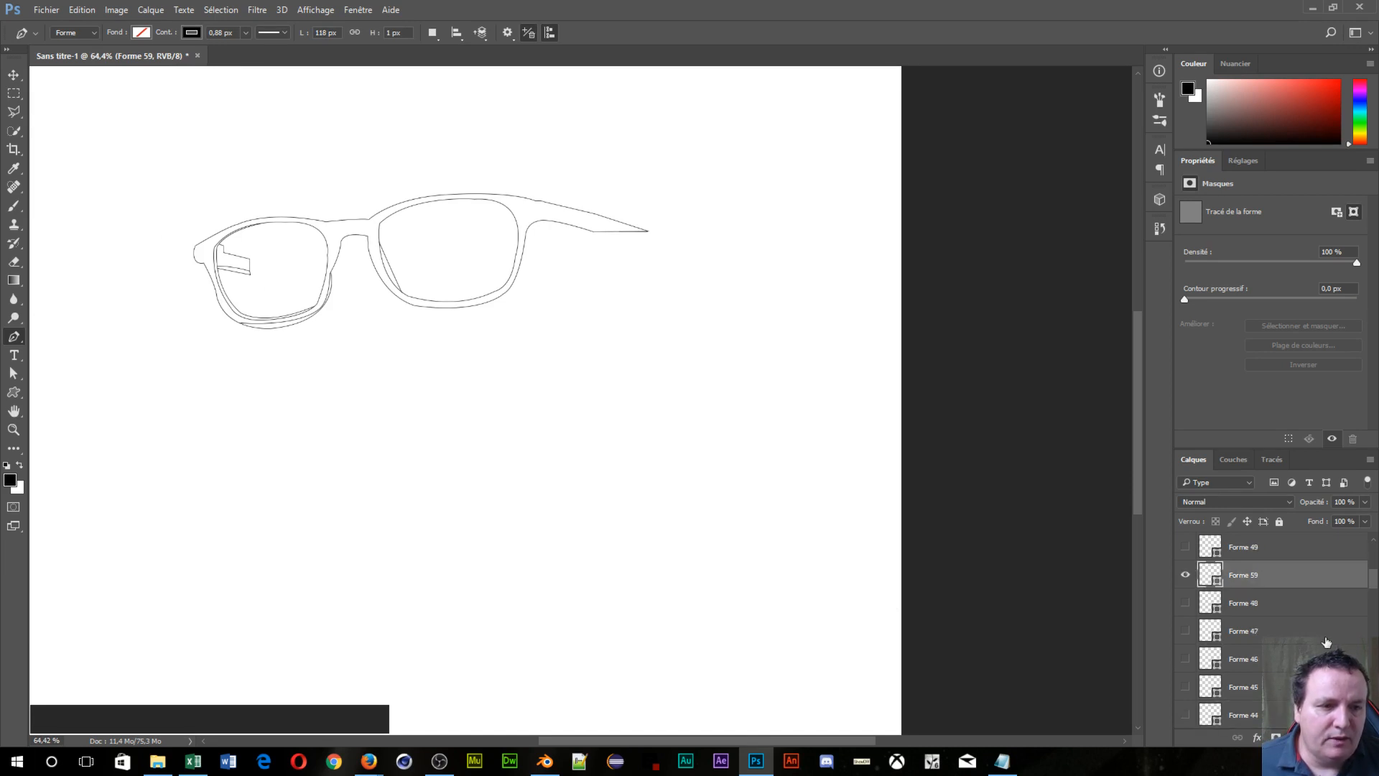
scroll(1282, 657, down, 1)
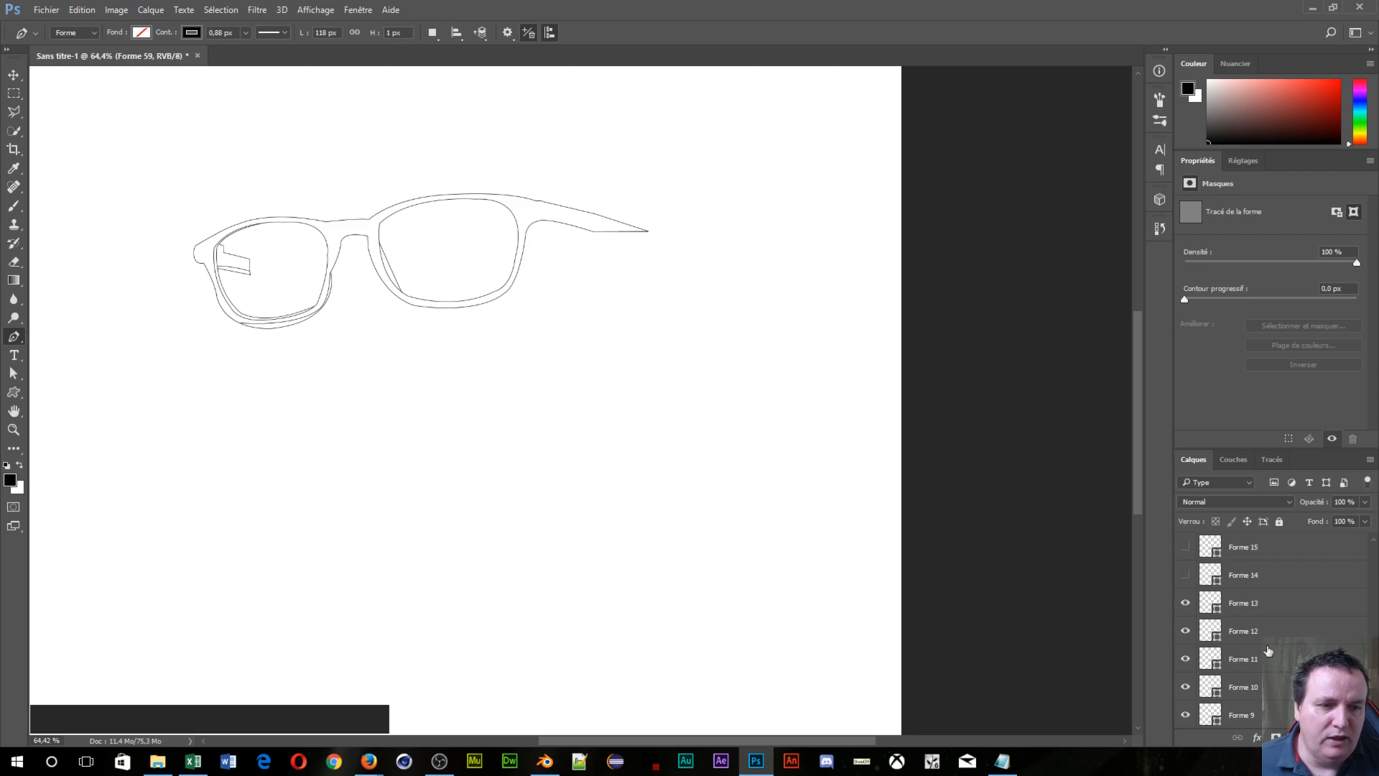
ctrl+click(1261, 607)
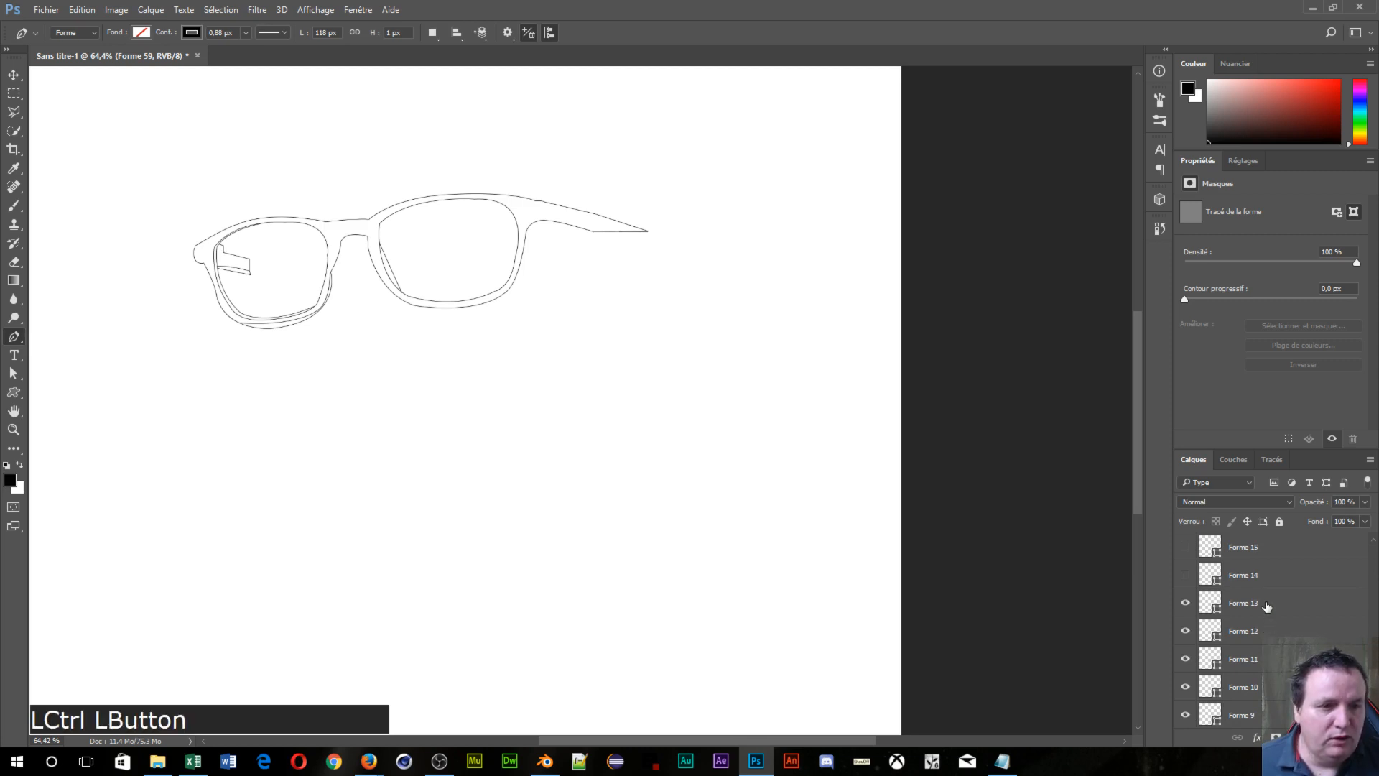
ctrl+click(1253, 631)
ctrl+click(1248, 659)
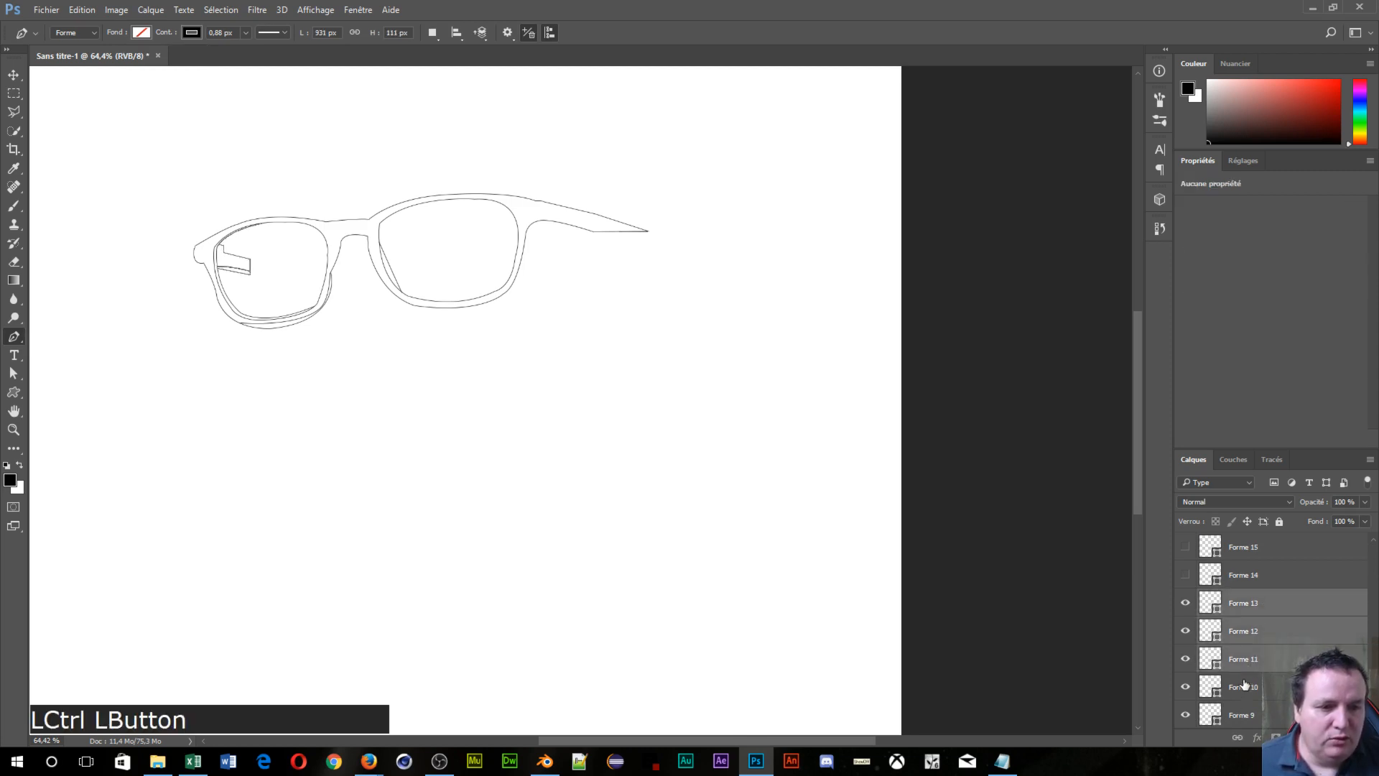
ctrl+click(1244, 686)
ctrl+click(1252, 716)
scroll(1264, 686, down, 3)
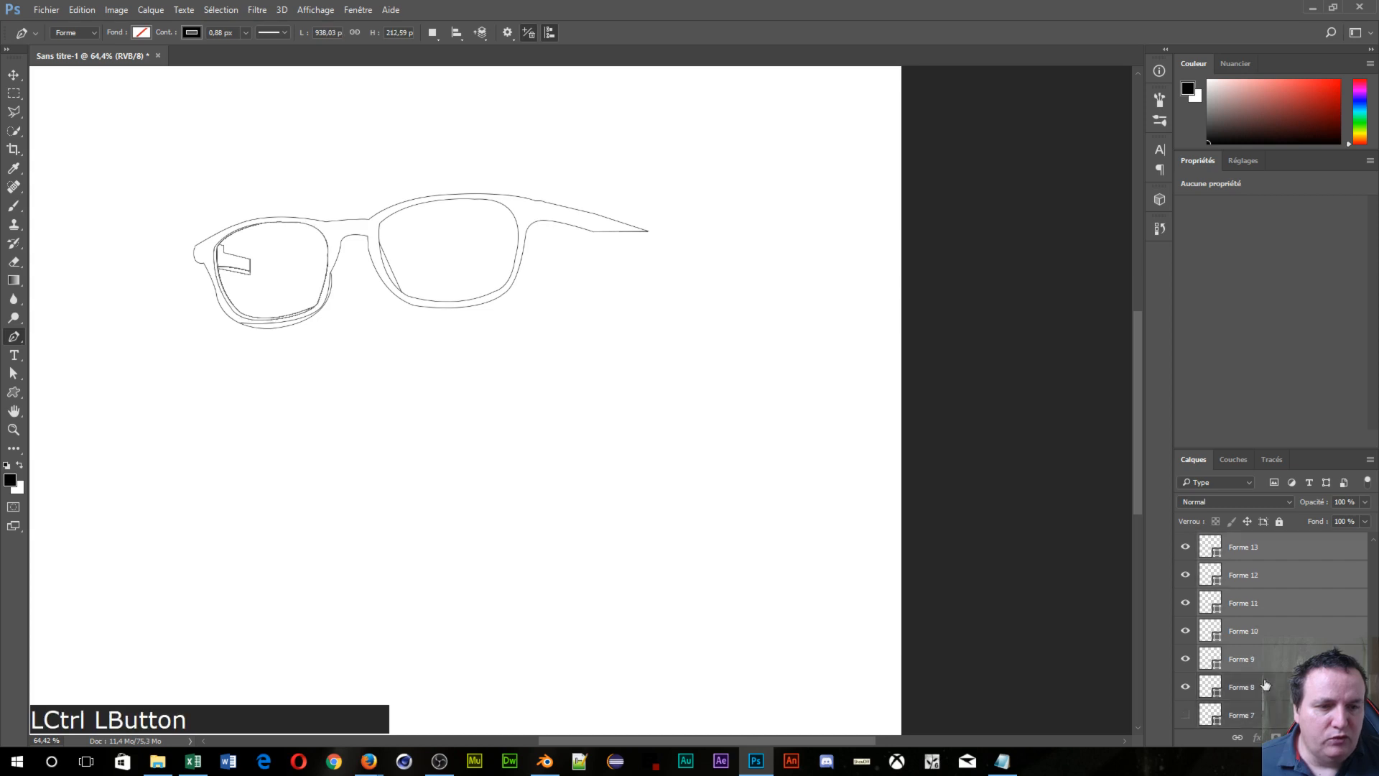
ctrl+click(1251, 602)
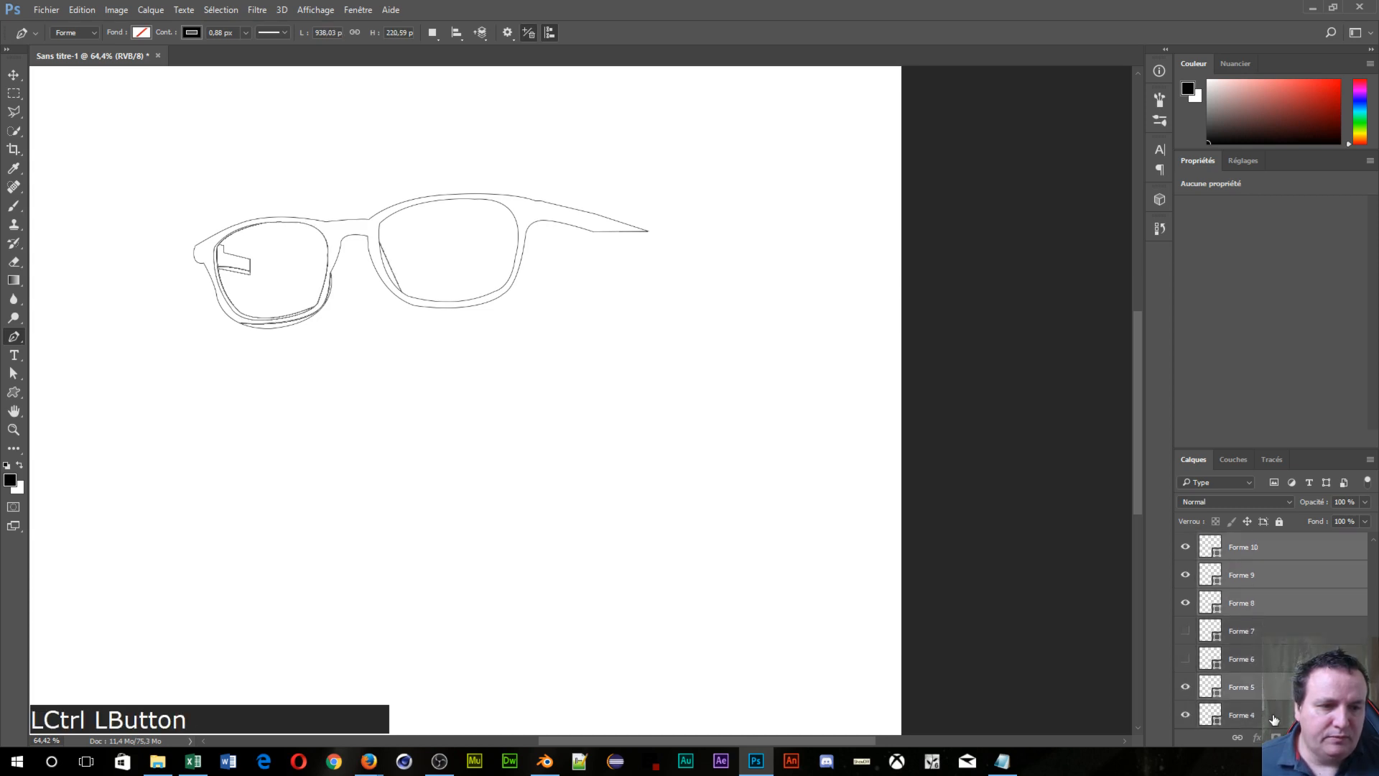
scroll(1273, 719, down, 3)
ctrl+click(1272, 630)
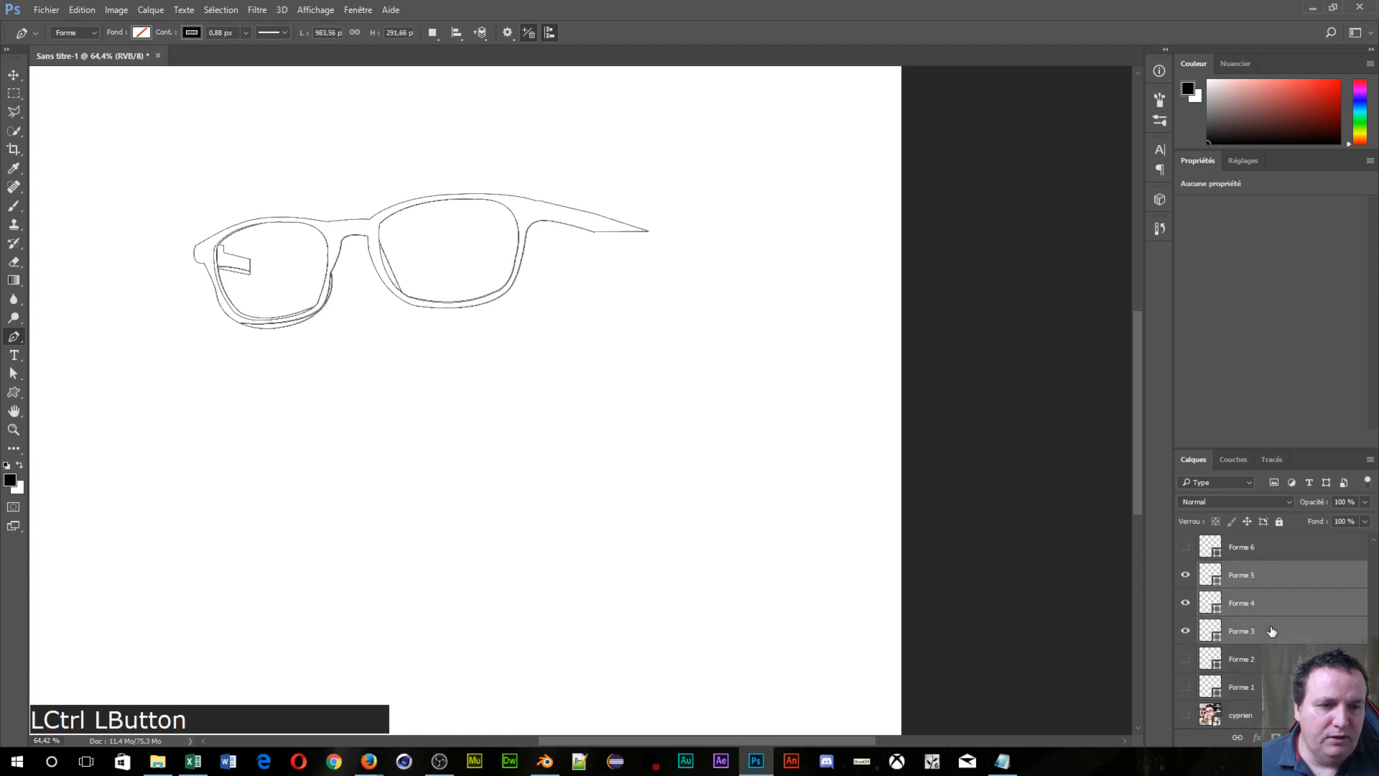
scroll(1270, 632, up, 8)
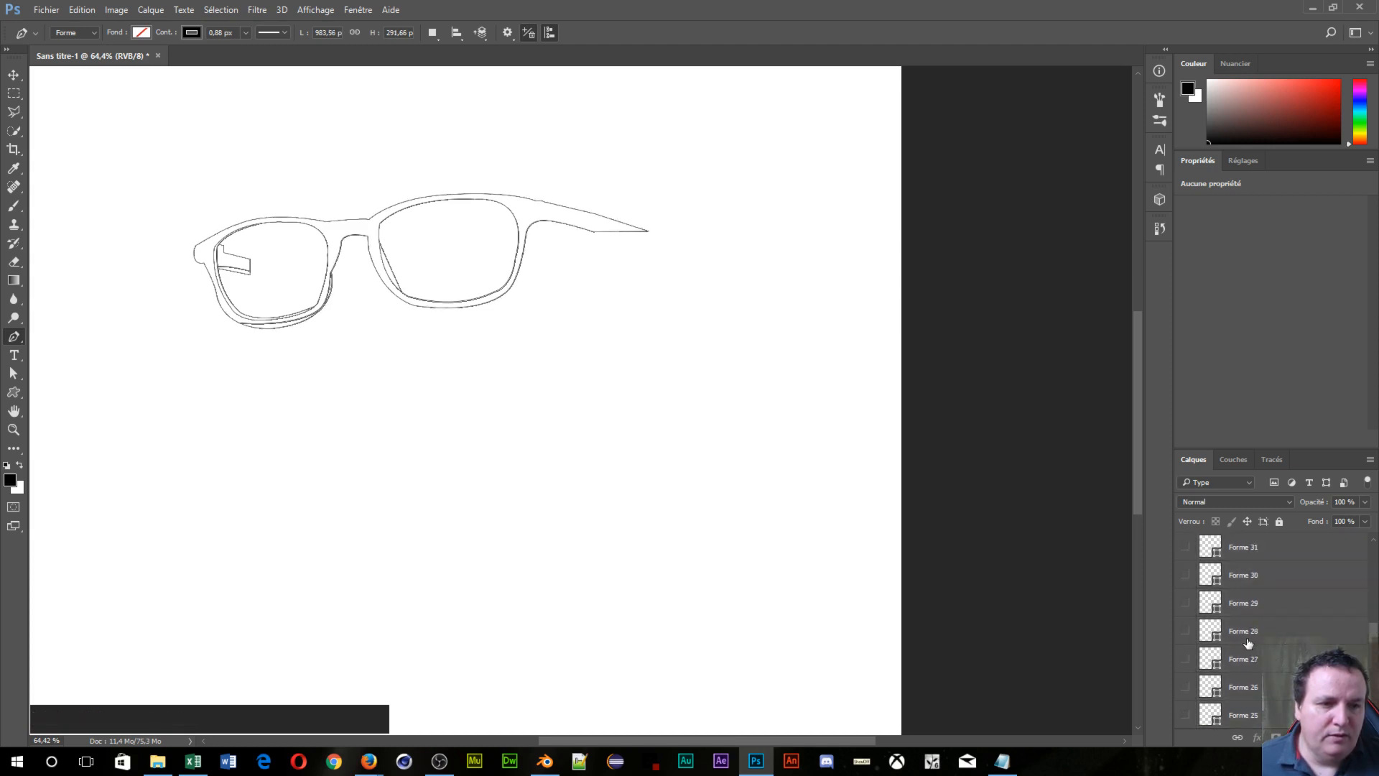
scroll(1264, 650, up, 10)
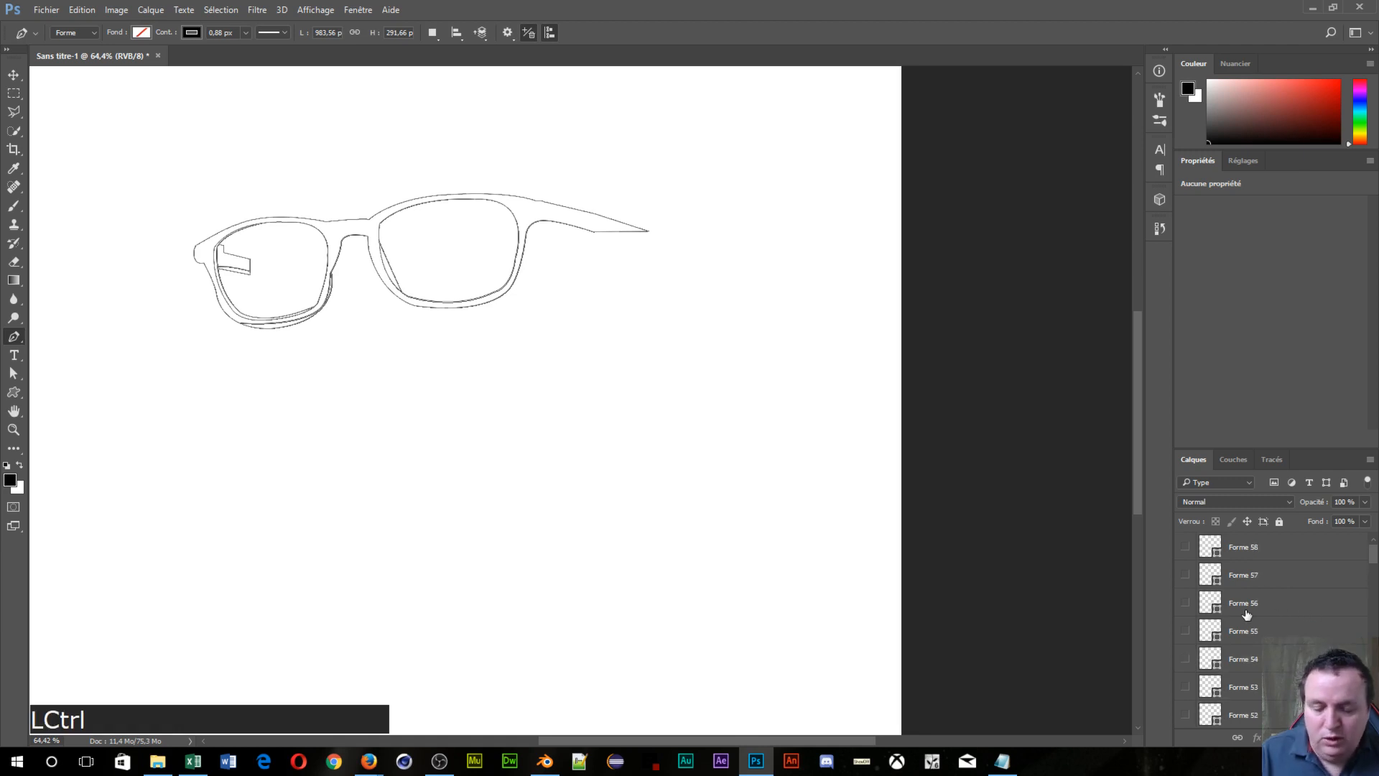
key(ctrl+j)
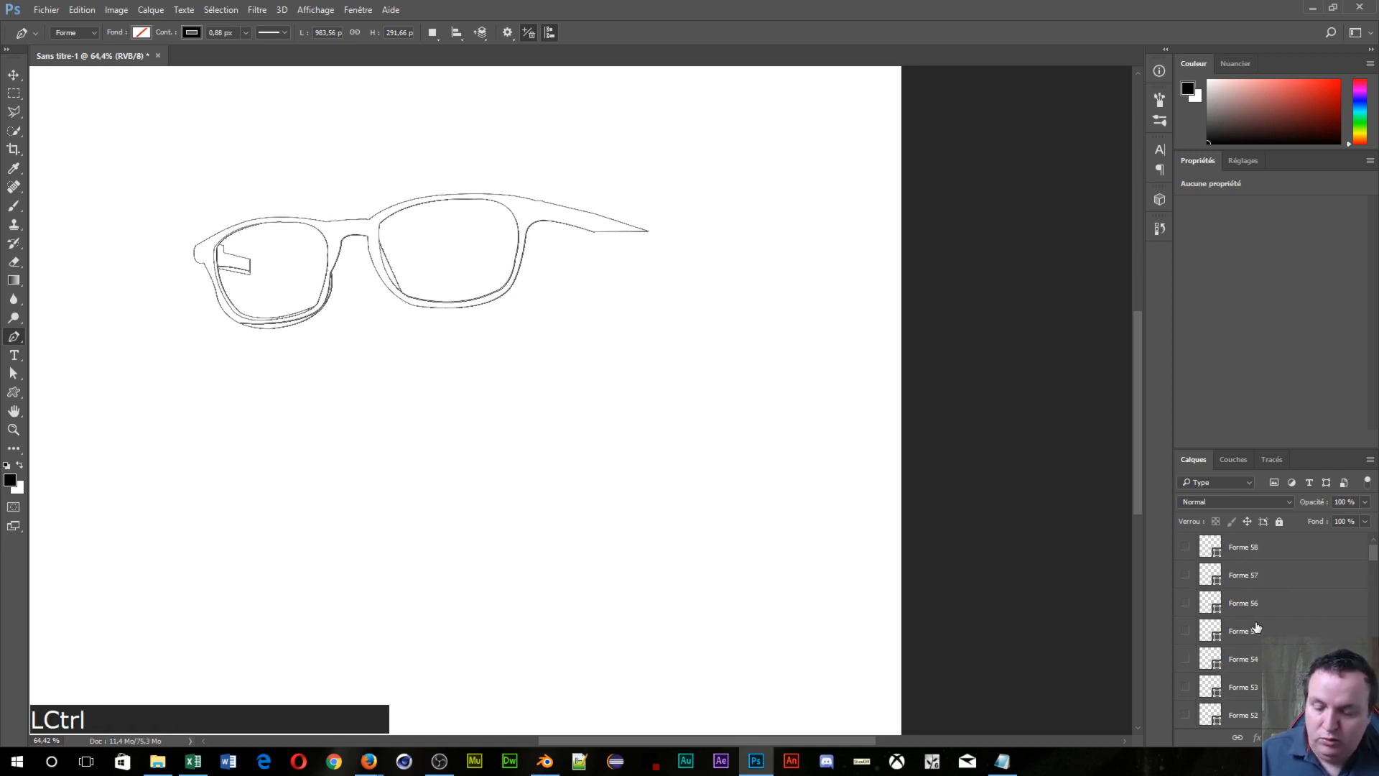
Step: Try merging the duplicated glasses shapes and moving the frame and lens outlines apart, and undo back to the separate copies
key(ctrl+e)
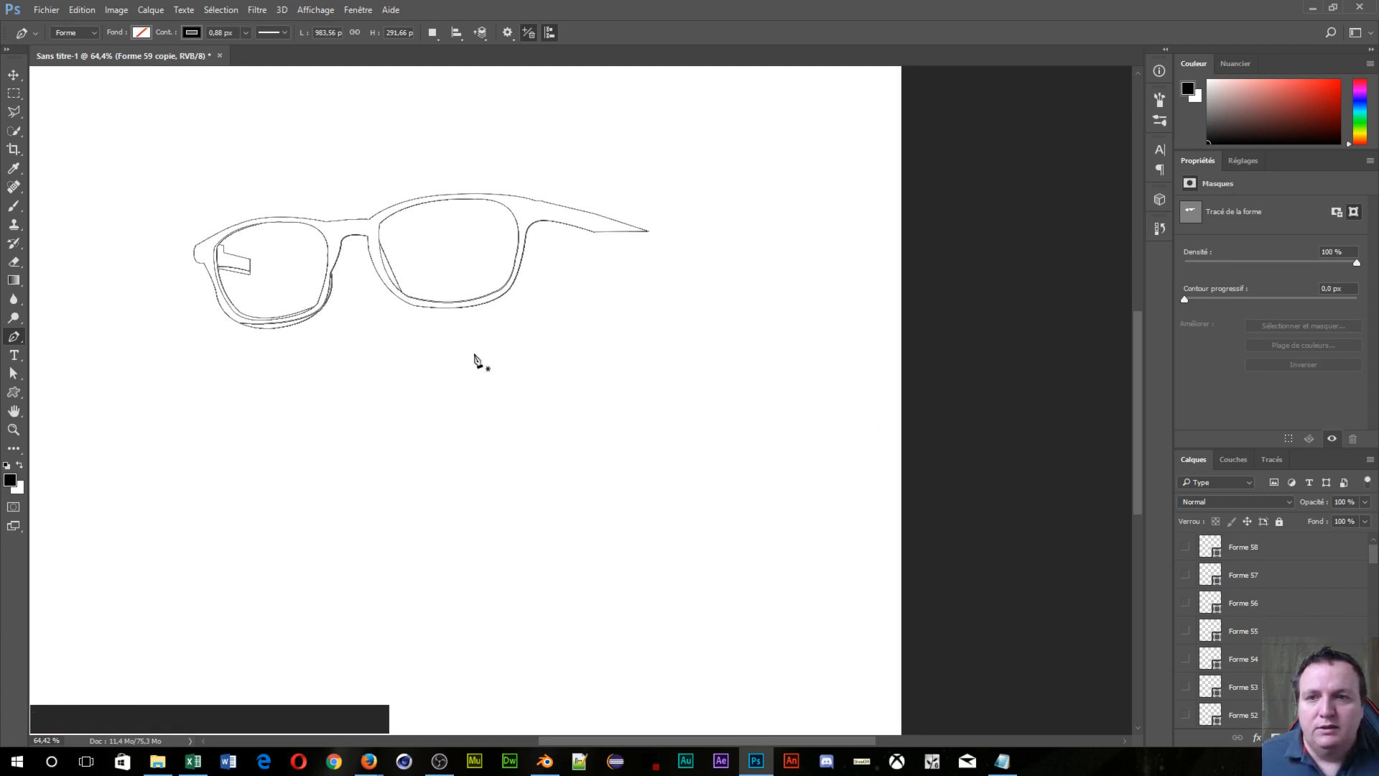
click(14, 74)
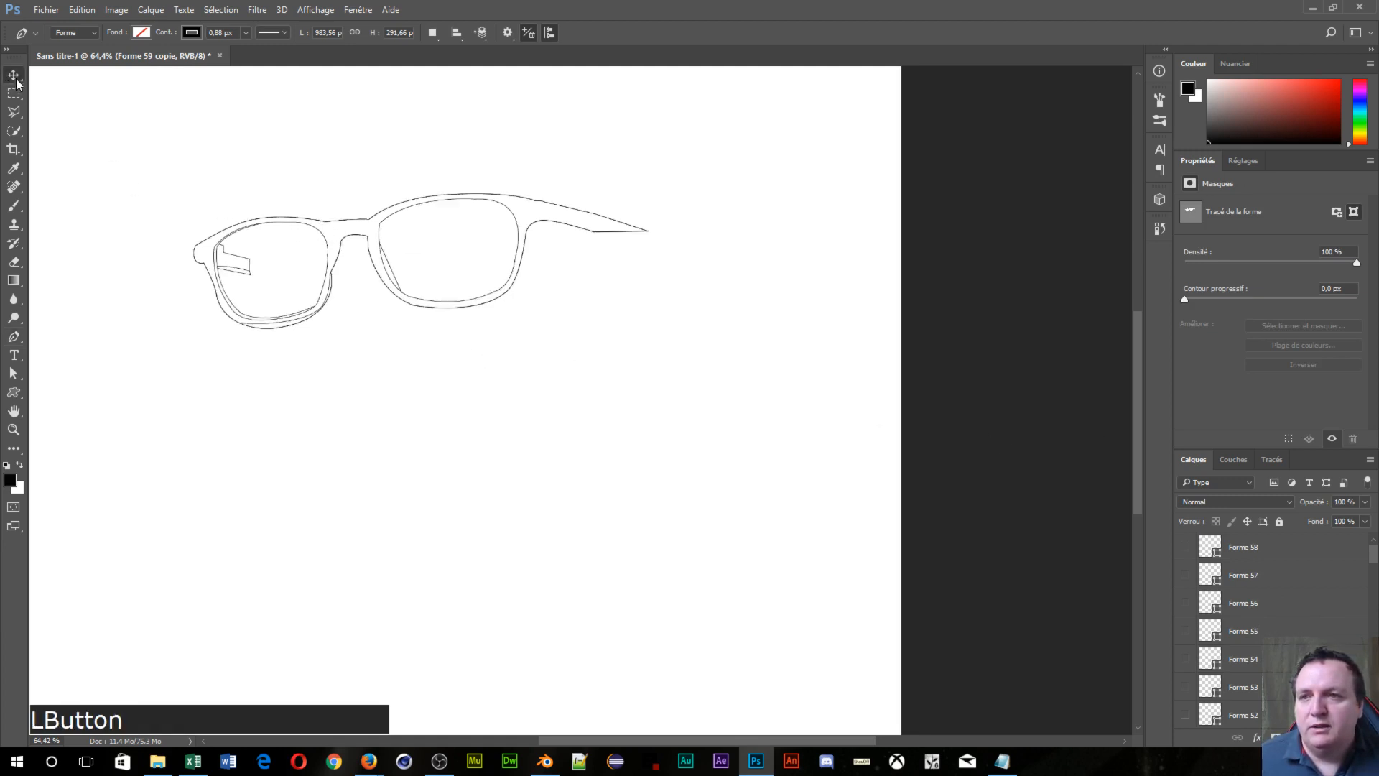
drag(376, 235, 416, 392)
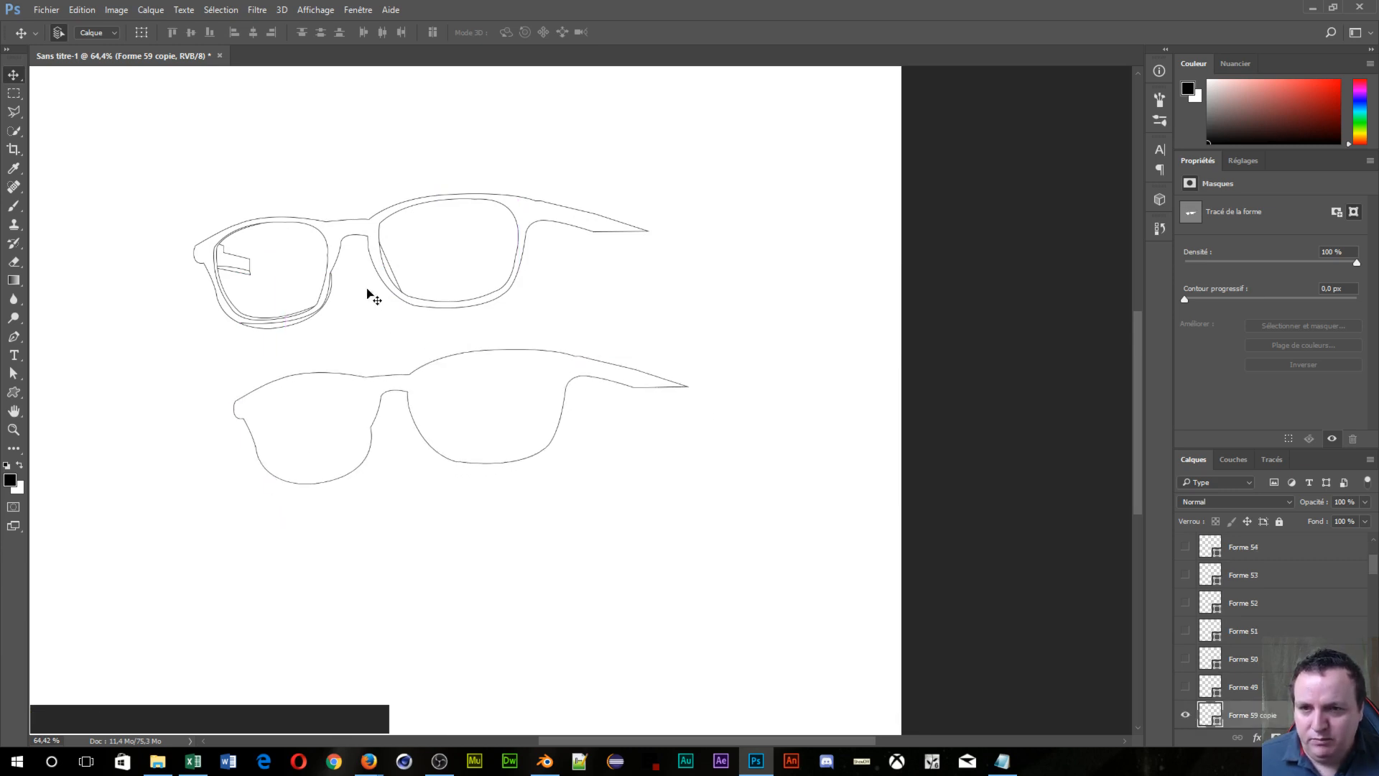
drag(373, 254, 390, 357)
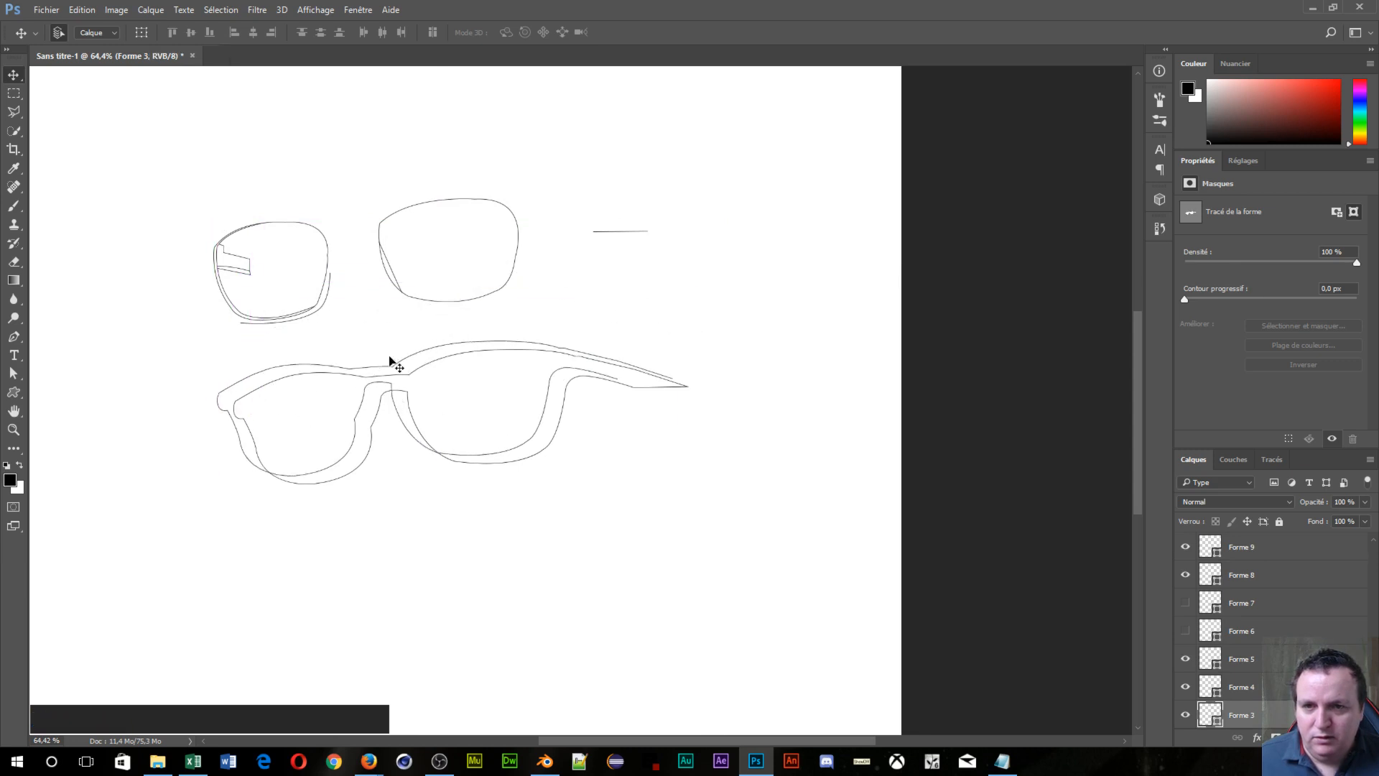
drag(397, 290, 480, 307)
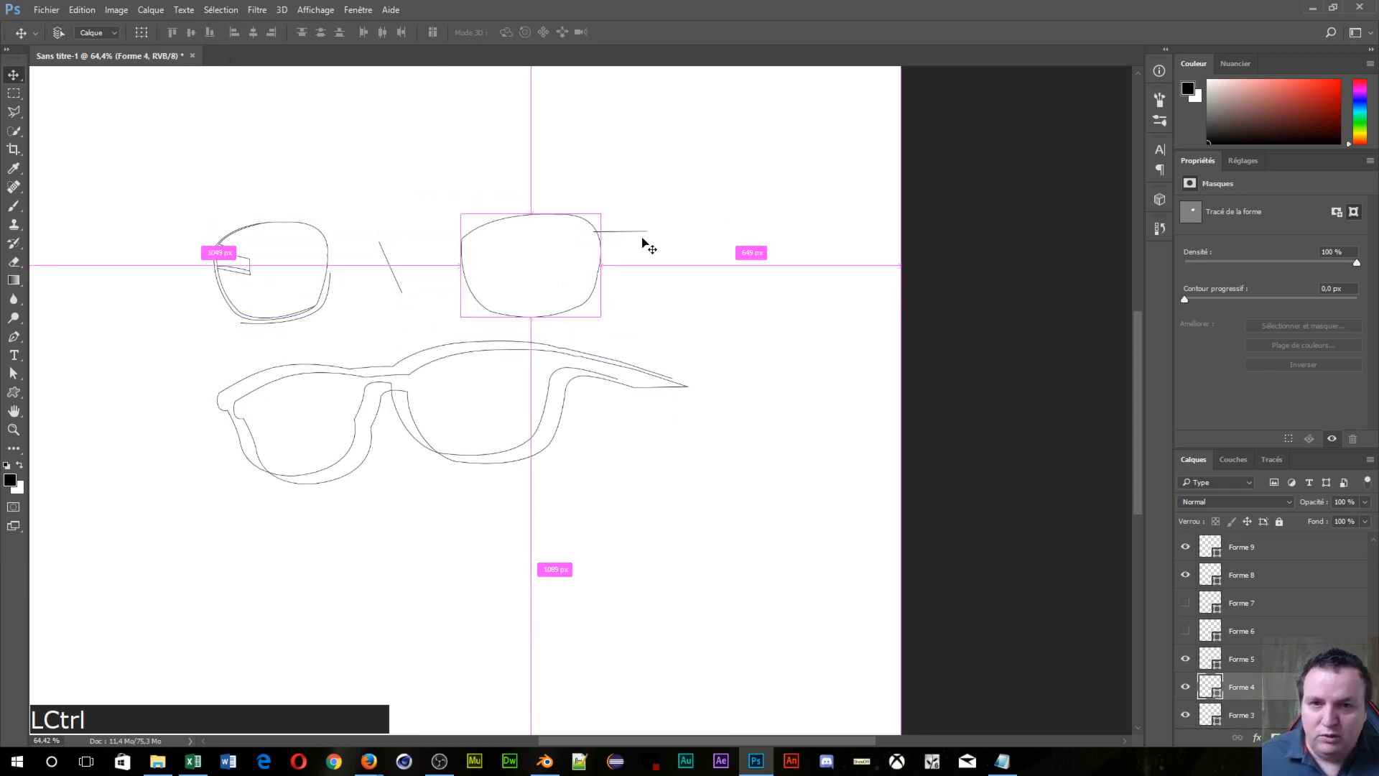
key(ctrl+z)
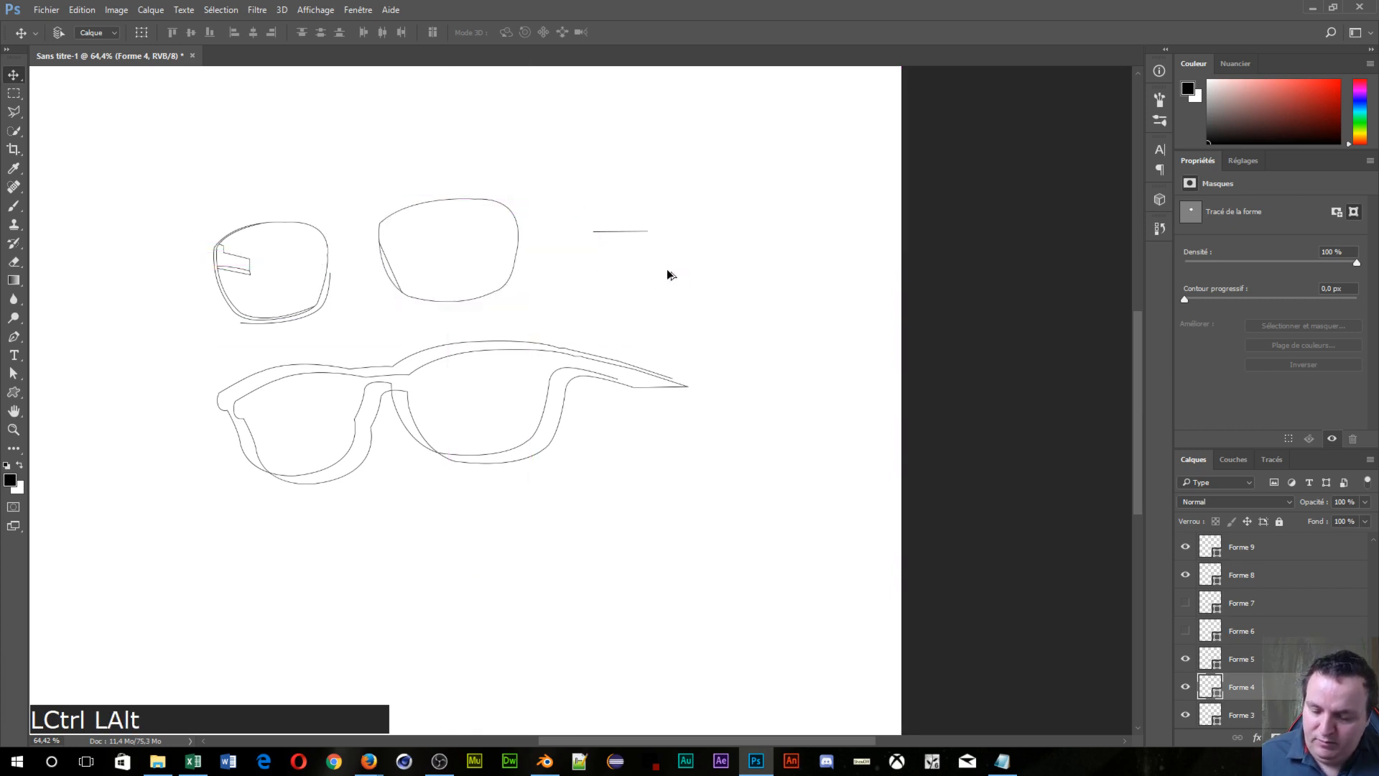
key(ctrl+alt+z)
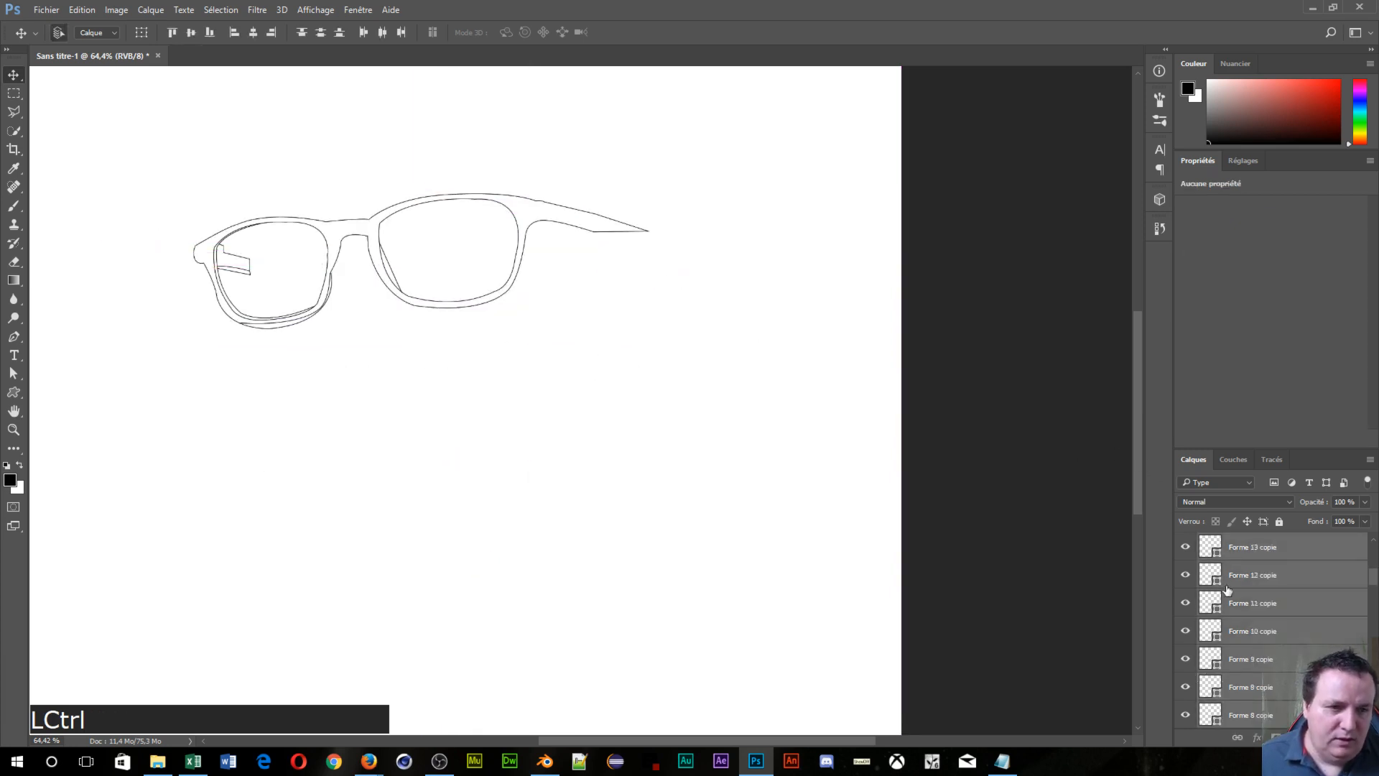
Step: Hide the white Arrière-plan layer so only the glasses outlines show over transparency
scroll(1229, 604, up, 4)
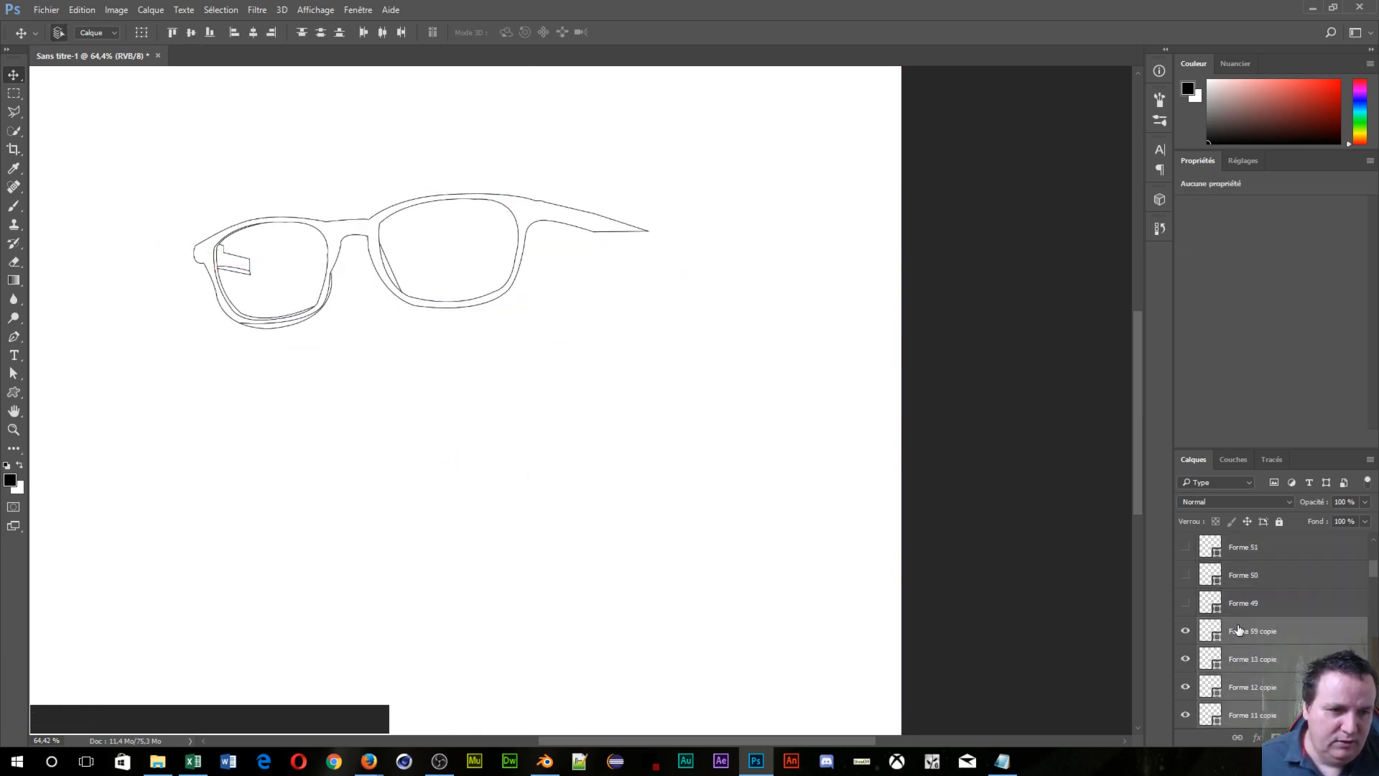
scroll(1237, 631, up, 3)
scroll(1221, 603, down, 5)
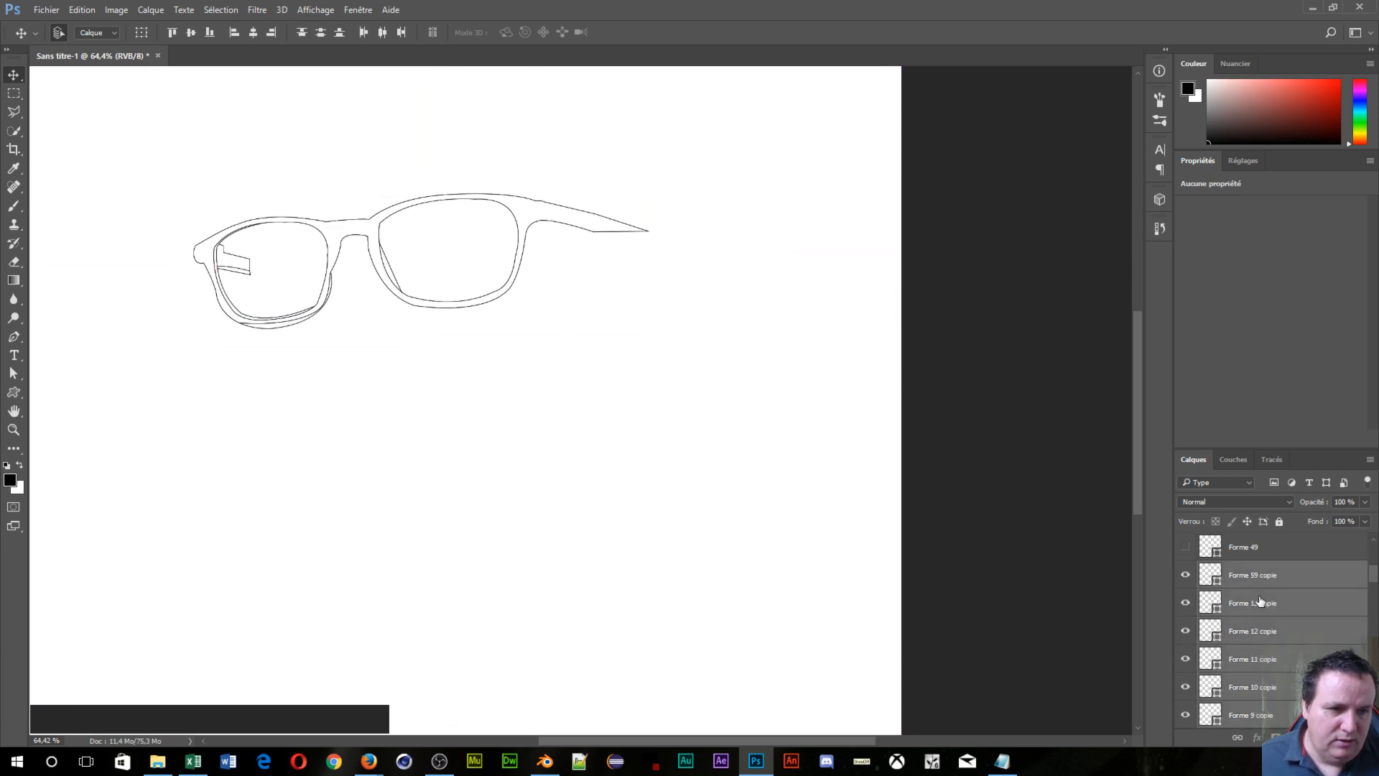
scroll(1250, 600, down, 5)
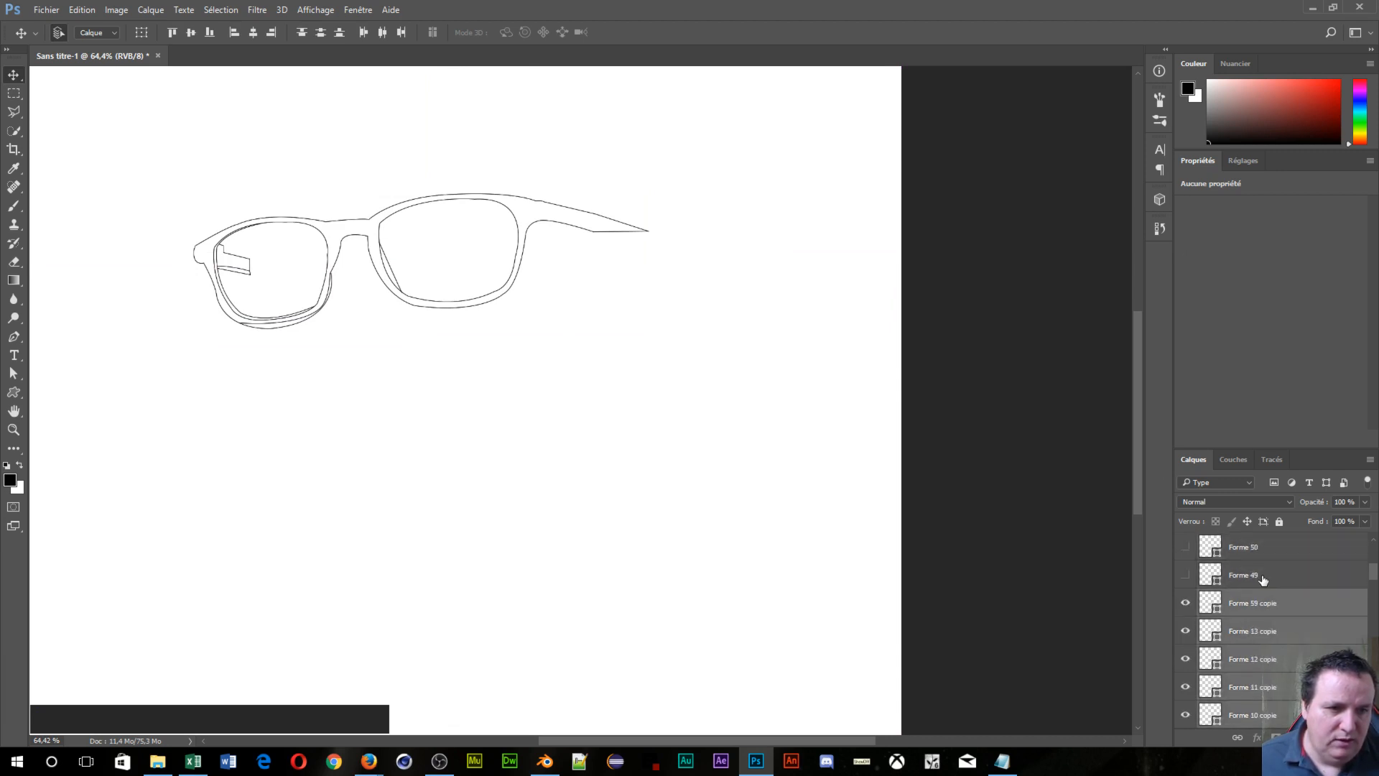
scroll(1229, 621, down, 3)
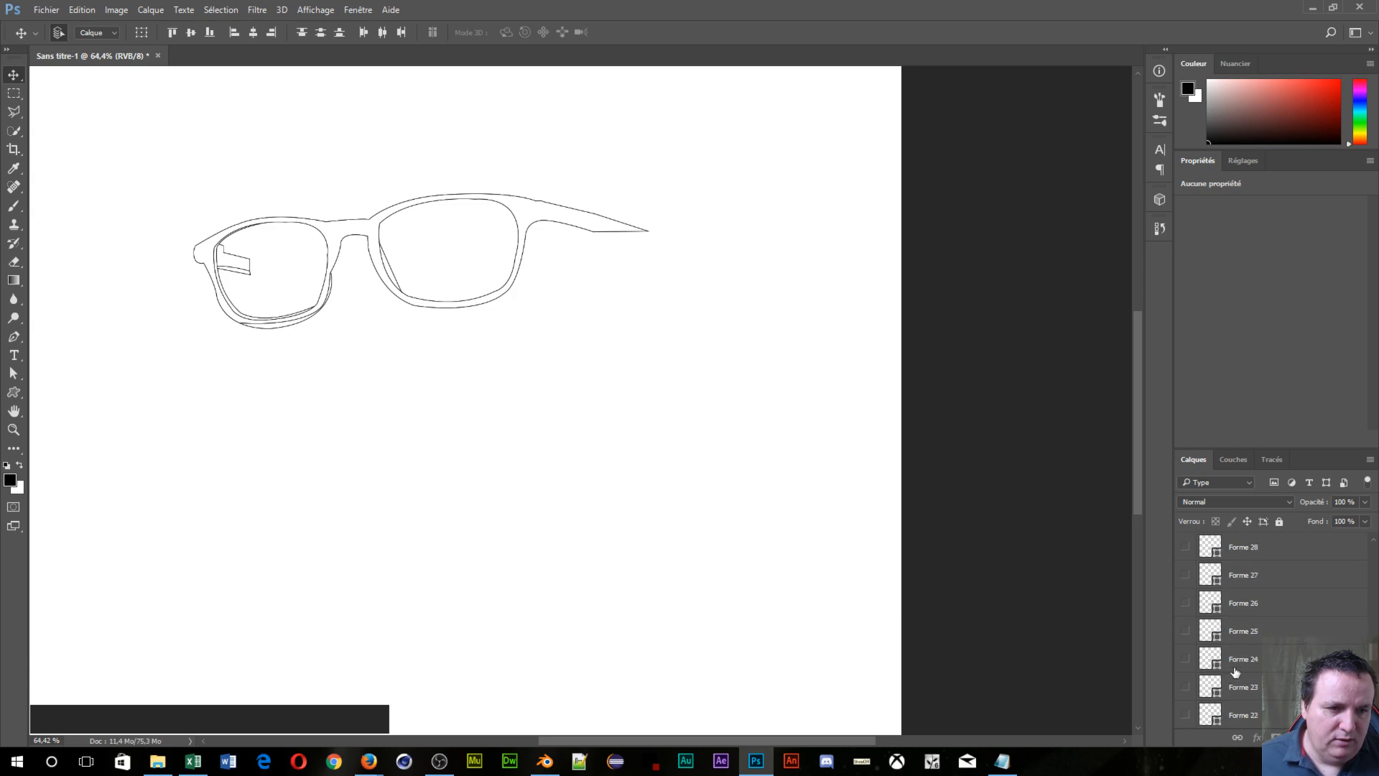
scroll(1225, 675, down, 2)
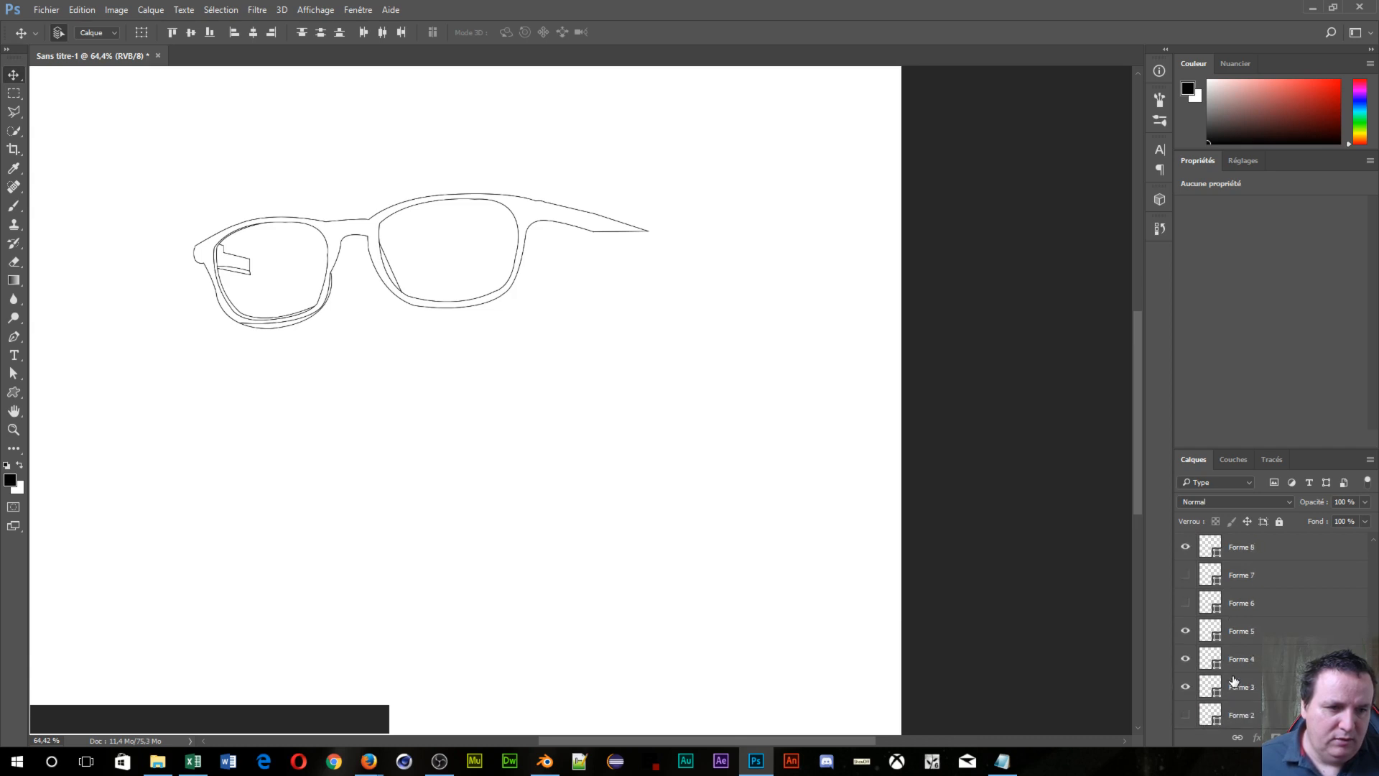
scroll(1214, 666, down, 2)
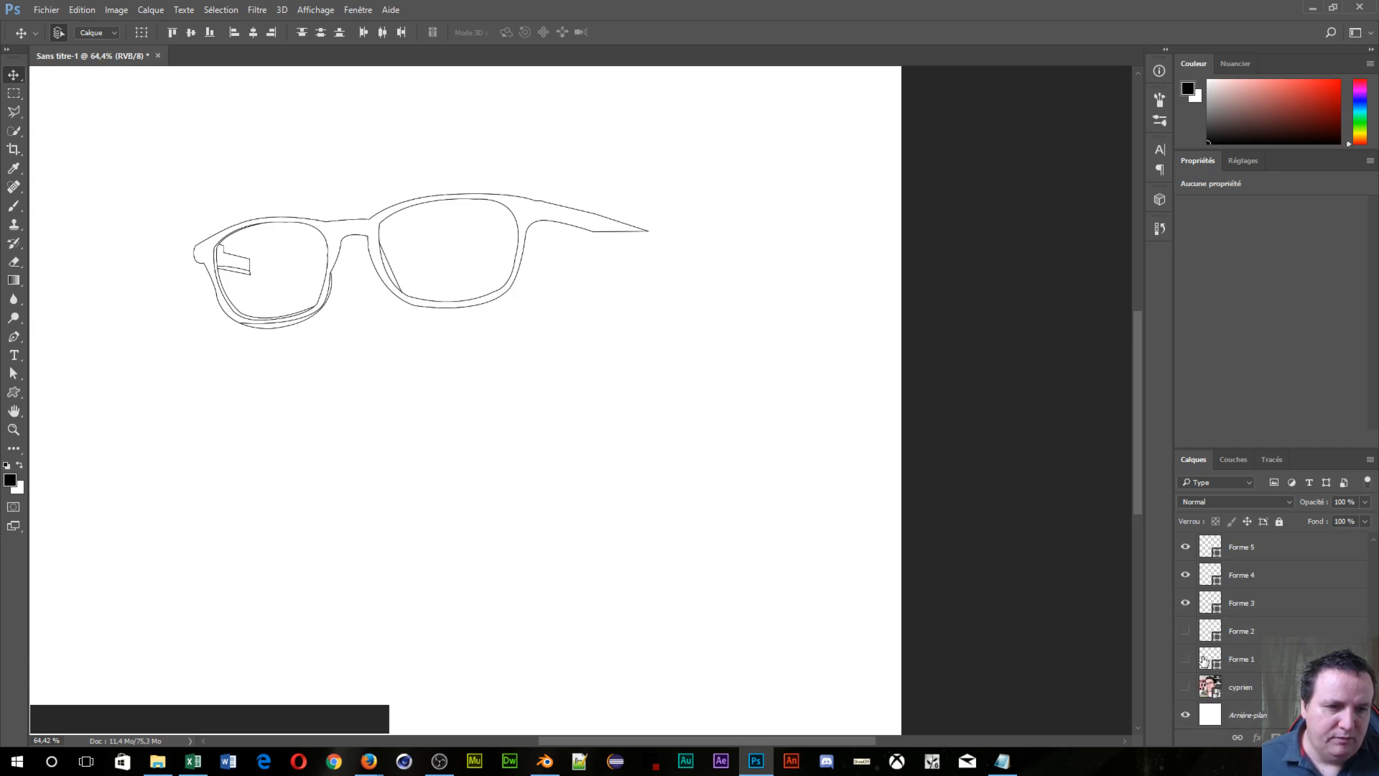
click(1185, 719)
Step: Toggle the visibility of the Forme 59 and Forme 48 layers to check which lines each one holds
scroll(1224, 695, up, 3)
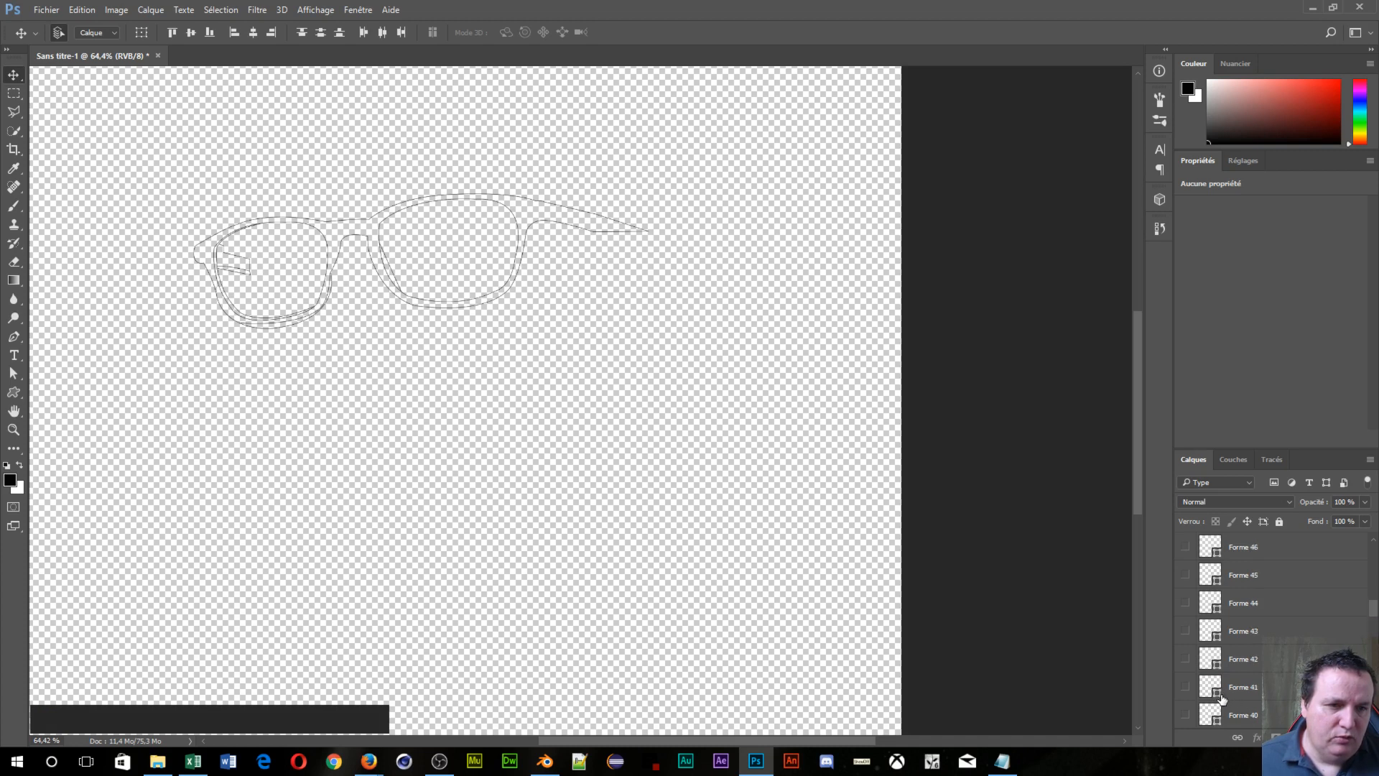
scroll(1221, 696, up, 3)
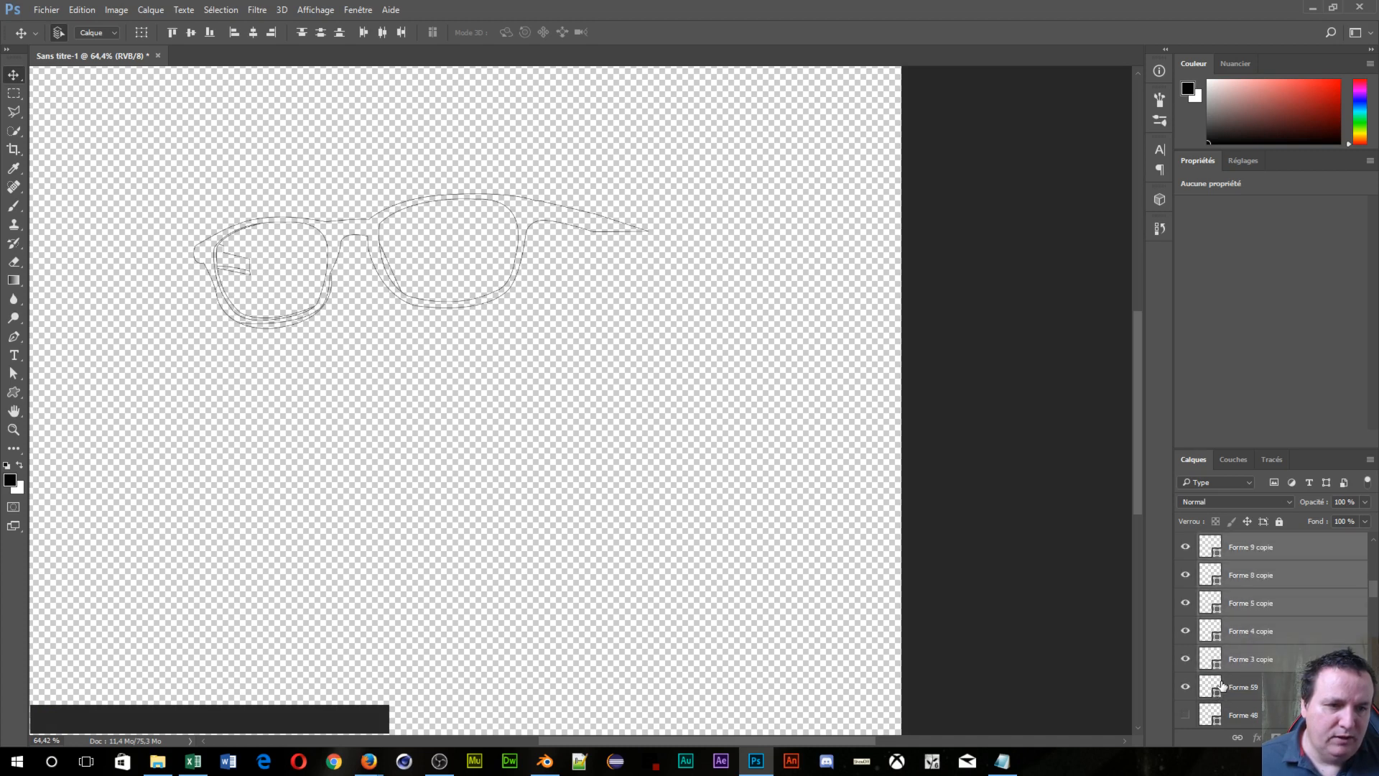
click(1184, 688)
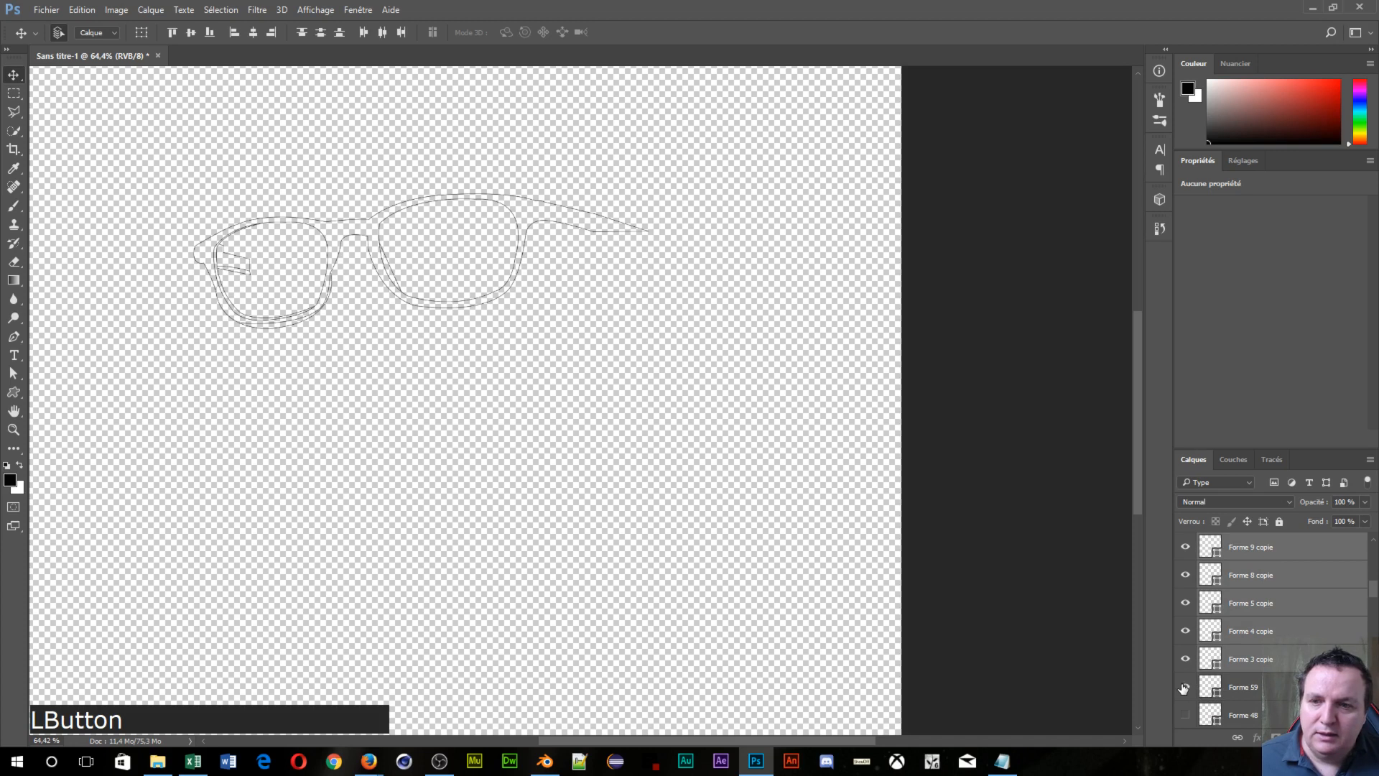
click(1184, 688)
click(1186, 713)
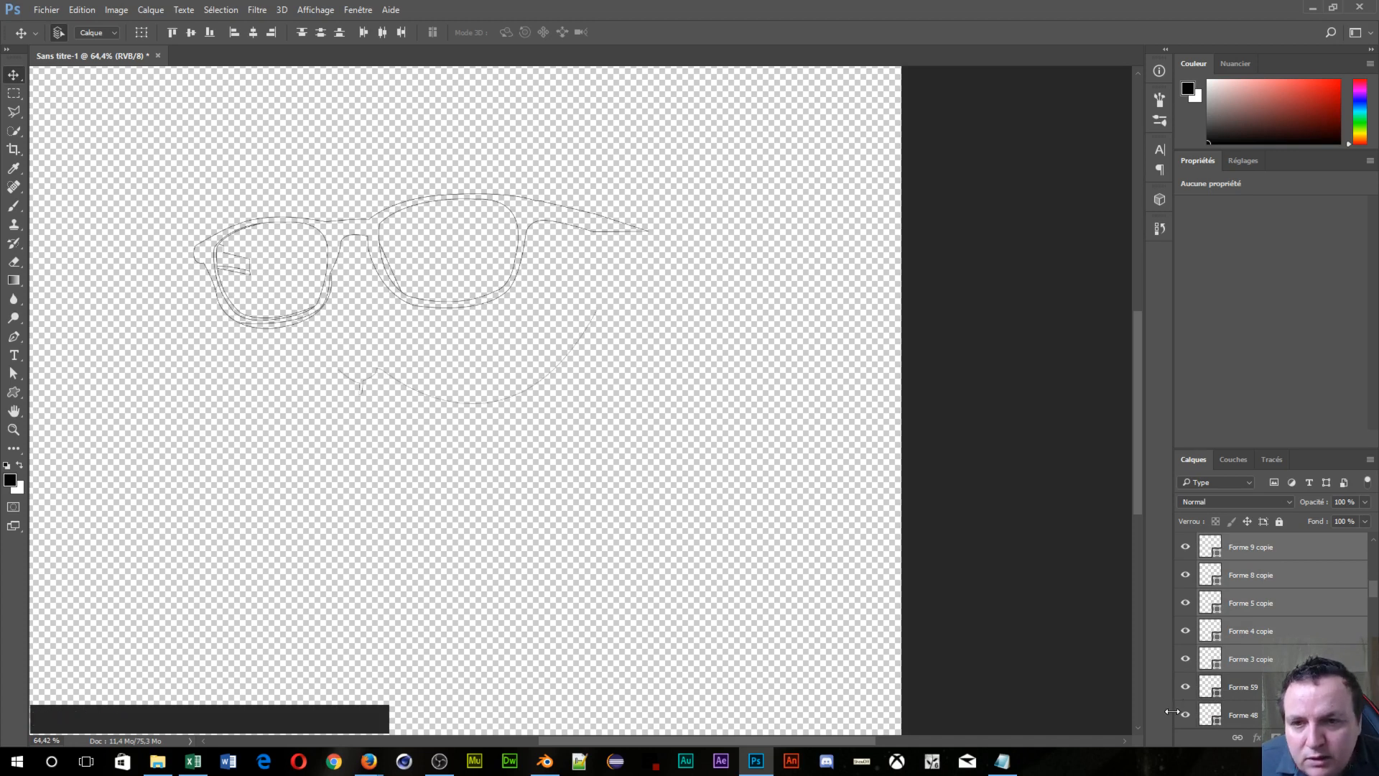
click(1185, 713)
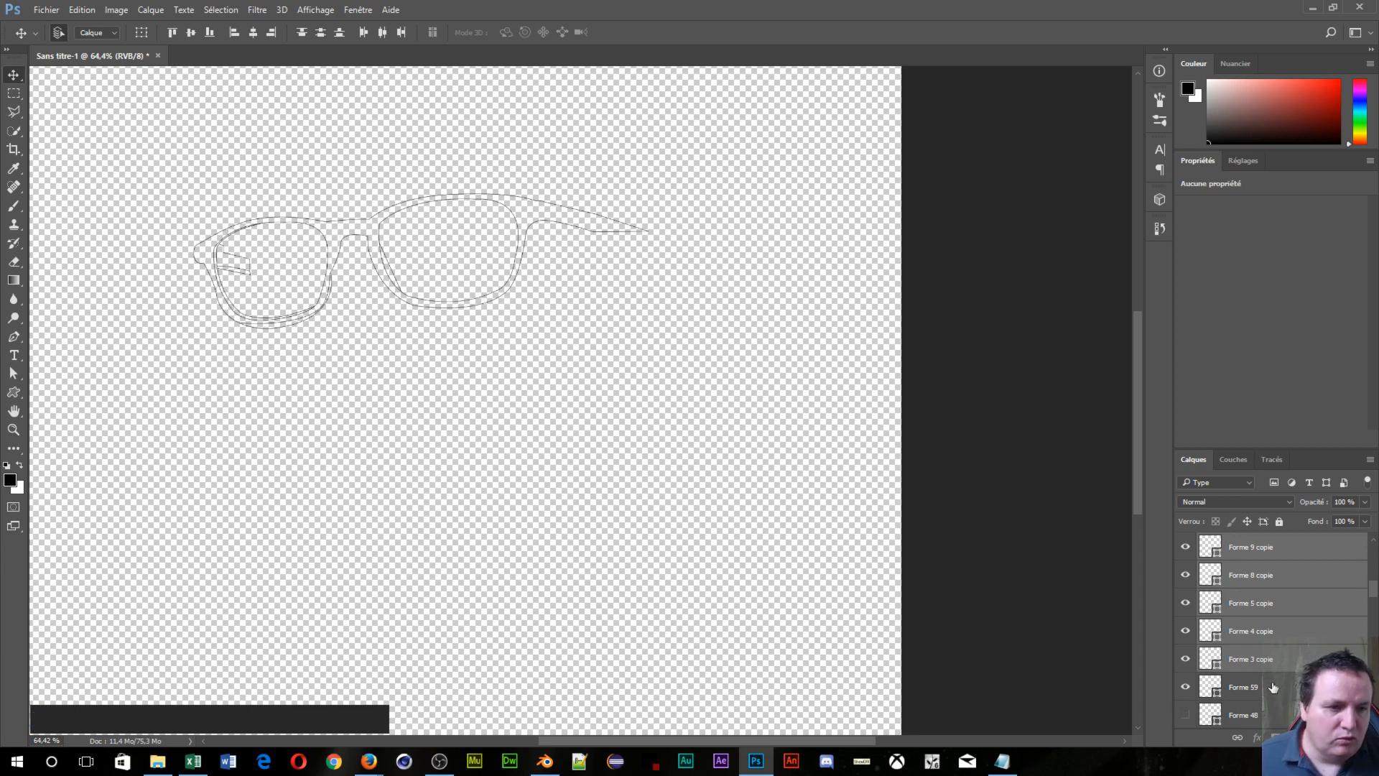
click(1185, 687)
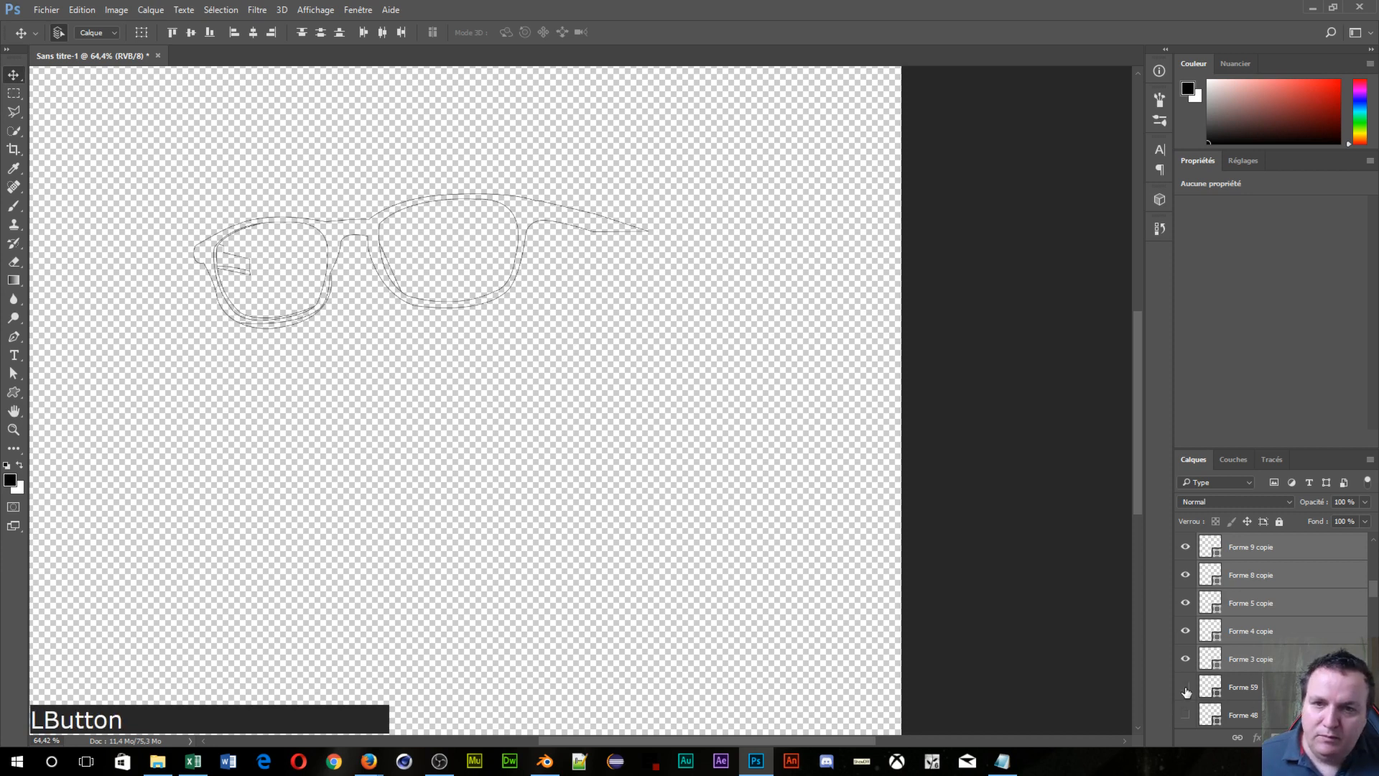
click(1185, 687)
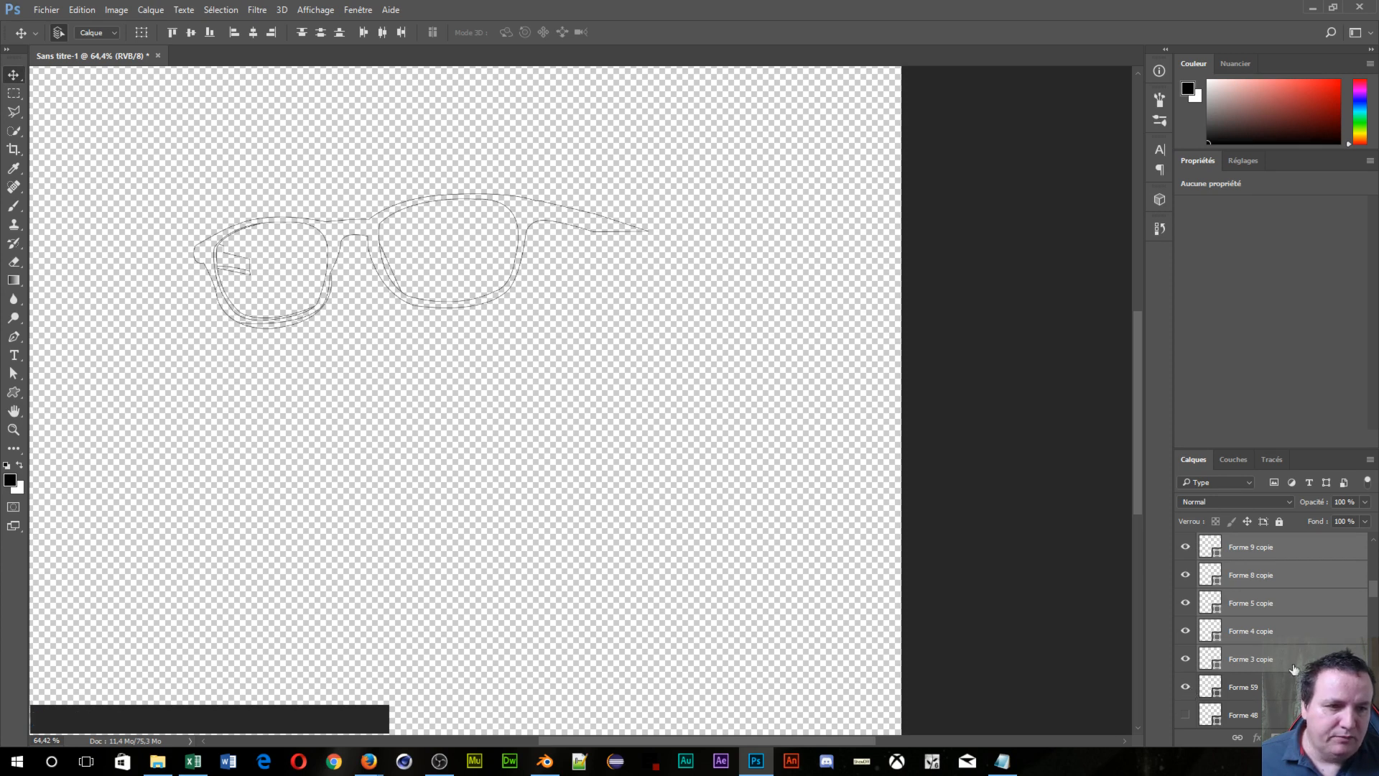
Step: Merge the selected glasses copies, Forme 59 copie through Forme 3 copie, into one shape layer
scroll(1290, 625, up, 5)
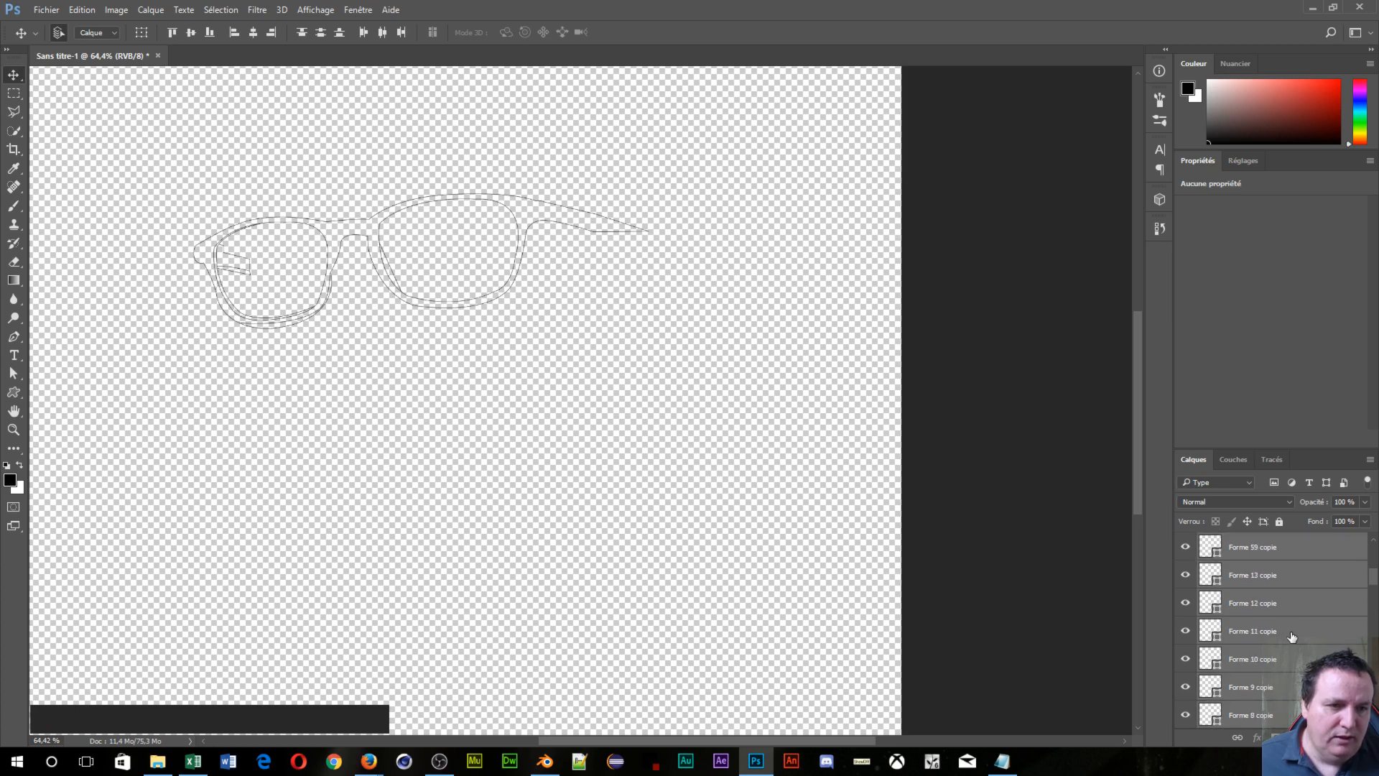
scroll(1293, 636, down, 1)
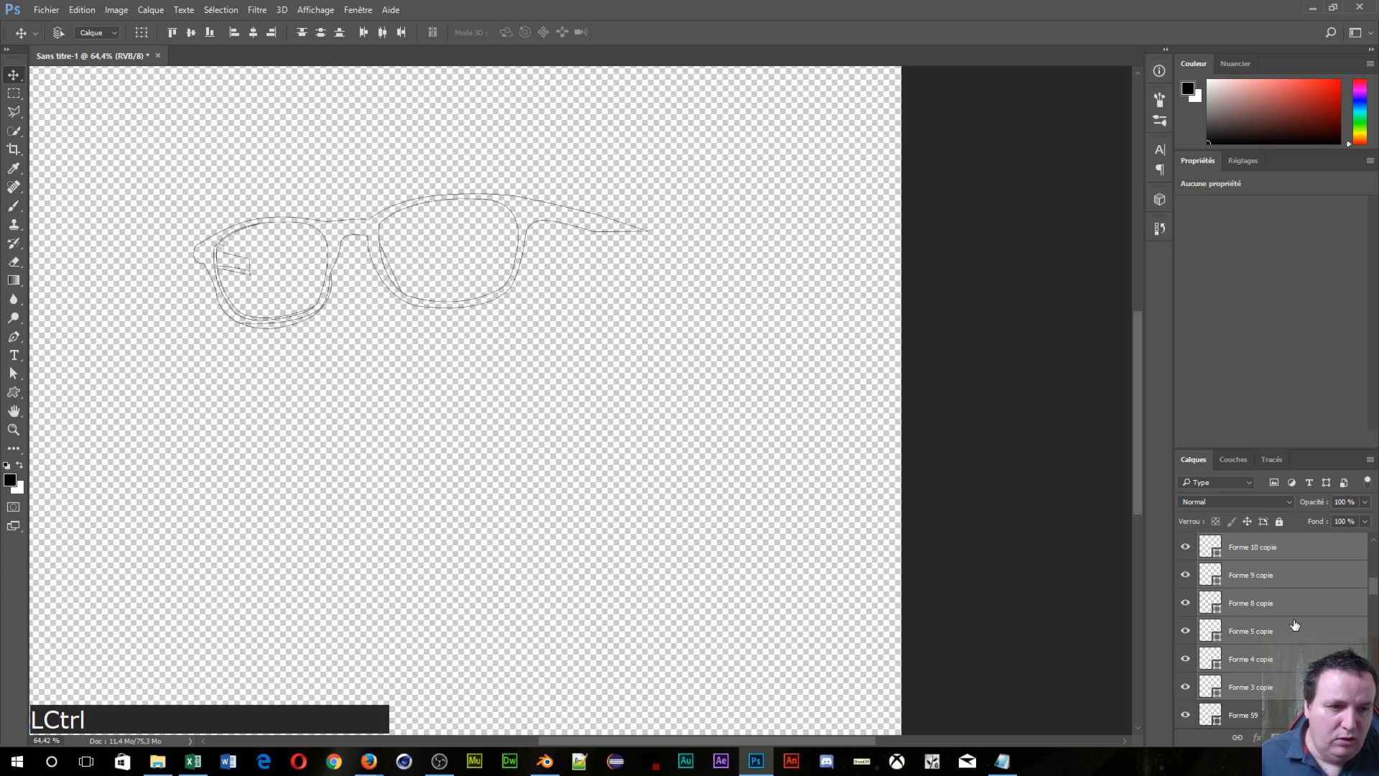
key(ctrl+alt+e)
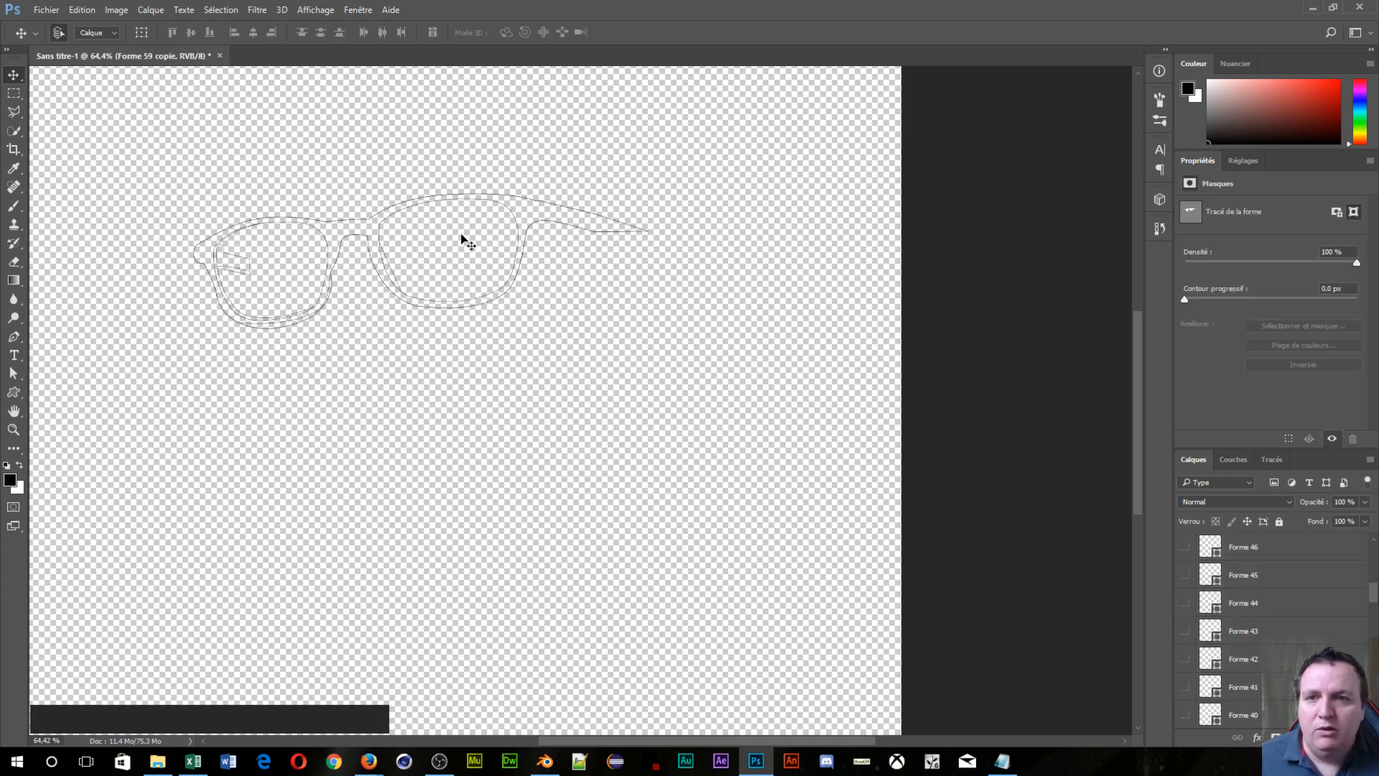
Step: Hide the original glasses layers Forme 3, Forme 4 and Forme 5
scroll(1240, 636, down, 5)
scroll(1240, 636, down, 15)
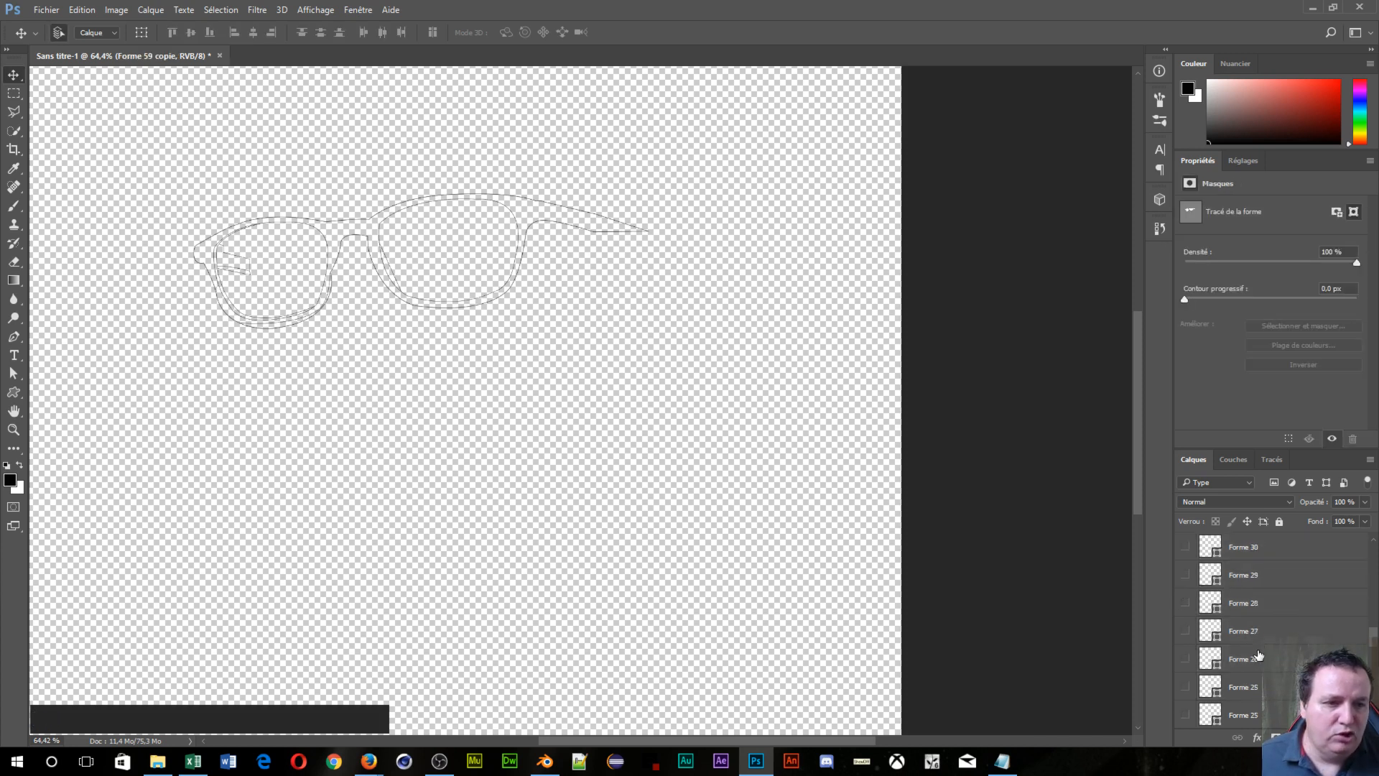
scroll(1281, 694, down, 3)
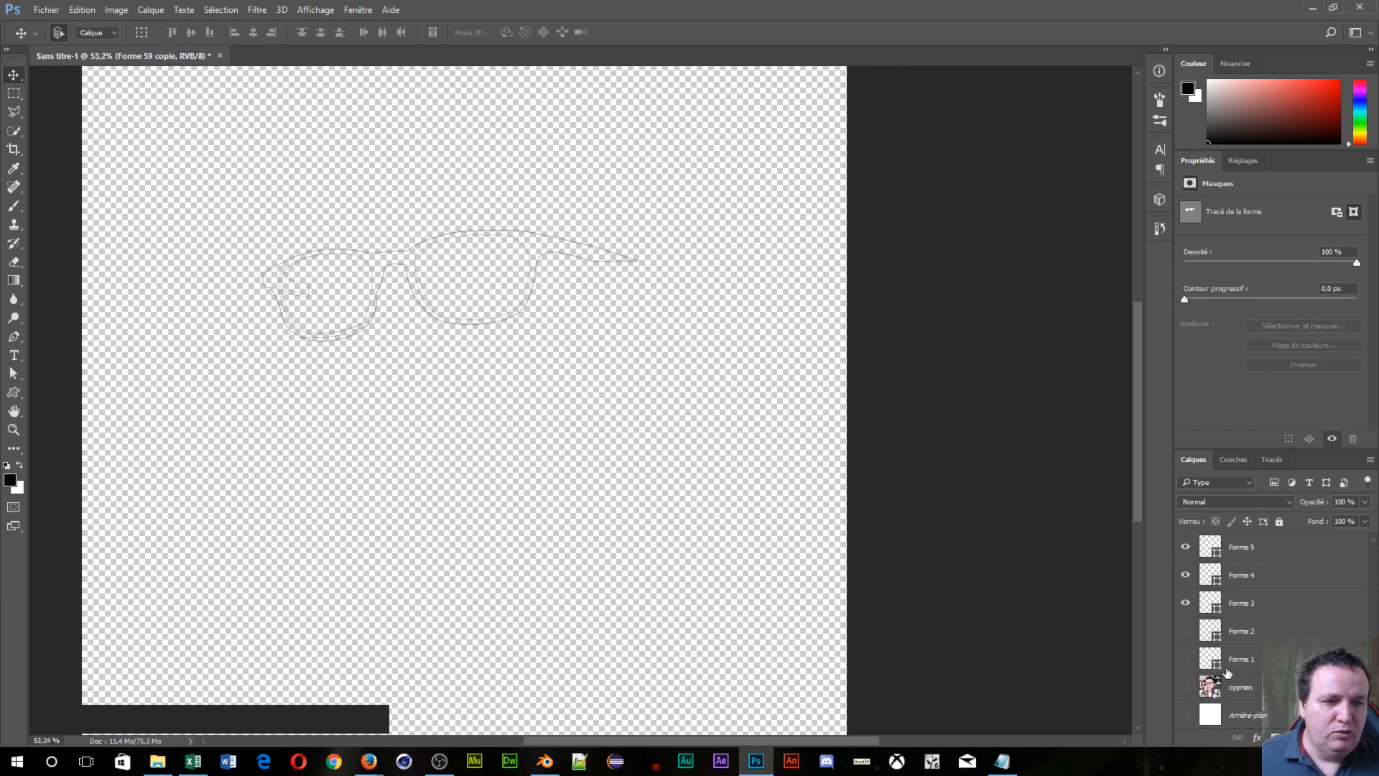
click(1187, 574)
click(1185, 547)
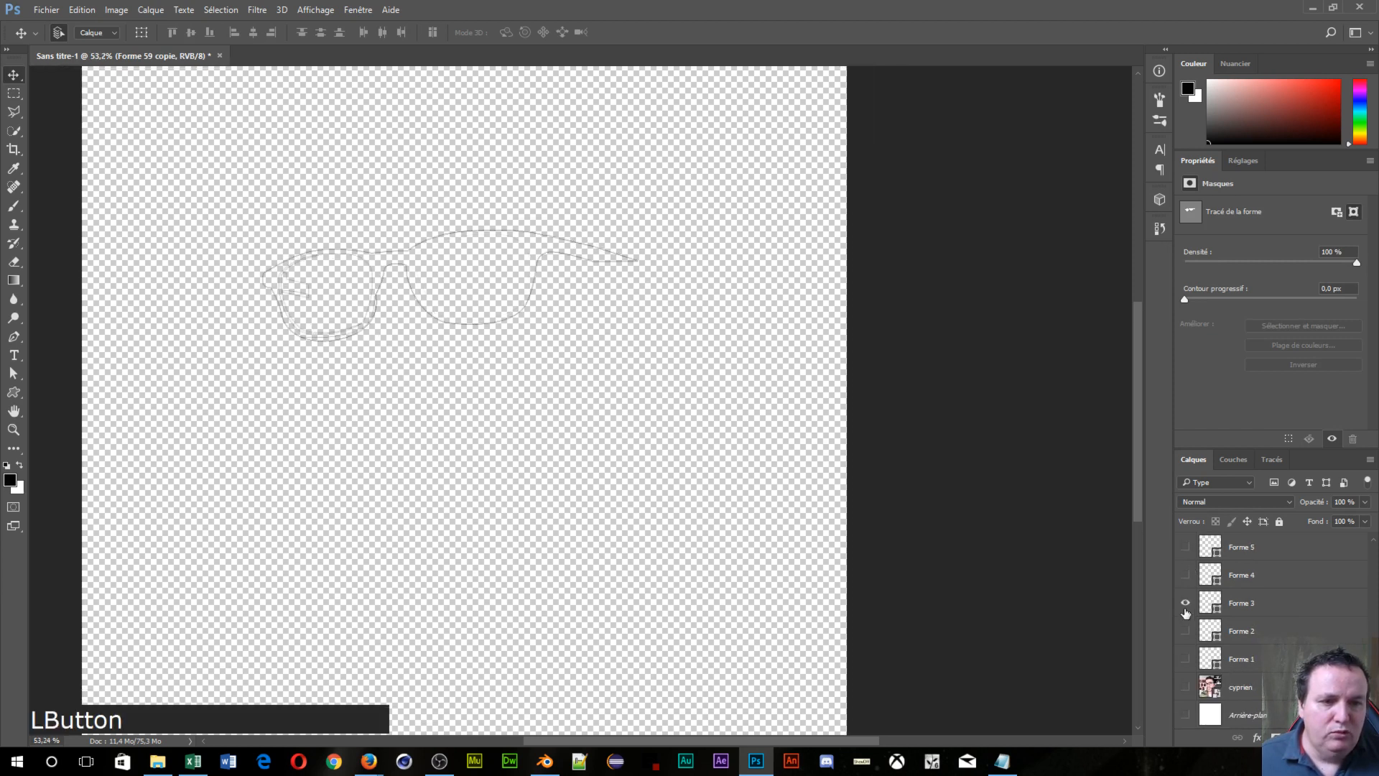
Step: Hide the original glasses layers Forme 8 through Forme 13
scroll(1187, 617, up, 5)
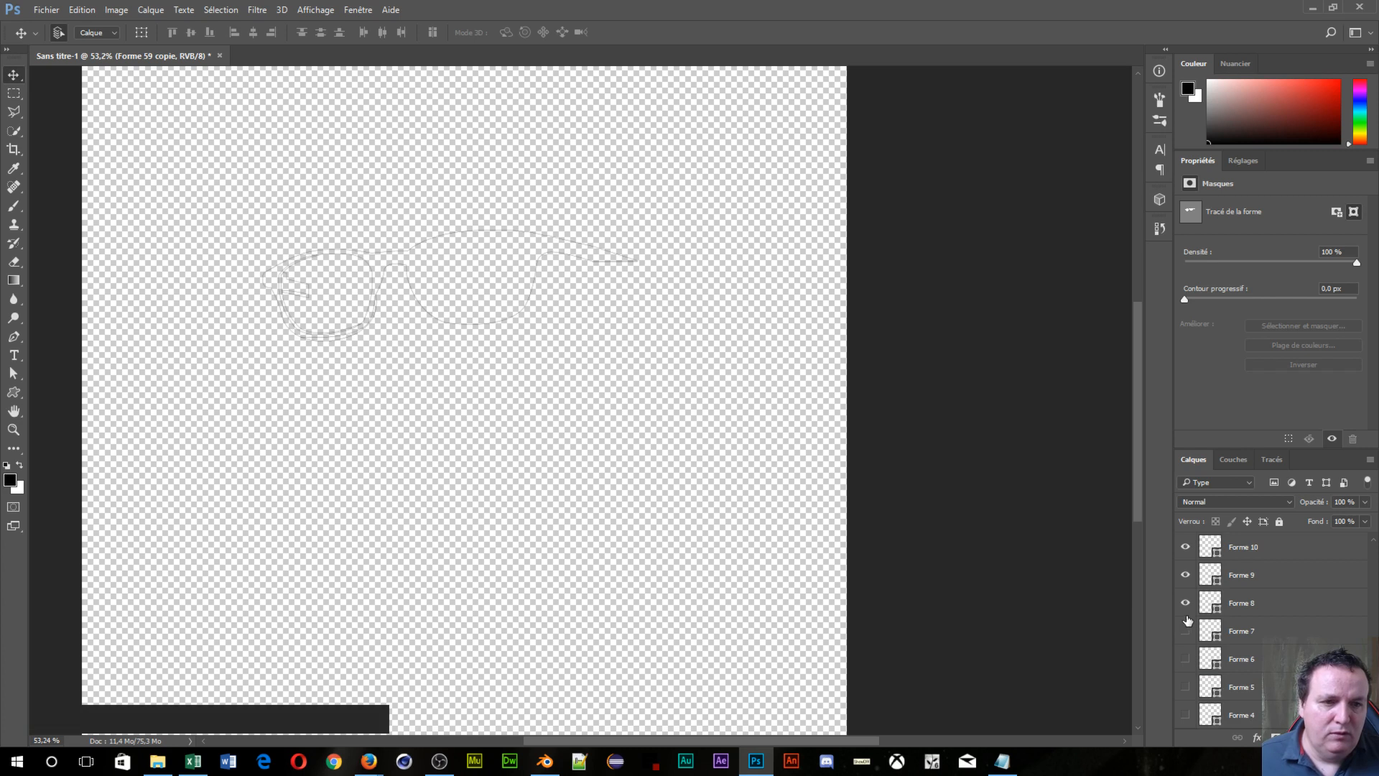
click(1185, 602)
click(1185, 575)
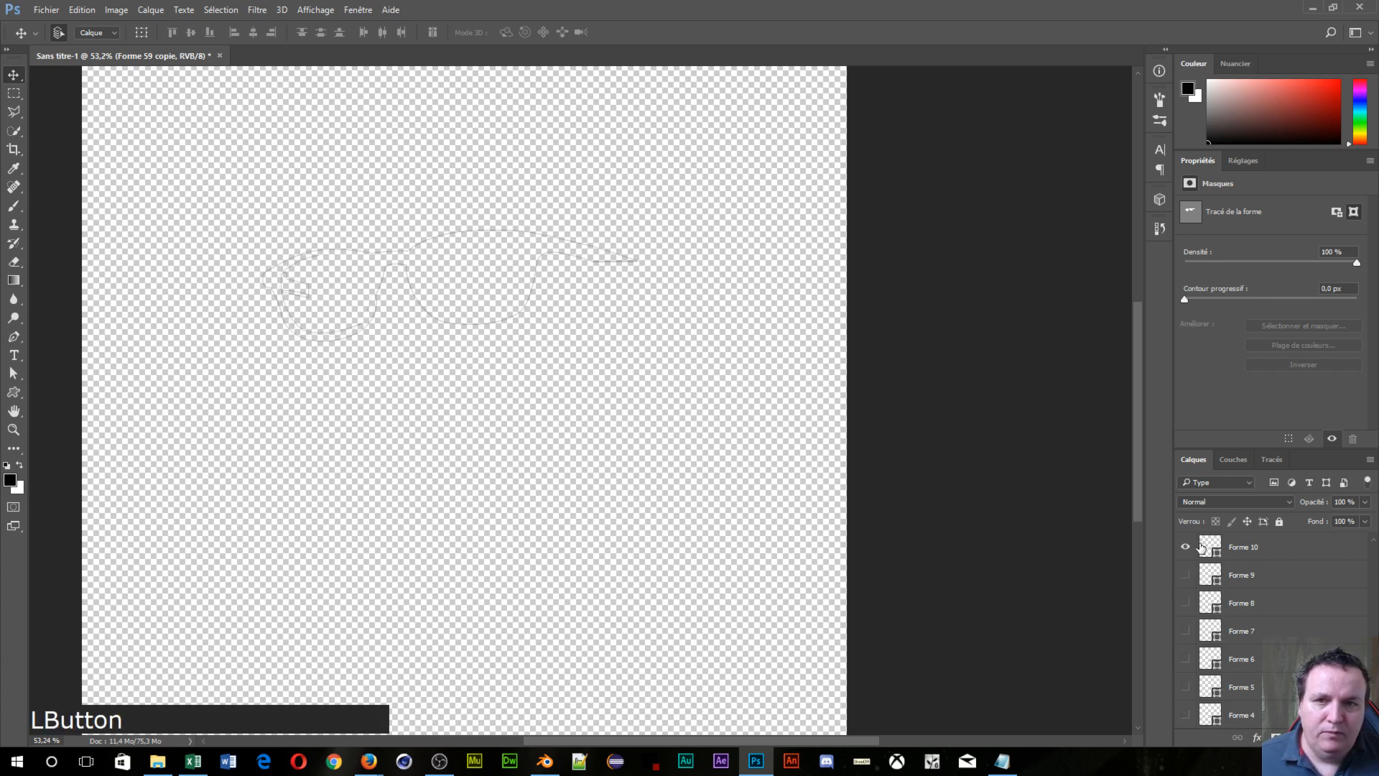
scroll(1201, 547, up, 1)
click(1185, 575)
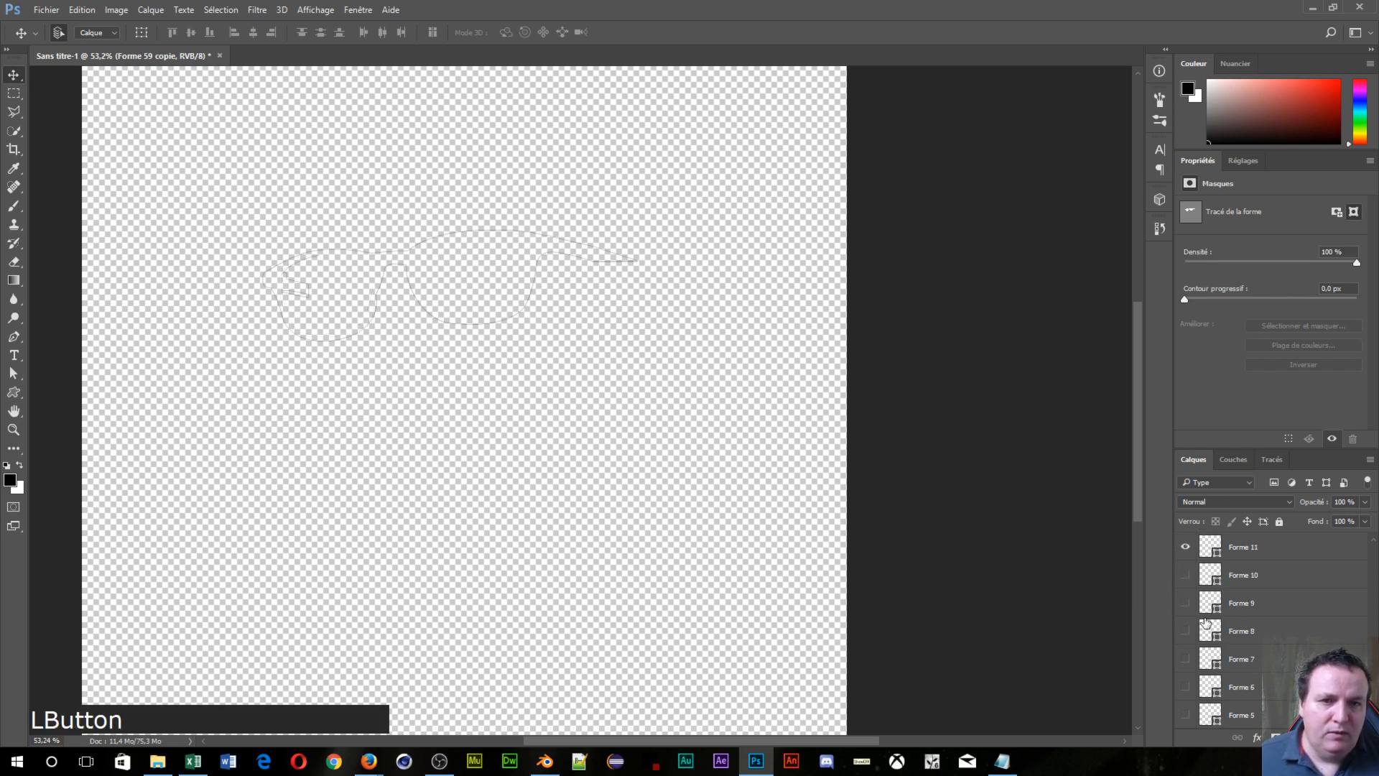
scroll(1207, 623, up, 1)
click(1186, 574)
click(1185, 546)
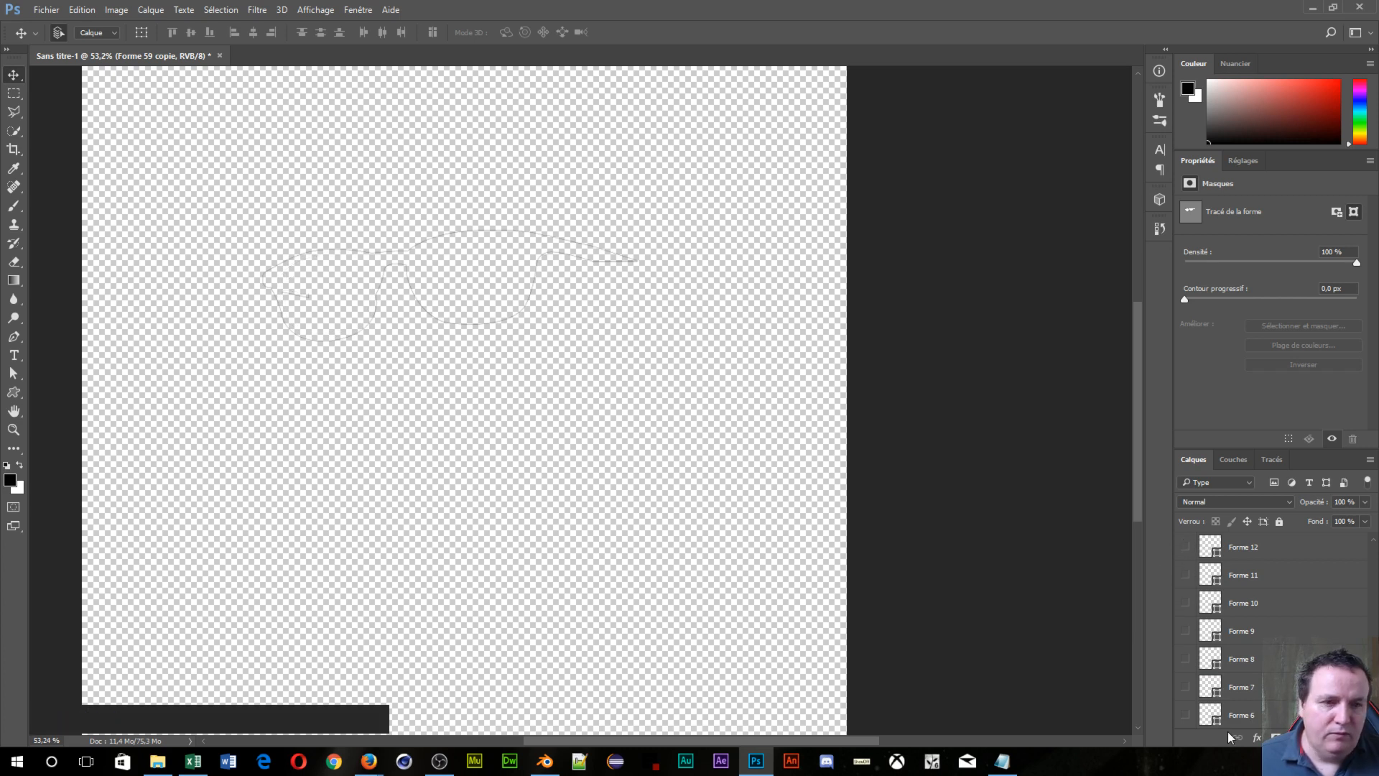
click(1185, 668)
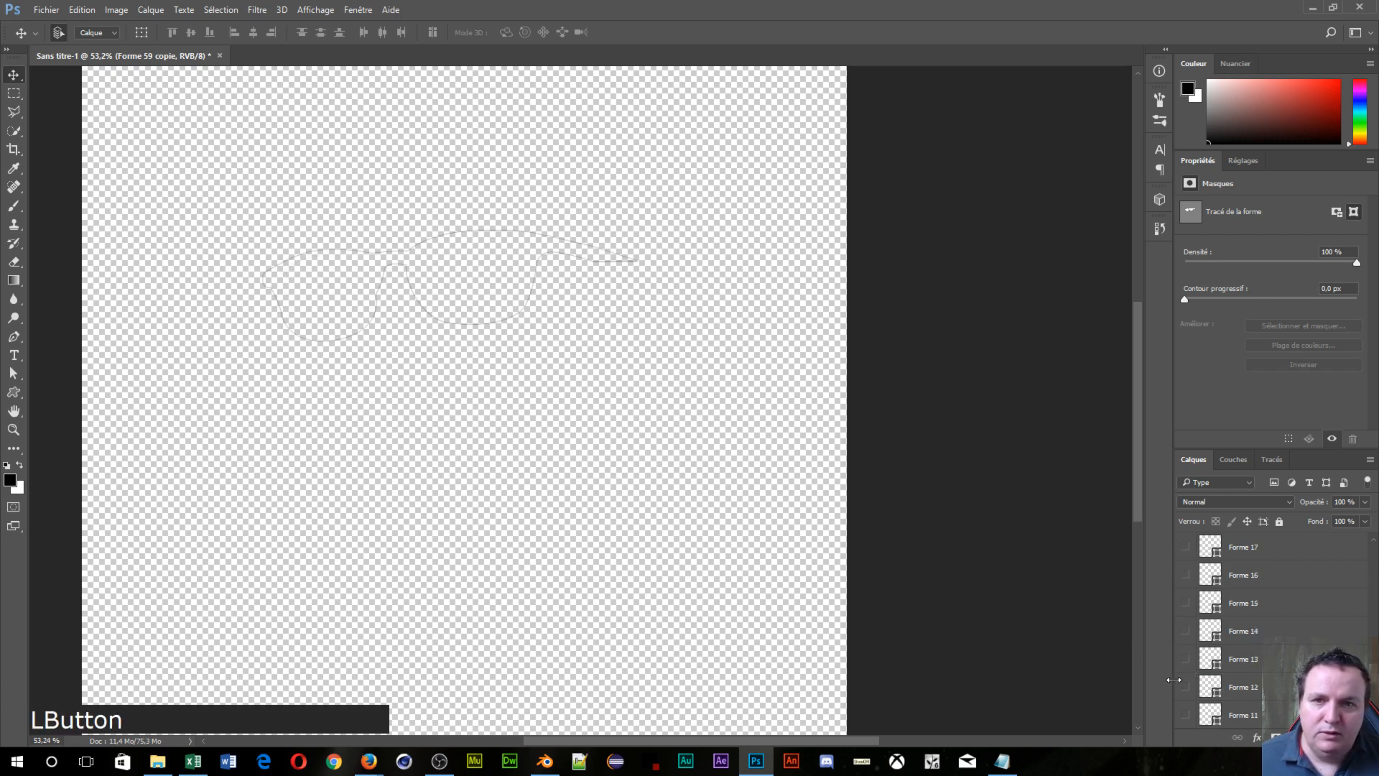
Step: Hide the original Forme 59 layer and toggle the merged Forme 59 copie layer off and on to check its lines
scroll(1186, 675, up, 10)
scroll(1188, 673, up, 8)
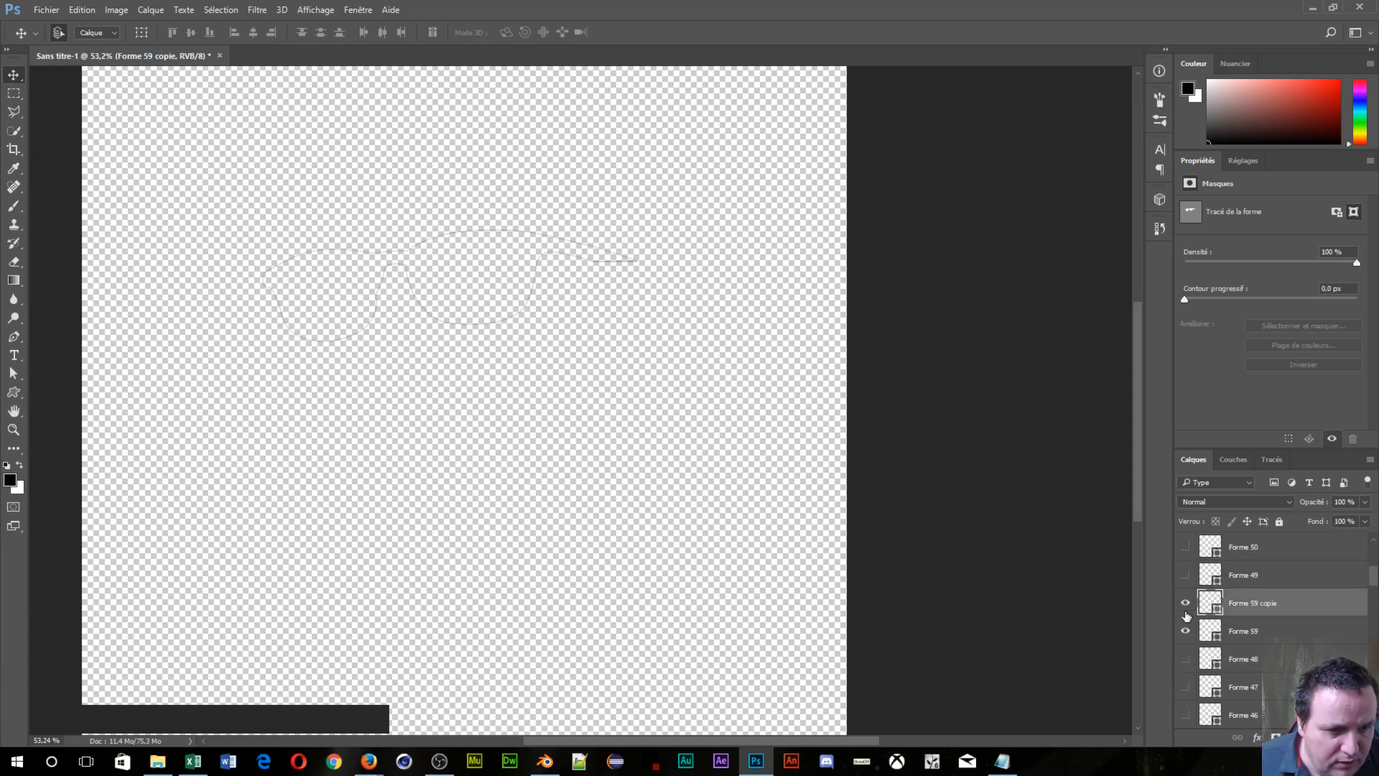
click(1186, 631)
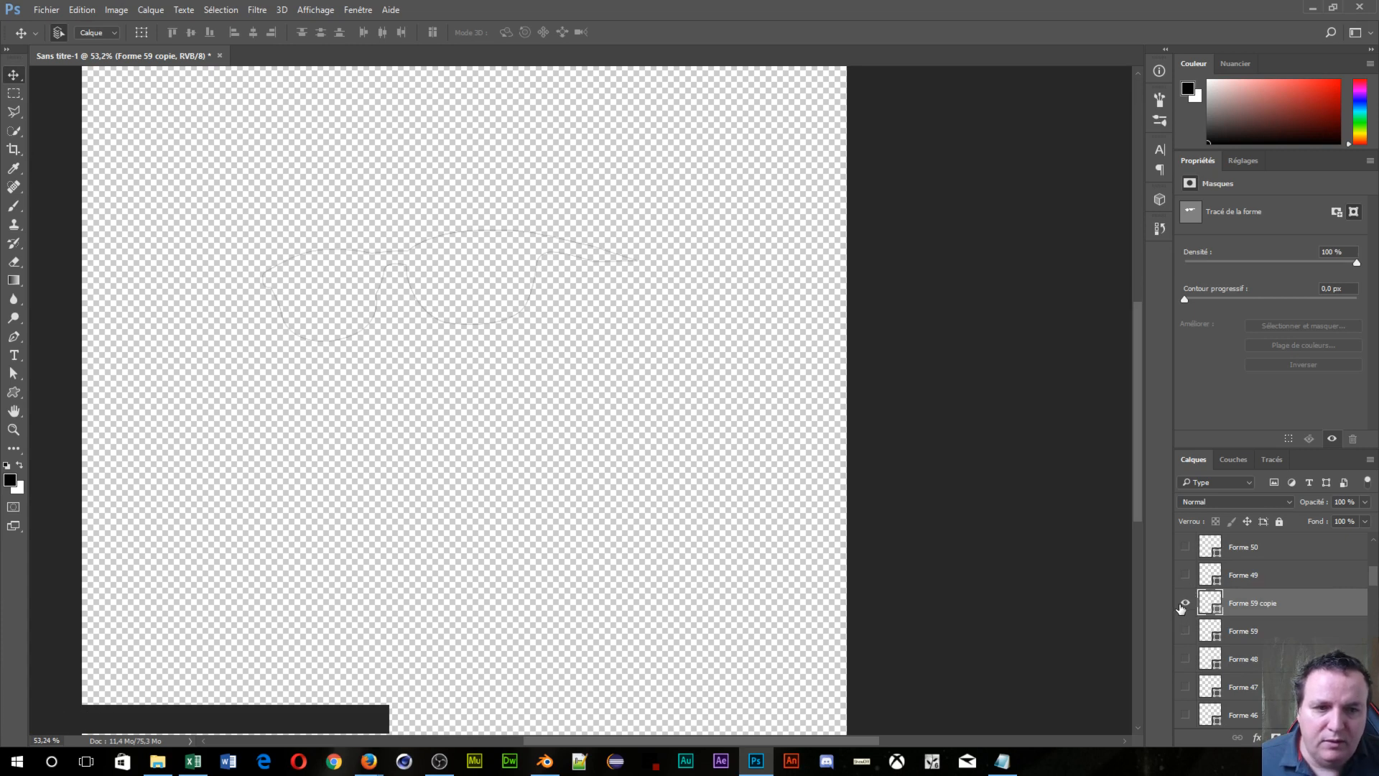
click(1185, 604)
click(1185, 605)
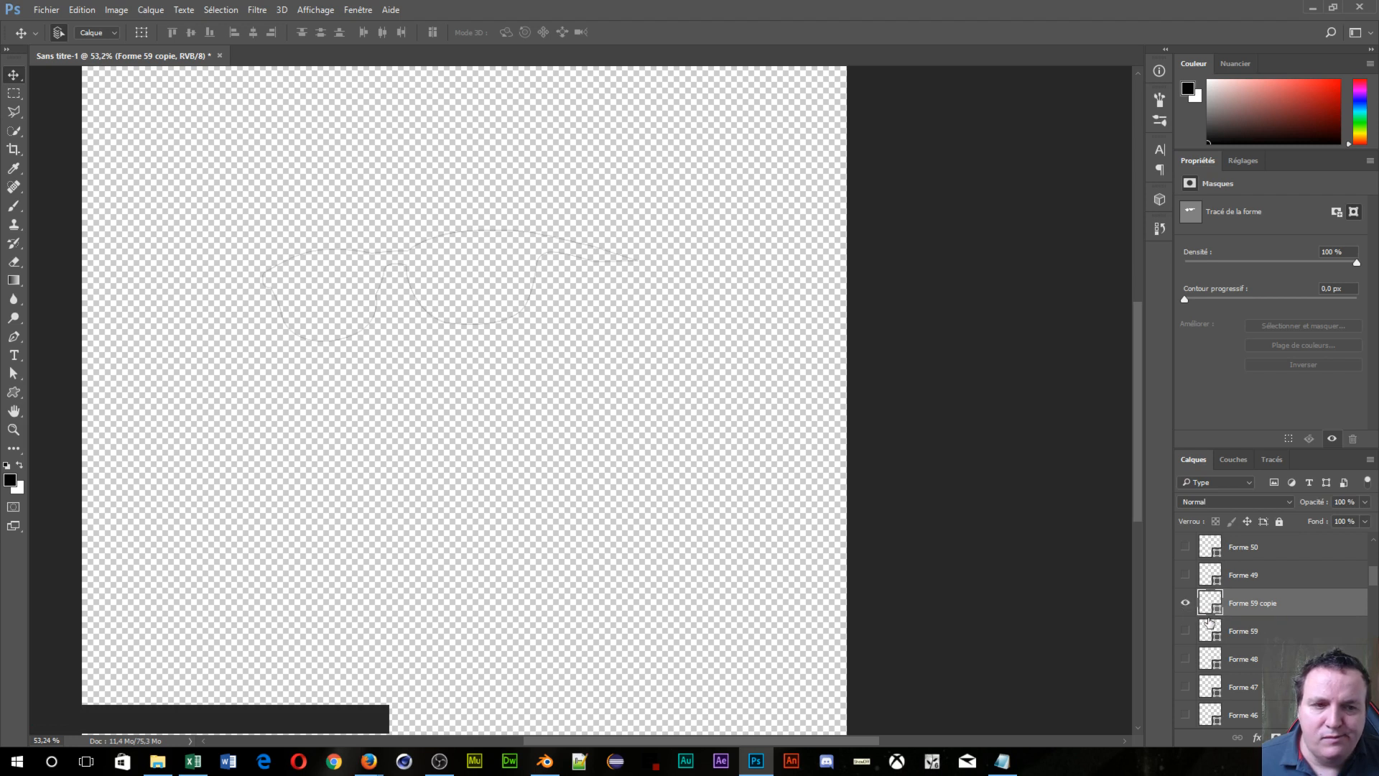
Step: Show the white Arrière-plan layer behind the merged glasses outline
scroll(1208, 622, down, 12)
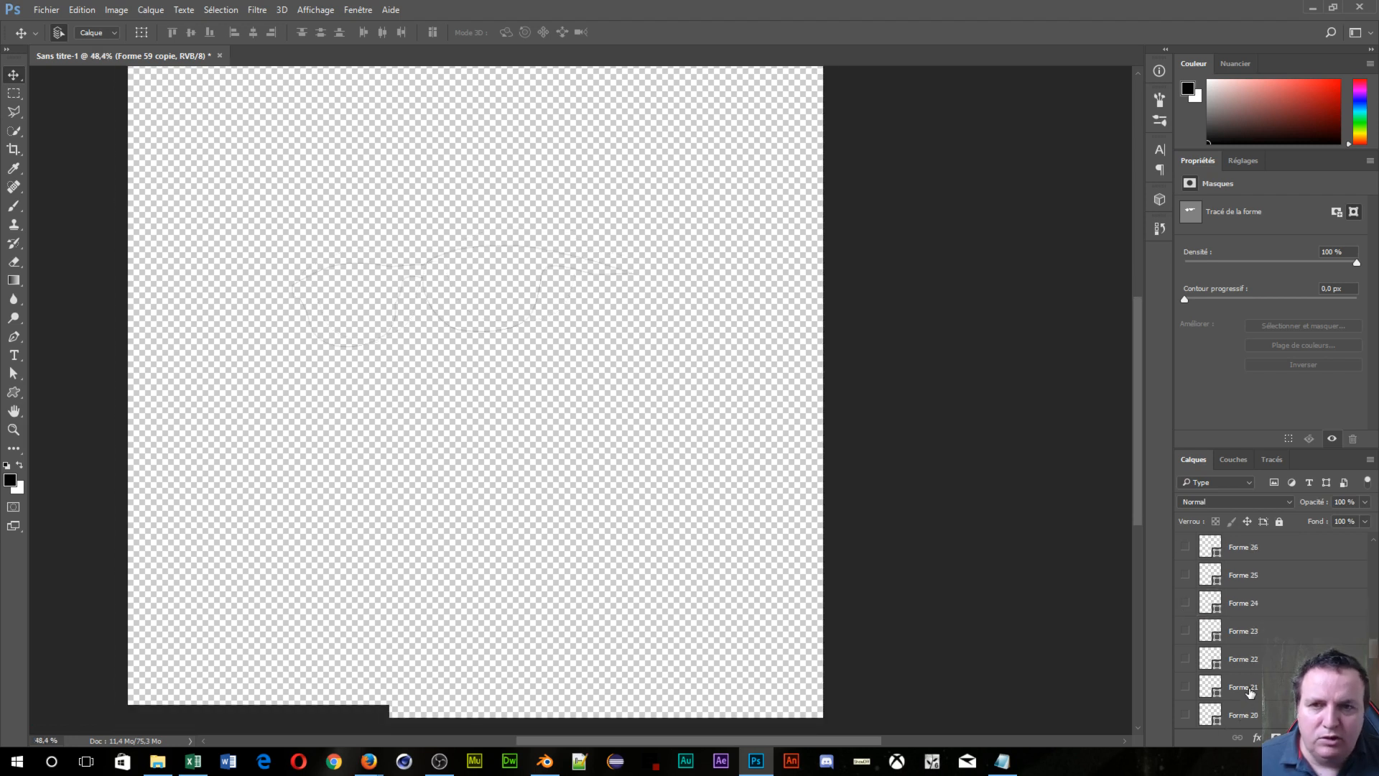
scroll(1237, 680, down, 5)
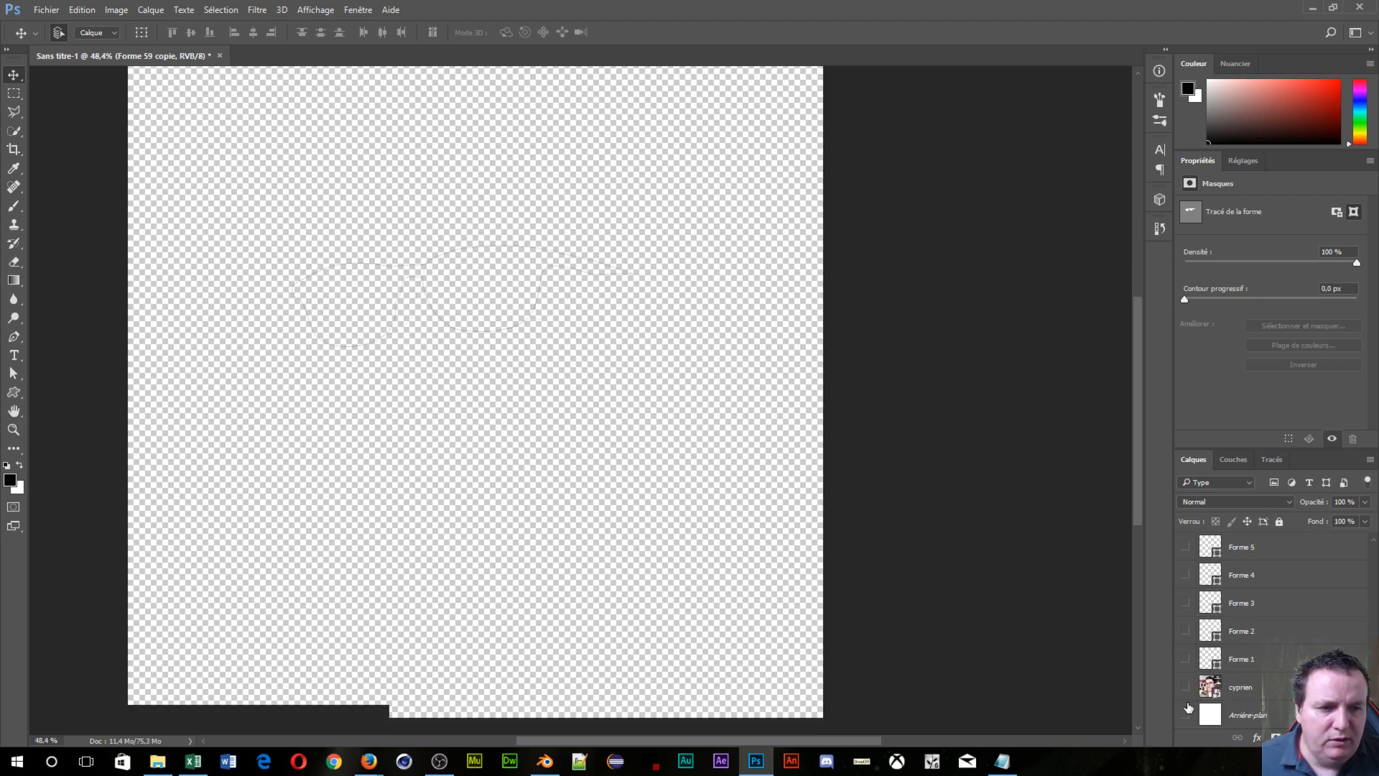
click(1185, 714)
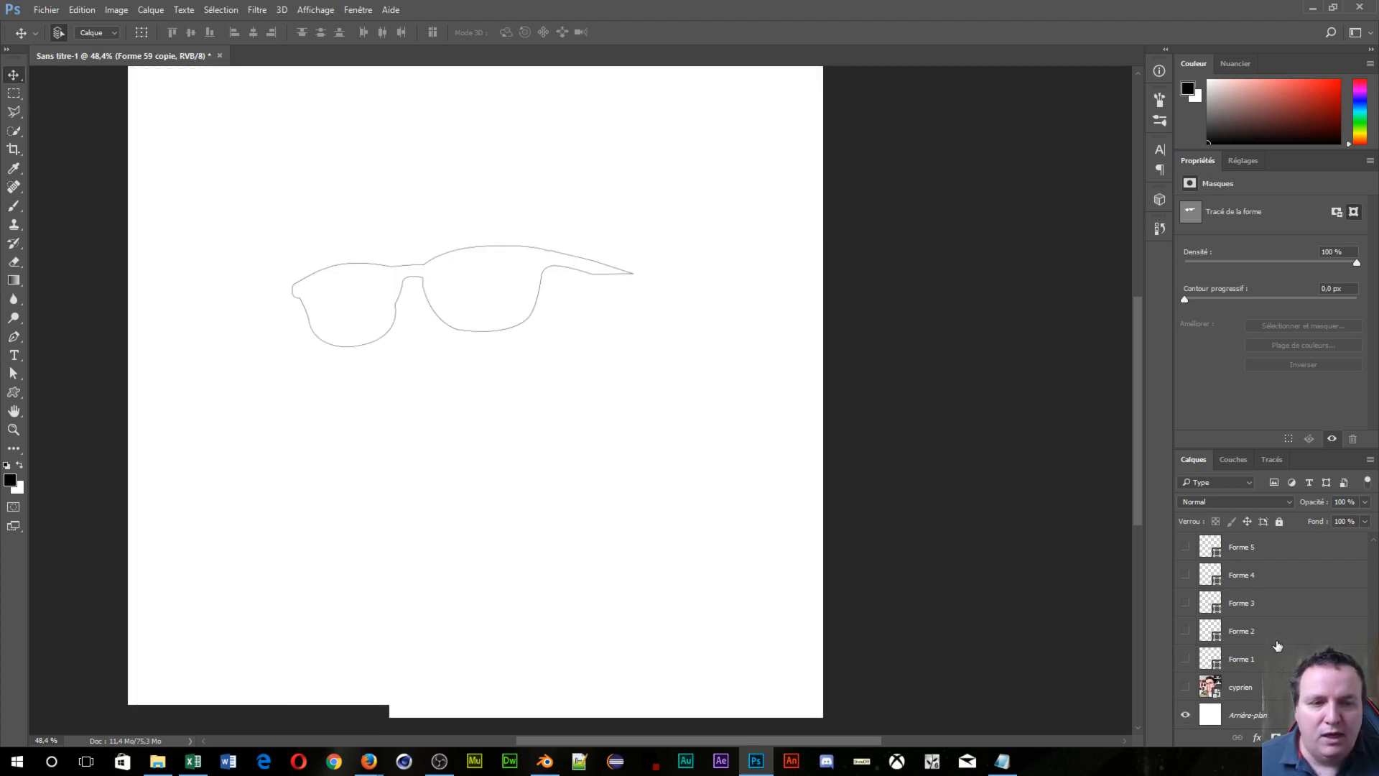
Step: Undo the merge of the duplicated glasses shapes and look through the separate copy layers
key(ctrl)
key(ctrl+z)
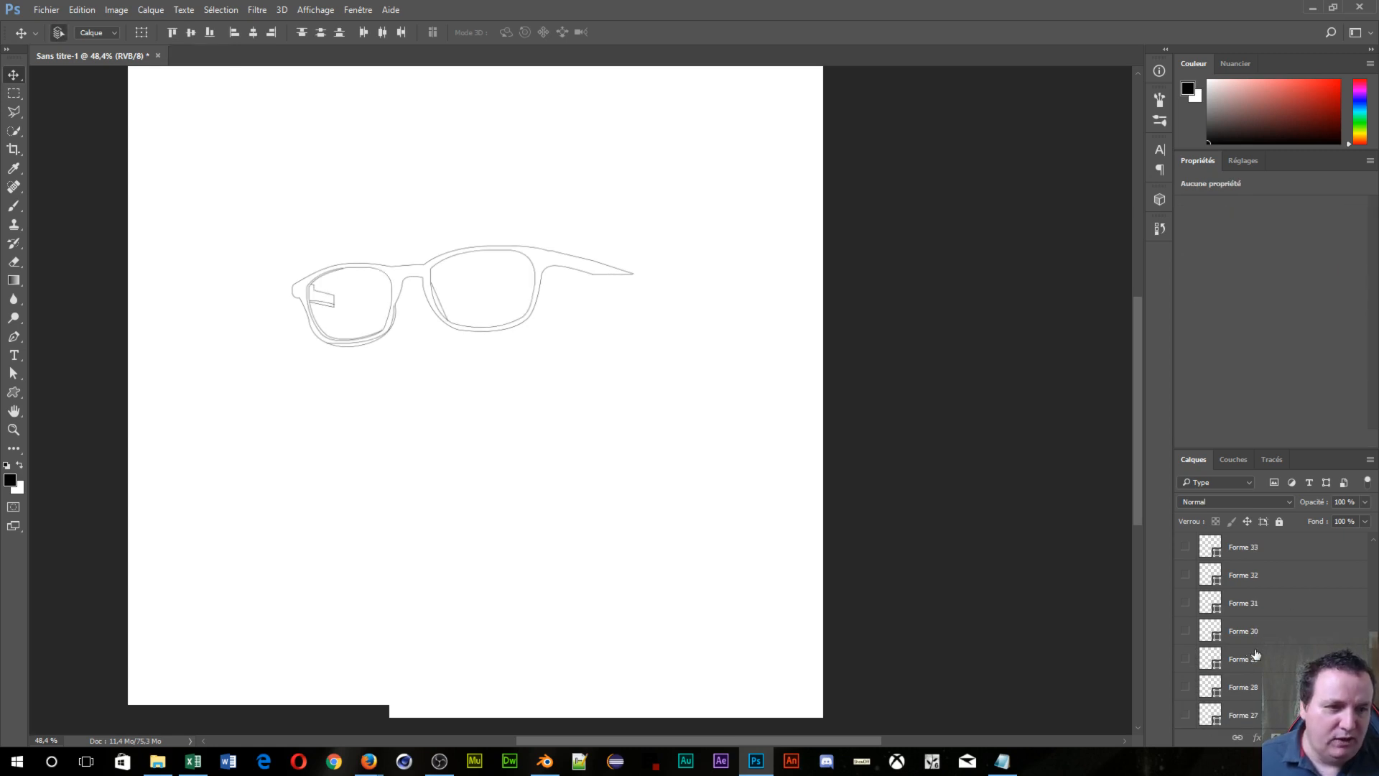
scroll(1246, 655, up, 10)
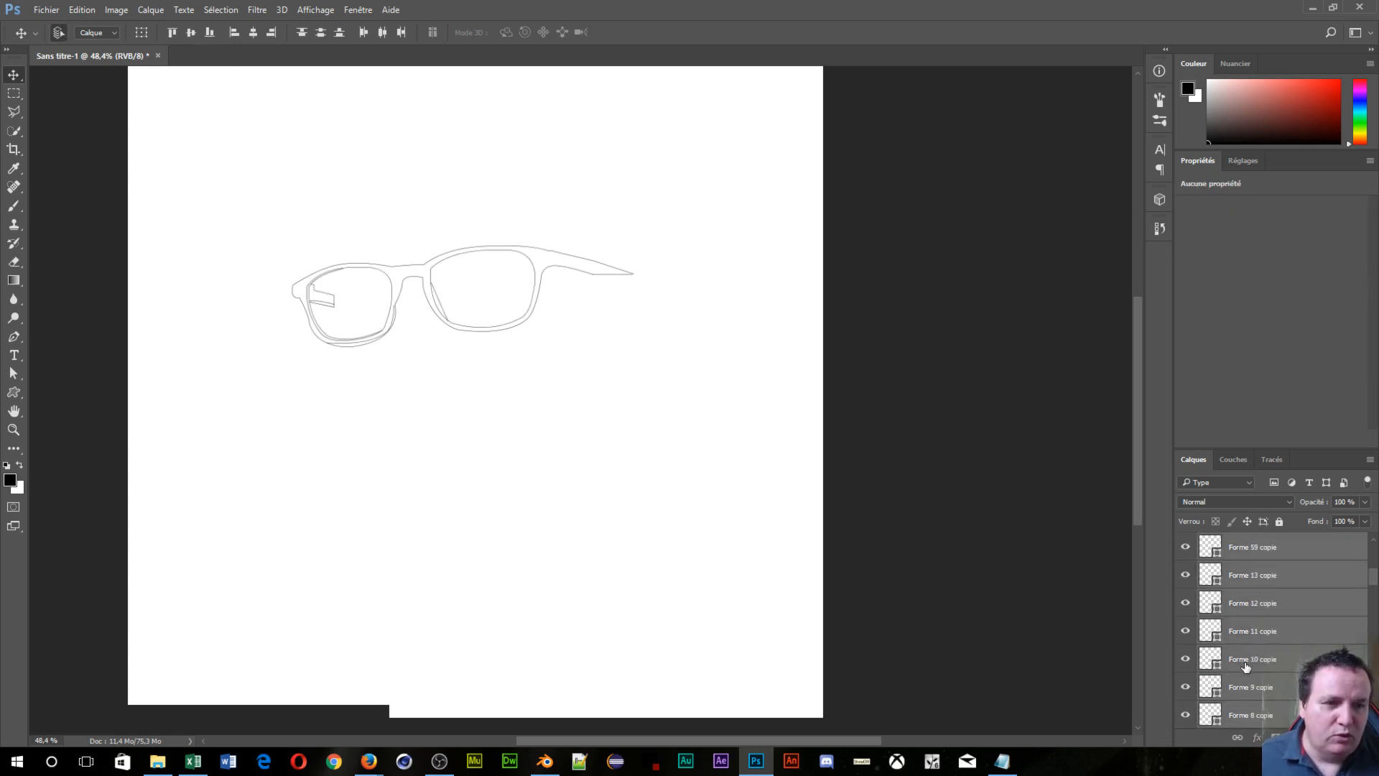
scroll(1239, 662, down, 3)
scroll(1245, 668, down, 5)
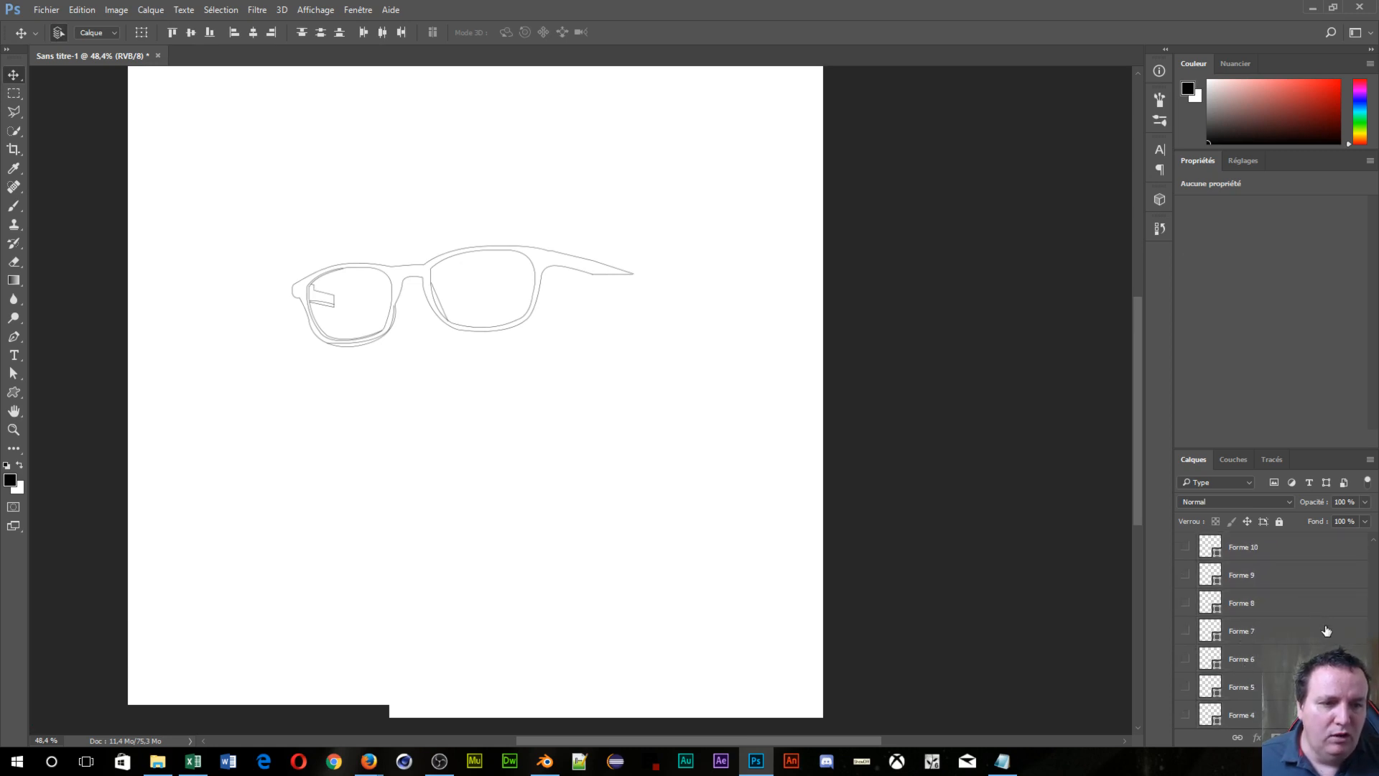
scroll(1325, 631, up, 5)
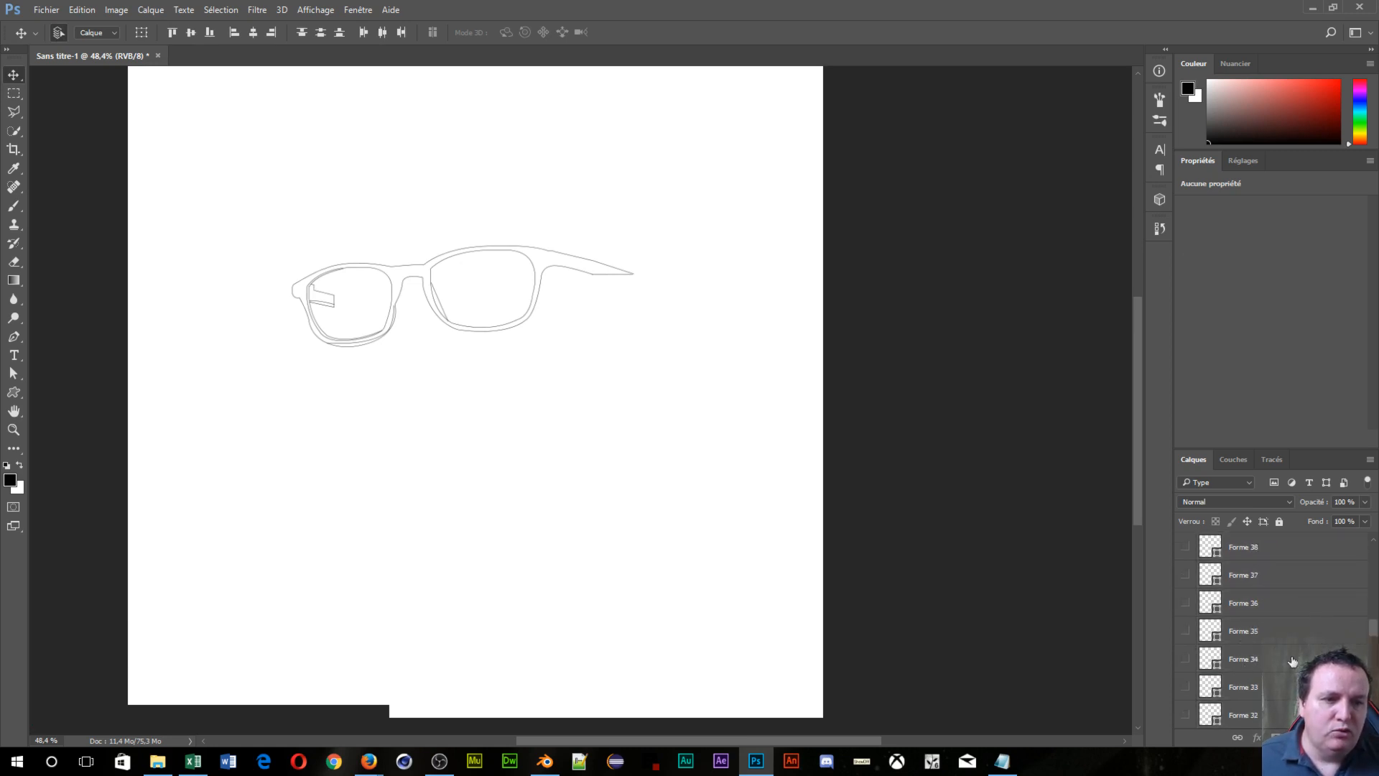
scroll(1290, 632, up, 5)
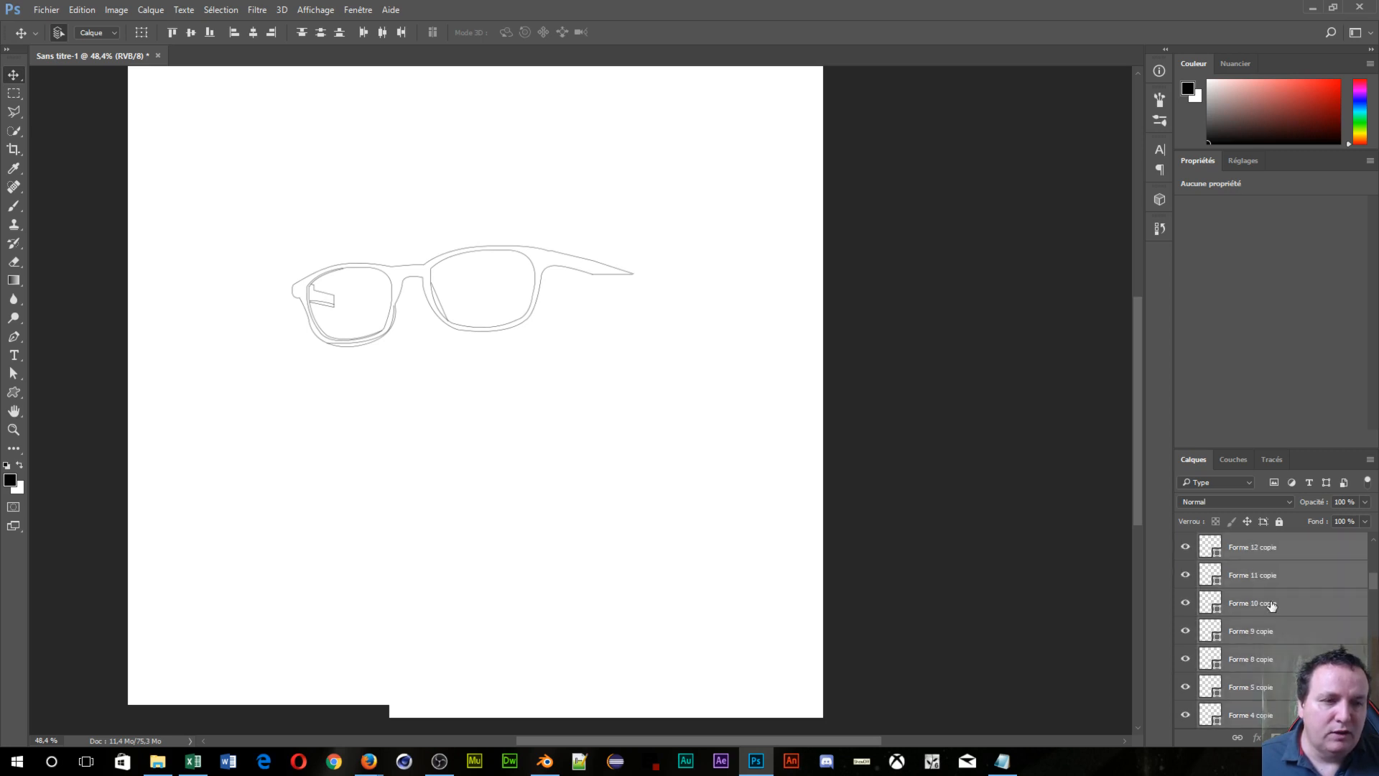
Step: Rasterize the selected duplicated glasses shape layers and merge them into a single layer
right_click(1271, 604)
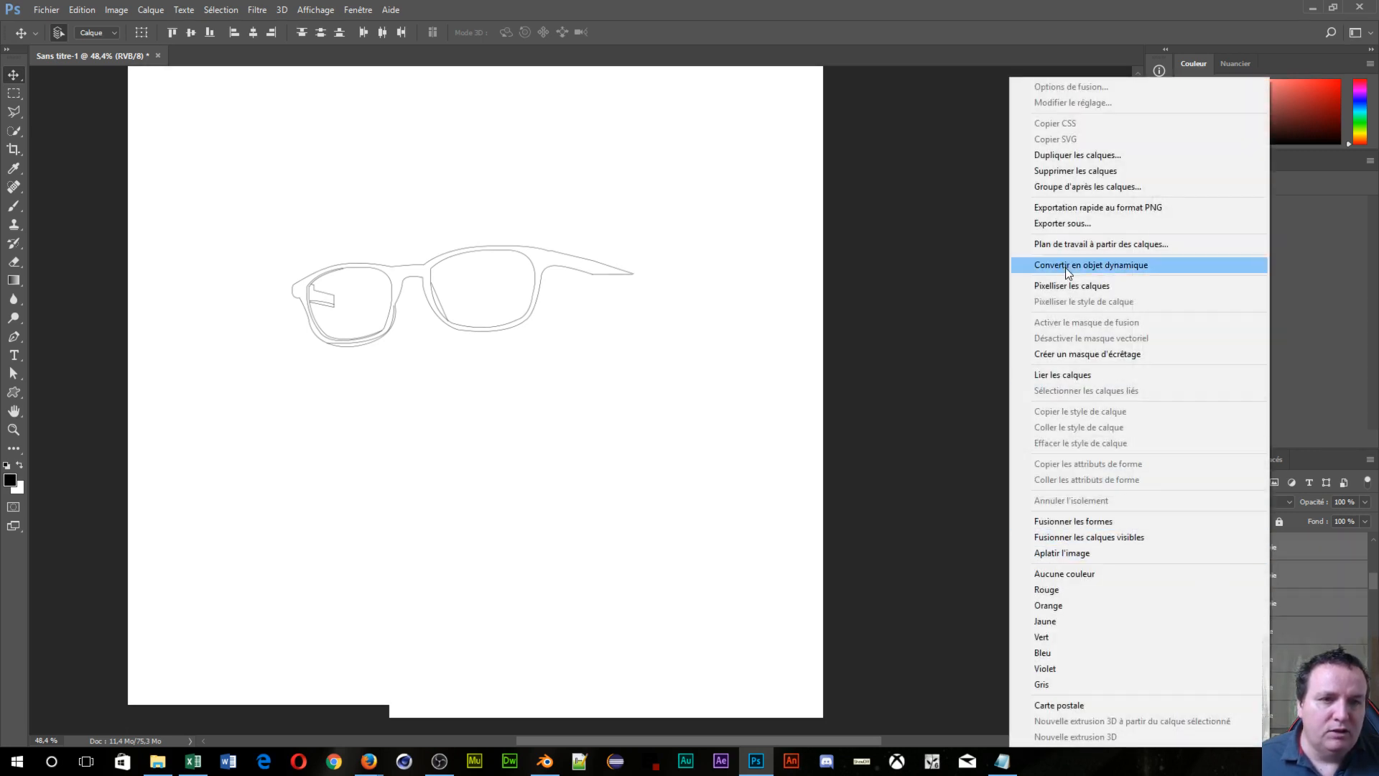
click(1067, 286)
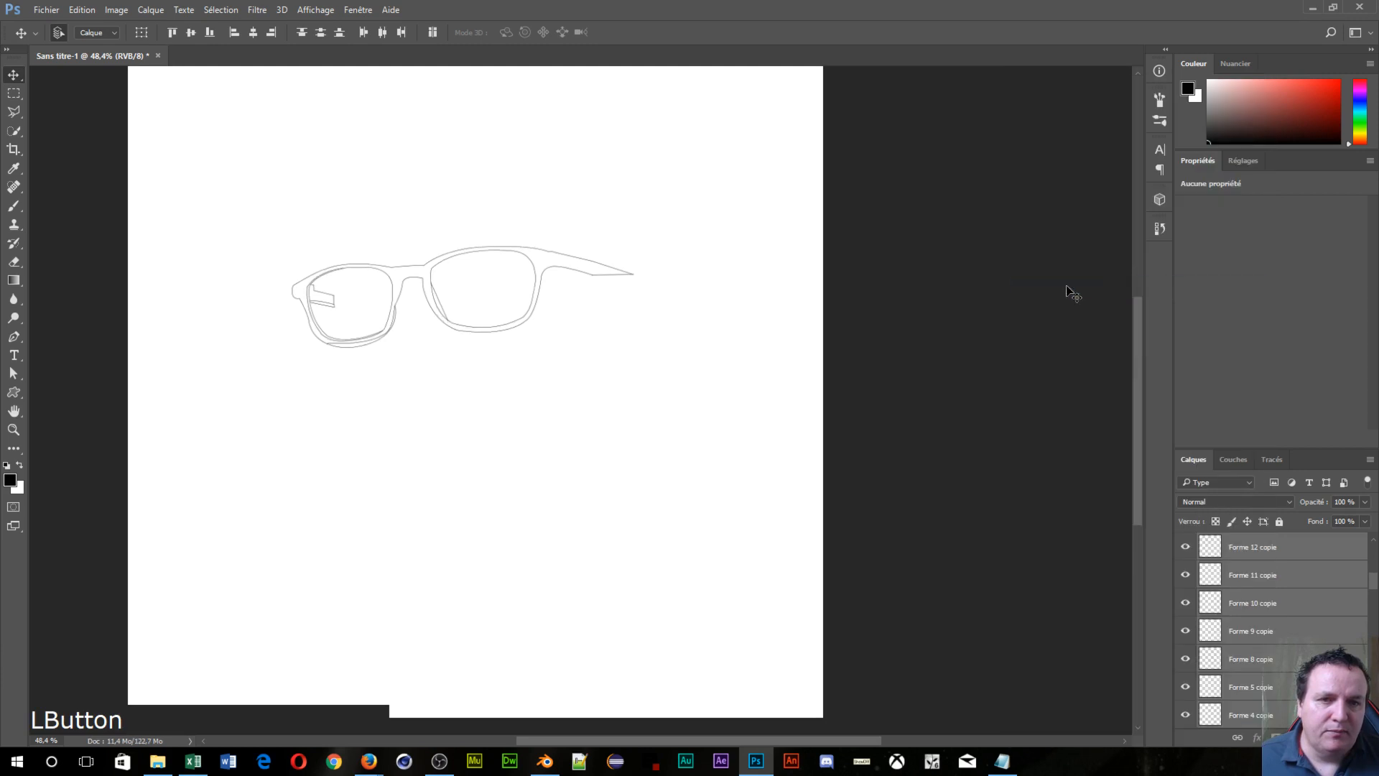
key(ctrl+e)
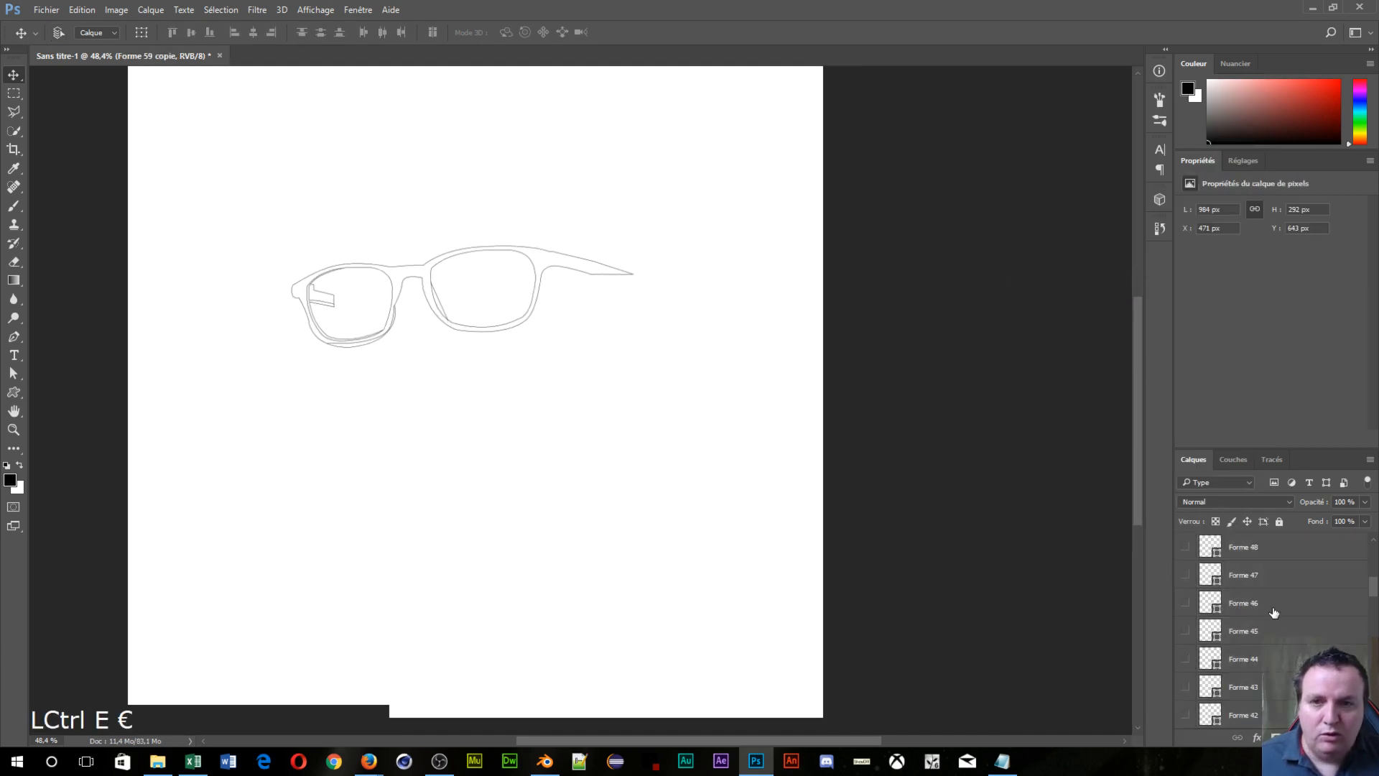
scroll(1208, 710, up, 1)
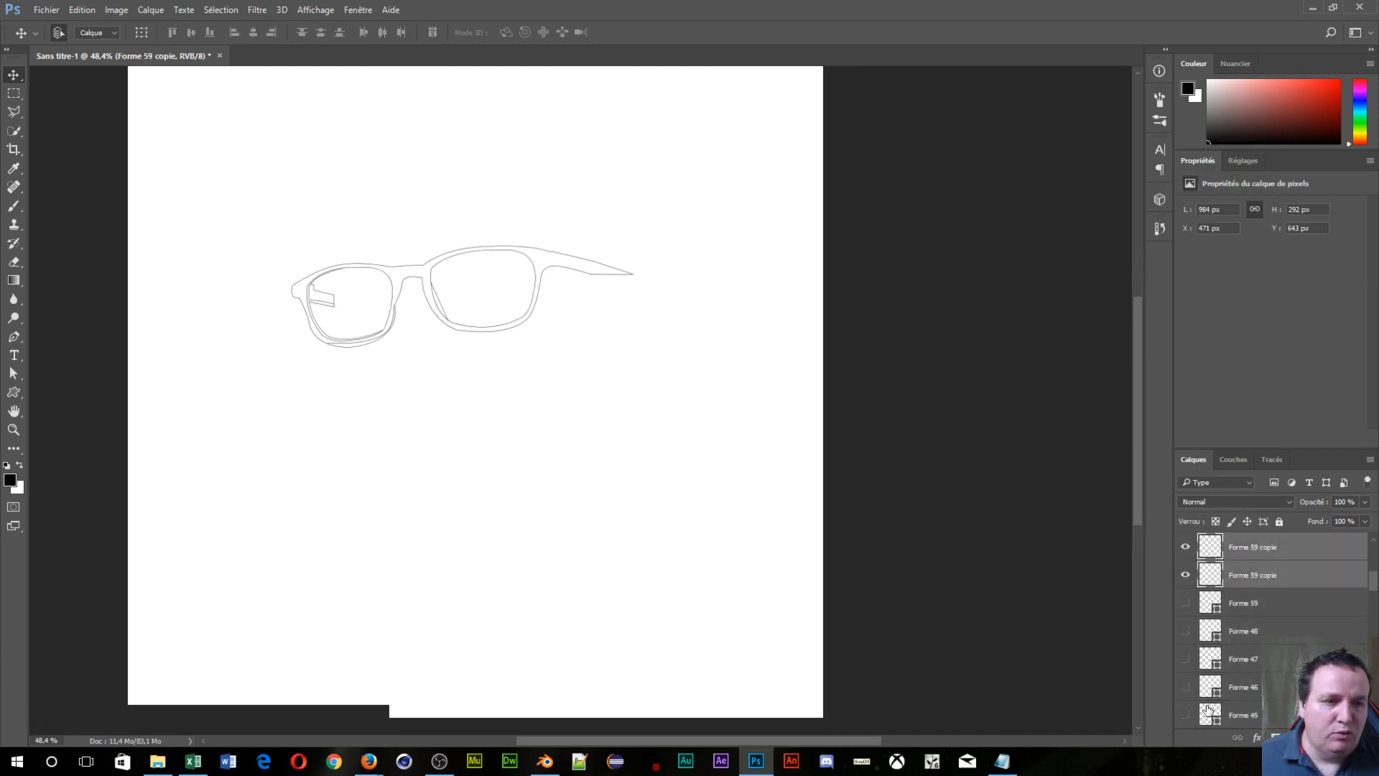
key(ctrl+e)
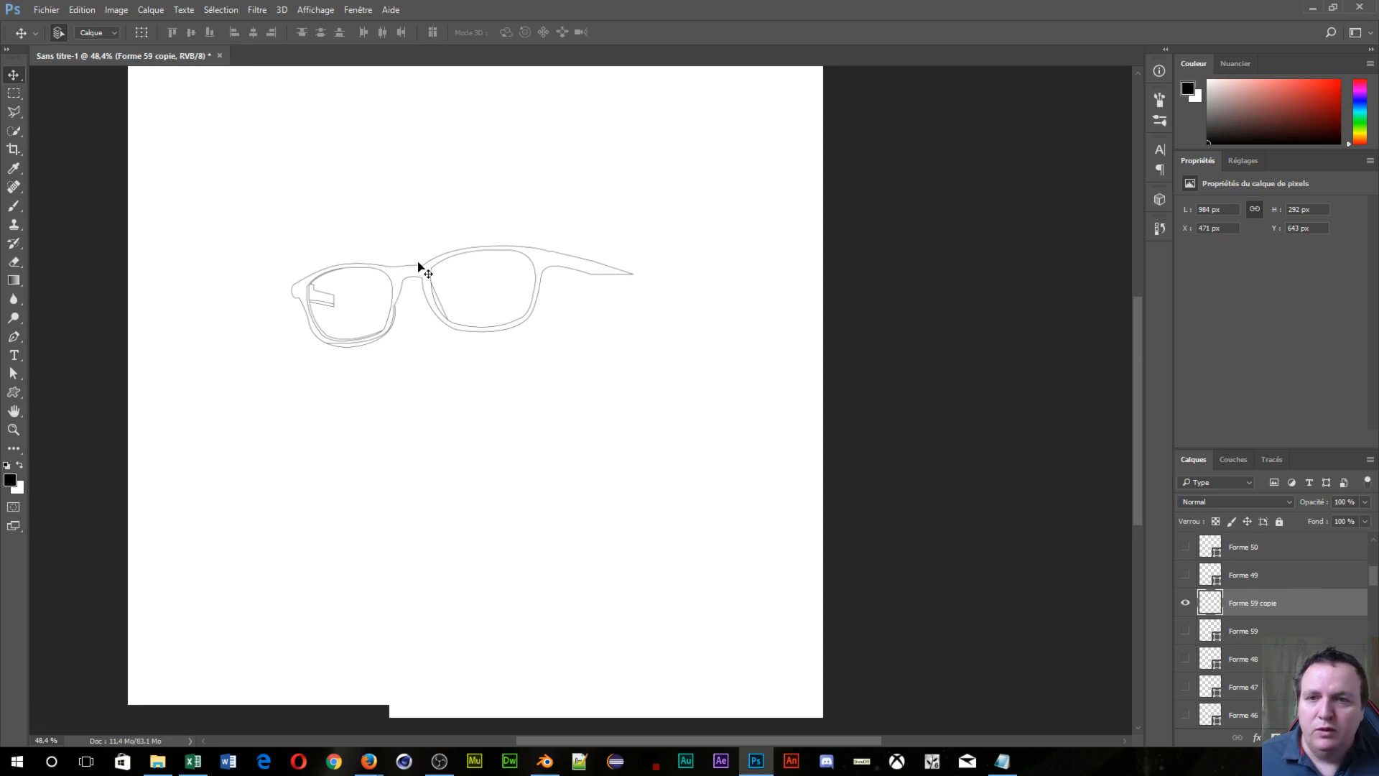
Step: Nudge the merged glasses outline up and to the left, to about X 444 px and Y 583 px
drag(426, 271, 444, 259)
drag(437, 268, 437, 267)
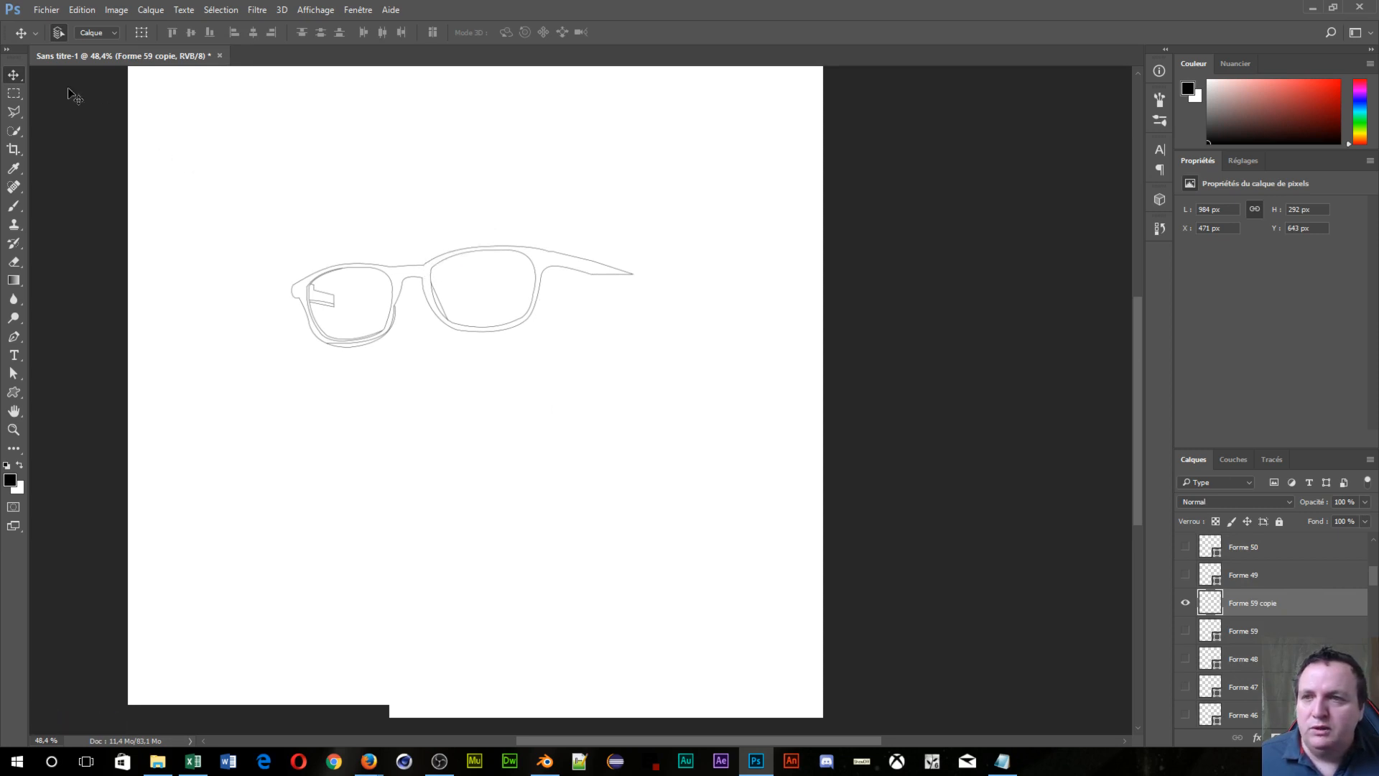
key(Up)
key(Up)
key(Up)
key(Up)
key(Up)
key(Up)
key(Up)
key(Up)
key(Up)
key(Up)
key(Up)
key(Up)
key(Up)
key(Up)
key(Up)
key(Up)
key(Up)
key(Up)
key(Up)
key(Up)
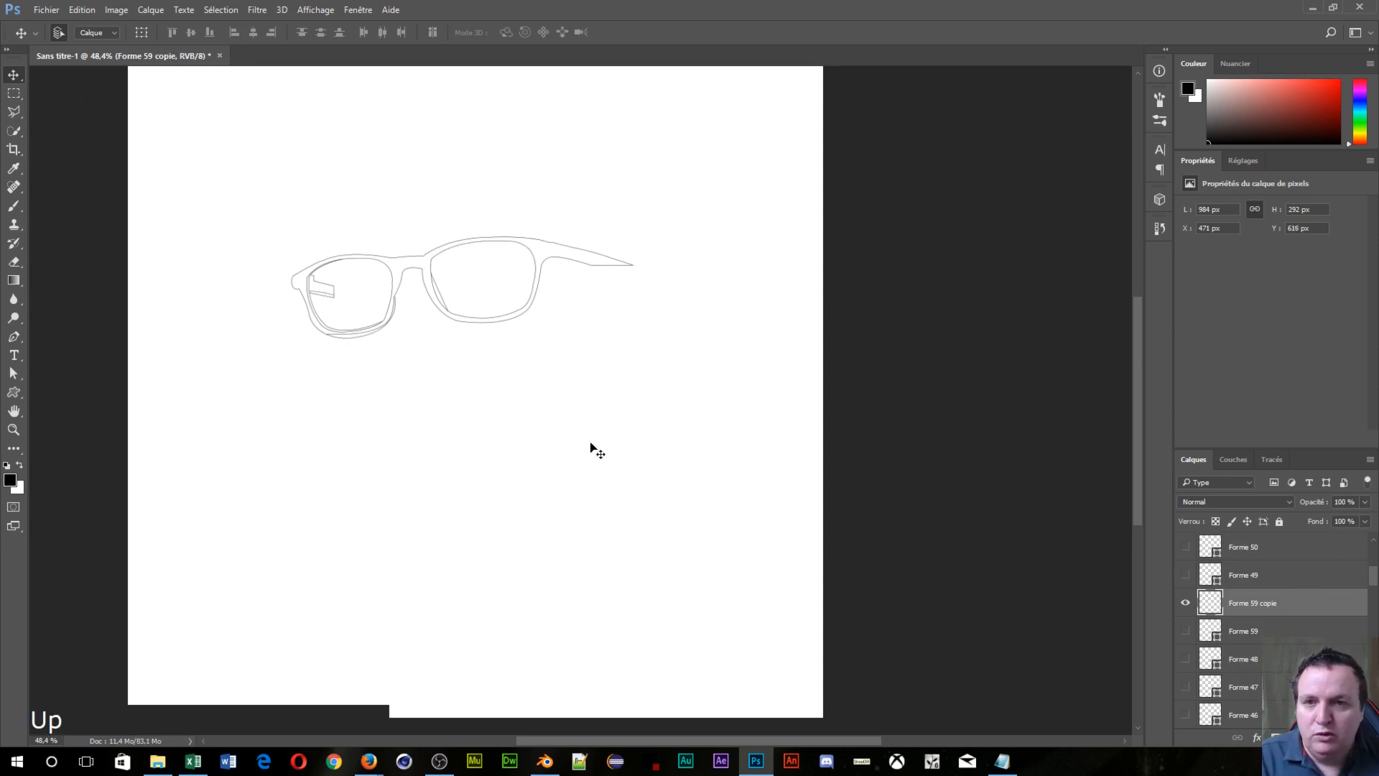
key(Left)
key(Left)
key(Left)
key(Left)
key(Left)
key(Left)
key(Left)
key(Left)
key(Left)
key(Left)
key(Left)
key(Left)
key(Left)
key(Left)
key(Left)
key(Left)
key(Left)
key(Left)
key(Left)
key(Left)
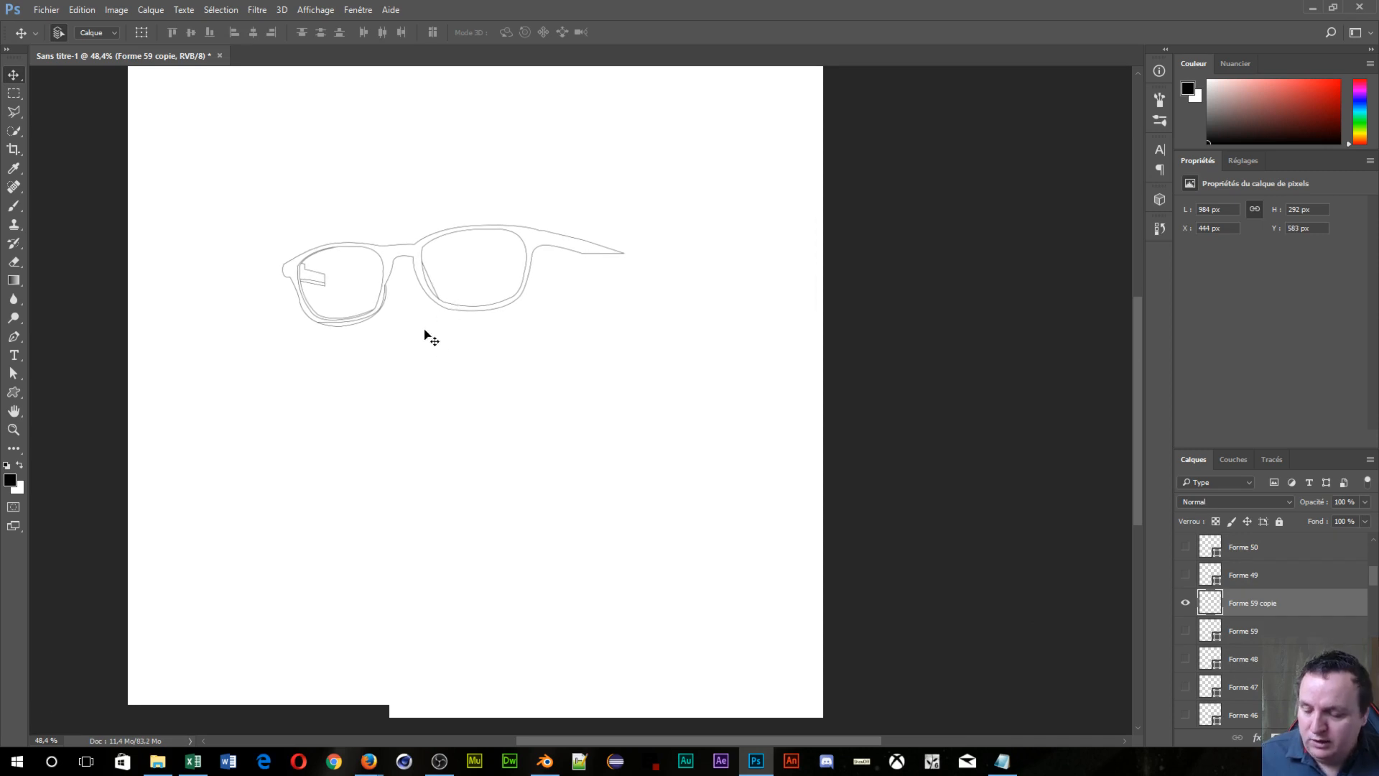
Step: Undo the nudges and the merge of the glasses copies, and look through the separate rasterized layers
key(ctrl)
key(ctrl+z)
key(ctrl+alt+z)
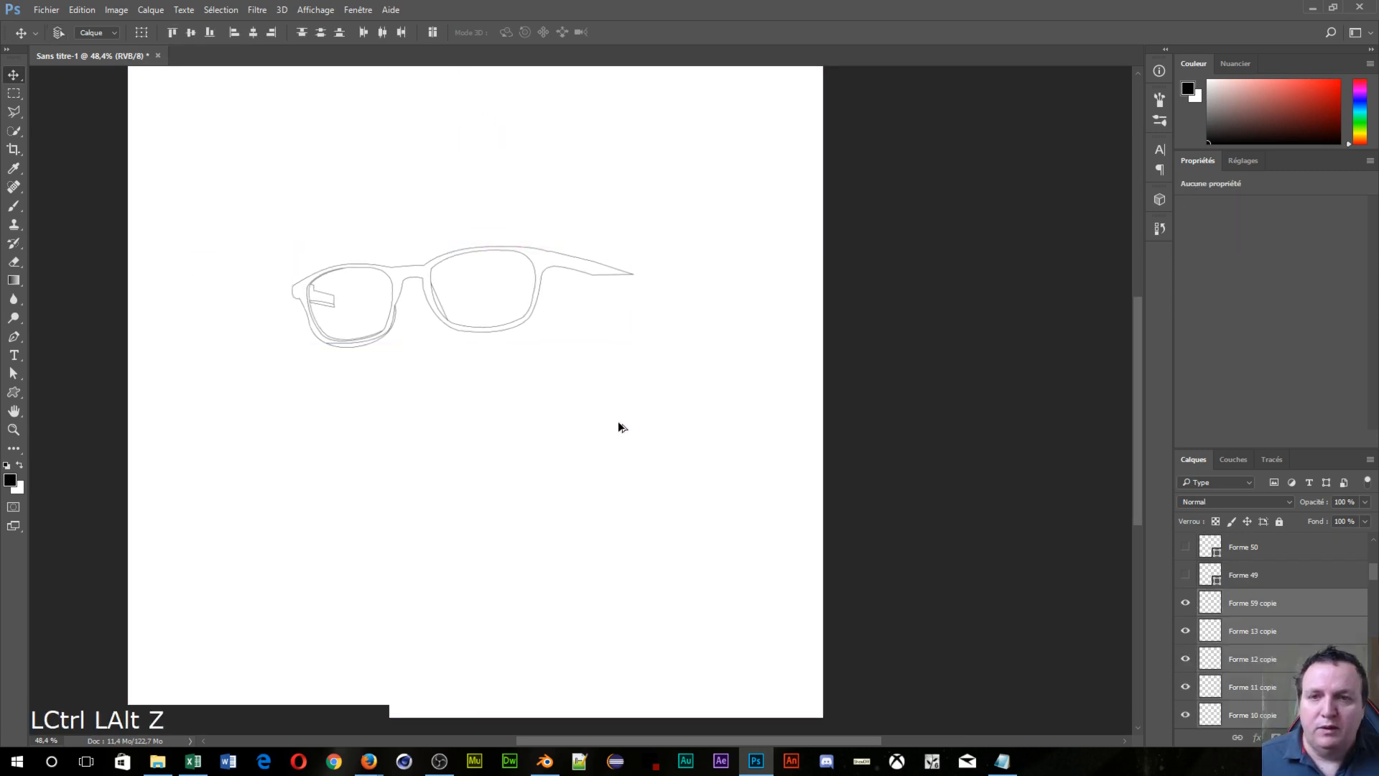
scroll(1196, 560, up, 3)
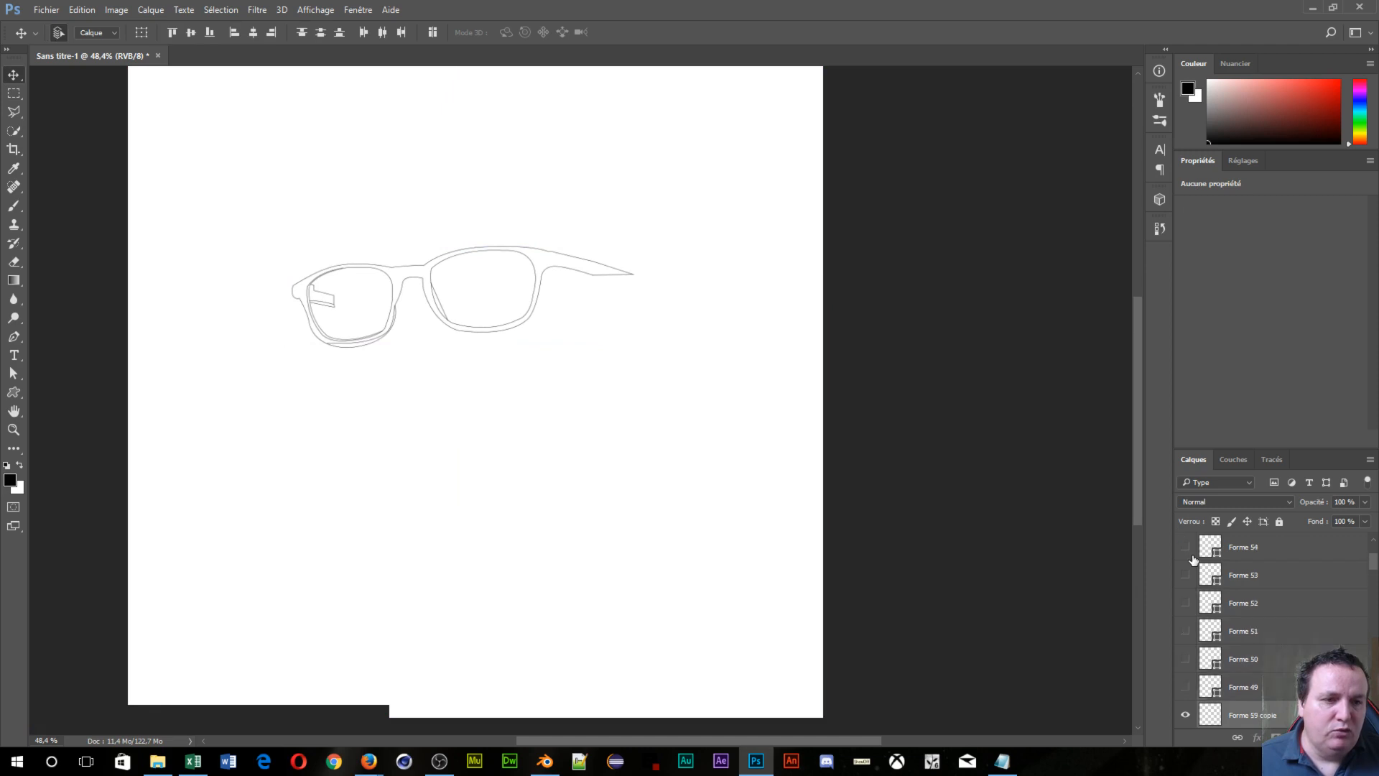
scroll(1199, 564, down, 6)
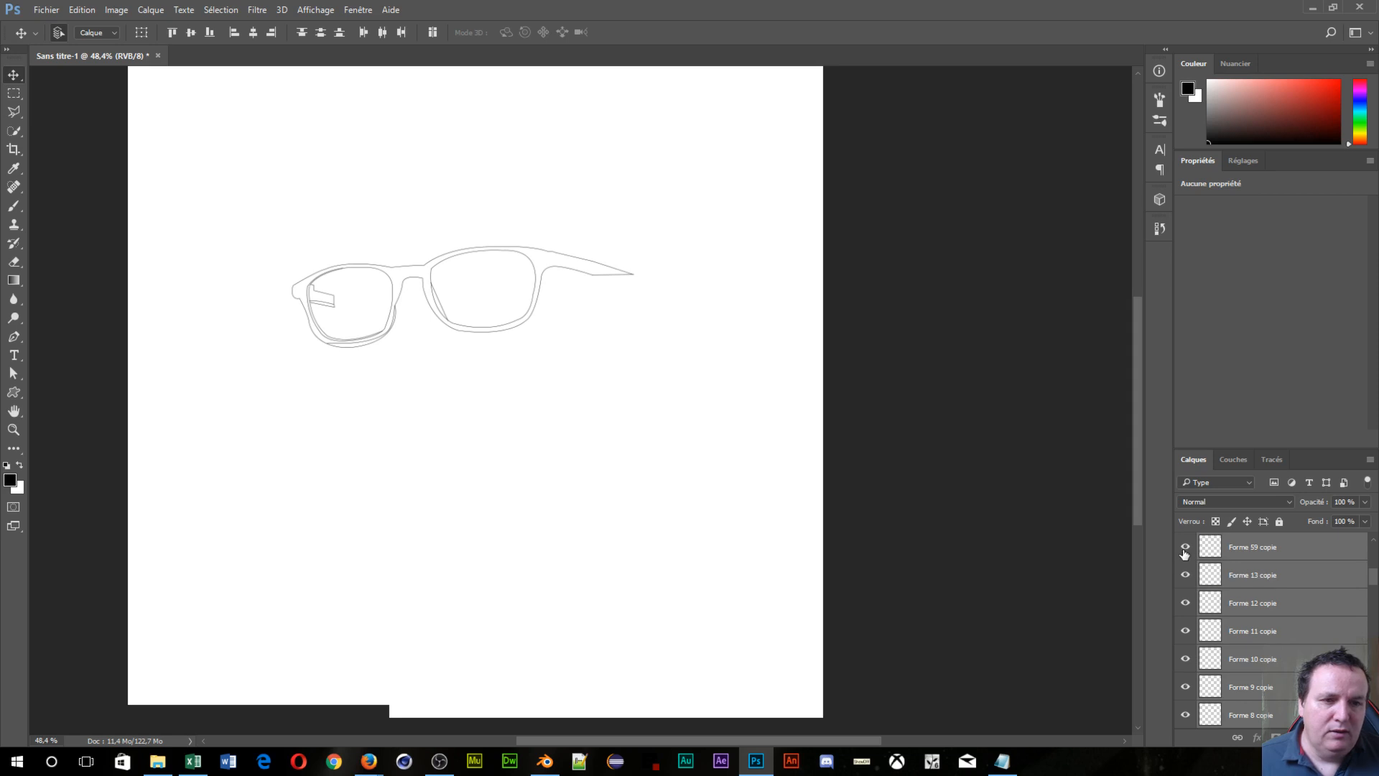
click(1185, 548)
click(1185, 550)
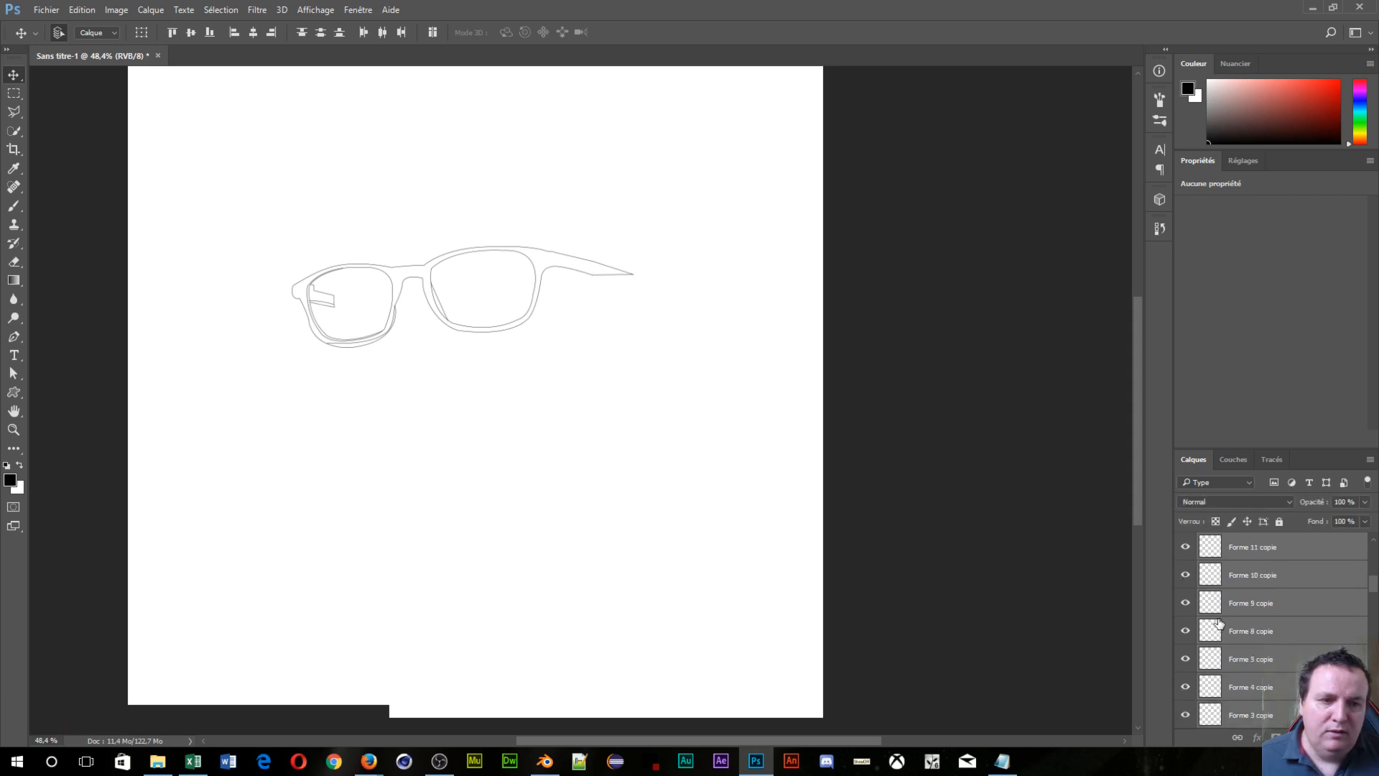
scroll(1214, 621, up, 3)
scroll(1197, 618, down, 5)
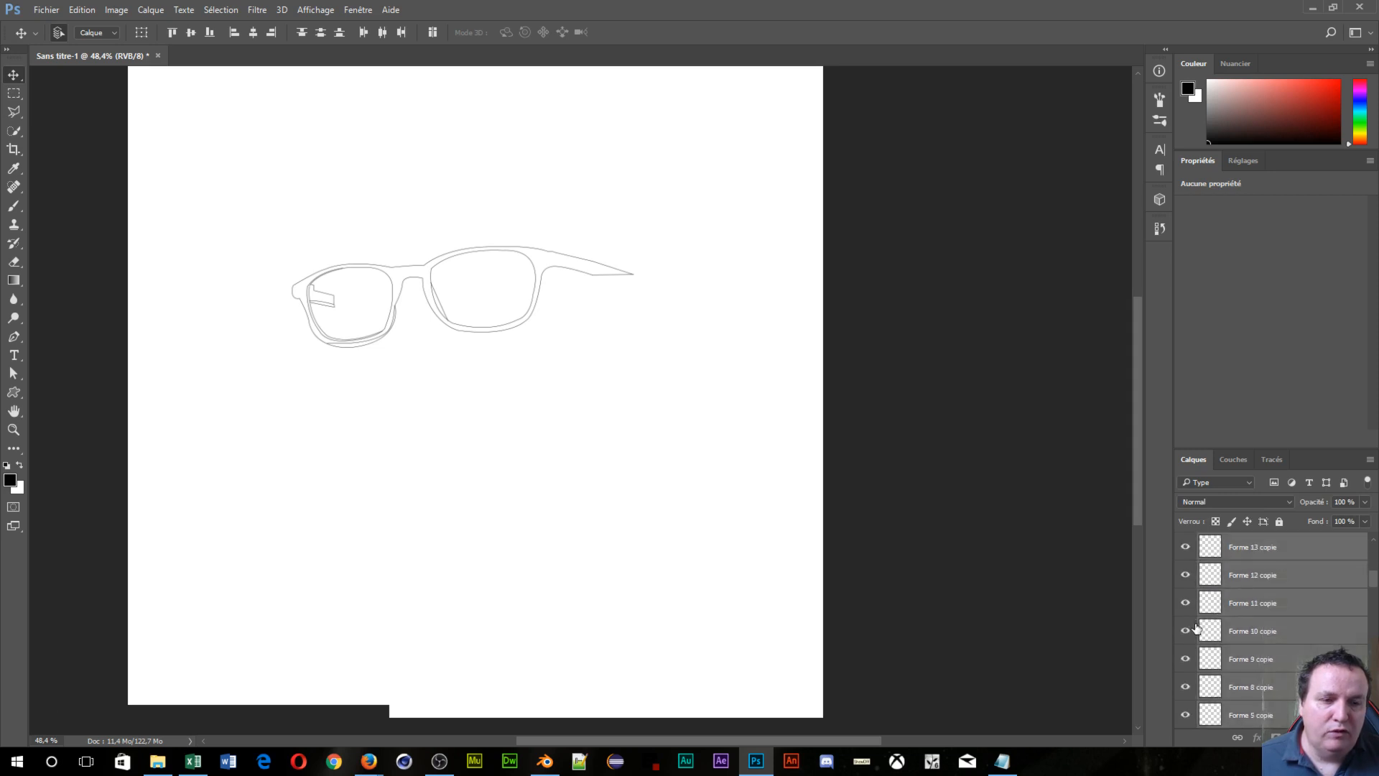
right_click(1238, 622)
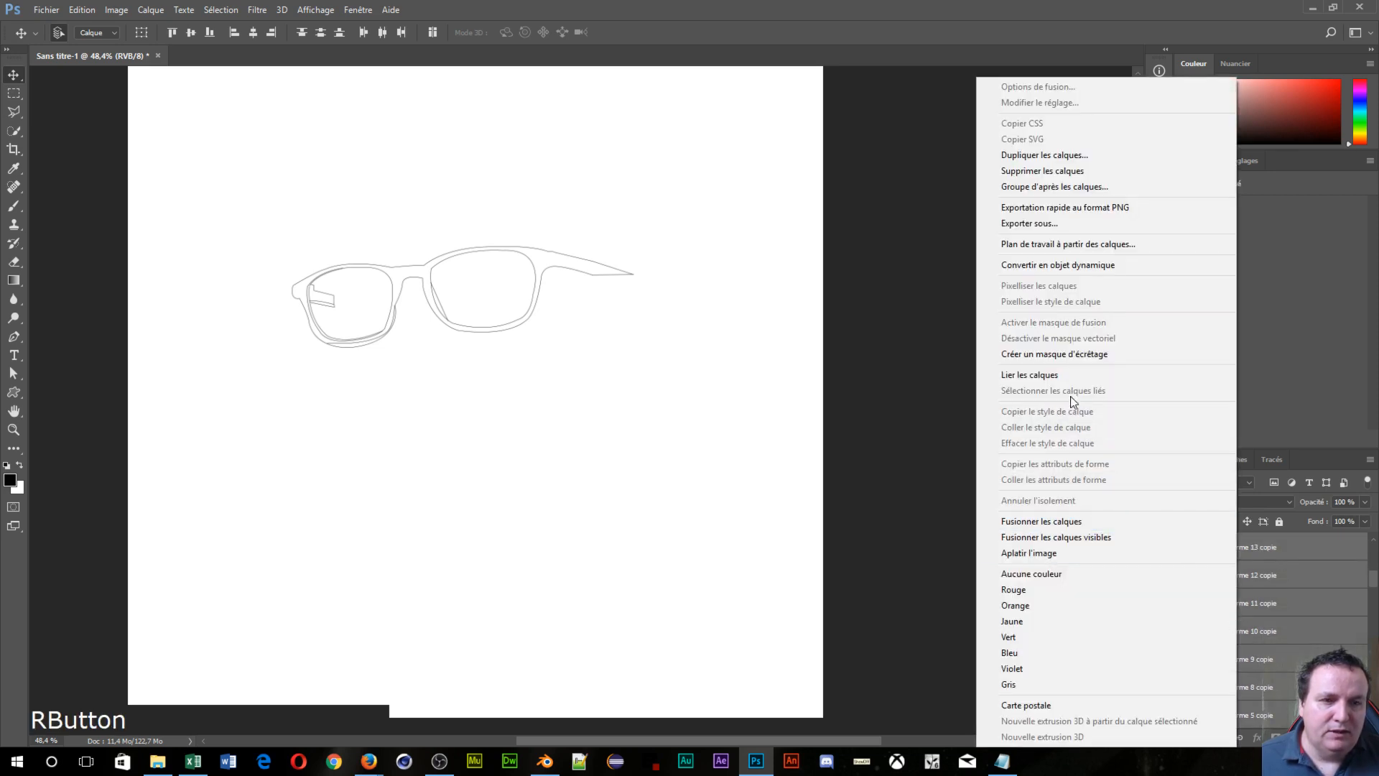
click(1313, 406)
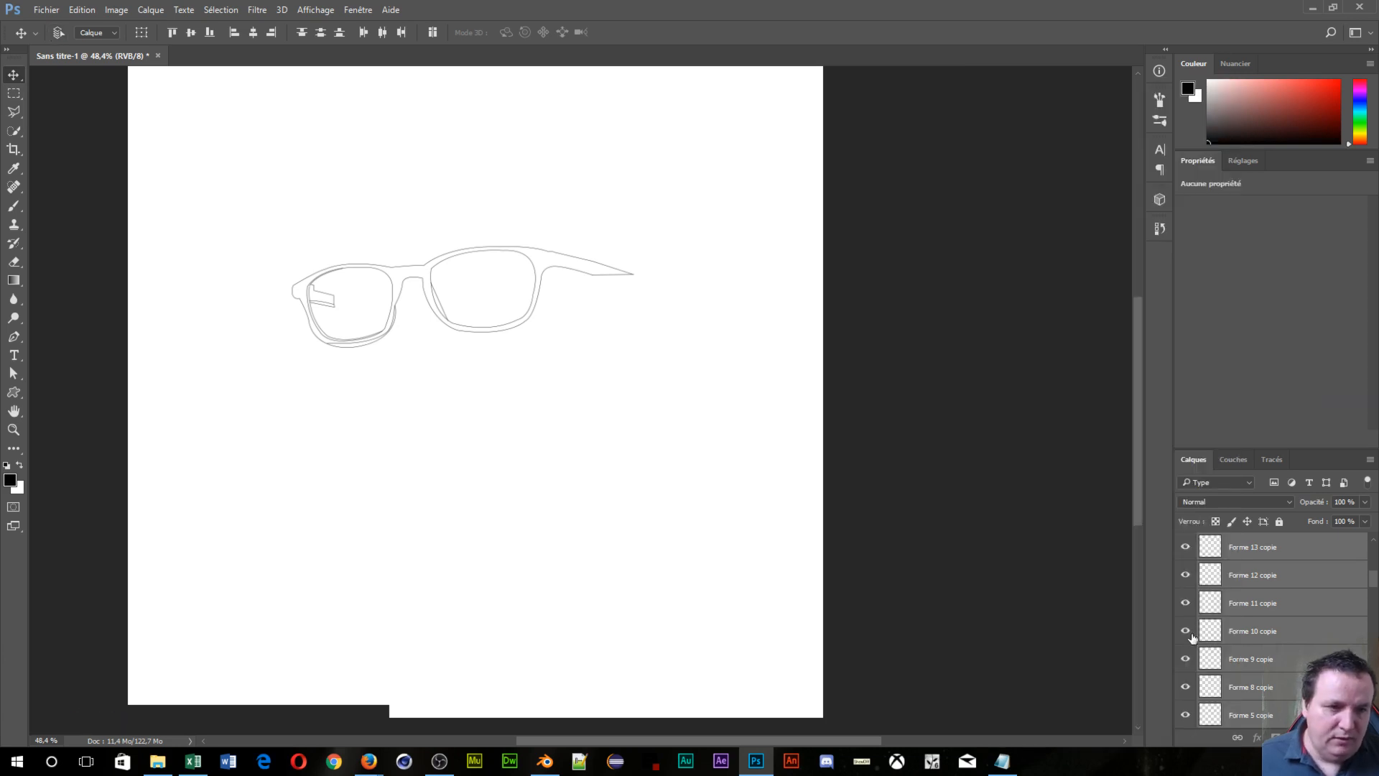
Step: Merge the rasterized glasses copies into one layer and toggle its visibility to check the outline, leaving it hidden
key(ctrl+alt+e)
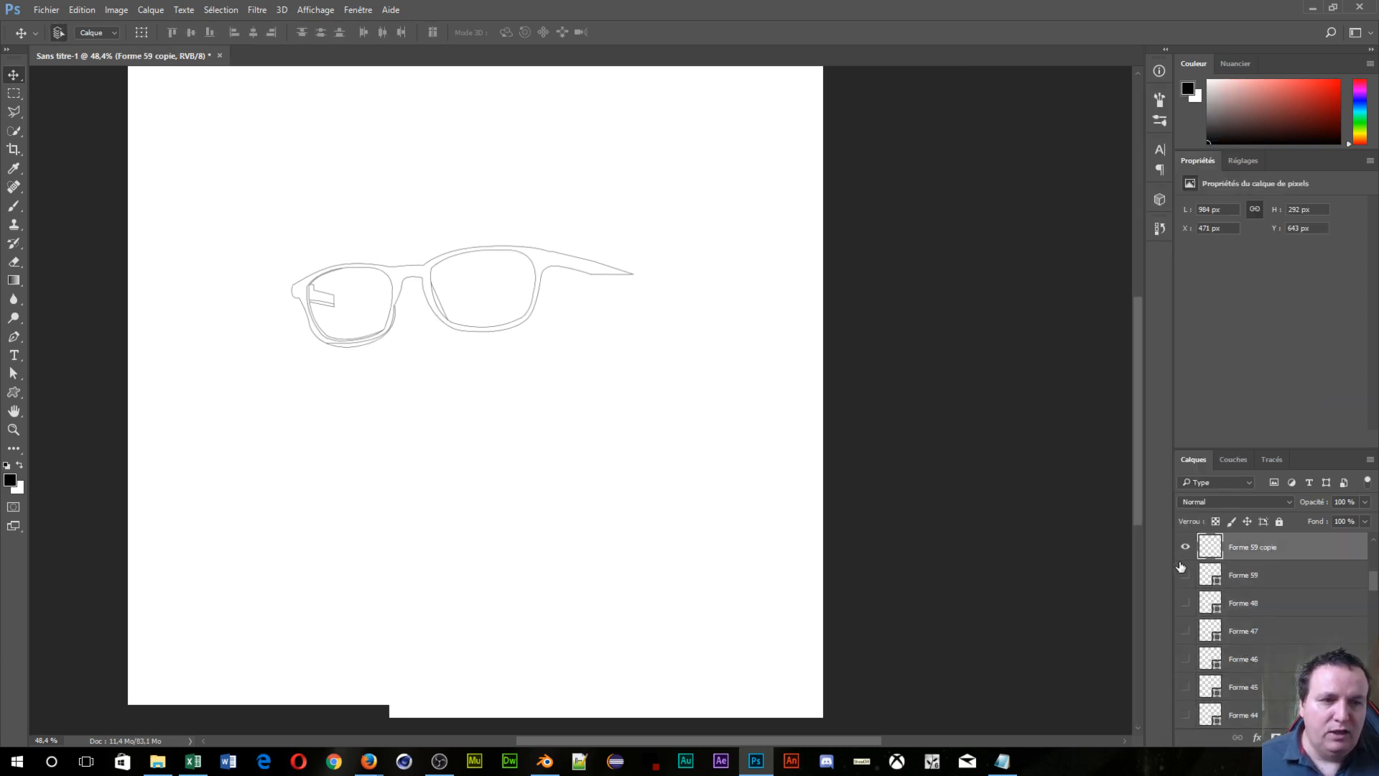
click(1186, 547)
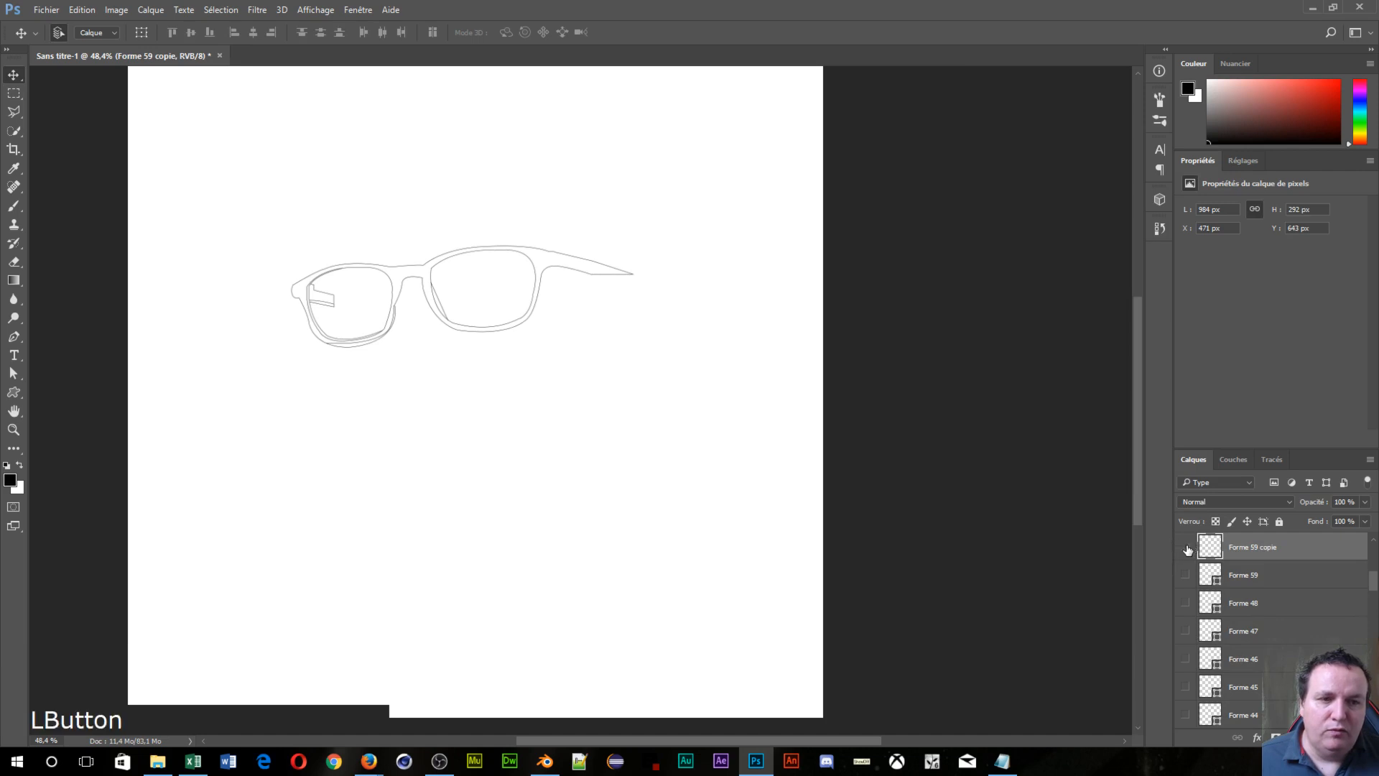
click(1185, 547)
click(1185, 547)
click(1186, 547)
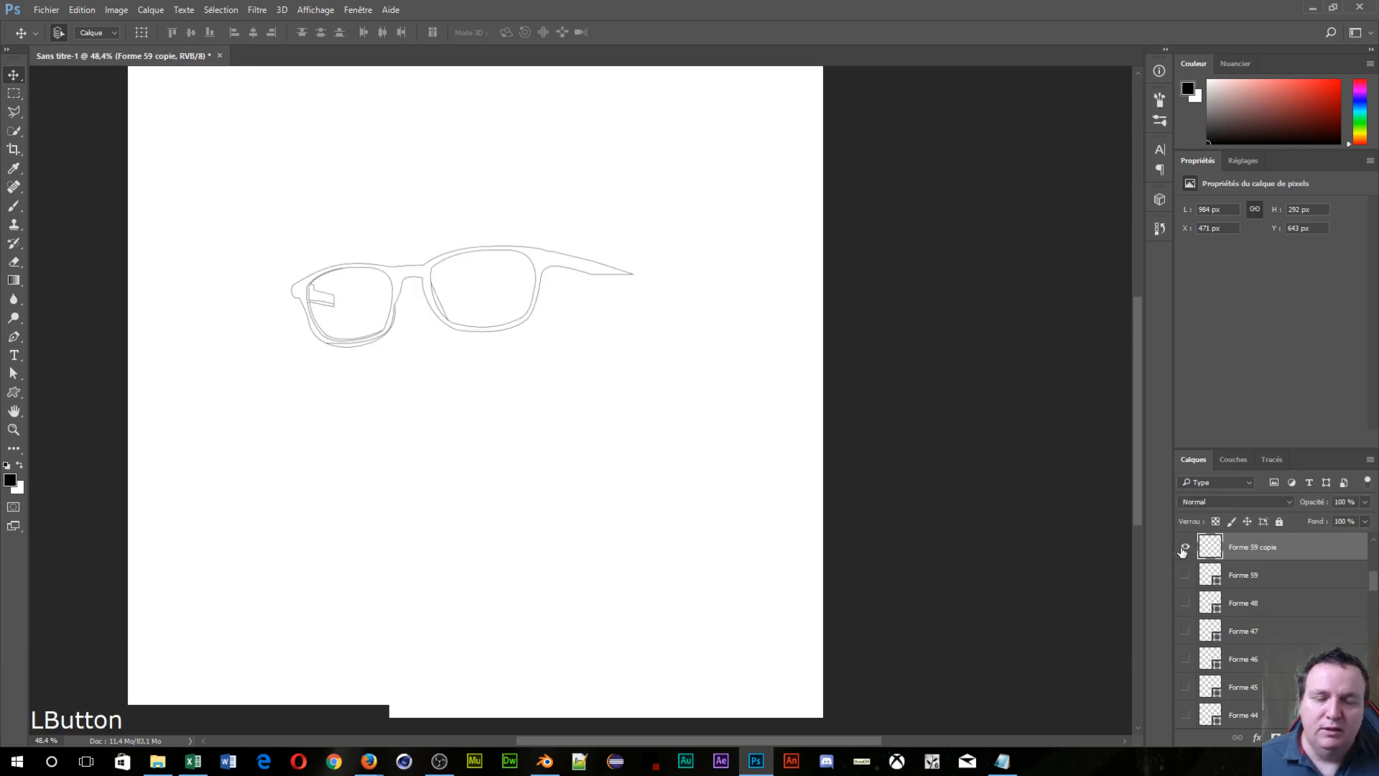
click(1185, 548)
Step: Show the layers Forme 49 through Forme 53, the merged Forme 59 copie and the original Forme 59
scroll(1212, 583, up, 2)
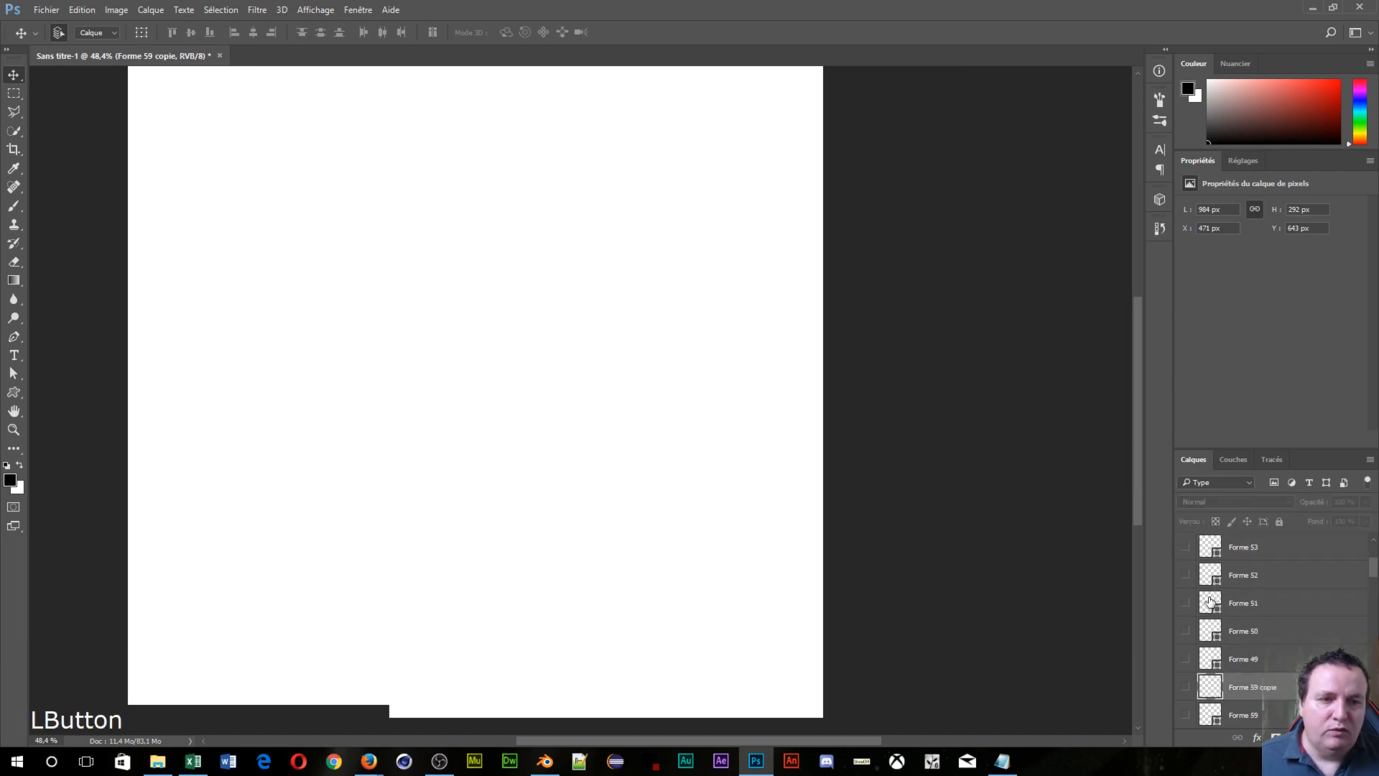
click(1186, 547)
drag(1185, 589, 1184, 658)
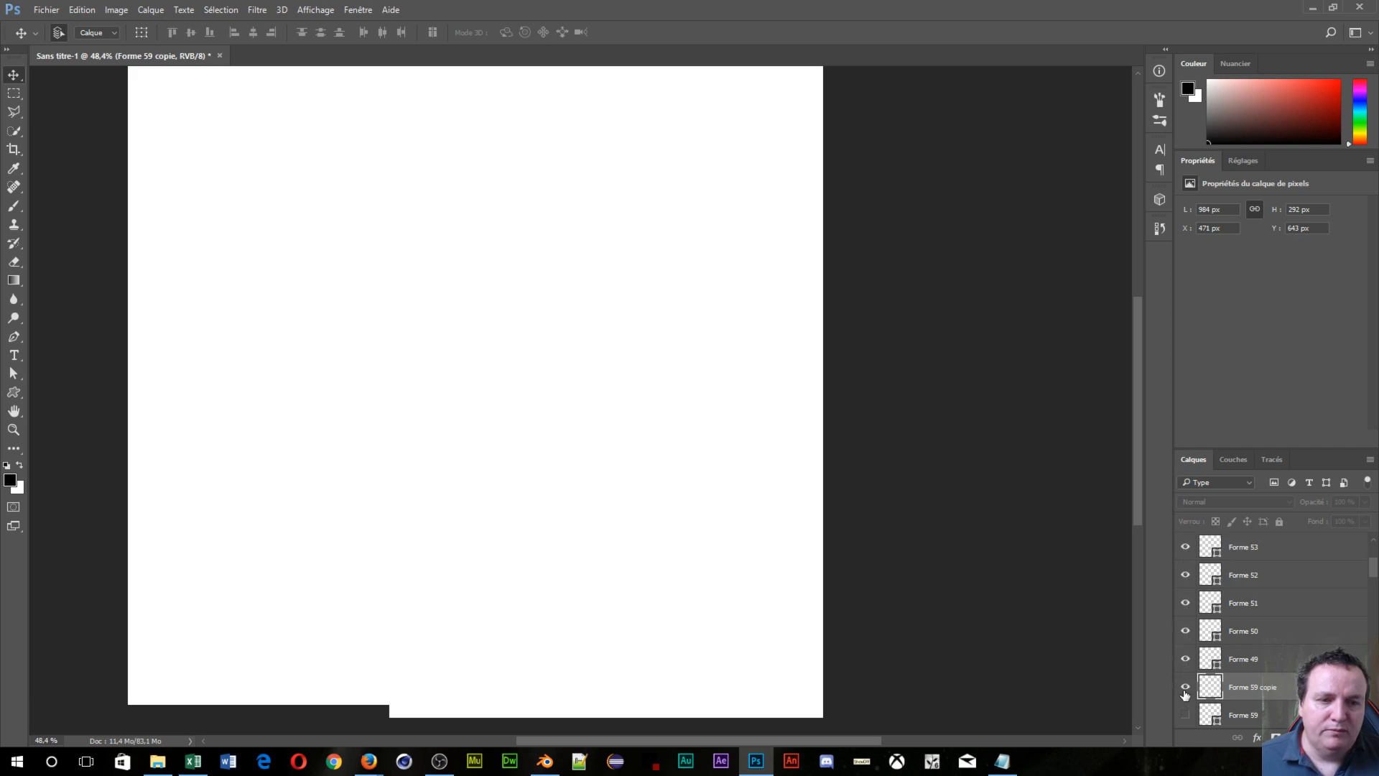
scroll(1218, 644, down, 2)
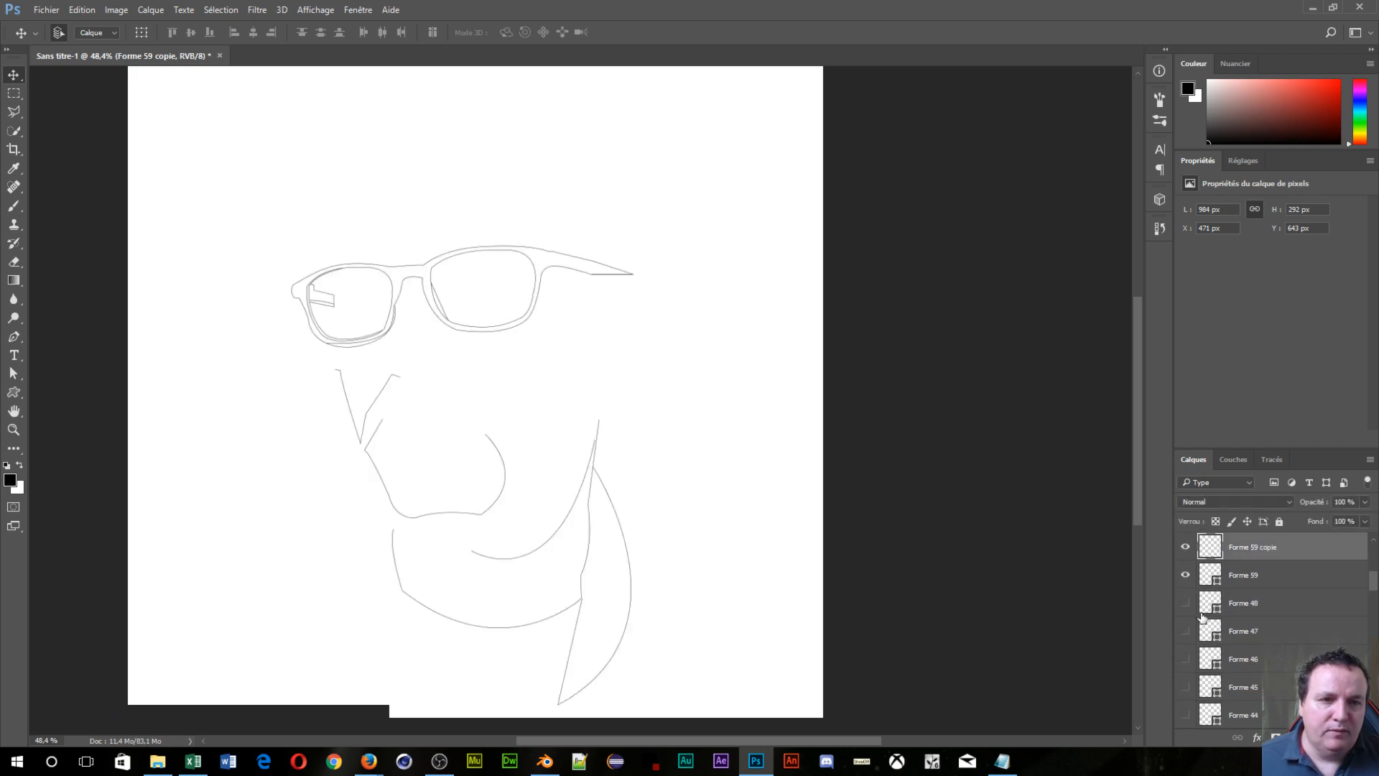
Step: Rename the merged Forme 59 copie layer as lunette
click(1262, 551)
double_click(1262, 548)
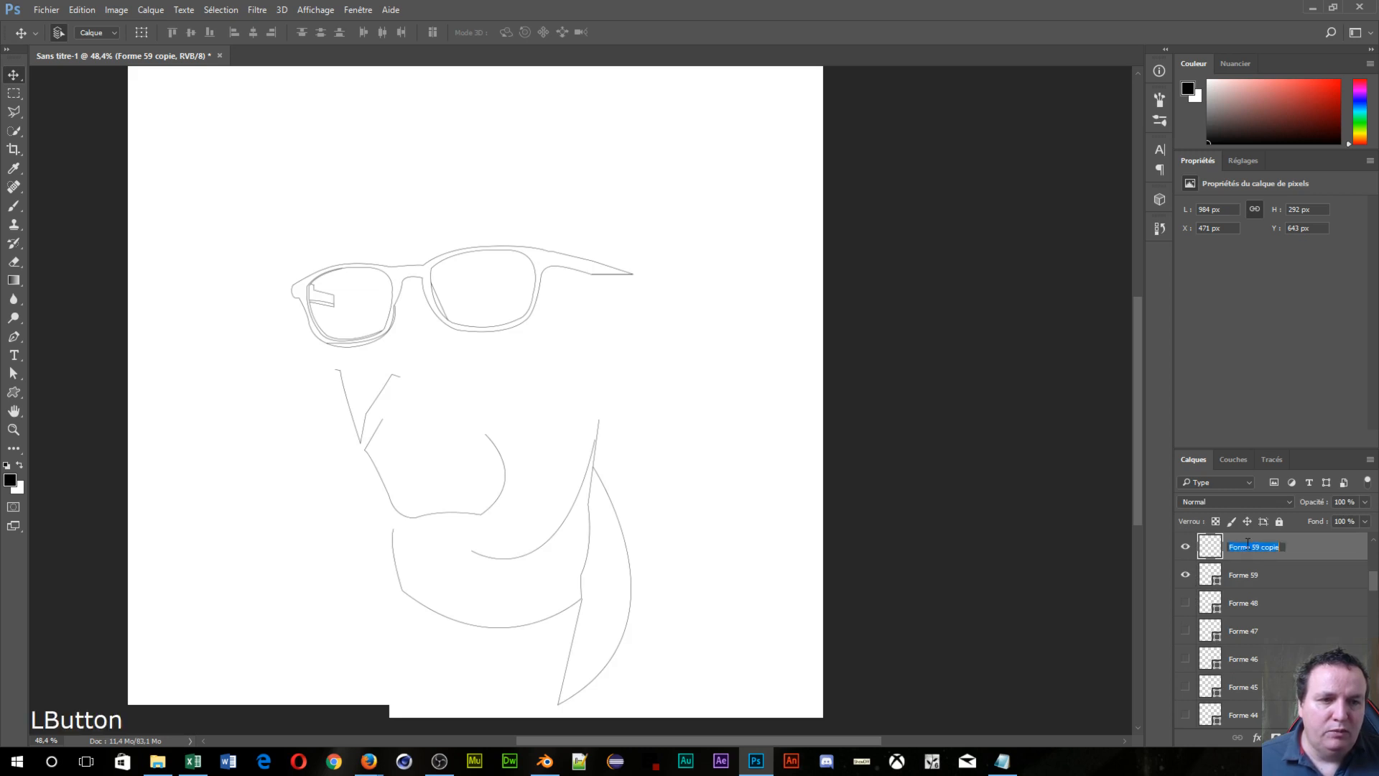
text(lunette)
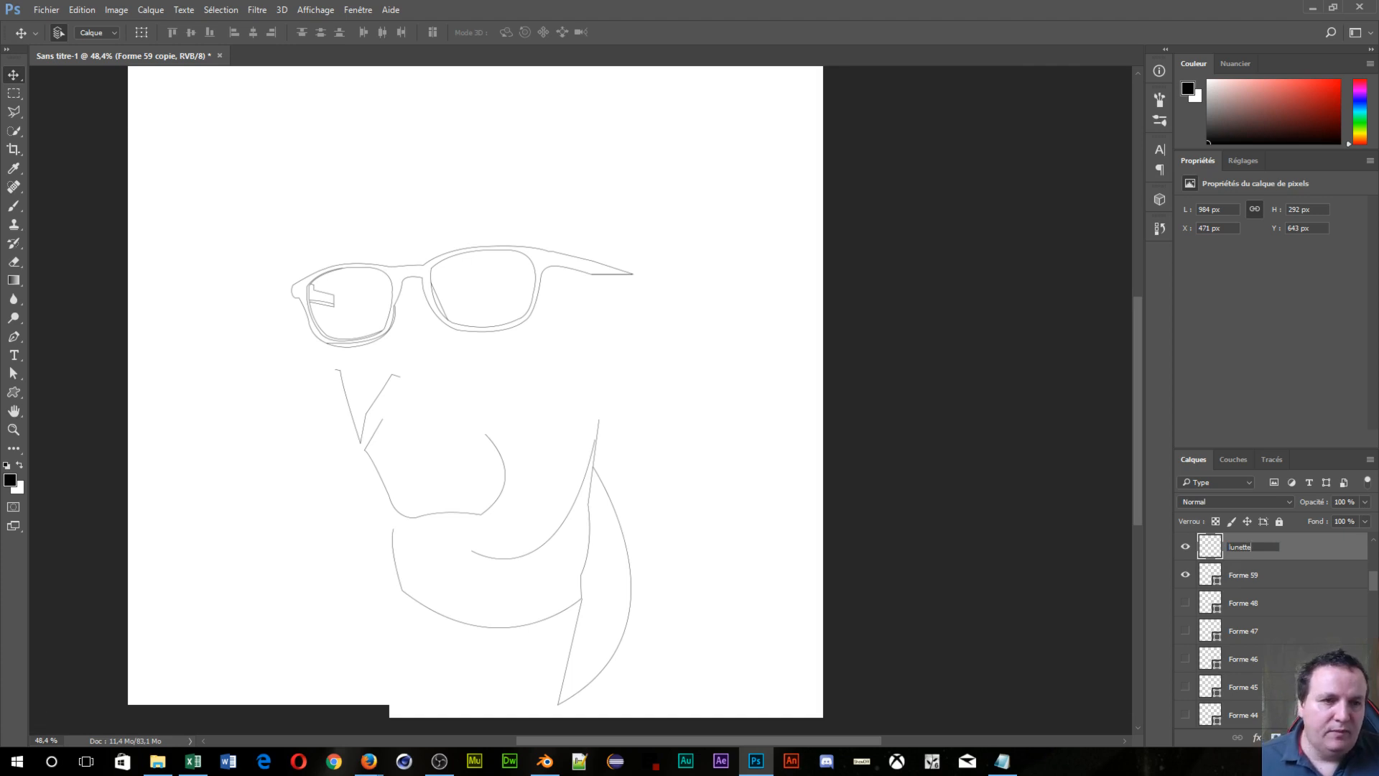
click(1287, 630)
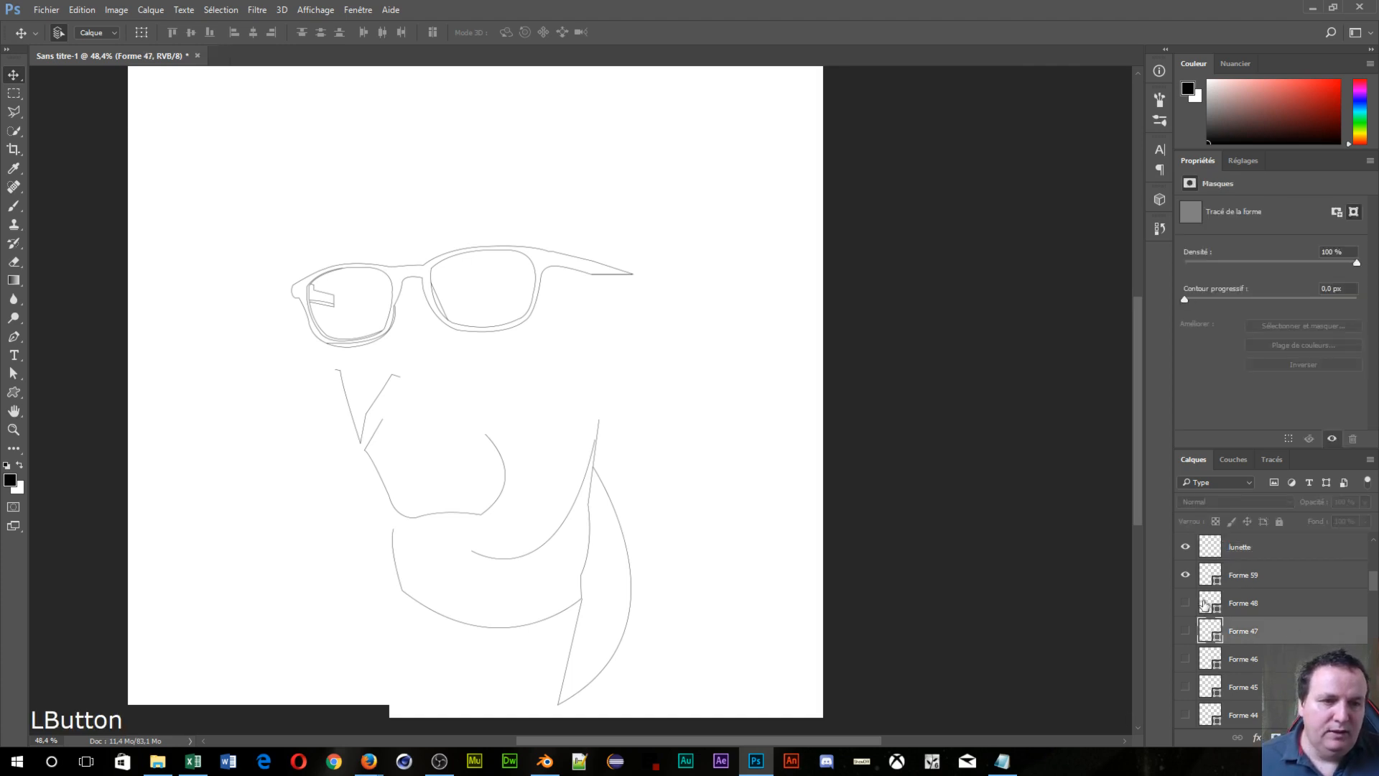
Step: Show the shape layers from Forme 48 down to Forme 1 and hide the portrait photo layer
drag(1185, 603, 1195, 691)
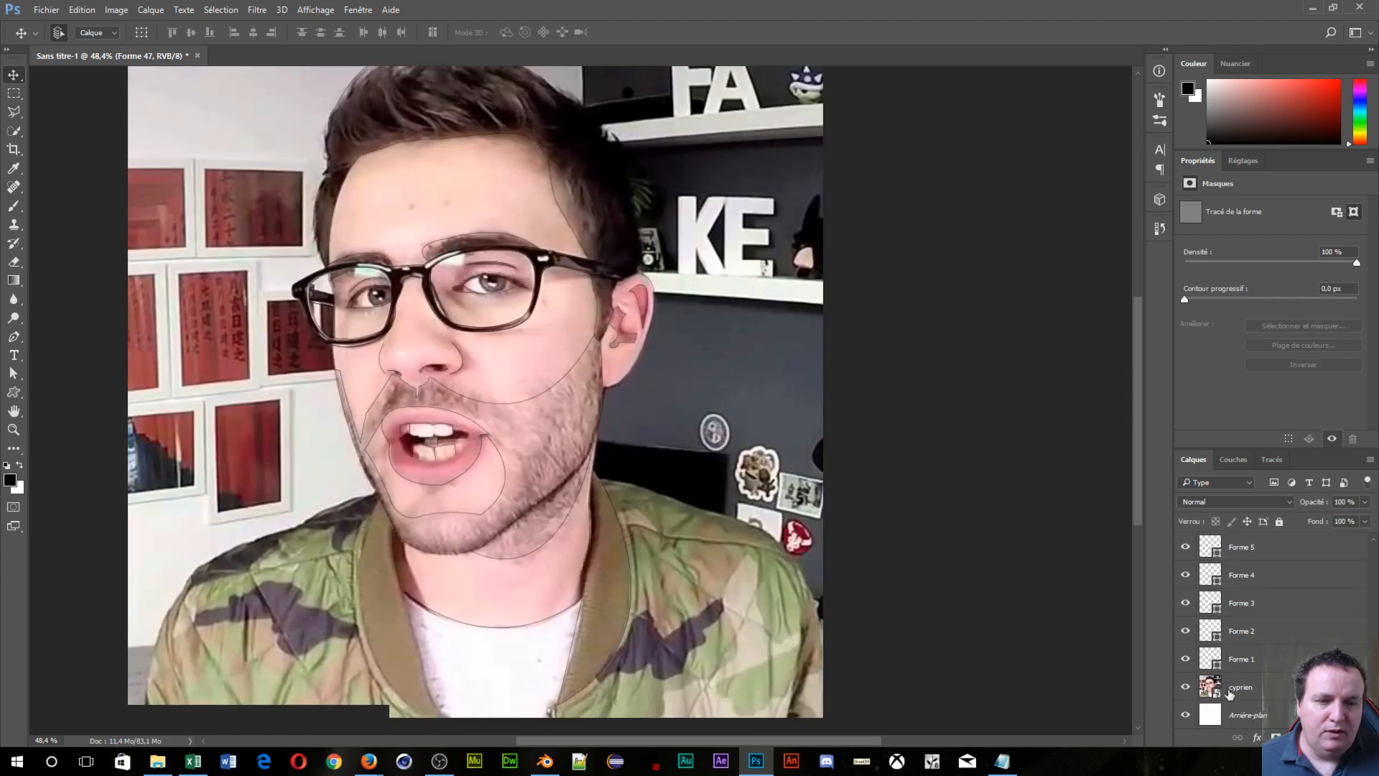
click(1191, 690)
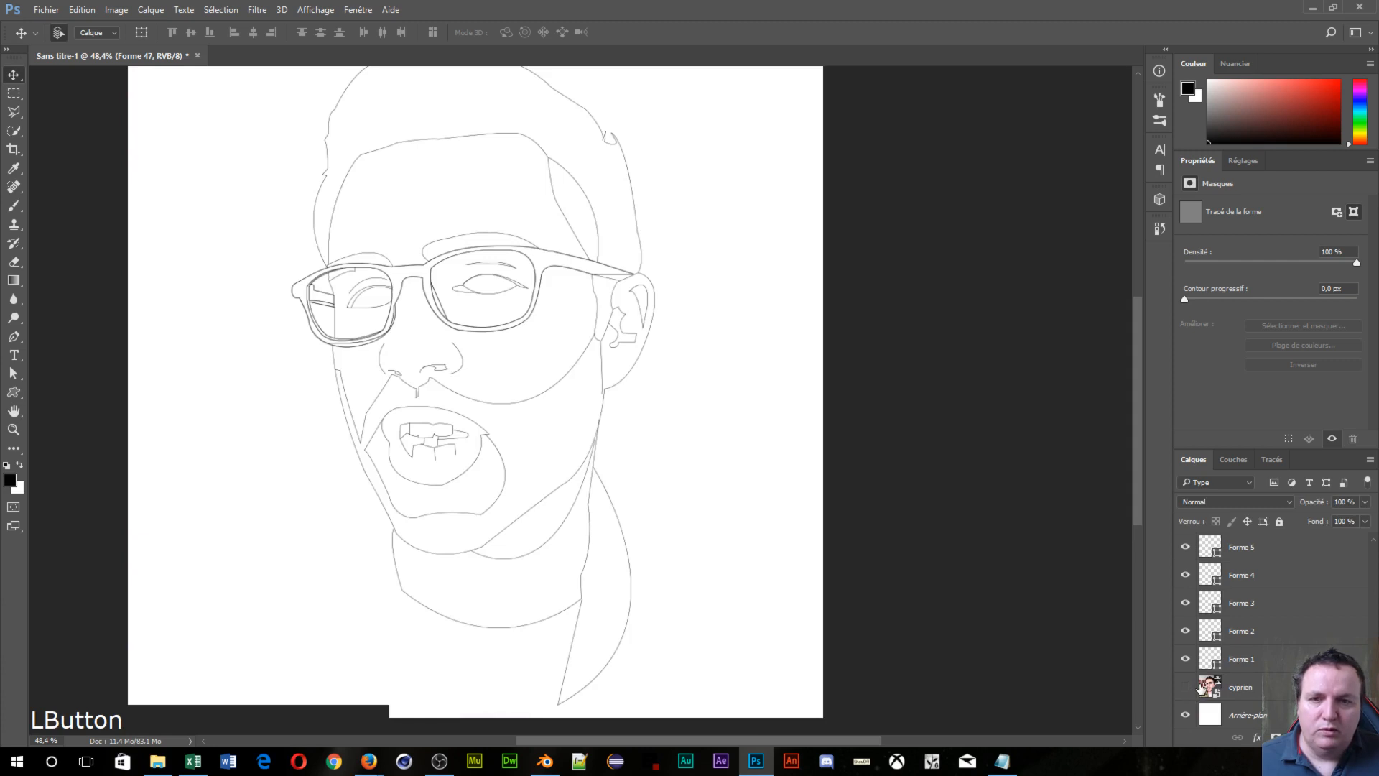
Step: Show the remaining hidden layers, Forme 54 through Forme 58 and Forme 43
scroll(1200, 688, up, 1)
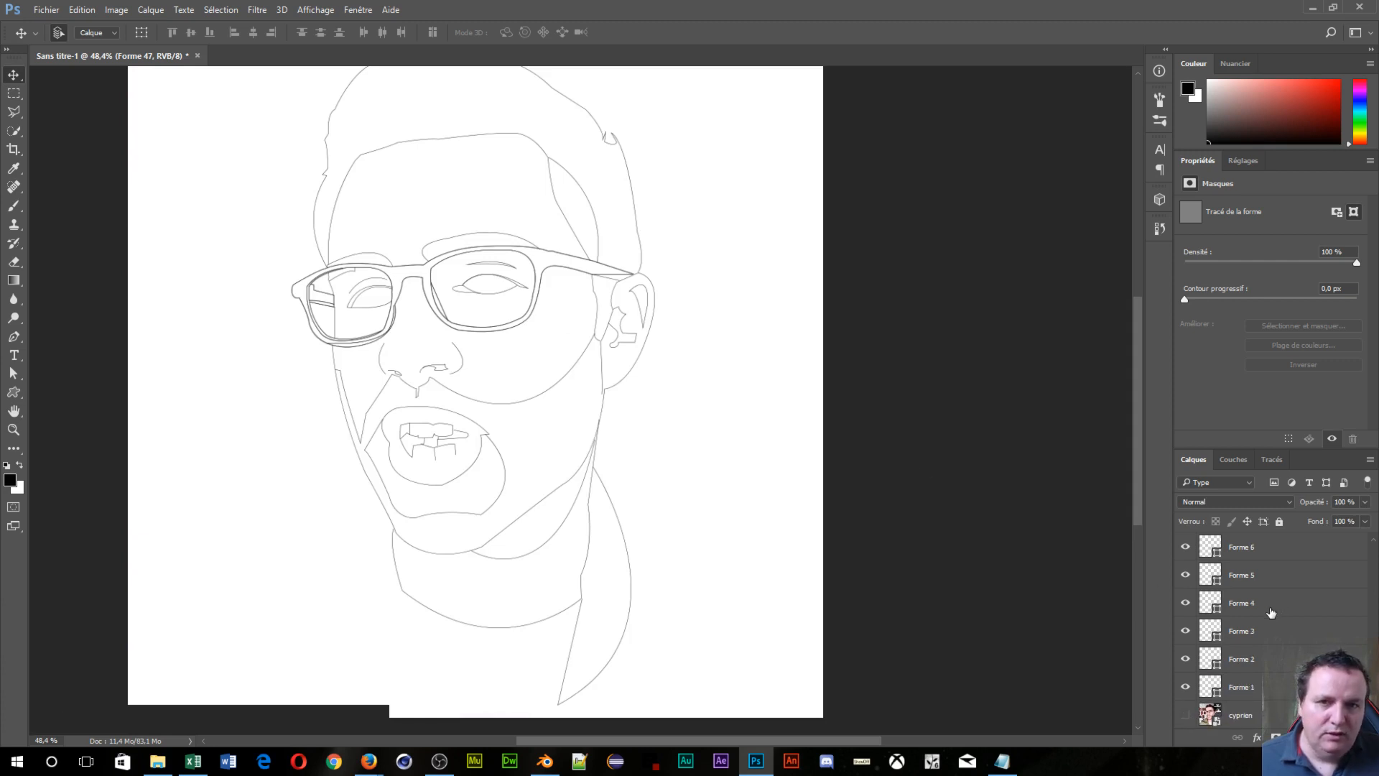
scroll(1268, 613, up, 3)
scroll(1292, 616, up, 7)
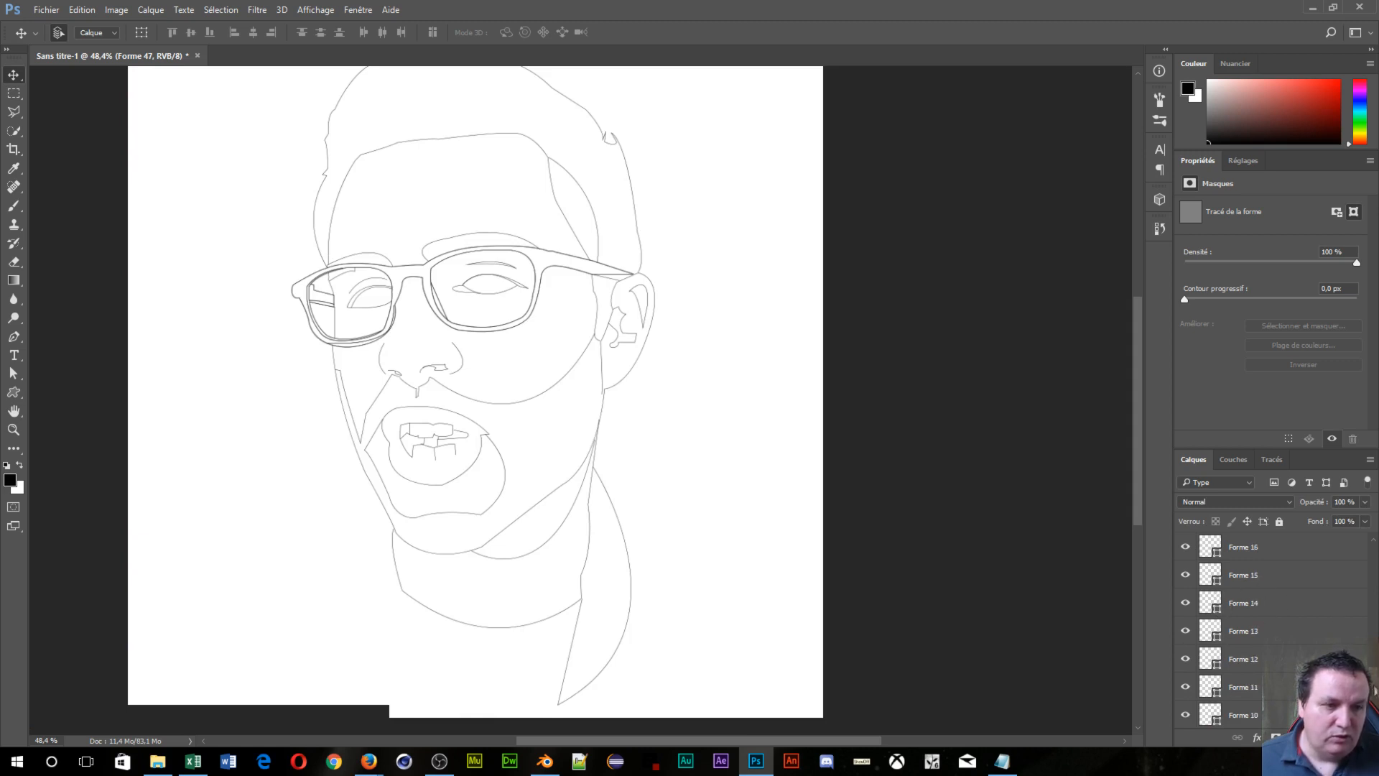
drag(1369, 680, 1371, 557)
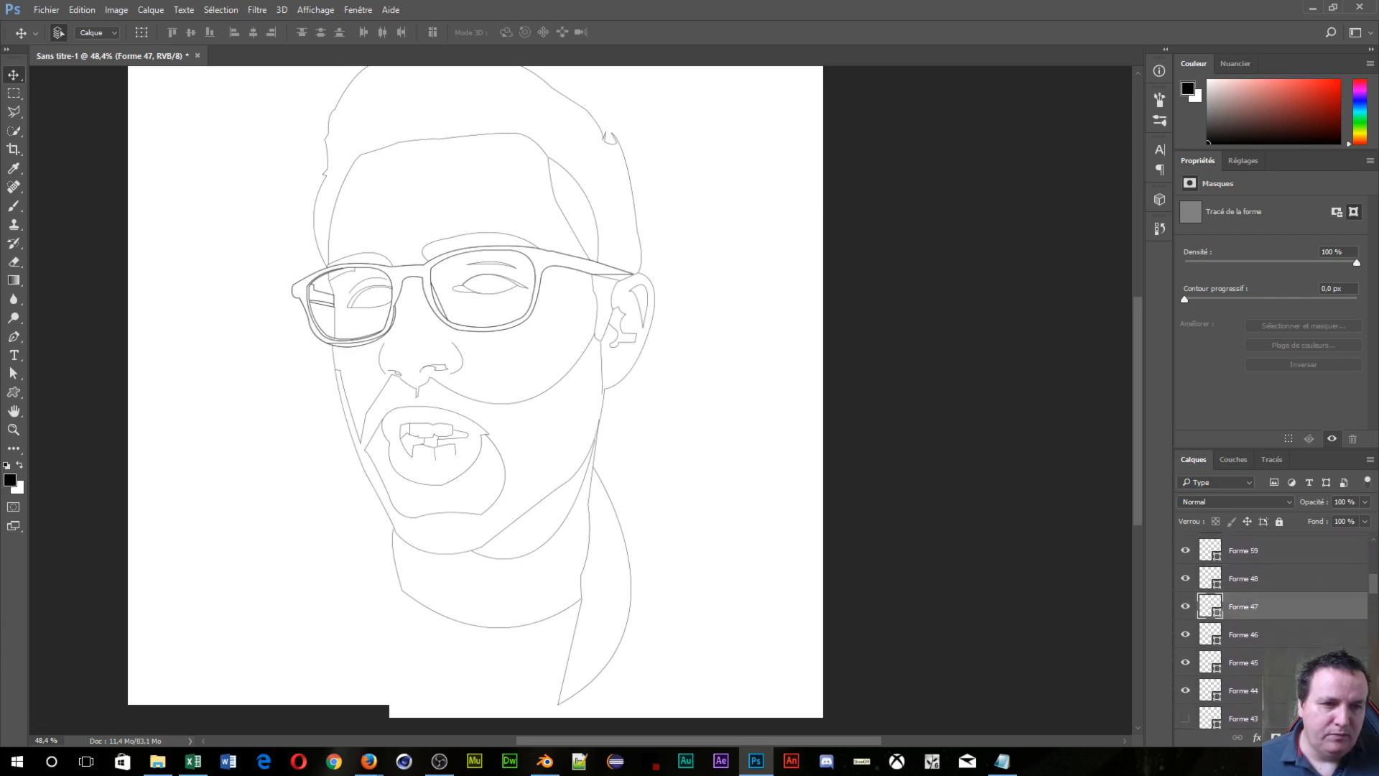
click(1186, 550)
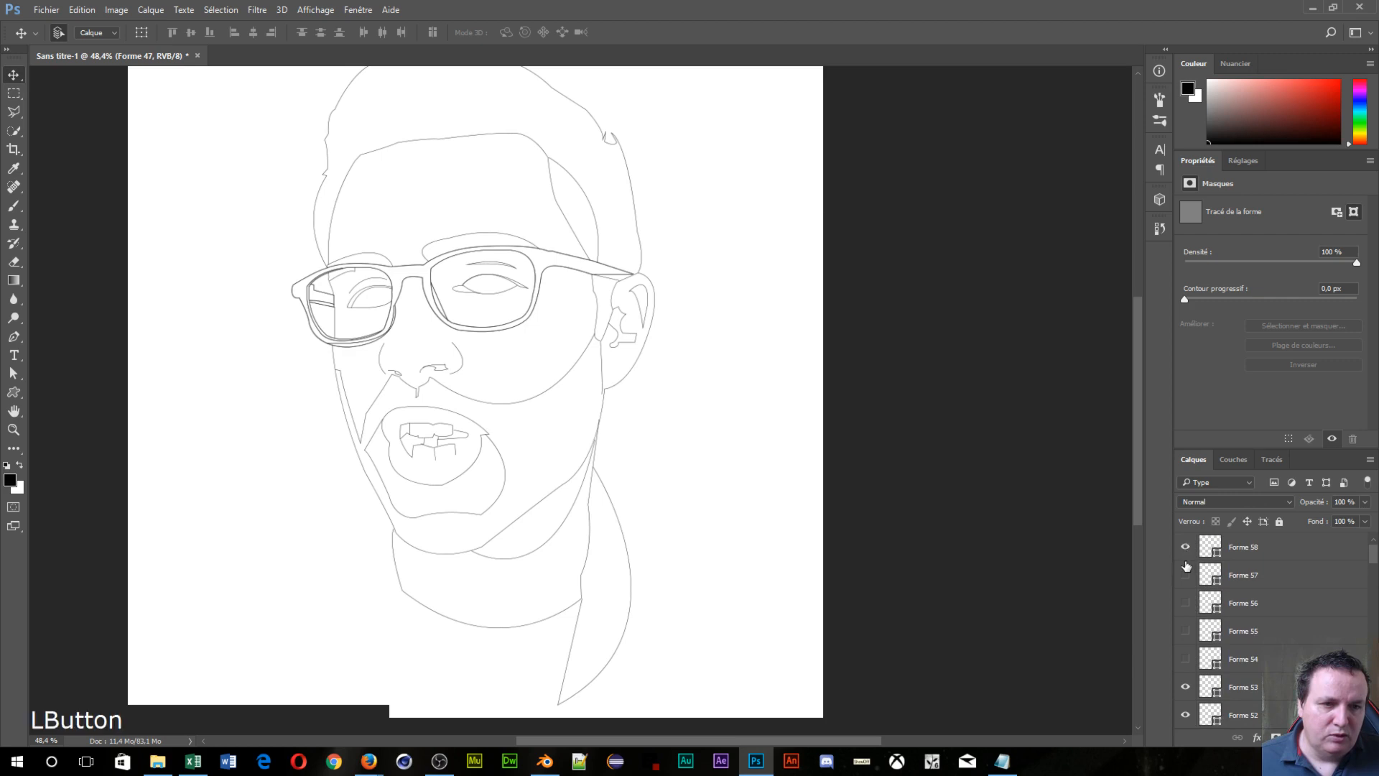
click(1185, 659)
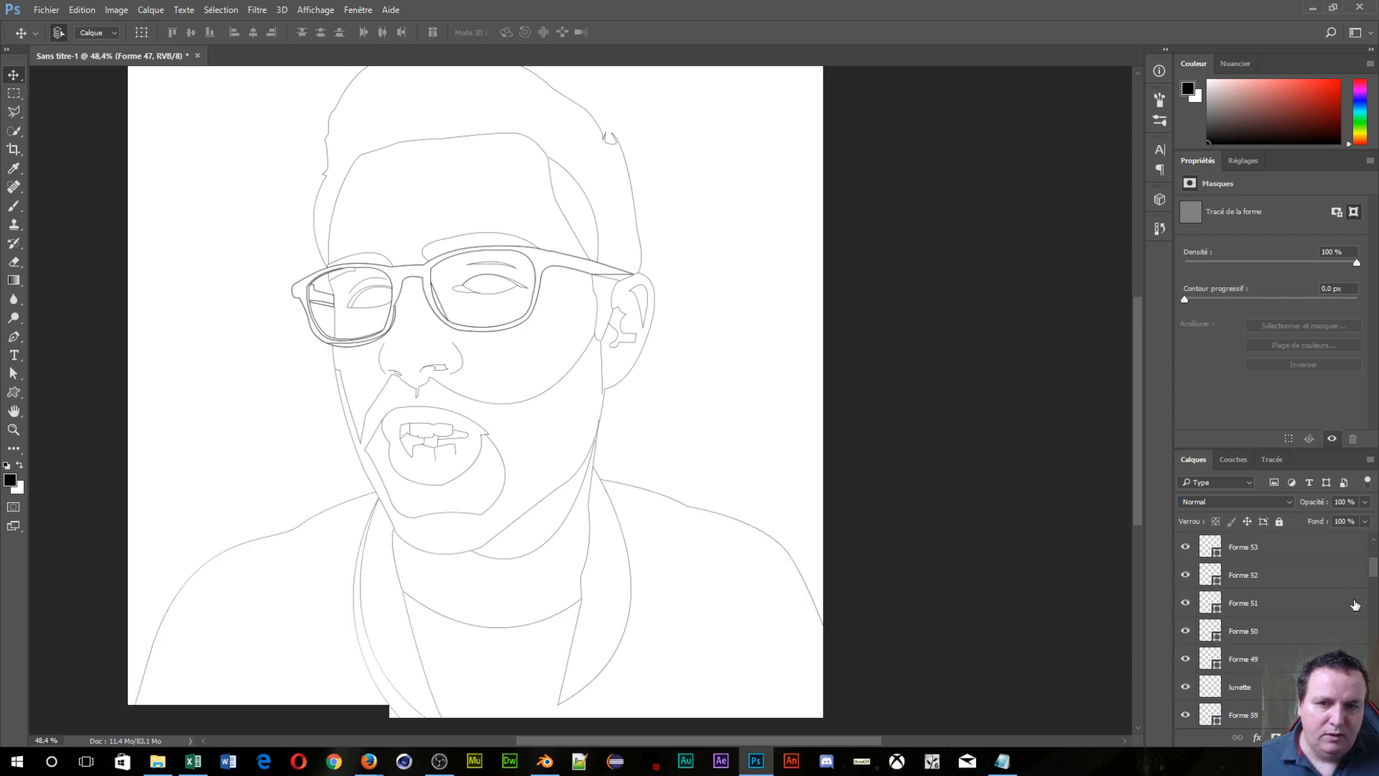
scroll(1358, 632, down, 3)
scroll(1358, 632, down, 3)
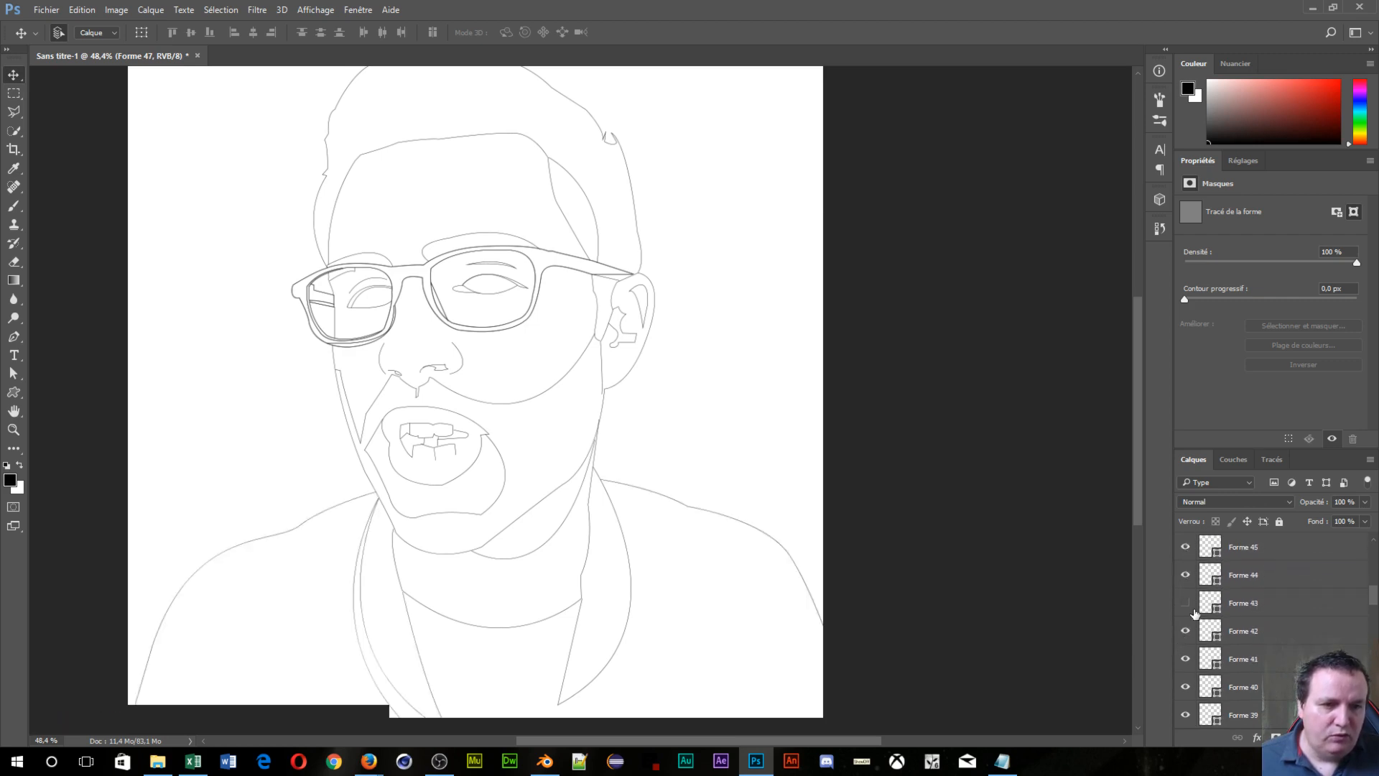
click(1185, 603)
scroll(1181, 609, down, 7)
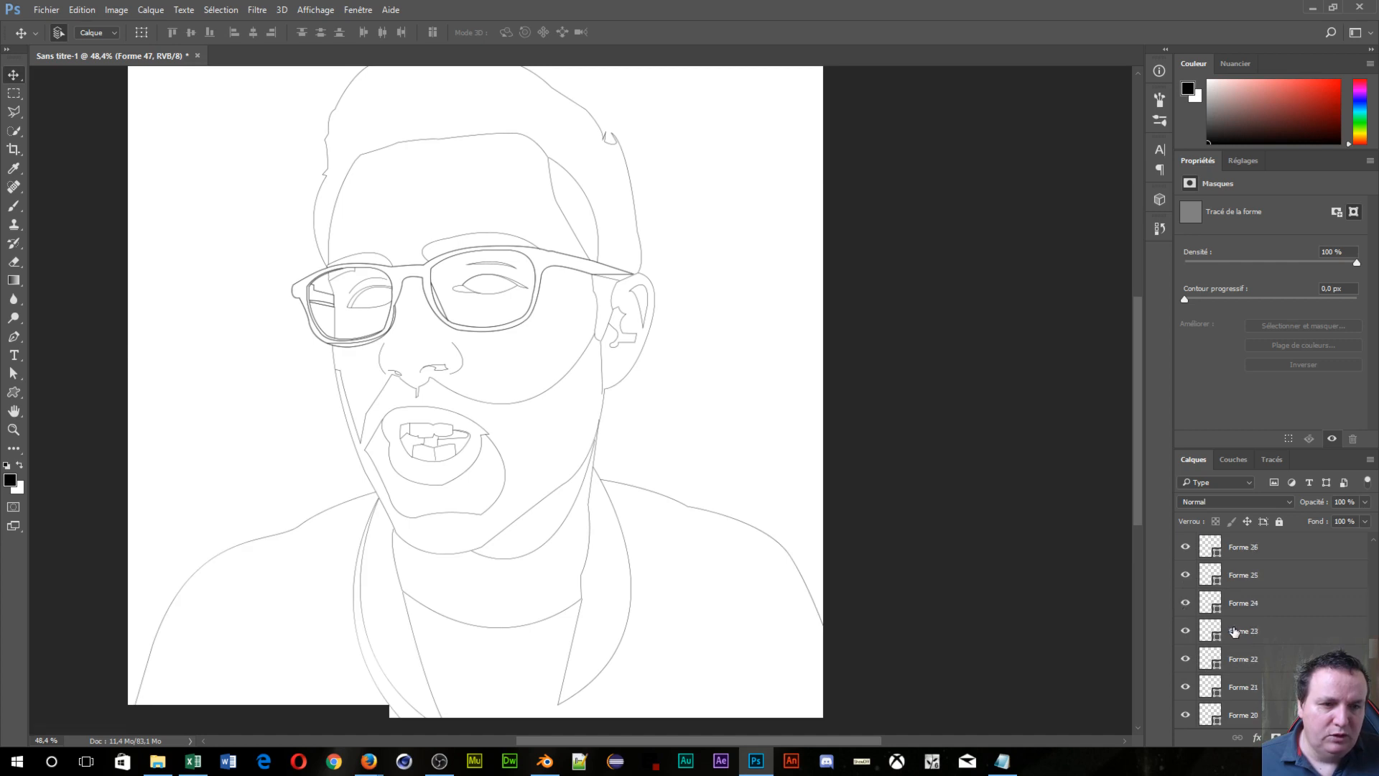
scroll(1268, 625, down, 7)
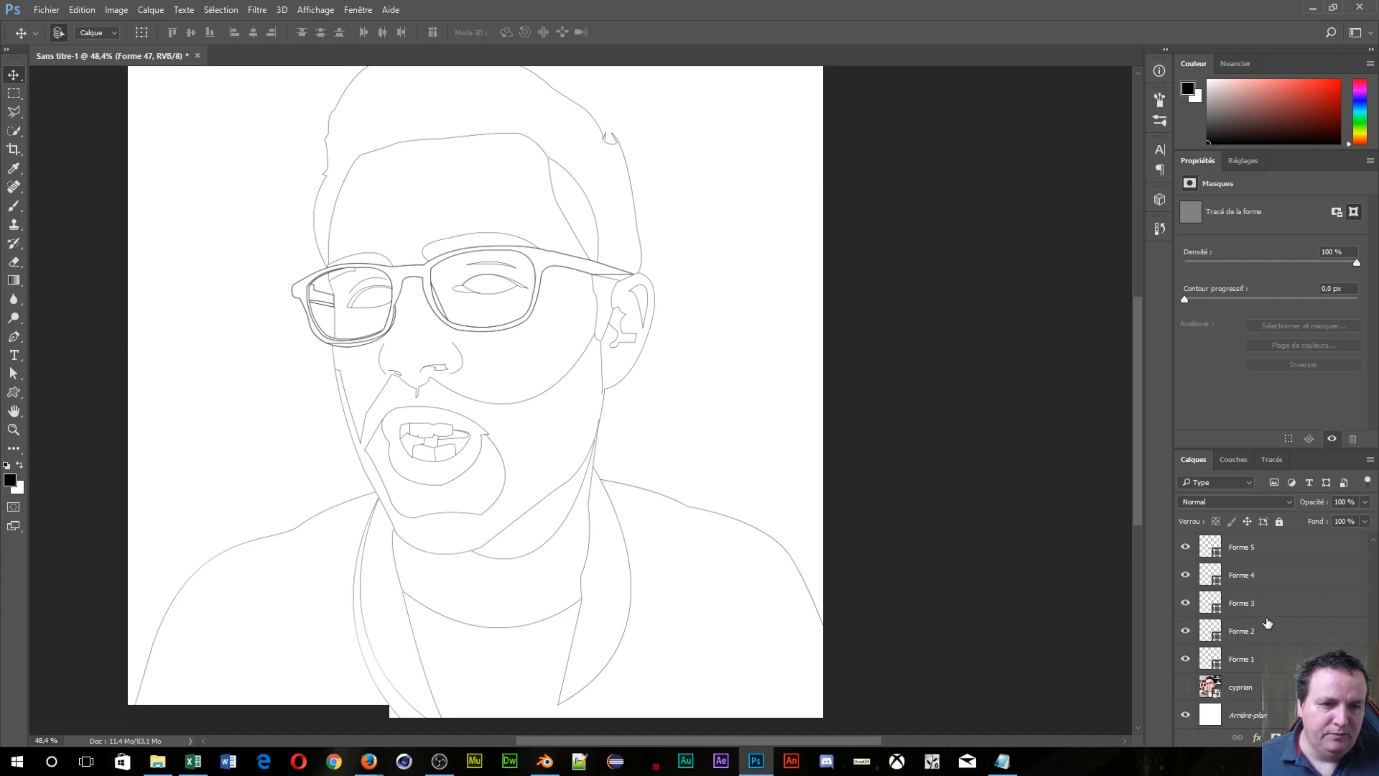
scroll(1196, 659, up, 2)
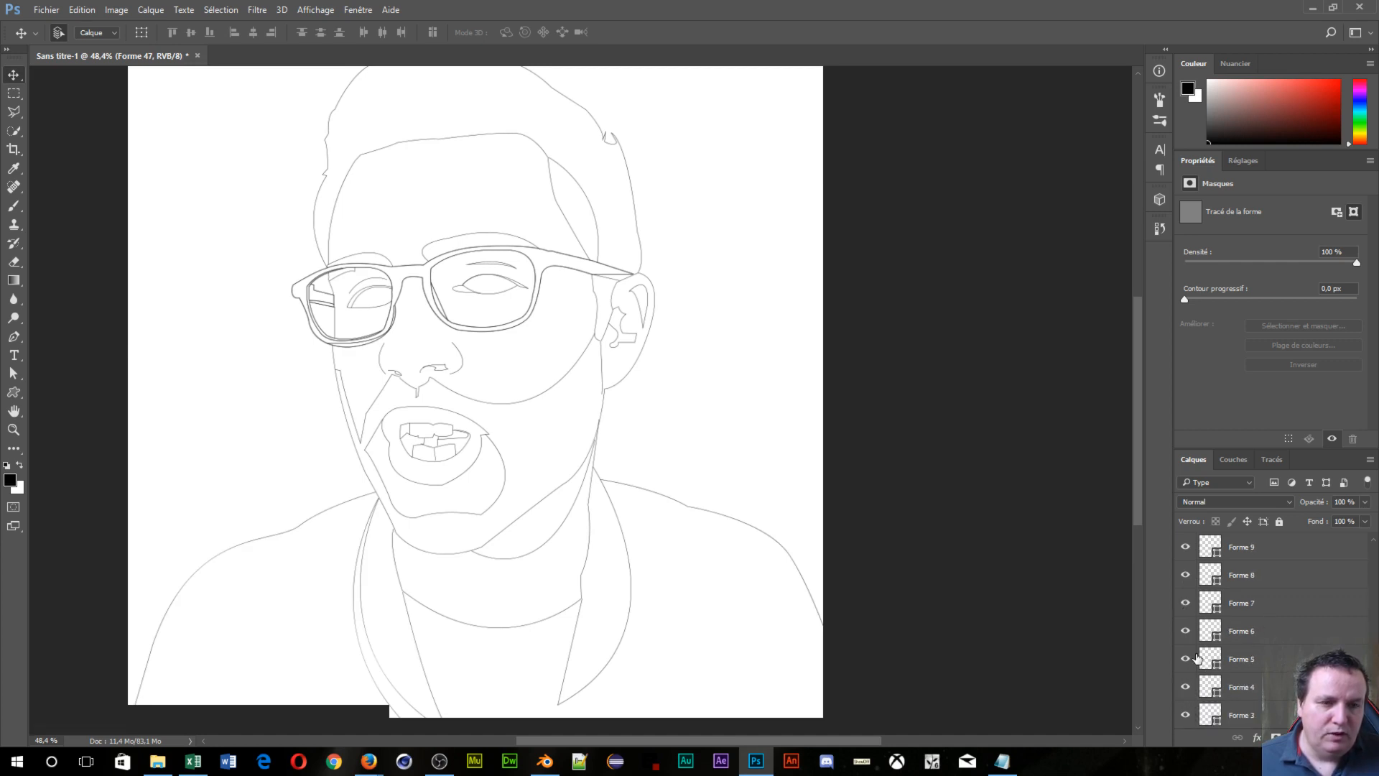
Step: Toggle the lunette layer's visibility to compare the glasses outlines with and without it, and leave the layer hidden
scroll(1195, 658, up, 12)
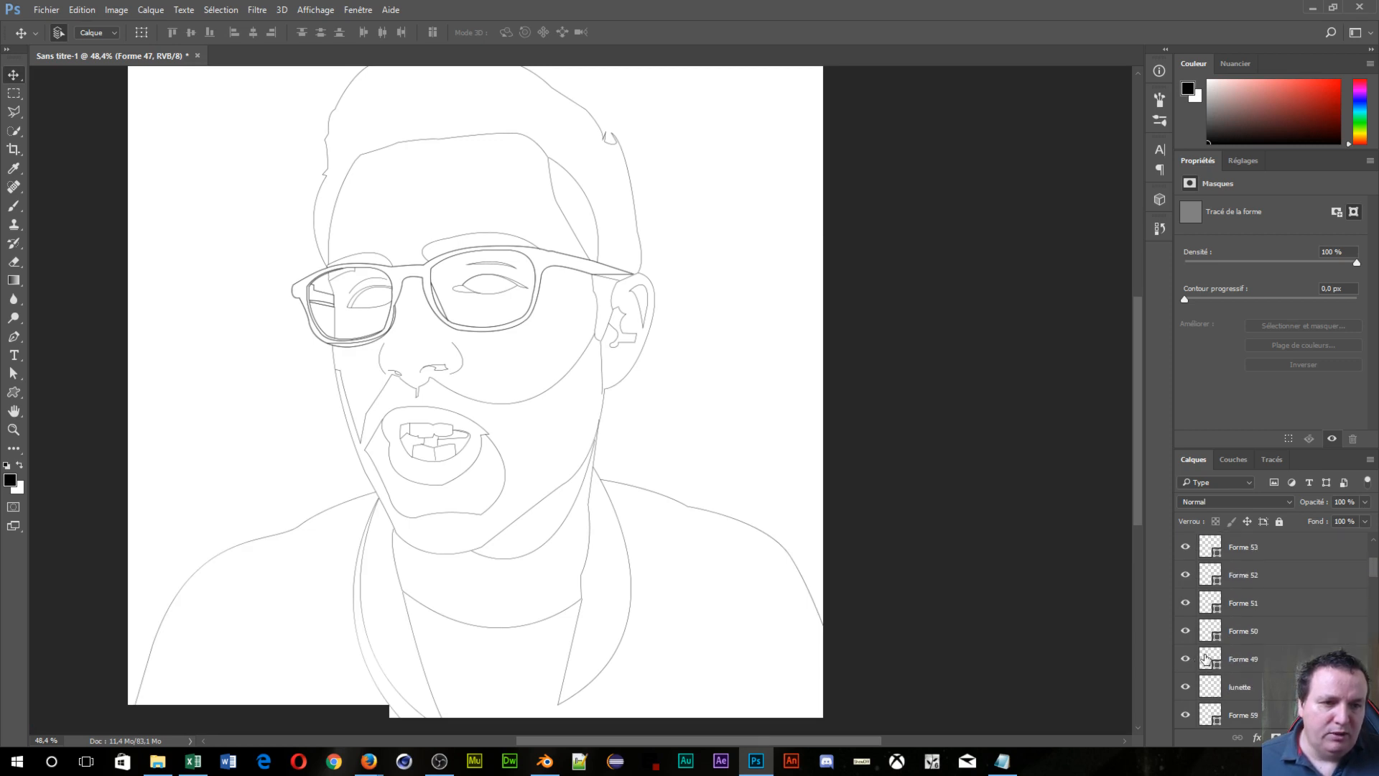
scroll(1206, 657, up, 2)
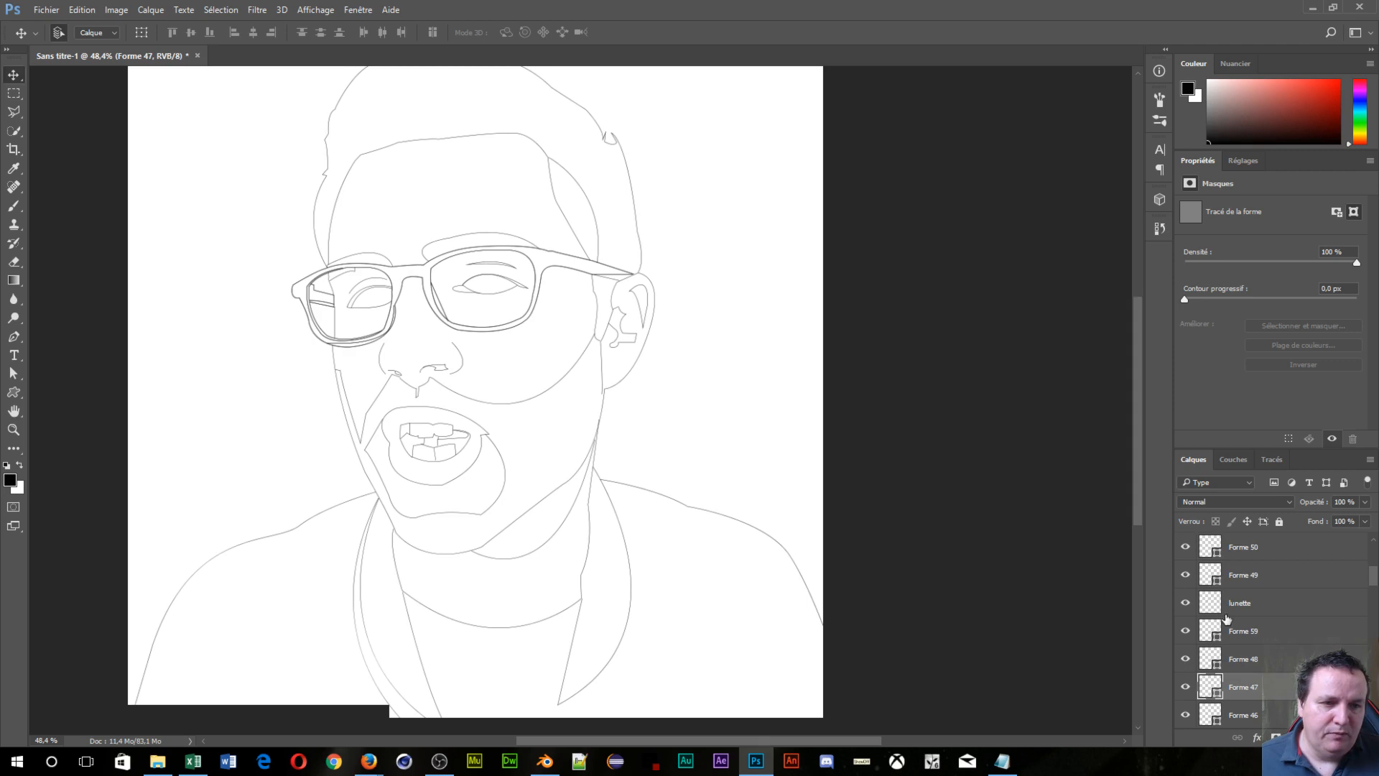
click(1186, 604)
click(1186, 605)
click(1187, 605)
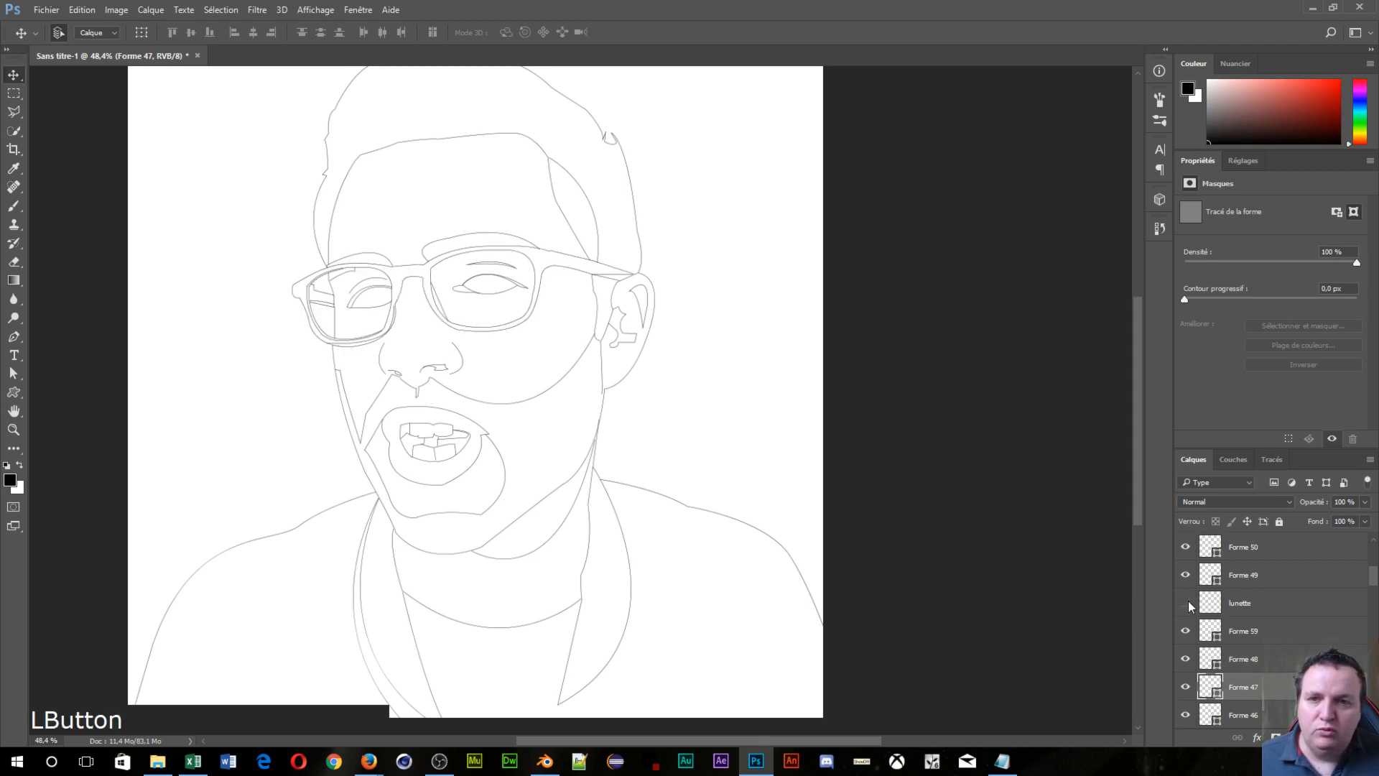
click(1186, 604)
click(1186, 604)
click(1186, 605)
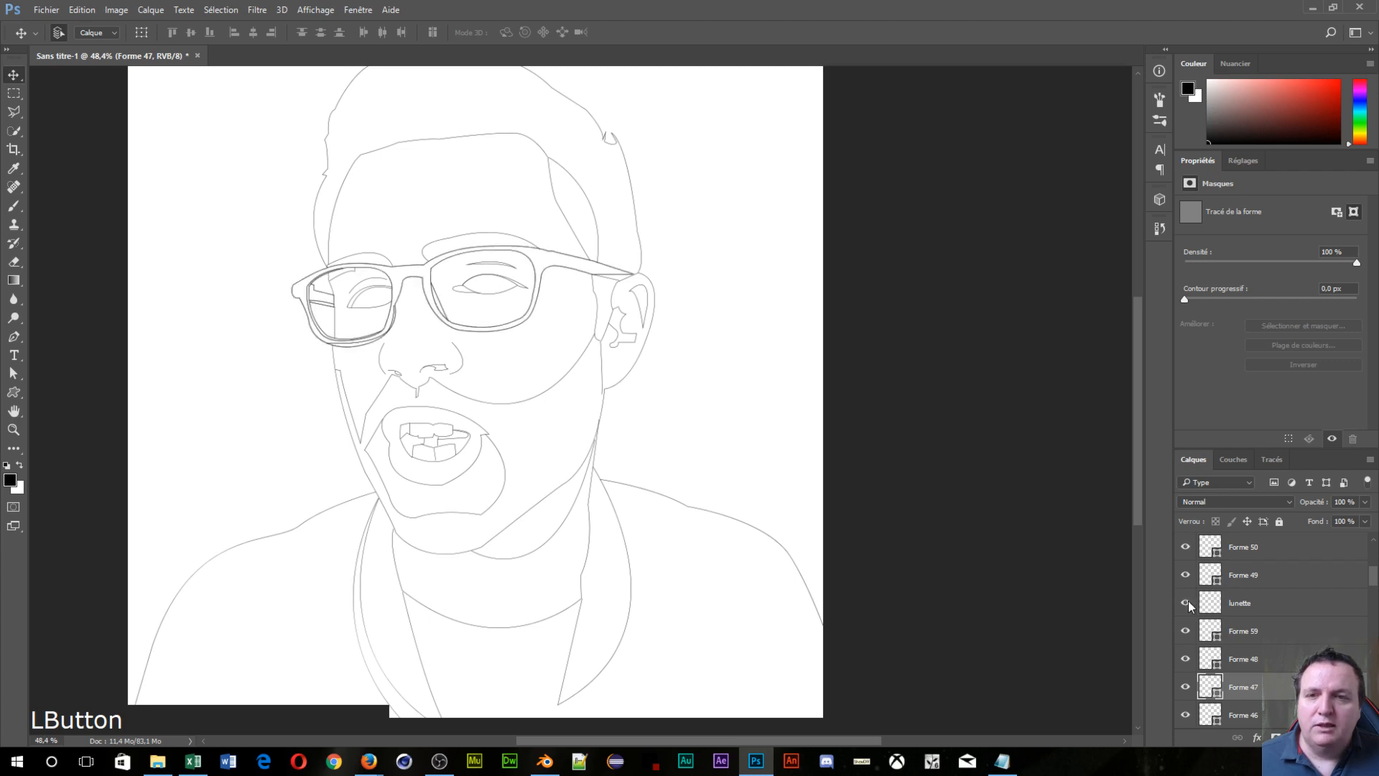
click(1187, 604)
click(1187, 605)
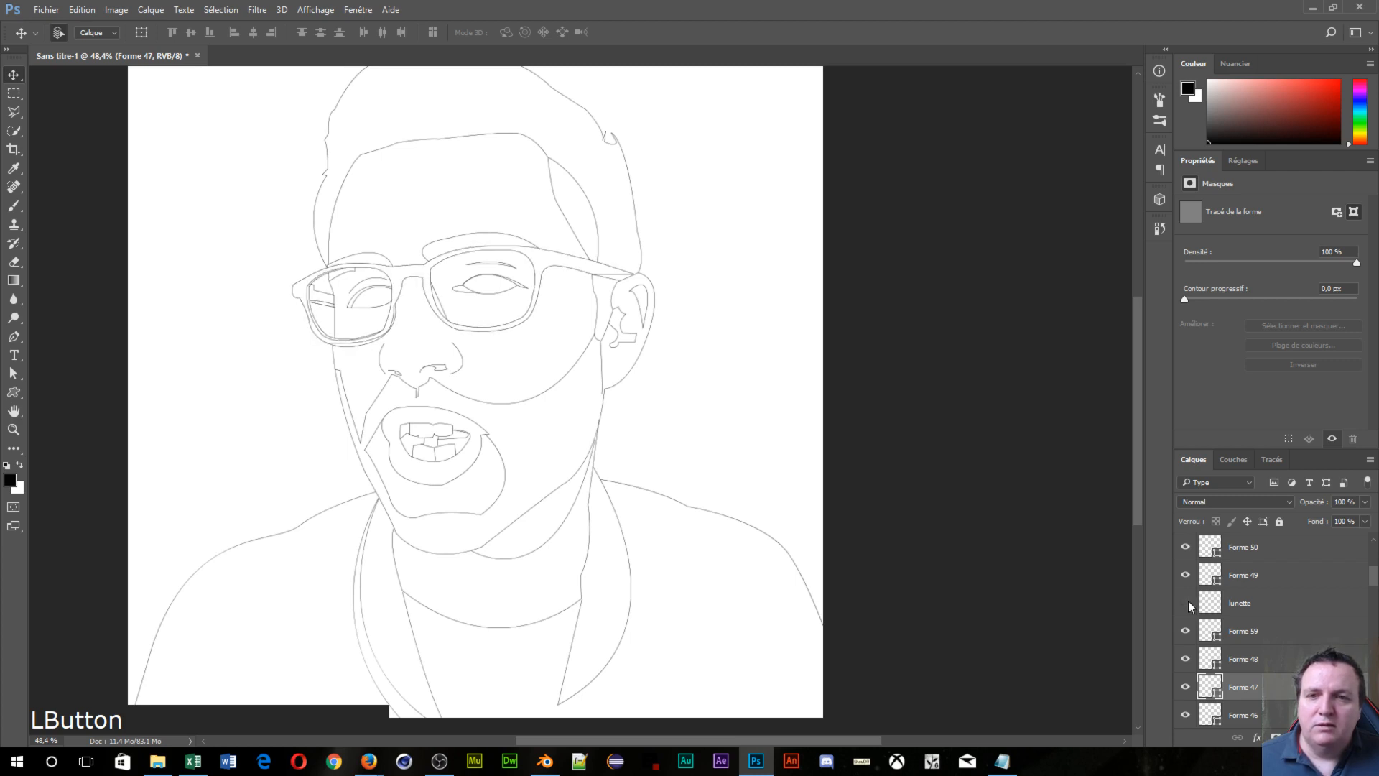
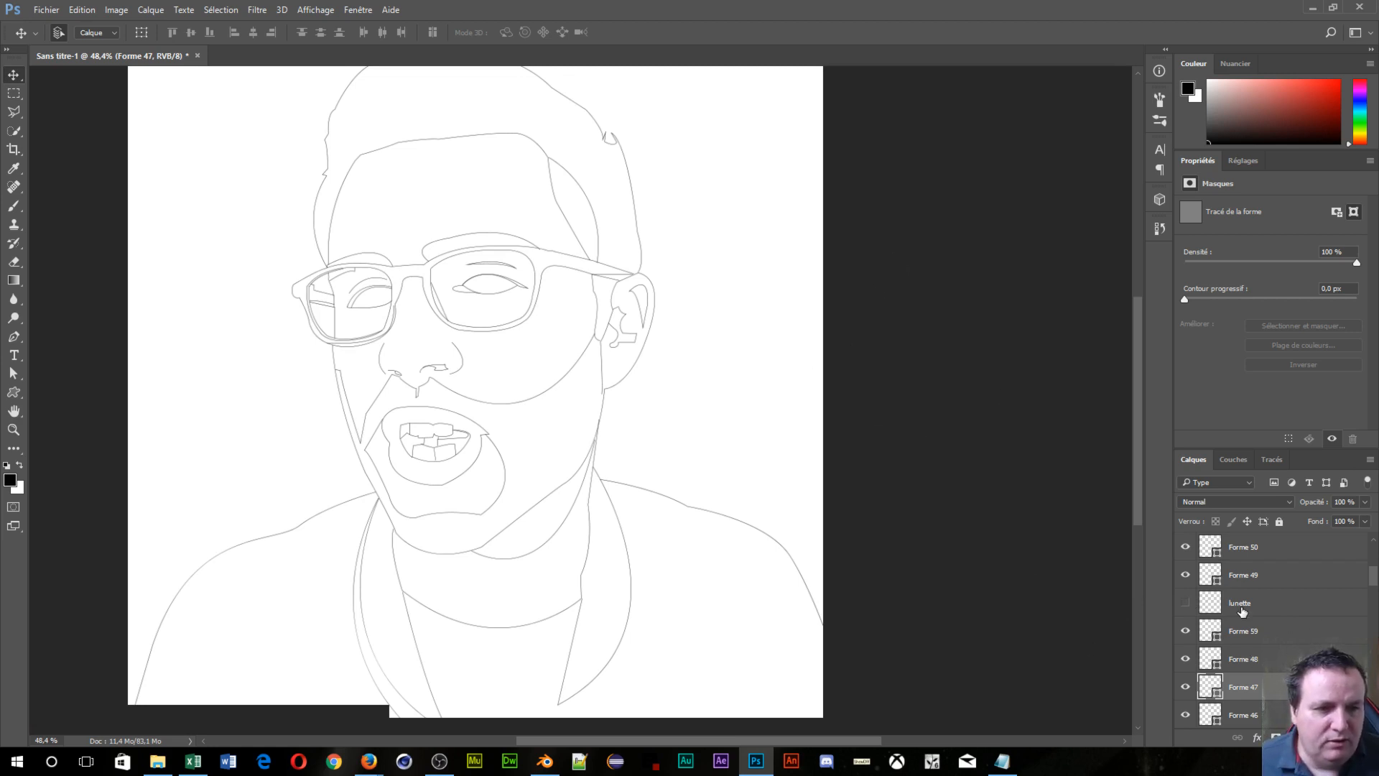
Step: Move the hidden lunette layer to the top of the layer stack, above Forme 58
drag(1226, 609, 1250, 542)
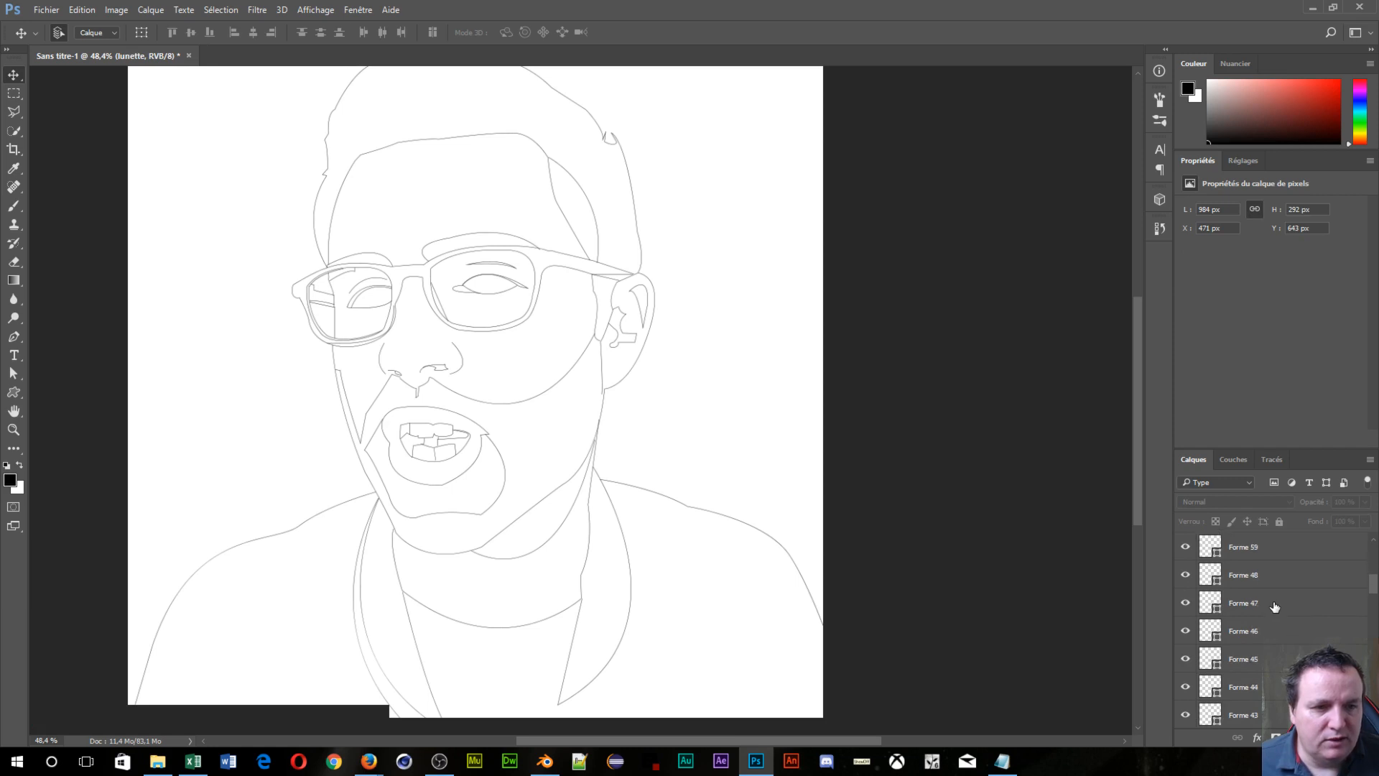
key(ctrl+minus)
key(ctrl+minus)
key(ctrl+0)
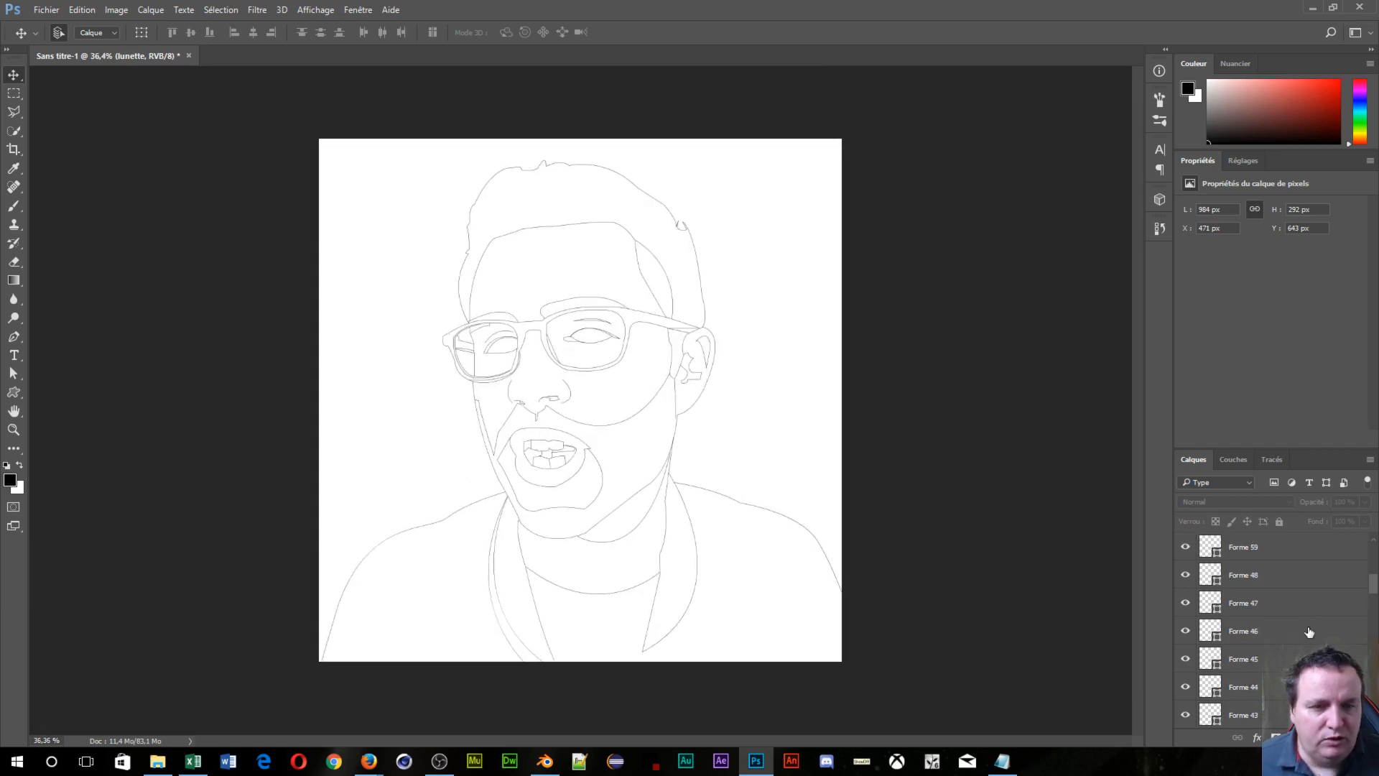
Step: Rasterize all the shape layers from Forme 1 through Forme 58 and merge them into a single layer
scroll(1304, 603, down, 10)
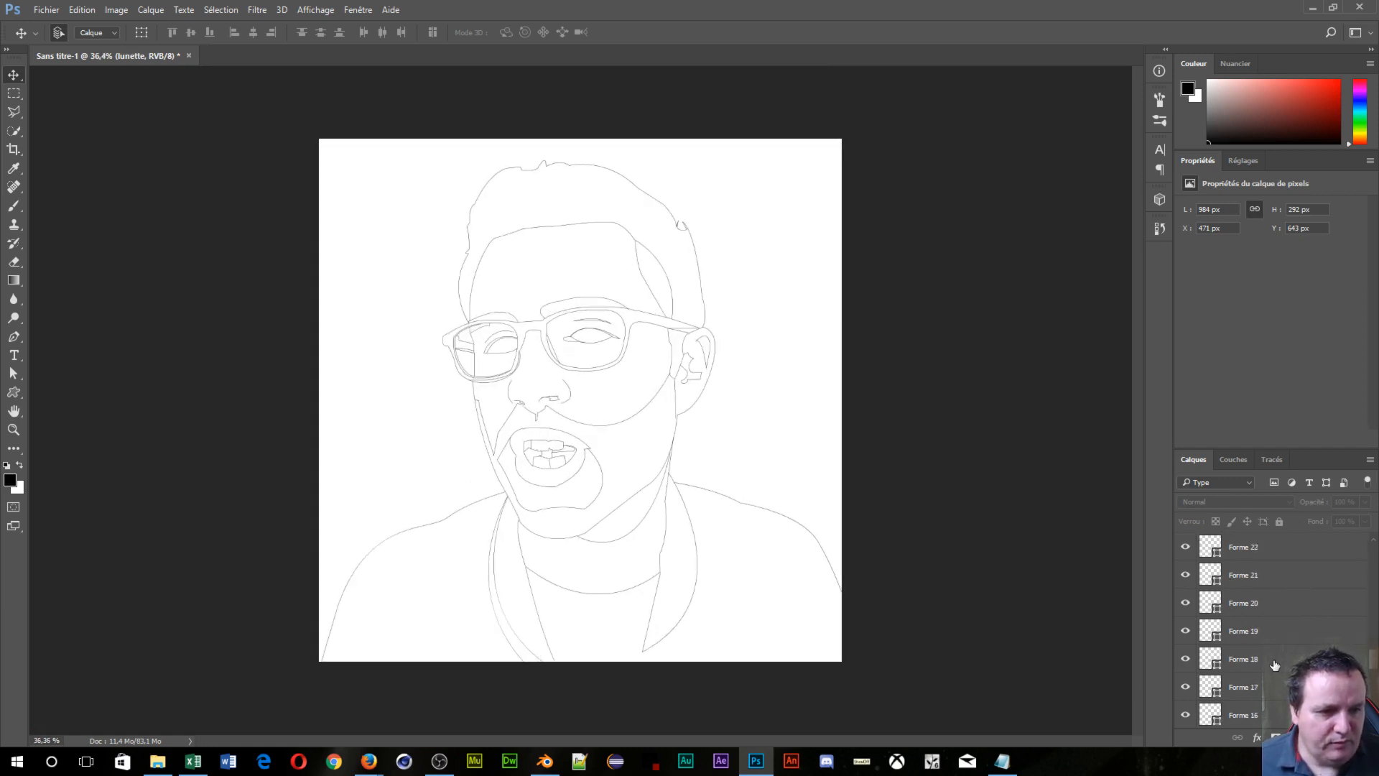
scroll(1278, 662, down, 5)
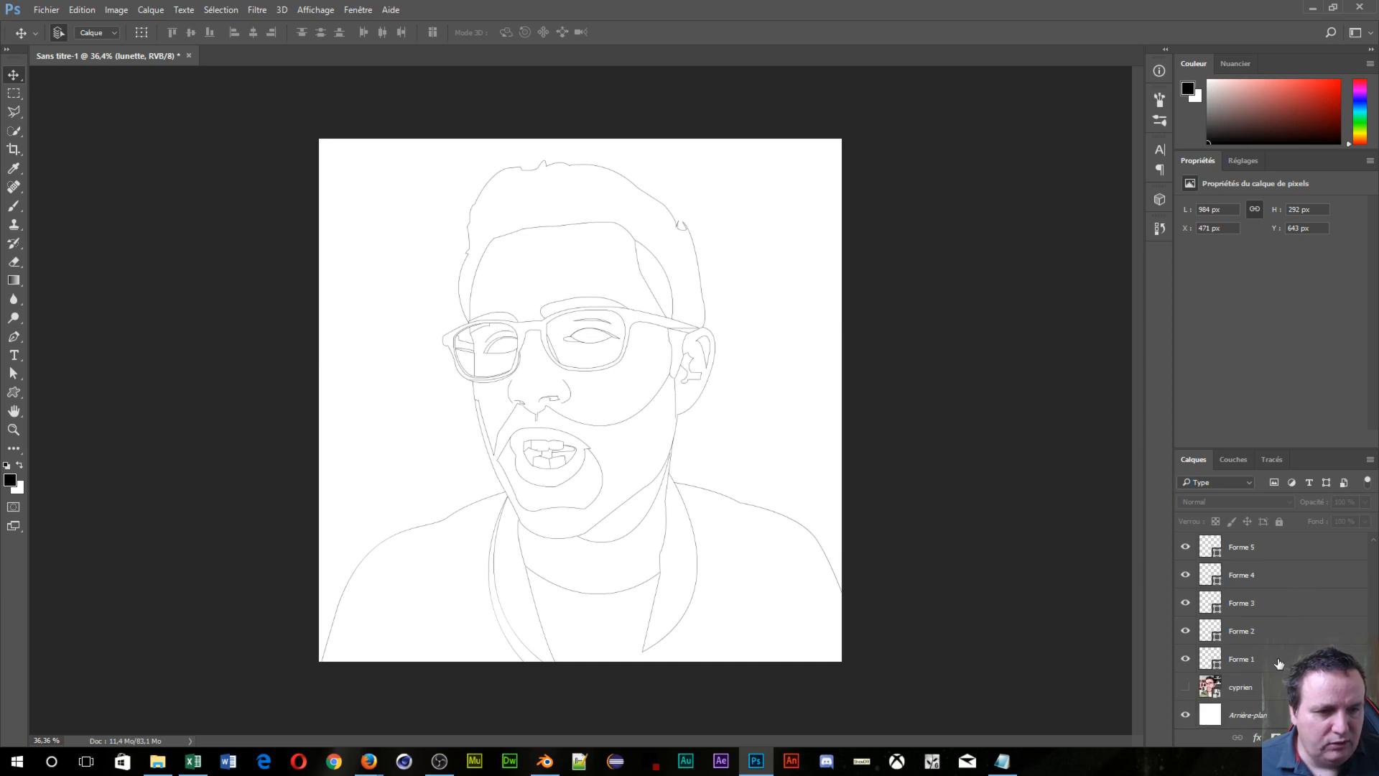
click(1286, 658)
scroll(1280, 659, up, 1)
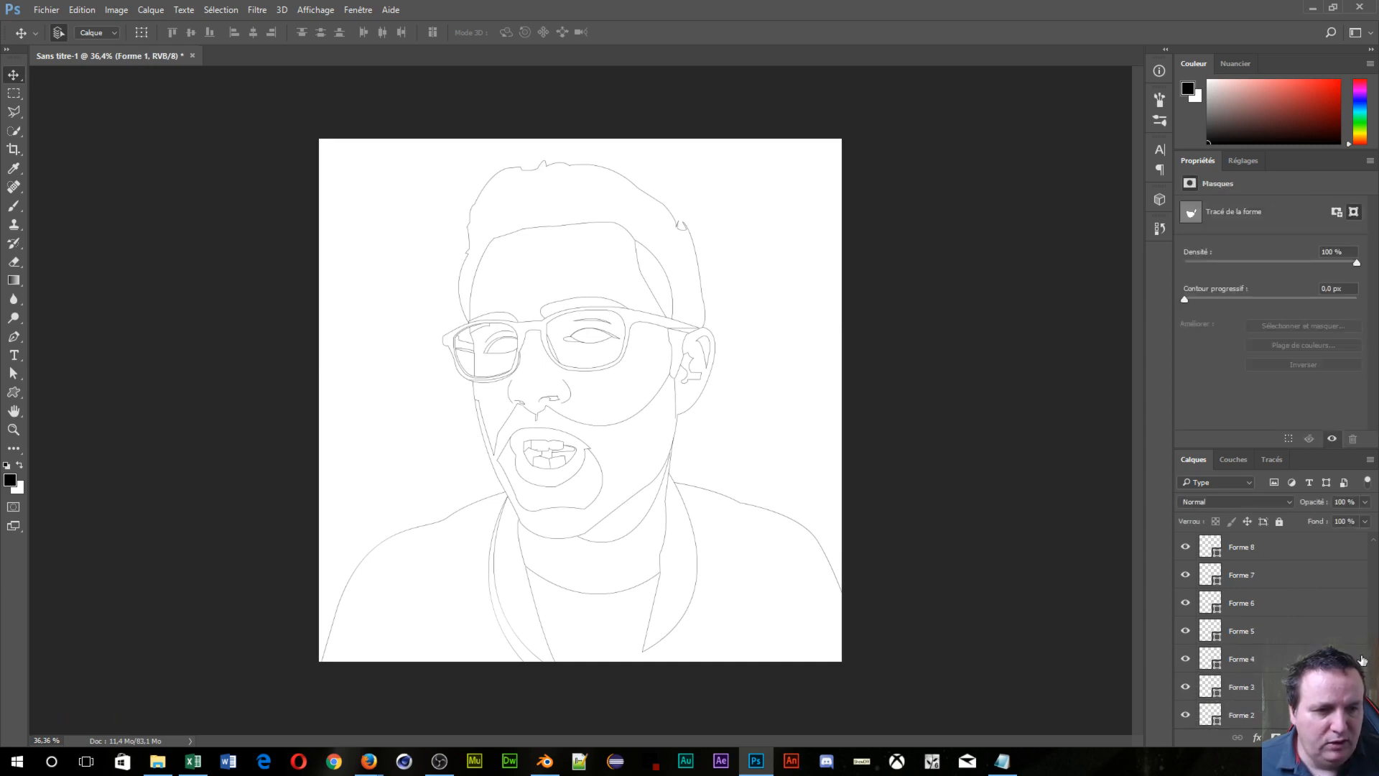
drag(1373, 707, 1374, 555)
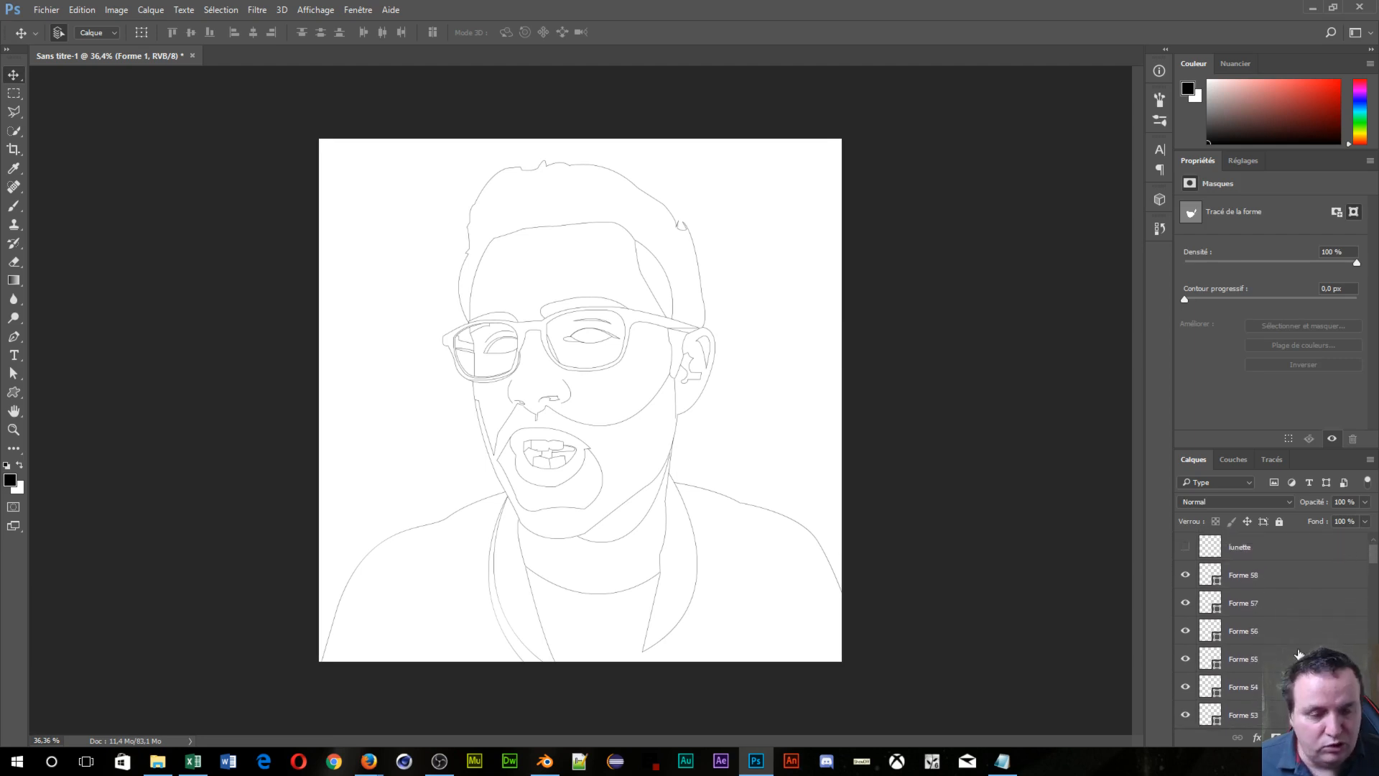
shift+click(1264, 579)
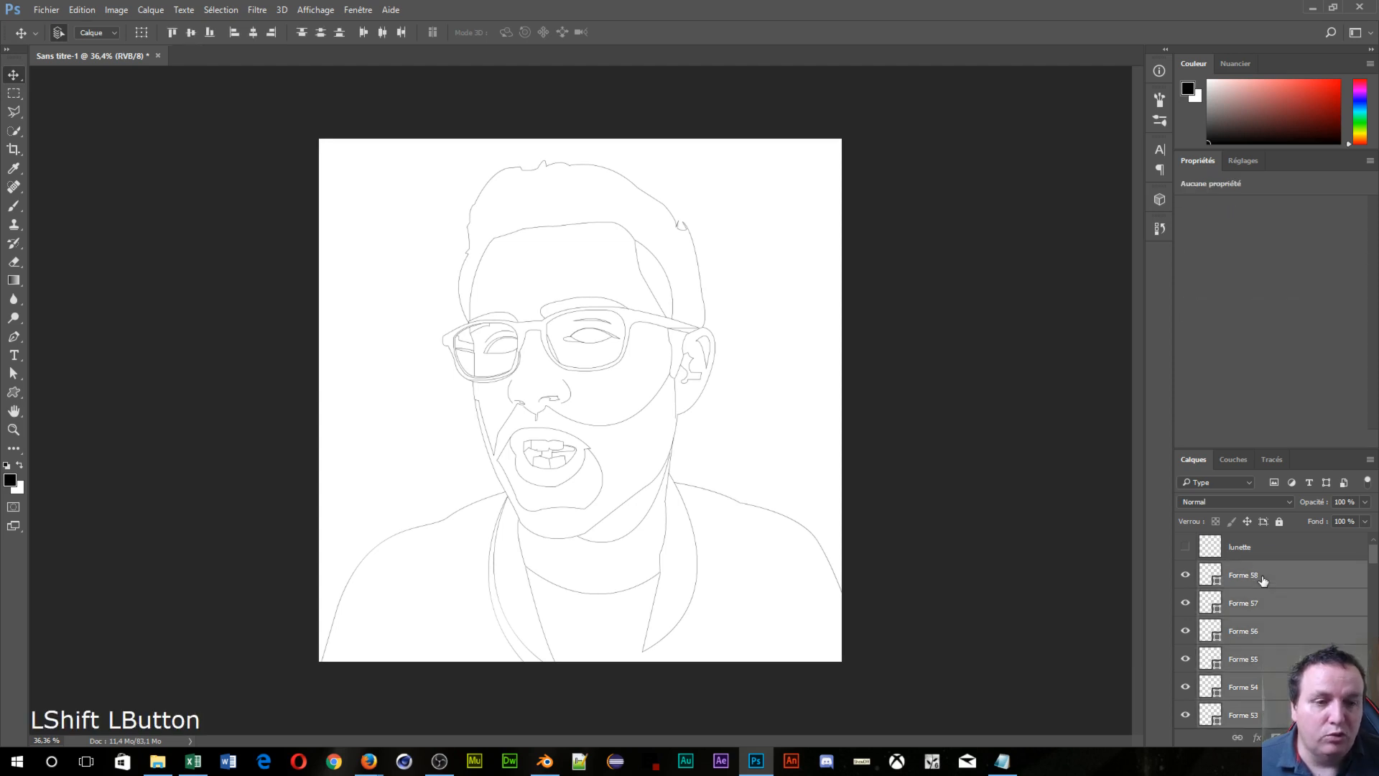
right_click(1312, 582)
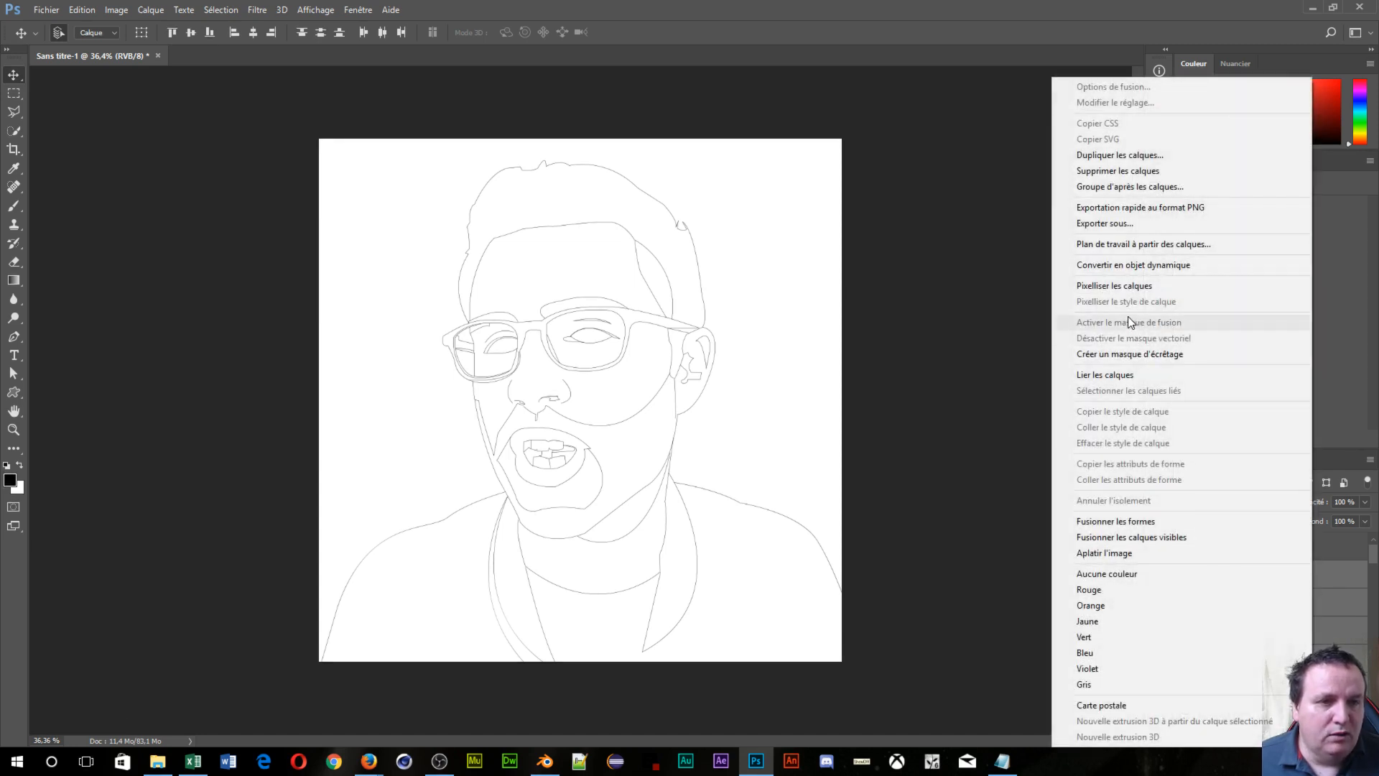
click(1132, 286)
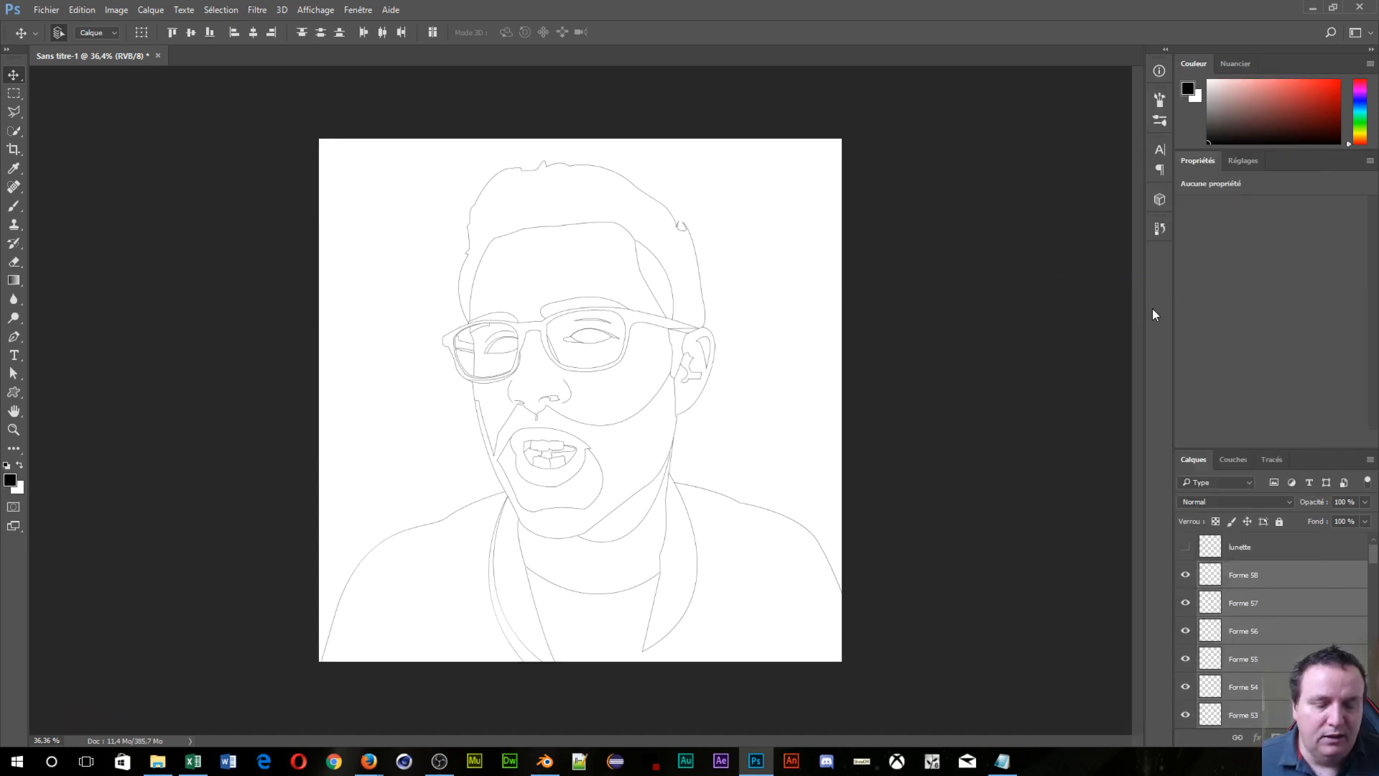
key(ctrl)
key(ctrl+e)
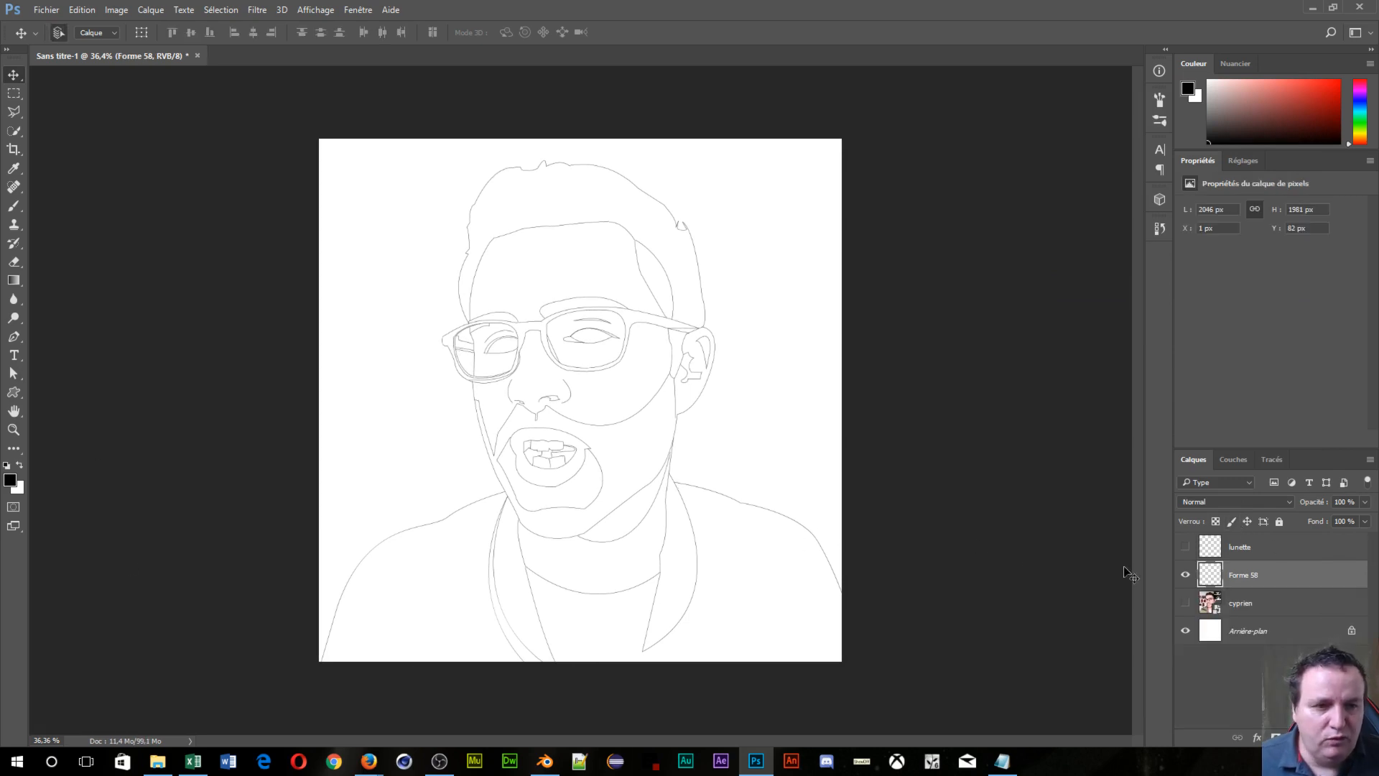
Step: Check the merged outline layer and the lunette layer separately and together, leaving the merged outlines shown and lunette hidden
click(1186, 576)
click(1186, 576)
click(1186, 575)
click(1185, 548)
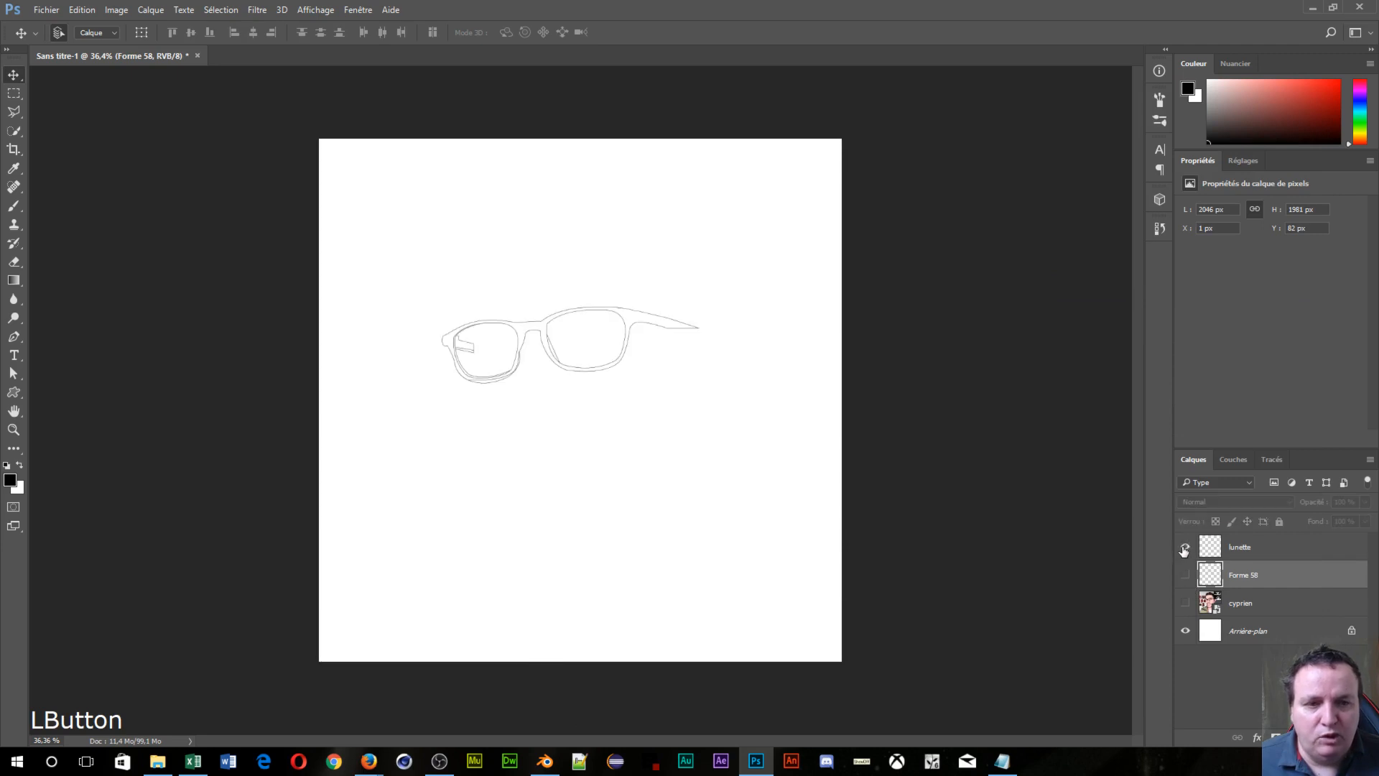
click(1185, 548)
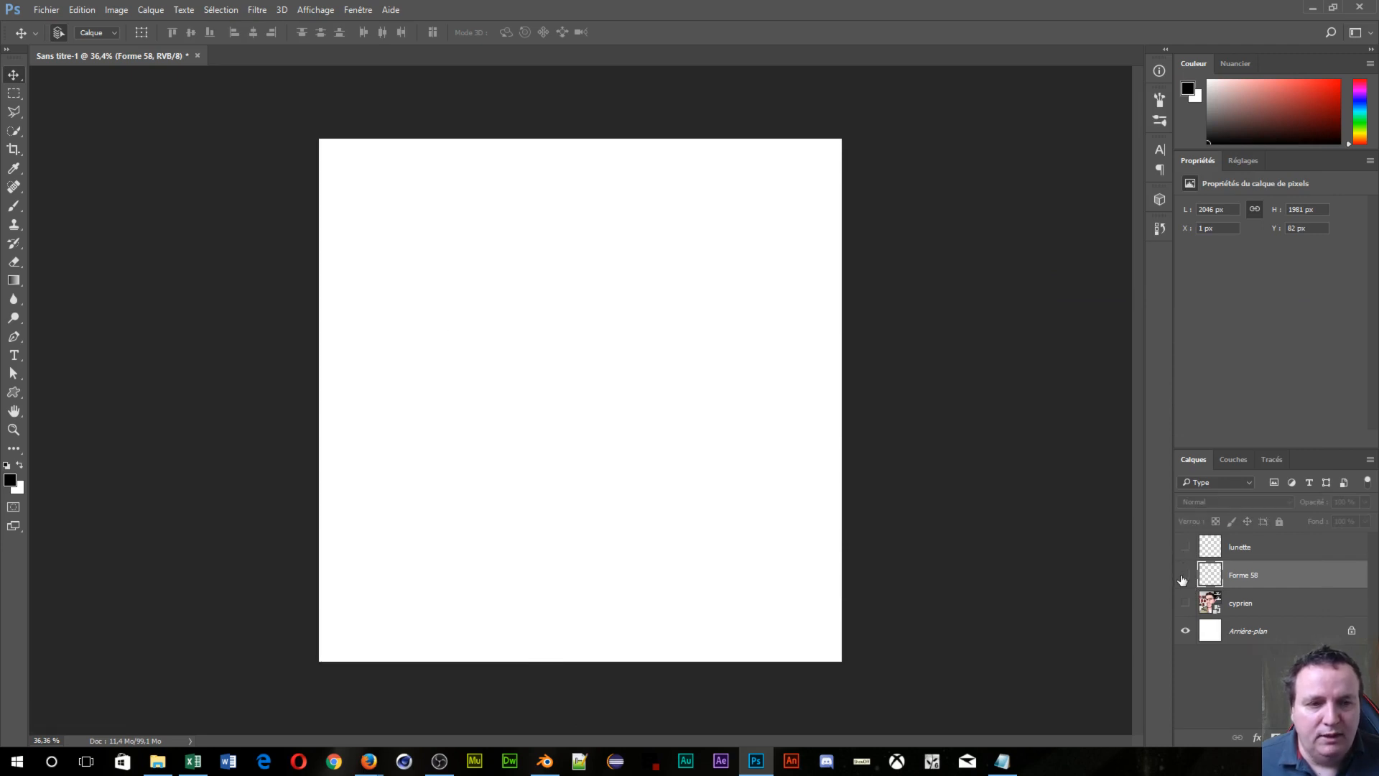
click(1185, 575)
click(1185, 547)
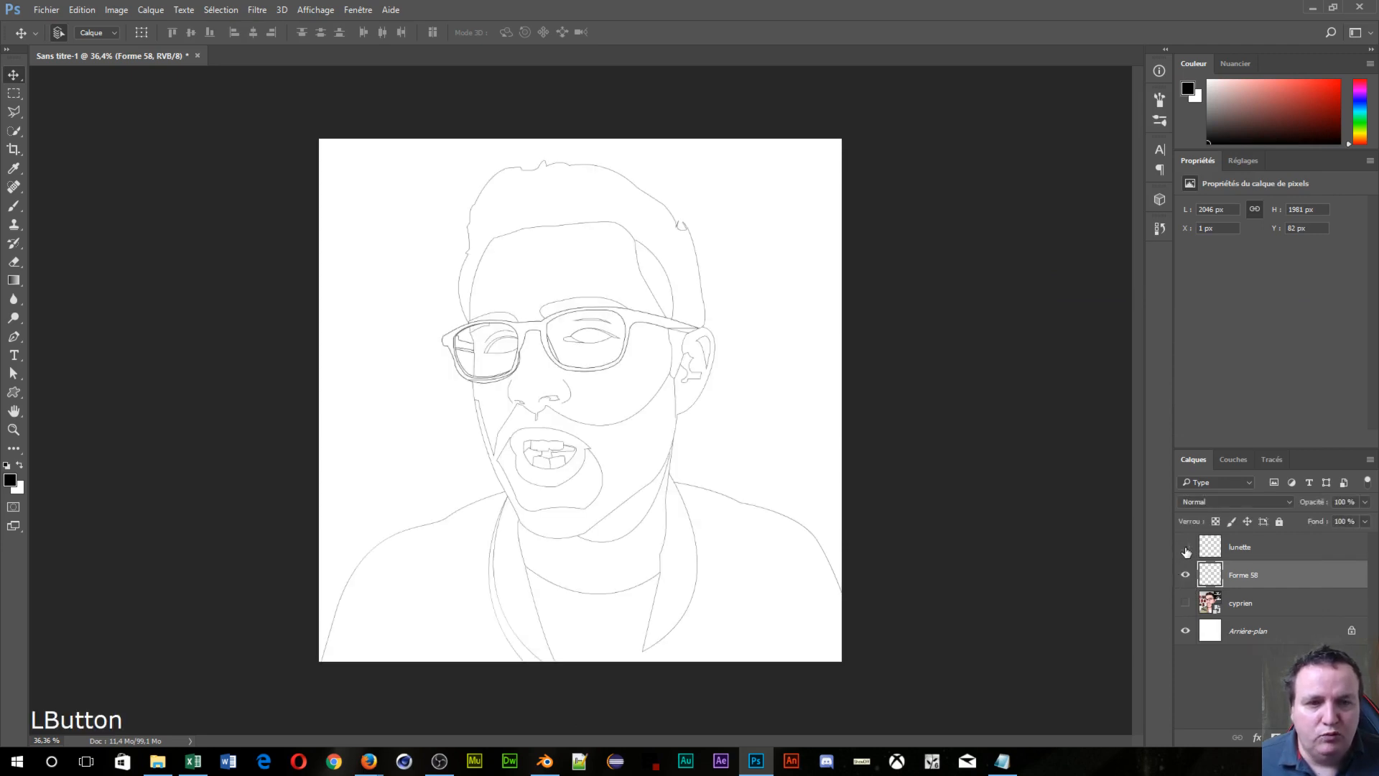
click(1185, 547)
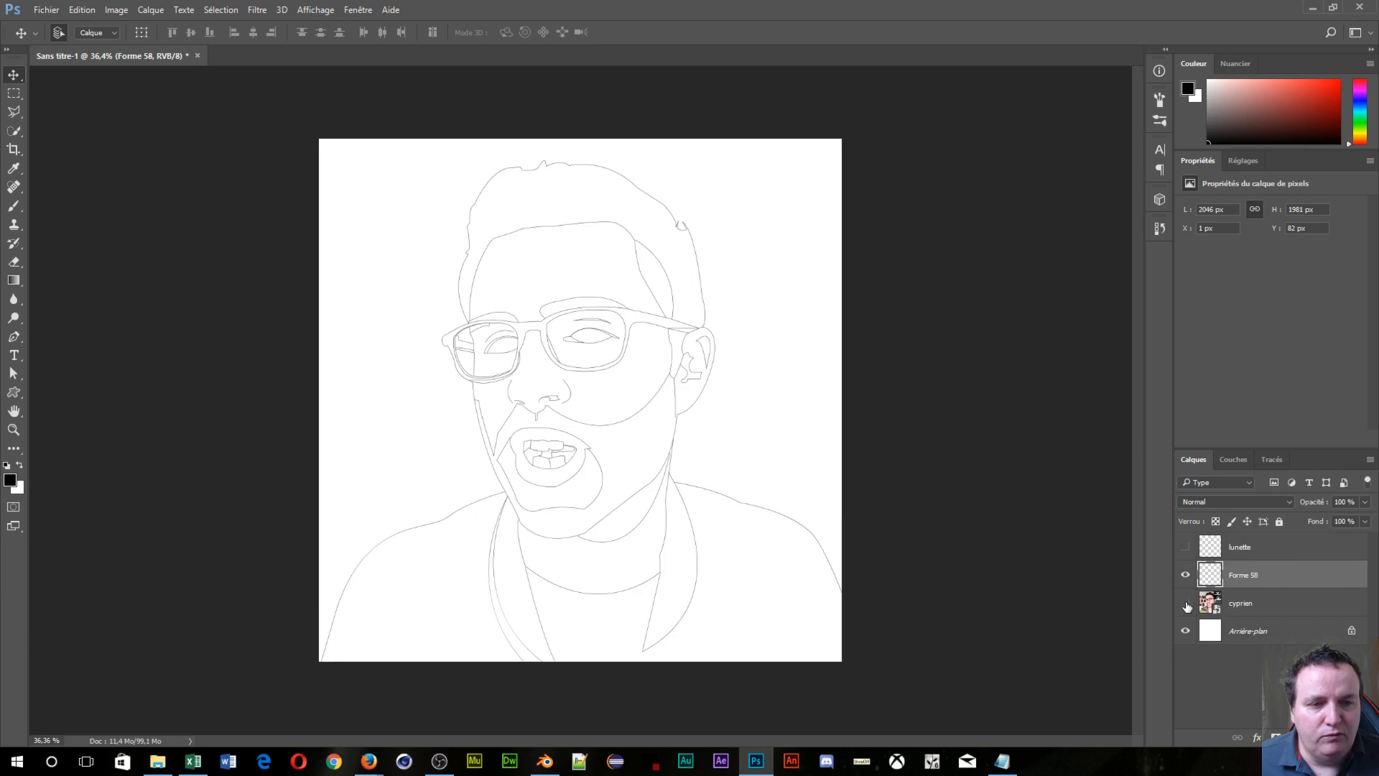
Step: Draw a short Pen segment, about 9 by 15 px, joining the lower end of the line in front of the ear to the jaw at the earlobe
scroll(596, 538, up, 5)
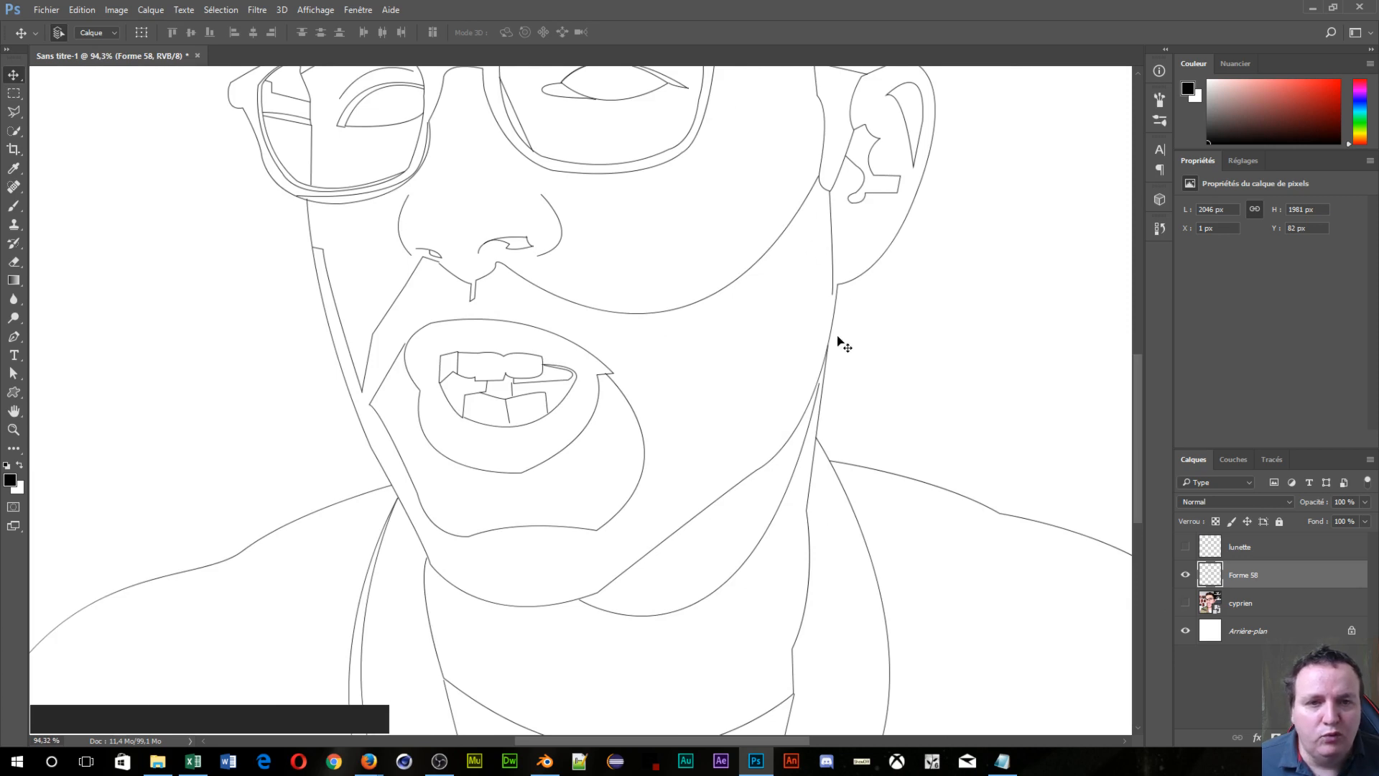
scroll(877, 343, up, 4)
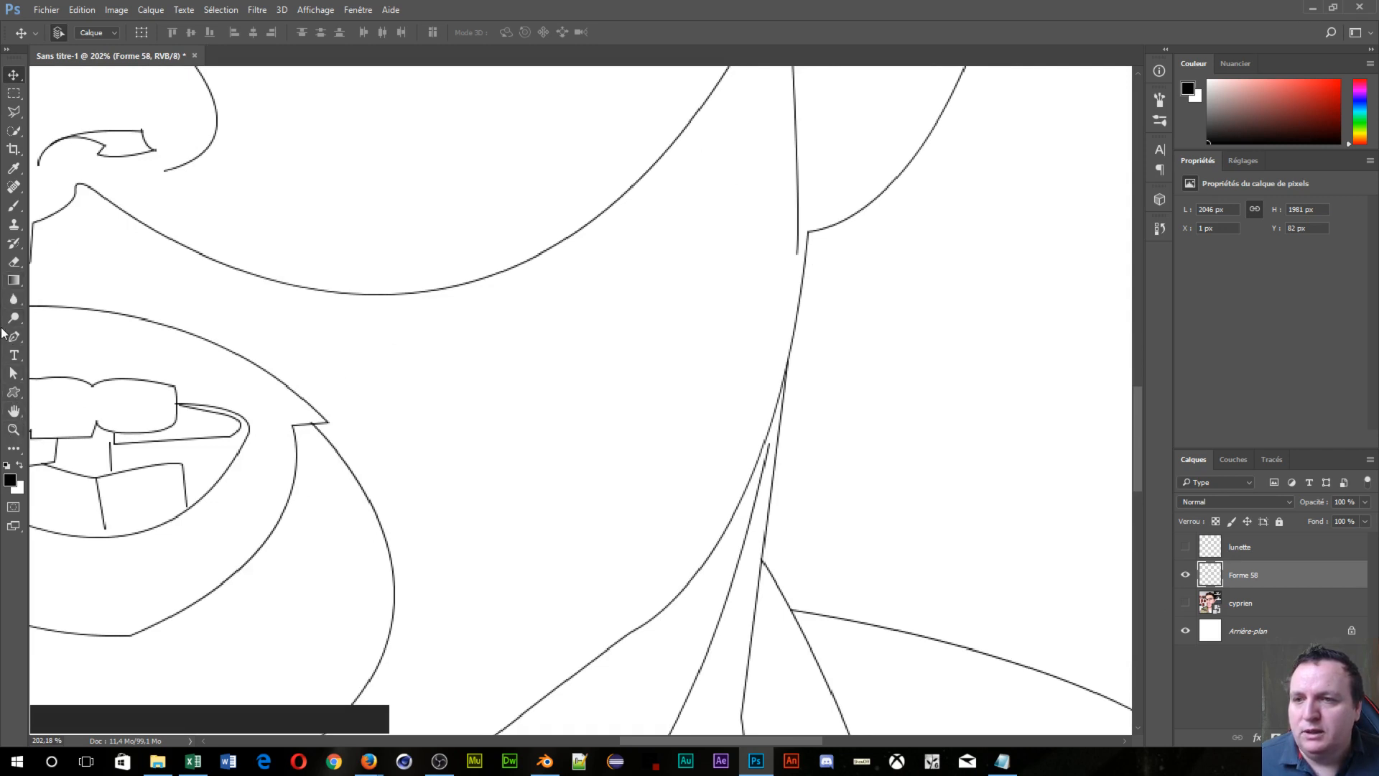
click(13, 337)
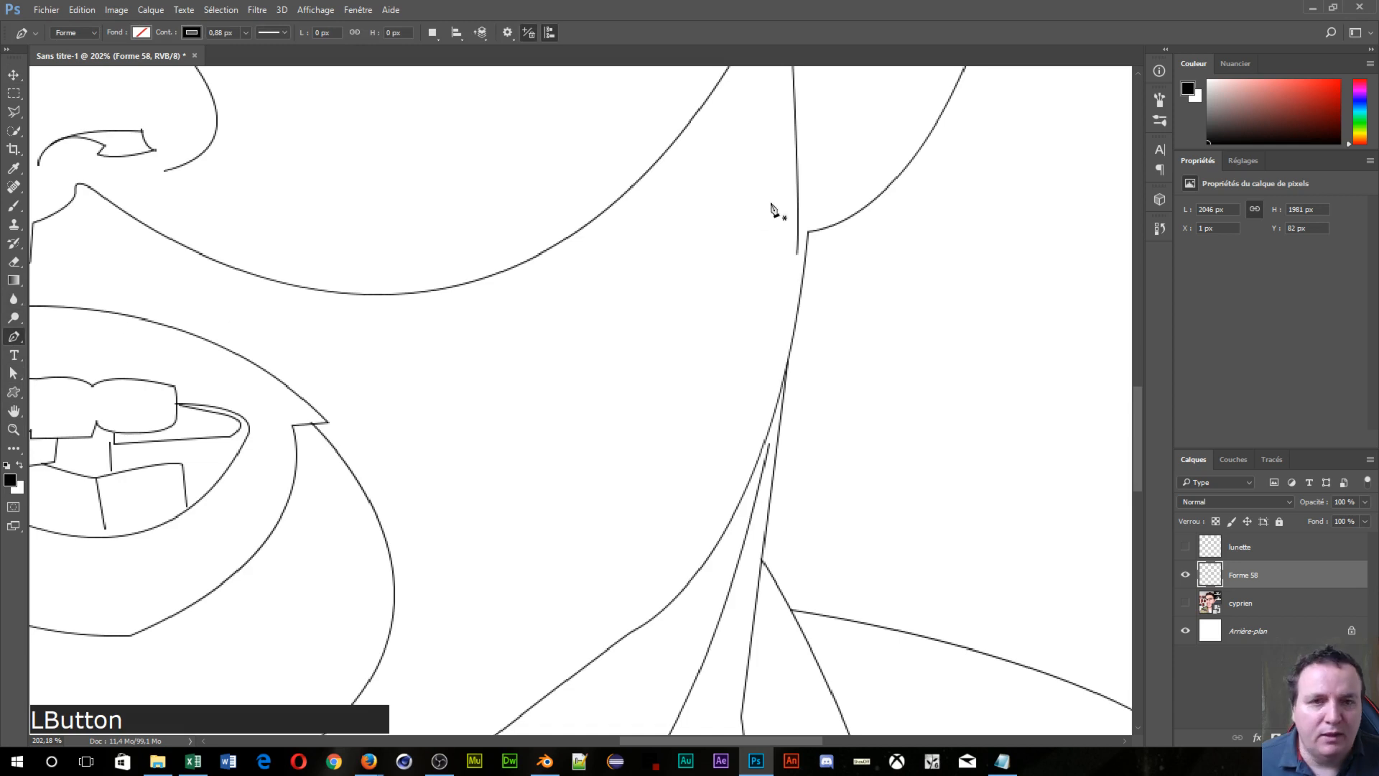
click(809, 236)
click(796, 251)
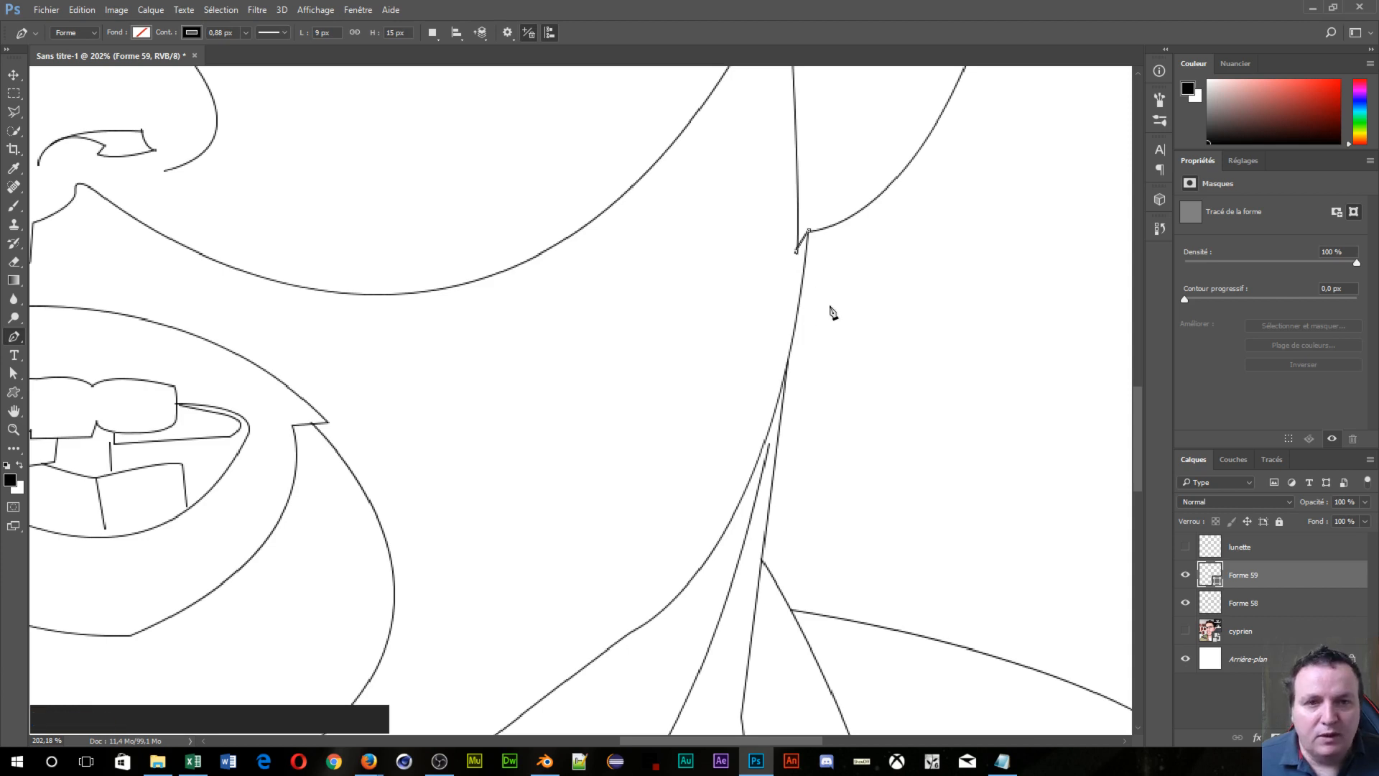
key(Escape)
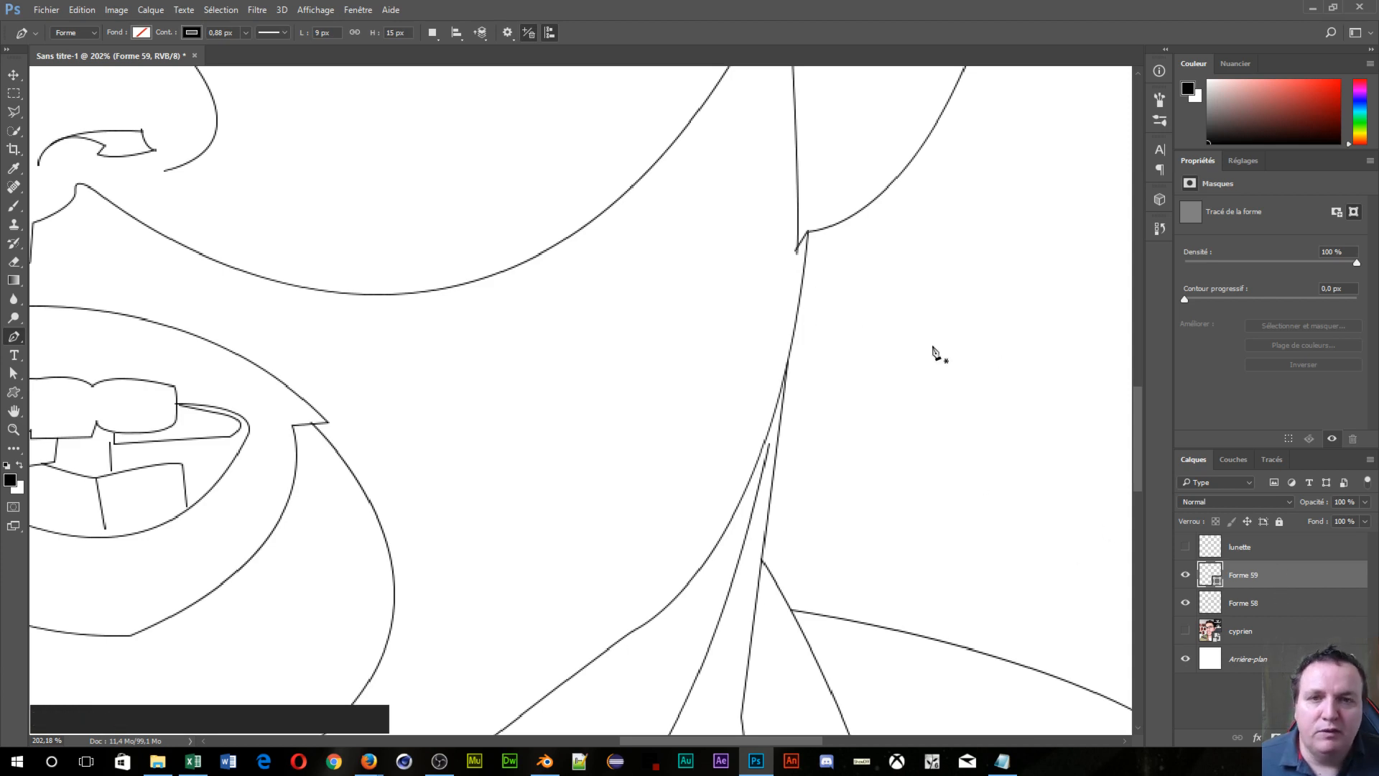
Step: Draw a short Pen segment, about 1 by 14 px, joining the upper end of the neck line to the jaw outline
scroll(926, 356, down, 2)
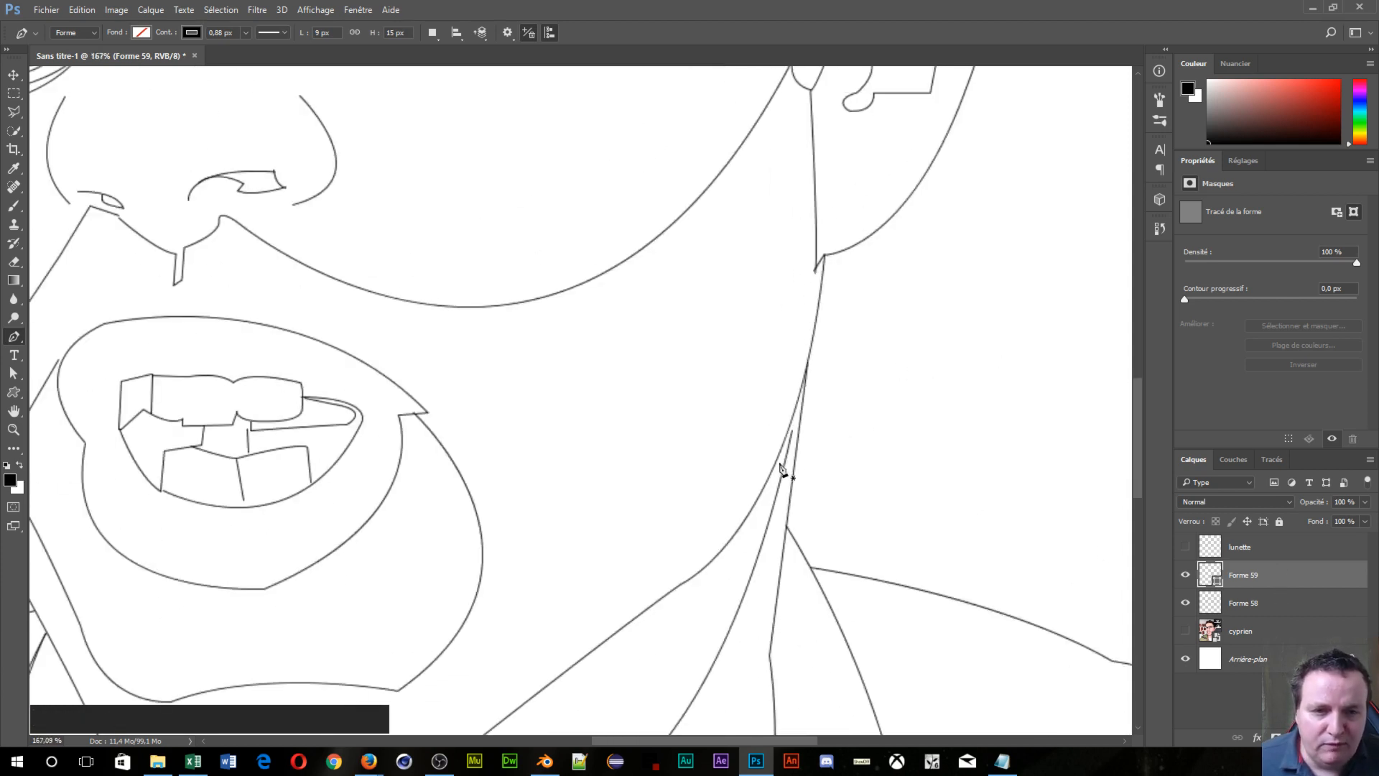
scroll(781, 471, up, 4)
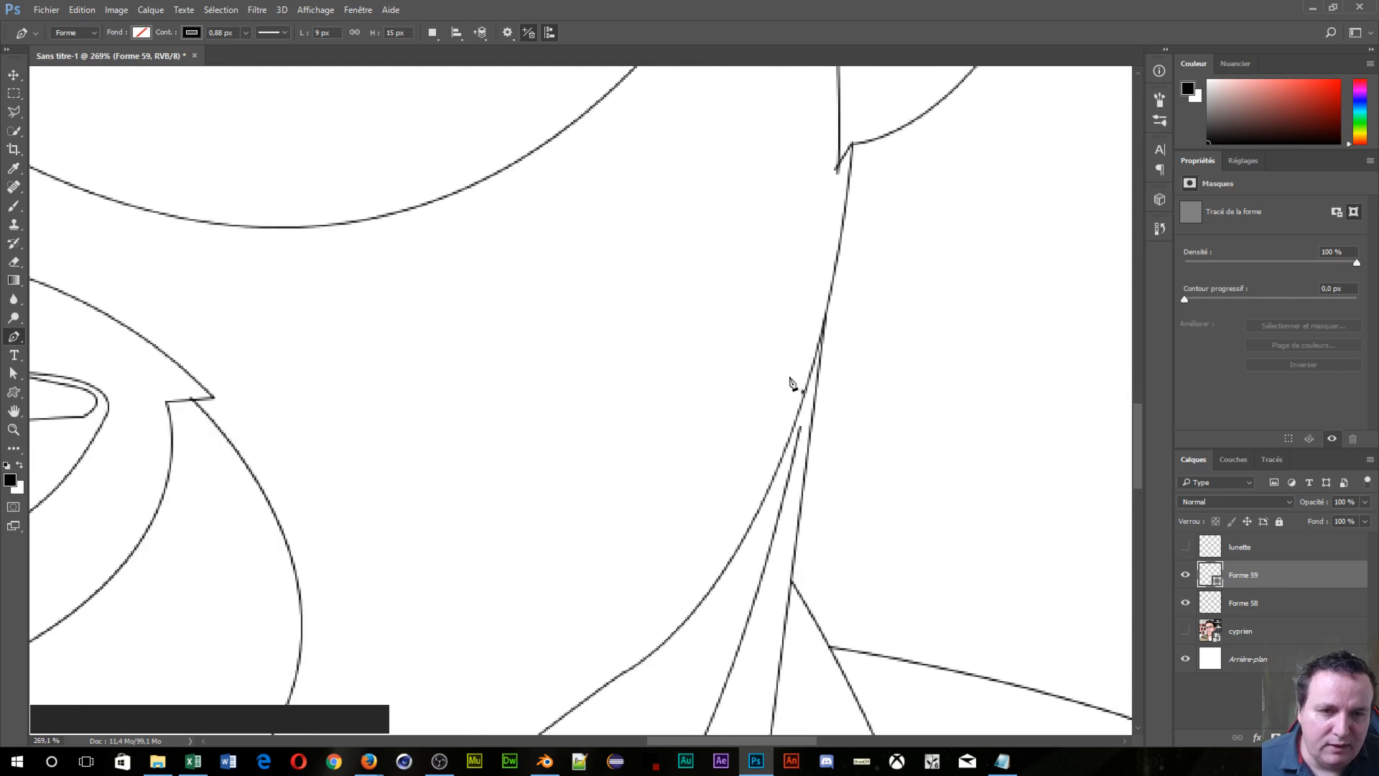
click(809, 413)
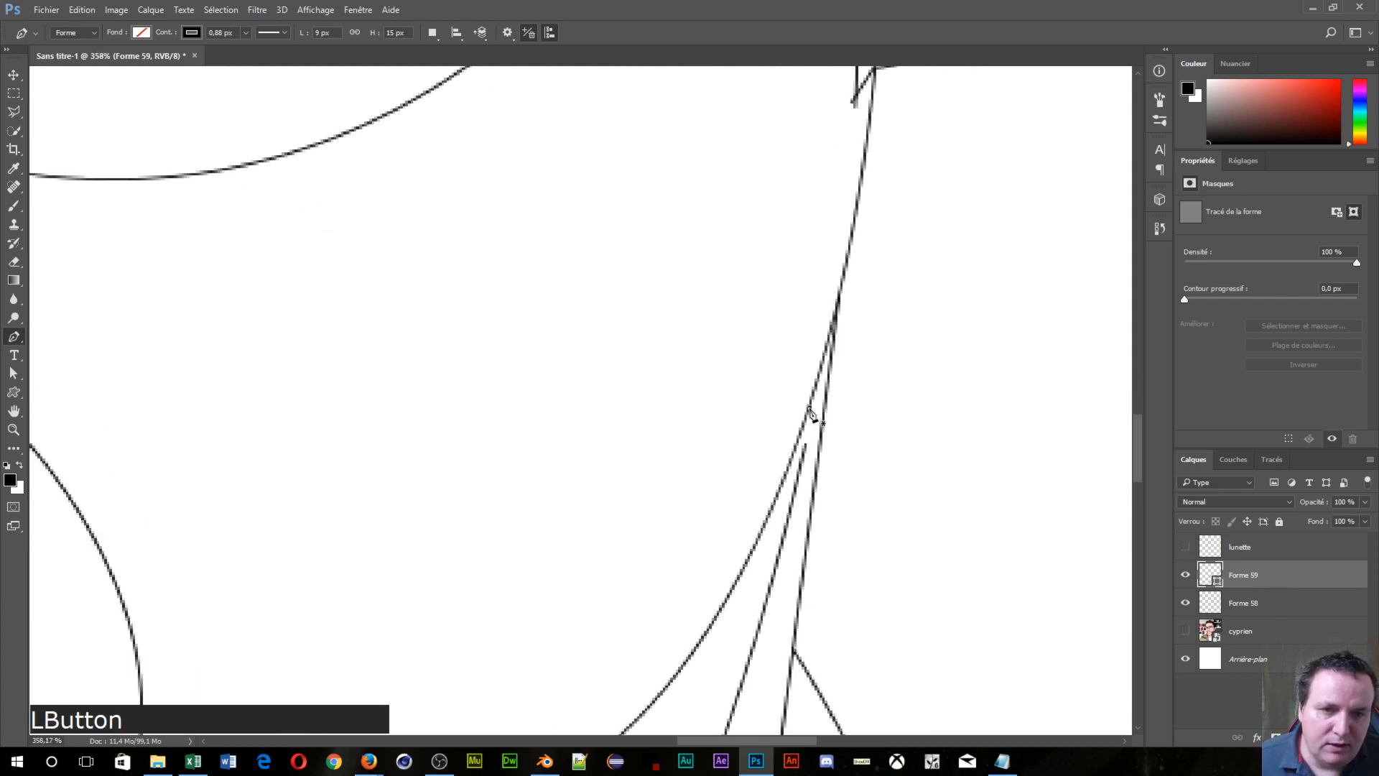
click(808, 447)
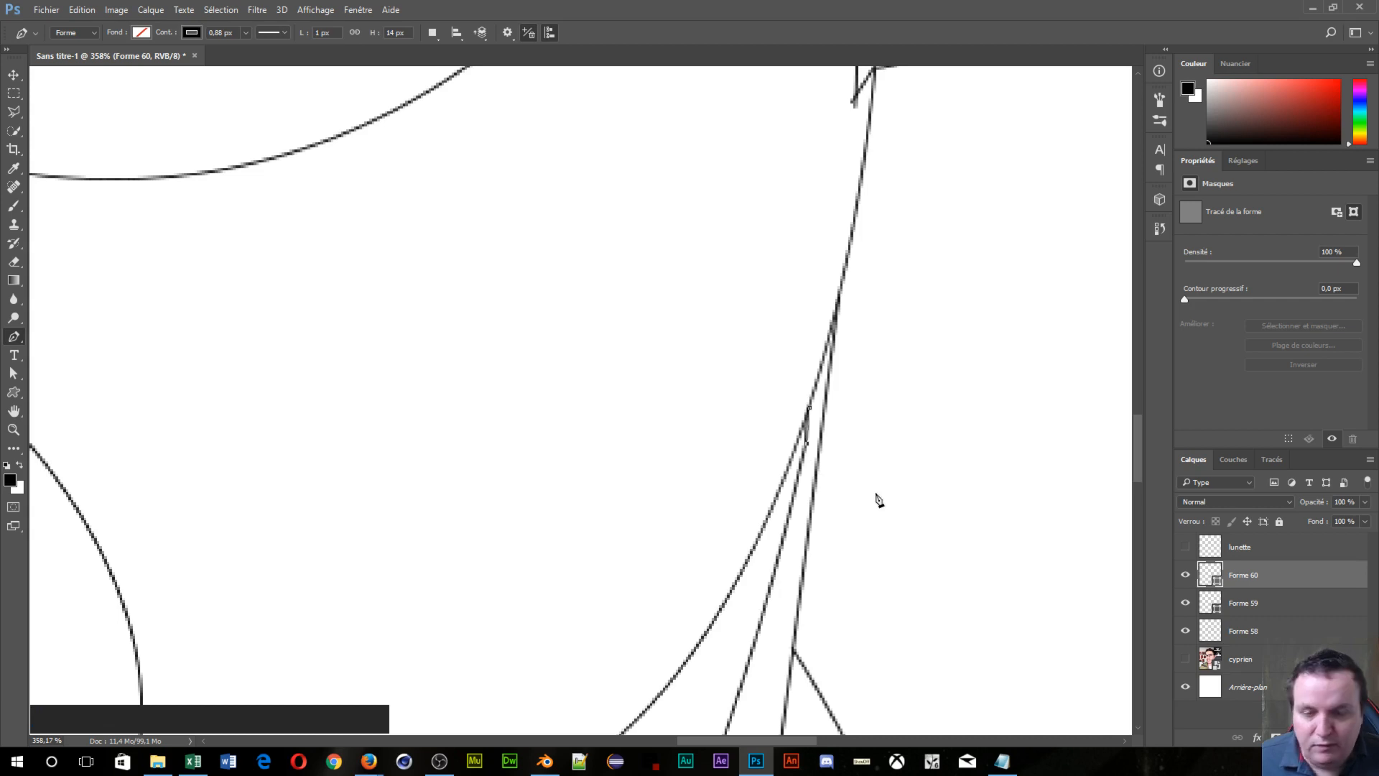
key(Escape)
Step: Extend the short vertical tooth line with Pen segments at both ends, about 4 px high to the lower teeth and 8 px high to the upper teeth
key(alt)
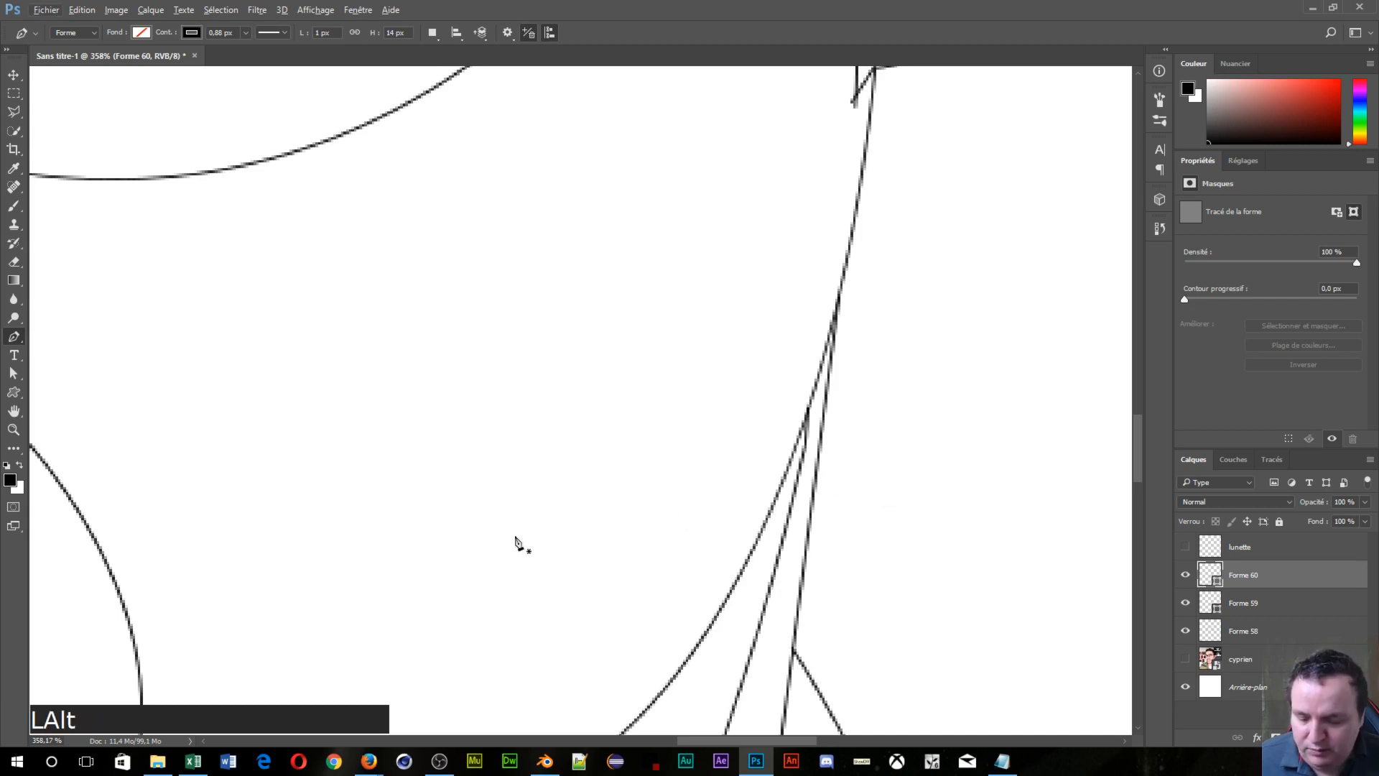
drag(491, 520, 696, 138)
scroll(524, 275, down, 4)
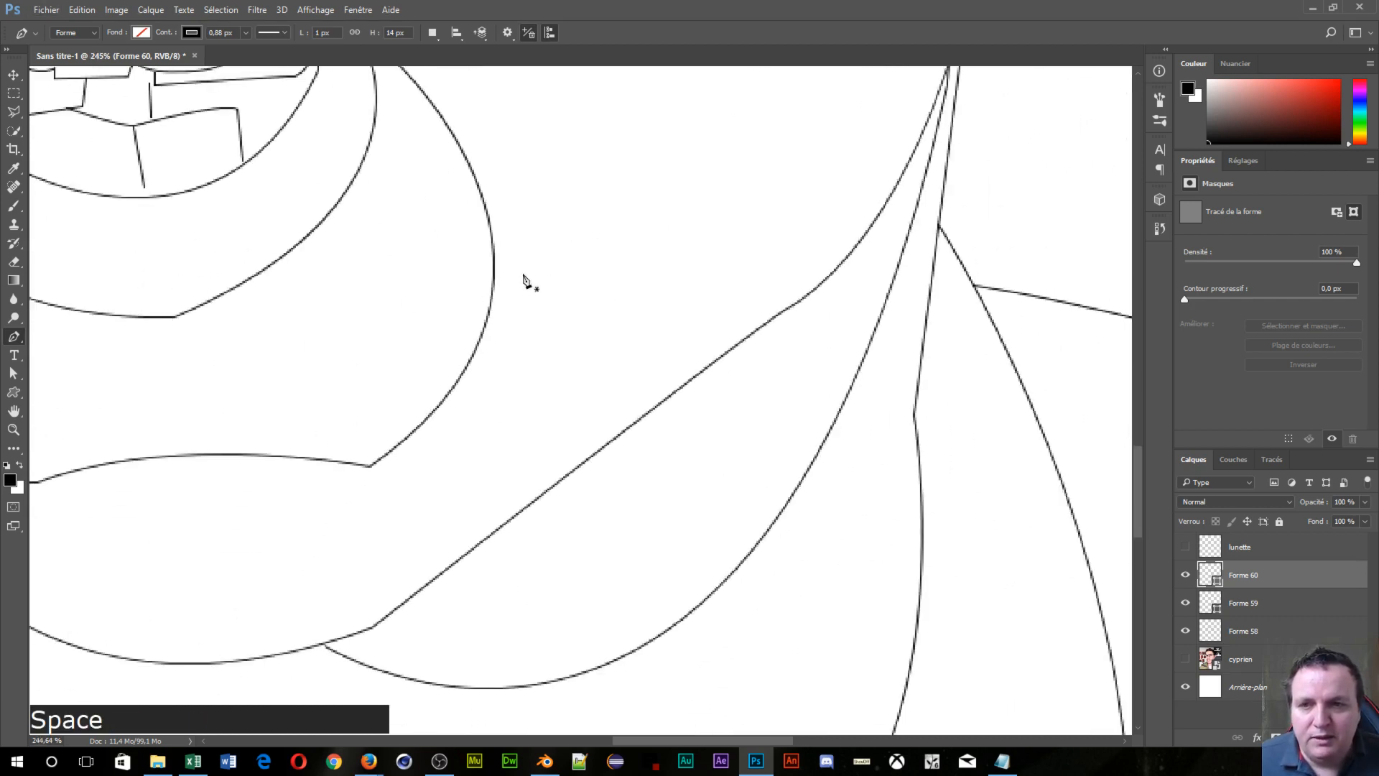
scroll(523, 275, down, 2)
drag(265, 373, 394, 498)
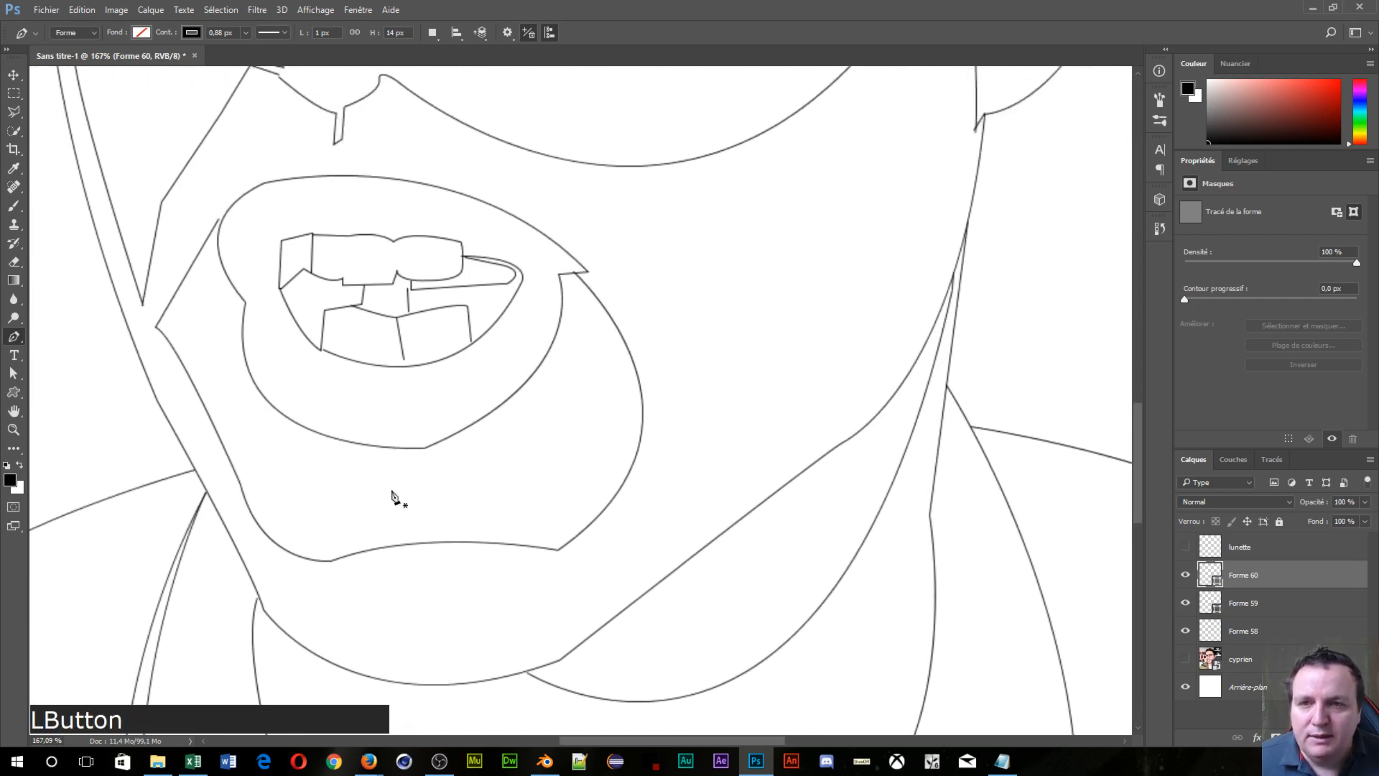
scroll(441, 329, up, 3)
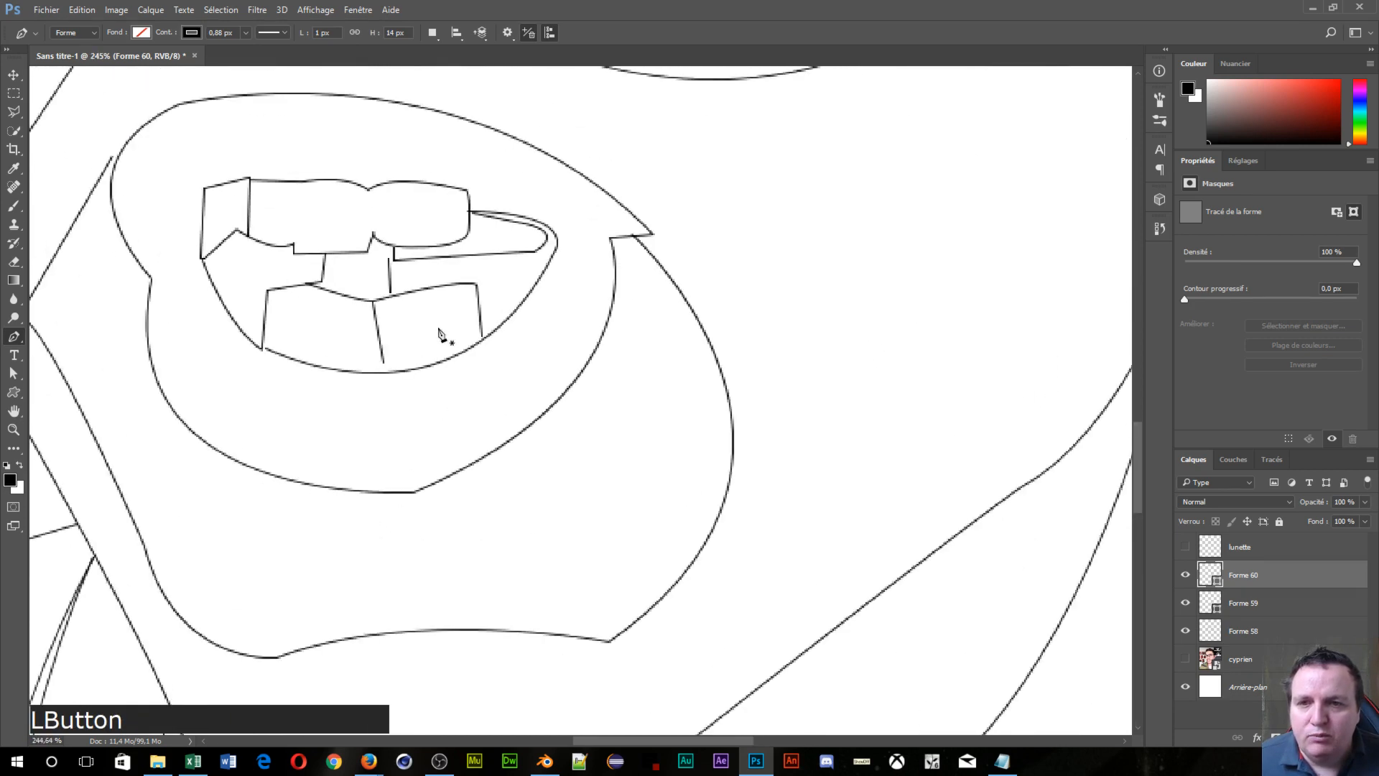
click(380, 293)
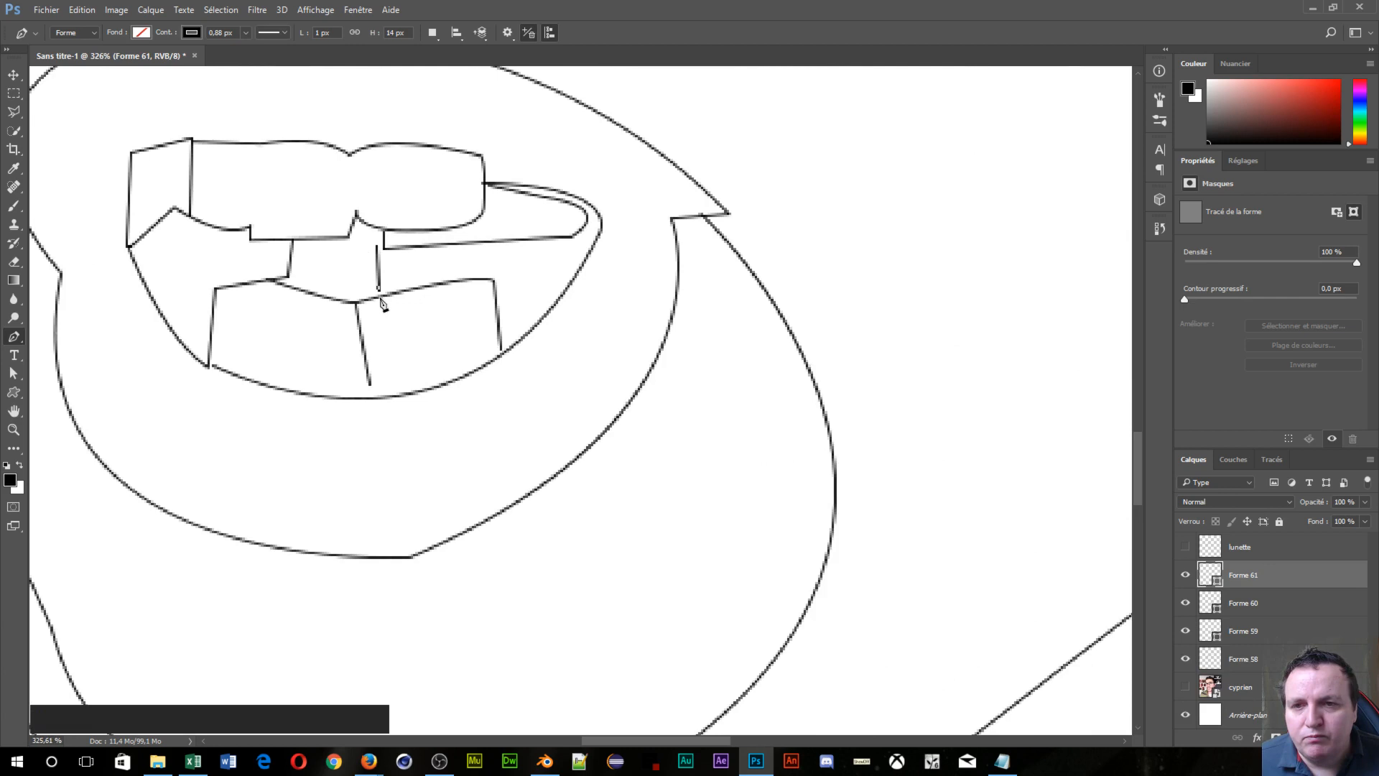
click(381, 298)
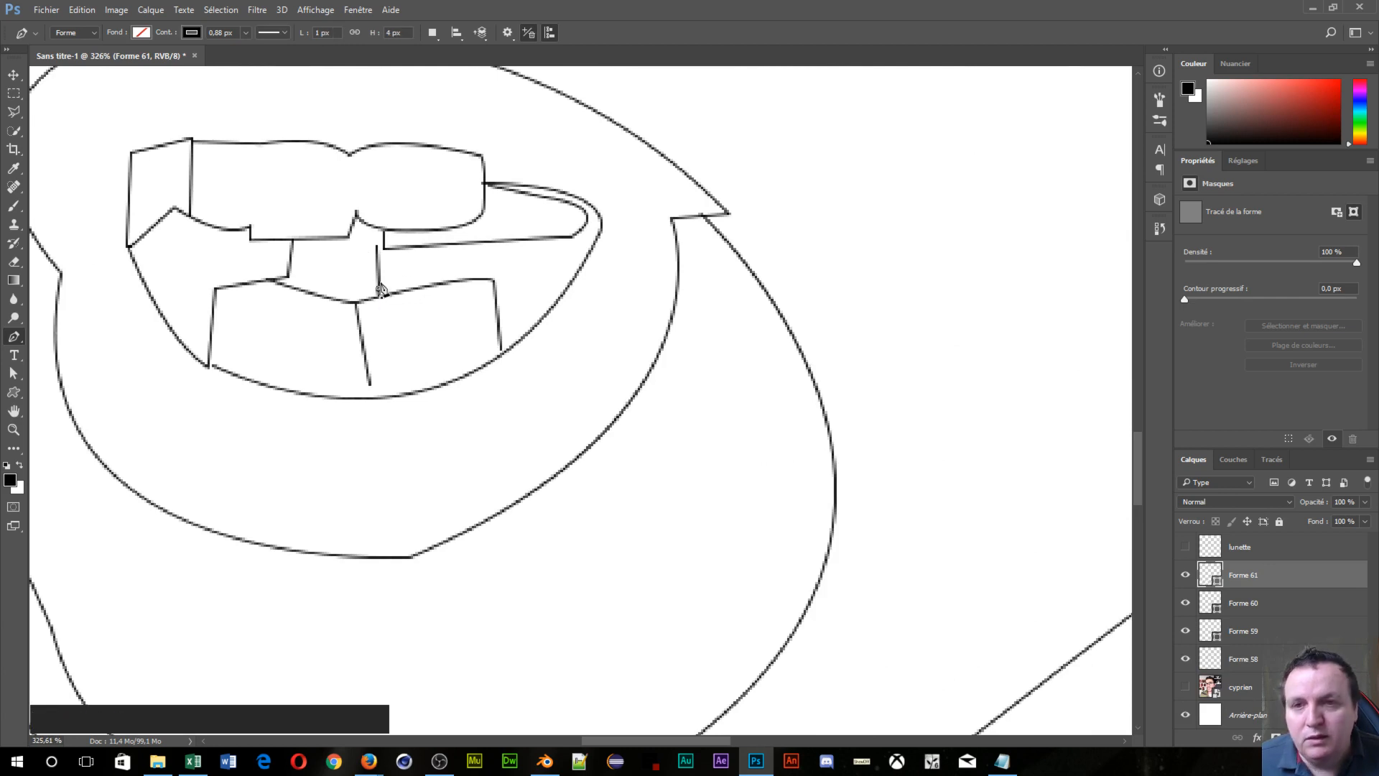
key(Escape)
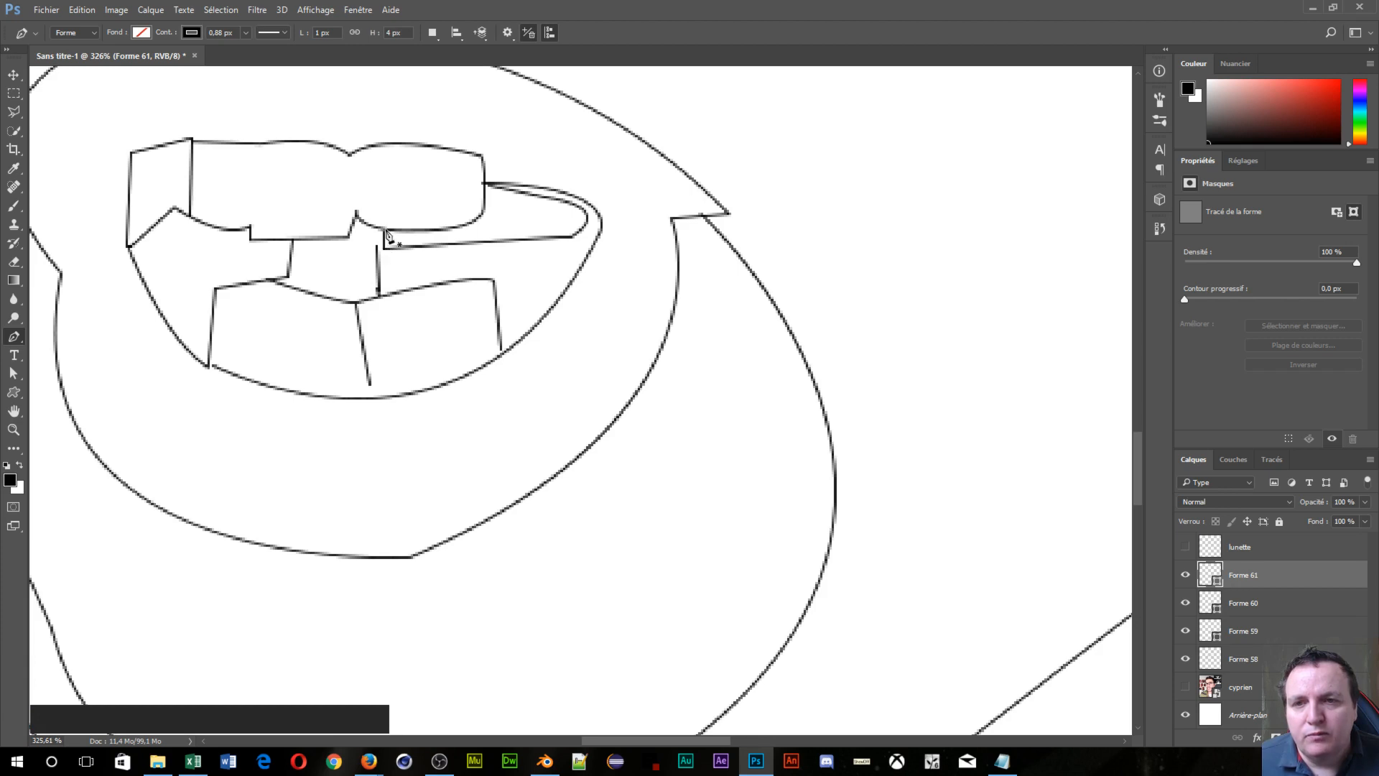
click(382, 236)
click(376, 248)
key(Escape)
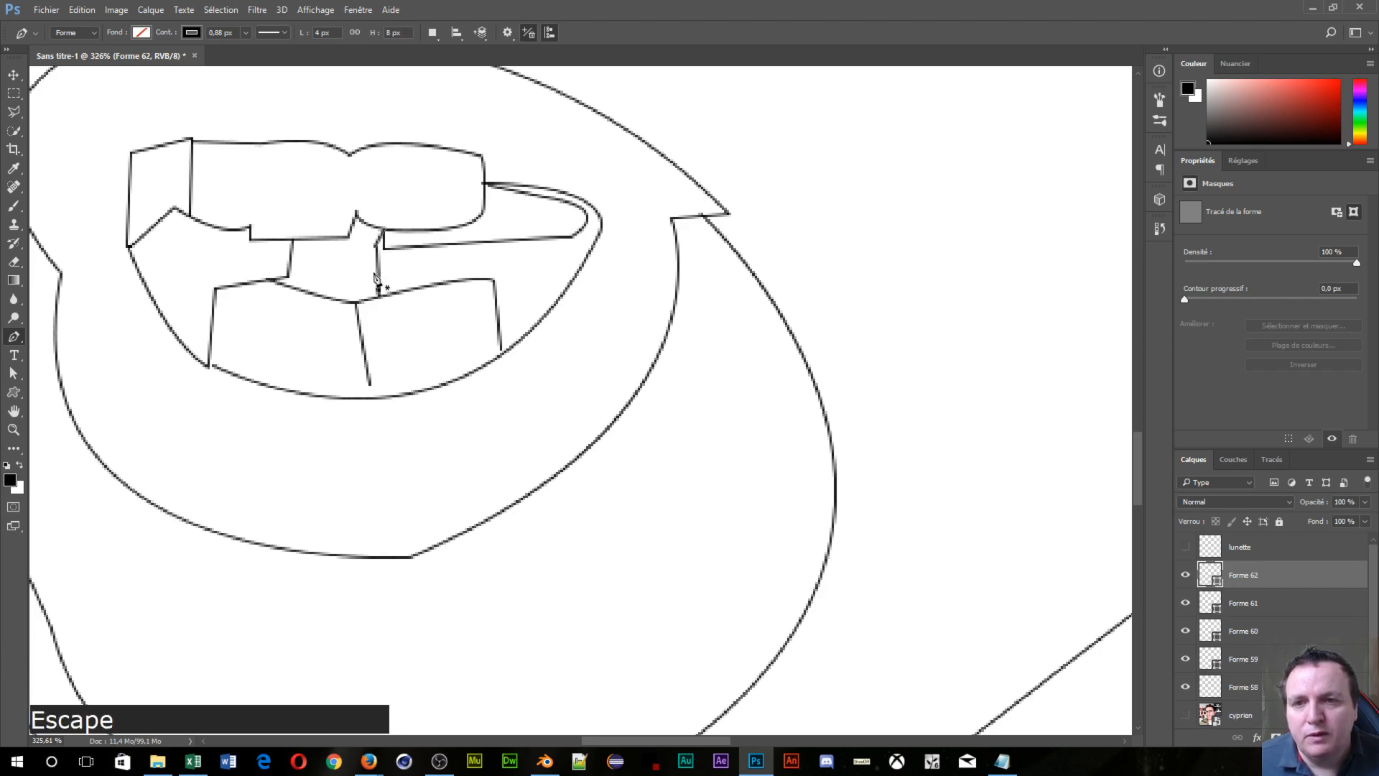
Step: Draw a Pen segment, about 8 by 8 px, joining the loose end of the cheek line to the outline around the mouth
scroll(366, 298, down, 5)
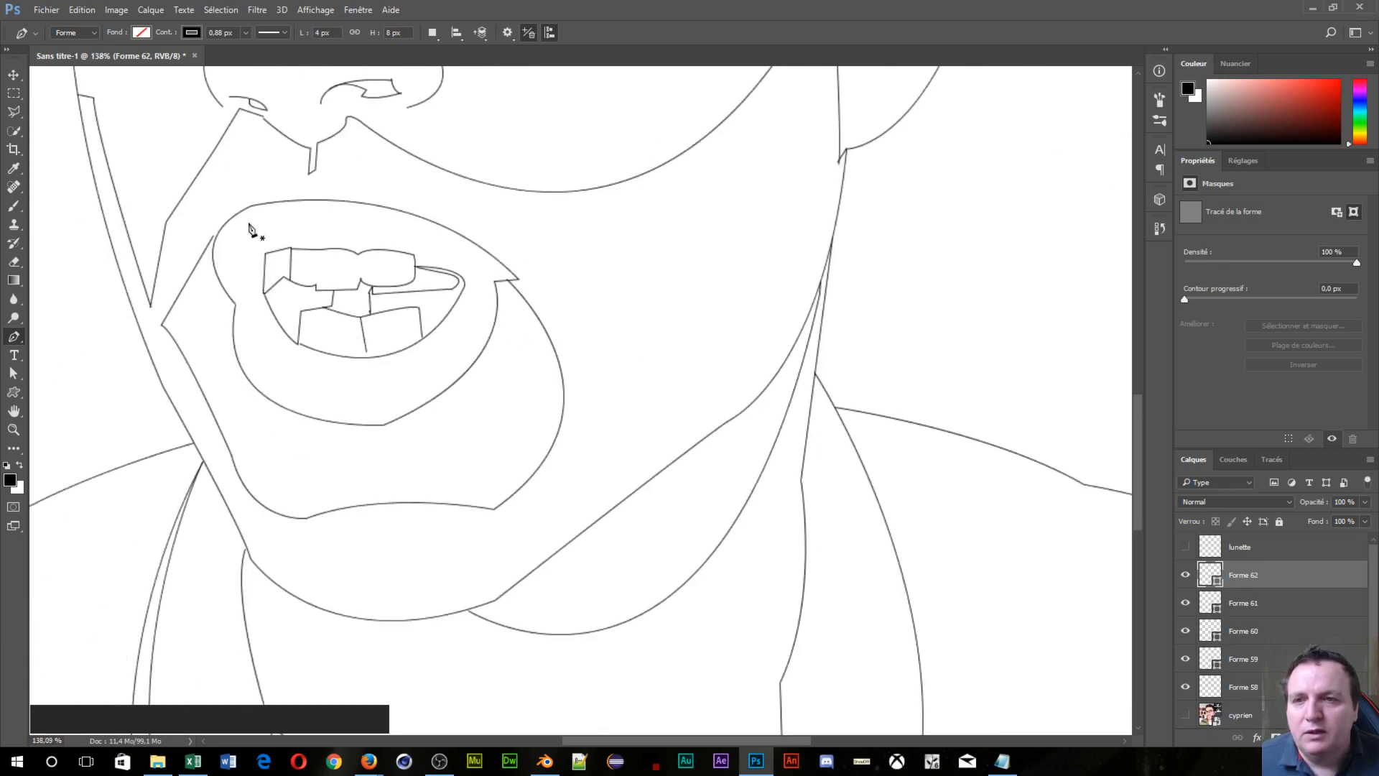
scroll(205, 275, up, 5)
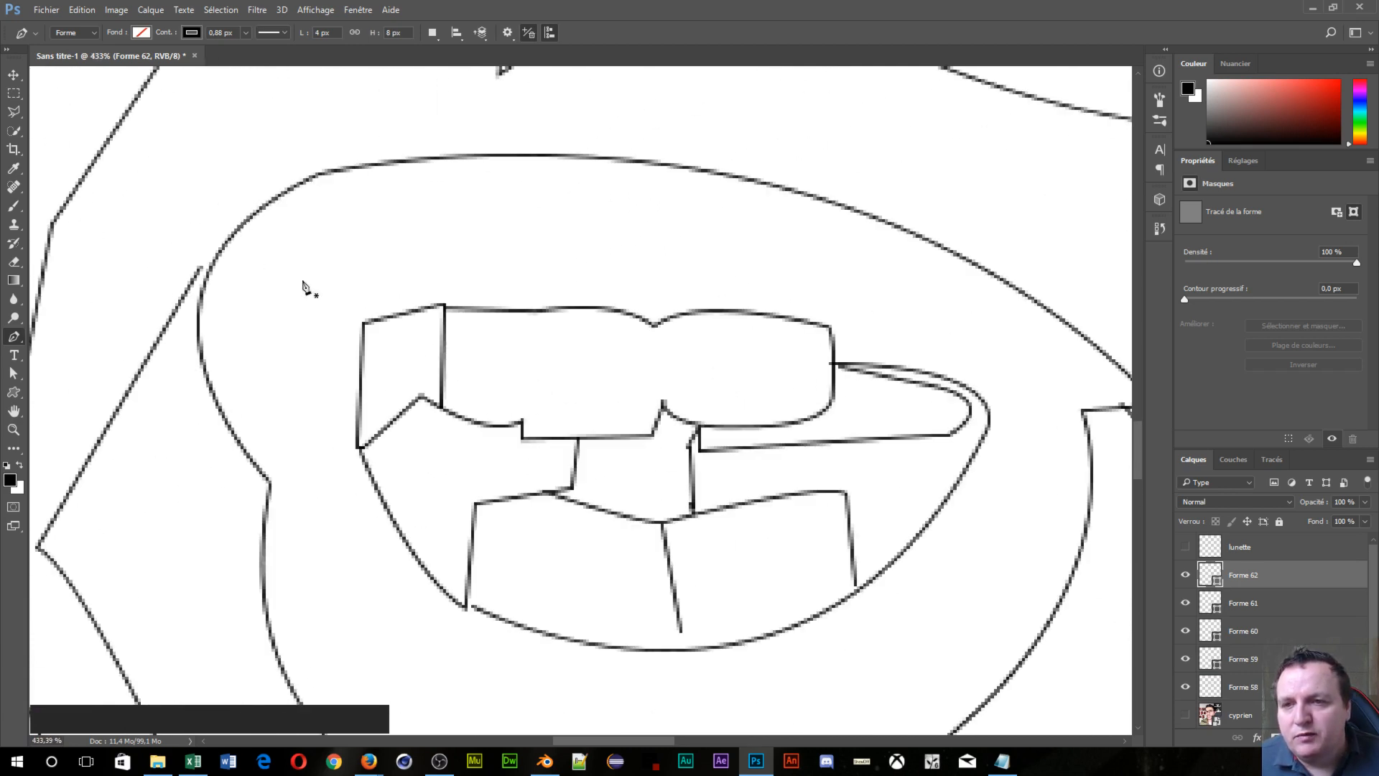
click(202, 273)
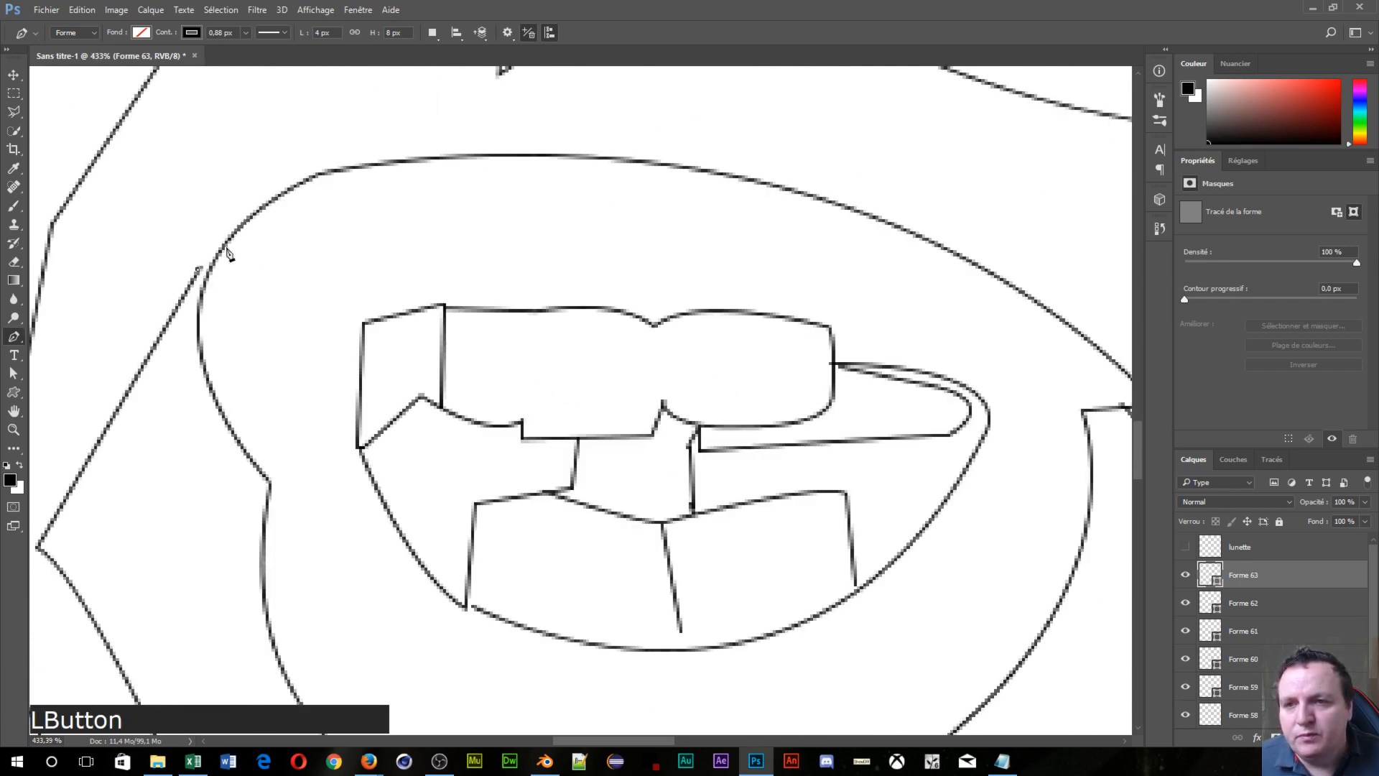
click(279, 211)
key(Escape)
Step: Bridge the small gap in the line beneath the left nostril with a Pen segment of about 2 by 3 px
scroll(267, 224, down, 4)
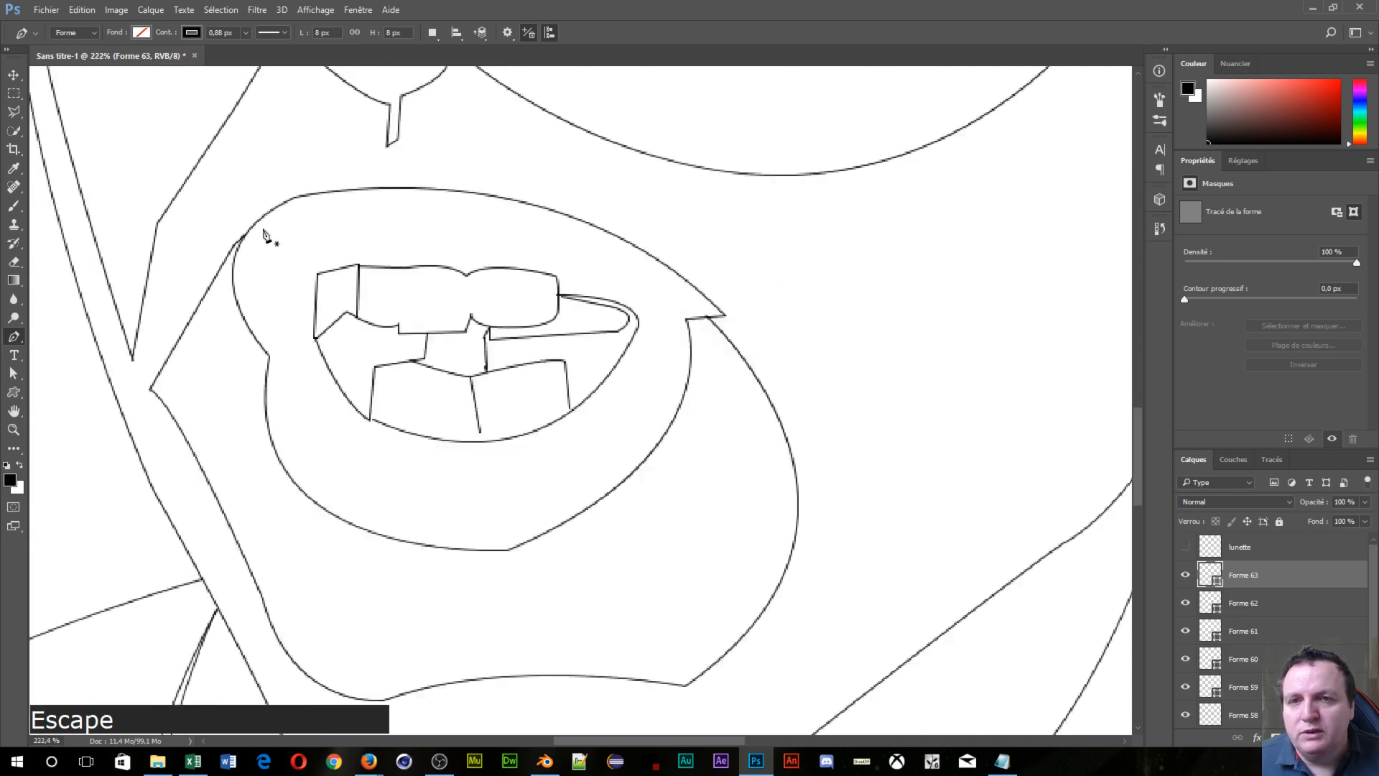
scroll(266, 235, down, 1)
drag(328, 293, 463, 559)
scroll(446, 517, up, 4)
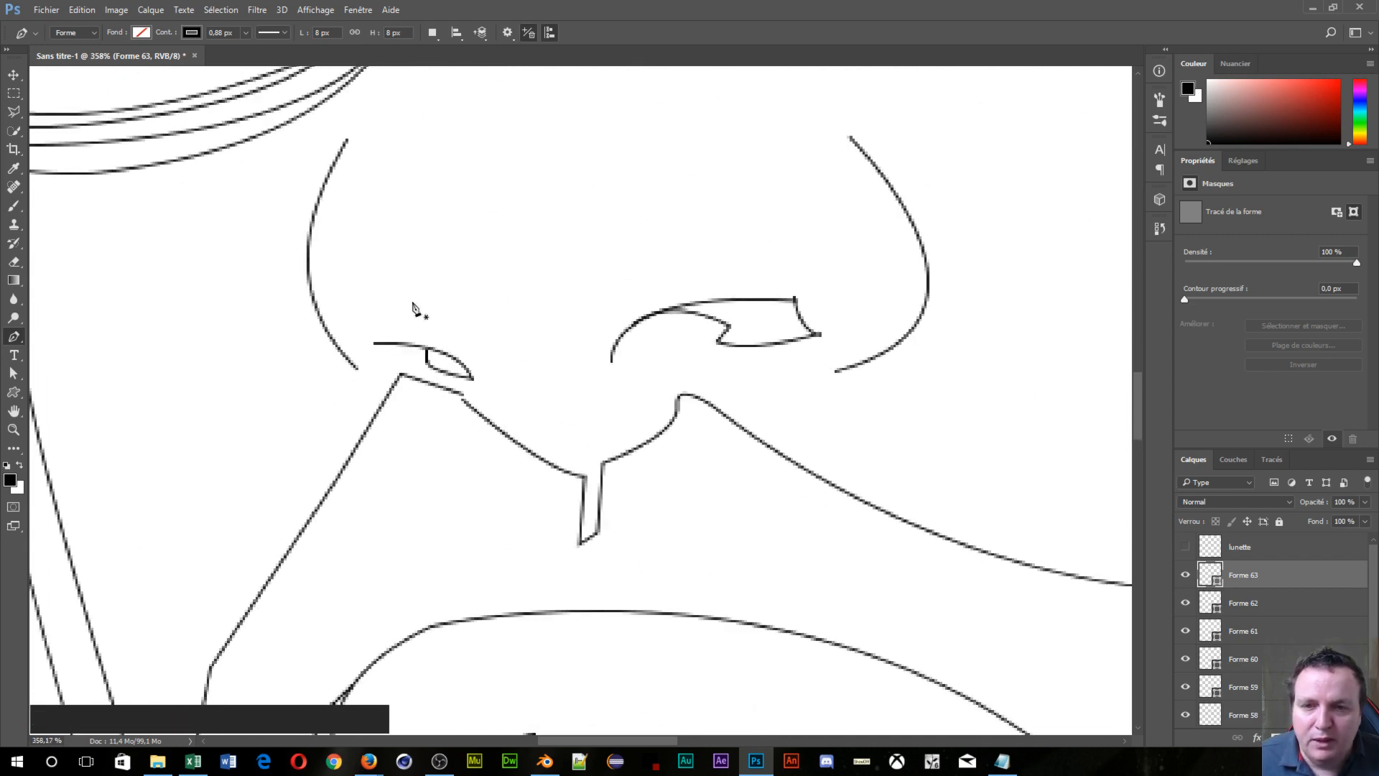
click(461, 397)
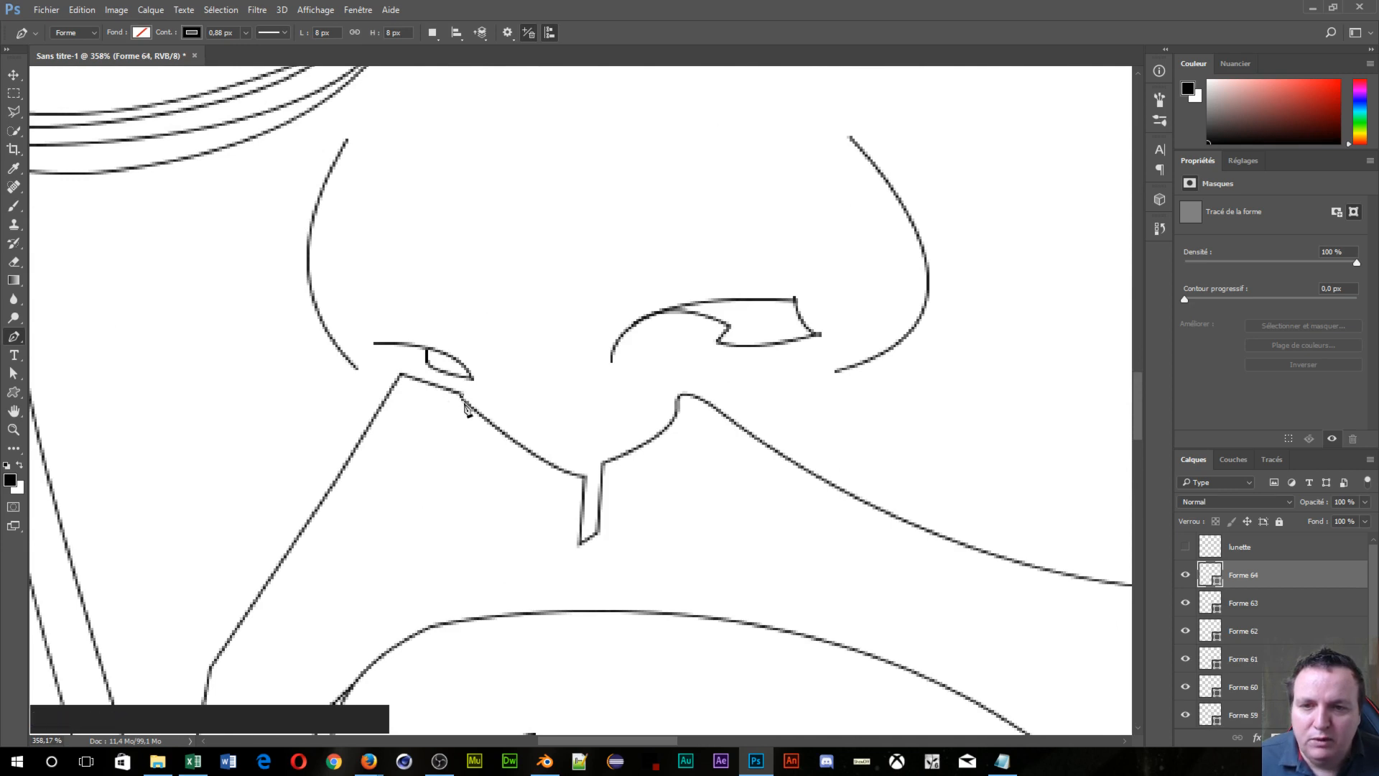
click(469, 407)
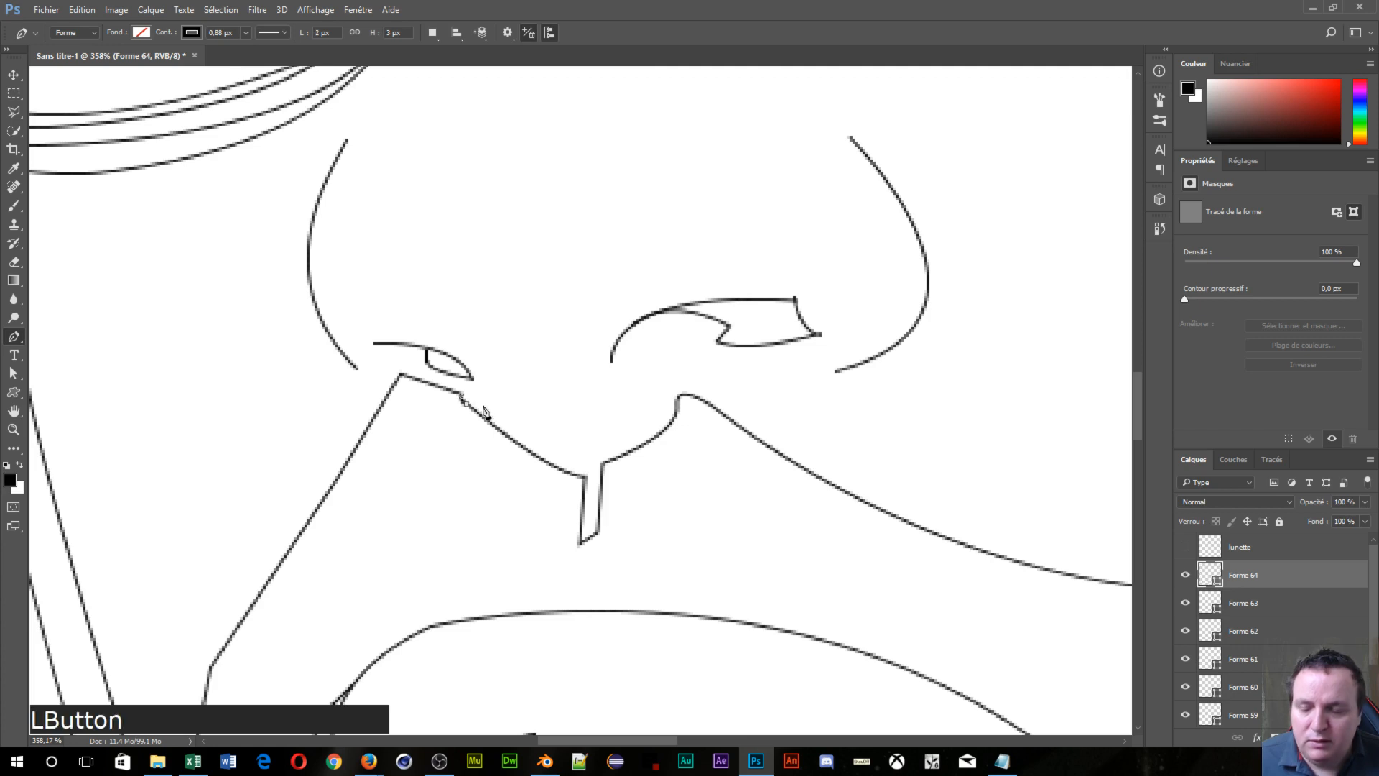
key(Escape)
Step: Close the gap in the left glasses rim beside the nose bridge with a Pen segment of about 2 by 4 px
scroll(444, 474, down, 5)
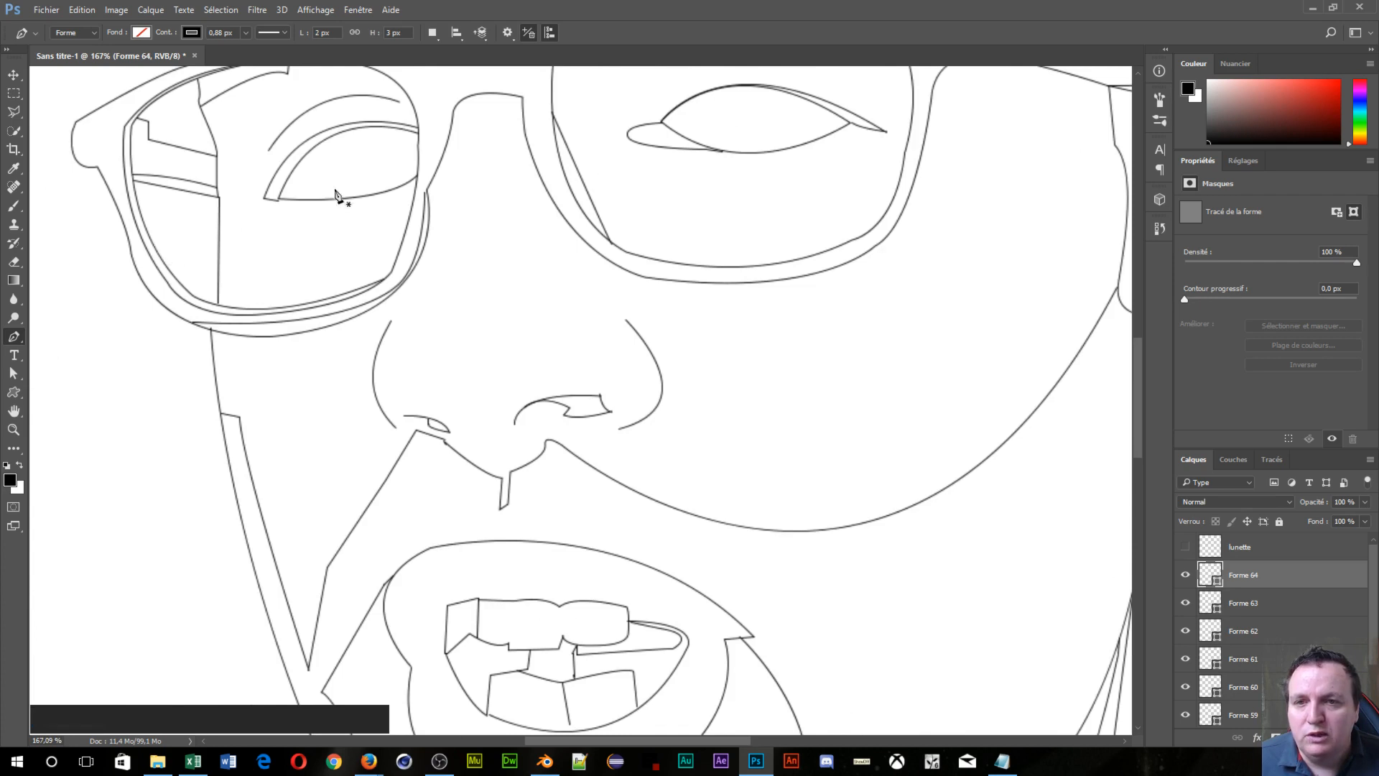
scroll(426, 219, up, 5)
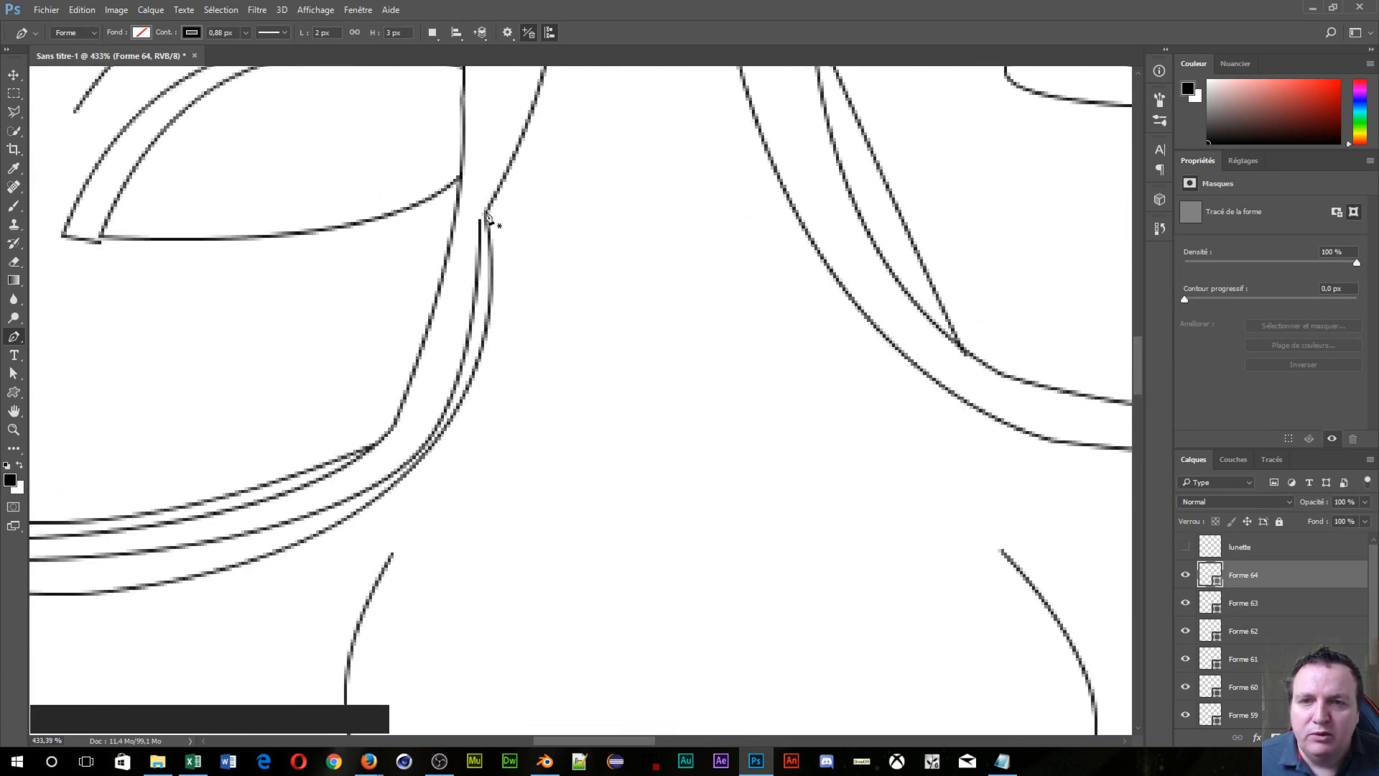
click(485, 214)
key(Escape)
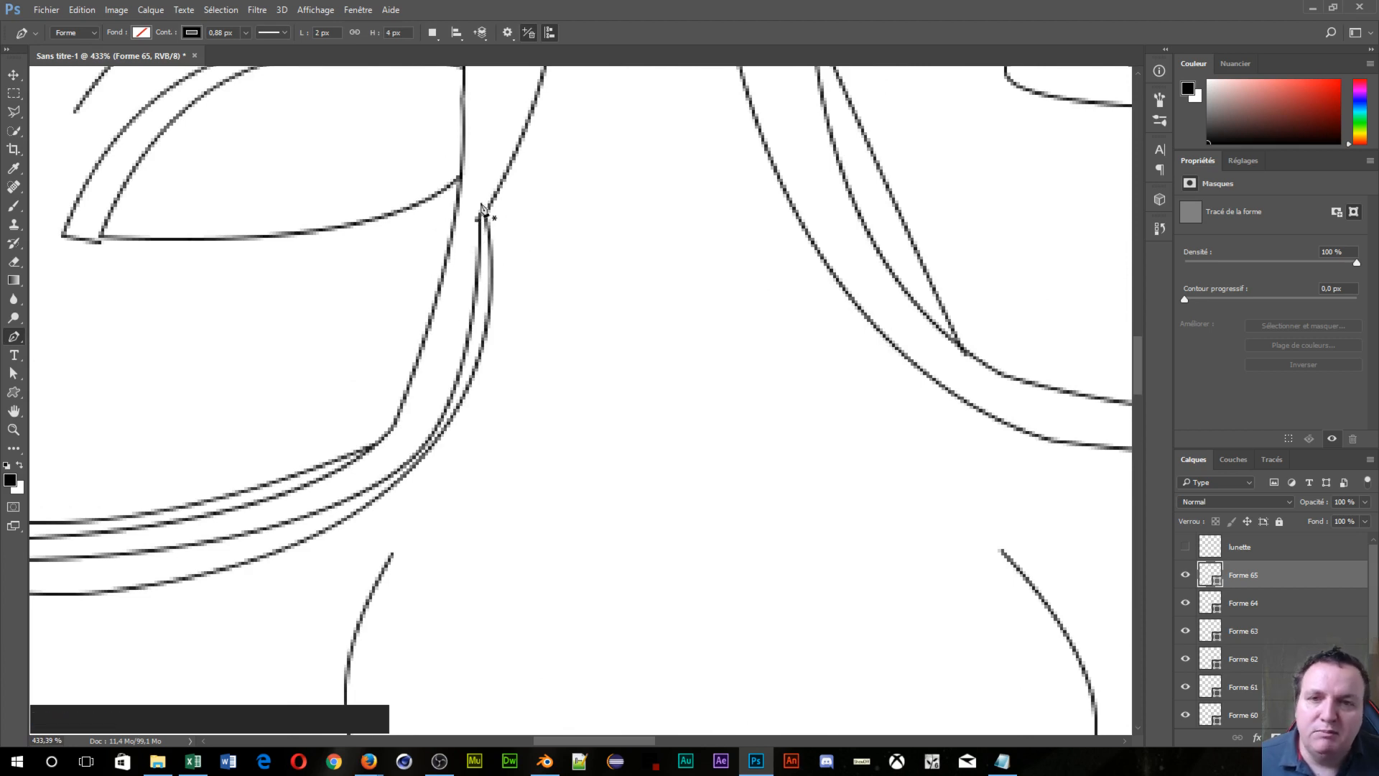
Step: Close the outer corner of the eye behind the left lens with a Pen segment of about 4 by 1 px
scroll(176, 208, down, 5)
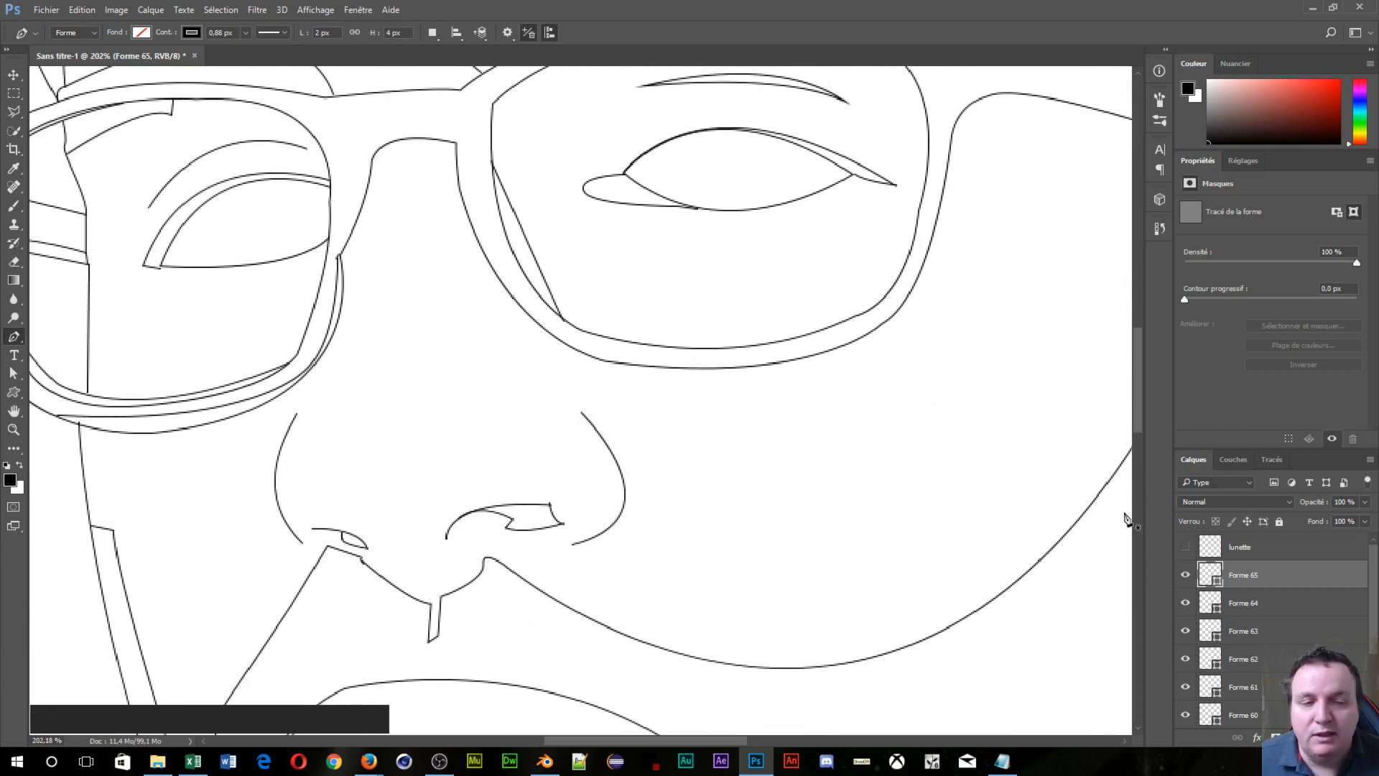
scroll(41, 373, up, 3)
drag(31, 272, 477, 445)
scroll(306, 410, up, 4)
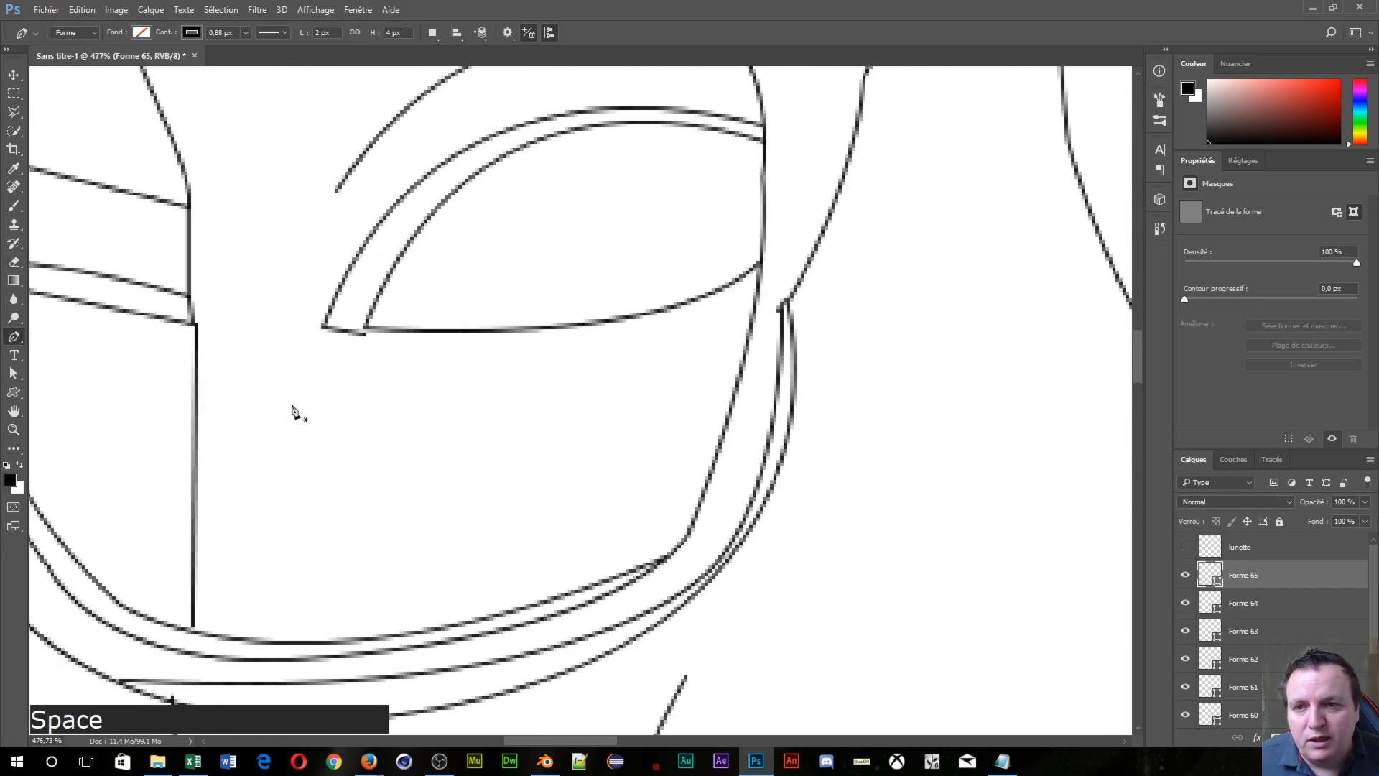
click(370, 333)
key(Escape)
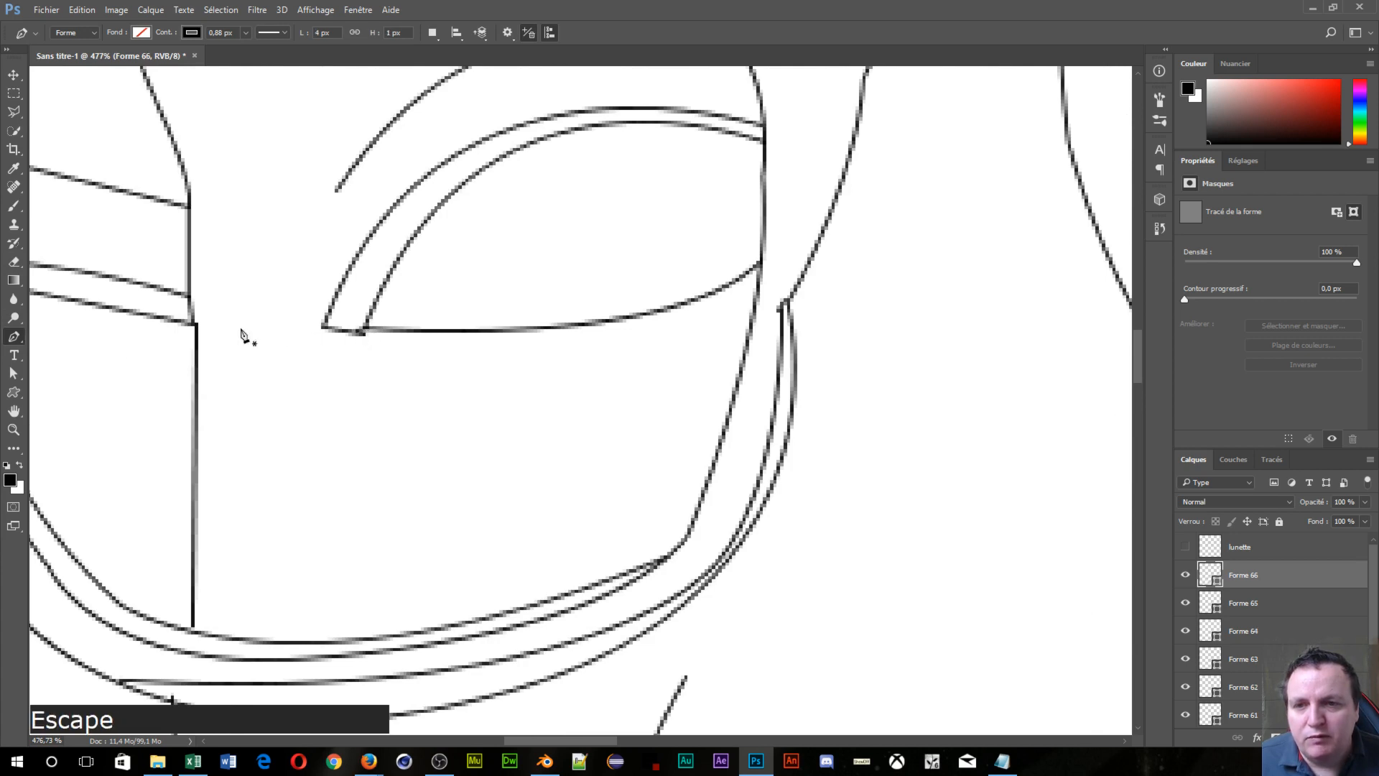
Step: Inspect the outlines of the glasses, eyes, forehead, hair, ear, cheek and jaw for remaining gaps
scroll(146, 323, down, 6)
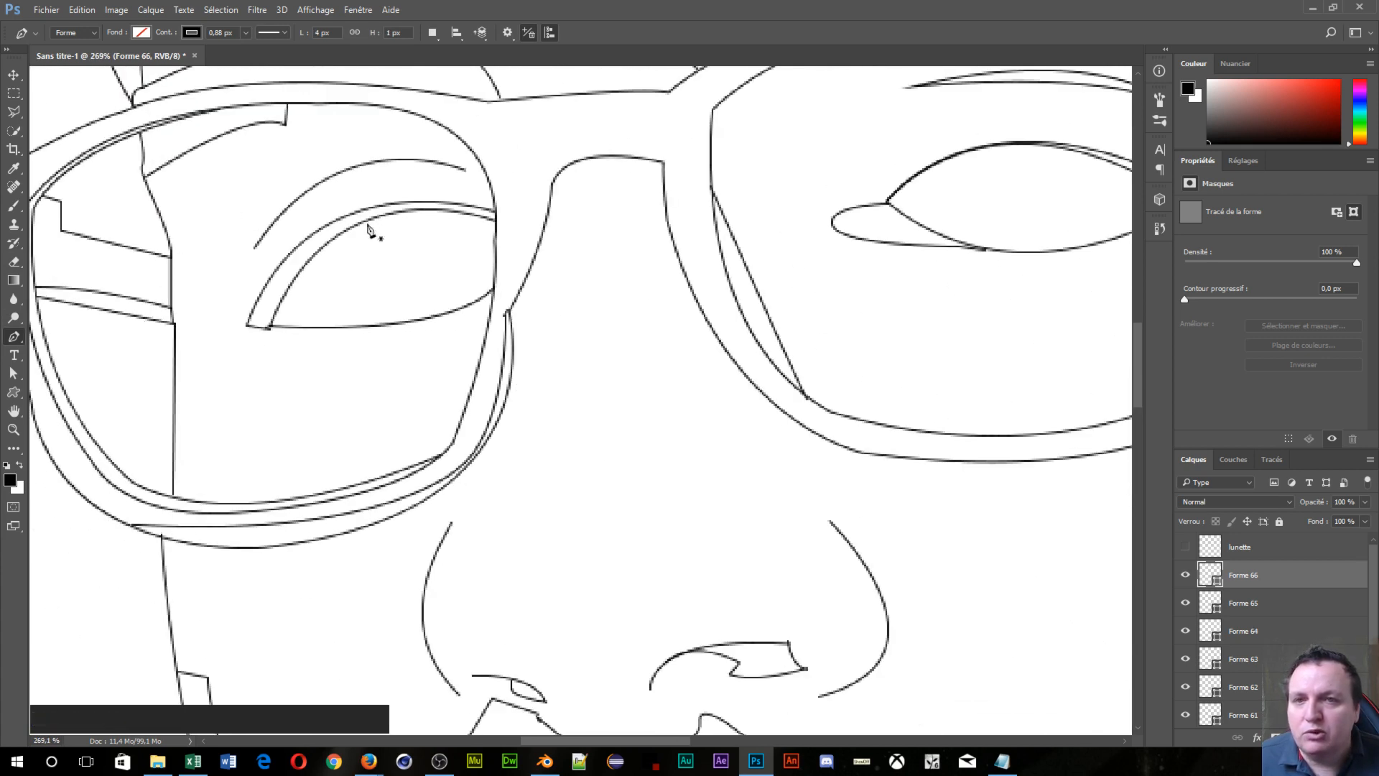
key(space)
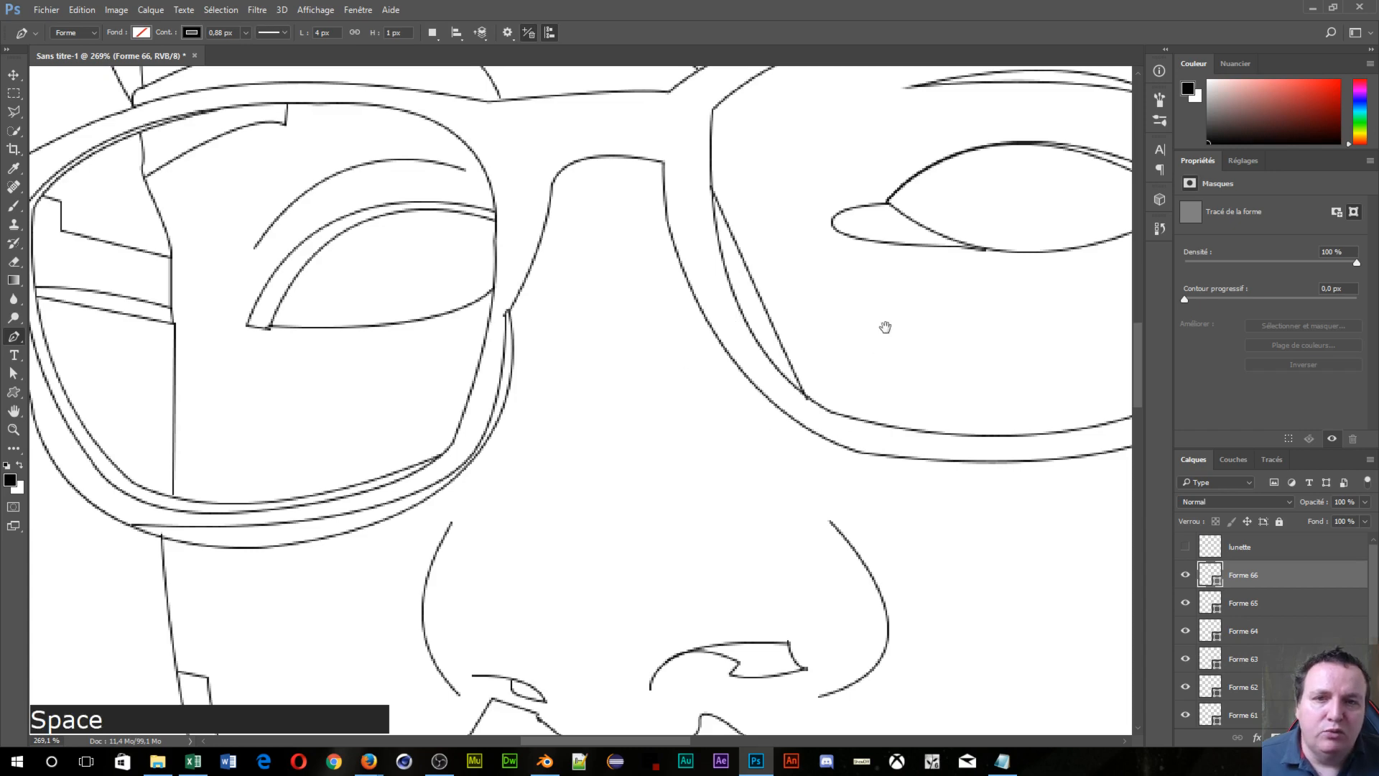
drag(825, 328, 0, 446)
drag(575, 215, 586, 531)
key(space)
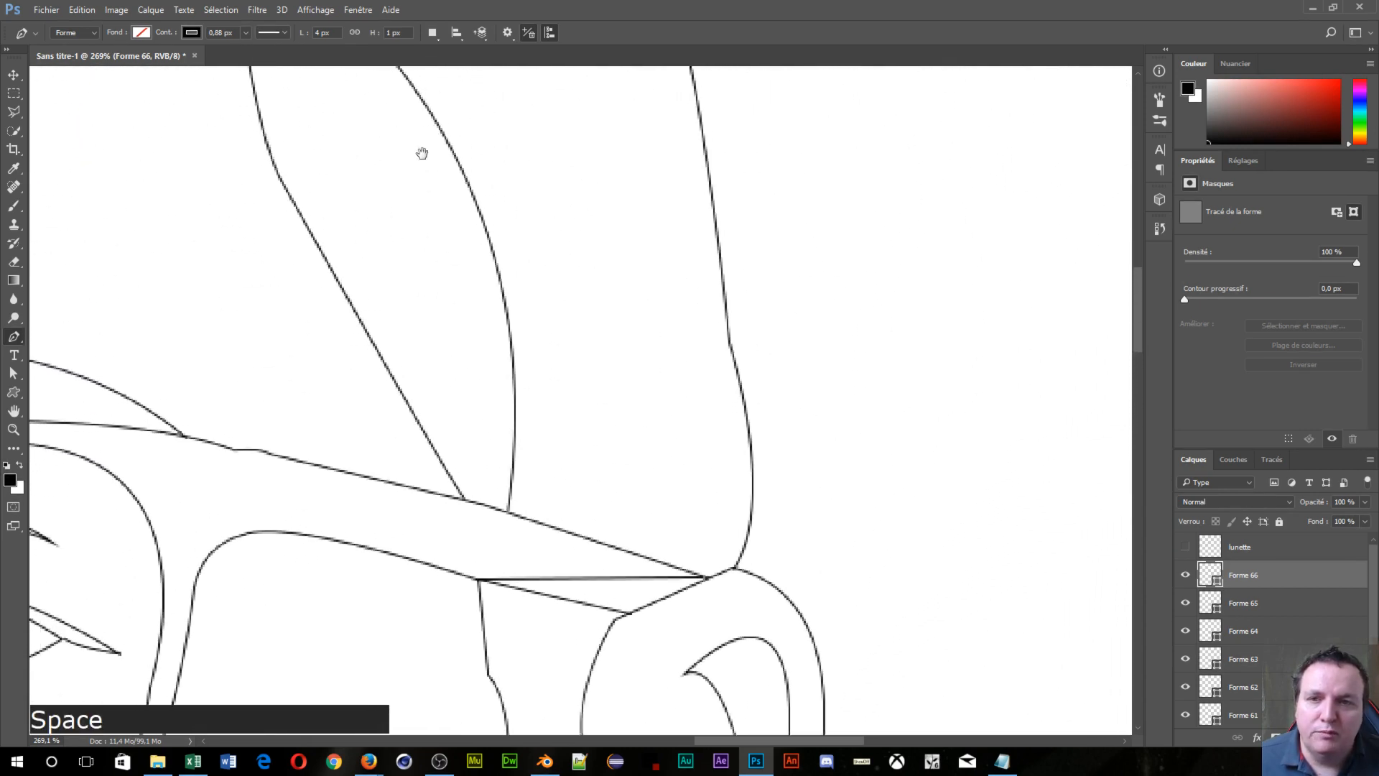
mouse_move(422, 153)
mouse_down()
mouse_move(578, 742)
mouse_move(1116, 724)
mouse_up()
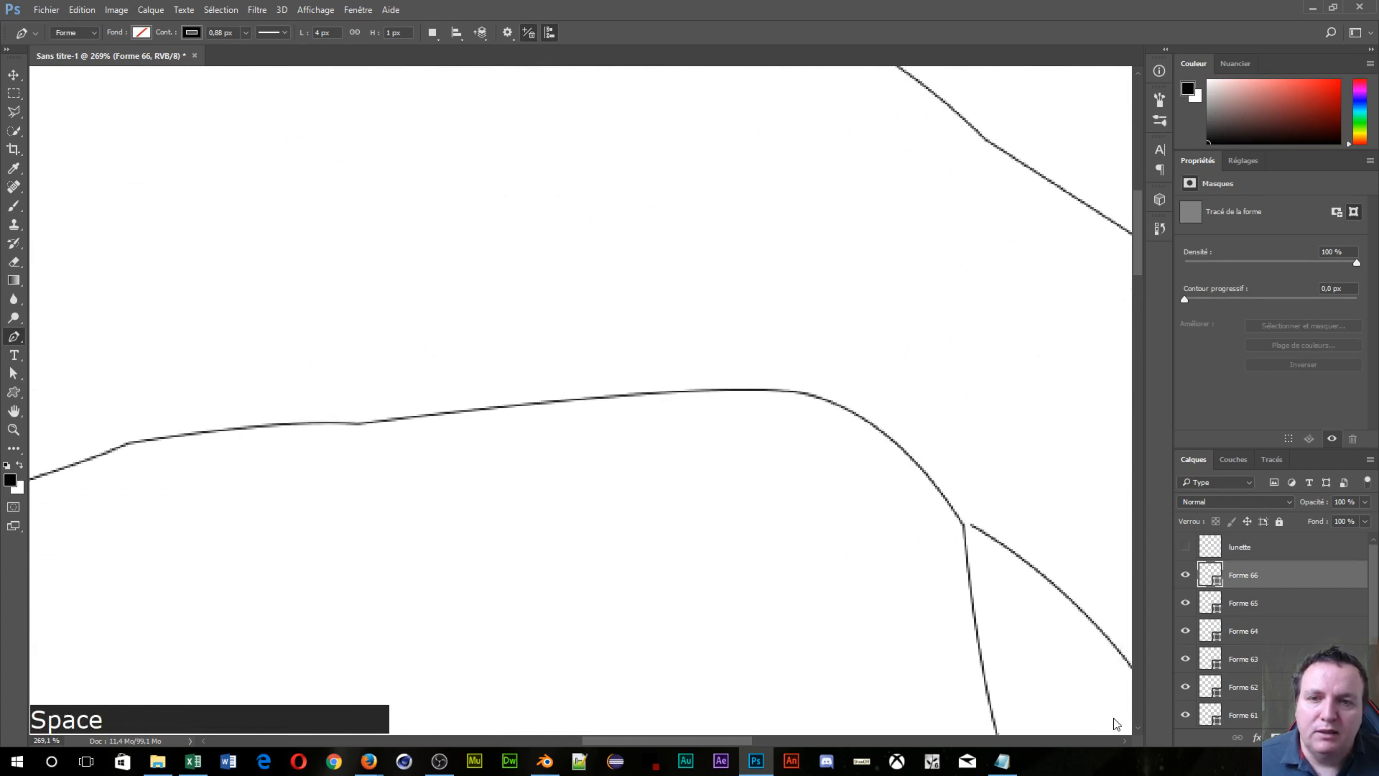
drag(434, 280, 887, 5)
drag(589, 508, 677, 1)
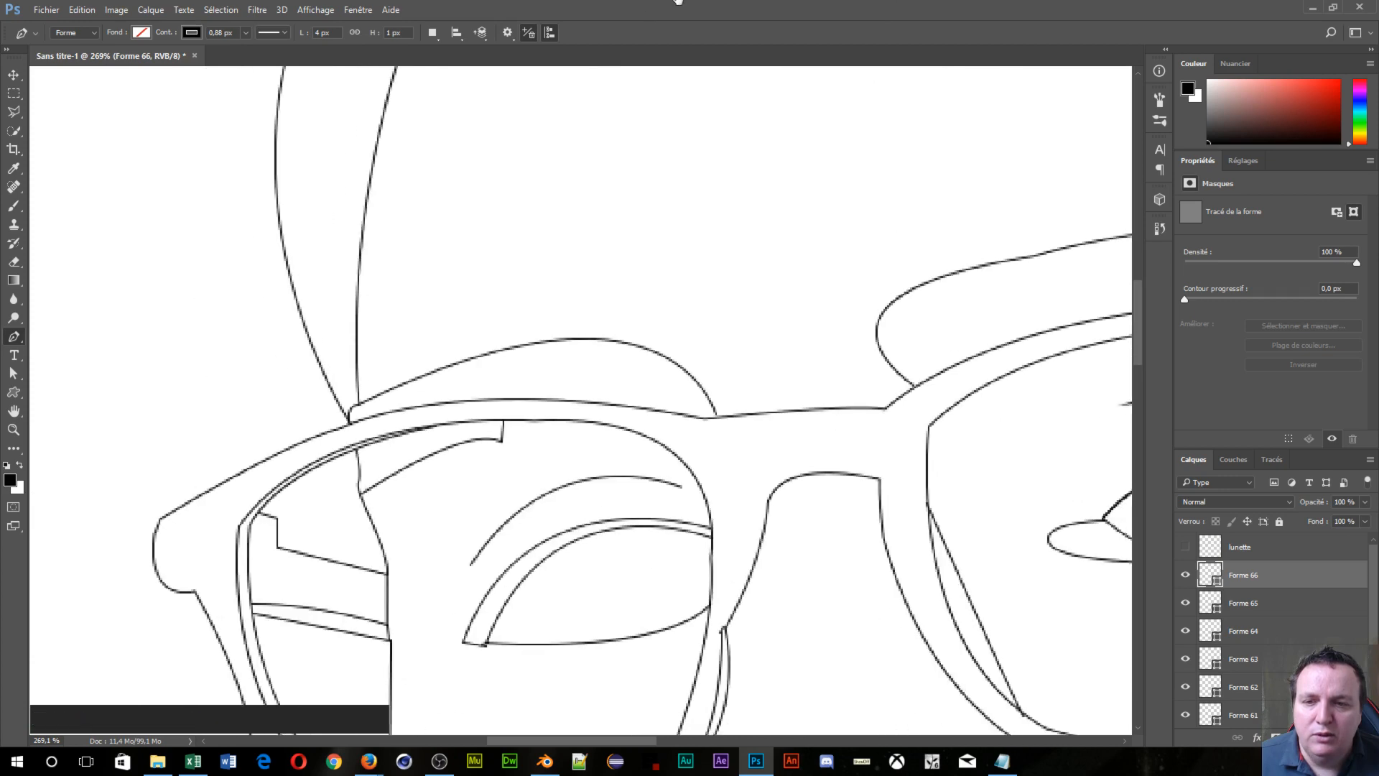
drag(569, 597, 2, 377)
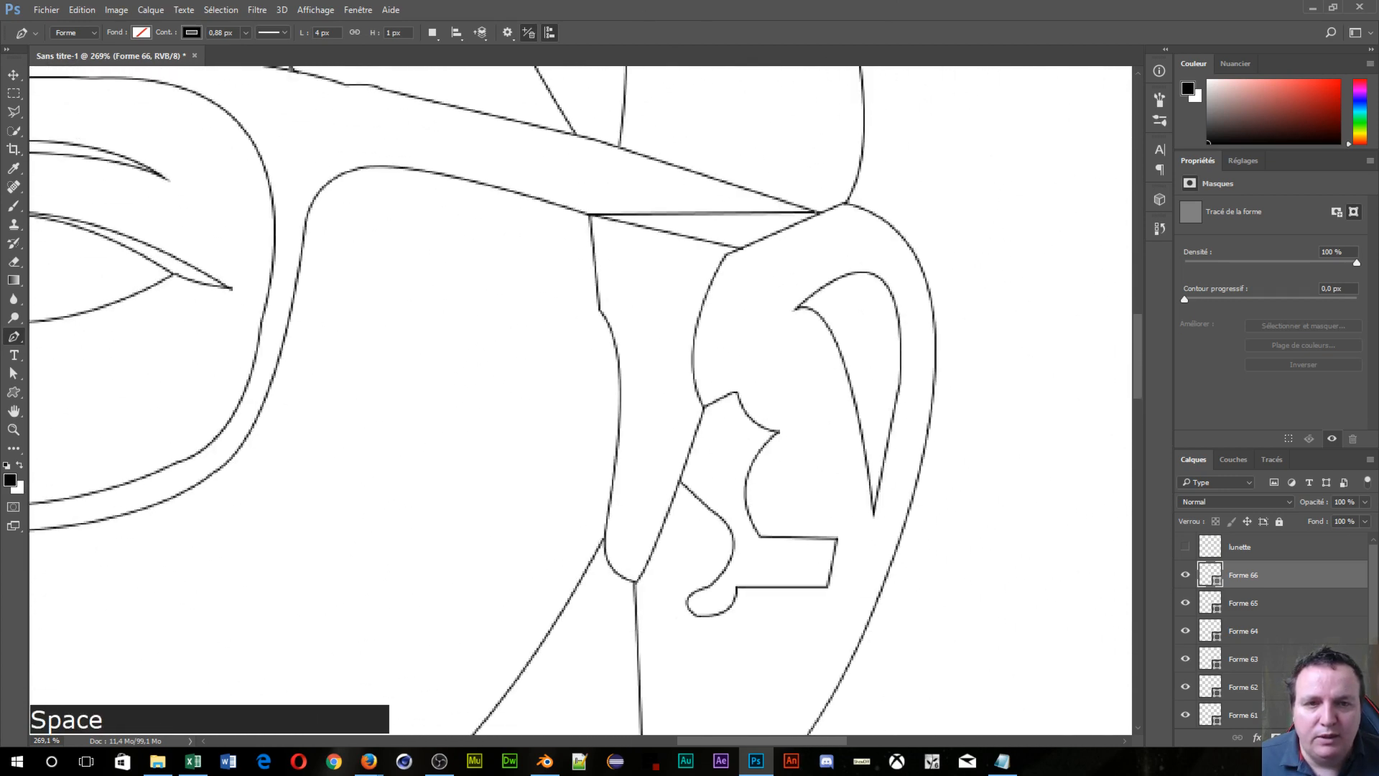
drag(491, 560, 502, 6)
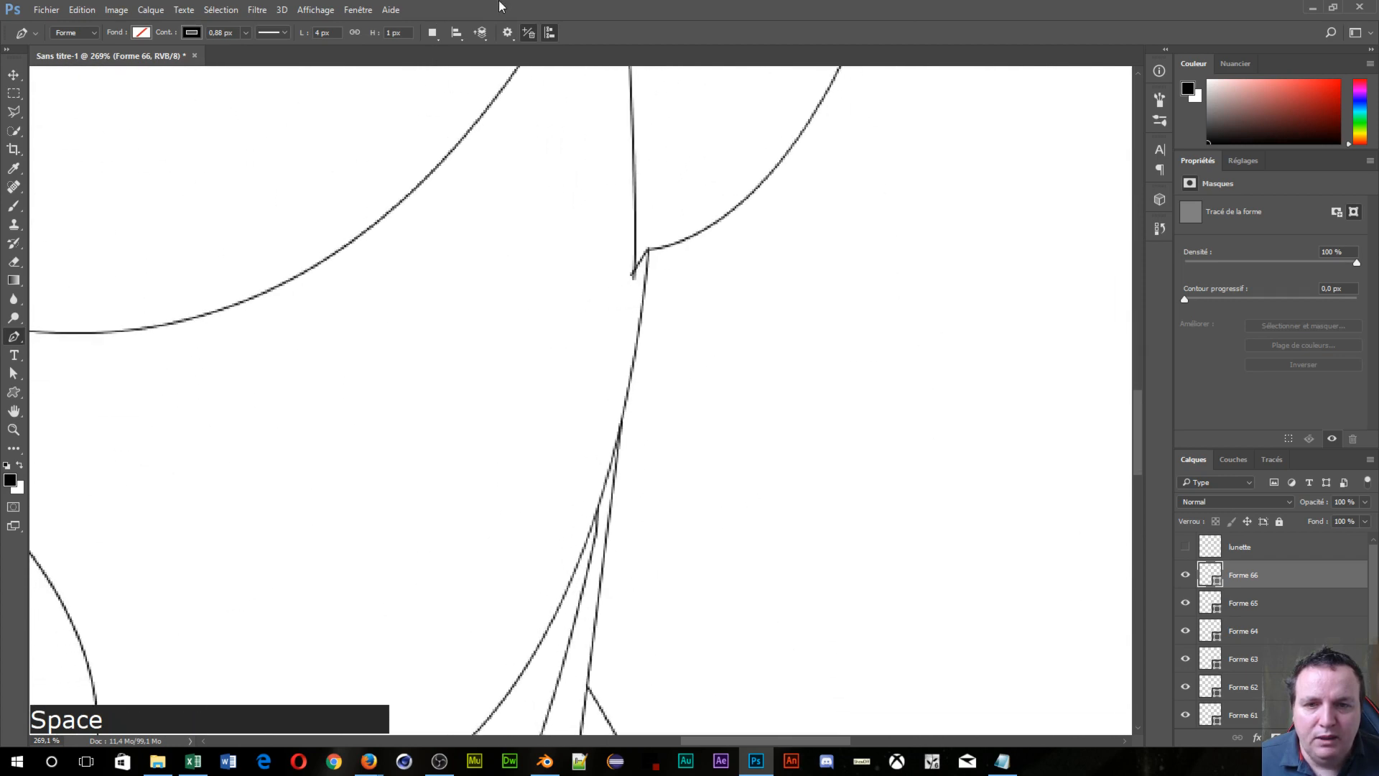
drag(509, 481, 330, 717)
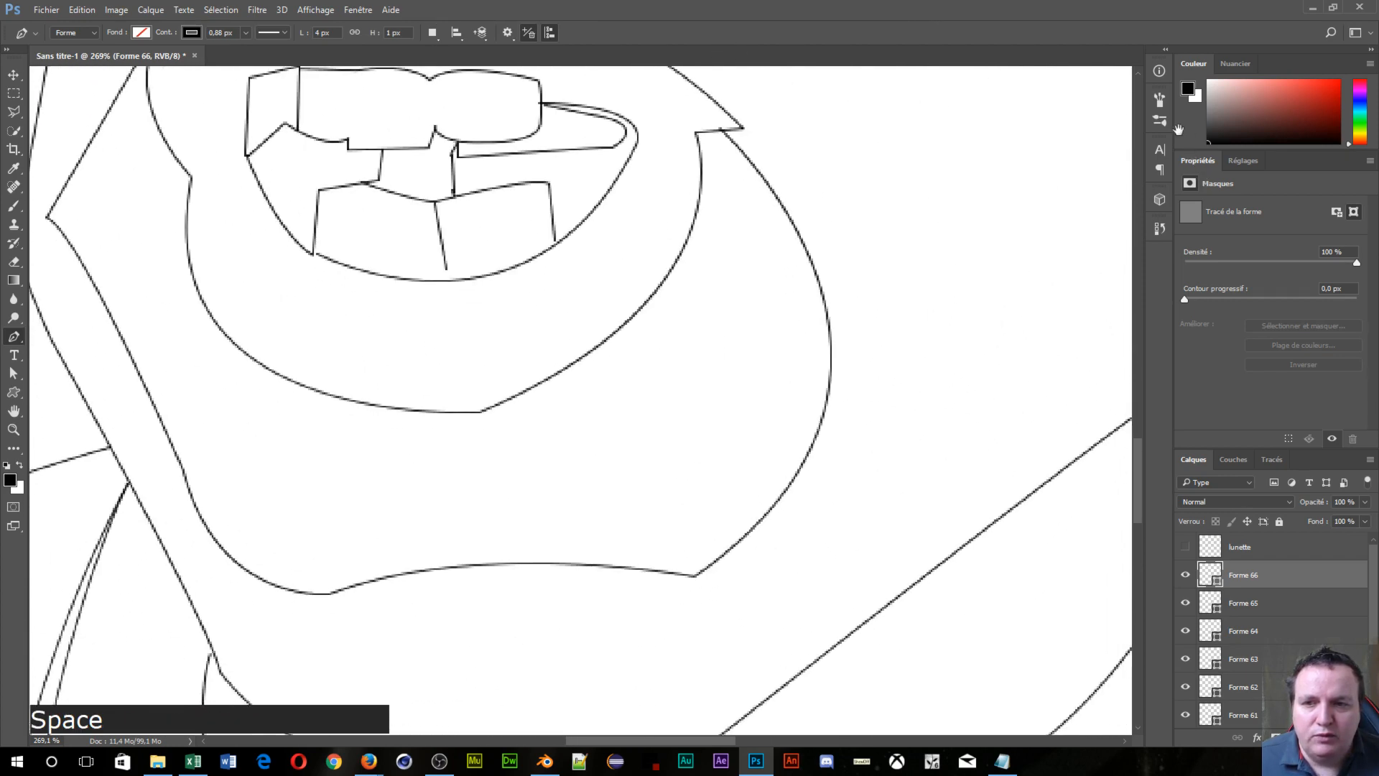
Step: Join the upper end of the left neck line to the jaw outline with a Pen segment of about 1 by 2 px
drag(281, 630, 391, 281)
scroll(334, 310, up, 3)
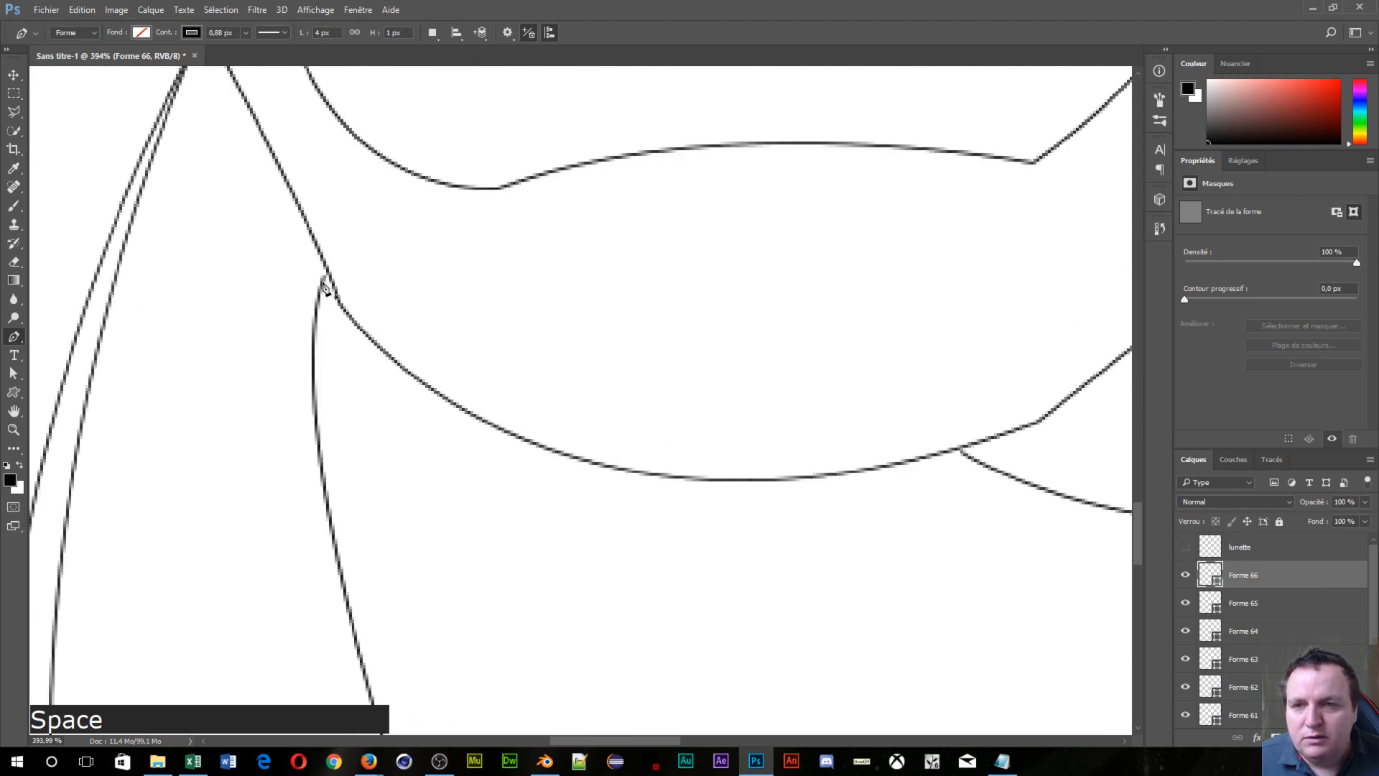
scroll(338, 275, up, 1)
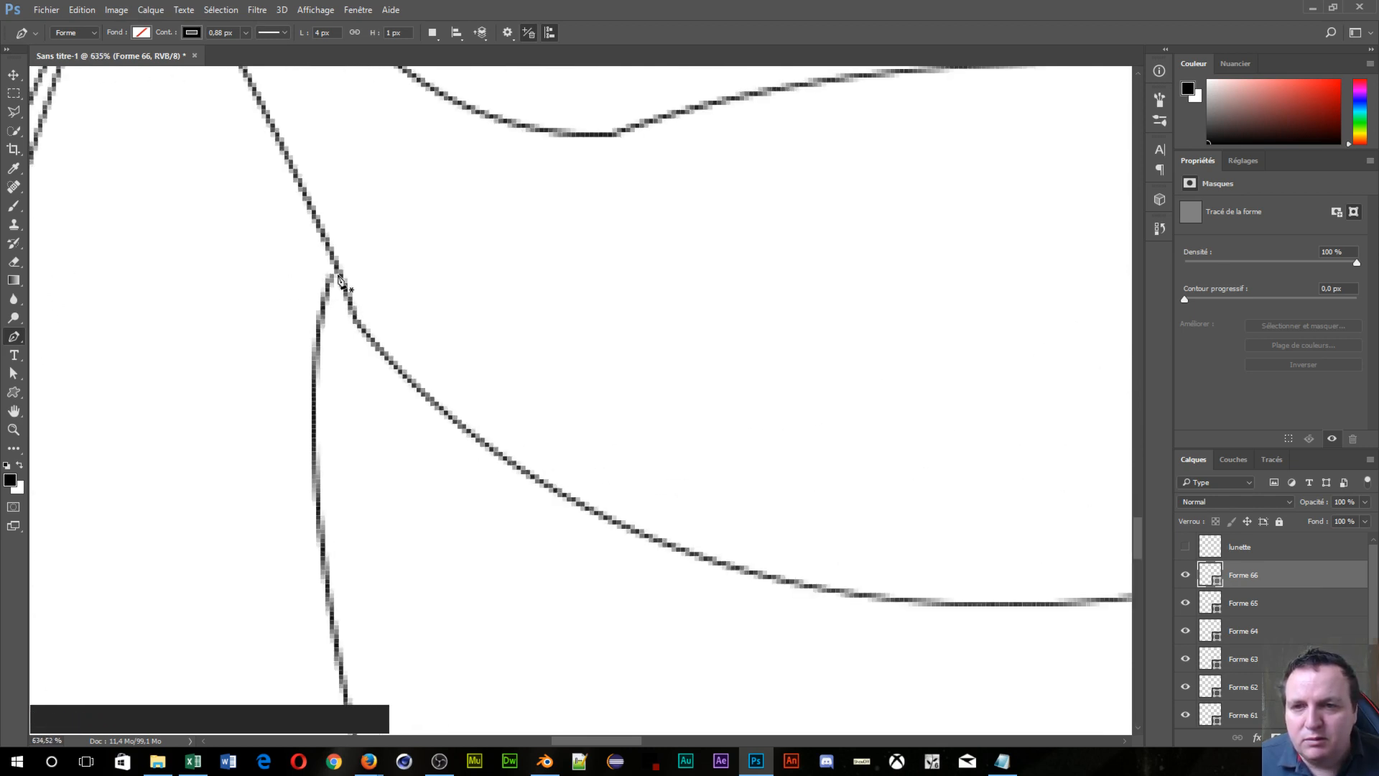
click(337, 277)
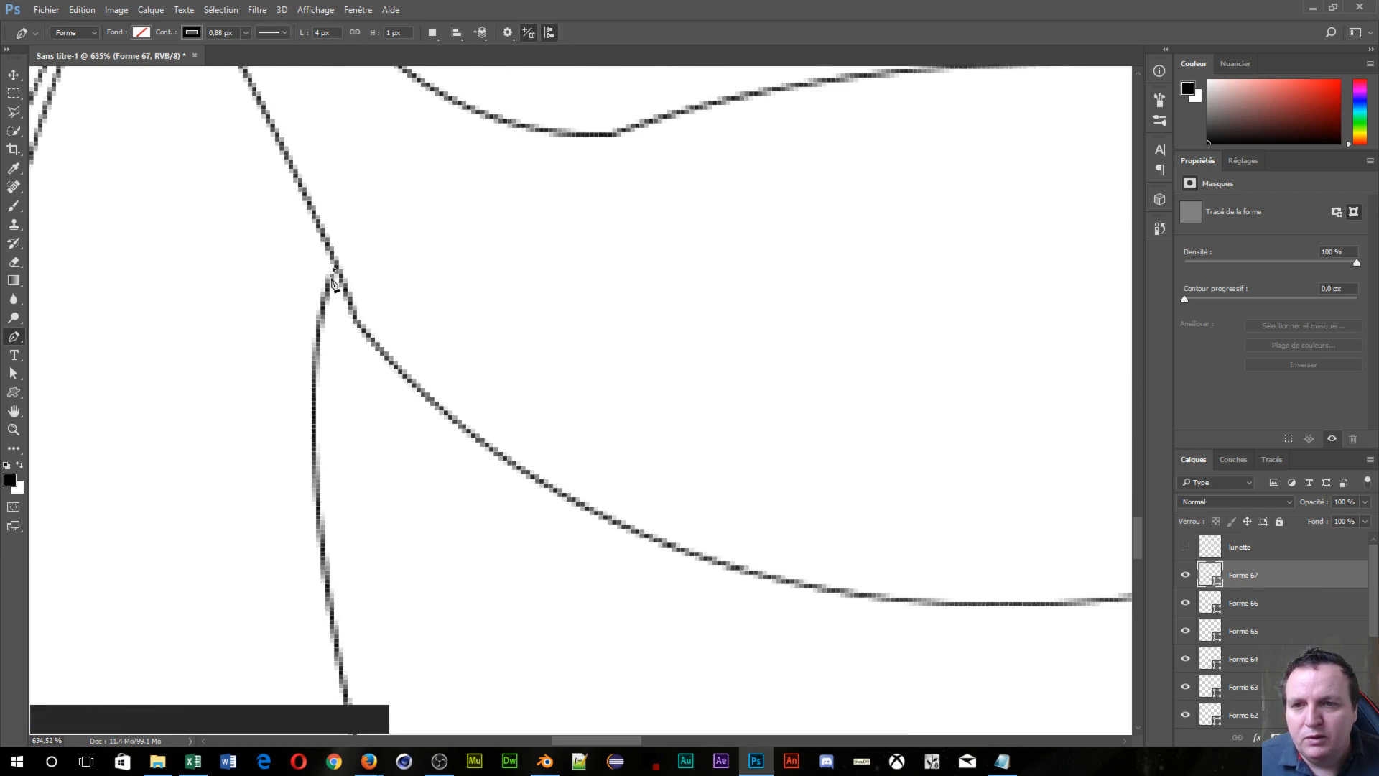
click(328, 291)
key(Escape)
Step: Close the gap where the left inner collar edge meets the neckline with a Pen segment of about 0.2 by 5 px
scroll(523, 434, down, 2)
scroll(523, 434, down, 4)
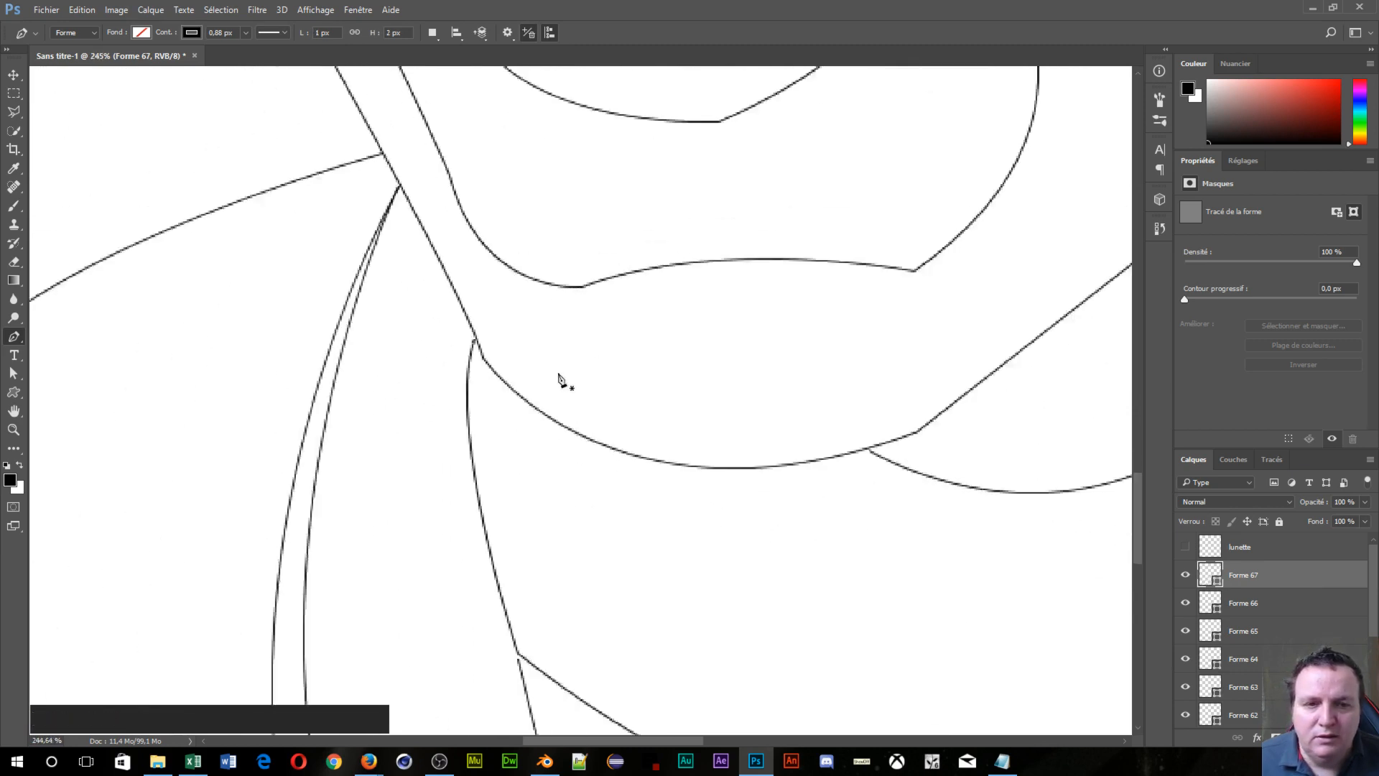
drag(704, 511, 531, 158)
scroll(480, 274, up, 4)
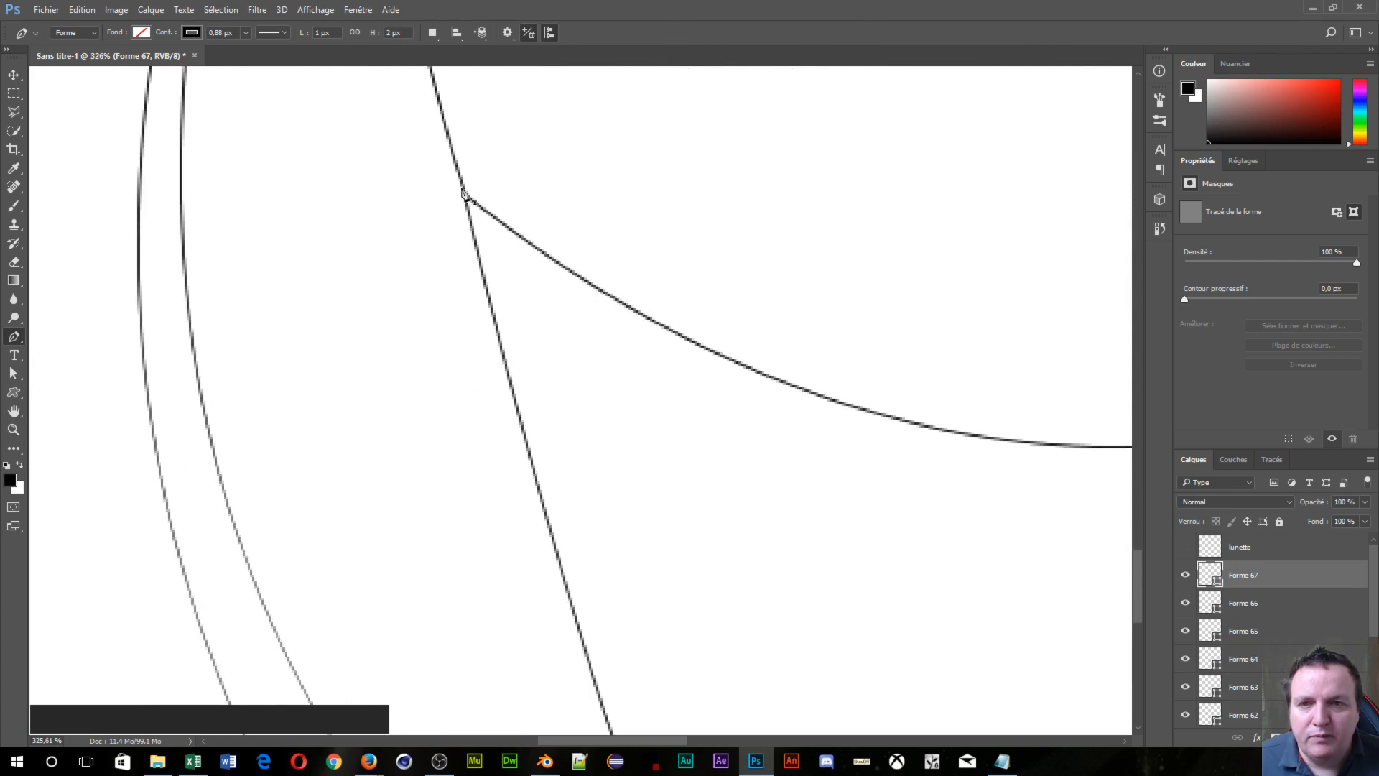
click(467, 203)
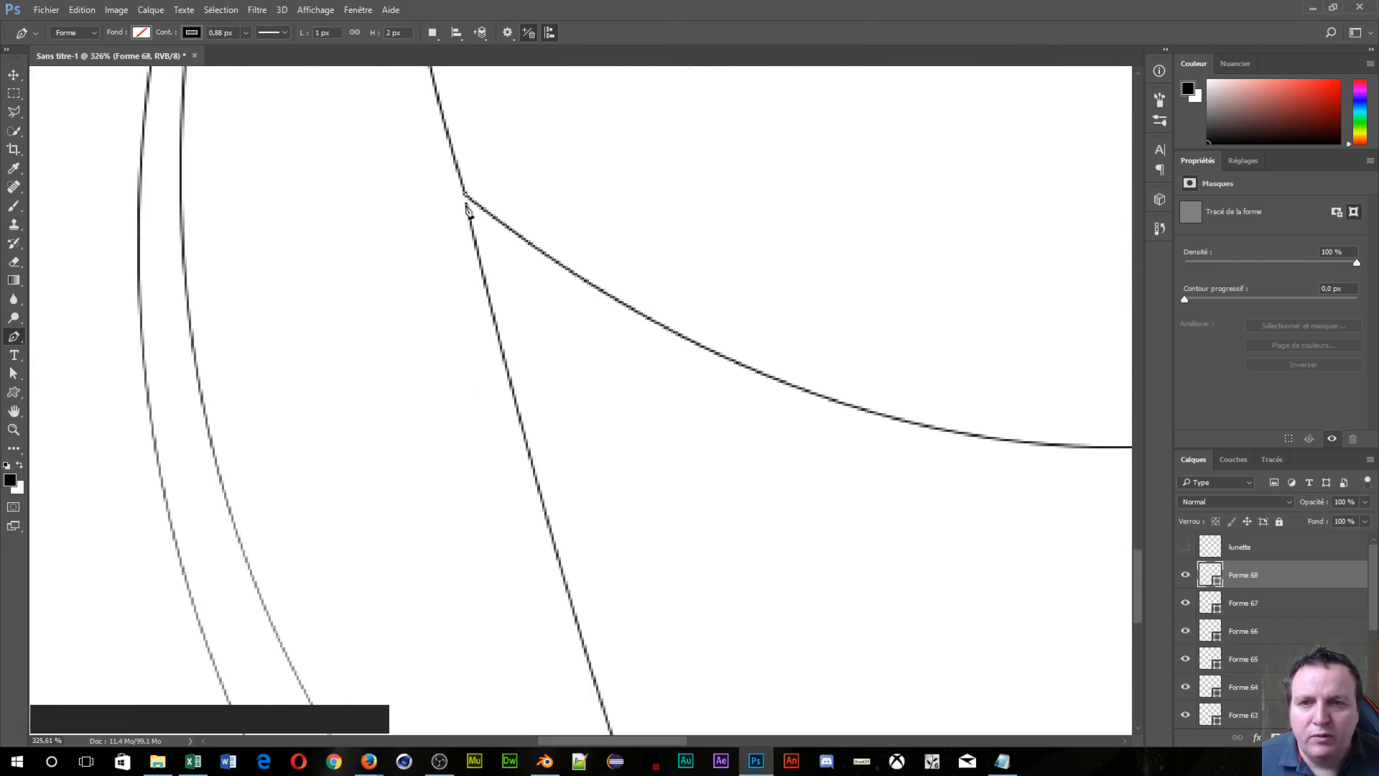
click(467, 205)
key(Escape)
Step: Extend the right inner collar edge past the lower edge of the canvas with a Pen segment of about 24 by 57 px
drag(696, 459, 74, 66)
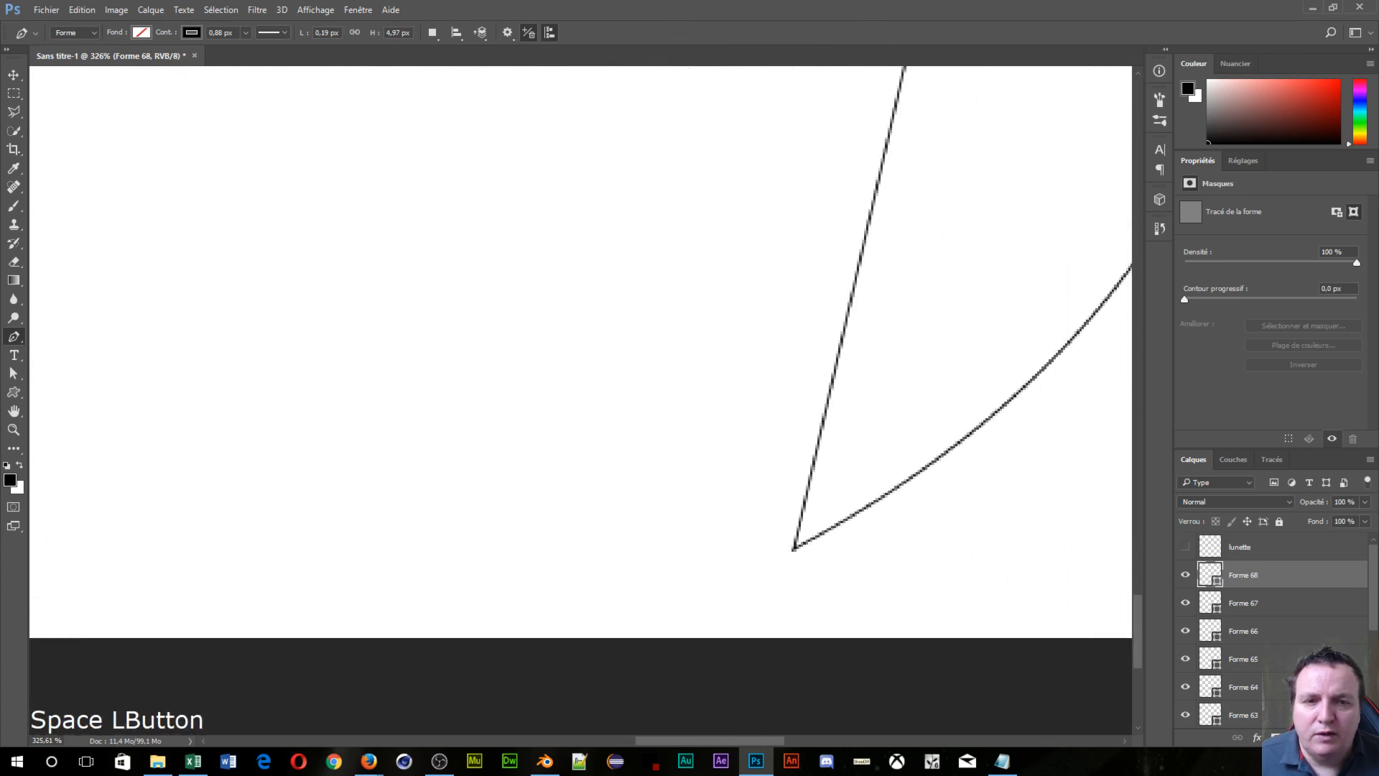
drag(560, 666, 546, 671)
click(783, 538)
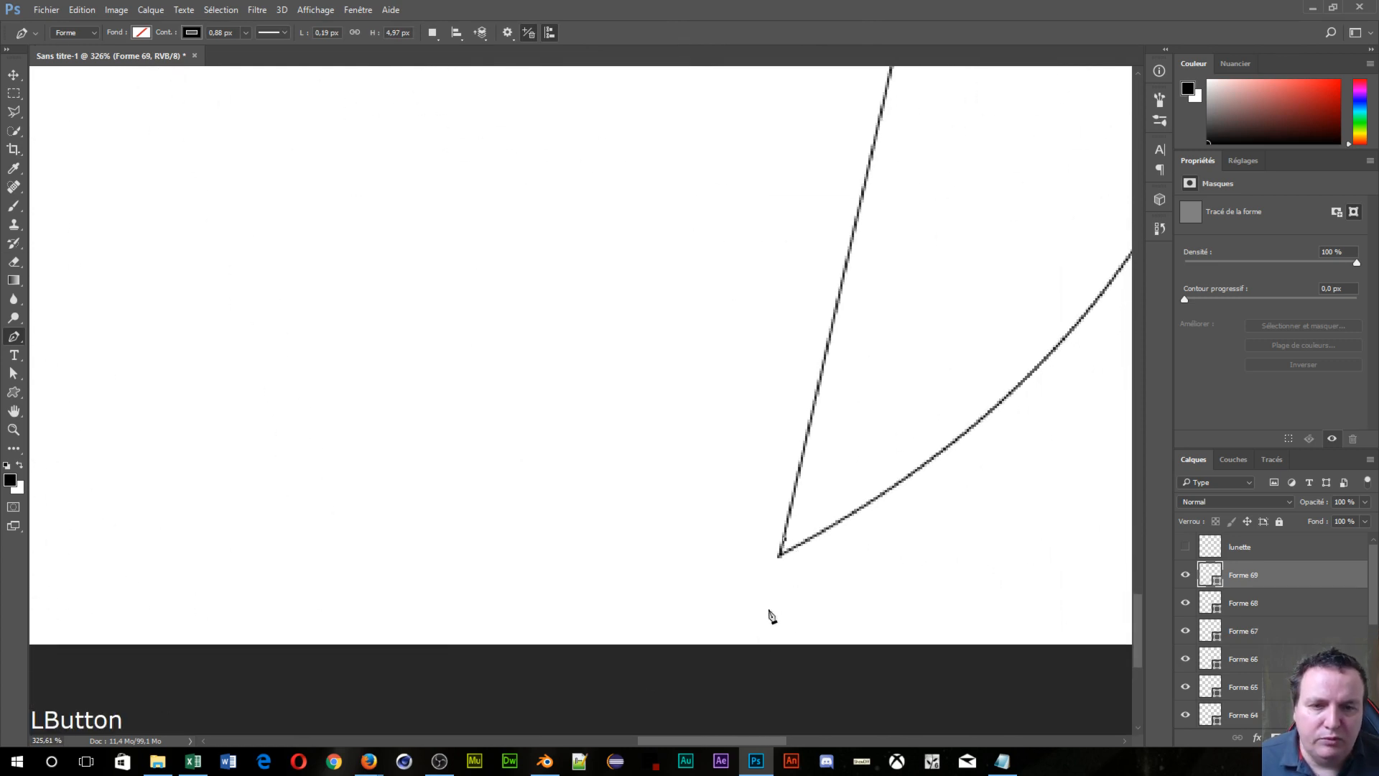
click(729, 673)
key(Escape)
Step: Rasterize all the line art layers from Forme 58 through Forme 69 and merge them into a single layer
scroll(972, 424, down, 8)
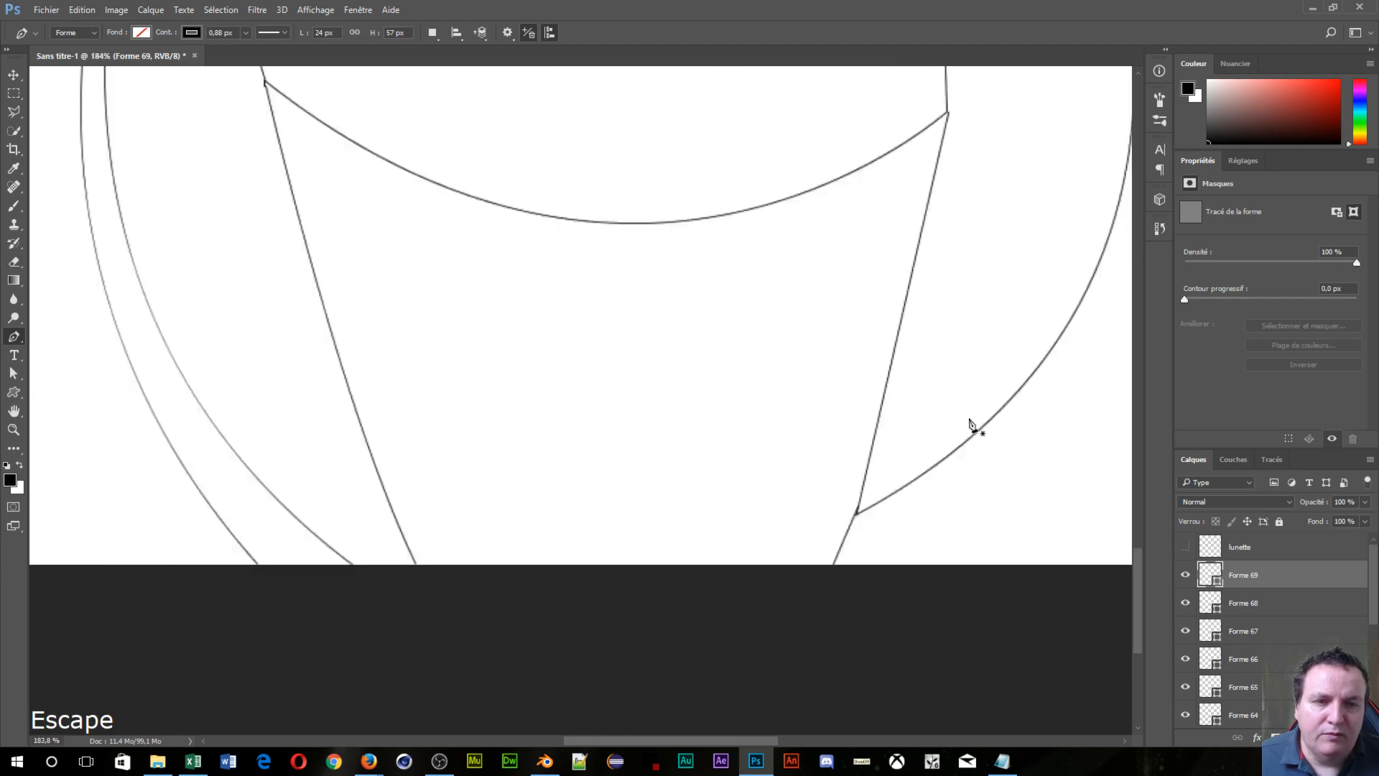
drag(849, 274, 563, 665)
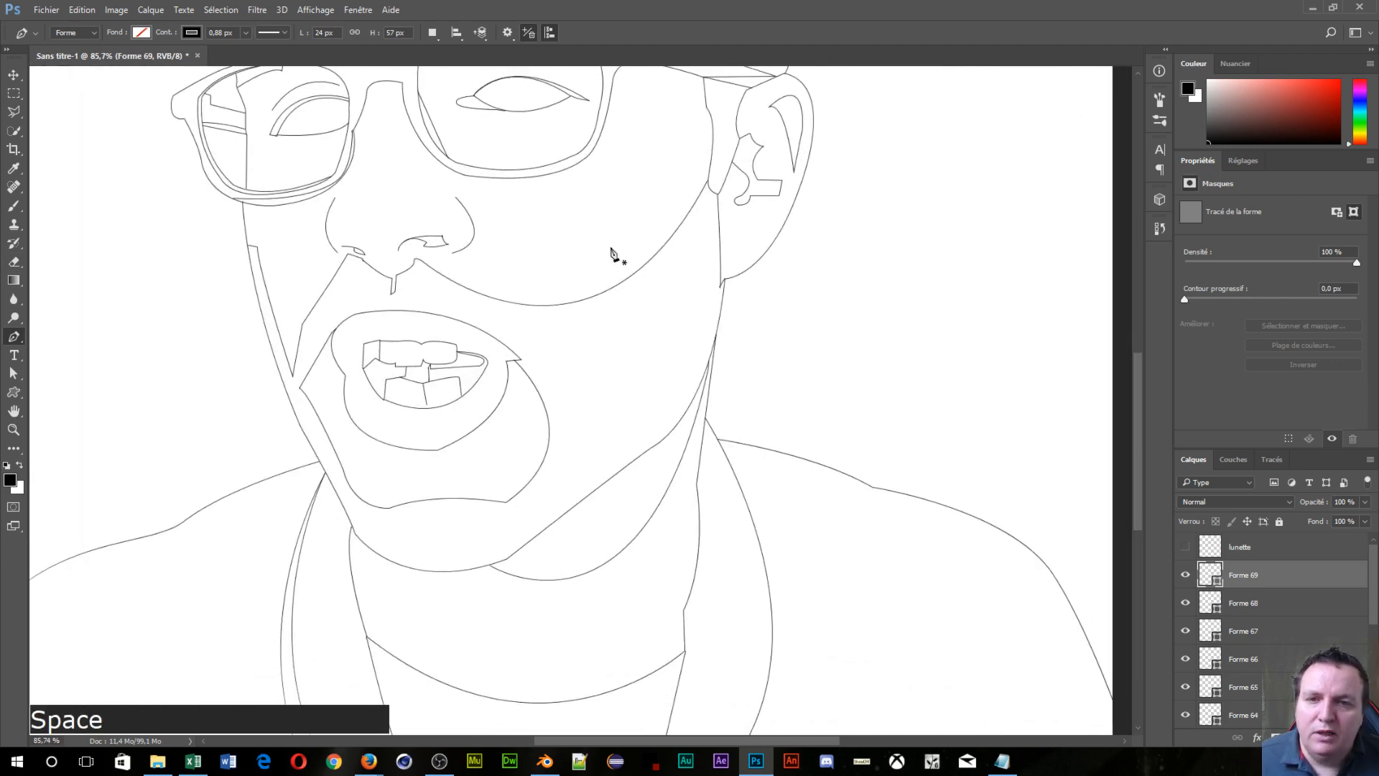
drag(452, 154, 536, 148)
scroll(605, 217, down, 6)
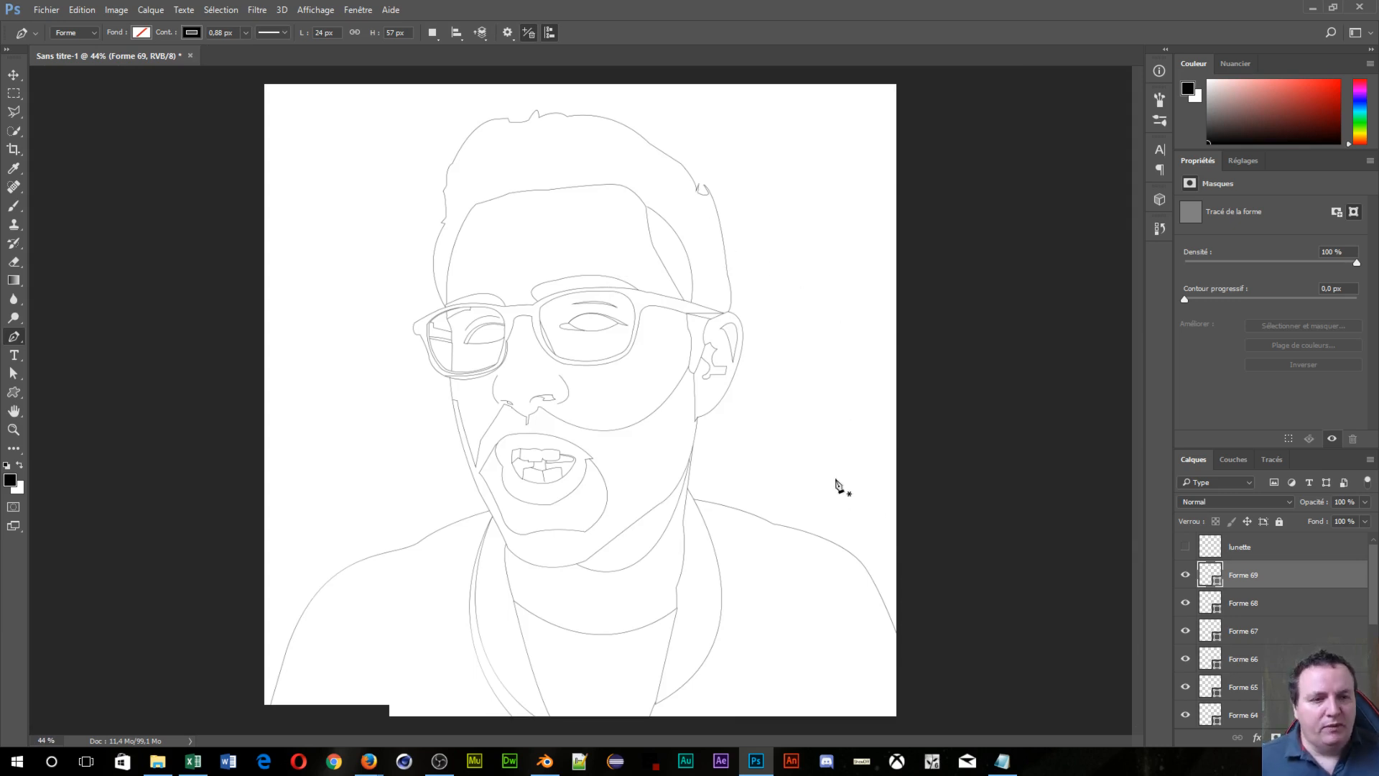
scroll(1259, 569, down, 4)
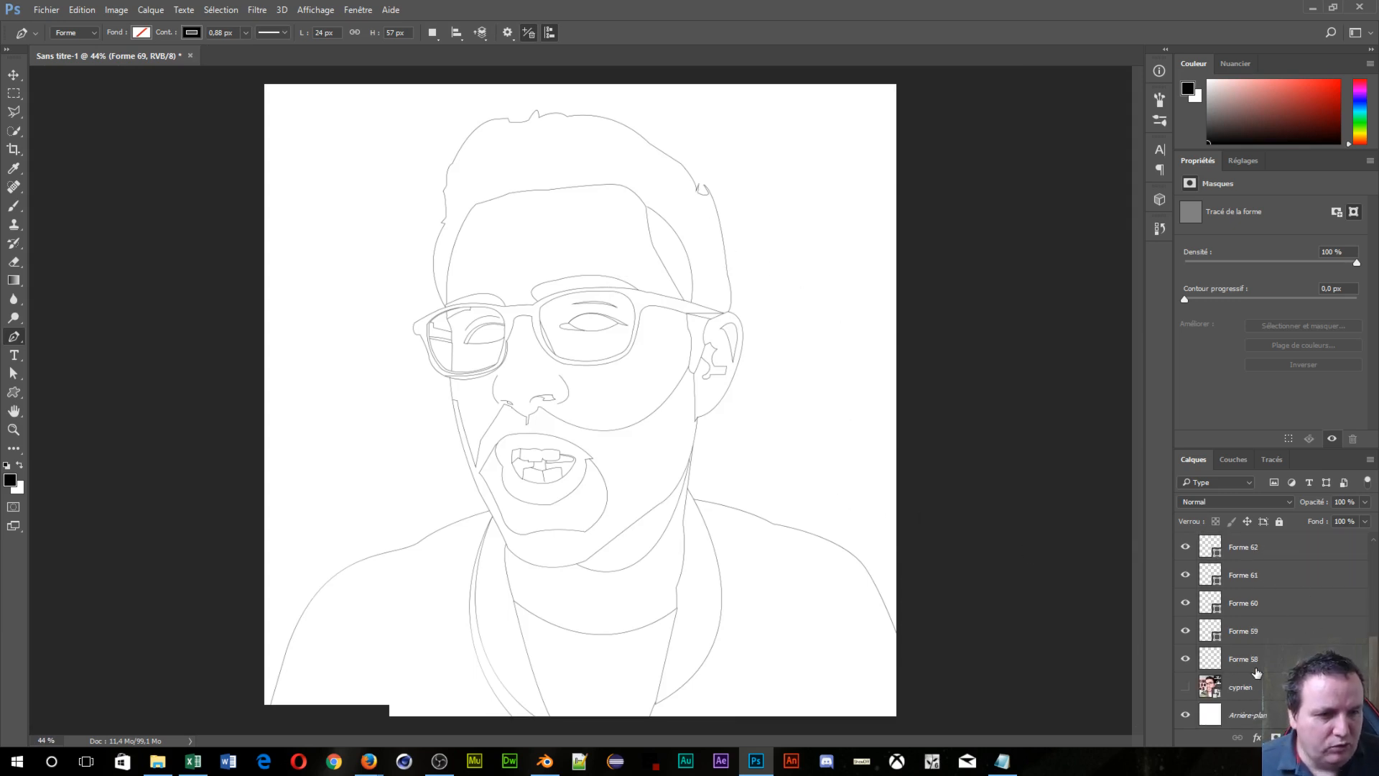
click(1257, 657)
scroll(1285, 652, up, 4)
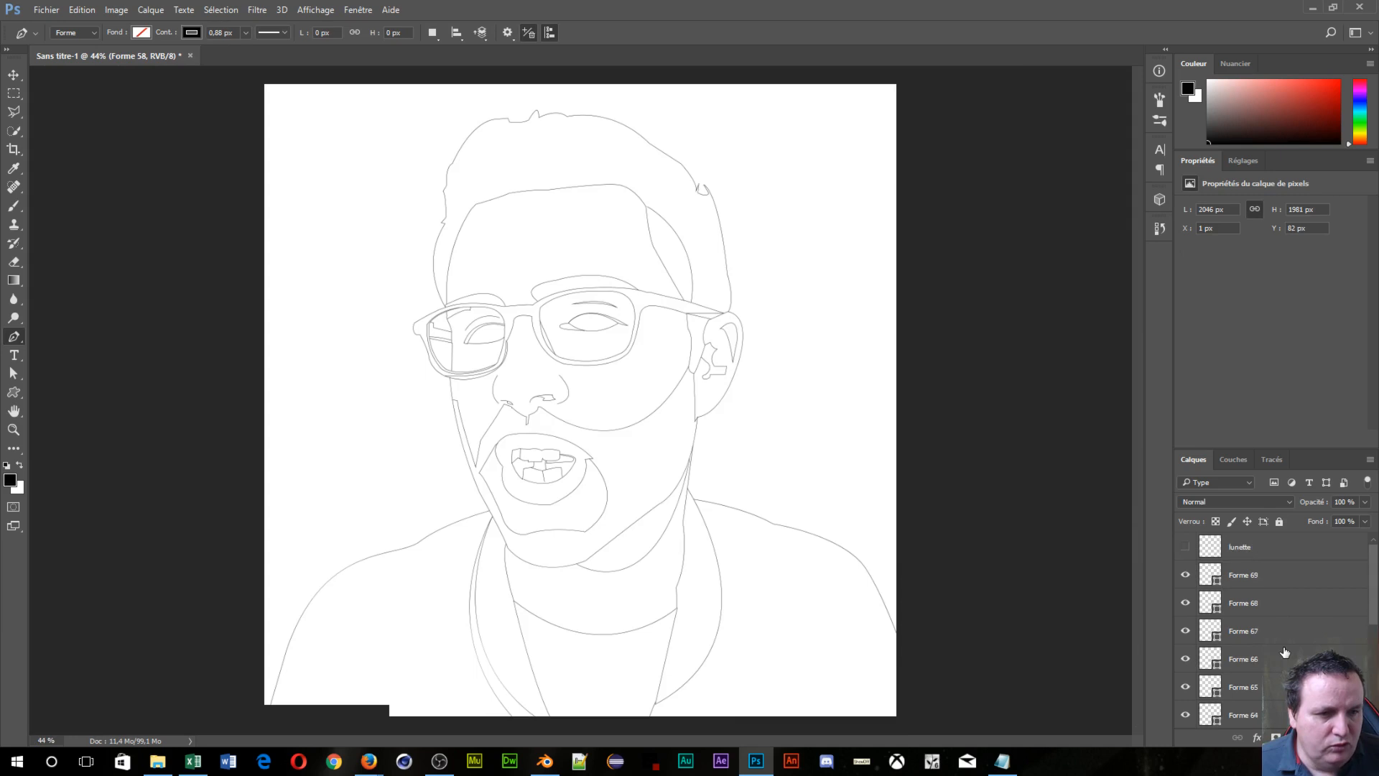
key(Tab)
key(Tab)
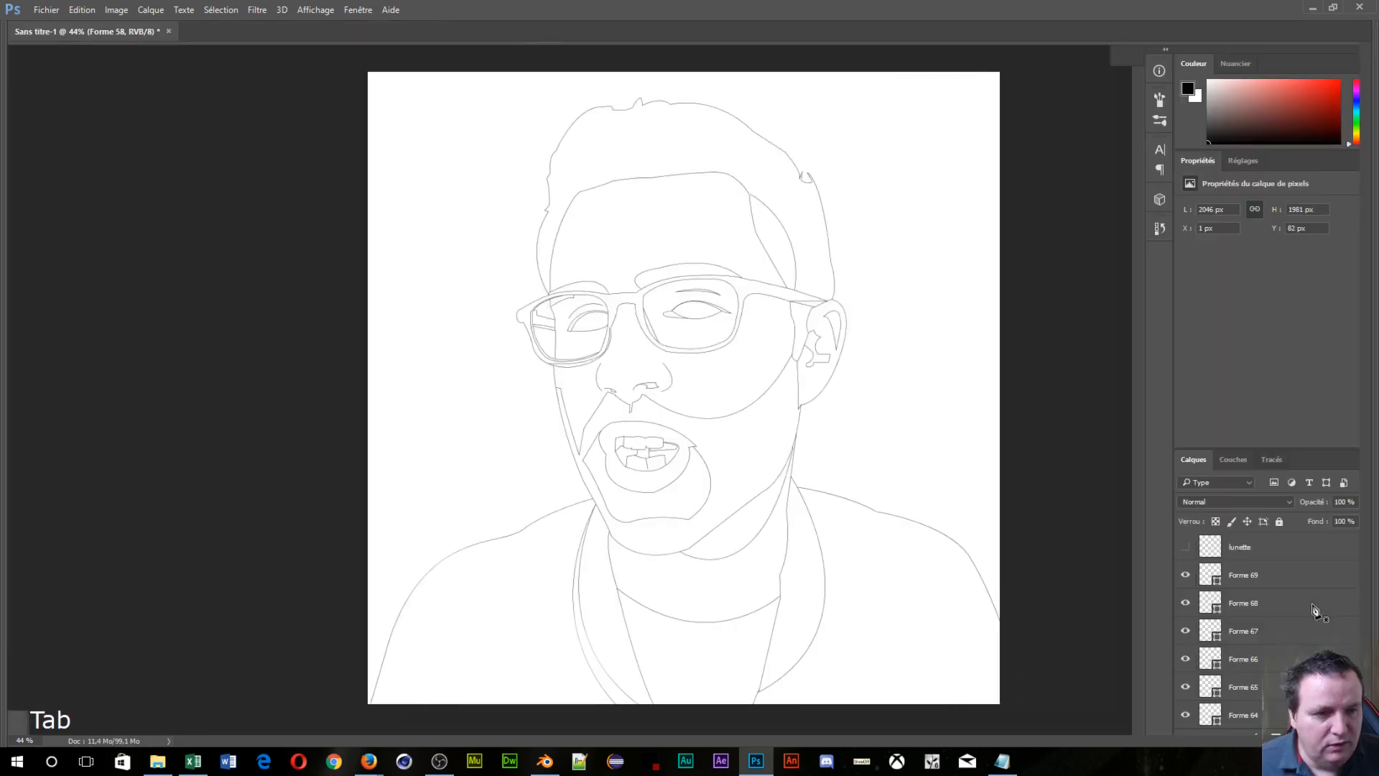
key(Tab)
key(Tab)
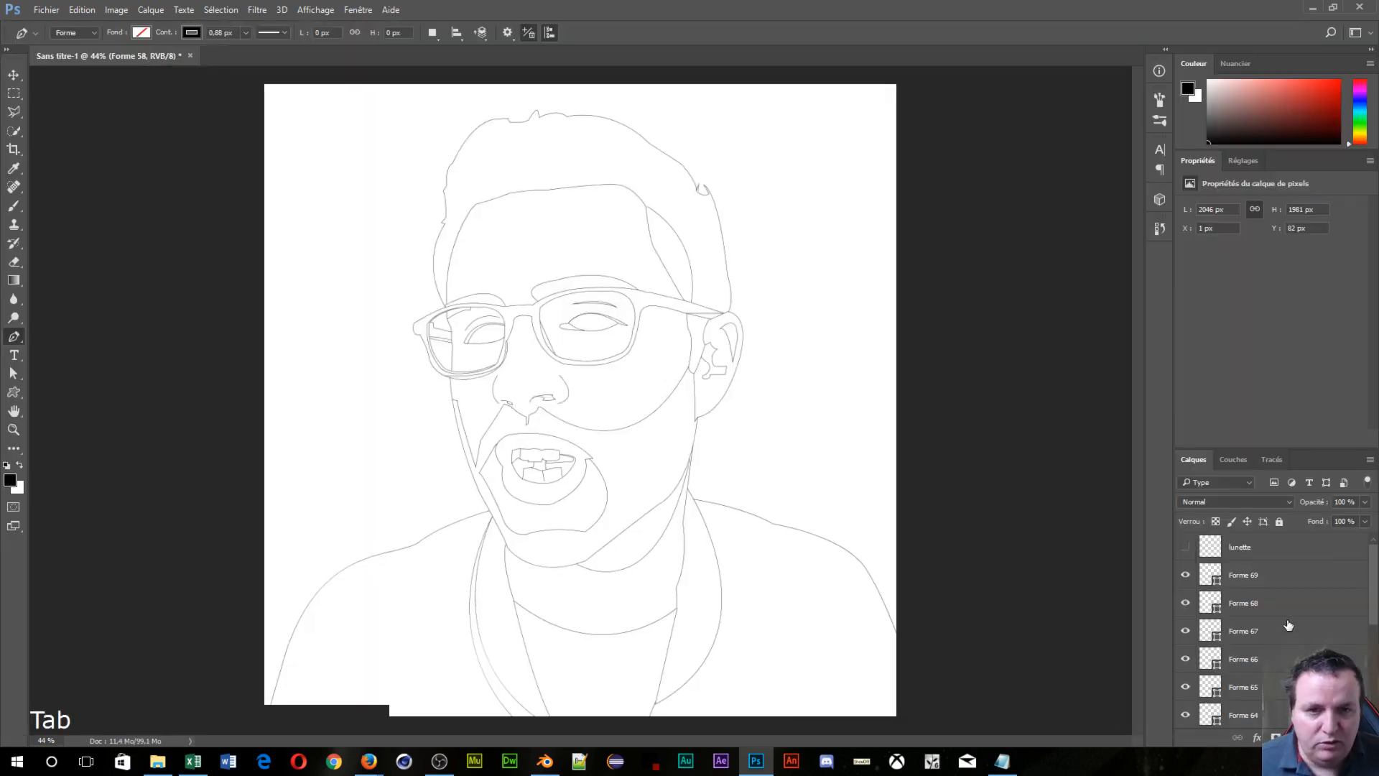
key(Caps_Lock)
key(shift)
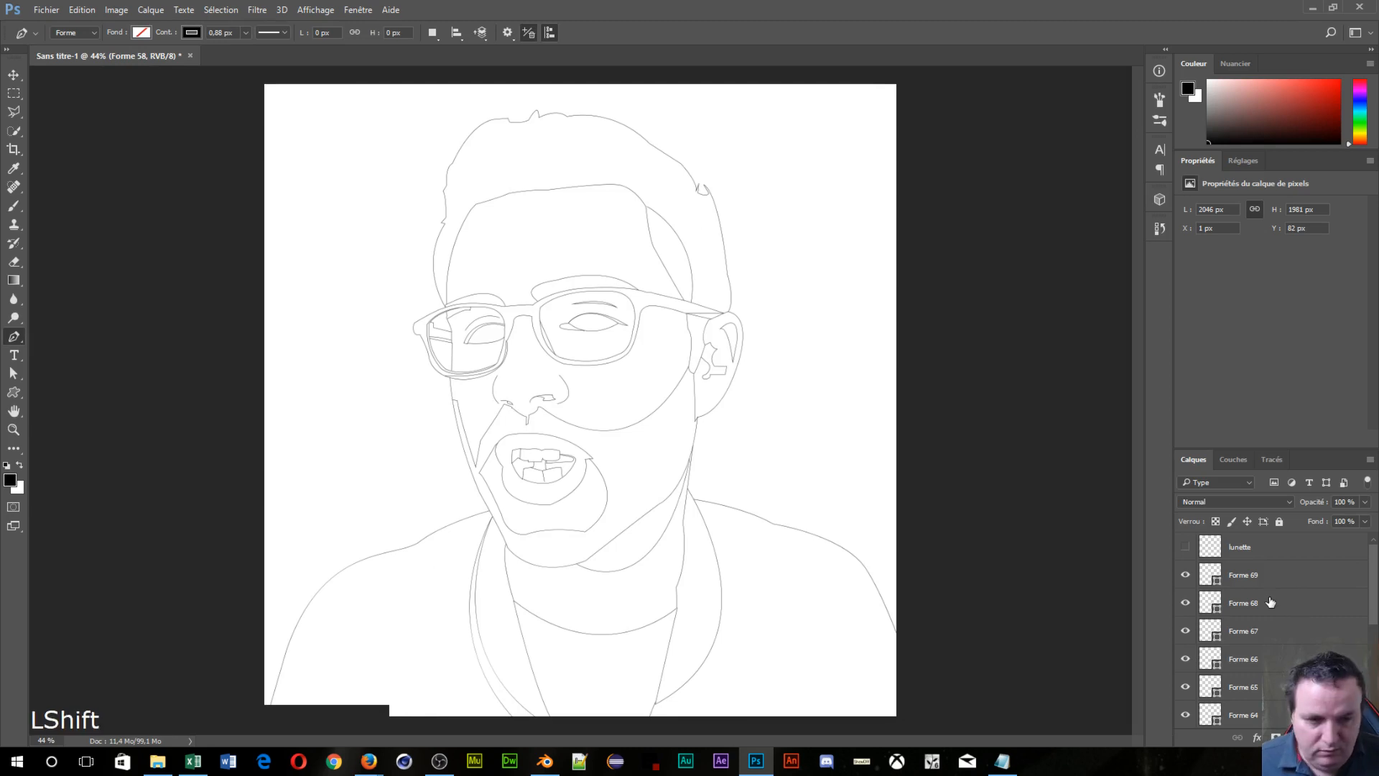
shift+click(1272, 589)
right_click(1275, 591)
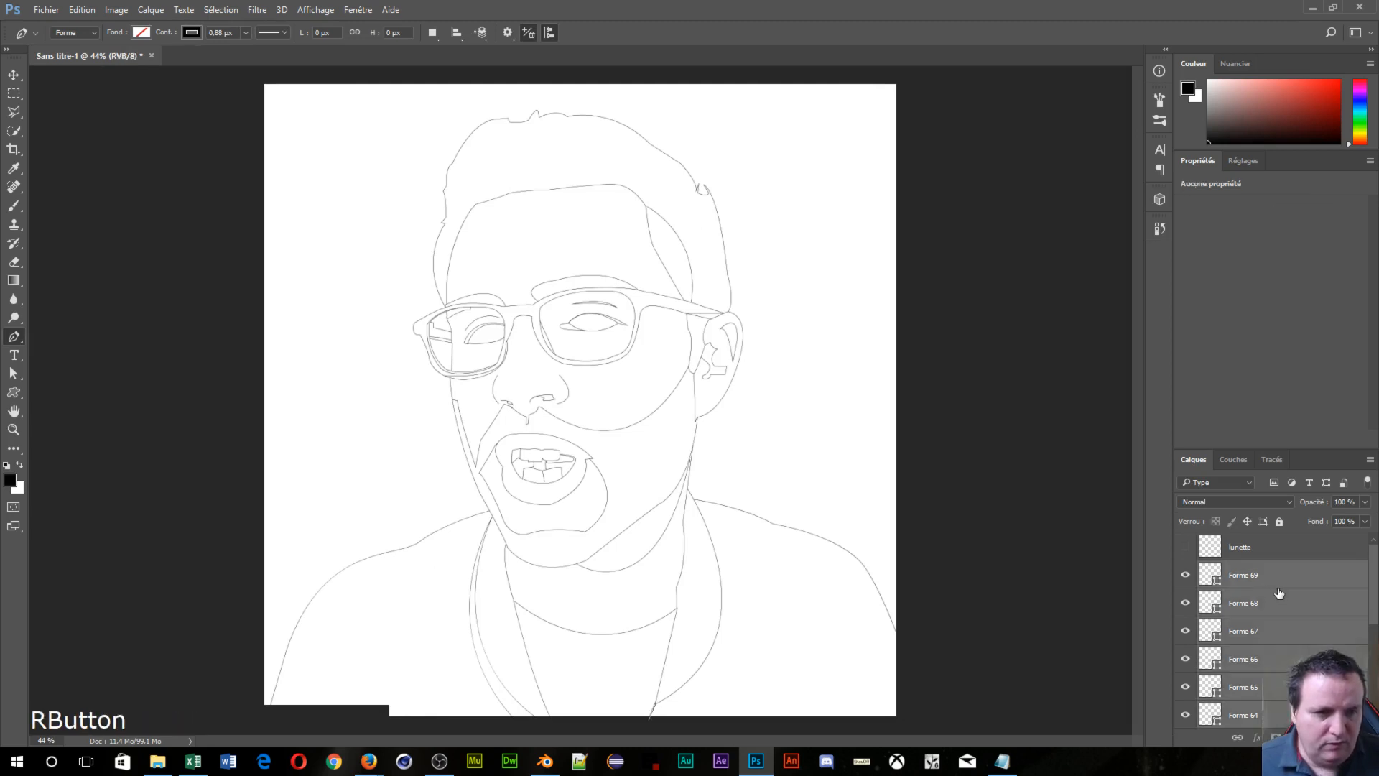
click(1121, 291)
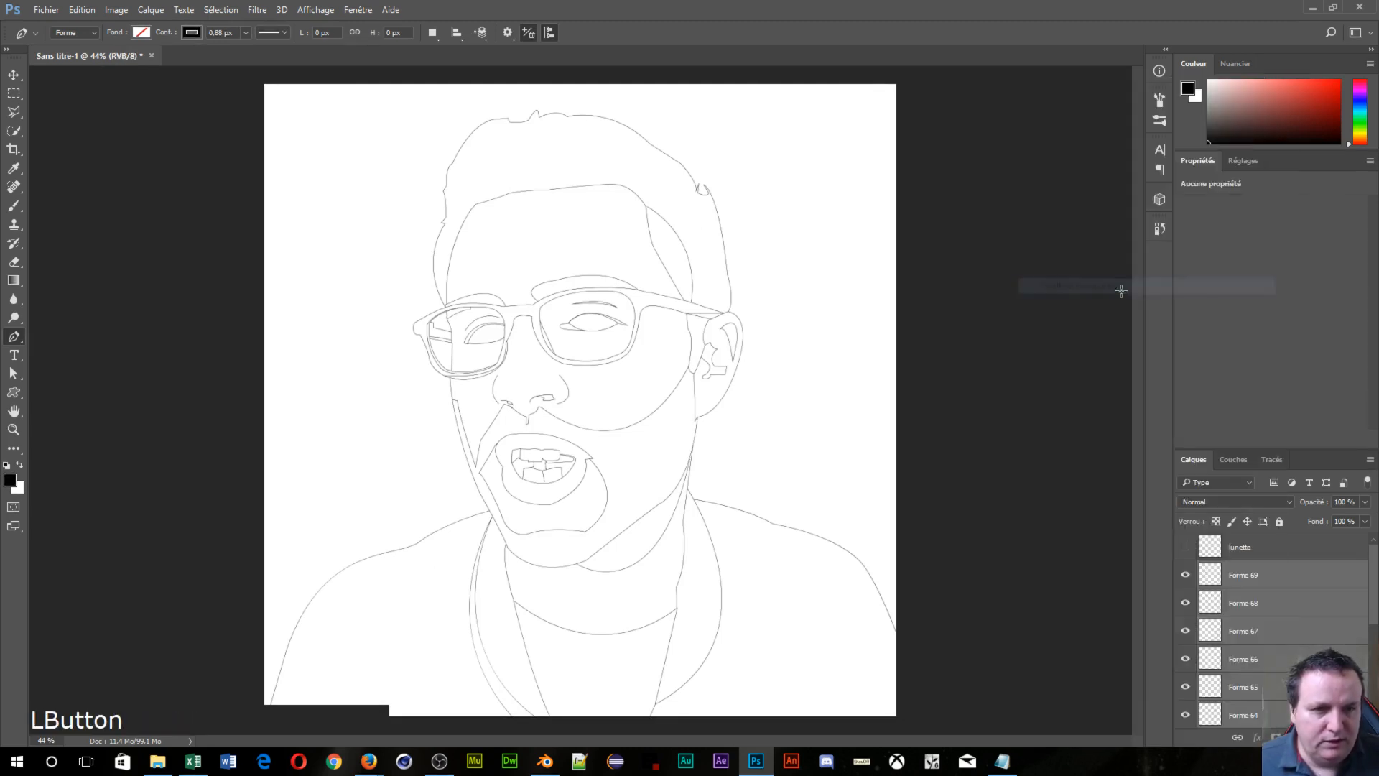
key(ctrl+e)
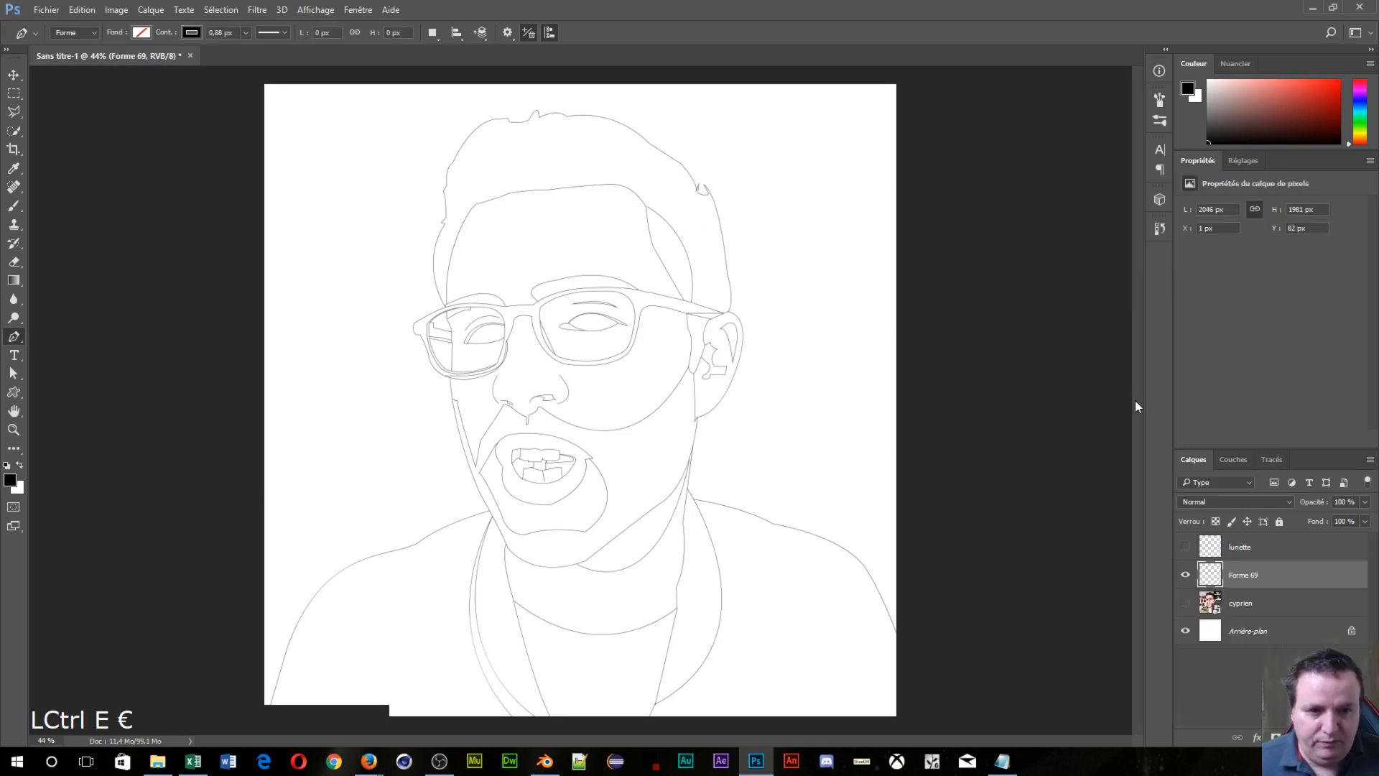
Step: Activate the Paint Bucket tool and make the reference photo layer visible beneath the line art
click(18, 284)
drag(18, 283, 86, 293)
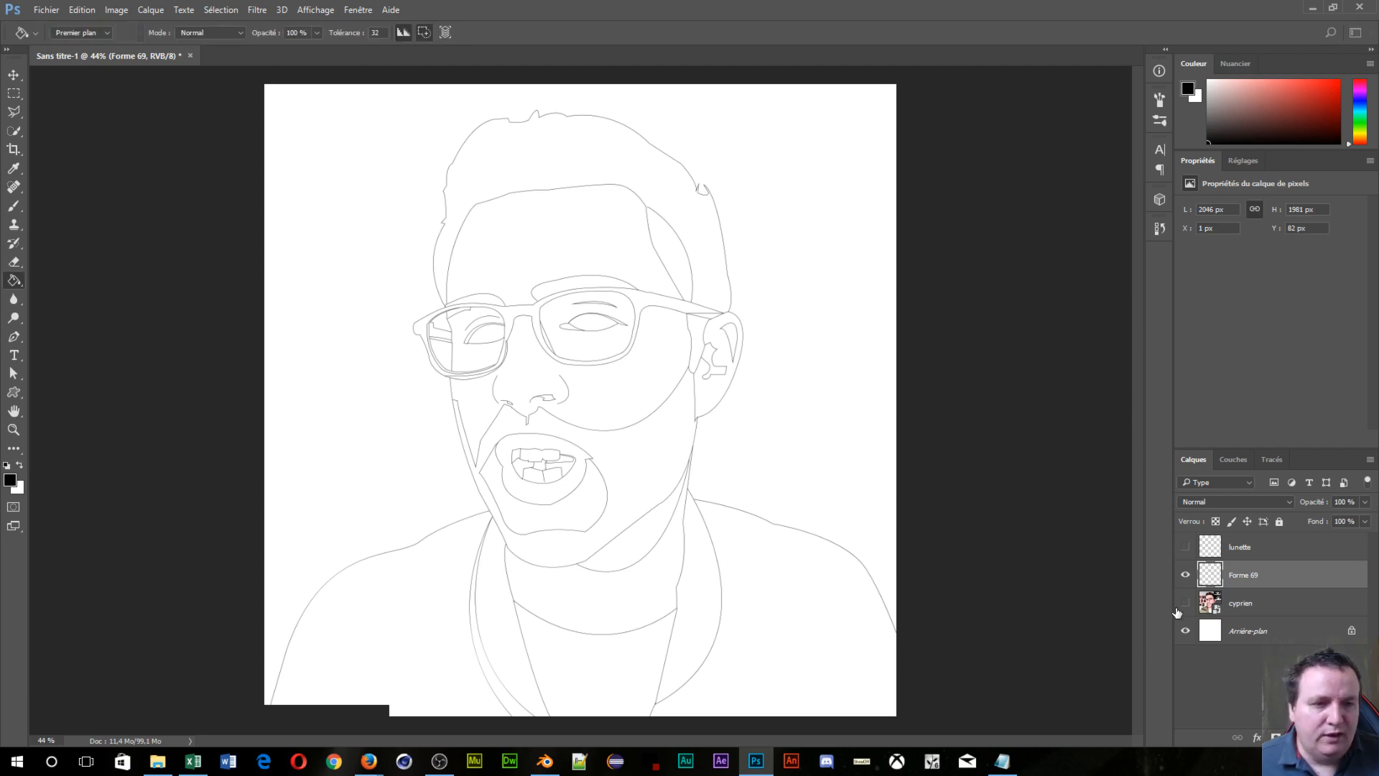
click(1186, 604)
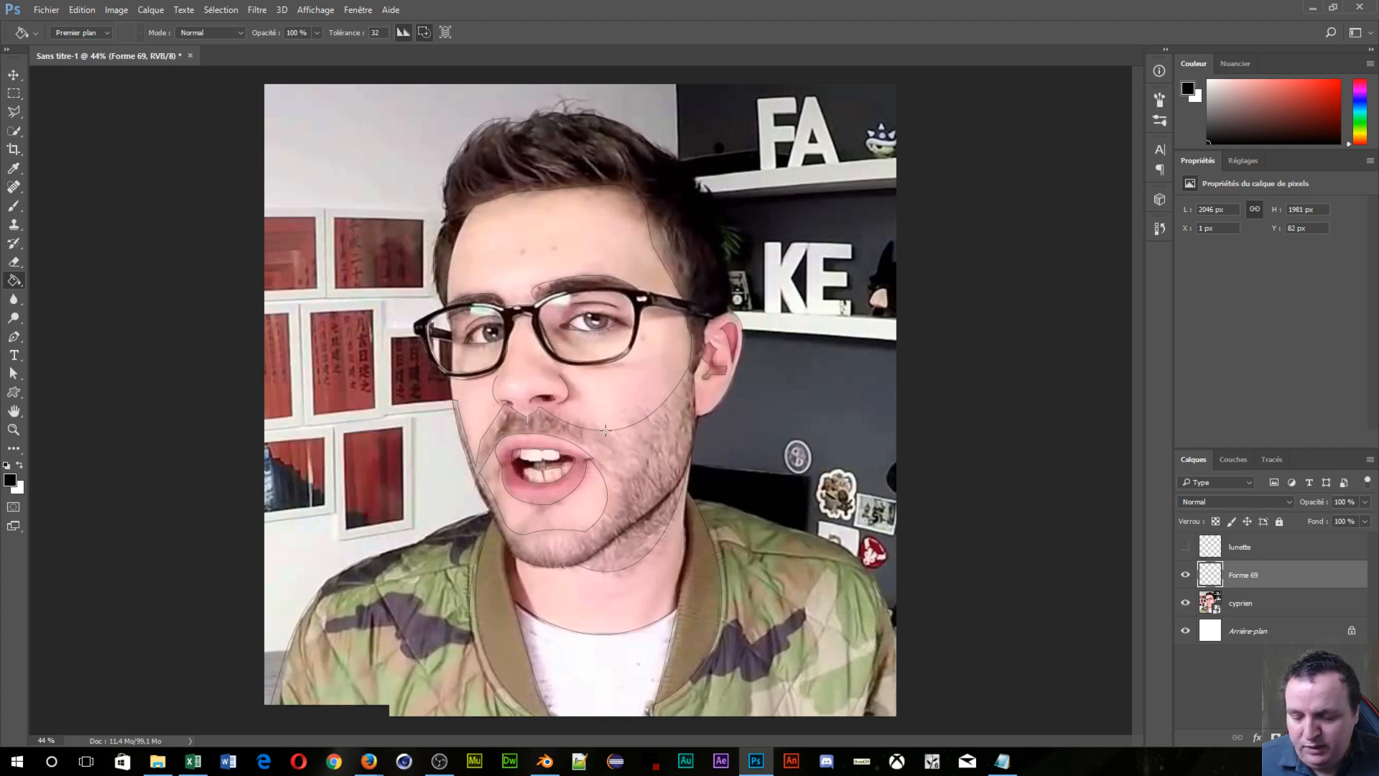
Step: Sample a dark blue from the reference photo as the foreground colour
key(alt)
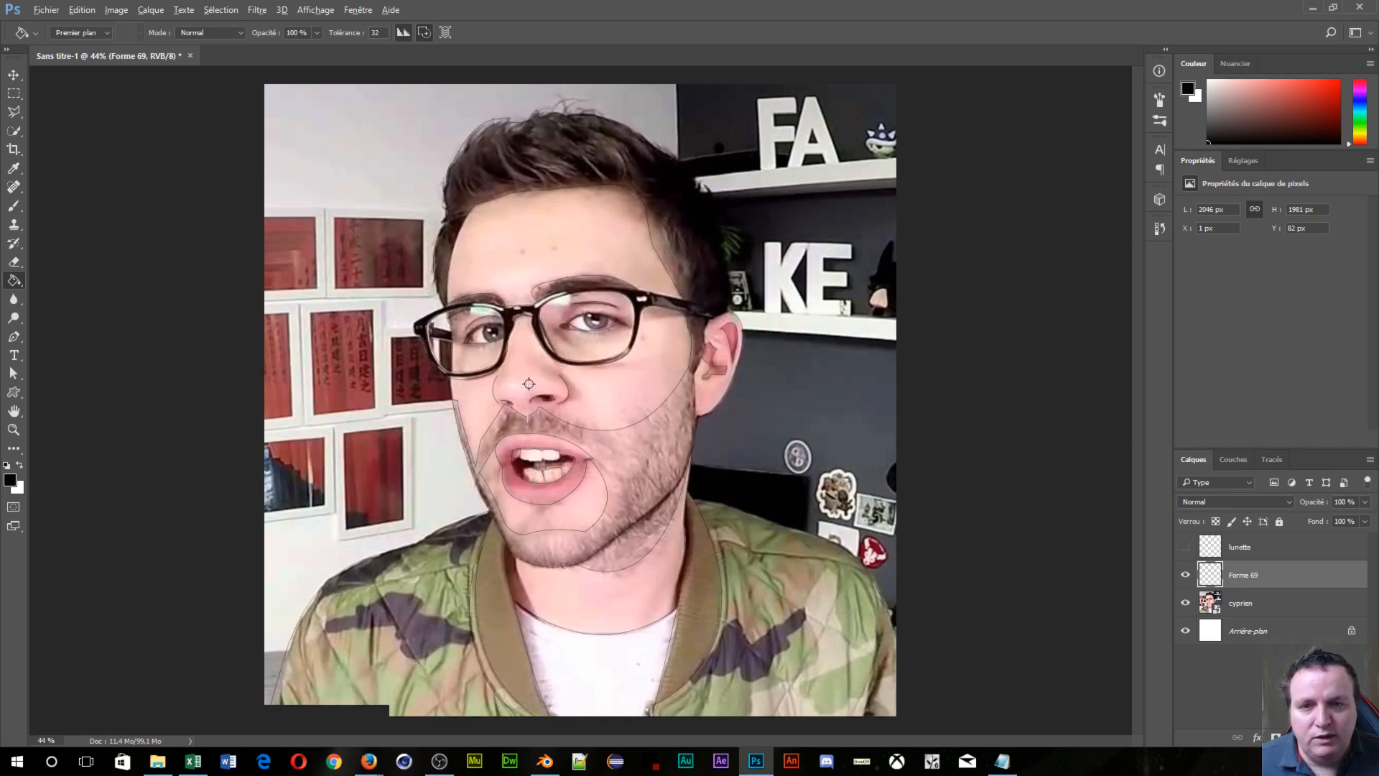
scroll(633, 408, up, 5)
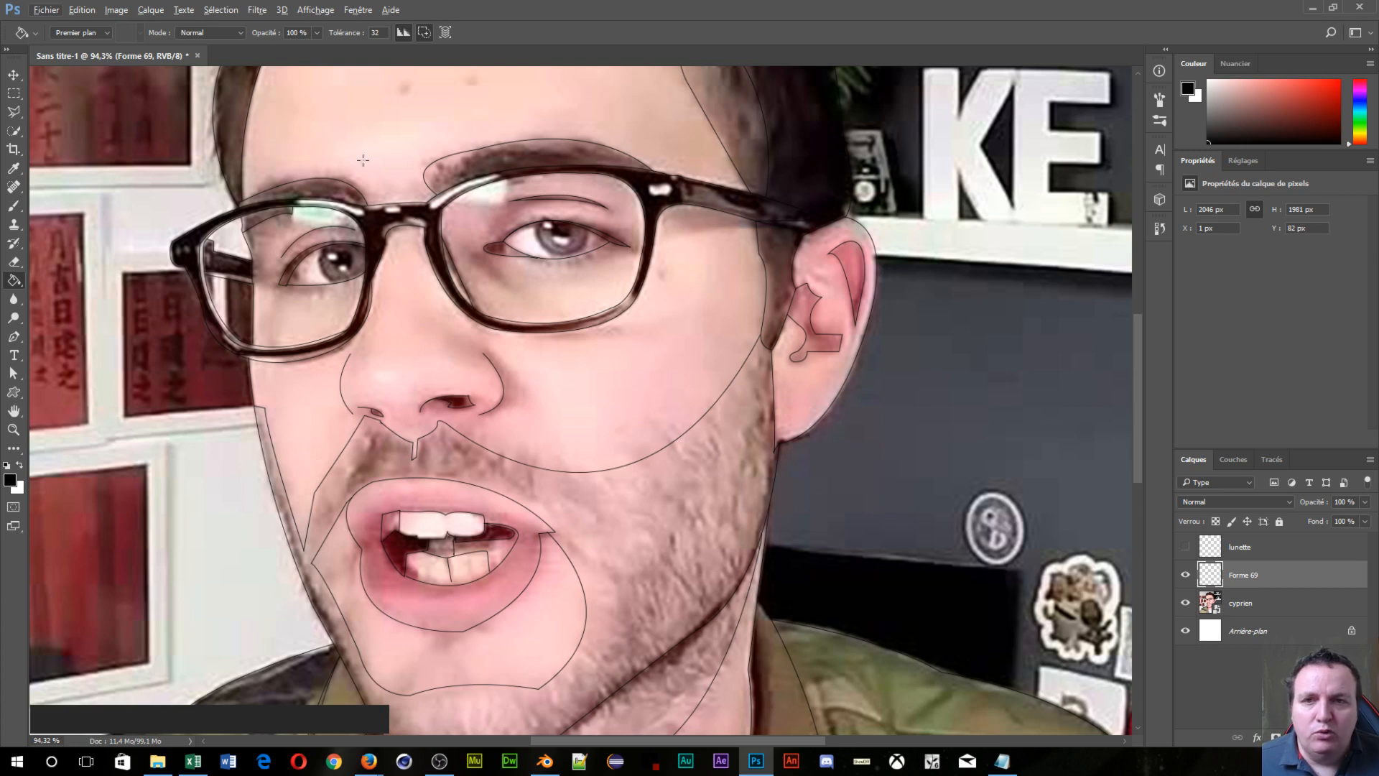
scroll(363, 159, down, 3)
key(alt)
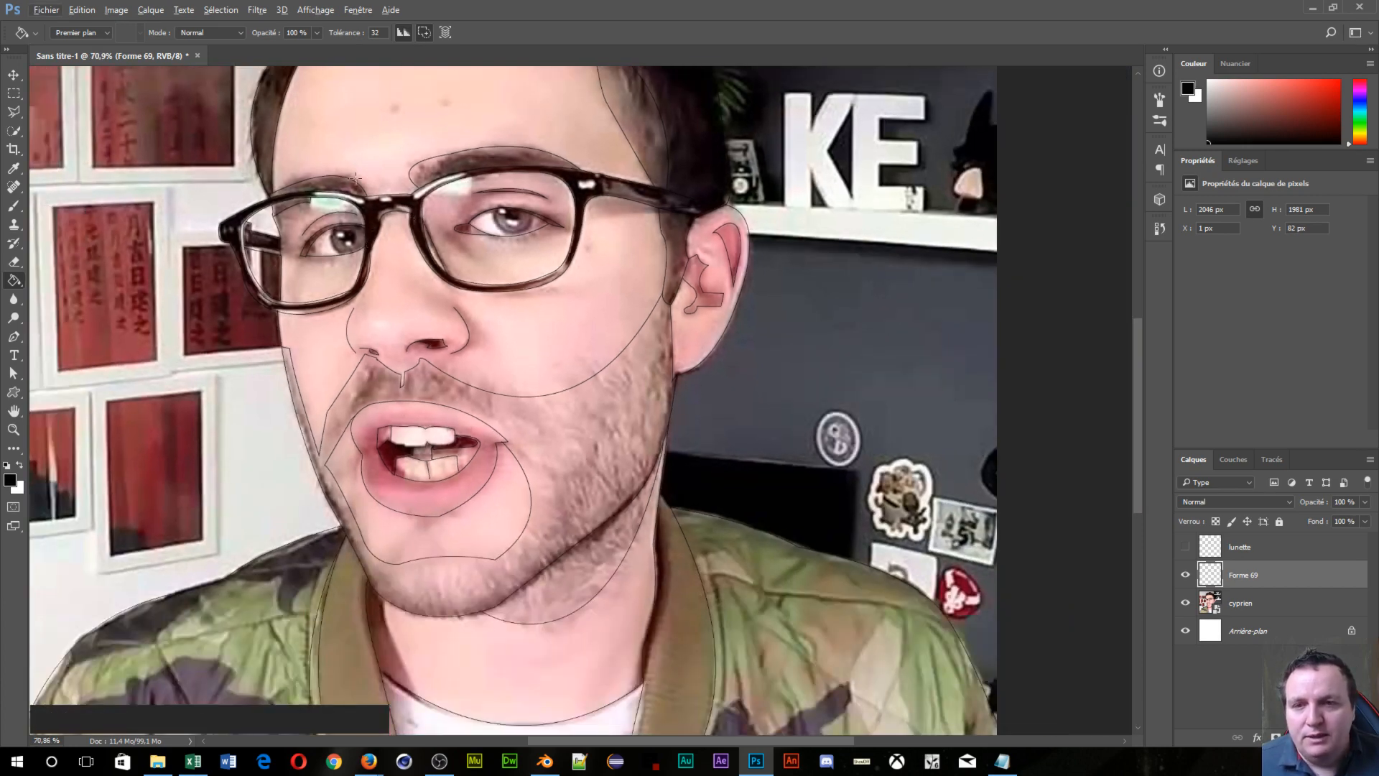
scroll(433, 116, down, 3)
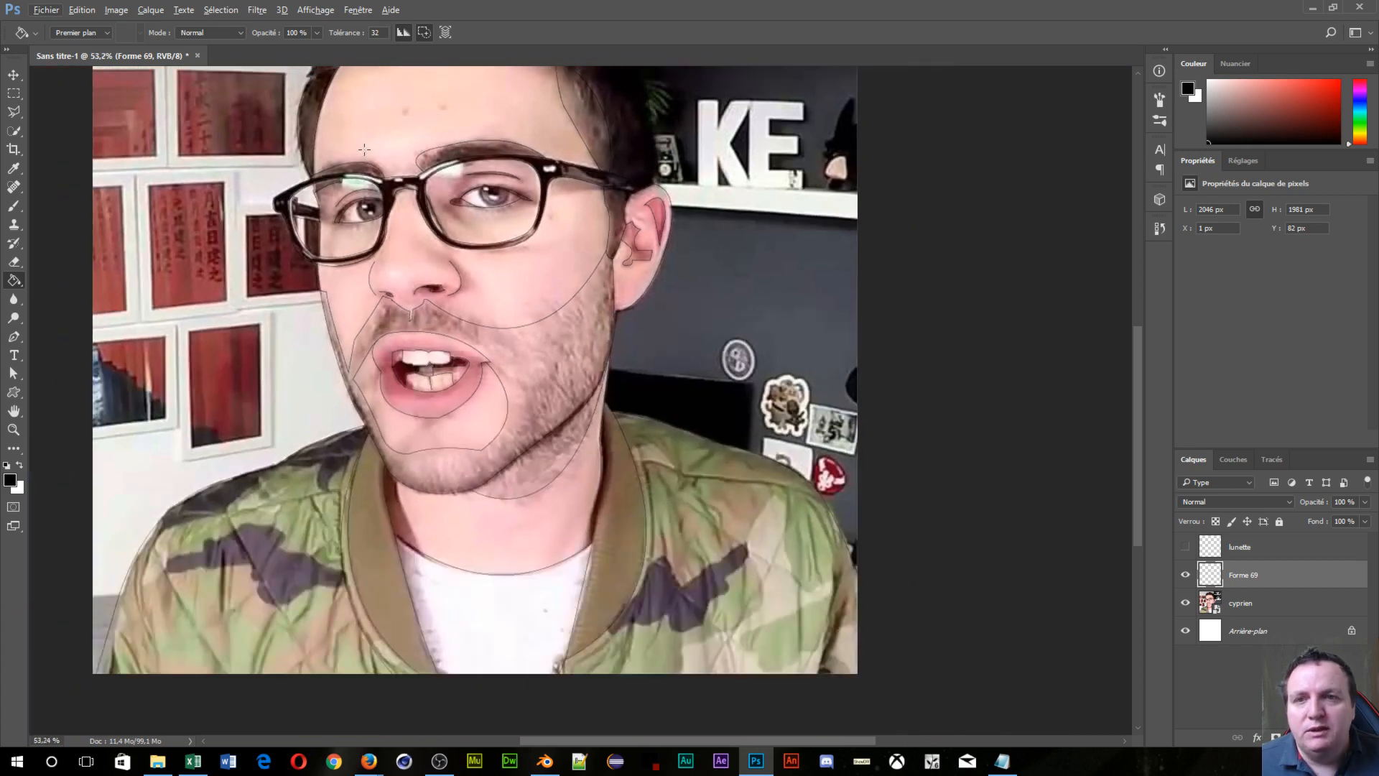
scroll(402, 150, up, 2)
scroll(390, 185, down, 3)
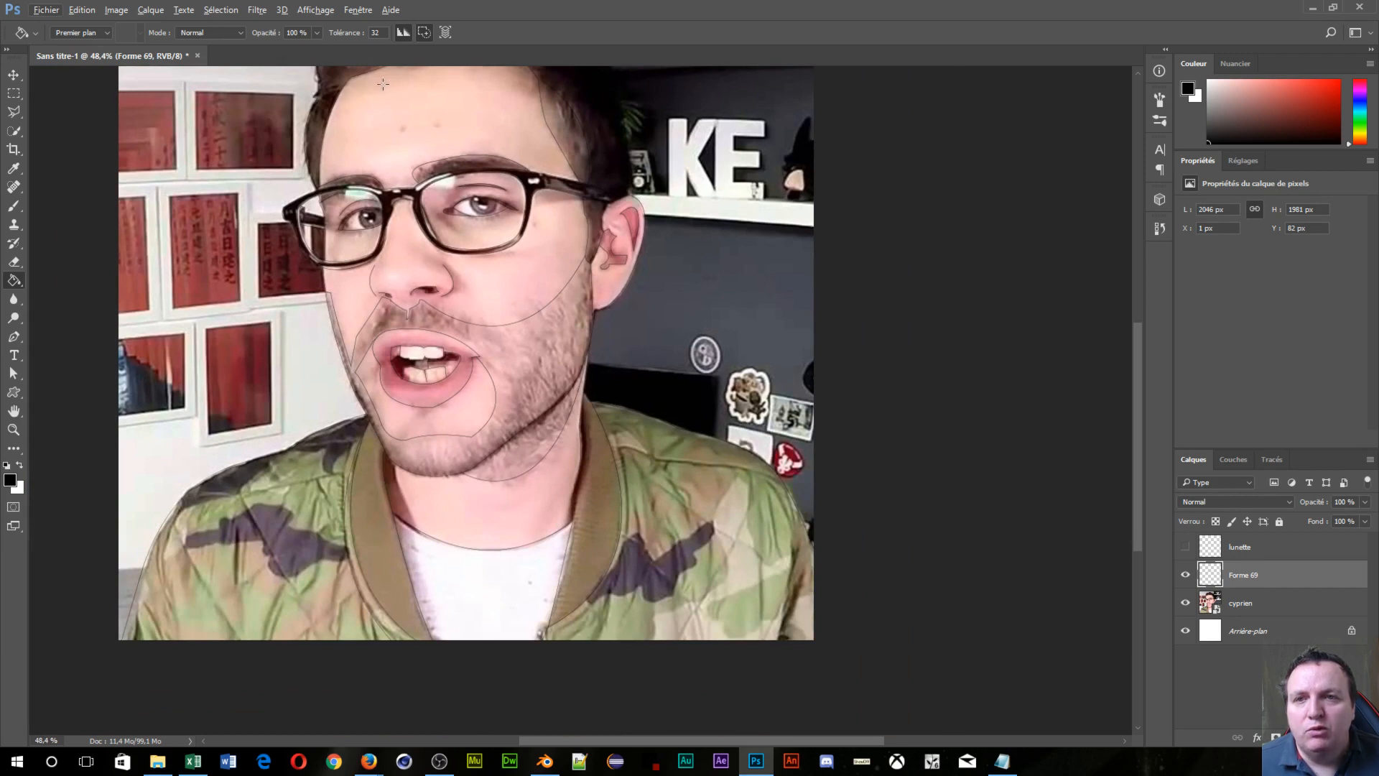
key(alt)
drag(378, 92, 136, 293)
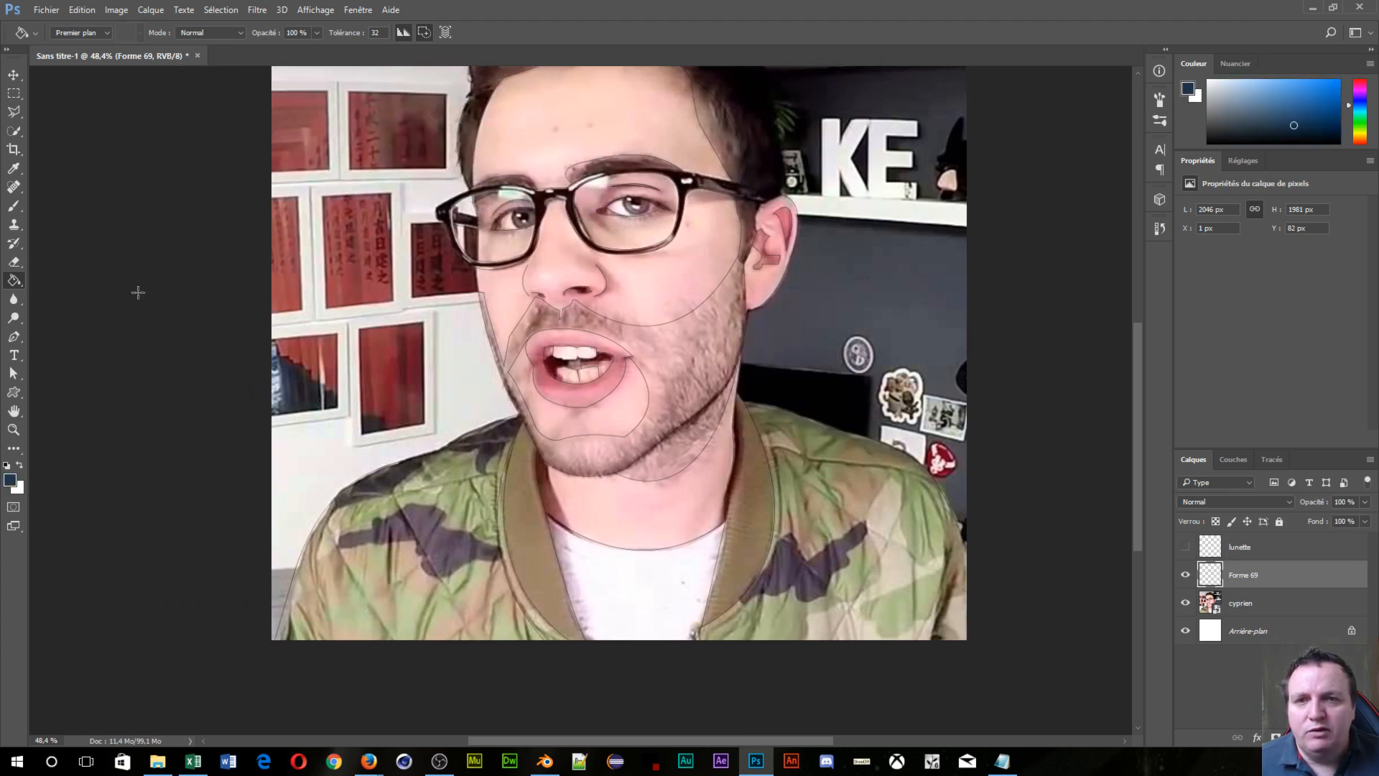
Step: Sample a light skin tone from the photo and fill the forehead, cheeks and chin areas of the face with it
scroll(601, 290, down, 4)
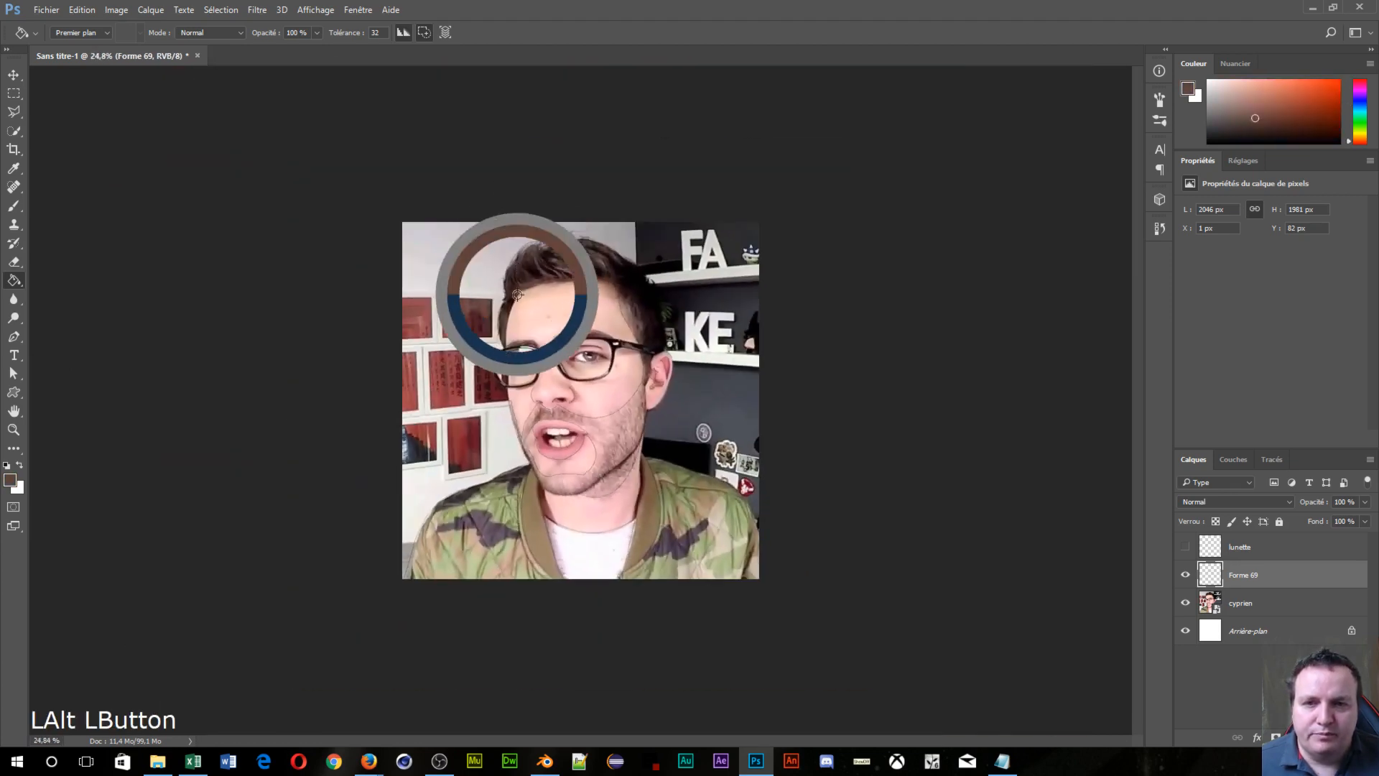
drag(515, 283, 584, 315)
scroll(581, 396, up, 4)
scroll(787, 316, up, 3)
drag(537, 436, 400, 328)
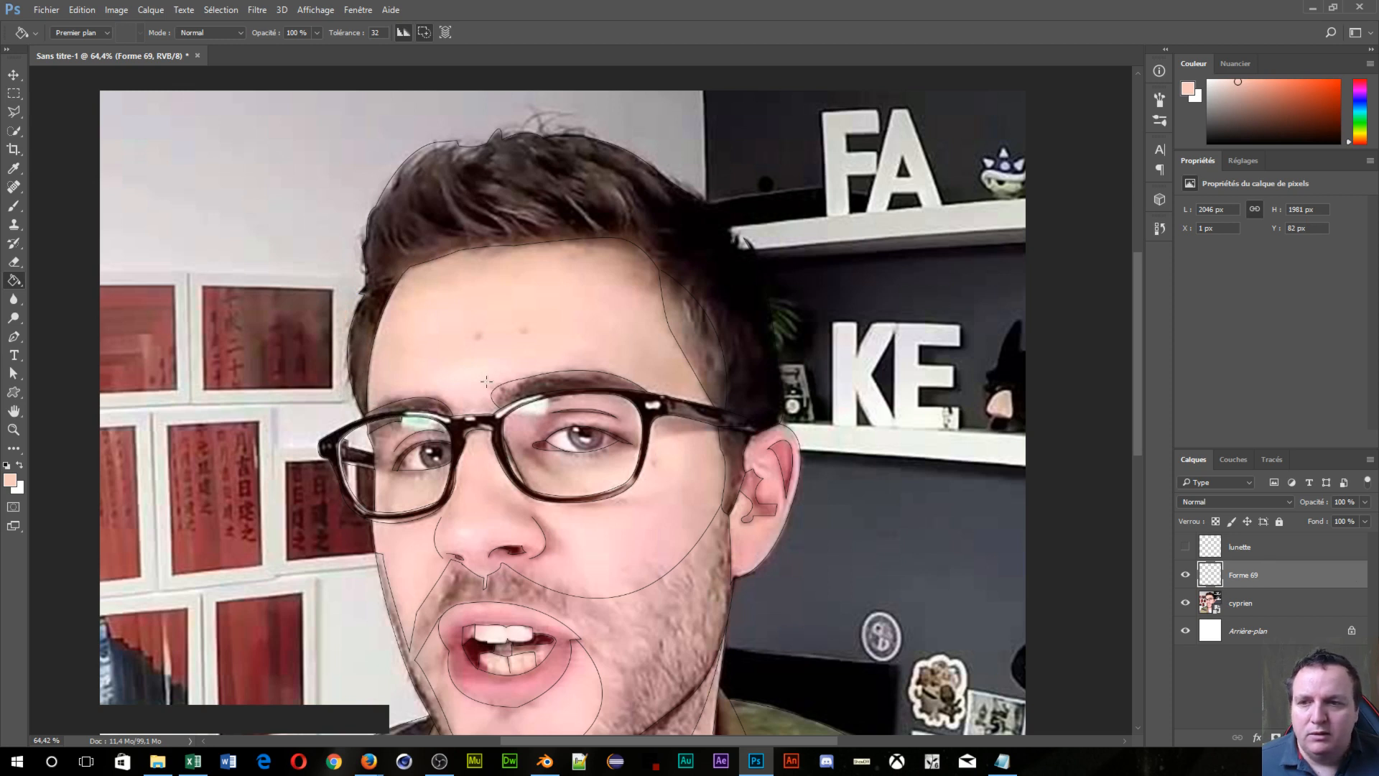
click(462, 342)
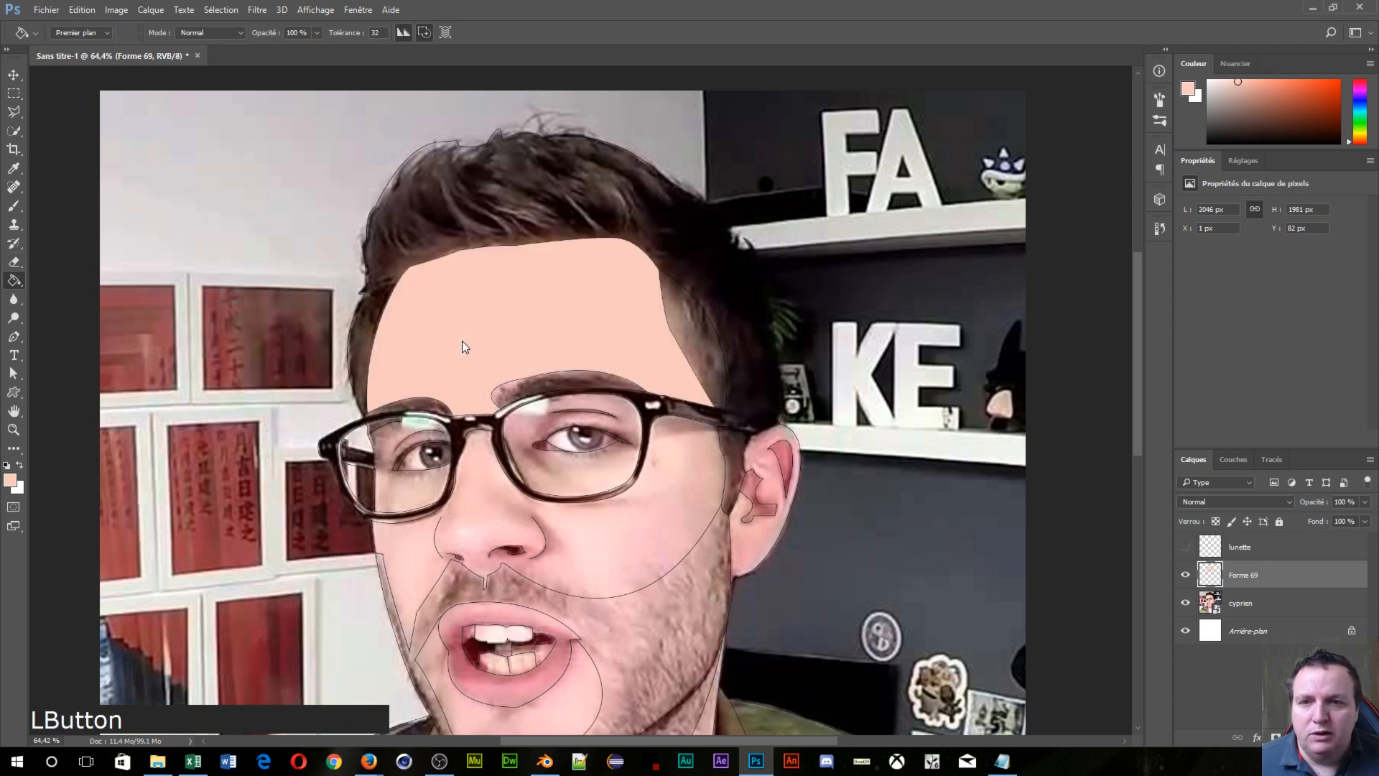
click(690, 501)
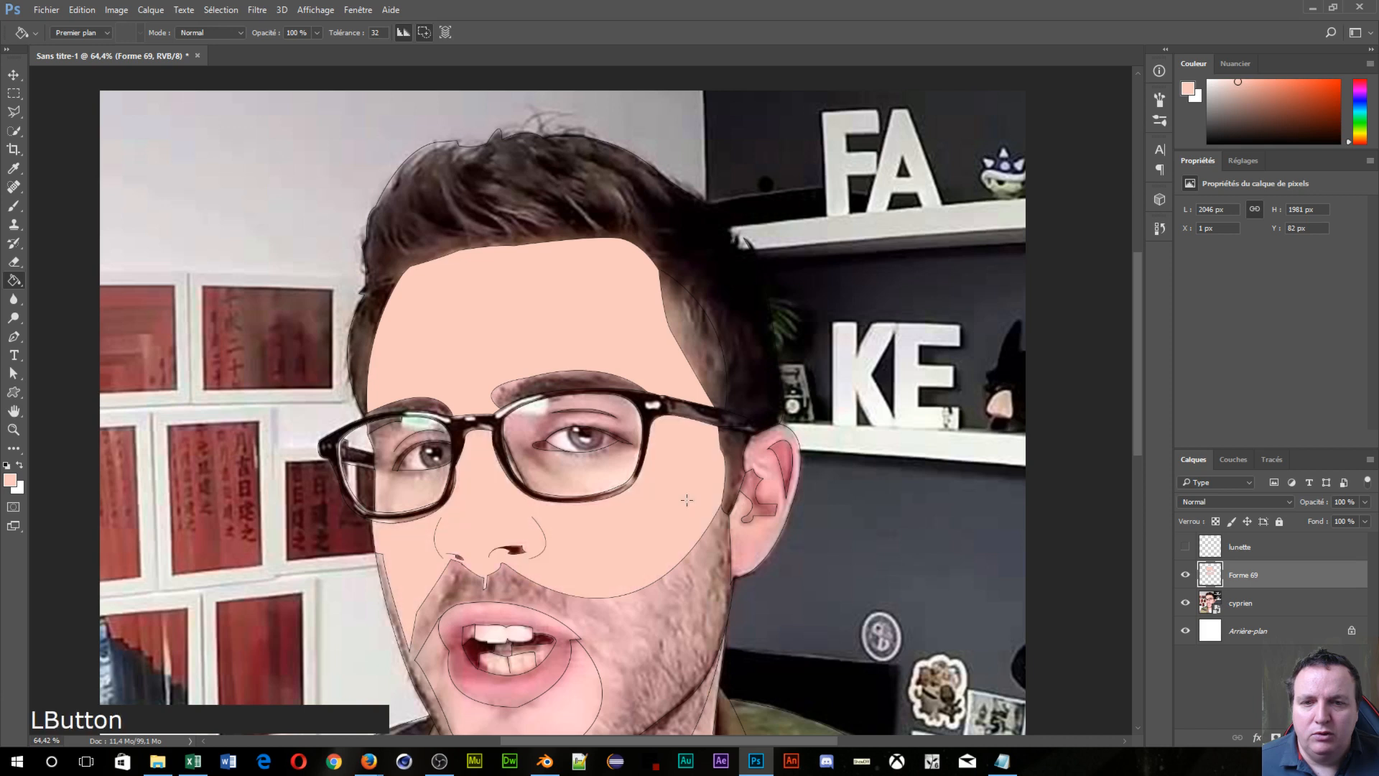
click(573, 691)
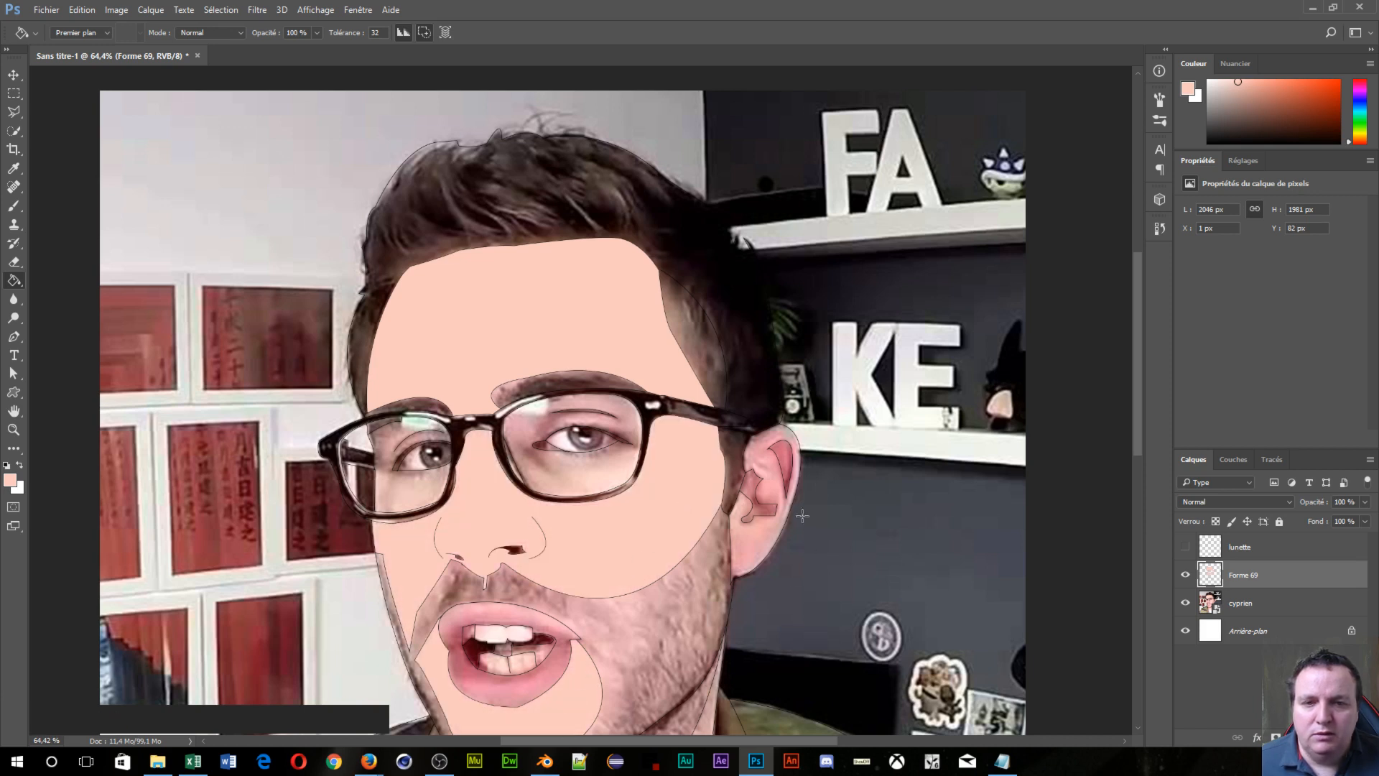
Step: Fill the outer ear and its two inner fold areas with progressively deeper pinks sampled from the reference photo
key(alt)
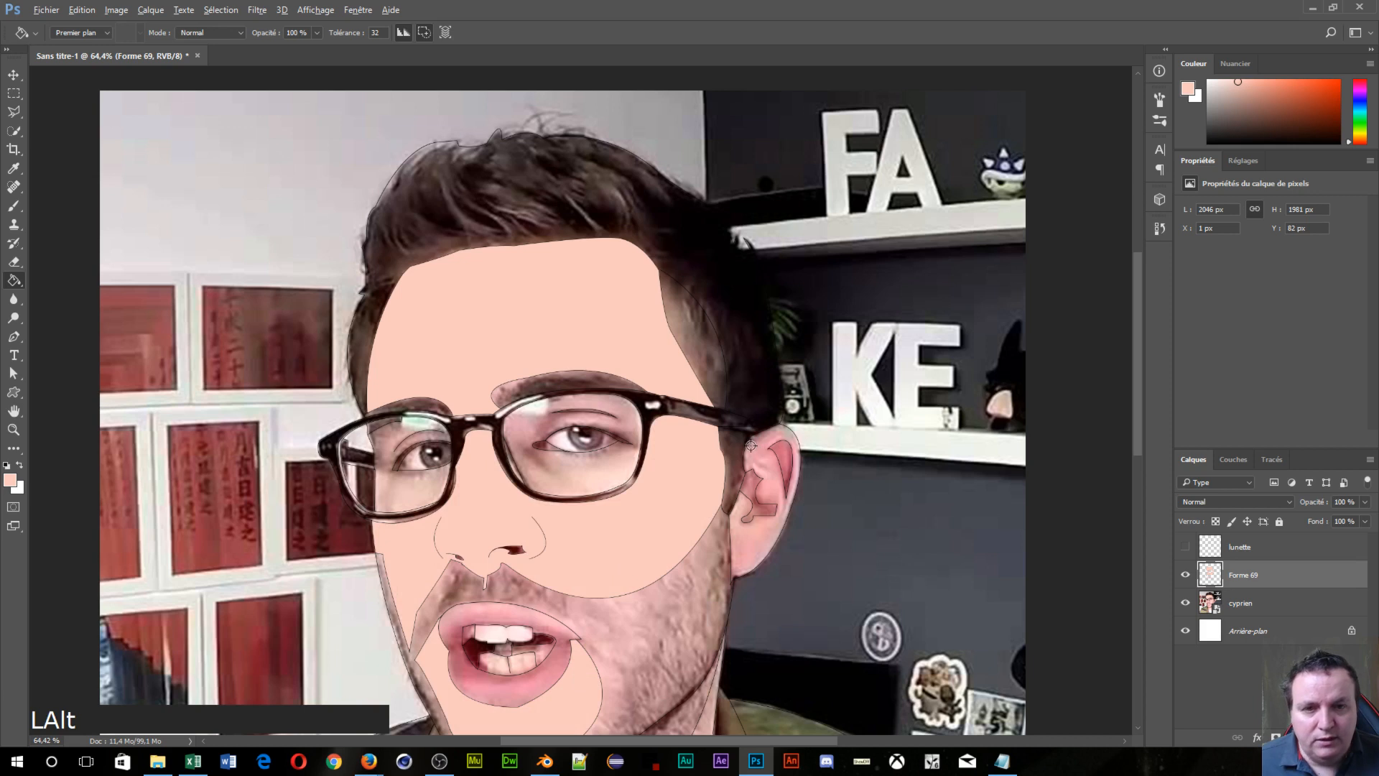
alt+click(755, 448)
click(760, 449)
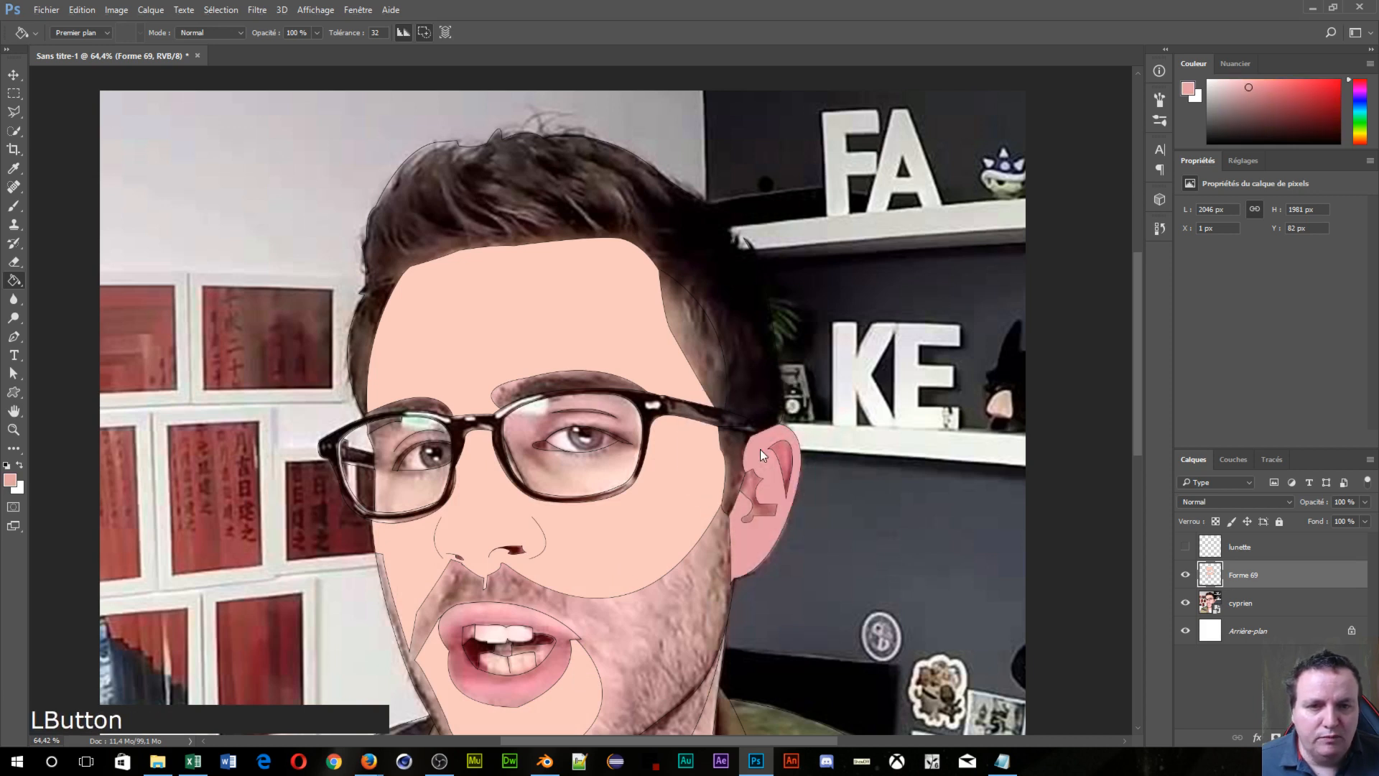
alt+click(749, 494)
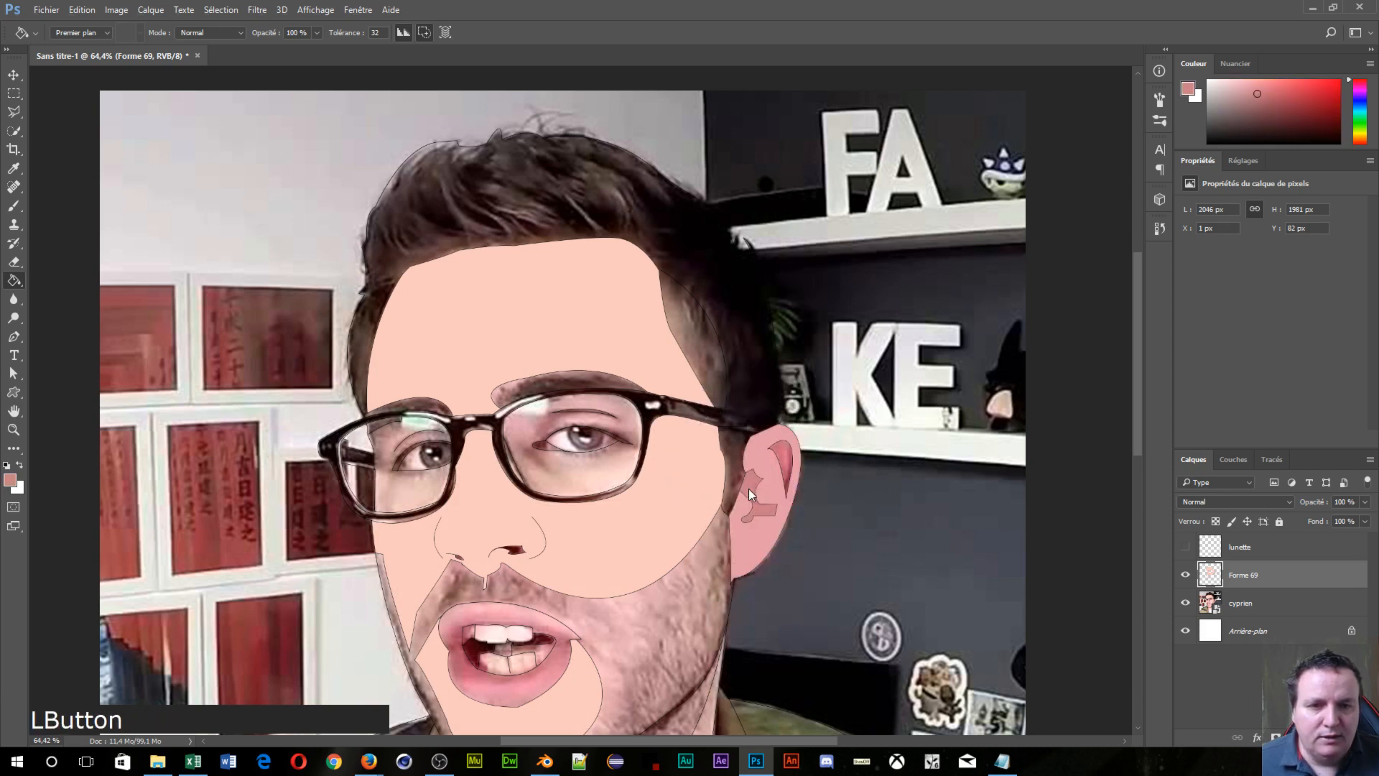
alt+click(790, 458)
click(789, 463)
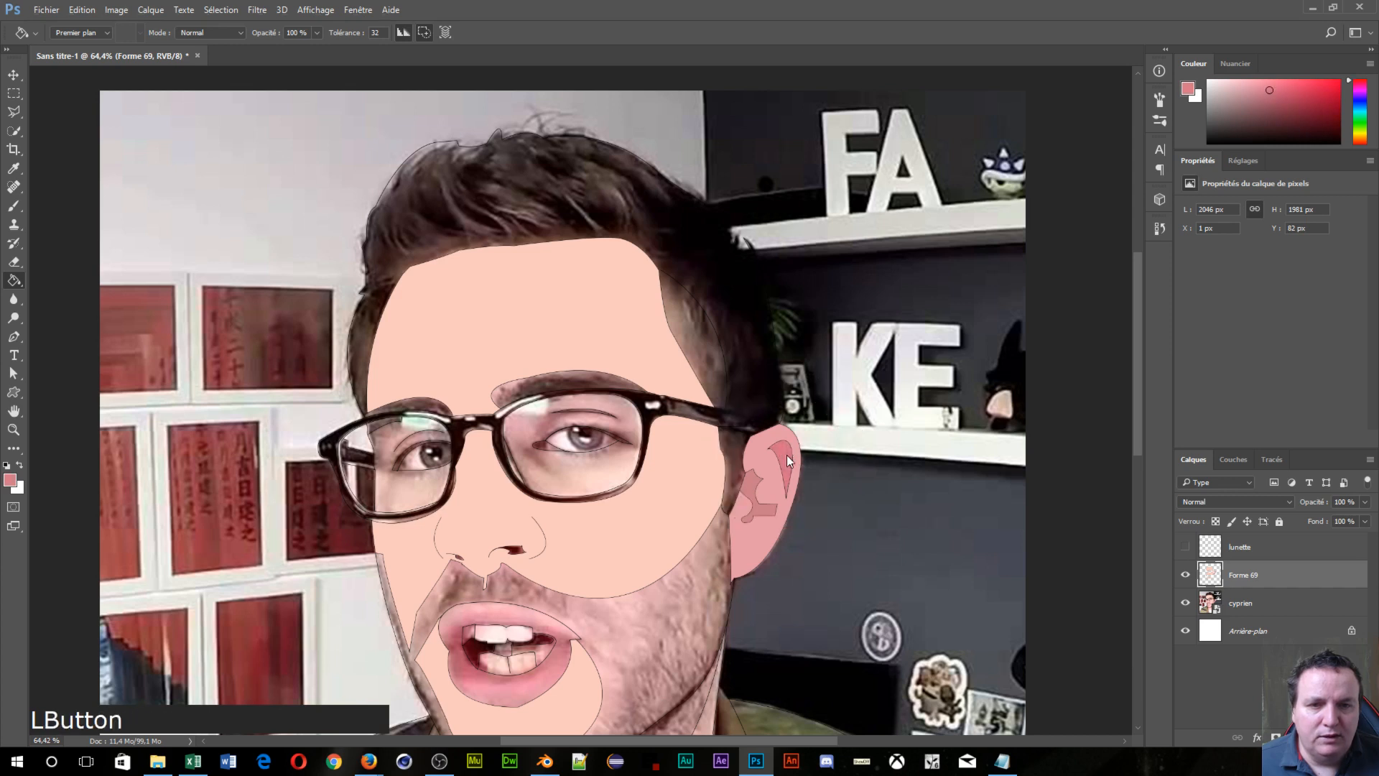
Step: Fill the skin around each eye inside the glasses lenses with pale skin tones sampled from the photo
alt+click(595, 476)
click(596, 475)
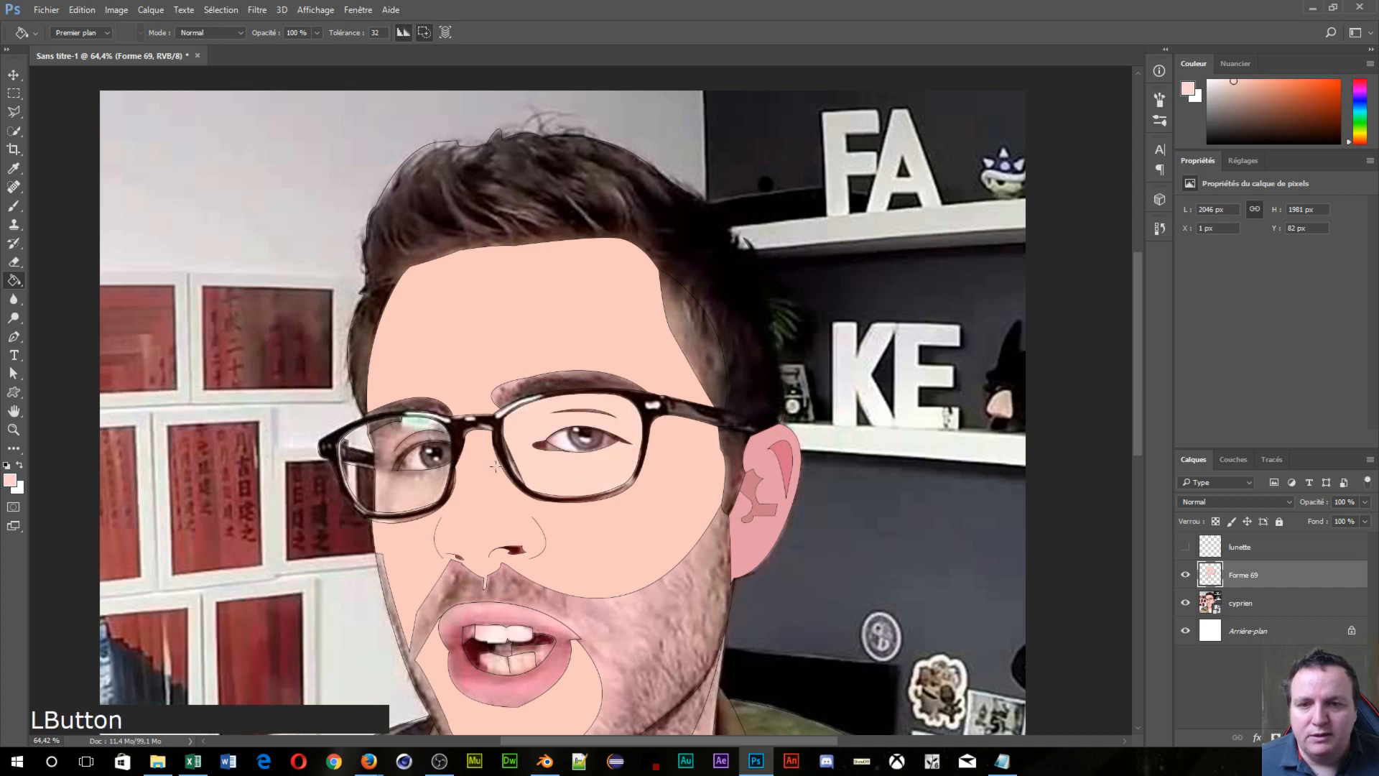
alt+click(399, 494)
click(398, 495)
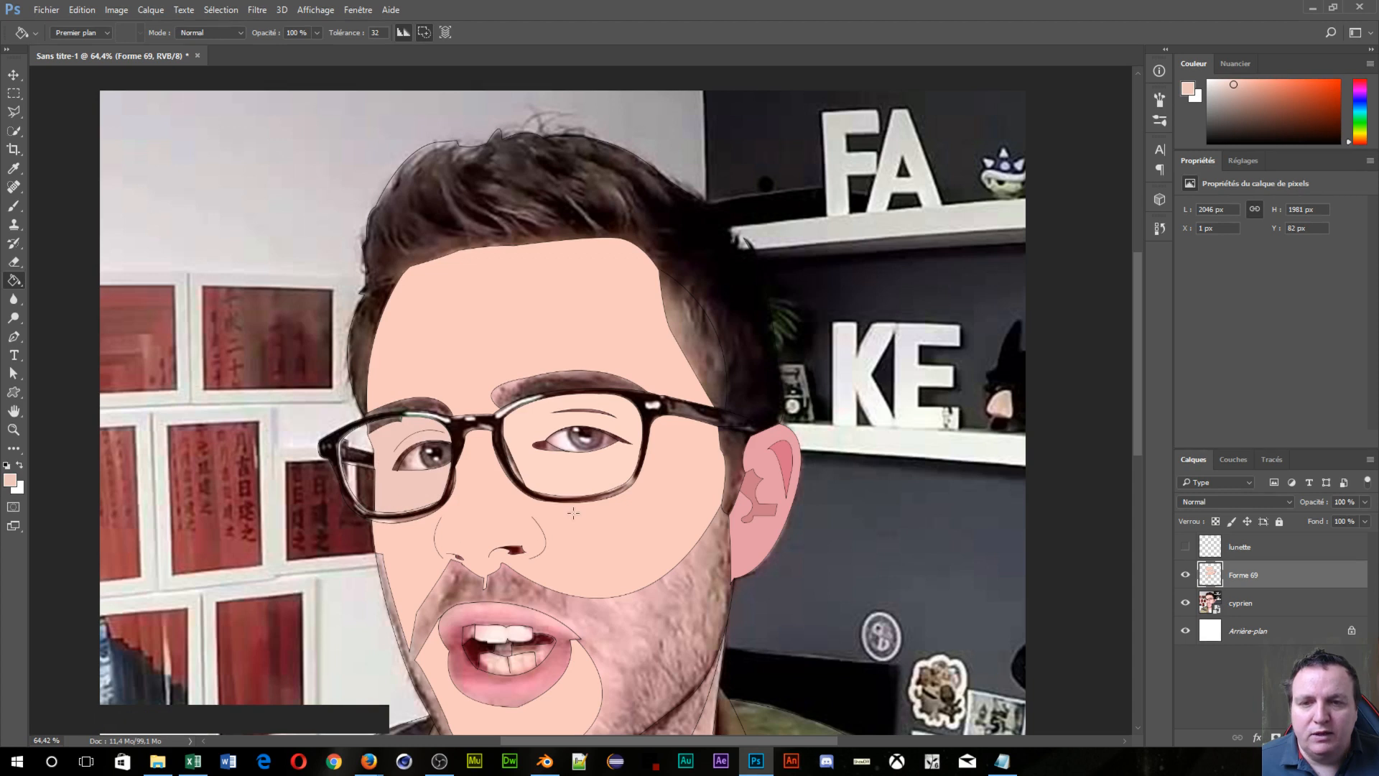
Step: Sample a dark brown from an eyebrow in the photo and fill both eyebrows with it
alt+click(425, 406)
click(425, 411)
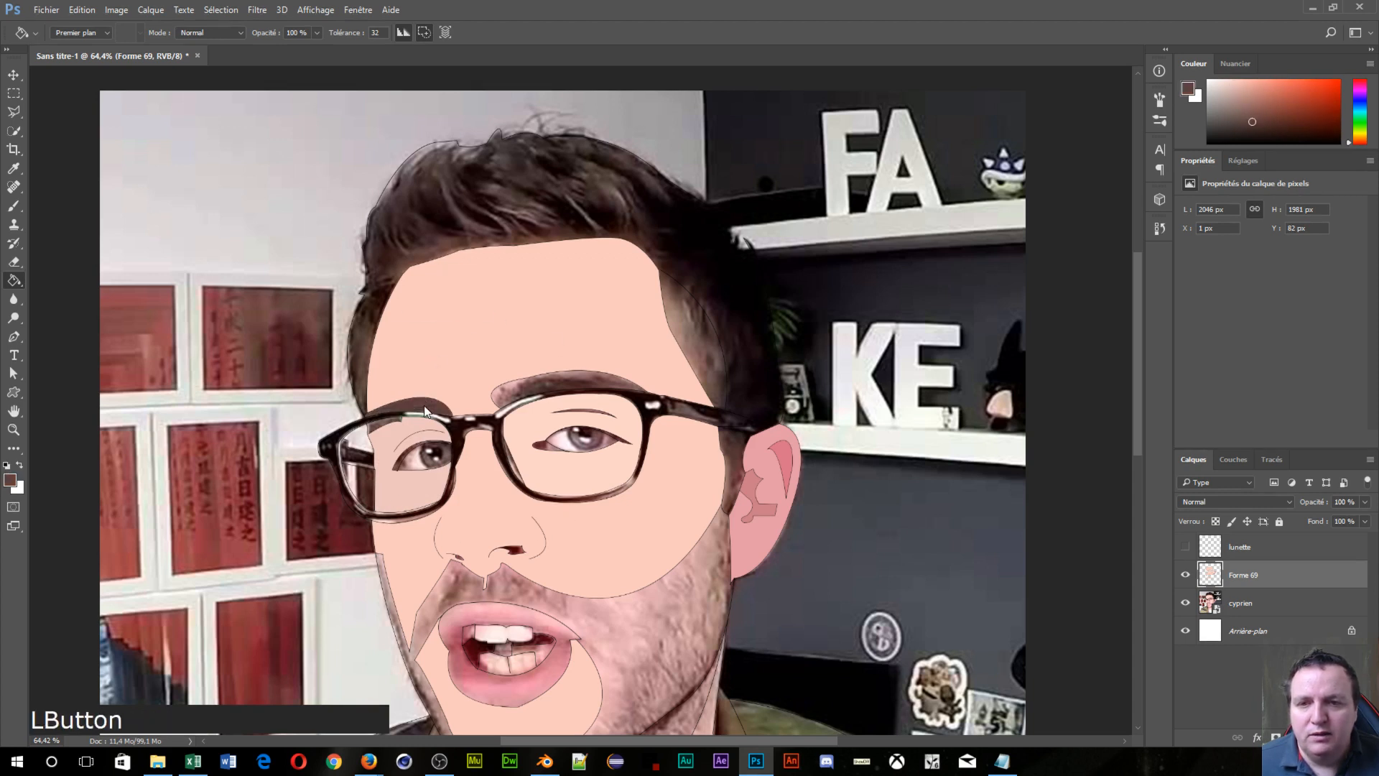
click(519, 389)
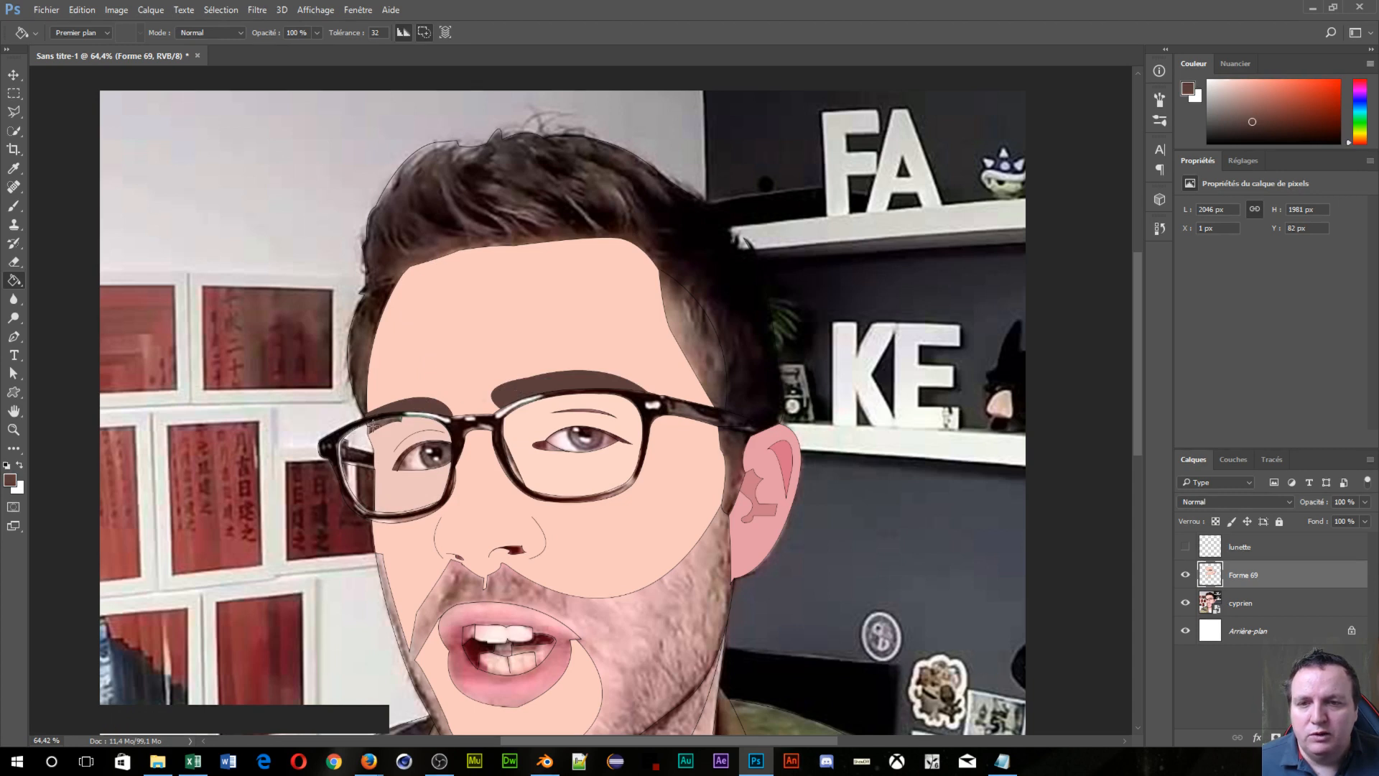
click(374, 424)
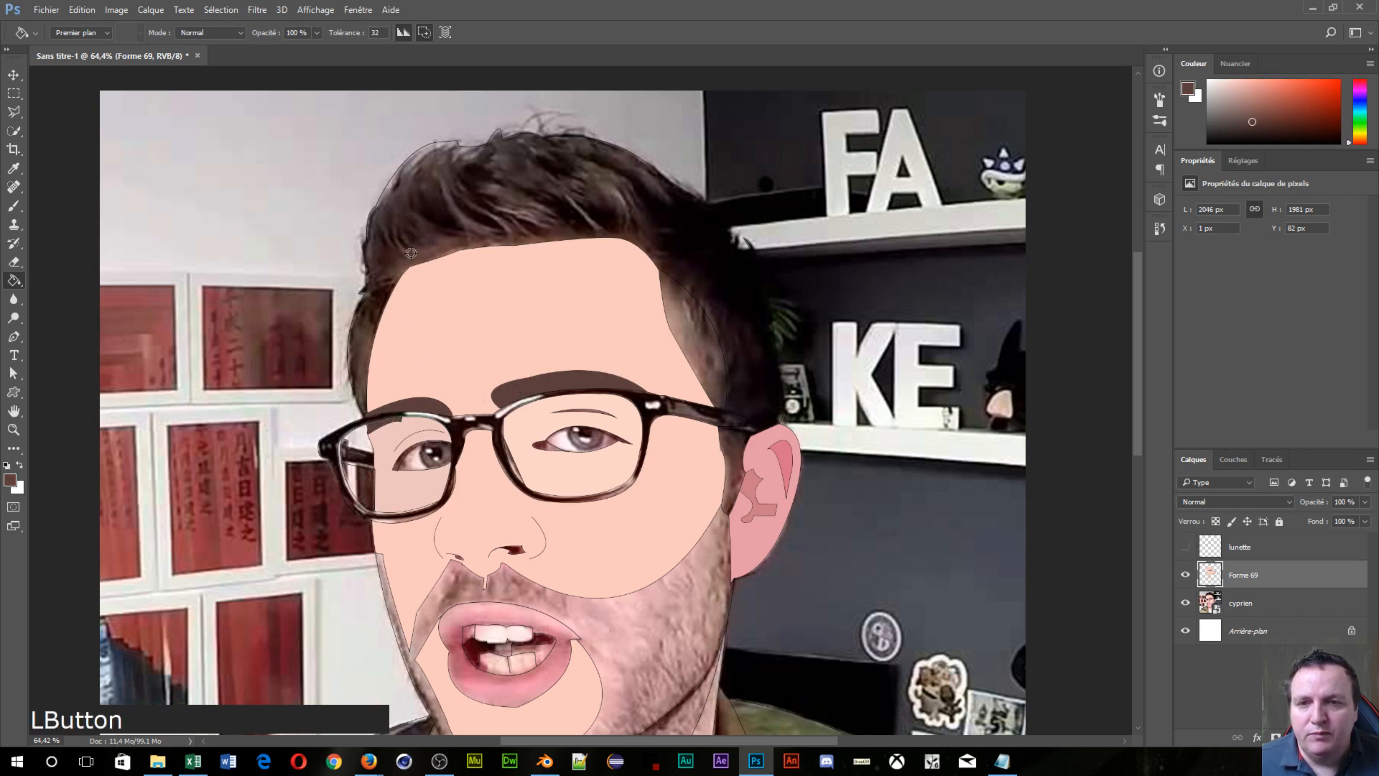
Step: Try filling the hair with a near-black and a greyish brown sampled from the photo, undoing each fill
alt+click(432, 209)
click(435, 217)
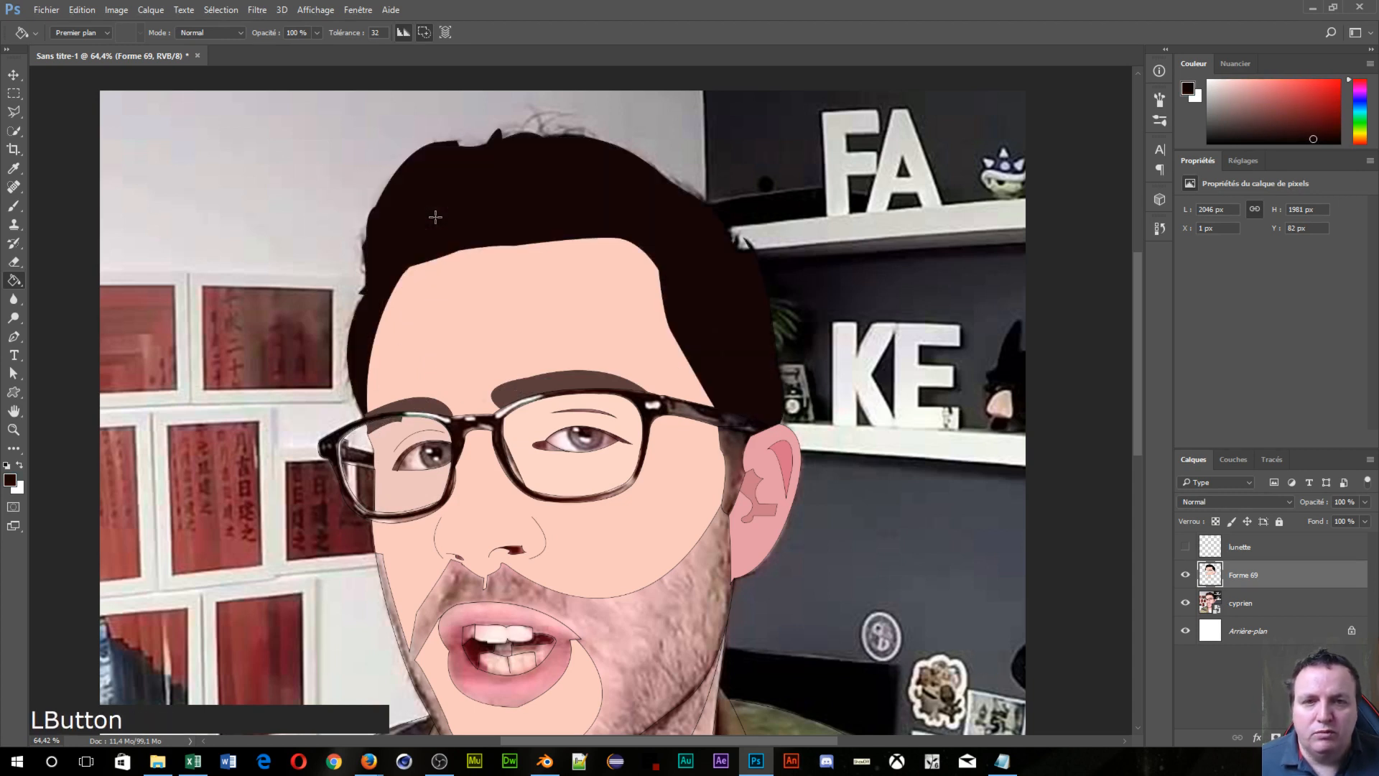
key(ctrl+z)
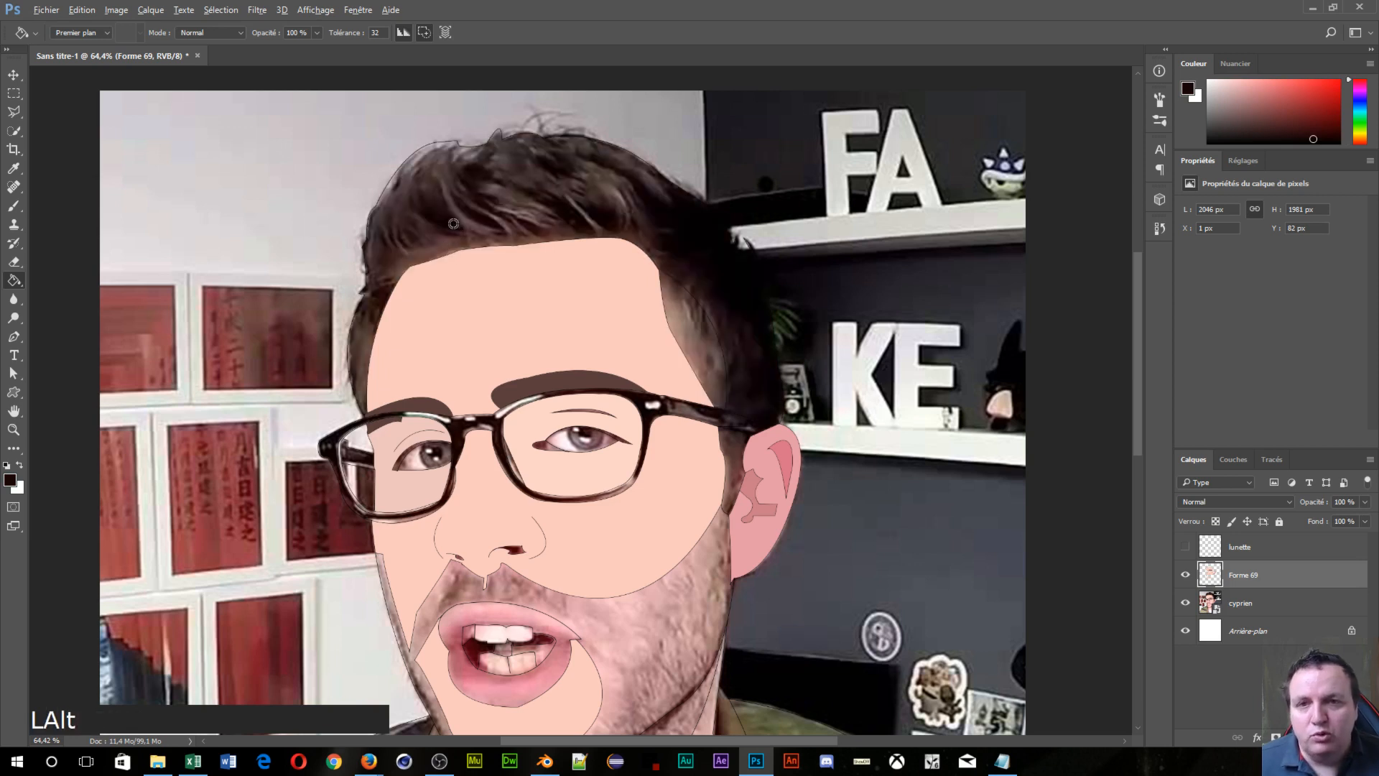
alt+click(453, 223)
click(459, 207)
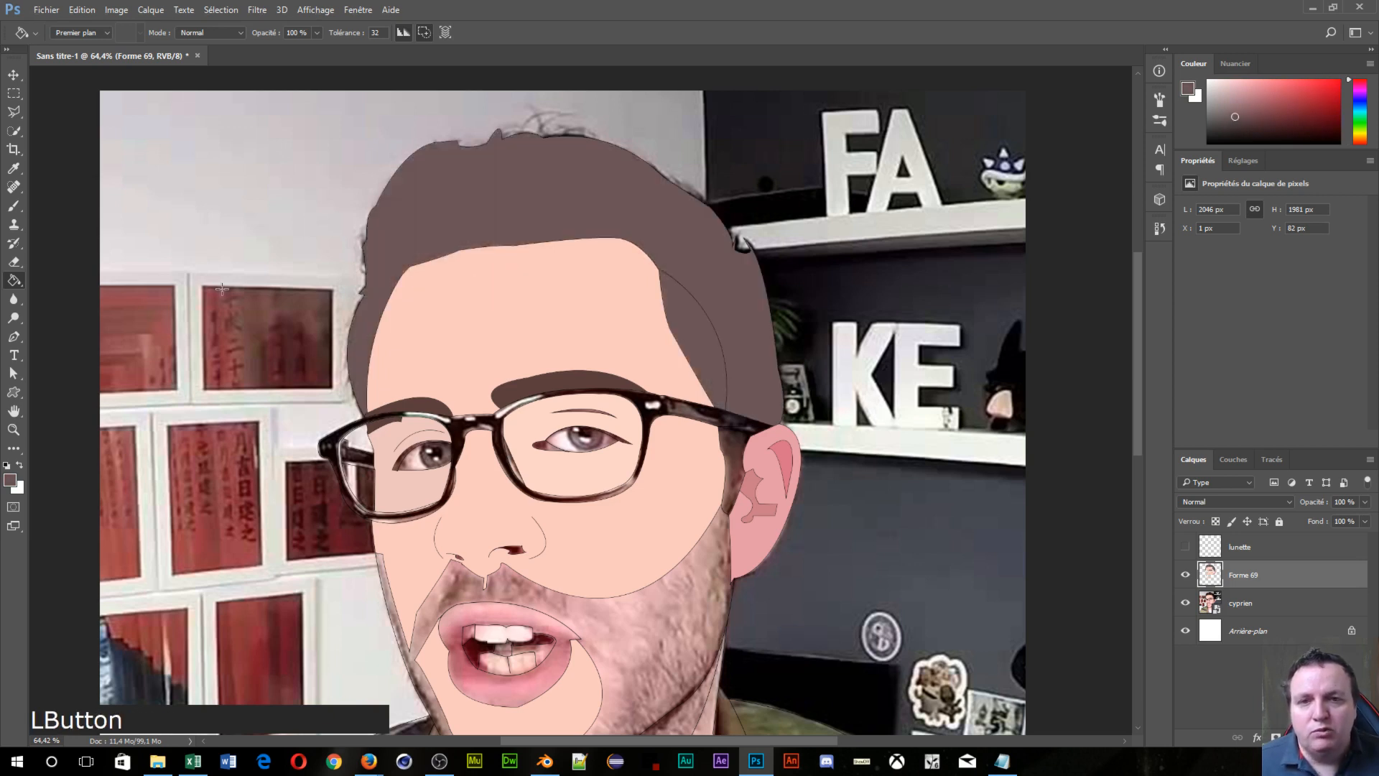
key(ctrl+z)
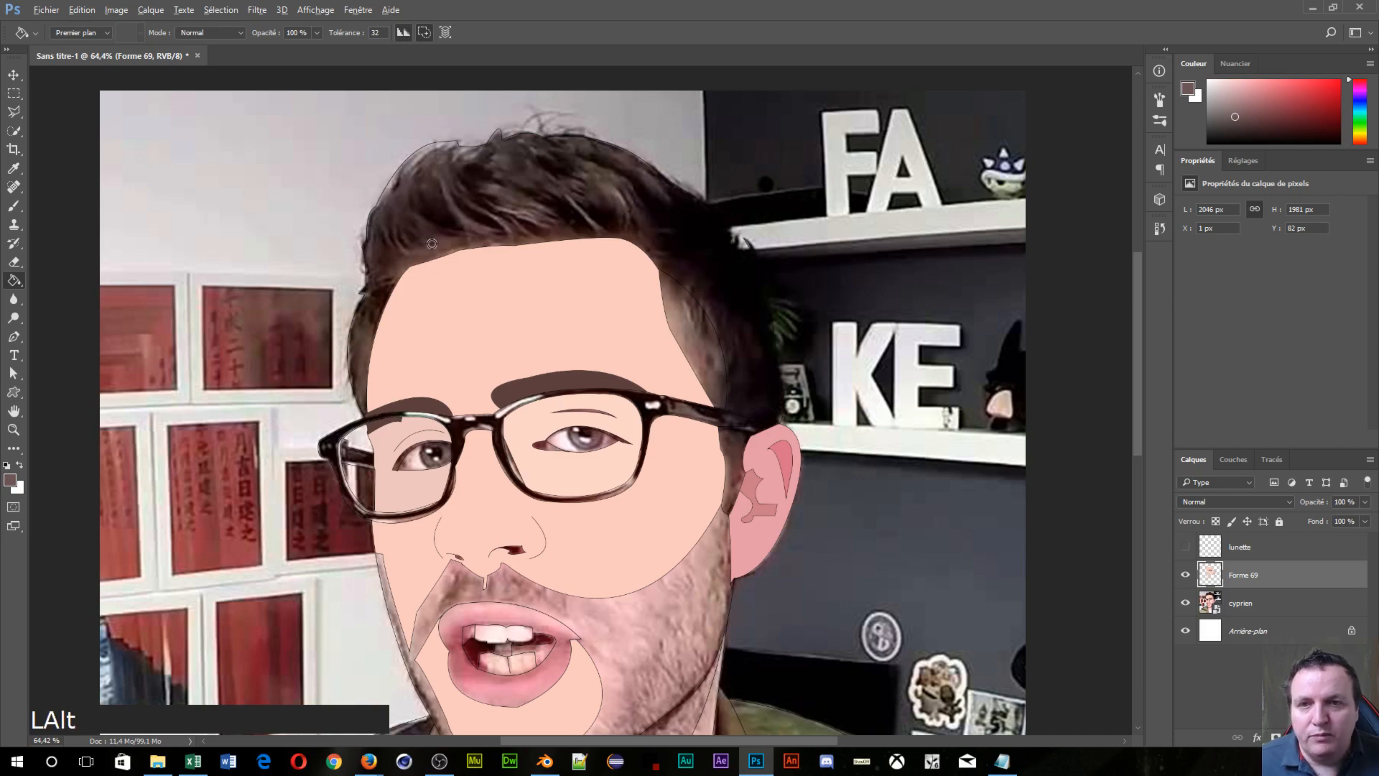
Step: Activate the Brush tool and set the foreground colour to black (000000) for repairing the gap at the temple hairline
scroll(748, 292, up, 5)
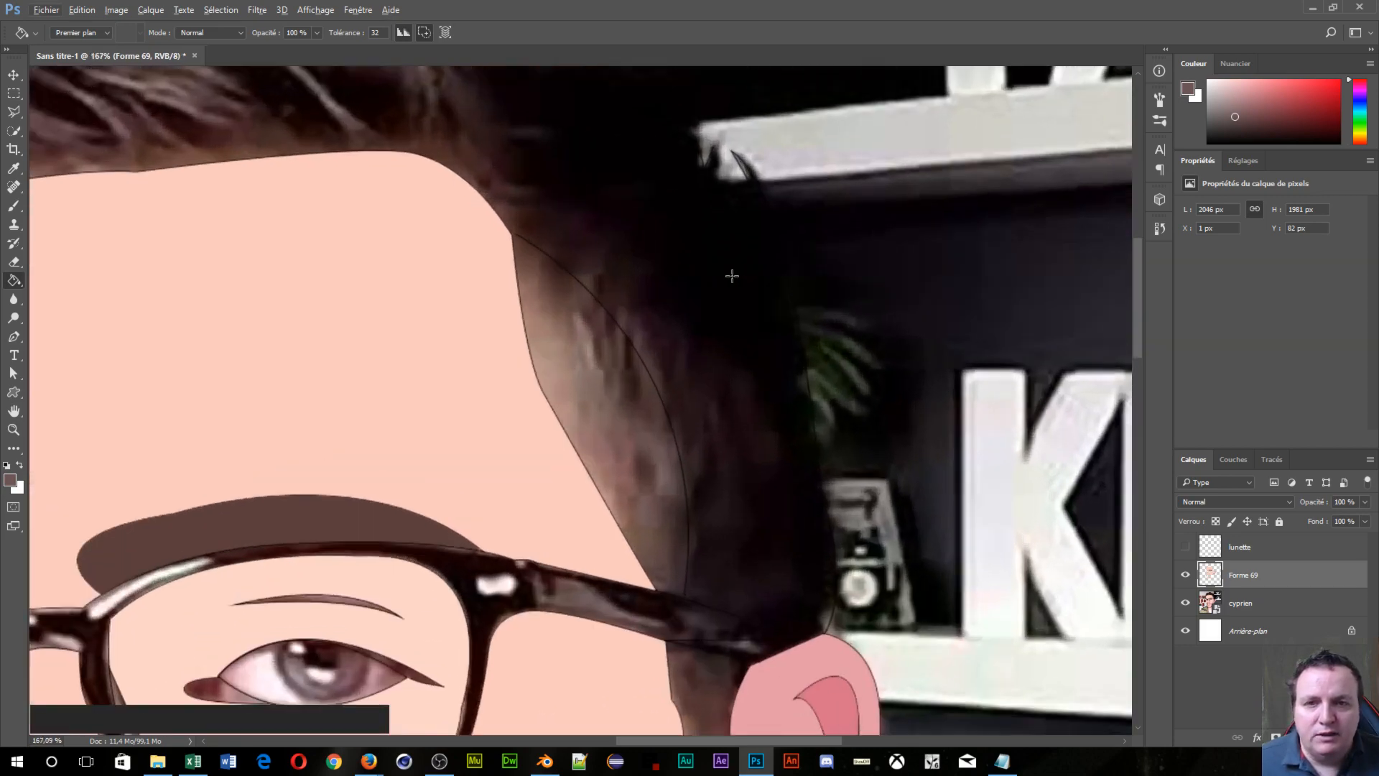
scroll(332, 188, up, 6)
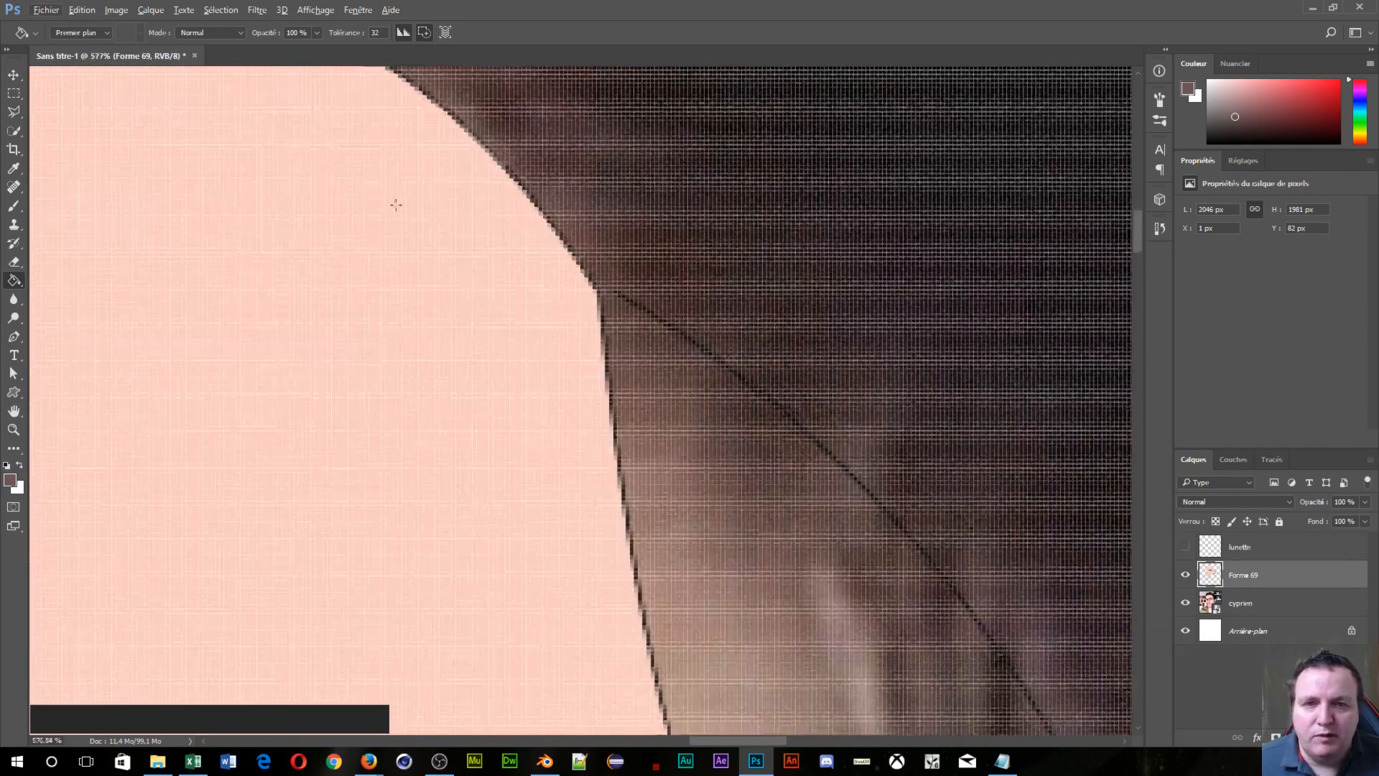
scroll(395, 205, down, 1)
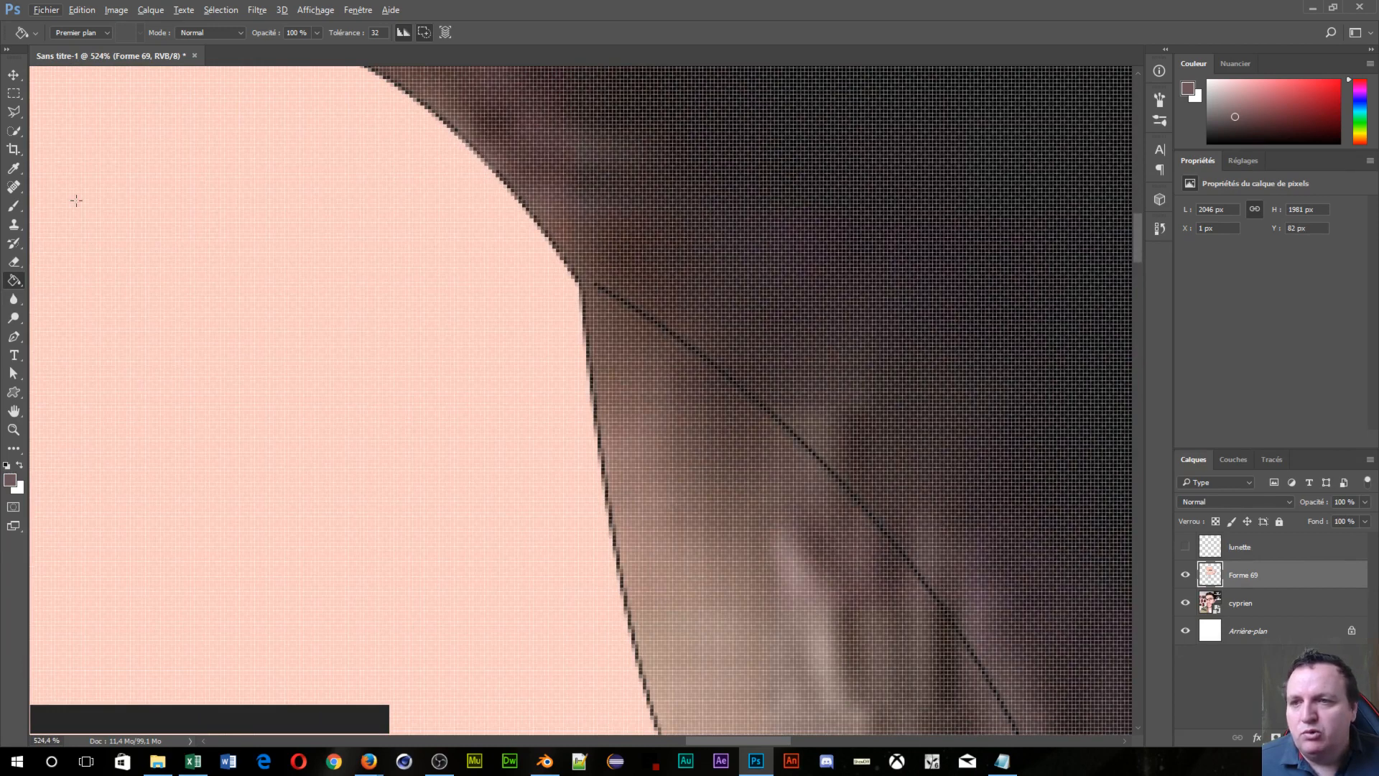
click(14, 207)
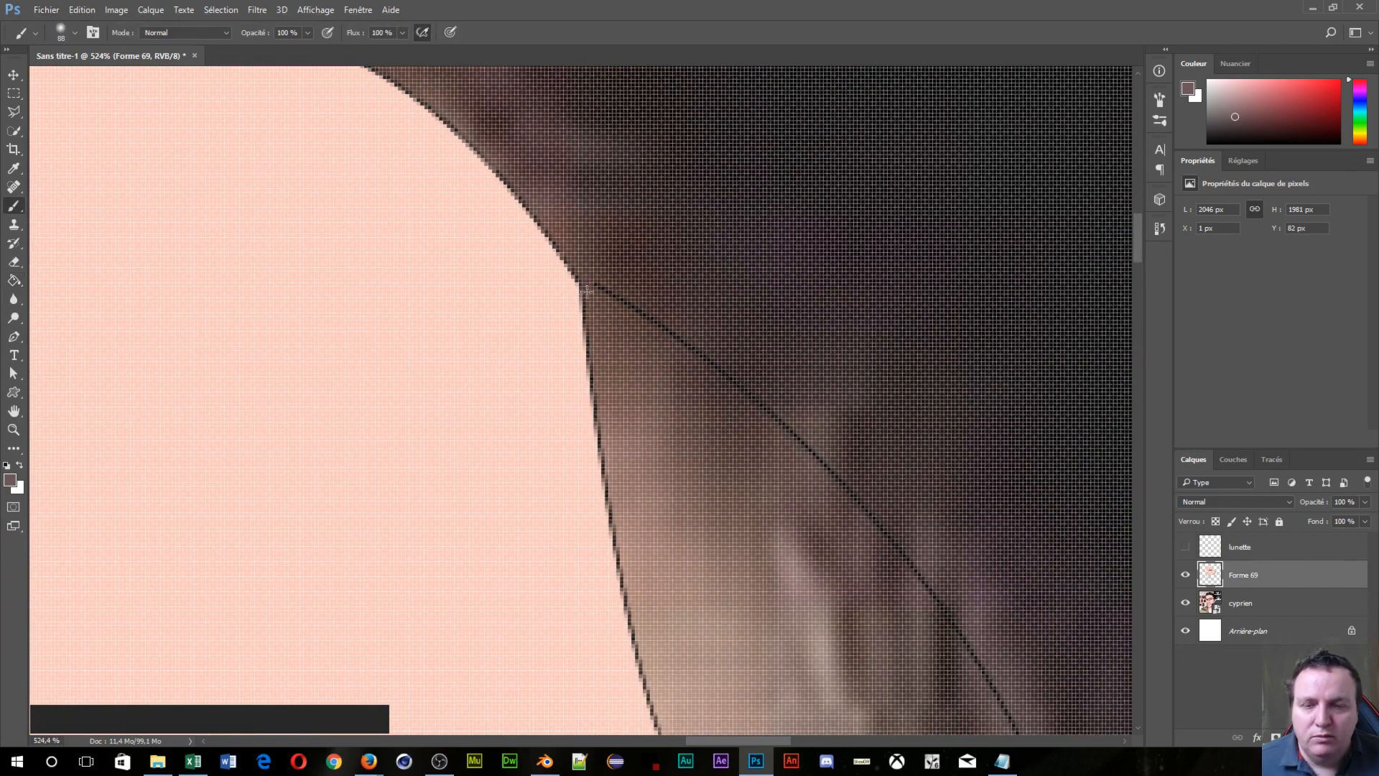
click(10, 479)
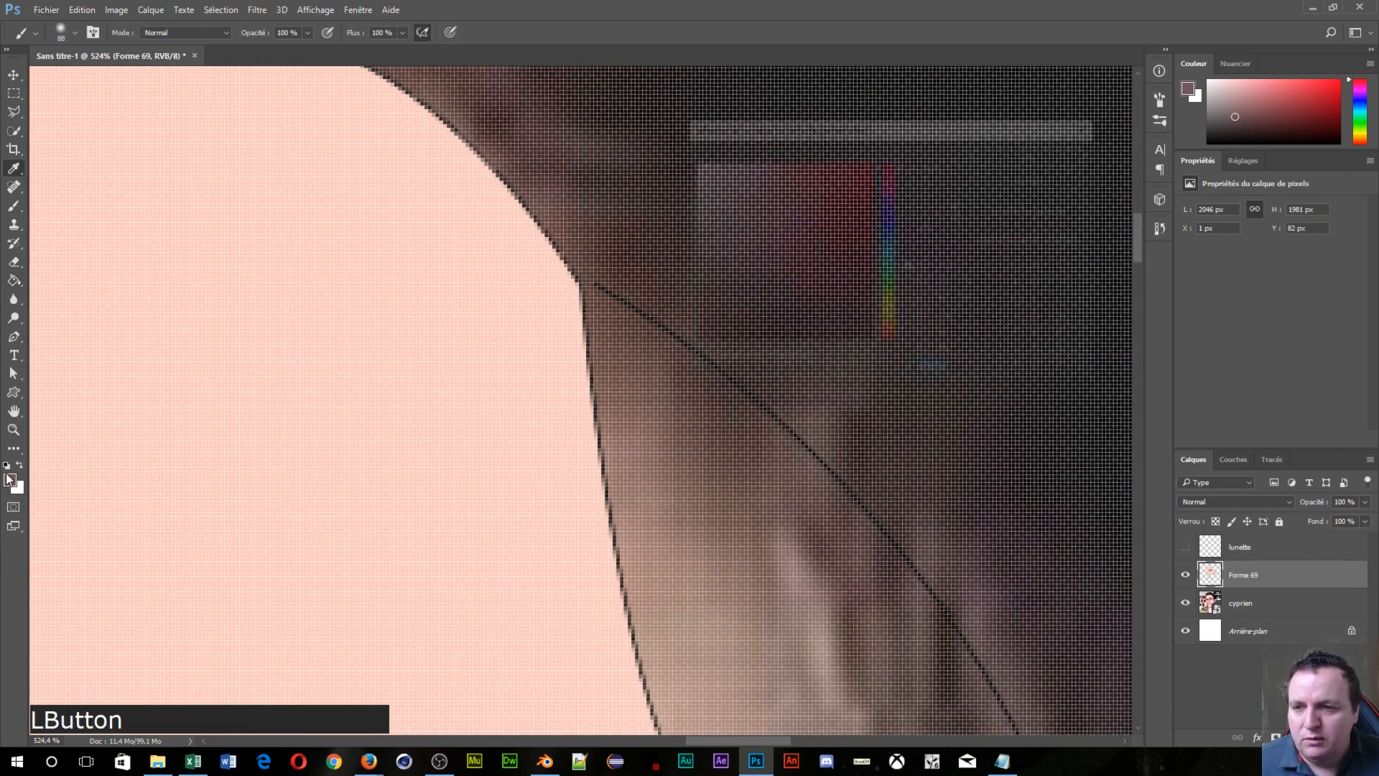
text(000000)
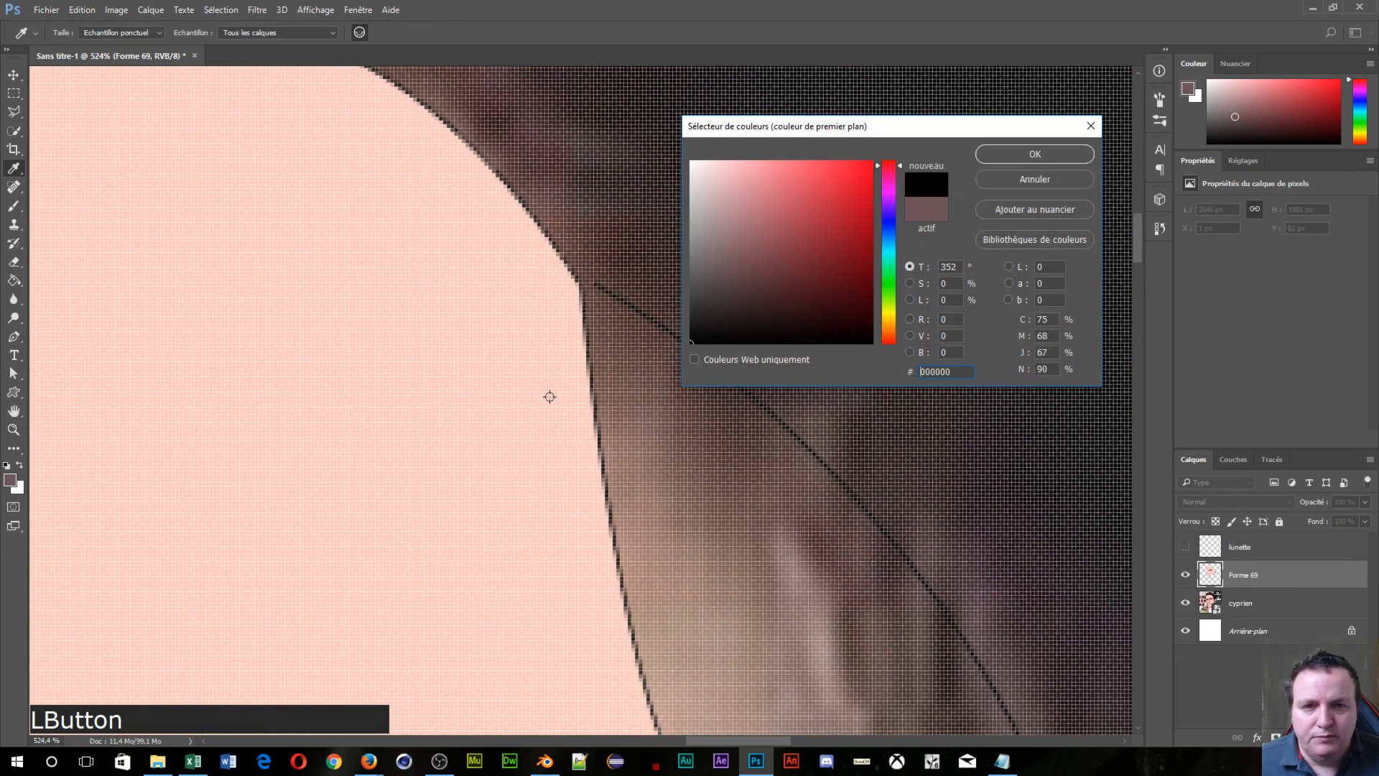
click(1041, 153)
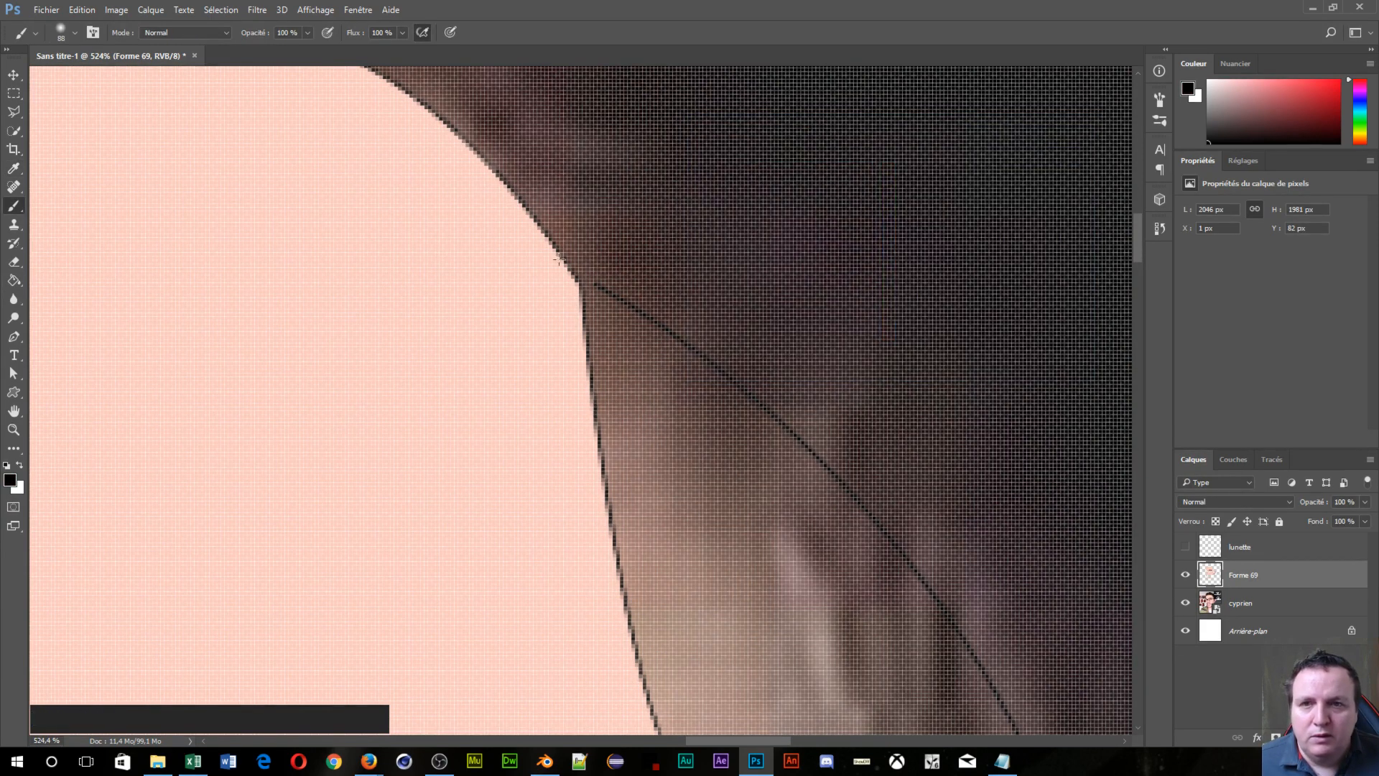
Step: Undo the oversized brush stroke, reduce the brush to 1 px and close the line gap where the temple curve meets the hairline
drag(596, 287, 570, 271)
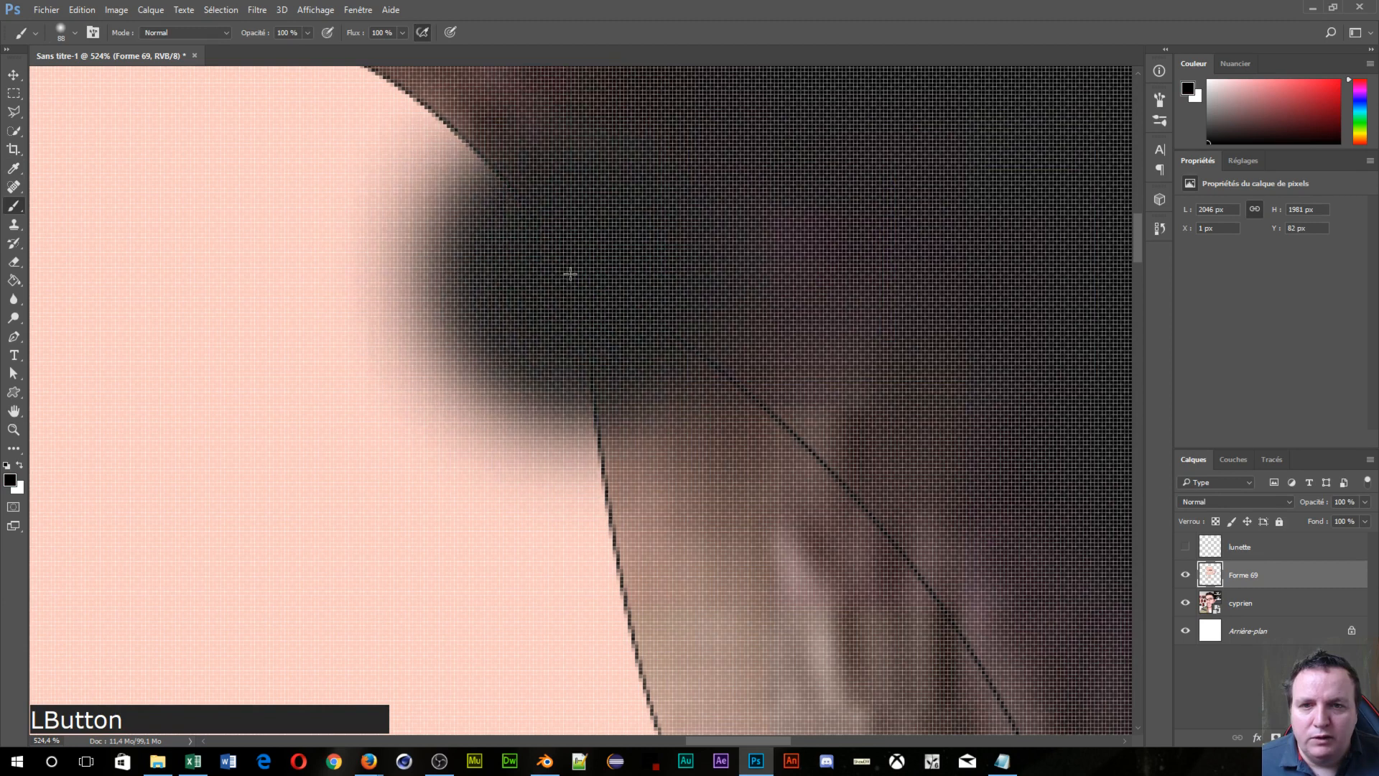
key(ctrl+z)
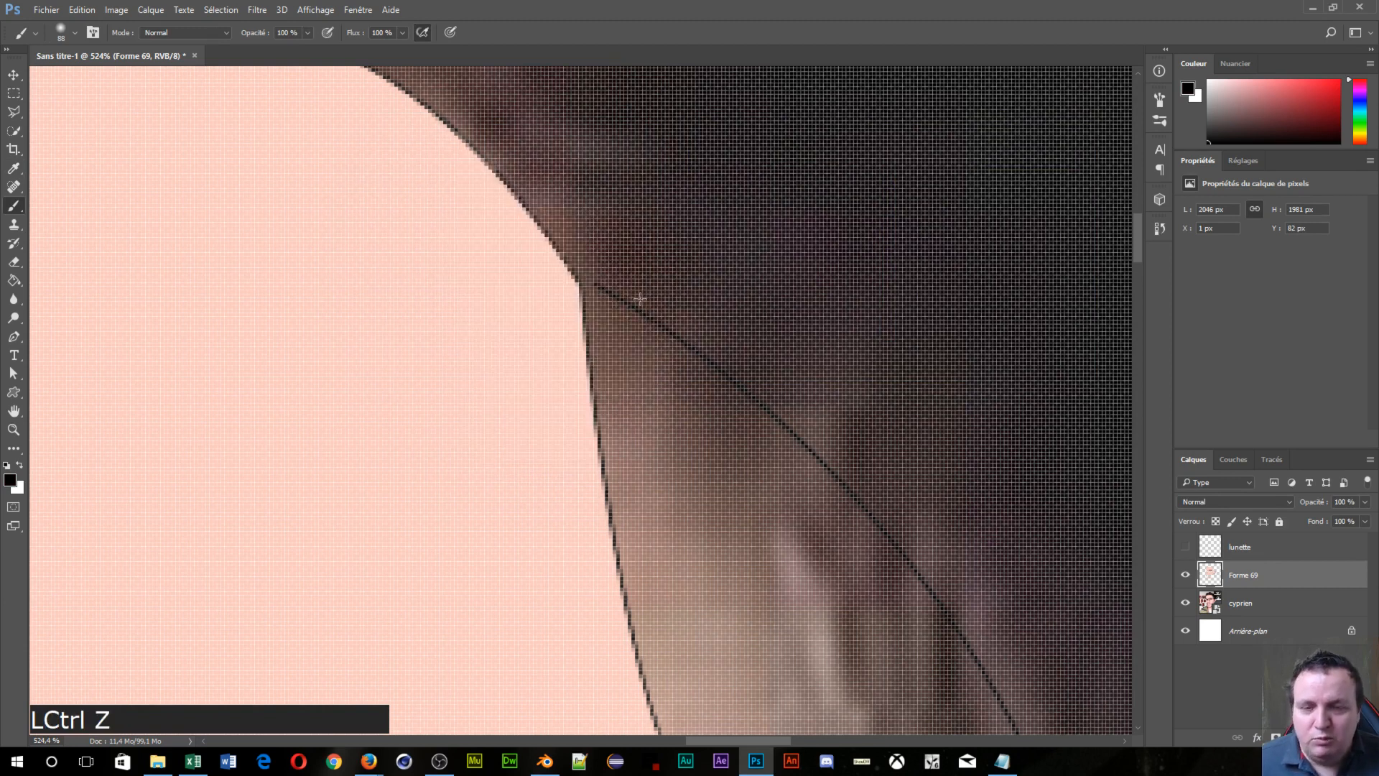
alt+right_click(469, 294)
mouse_move(471, 296)
mouse_down()
mouse_move(572, 314)
mouse_move(227, 315)
mouse_up()
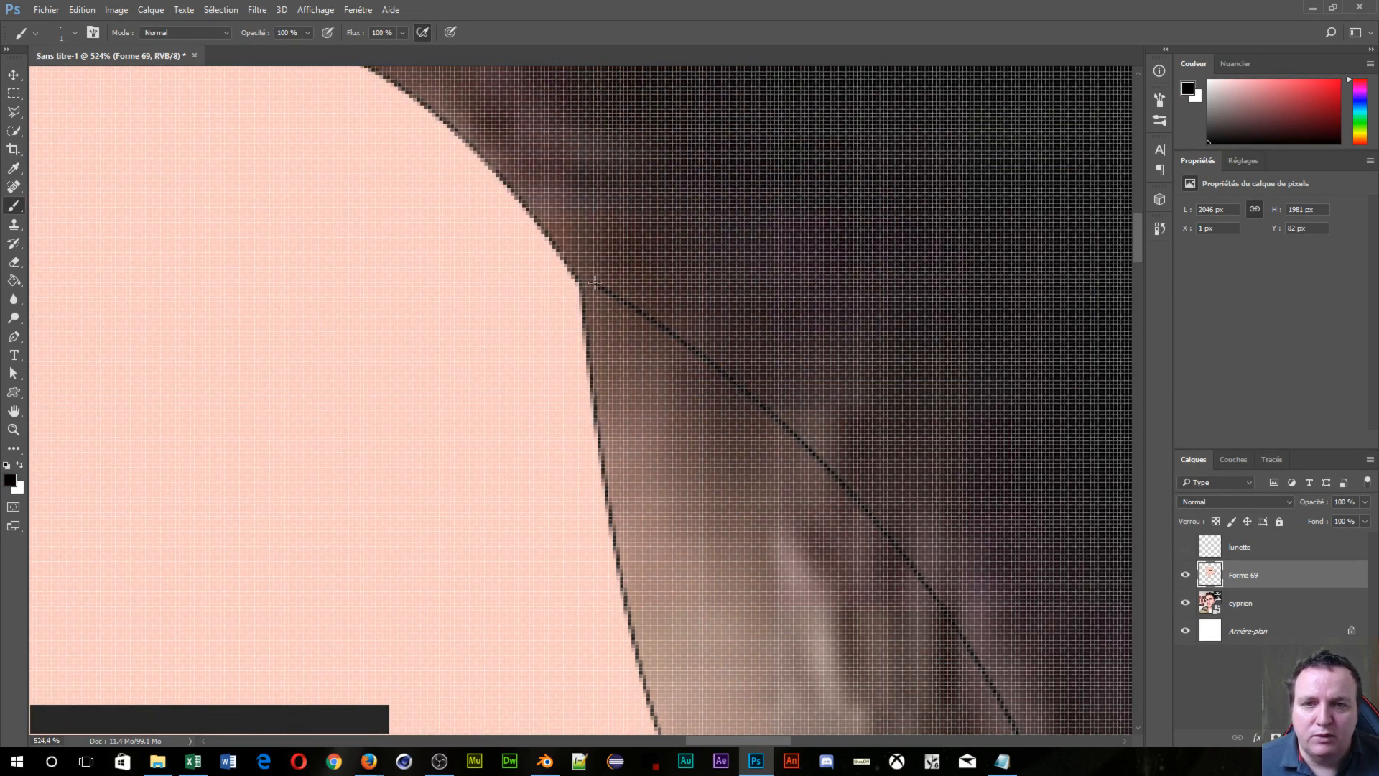
click(593, 283)
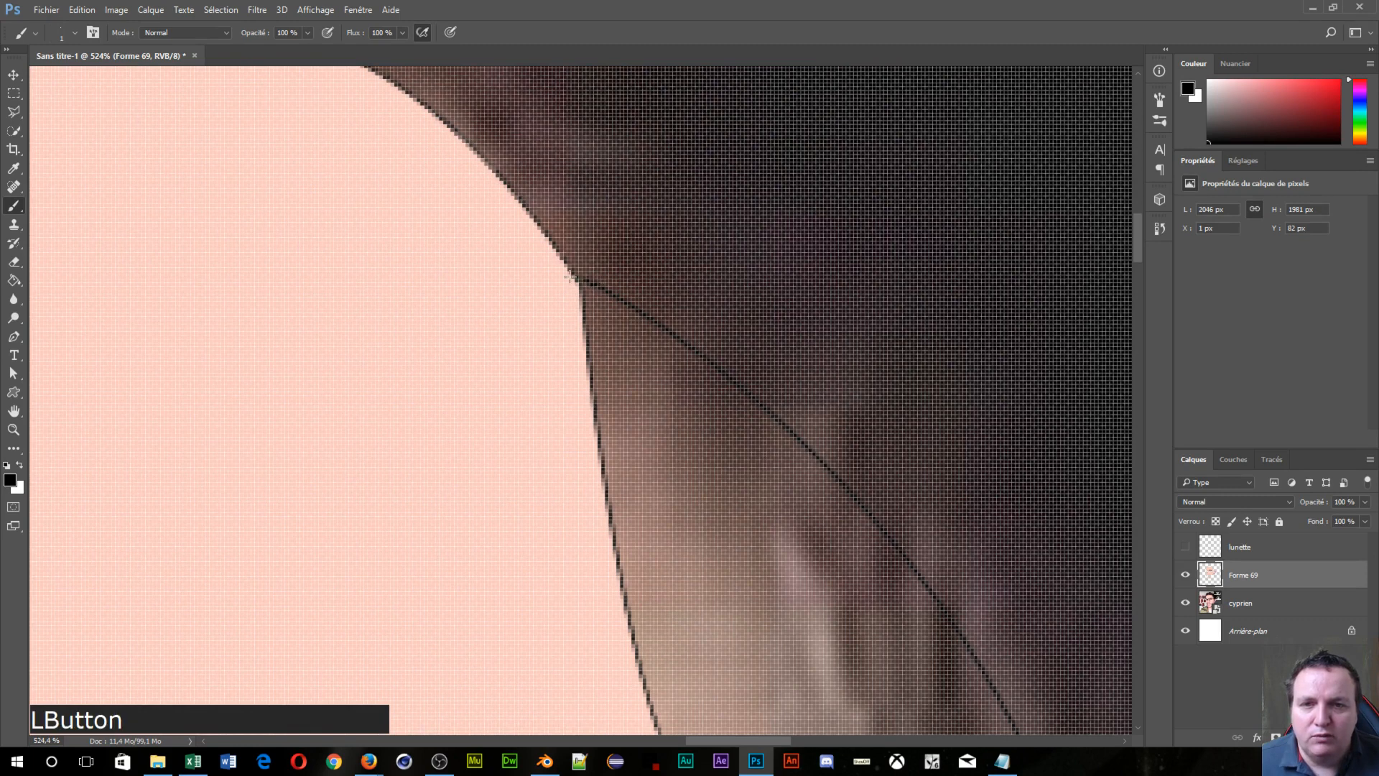
Step: Fill the main hair area with a very dark brown sampled from the photo using the Paint Bucket
scroll(489, 350, down, 10)
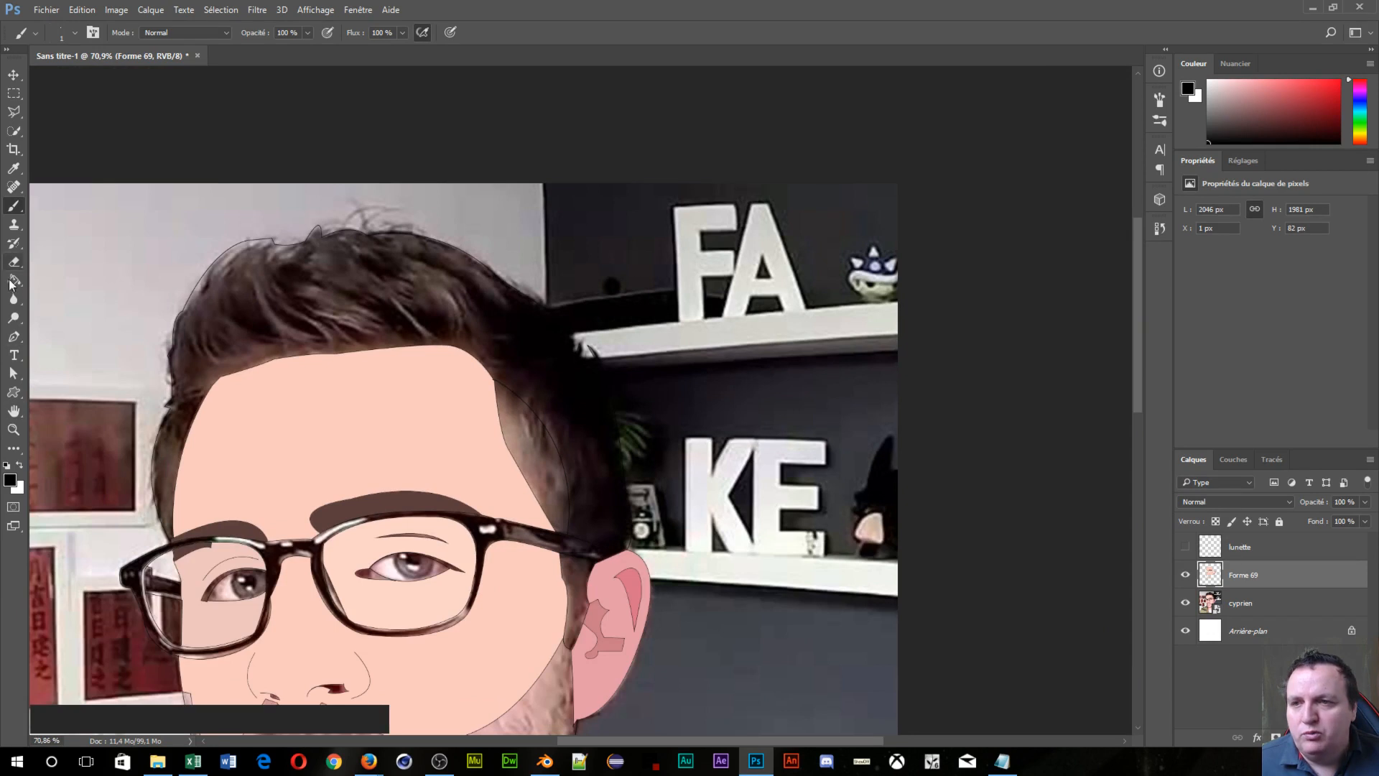
click(15, 280)
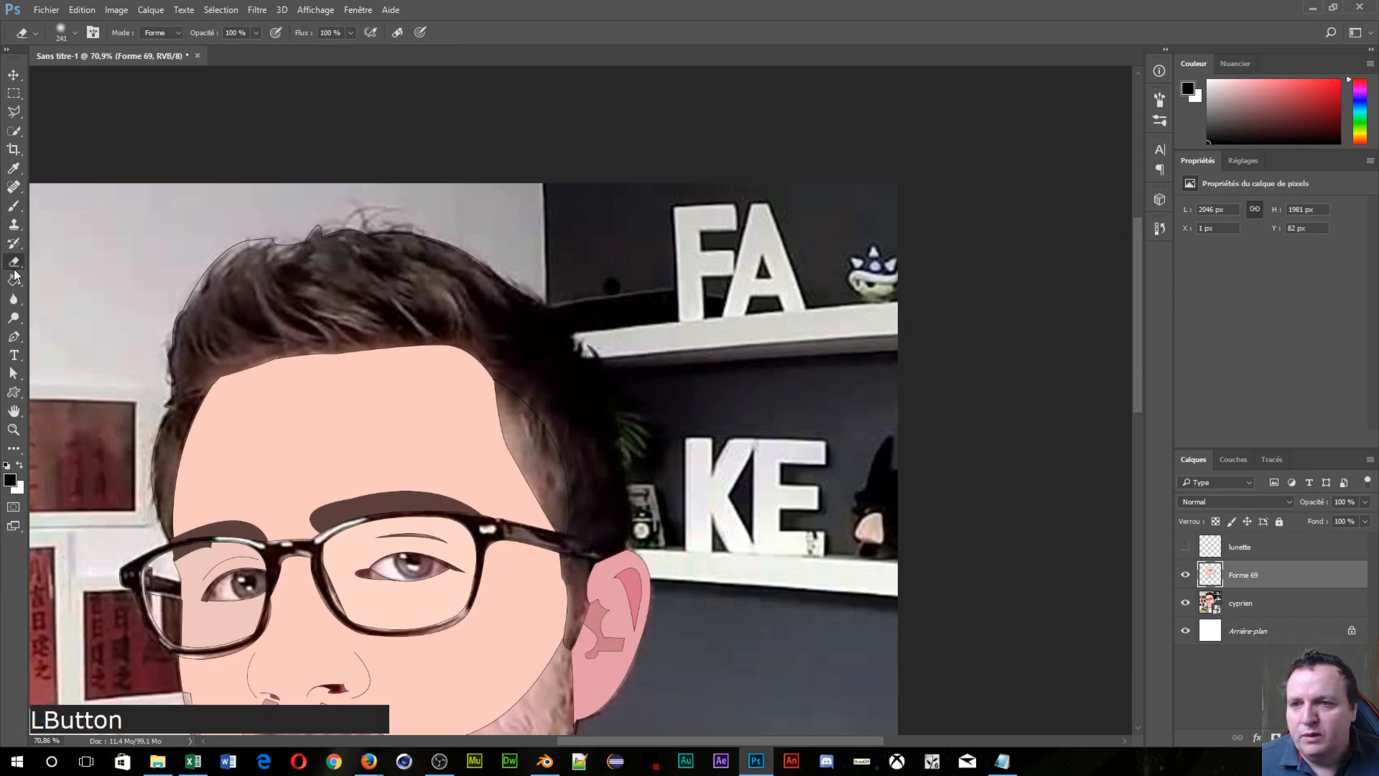
mouse_move(300, 298)
mouse_down()
mouse_move(400, 286)
mouse_move(422, 306)
mouse_up()
click(415, 286)
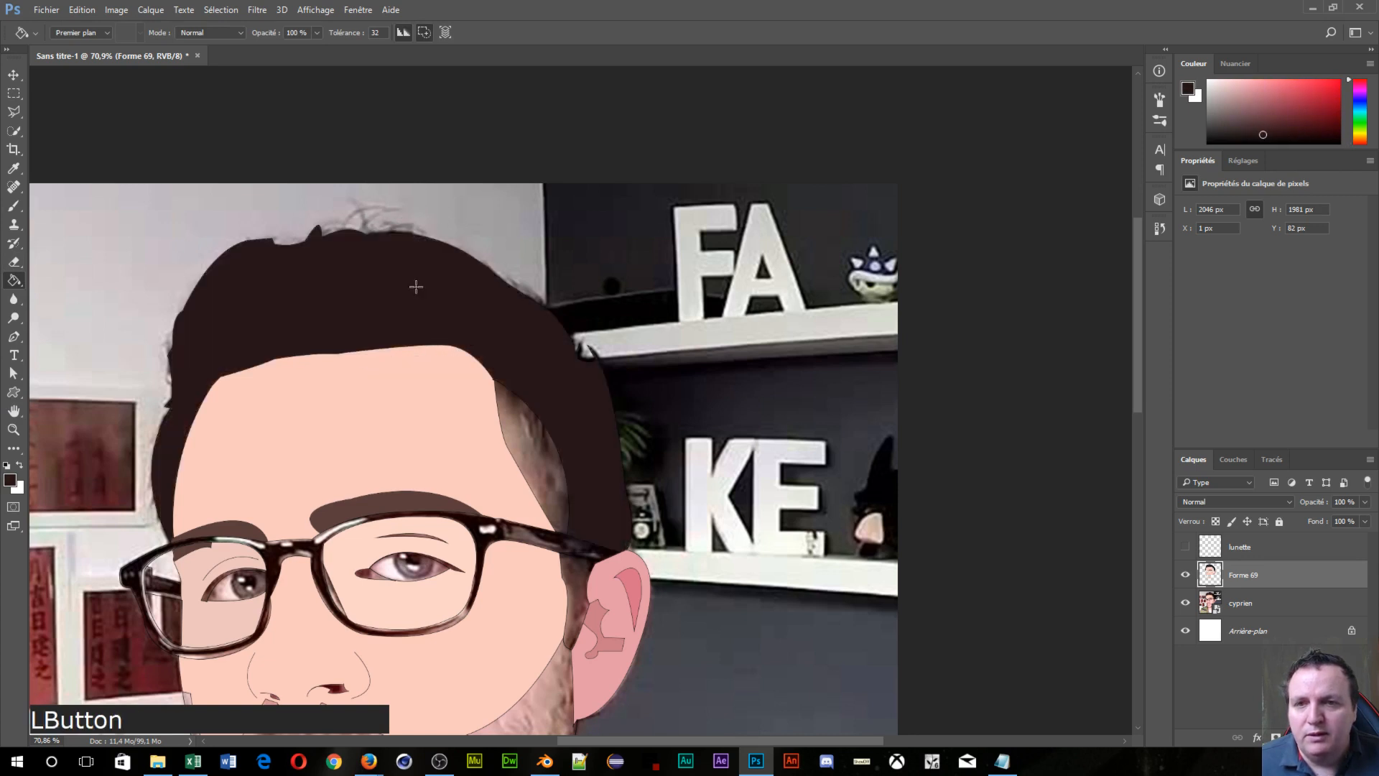
Step: Fill the temple hair and the sideburn beside the ear with a slightly lighter dark brown sampled from the photo
mouse_move(555, 477)
mouse_down()
mouse_move(548, 441)
mouse_move(545, 451)
mouse_up()
click(513, 496)
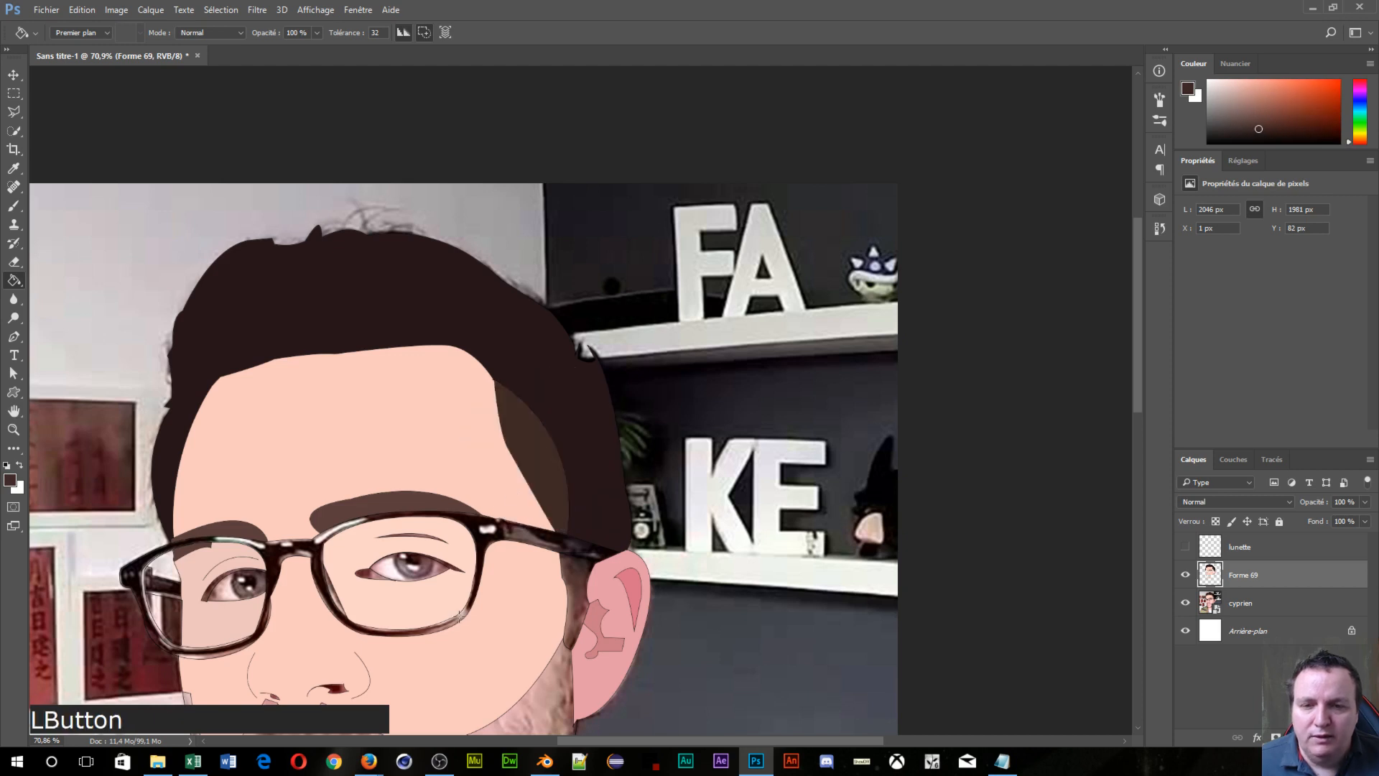
click(577, 596)
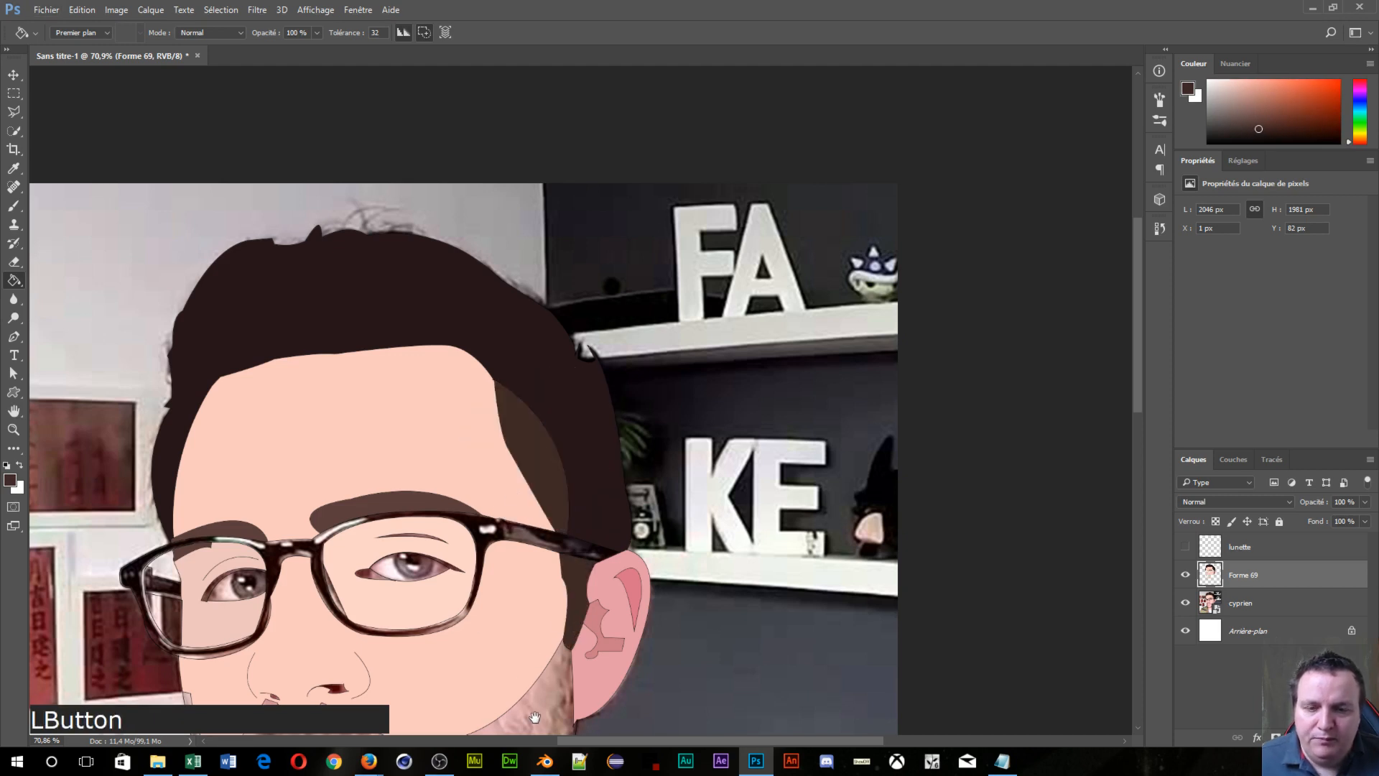
Step: Fill the moustache and beard area around the mouth with a muted pinkish brown sampled from the photo
drag(532, 707, 553, 504)
click(553, 504)
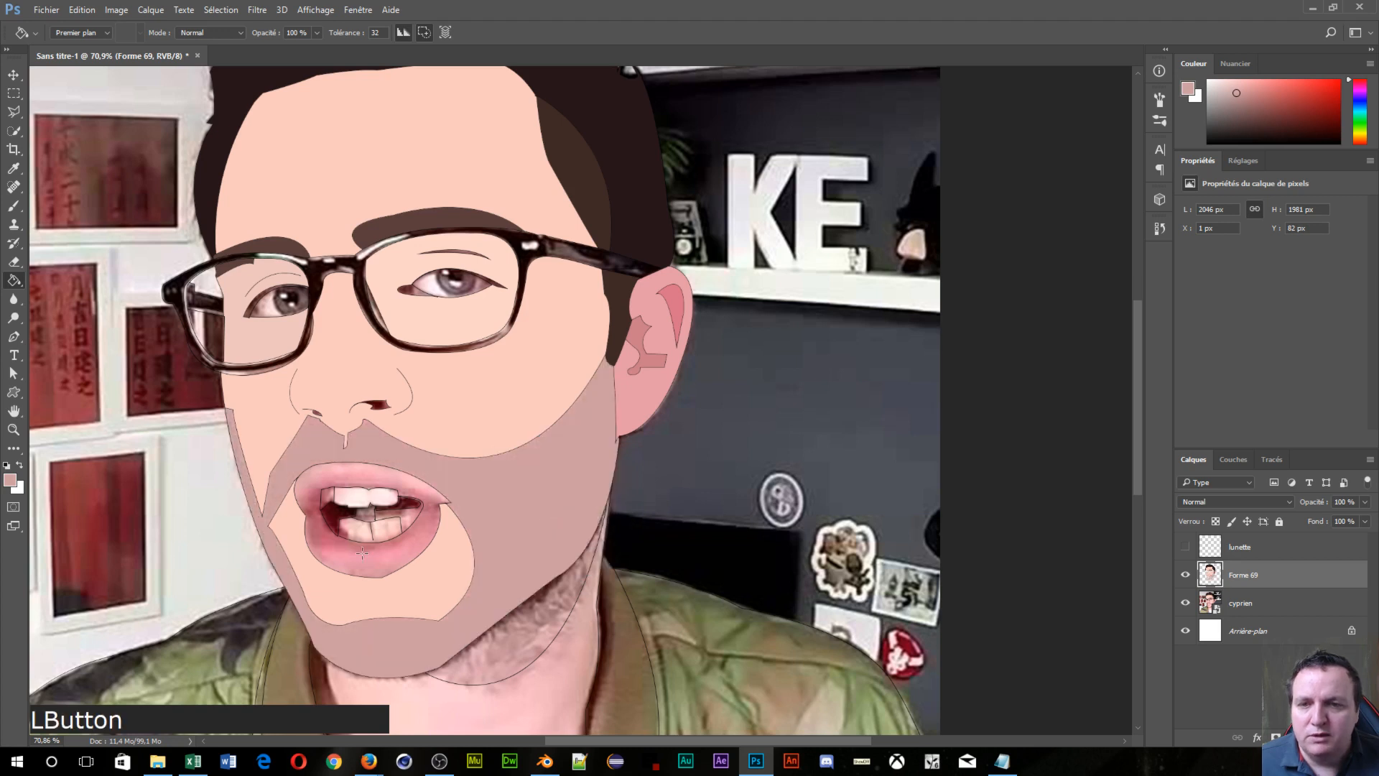
Step: Fill the lips with light pink and the mouth areas left of the teeth with dark red and dusty pink sampled from the photo
alt+click(339, 472)
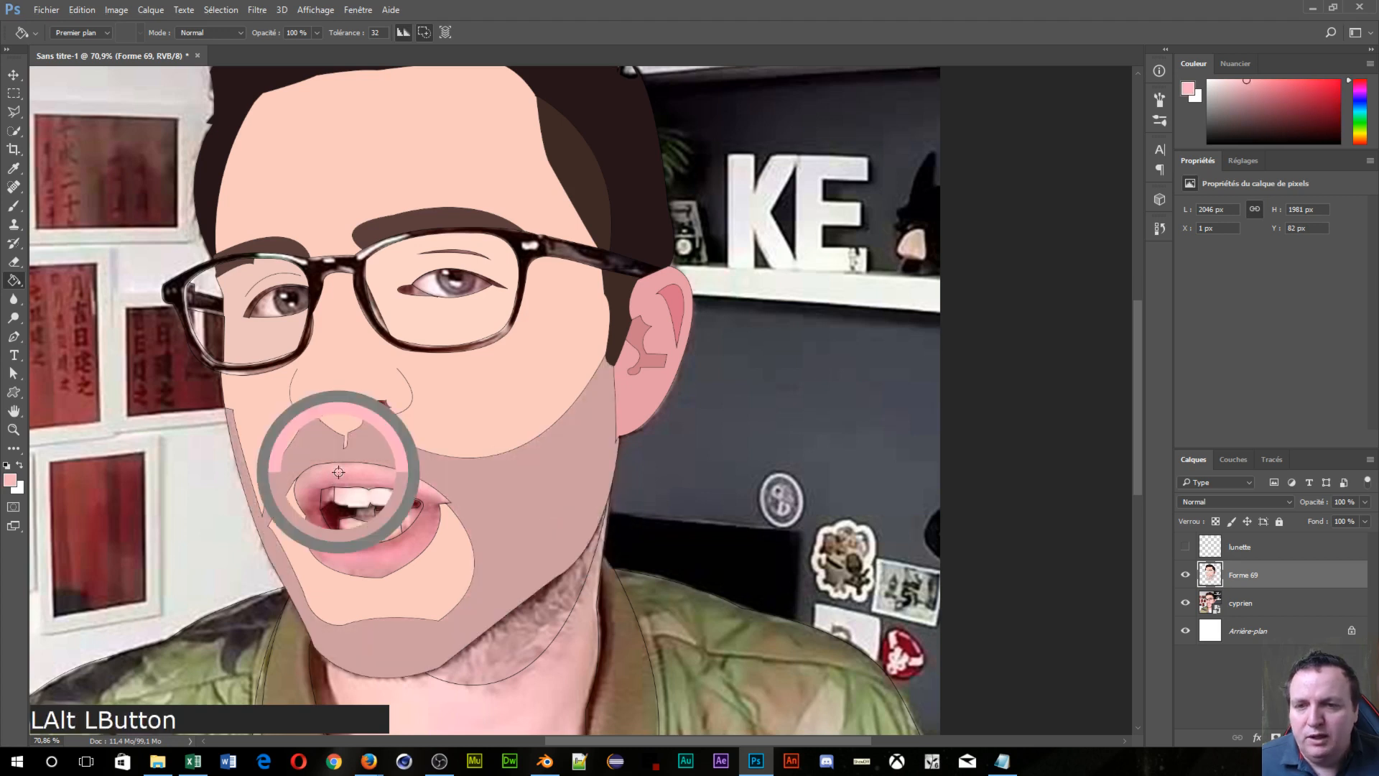
click(338, 472)
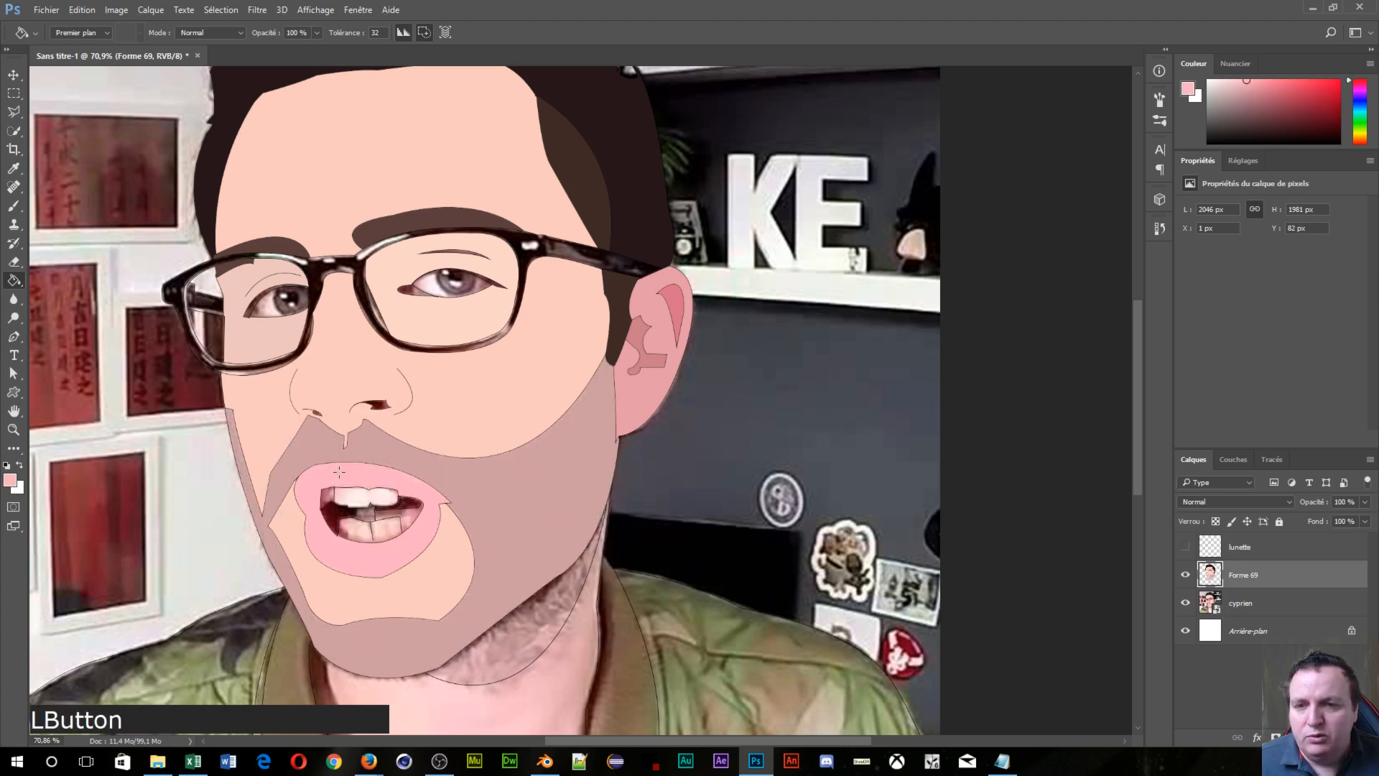
alt+click(330, 515)
click(330, 515)
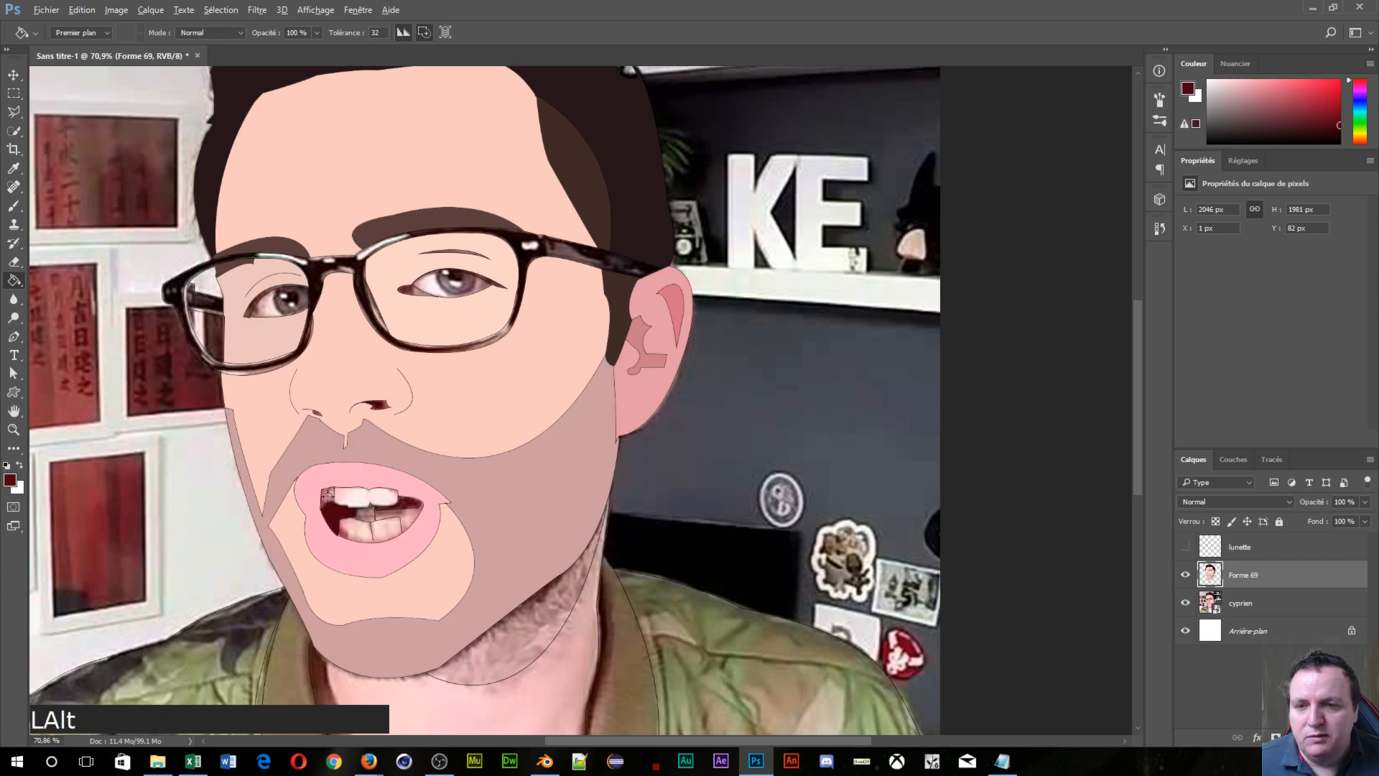
alt+click(327, 497)
click(329, 497)
alt+click(339, 494)
click(341, 494)
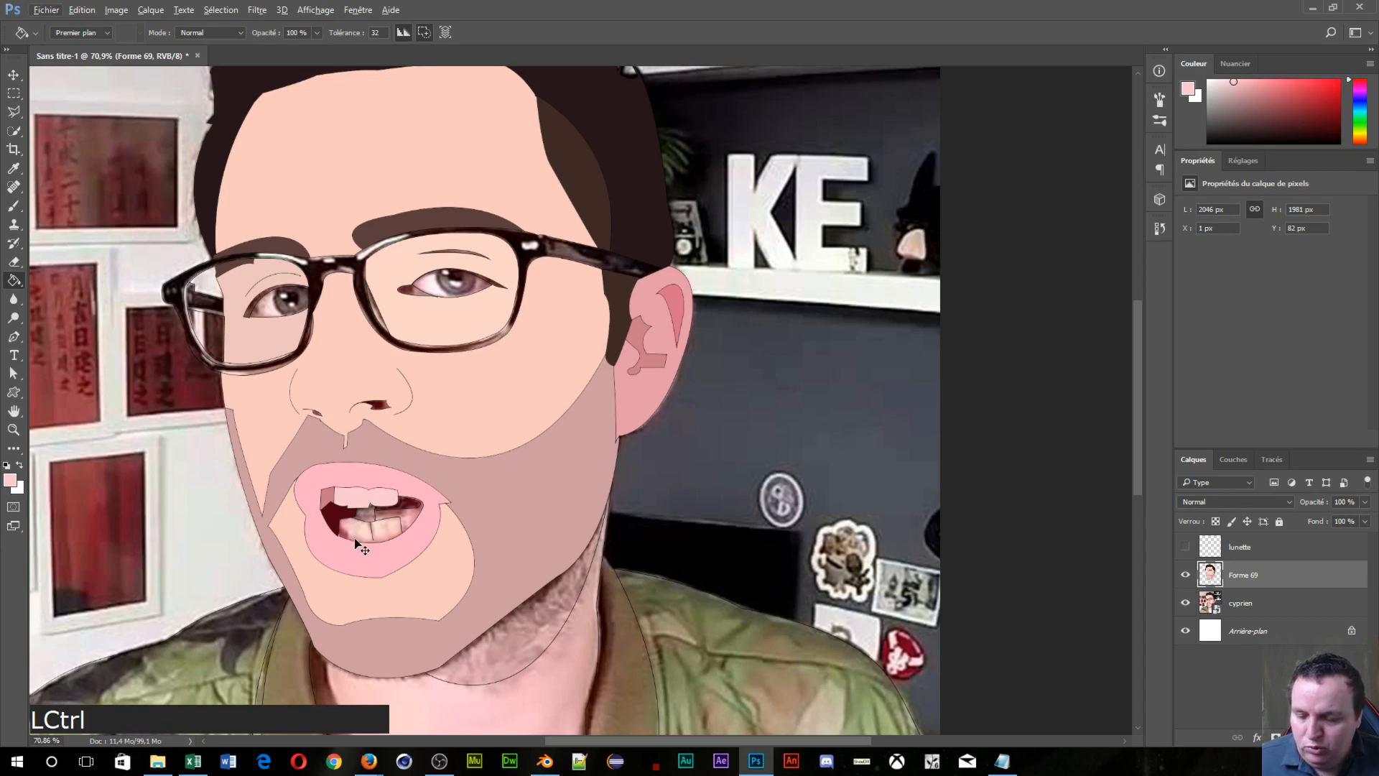
key(ctrl+z)
Step: Fill the upper teeth with a near-white tone and the lower teeth with a pale peach sampled from the photo
scroll(361, 507, up, 5)
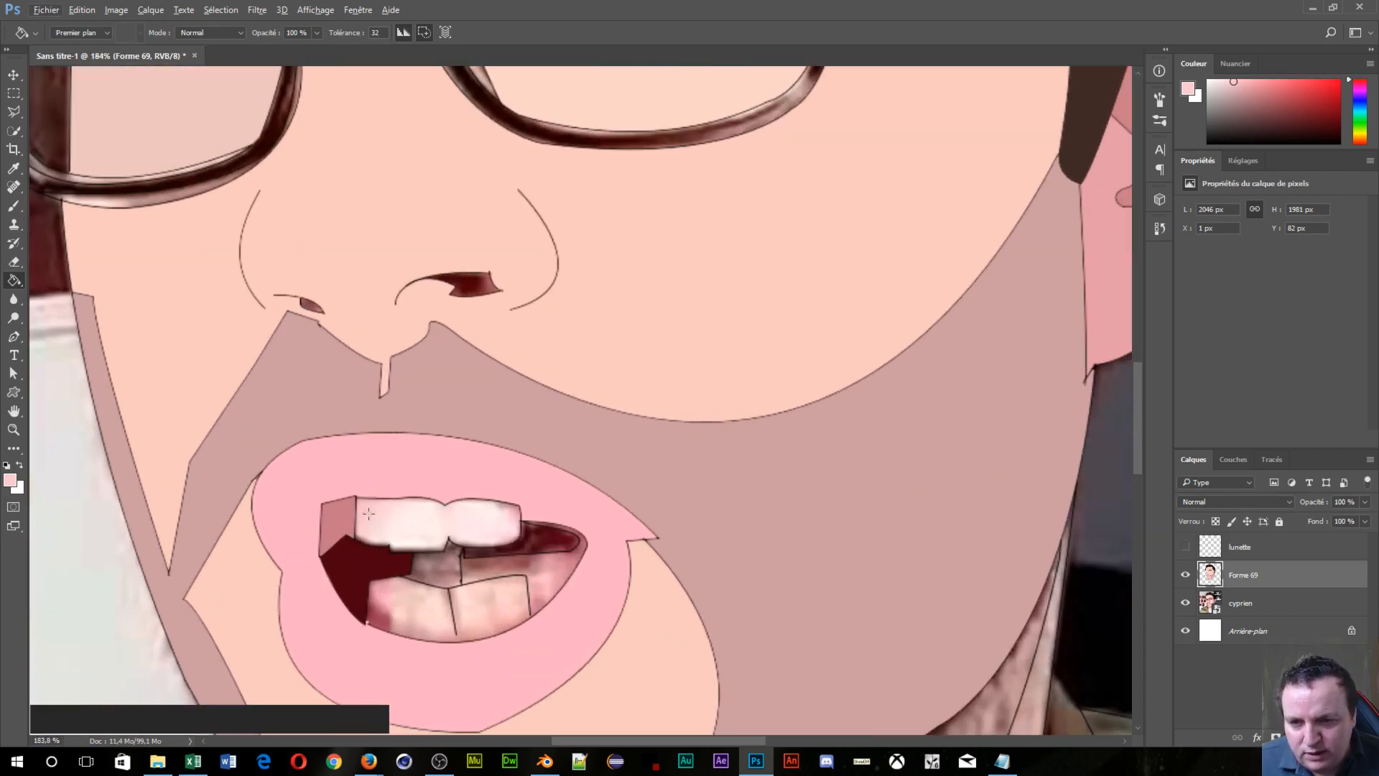
alt+click(413, 519)
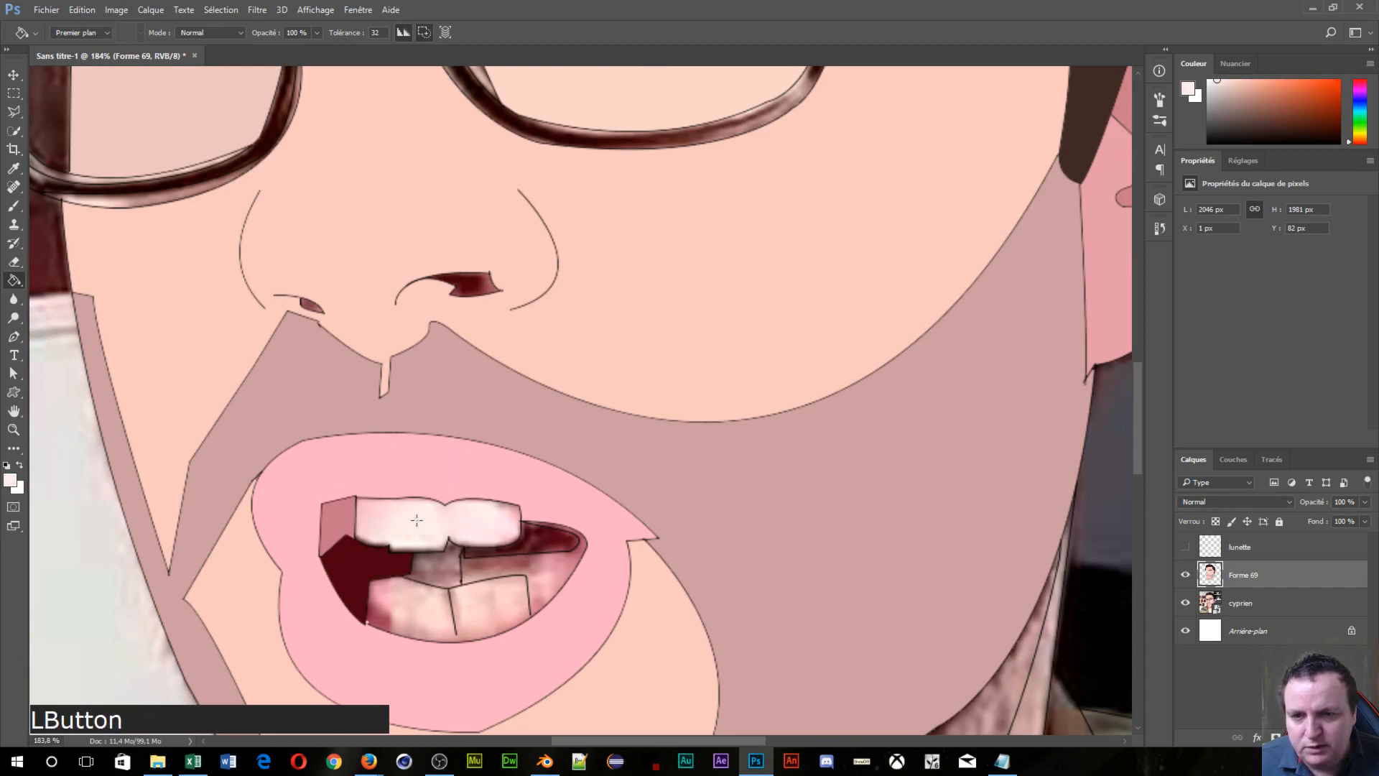
click(418, 525)
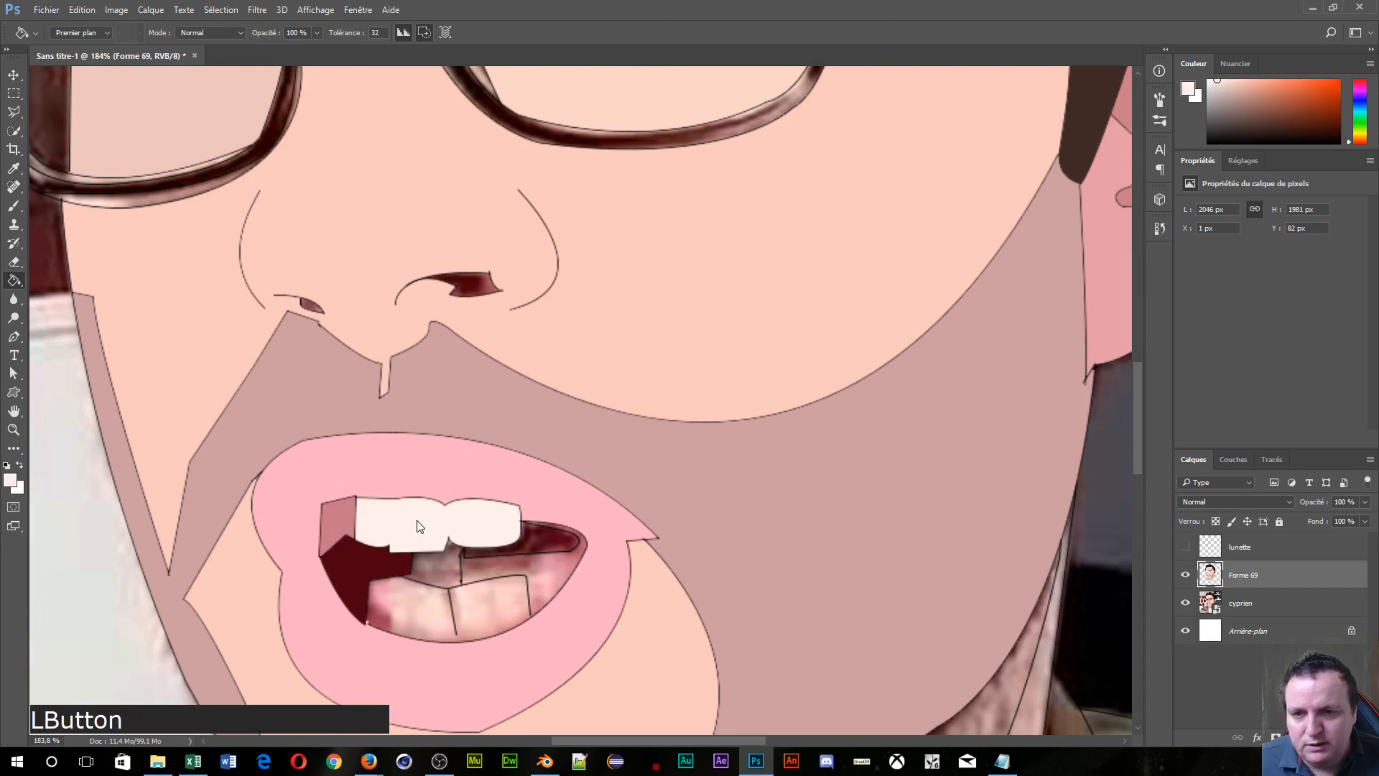
alt+click(434, 619)
click(429, 613)
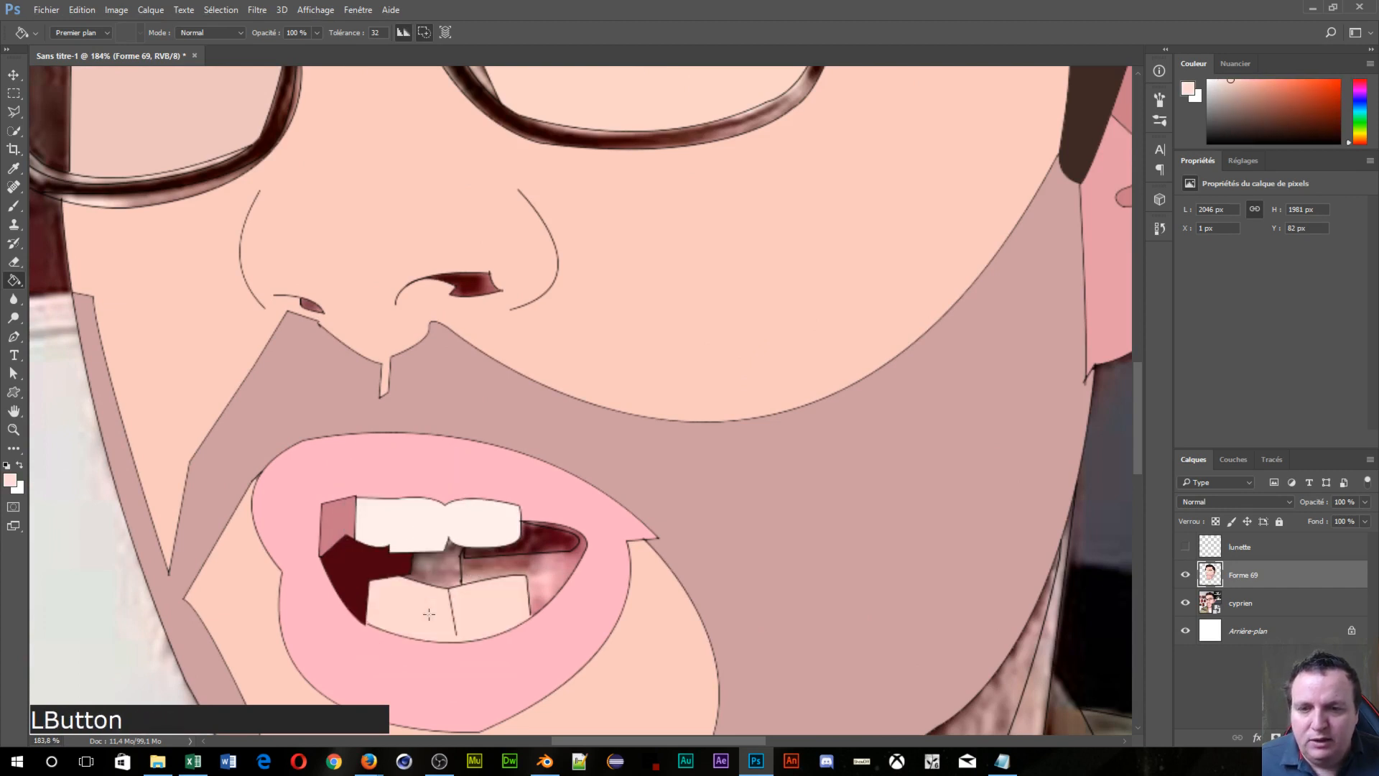
Step: Fill the remaining mouth areas between and right of the teeth with greyish mauve, brownish pink and dark red sampled from the photo
alt+click(446, 564)
click(453, 564)
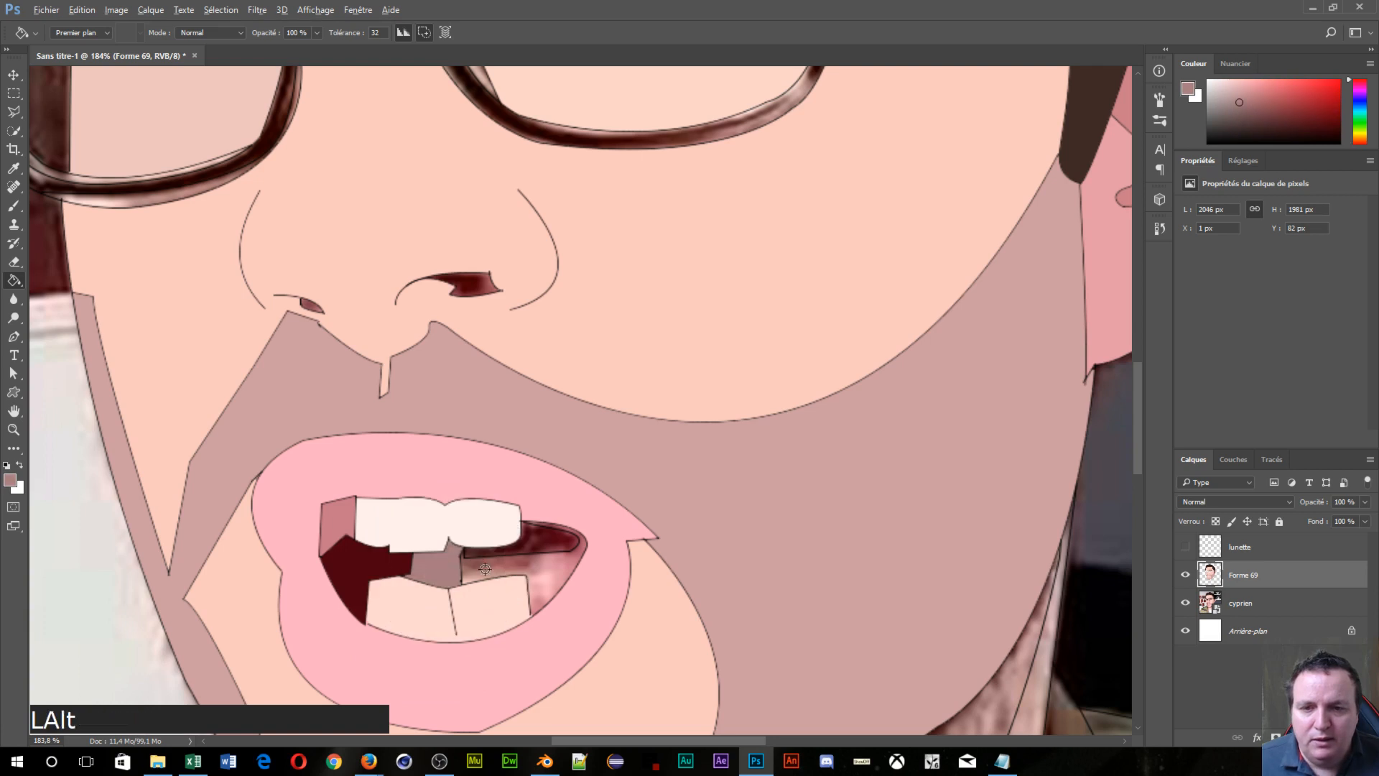
click(485, 568)
alt+click(541, 544)
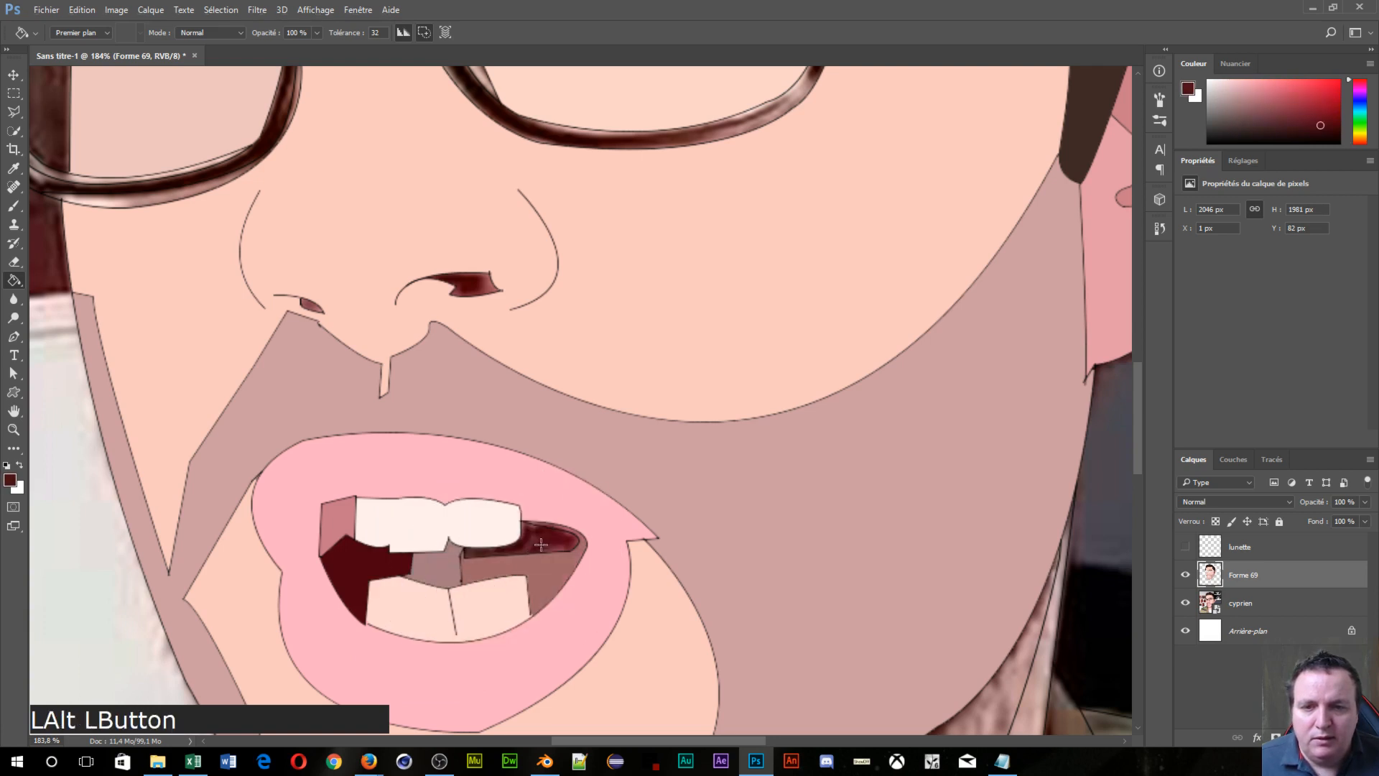
click(544, 536)
Step: Fill the larger nostril with very dark red and the smaller one with muted red sampled from the photo
alt+scroll(543, 536, down, 5)
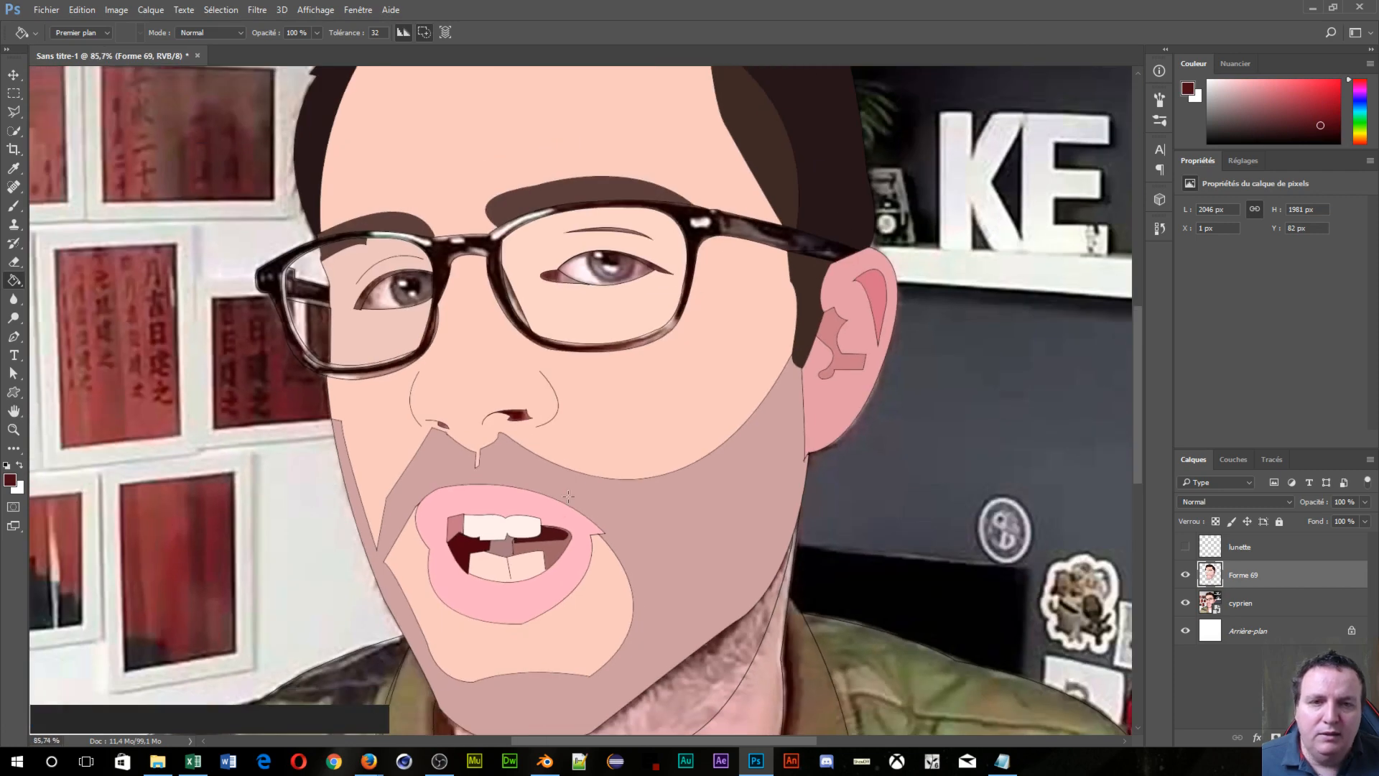
alt+click(520, 414)
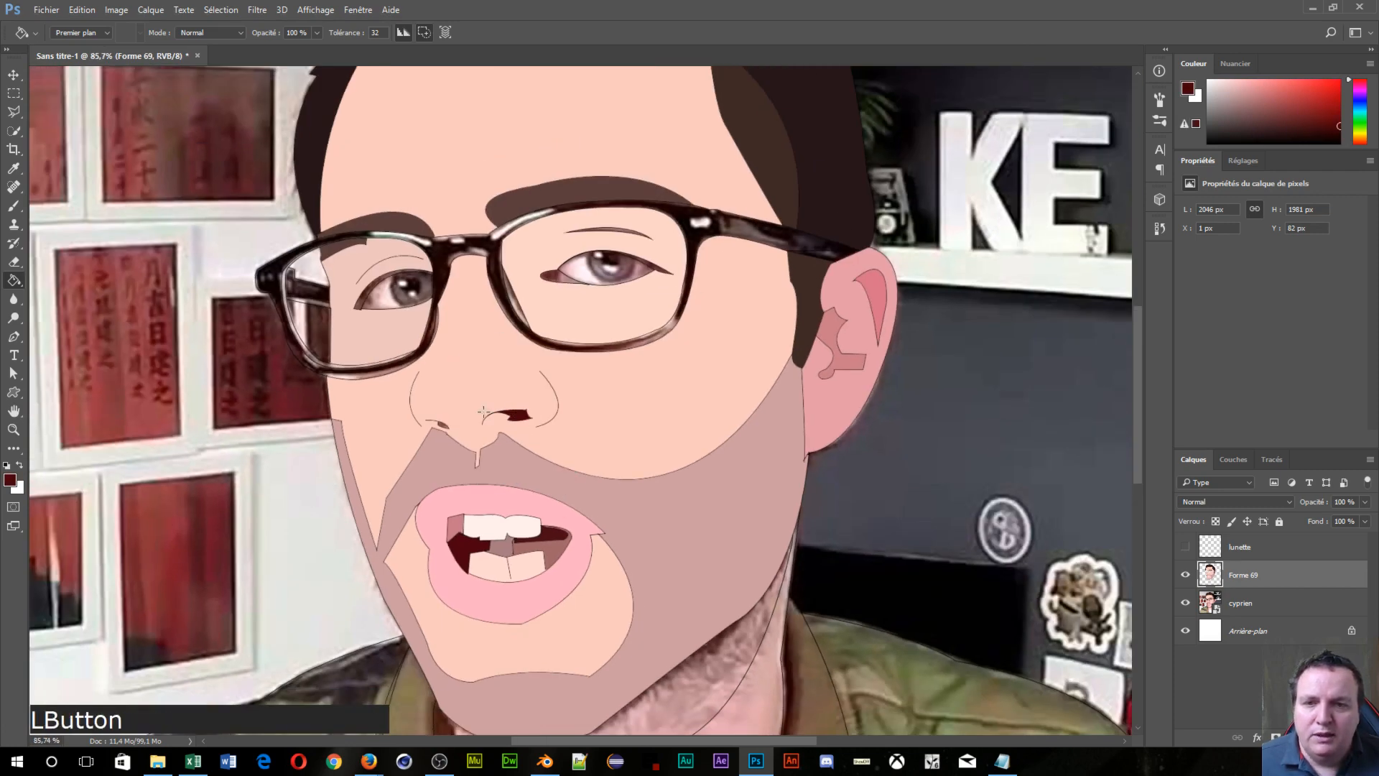
alt+click(441, 424)
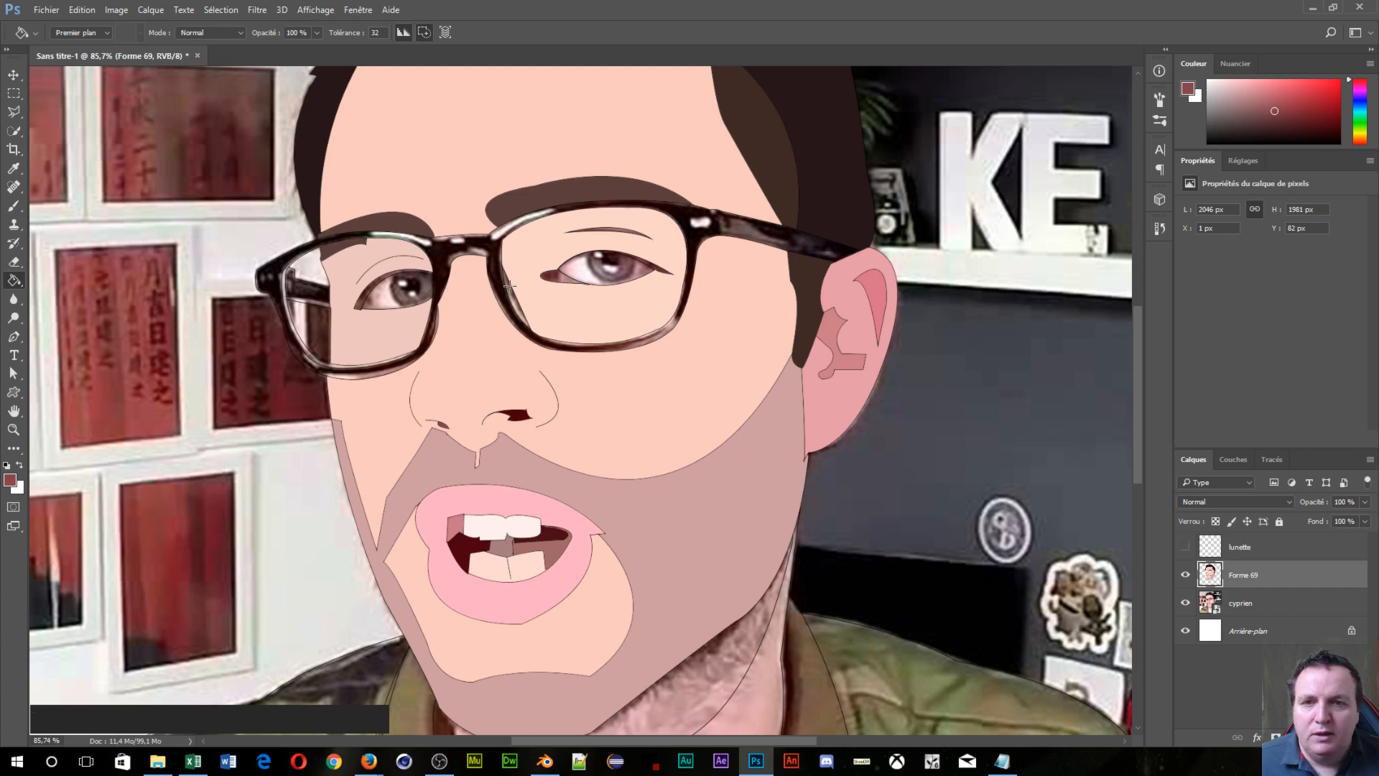
Step: Fill the right eye with very pale pink and its two corners with dark reddish brown tones sampled from the photo
key(alt)
alt+click(556, 275)
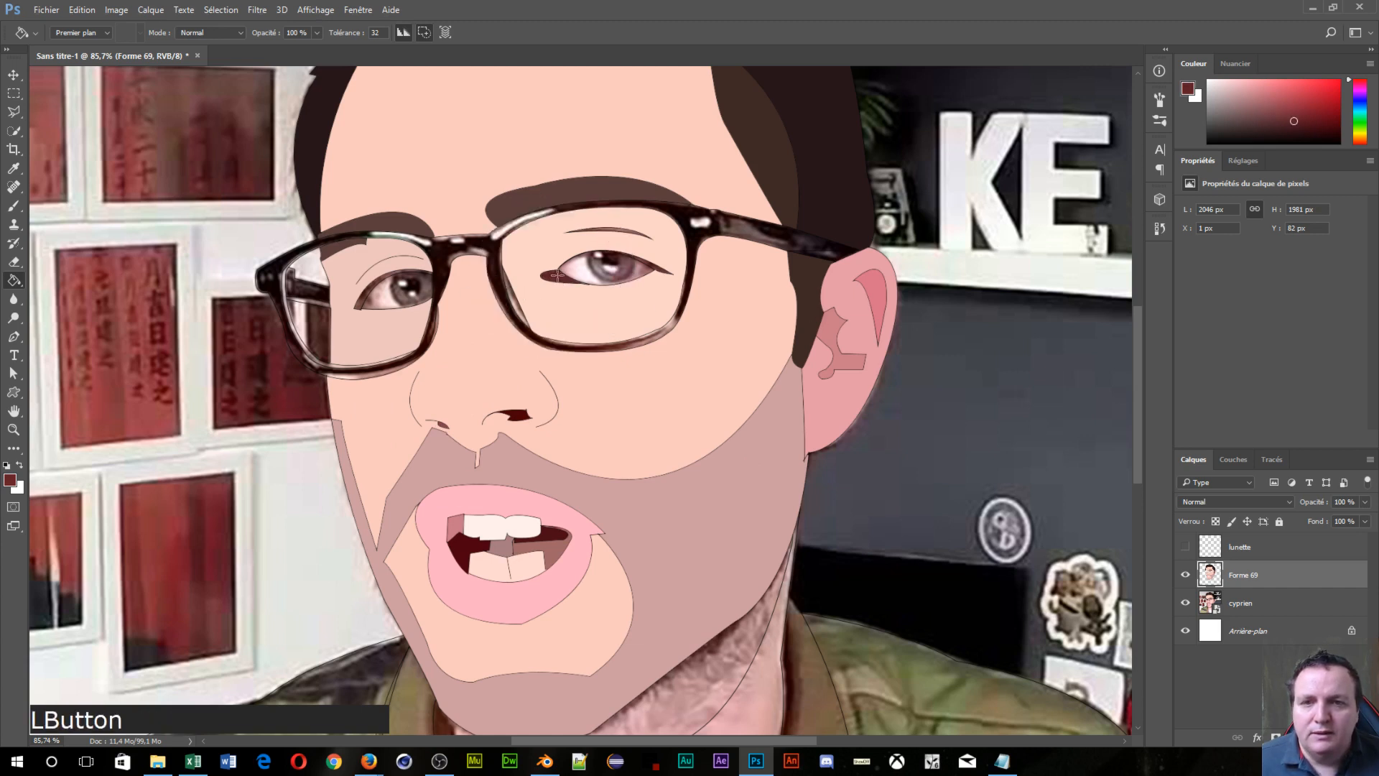
alt+click(575, 270)
click(577, 271)
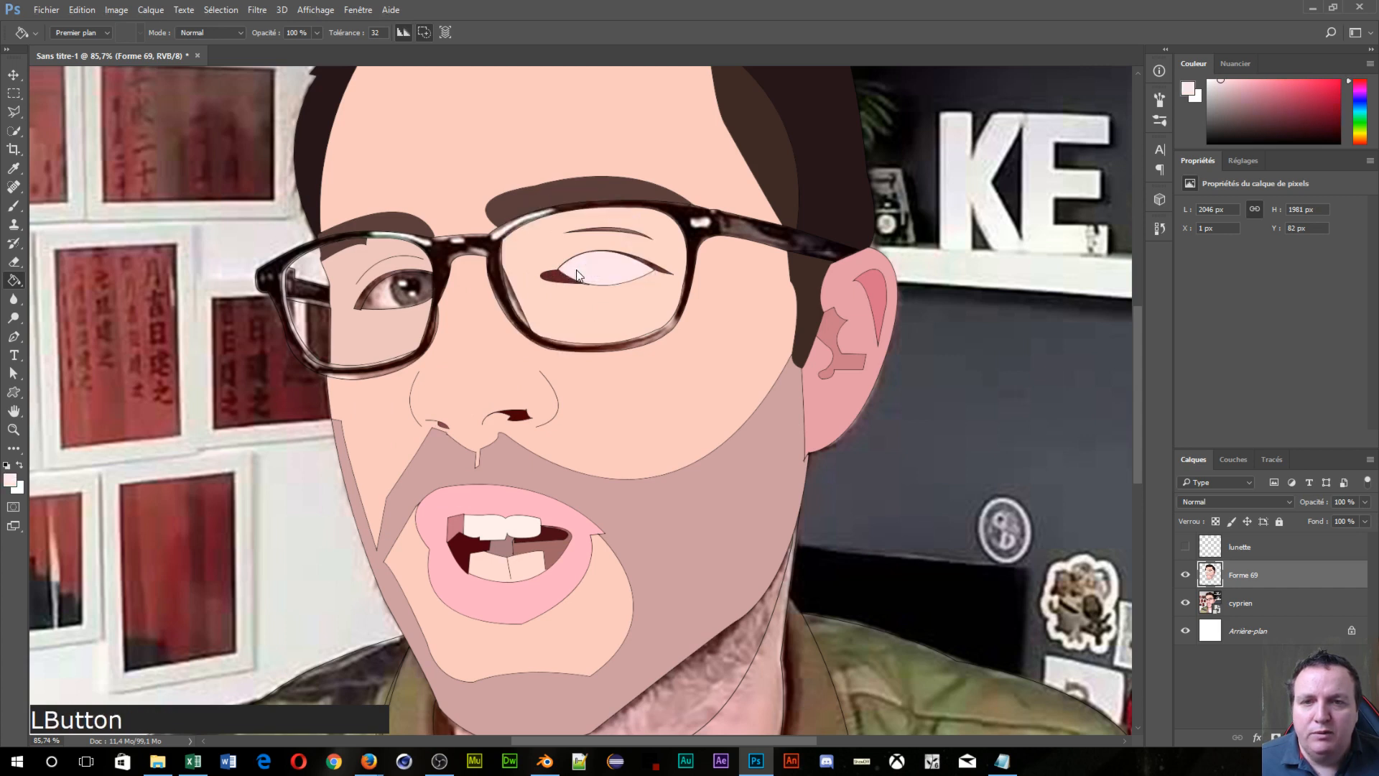
alt+click(655, 264)
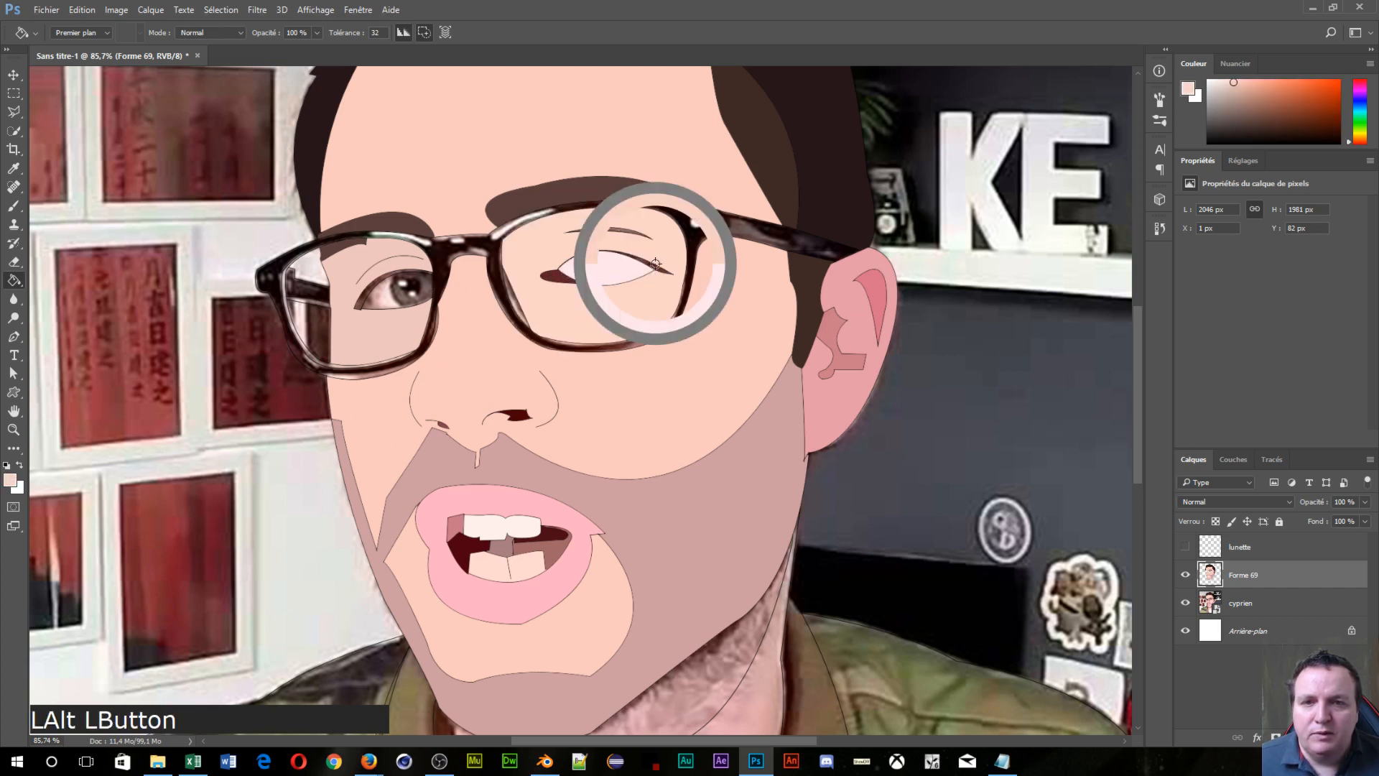
drag(655, 264, 657, 267)
click(657, 268)
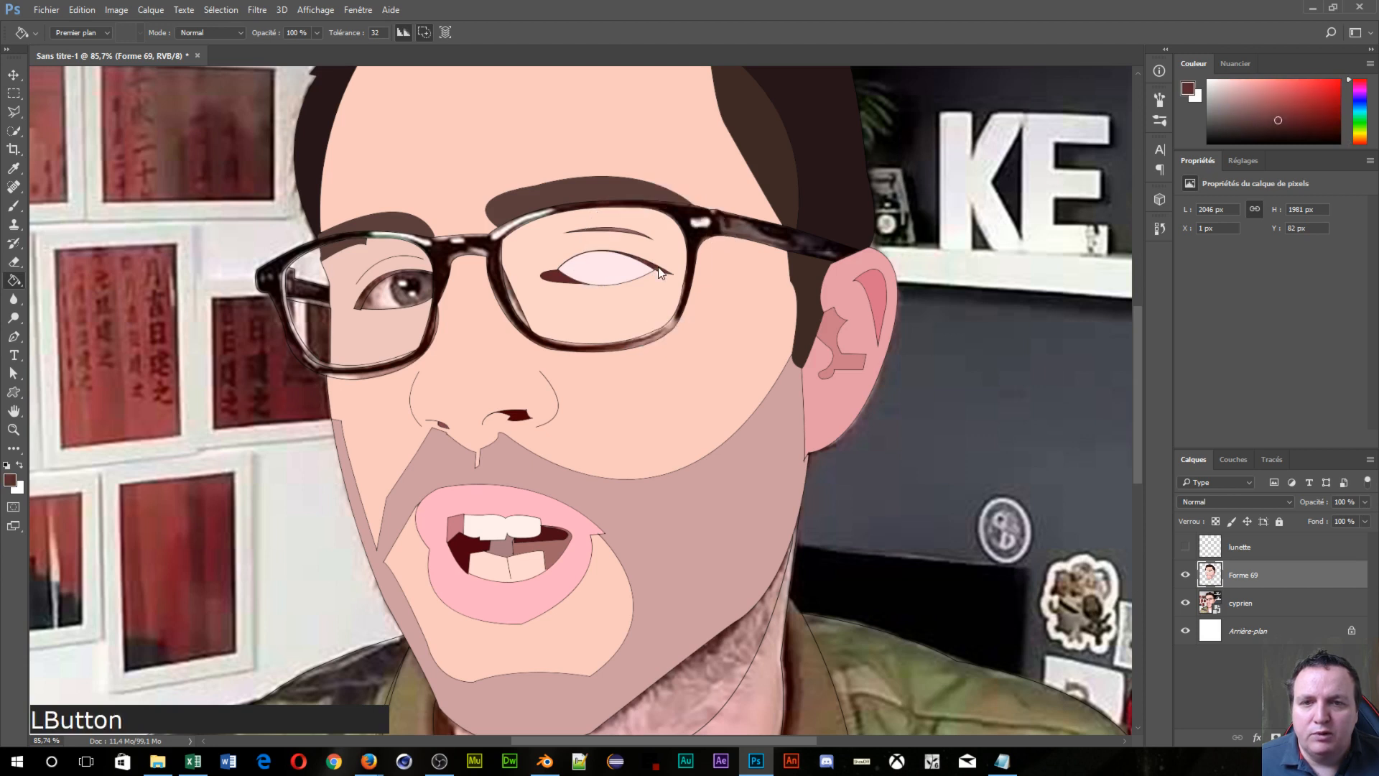
Step: Fill the left eye's dark corner with the same reddish brown and its eyeball with the other eye's very pale pink
click(362, 301)
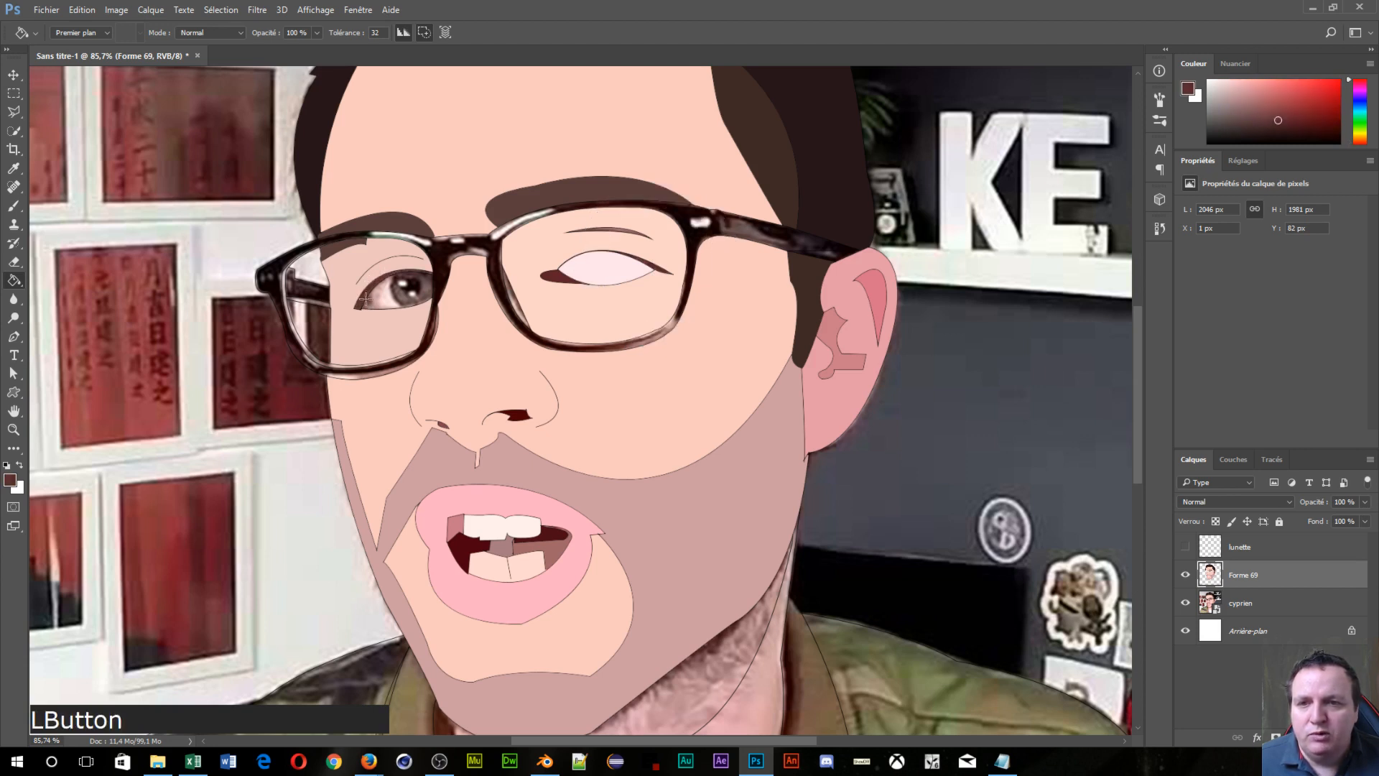
key(alt)
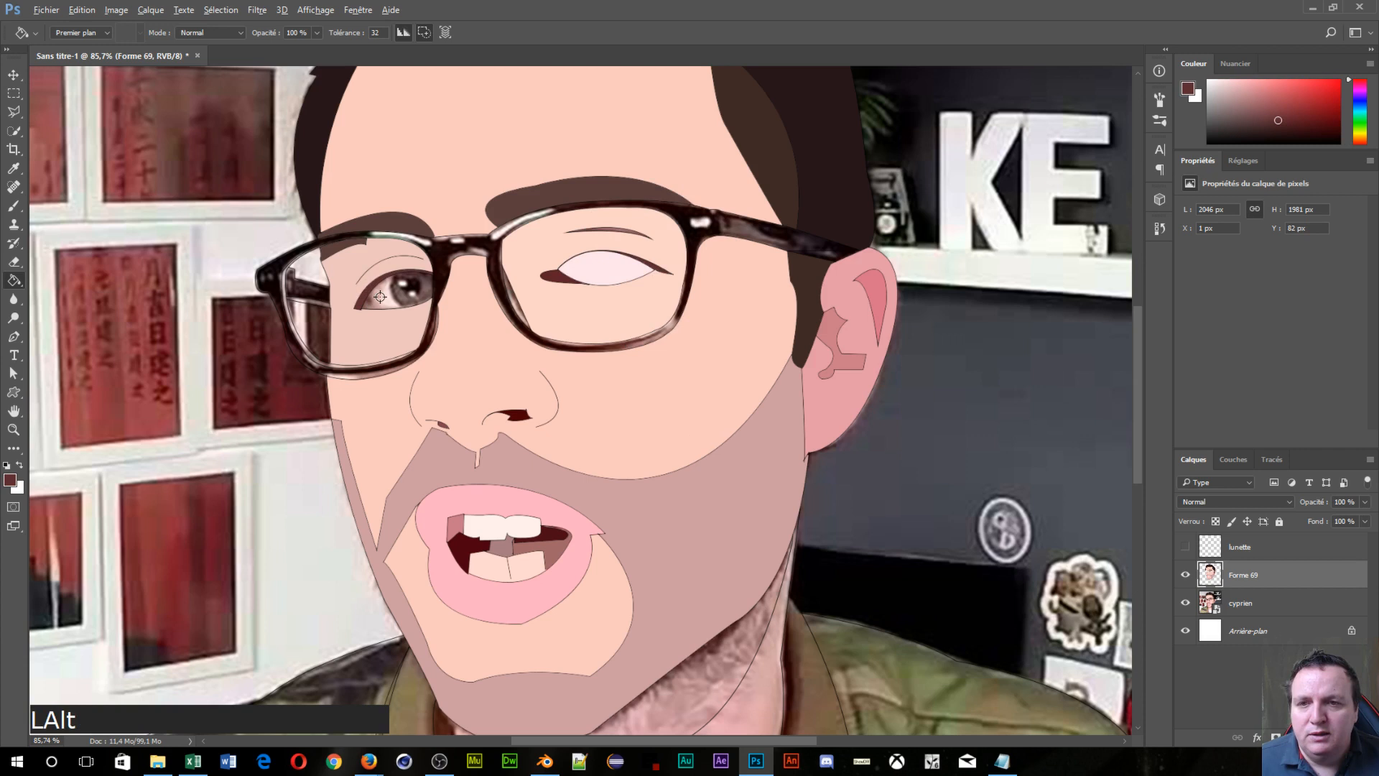
alt+click(583, 265)
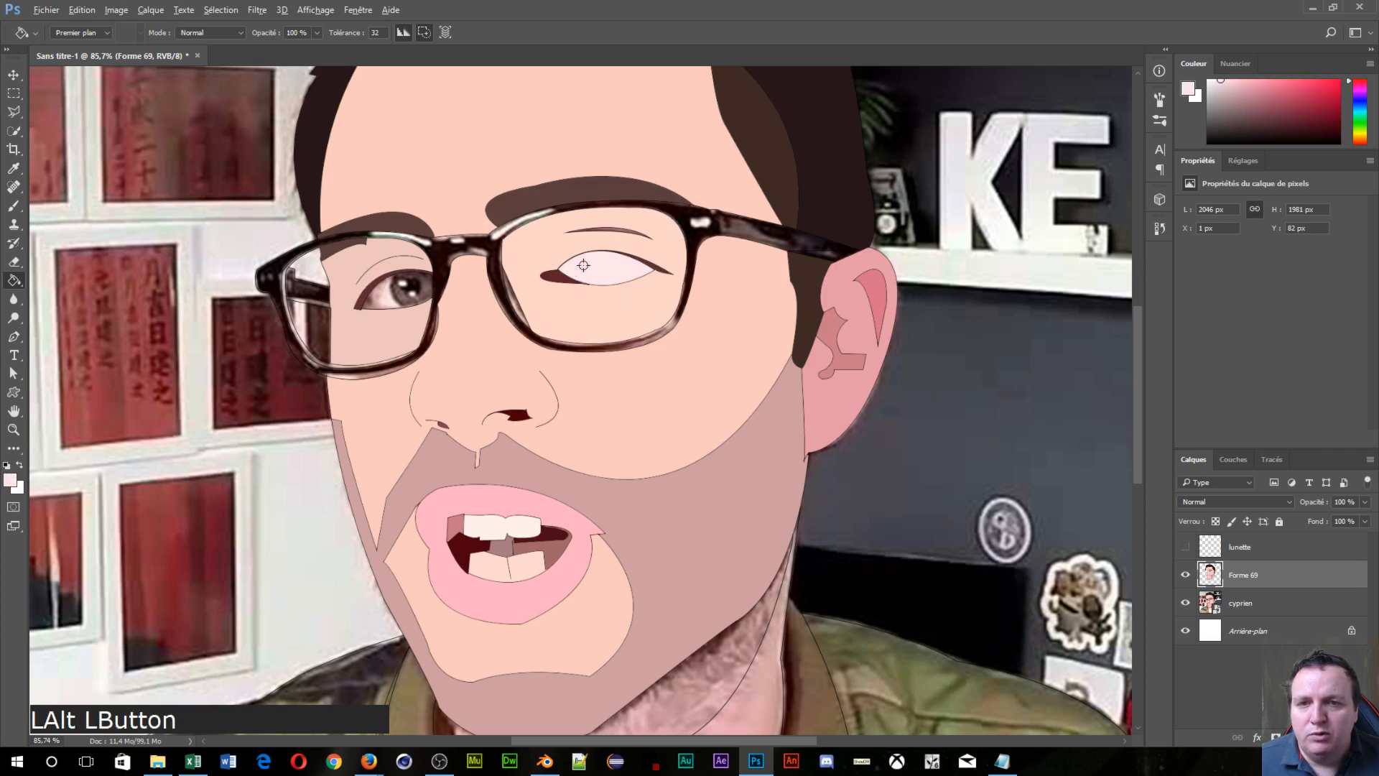
click(379, 299)
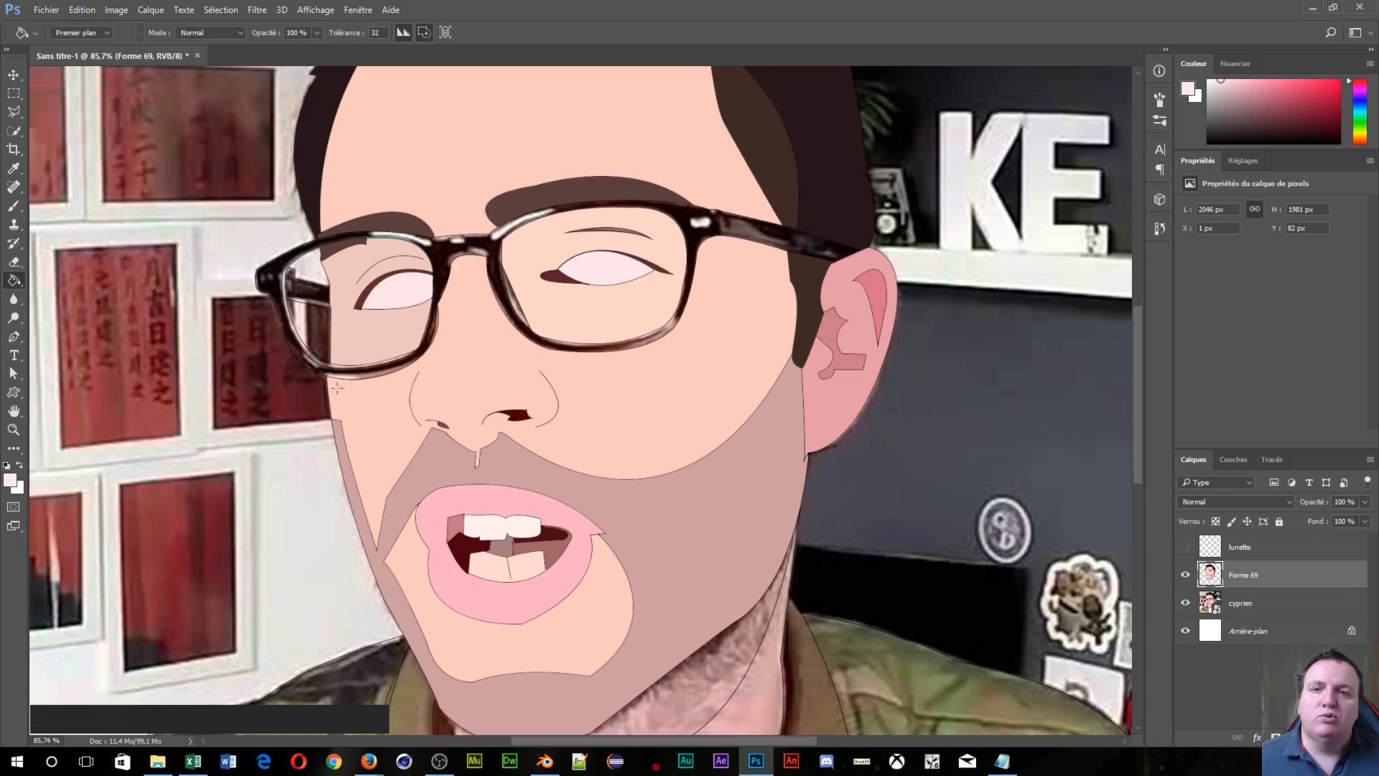
Step: Fill the neck with light pink and the stubble area under the jaw with a darker muted pink sampled from the photo
scroll(527, 330, down, 2)
scroll(528, 330, down, 2)
scroll(673, 293, up, 4)
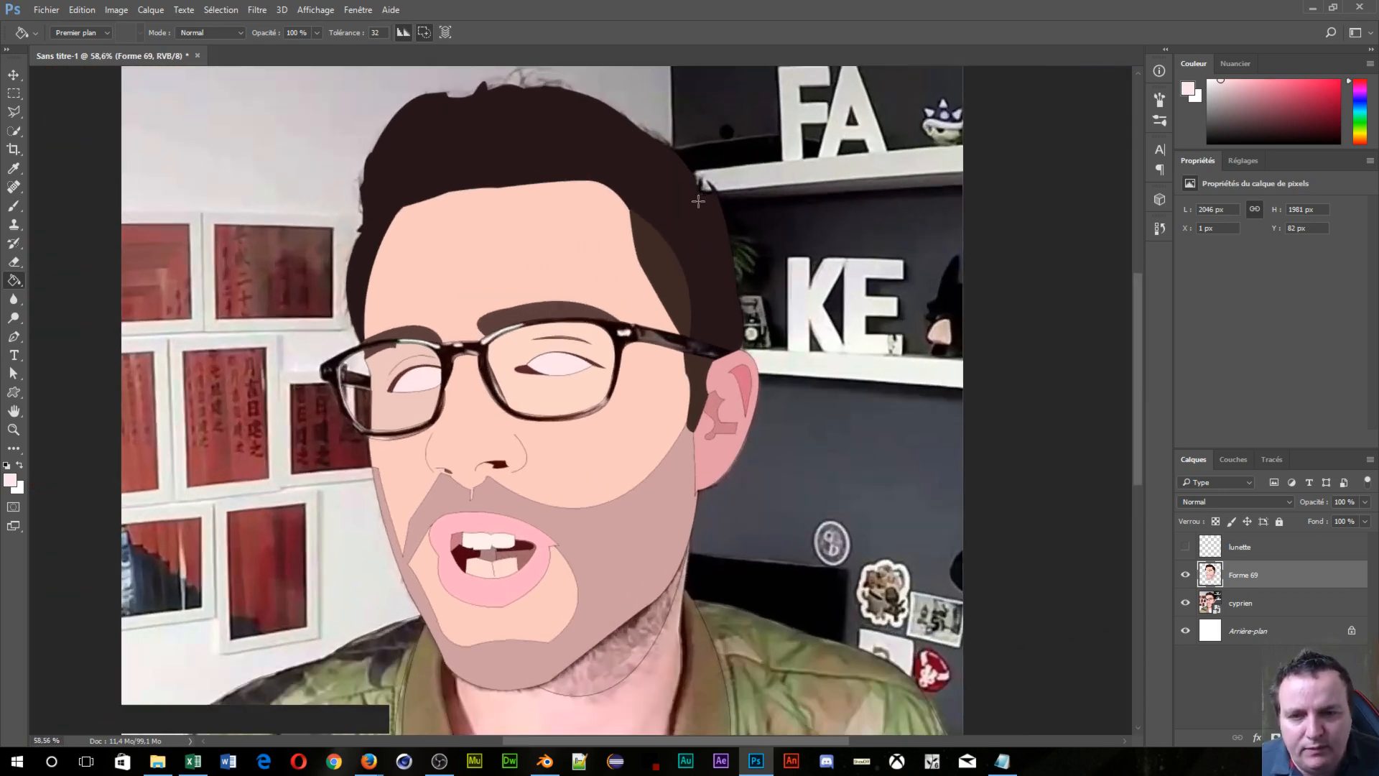
drag(543, 516, 485, 99)
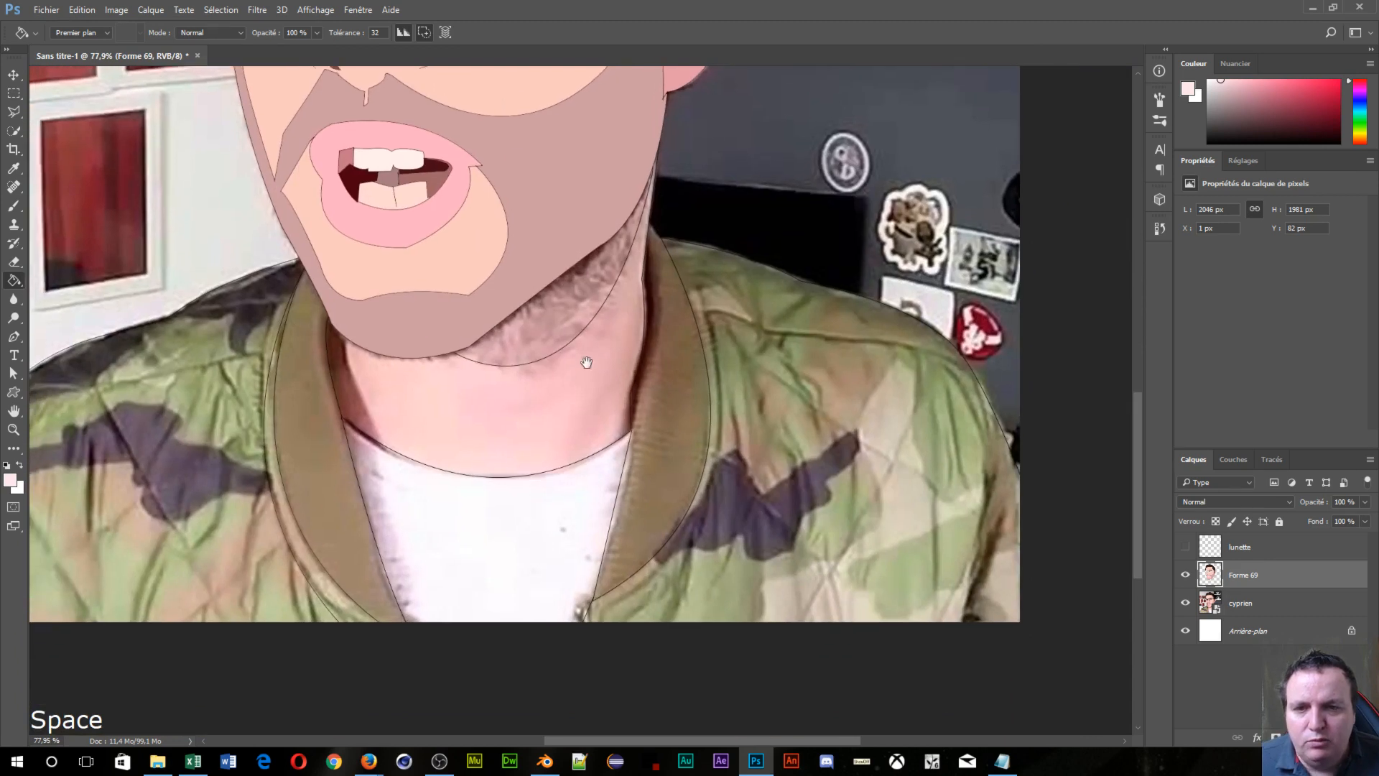
drag(536, 427, 384, 373)
click(388, 404)
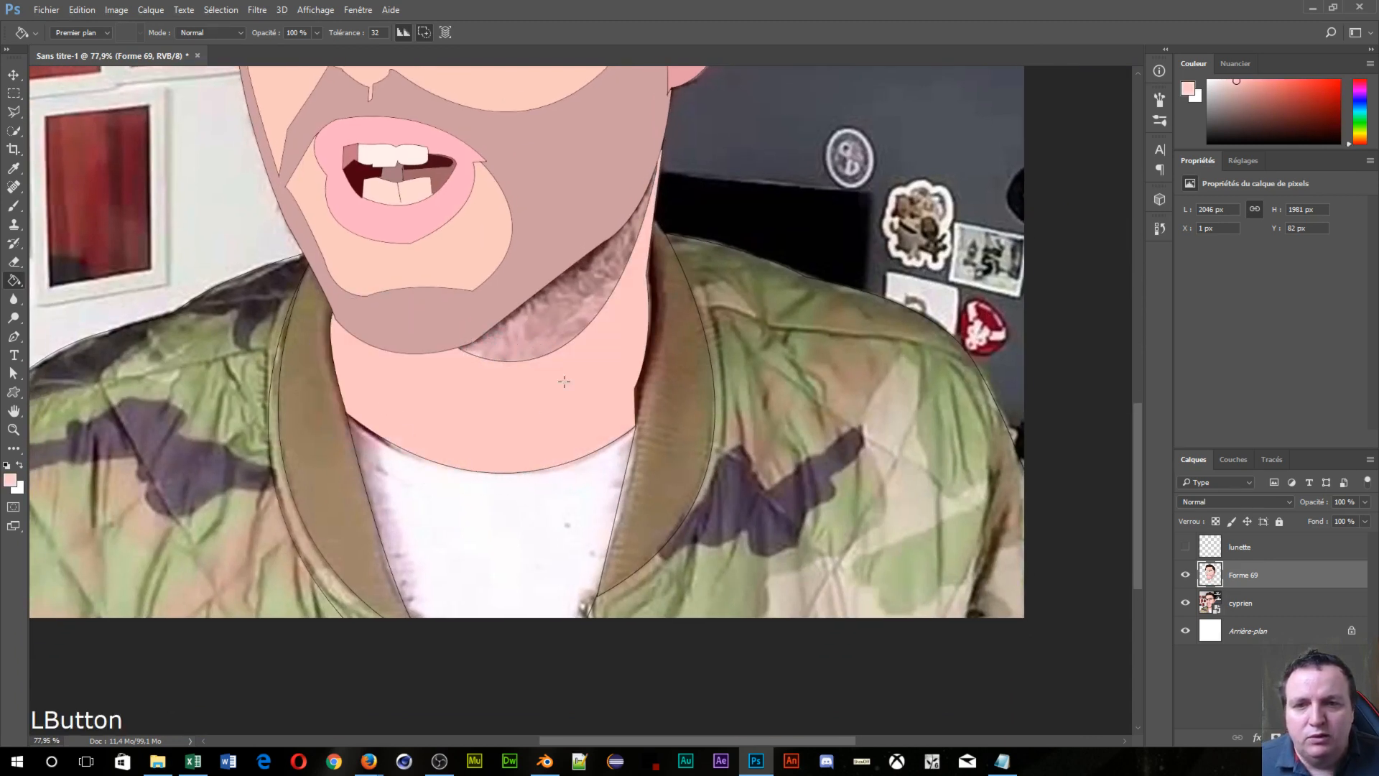
alt+click(563, 299)
click(563, 298)
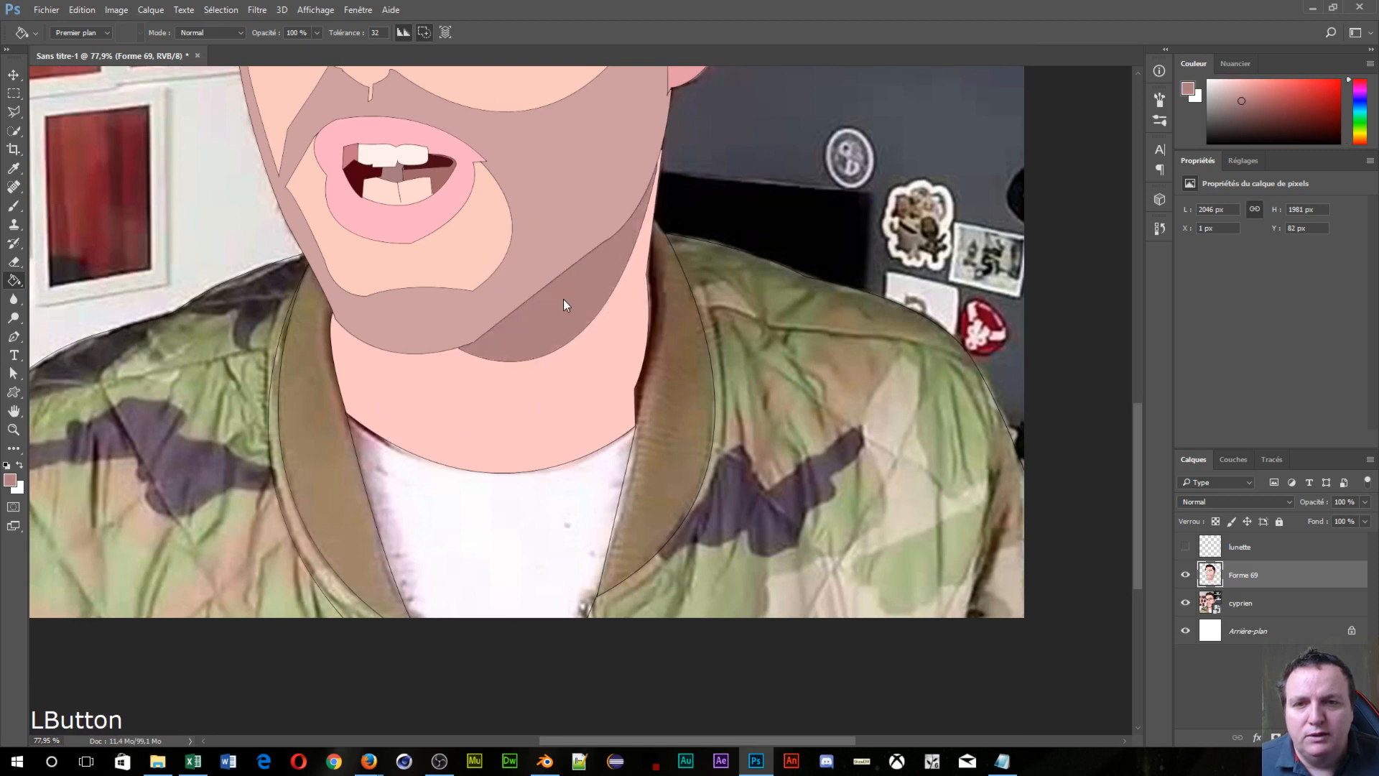
Step: Fill both sides of the jacket collar with an olive brown sampled from the photo
alt+click(291, 428)
click(292, 428)
click(679, 467)
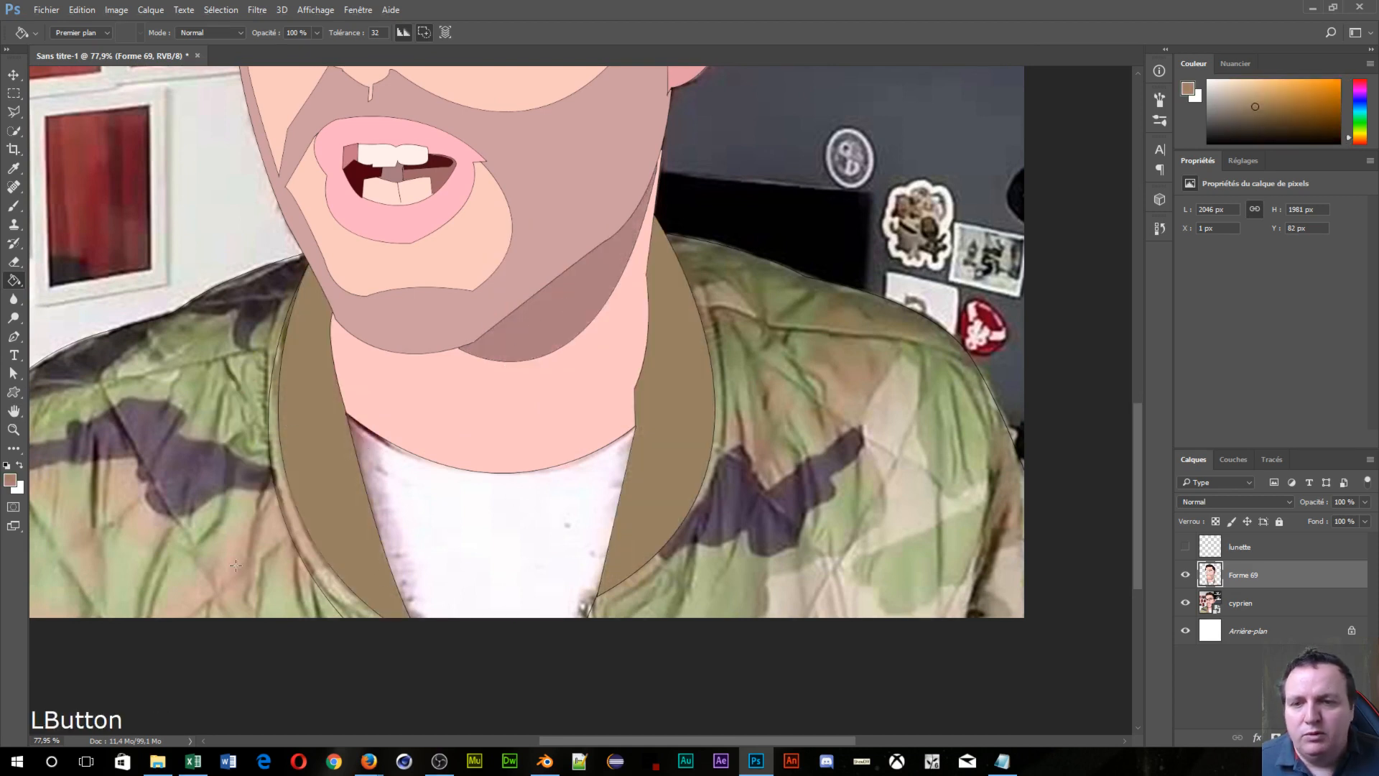
Step: Fill the narrow strip beside the collar and both halves of the camouflage jacket with tan tones sampled from the fabric
alt+click(293, 523)
click(293, 523)
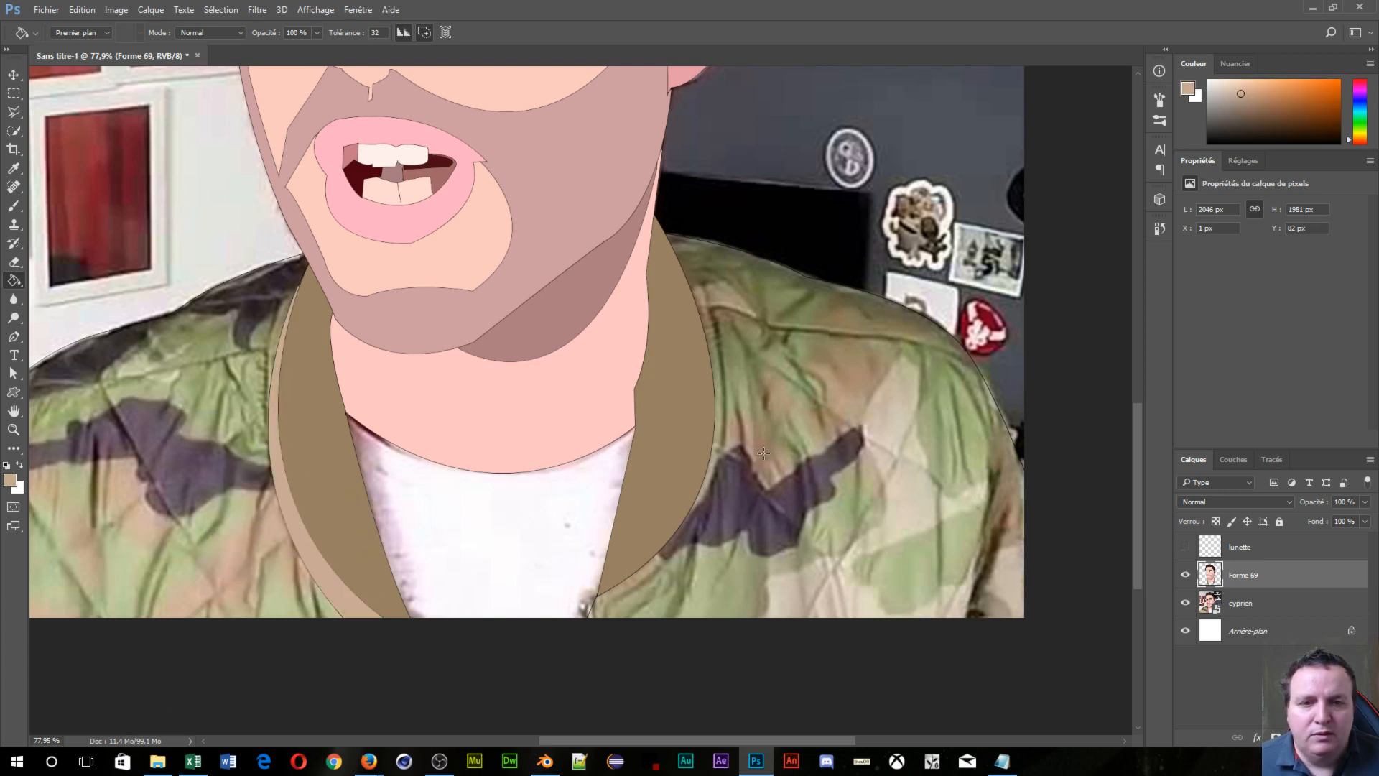
click(752, 430)
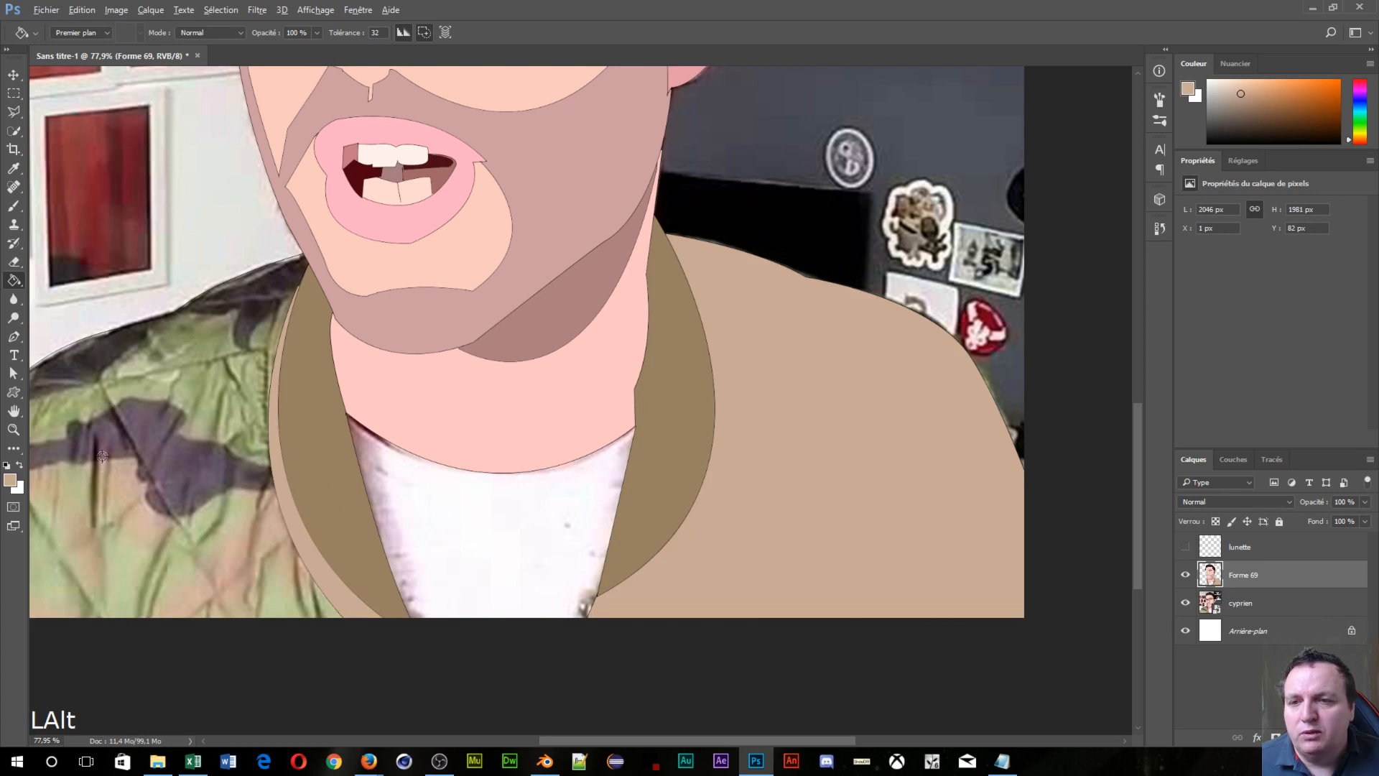
alt+click(126, 379)
alt+click(219, 588)
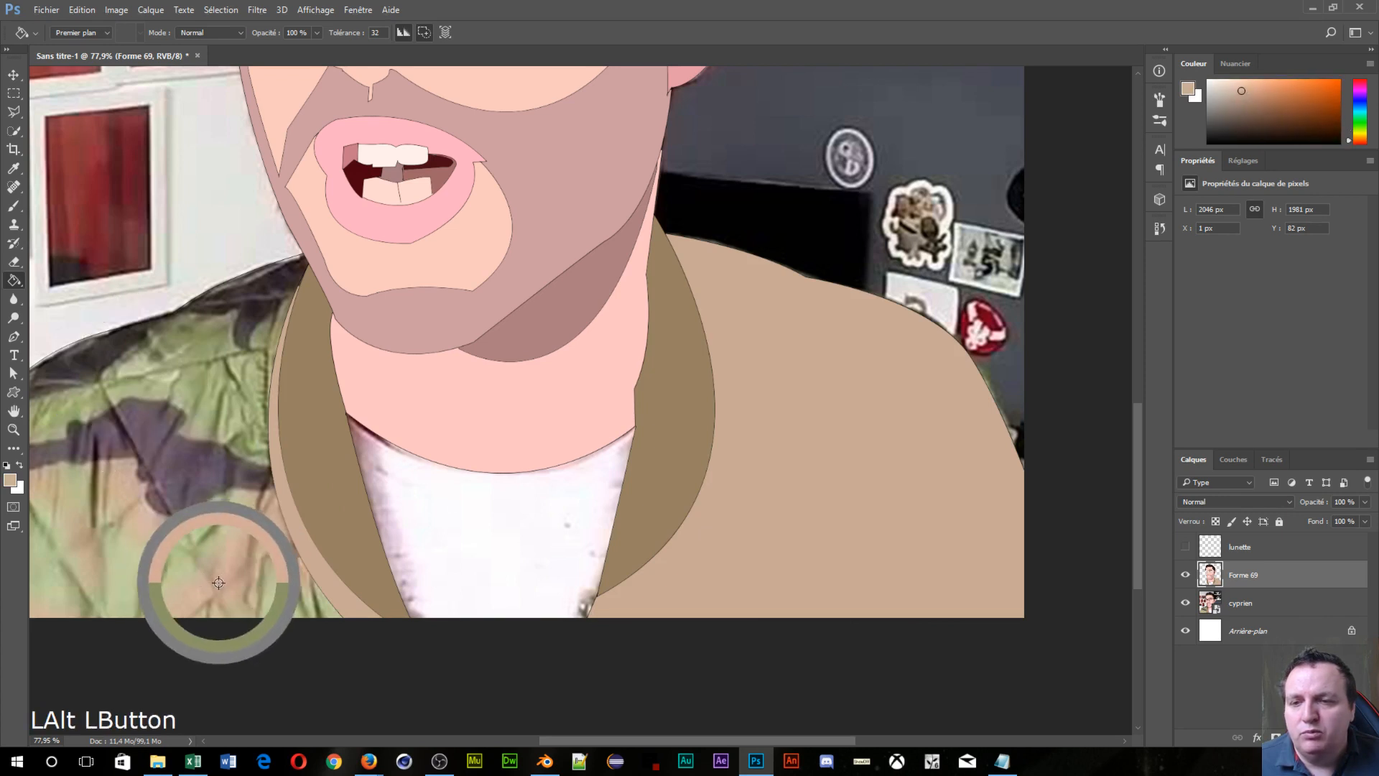
click(219, 583)
Step: Fill the T-shirt area between the collar sides with the near-white sampled from the photo
scroll(352, 289, down, 3)
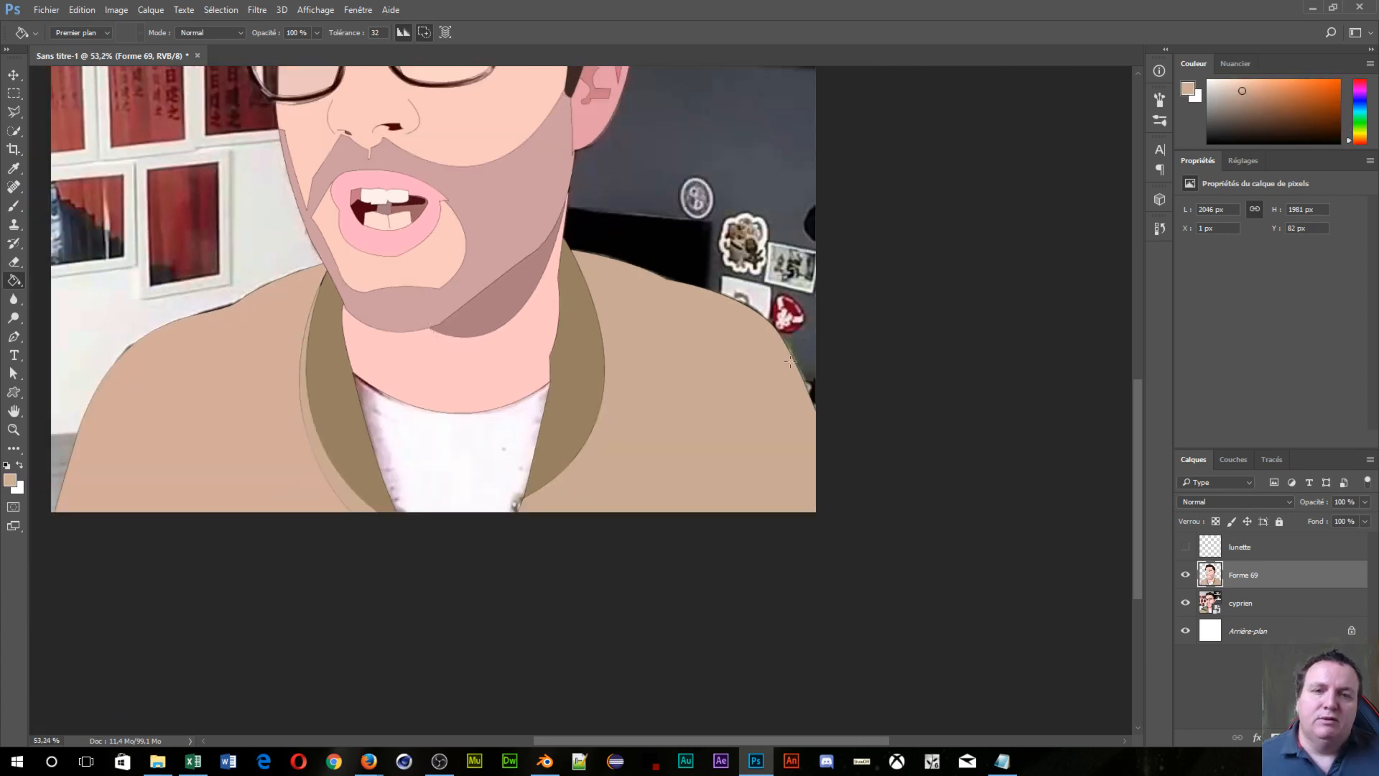
scroll(790, 361, down, 2)
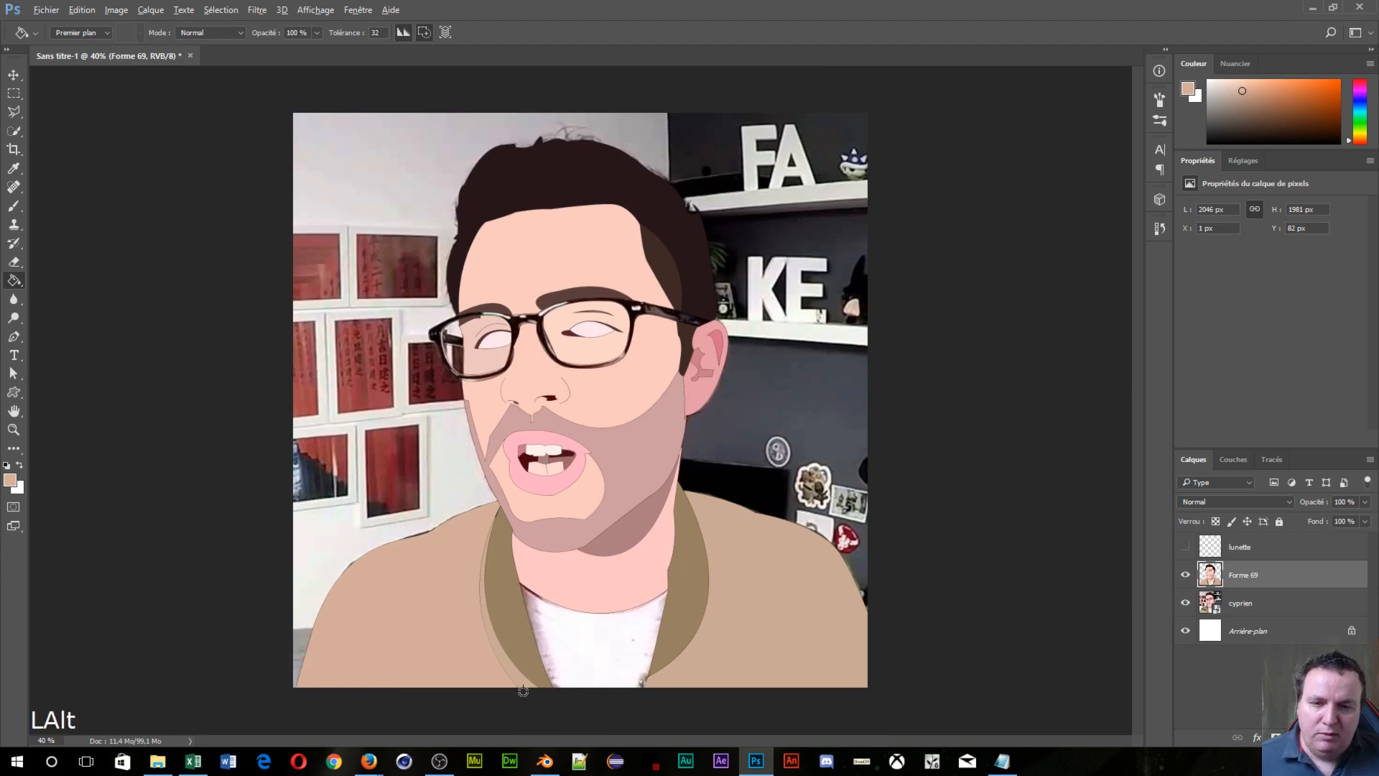
alt+click(594, 656)
click(594, 656)
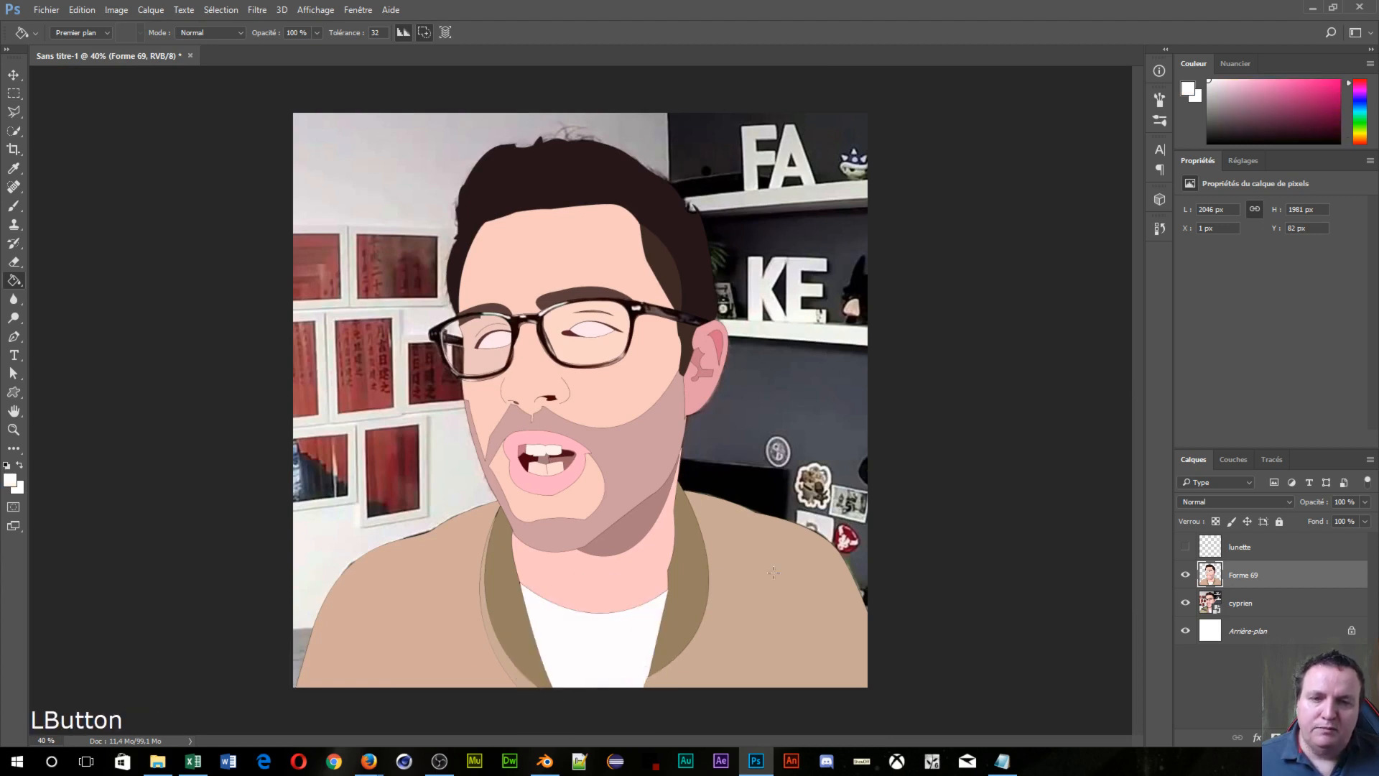
Step: Hide the reference photo layer to check the coloured portrait against the white background
scroll(740, 571, up, 2)
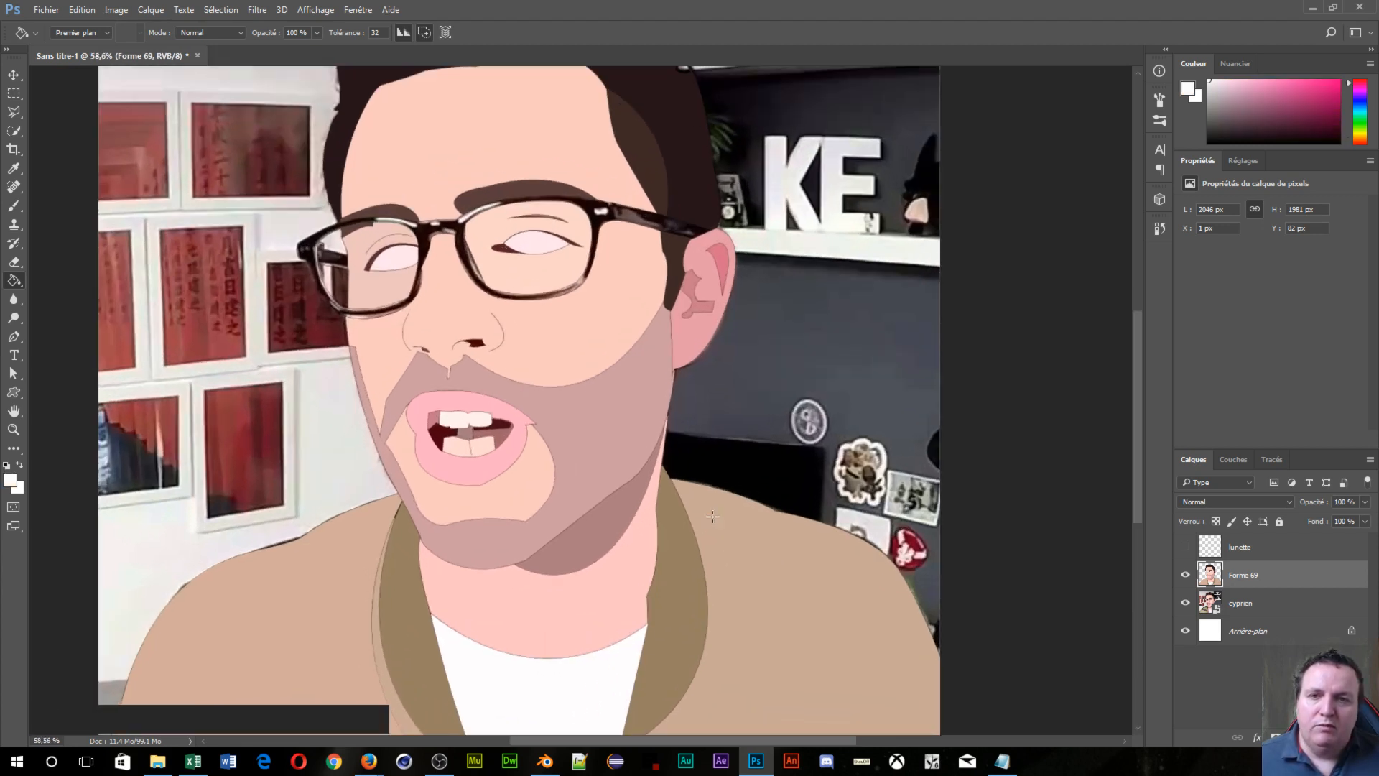
scroll(712, 516, down, 2)
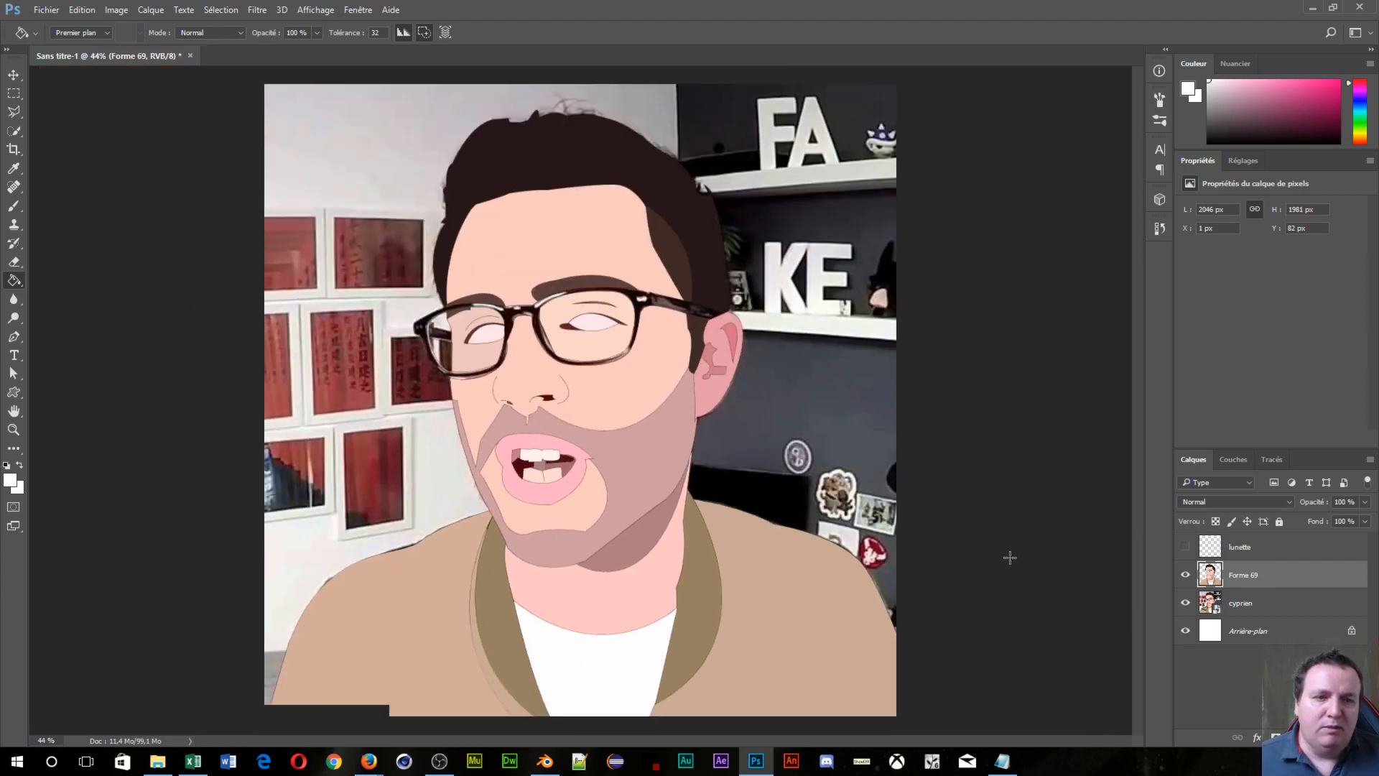
click(1187, 603)
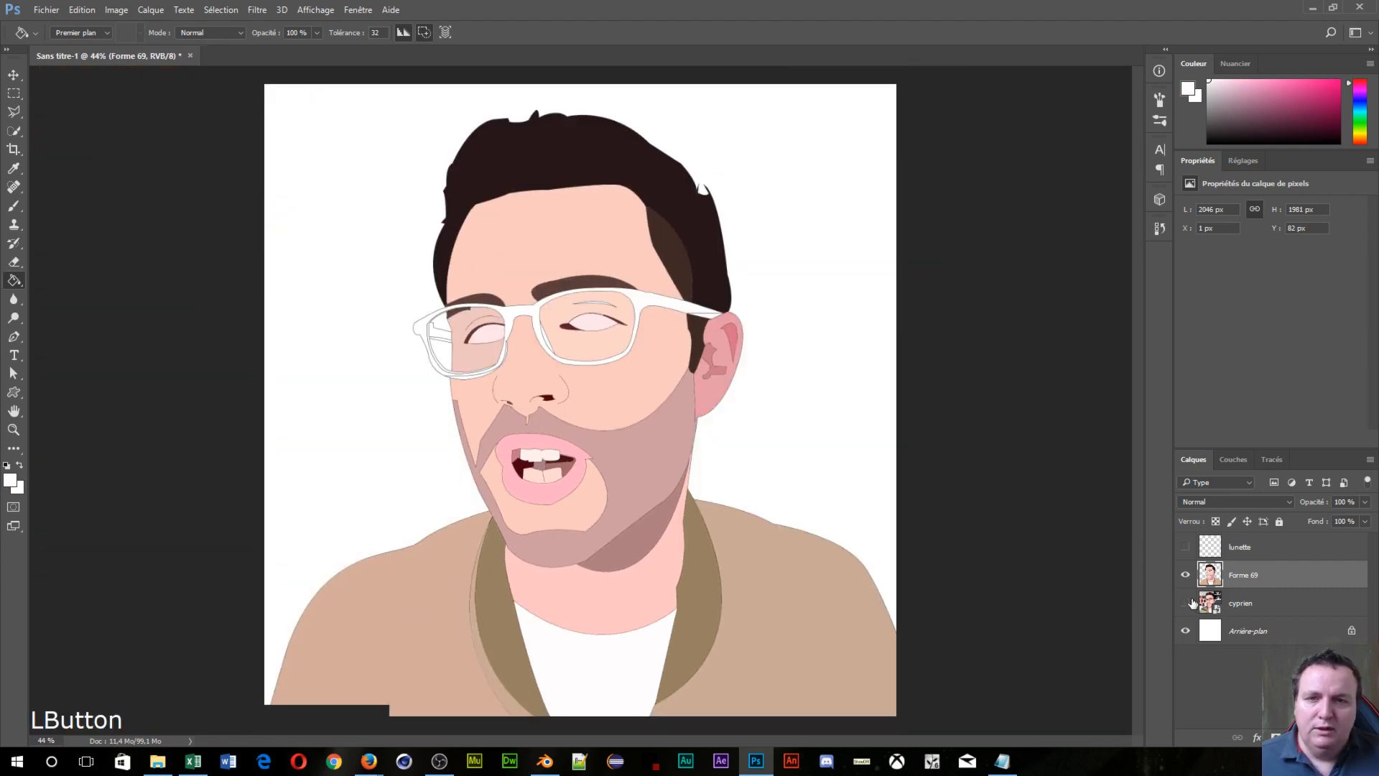
Step: Toggle the cyprien reference photo layer off and on to compare the coloured portrait, leaving the photo shown
click(1192, 604)
click(1193, 604)
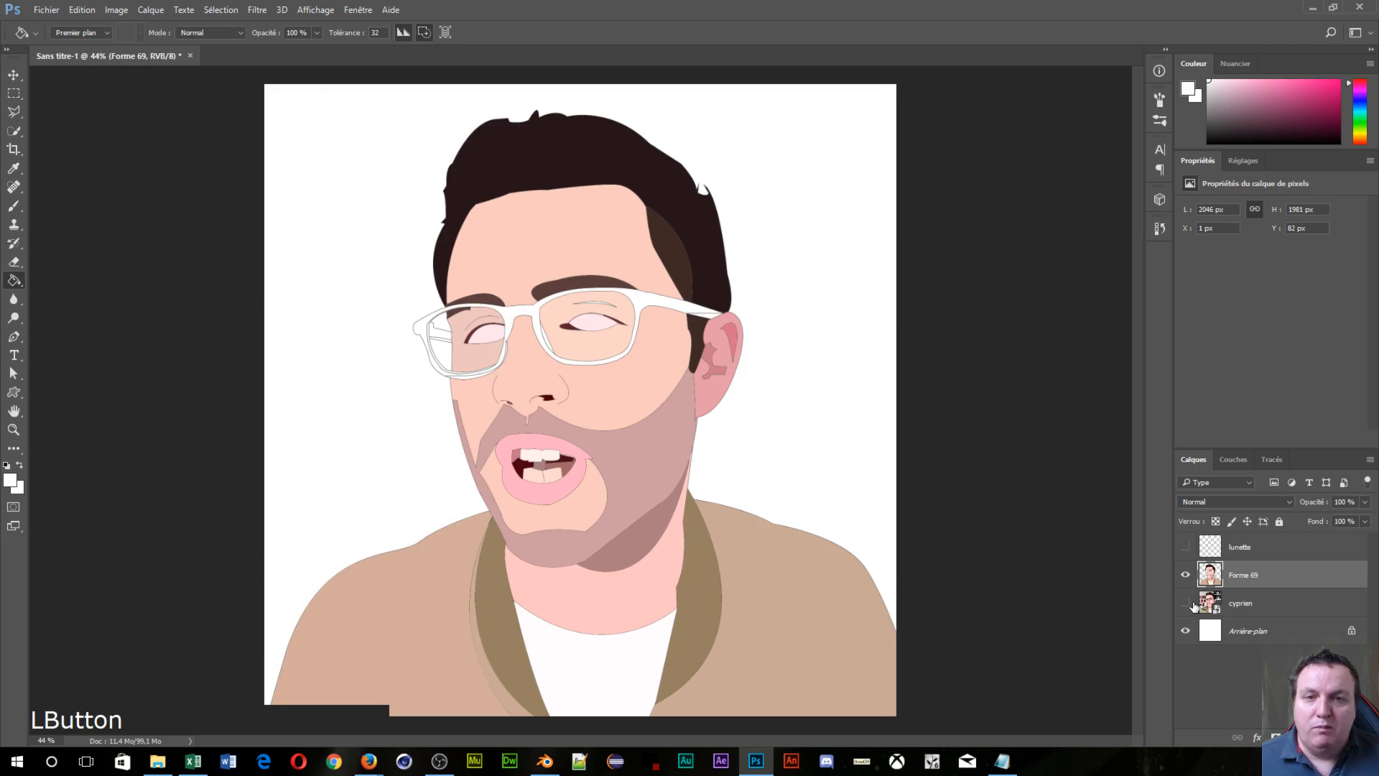
click(1193, 604)
click(1192, 604)
click(1193, 604)
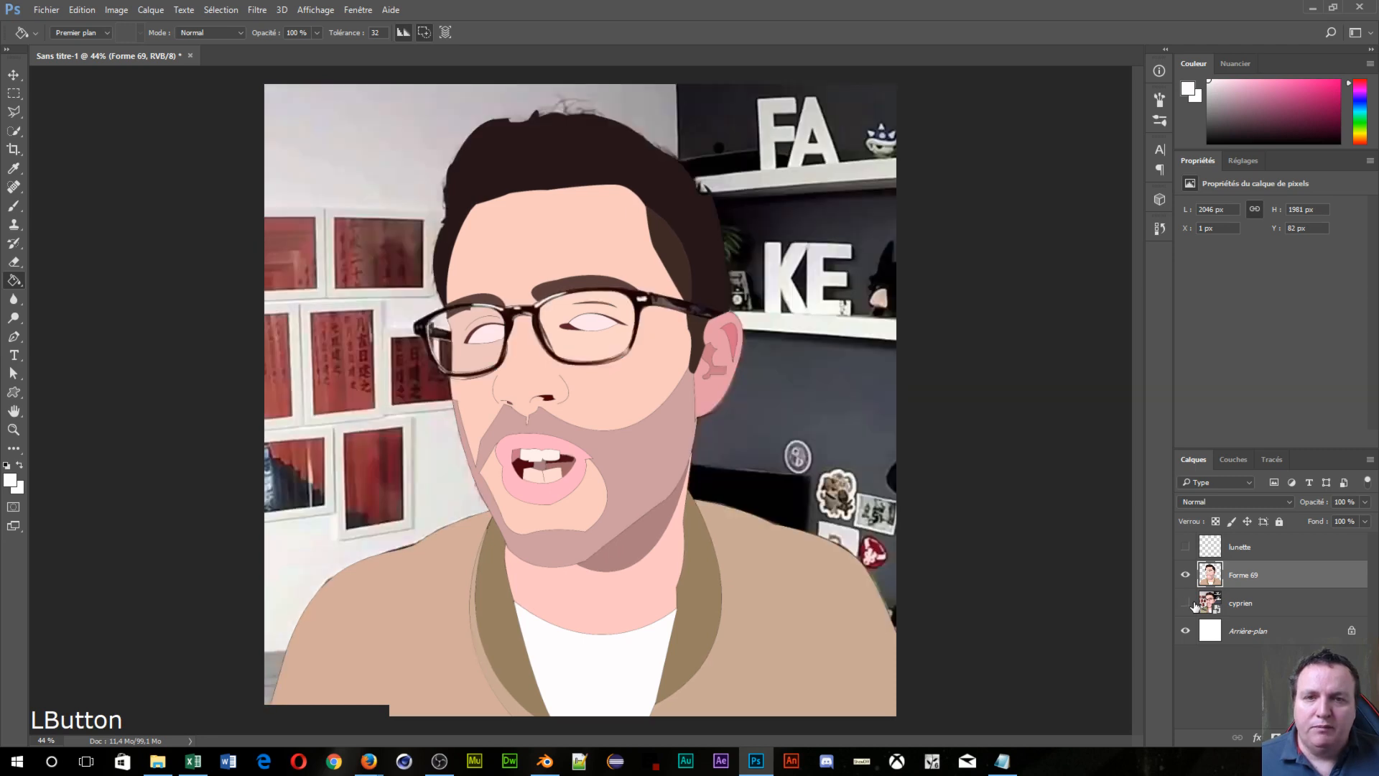
click(1192, 605)
click(1192, 605)
click(1189, 610)
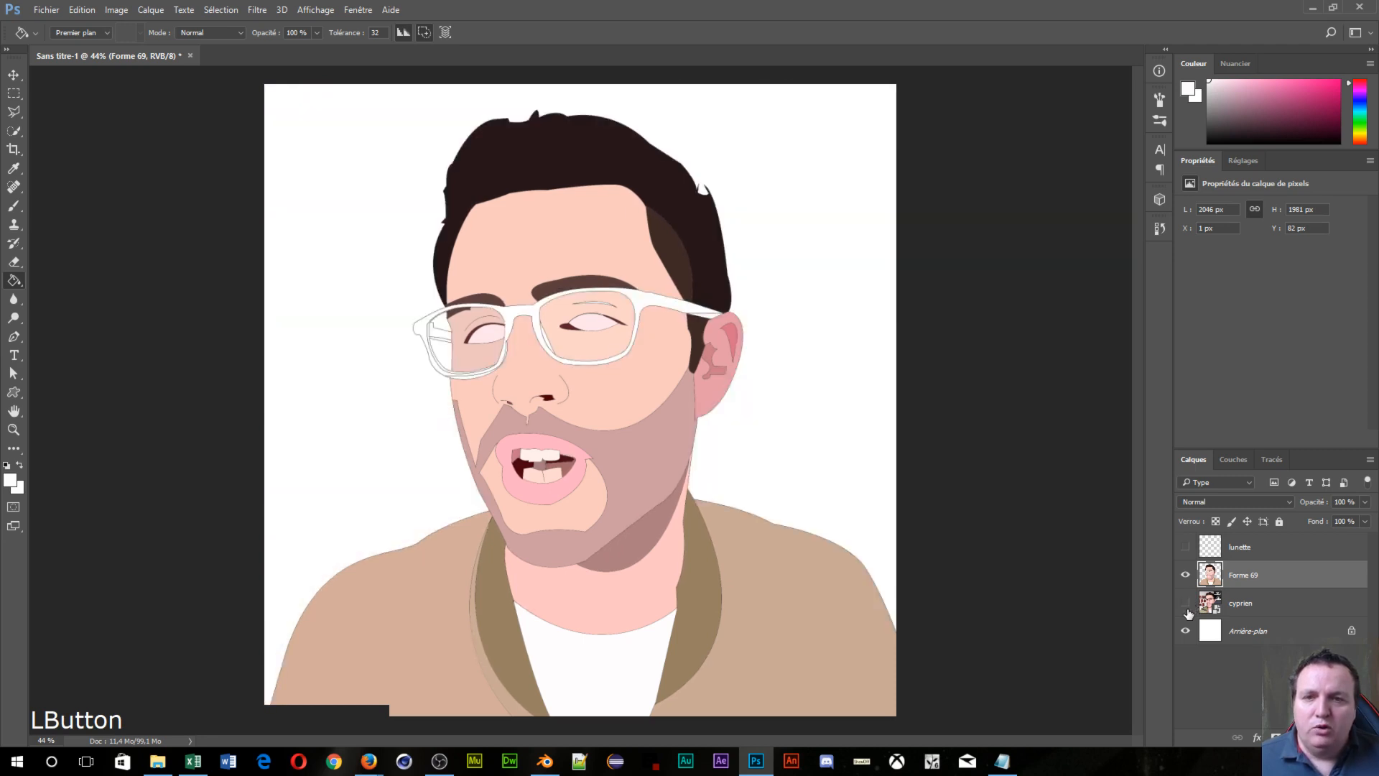
click(1189, 613)
click(1189, 612)
click(1189, 613)
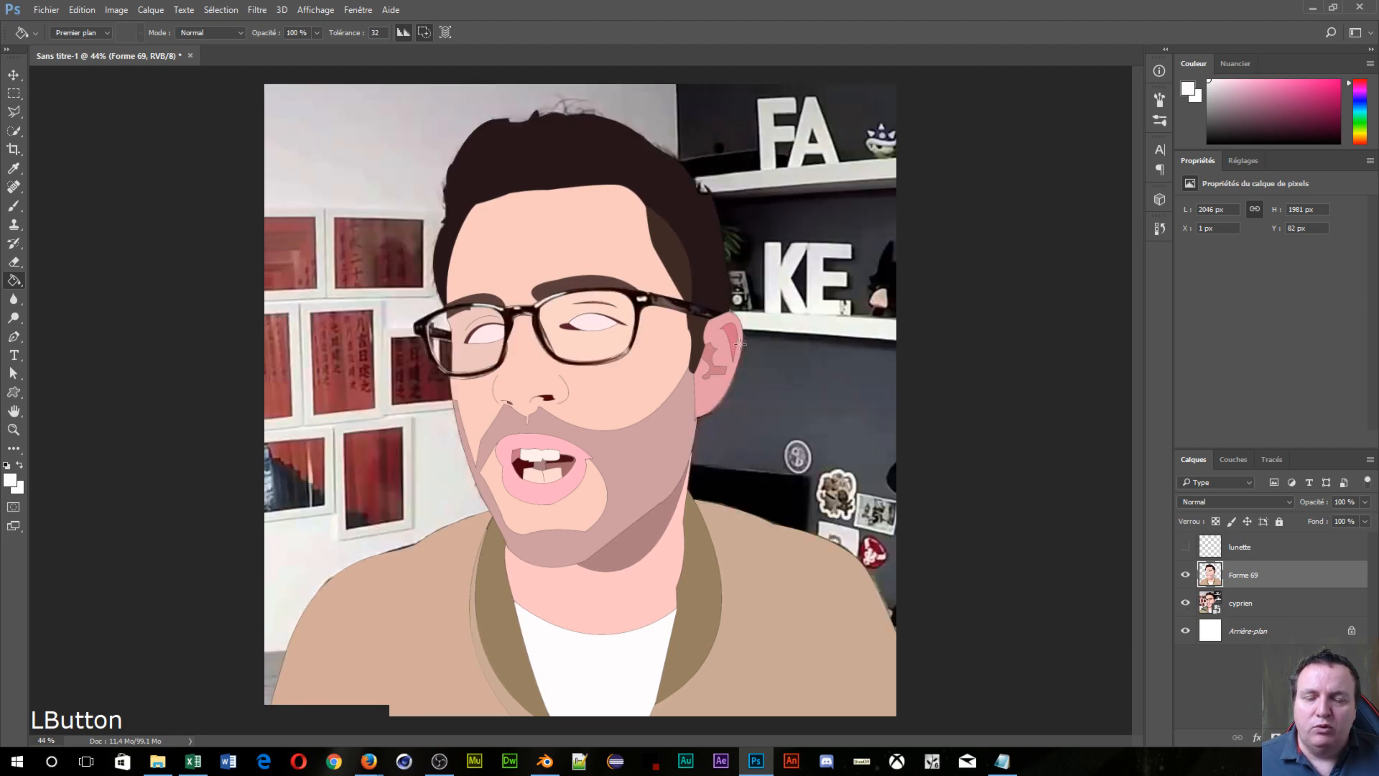
Step: Fill the shadow below the left-hand lens with sampled brown and that lens's inner rim with pale pink from the photo
scroll(544, 471, up, 6)
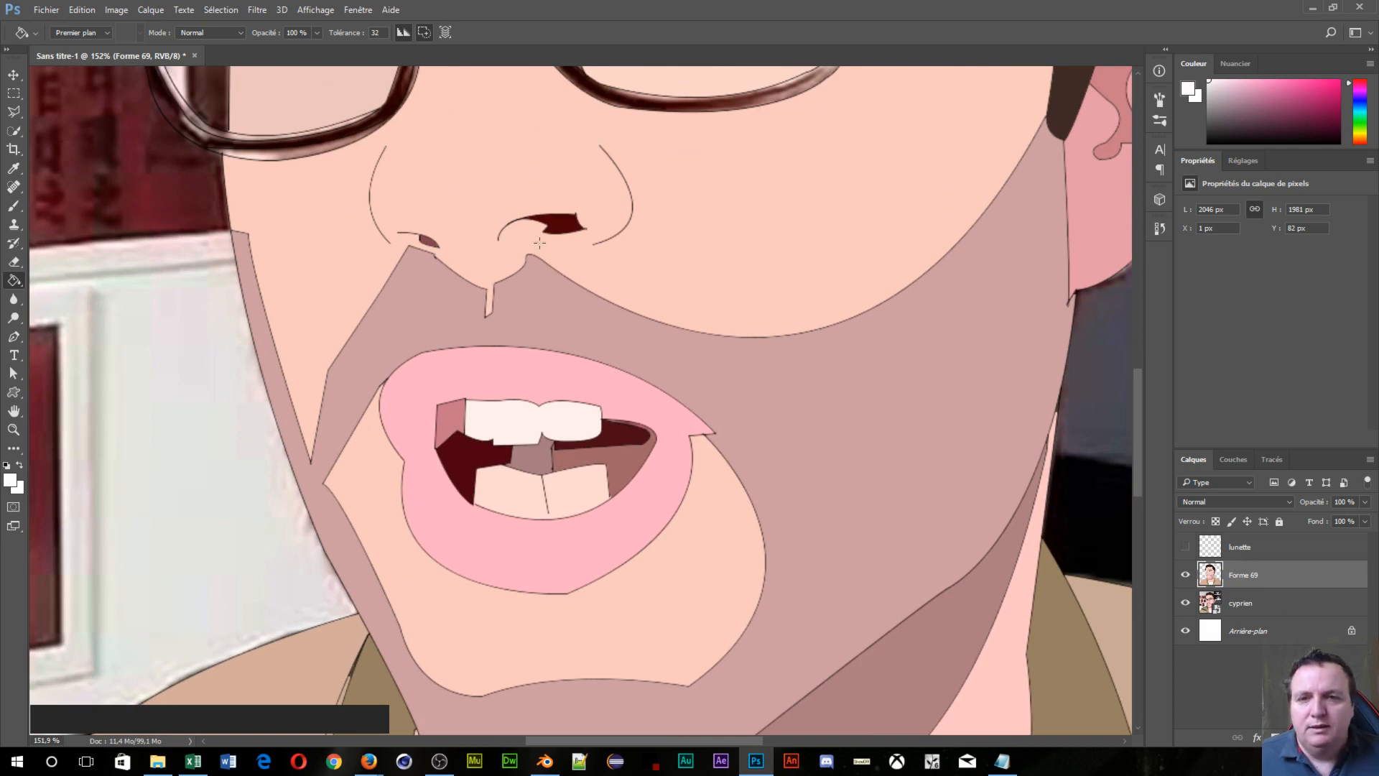
key(space)
drag(539, 243, 747, 690)
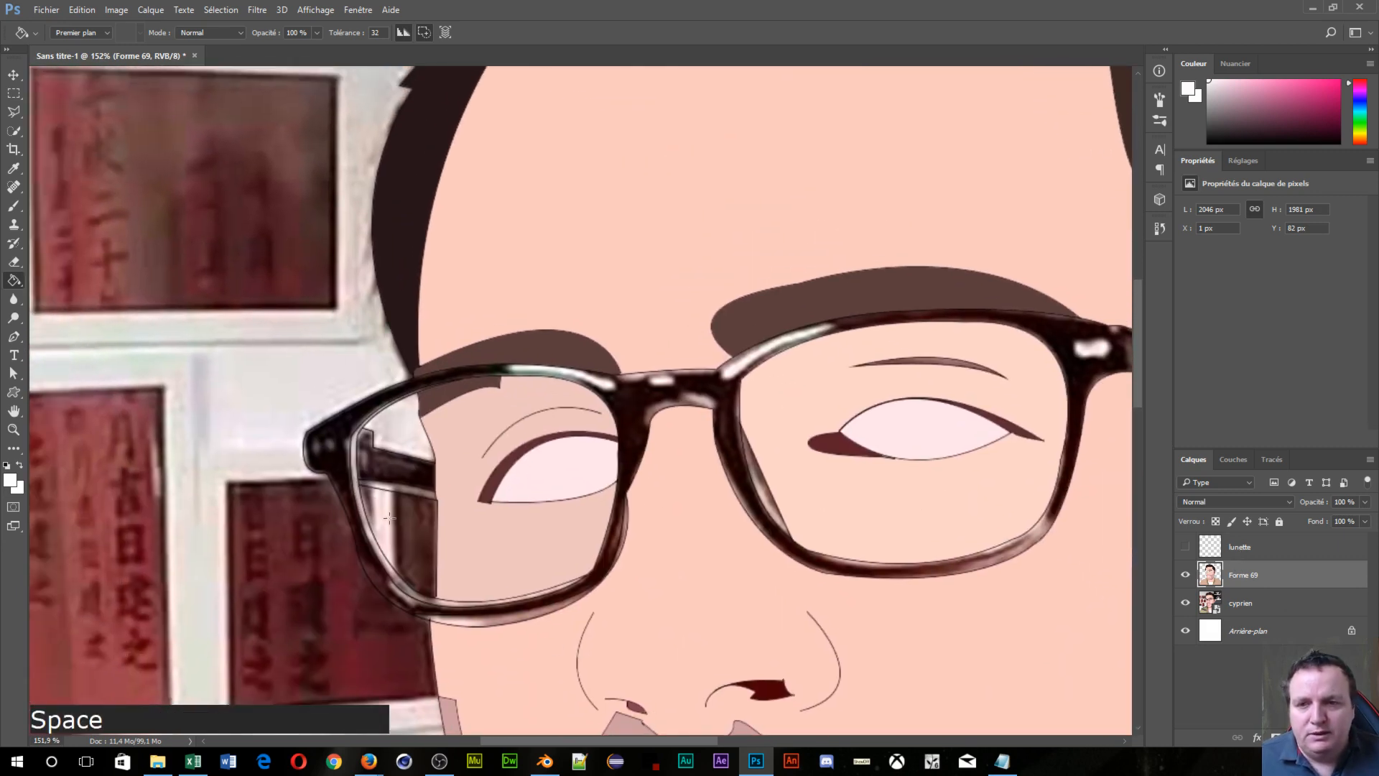
alt+click(501, 619)
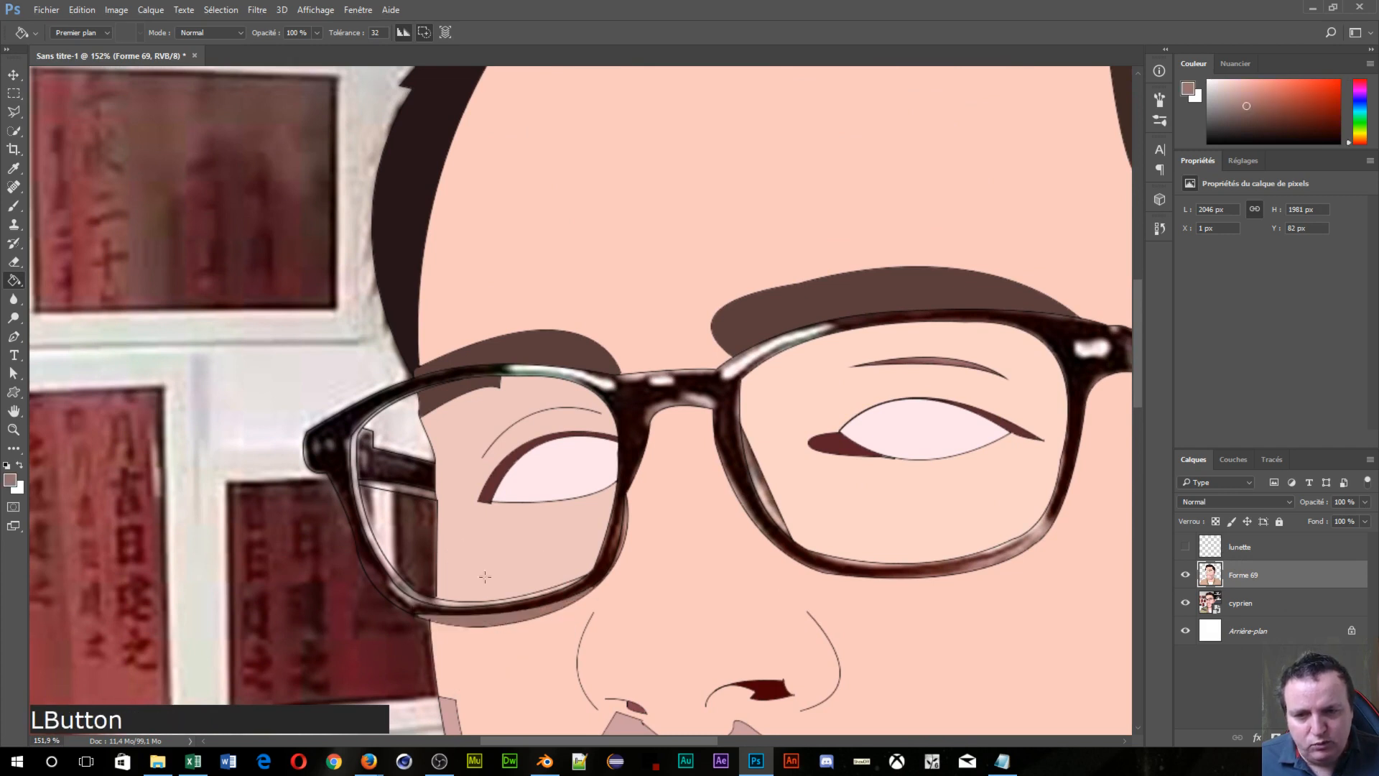
alt+click(374, 537)
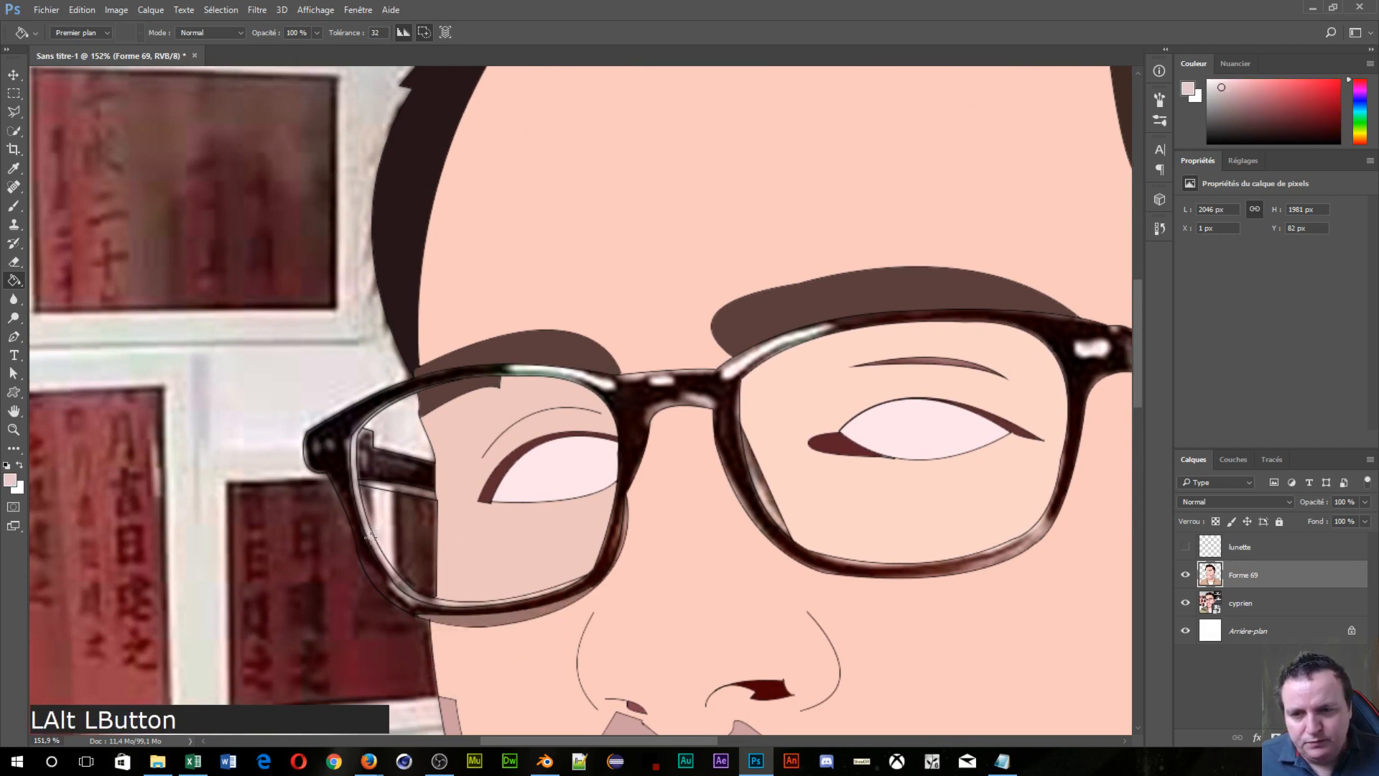
click(371, 537)
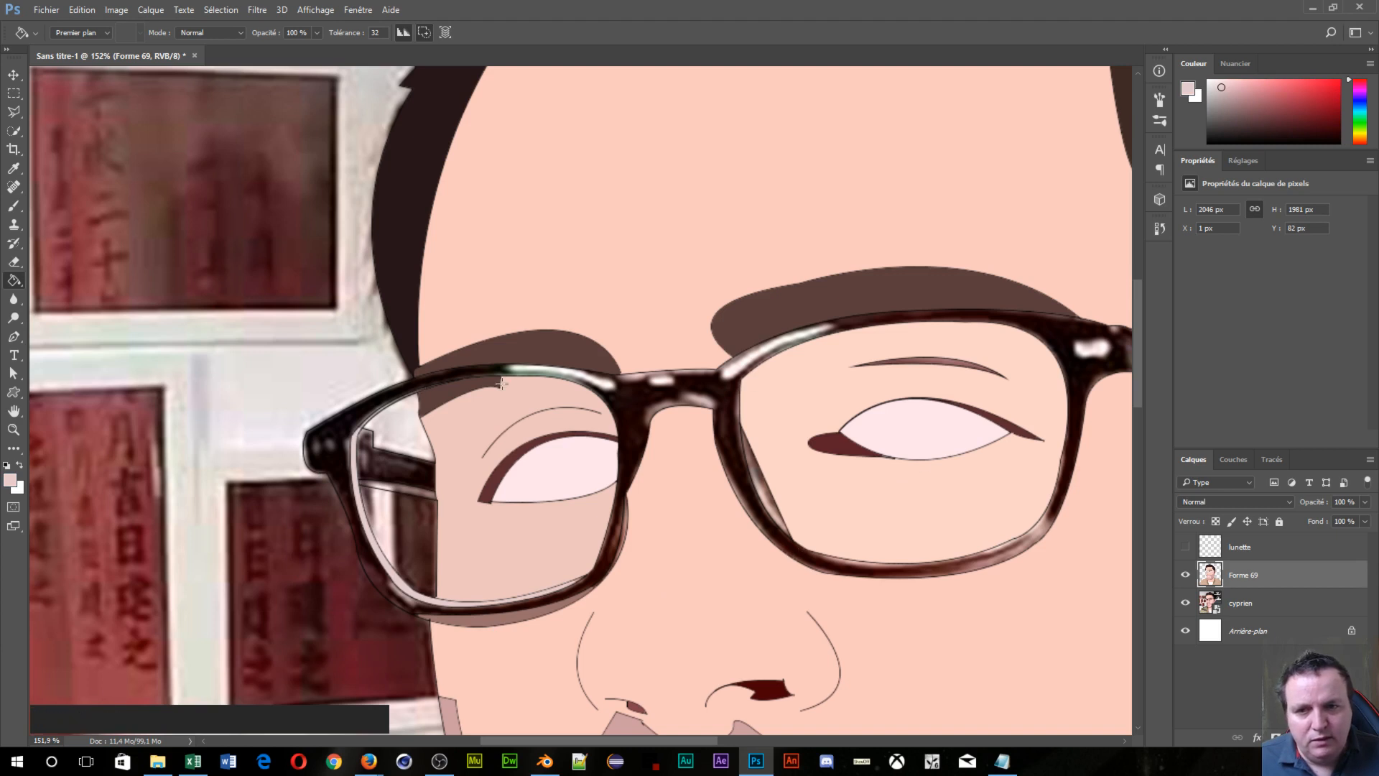
Step: Fill the narrow sliver inside the right-hand lens, replacing a too-dark brown with a lighter pinkish beige sampled from the photo
alt+click(758, 486)
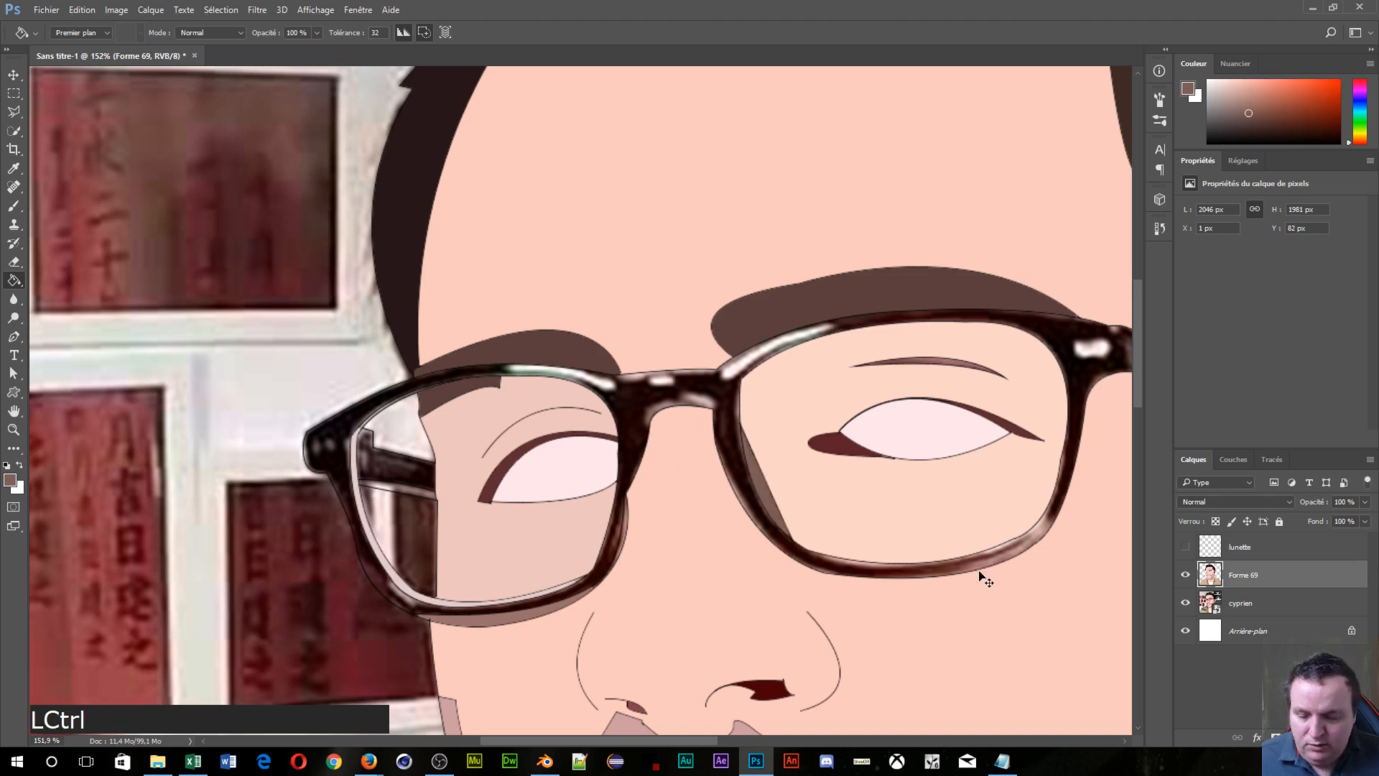
key(ctrl+z)
alt+click(760, 497)
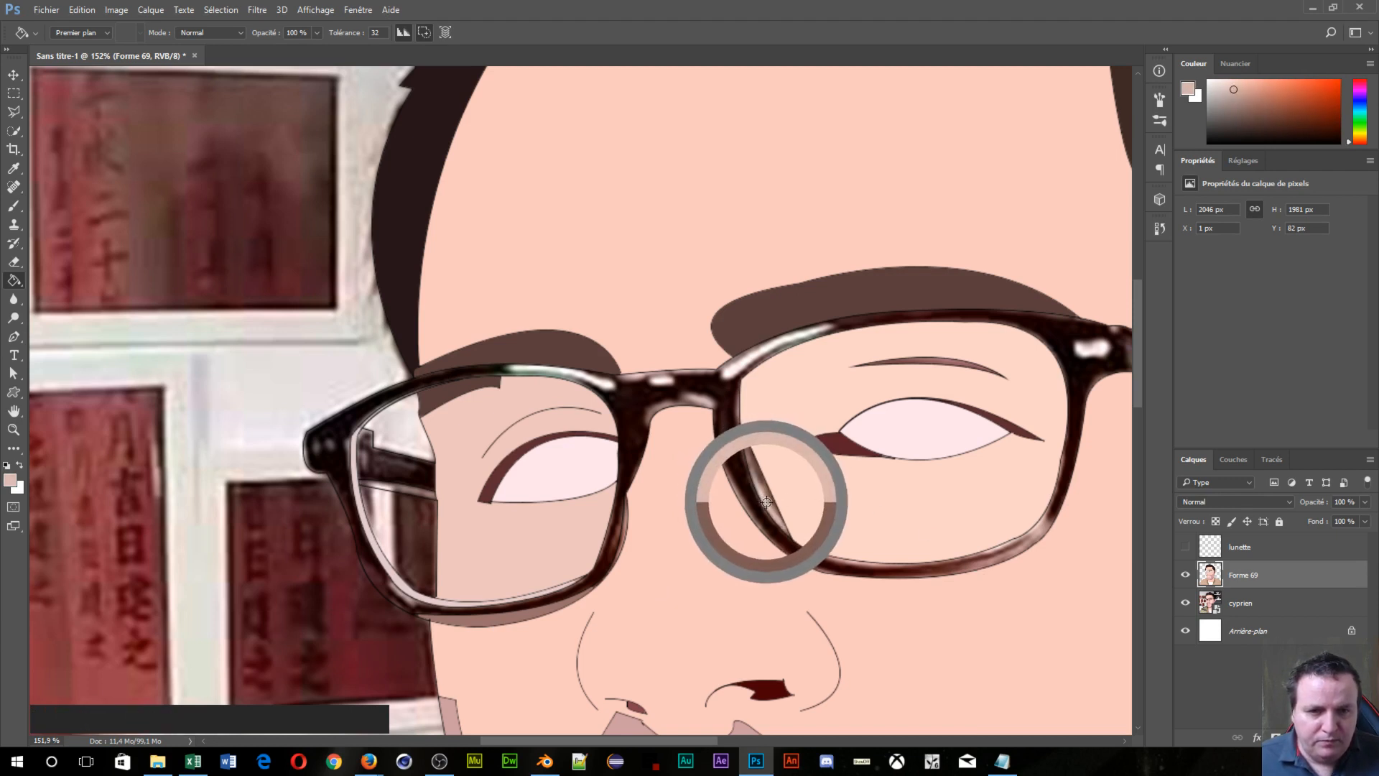
click(766, 502)
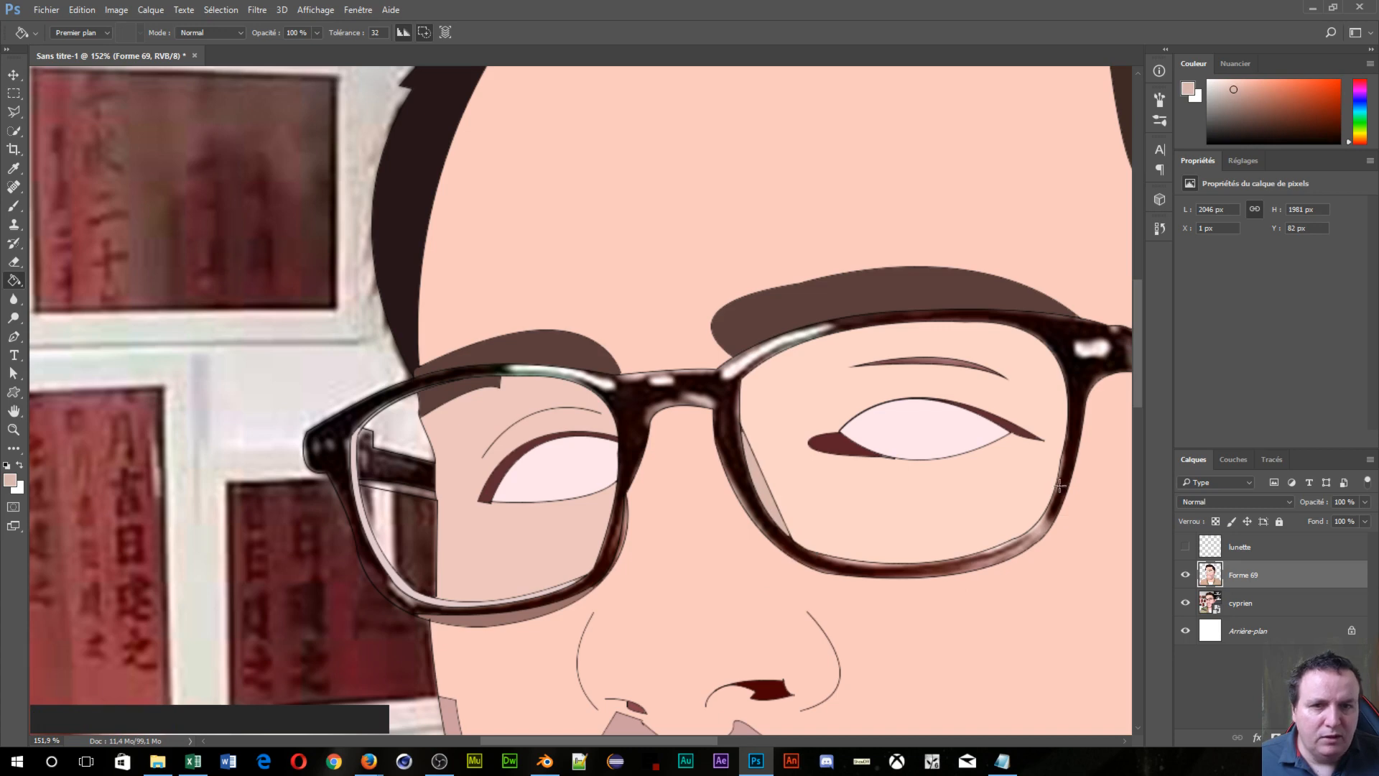
Step: Show the lunette layer and refill the sliver inside the right-hand lens with its own sampled pinkish beige
scroll(1059, 486, down, 6)
drag(1050, 487, 641, 485)
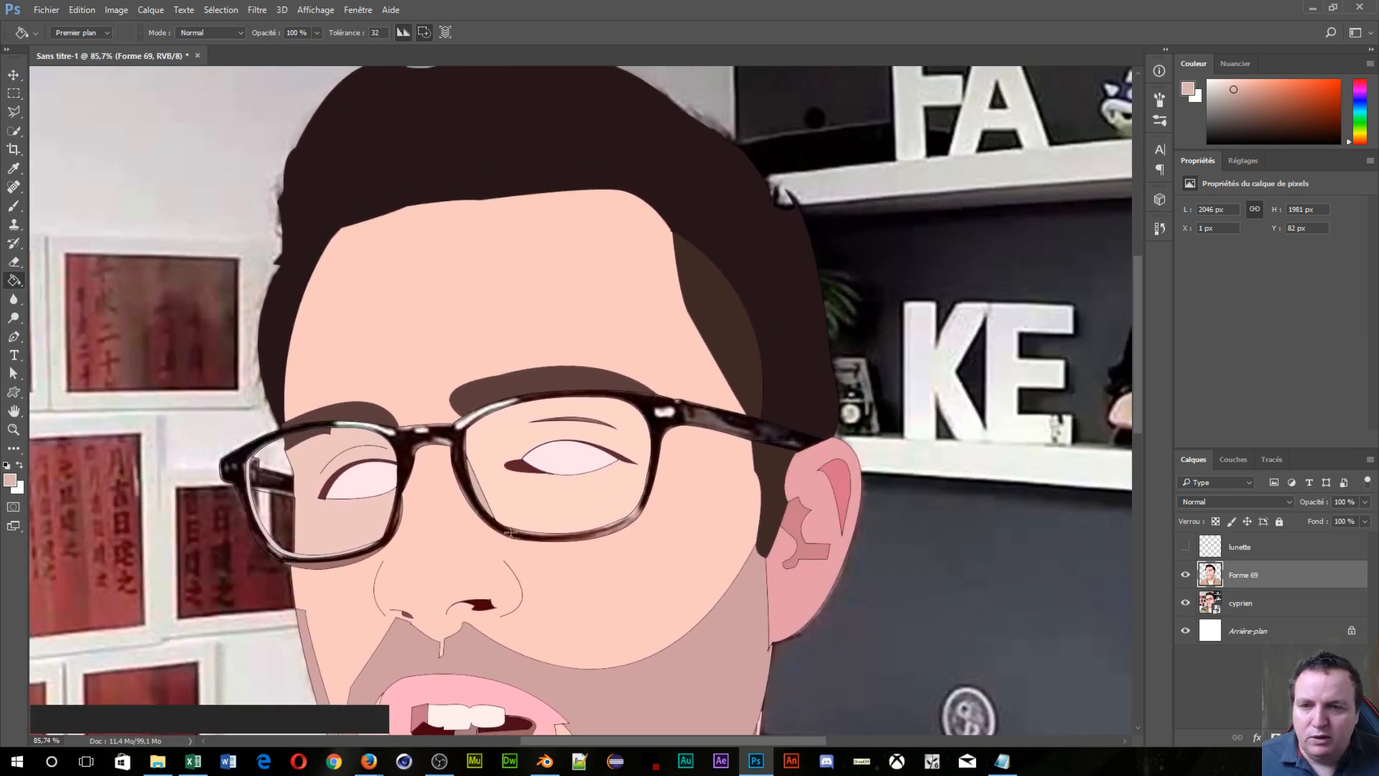
scroll(501, 523, up, 7)
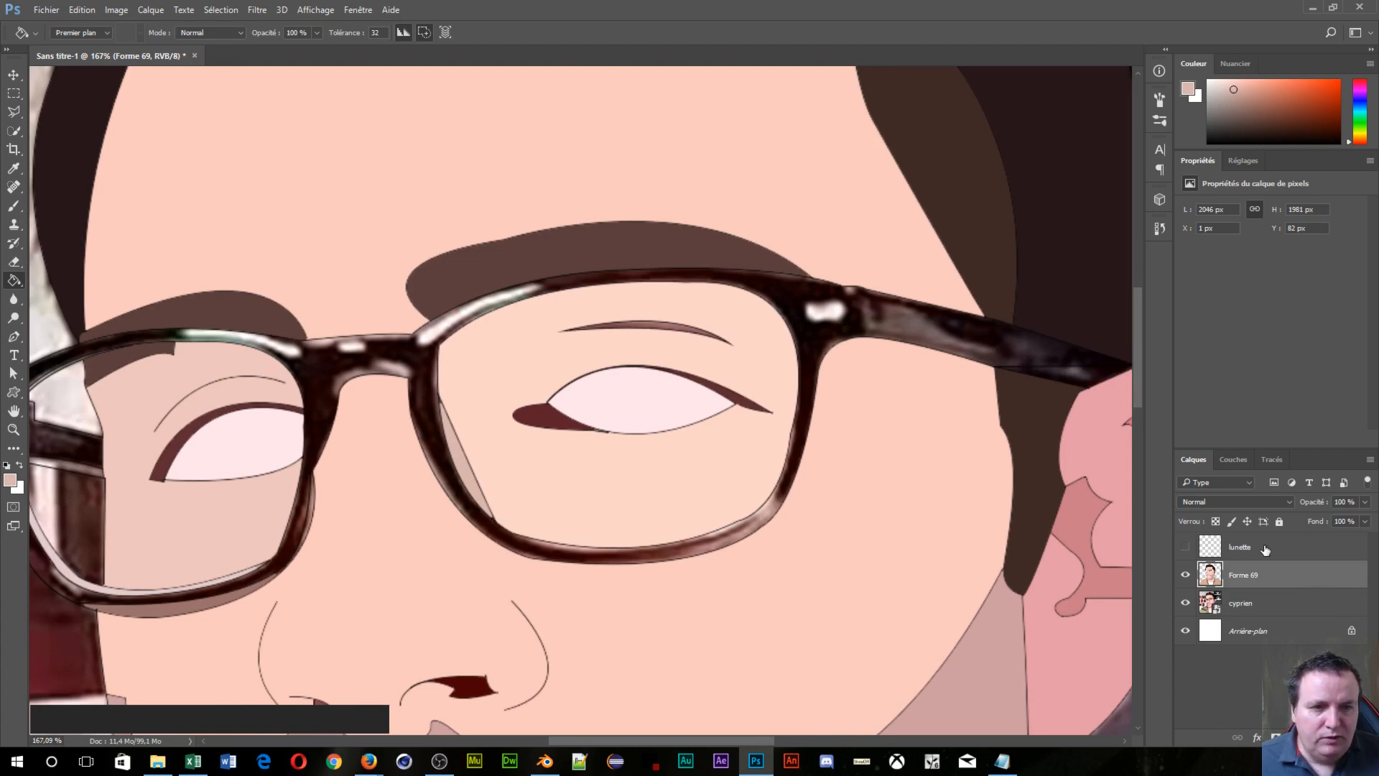
click(1185, 549)
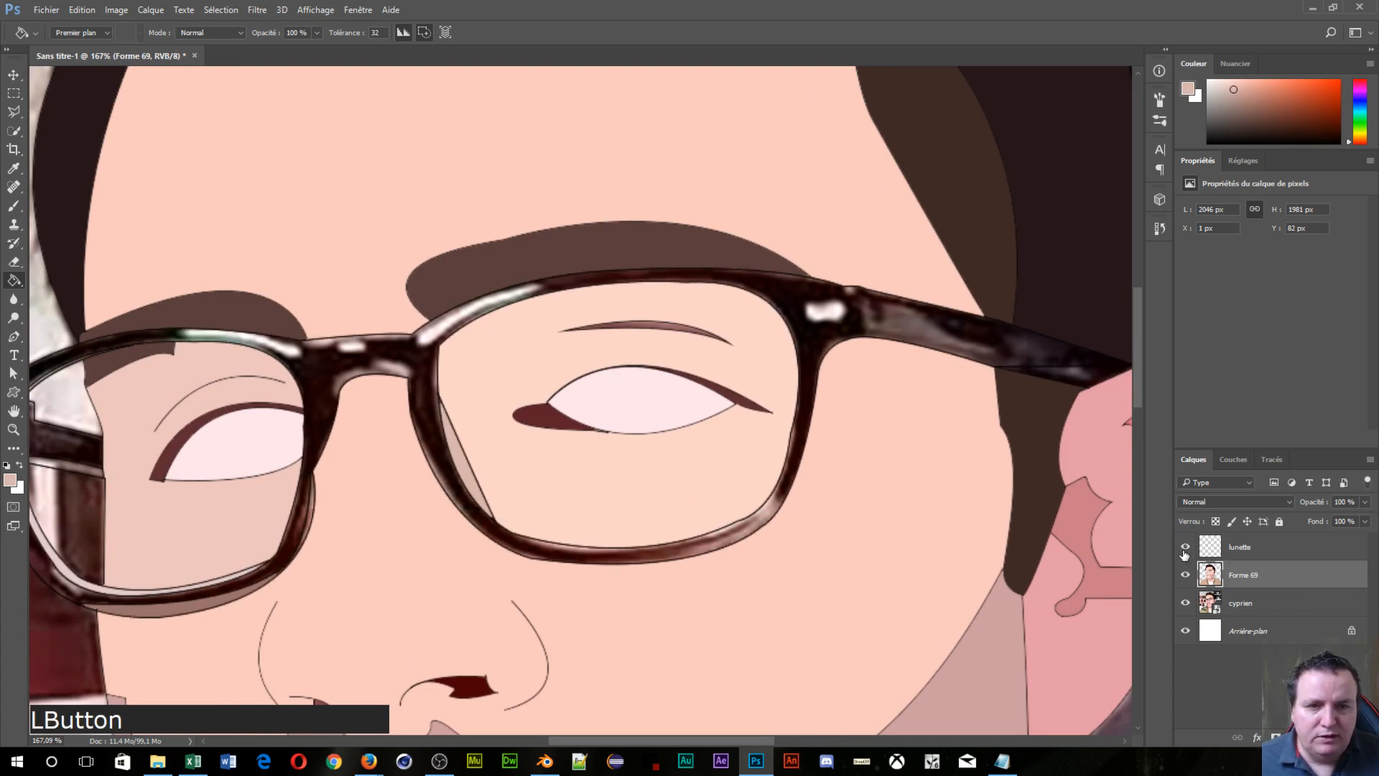
alt+click(465, 466)
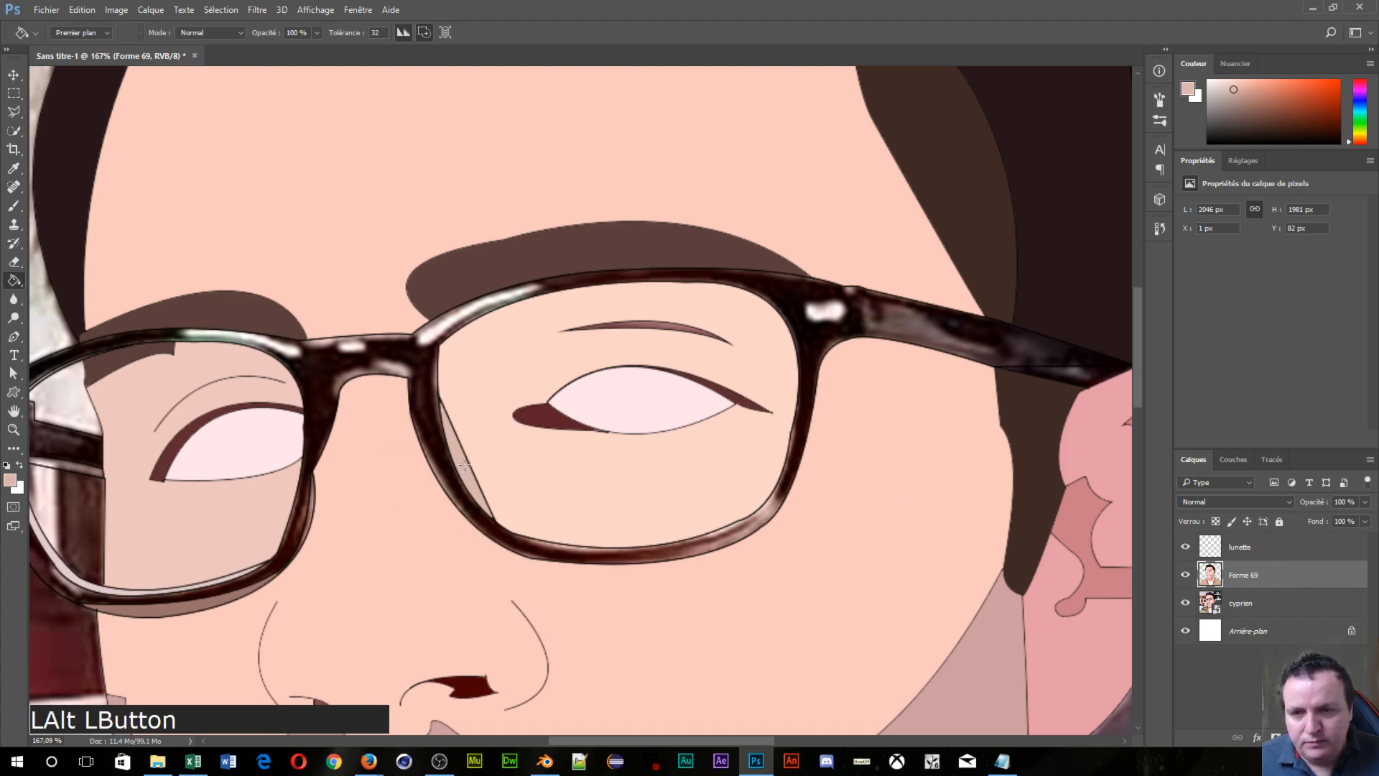
click(461, 464)
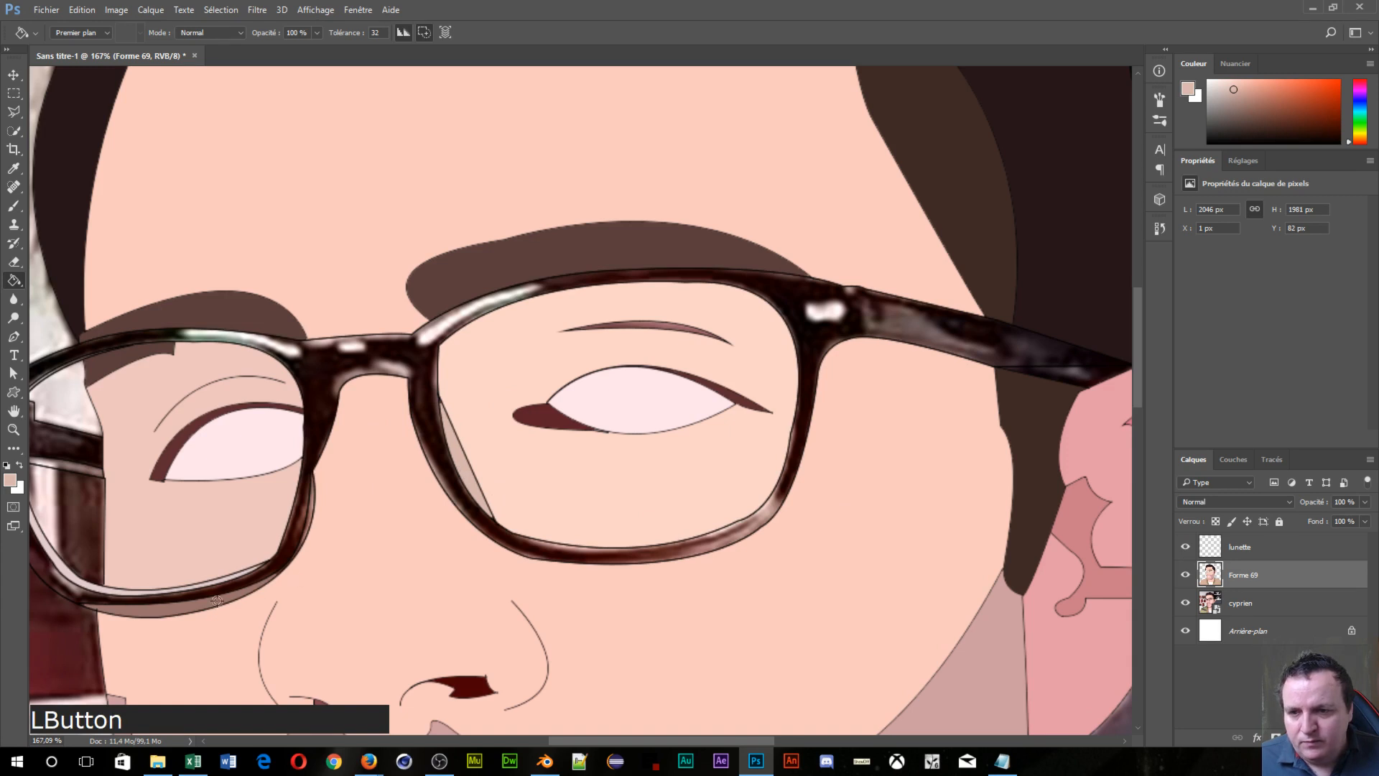
Step: Resample the left-hand lens's shadow and inner rim colours, then hide and reshow Forme 69 to check the glasses outlines
alt+click(173, 607)
alt+click(69, 577)
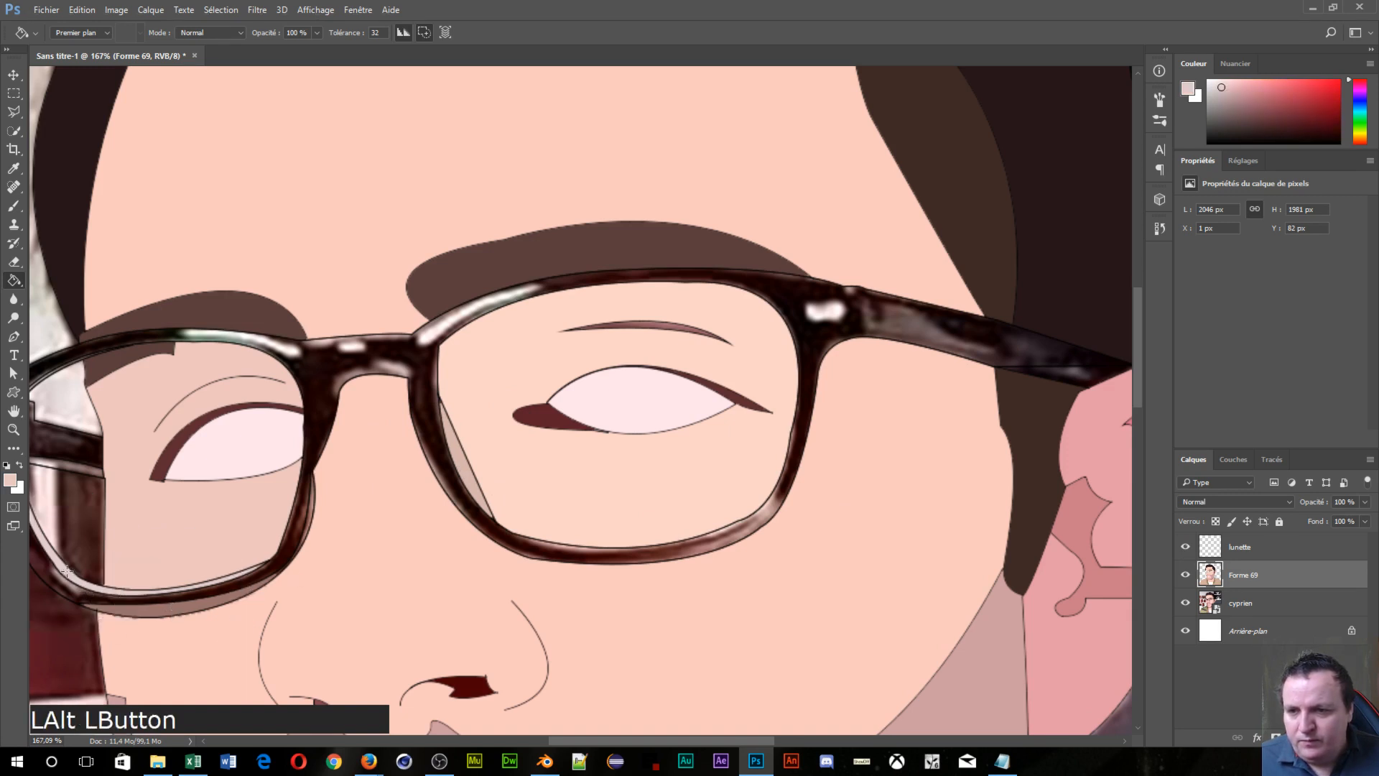
click(1186, 575)
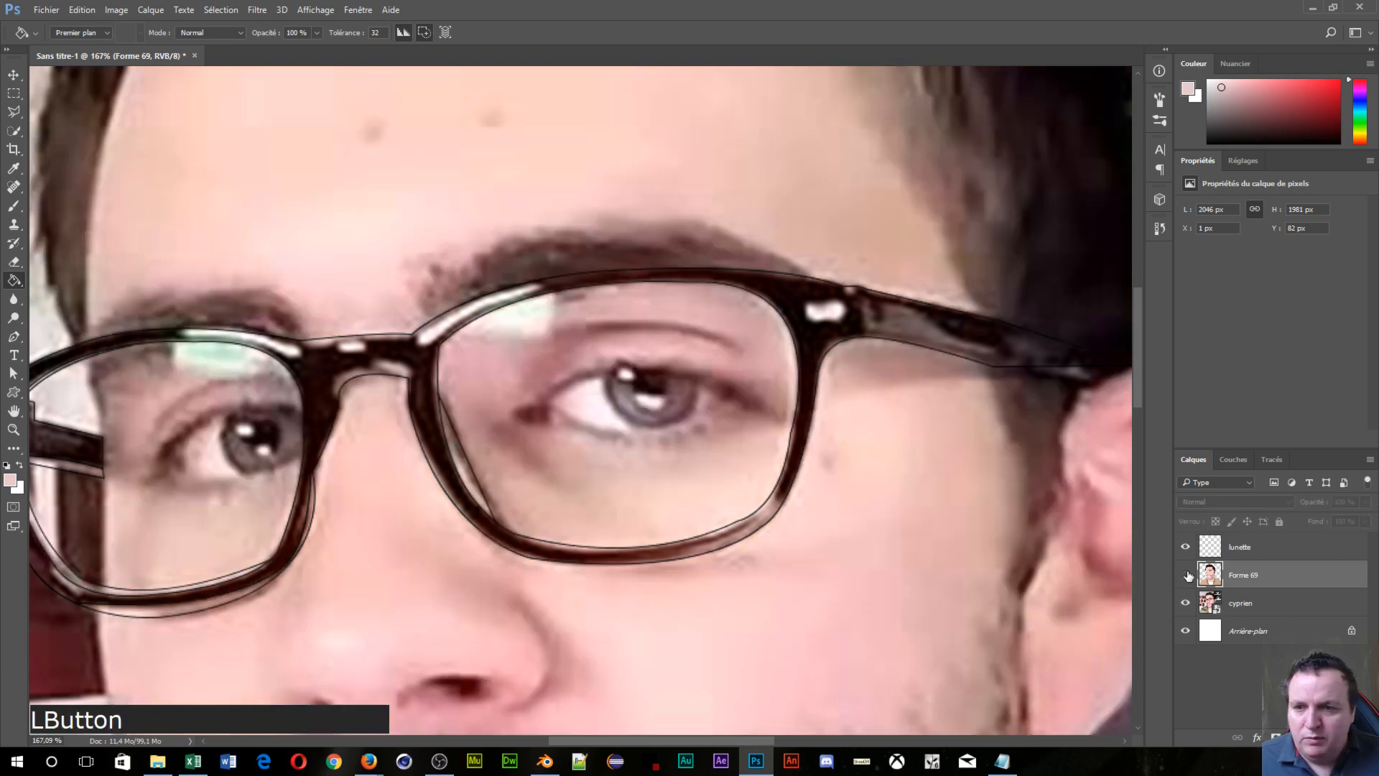
click(1186, 575)
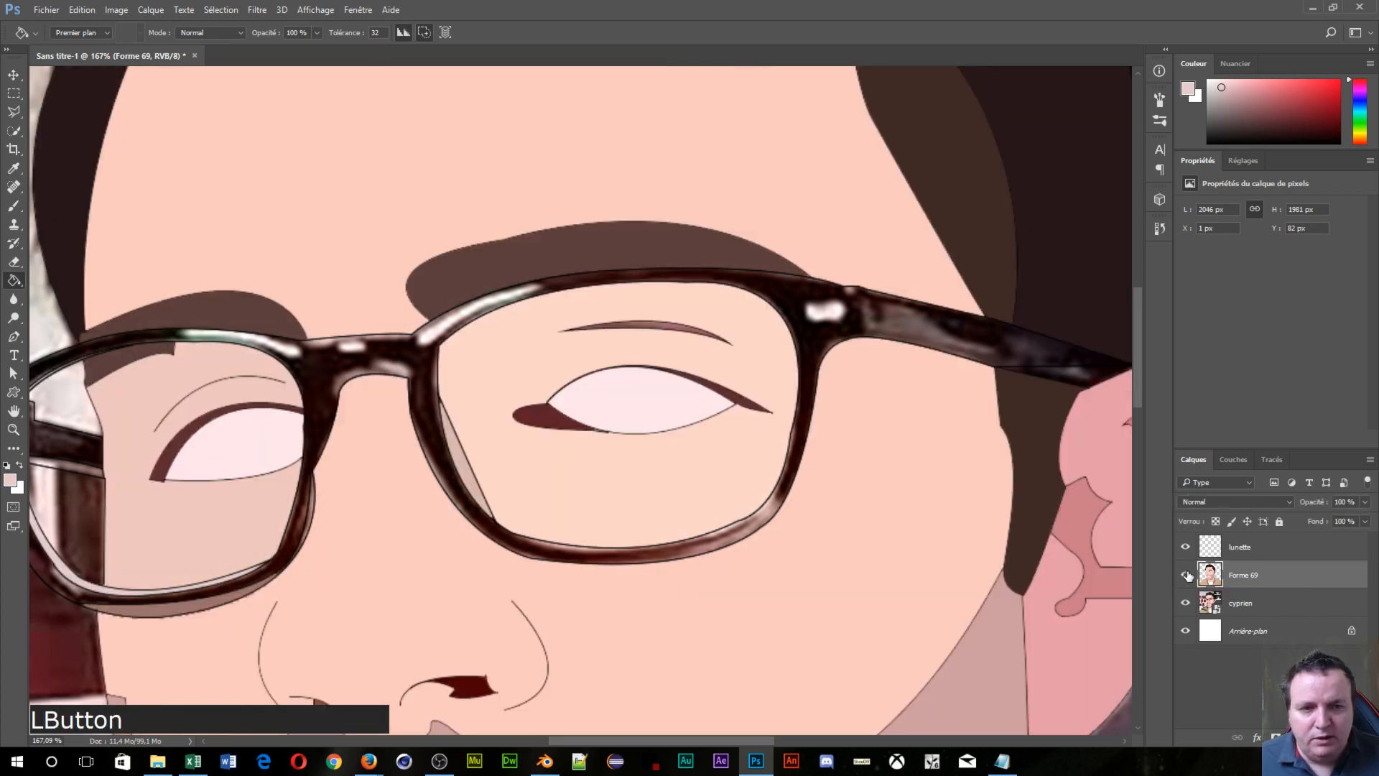
Step: On the lunette layer, fill the left-hand lens's shadow and inner rim and the right-hand lens's sliver with their sampled colours
click(1259, 554)
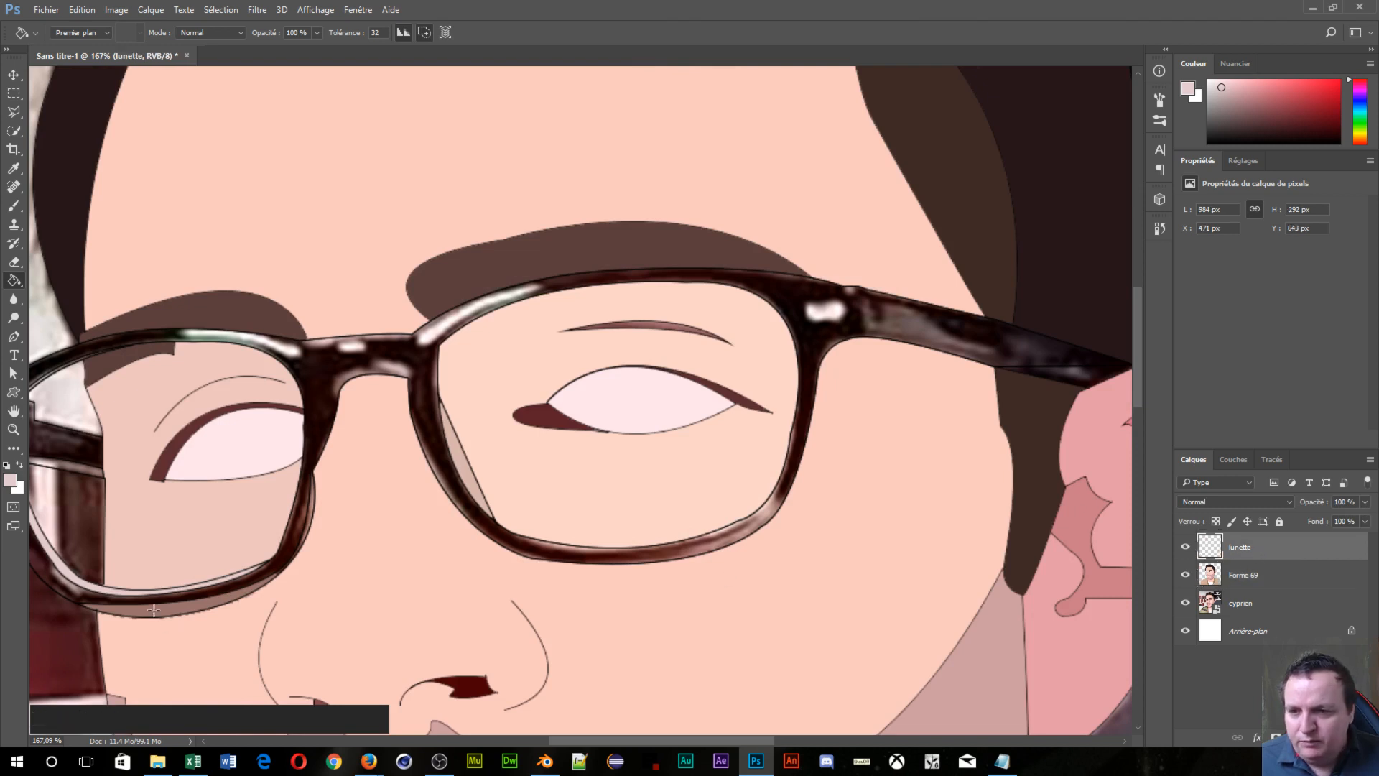
key(alt)
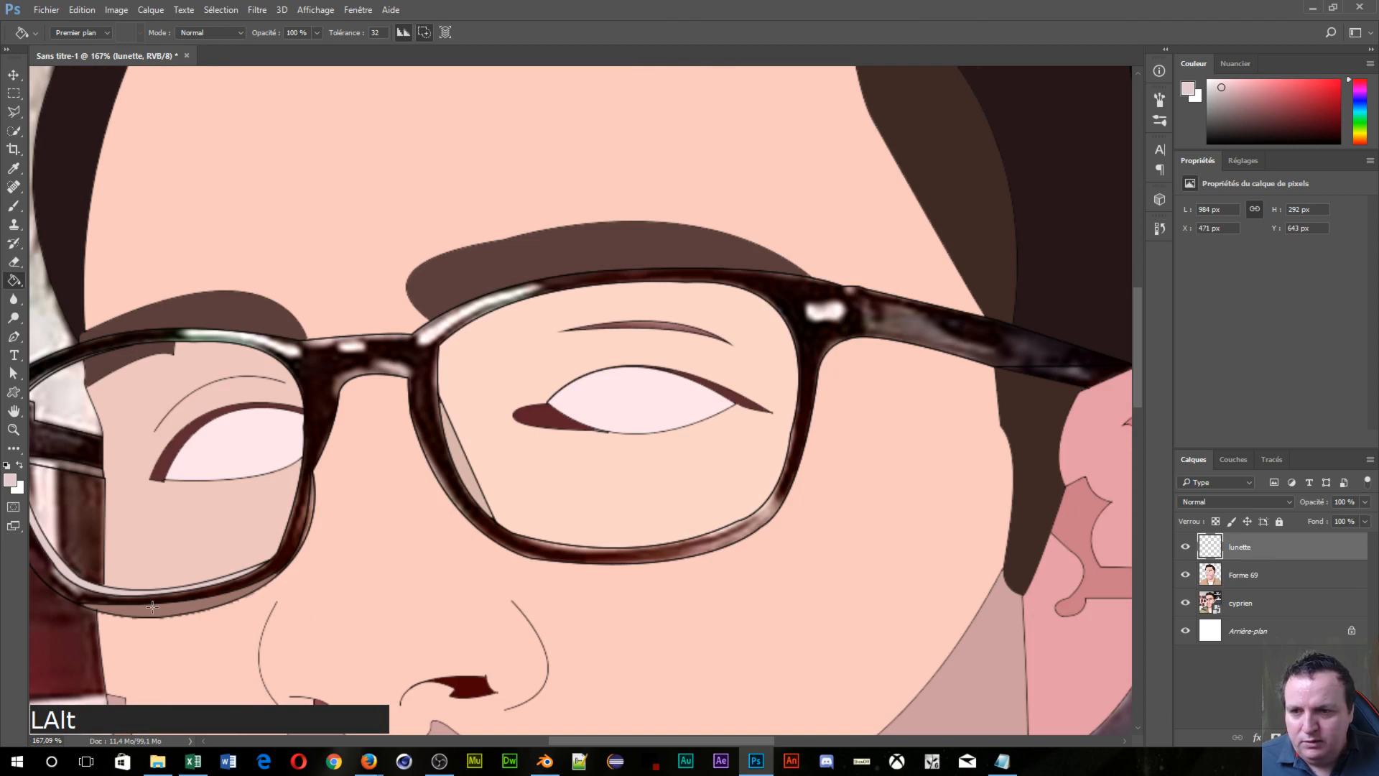
alt+click(152, 616)
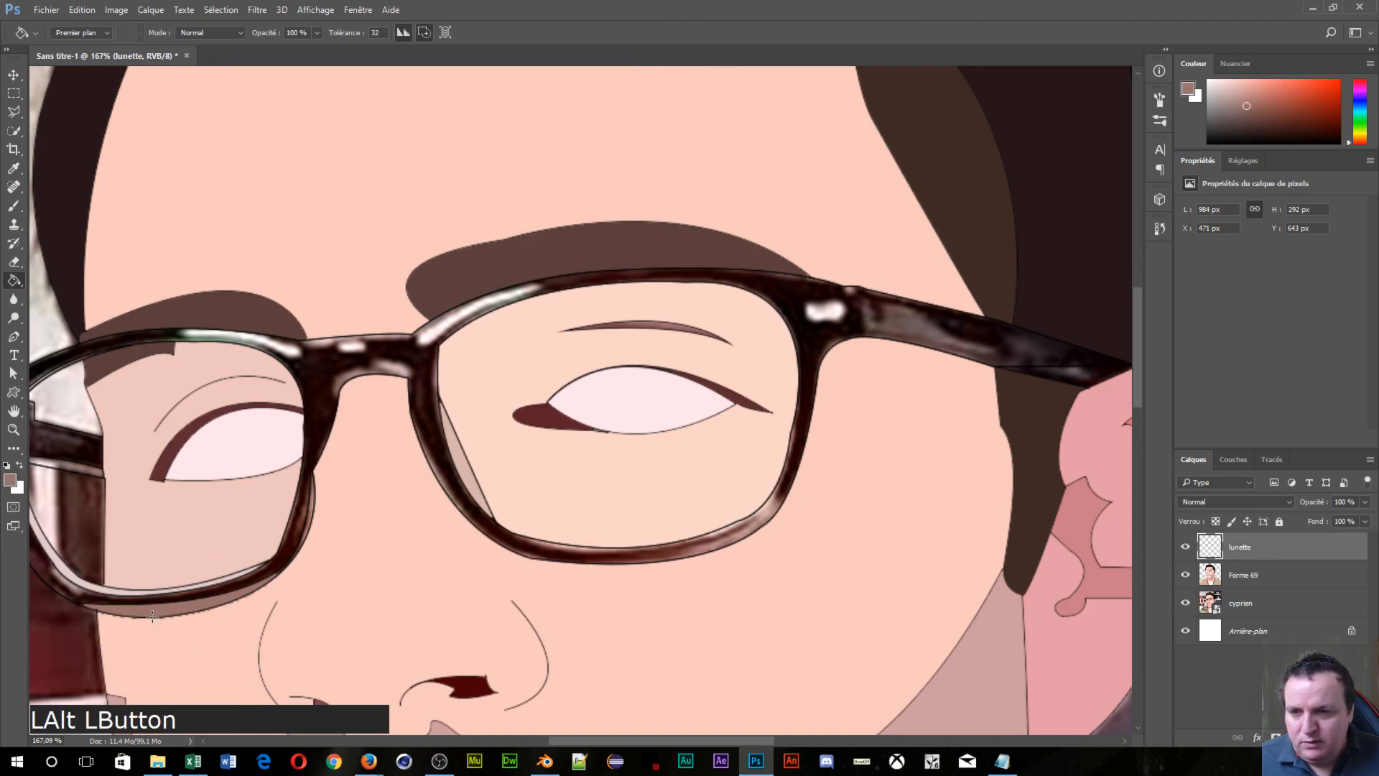
click(153, 613)
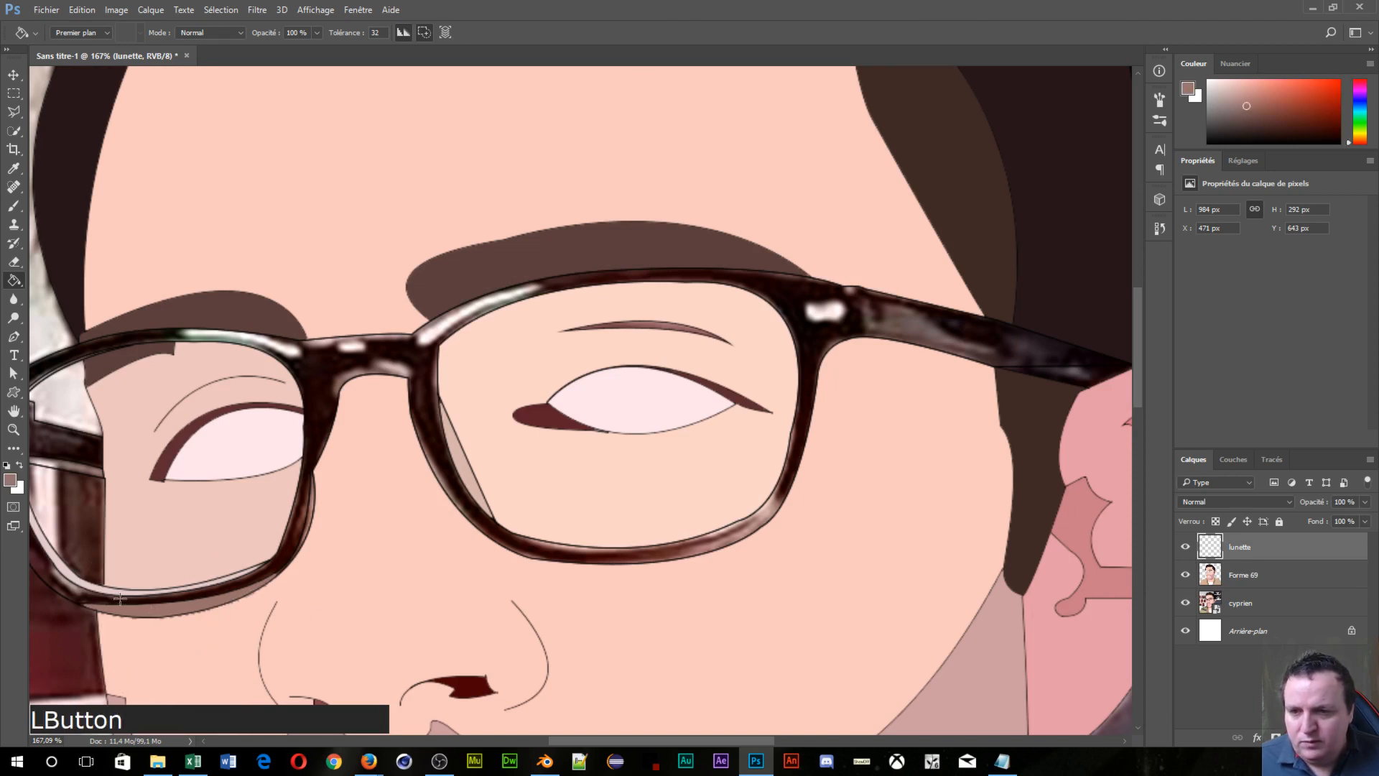
alt+click(92, 587)
click(95, 590)
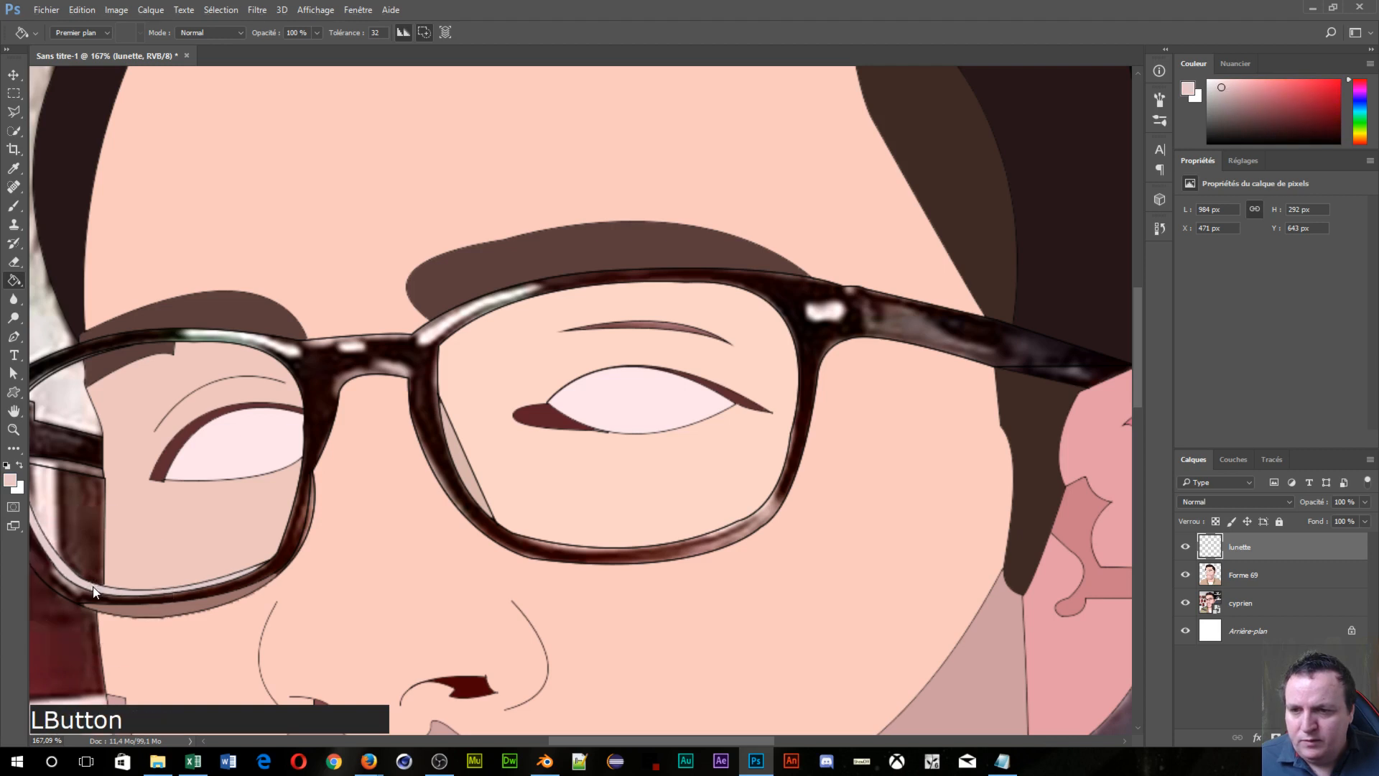
alt+click(466, 467)
click(463, 466)
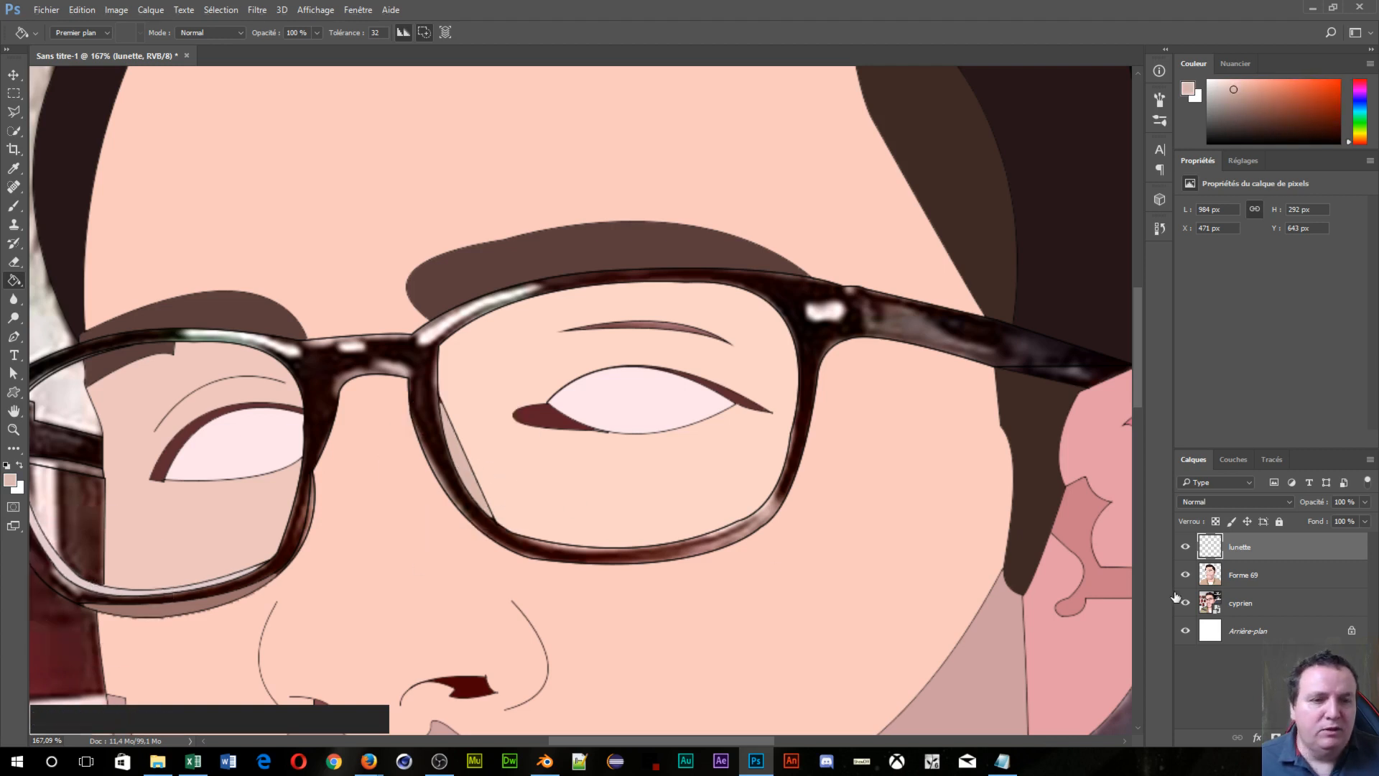
Step: Make Forme 69 the active layer again and switch to the Gradient tool for the glasses
click(1230, 576)
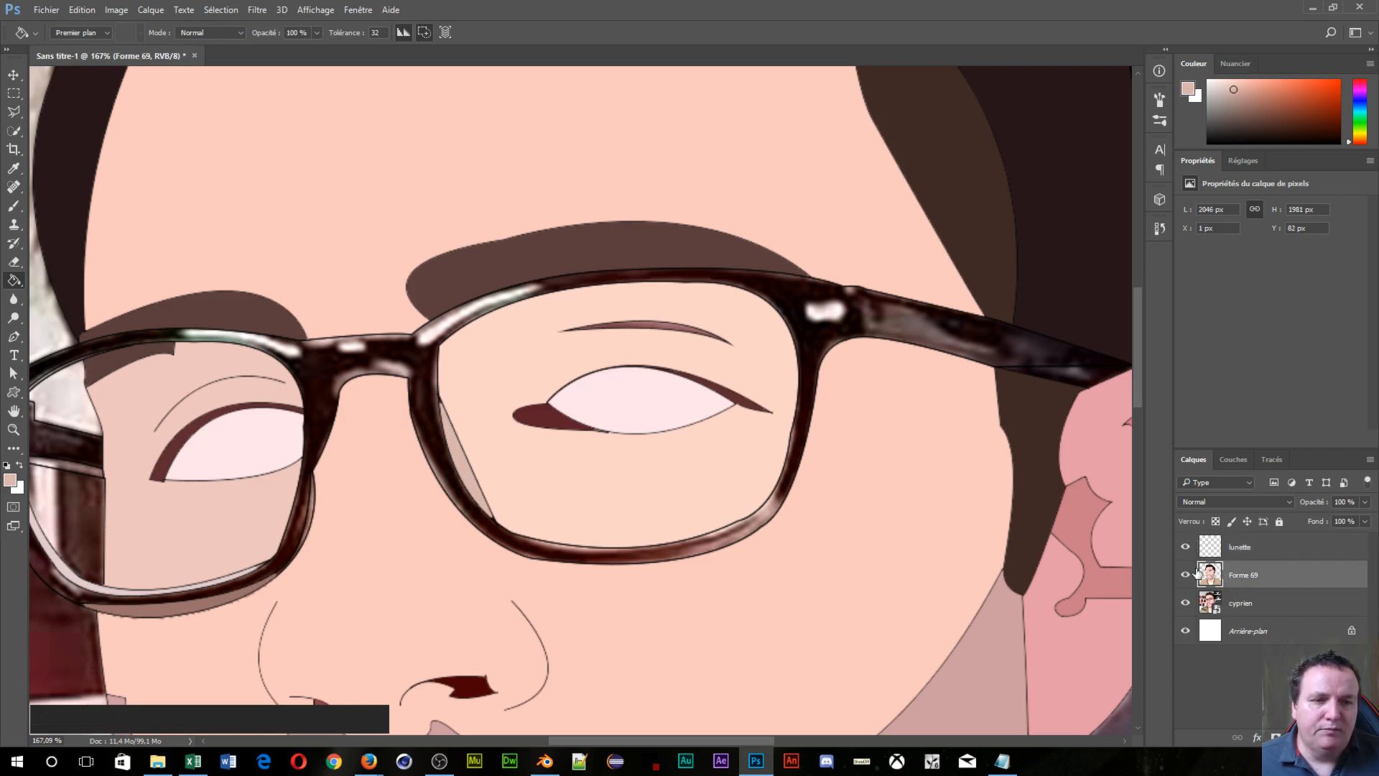
key(space)
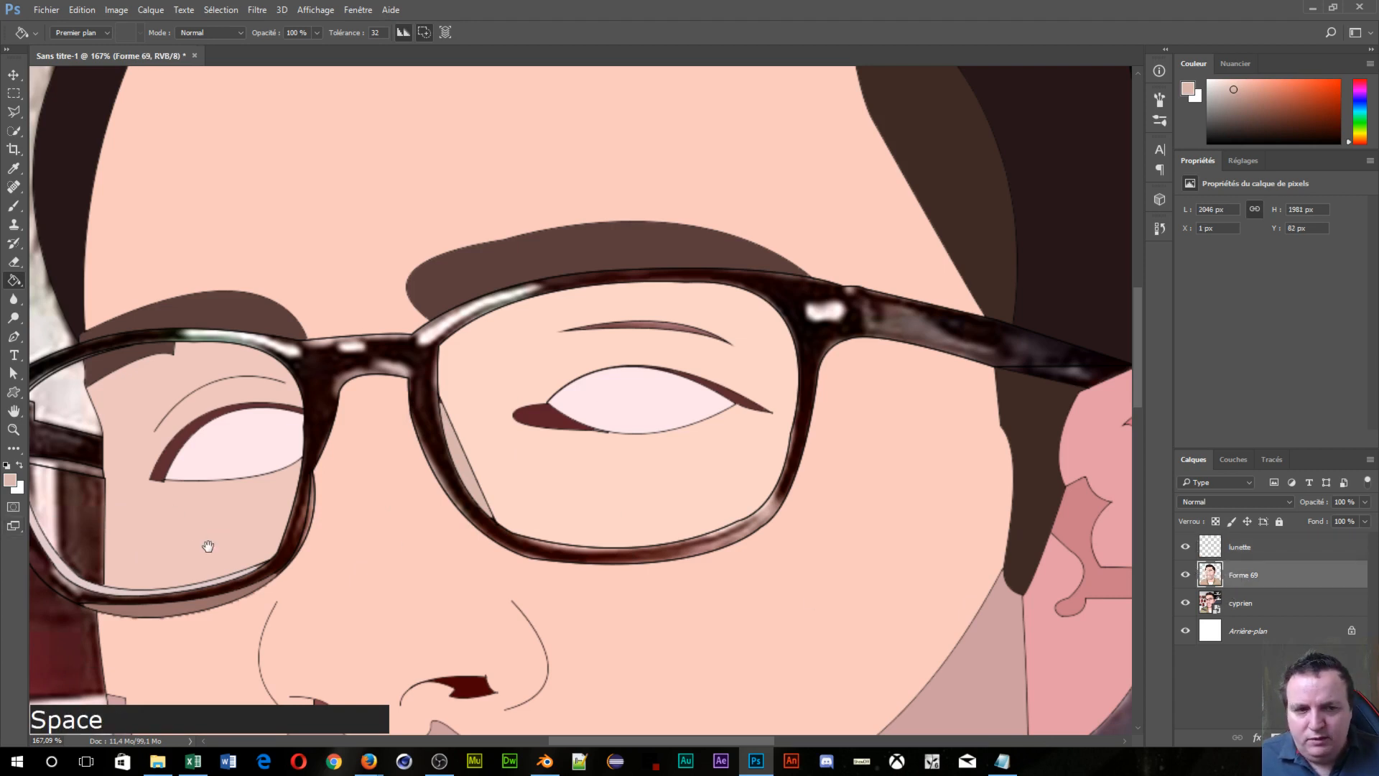
drag(206, 548, 489, 483)
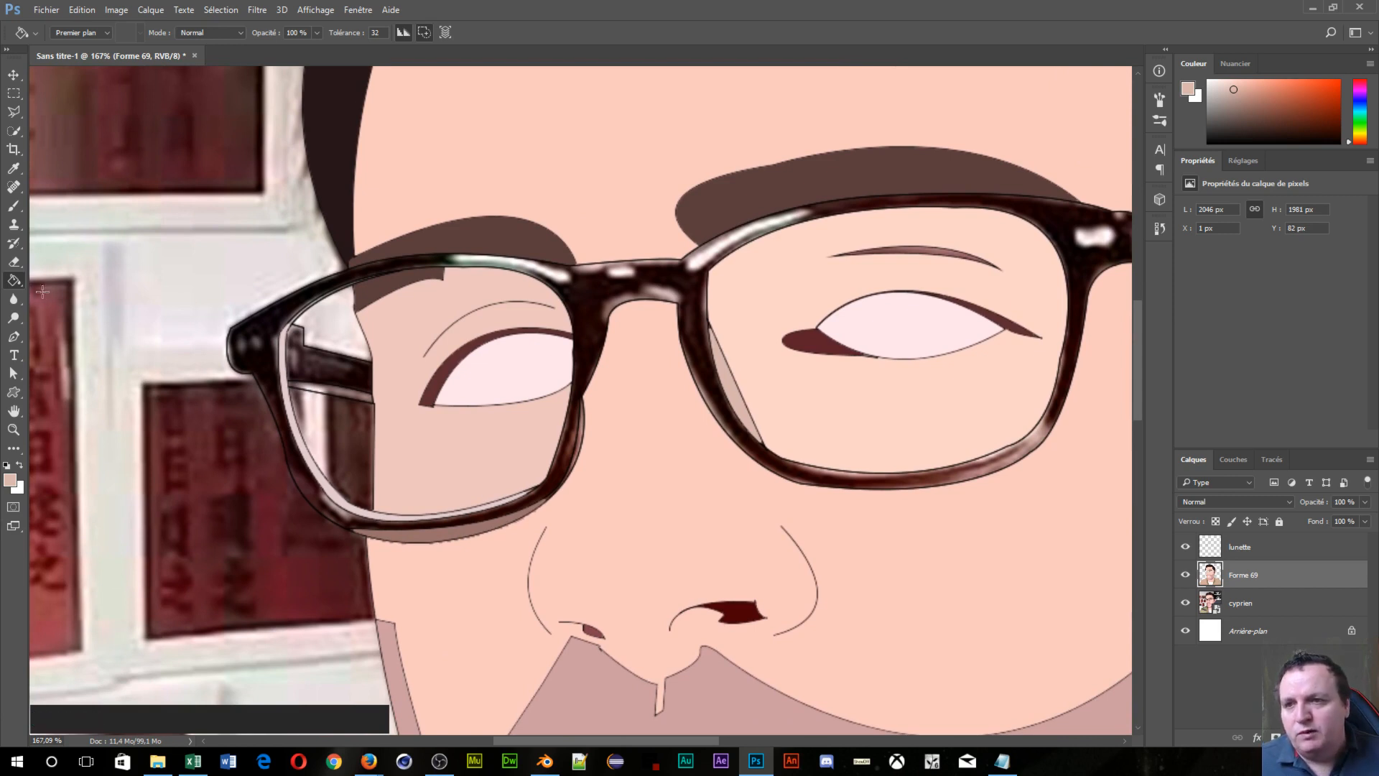
click(14, 280)
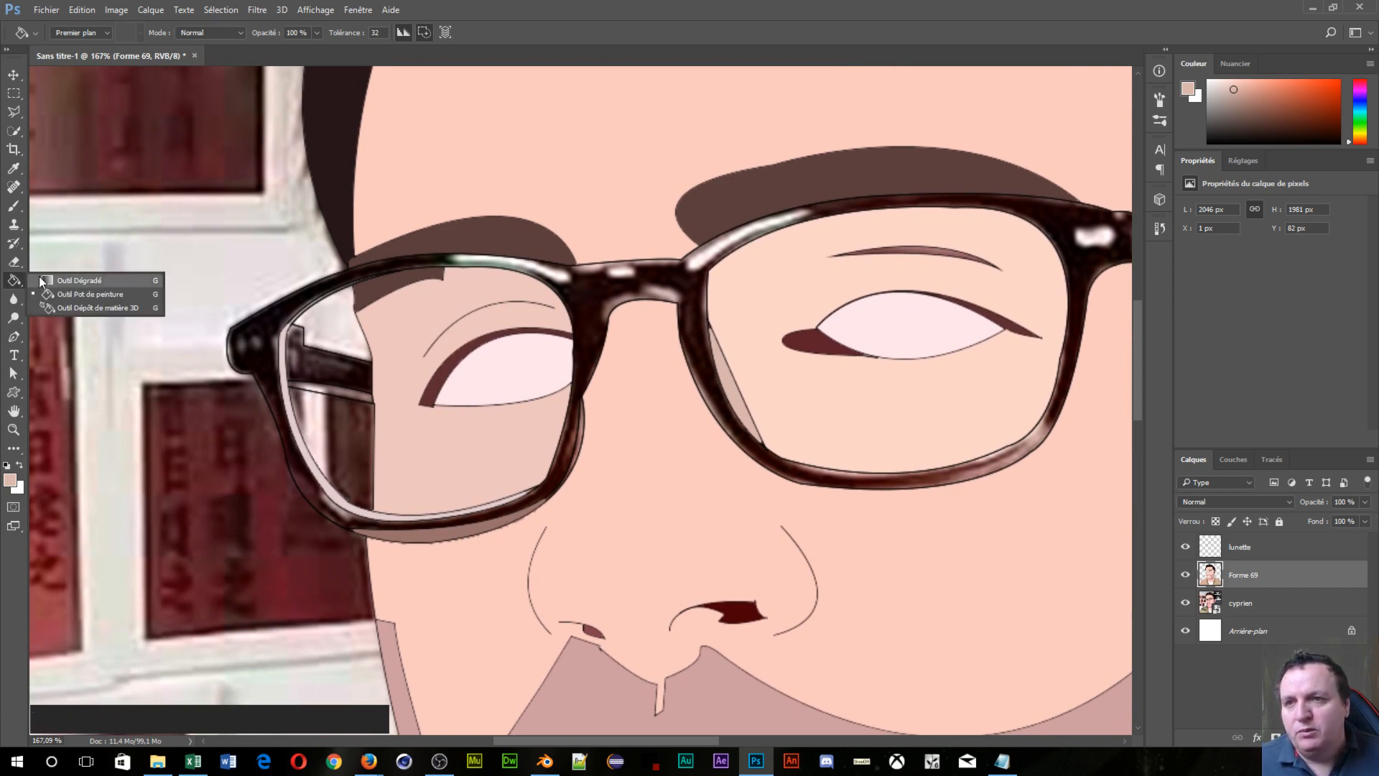
click(69, 280)
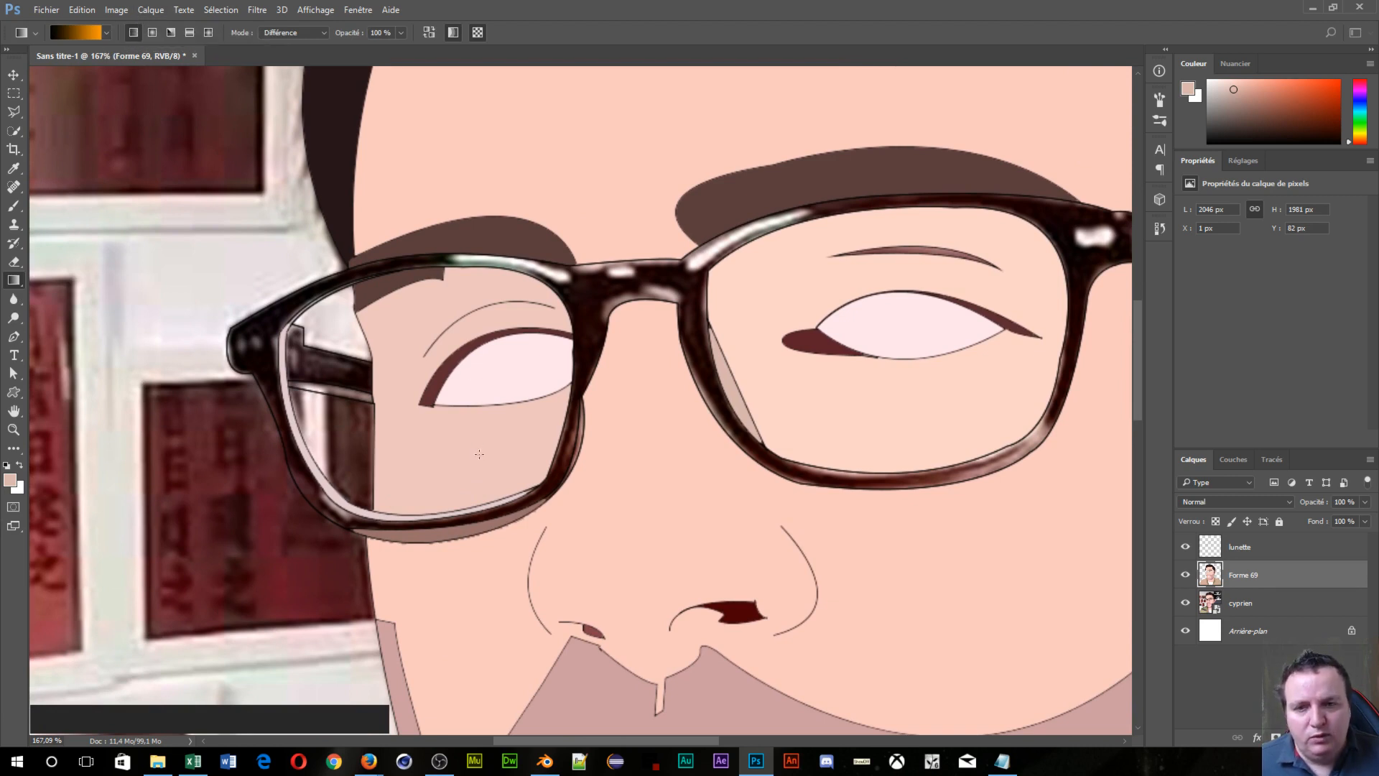
Step: Sample the dark brown of the frame beside the nose and set the gradient's orange end stop to the frame's reddish brown
key(alt)
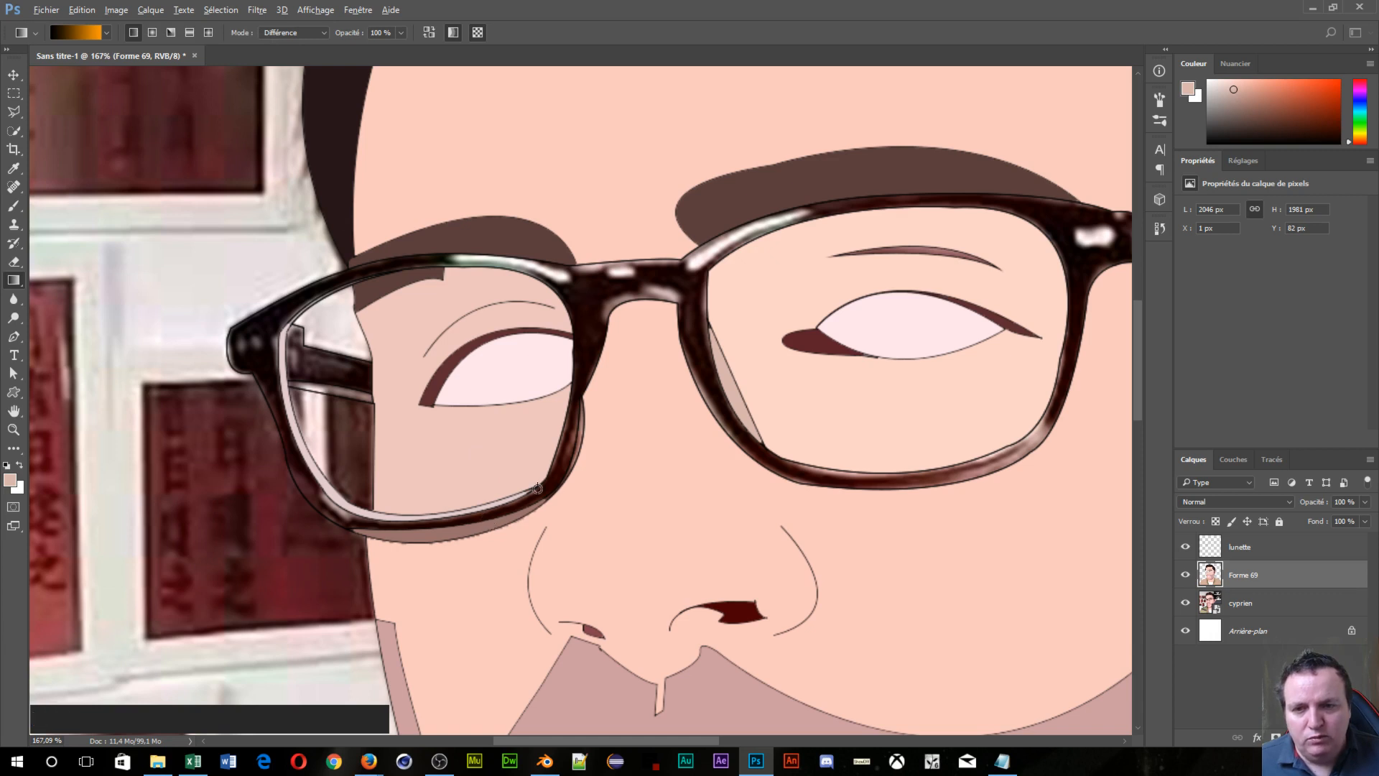
alt+click(566, 453)
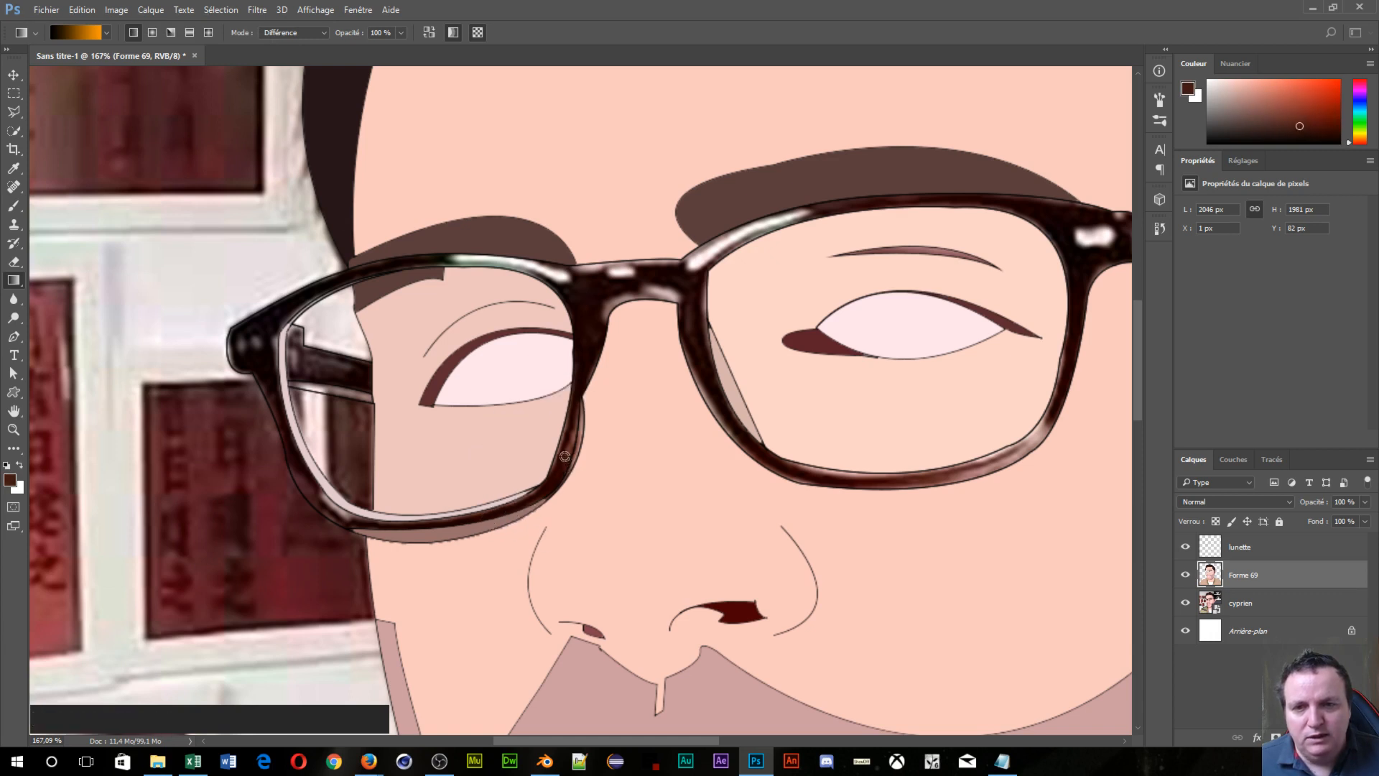
click(76, 32)
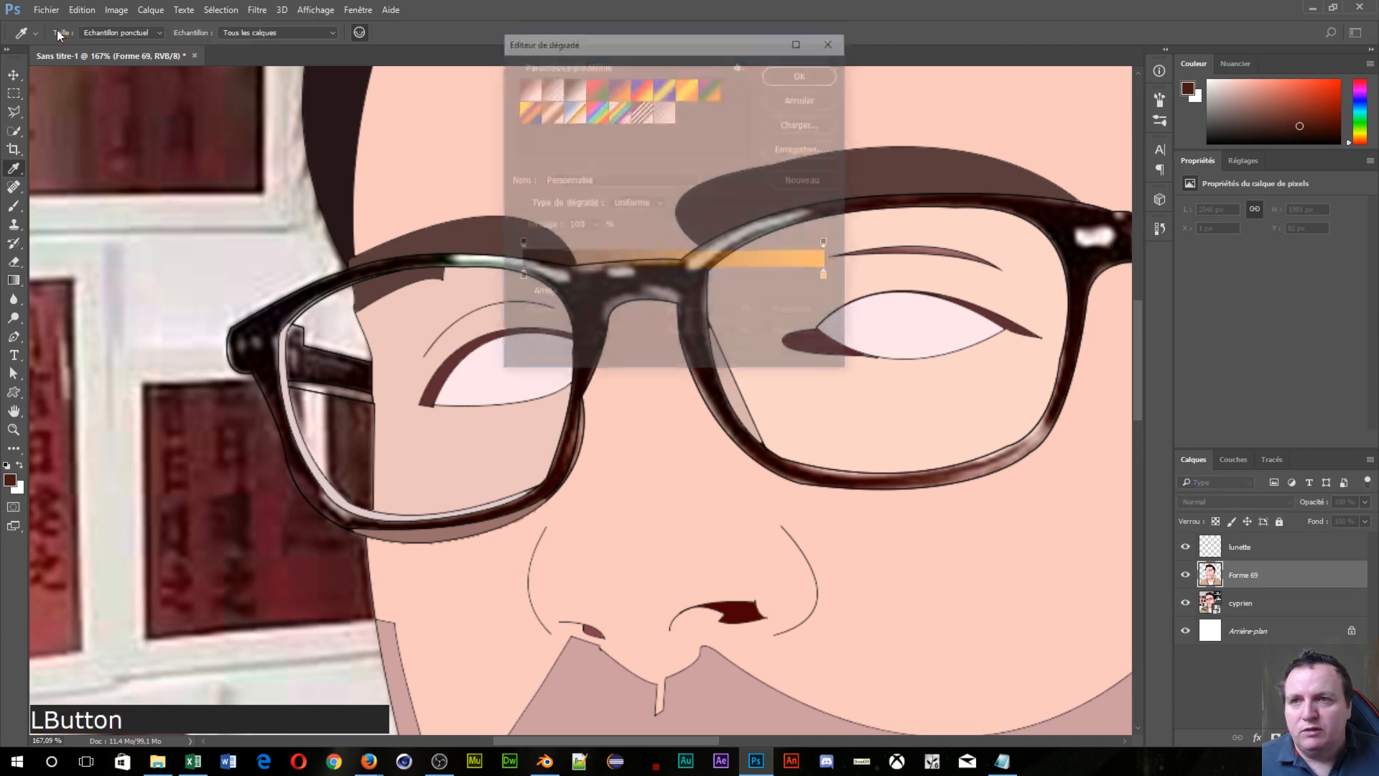
drag(702, 40, 997, 30)
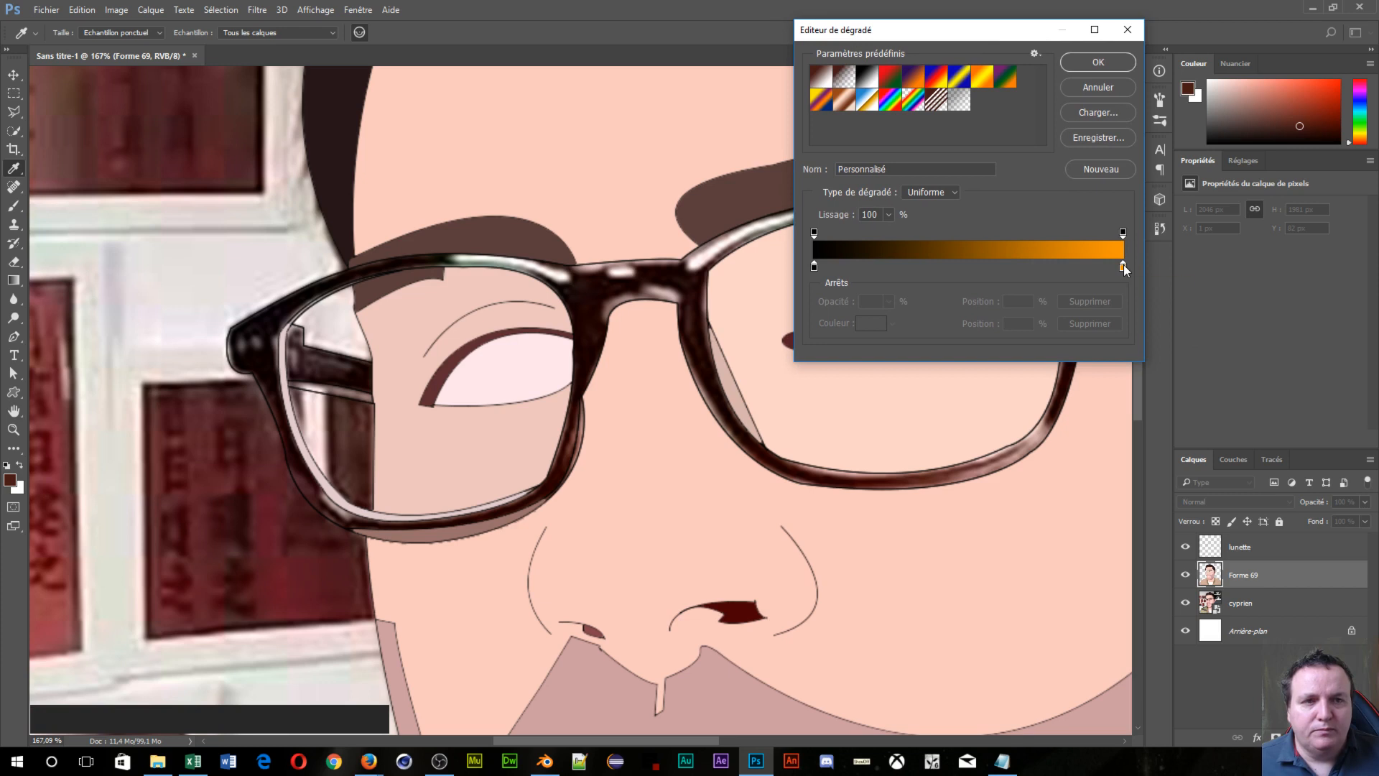
click(1123, 267)
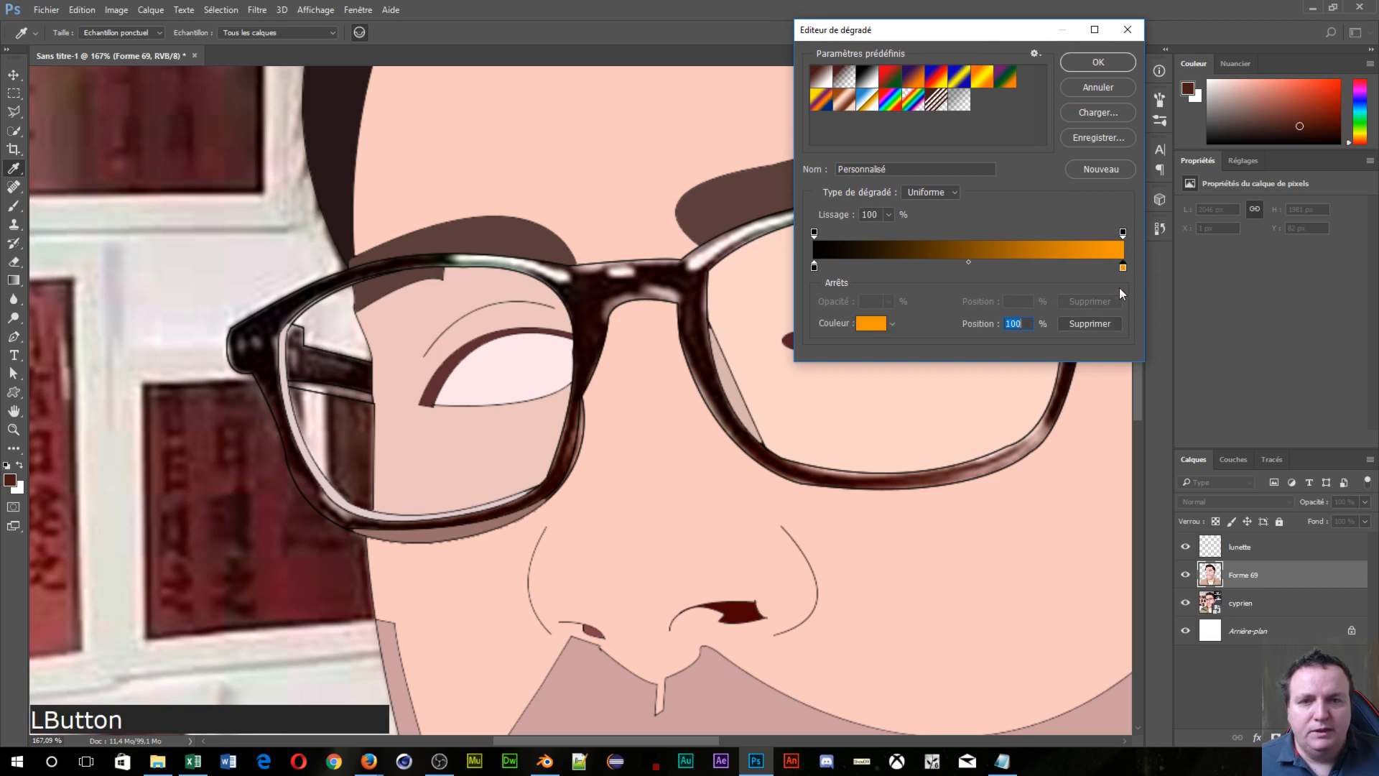
alt+click(564, 464)
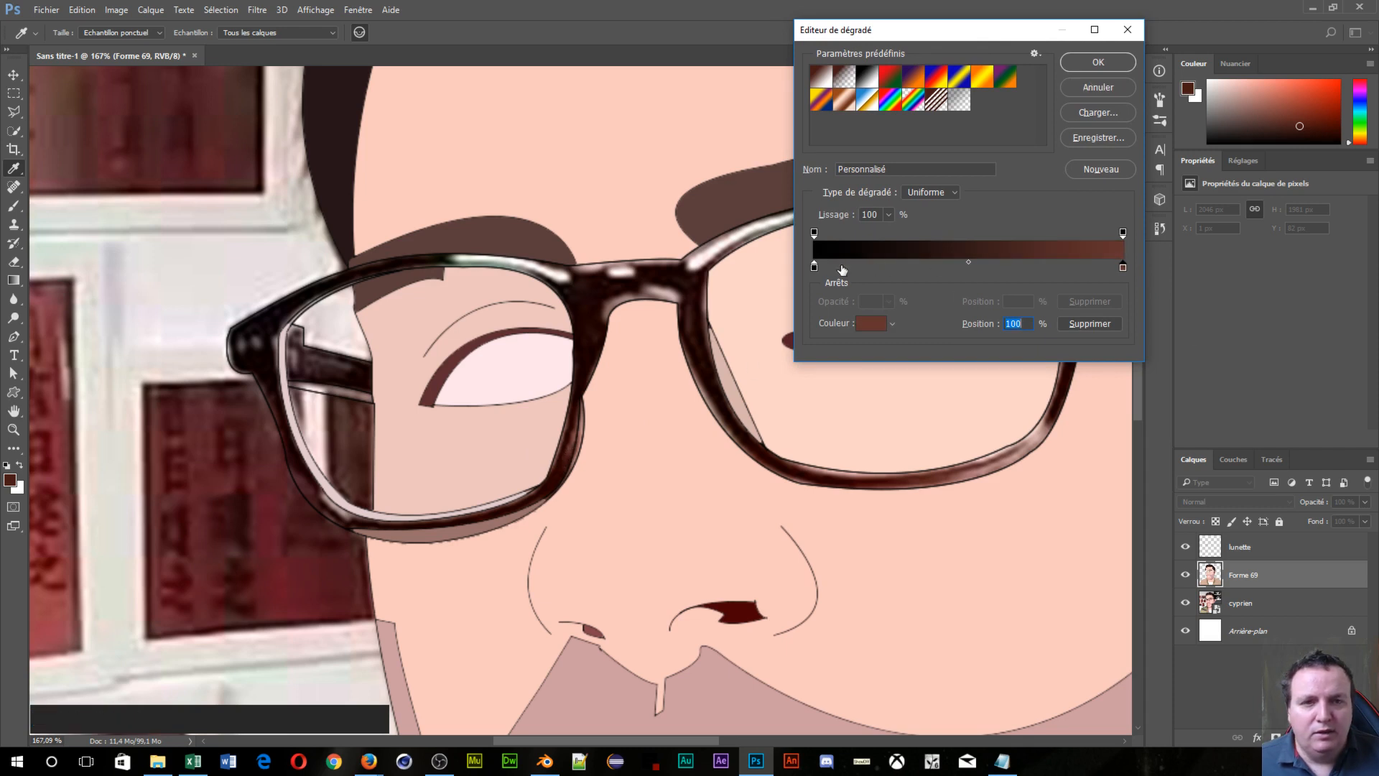
click(1093, 64)
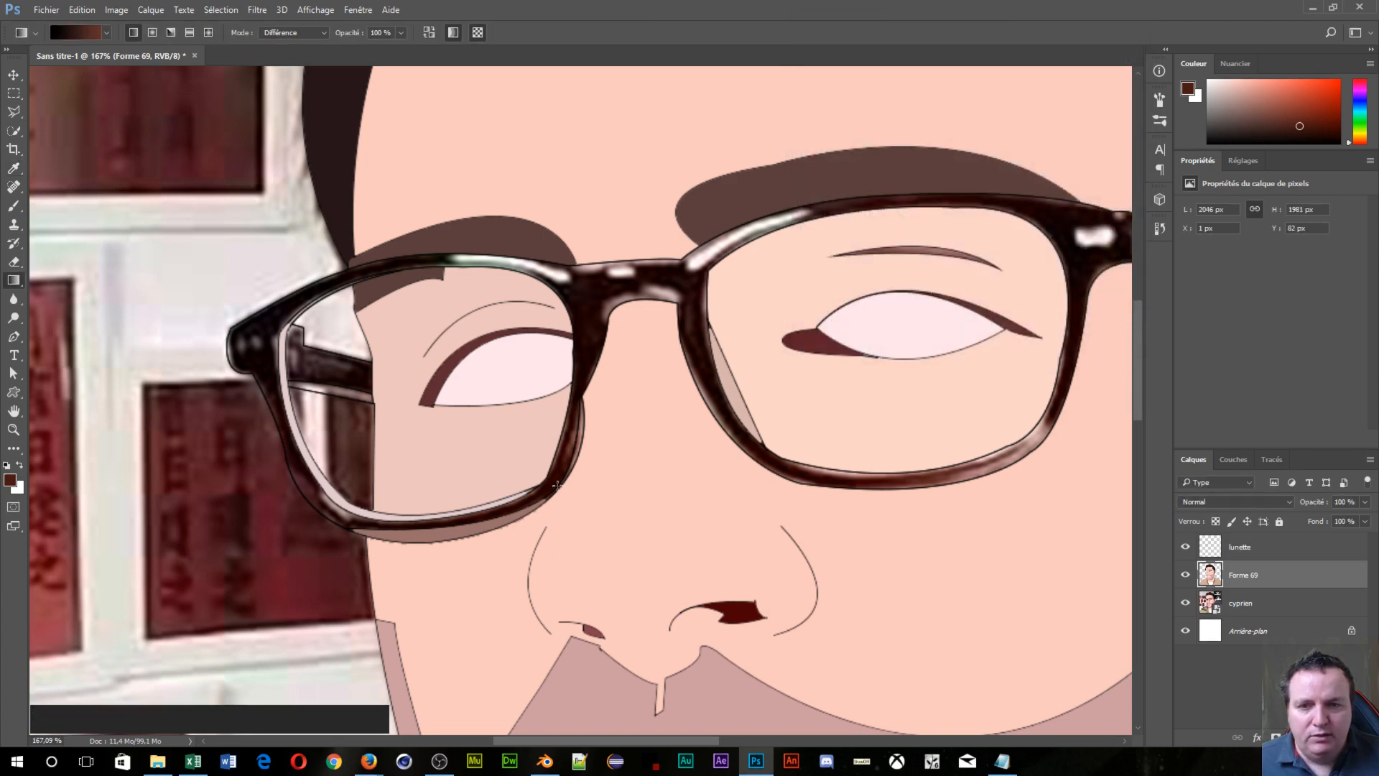
Step: Try the black-to-reddish-brown gradient up the left-hand rim on Forme 69 and on the lunette layer, undoing each attempt
drag(552, 486, 598, 283)
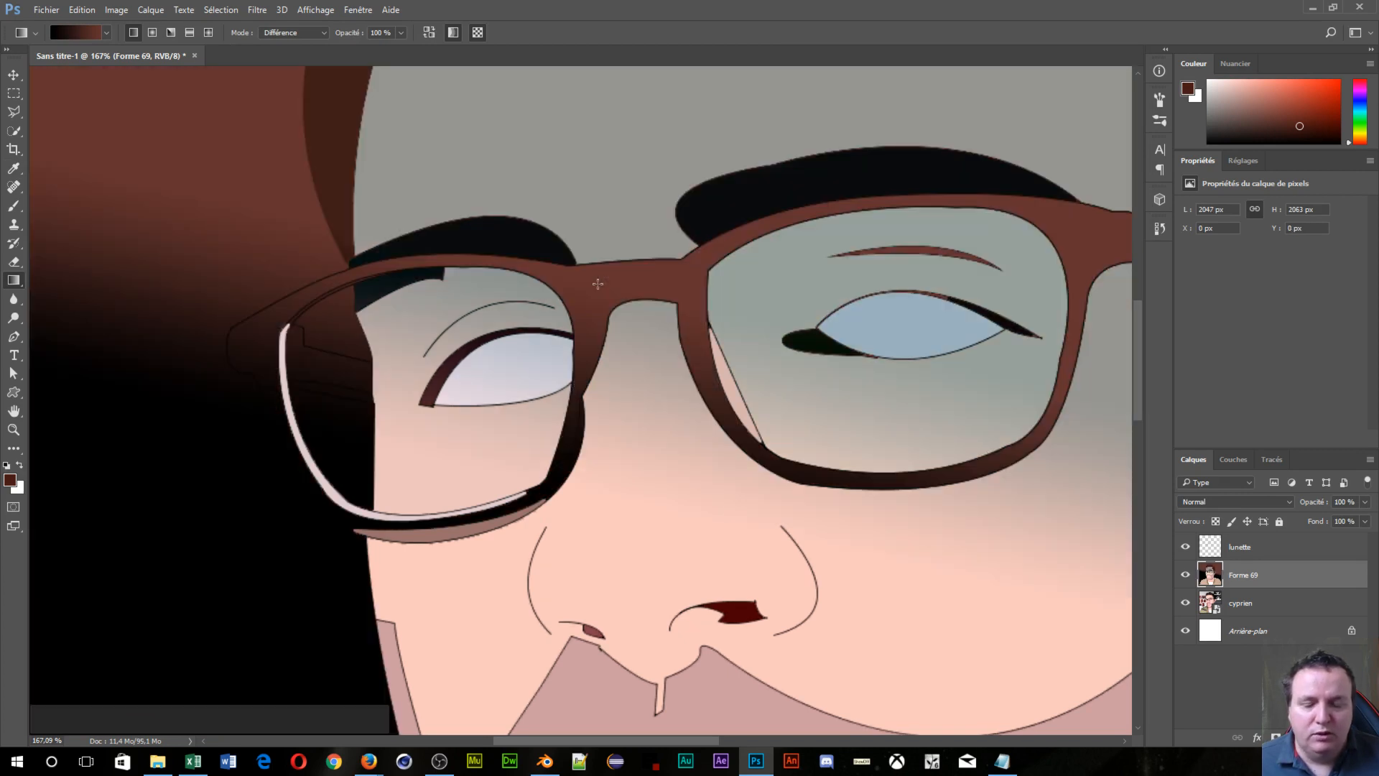
key(ctrl)
key(ctrl+z)
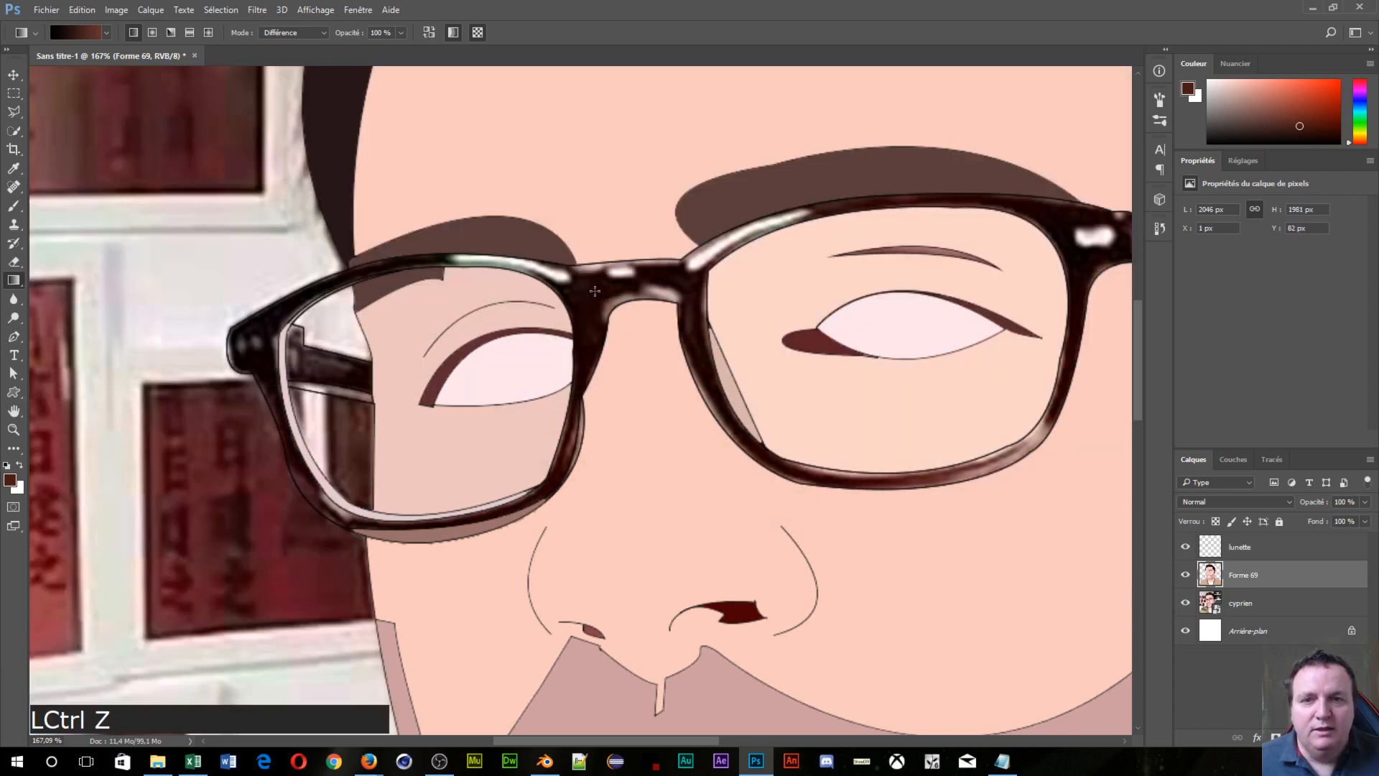
click(1257, 548)
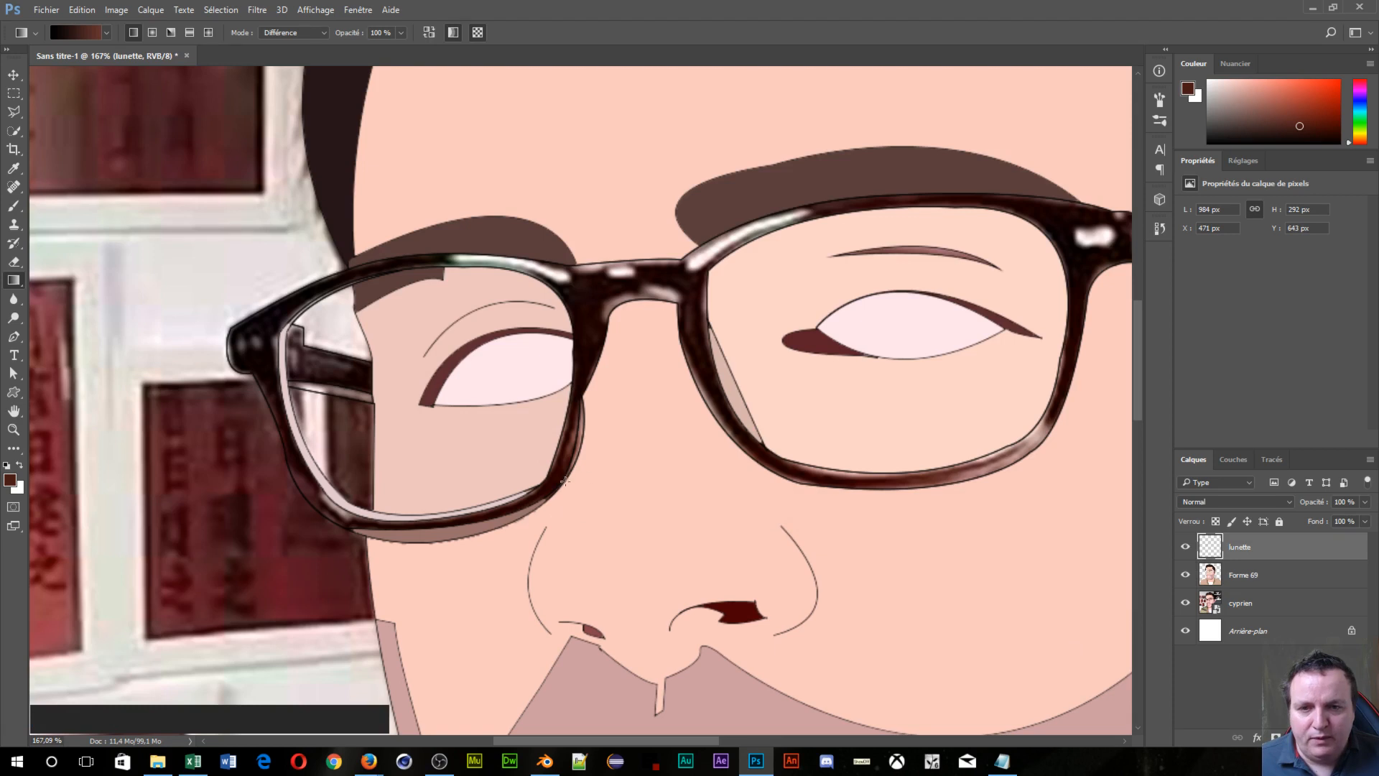
drag(558, 482, 591, 308)
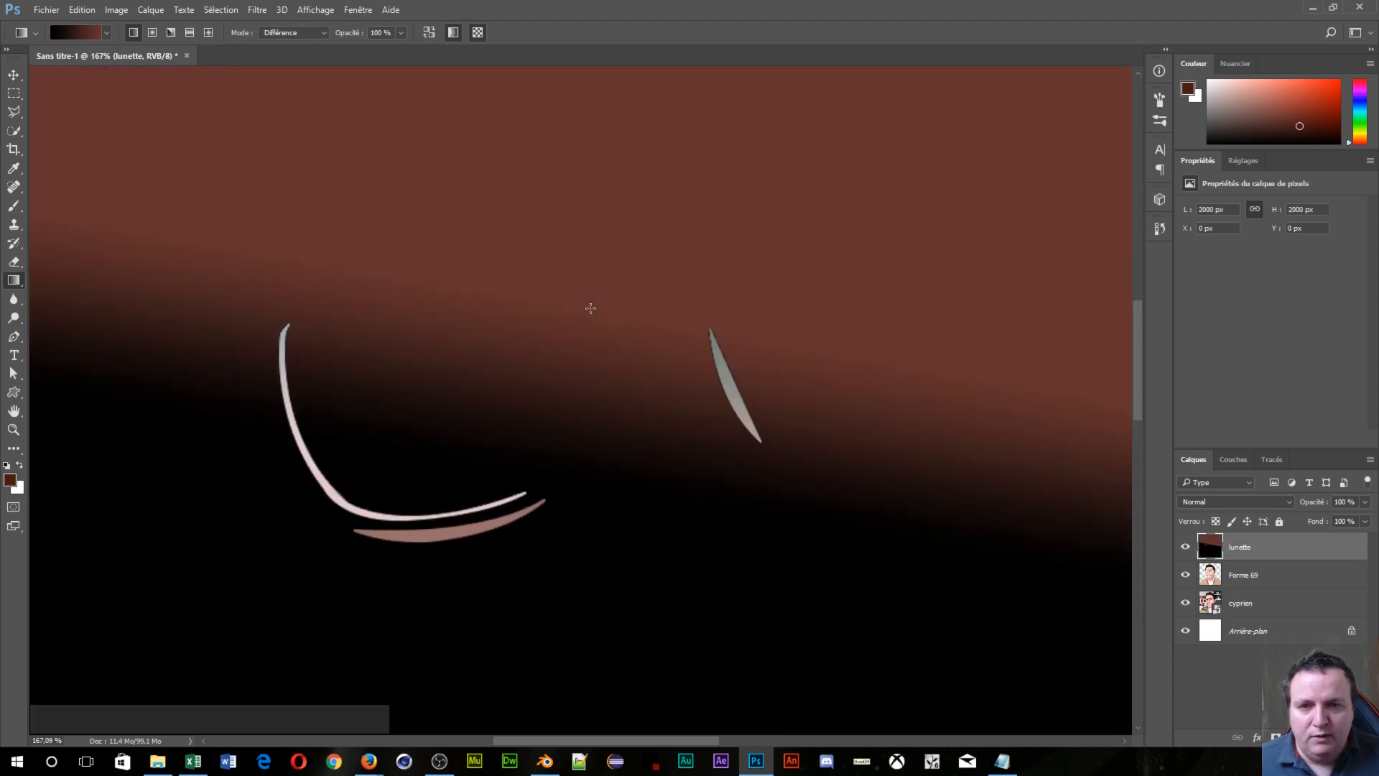
key(ctrl+z)
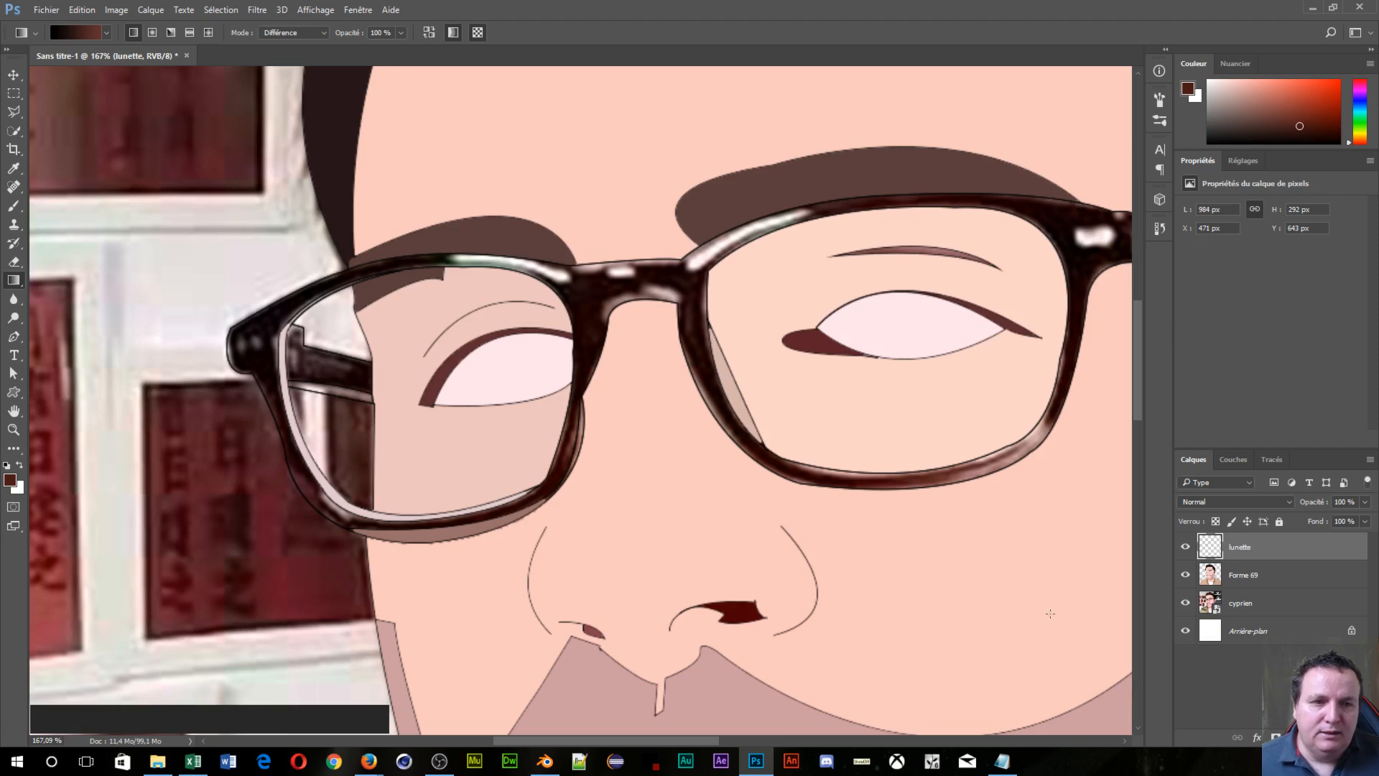
Step: Load the lunette layer's pixels as a selection and apply the gradient within it, up the left-hand rim towards the bridge
ctrl+click(1209, 550)
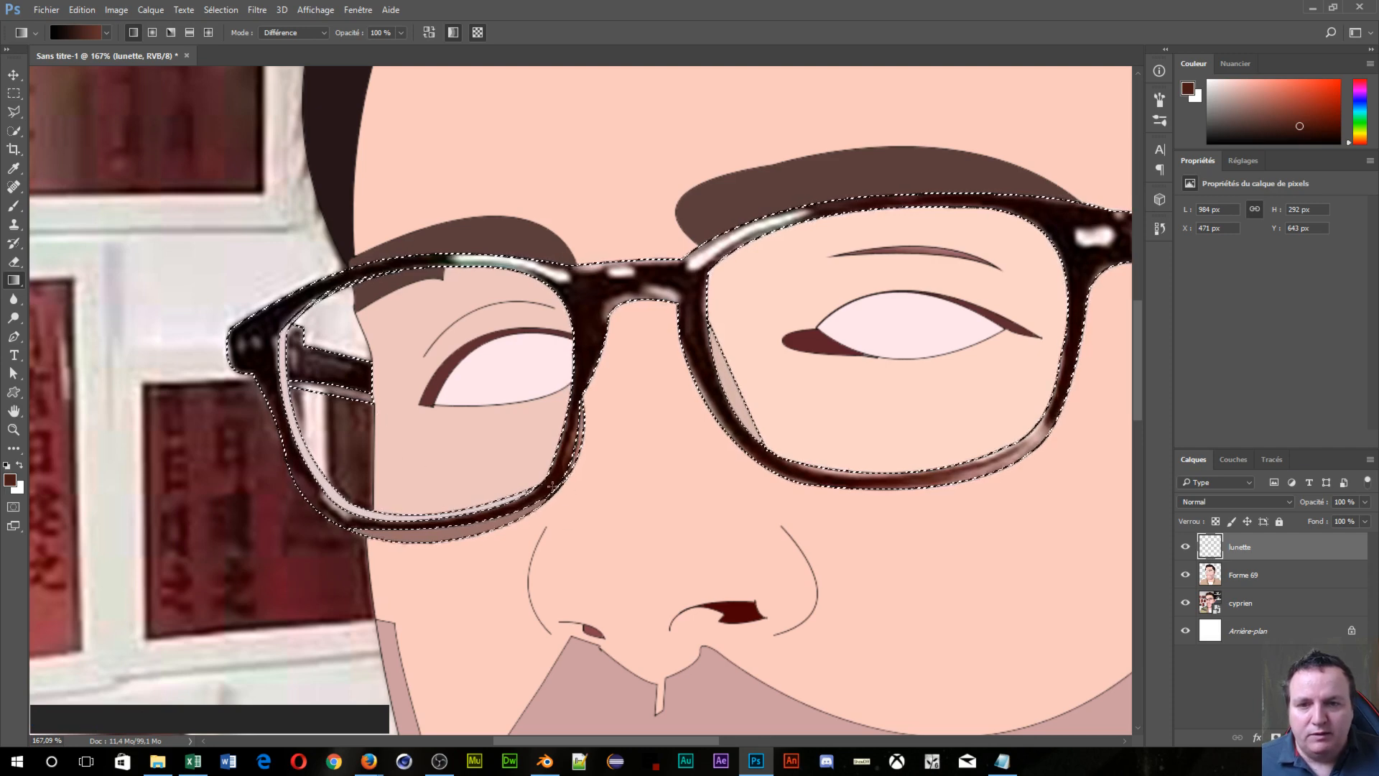
drag(552, 483, 558, 398)
drag(583, 310, 589, 289)
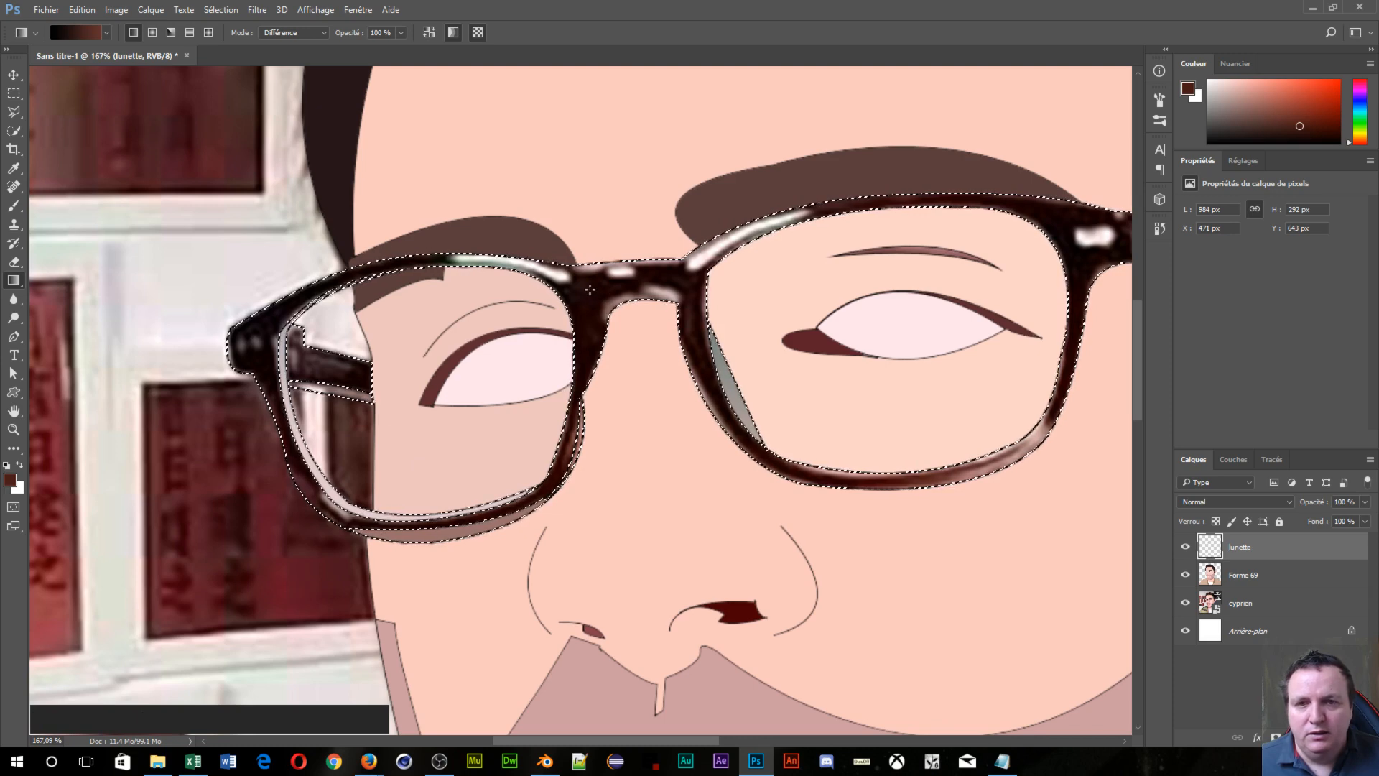
Step: With the glasses selection active, try the gradient on Forme 69 across the left-hand lens, the whole face and the right-hand hinge
click(1265, 576)
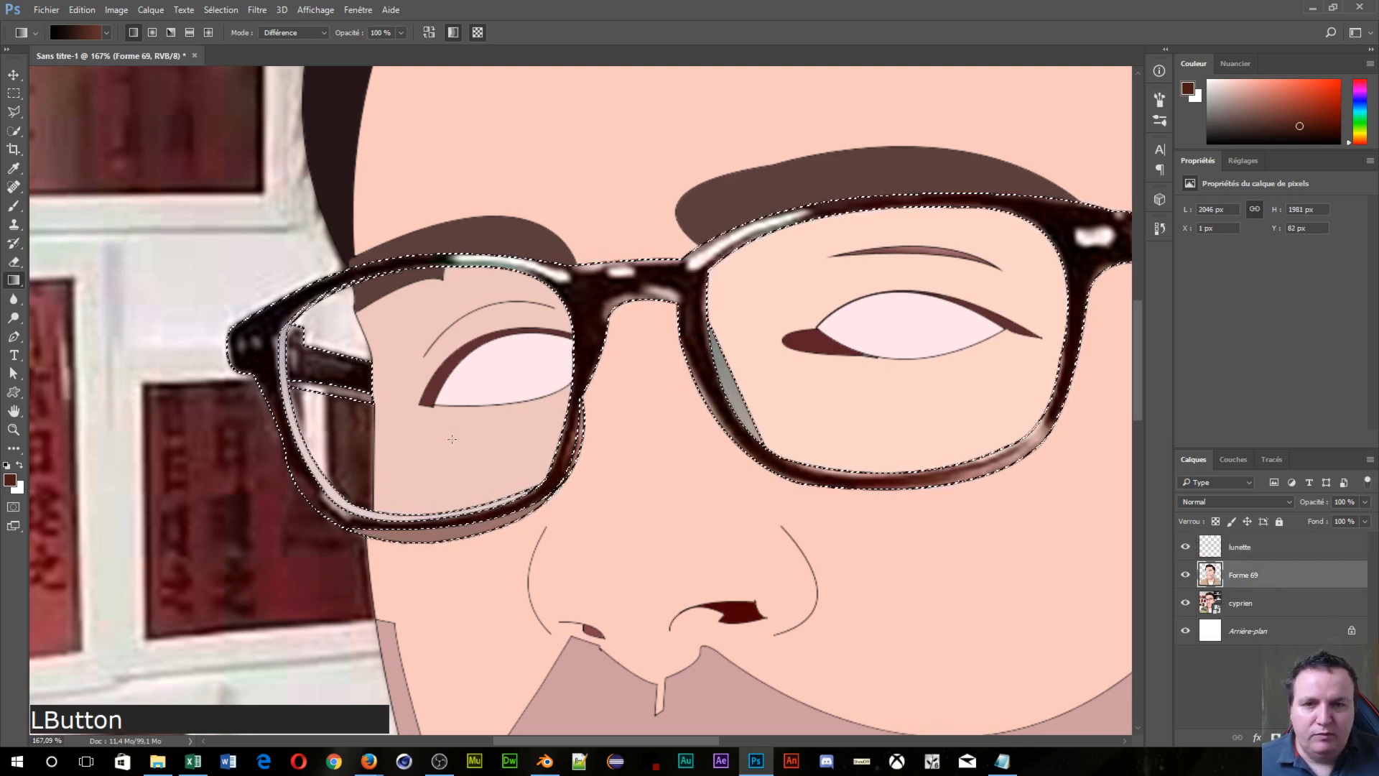
drag(401, 526, 368, 273)
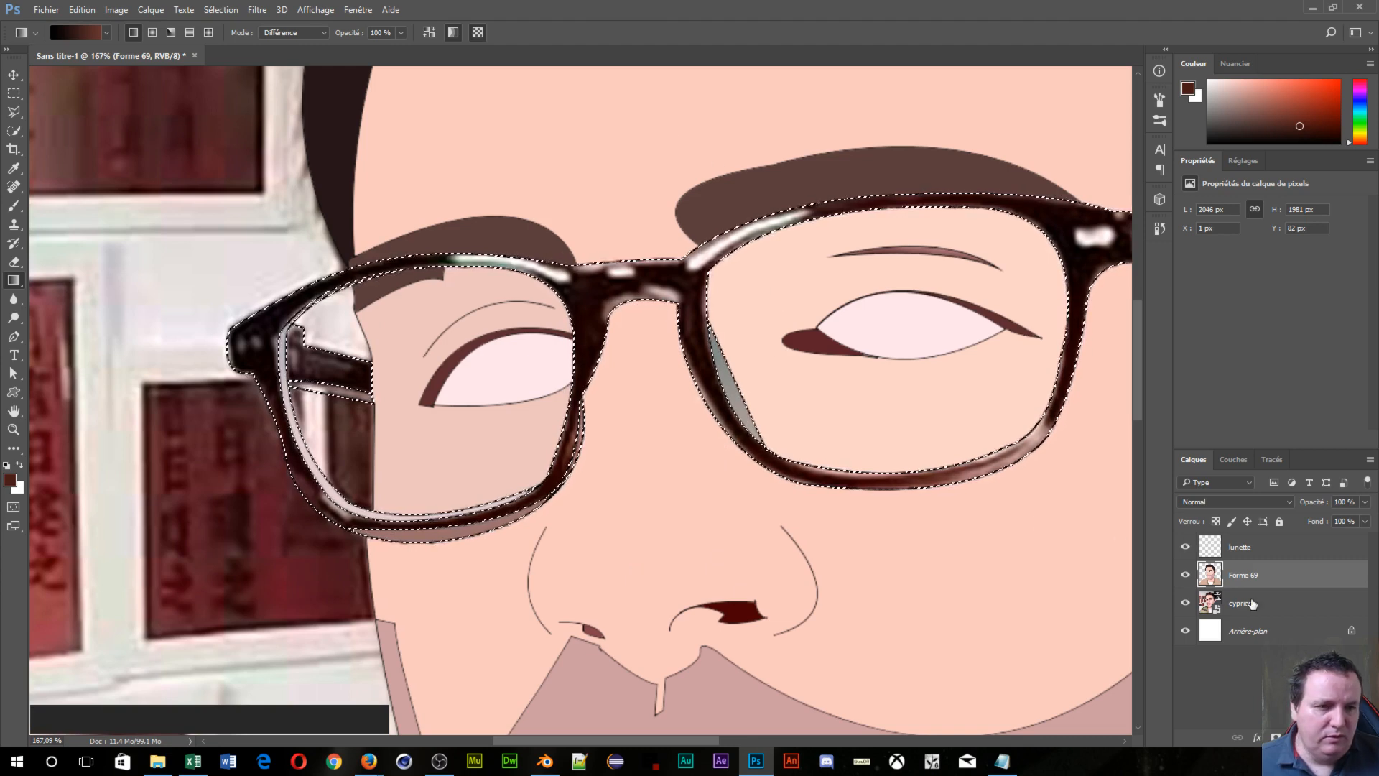
click(1251, 576)
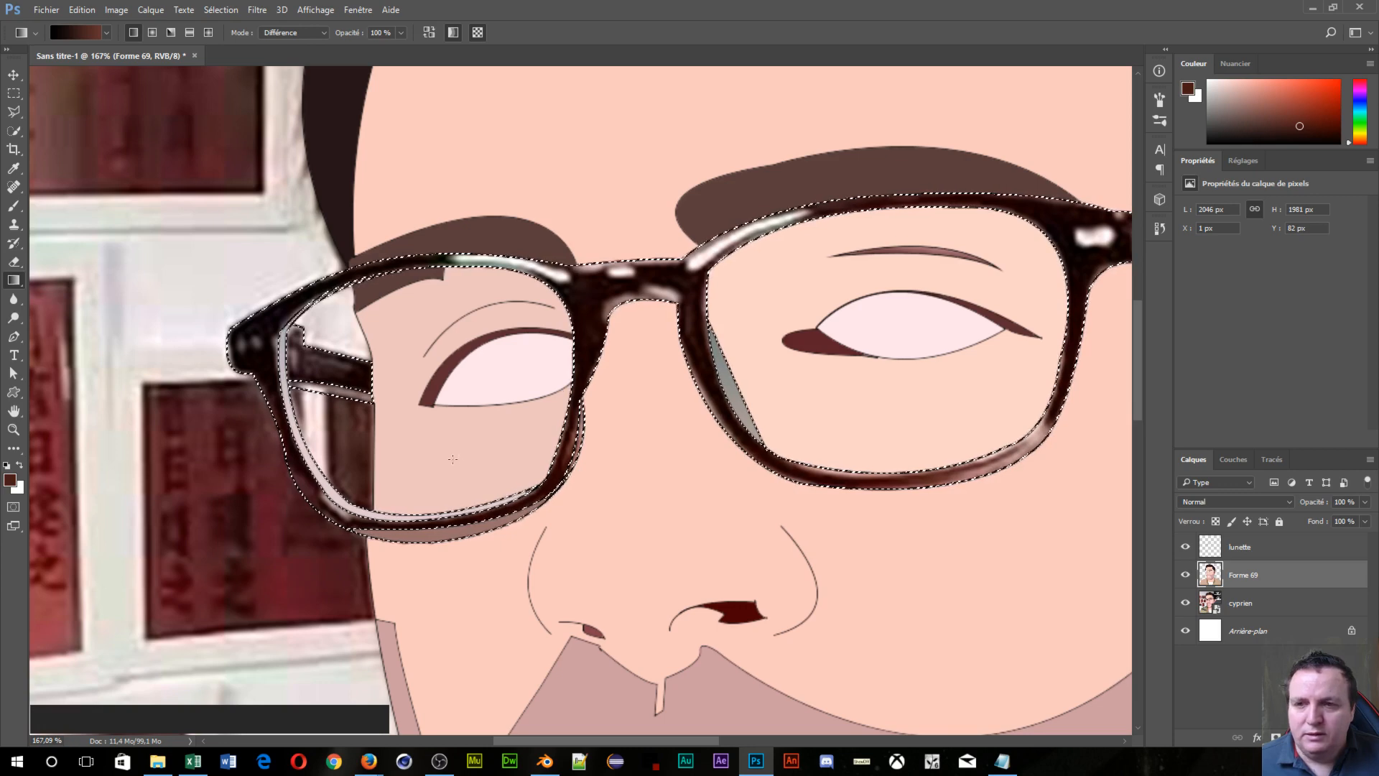
drag(477, 619, 392, 86)
scroll(742, 431, down, 6)
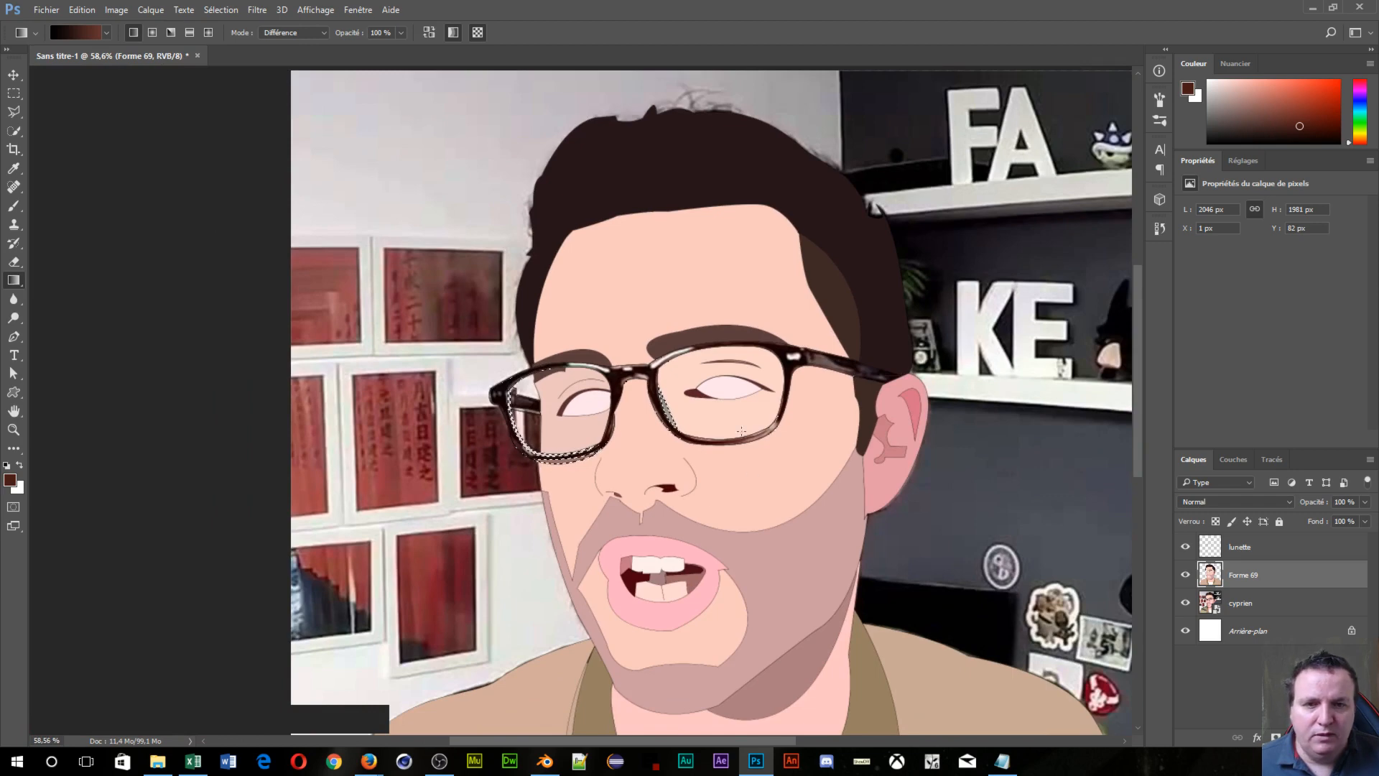
drag(741, 431, 709, 184)
scroll(786, 367, up, 2)
scroll(786, 368, up, 2)
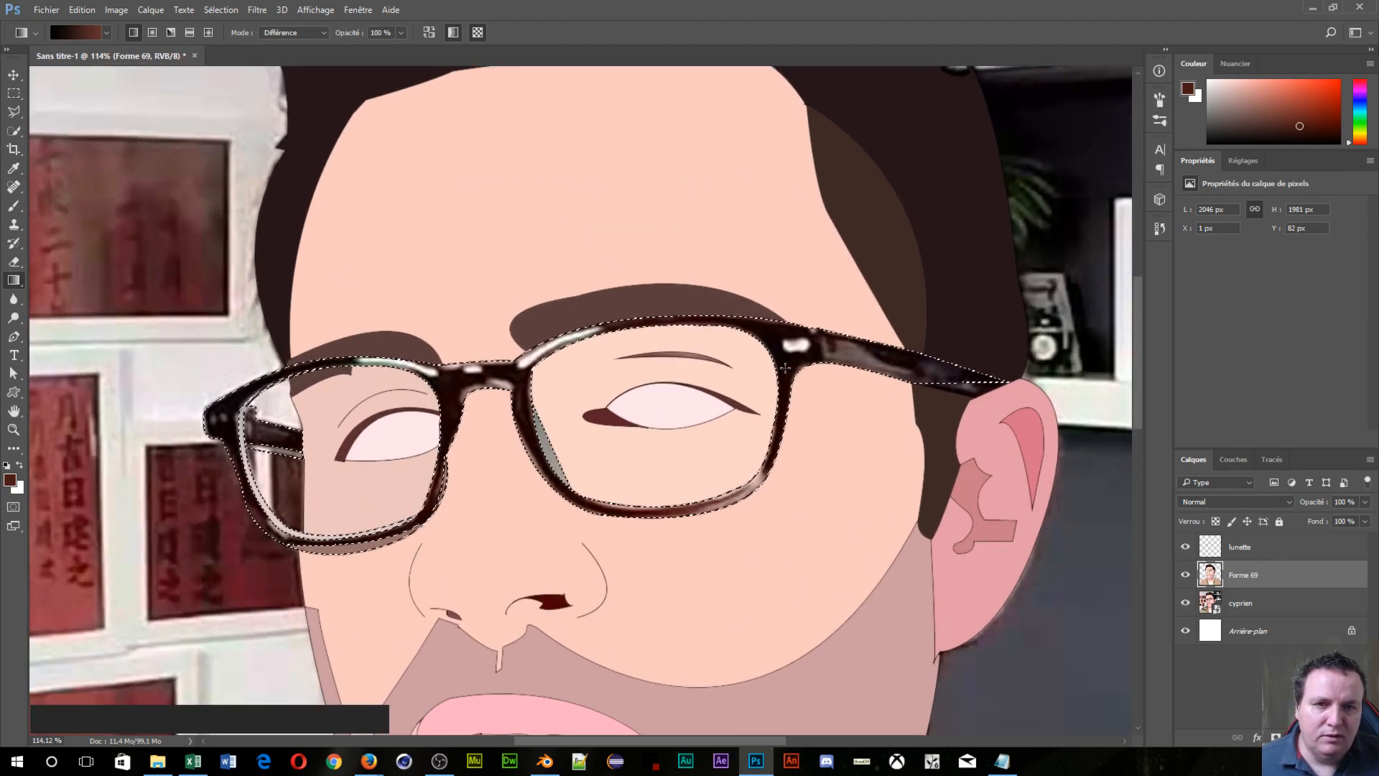
drag(793, 367, 795, 307)
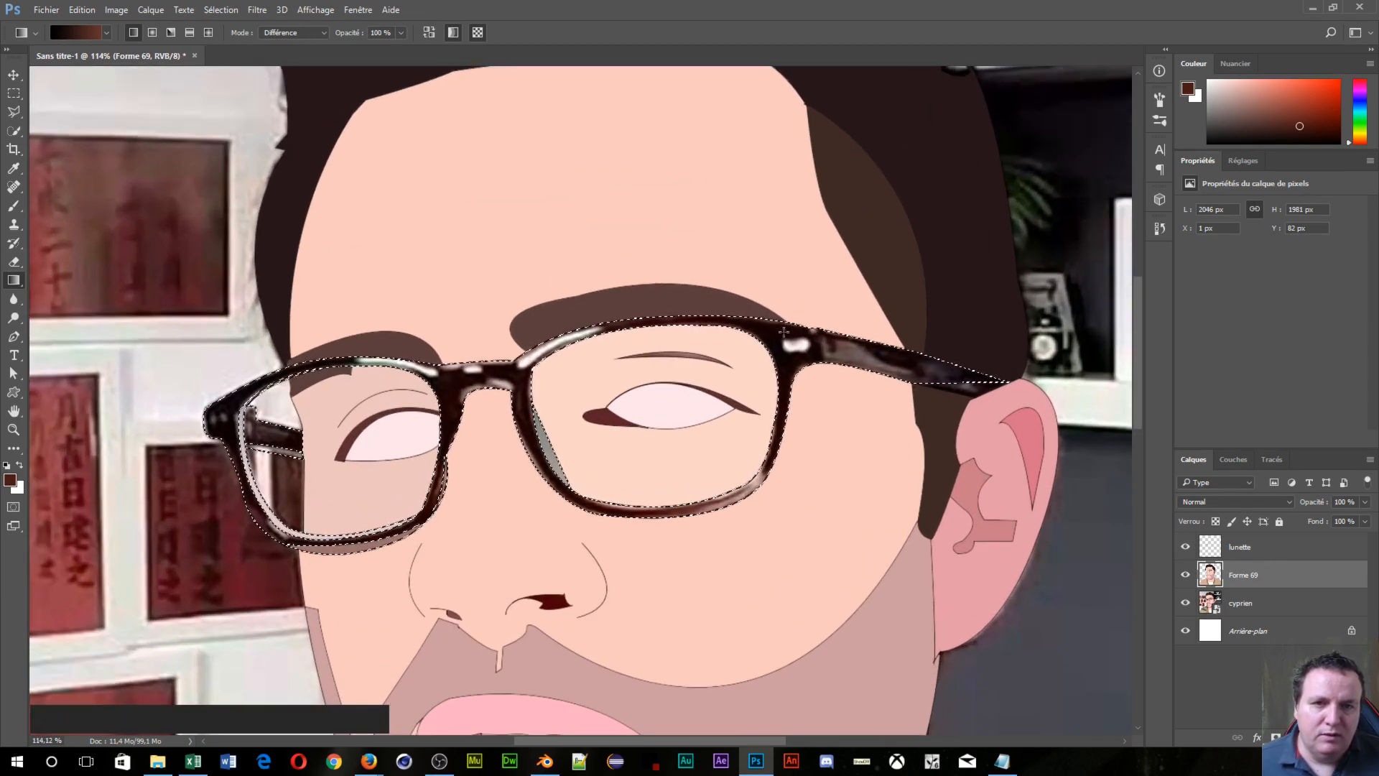
Step: Switch to the Paint Bucket tool and clear the glasses selection
click(19, 285)
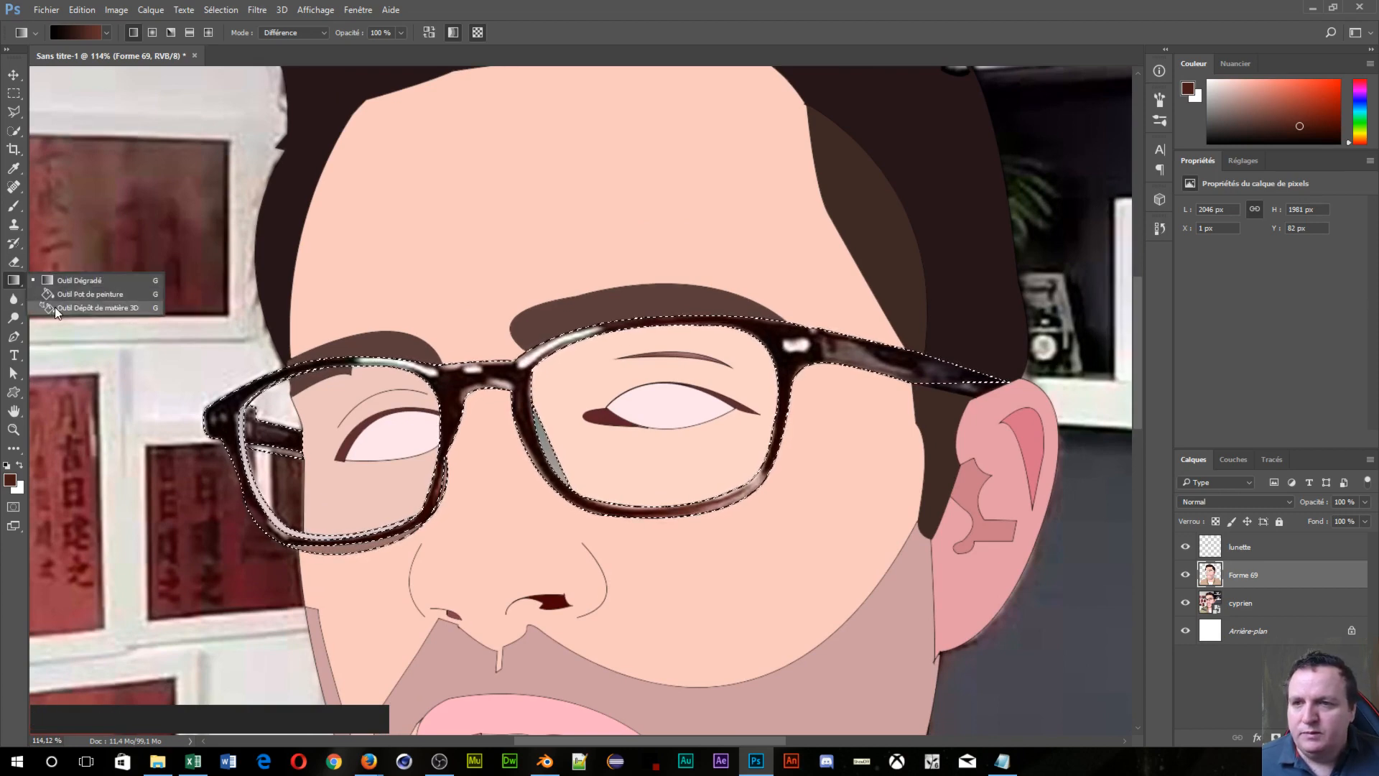
click(87, 293)
click(793, 334)
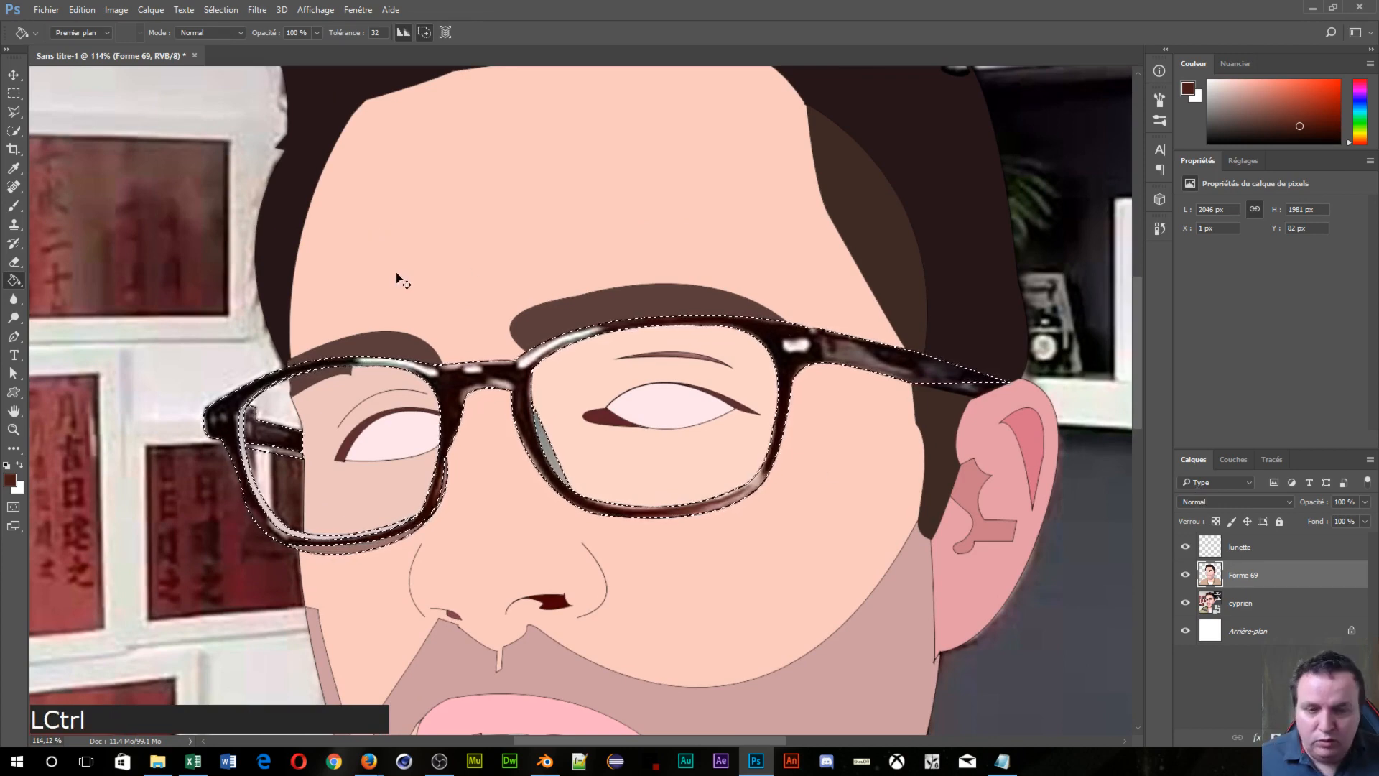
key(ctrl+d)
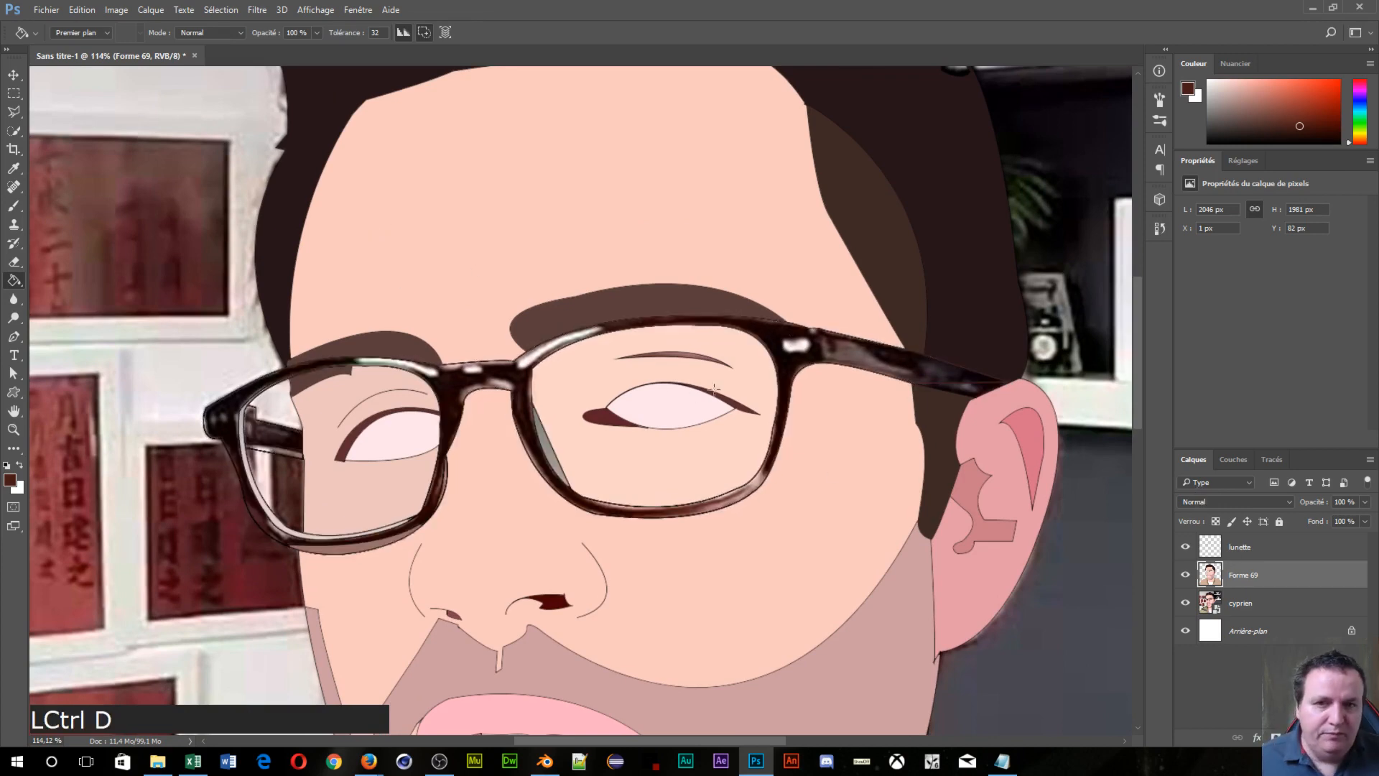
Step: Sample the reddish brown of the right-hand lens's lower rim and fill the glasses frame and temple tip on Forme 69
click(13, 286)
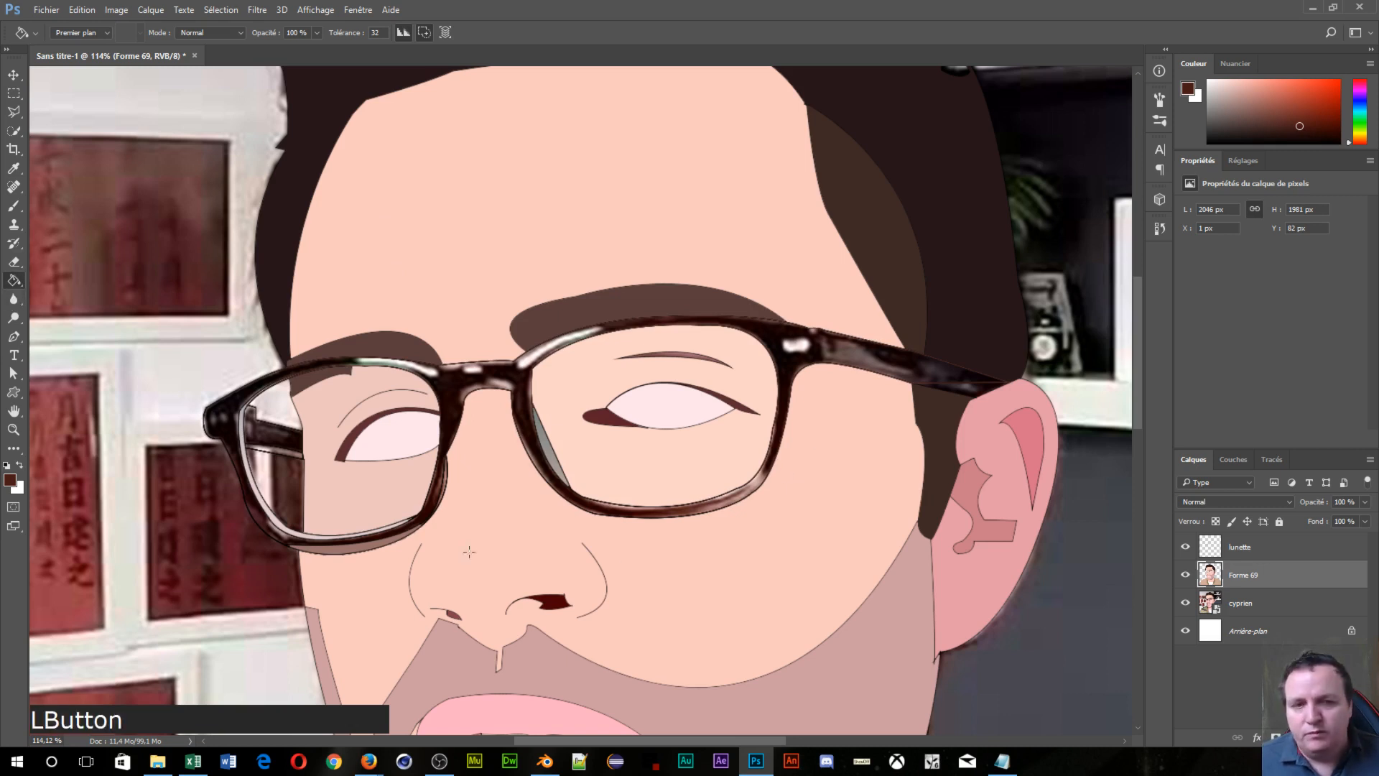
key(alt)
alt+click(701, 510)
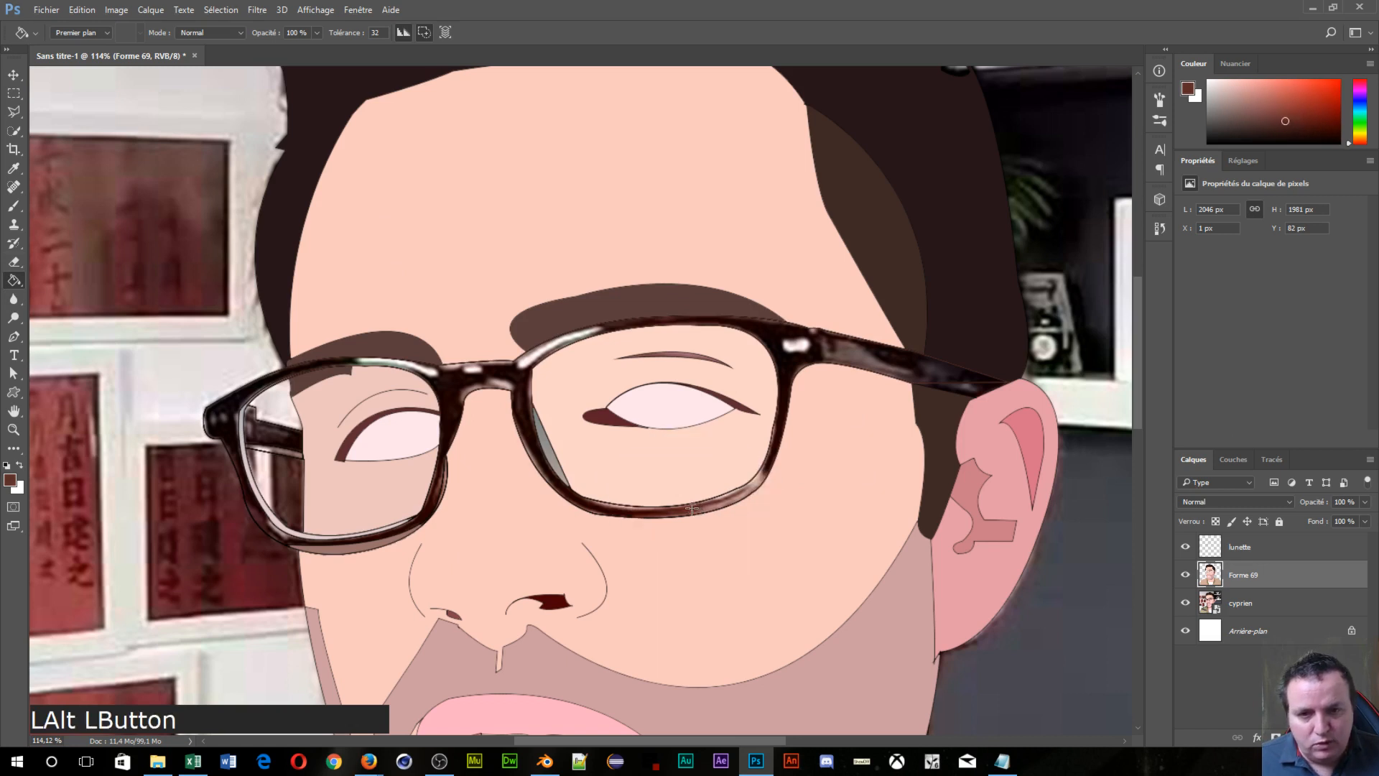
click(693, 513)
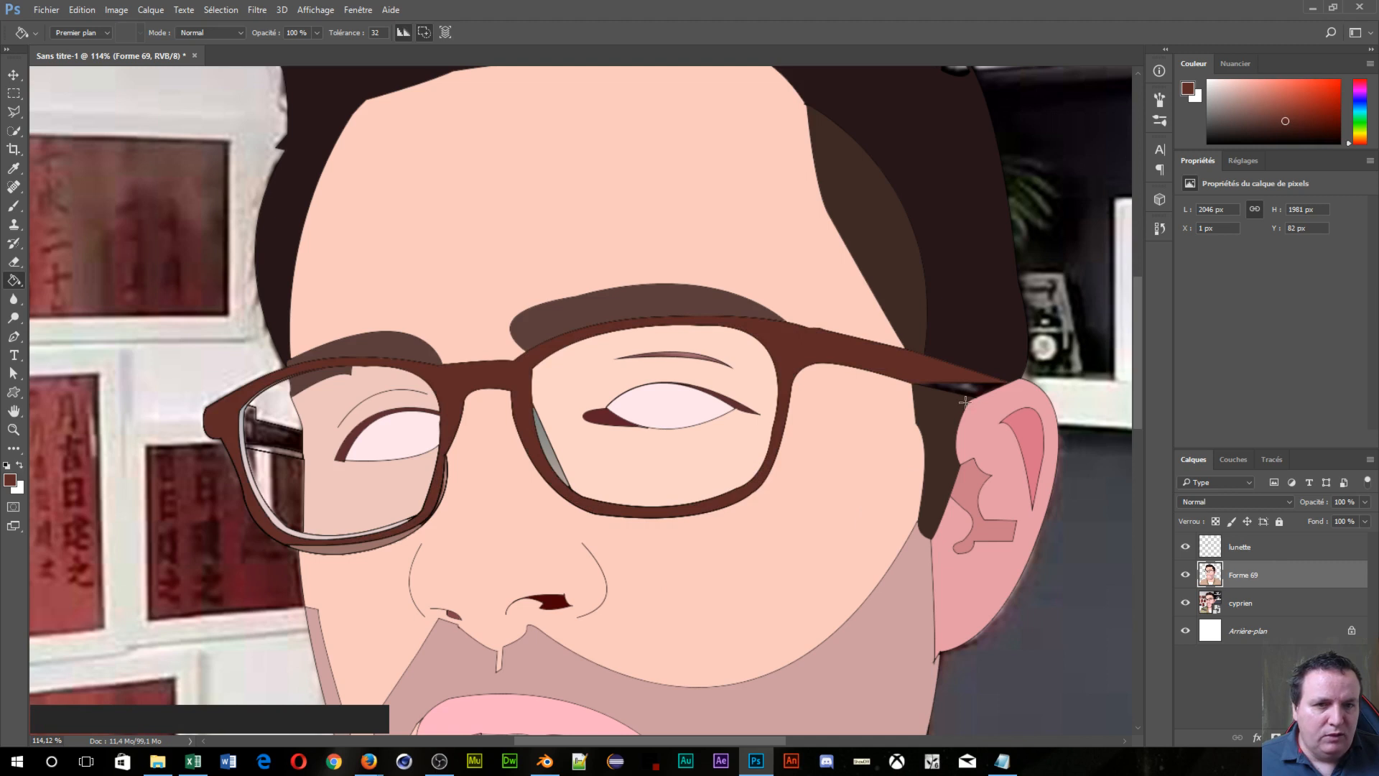
key(alt)
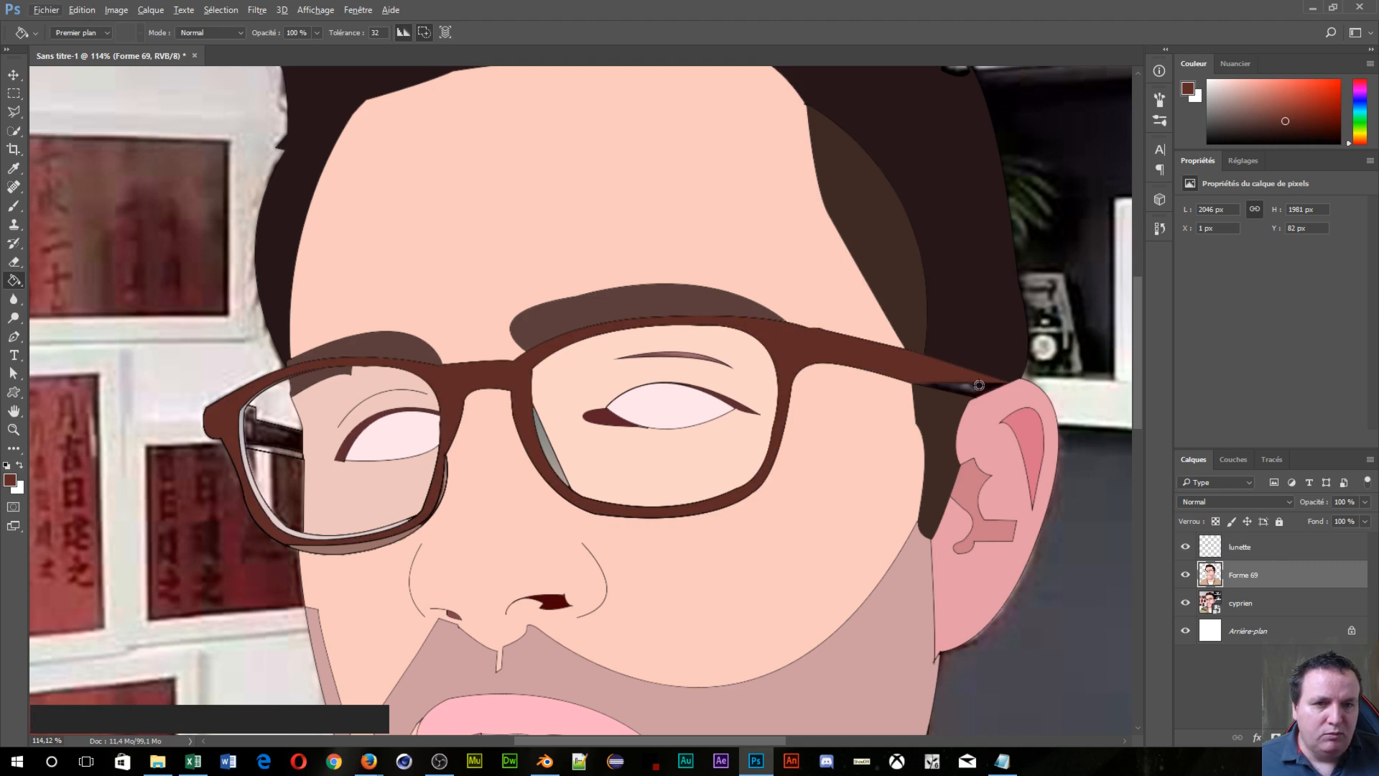
click(979, 385)
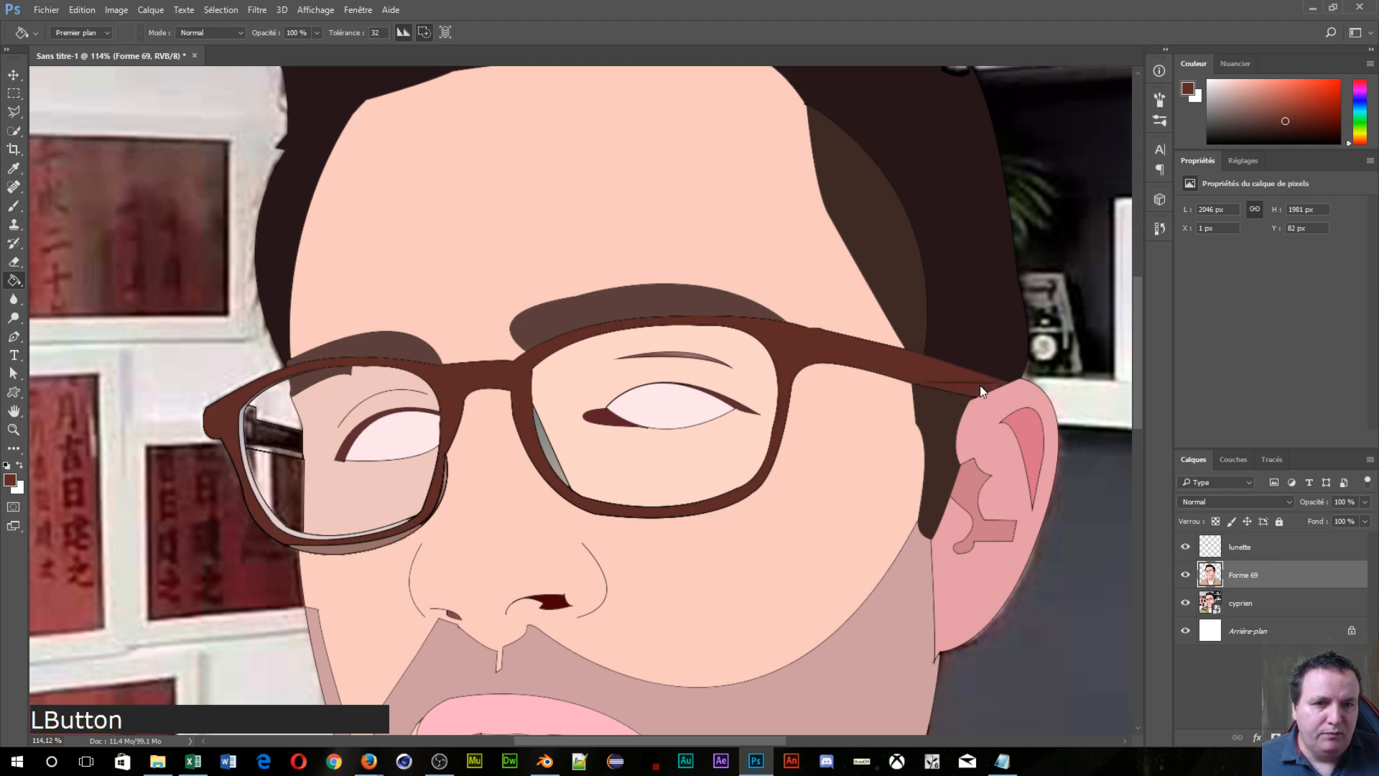
Step: Try to fill the temple tip with the same brown on the lunette layer, then undo that fill
click(1257, 552)
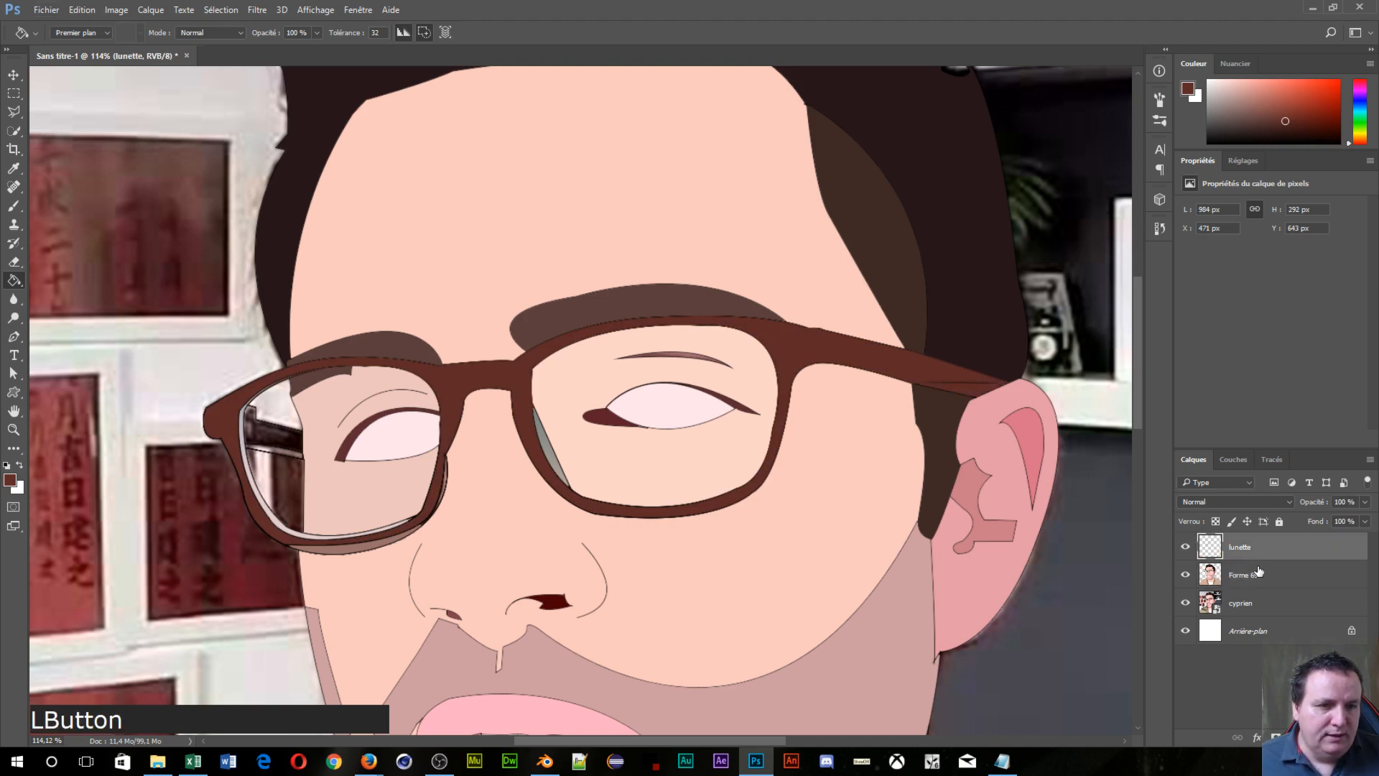
click(952, 380)
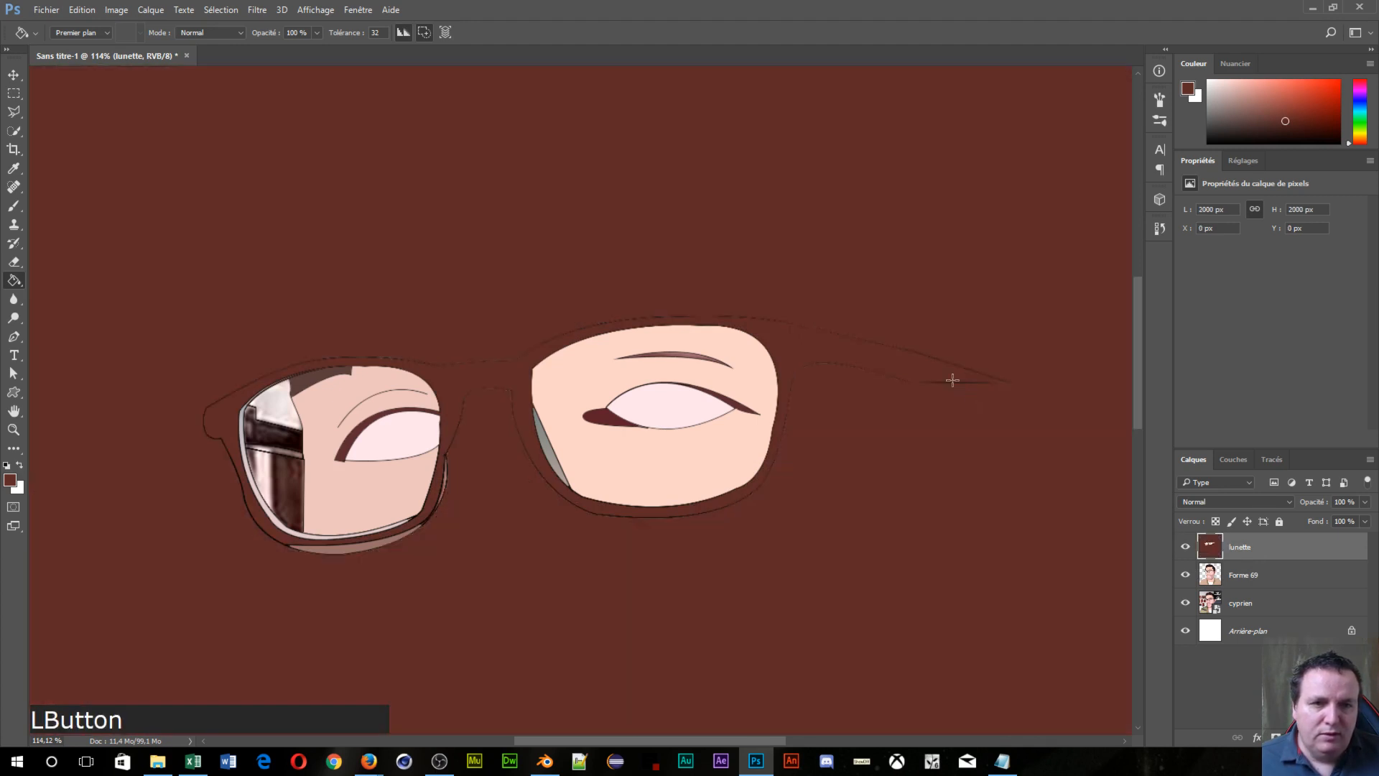
key(ctrl+z)
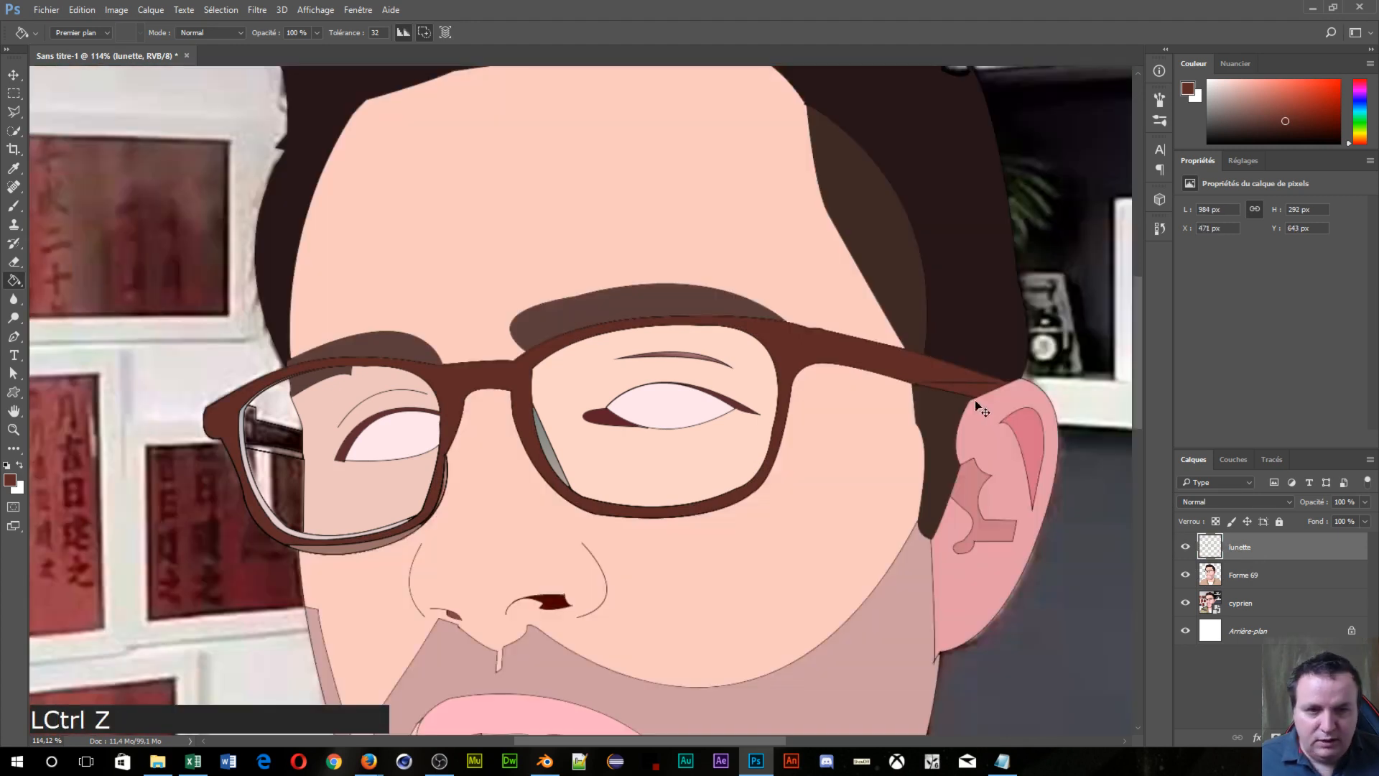
Step: Fill the temple and frame with the sampled reddish brown on the lunette layer and check the whole portrait
click(1205, 545)
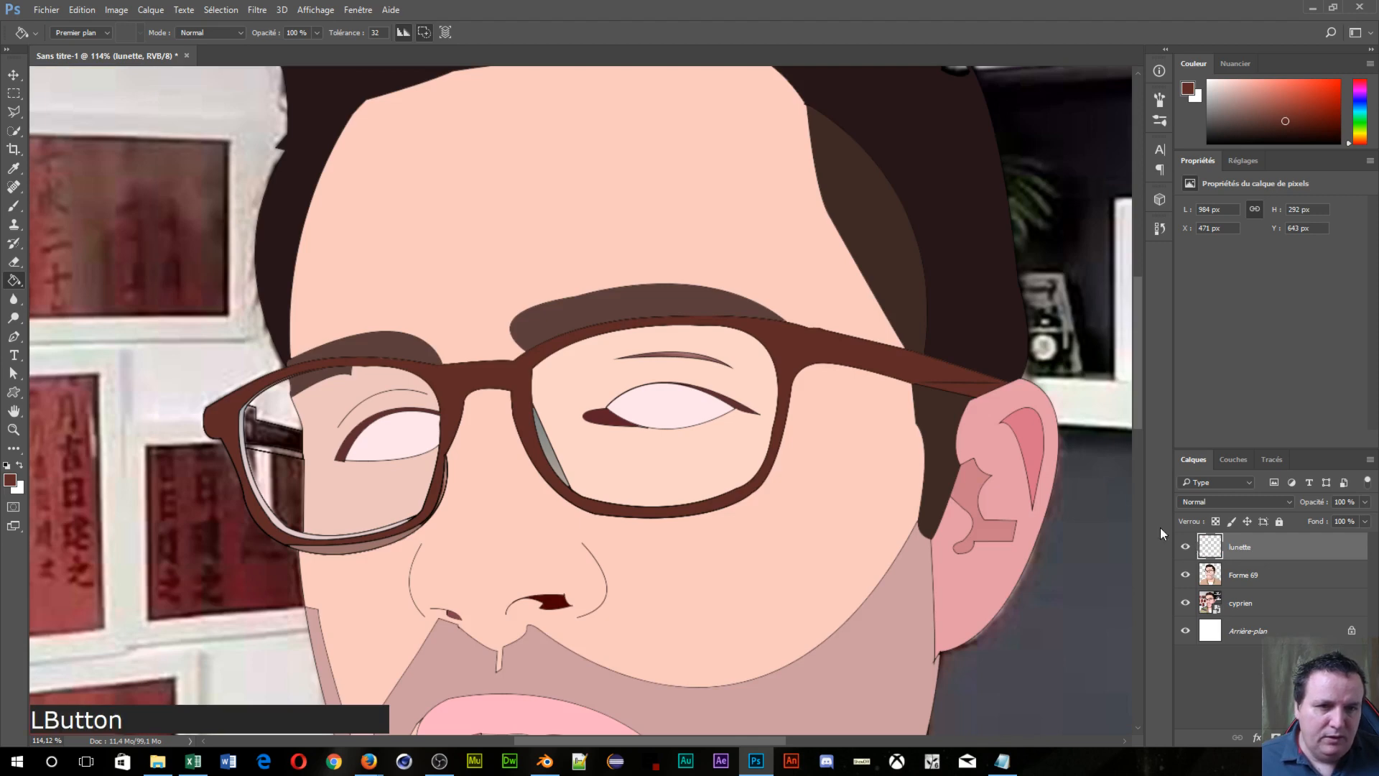
scroll(1029, 491, up, 2)
click(830, 313)
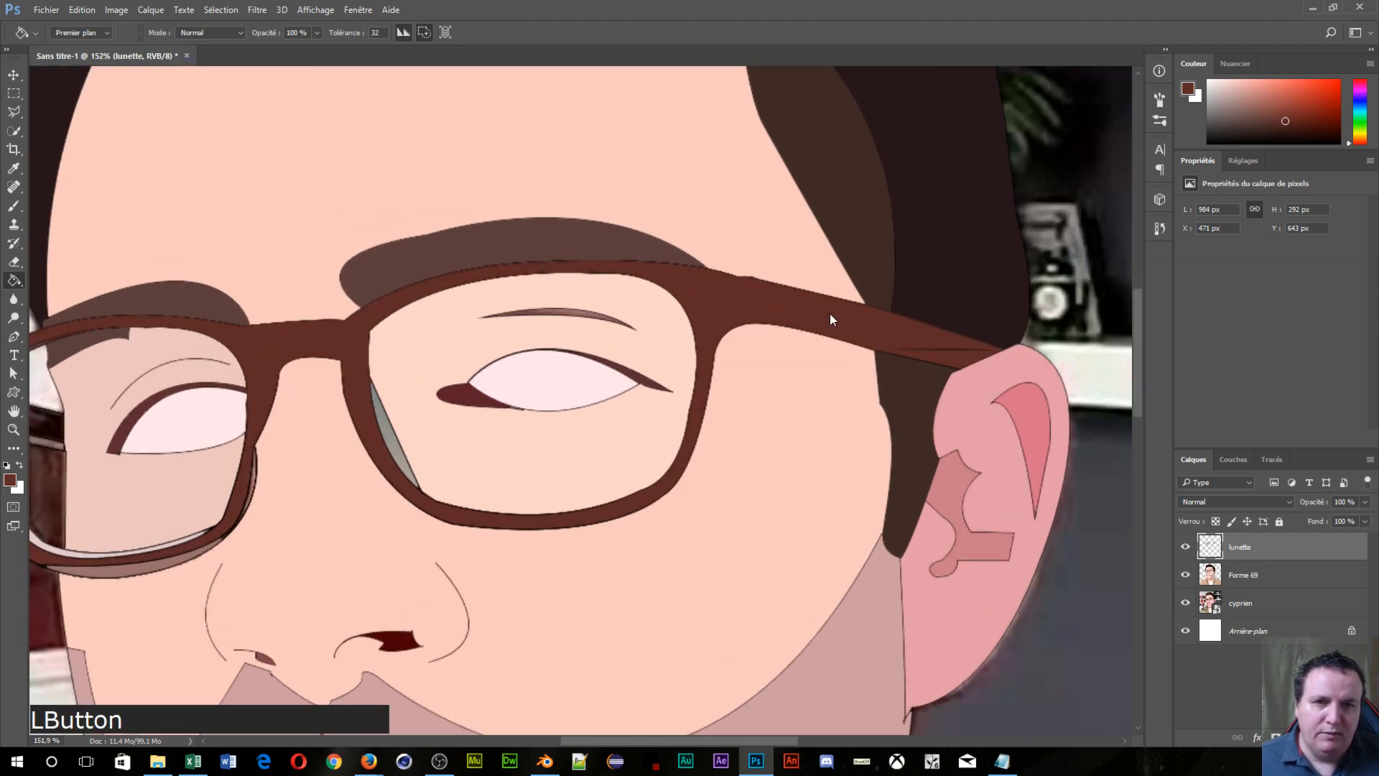
scroll(781, 341, down, 5)
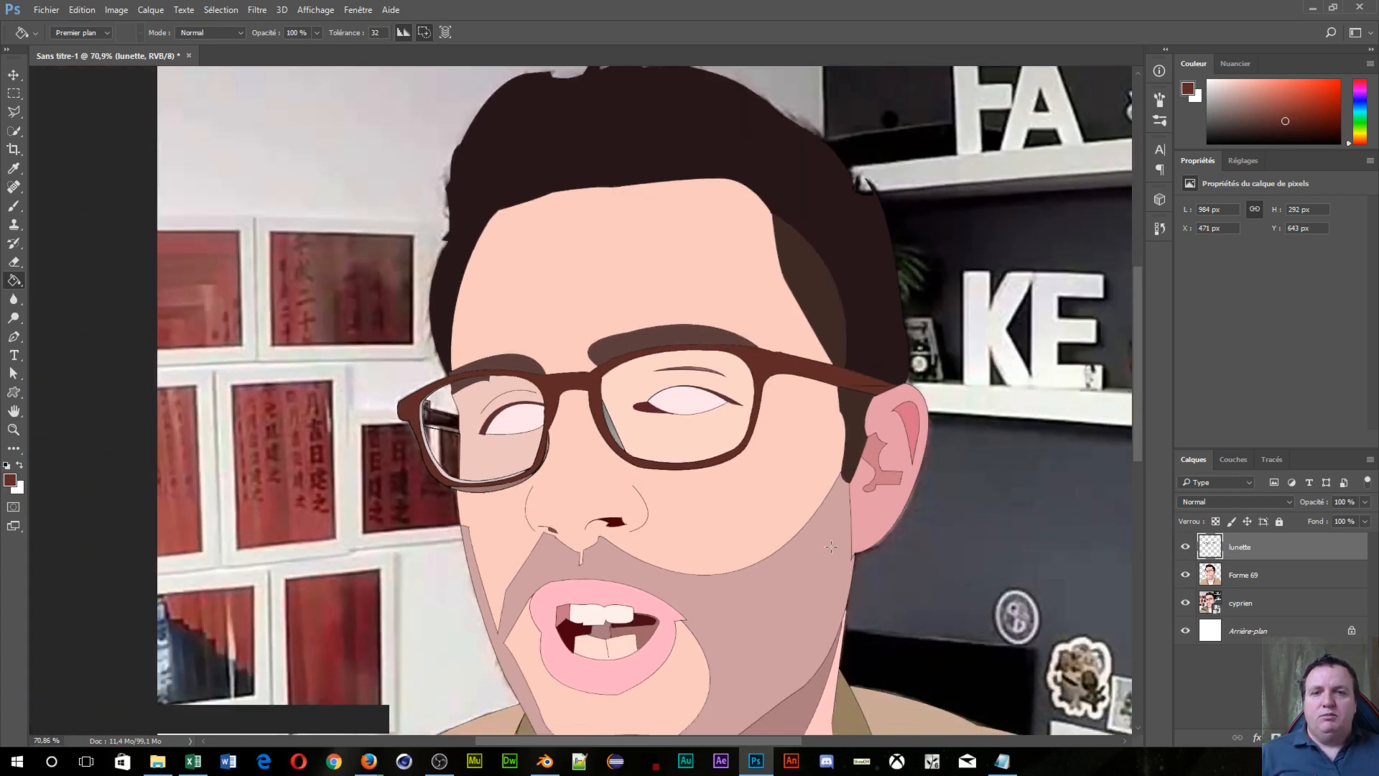
scroll(757, 627, up, 3)
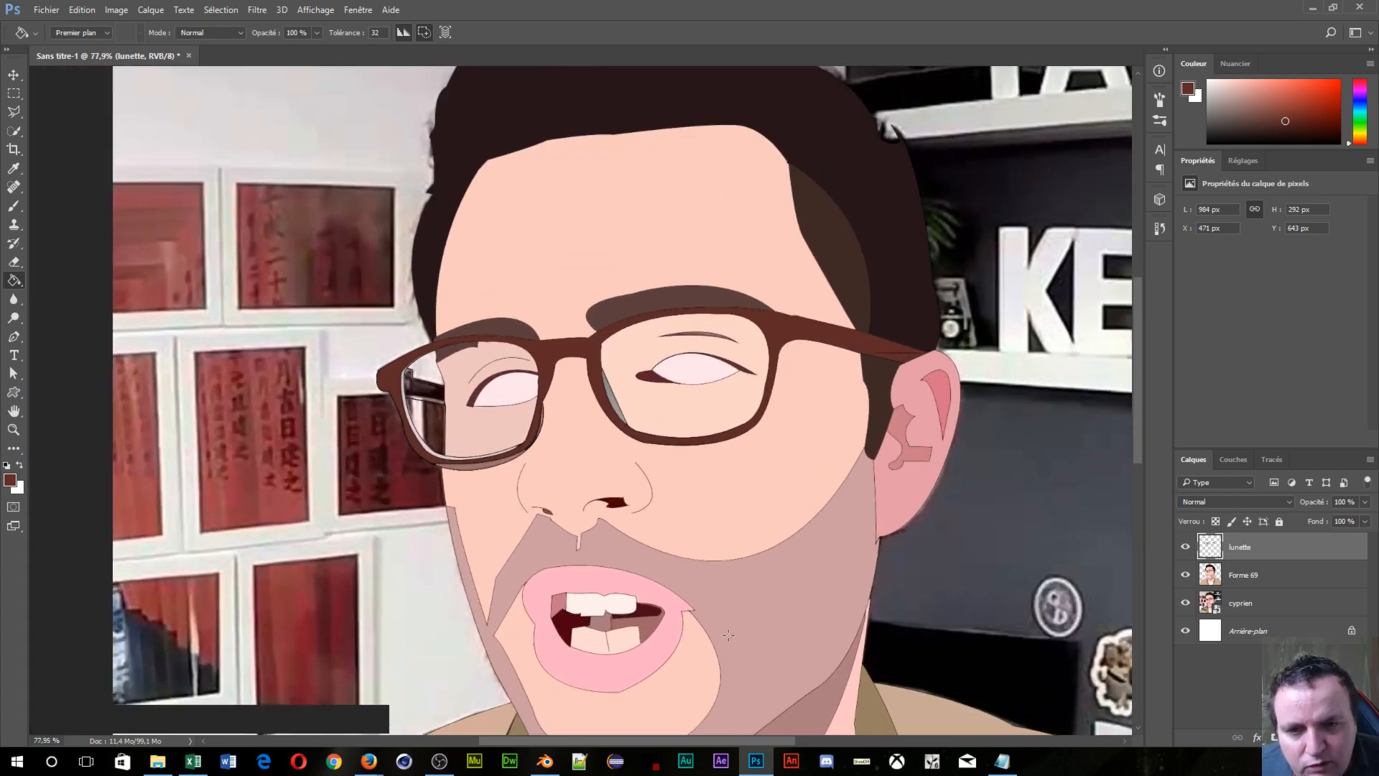
Step: Add a gradient overlay (Incrustation en dégradé) to the lunette layer, with the angle at 0° and the style set to Linéaire
scroll(719, 614, down, 1)
scroll(718, 614, up, 3)
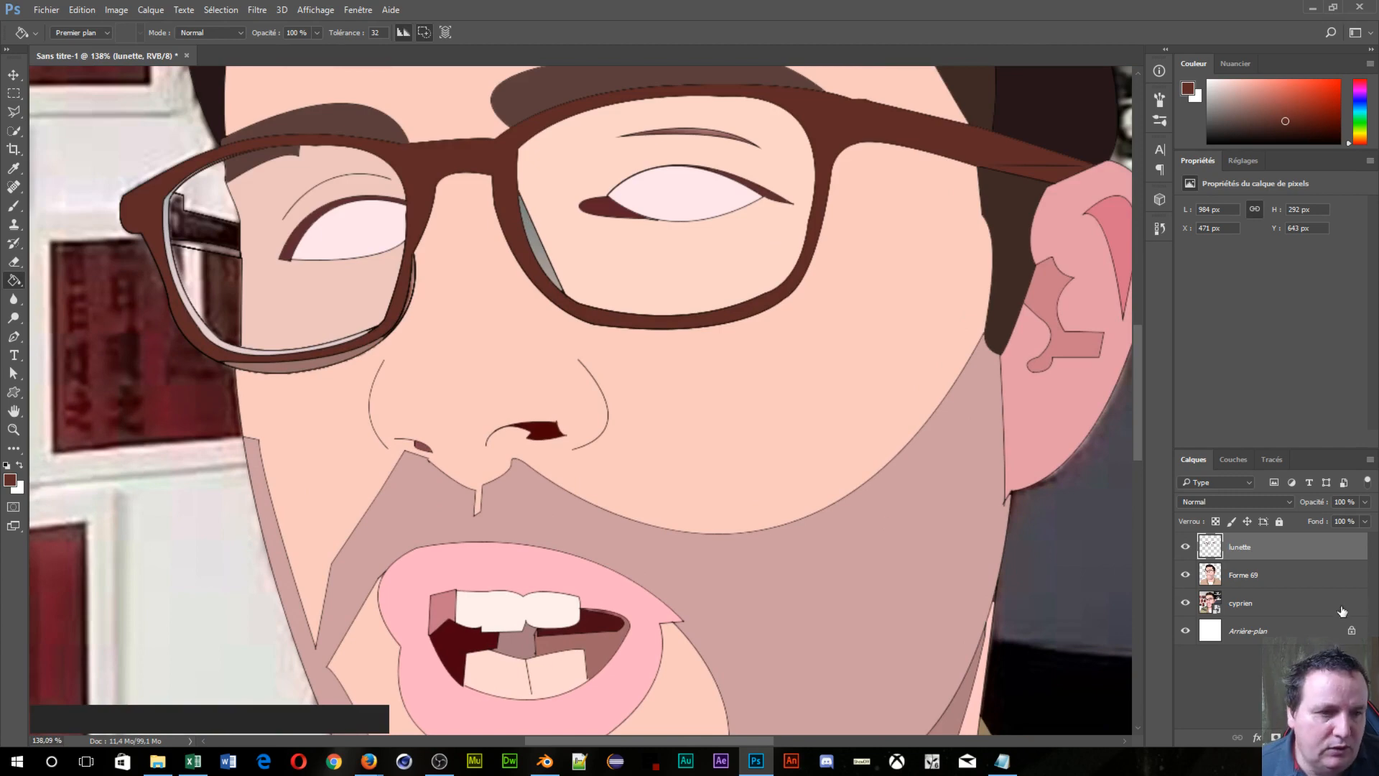
double_click(1343, 554)
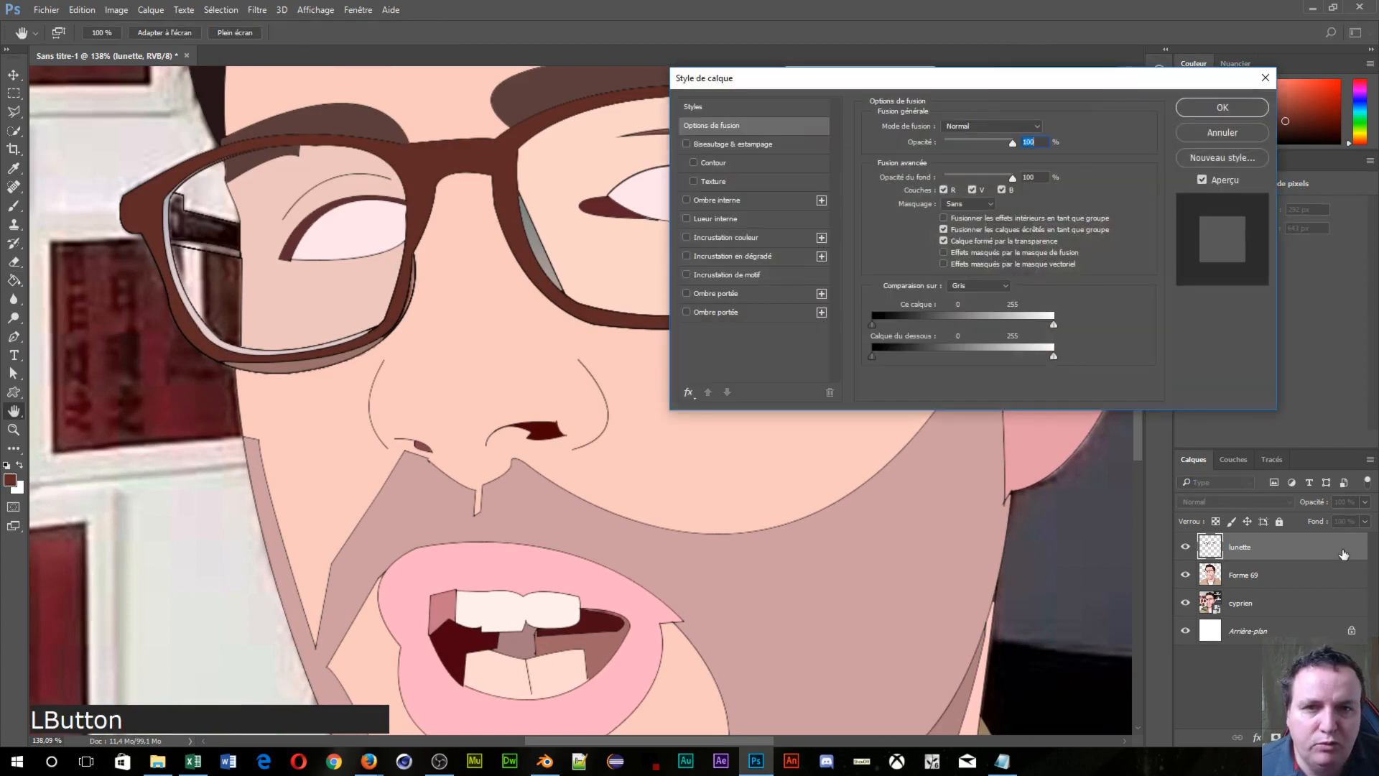
click(735, 255)
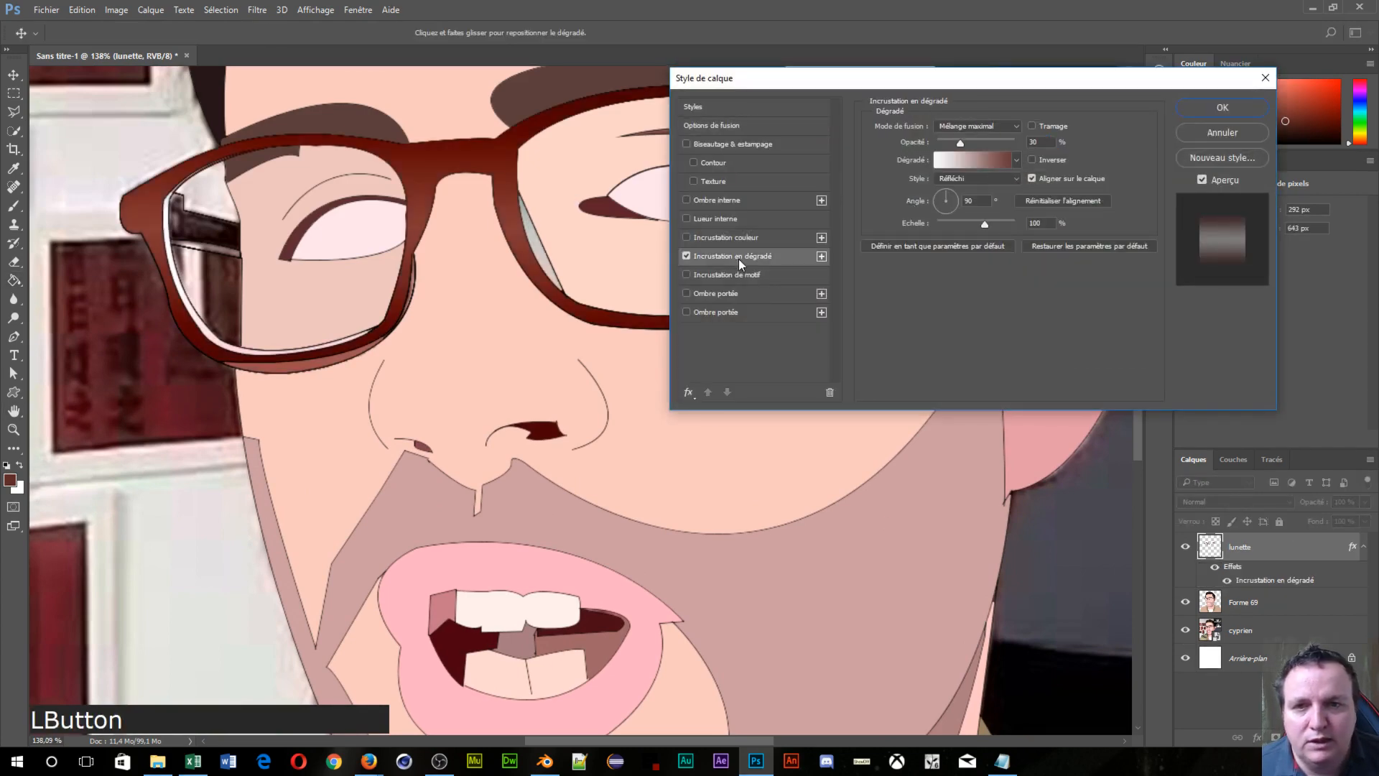
drag(899, 89, 977, 127)
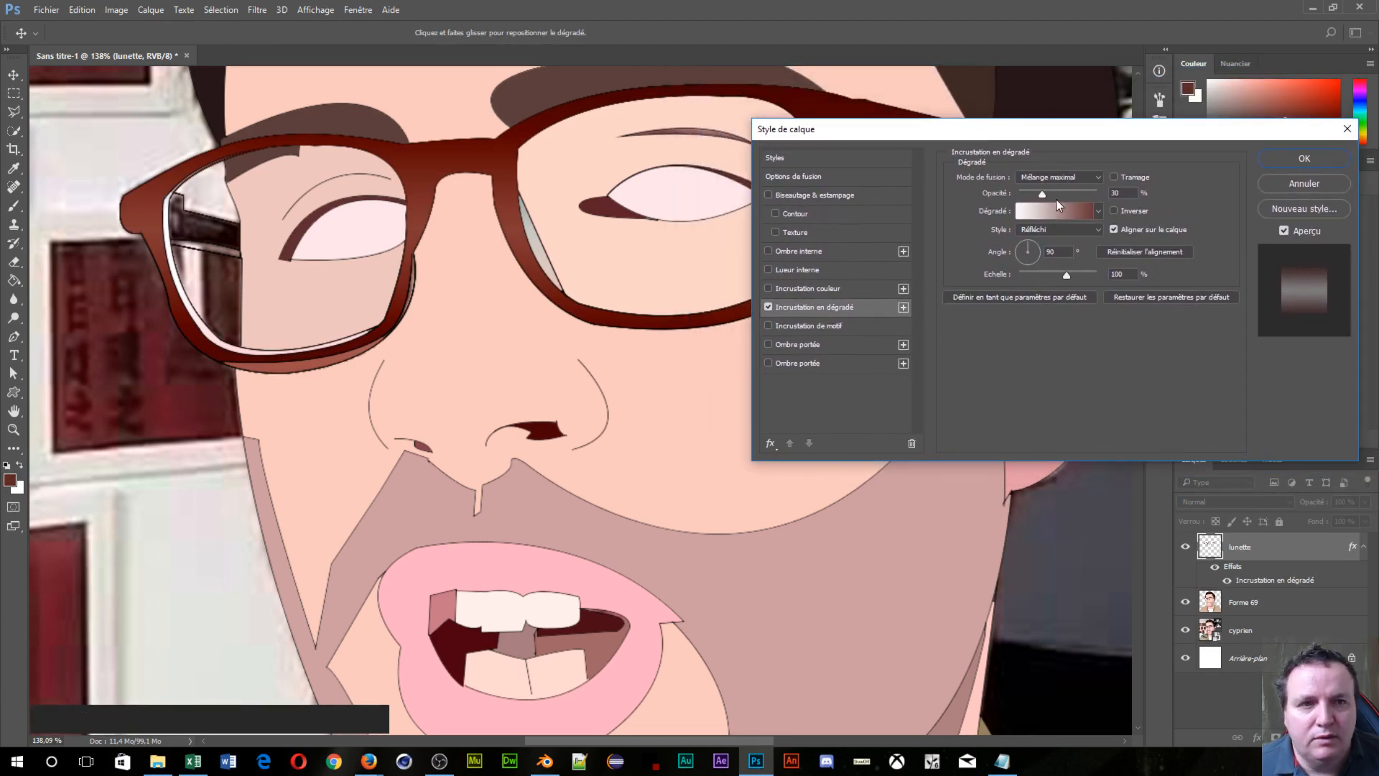
drag(1035, 251, 1067, 257)
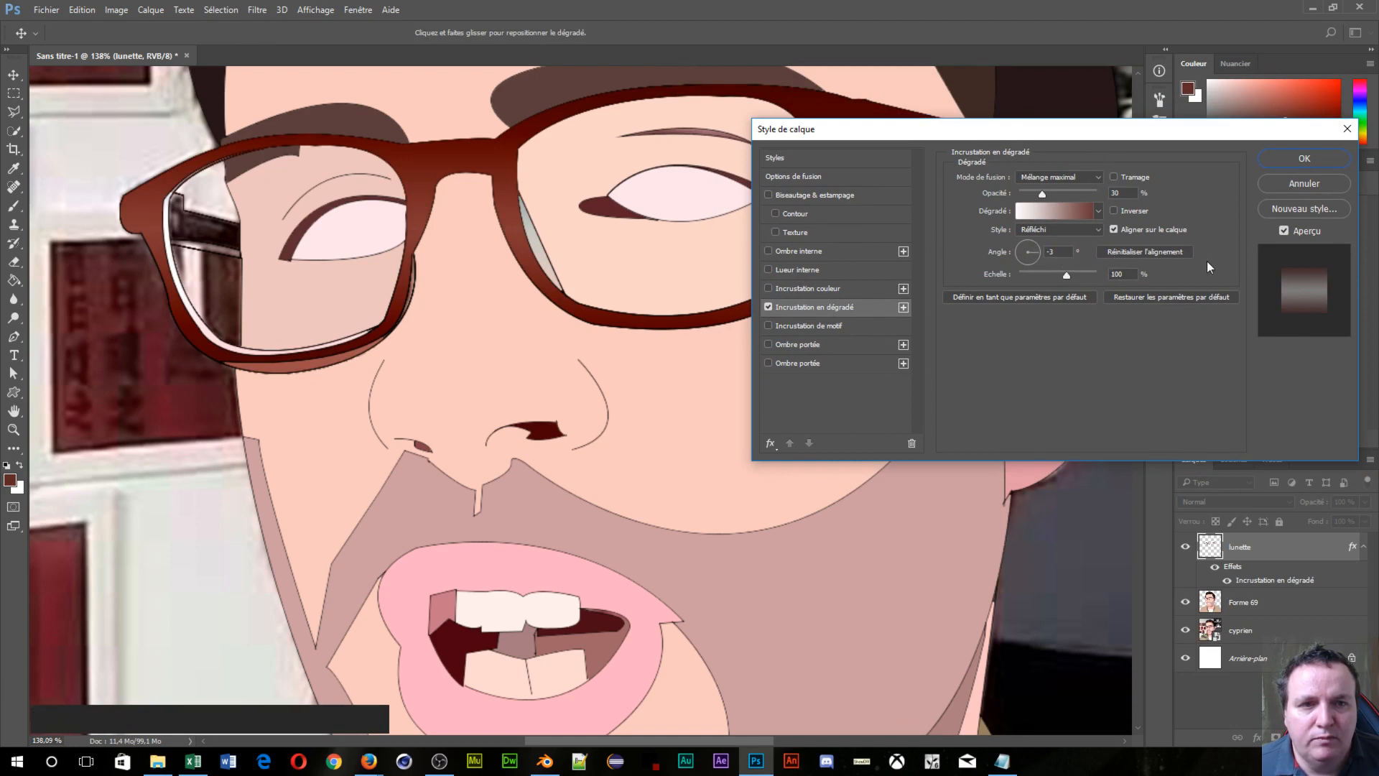
key(Return)
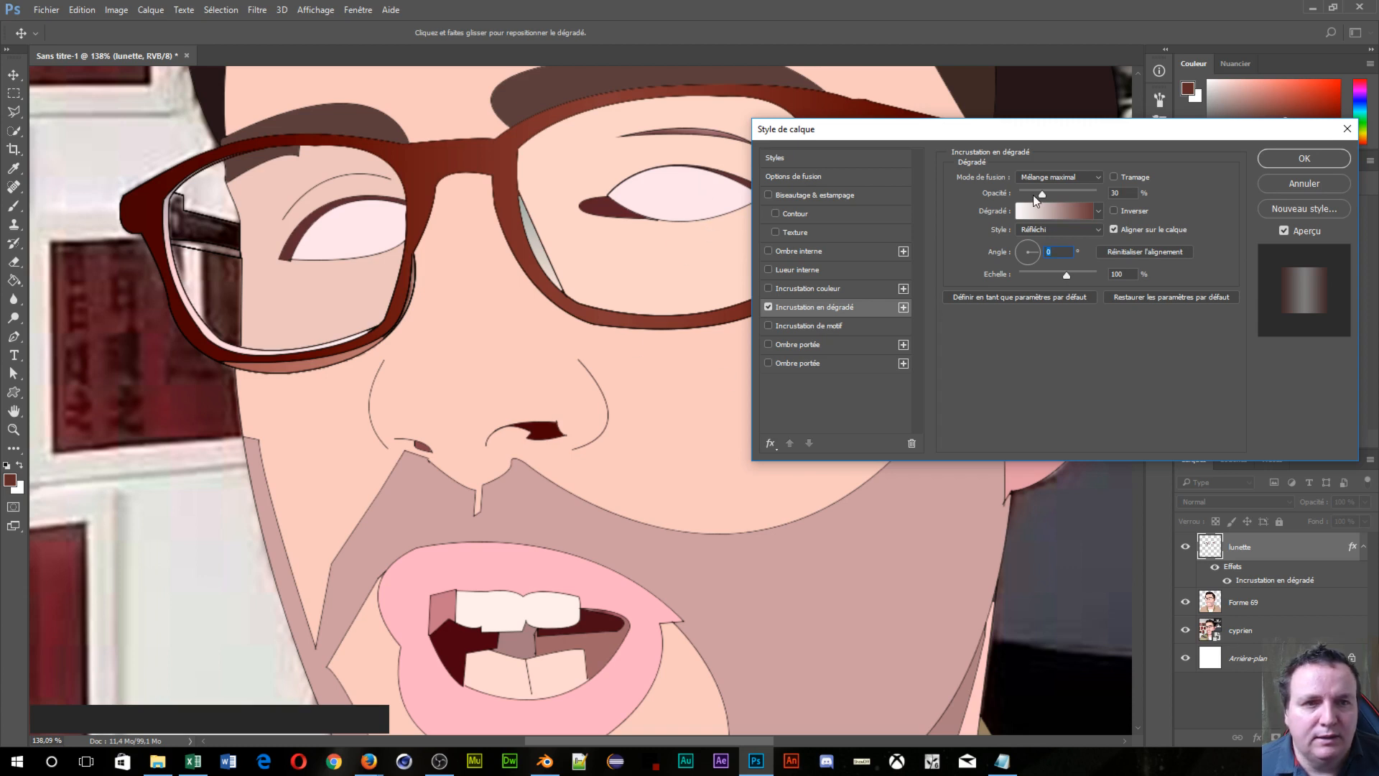
click(1079, 231)
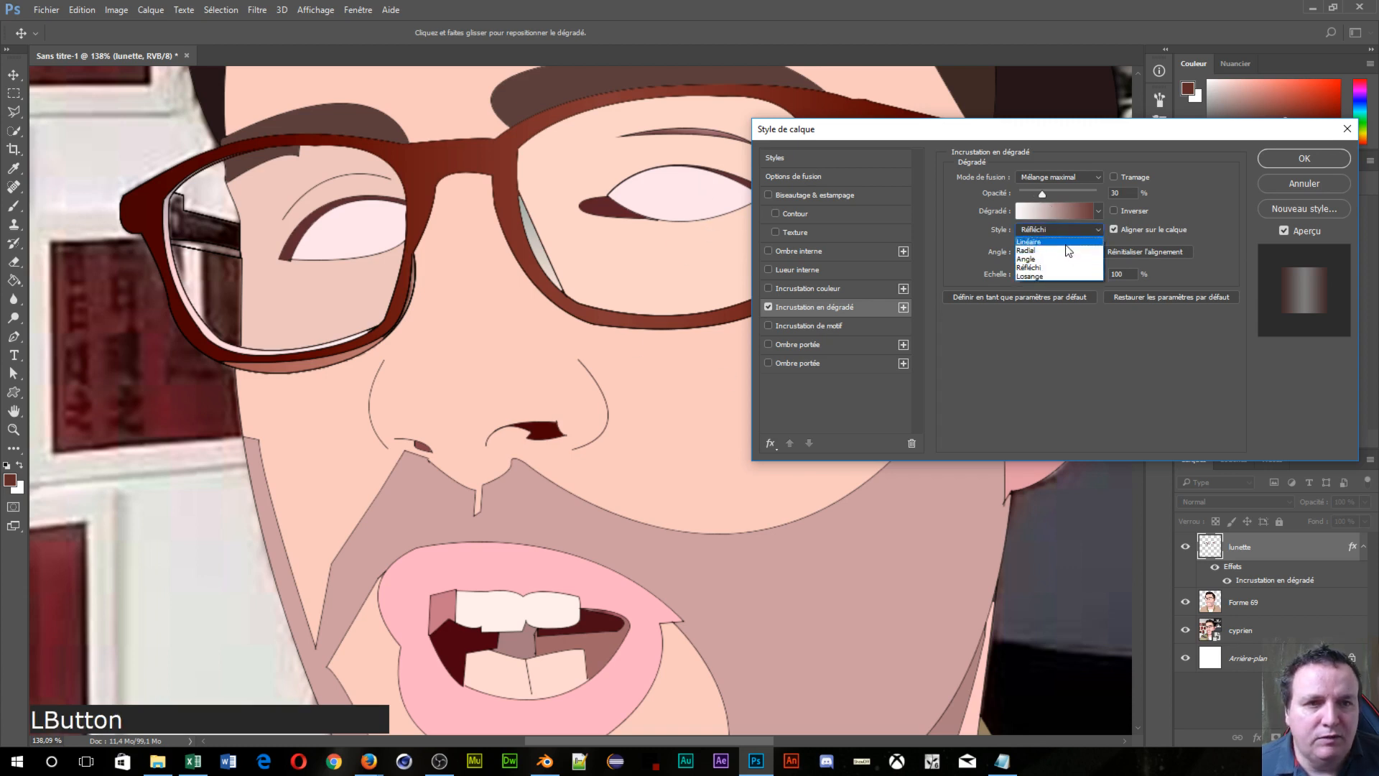
click(1058, 244)
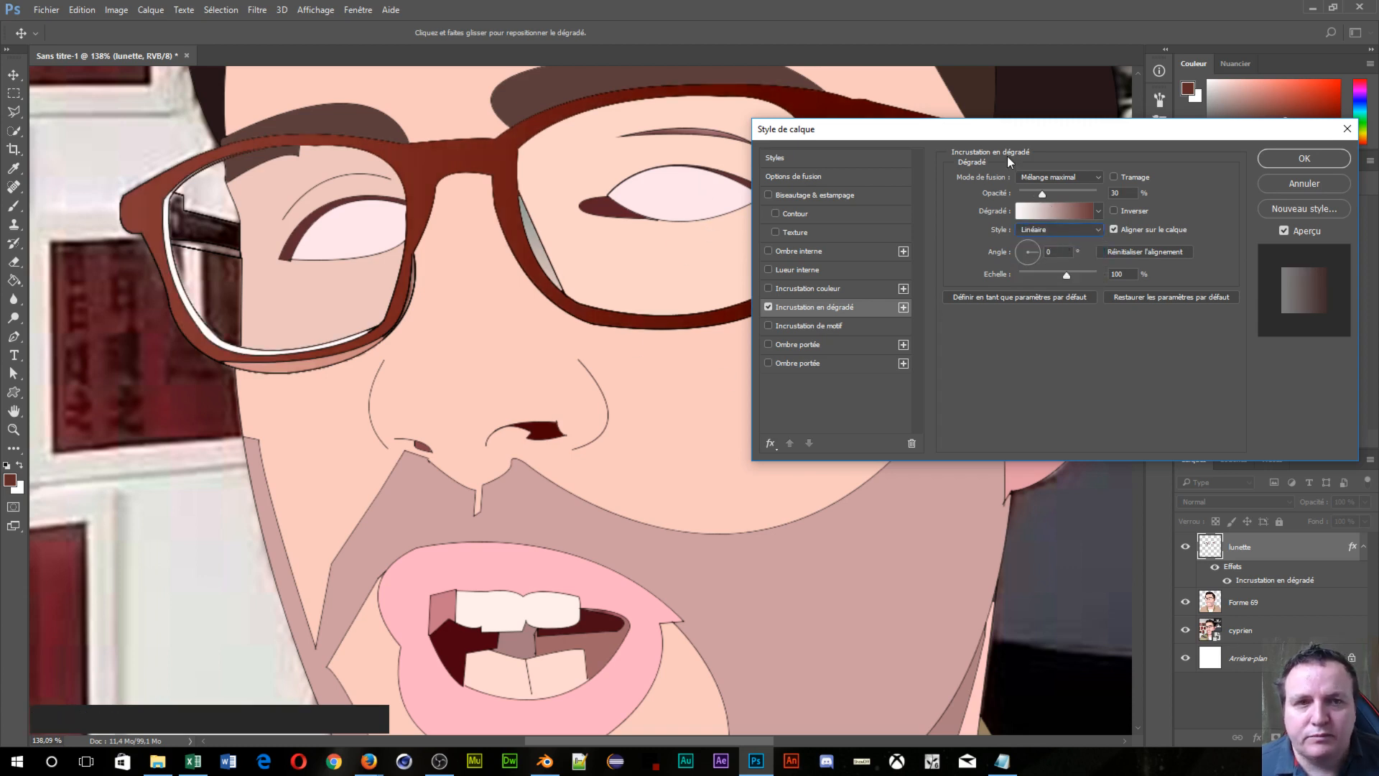
Step: Make the starting colour stop of the glasses' overlay gradient black (000000) at position 0% and apply the edited gradient
click(1031, 216)
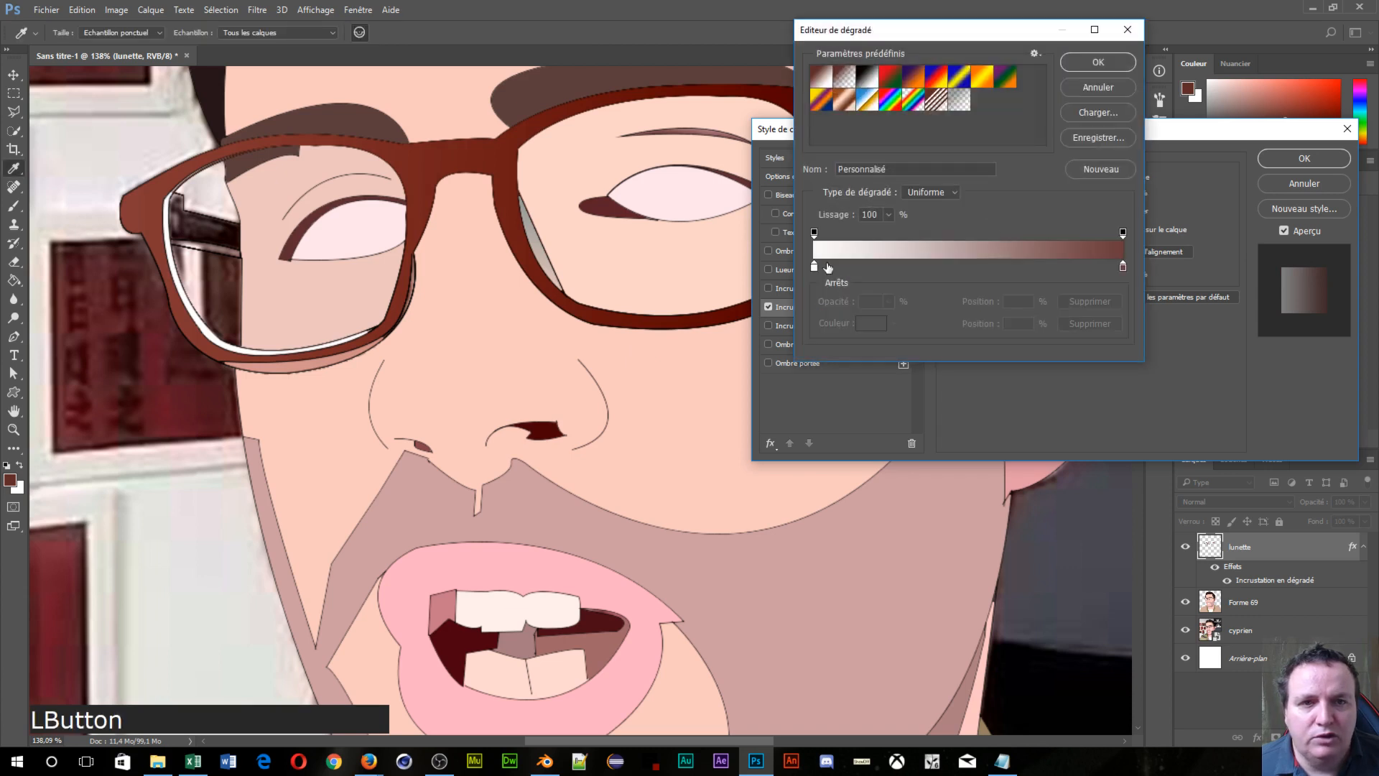
click(817, 266)
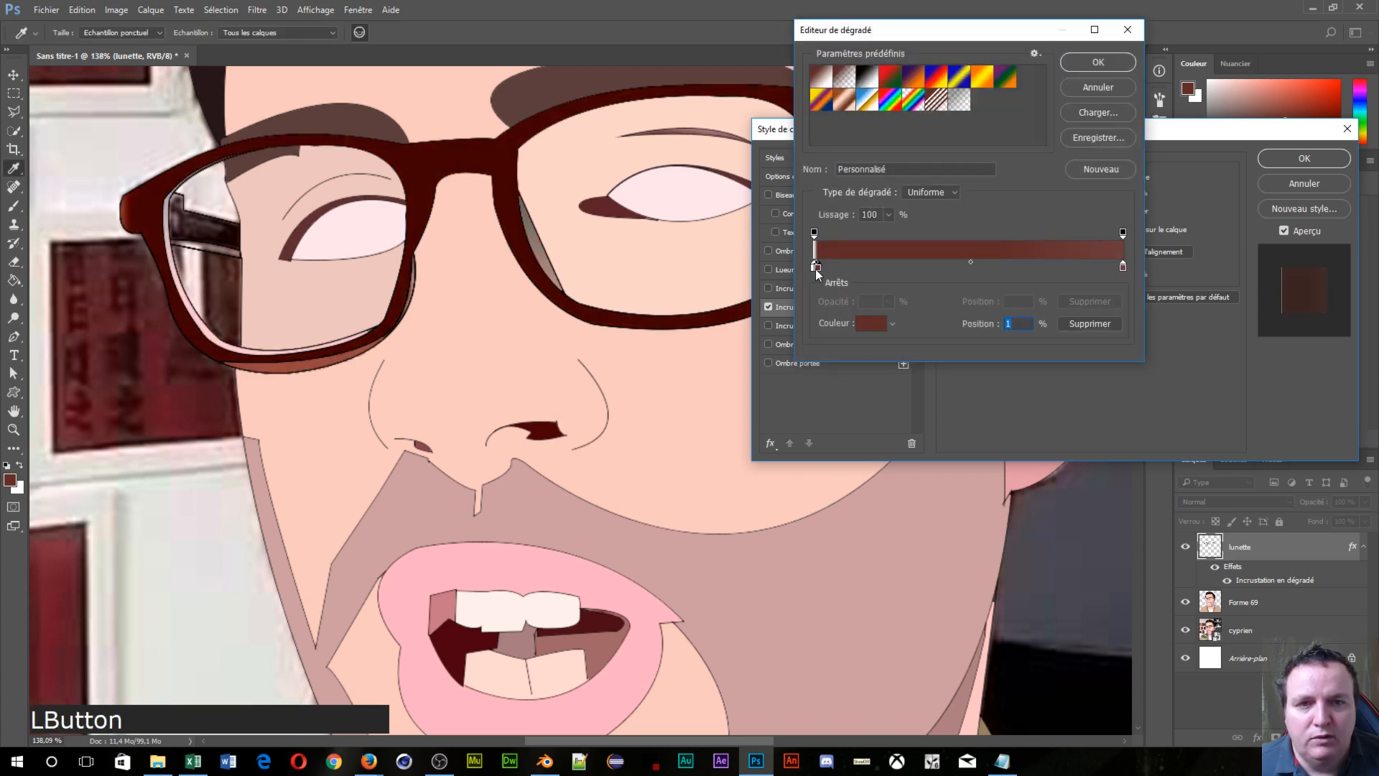
drag(814, 267, 581, 394)
click(816, 266)
click(878, 322)
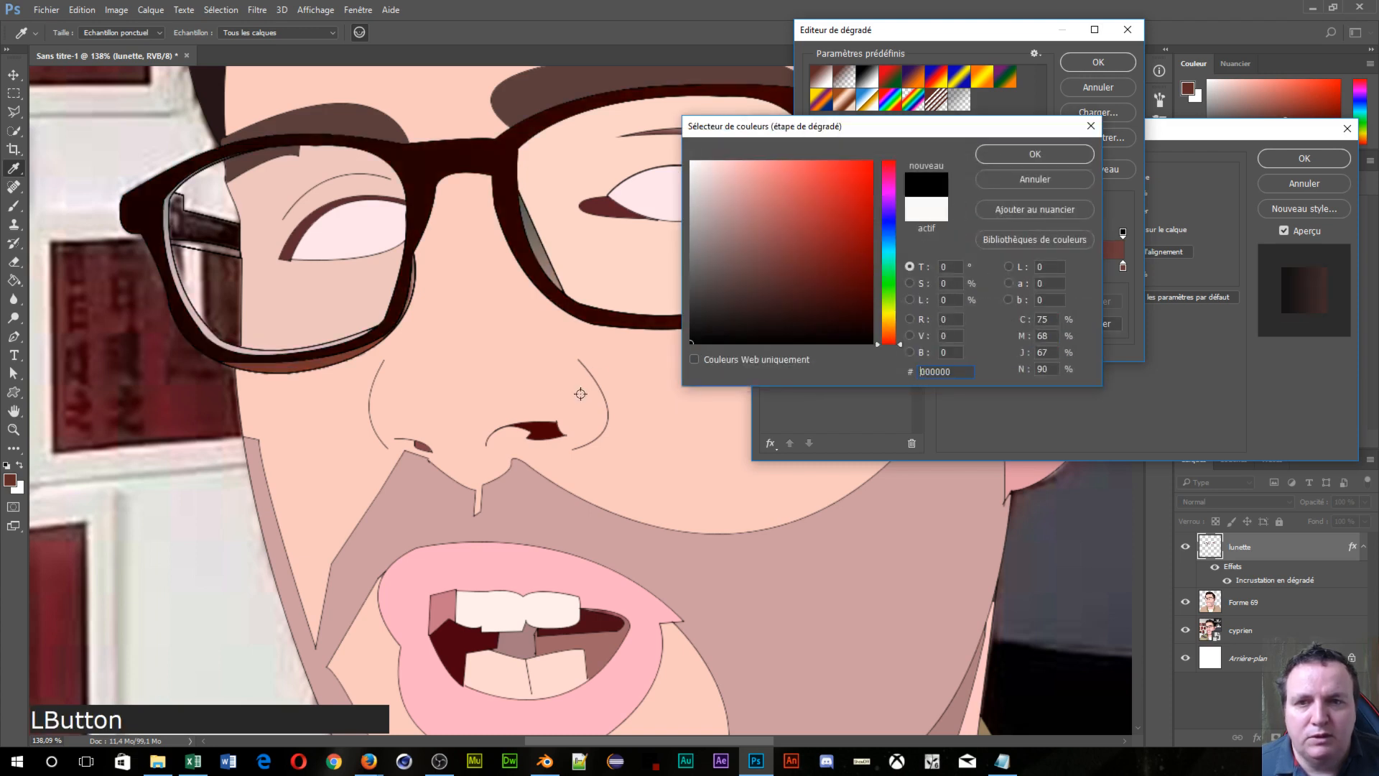
click(1015, 153)
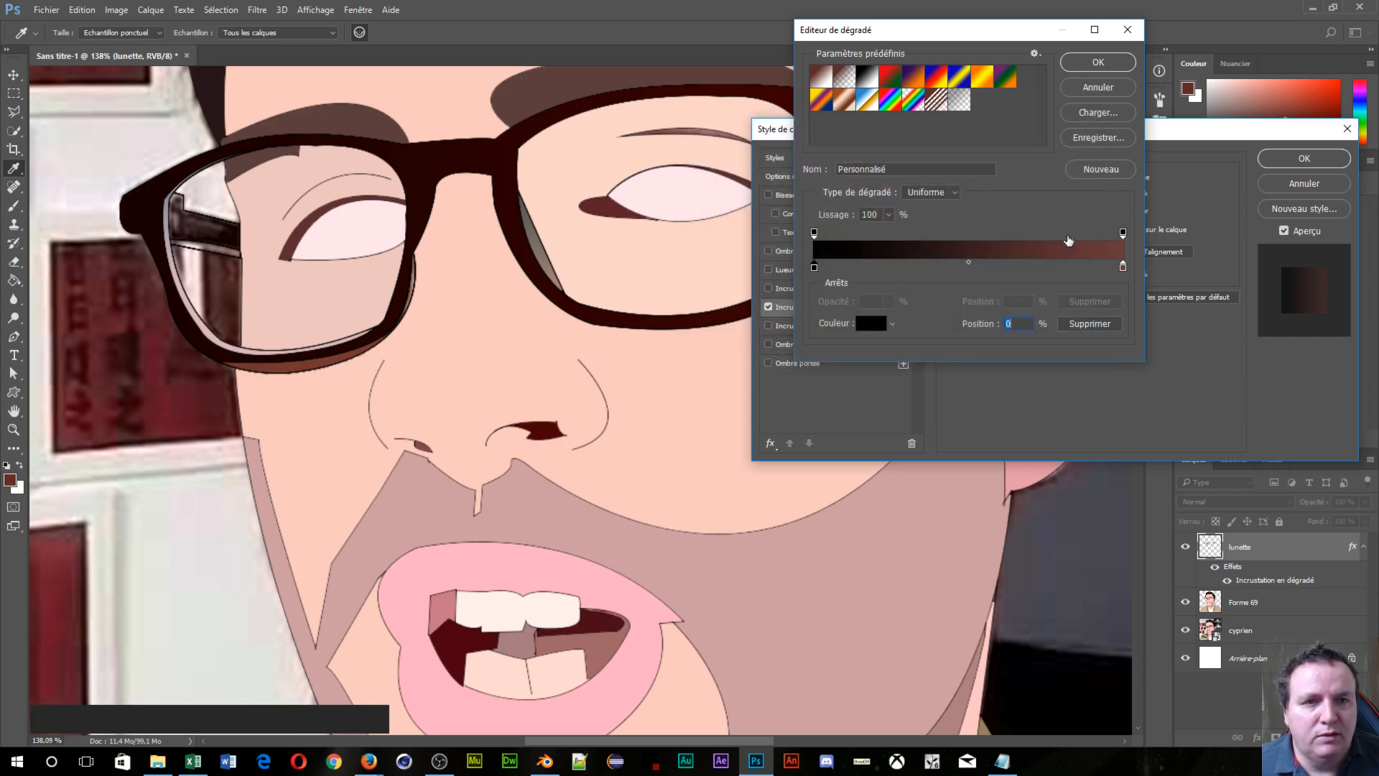
click(1098, 63)
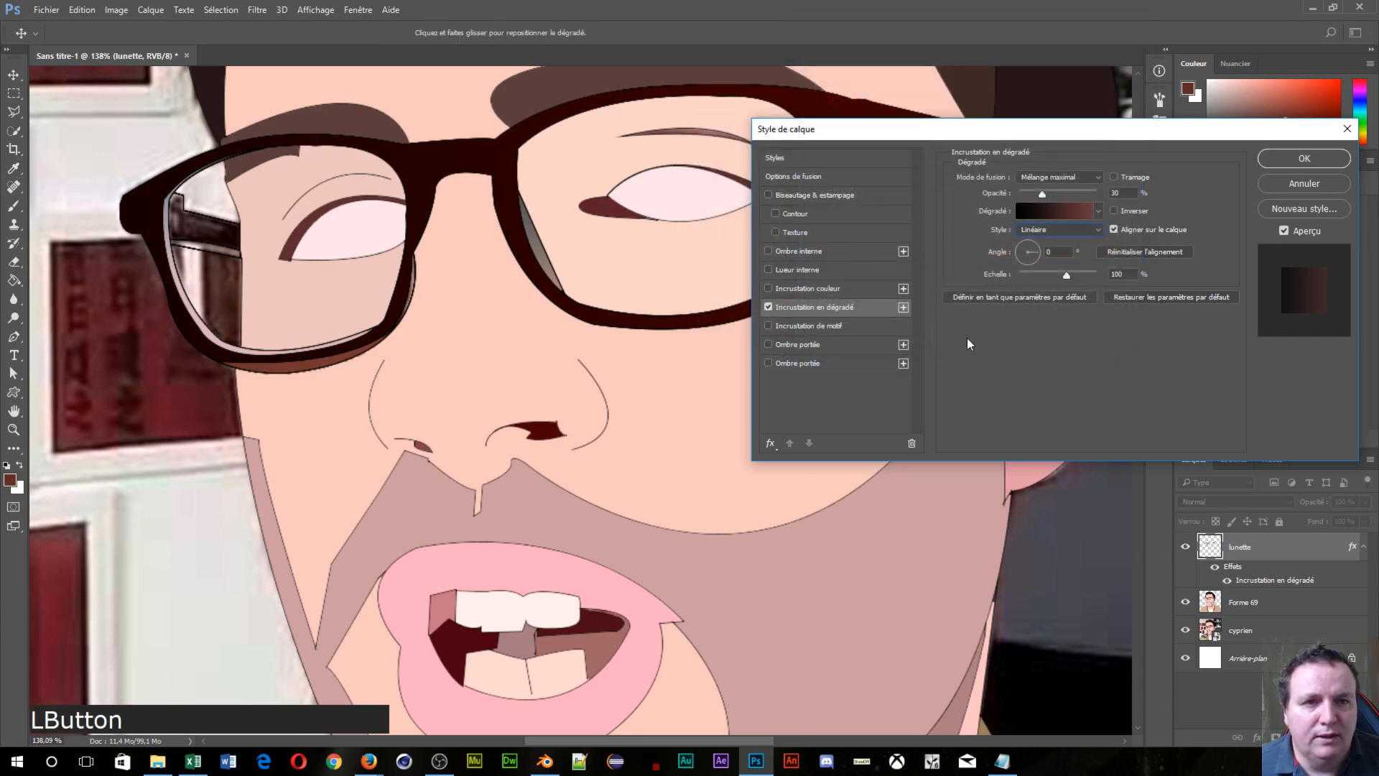
Step: Set the gradient overlay's scale to 42% and its angle to -86° so it runs vertically across the glasses
drag(1068, 275, 1035, 285)
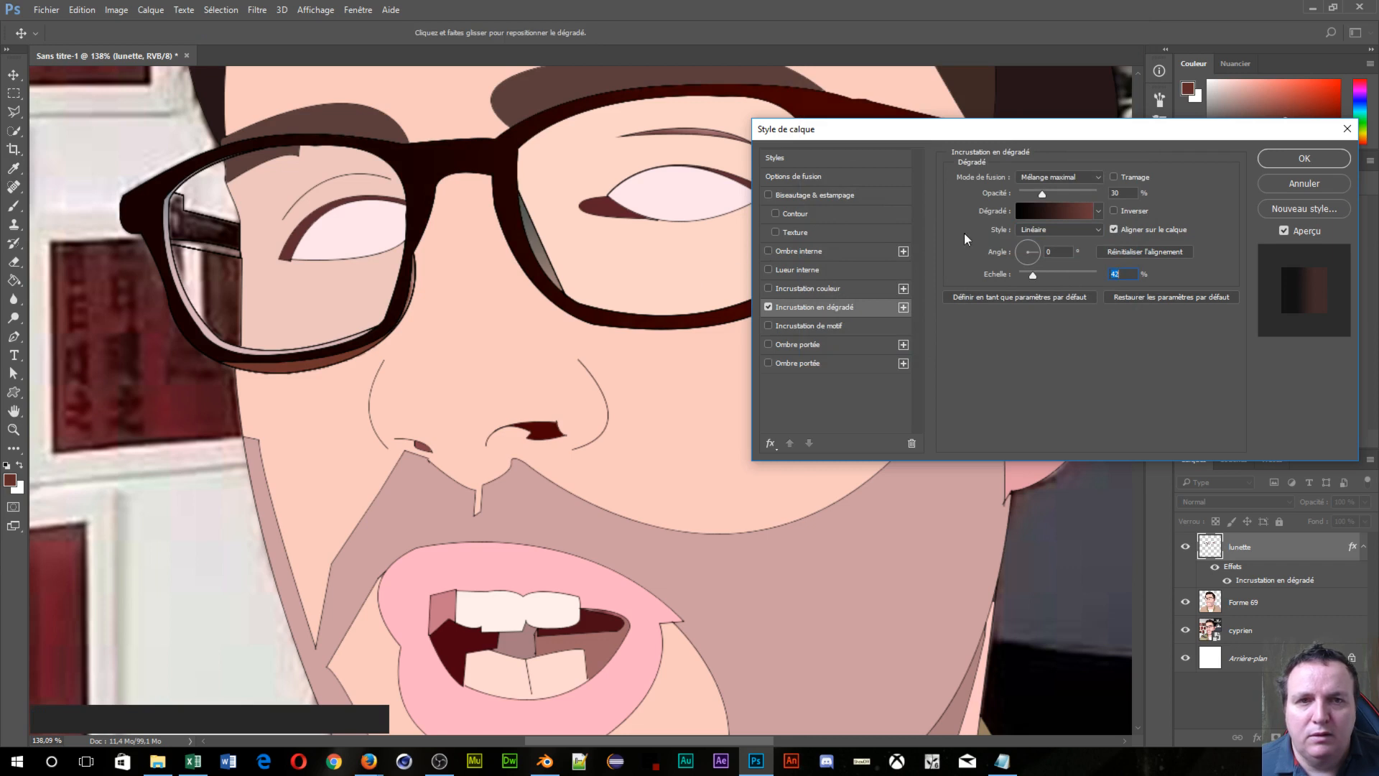
drag(930, 129, 577, 407)
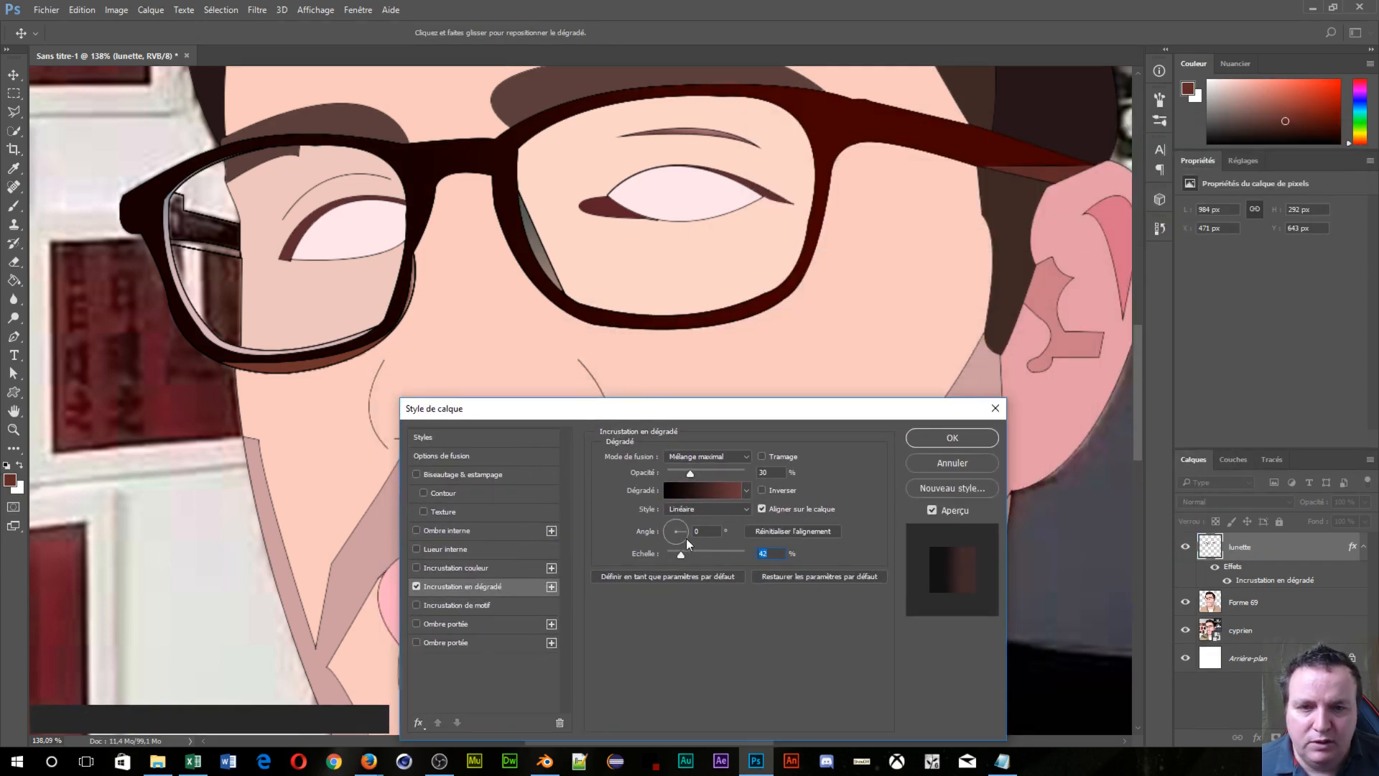
drag(688, 530, 678, 563)
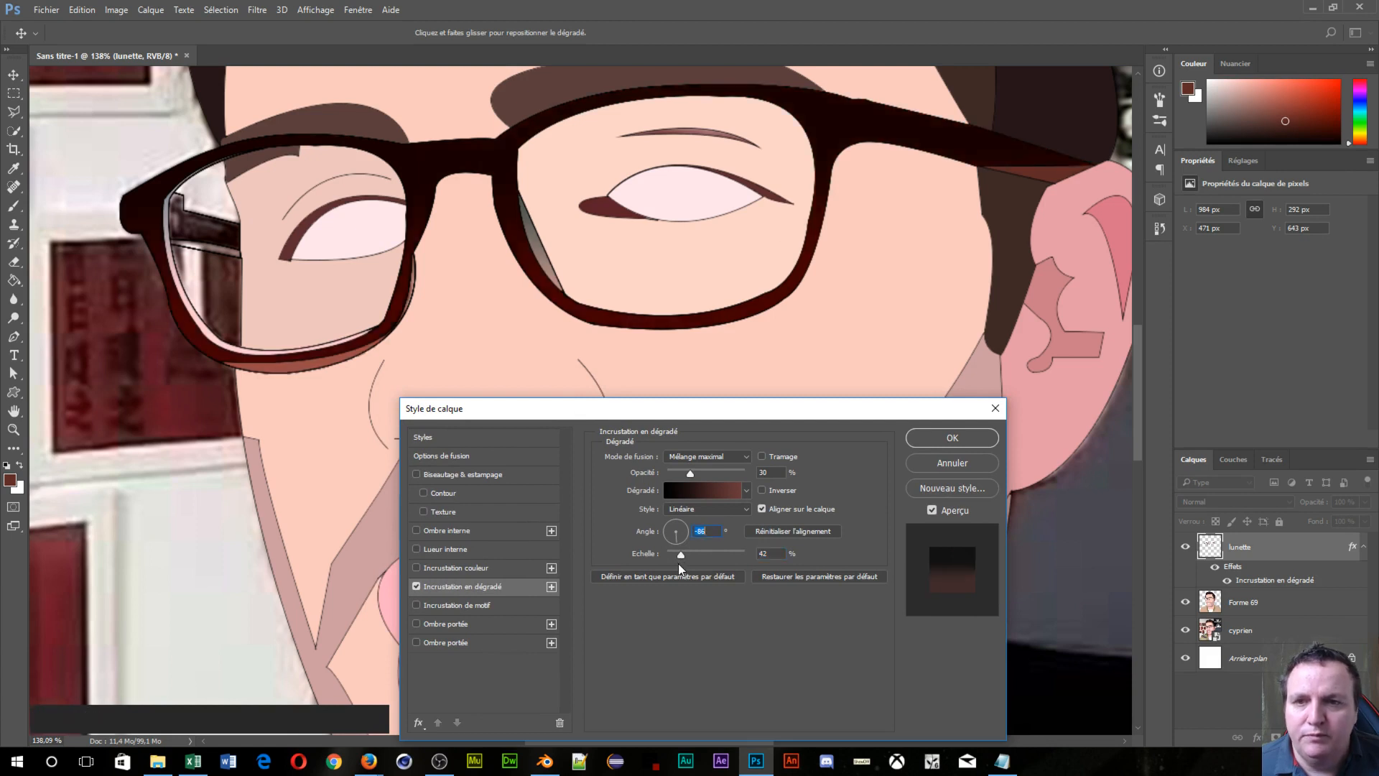
Step: Change the end colour stop of the overlay gradient to a lighter, muted greyish brown and apply the gradient
click(714, 495)
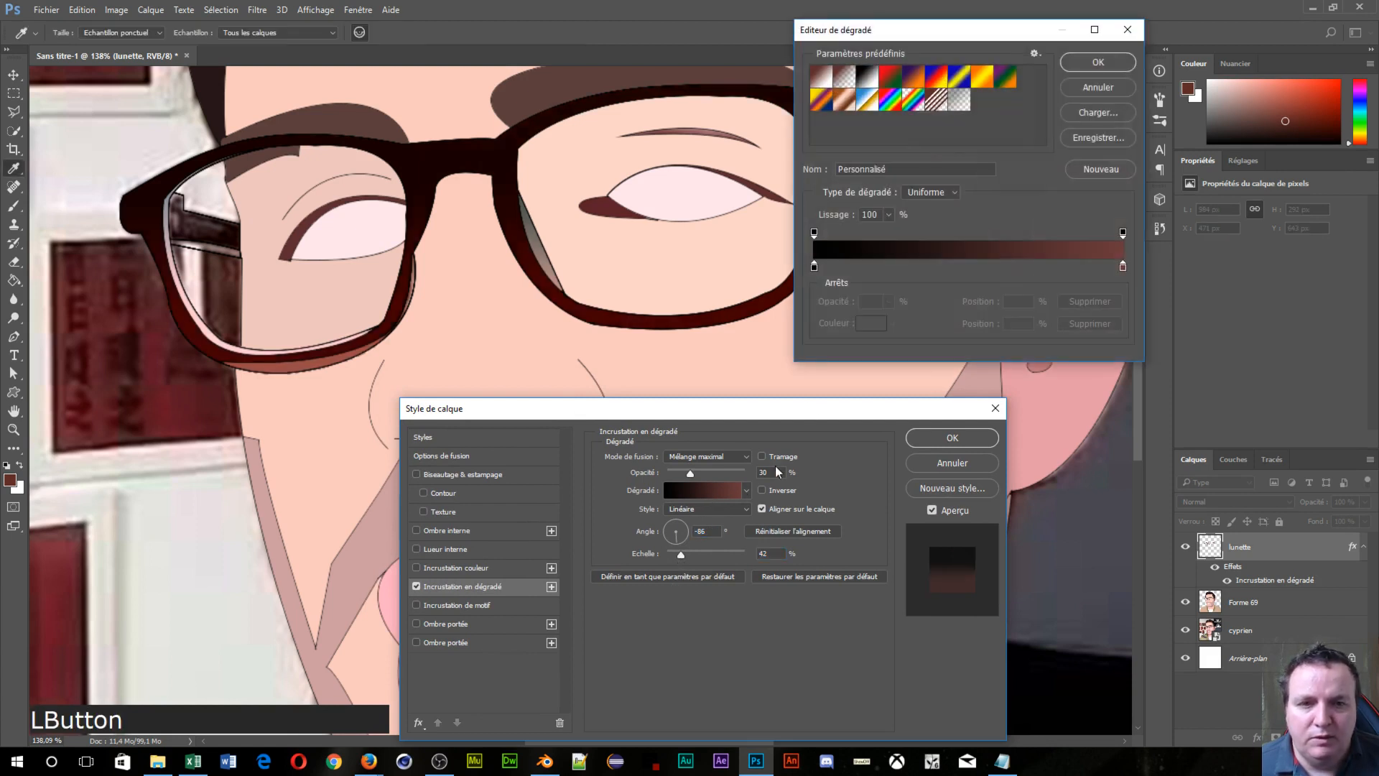
click(1123, 268)
click(871, 324)
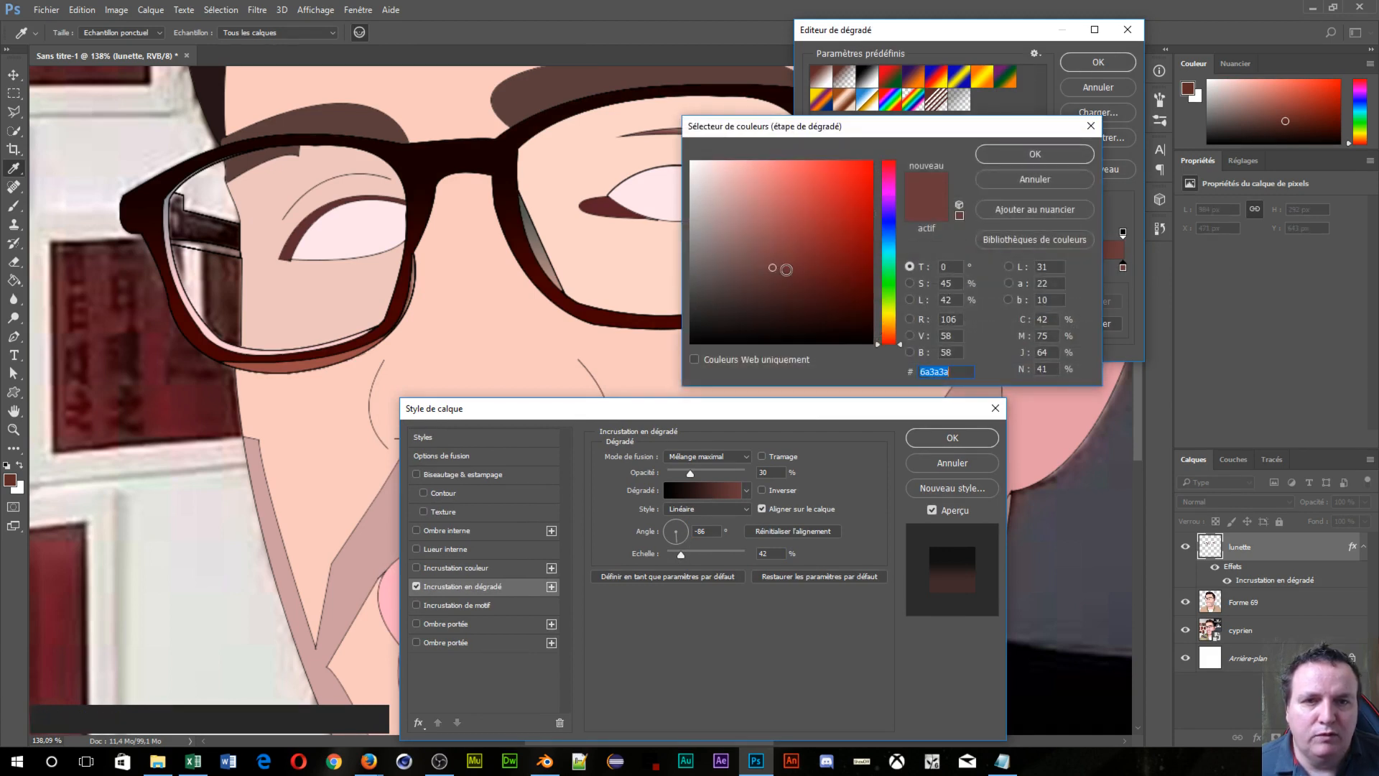
drag(731, 269, 718, 253)
click(1038, 155)
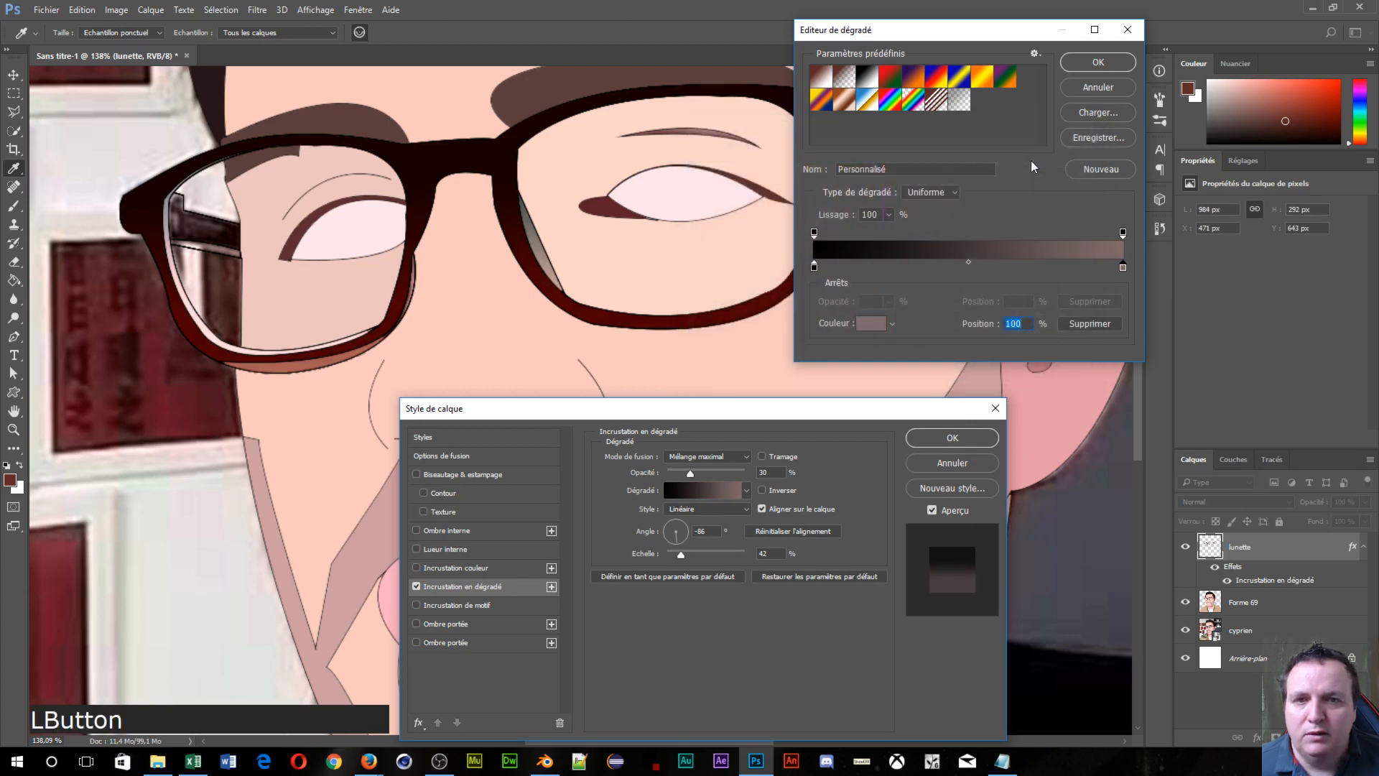
click(1089, 72)
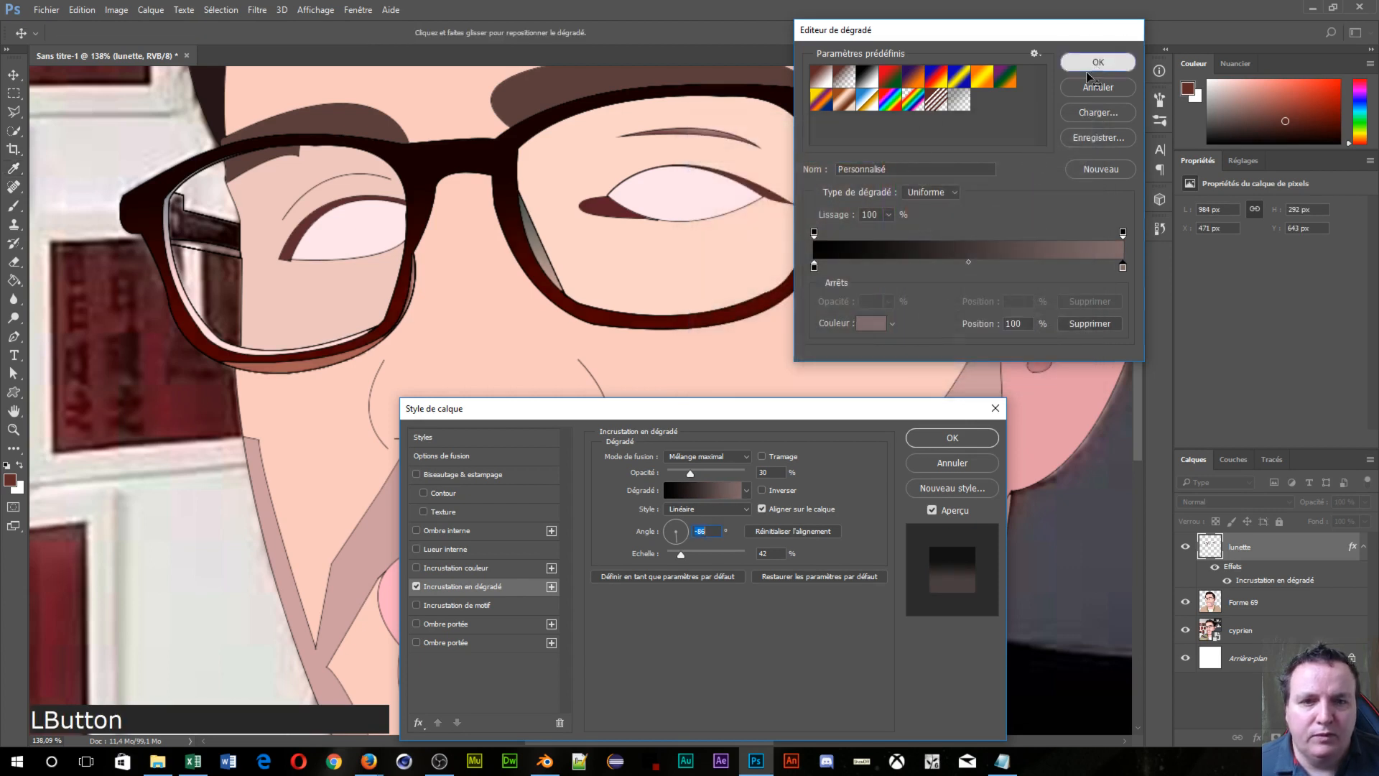
Step: Try several blend modes for the gradient overlay, settle on Luminosité, raise the opacity to about 56% and apply the layer style
click(747, 459)
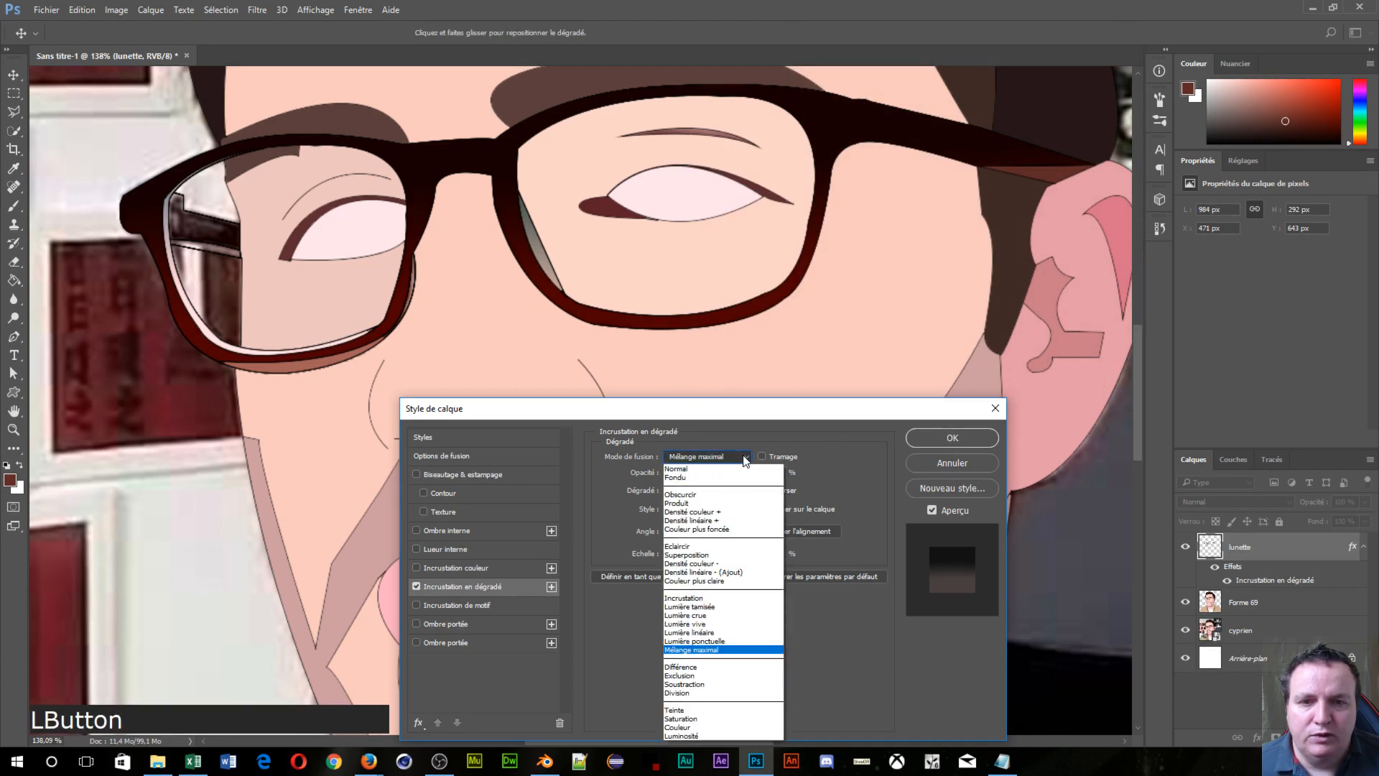
click(754, 455)
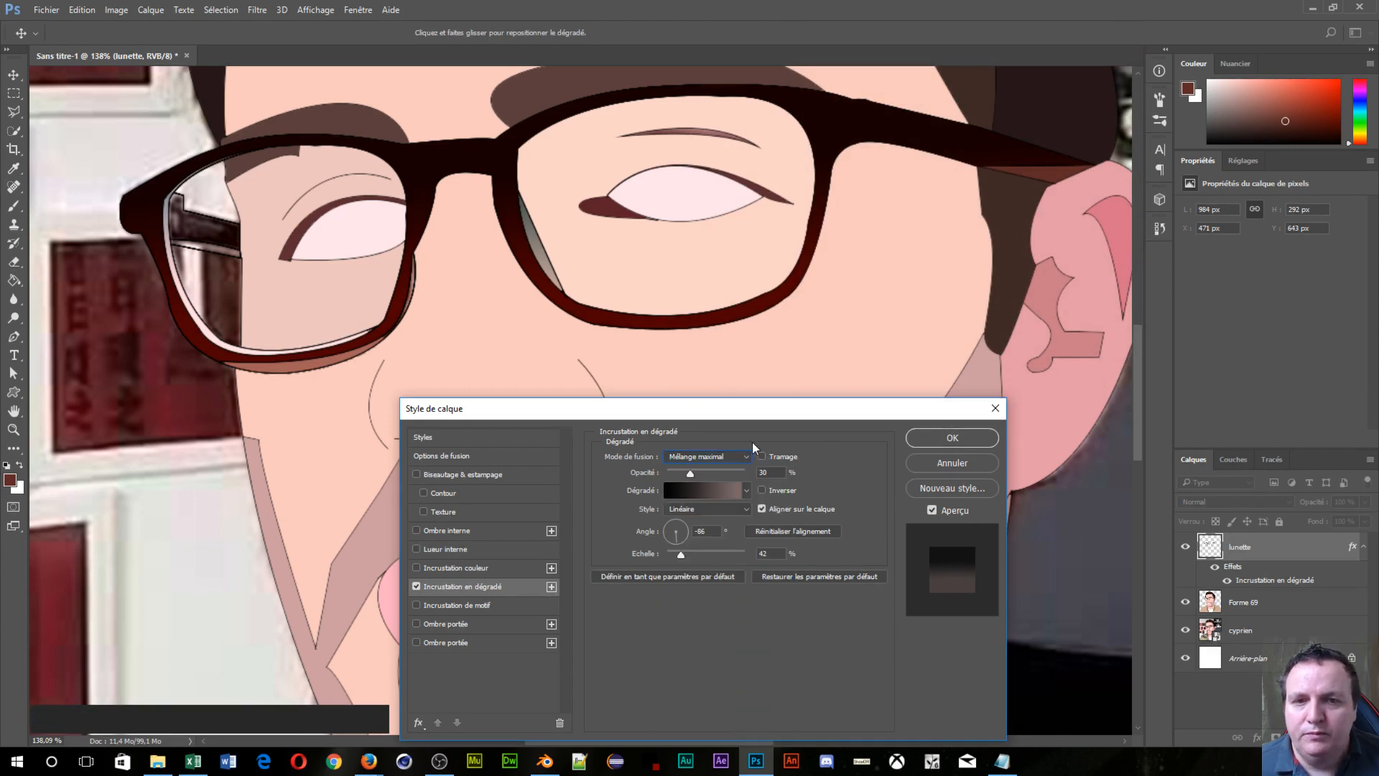
scroll(721, 456, down, 1)
scroll(721, 455, down, 1)
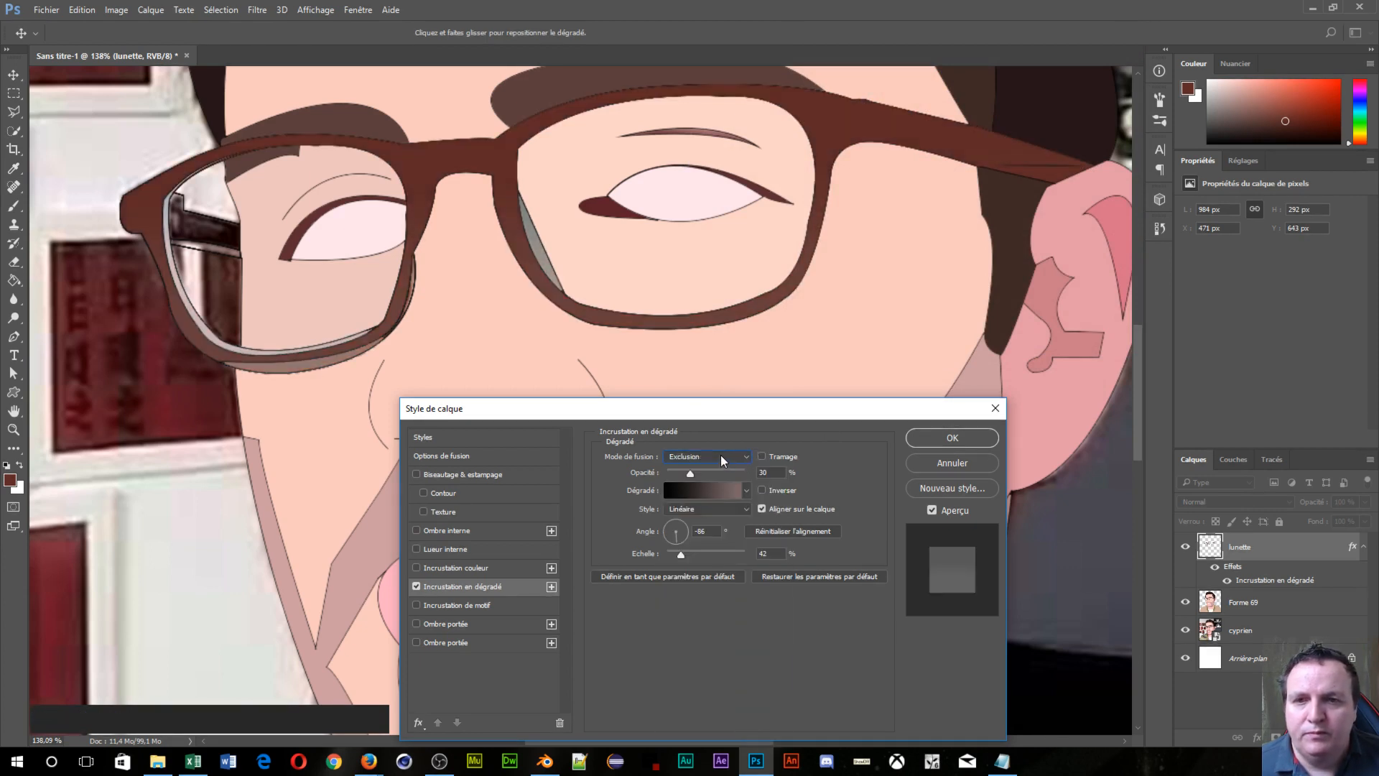
scroll(721, 455, down, 1)
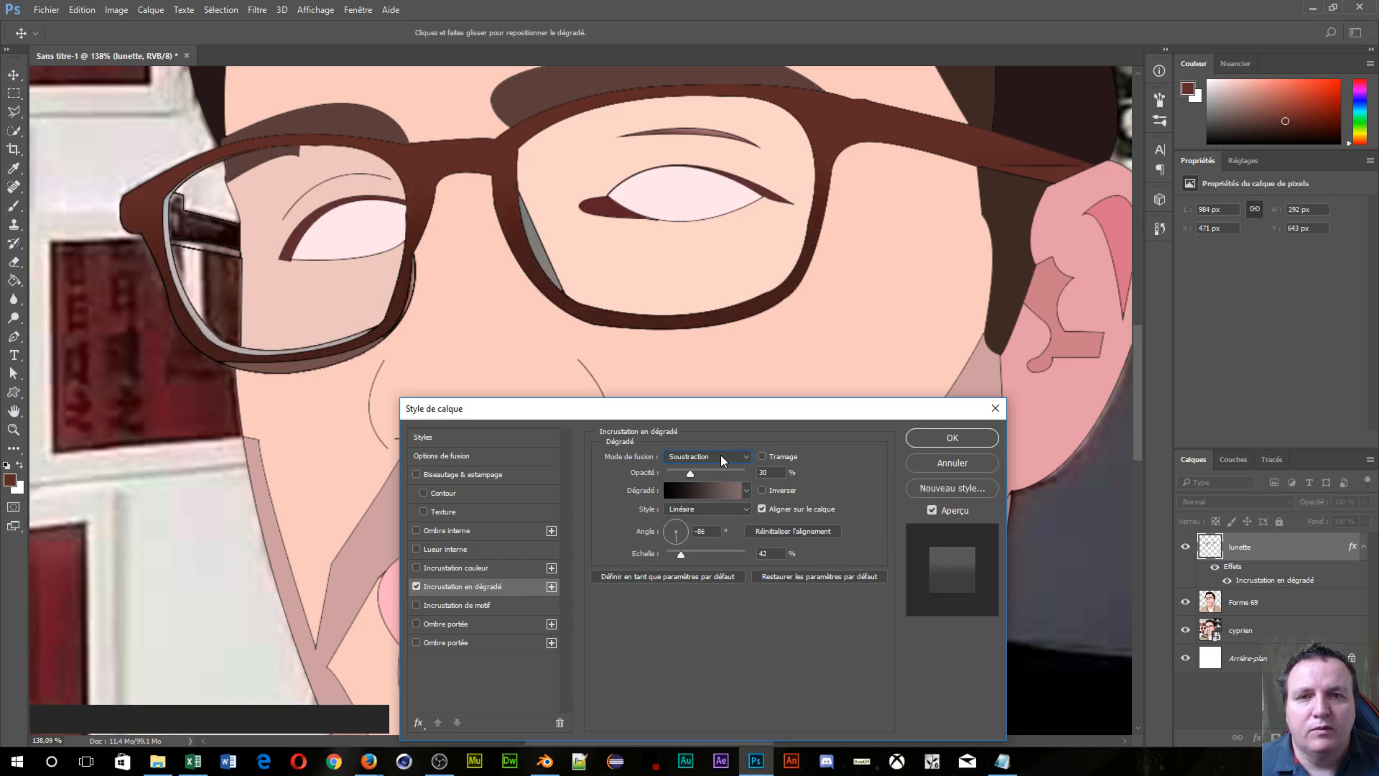
scroll(722, 454, up, 1)
scroll(721, 455, down, 1)
scroll(721, 454, up, 1)
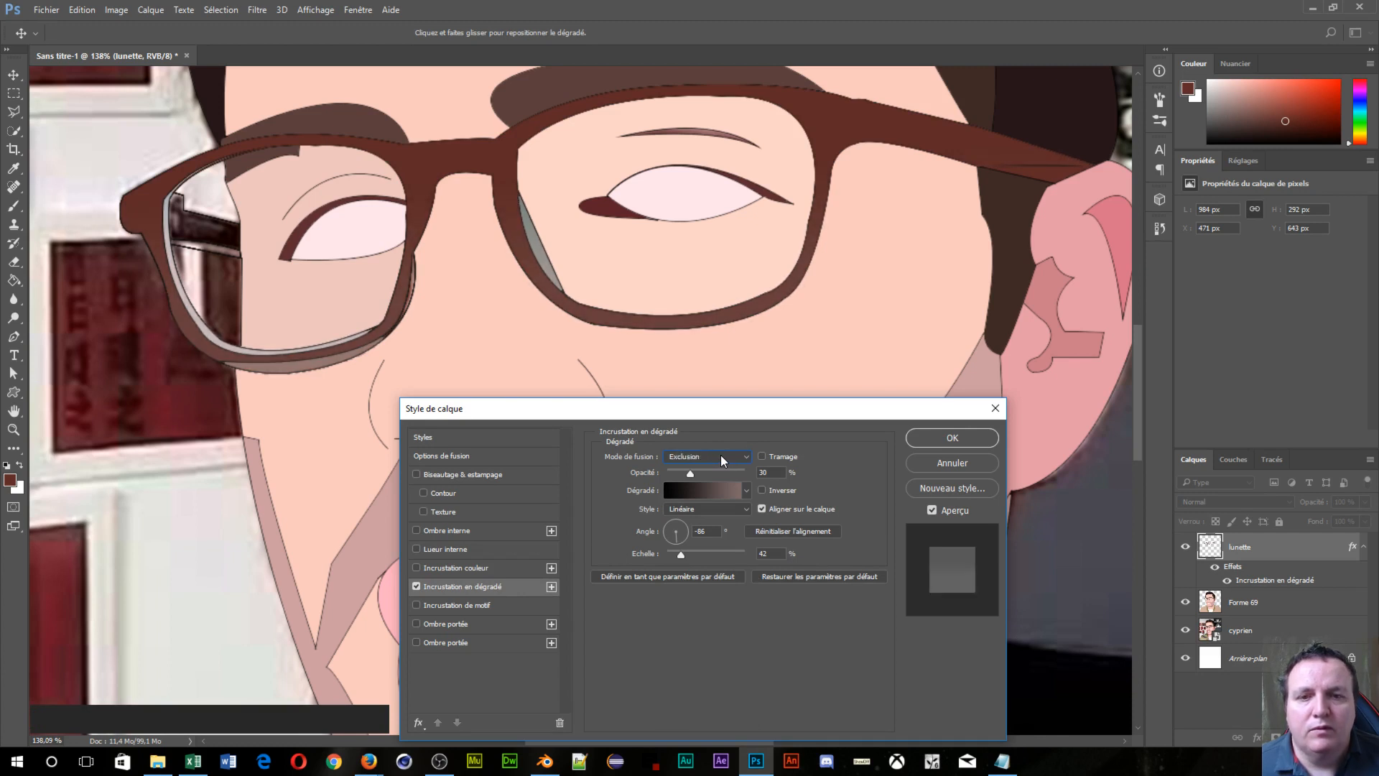
scroll(721, 455, down, 3)
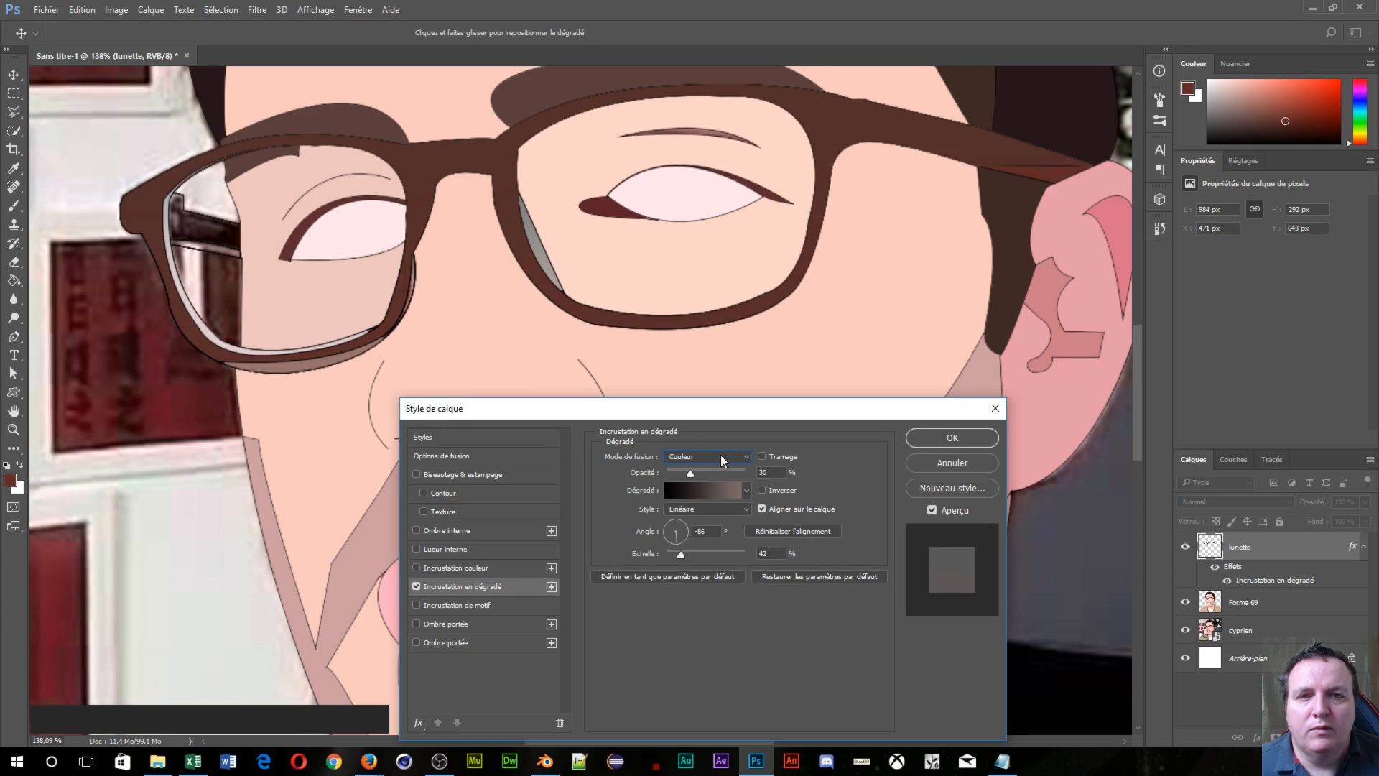
scroll(721, 455, down, 1)
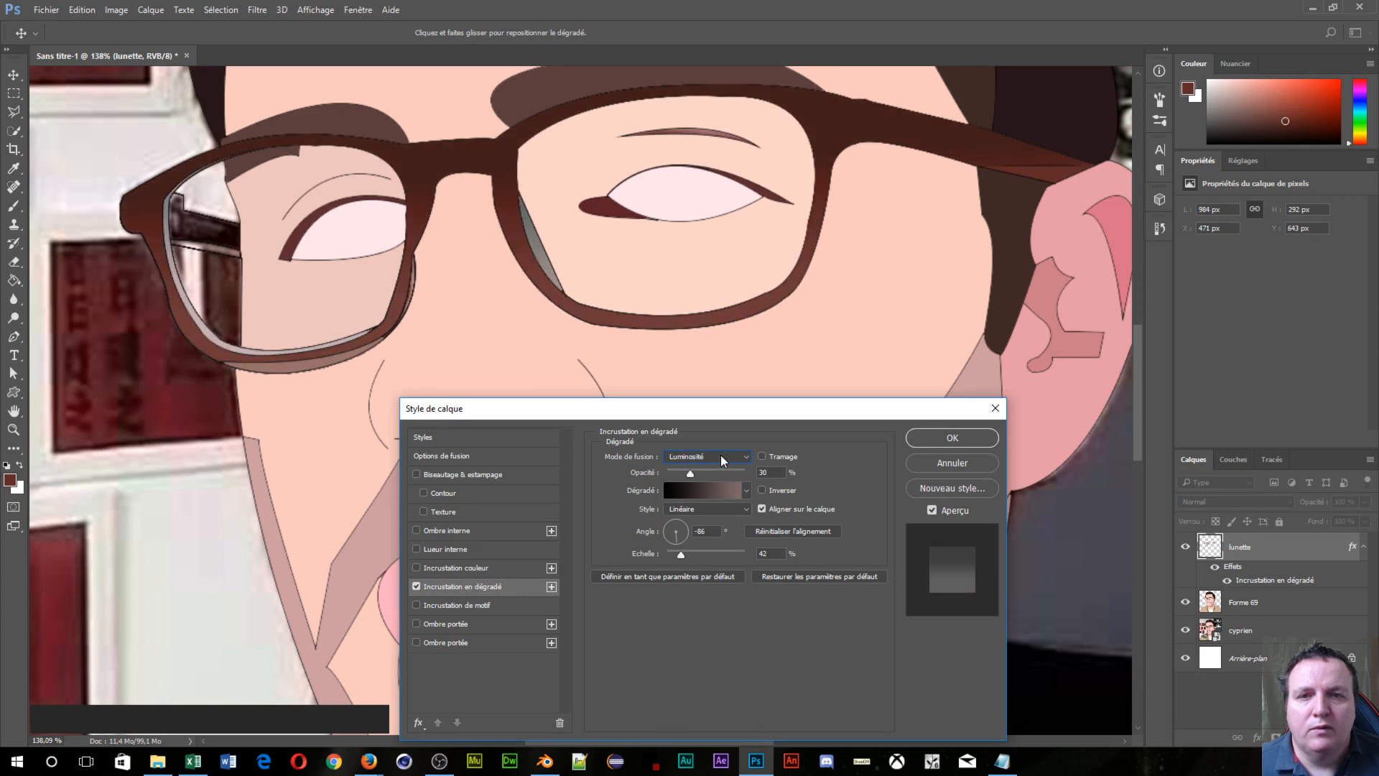
drag(672, 470, 722, 477)
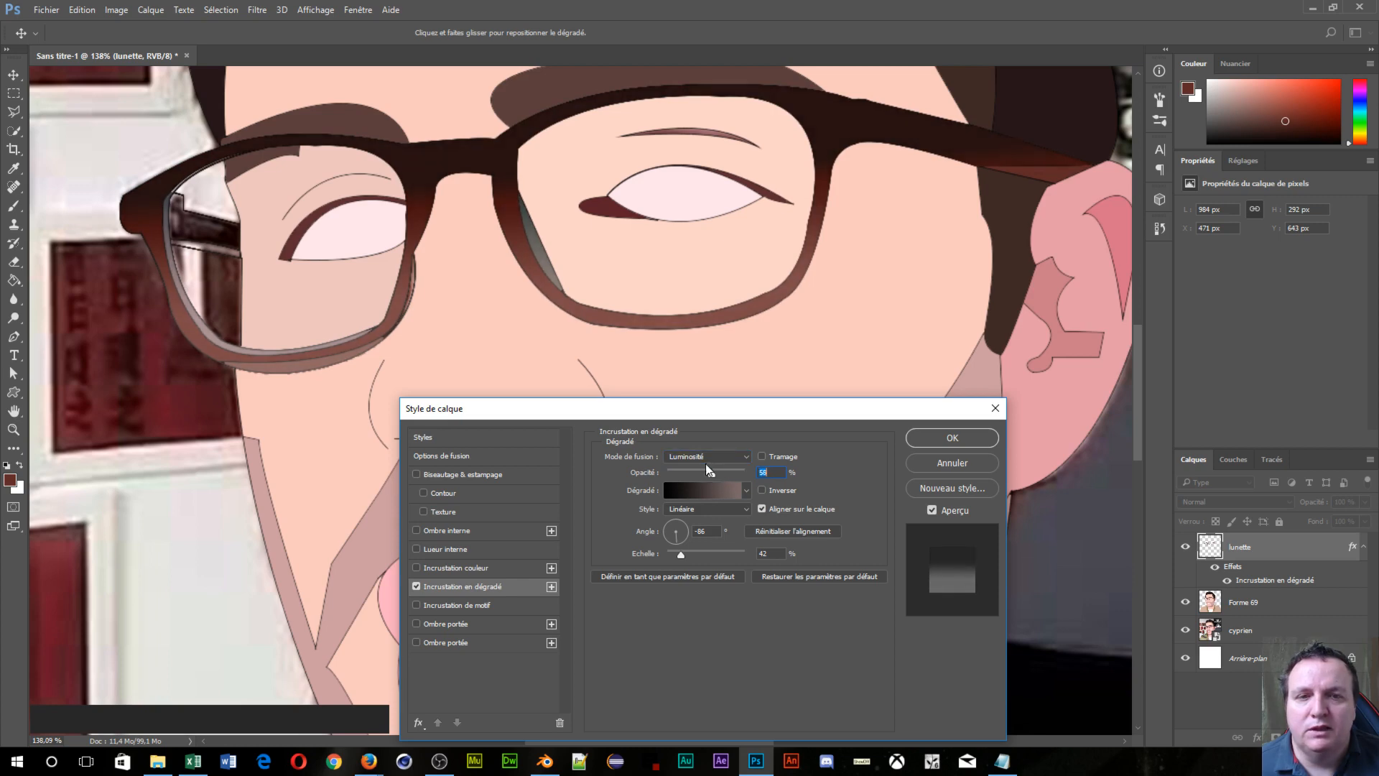
click(952, 437)
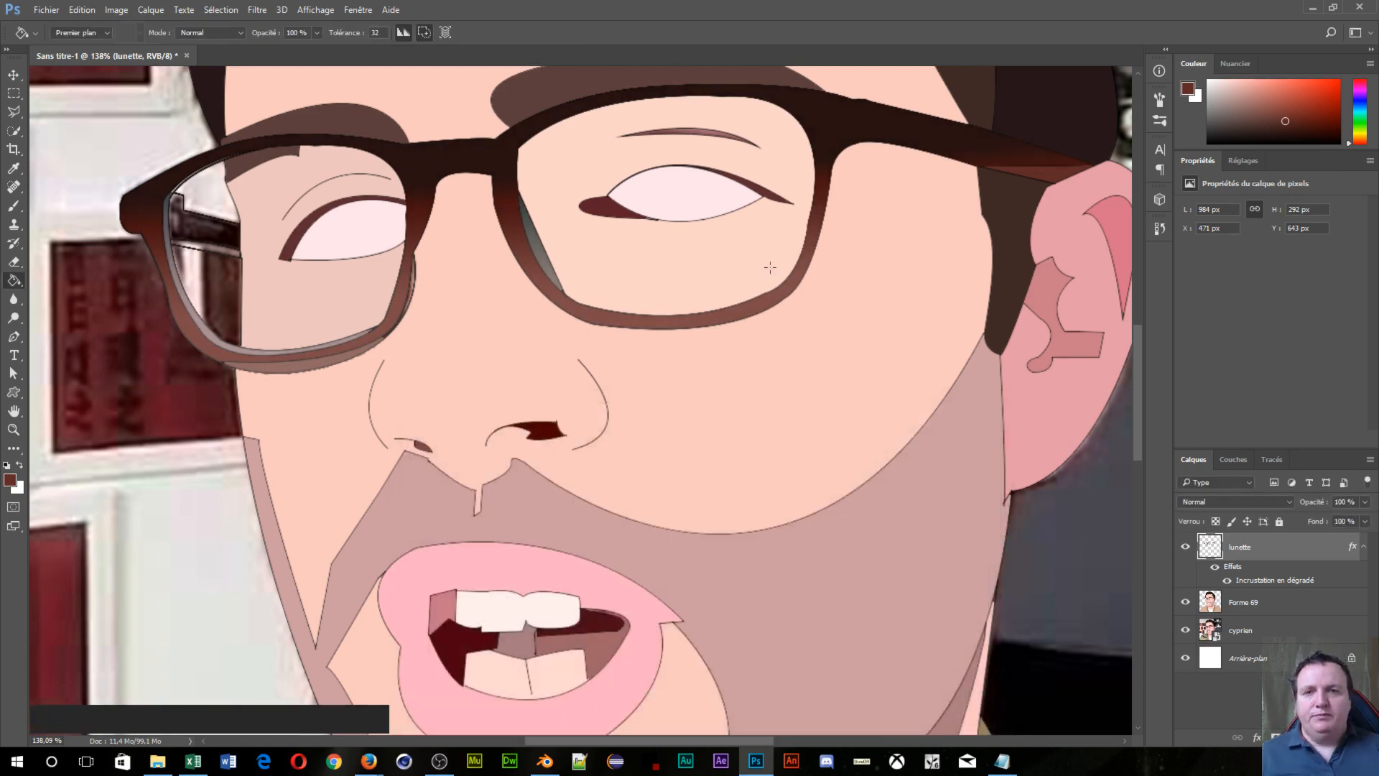
Step: Rasterize the layer style of the lunette layer
scroll(770, 267, down, 3)
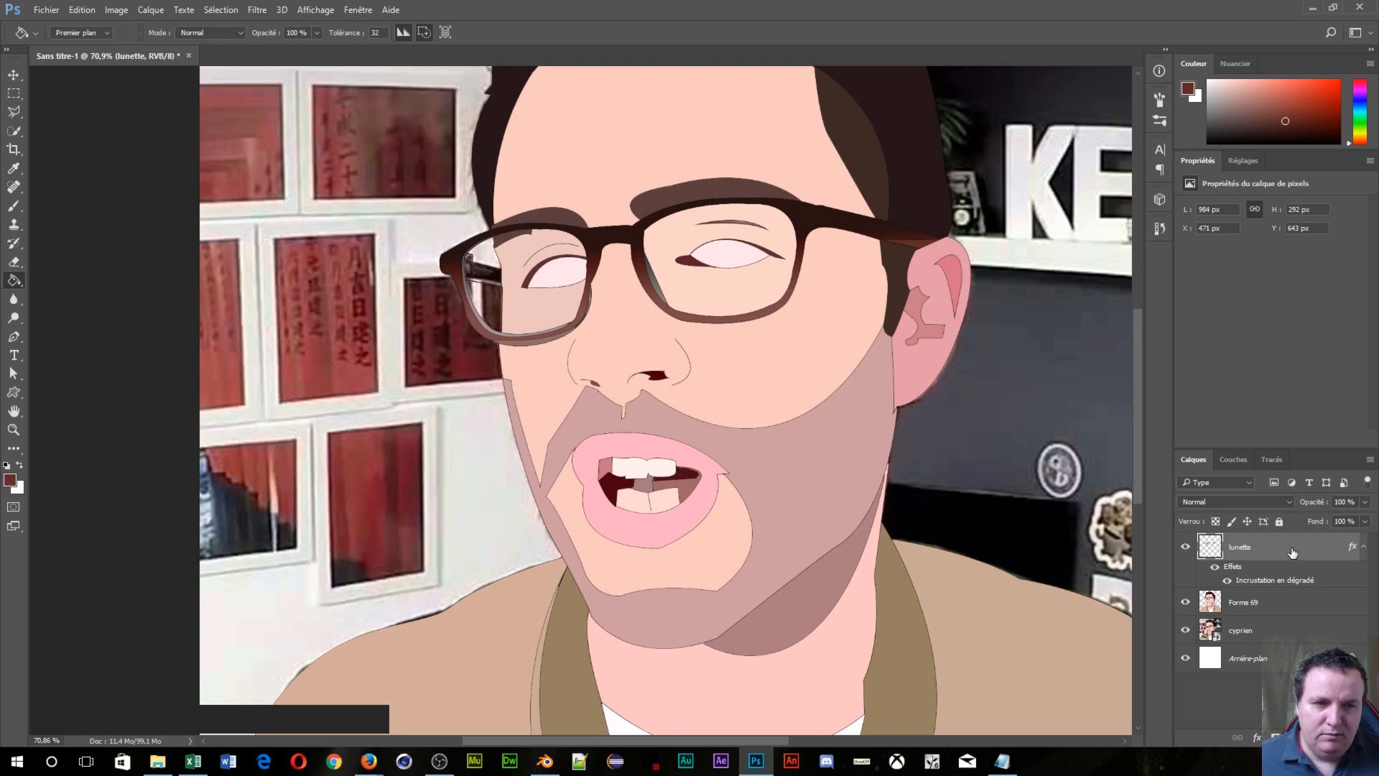
right_click(1292, 551)
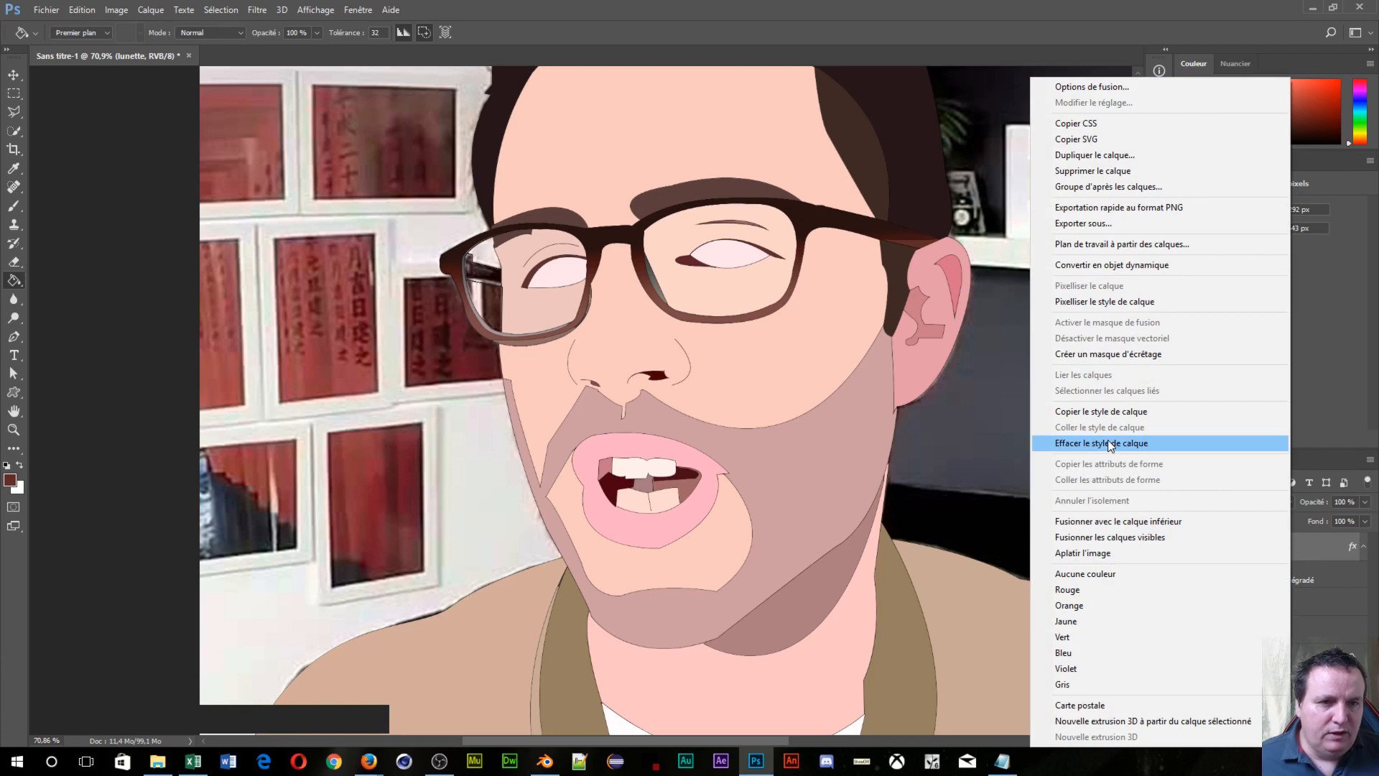
click(1105, 302)
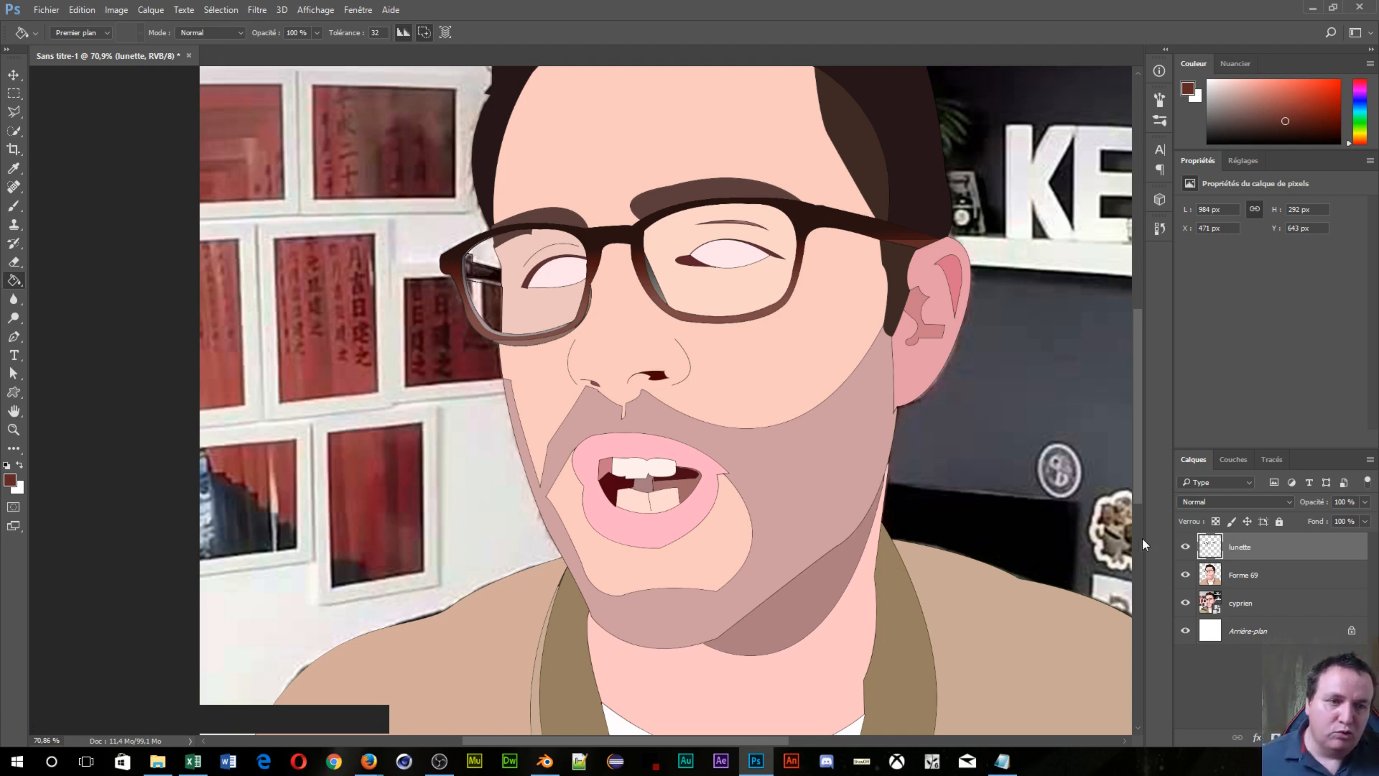
Step: Add a drop shadow effect (Ombre portée) to the lunette layer
click(1330, 550)
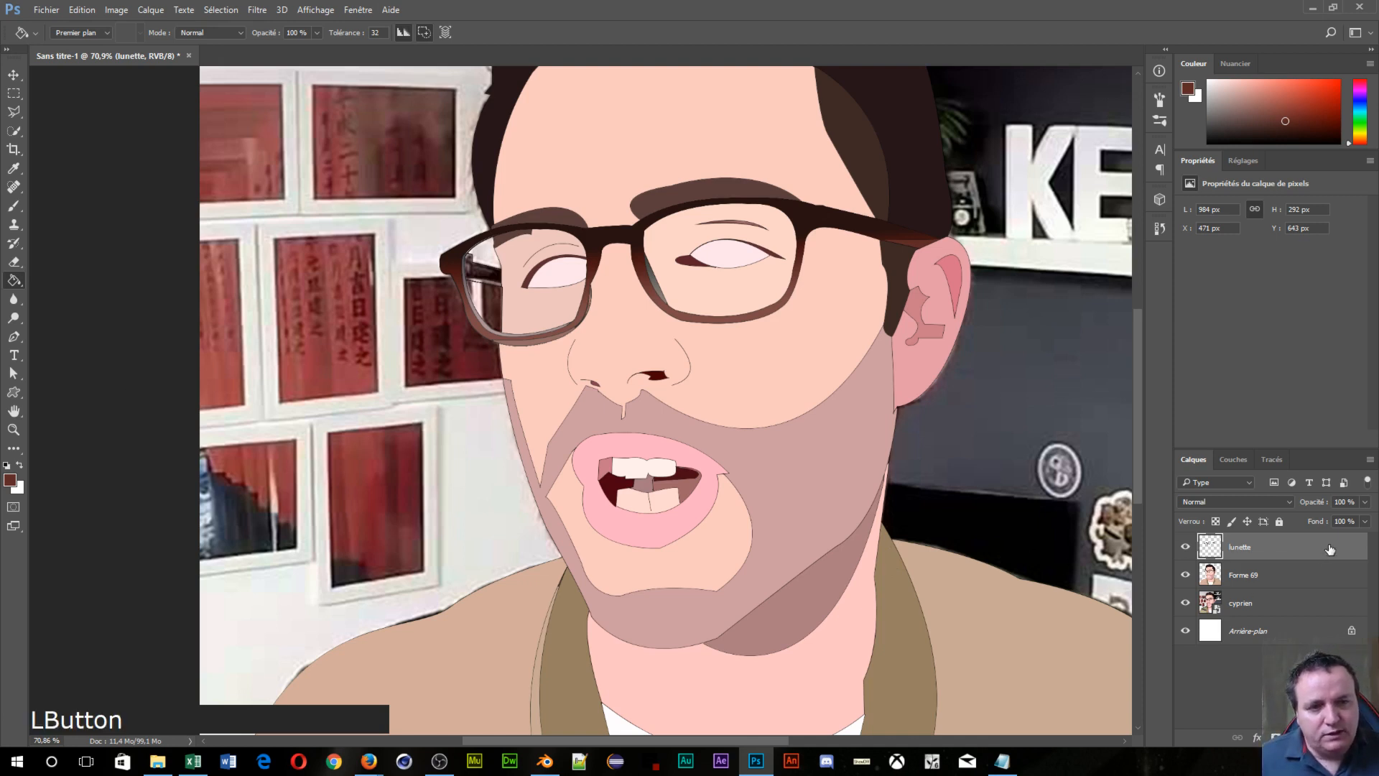
double_click(1336, 549)
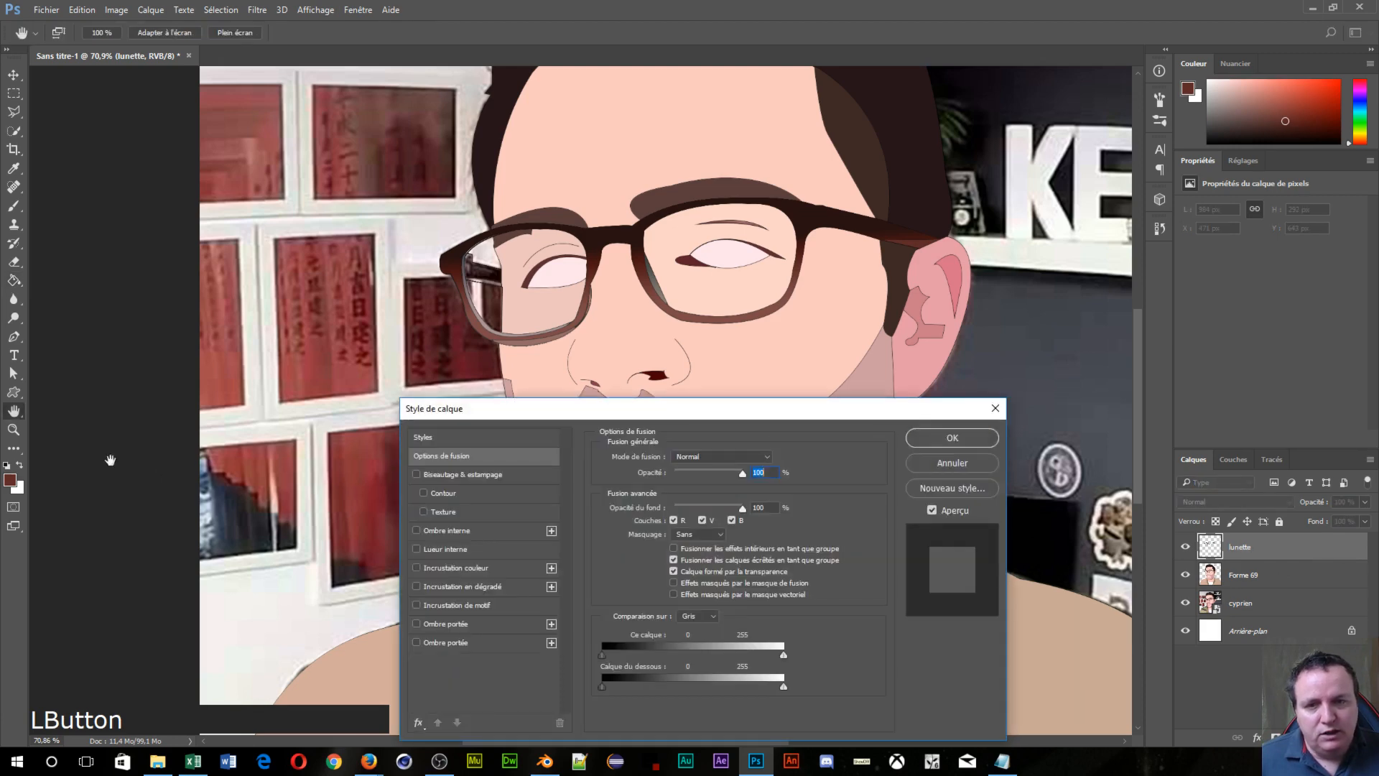
drag(696, 407, 998, 176)
click(742, 415)
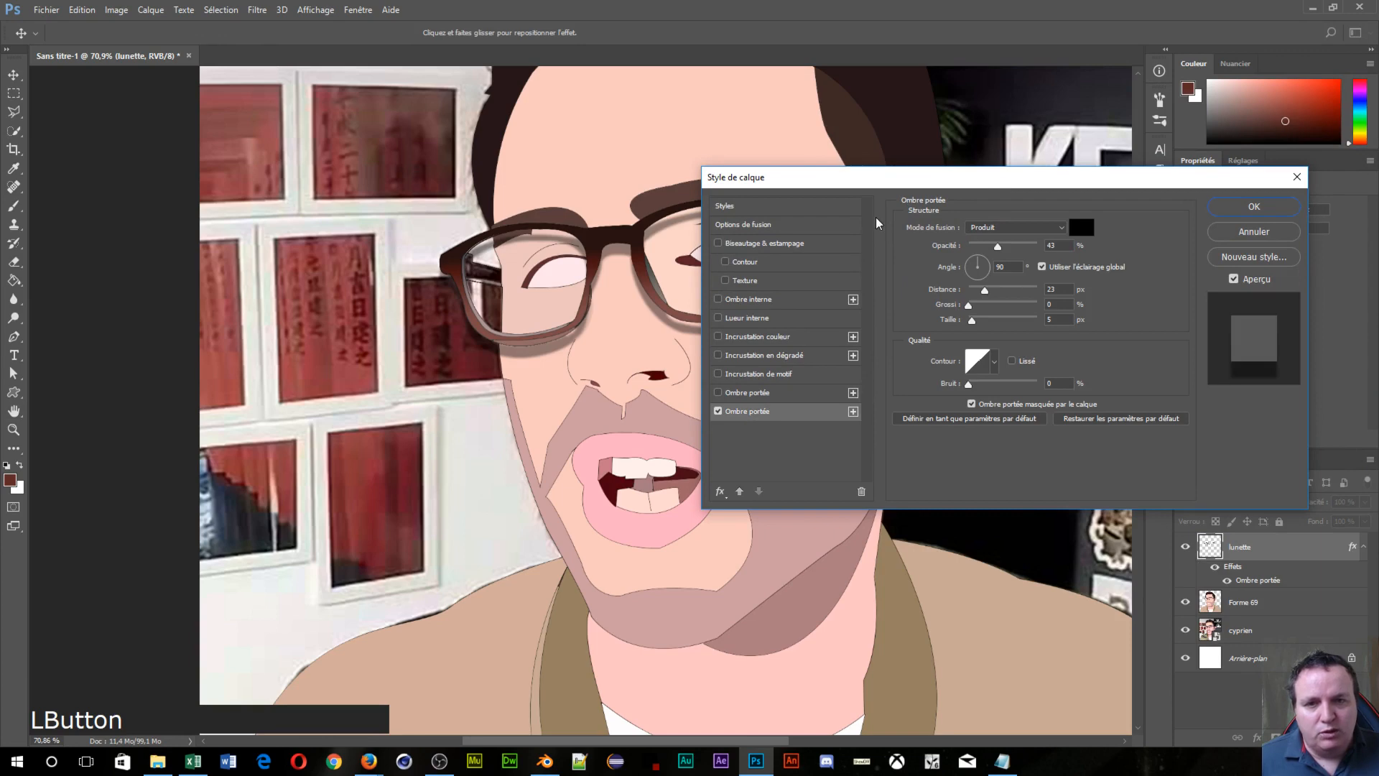
drag(885, 184, 6, 90)
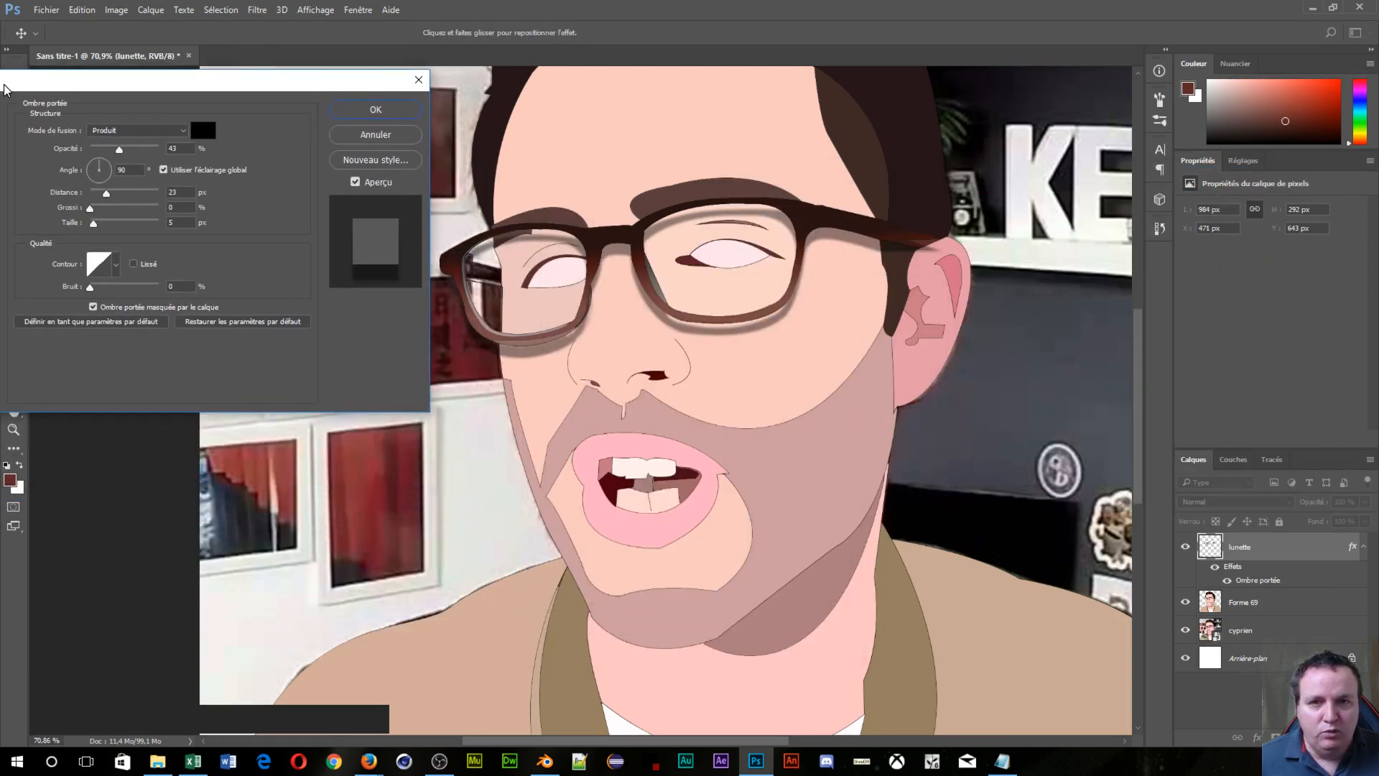
drag(135, 79, 540, 379)
Step: Set the glasses' drop shadow to a 111° angle, 12 px distance, 7% spread and 13 px size, and apply the layer style
click(501, 464)
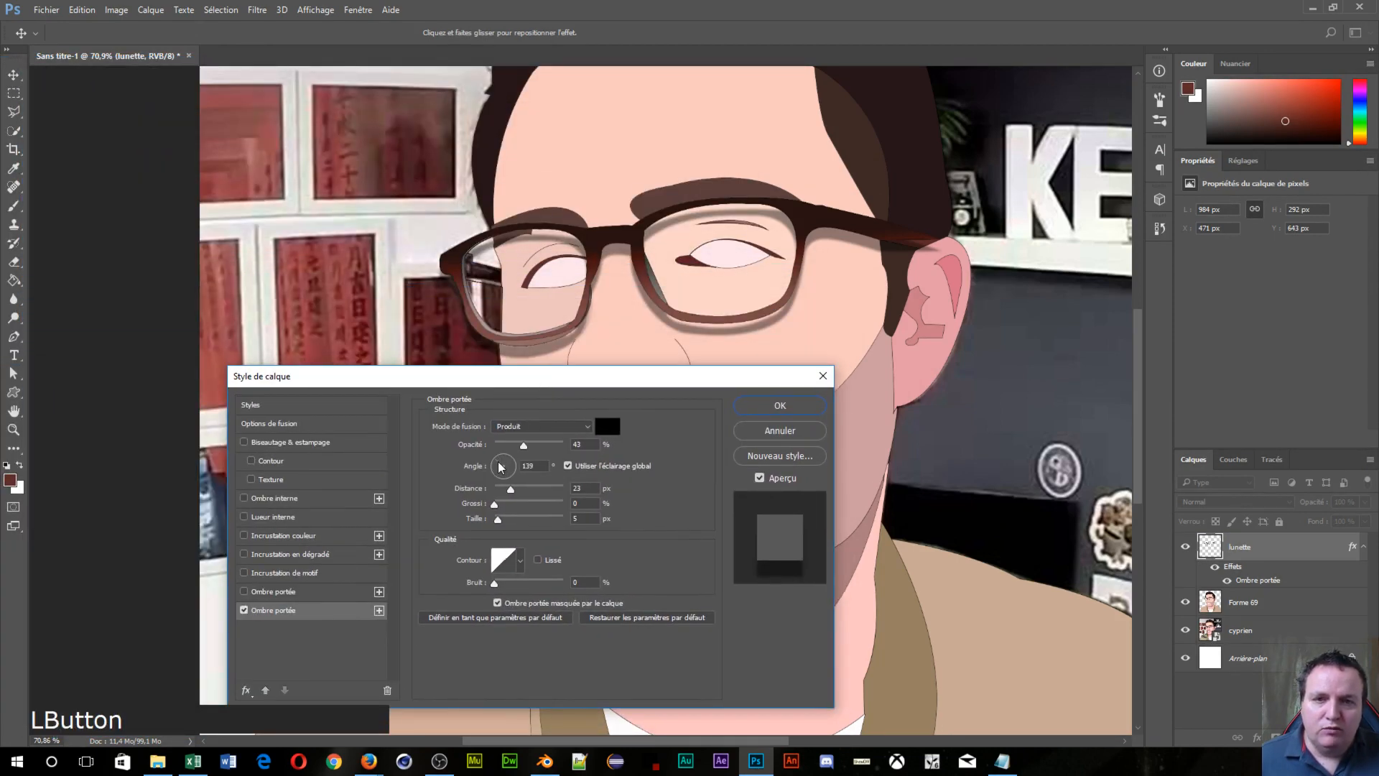
drag(765, 316, 791, 306)
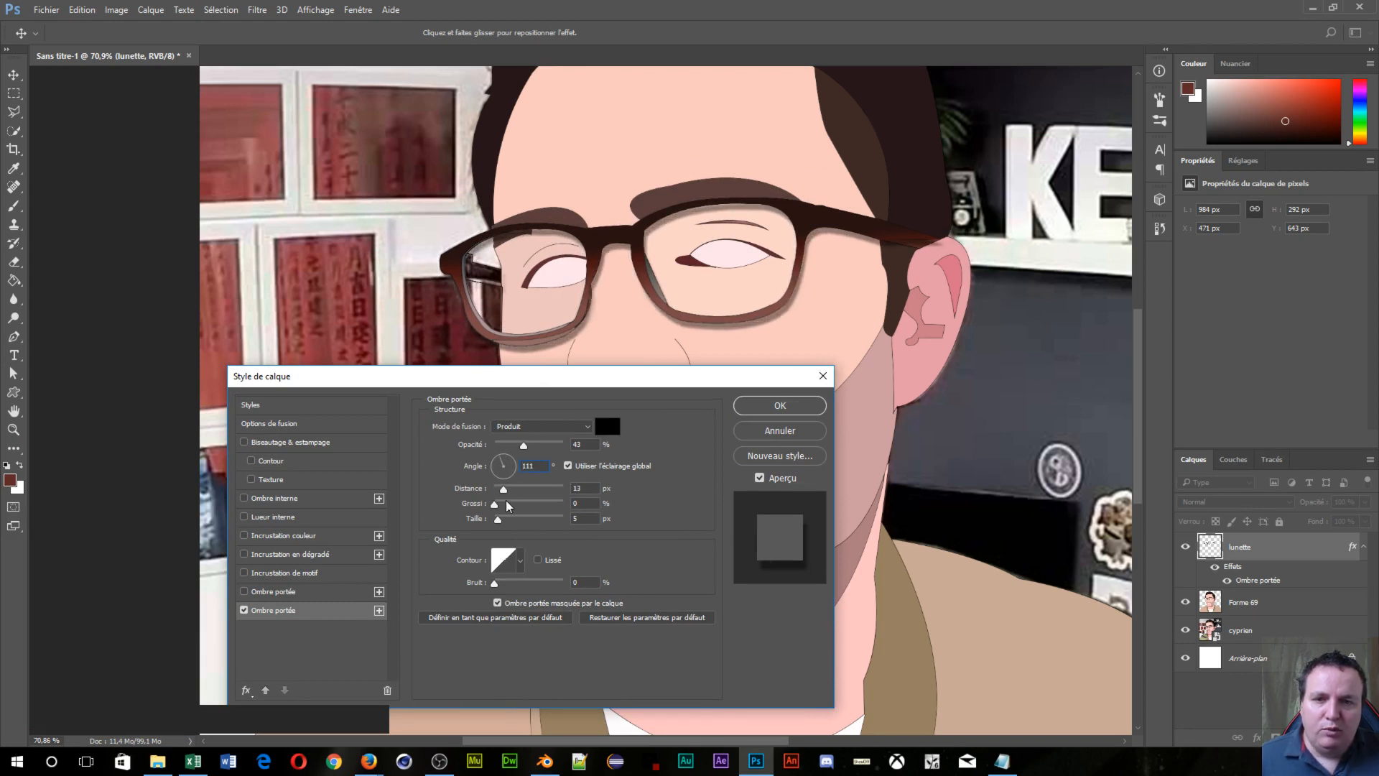
drag(505, 491, 509, 524)
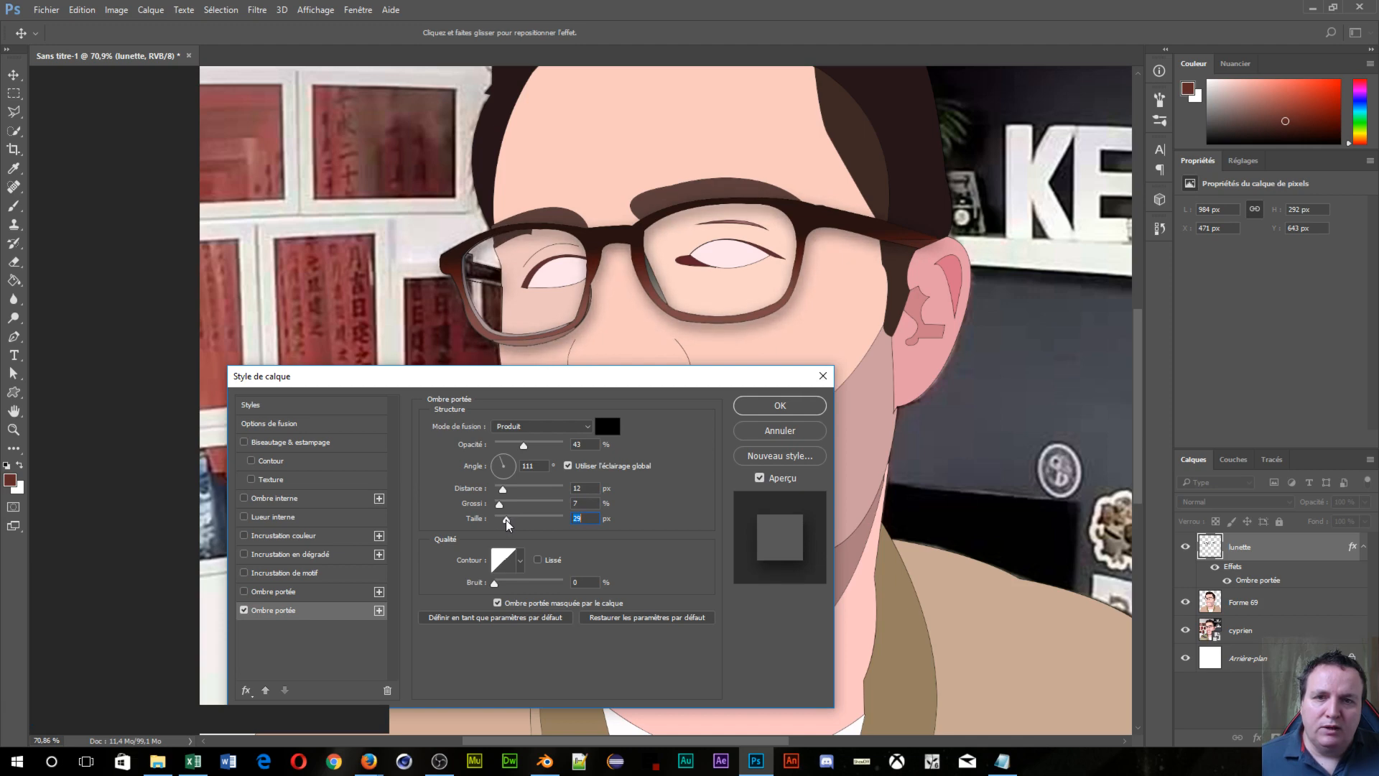
drag(507, 525, 504, 525)
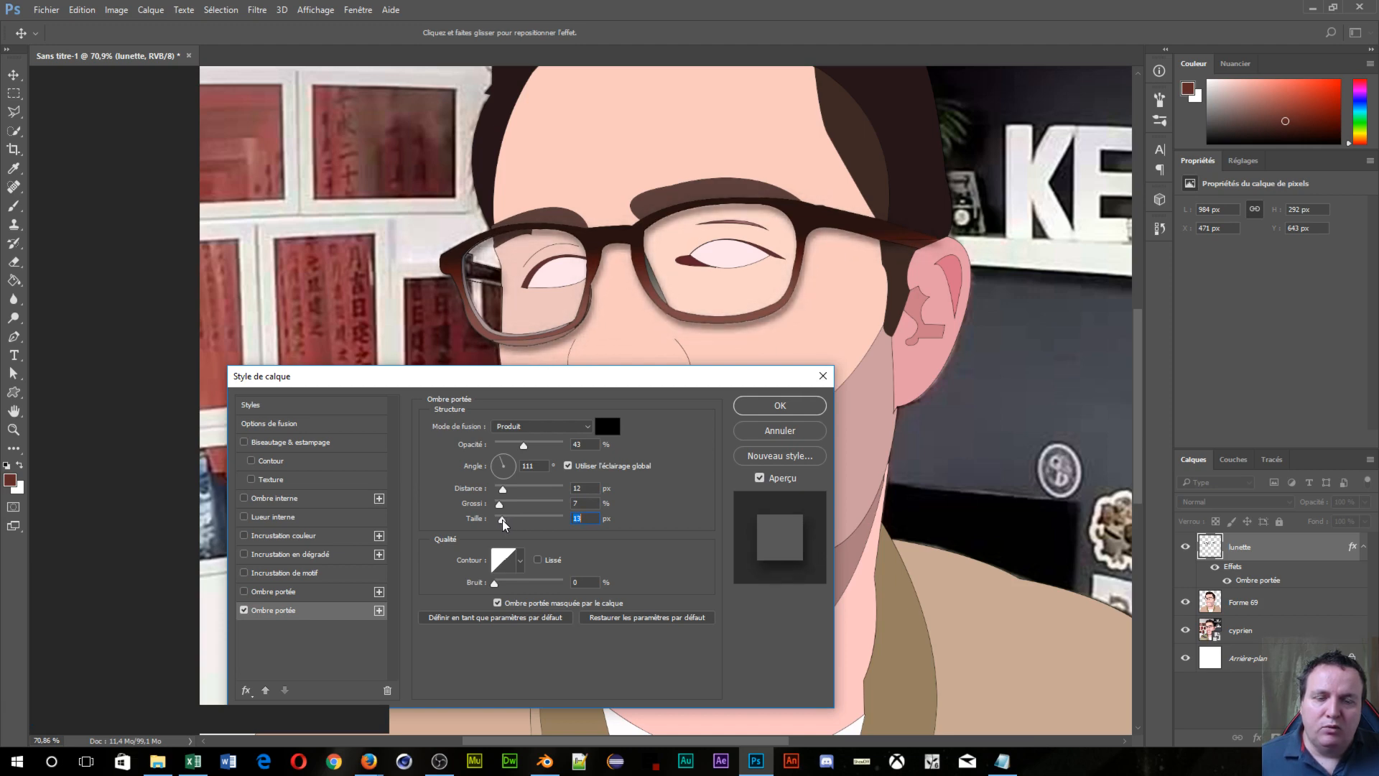
click(777, 406)
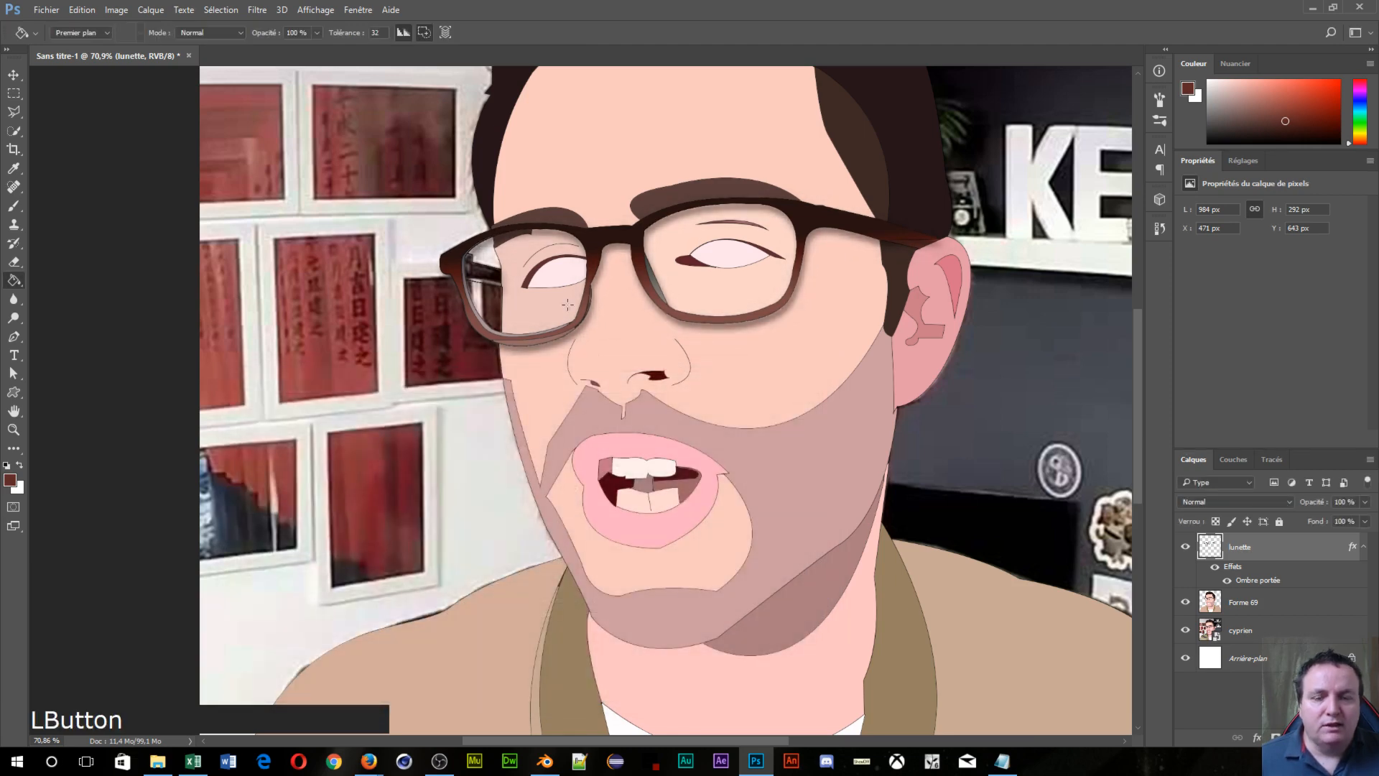
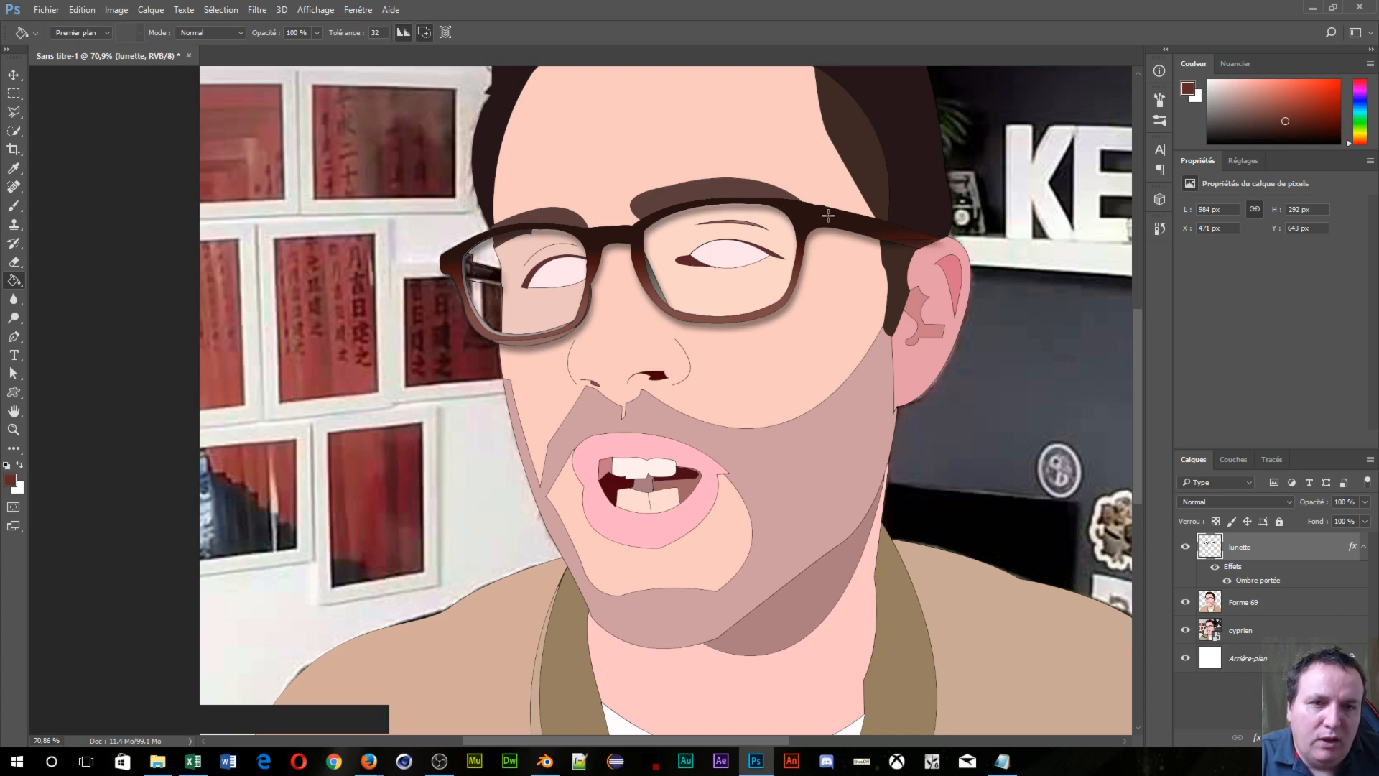
Step: Add a layer mask to the lunette layer and paint it black with a soft brush over the glasses' arm near the ear
click(1301, 553)
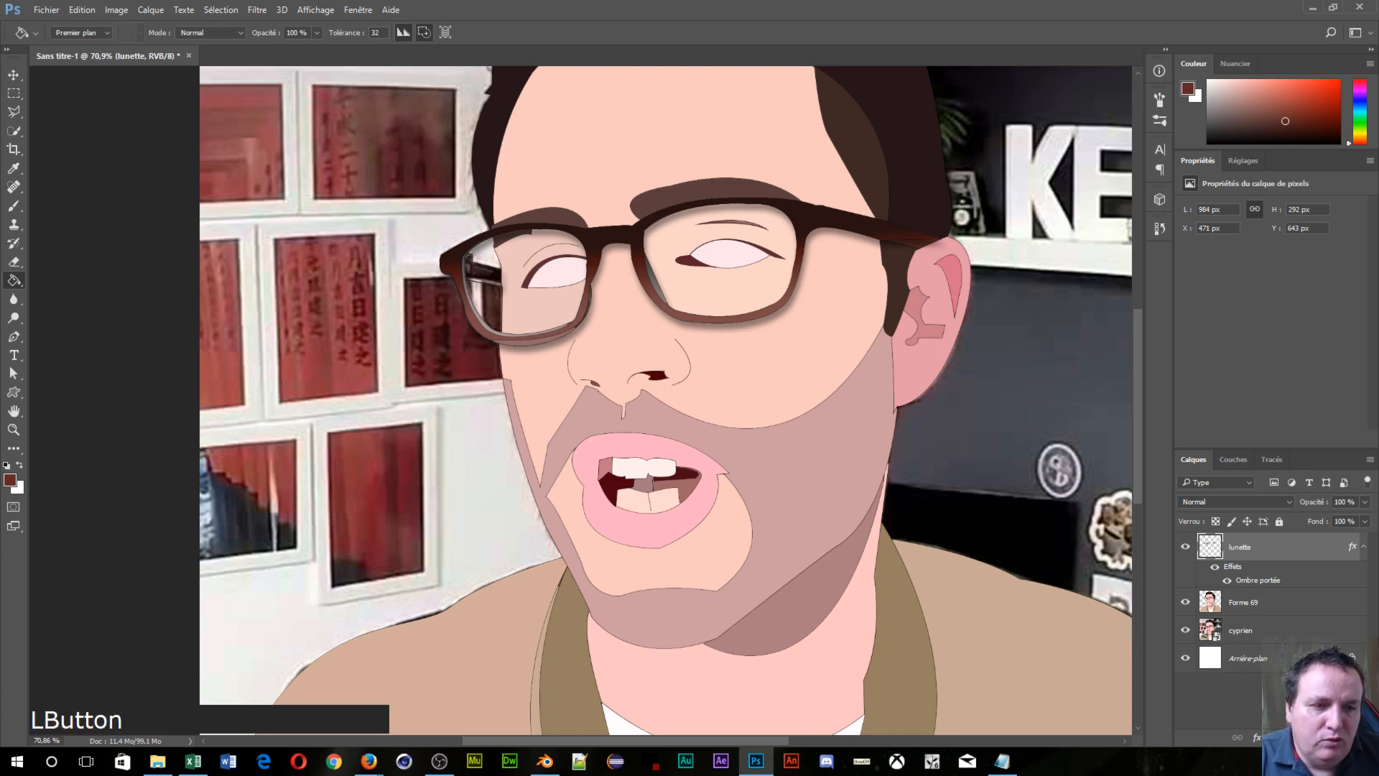
click(1276, 736)
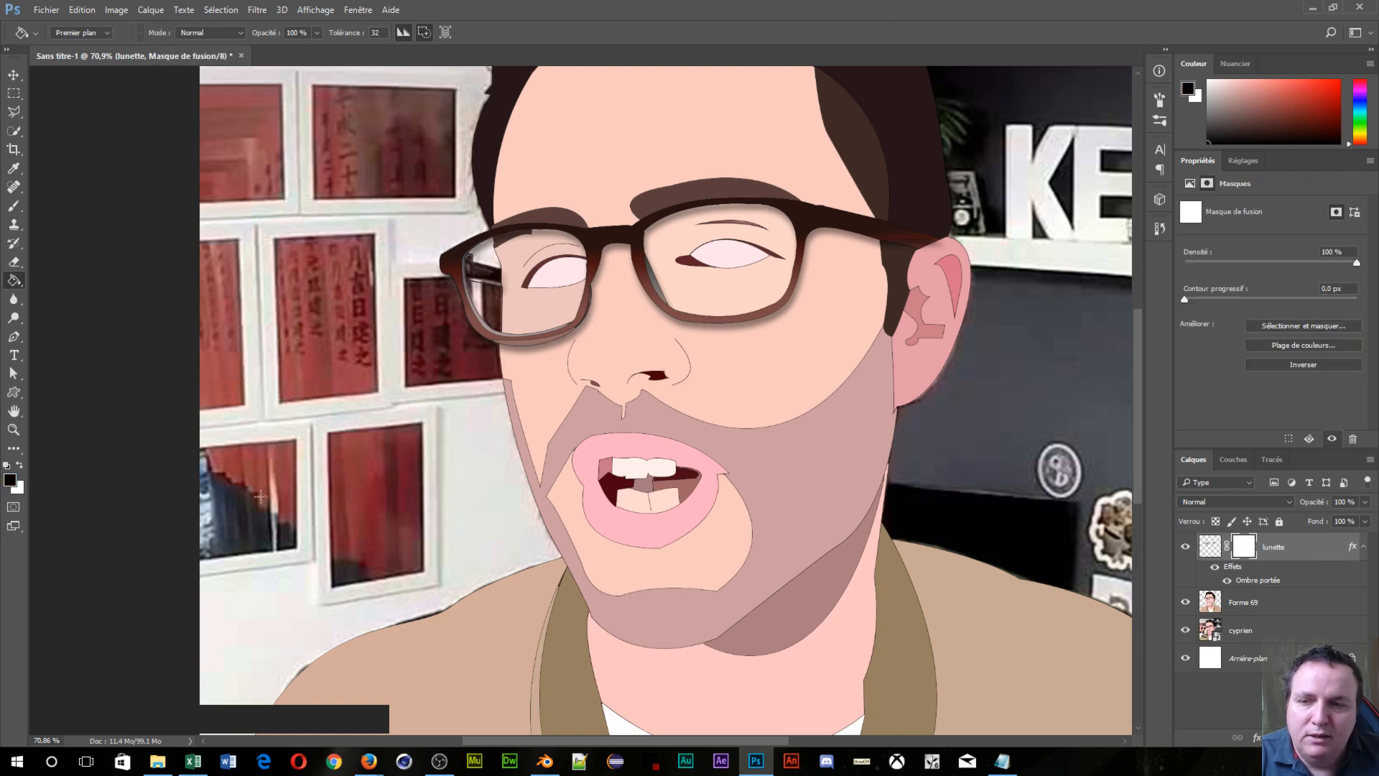
click(13, 205)
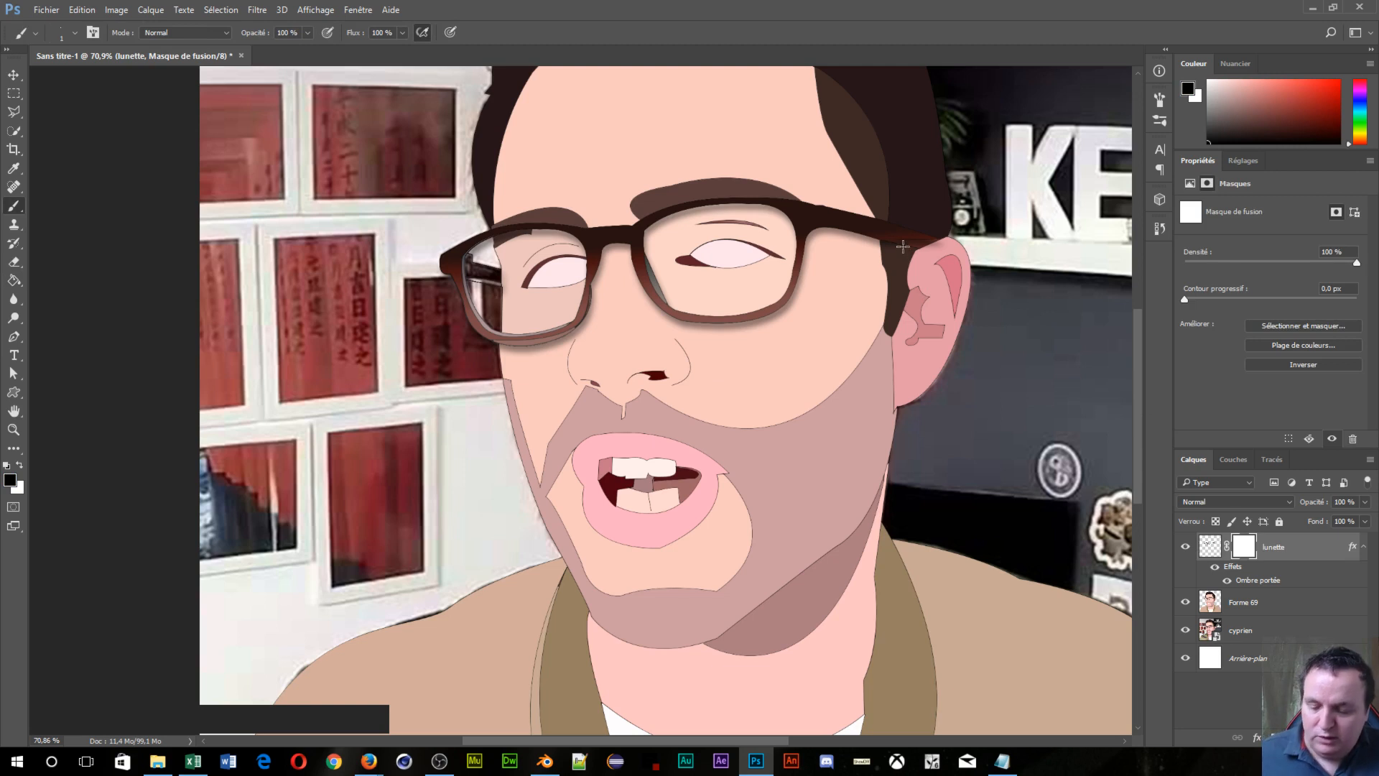
alt+right_click(903, 209)
mouse_move(919, 202)
mouse_down()
mouse_move(916, 2)
mouse_move(952, 2)
mouse_move(946, 28)
mouse_up()
mouse_move(867, 380)
mouse_down()
mouse_move(881, 374)
mouse_move(874, 120)
mouse_up()
drag(903, 257, 869, 254)
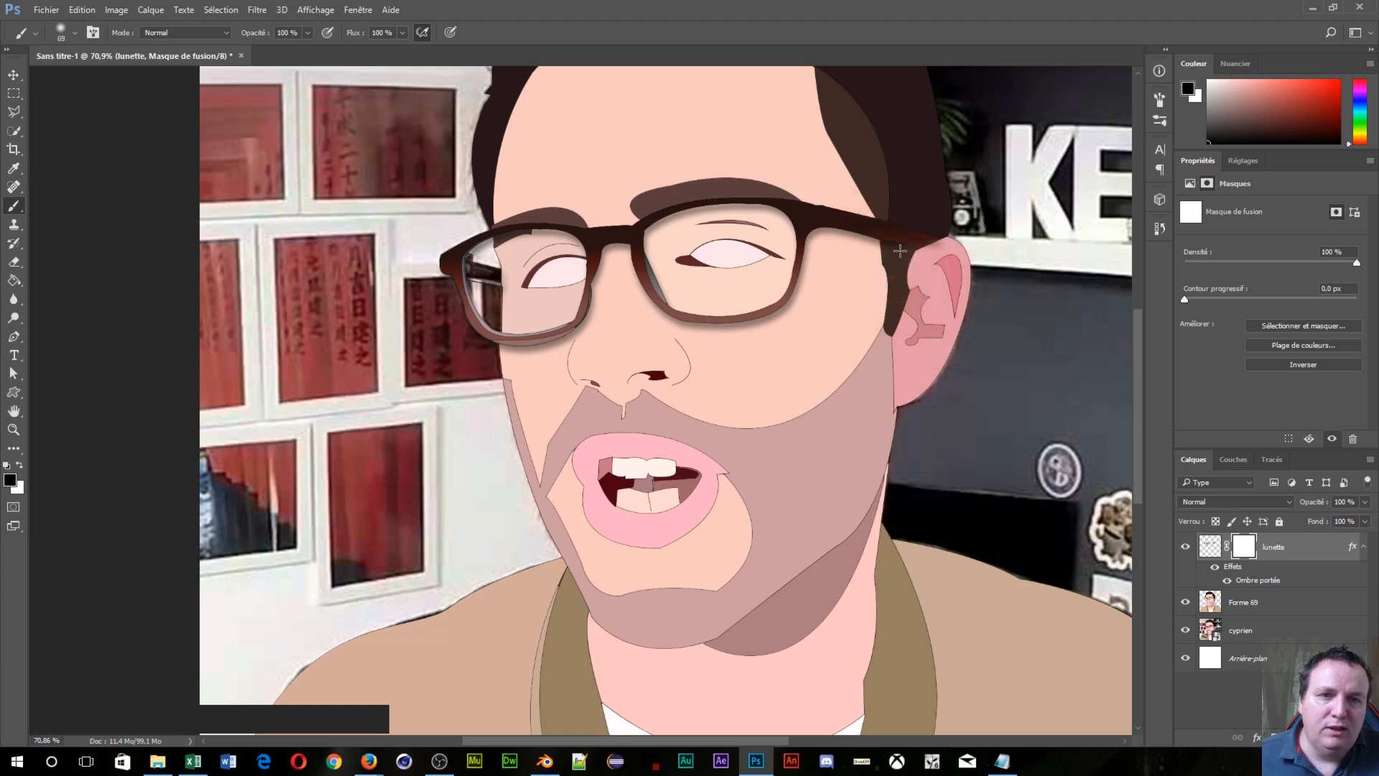
drag(938, 217, 923, 246)
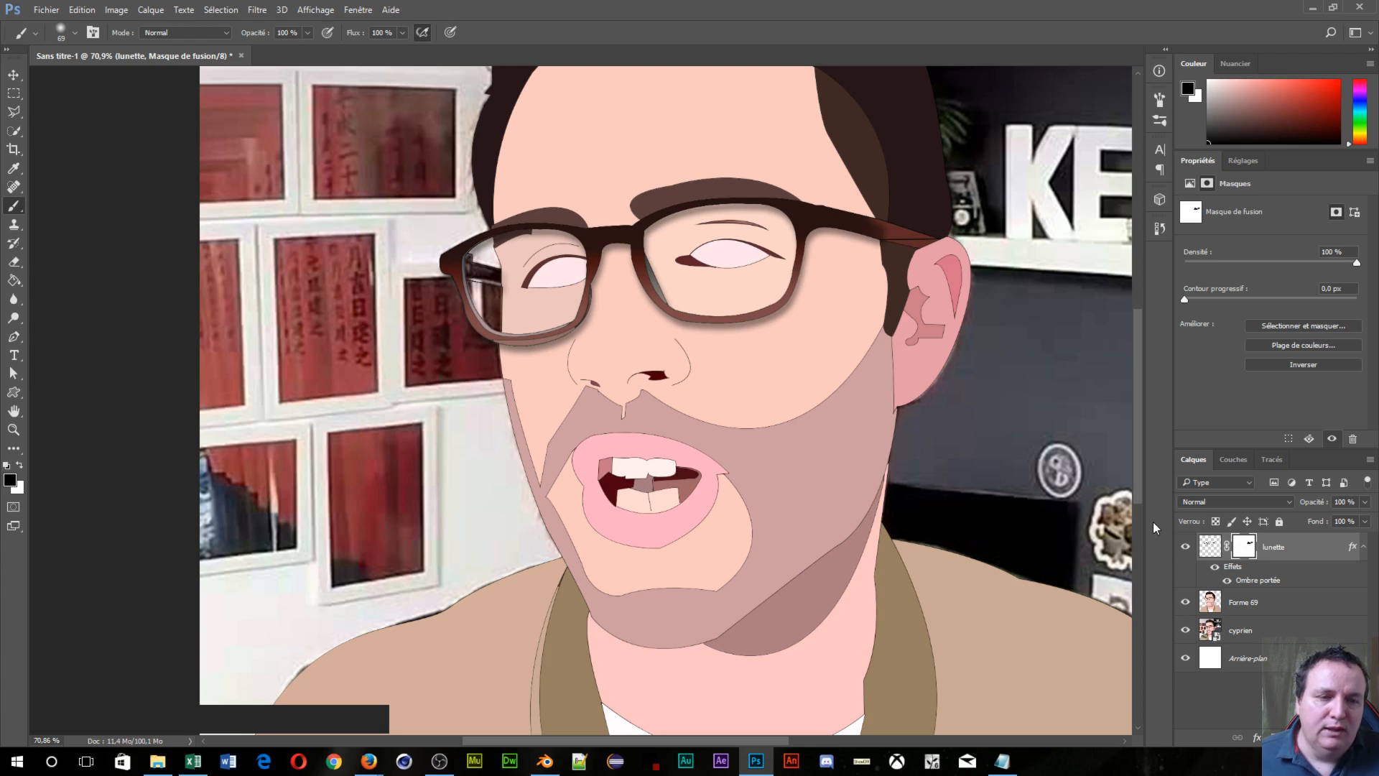
Step: Rasterize the layer style of the masked lunette layer
scroll(1135, 391, up, 1)
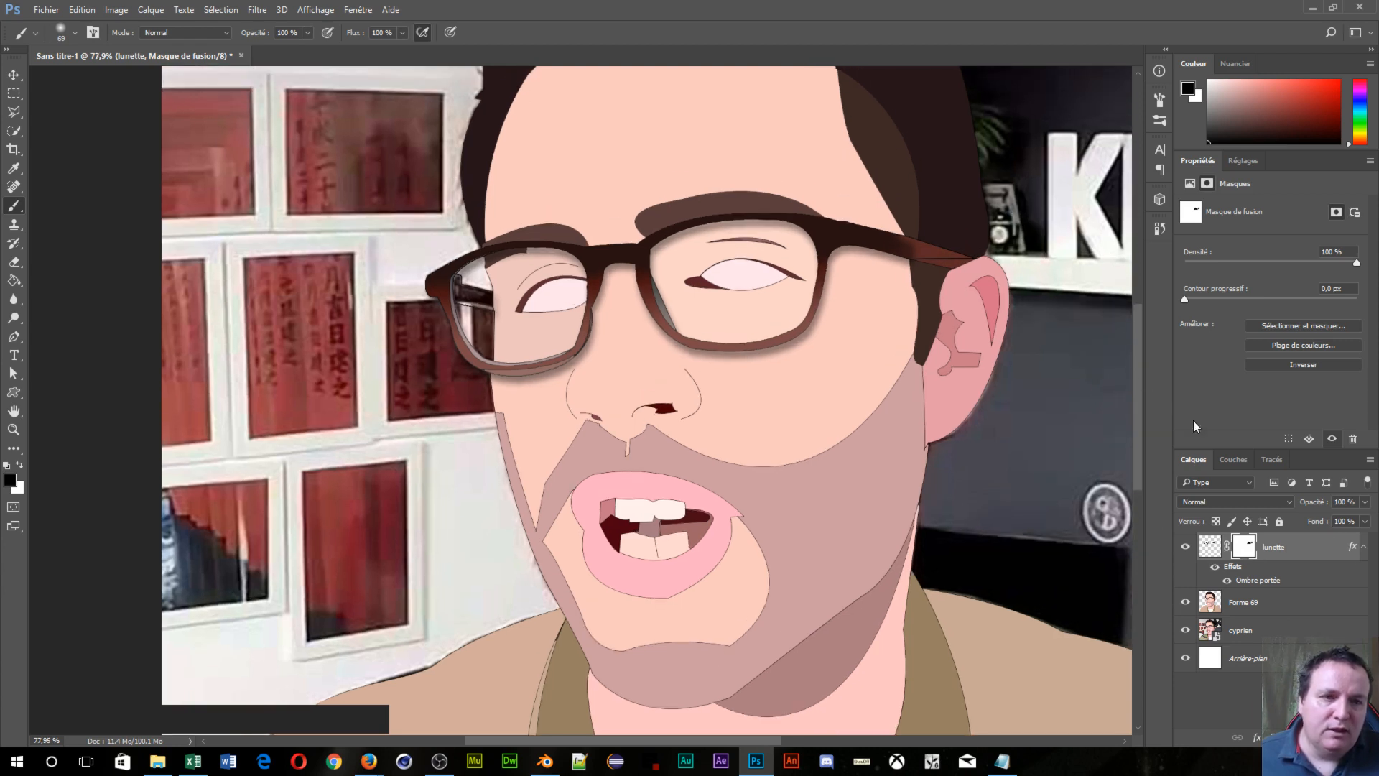
right_click(1290, 544)
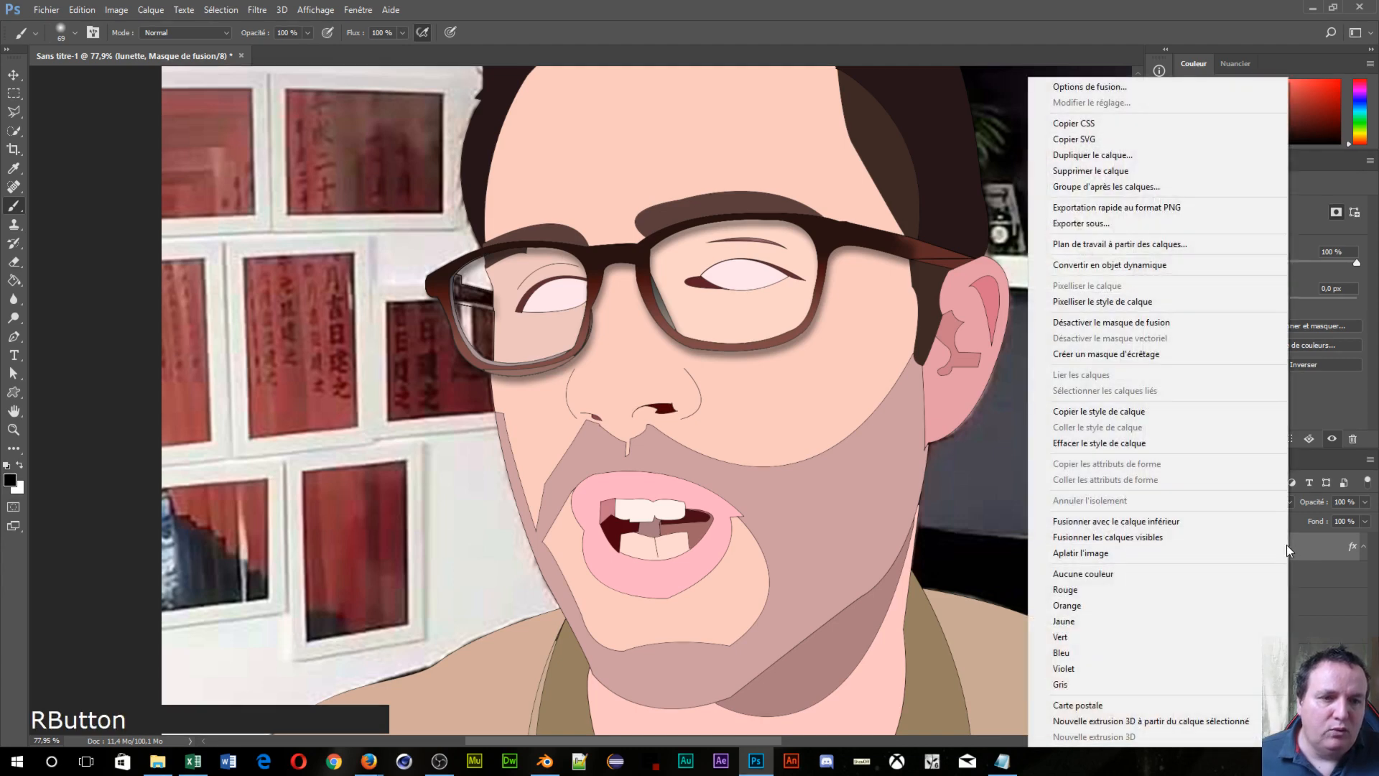
click(1082, 299)
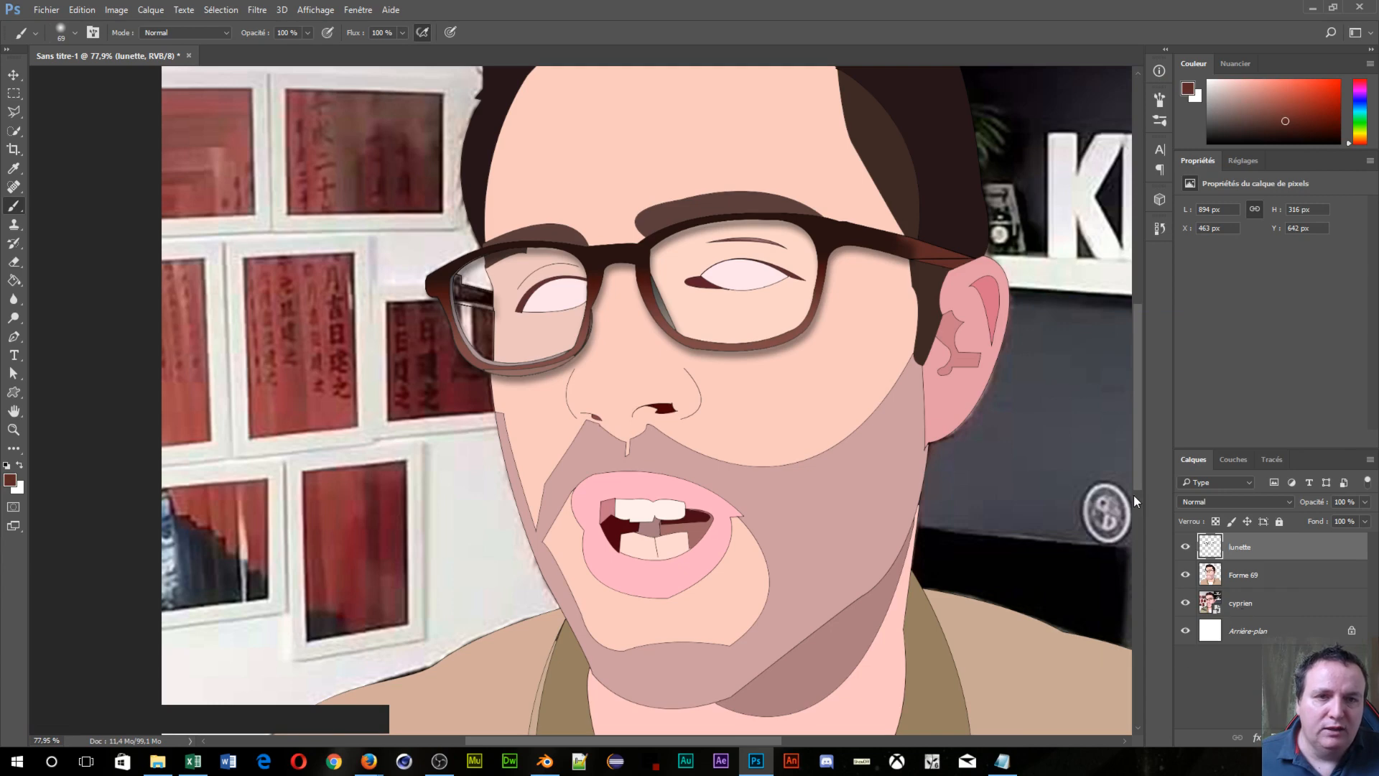
Step: Load the outline of the lunette layer's pixels as a selection
scroll(1115, 431, up, 5)
mouse_move(638, 333)
mouse_down()
mouse_move(522, 707)
mouse_move(546, 716)
mouse_up()
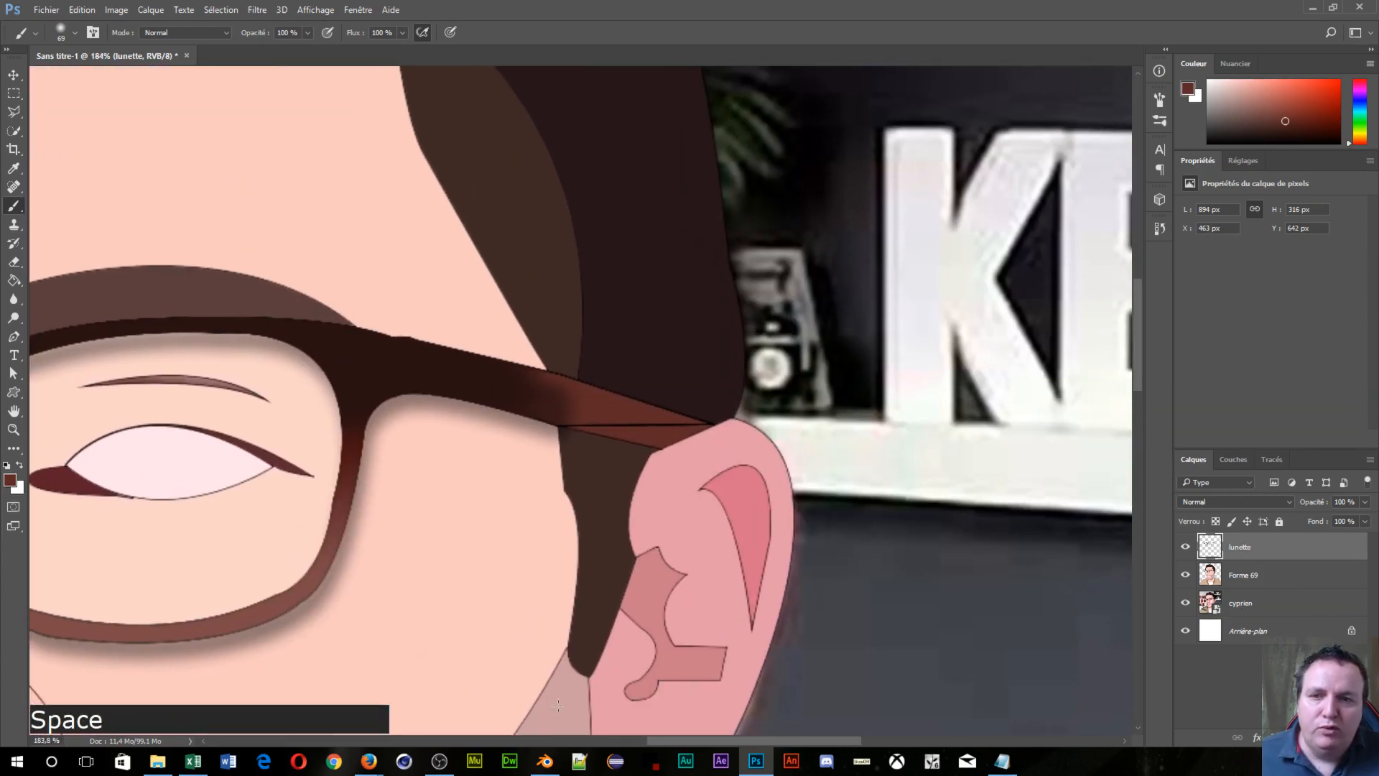
click(14, 205)
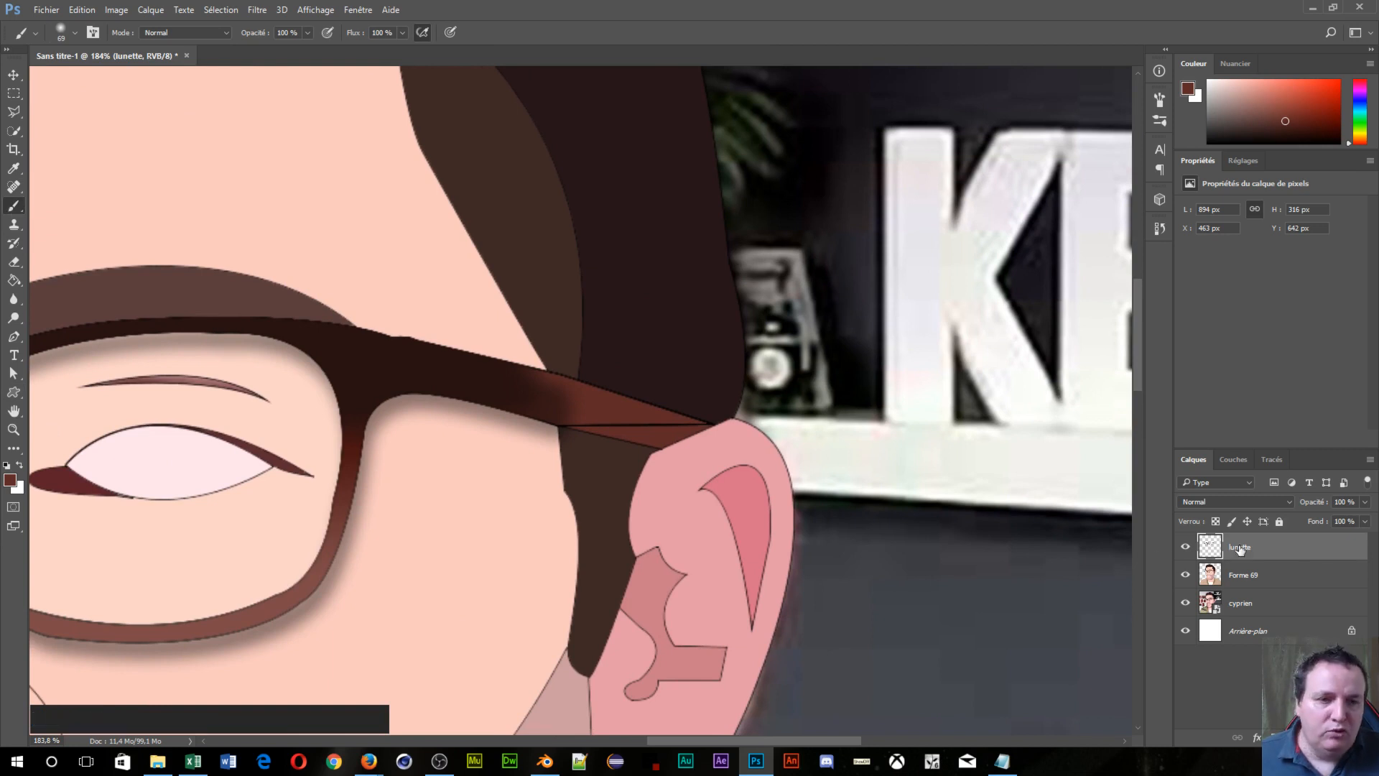
key(alt)
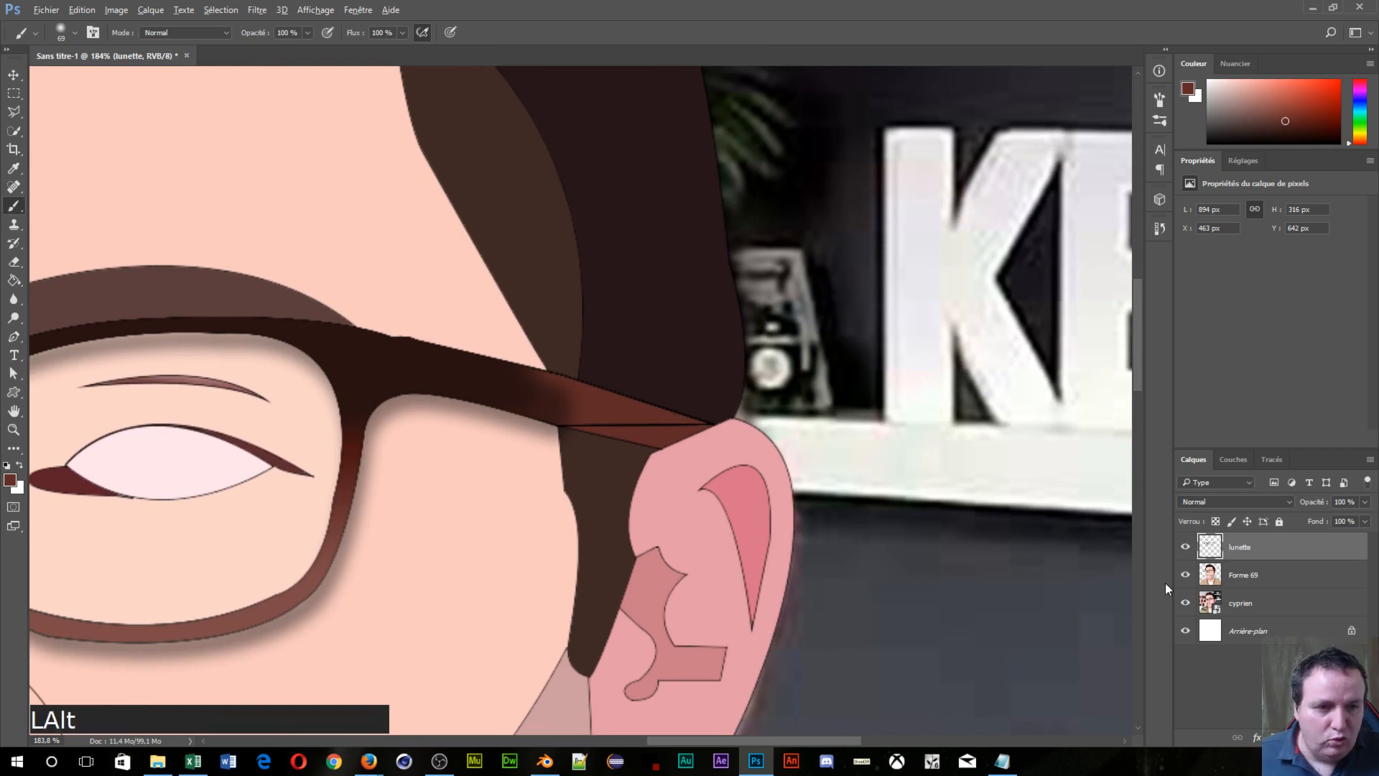
alt+click(1207, 553)
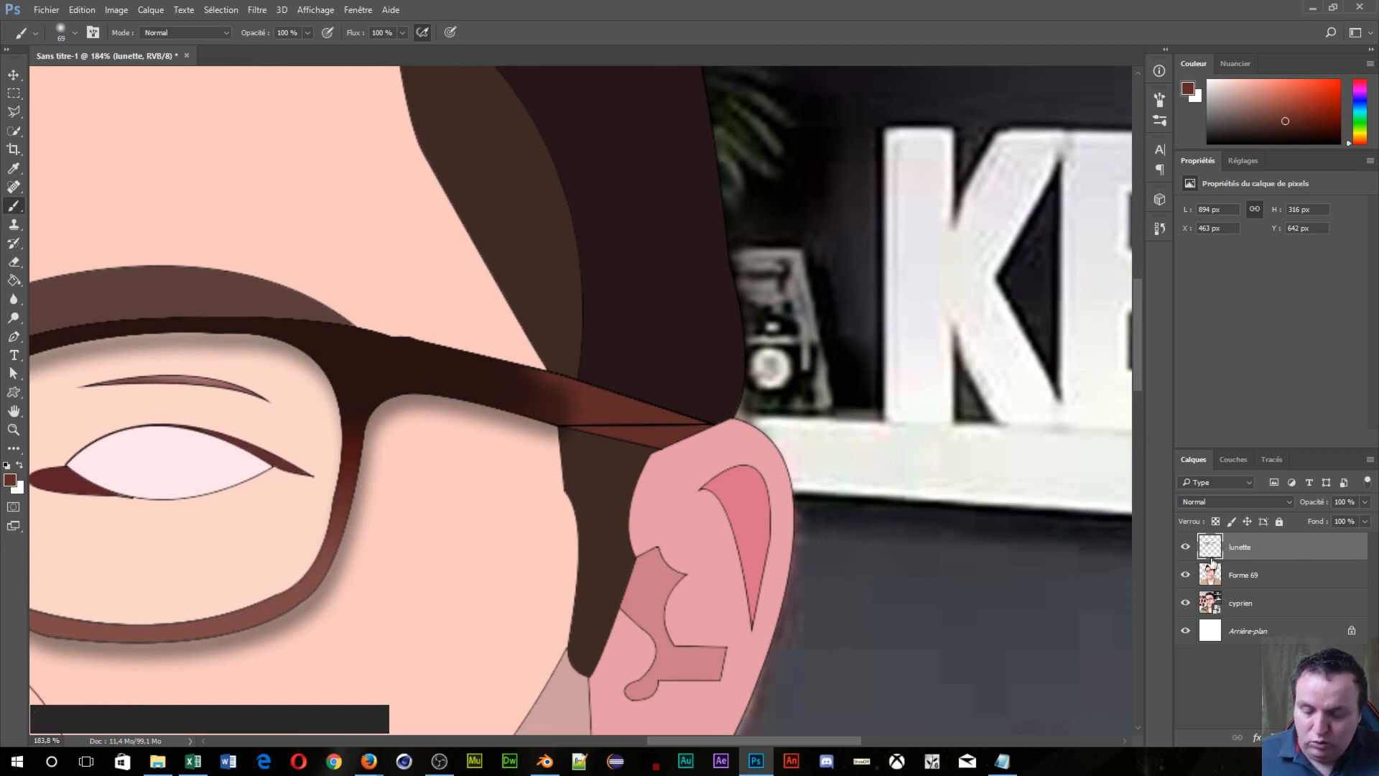
ctrl+click(1211, 560)
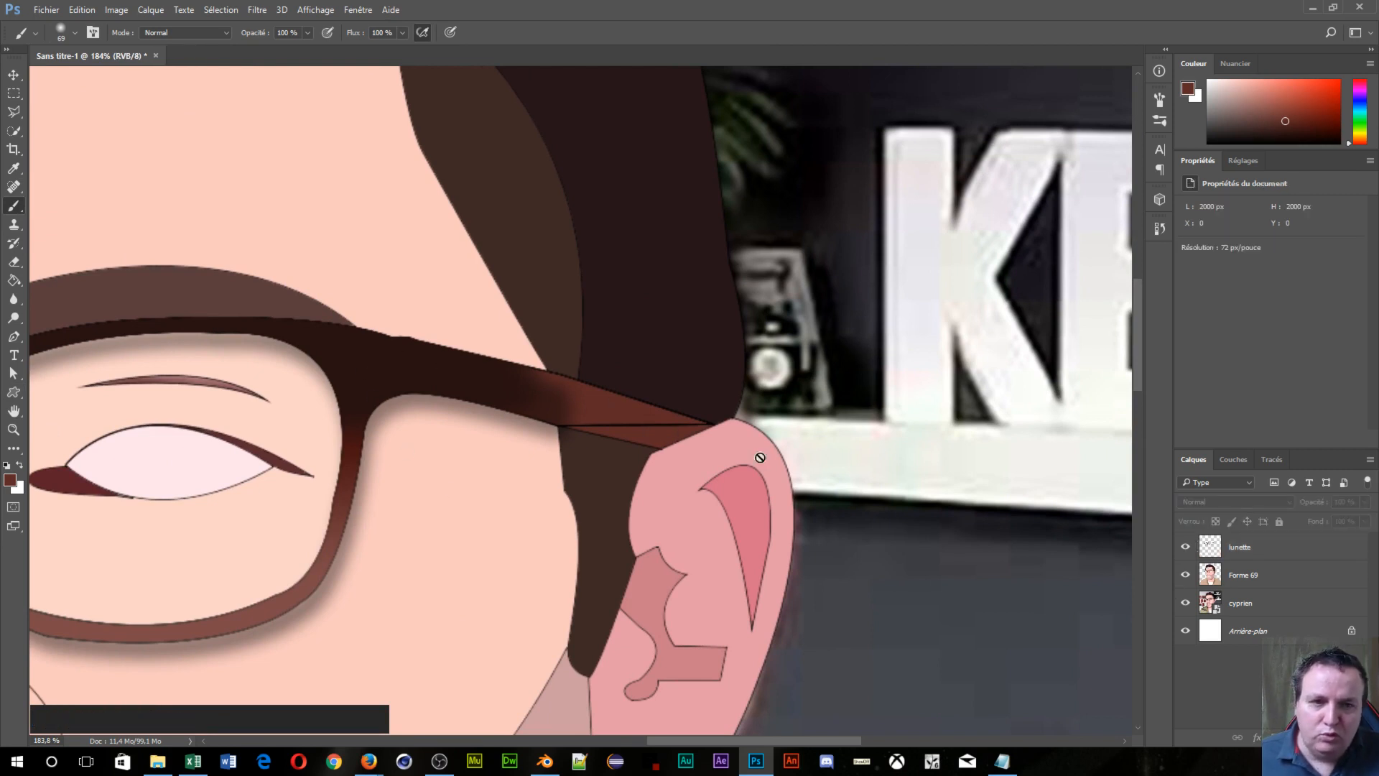
click(1206, 551)
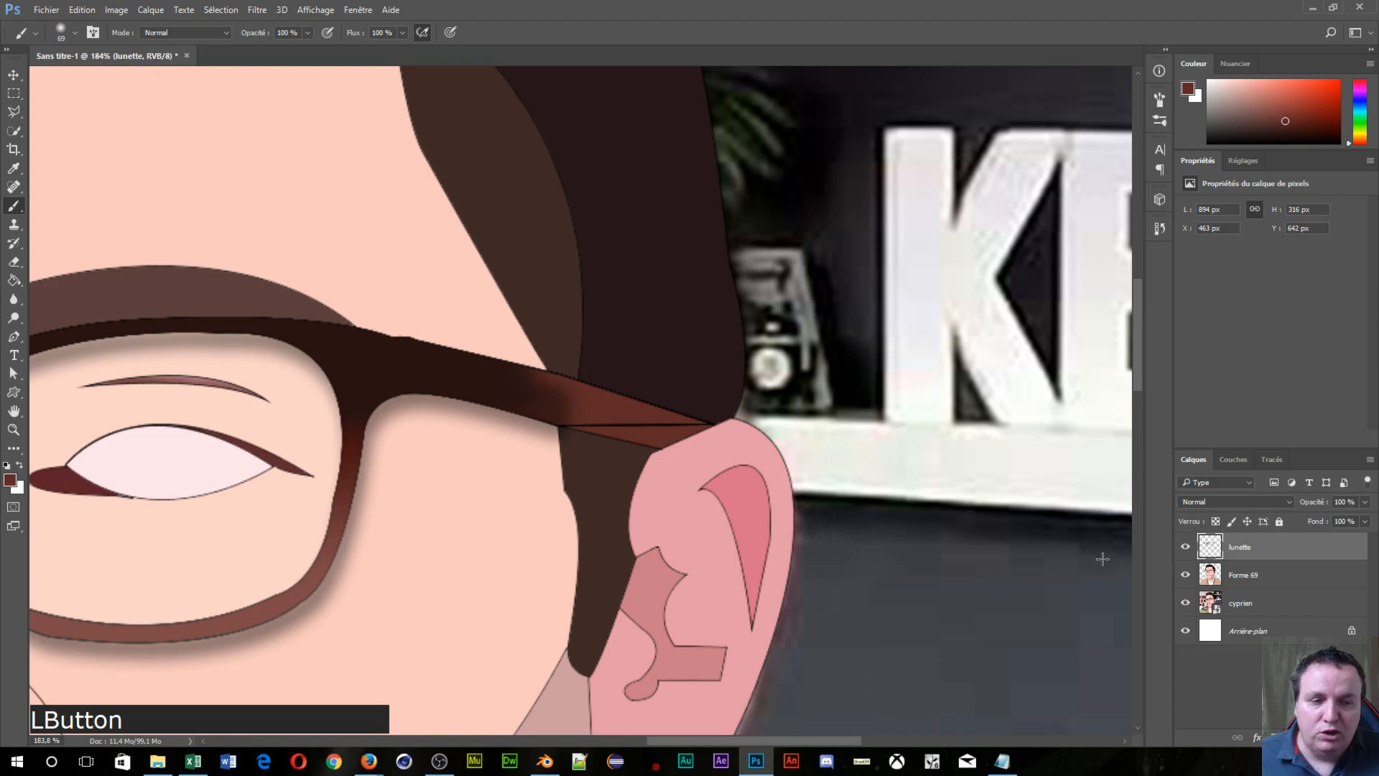
ctrl+click(1207, 556)
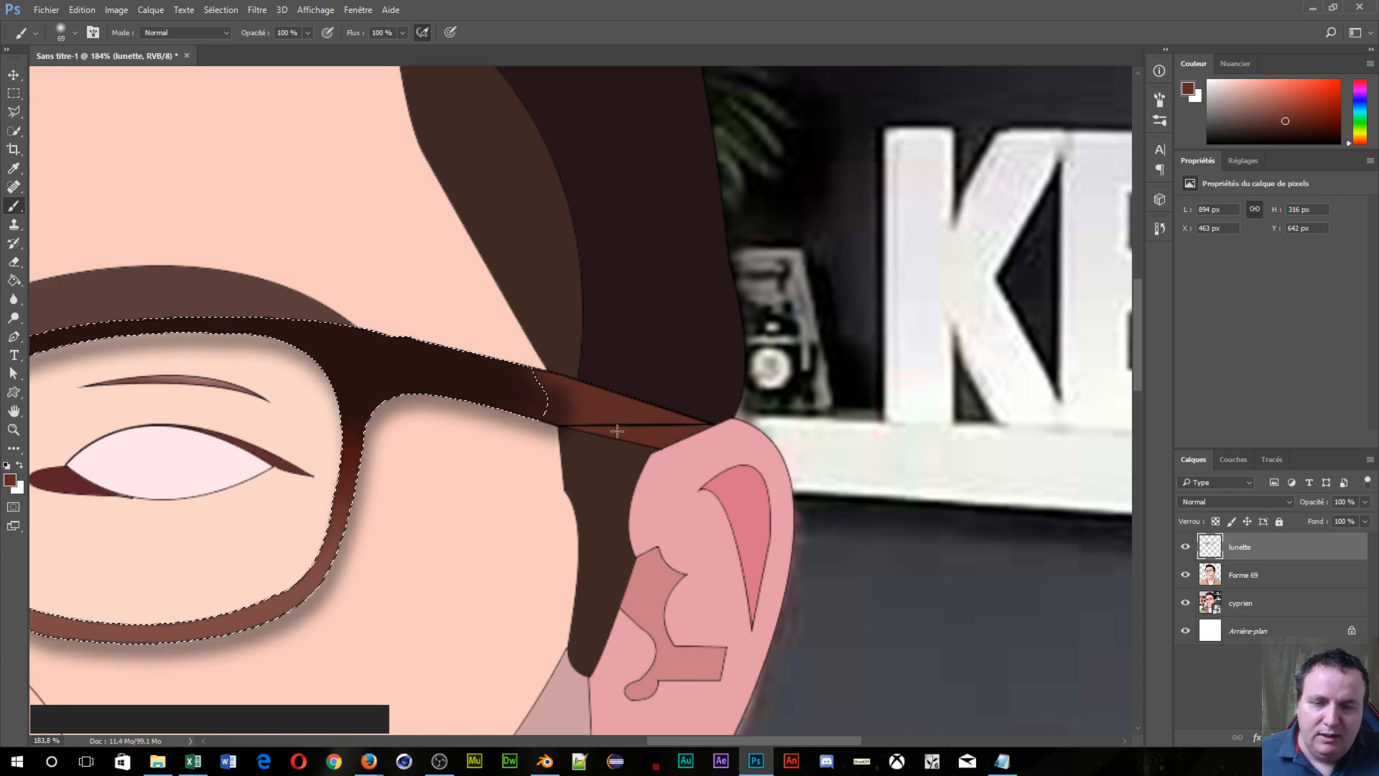
Step: Activate the Forme 69 layer, clear the selection and set the foreground colour to dark brown #271210 sampled from the glasses' arm
click(1237, 583)
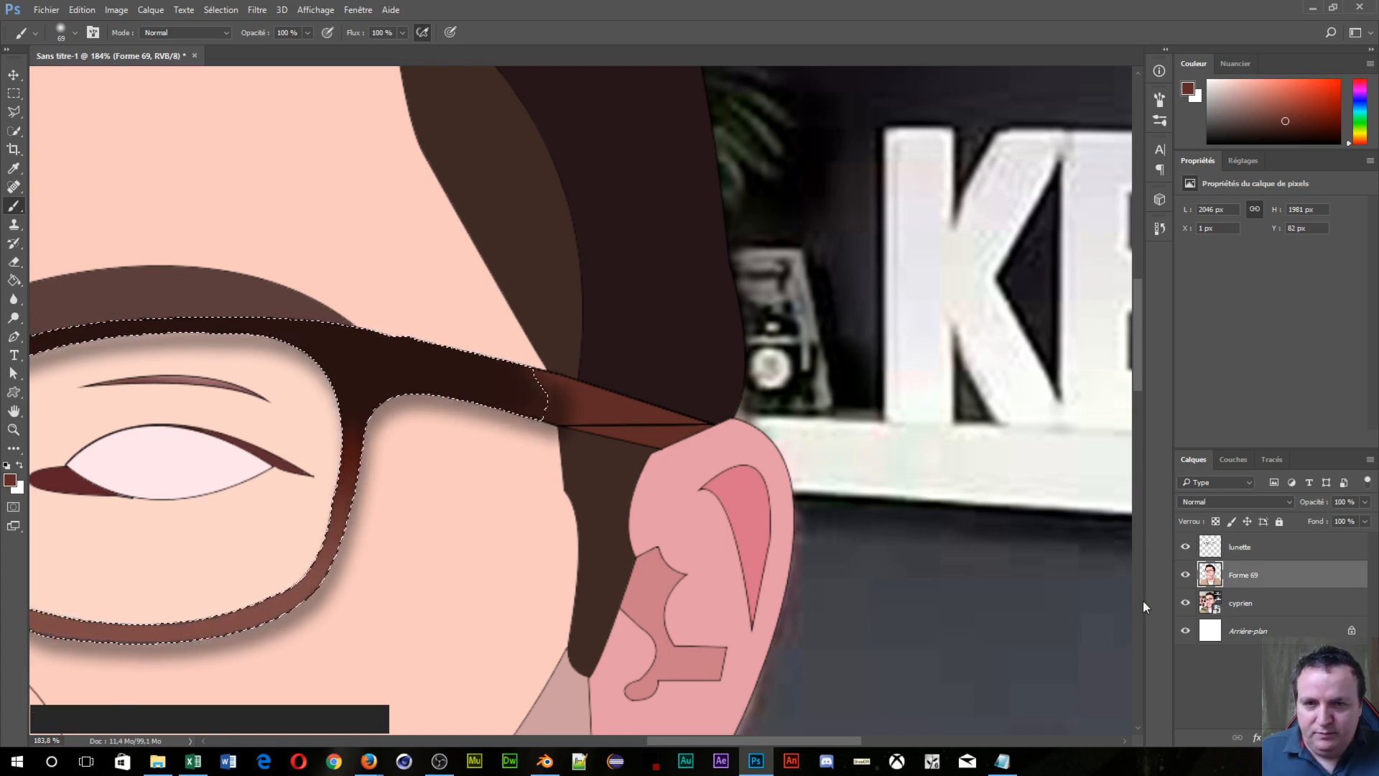
key(ctrl+d)
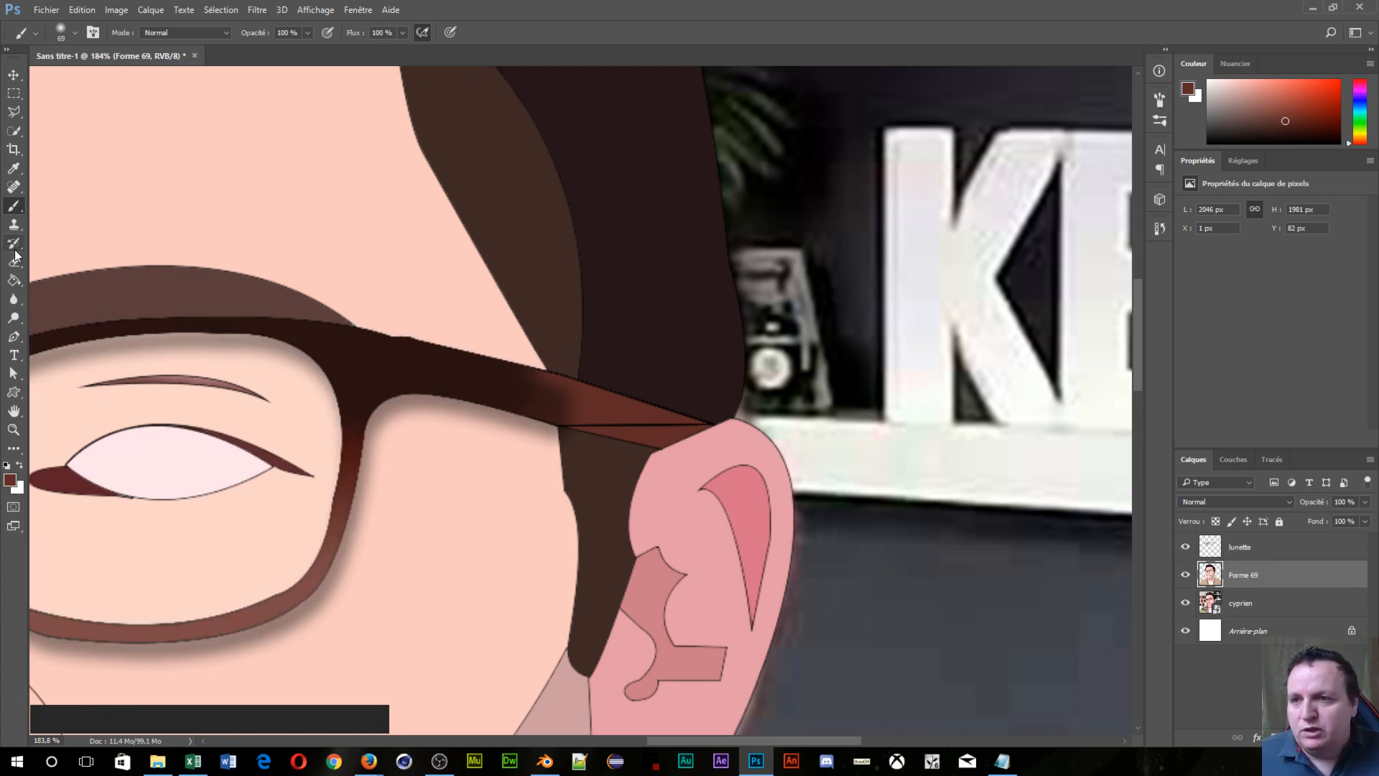
click(10, 479)
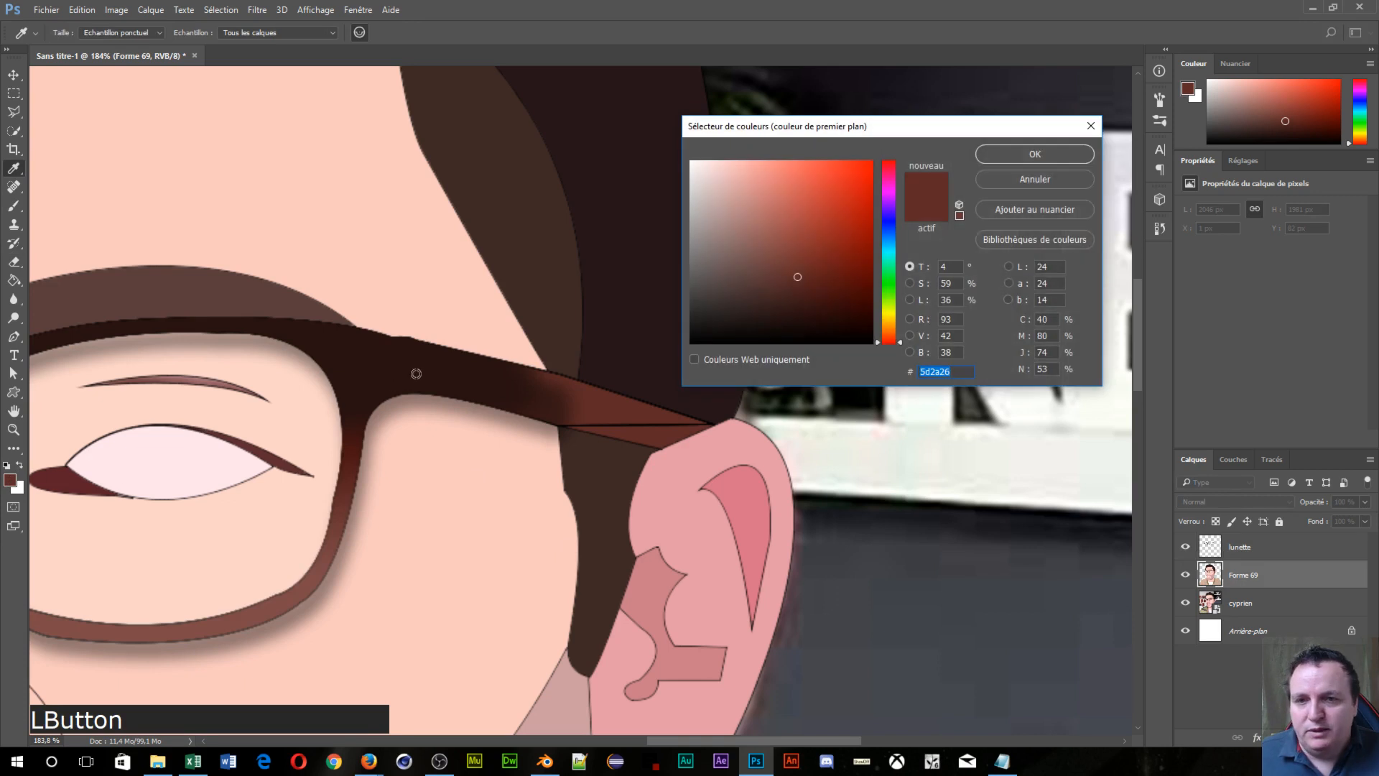
alt+click(478, 377)
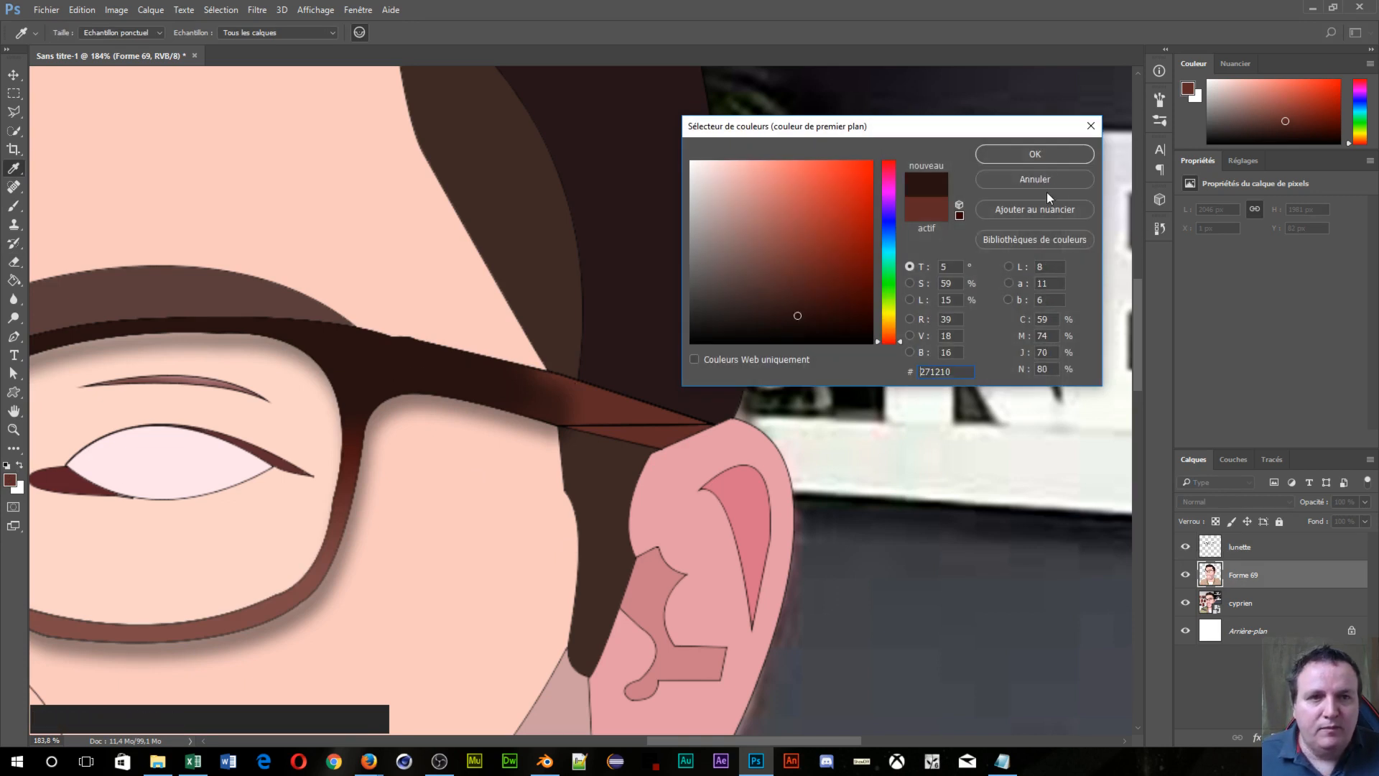
click(1033, 157)
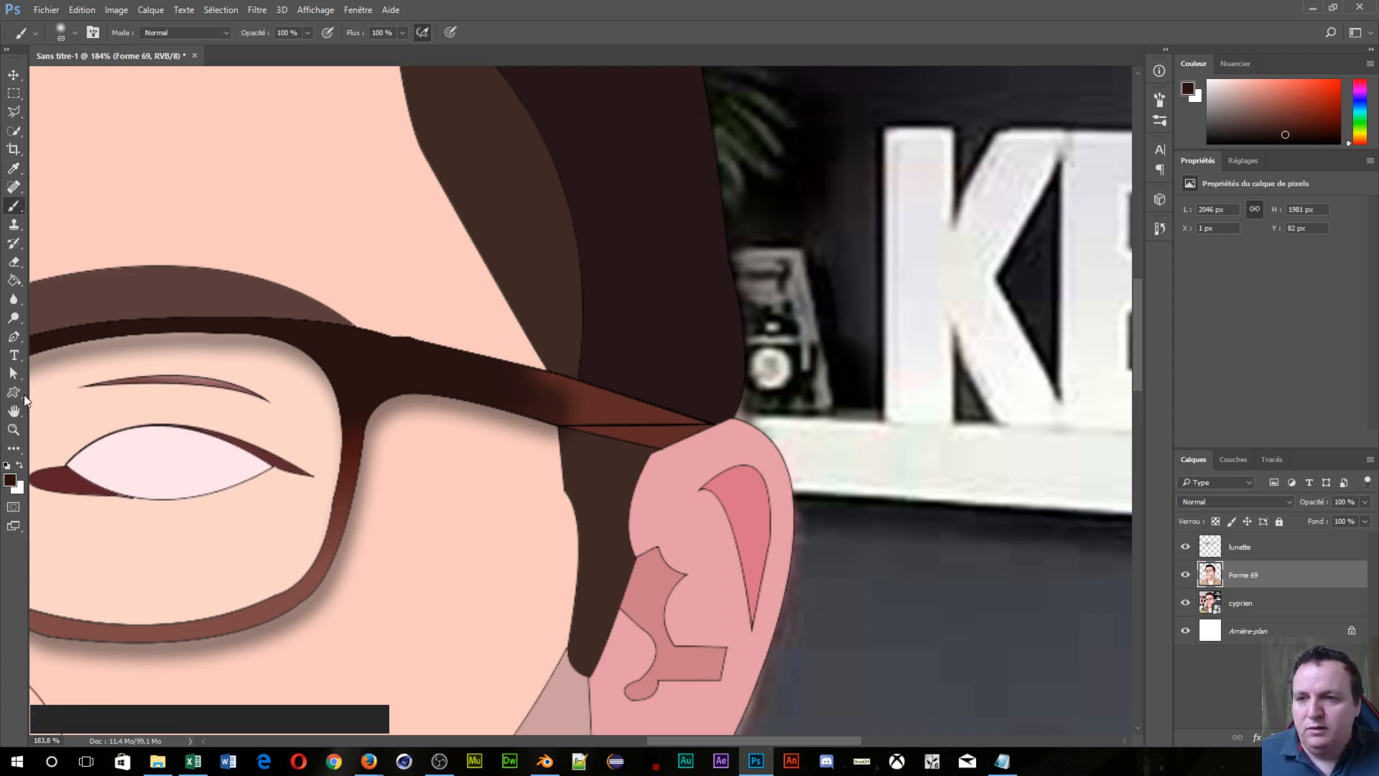
Step: Try filling the end of the glasses' arm on the Forme 69 layer with the dark brown, and undo the fill
click(14, 281)
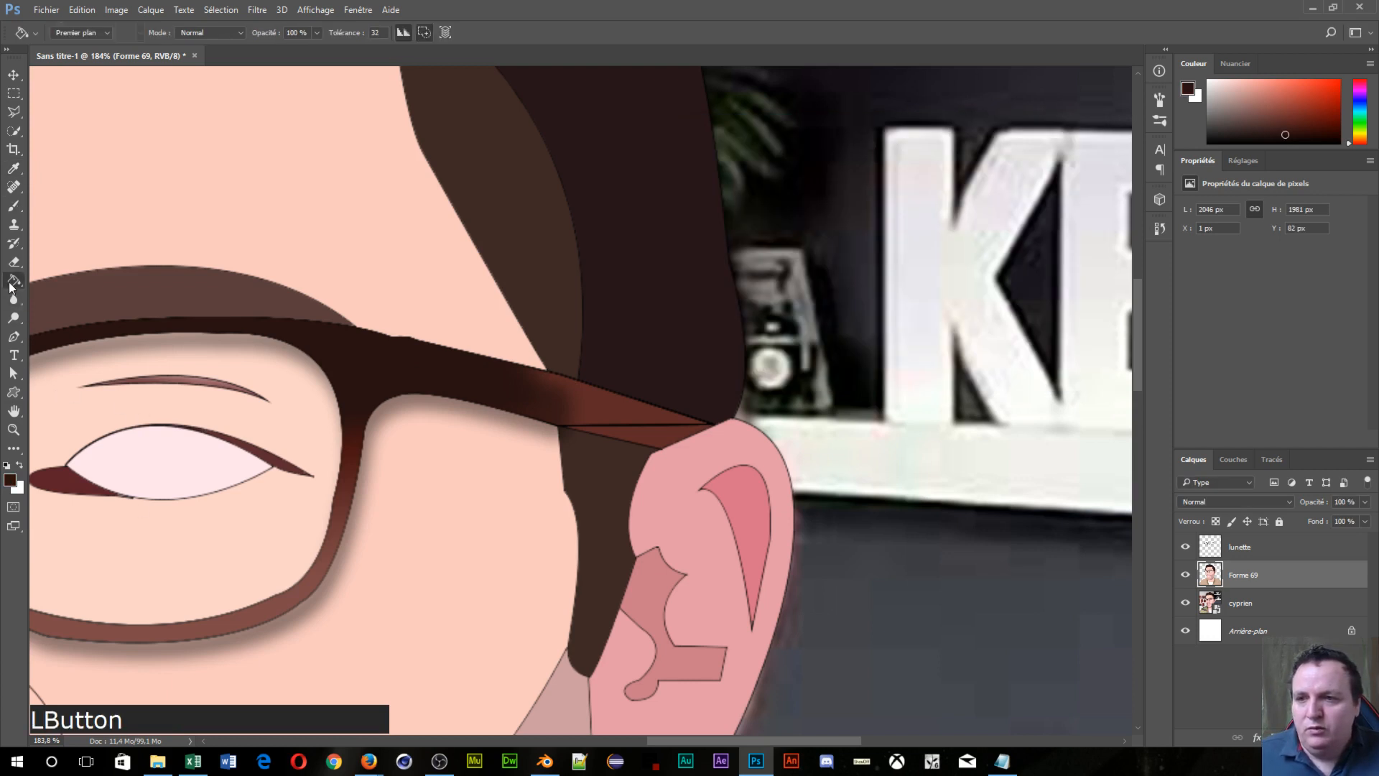
click(604, 415)
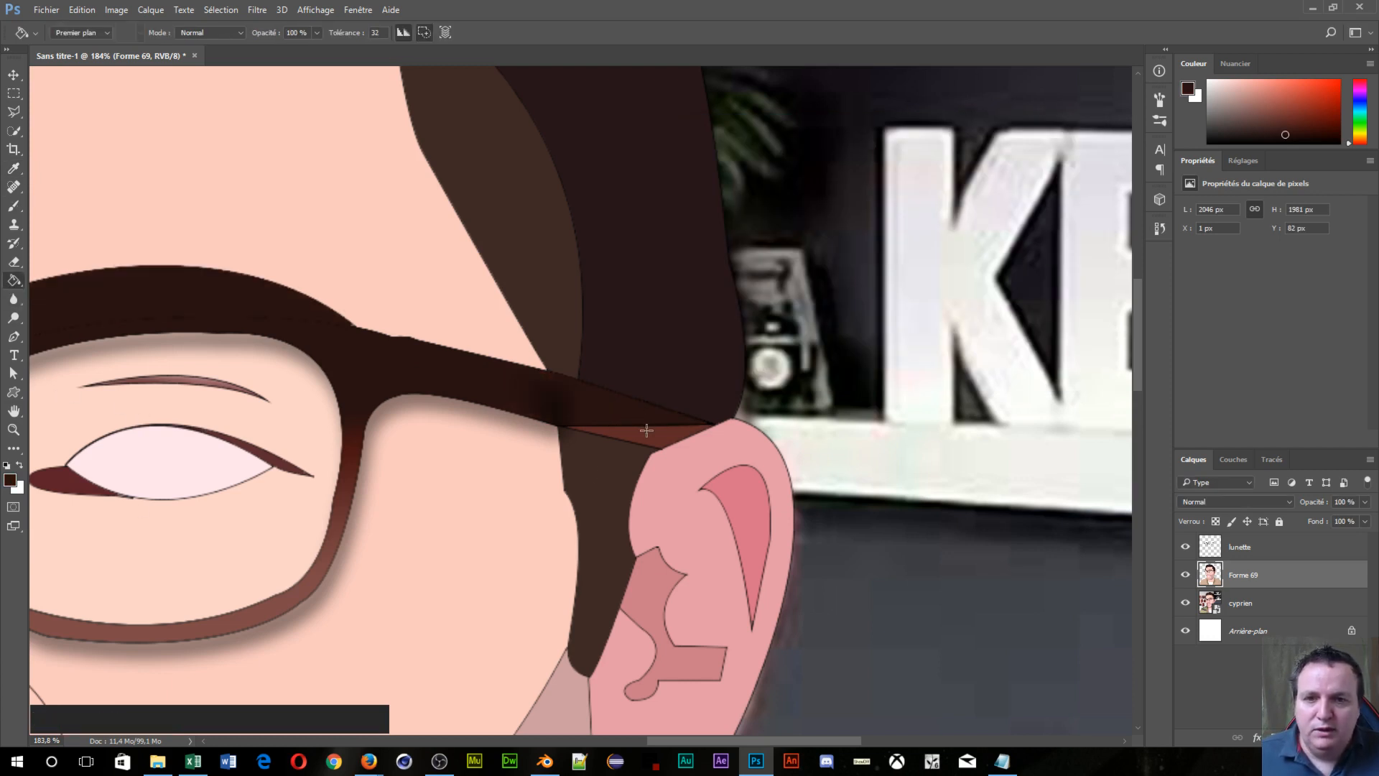
key(ctrl)
key(ctrl+z)
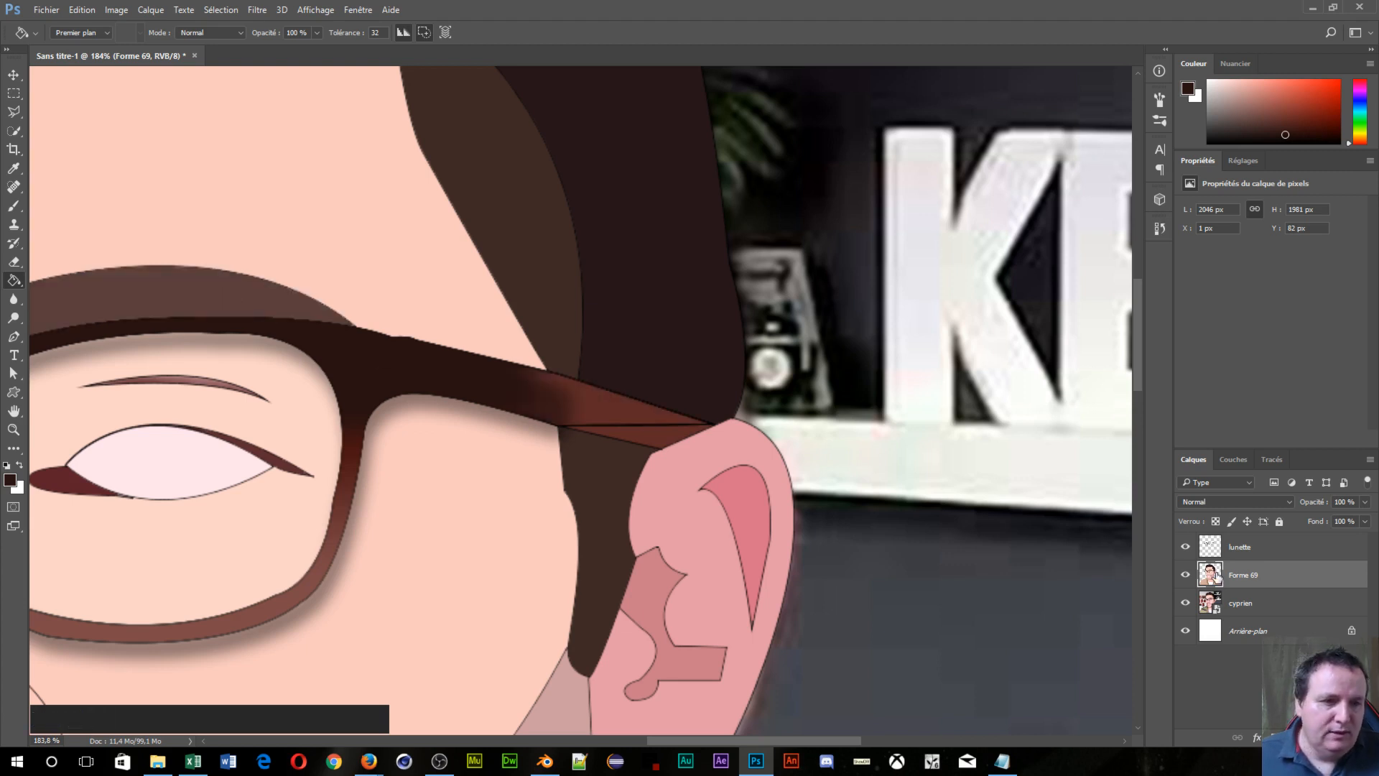
Step: Hide the lunette layer and fill the small lower piece of the glasses' arm beside the ear with the dark brown on Forme 69
click(1185, 547)
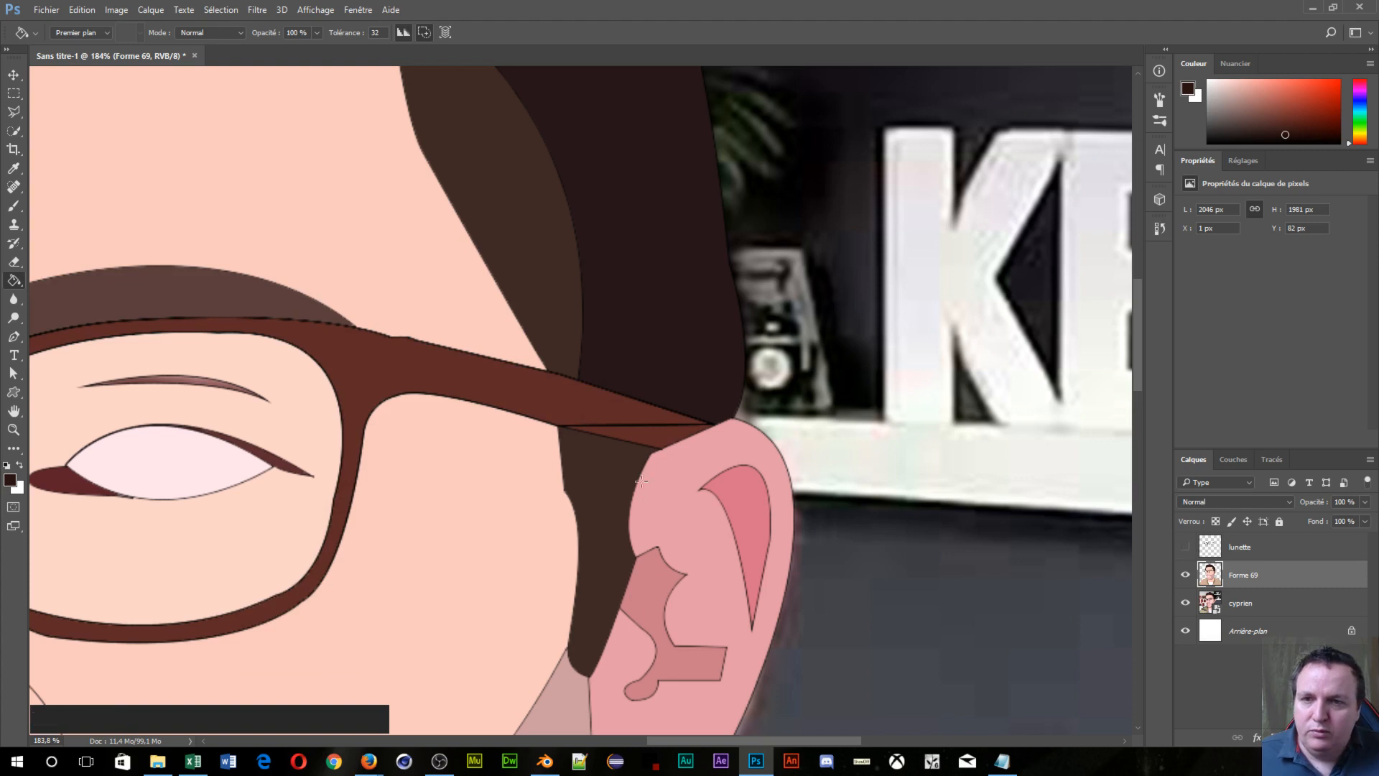
click(636, 438)
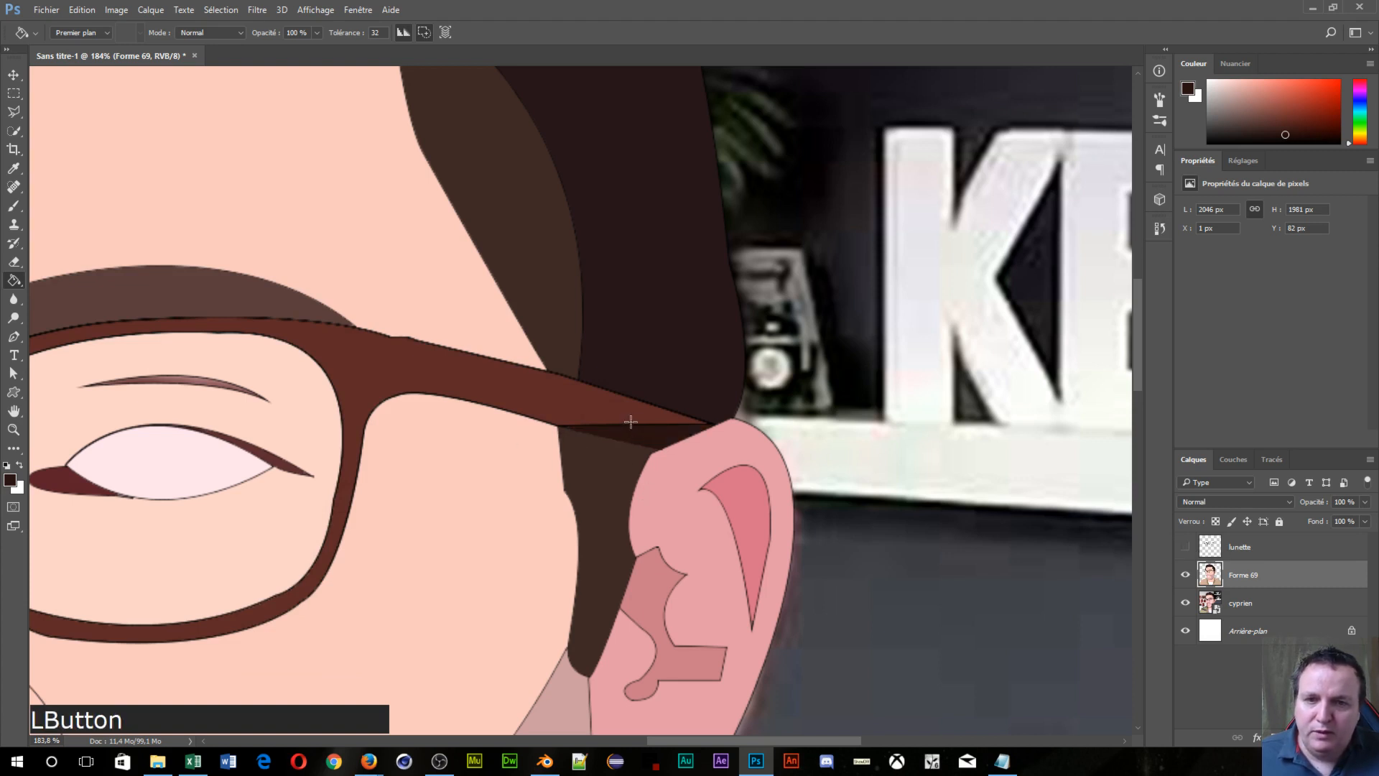
Step: Try filling the reddish glasses' frame and arm on the Forme 69 layer with the dark brown, and undo the fill
click(631, 421)
click(630, 422)
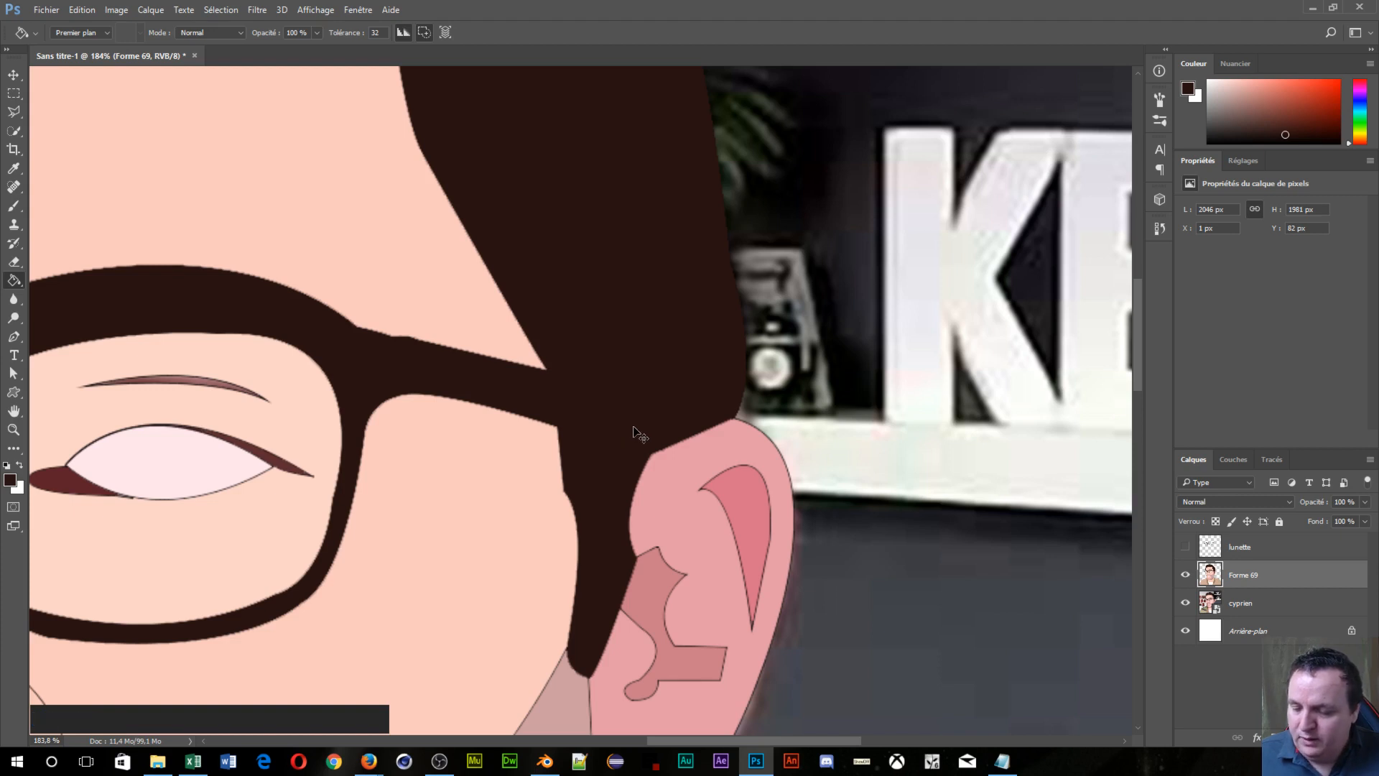
key(ctrl+z)
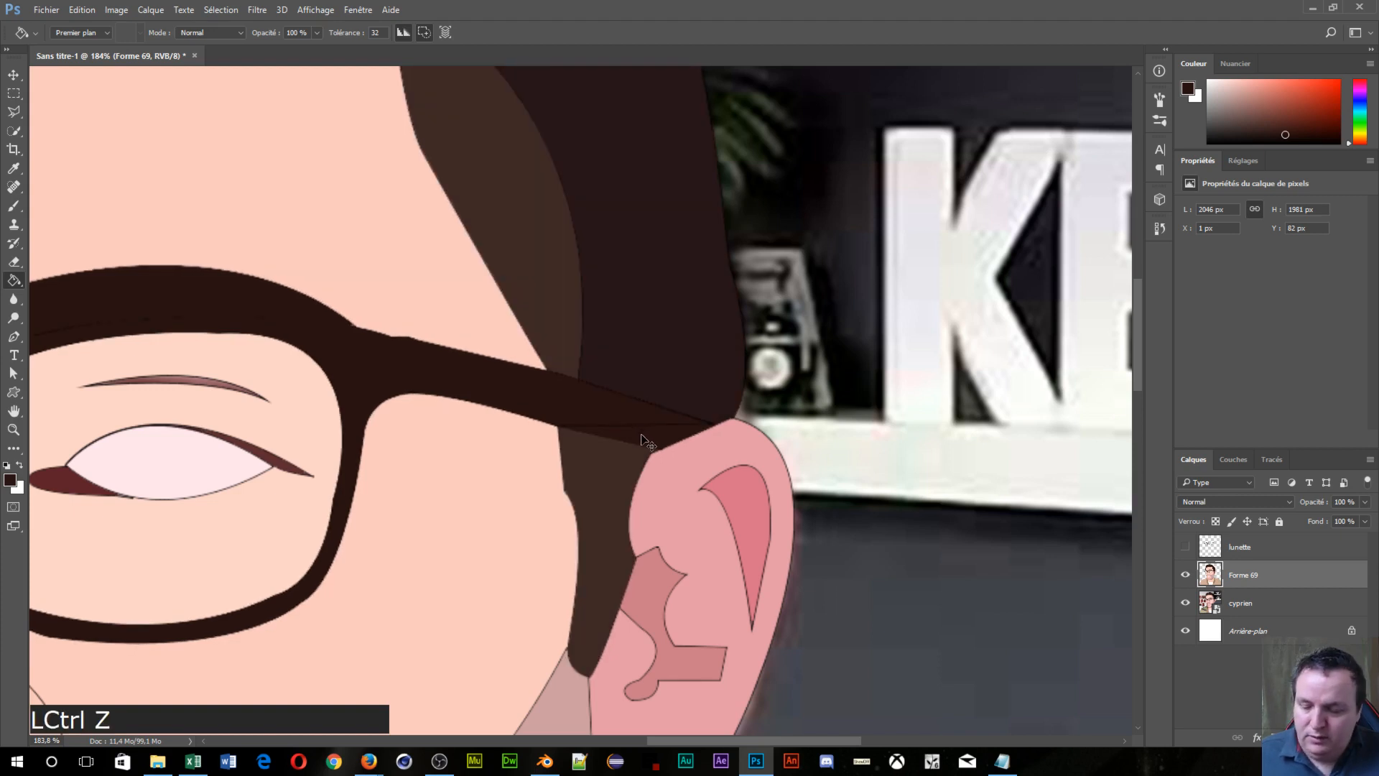
key(ctrl+alt+z)
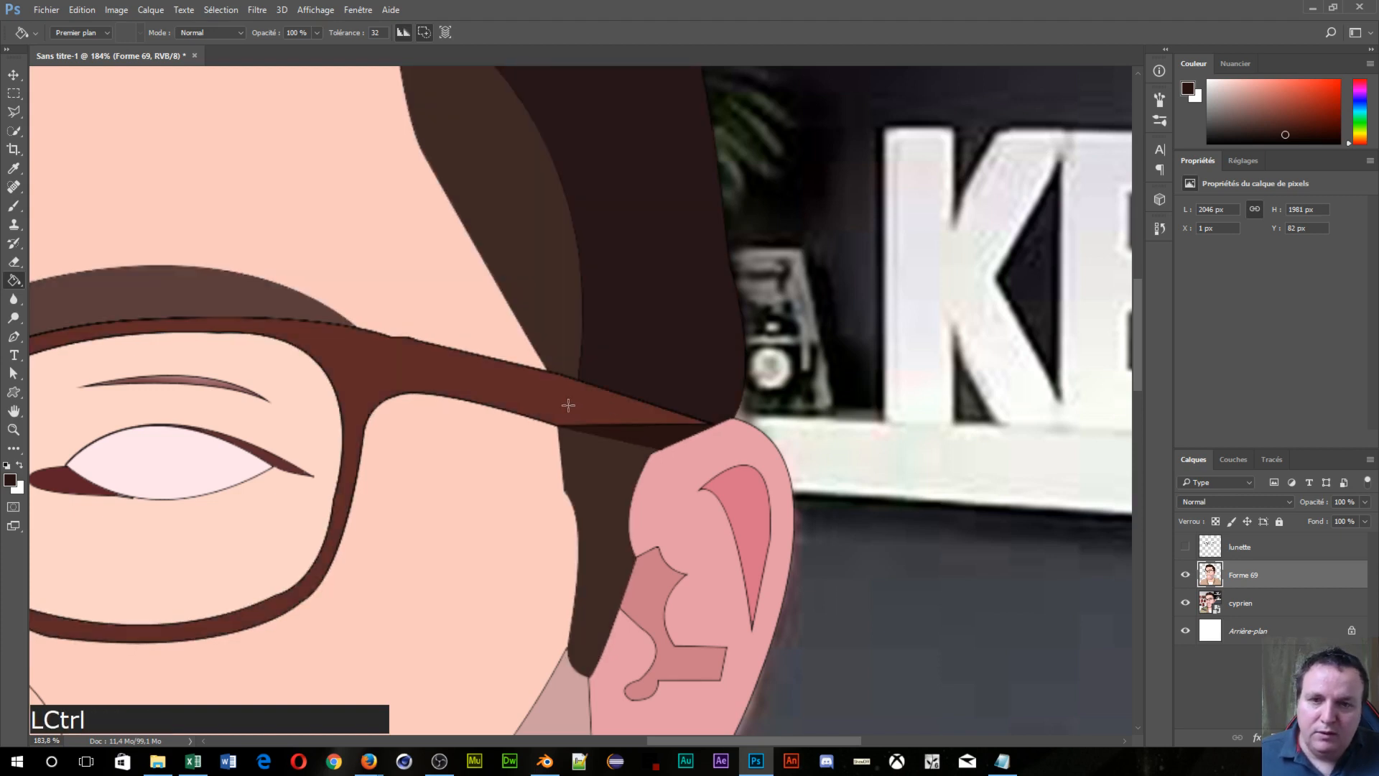
click(477, 373)
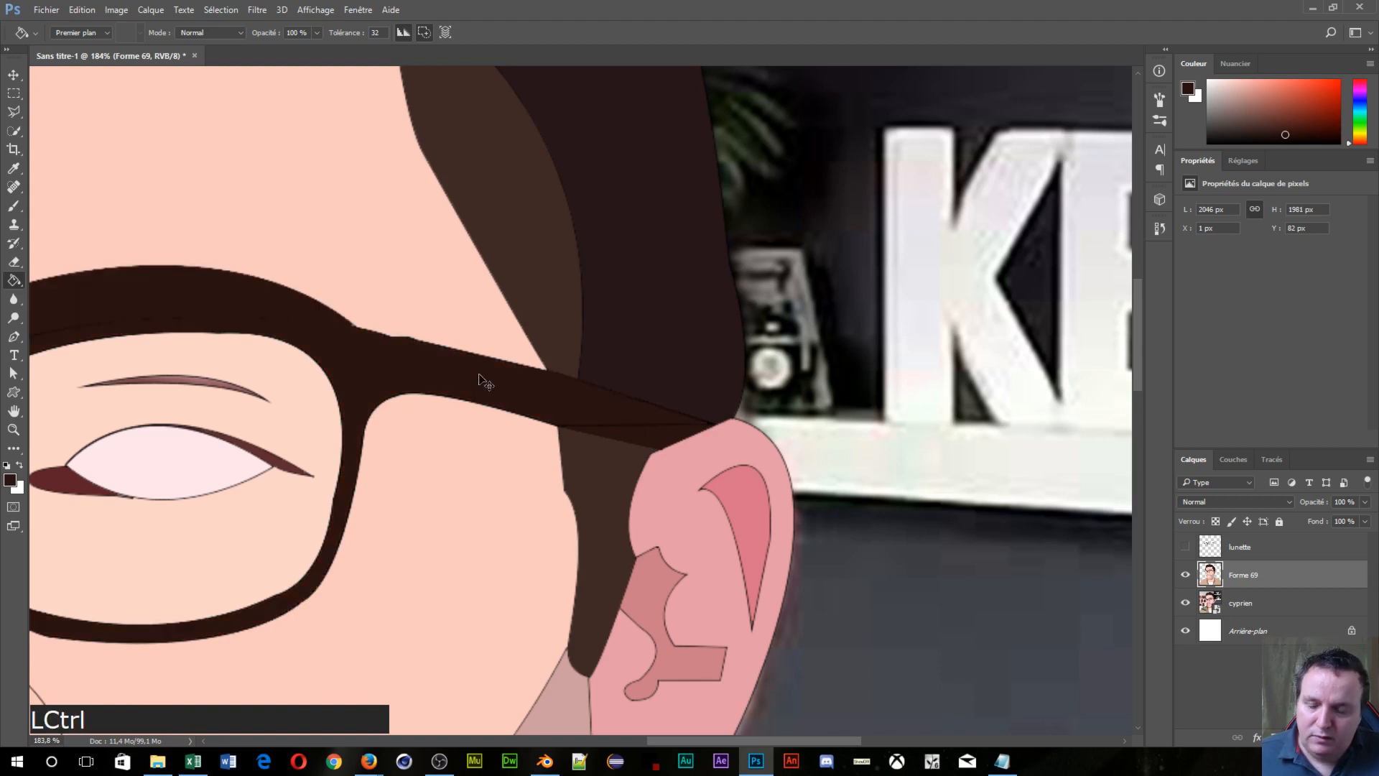
key(ctrl+z)
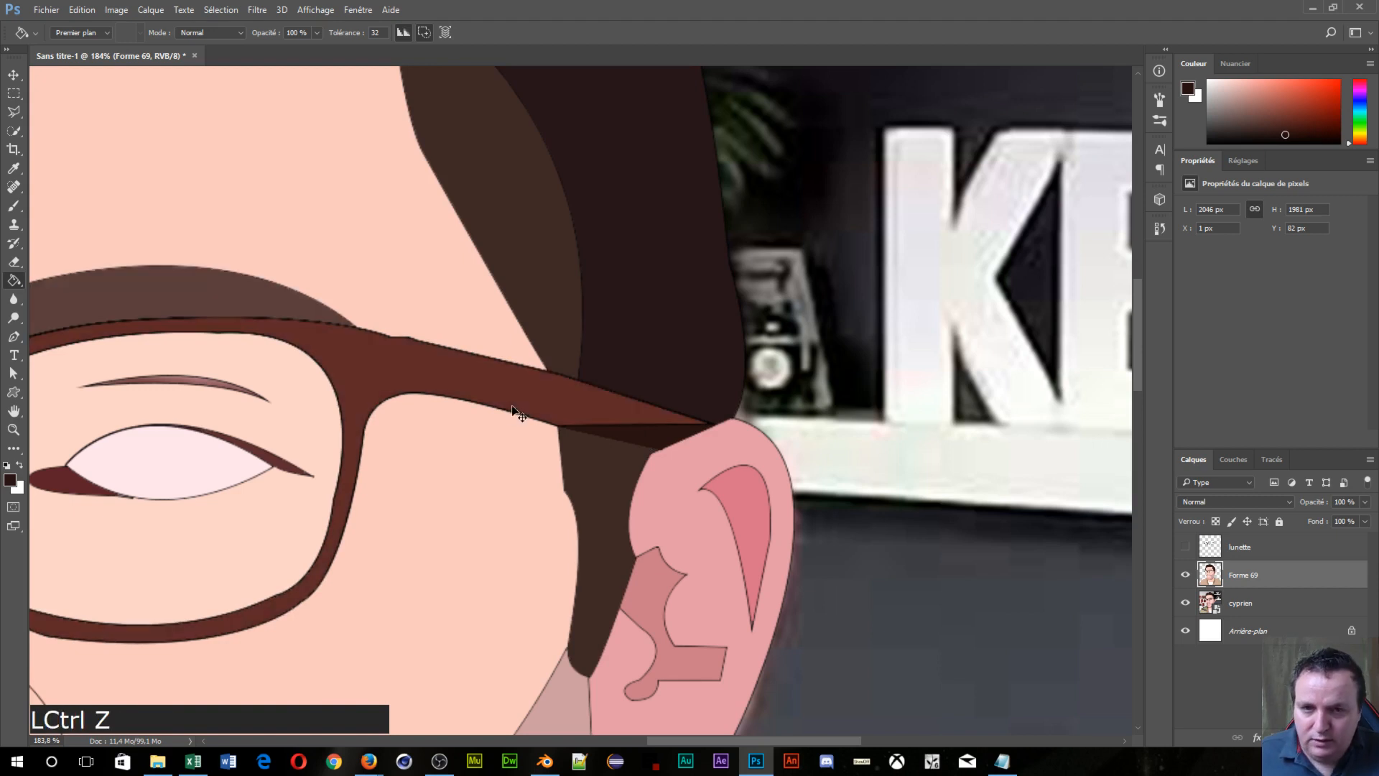
Step: With the Brush tool, paint a thin dark brown stroke along the arm's end on Forme 69 and enlarge the brush to 21 px
click(17, 204)
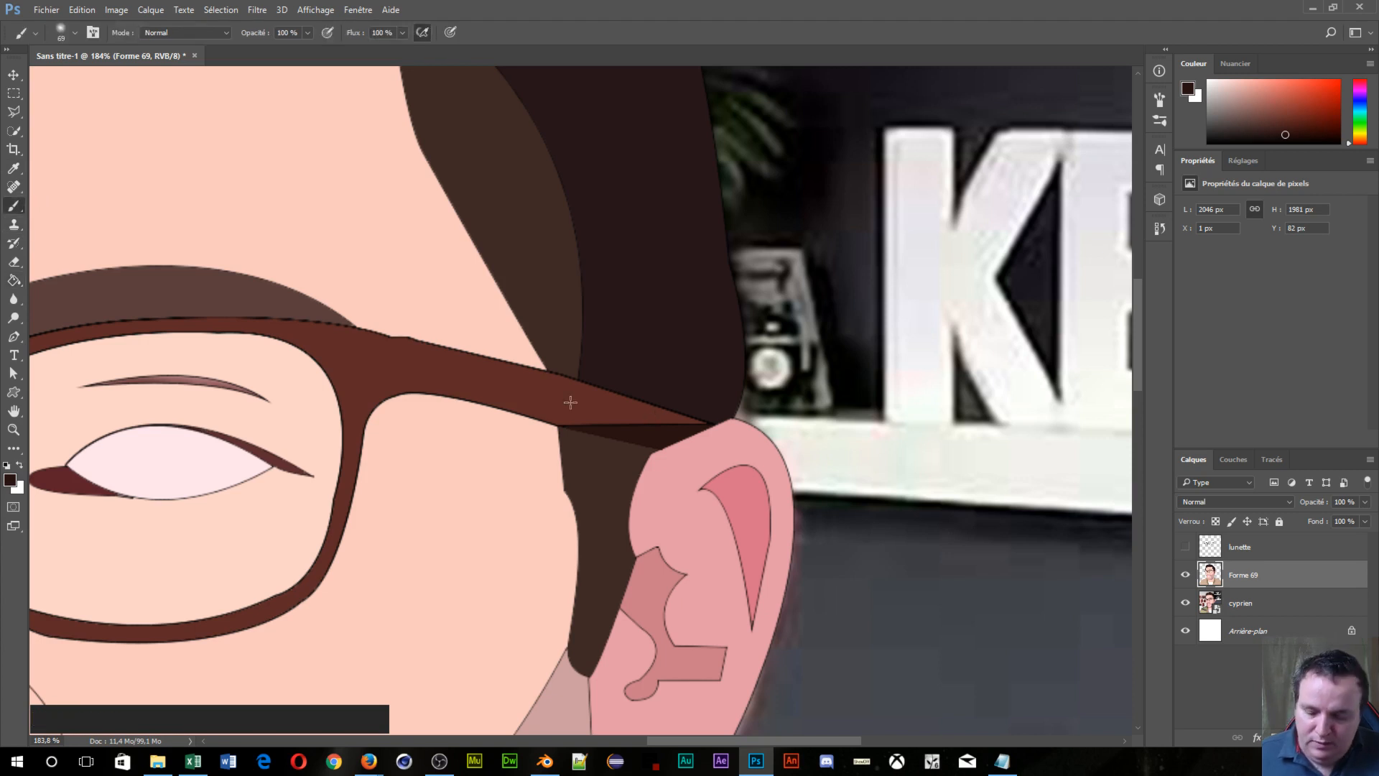
mouse_move(570, 402)
mouse_down()
mouse_move(509, 385)
mouse_move(650, 414)
mouse_move(655, 427)
mouse_up()
alt+right_click(640, 418)
Step: Try painting the rear part of the glasses' arm on Forme 69 dark brown, from the ear towards the frame
mouse_move(528, 393)
mouse_down()
mouse_move(662, 434)
mouse_move(573, 403)
mouse_move(684, 425)
mouse_move(516, 378)
mouse_move(548, 388)
mouse_up()
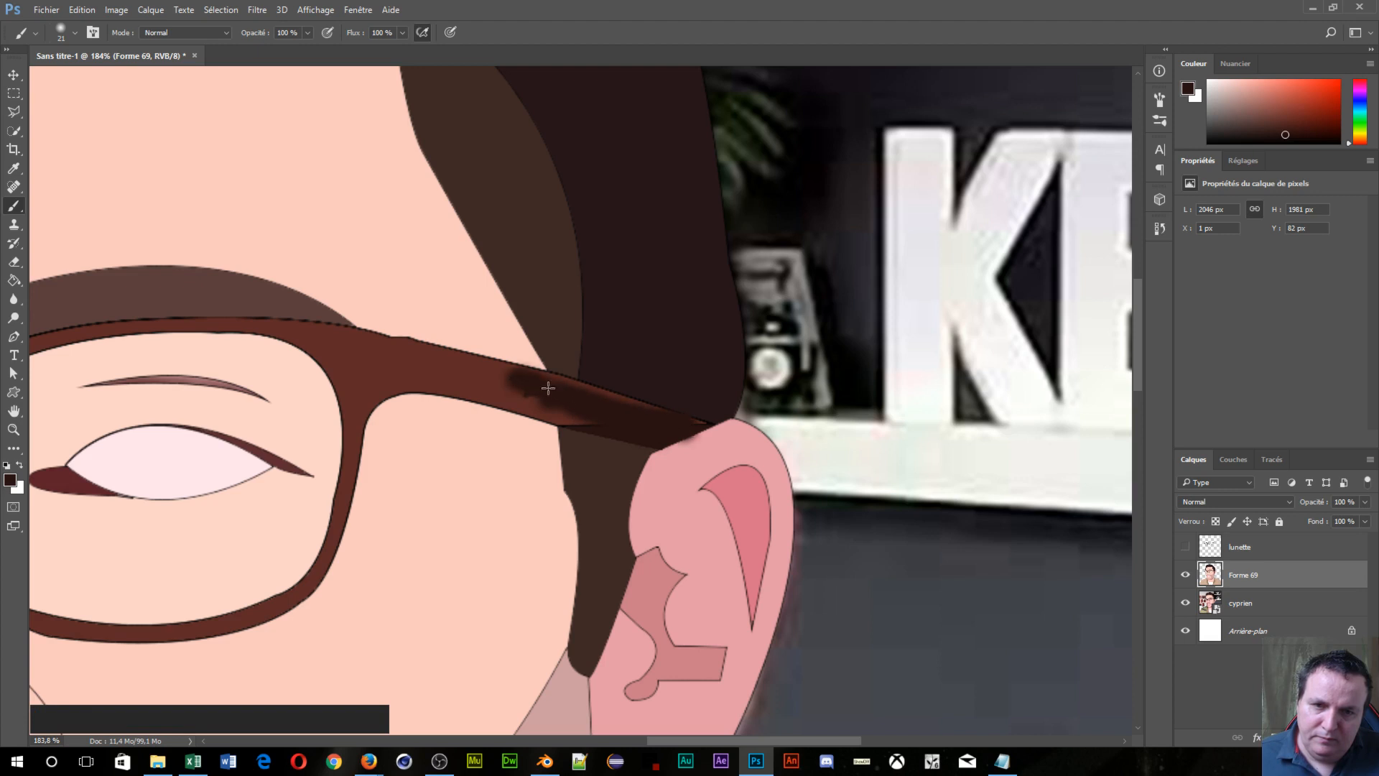
mouse_move(641, 425)
mouse_down()
mouse_move(519, 393)
mouse_move(565, 416)
mouse_move(614, 428)
mouse_move(505, 382)
mouse_move(648, 411)
mouse_move(491, 371)
mouse_up()
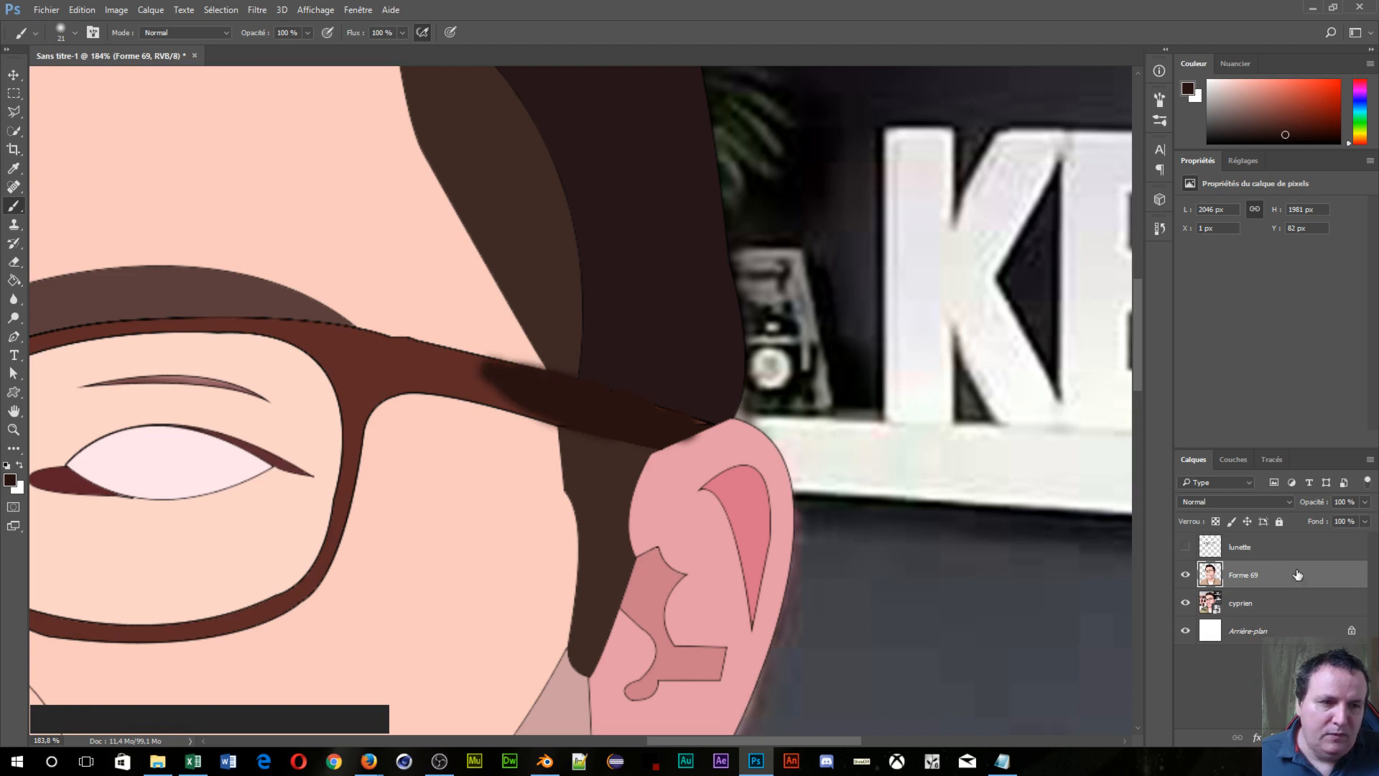
click(473, 380)
mouse_move(472, 381)
mouse_down()
mouse_move(542, 398)
mouse_move(455, 380)
mouse_move(535, 391)
mouse_move(506, 378)
mouse_move(474, 390)
mouse_move(620, 426)
mouse_up()
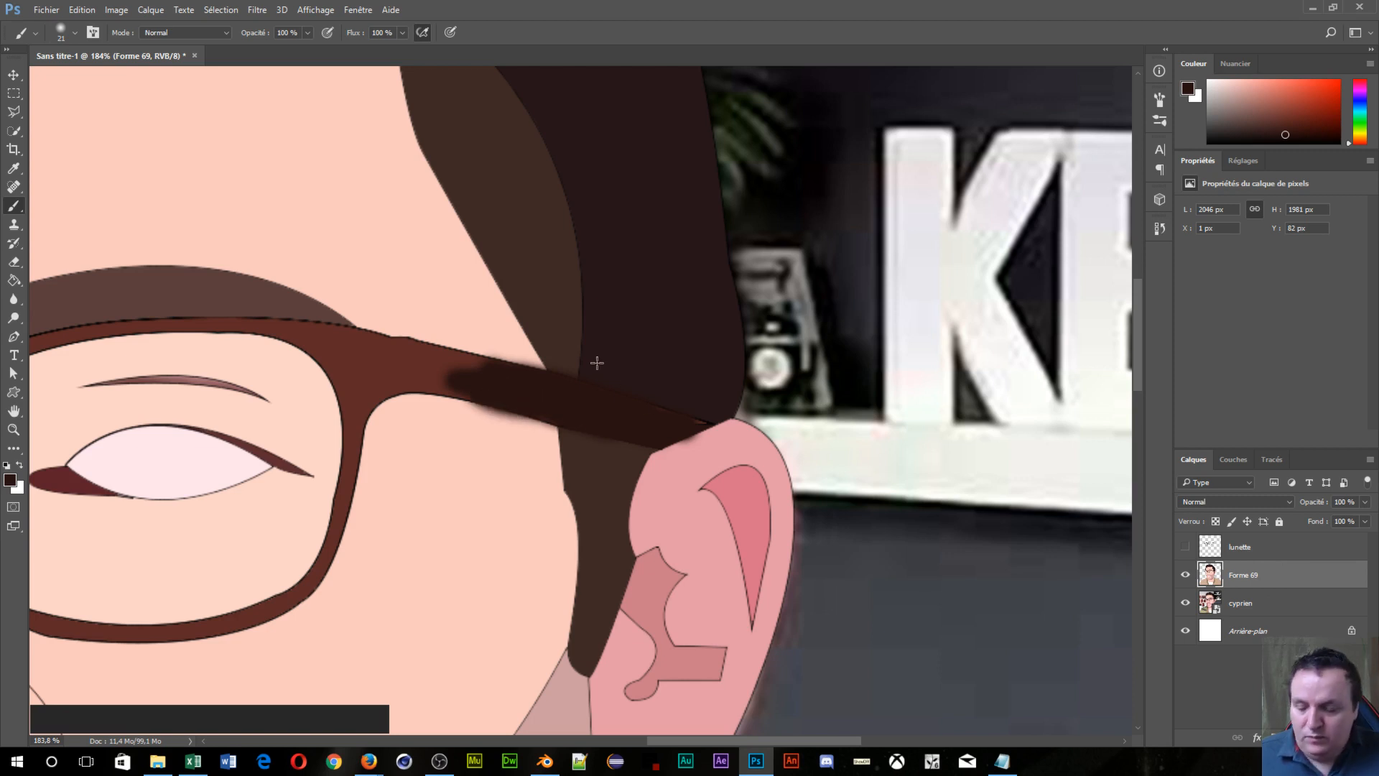
key(ctrl+z)
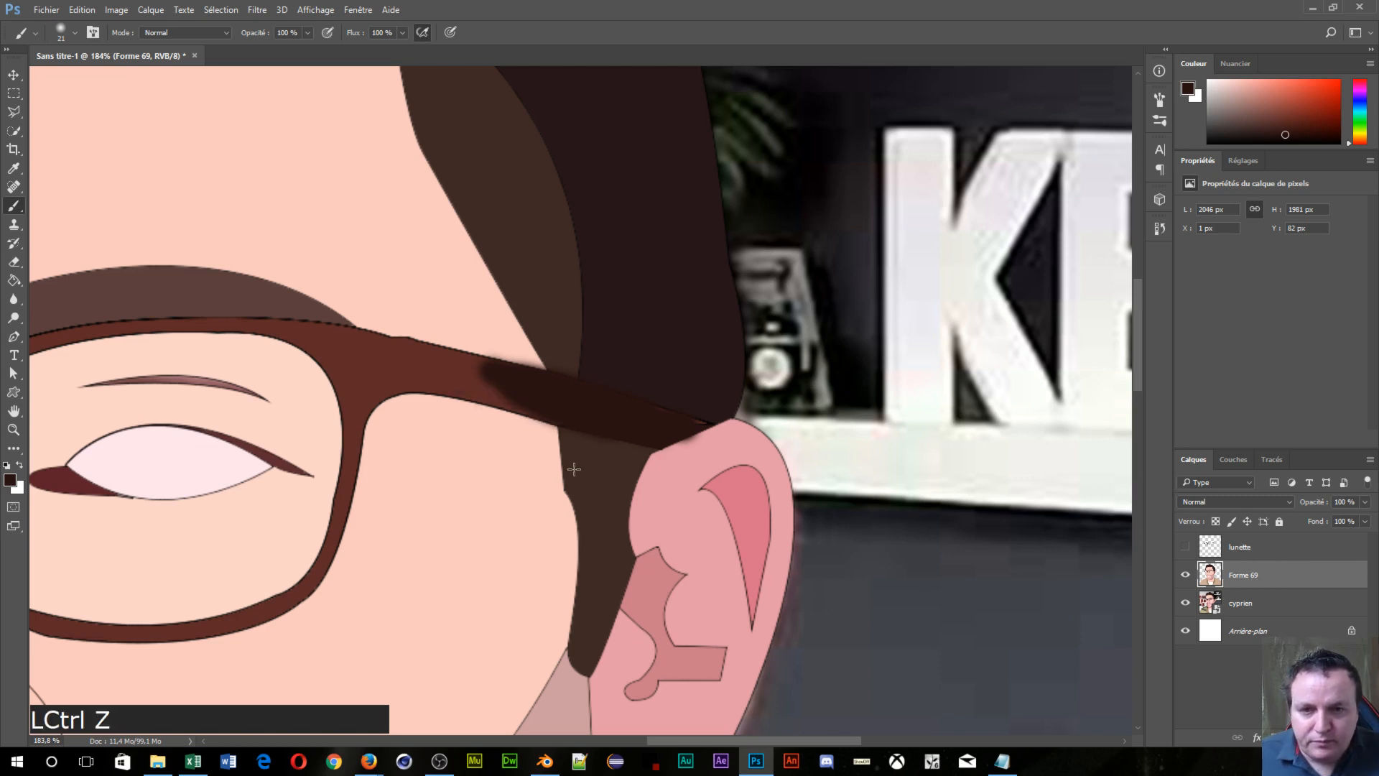
scroll(569, 467, up, 5)
scroll(368, 449, down, 2)
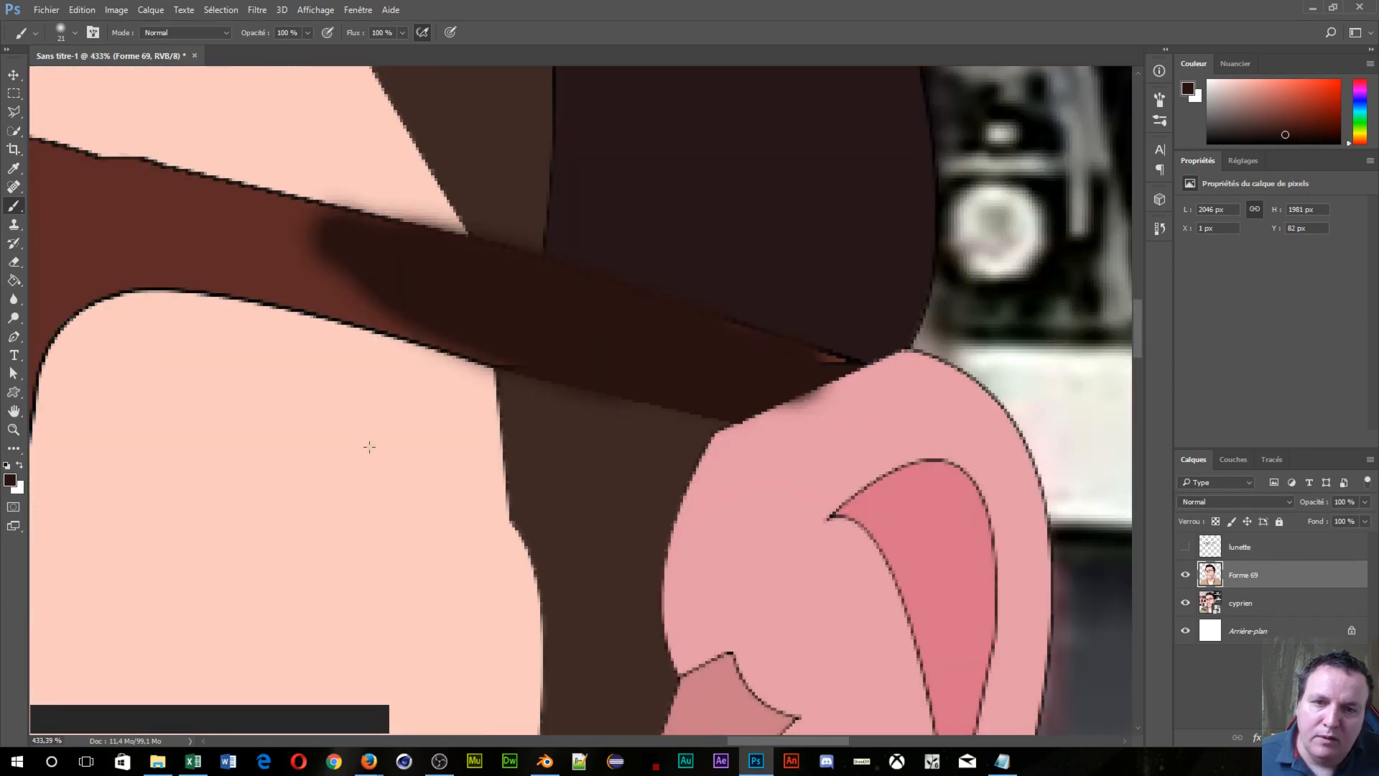
mouse_move(566, 358)
mouse_down()
mouse_move(230, 230)
mouse_move(359, 250)
mouse_move(373, 256)
mouse_move(269, 249)
mouse_move(389, 298)
mouse_move(251, 259)
mouse_move(444, 314)
mouse_up()
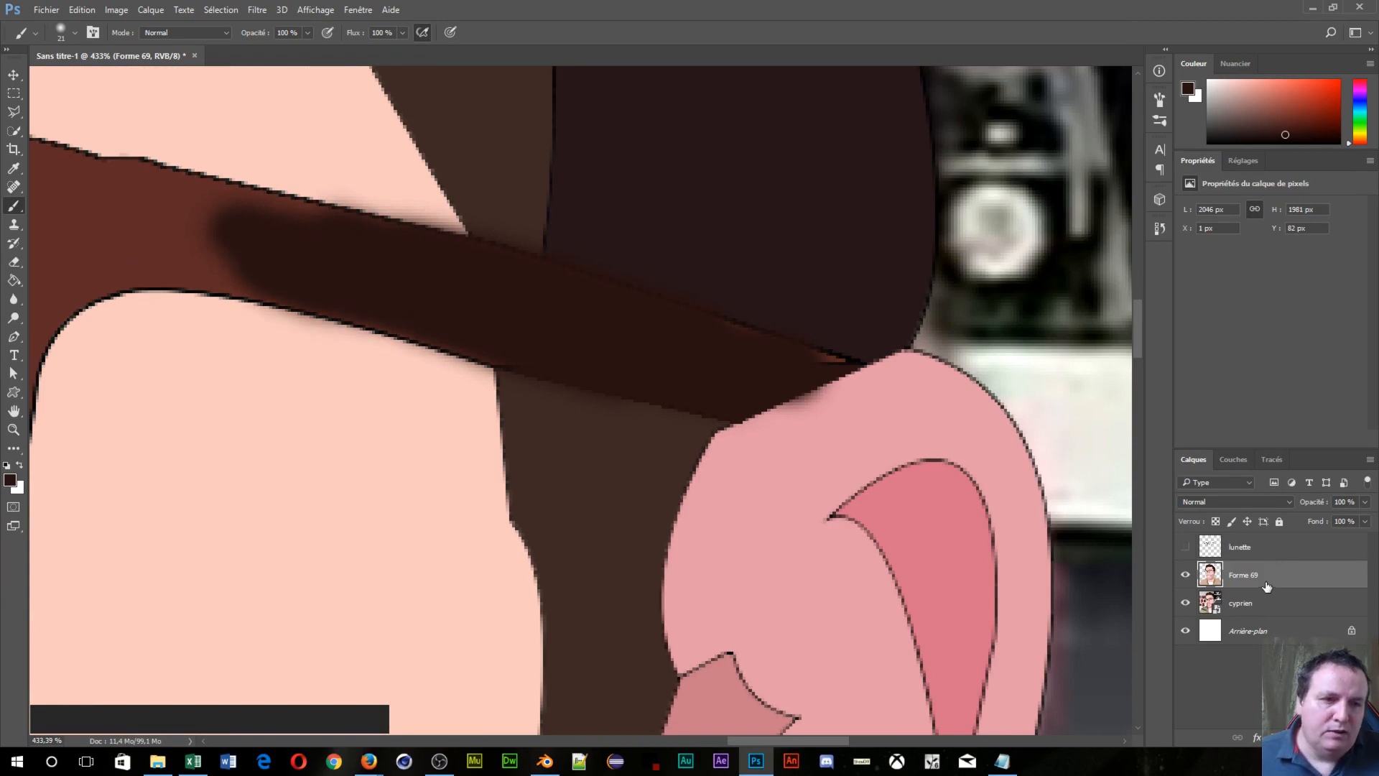
Step: Show the lunette layer and sample the near-black brown at the rear end of its arm as the foreground colour
click(1185, 547)
scroll(889, 510, down, 10)
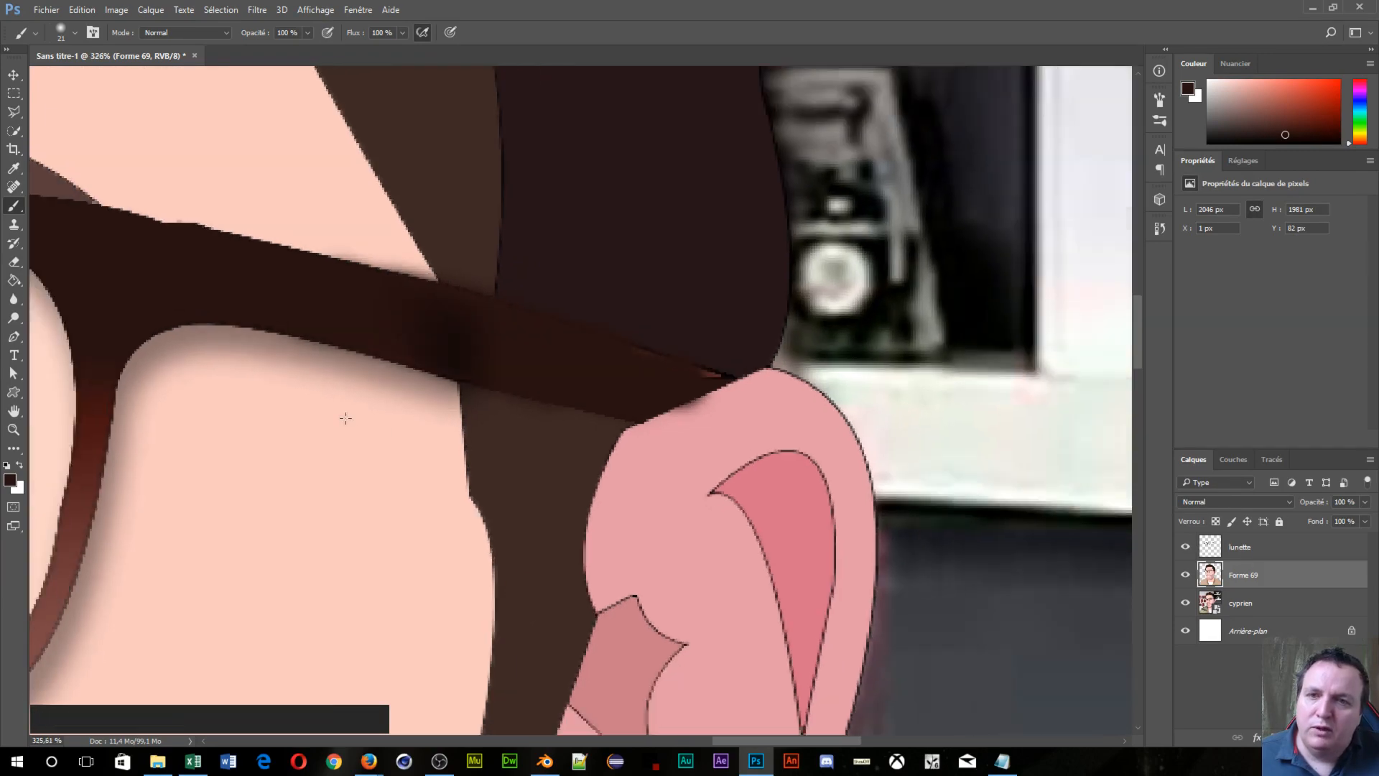
scroll(364, 442, up, 10)
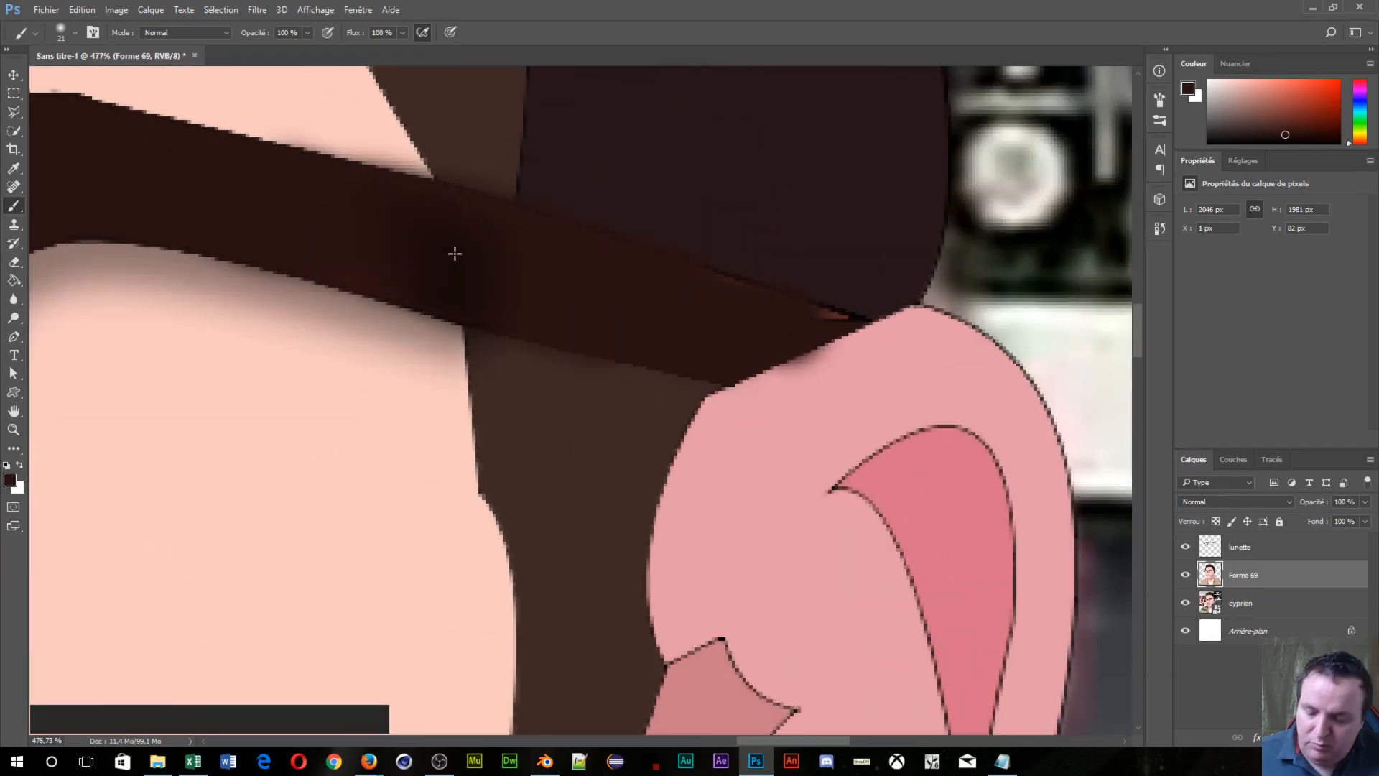
alt+click(445, 257)
Step: Try painting the arm's end with the sampled brown, touching up the tip with a 4 px brush, and undo back to the first thin stroke
mouse_move(445, 257)
mouse_down()
mouse_move(576, 285)
mouse_move(452, 229)
mouse_move(673, 292)
mouse_up()
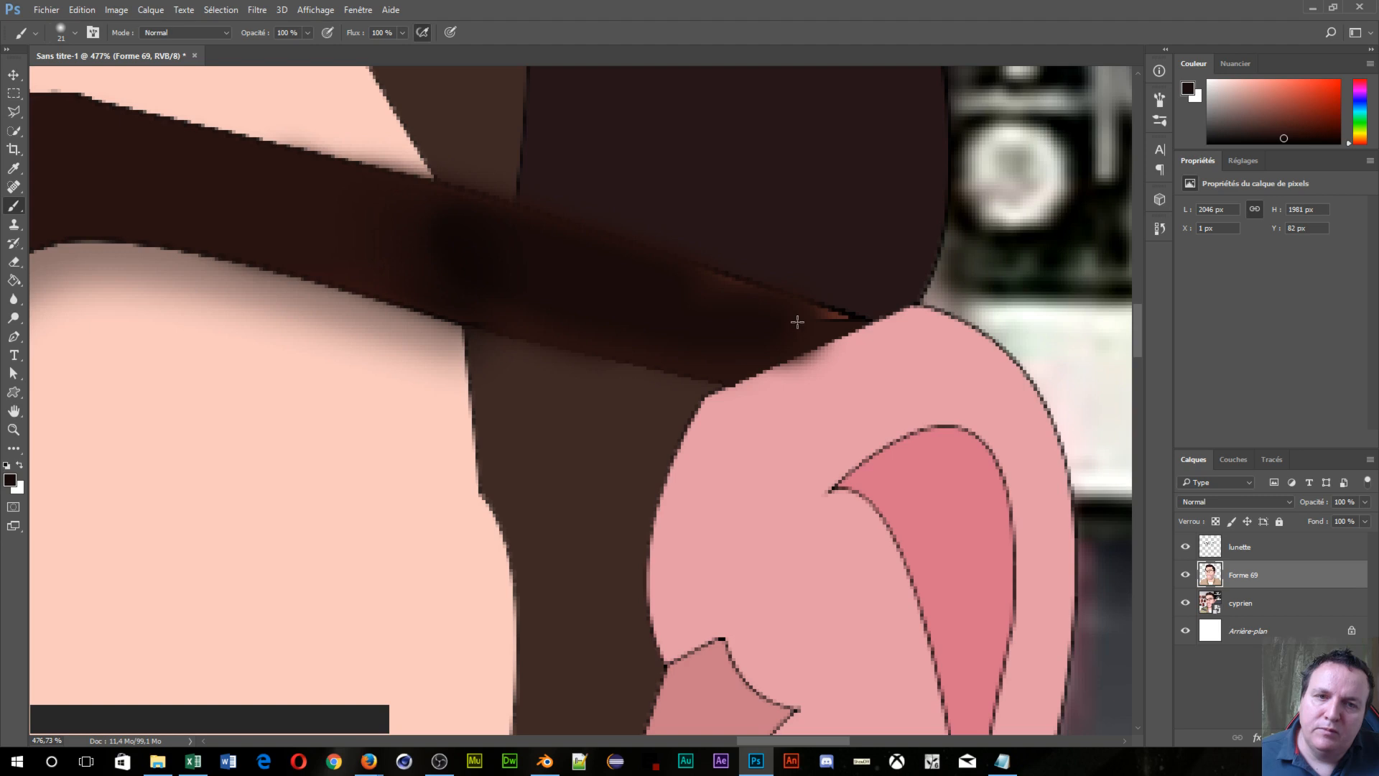
alt+right_click(797, 322)
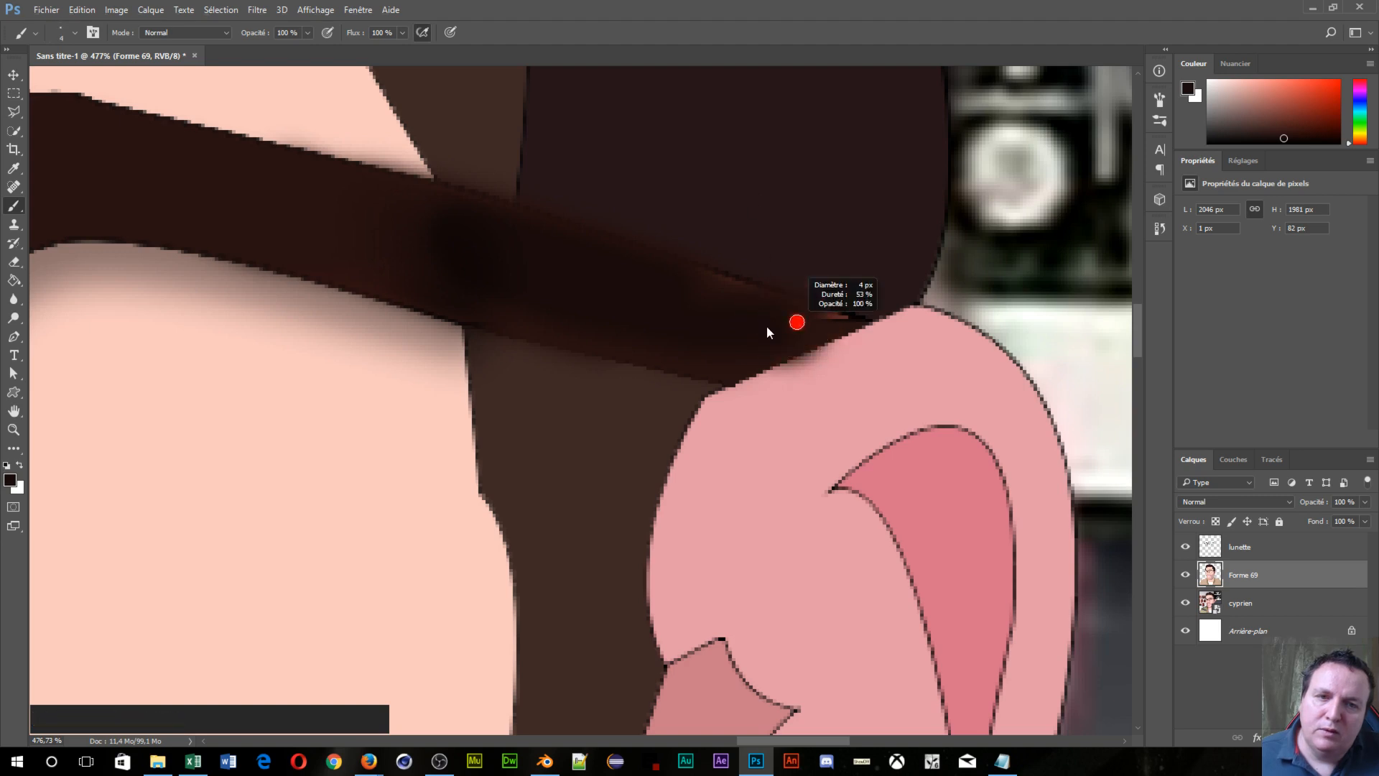
click(778, 325)
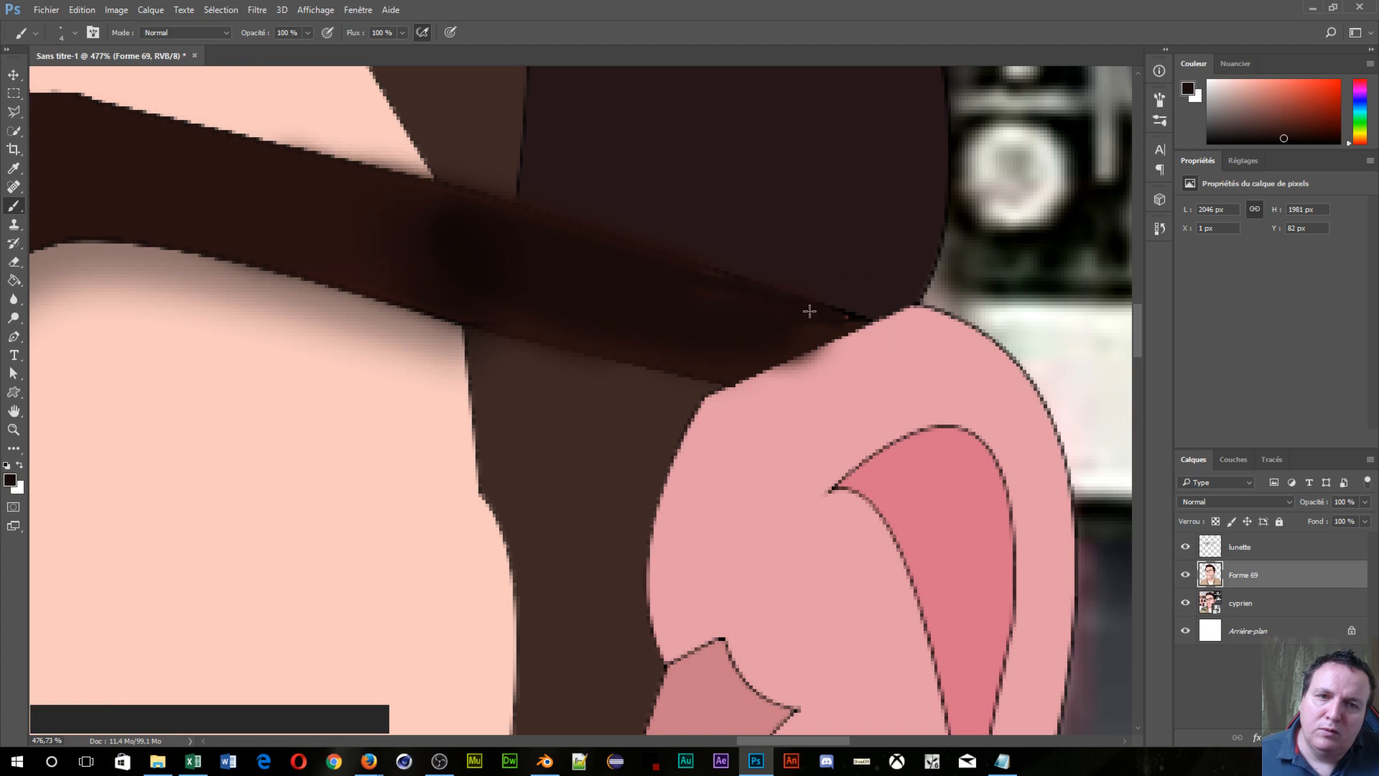
drag(823, 338, 813, 342)
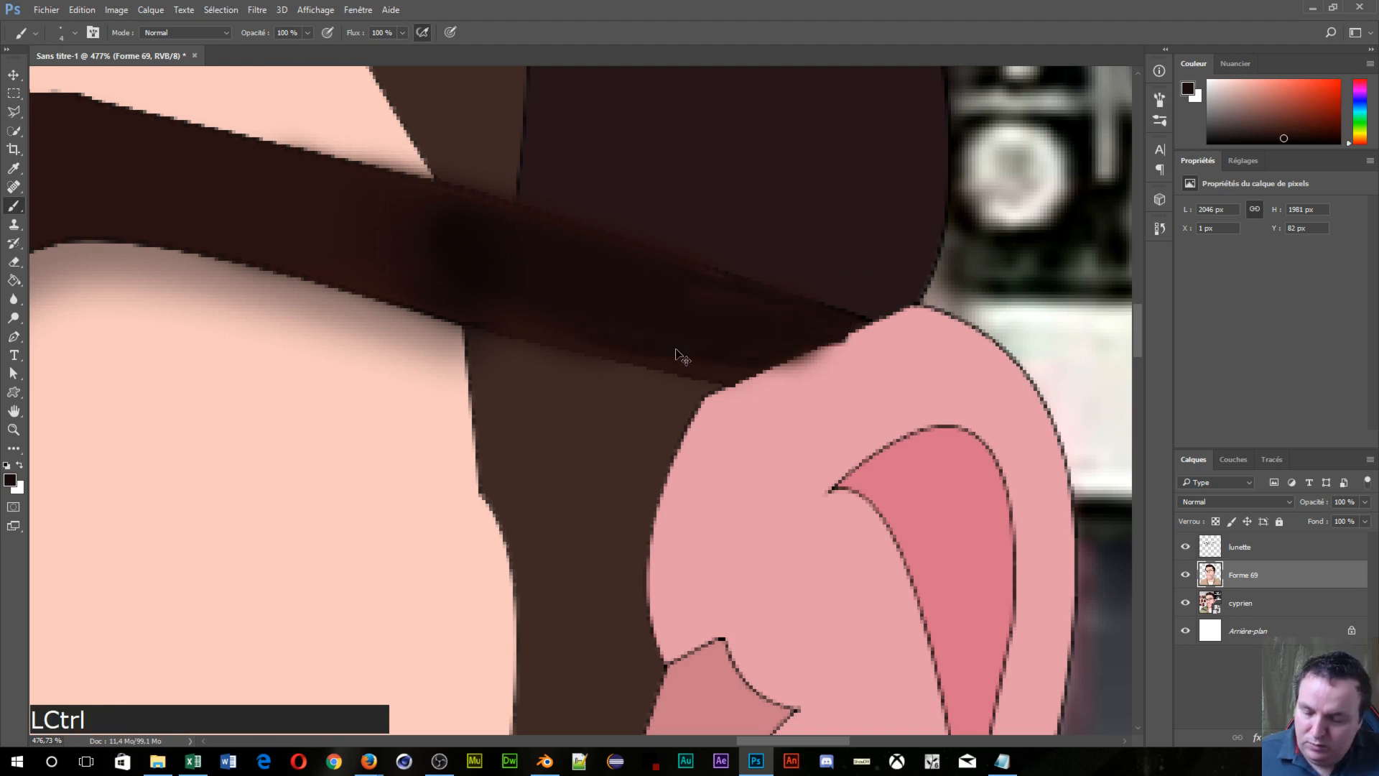
key(ctrl+z)
key(ctrl+alt+z)
key(ctrl+alt+z)
key(ctrl+alt+z)
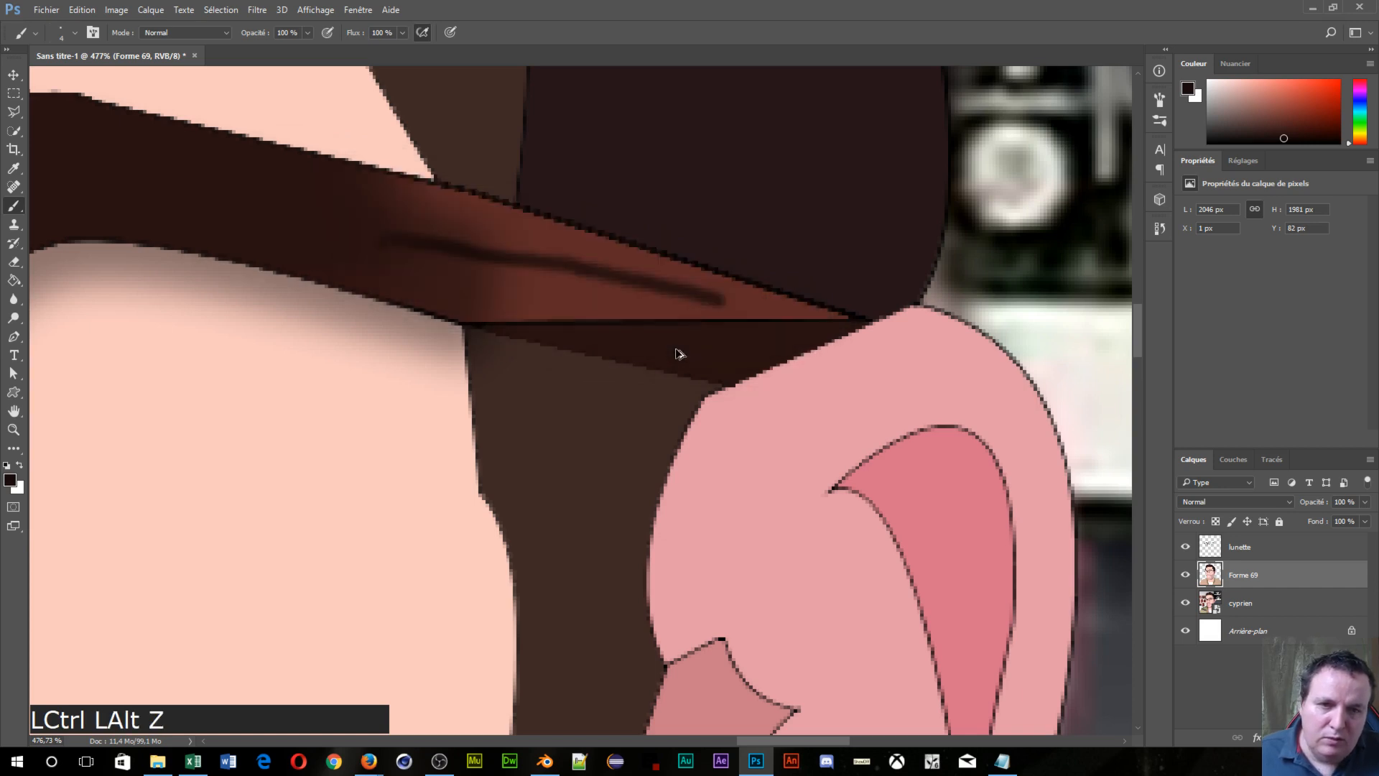
Step: Enlarge the brush to 16 px and paint the near-black brown over the reddish arm's end on Forme 69
alt+right_click(517, 283)
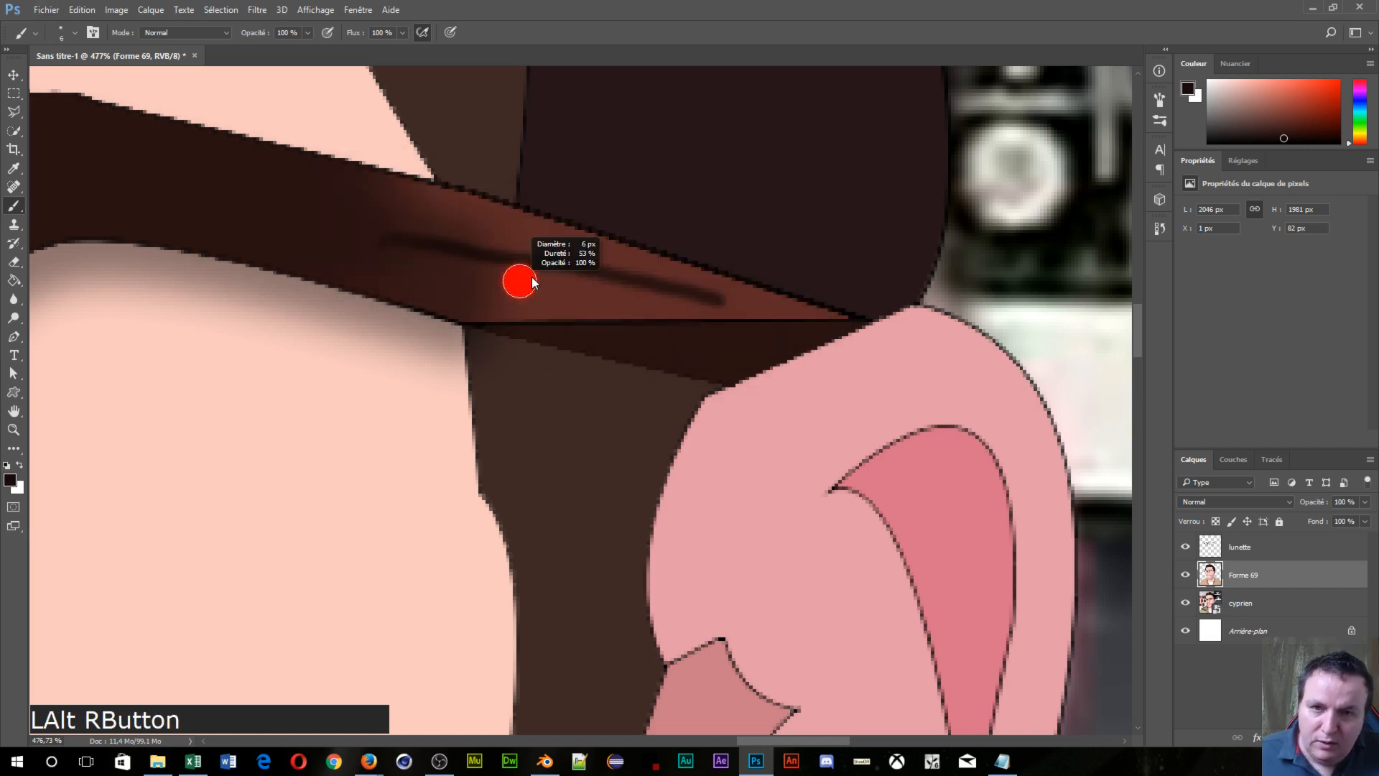
mouse_move(369, 205)
mouse_down()
mouse_move(656, 282)
mouse_move(521, 229)
mouse_move(349, 196)
mouse_move(526, 273)
mouse_move(351, 235)
mouse_move(465, 298)
mouse_move(666, 328)
mouse_move(839, 322)
mouse_move(800, 318)
mouse_up()
key(ctrl+z)
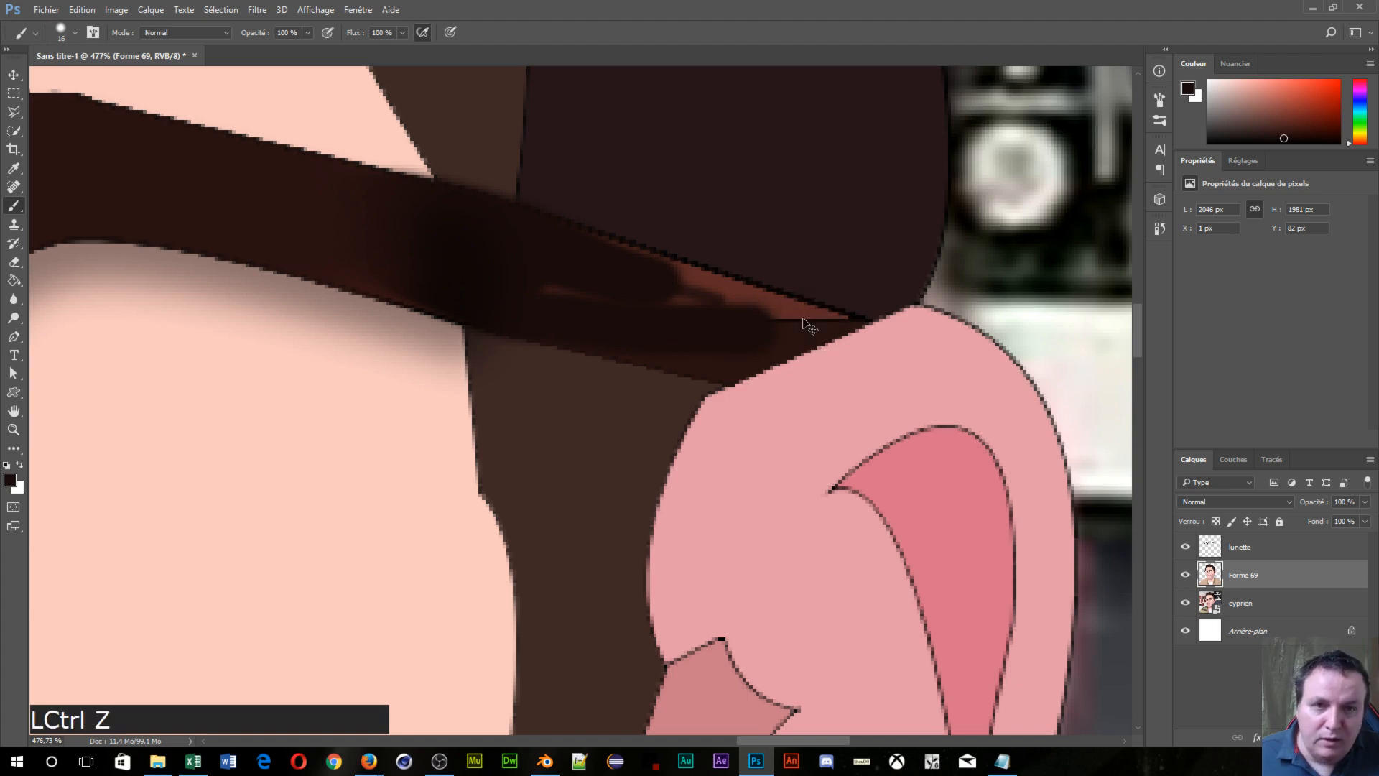
drag(638, 283, 735, 303)
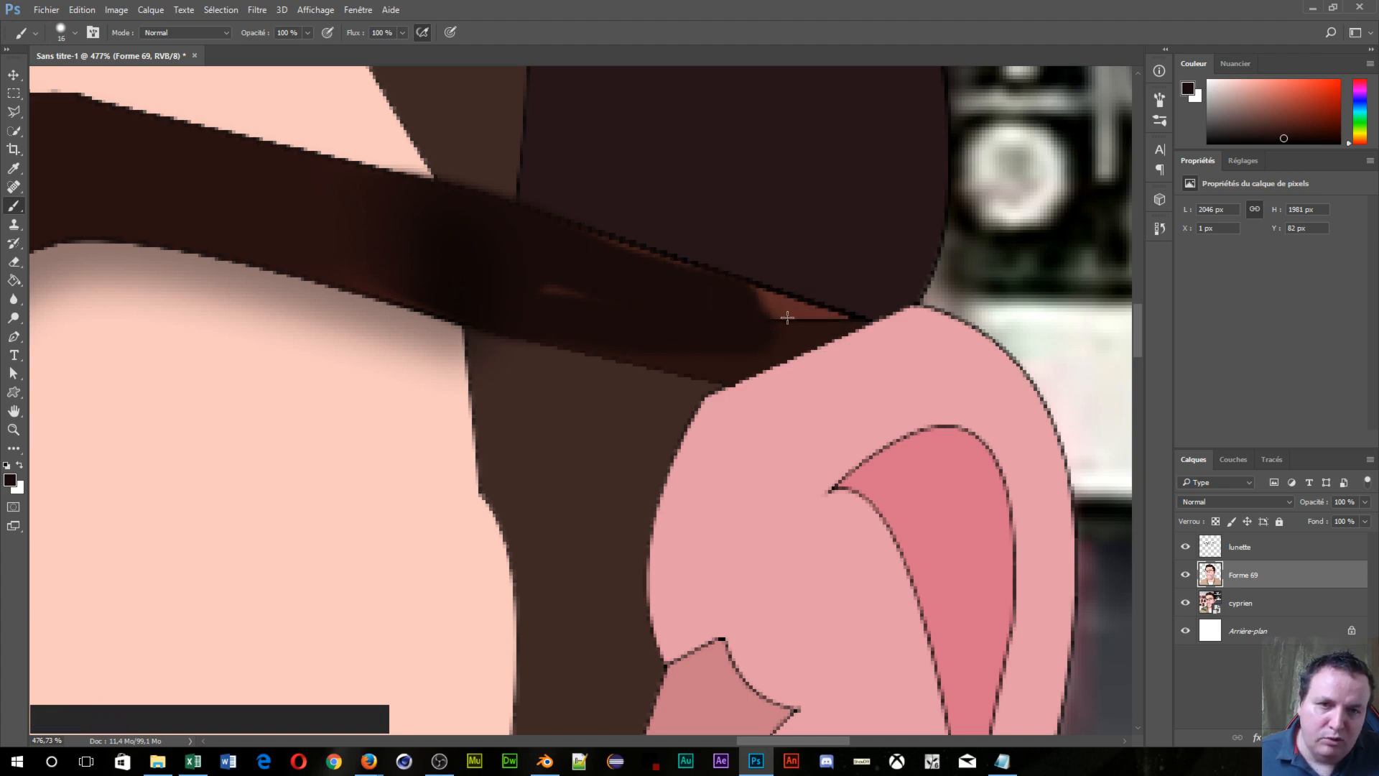
Step: Try painting over the arm's tip and its upper edge against the hair, and undo both strokes
mouse_move(818, 317)
mouse_down()
mouse_move(831, 316)
mouse_move(767, 311)
mouse_up()
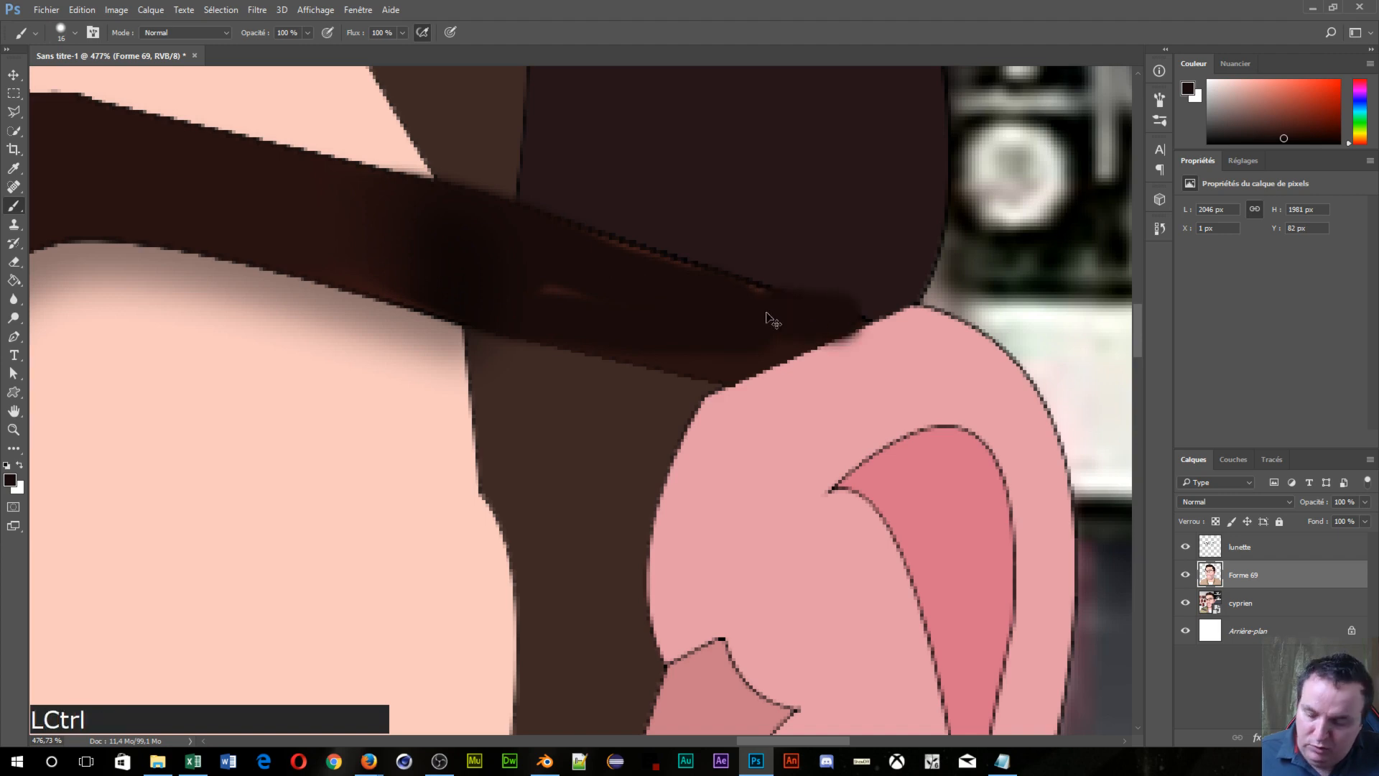
key(ctrl+z)
drag(596, 240, 631, 254)
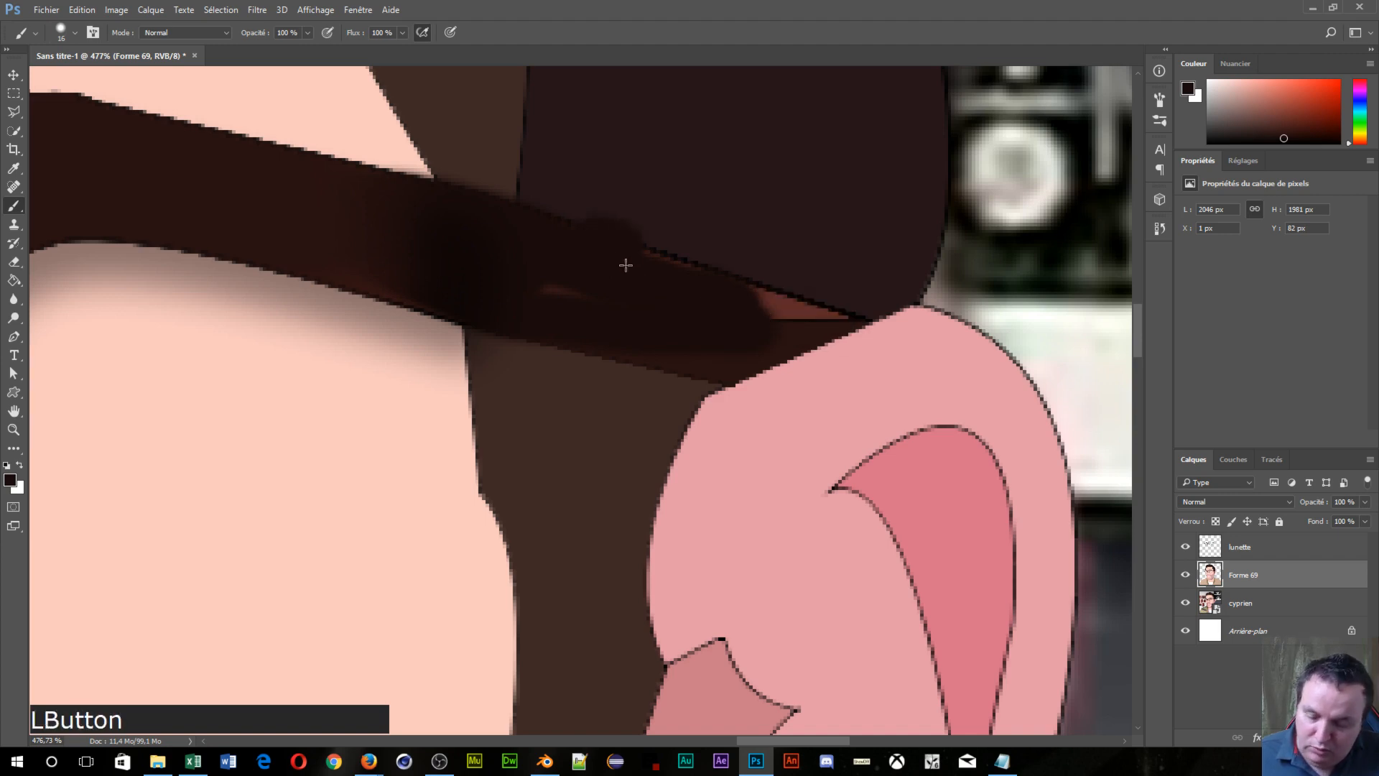
key(ctrl+z)
Step: Cover the reddish gap in the middle of the arm's end and extend the near-black brown towards the tip above the ear
click(589, 258)
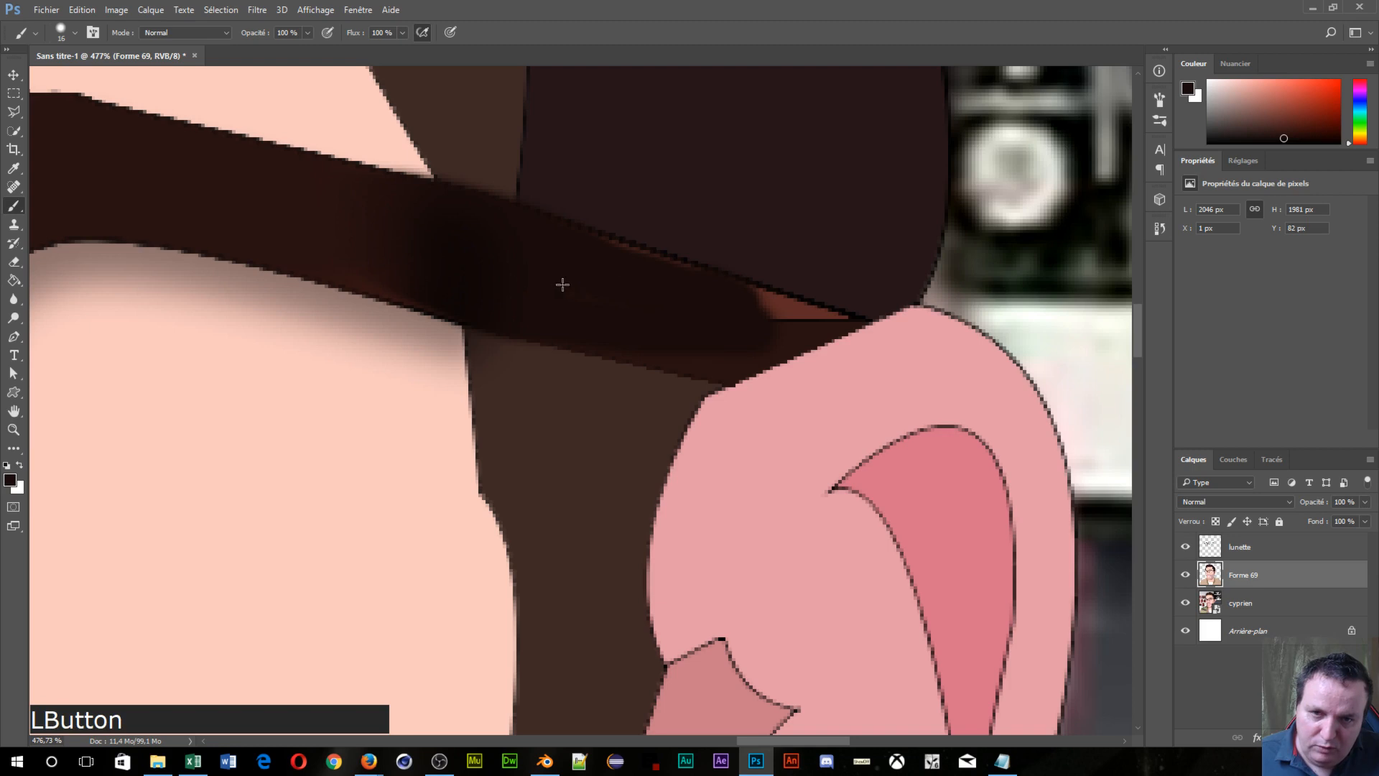
click(461, 281)
mouse_move(583, 324)
mouse_down()
mouse_move(659, 354)
mouse_move(815, 341)
mouse_up()
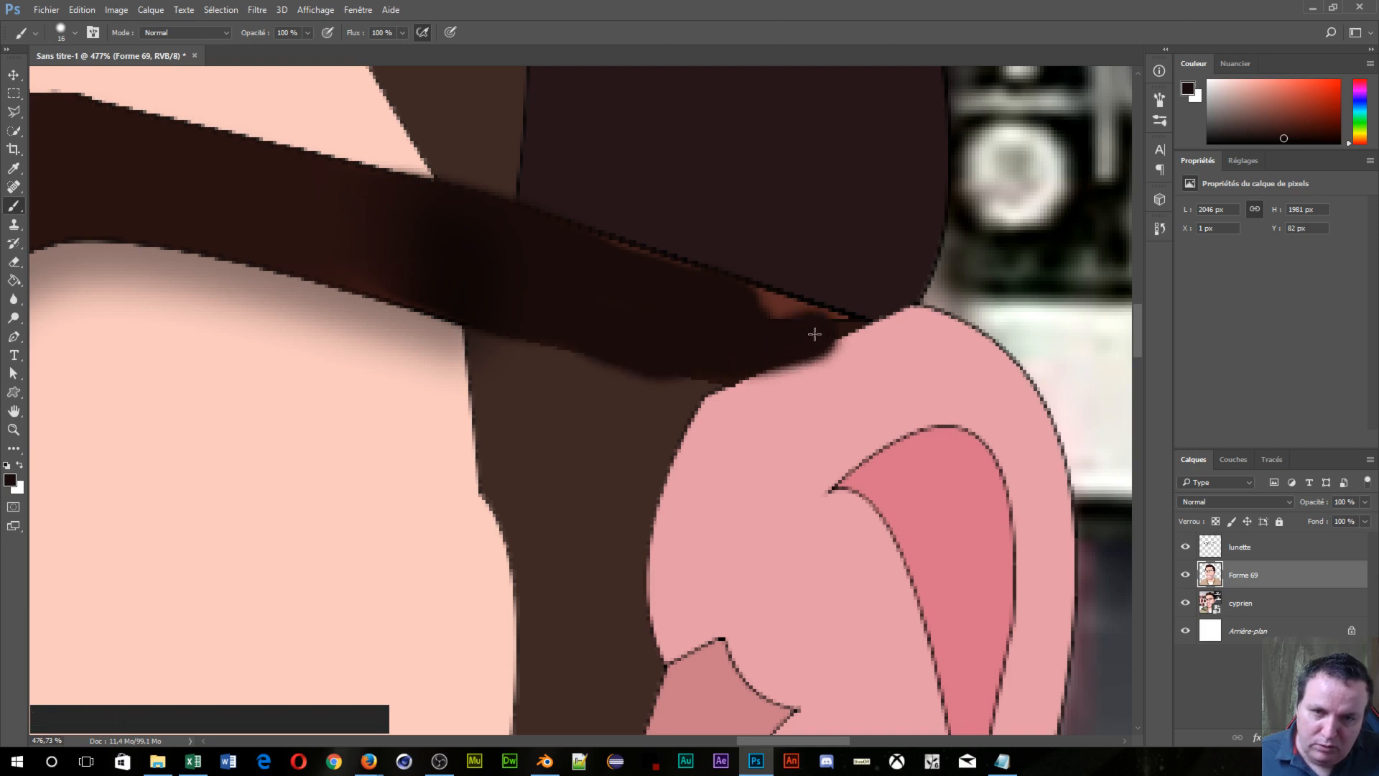
key(ctrl+z)
click(686, 313)
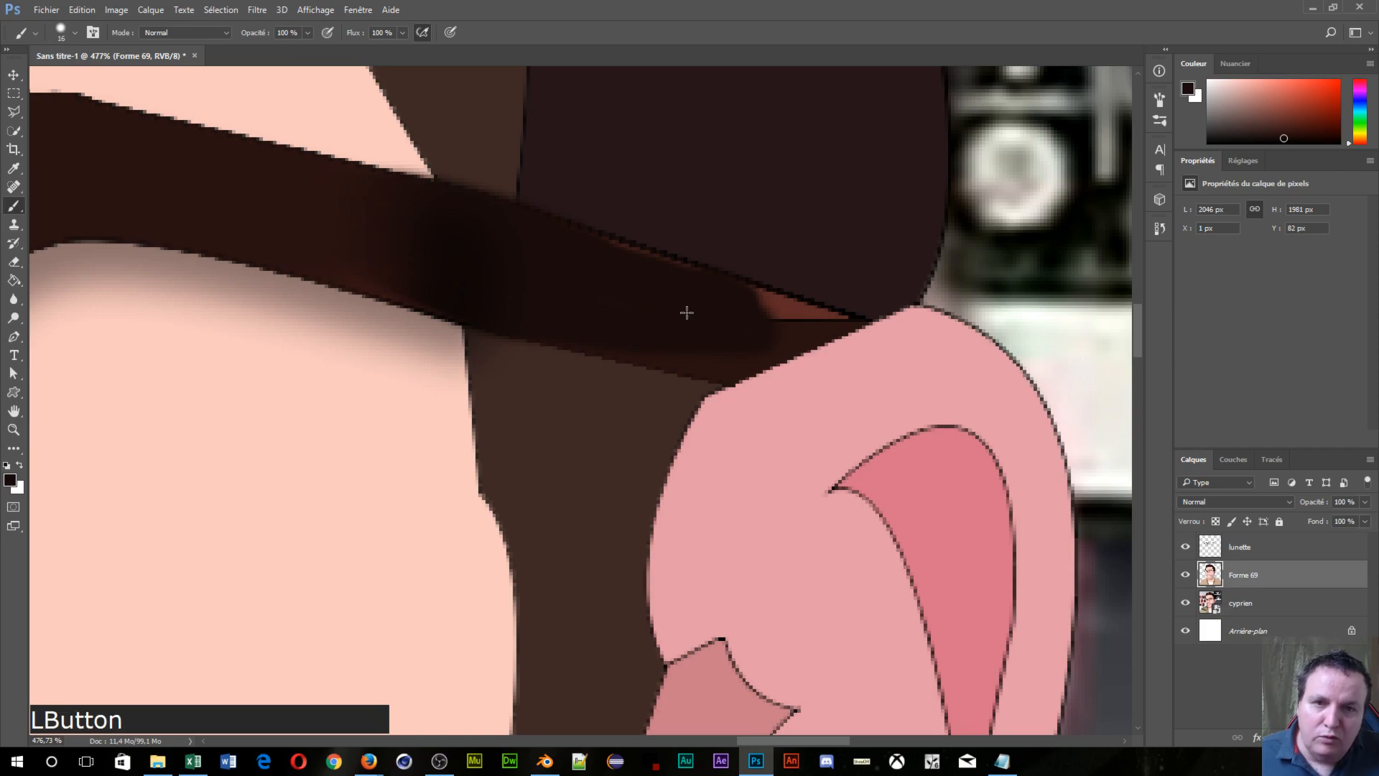
mouse_move(758, 317)
mouse_down()
mouse_move(805, 324)
mouse_move(773, 319)
mouse_up()
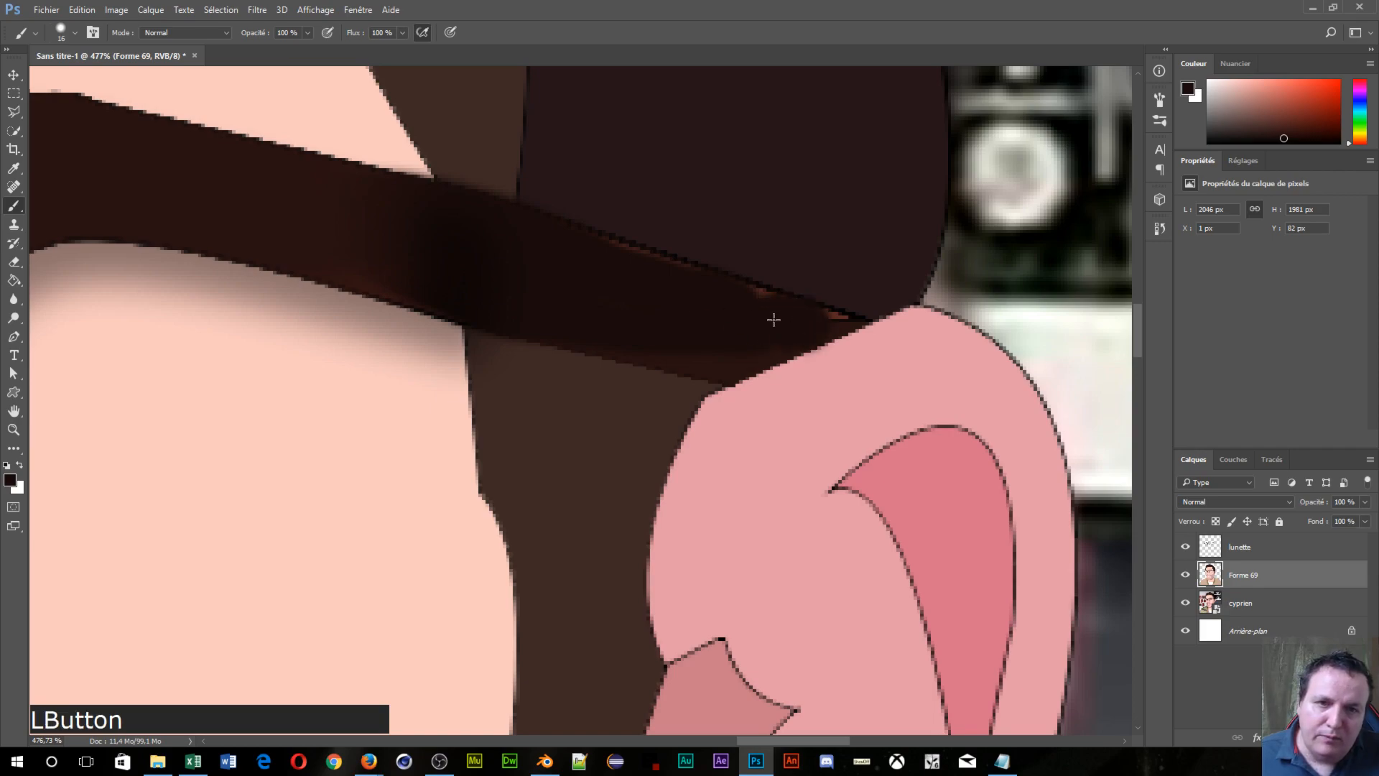
Step: Paint over the leftover reddish pixels at the arm's tip above the ear, using a 13 px and then a 4 px brush
scroll(834, 329, up, 6)
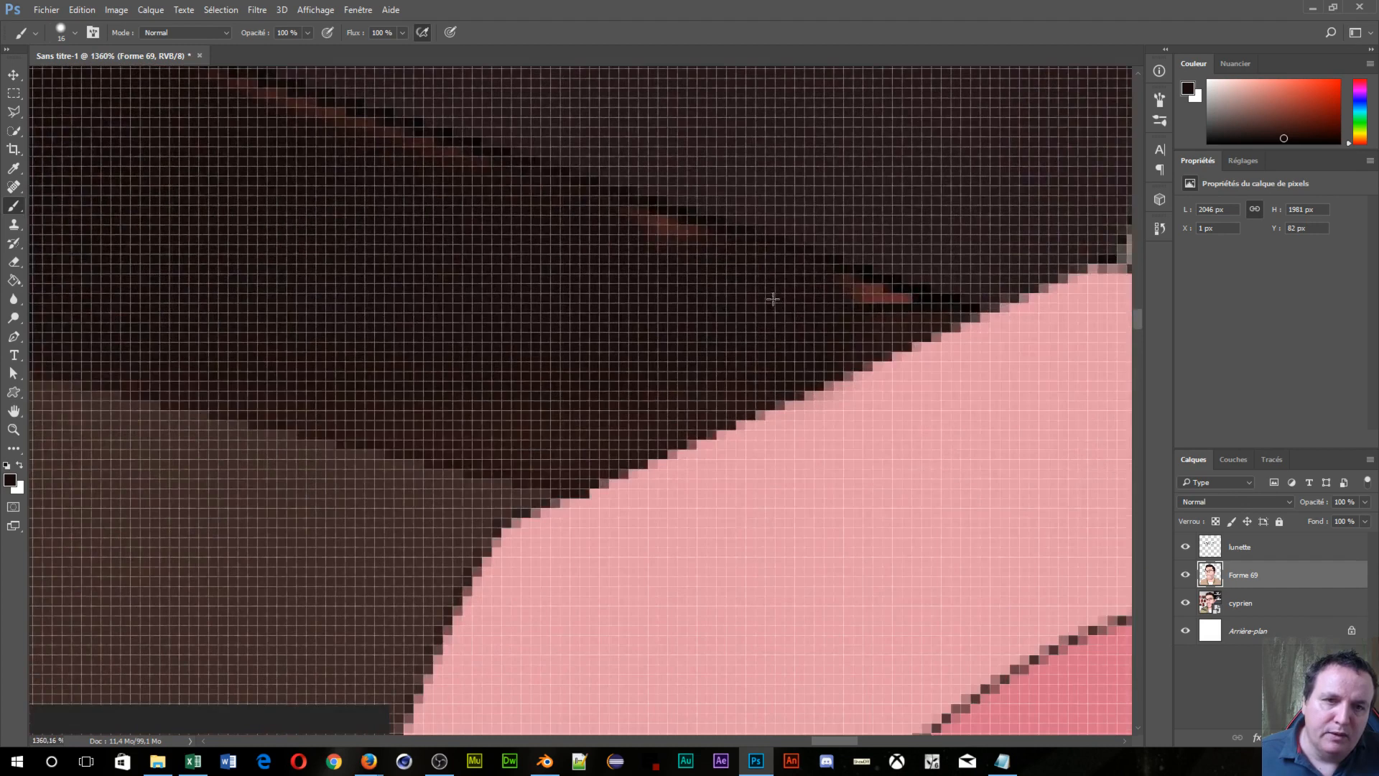
scroll(773, 299, up, 1)
alt+right_click(773, 300)
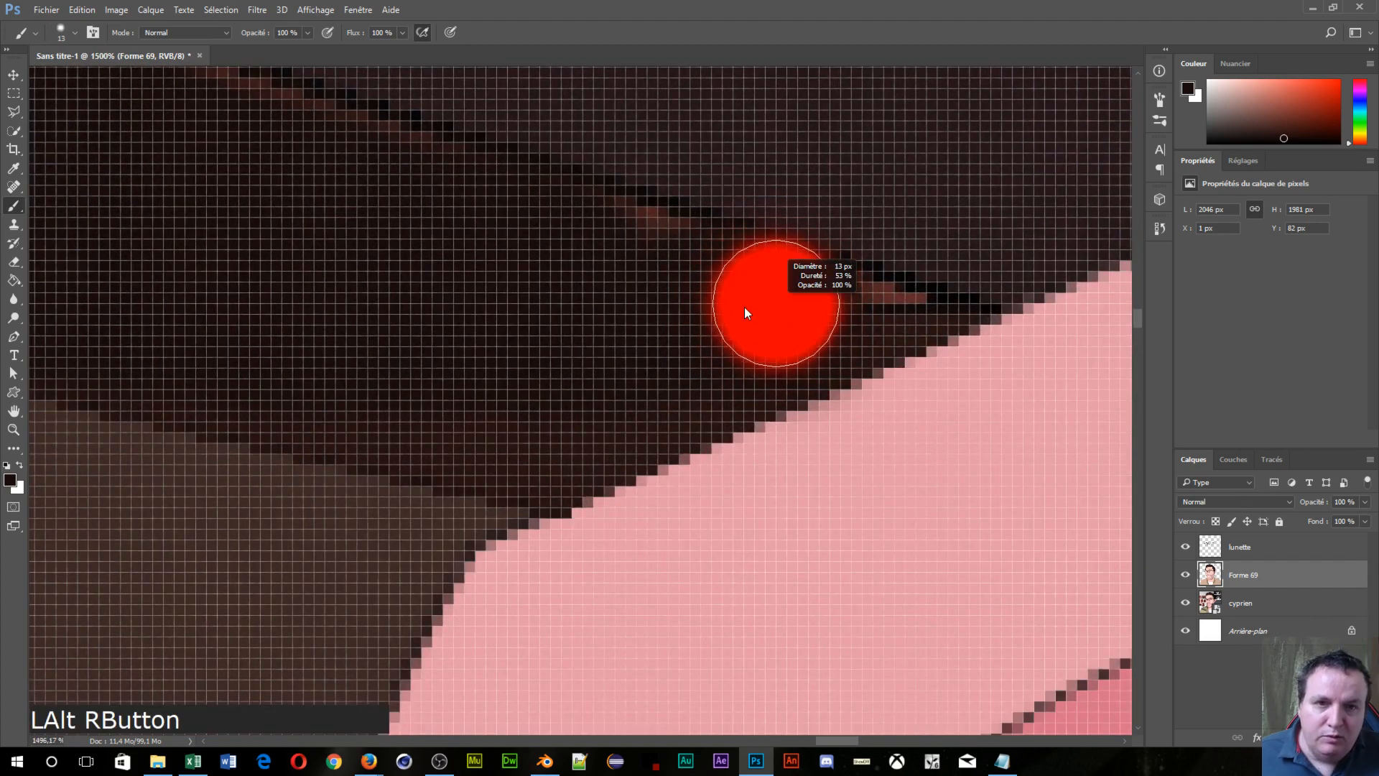
mouse_move(886, 321)
mouse_down()
mouse_move(854, 318)
mouse_move(913, 310)
mouse_move(820, 307)
mouse_up()
alt+right_click(819, 303)
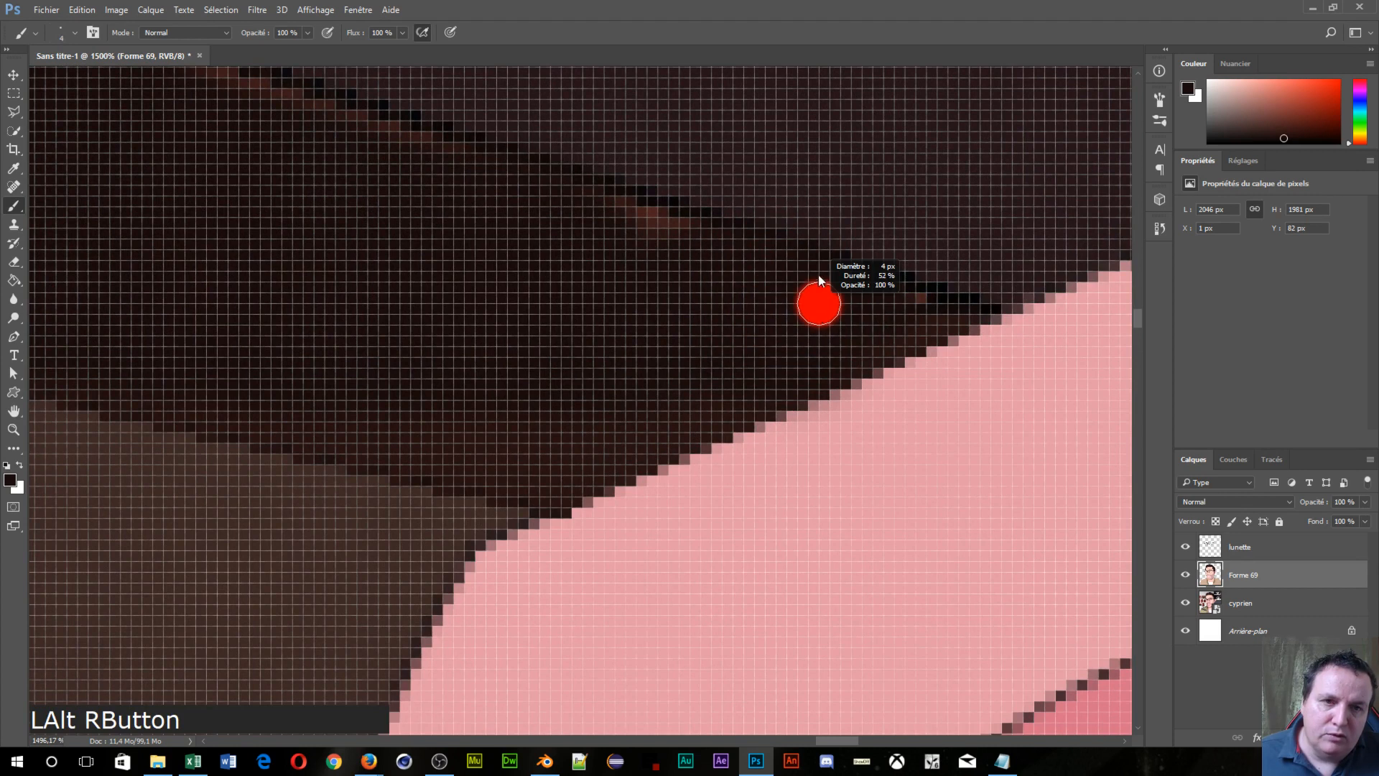
drag(809, 301, 930, 315)
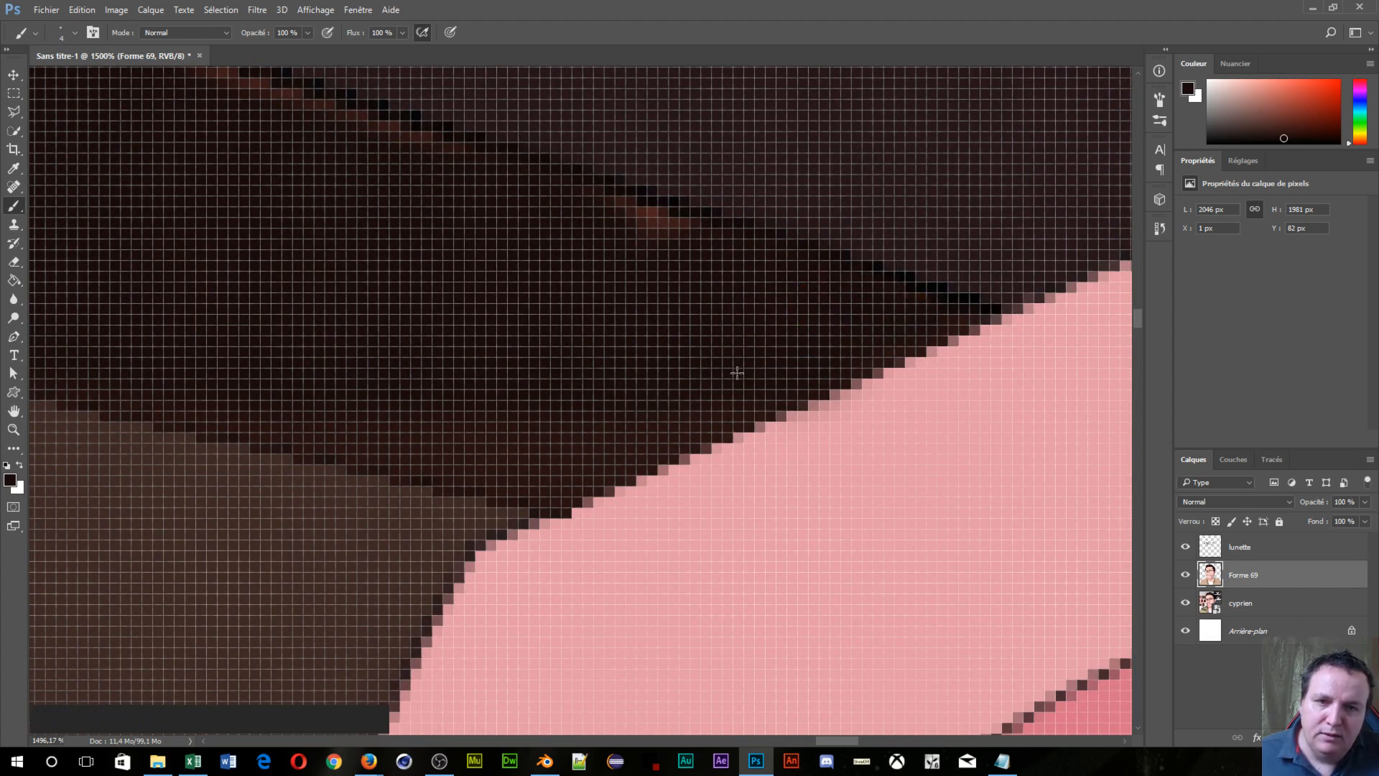
Step: Darken the brownish lower edge of the arm beside the ear with the small brush, undoing the stroke that spills onto the ear
click(82, 361)
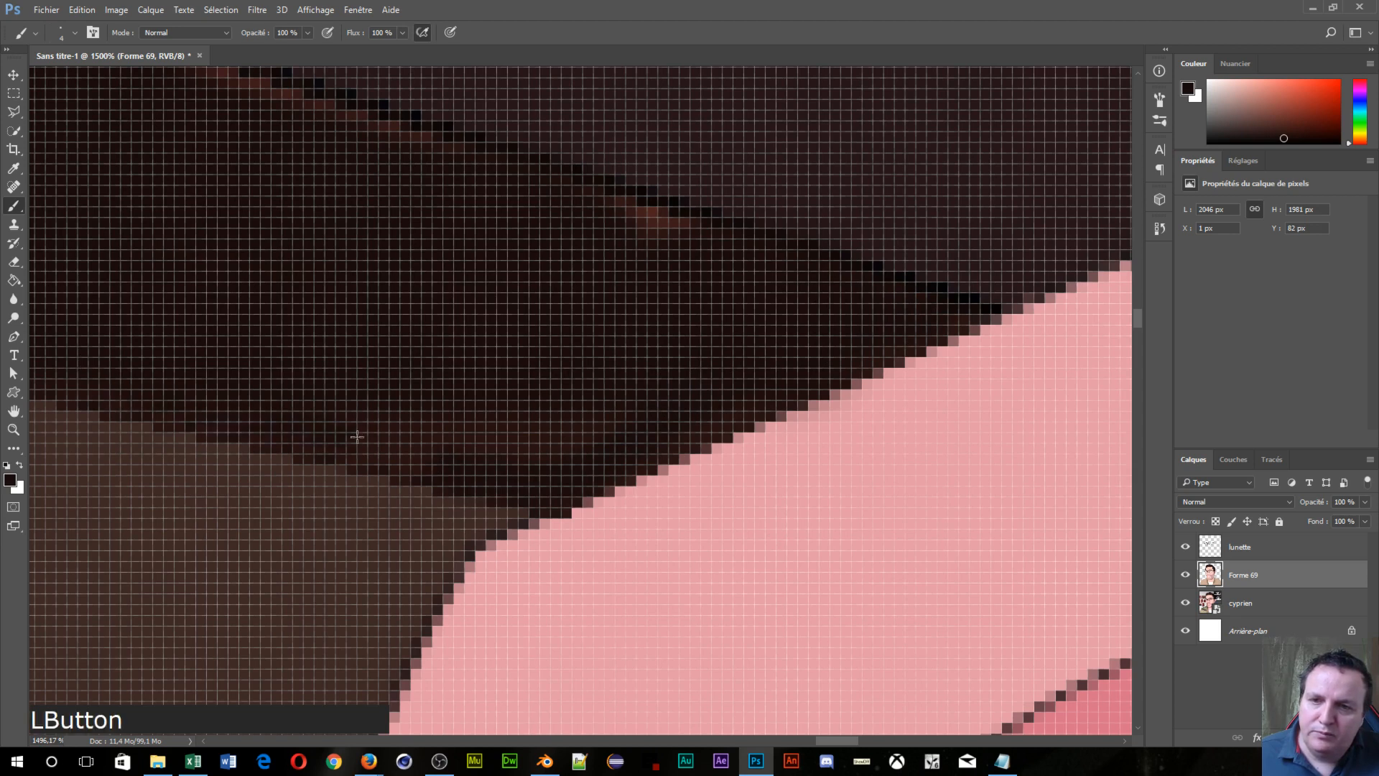
mouse_move(357, 436)
mouse_down()
mouse_move(471, 461)
mouse_move(441, 419)
mouse_move(633, 469)
mouse_move(697, 445)
mouse_up()
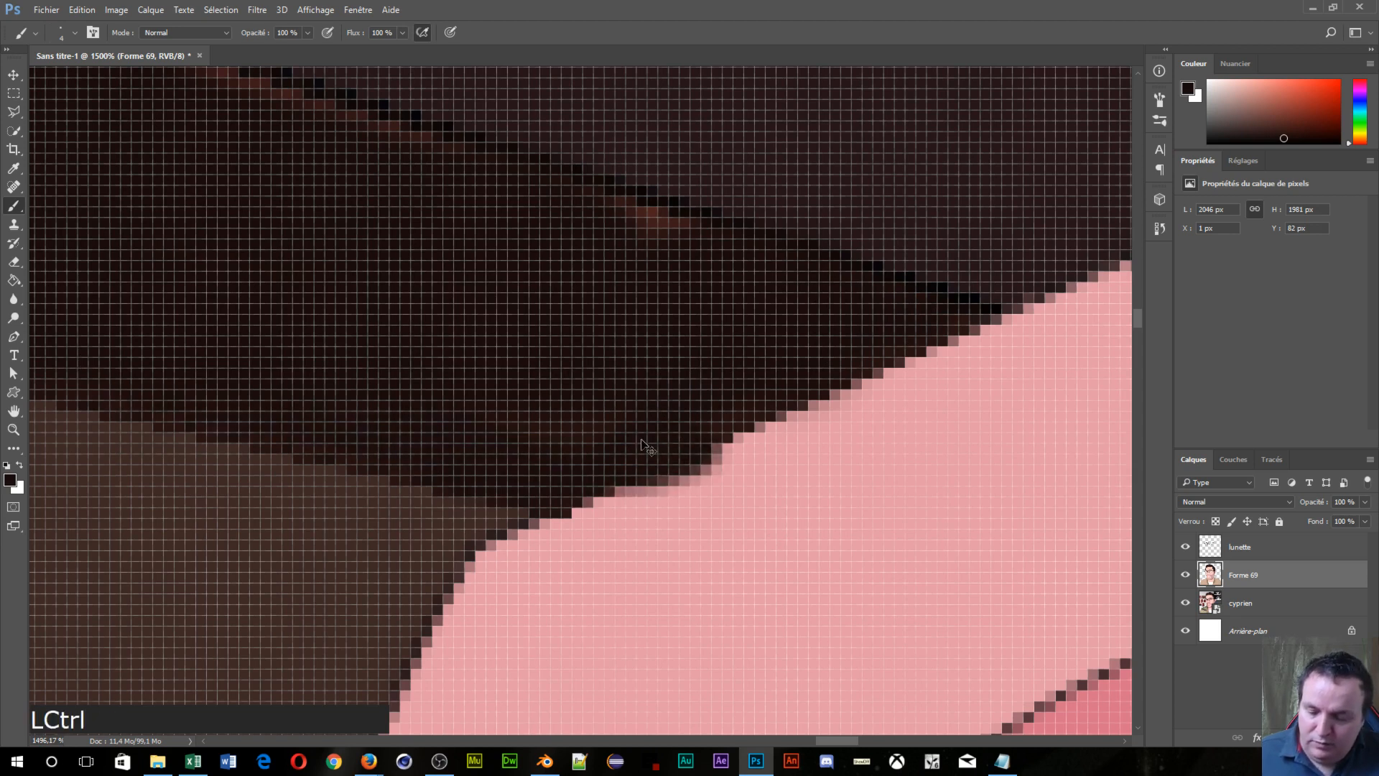
key(ctrl+z)
click(456, 385)
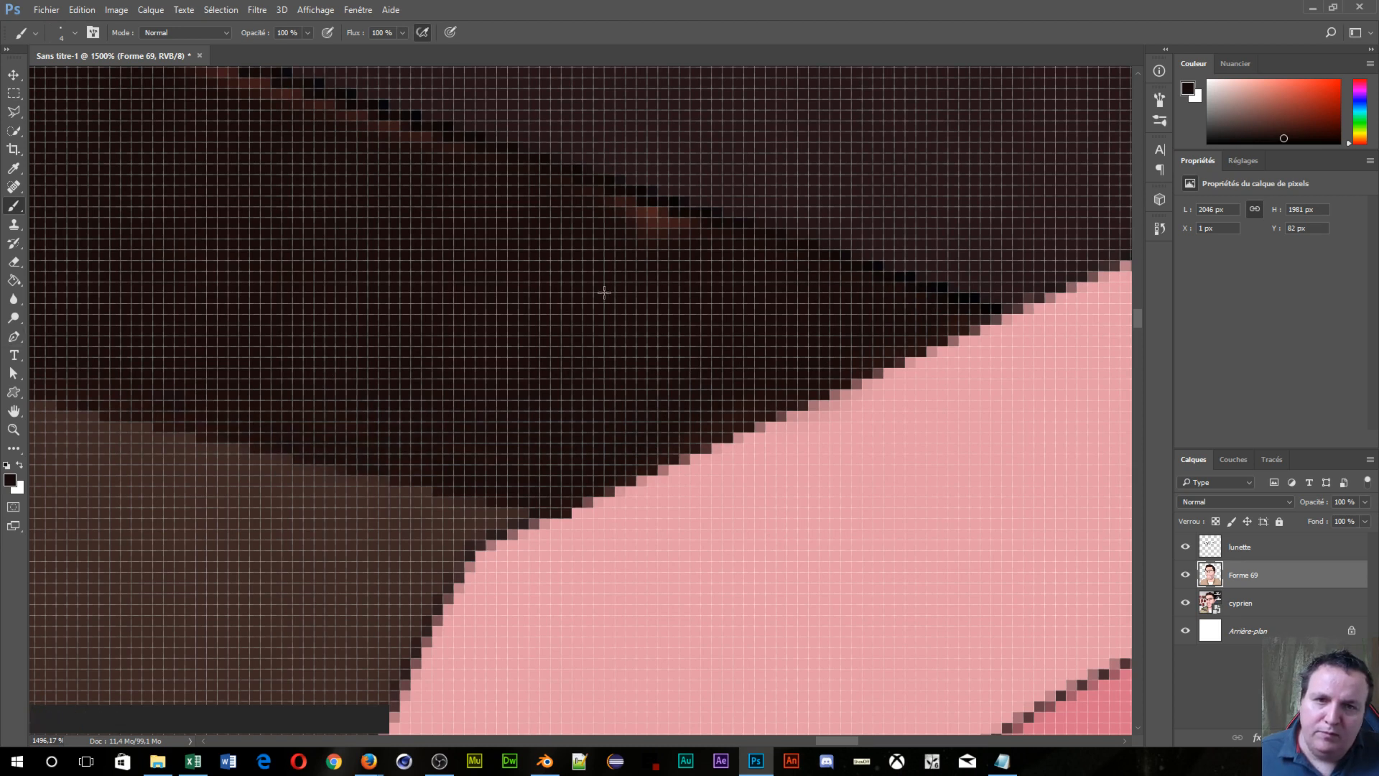
Step: Darken the leftover reddish pixels along the upper edge of the glasses' arm against the hair with the small brush
mouse_move(668, 237)
mouse_down()
mouse_move(392, 156)
mouse_move(325, 112)
mouse_move(191, 66)
mouse_up()
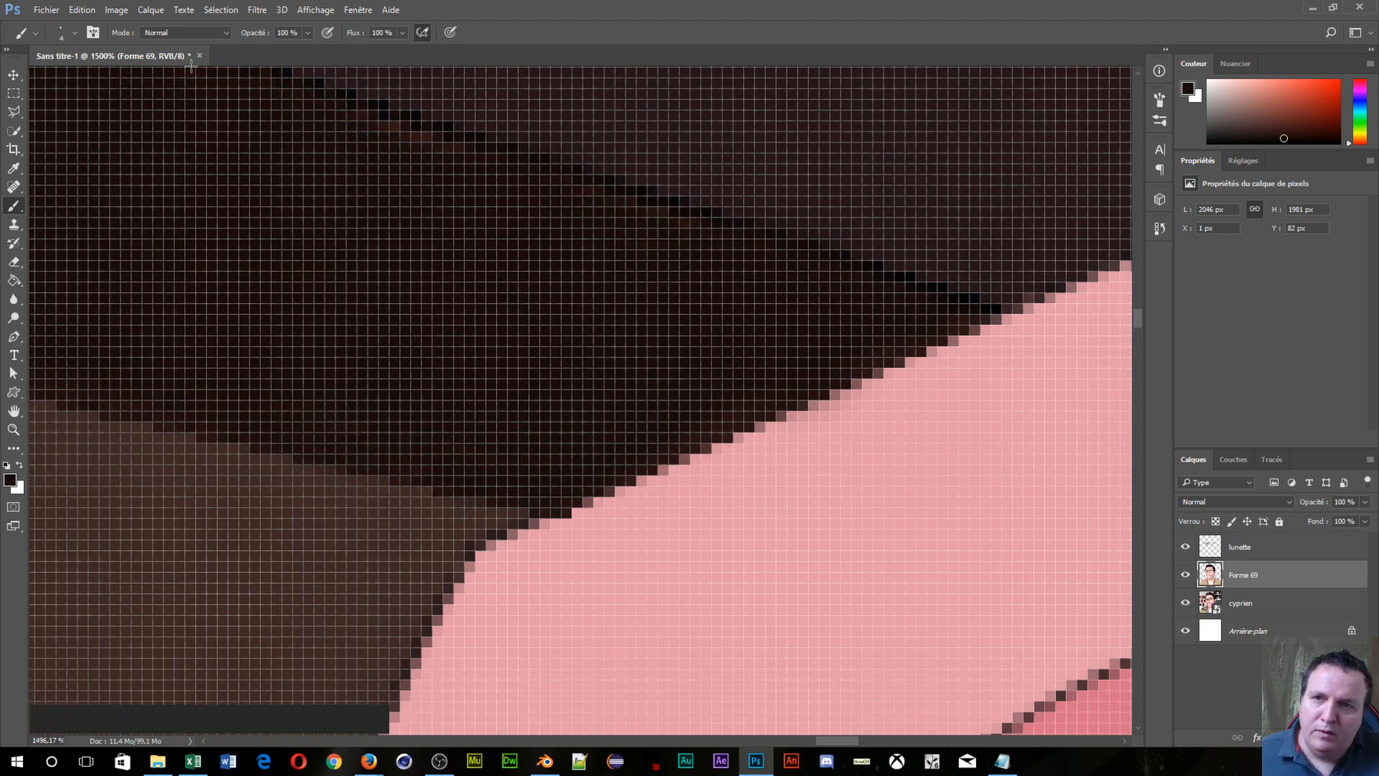
drag(232, 203, 701, 419)
click(515, 244)
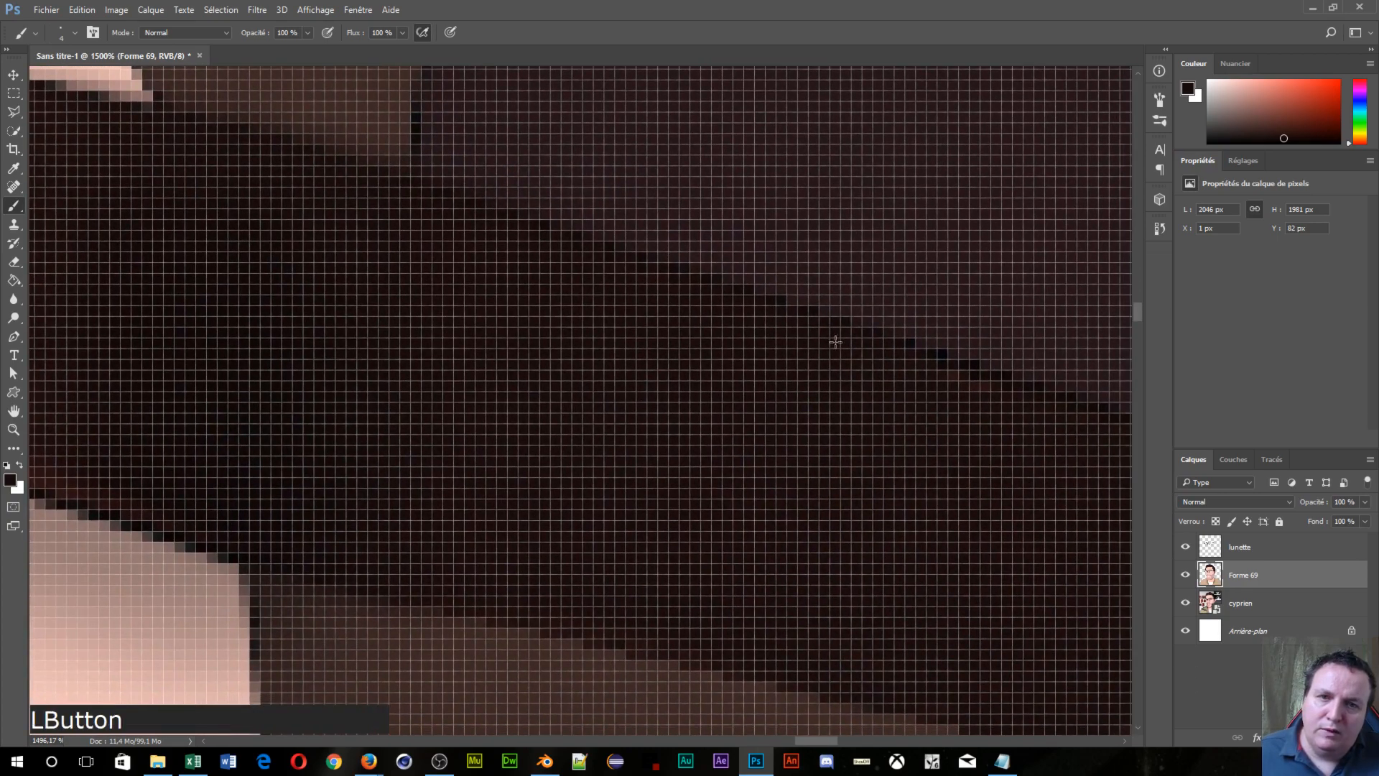
scroll(628, 424, down, 8)
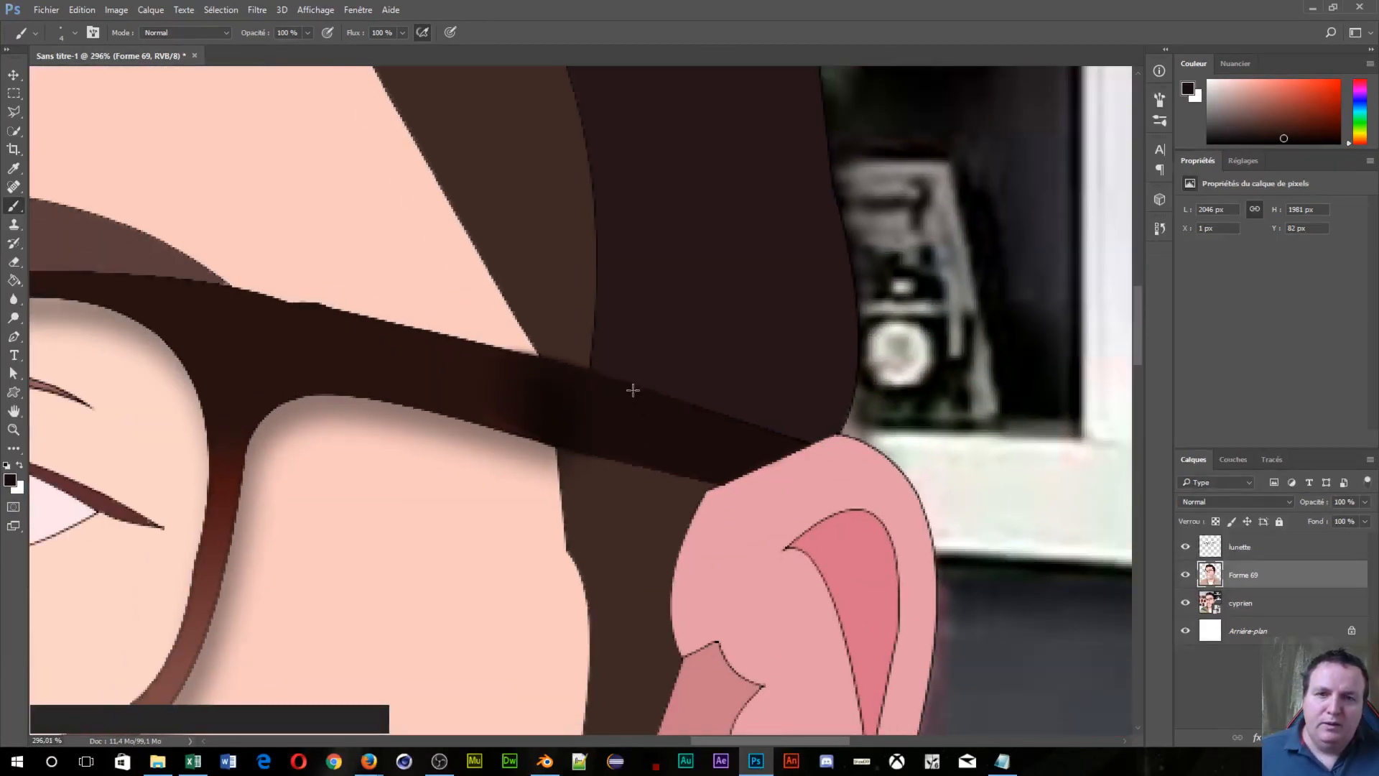
Step: Select the lunette layer, inspect the portrait, and hide the Forme 69 and lunette layers to expose the photo's eyes
click(1262, 547)
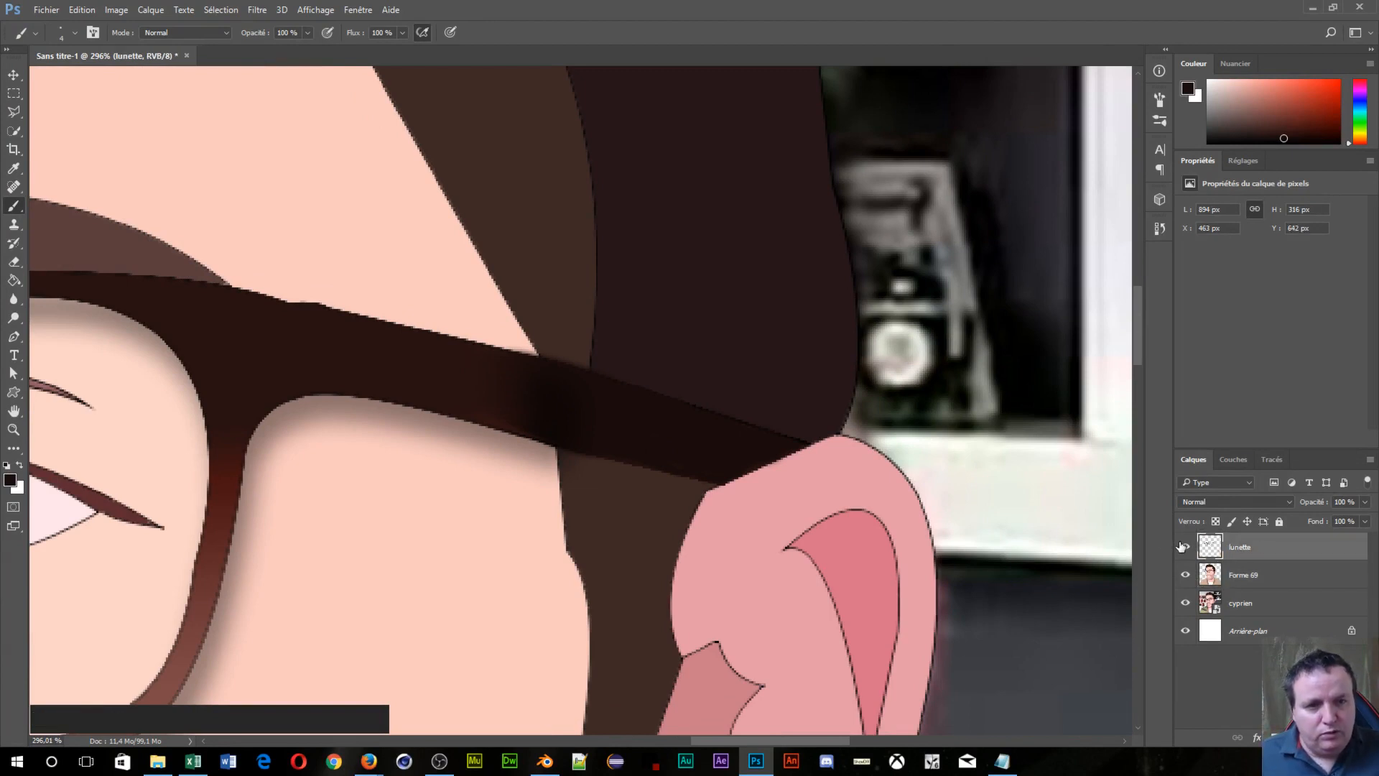
scroll(562, 526, down, 6)
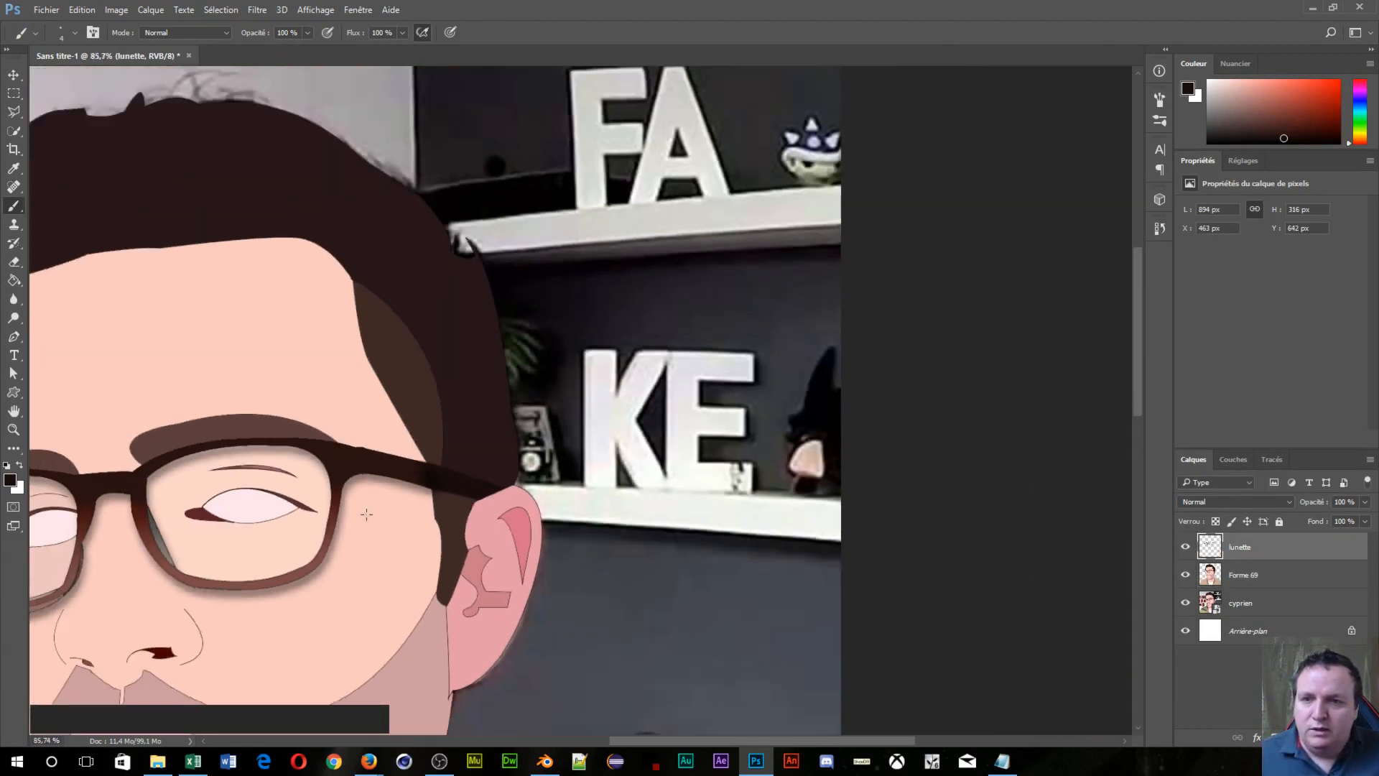
scroll(282, 574, down, 1)
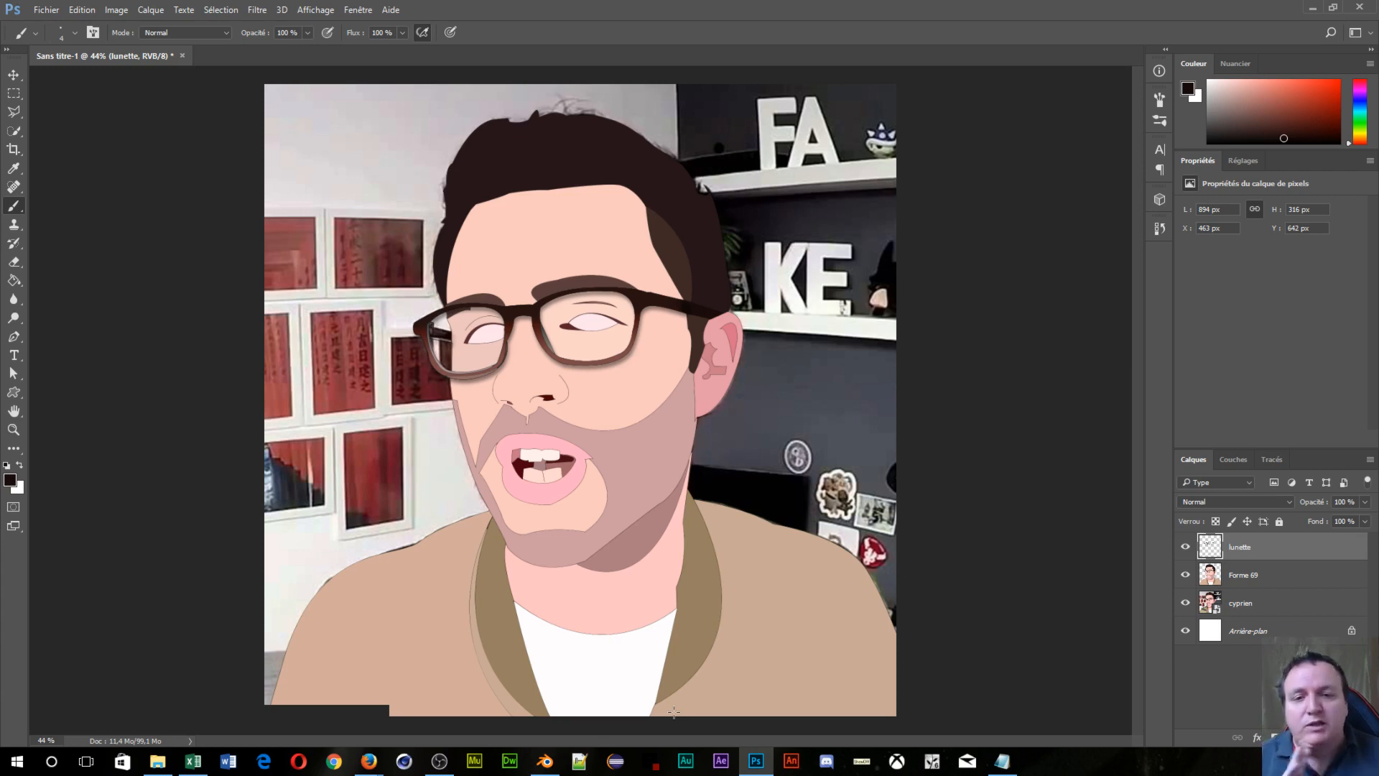
scroll(507, 402, up, 4)
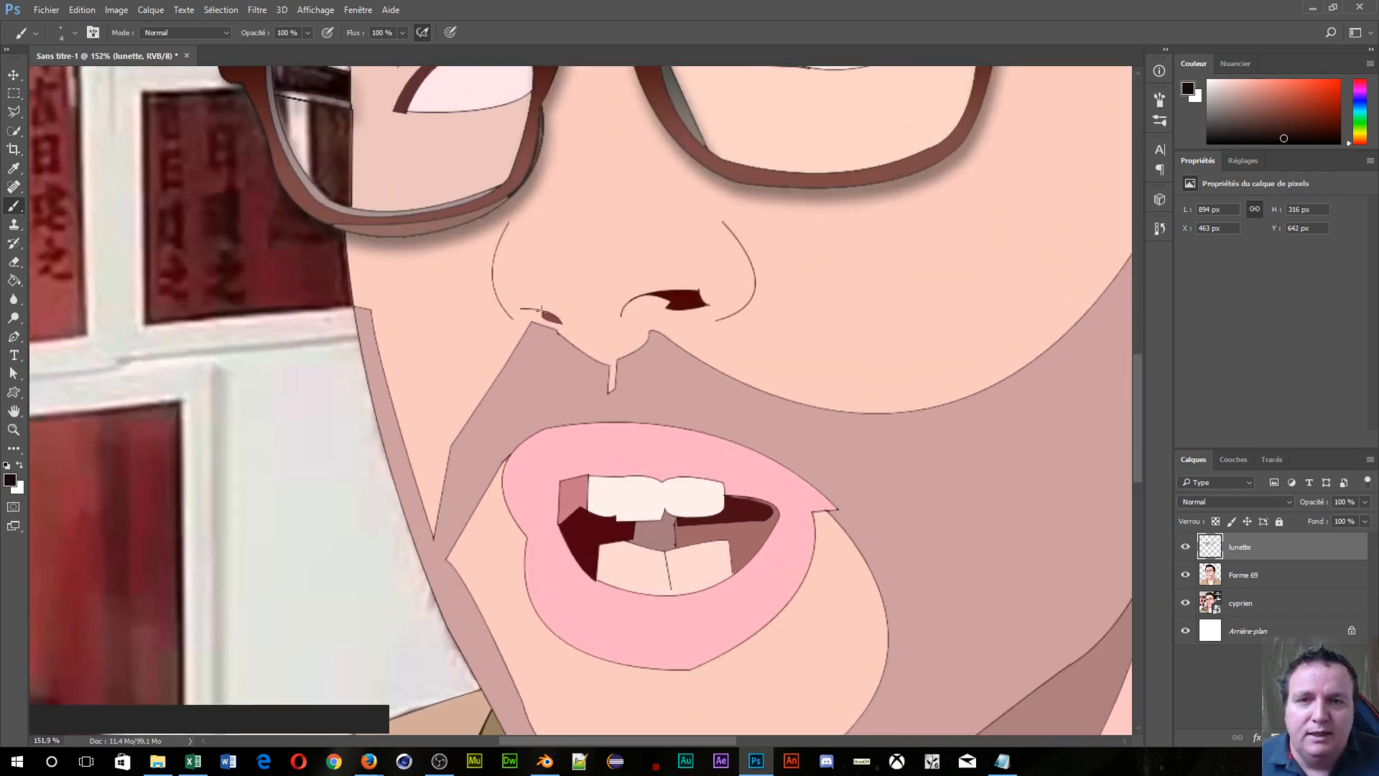
drag(605, 221, 479, 604)
scroll(841, 580, up, 1)
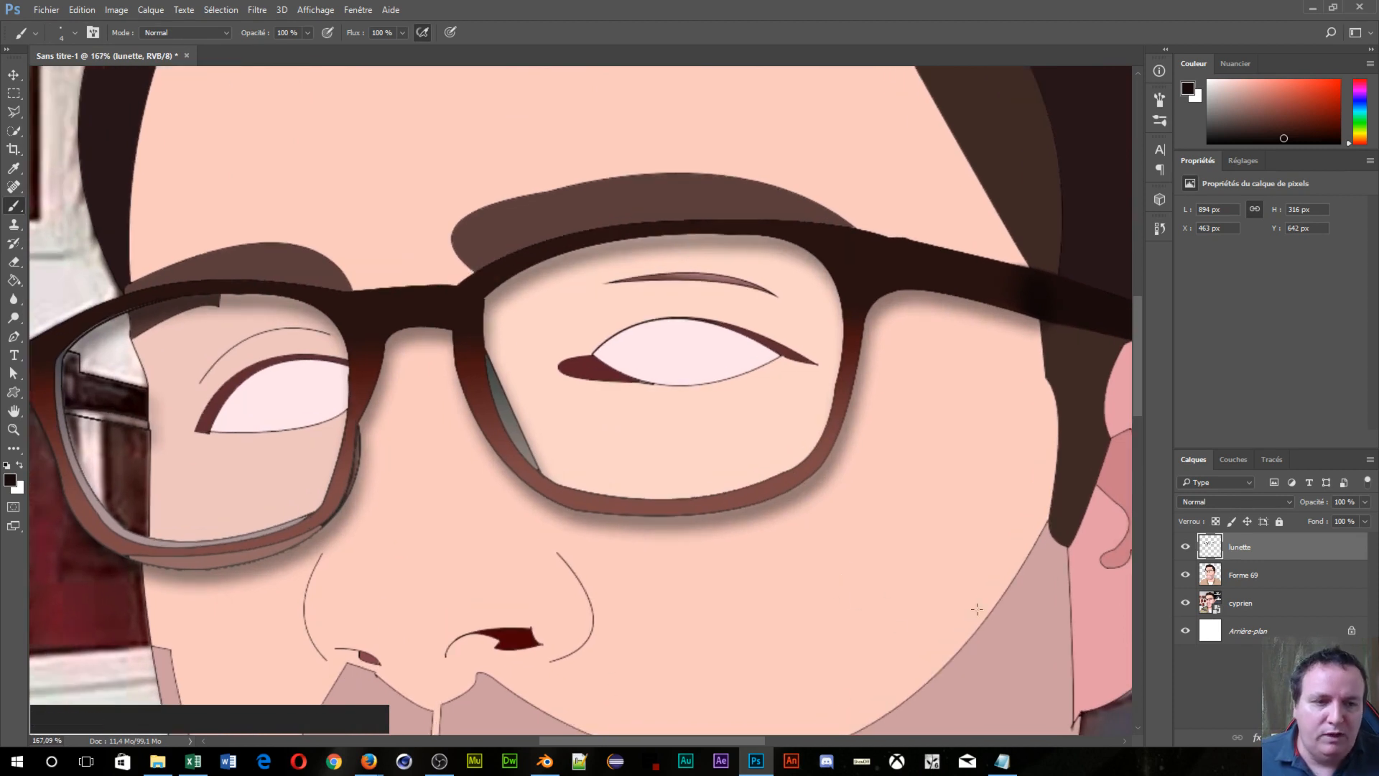
click(1185, 573)
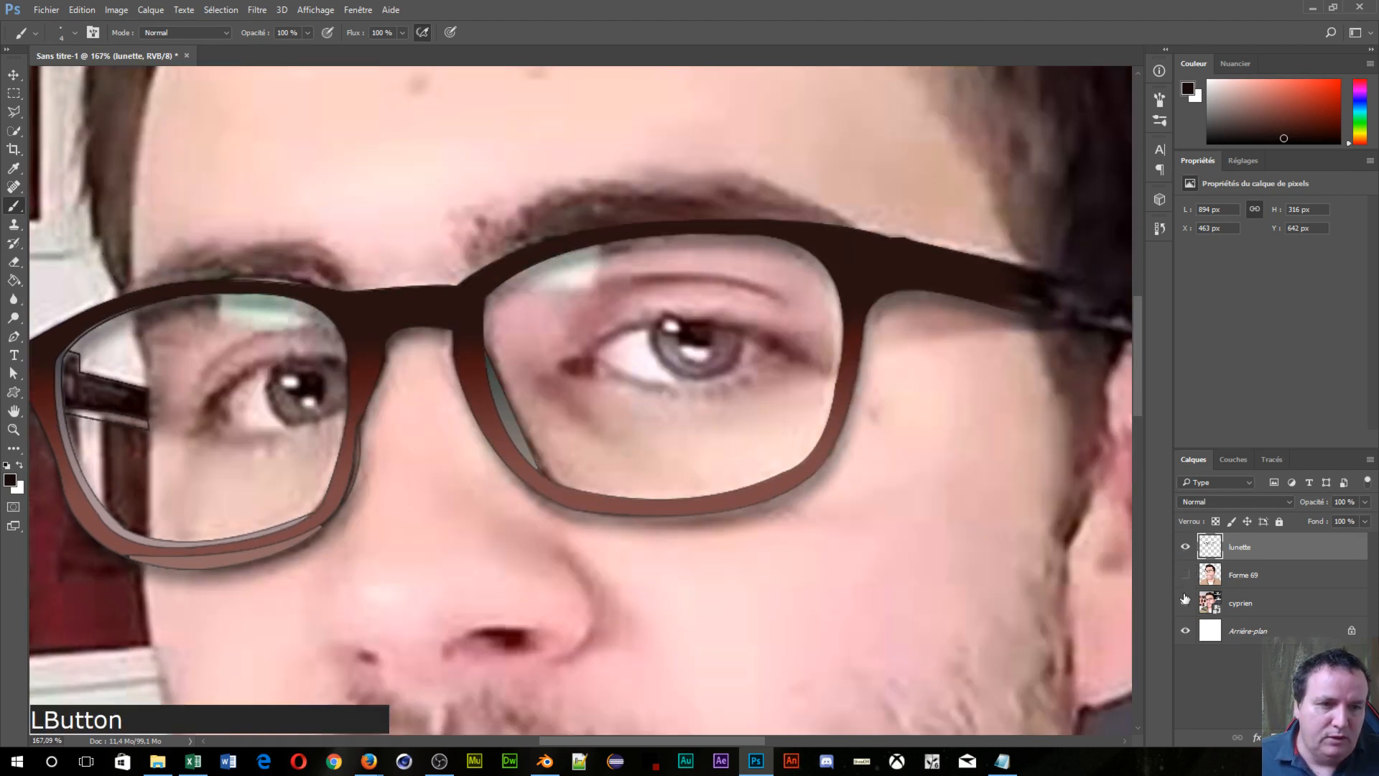
click(1186, 546)
scroll(711, 451, up, 1)
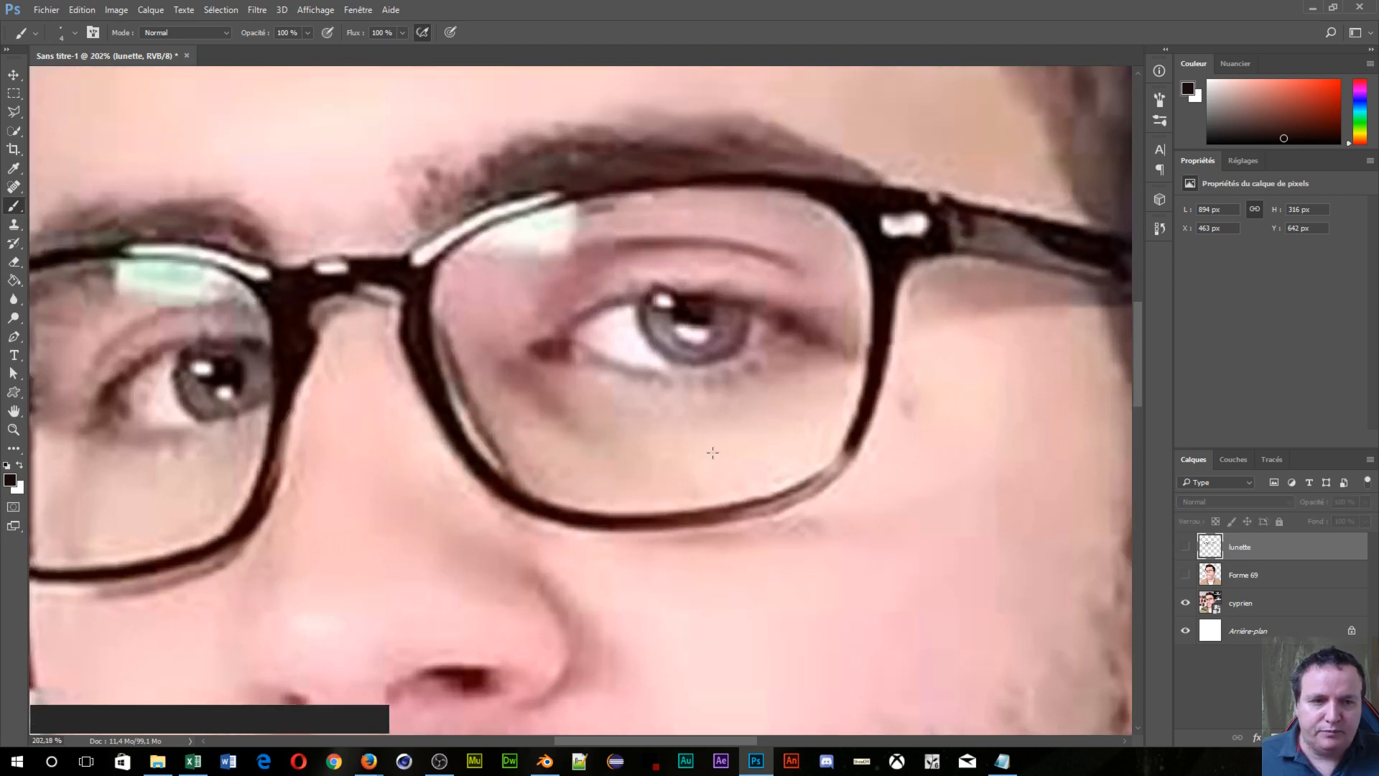
scroll(712, 453, up, 1)
Step: Convert the locked Arrière-plan into a regular layer and add an empty layer directly above cyprien
click(1213, 631)
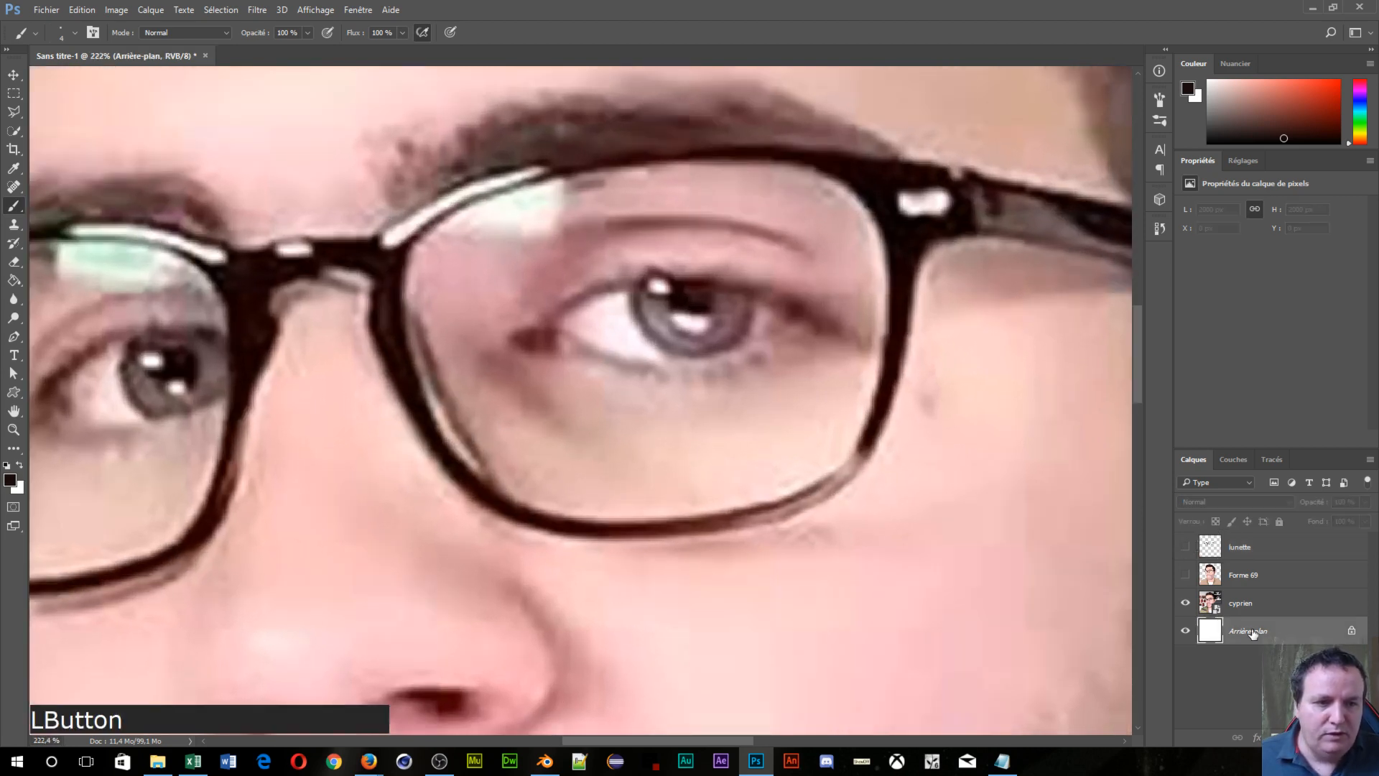
double_click(1213, 631)
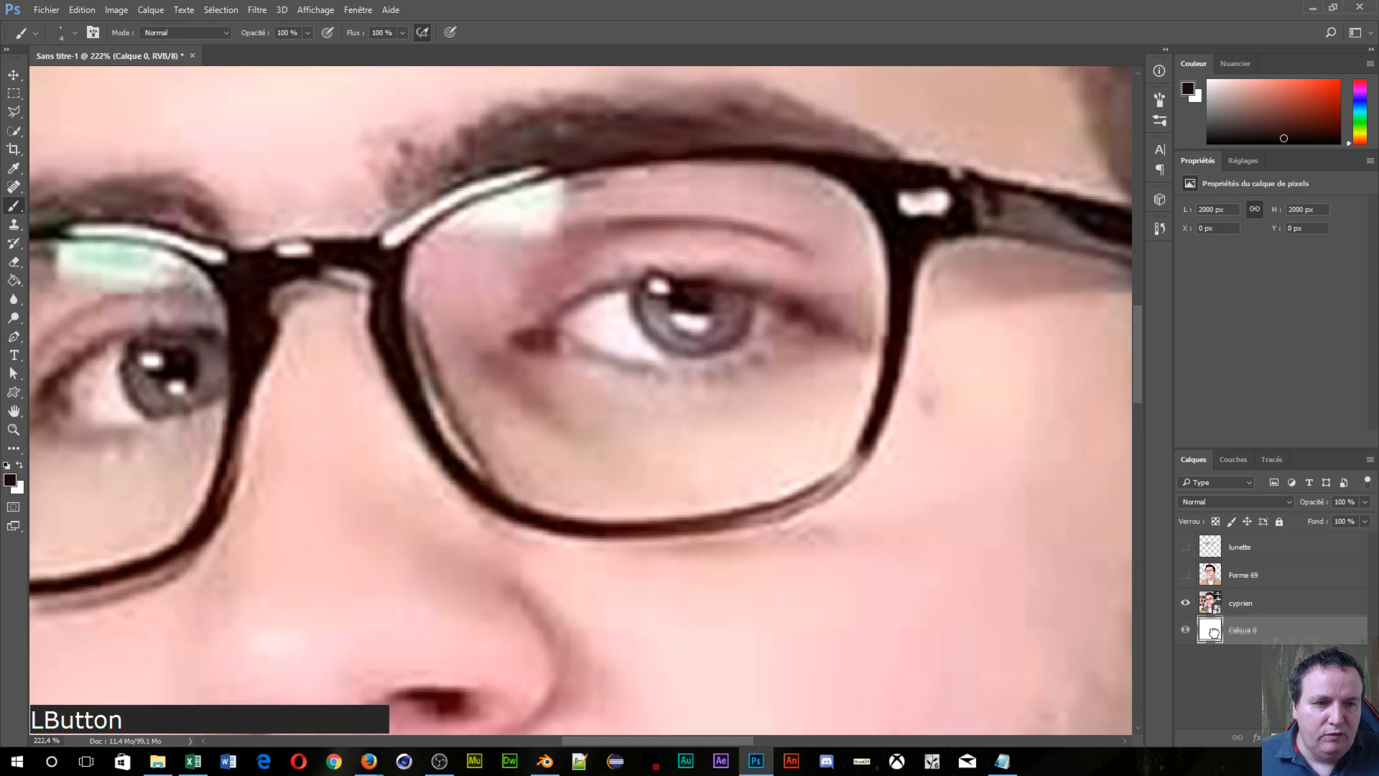
mouse_move(1214, 632)
mouse_down()
mouse_move(1211, 600)
mouse_move(1211, 640)
mouse_up()
click(1281, 612)
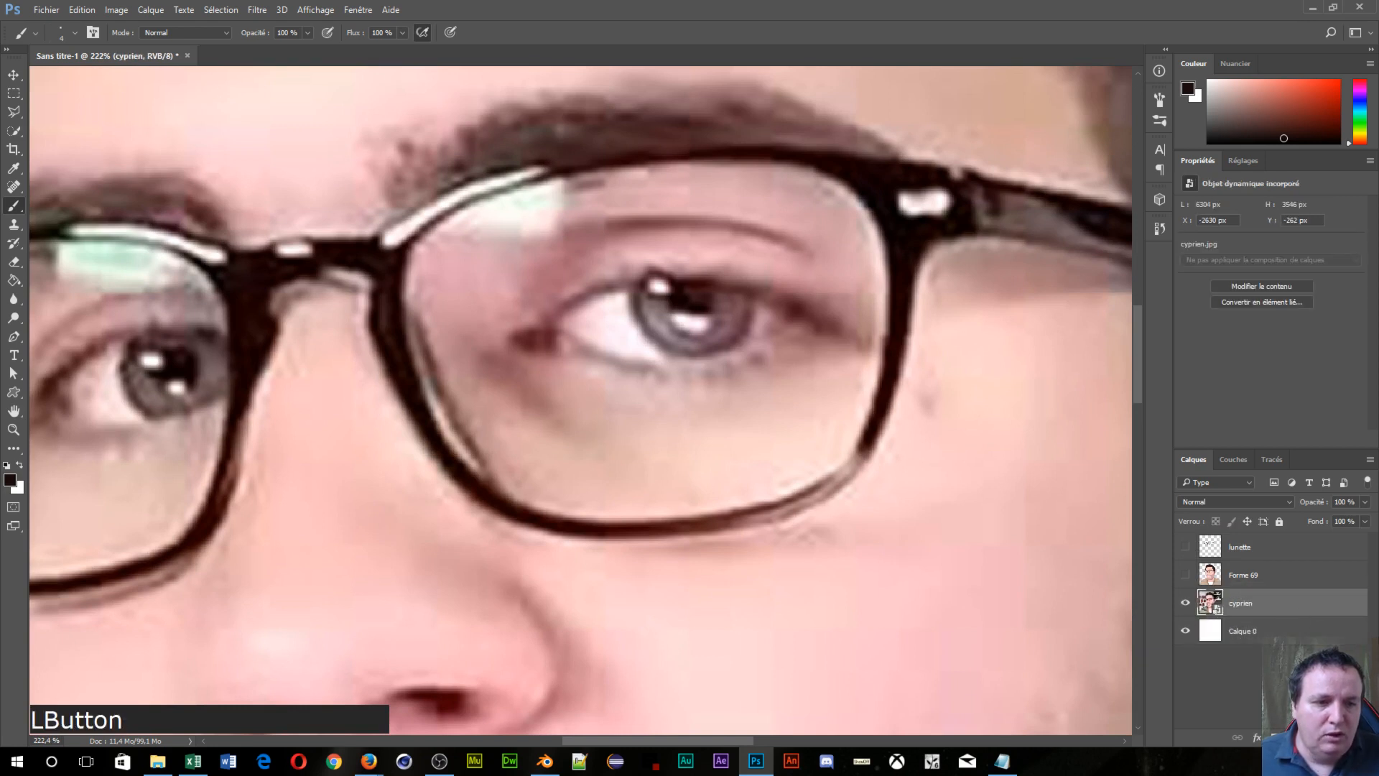
click(1332, 736)
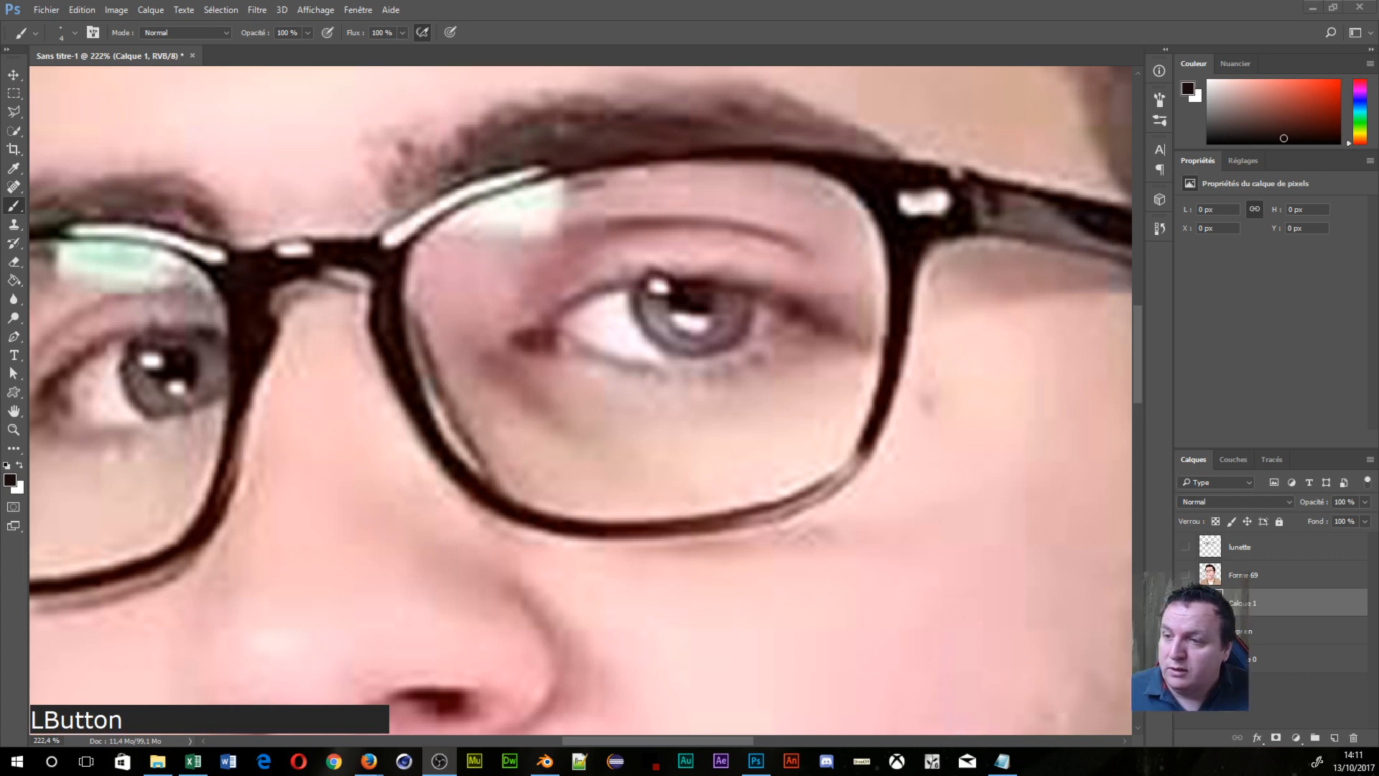
Step: Sample the grey of the iris and paint a hard round disc over each eye's iris with a 74 px brush
scroll(782, 368, up, 2)
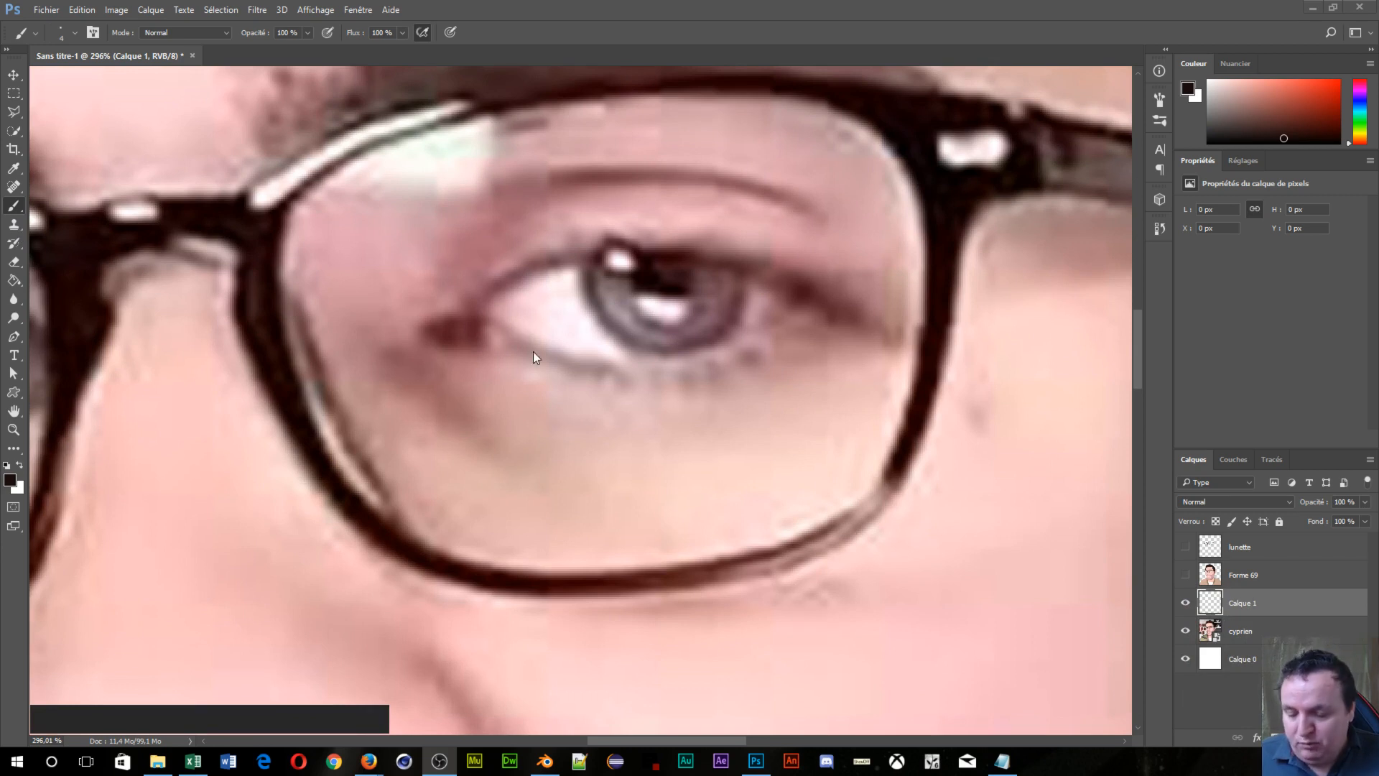
key(alt)
mouse_move(667, 288)
mouse_down()
mouse_move(726, 311)
mouse_move(819, 380)
mouse_up()
drag(662, 277, 682, 285)
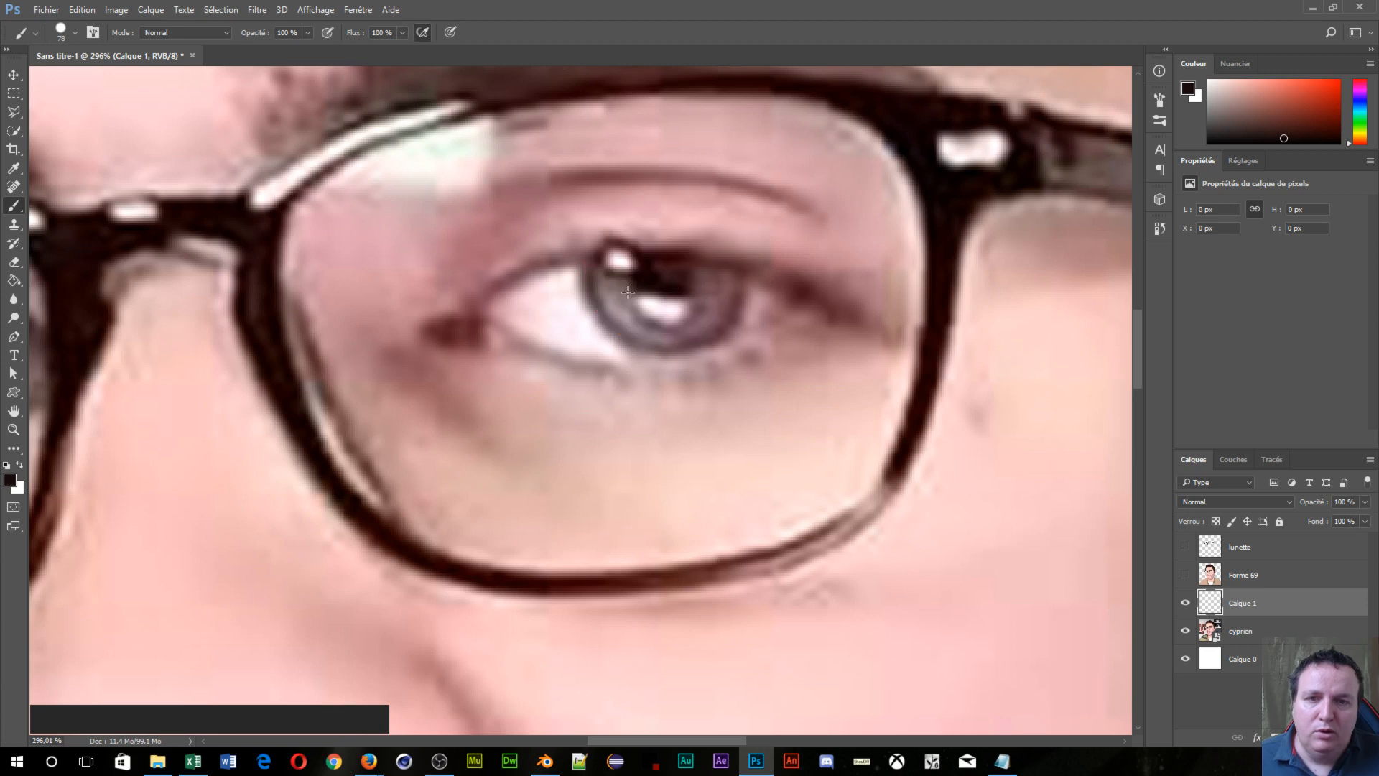
key(alt)
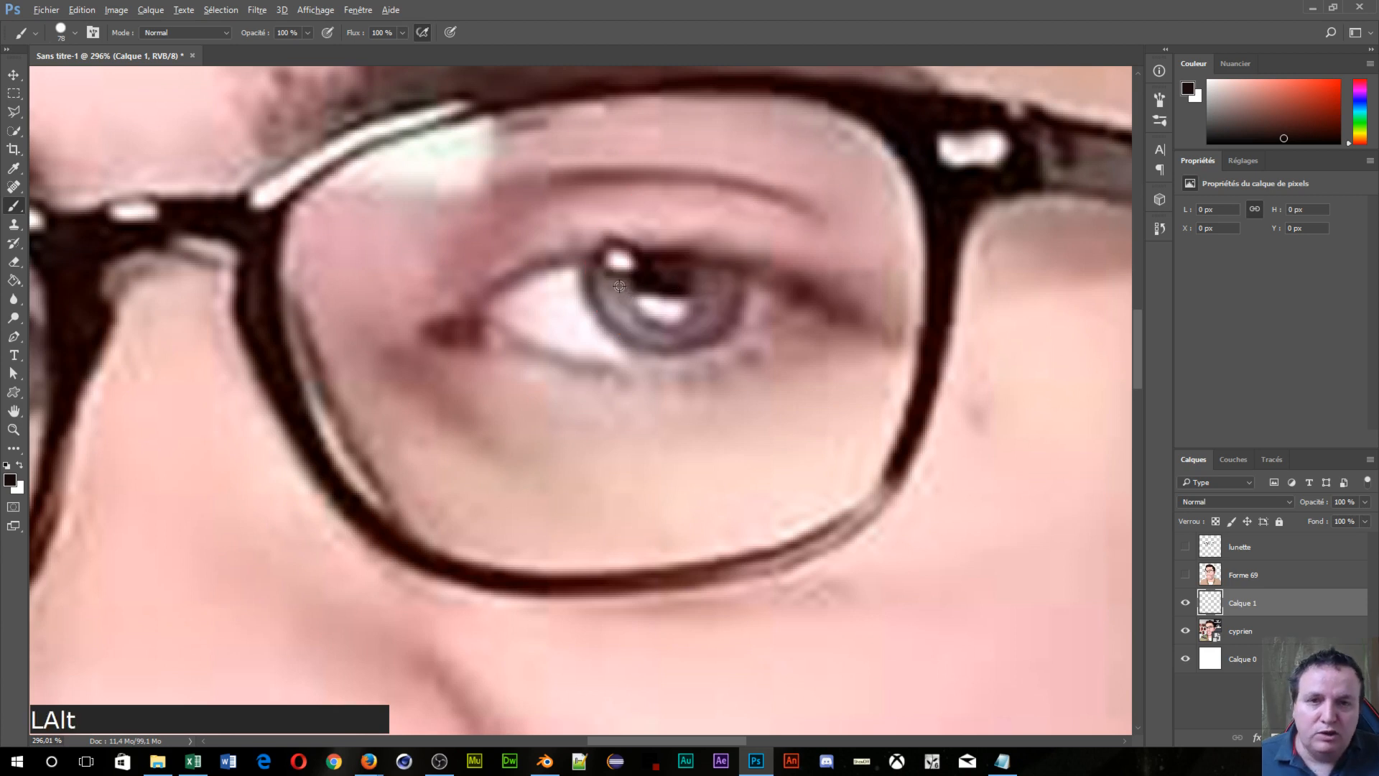
alt+click(632, 300)
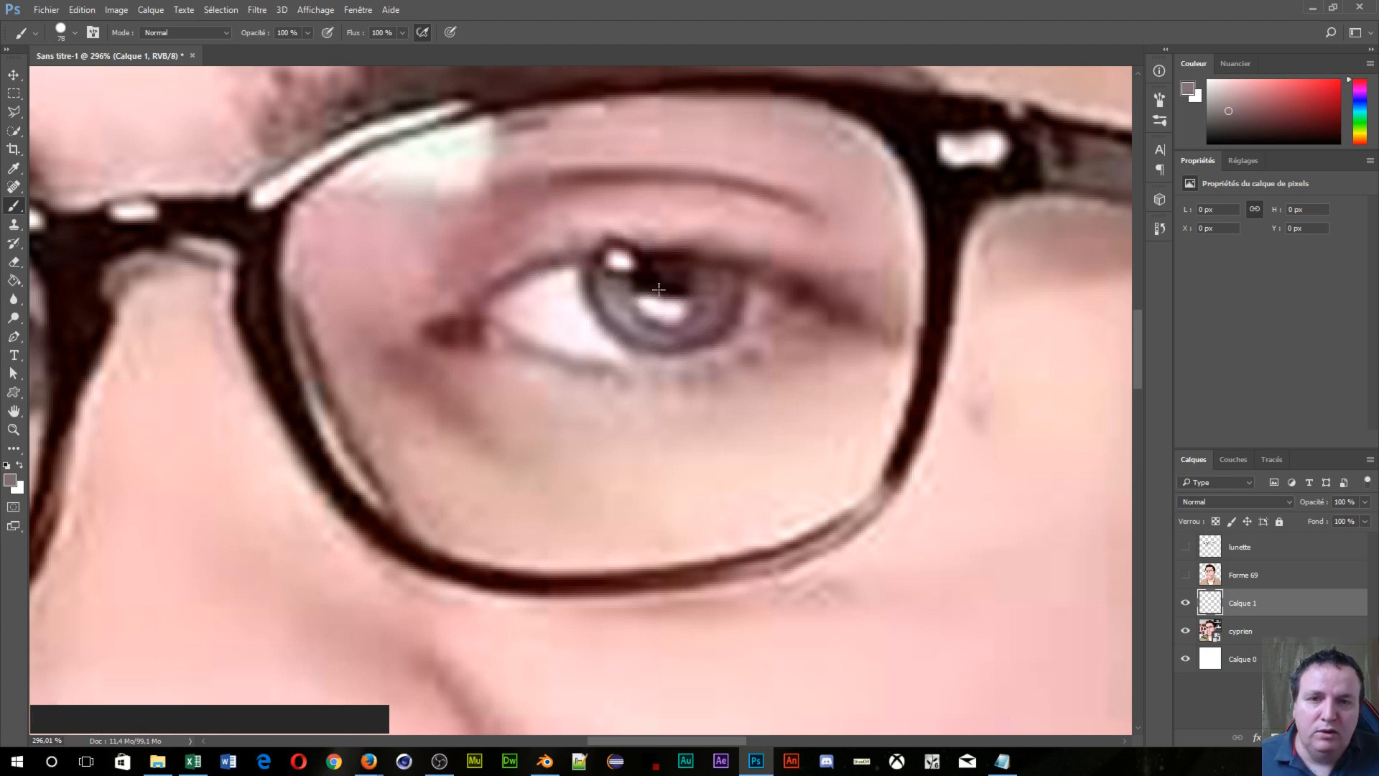
alt+right_click(658, 290)
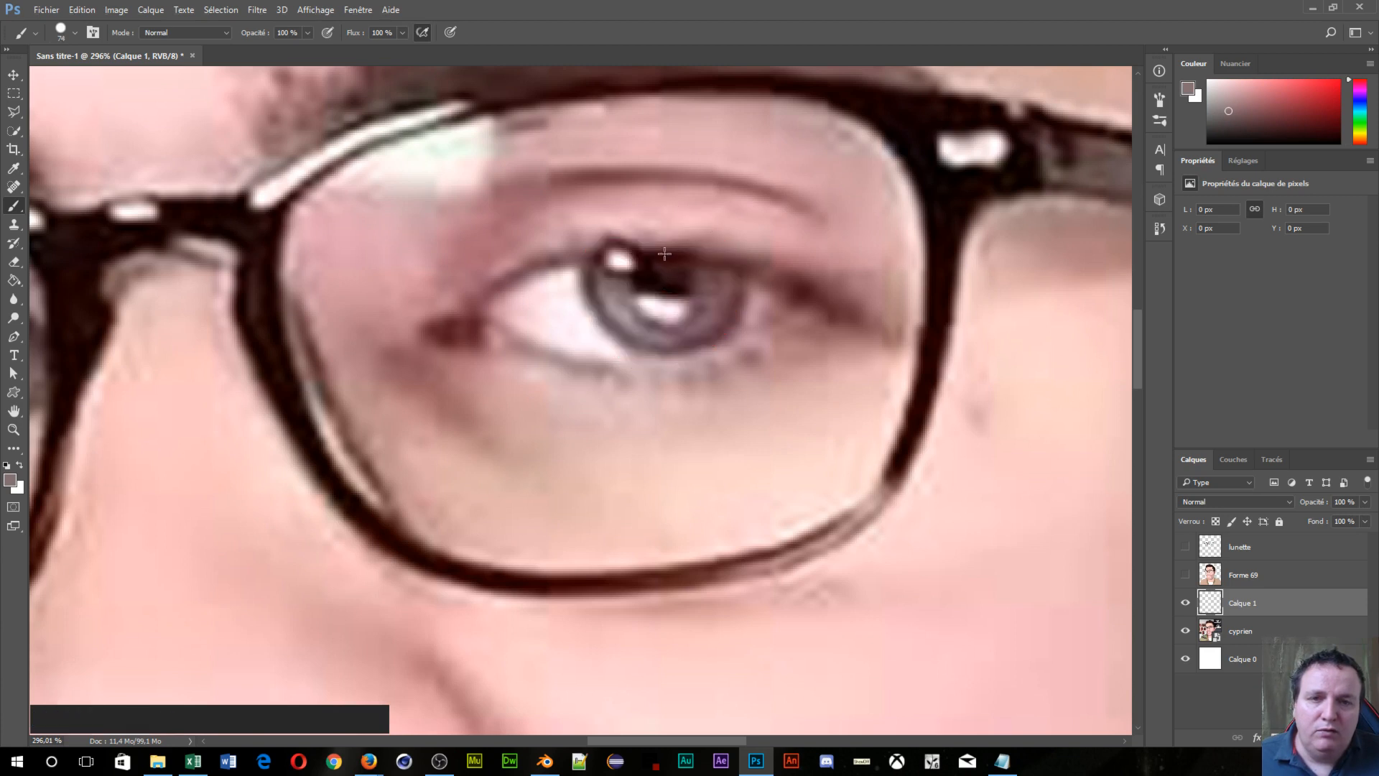
click(665, 258)
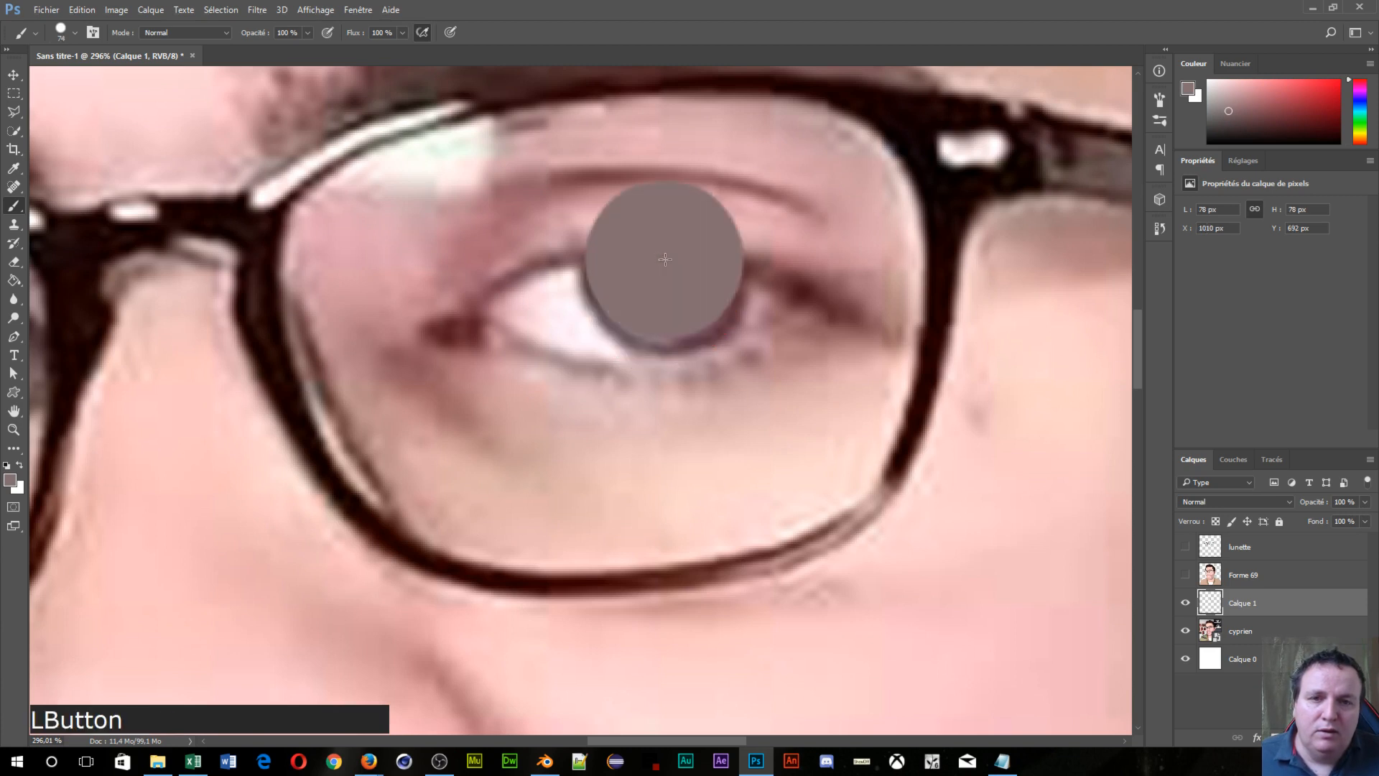
drag(63, 537, 628, 501)
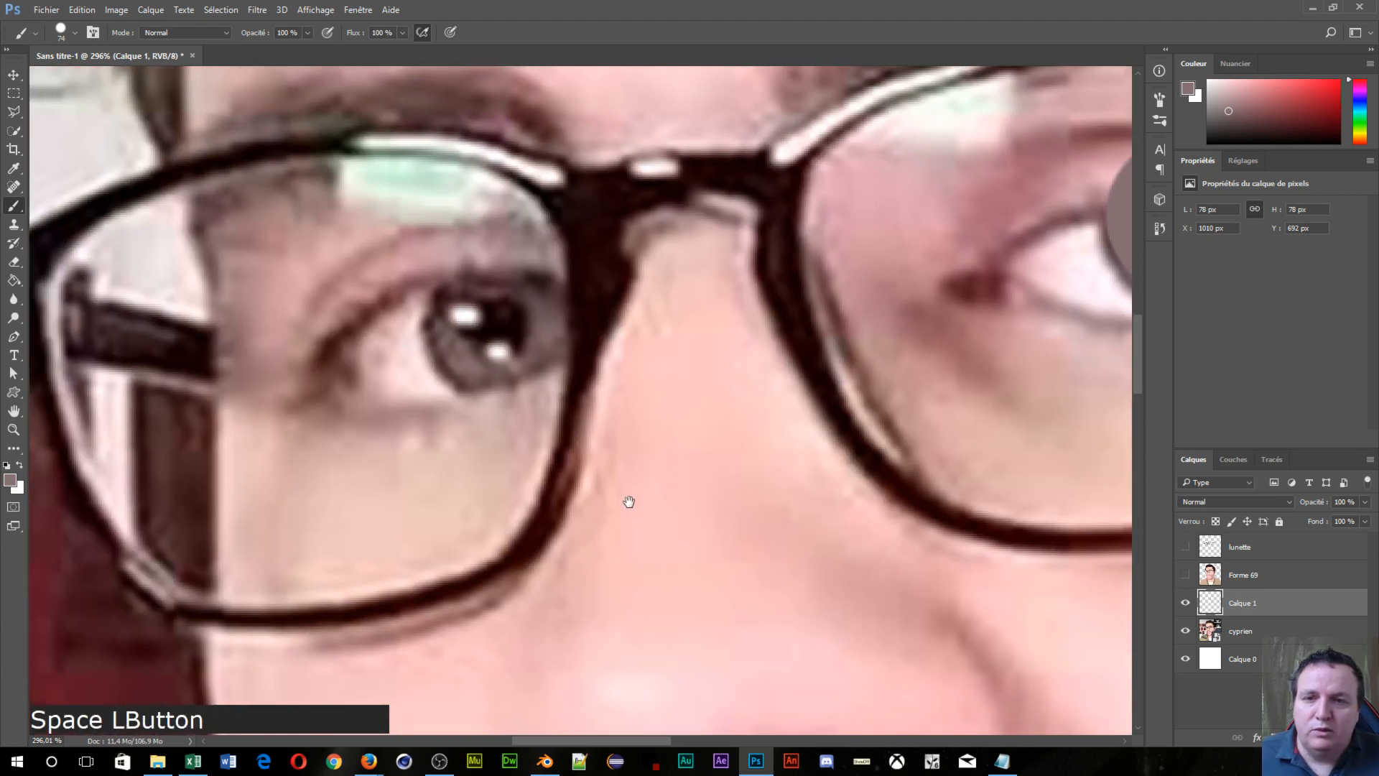
click(504, 329)
Step: Set the iris layer's opacity to 0% and paint a 27 px pupil in sampled near-black on the eye at the image's left
scroll(1000, 595, down, 2)
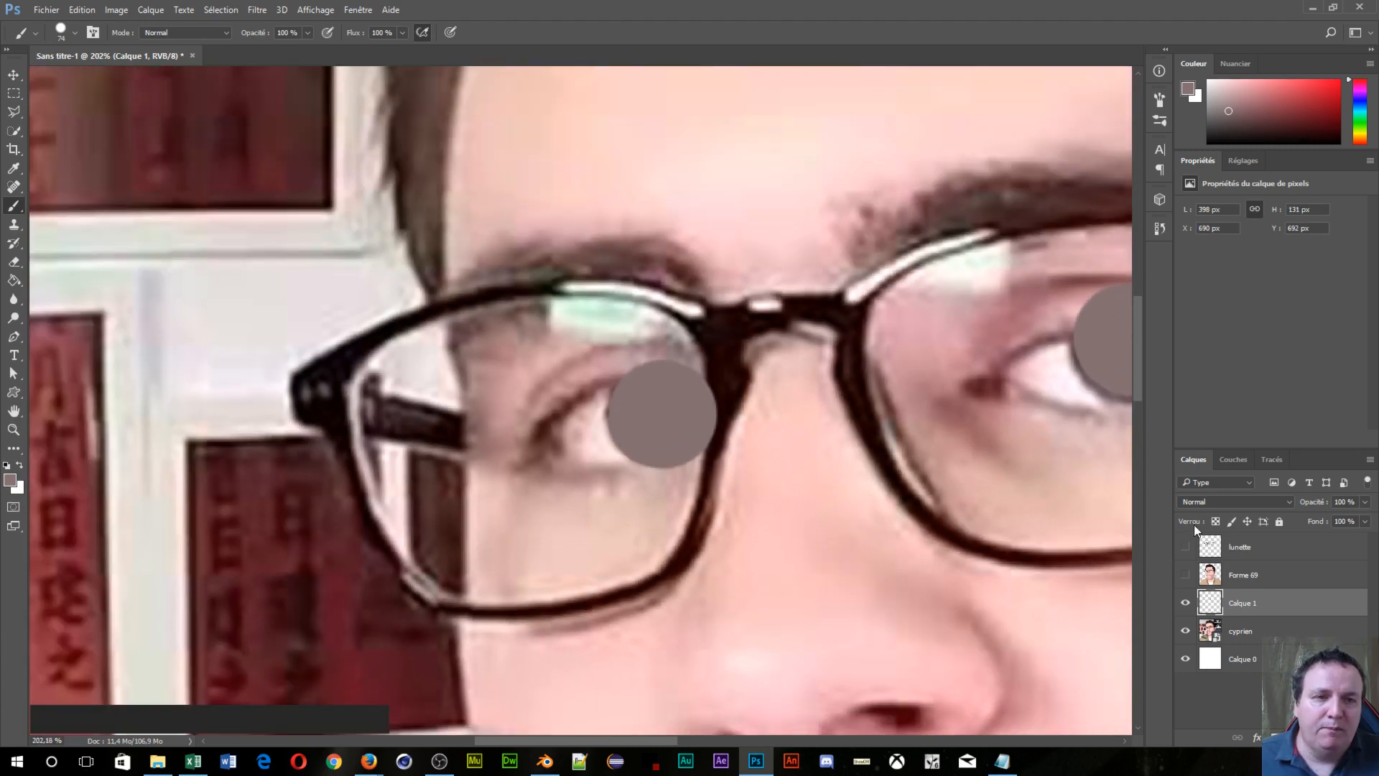
scroll(1193, 524, up, 2)
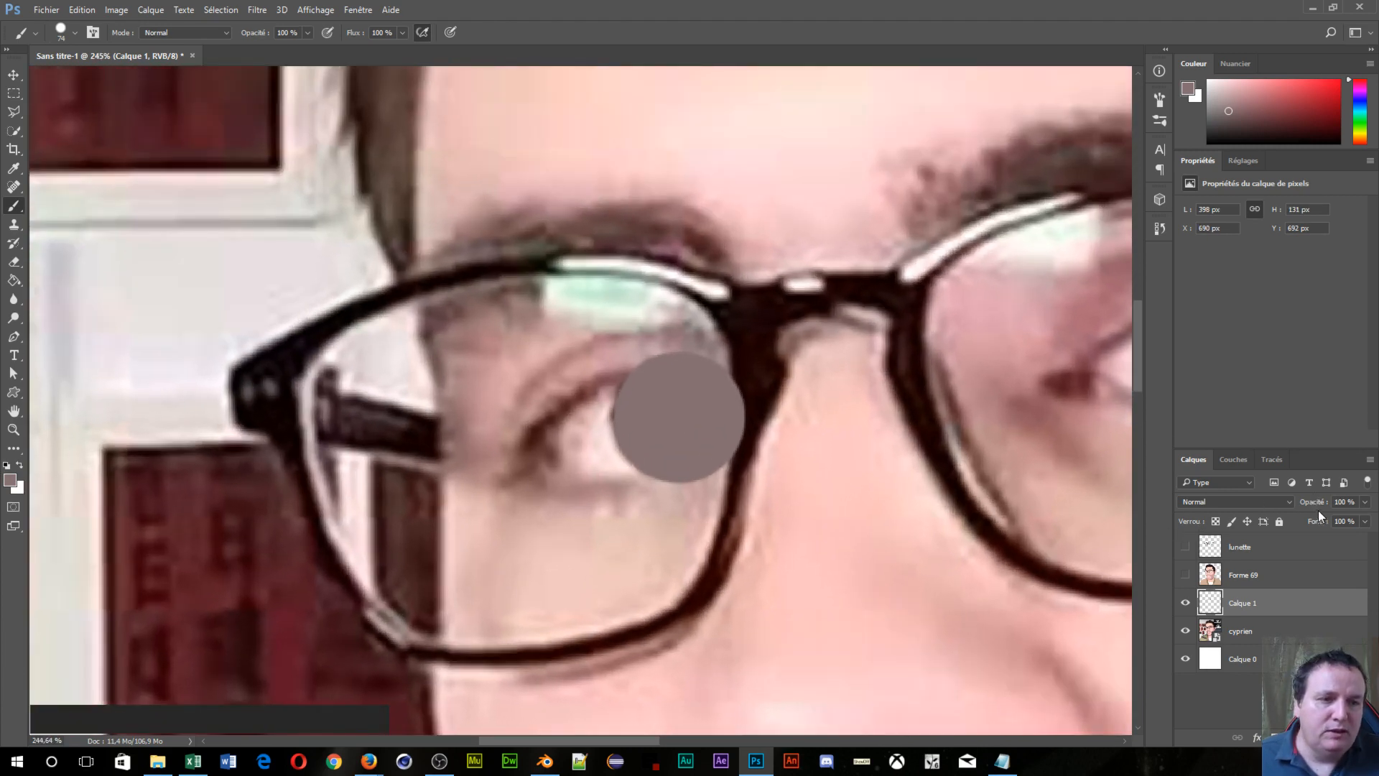
mouse_move(1315, 507)
mouse_down()
mouse_move(1027, 526)
mouse_move(825, 508)
mouse_up()
key(alt)
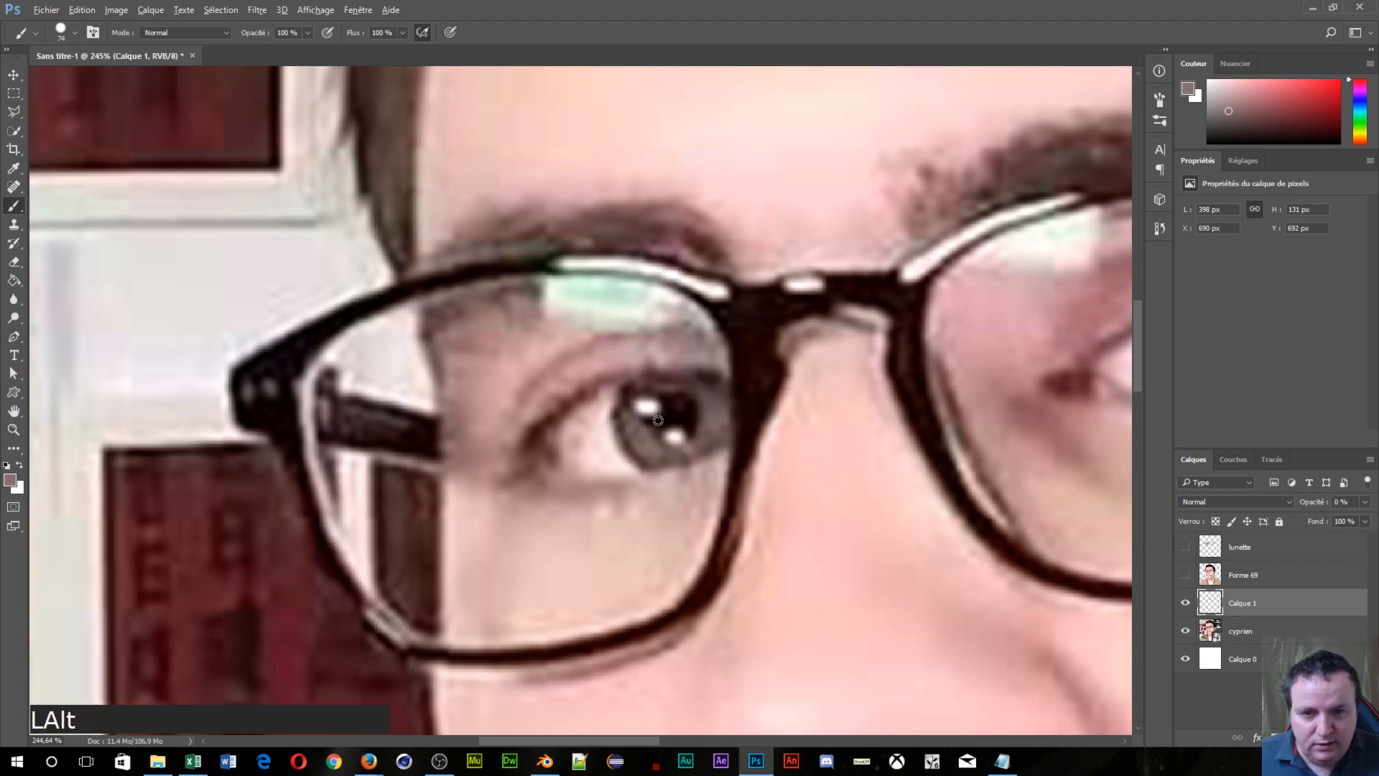
drag(658, 418, 618, 413)
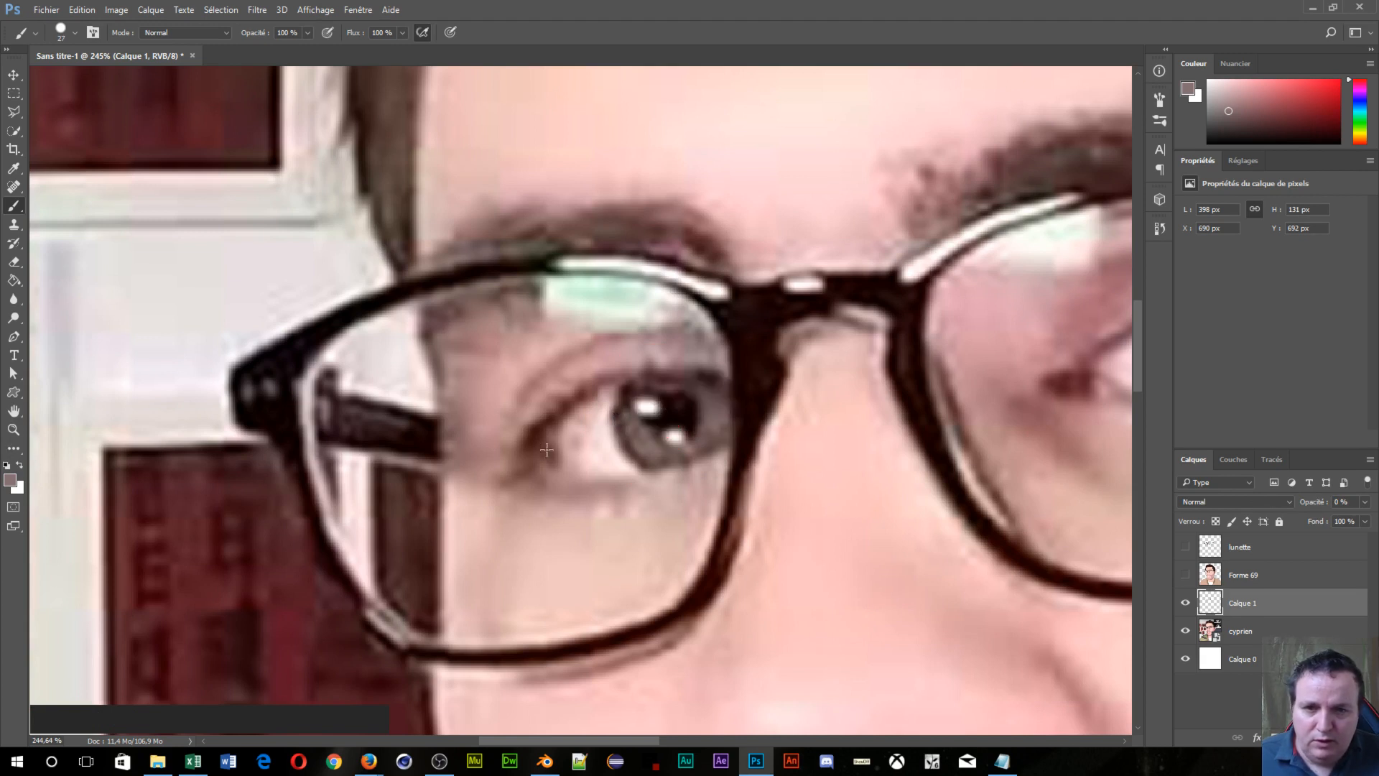
key(alt)
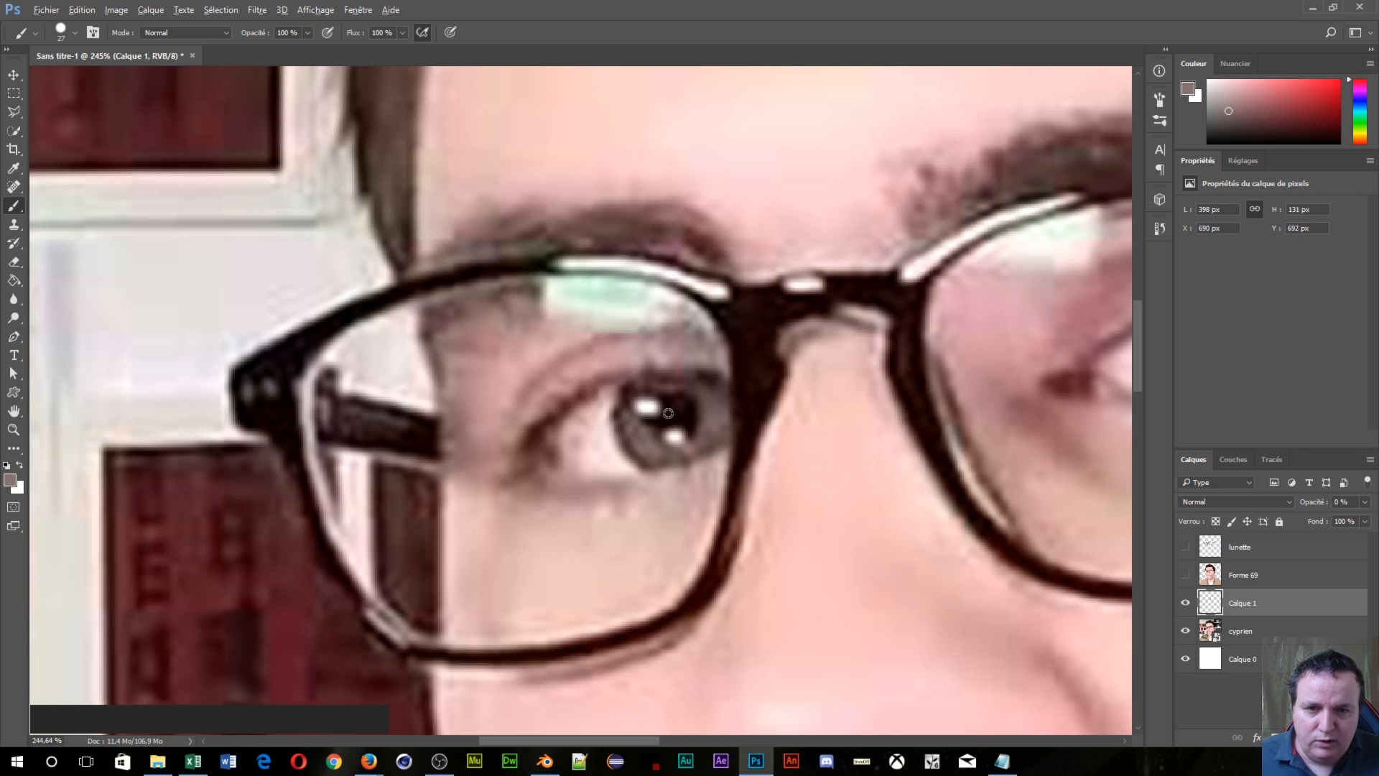
alt+click(673, 411)
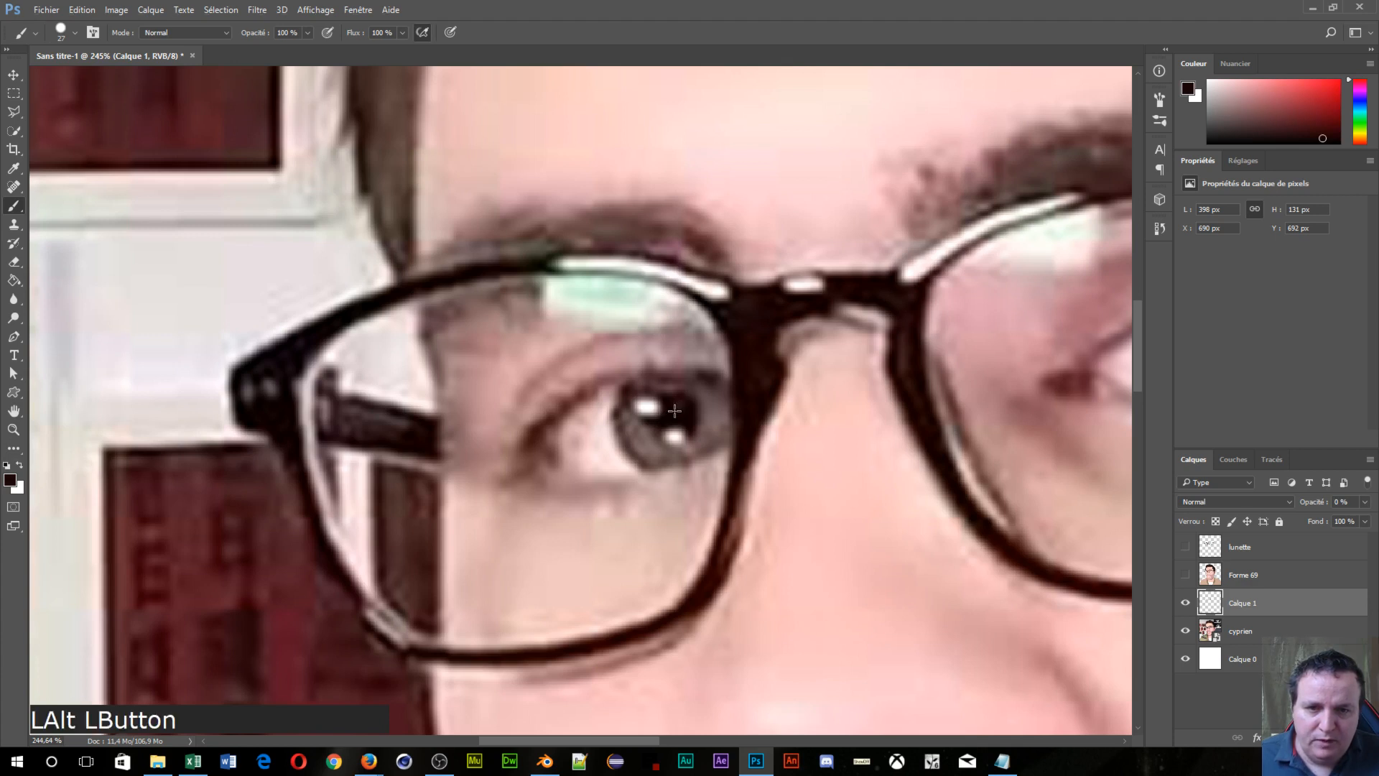
Step: Paint a matching 27 px pupil in the sampled dark red-brown on the other eye and restore the layer's opacity to 100%
key(space)
drag(1077, 446, 539, 444)
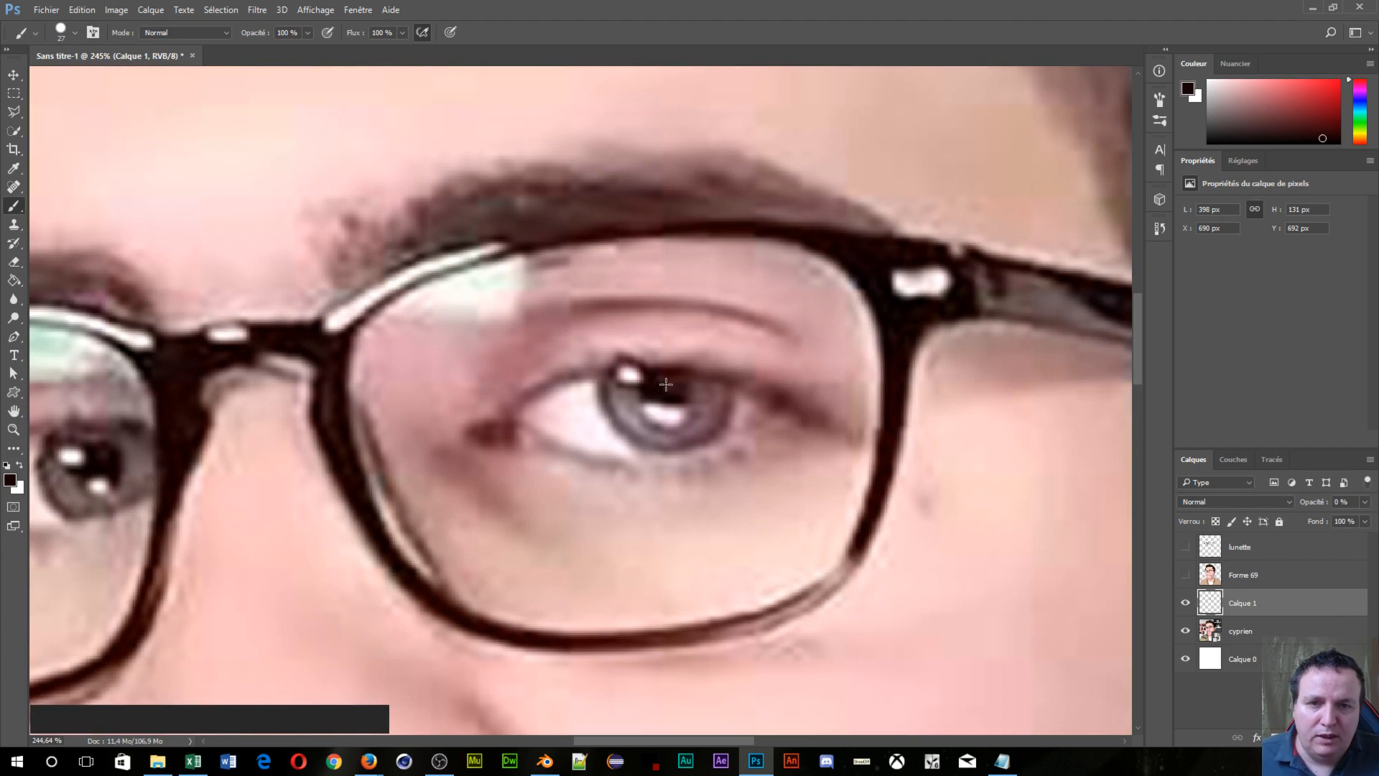
key(alt)
alt+click(662, 385)
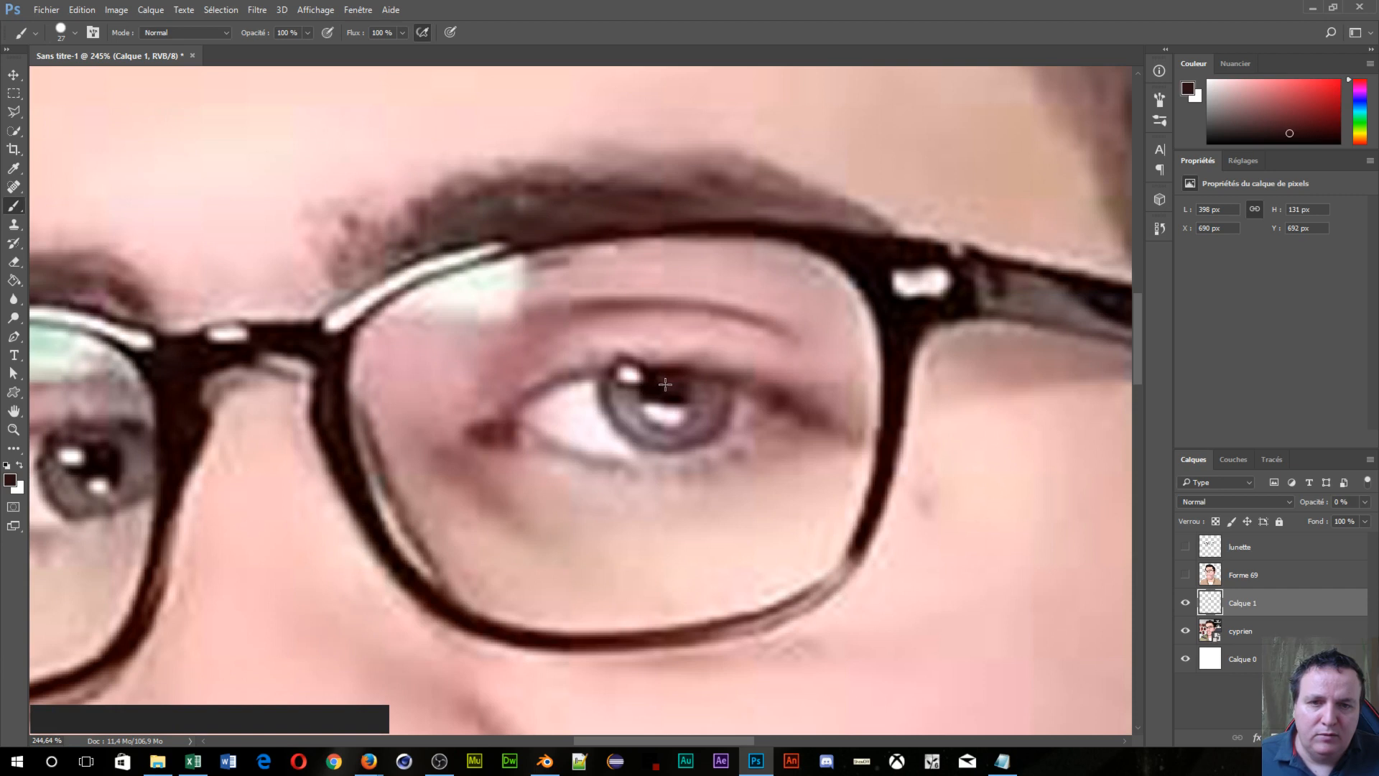
click(665, 384)
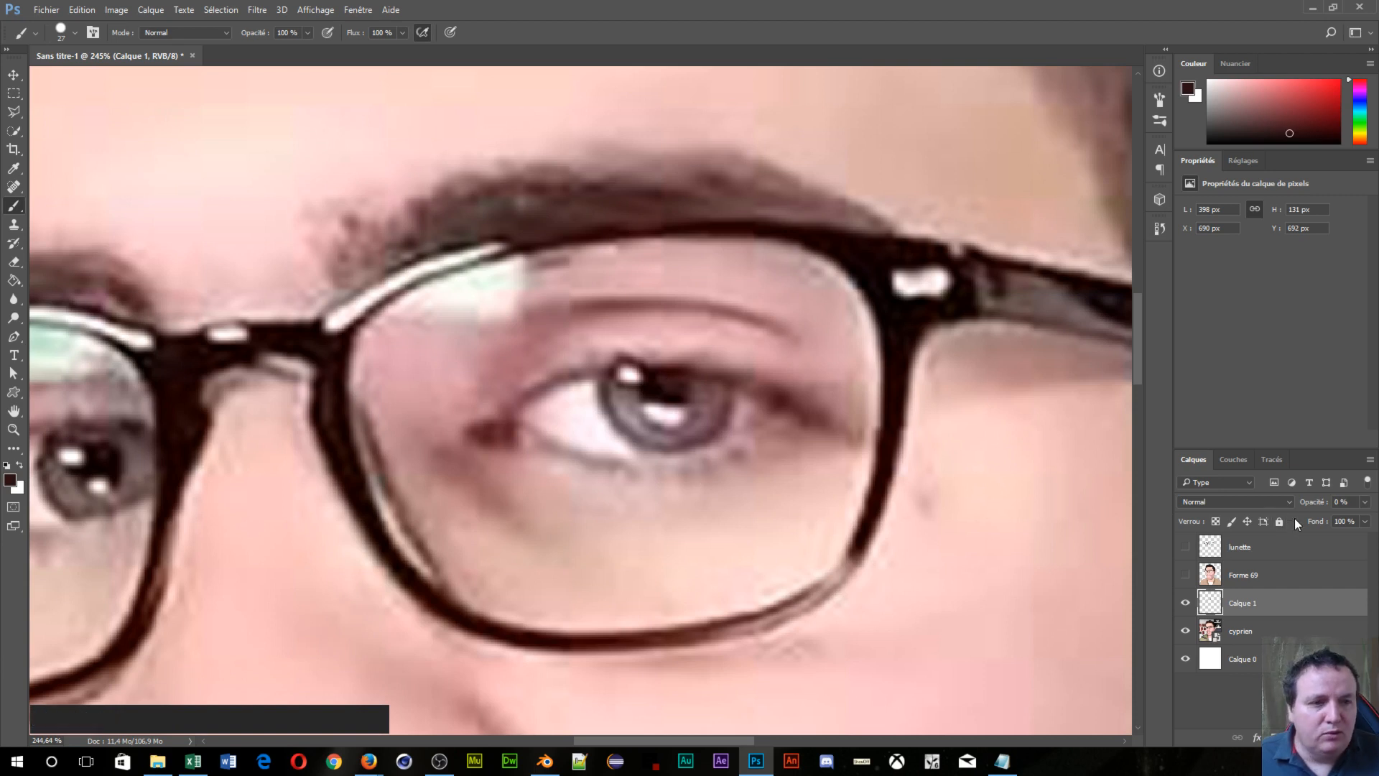
drag(1306, 502, 1354, 502)
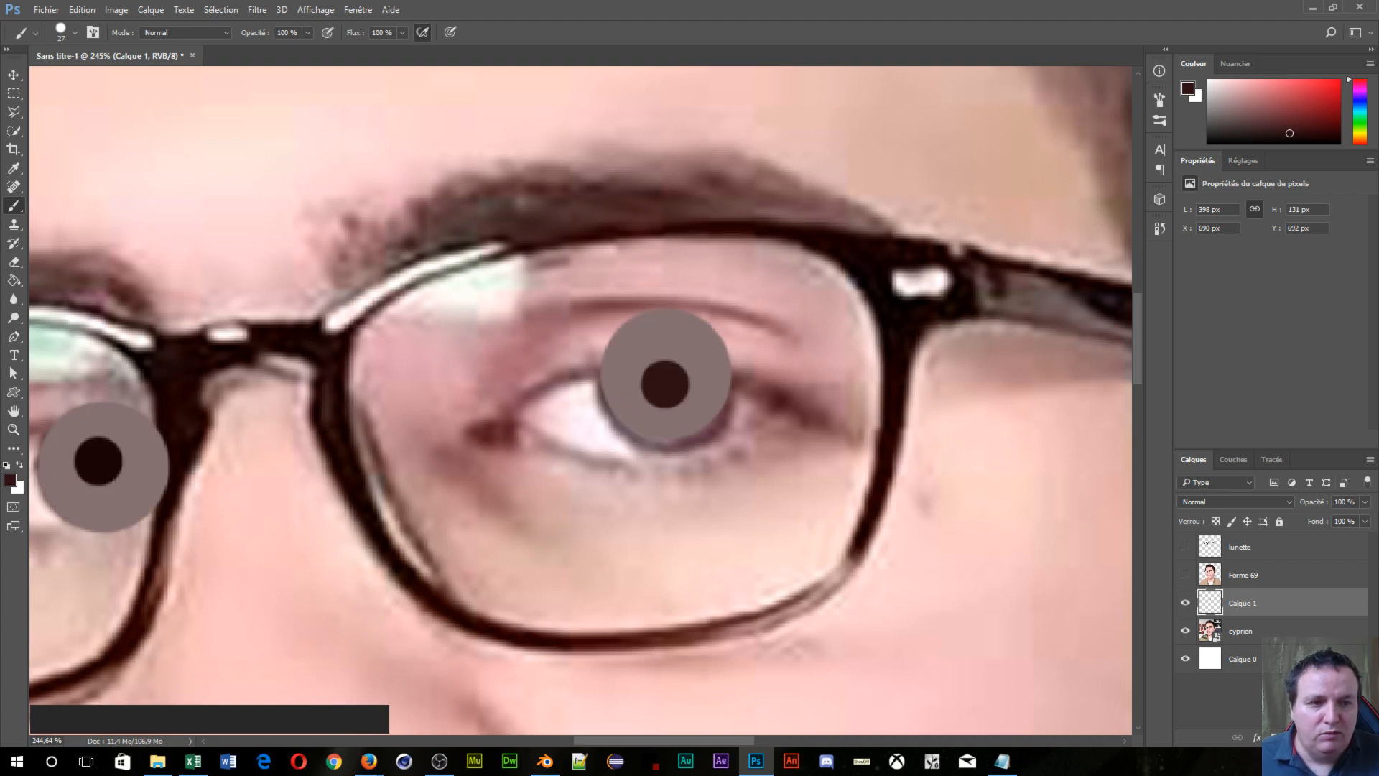
Step: Set the layer's opacity back to 0% and paint two white highlights on the image-left eye with a softer 17 px brush
drag(1308, 494, 1221, 502)
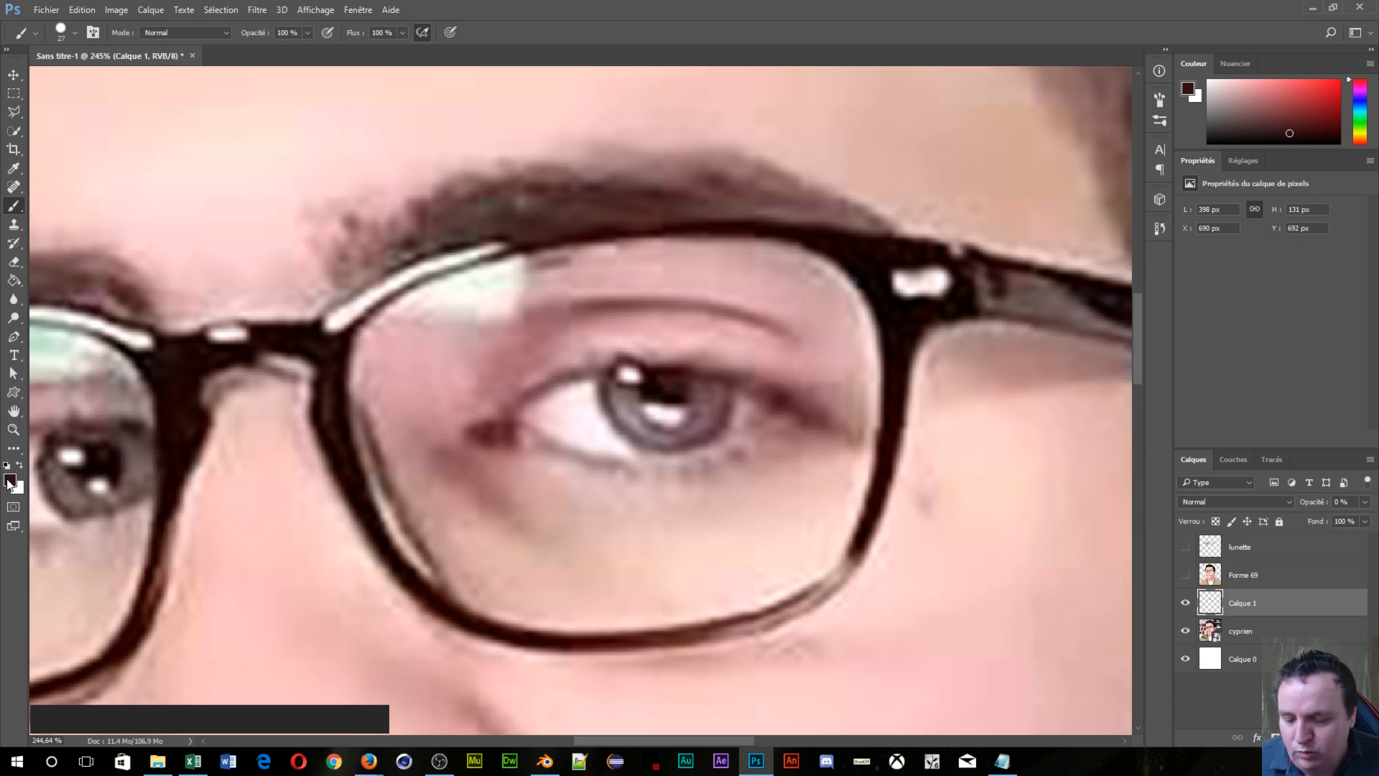
key(x)
alt+right_click(76, 459)
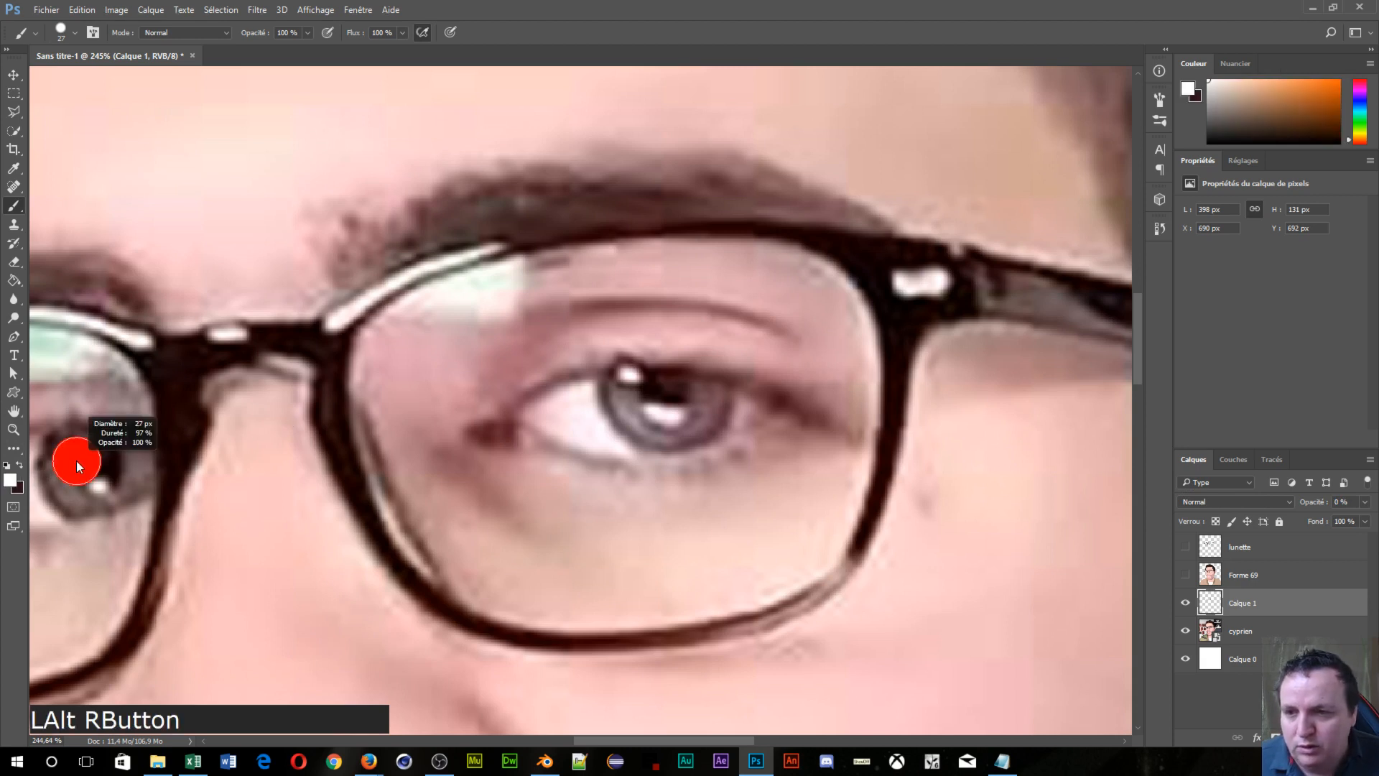
mouse_move(75, 462)
mouse_down()
mouse_move(53, 463)
mouse_move(66, 431)
mouse_up()
mouse_move(65, 322)
mouse_down()
mouse_move(62, 139)
mouse_move(80, 93)
mouse_up()
drag(87, 395, 95, 397)
drag(67, 457, 73, 455)
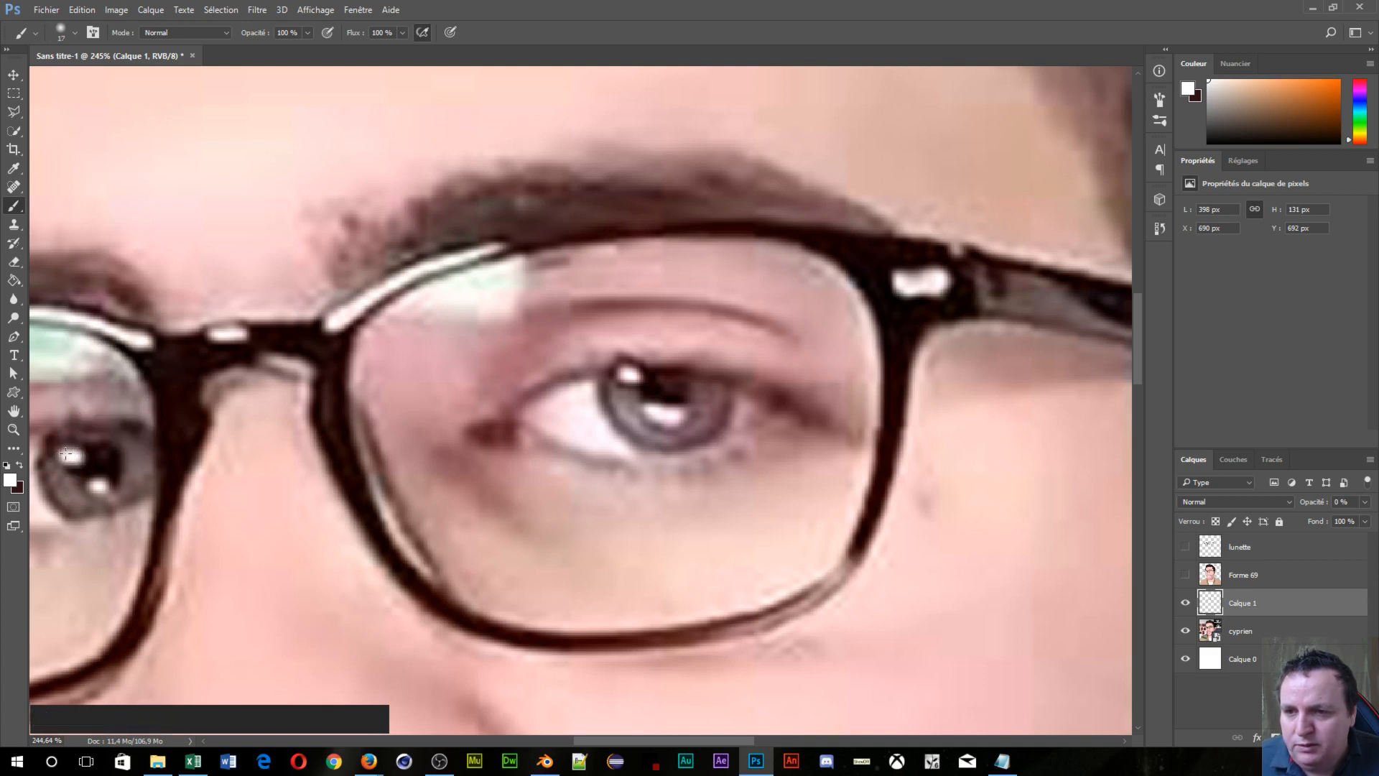
click(99, 487)
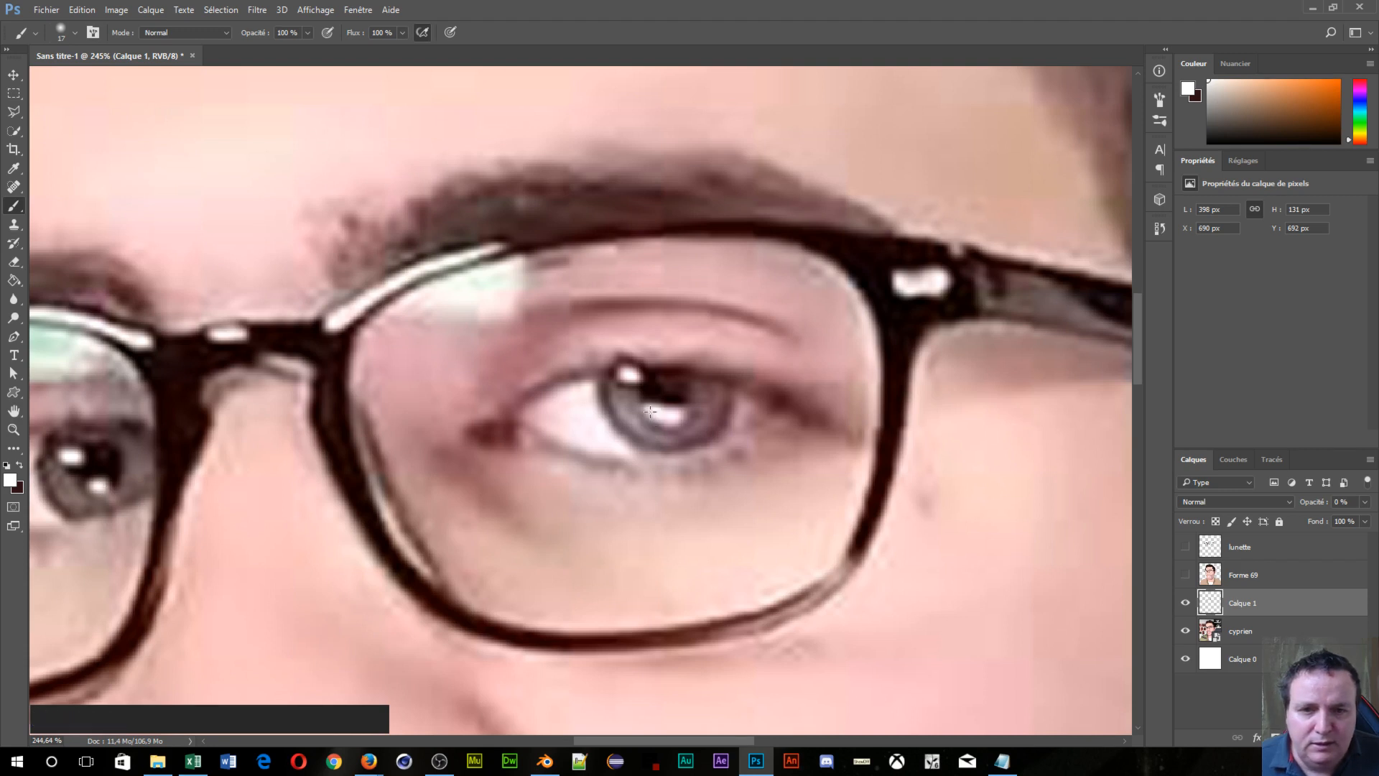
Step: Paint two white highlights on the image-right eye with the soft 17 px brush and restore the iris layer's opacity to 100%
drag(649, 407, 669, 411)
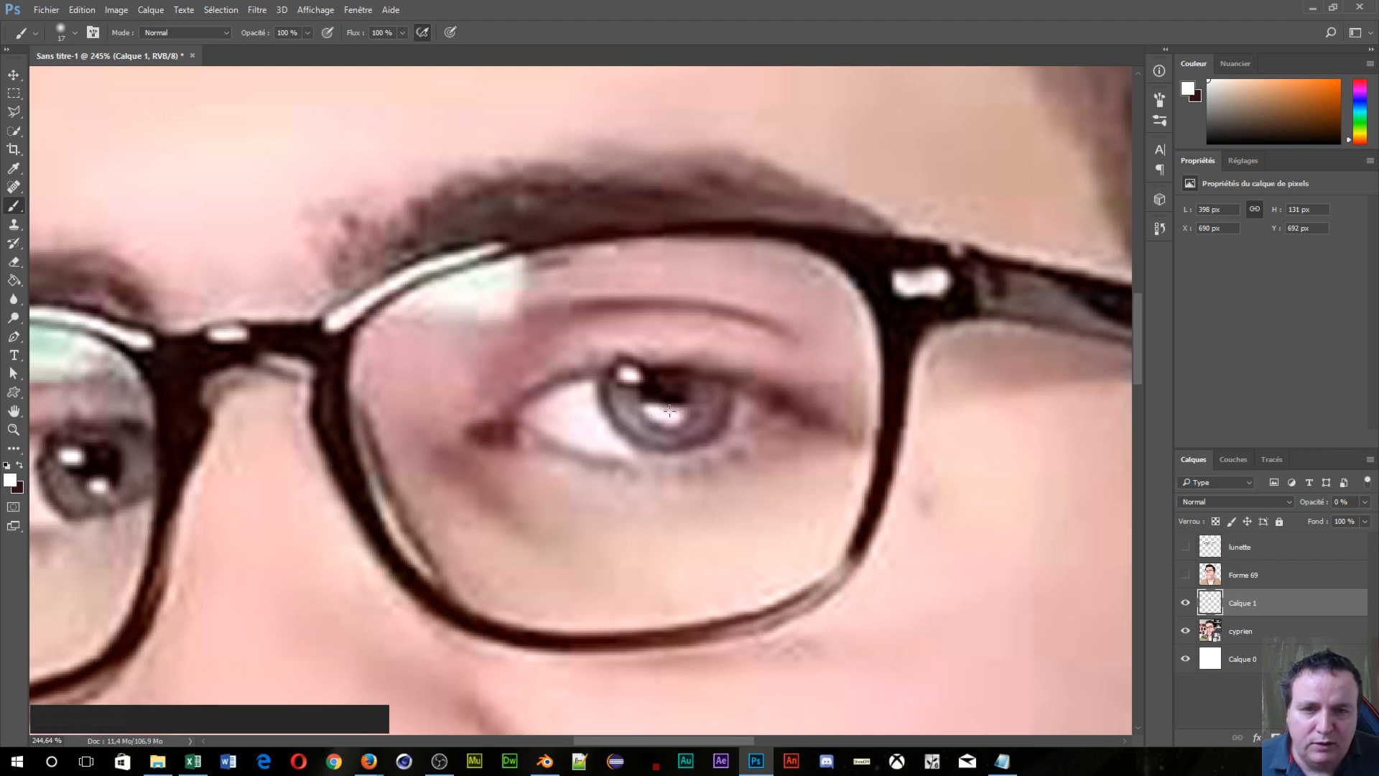
click(628, 376)
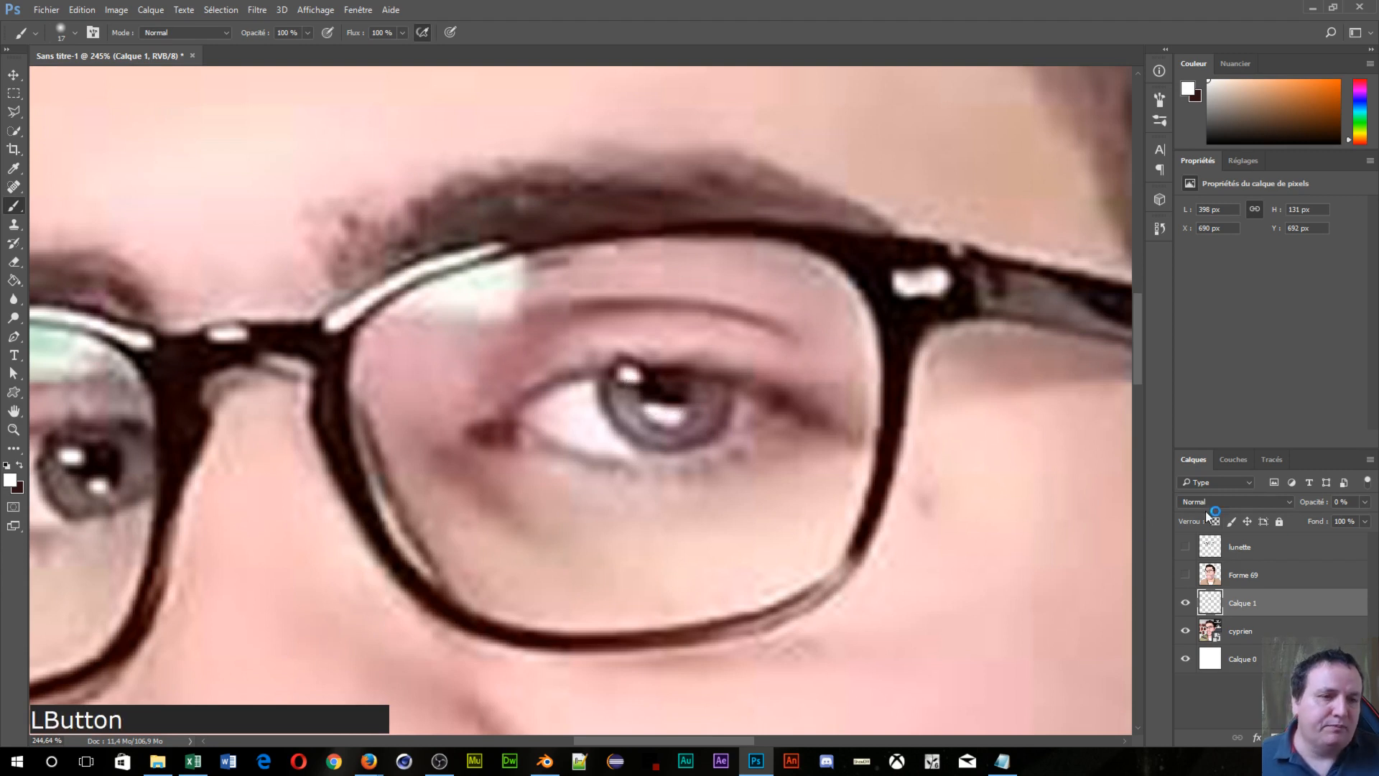
drag(1311, 505, 1354, 501)
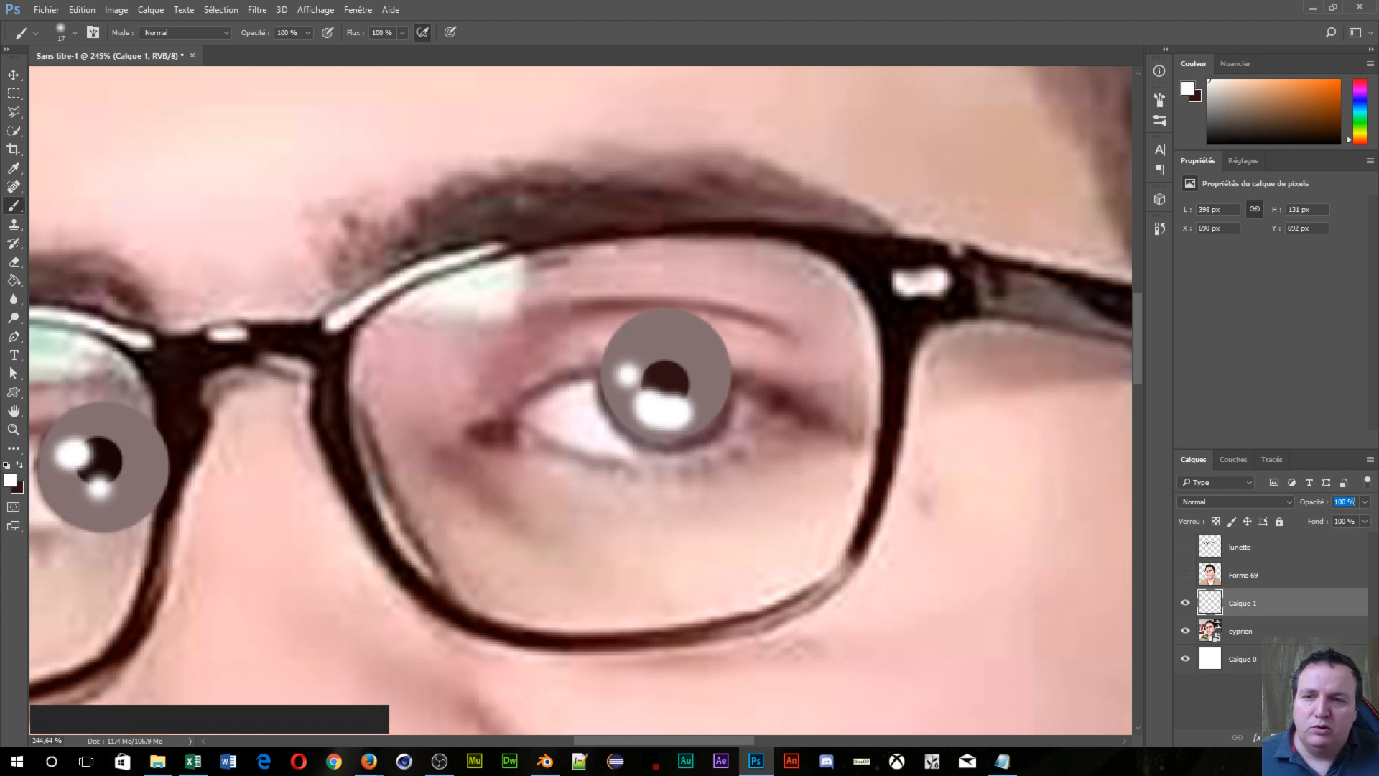
drag(1318, 540, 1153, 546)
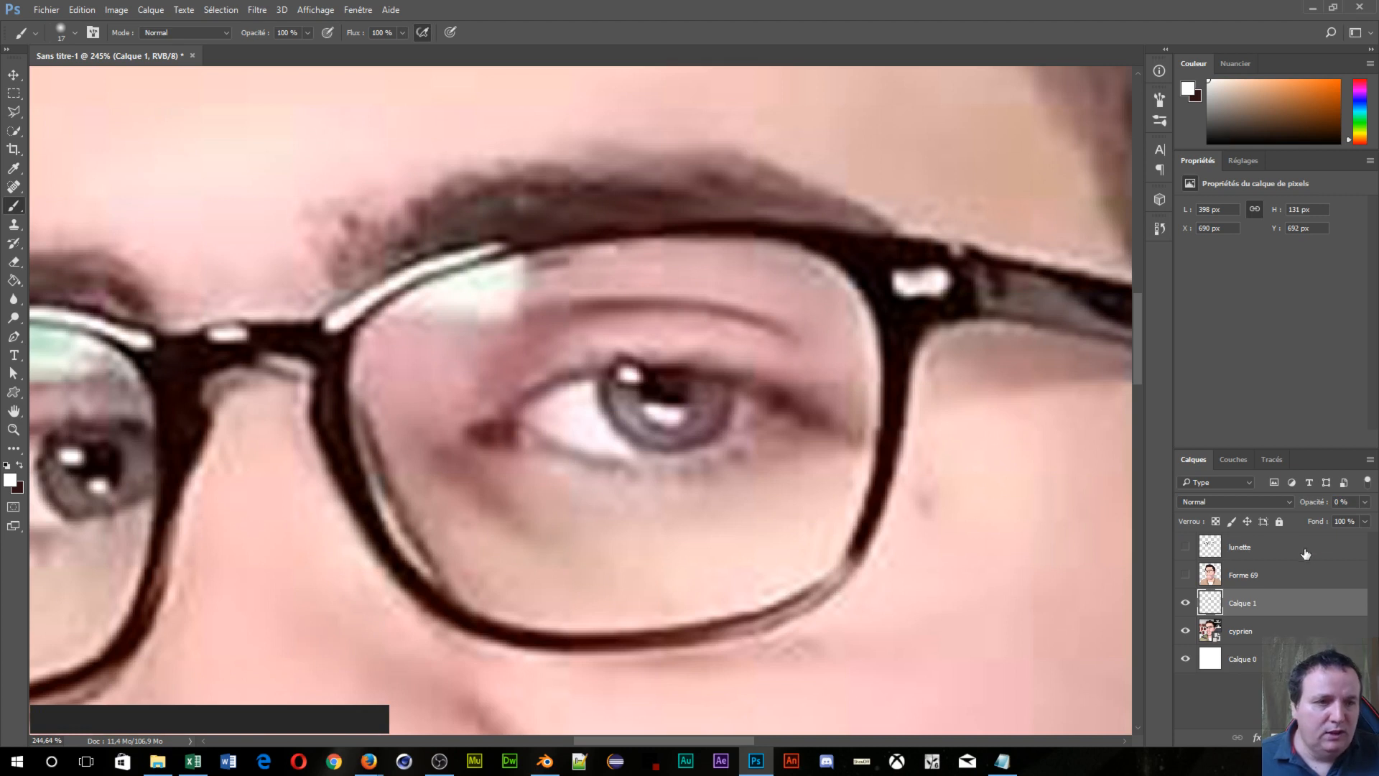
double_click(1342, 613)
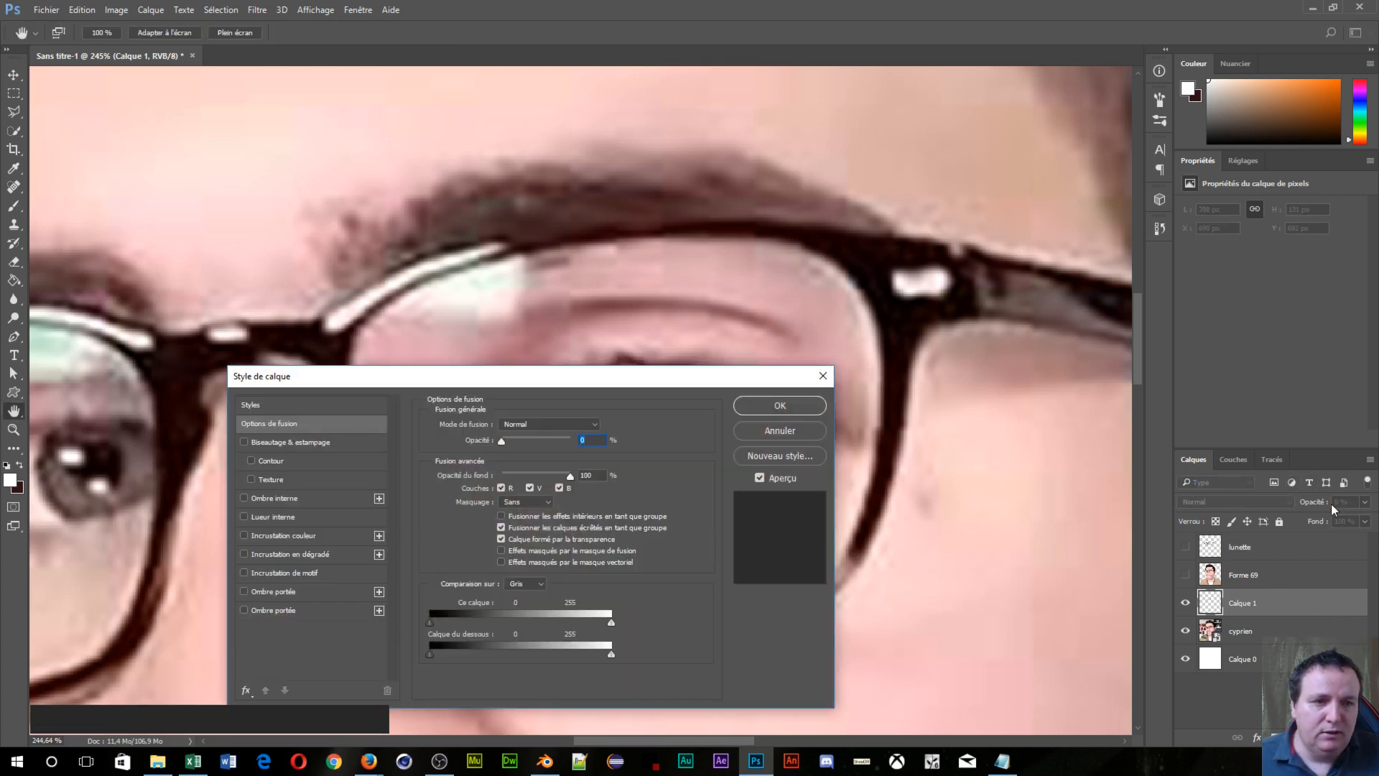
click(757, 428)
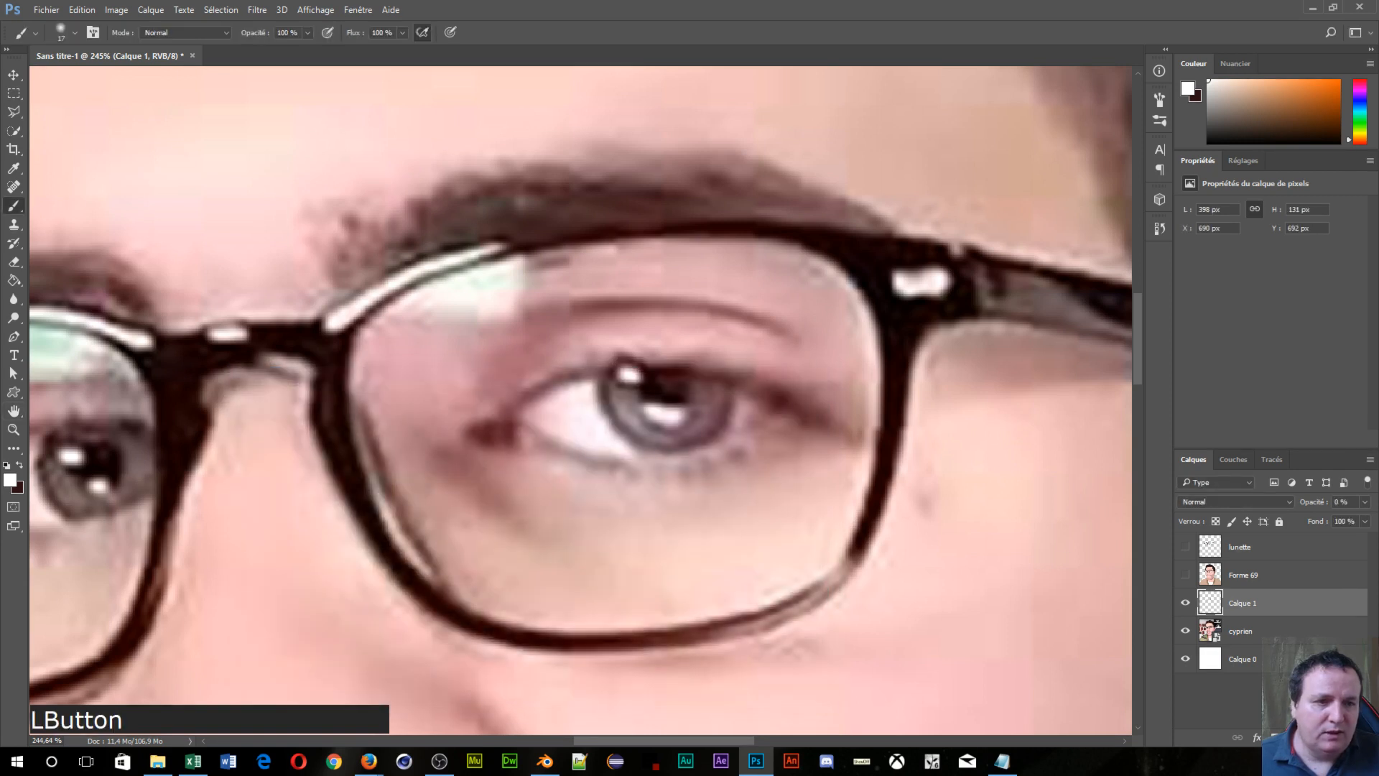
drag(1304, 505, 1376, 504)
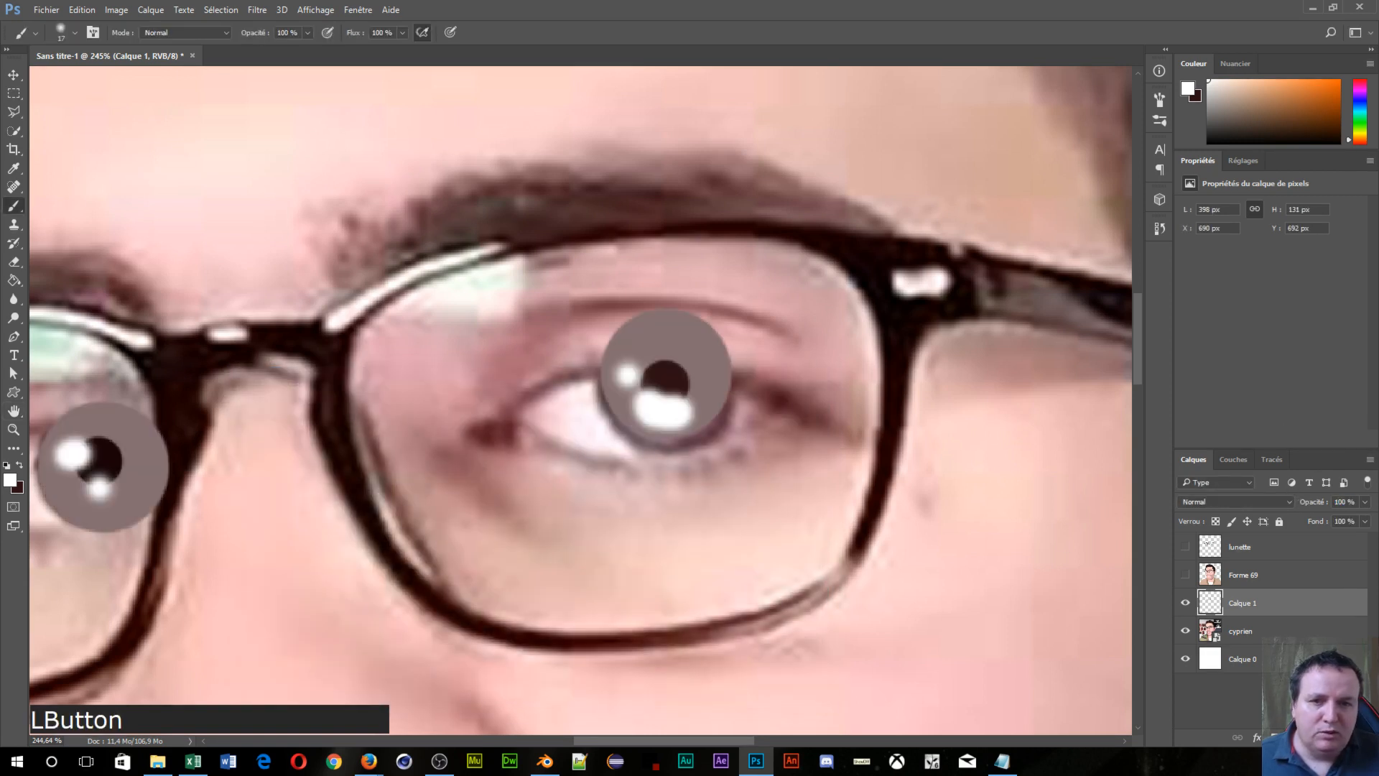
Step: Add a Contour (stroke) effect to the iris layer in grey-mauve 79656e sampled from the edge of the photo's iris
double_click(1329, 609)
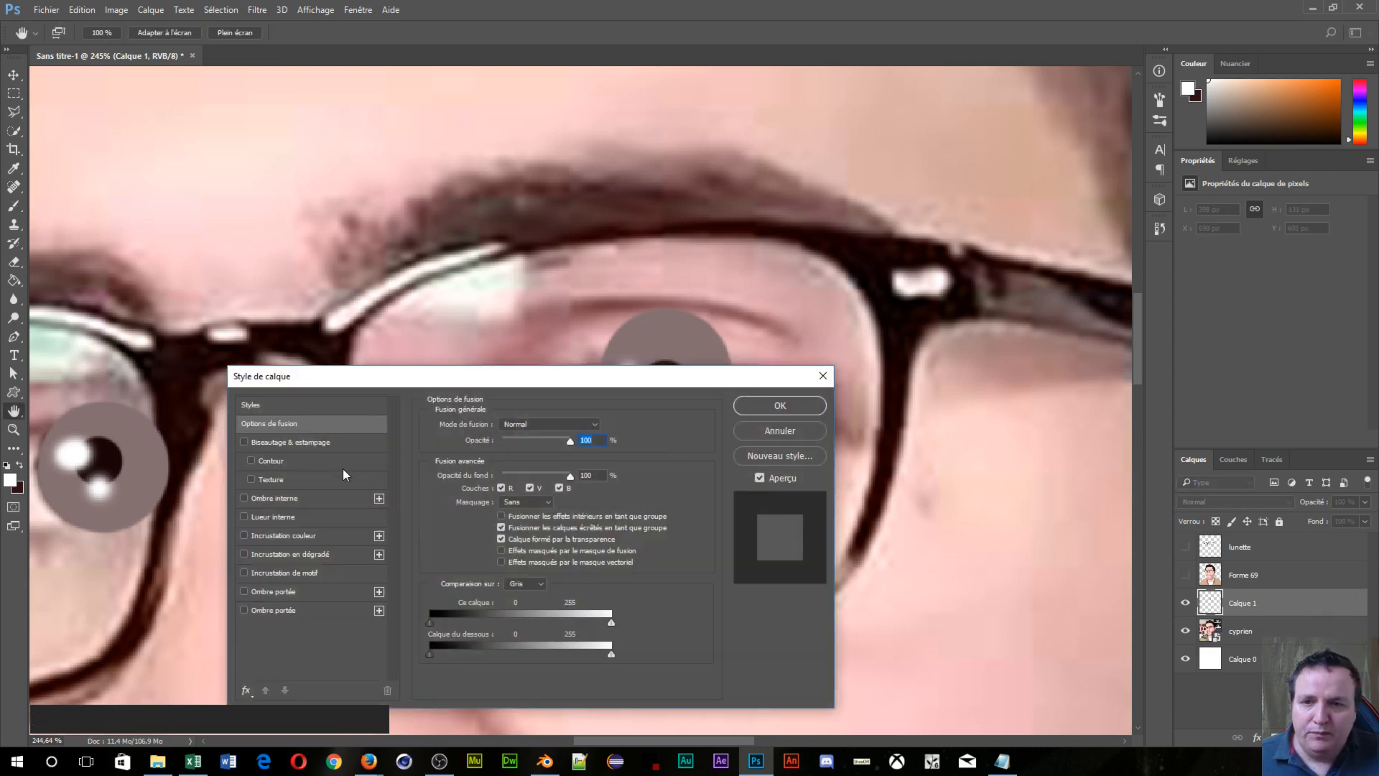
click(245, 688)
click(282, 510)
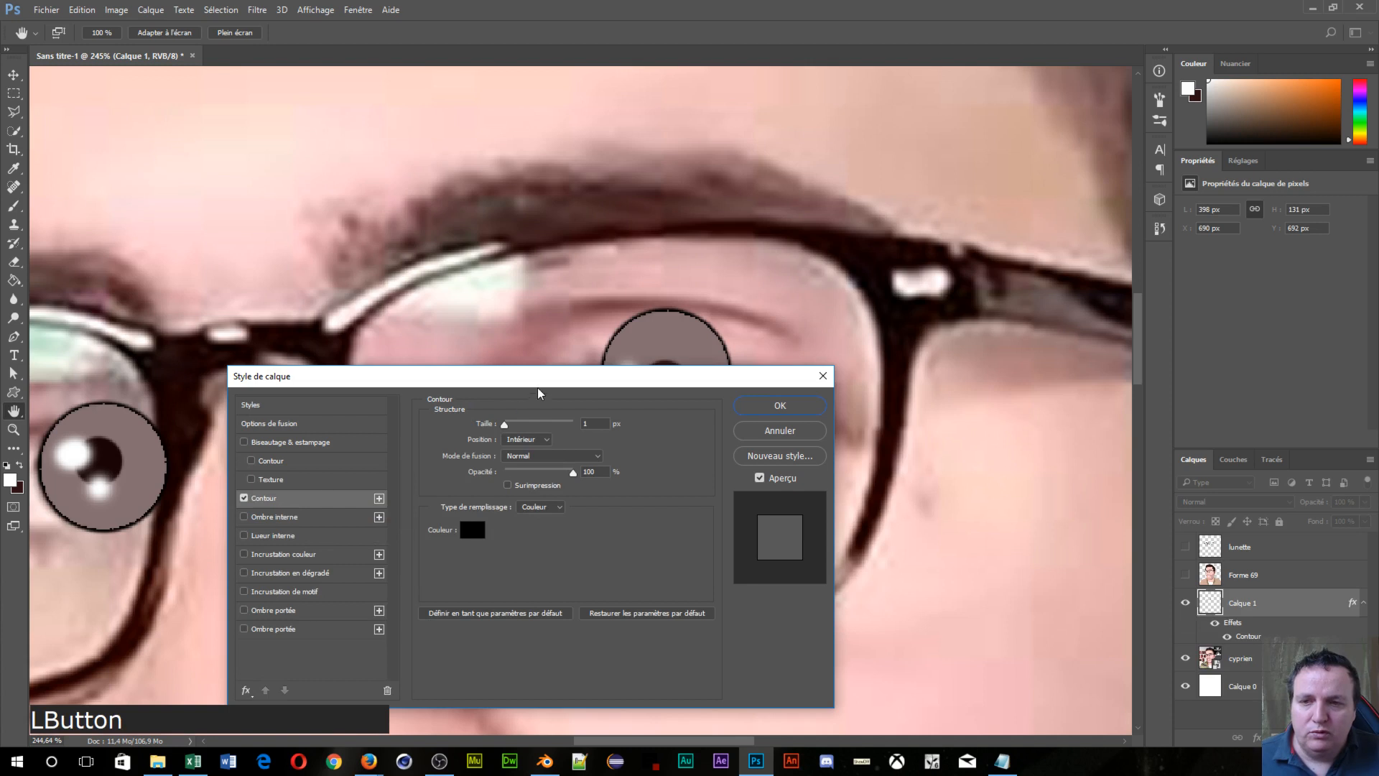
drag(523, 376, 1085, 189)
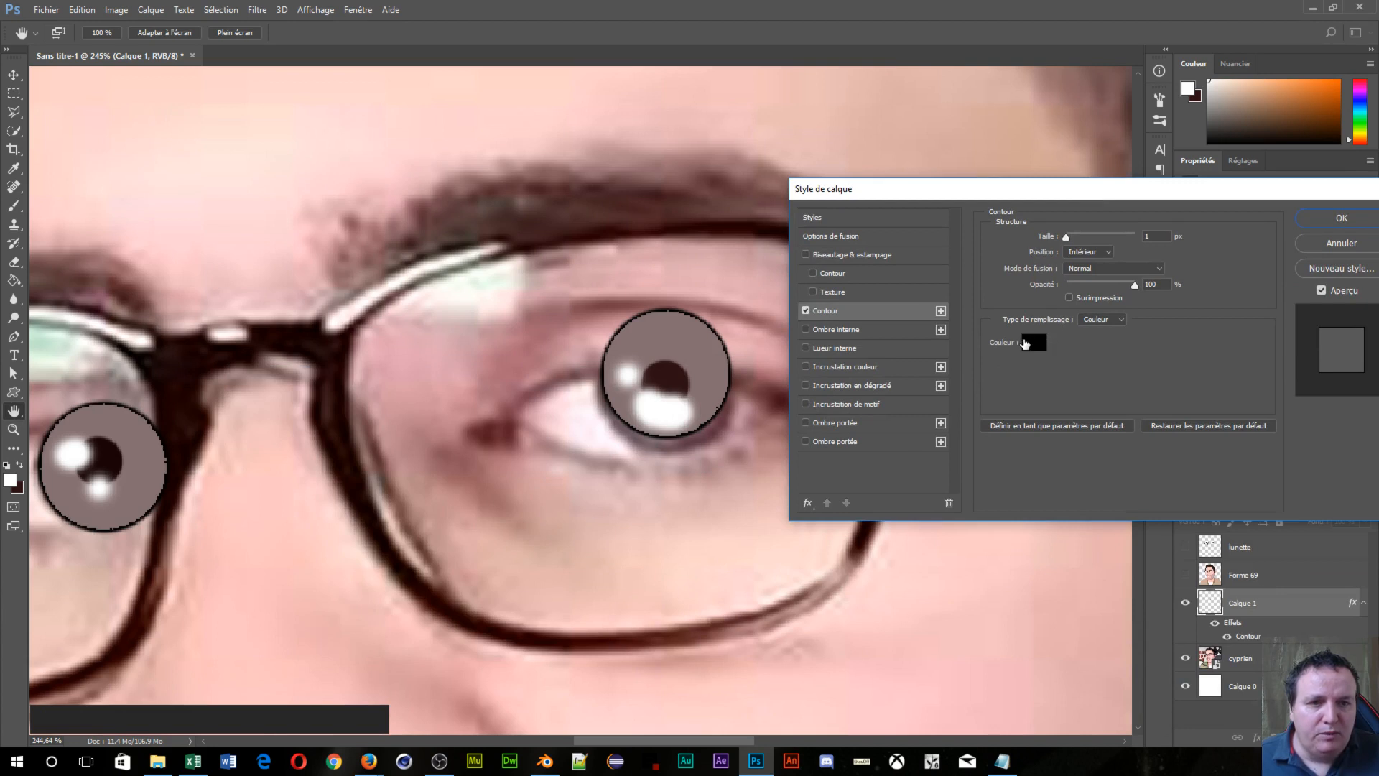
click(1033, 342)
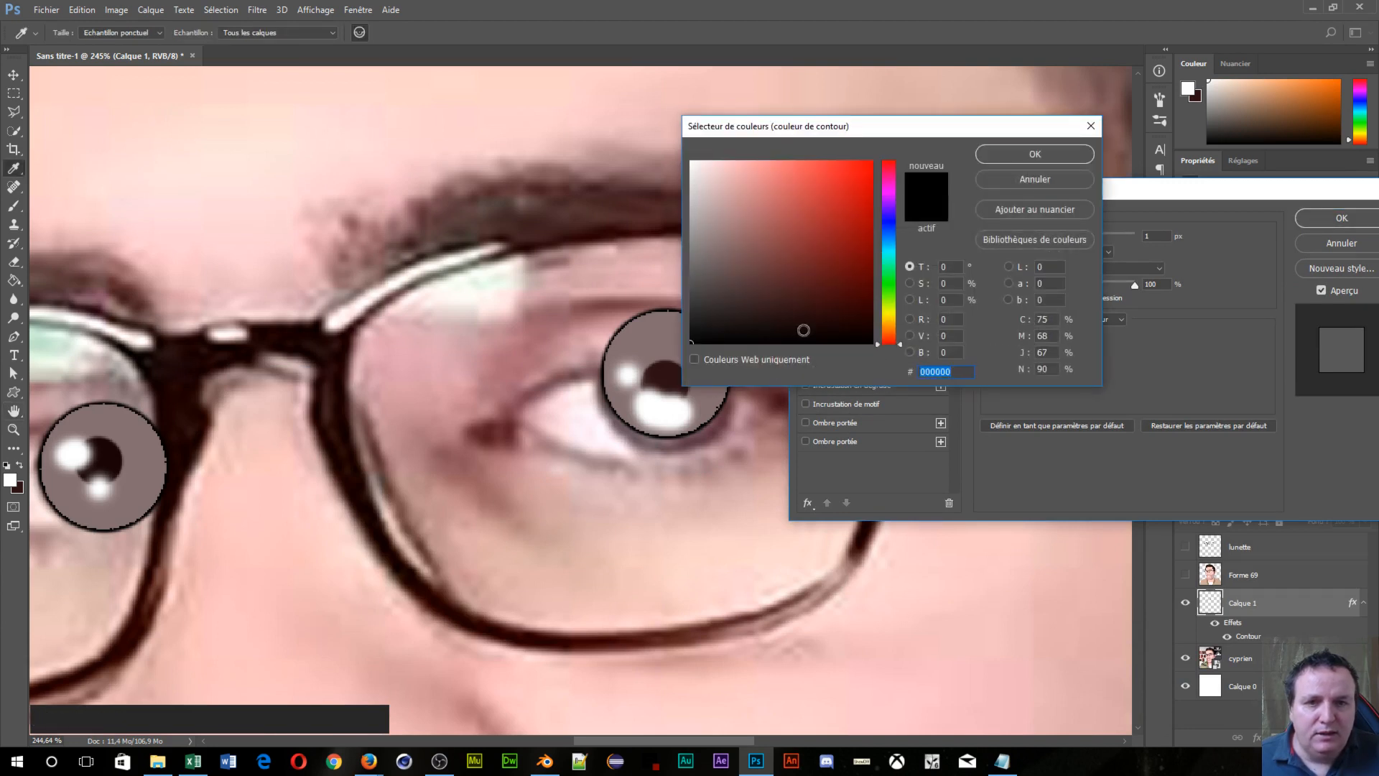
click(630, 438)
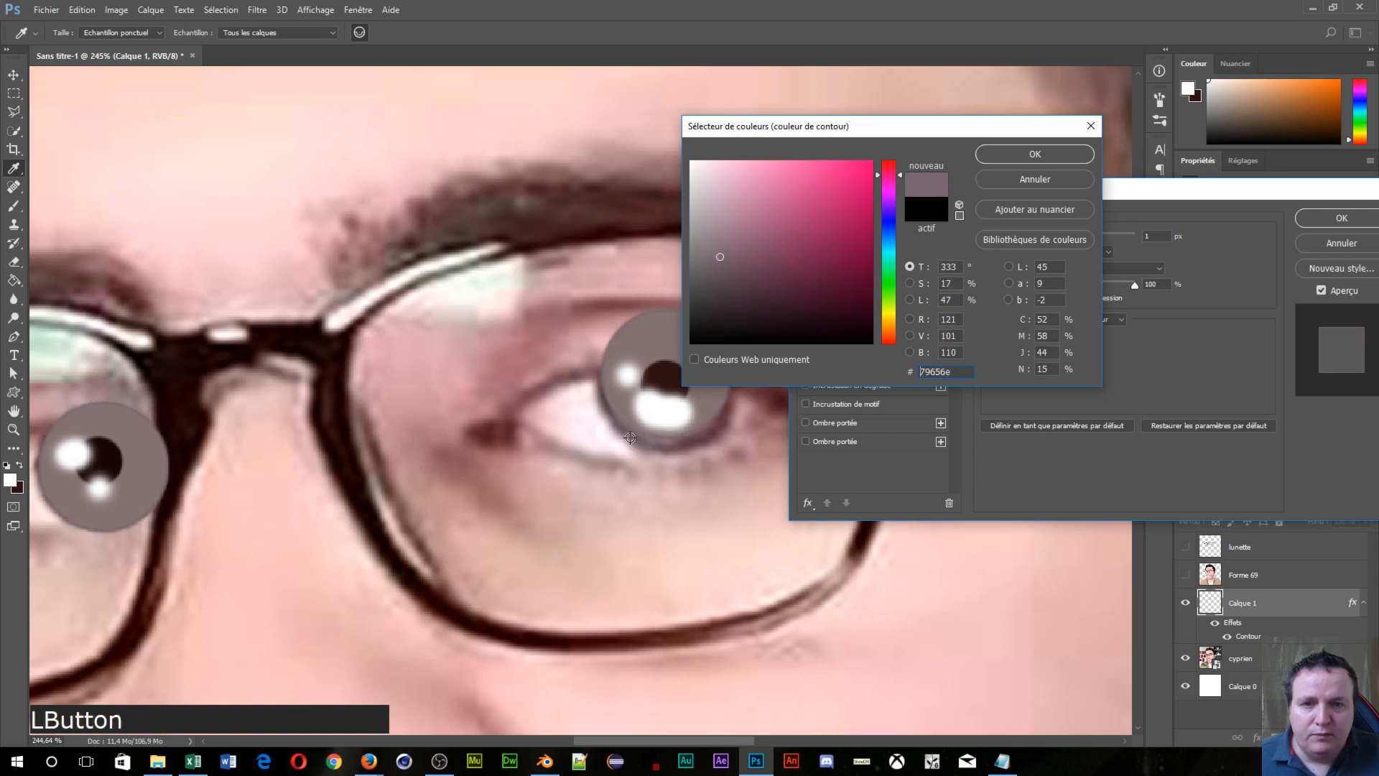
click(1043, 152)
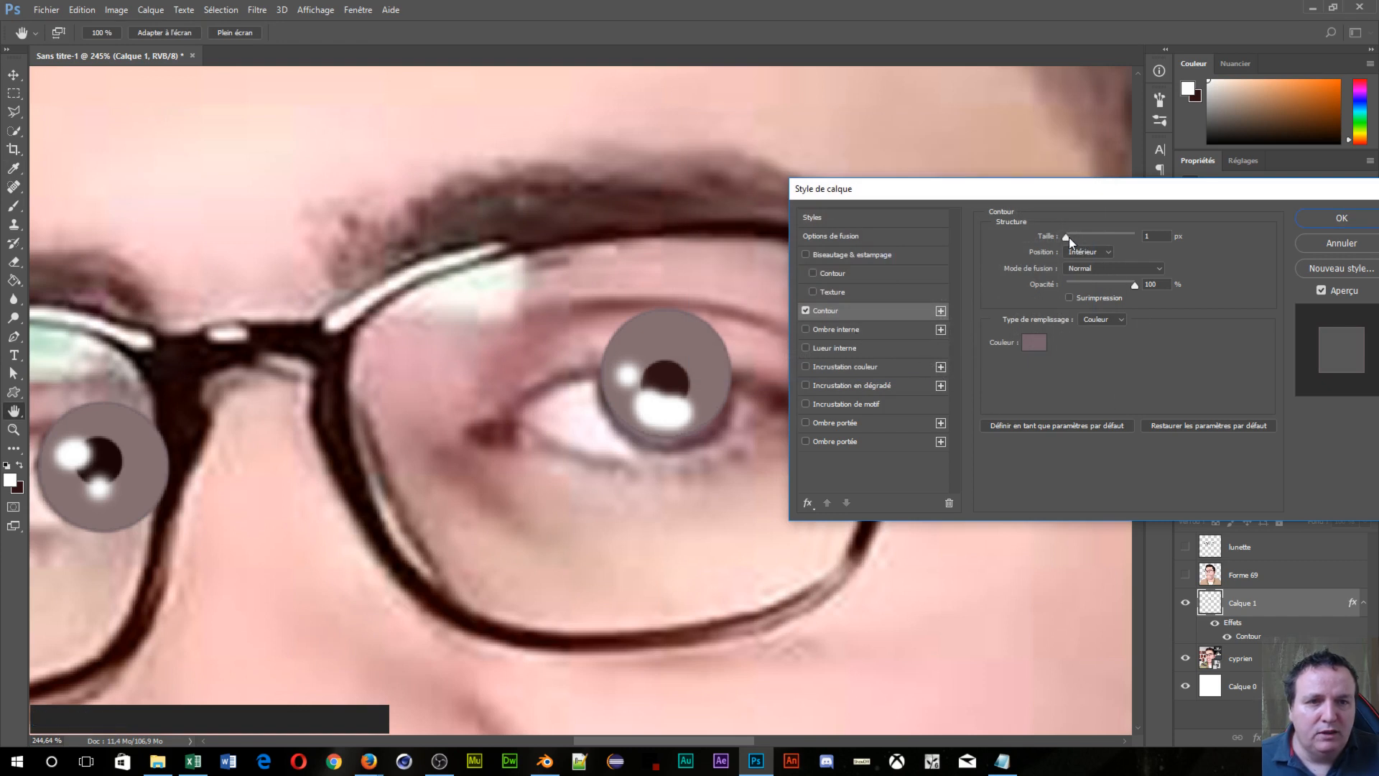
Step: Set the iris outline to 6 px with the Extérieur position and apply the layer style
drag(1067, 239, 1070, 239)
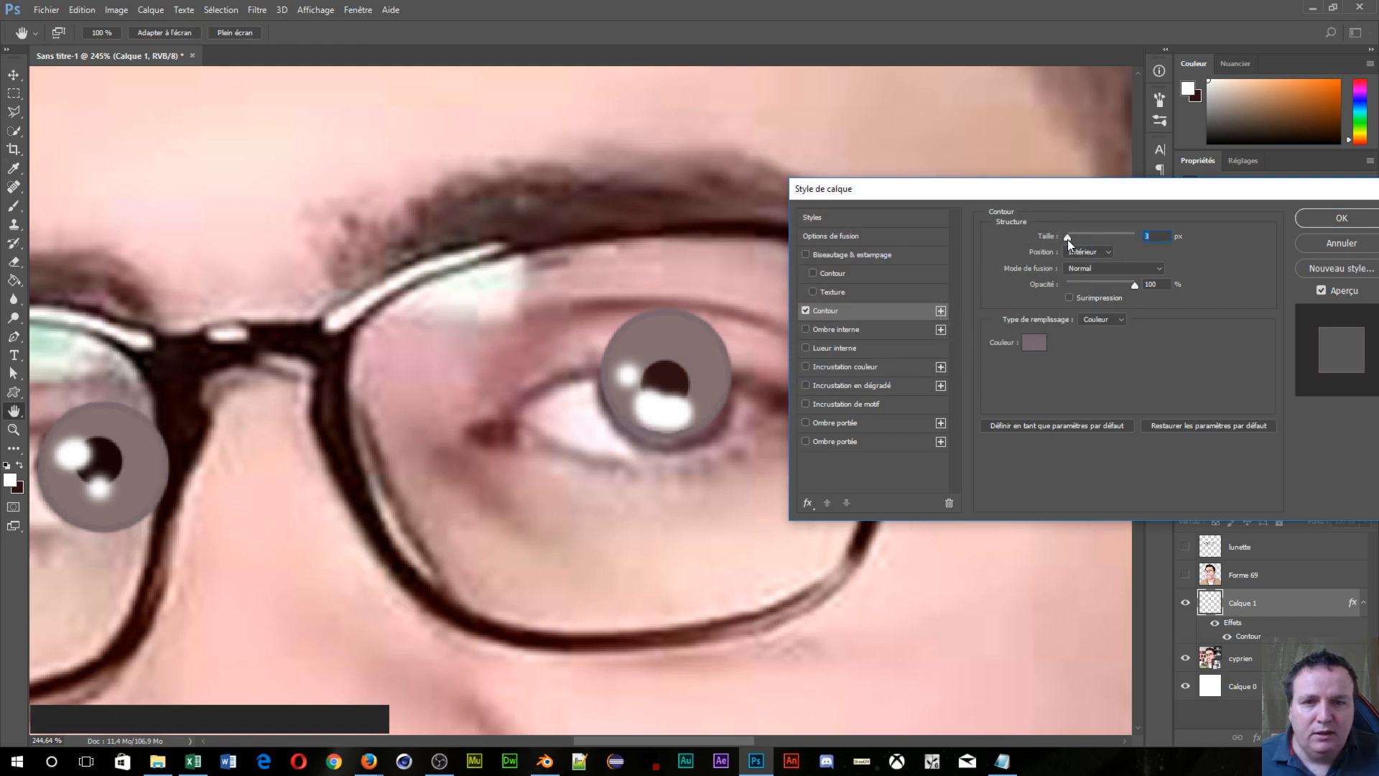
click(1075, 251)
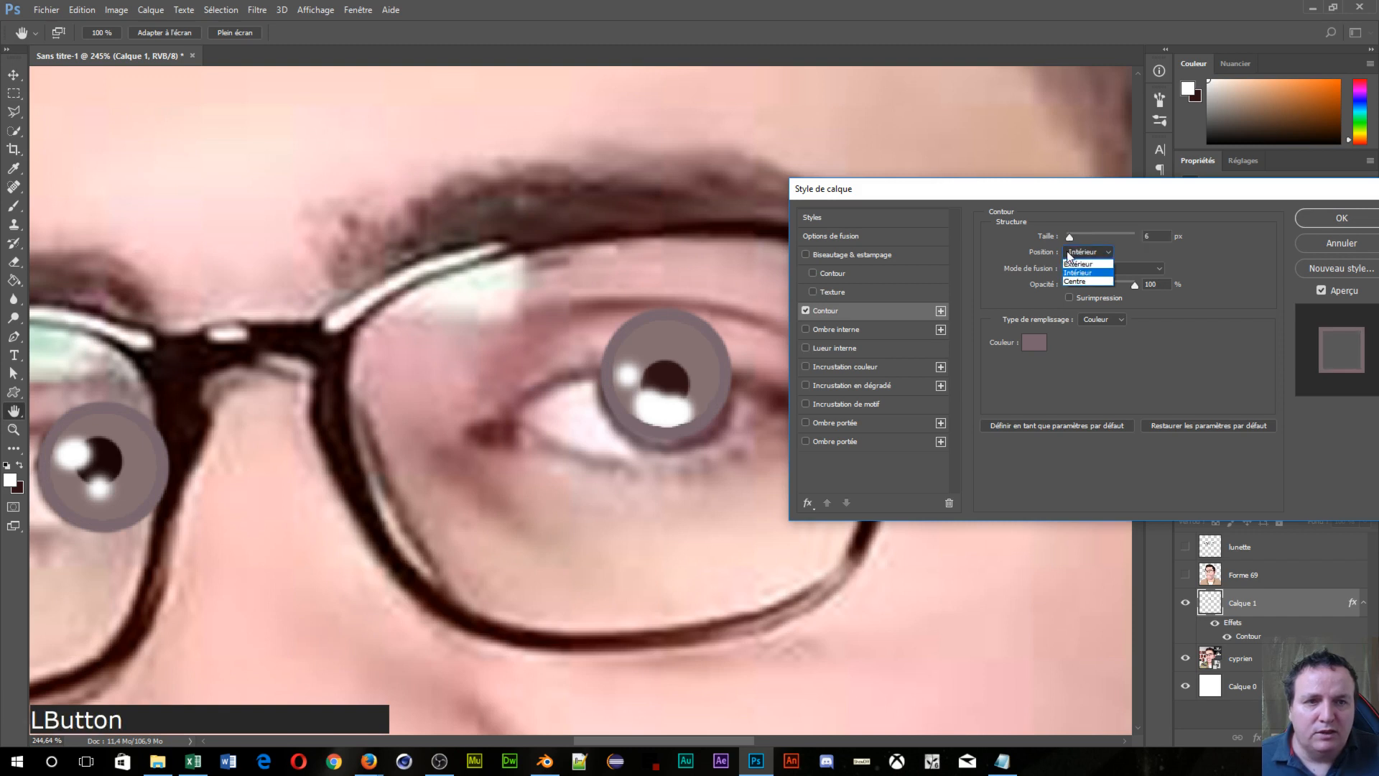
click(1077, 264)
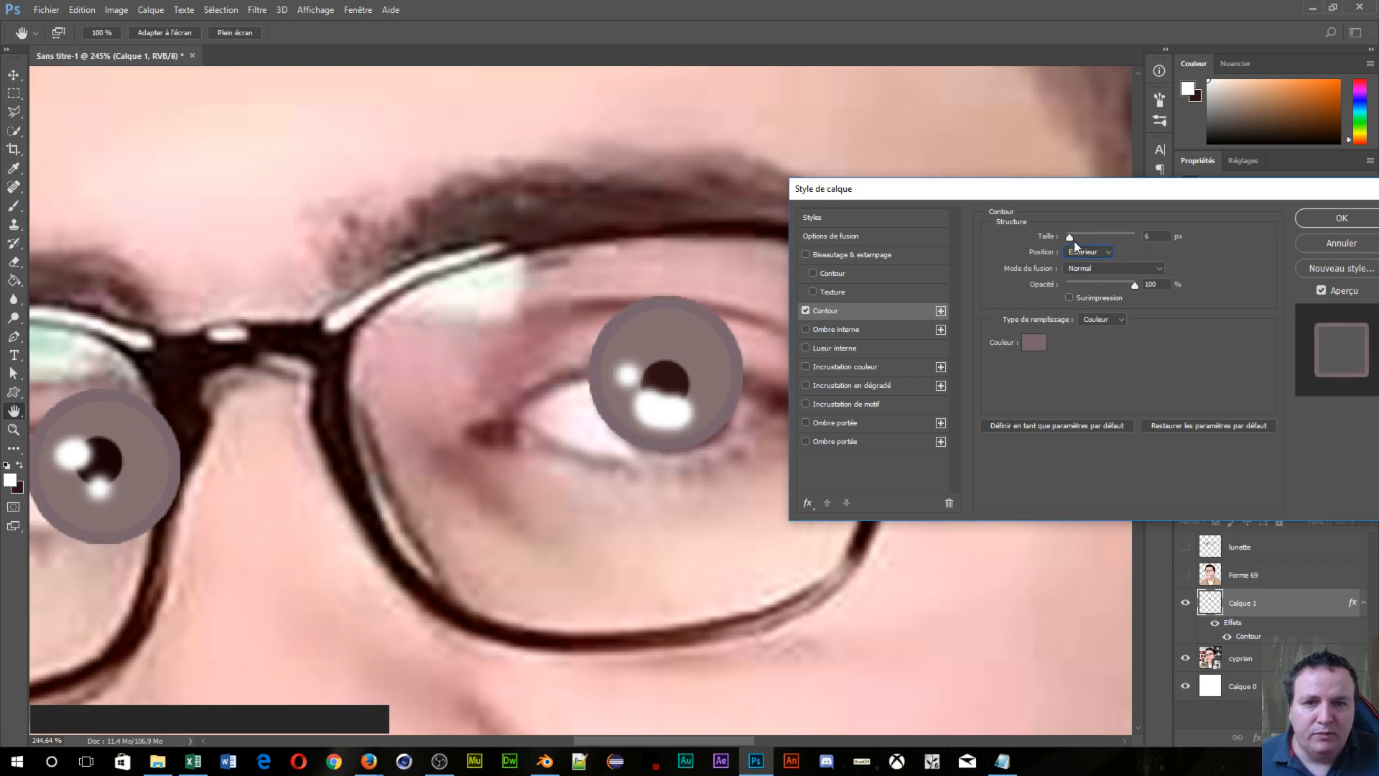
click(1068, 240)
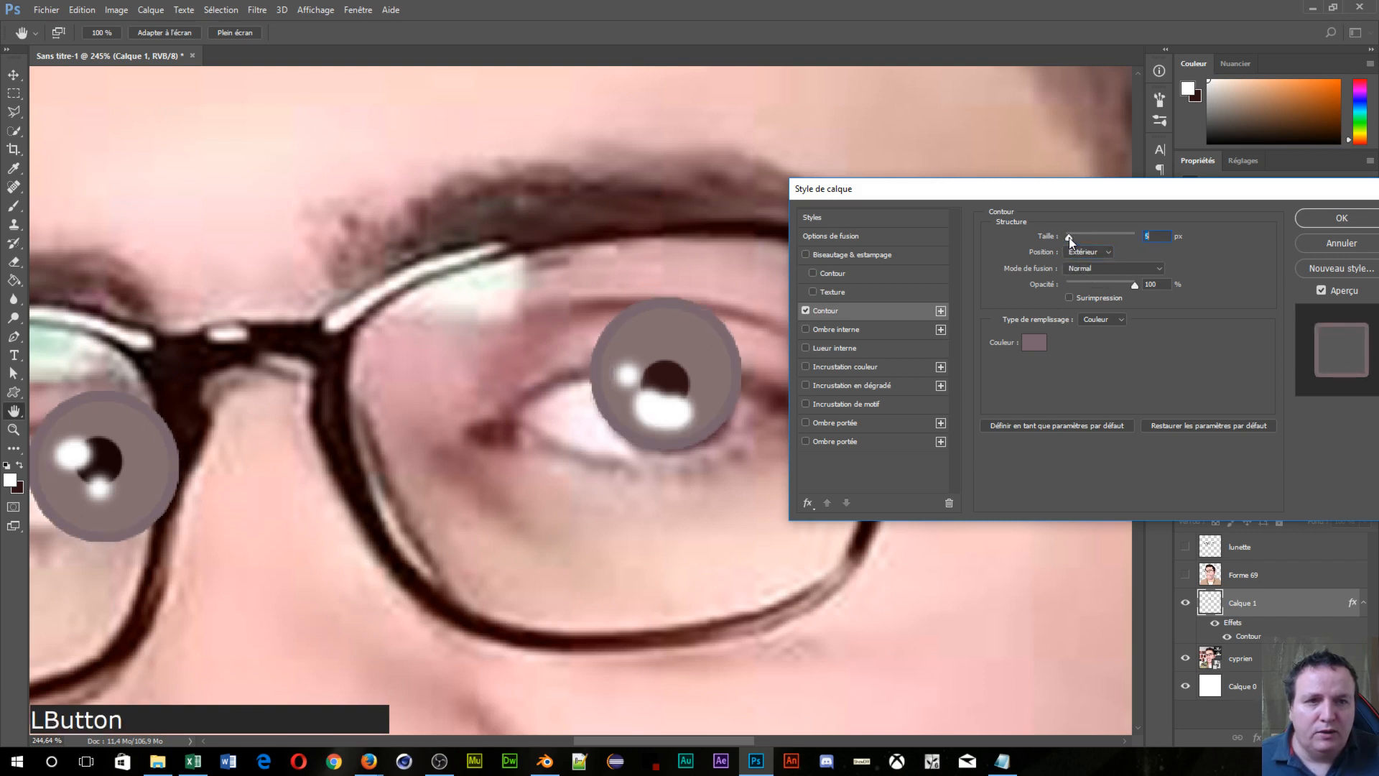
drag(1069, 240, 1071, 240)
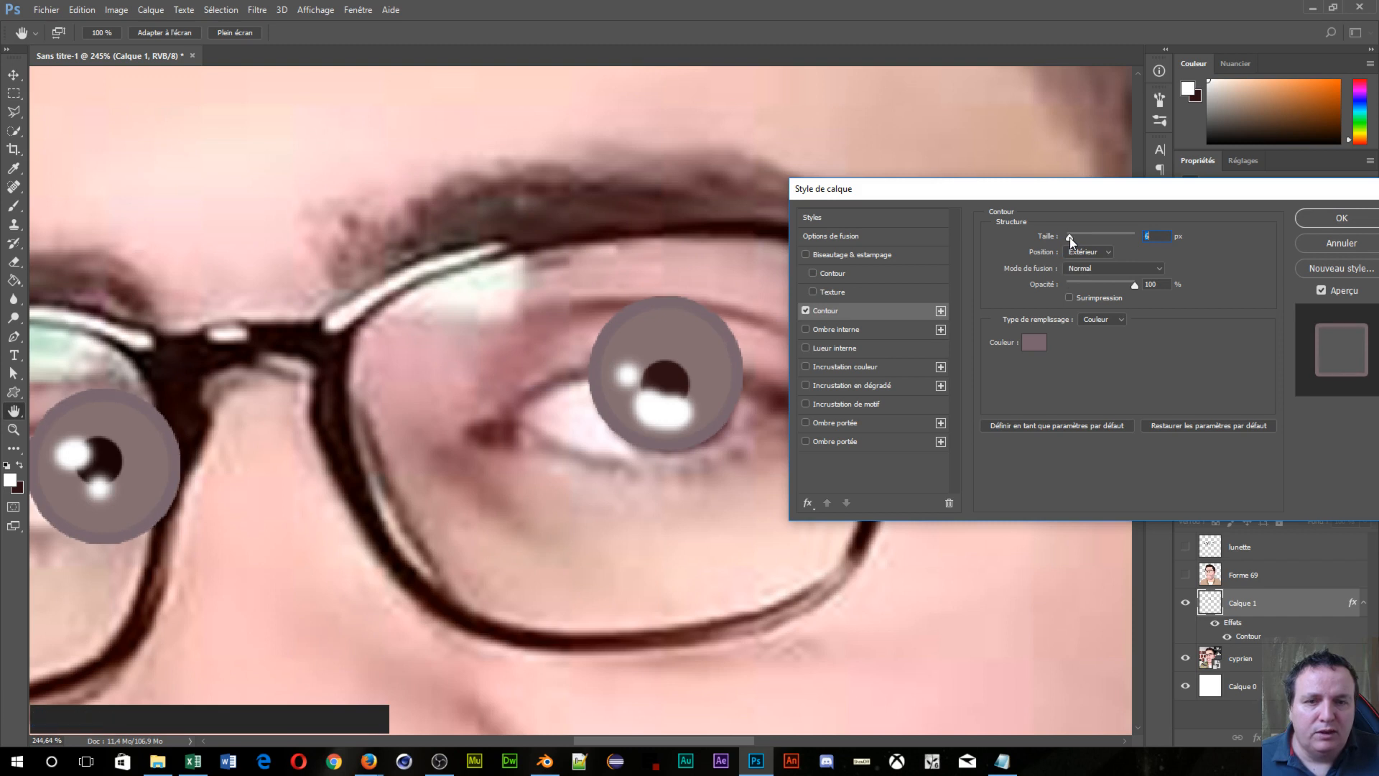
click(1325, 220)
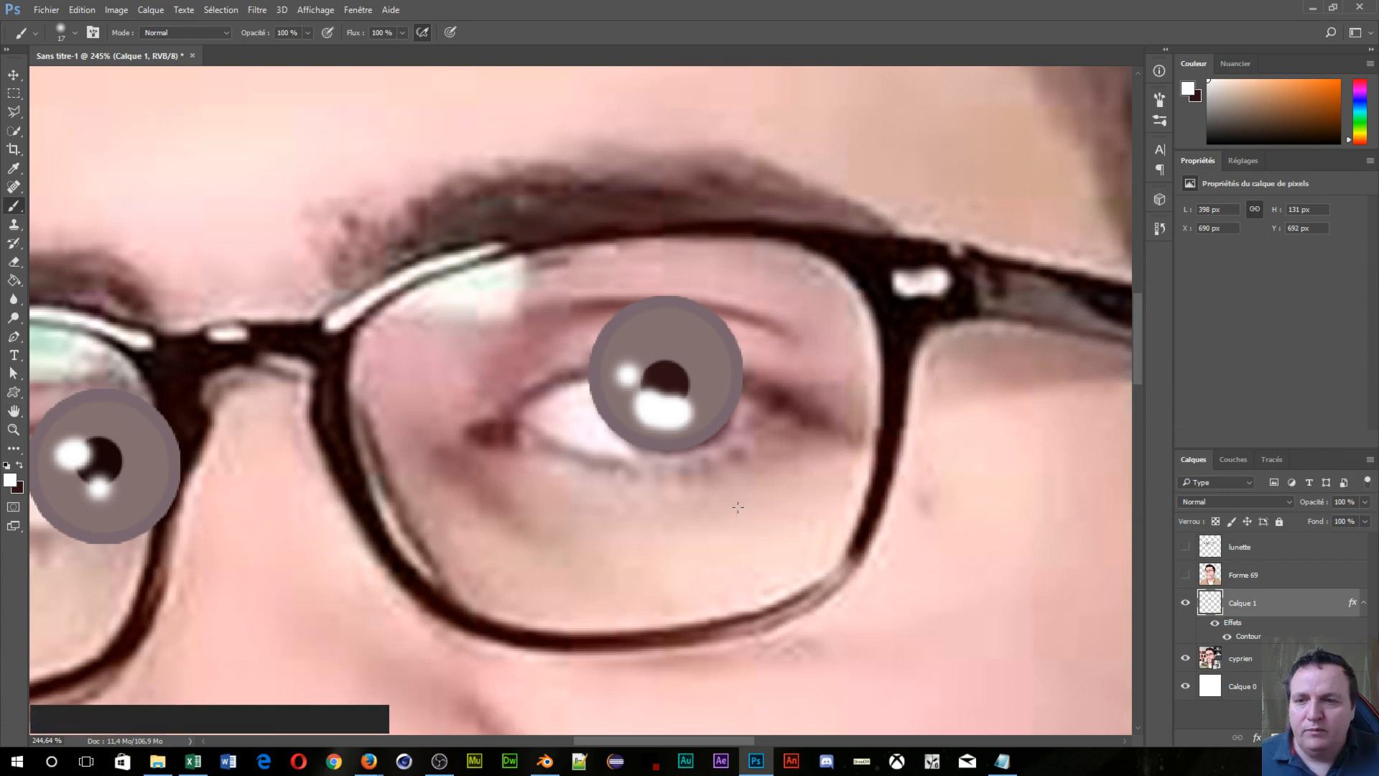
Step: Show the Forme 69 portrait layer and add a layer mask to Calque 1
scroll(738, 507, down, 5)
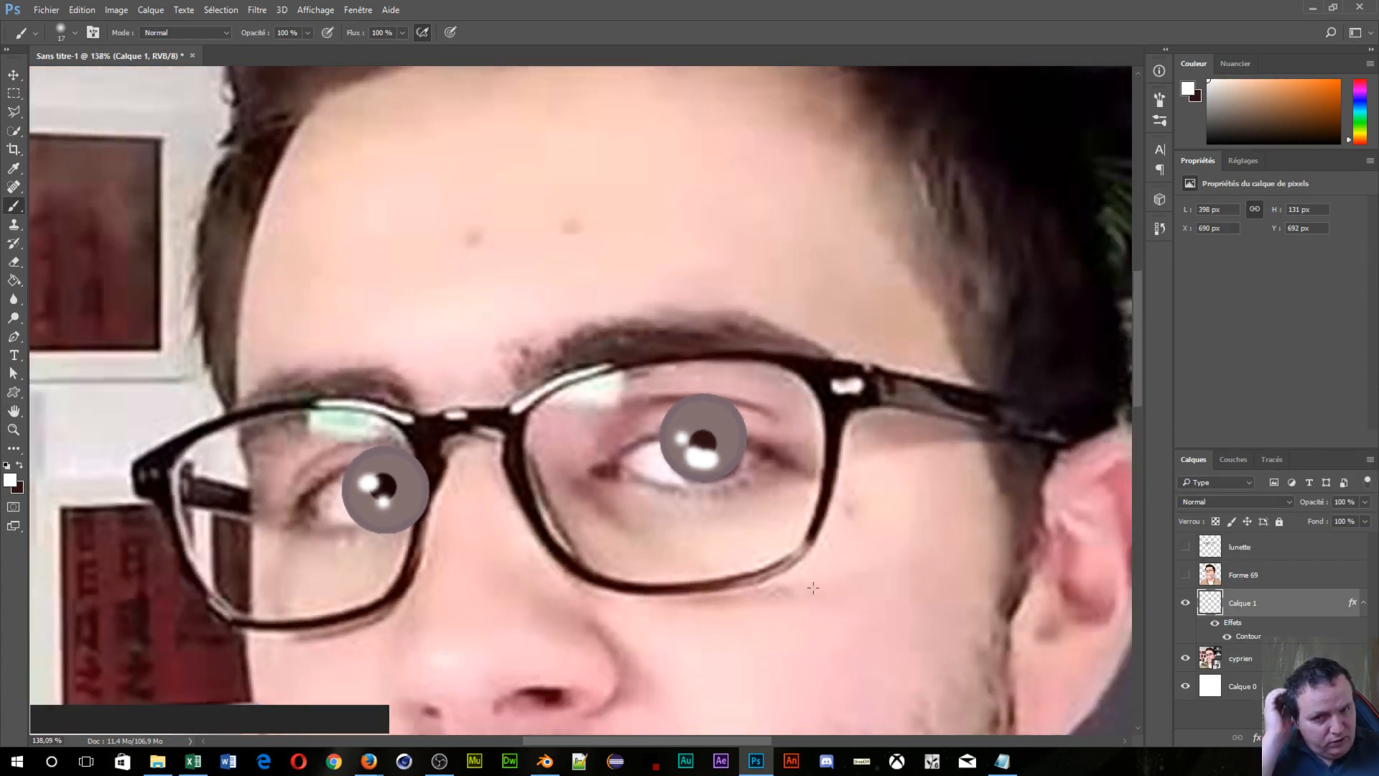
click(1186, 574)
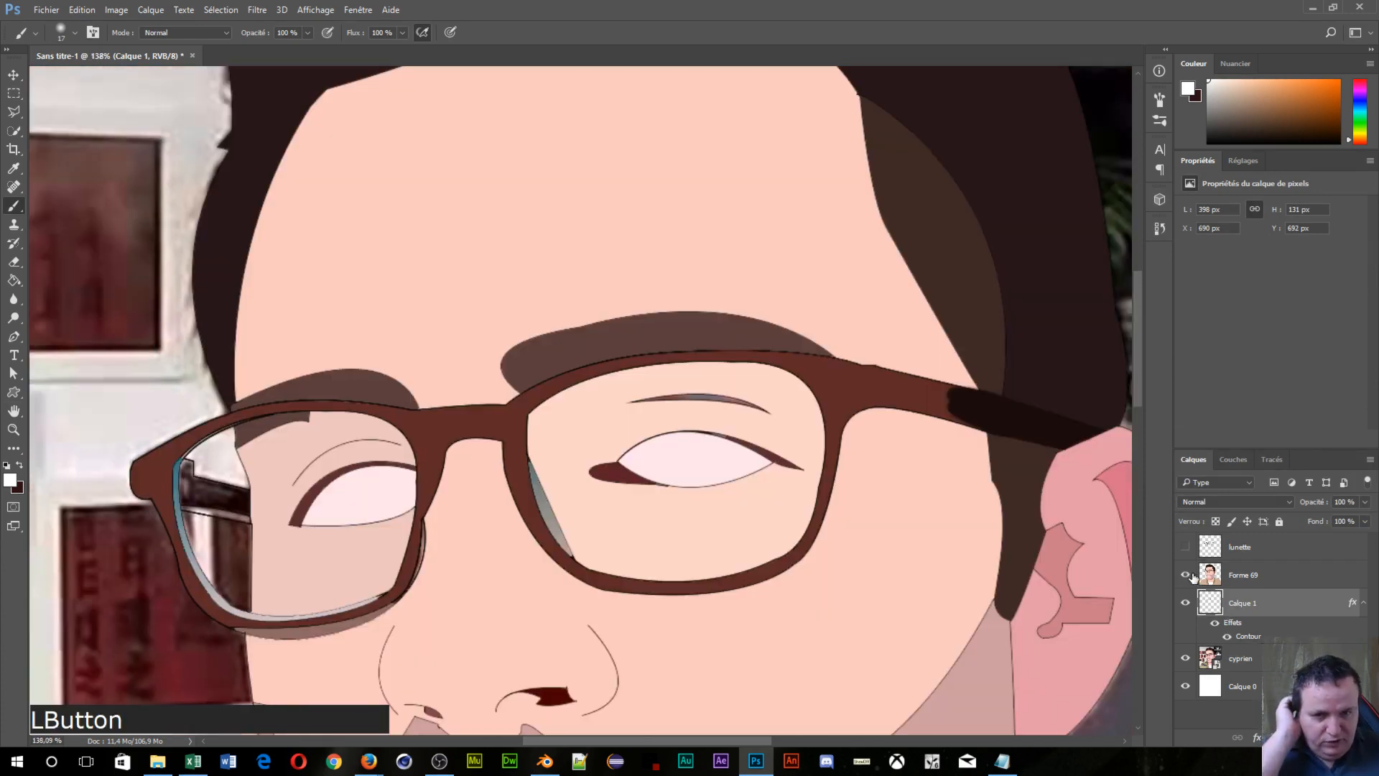
scroll(659, 632, up, 8)
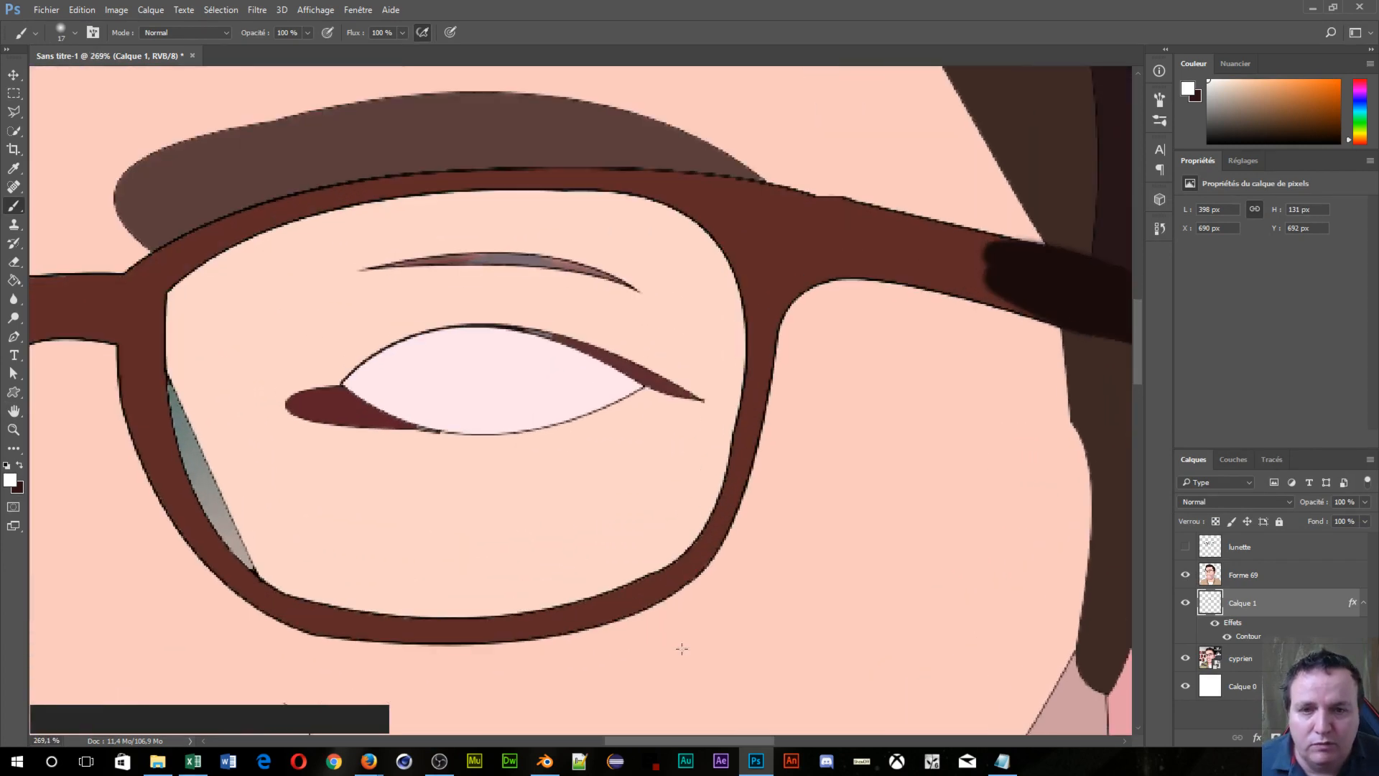
scroll(660, 629, up, 2)
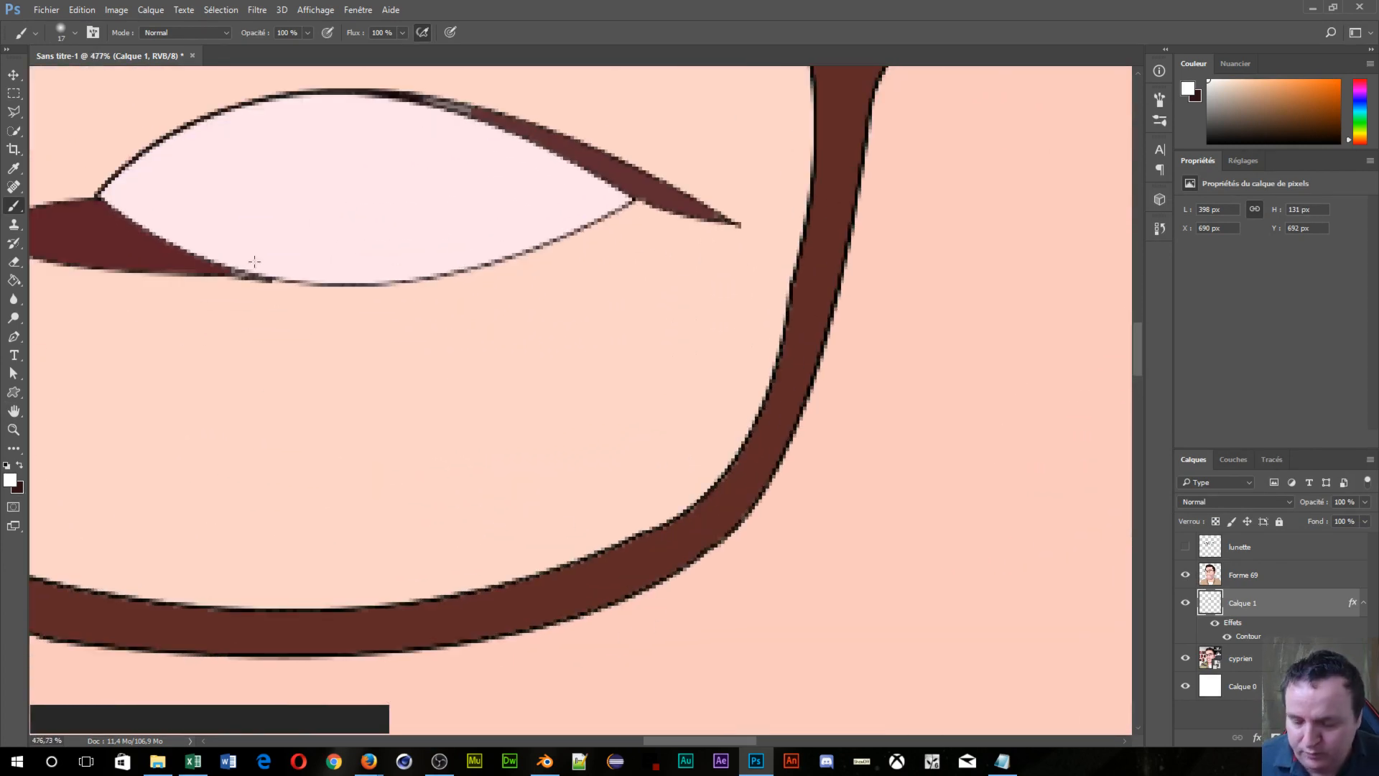
key(space)
drag(342, 258, 695, 523)
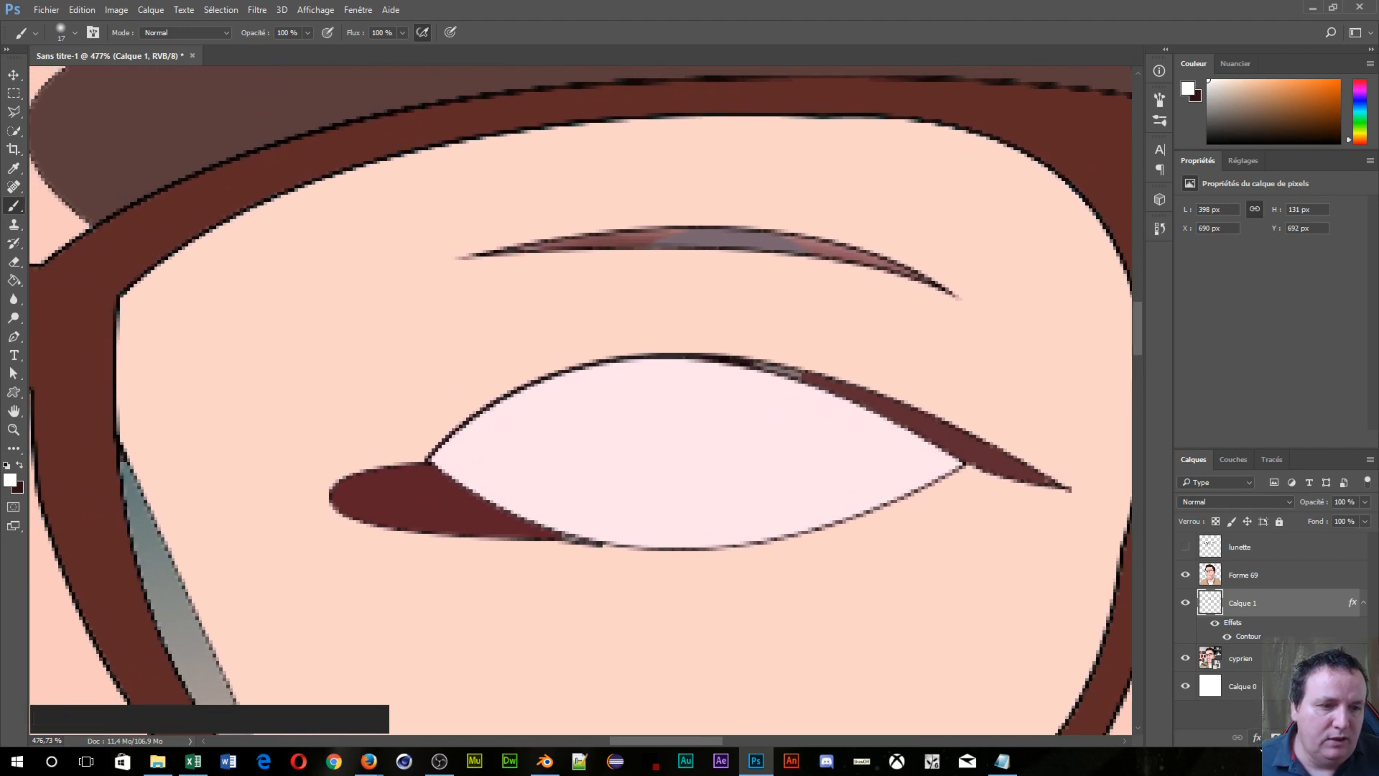
click(1275, 737)
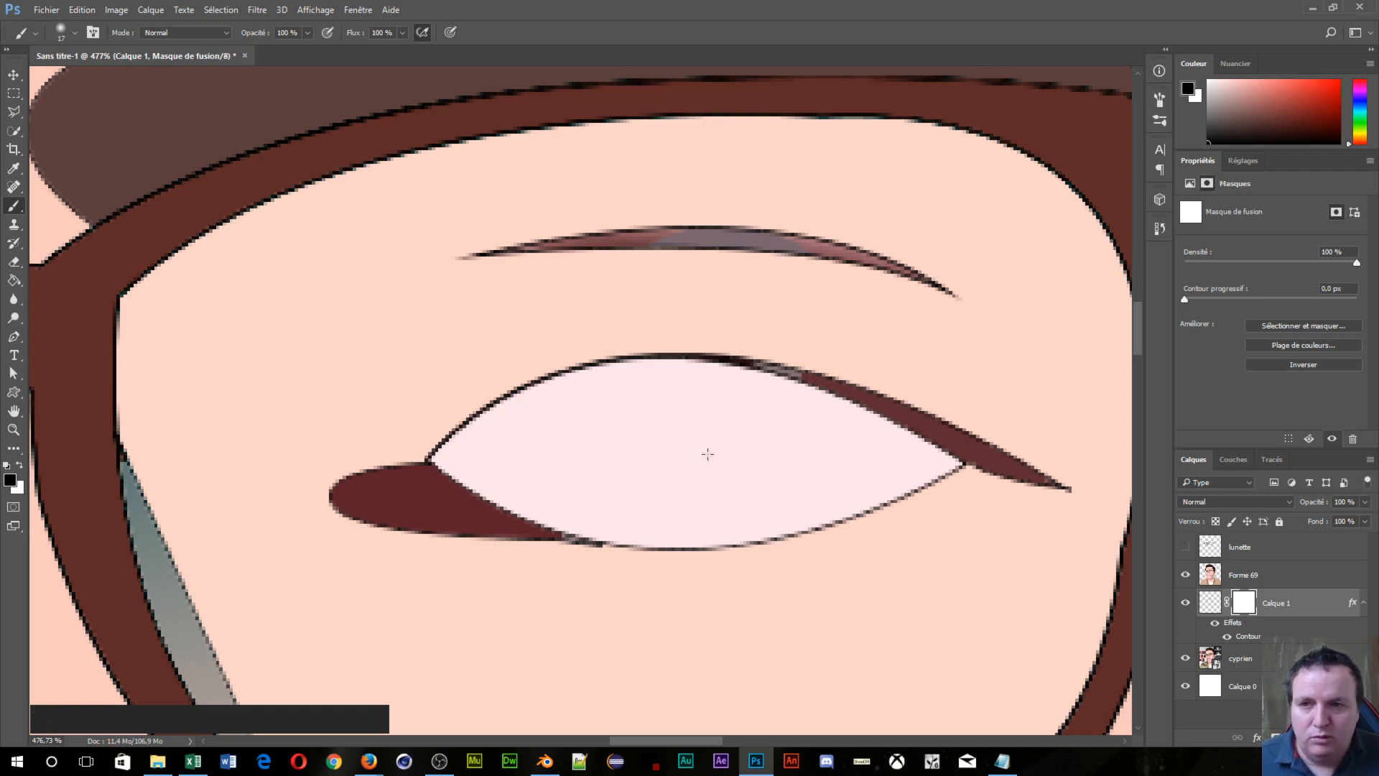
Step: Paint black on the mask inside the image-right eye with a soft 18 px brush and move the mask to Forme 69
key(x)
key(x)
key(x)
key(x)
key(x)
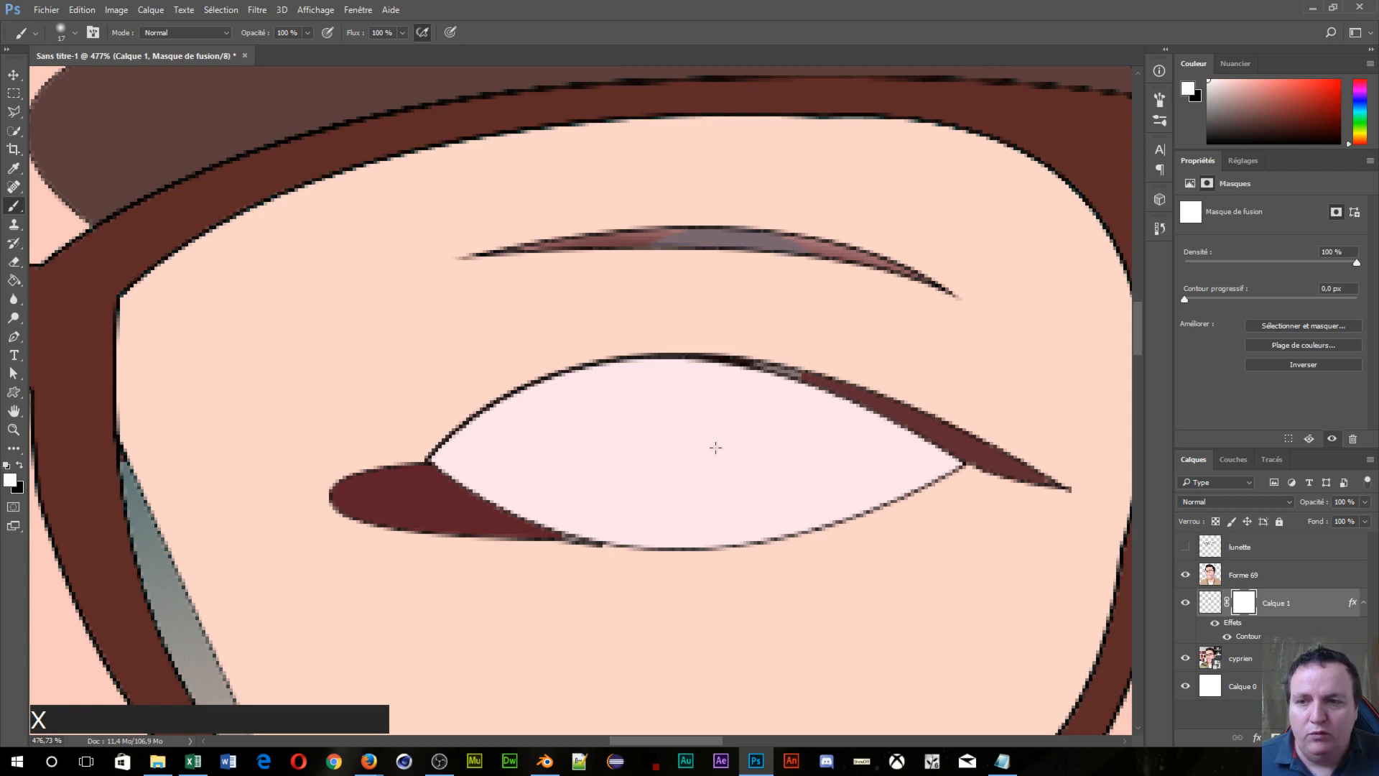
key(x)
key(x)
key(x)
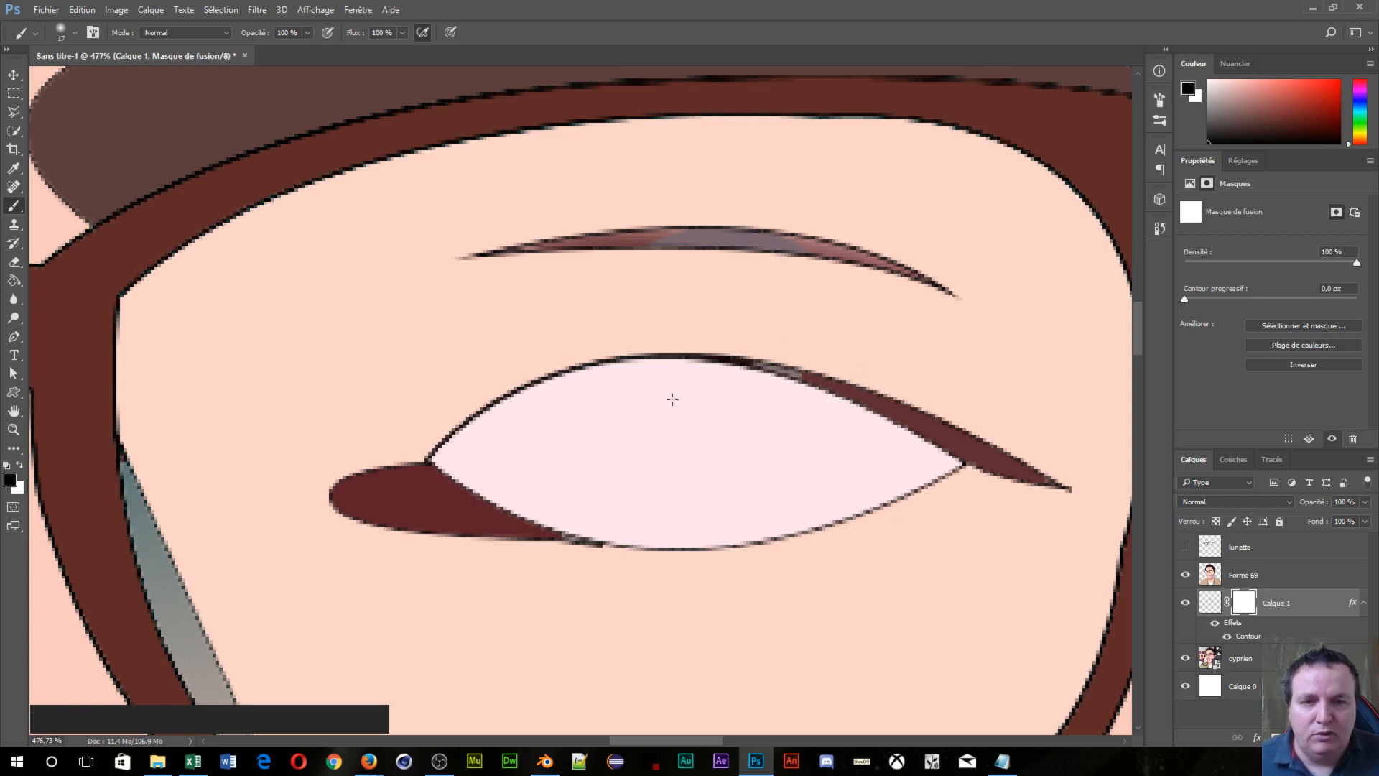
alt+right_click(687, 431)
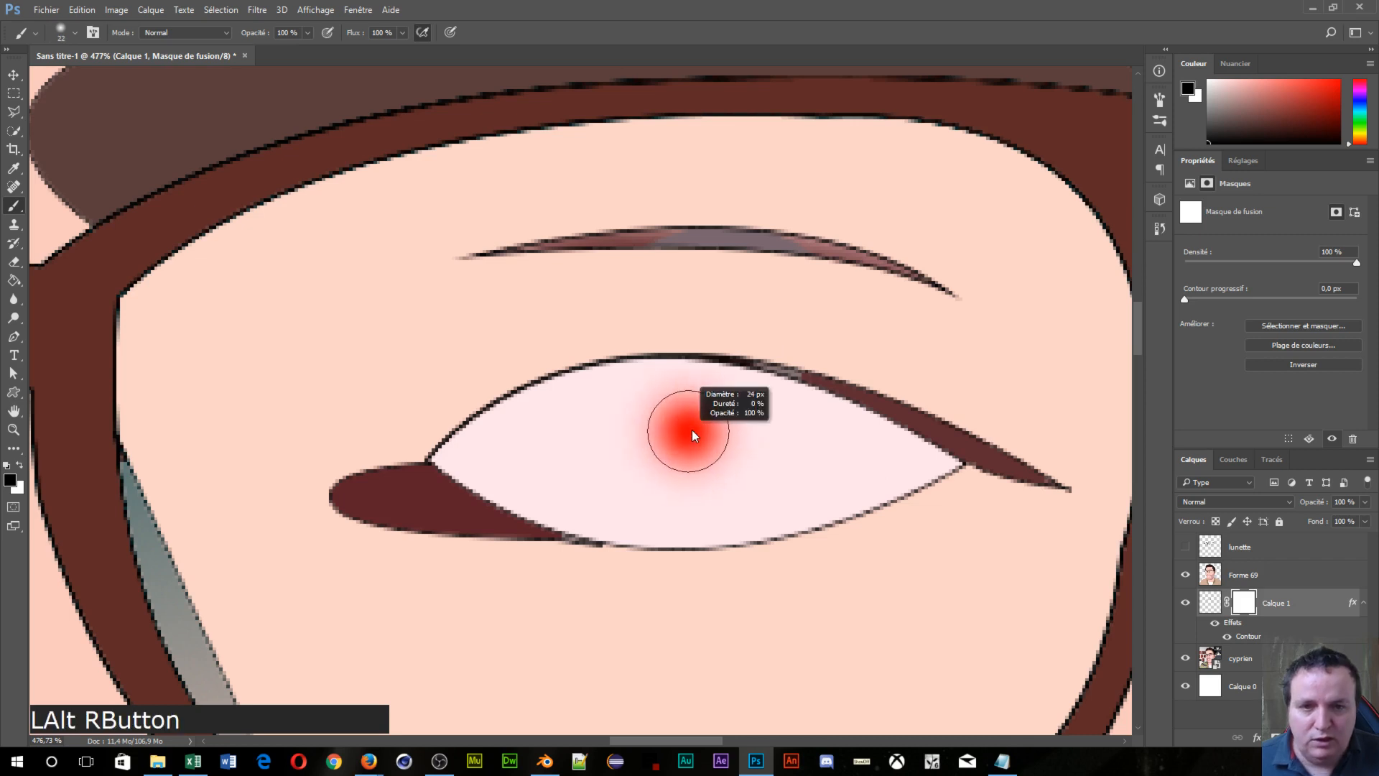
click(696, 430)
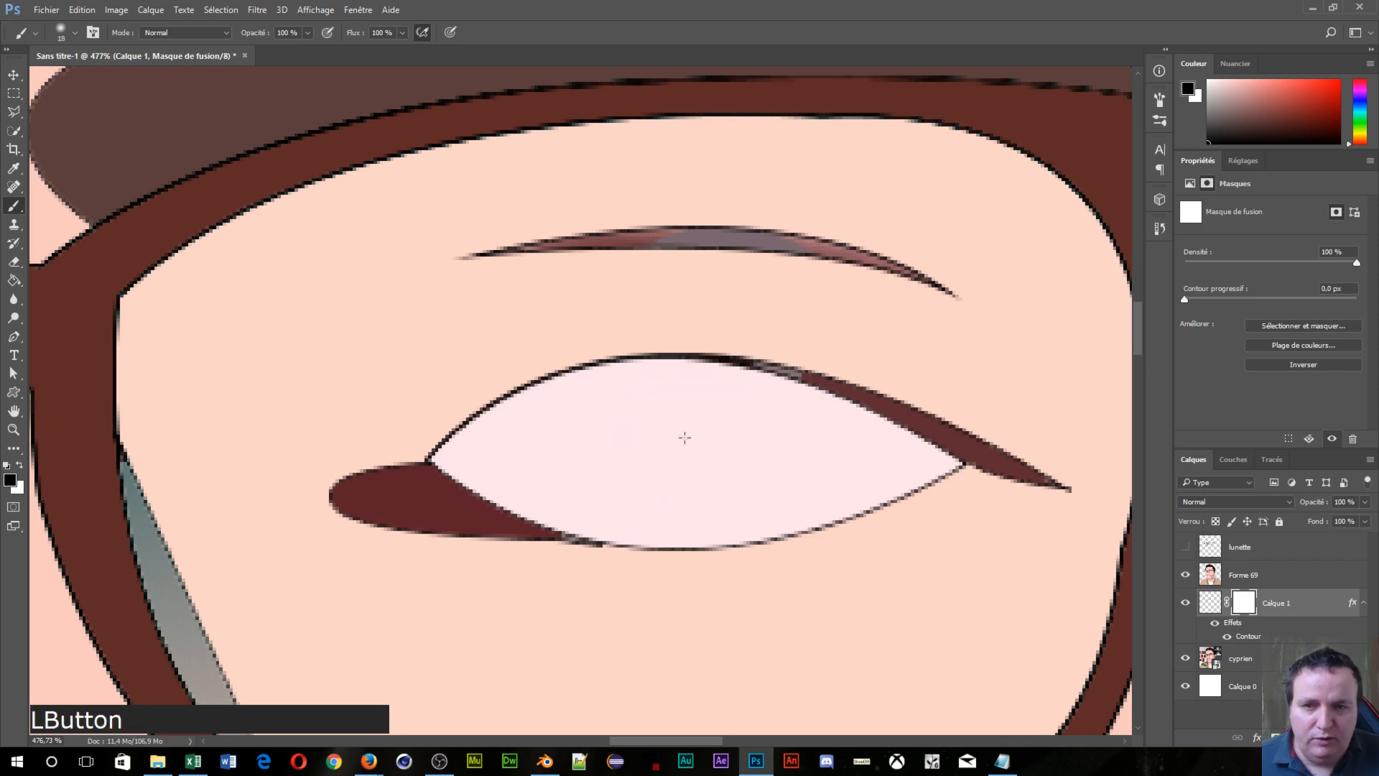
click(707, 426)
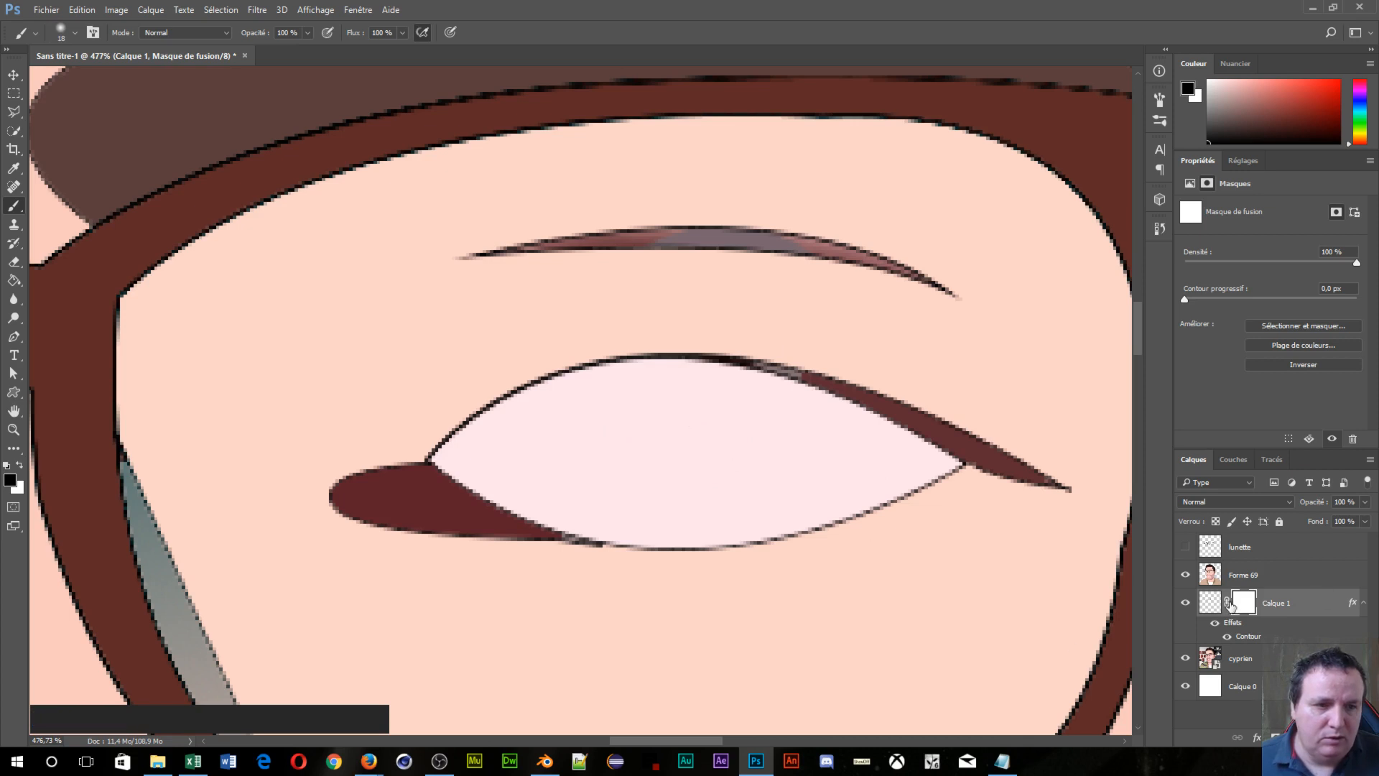
drag(1240, 609, 1245, 588)
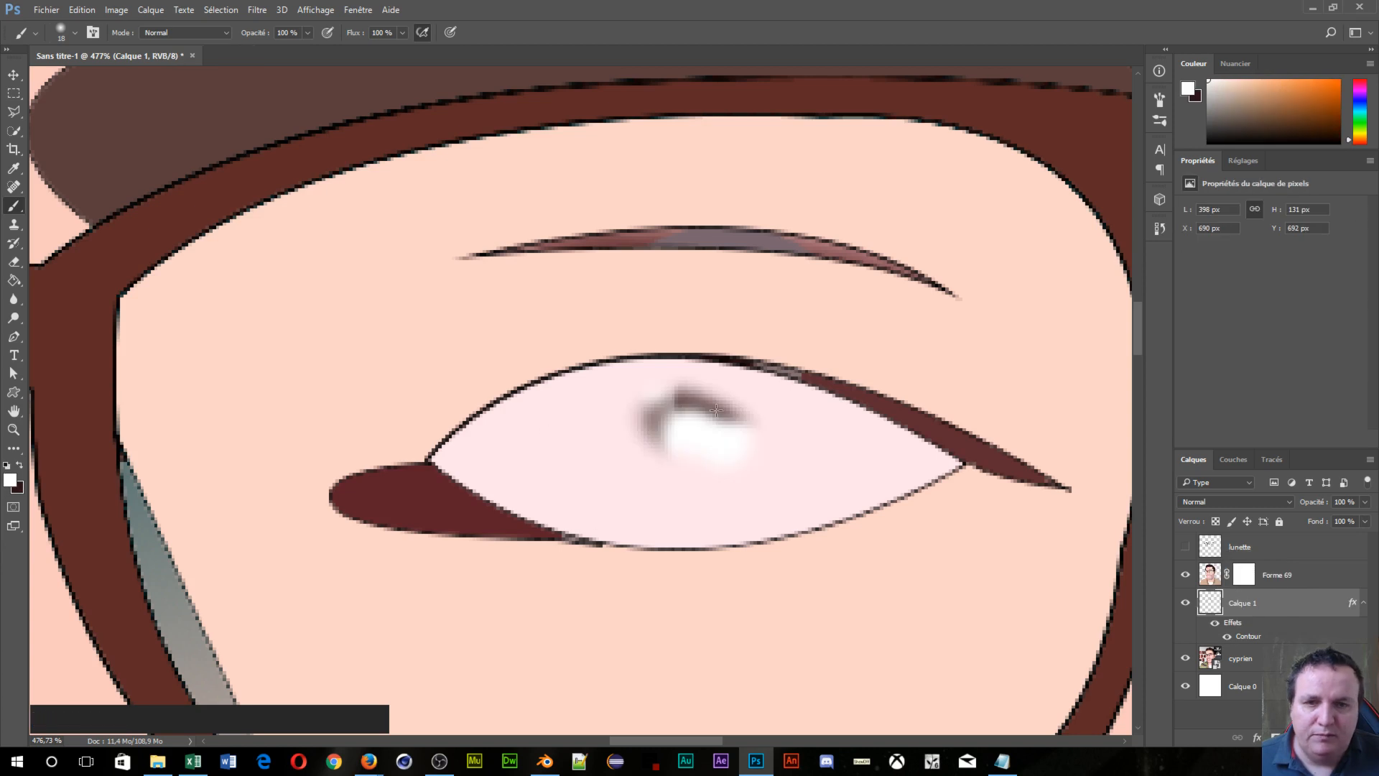
drag(691, 402, 740, 445)
key(x)
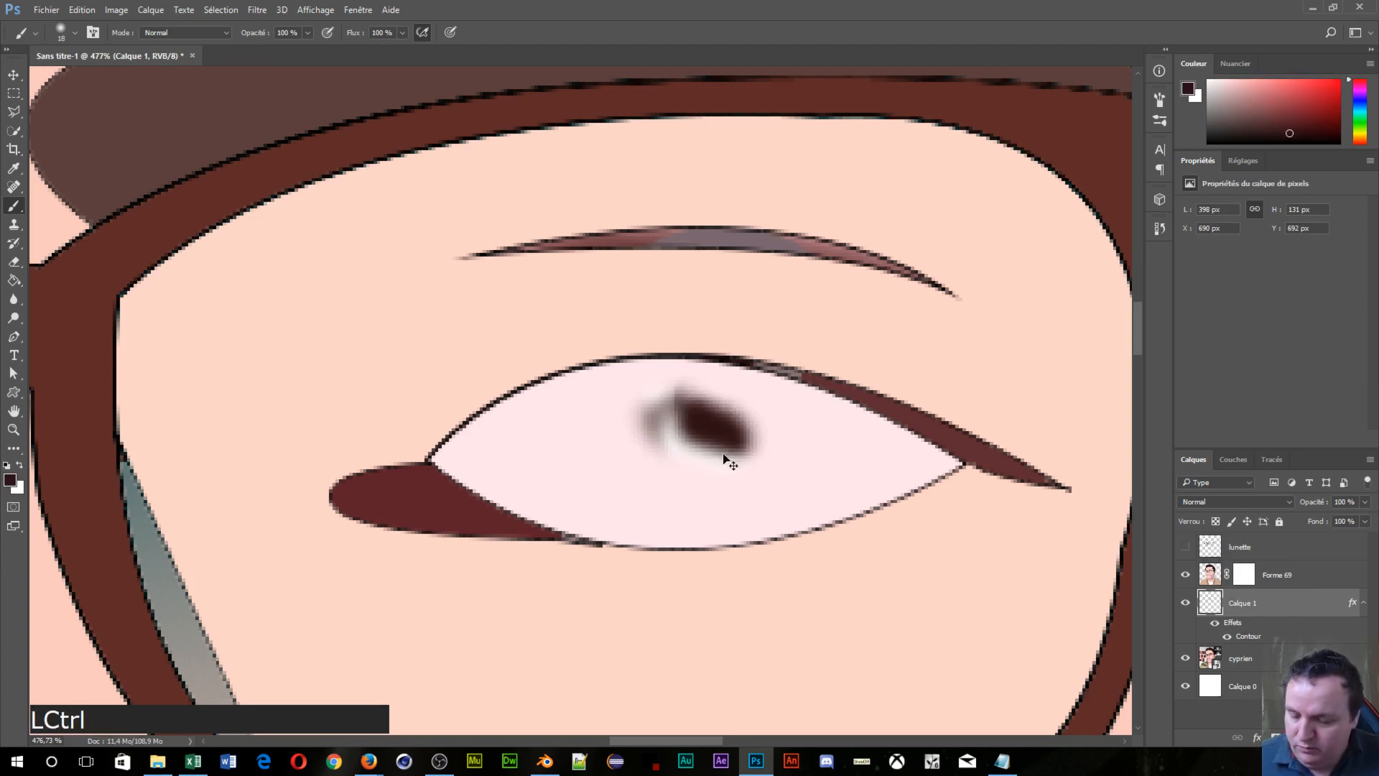
key(ctrl+z)
key(ctrl+z)
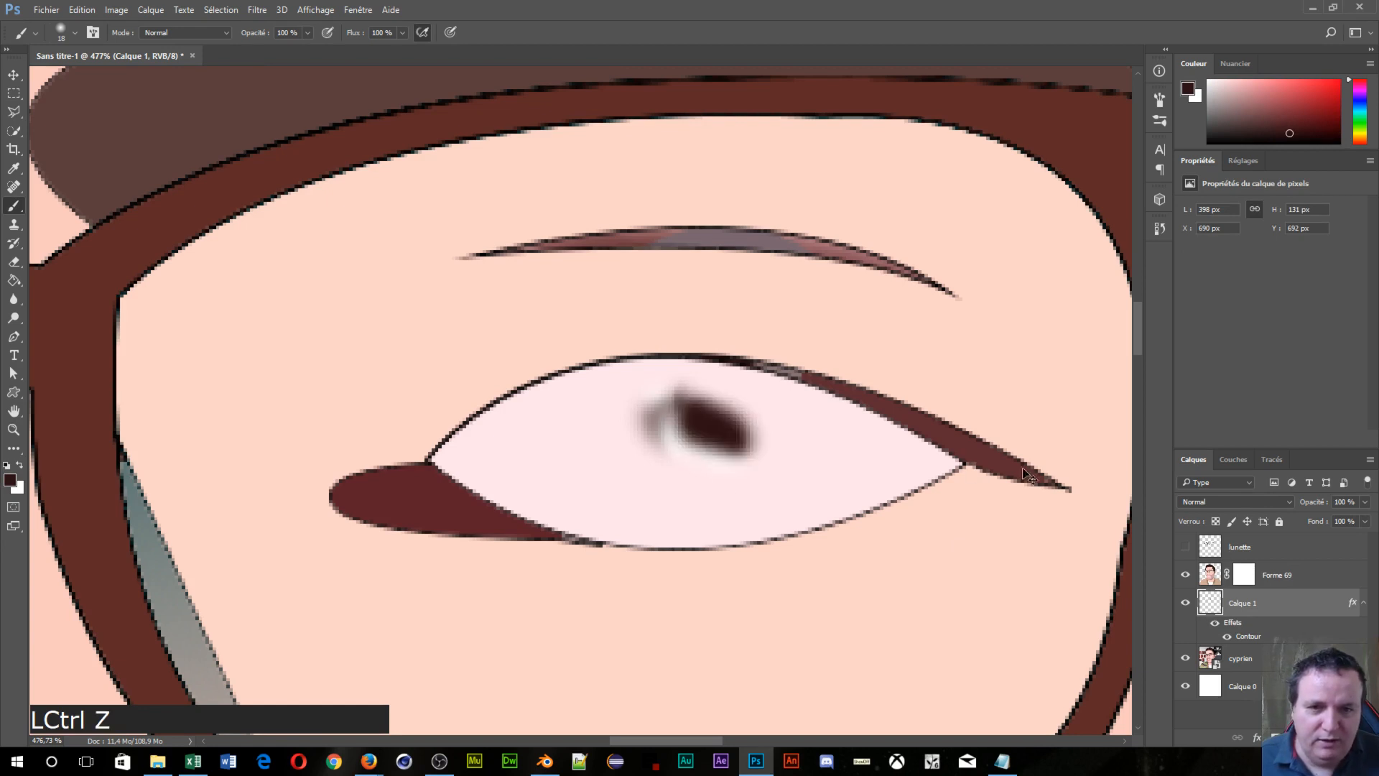
key(ctrl+z)
Step: Try to paint black on the Forme 69 layer mask inside the eye to reveal the iris
click(1243, 574)
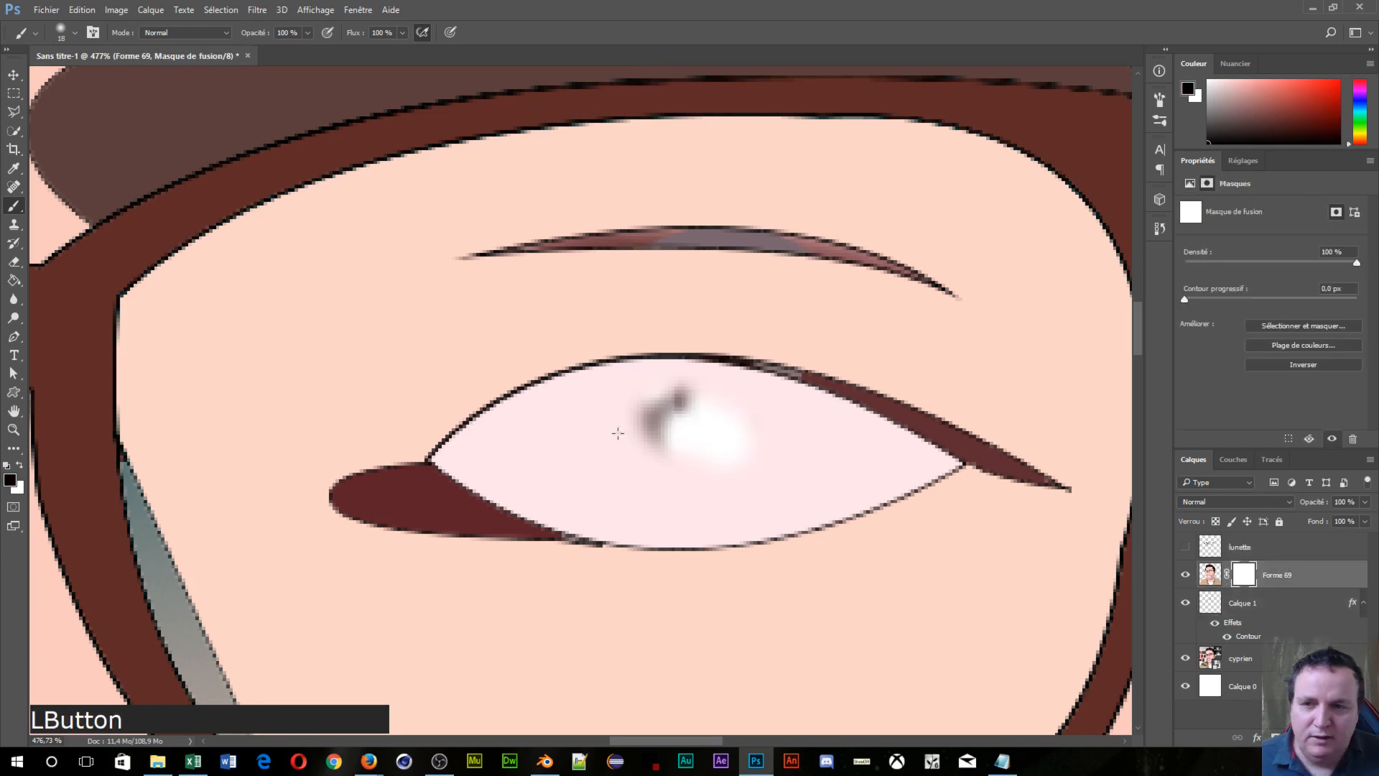
mouse_move(727, 423)
mouse_down()
mouse_move(645, 404)
mouse_move(640, 385)
mouse_move(711, 380)
mouse_move(848, 437)
mouse_move(790, 459)
mouse_move(795, 447)
mouse_move(802, 456)
mouse_move(757, 486)
mouse_move(731, 419)
mouse_move(635, 514)
mouse_move(654, 497)
mouse_move(758, 487)
mouse_move(722, 513)
mouse_move(553, 460)
mouse_move(612, 409)
mouse_move(635, 391)
mouse_up()
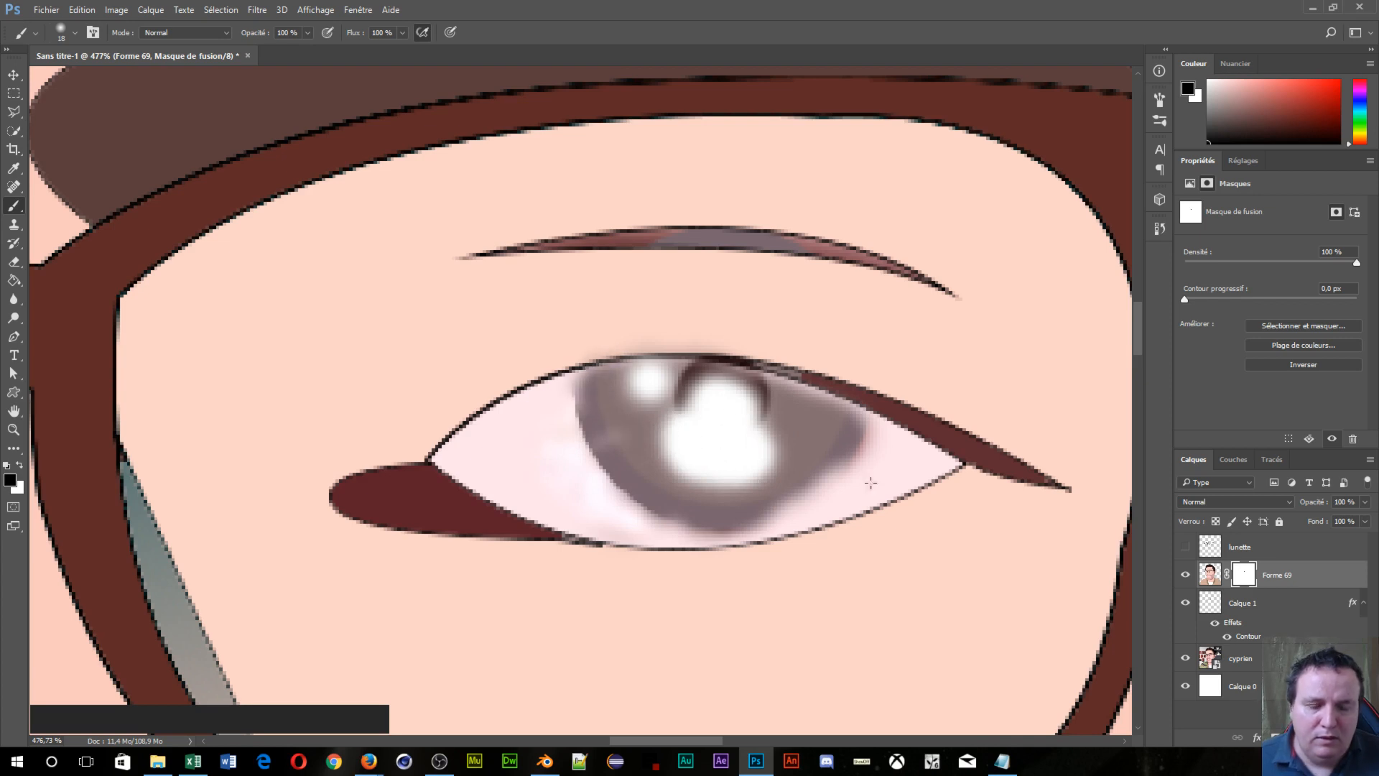
Step: Undo the mask painting and the stray strokes on Forme 69, back to before its layer mask was added
key(ctrl+alt+z)
key(ctrl+alt+z)
key(ctrl+alt+z)
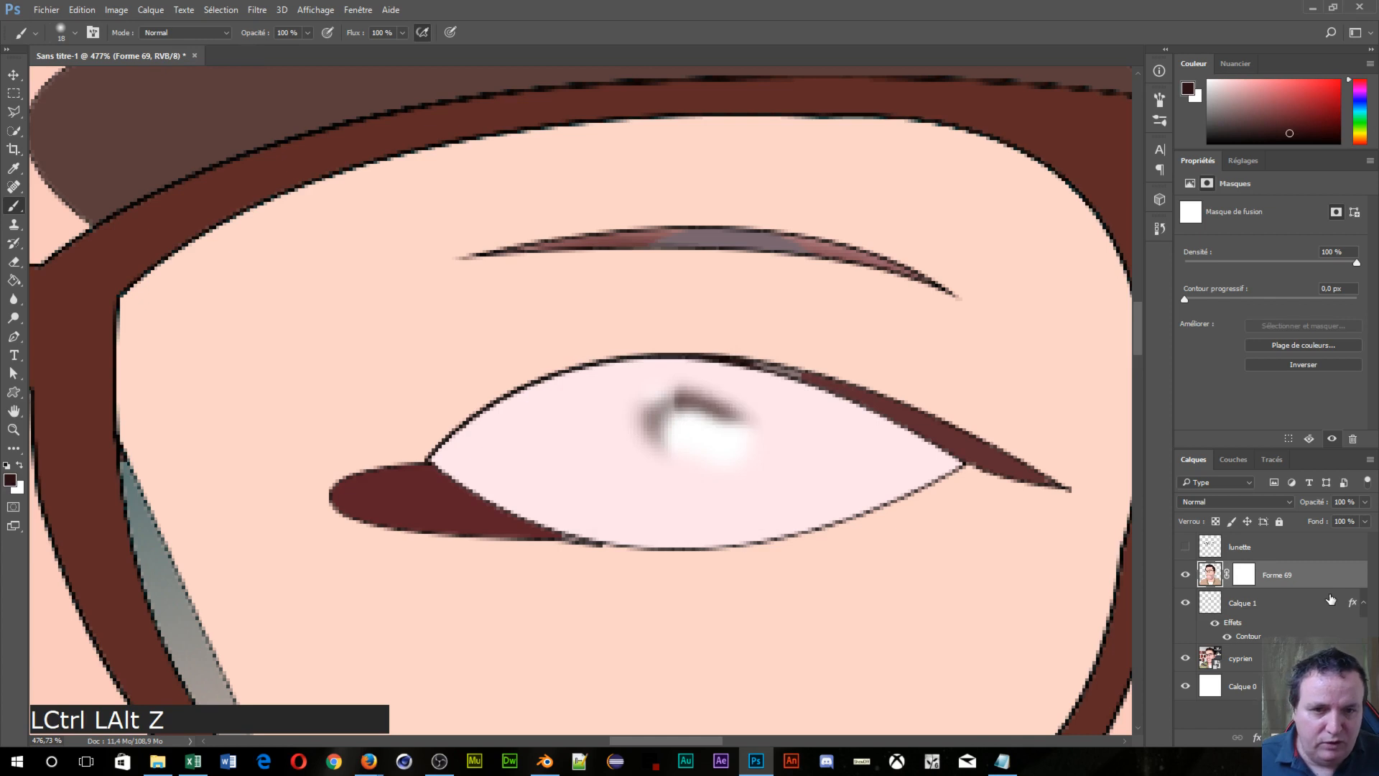
key(ctrl+alt+z)
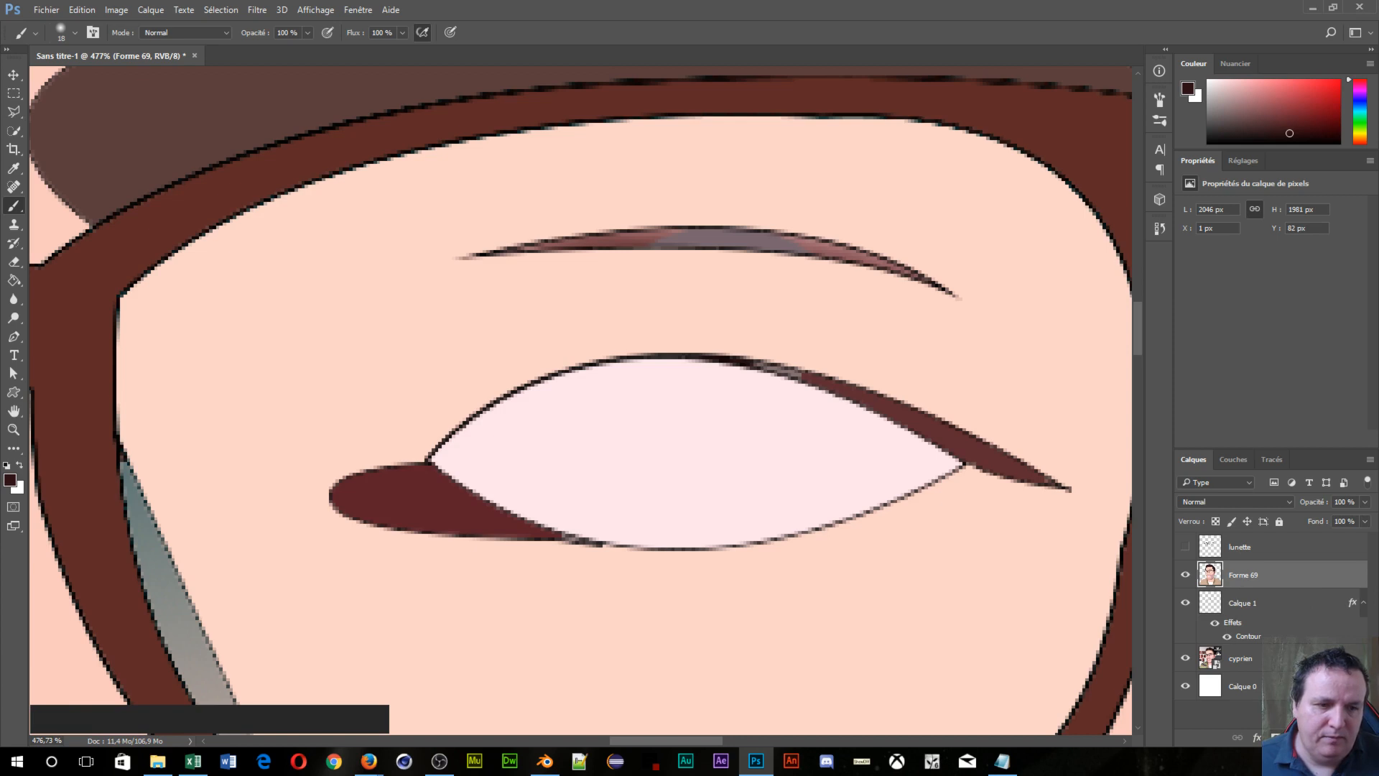
Step: Add a new layer mask to Forme 69 and paint black inside the eye with the soft 18 px brush to reveal the iris
click(1274, 737)
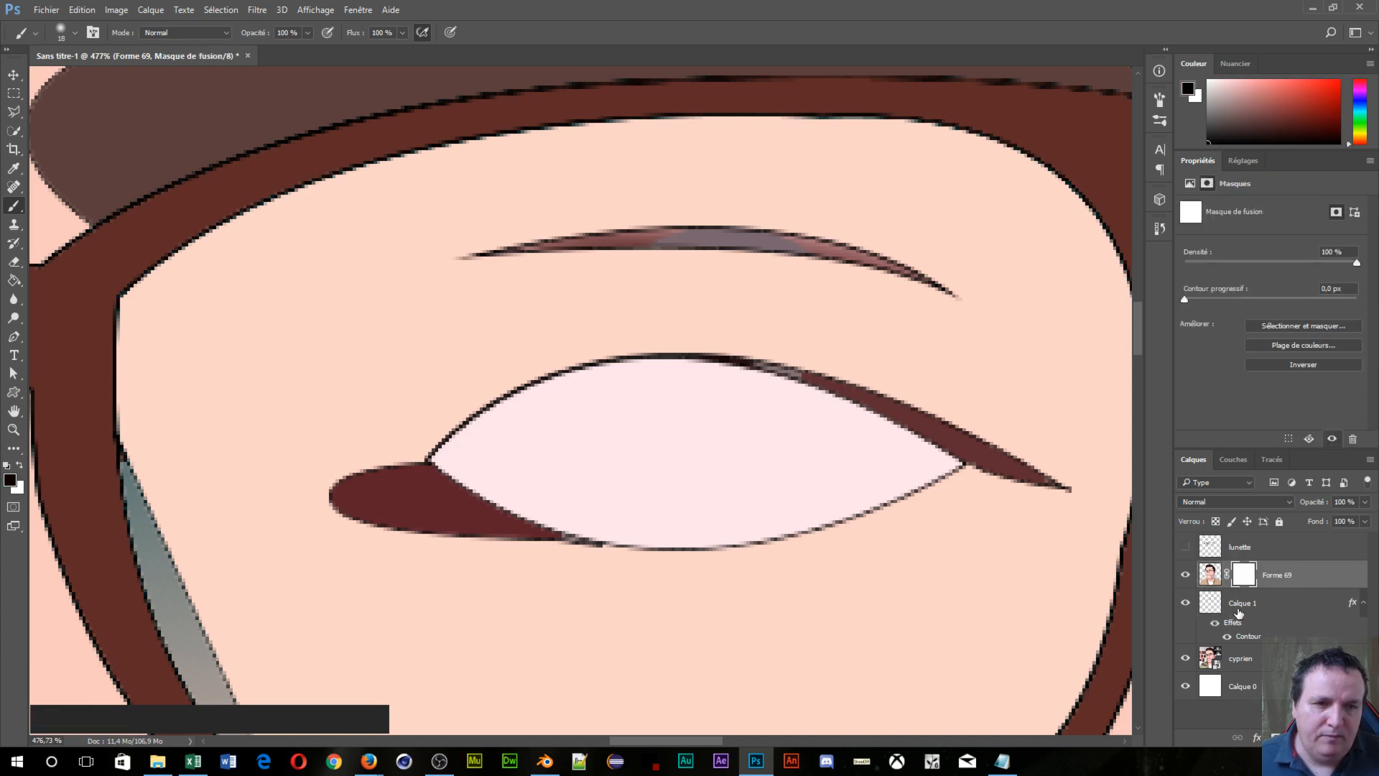
mouse_move(683, 400)
mouse_down()
mouse_move(706, 416)
mouse_move(662, 422)
mouse_move(695, 434)
mouse_move(732, 395)
mouse_move(755, 419)
mouse_move(693, 439)
mouse_move(694, 379)
mouse_move(792, 407)
mouse_move(781, 445)
mouse_move(727, 460)
mouse_up()
mouse_move(679, 390)
mouse_down()
mouse_move(641, 390)
mouse_move(625, 431)
mouse_move(662, 463)
mouse_move(742, 473)
mouse_move(709, 477)
mouse_move(647, 449)
mouse_up()
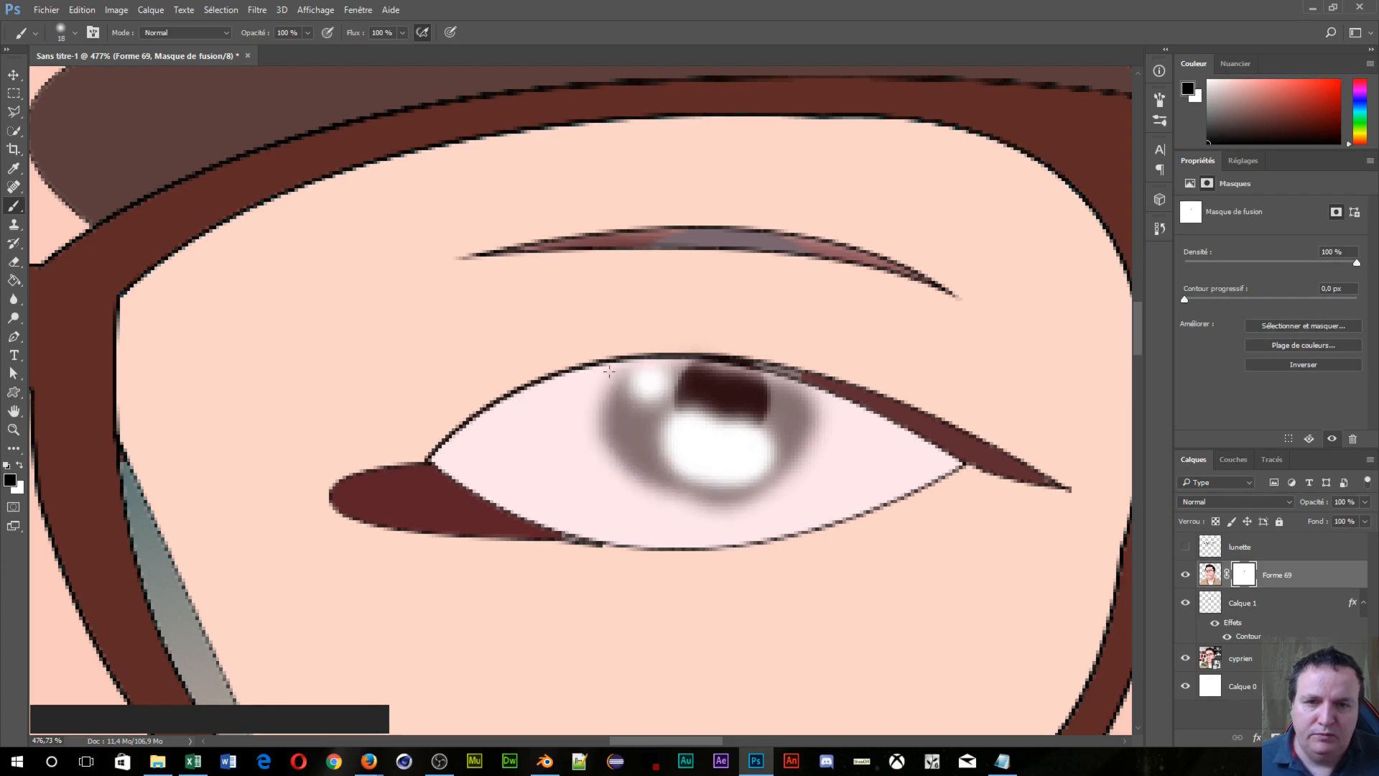
mouse_move(609, 371)
mouse_down()
mouse_move(596, 424)
mouse_move(630, 469)
mouse_move(694, 490)
mouse_move(667, 469)
mouse_move(624, 470)
mouse_move(671, 503)
mouse_move(749, 500)
mouse_move(812, 459)
mouse_move(834, 423)
mouse_move(781, 408)
mouse_move(821, 434)
mouse_move(851, 425)
mouse_move(832, 465)
mouse_move(733, 514)
mouse_move(657, 524)
mouse_up()
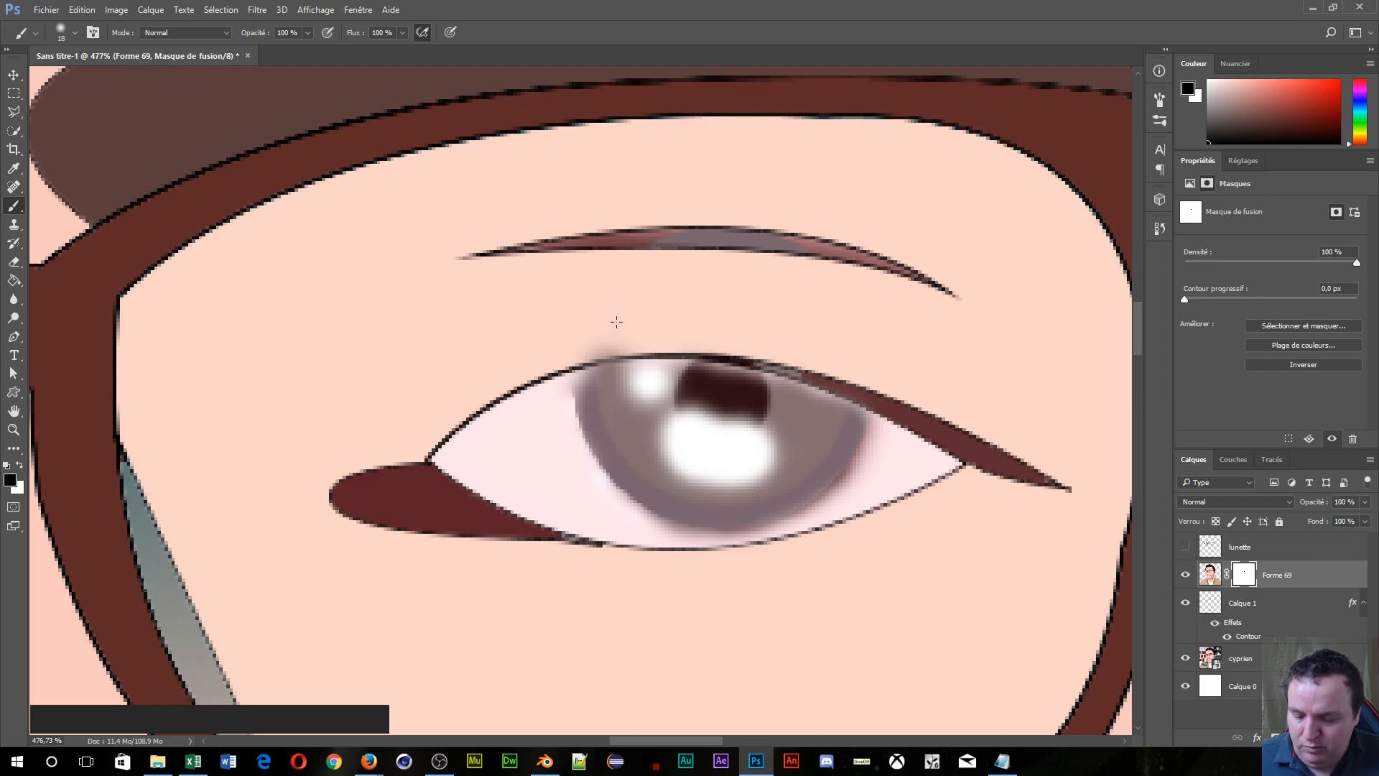
Step: Clean up the mask around the iris, painting white above the upper eyelid and alternating black and white along the iris's lower edge
key(x)
mouse_move(596, 327)
mouse_down()
mouse_move(584, 329)
mouse_move(655, 320)
mouse_up()
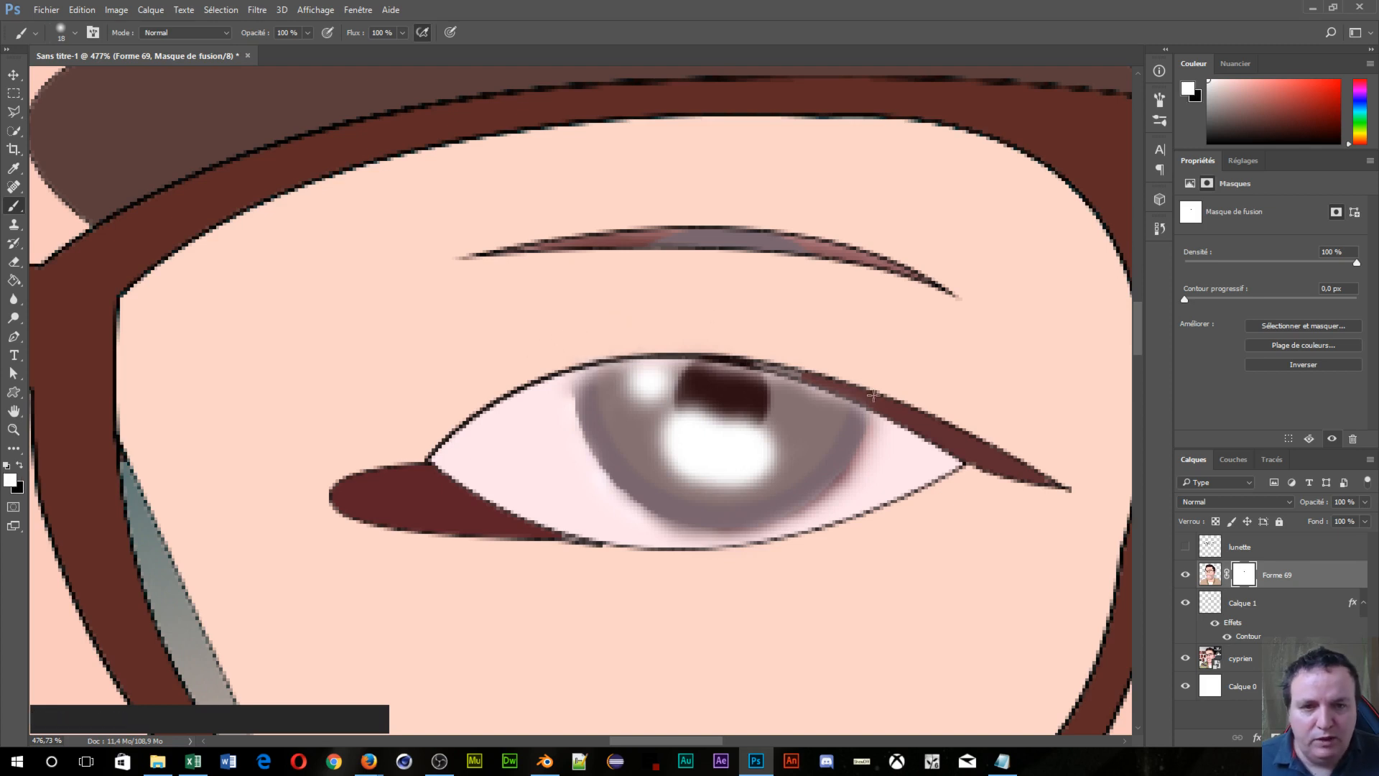
key(x)
mouse_move(902, 452)
mouse_down()
mouse_move(872, 487)
mouse_move(899, 442)
mouse_move(872, 490)
mouse_move(836, 512)
mouse_move(921, 441)
mouse_move(829, 532)
mouse_move(712, 569)
mouse_up()
key(x)
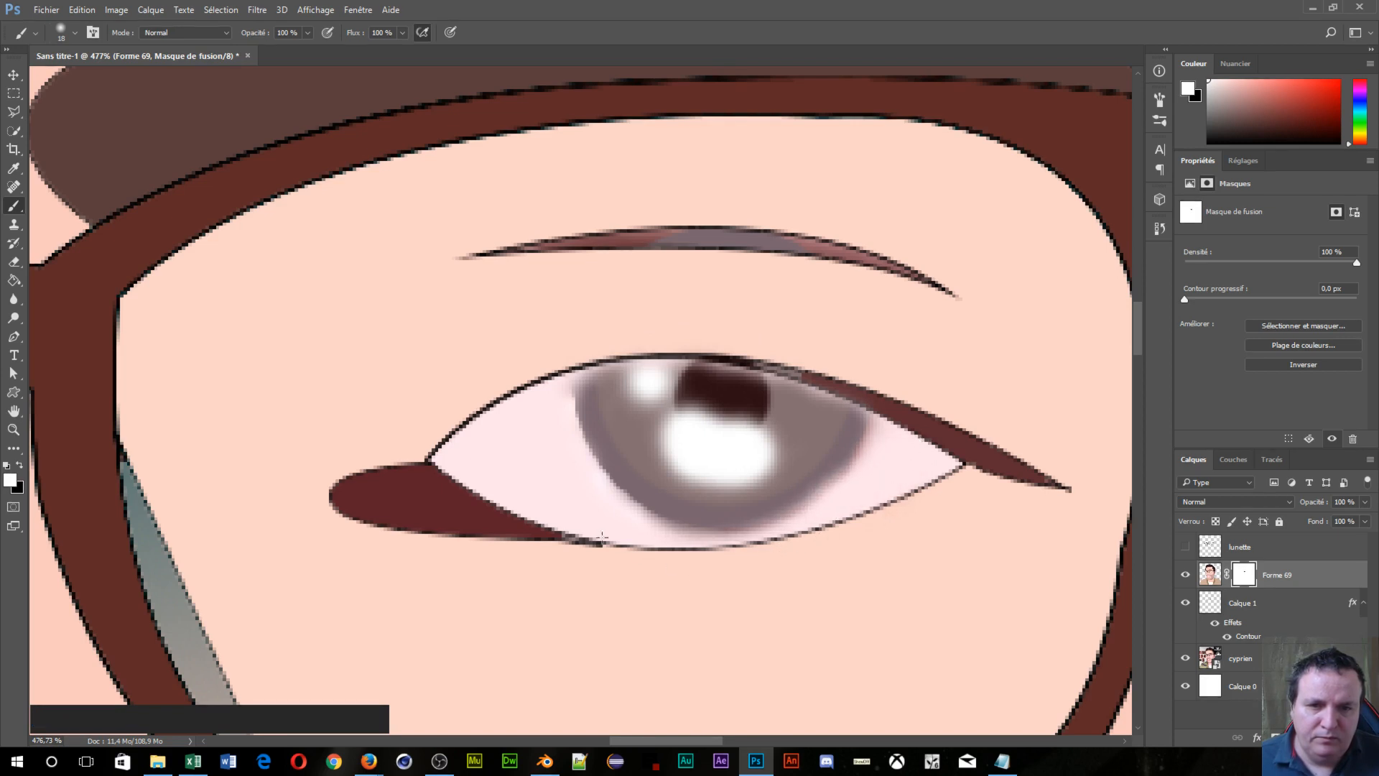
click(679, 549)
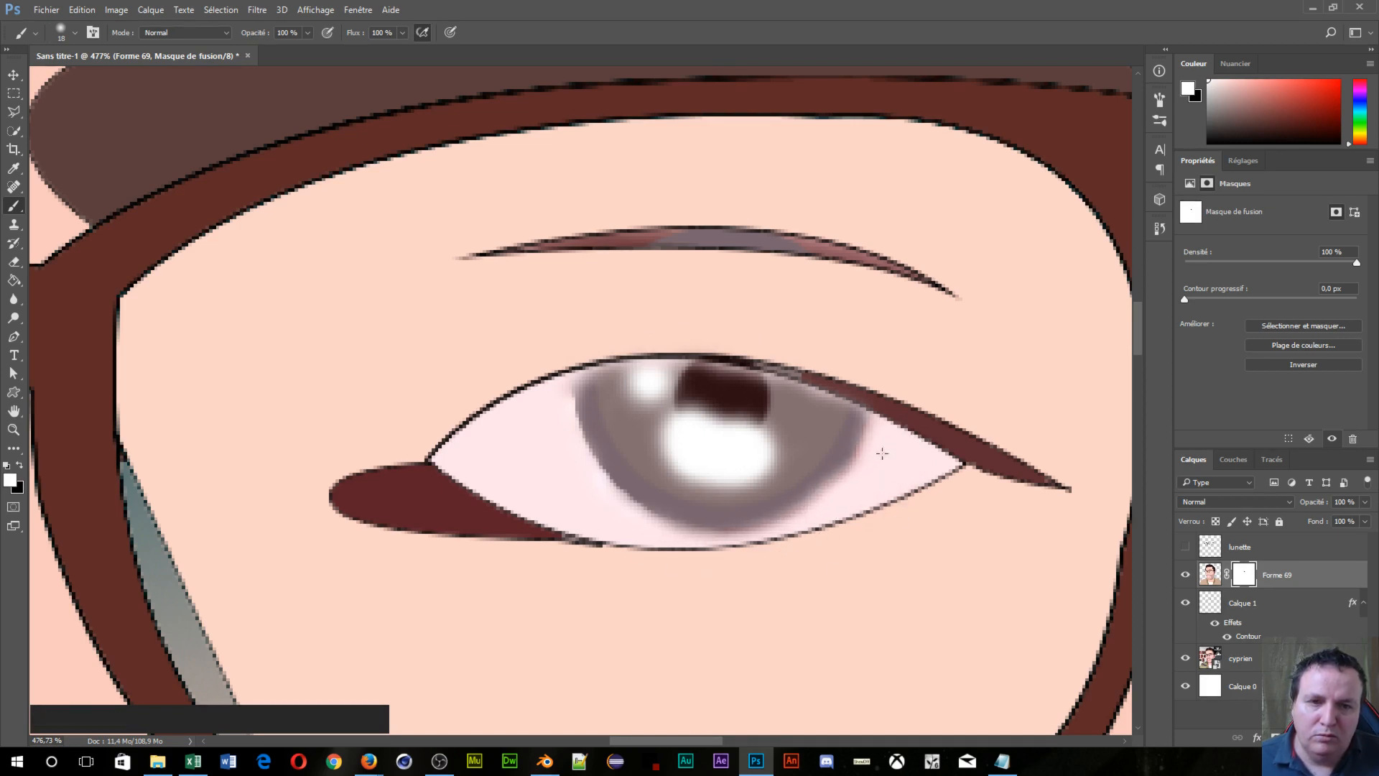
drag(882, 453, 723, 575)
Step: Shrink the soft brush and paint black on the mask to refine the revealed iris along the upper eyelid
alt+right_click(812, 466)
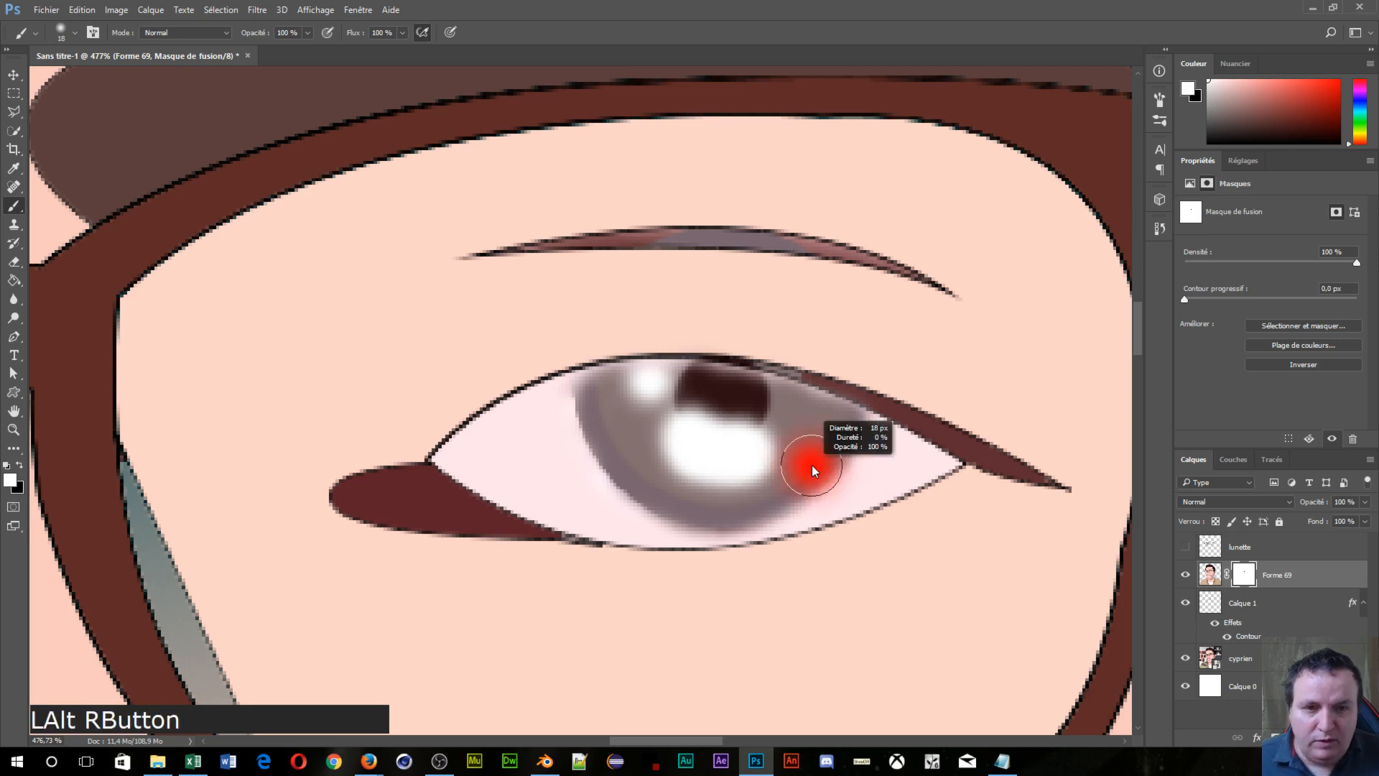
drag(840, 740, 790, 751)
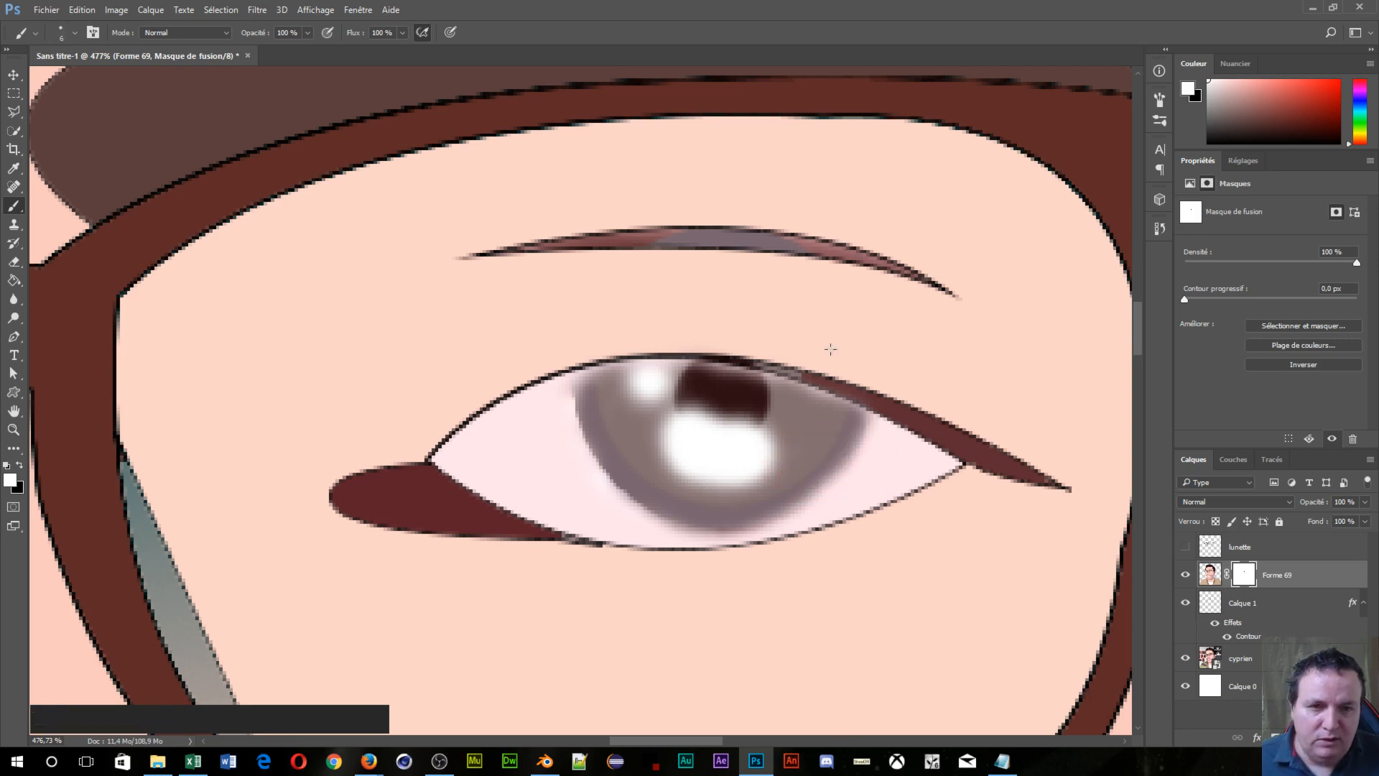
key(x)
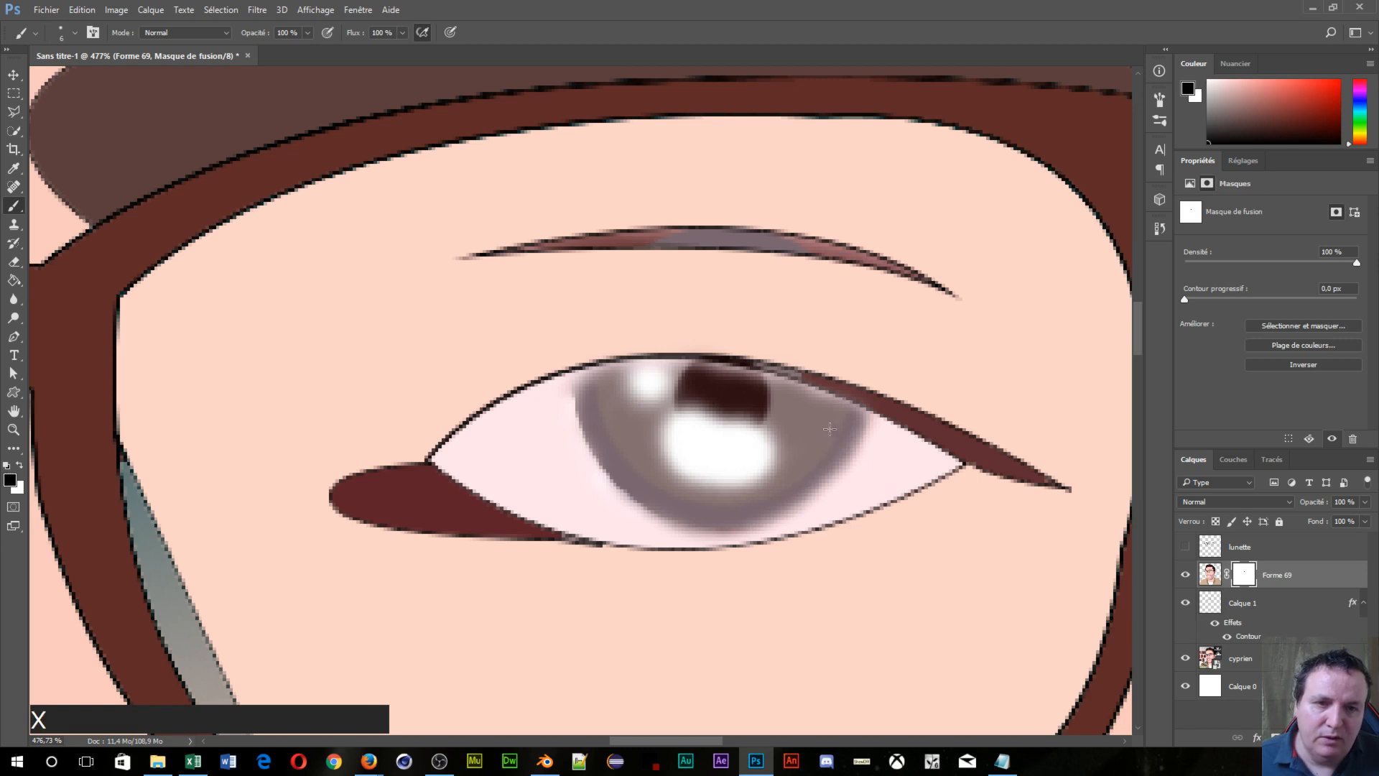
drag(814, 426, 738, 387)
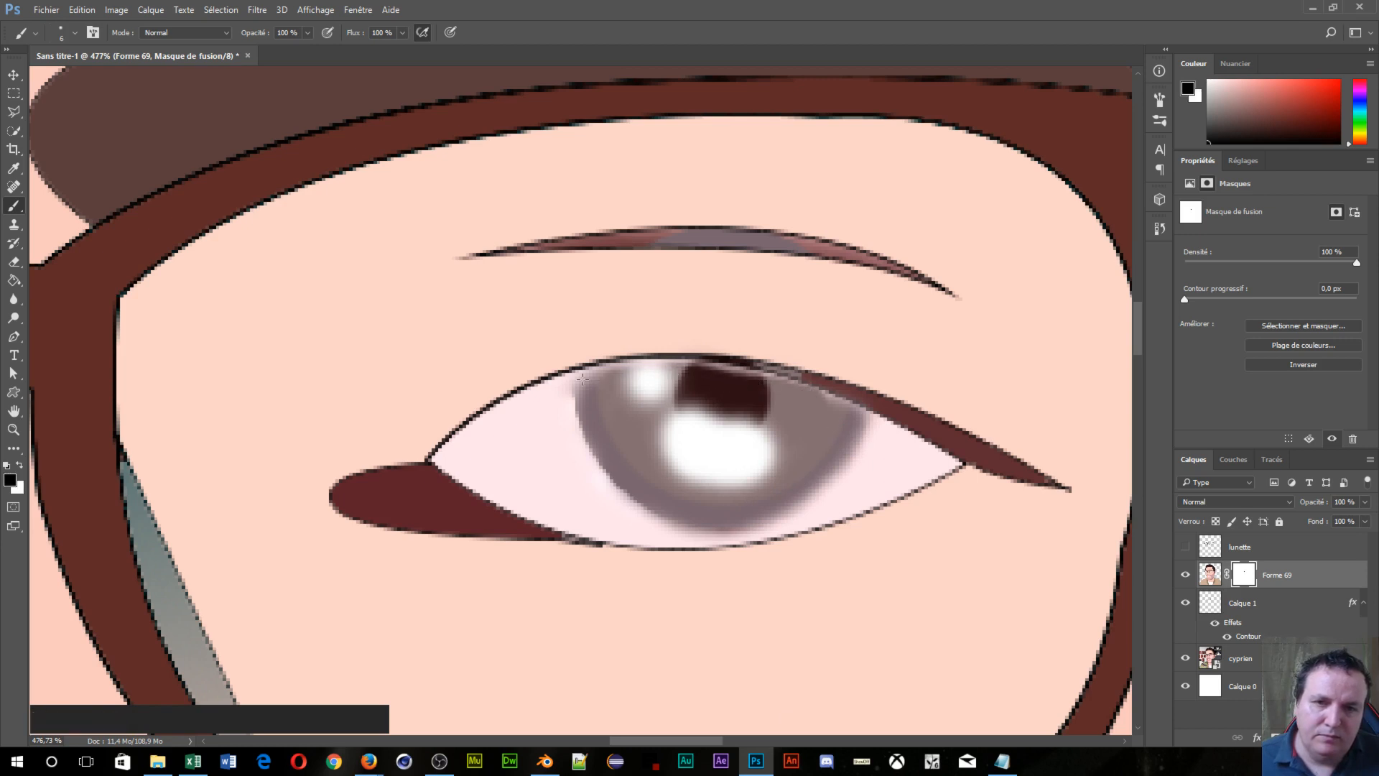
drag(582, 379, 688, 373)
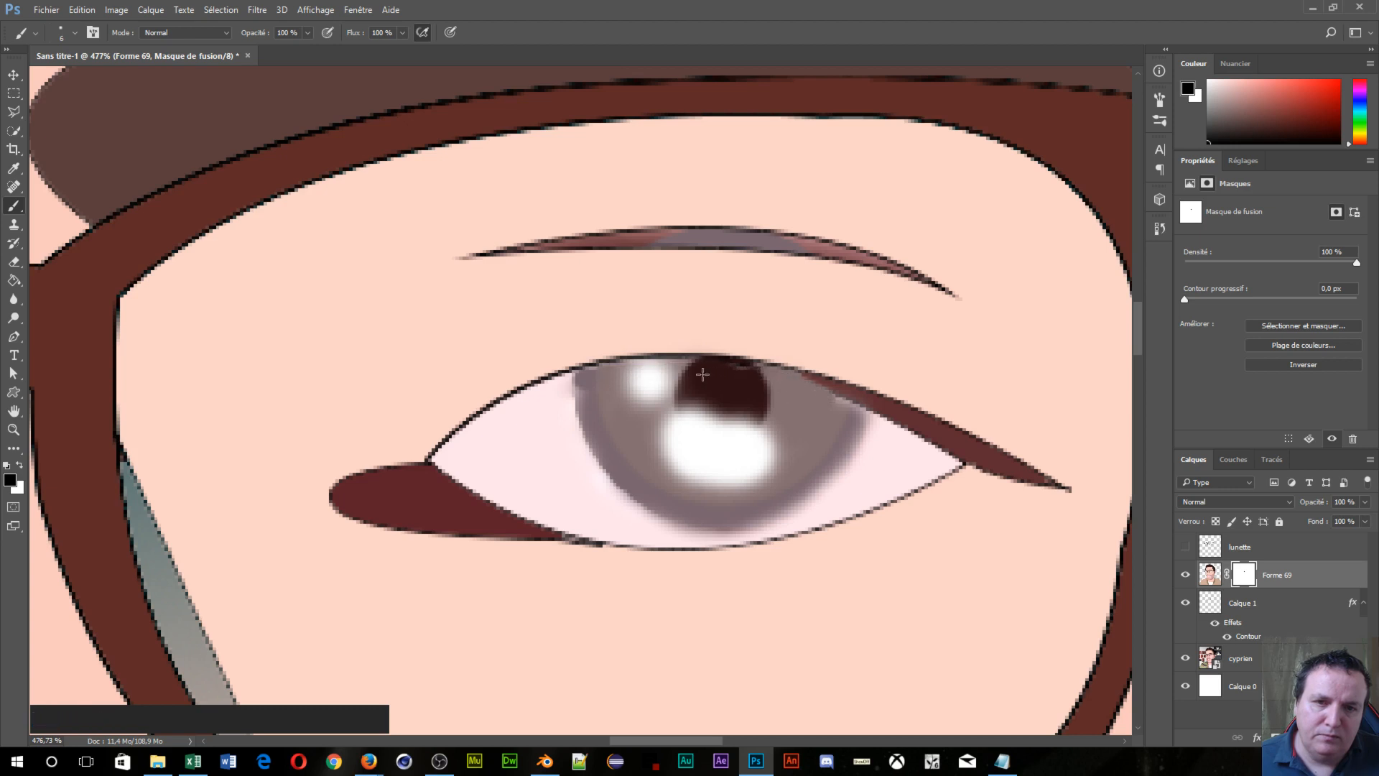
key(ctrl+z)
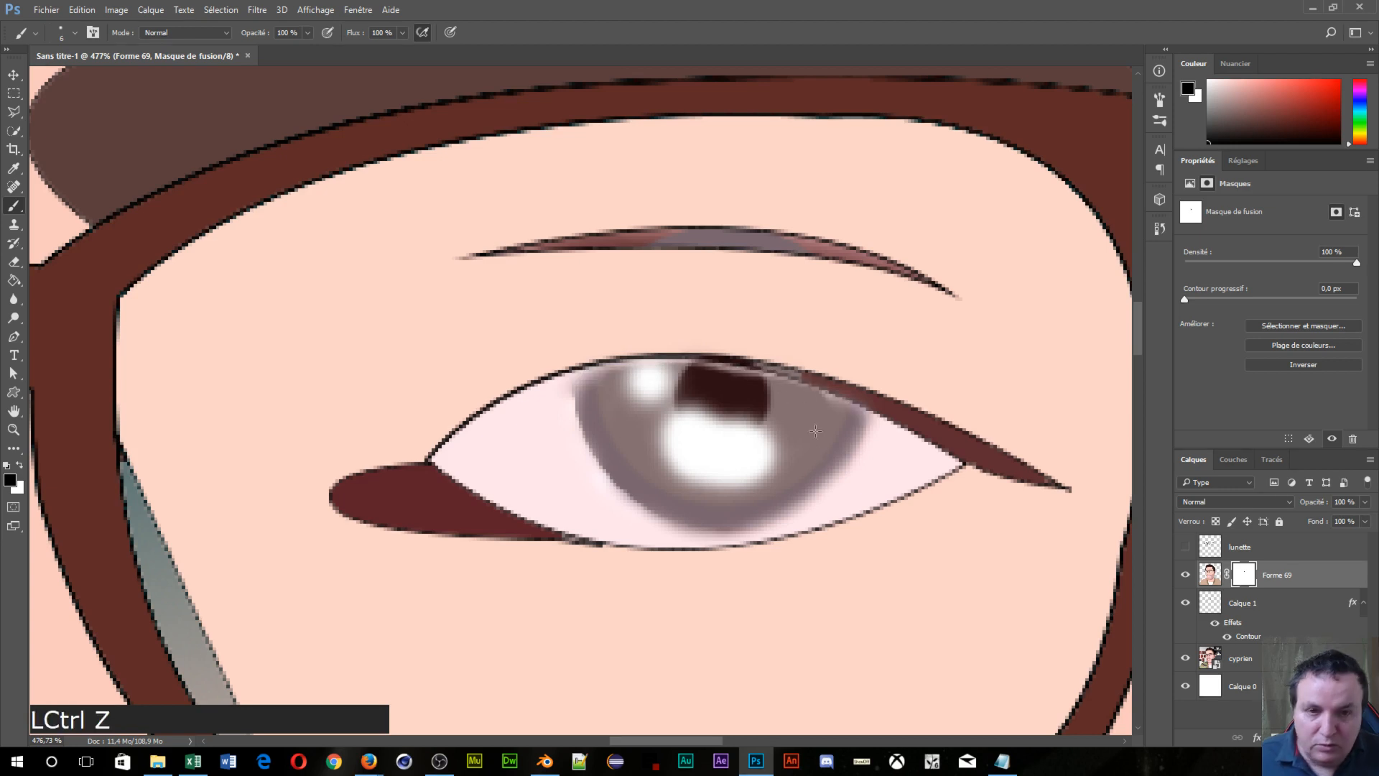
key(z)
drag(818, 423, 824, 432)
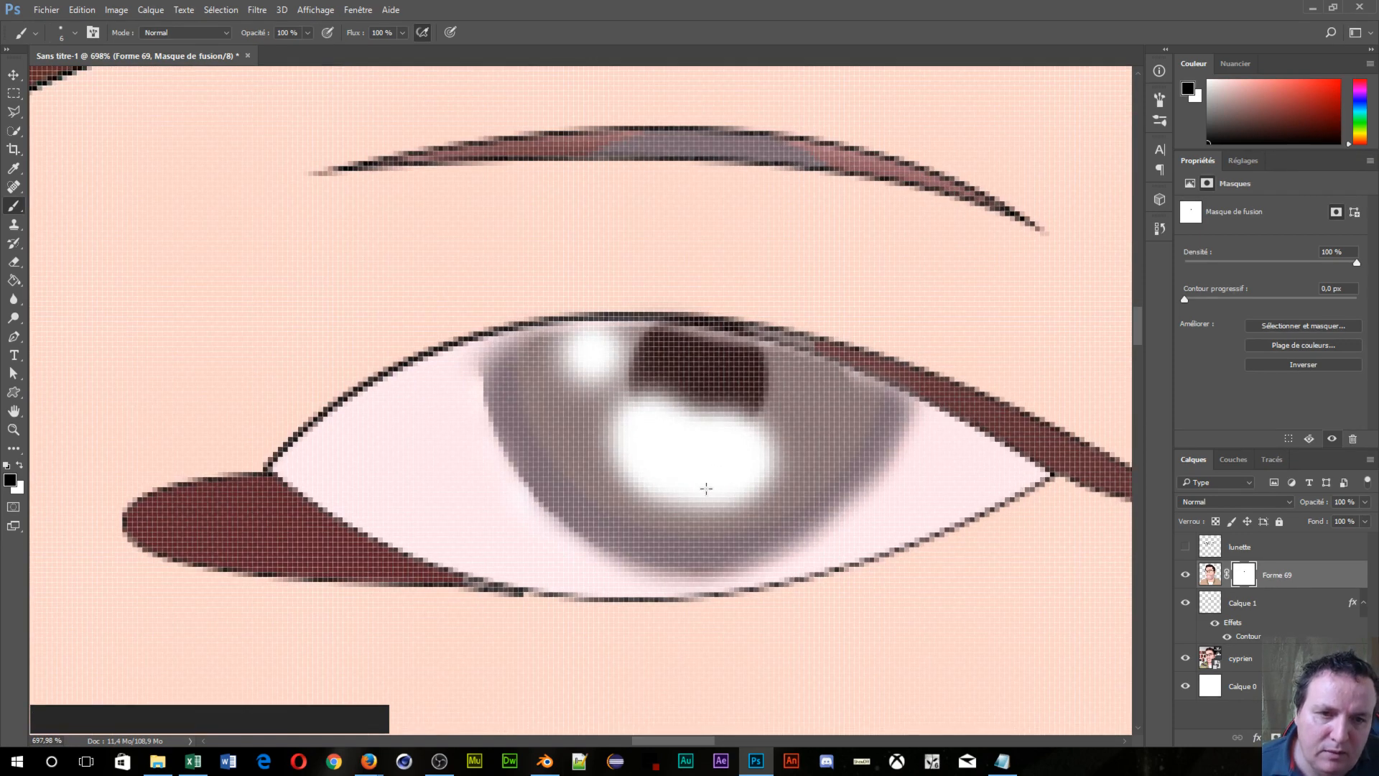
drag(866, 381, 818, 366)
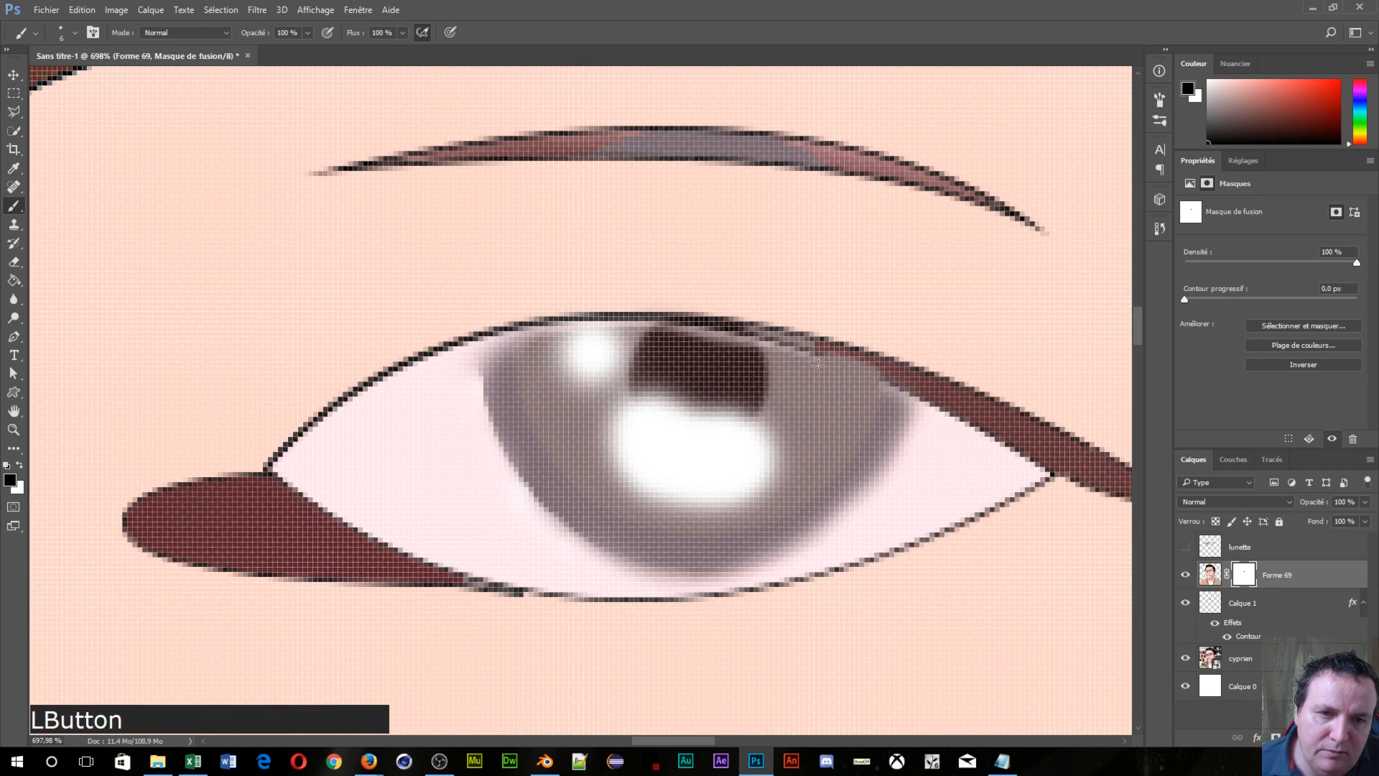
key(ctrl+z)
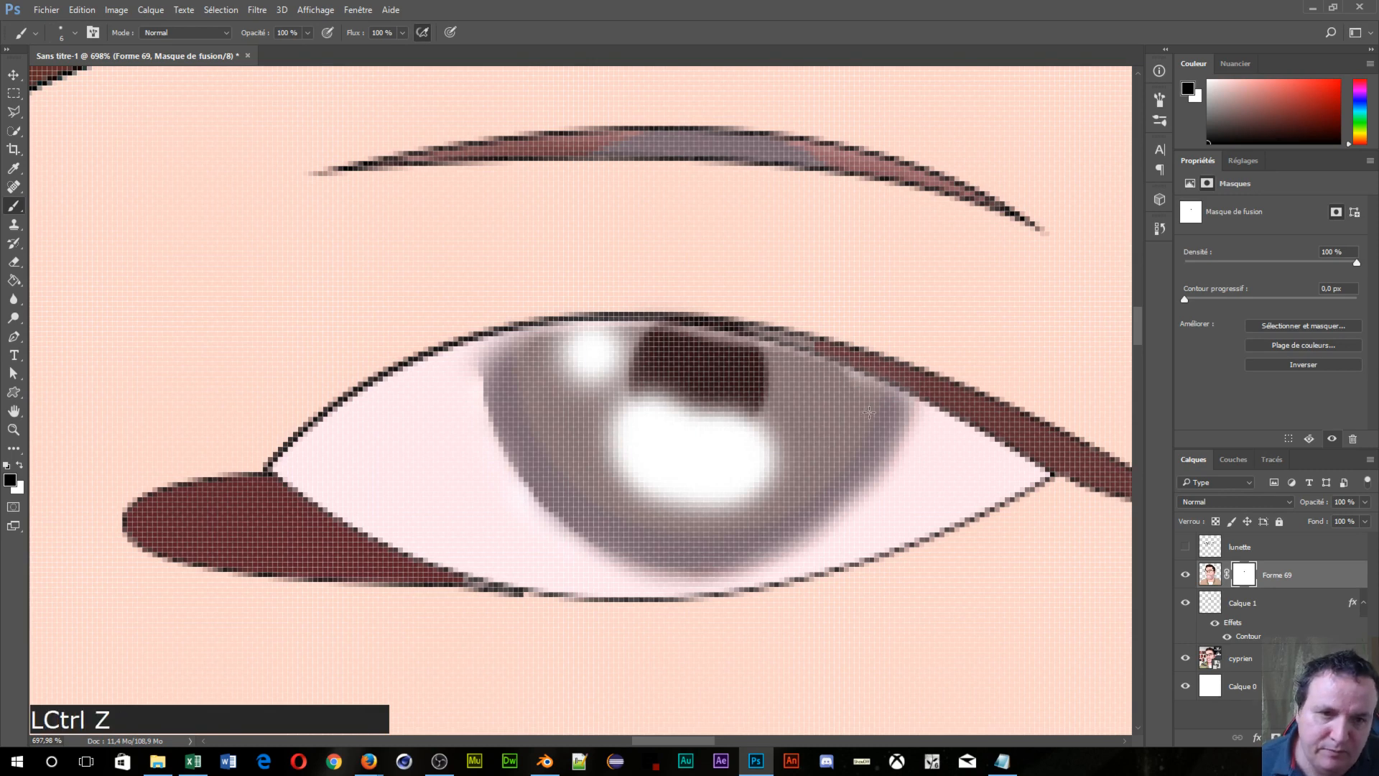
Step: Paint black on the Forme 69 mask along the iris's upper edge to extend the uncovered iris toward the eyelid
drag(892, 392, 847, 388)
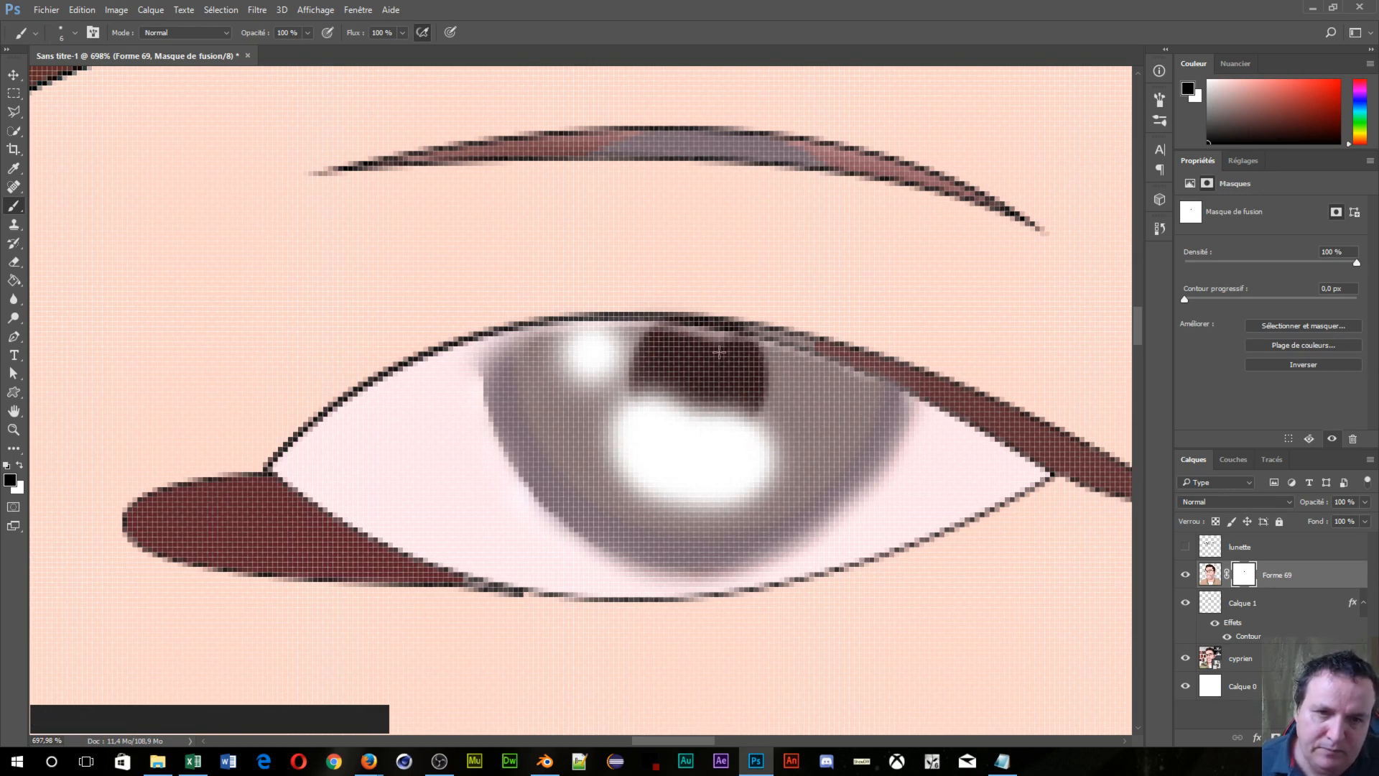
drag(545, 345, 493, 357)
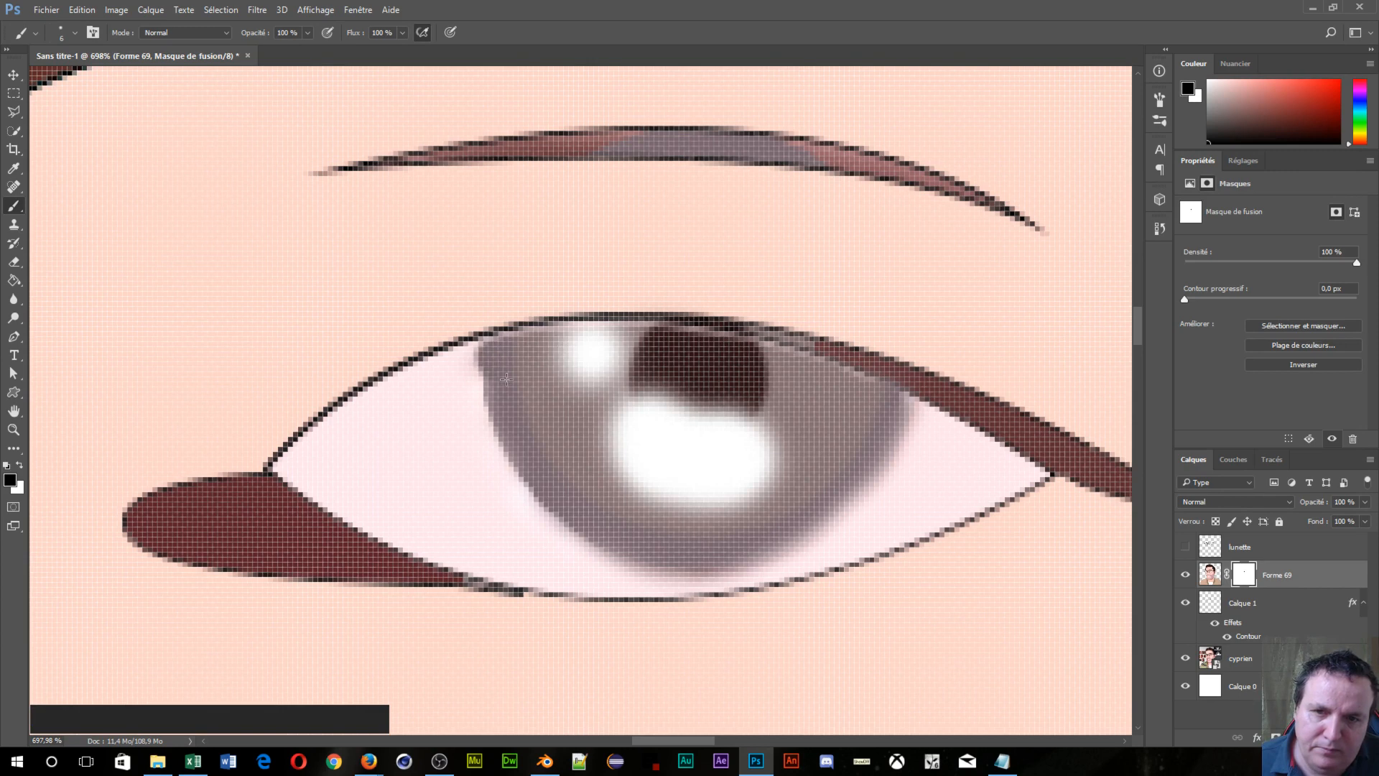
scroll(748, 384, down, 8)
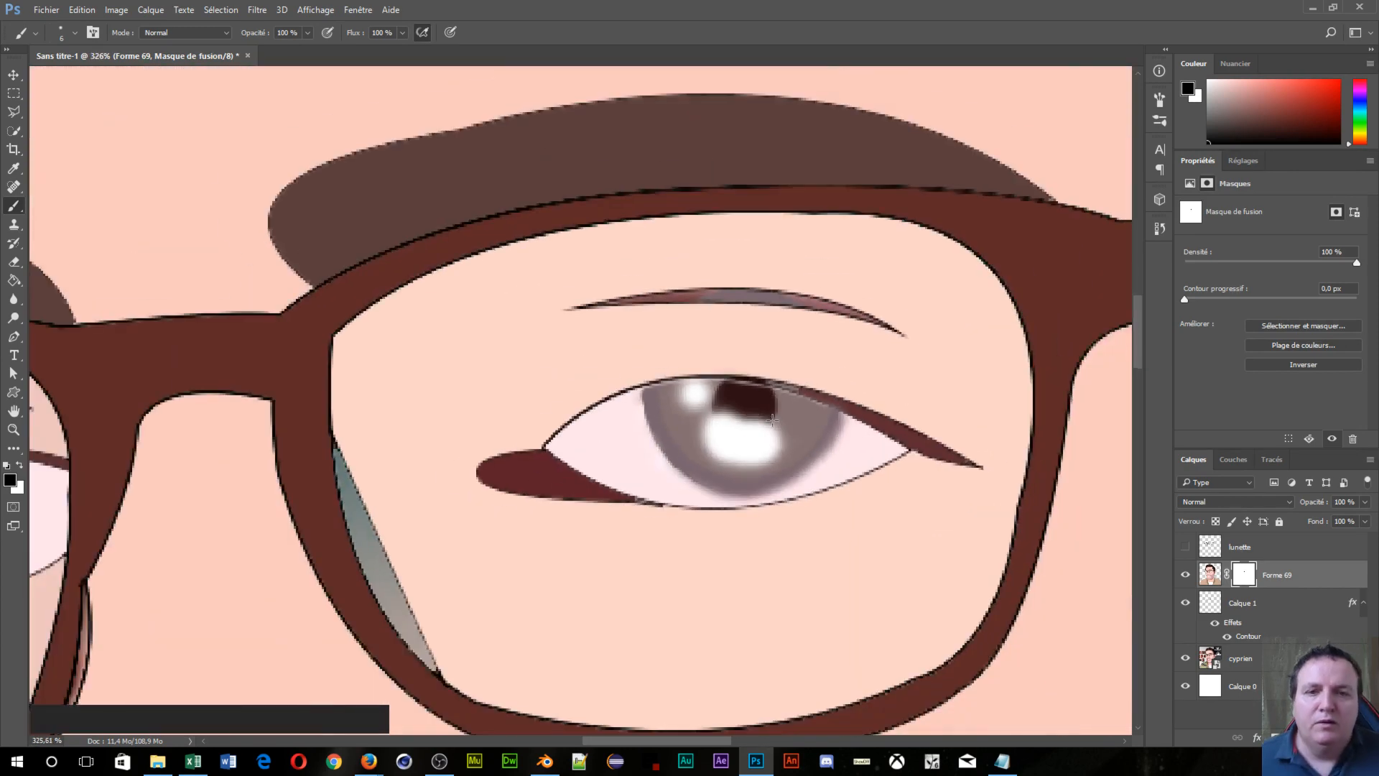
Step: Paint black on the Forme 69 mask over the other eye with a 14 px brush to uncover its iris, pupil and highlights
scroll(402, 481, up, 3)
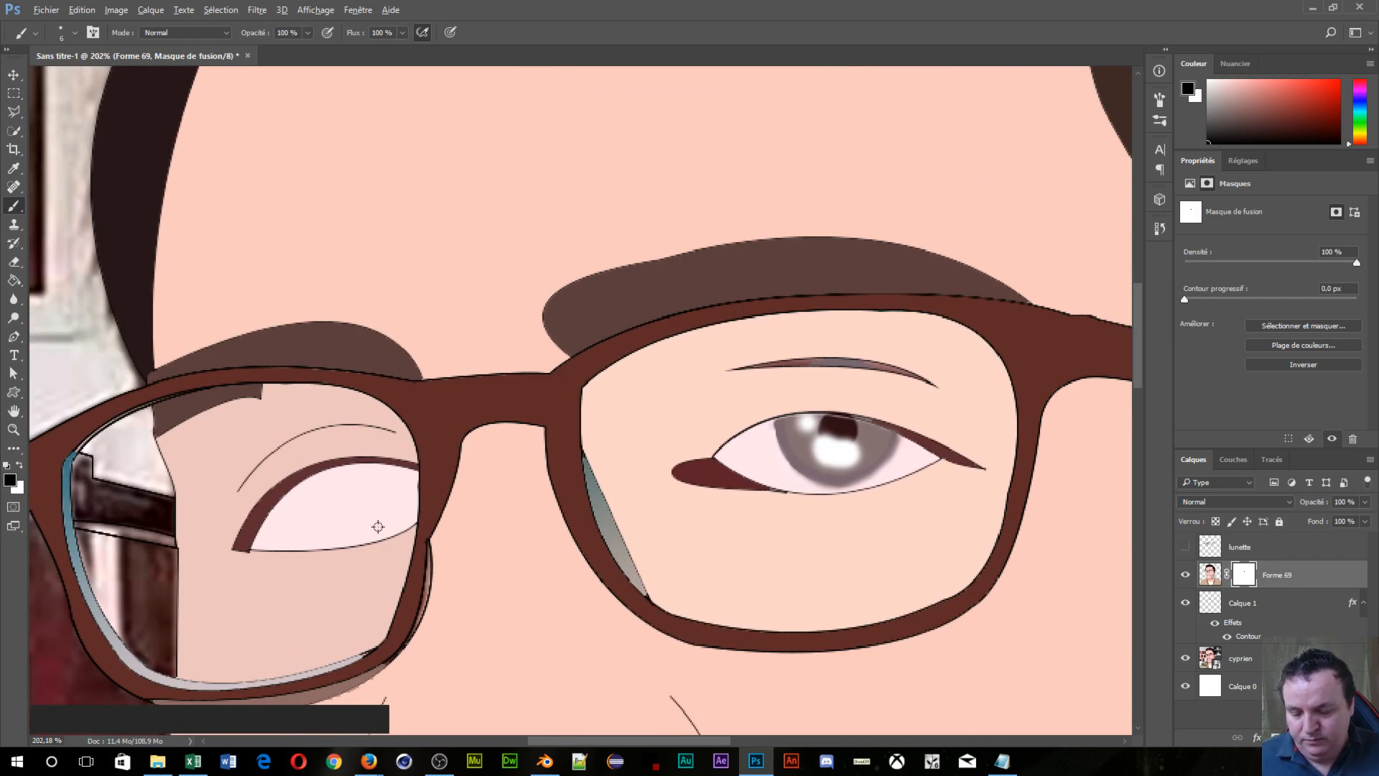
drag(375, 523, 783, 467)
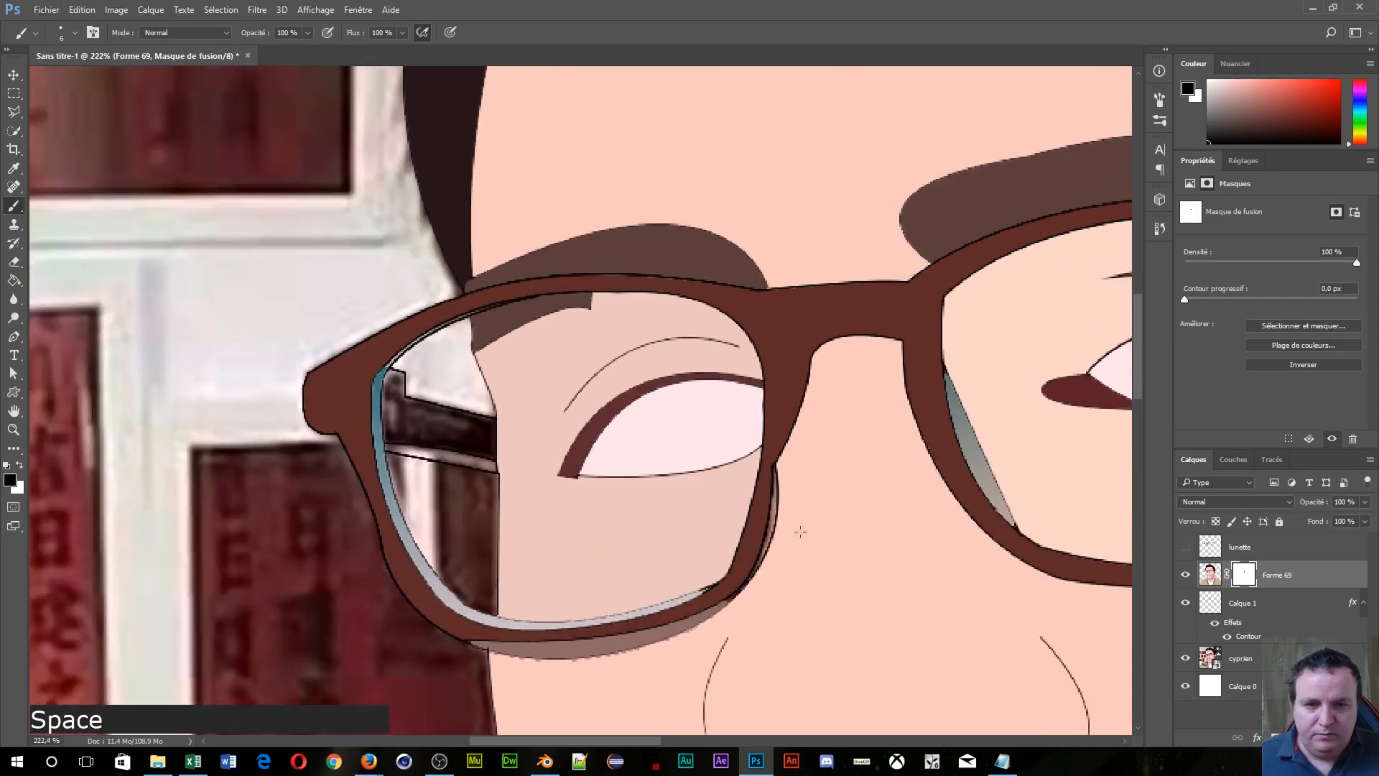
scroll(766, 358, up, 4)
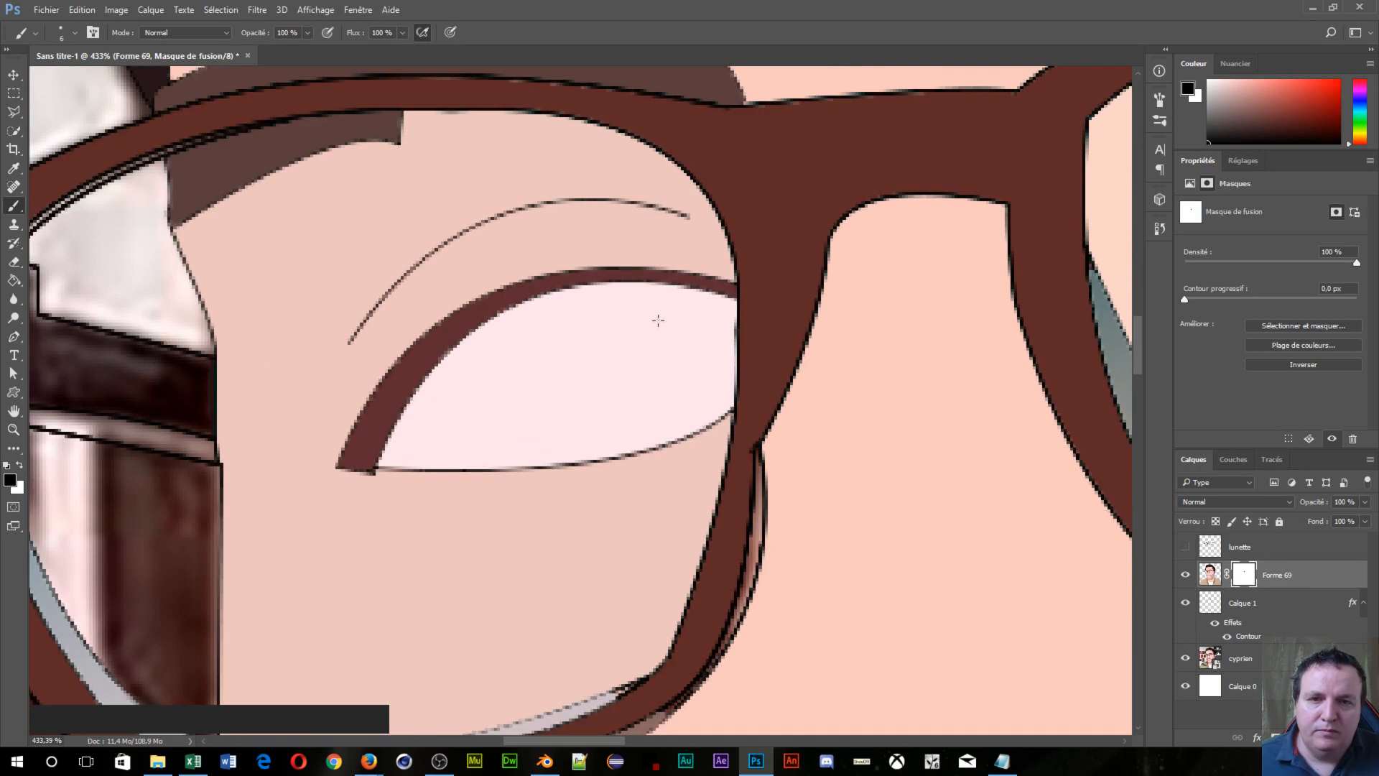
mouse_move(658, 320)
mouse_down()
mouse_move(706, 311)
mouse_move(599, 331)
mouse_move(614, 349)
mouse_move(724, 311)
mouse_move(733, 324)
mouse_move(722, 395)
mouse_move(669, 413)
mouse_up()
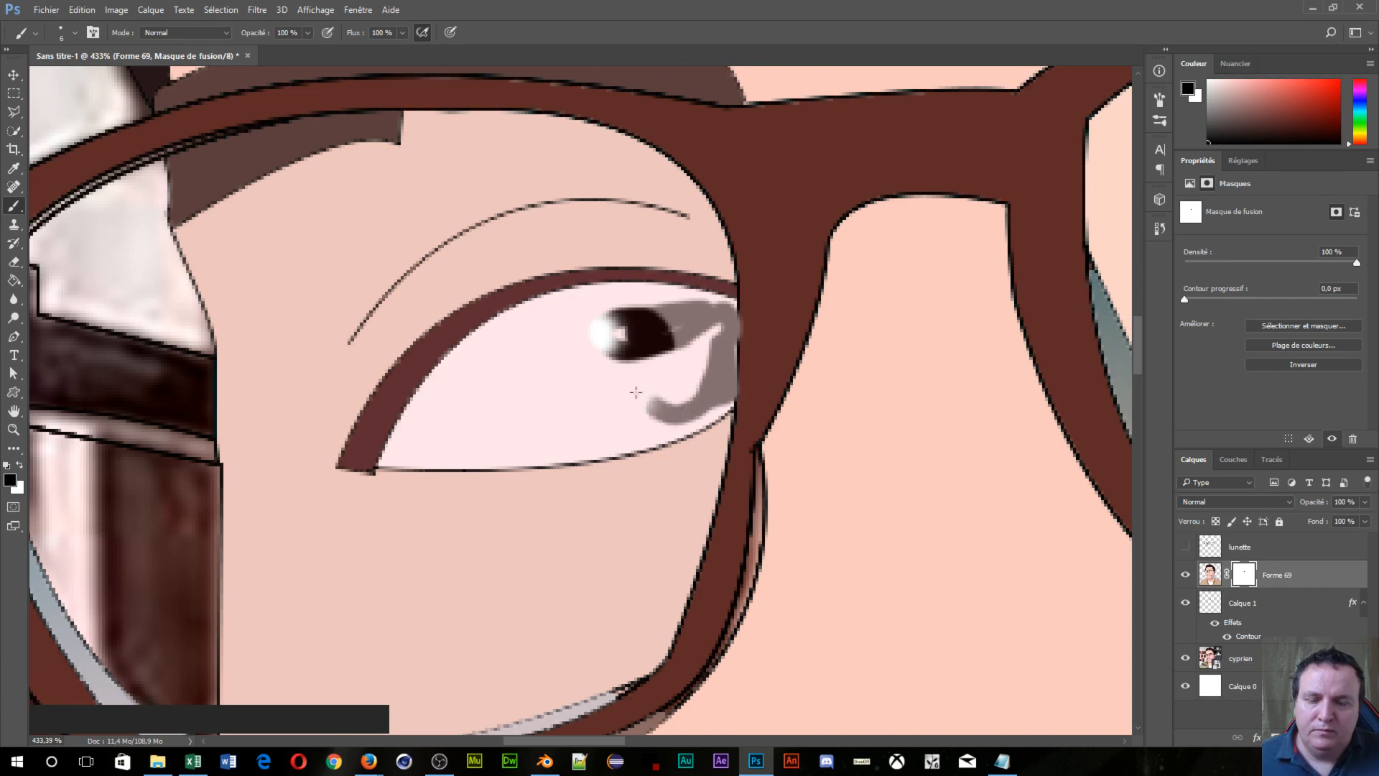
alt+right_click(615, 379)
mouse_move(583, 317)
mouse_down()
mouse_move(660, 341)
mouse_move(562, 341)
mouse_up()
mouse_move(625, 374)
mouse_down()
mouse_move(572, 402)
mouse_move(543, 326)
mouse_move(530, 346)
mouse_move(538, 394)
mouse_move(519, 367)
mouse_move(523, 326)
mouse_move(599, 307)
mouse_move(742, 307)
mouse_move(729, 393)
mouse_move(597, 418)
mouse_move(700, 407)
mouse_move(651, 429)
mouse_move(555, 421)
mouse_move(507, 334)
mouse_up()
drag(668, 370, 687, 354)
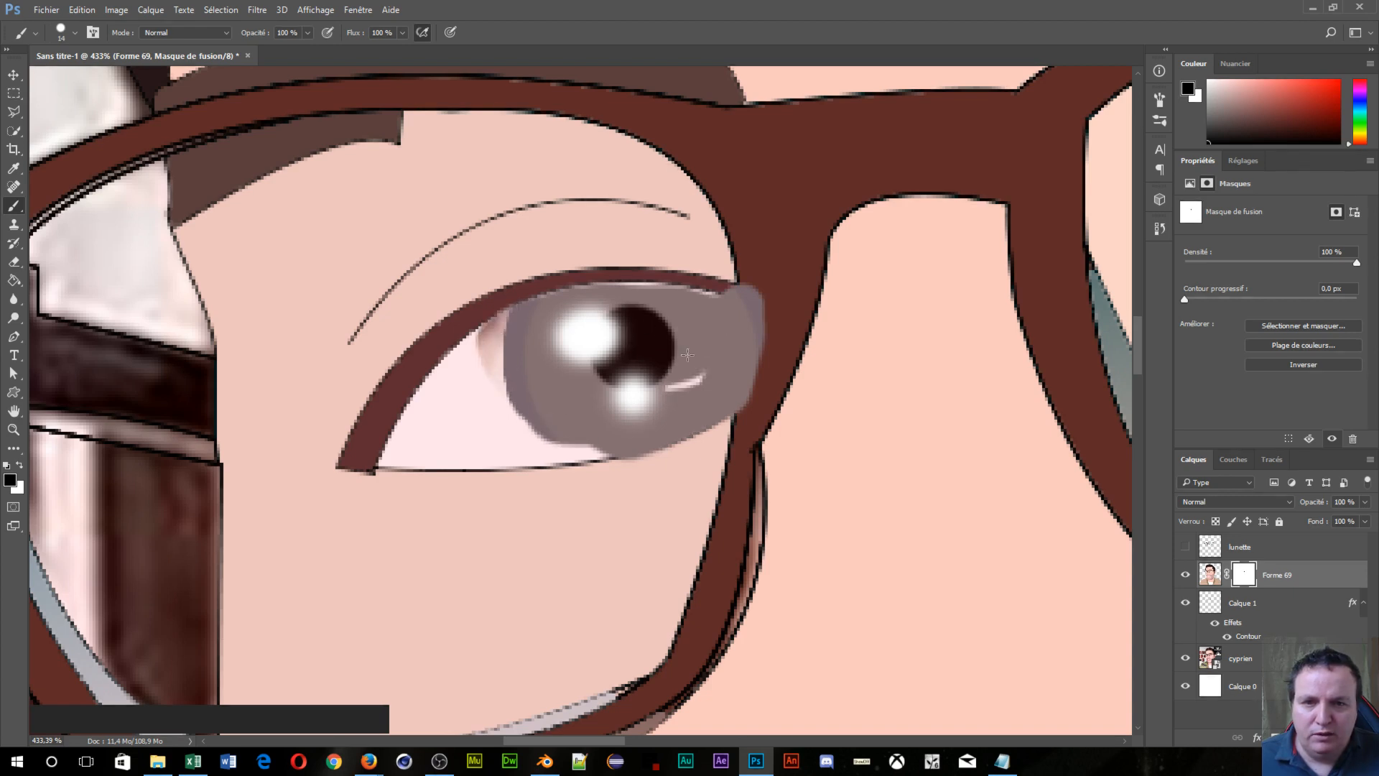
Step: Finish uncovering the iris, and paint white on the mask to restore the glasses frame, eyelids and white of the eye around it
mouse_move(526, 406)
mouse_down()
mouse_move(535, 458)
mouse_move(606, 462)
mouse_move(620, 449)
mouse_move(541, 437)
mouse_move(664, 446)
mouse_move(719, 396)
mouse_up()
mouse_move(732, 345)
mouse_down()
mouse_move(655, 294)
mouse_move(573, 300)
mouse_move(601, 279)
mouse_move(581, 248)
mouse_move(533, 262)
mouse_move(625, 263)
mouse_move(556, 273)
mouse_move(647, 255)
mouse_move(713, 267)
mouse_move(604, 257)
mouse_move(681, 262)
mouse_move(753, 289)
mouse_move(749, 414)
mouse_move(728, 455)
mouse_move(607, 496)
mouse_move(521, 502)
mouse_move(777, 454)
mouse_move(712, 445)
mouse_move(623, 479)
mouse_up()
key(x)
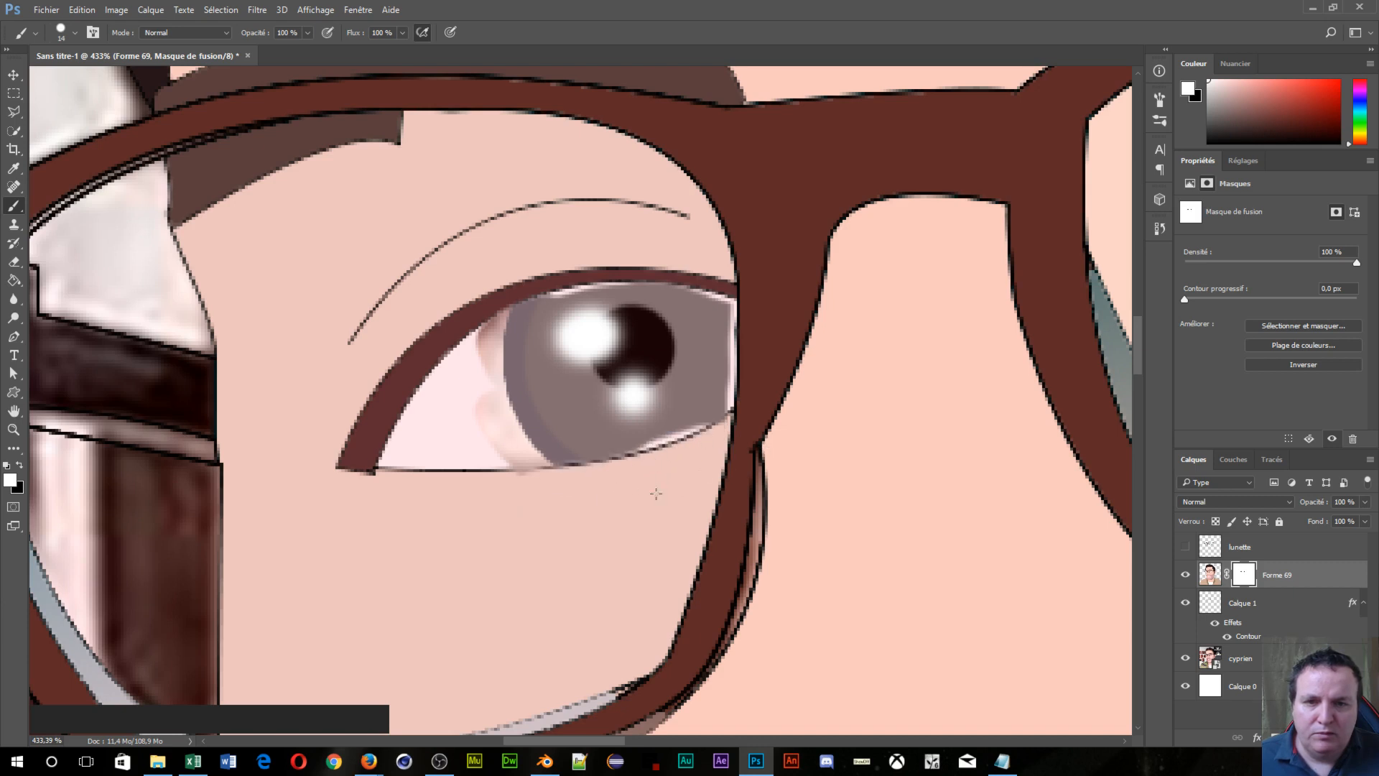
drag(478, 296, 488, 391)
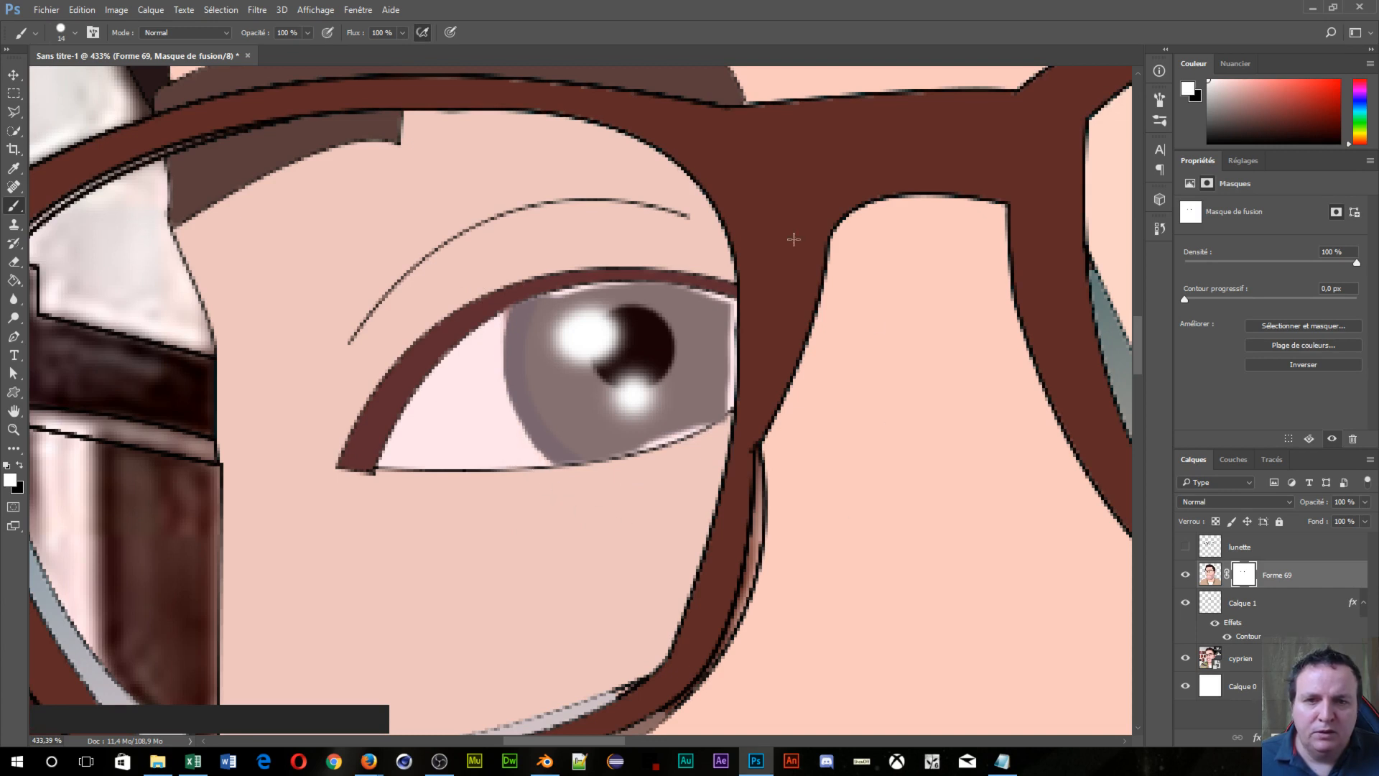
mouse_move(470, 343)
mouse_down()
mouse_move(470, 301)
mouse_move(507, 277)
mouse_up()
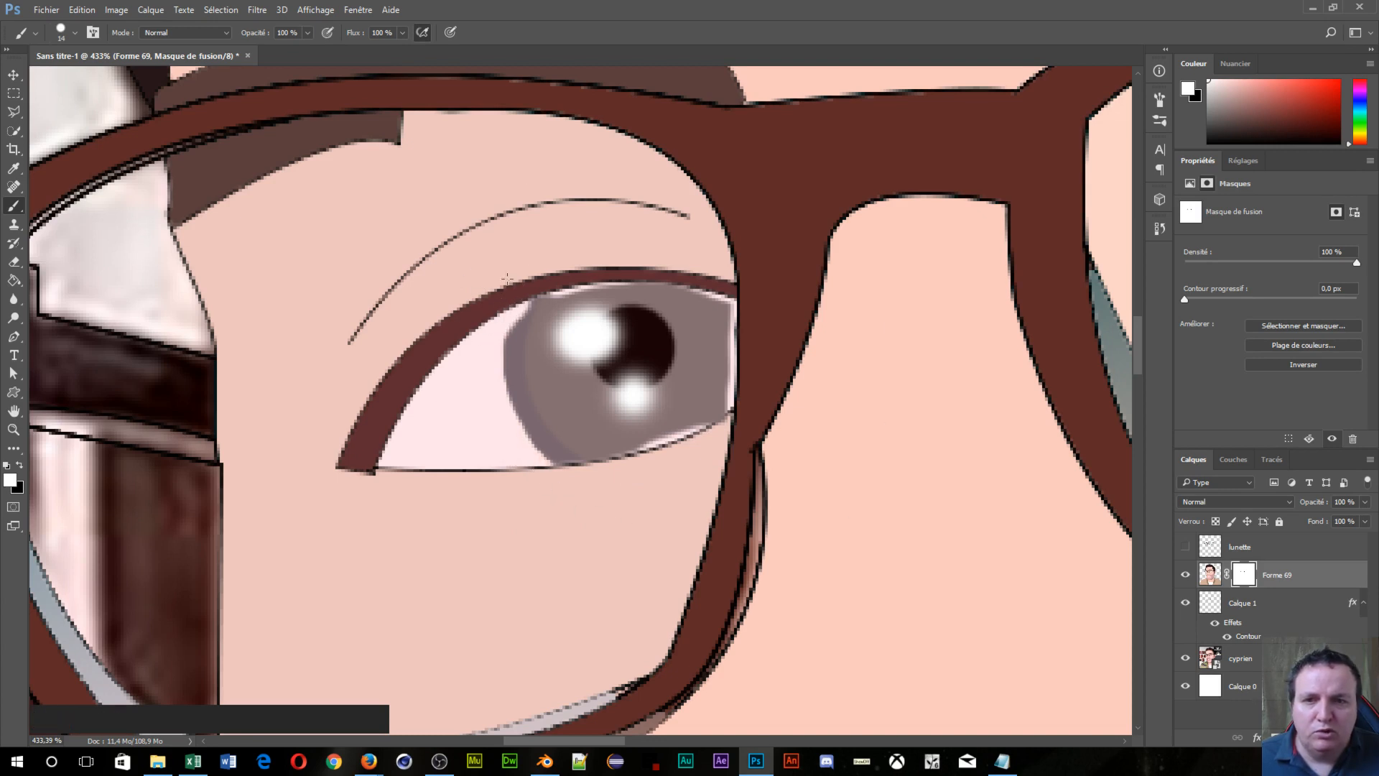
Step: Extend the uncovered iris up to the eyelid at its outer corner, and restore the white of the eye beside it on the mask
scroll(612, 293, up, 8)
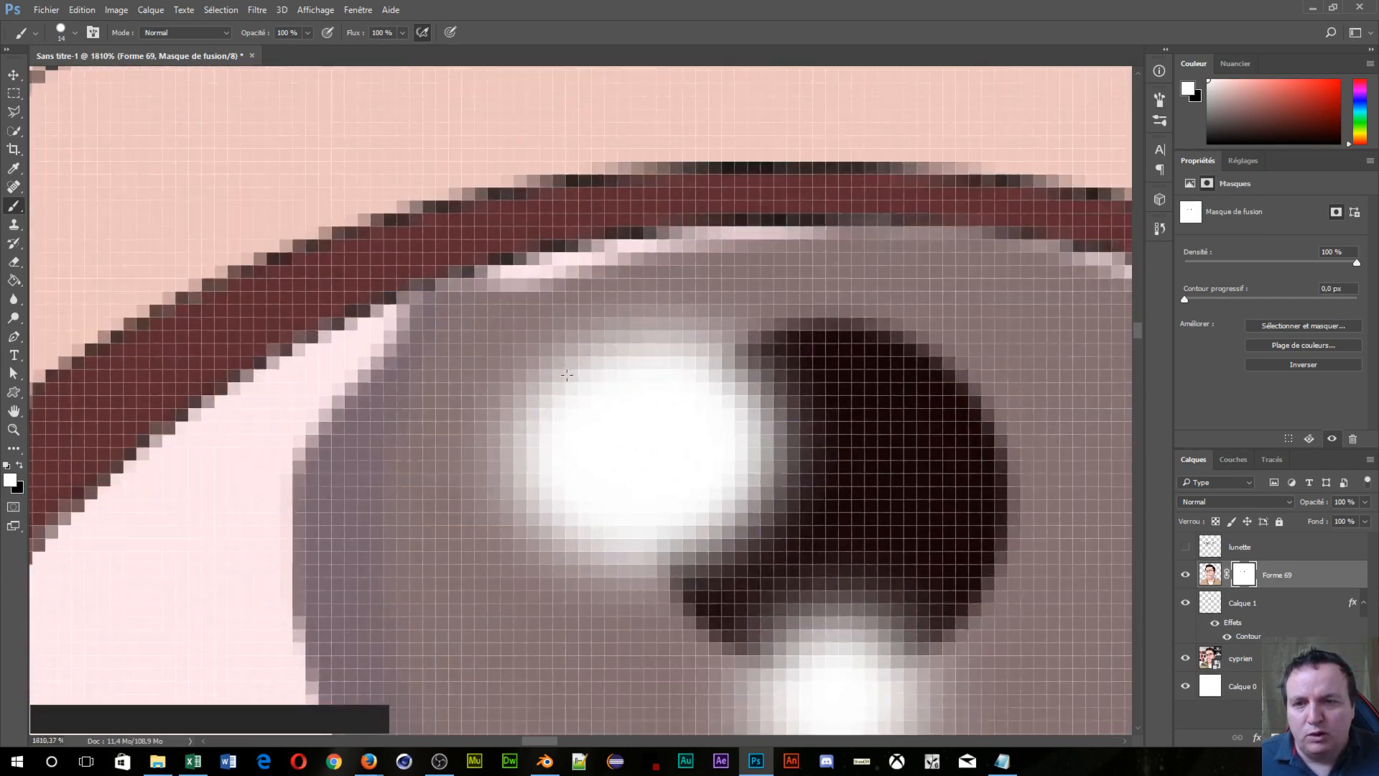
scroll(567, 374, up, 1)
key(x)
mouse_move(434, 378)
mouse_down()
mouse_move(366, 457)
mouse_move(350, 413)
mouse_up()
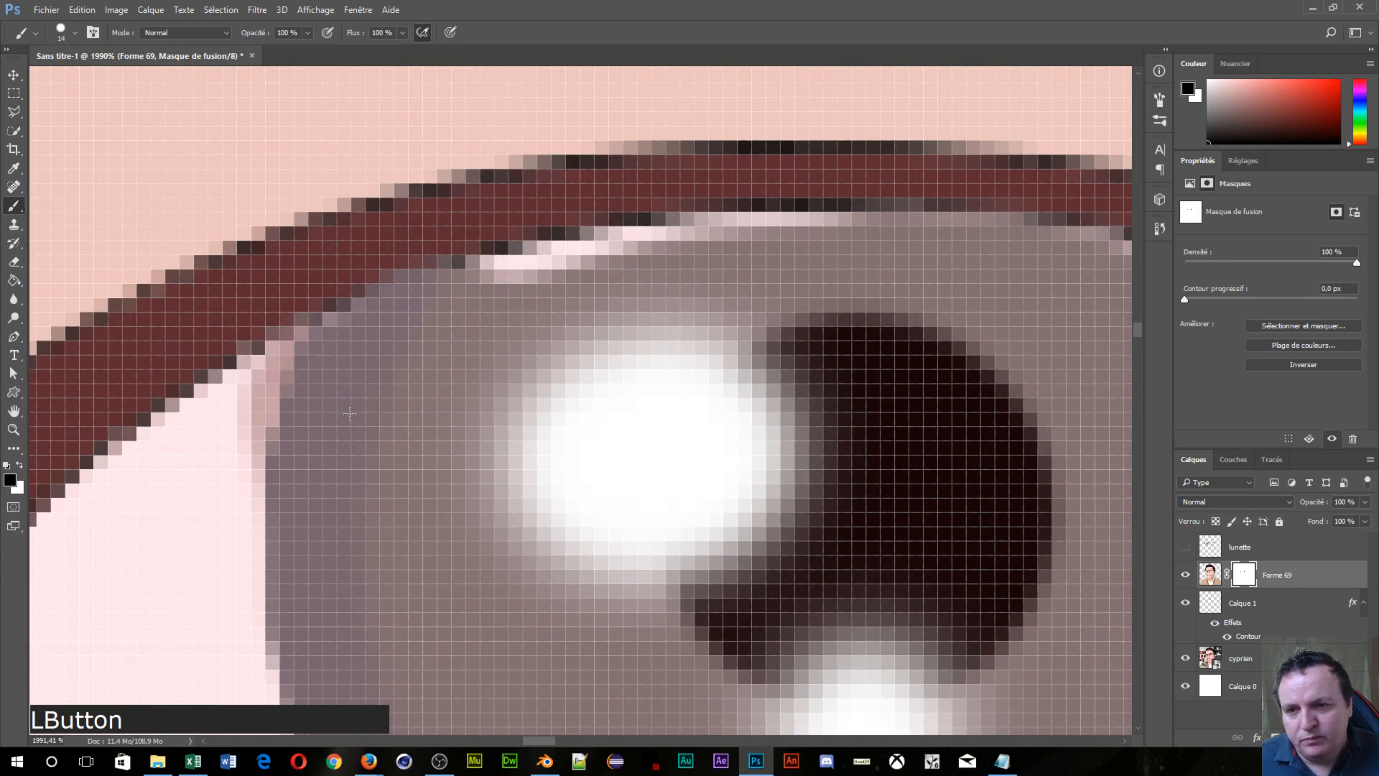
key(x)
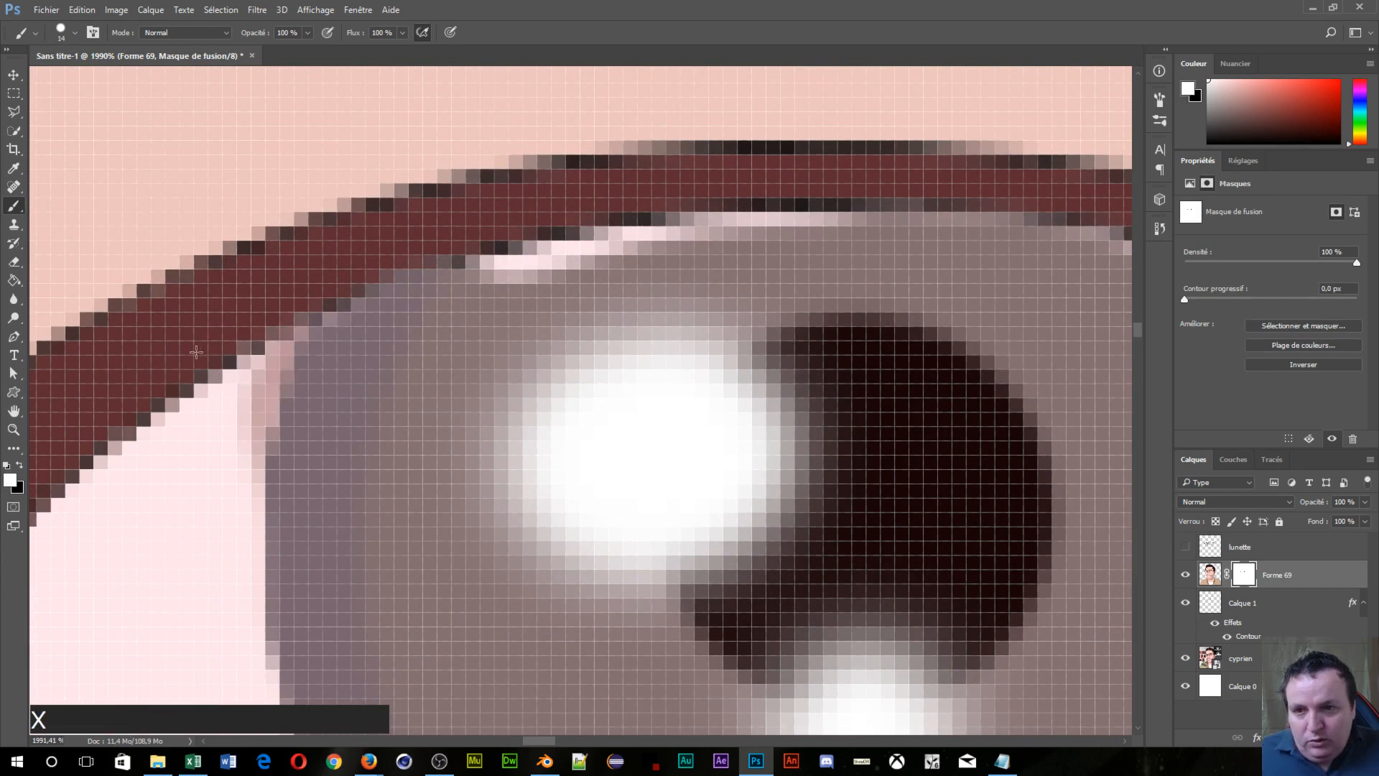
mouse_move(201, 352)
mouse_down()
mouse_move(199, 428)
mouse_move(175, 465)
mouse_move(207, 489)
mouse_up()
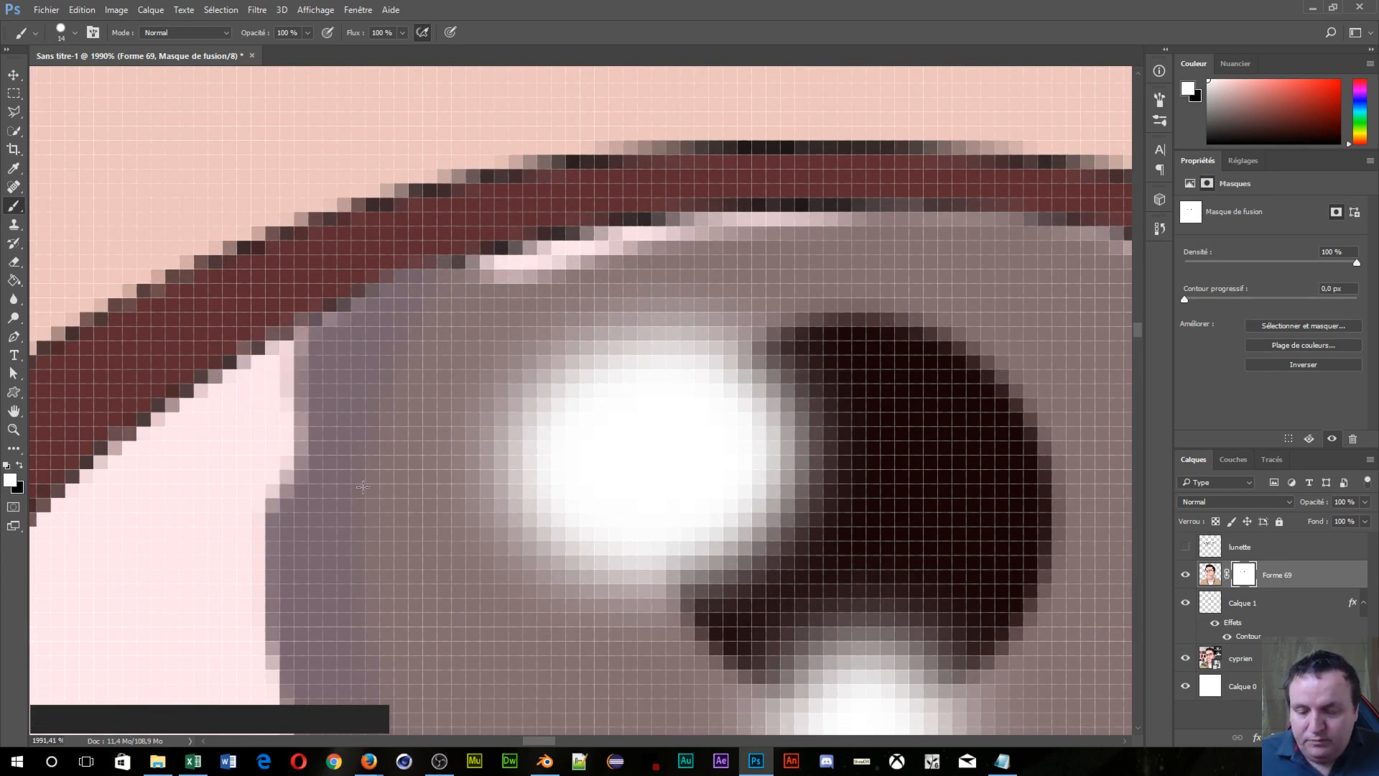
Step: Reduce the brush to 4 px and touch up the mask along the iris's outer edge and the upper eyelid
key(x)
mouse_move(408, 456)
mouse_down()
mouse_move(331, 441)
mouse_move(344, 450)
mouse_up()
key(x)
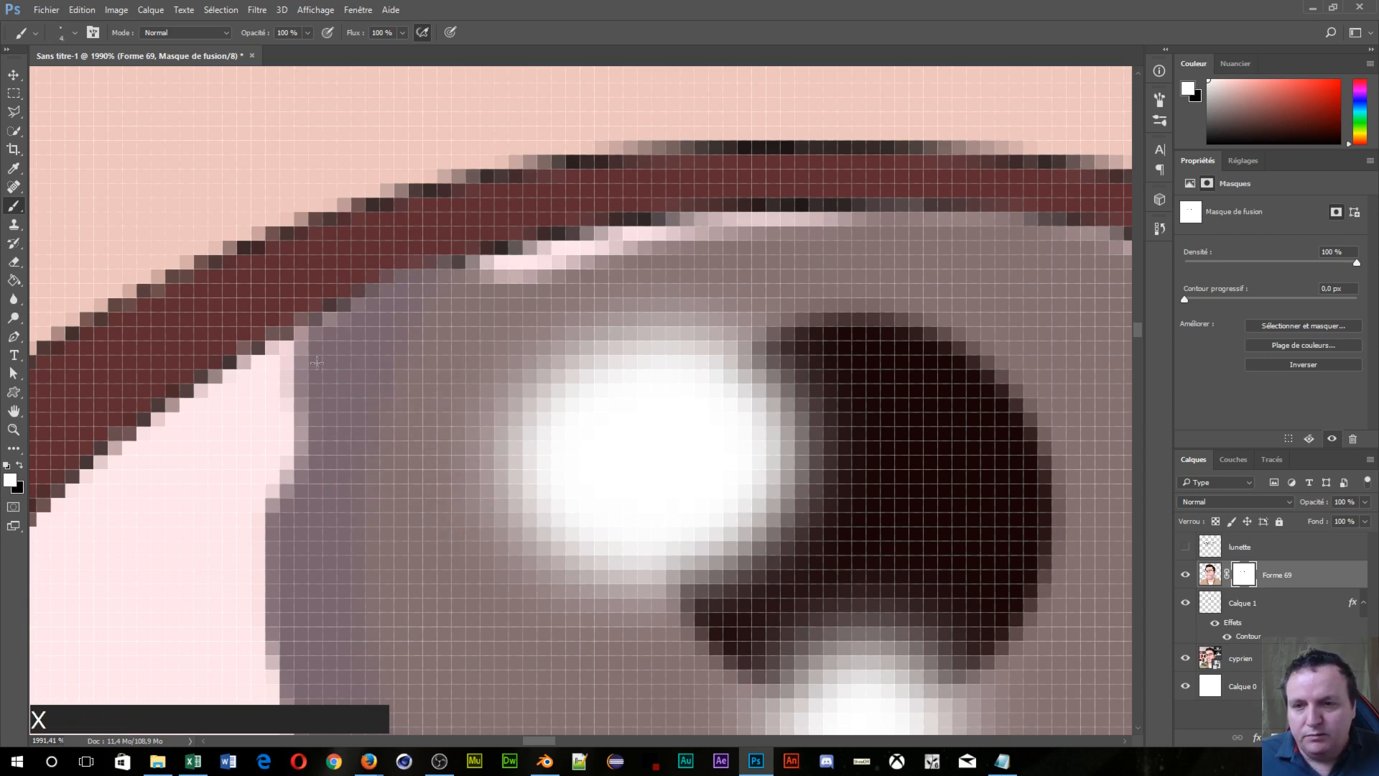
mouse_move(316, 362)
mouse_down()
mouse_move(322, 412)
mouse_move(297, 479)
mouse_move(300, 415)
mouse_move(365, 345)
mouse_move(503, 277)
mouse_move(653, 233)
mouse_move(479, 294)
mouse_move(721, 219)
mouse_move(815, 252)
mouse_up()
Step: Uncover the iris up to the glasses frame with black mask strokes, restoring the frame in white wherever the strokes overlap it
key(x)
key(space)
drag(921, 423, 142, 313)
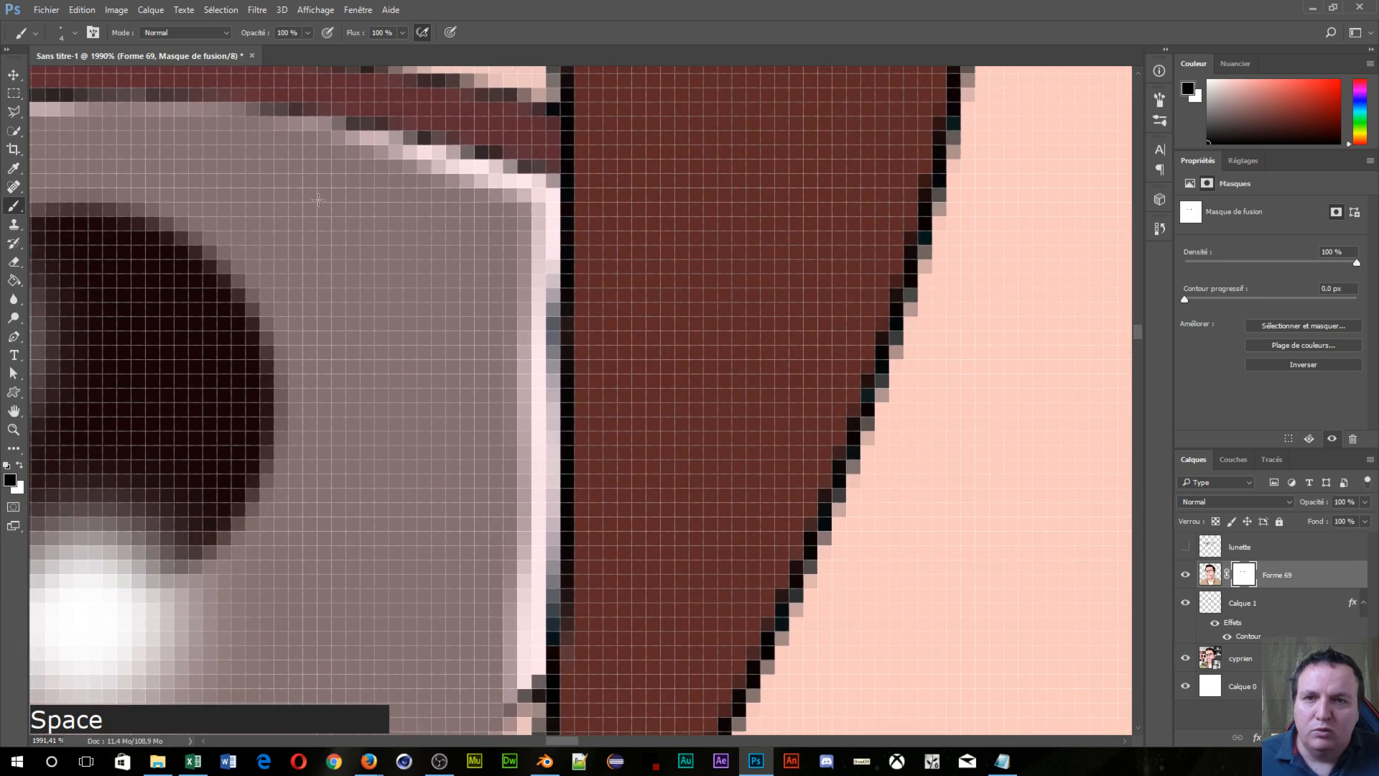
mouse_move(355, 137)
mouse_down()
mouse_move(514, 195)
mouse_move(545, 718)
mouse_up()
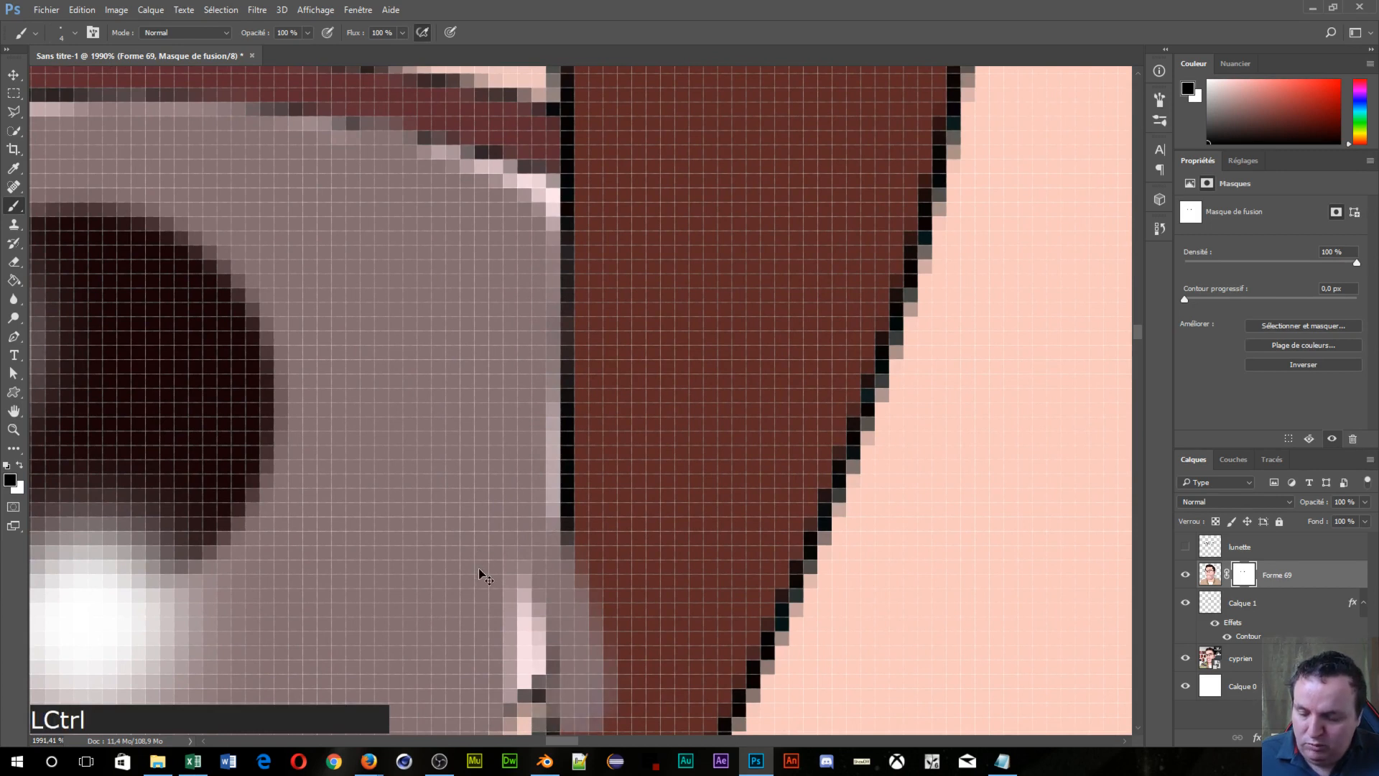
mouse_move(611, 472)
mouse_down()
mouse_move(613, 639)
mouse_move(594, 675)
mouse_move(568, 532)
mouse_move(564, 708)
mouse_up()
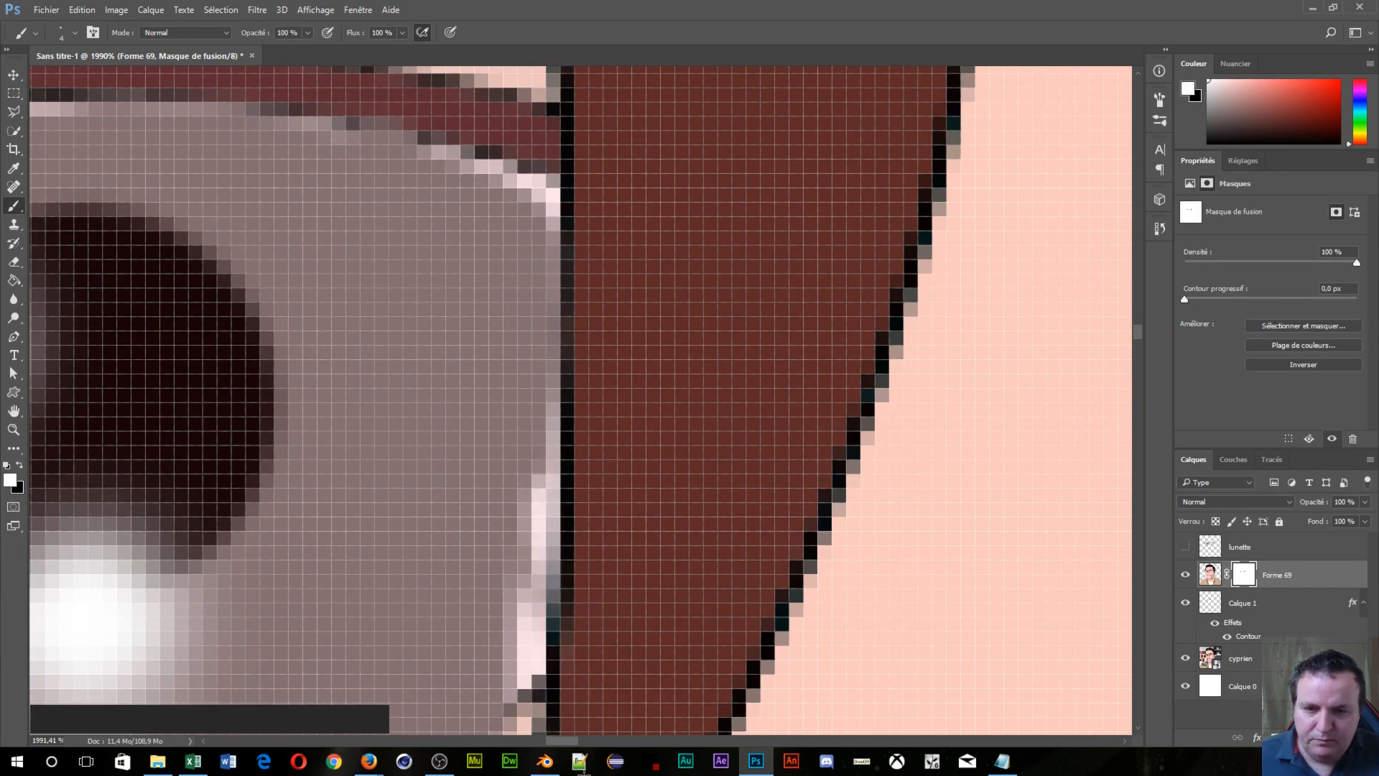
key(x)
mouse_move(470, 503)
mouse_down()
mouse_move(504, 541)
mouse_move(528, 515)
mouse_up()
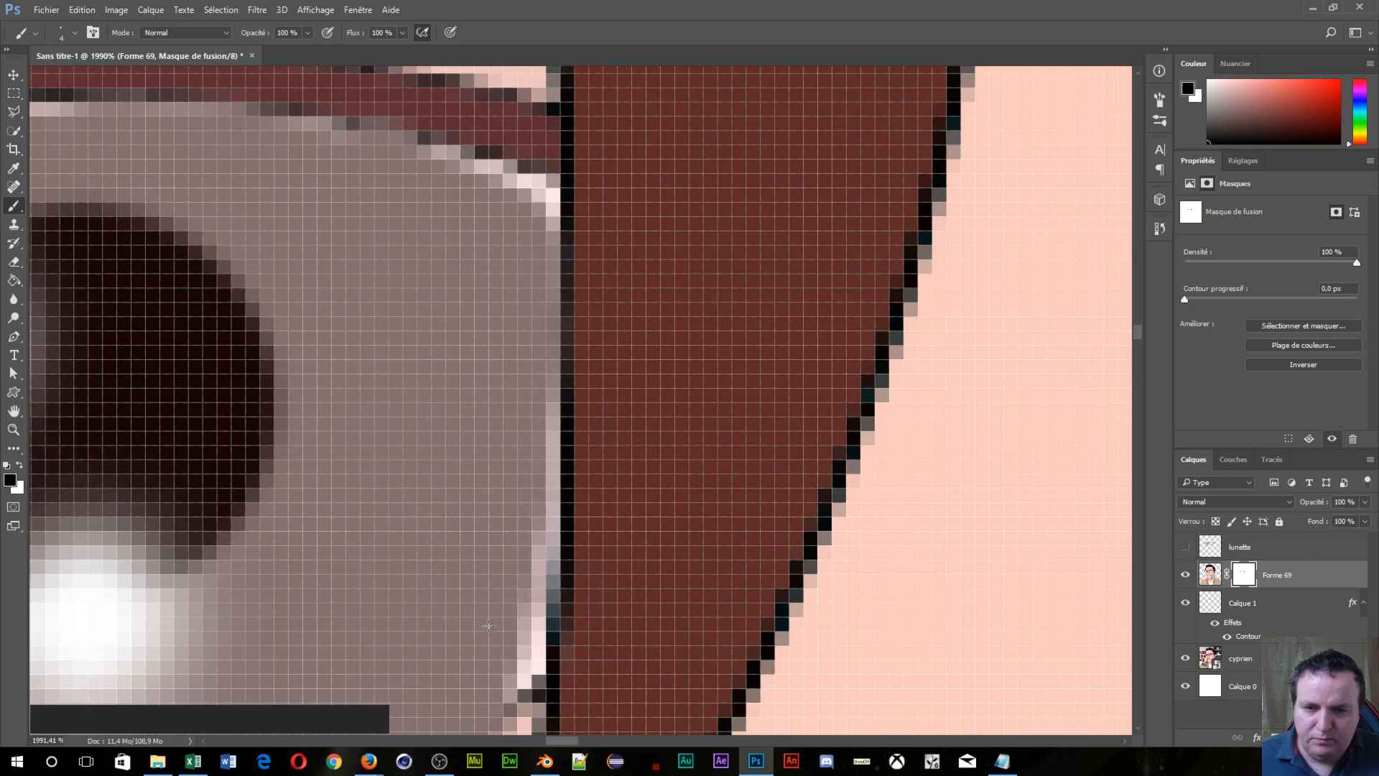
click(503, 672)
click(496, 657)
Step: Paint black on the mask along the lower eyelid to close the pale gap between the iris and the eye outline
key(space)
drag(336, 615, 517, 140)
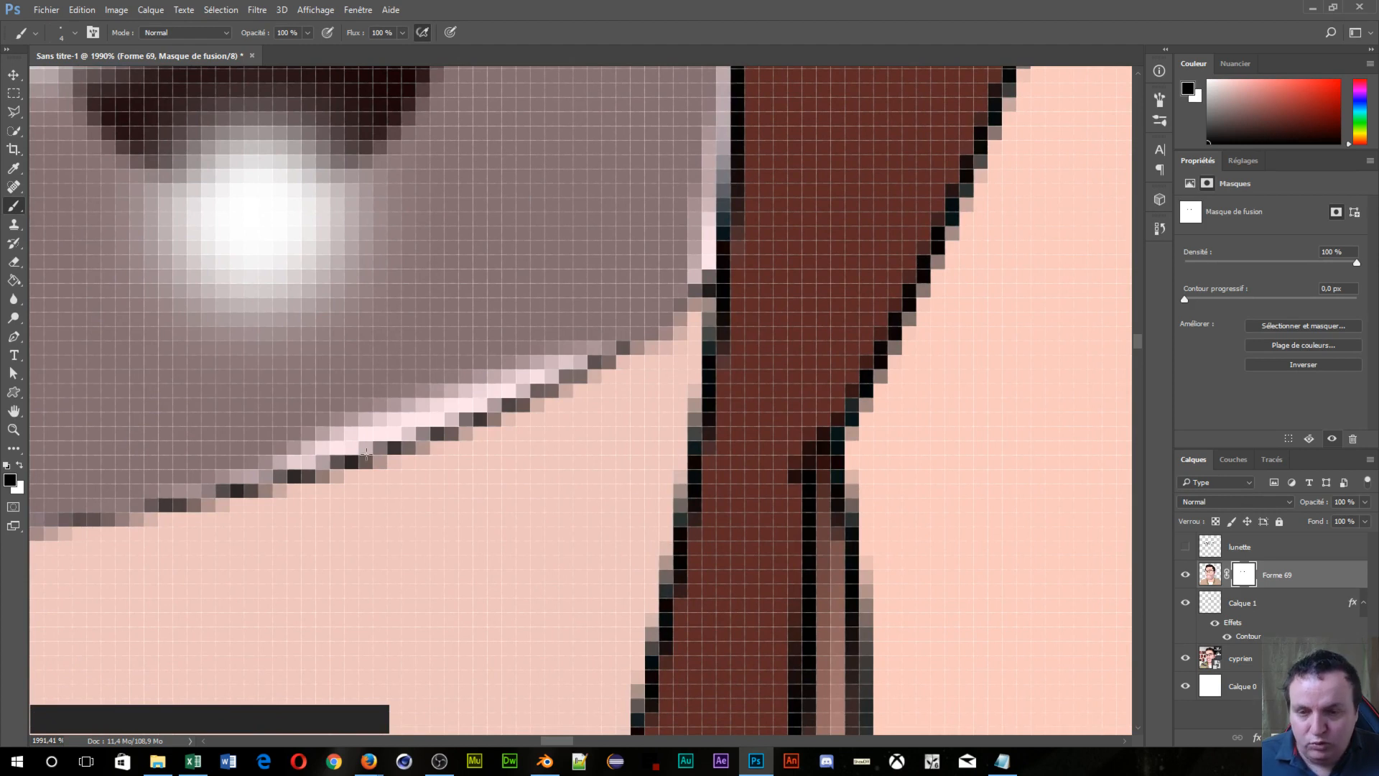
key(x)
click(368, 424)
key(x)
mouse_move(335, 443)
mouse_down()
mouse_move(542, 369)
mouse_move(456, 361)
mouse_move(640, 252)
mouse_move(523, 357)
mouse_move(455, 451)
mouse_up()
key(space)
drag(533, 362, 420, 423)
scroll(460, 435, down, 10)
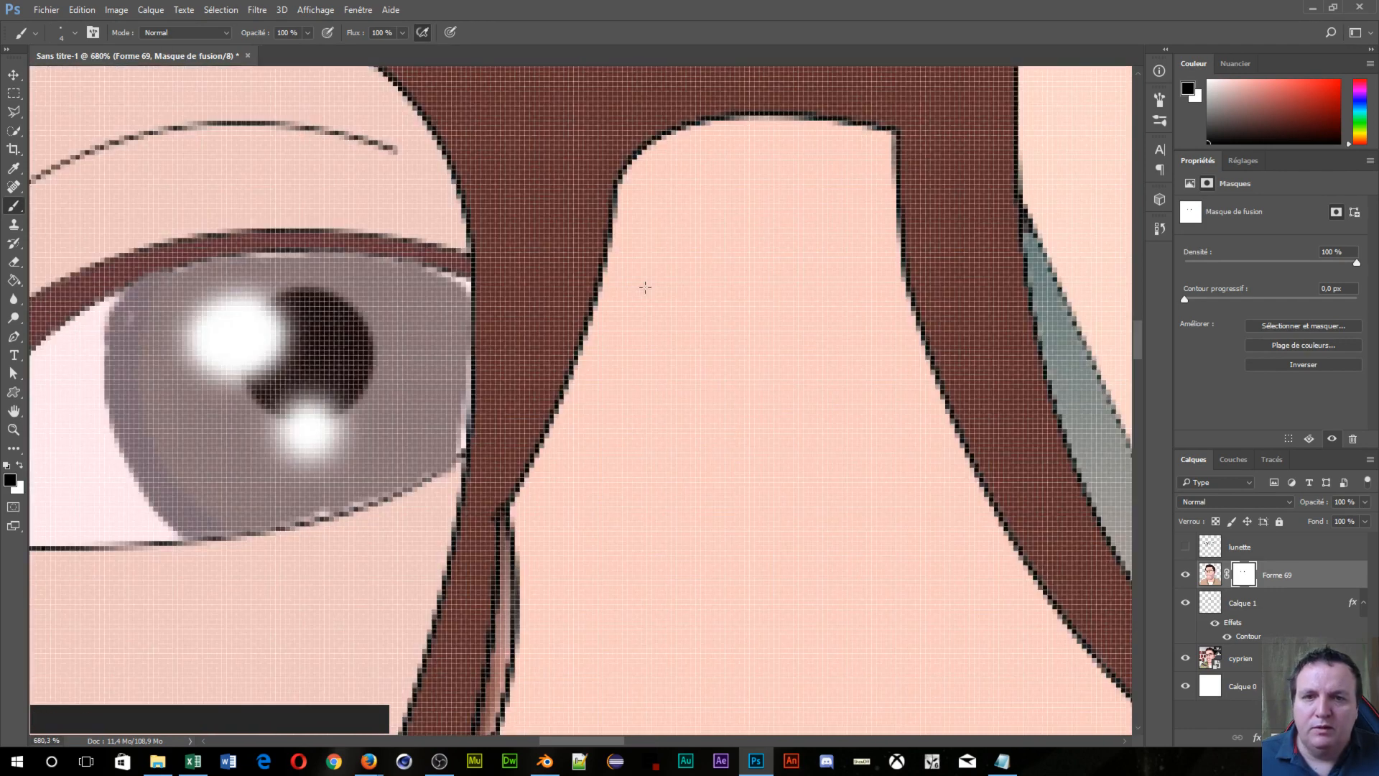
scroll(588, 392, down, 10)
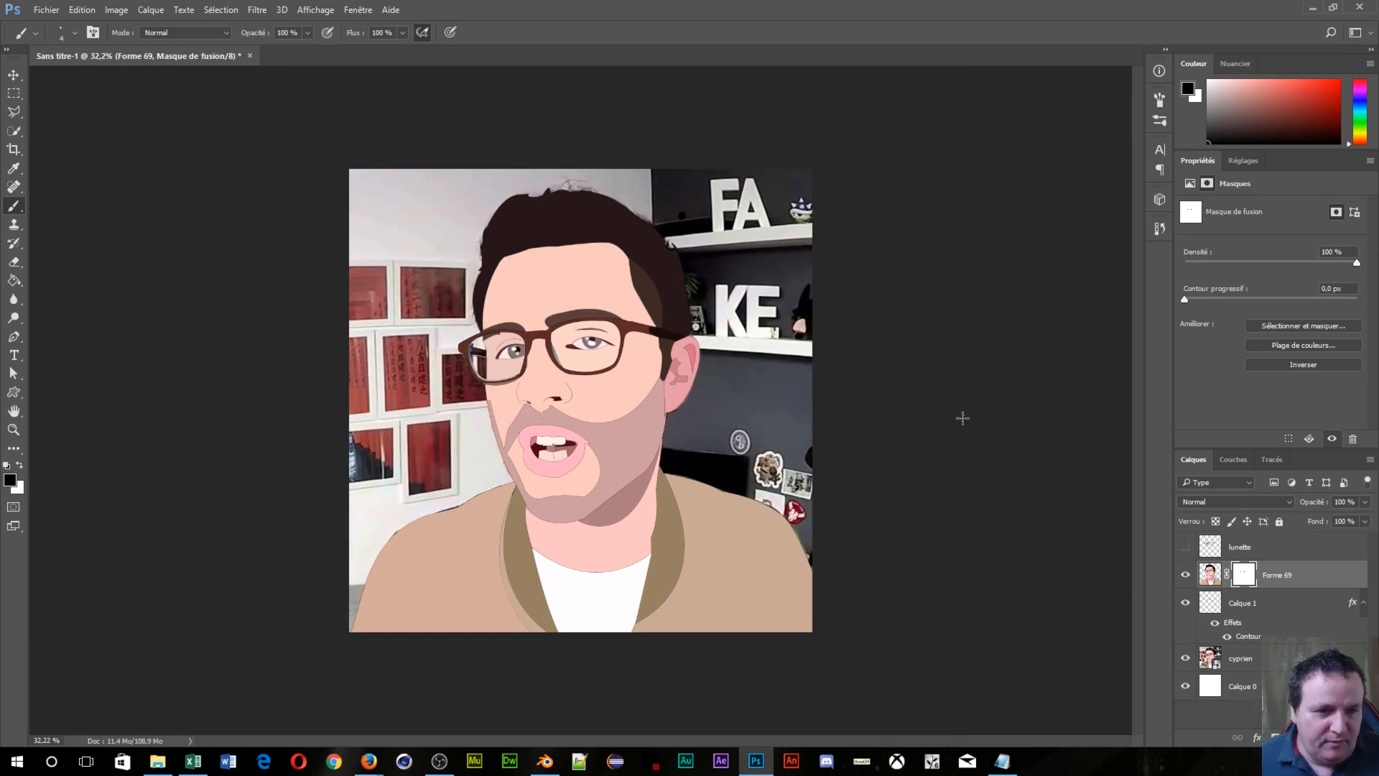
Step: Show the lunette layer and merge it with Forme 69 and Calque 1 into a single layer
click(1327, 615)
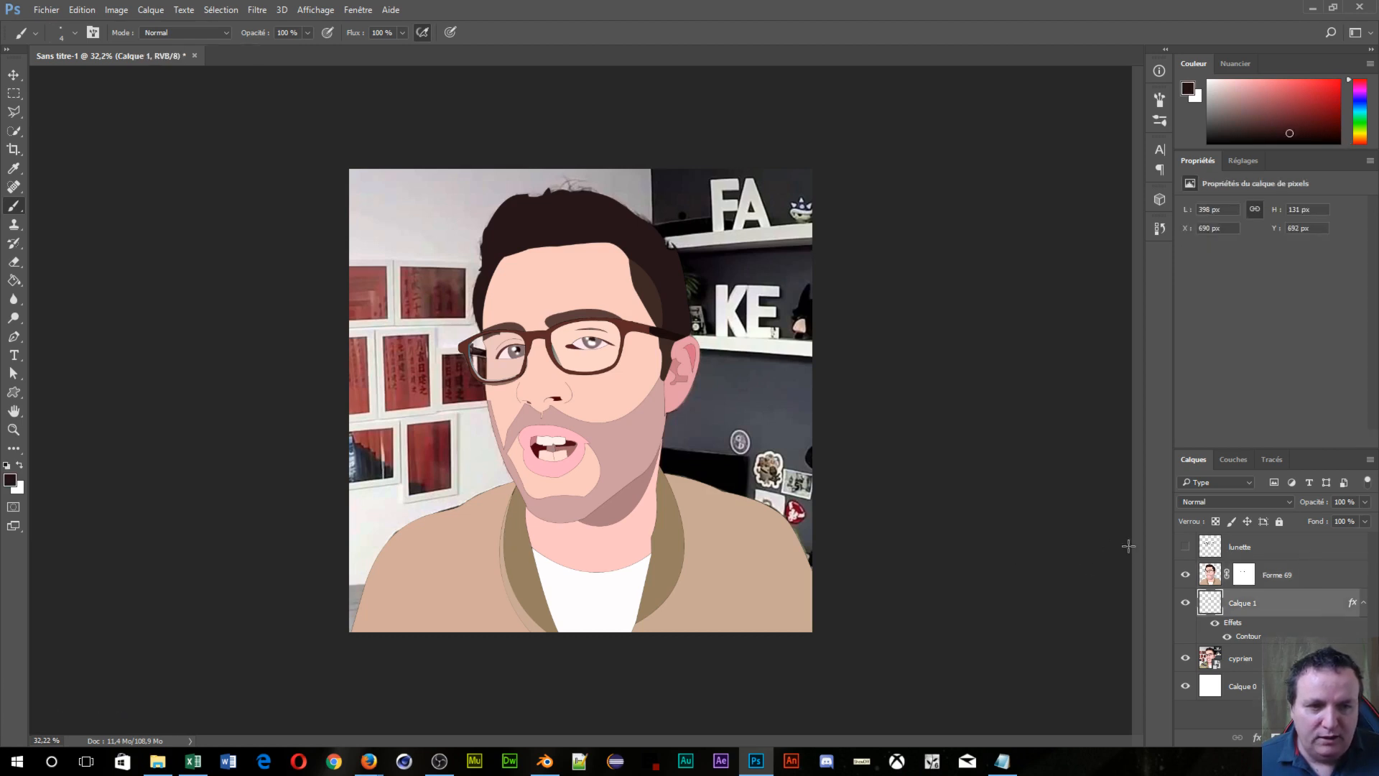
click(1184, 547)
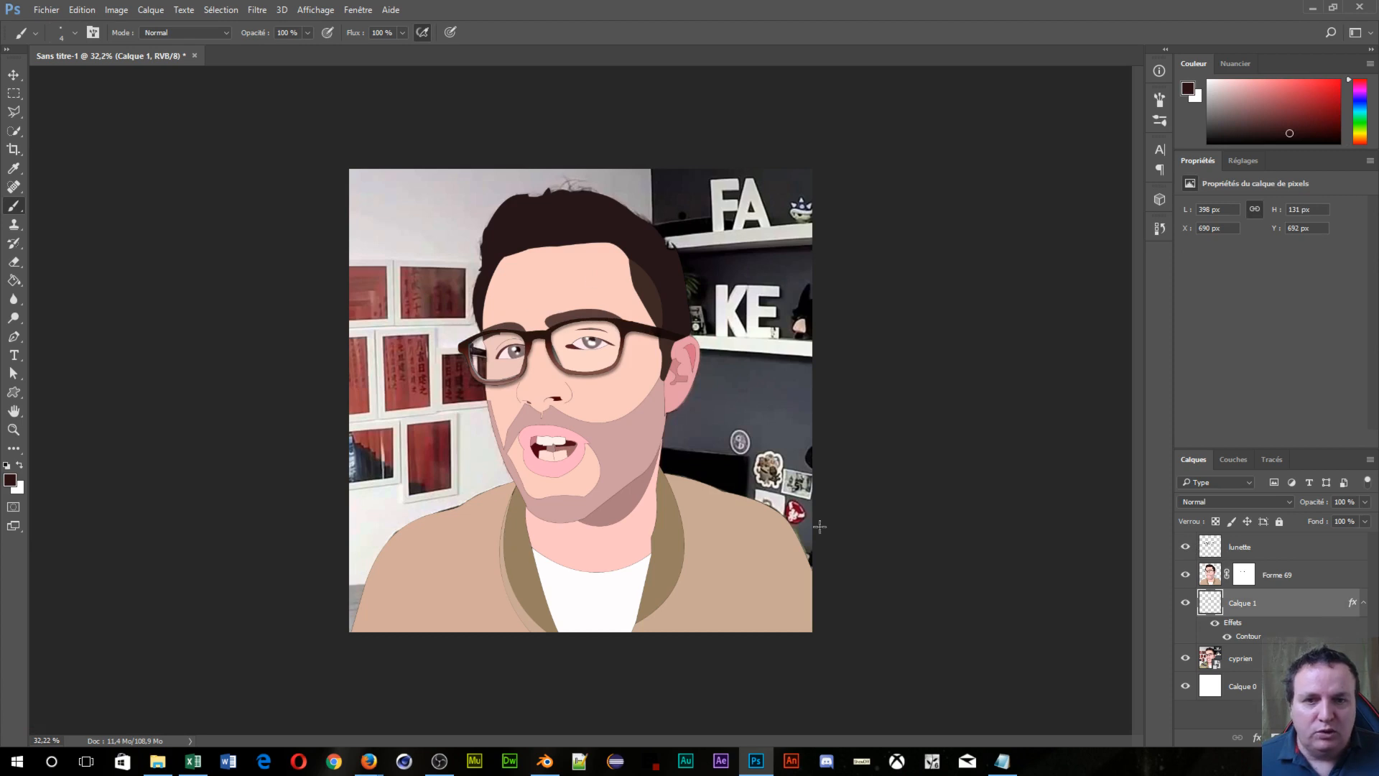
key(shift)
shift+click(1325, 559)
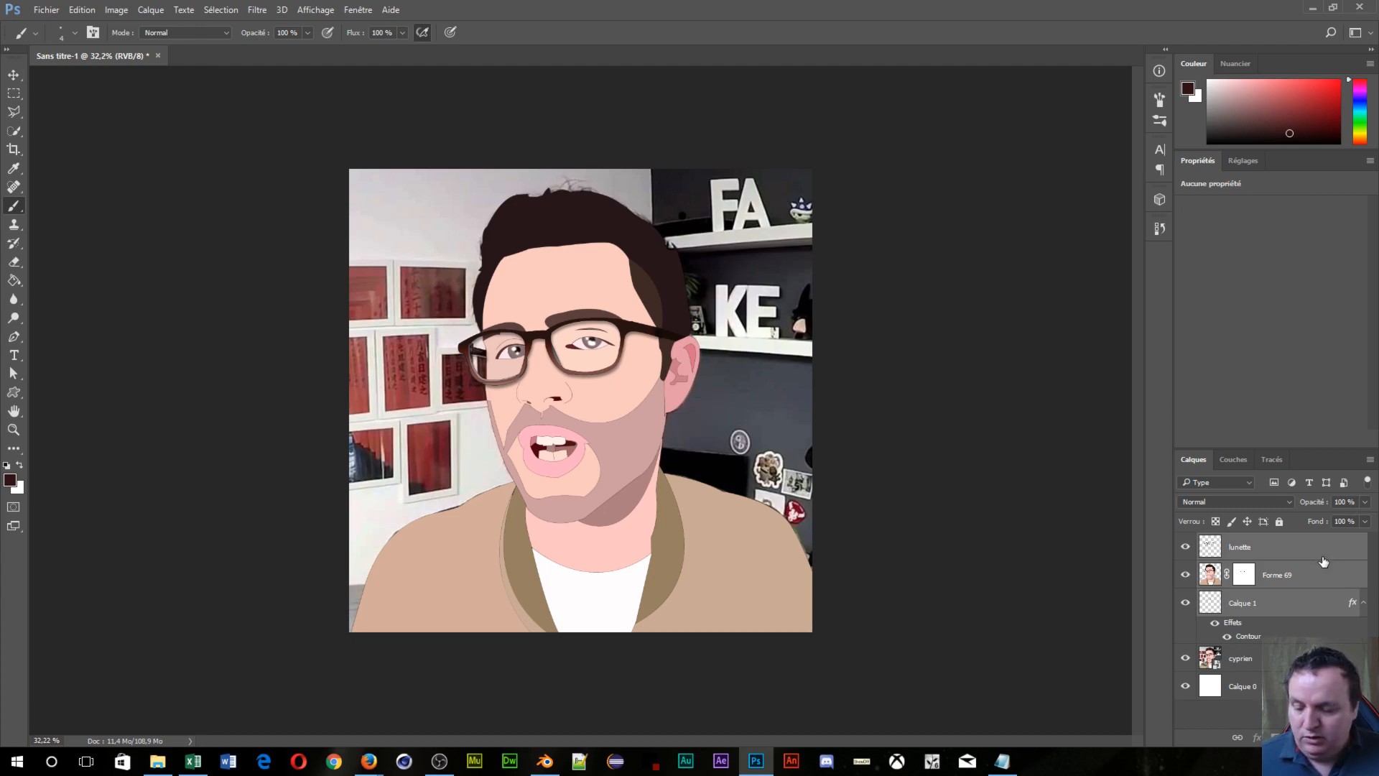
key(ctrl)
key(ctrl+e)
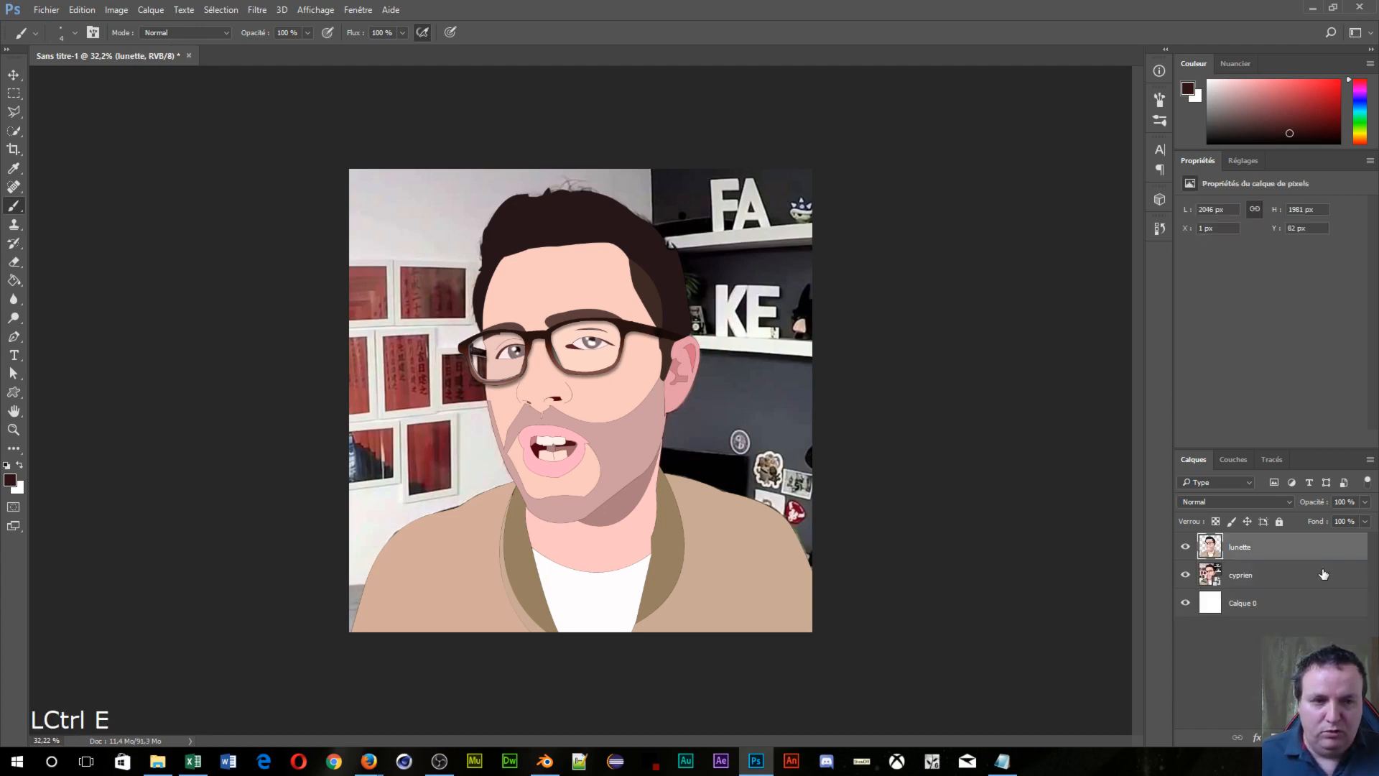
Step: Switch the cyprien photo layer off and on repeatedly to compare the portrait with and without the background, ending with the layer visible and selected
click(1186, 575)
click(1186, 574)
click(1185, 575)
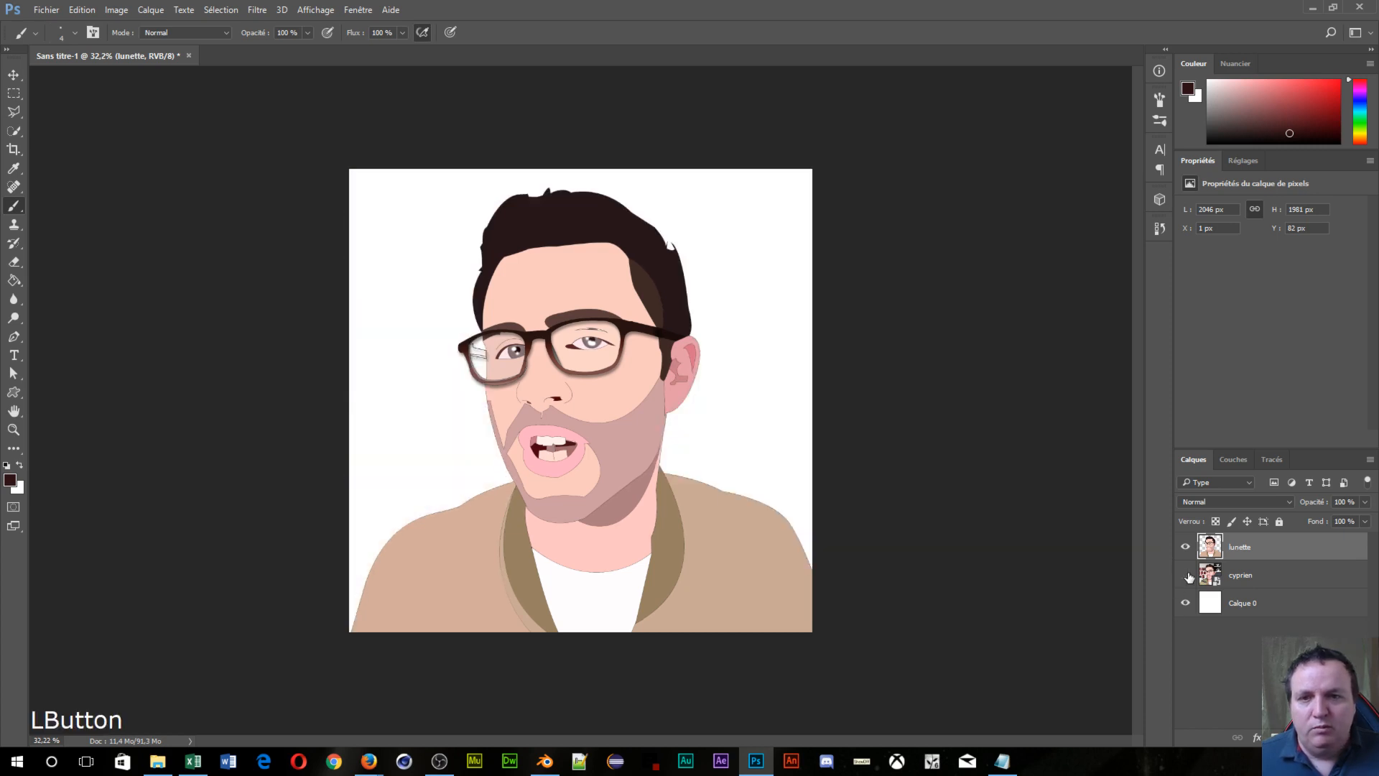
click(1187, 574)
click(1187, 575)
click(1187, 575)
click(1186, 575)
click(1186, 575)
click(1186, 575)
click(1186, 574)
click(1187, 575)
click(1187, 575)
click(1187, 575)
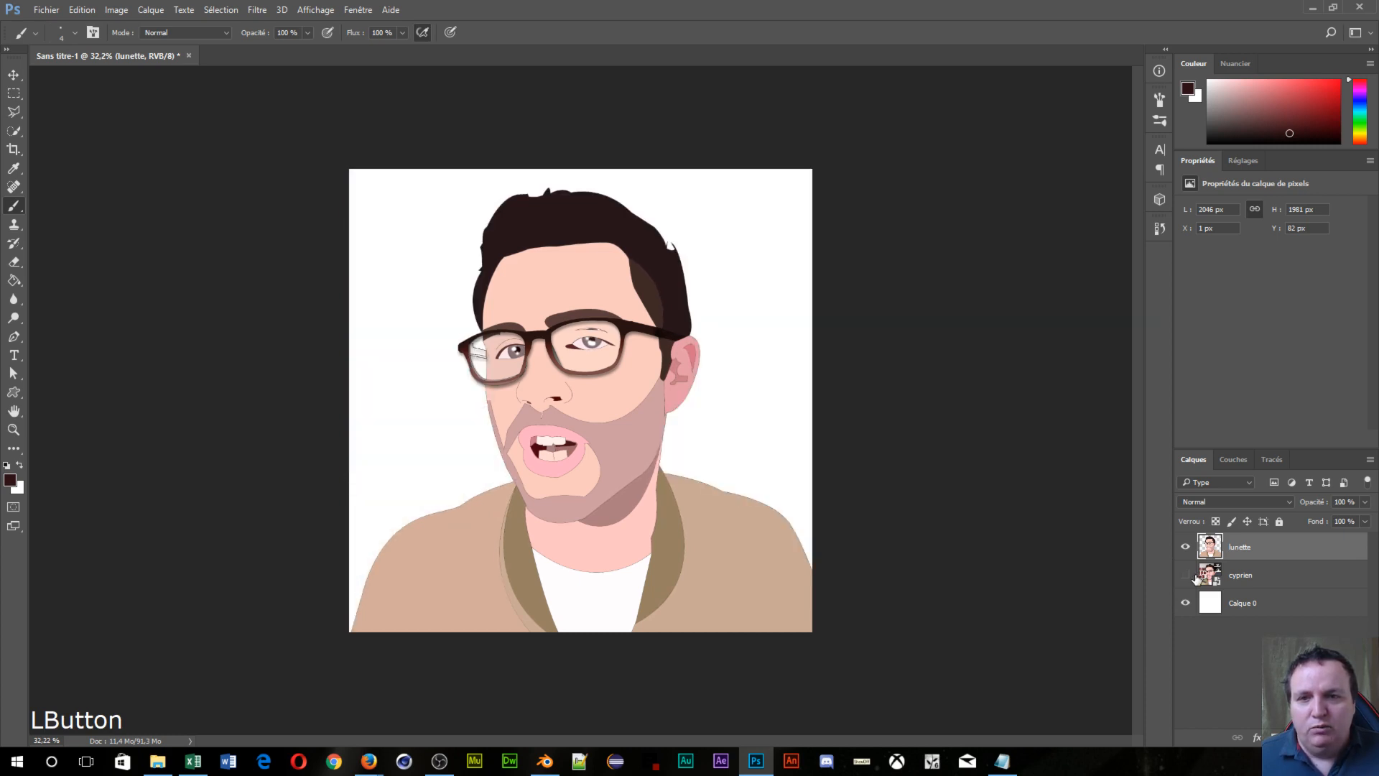
click(1187, 575)
click(1197, 575)
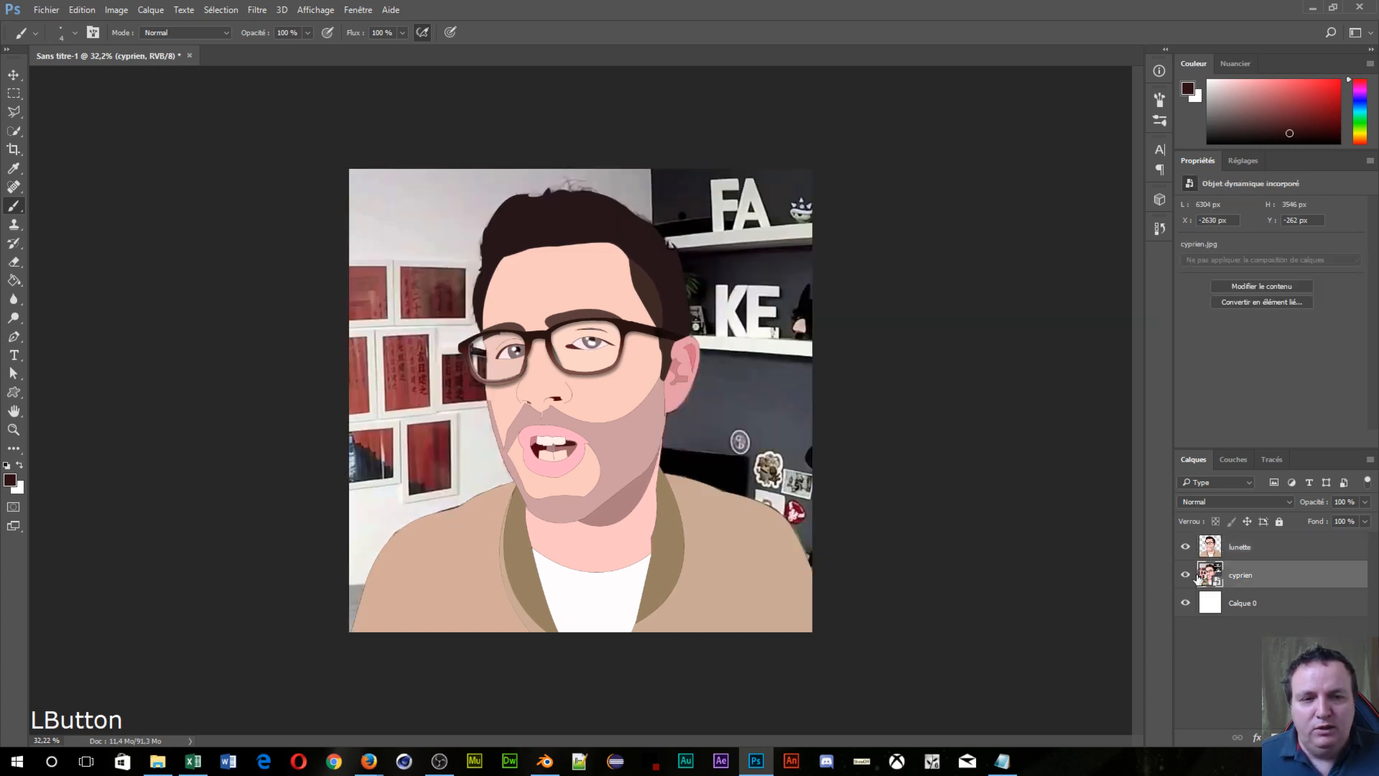
Step: Toggle the cyprien layer's visibility several more times to compare the portrait on white and over the photo, leaving it shown
click(1183, 576)
click(1182, 576)
click(1183, 576)
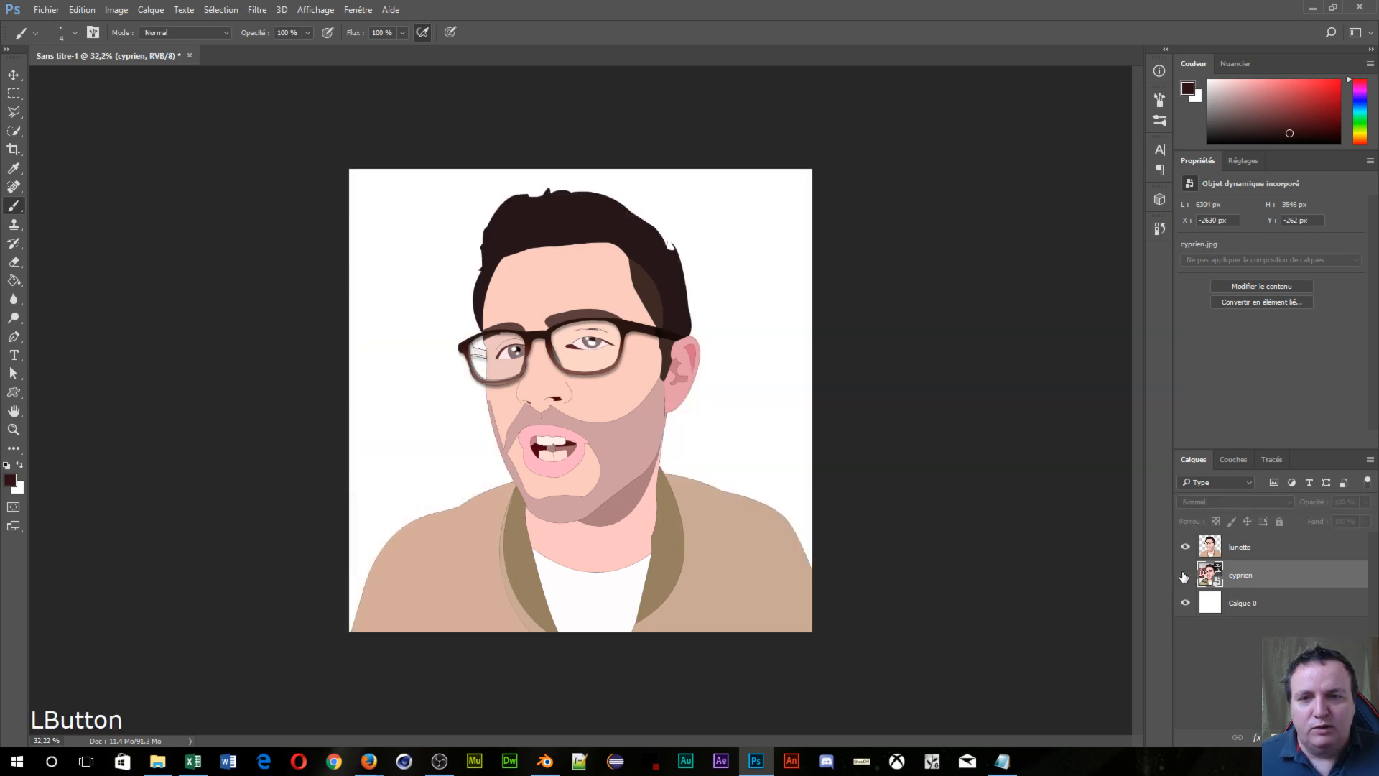
click(1183, 576)
click(1183, 576)
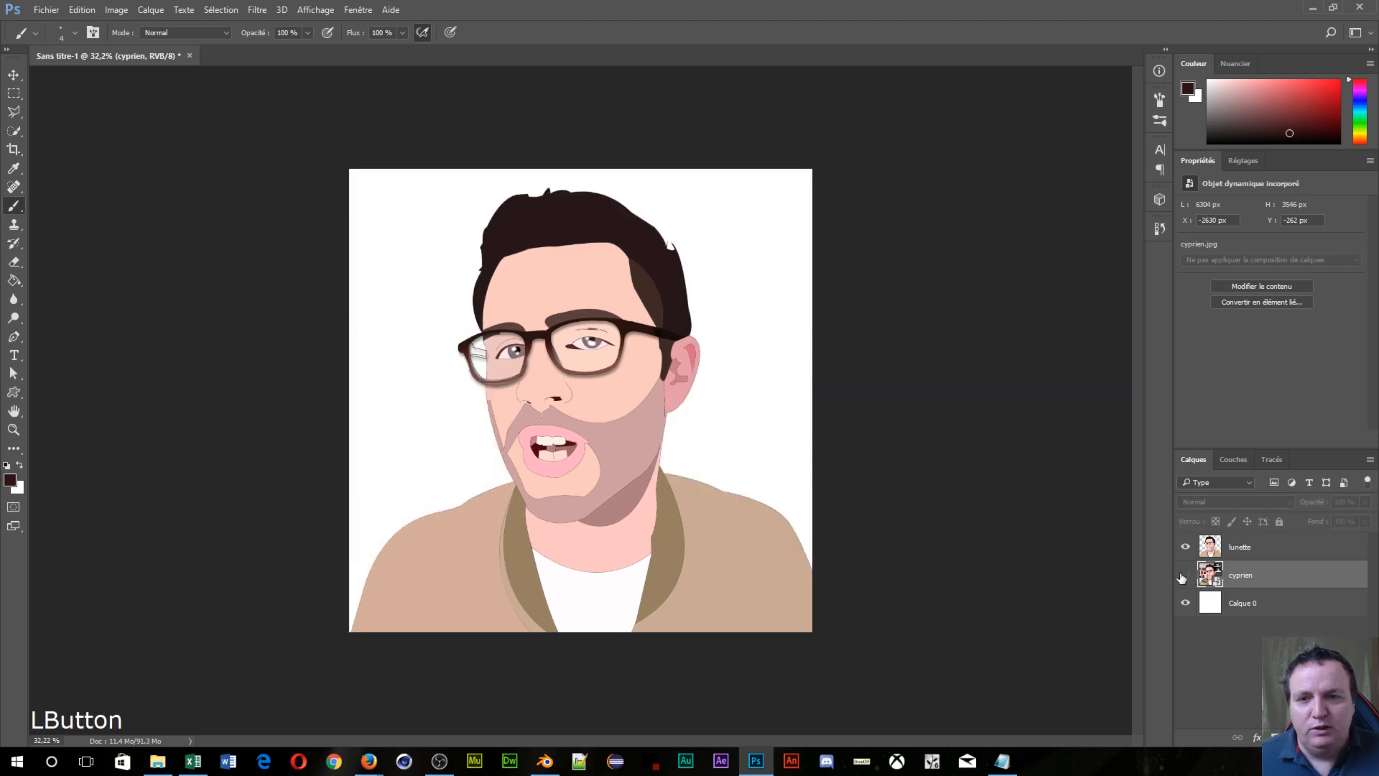
click(1182, 577)
click(1182, 577)
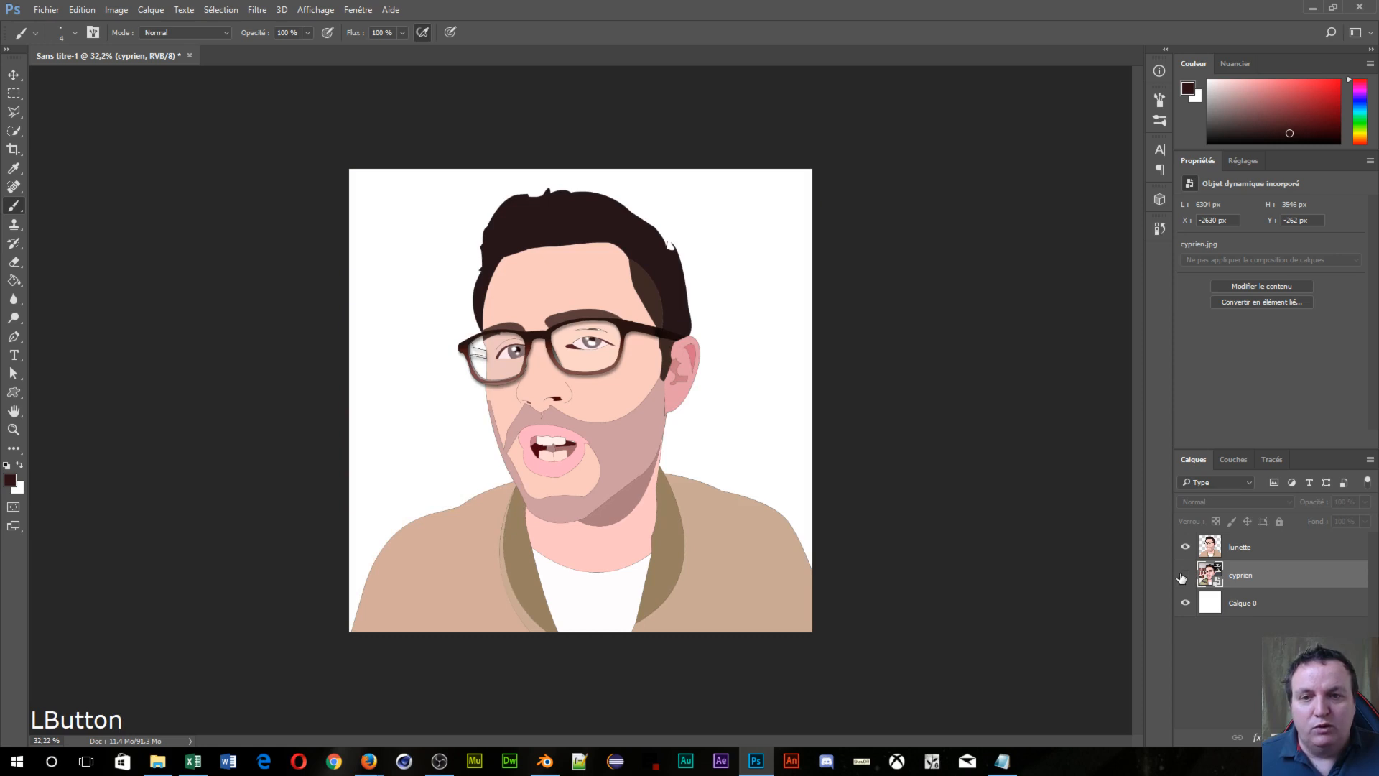
click(1182, 576)
Step: Select the lunette layer for work on the glasses arm seen through the lens beside the photo background
scroll(480, 400, up, 5)
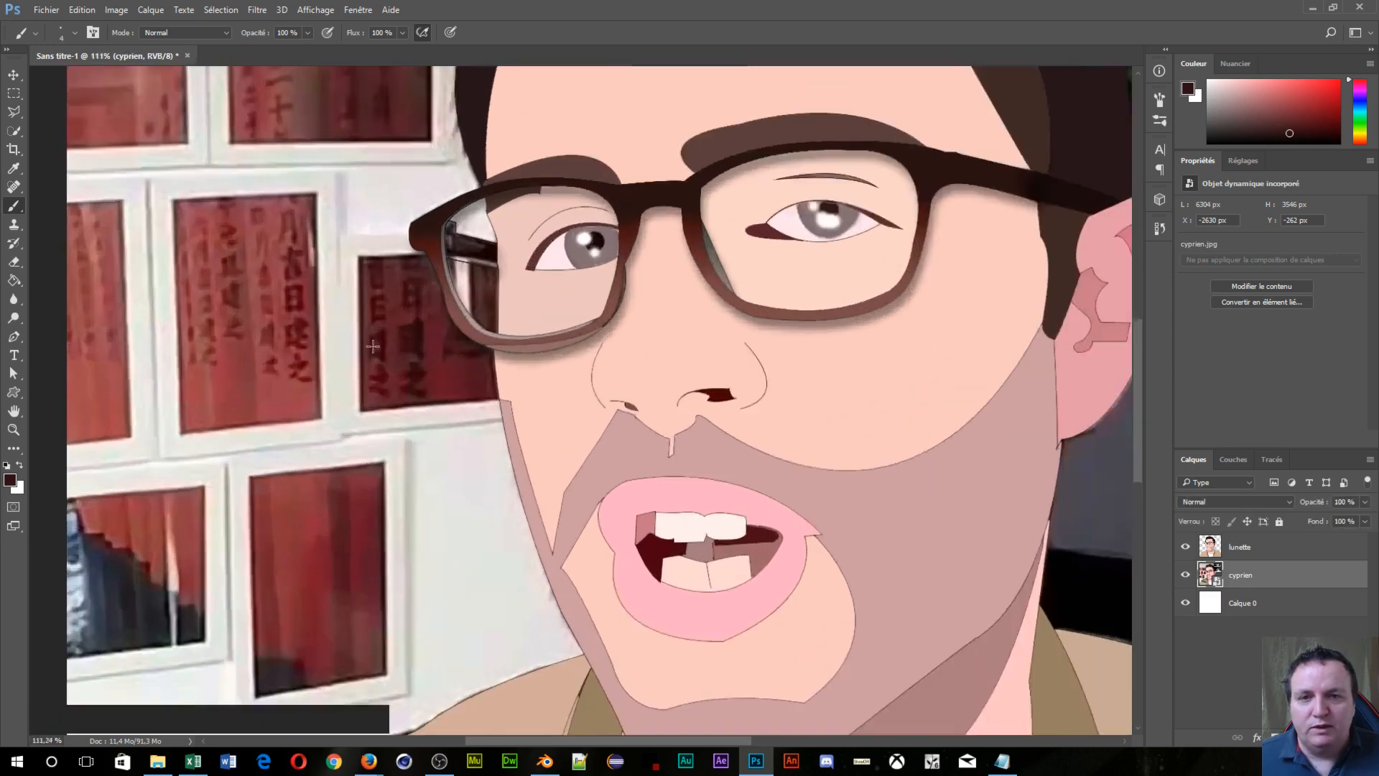
scroll(359, 311, up, 3)
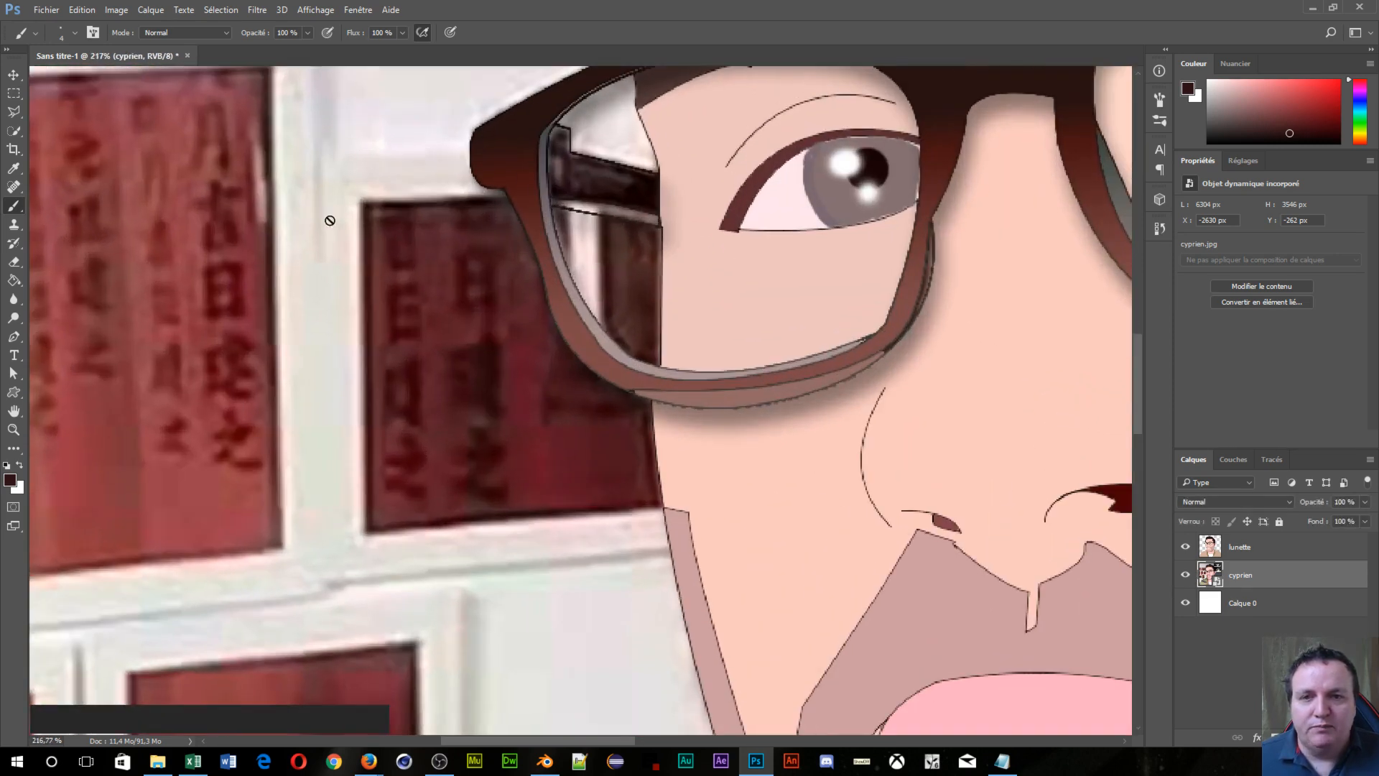
click(1239, 549)
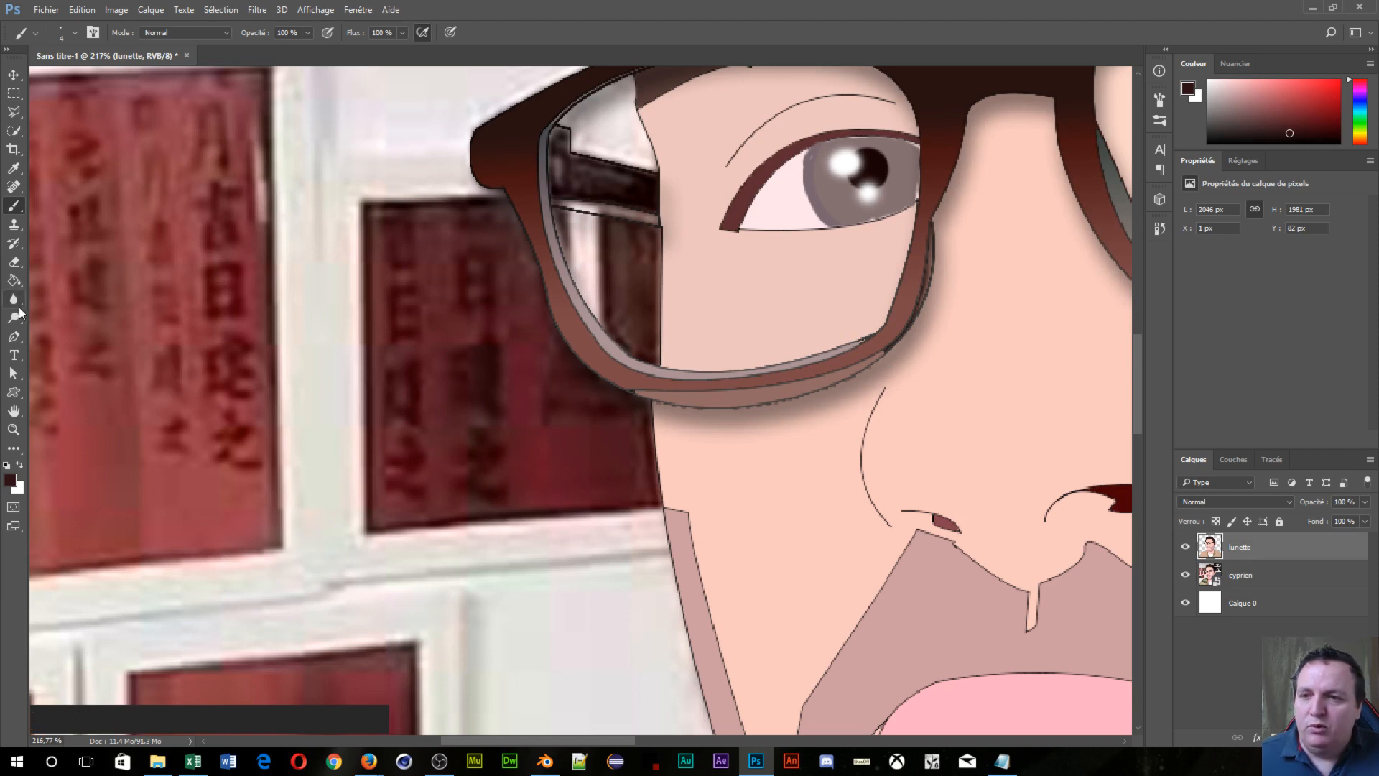
Step: Try to fill the glasses arm behind the lens with the Paint Bucket, using dark browns sampled from the photo
click(14, 280)
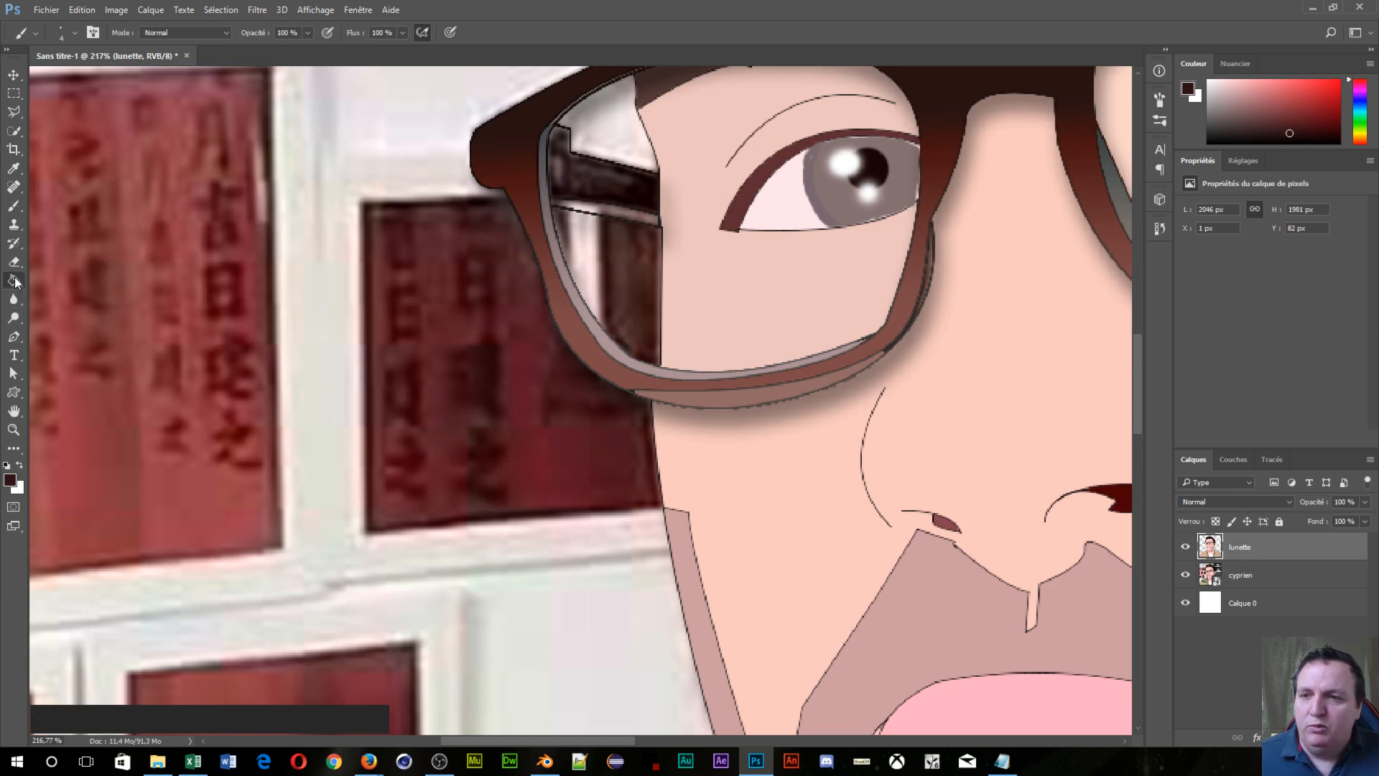
alt+click(600, 185)
click(606, 177)
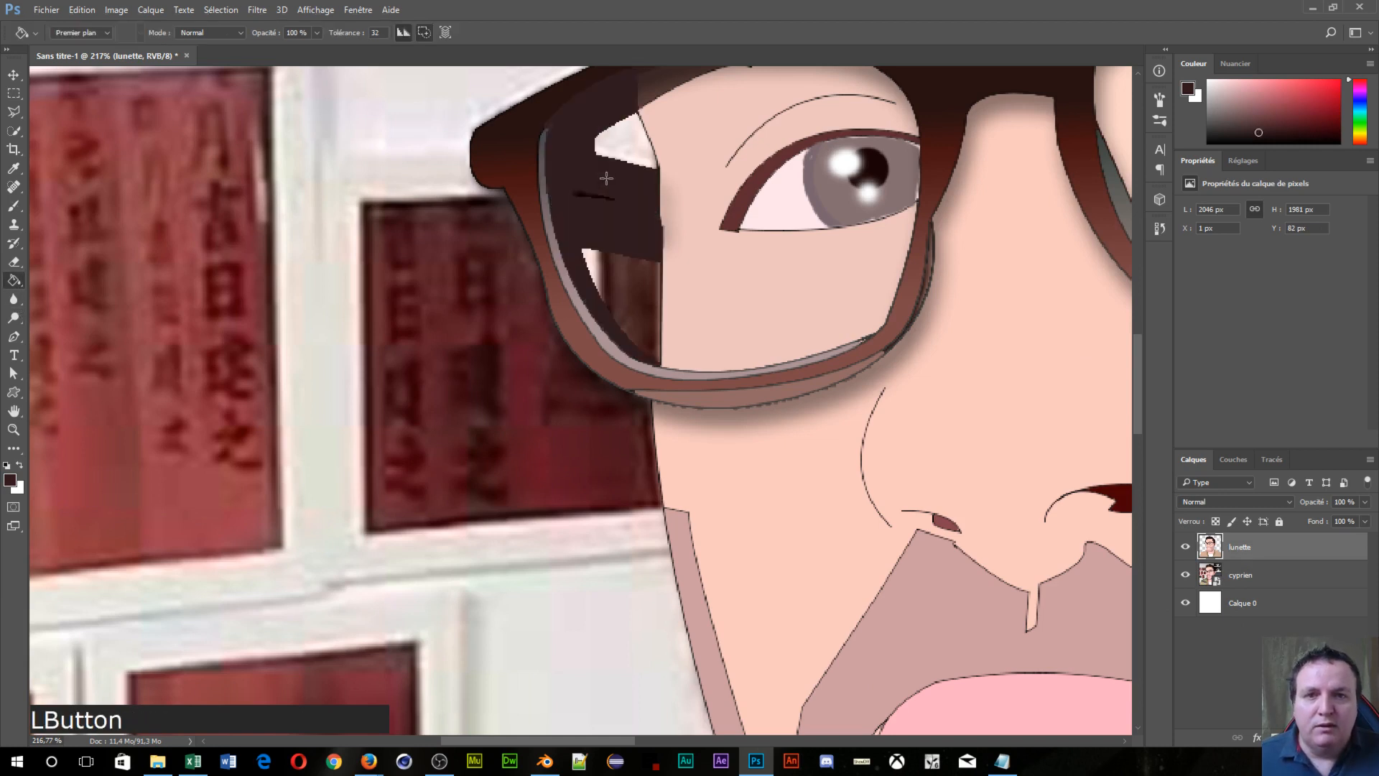
key(ctrl)
key(ctrl+z)
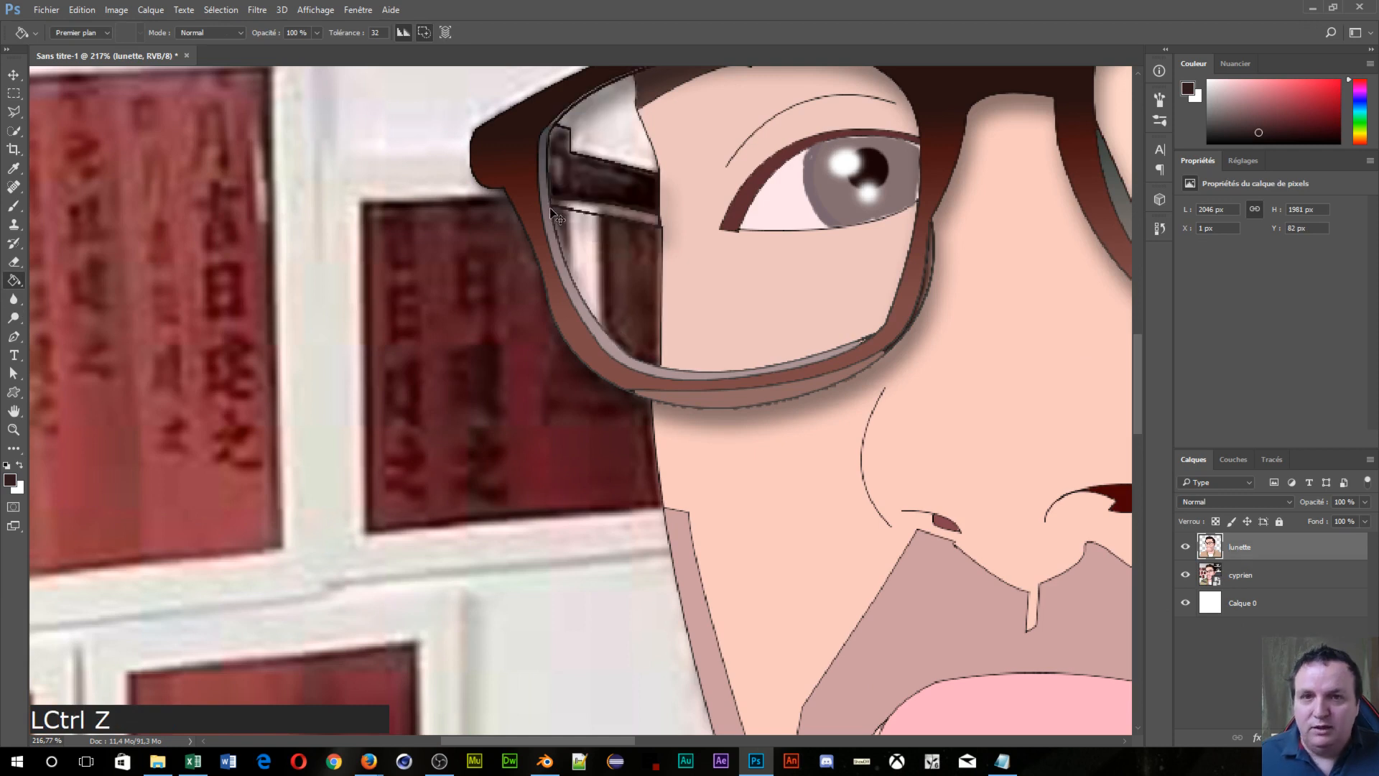
alt+right_click(627, 190)
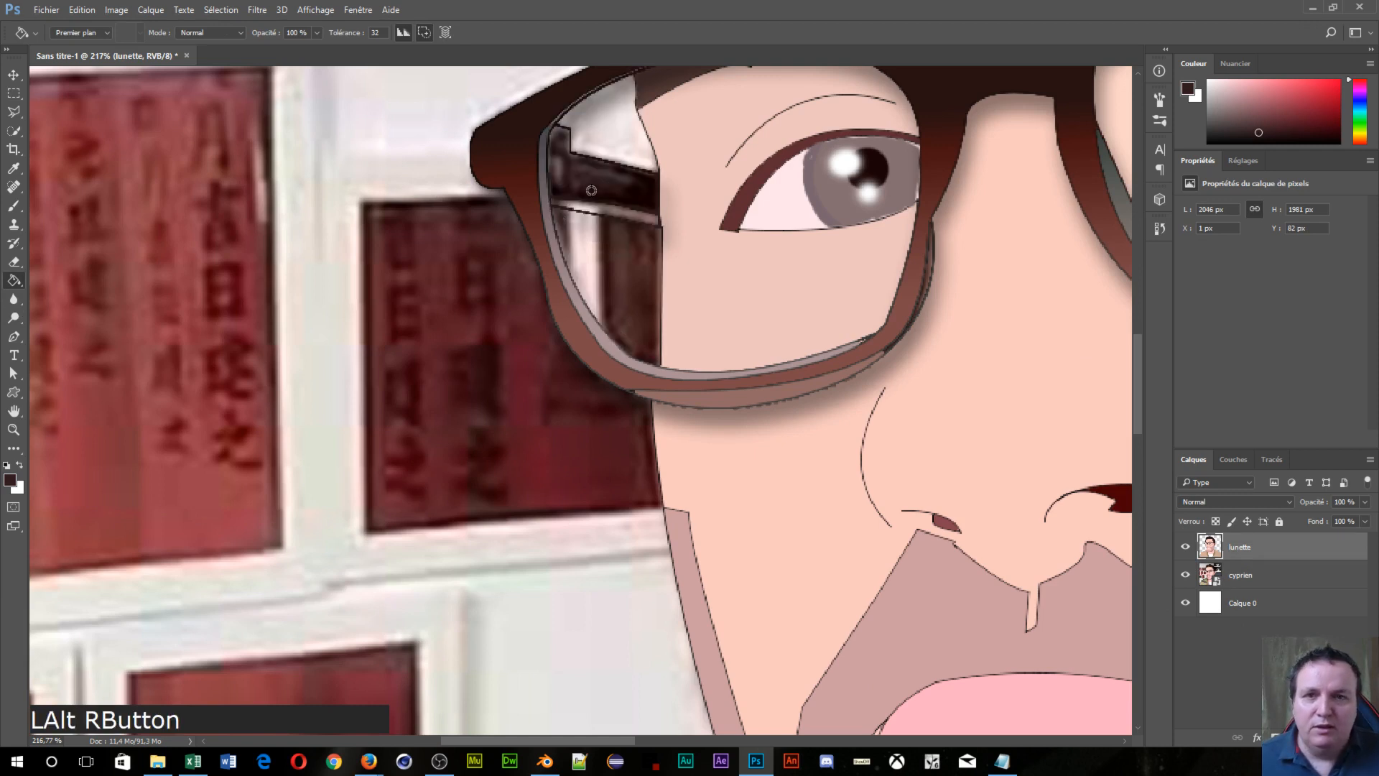
alt+right_click(646, 202)
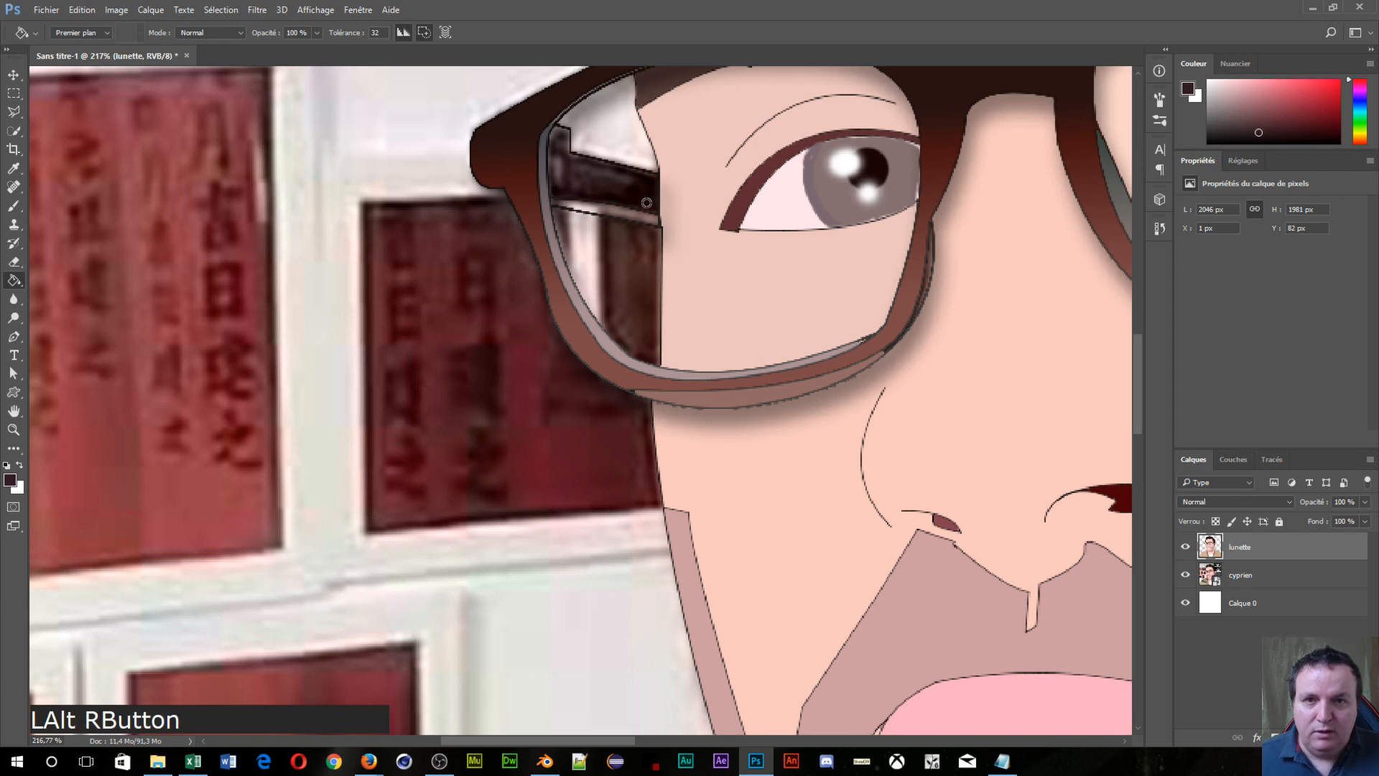
alt+click(615, 185)
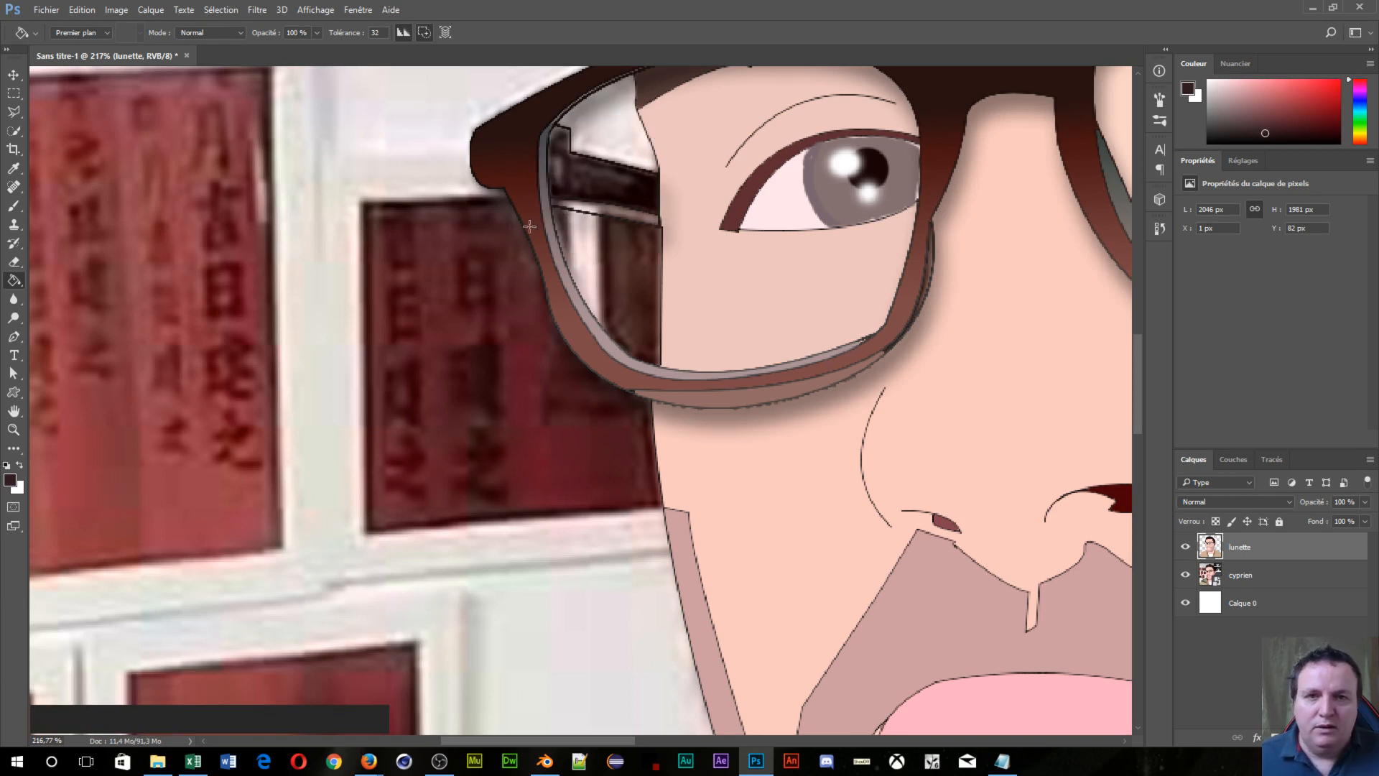
click(599, 187)
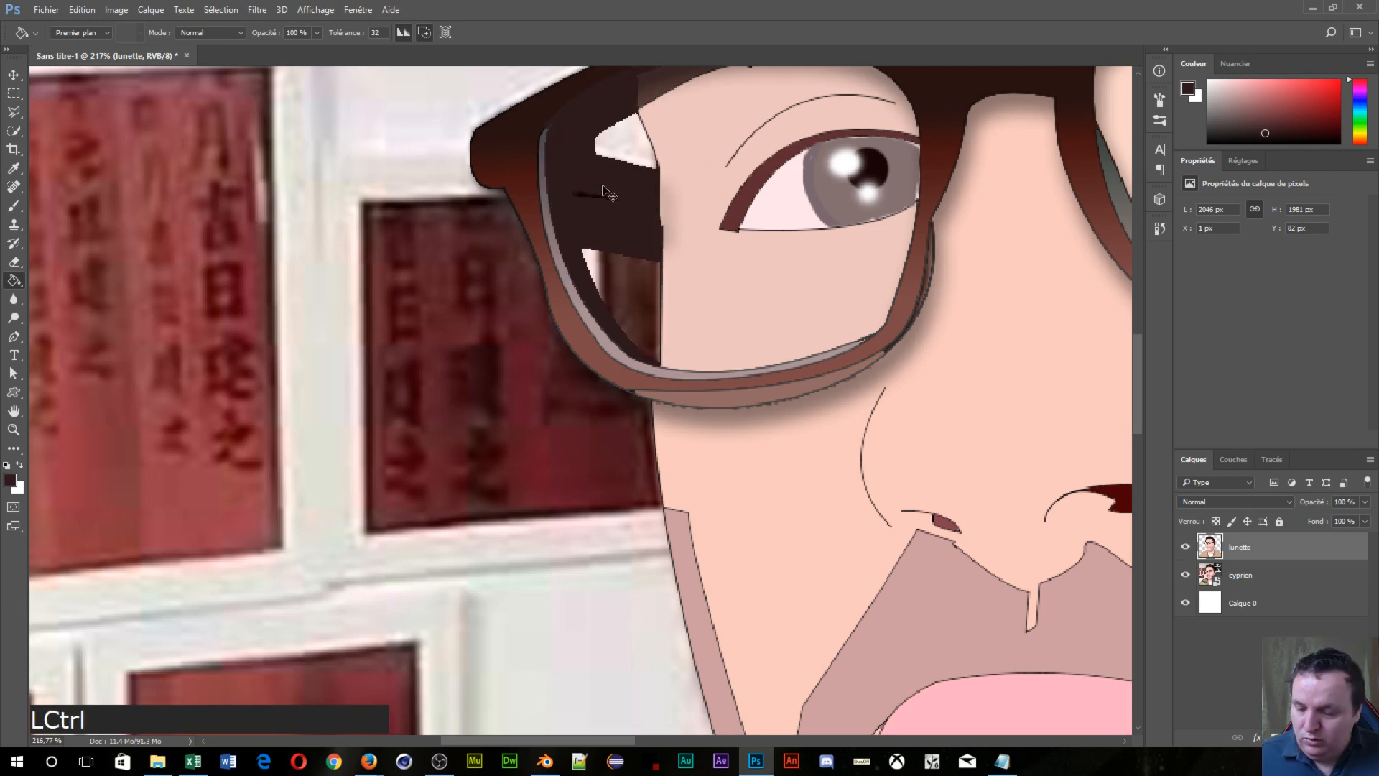
key(ctrl+z)
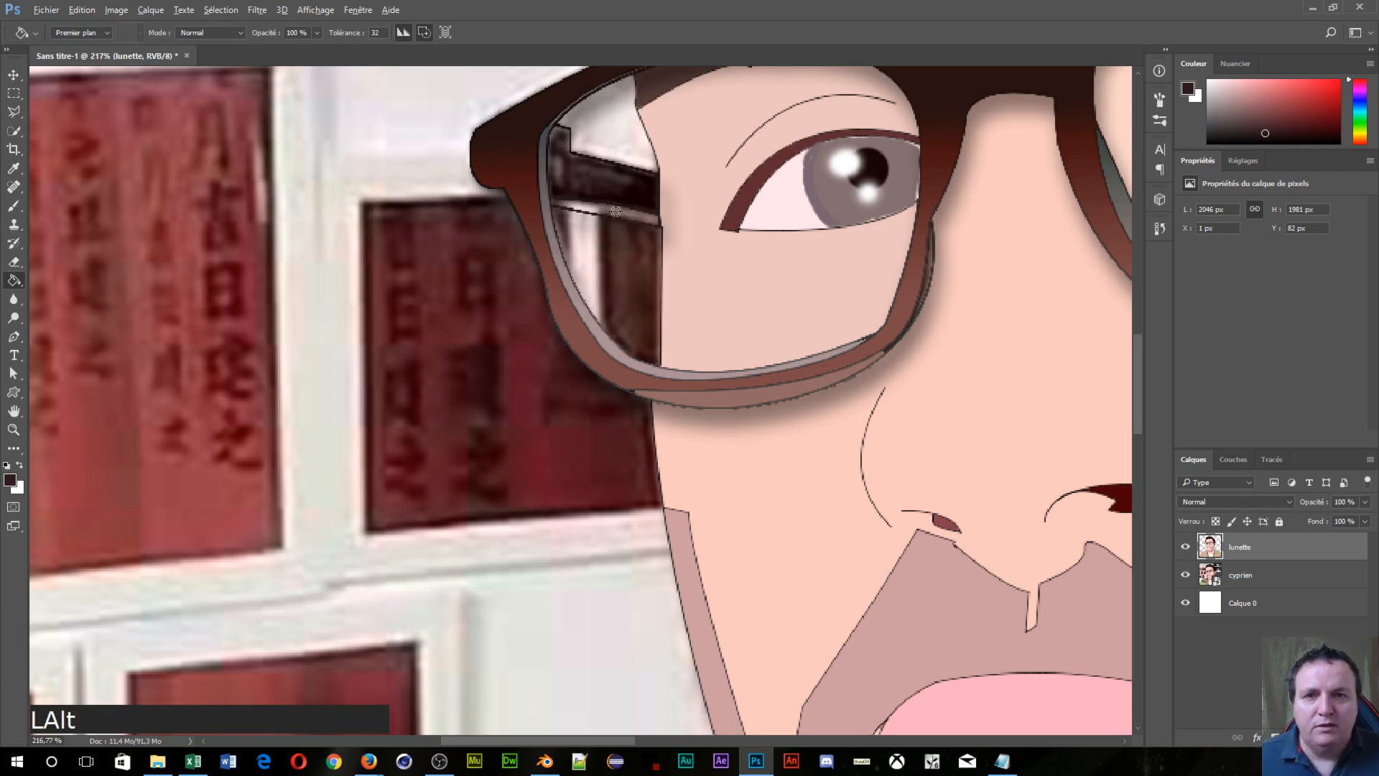
Step: Sample the mauve-grey of the glasses arm's thin lower strip from the photo and try filling the strip with it
alt+click(616, 211)
click(616, 211)
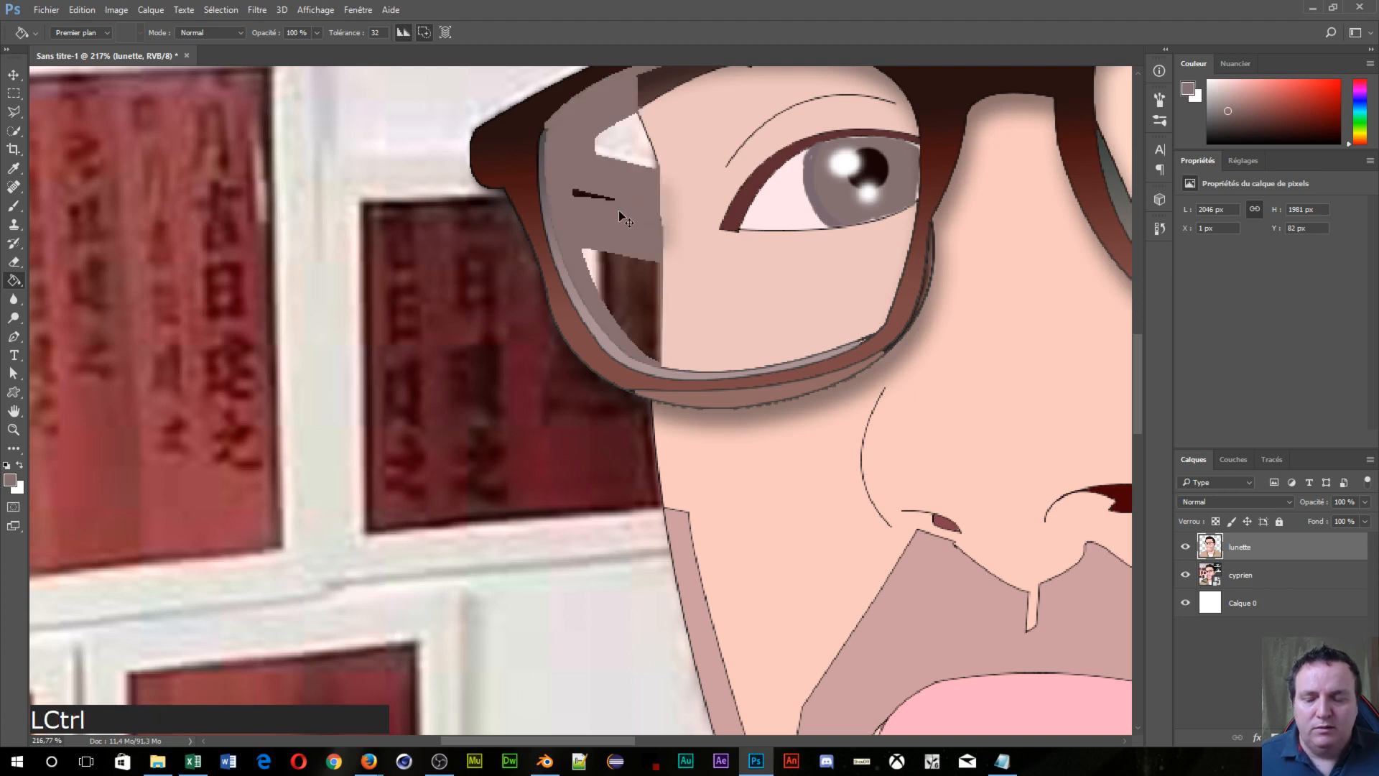
key(ctrl+z)
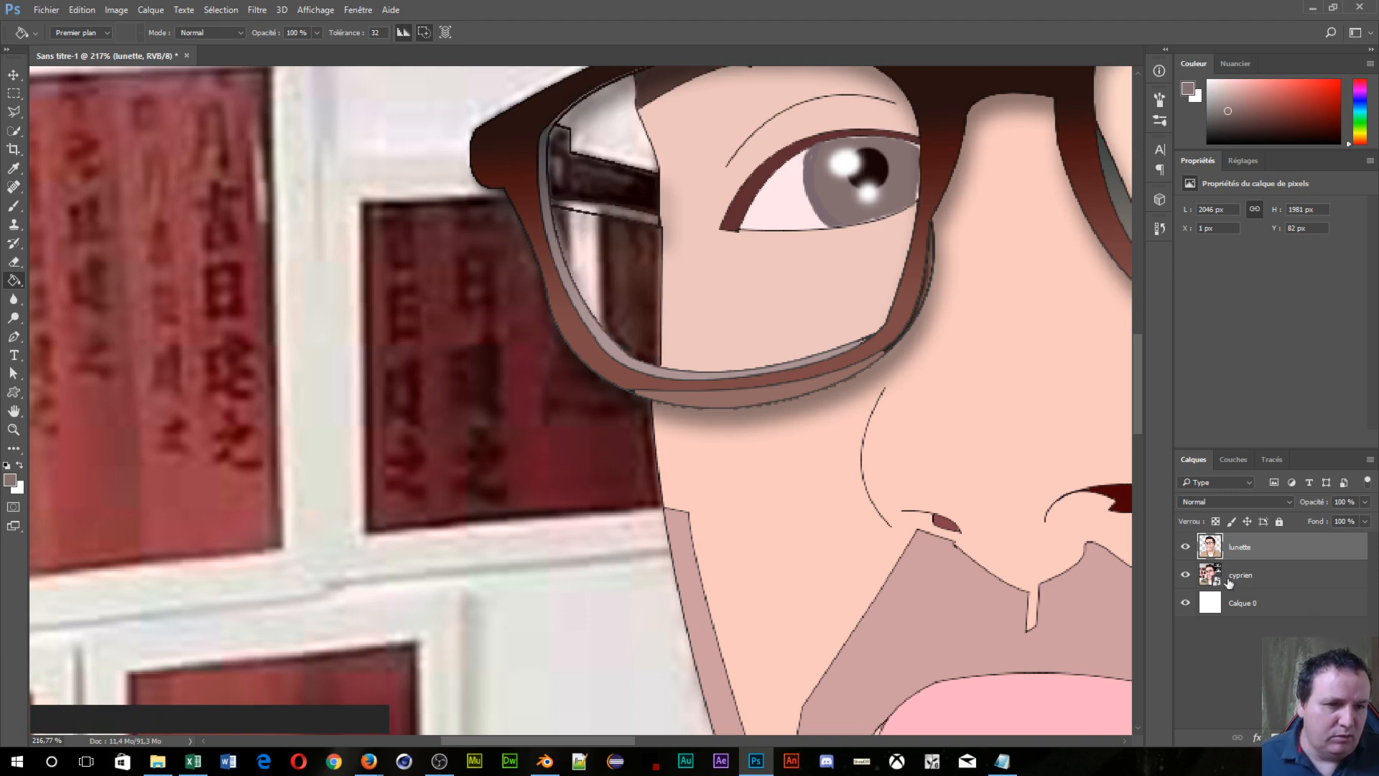
Step: Hide the cyprien layer to examine the glasses arm's outlines inside the lens against plain white
click(1185, 575)
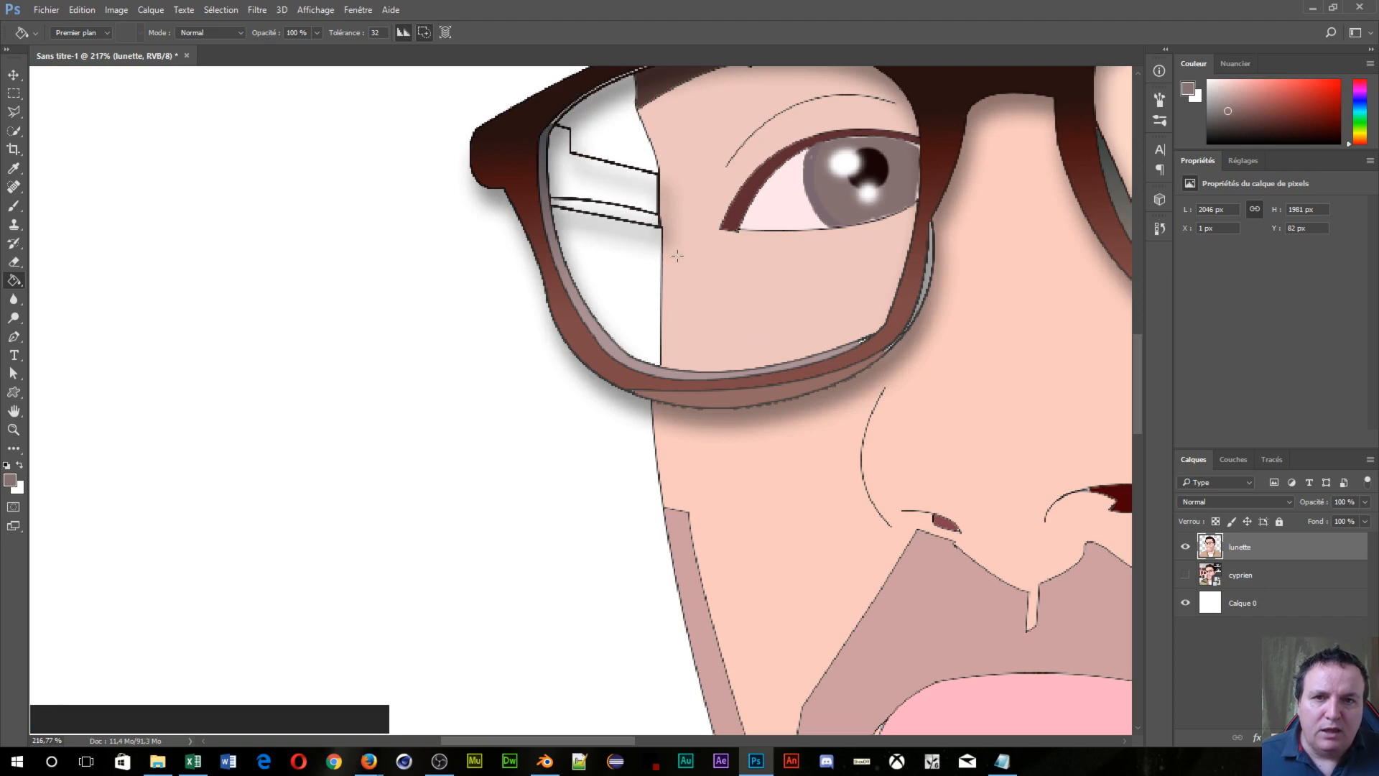
scroll(621, 280, up, 3)
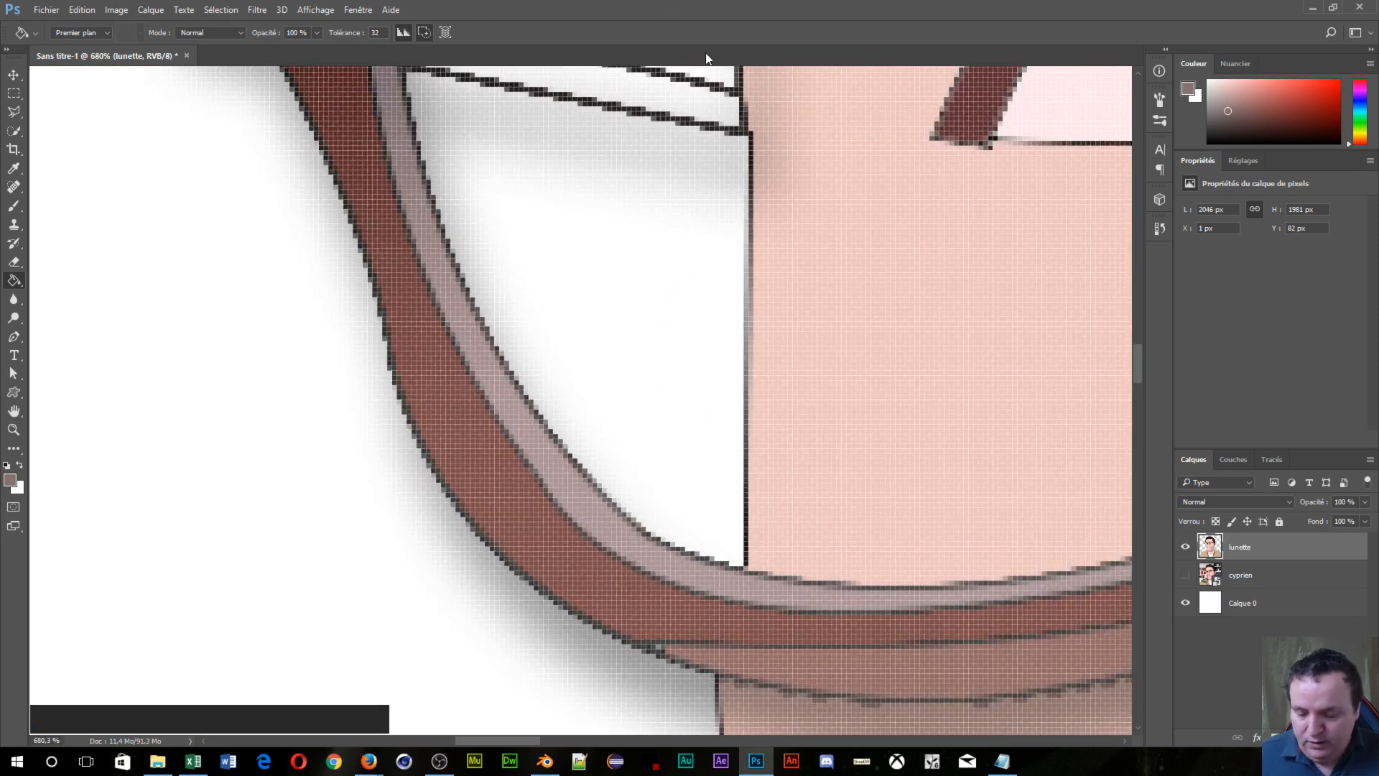
key(space)
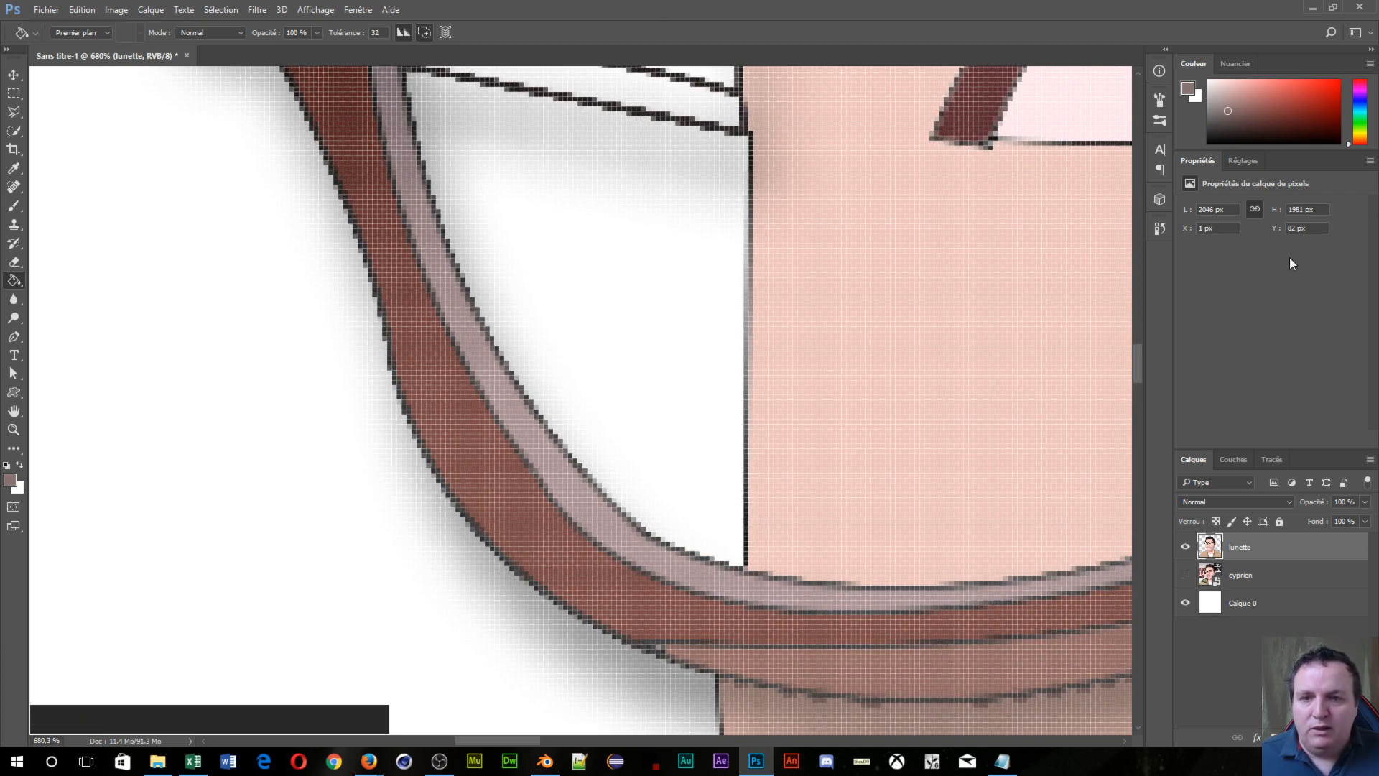
scroll(961, 543, down, 1)
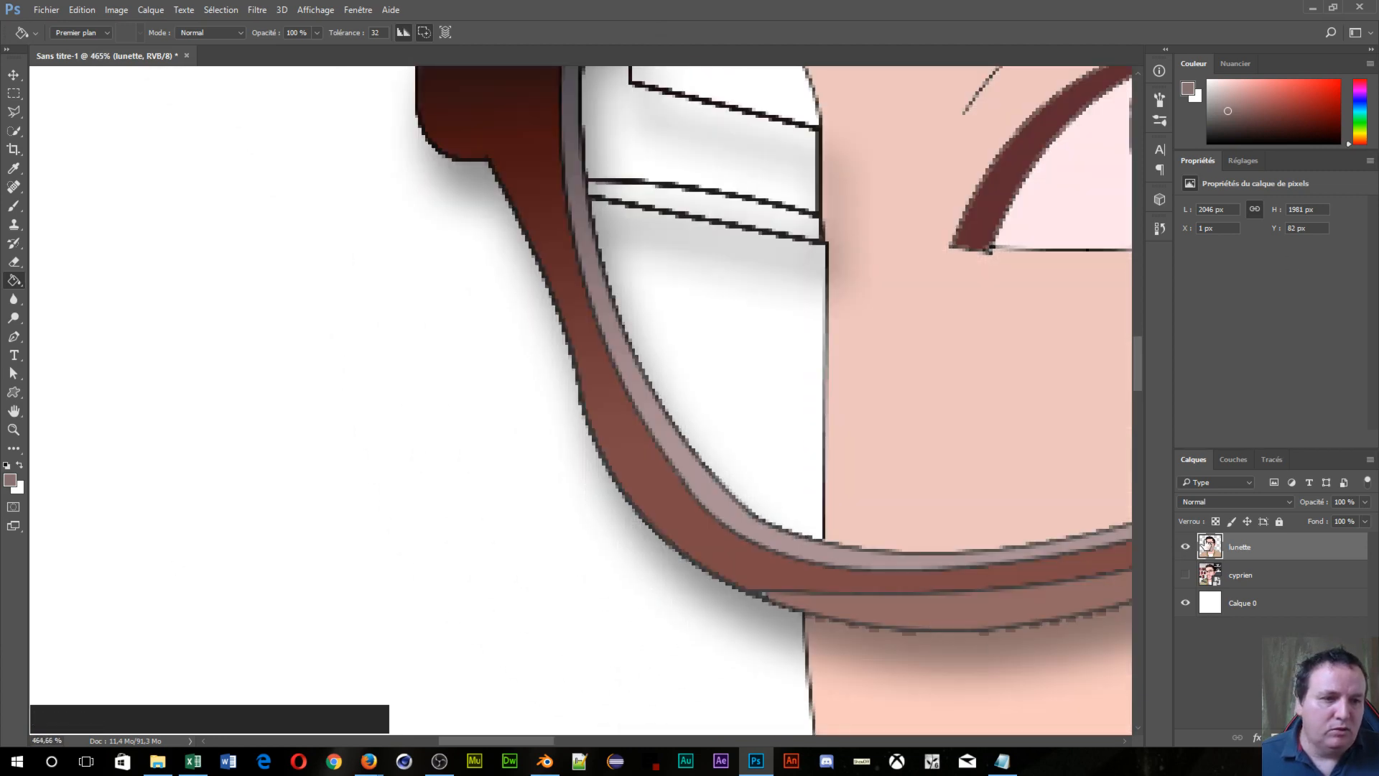
Step: Show the cyprien layer, move the sampled grey to the background colour and sample the arm's dark brown as the foreground colour
click(1186, 574)
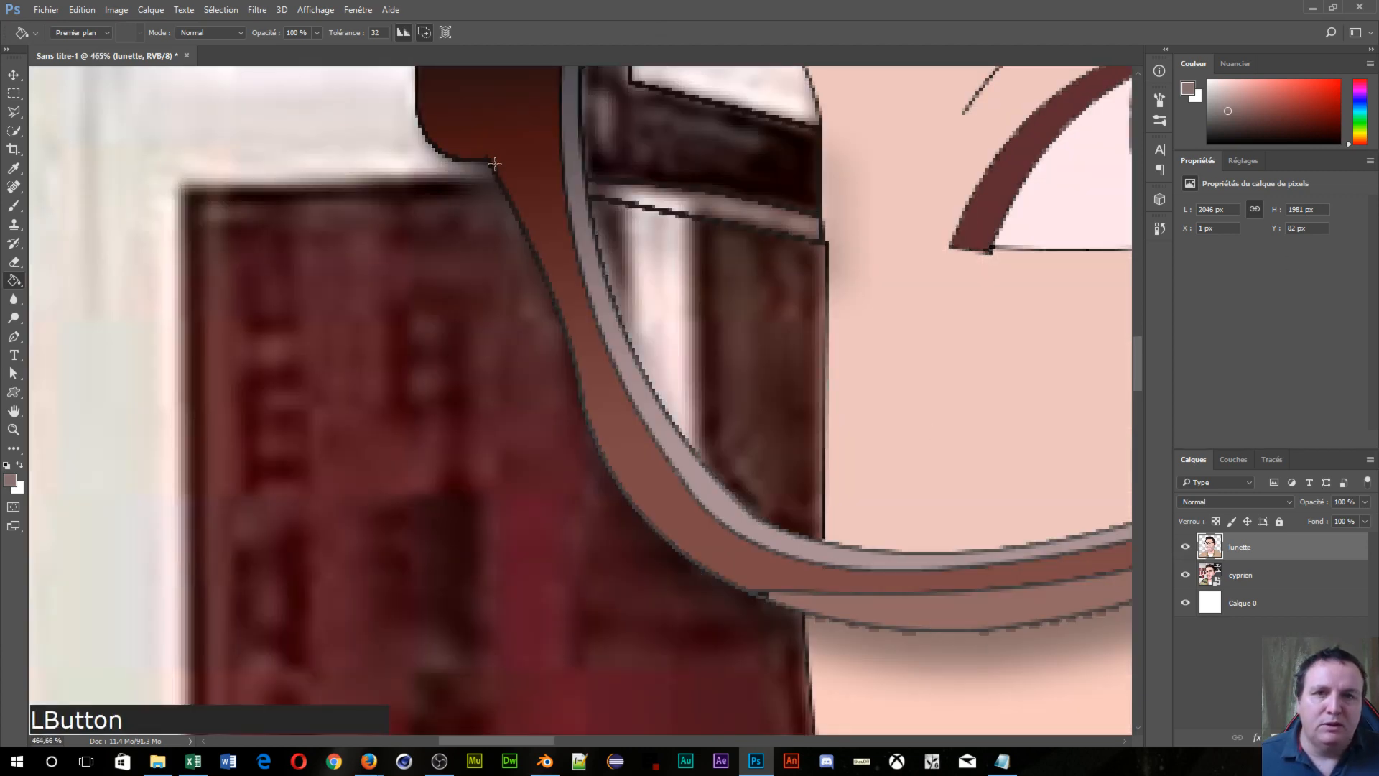
key(x)
alt+click(655, 152)
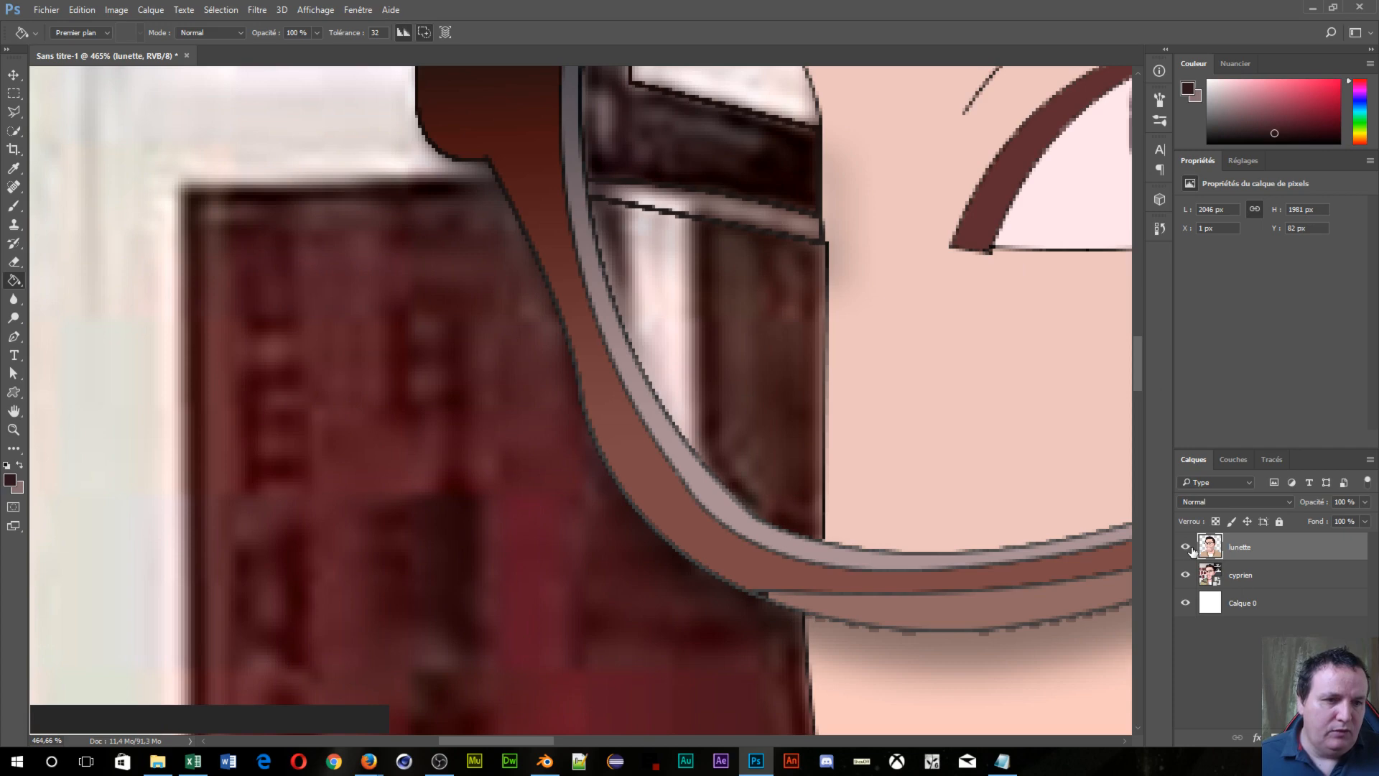
Step: Examine the colouring of the other eye and its eyelid crease, and return to the unfilled glasses arm
drag(911, 247, 169, 517)
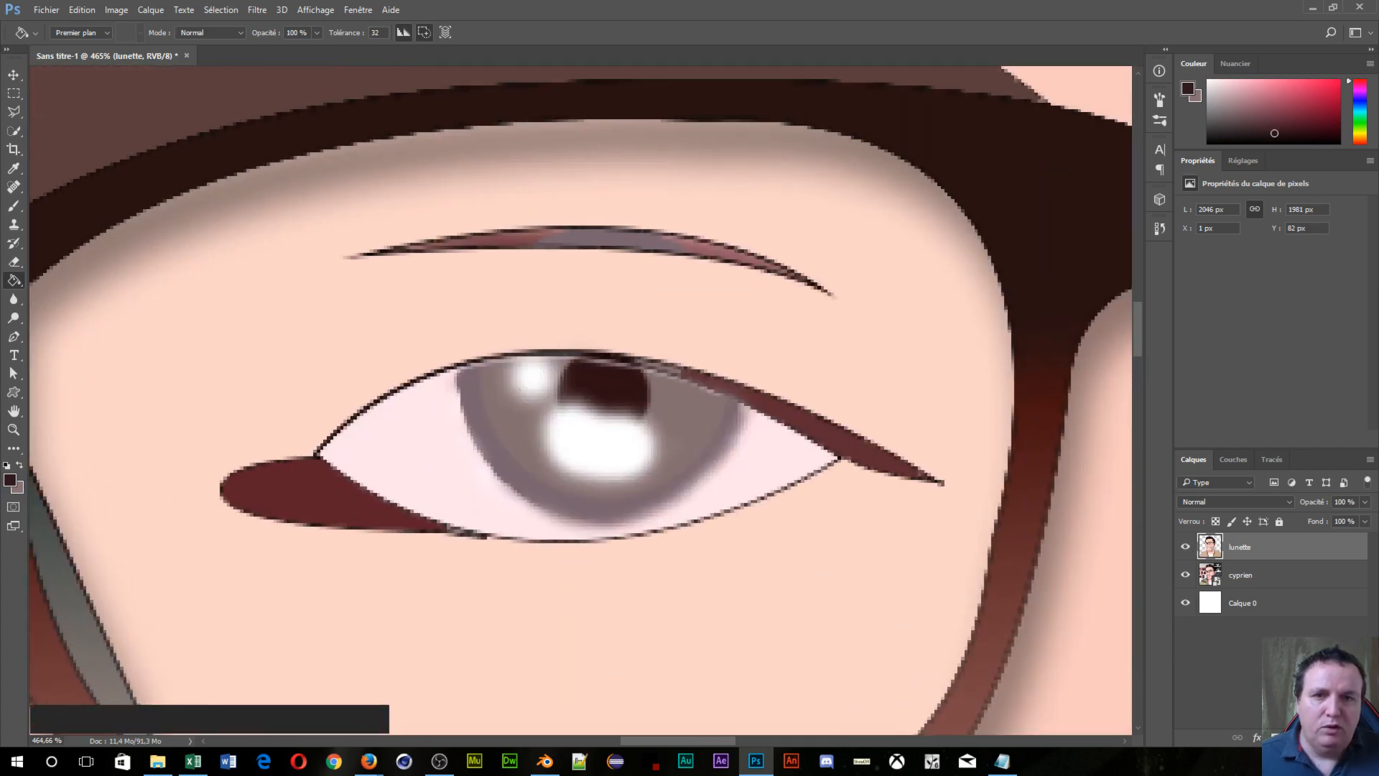
key(space)
key(alt)
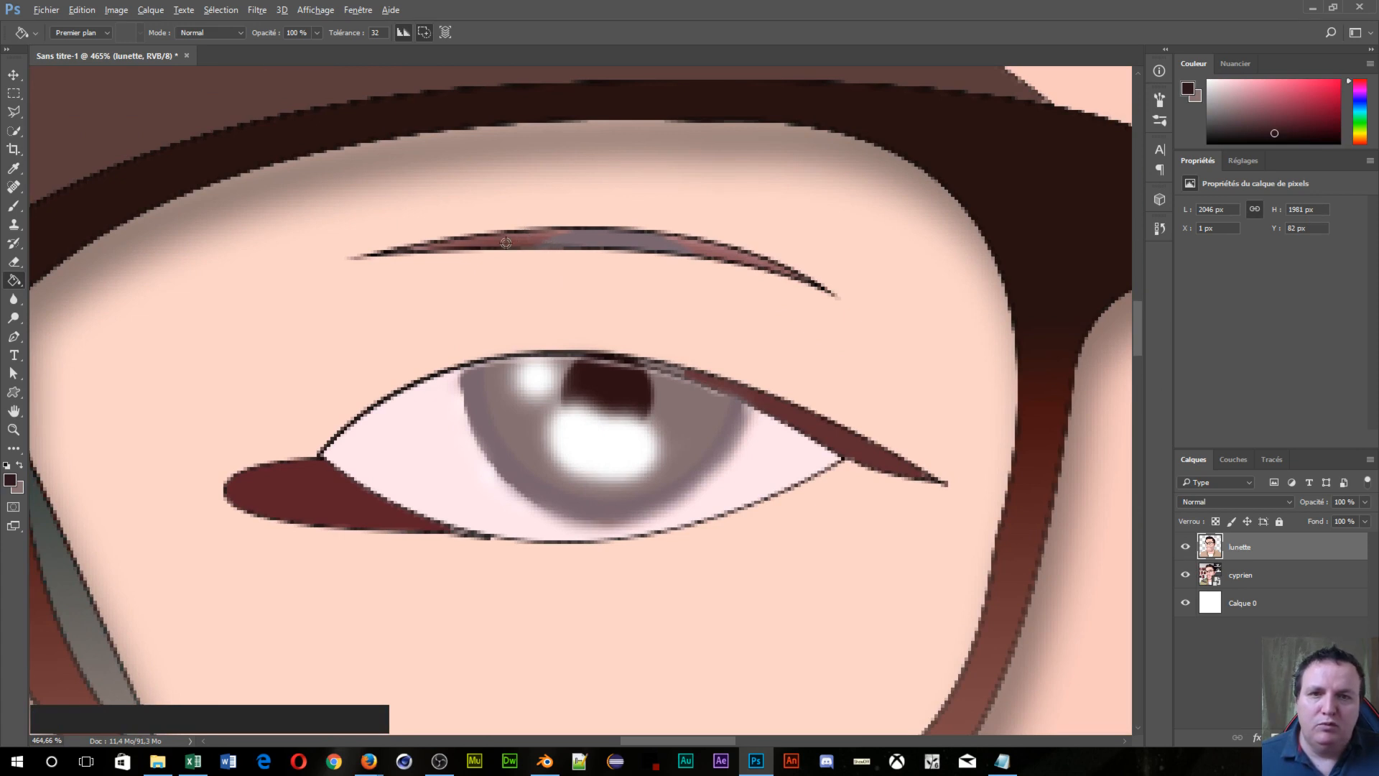
scroll(406, 295, down, 10)
key(space)
drag(175, 394, 882, 393)
scroll(753, 458, up, 10)
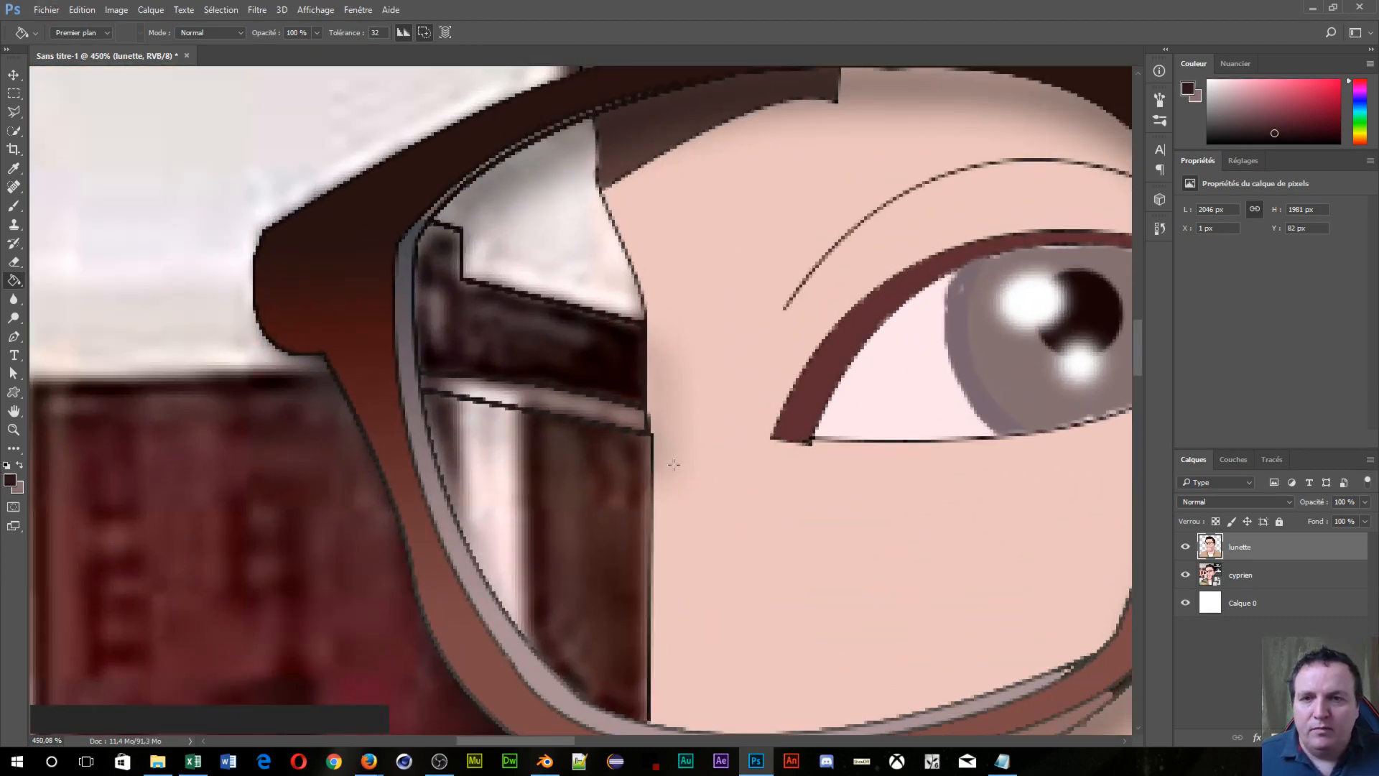
scroll(673, 464, up, 1)
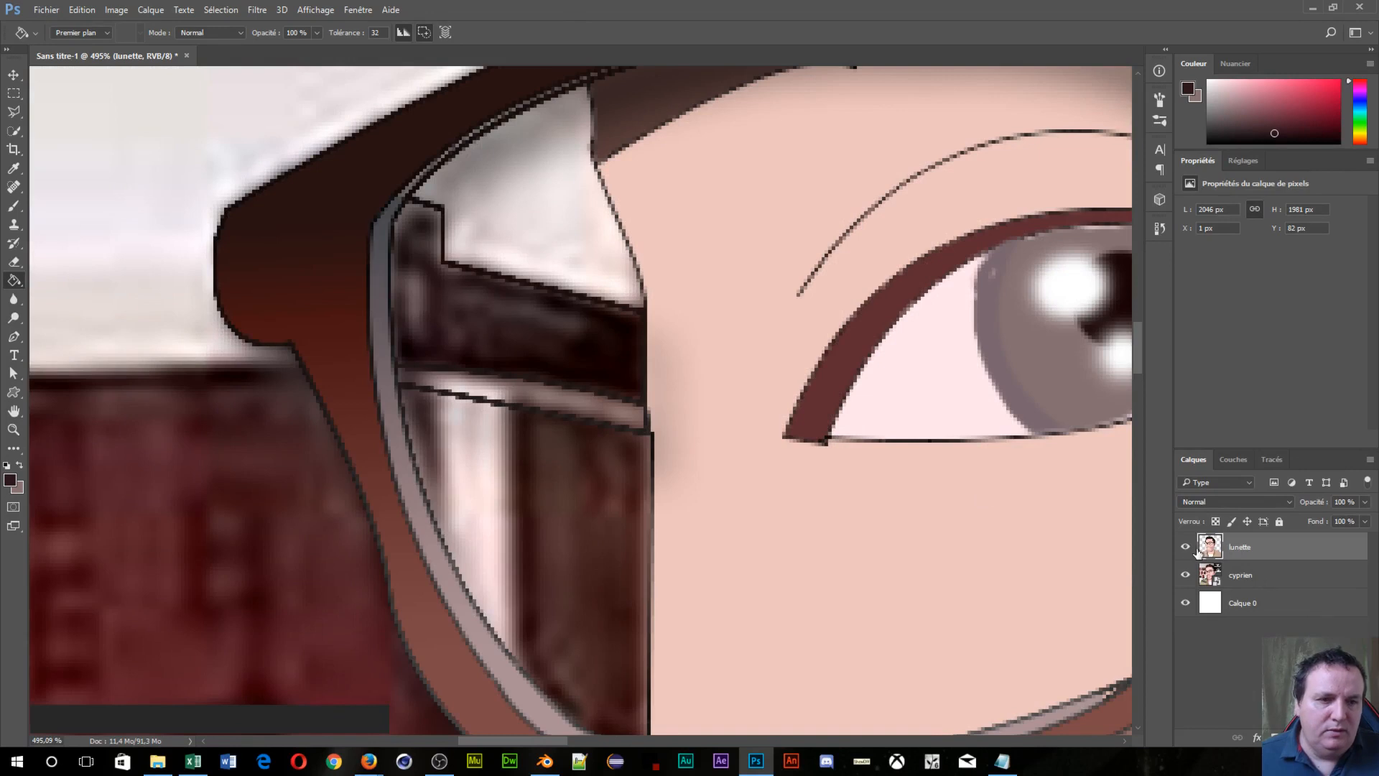
Step: Hide the cyprien layer and ready the Brush tool at a size that fits inside the glasses arm's outline
click(1185, 575)
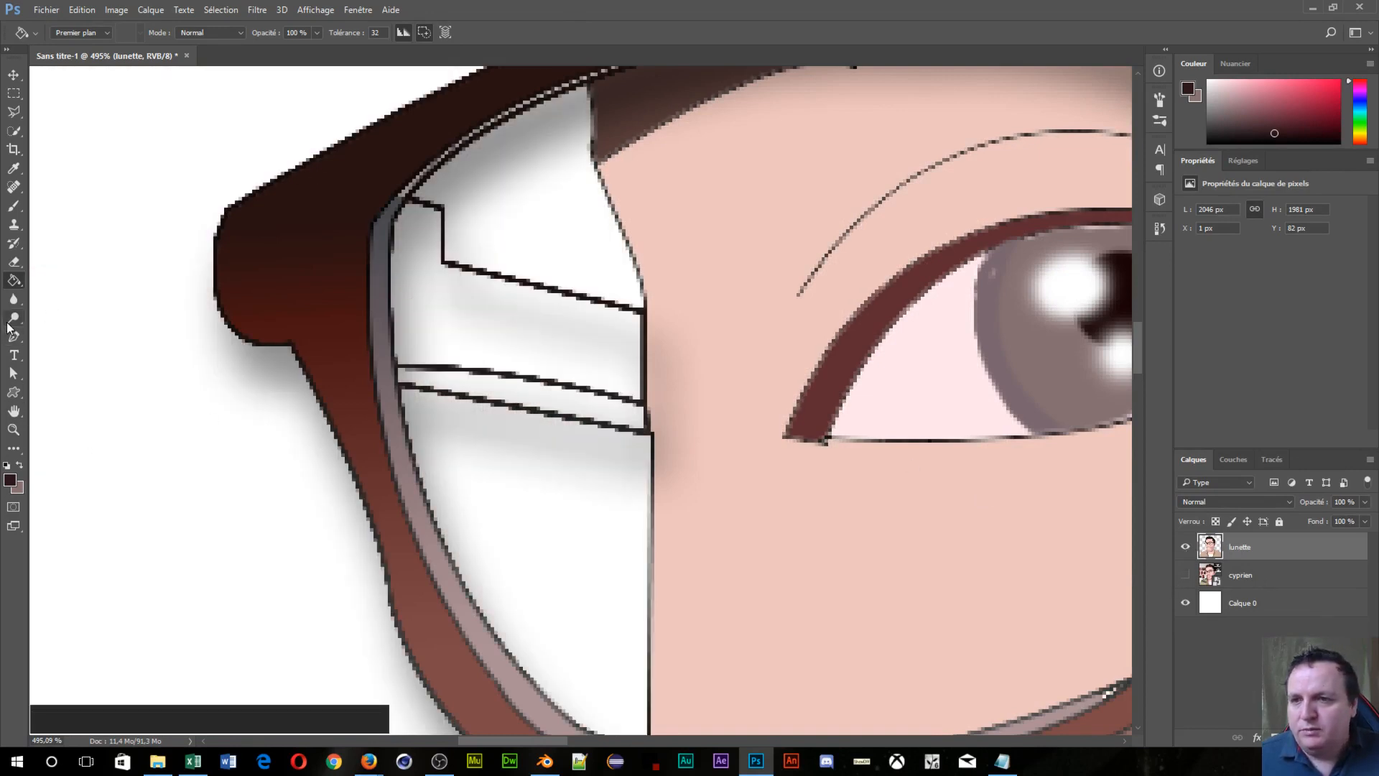
click(14, 206)
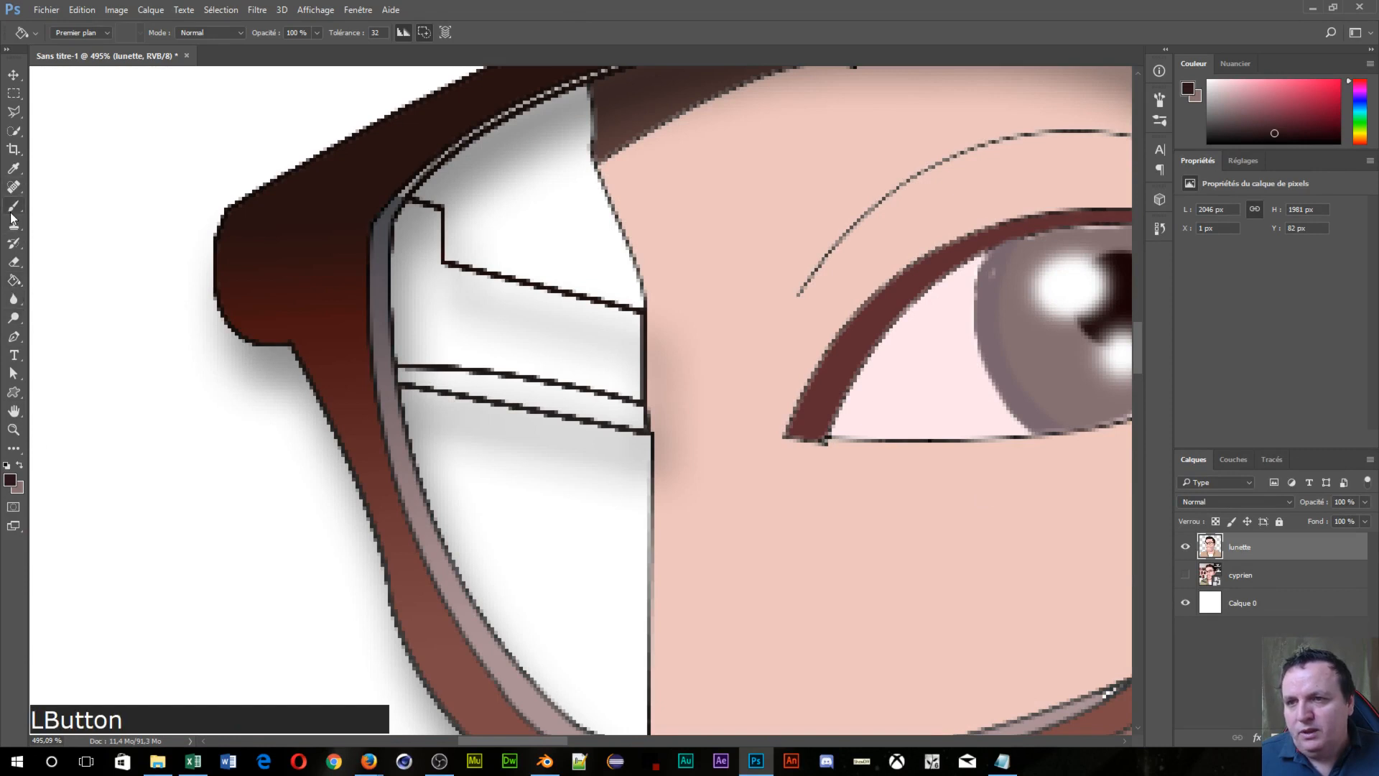
alt+right_click(508, 335)
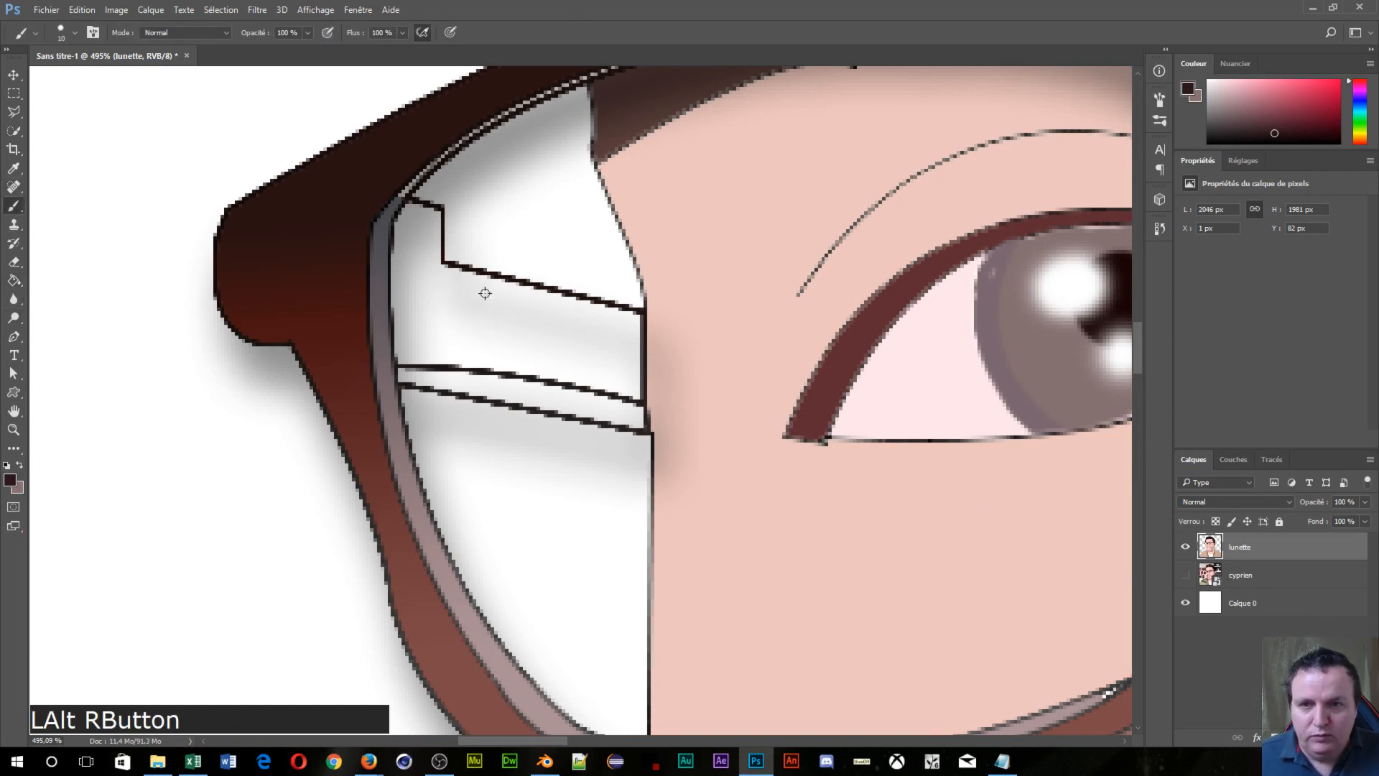
Step: Try dark brown brush strokes at the hinge end of the glasses arm, and undo them
click(411, 217)
key(ctrl+z)
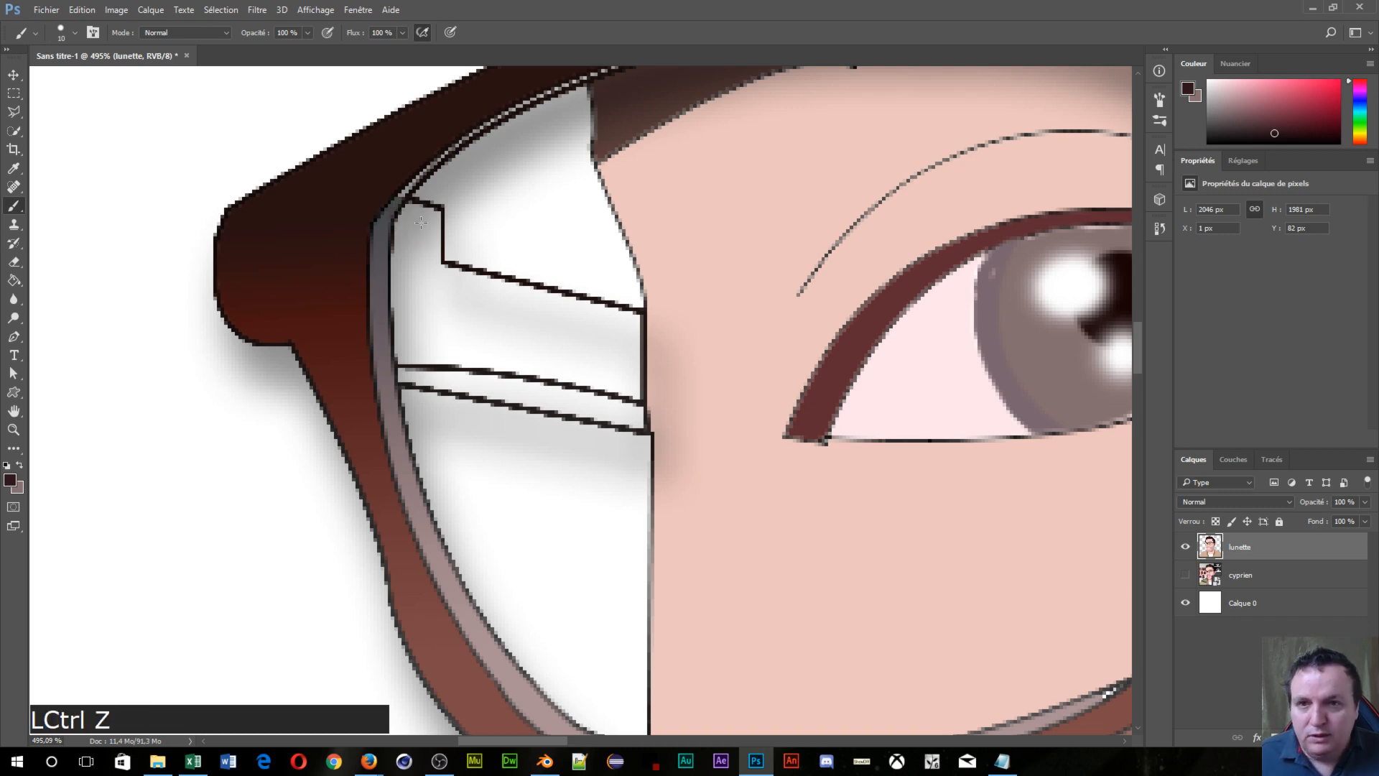
mouse_move(417, 217)
mouse_down()
mouse_move(427, 280)
mouse_move(406, 253)
mouse_up()
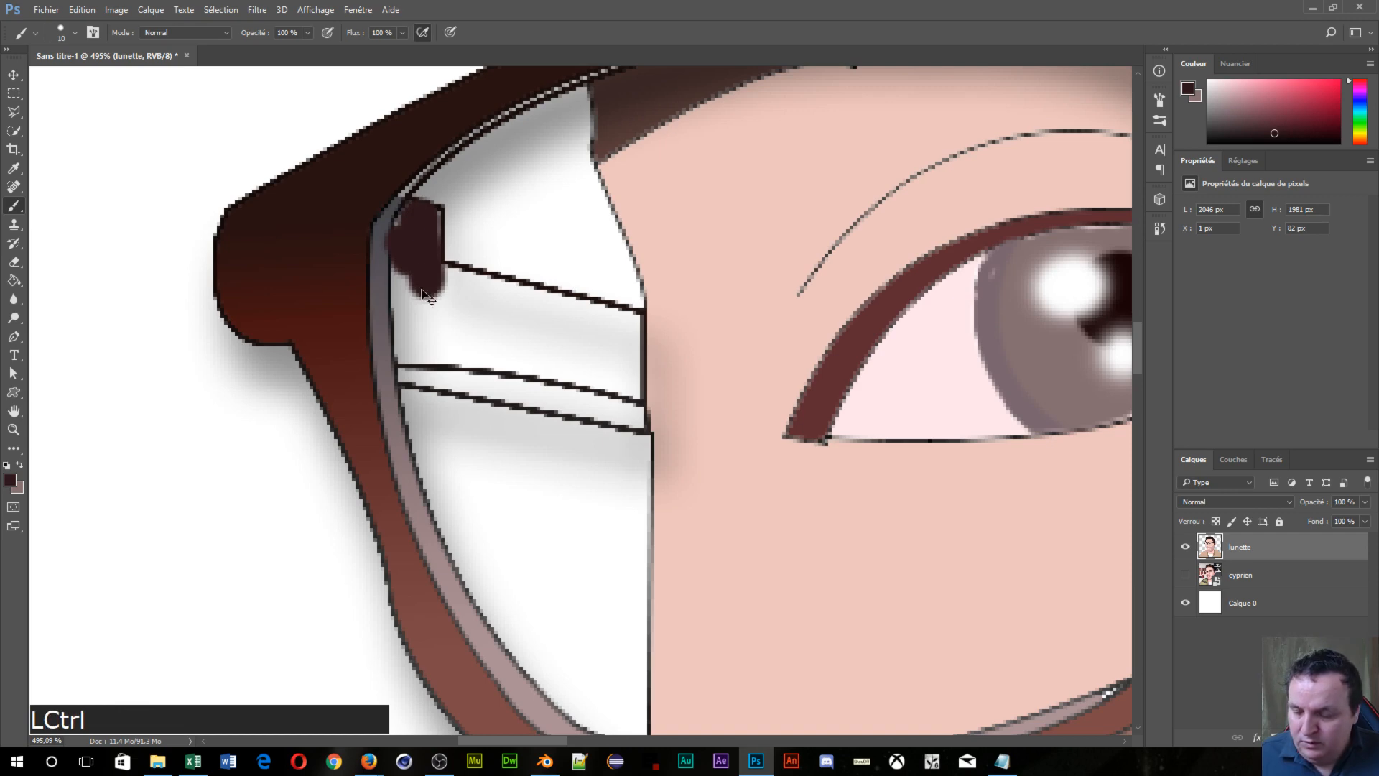
key(ctrl+z)
key(ctrl+z)
key(ctrl+z)
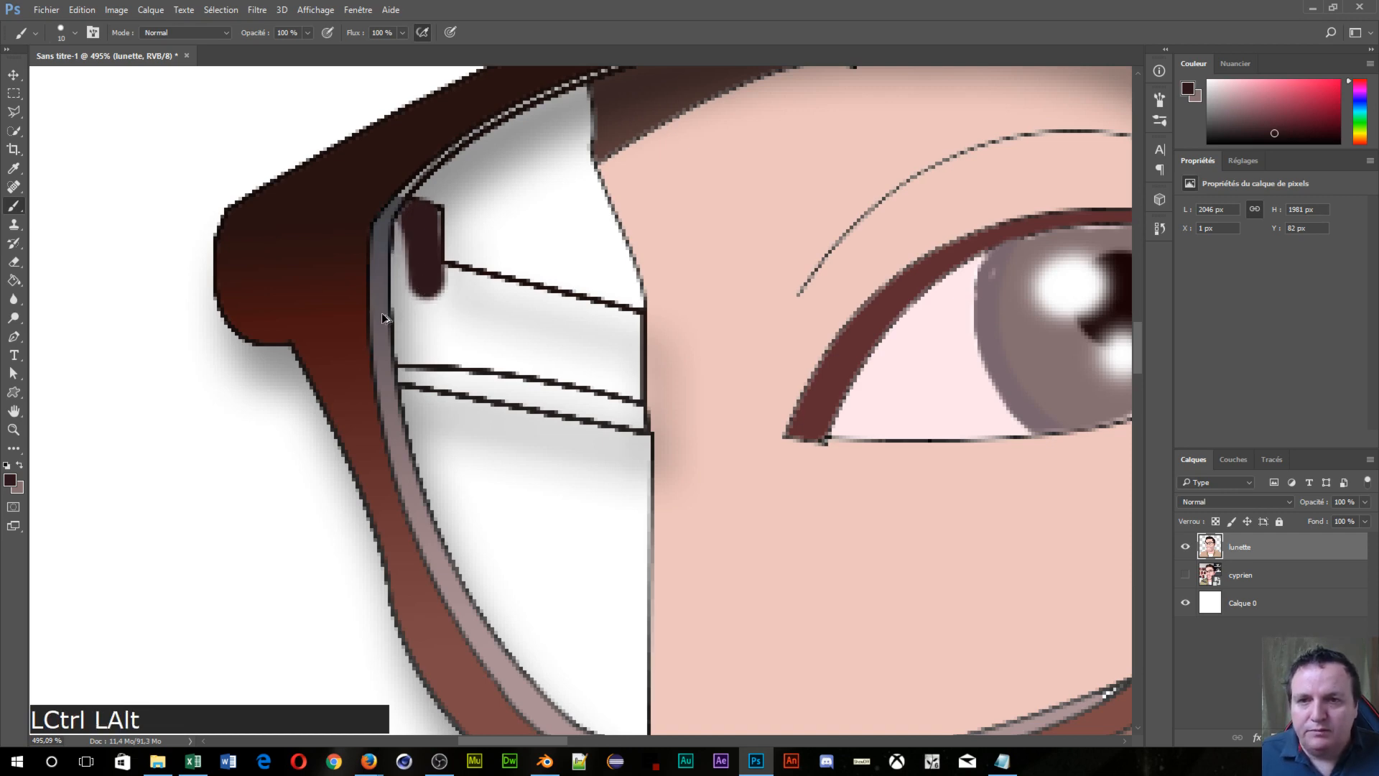
key(ctrl+alt+z)
key(ctrl+alt+z)
Step: Paint the main body of the glasses arm dark brown with the brush, from the lens rim to the cheek
scroll(475, 310, up, 3)
scroll(475, 310, up, 4)
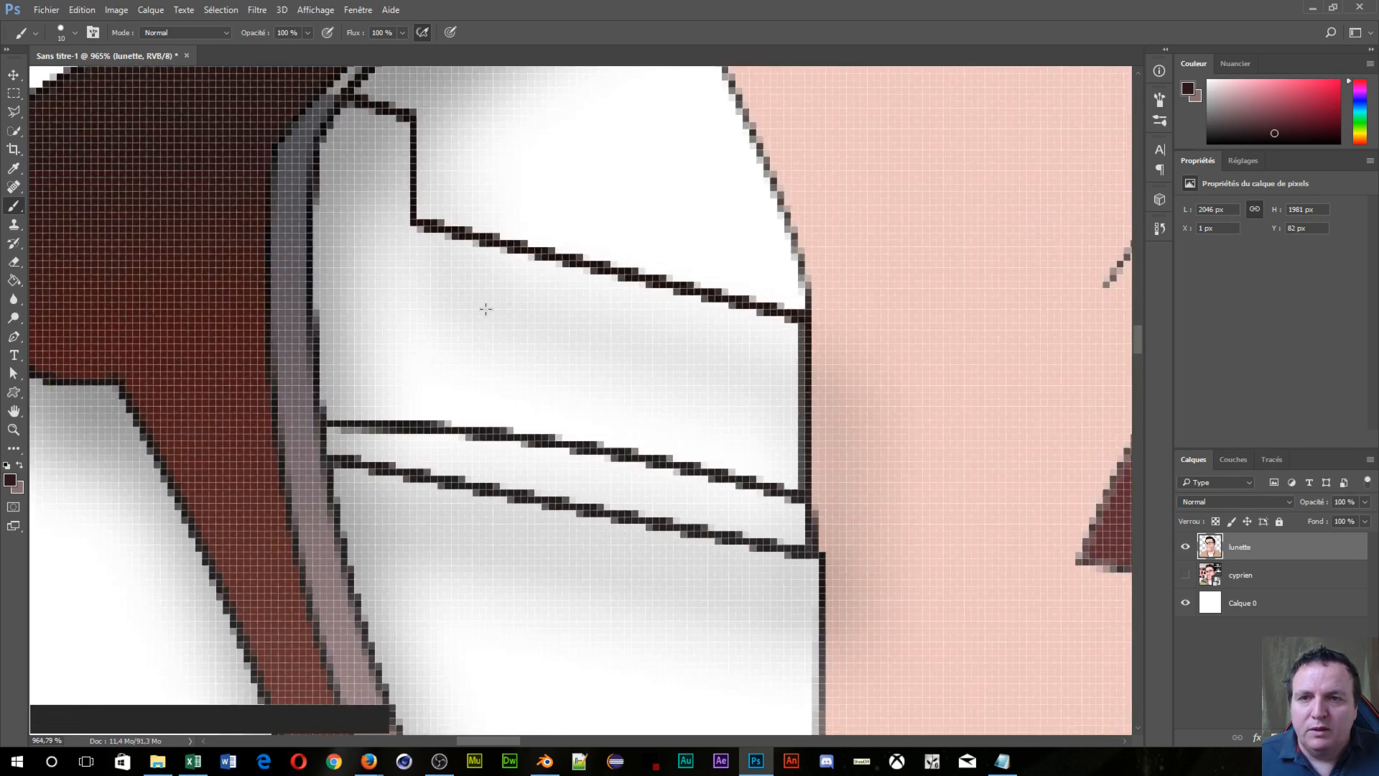
click(400, 245)
mouse_move(485, 266)
mouse_down()
mouse_move(787, 361)
mouse_move(897, 354)
mouse_move(880, 371)
mouse_move(715, 314)
mouse_move(625, 303)
mouse_move(804, 374)
mouse_move(887, 379)
mouse_move(885, 486)
mouse_up()
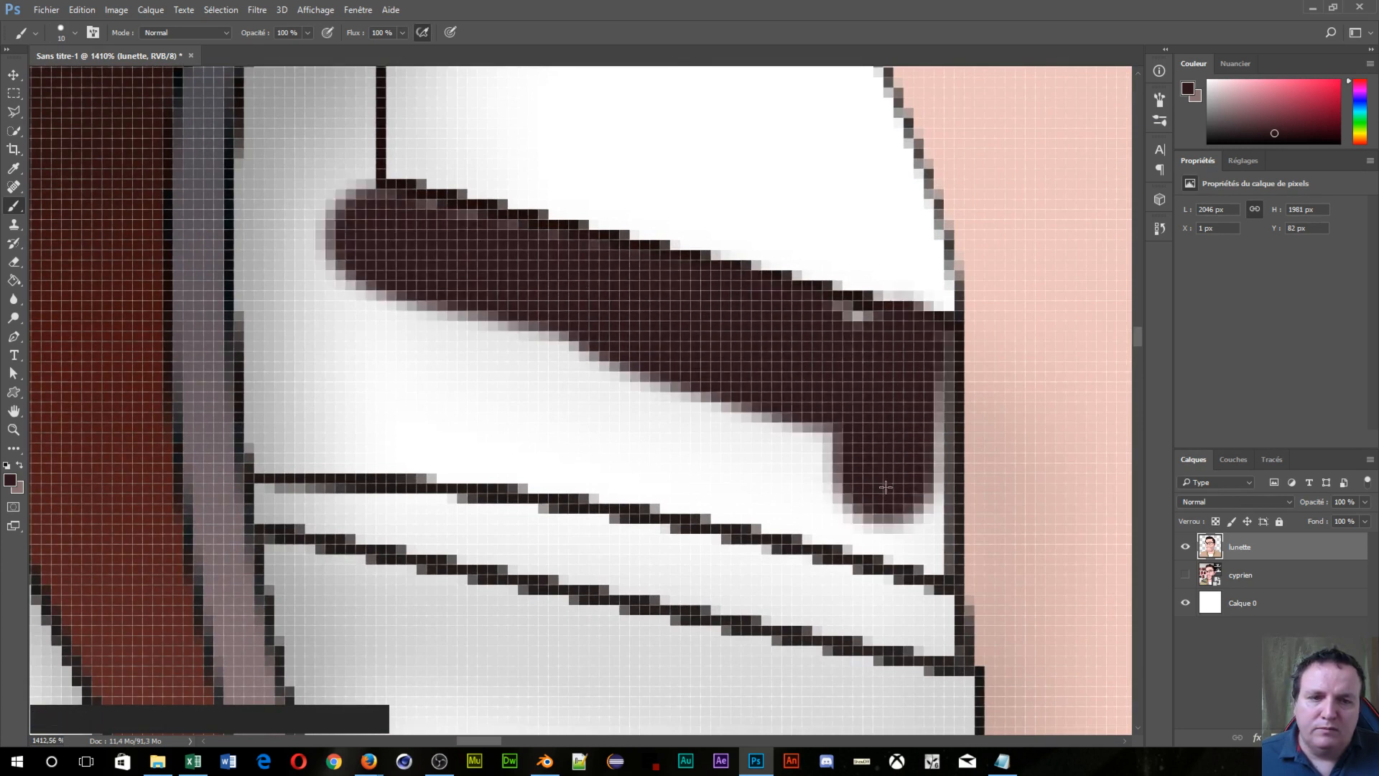
mouse_move(902, 430)
mouse_down()
mouse_move(908, 525)
mouse_move(897, 508)
mouse_move(925, 532)
mouse_move(879, 538)
mouse_move(719, 463)
mouse_move(327, 392)
mouse_up()
mouse_move(329, 128)
mouse_down()
mouse_move(273, 165)
mouse_move(291, 434)
mouse_move(532, 502)
mouse_move(725, 531)
mouse_move(407, 330)
mouse_move(360, 283)
mouse_move(727, 438)
mouse_move(556, 373)
mouse_up()
drag(859, 359, 907, 415)
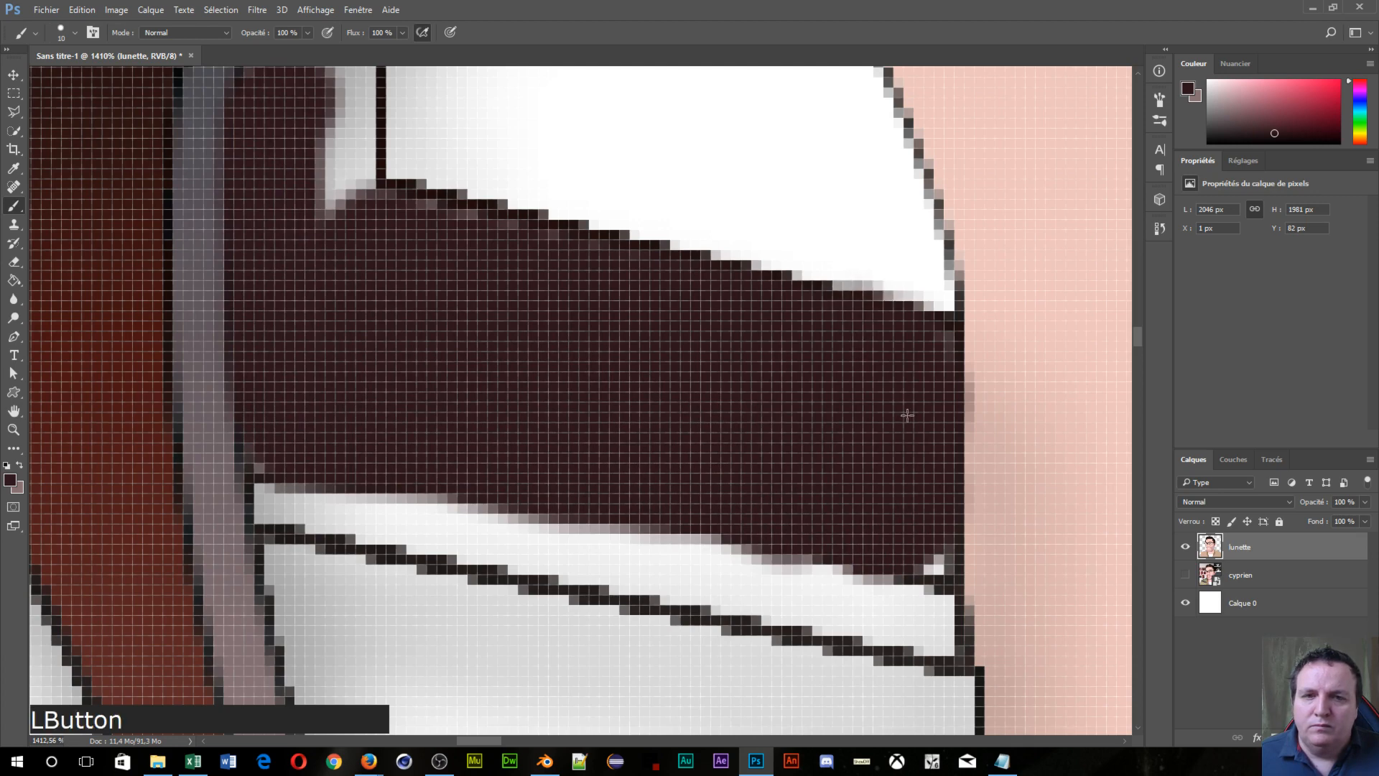
click(907, 543)
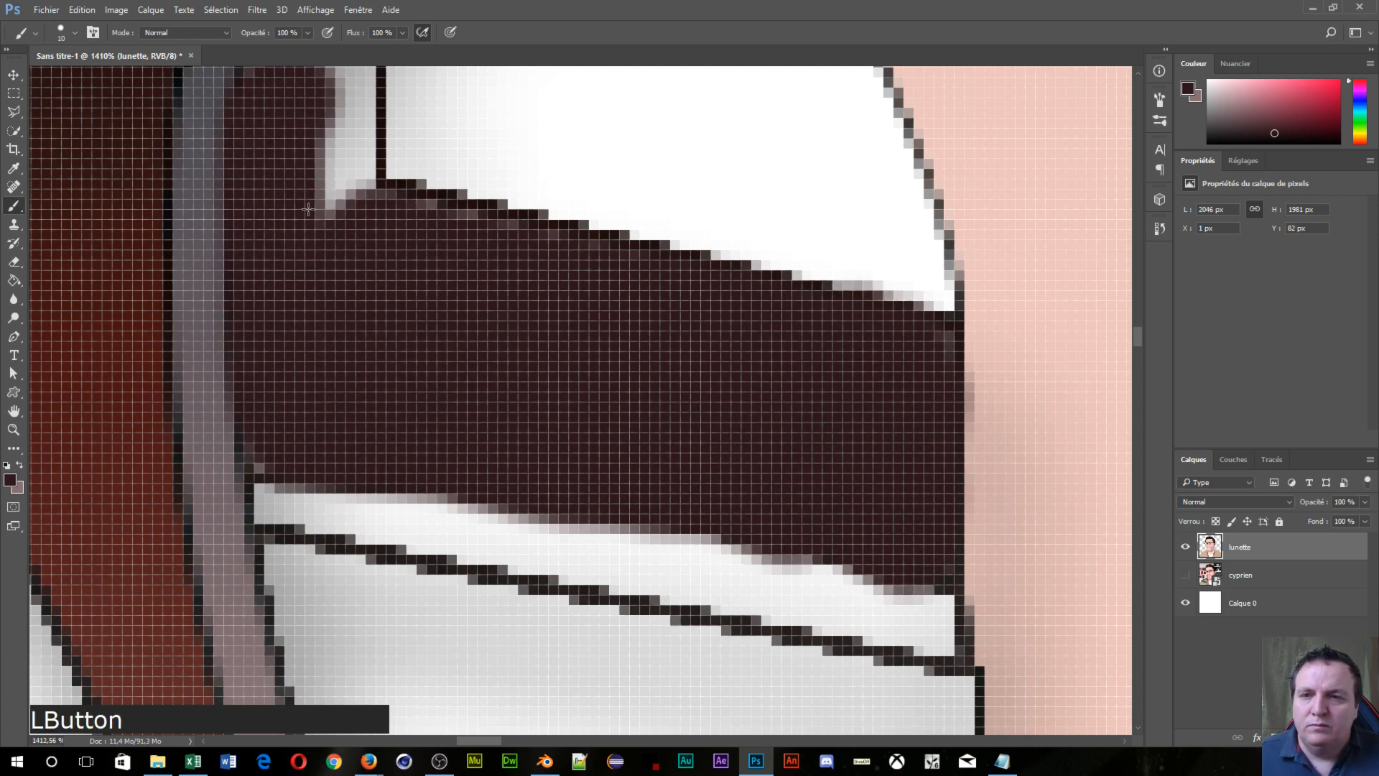
Step: Paint the hinge end of the glasses arm dark brown up to its outline
key(space)
drag(296, 211, 362, 410)
mouse_move(370, 272)
mouse_down()
mouse_move(379, 262)
mouse_move(400, 287)
mouse_move(395, 410)
mouse_up()
scroll(588, 553, down, 4)
Step: Swap to the sampled grey, paint strokes along the white strip under the glasses arm with a 2 px brush, and enlarge the brush to 3 px
key(space)
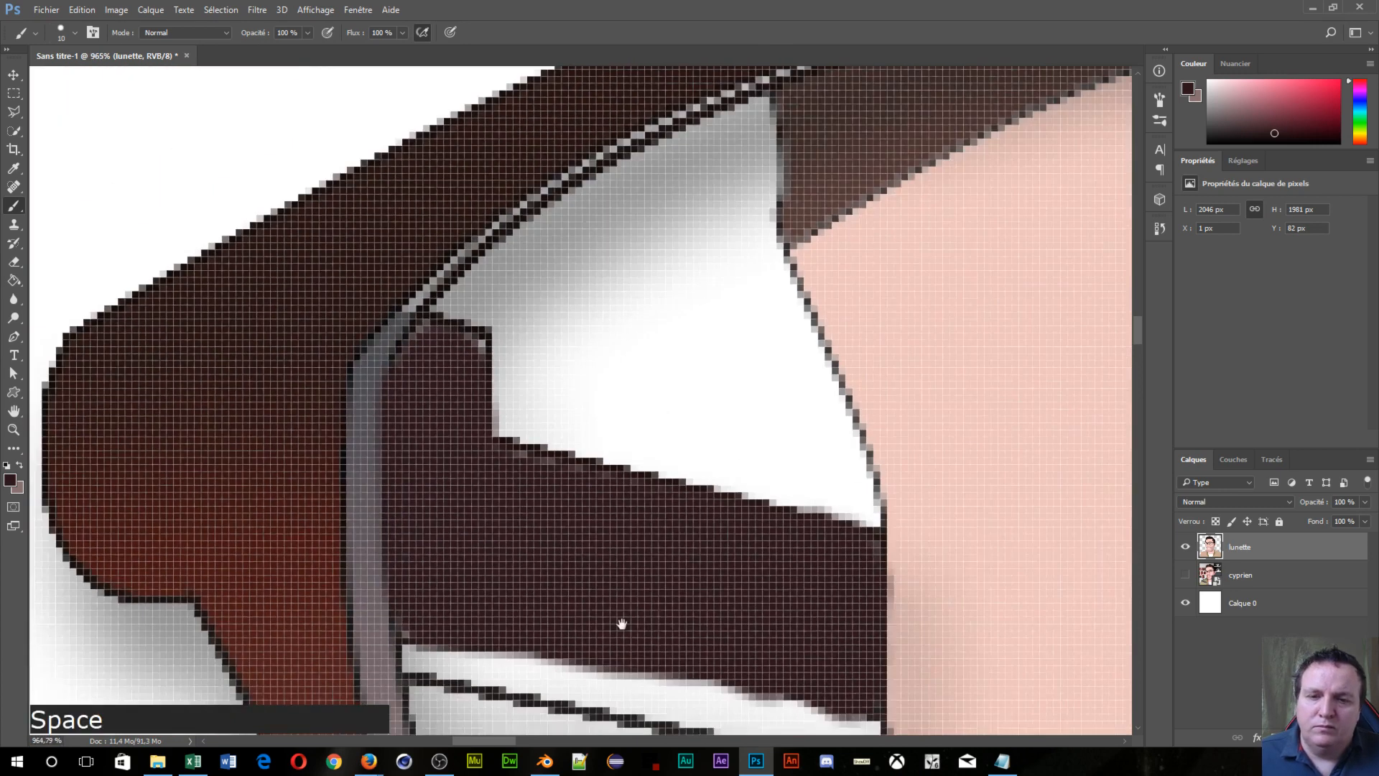
drag(609, 583, 529, 326)
key(x)
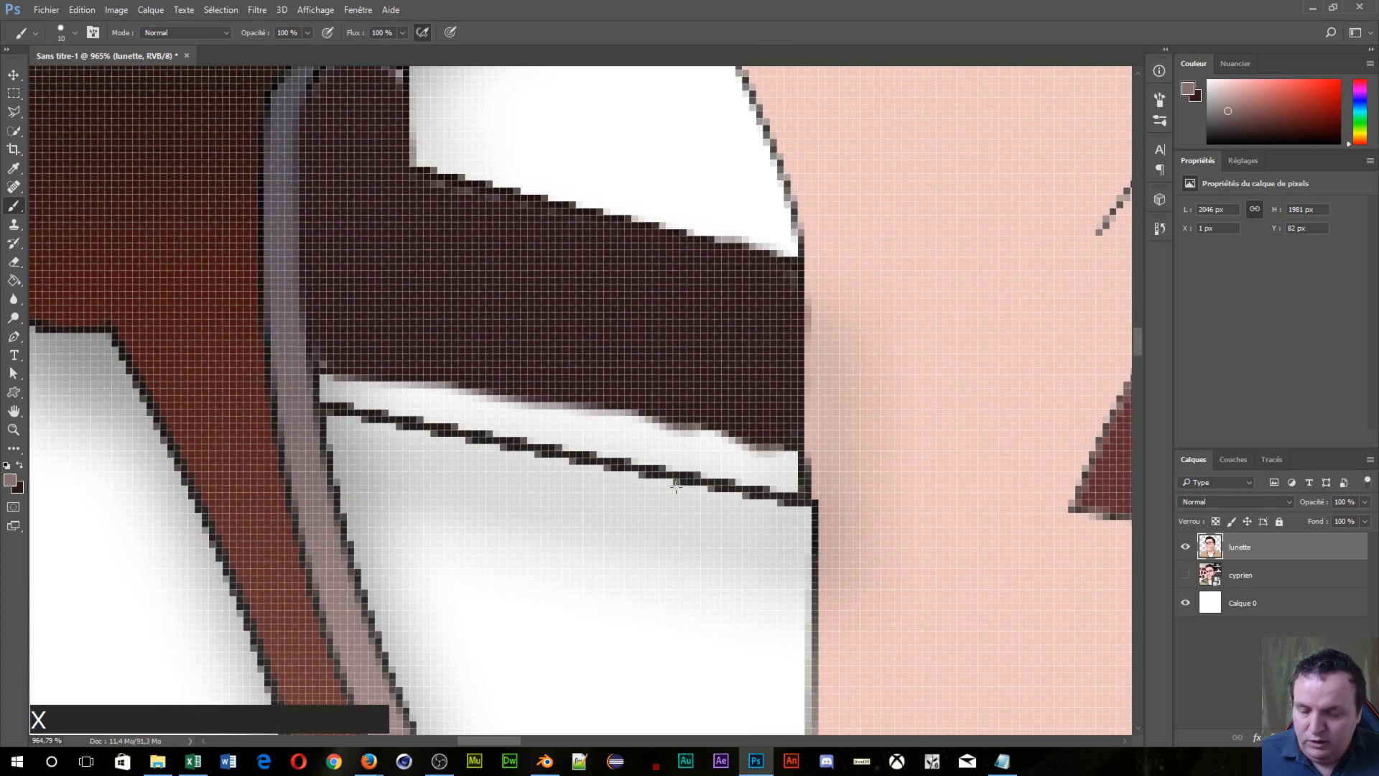
alt+right_click(707, 430)
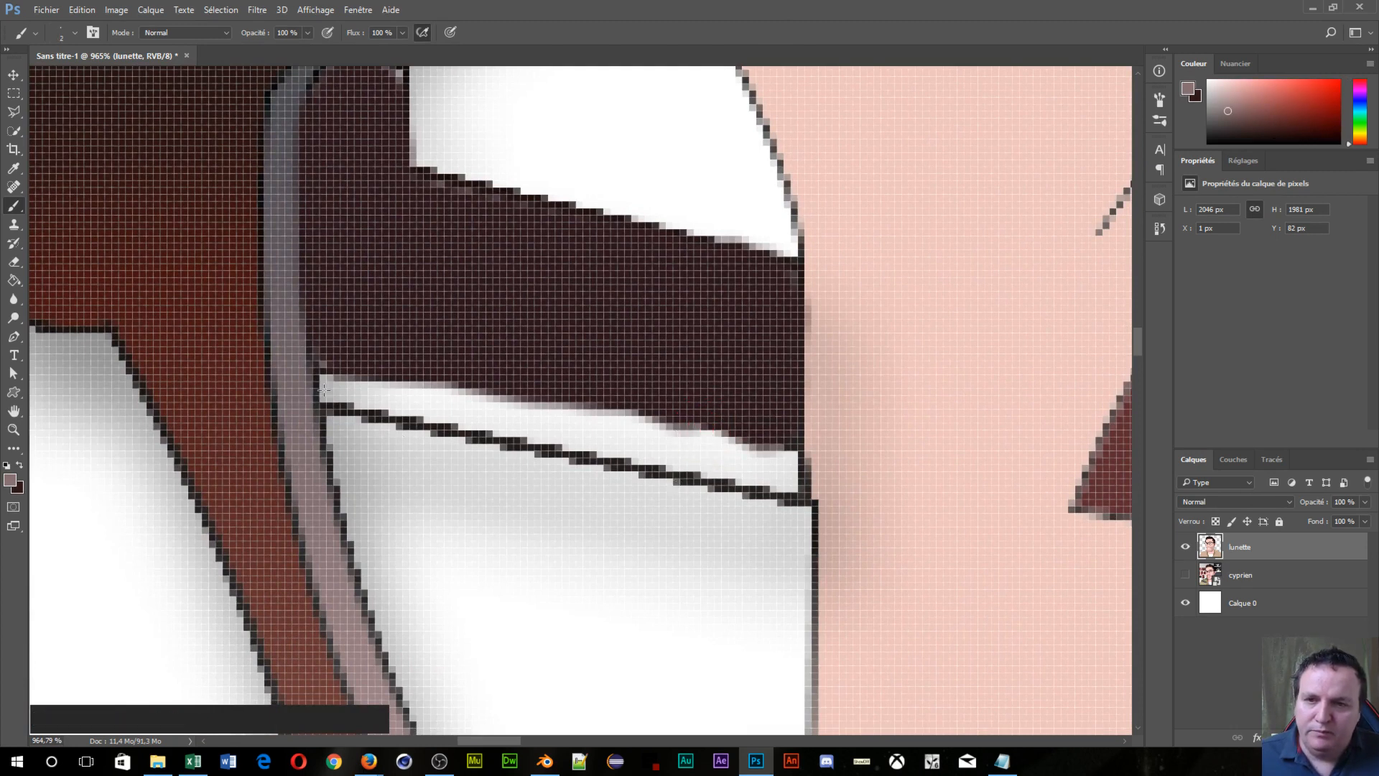
mouse_move(328, 390)
mouse_down()
mouse_move(403, 407)
mouse_move(332, 386)
mouse_move(788, 478)
mouse_up()
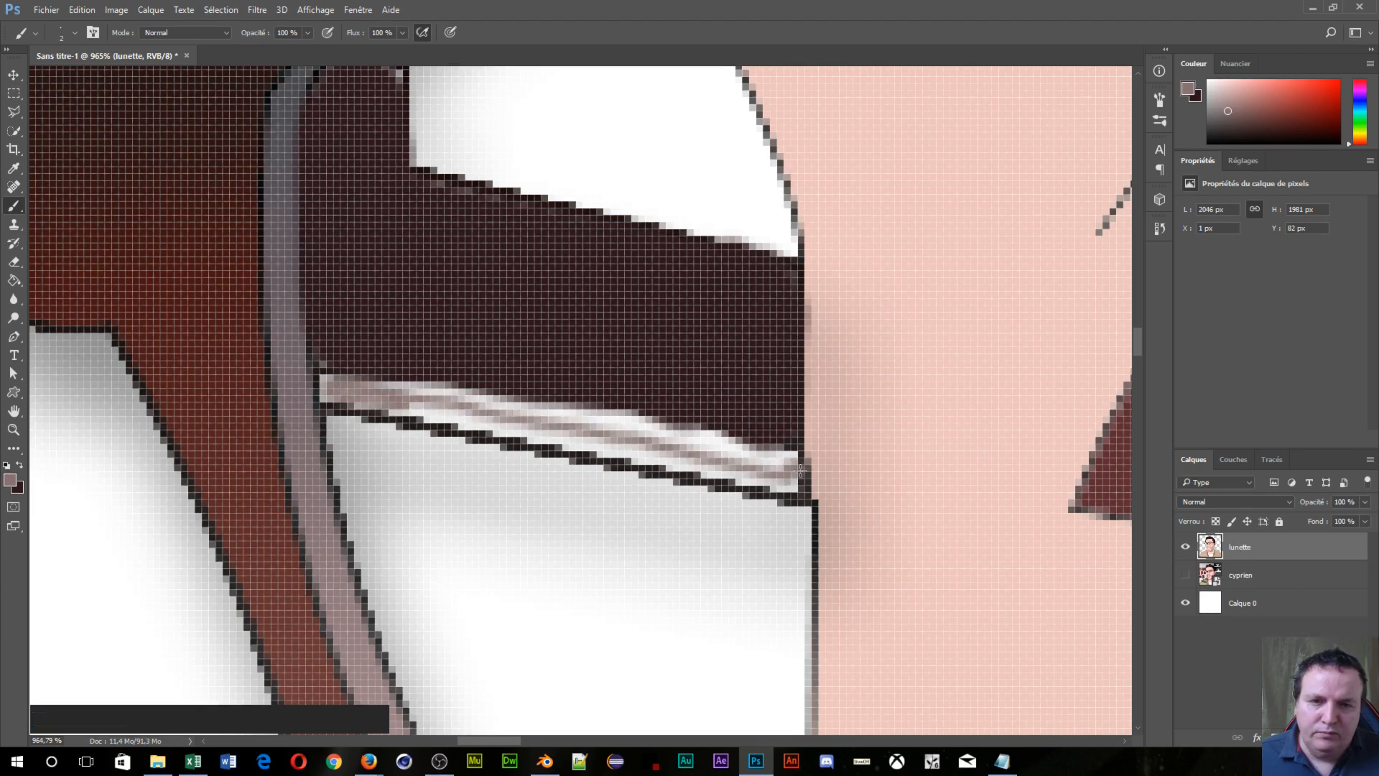
drag(785, 489, 567, 429)
alt+right_click(569, 429)
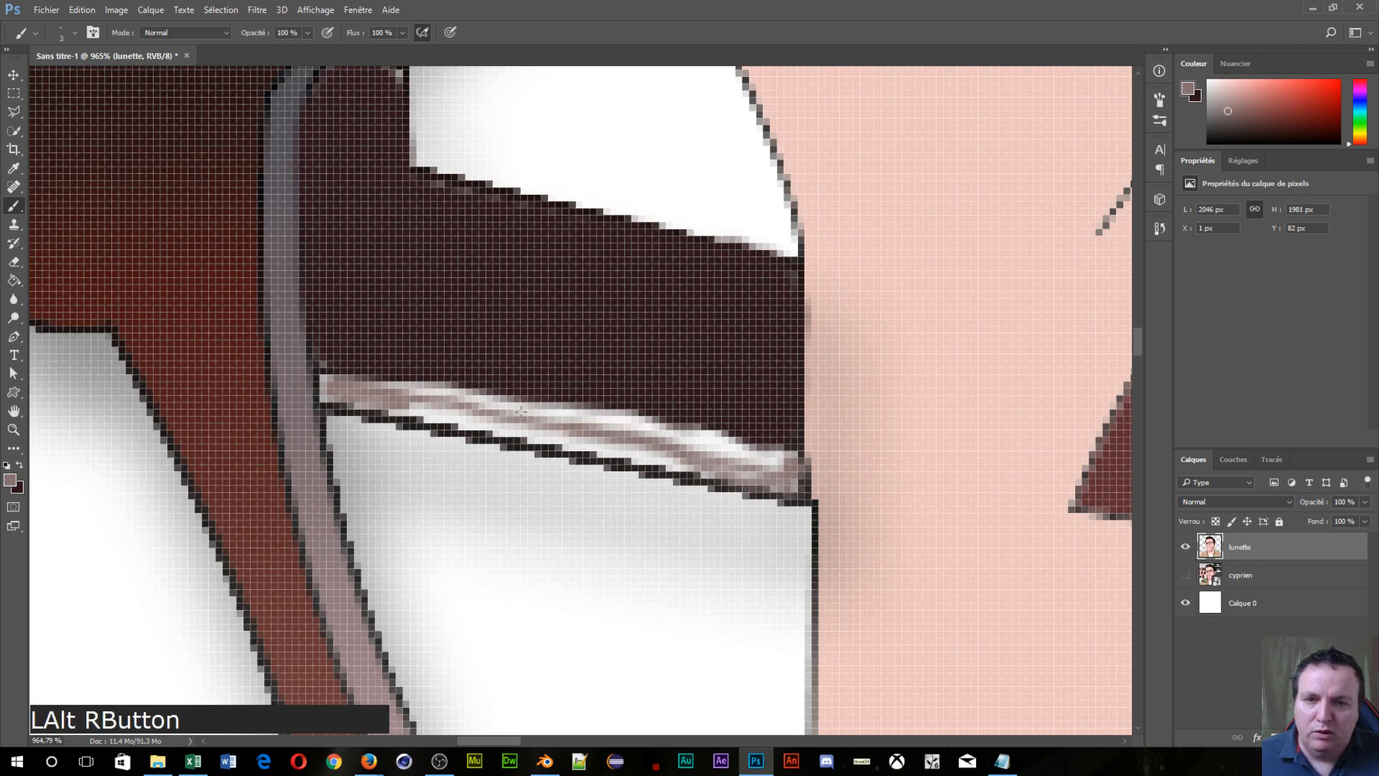
Step: Try filling the rest of the arm's lower strip with grey strokes, and undo the ones that spill over the outline
click(428, 408)
mouse_move(428, 408)
mouse_down()
mouse_move(777, 464)
mouse_move(716, 436)
mouse_move(663, 434)
mouse_move(725, 454)
mouse_move(563, 417)
mouse_move(371, 400)
mouse_move(566, 454)
mouse_move(716, 468)
mouse_move(413, 410)
mouse_up()
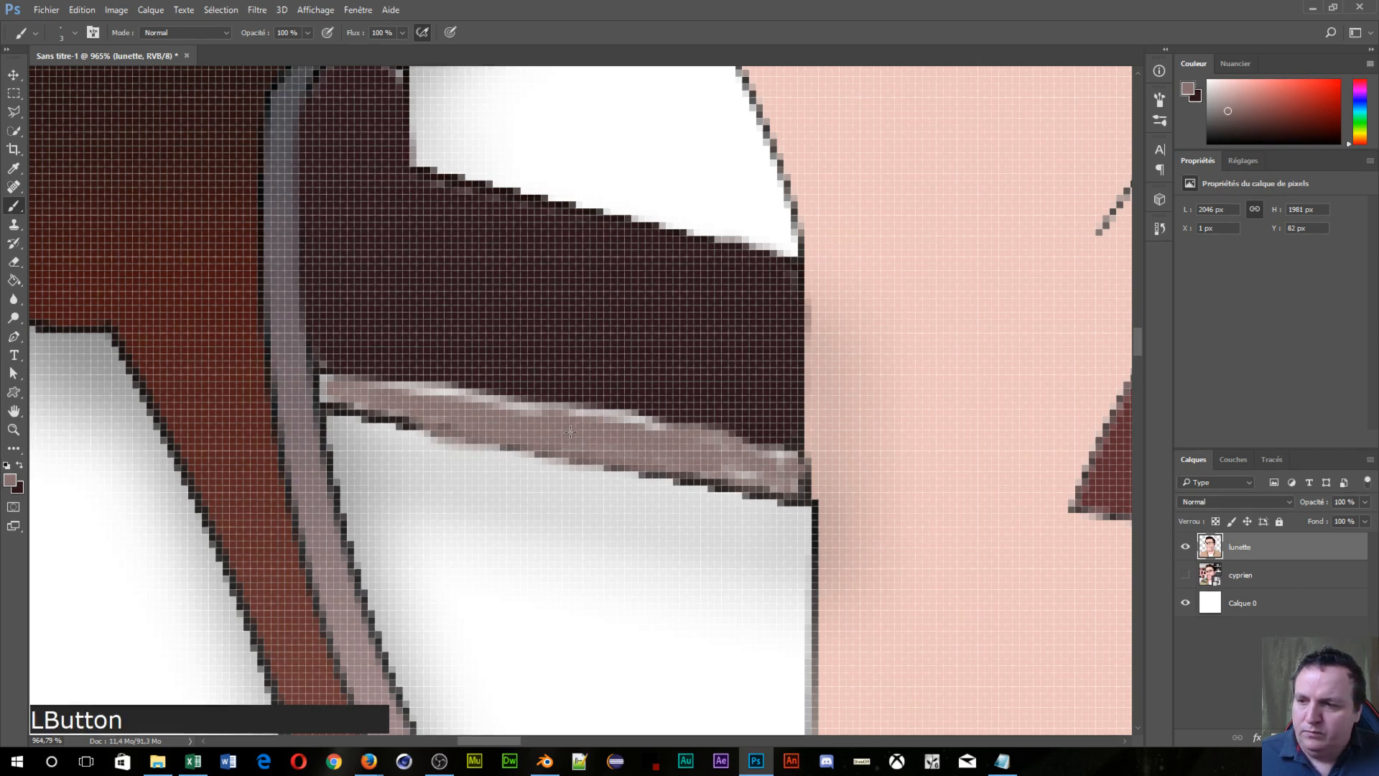
key(space)
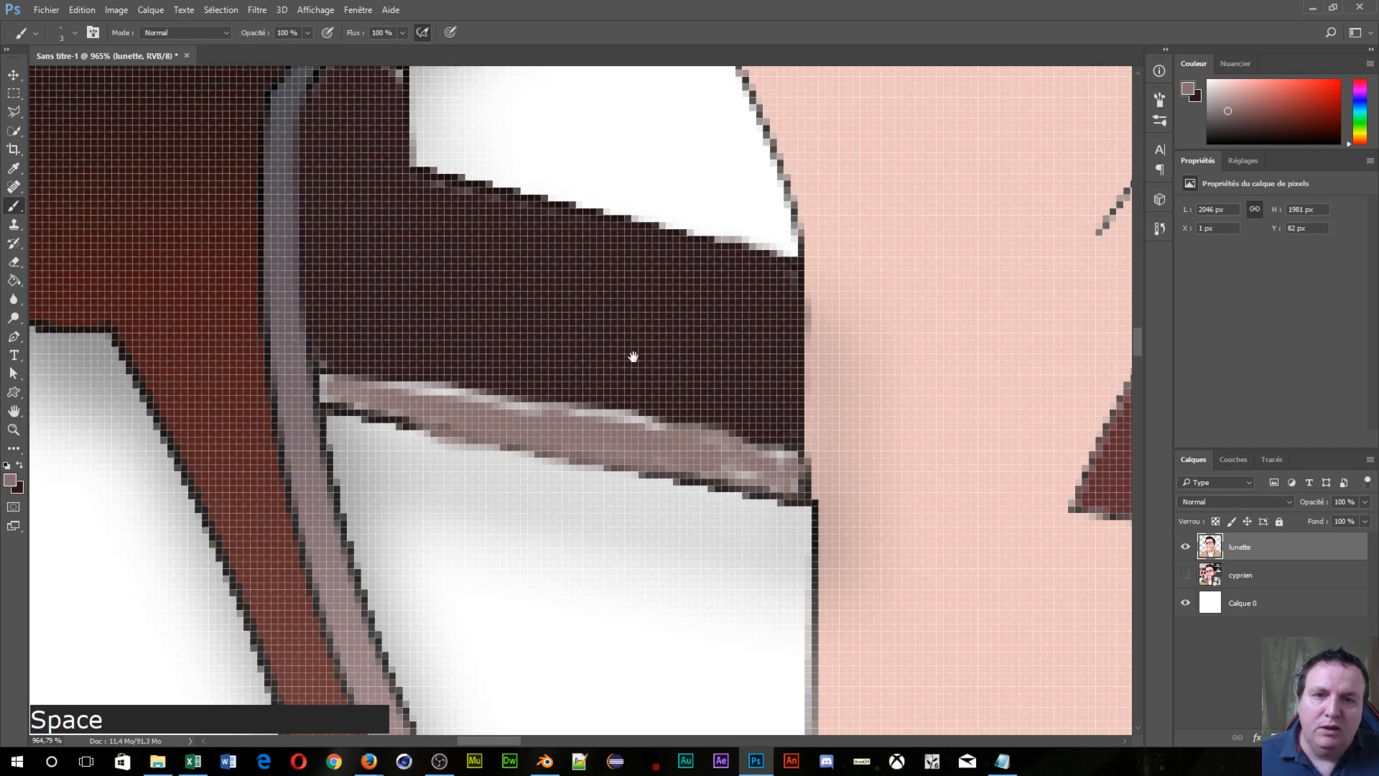
key(ctrl+alt)
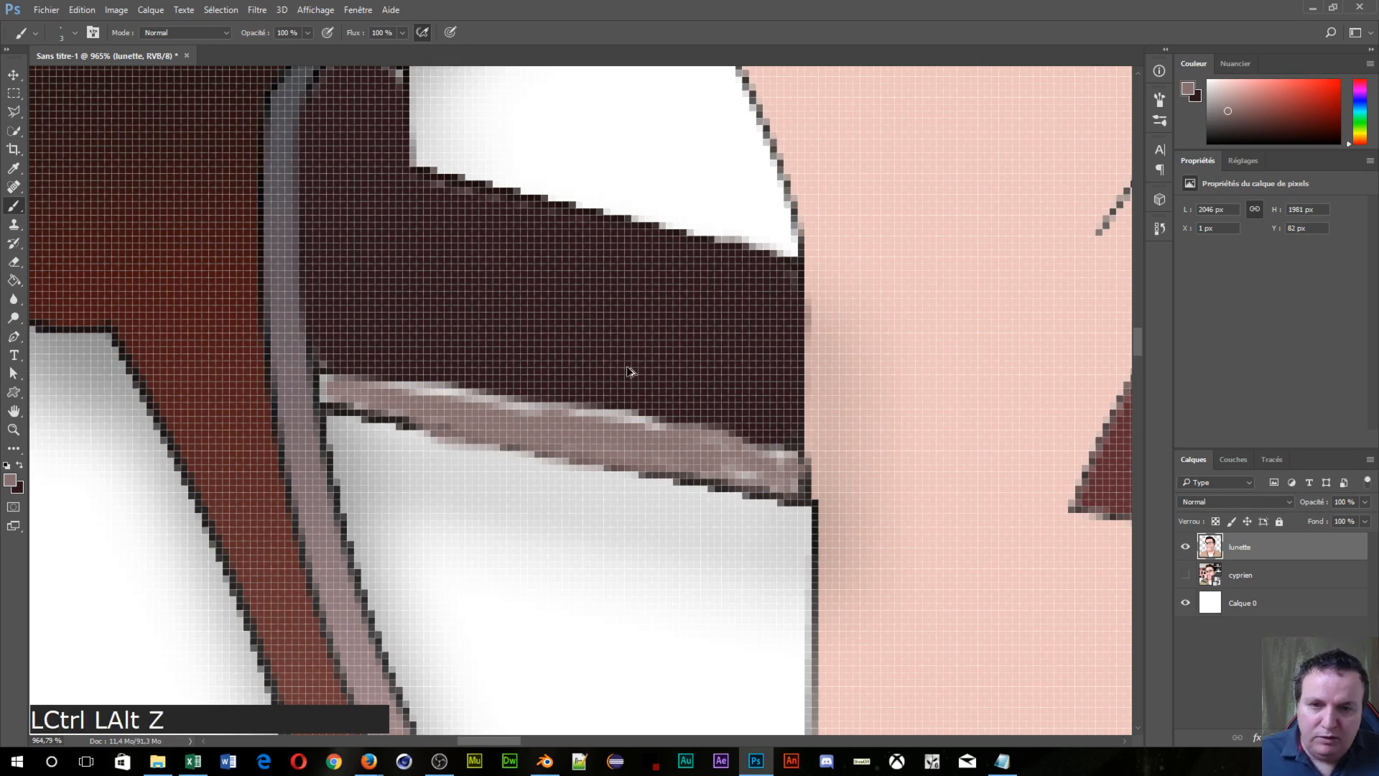
key(ctrl+alt+z)
Step: Paint the remaining white areas of the arm's lower strip grey while keeping inside its black outline
scroll(603, 523, up, 2)
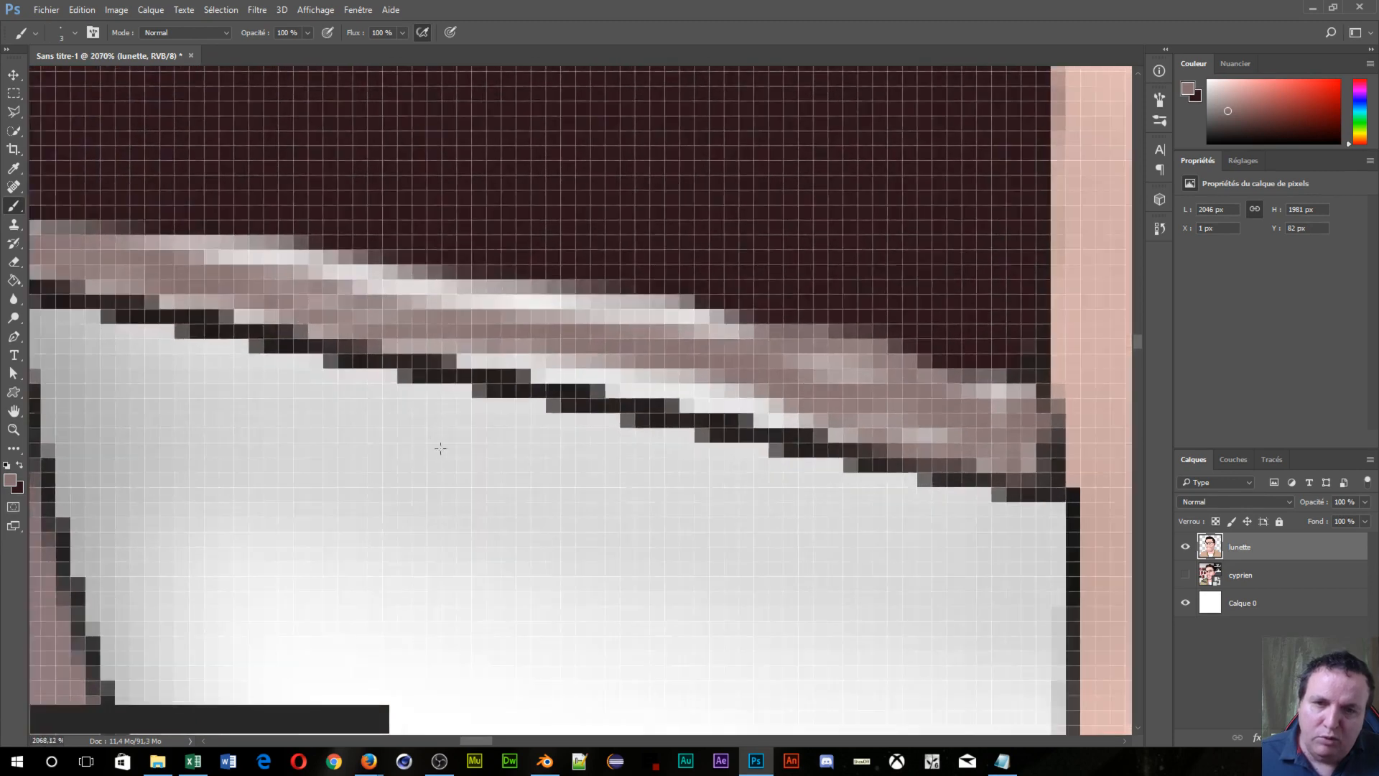
mouse_move(508, 359)
mouse_down()
mouse_move(585, 342)
mouse_move(480, 339)
mouse_move(811, 402)
mouse_move(600, 333)
mouse_move(217, 302)
mouse_move(191, 273)
mouse_move(729, 353)
mouse_move(429, 317)
mouse_move(581, 317)
mouse_move(168, 262)
mouse_up()
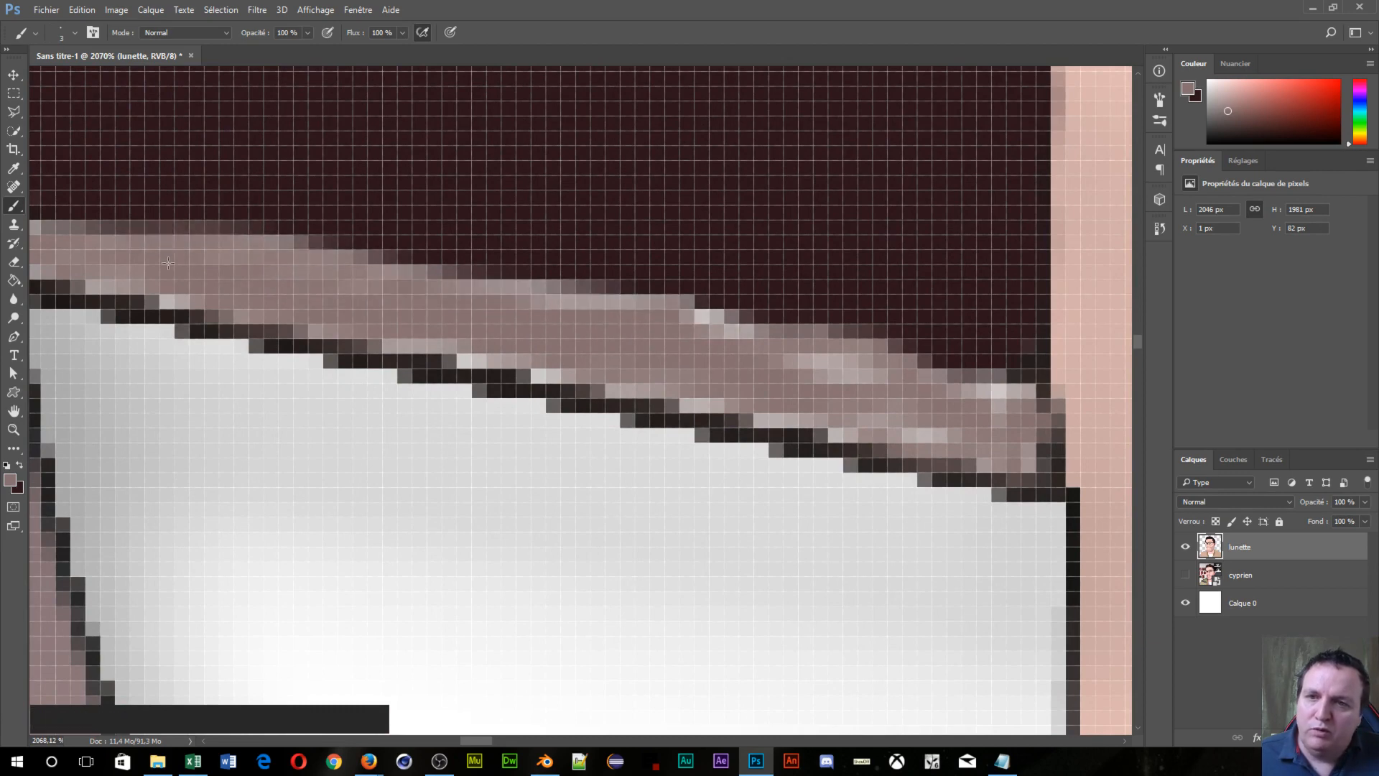
scroll(464, 269, down, 2)
scroll(464, 269, down, 6)
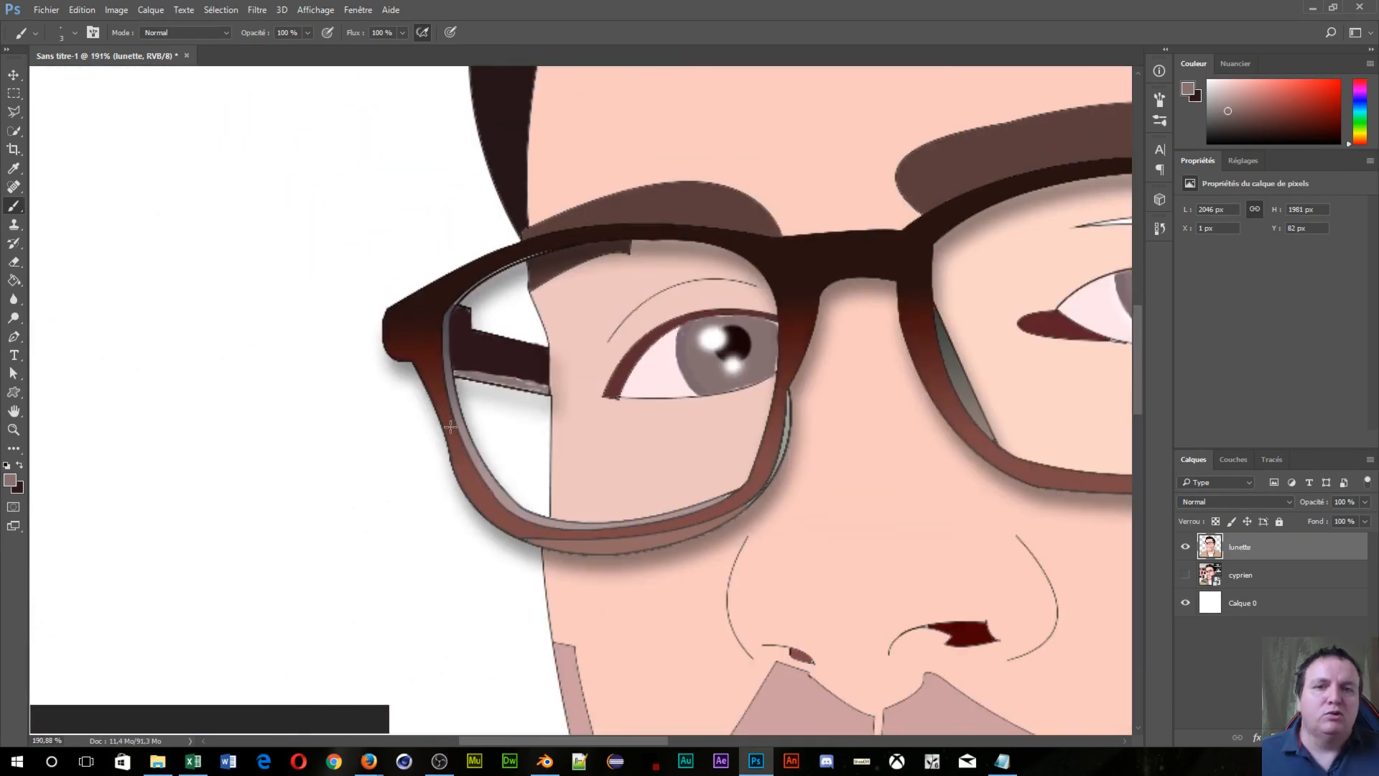
Step: Cover the leftover light pixels in the grey strip, especially at the end that meets the cheek
scroll(452, 427, up, 1)
scroll(461, 271, up, 5)
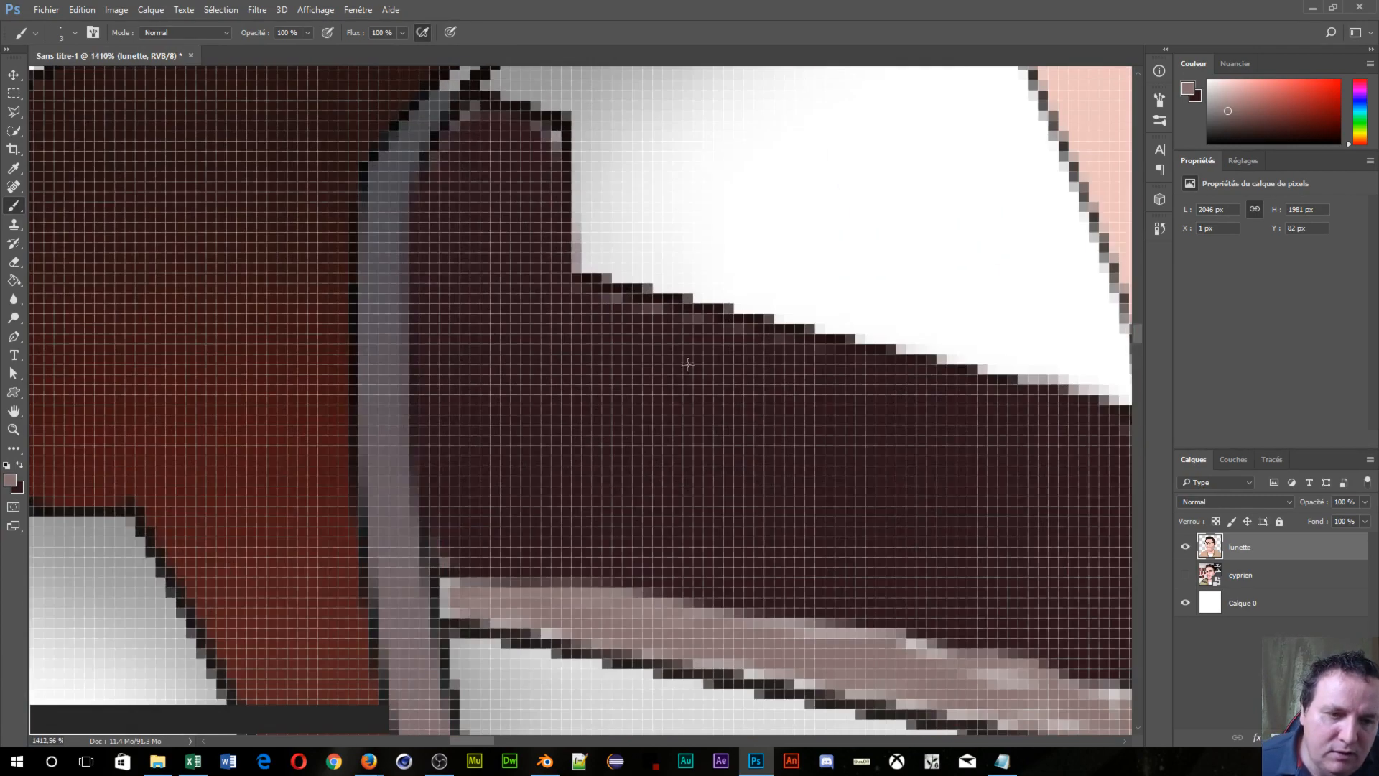
key(space)
drag(817, 398, 349, 38)
scroll(558, 443, up, 2)
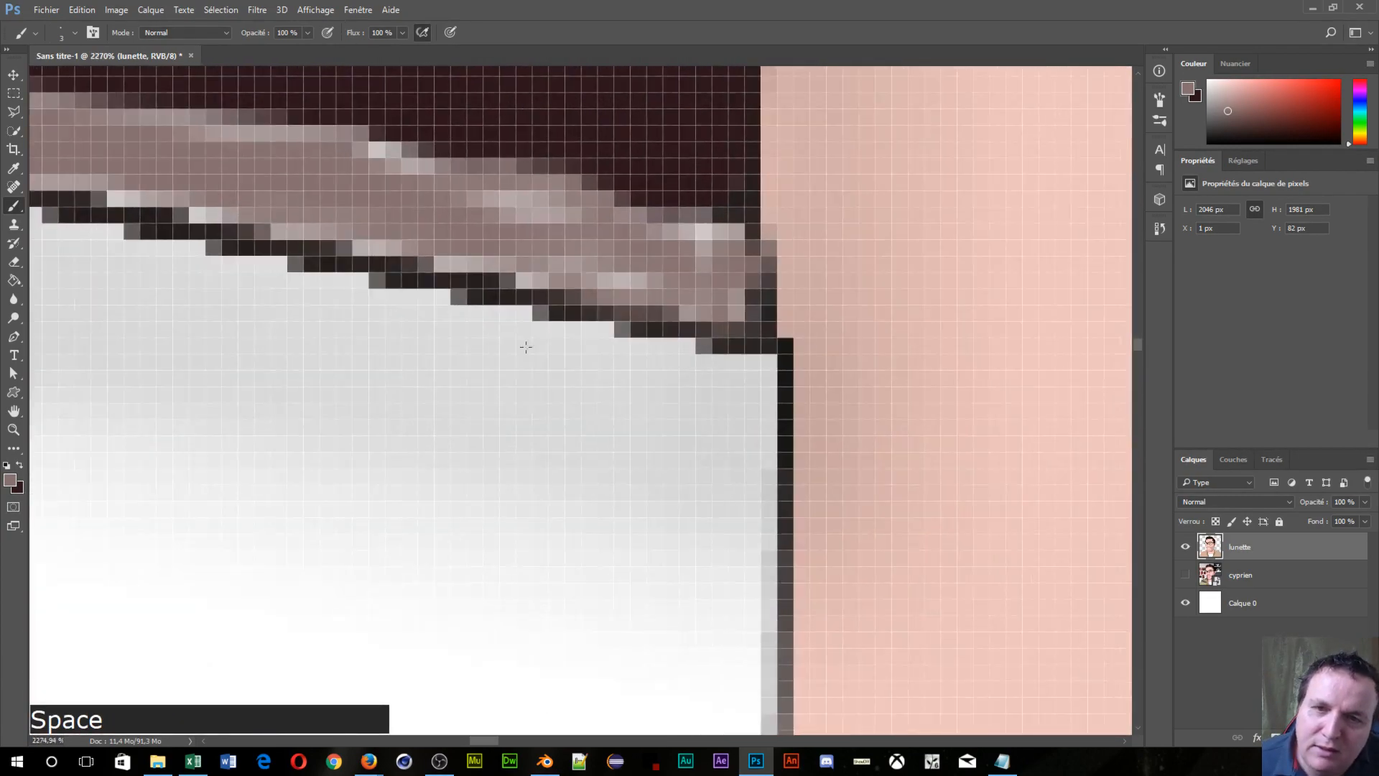
mouse_move(488, 215)
mouse_down()
mouse_move(643, 271)
mouse_move(521, 181)
mouse_move(655, 224)
mouse_up()
click(767, 262)
drag(711, 262, 714, 275)
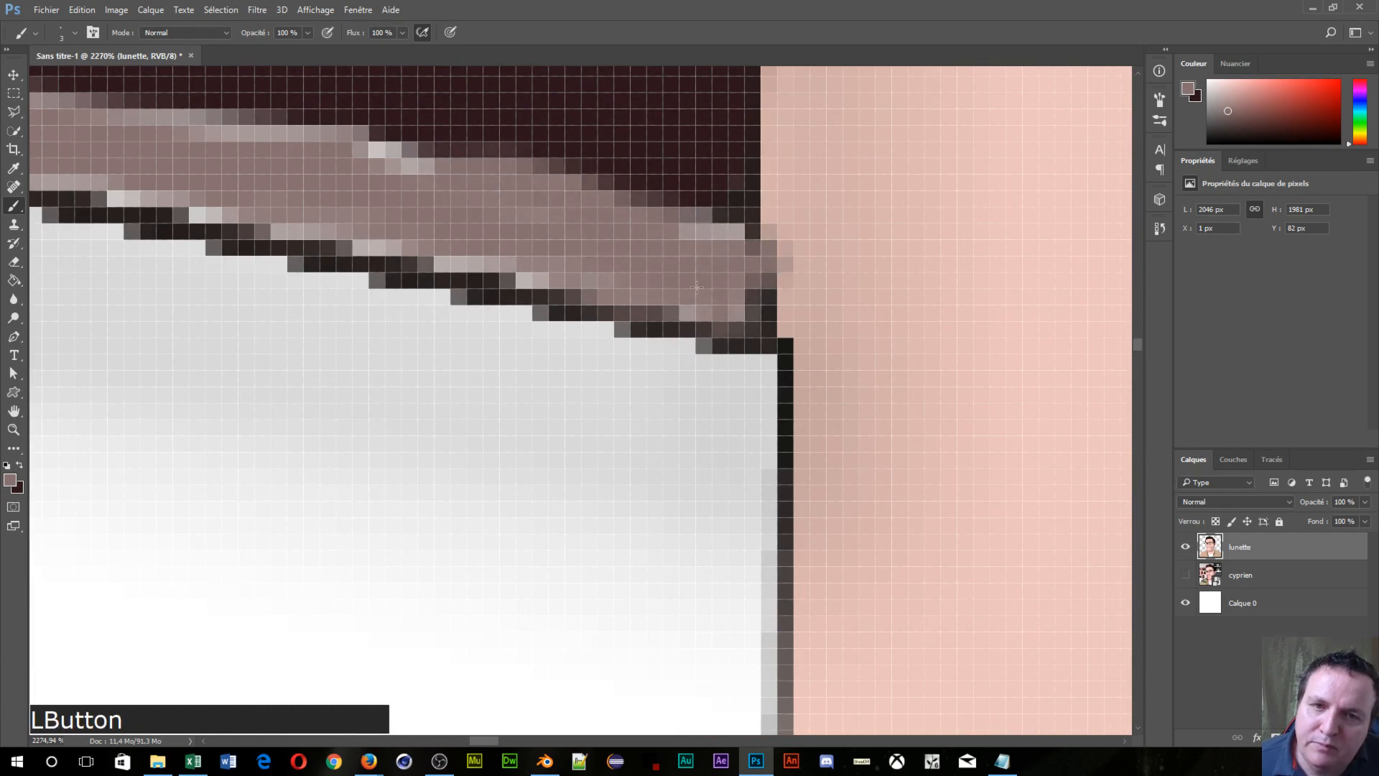
mouse_move(421, 207)
mouse_down()
mouse_move(364, 175)
mouse_move(424, 189)
mouse_move(397, 174)
mouse_up()
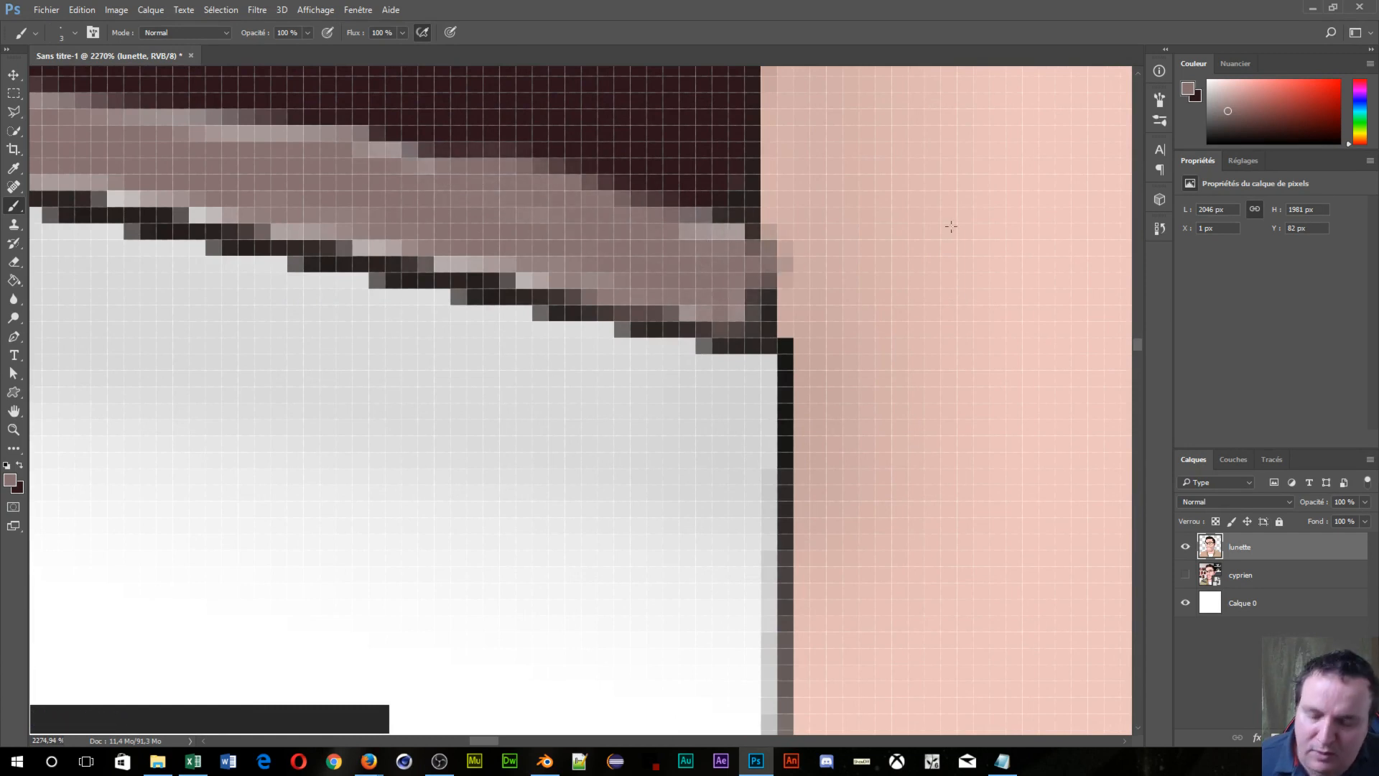
Step: Cover the grey overspill on the cheek with the sampled skin colour, and even out the strip with grey resampled from it
alt+click(870, 204)
mouse_move(797, 280)
mouse_down()
mouse_move(779, 244)
mouse_move(769, 252)
mouse_move(769, 302)
mouse_up()
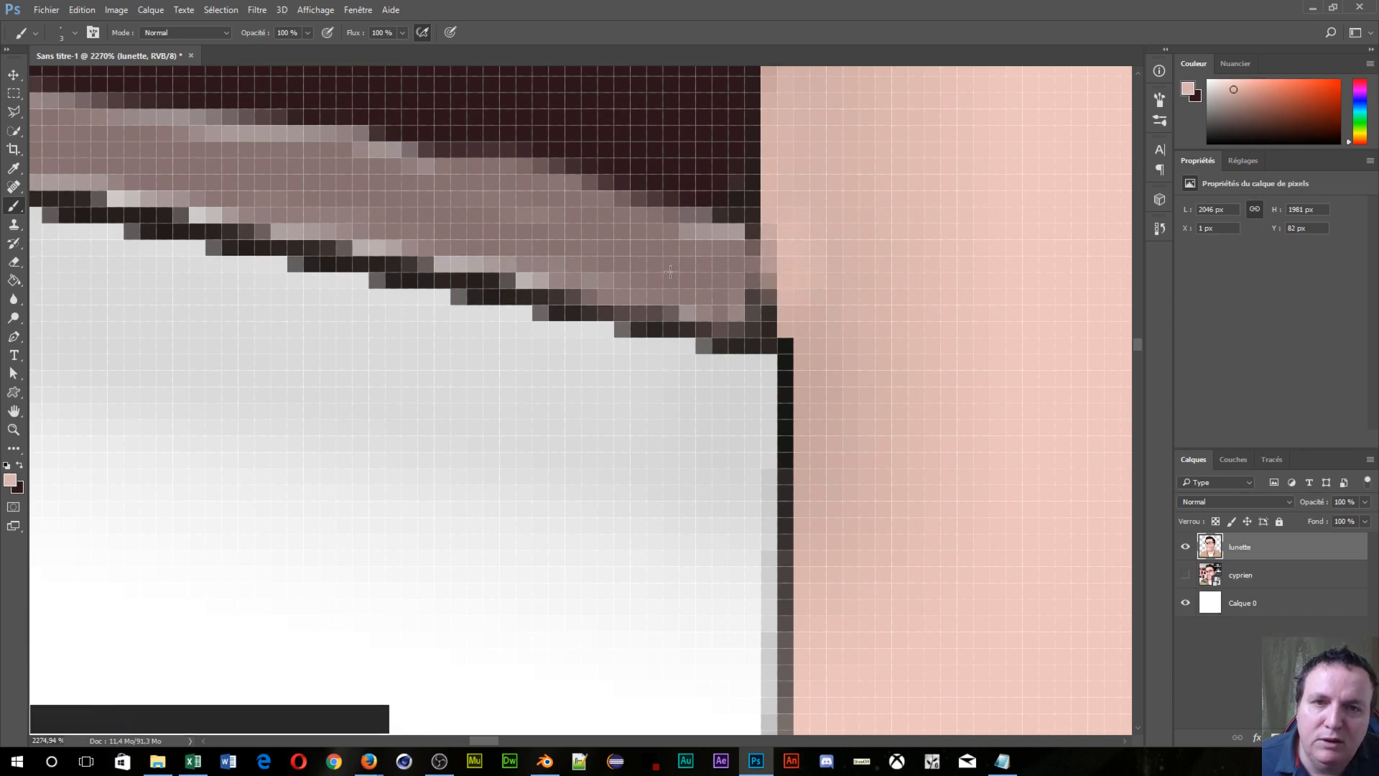
mouse_move(645, 251)
mouse_down()
mouse_move(674, 261)
mouse_move(539, 222)
mouse_move(697, 264)
mouse_move(530, 203)
mouse_move(681, 254)
mouse_move(565, 250)
mouse_move(686, 284)
mouse_move(596, 218)
mouse_move(391, 170)
mouse_move(145, 150)
mouse_move(351, 196)
mouse_move(523, 259)
mouse_move(313, 189)
mouse_up()
alt+click(535, 223)
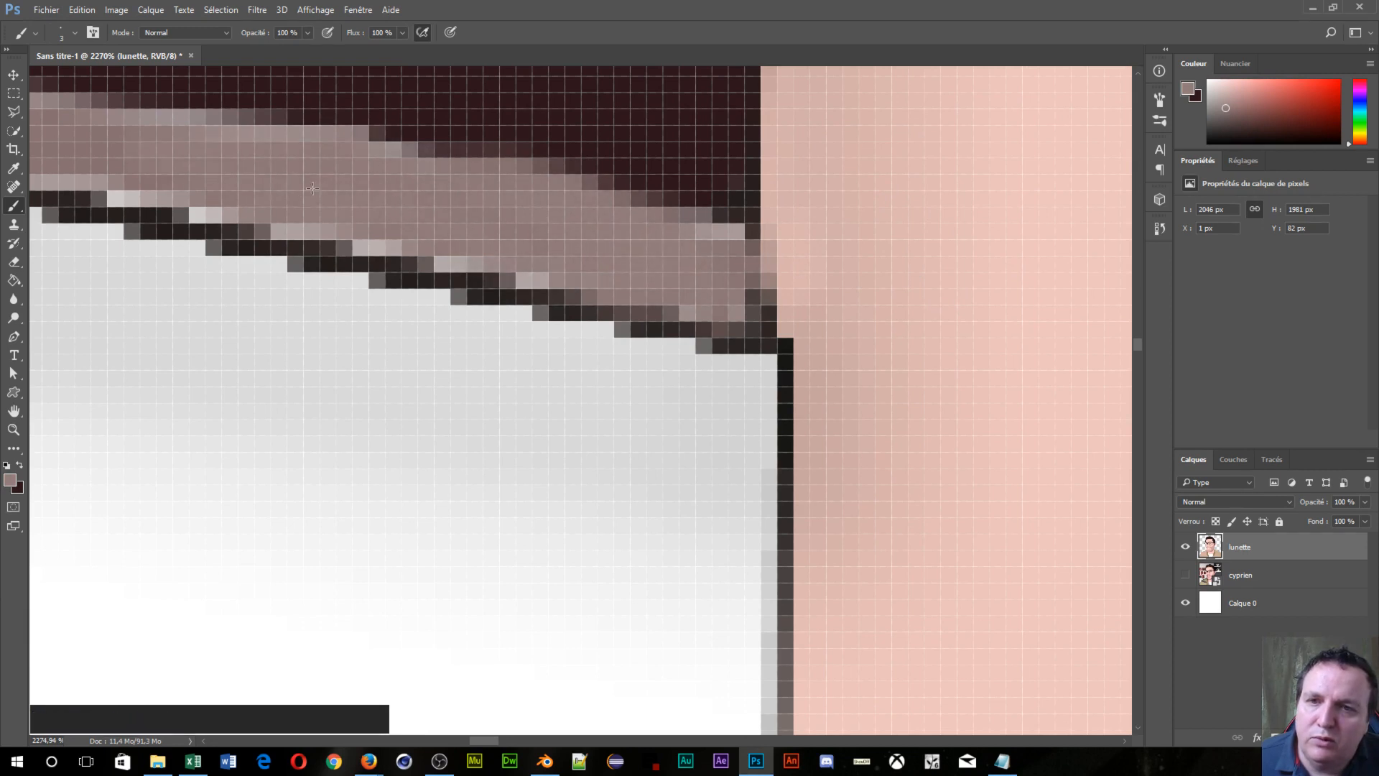
scroll(484, 98, down, 15)
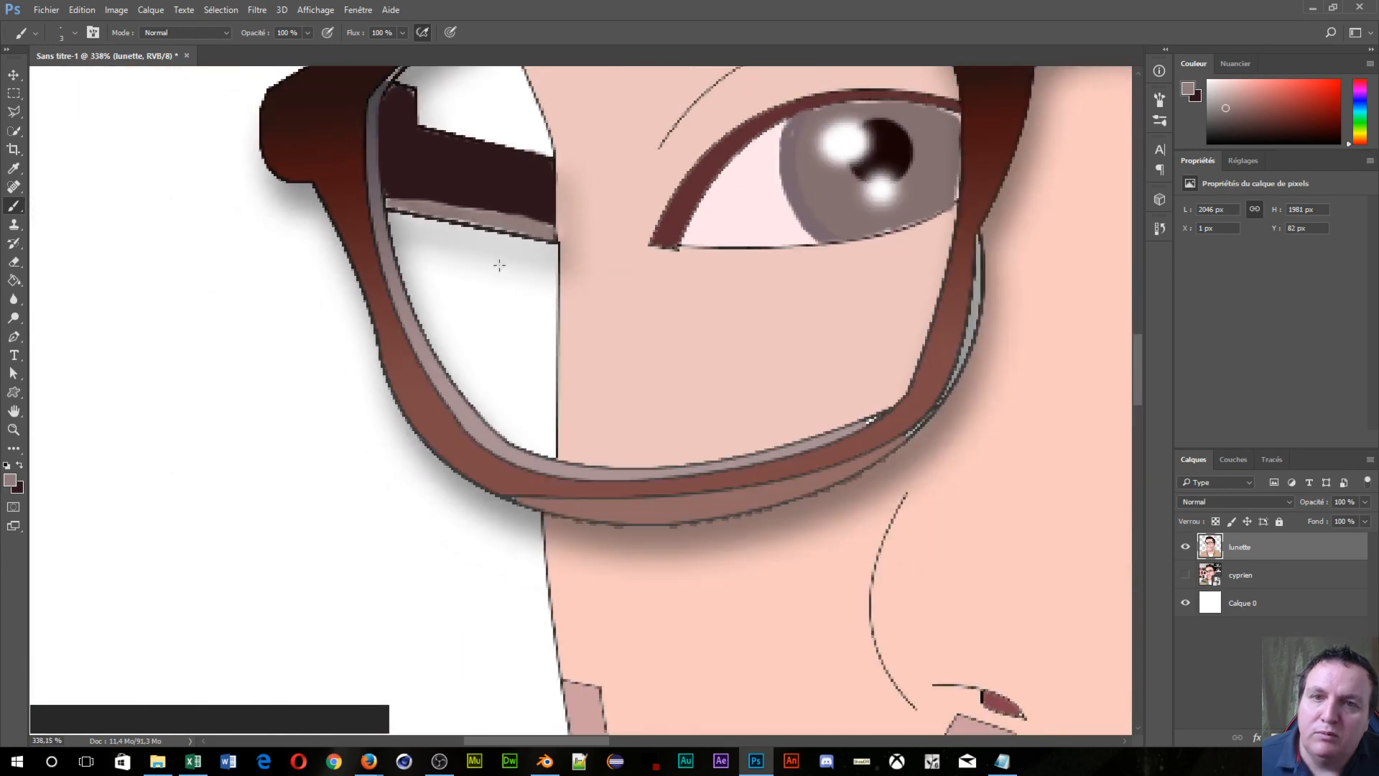
scroll(506, 278, down, 4)
scroll(419, 386, down, 4)
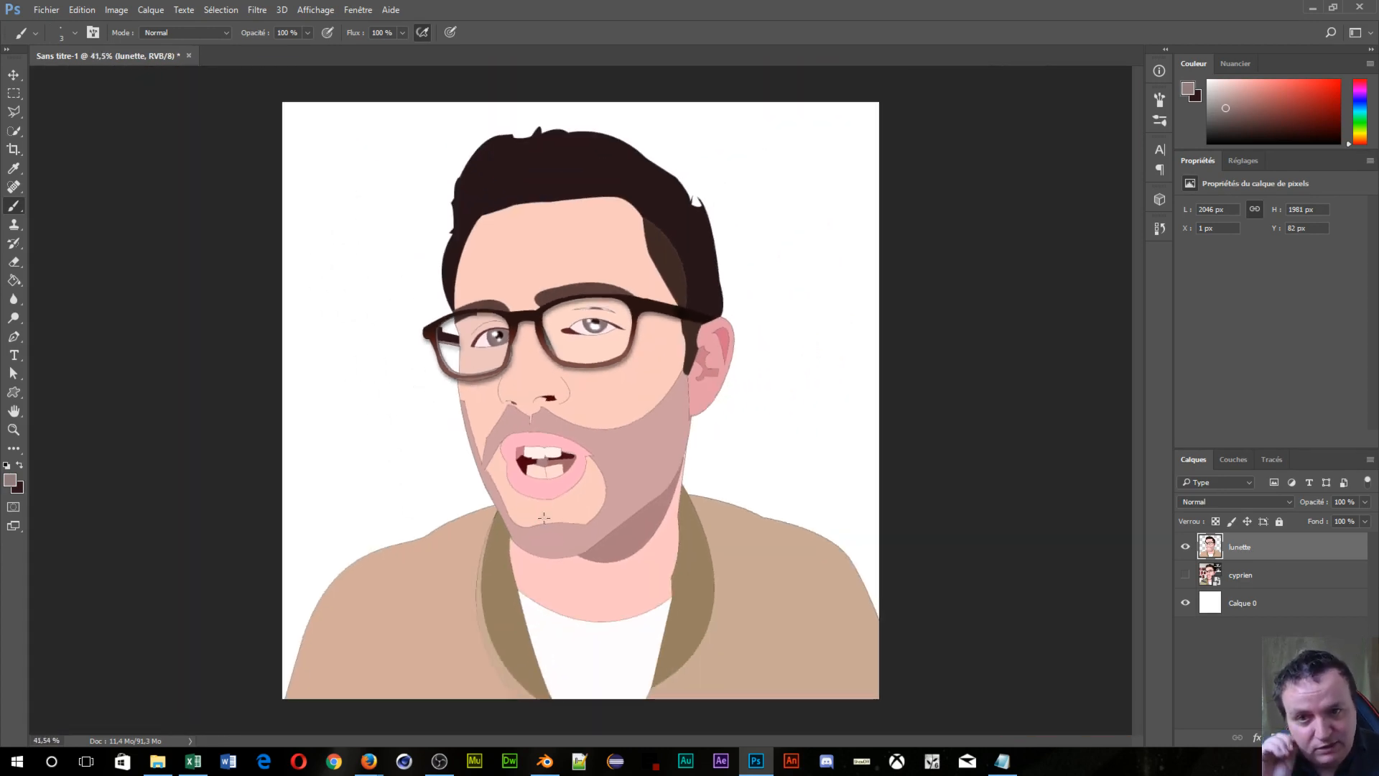
Step: Swap to dark brown and use the Paint Bucket to fill the middle of the other eye's eyelid crease
scroll(695, 472, up, 7)
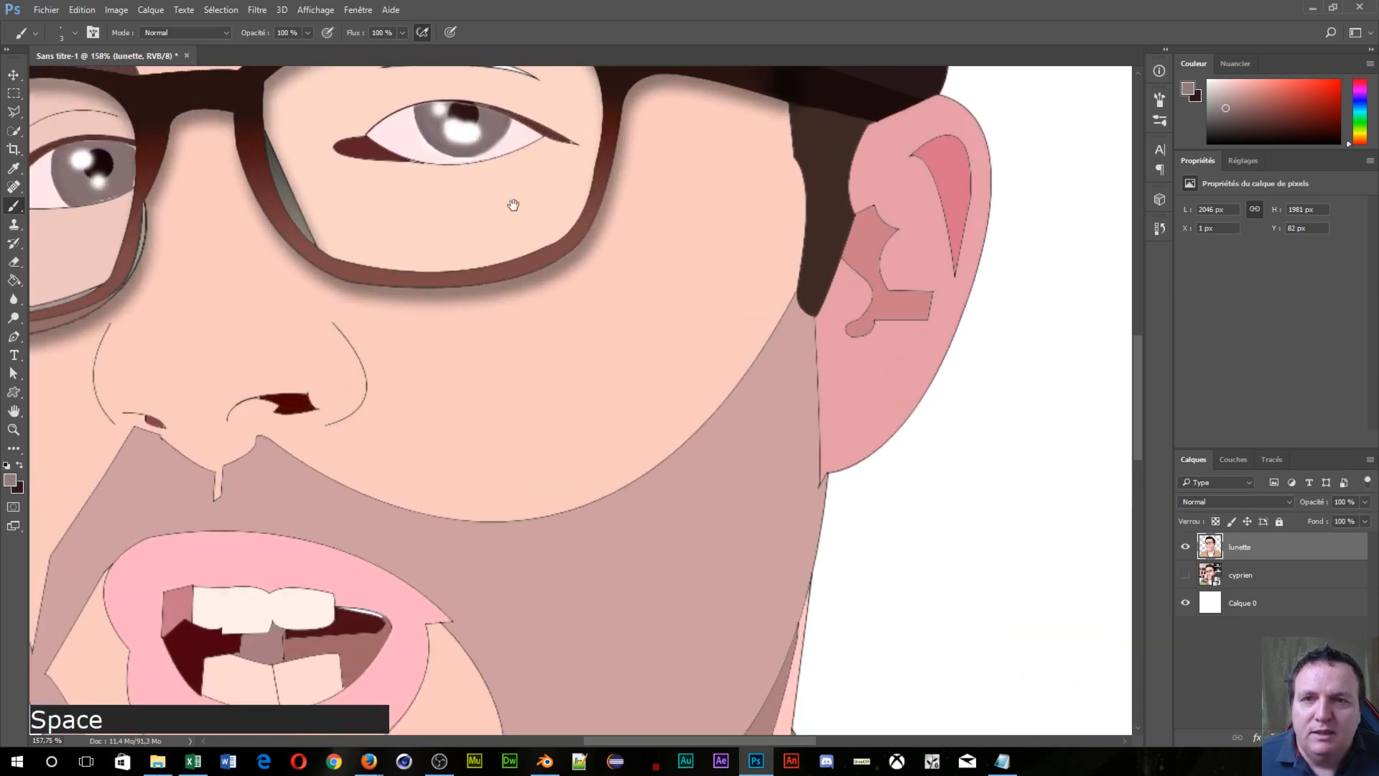
drag(511, 207, 647, 560)
scroll(650, 564, up, 6)
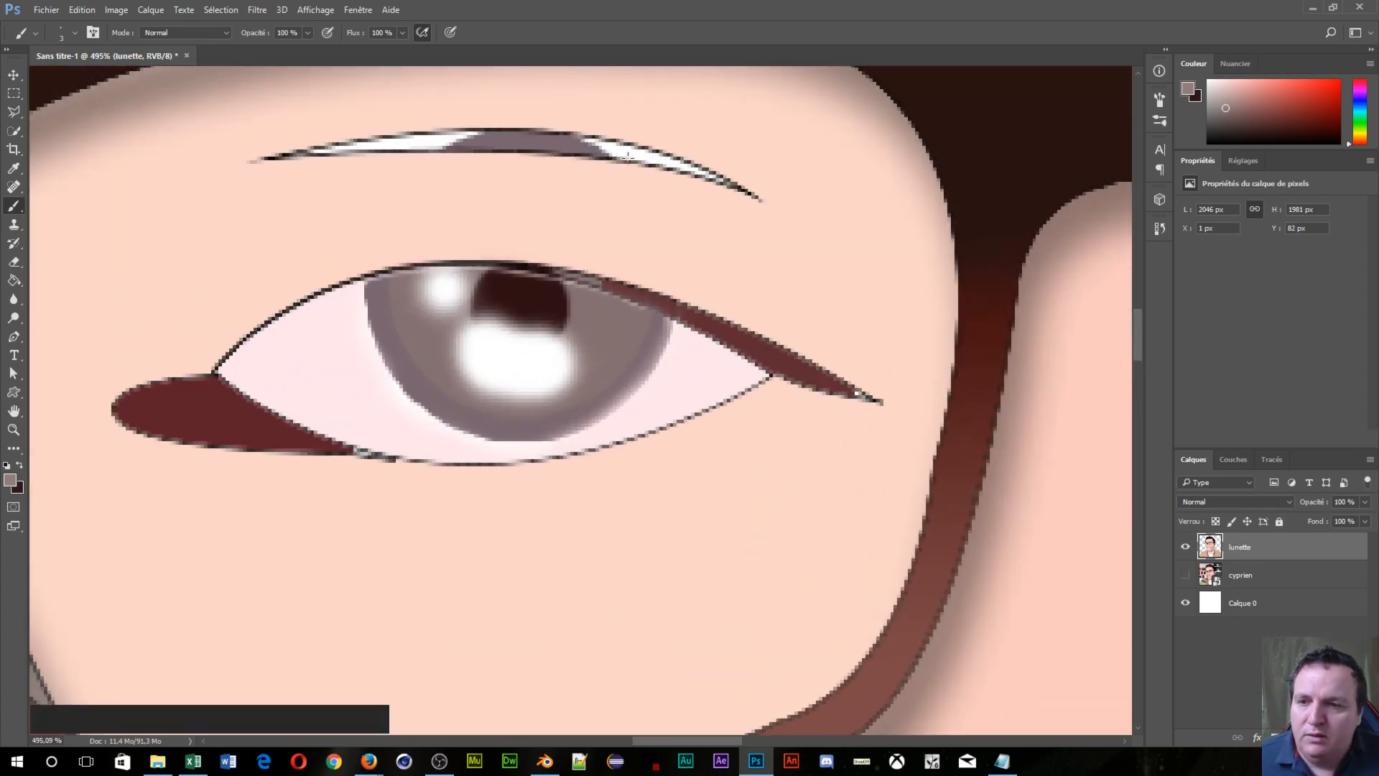
key(x)
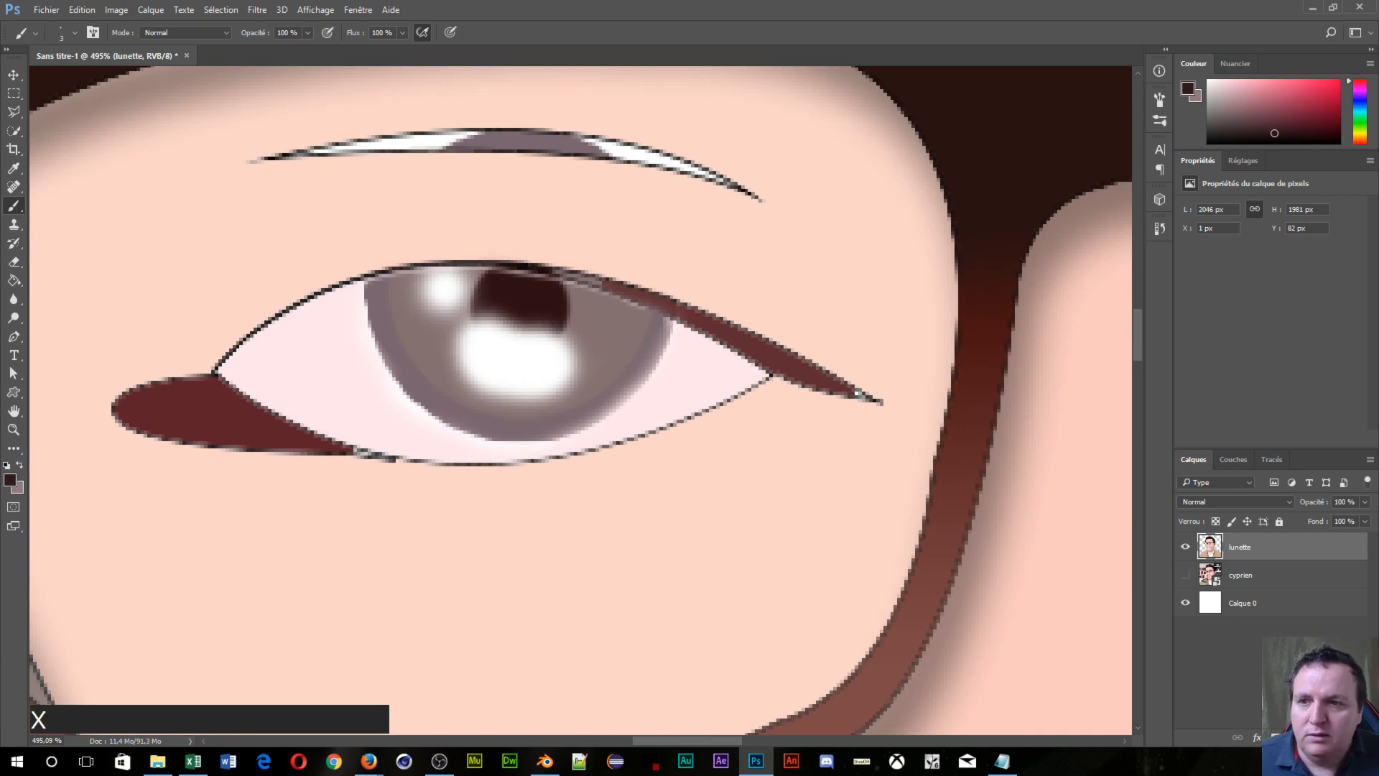
click(14, 280)
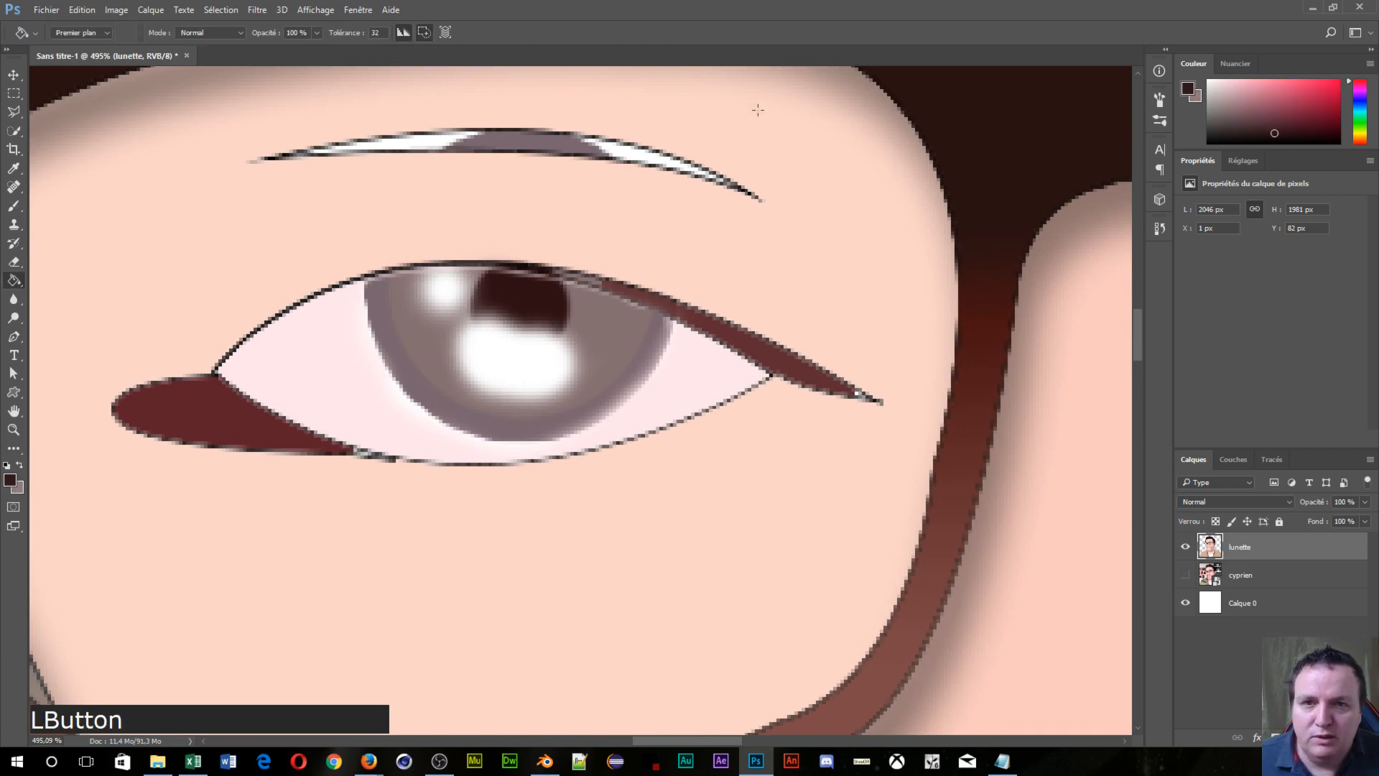
click(639, 153)
click(583, 143)
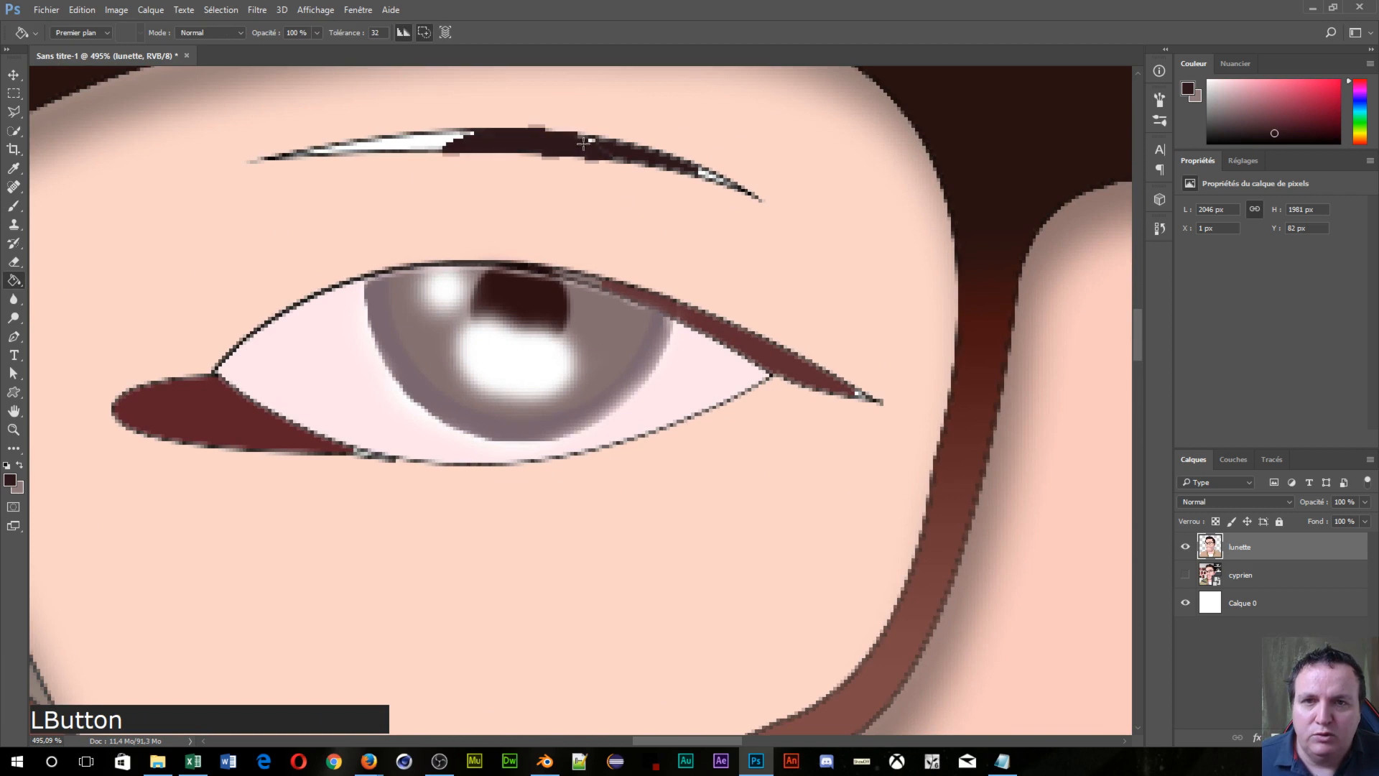
click(445, 149)
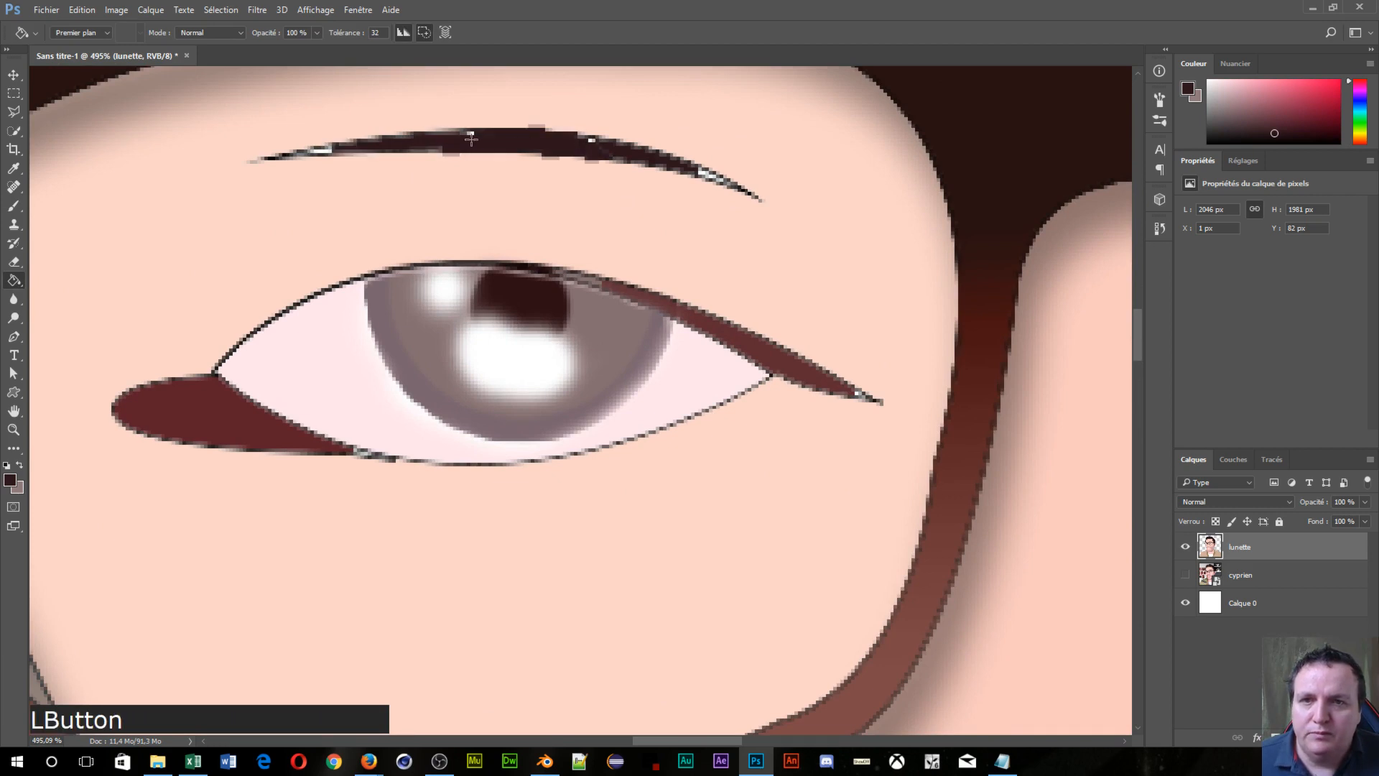
click(471, 135)
click(590, 139)
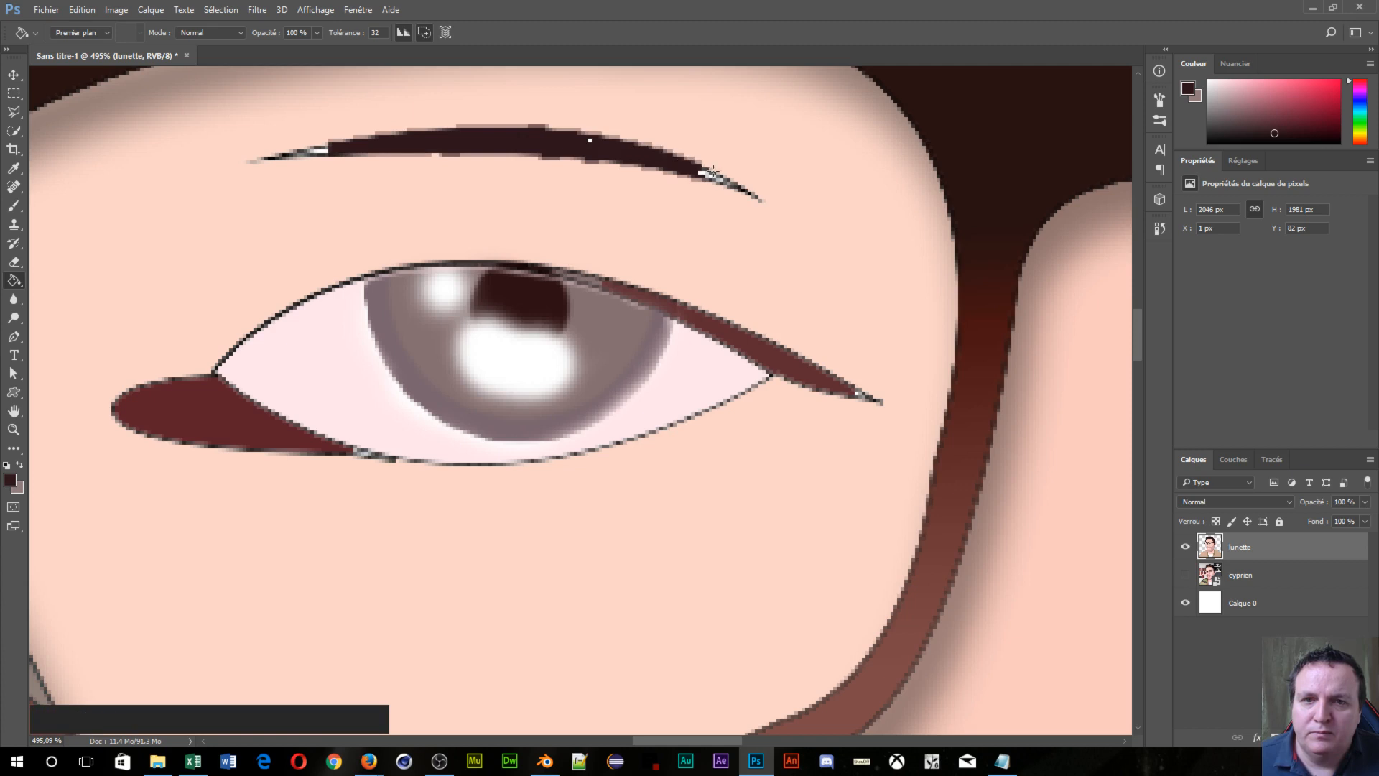
Step: Fill the remaining white specks and both tapered ends of the eyelid crease with dark brown
click(702, 174)
click(715, 179)
click(589, 141)
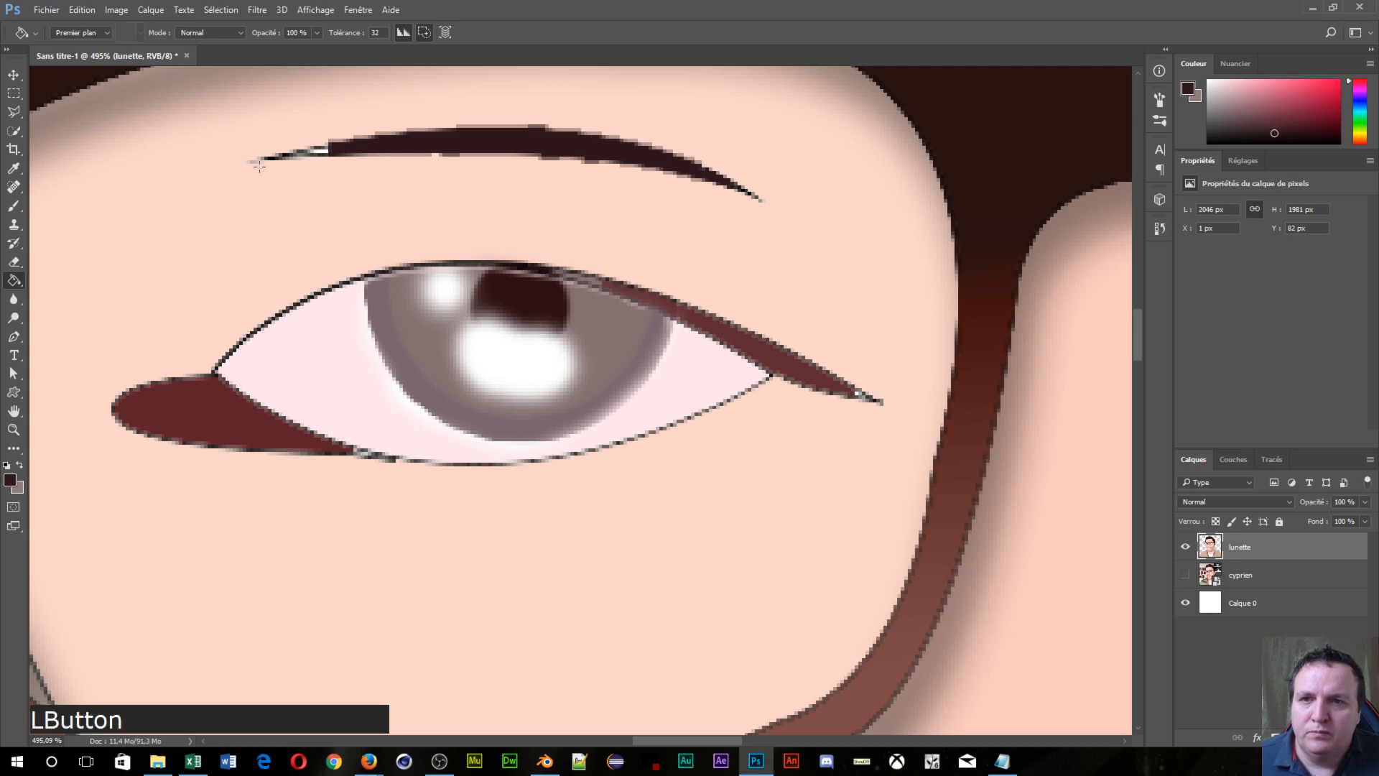
click(326, 150)
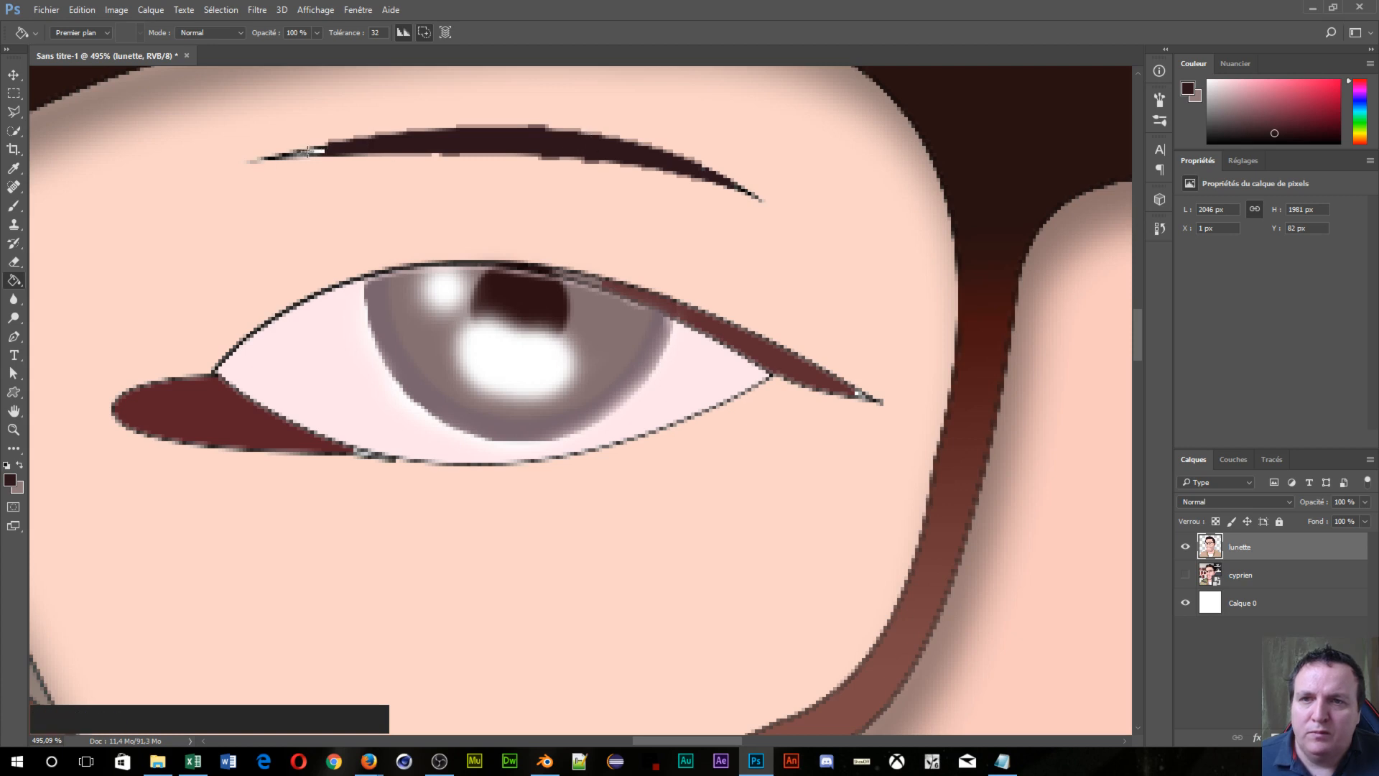
click(322, 151)
click(320, 150)
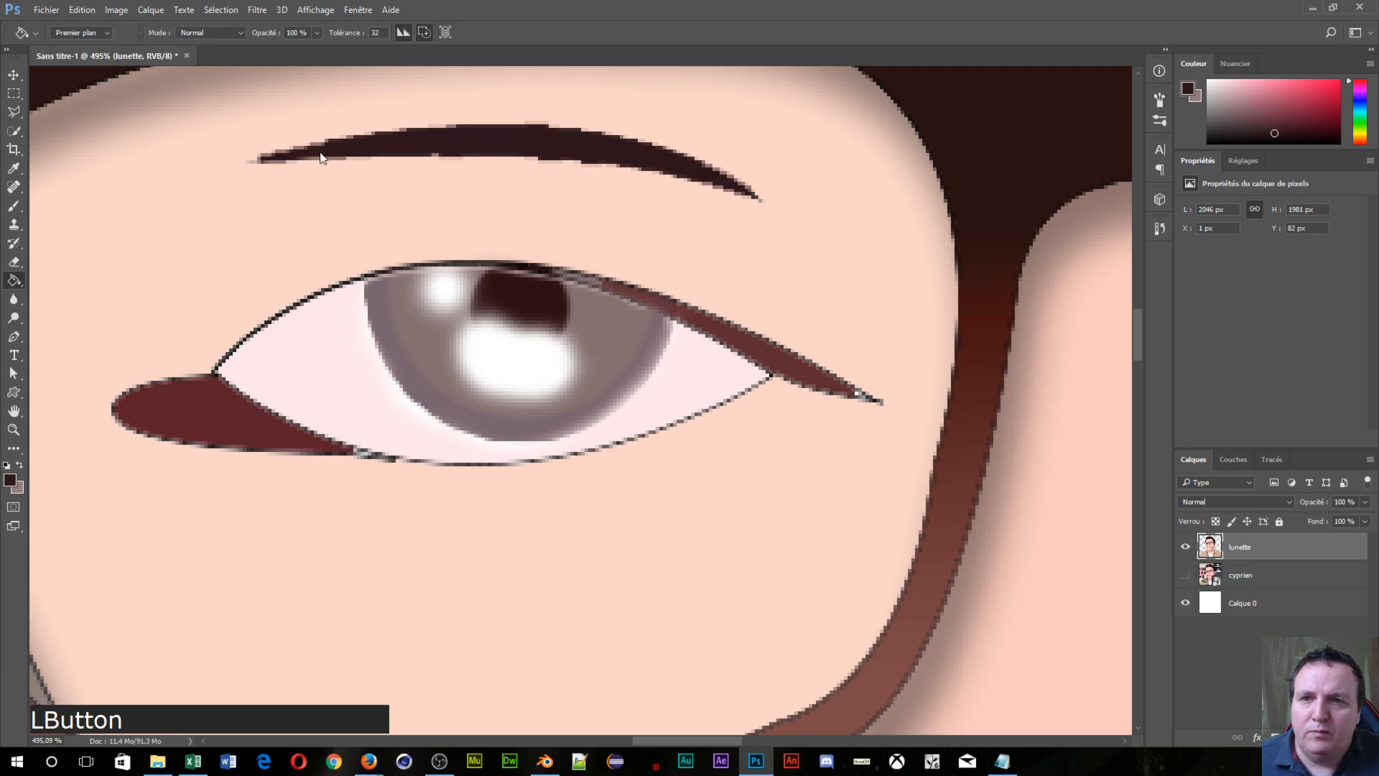
scroll(678, 237, down, 11)
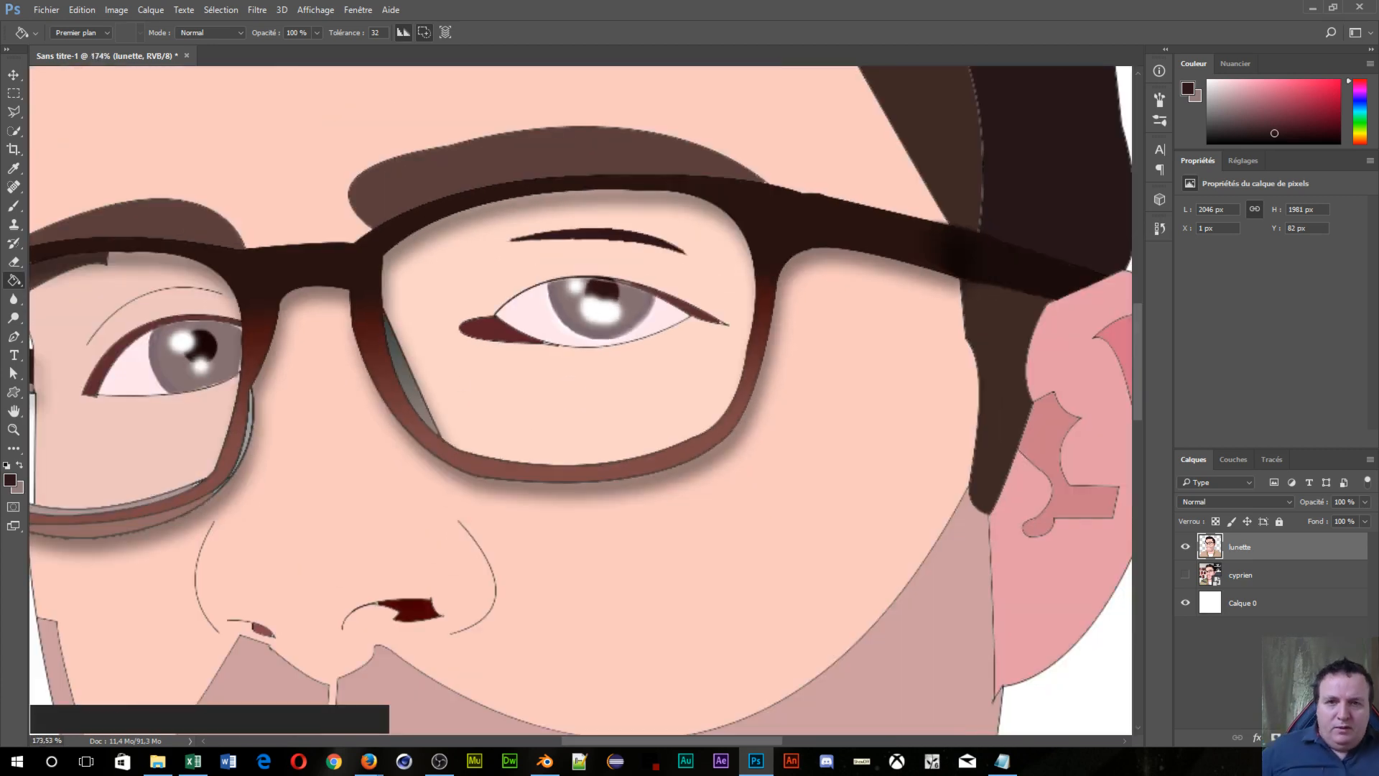
scroll(204, 624, down, 2)
scroll(394, 602, down, 3)
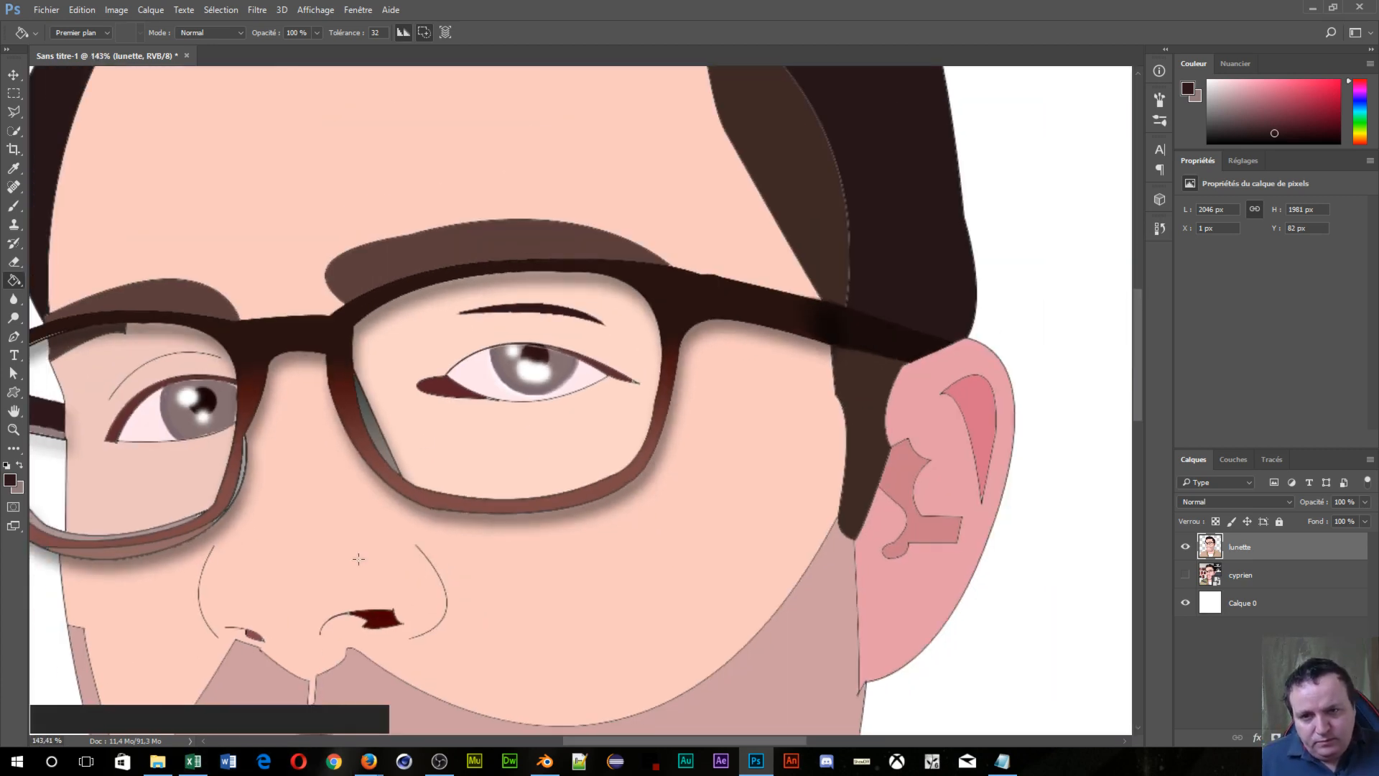
Step: Hide the lunette layer, show the cyprien reference photo instead, and add a new empty layer on top
scroll(395, 602, down, 2)
scroll(501, 530, down, 2)
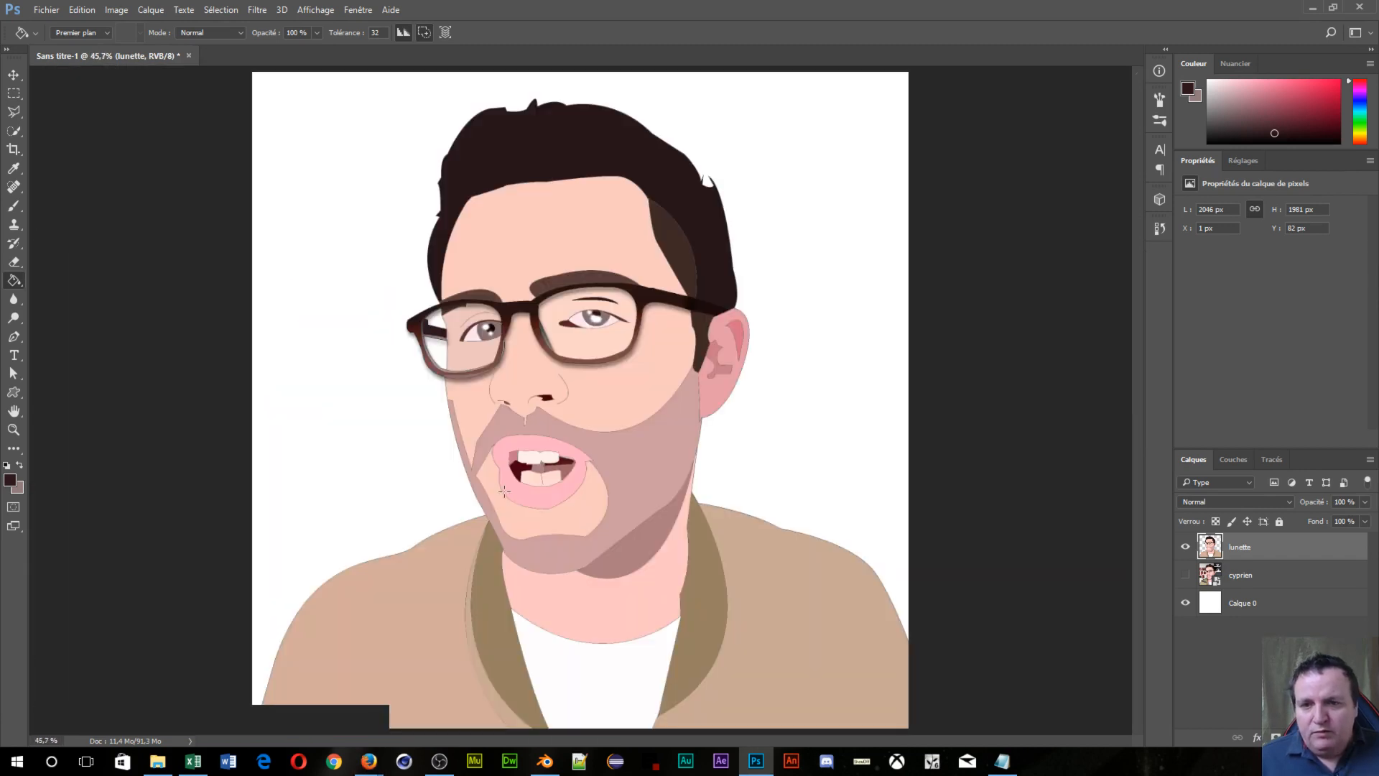
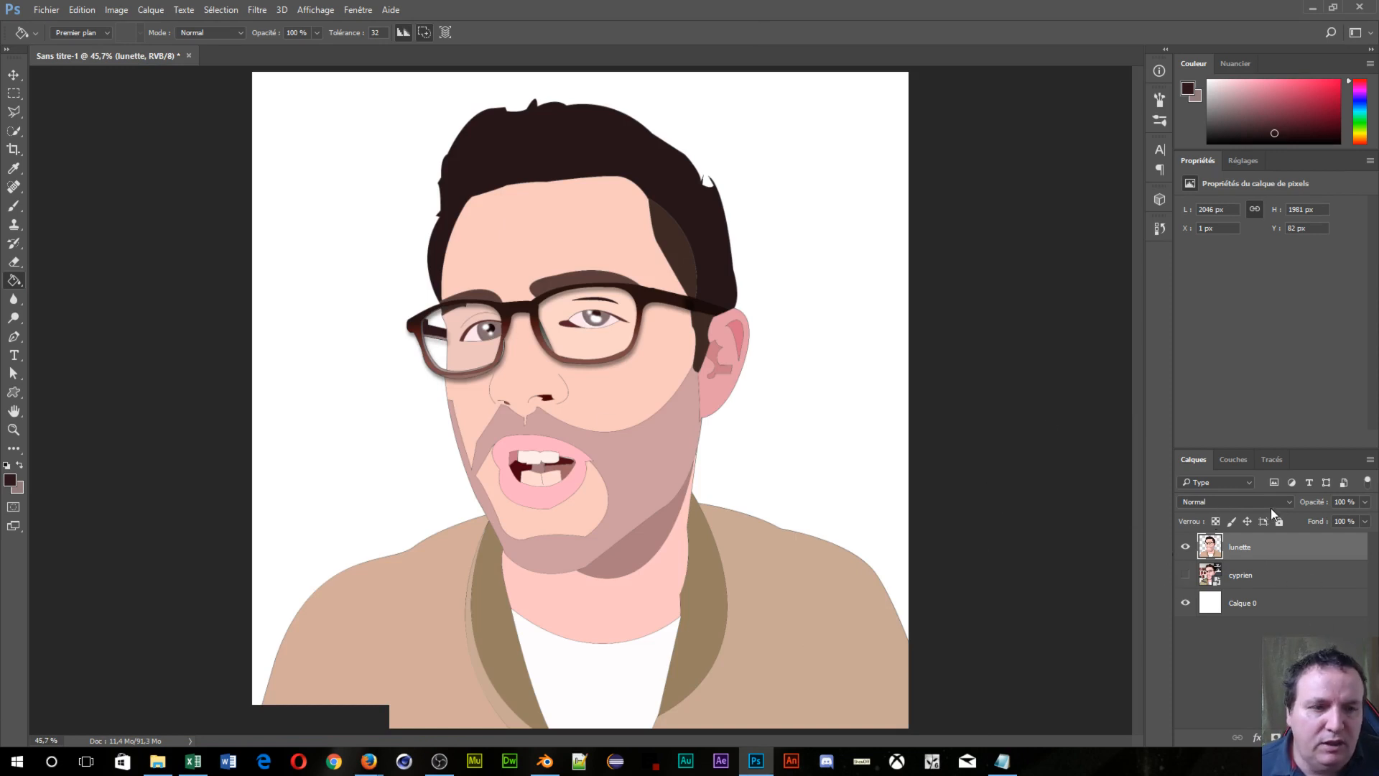
drag(1189, 559, 1187, 585)
click(1186, 578)
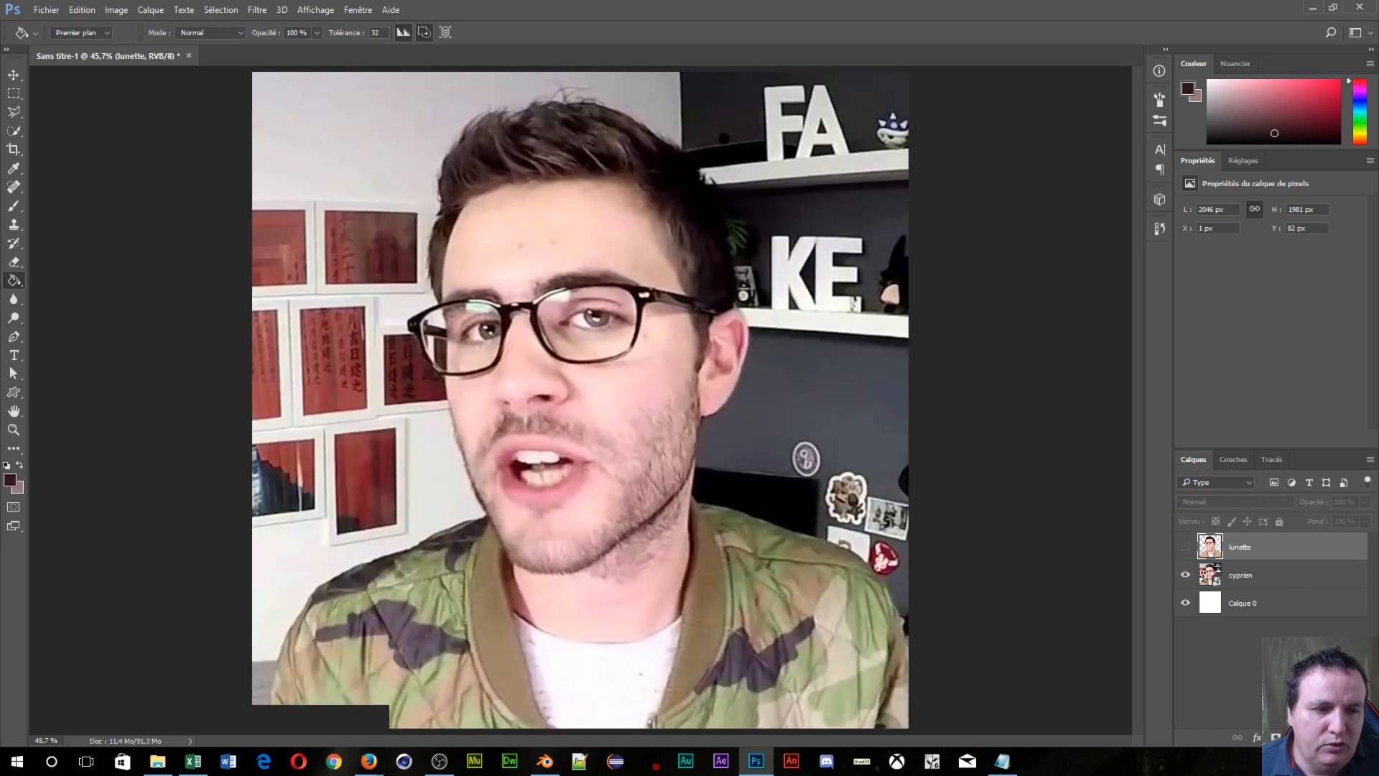
click(1333, 737)
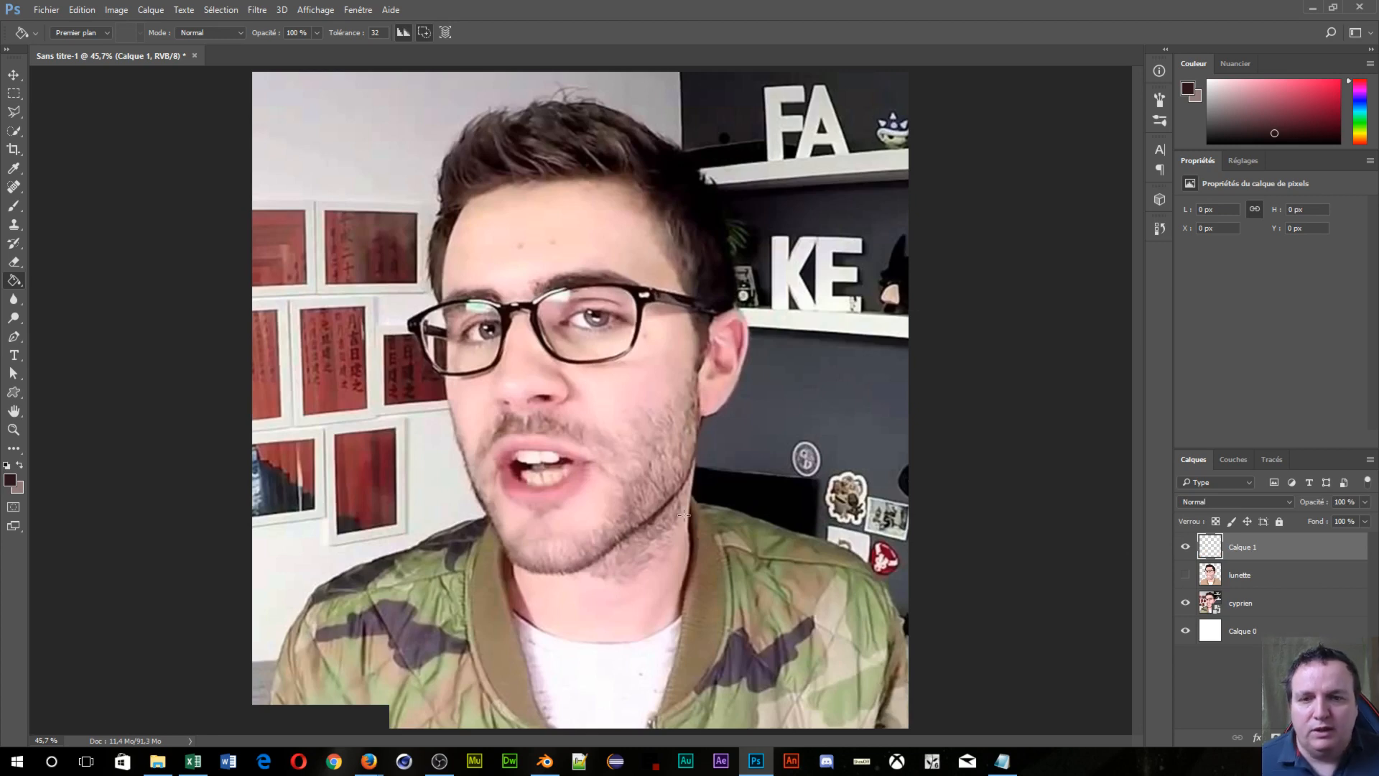
Step: Set the background colour to white
scroll(645, 481, up, 5)
scroll(645, 480, up, 3)
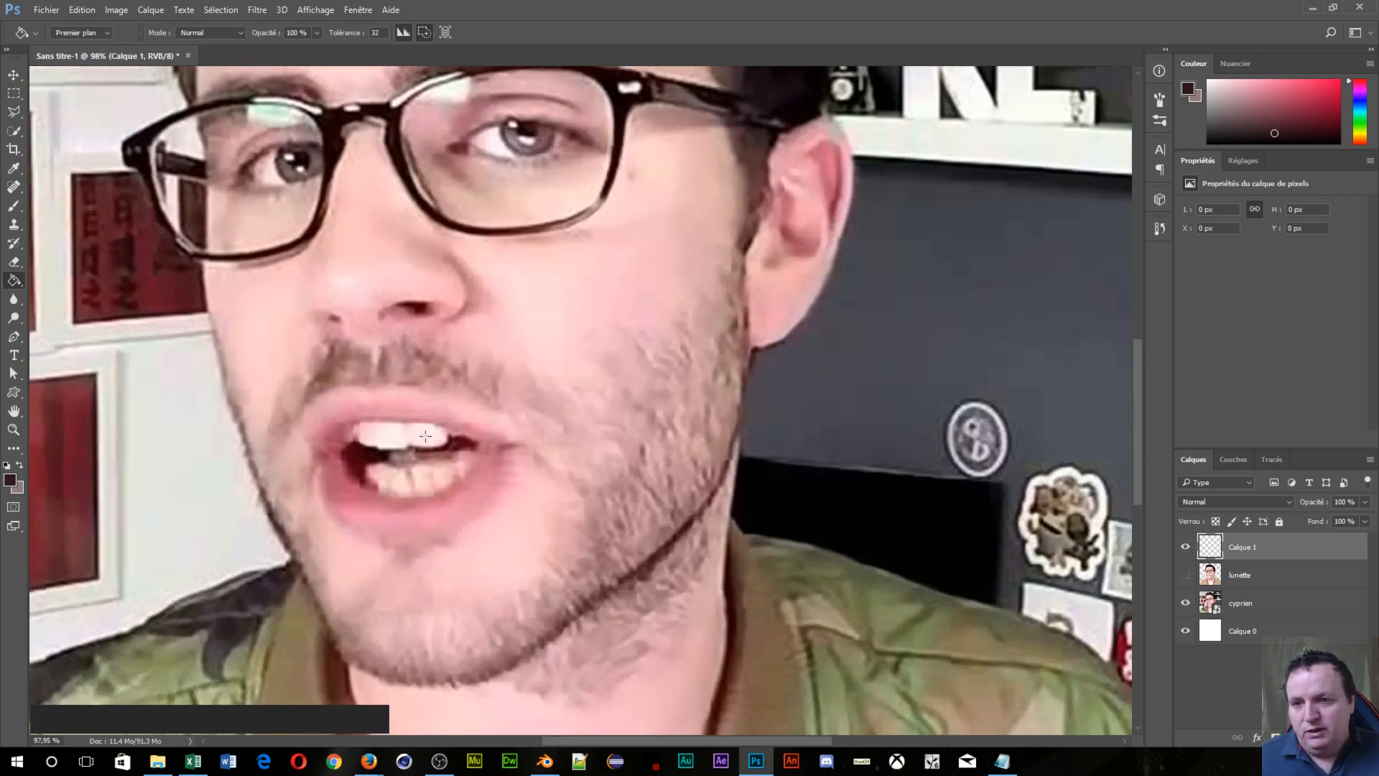
click(17, 488)
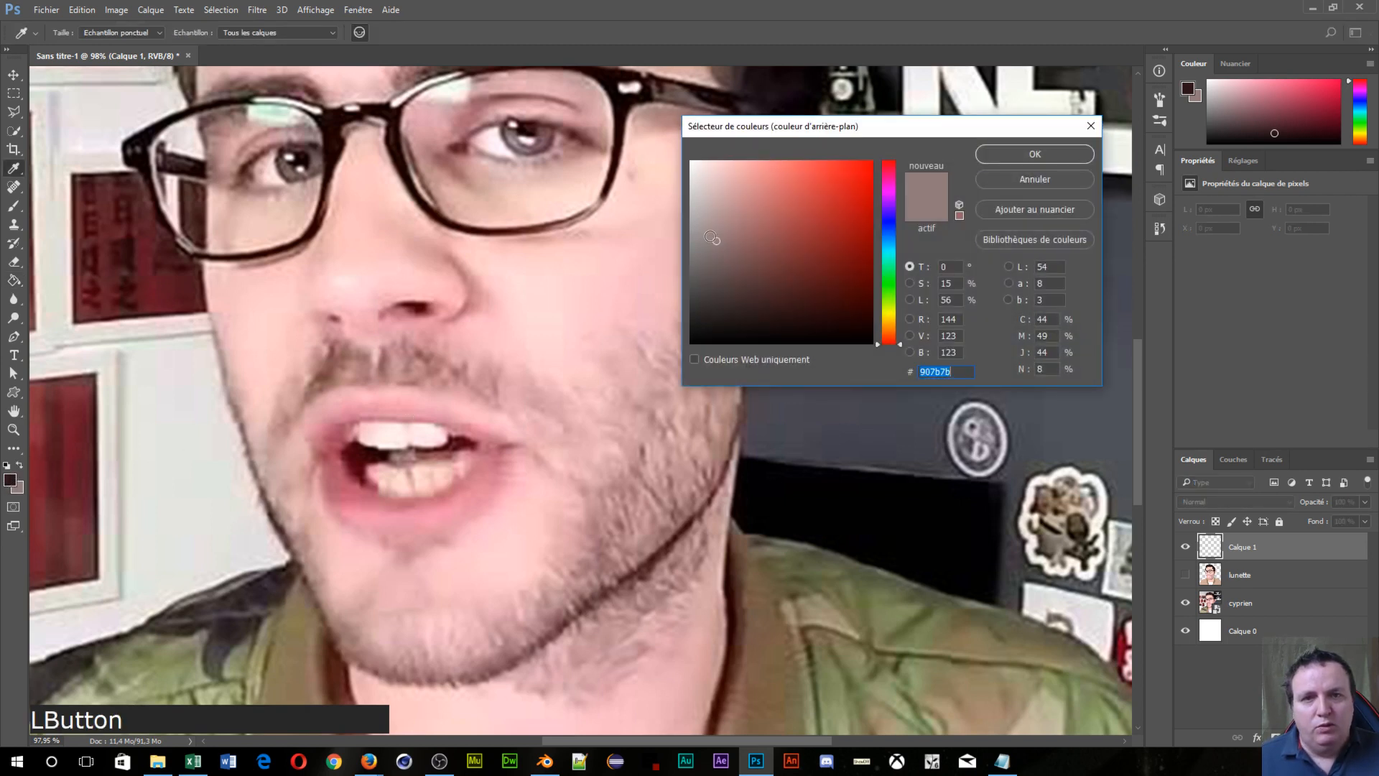
click(1008, 156)
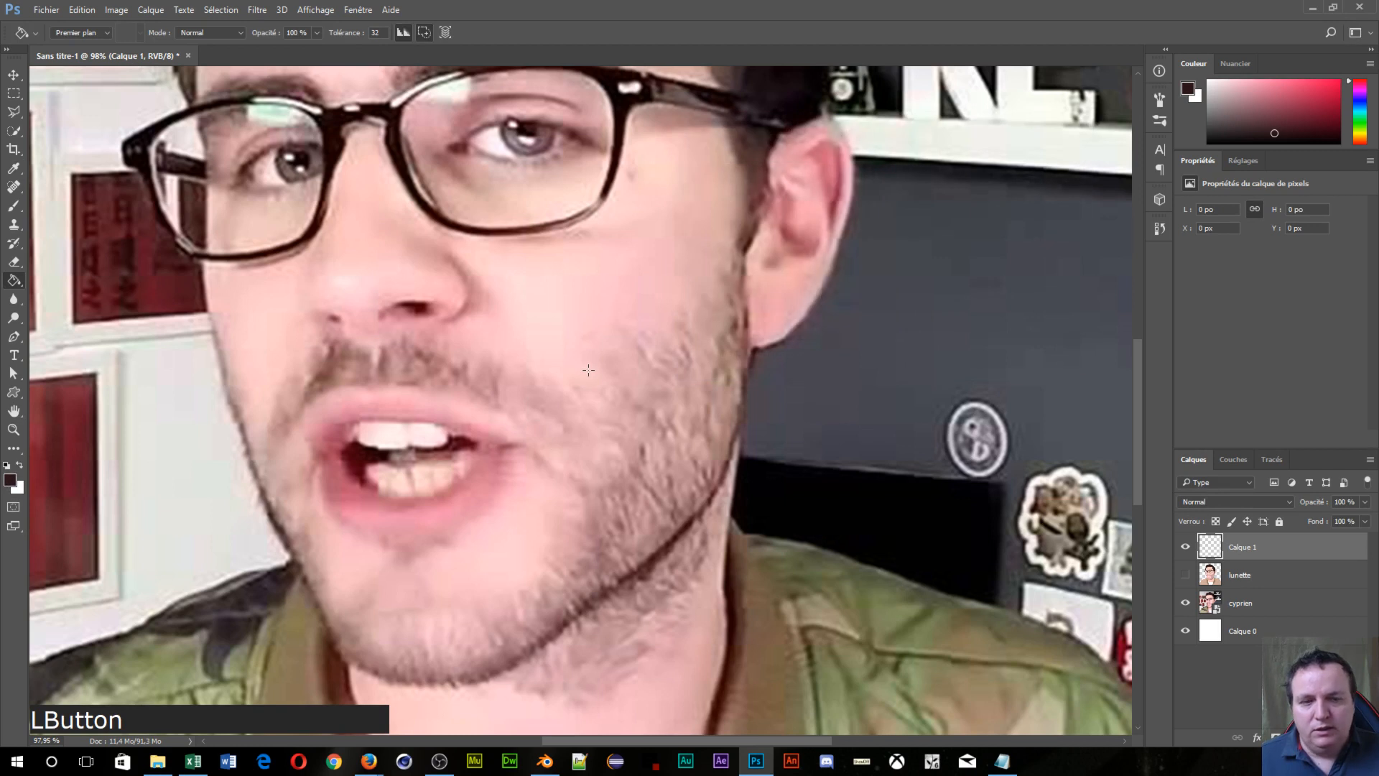
double_click(1242, 547)
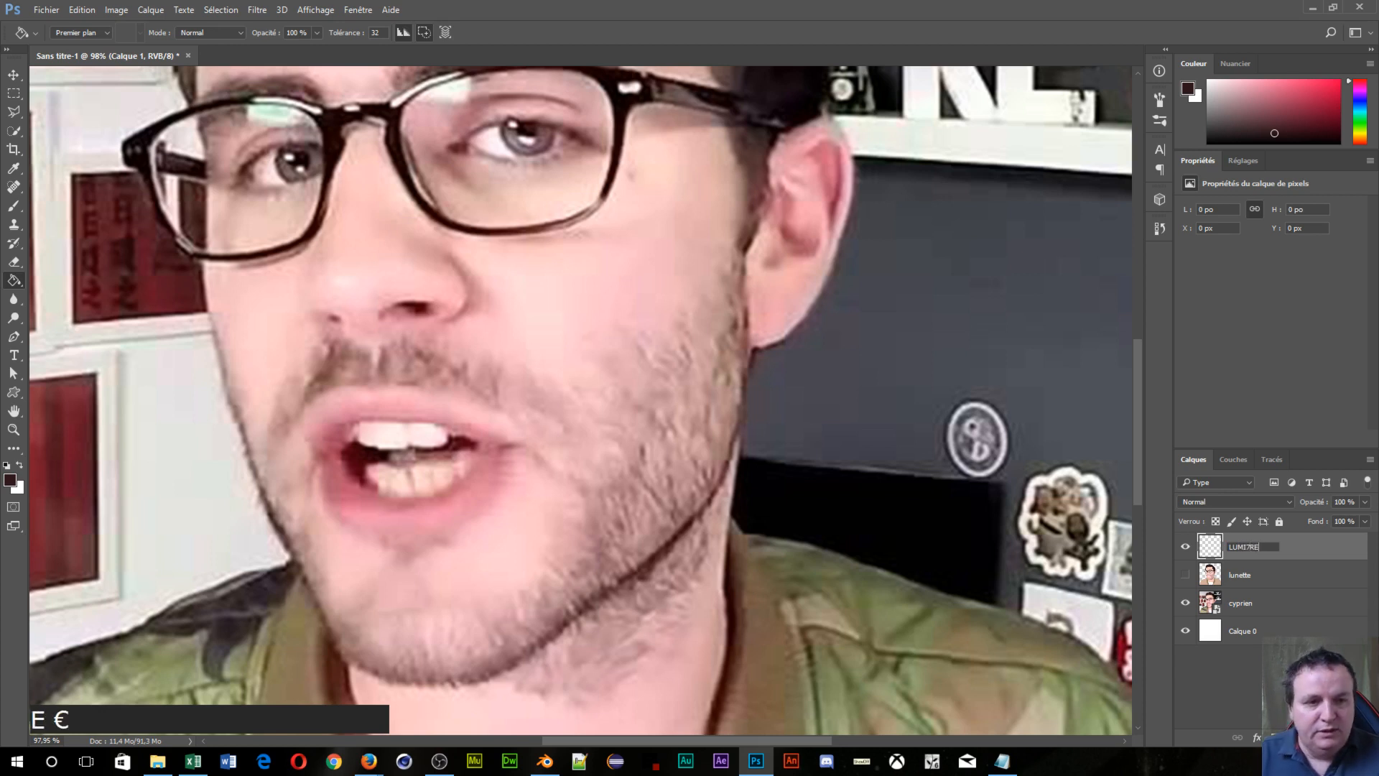
text(LUMI7RE)
key(BackSpace)
key(BackSpace)
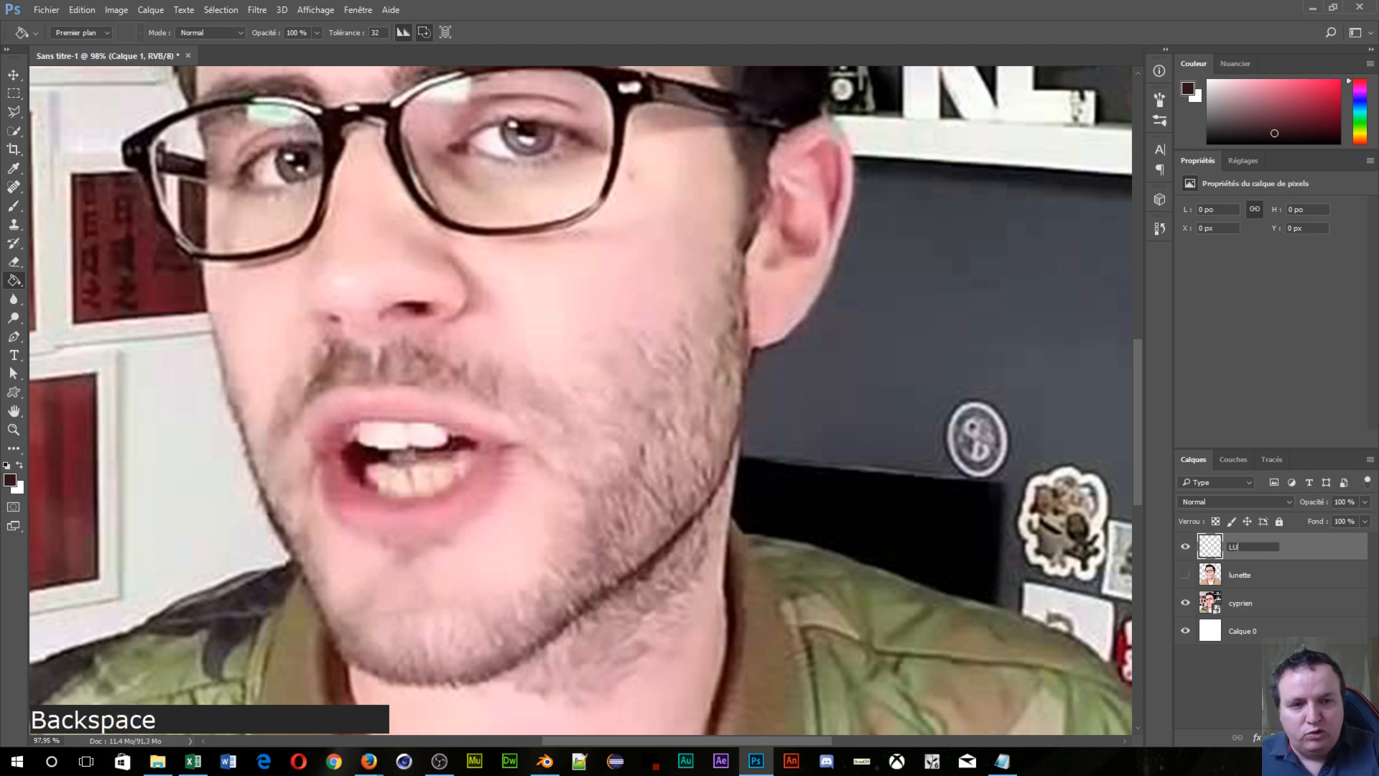
key(Tab)
text(U)
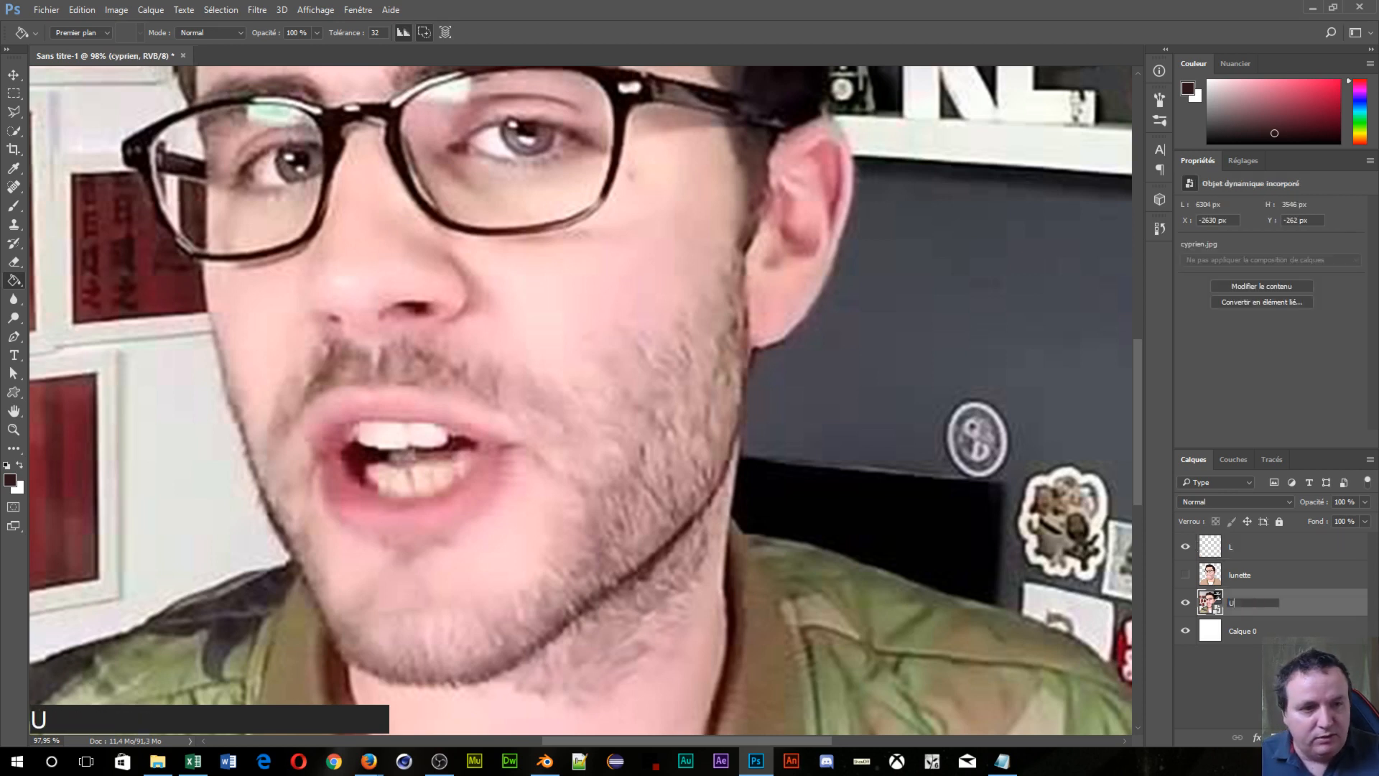
key(BackSpace)
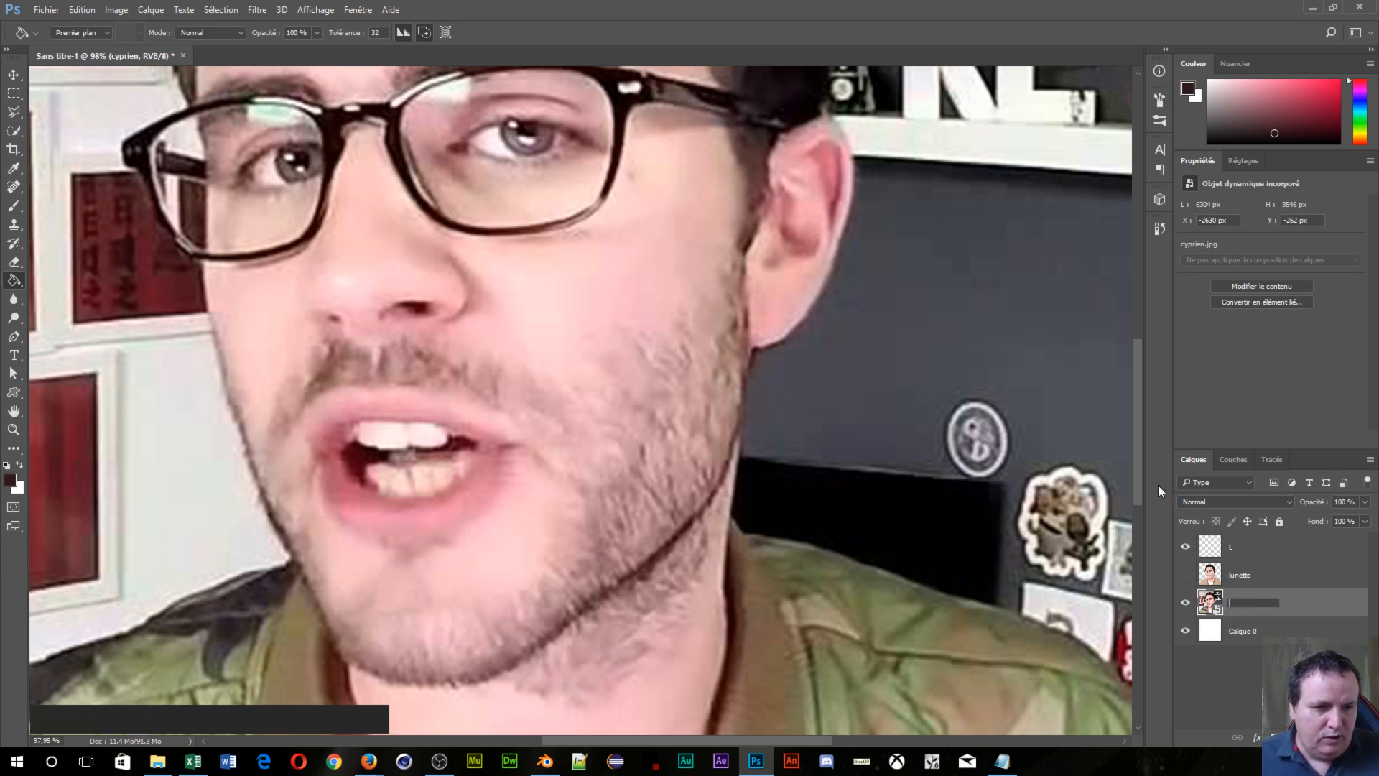
Step: Rename the lunette layer as Mascotte
double_click(1240, 575)
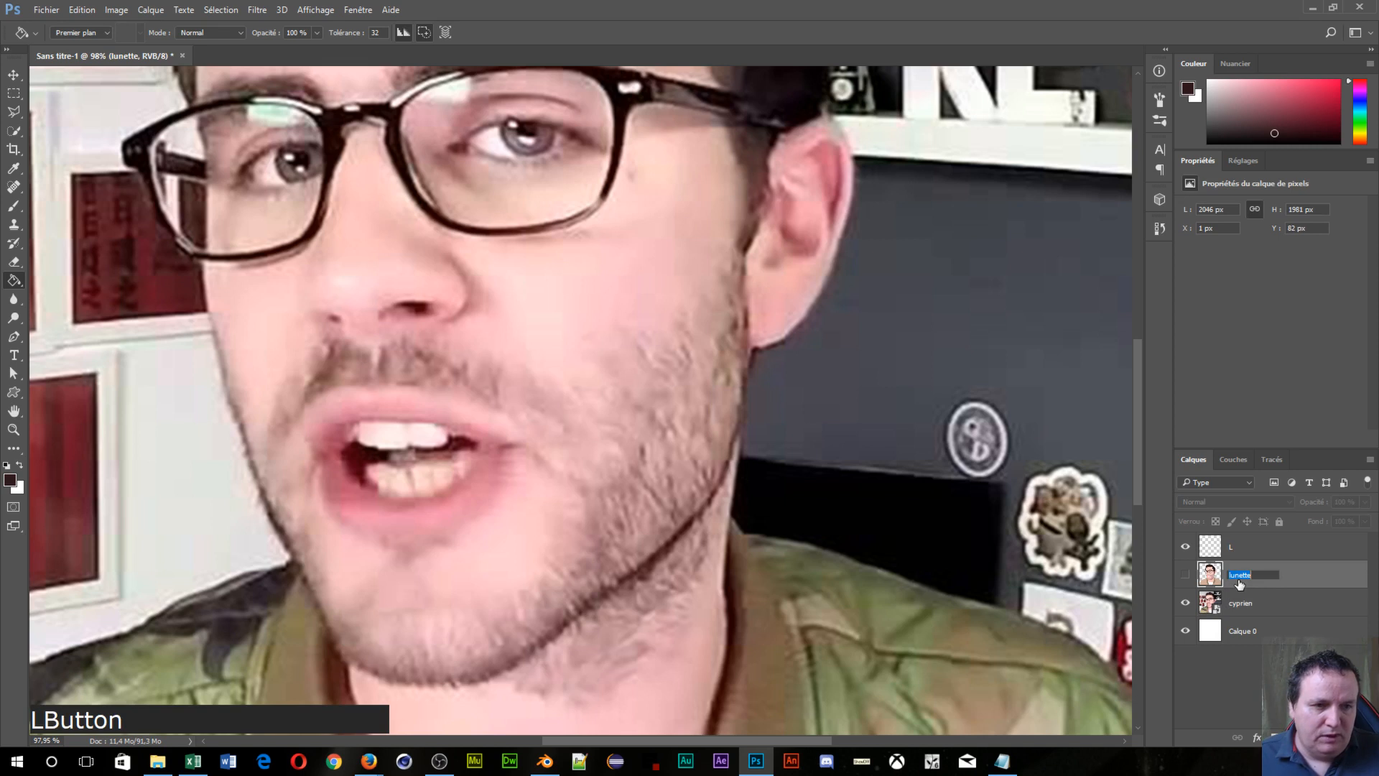
key(shift)
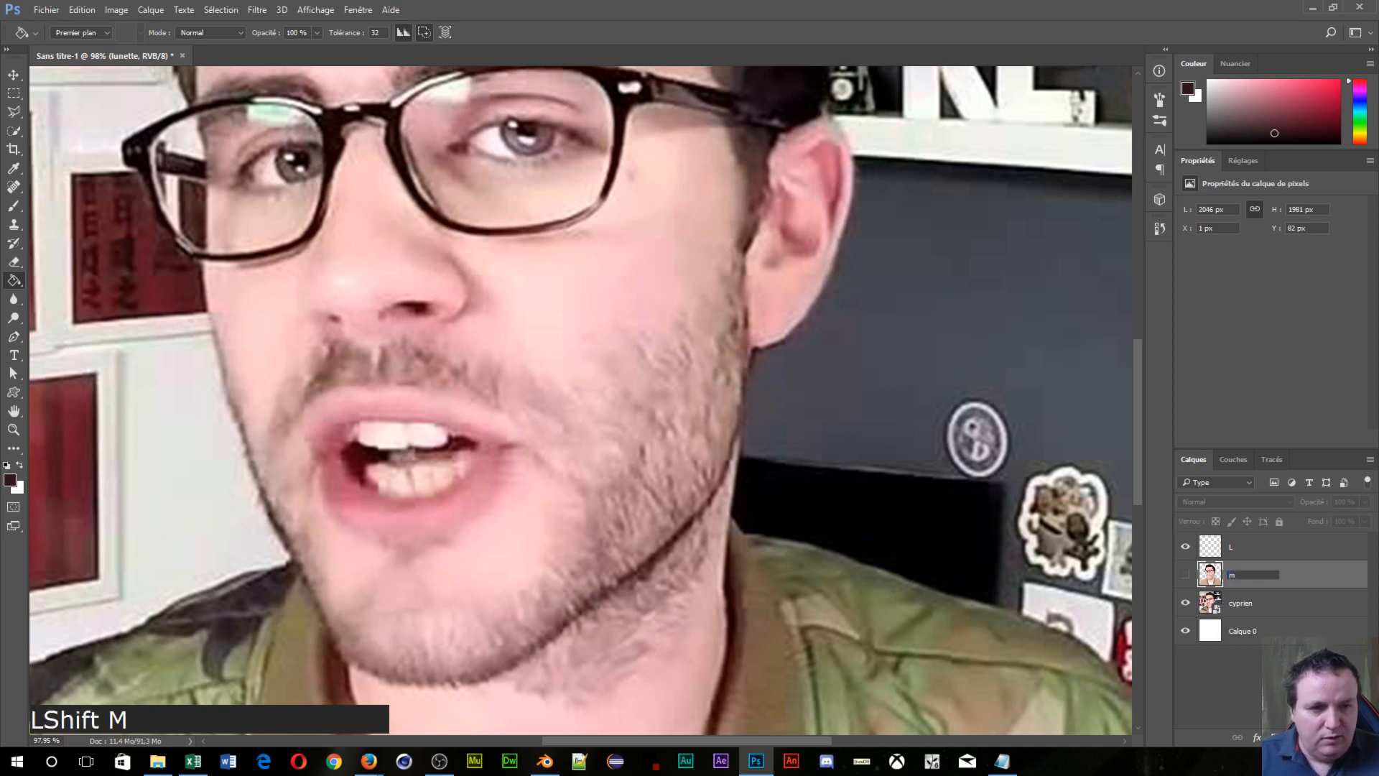
key(BackSpace)
key(BackSpace)
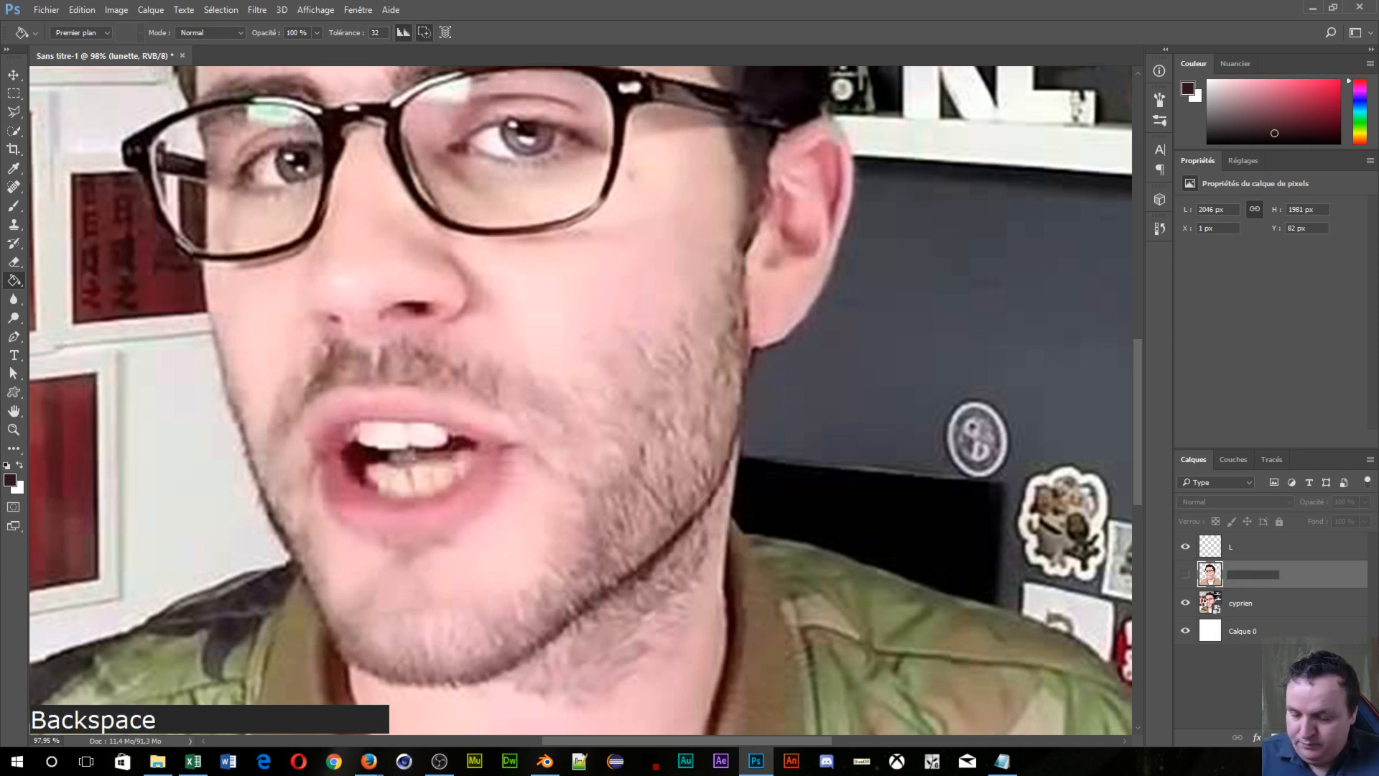
key(ctrl)
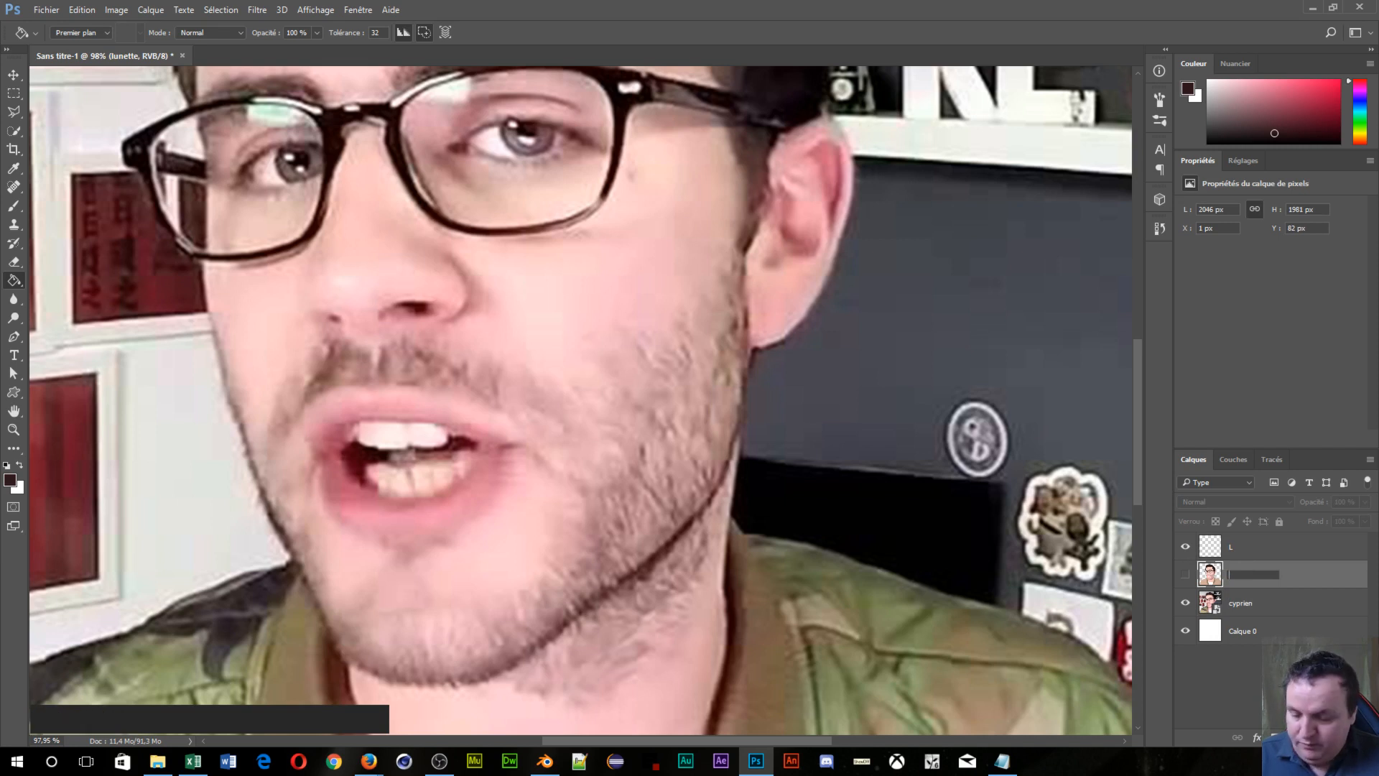
text(Mascotte)
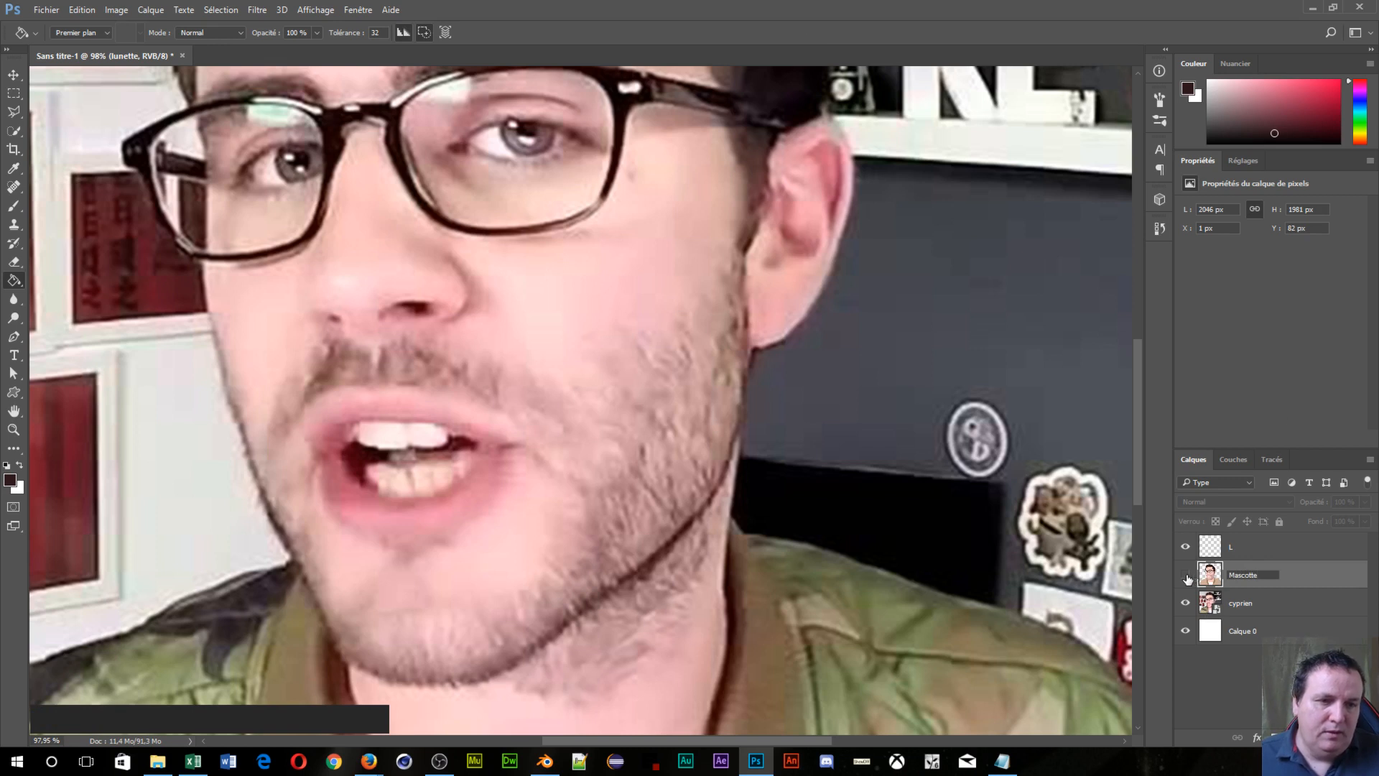
Step: Rename the new empty layer above Mascotte as Lumière
click(1231, 548)
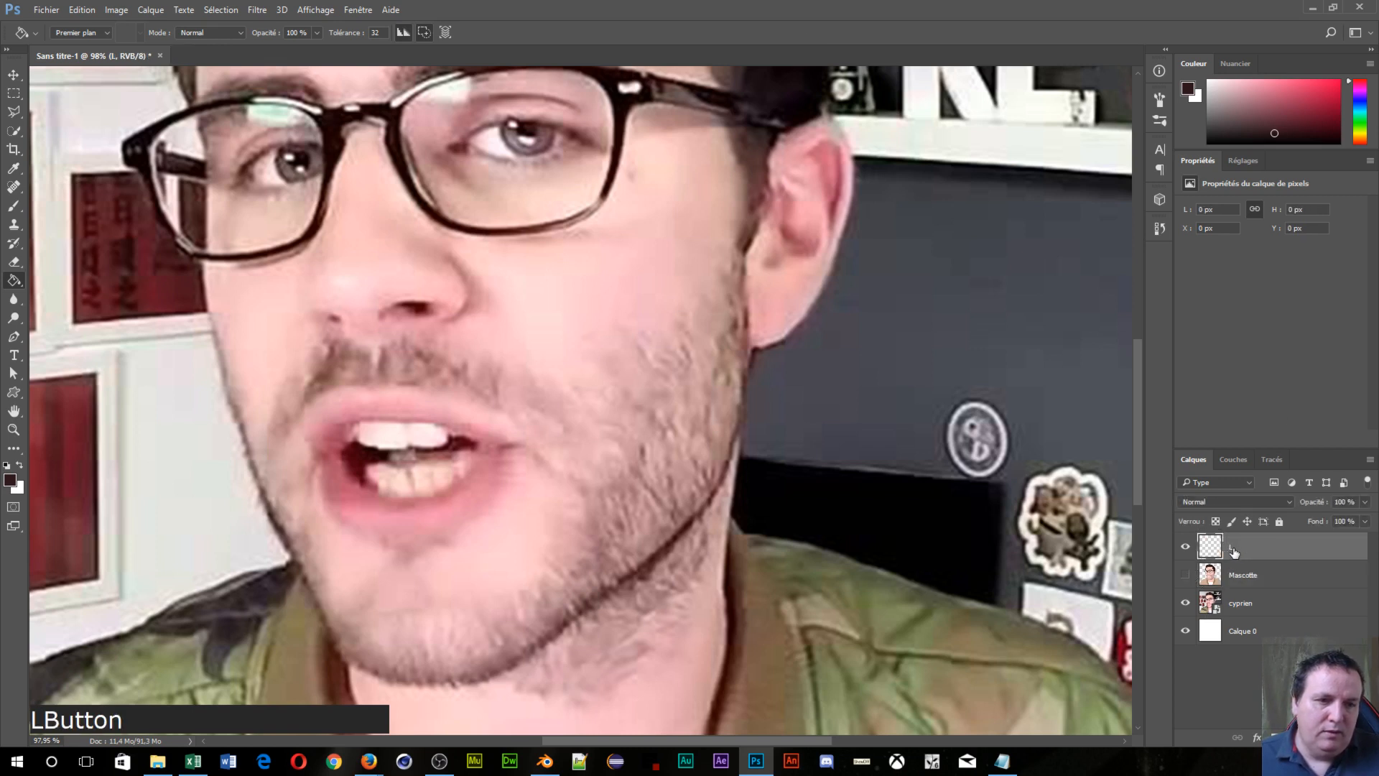
double_click(1234, 550)
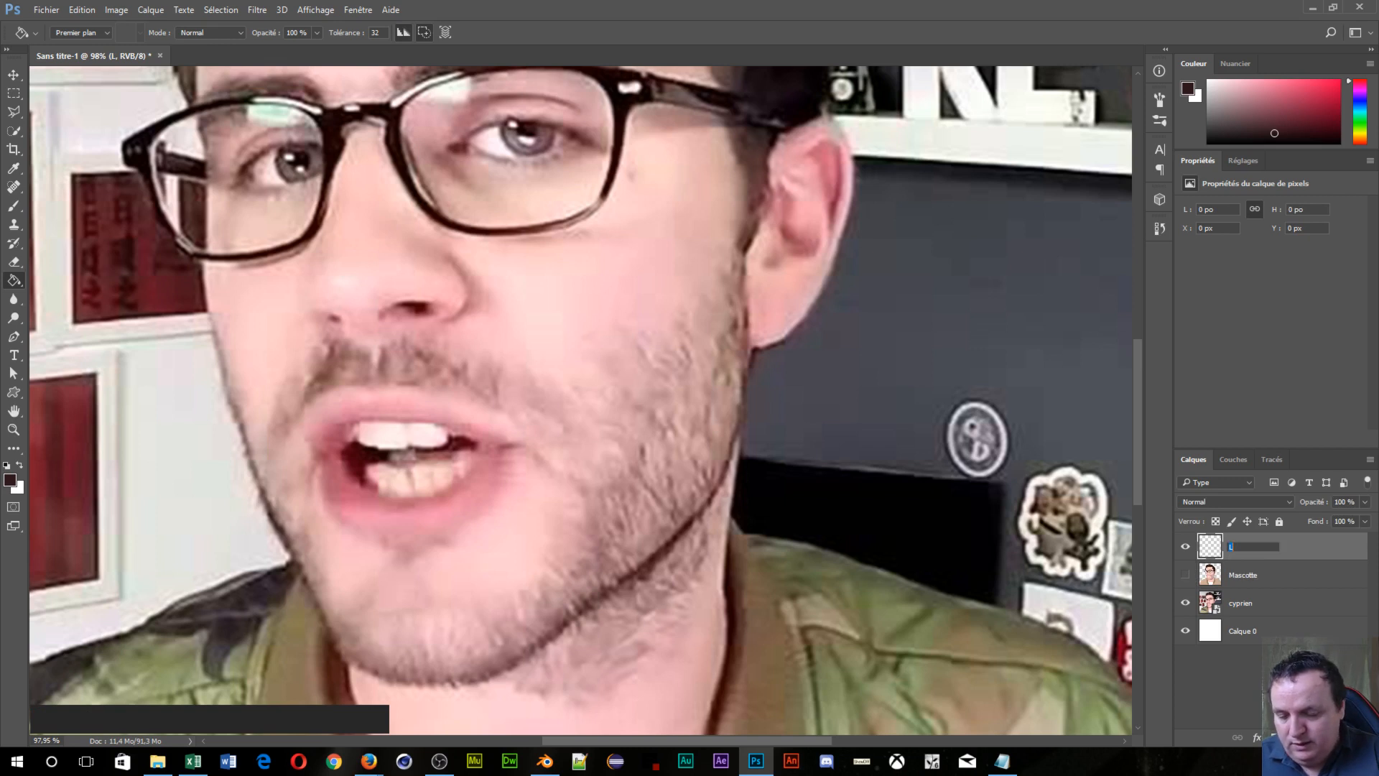
key(shift)
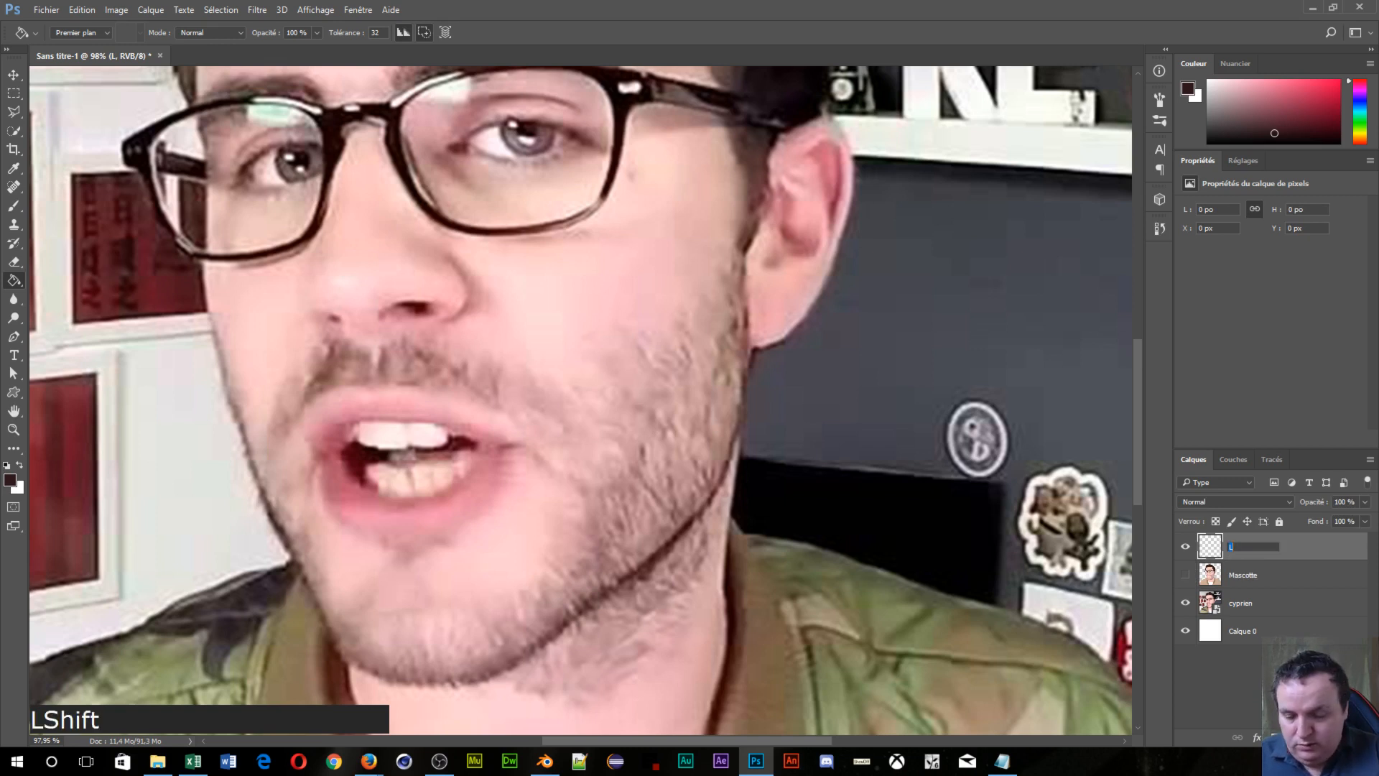
text(Lumière)
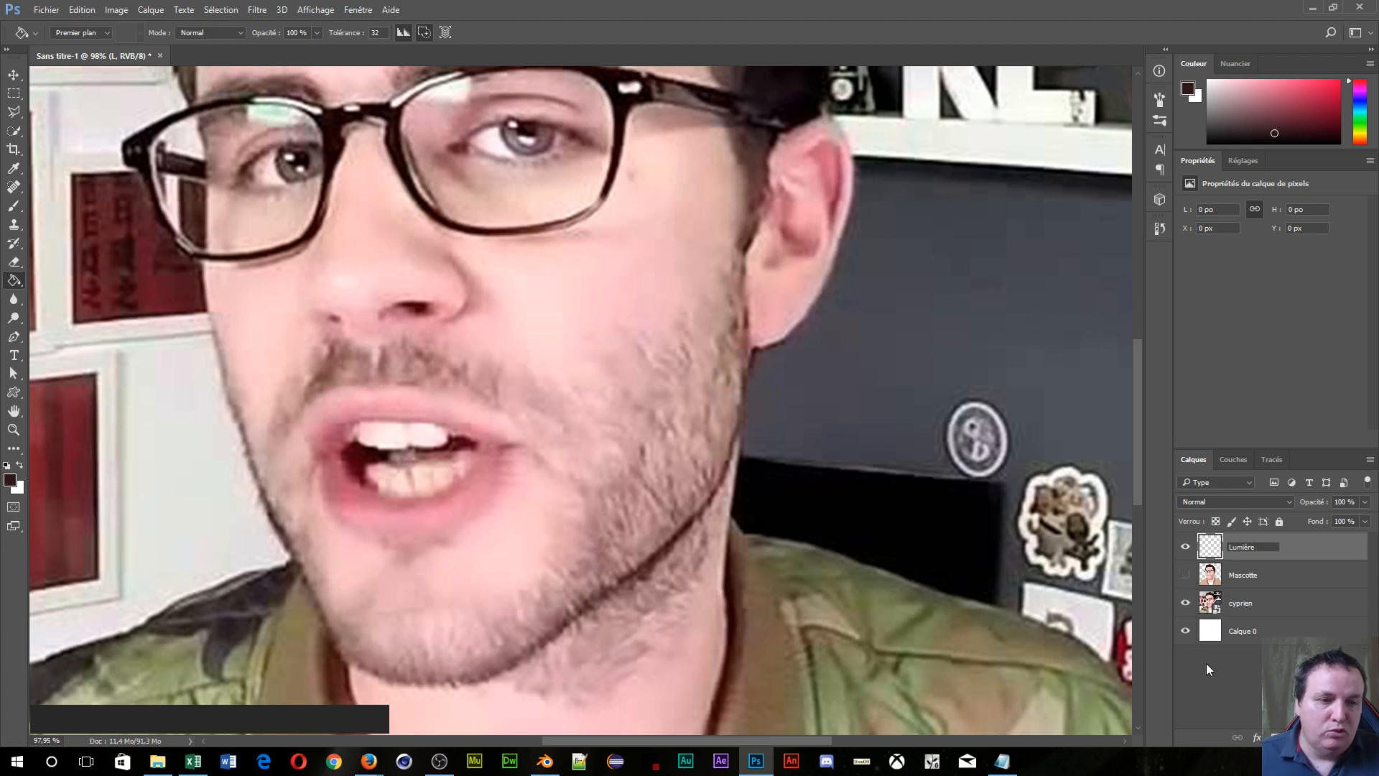
Step: Add another empty layer above Lumière and name it Ombre
click(1333, 737)
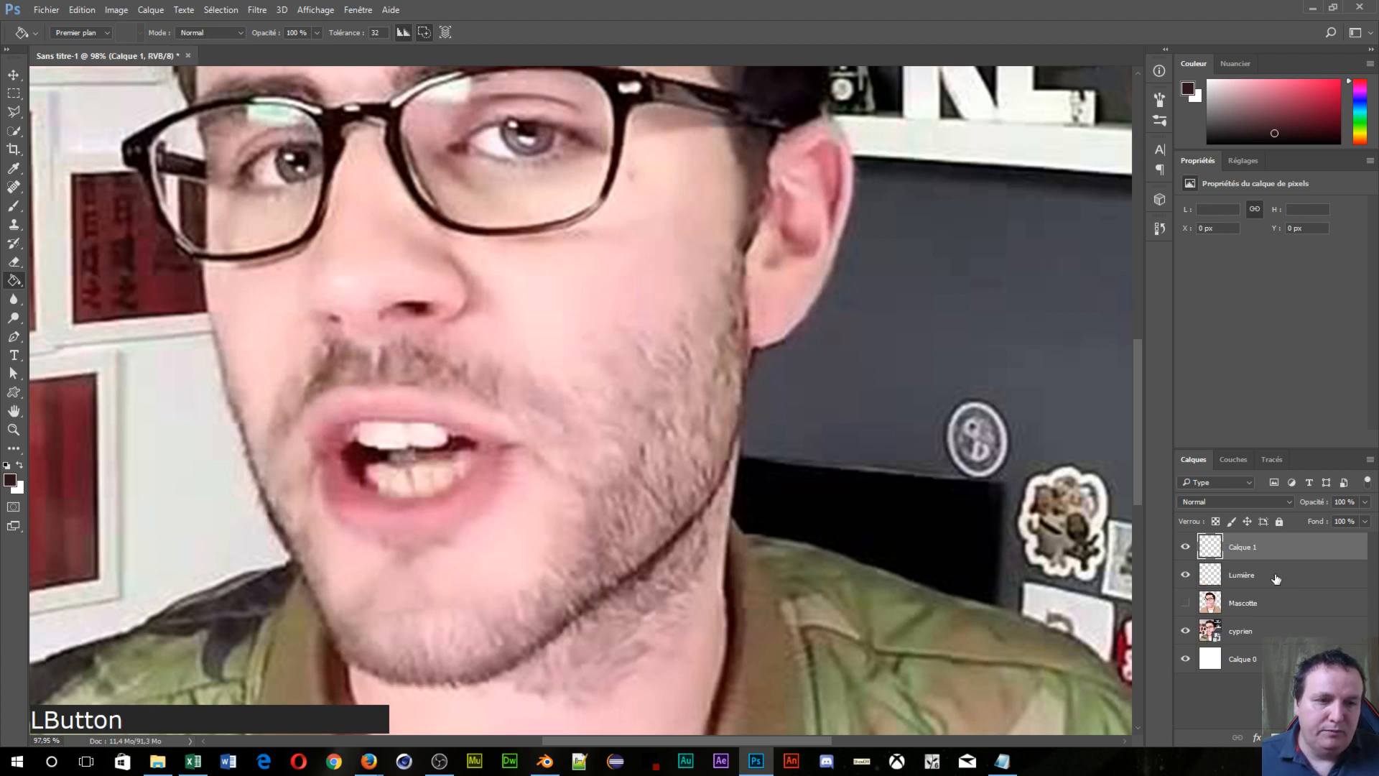
click(1249, 551)
text(Ombre)
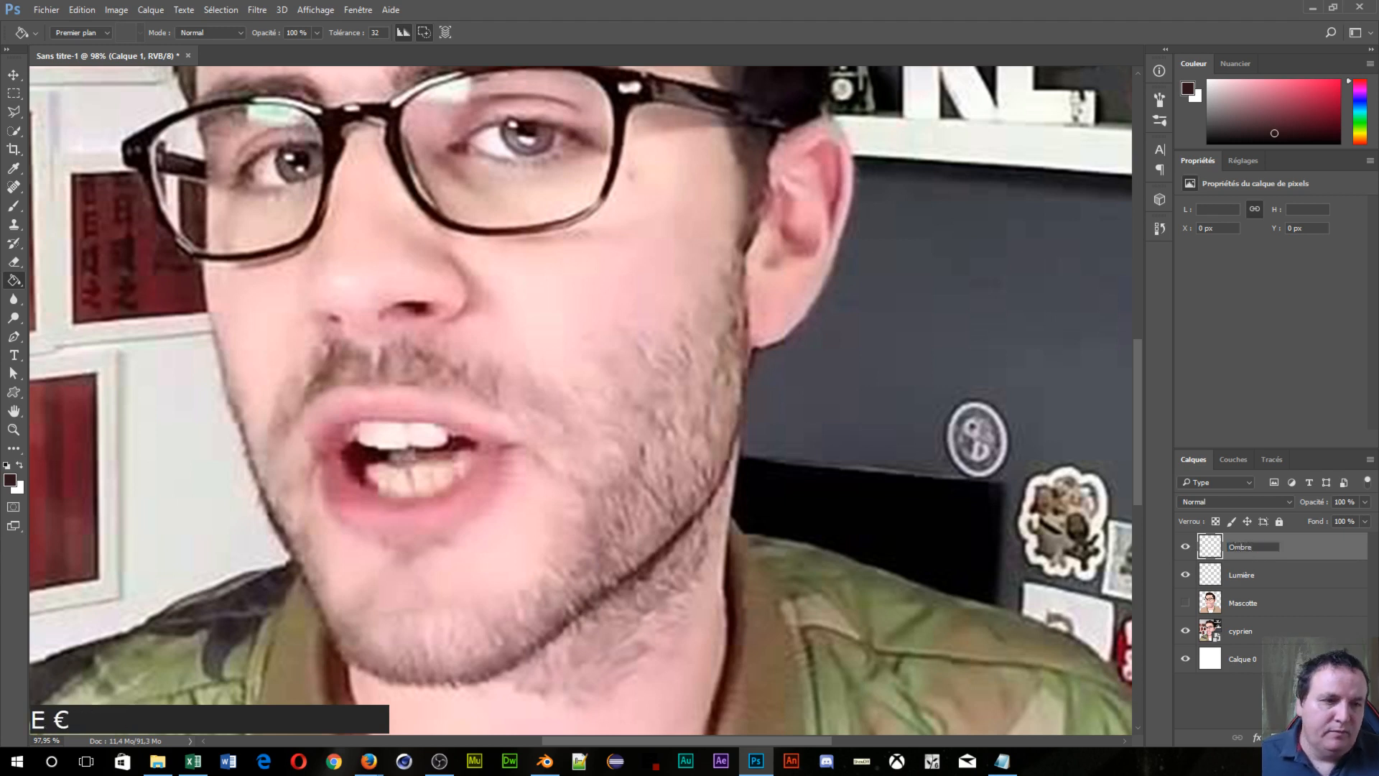
Step: Make Lumière the active layer and white (ffffff) the foreground colour
click(1282, 577)
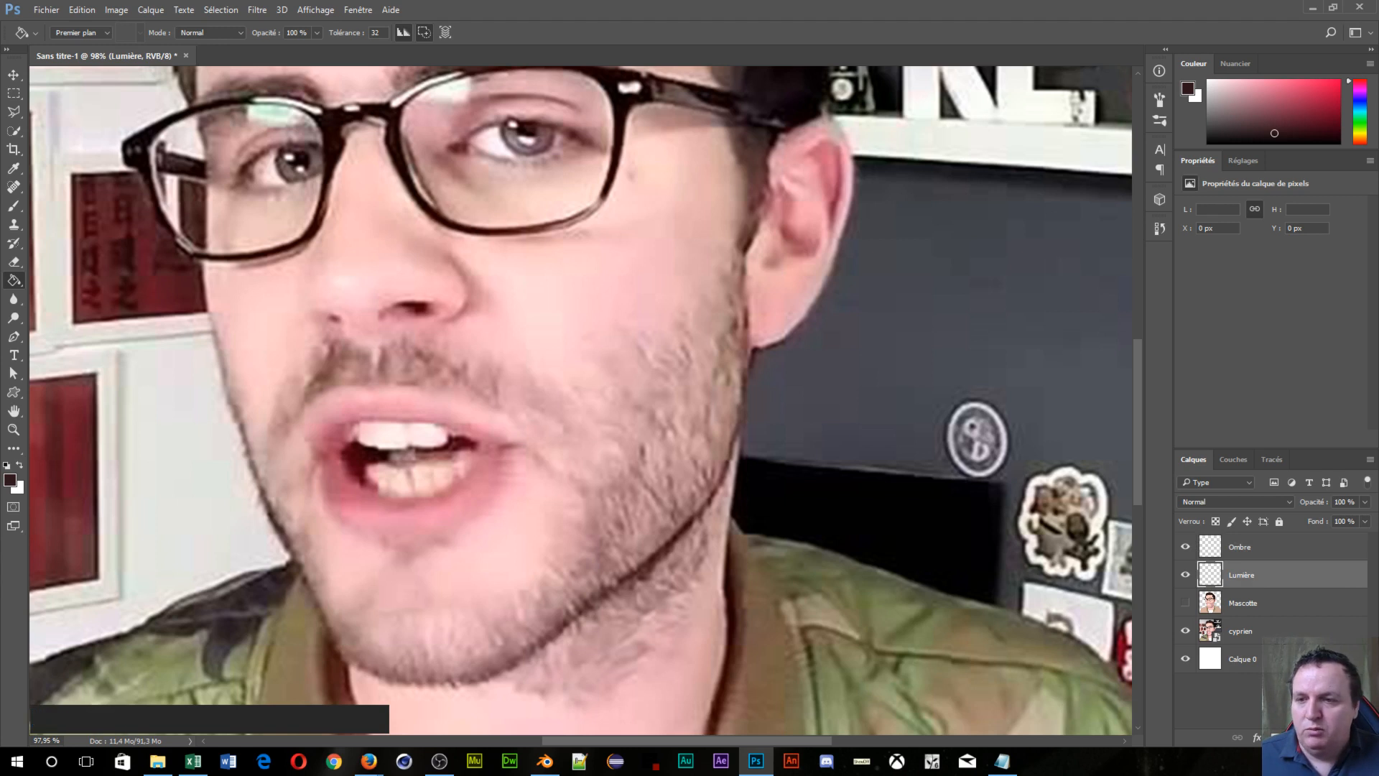
key(x)
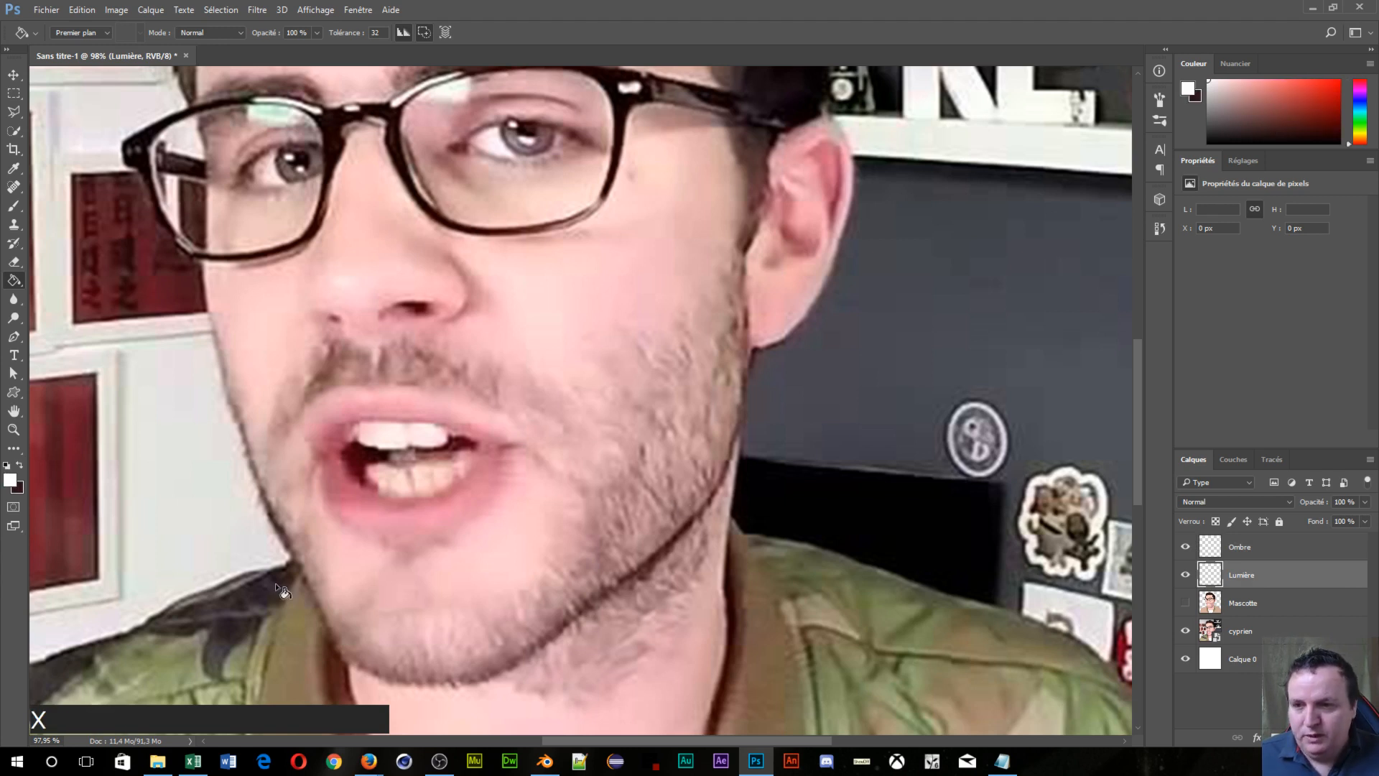
click(10, 479)
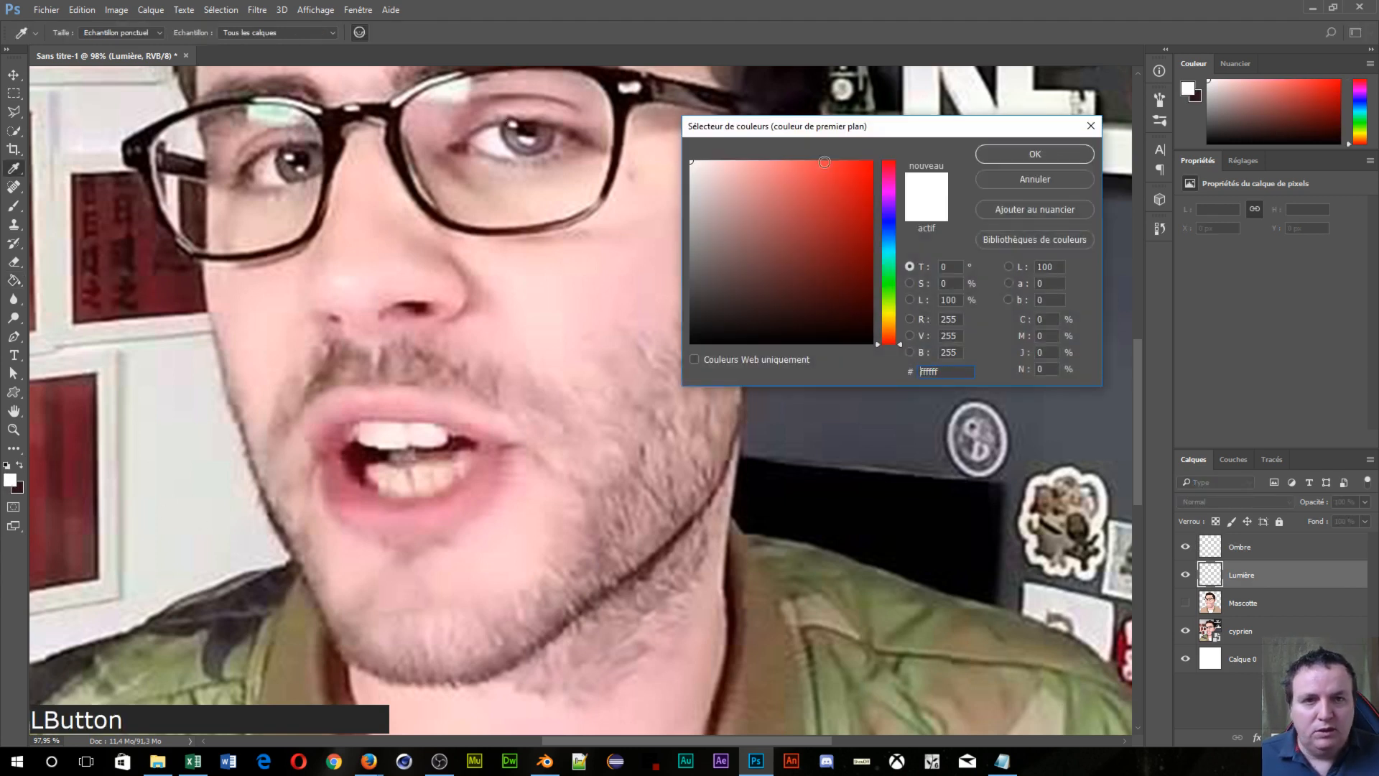
click(1006, 154)
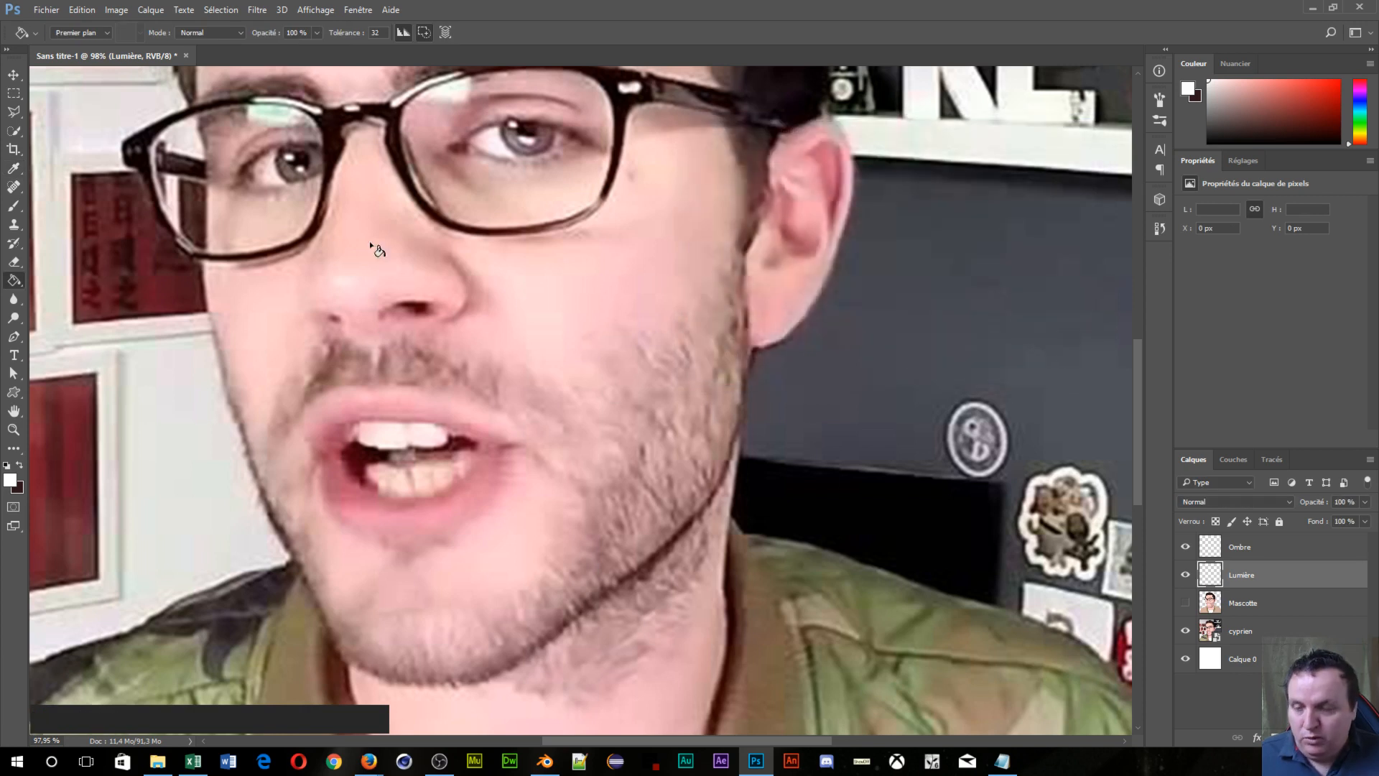
Step: Switch to the Brush tool, enlarge its tip and soften it to 0% hardness
key(b)
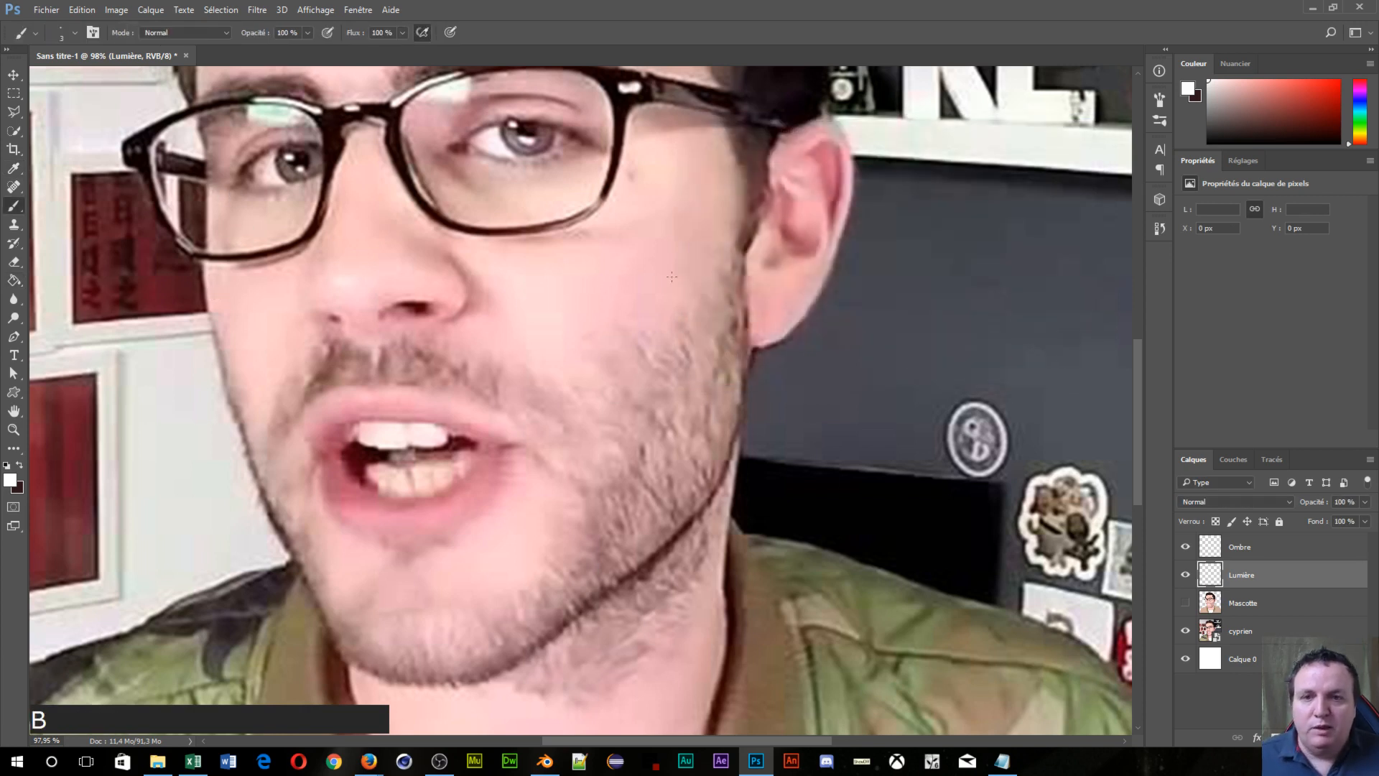
alt+right_click(540, 339)
mouse_move(563, 341)
mouse_down()
mouse_move(580, 341)
mouse_move(571, 225)
mouse_move(512, 33)
mouse_move(458, 1)
mouse_up()
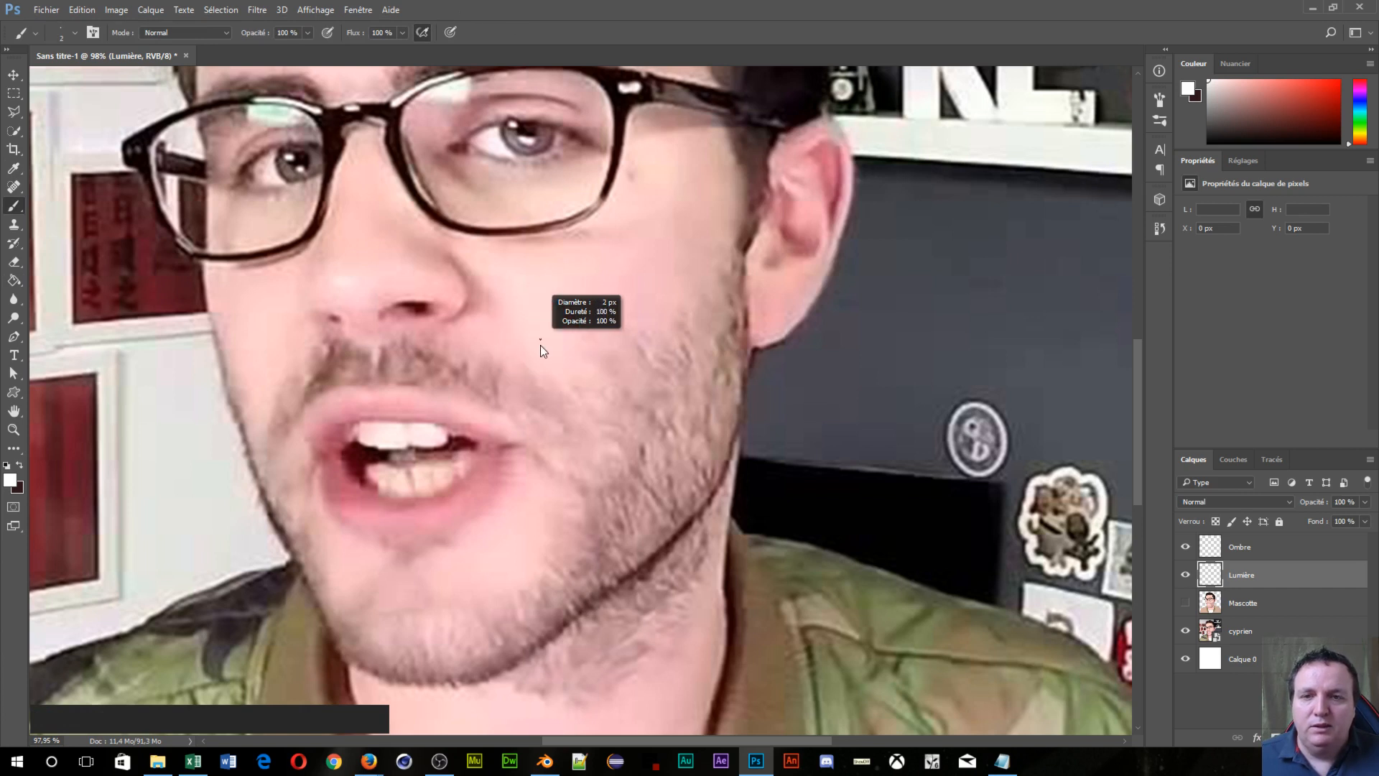
alt+right_click(567, 409)
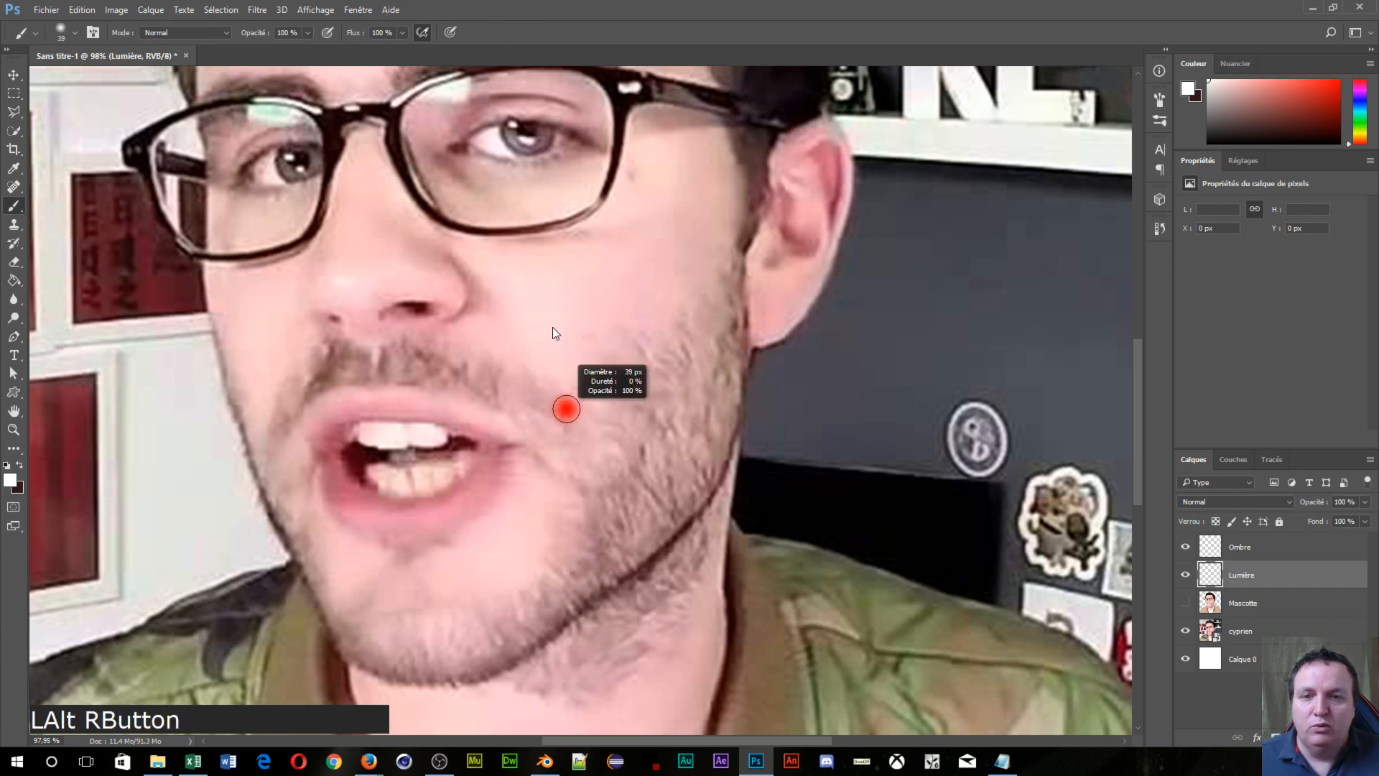
drag(553, 329, 539, 265)
scroll(667, 364, down, 3)
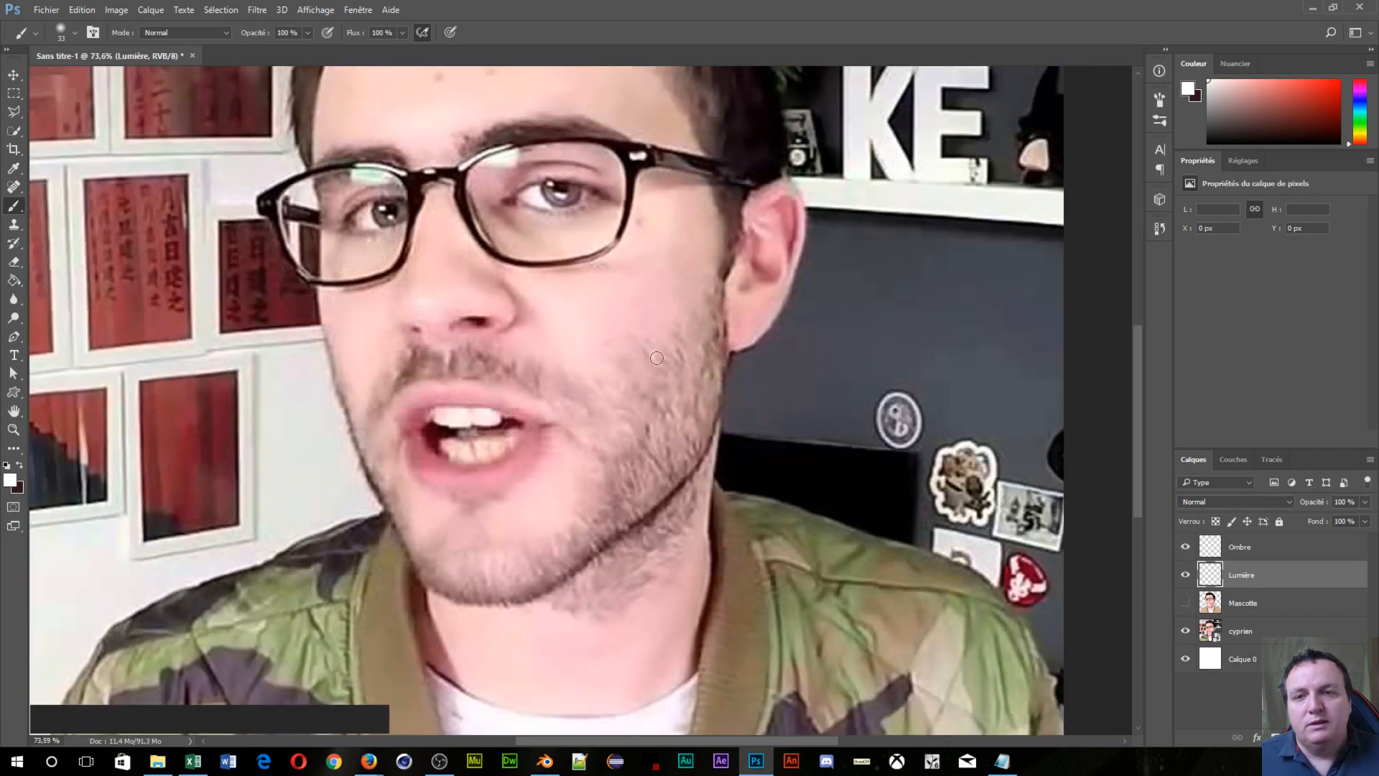
scroll(657, 358, up, 3)
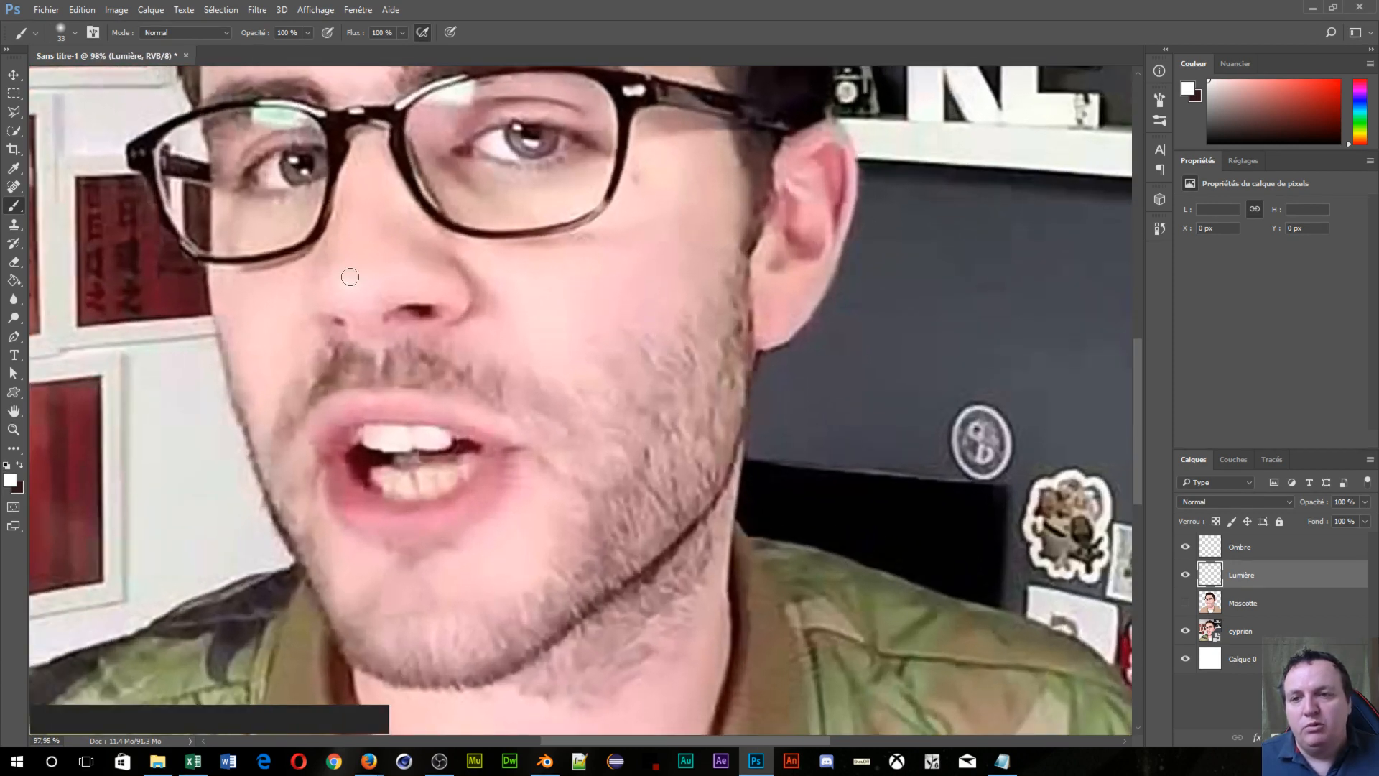
Step: Paint soft white highlights on the nose tip, then with a larger brush on the cheek and beside the glasses at the temple
drag(338, 282, 349, 283)
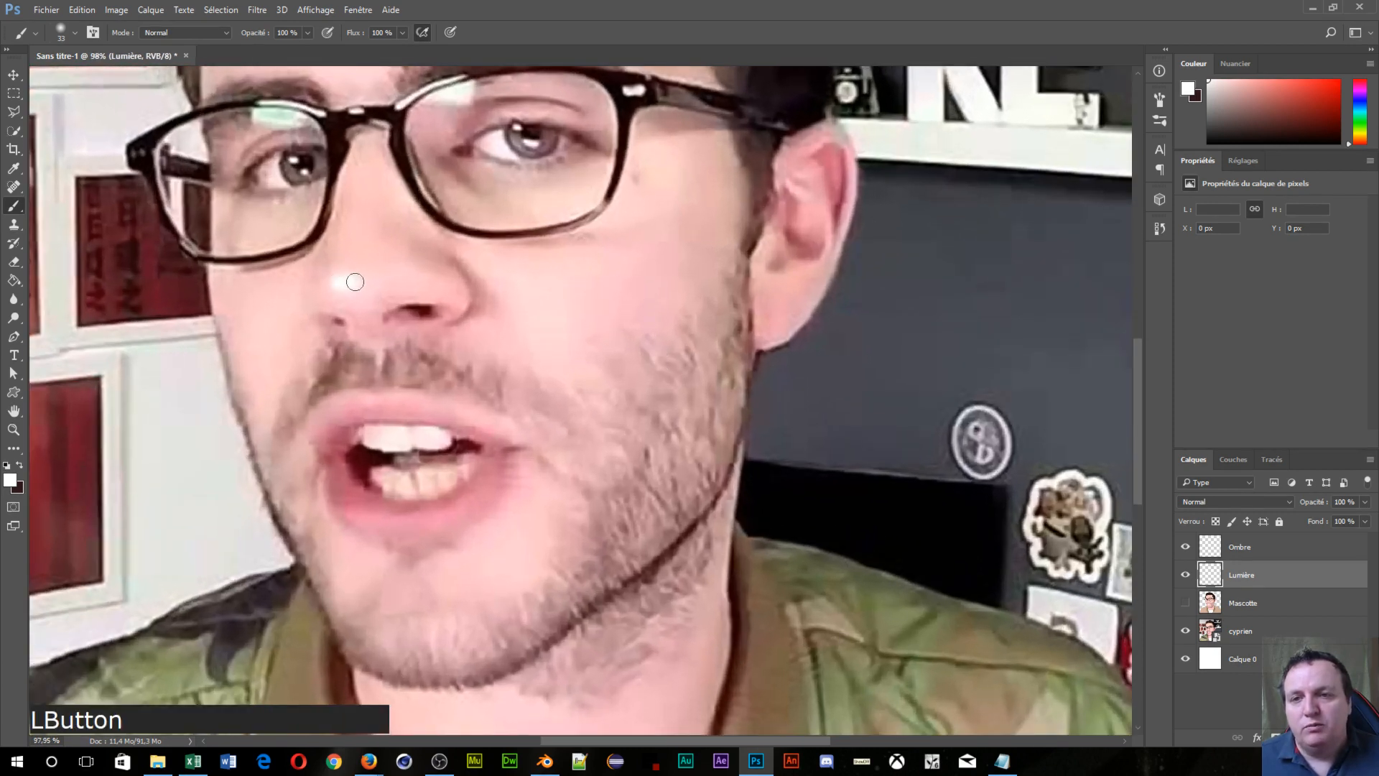
alt+right_click(540, 285)
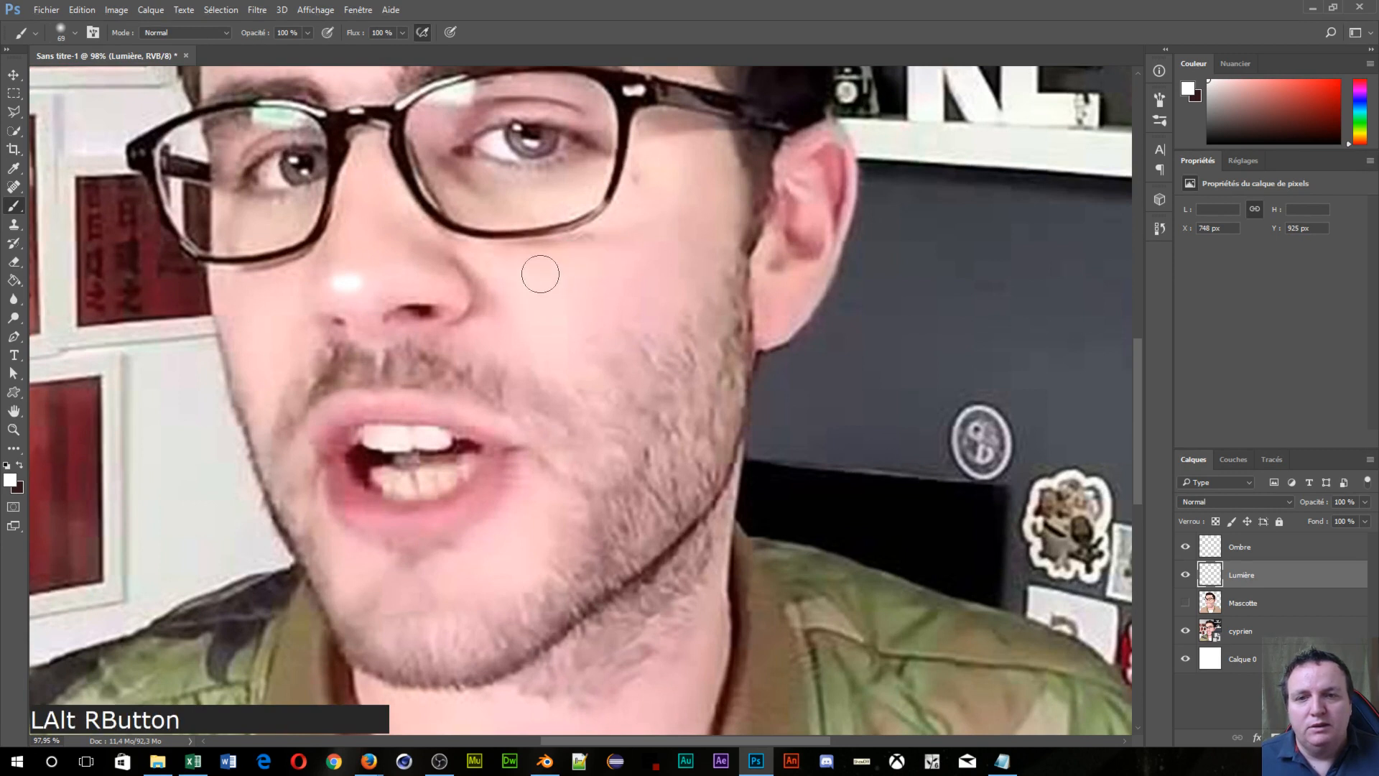
mouse_move(511, 274)
mouse_down()
mouse_move(551, 355)
mouse_move(542, 285)
mouse_move(583, 251)
mouse_up()
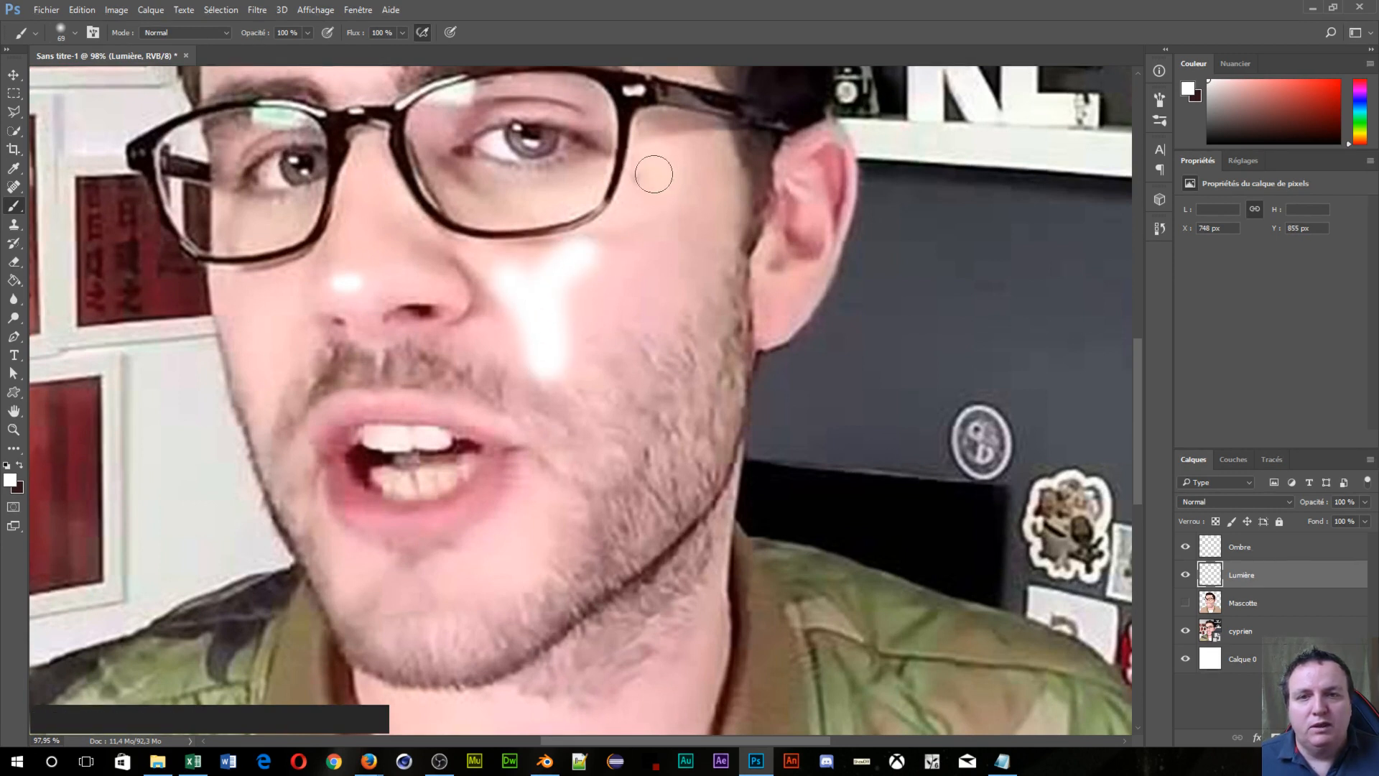
drag(659, 161, 648, 196)
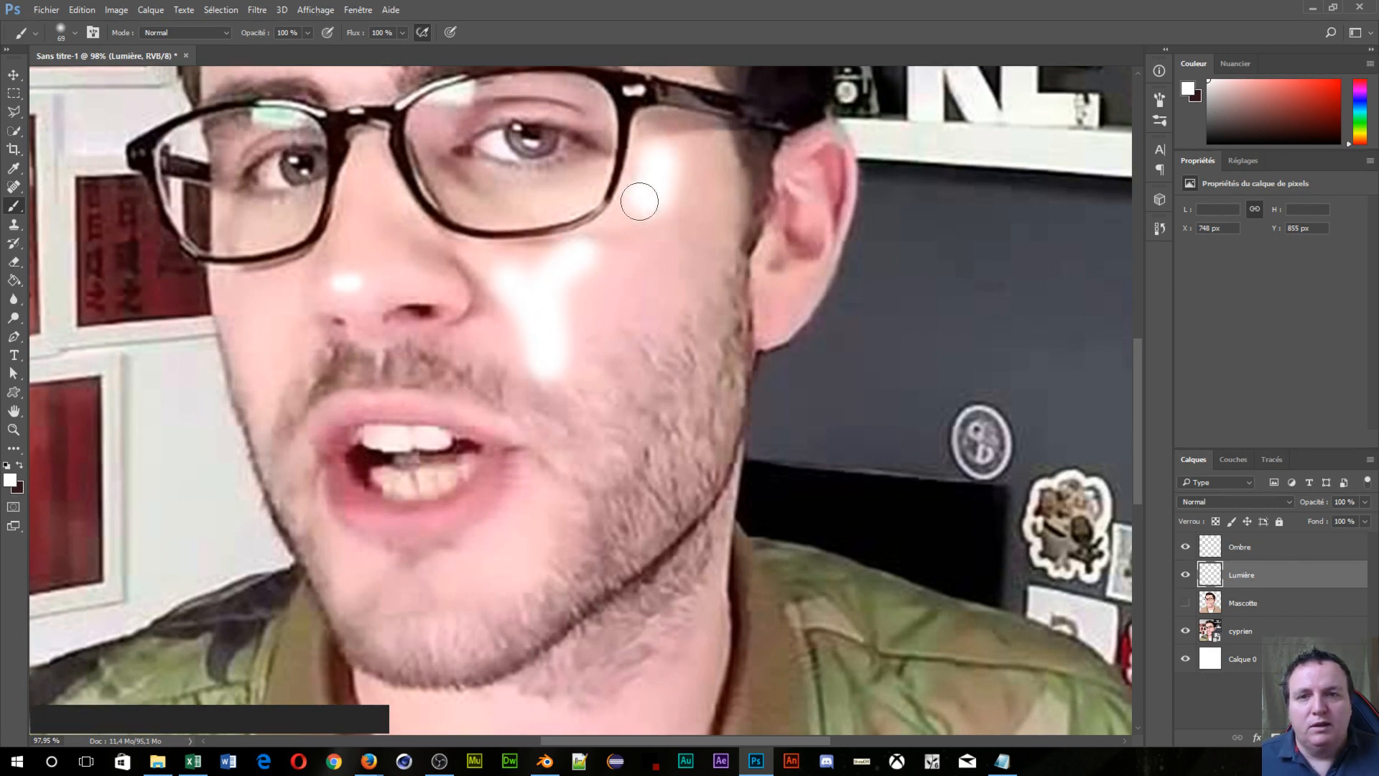
Step: Paint soft white highlights just above the eyebrows and across the upper forehead on the Lumière layer
key(space)
drag(367, 209, 463, 479)
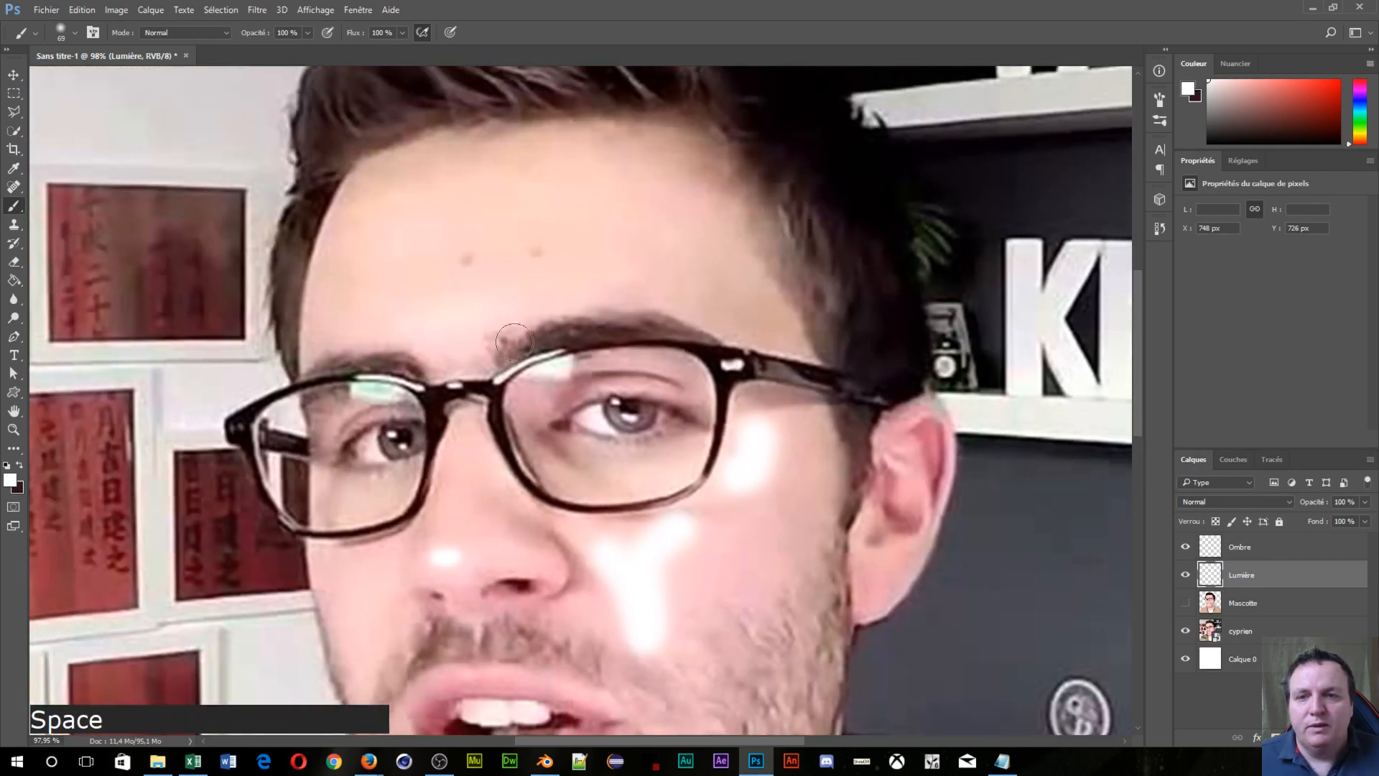
drag(392, 316, 507, 301)
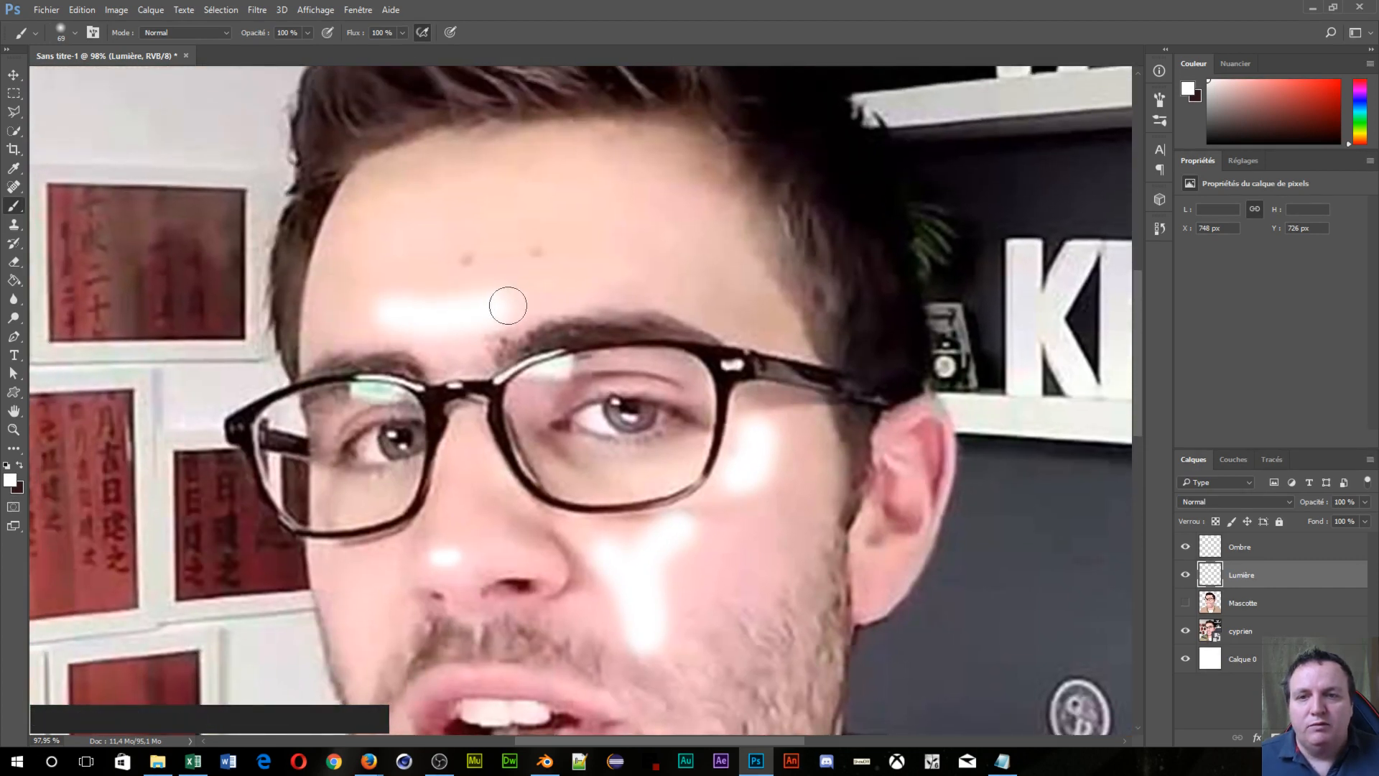
mouse_move(388, 223)
mouse_down()
mouse_move(459, 202)
mouse_move(629, 215)
mouse_up()
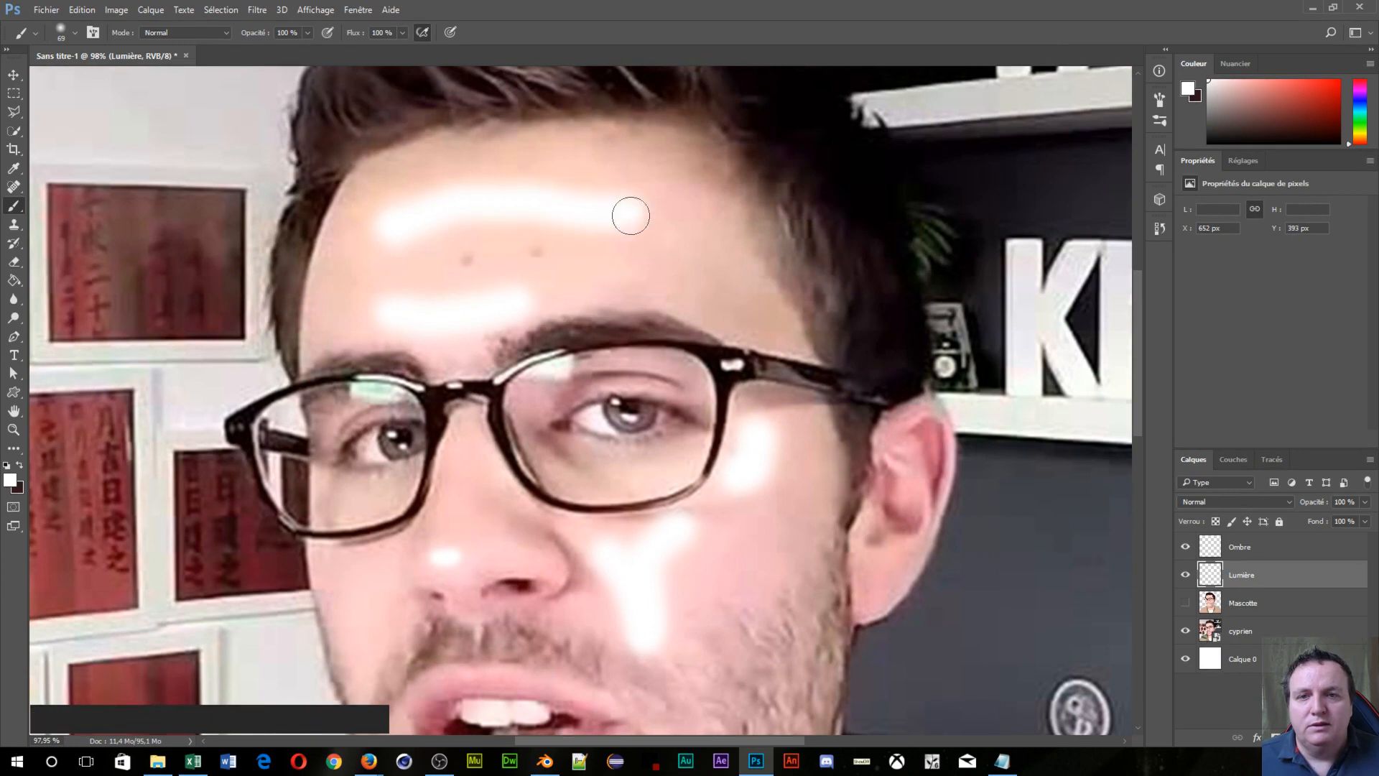
Step: Paint soft white highlights on the chin and along the base of the neck above the T-shirt collar
key(space)
drag(557, 287, 411, 3)
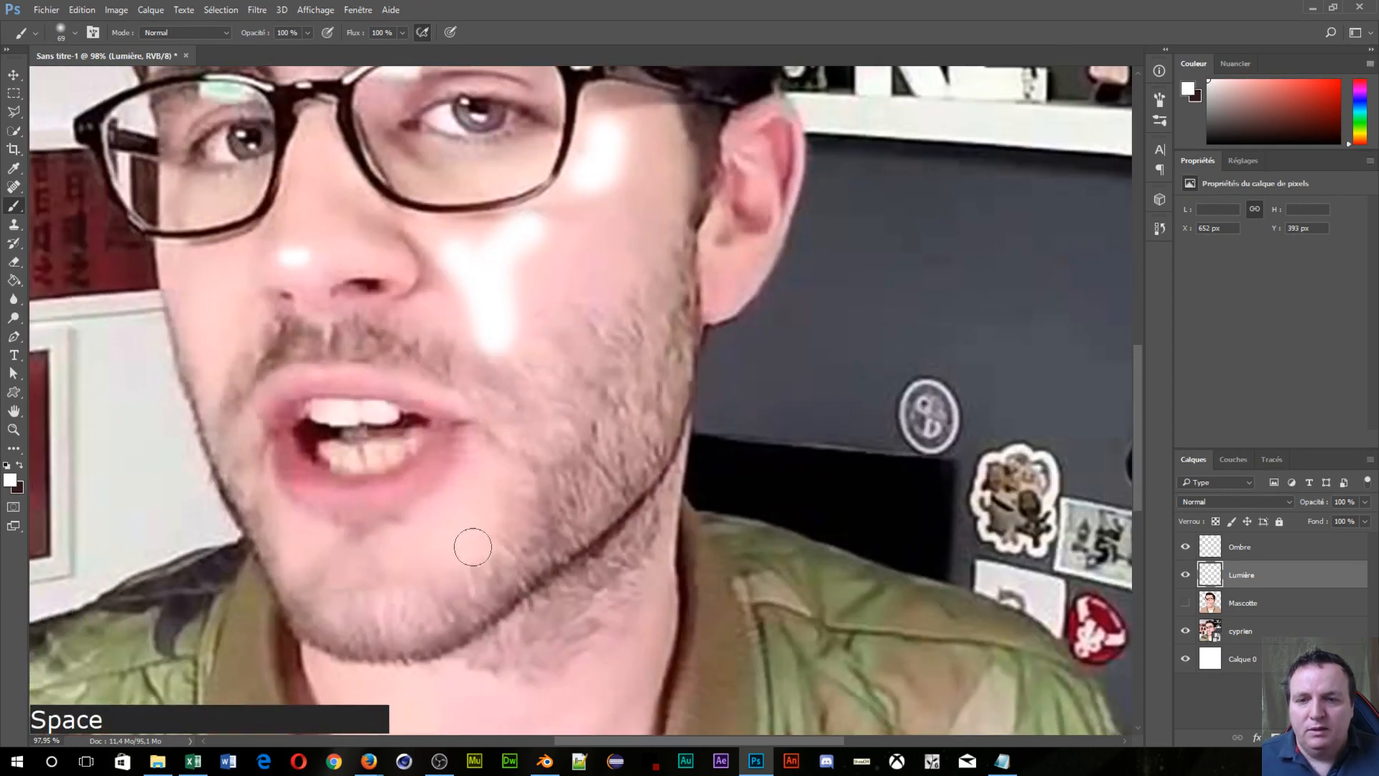
mouse_move(468, 545)
mouse_down()
mouse_move(465, 532)
mouse_move(438, 538)
mouse_up()
key(space)
drag(478, 418, 465, 19)
mouse_move(578, 342)
mouse_down()
mouse_move(481, 385)
mouse_move(394, 379)
mouse_move(390, 338)
mouse_move(416, 312)
mouse_move(418, 385)
mouse_move(517, 403)
mouse_move(369, 388)
mouse_move(363, 310)
mouse_up()
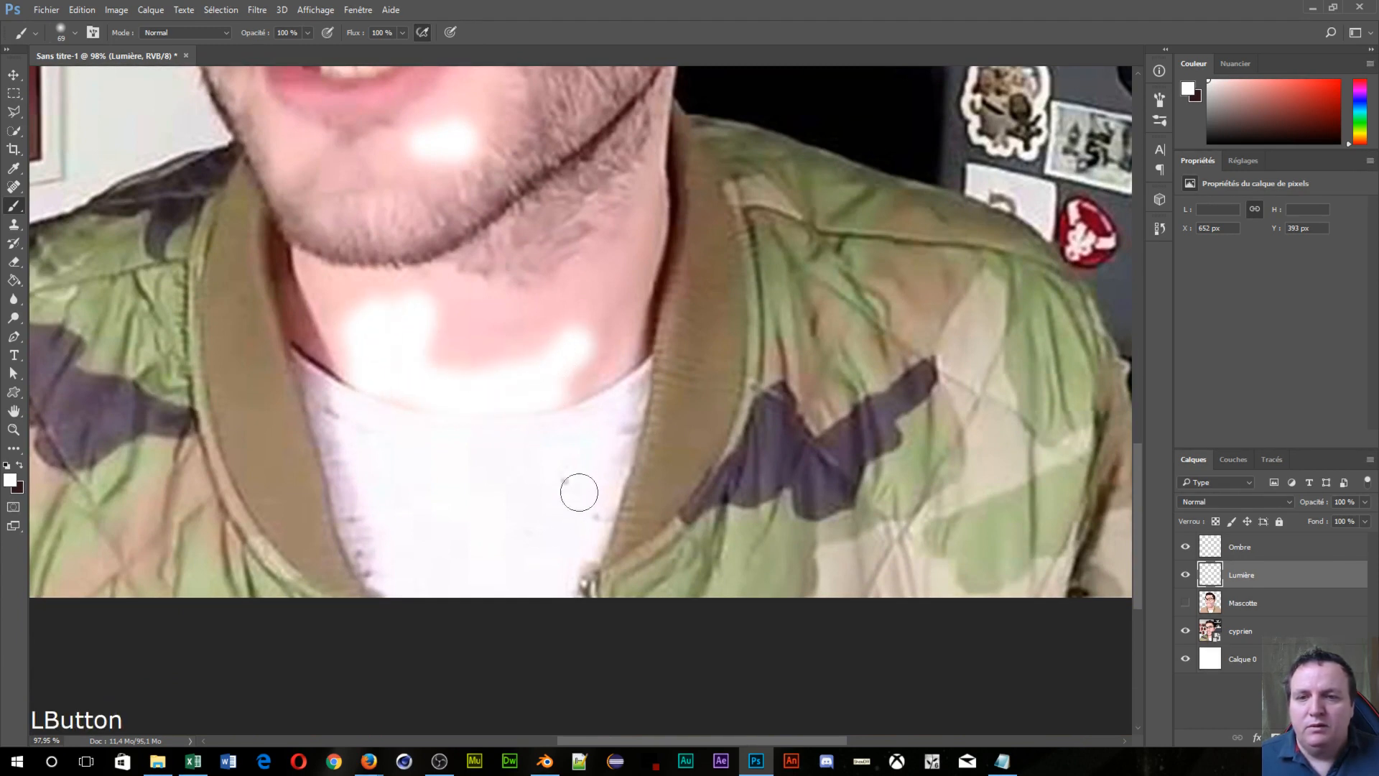
mouse_move(739, 443)
mouse_down()
mouse_move(149, 635)
mouse_move(370, 773)
mouse_move(409, 773)
mouse_up()
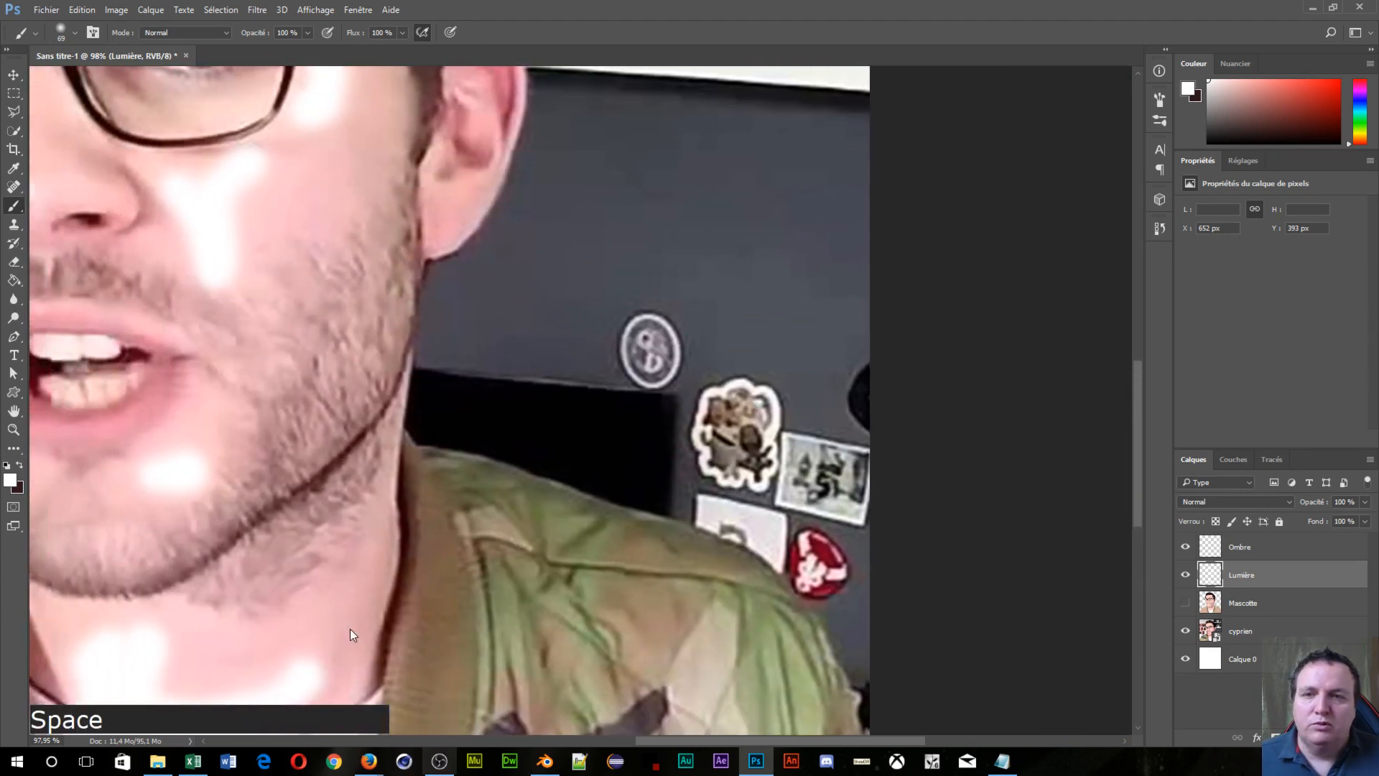
drag(447, 59, 826, 254)
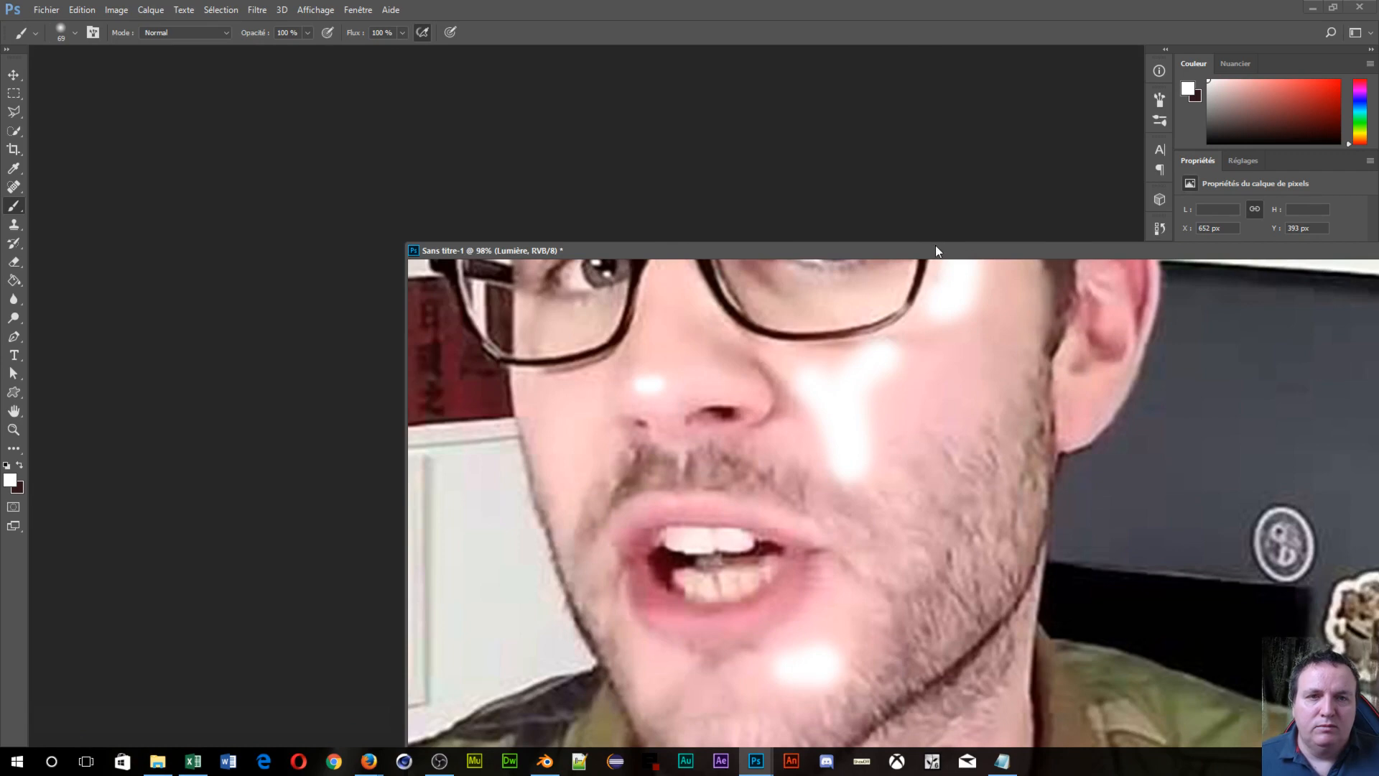
drag(935, 250, 549, 58)
key(space)
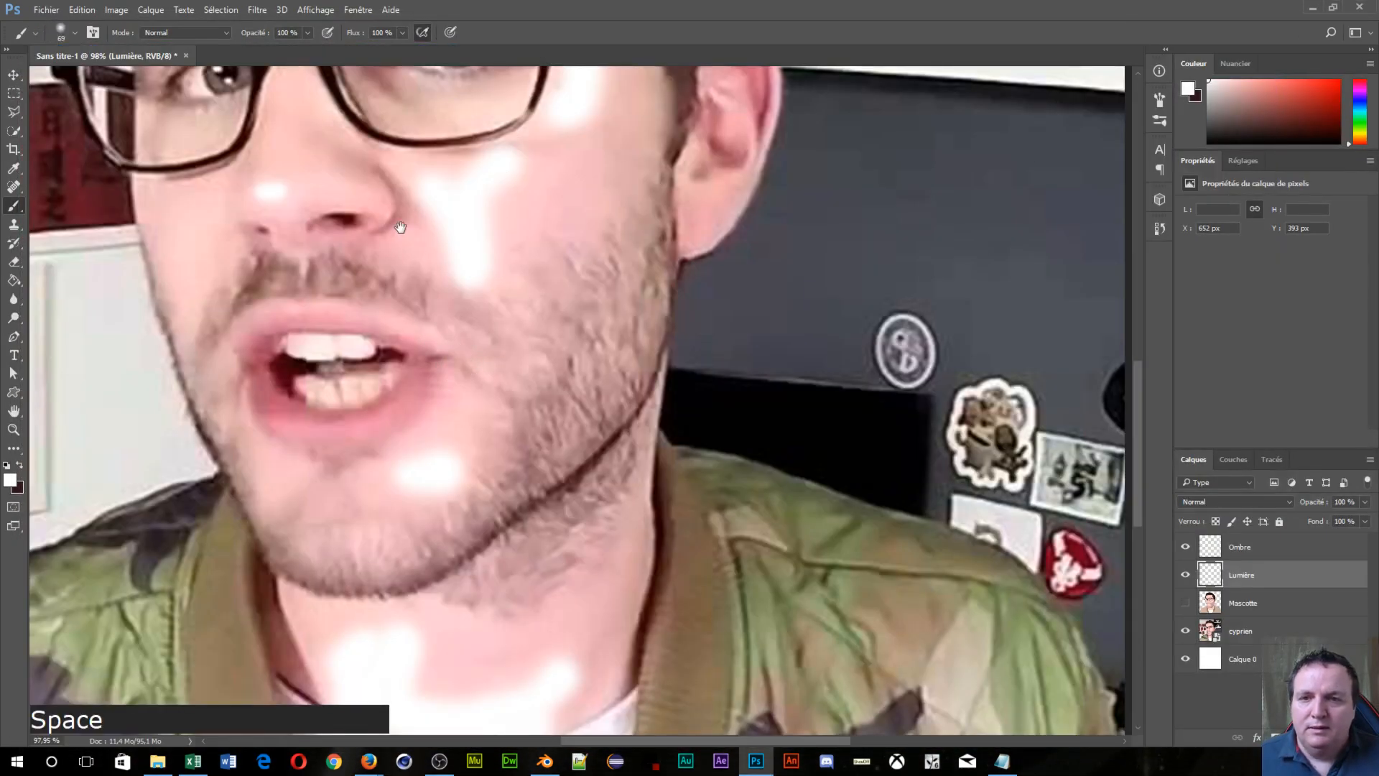
drag(401, 227, 659, 296)
drag(550, 258, 359, 774)
drag(313, 354, 334, 321)
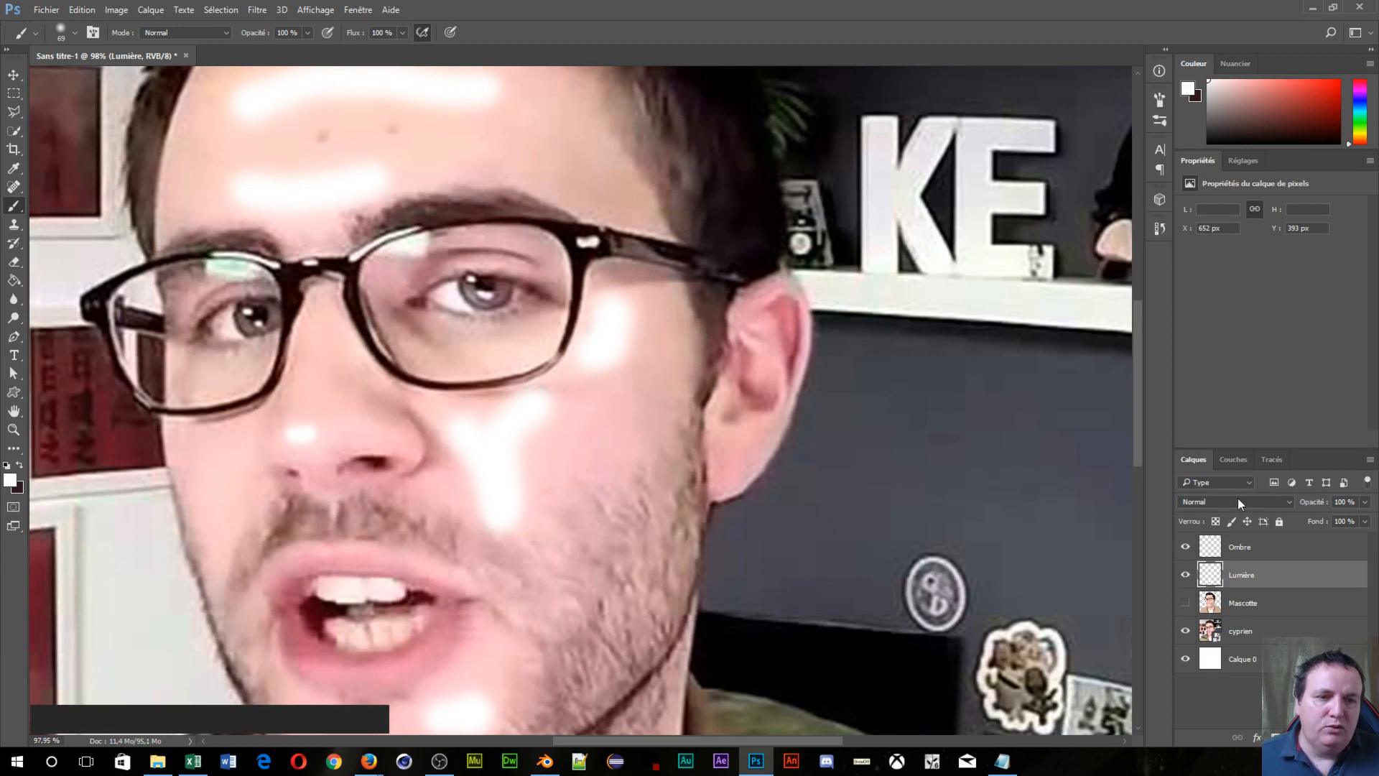
Step: Show the Mascotte layer again and, after comparing blend modes, set the Lumière layer to Lumière tamisée
click(1185, 604)
scroll(711, 495, down, 2)
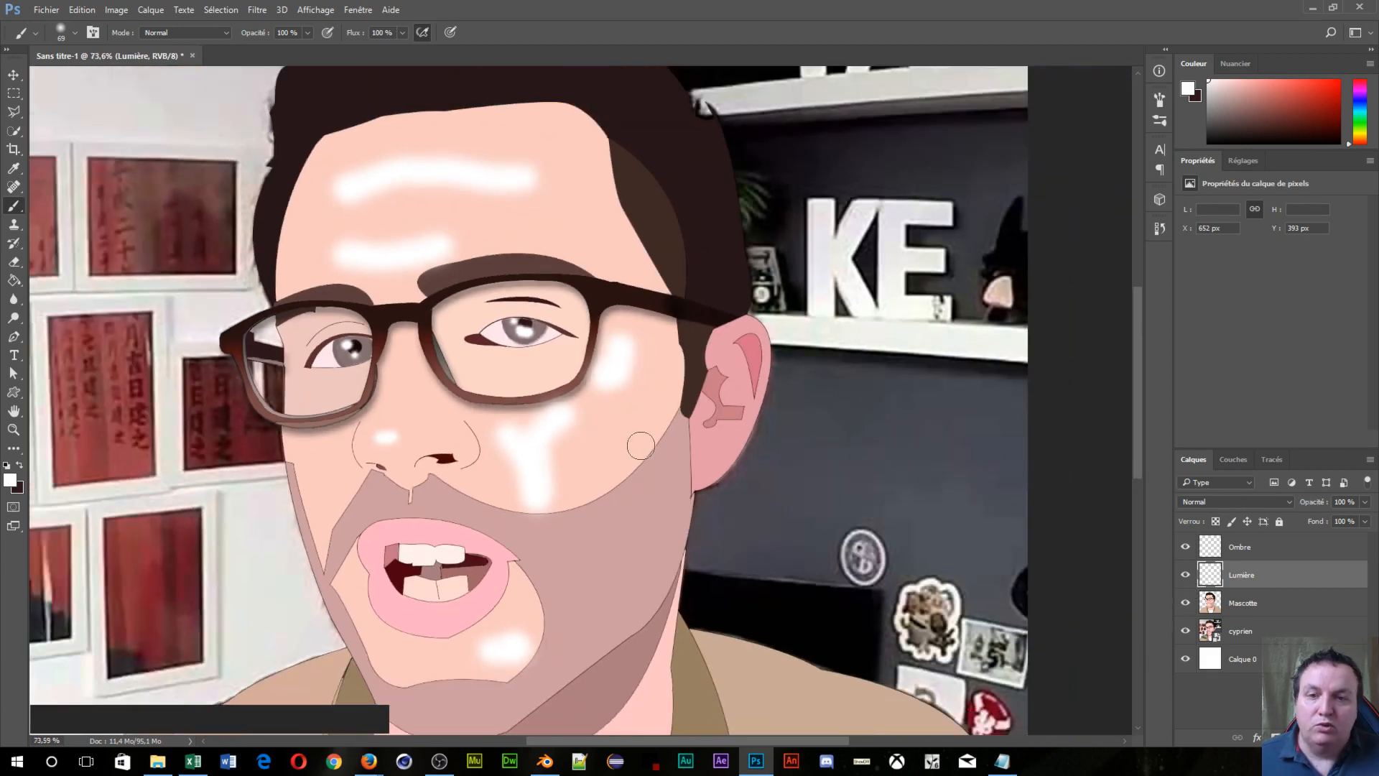
click(1244, 502)
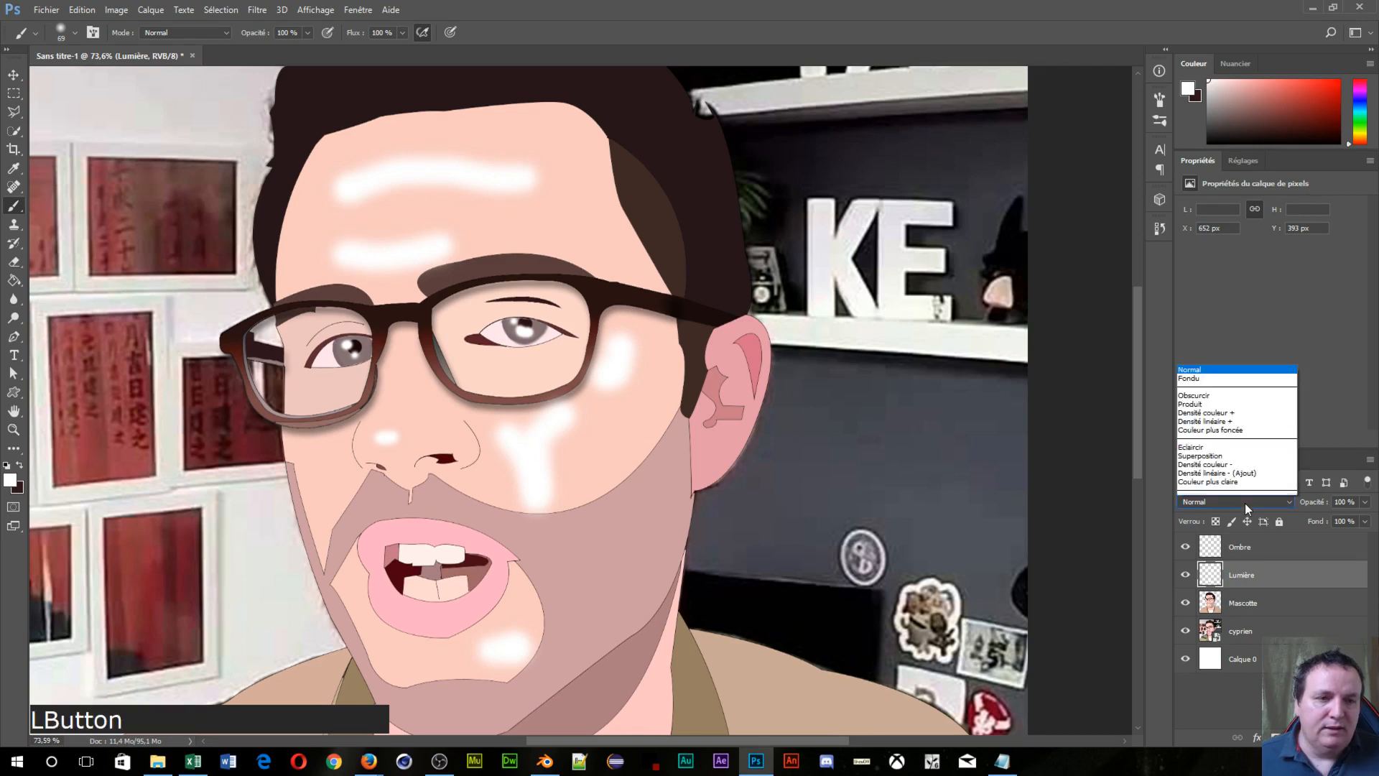
click(1244, 502)
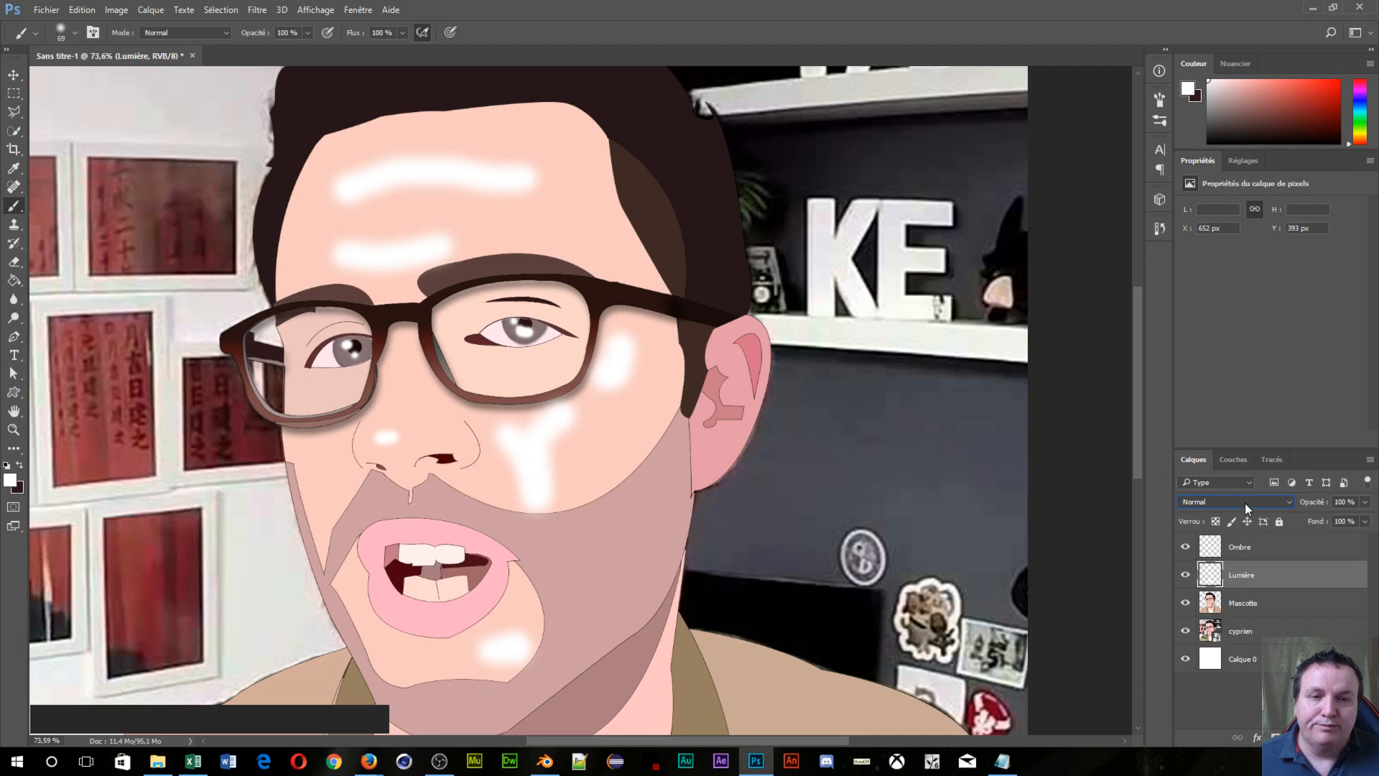
key(Down)
key(Down)
key(Down)
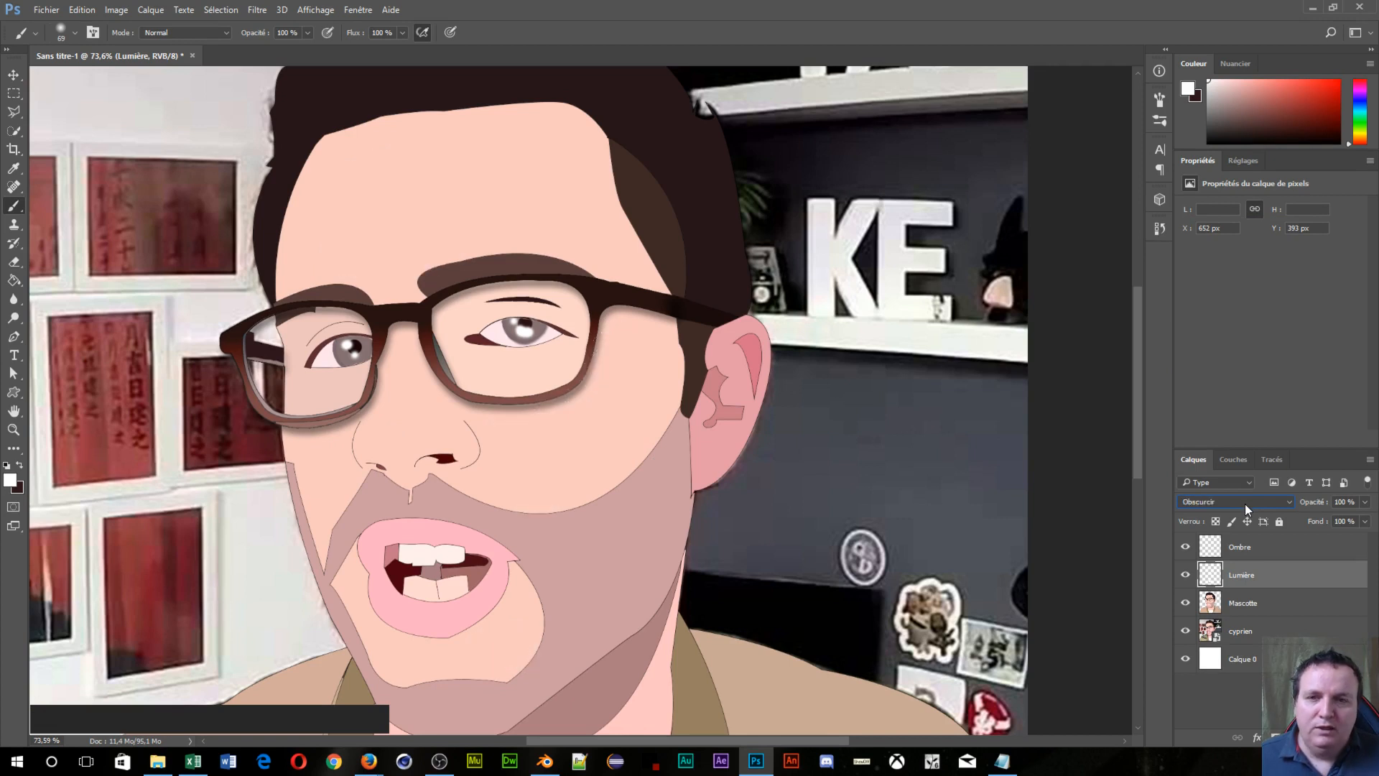
key(Down)
key(Down)
key(Down)
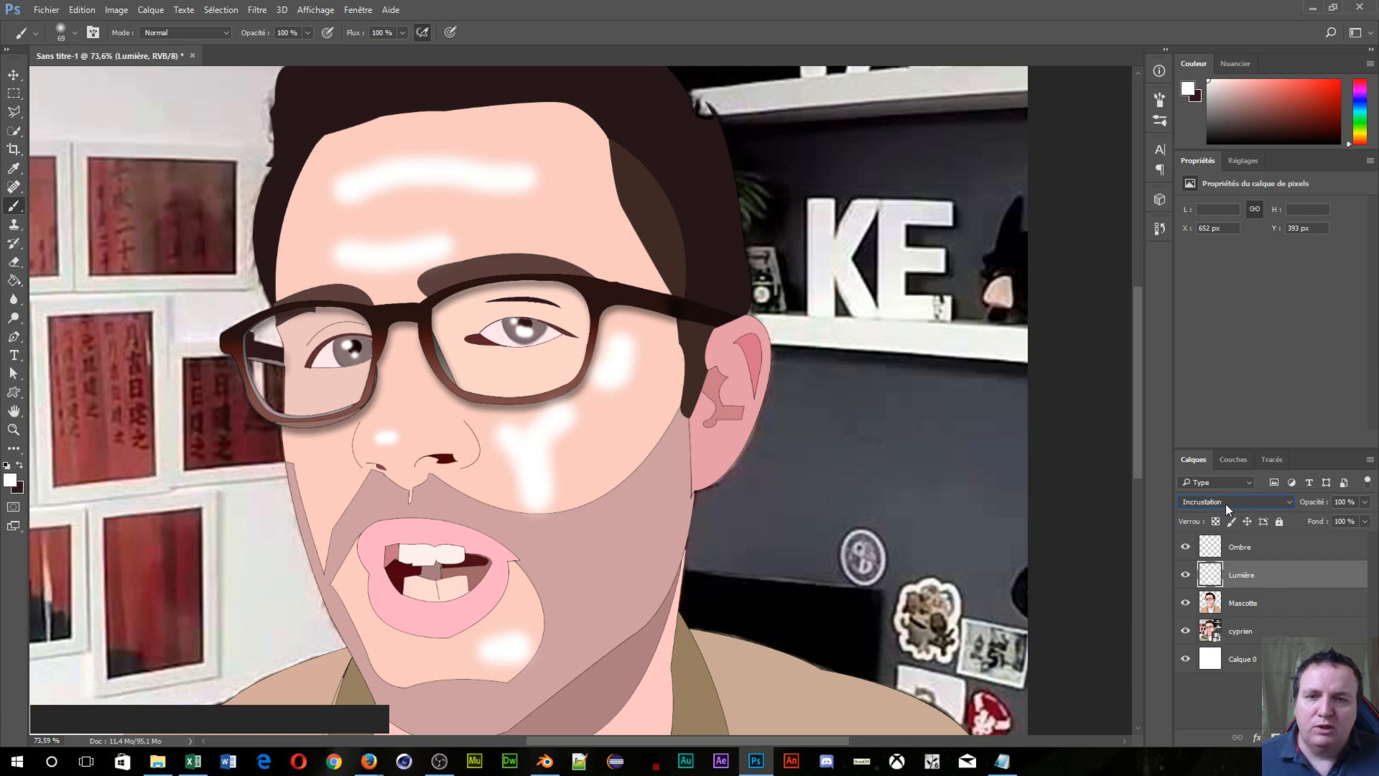
key(Down)
key(Down)
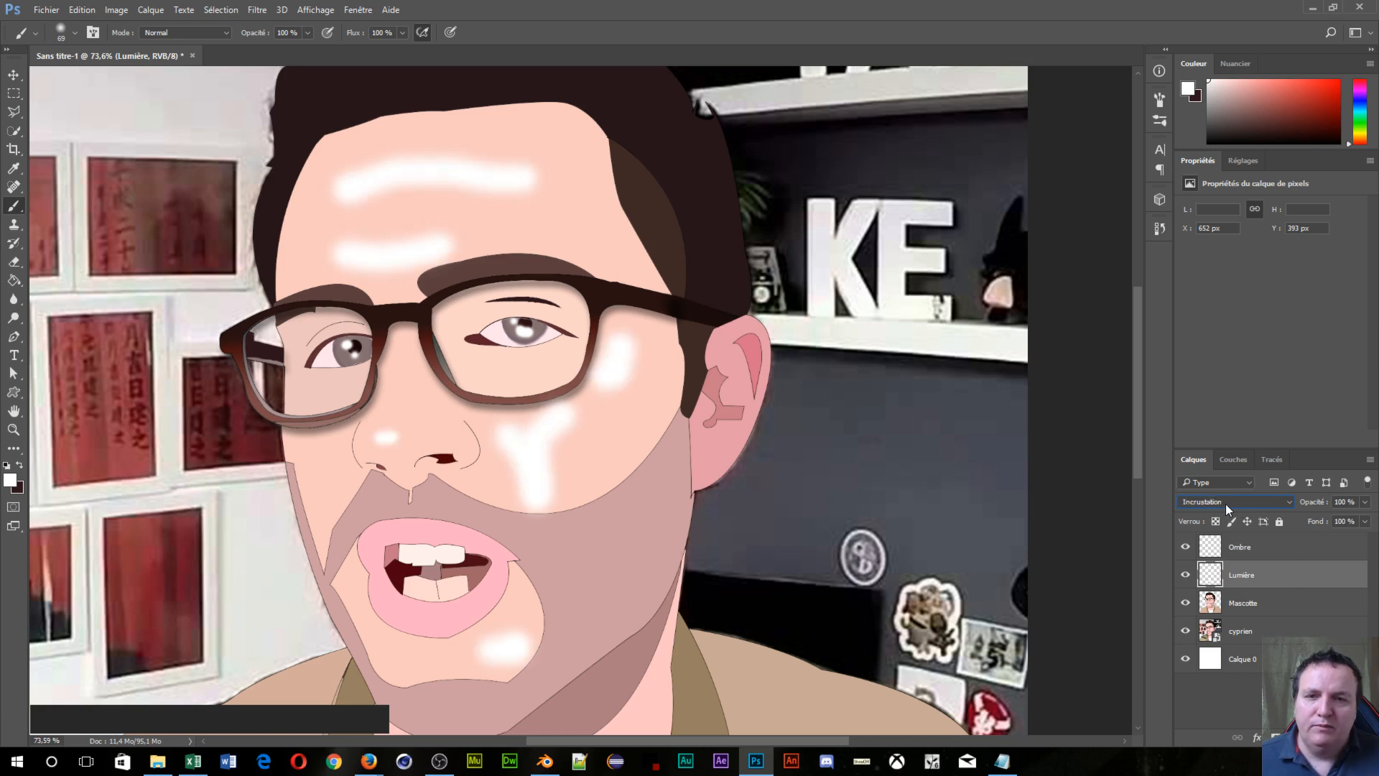
key(Up)
key(Down)
key(Up)
key(Down)
key(Up)
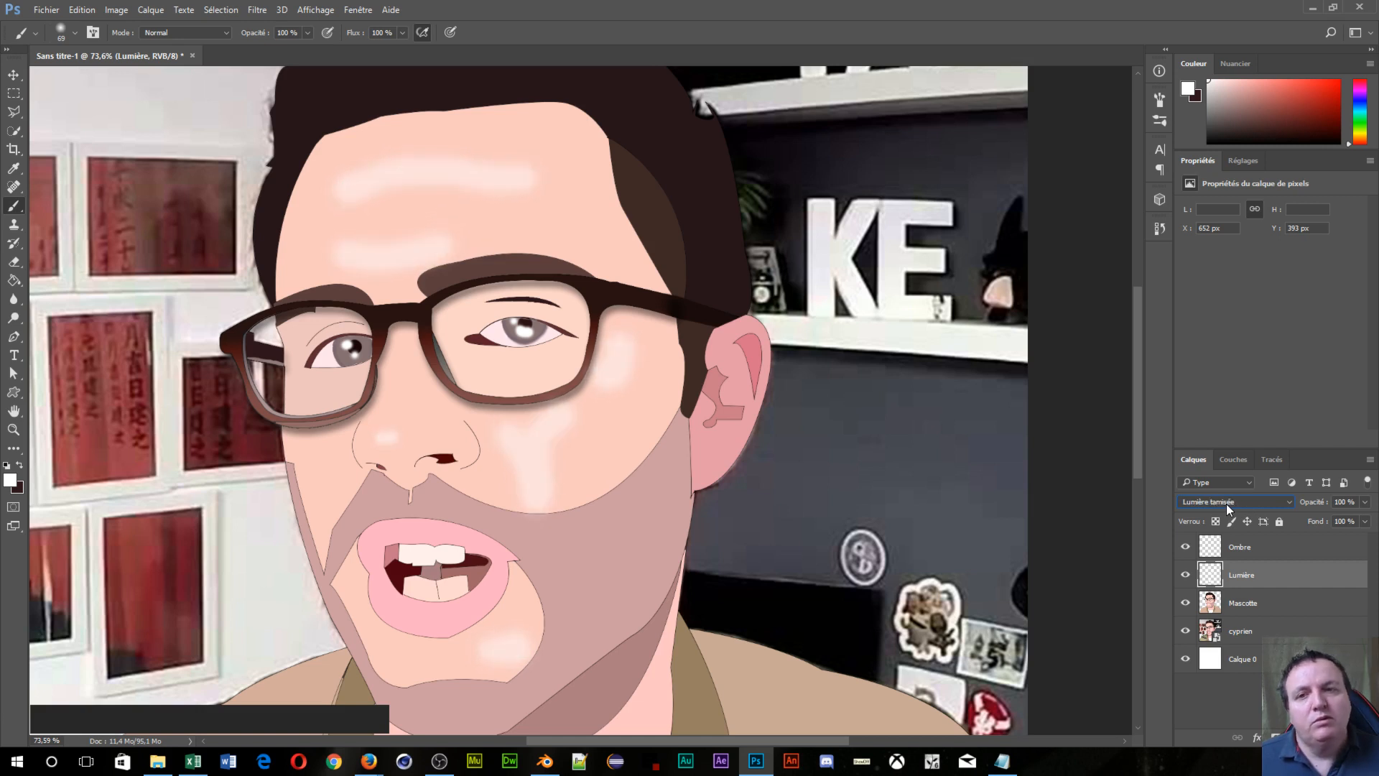
key(Up)
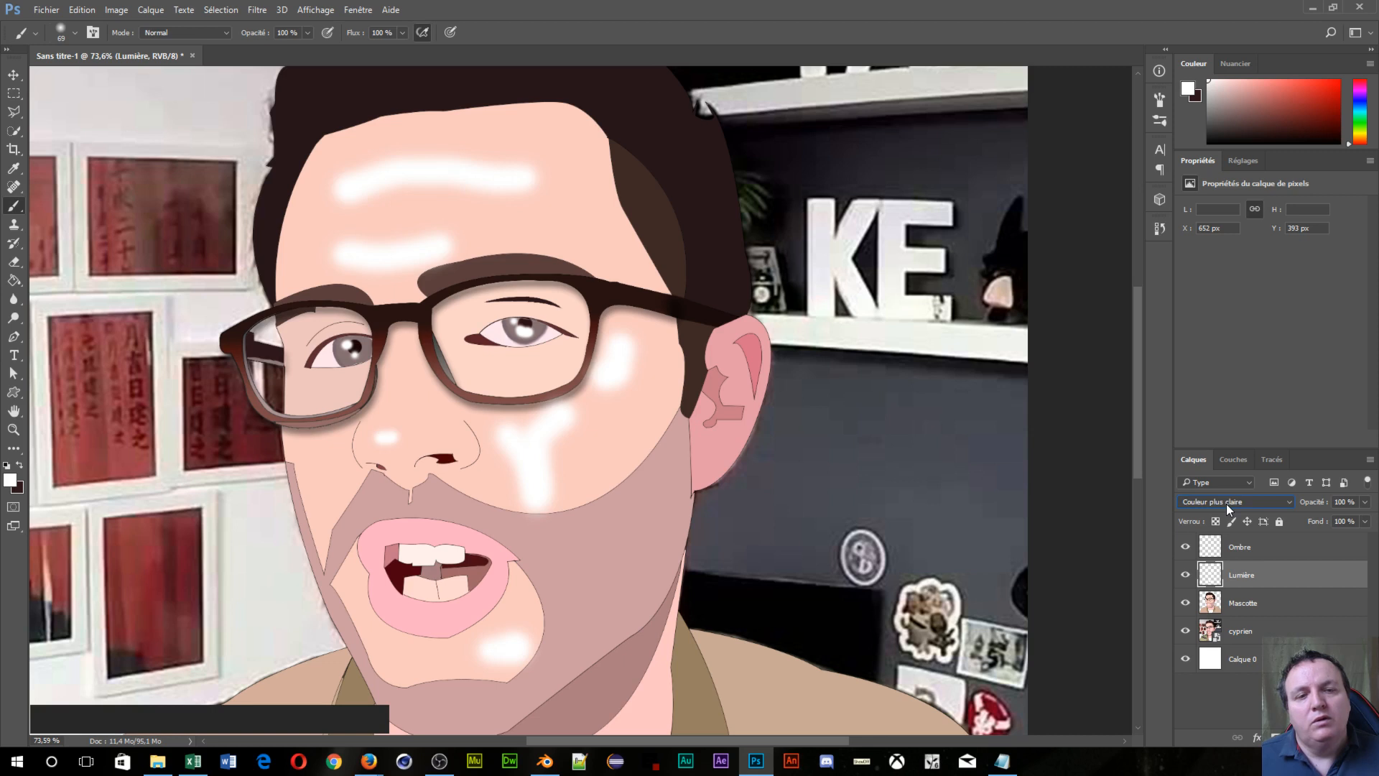
key(Down)
key(Down)
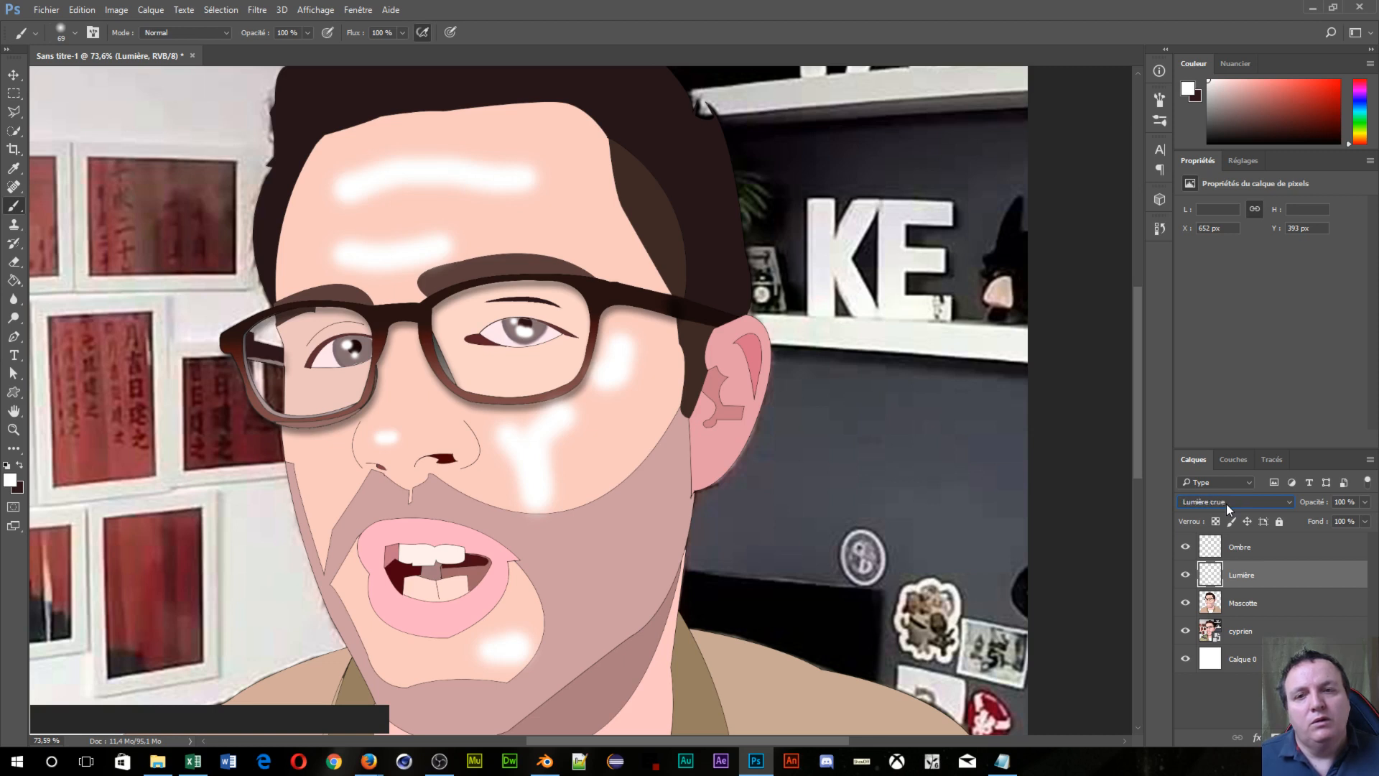
key(Up)
key(Up)
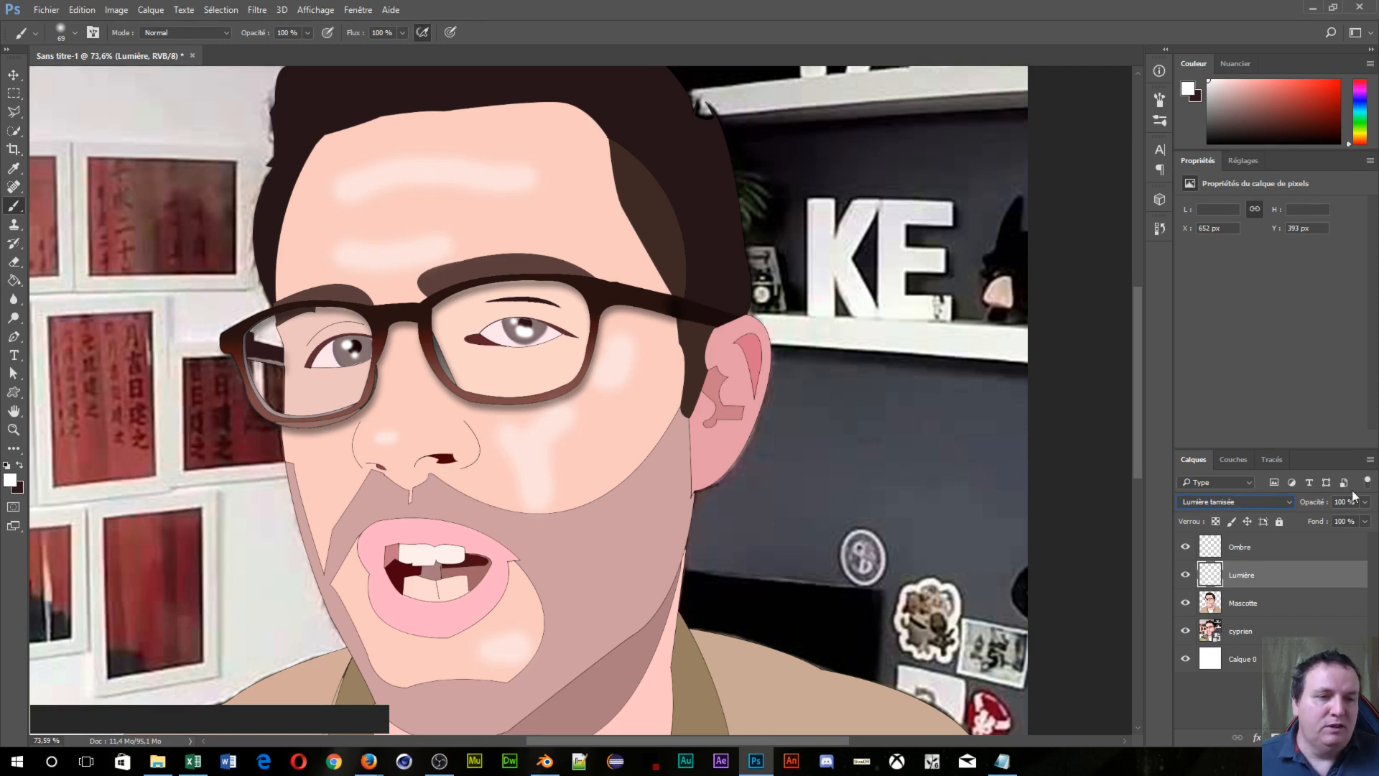
Step: Apply a Gaussian blur with a radius of 38.7 pixels to the Lumière layer
click(255, 10)
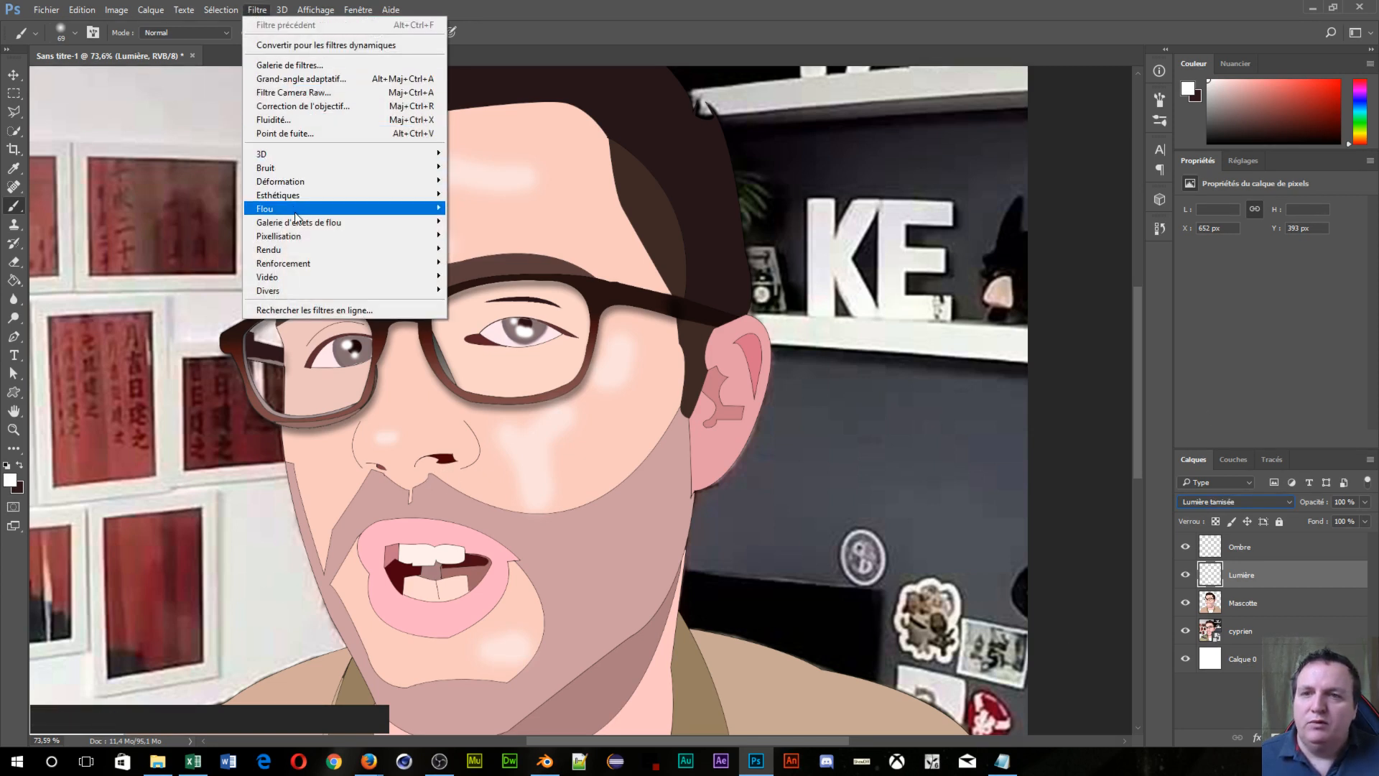
mouse_move(259, 212)
click(185, 277)
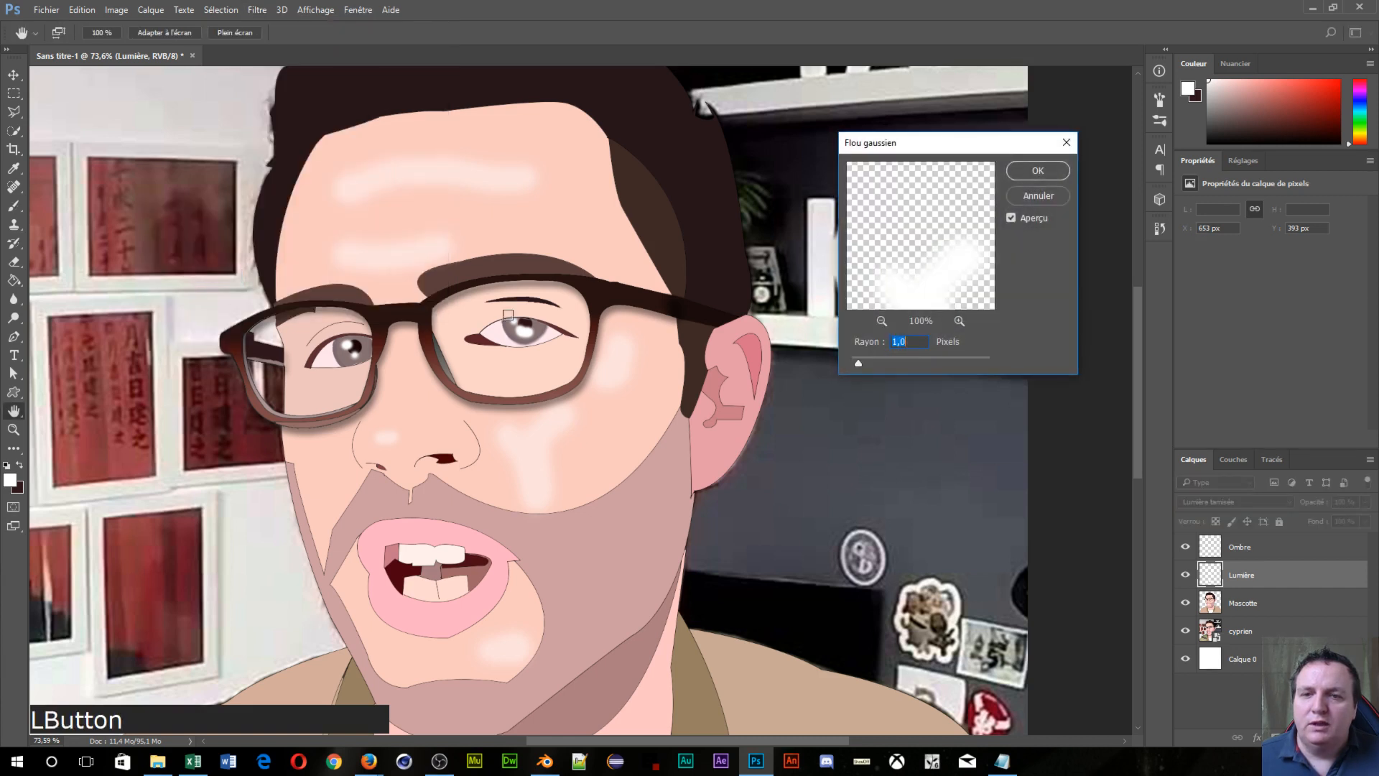
drag(856, 366, 883, 361)
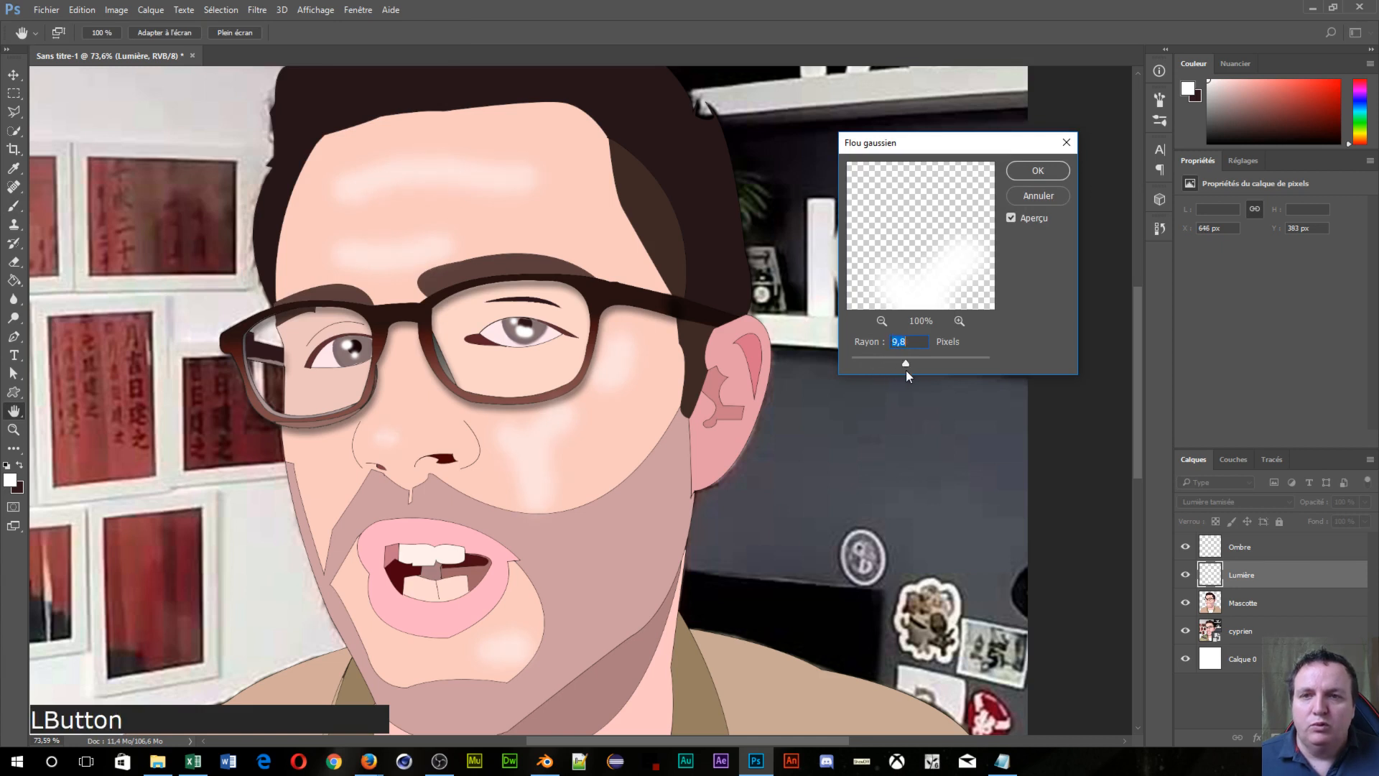
drag(908, 365, 922, 361)
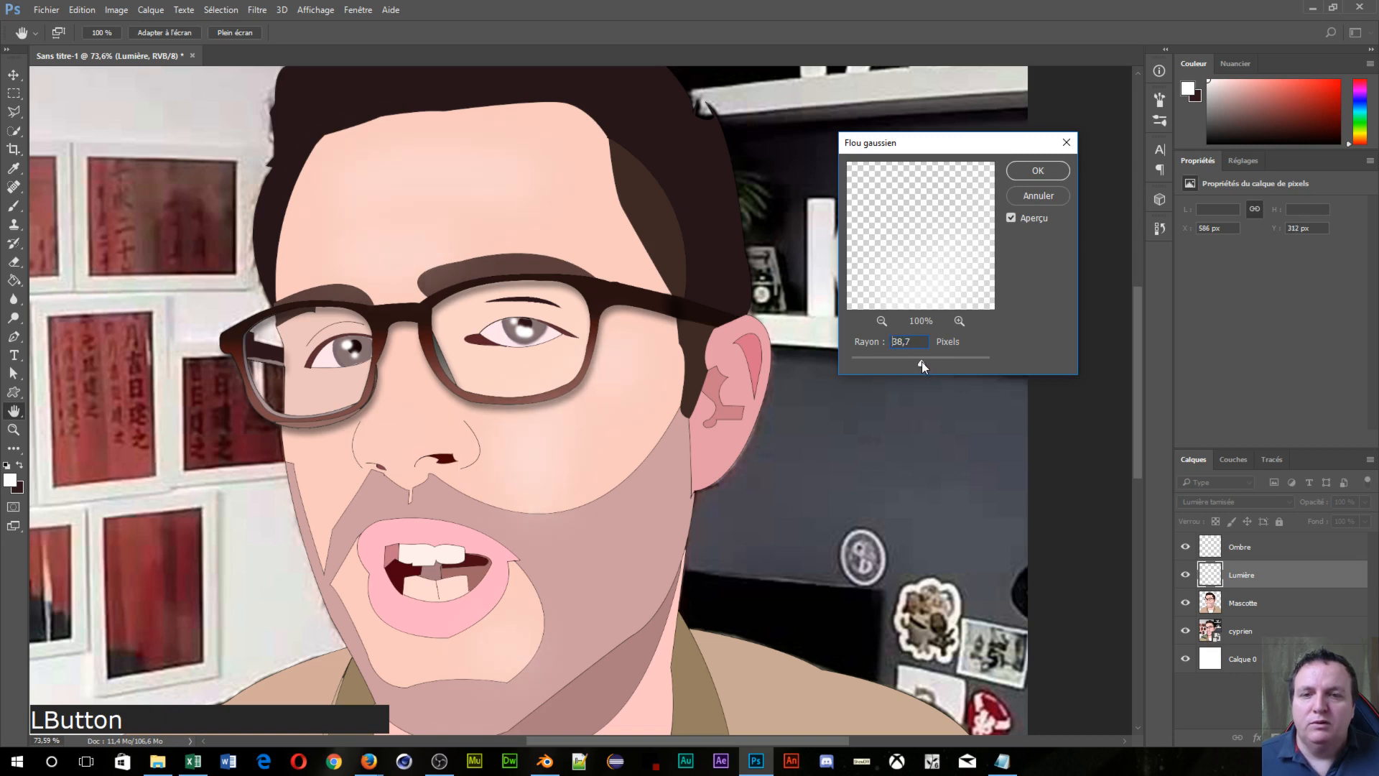
click(1037, 171)
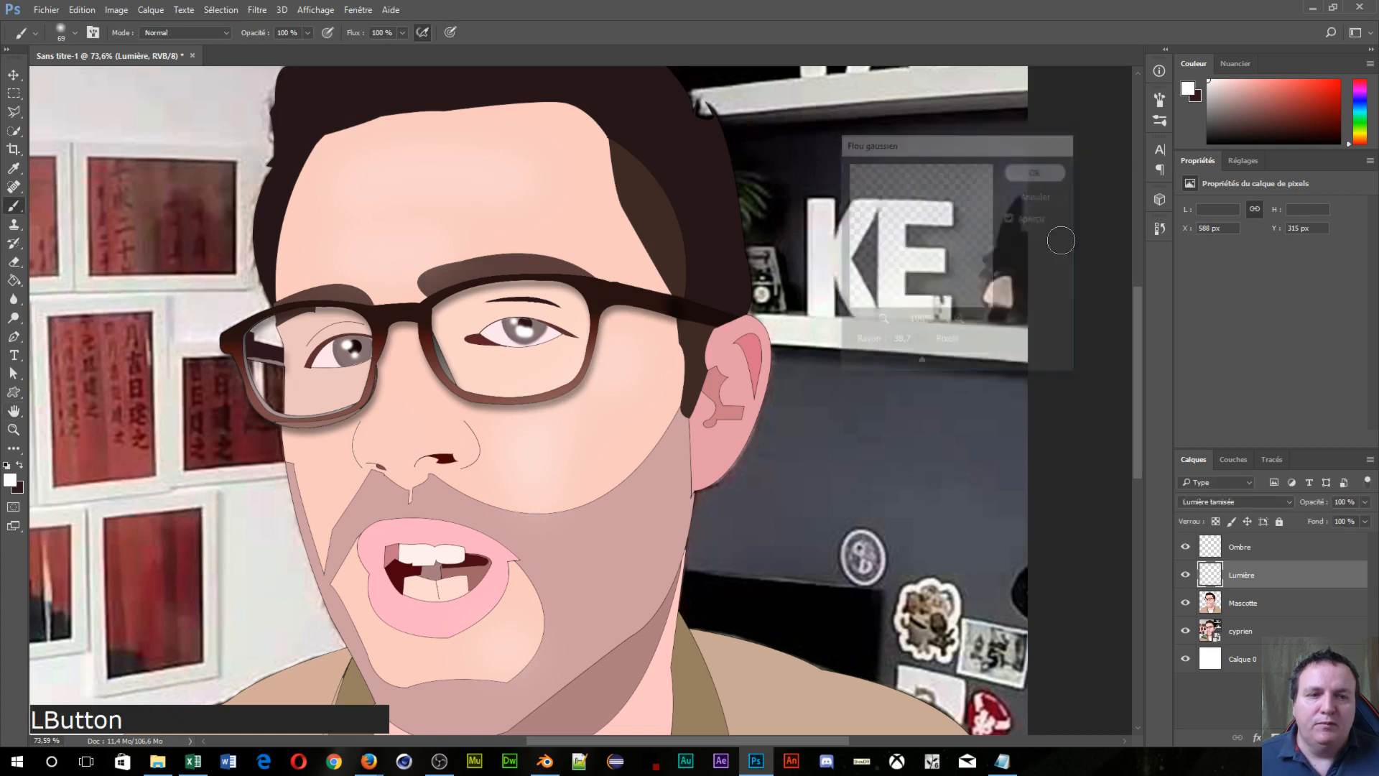
Step: Set the Lumière layer's opacity to 84% and check the highlights on the whole portrait
click(1315, 506)
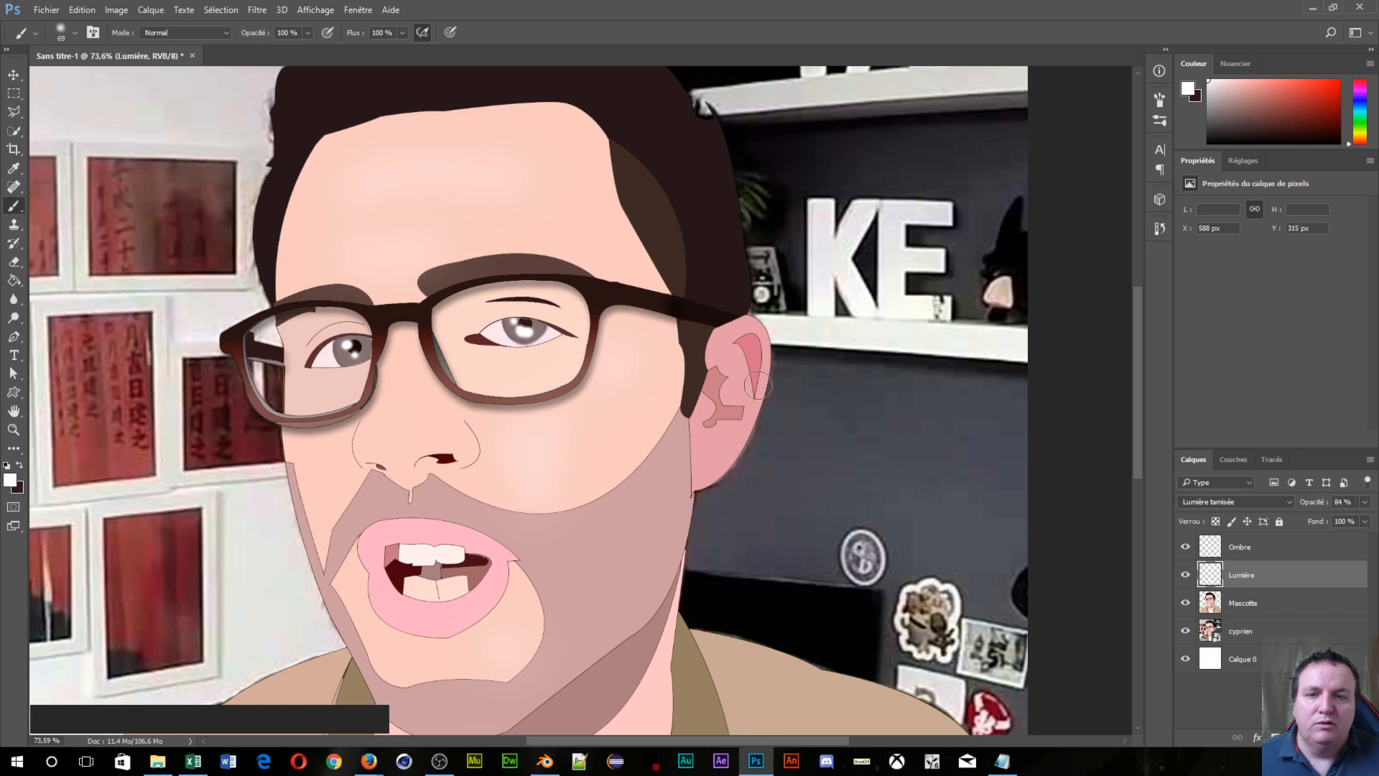
scroll(681, 454, down, 7)
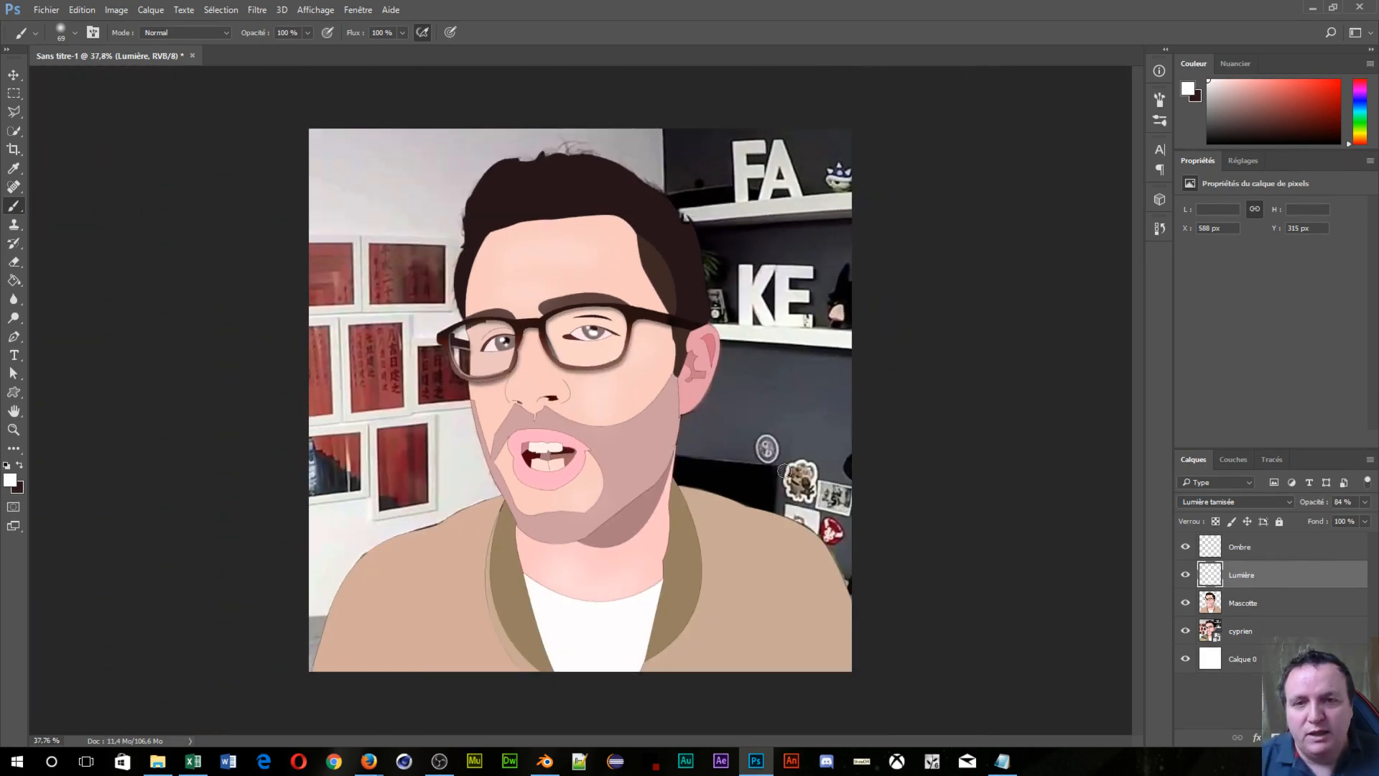
scroll(595, 481, up, 3)
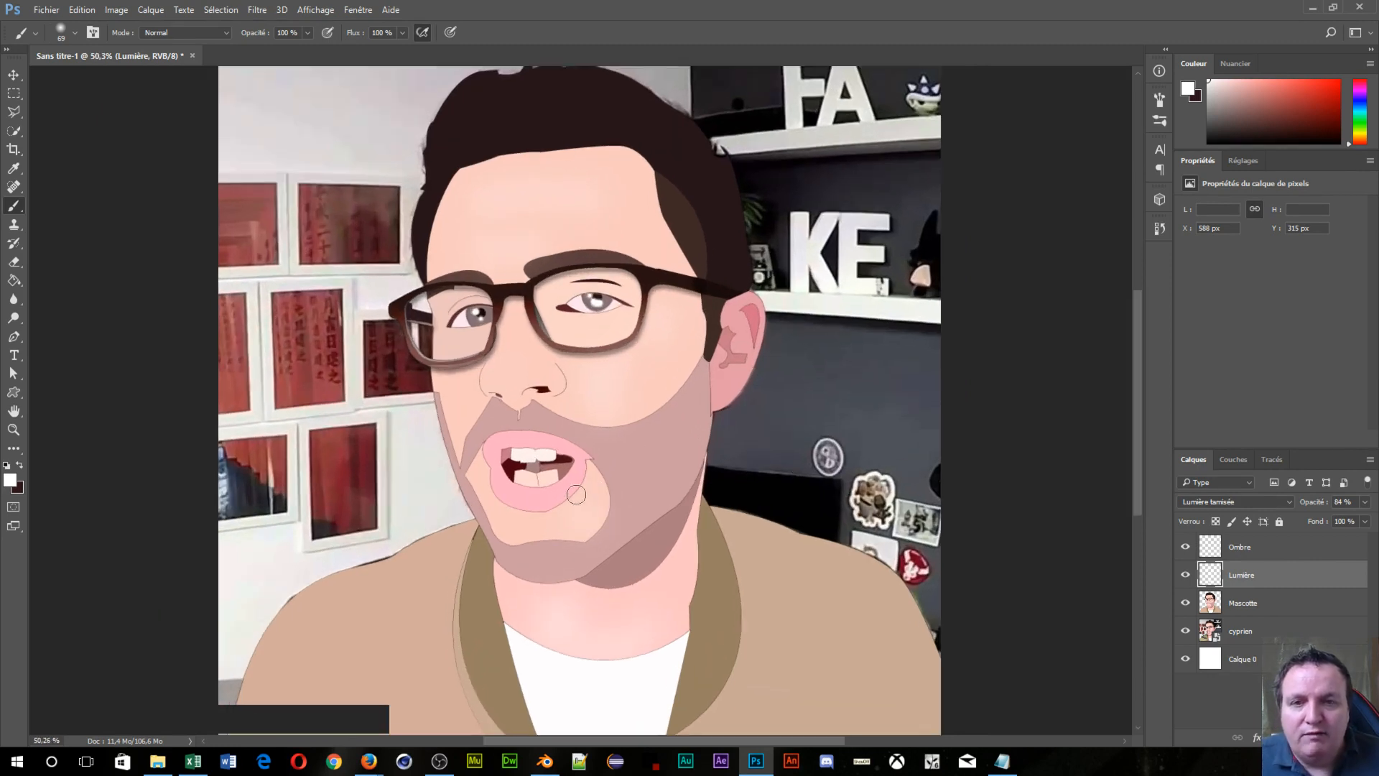
Step: Make Ombre the active layer and set the foreground colour to black (000000)
click(1255, 551)
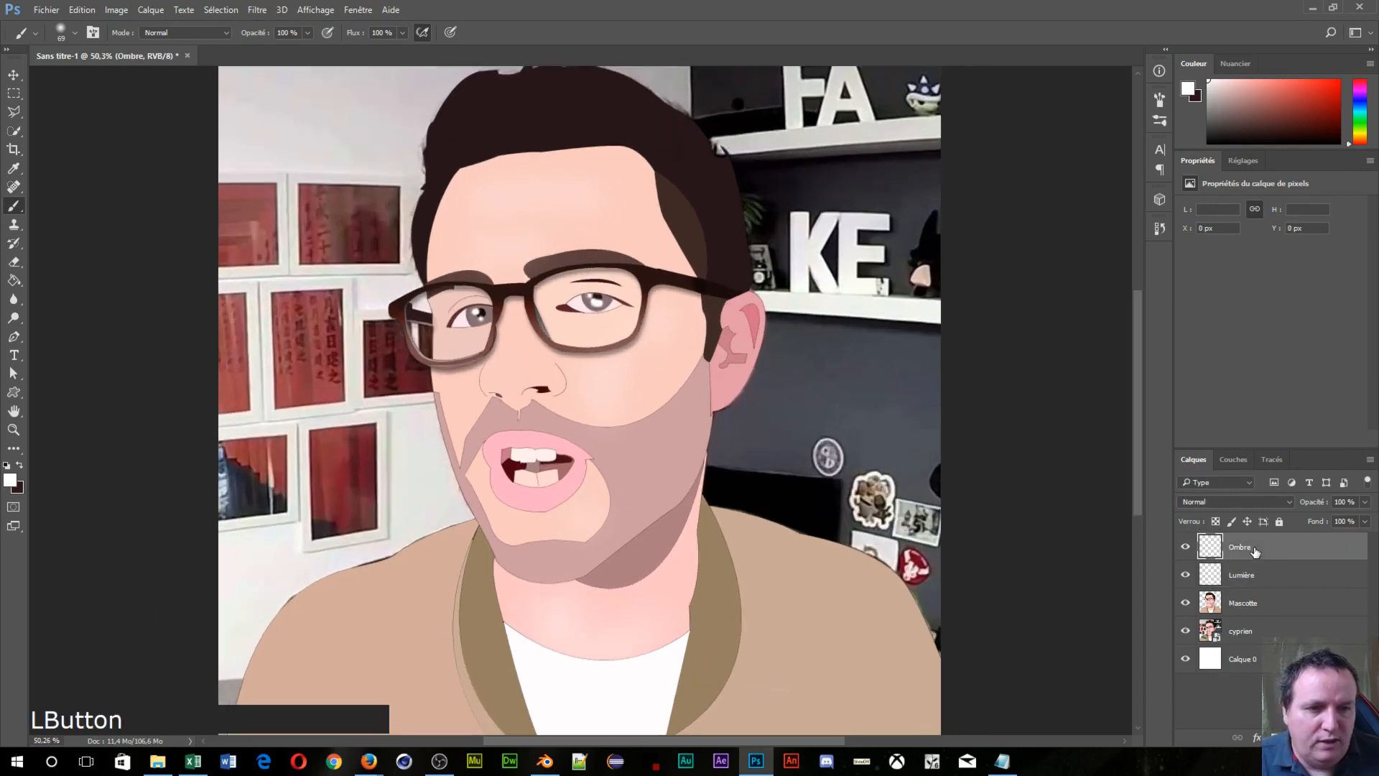
click(16, 480)
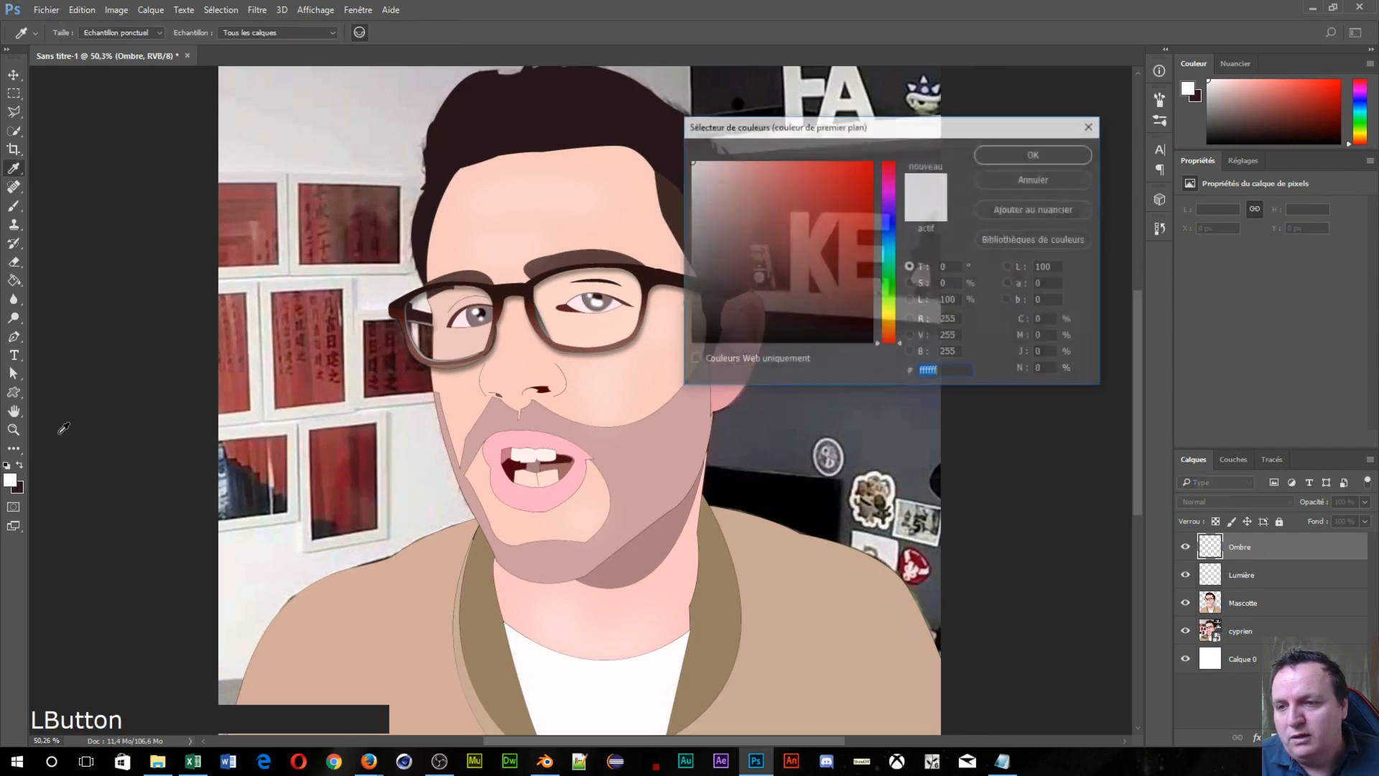
text(000000)
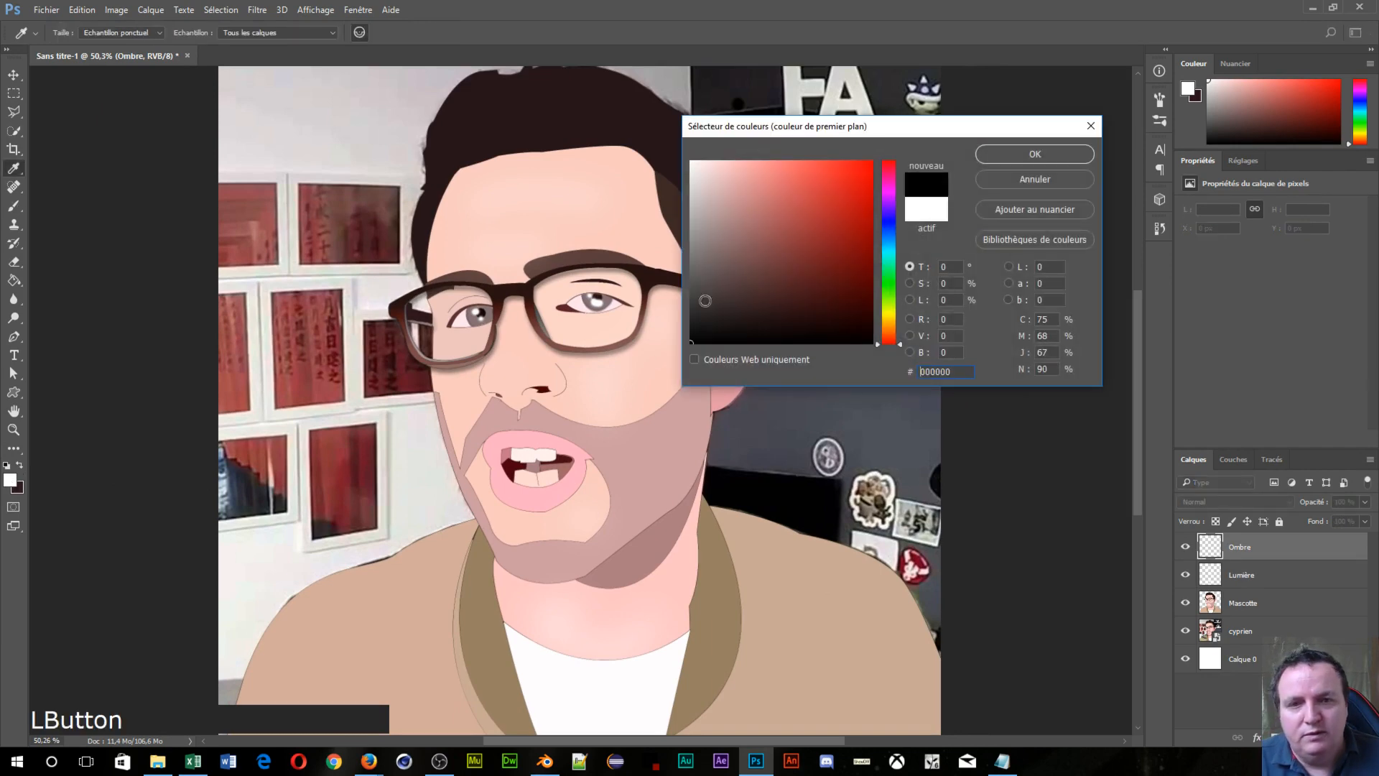
click(1050, 149)
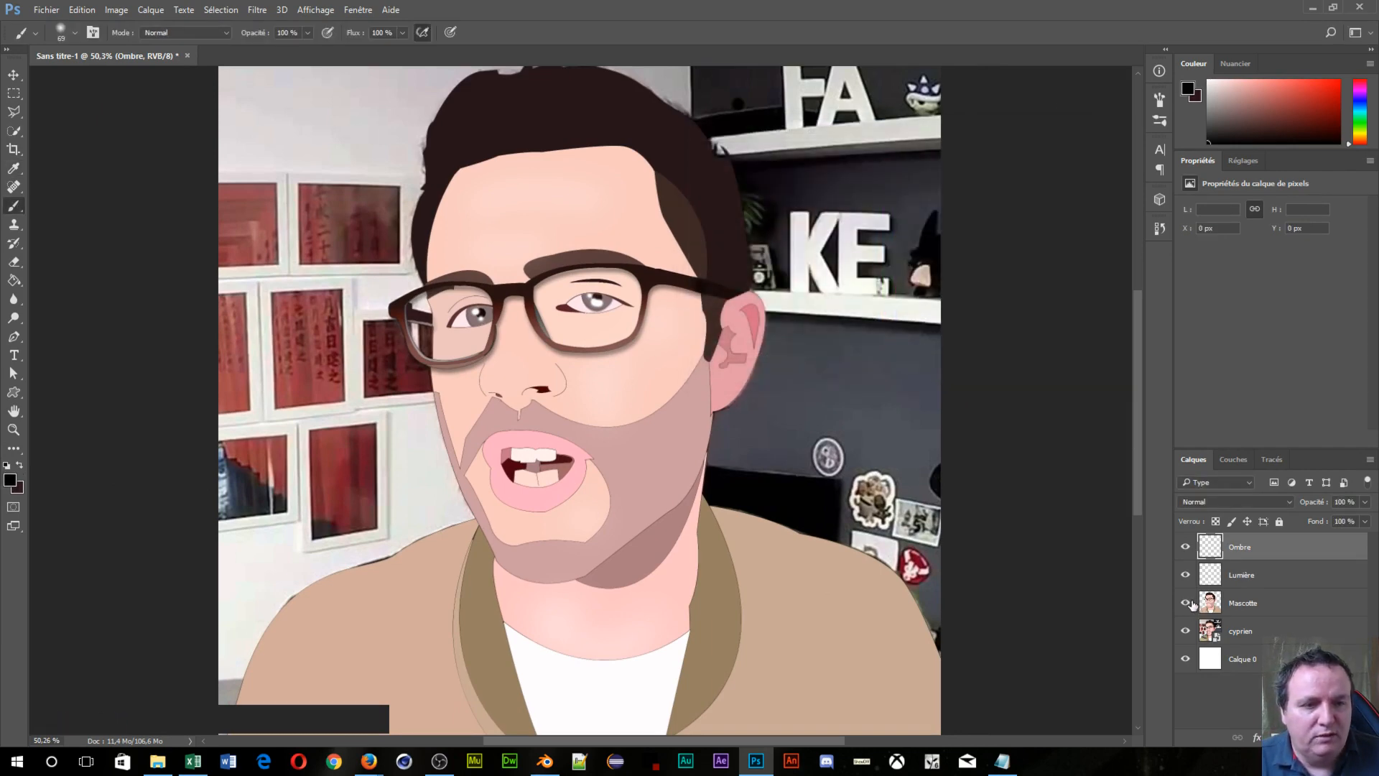
Step: Hide the Mascotte and Lumière layers to expose the reference photo's face around the nose
click(1187, 602)
click(1186, 575)
scroll(630, 470, up, 5)
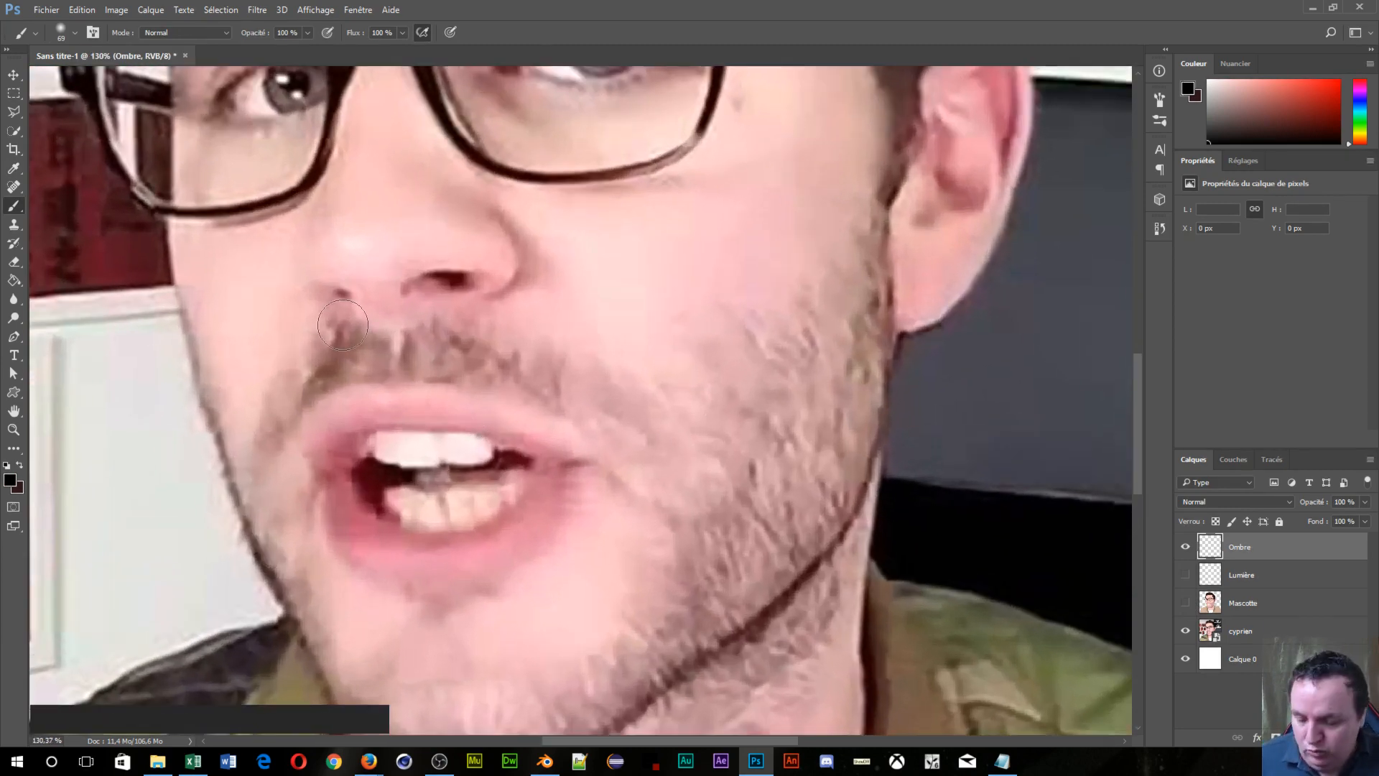
key(space)
drag(332, 287, 347, 416)
scroll(670, 493, up, 2)
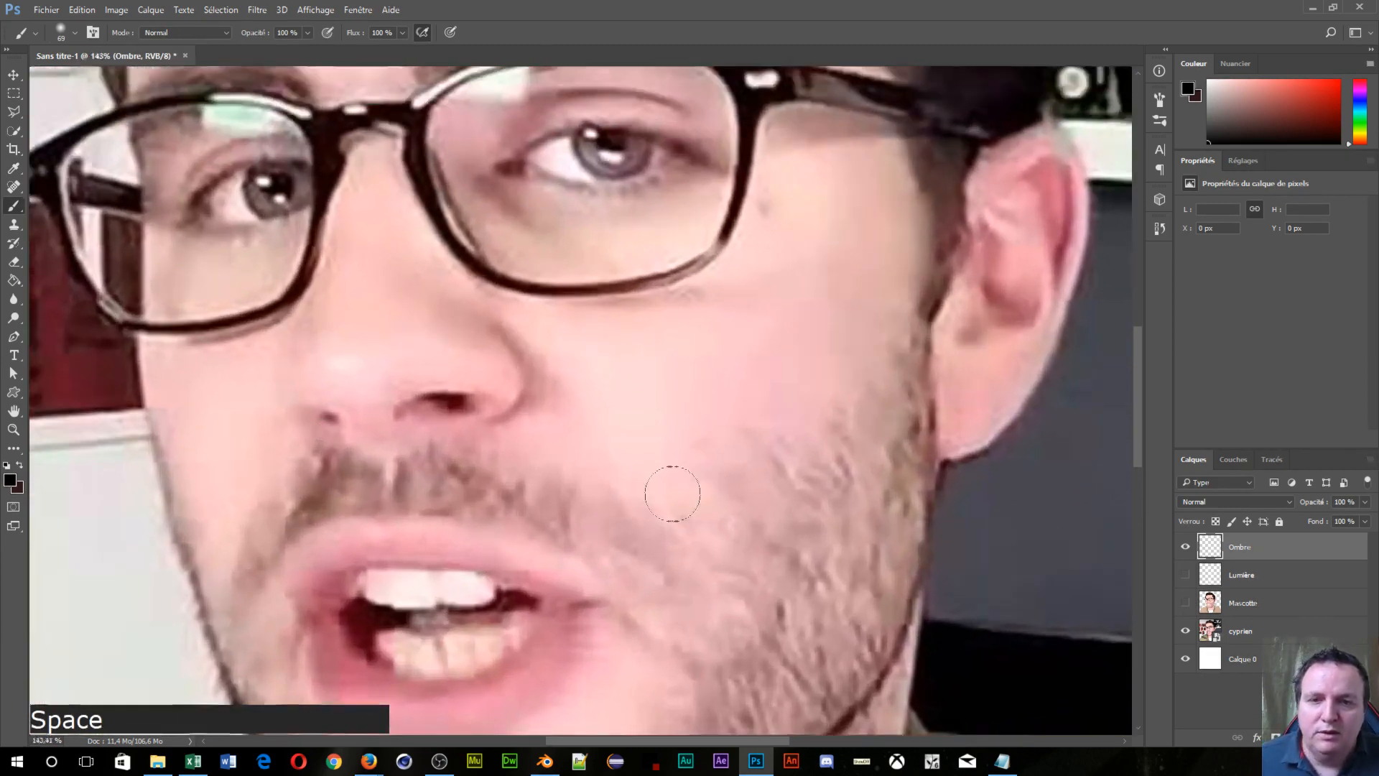
Step: Set the brush diameter to 38 px and paint soft black shadow strokes along the side of the nose beside the nostril
alt+right_click(593, 370)
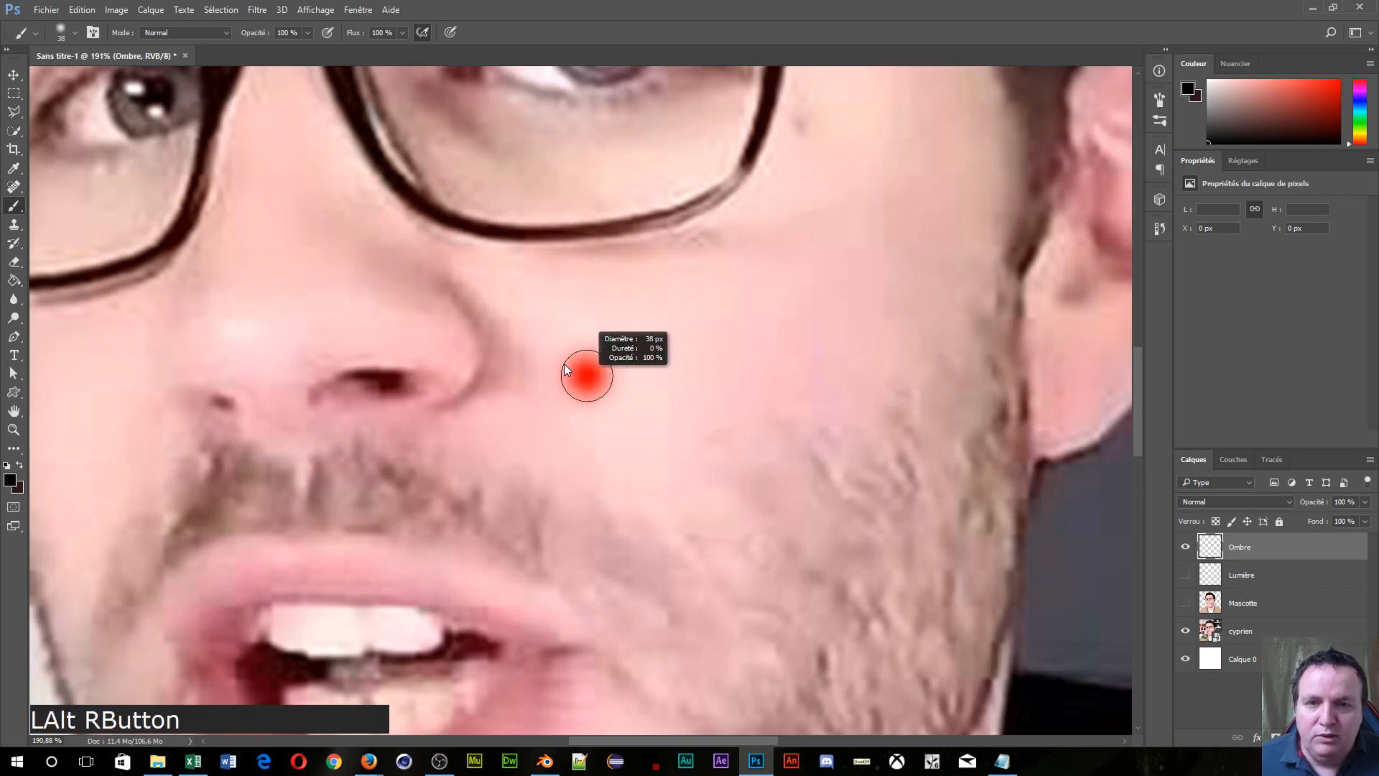
mouse_move(442, 268)
mouse_down()
mouse_move(463, 372)
mouse_move(480, 363)
mouse_up()
mouse_move(416, 291)
mouse_down()
mouse_move(362, 219)
mouse_move(424, 287)
mouse_move(427, 517)
mouse_up()
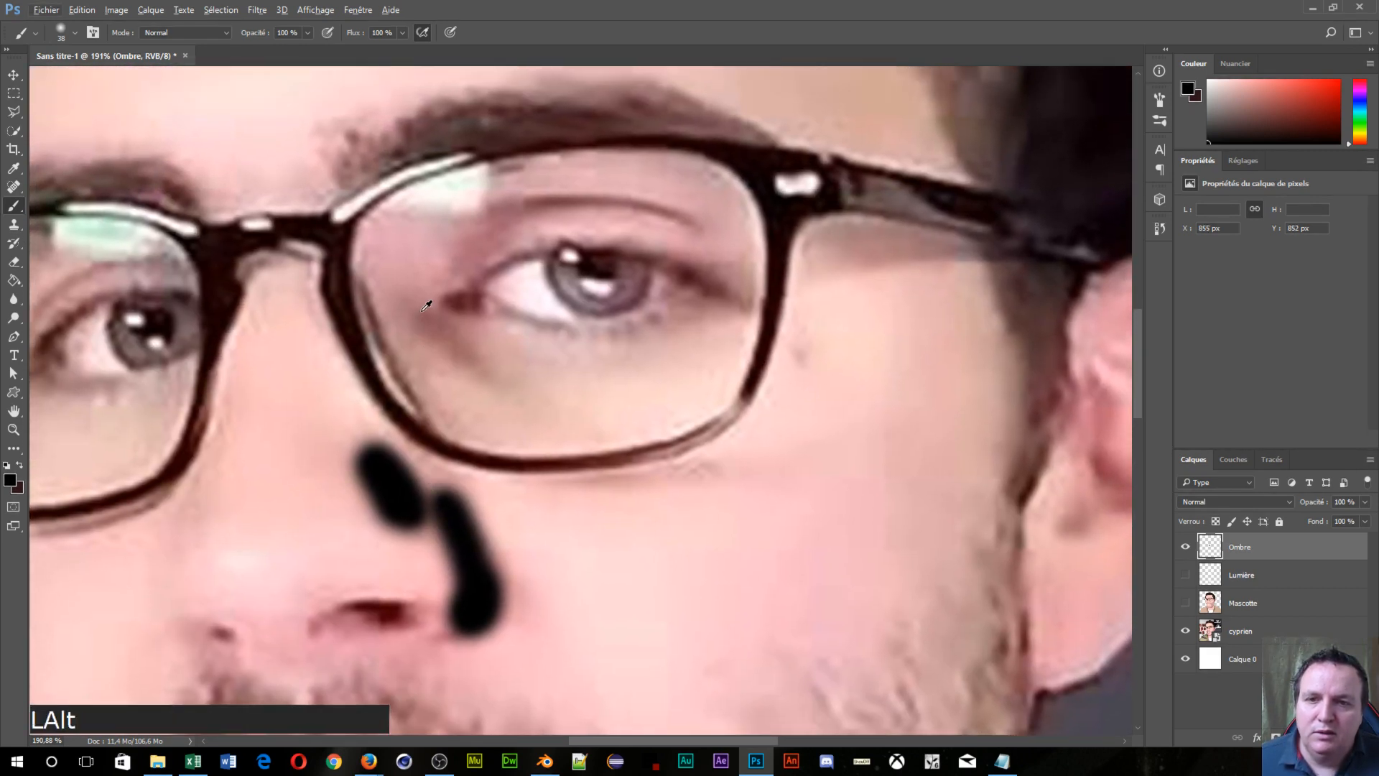
mouse_move(419, 305)
mouse_down()
mouse_move(458, 360)
mouse_move(435, 331)
mouse_move(441, 300)
mouse_move(463, 337)
mouse_move(488, 342)
mouse_move(464, 346)
mouse_move(428, 307)
mouse_move(412, 265)
mouse_move(433, 250)
mouse_move(397, 275)
mouse_move(408, 315)
mouse_move(454, 351)
mouse_move(621, 424)
mouse_up()
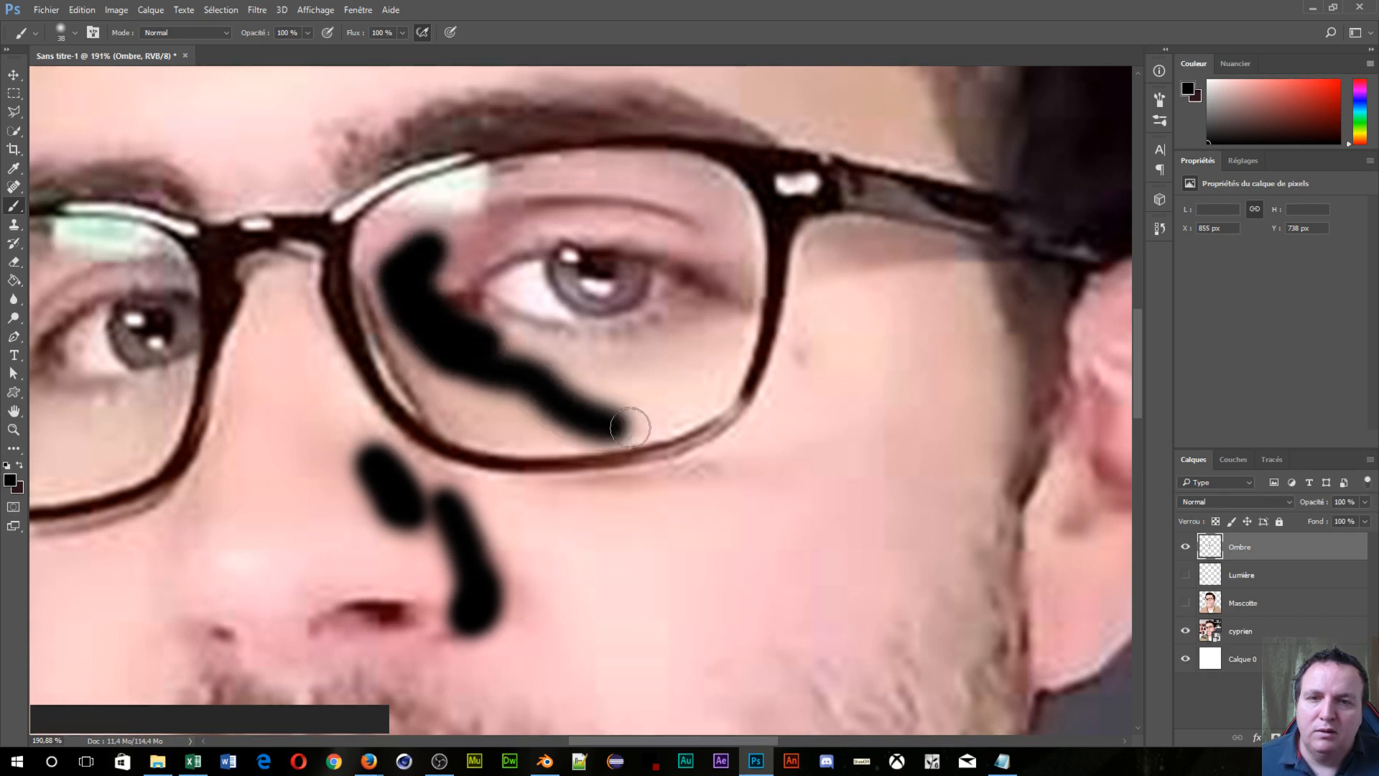
key(space)
drag(429, 364, 472, 412)
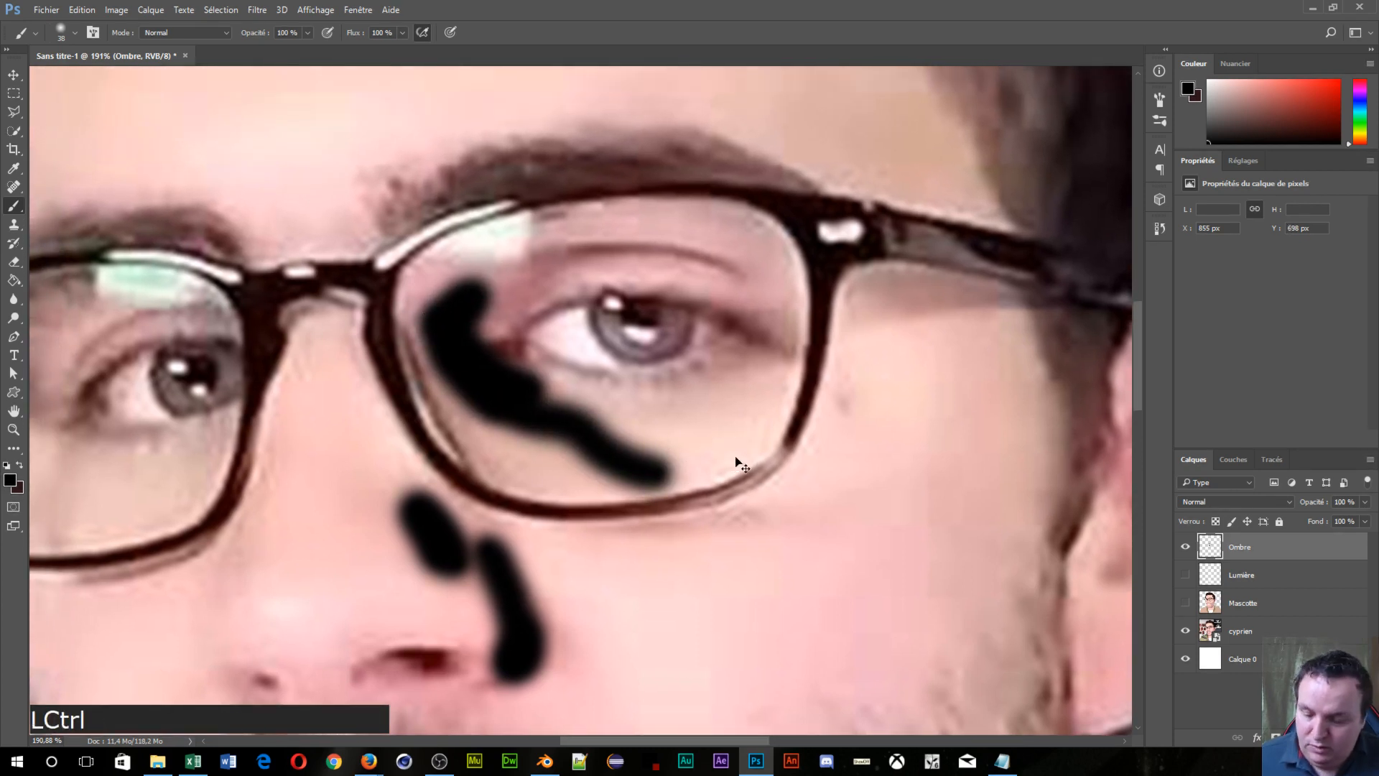
key(ctrl+z)
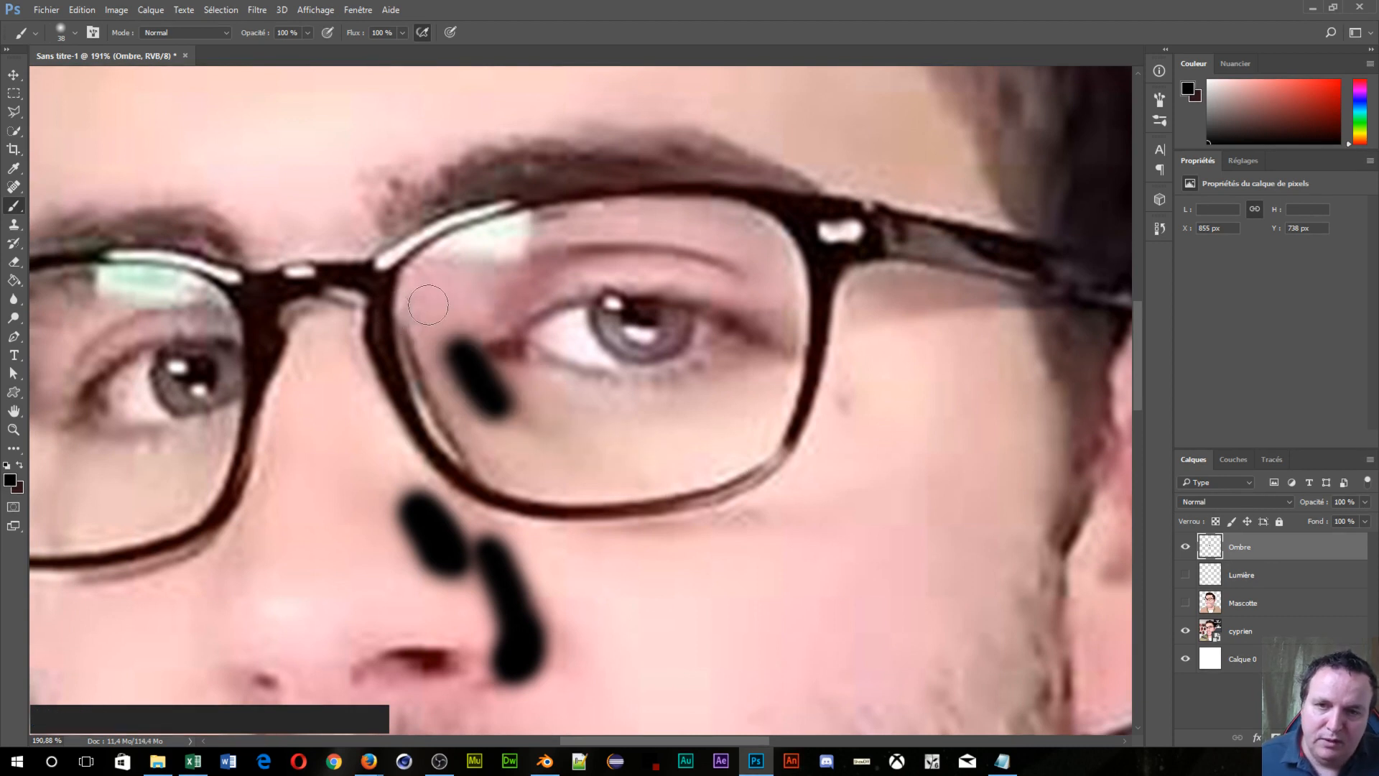
Step: Set the brush diameter to 59 px and paint soft black shadows inside the larger lens, below the inner eye corner, at the outer corner and over the eyelid
alt+right_click(534, 376)
mouse_move(435, 309)
mouse_down()
mouse_move(510, 398)
mouse_move(650, 474)
mouse_up()
click(772, 321)
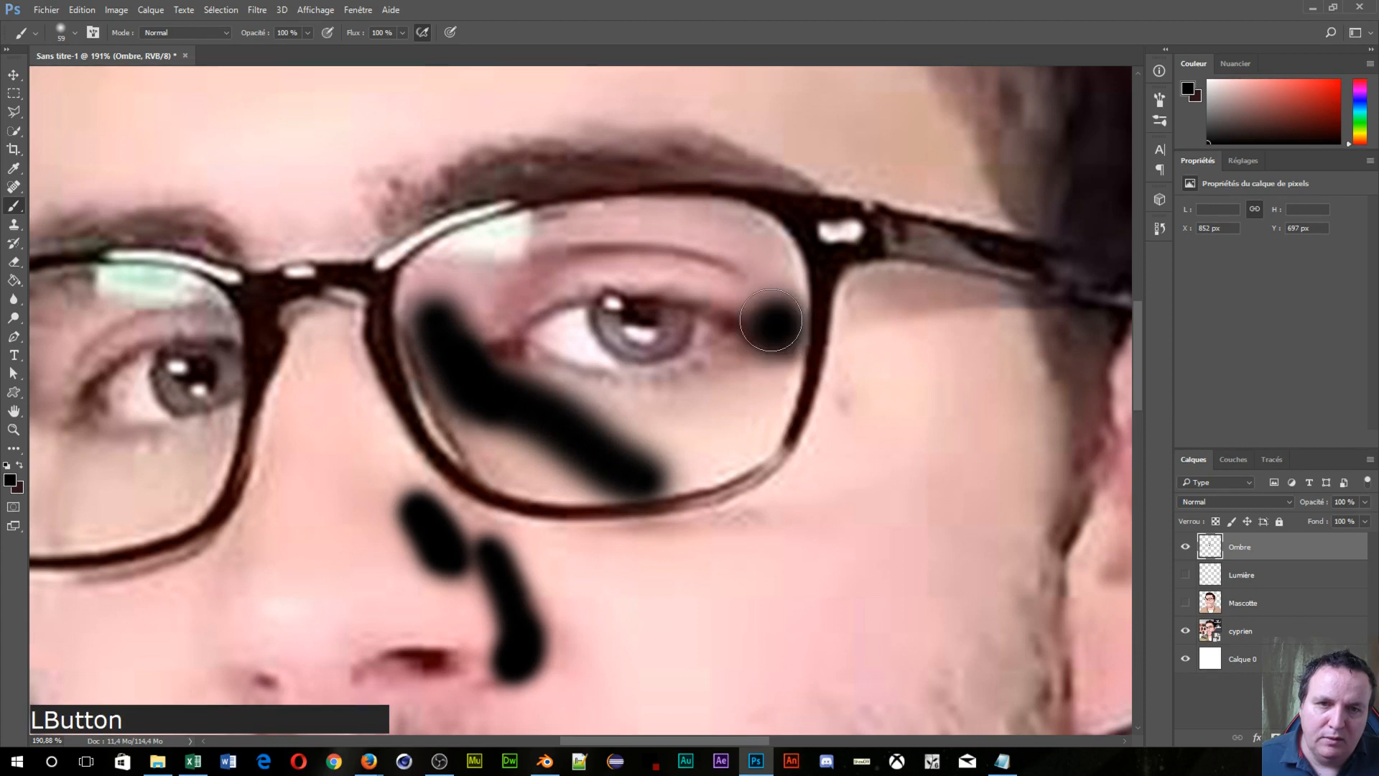
click(717, 365)
mouse_move(511, 283)
mouse_down()
mouse_move(549, 271)
mouse_move(718, 297)
mouse_move(671, 246)
mouse_move(594, 225)
mouse_move(747, 246)
mouse_move(782, 237)
mouse_up()
Step: Paint soft black shadow strokes around the other eye, inside the smaller lens of the glasses
key(space)
drag(164, 404, 620, 332)
mouse_move(557, 223)
mouse_down()
mouse_move(453, 323)
mouse_move(480, 319)
mouse_up()
mouse_move(507, 367)
mouse_down()
mouse_move(491, 445)
mouse_move(499, 330)
mouse_up()
Step: Paint a short, thin black shadow stroke at the corner of the mouth, and enlarge the brush for the shadow beside the neck
key(space)
mouse_move(841, 279)
mouse_down()
mouse_move(480, 497)
mouse_move(216, 377)
mouse_up()
drag(471, 557, 268, 148)
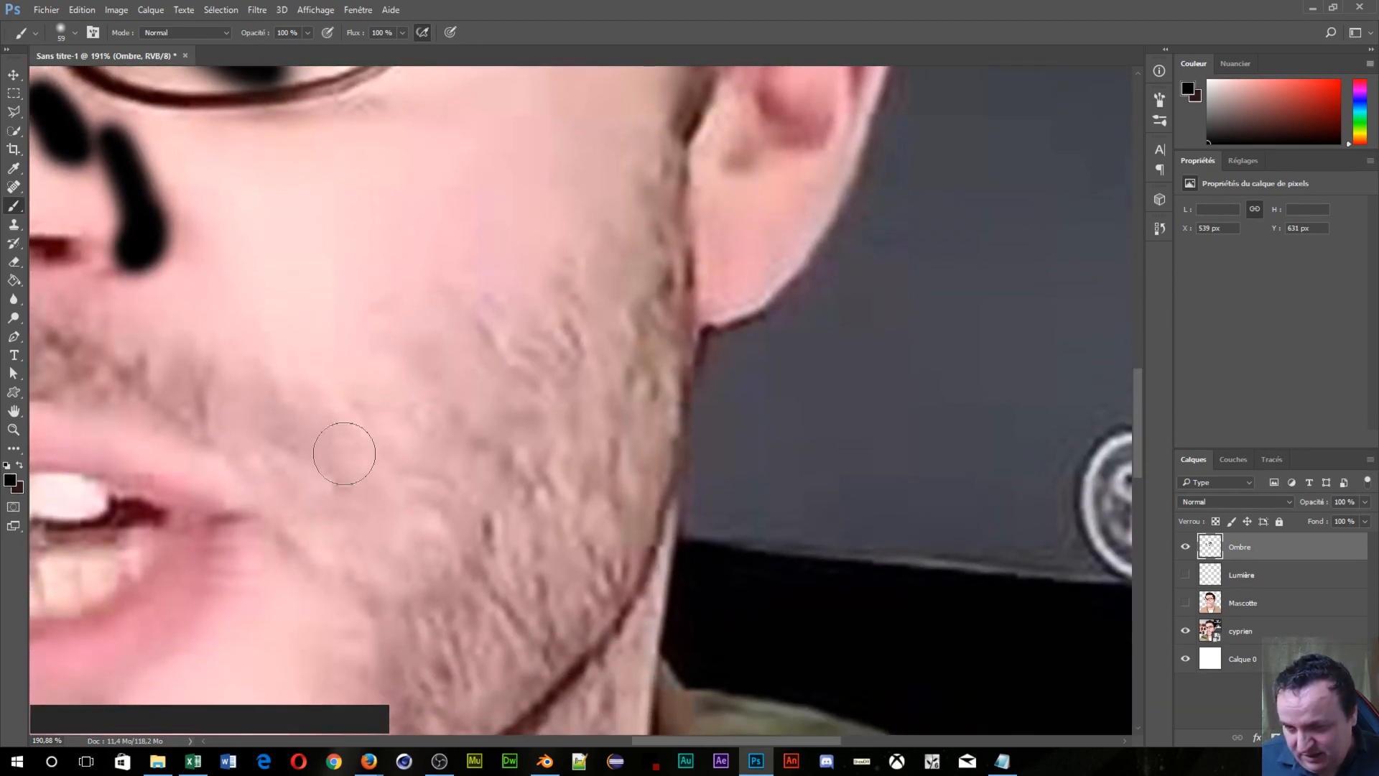
key(space)
mouse_move(215, 578)
mouse_down()
mouse_move(291, 484)
mouse_move(463, 406)
mouse_move(456, 349)
mouse_move(514, 351)
mouse_up()
key(alt)
alt+right_click(502, 362)
key(space)
drag(445, 530, 483, 175)
drag(256, 517, 262, 518)
mouse_move(172, 298)
mouse_down()
mouse_move(196, 419)
mouse_move(262, 550)
mouse_move(273, 471)
mouse_up()
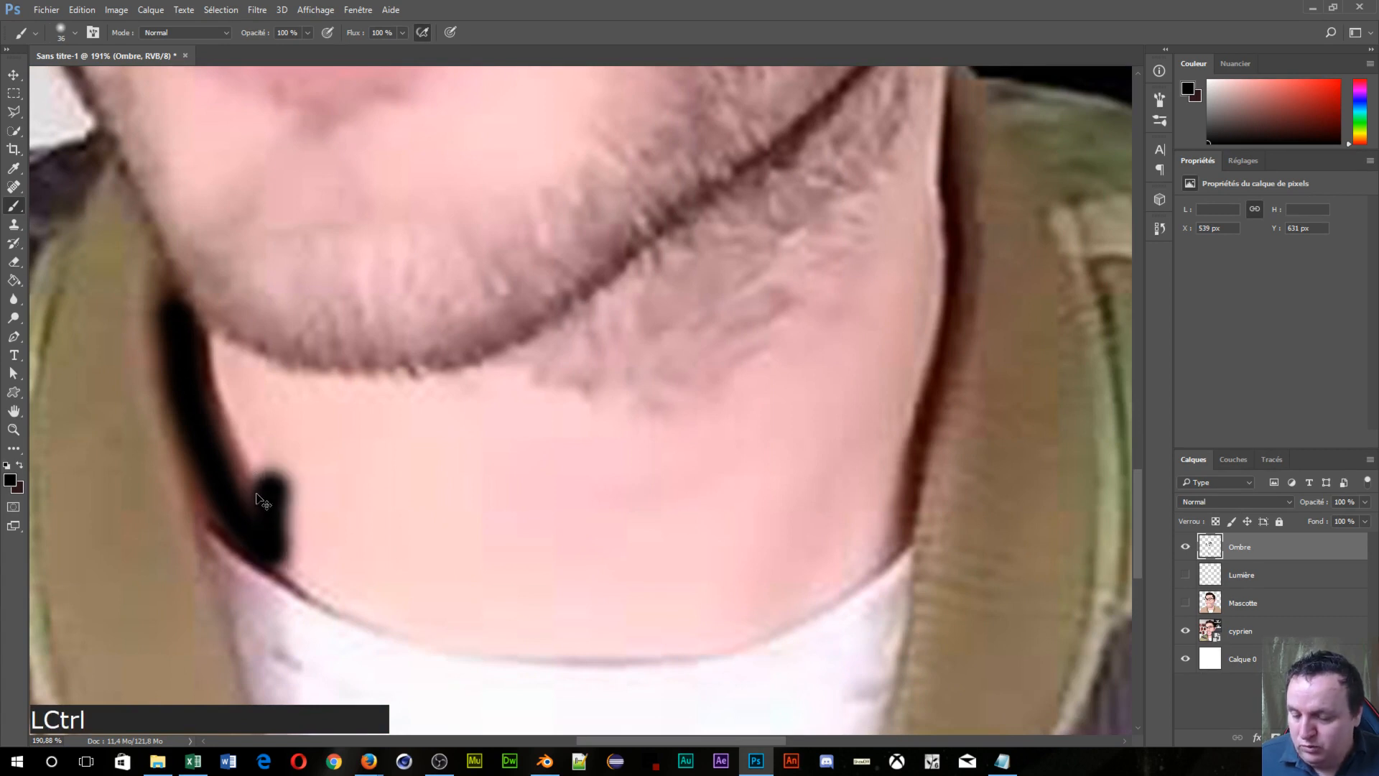
key(ctrl+z)
mouse_move(190, 339)
mouse_down()
mouse_move(211, 440)
mouse_move(277, 564)
mouse_move(247, 502)
mouse_up()
key(ctrl+z)
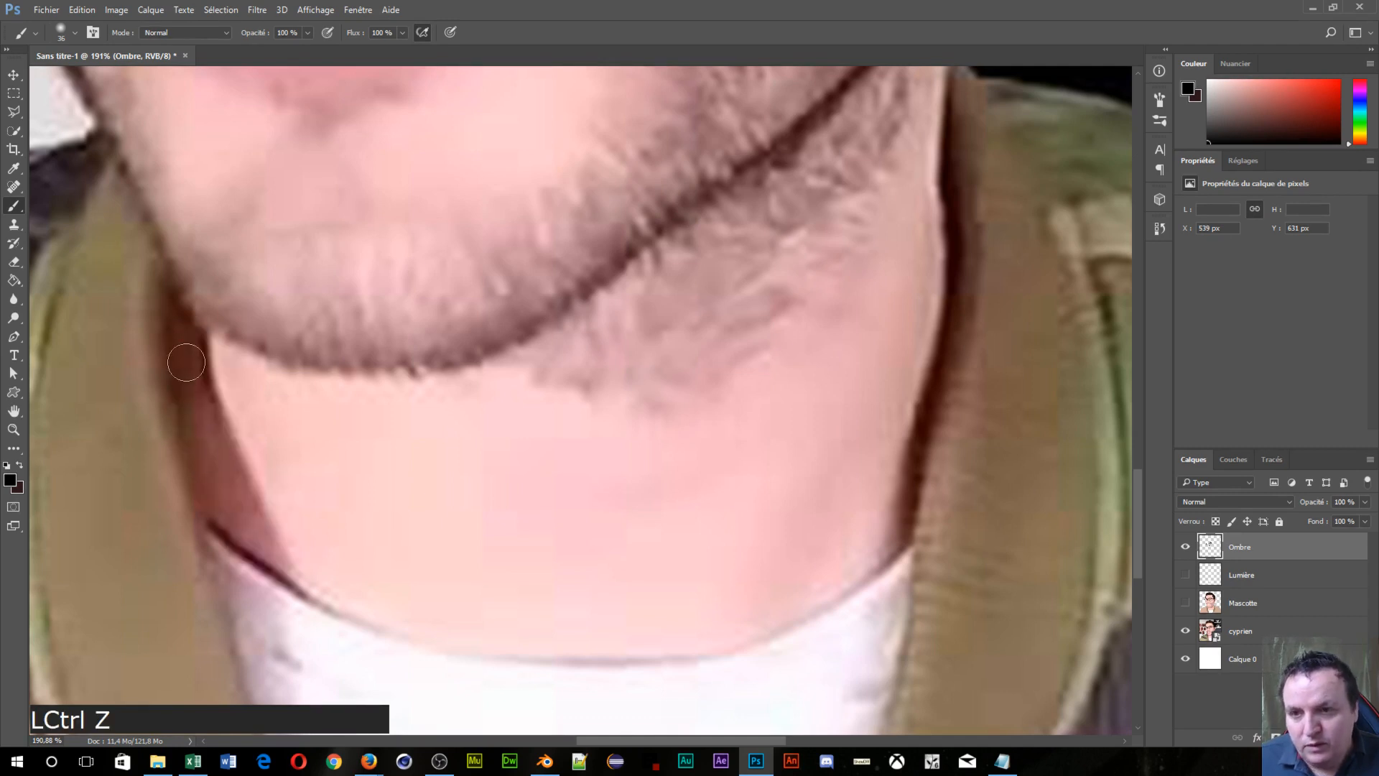
Step: Paint a thick black shadow down the dark side of the neck to the T-shirt, and reduce the brush to 13 px for the opposite side
mouse_move(188, 337)
mouse_down()
mouse_move(204, 480)
mouse_move(284, 569)
mouse_up()
mouse_move(201, 363)
mouse_down()
mouse_move(222, 471)
mouse_move(260, 530)
mouse_up()
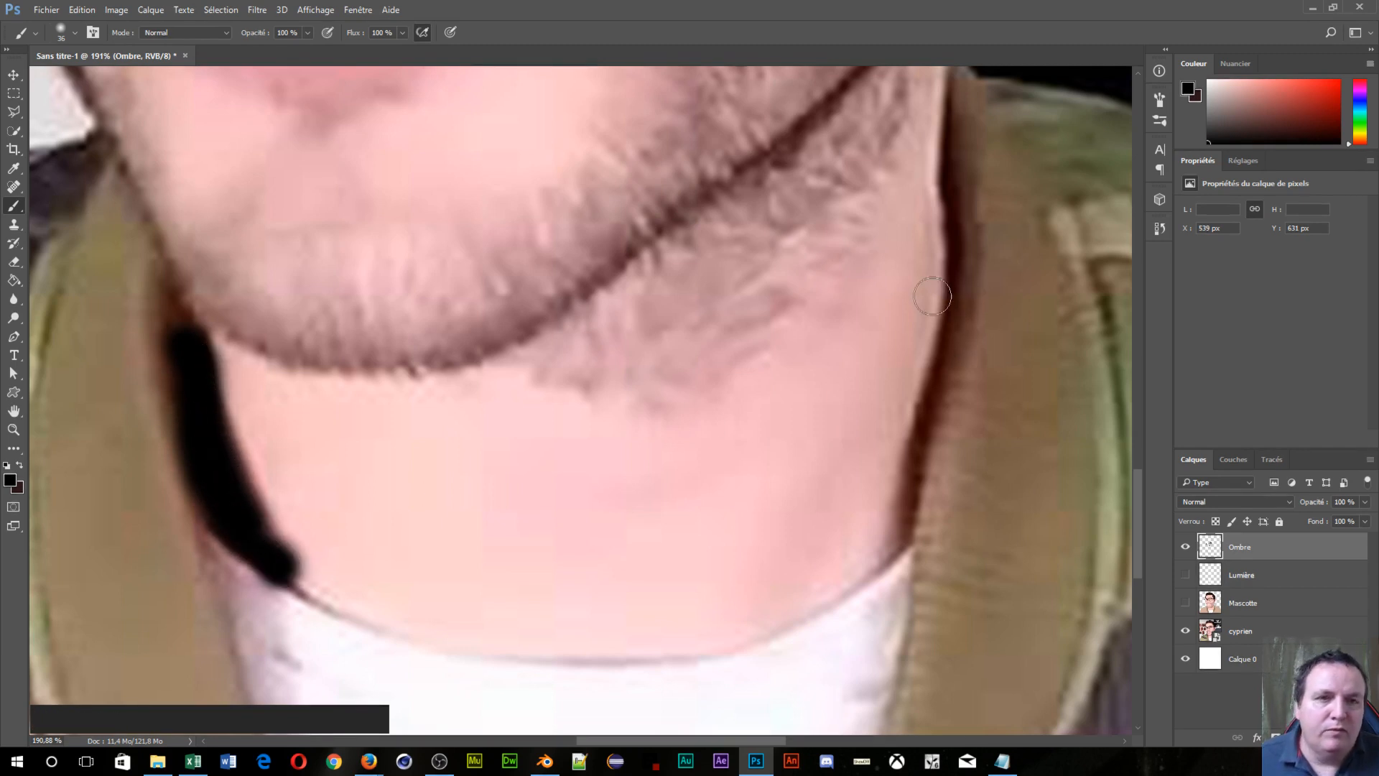
mouse_move(856, 396)
mouse_down()
mouse_move(663, 378)
mouse_move(630, 307)
mouse_up()
alt+right_click(649, 314)
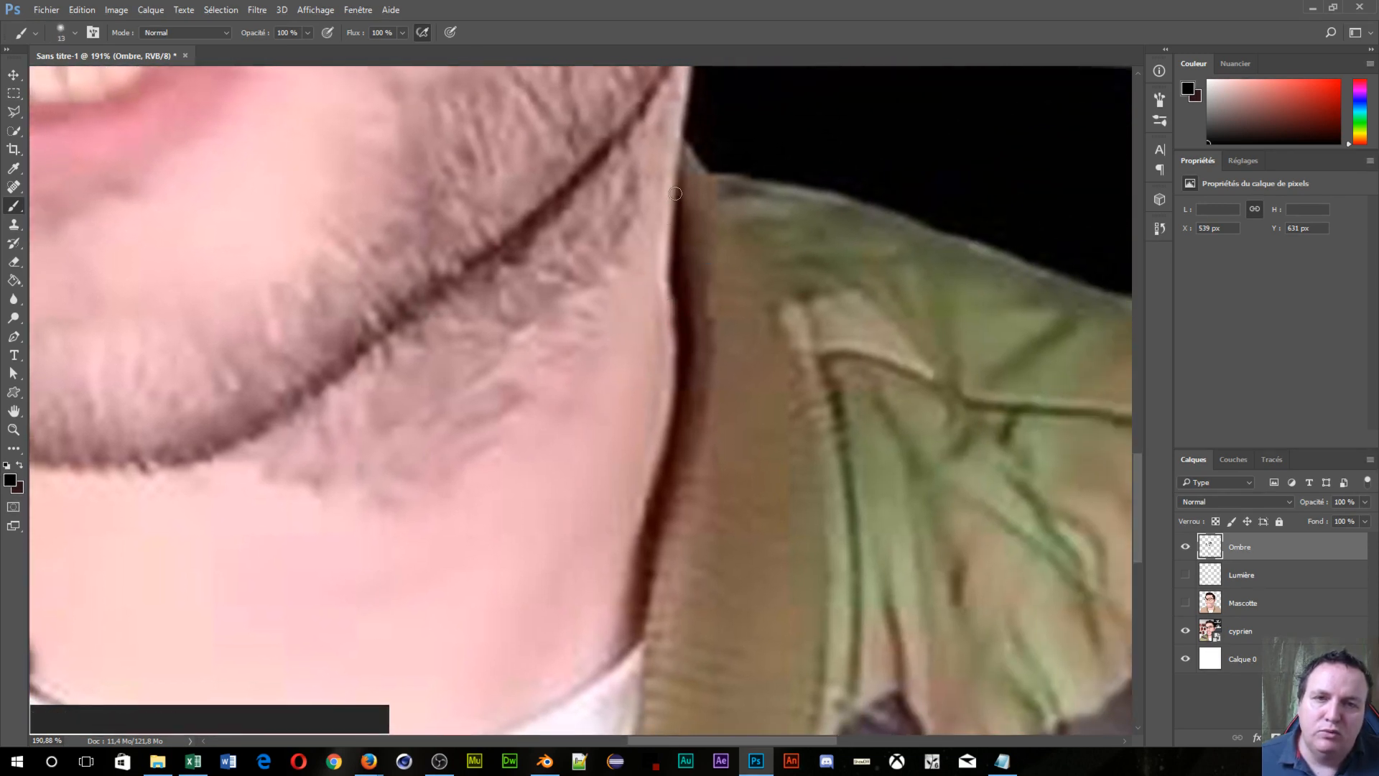
drag(675, 193, 684, 282)
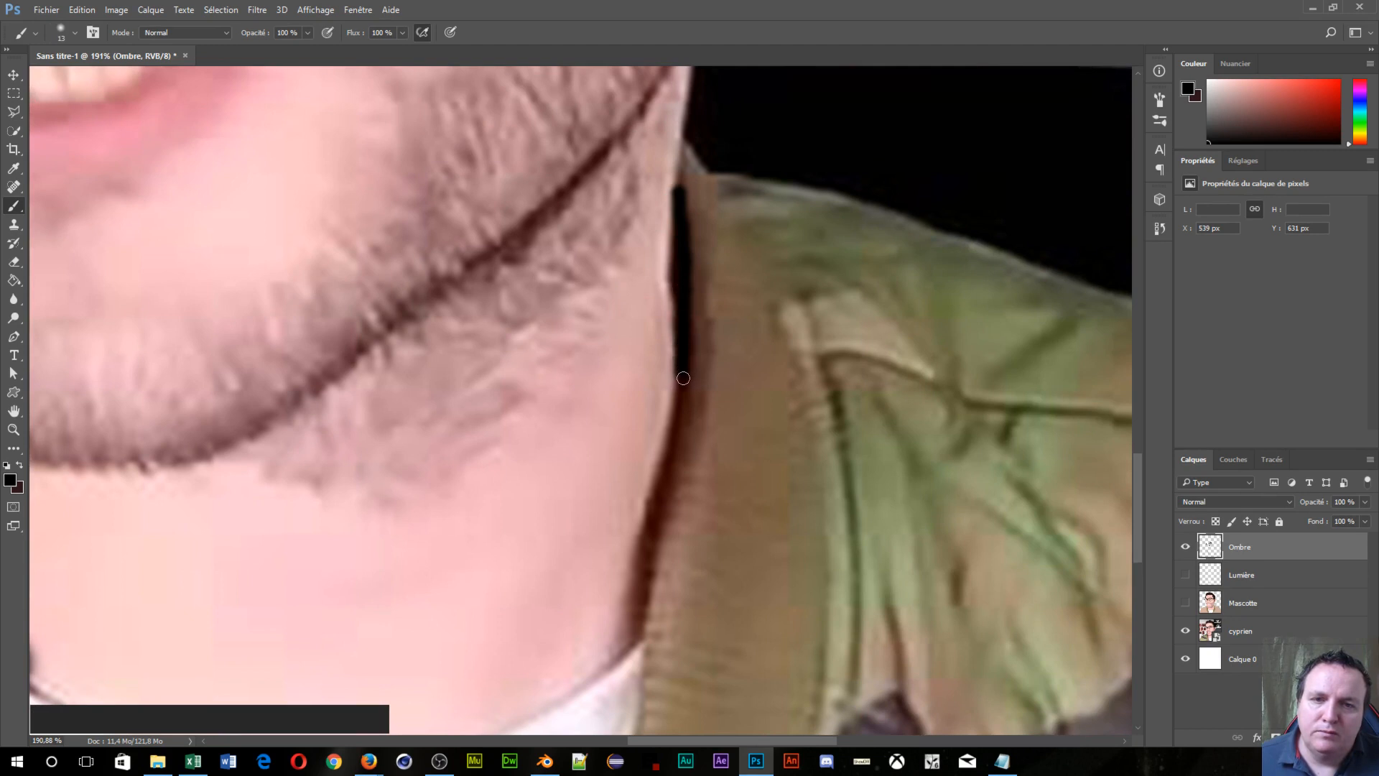
drag(683, 378, 643, 518)
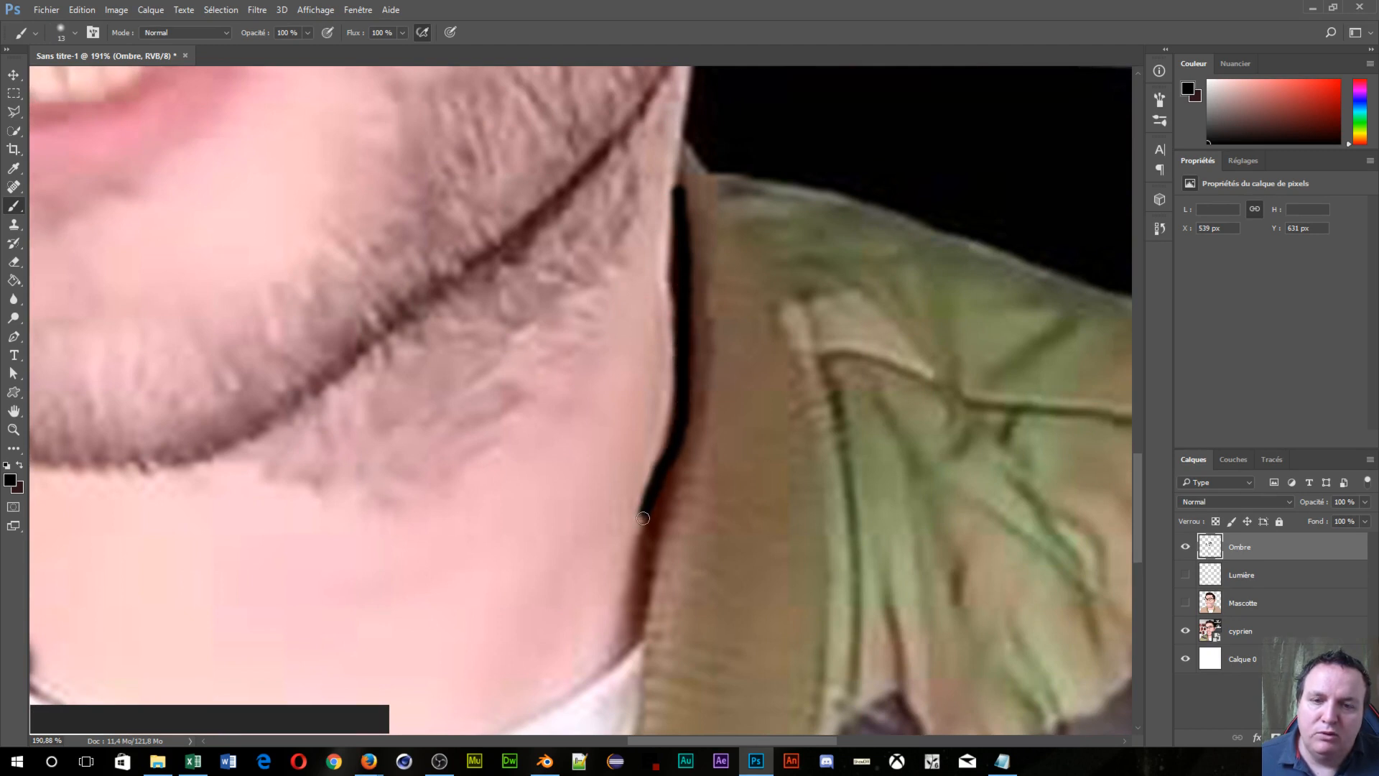
key(ctrl+z)
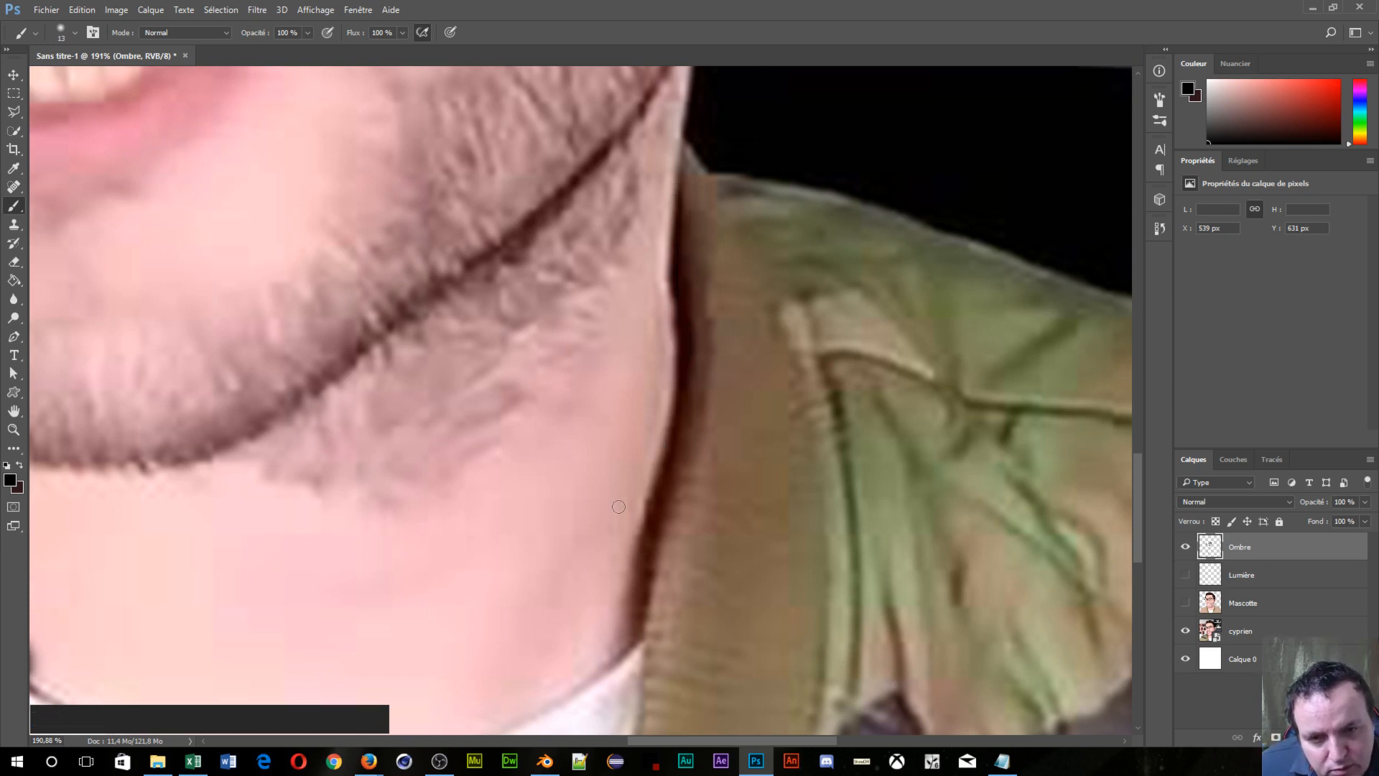
drag(658, 492, 636, 511)
key(ctrl+z)
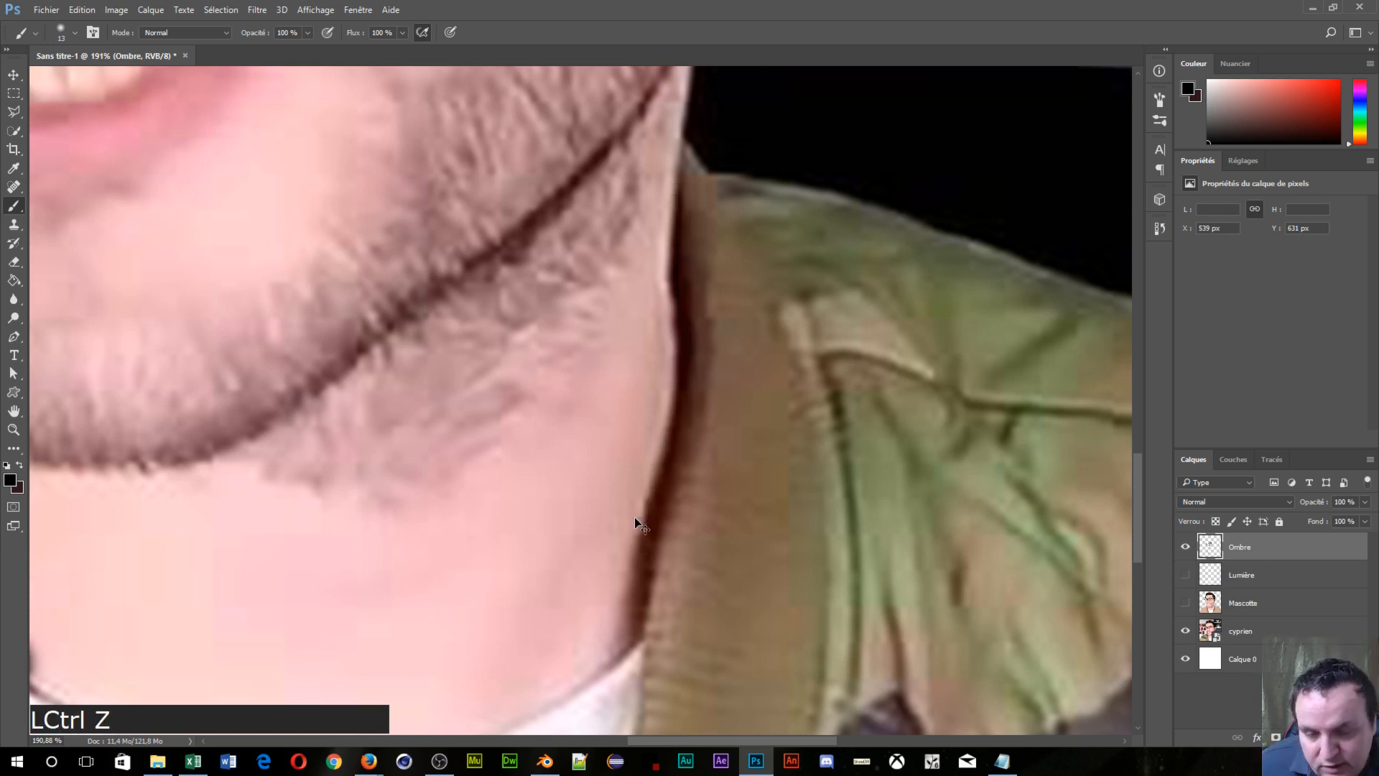
drag(668, 458, 639, 507)
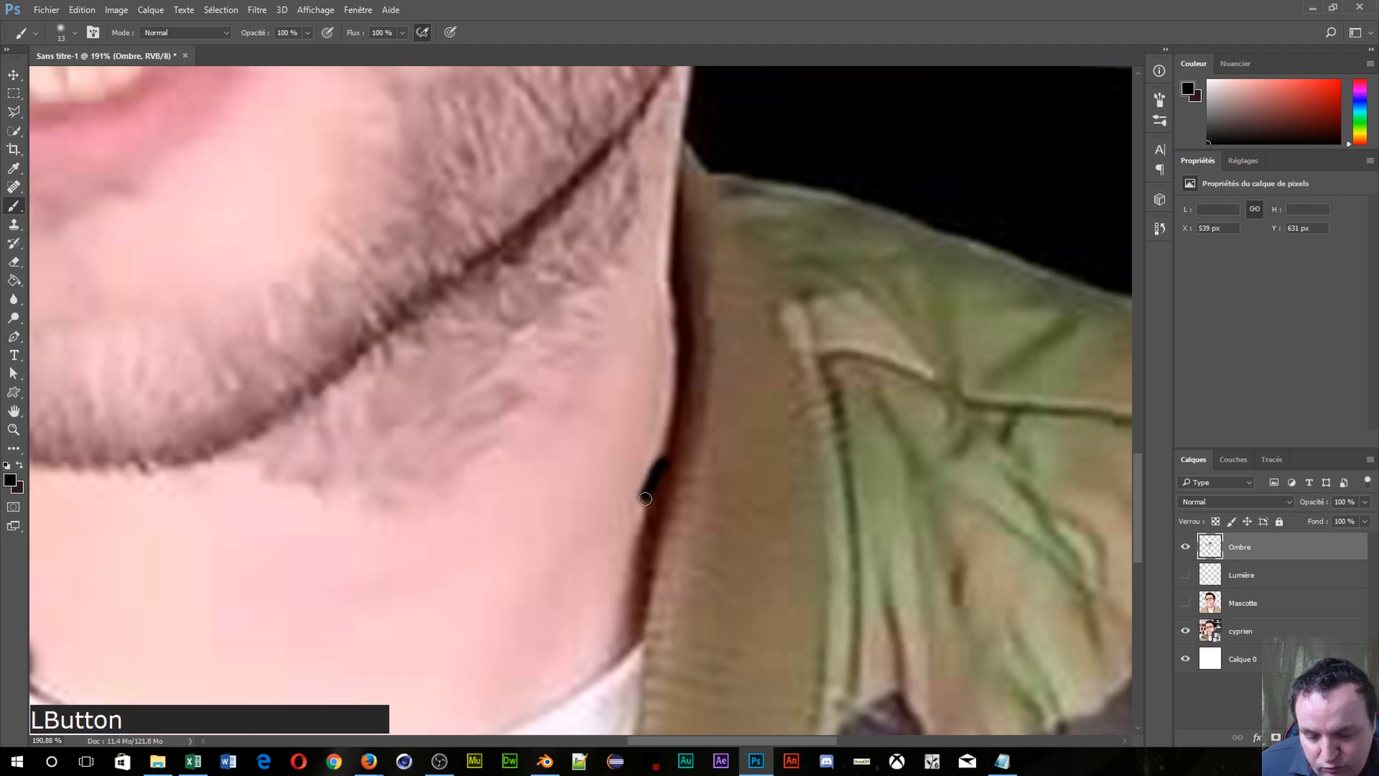
key(ctrl+z)
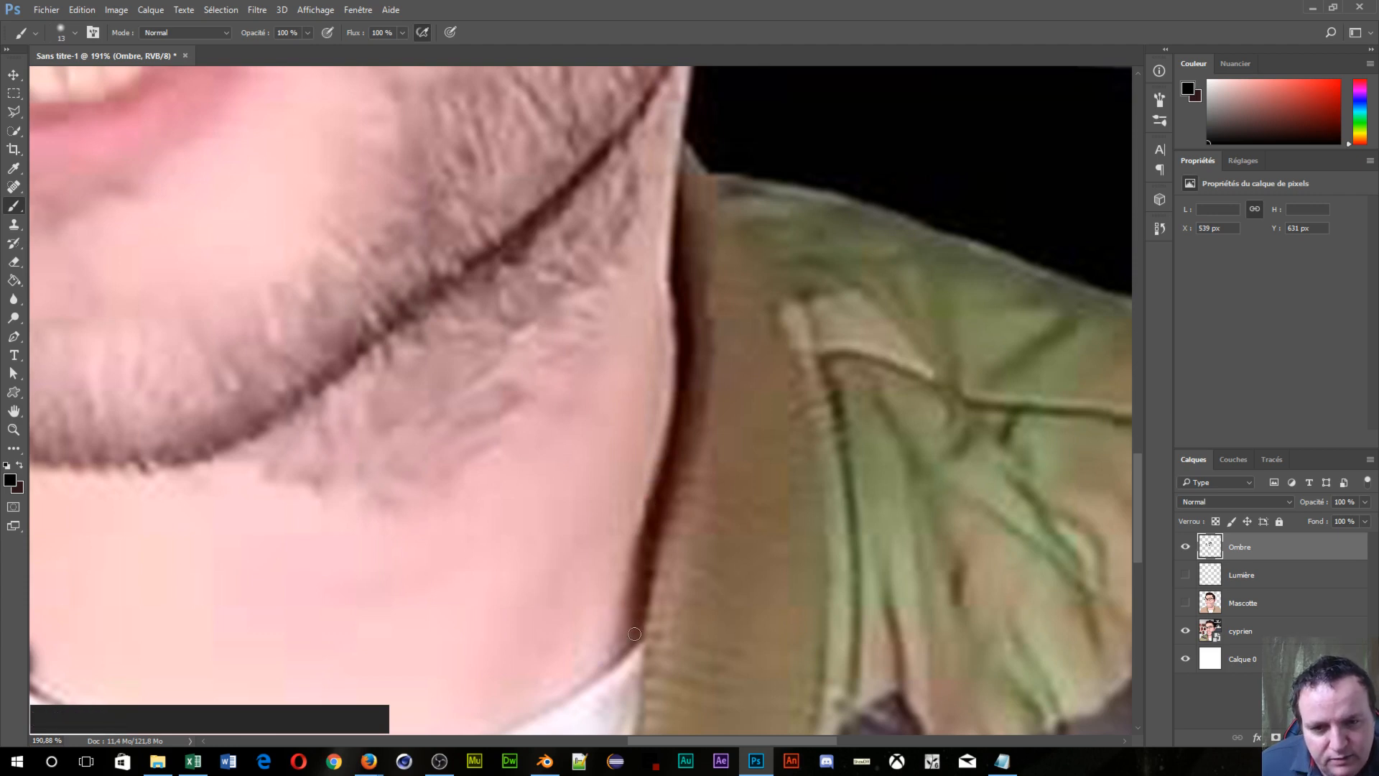
drag(634, 633, 661, 492)
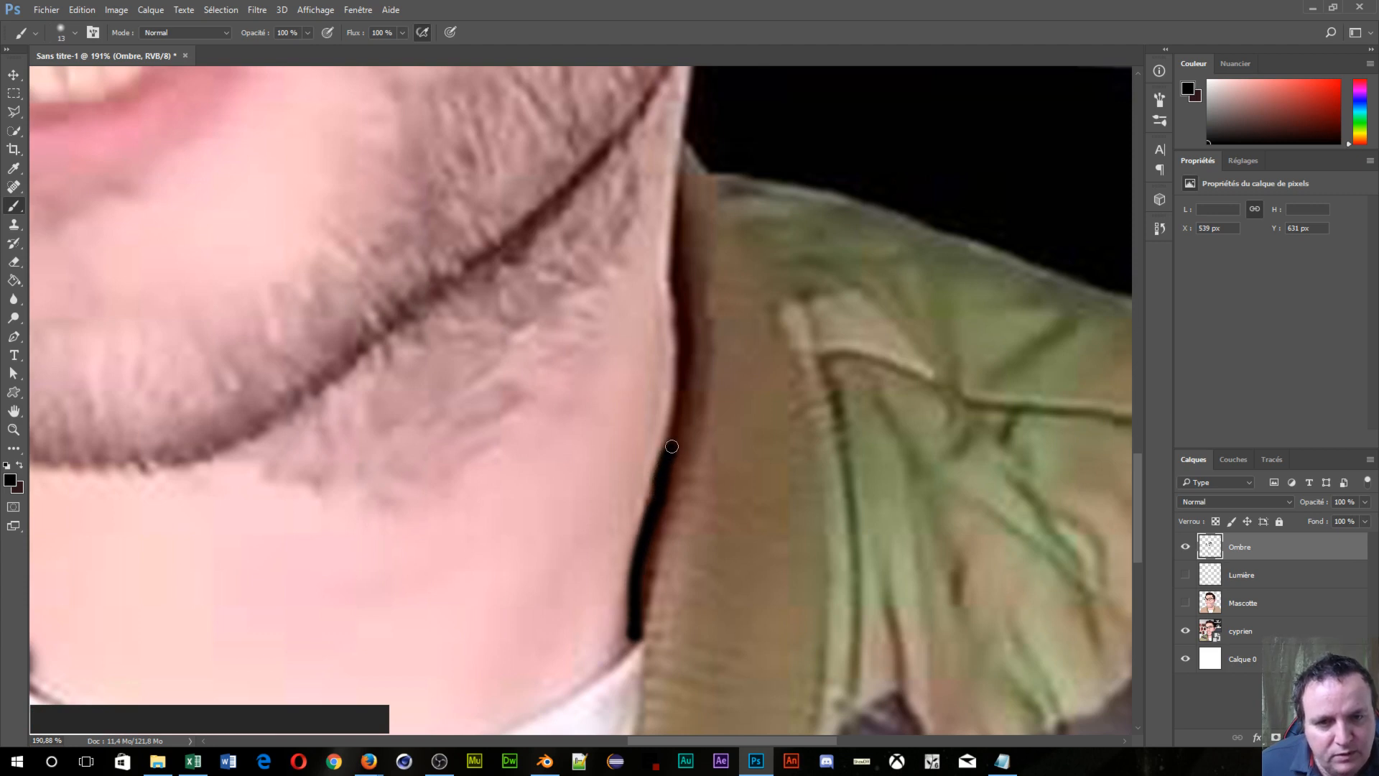
drag(678, 428, 695, 365)
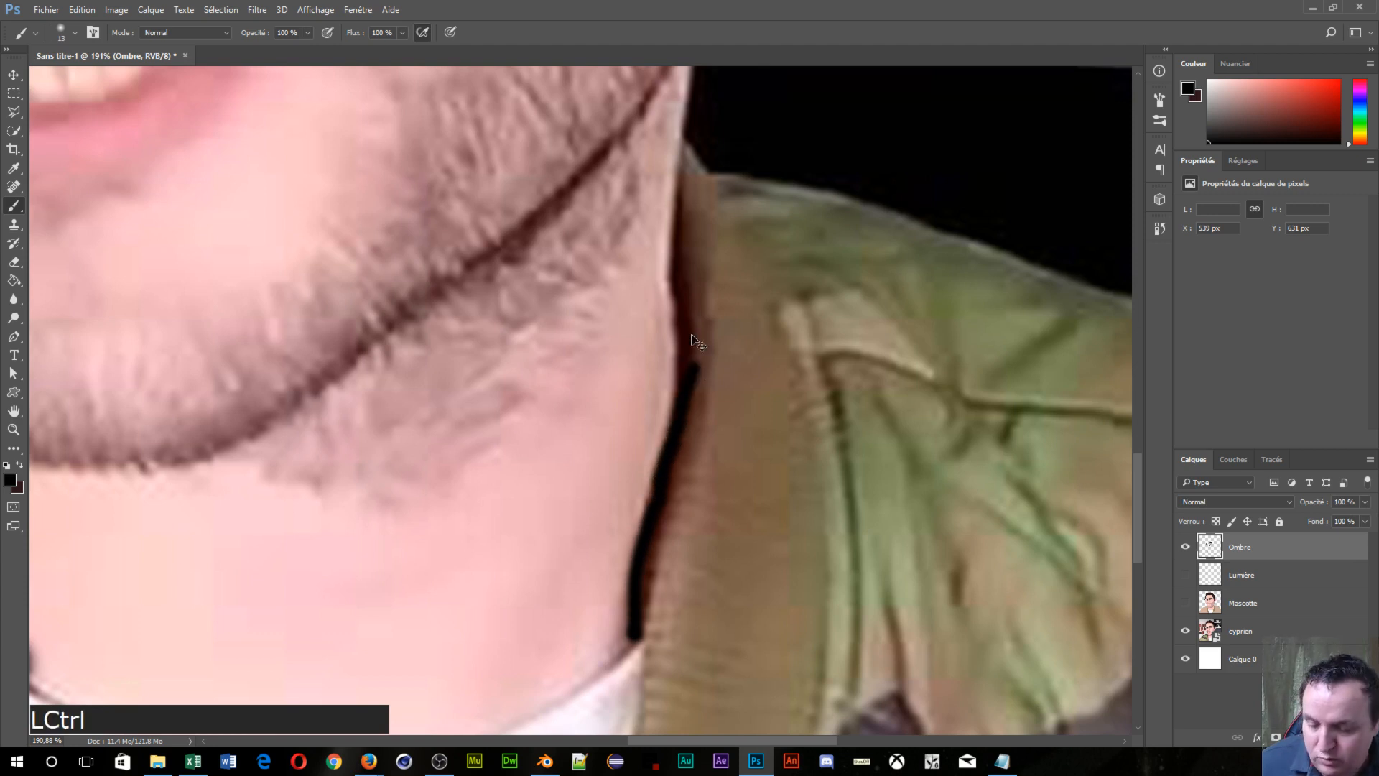
key(ctrl+z)
Step: Paint a thin black shadow line between the neck and the jacket collar, from below the jaw down to the T-shirt
drag(679, 189, 681, 280)
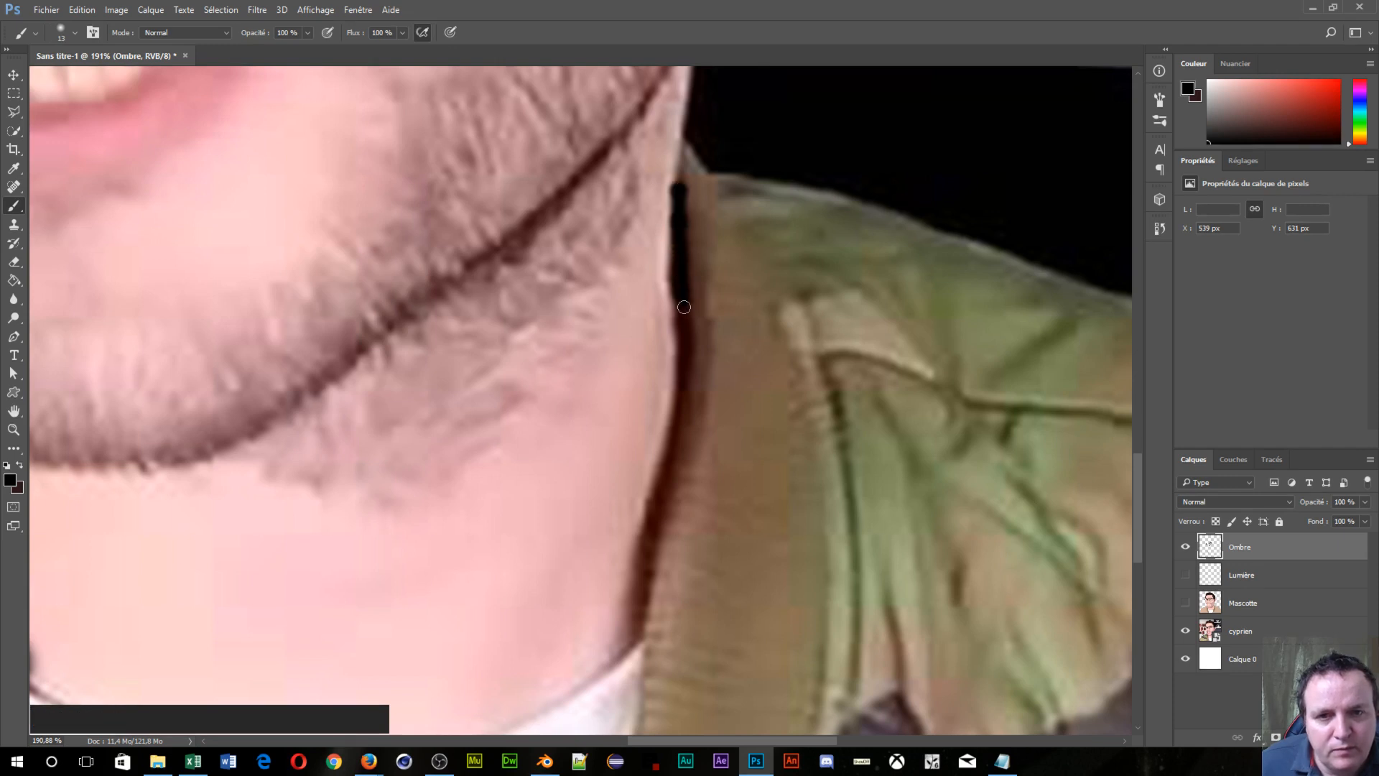
drag(683, 385, 674, 419)
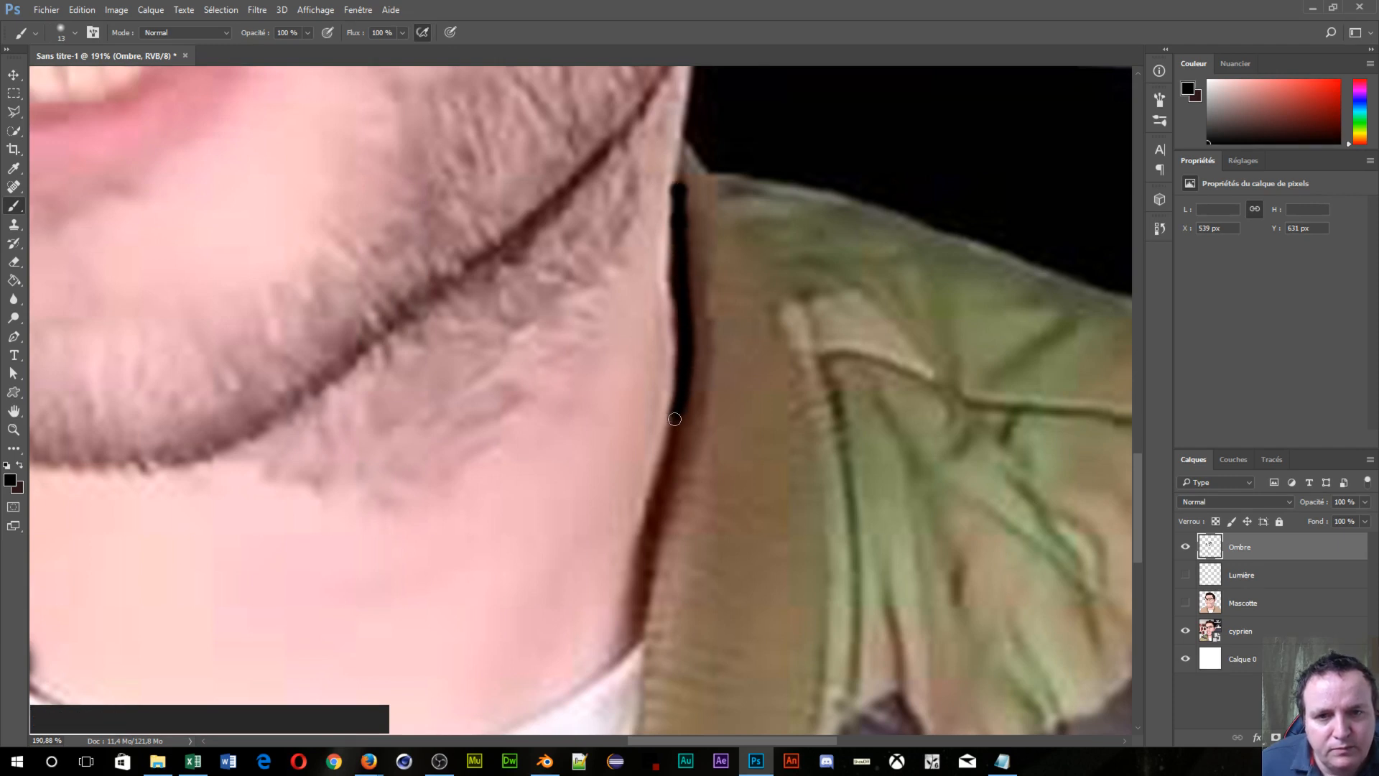
drag(668, 490, 638, 613)
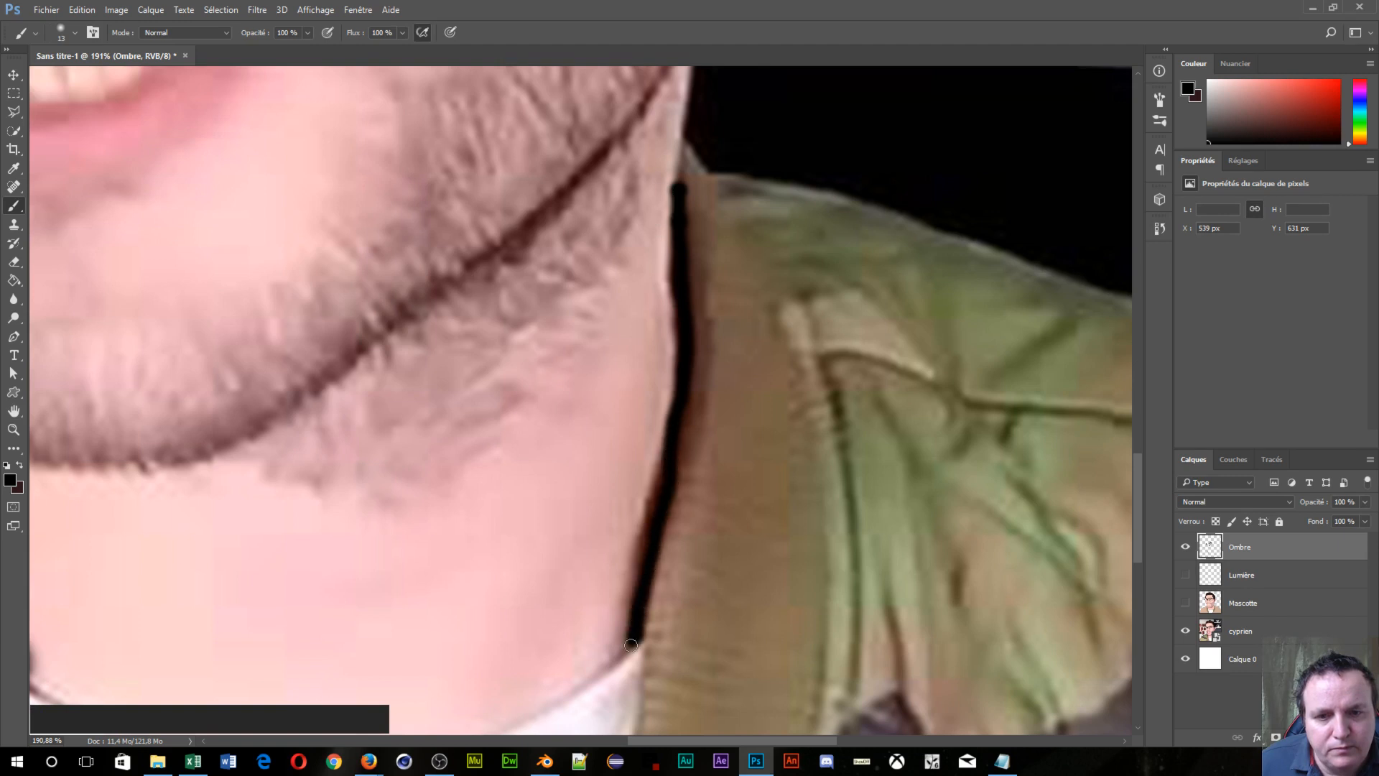
drag(663, 481, 627, 648)
Step: Set the brush diameter to 7 px and try to paint a thin black shadow line along the ear's inner fold
scroll(668, 502, down, 5)
scroll(613, 523, down, 1)
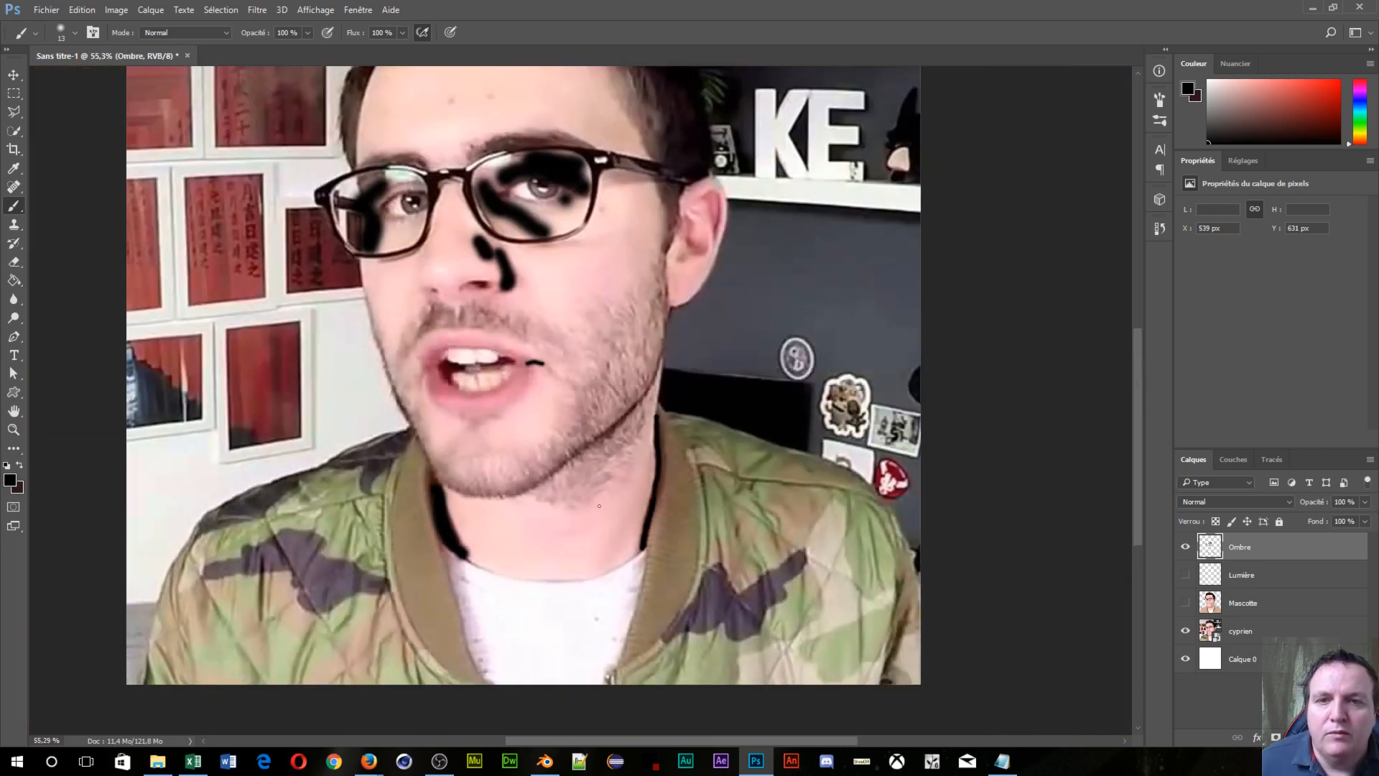
scroll(589, 248, up, 6)
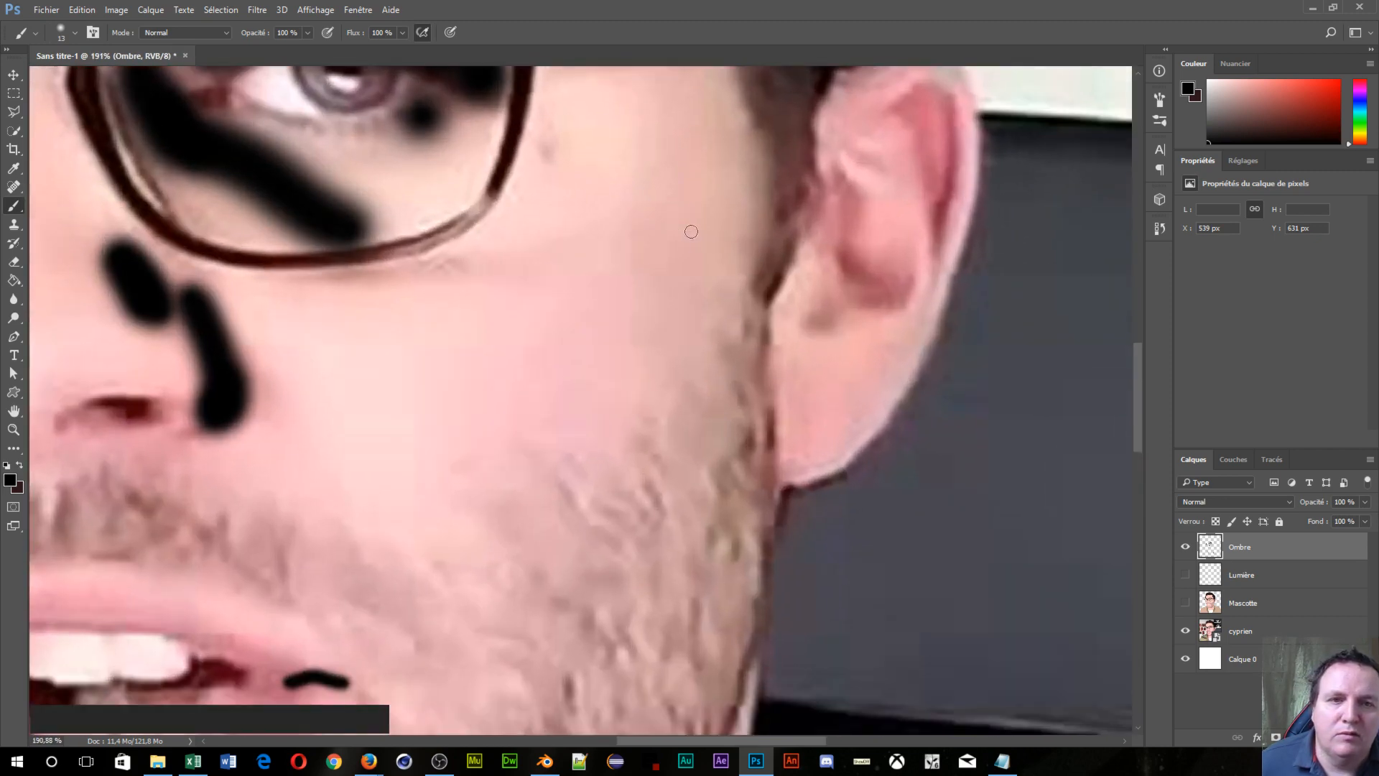
drag(948, 244, 619, 352)
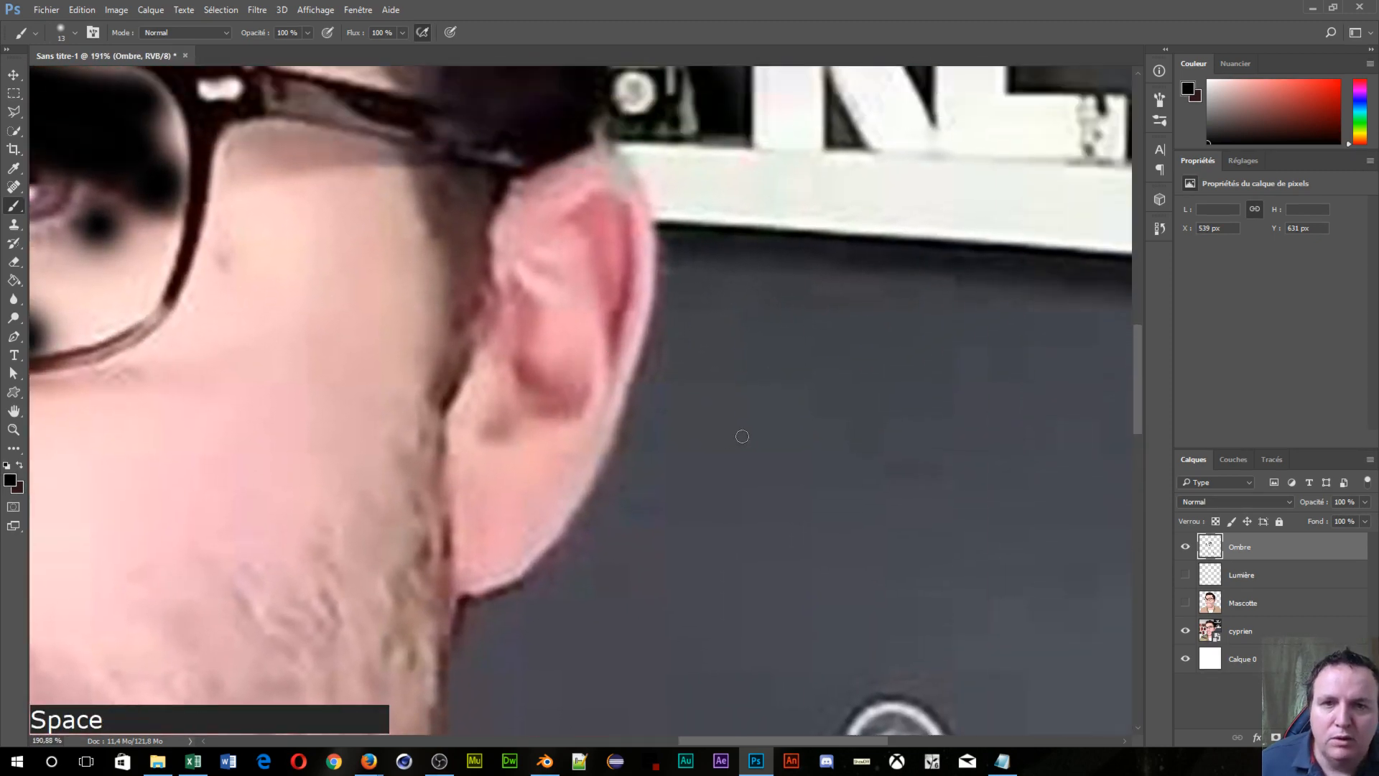
scroll(770, 407, up, 4)
drag(547, 243, 741, 459)
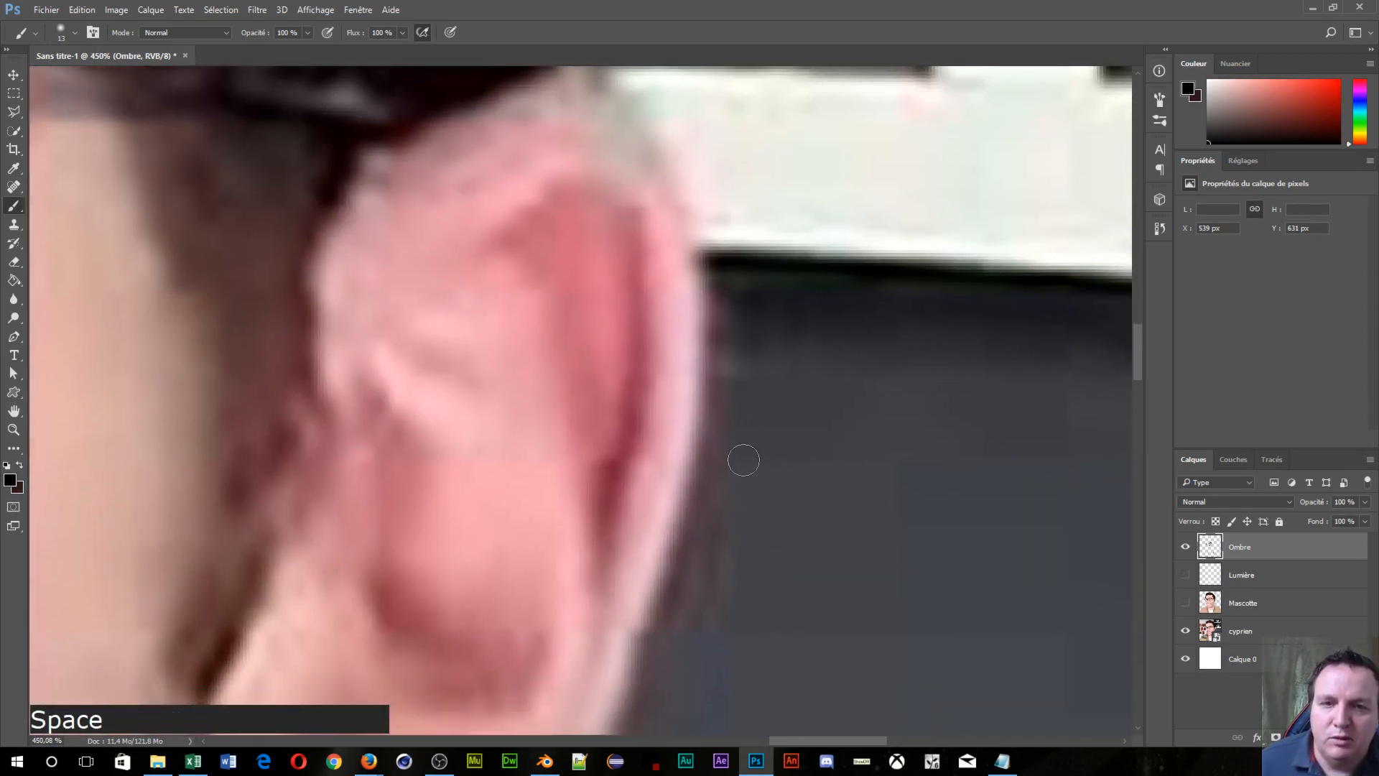
alt+right_click(588, 334)
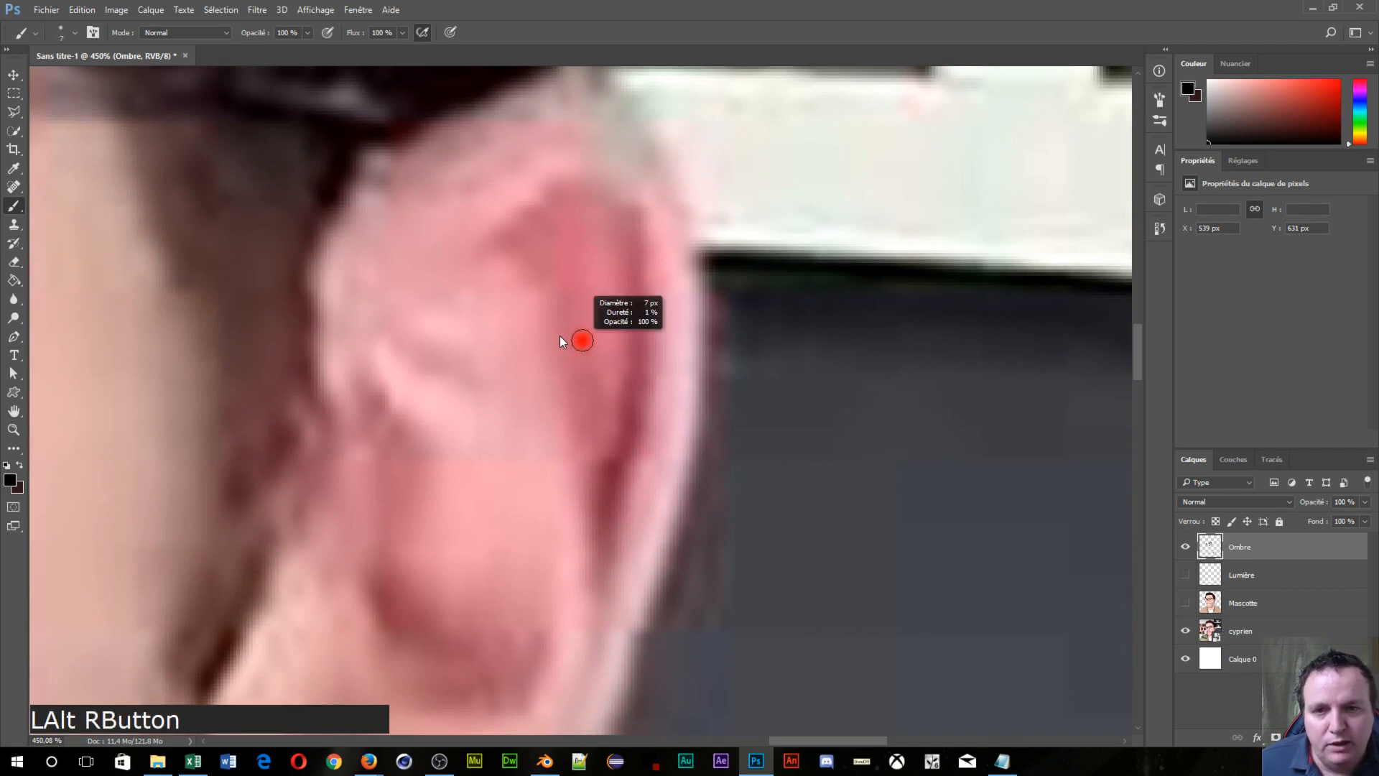
mouse_move(628, 221)
mouse_down()
mouse_move(636, 331)
mouse_move(603, 541)
mouse_move(603, 468)
mouse_move(607, 498)
mouse_up()
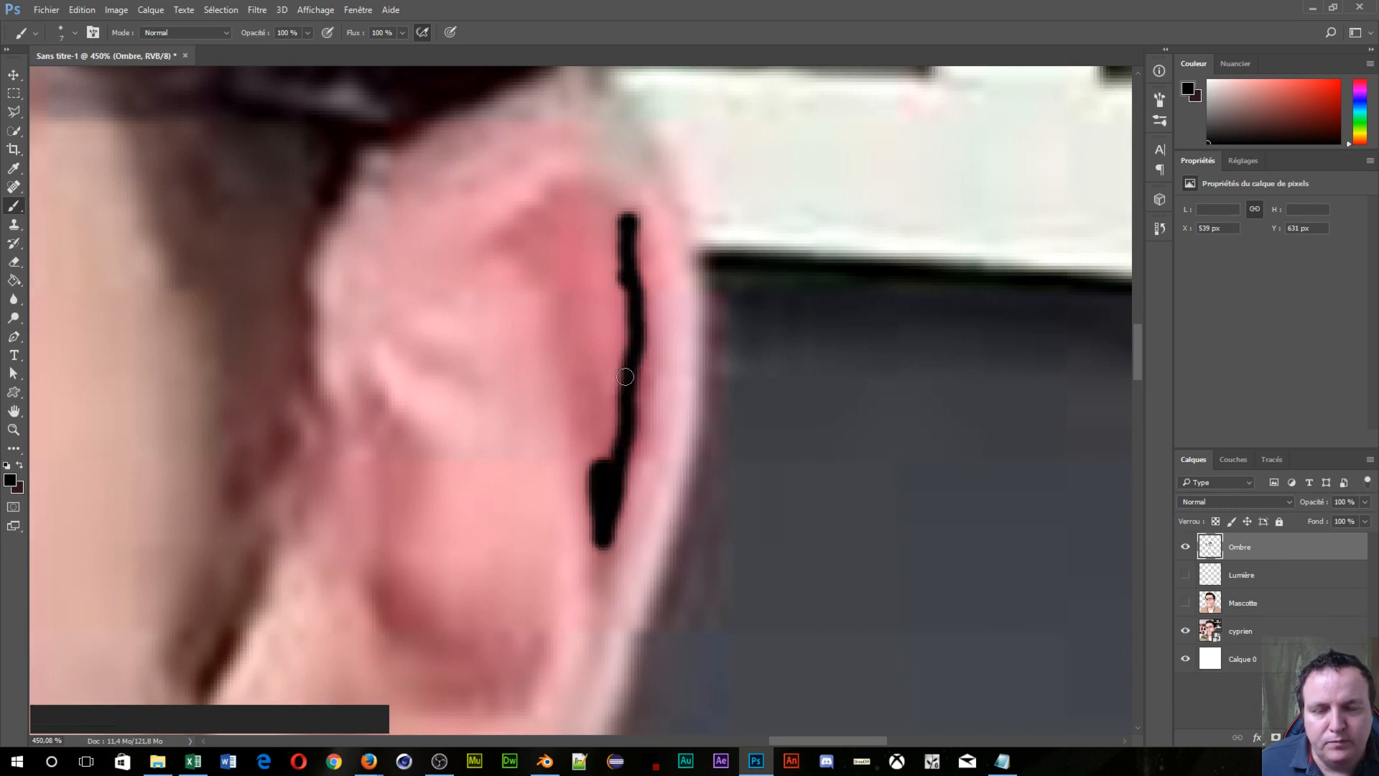
Step: Set the brush diameter to 127 px and paint a wide soft black shadow along the hairline, across the forehead and down both temples
scroll(603, 337, down, 10)
scroll(381, 637, down, 3)
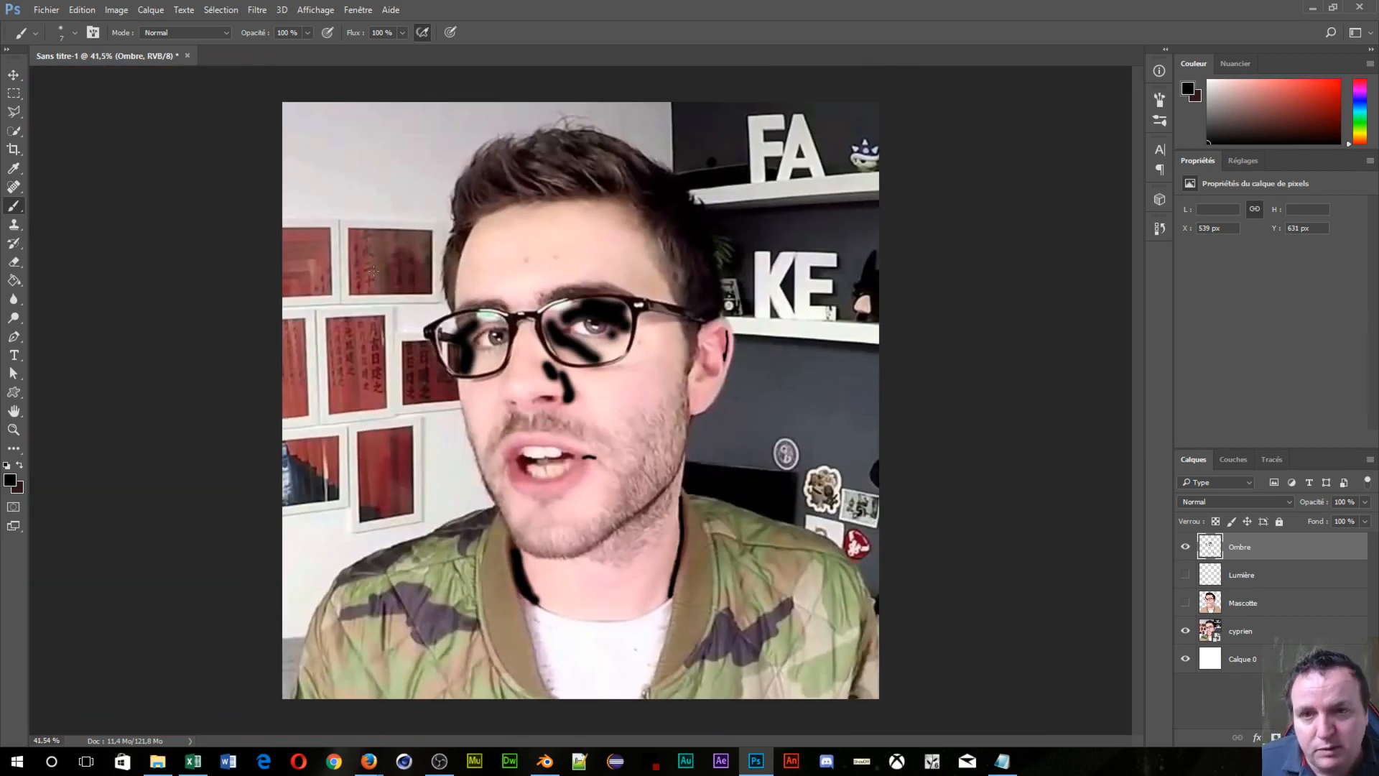
alt+right_click(580, 220)
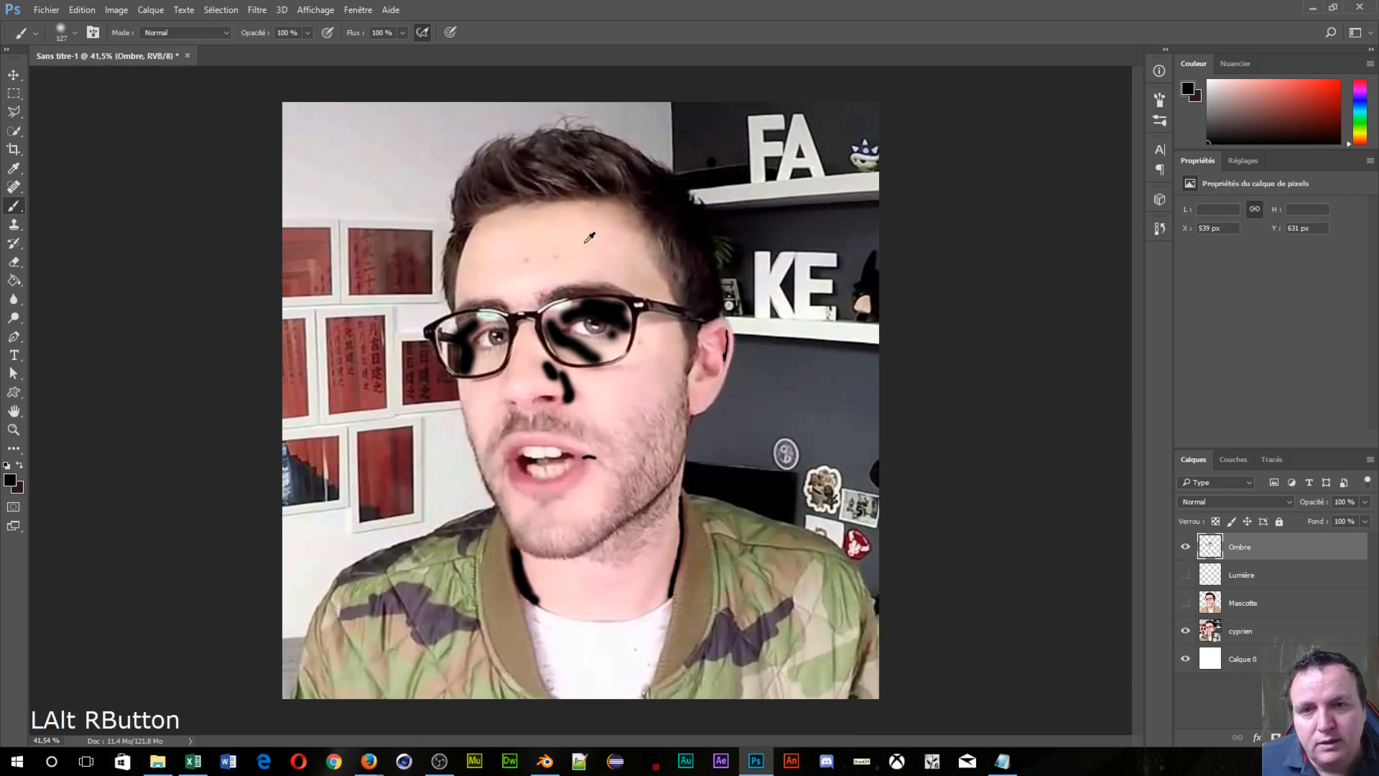
click(479, 219)
drag(480, 218, 447, 296)
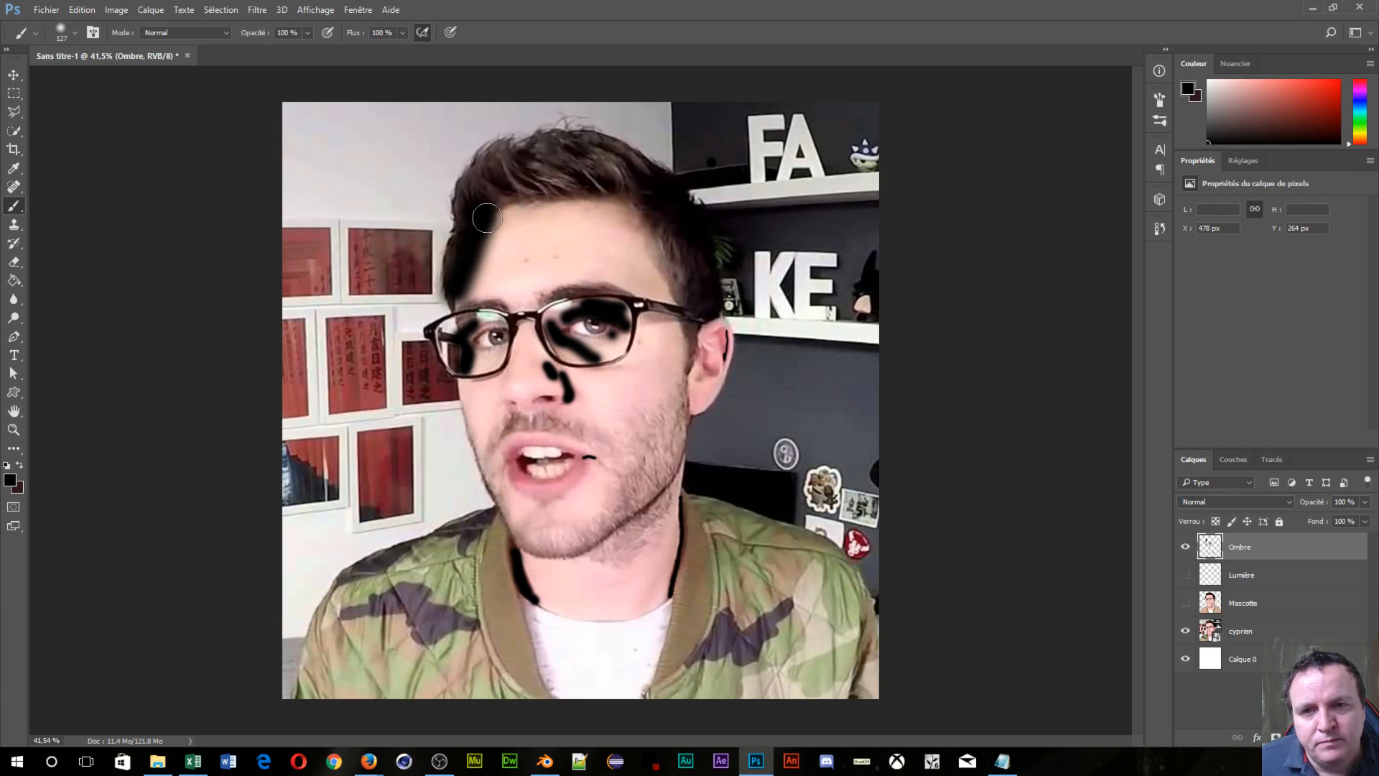
click(487, 218)
mouse_move(487, 218)
mouse_down()
mouse_move(615, 208)
mouse_move(648, 265)
mouse_move(717, 251)
mouse_up()
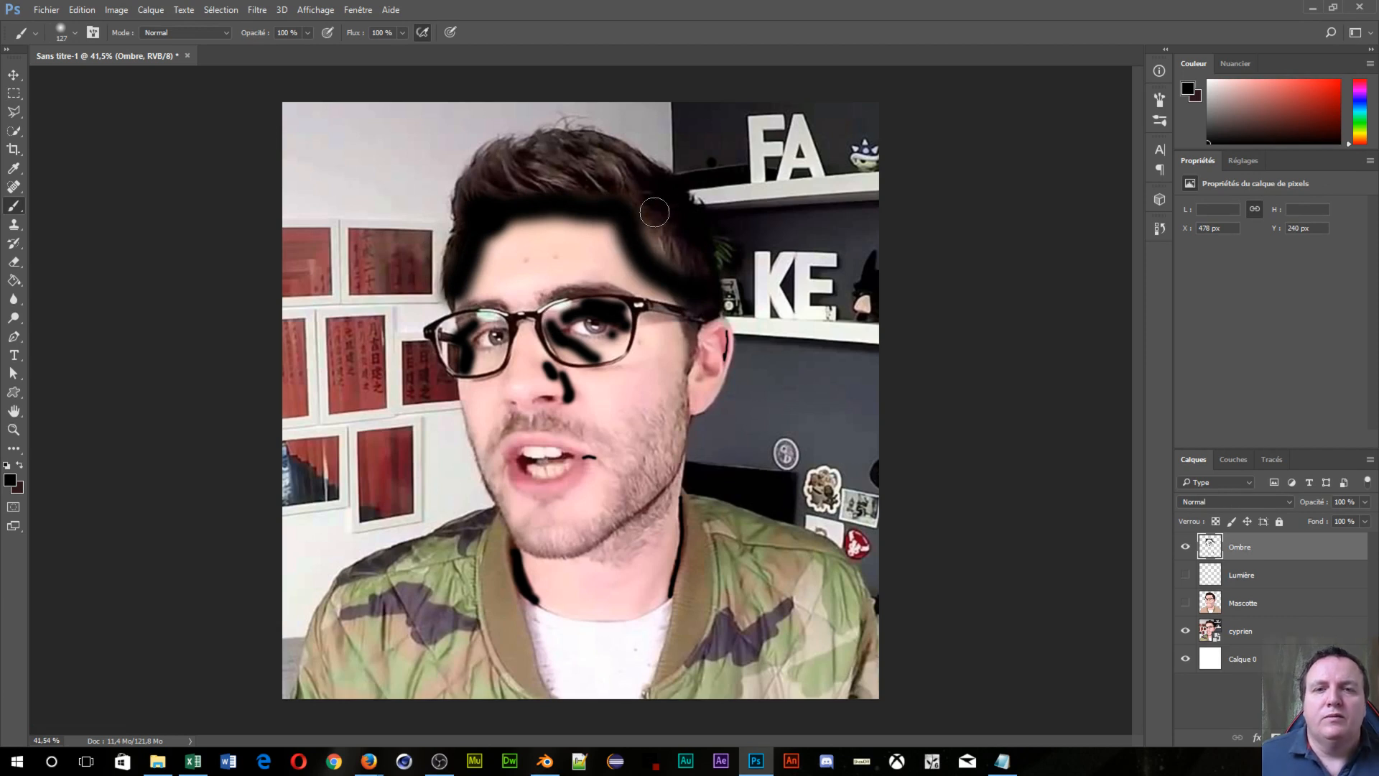
click(647, 216)
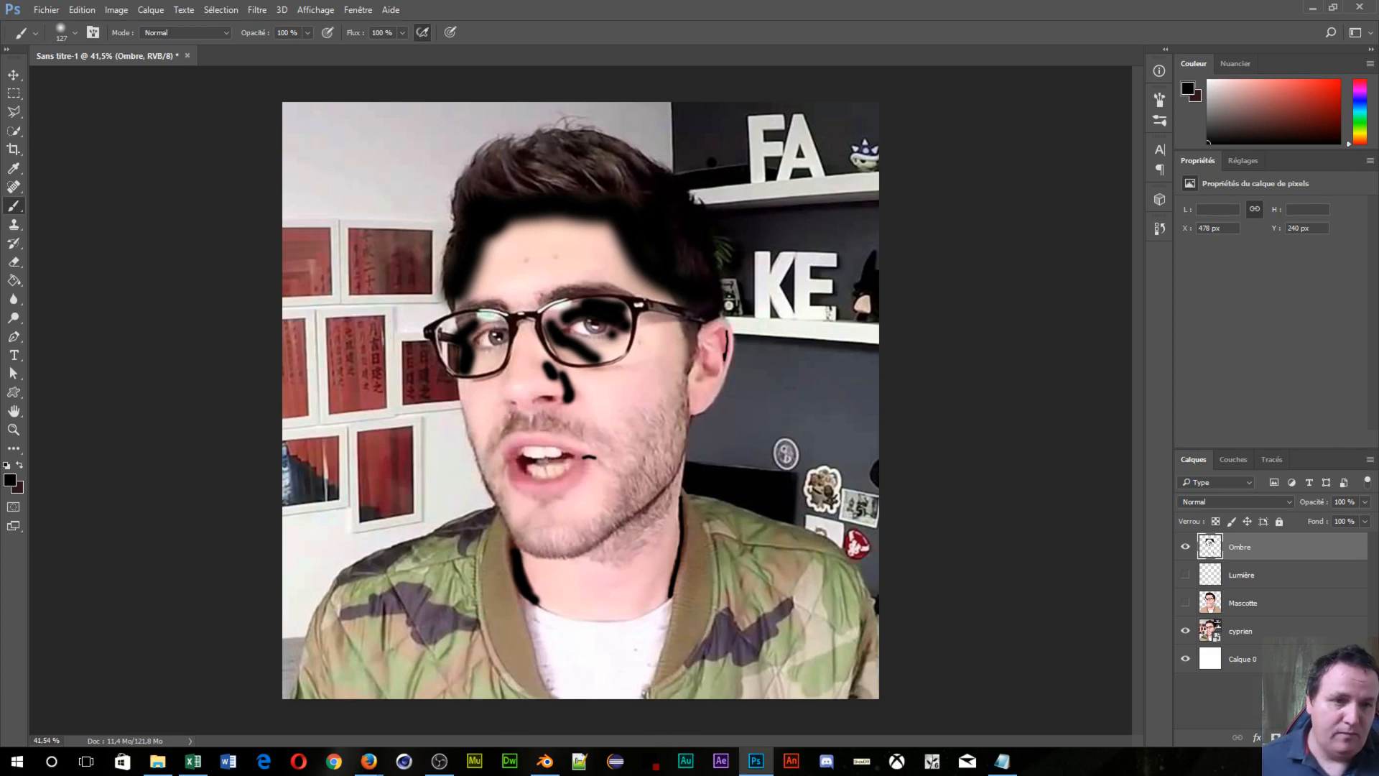
Step: Show the Mascotte and Lumière layers again and set the Ombre layer's blend mode to Incrustation
click(1185, 602)
click(1184, 573)
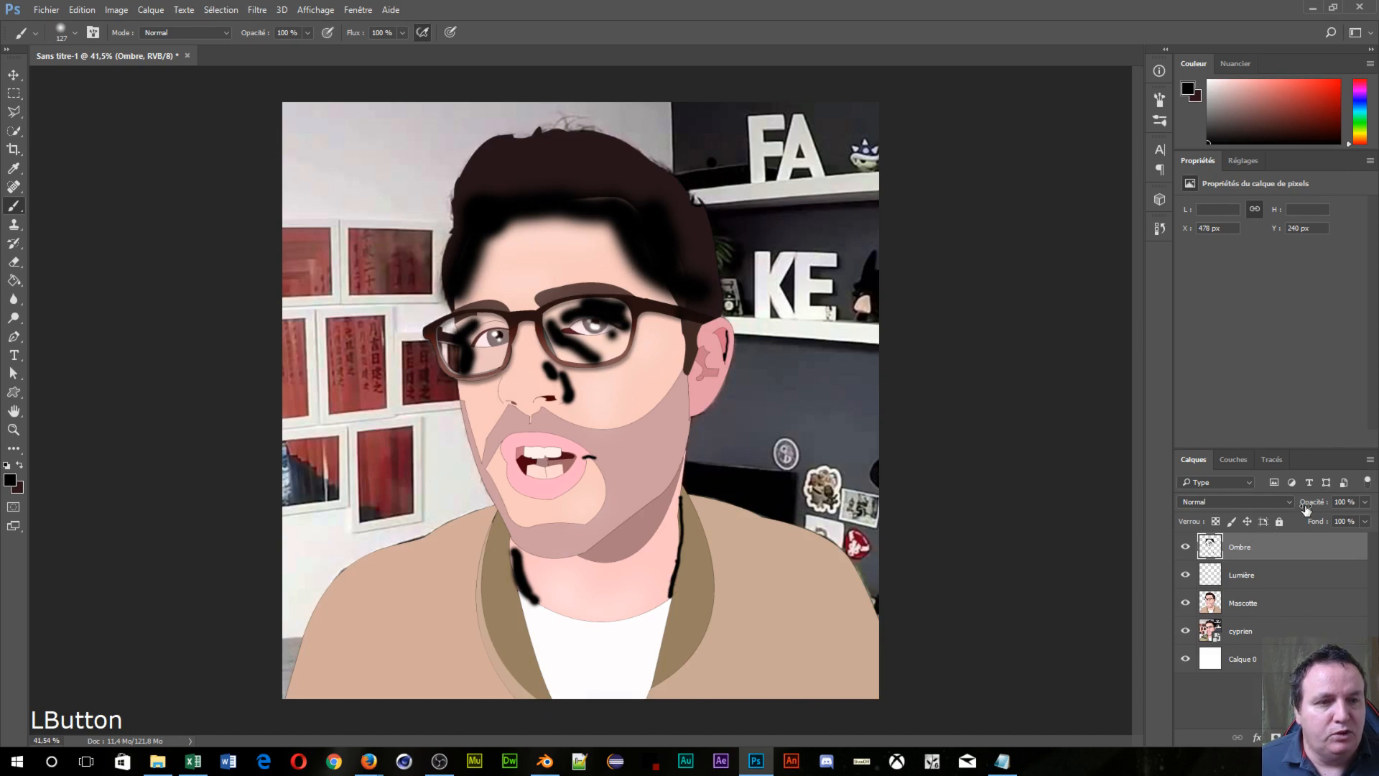
click(1249, 501)
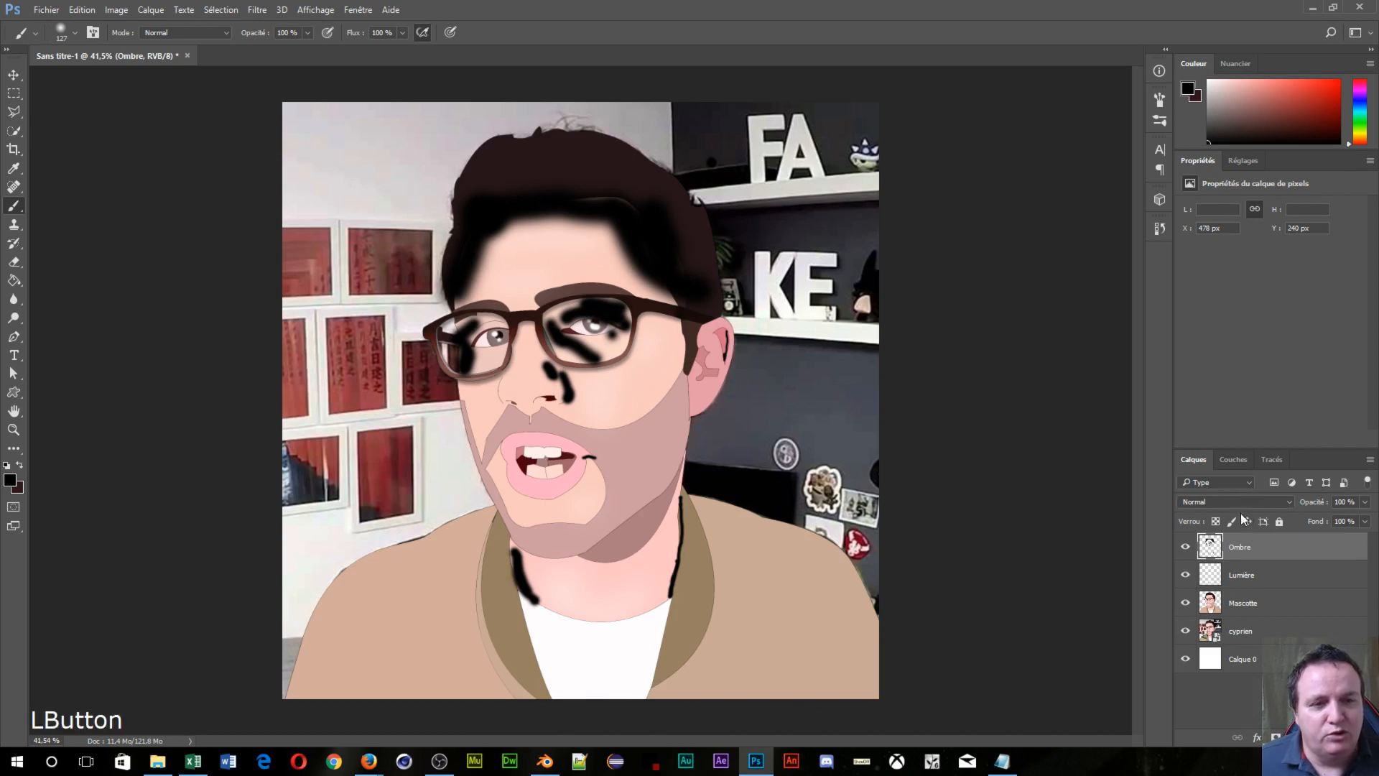
click(1228, 502)
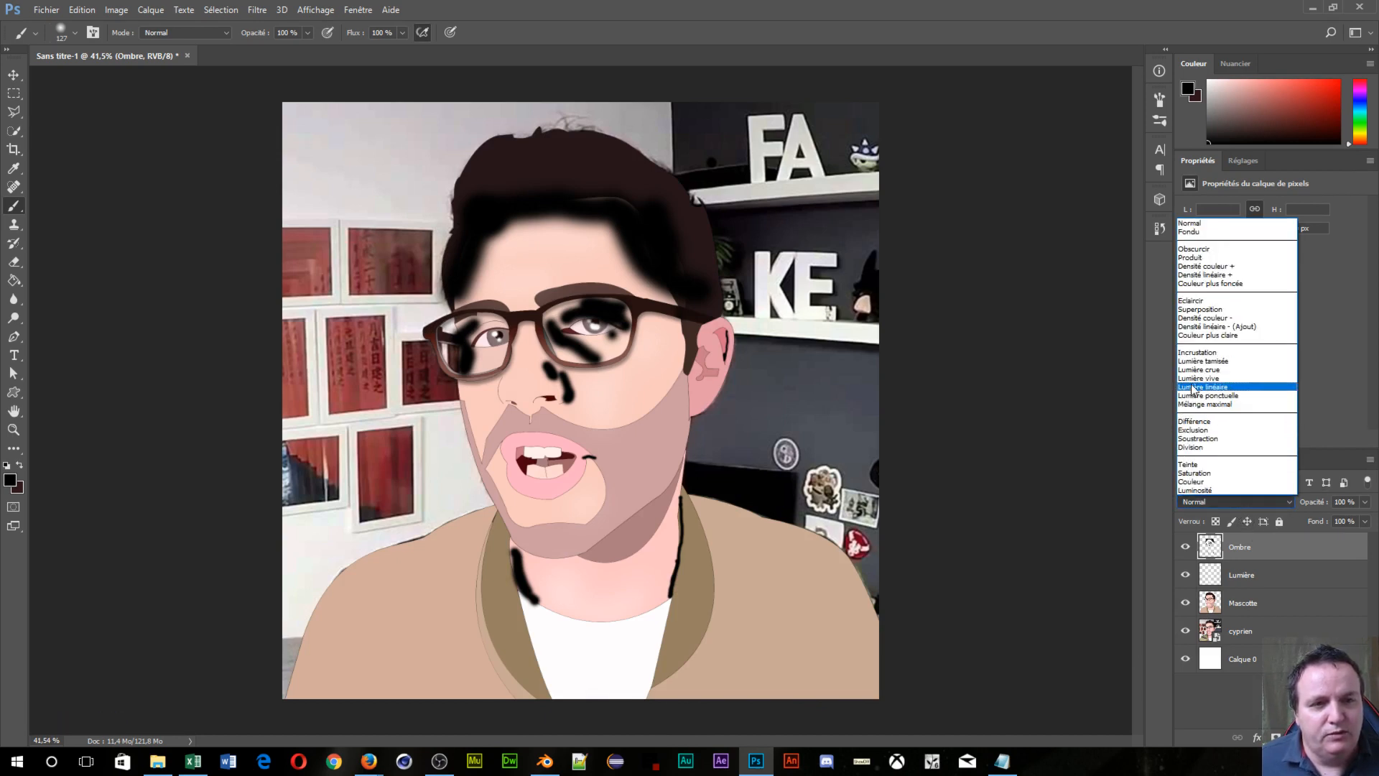
click(1188, 355)
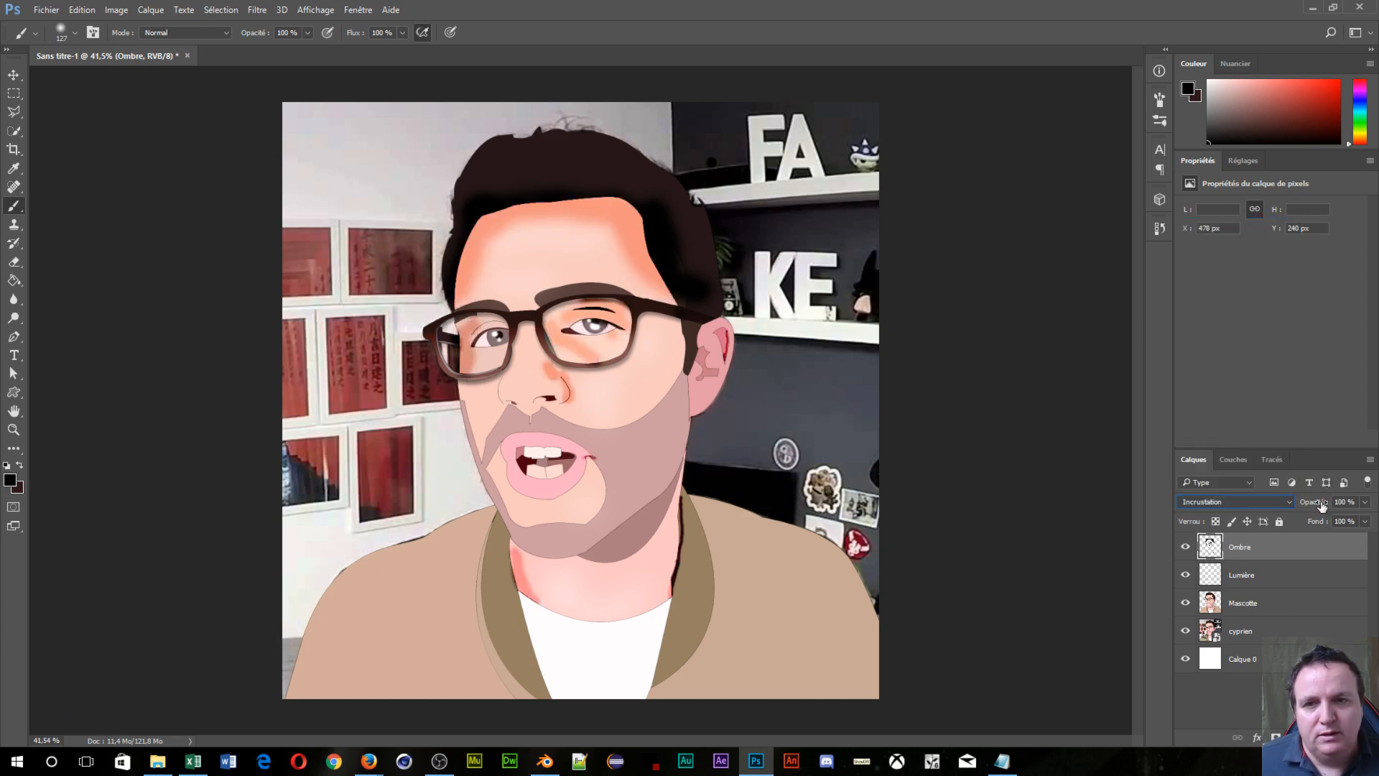
Step: Reapply the last-used blur filter to the Ombre layer and lower the layer's opacity to 44%
click(253, 10)
click(284, 29)
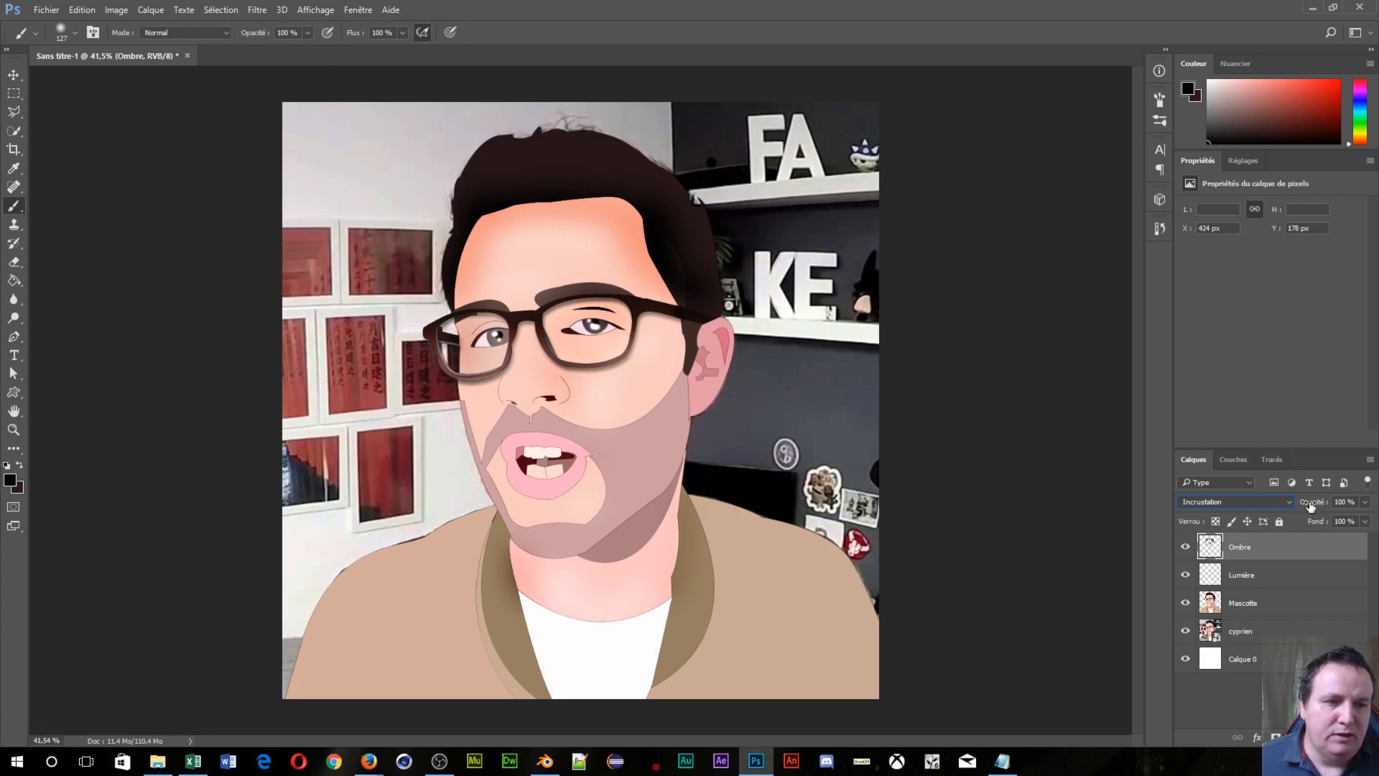
drag(1310, 507, 1261, 498)
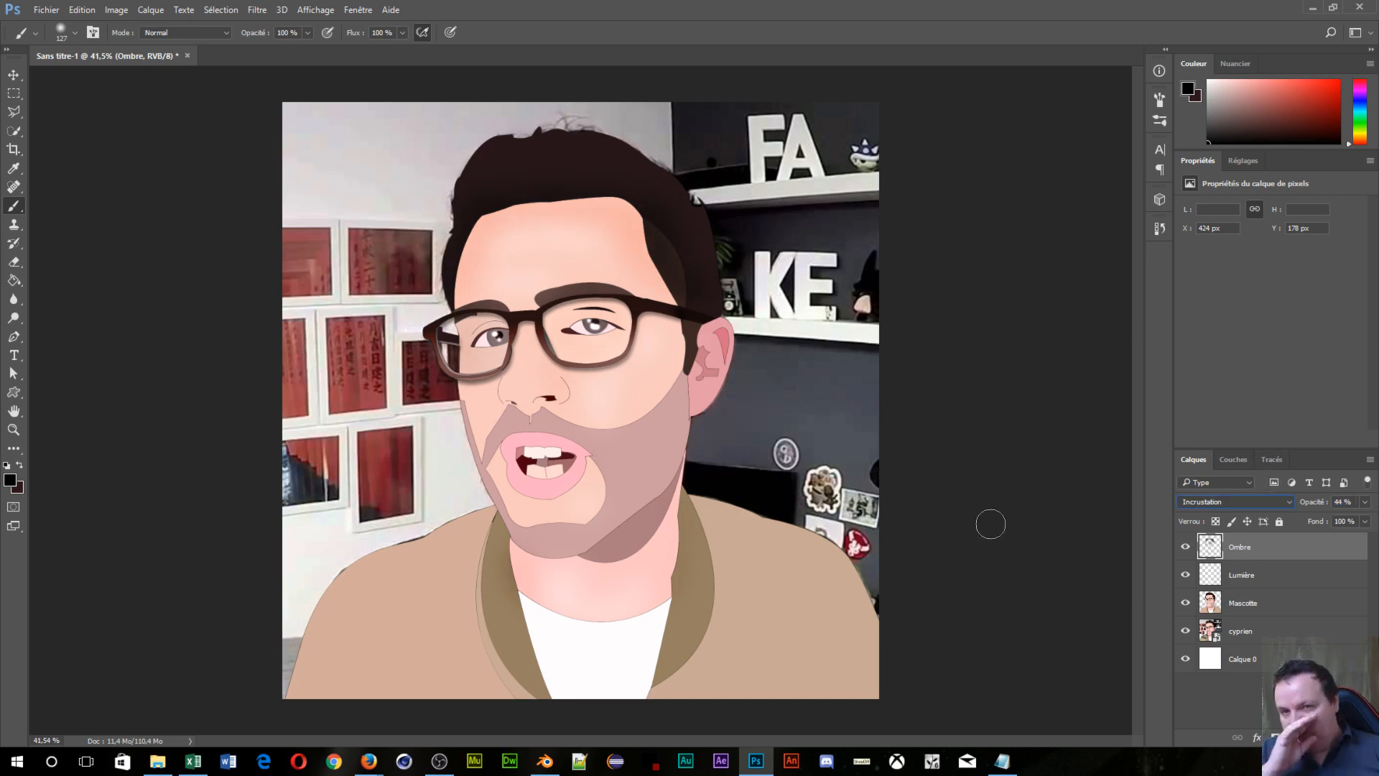
Step: Merge the Mascotte, Lumière and Ombre layers into a single layer
click(1297, 602)
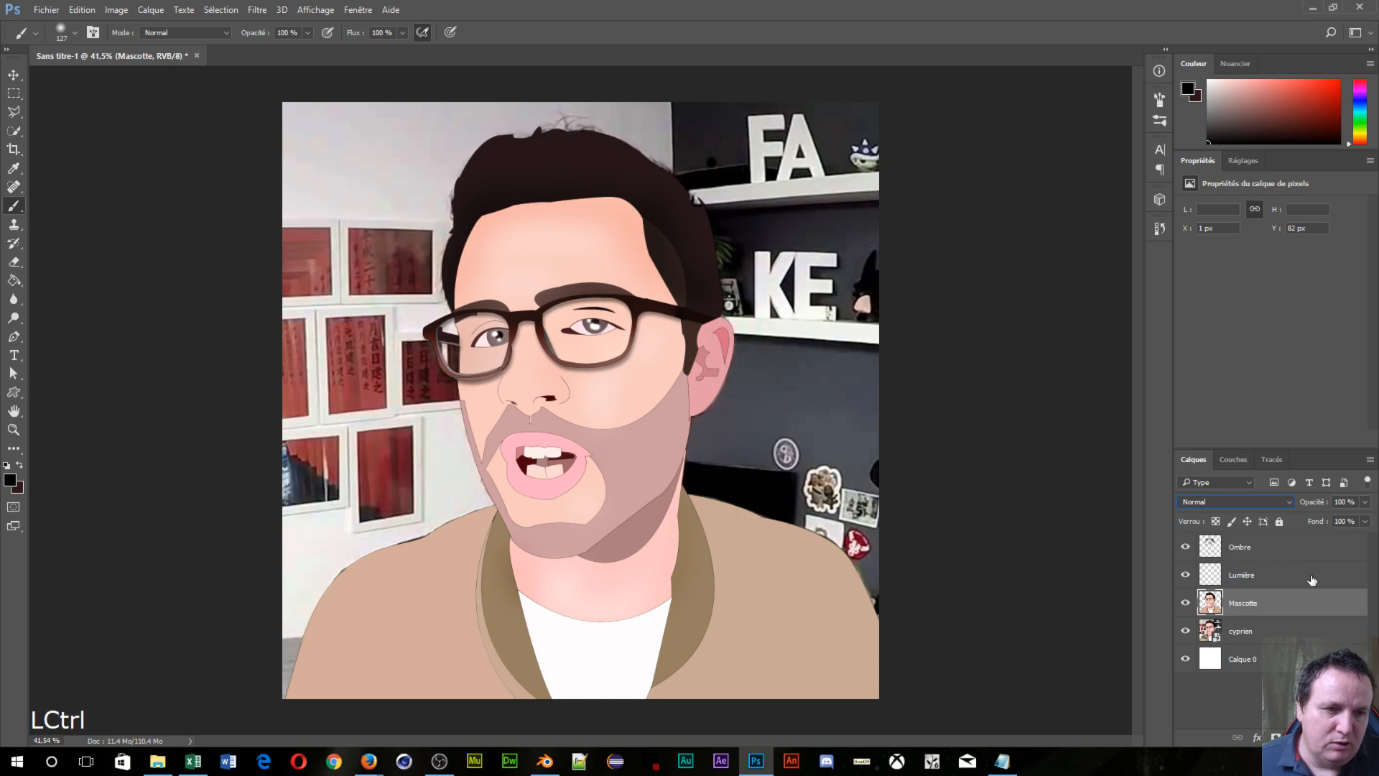
ctrl+click(1308, 579)
ctrl+click(1298, 555)
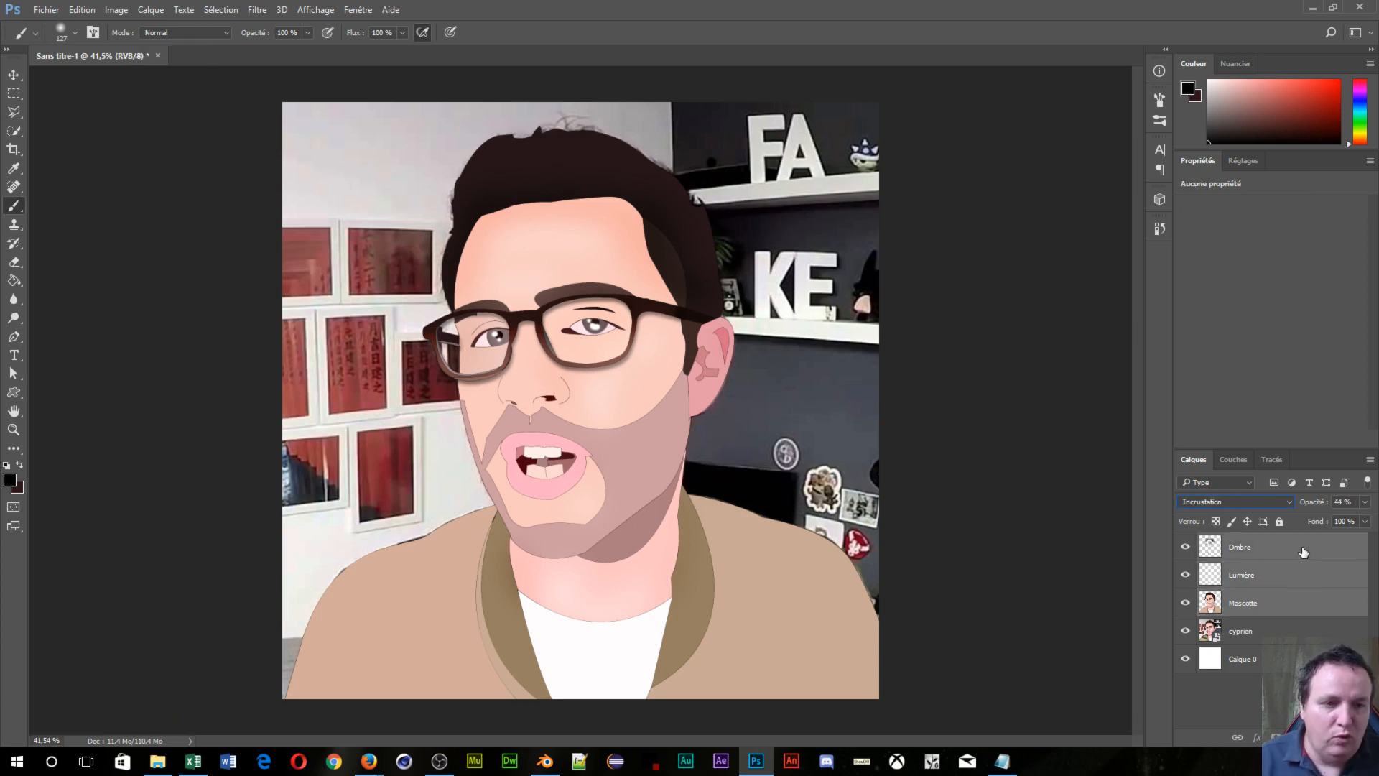
key(ctrl+e)
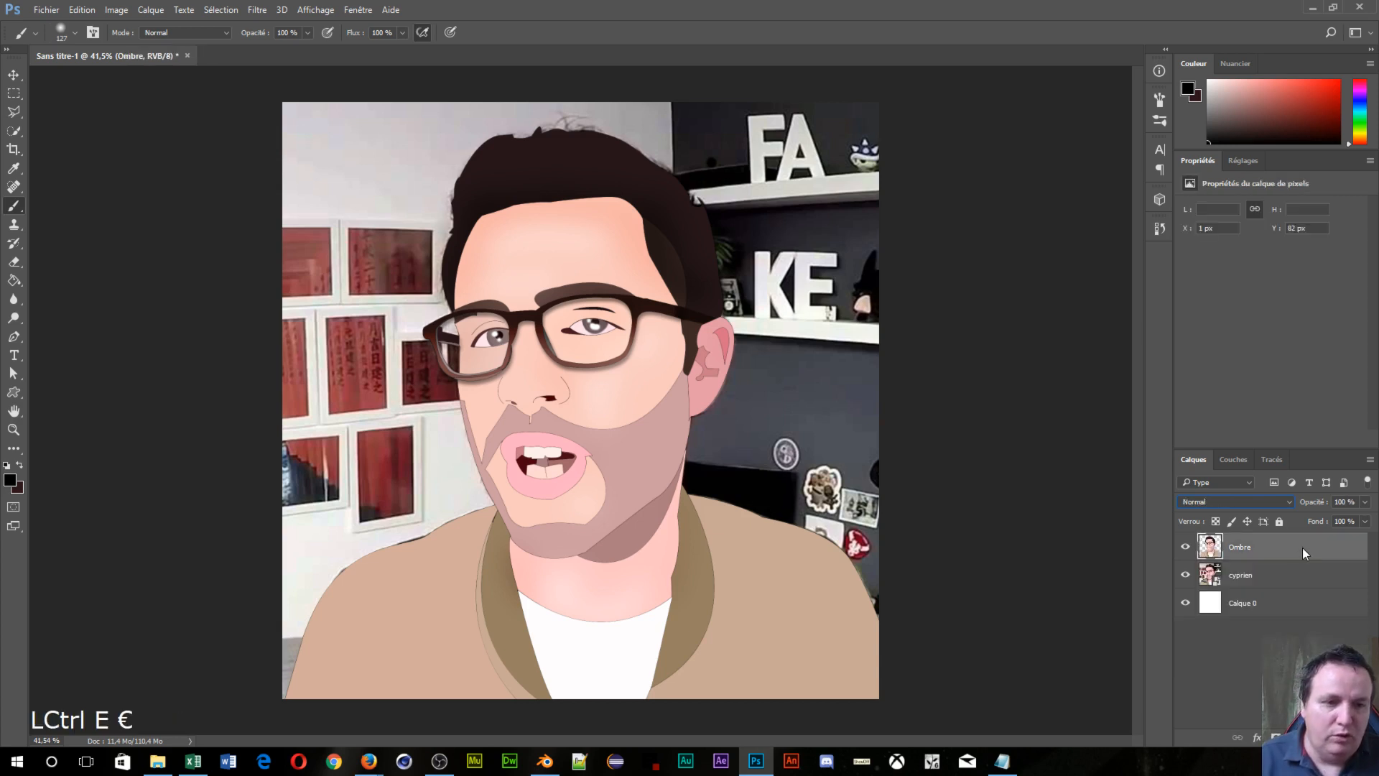
Step: Load the merged Ombre layer's outline as a selection and fill its gaps inside the face with a 103 px Quick Selection brush
ctrl+click(1217, 552)
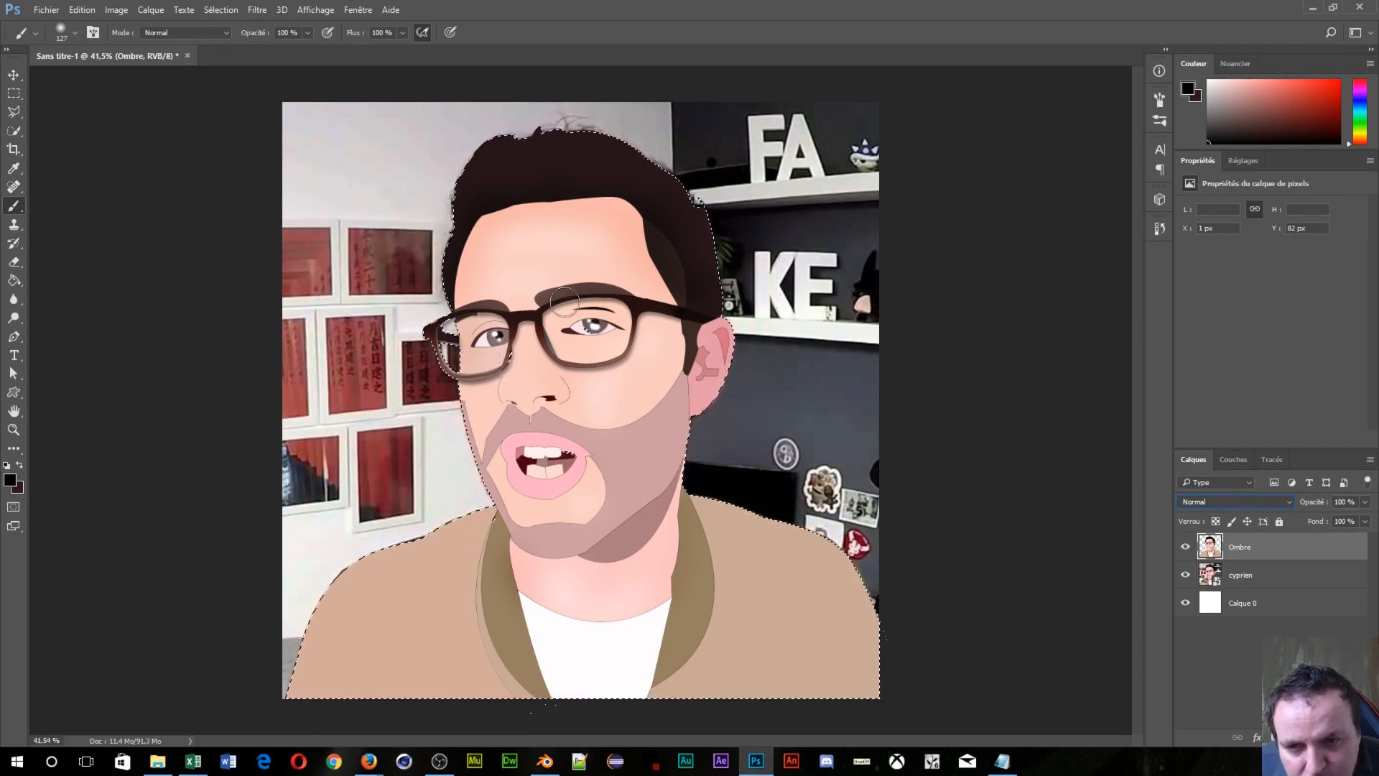
click(15, 132)
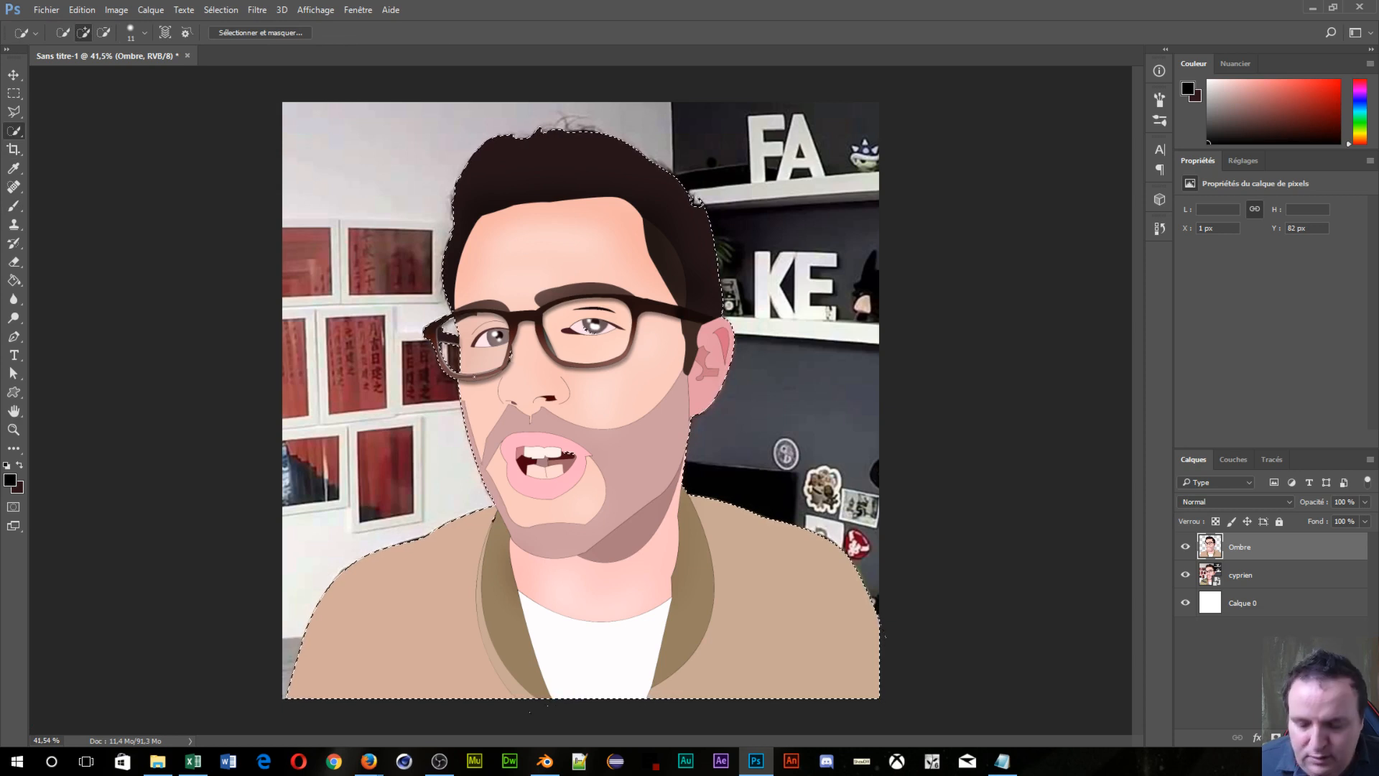
key(alt)
alt+click(696, 197)
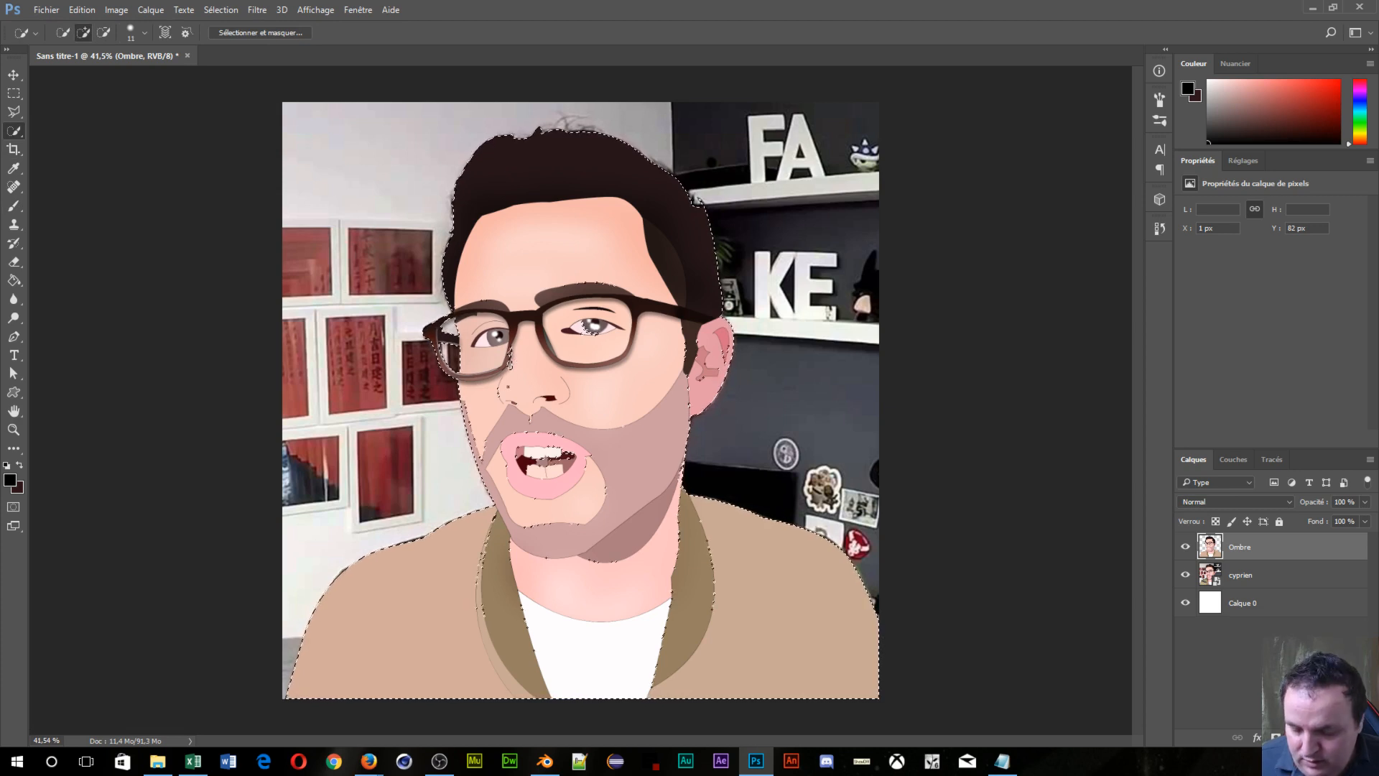
alt+right_click(508, 386)
click(516, 401)
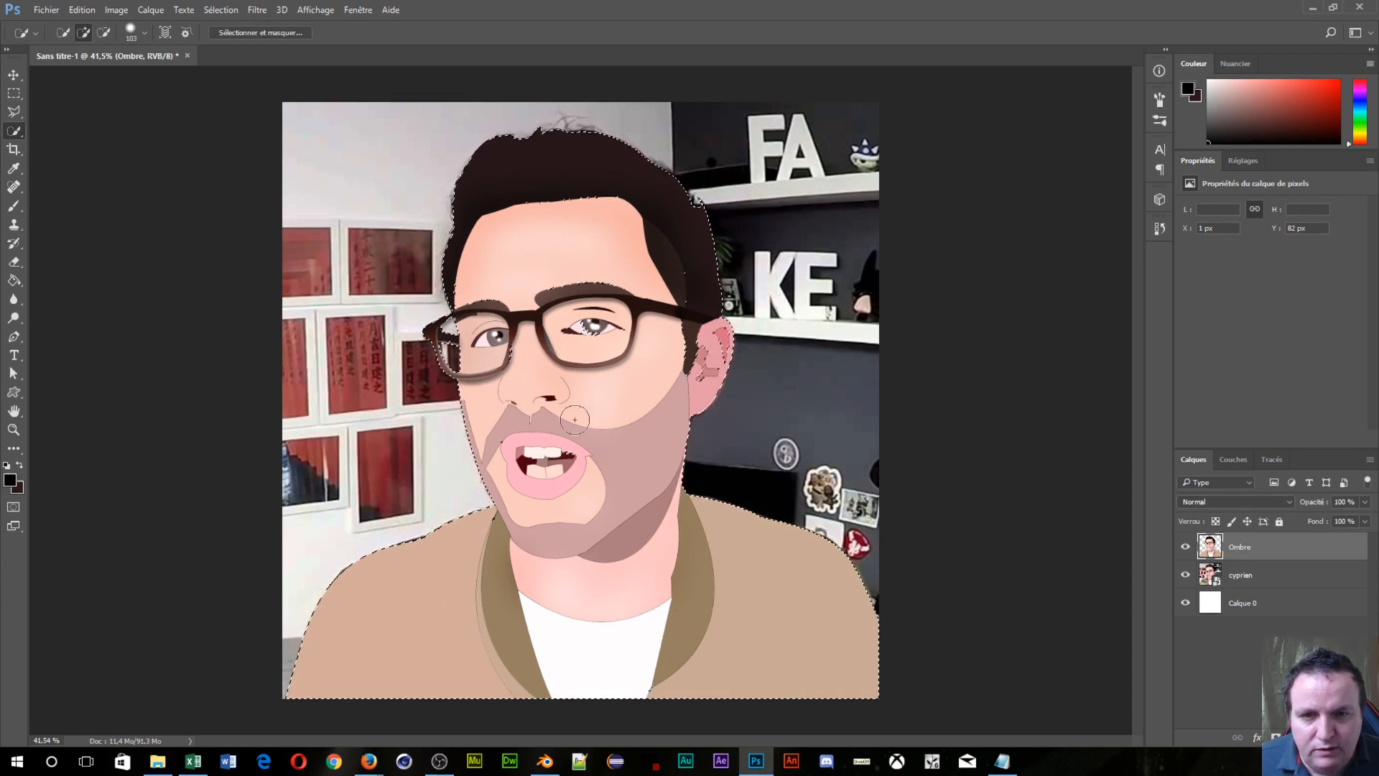
click(583, 321)
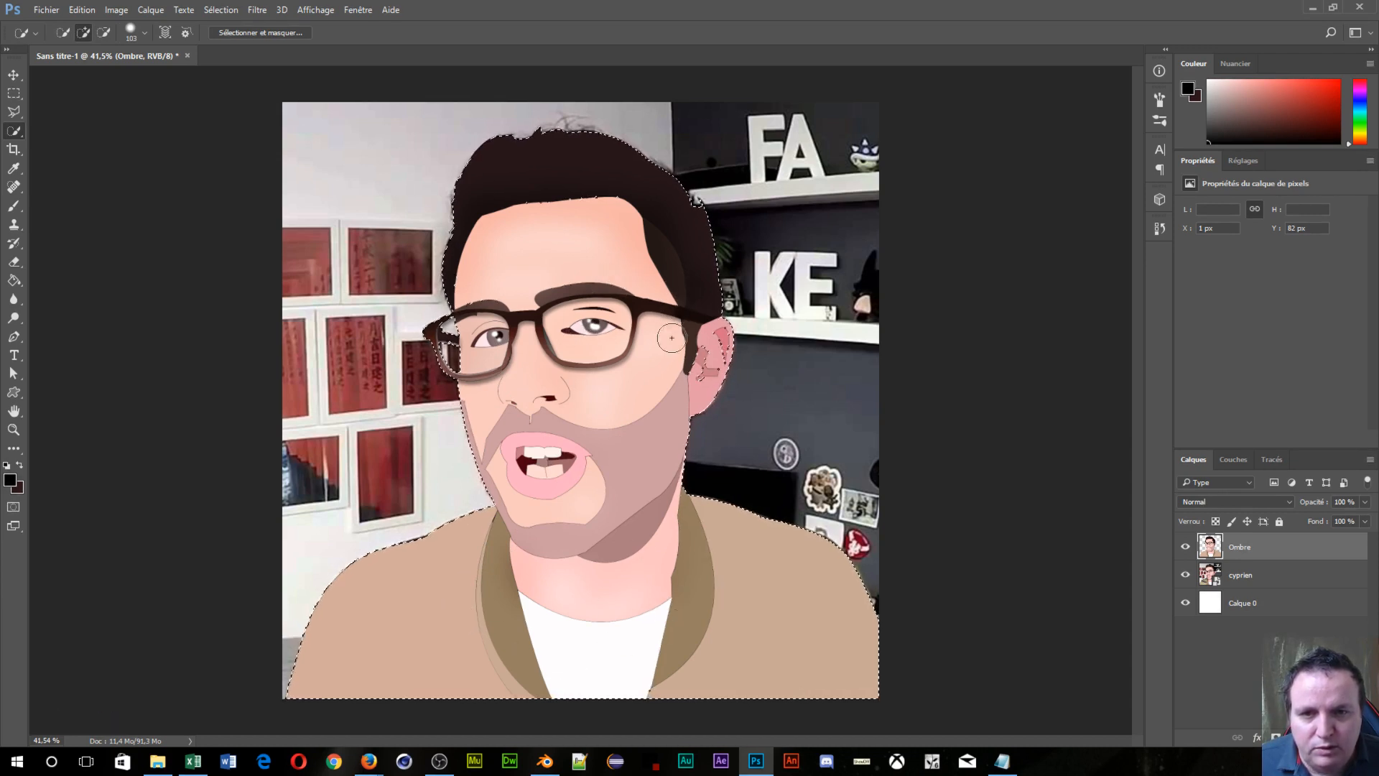
click(593, 354)
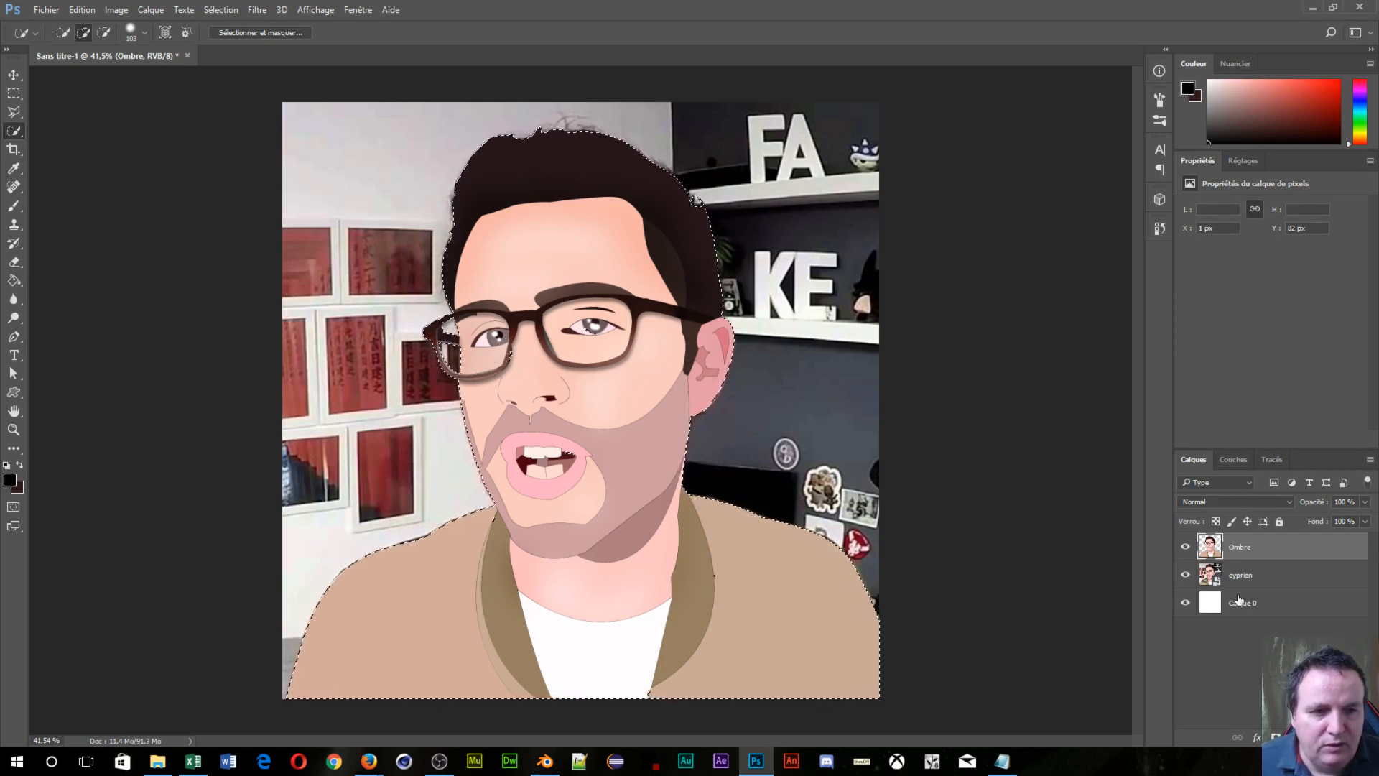
Step: Make the cyprien layer active and refine the selection along the glasses frame and lens with a 12 px Quick Selection brush
click(1253, 575)
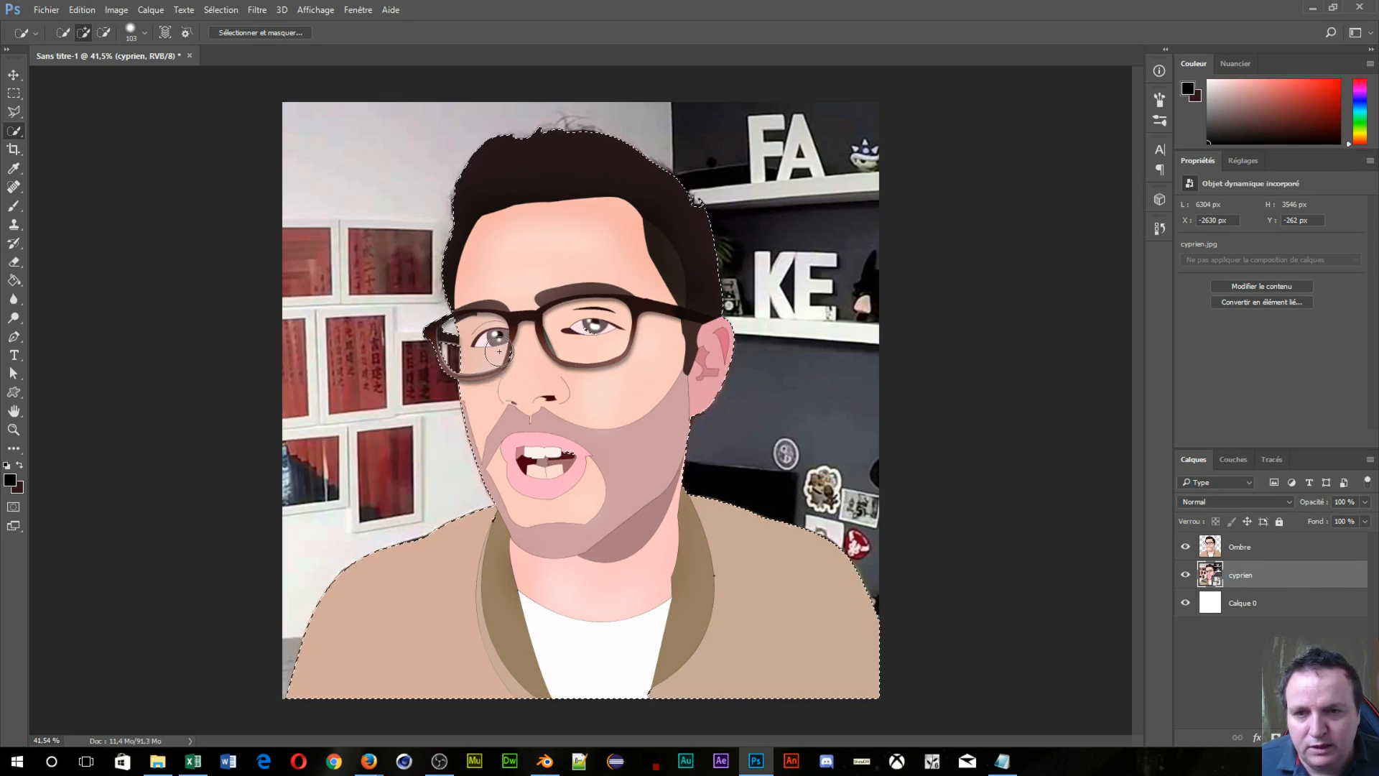
mouse_move(500, 352)
mouse_down()
mouse_move(493, 271)
mouse_move(562, 192)
mouse_up()
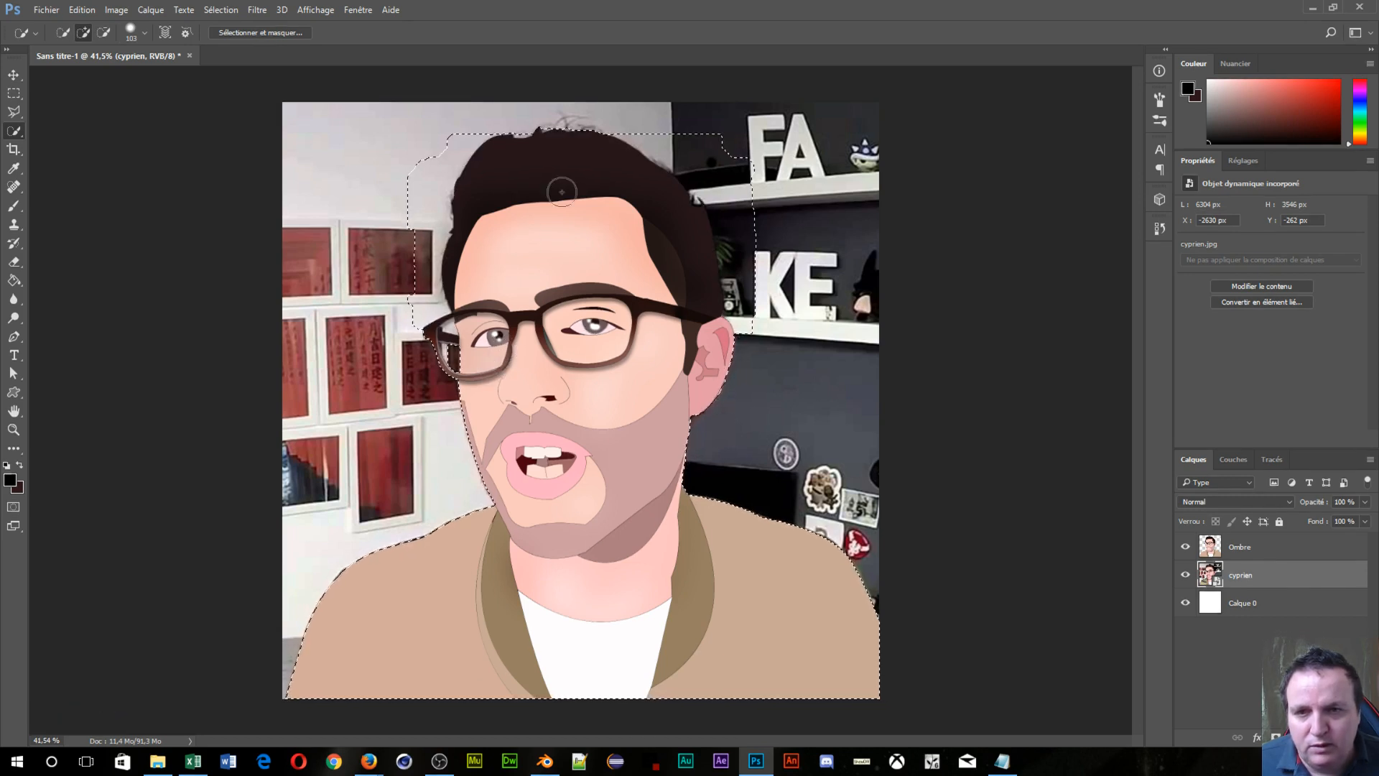
key(ctrl+z)
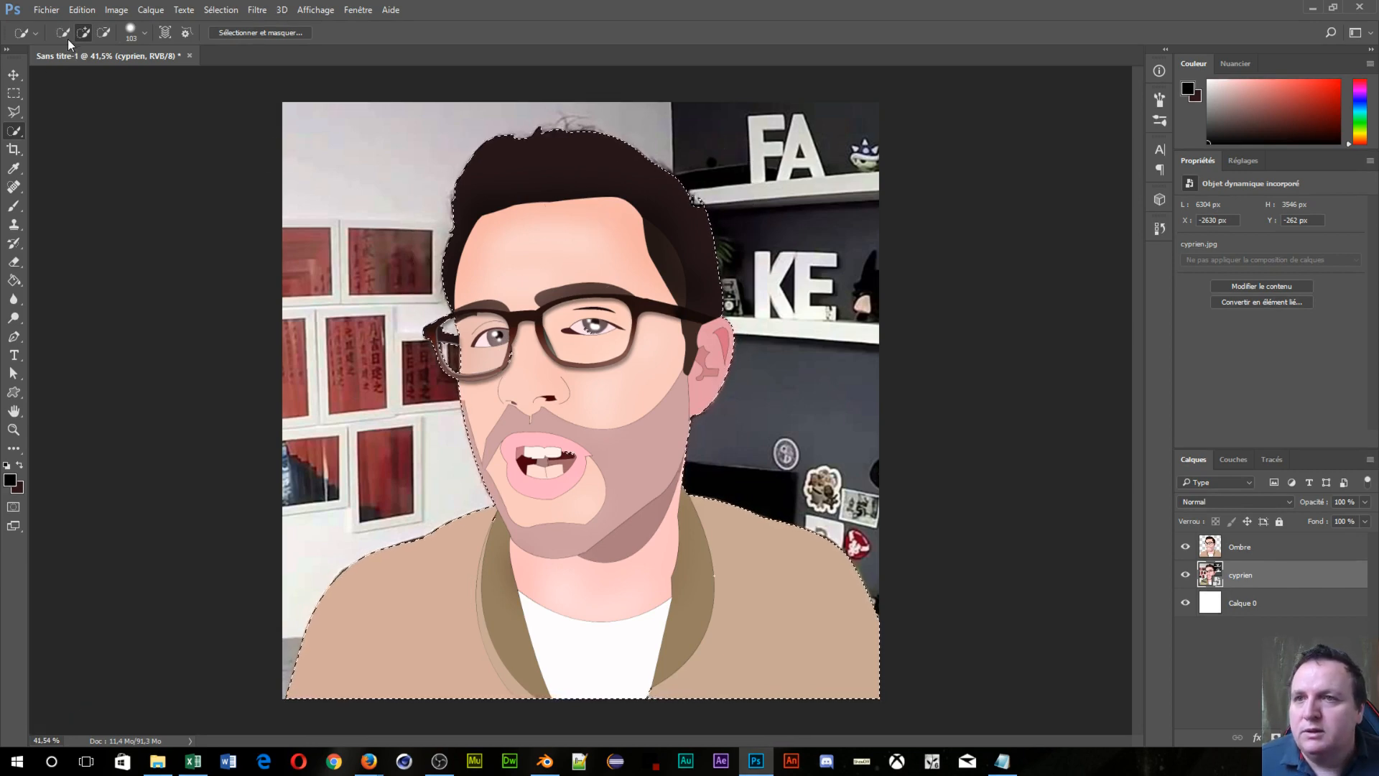
scroll(502, 361, up, 6)
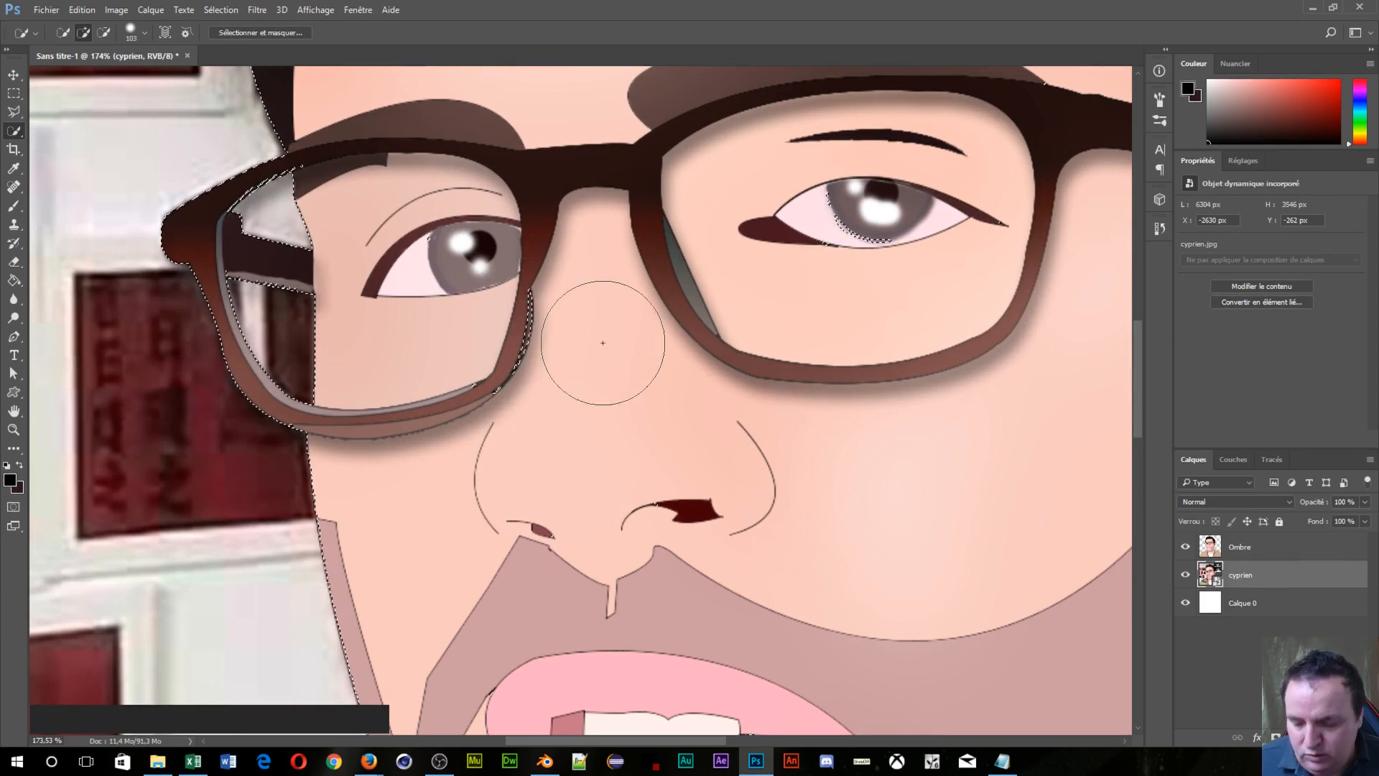
alt+right_click(609, 355)
drag(609, 355, 548, 364)
alt+right_click(556, 363)
mouse_move(524, 294)
mouse_down()
mouse_move(530, 309)
mouse_move(504, 335)
mouse_up()
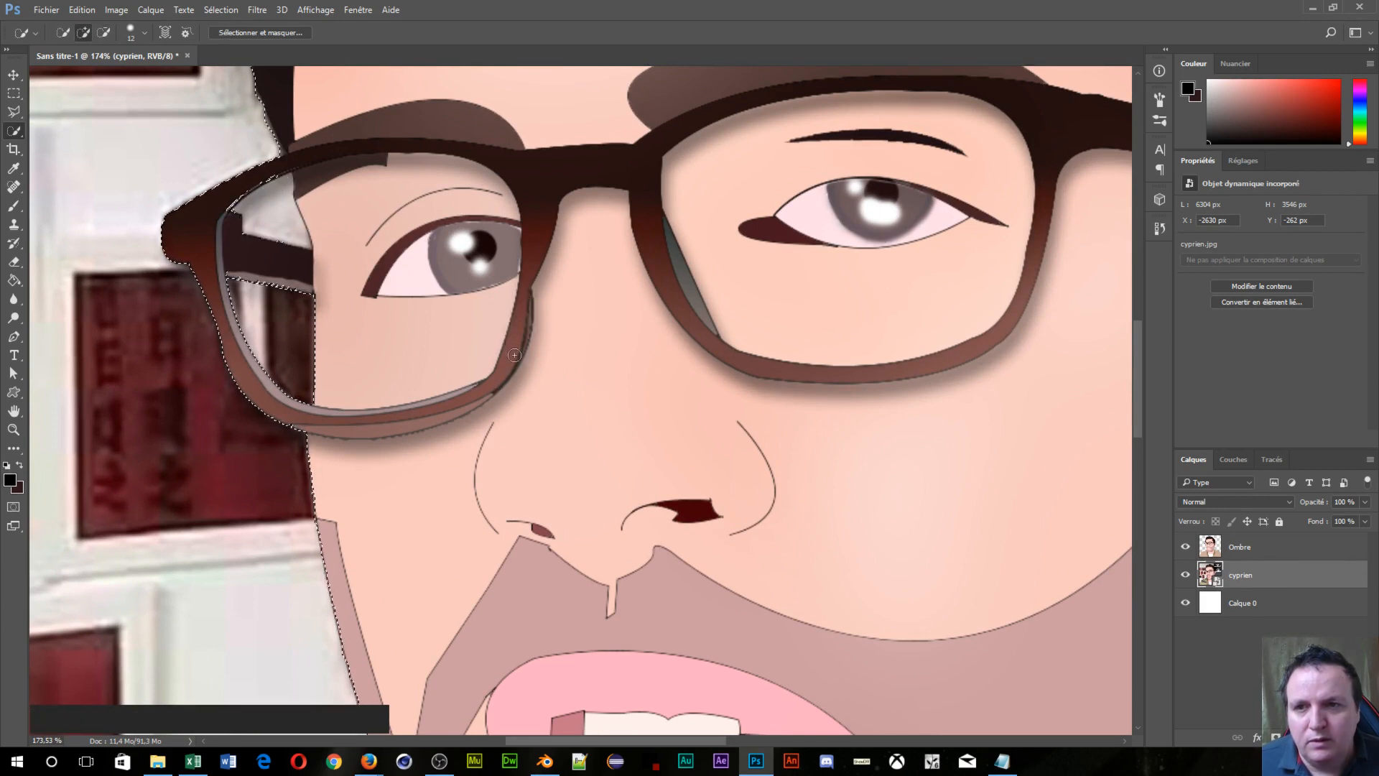
click(498, 375)
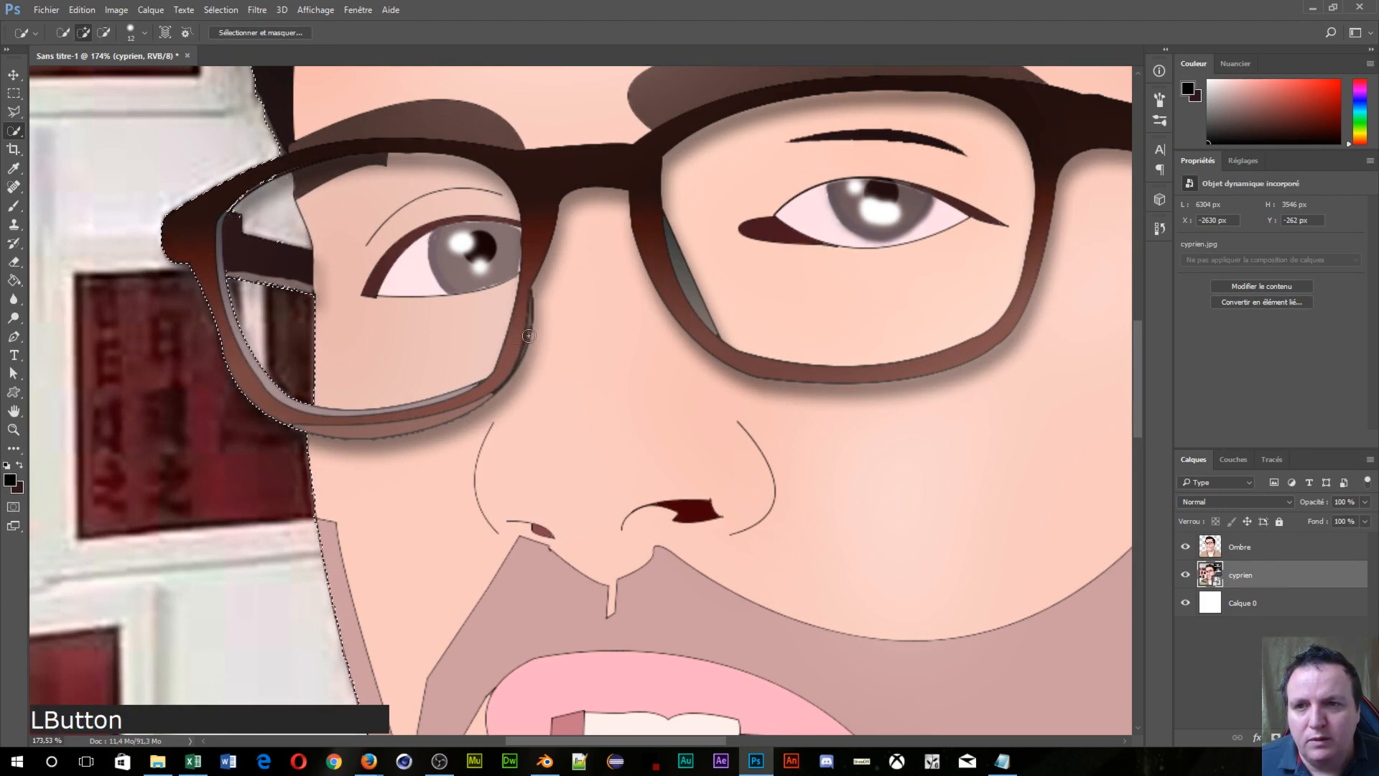
alt+click(264, 213)
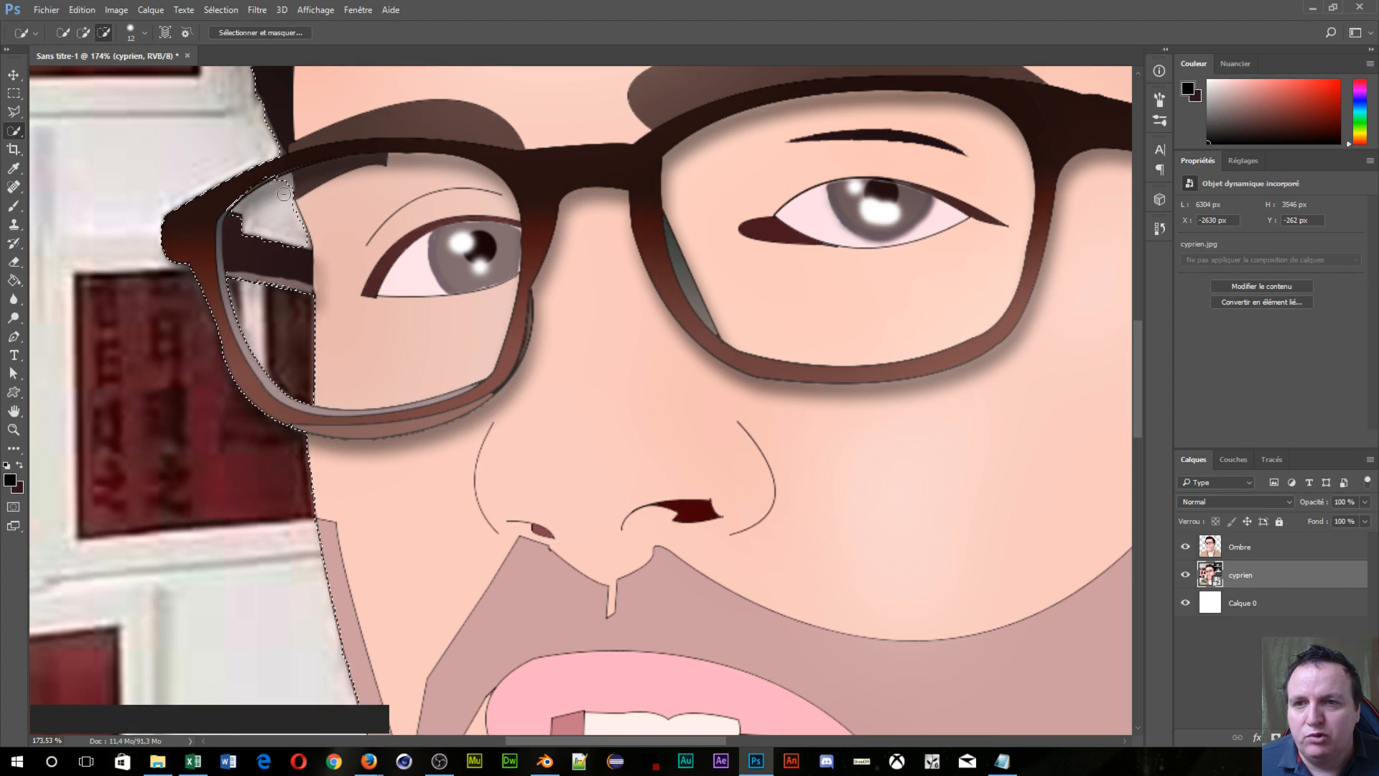
click(236, 193)
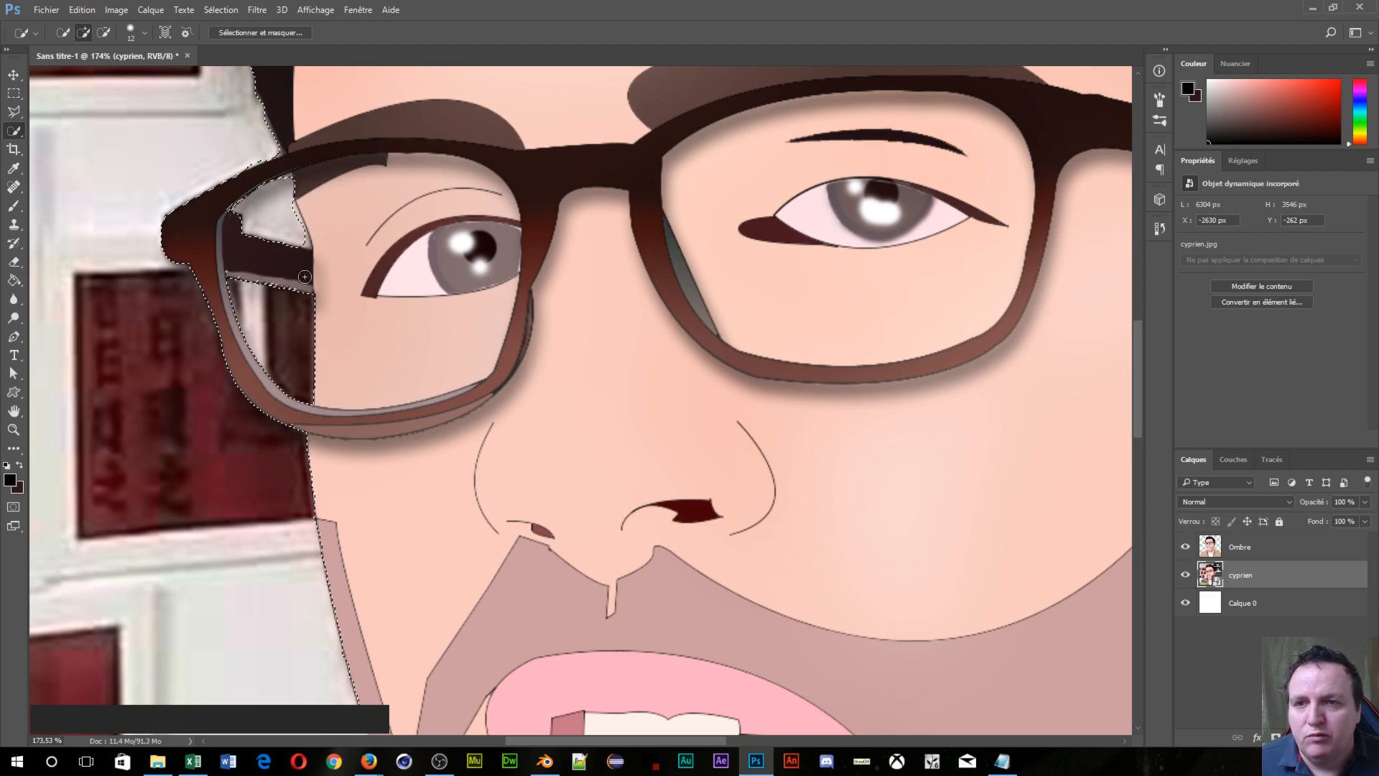
Step: Subtract the dark wall and shelf area beside the hair from the selection
scroll(400, 359, down, 5)
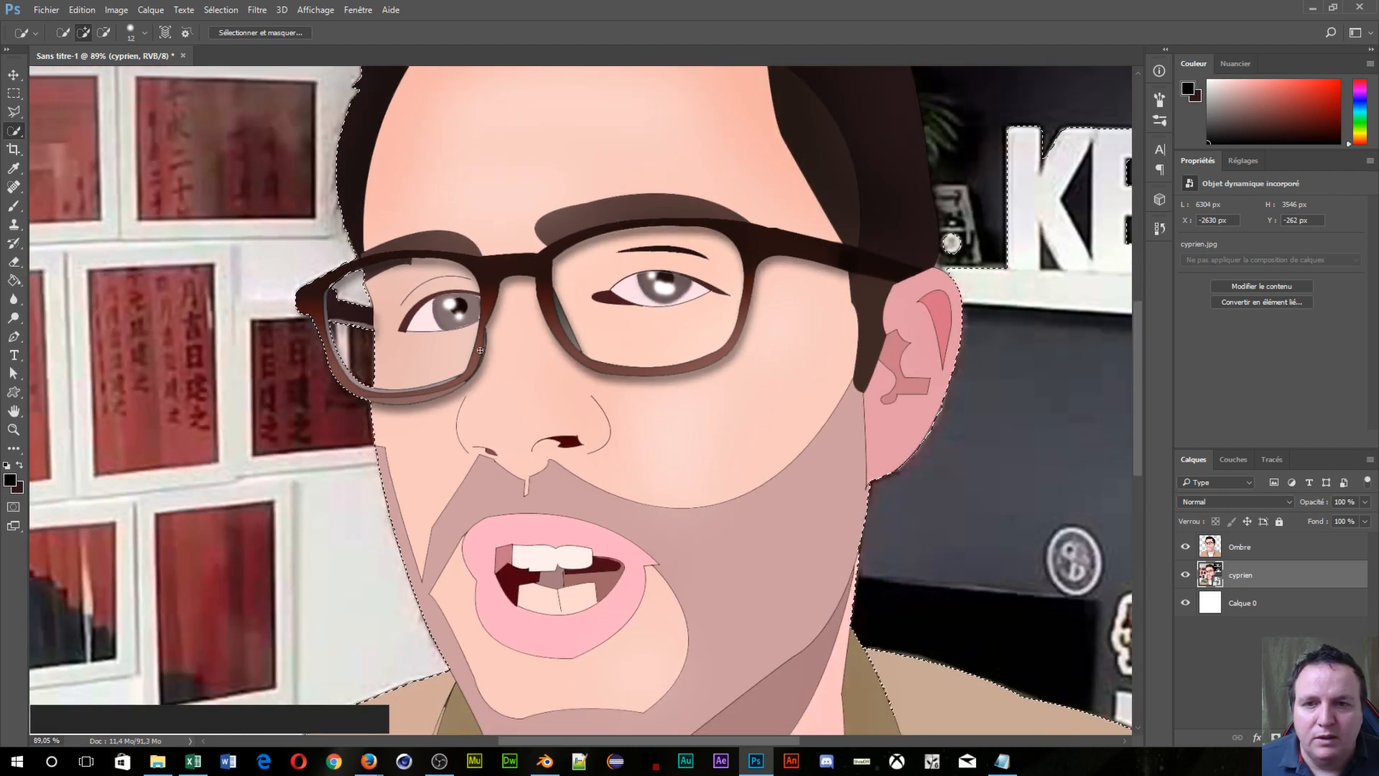
scroll(707, 323, down, 2)
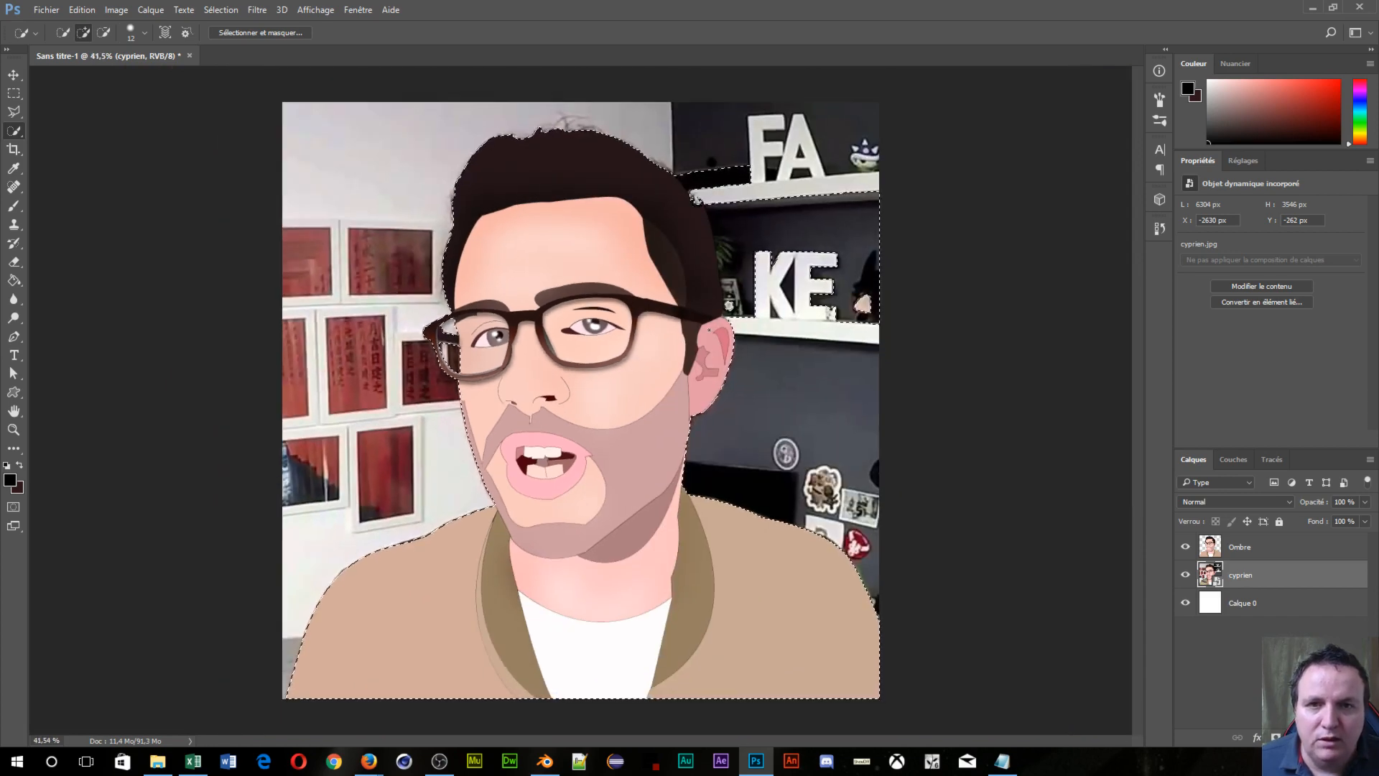
key(alt)
alt+click(710, 156)
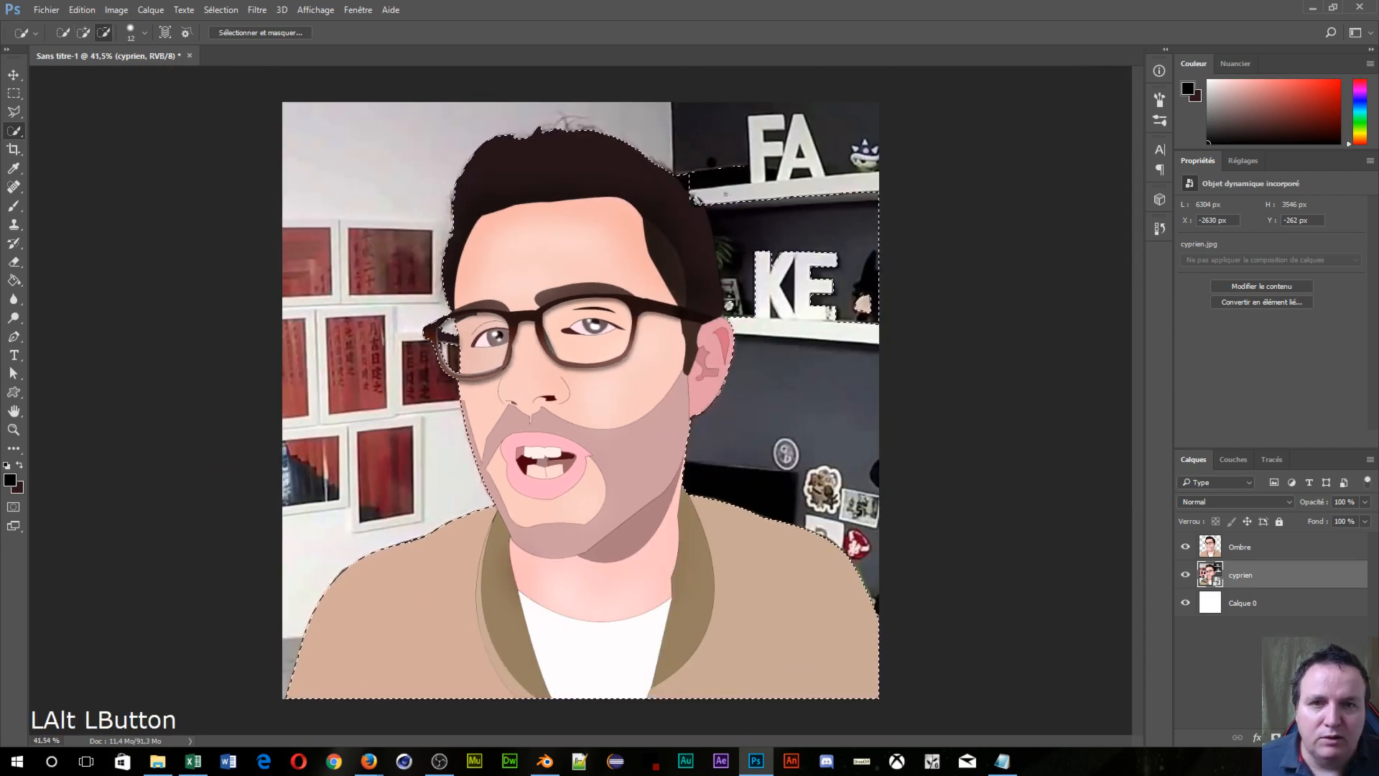
alt+click(688, 189)
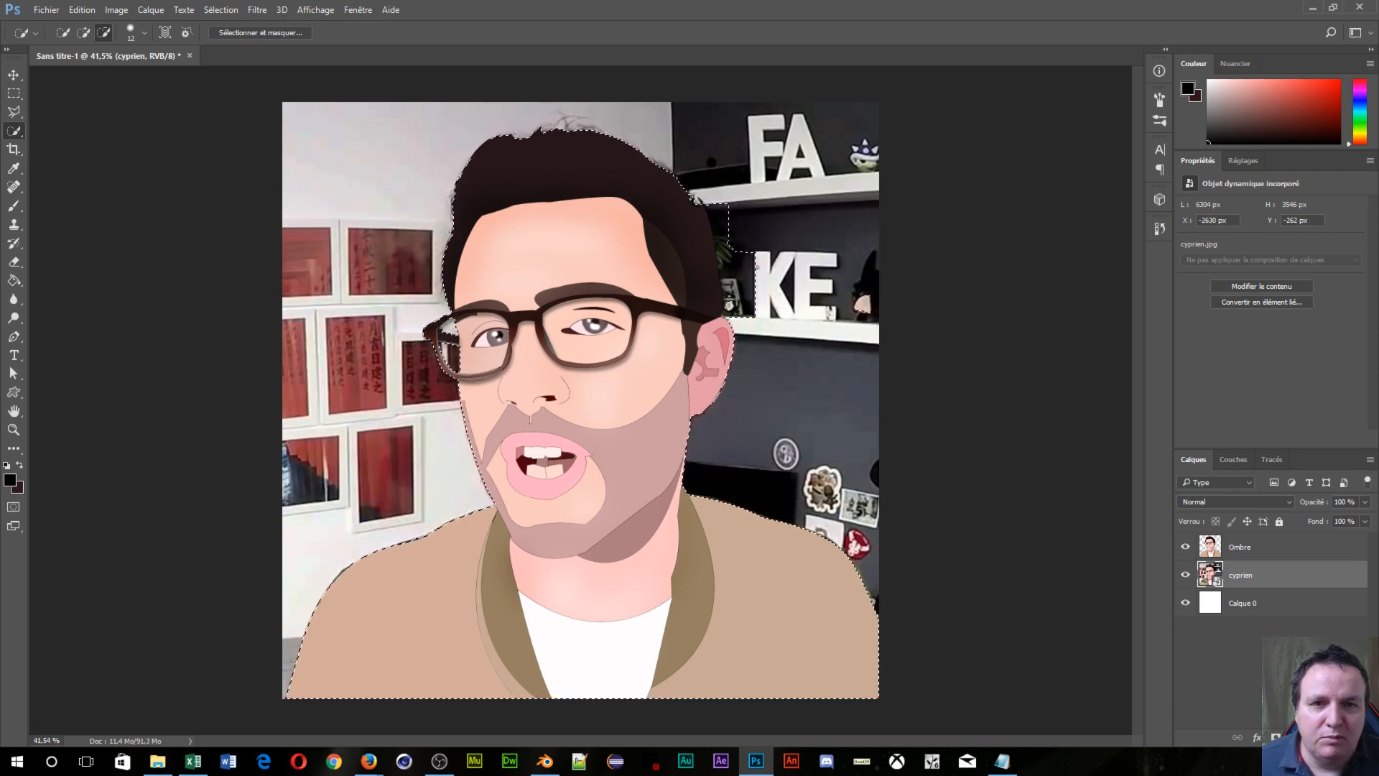
drag(757, 267, 721, 209)
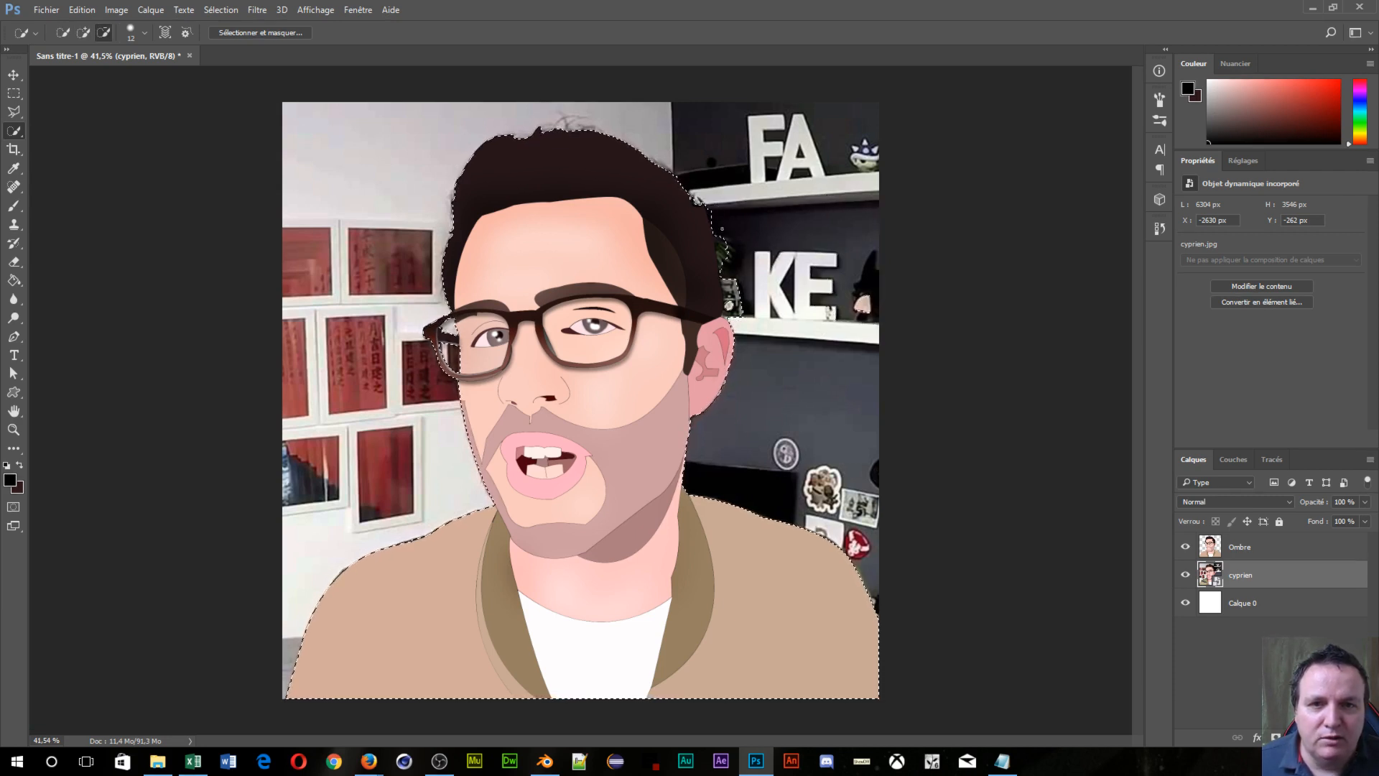
Step: Remove the small shelf object beside the hair from the selection and clean up the edge just above the ear
alt+scroll(718, 280, up, 5)
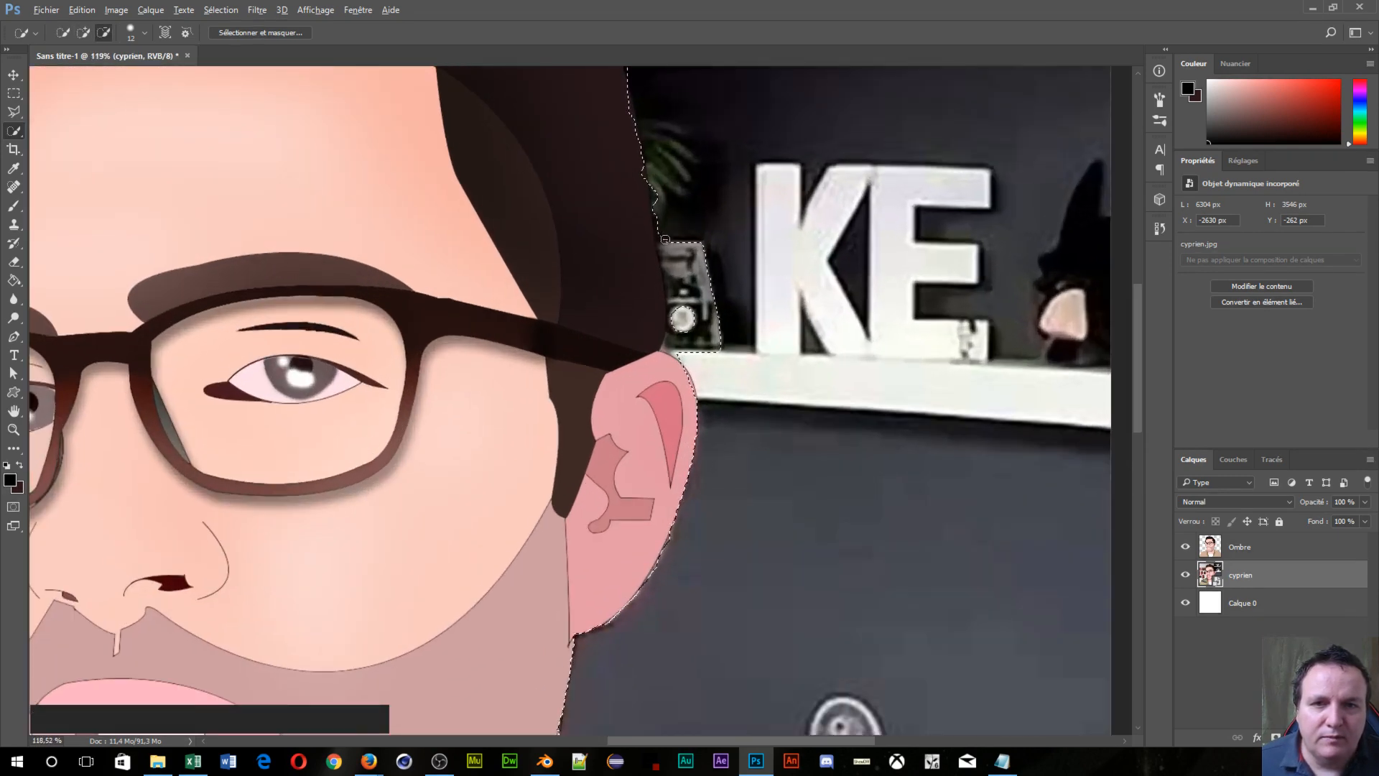
mouse_move(668, 251)
mouse_down()
mouse_move(689, 280)
mouse_move(686, 348)
mouse_move(687, 336)
mouse_up()
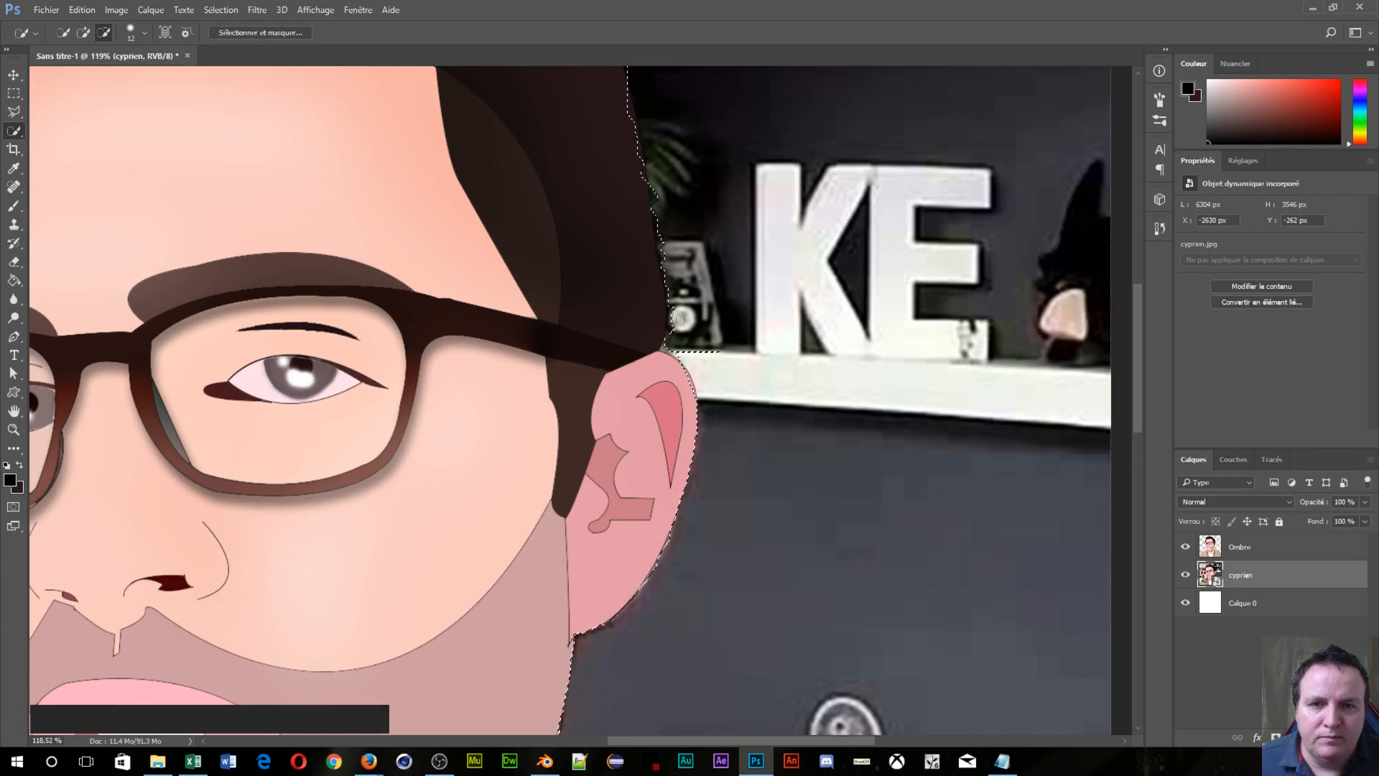
click(660, 328)
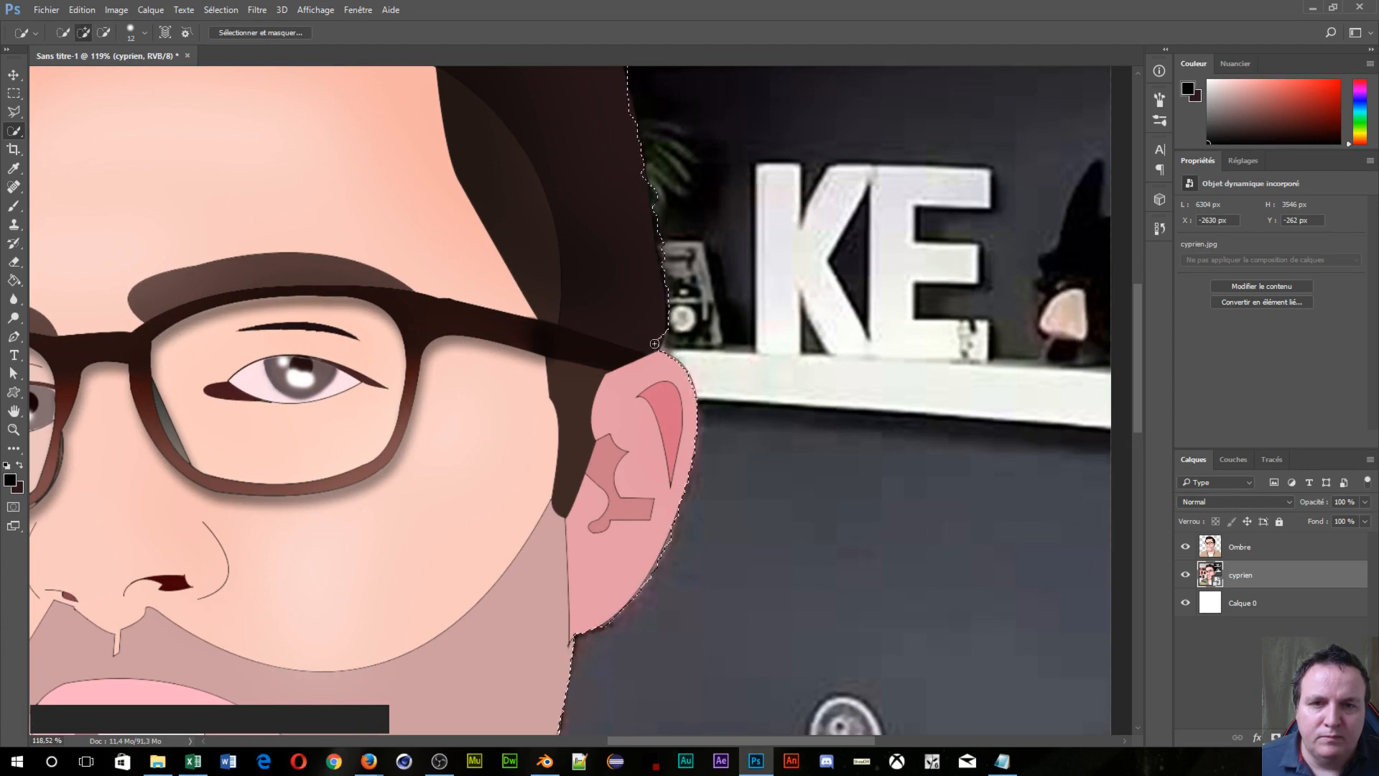
Step: Copy the selected person from the cyprien layer onto a new layer, and duplicate the merged Ombre layer
scroll(561, 358, down, 8)
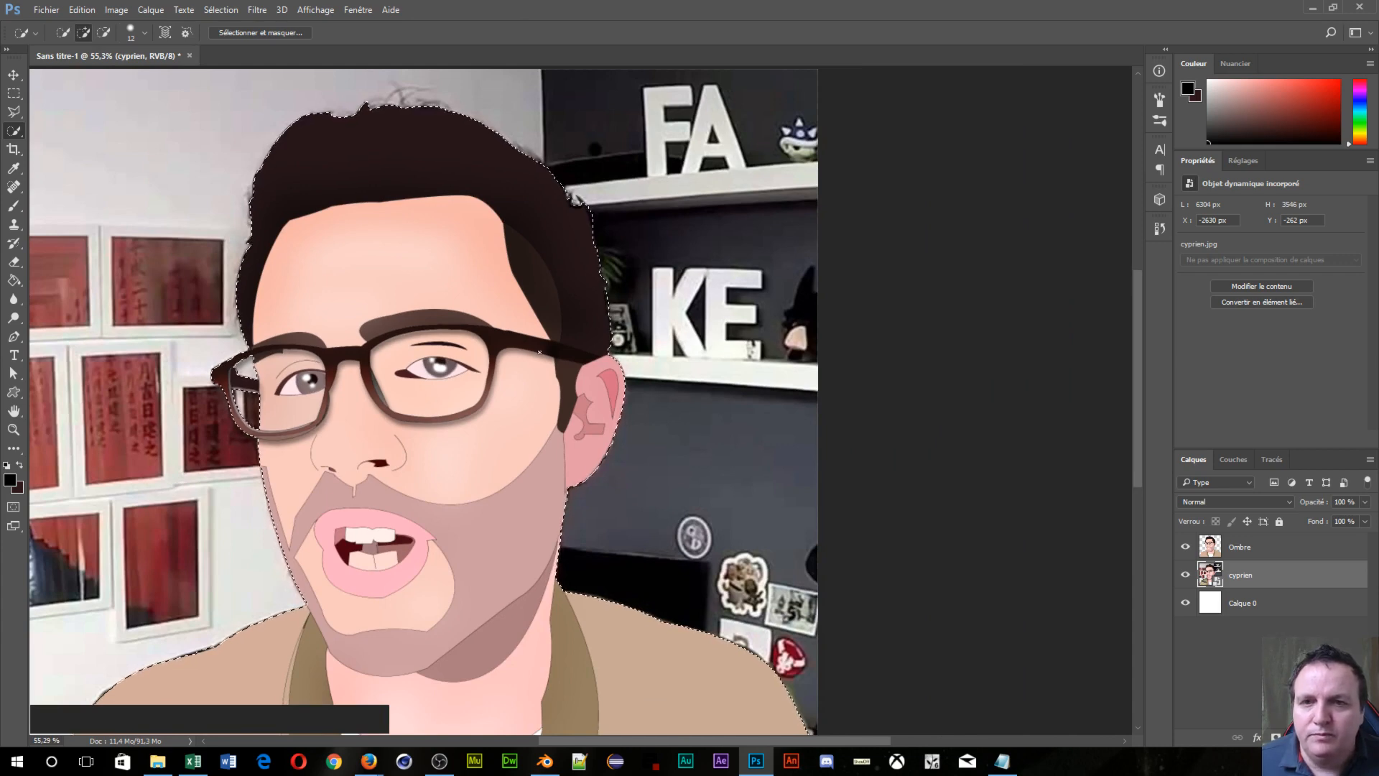
scroll(539, 352, down, 1)
scroll(539, 352, down, 2)
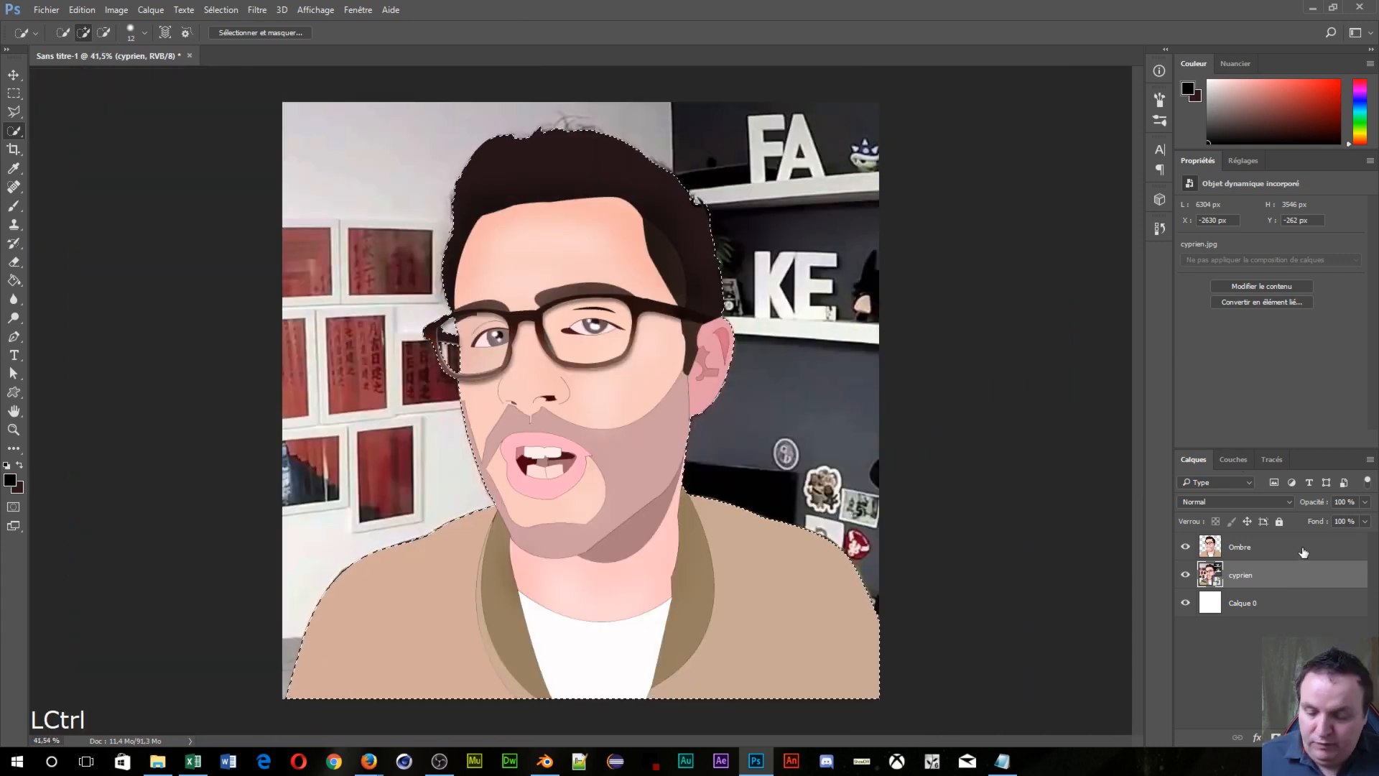
key(ctrl+j)
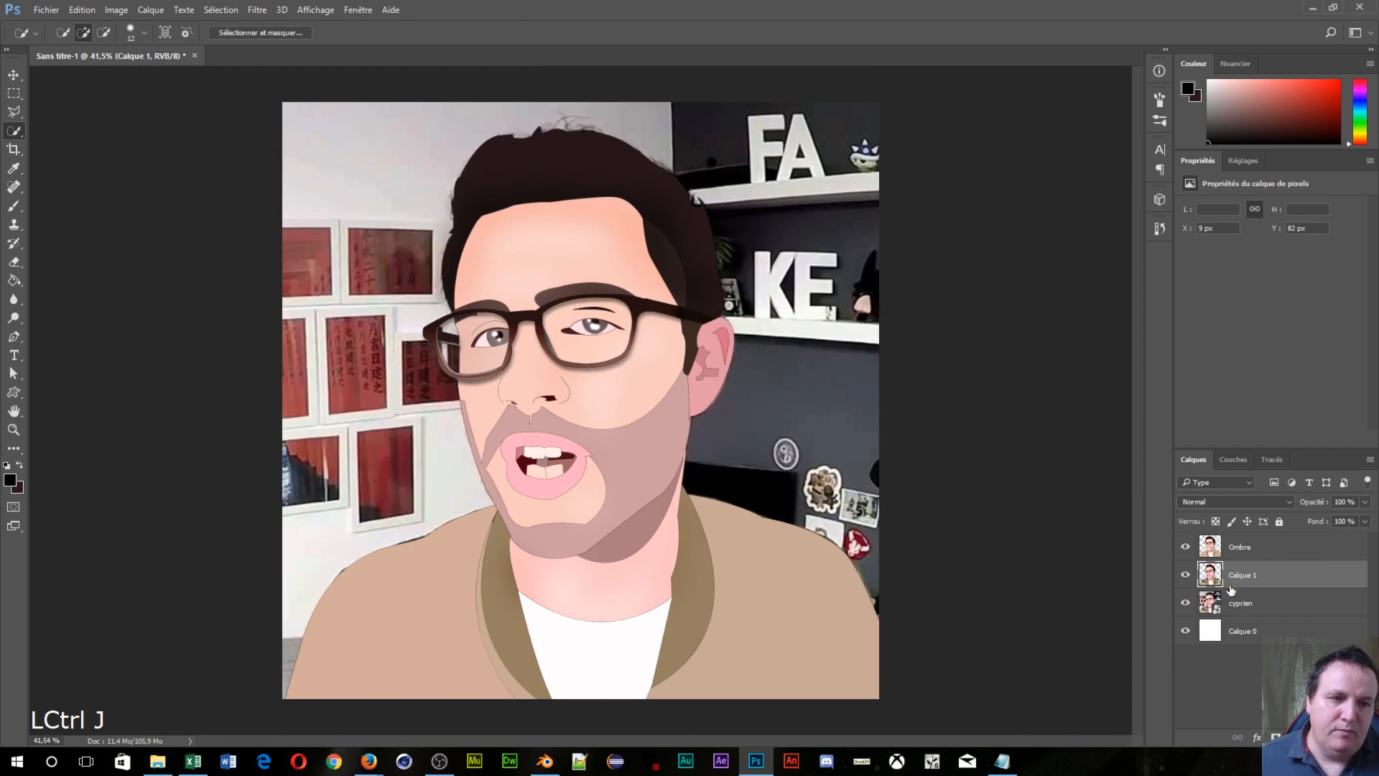
click(1241, 553)
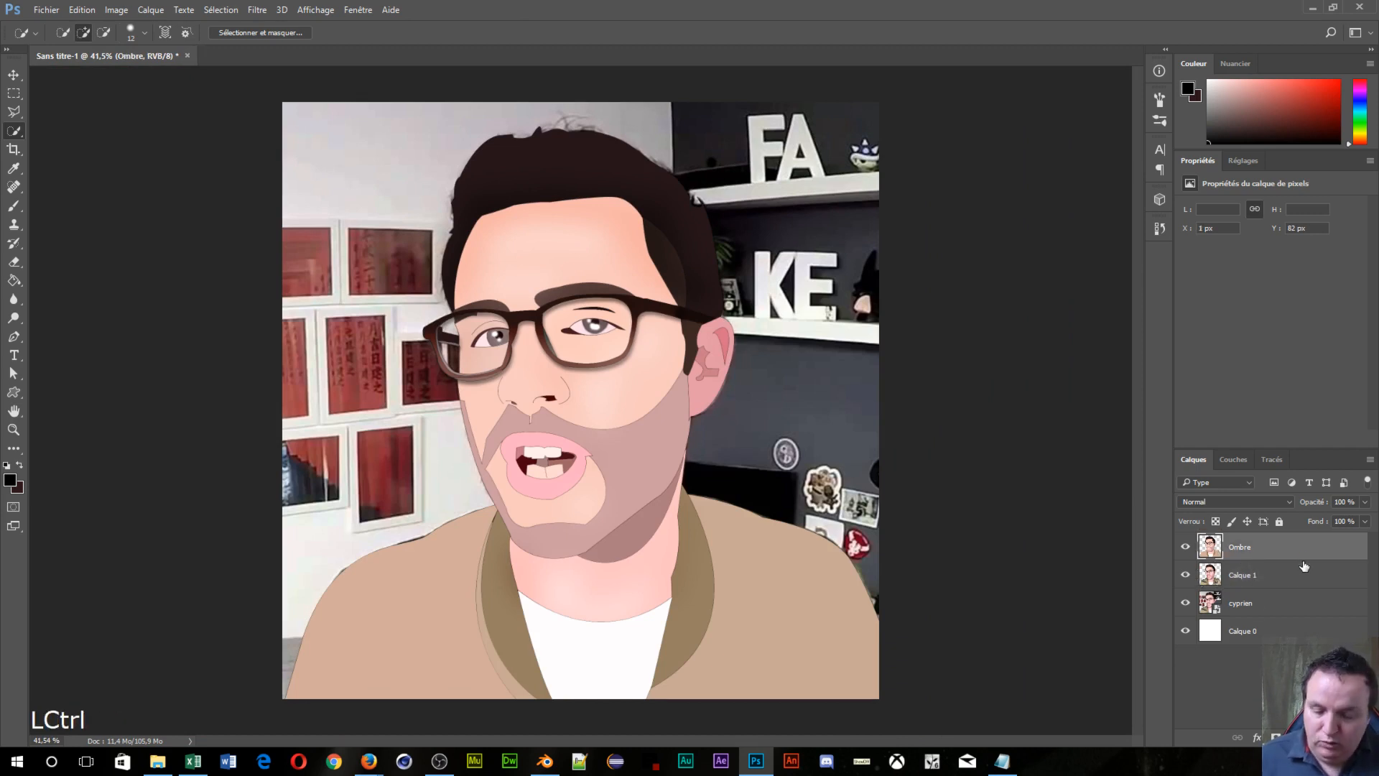
key(ctrl+j)
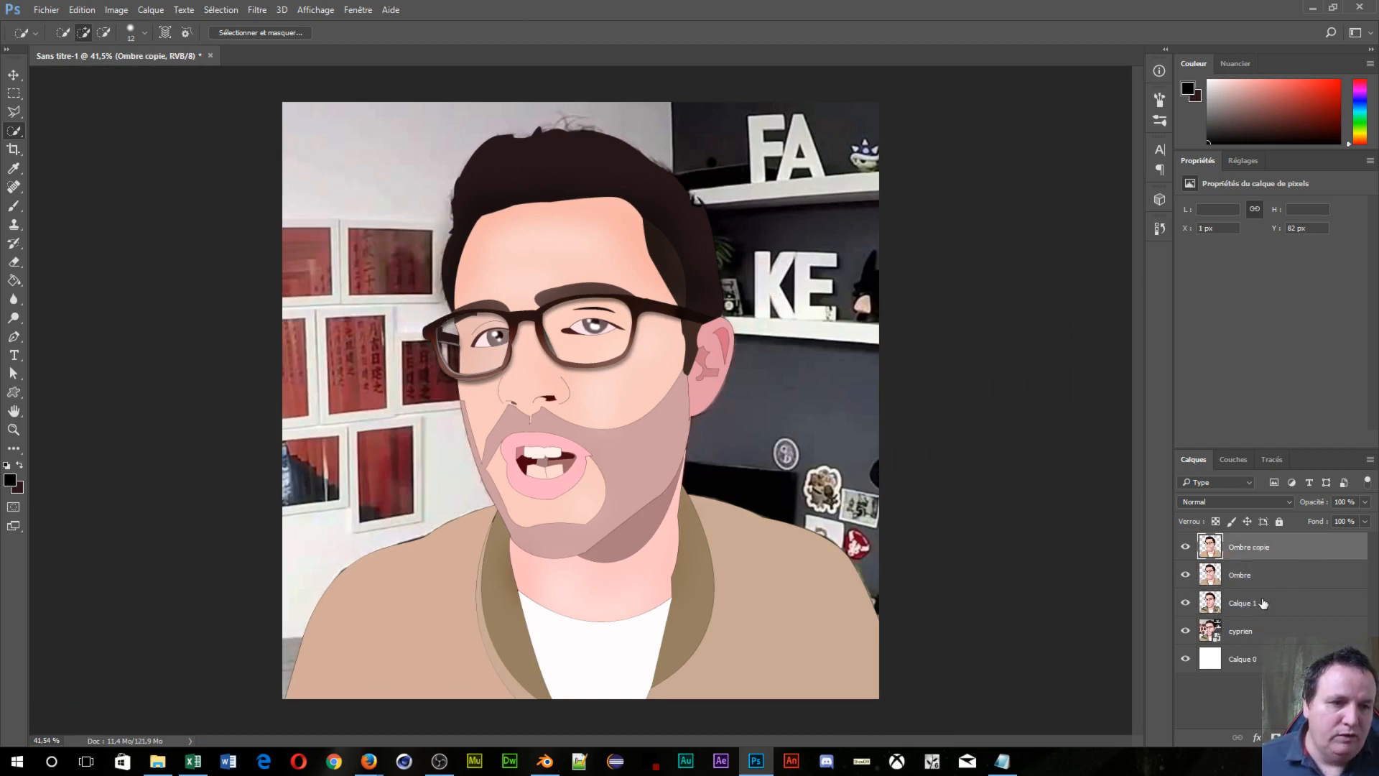
Step: Hide the Ombre and Ombre copie layers, and toggle the cyprien layer off and on to check the cutout of the person
mouse_move(1260, 601)
mouse_down()
mouse_move(1264, 555)
mouse_move(1240, 569)
mouse_move(1249, 606)
mouse_up()
click(1186, 575)
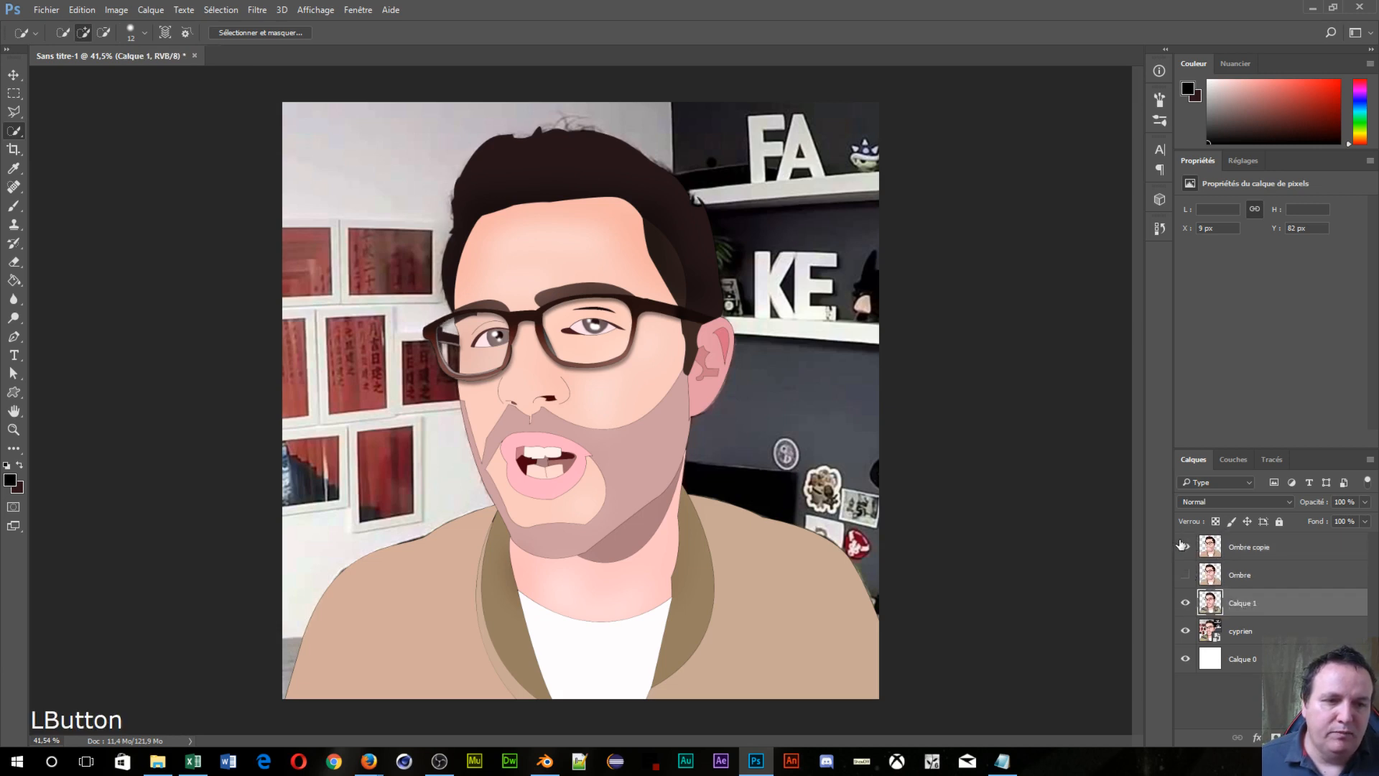
click(1185, 632)
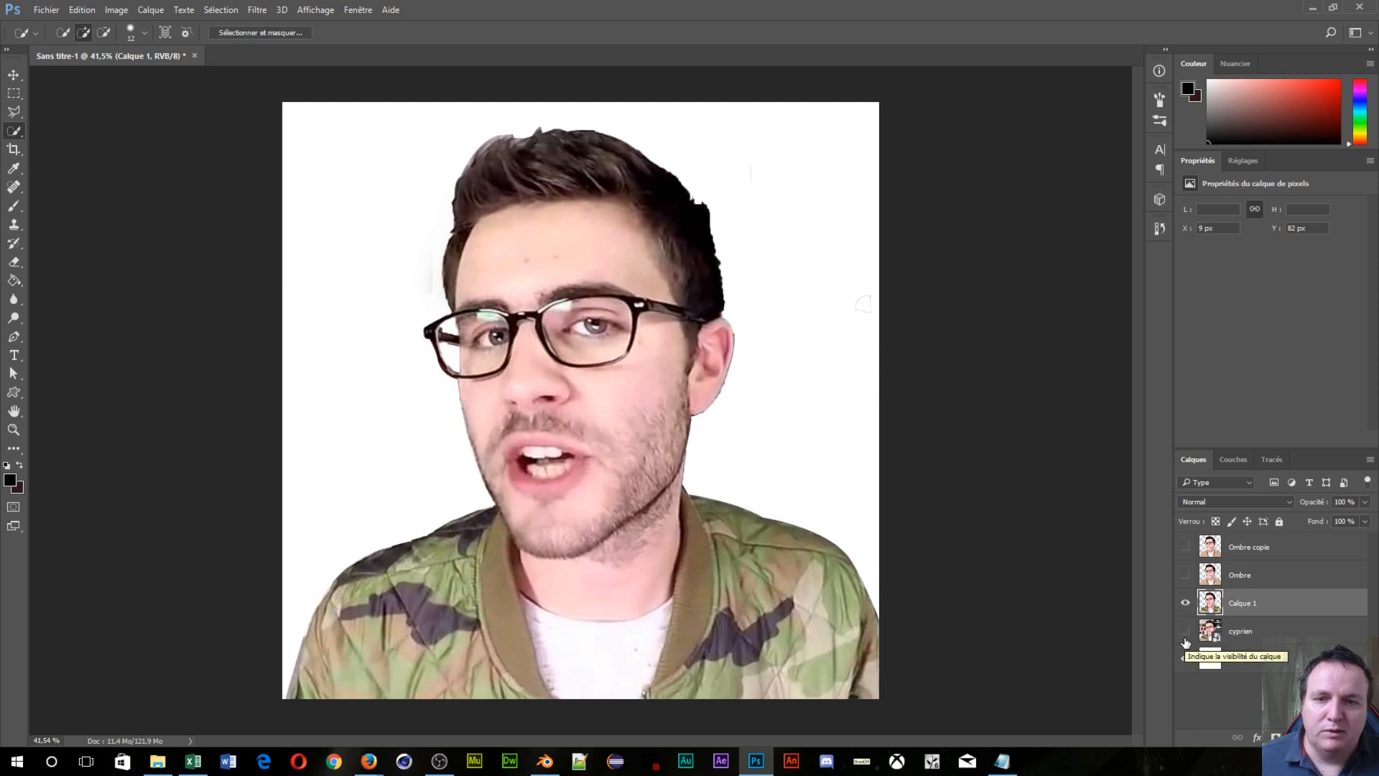
click(1186, 636)
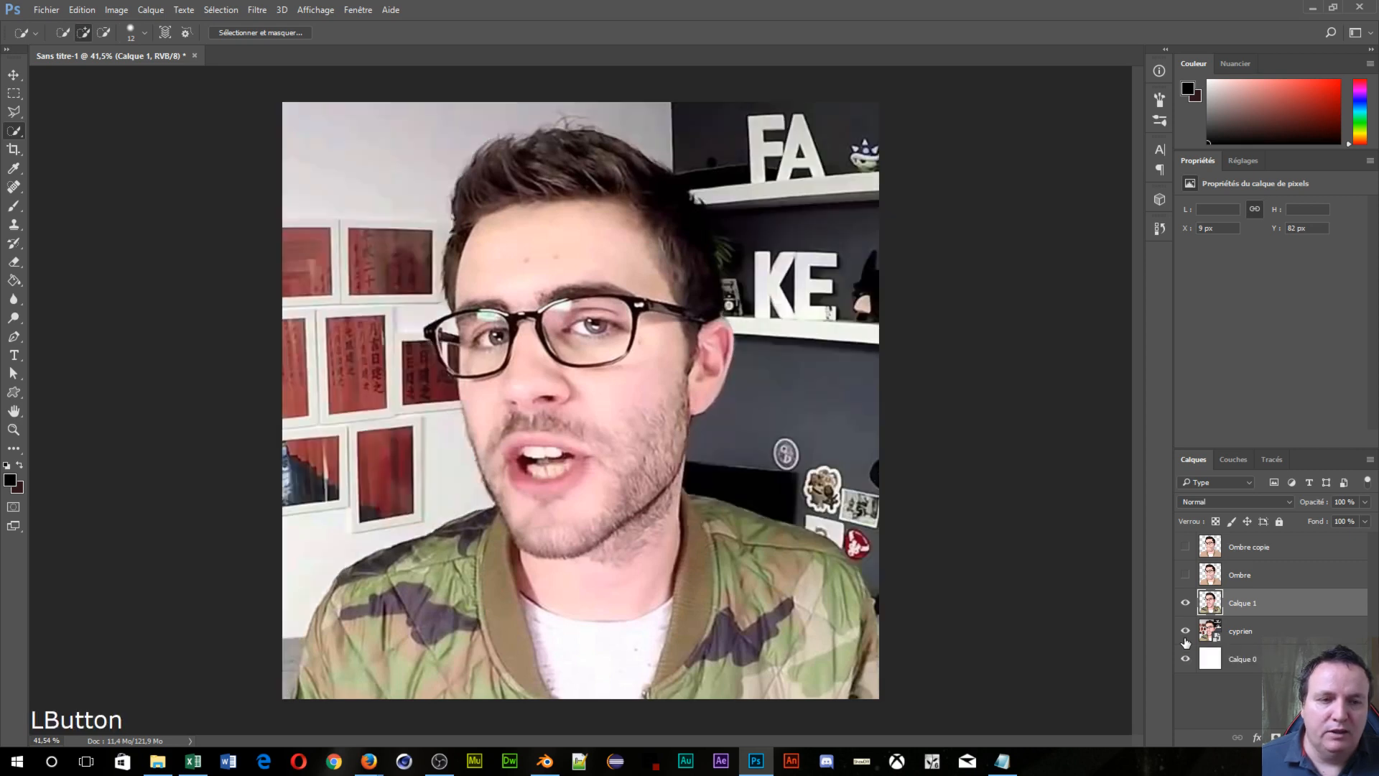
Step: Move Calque 1 above Ombre, show the Ombre and Ombre copie layers, and hide the cyprien layer
drag(1264, 612, 1267, 569)
click(1185, 602)
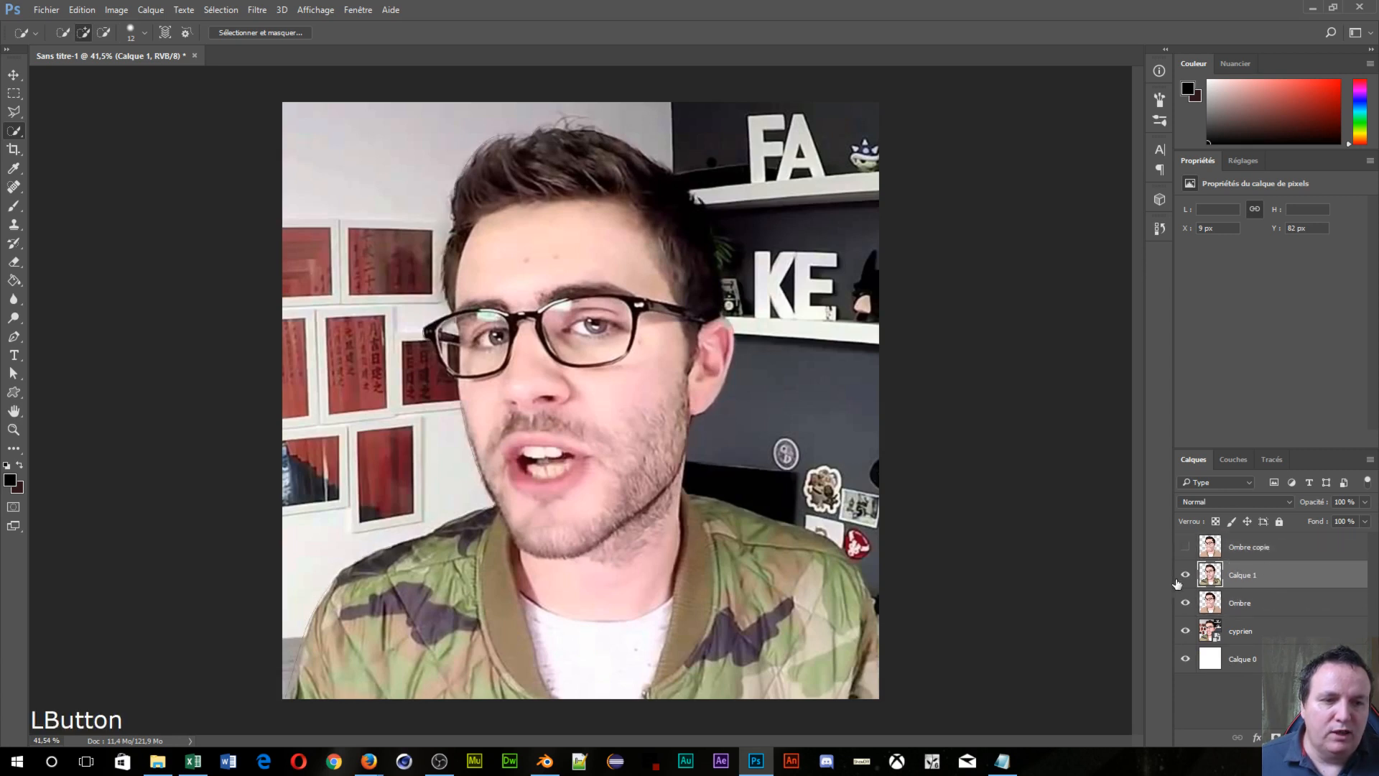
click(1185, 547)
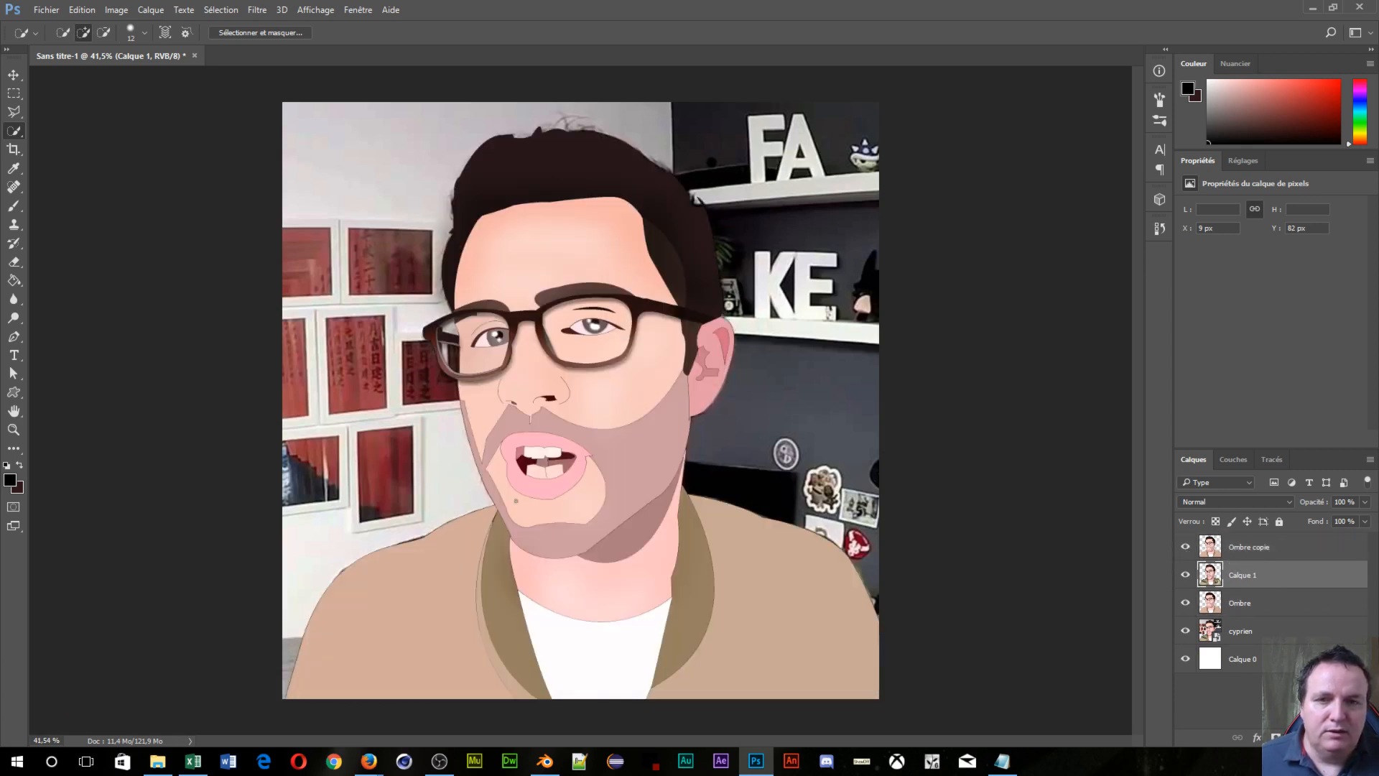
click(1185, 630)
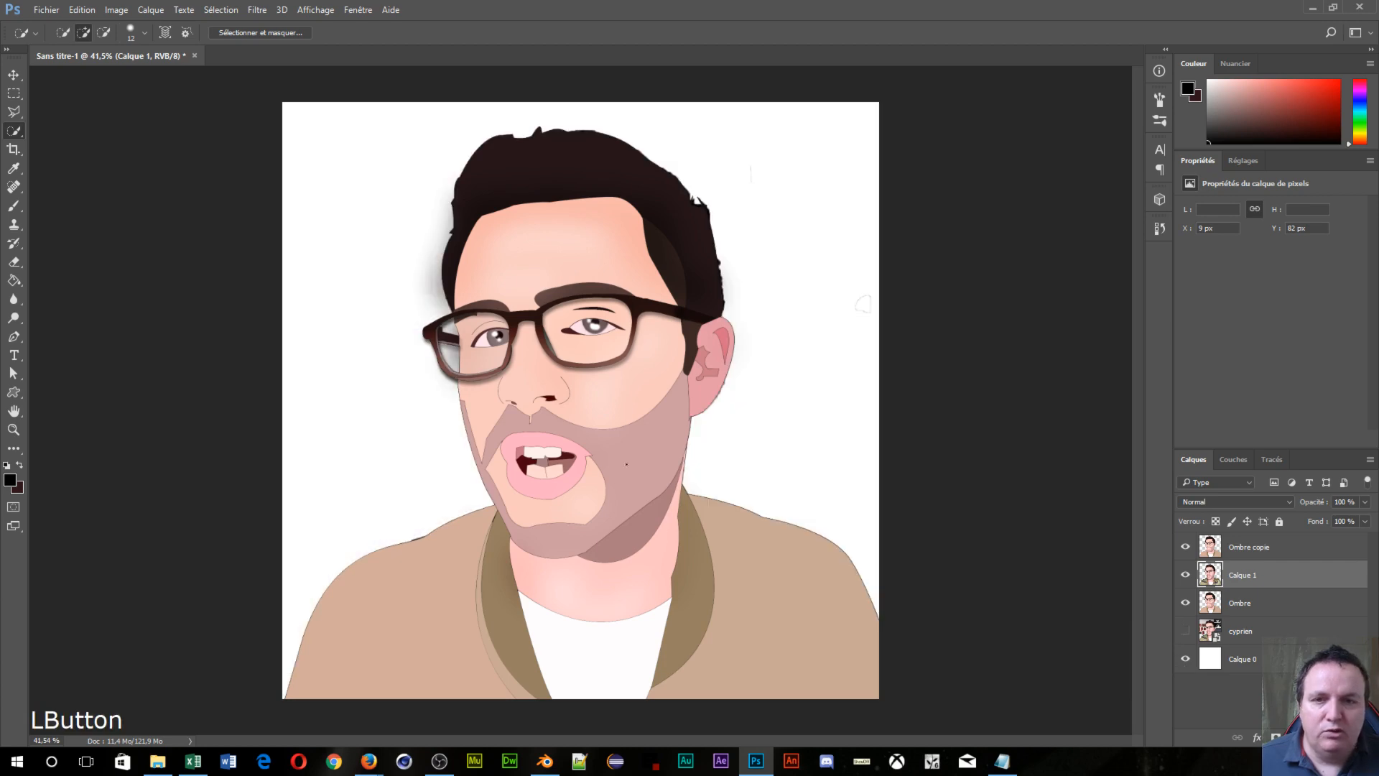
Step: Check Calque 1 by toggling its visibility, and erase its leftover edges along both shoulders
scroll(318, 309, up, 5)
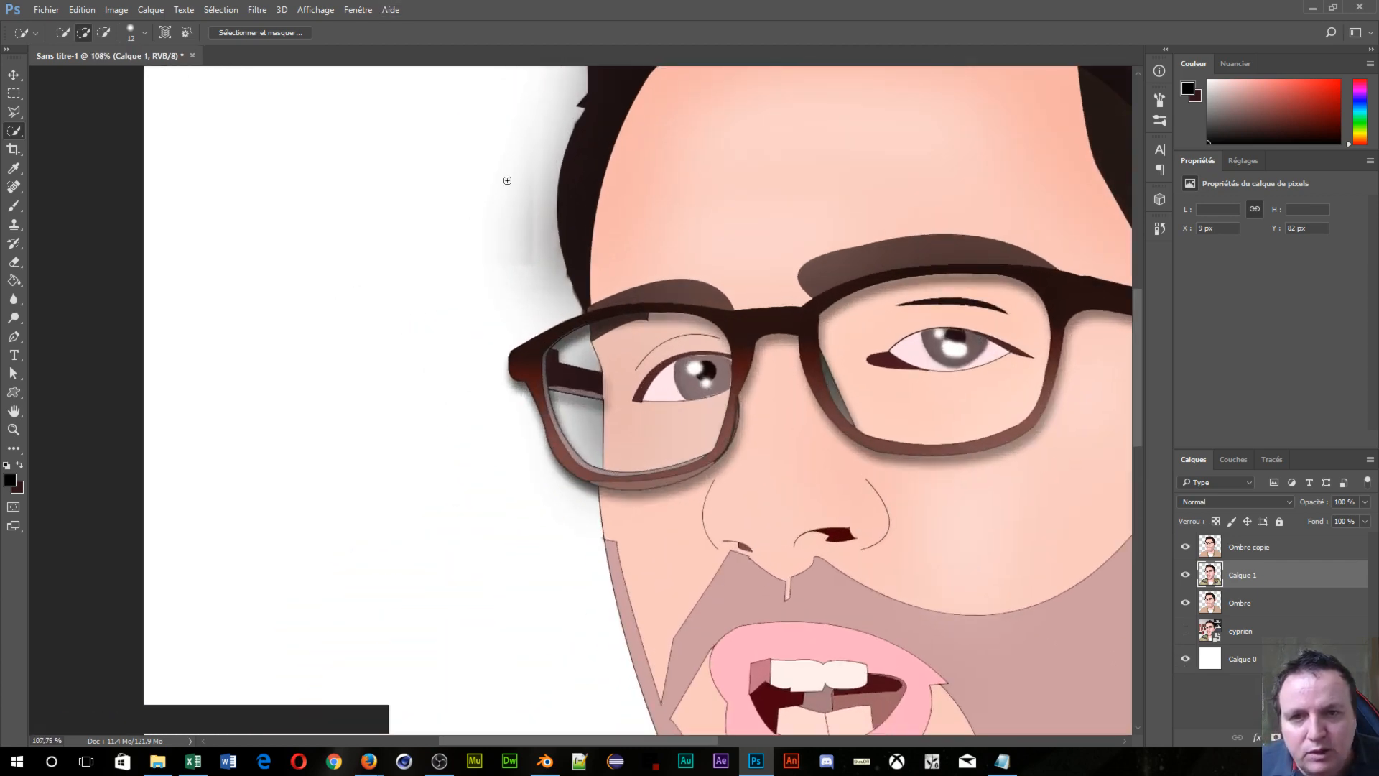
click(1186, 575)
click(1186, 575)
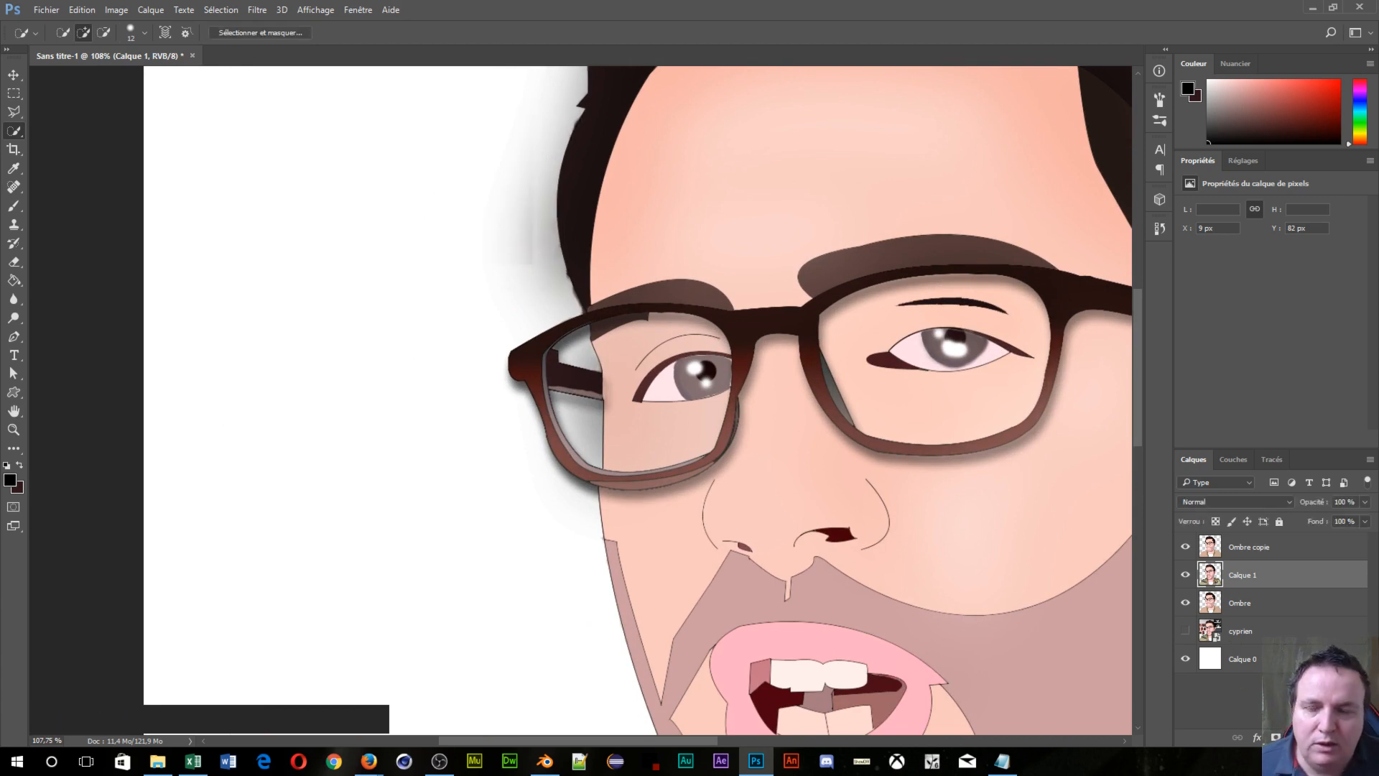
click(11, 264)
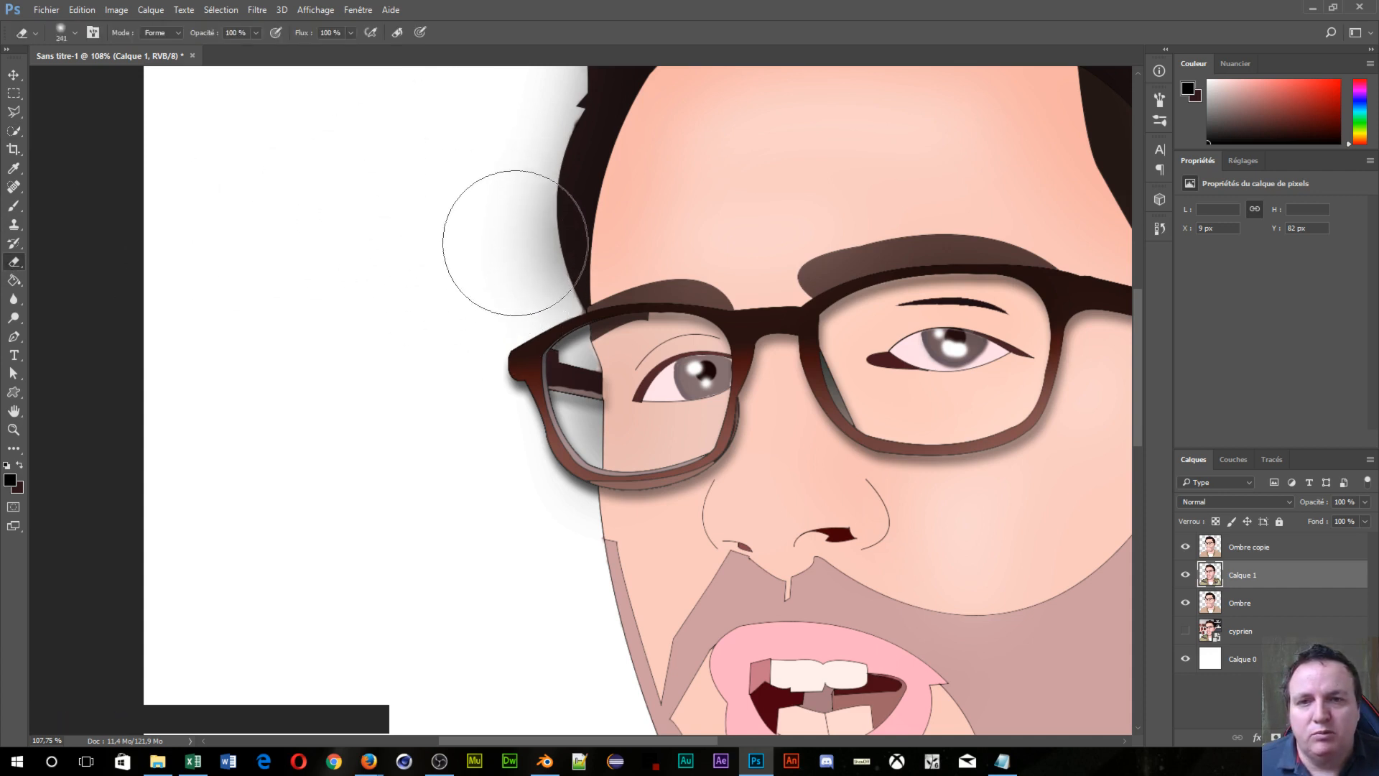
scroll(343, 338, down, 5)
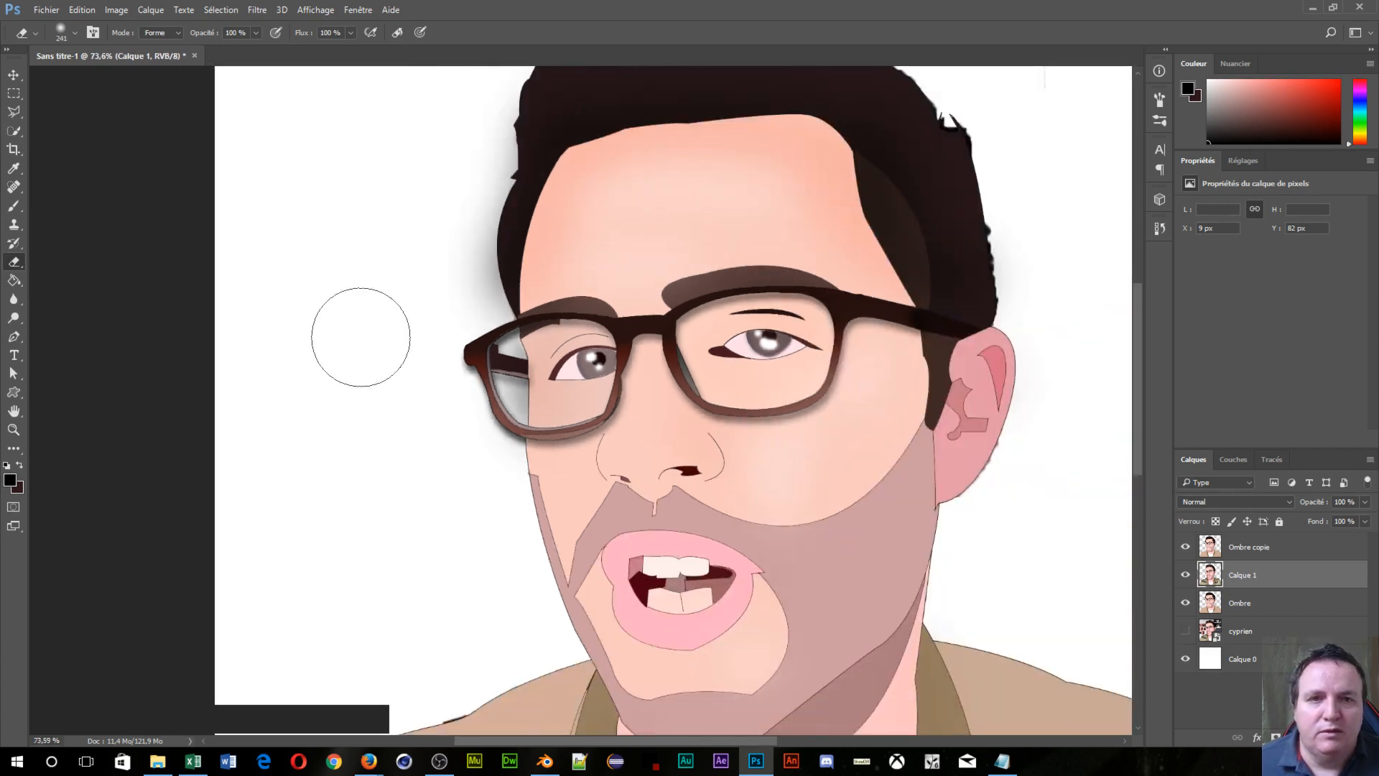
scroll(1019, 596, down, 3)
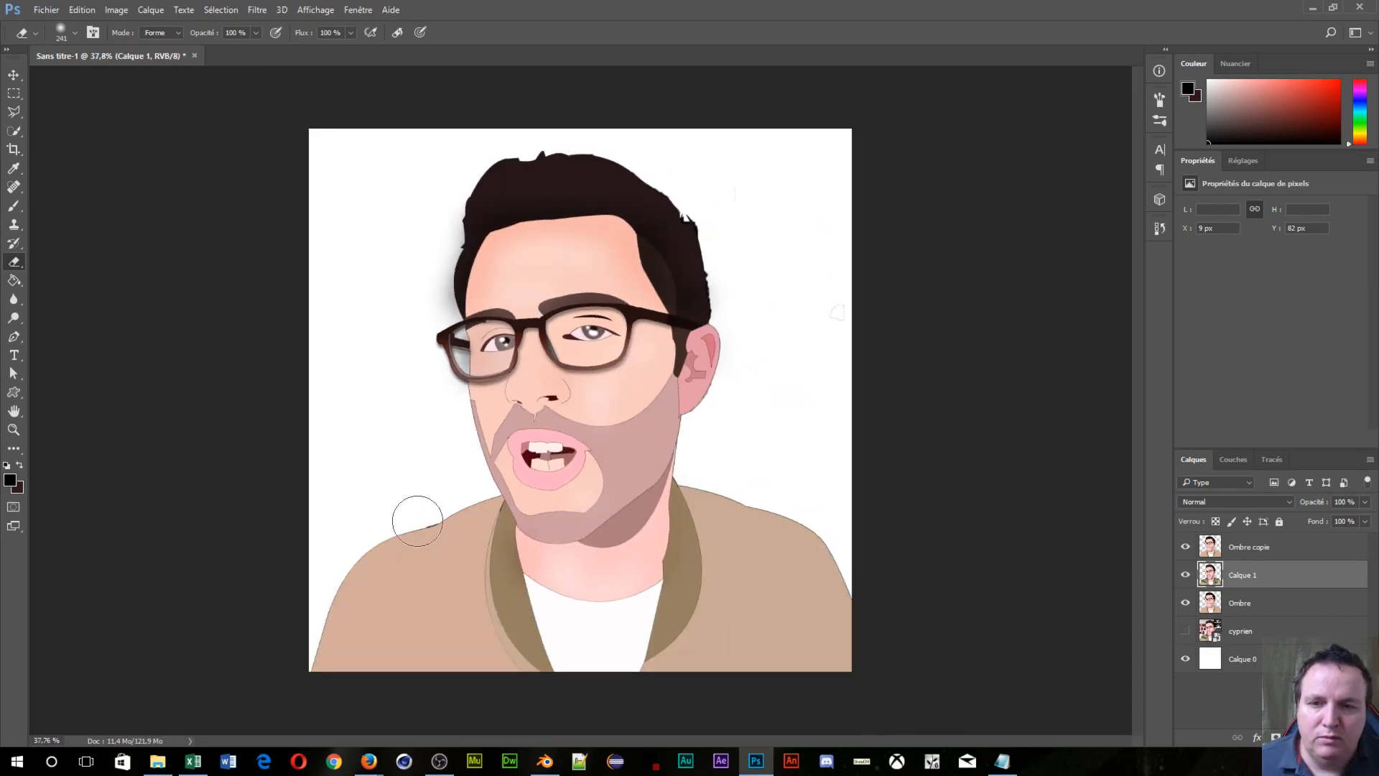
drag(418, 521, 388, 505)
drag(718, 467, 797, 529)
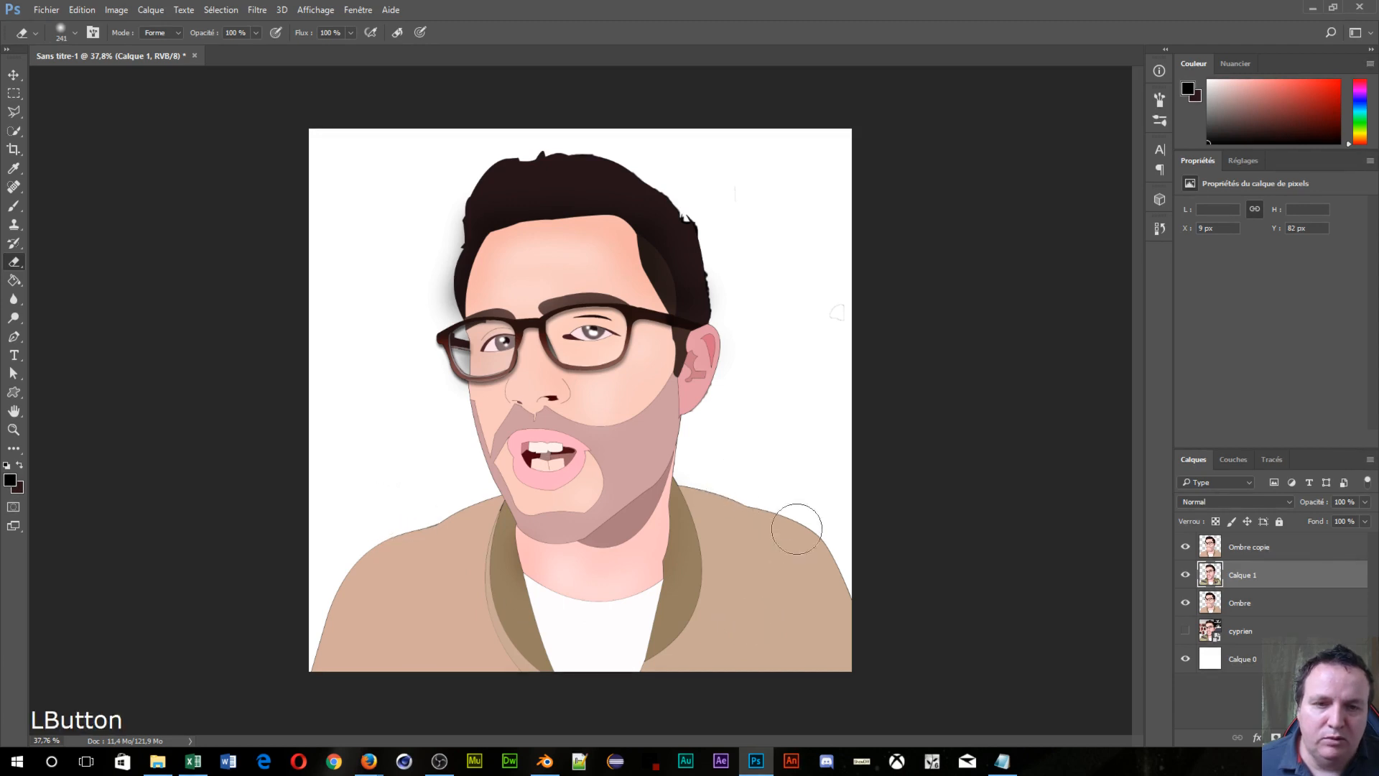
Step: Erase the parts of Calque 1 that stick out beside the ear and around the hair
scroll(848, 596, up, 3)
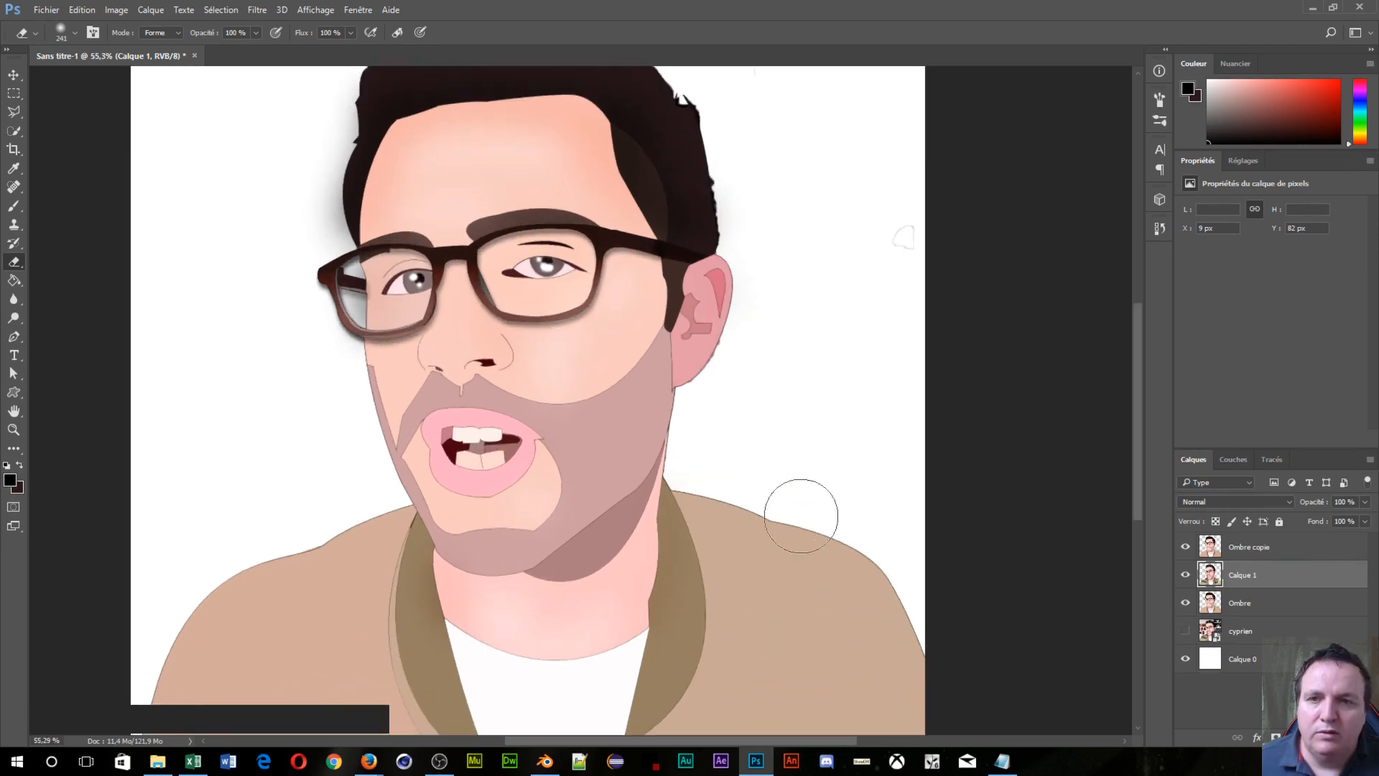
scroll(770, 250, up, 1)
mouse_move(748, 194)
mouse_down()
mouse_move(739, 165)
mouse_move(755, 231)
mouse_move(727, 138)
mouse_move(736, 226)
mouse_move(734, 152)
mouse_up()
drag(702, 68, 725, 122)
mouse_move(842, 194)
mouse_down()
mouse_move(806, 359)
mouse_move(695, 317)
mouse_move(596, 215)
mouse_move(514, 196)
mouse_up()
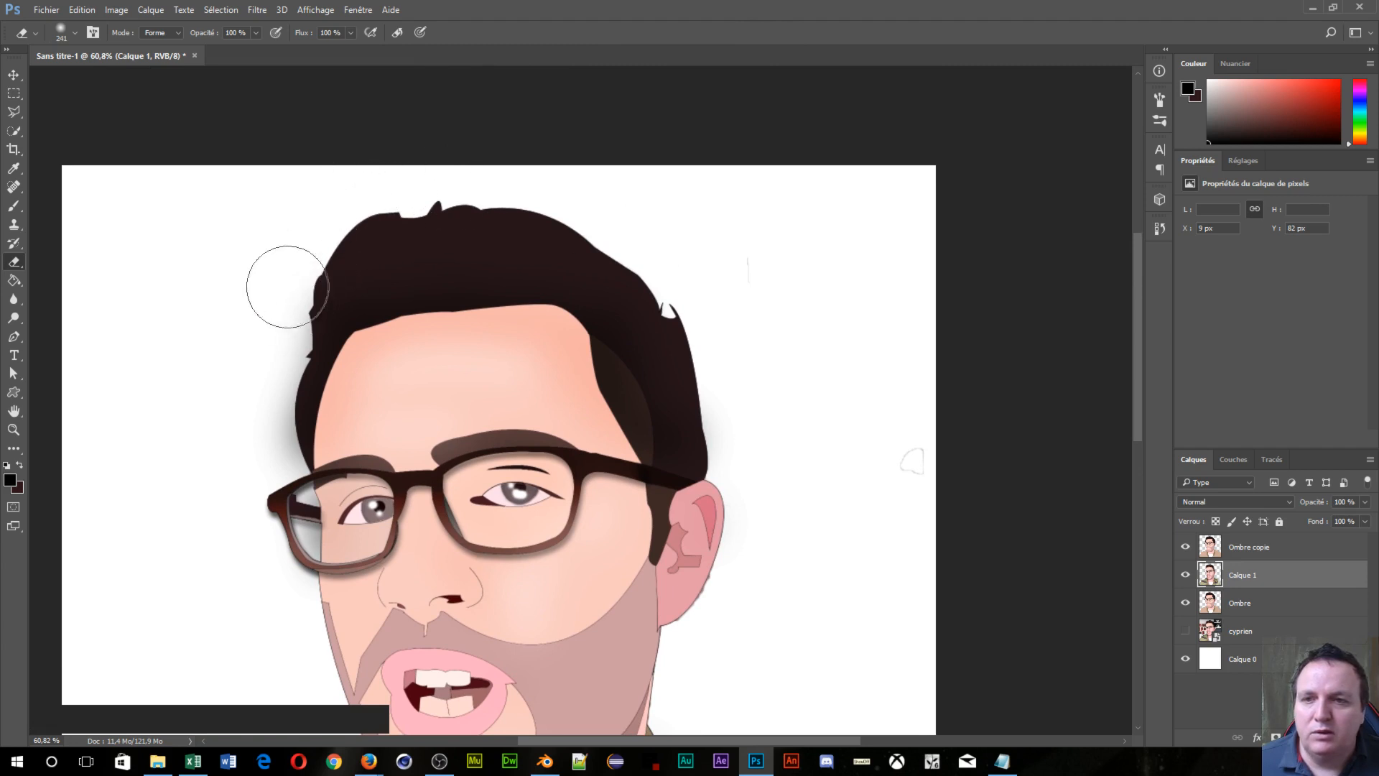
Step: Move Calque 1 below the Ombre layer and set the Ombre layer's opacity to 66%
double_click(1274, 576)
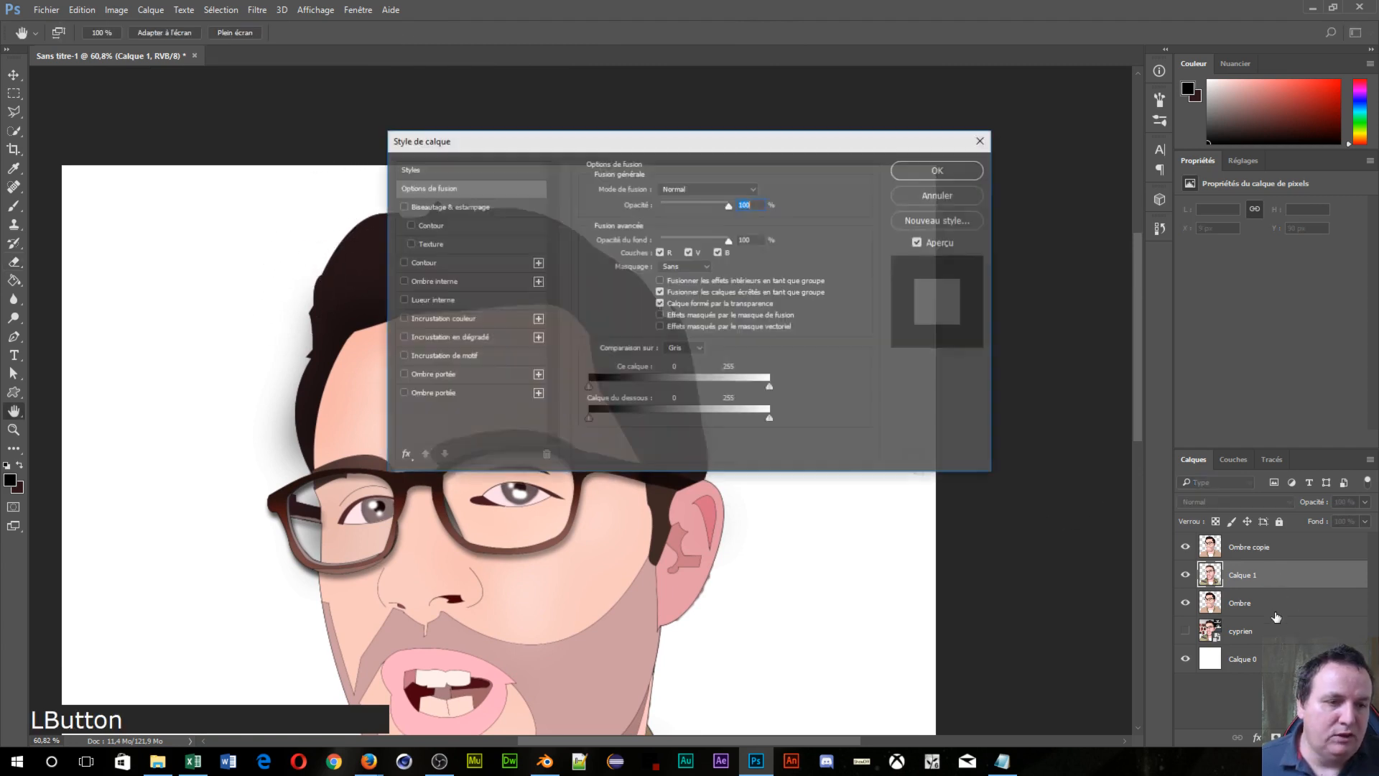
click(941, 201)
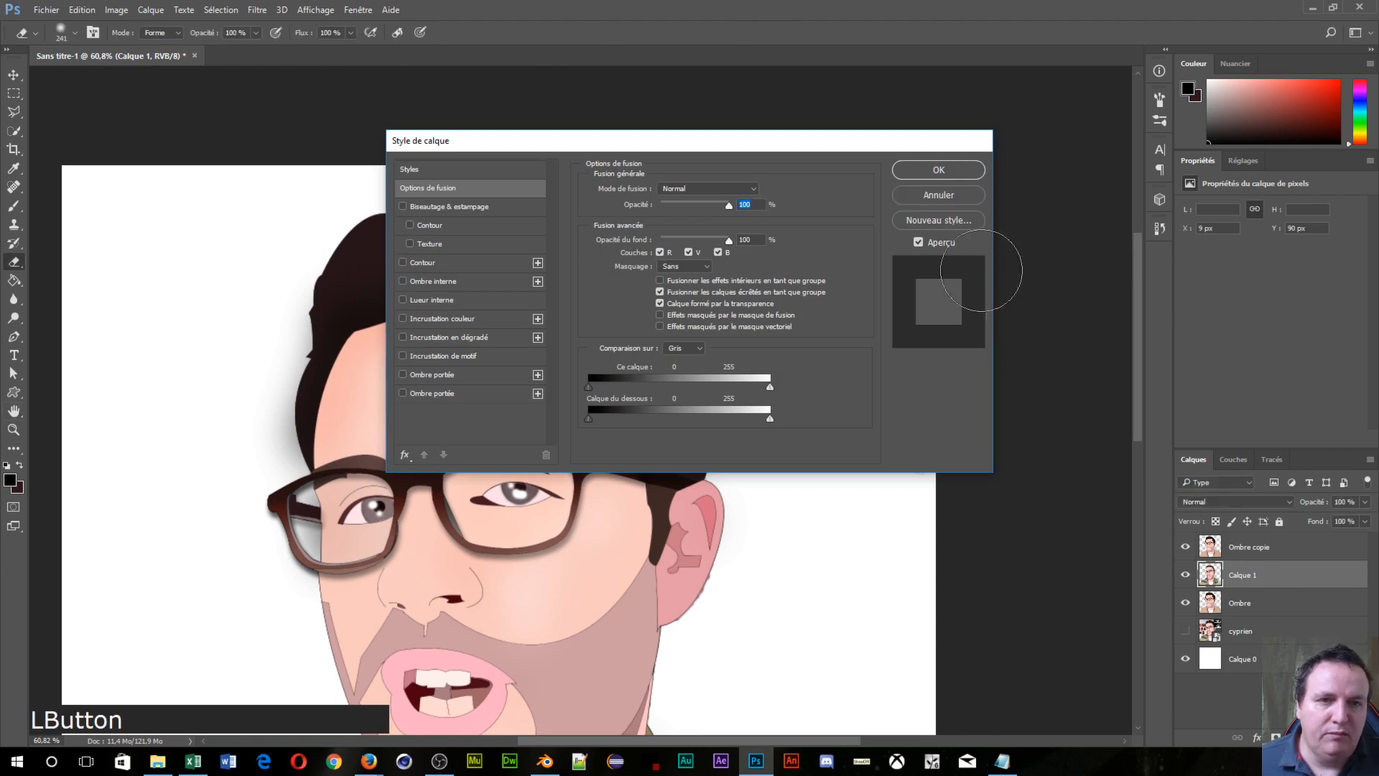
click(1249, 610)
drag(1236, 587, 1247, 622)
click(1248, 578)
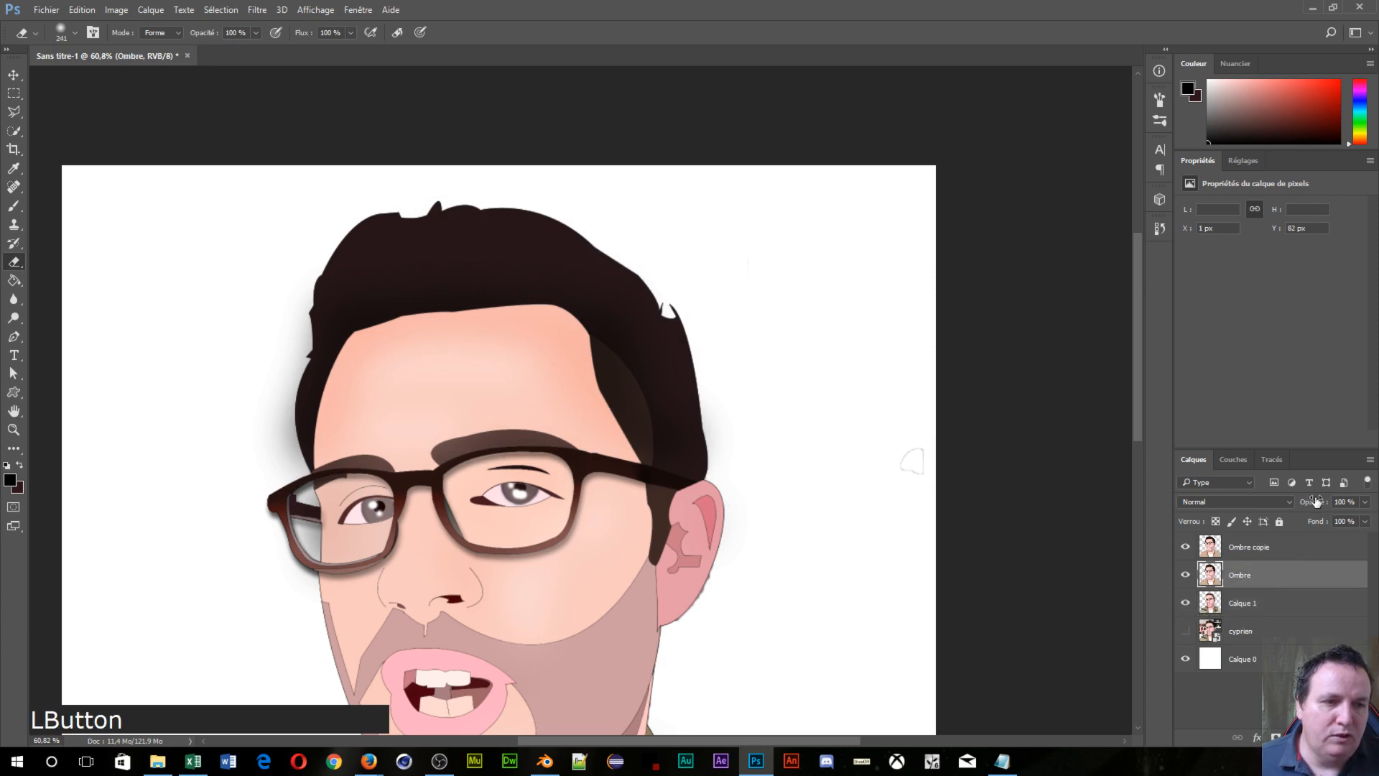
click(1342, 502)
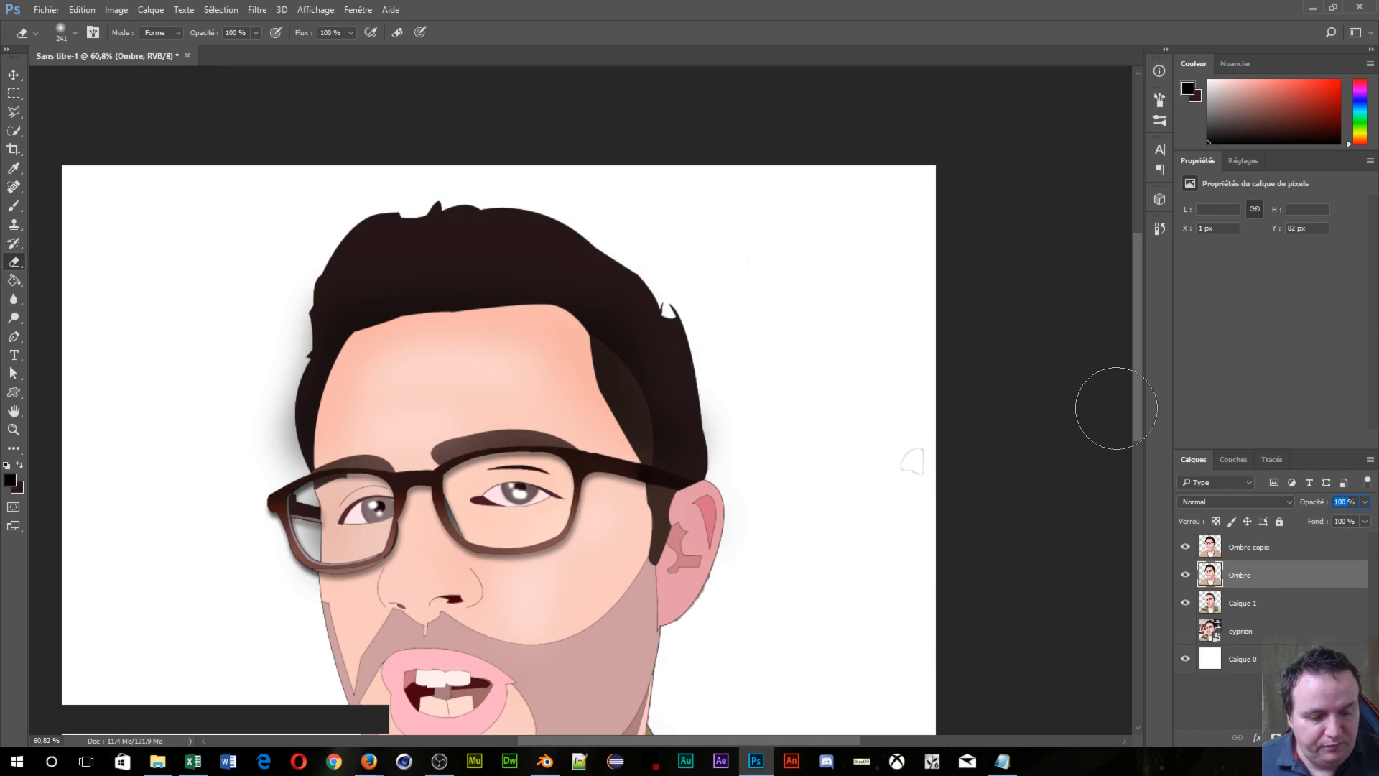
text(66)
key(KP_Enter)
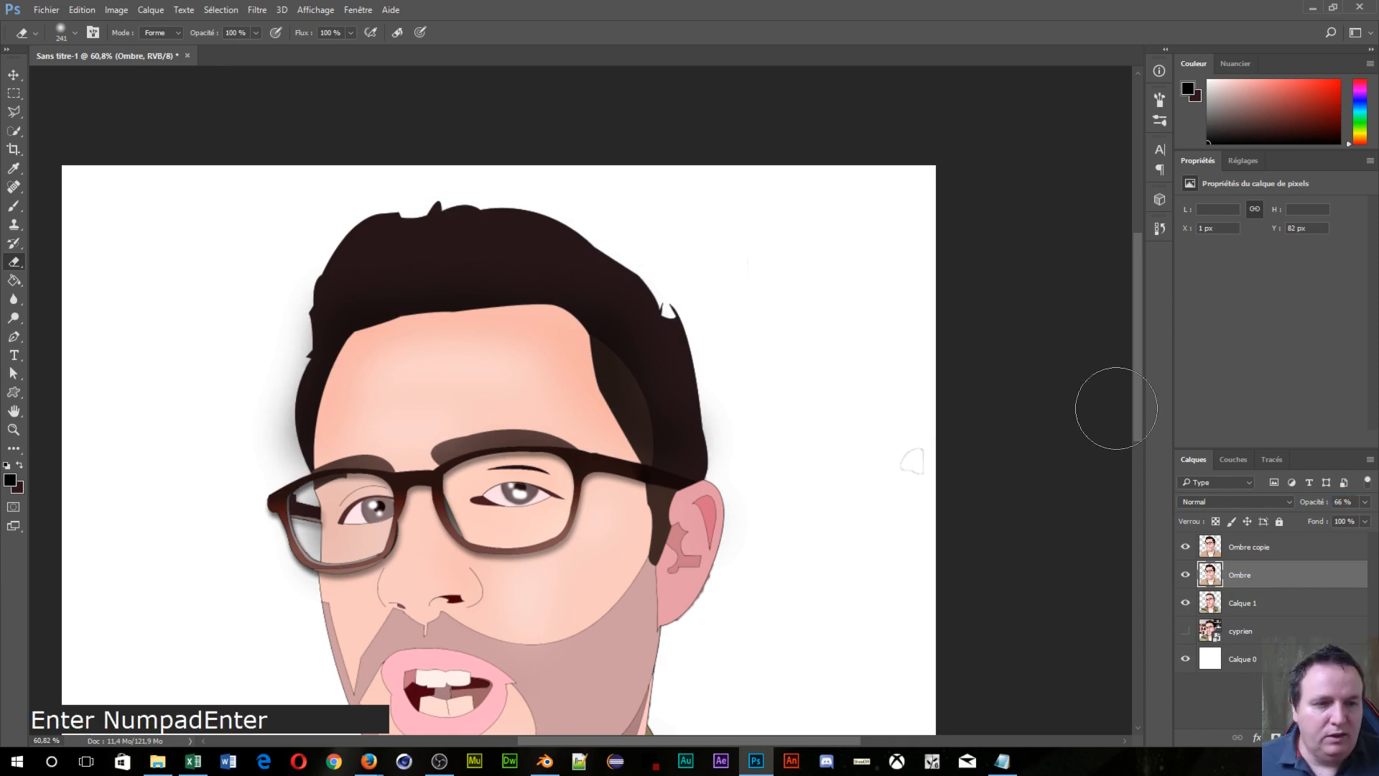
Step: Add a layer mask to Ombre copie and try the Eraser on it over the forehead
click(1253, 548)
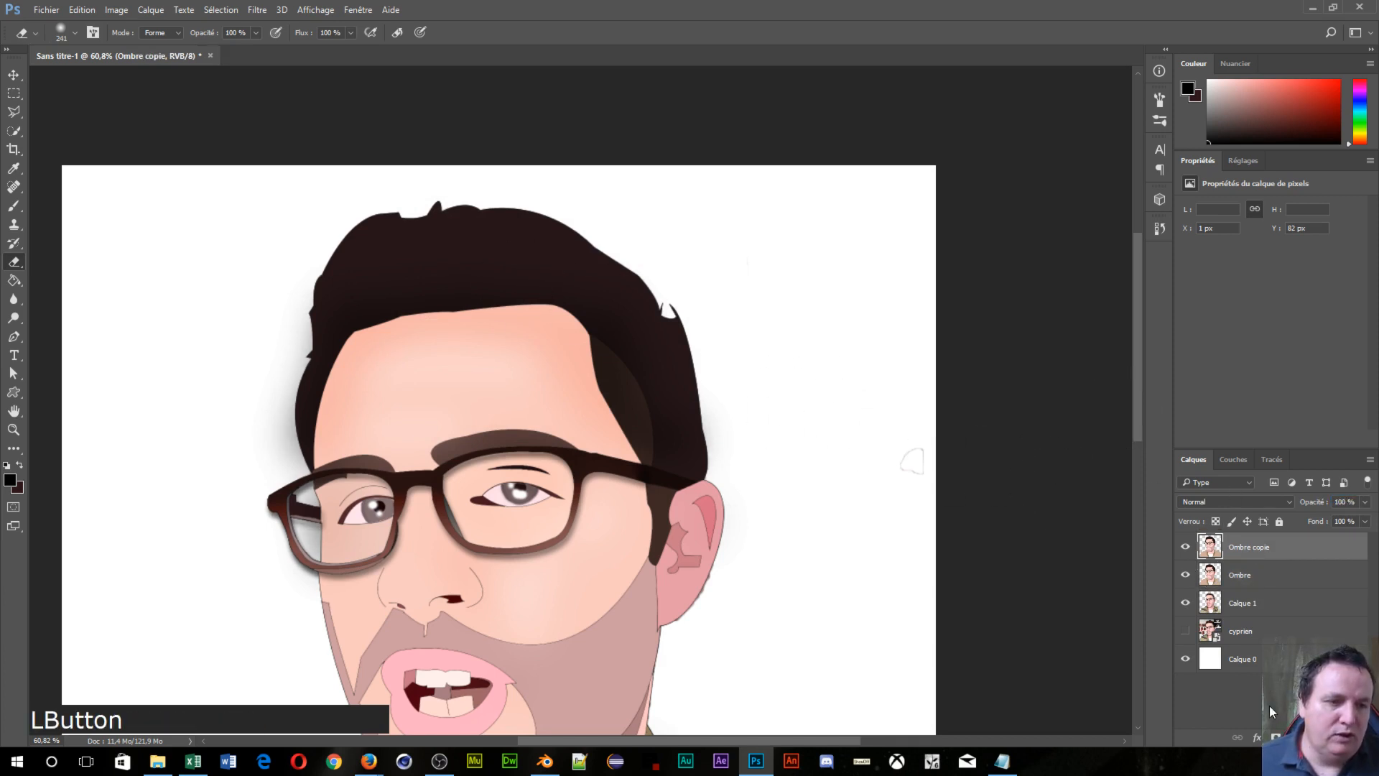
click(1276, 737)
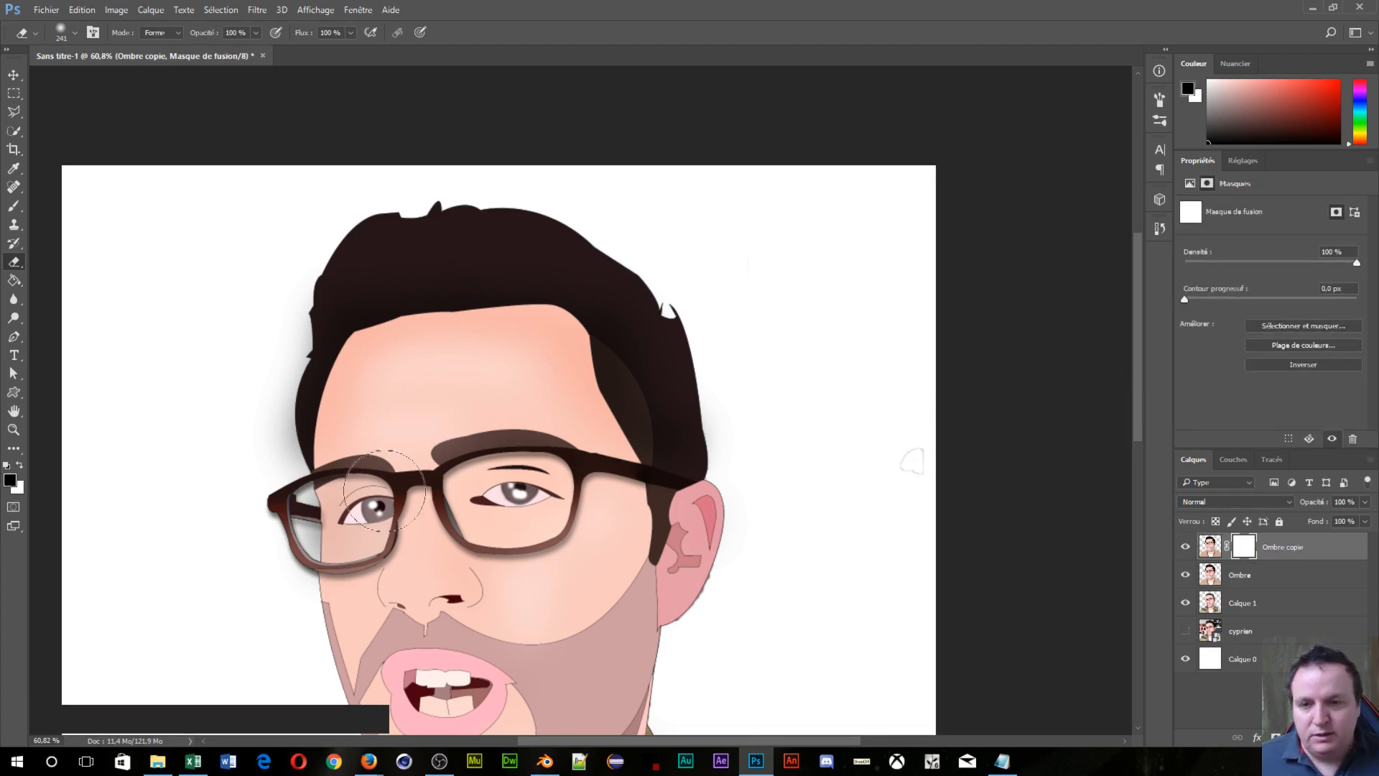
click(447, 347)
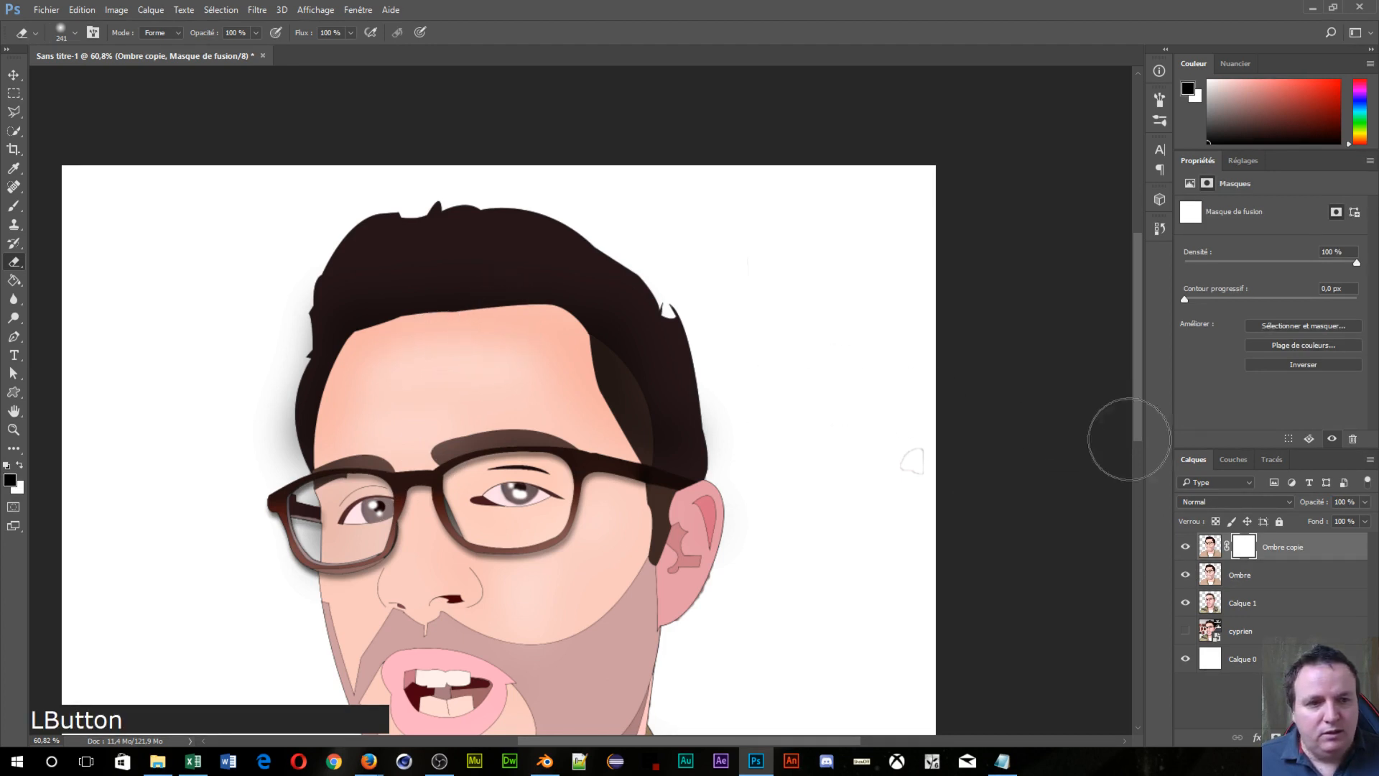
mouse_move(539, 359)
mouse_down()
mouse_move(408, 362)
mouse_move(562, 301)
mouse_up()
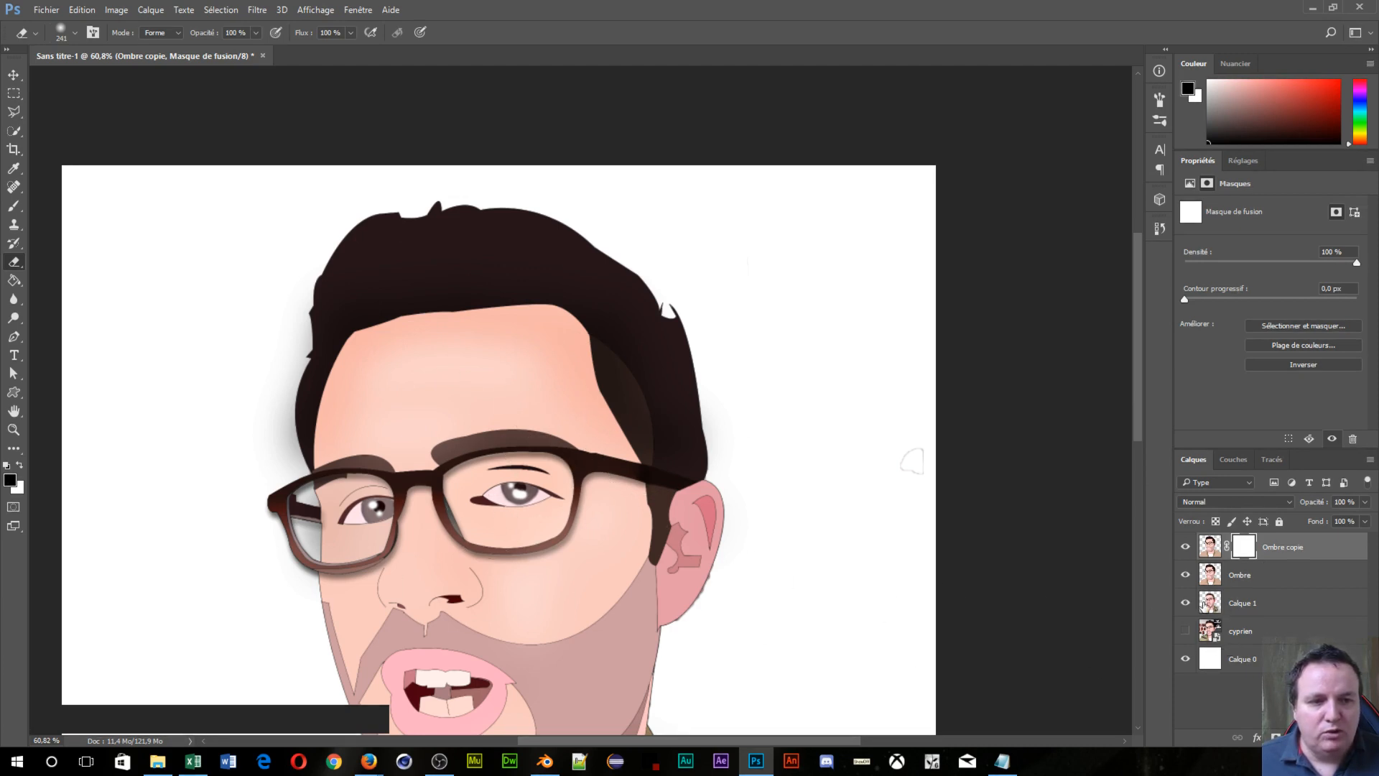
drag(579, 400, 541, 419)
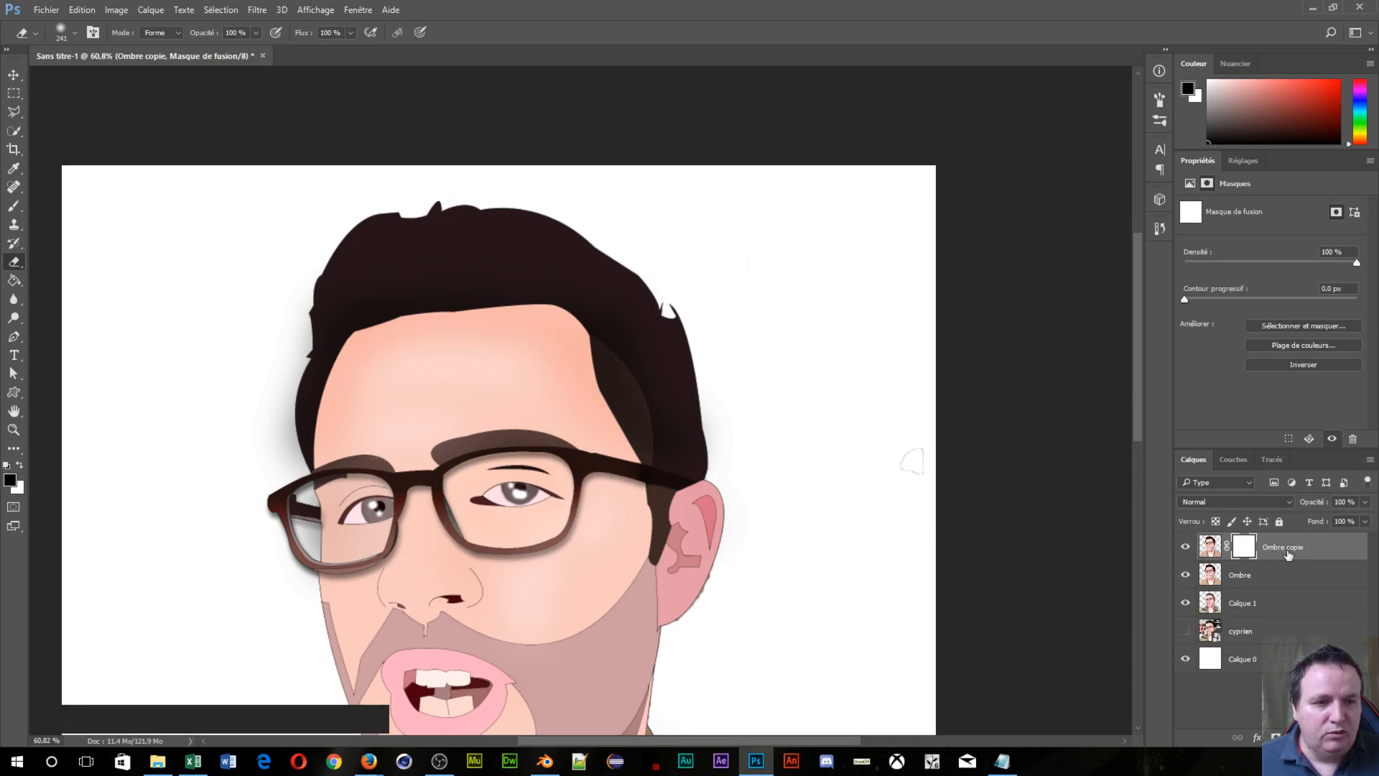
Step: With Ombre temporarily hidden, paint black on Ombre copie's mask over the face and hair using a large soft brush
click(1185, 574)
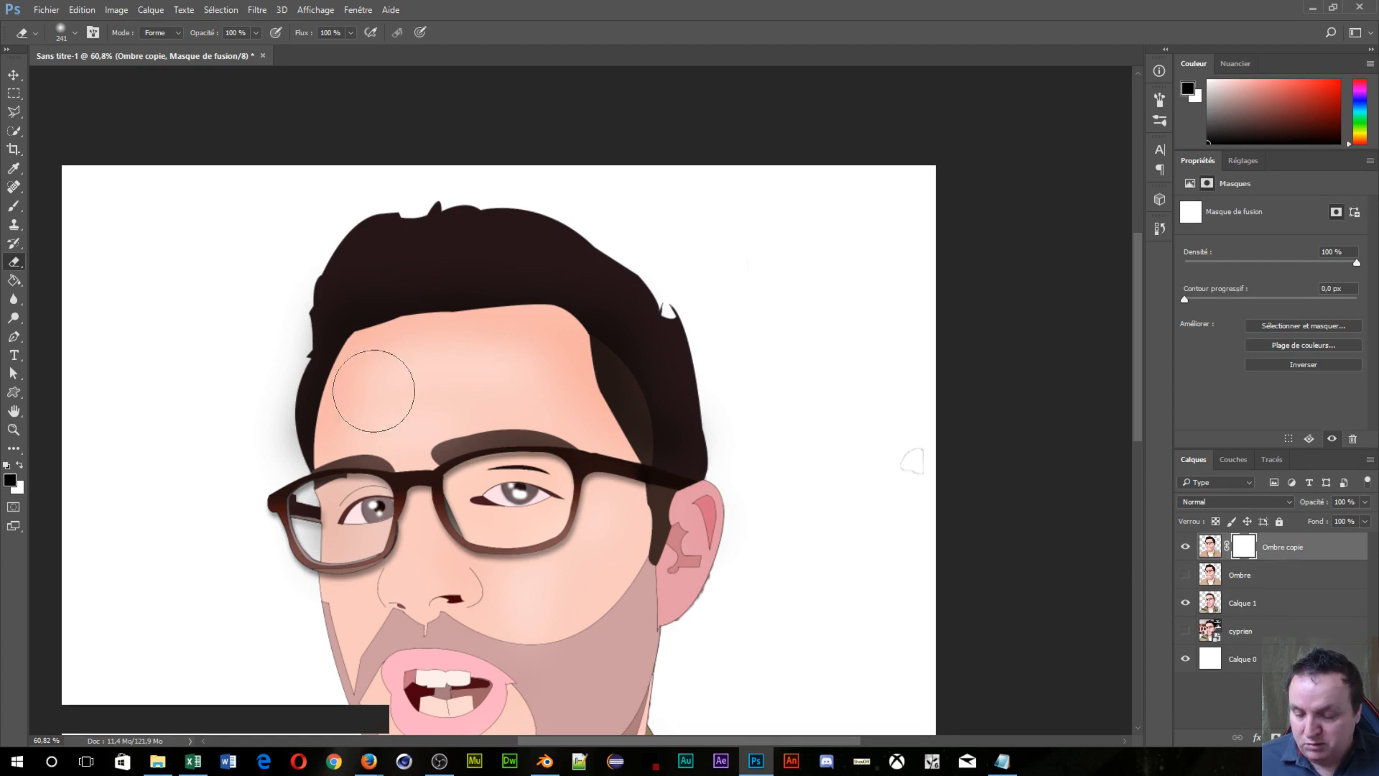
key(b)
click(482, 340)
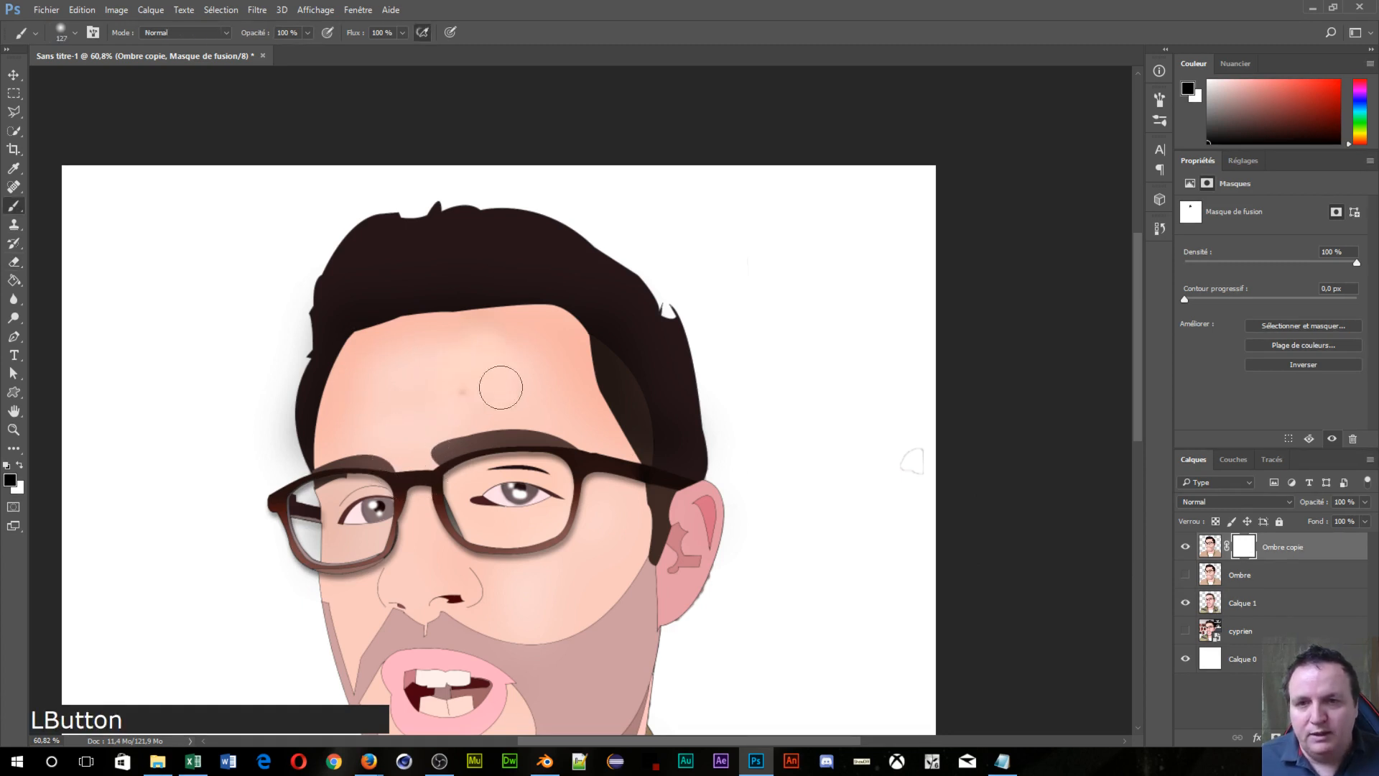
alt+right_click(323, 414)
mouse_move(497, 388)
mouse_down()
mouse_move(475, 485)
mouse_move(467, 421)
mouse_move(497, 571)
mouse_move(519, 555)
mouse_move(535, 436)
mouse_move(509, 375)
mouse_move(446, 375)
mouse_move(427, 359)
mouse_move(470, 336)
mouse_move(536, 362)
mouse_move(582, 453)
mouse_move(585, 518)
mouse_move(464, 662)
mouse_move(446, 629)
mouse_move(401, 600)
mouse_move(491, 590)
mouse_move(499, 462)
mouse_move(507, 483)
mouse_move(497, 650)
mouse_move(484, 459)
mouse_move(438, 435)
mouse_move(431, 527)
mouse_move(482, 519)
mouse_move(494, 491)
mouse_up()
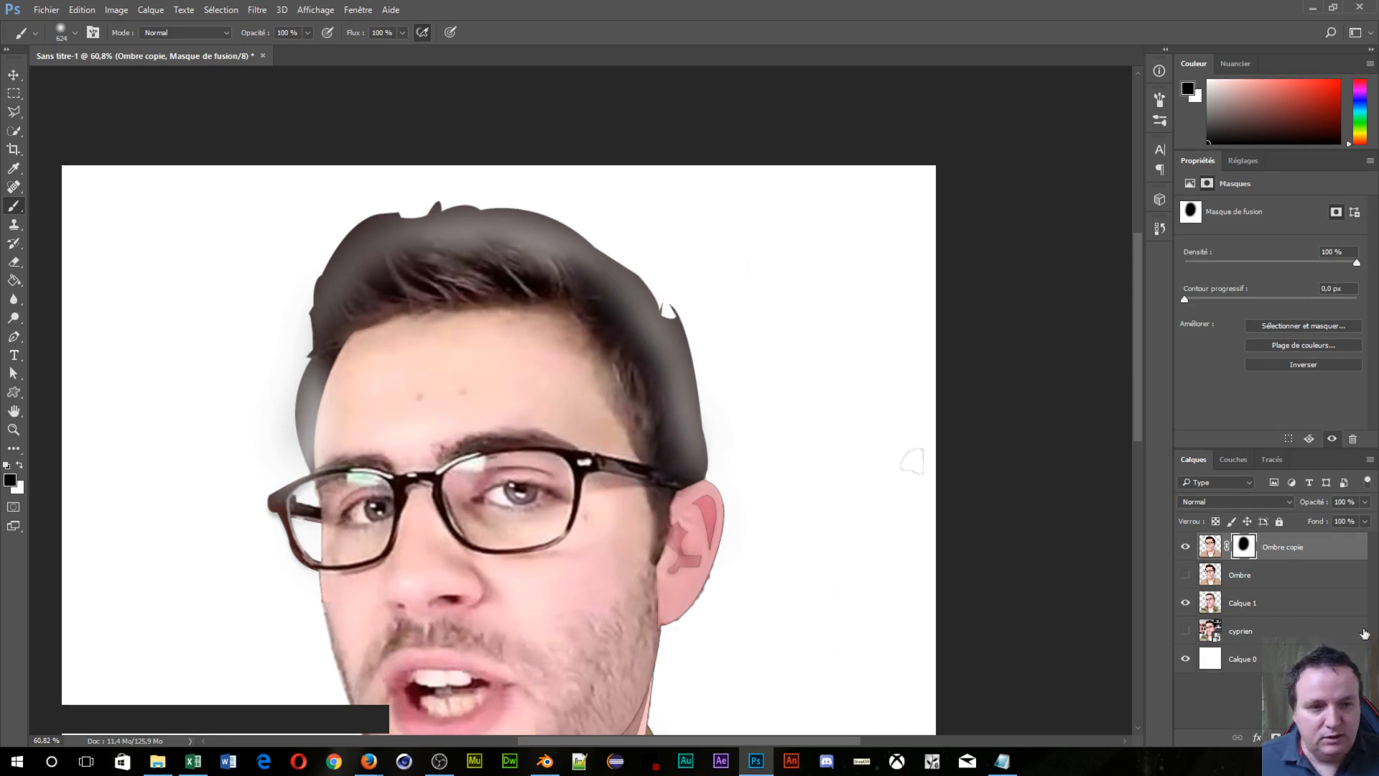
click(1185, 575)
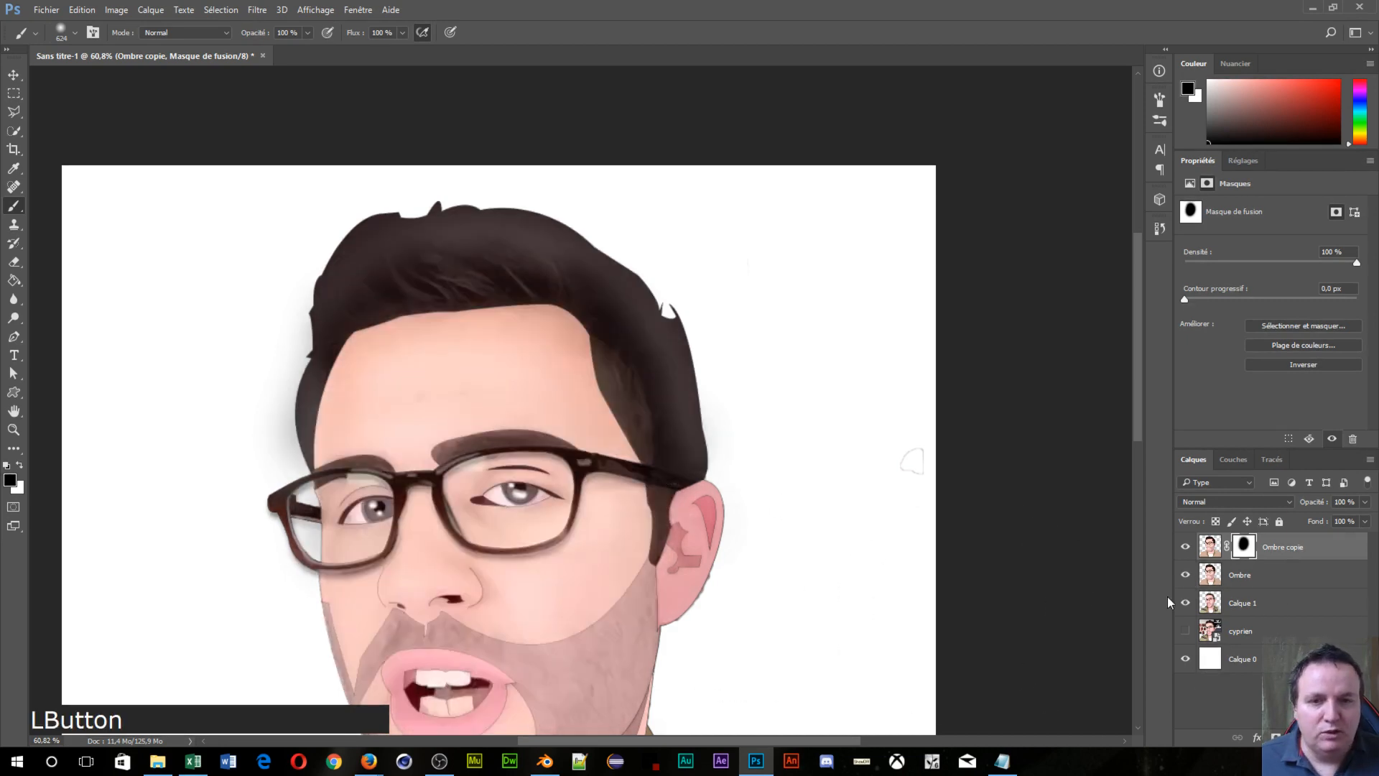
Step: Paint white on Ombre copie's mask over the cheek and beard with a soft 189 px brush
scroll(567, 568, down, 3)
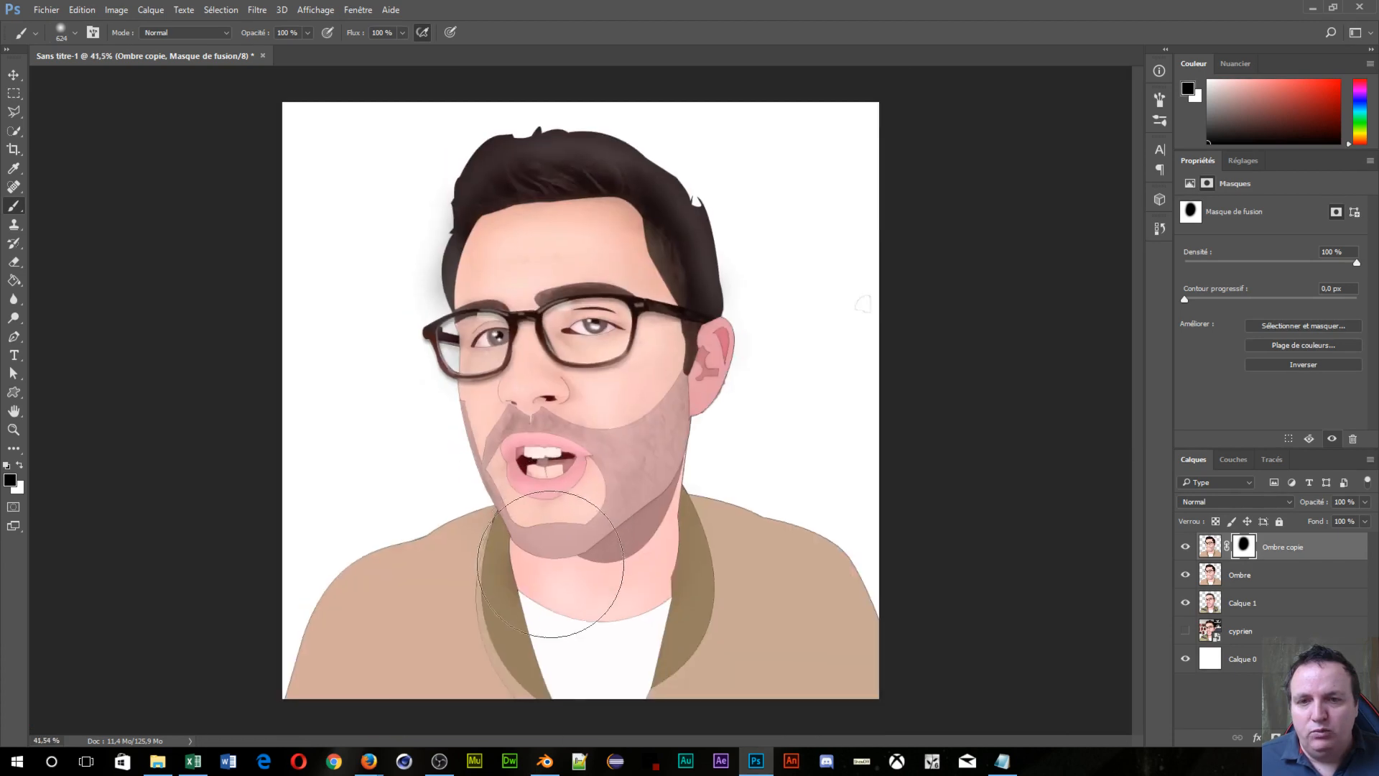
scroll(541, 550, up, 2)
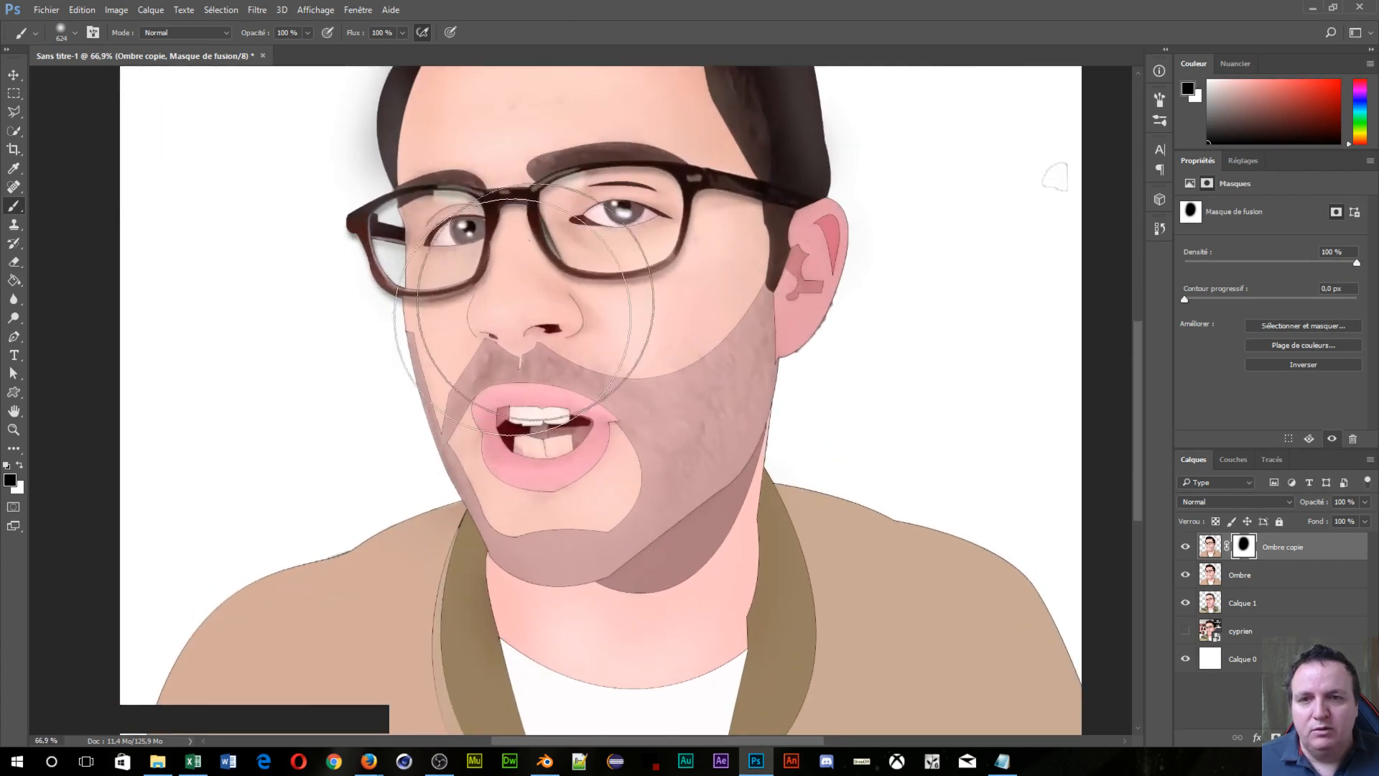
scroll(639, 420, up, 2)
scroll(668, 427, down, 1)
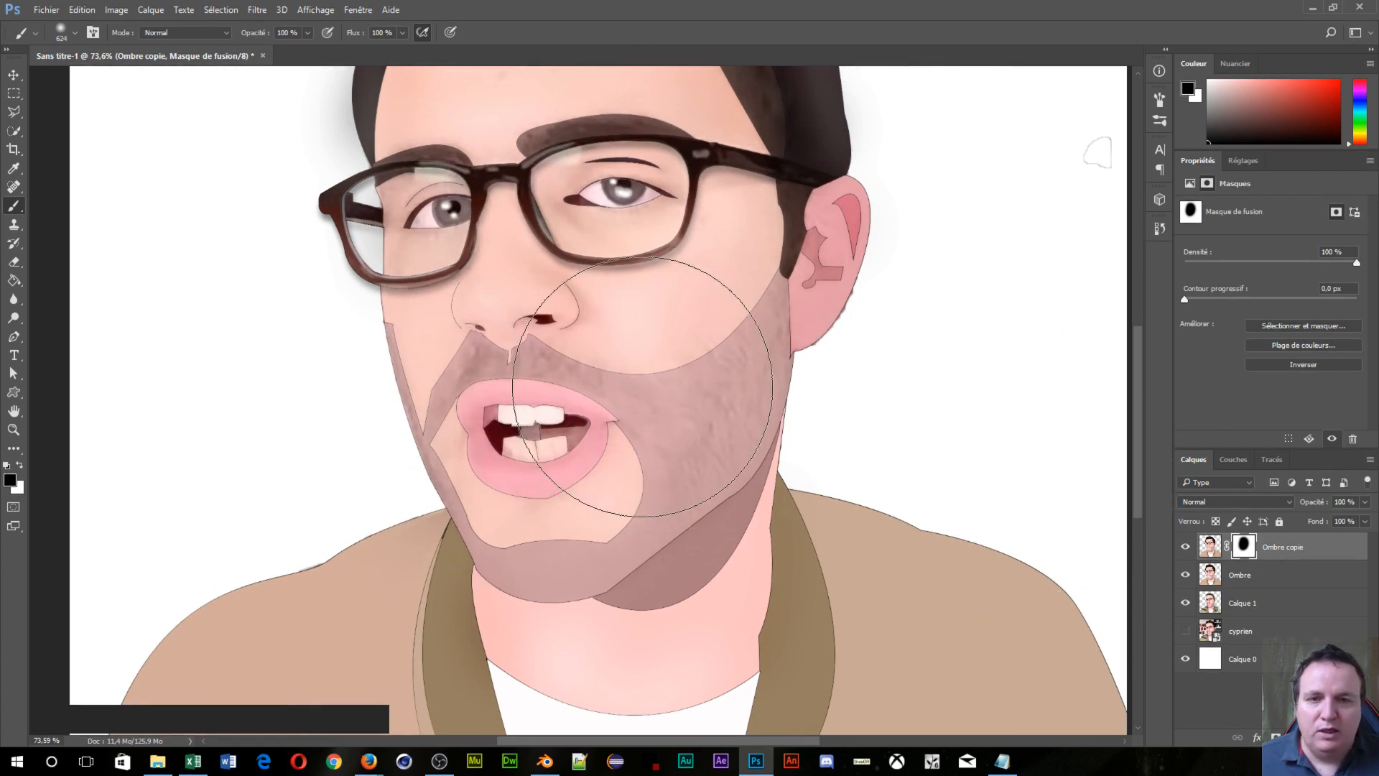
key(x)
alt+right_click(624, 363)
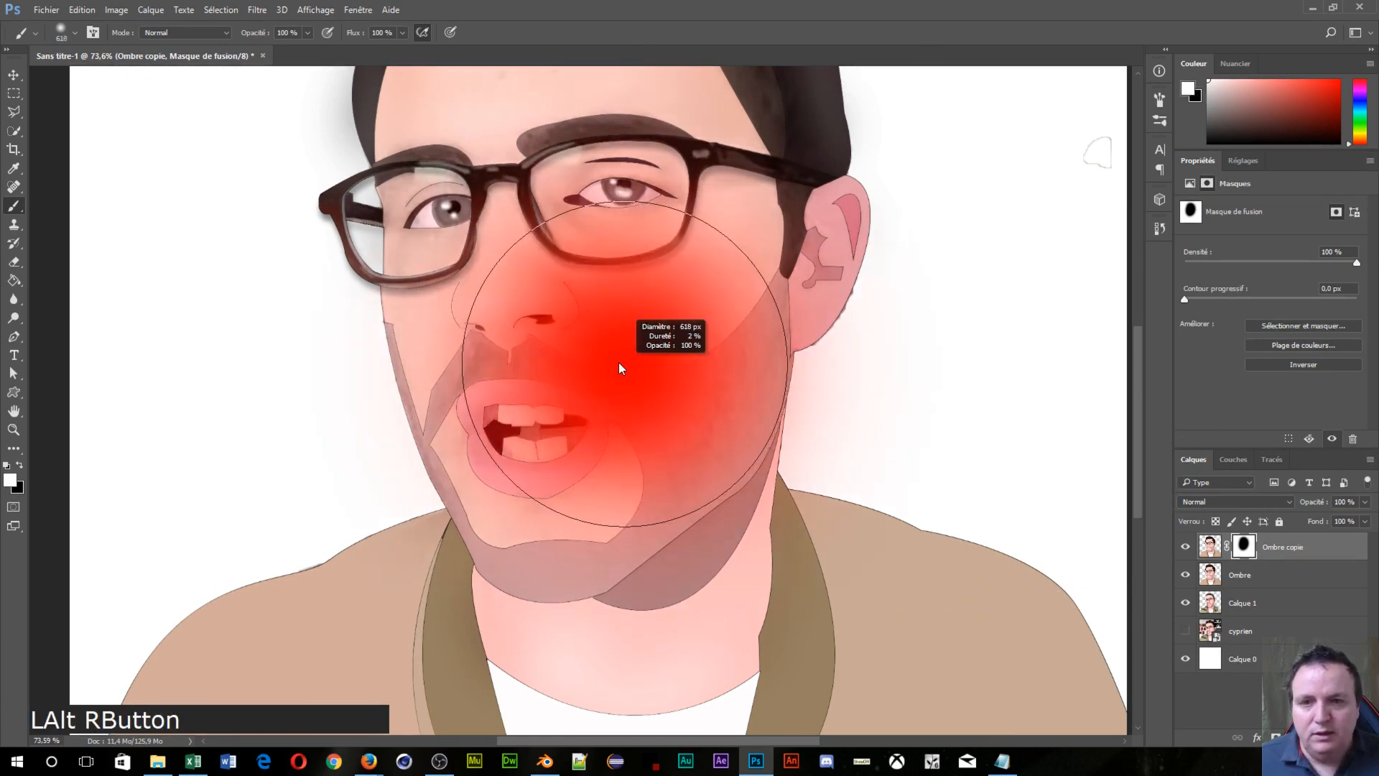
mouse_move(545, 367)
mouse_down()
mouse_move(593, 382)
mouse_move(729, 319)
mouse_move(638, 450)
mouse_move(701, 337)
mouse_up()
Step: Paint white on Ombre copie's mask over the hair, forehead and eyebrows to restore the cartoon shading
drag(696, 115, 687, 312)
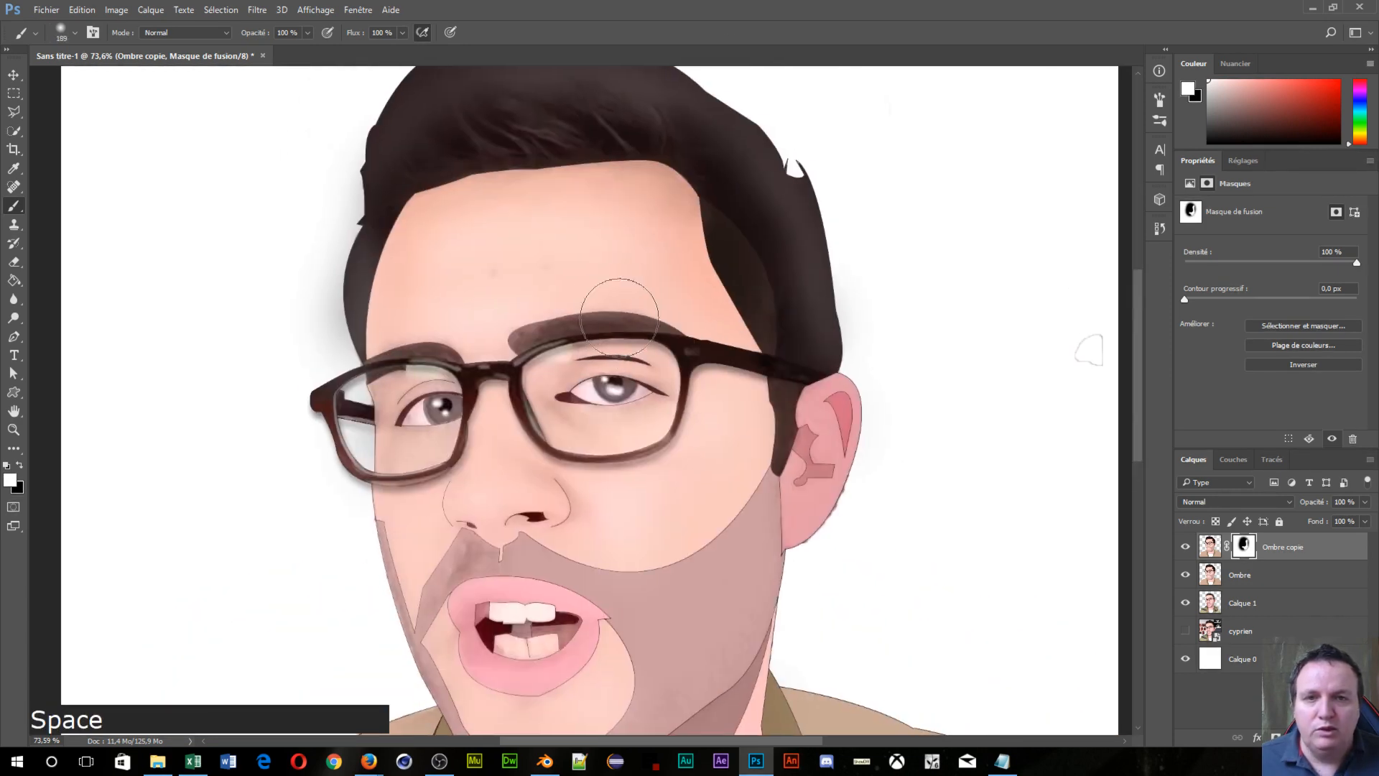
mouse_move(481, 126)
mouse_down()
mouse_move(577, 104)
mouse_move(686, 145)
mouse_move(734, 281)
mouse_move(752, 209)
mouse_move(718, 165)
mouse_up()
drag(709, 383, 764, 209)
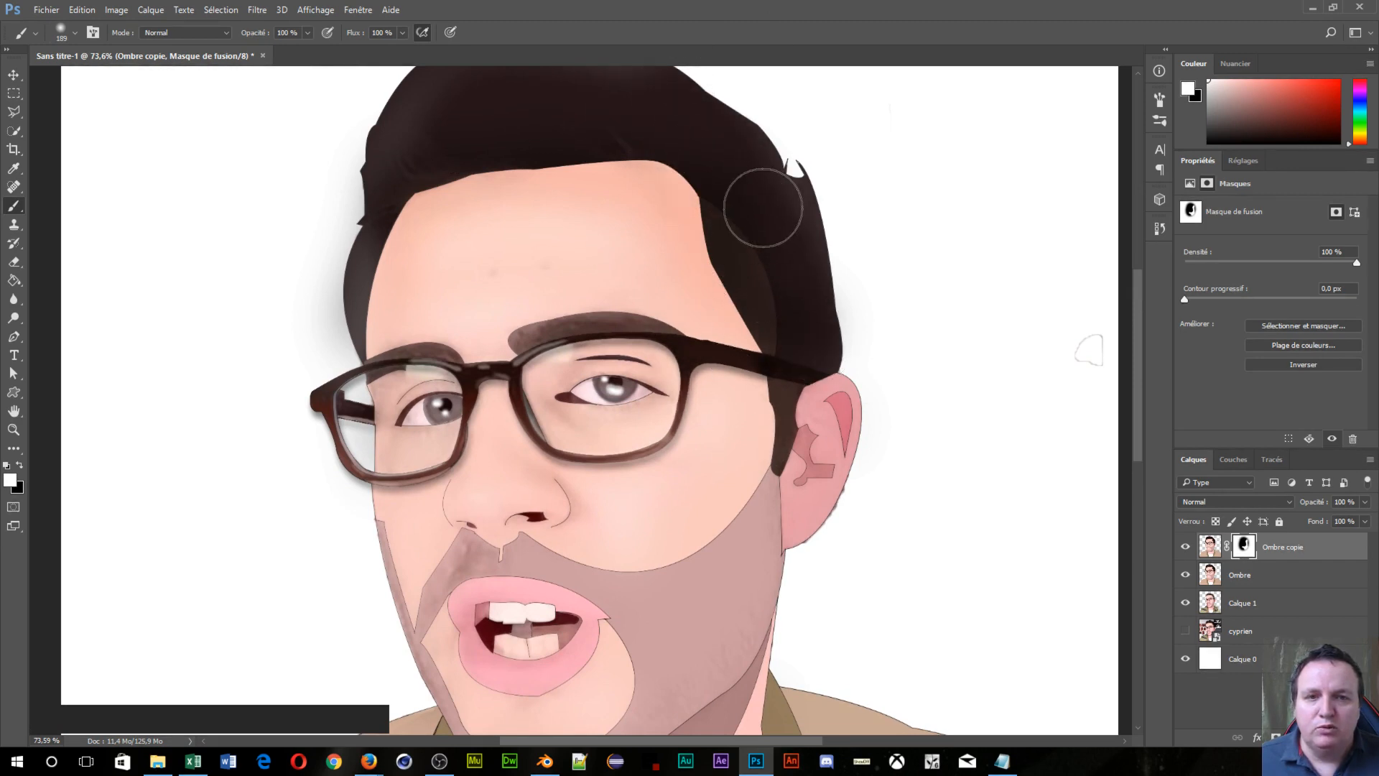
click(1080, 343)
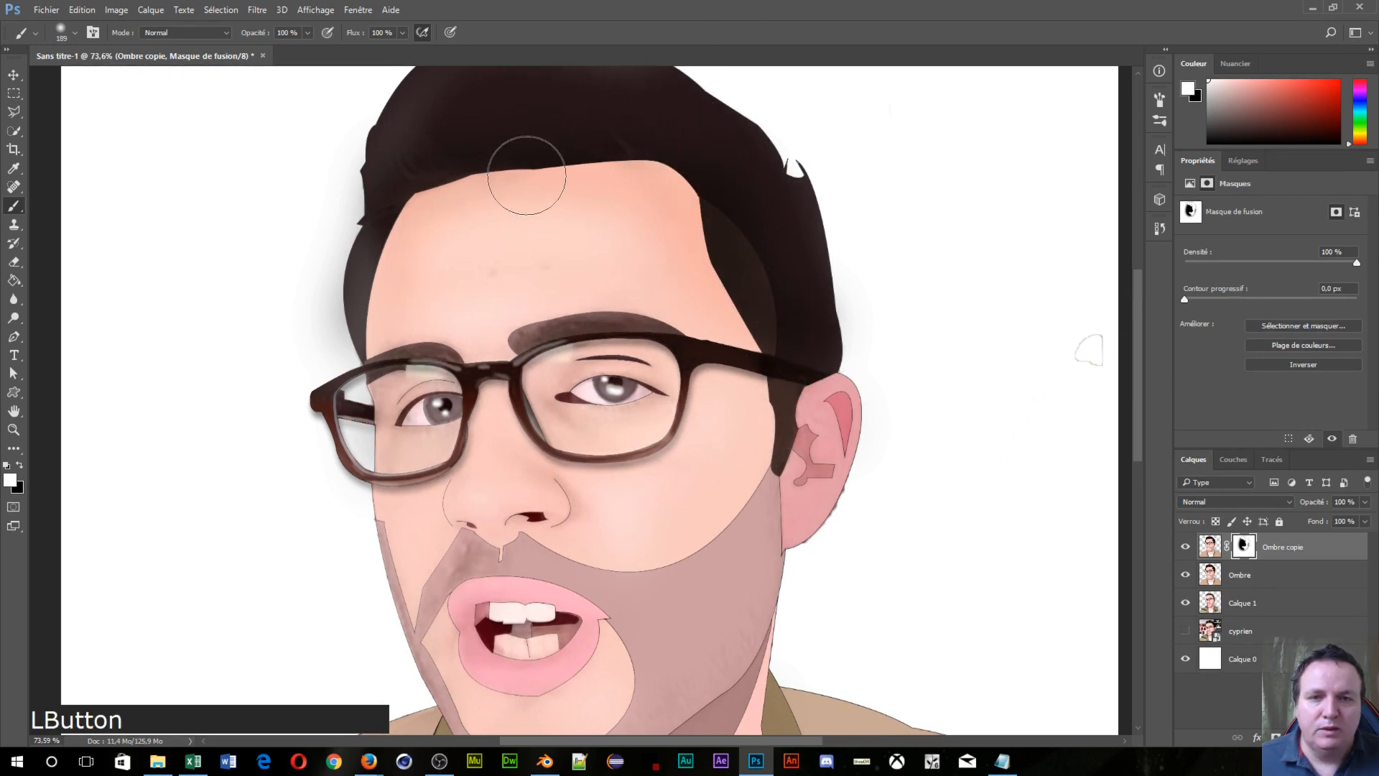
mouse_move(527, 176)
mouse_down()
mouse_move(561, 352)
mouse_move(439, 244)
mouse_move(514, 365)
mouse_move(614, 411)
mouse_move(419, 431)
mouse_move(414, 310)
mouse_up()
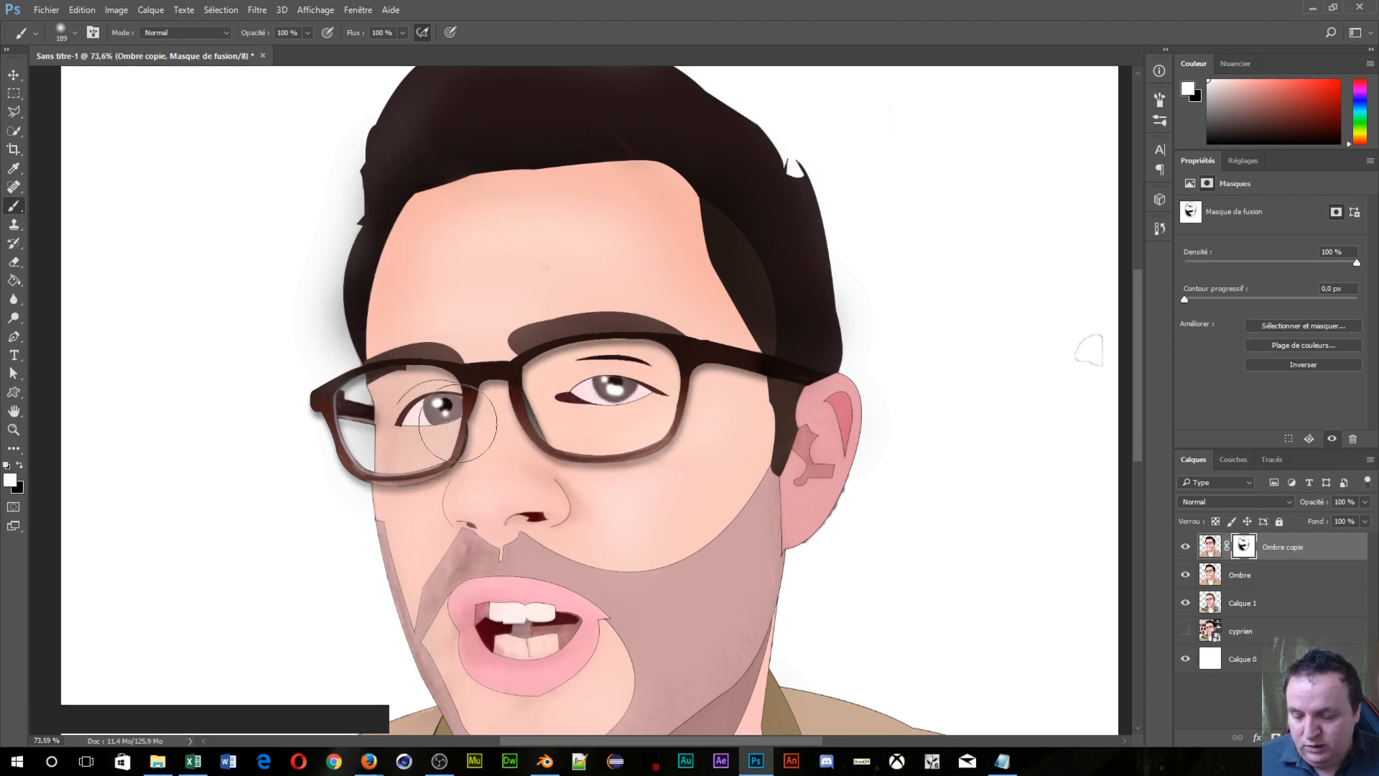
Step: Paint black on Ombre copie's mask over the eyes, glasses and eyebrows to bring back photo detail
key(x)
mouse_move(457, 422)
mouse_down()
mouse_move(445, 409)
mouse_move(568, 402)
mouse_move(625, 381)
mouse_move(632, 331)
mouse_move(476, 349)
mouse_move(504, 337)
mouse_up()
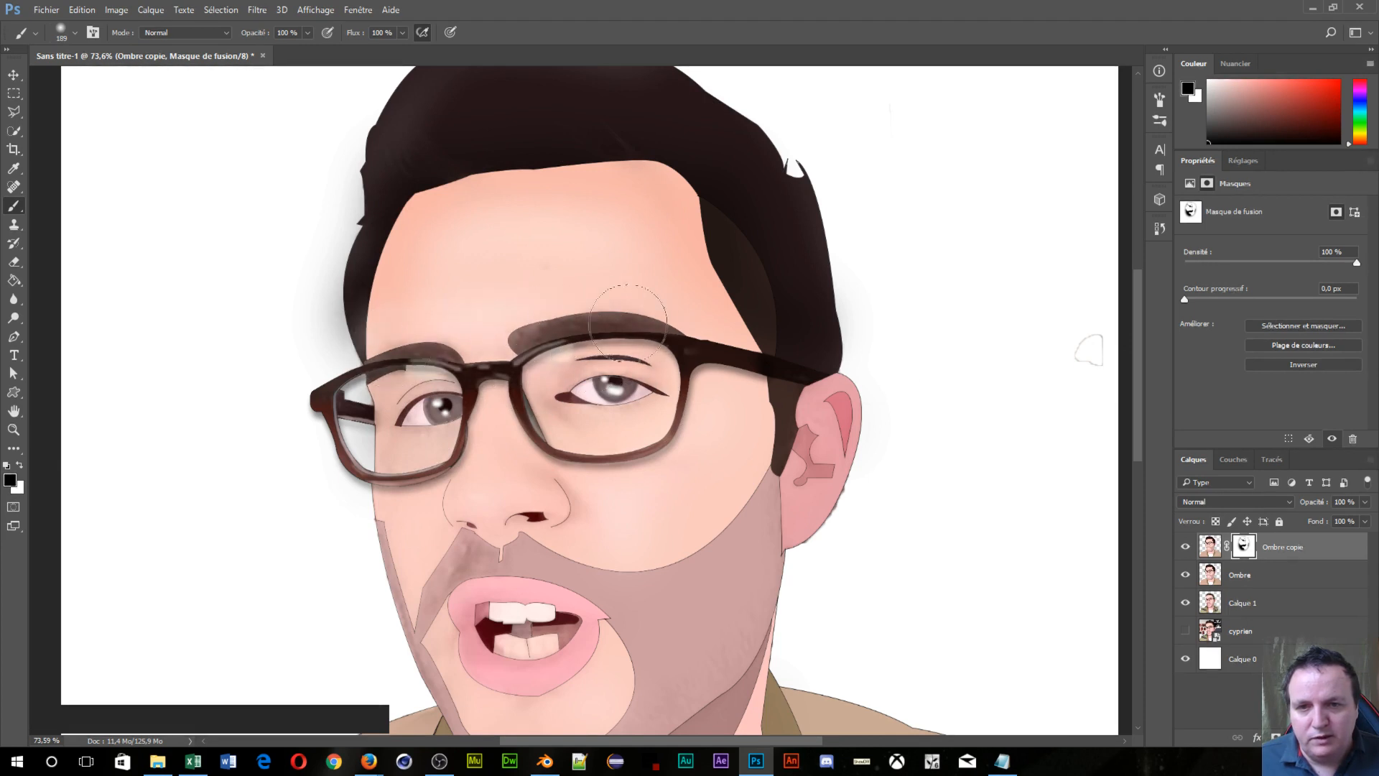
mouse_move(627, 321)
mouse_down()
mouse_move(764, 353)
mouse_move(622, 335)
mouse_up()
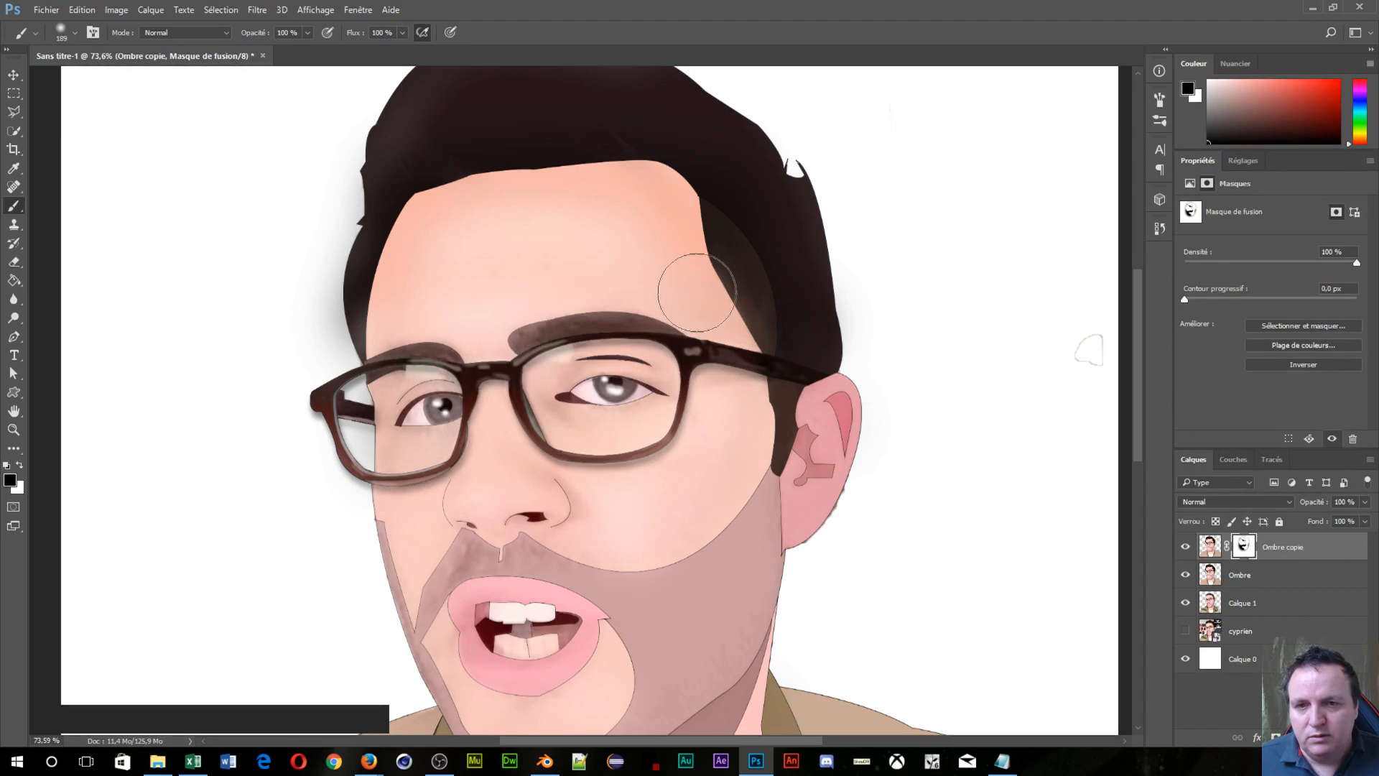
Step: Paint black on Ombre copie's mask over the beard, jaw and hair to bring back the photo texture
mouse_move(626, 564)
mouse_down()
mouse_move(715, 543)
mouse_move(743, 503)
mouse_move(705, 629)
mouse_move(719, 557)
mouse_up()
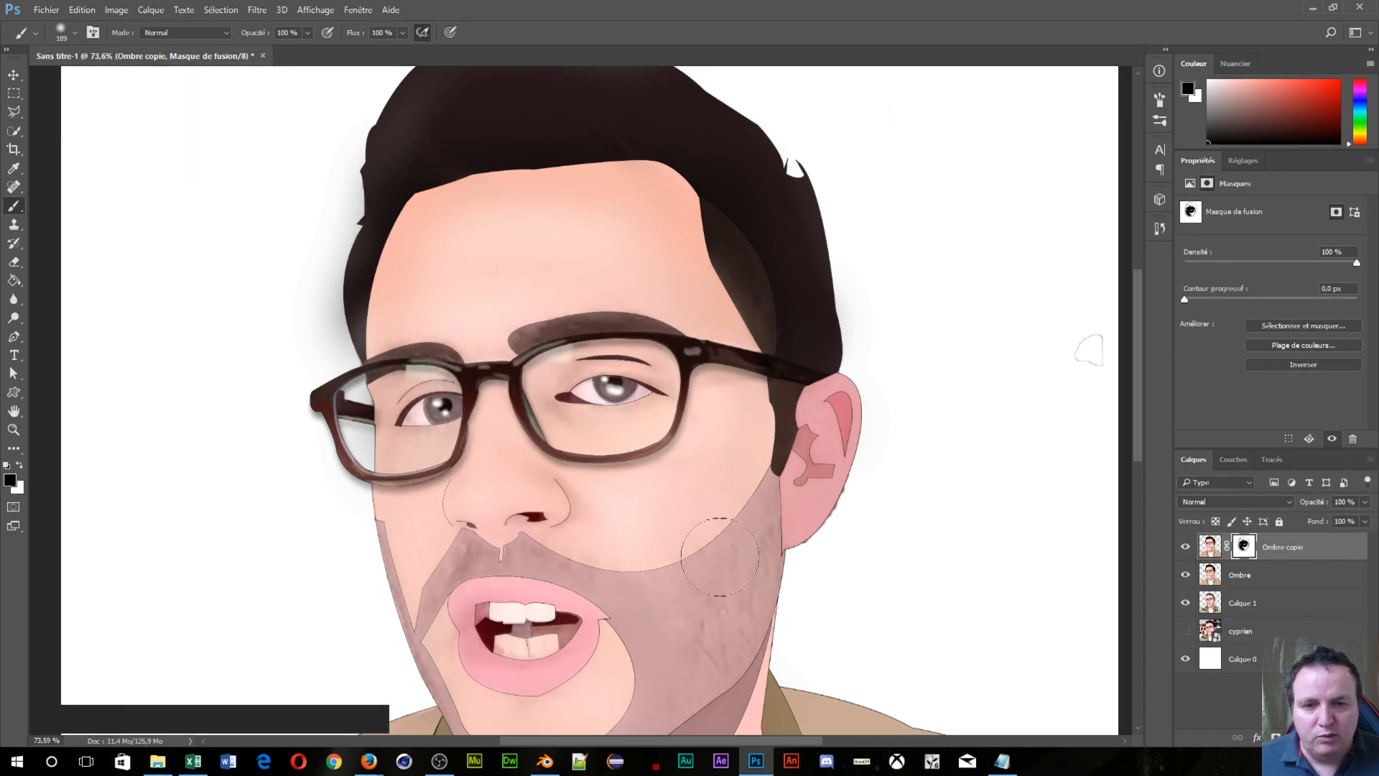
mouse_move(585, 683)
mouse_down()
mouse_move(603, 493)
mouse_move(663, 560)
mouse_up()
click(671, 440)
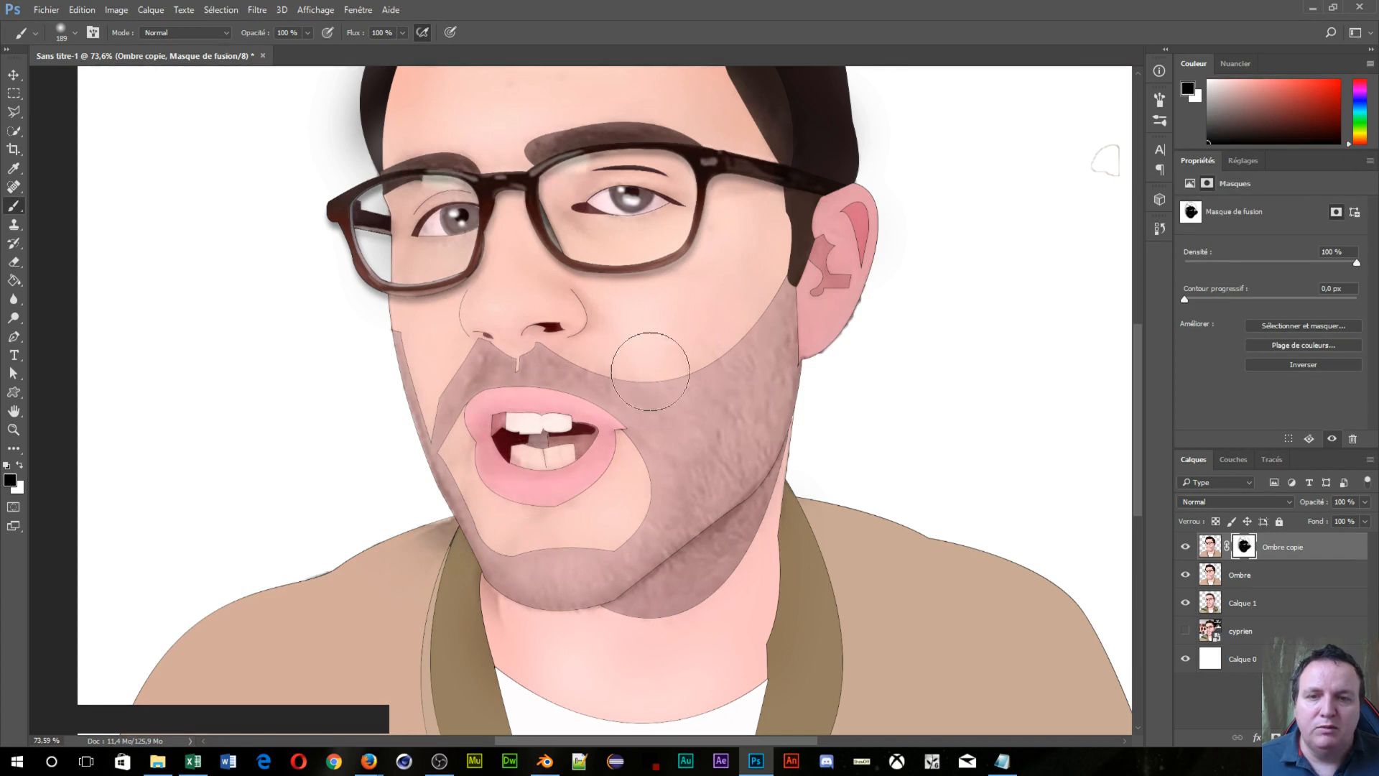
mouse_move(650, 371)
mouse_down()
mouse_move(674, 580)
mouse_move(671, 518)
mouse_move(671, 531)
mouse_up()
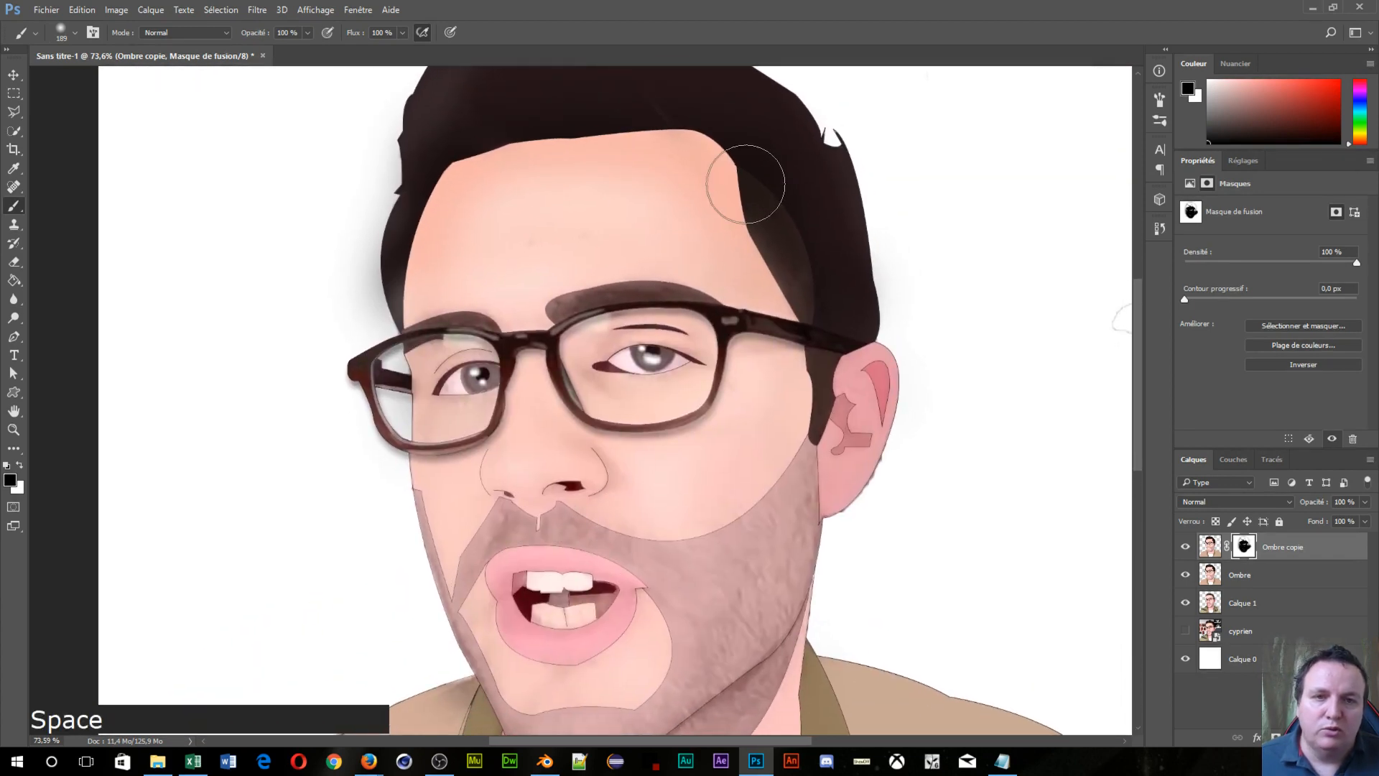
mouse_move(745, 184)
mouse_down()
mouse_move(778, 186)
mouse_move(812, 249)
mouse_move(789, 183)
mouse_move(789, 228)
mouse_move(768, 179)
mouse_move(729, 191)
mouse_move(762, 321)
mouse_up()
mouse_move(724, 273)
mouse_down()
mouse_move(606, 230)
mouse_move(662, 221)
mouse_move(586, 225)
mouse_move(474, 309)
mouse_move(534, 259)
mouse_move(466, 338)
mouse_move(542, 201)
mouse_move(738, 256)
mouse_up()
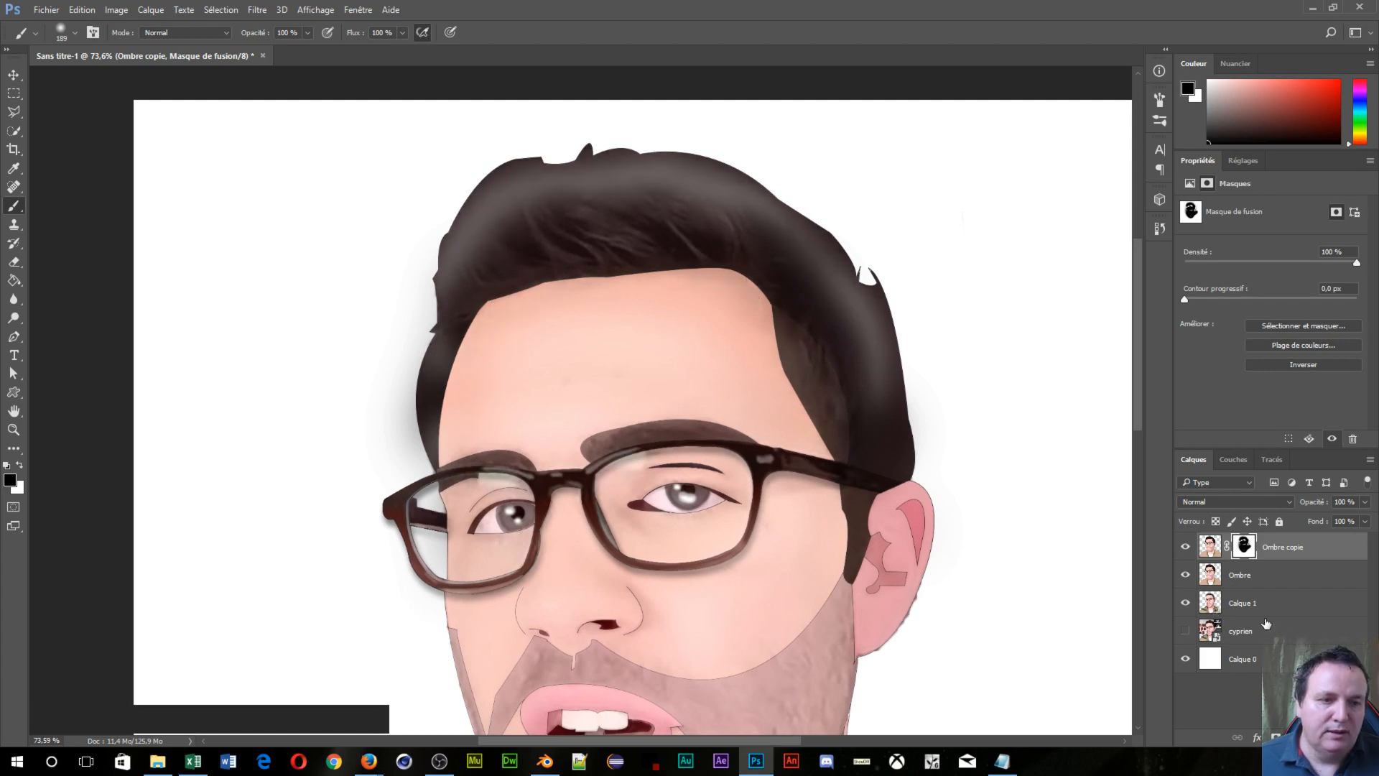
Step: Show the cyprien photo above Calque 1, then quick-select its hair without the background shelves and copy it to a new layer
drag(1264, 633, 1268, 599)
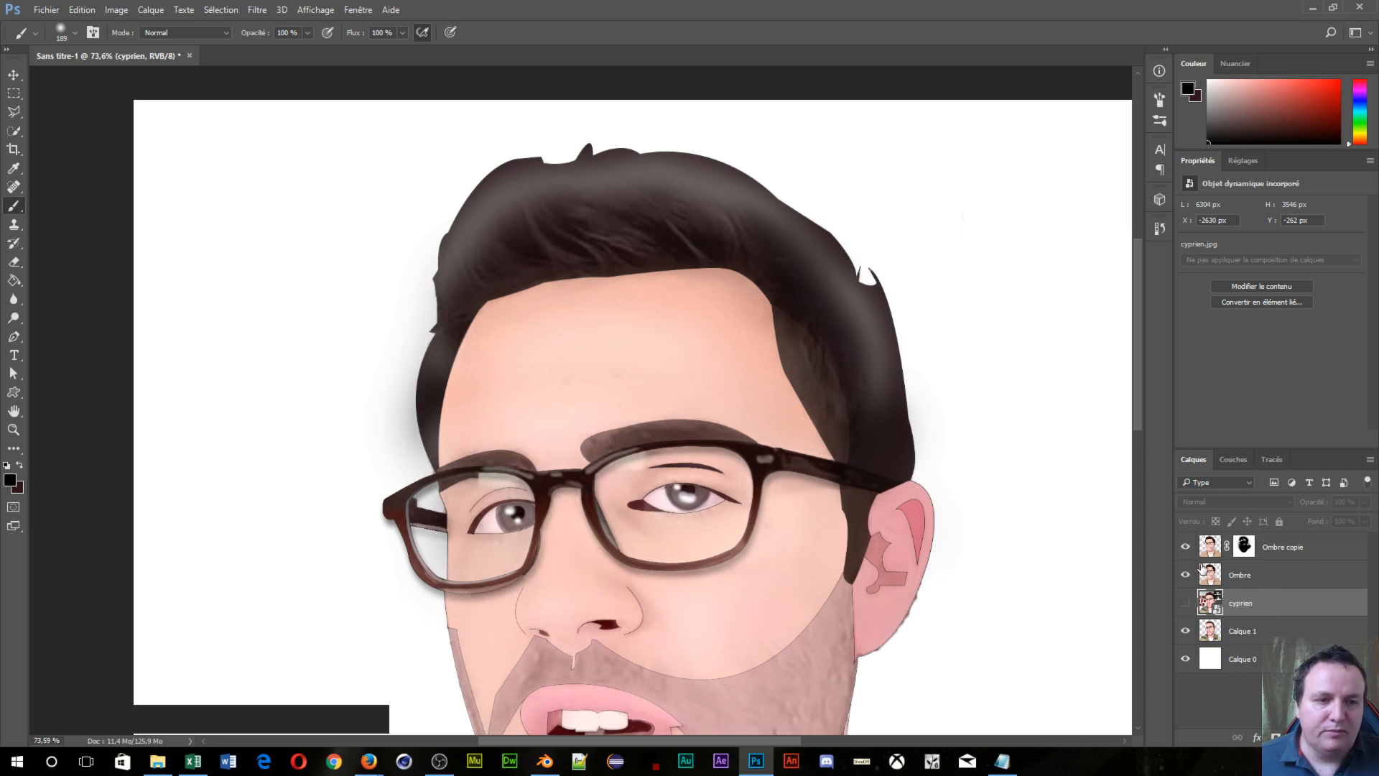
click(1186, 603)
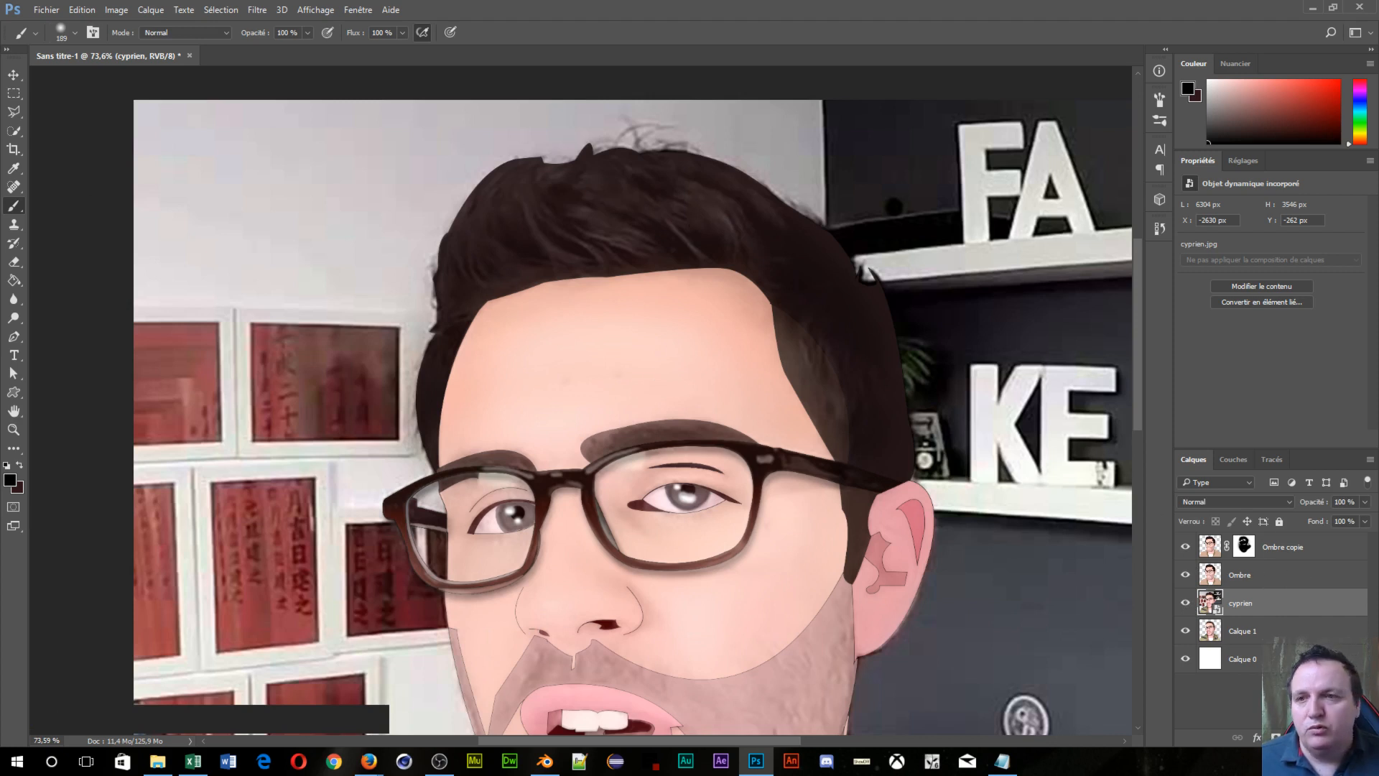
click(13, 131)
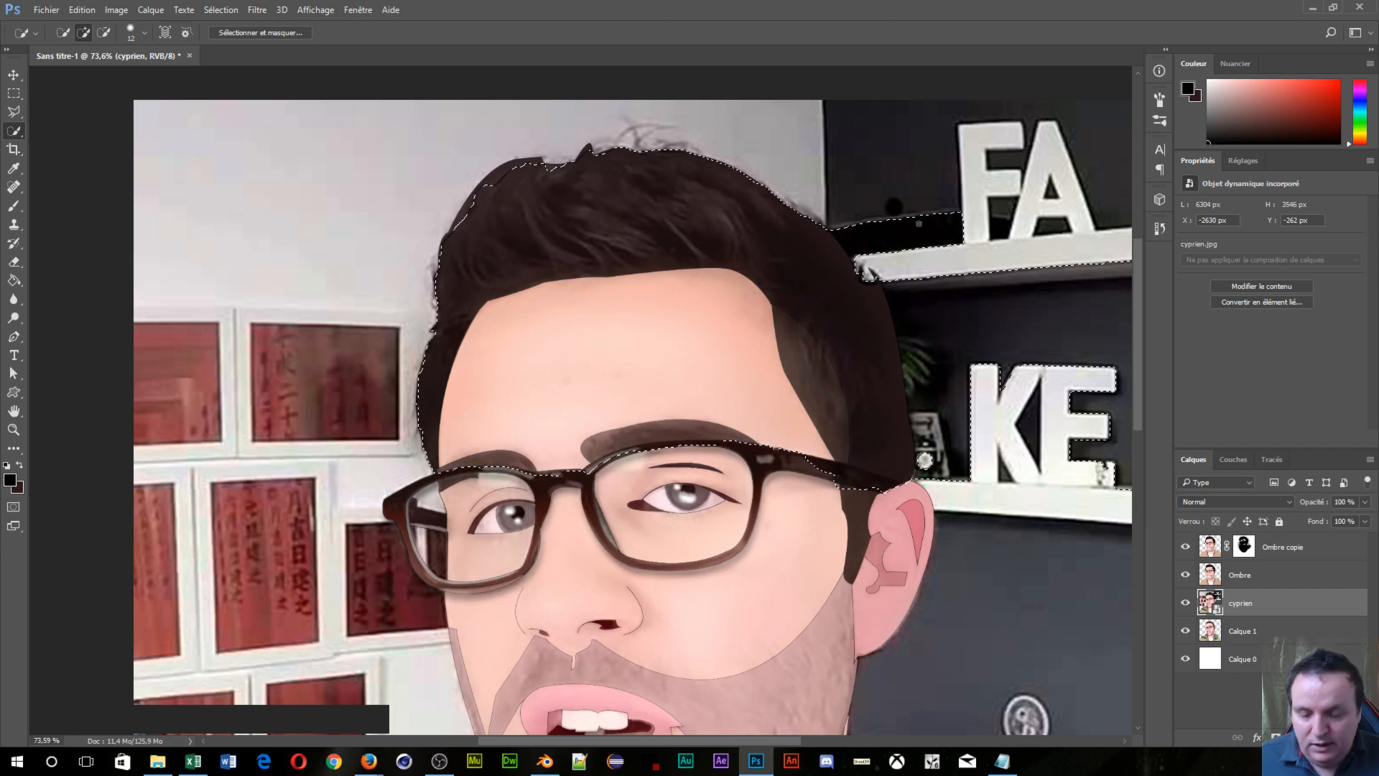
alt+click(857, 220)
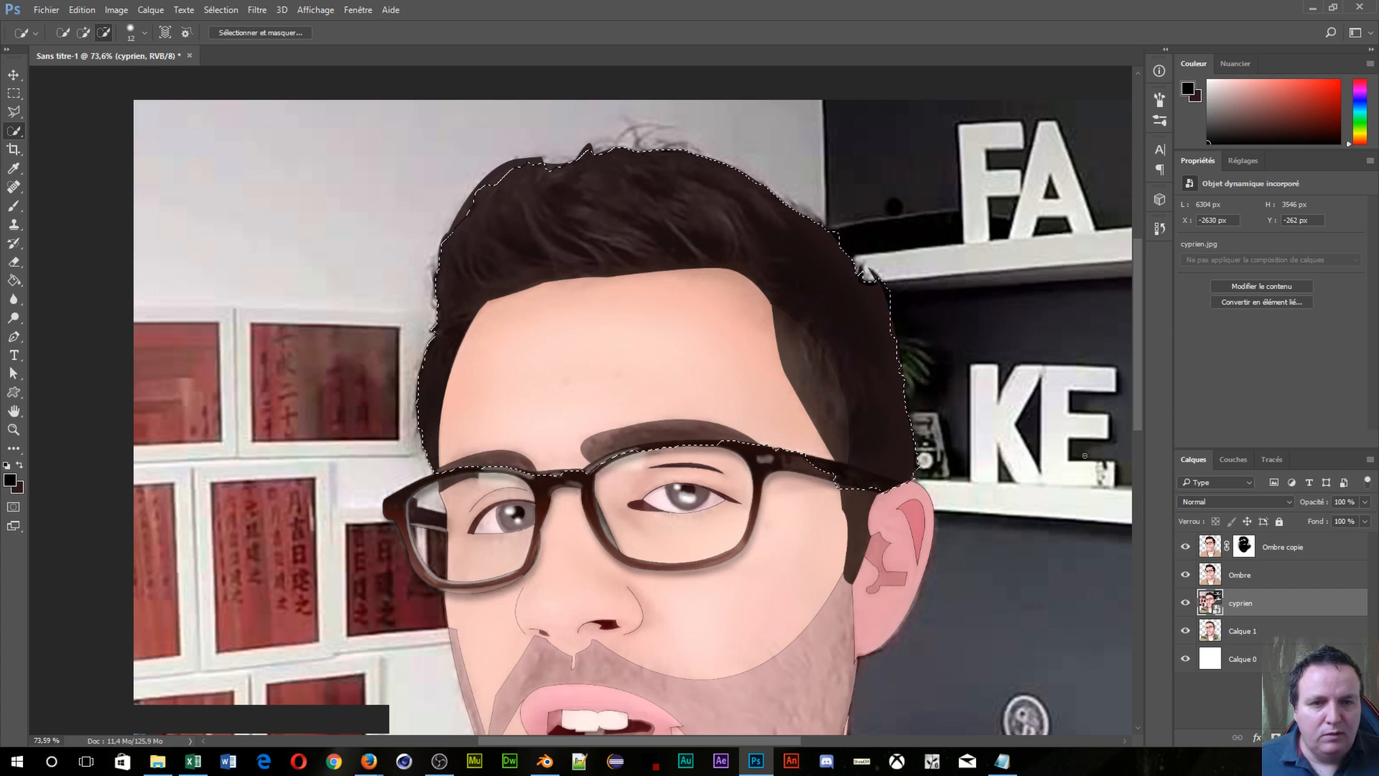
alt+click(805, 468)
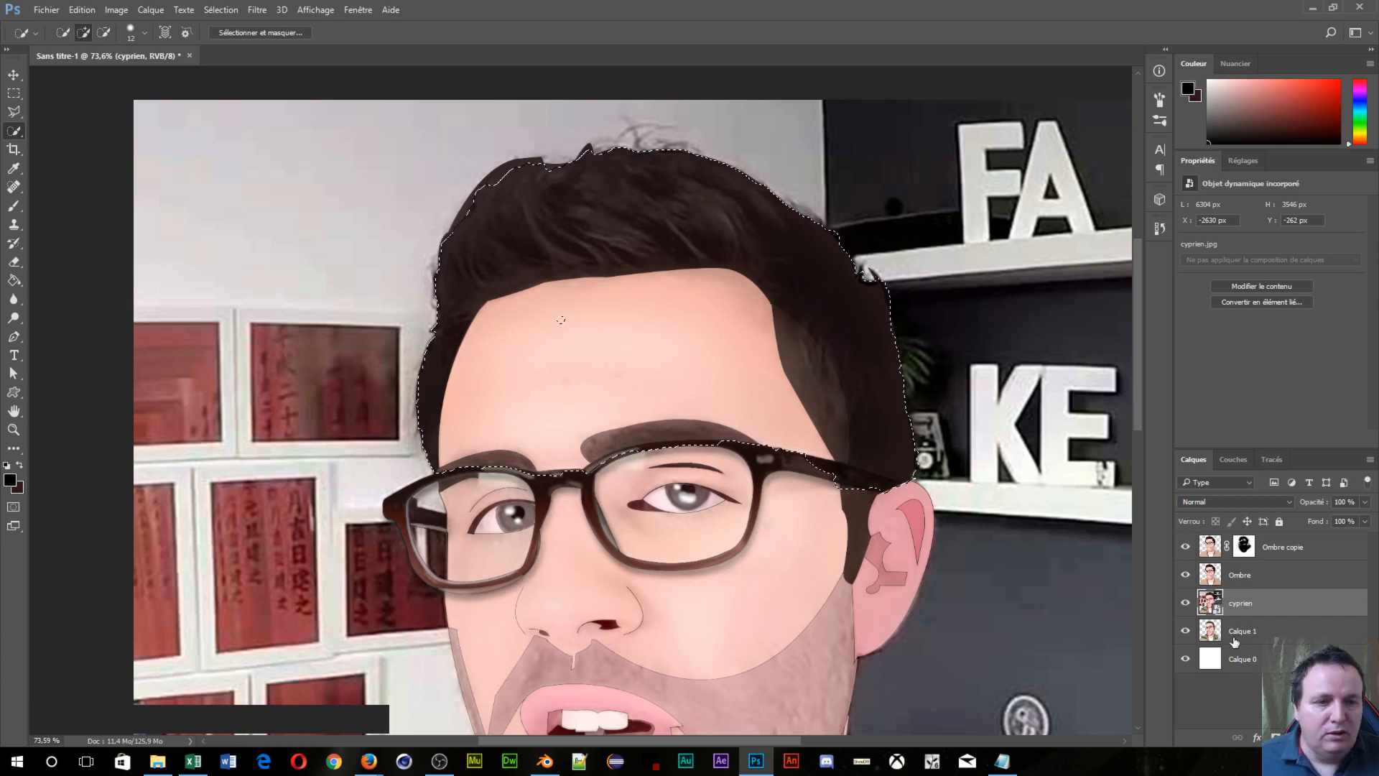
key(ctrl+j)
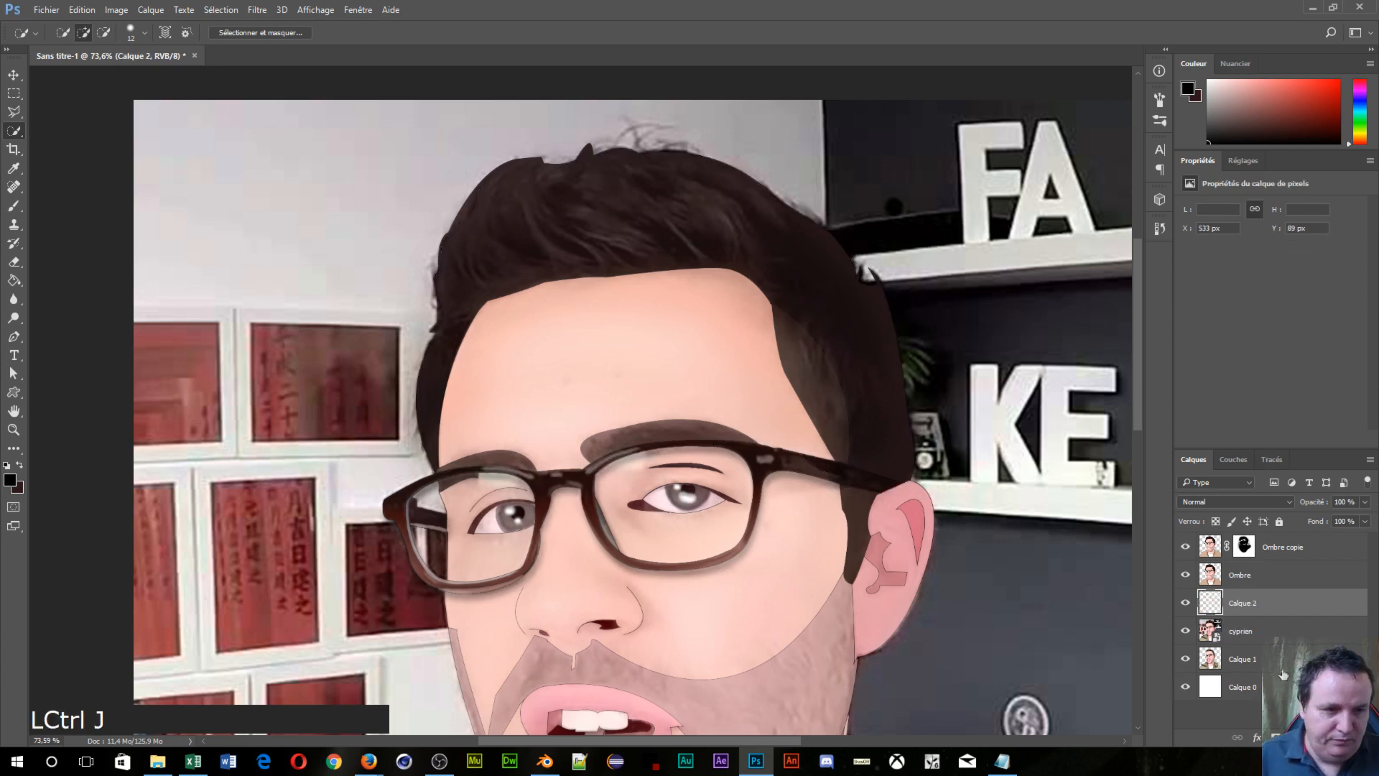
Step: Move the cyprien layer below Calque 1
double_click(1270, 634)
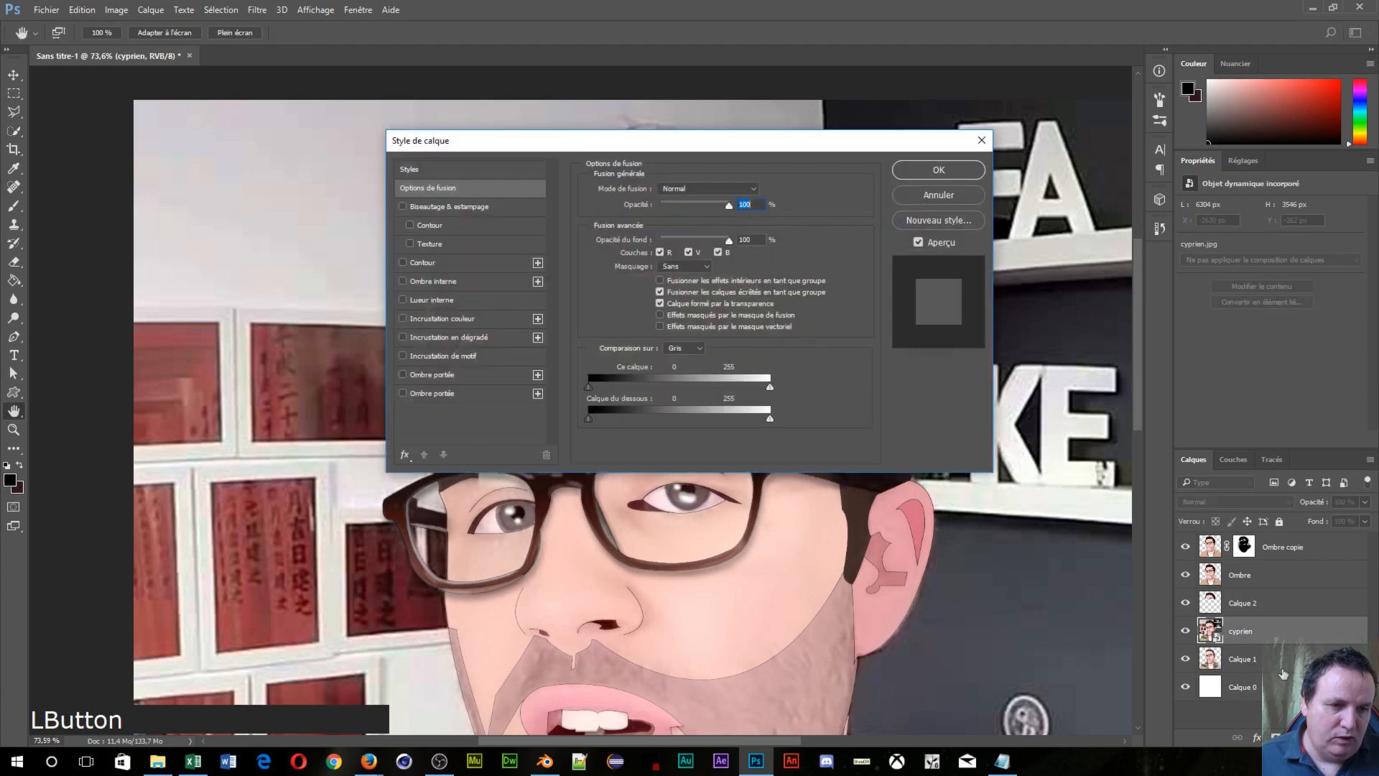
click(939, 191)
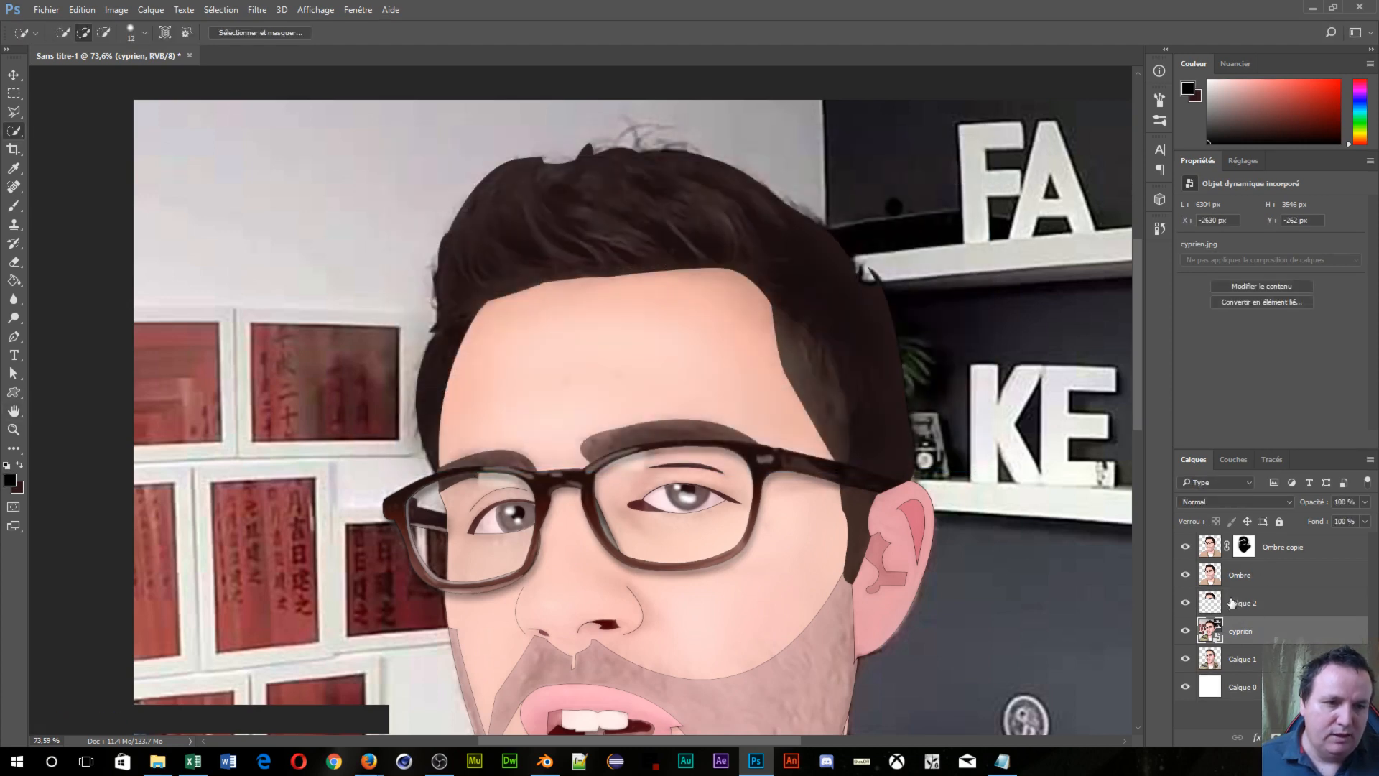
drag(1238, 648, 1257, 610)
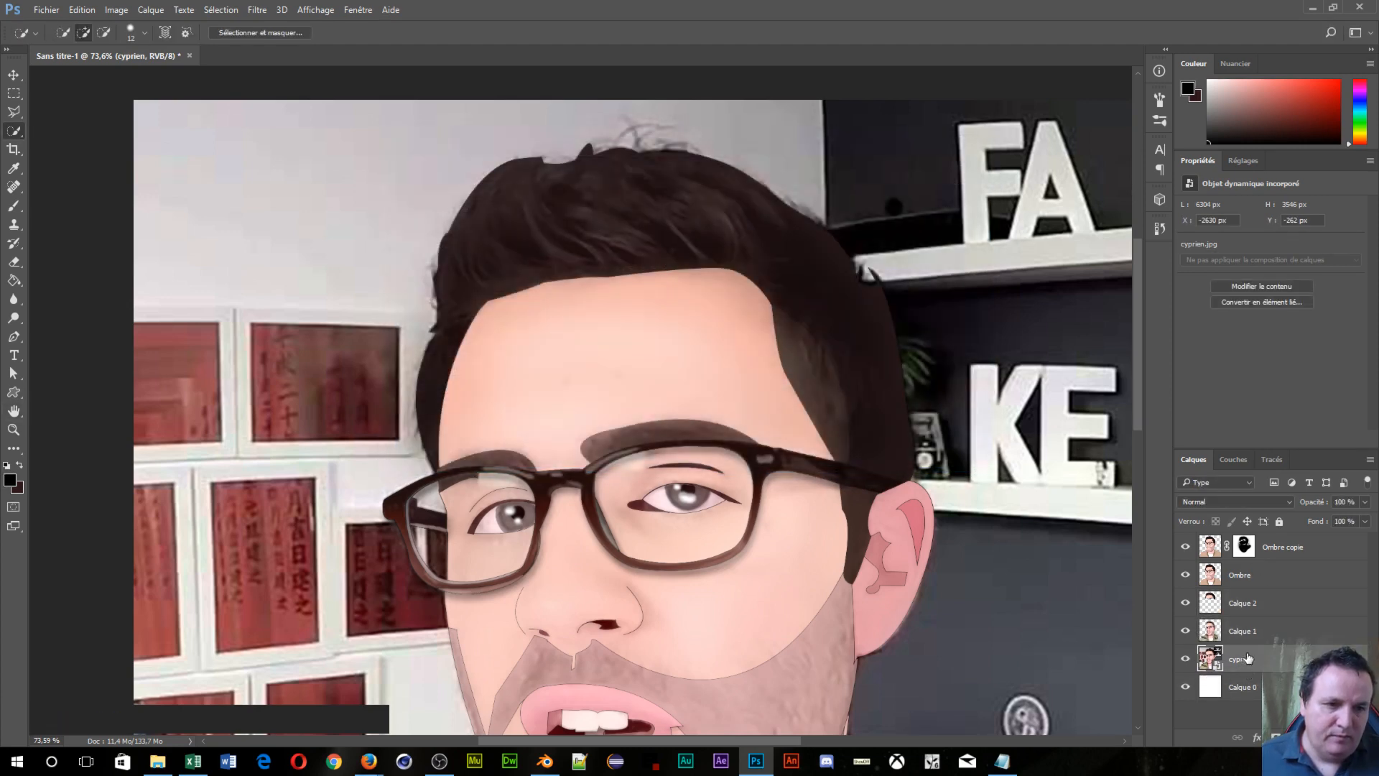
Step: Merge Calque 2 with Calque 1 and hide the cyprien layer
click(1258, 607)
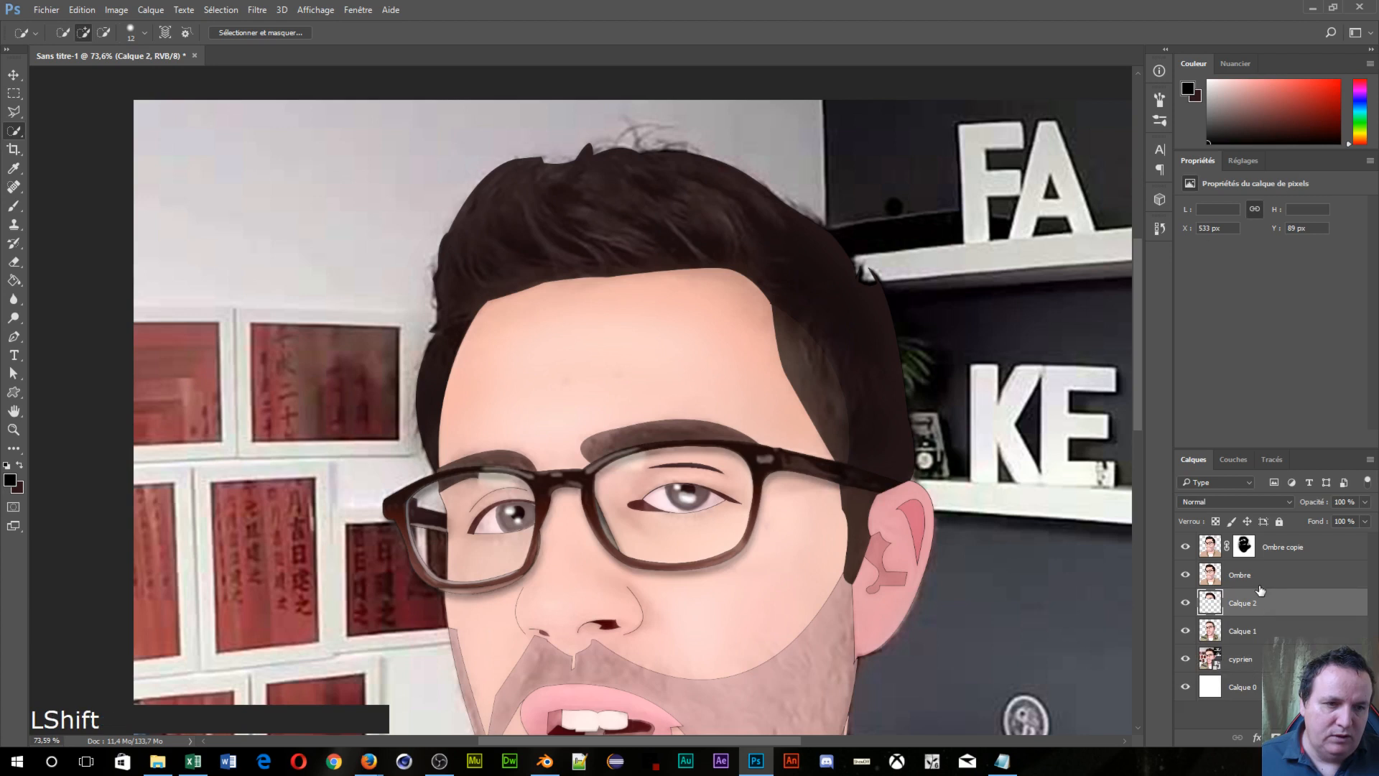
shift+click(1262, 632)
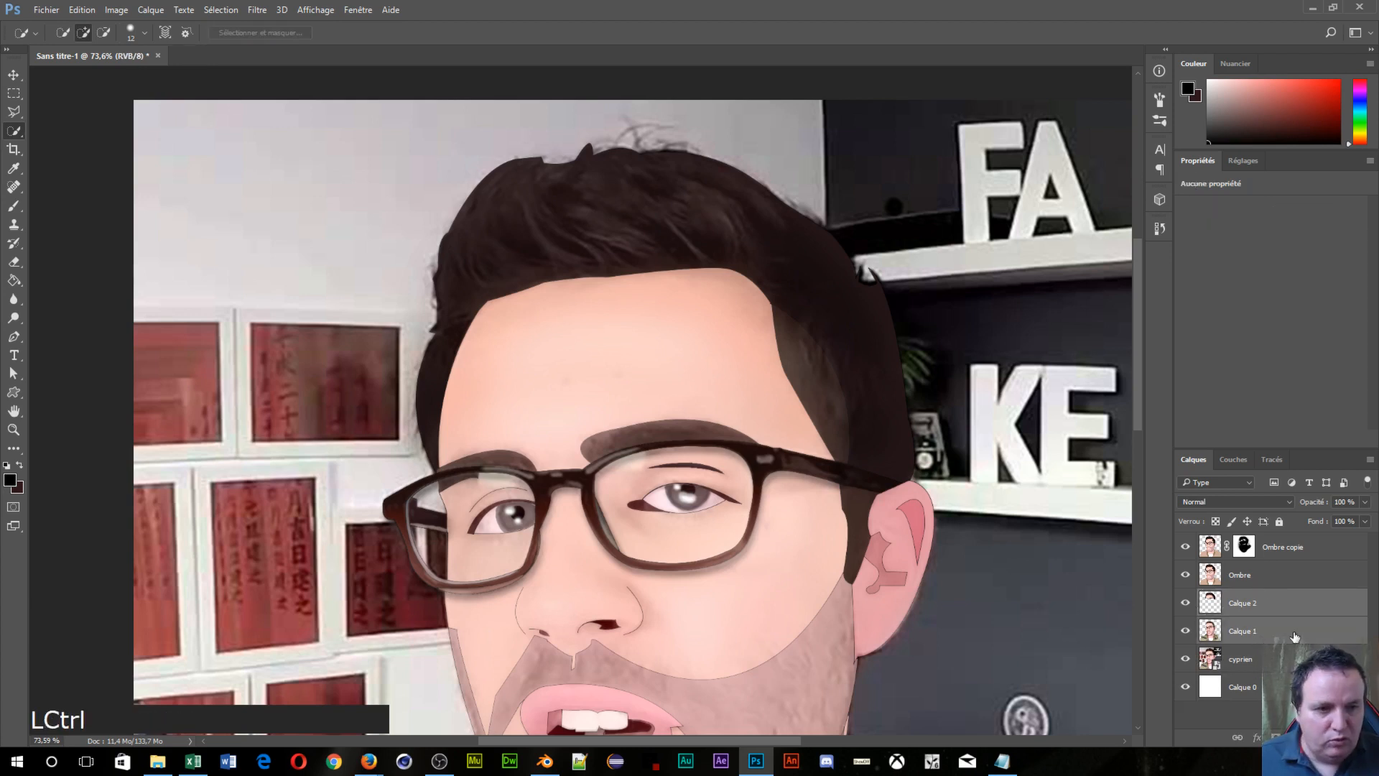
key(ctrl+e)
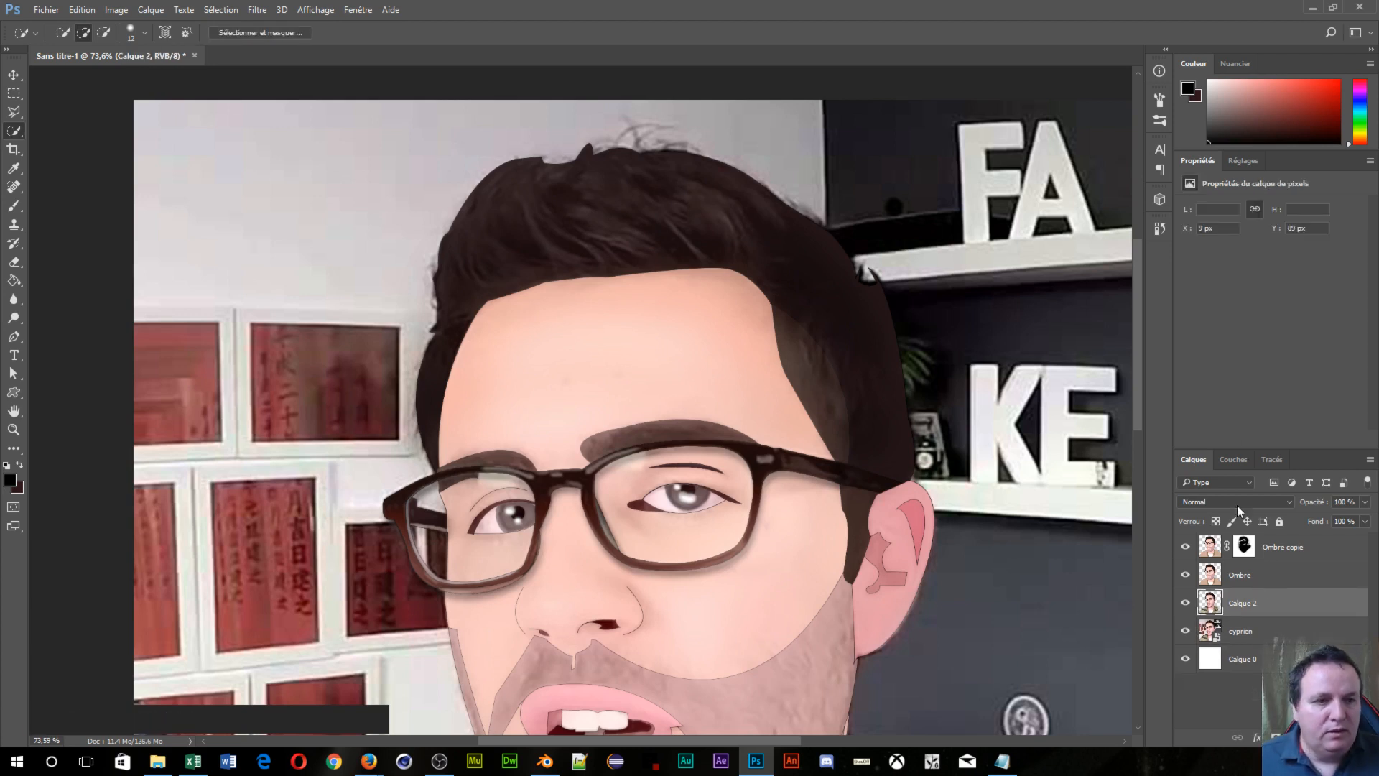
click(1185, 632)
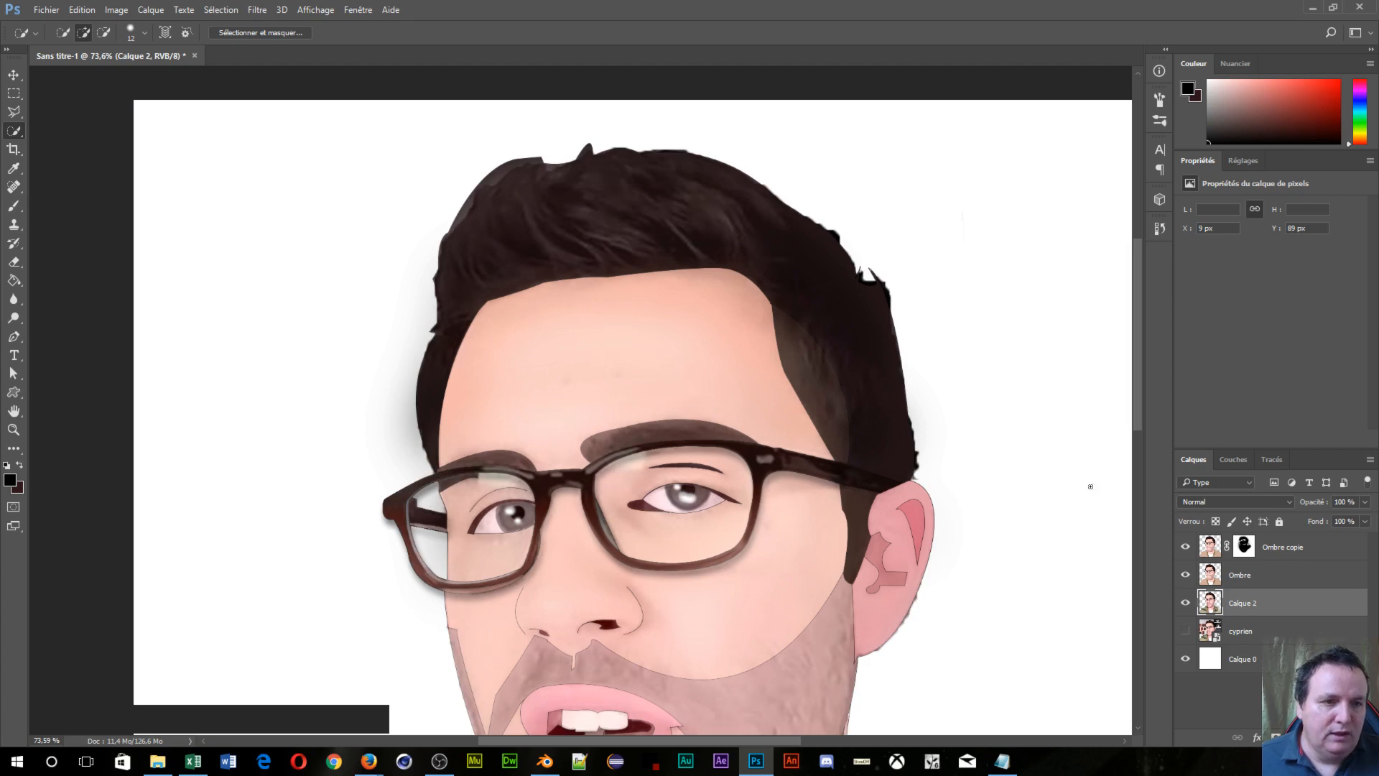
Step: Paint black on Ombre copie's mask with the soft brush over the side hair above the ear
click(1249, 546)
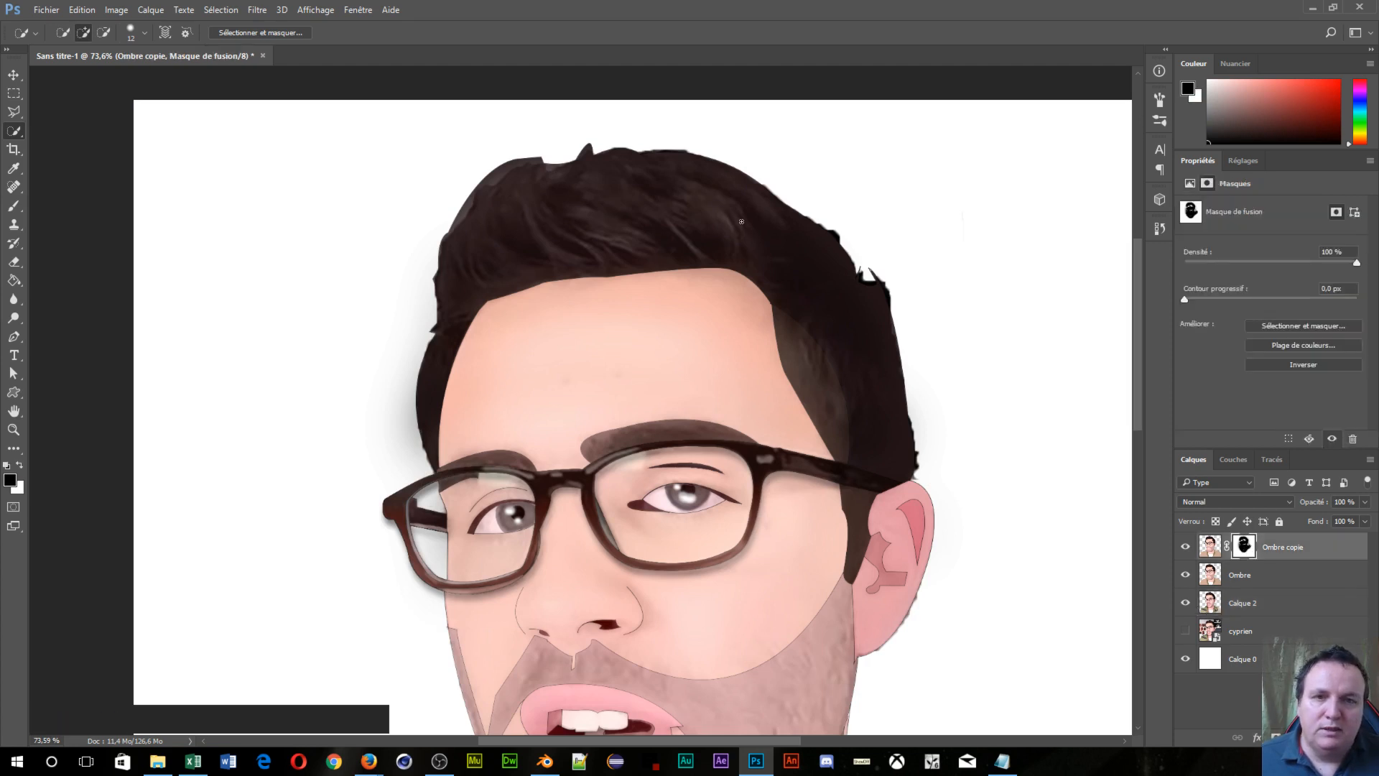
mouse_move(739, 217)
mouse_down()
mouse_move(826, 238)
mouse_move(797, 309)
mouse_up()
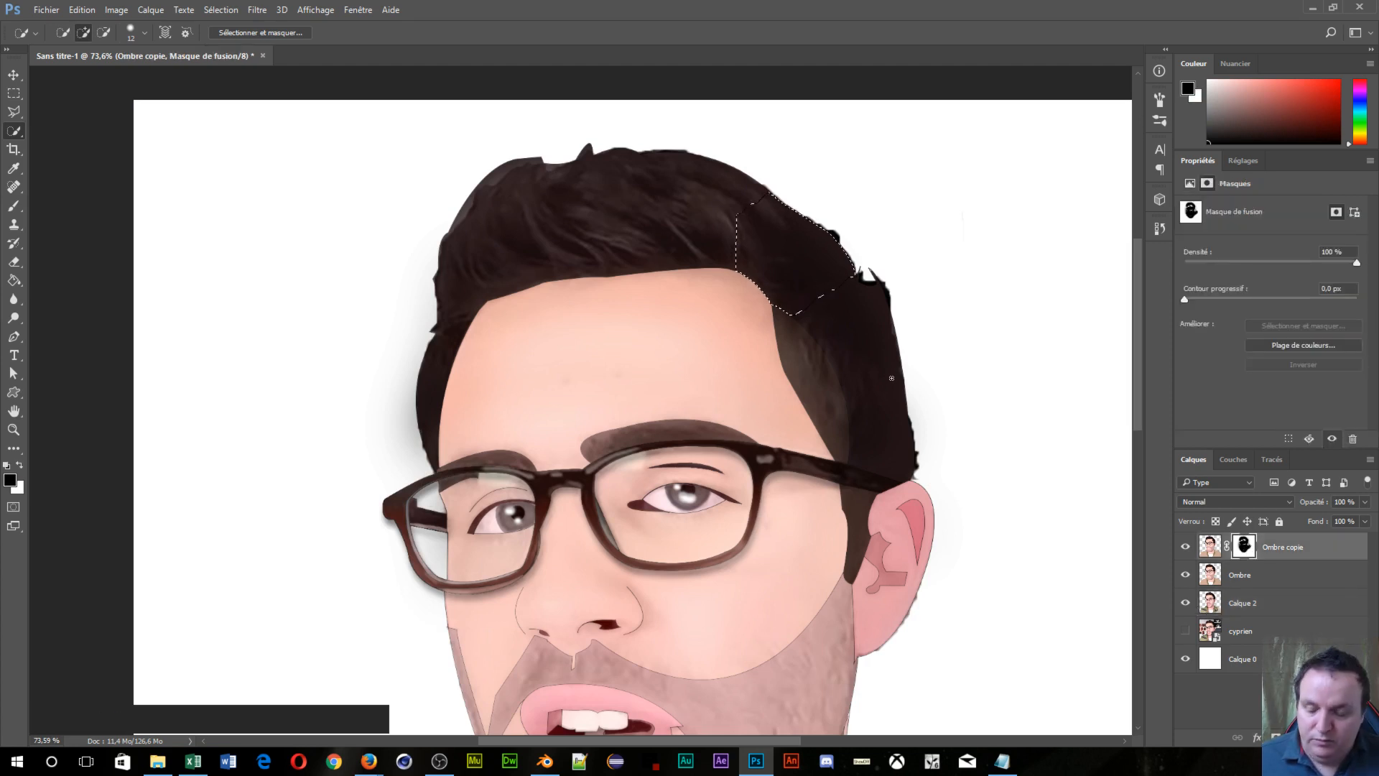
key(ctrl+d)
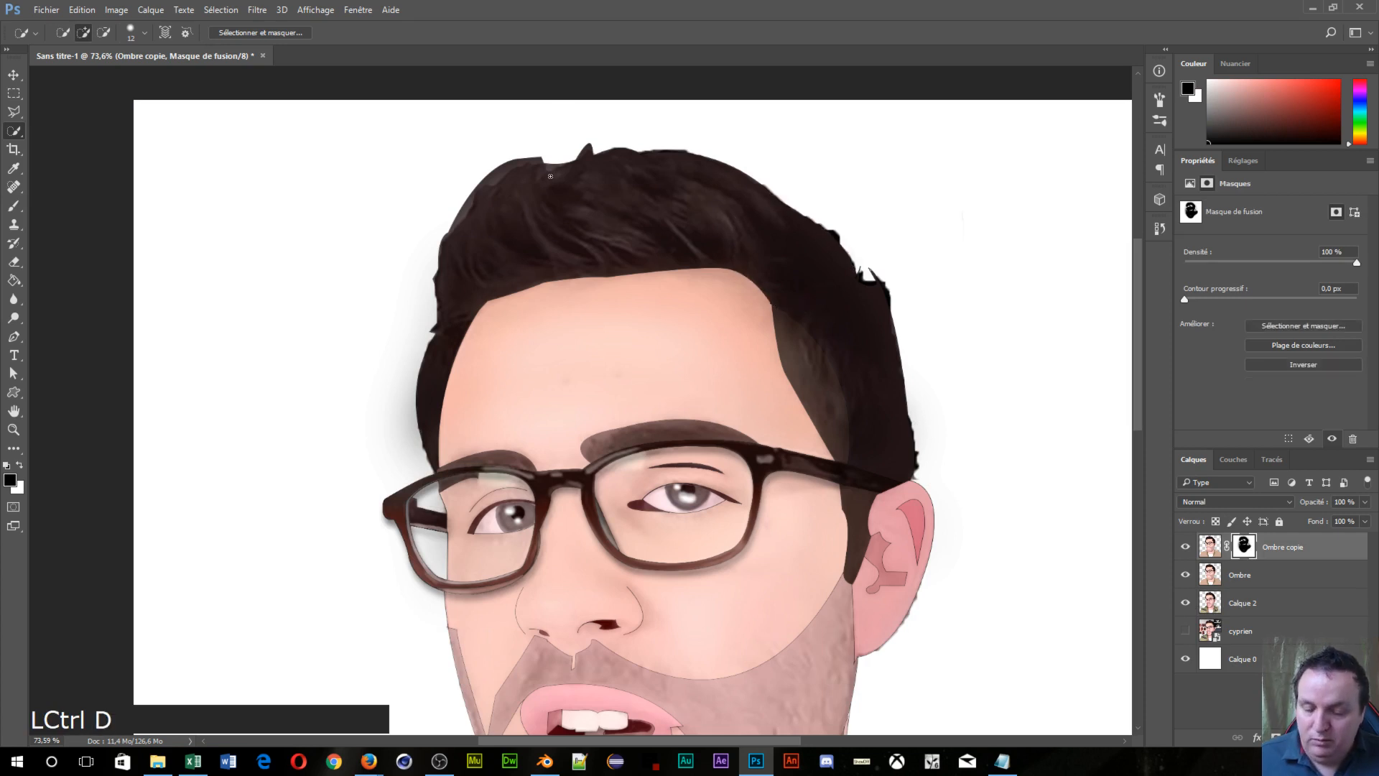
key(b)
mouse_move(769, 254)
mouse_down()
mouse_move(806, 331)
mouse_move(784, 290)
mouse_move(809, 296)
mouse_move(837, 385)
mouse_up()
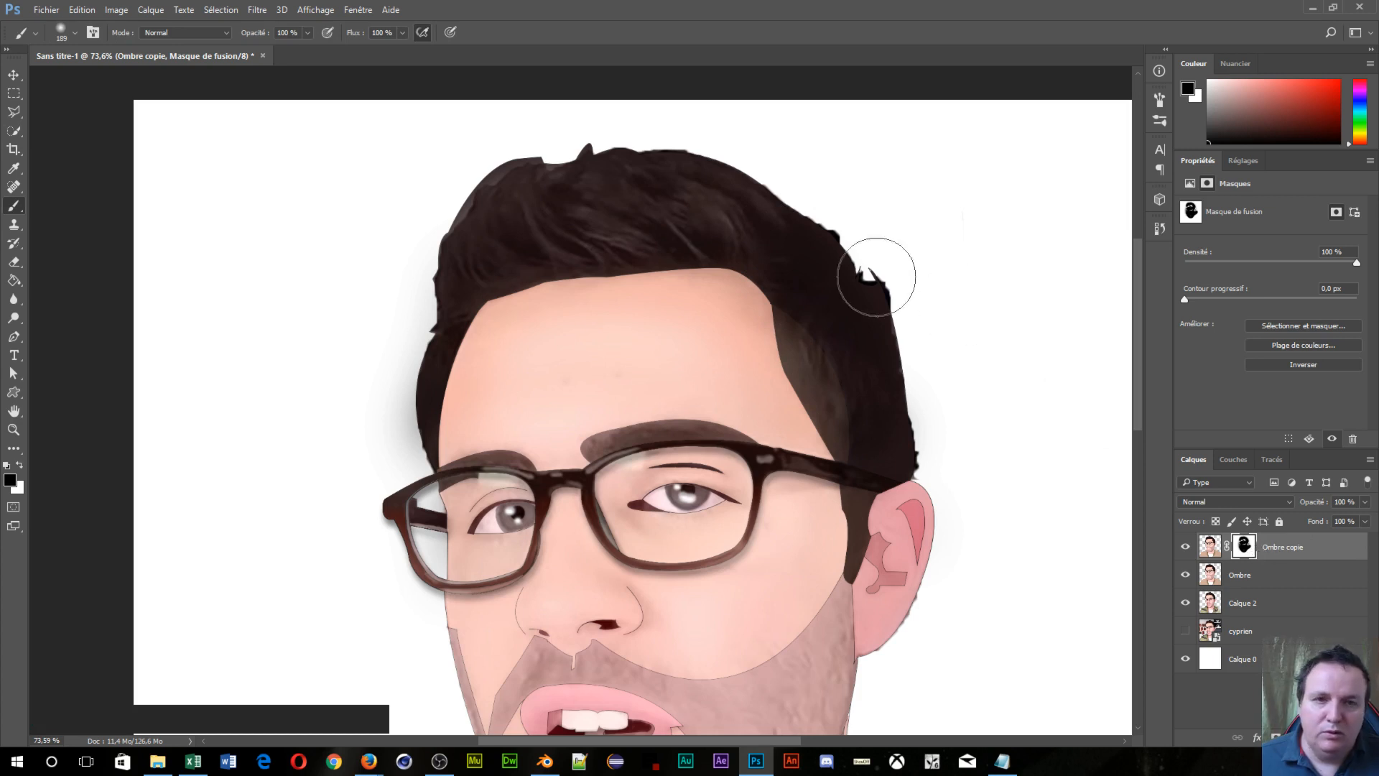
click(894, 323)
mouse_move(893, 323)
mouse_down()
mouse_move(845, 316)
mouse_move(845, 354)
mouse_move(750, 240)
mouse_move(798, 302)
mouse_up()
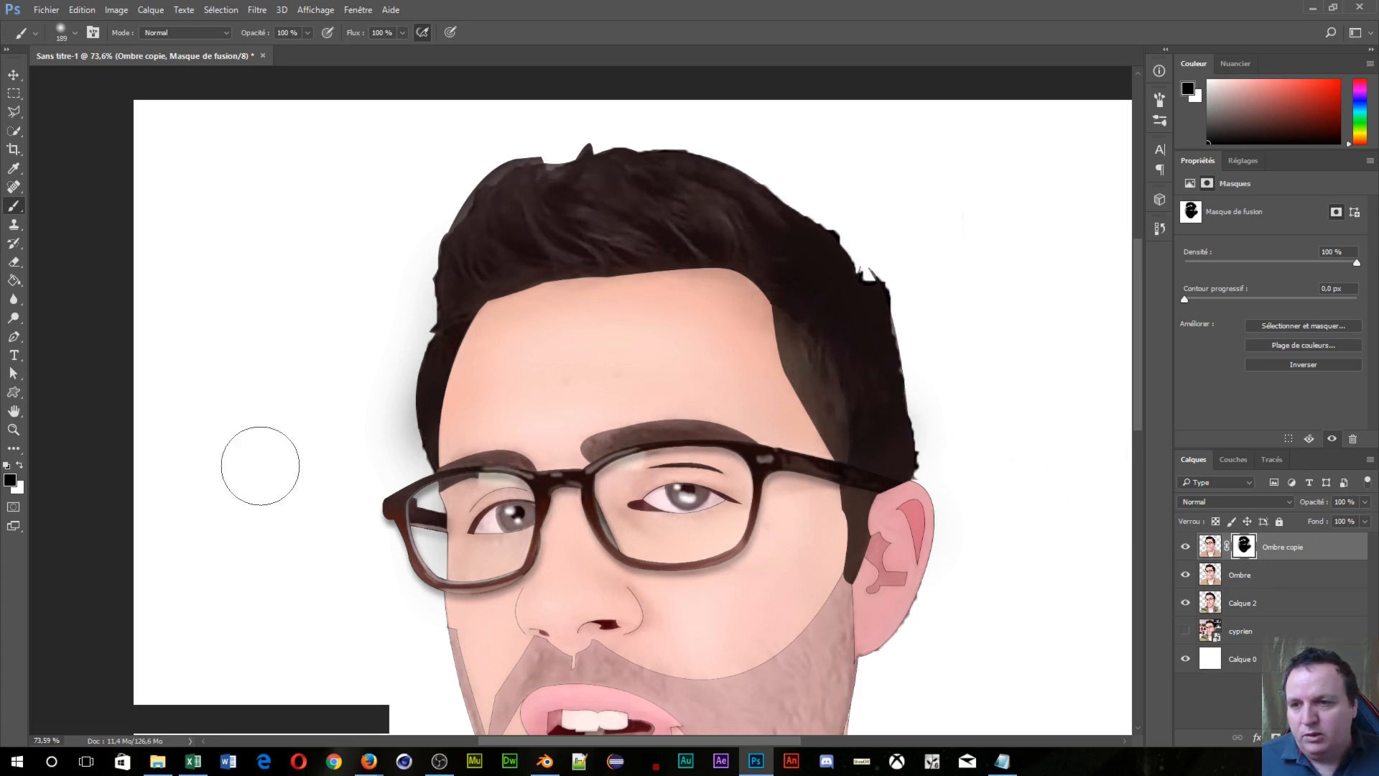
Step: Set the foreground colour to mid-grey #919191 and paint Ombre copie's mask over the front hair to partly restore the shading
click(11, 483)
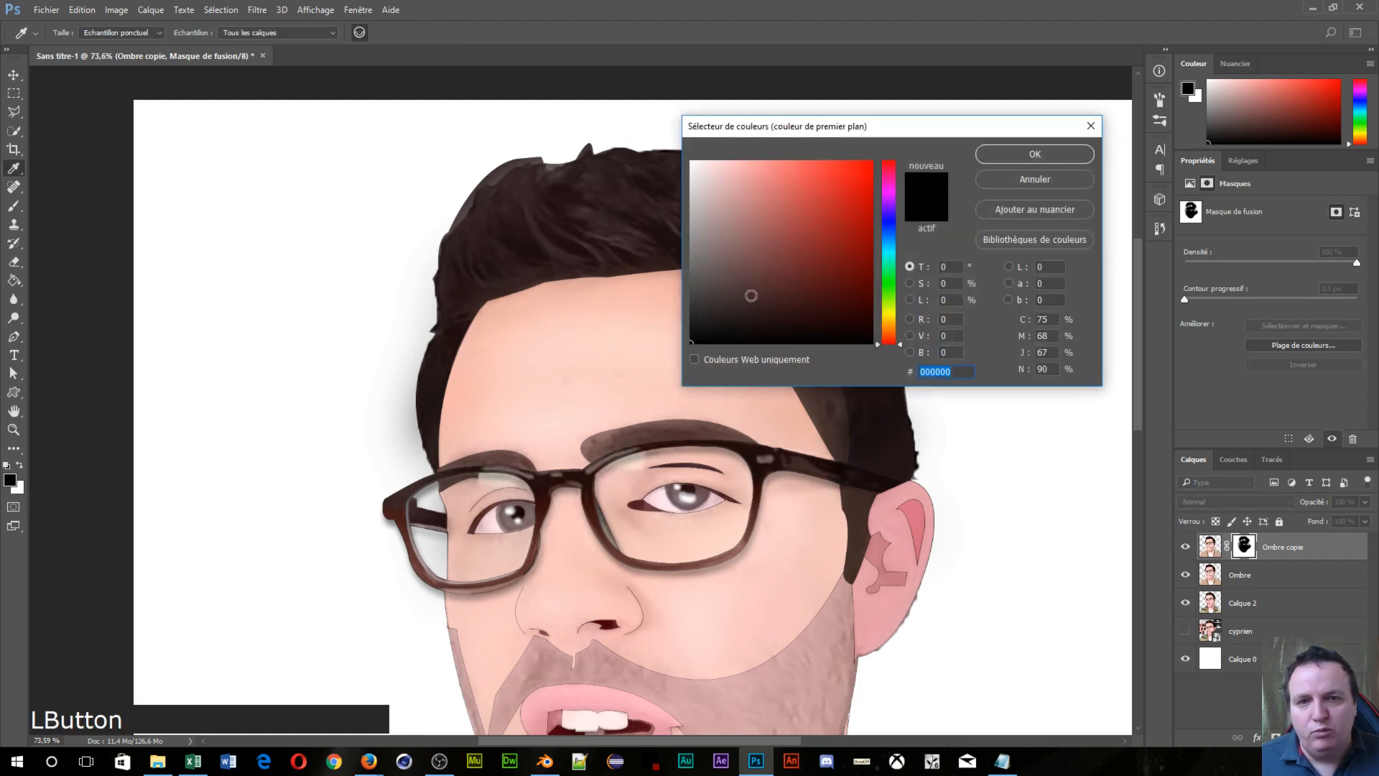
drag(742, 256, 660, 295)
click(1028, 154)
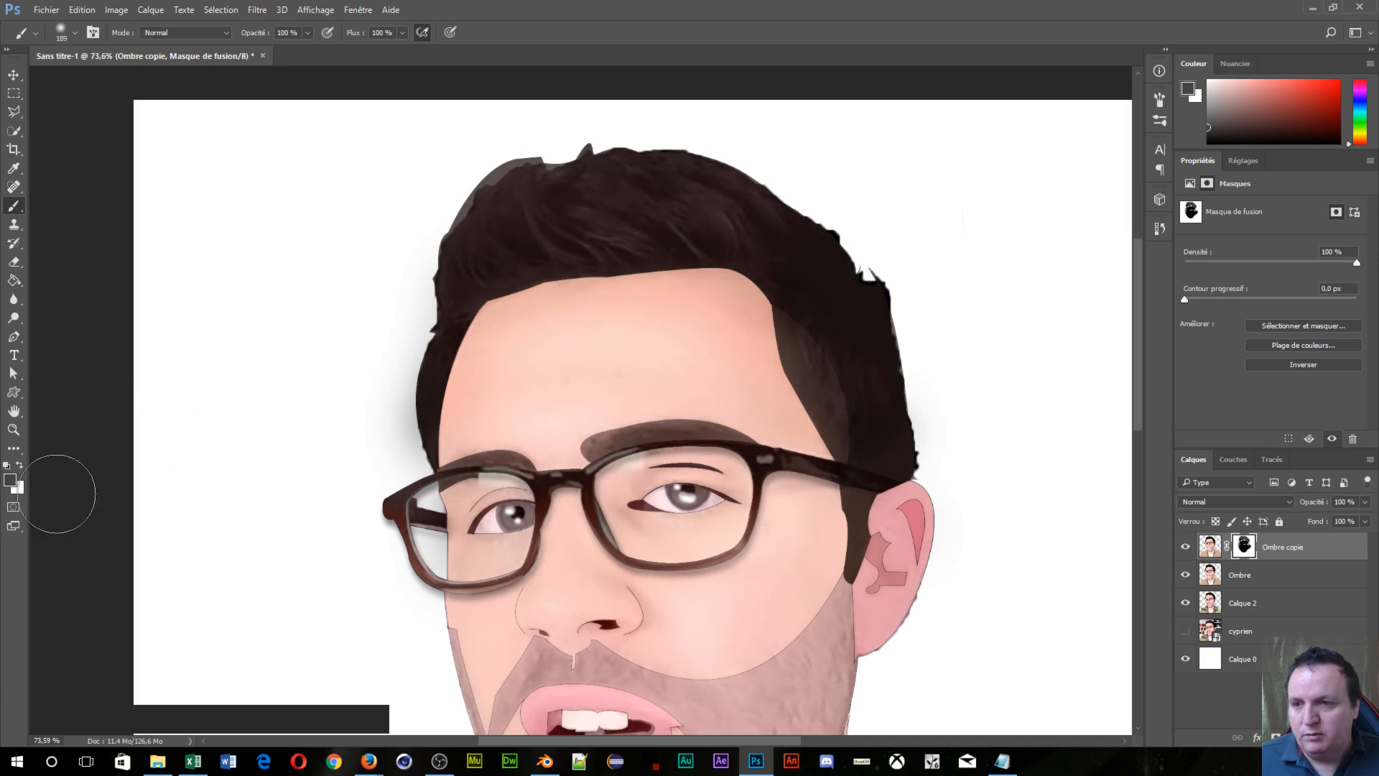
click(26, 472)
click(22, 471)
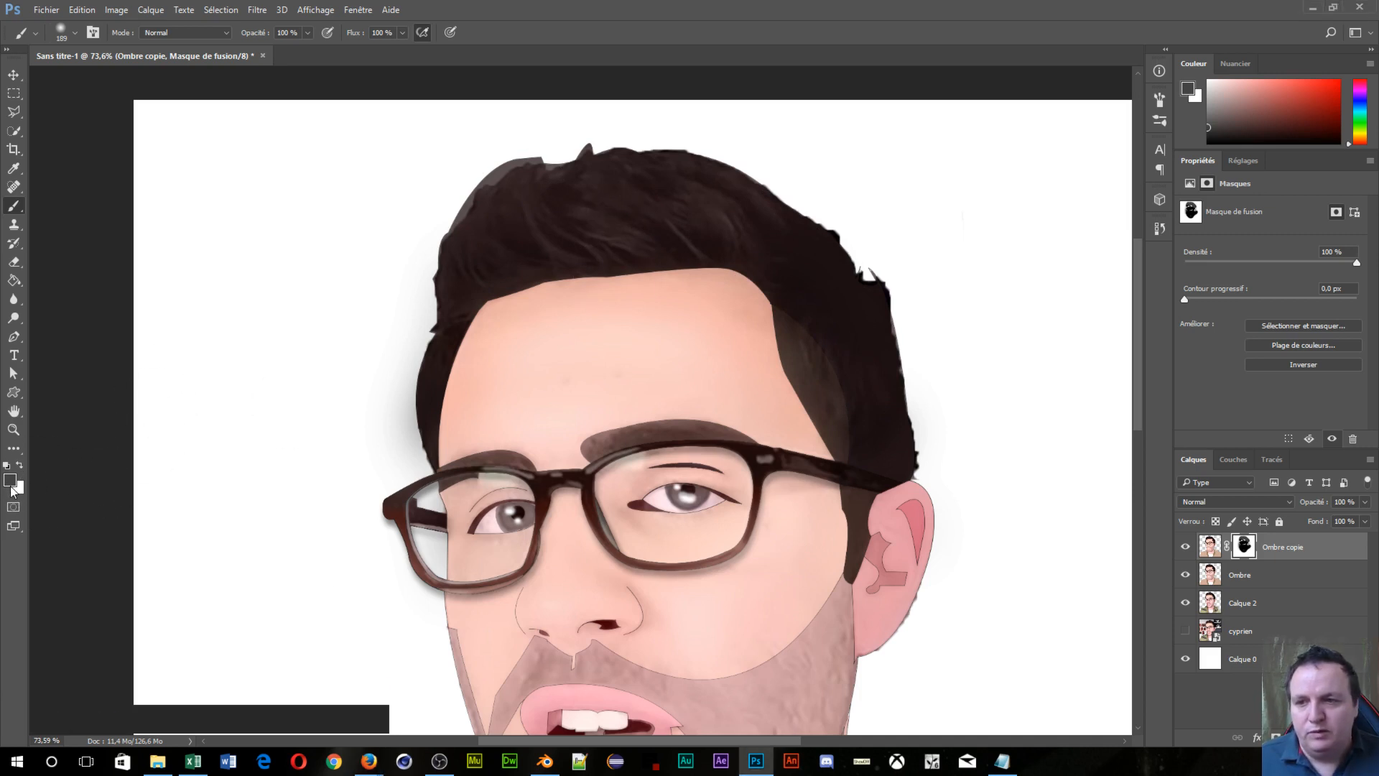
click(10, 485)
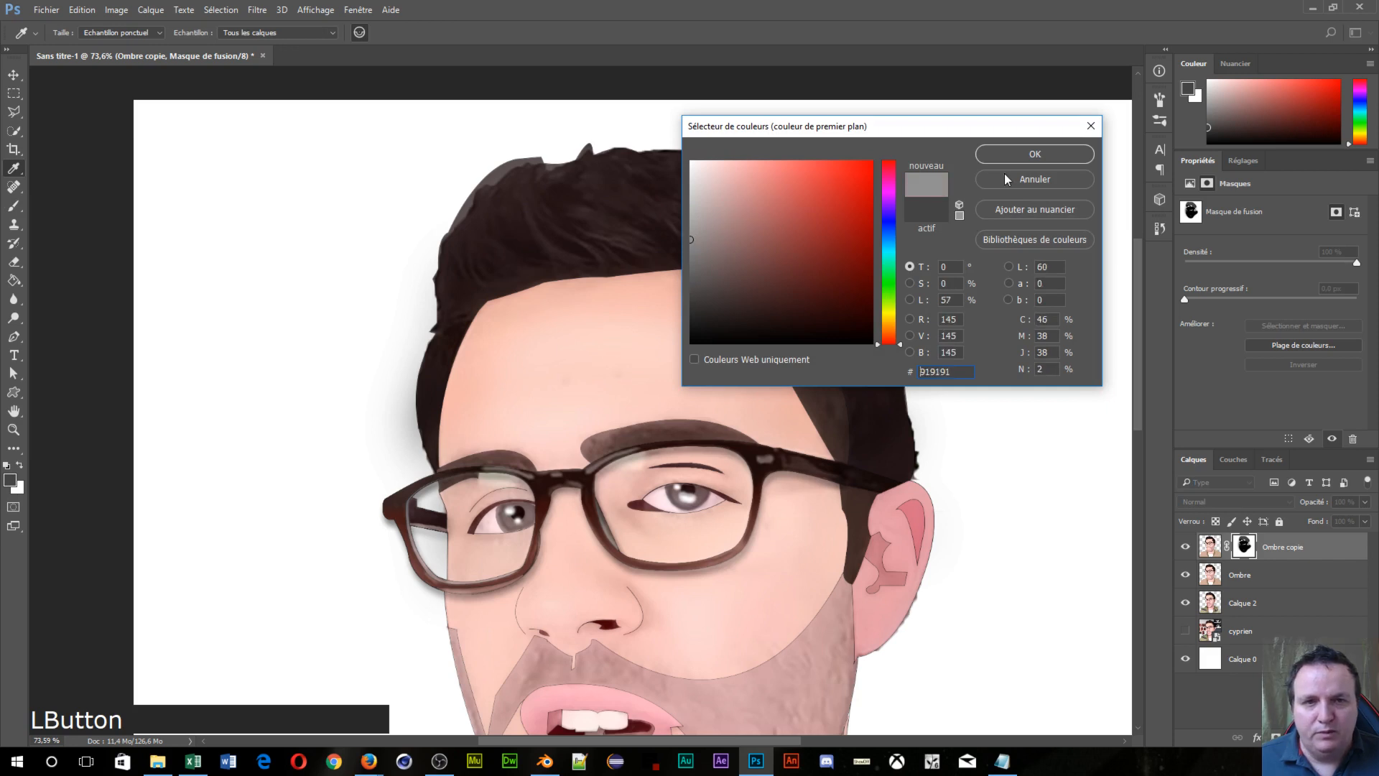
click(1015, 152)
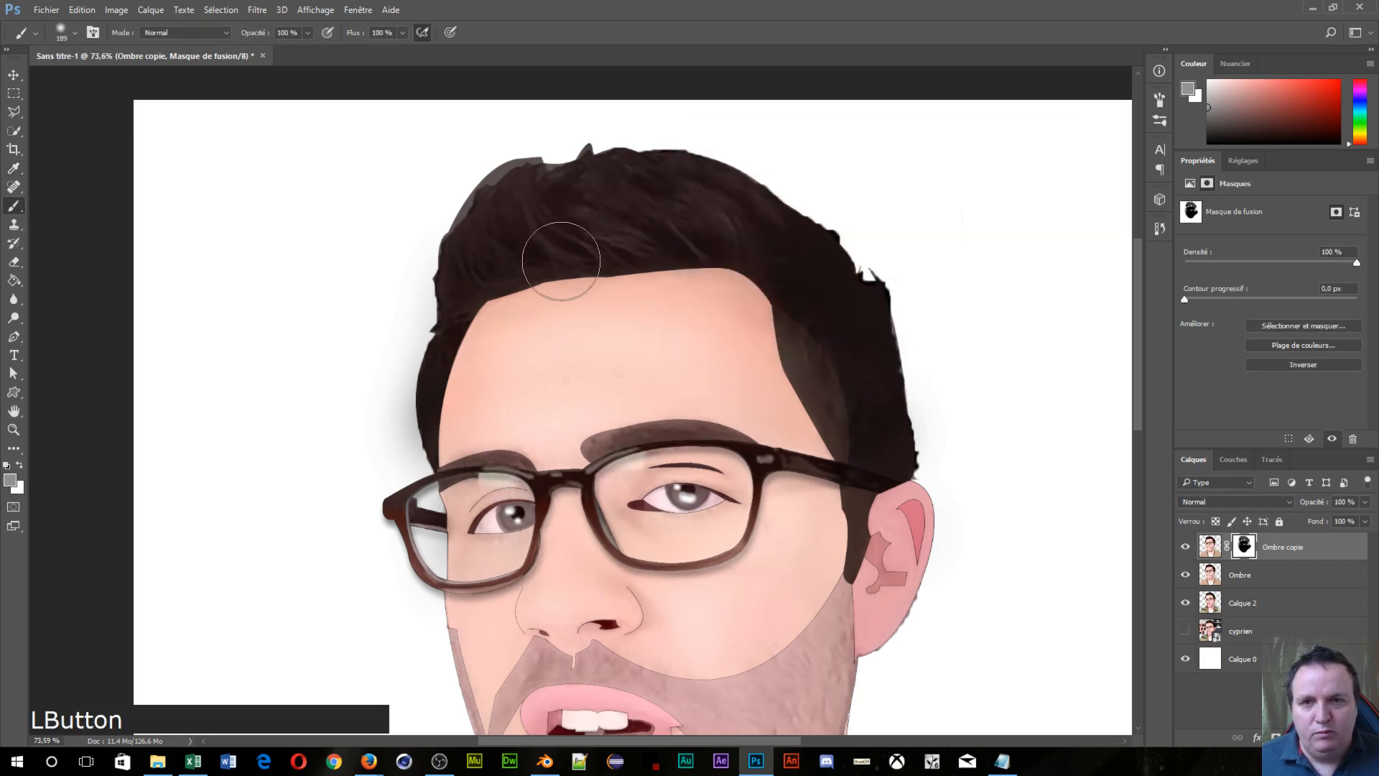
mouse_move(560, 261)
mouse_down()
mouse_move(544, 191)
mouse_move(489, 216)
mouse_move(521, 183)
mouse_move(490, 220)
mouse_move(453, 231)
mouse_move(516, 168)
mouse_up()
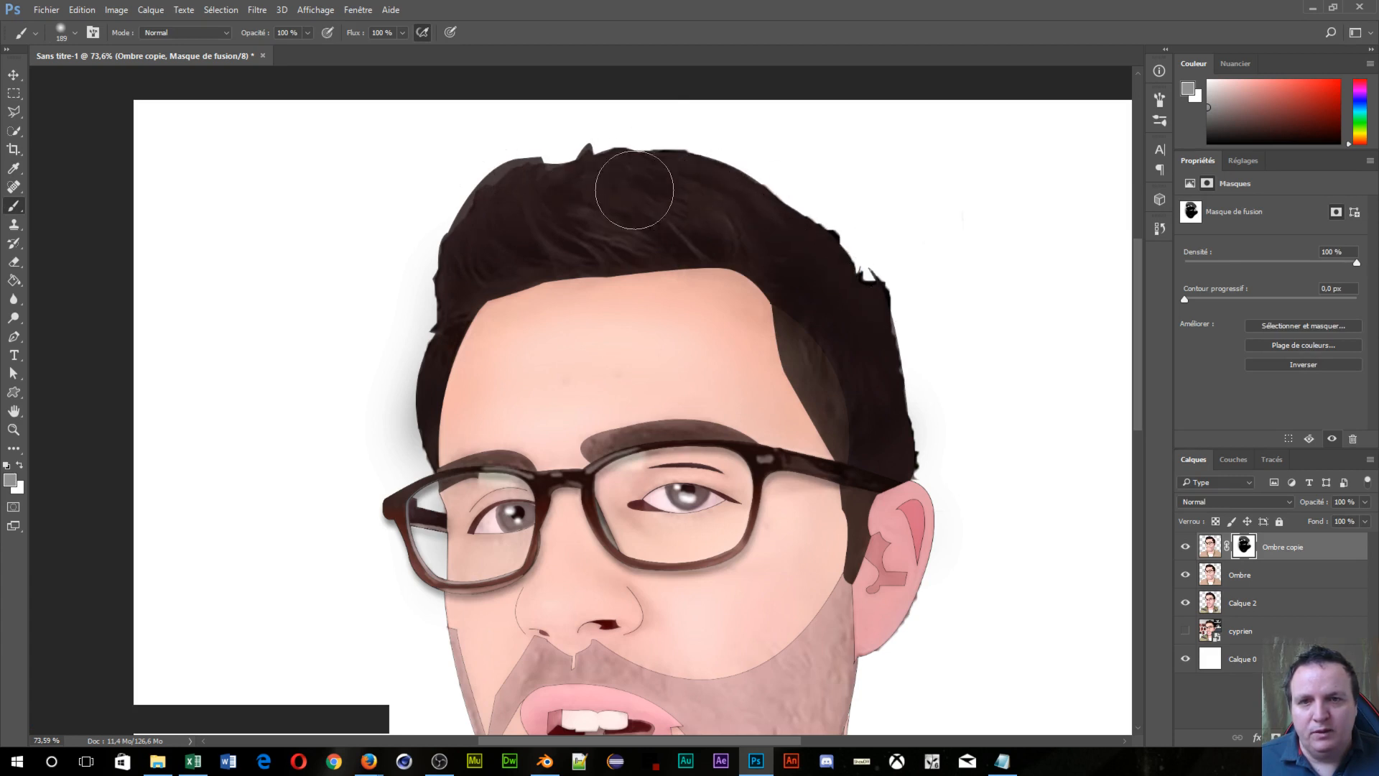
Step: Set the foreground colour to white for painting on Ombre copie's mask
click(11, 480)
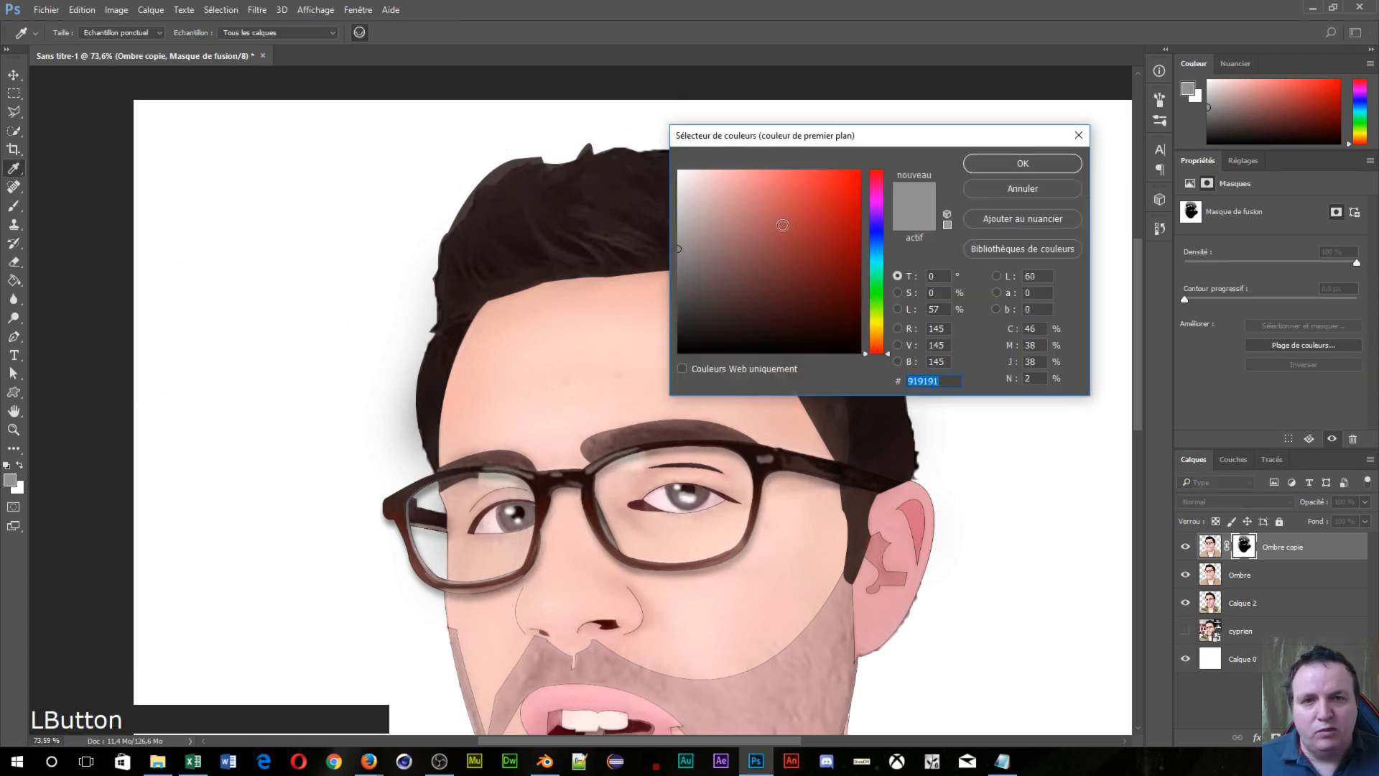
click(656, 143)
click(997, 166)
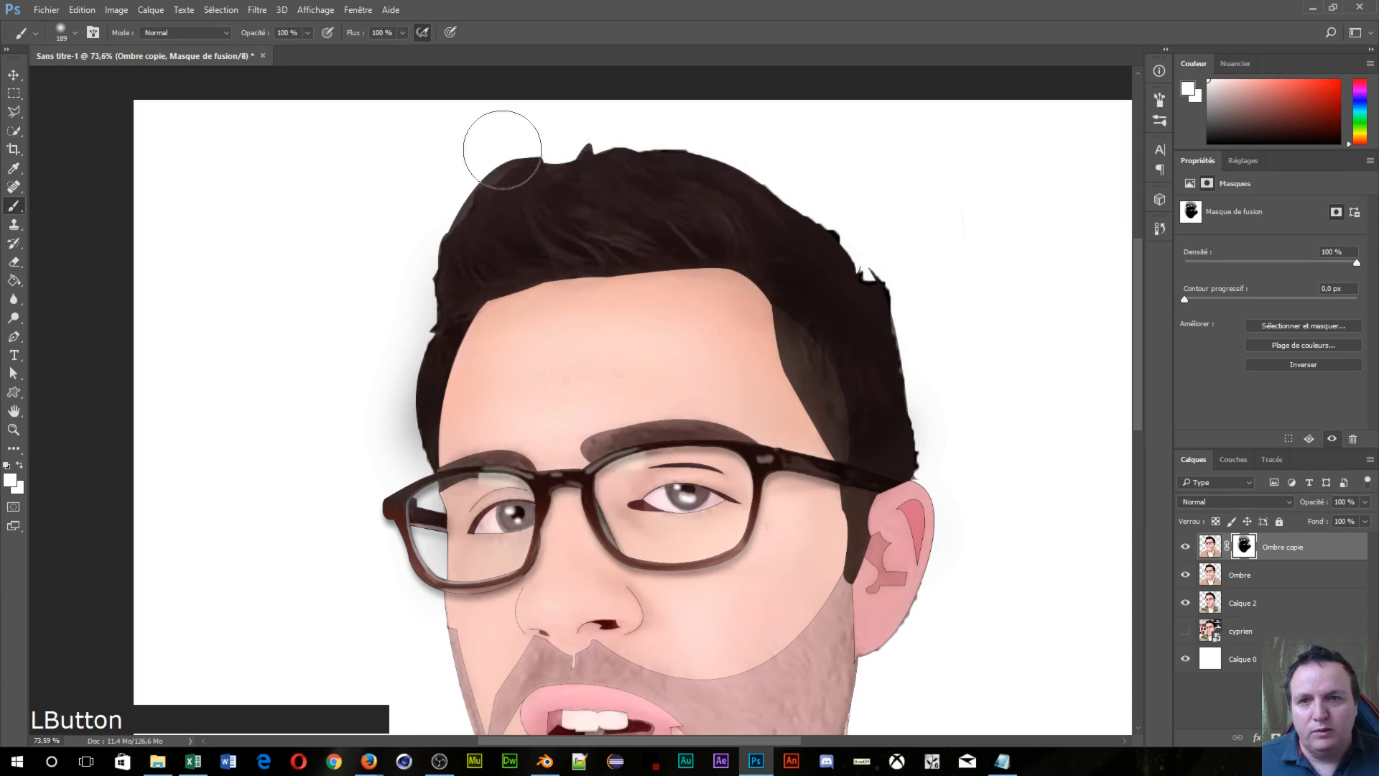
scroll(816, 317, down, 3)
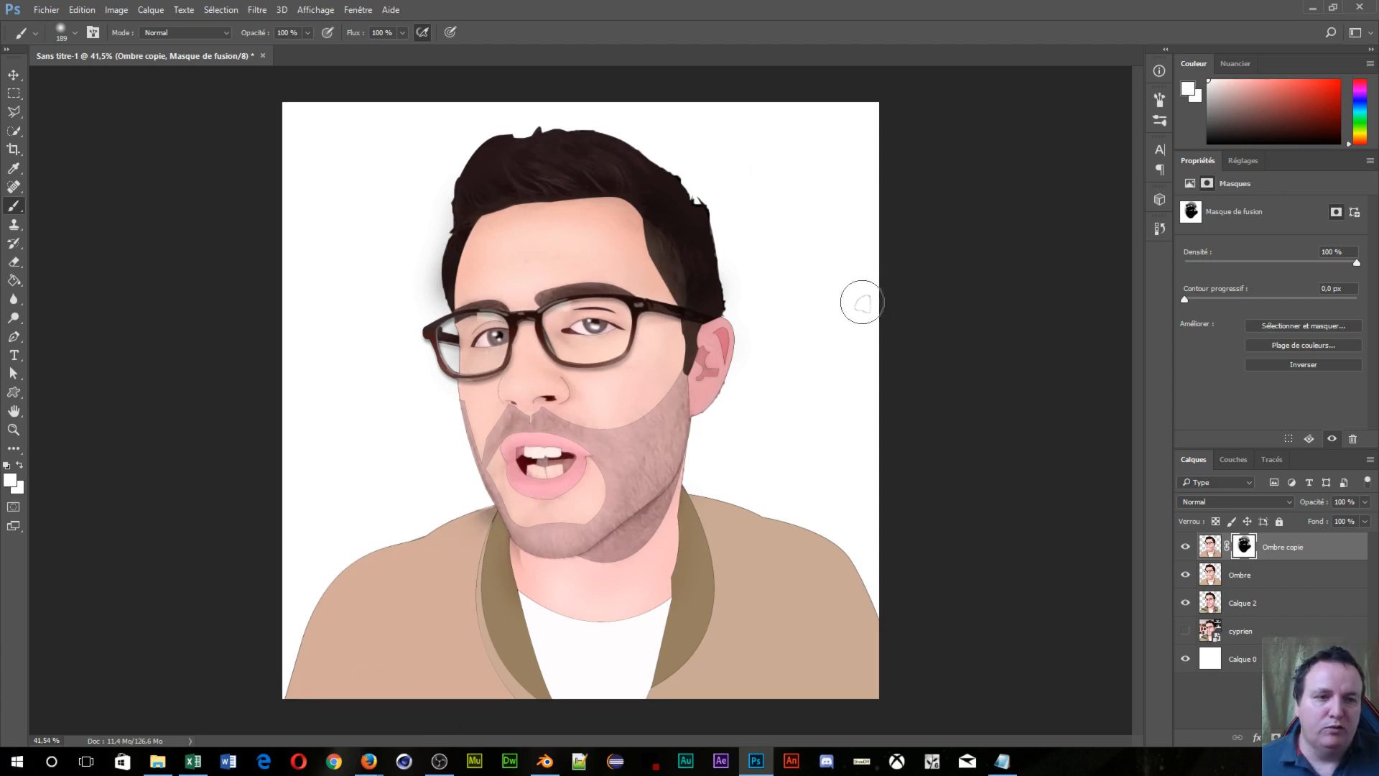
Step: Toggle the visibility of Calque 0, Ombre, Calque 2 and cyprien to examine what each layer contributes to the portrait
click(1188, 666)
click(1187, 666)
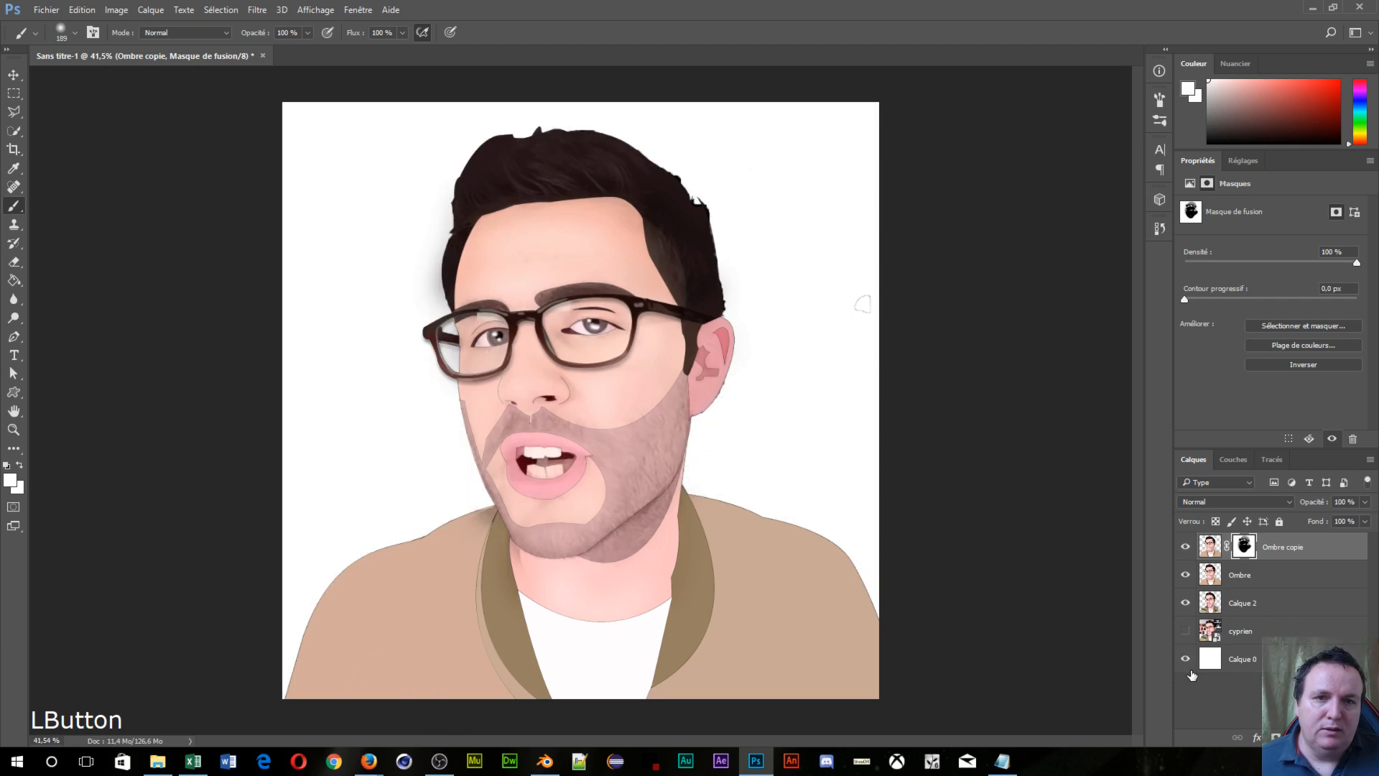
click(1186, 575)
click(1185, 576)
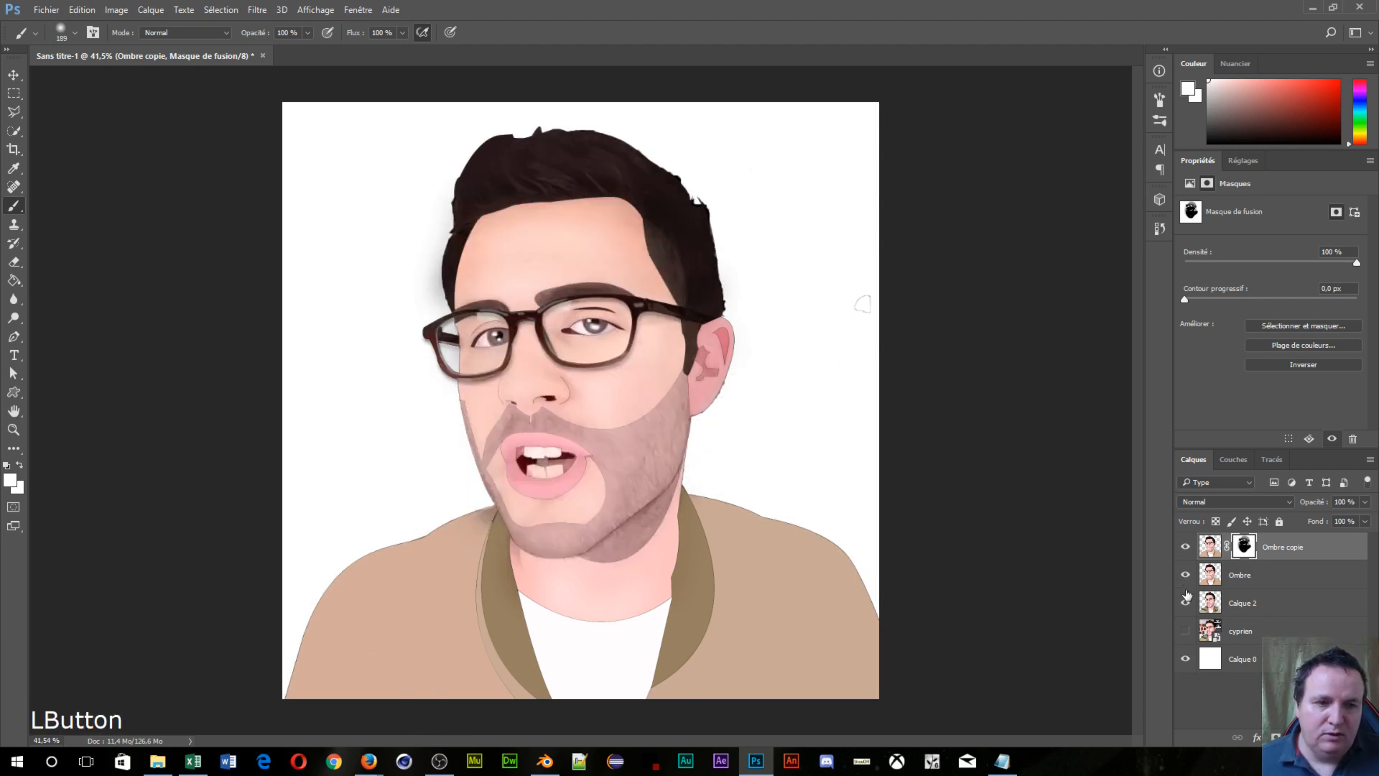
click(1185, 602)
click(1186, 603)
click(1186, 602)
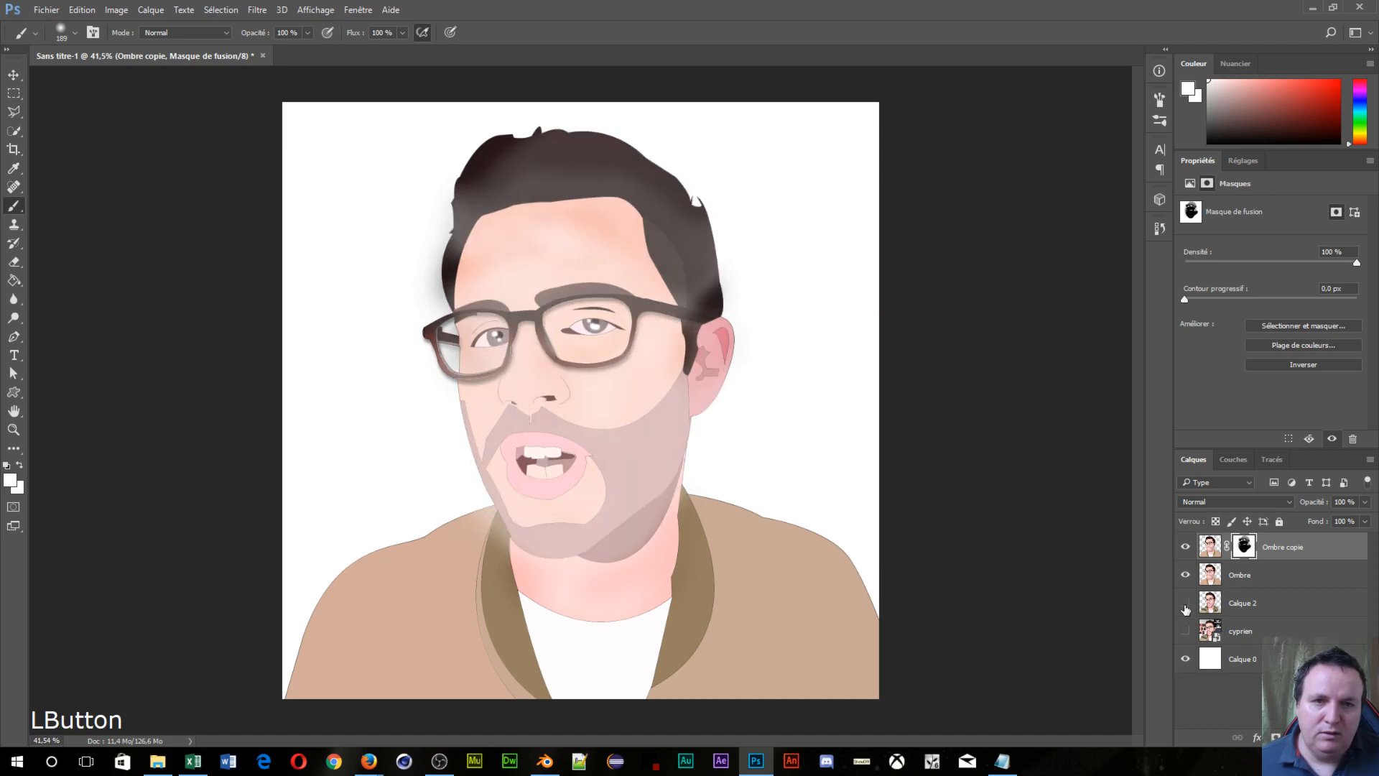
click(1185, 608)
click(1189, 626)
click(1185, 630)
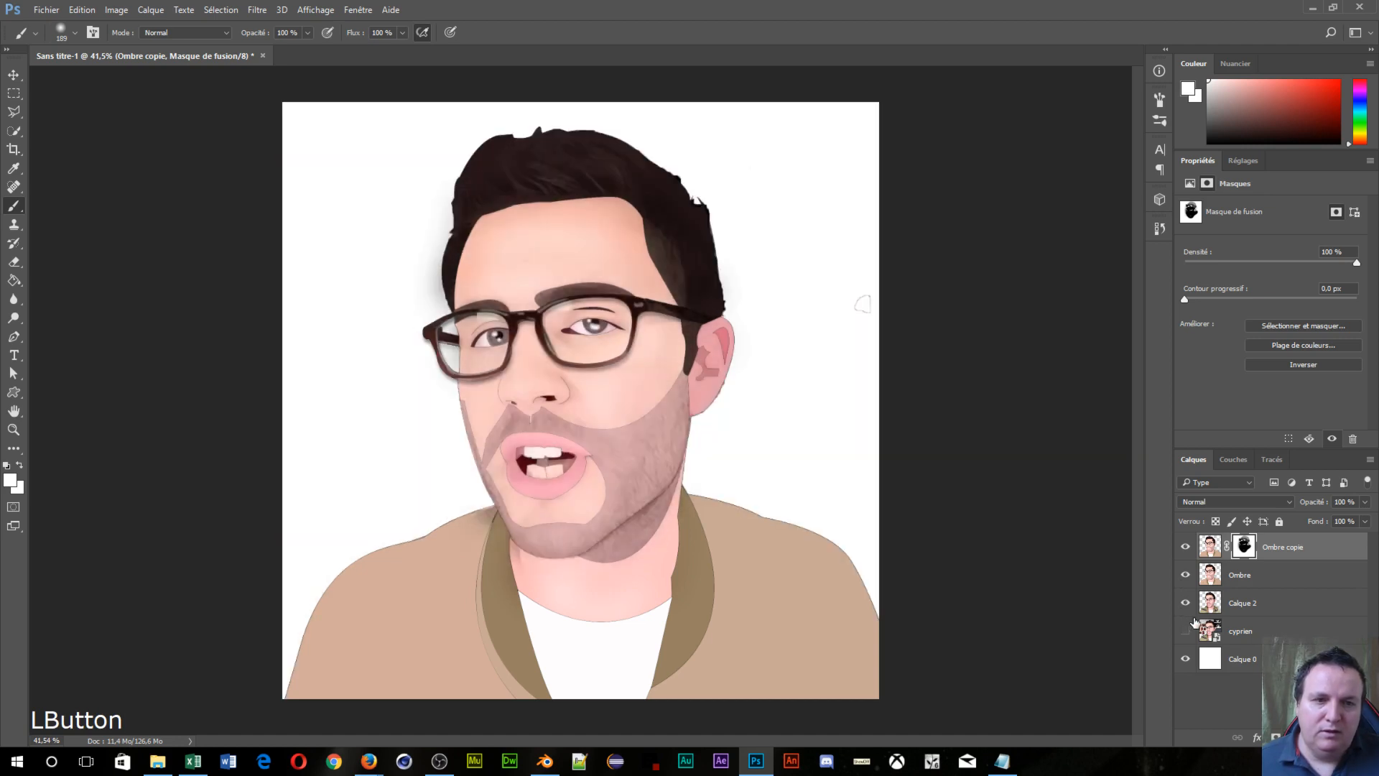
Step: Erase the stray edge traces around the hair, ear and shoulder on Calque 2 with the Eraser
click(1185, 604)
click(1186, 607)
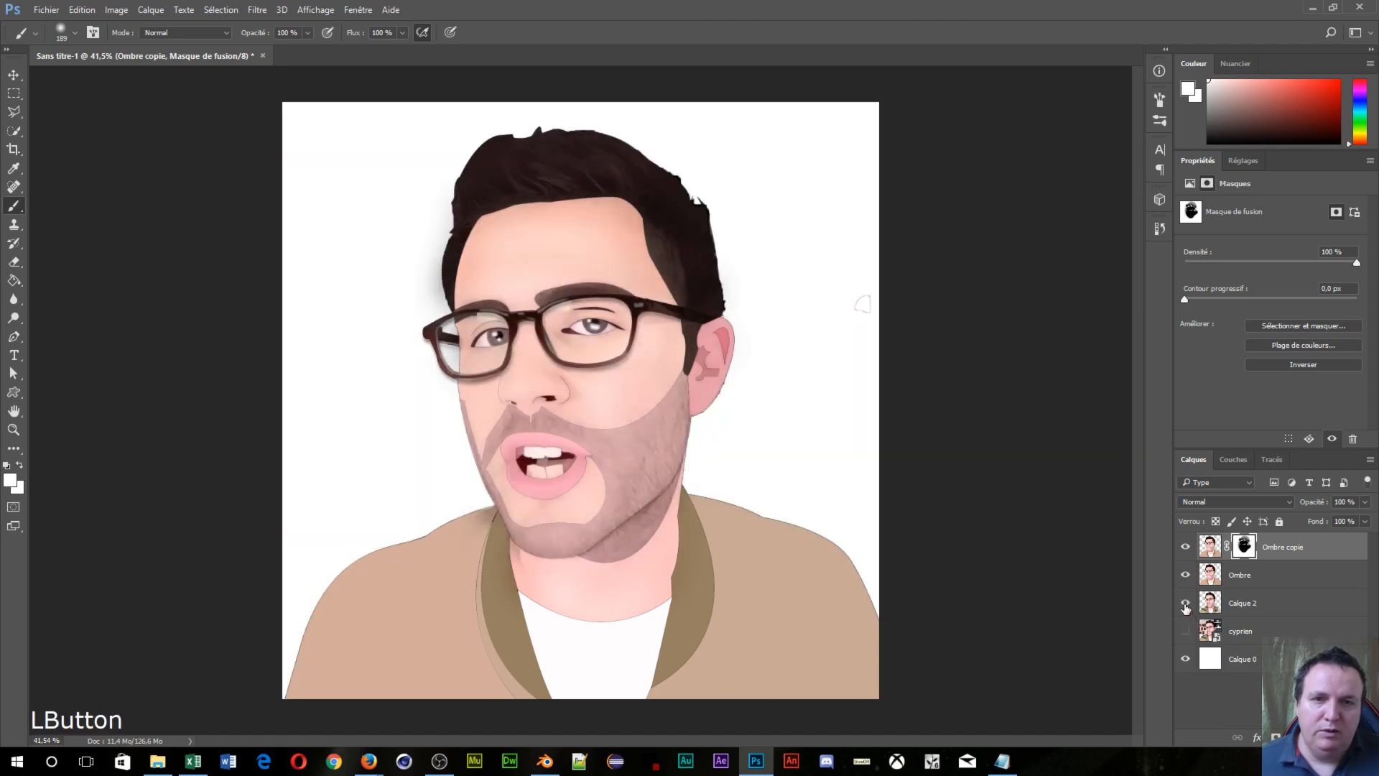
click(14, 261)
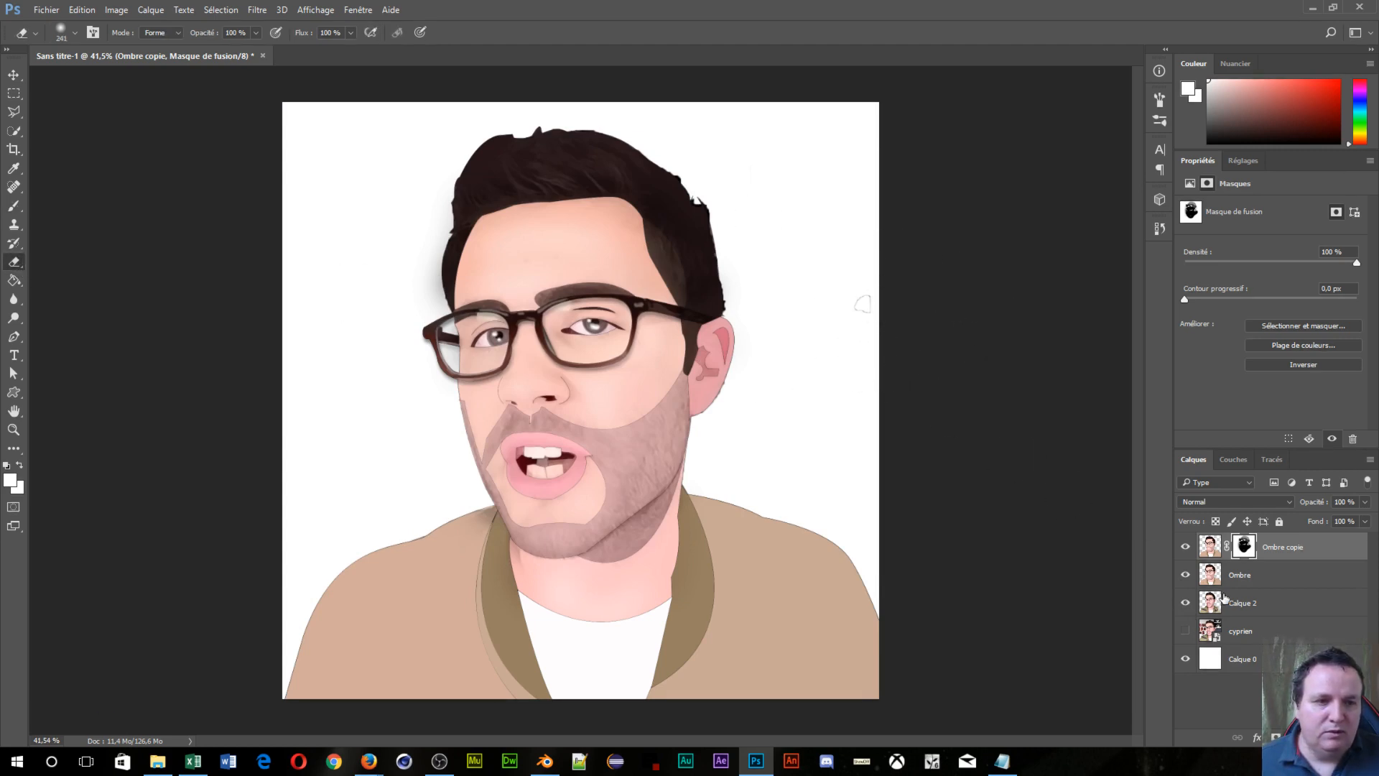
click(1276, 611)
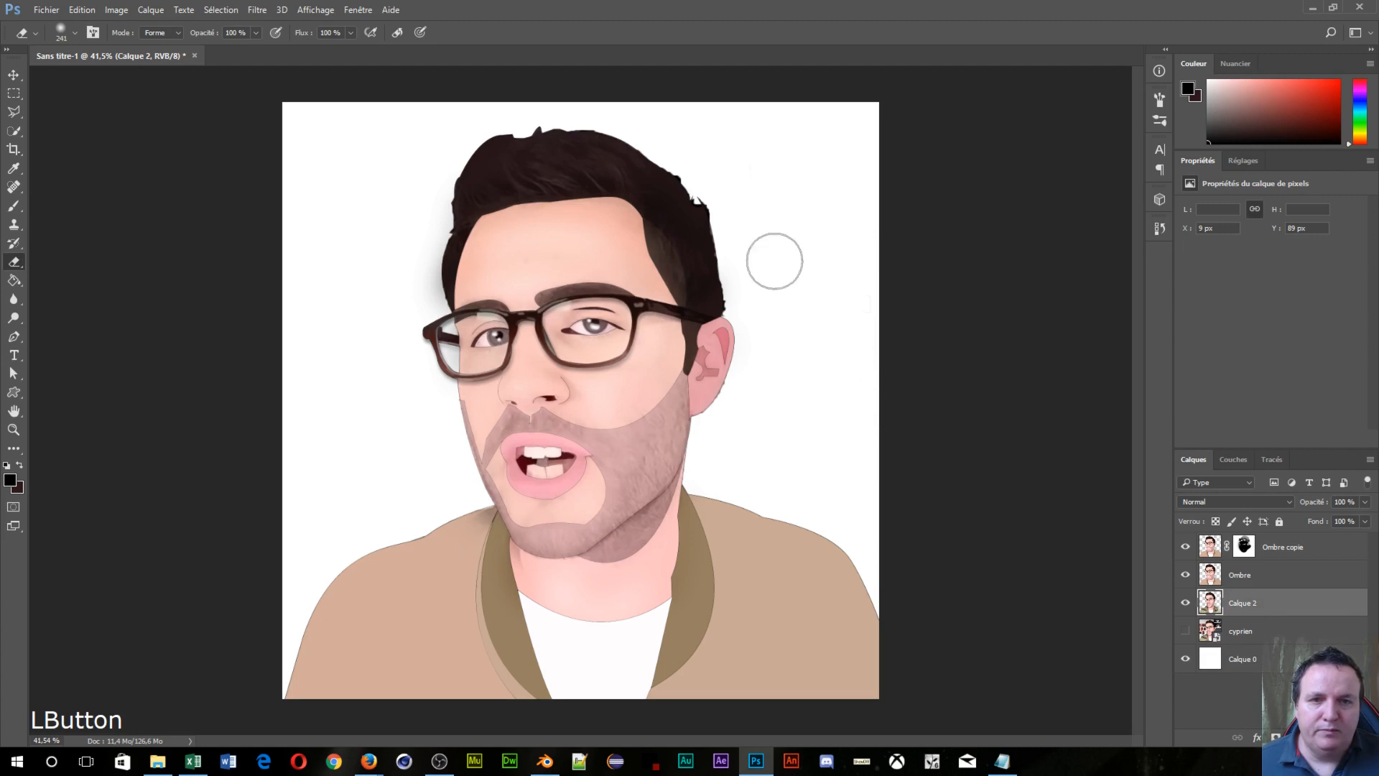
click(957, 384)
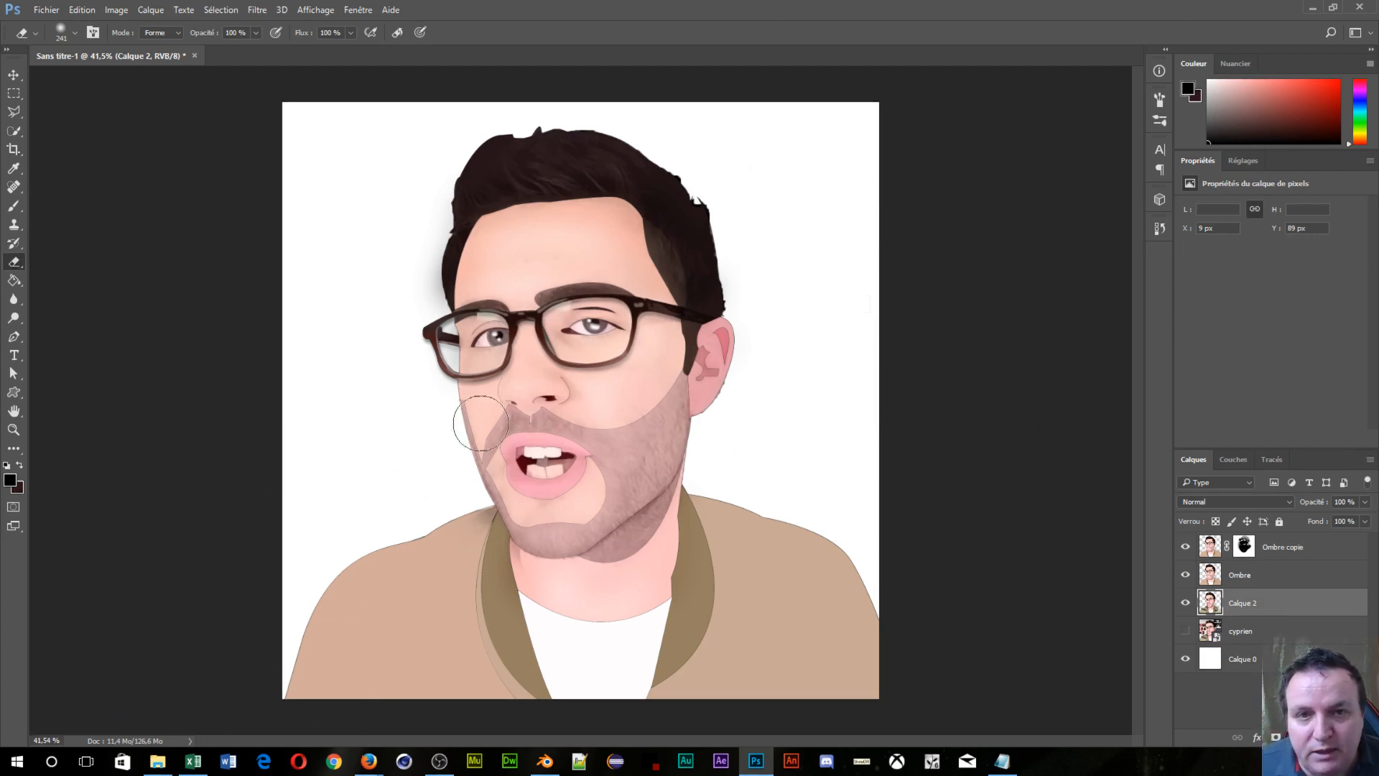
drag(725, 184, 755, 301)
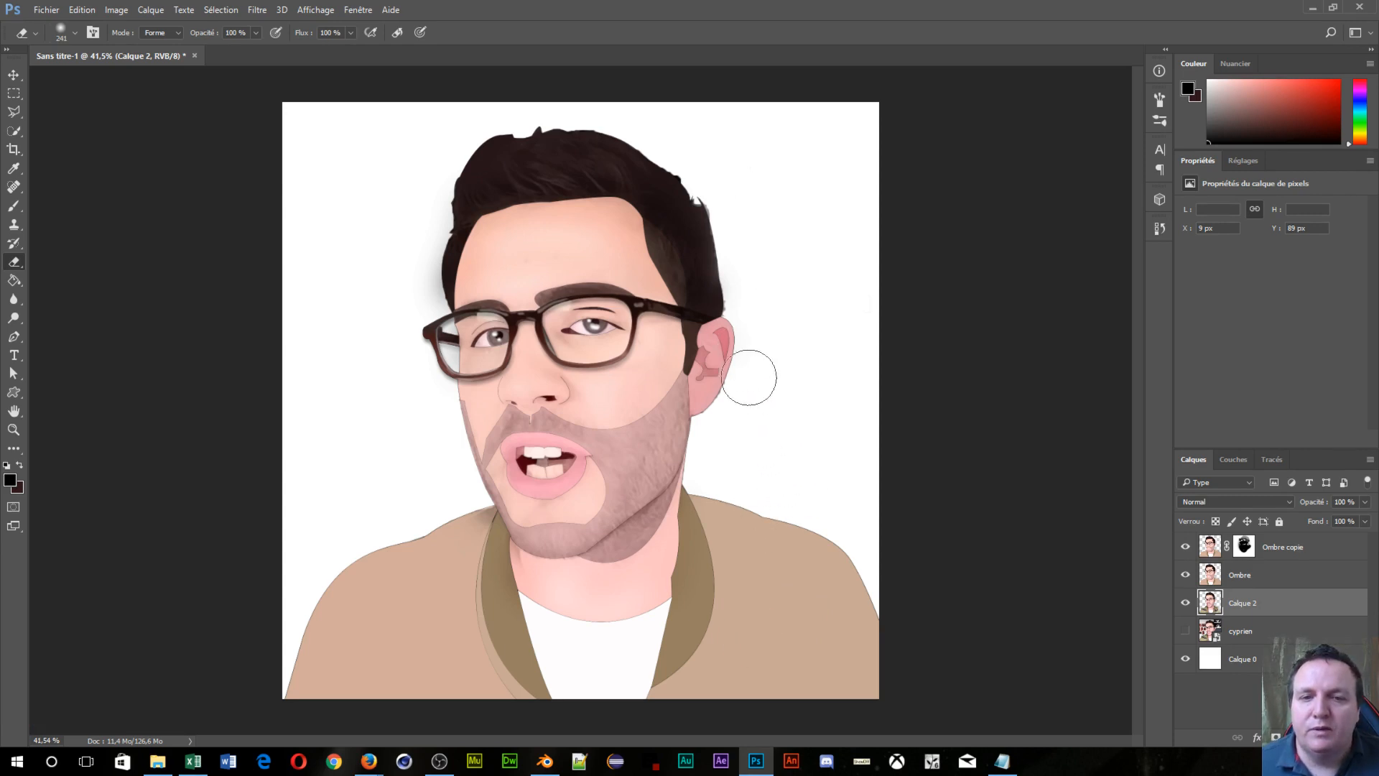
mouse_move(749, 377)
mouse_down()
mouse_move(711, 437)
mouse_move(771, 369)
mouse_move(846, 482)
mouse_up()
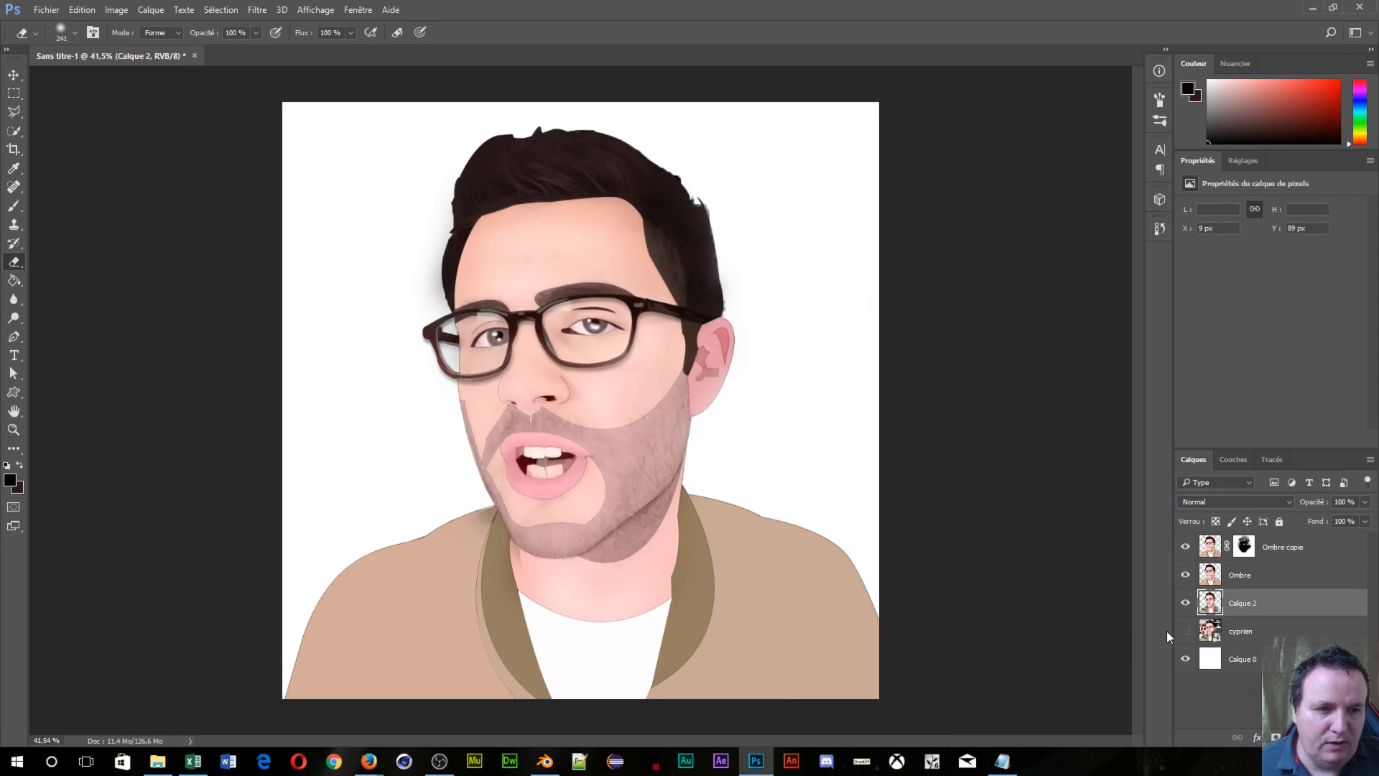
Step: Merge Calque 2, Ombre and Ombre copie into one layer and delete the cyprien photo layer
shift+click(1329, 549)
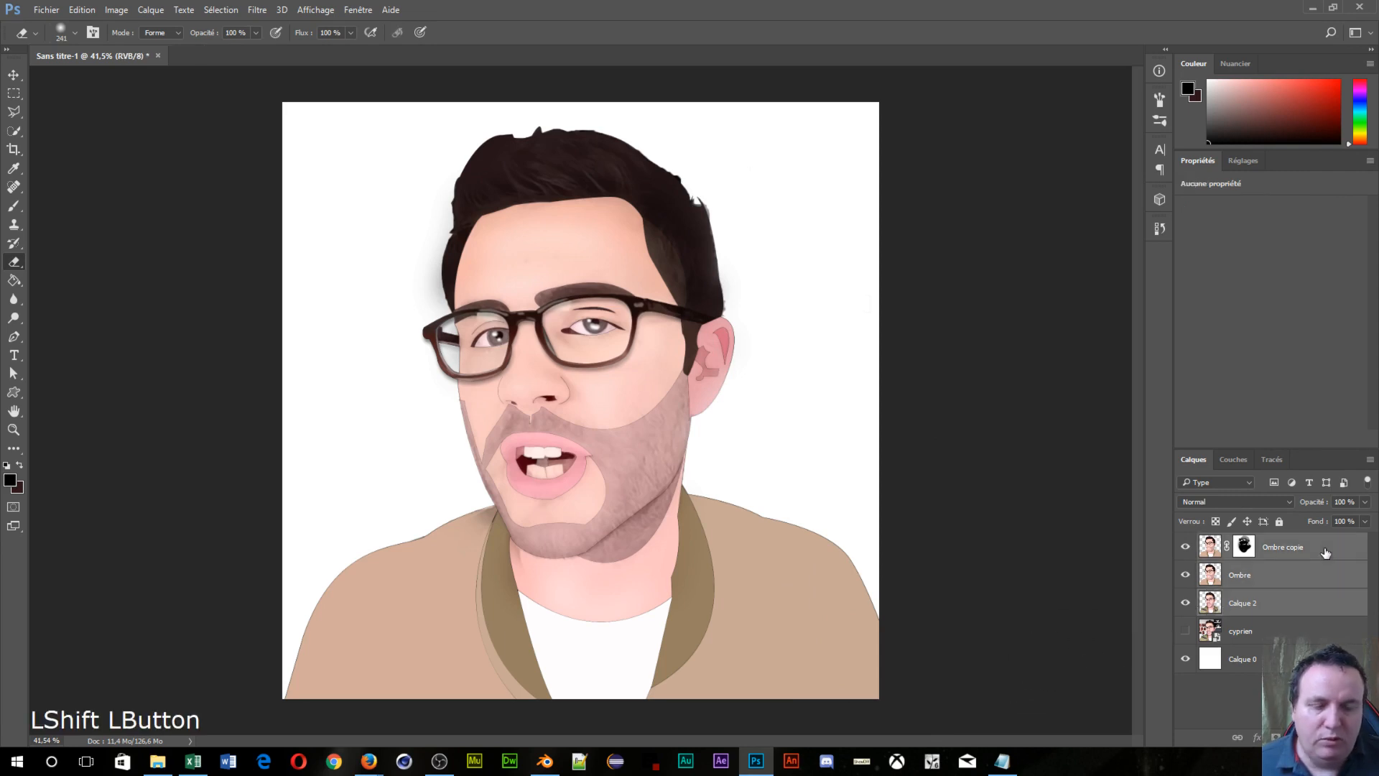
key(ctrl+e)
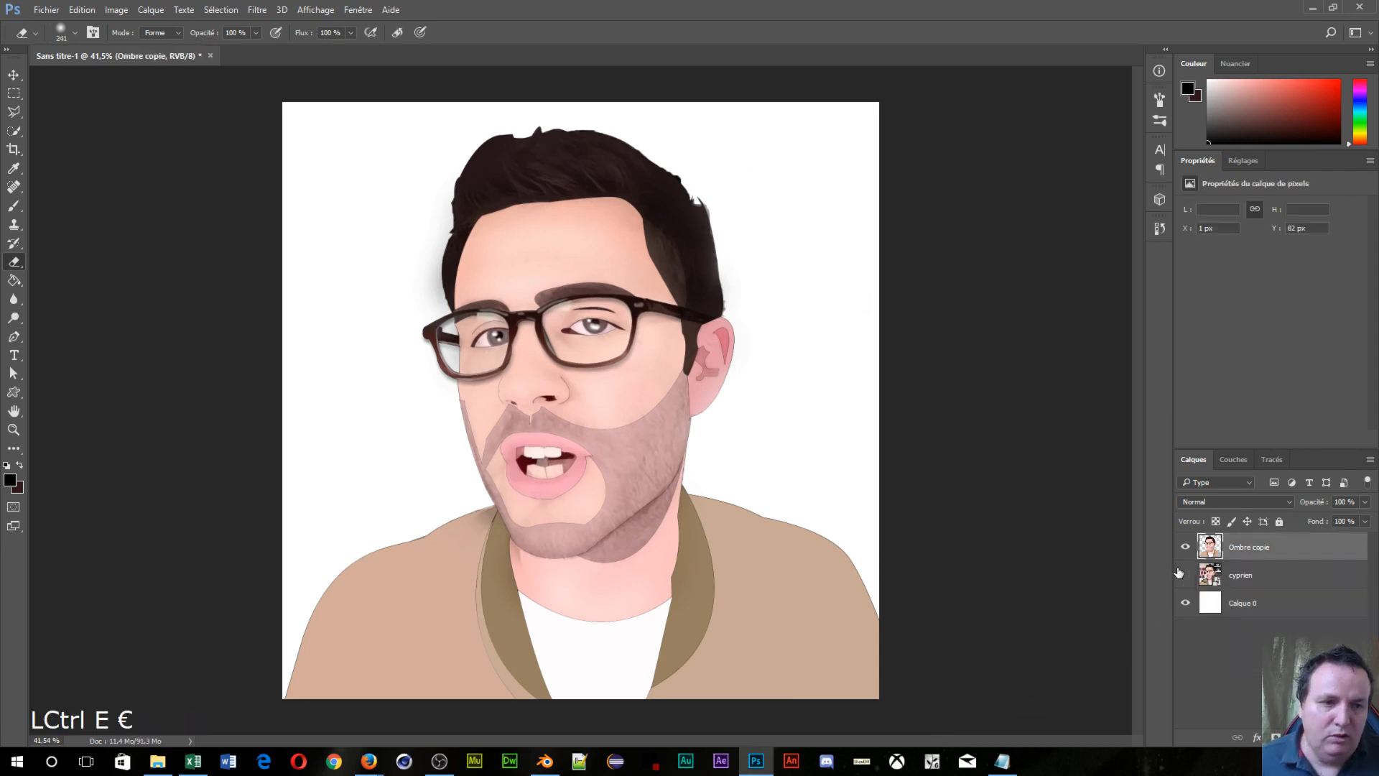
click(1208, 580)
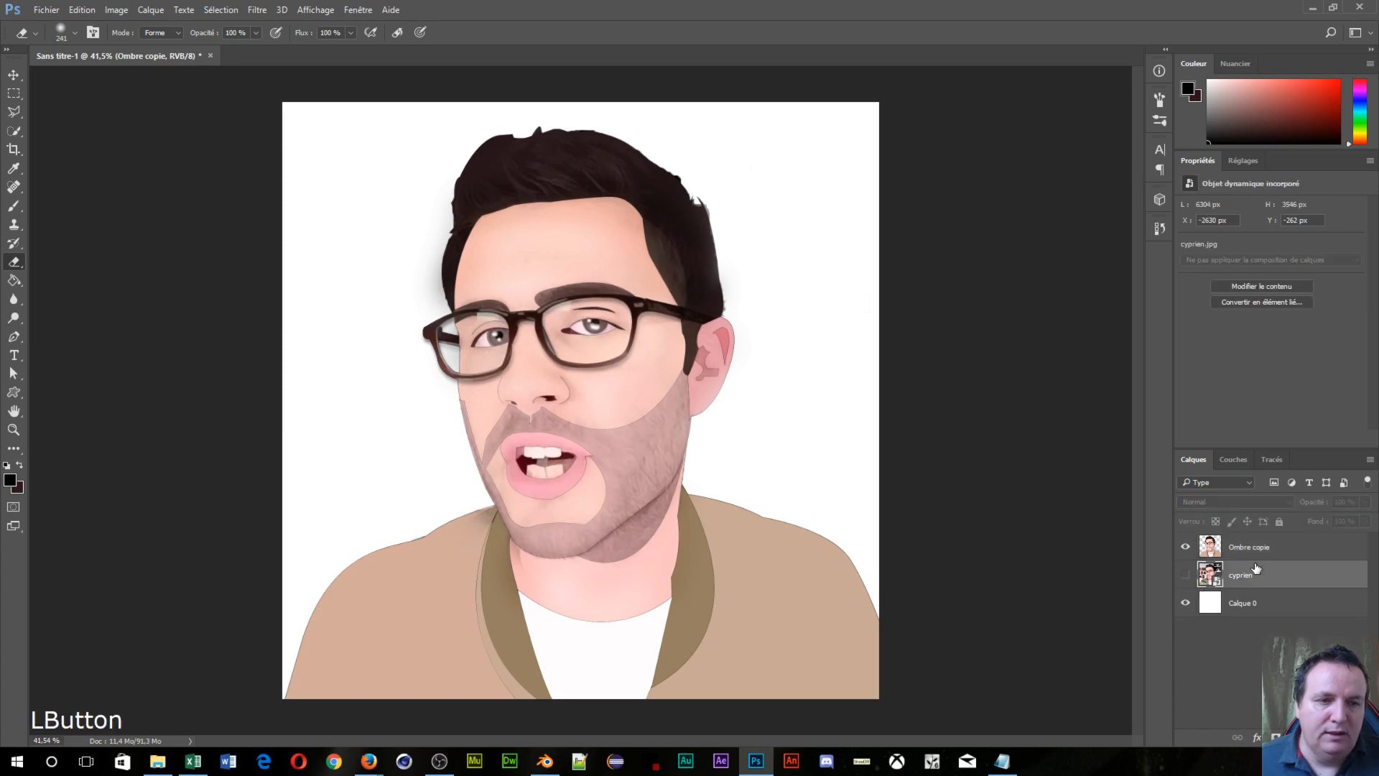
click(1353, 736)
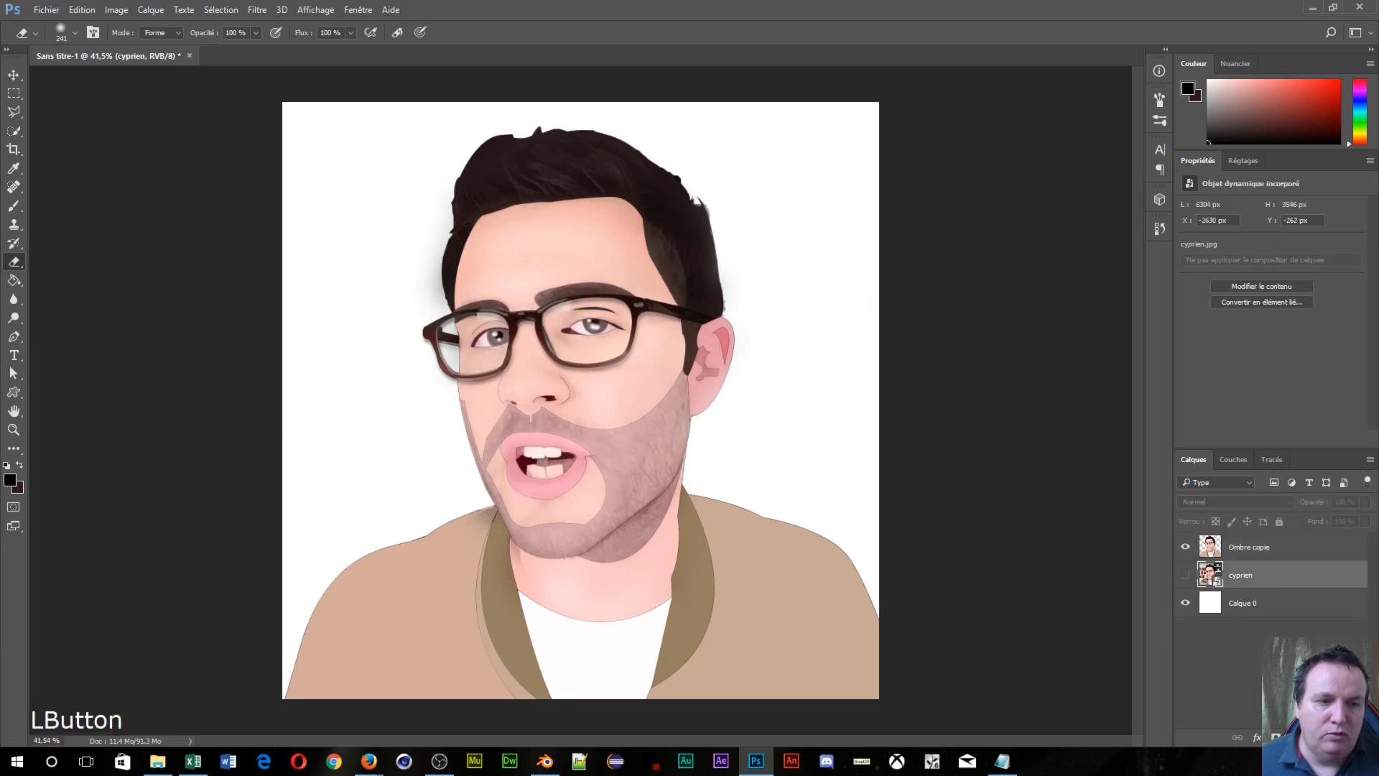
click(653, 281)
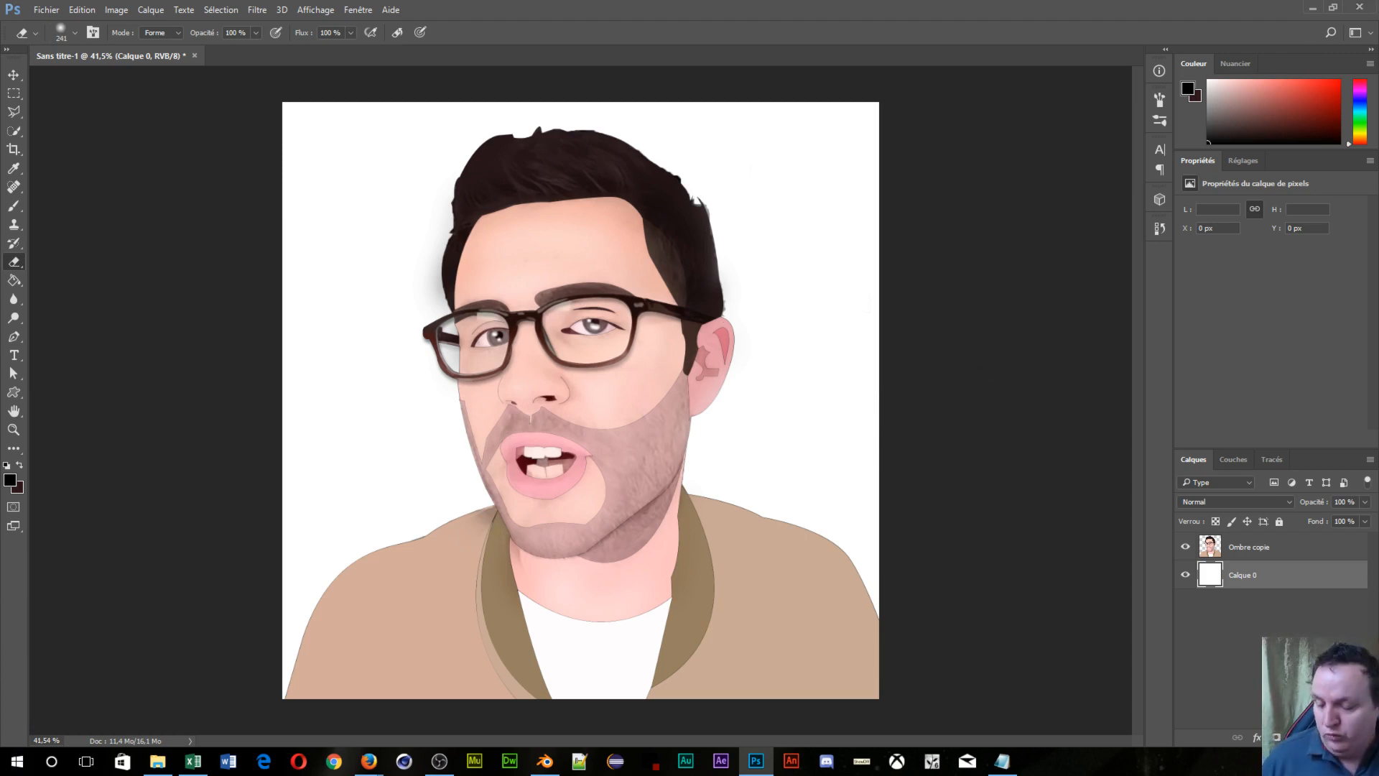
Step: Fill the Calque 0 background layer with black in Normal mode at 100% opacity
key(shift)
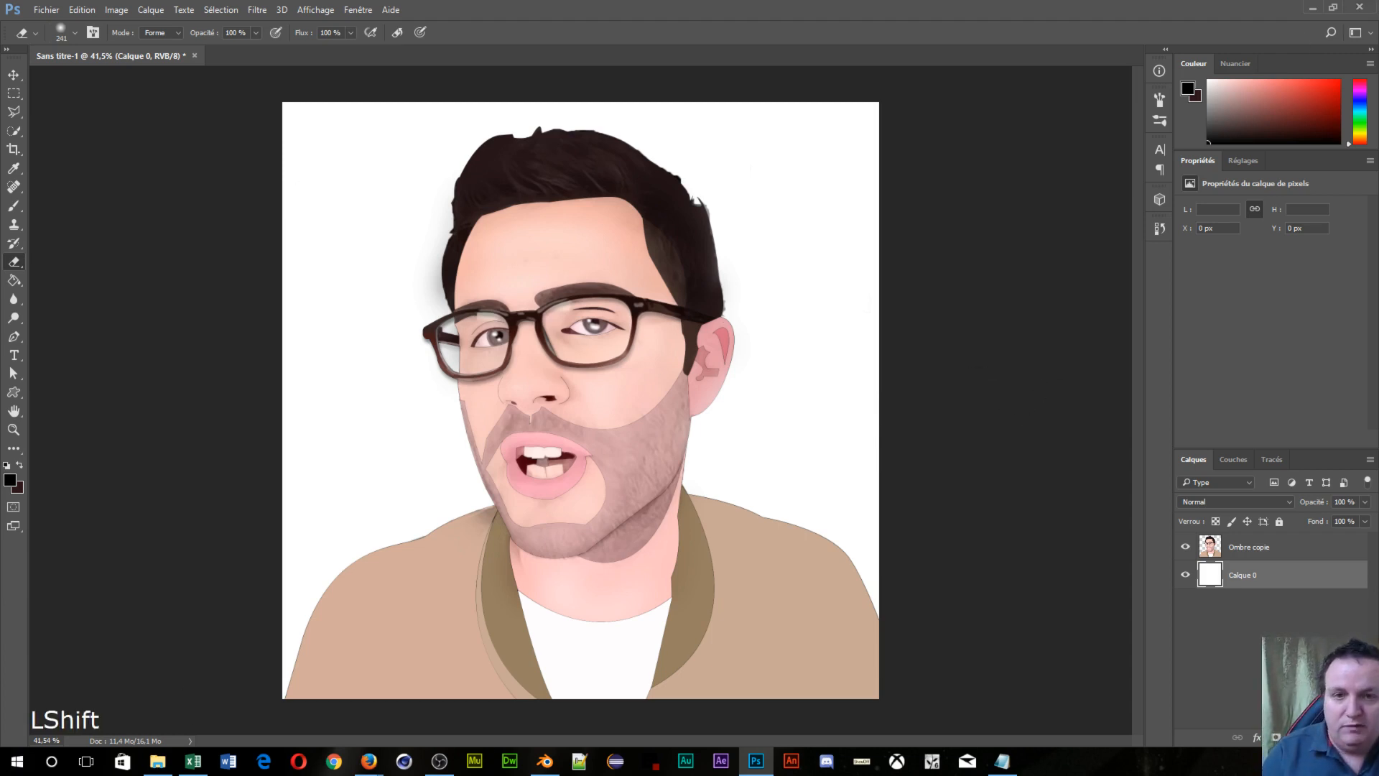
key(shift)
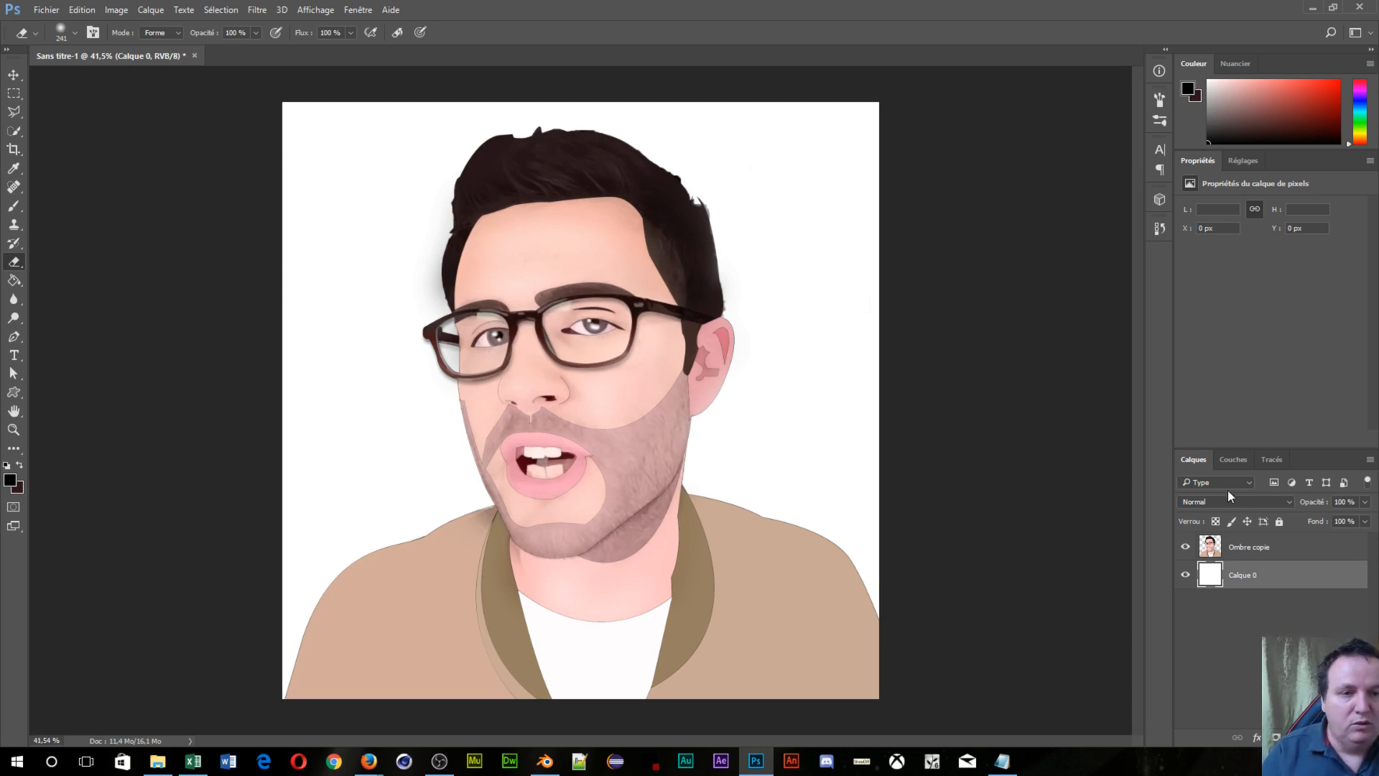
key(shift+F5)
click(894, 244)
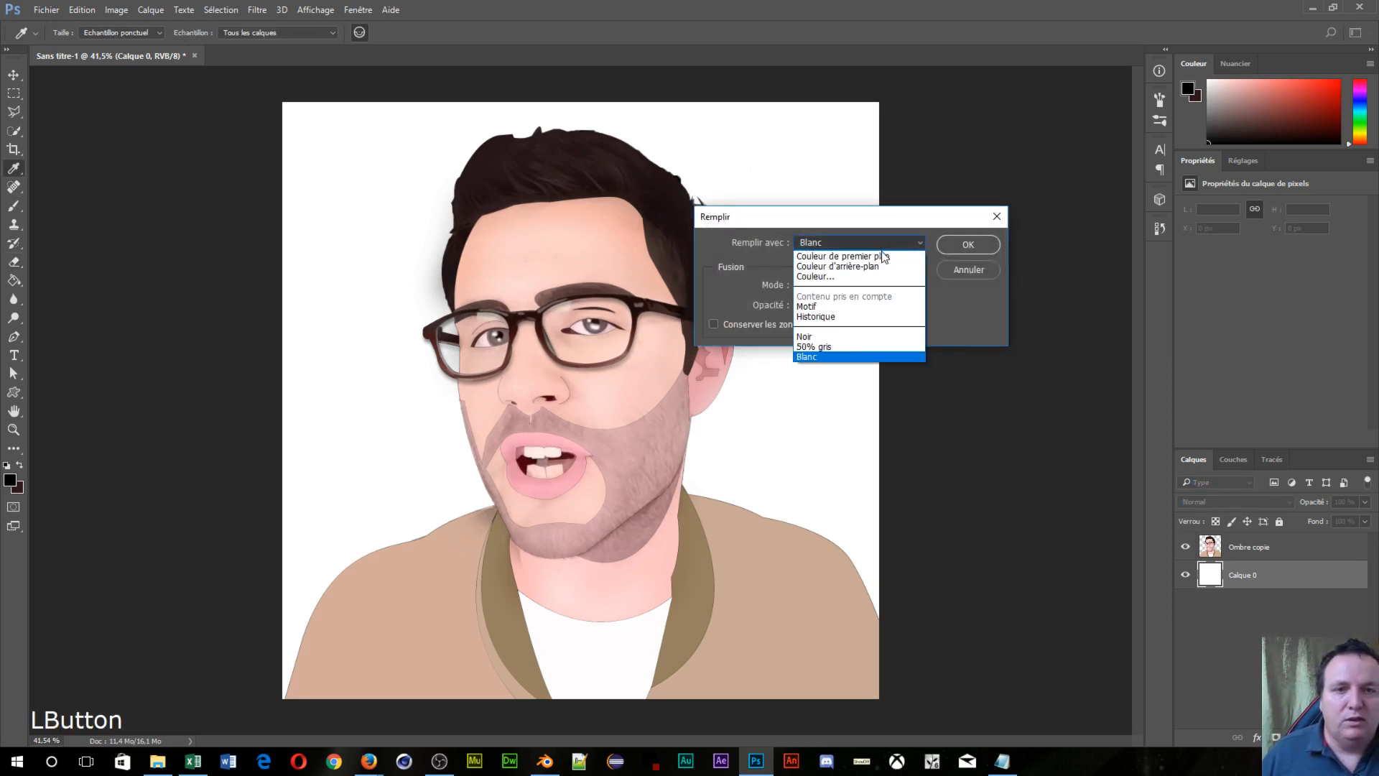
click(854, 336)
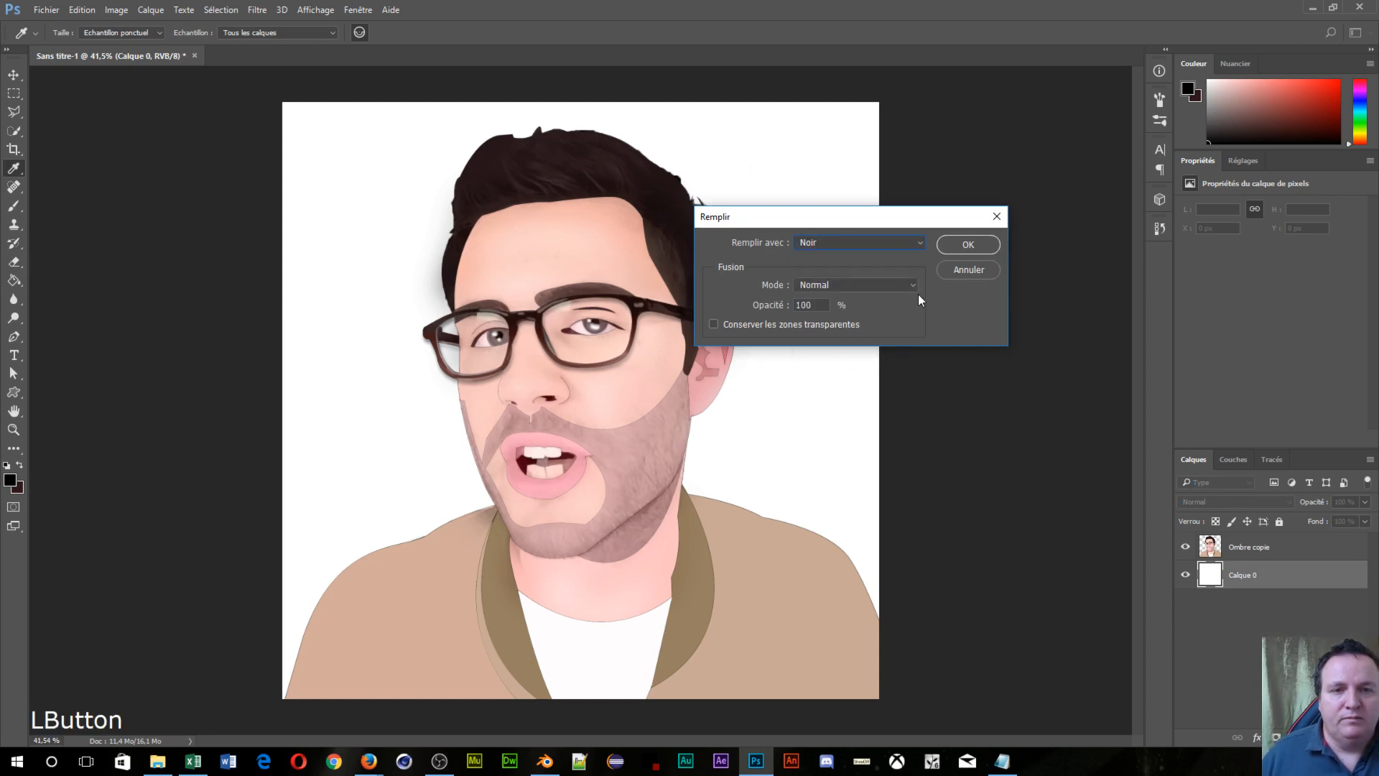
click(963, 244)
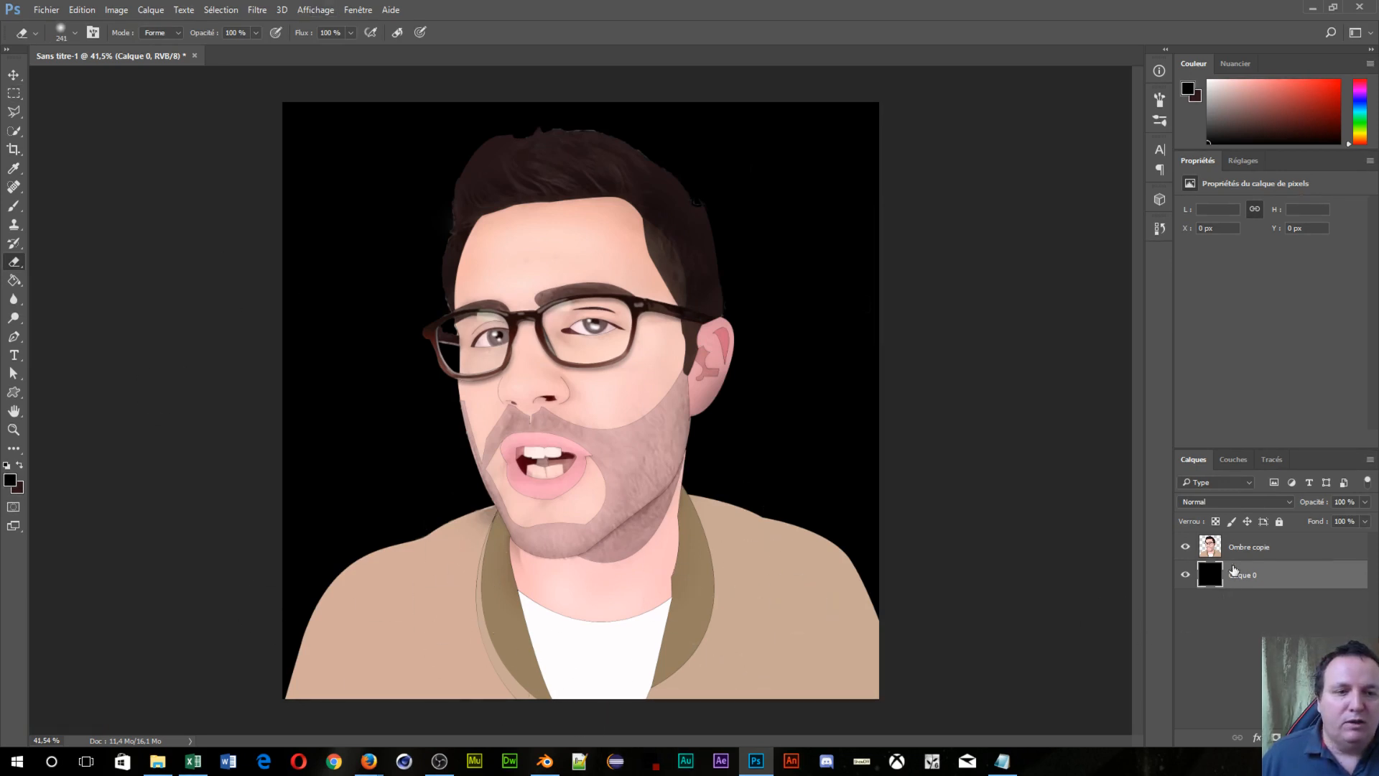
Step: Duplicate the merged Ombre copie layer and hide the duplicate, keeping the original selected
click(1256, 553)
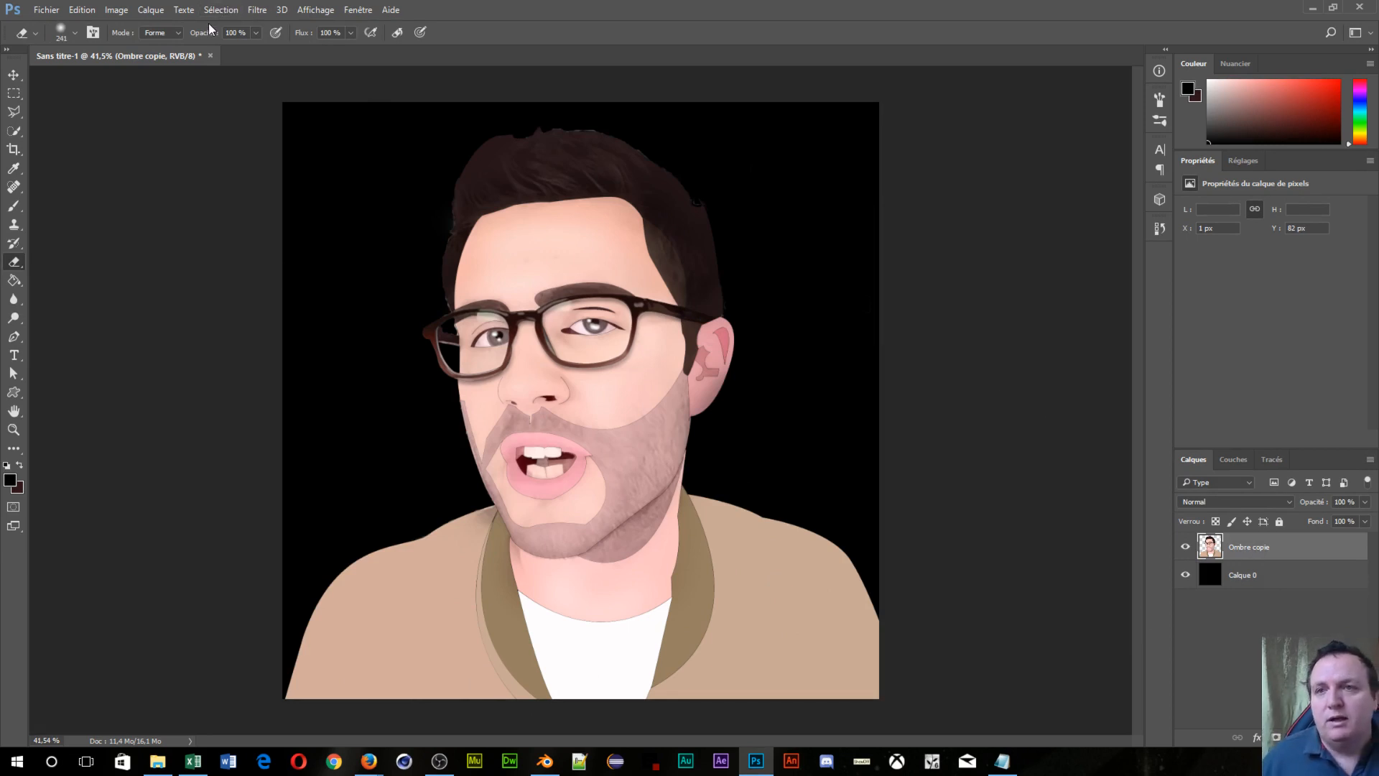
key(ctrl)
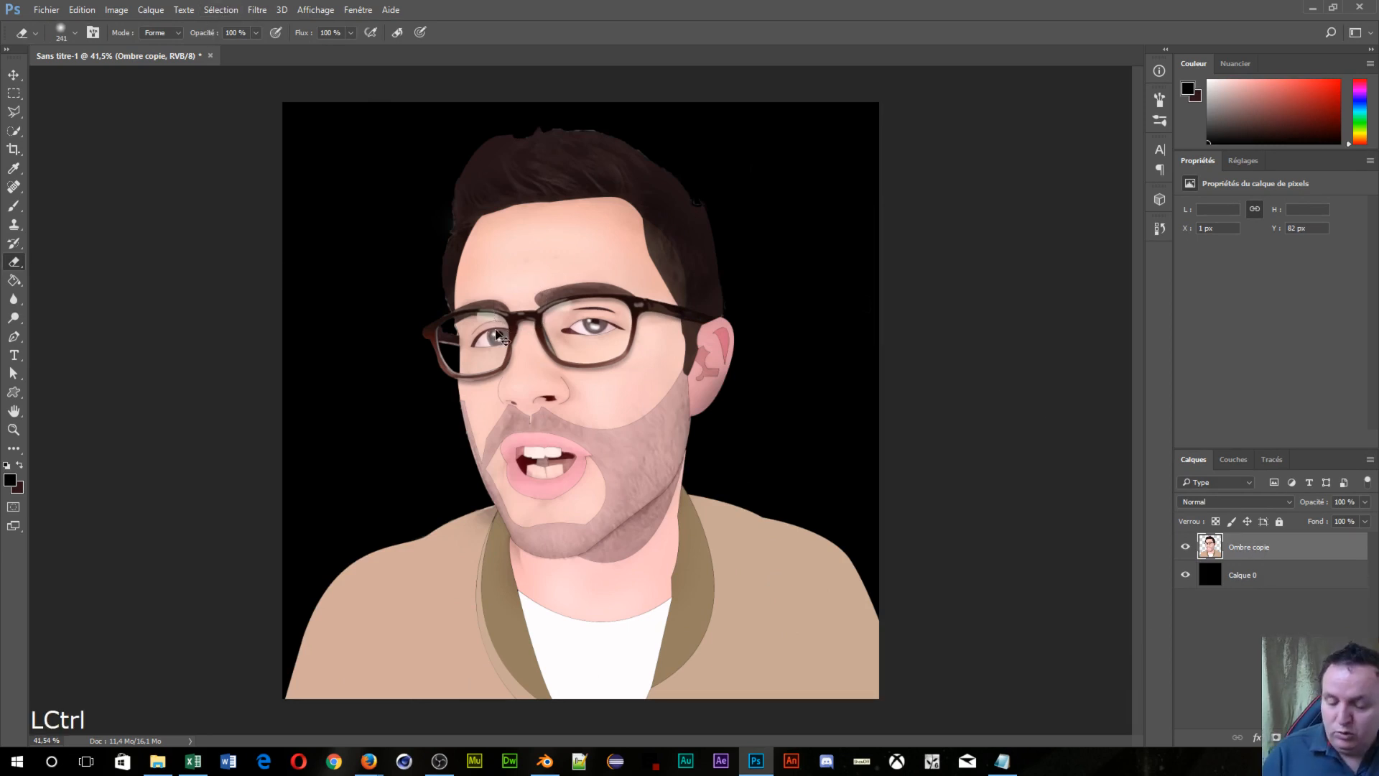
key(ctrl+j)
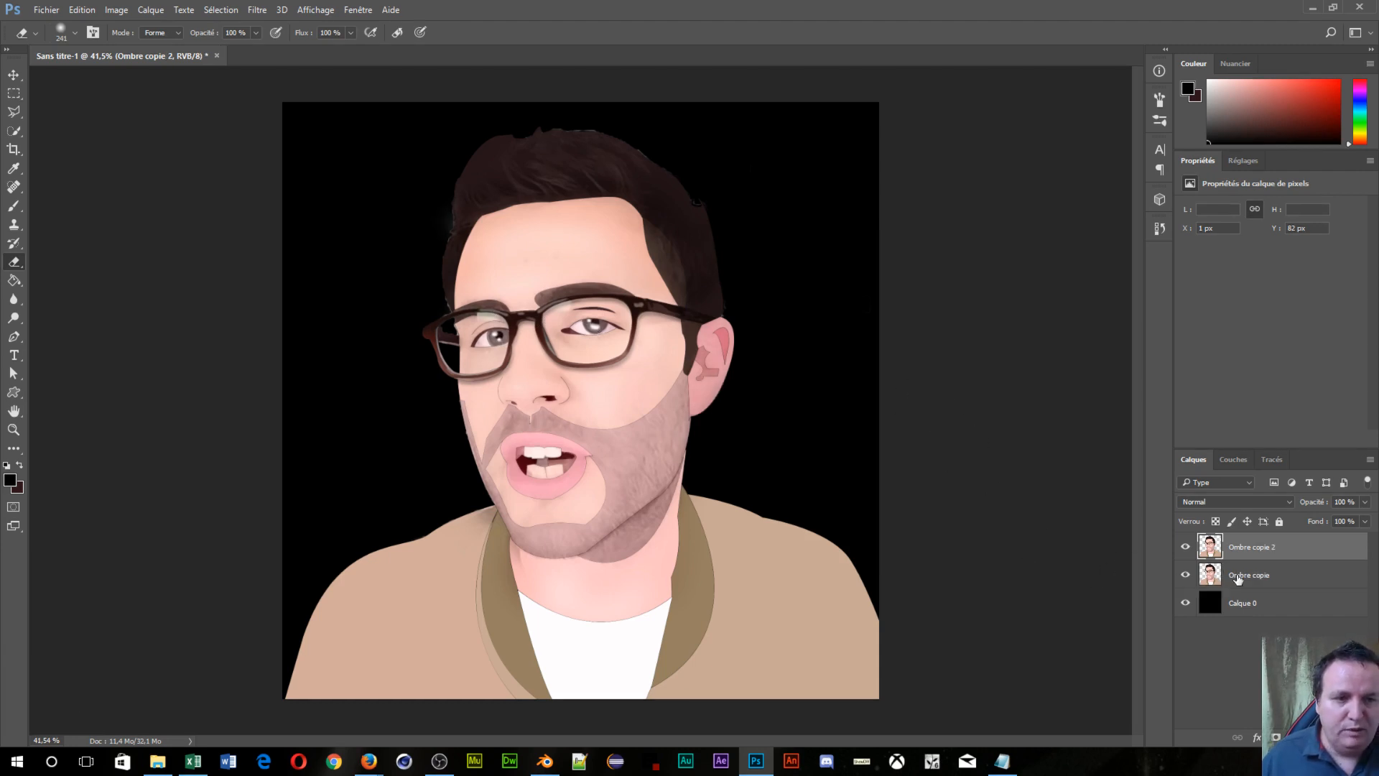
click(1229, 578)
click(1185, 547)
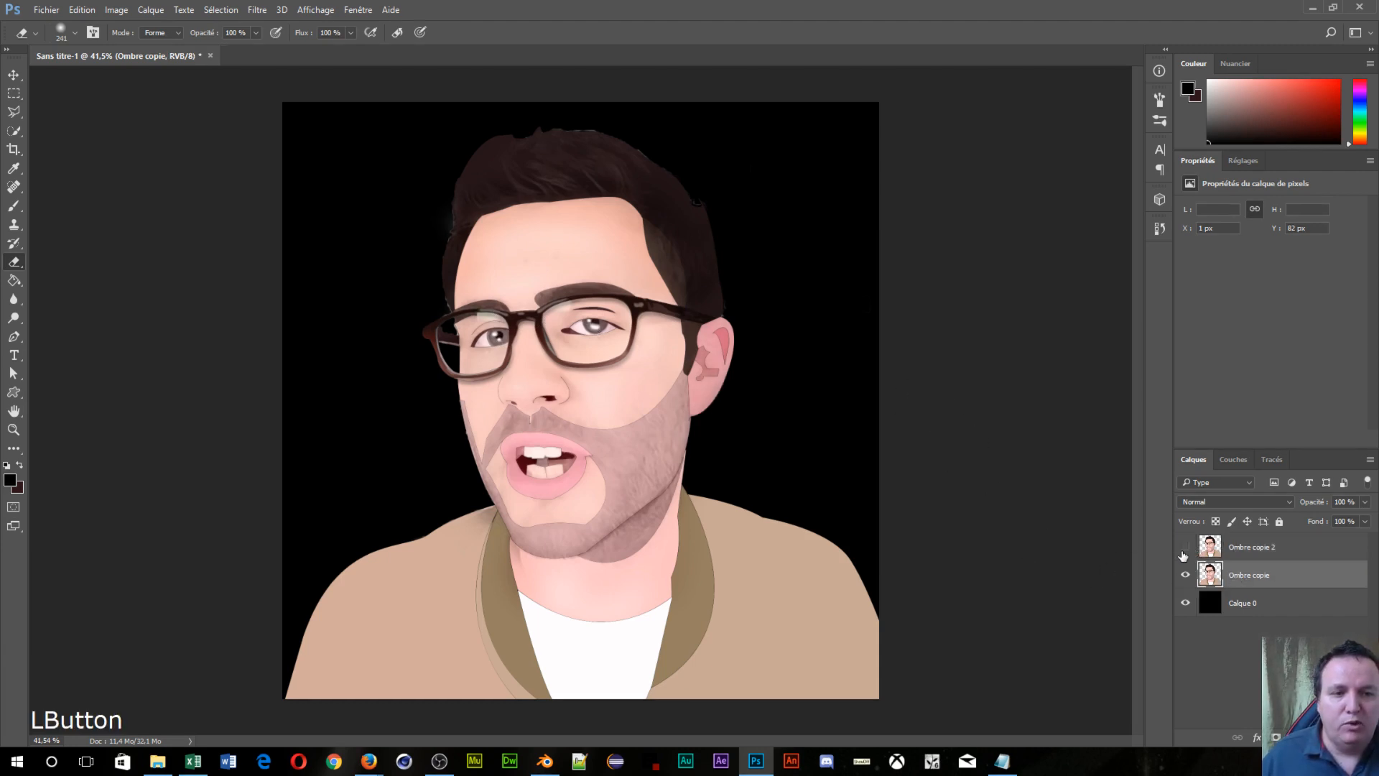
Step: Invert the colours of the Ombre copie layer to a negative
click(118, 10)
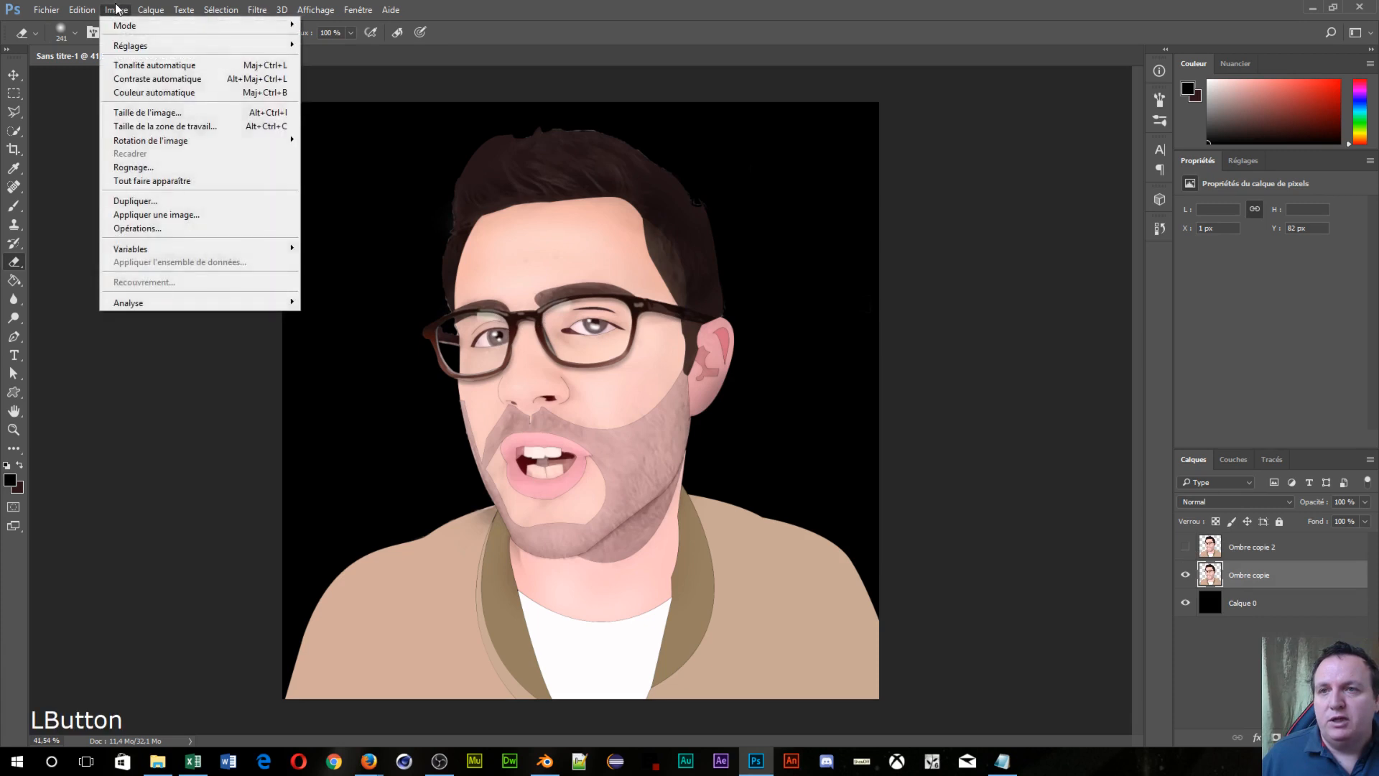
mouse_move(126, 45)
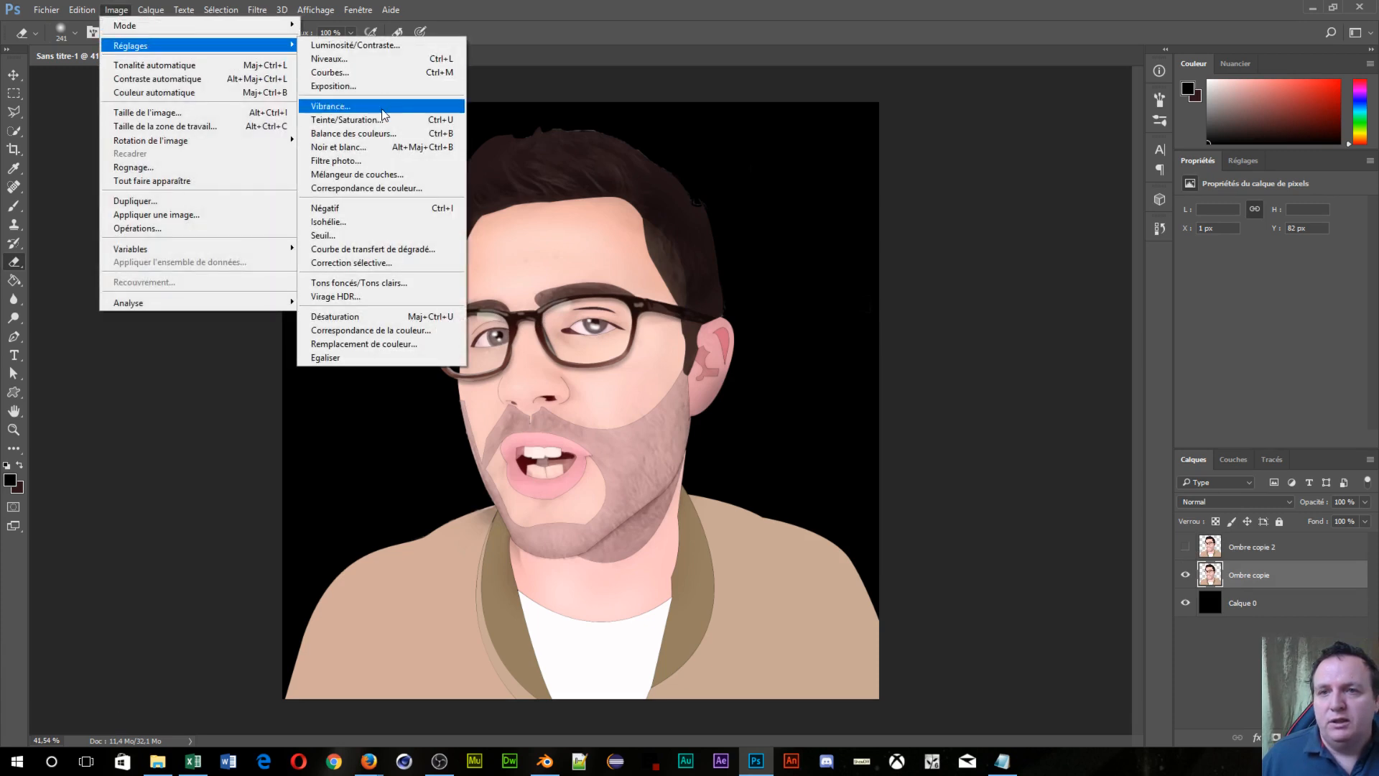
click(354, 210)
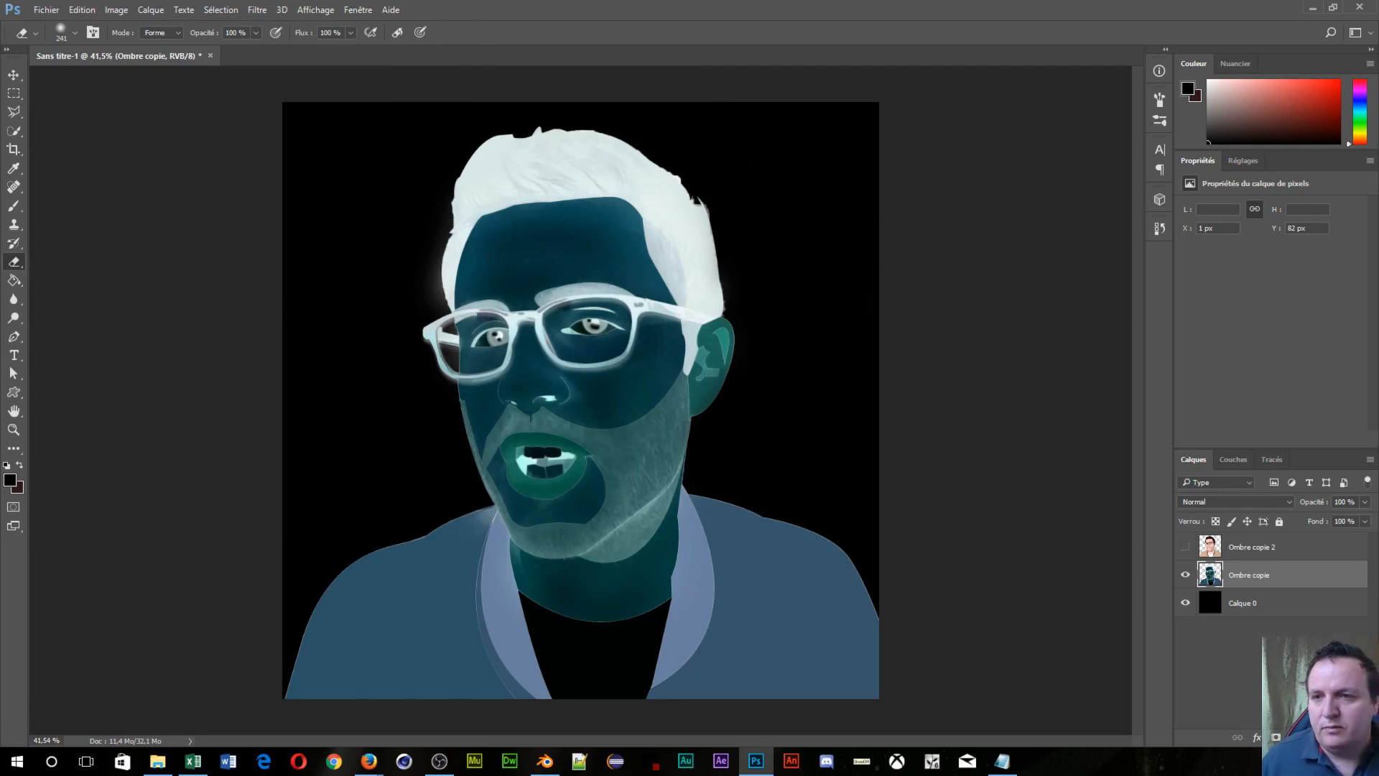
Step: Sample the inverted jacket's blue, #2c5165, as the foreground colour
click(10, 480)
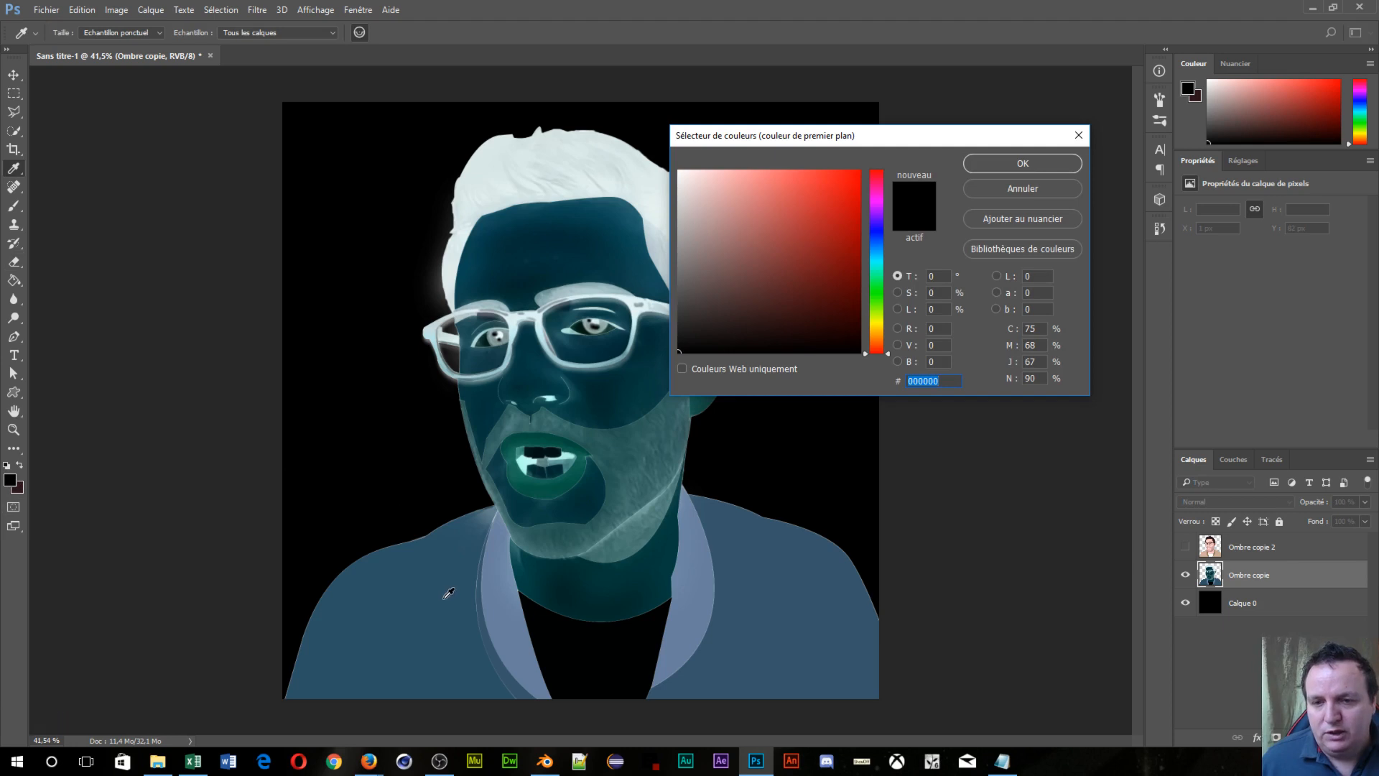
click(445, 598)
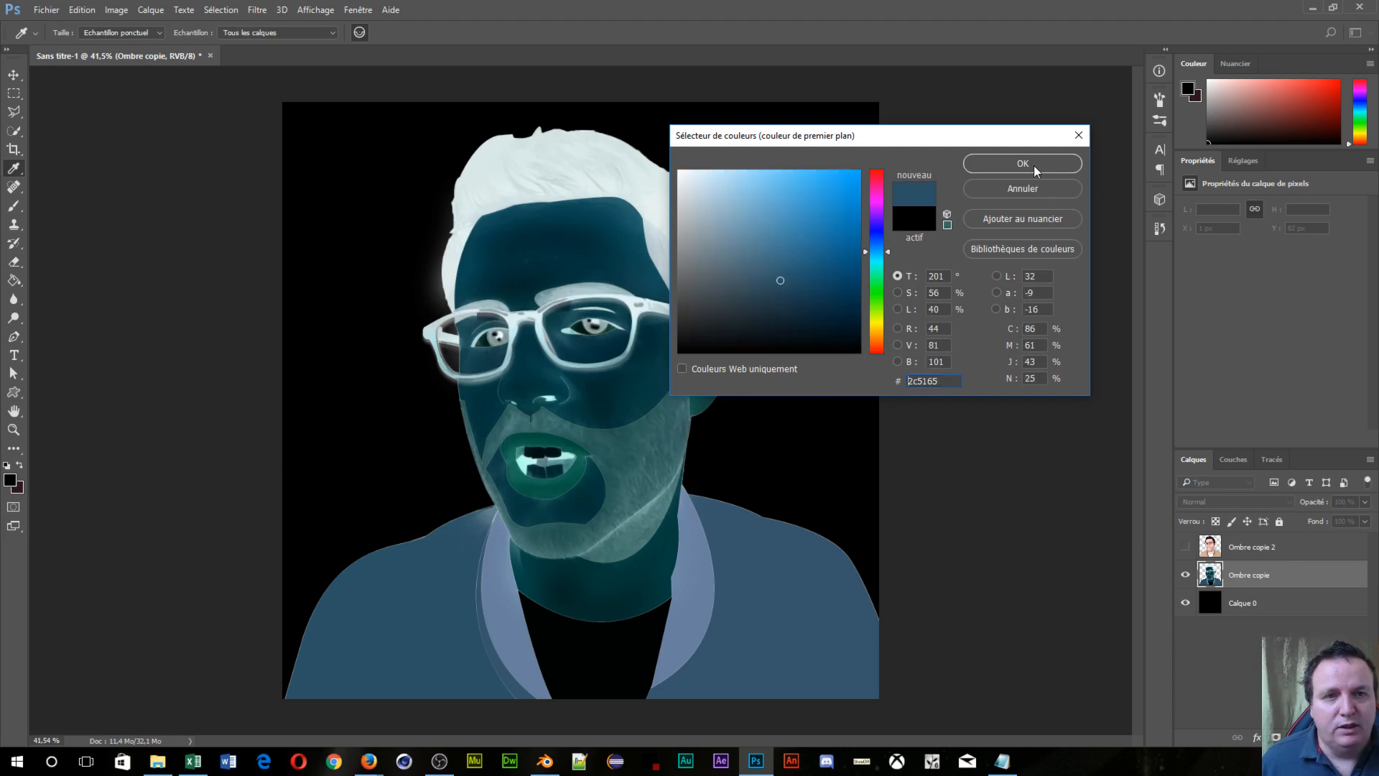
click(1034, 165)
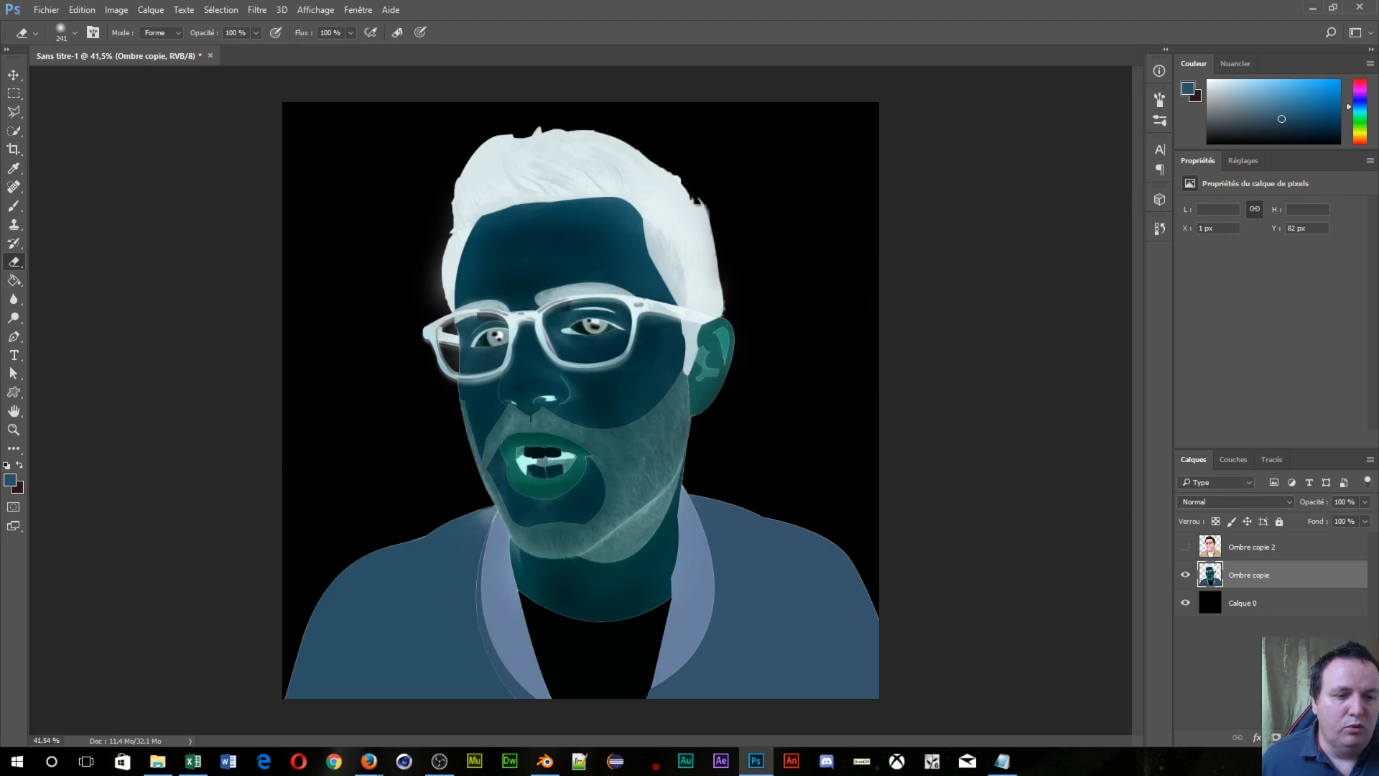
Step: Delete the inverted Ombre copie layer and show the Ombre copie 2 portrait again
click(1354, 737)
click(664, 290)
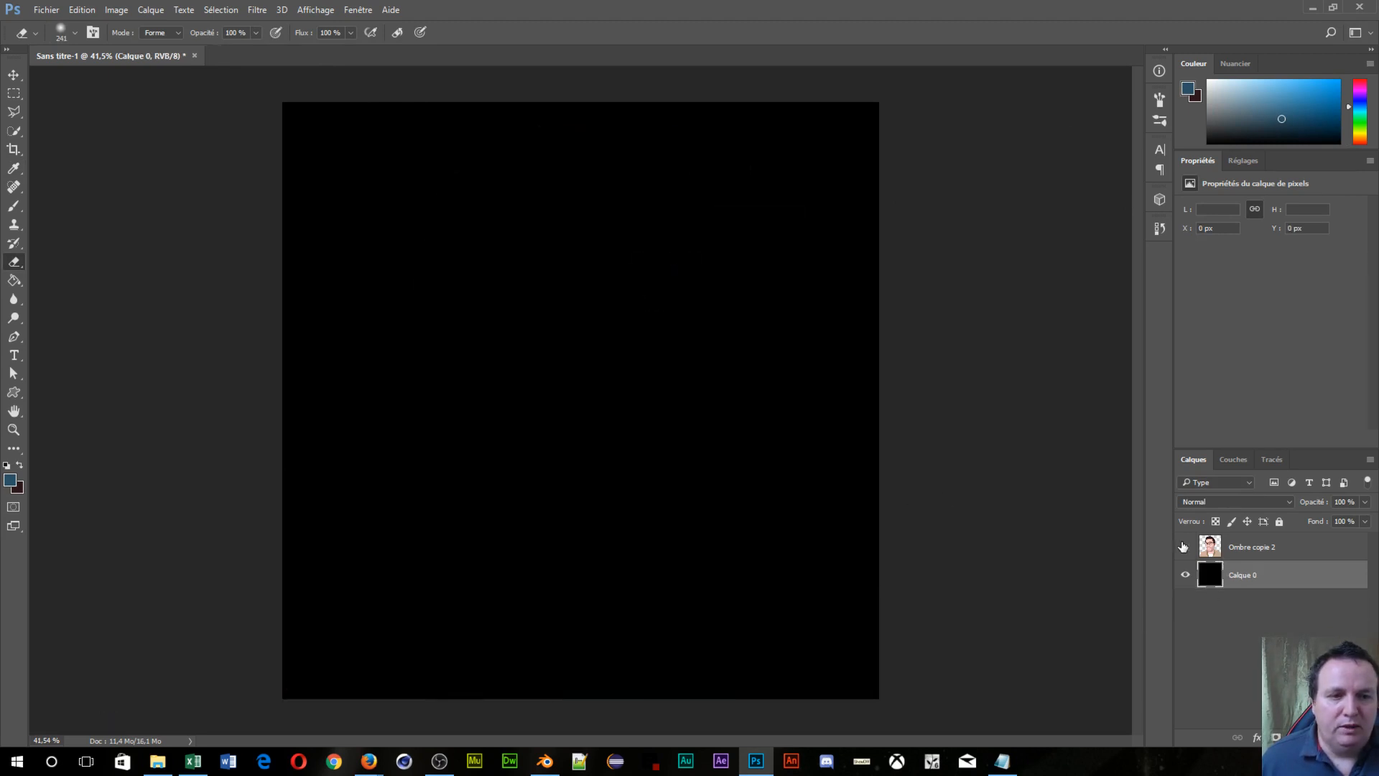
click(1185, 547)
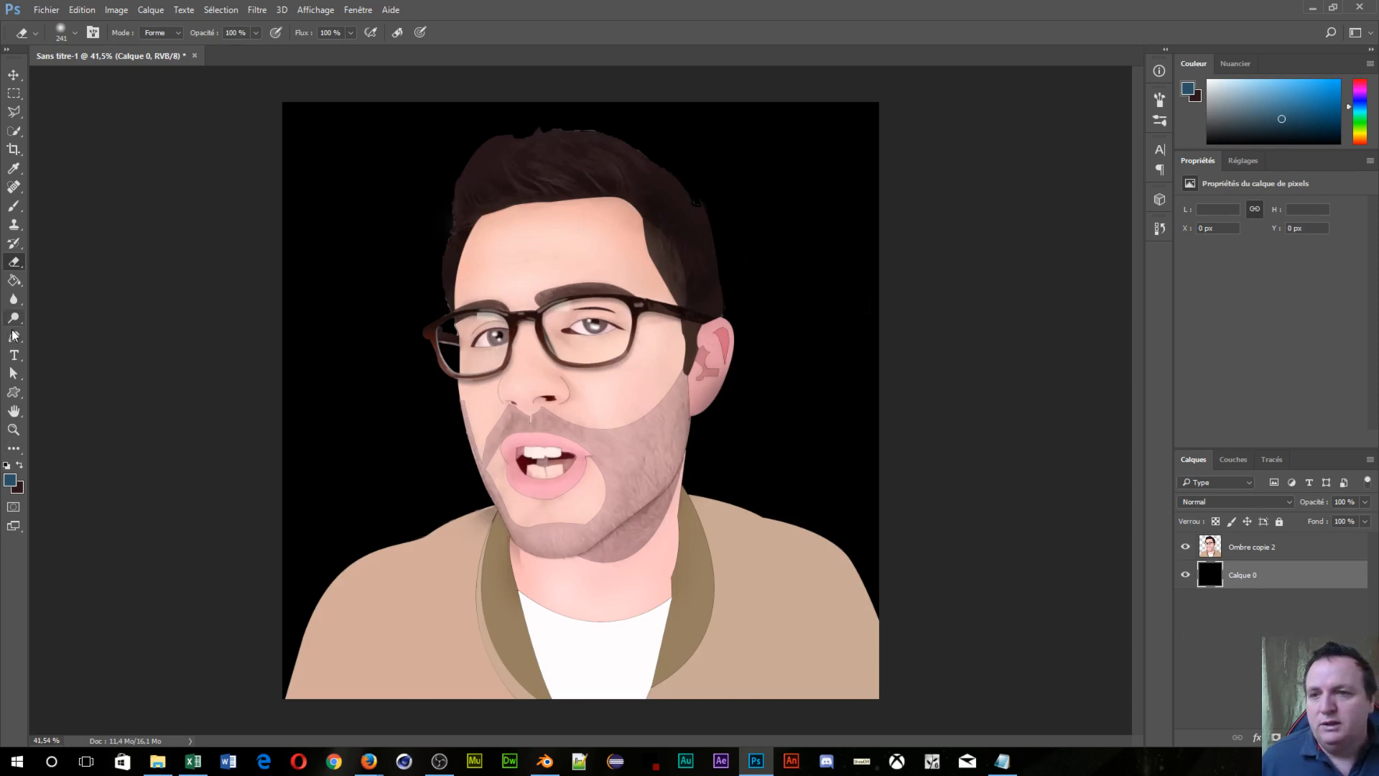
Step: Open the Gradient tool's custom gradient for editing and keep black, #000000, as its starting colour
click(16, 282)
click(50, 281)
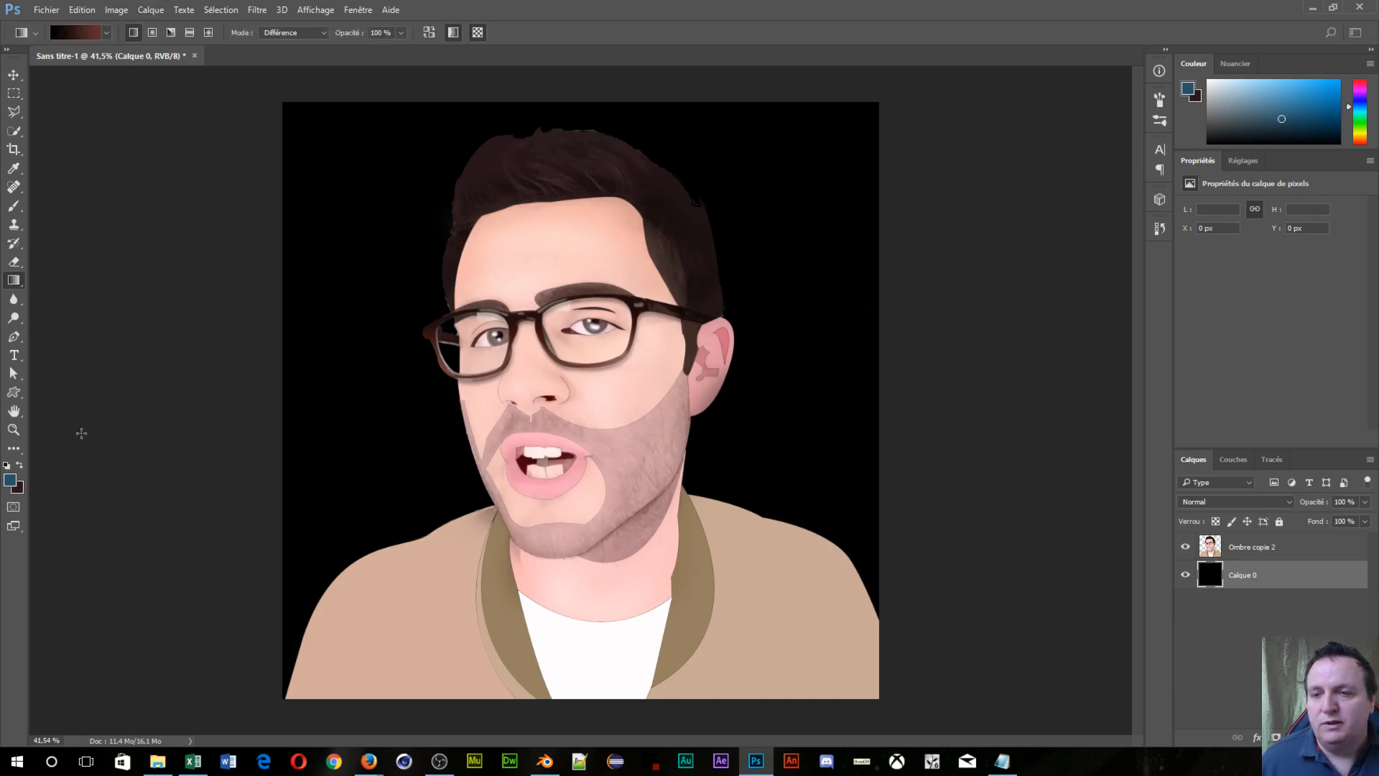
click(69, 34)
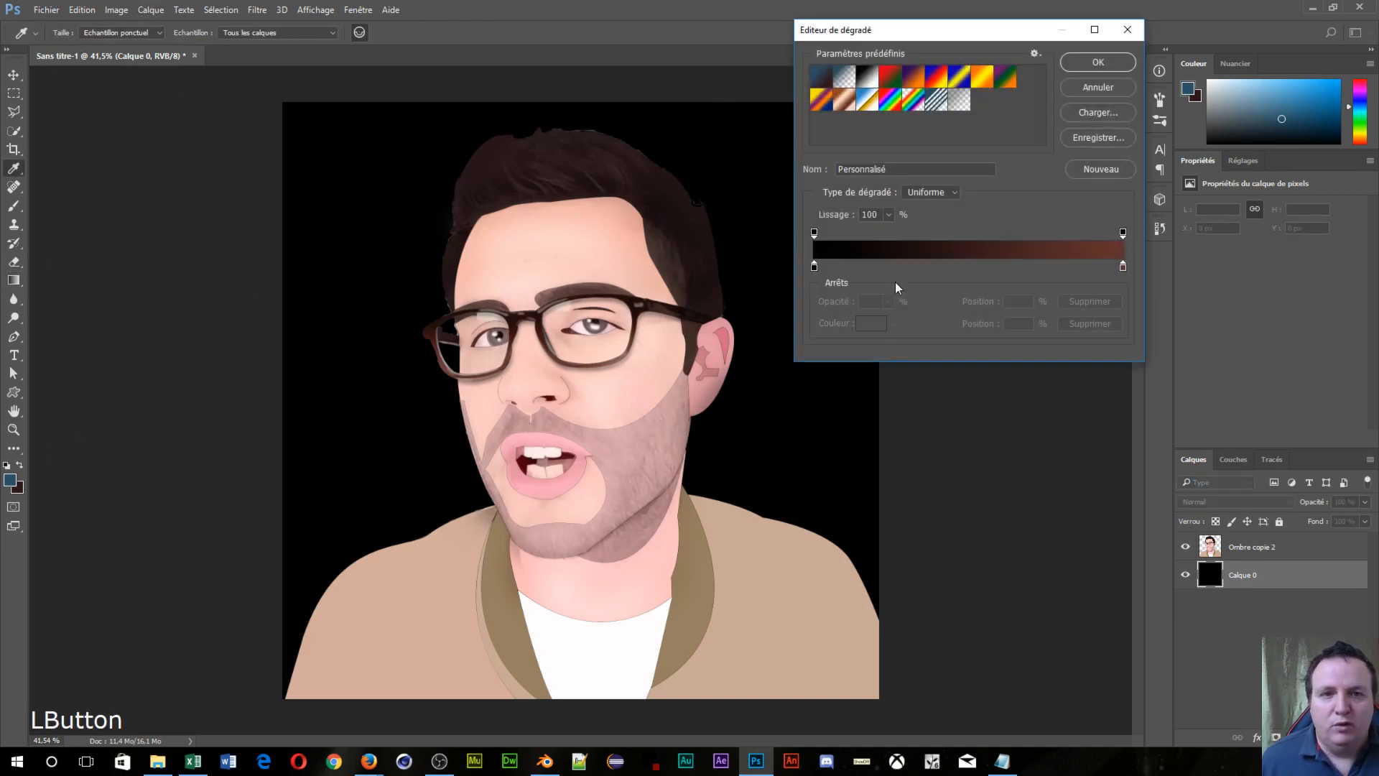
click(814, 267)
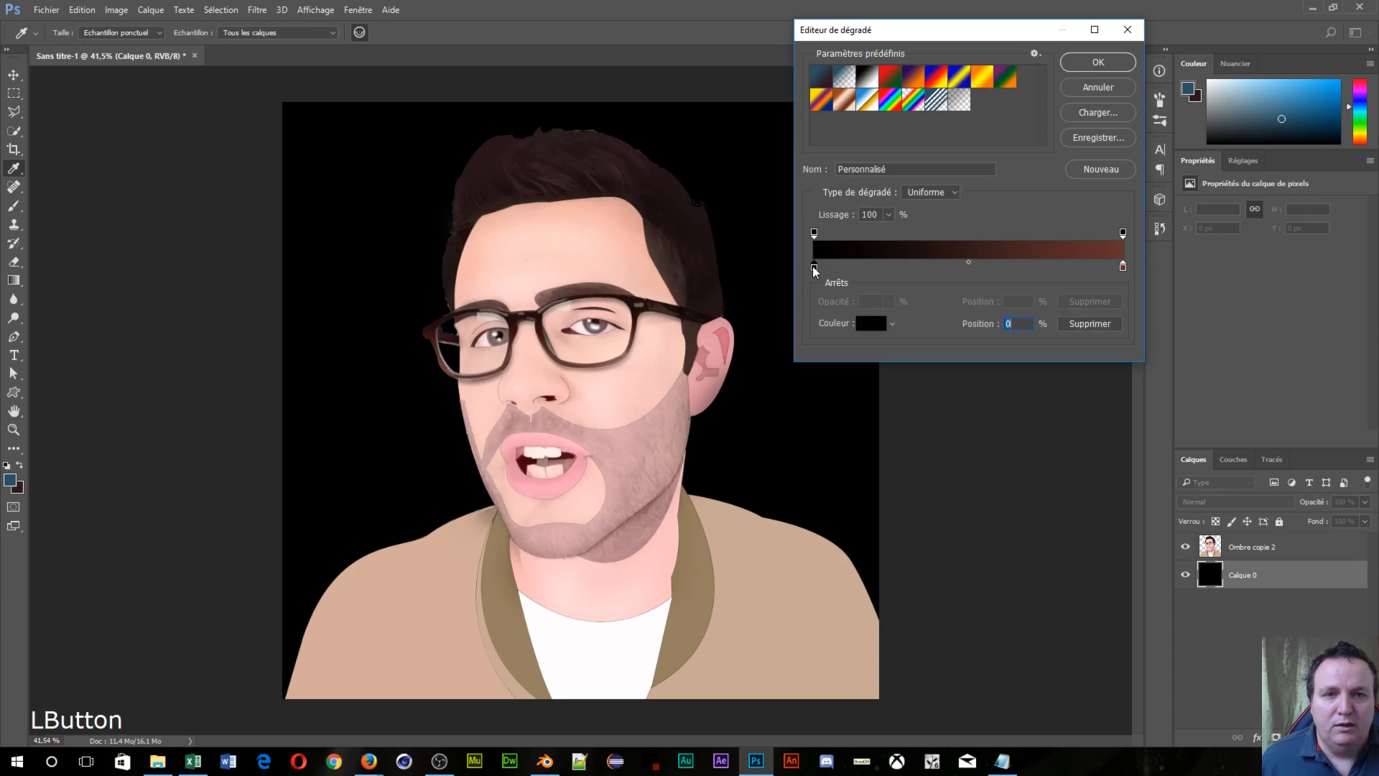
click(869, 323)
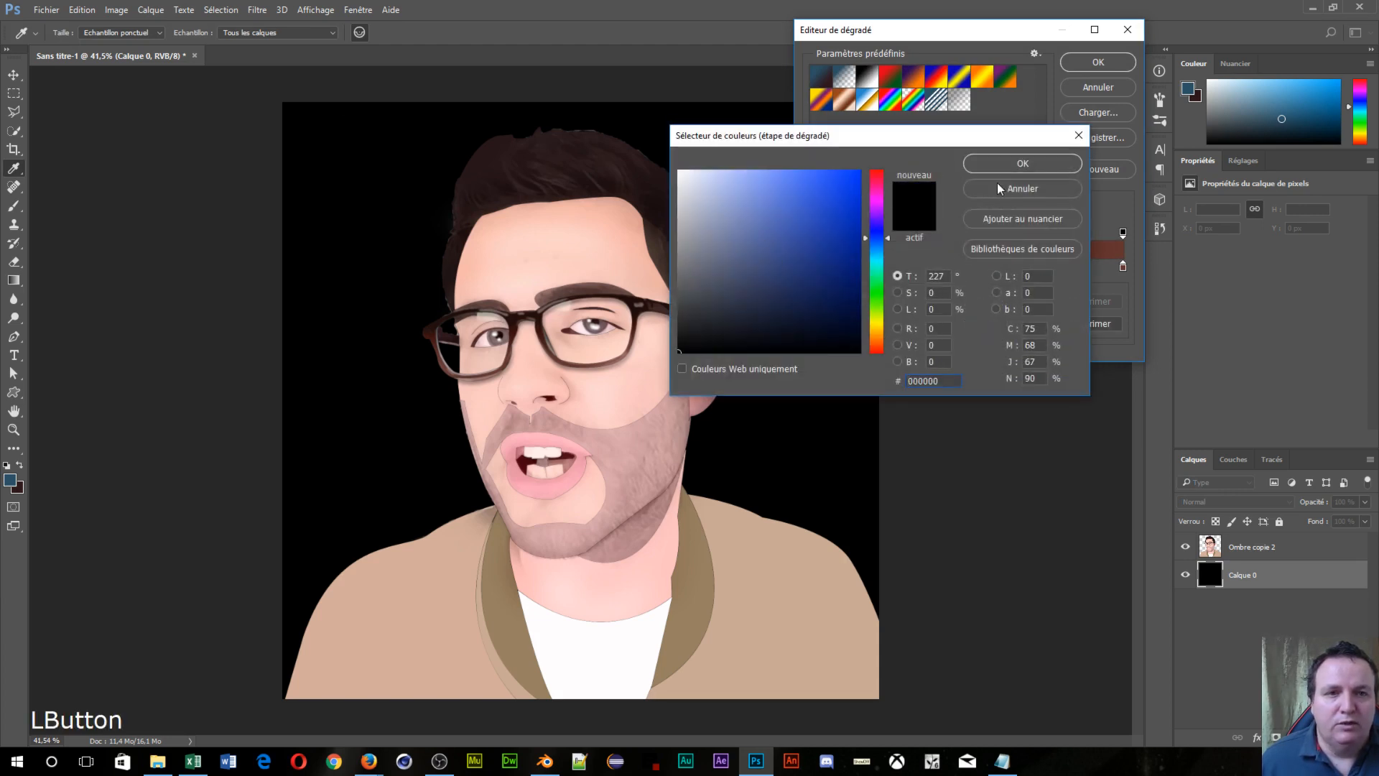
click(1022, 163)
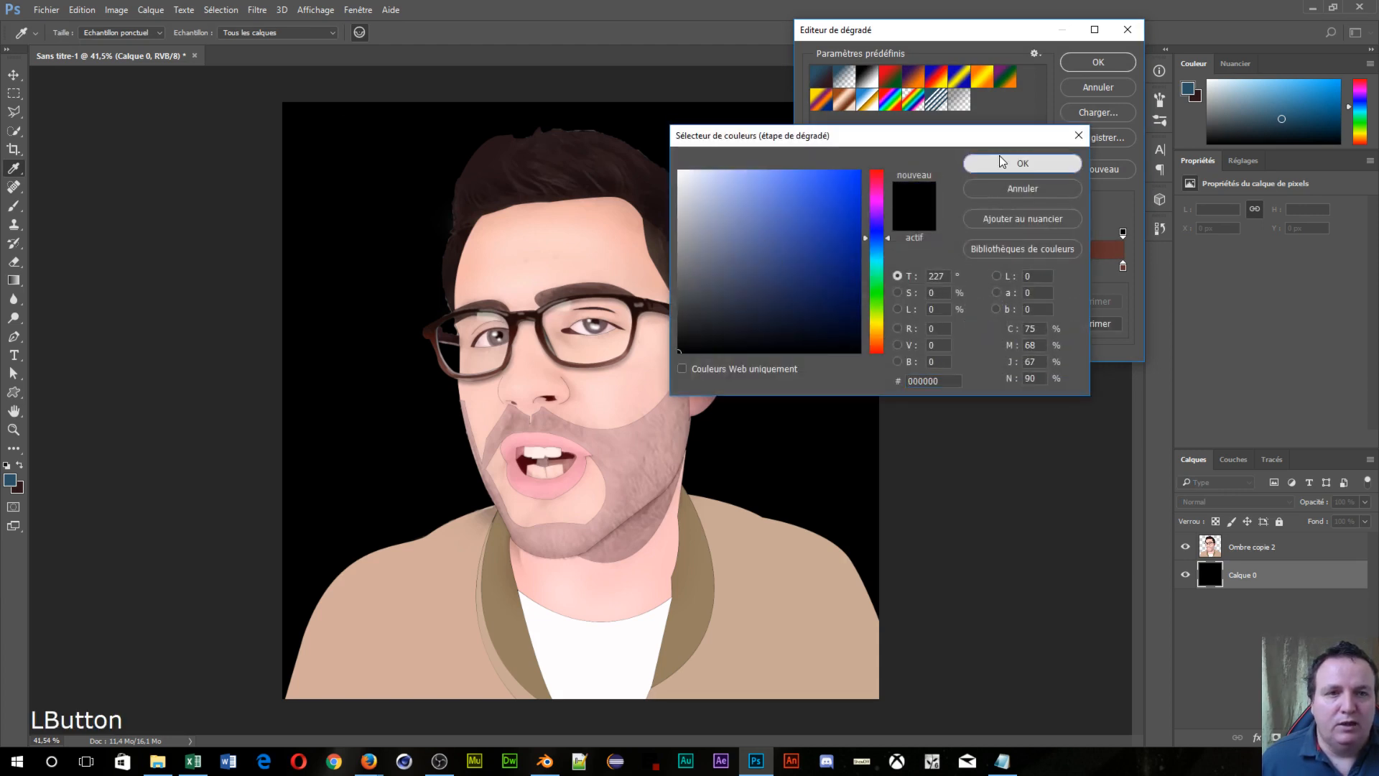
Step: Set the gradient's end stop to the foreground blue, #2c5165, and apply the edited gradient
click(1124, 269)
click(871, 324)
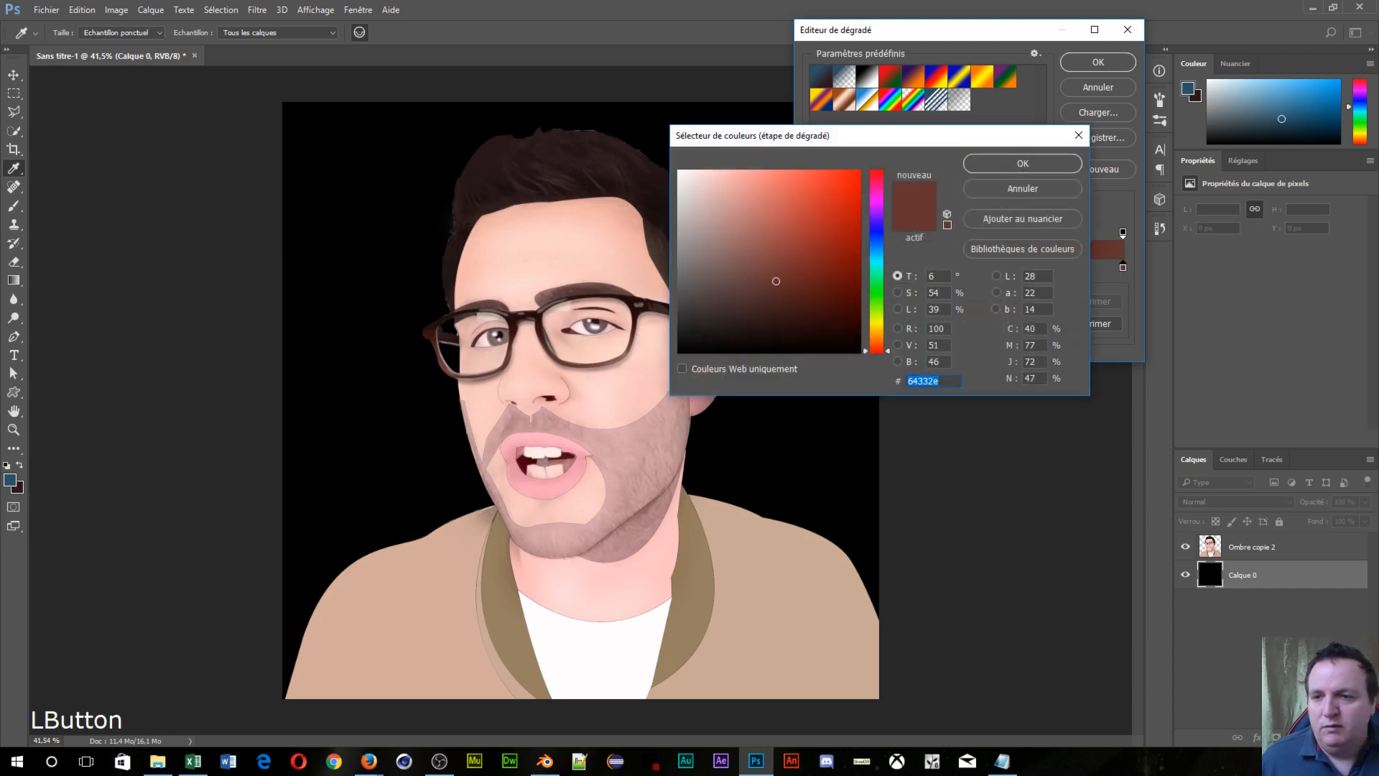
click(12, 474)
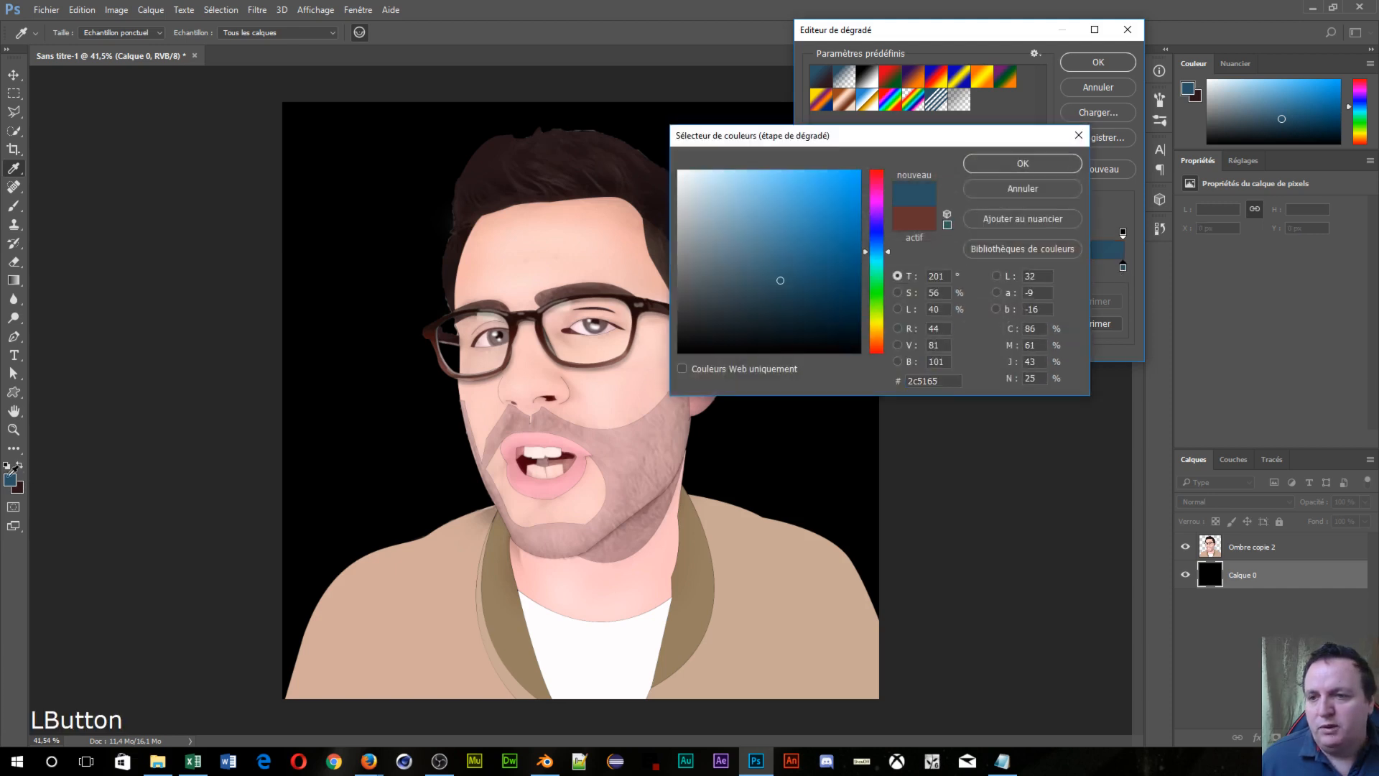
click(989, 167)
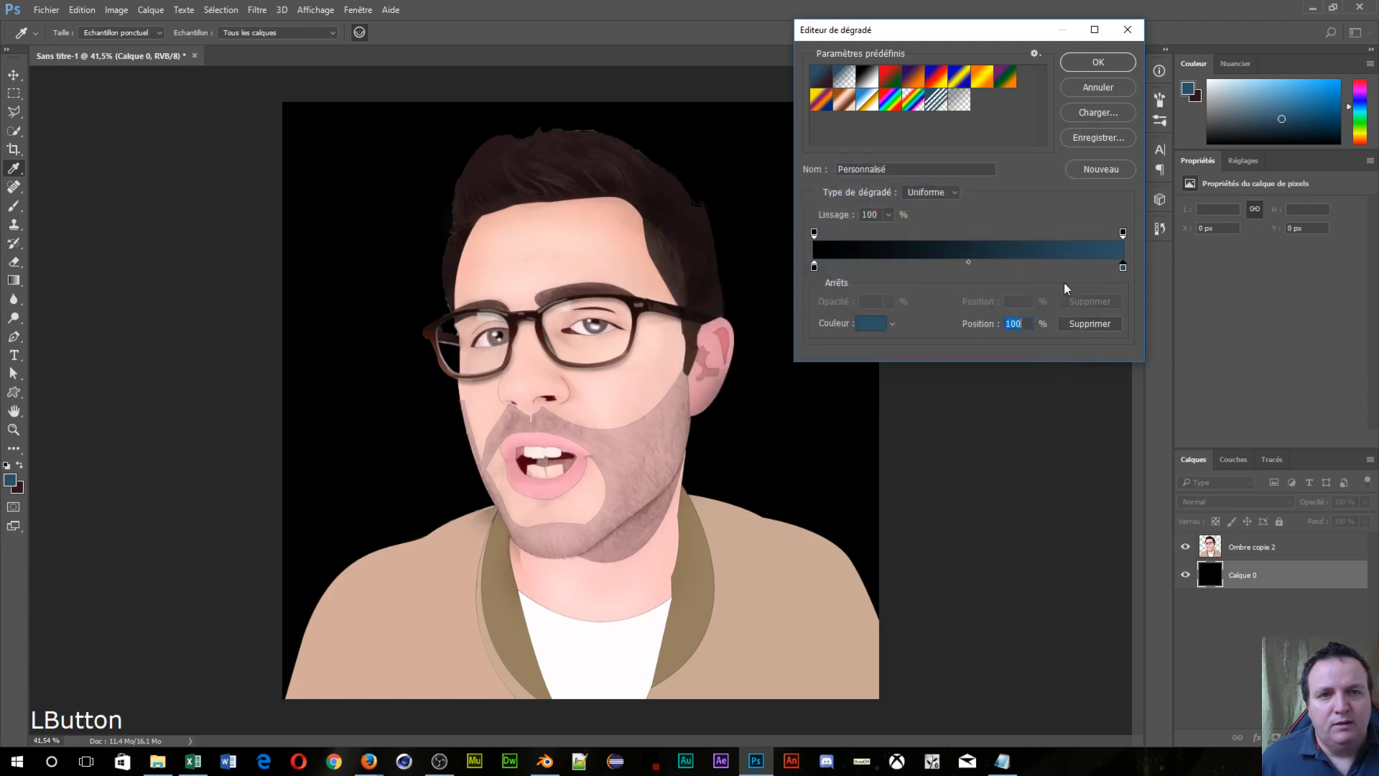
click(1097, 62)
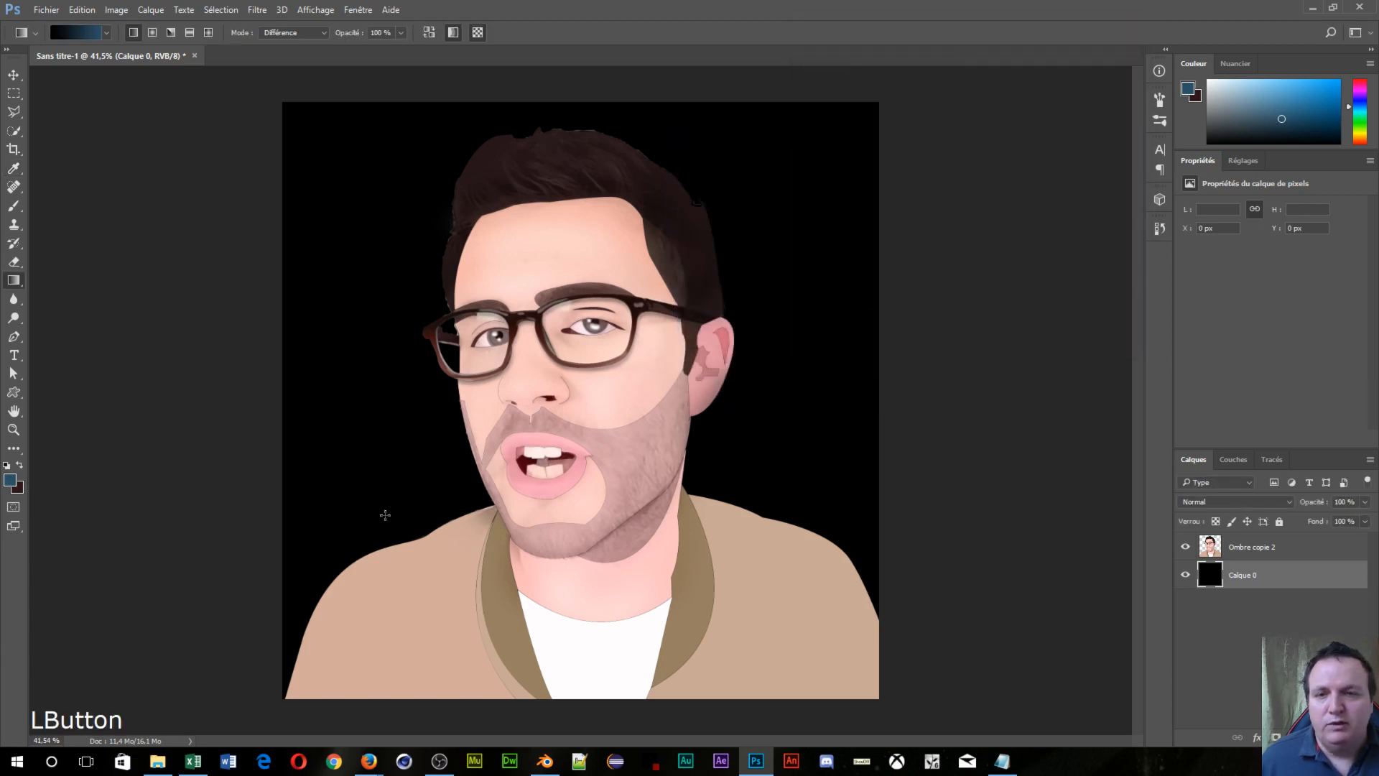
Step: Layer overlapping linear black-to-blue gradients in Différence mode across Calque 0, varying their angles for a draped-fabric look behind the portrait
drag(385, 514, 674, 285)
drag(728, 247, 837, 178)
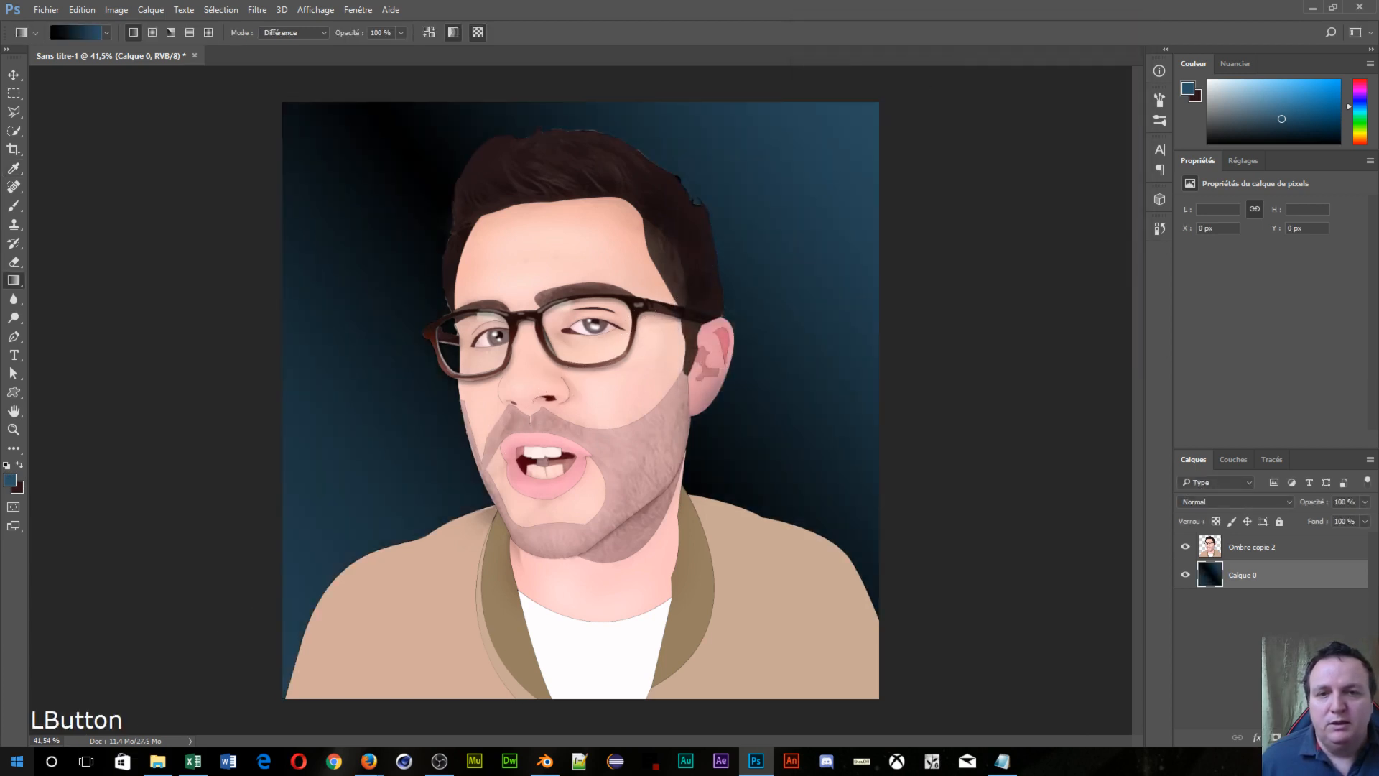
drag(325, 185, 922, 213)
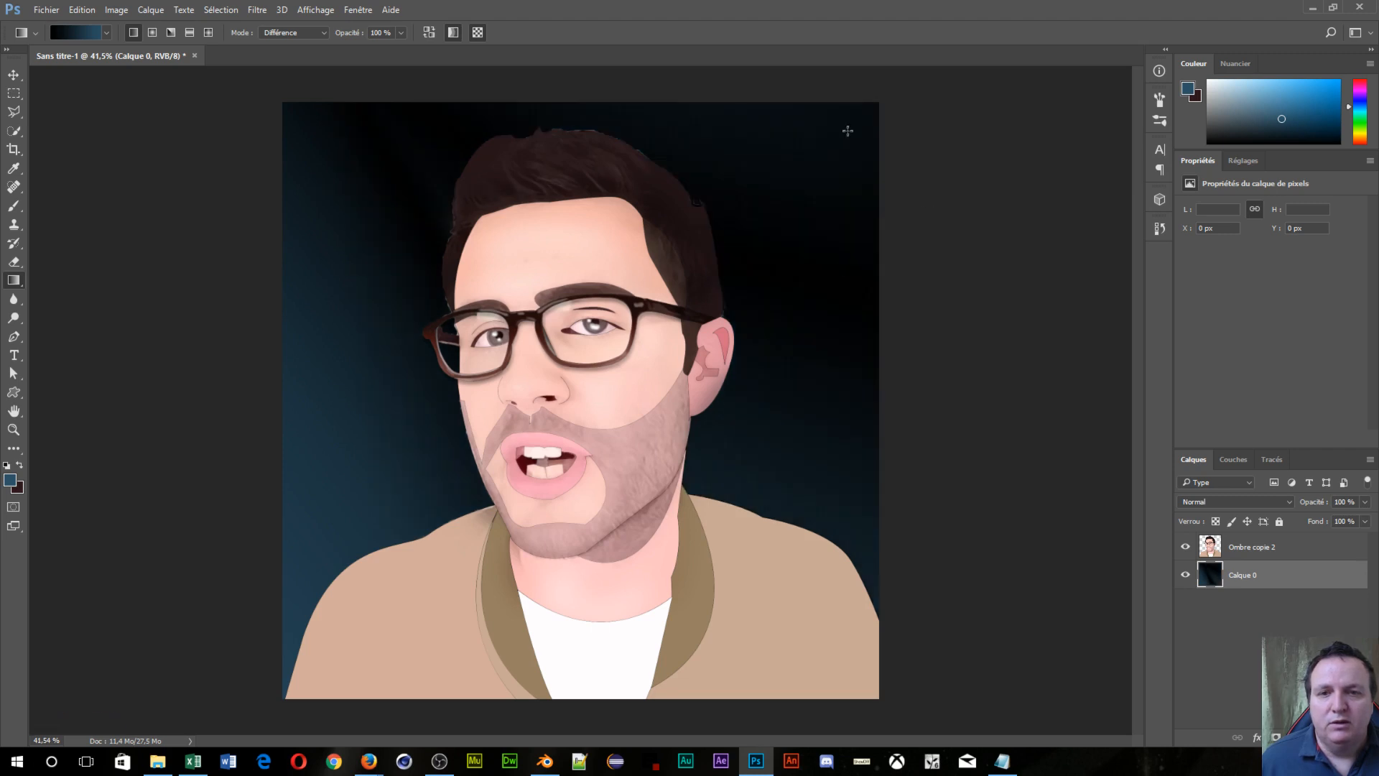
drag(846, 130, 723, 310)
drag(872, 148, 359, 623)
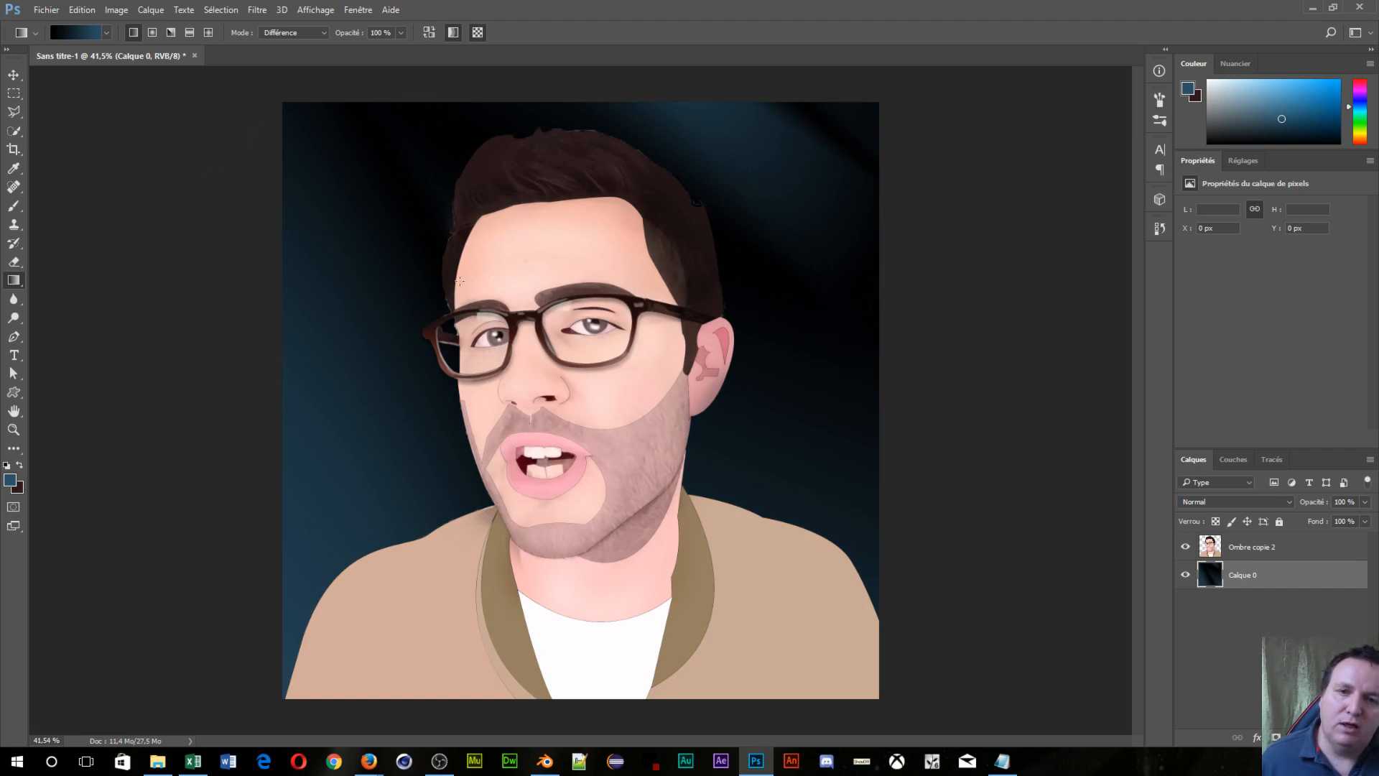
click(333, 157)
drag(333, 156, 81, 515)
drag(413, 188, 27, 705)
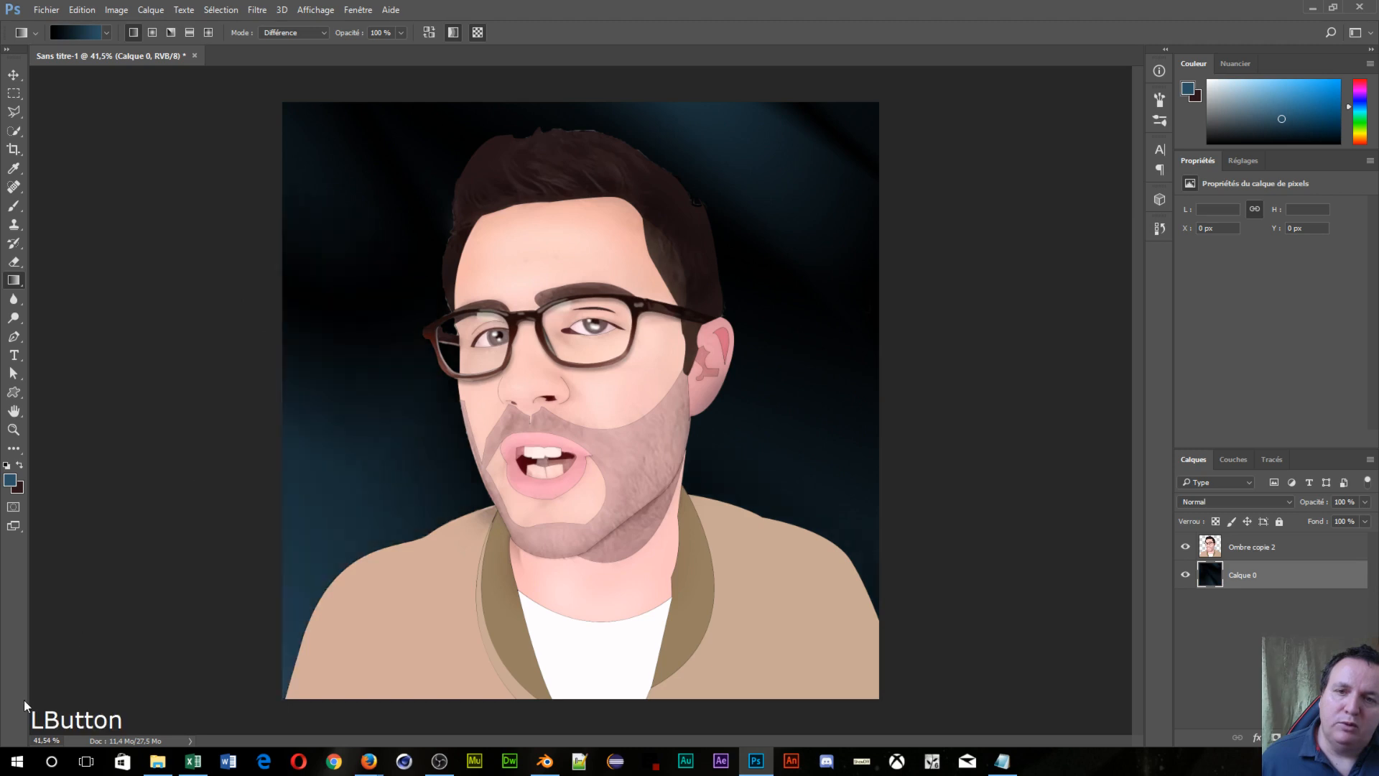
drag(387, 194, 712, 6)
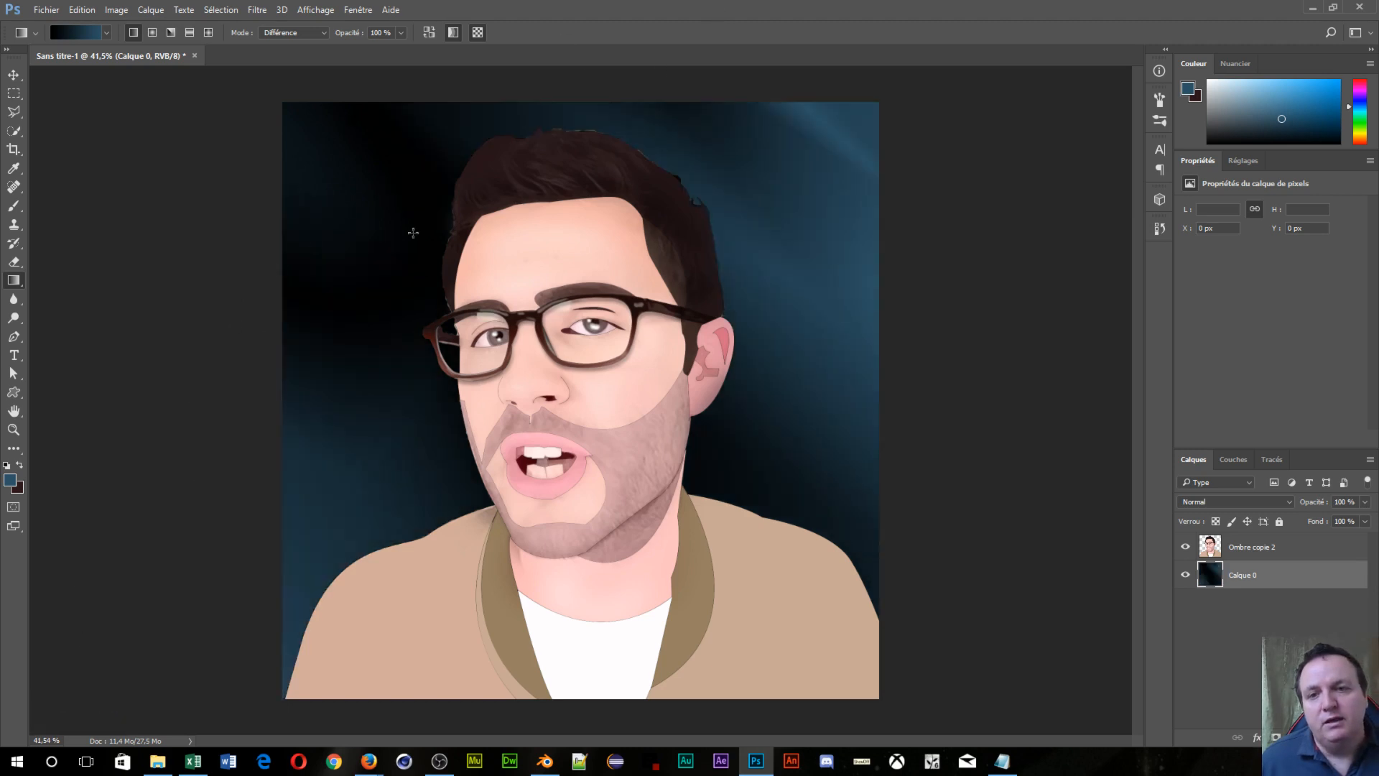
drag(412, 234, 25, 686)
drag(371, 148, 498, 75)
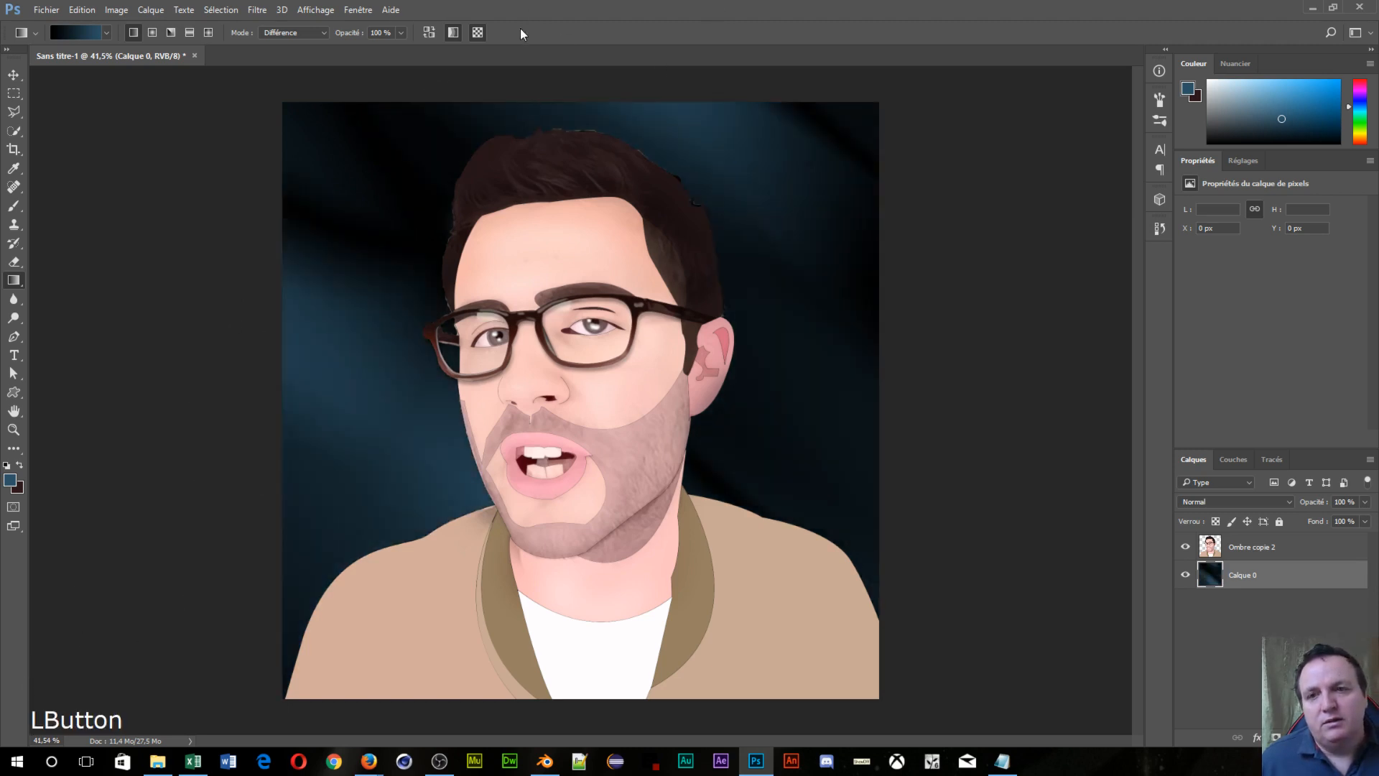
drag(418, 160, 556, 48)
drag(826, 206, 737, 331)
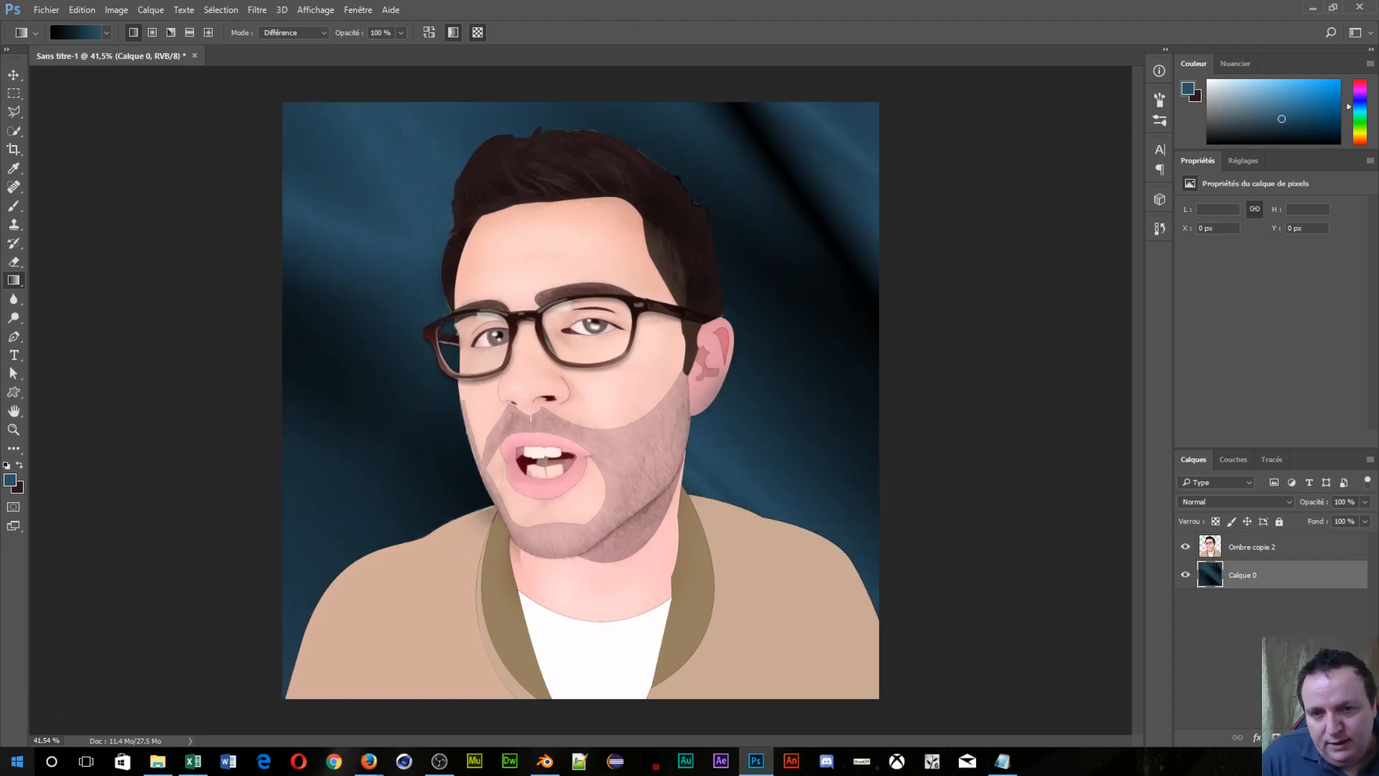
Step: Examine the finished portrait against its blue background at closer and wider zoom levels
scroll(658, 470, up, 2)
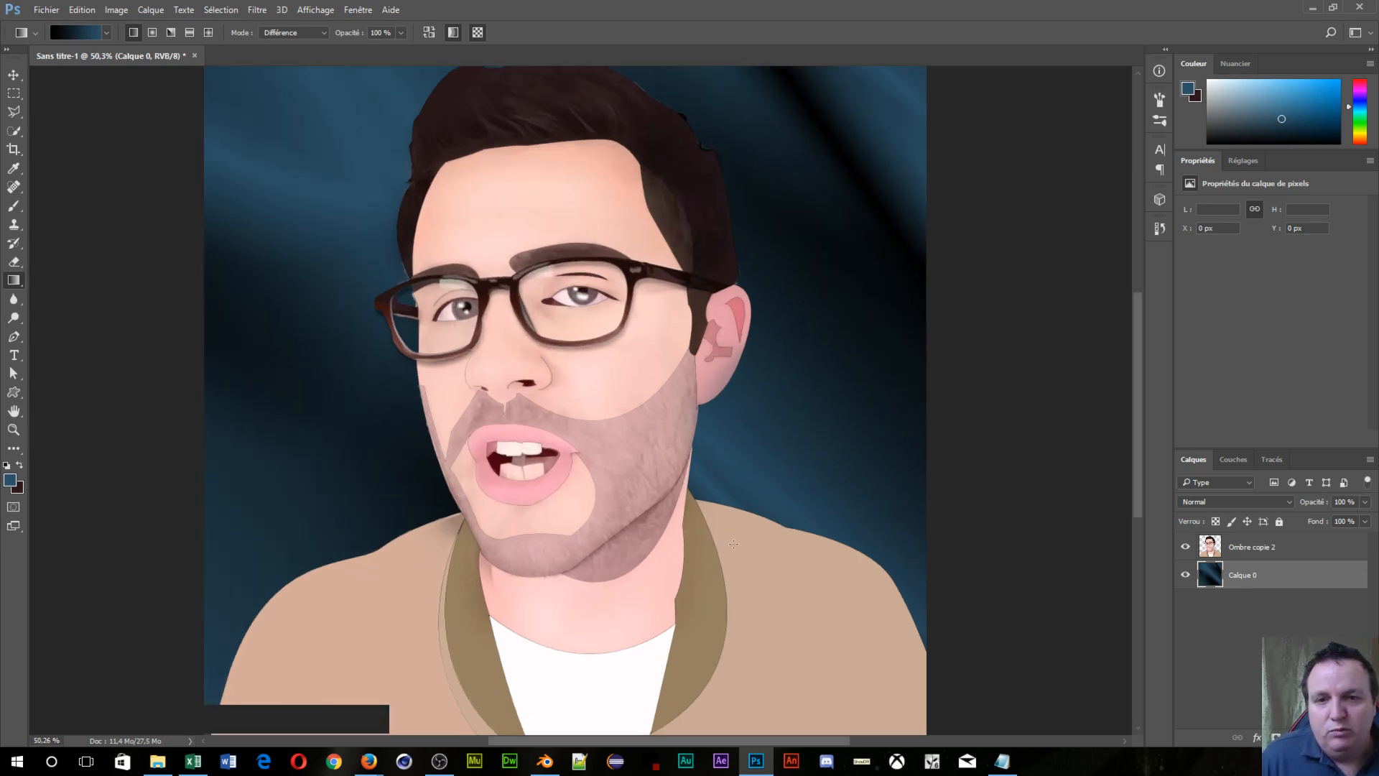
drag(722, 740, 699, 739)
scroll(700, 738, right, 3)
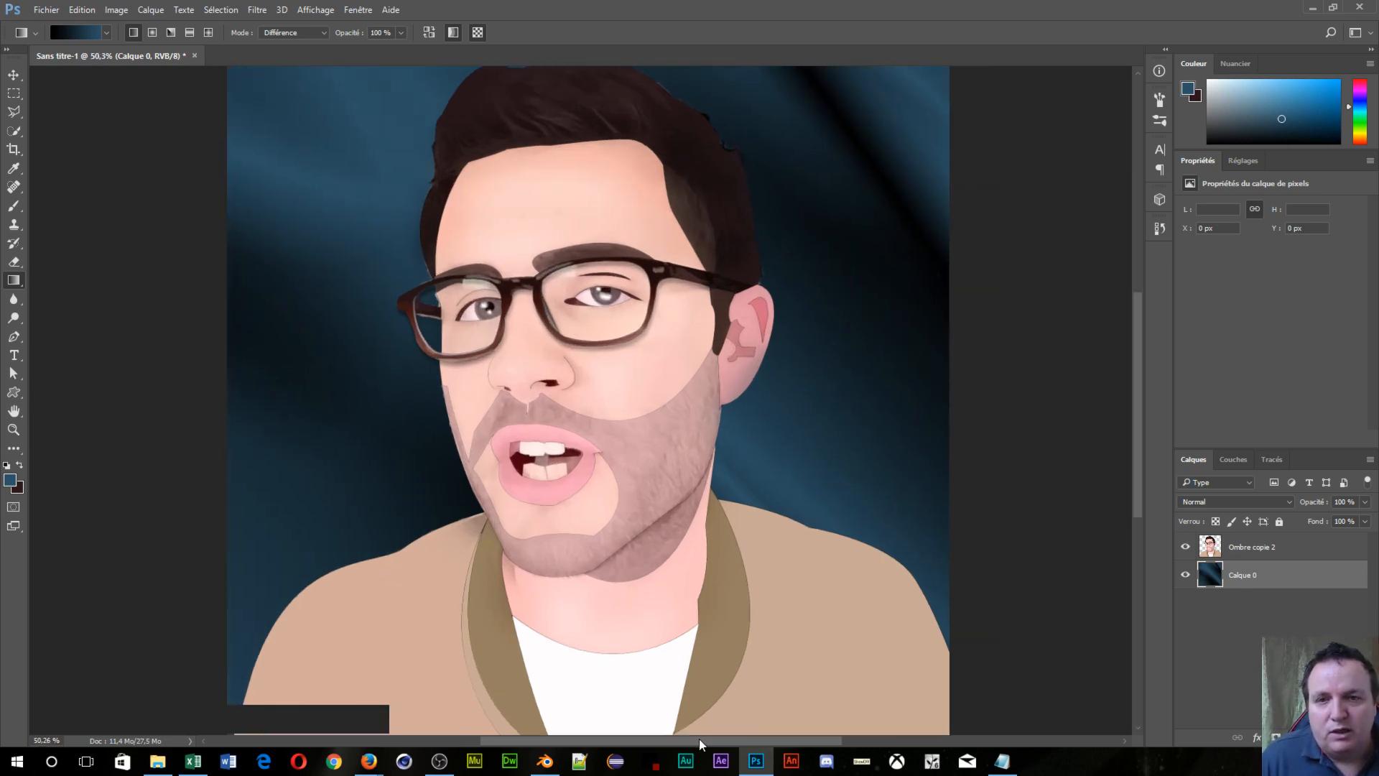
scroll(670, 354, down, 5)
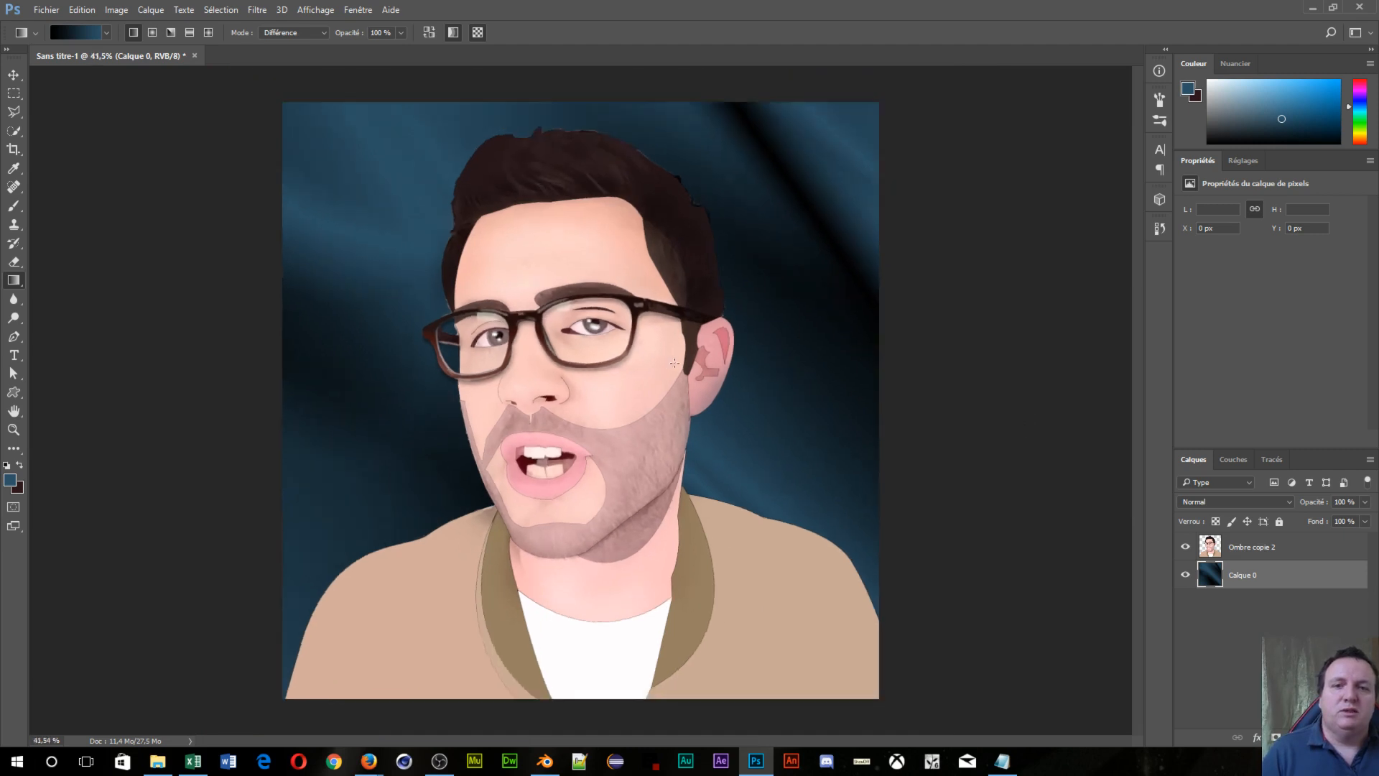
scroll(669, 354, up, 1)
scroll(655, 336, up, 1)
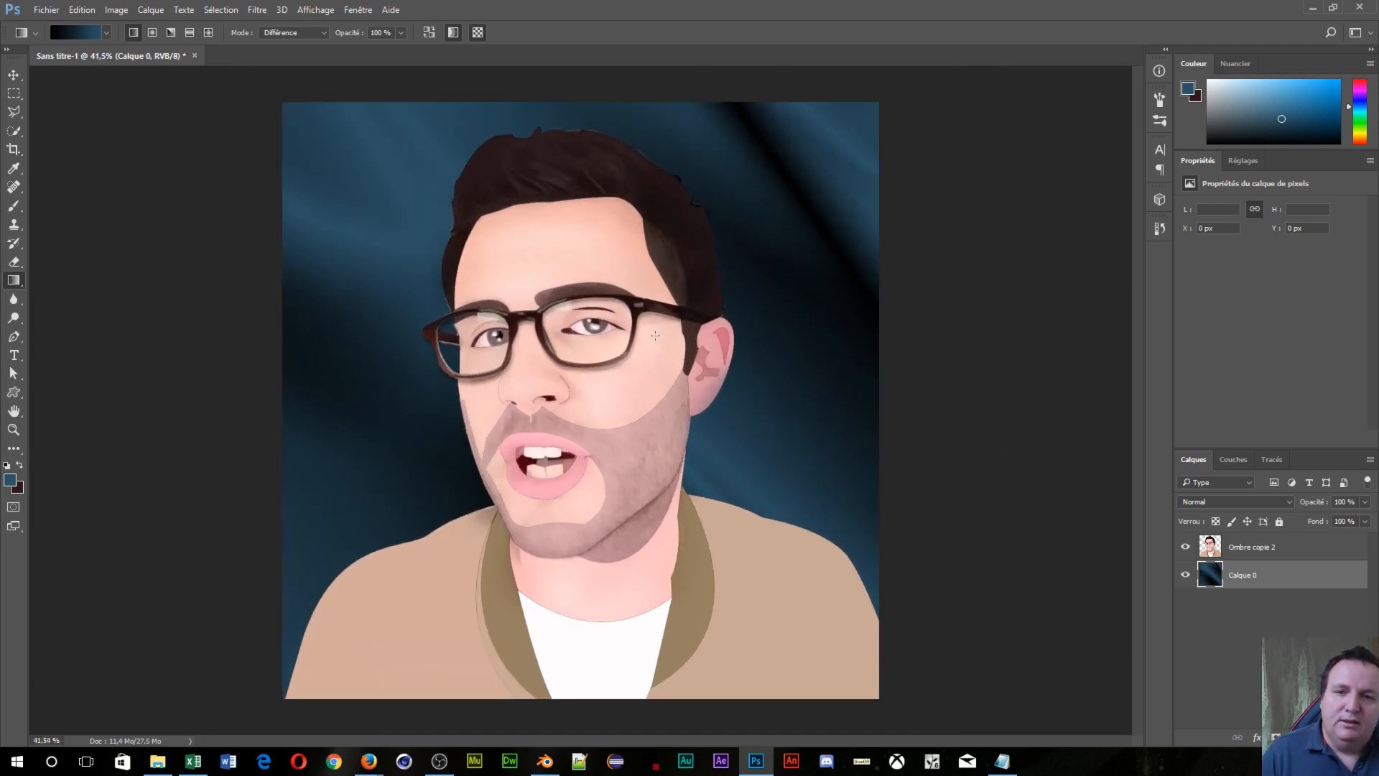
scroll(655, 335, down, 4)
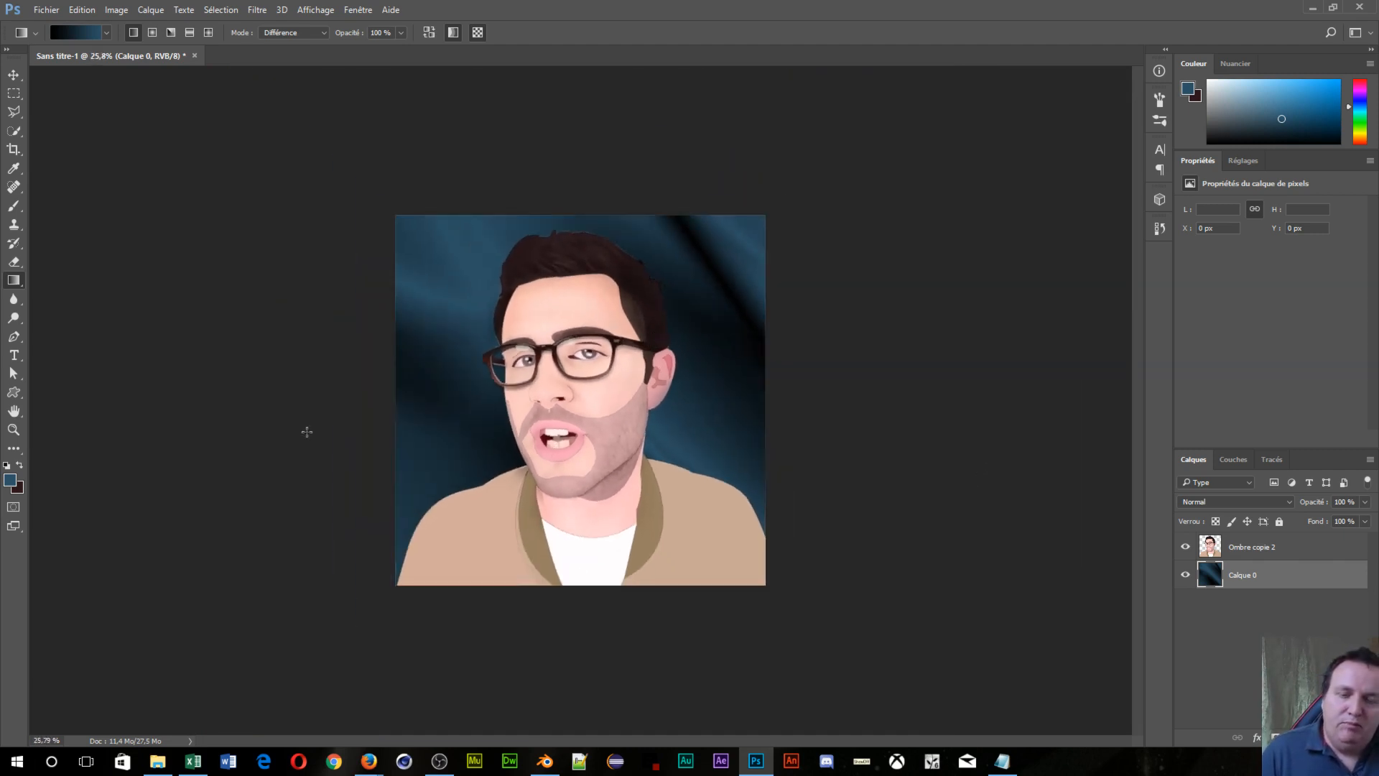
scroll(345, 410, up, 1)
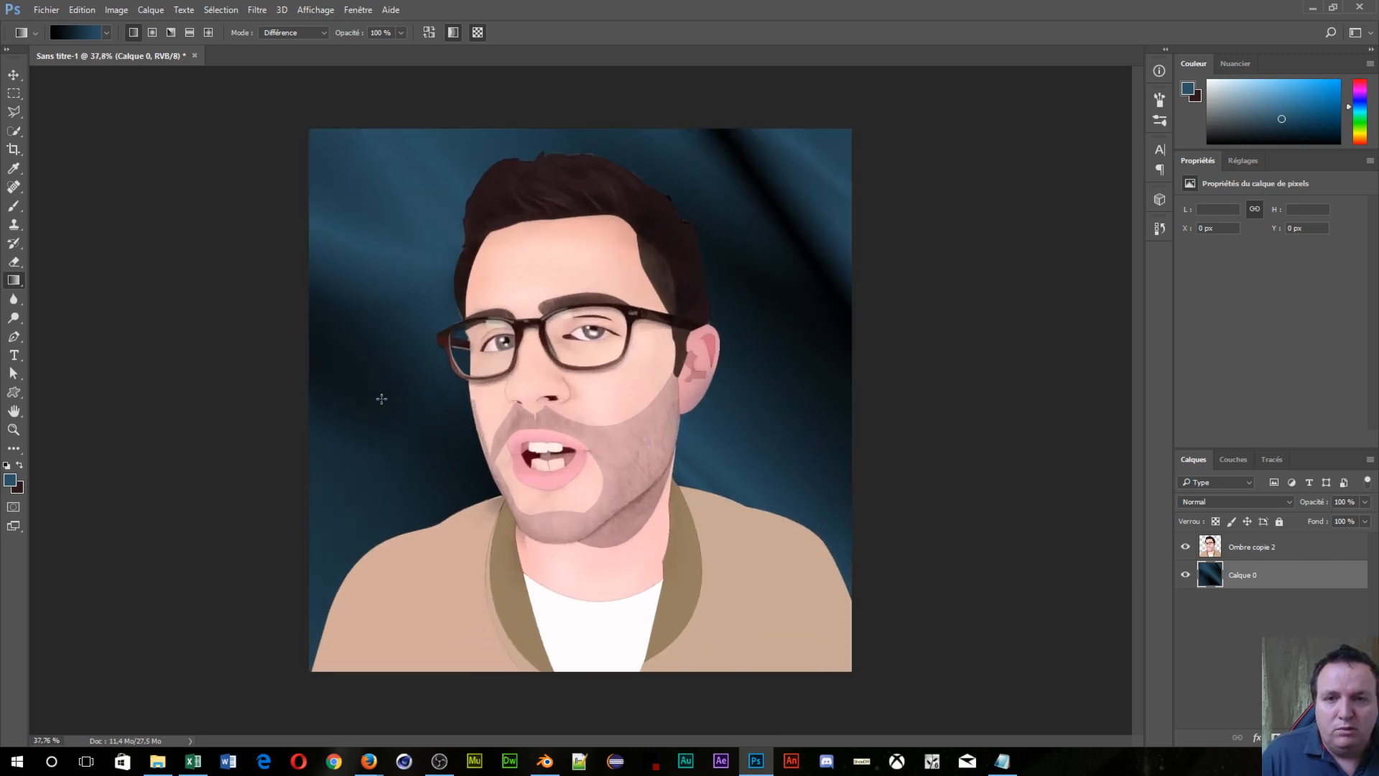
scroll(378, 398, down, 2)
scroll(385, 394, up, 2)
scroll(387, 399, up, 1)
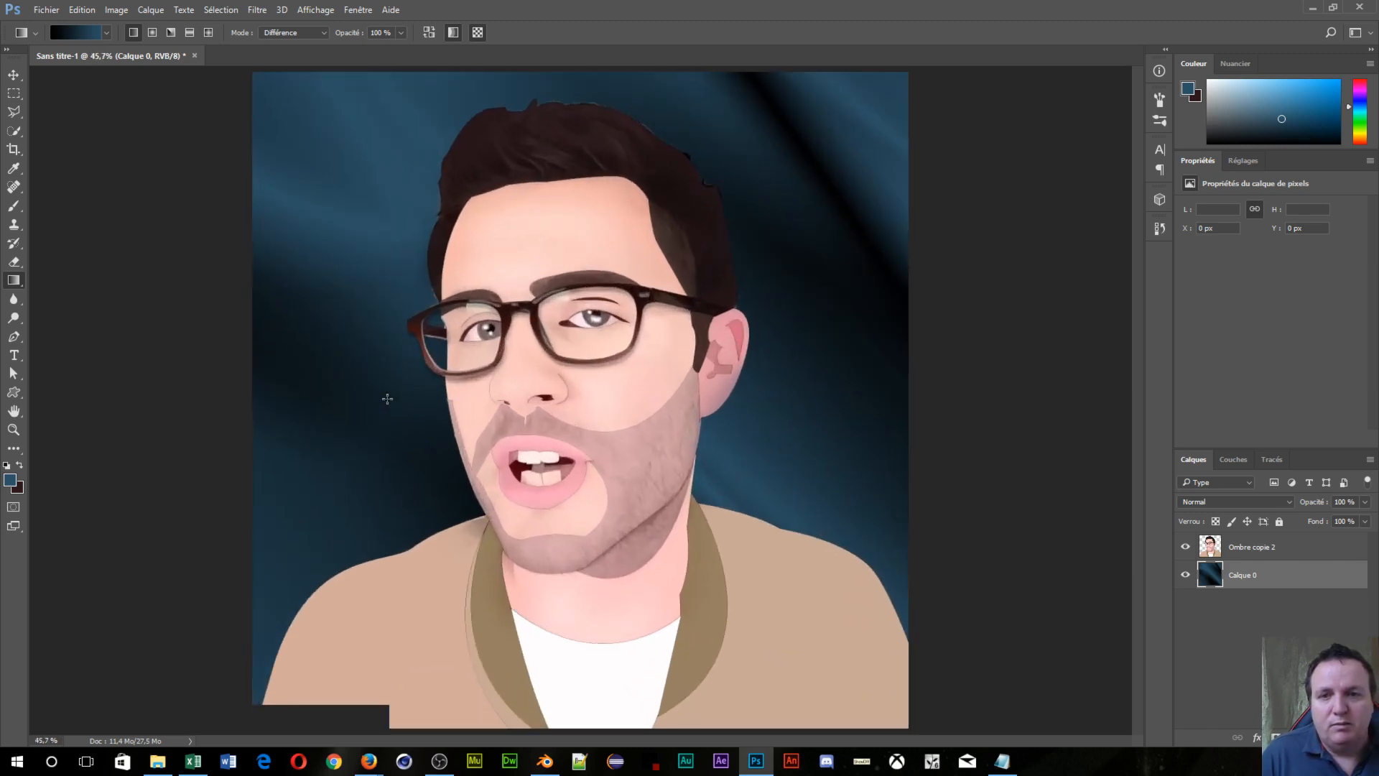
scroll(387, 399, down, 1)
scroll(394, 395, up, 1)
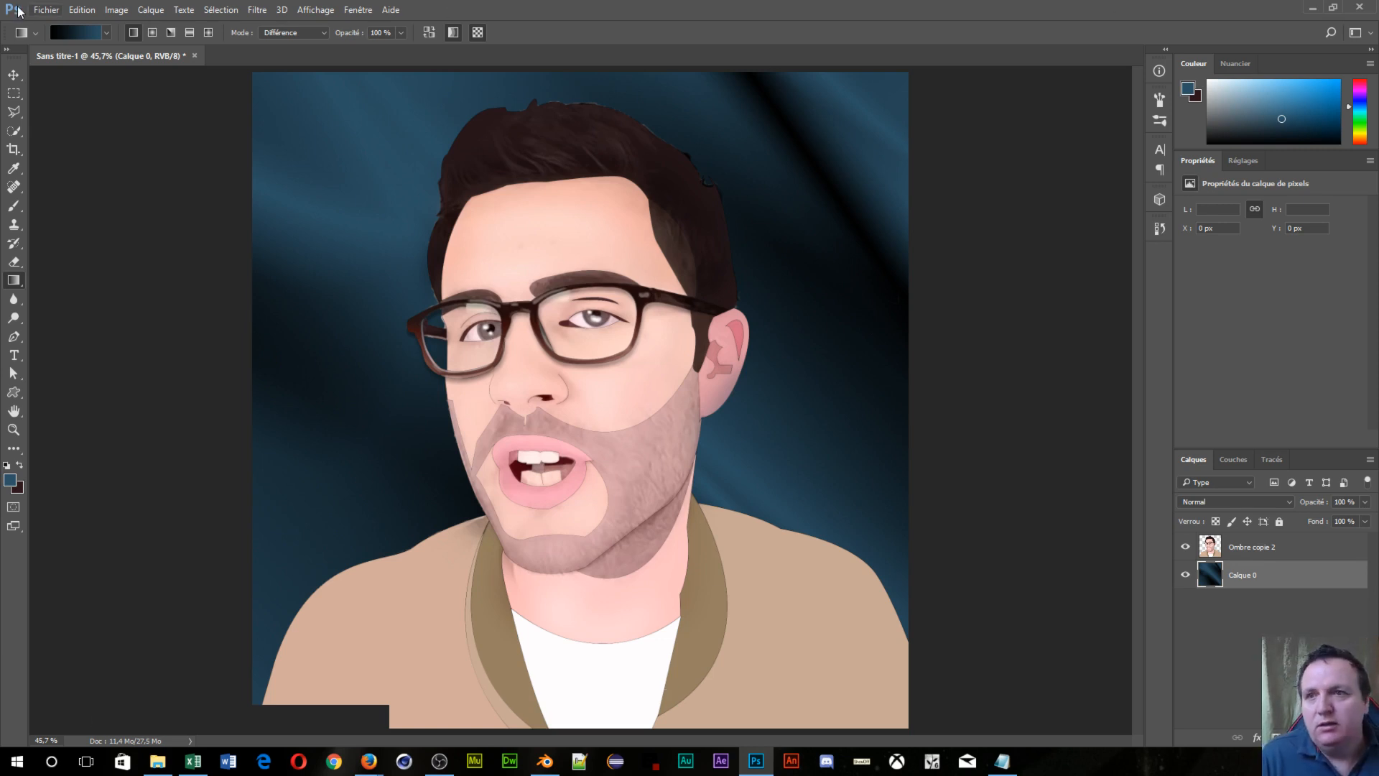
Step: Open the original photo cyprien.jpg from the Cyprien folder as a second document
click(52, 11)
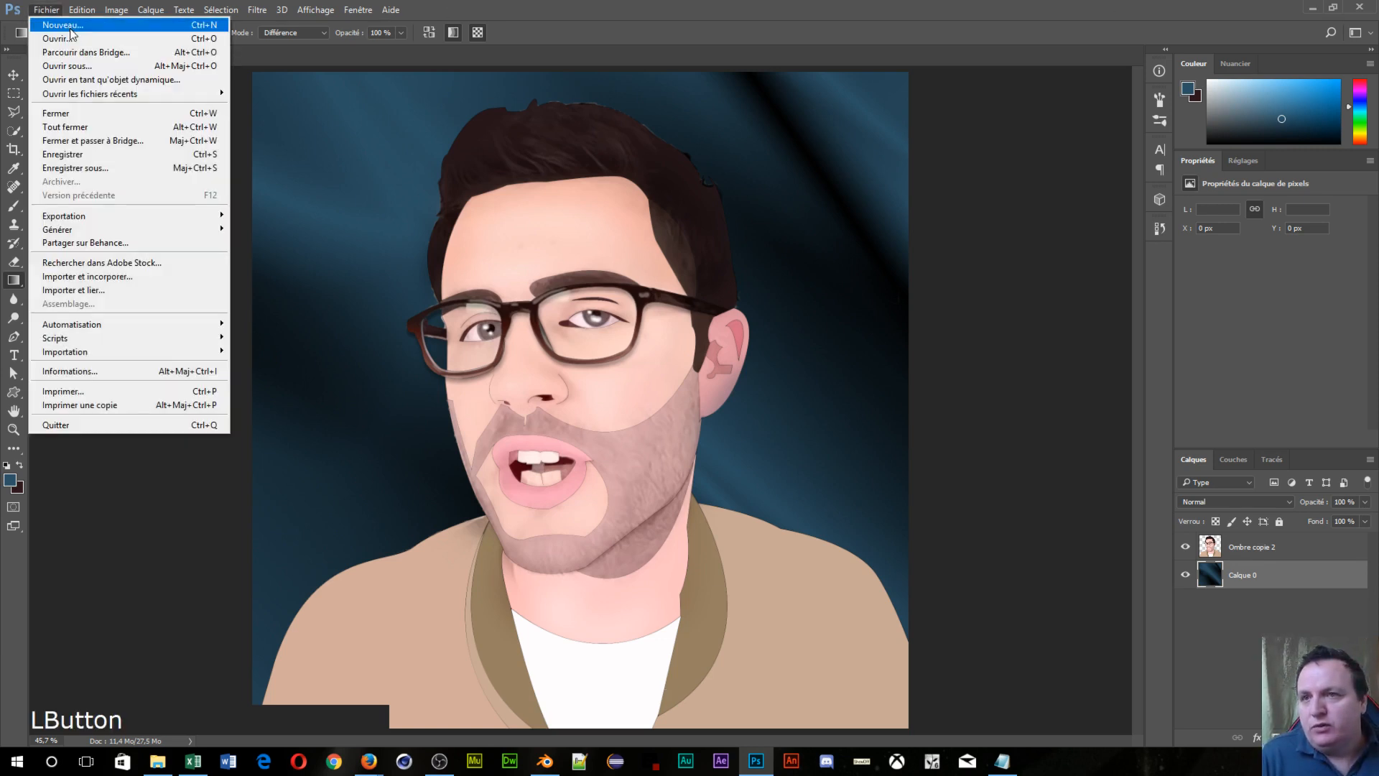
click(72, 38)
click(259, 104)
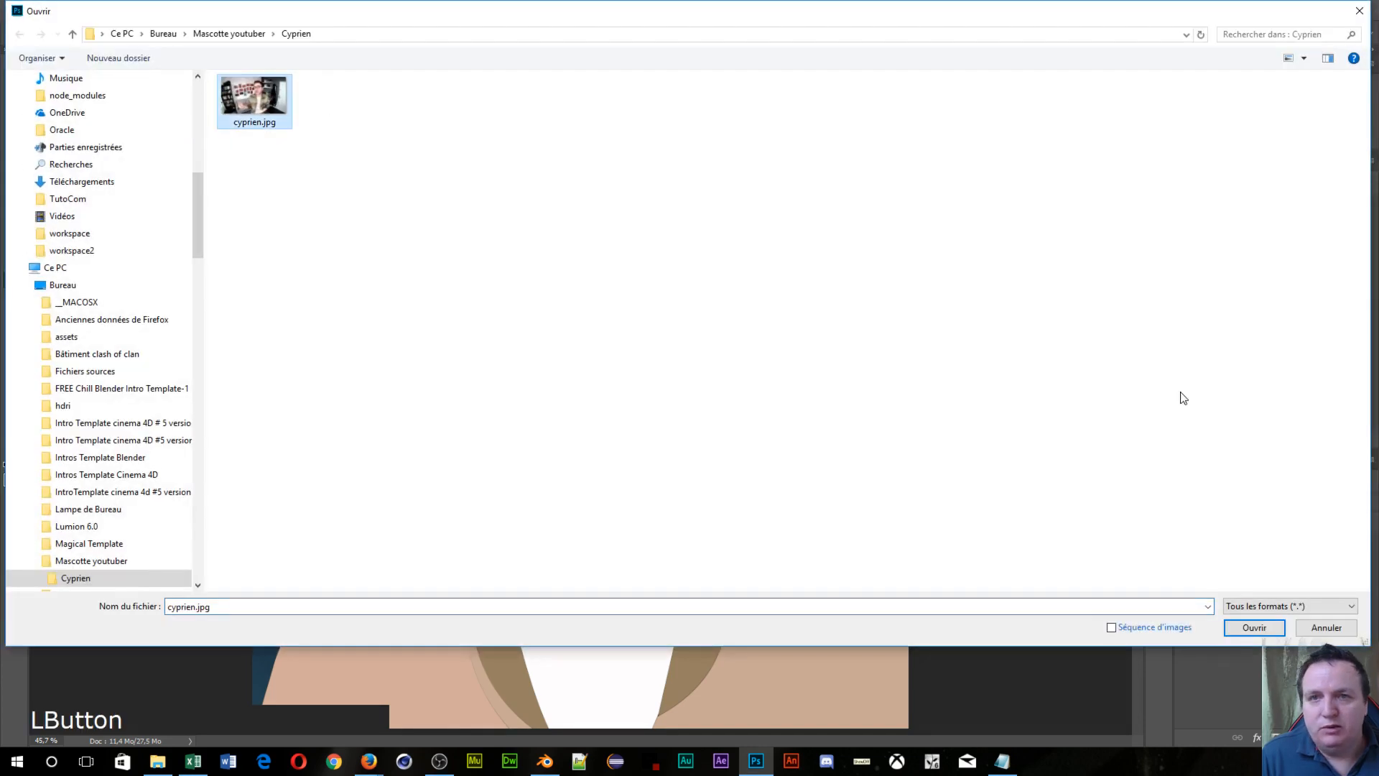
click(1249, 635)
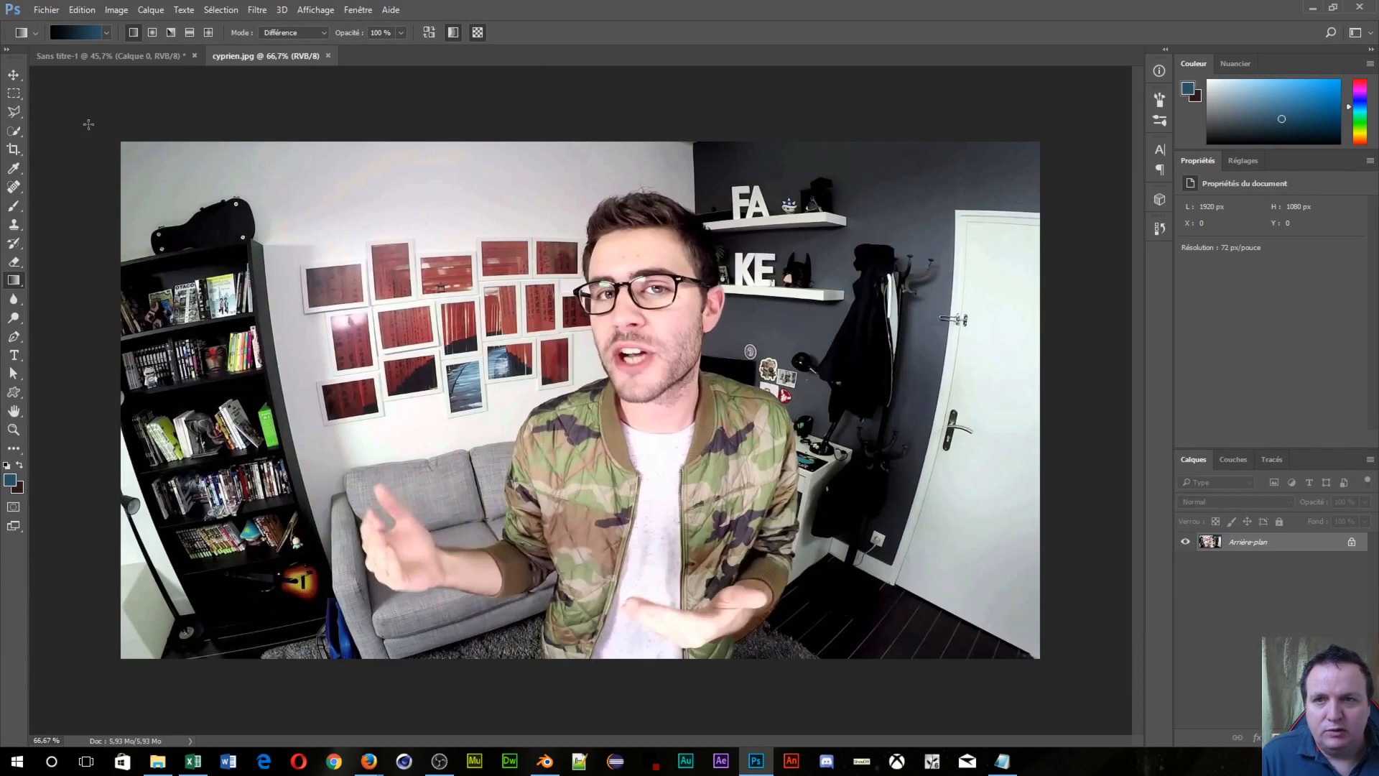
Step: Compare the face in cyprien.jpg with the cartoon portrait in Sans titre-1, alternating between the two documents
scroll(654, 552, up, 6)
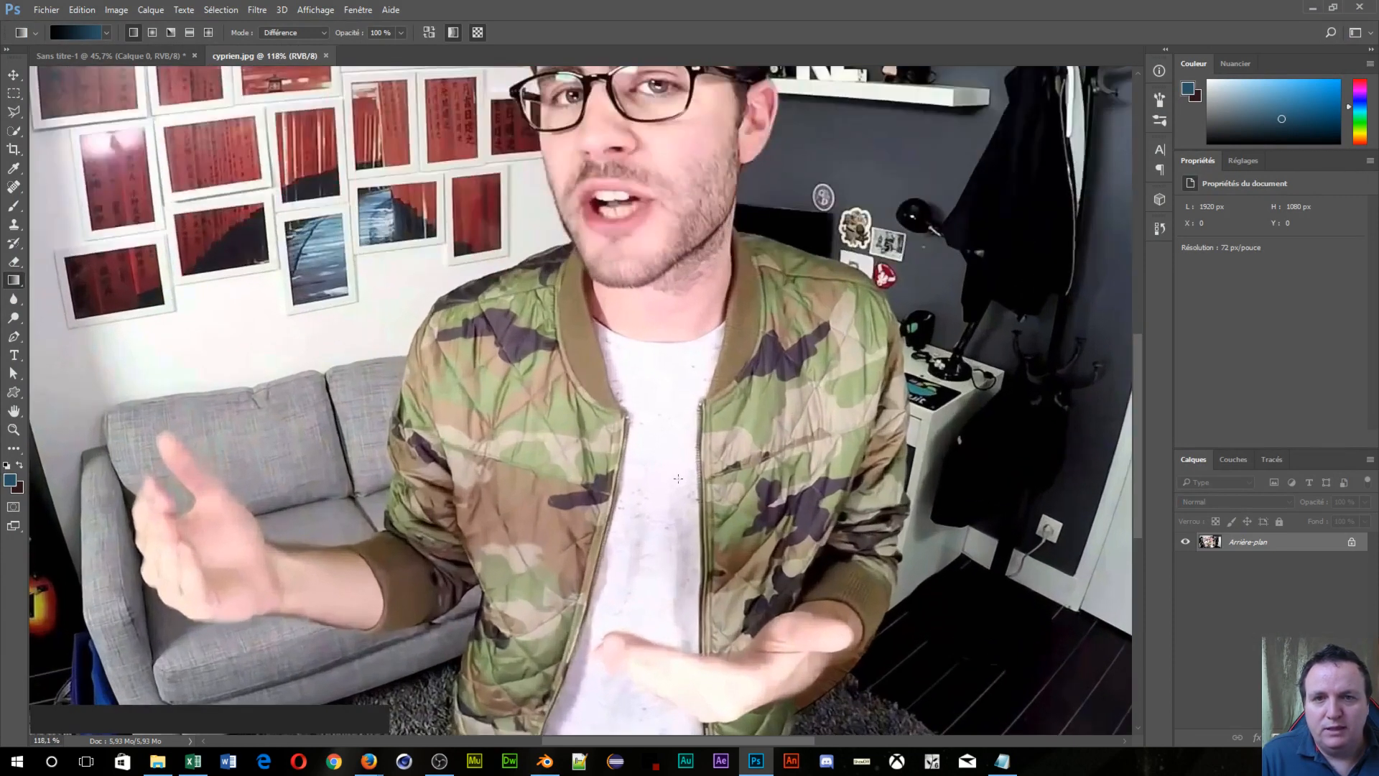
middle_click(633, 601)
key(space)
drag(659, 274, 626, 537)
scroll(601, 519, up, 3)
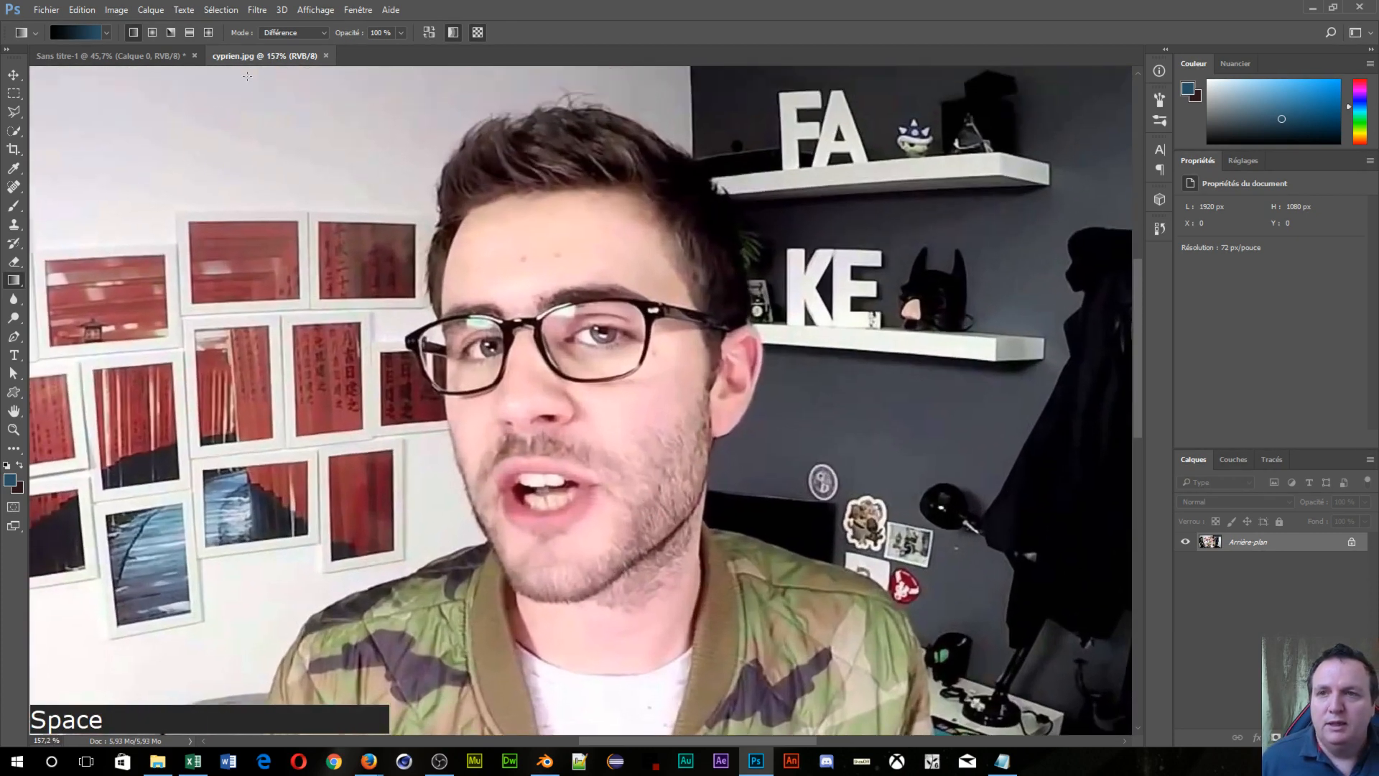
click(134, 58)
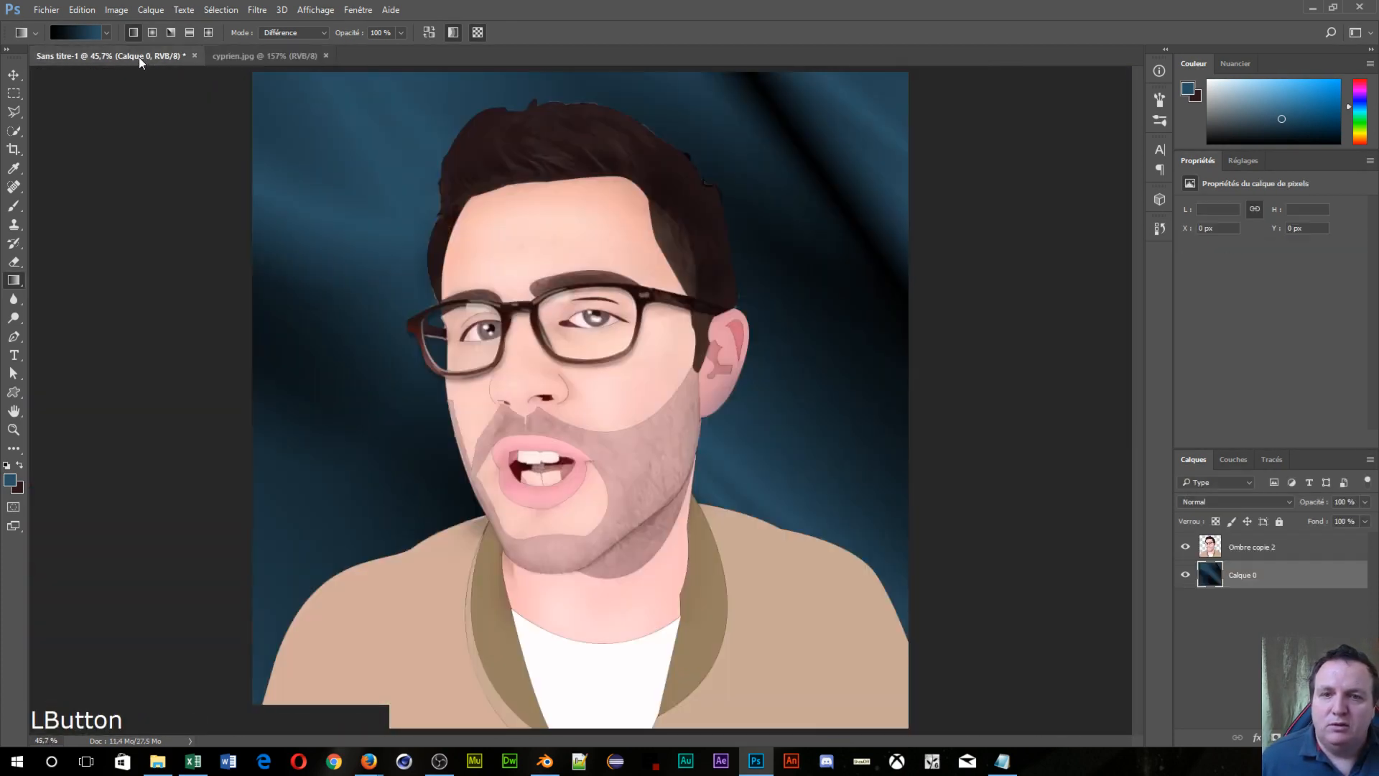
click(230, 58)
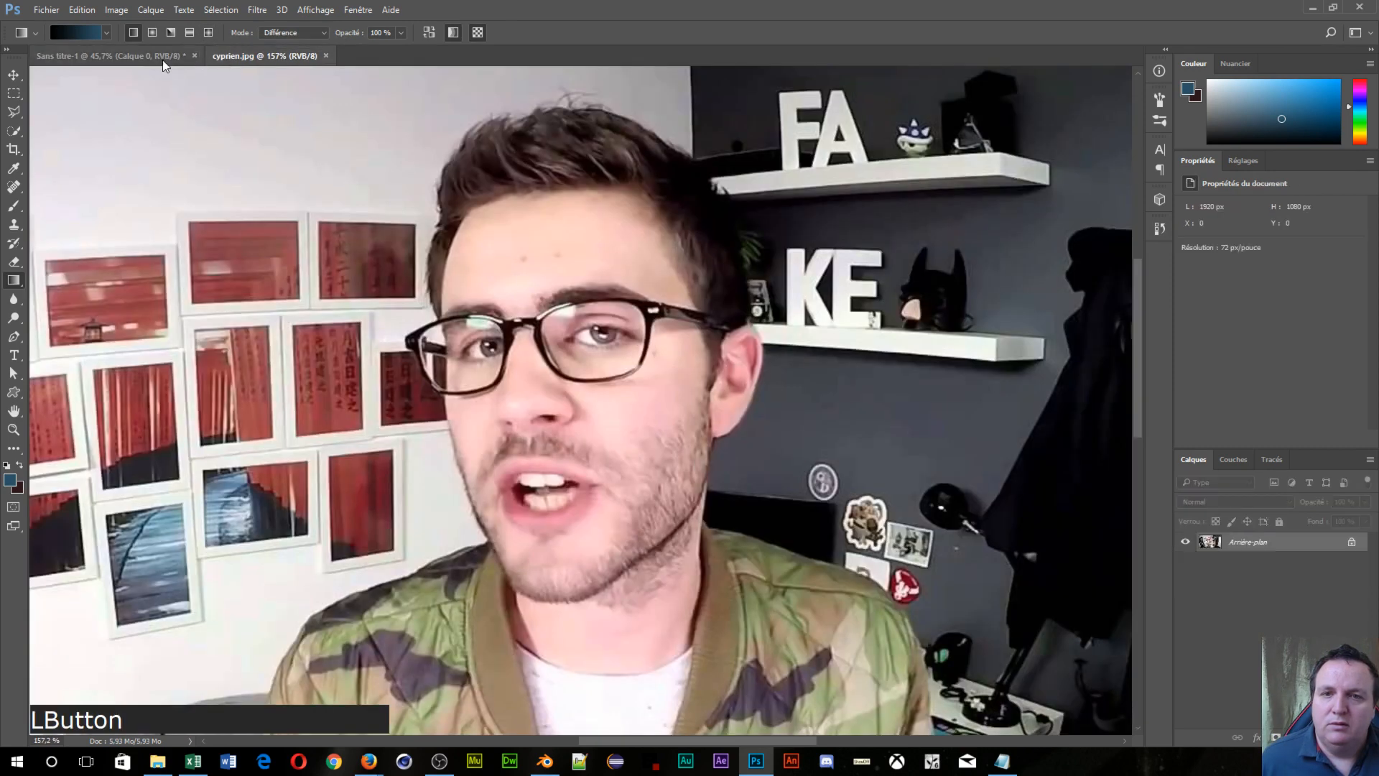
click(135, 59)
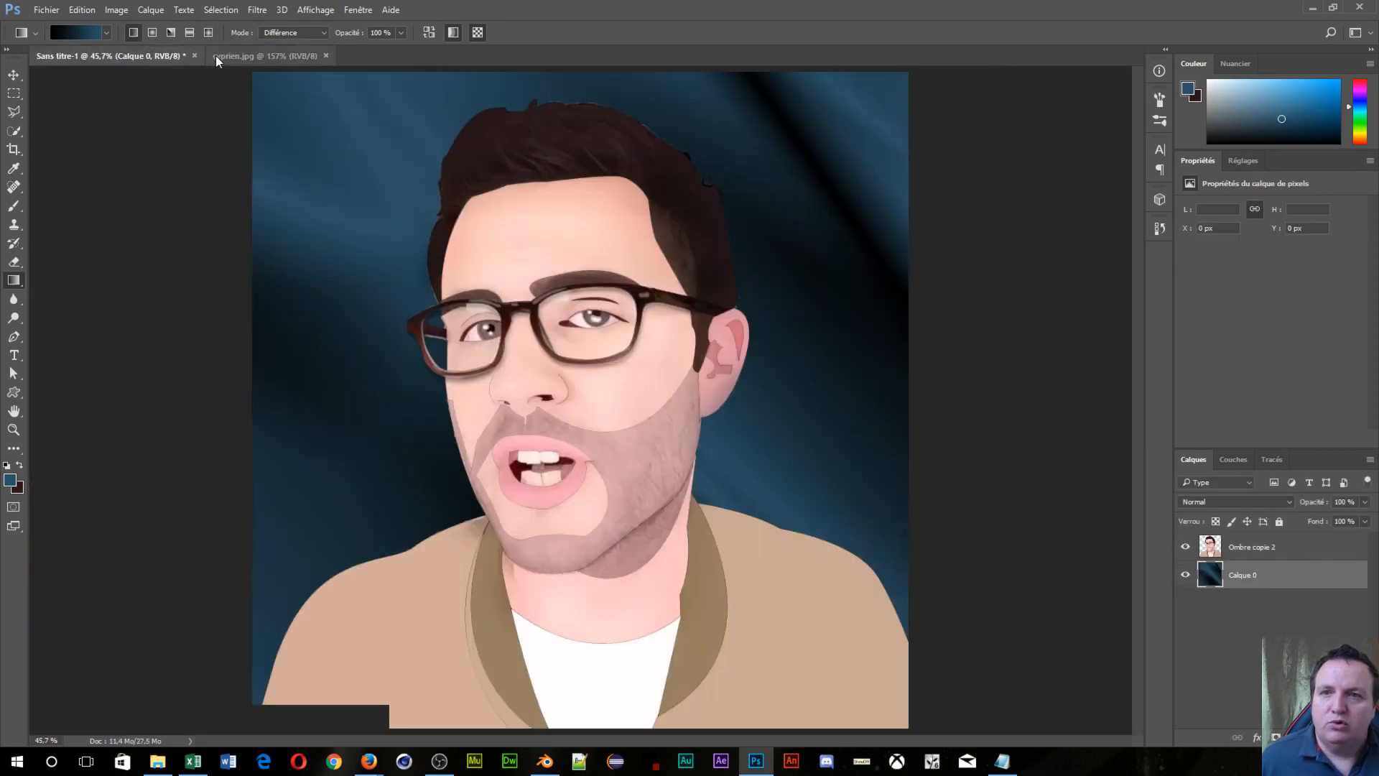
click(216, 56)
click(154, 56)
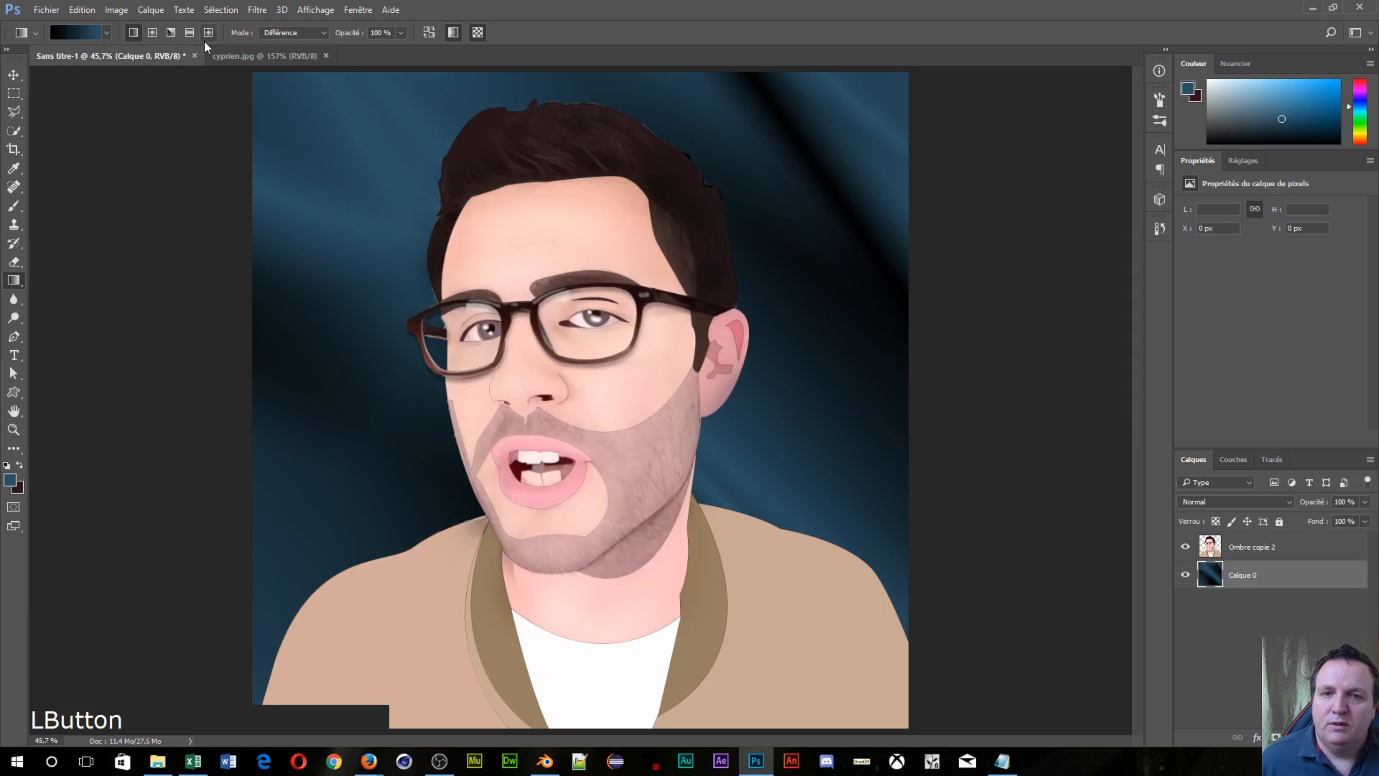
click(236, 57)
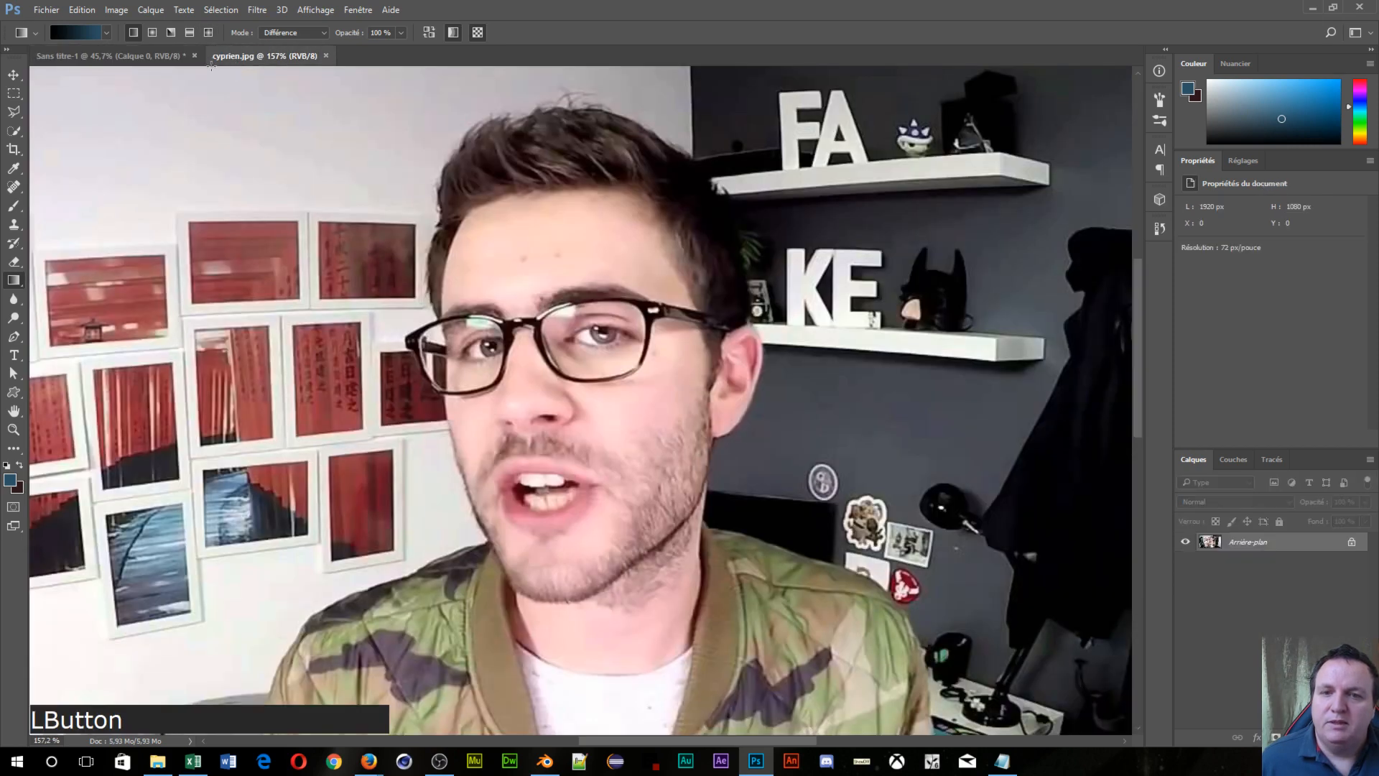
click(102, 56)
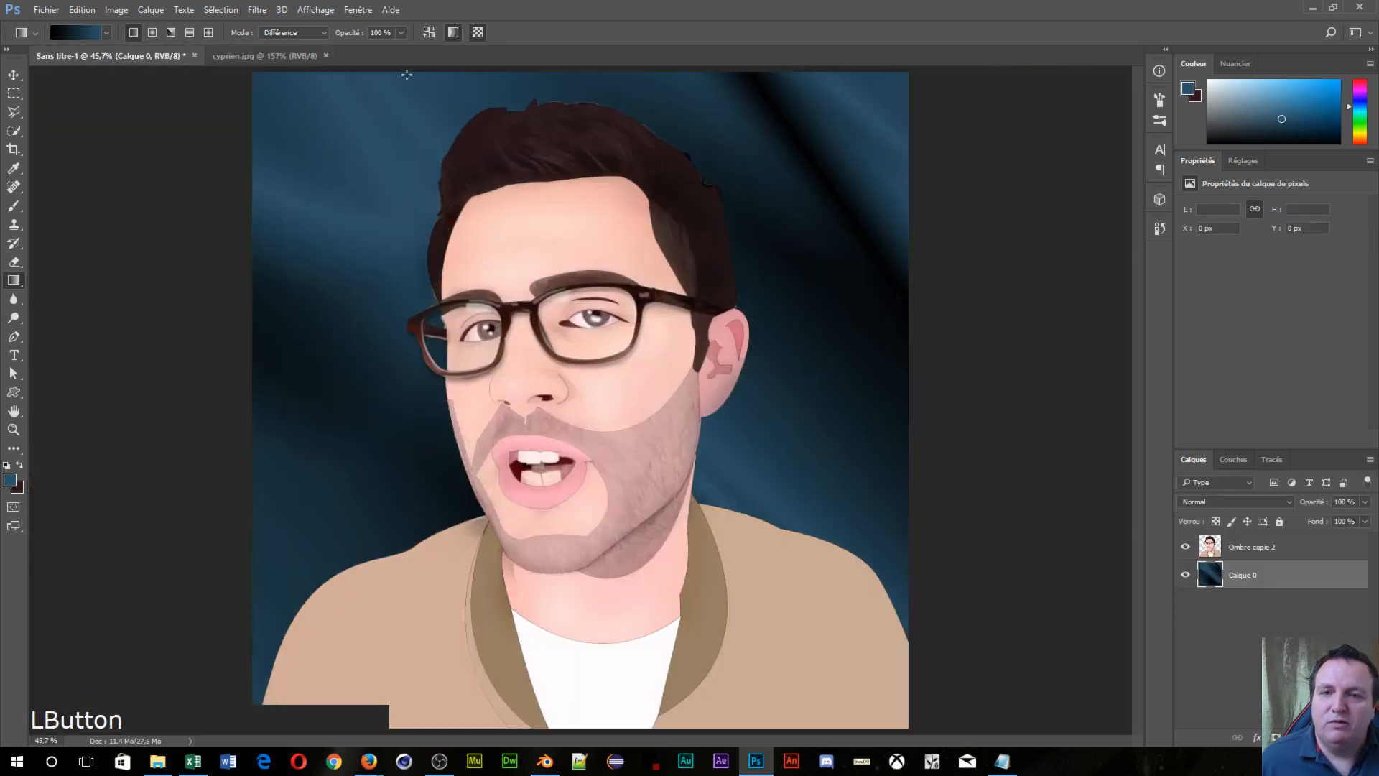
Step: Check the whole portrait in Sans titre-1 against the original photo cyprien.jpg, switching between both and viewing the portrait at smaller and larger sizes
click(286, 58)
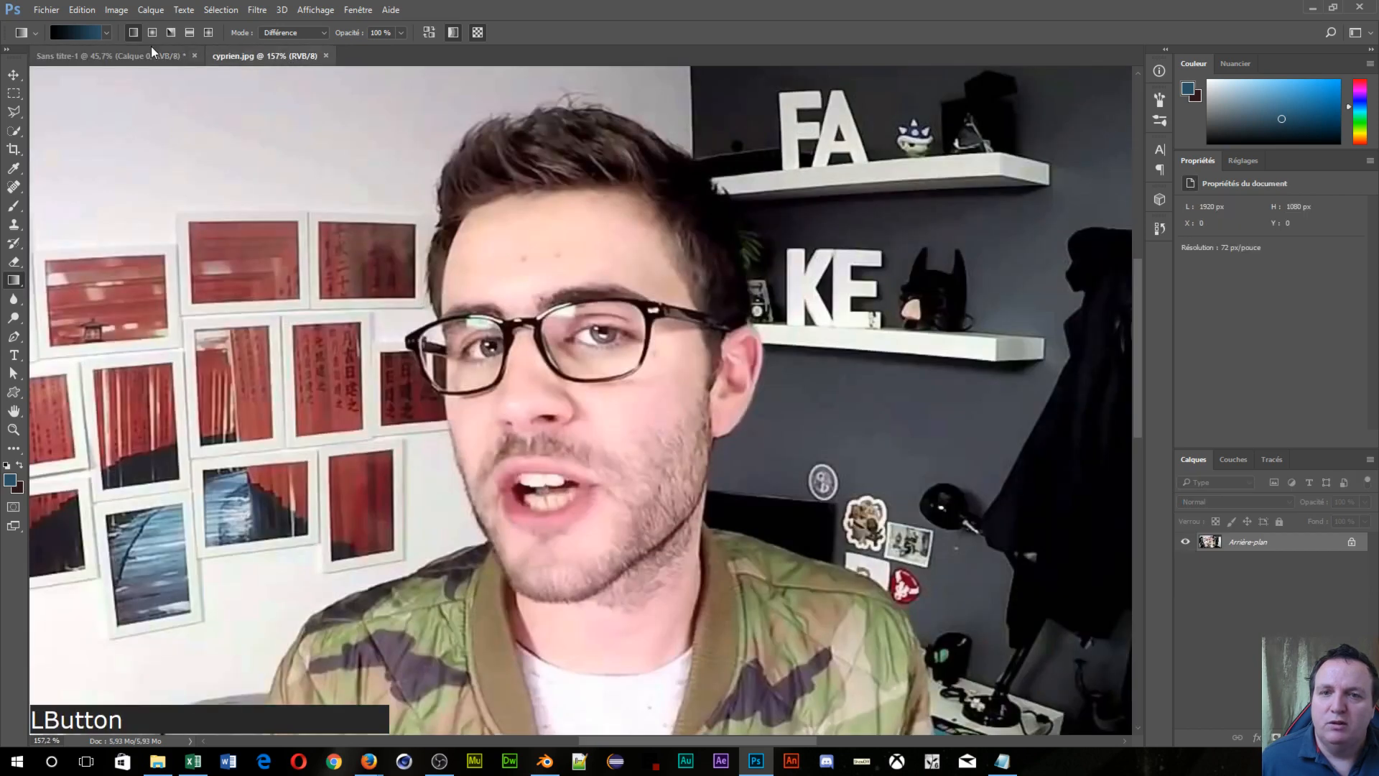
click(71, 54)
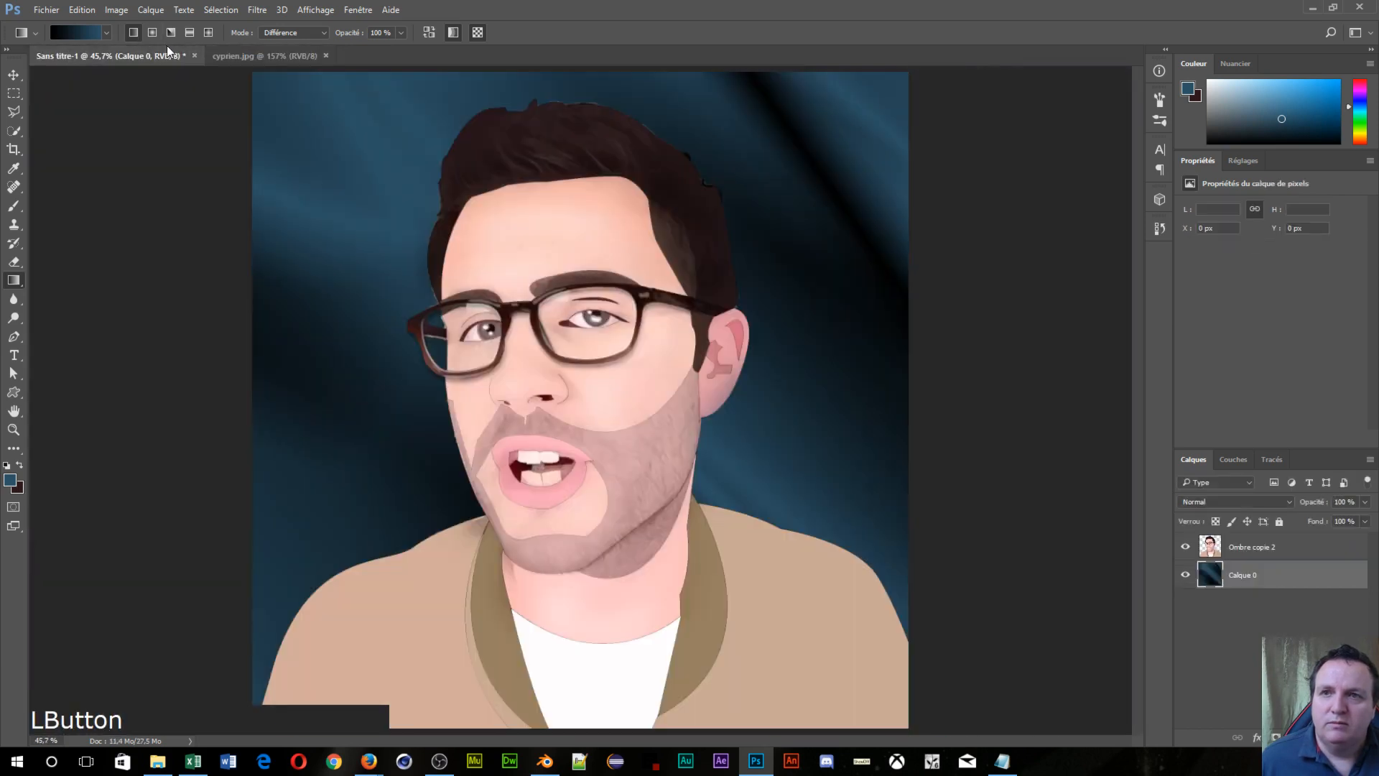
scroll(380, 481, down, 5)
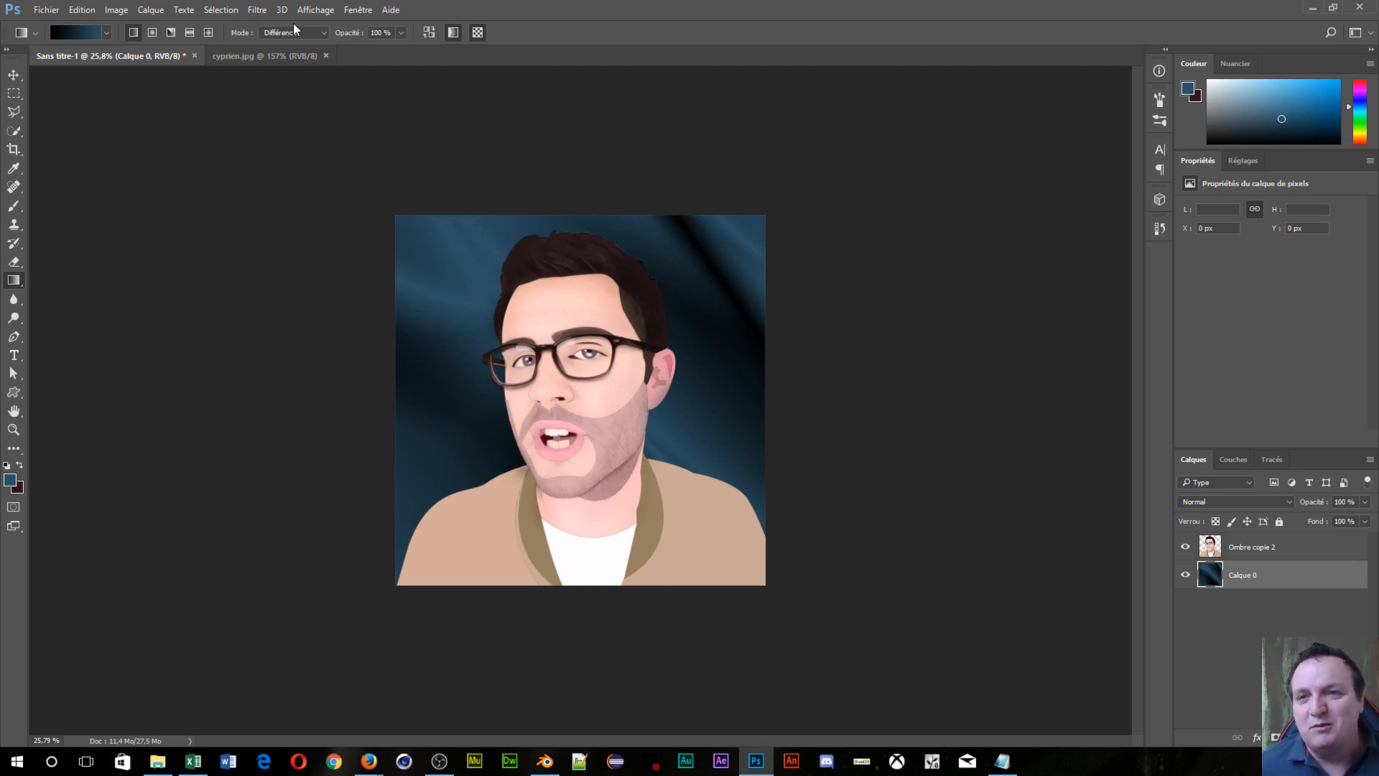
click(227, 63)
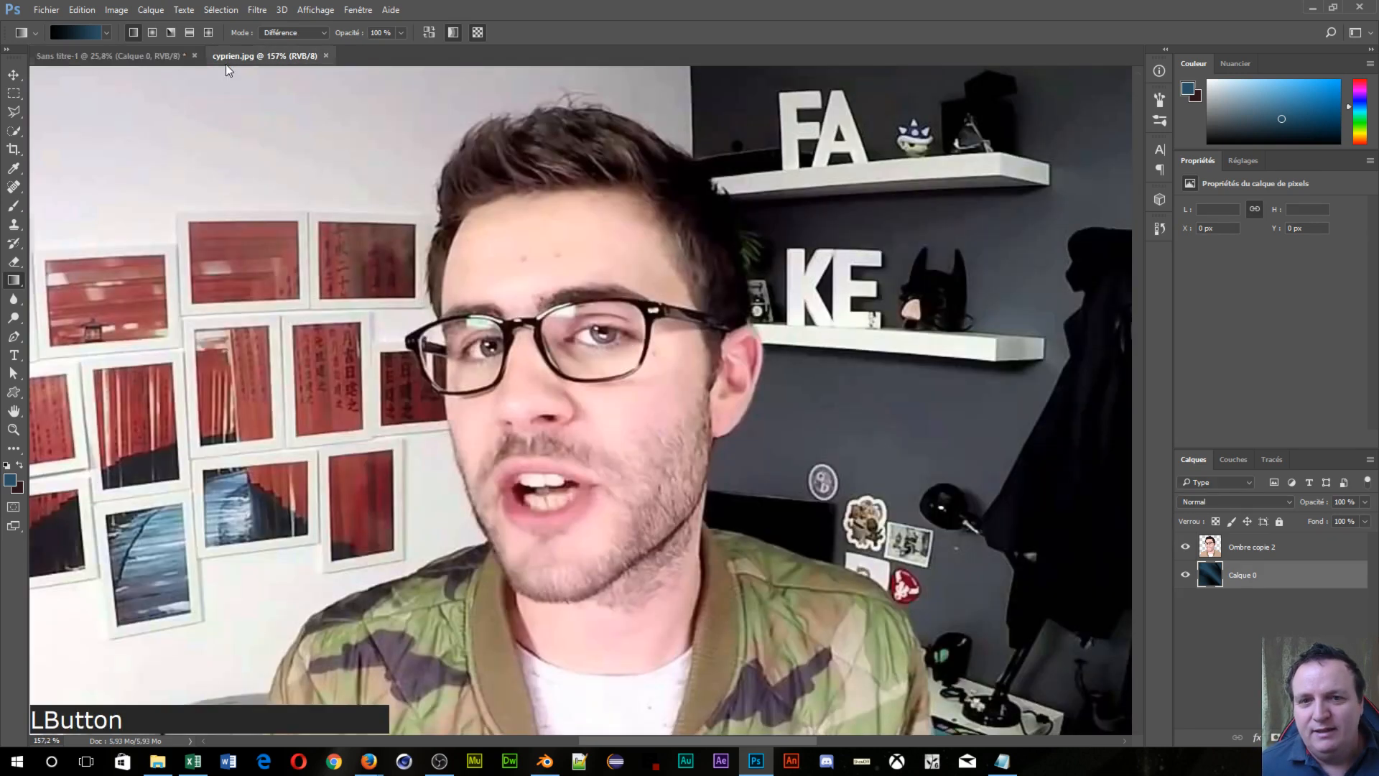
click(83, 54)
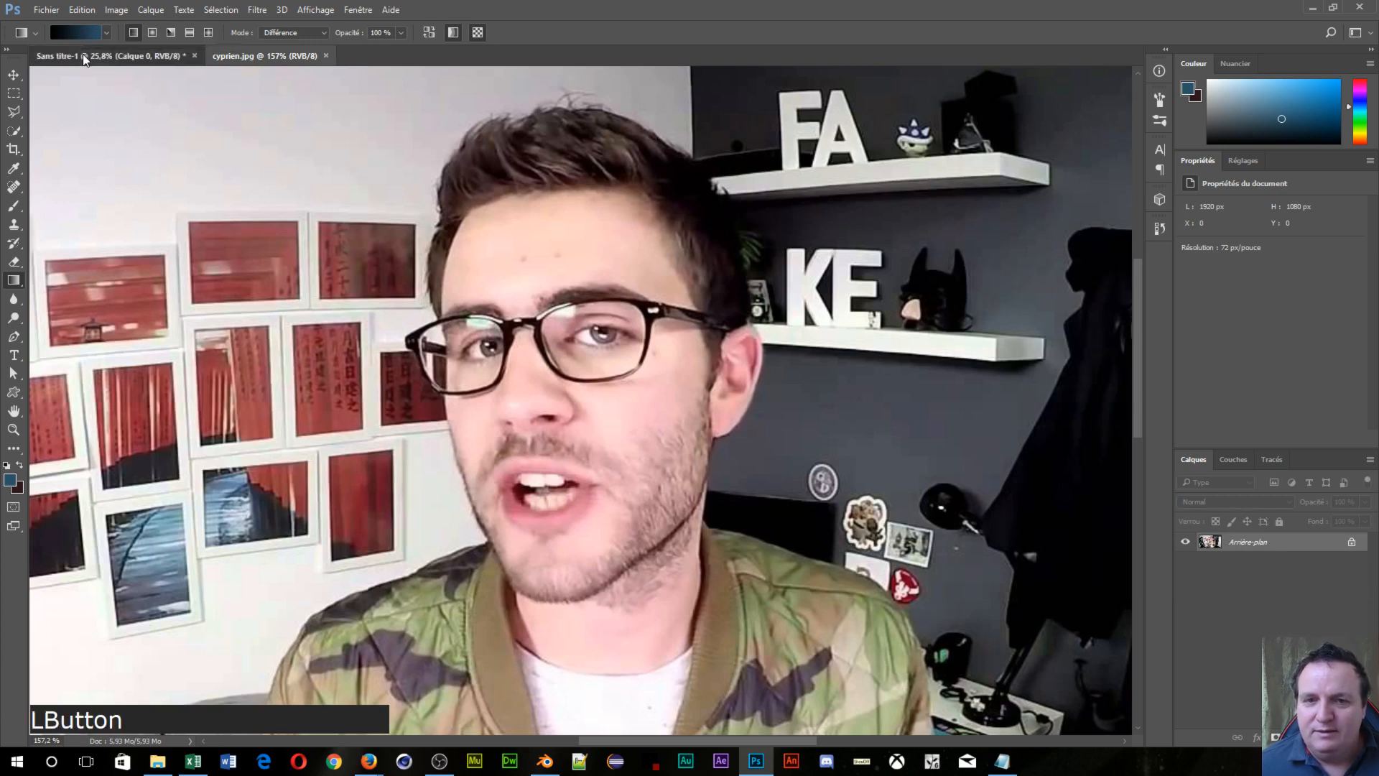
click(261, 63)
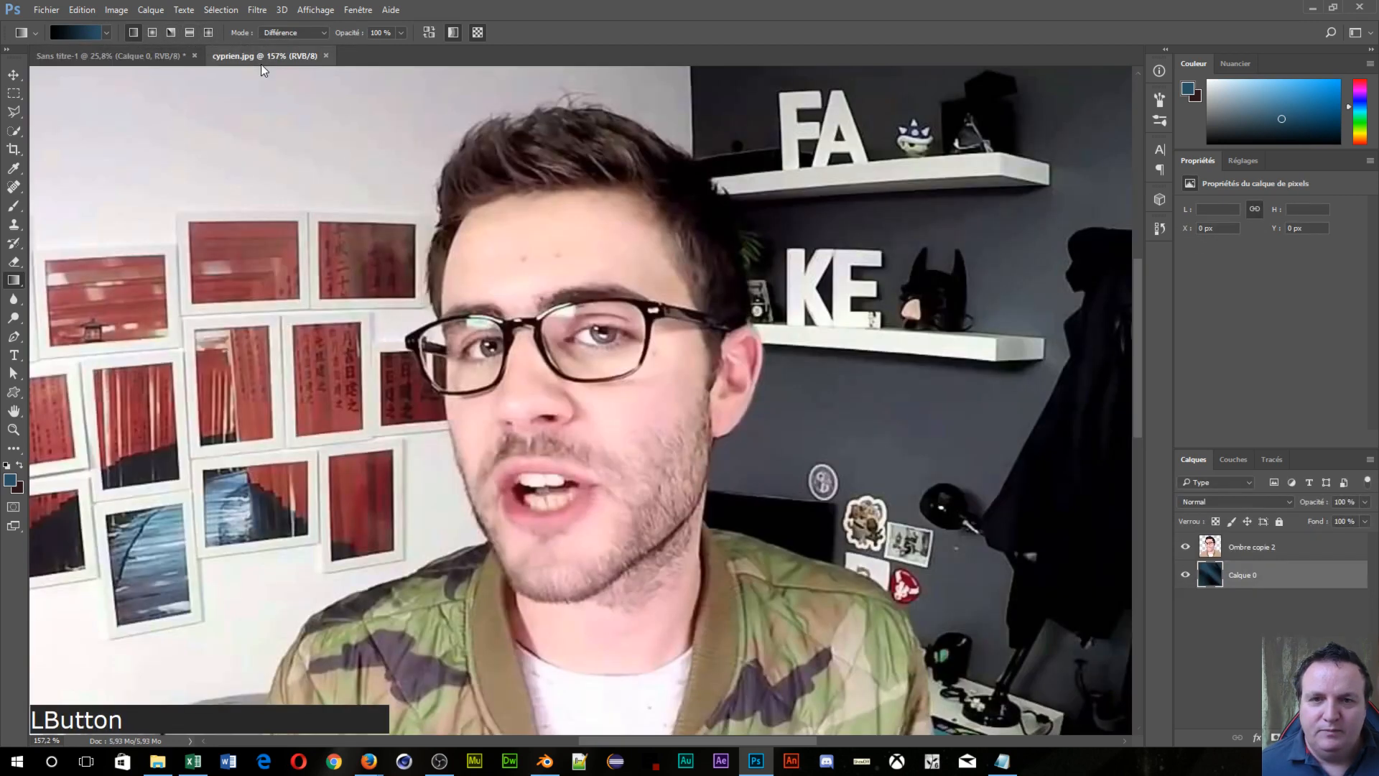
click(166, 59)
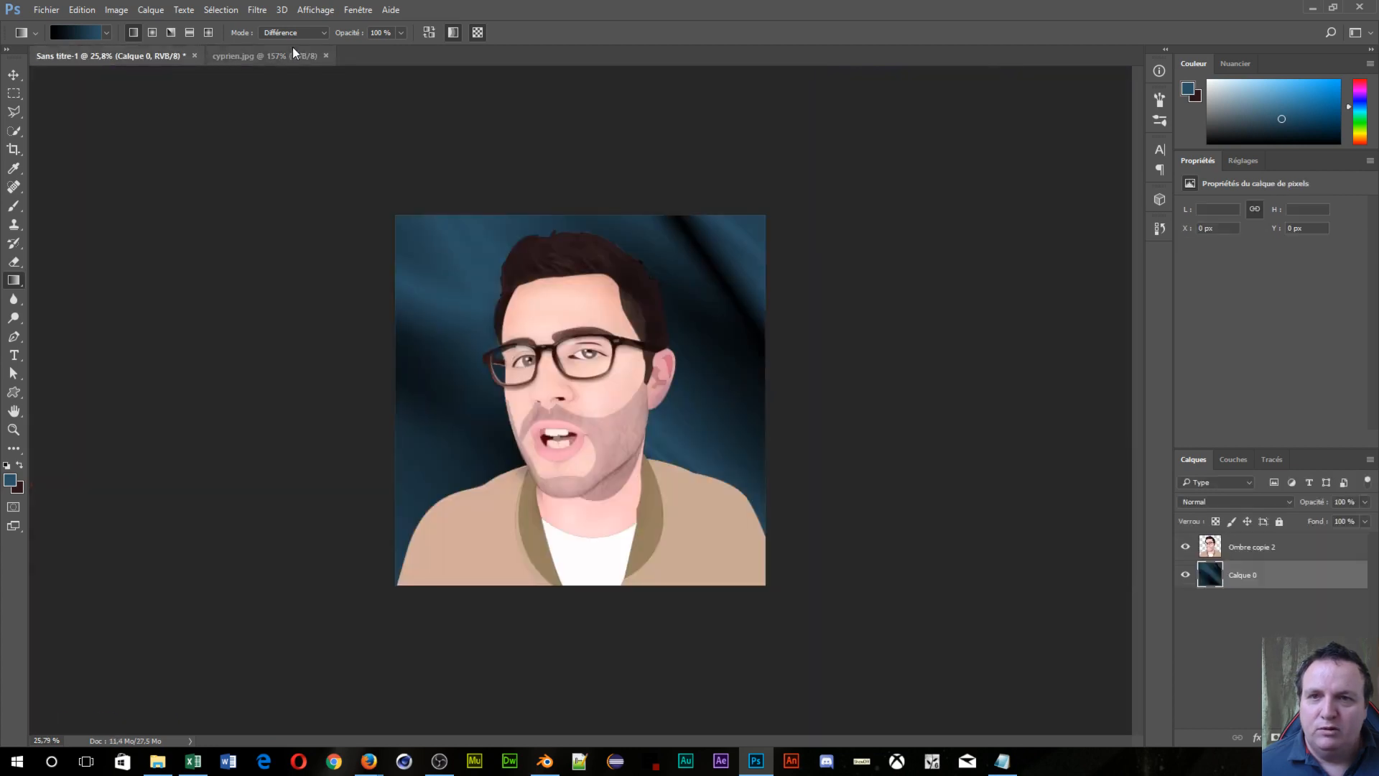
click(291, 54)
click(142, 54)
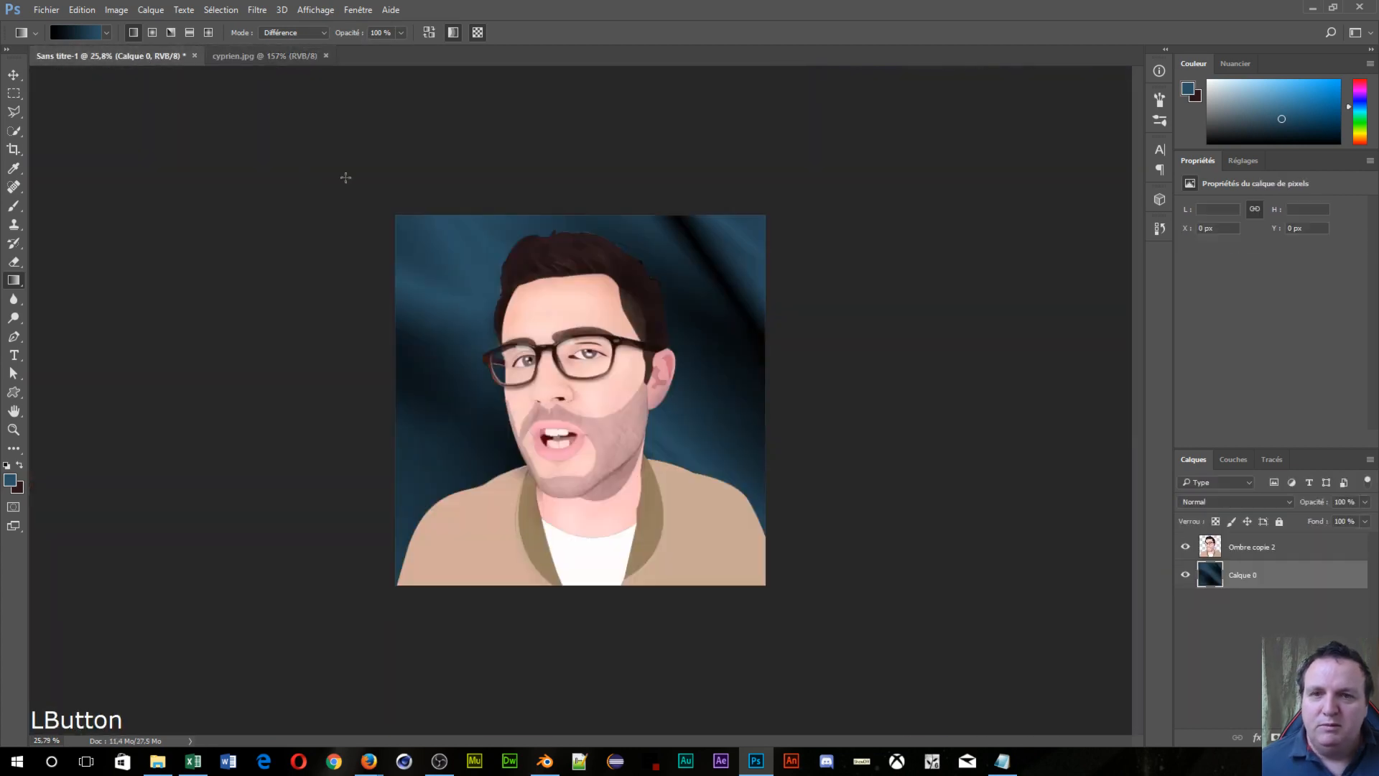
scroll(718, 565, up, 3)
scroll(718, 566, down, 1)
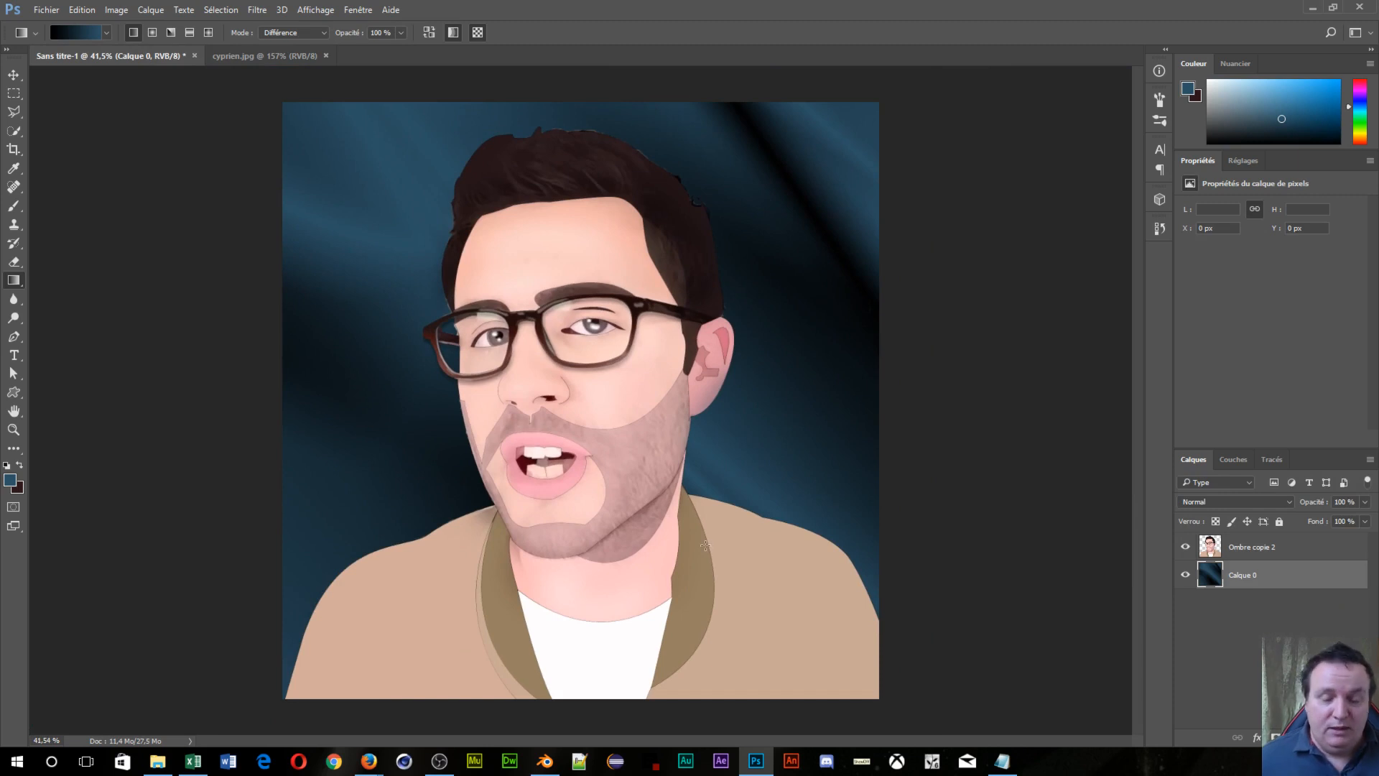